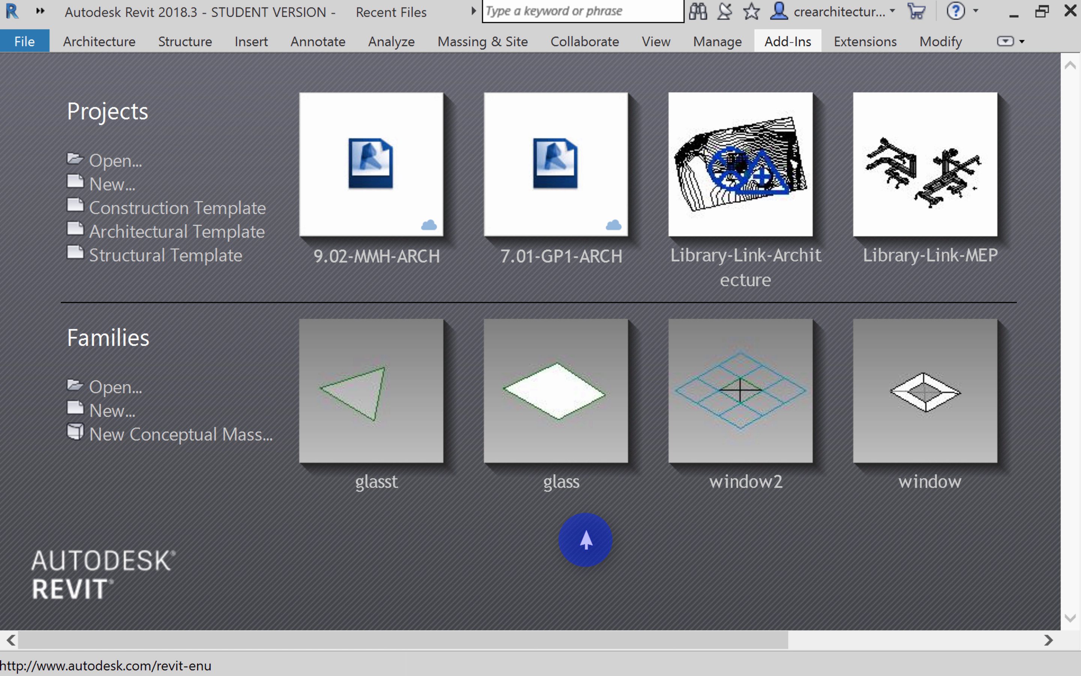
{"action": "left_click", "coordinate": [562, 507]}
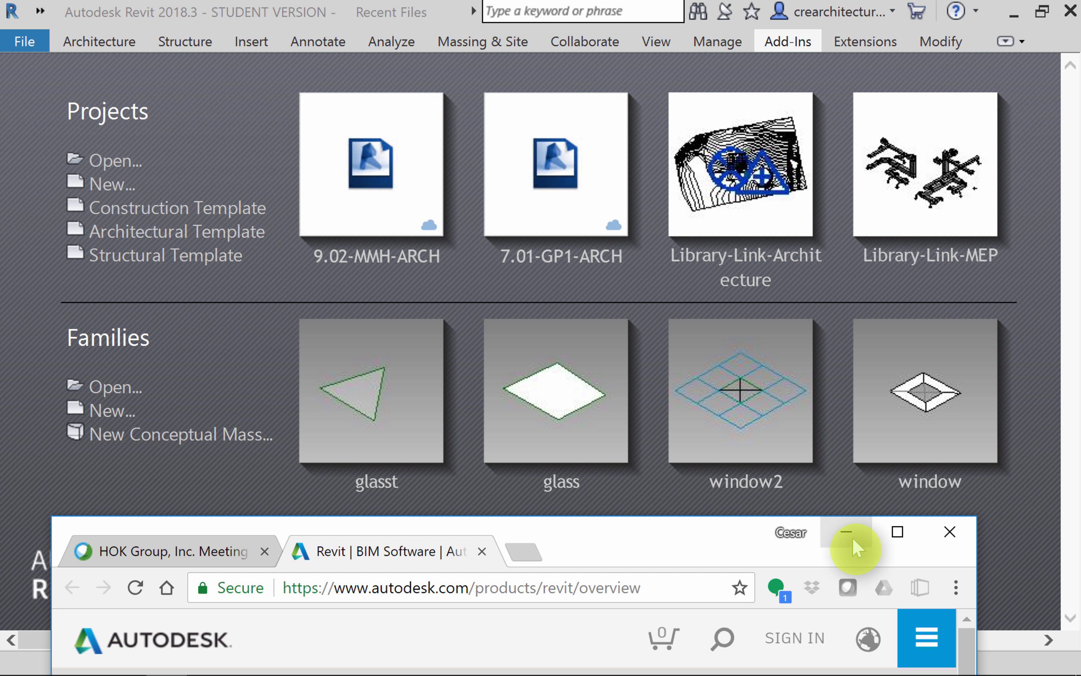
{"action": "left_click", "coordinate": [852, 537]}
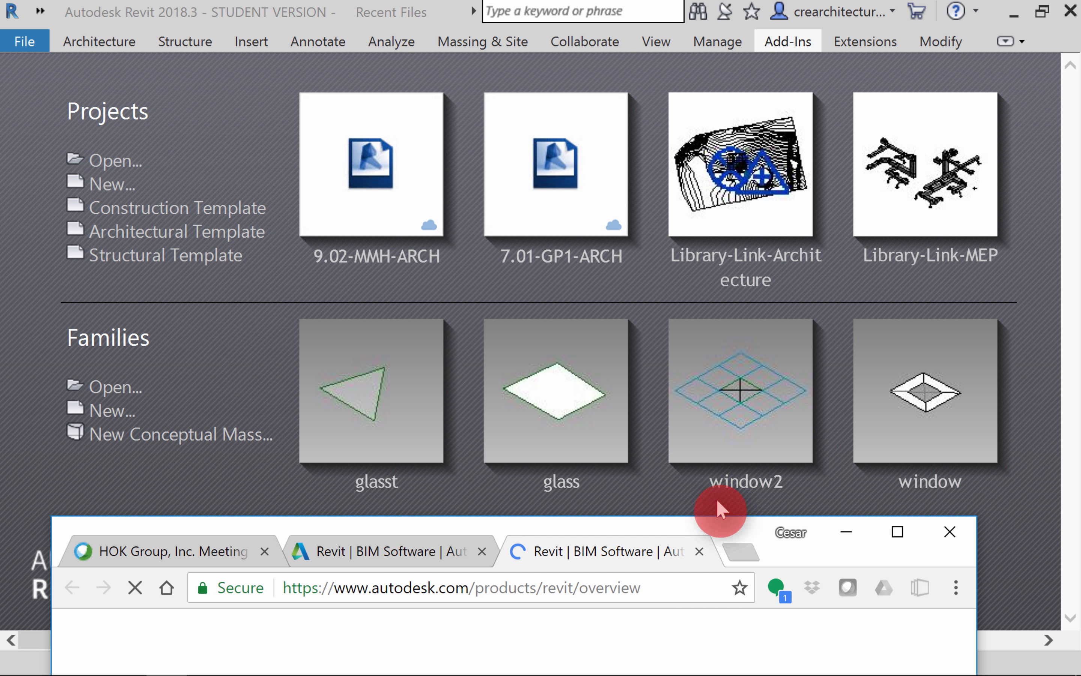
{"action": "left_click", "coordinate": [846, 531]}
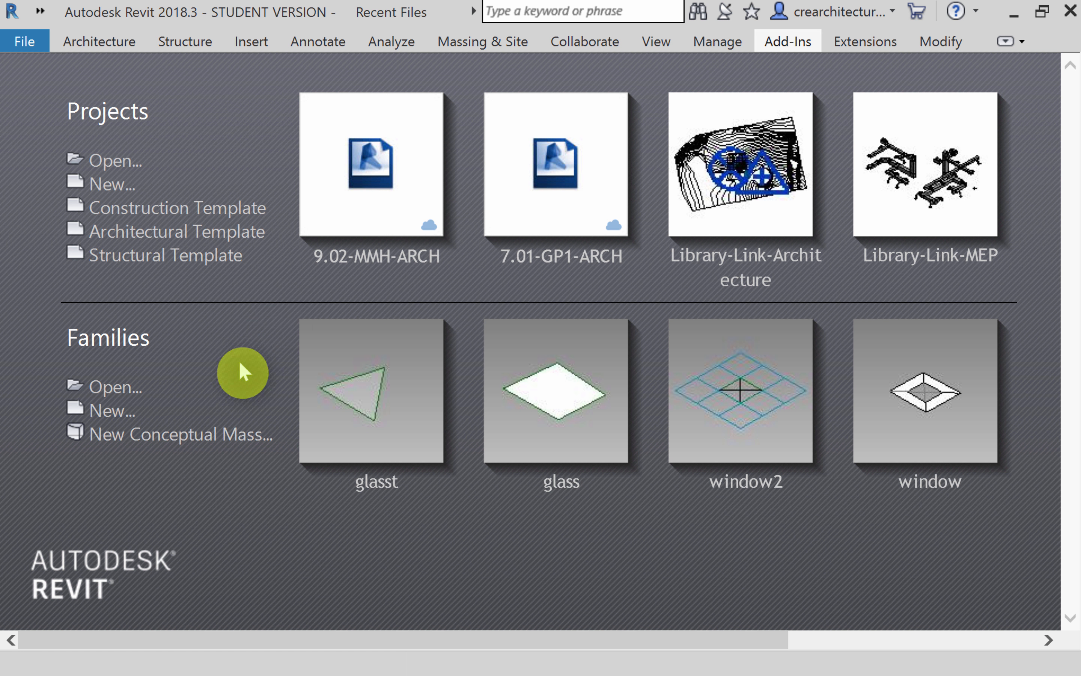
Step: Create a new family from the Generic Model Adaptive.rft template and narrow the Properties palette to widen the drawing area
{"action": "left_click", "coordinate": [203, 417]}
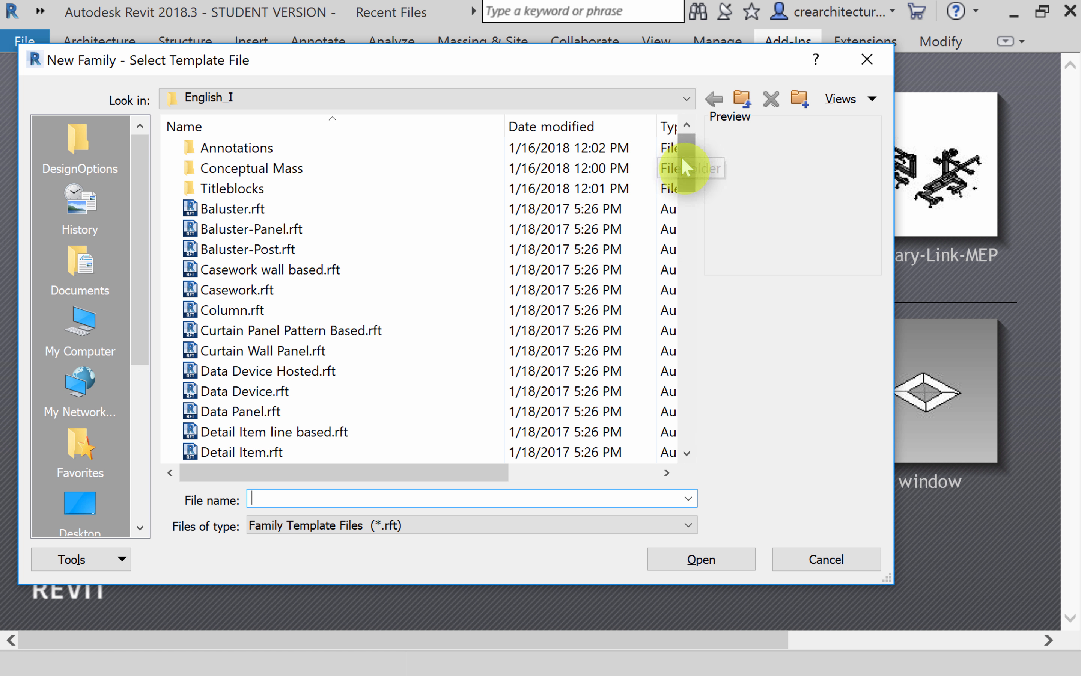
{"action": "left_click_drag", "start_coordinate": [684, 166], "coordinate": [675, 269]}
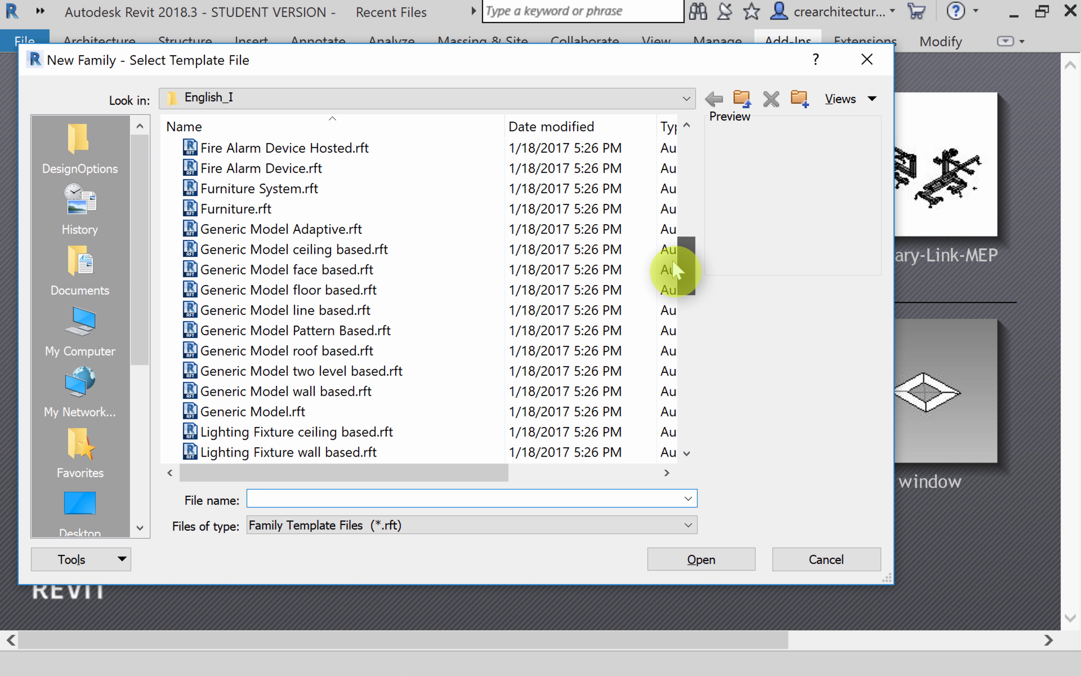
{"action": "left_click_drag", "start_coordinate": [672, 259], "coordinate": [672, 262]}
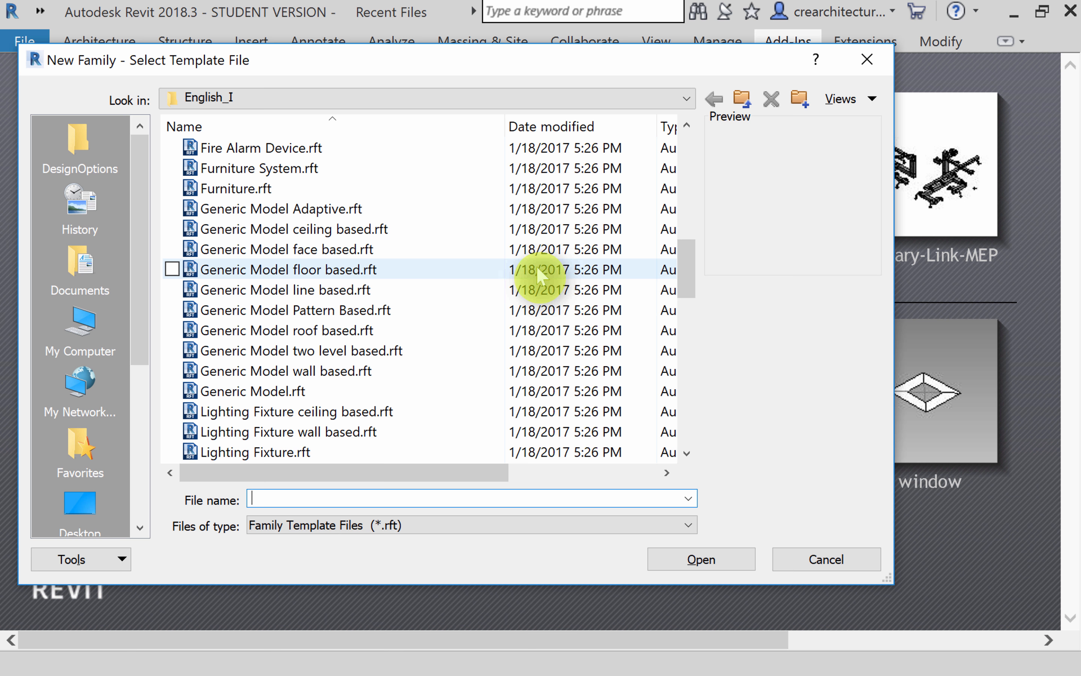
{"action": "left_click", "coordinate": [340, 213]}
{"action": "left_click", "coordinate": [714, 564]}
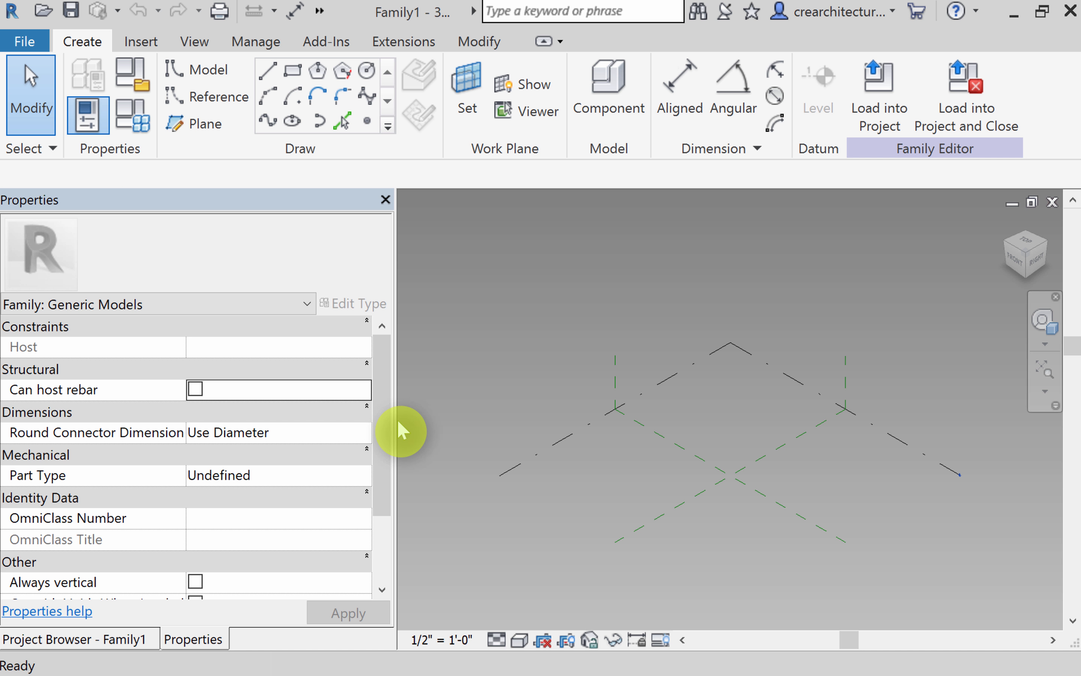
{"action": "left_click_drag", "start_coordinate": [396, 422], "coordinate": [258, 427]}
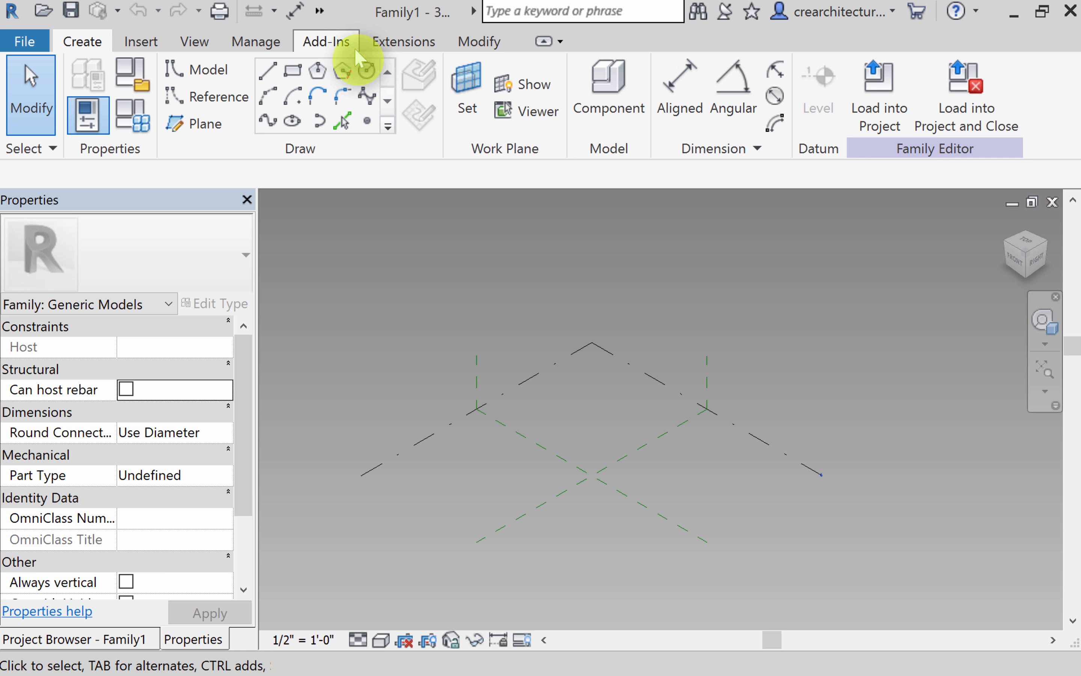
Step: Launch Dynamo from the new family and start a new workspace with a narrower node library
{"action": "left_click", "coordinate": [275, 46]}
{"action": "left_click", "coordinate": [698, 113]}
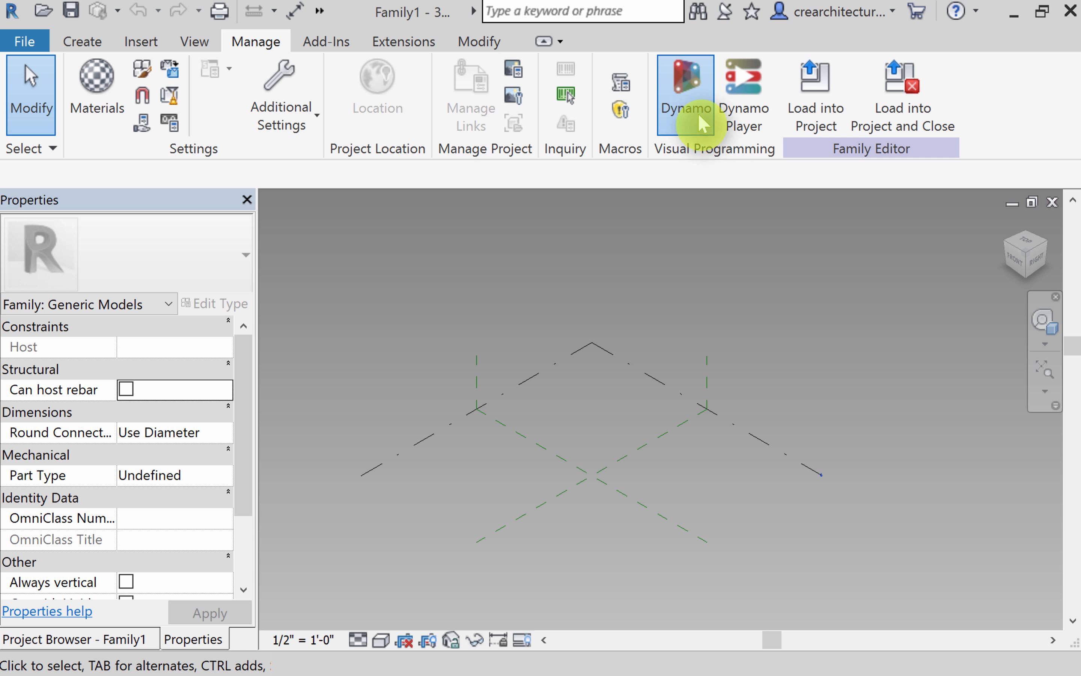
{"action": "left_click", "coordinate": [750, 207]}
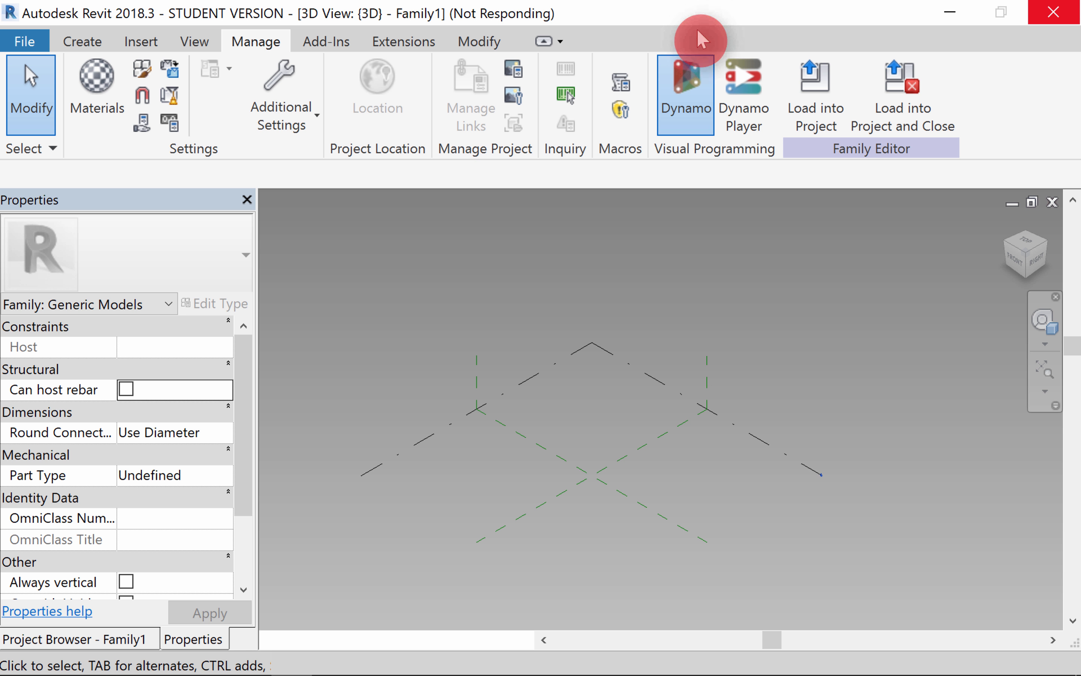
{"action": "mouse_move", "coordinate": [632, 674]}
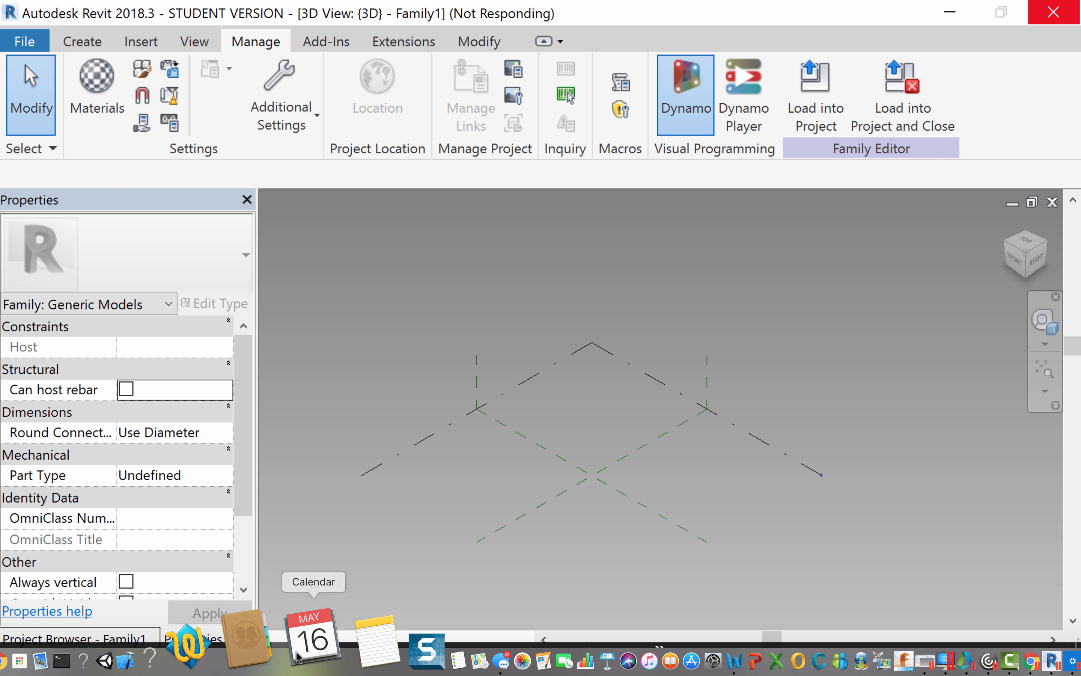
{"action": "left_click", "coordinate": [466, 469]}
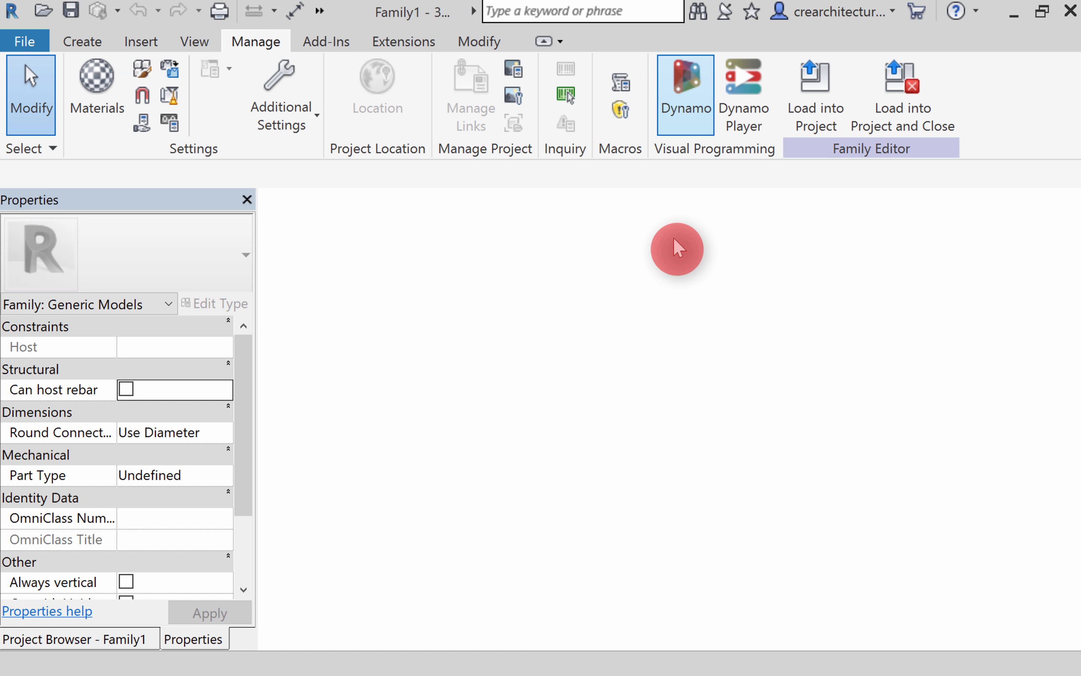
{"action": "left_click", "coordinate": [727, 353]}
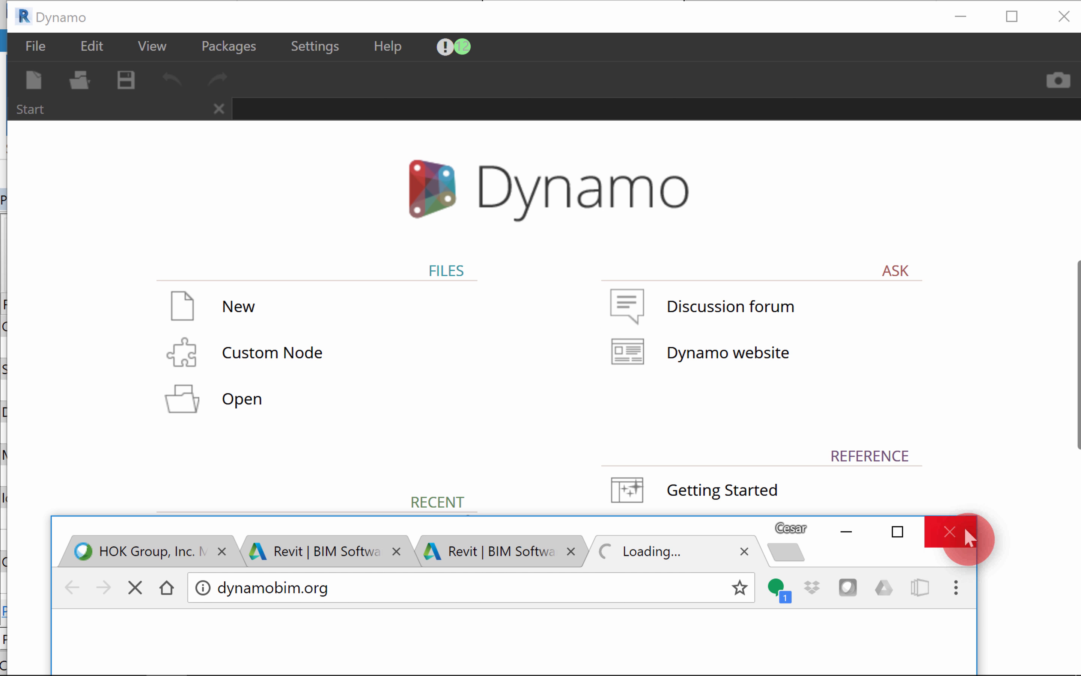
{"action": "left_click", "coordinate": [950, 531]}
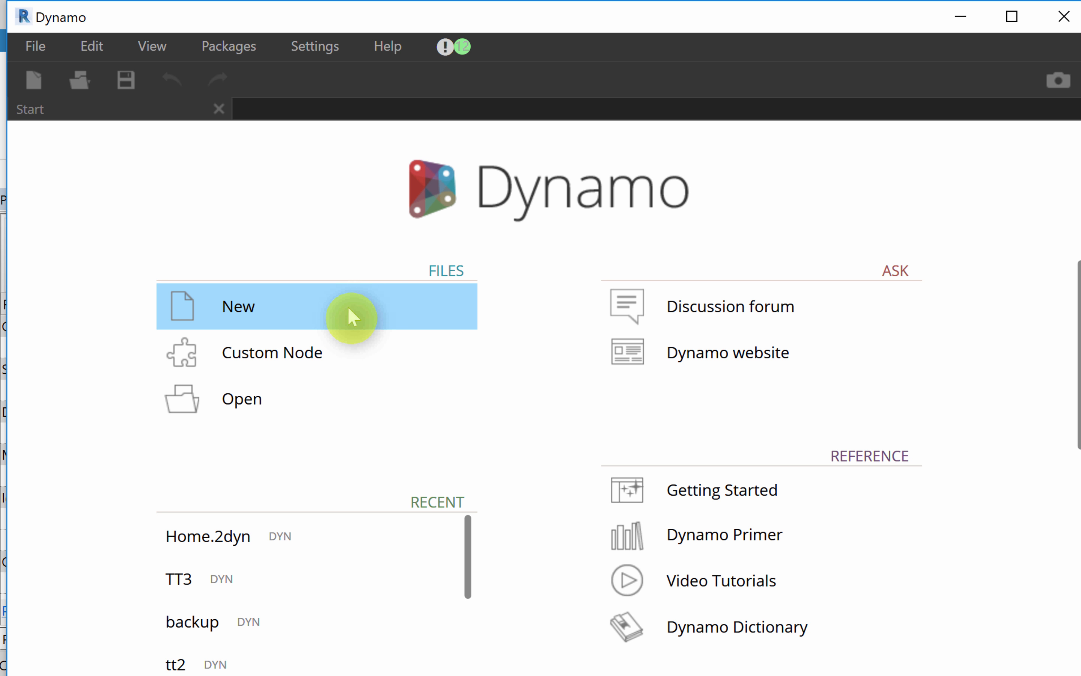
{"action": "left_click", "coordinate": [268, 318]}
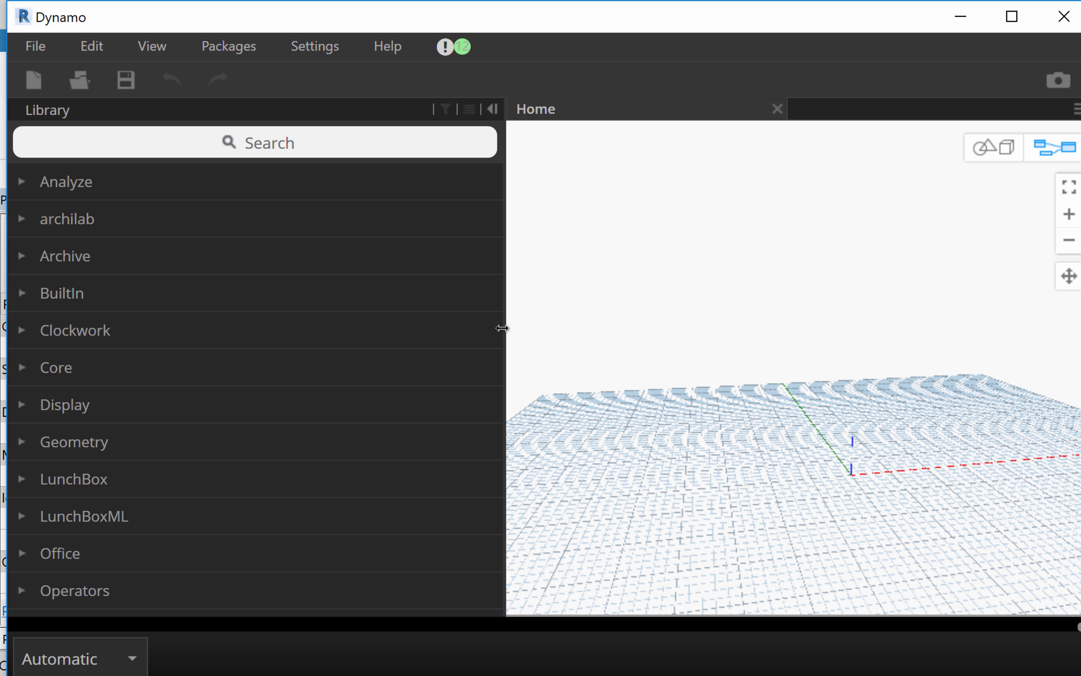
{"action": "left_click_drag", "start_coordinate": [503, 328], "coordinate": [335, 332]}
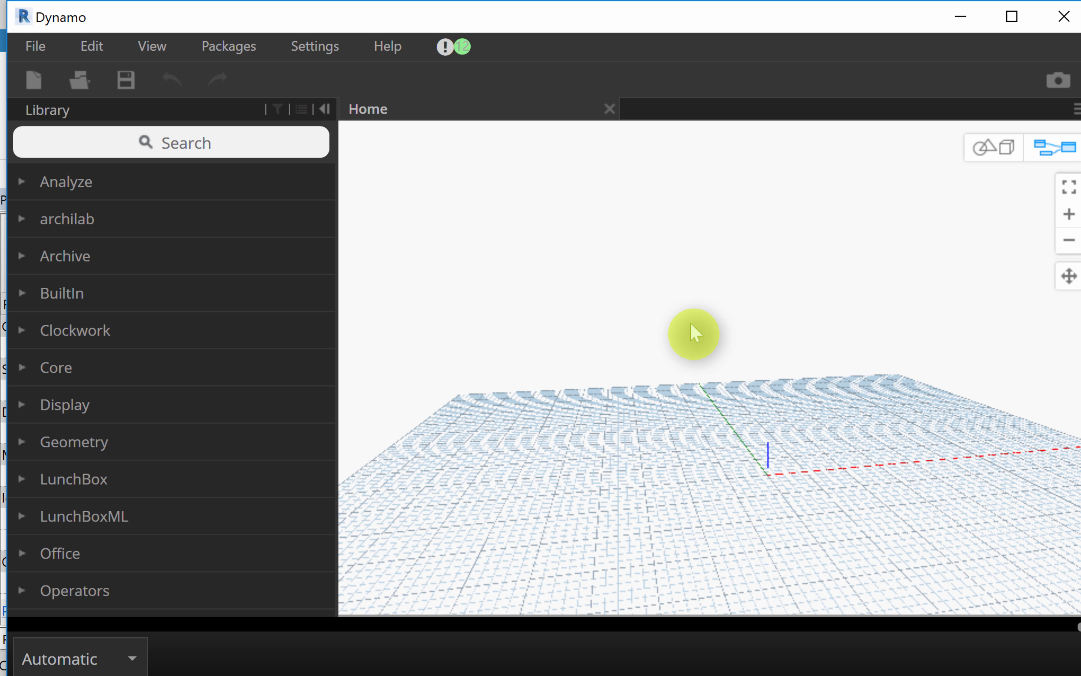
Step: Add a Code Block to the empty workspace containing the number range 0..150..10
{"action": "double_click", "coordinate": [655, 318]}
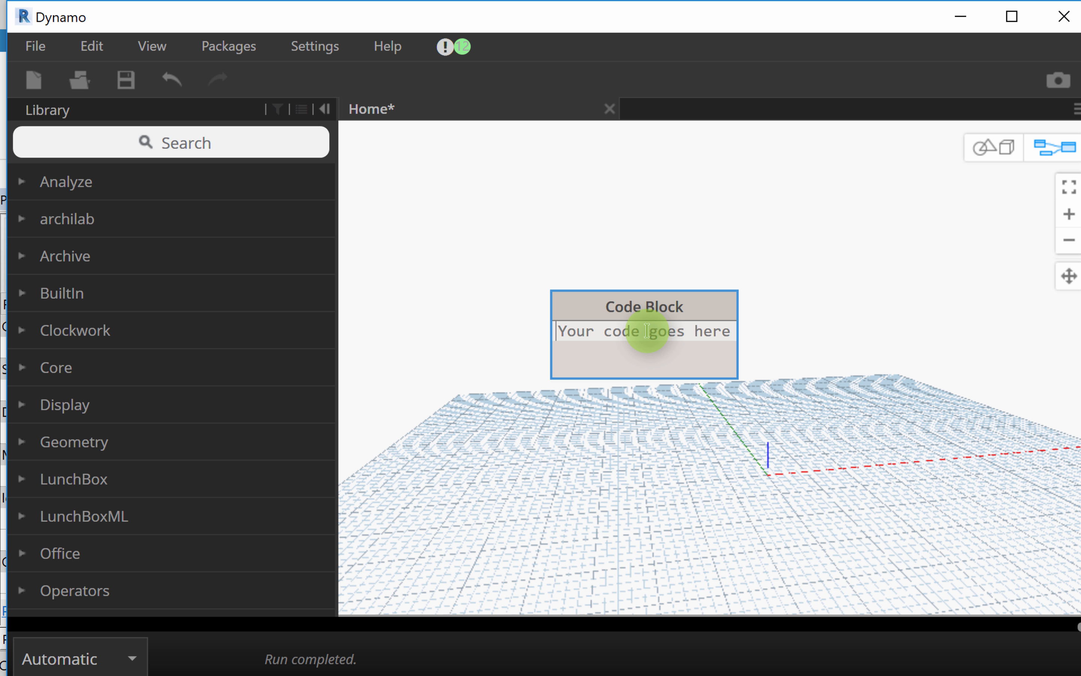
{"action": "type", "text": "0"}
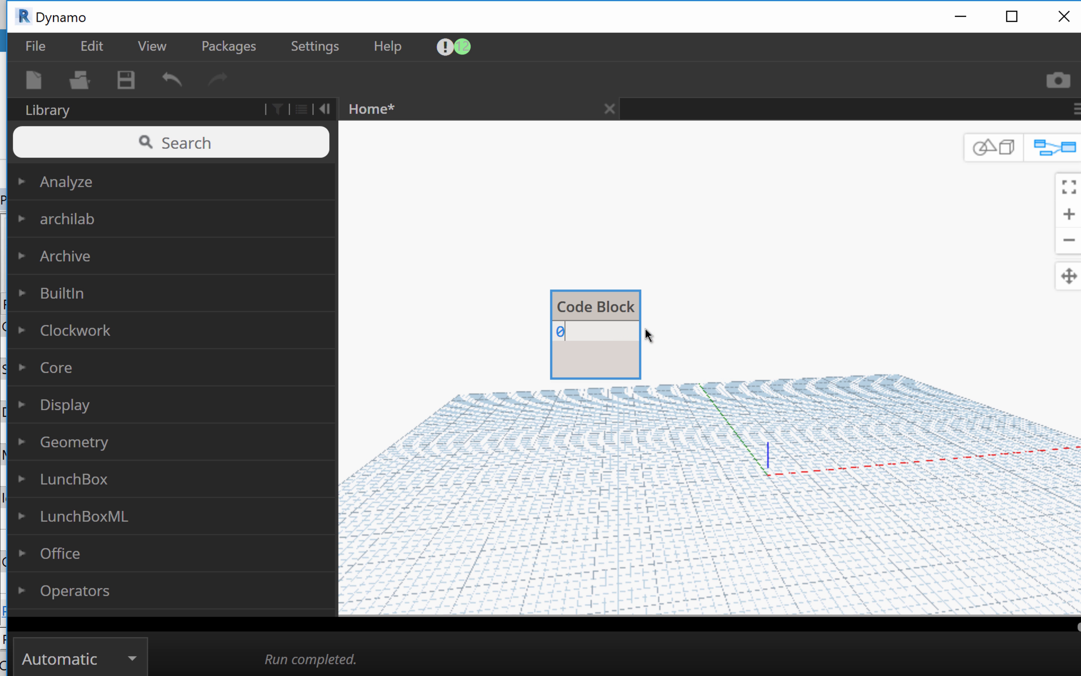
{"action": "type", "text": ".."}
{"action": "type", "text": "150.."}
{"action": "type", "text": "10"}
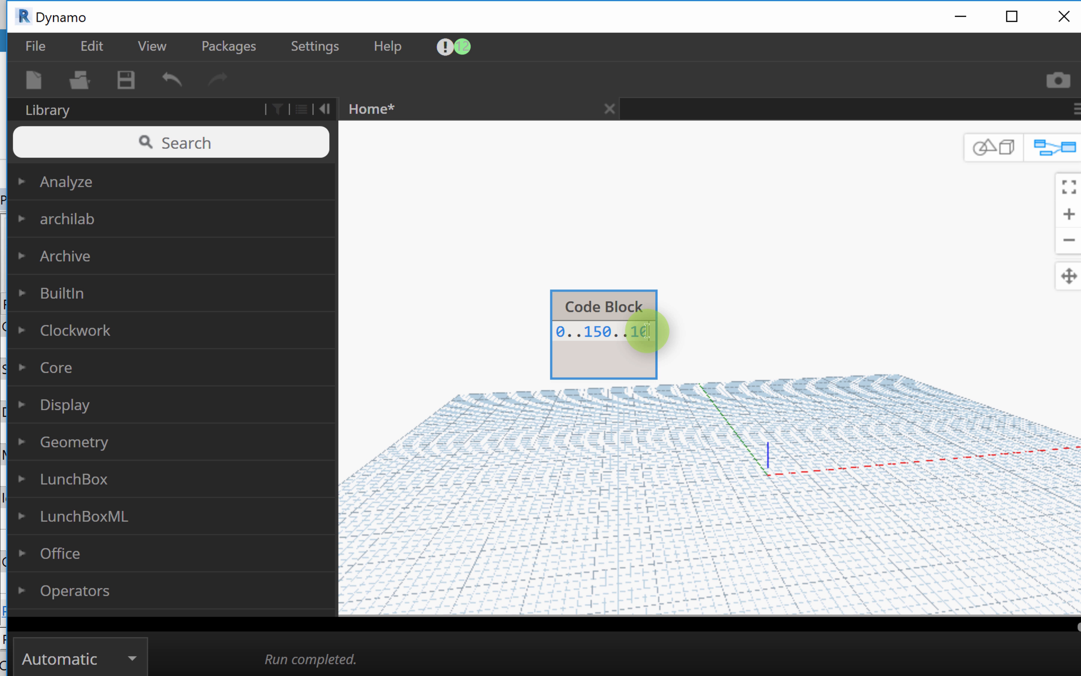
{"action": "left_click", "coordinate": [746, 337]}
Step: Preview the Code Block's list of values and reposition the node lower in the workspace
{"action": "mouse_move", "coordinate": [675, 366]}
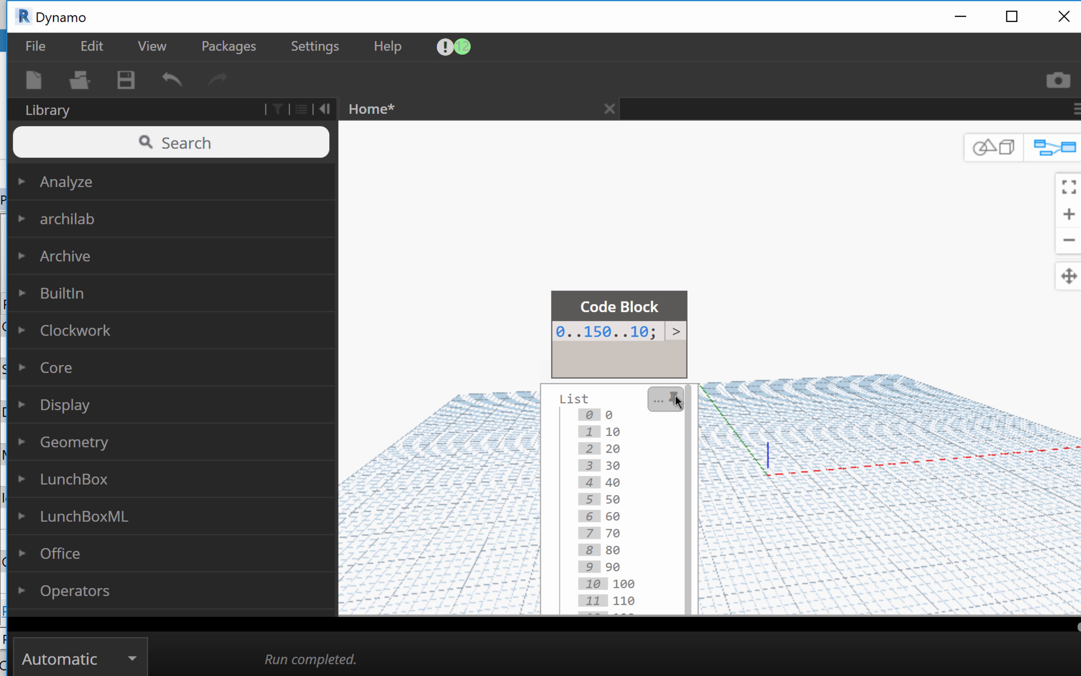
{"action": "left_click_drag", "start_coordinate": [658, 320], "coordinate": [653, 263]}
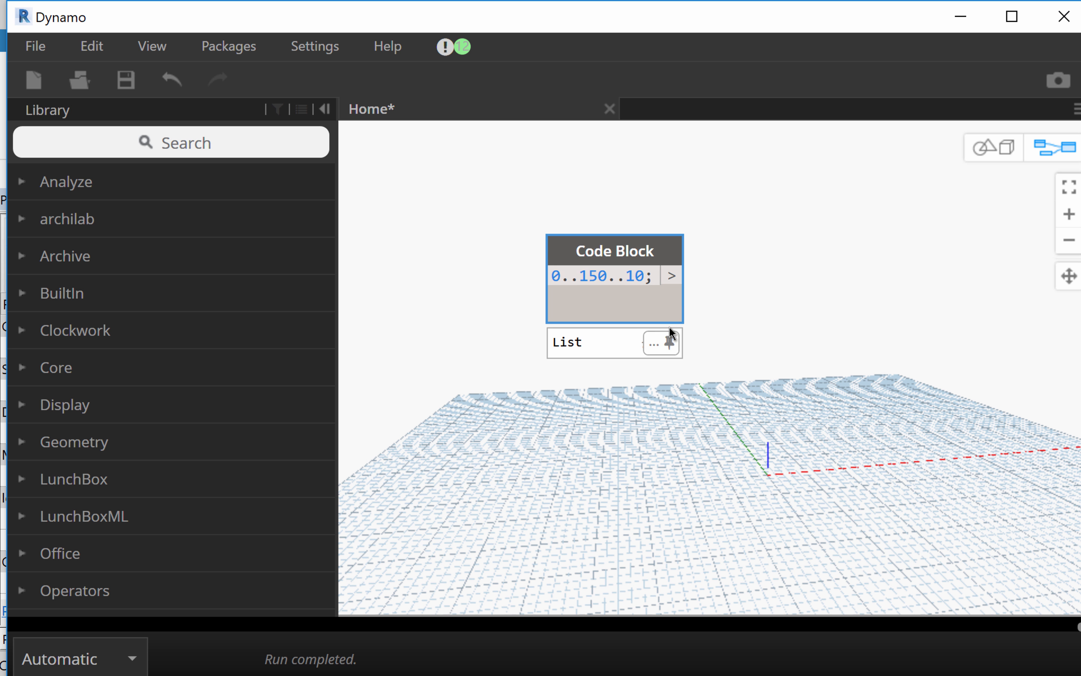
{"action": "mouse_move", "coordinate": [668, 342]}
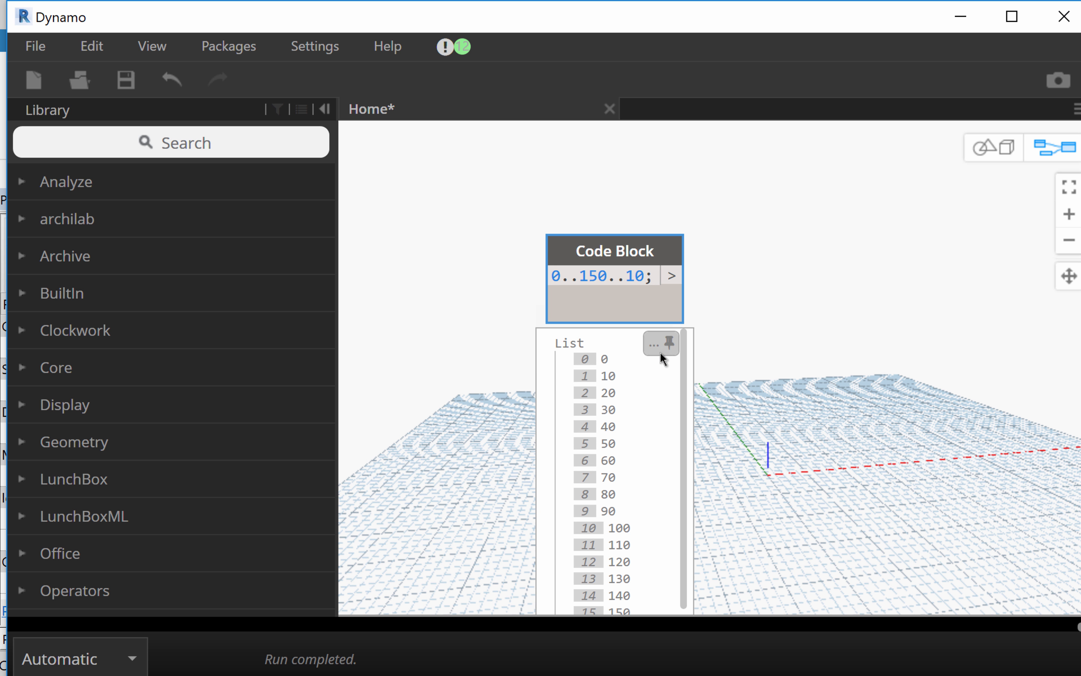
{"action": "scroll", "coordinate": [659, 362], "scroll_direction": "down", "scroll_amount": 3}
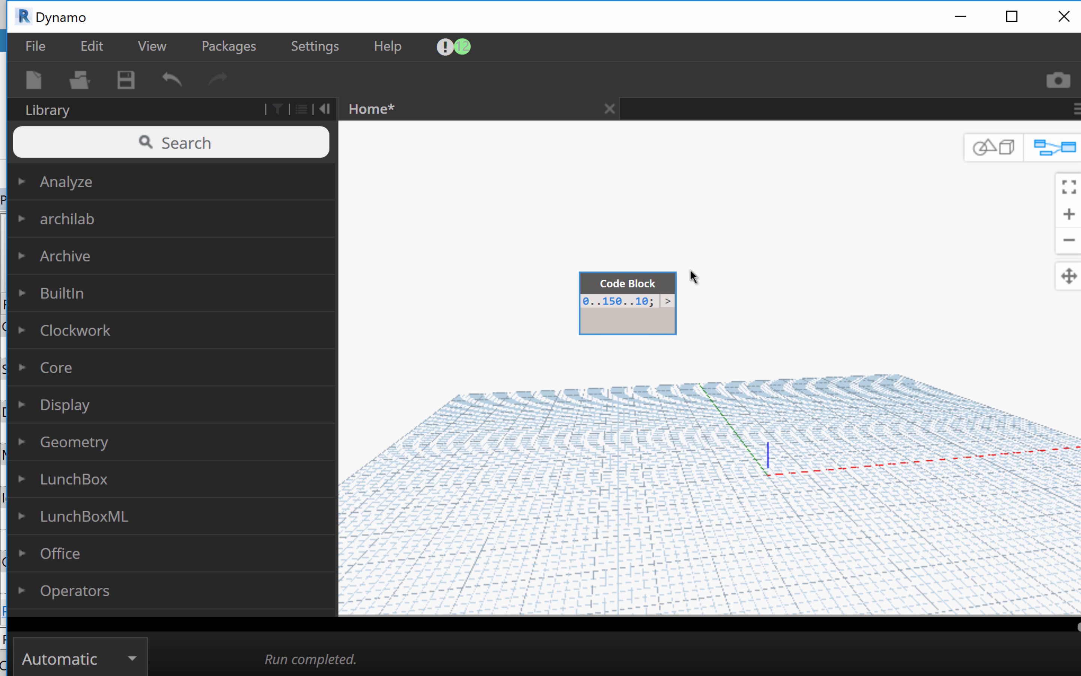
{"action": "middle_click_drag", "start_coordinate": [696, 274], "coordinate": [714, 287]}
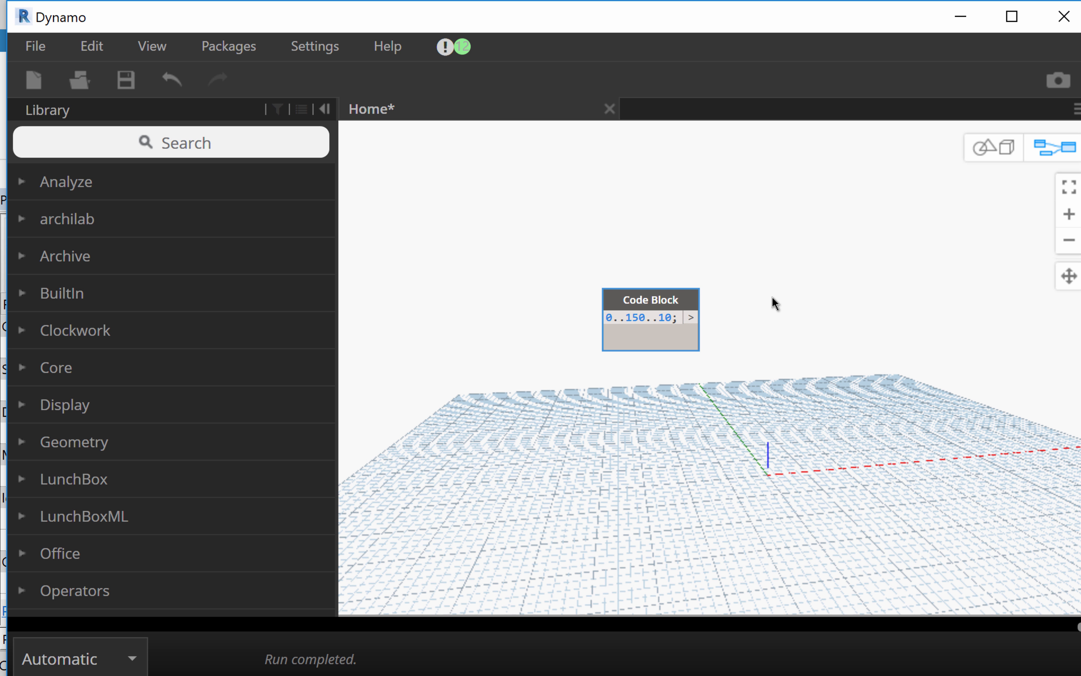
{"action": "left_click_drag", "start_coordinate": [674, 304], "coordinate": [650, 356]}
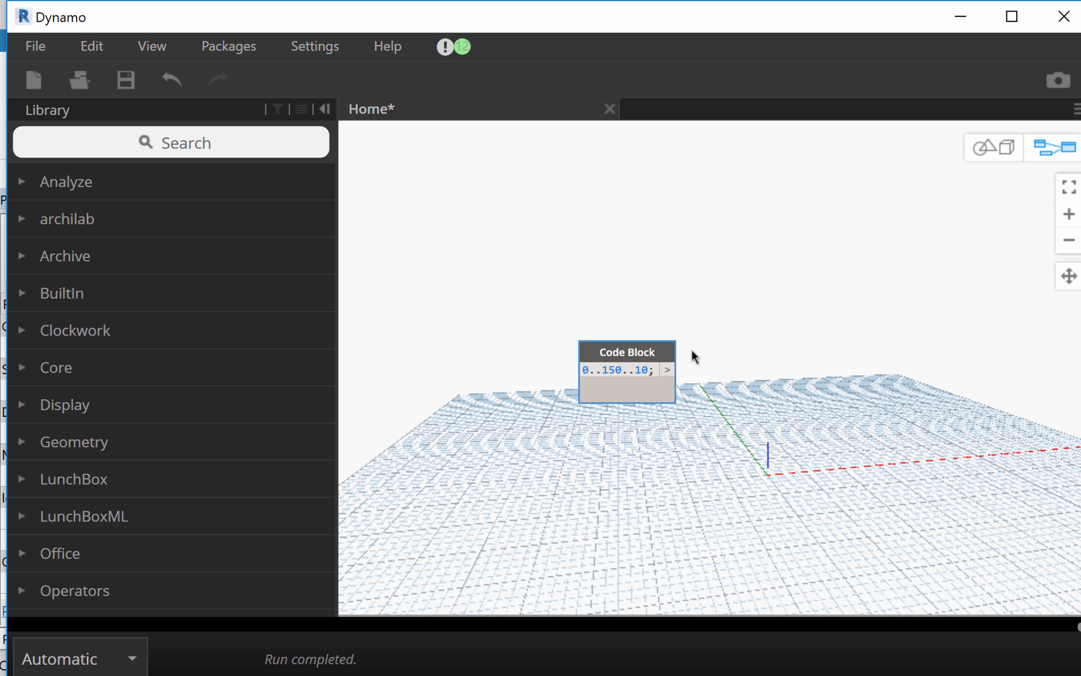
Step: Search for "point", add a Point.ByCoordinates node and place it above and to the right of the Code Block
{"action": "right_click", "coordinate": [760, 240]}
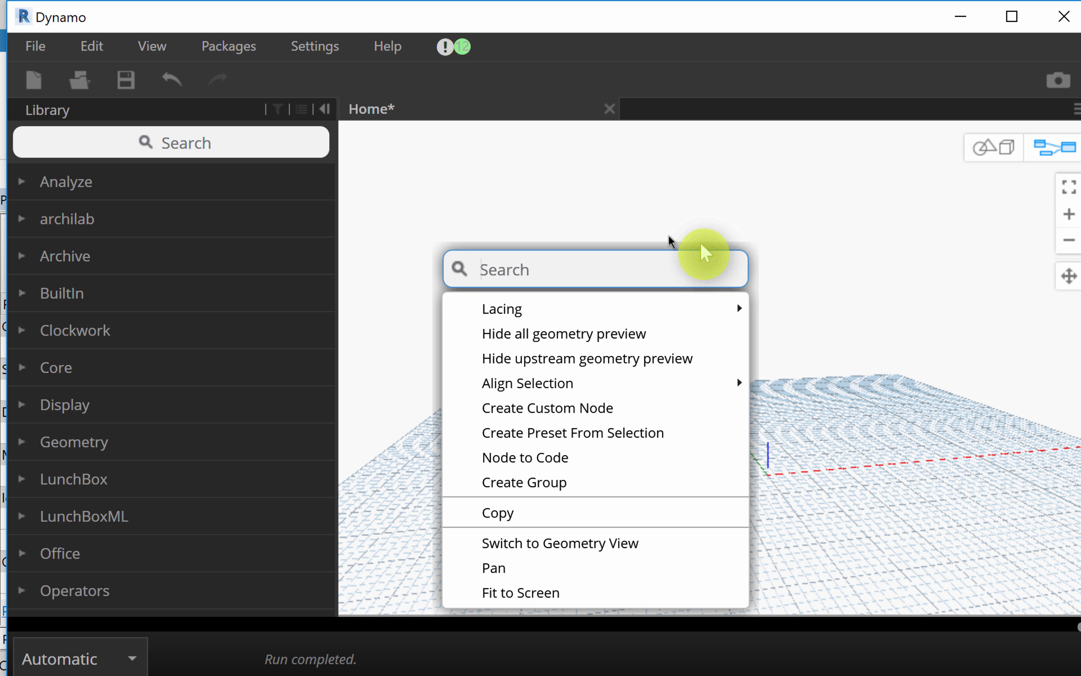
{"action": "left_click", "coordinate": [585, 206]}
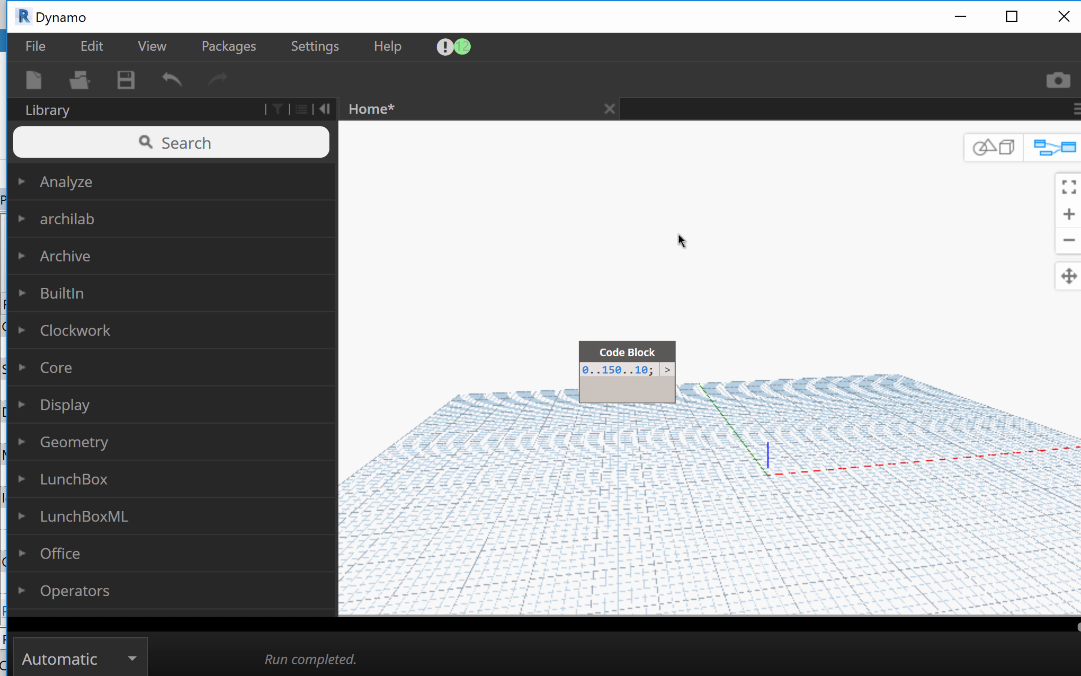
{"action": "right_click", "coordinate": [790, 217]}
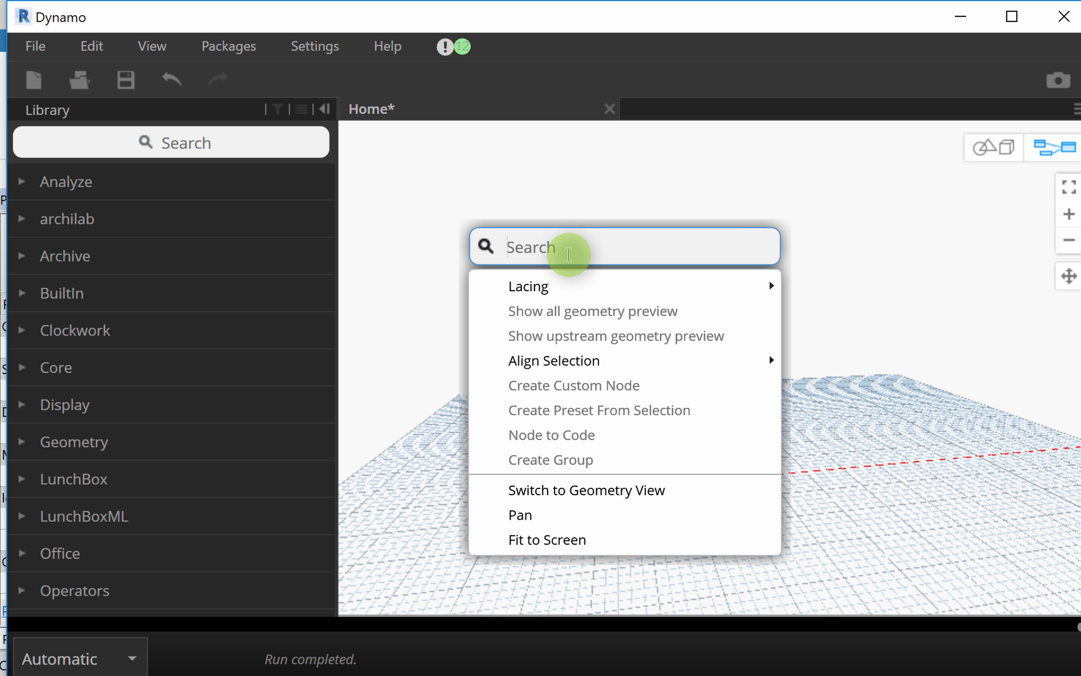
{"action": "type", "text": "point"}
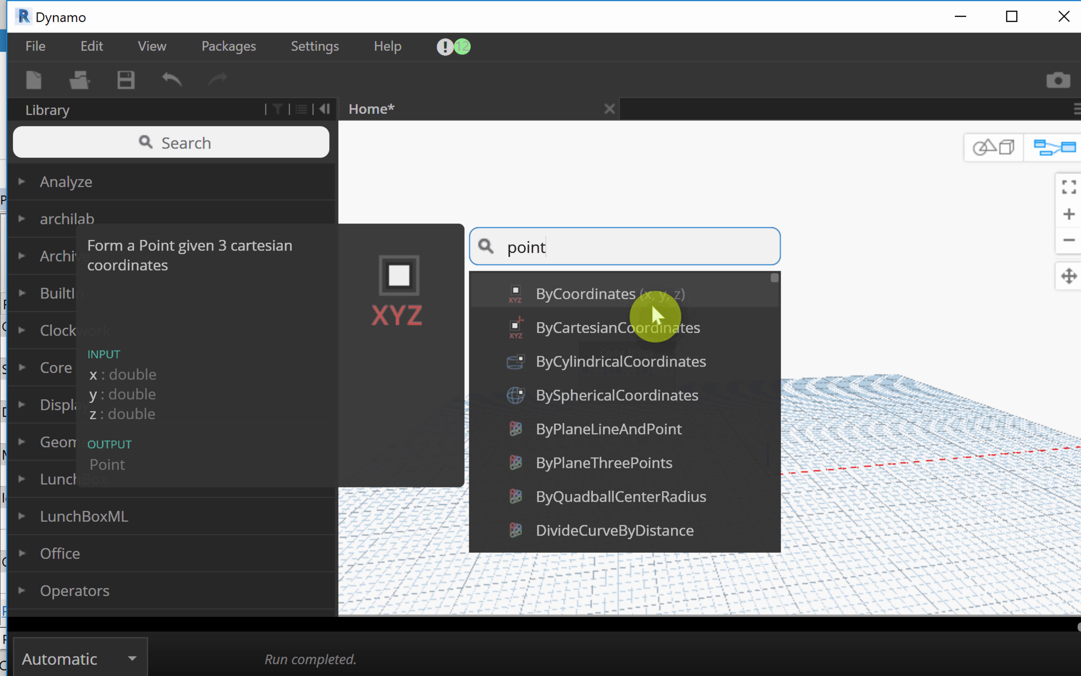
{"action": "left_click", "coordinate": [653, 295]}
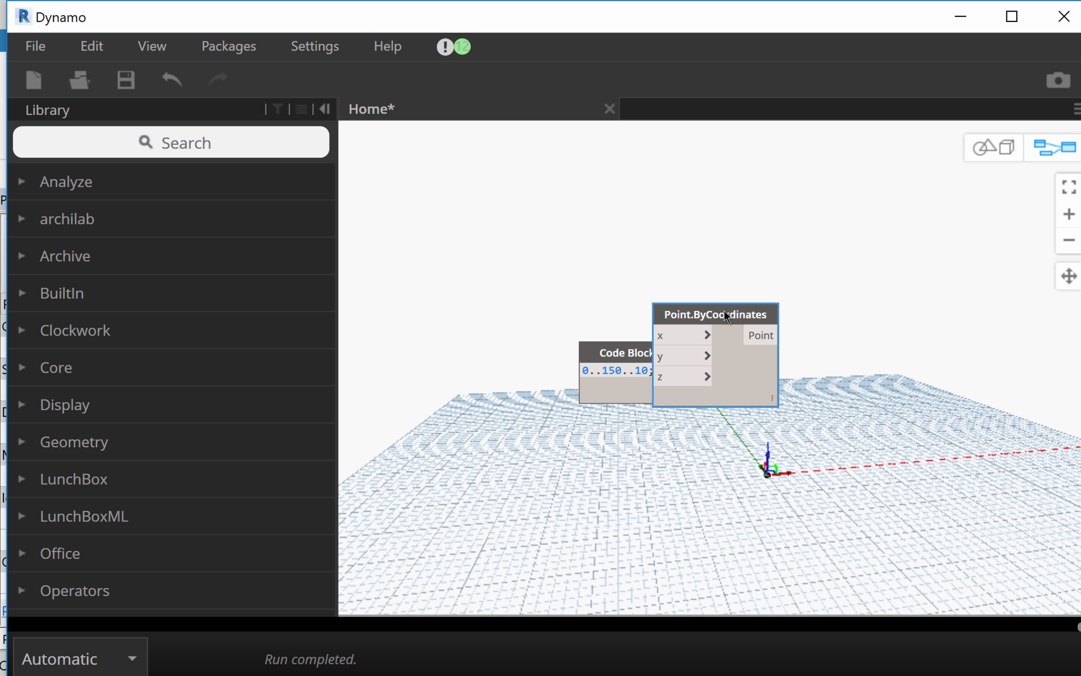
{"action": "left_click_drag", "start_coordinate": [734, 319], "coordinate": [809, 259]}
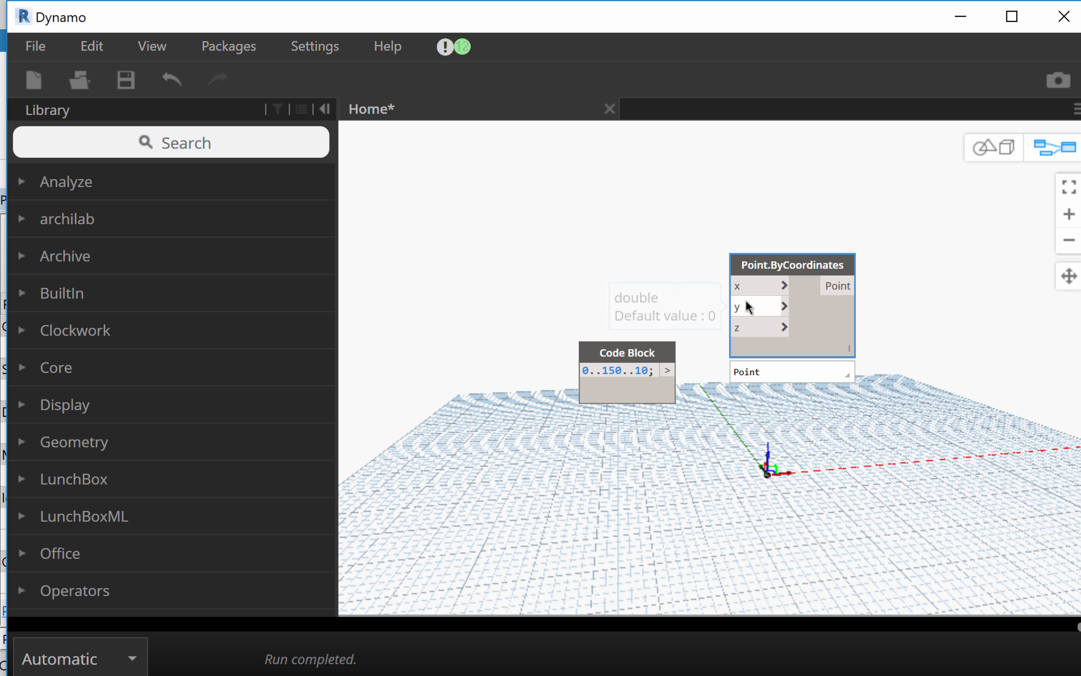
Step: Connect the Code Block output to the z input of Point.ByCoordinates and fit the points in the 3D preview
{"action": "mouse_move", "coordinate": [668, 370]}
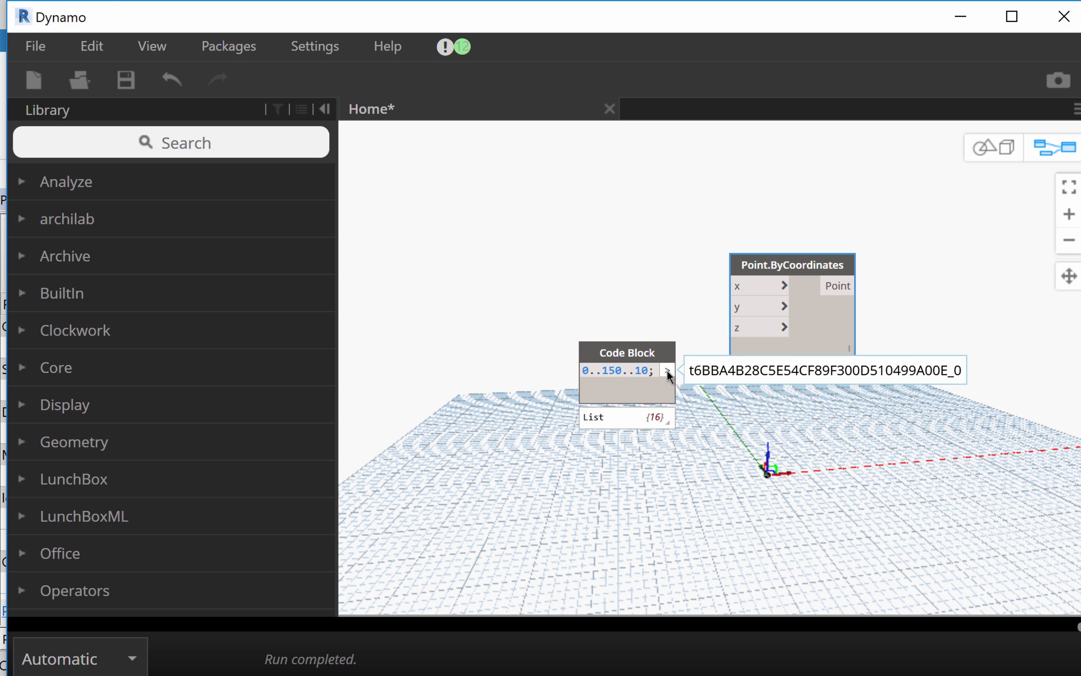
{"action": "left_click_drag", "start_coordinate": [670, 368], "coordinate": [748, 327]}
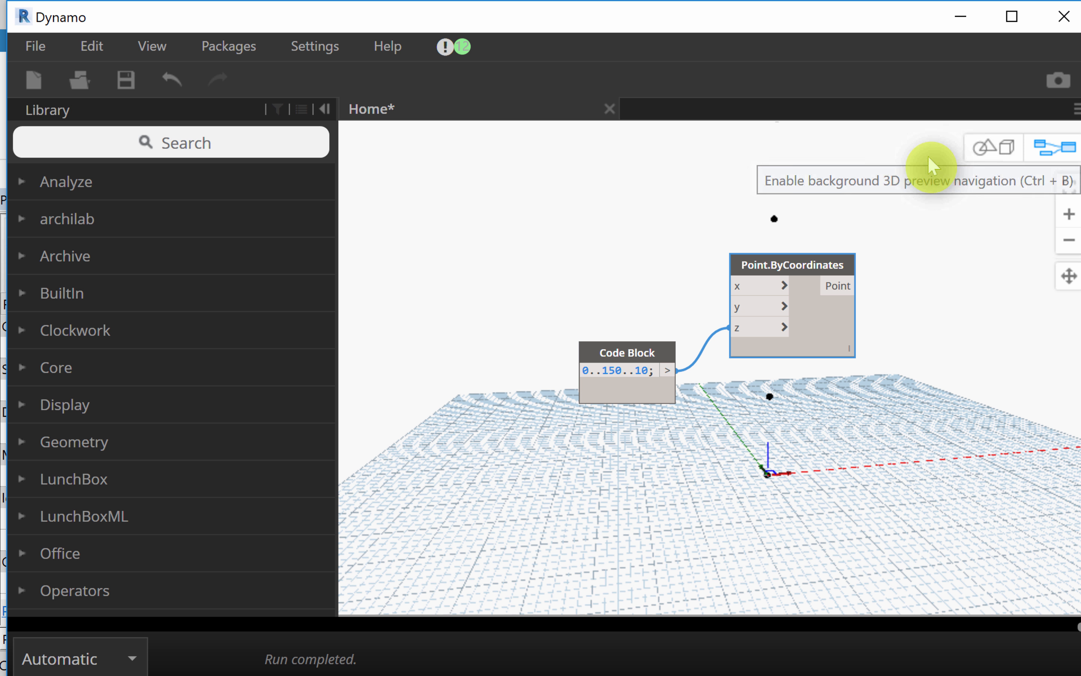
{"action": "left_click", "coordinate": [985, 154]}
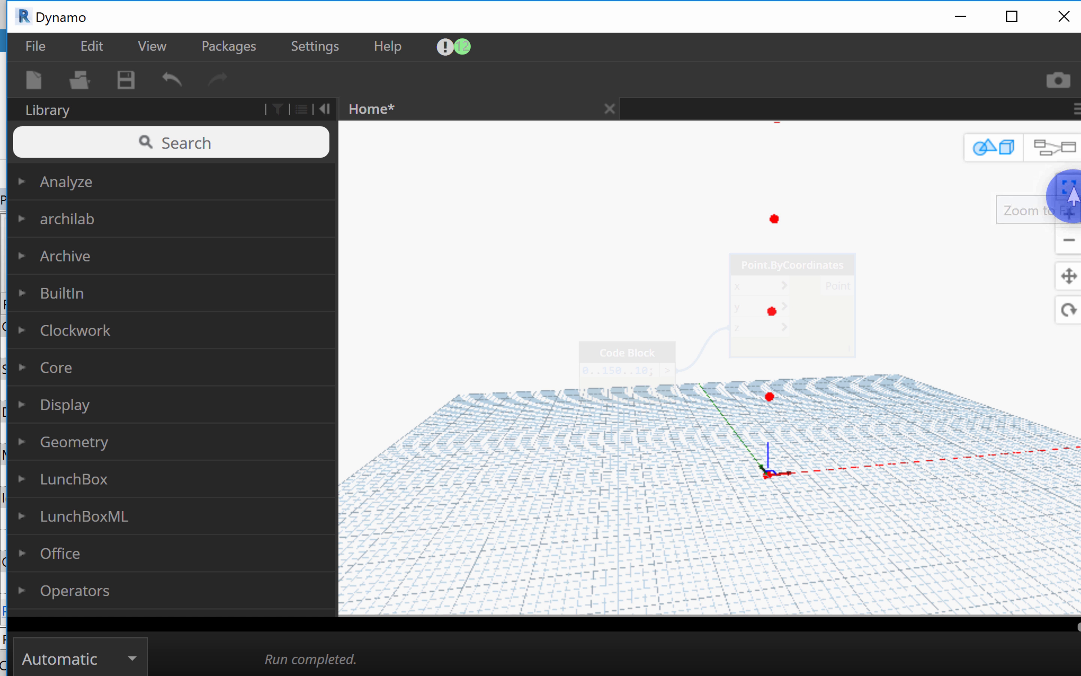
{"action": "left_click", "coordinate": [1070, 188]}
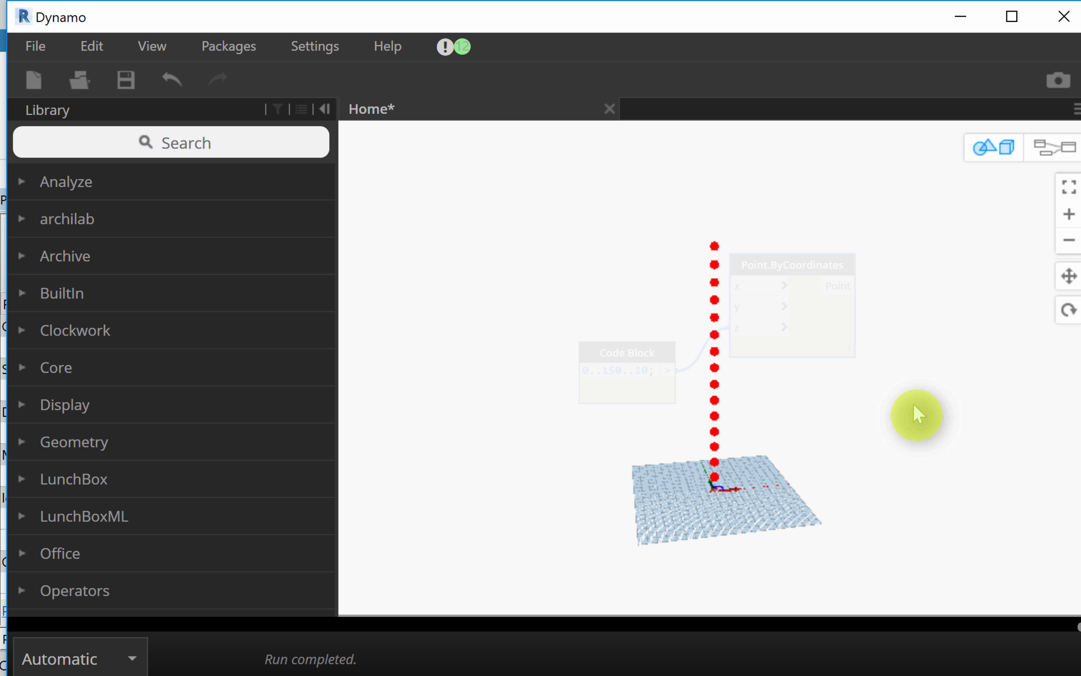
Step: Examine the vertical column of points in the 3D geometry preview and return to the node graph
{"action": "scroll", "coordinate": [784, 493], "scroll_direction": "up", "scroll_amount": 1}
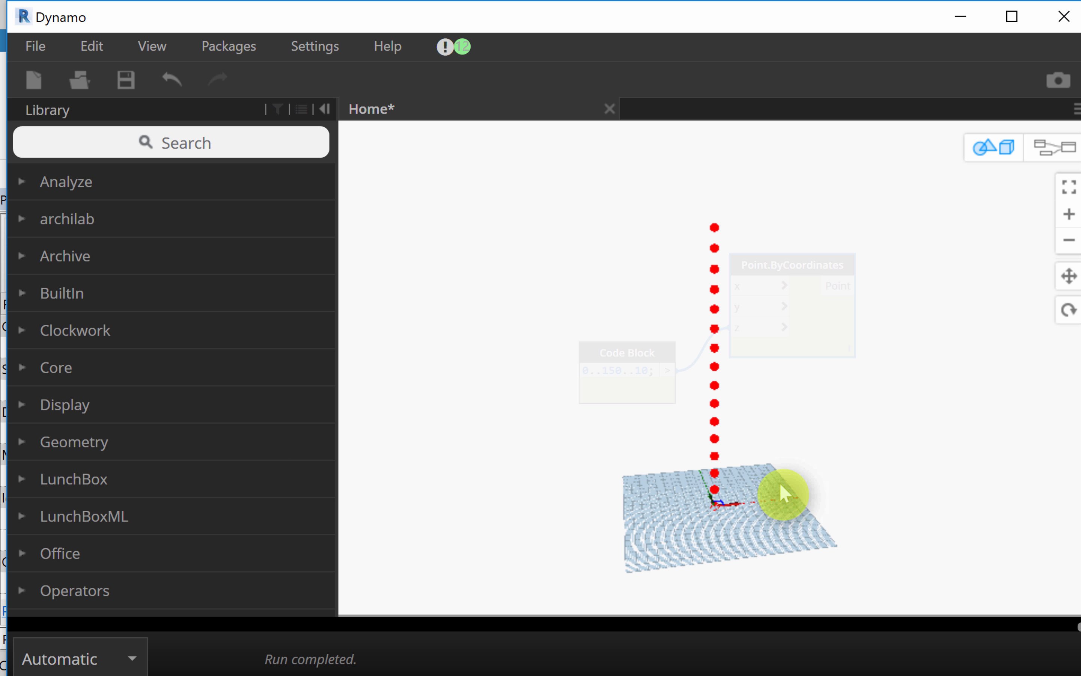
{"action": "left_click", "coordinate": [1044, 159]}
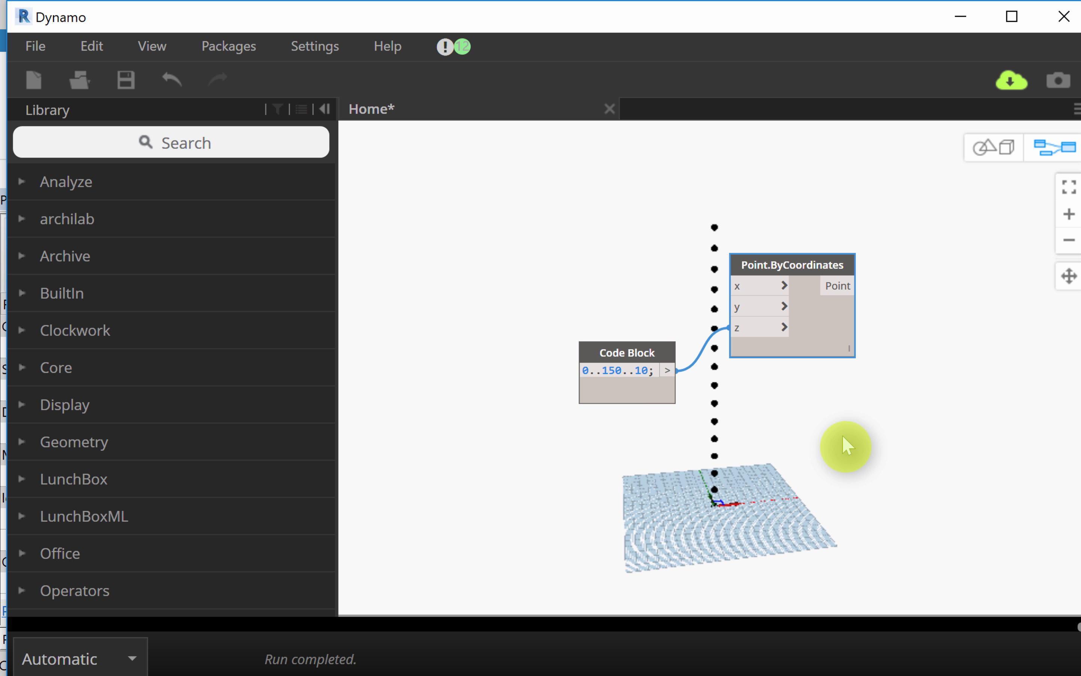
{"action": "left_click", "coordinate": [990, 161]}
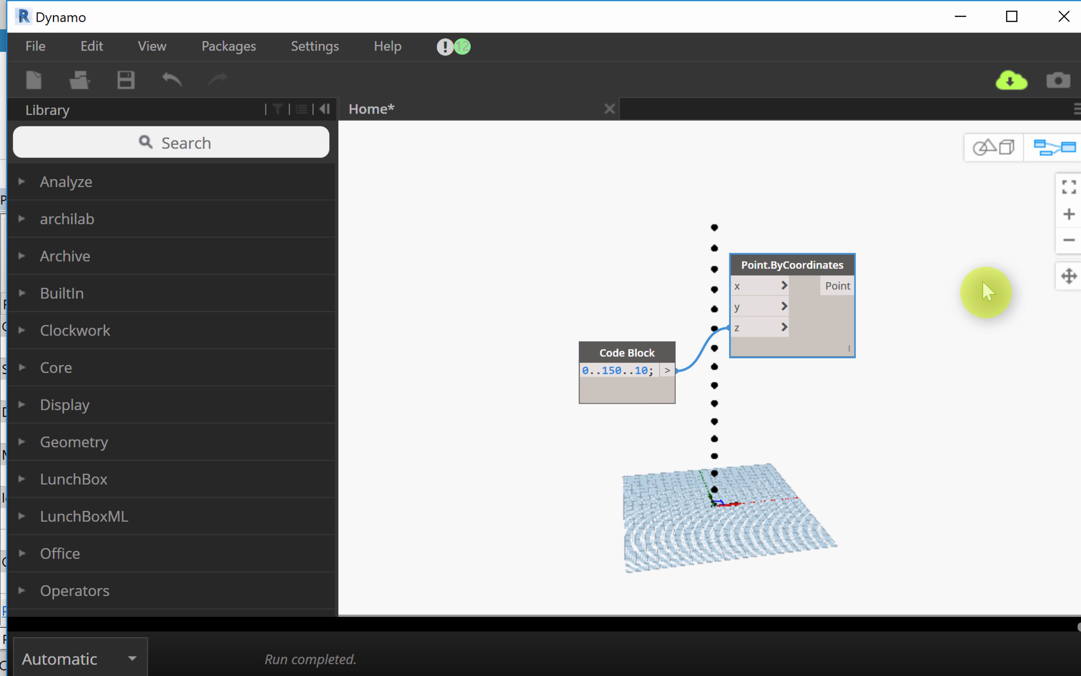
{"action": "key", "text": "ctrl+b"}
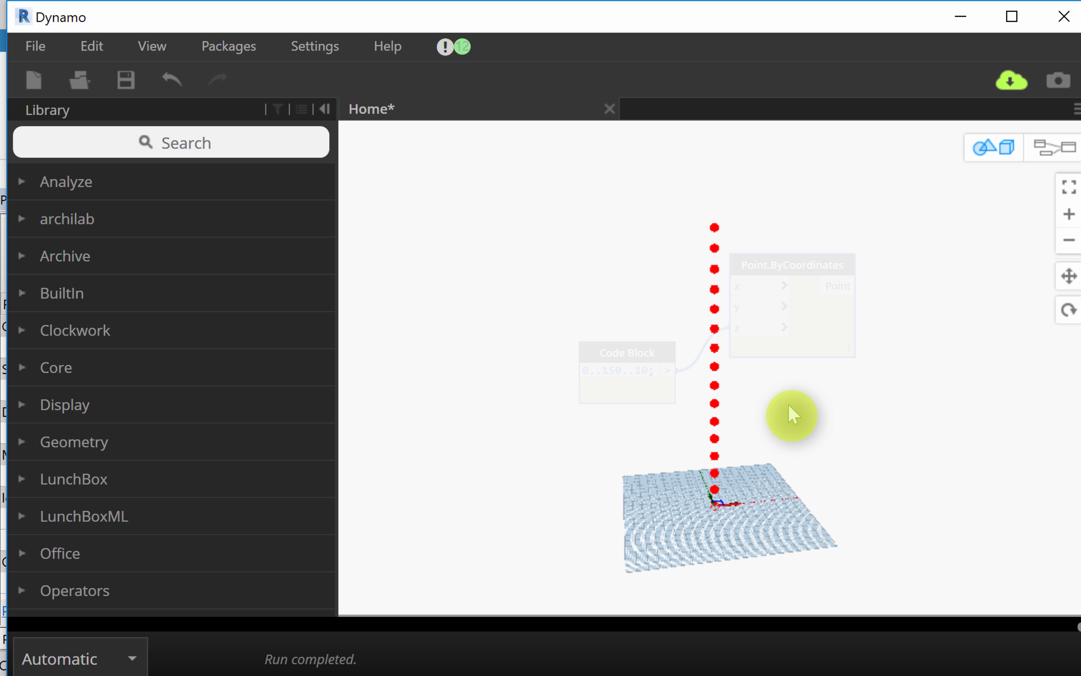
{"action": "key", "text": "ctrl+b"}
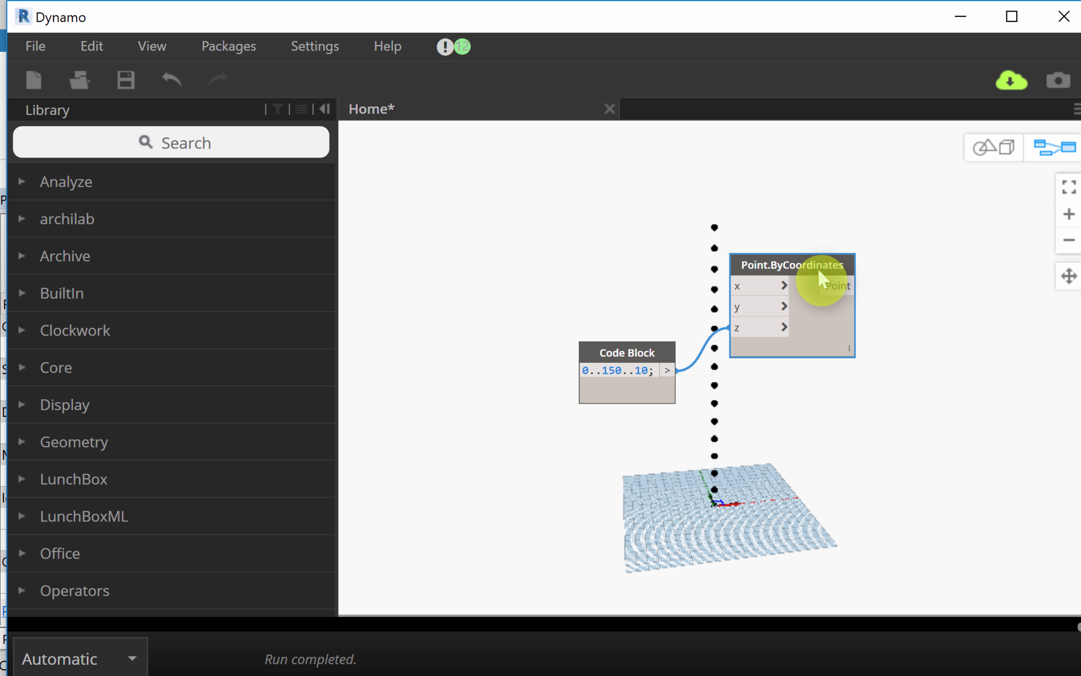
Step: Reposition the Code Block and Point.ByCoordinates nodes to the left of the column of points
{"action": "left_click_drag", "start_coordinate": [809, 267], "coordinate": [788, 277]}
{"action": "left_click_drag", "start_coordinate": [645, 354], "coordinate": [493, 361]}
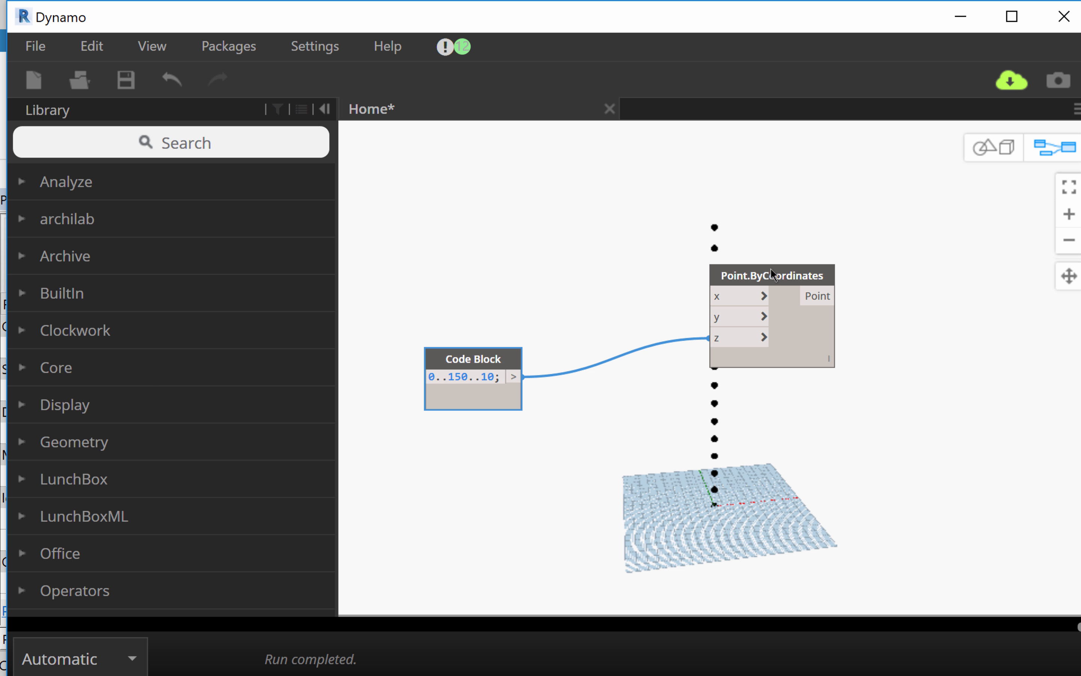
{"action": "left_click_drag", "start_coordinate": [769, 272], "coordinate": [641, 284]}
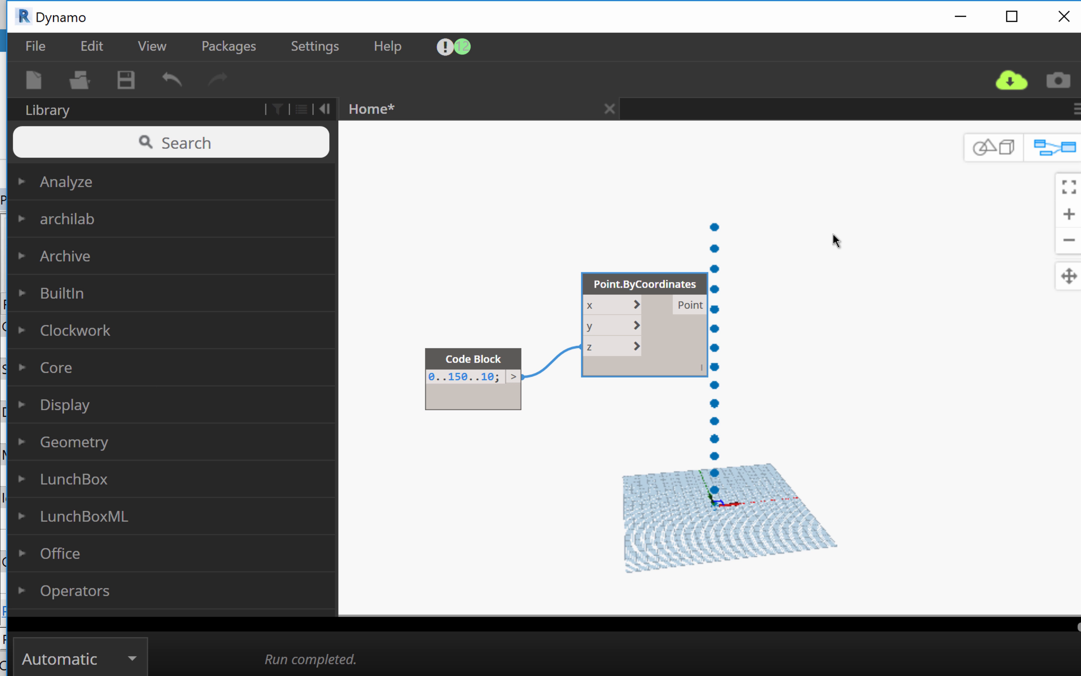
Step: Search for "plane", add a Plane.ByOriginNormal node and place it above and to the right of Point.ByCoordinates
{"action": "right_click", "coordinate": [808, 230]}
{"action": "left_click", "coordinate": [681, 251]}
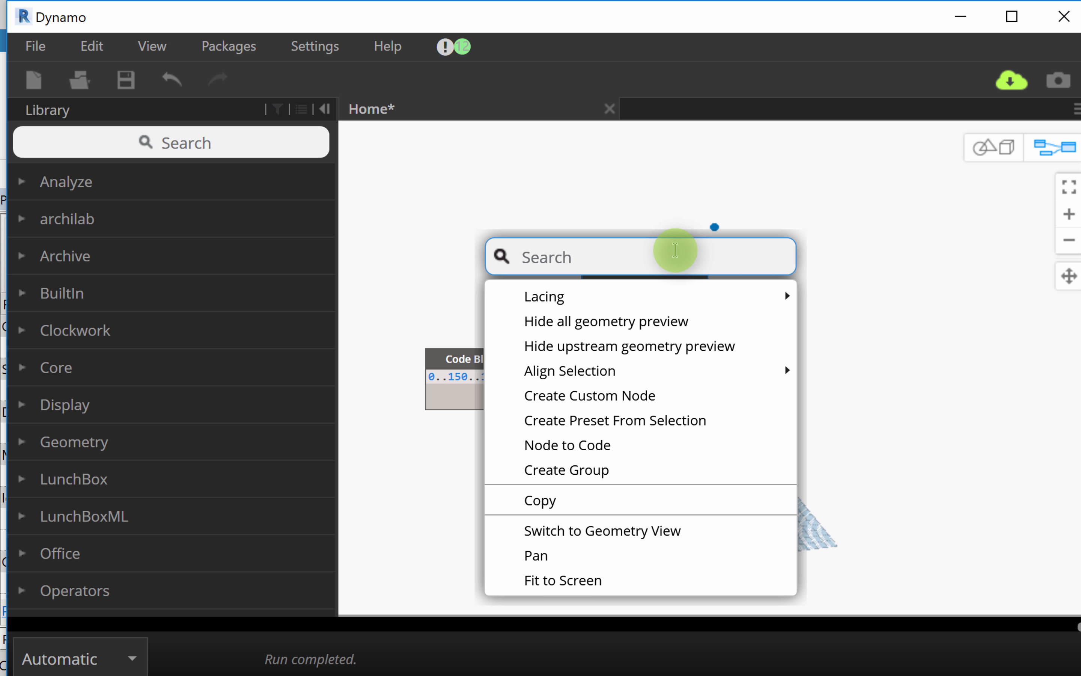
{"action": "type", "text": "pla"}
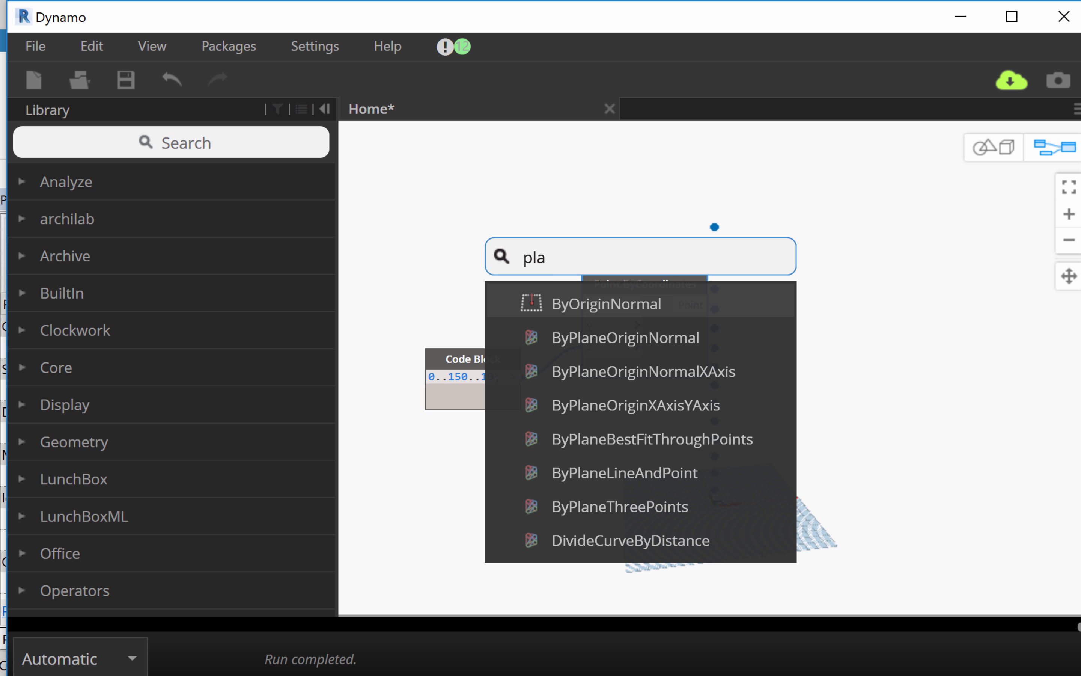
{"action": "type", "text": "ne"}
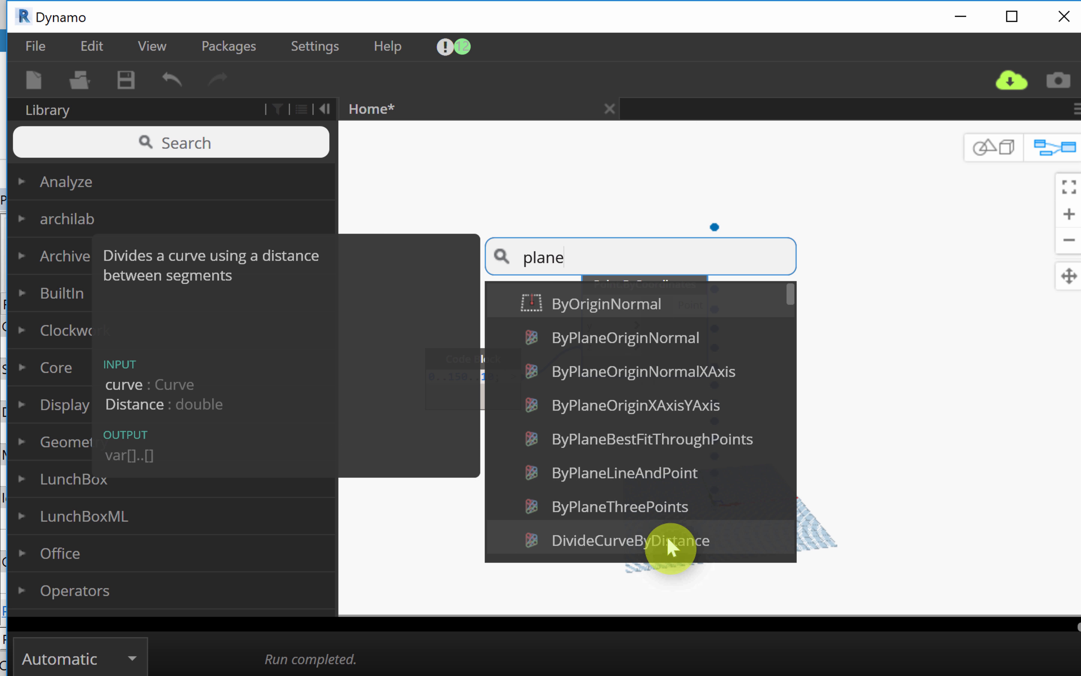
{"action": "left_click", "coordinate": [634, 304]}
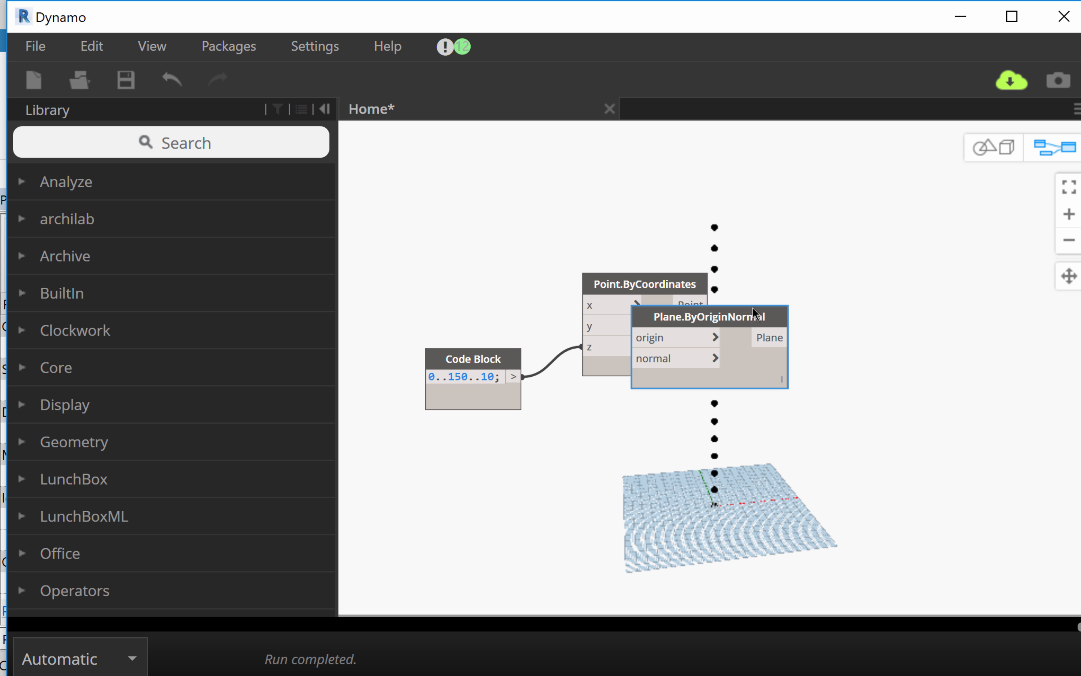
{"action": "left_click_drag", "start_coordinate": [753, 308], "coordinate": [907, 239]}
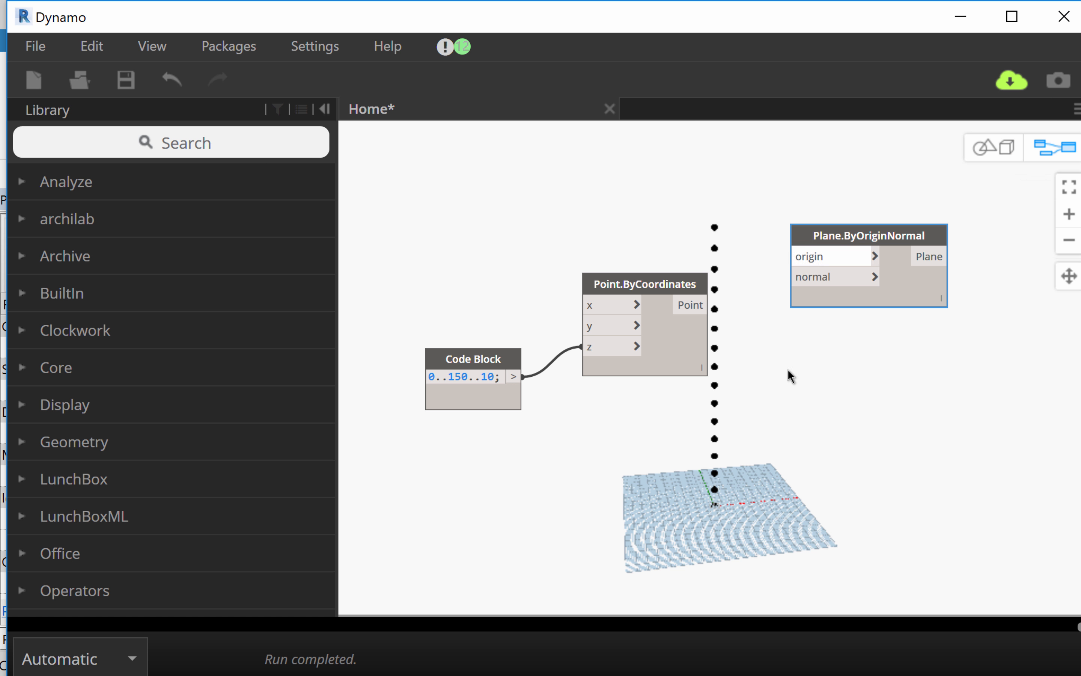
Step: Search for "za", add a Vector.ZAxis node and place it below and to the left of Plane.ByOriginNormal
{"action": "right_click", "coordinate": [814, 363]}
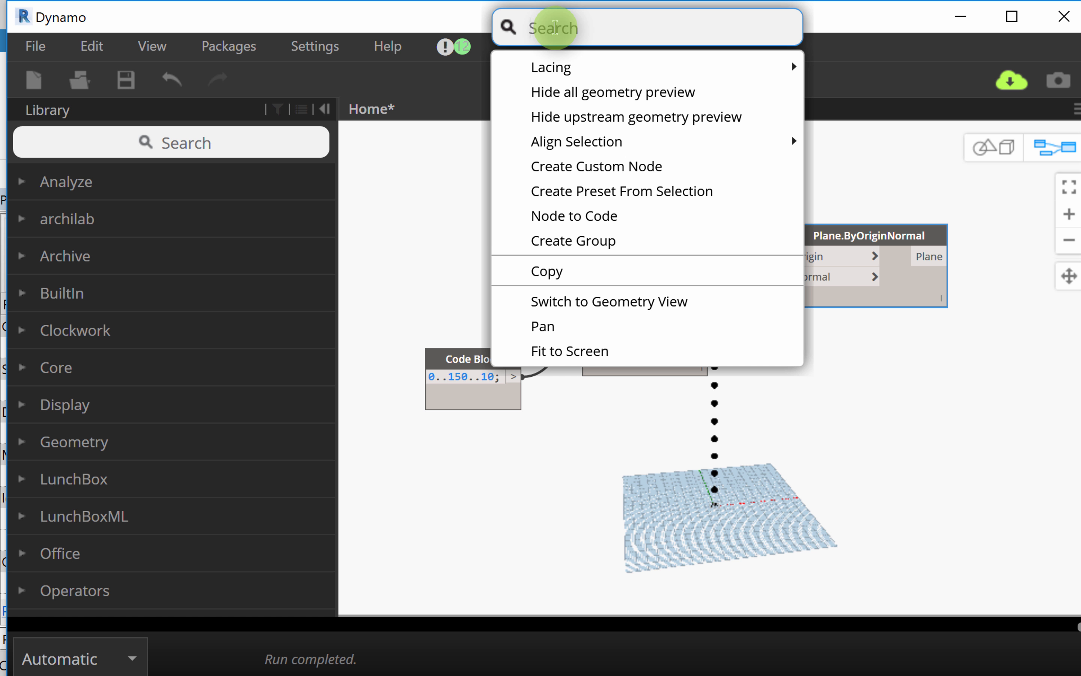
{"action": "type", "text": "za"}
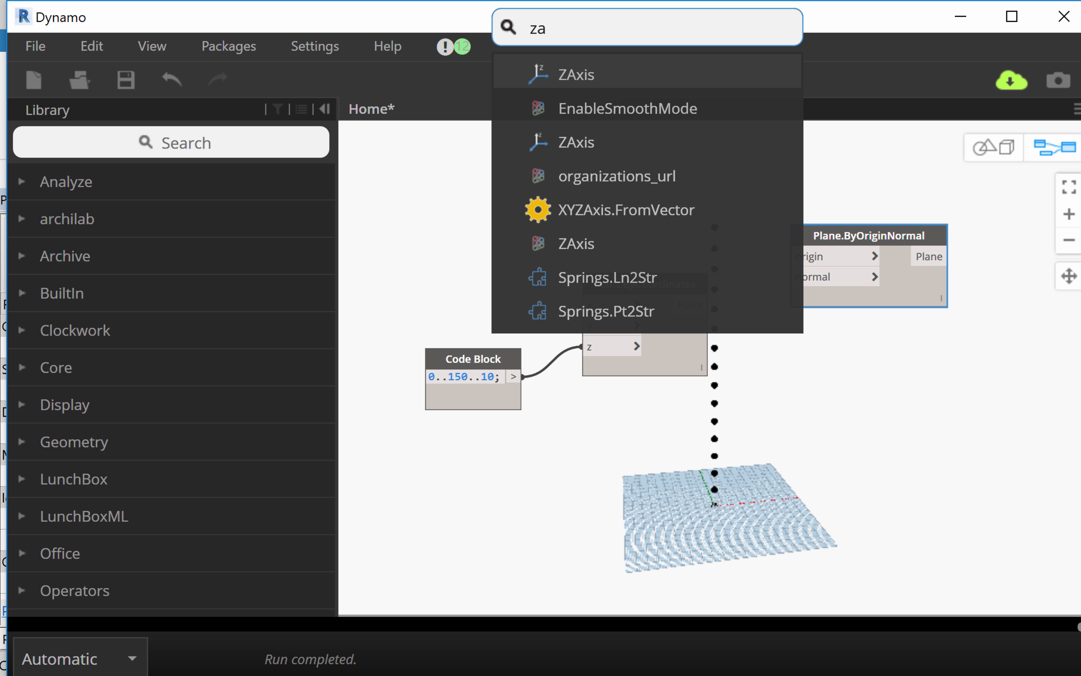
{"action": "left_click", "coordinate": [595, 77]}
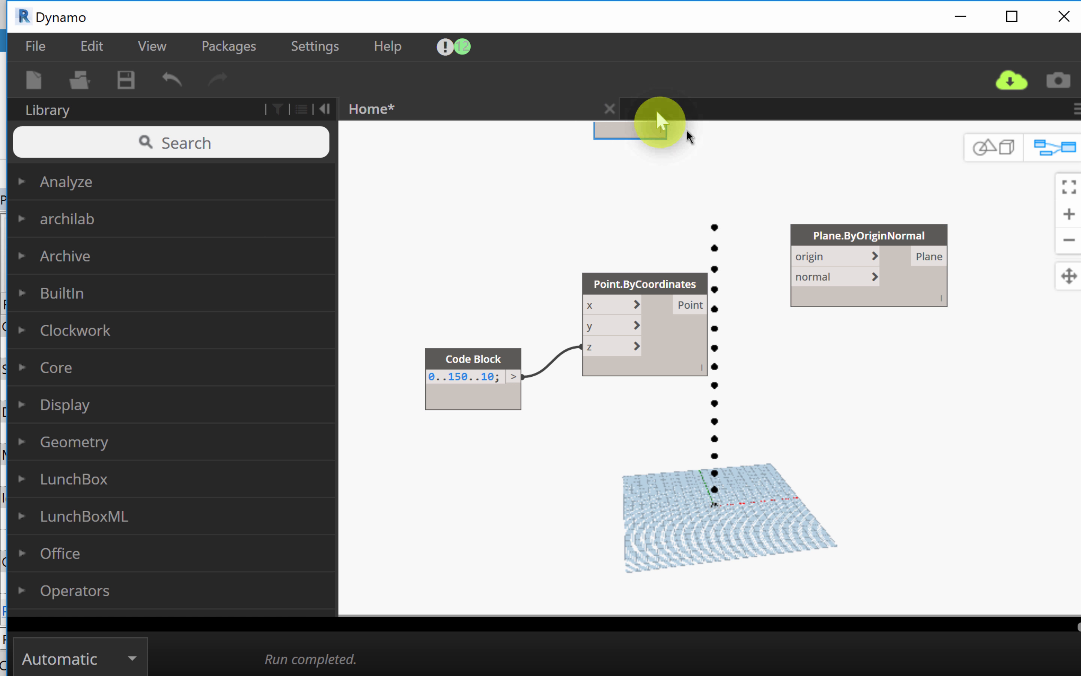
{"action": "mouse_move", "coordinate": [653, 135]}
{"action": "left_mouse_down"}
{"action": "mouse_move", "coordinate": [705, 188]}
{"action": "mouse_move", "coordinate": [823, 423]}
{"action": "mouse_move", "coordinate": [667, 148]}
{"action": "left_mouse_up"}
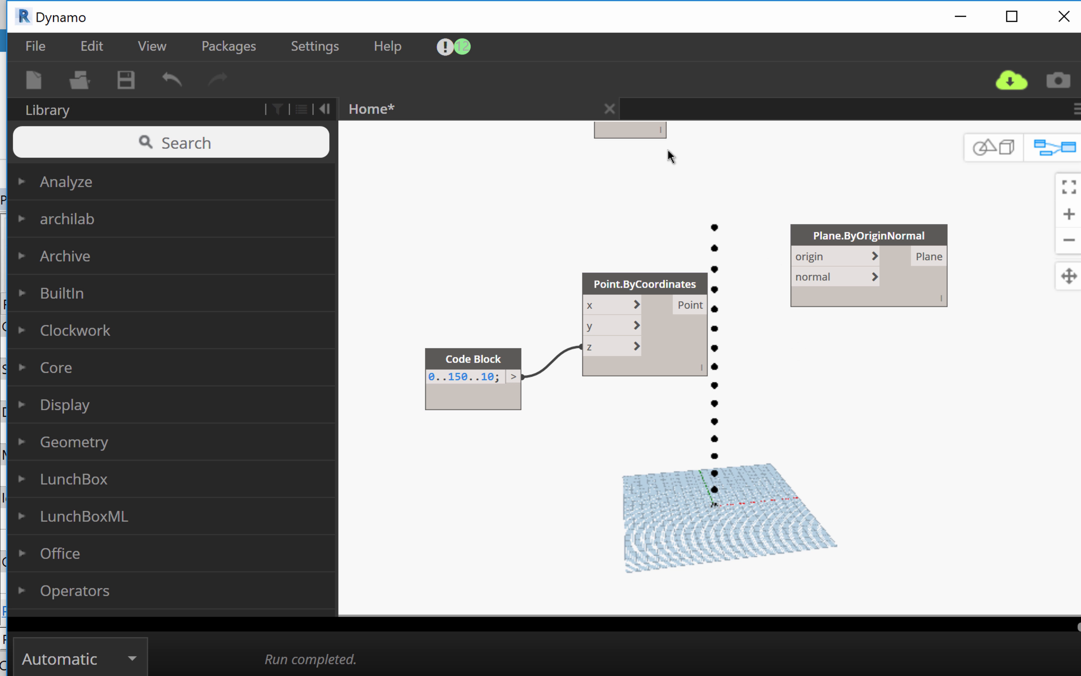
{"action": "scroll", "coordinate": [741, 149], "scroll_direction": "up", "scroll_amount": 1}
{"action": "scroll", "coordinate": [740, 148], "scroll_direction": "down", "scroll_amount": 2}
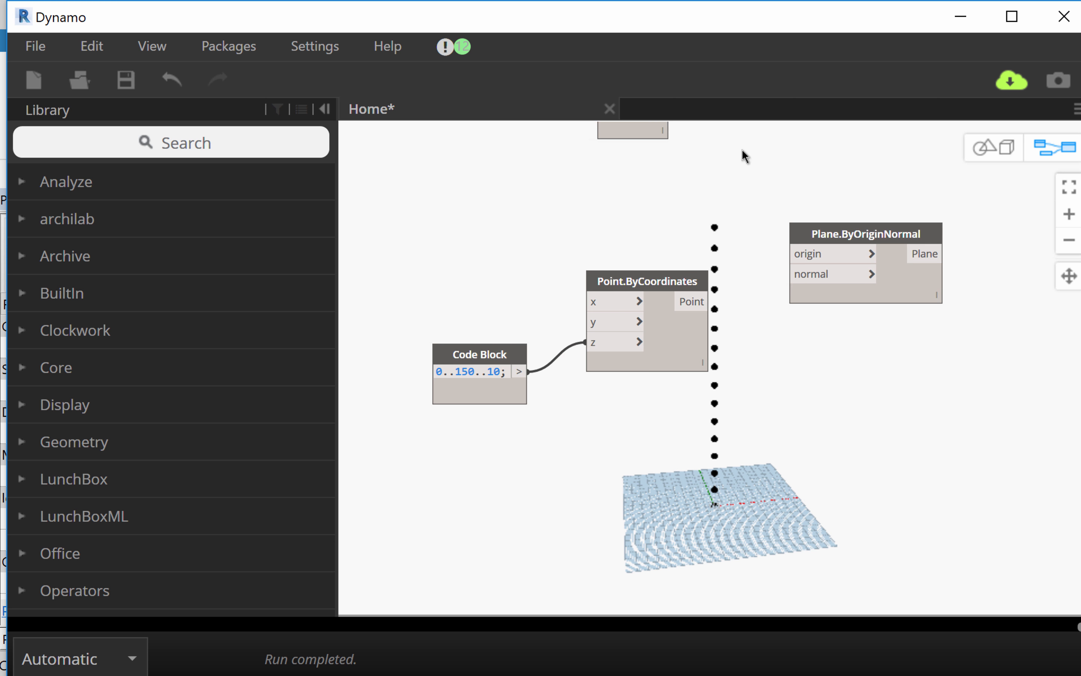
{"action": "left_click_drag", "start_coordinate": [630, 171], "coordinate": [731, 430]}
{"action": "left_click_drag", "start_coordinate": [798, 296], "coordinate": [845, 341]}
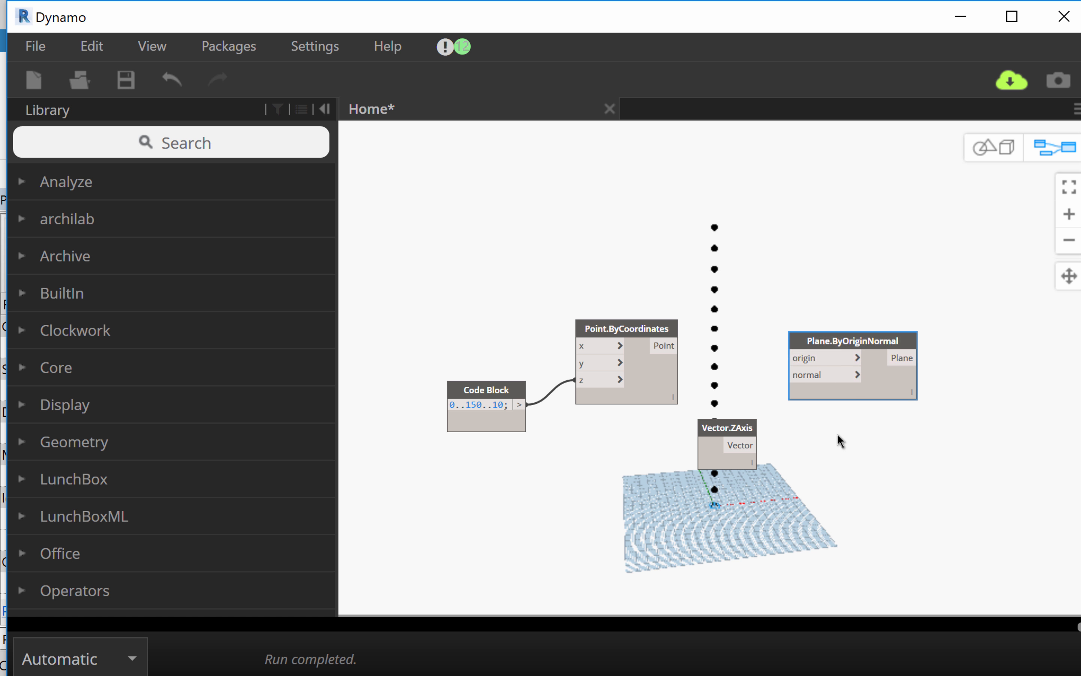
Step: Connect Vector.ZAxis to the normal input and the Point.ByCoordinates output to the origin input of Plane.ByOriginNormal
{"action": "scroll", "coordinate": [836, 432], "scroll_direction": "up", "scroll_amount": 2}
{"action": "left_click", "coordinate": [729, 449]}
{"action": "left_click", "coordinate": [771, 354]}
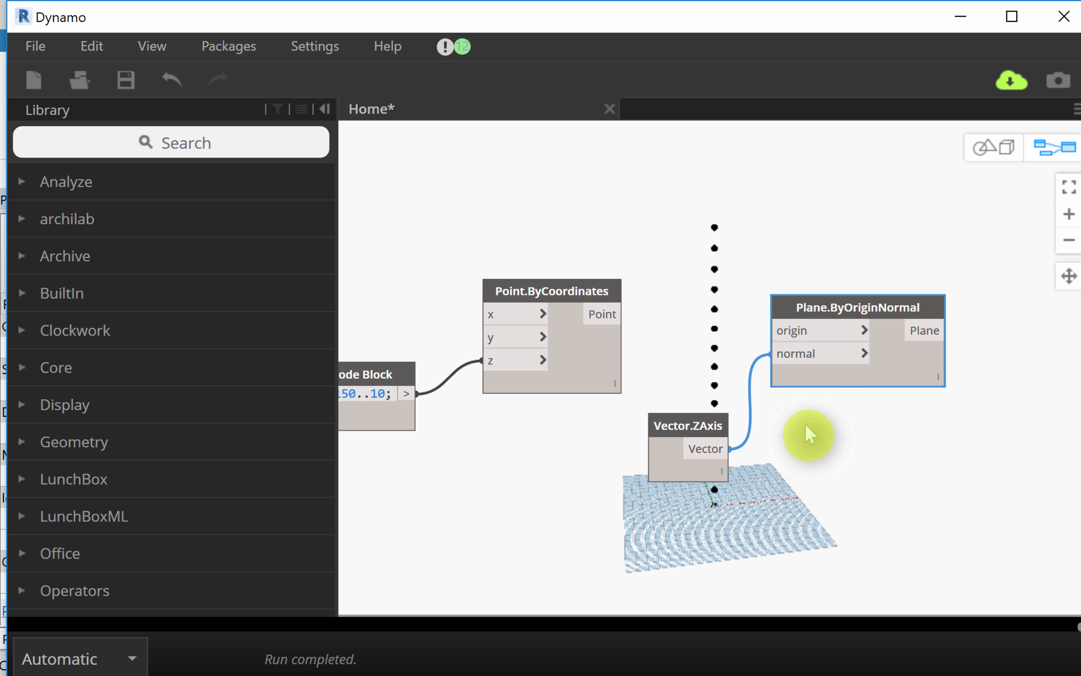
{"action": "left_click", "coordinate": [622, 314]}
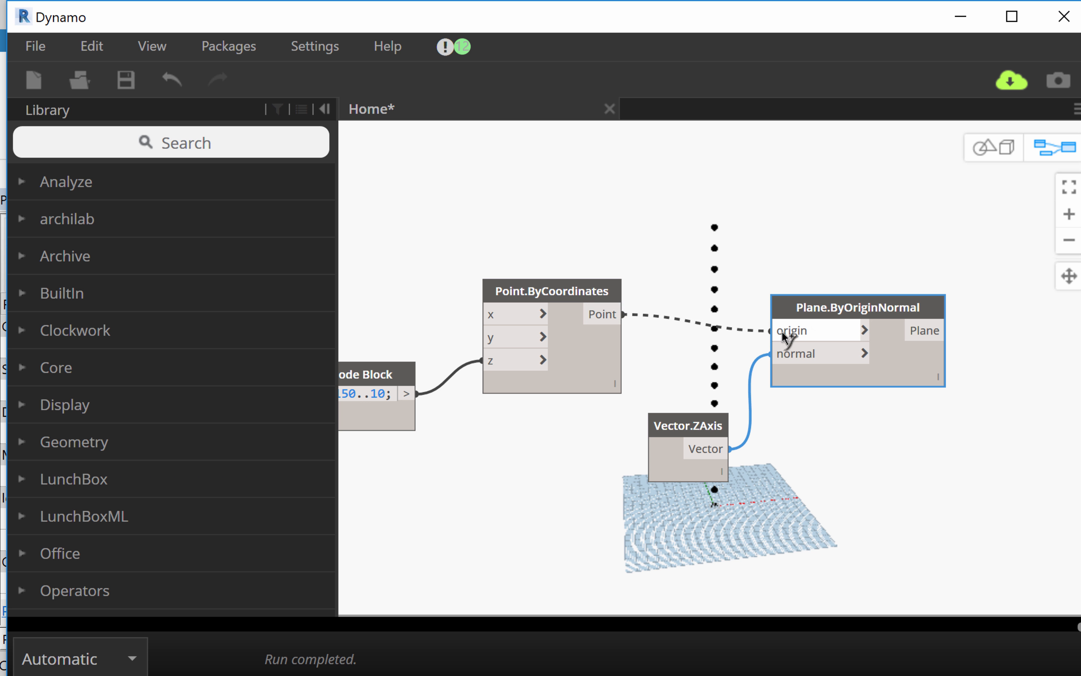
{"action": "left_click", "coordinate": [789, 333]}
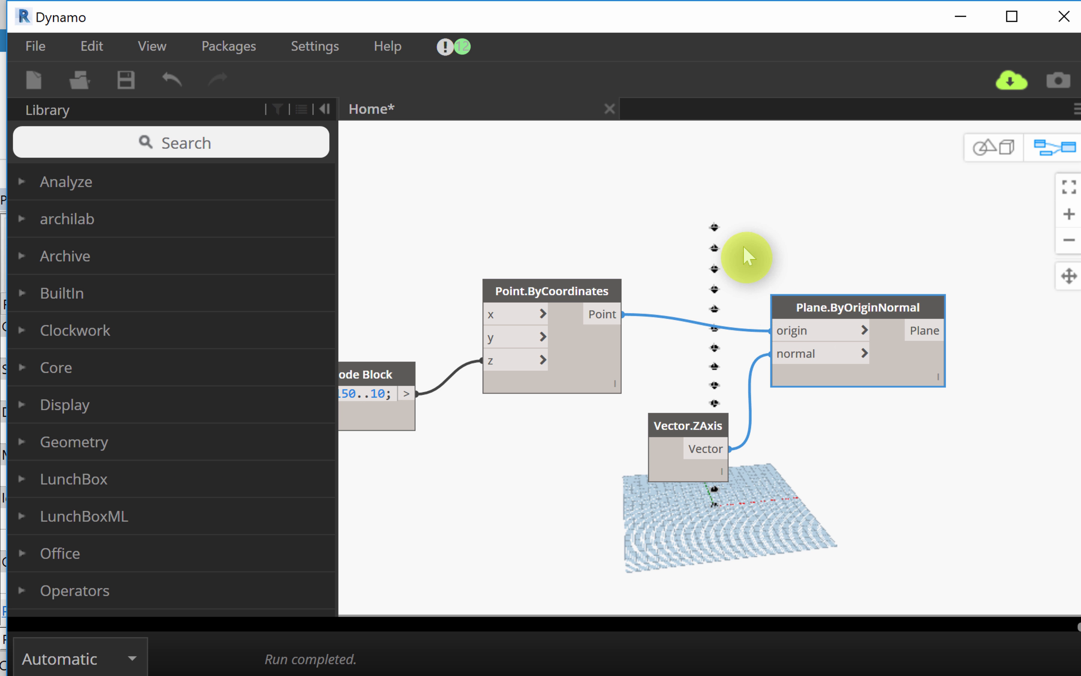
Step: Examine the planes stacked along the vertical points in the 3D geometry preview, from close up and farther away
{"action": "left_click", "coordinate": [733, 244]}
{"action": "left_click", "coordinate": [988, 151]}
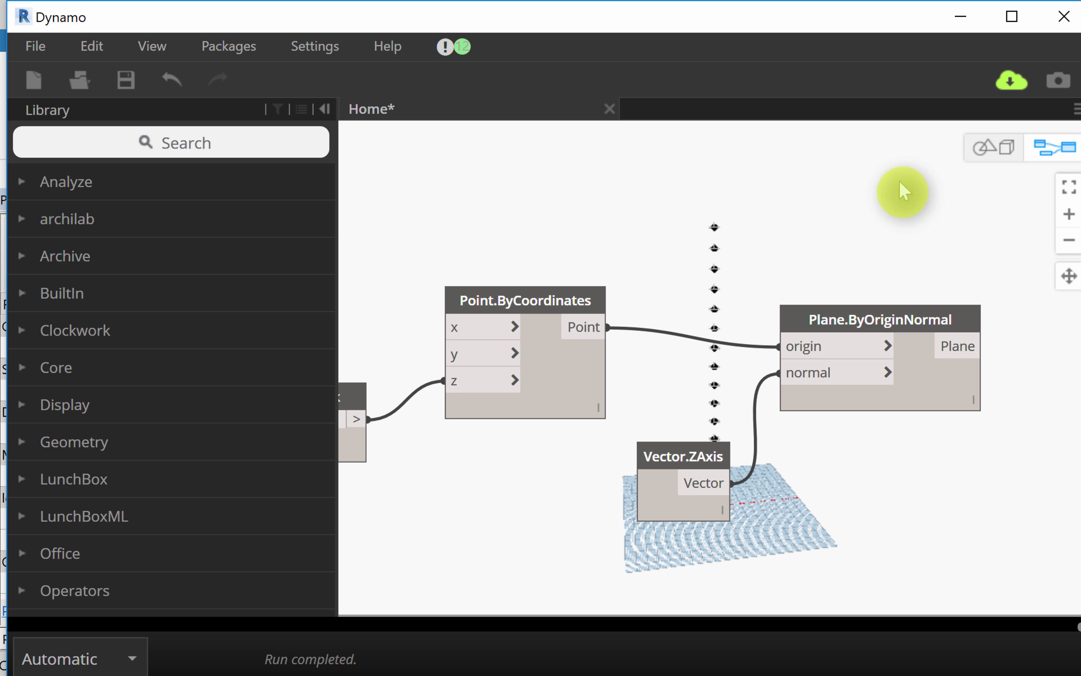
{"action": "scroll", "coordinate": [743, 252], "scroll_direction": "up", "scroll_amount": 5}
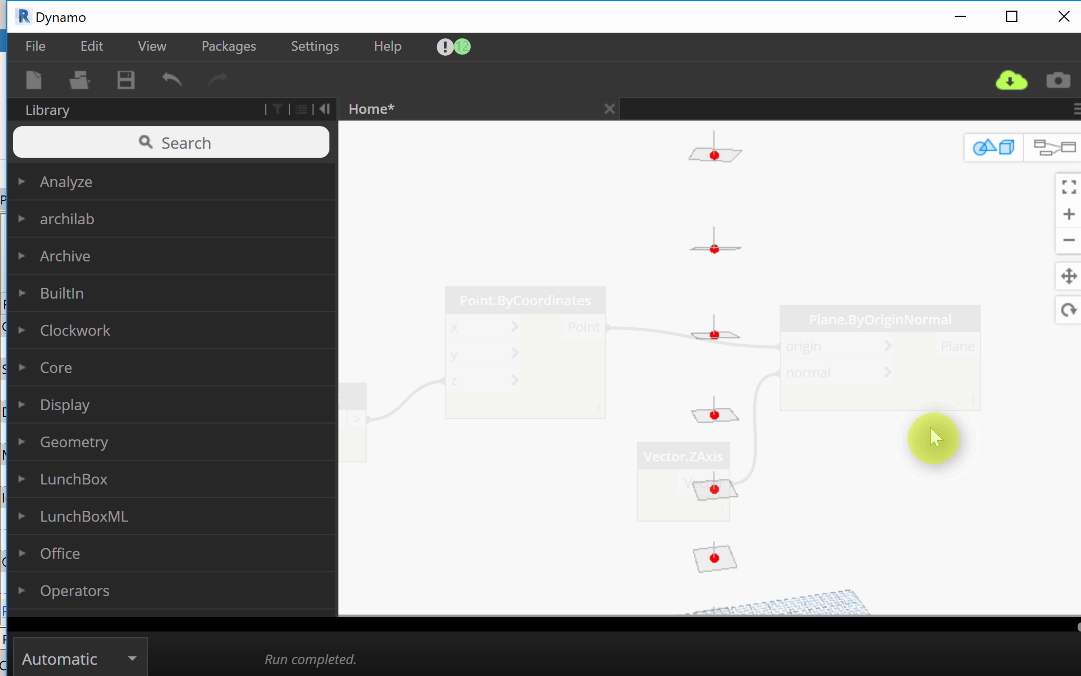
{"action": "left_click", "coordinate": [1063, 157]}
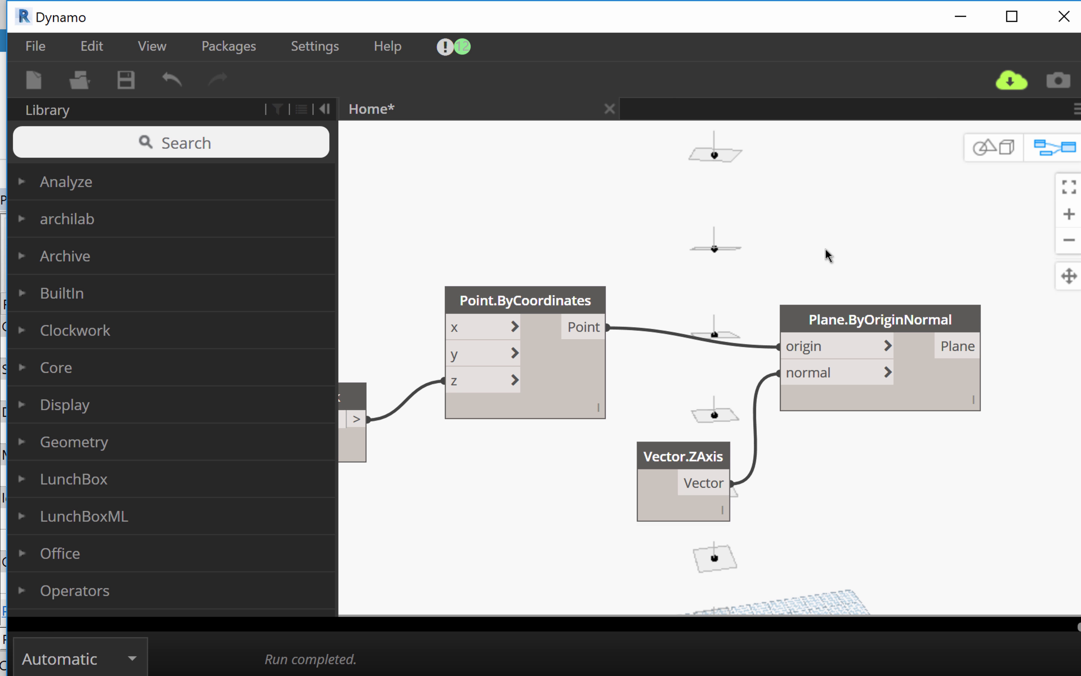
{"action": "middle_click_drag", "start_coordinate": [827, 489], "coordinate": [777, 465]}
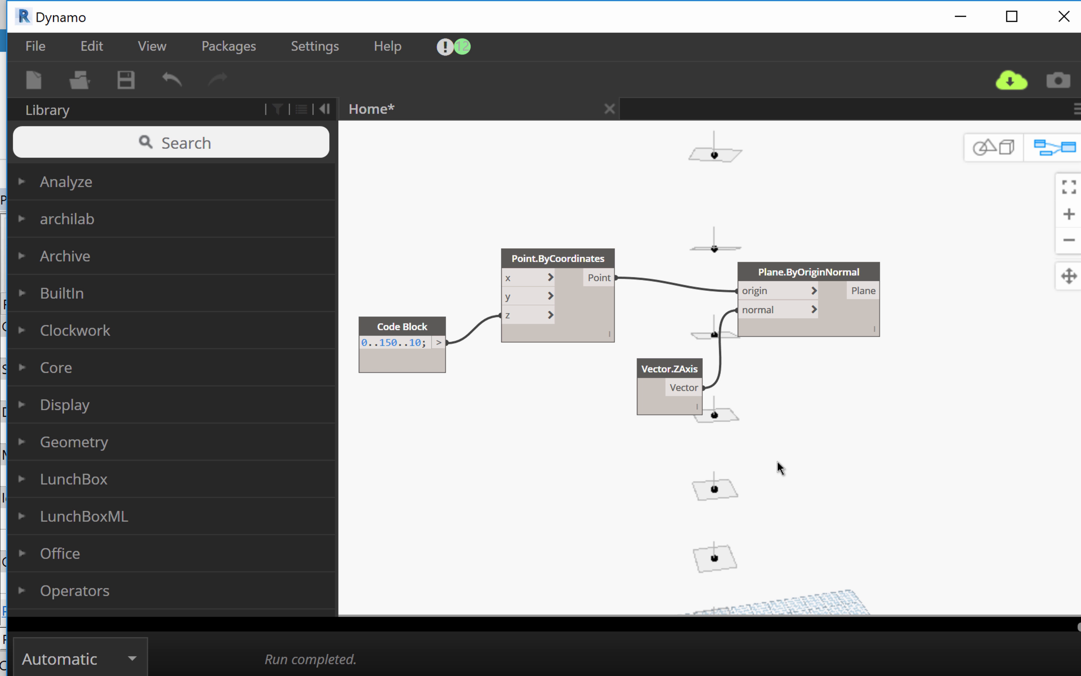
{"action": "scroll", "coordinate": [780, 427], "scroll_direction": "down", "scroll_amount": 3}
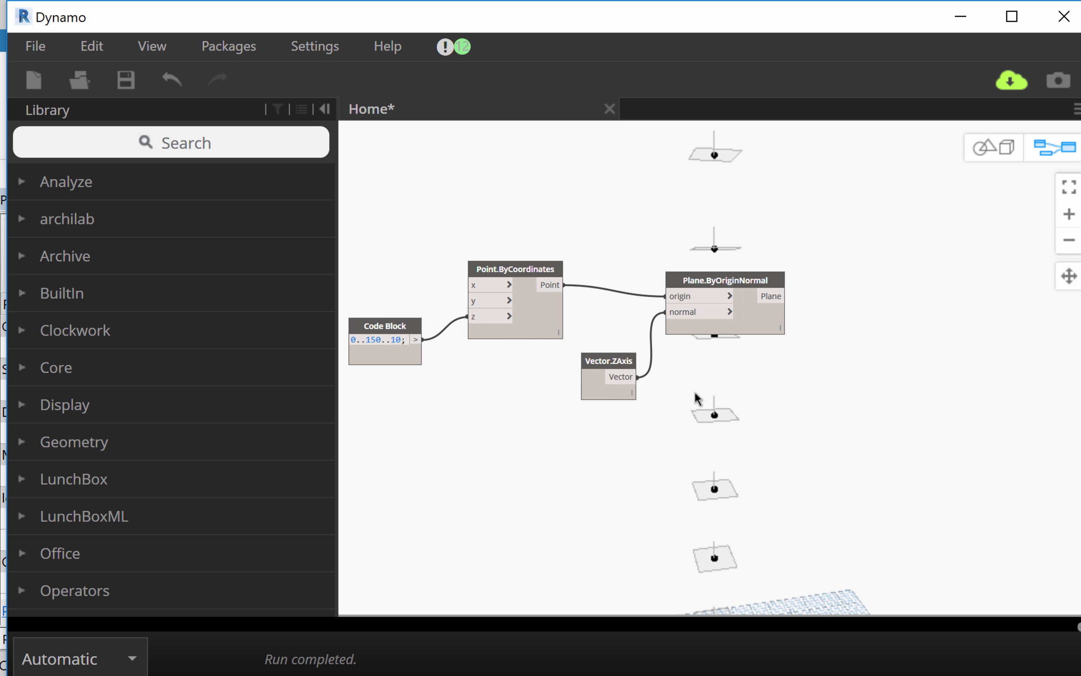
{"action": "middle_click_drag", "start_coordinate": [695, 392], "coordinate": [667, 393]}
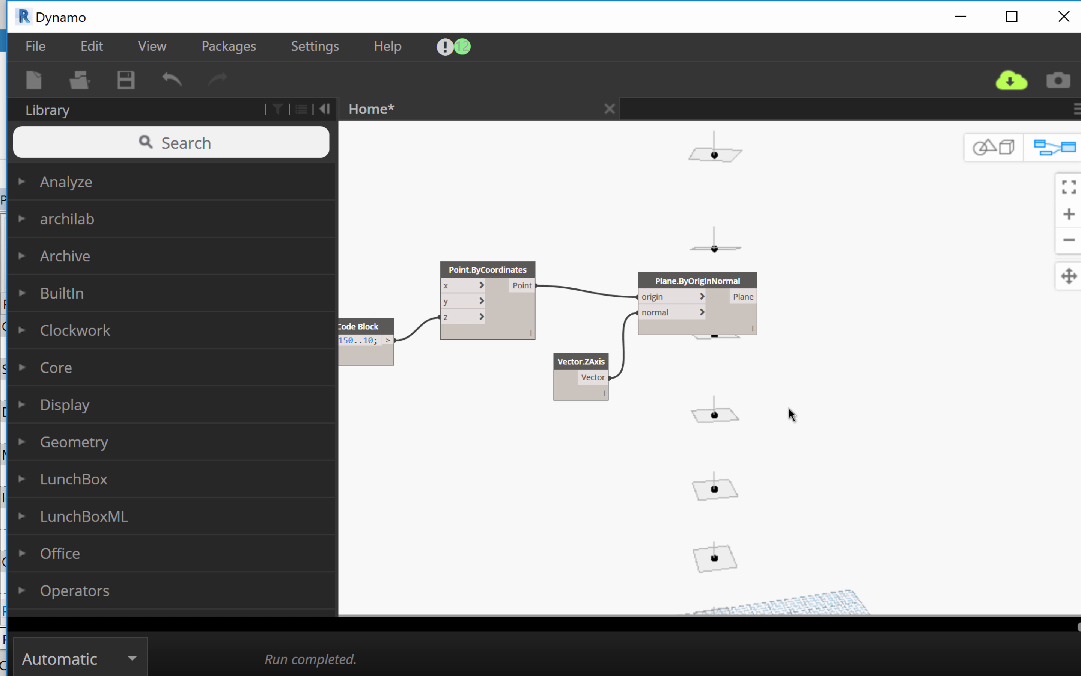
{"action": "left_click", "coordinate": [1011, 151]}
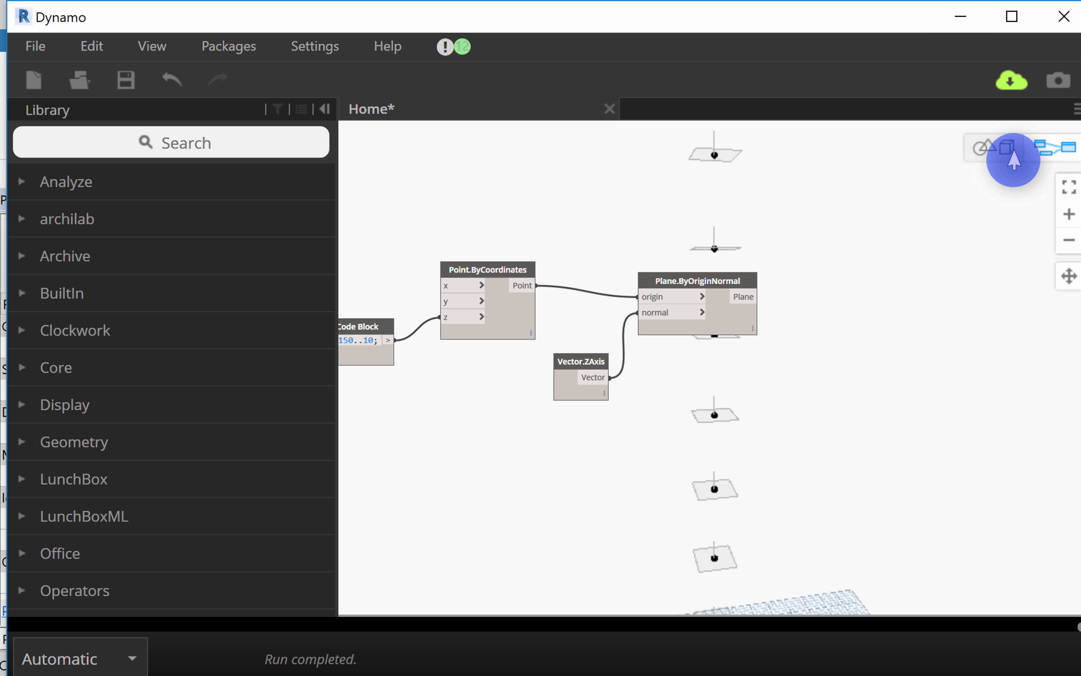
{"action": "scroll", "coordinate": [883, 281], "scroll_direction": "down", "scroll_amount": 2}
{"action": "scroll", "coordinate": [885, 281], "scroll_direction": "down", "scroll_amount": 2}
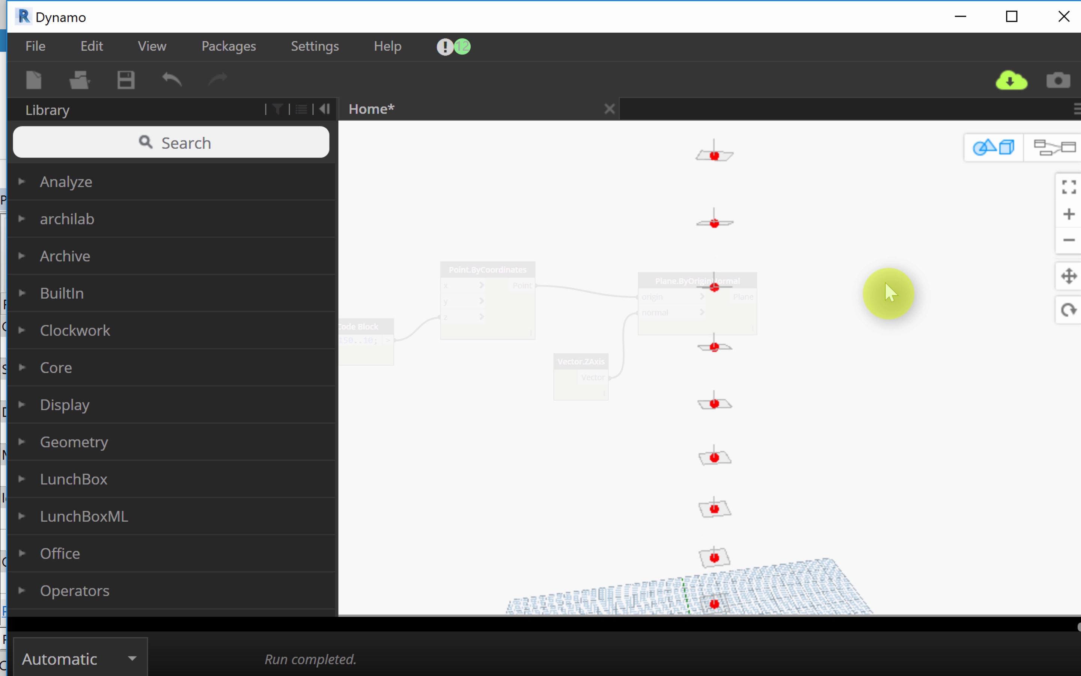
{"action": "middle_click_drag", "start_coordinate": [885, 282], "coordinate": [873, 206]}
{"action": "scroll", "coordinate": [875, 227], "scroll_direction": "down", "scroll_amount": 3}
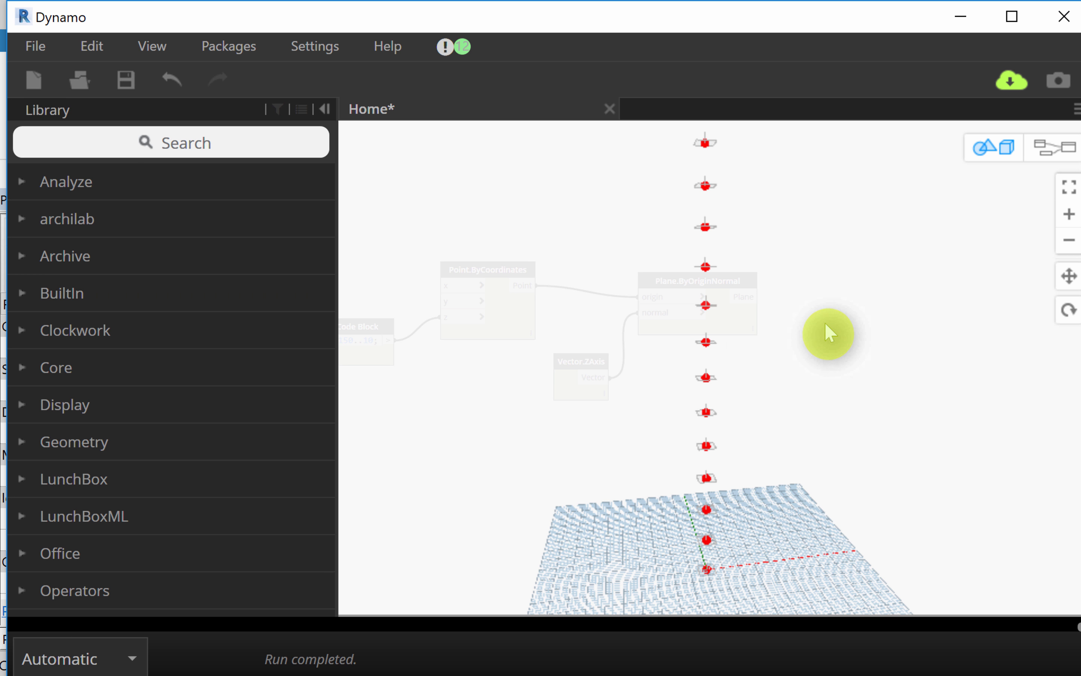
{"action": "left_click_drag", "start_coordinate": [827, 331], "coordinate": [832, 482]}
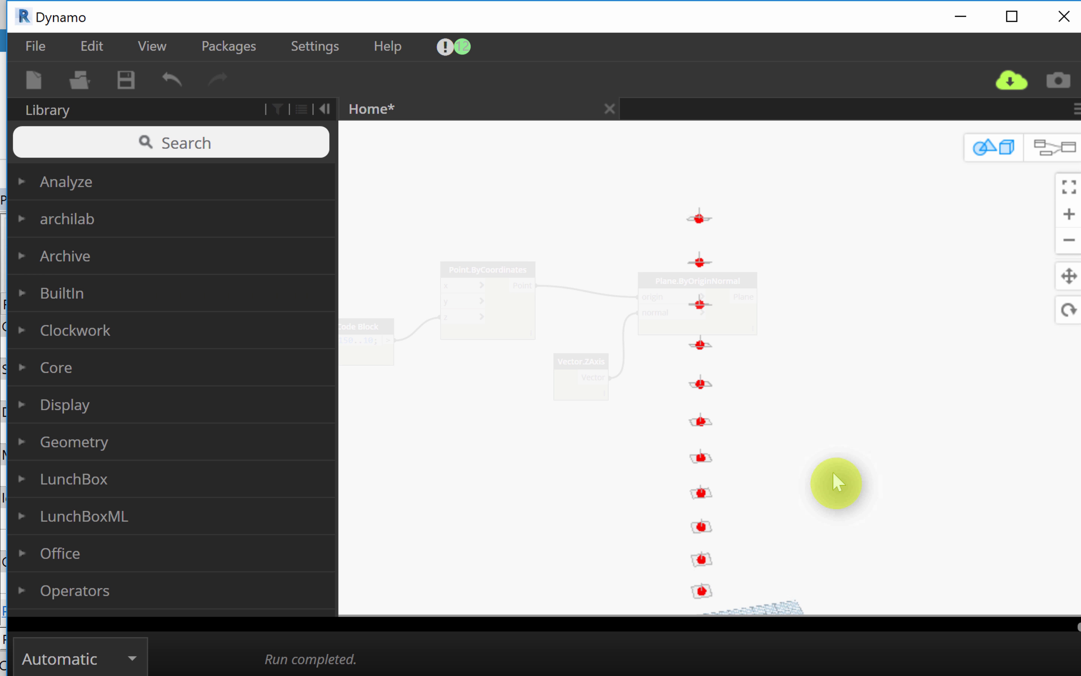
{"action": "left_click", "coordinate": [676, 239]}
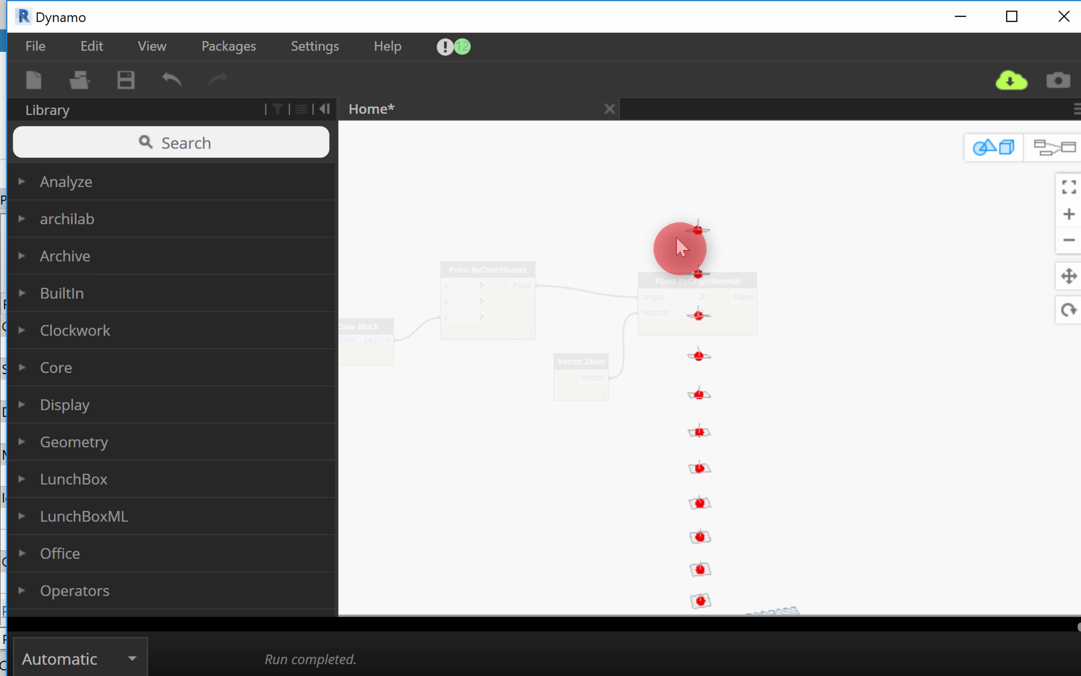
Step: Return to the node graph and preview the list of planes output by Plane.ByOriginNormal
{"action": "left_click", "coordinate": [1048, 152]}
{"action": "mouse_move", "coordinate": [734, 320]}
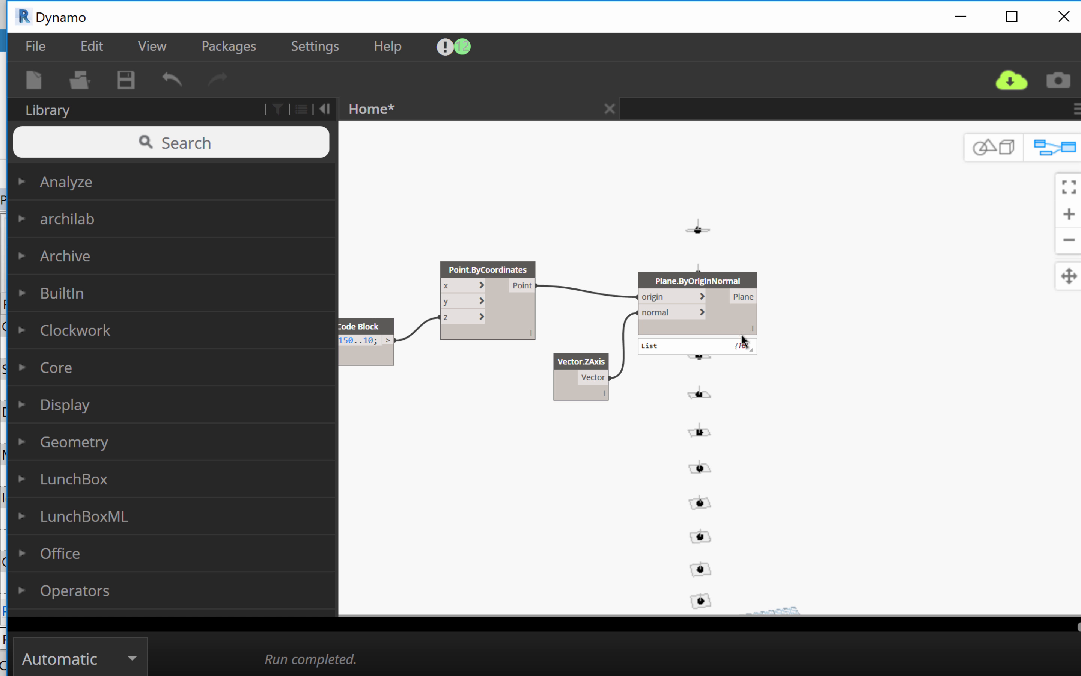
{"action": "left_click", "coordinate": [742, 346]}
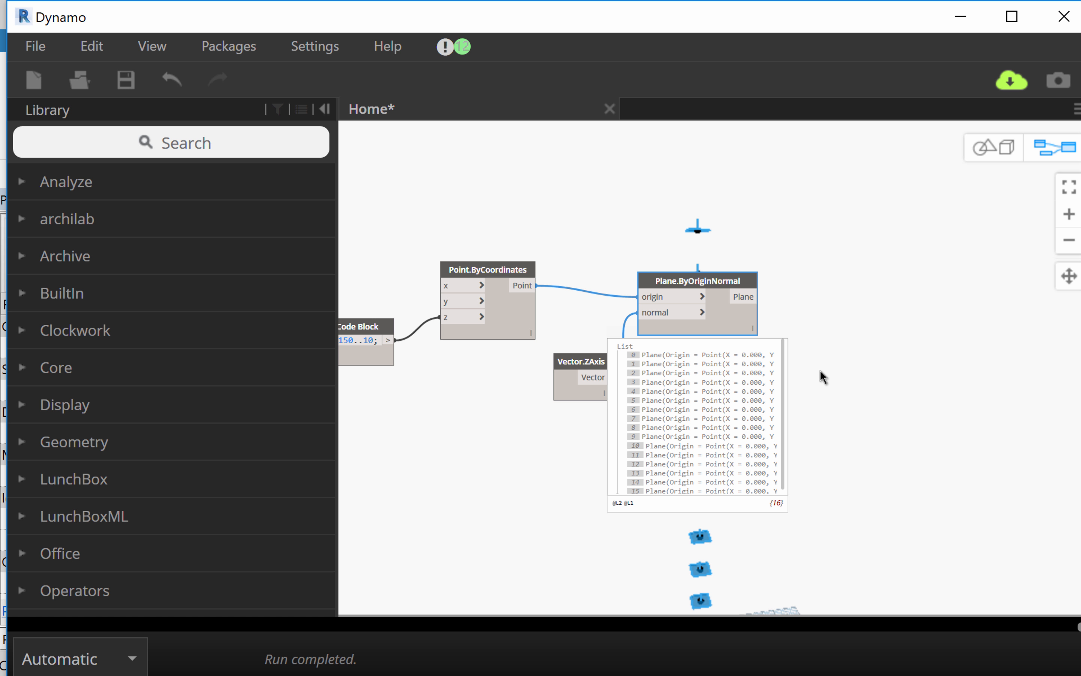
{"action": "middle_click_drag", "start_coordinate": [815, 331], "coordinate": [747, 259]}
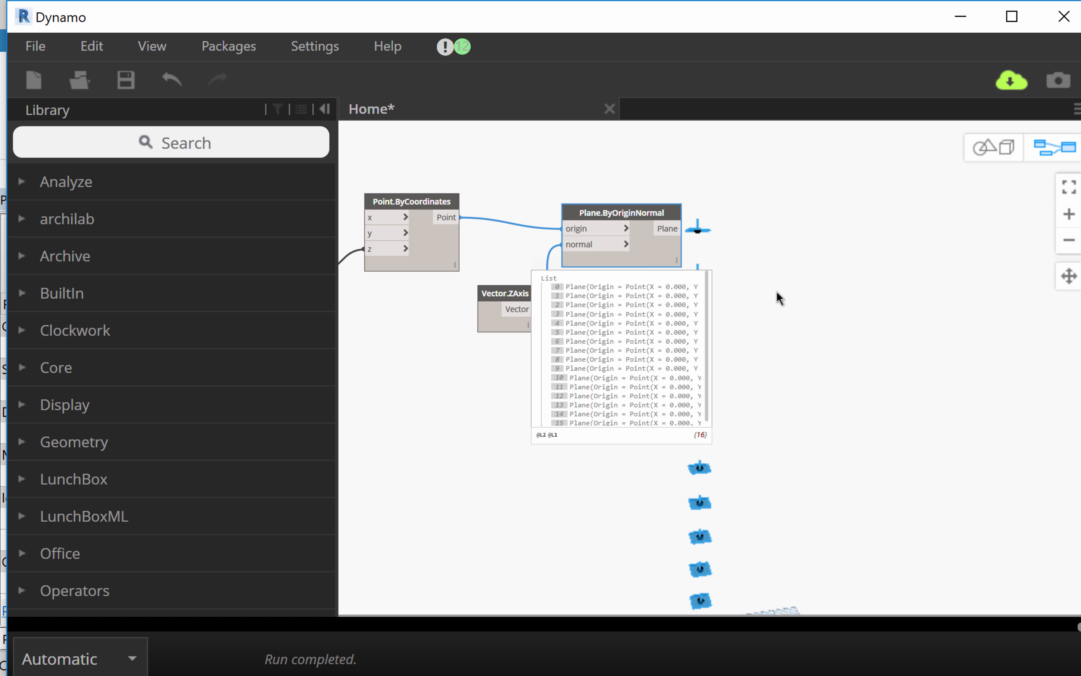
Step: Inspect the first, last and index 7 planes in the Plane.ByOriginNormal output list and locate each in the background geometry preview
{"action": "left_click", "coordinate": [570, 286]}
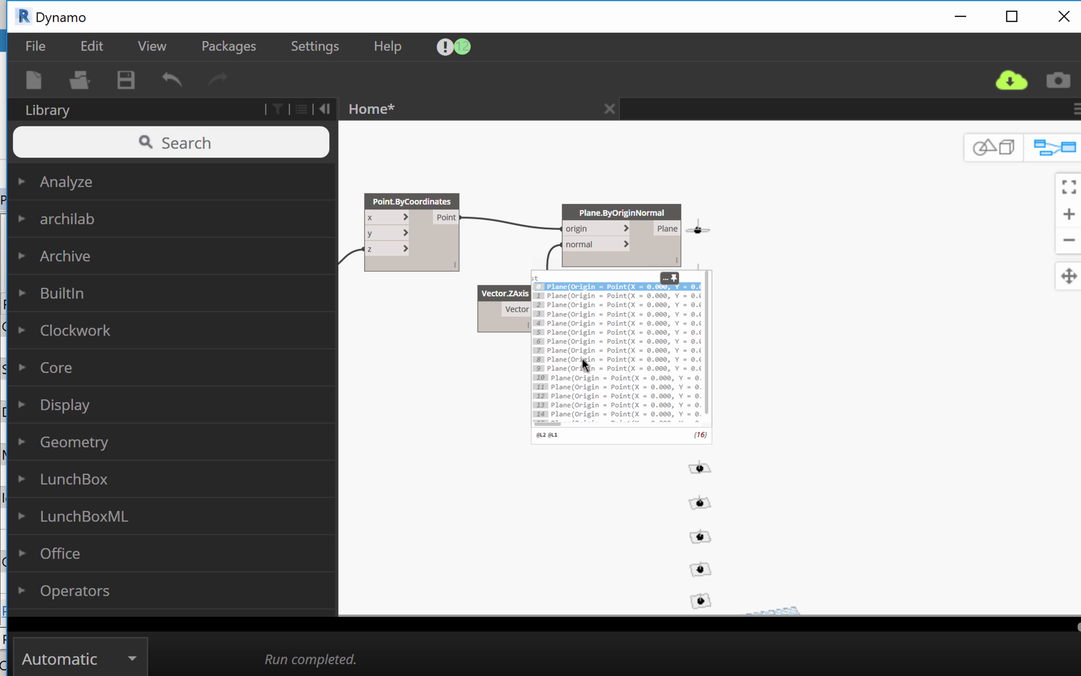
{"action": "scroll", "coordinate": [583, 360], "scroll_direction": "down", "scroll_amount": 1}
{"action": "left_click", "coordinate": [559, 414]}
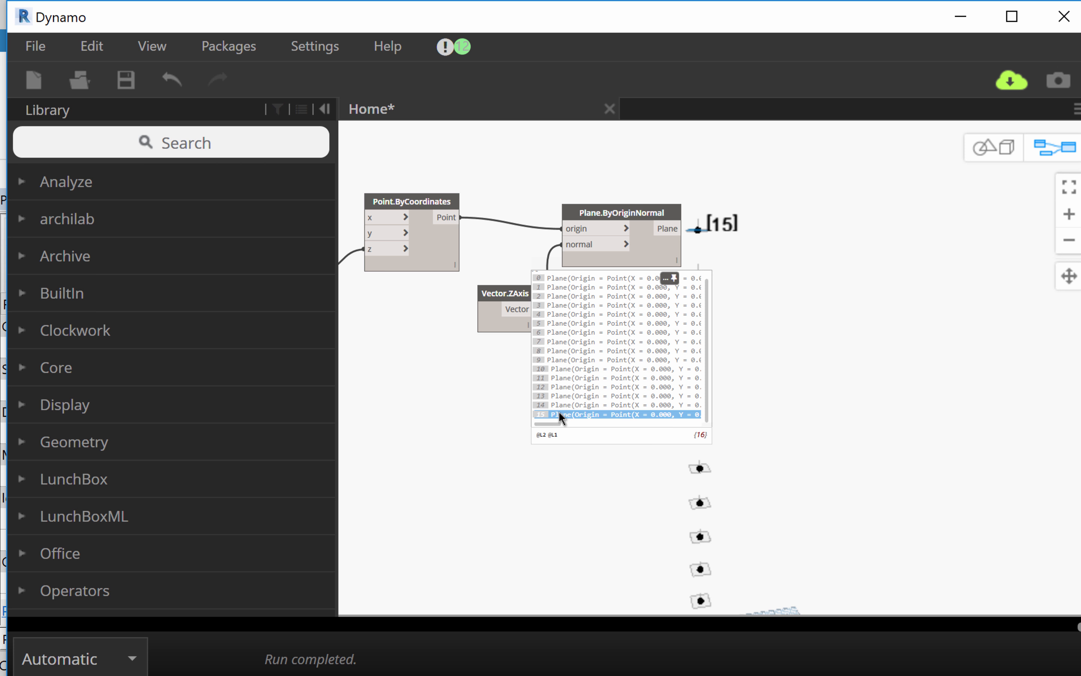
{"action": "scroll", "coordinate": [570, 388], "scroll_direction": "up", "scroll_amount": 1}
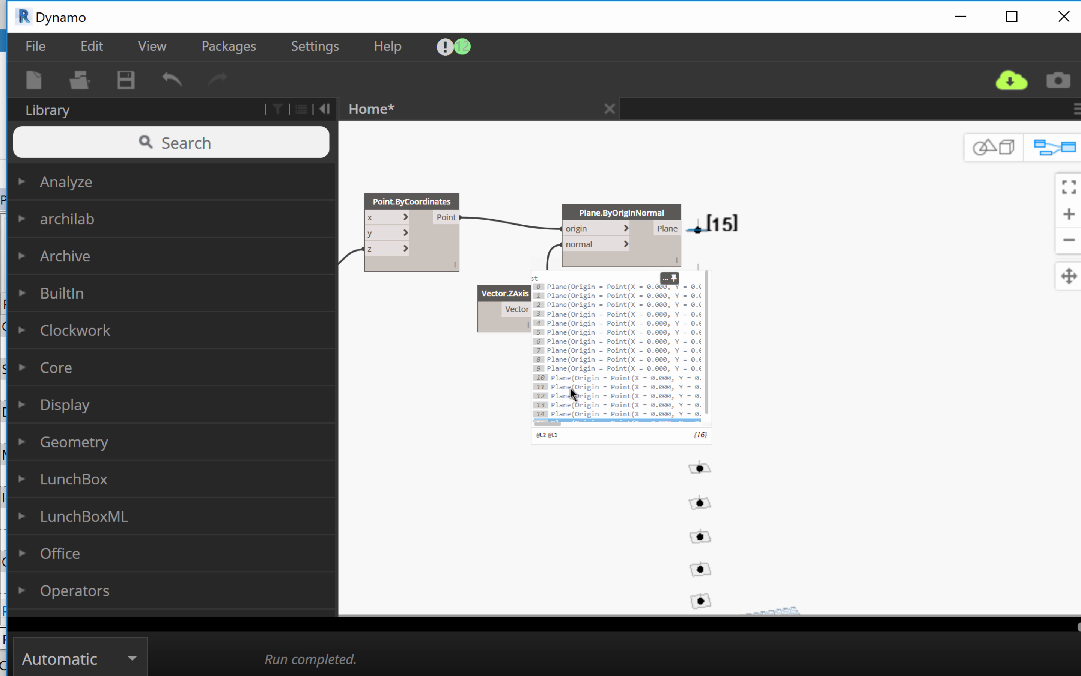
{"action": "left_click", "coordinate": [561, 349]}
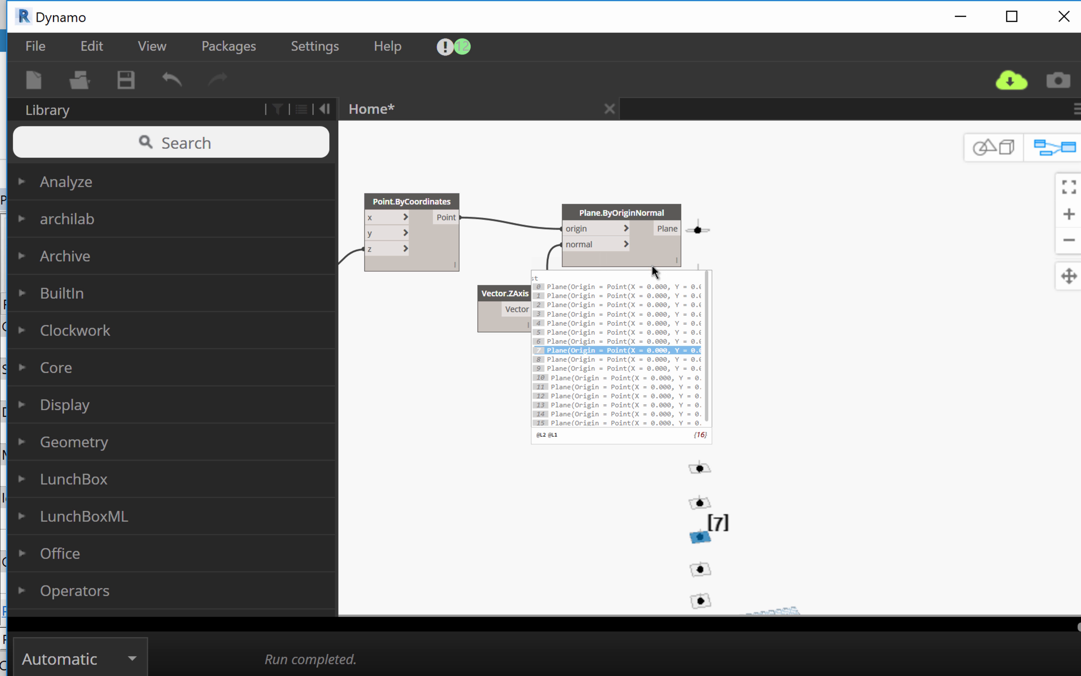
{"action": "left_click", "coordinate": [663, 280]}
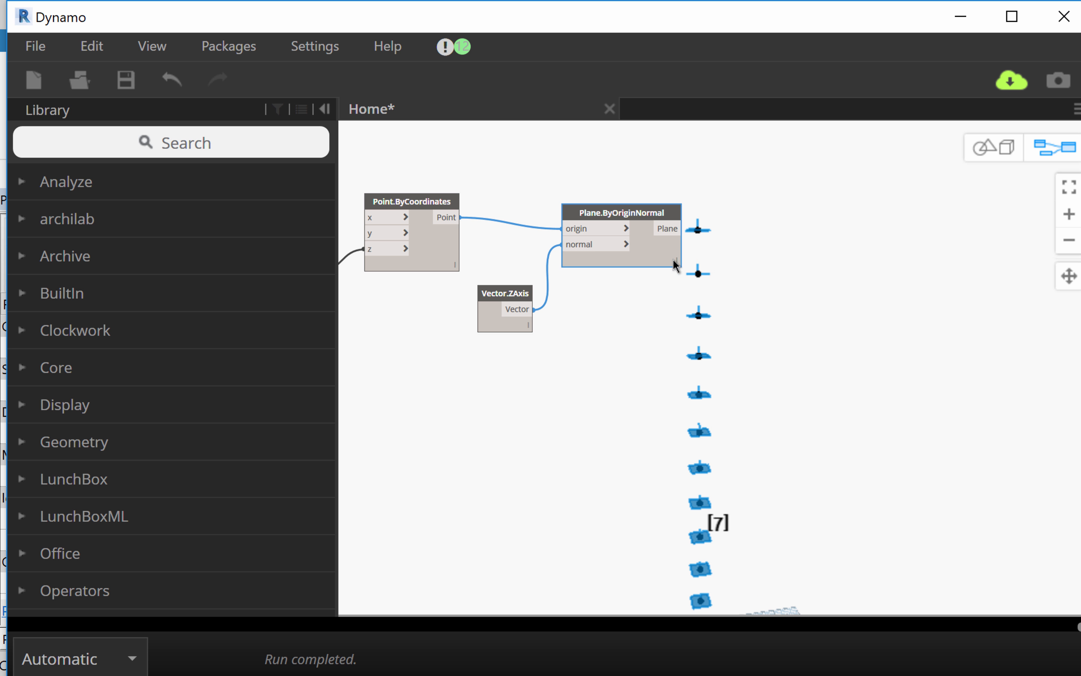
{"action": "mouse_move", "coordinate": [665, 278]}
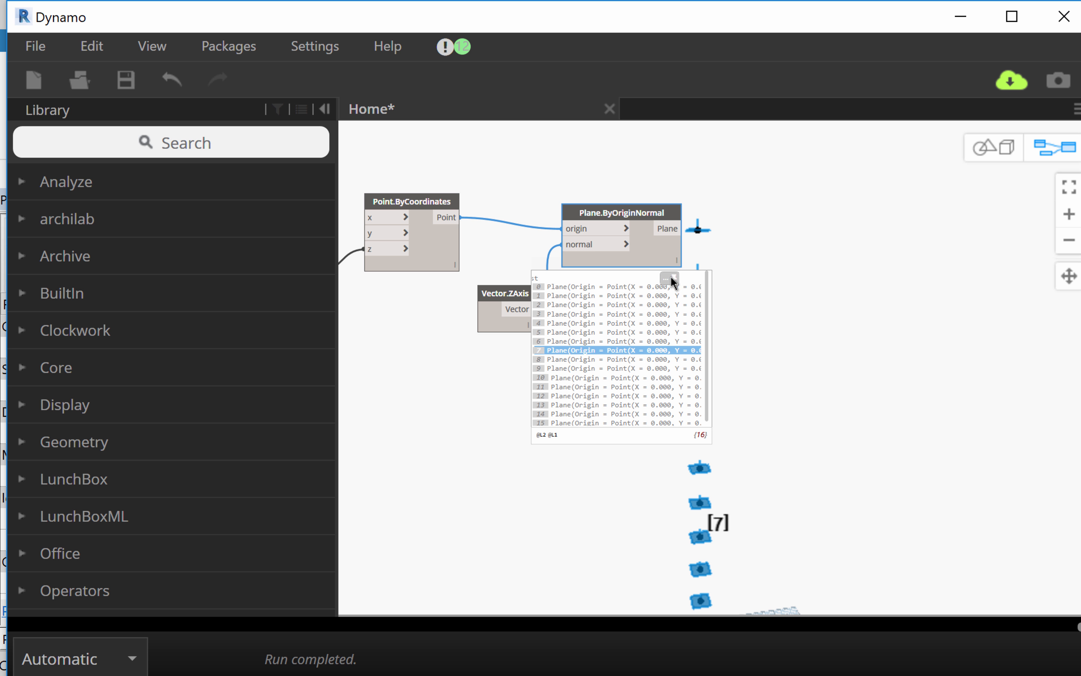
{"action": "left_click", "coordinate": [671, 276]}
Step: Search for "getitem", add a List.GetItemAtIndex node and place it to the right of Plane.ByOriginNormal
{"action": "middle_click_drag", "start_coordinate": [799, 265], "coordinate": [794, 326]}
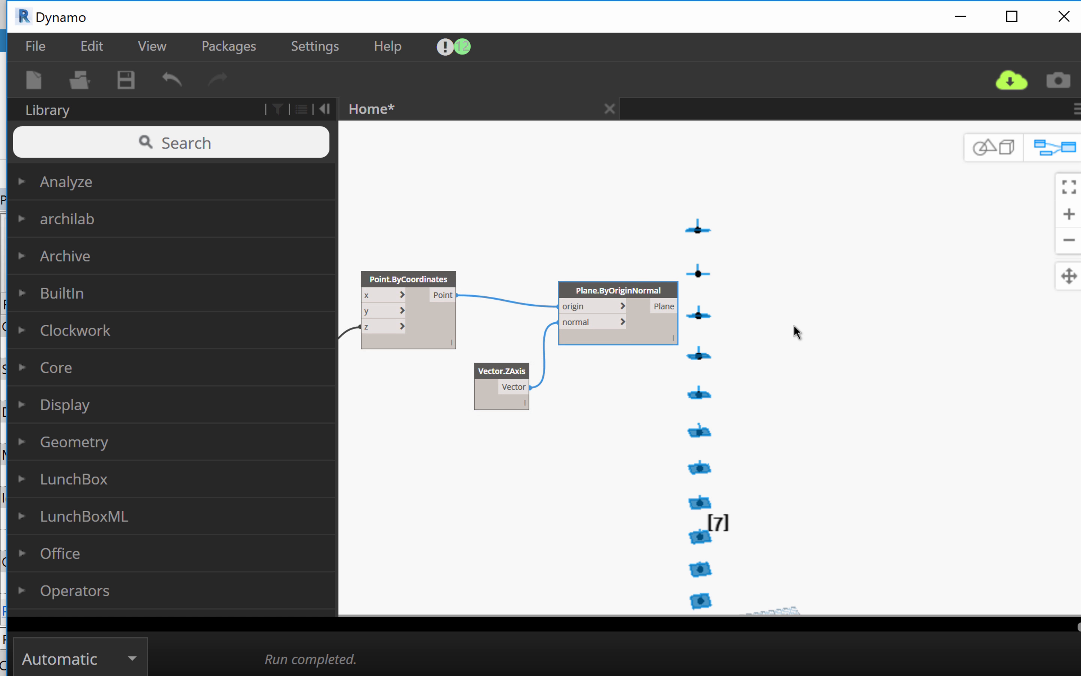
{"action": "right_click", "coordinate": [691, 277]}
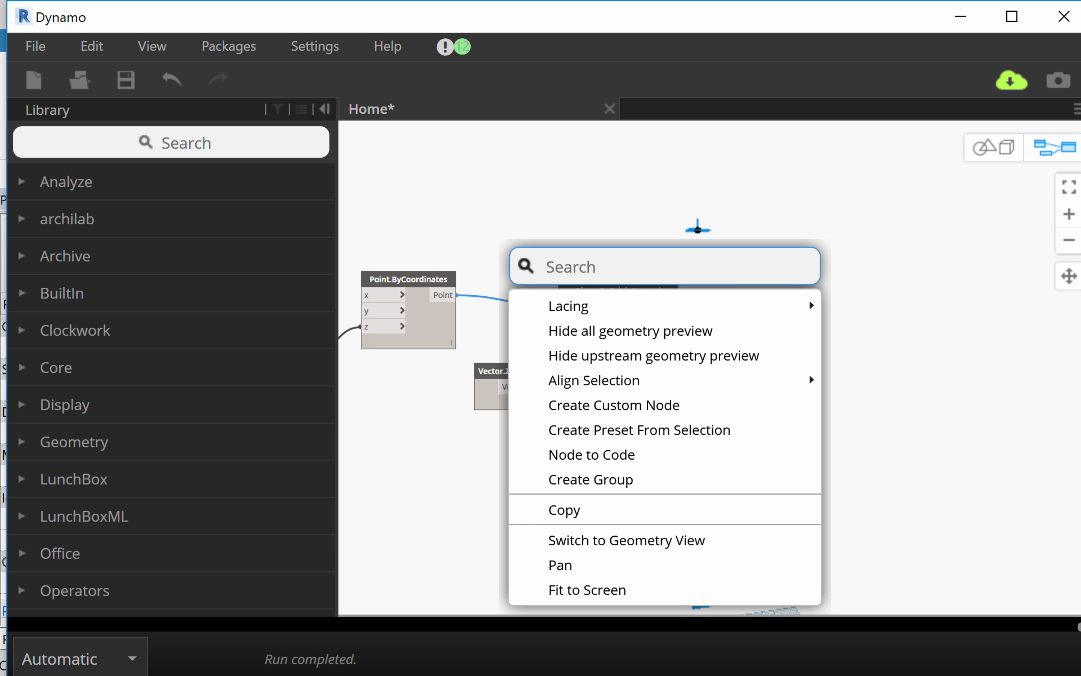
{"action": "type", "text": "getitem"}
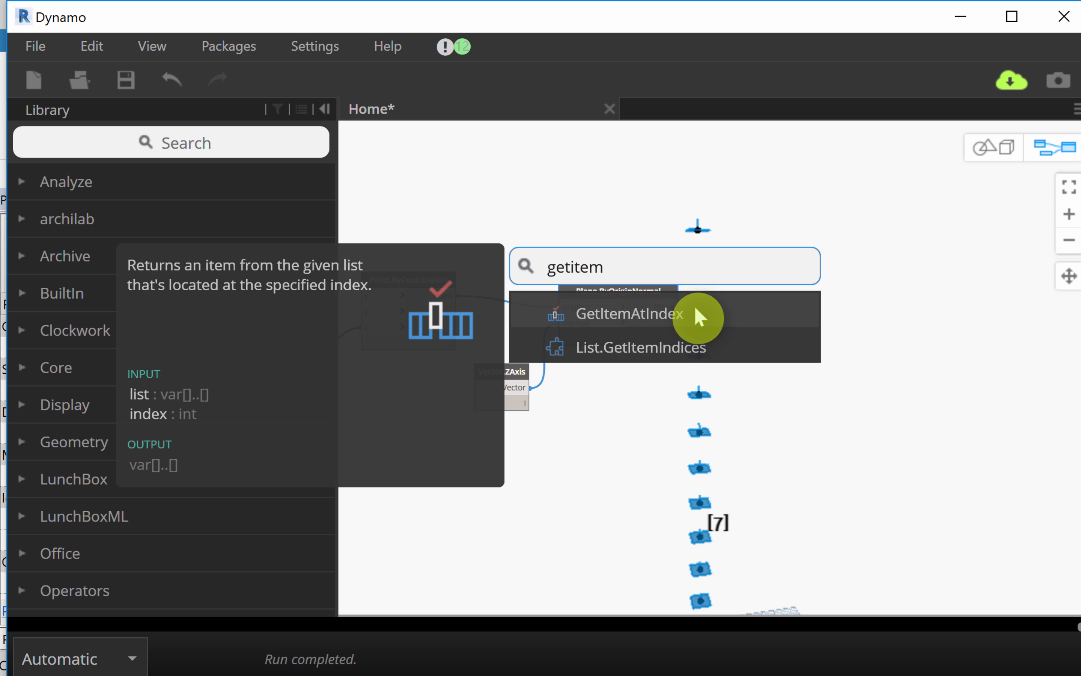
{"action": "left_click", "coordinate": [693, 305]}
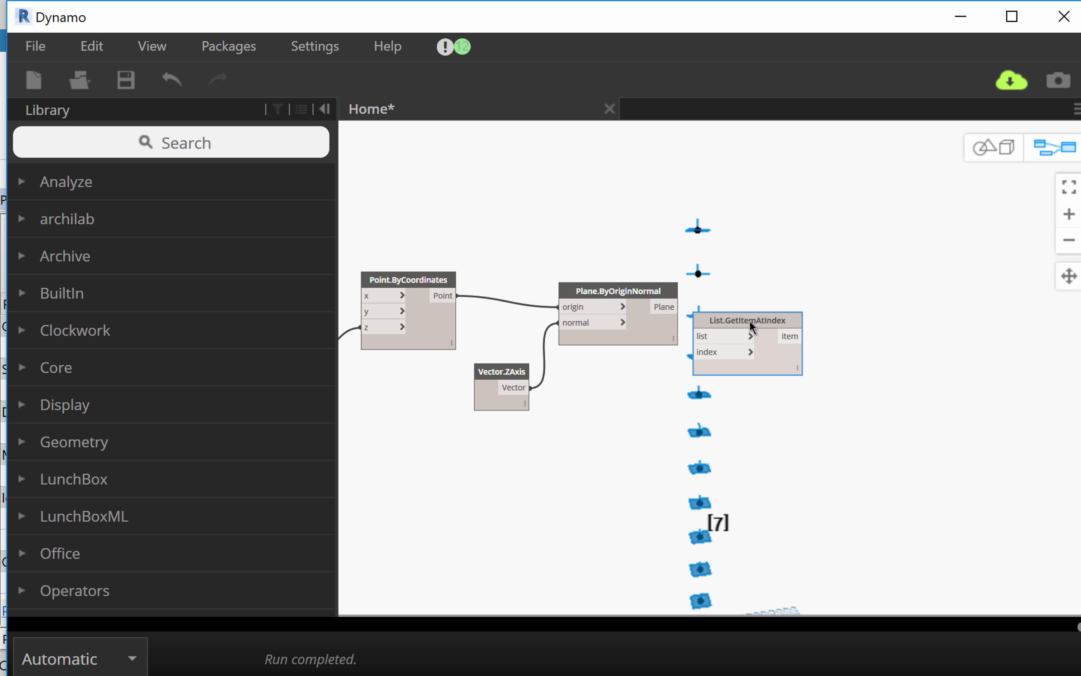
{"action": "left_click_drag", "start_coordinate": [749, 321], "coordinate": [868, 259]}
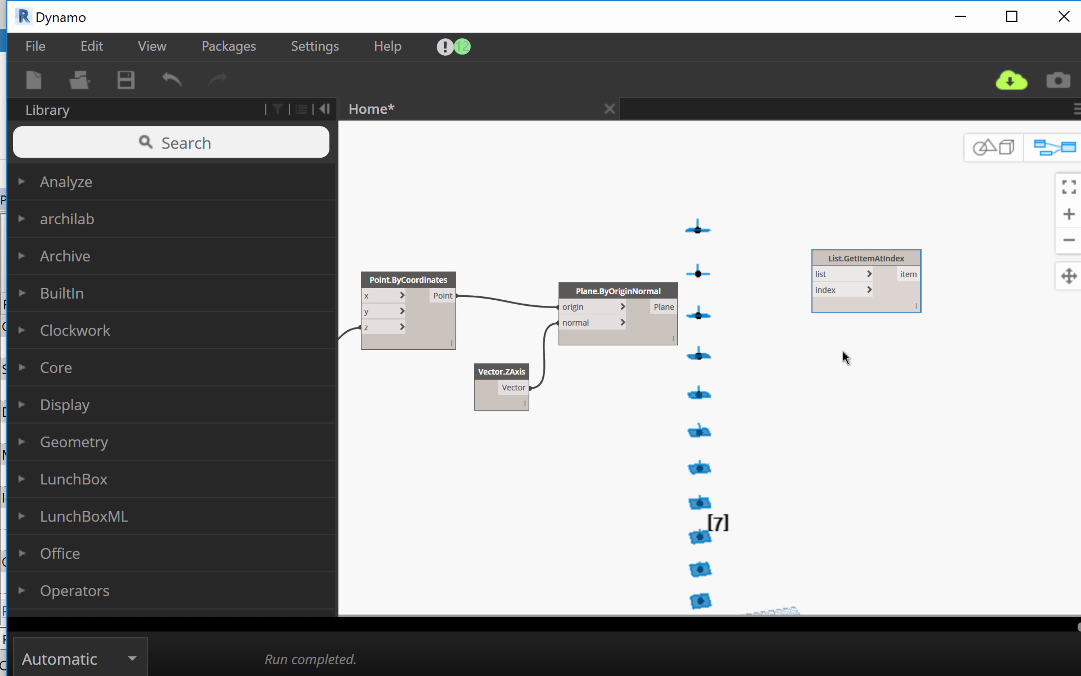
{"action": "mouse_move", "coordinate": [837, 296]}
{"action": "left_click_drag", "start_coordinate": [849, 260], "coordinate": [895, 249]}
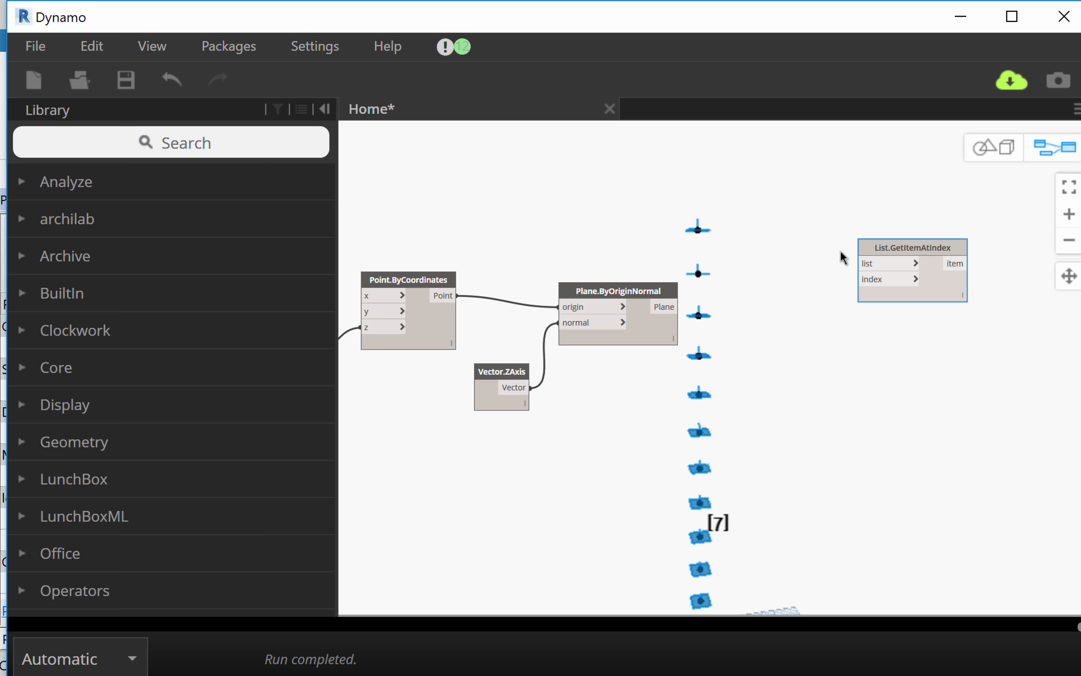
Step: Create a Code Block between Plane.ByOriginNormal and List.GetItemAtIndex and begin its index list with "{0,"
{"action": "double_click", "coordinate": [729, 242]}
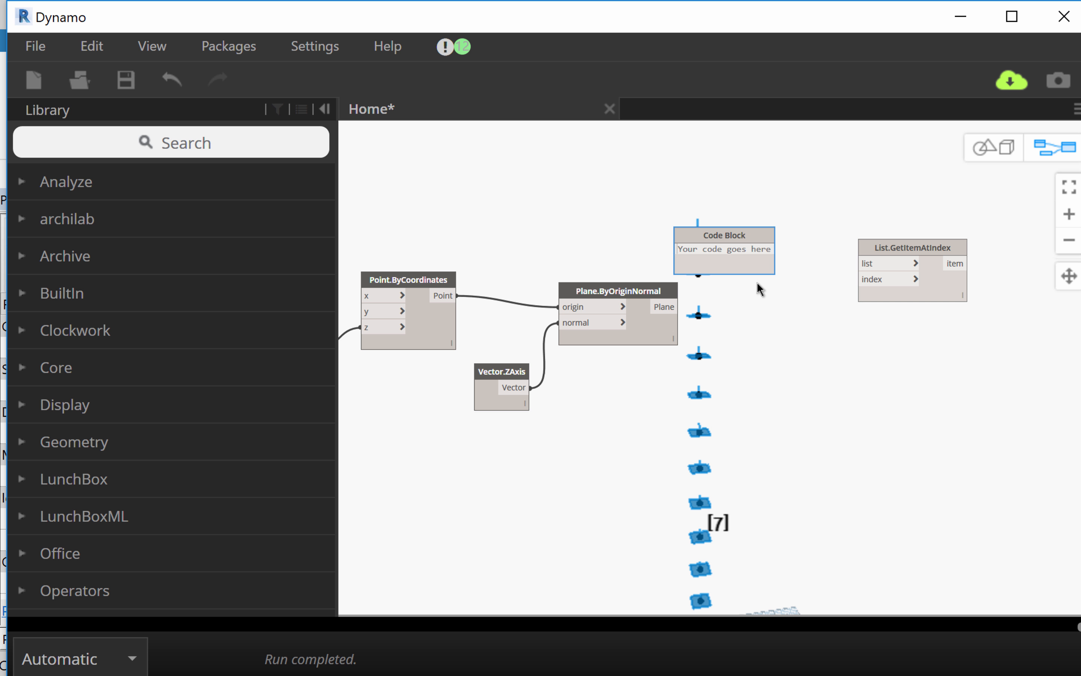
{"action": "type", "text": "{"}
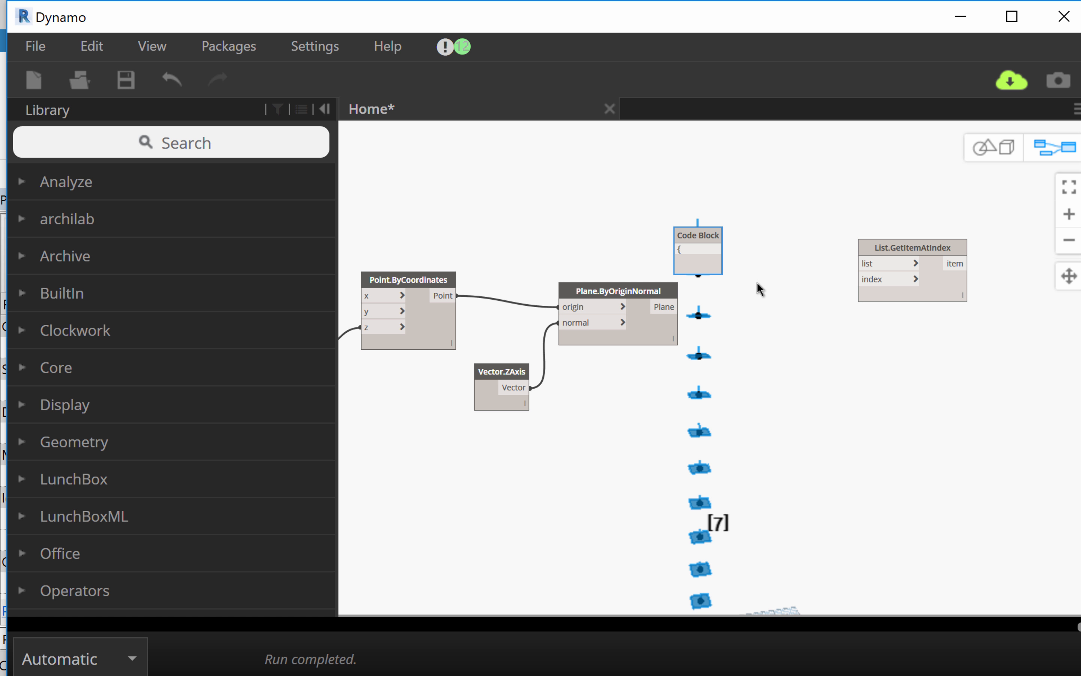
{"action": "type", "text": "0,"}
{"action": "left_click", "coordinate": [697, 249]}
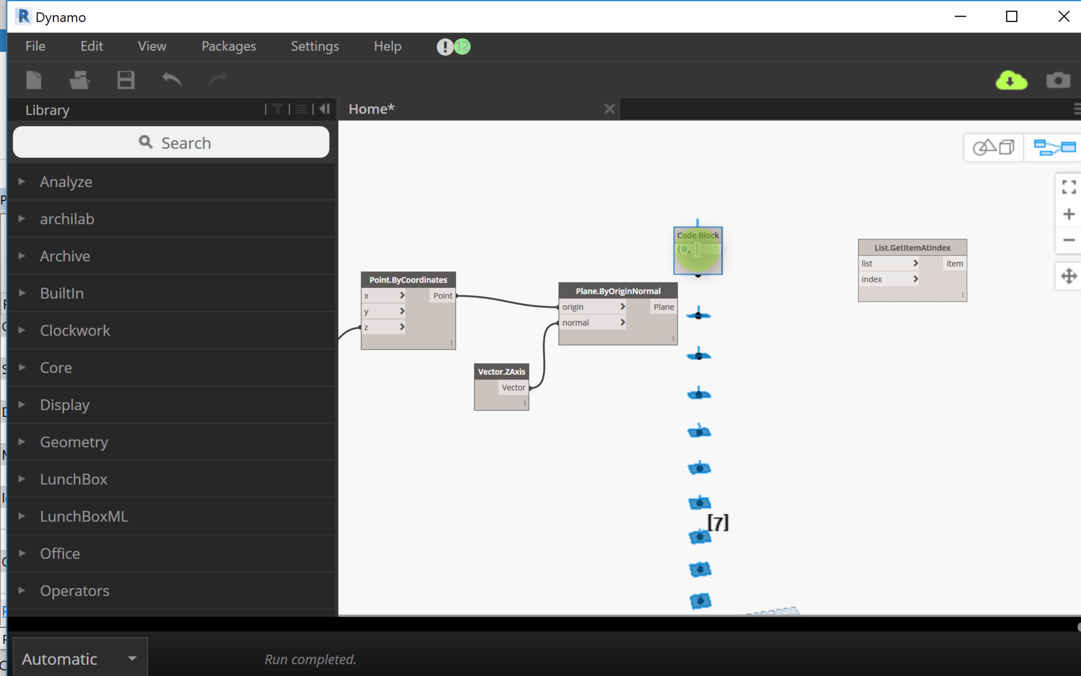
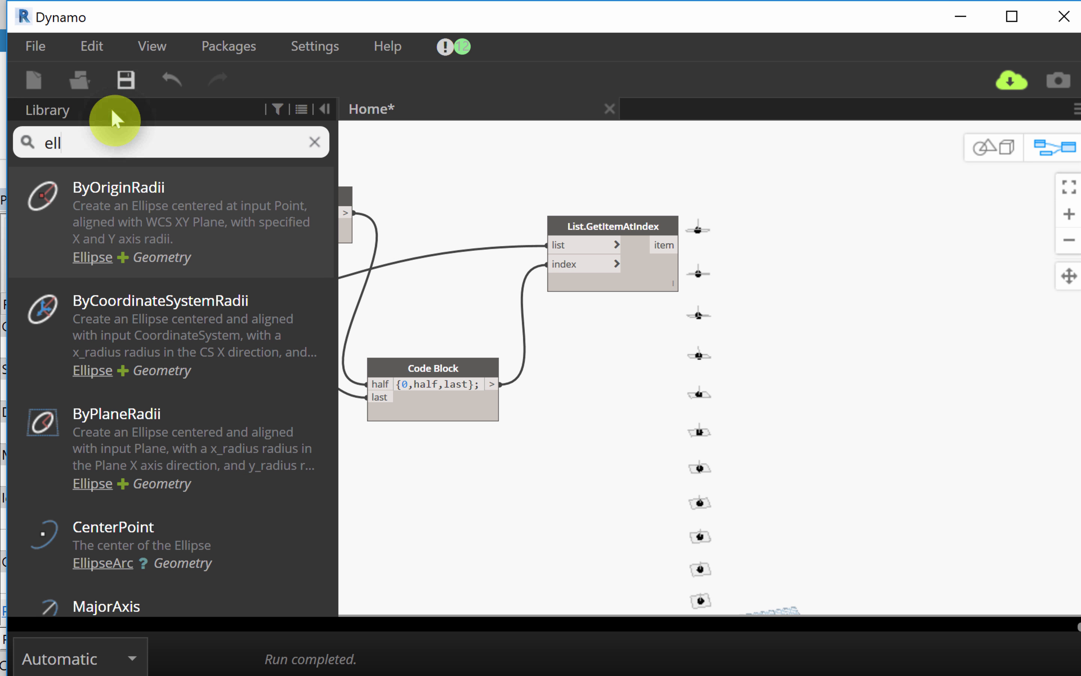
Step: Add an Ellipse.ByOriginRadii node to the right of List.GetItemAtIndex and connect the item output to its origin input
{"action": "mouse_move", "coordinate": [132, 205]}
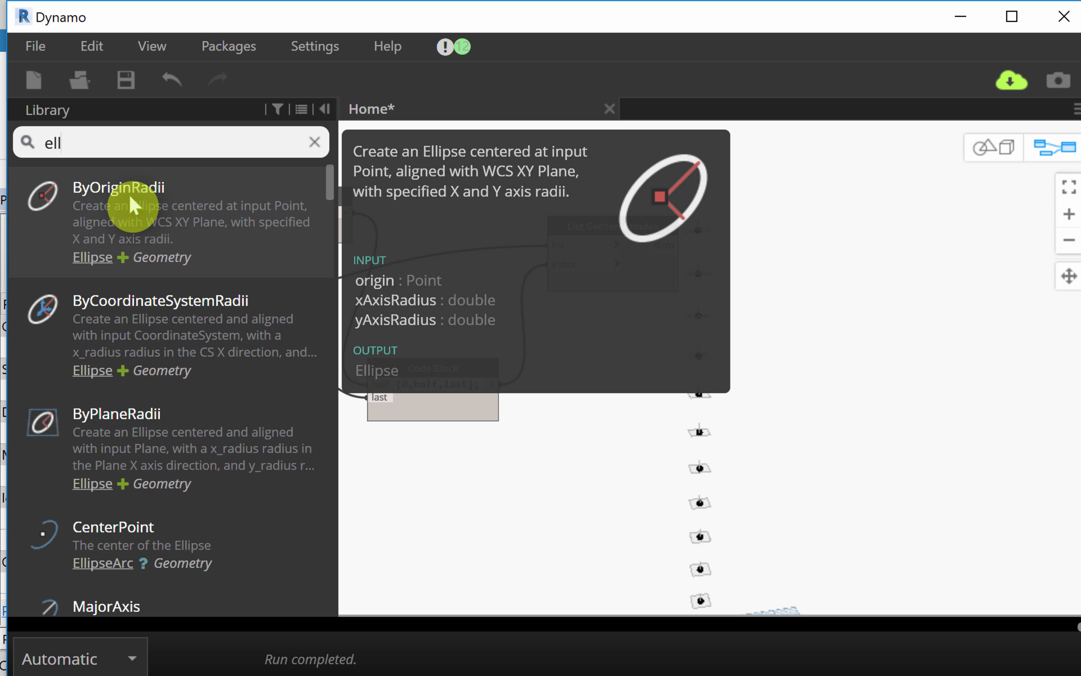
{"action": "left_click", "coordinate": [132, 205]}
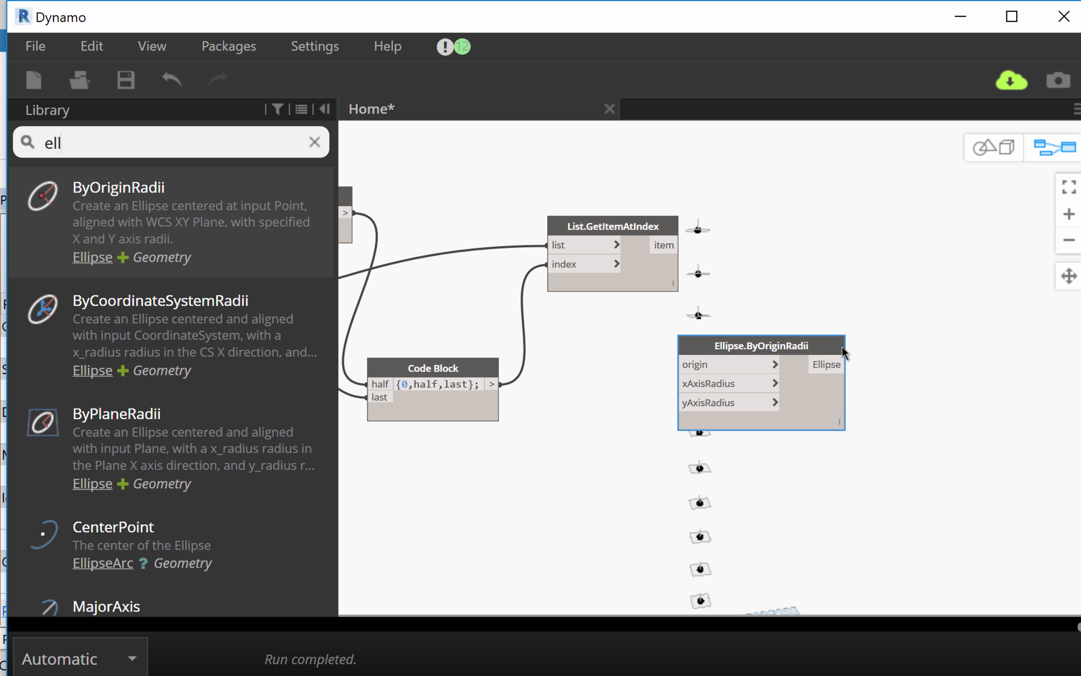
{"action": "left_click_drag", "start_coordinate": [829, 351], "coordinate": [941, 250]}
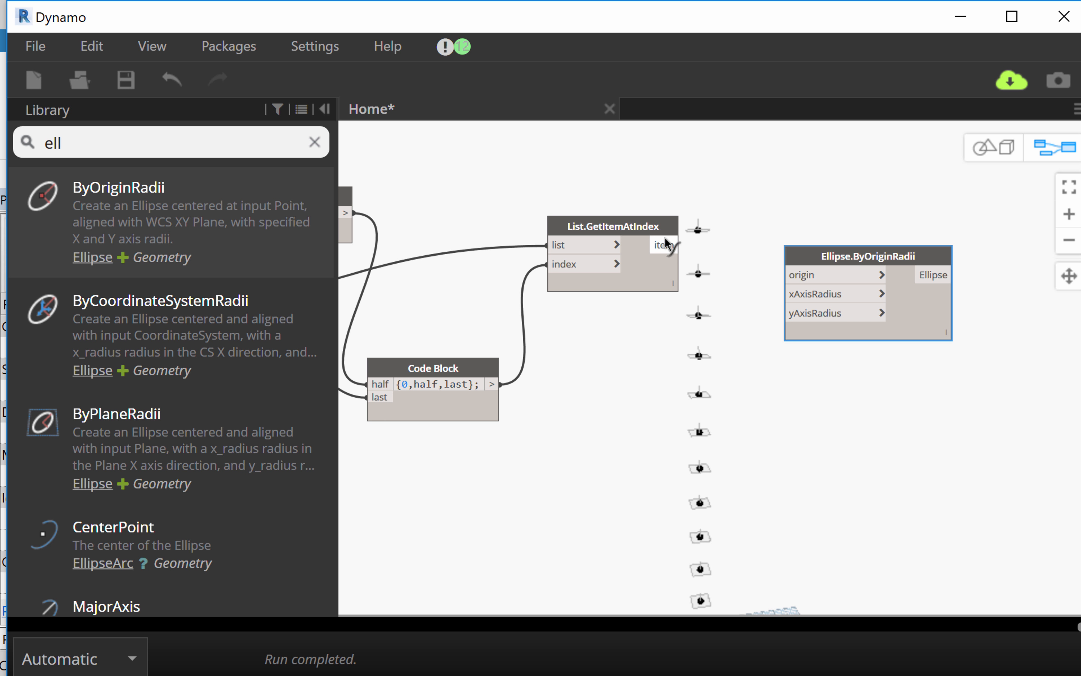
{"action": "left_click_drag", "start_coordinate": [680, 244], "coordinate": [801, 272]}
{"action": "left_click", "coordinate": [800, 273]}
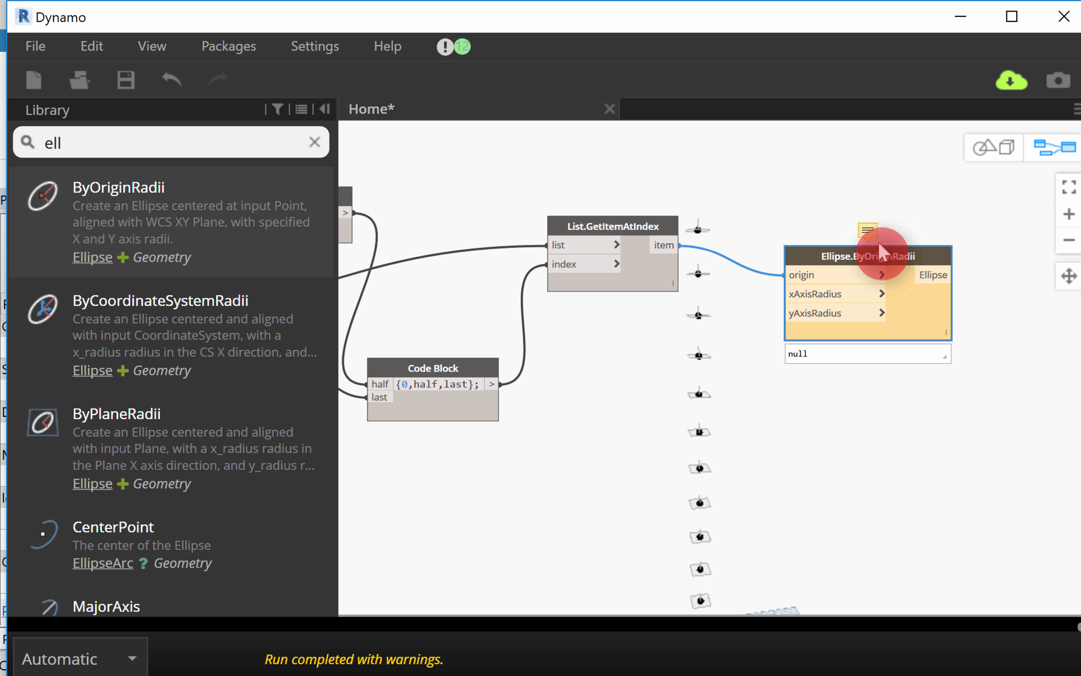
Step: Create a Code Block below List.GetItemAtIndex with the values 20; and 10; on separate lines
{"action": "double_click", "coordinate": [729, 346]}
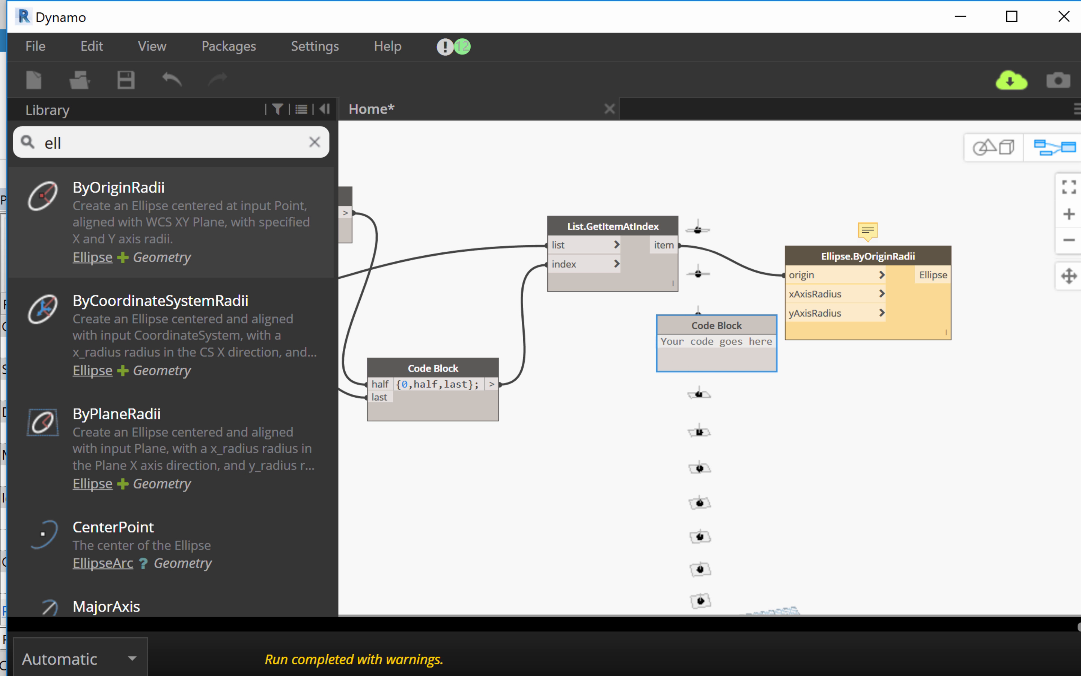
{"action": "left_click", "coordinate": [677, 344]}
{"action": "type", "text": "20"}
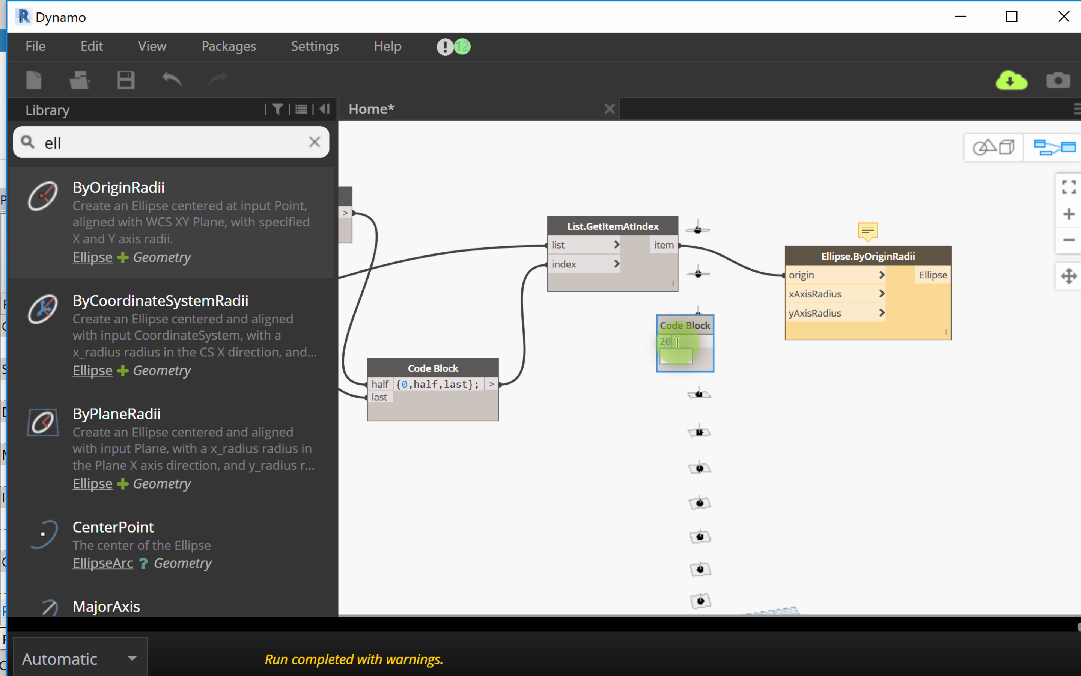
{"action": "type", "text": ";"}
{"action": "key", "text": "Return"}
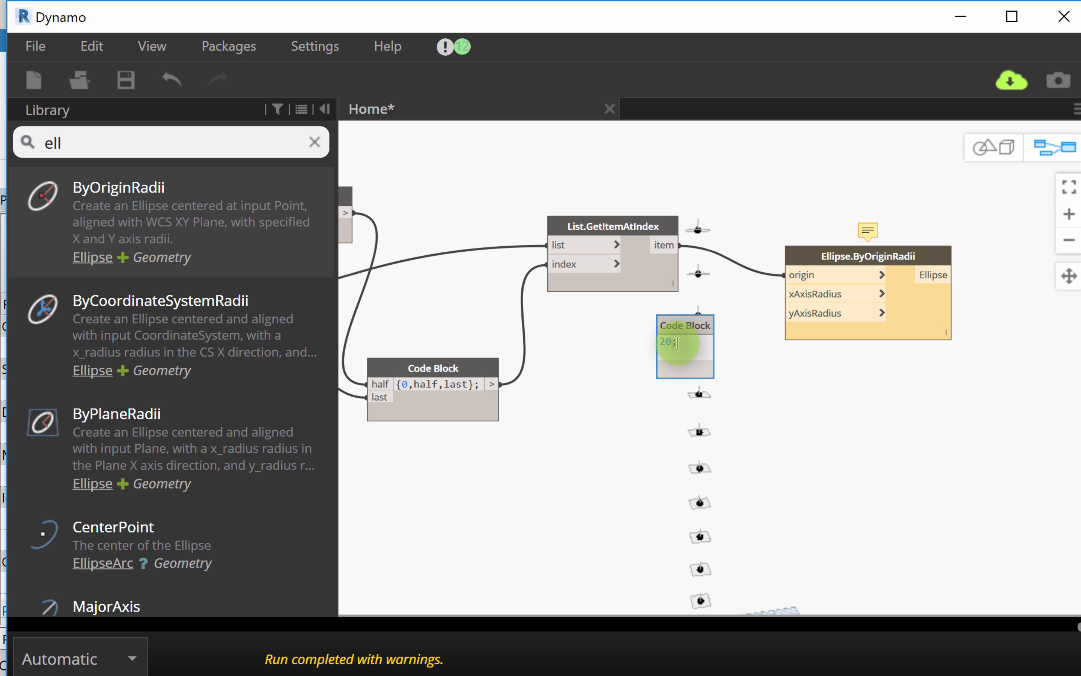
{"action": "type", "text": "10;"}
{"action": "left_click", "coordinate": [802, 431]}
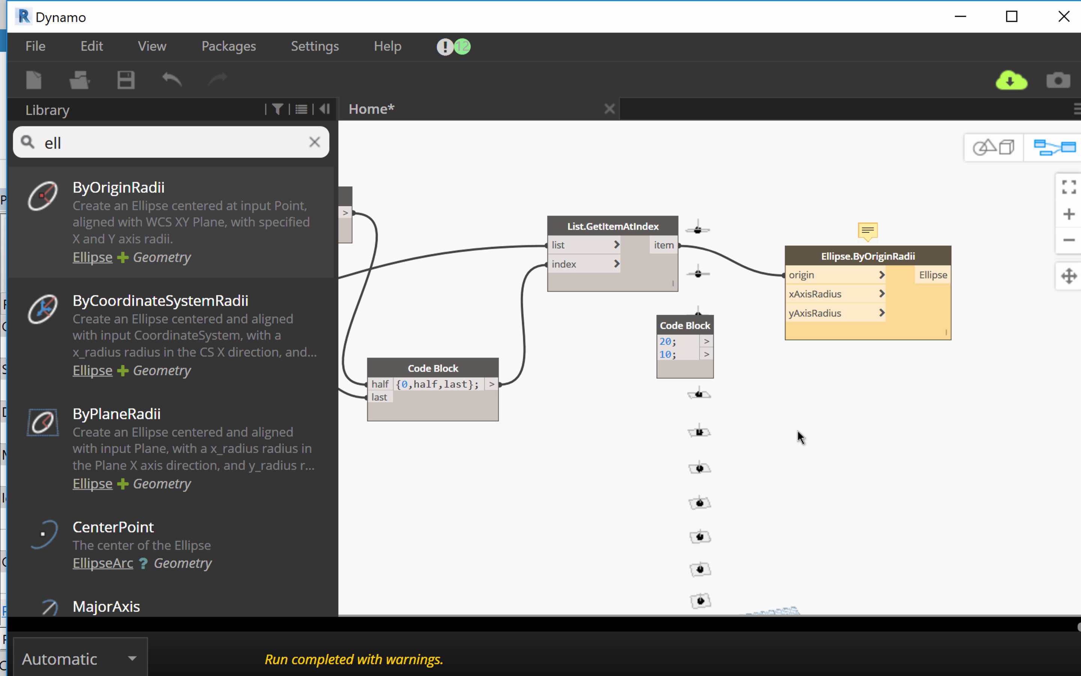
Step: Connect the Code Block's 20 output to xAxisRadius and its 10 output to yAxisRadius of Ellipse.ByOriginRadii
{"action": "left_click", "coordinate": [705, 355]}
{"action": "left_click", "coordinate": [784, 293]}
{"action": "left_click", "coordinate": [714, 354]}
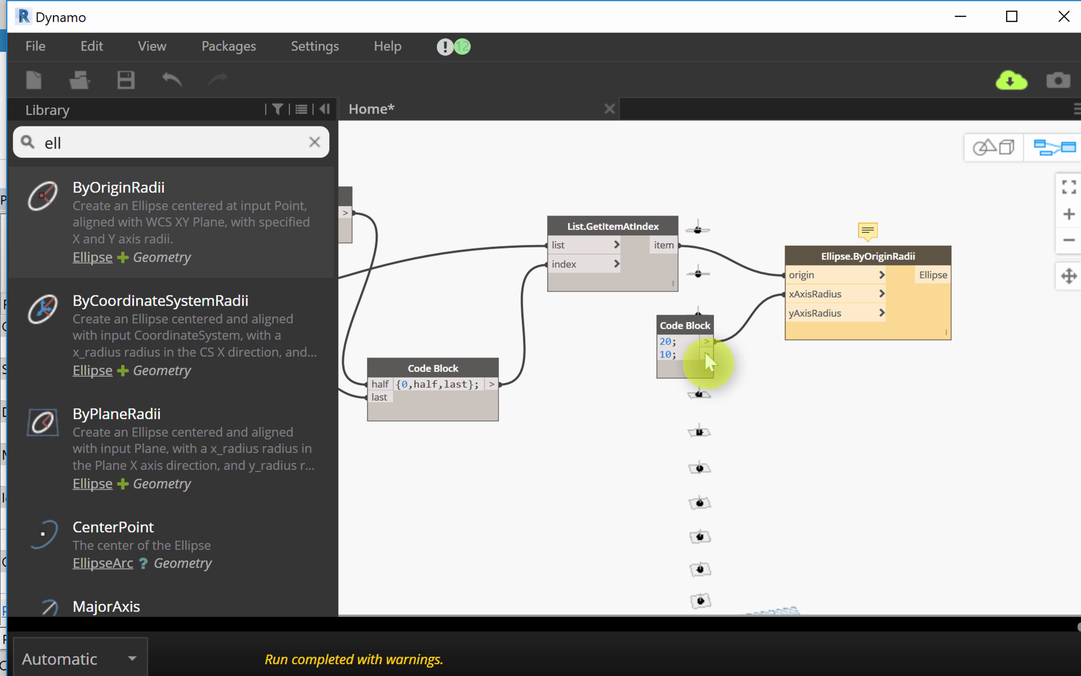
{"action": "left_click", "coordinate": [785, 313]}
{"action": "middle_click_drag", "start_coordinate": [852, 416], "coordinate": [809, 387]}
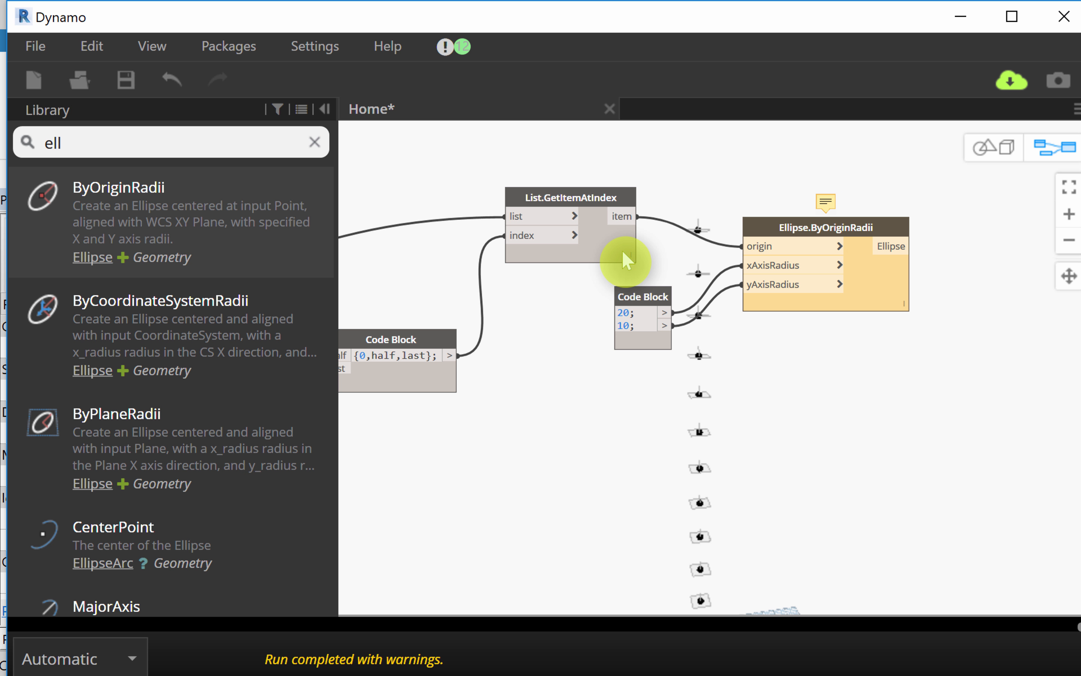
Step: Check the input type expected by the origin port of Ellipse.ByOriginRadii and remove that node from the graph
{"action": "mouse_move", "coordinate": [627, 280]}
{"action": "mouse_move", "coordinate": [897, 313]}
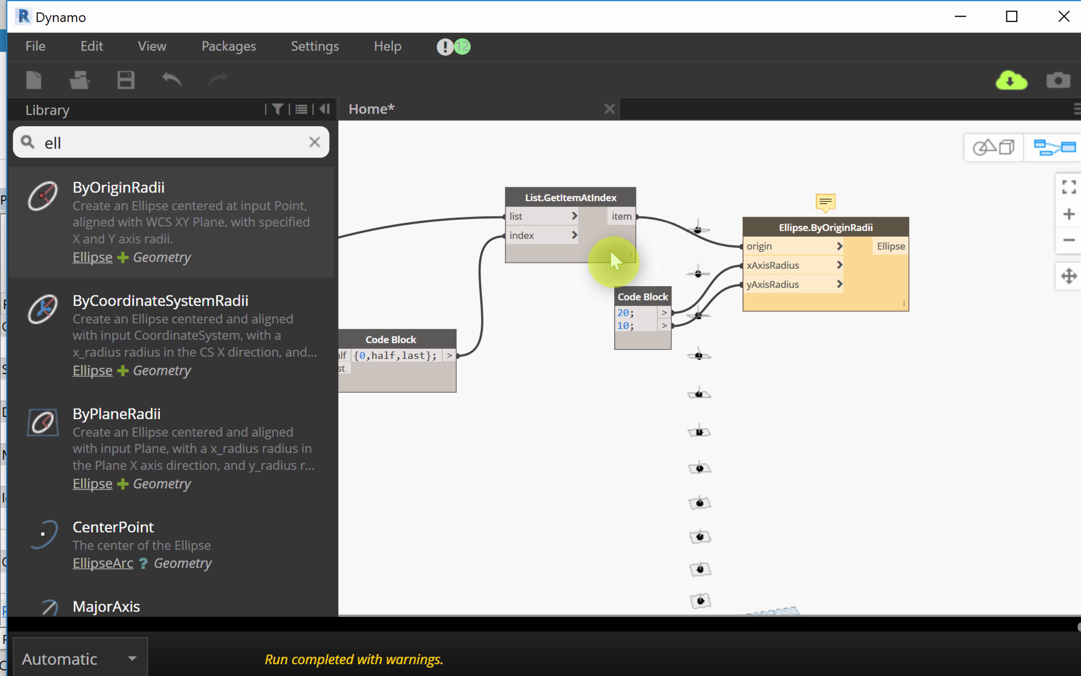
{"action": "mouse_move", "coordinate": [767, 244]}
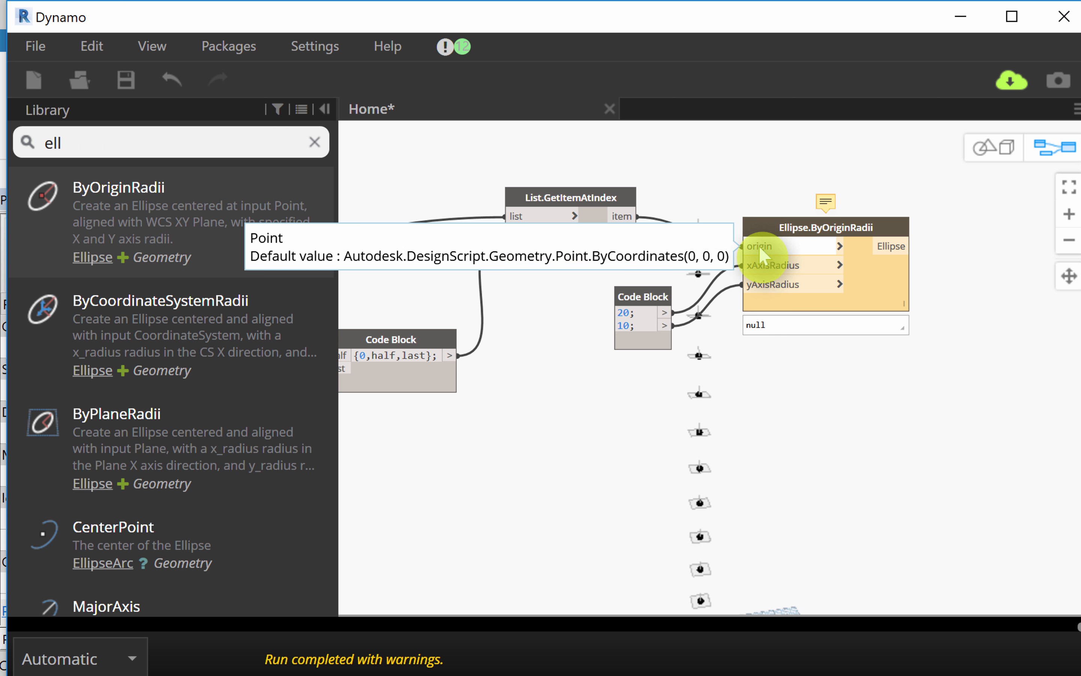
{"action": "left_click", "coordinate": [791, 229]}
{"action": "right_click", "coordinate": [790, 227]}
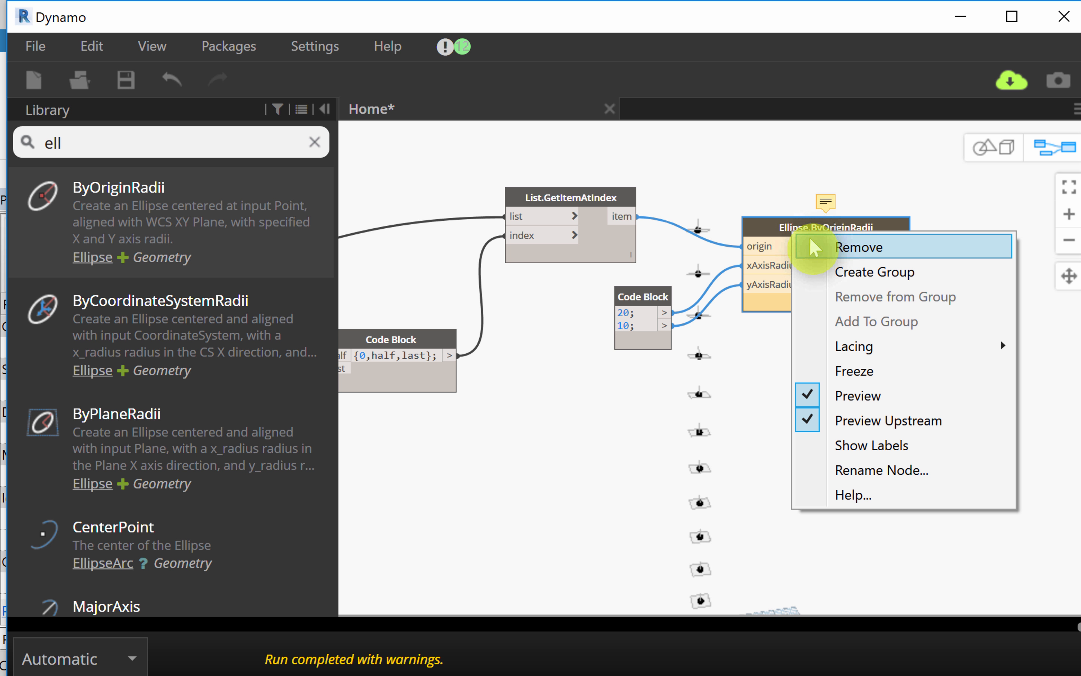
{"action": "left_click", "coordinate": [859, 250]}
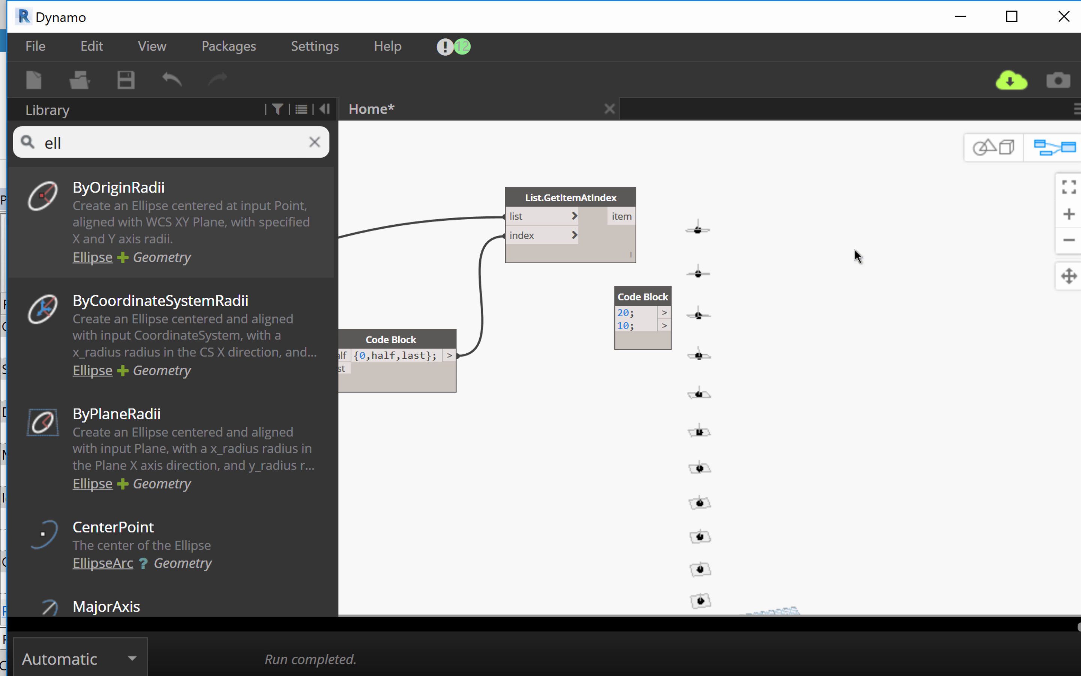
Step: Add an Ellipse.ByPlaneRadii node and place it to the right of List.GetItemAtIndex
{"action": "mouse_move", "coordinate": [163, 188]}
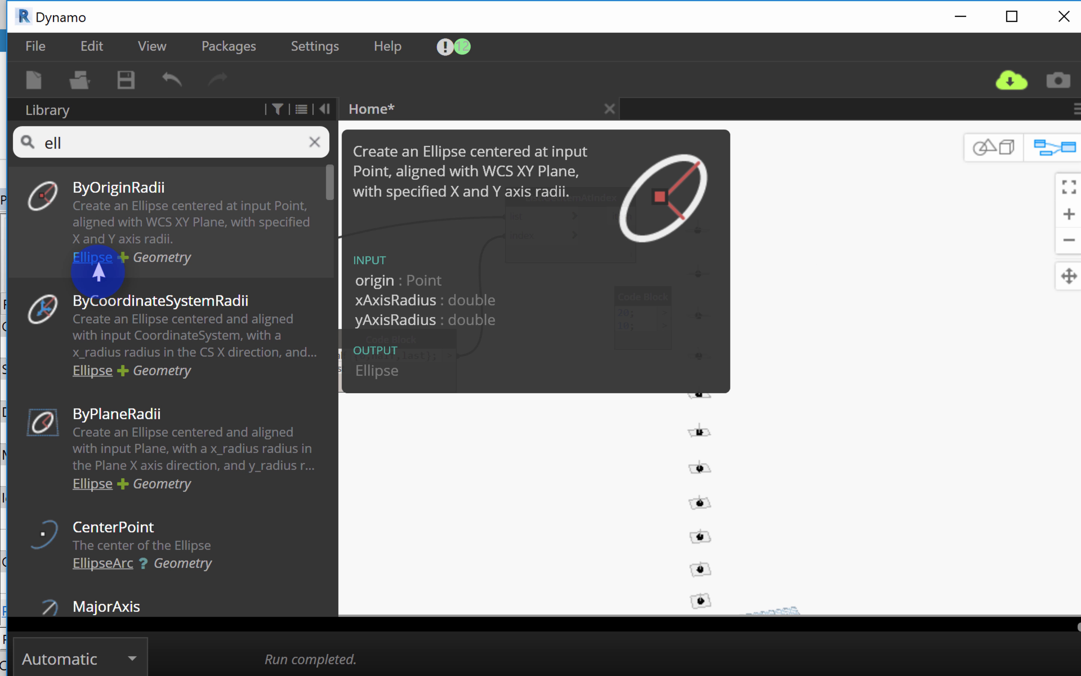
{"action": "right_click", "coordinate": [848, 237]}
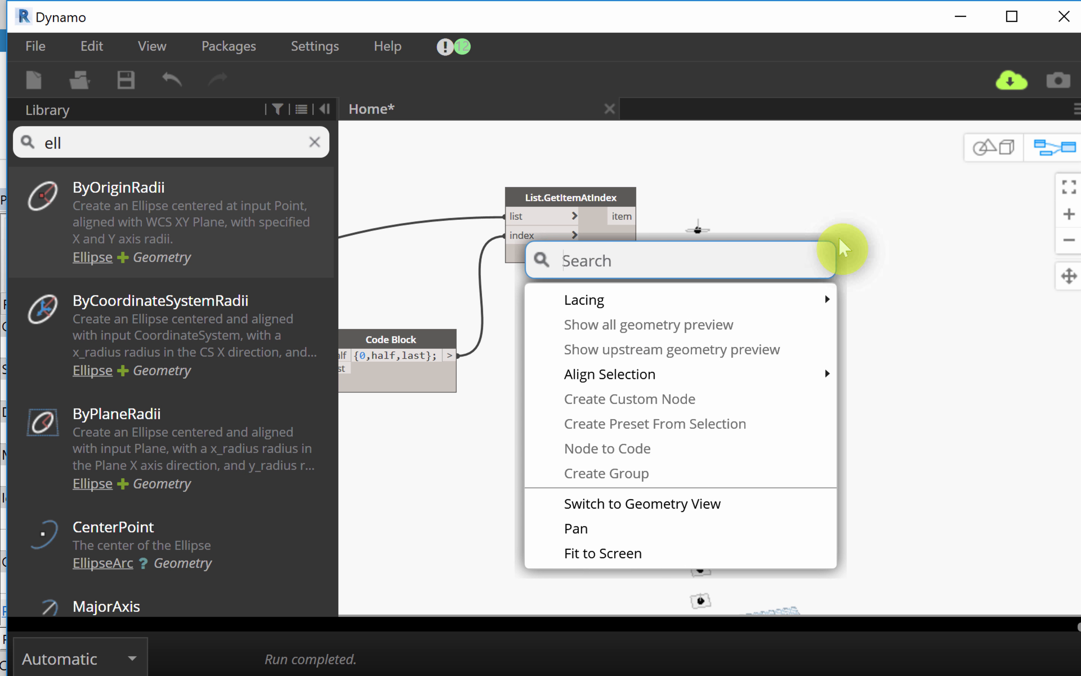
{"action": "left_click", "coordinate": [707, 261]}
{"action": "type", "text": "ellipe"}
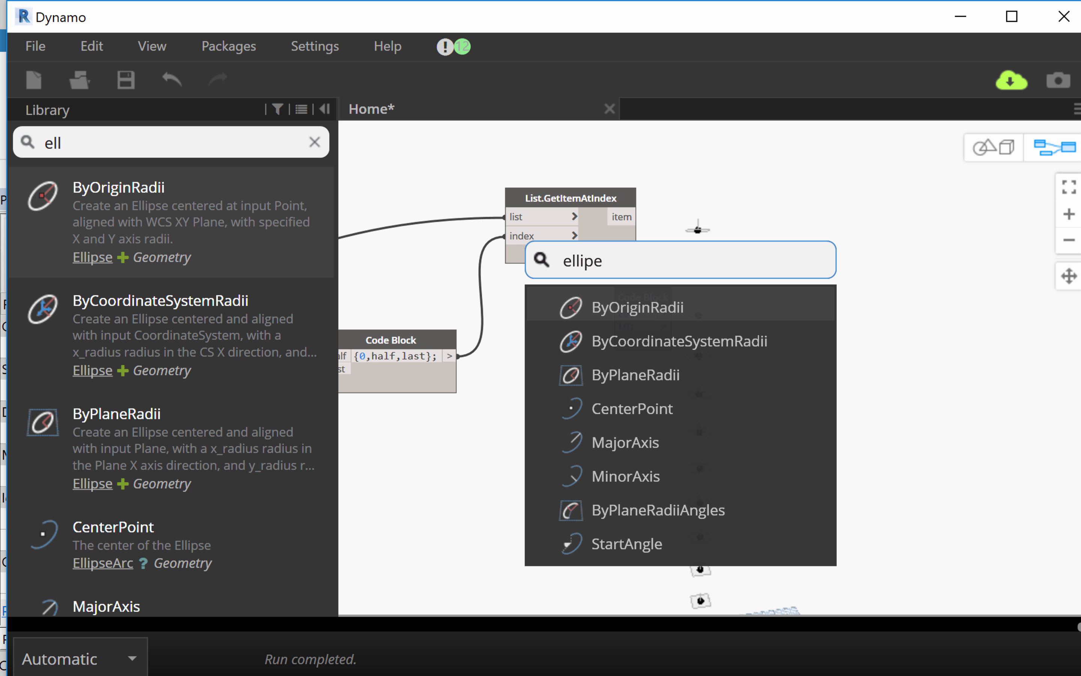
{"action": "key", "text": "BackSpace"}
{"action": "type", "text": "se"}
{"action": "left_click", "coordinate": [714, 268]}
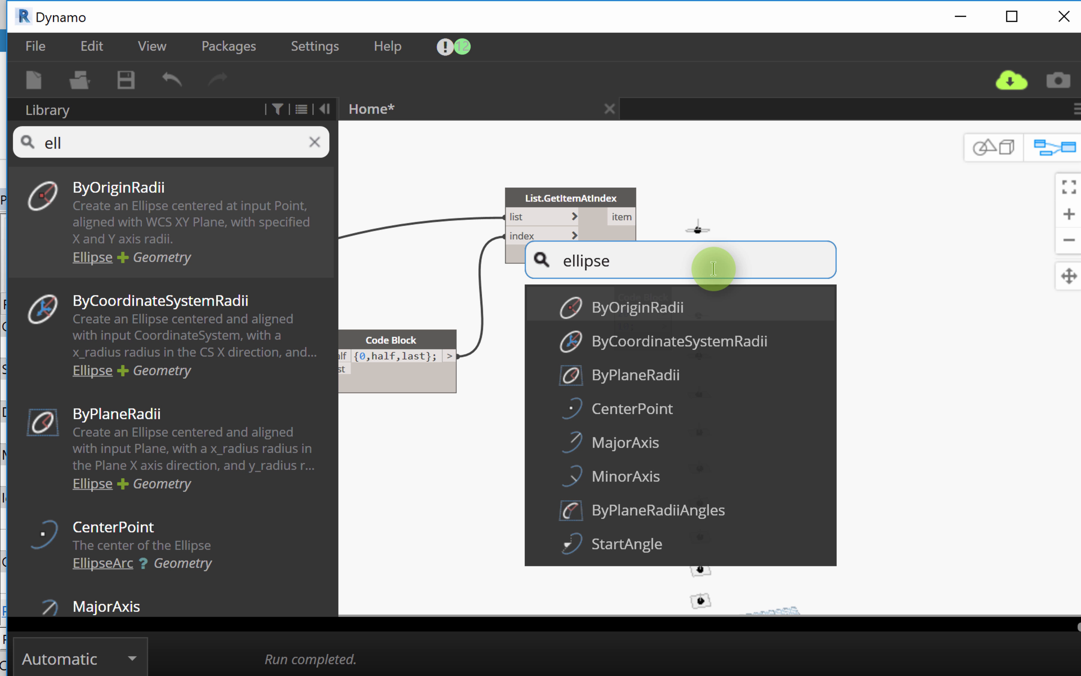
{"action": "mouse_move", "coordinate": [663, 379]}
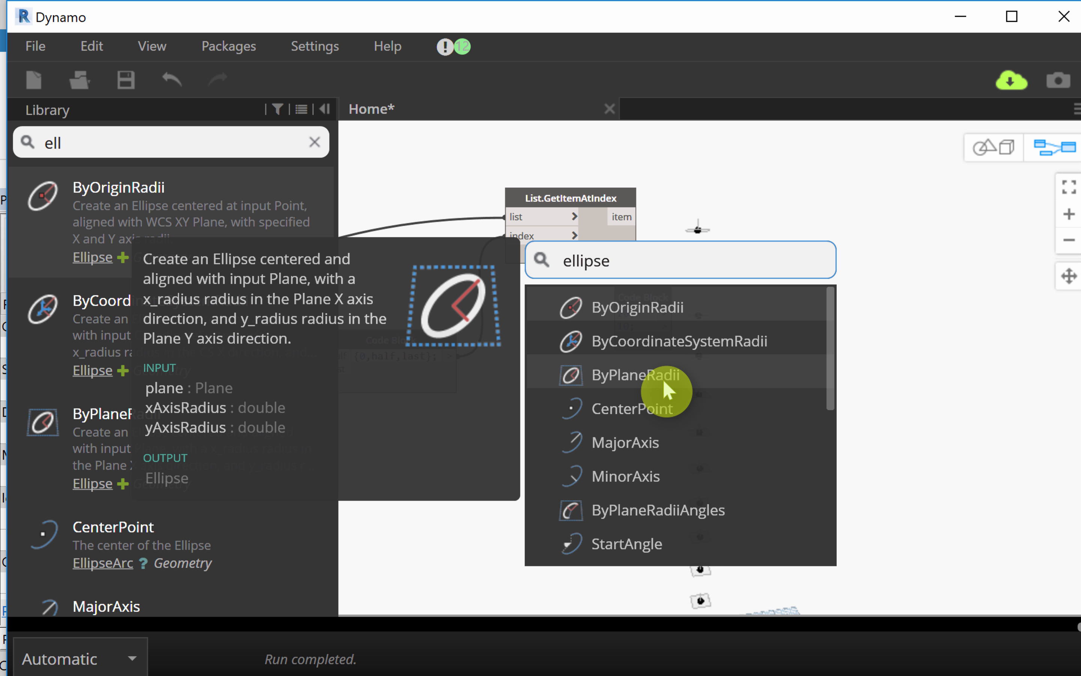
{"action": "left_click", "coordinate": [664, 377]}
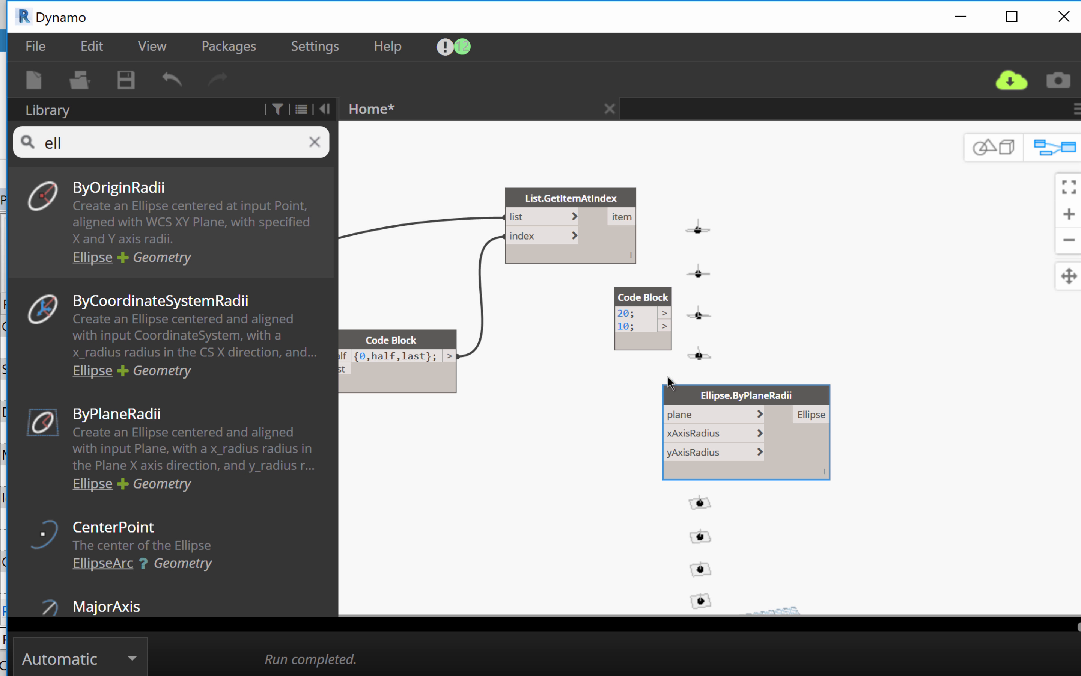
{"action": "left_click_drag", "start_coordinate": [710, 395], "coordinate": [827, 196]}
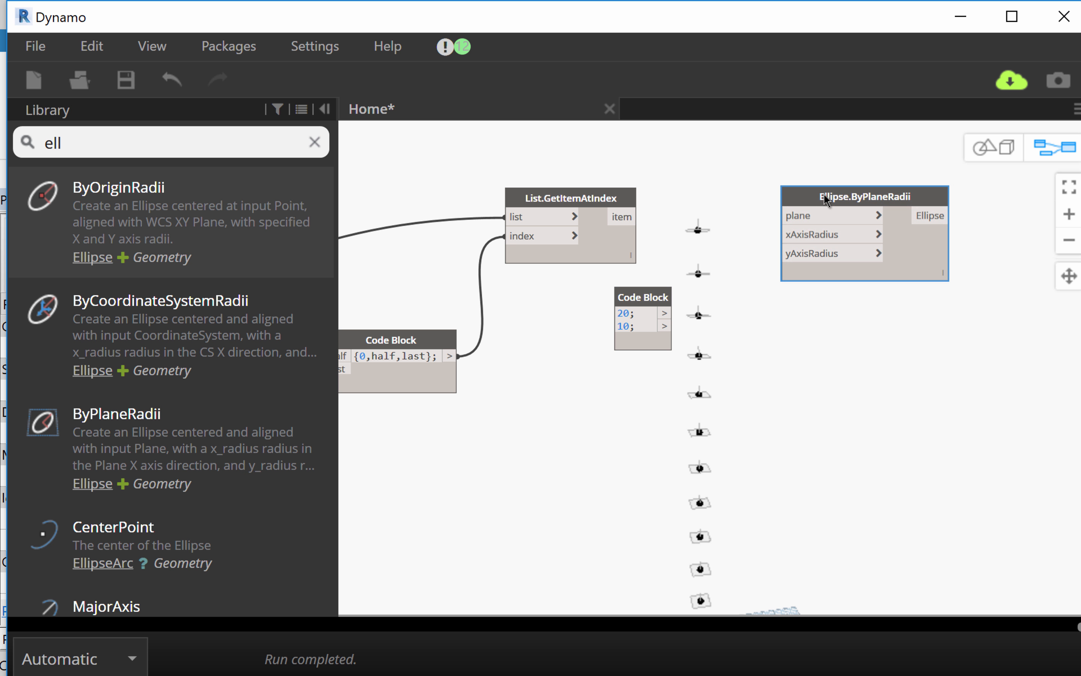
Step: Connect the List.GetItemAtIndex item to plane, and the Code Block's 20 and 10 outputs to xAxisRadius and yAxisRadius of Ellipse.ByPlaneRadii
{"action": "left_click", "coordinate": [635, 217]}
{"action": "left_click", "coordinate": [782, 216]}
{"action": "left_click_drag", "start_coordinate": [644, 296], "coordinate": [709, 286]}
{"action": "left_click", "coordinate": [714, 296]}
{"action": "left_click", "coordinate": [790, 237]}
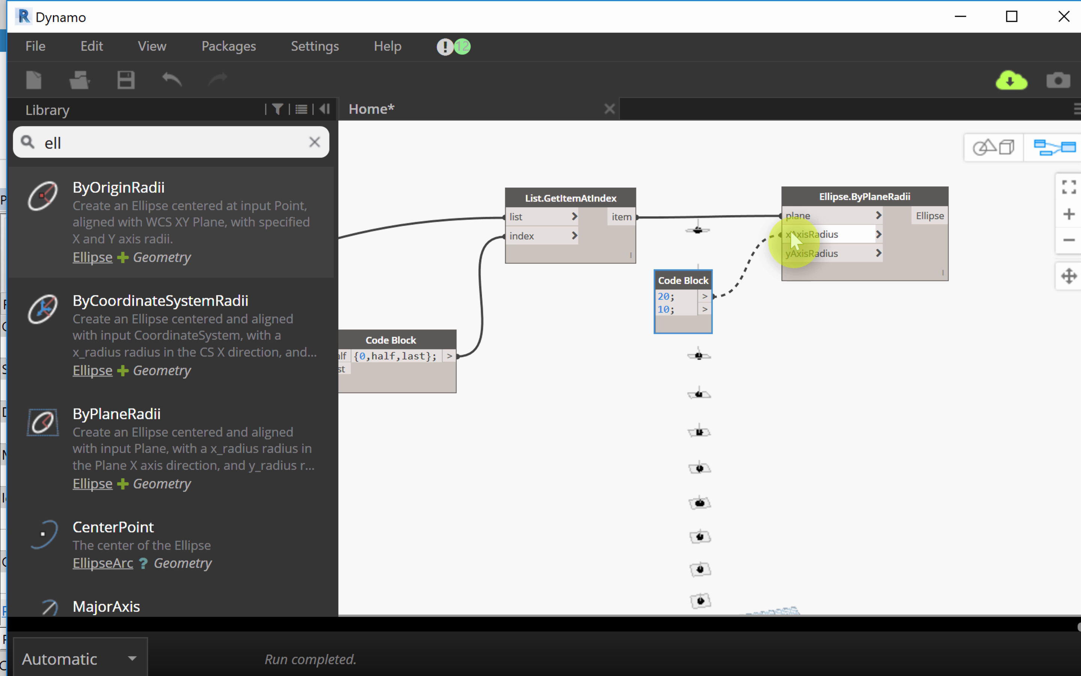
{"action": "left_click", "coordinate": [712, 308]}
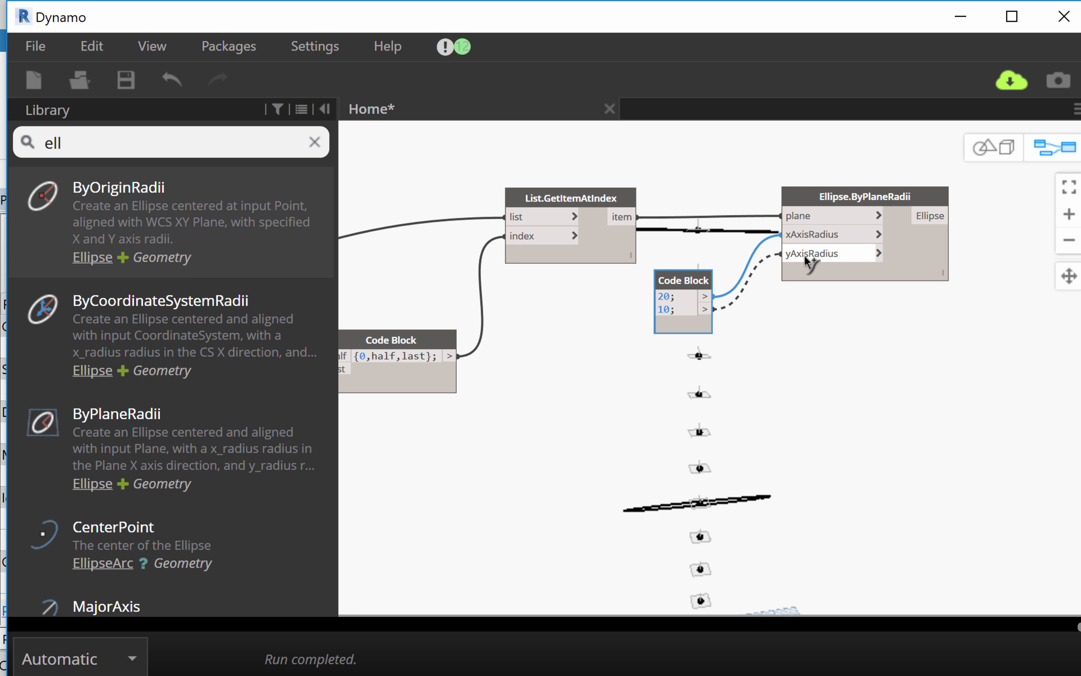
{"action": "left_click", "coordinate": [805, 255]}
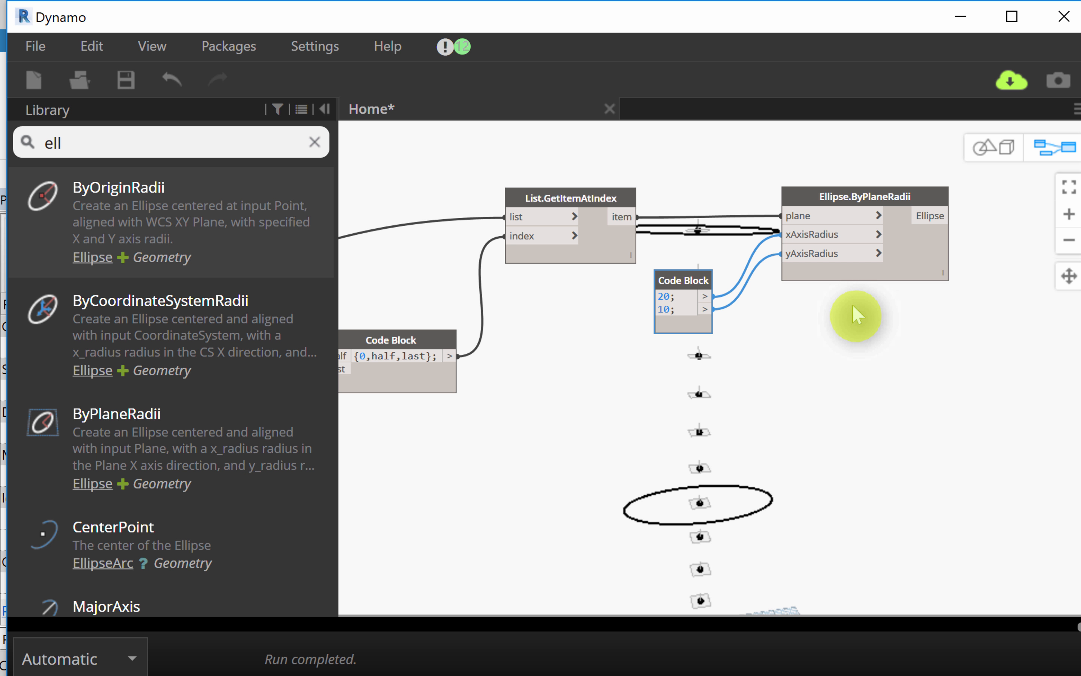
Step: Group the Ellipse.ByPlaneRadii node with the Code Block holding its two radius values
{"action": "middle_click_drag", "start_coordinate": [826, 294], "coordinate": [848, 300]}
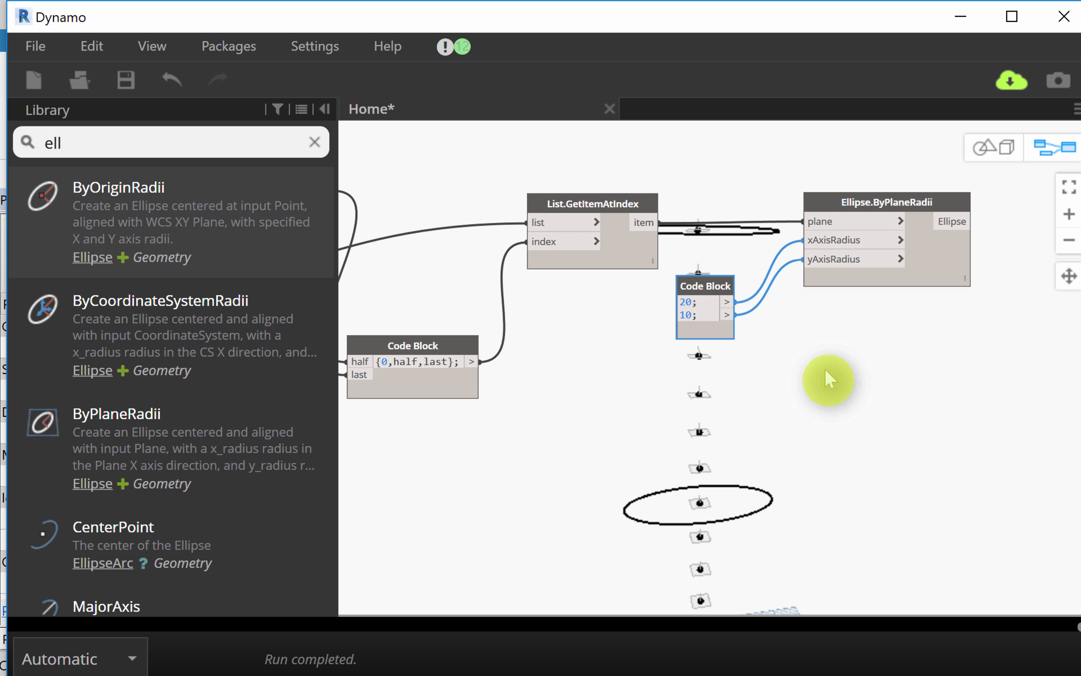
{"action": "middle_click_drag", "start_coordinate": [825, 370], "coordinate": [789, 428]}
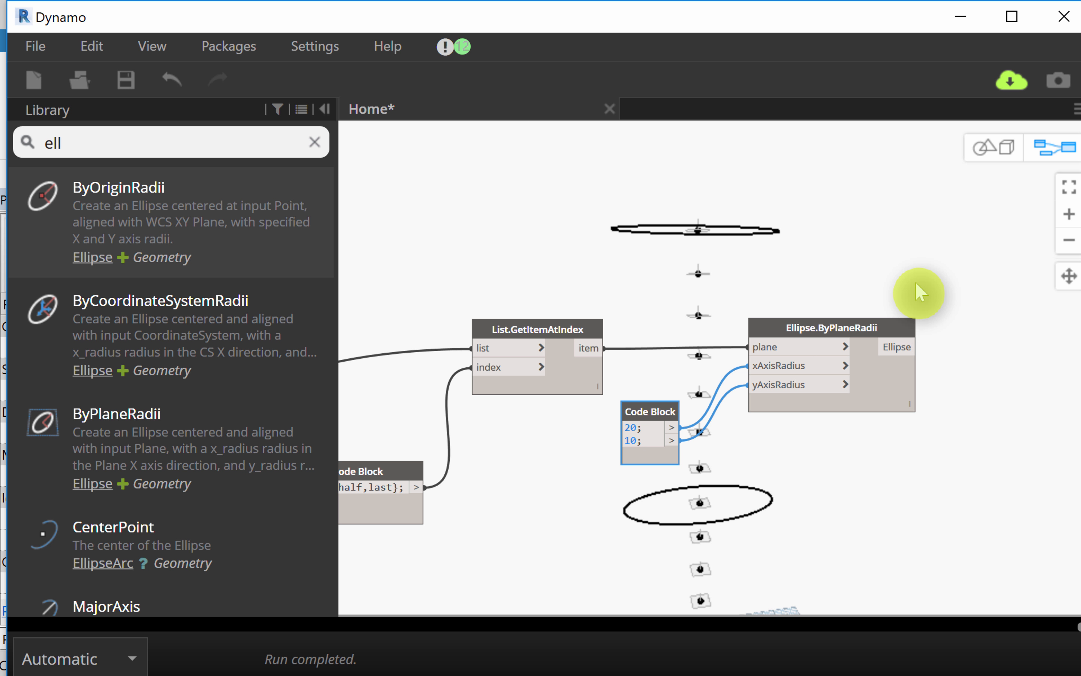
{"action": "middle_click_drag", "start_coordinate": [915, 282], "coordinate": [854, 257]}
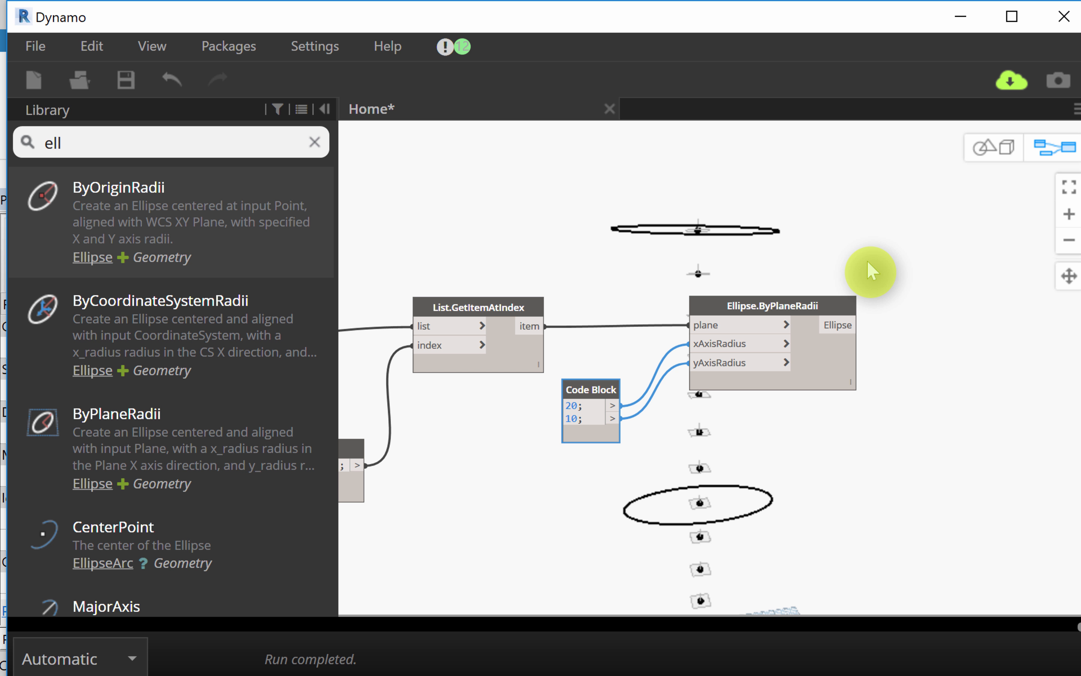
{"action": "scroll", "coordinate": [869, 264], "scroll_direction": "down", "scroll_amount": 1}
{"action": "middle_click_drag", "start_coordinate": [869, 264], "coordinate": [822, 253]}
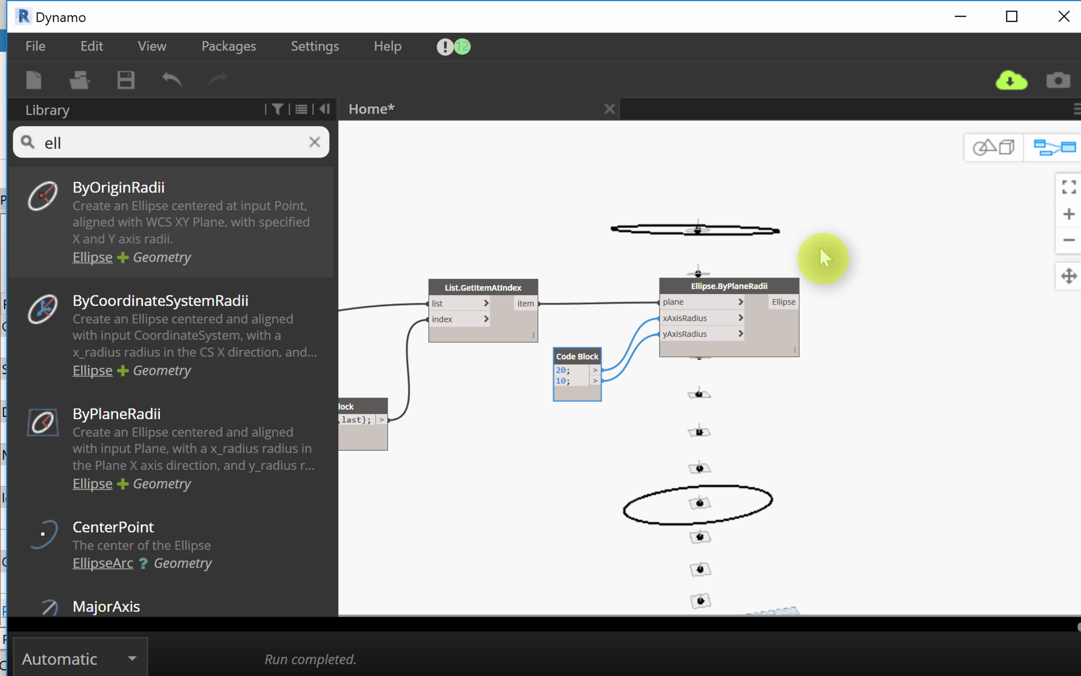
{"action": "middle_click_drag", "start_coordinate": [823, 284], "coordinate": [832, 258]}
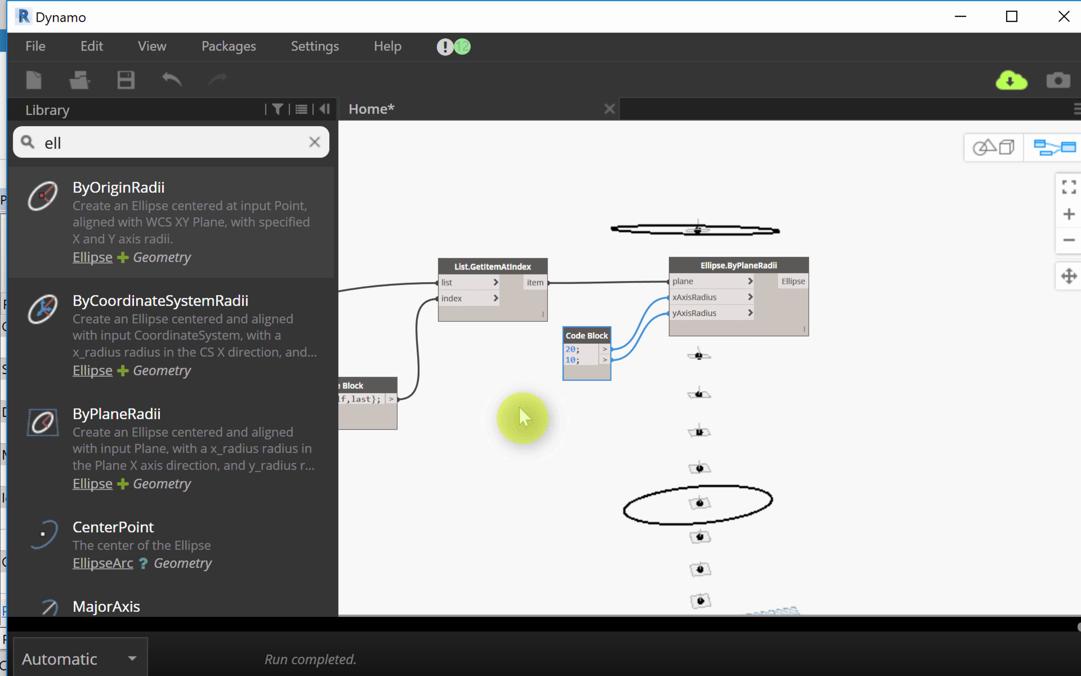
{"action": "left_click_drag", "start_coordinate": [540, 420], "coordinate": [860, 218]}
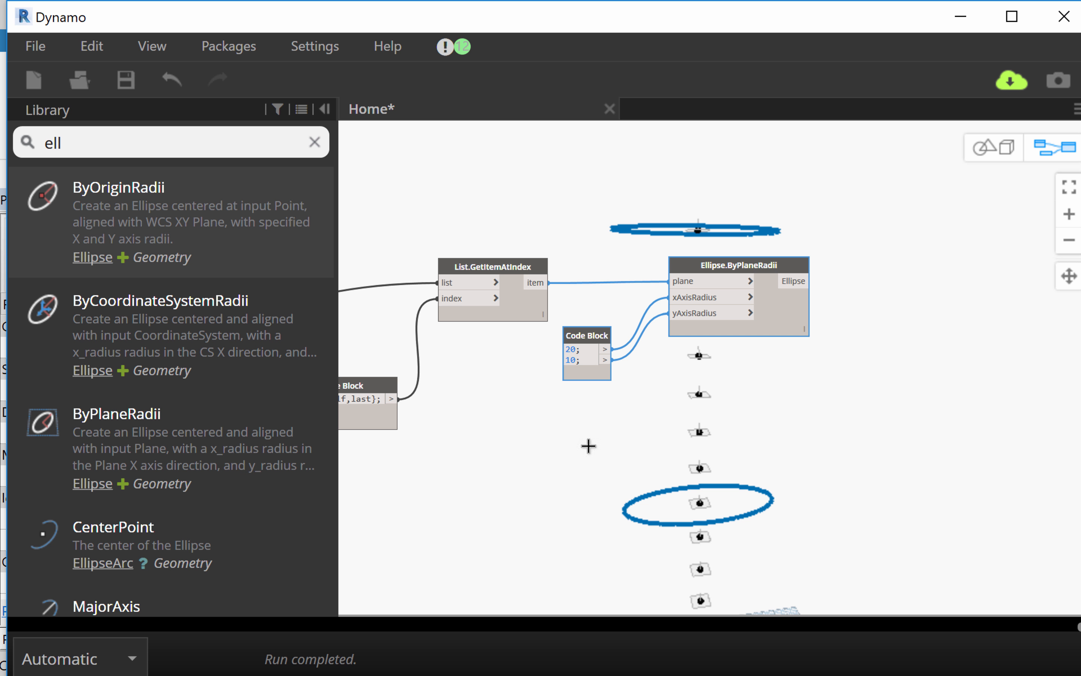
{"action": "left_click_drag", "start_coordinate": [550, 420], "coordinate": [874, 223]}
{"action": "right_click", "coordinate": [848, 230]}
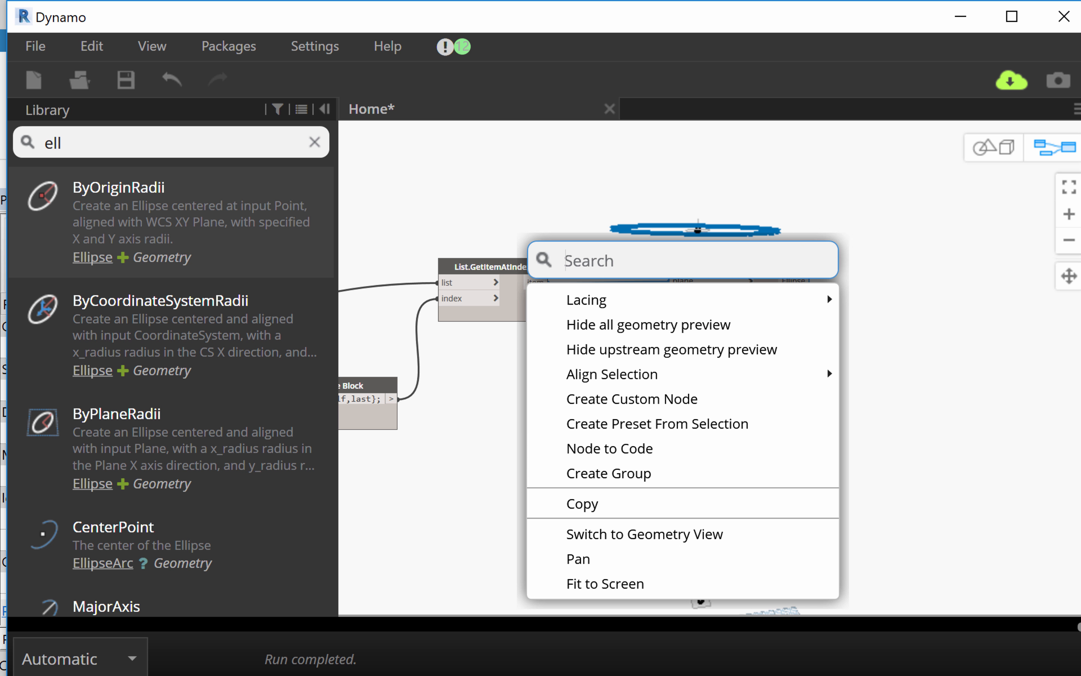
{"action": "left_click", "coordinate": [652, 474]}
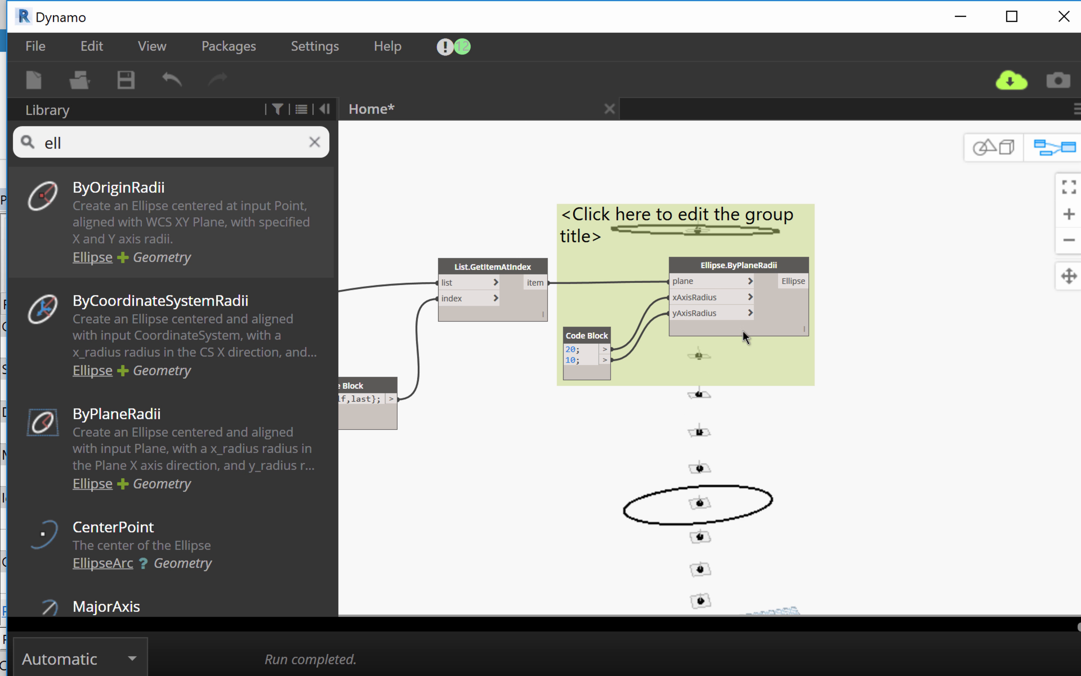
Step: Move the ellipse group clear of the previewed planes, below and right of List.GetItemAtIndex, and title it Option
{"action": "left_click_drag", "start_coordinate": [735, 355], "coordinate": [828, 445]}
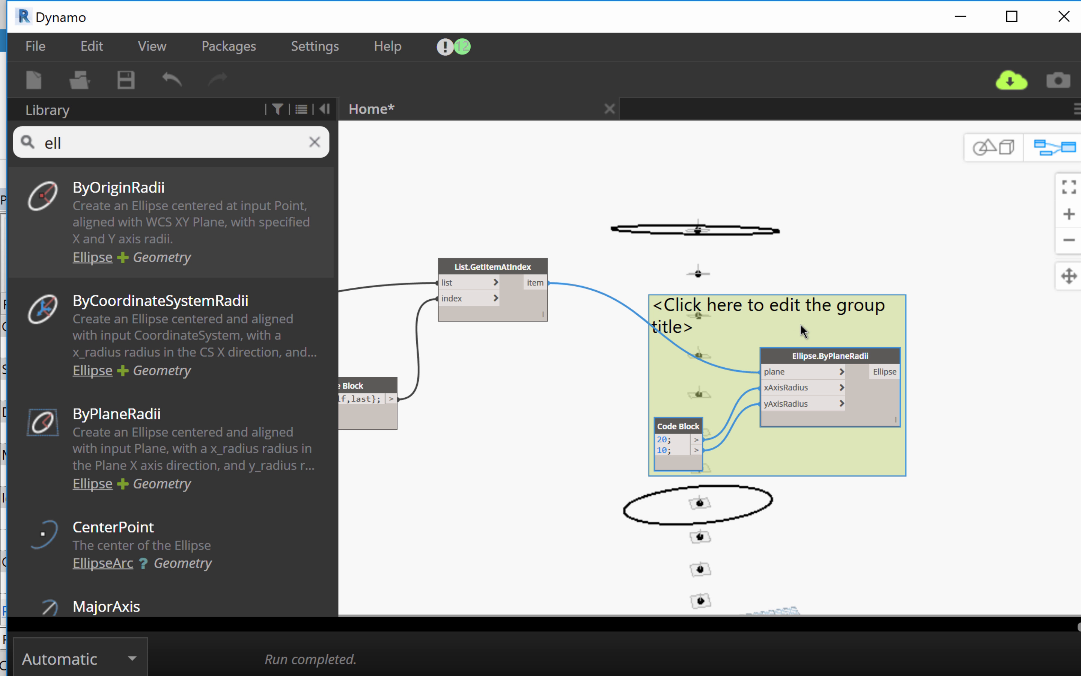
{"action": "left_click_drag", "start_coordinate": [784, 316], "coordinate": [865, 301]}
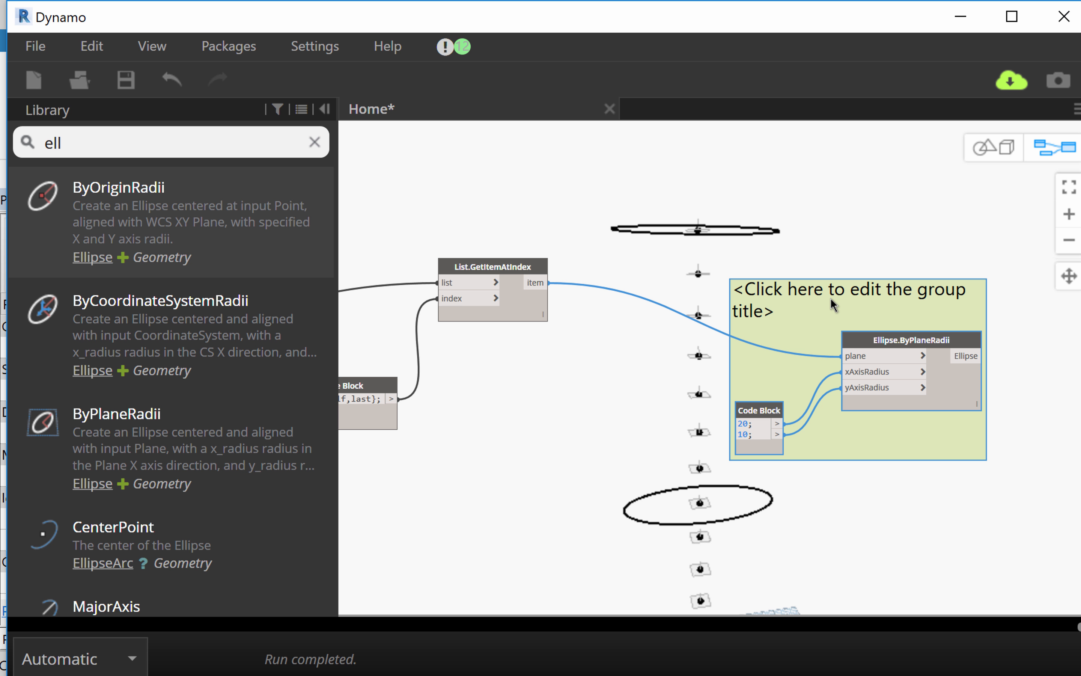
{"action": "double_click", "coordinate": [799, 291]}
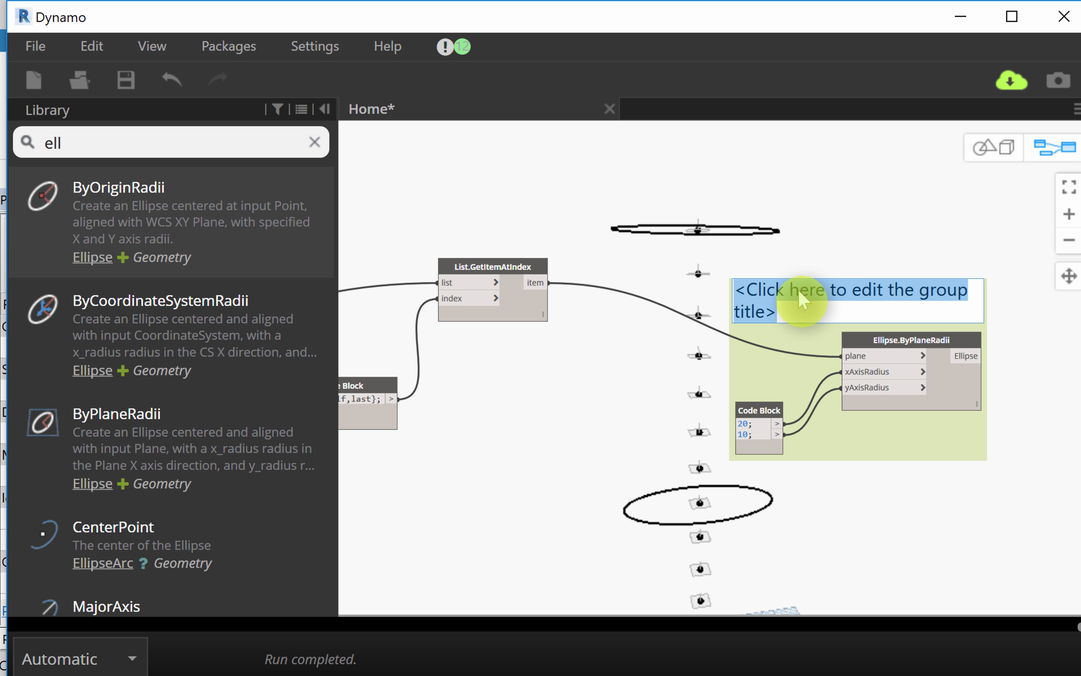
{"action": "type", "text": "Op"}
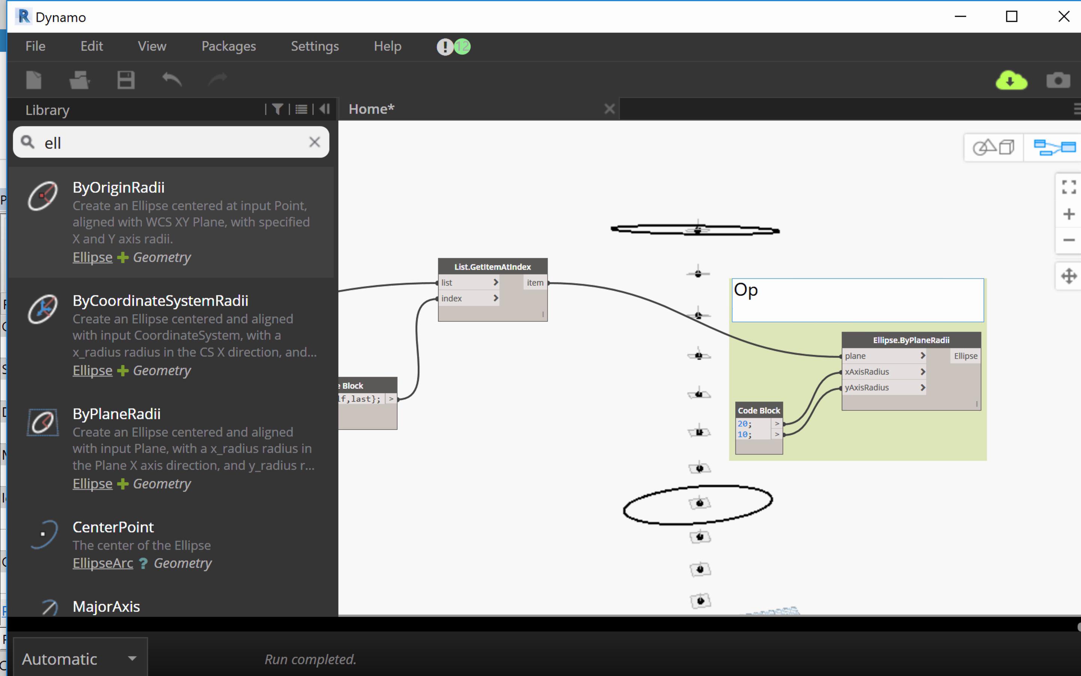
{"action": "type", "text": "tion"}
{"action": "left_click", "coordinate": [839, 289]}
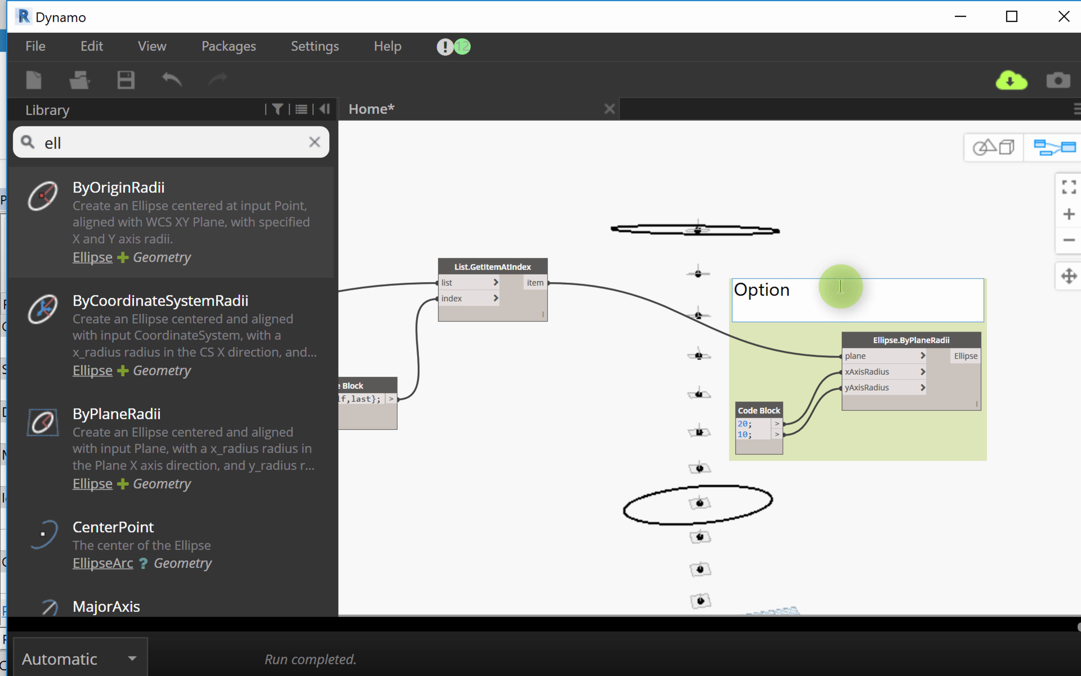
{"action": "mouse_move", "coordinate": [908, 393]}
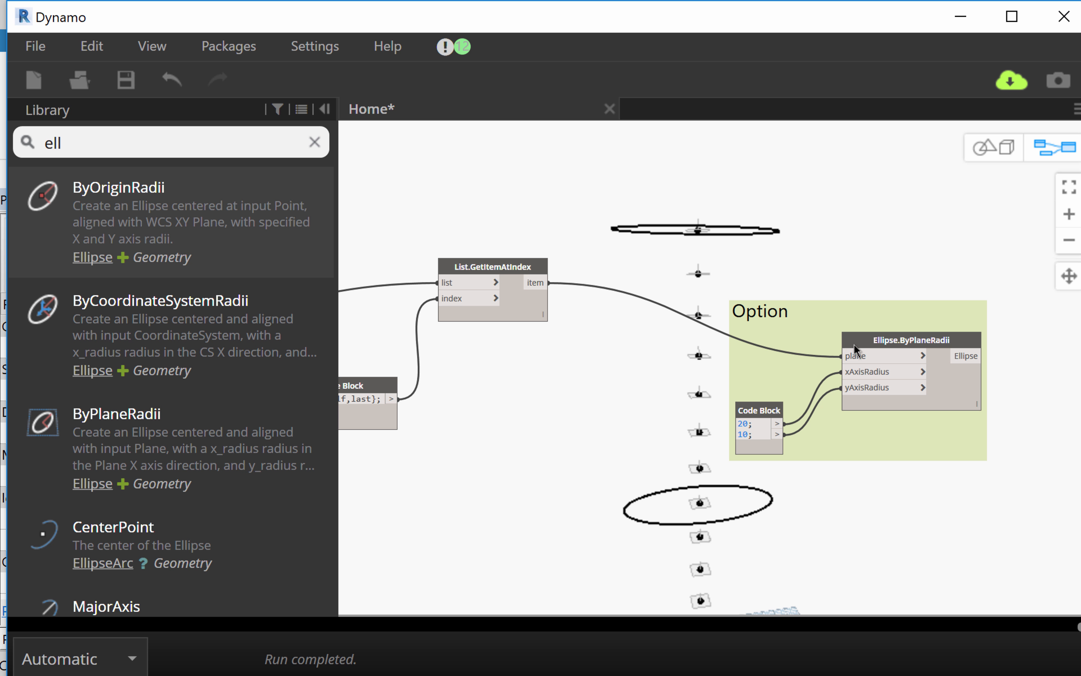
{"action": "mouse_move", "coordinate": [858, 352]}
Step: Create a Code Block containing x[0]; above and to the right of List.GetItemAtIndex
{"action": "middle_click_drag", "start_coordinate": [855, 245], "coordinate": [846, 290]}
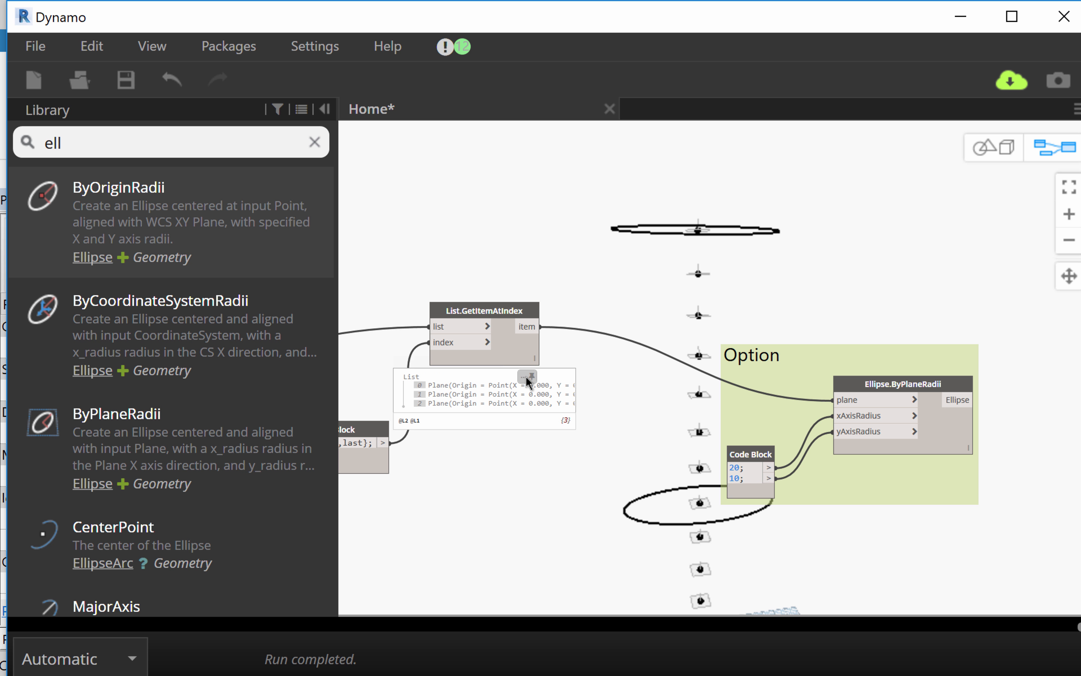
{"action": "scroll", "coordinate": [599, 305], "scroll_direction": "up", "scroll_amount": 2}
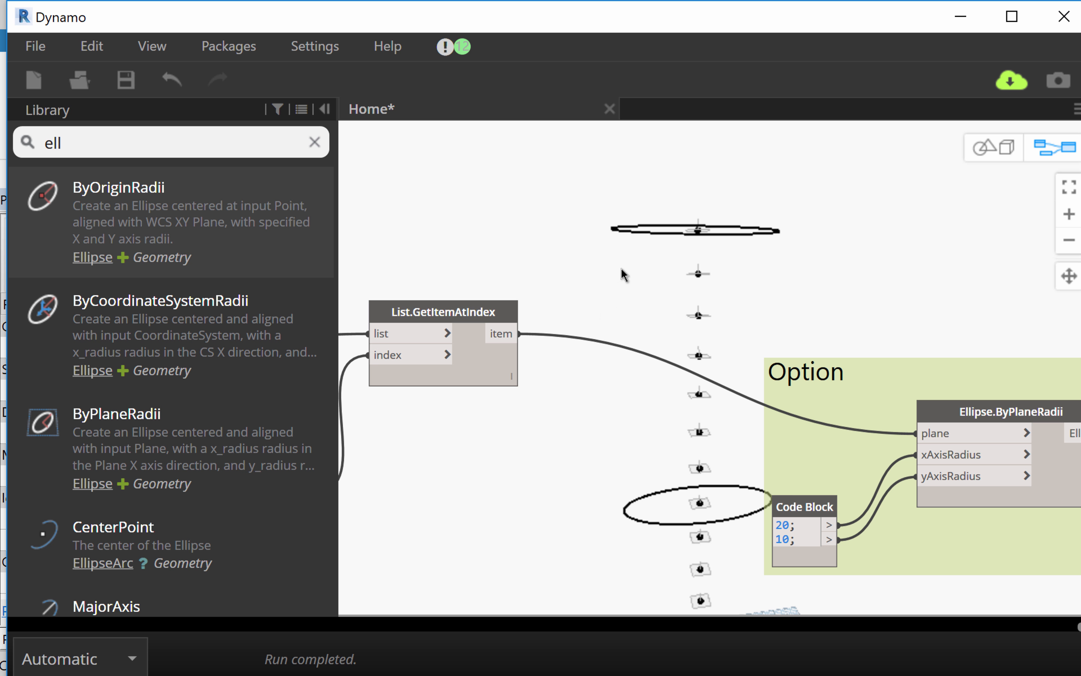
{"action": "scroll", "coordinate": [622, 265], "scroll_direction": "down", "scroll_amount": 1}
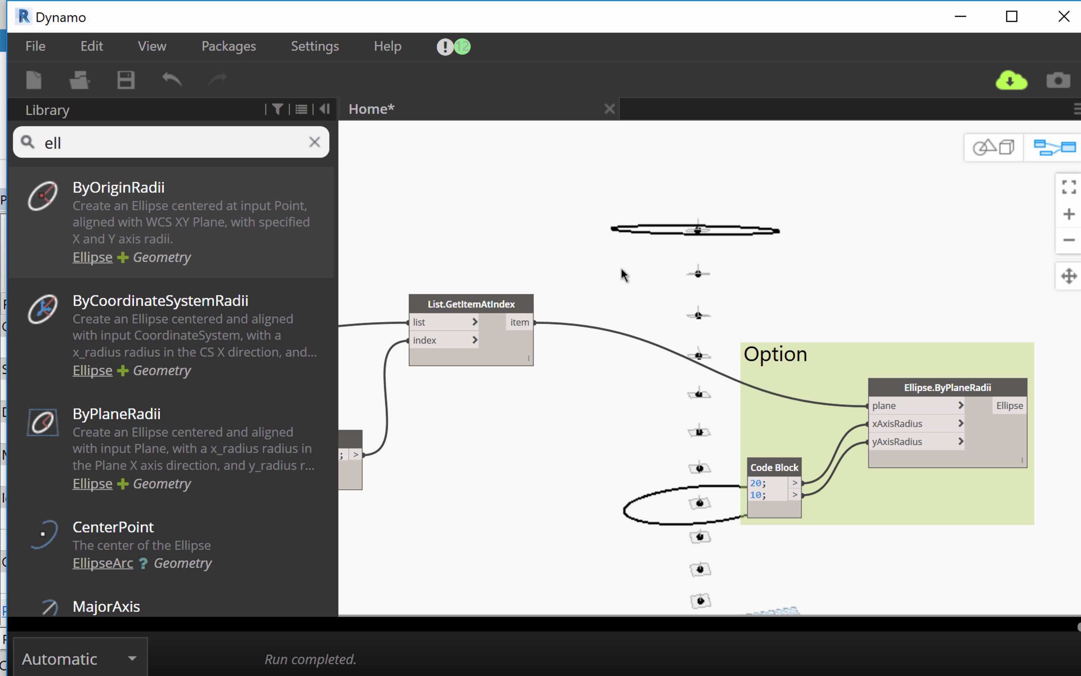
{"action": "double_click", "coordinate": [650, 282]}
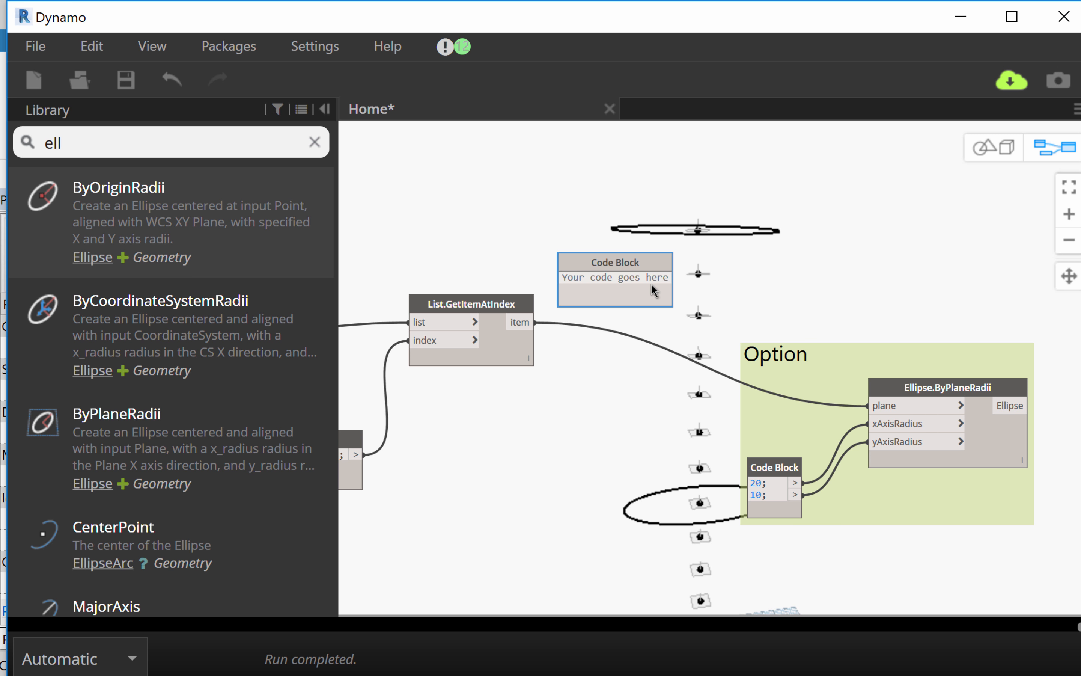
{"action": "left_click", "coordinate": [652, 283]}
{"action": "type", "text": "x"}
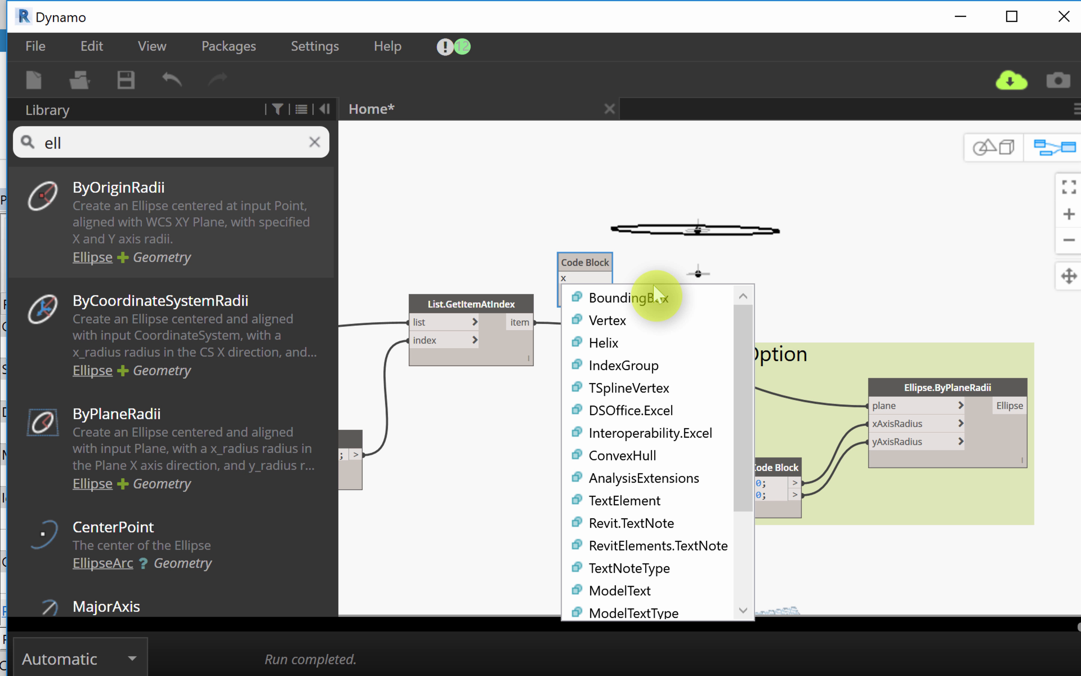
{"action": "type", "text": "["}
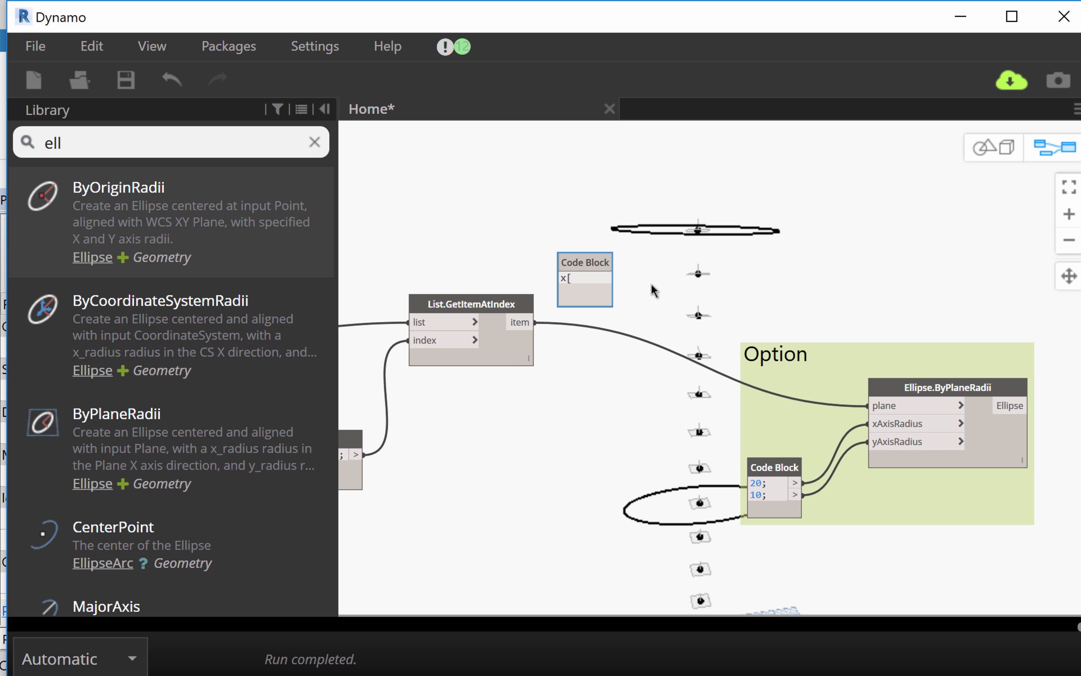
{"action": "type", "text": "0]"}
{"action": "left_click", "coordinate": [660, 281]}
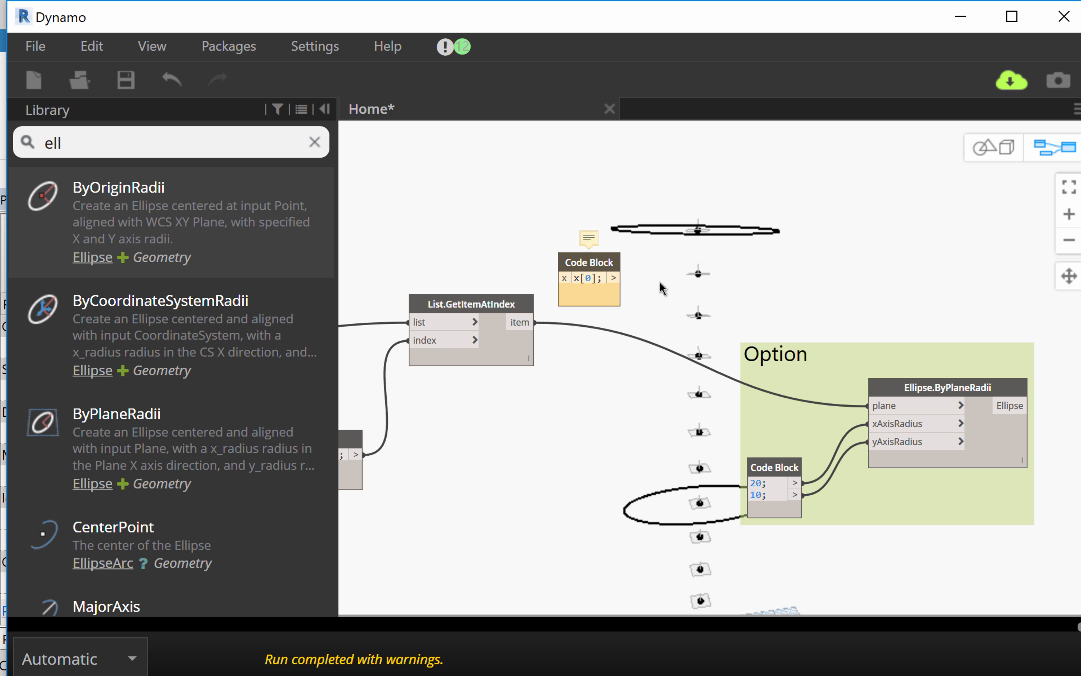
Step: Pin the output preview of List.GetItemAtIndex and connect its item output to the x input of the x[0]; Code Block
{"action": "mouse_move", "coordinate": [522, 382]}
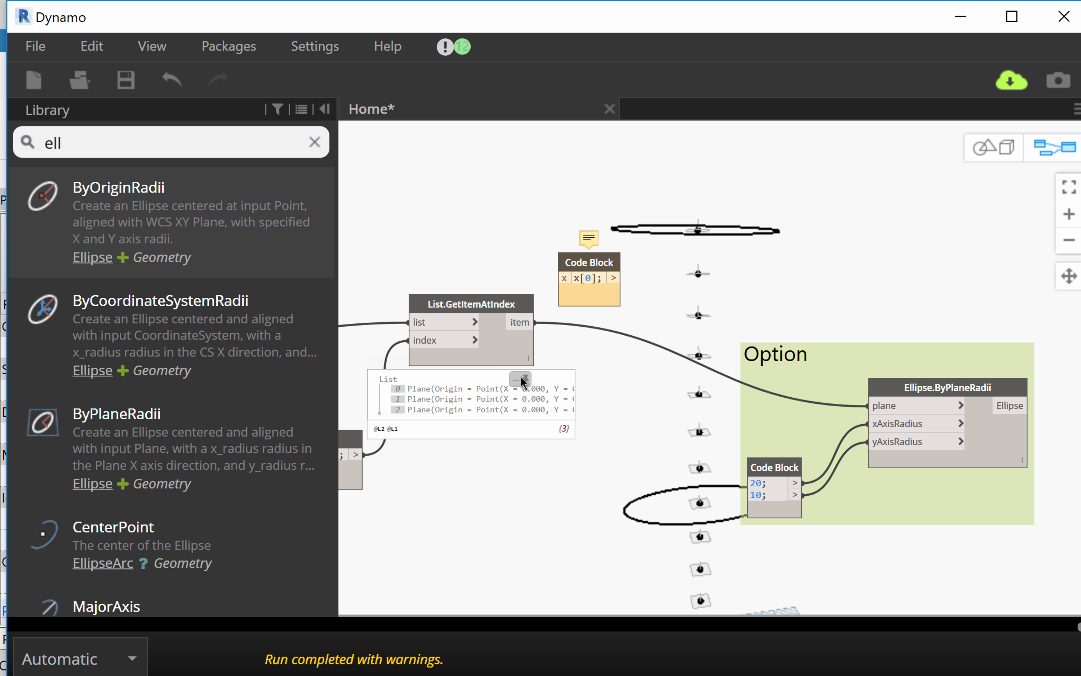
{"action": "left_click", "coordinate": [522, 378]}
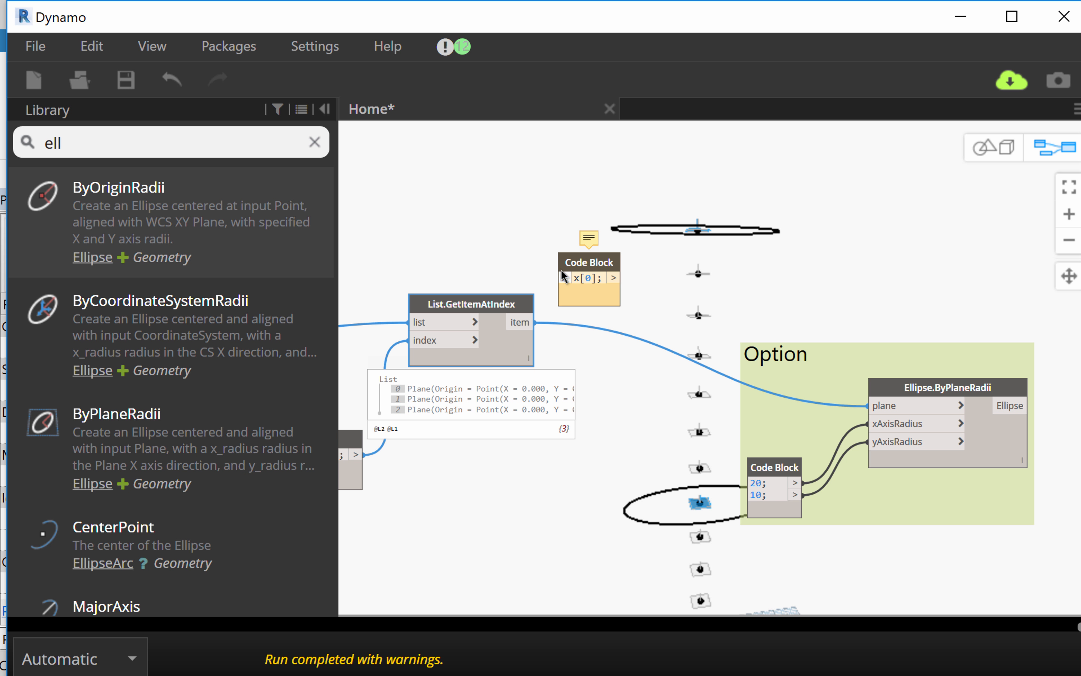
{"action": "left_click", "coordinate": [580, 276]}
{"action": "left_click", "coordinate": [581, 274]}
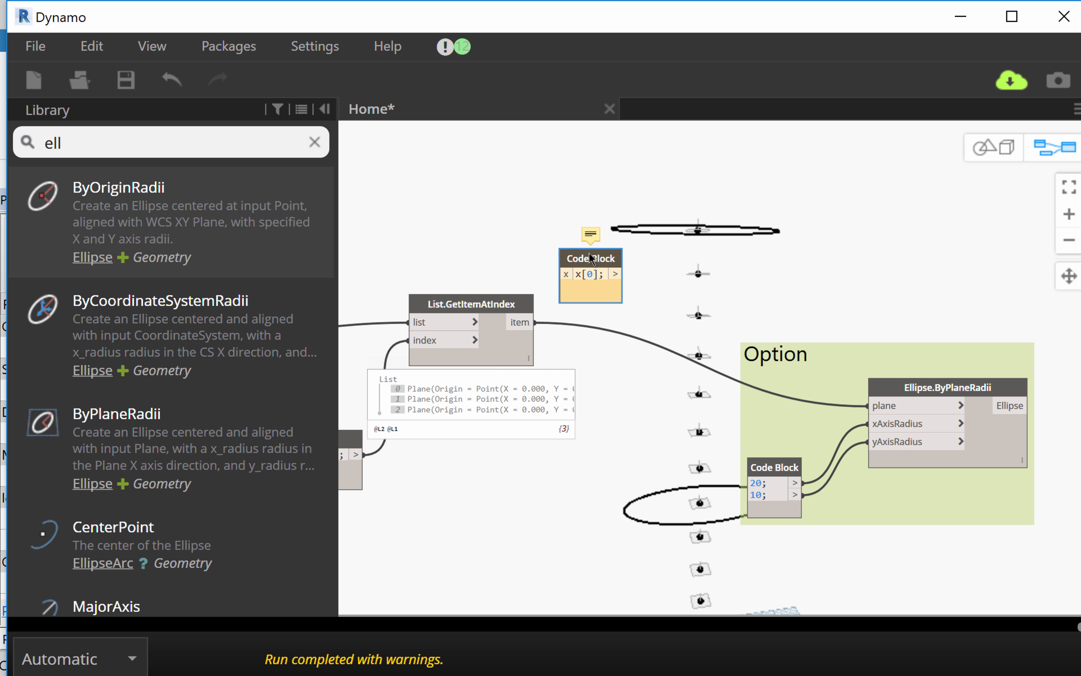
{"action": "left_click_drag", "start_coordinate": [588, 261], "coordinate": [595, 236]}
{"action": "left_click_drag", "start_coordinate": [519, 325], "coordinate": [567, 252]}
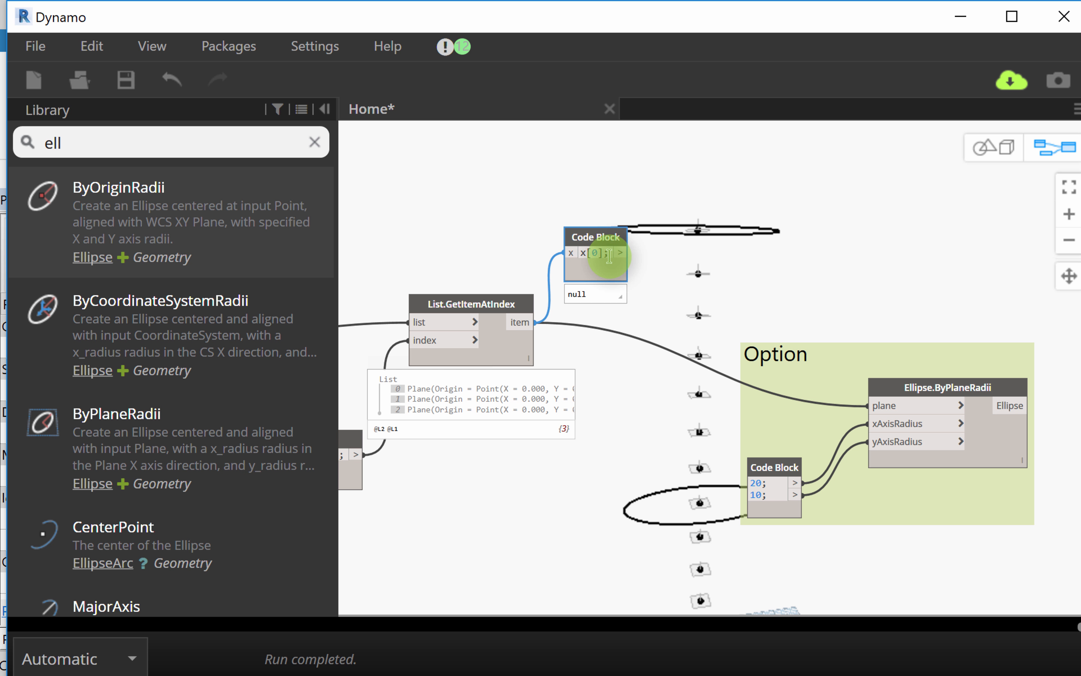
Step: Add the lines x[1]; and x[2]; below x[0]; in the Code Block fed by List.GetItemAtIndex
{"action": "key", "text": "Return"}
{"action": "type", "text": "x"}
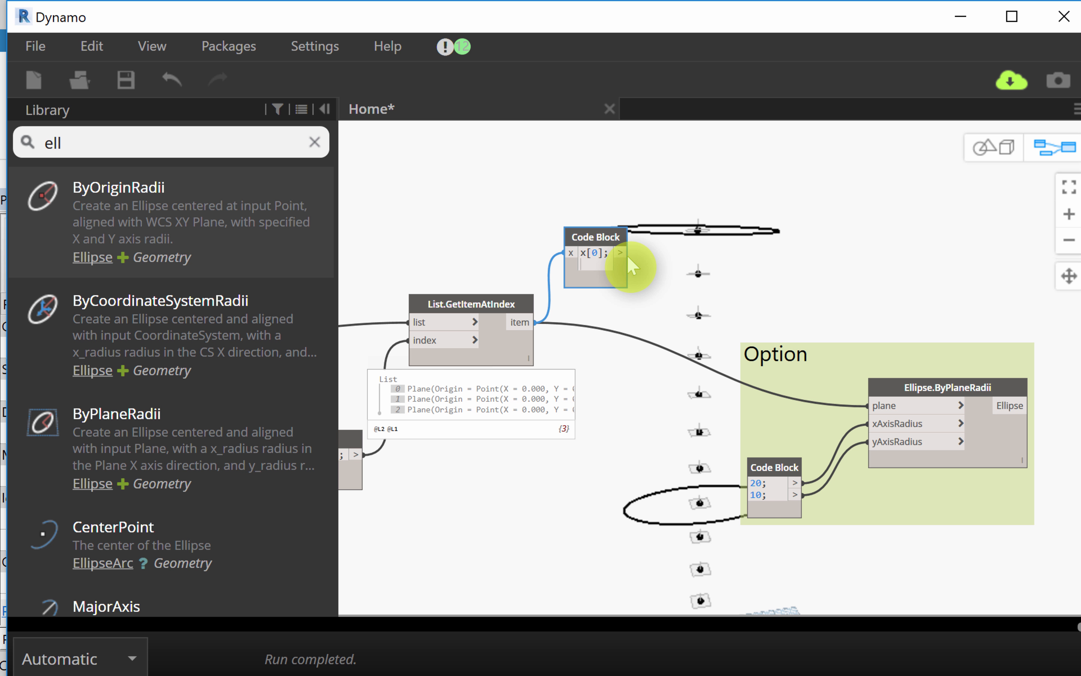
{"action": "type", "text": "[1];"}
{"action": "key", "text": "Return"}
{"action": "type", "text": "x"}
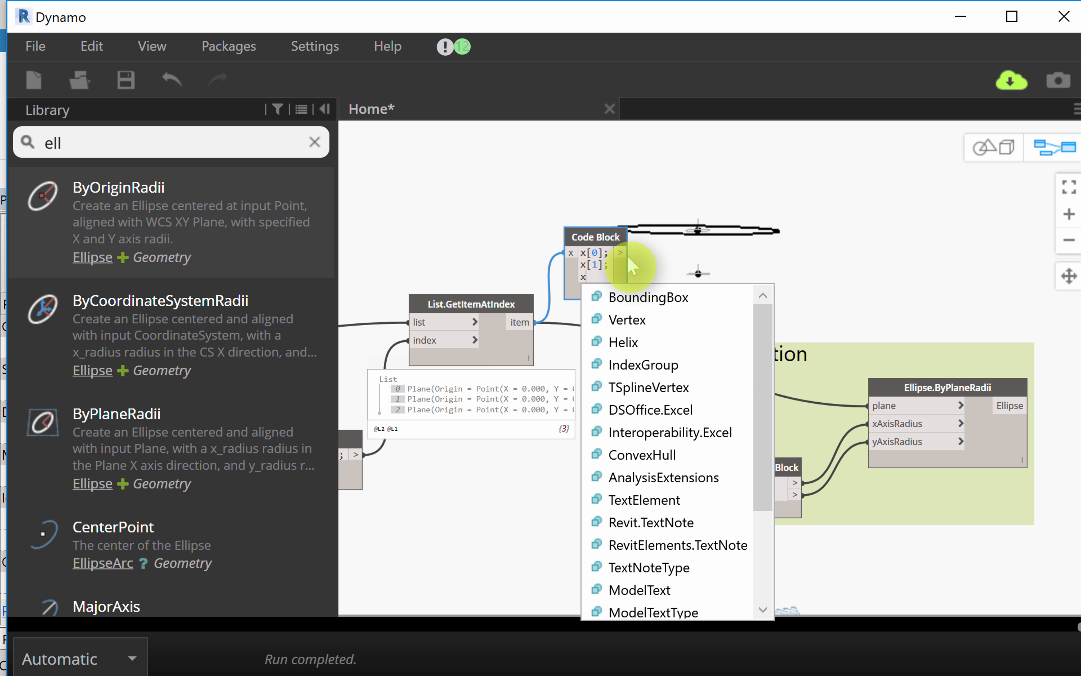
{"action": "type", "text": "[3];"}
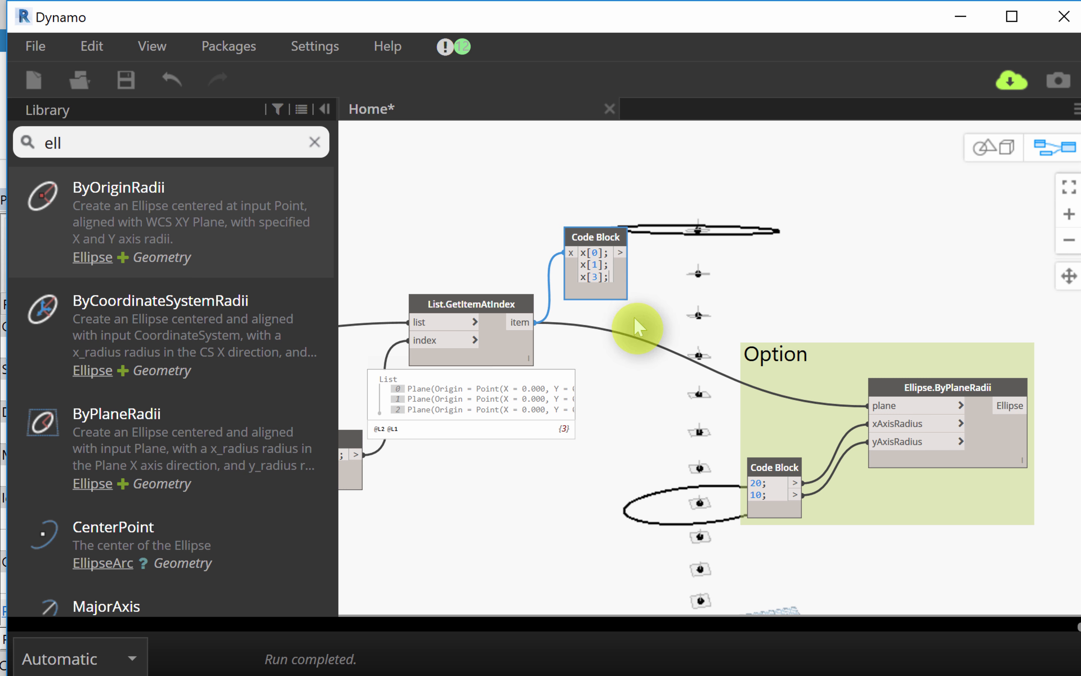
{"action": "left_click", "coordinate": [643, 295]}
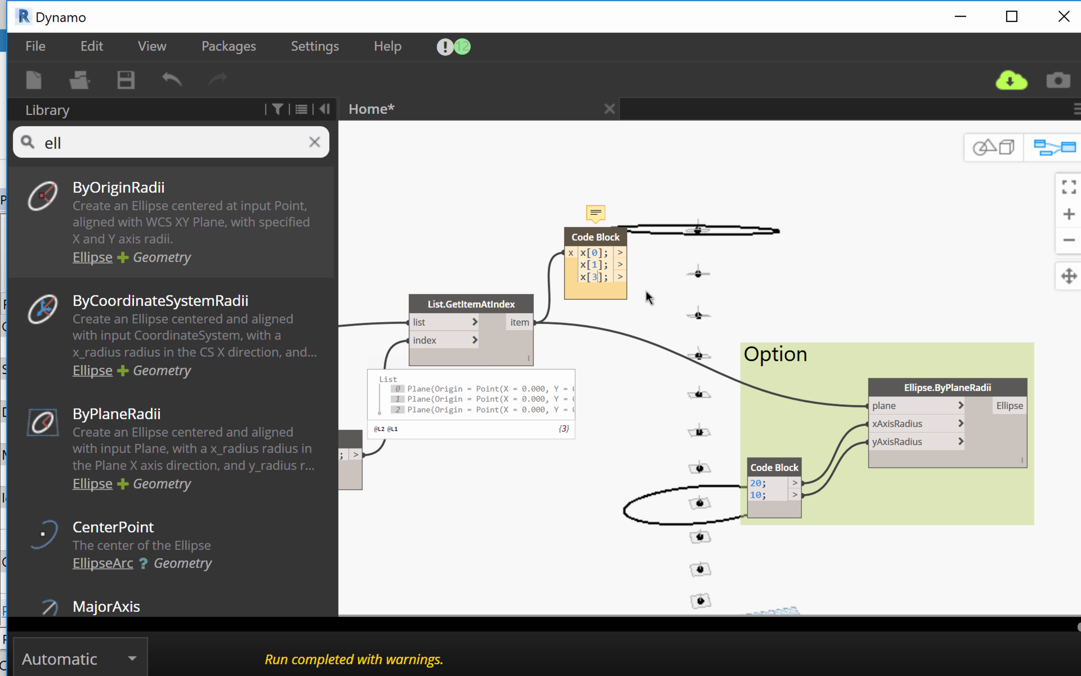
{"action": "key", "text": "BackSpace"}
{"action": "type", "text": "2"}
{"action": "left_click", "coordinate": [619, 305]}
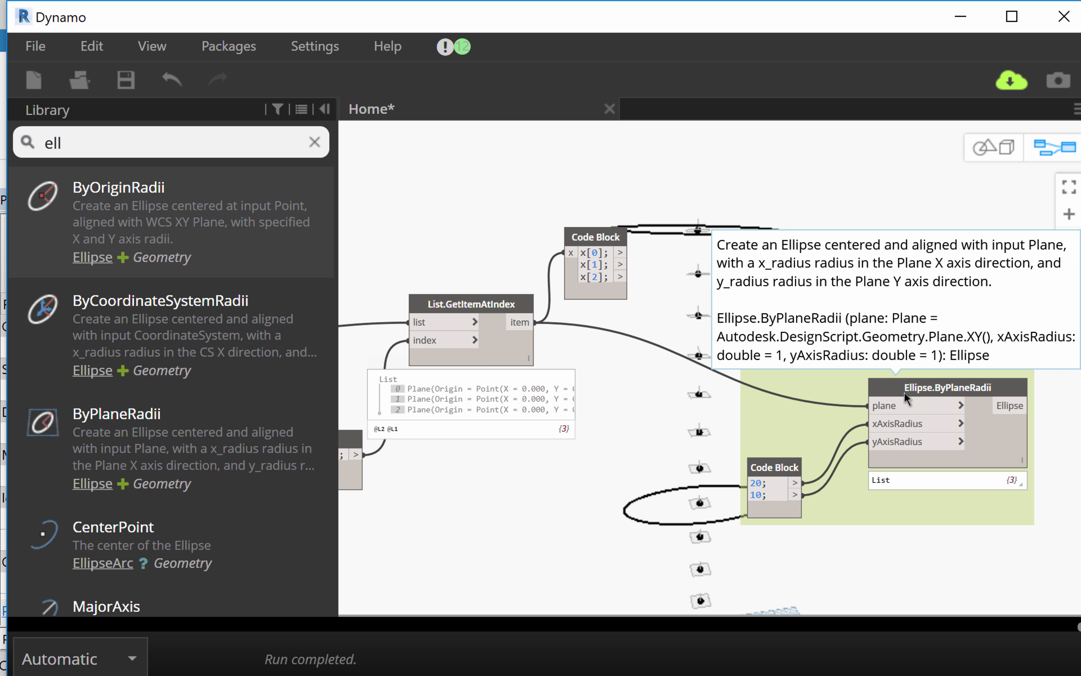
Step: Disconnect the plane input of Ellipse.ByPlaneRadii and move the Option group further down, clear of the x[0] to x[2] Code Block
{"action": "left_click_drag", "start_coordinate": [886, 406], "coordinate": [699, 395]}
{"action": "left_click", "coordinate": [886, 382]}
{"action": "left_click_drag", "start_coordinate": [885, 382], "coordinate": [863, 465]}
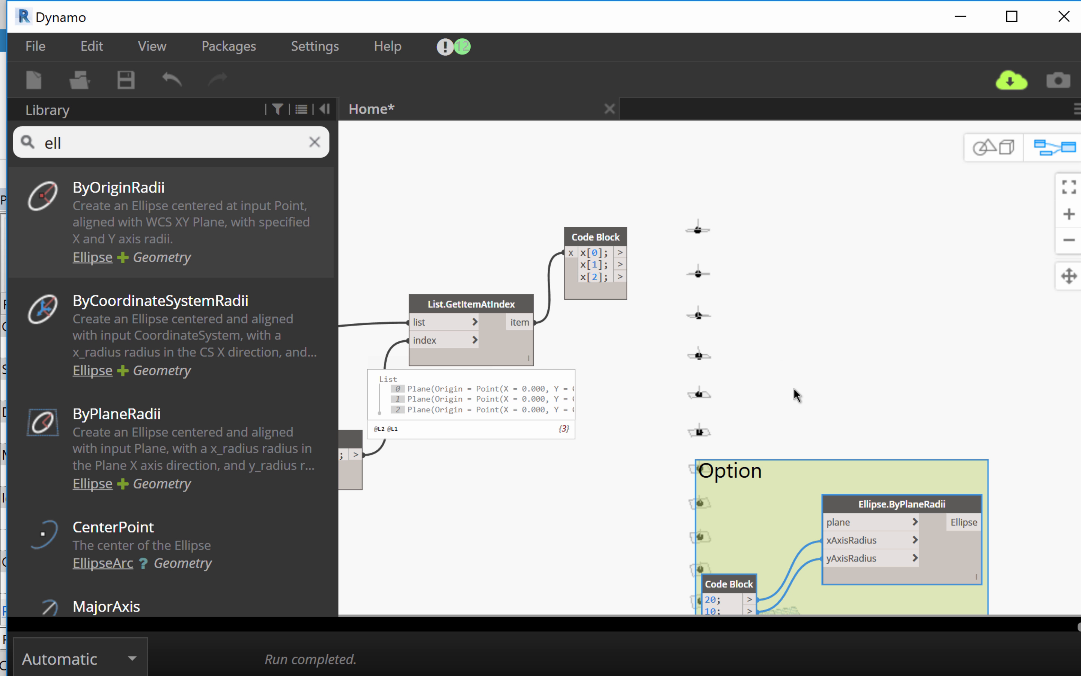
Step: Search the library for circ and place a Circle.ByCenterPointRadius node to the right of the three-line Code Block
{"action": "left_click_drag", "start_coordinate": [106, 146], "coordinate": [23, 154]}
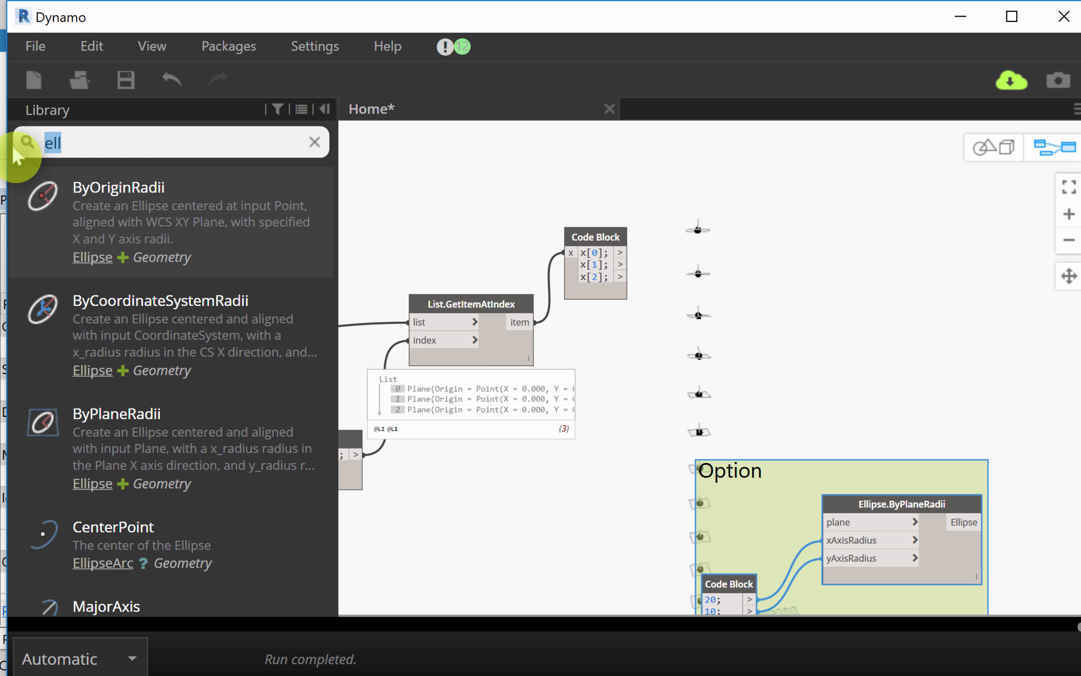
{"action": "type", "text": "c"}
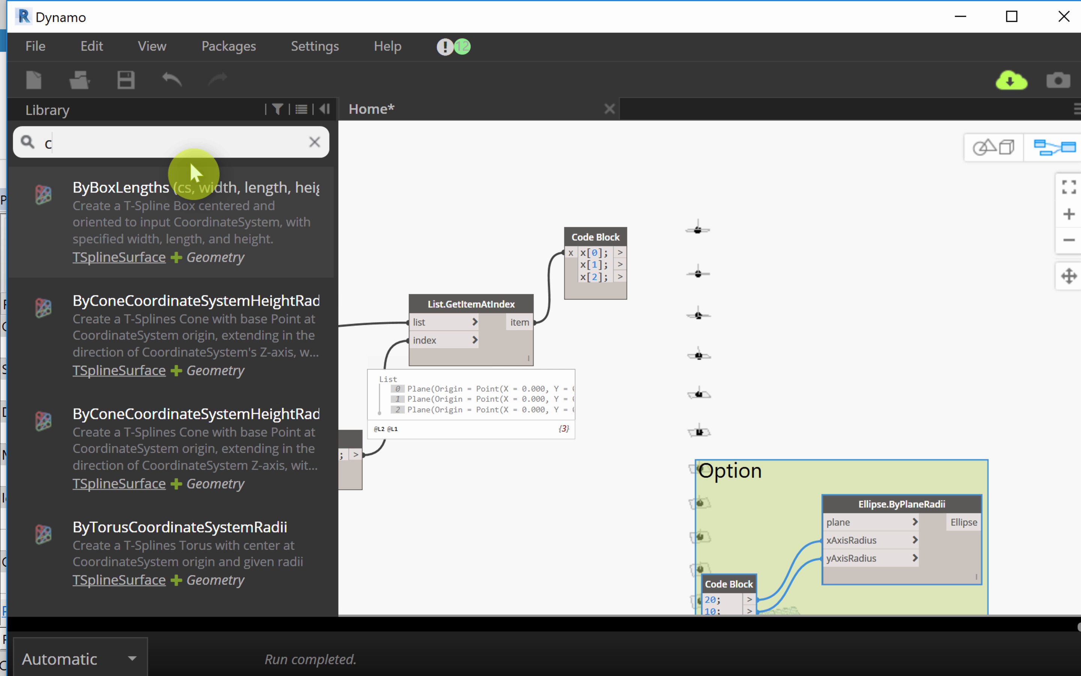
{"action": "type", "text": "irc"}
{"action": "left_click", "coordinate": [284, 212]}
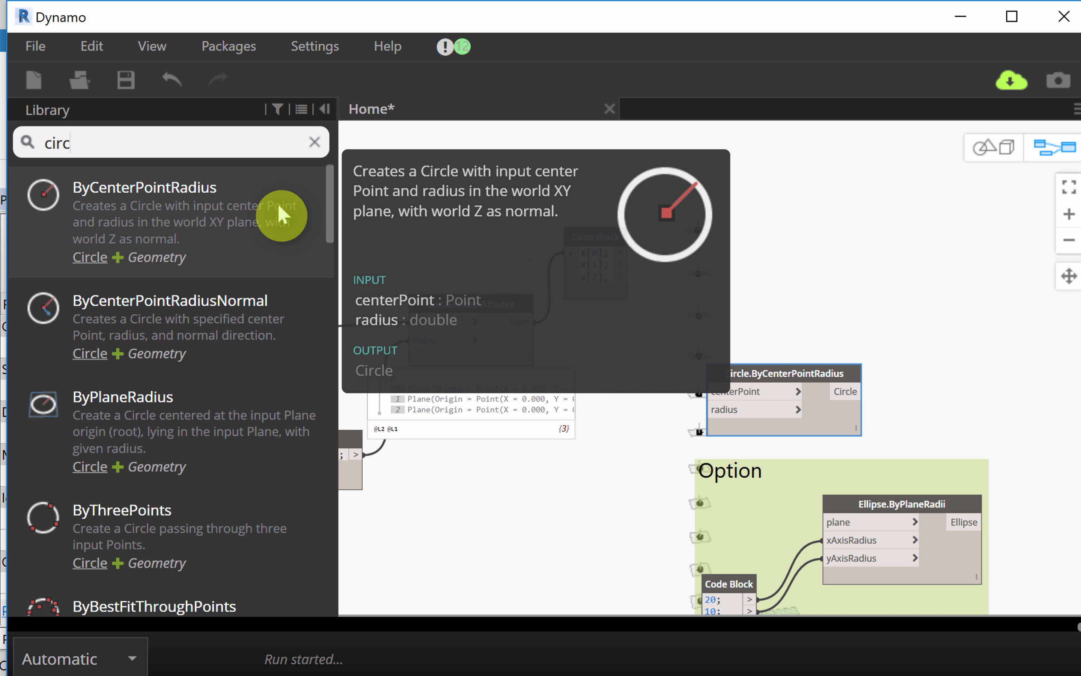
{"action": "left_click_drag", "start_coordinate": [795, 380], "coordinate": [819, 278]}
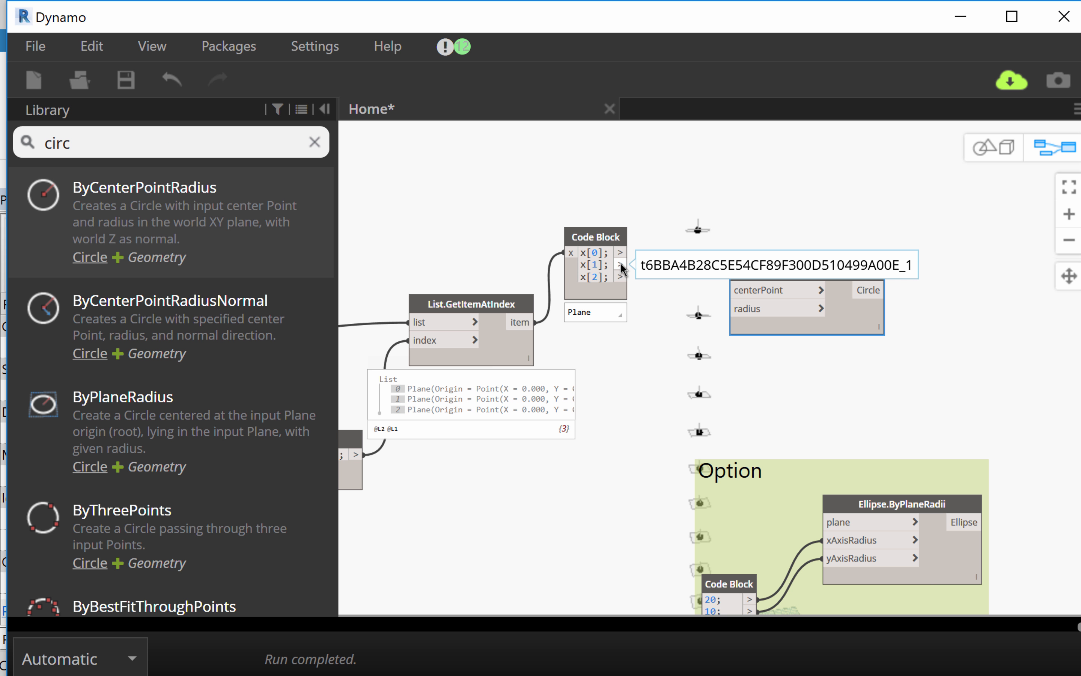
Step: Try to feed the x[1] output into centerPoint of Circle.ByCenterPointRadius and place an empty Code Block beside it
{"action": "left_click_drag", "start_coordinate": [620, 264], "coordinate": [730, 290]}
{"action": "left_click", "coordinate": [681, 336]}
{"action": "double_click", "coordinate": [663, 344]}
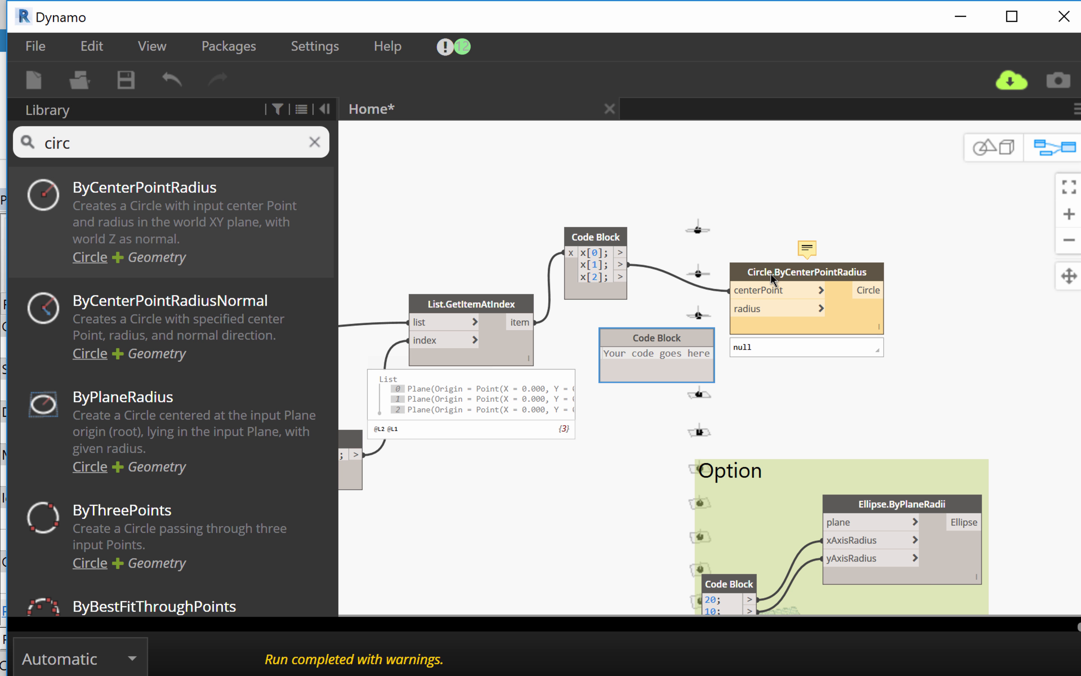
{"action": "key", "text": "ctrl+b"}
{"action": "key", "text": "ctrl+b"}
Step: Remove the empty Code Block and the Circle.ByCenterPointRadius node
{"action": "right_click", "coordinate": [689, 337]}
{"action": "left_click", "coordinate": [732, 354]}
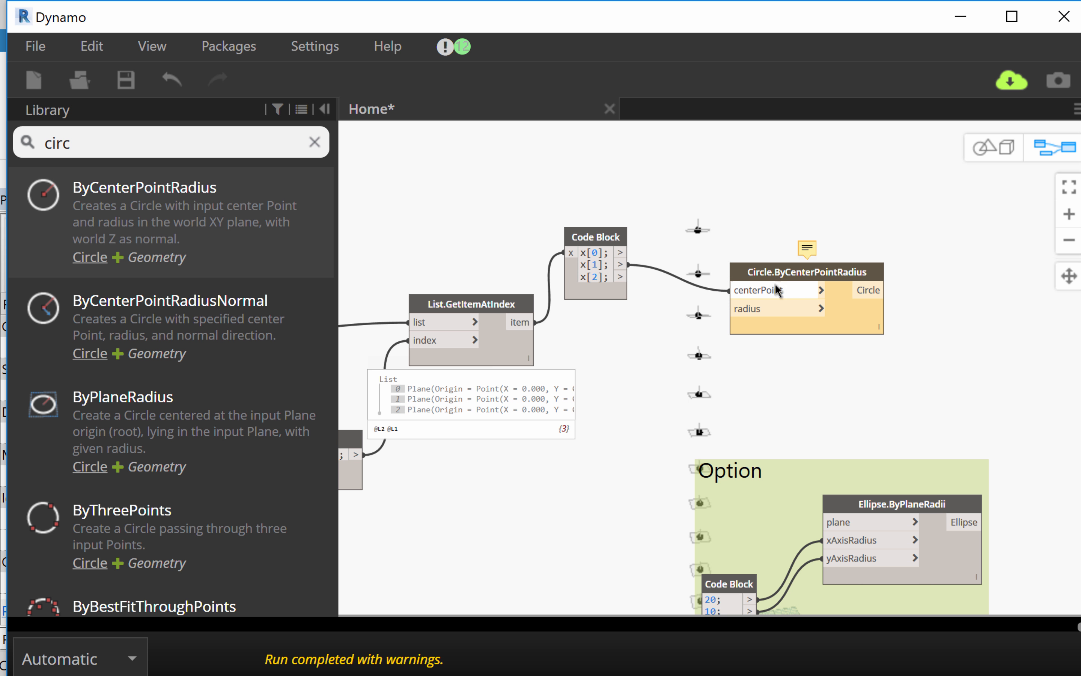
{"action": "left_click", "coordinate": [774, 275]}
{"action": "right_click", "coordinate": [776, 278]}
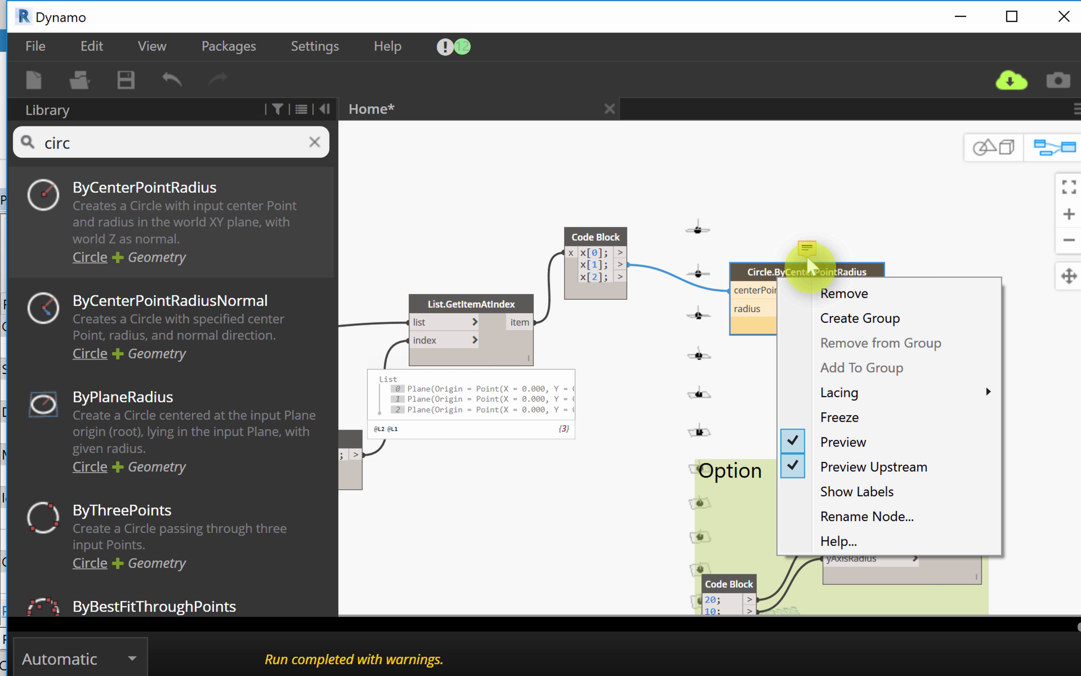
{"action": "left_click", "coordinate": [851, 295]}
Step: Add a Circle.ByPlaneRadius node above and to the right of the three-line Code Block and connect the x[1] output to its plane input
{"action": "right_click", "coordinate": [658, 284]}
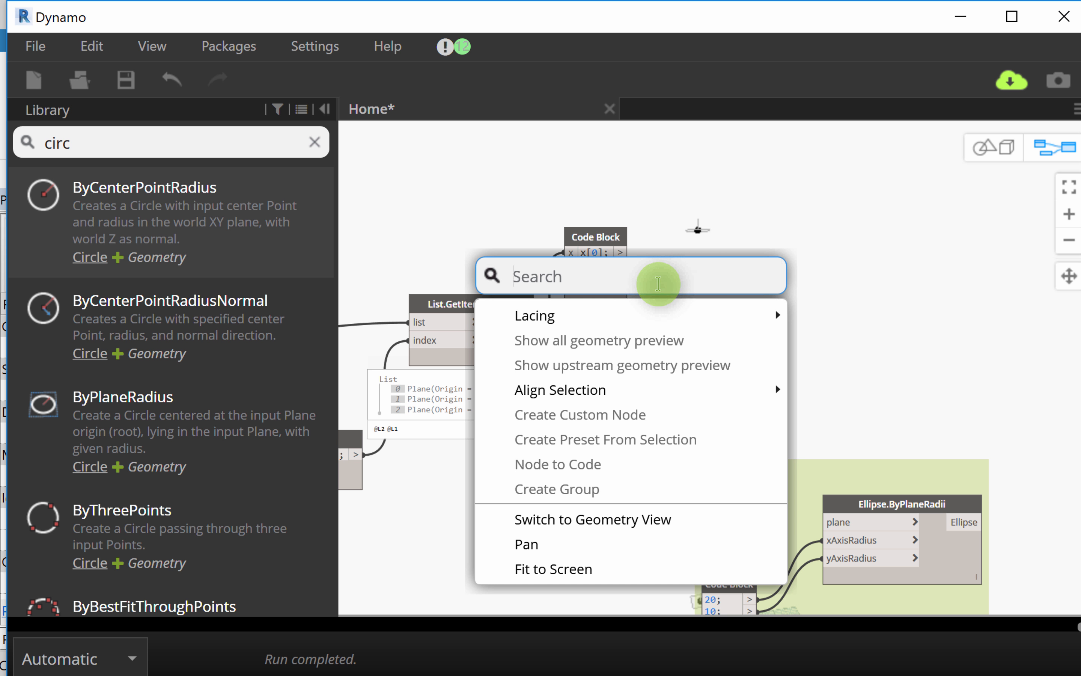
{"action": "type", "text": "circle"}
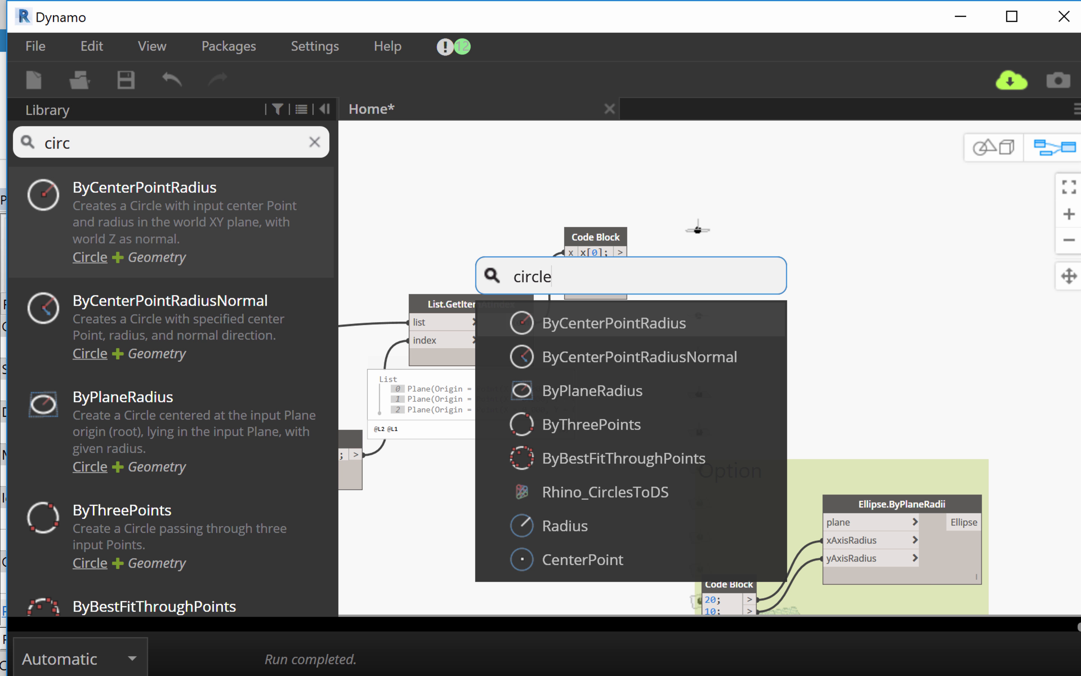
{"action": "mouse_move", "coordinate": [693, 329]}
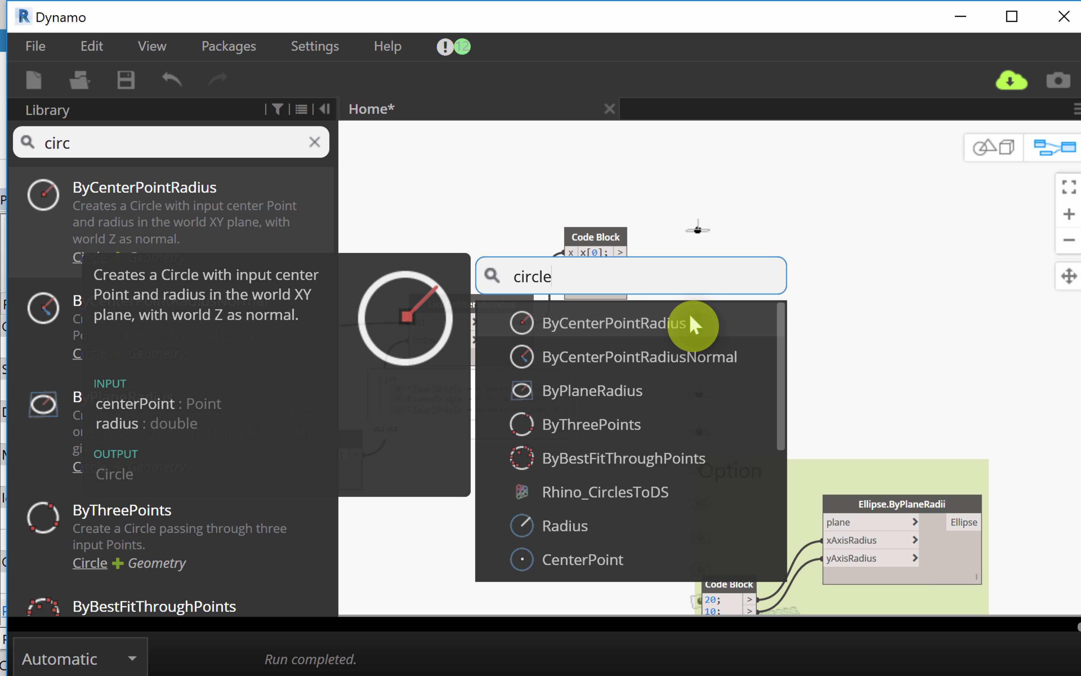
{"action": "left_click", "coordinate": [637, 404]}
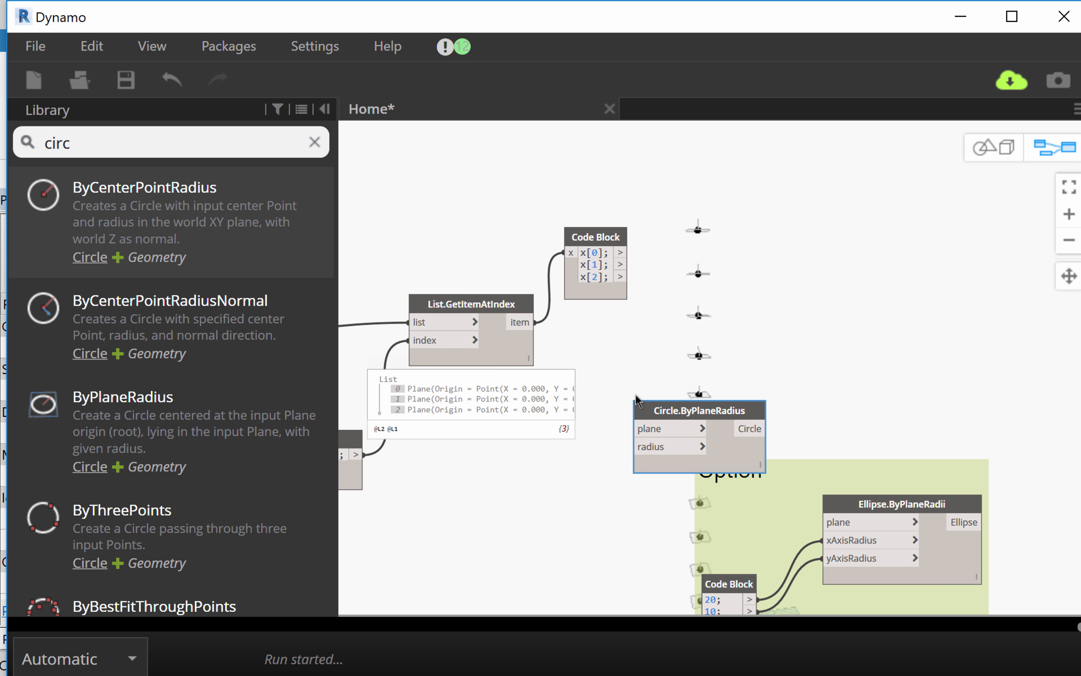
{"action": "left_click_drag", "start_coordinate": [636, 405], "coordinate": [746, 210]}
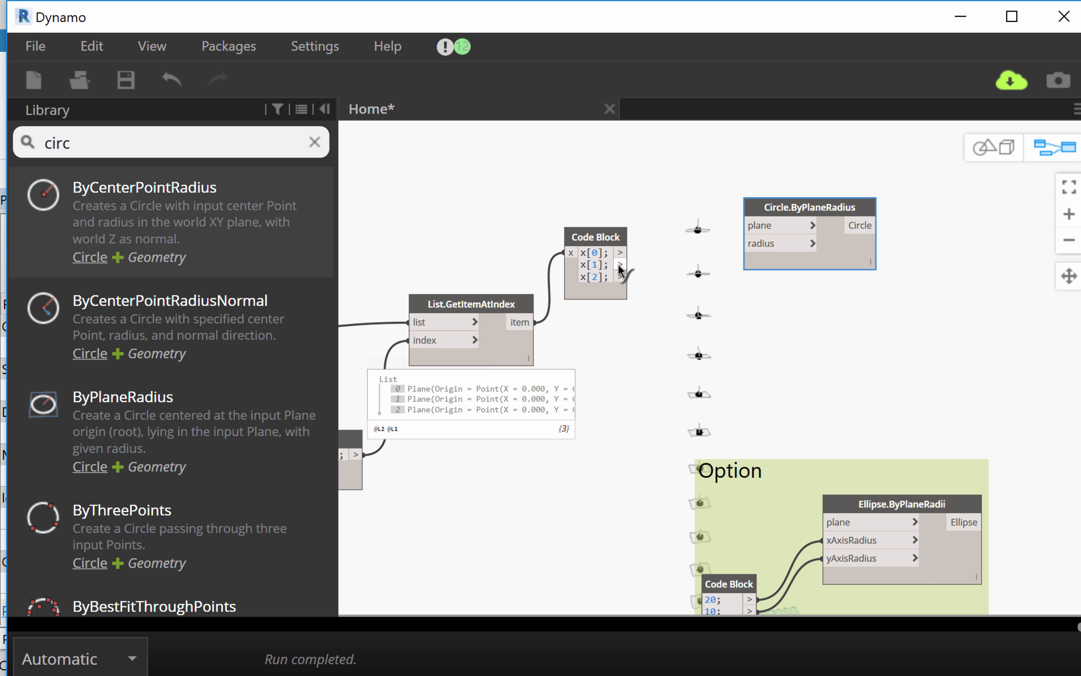
{"action": "left_click_drag", "start_coordinate": [619, 264], "coordinate": [746, 226]}
Step: Create a Code Block containing 10; and connect it to the radius input of Circle.ByPlaneRadius
{"action": "double_click", "coordinate": [699, 315]}
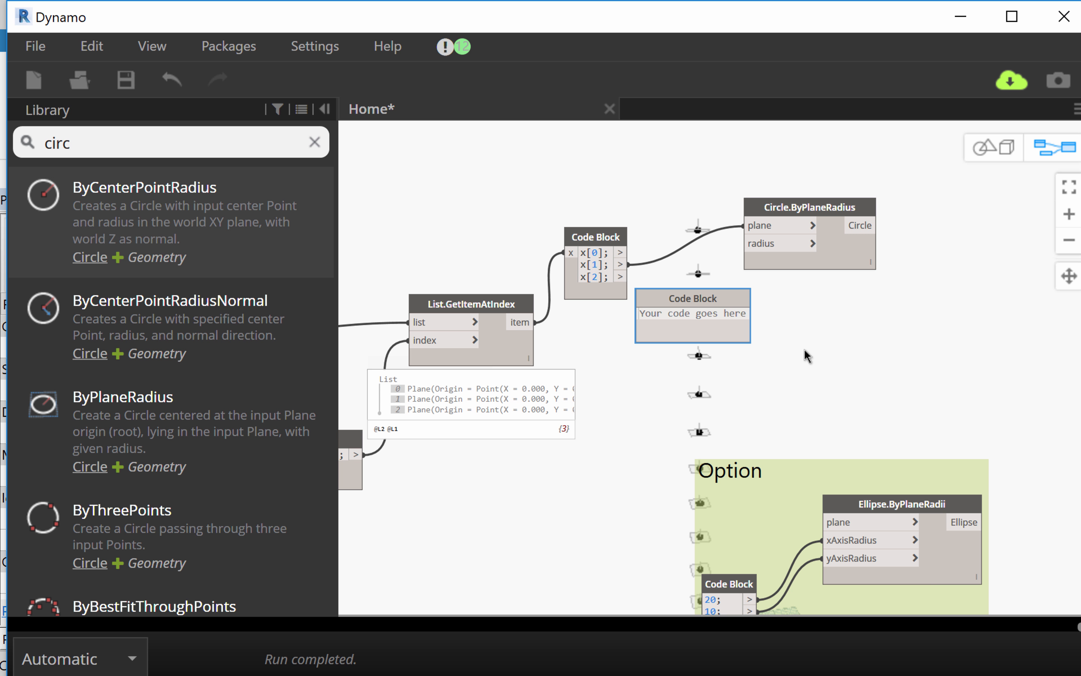
{"action": "type", "text": "1"}
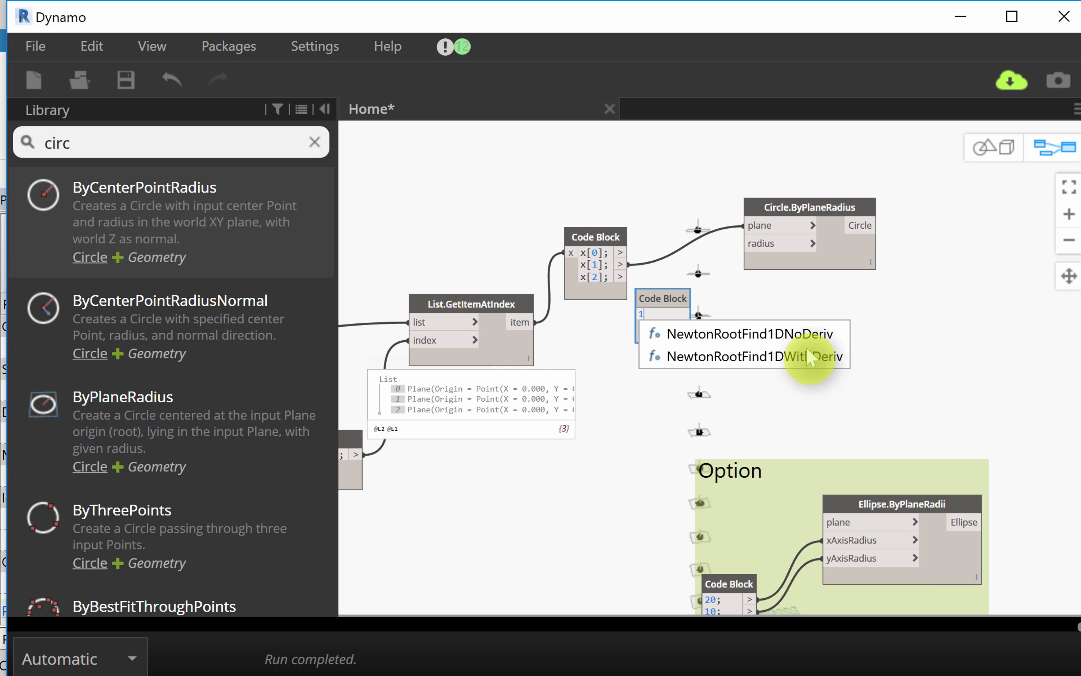
{"action": "type", "text": "0"}
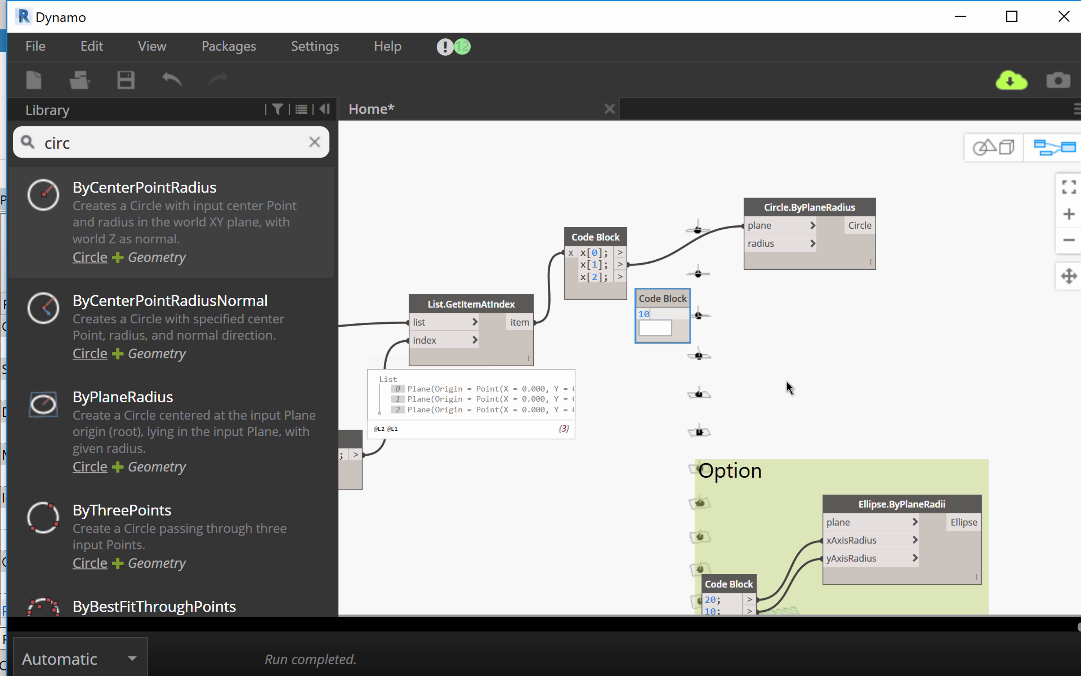
{"action": "left_click", "coordinate": [727, 342]}
{"action": "left_click_drag", "start_coordinate": [682, 319], "coordinate": [745, 243]}
Step: Inspect the circle on the middle plane in the 3D geometry preview, then return to the node graph
{"action": "middle_click_drag", "start_coordinate": [810, 389], "coordinate": [719, 340]}
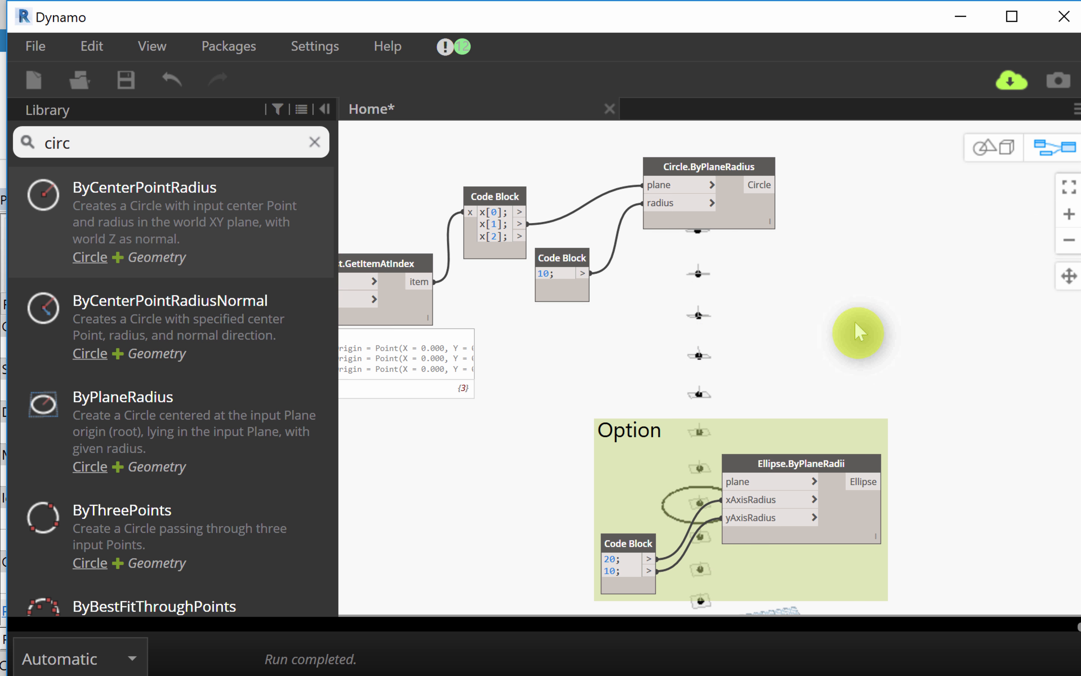
{"action": "left_click", "coordinate": [1066, 269]}
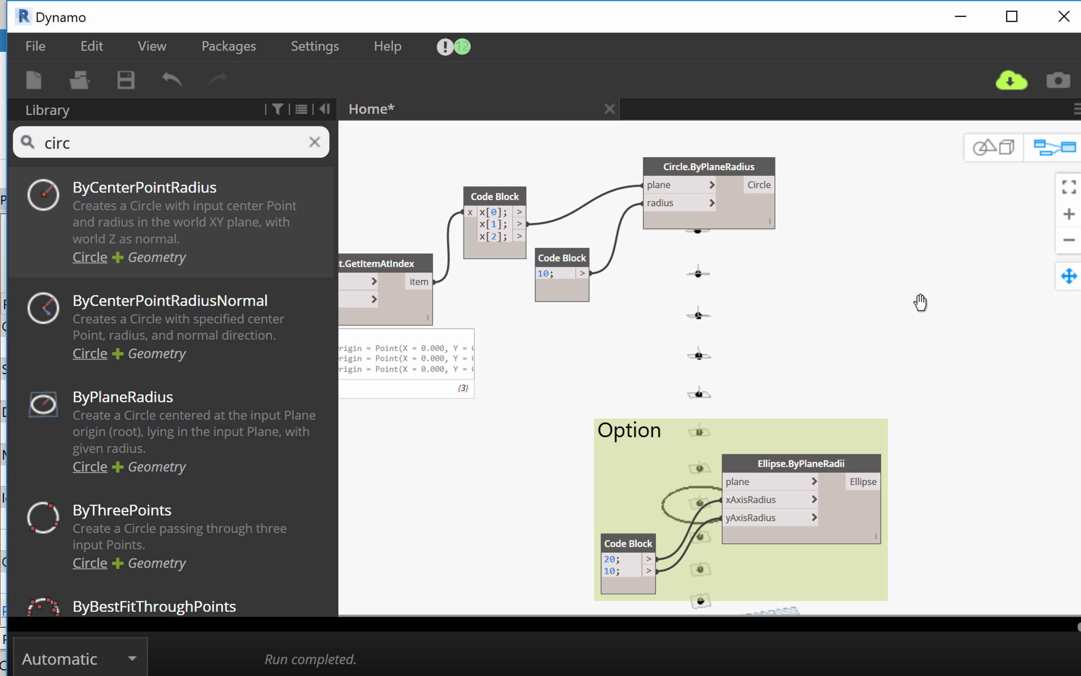
{"action": "left_click", "coordinate": [992, 148]}
{"action": "scroll", "coordinate": [892, 308], "scroll_direction": "down", "scroll_amount": 4}
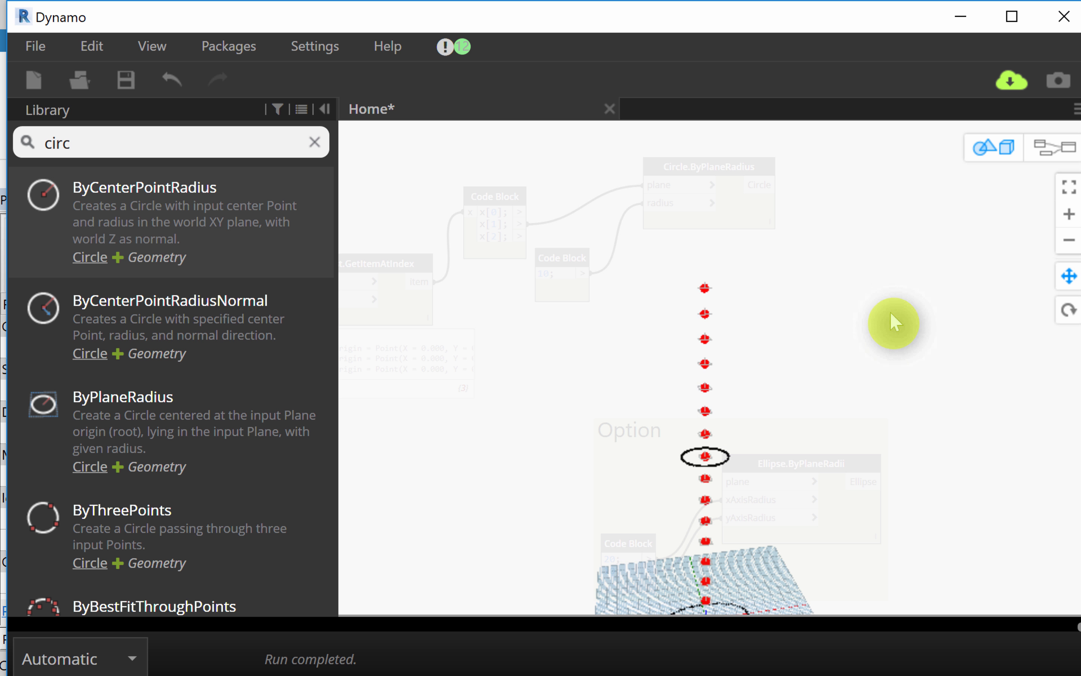
{"action": "middle_click_drag", "start_coordinate": [857, 364], "coordinate": [861, 324]}
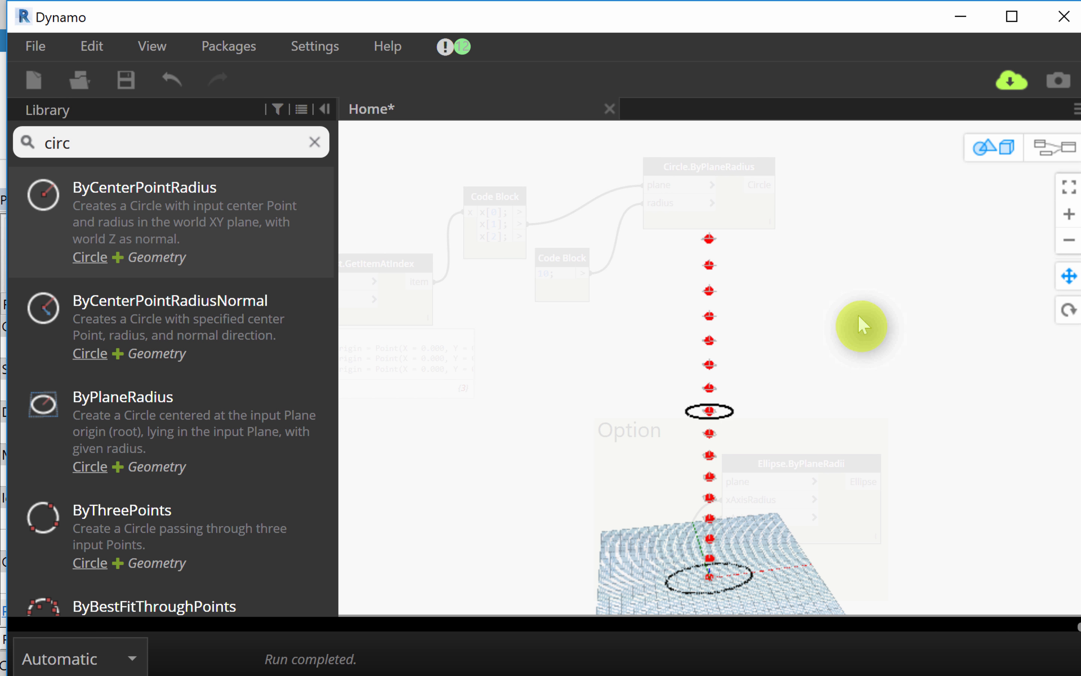
{"action": "left_click", "coordinate": [1055, 152]}
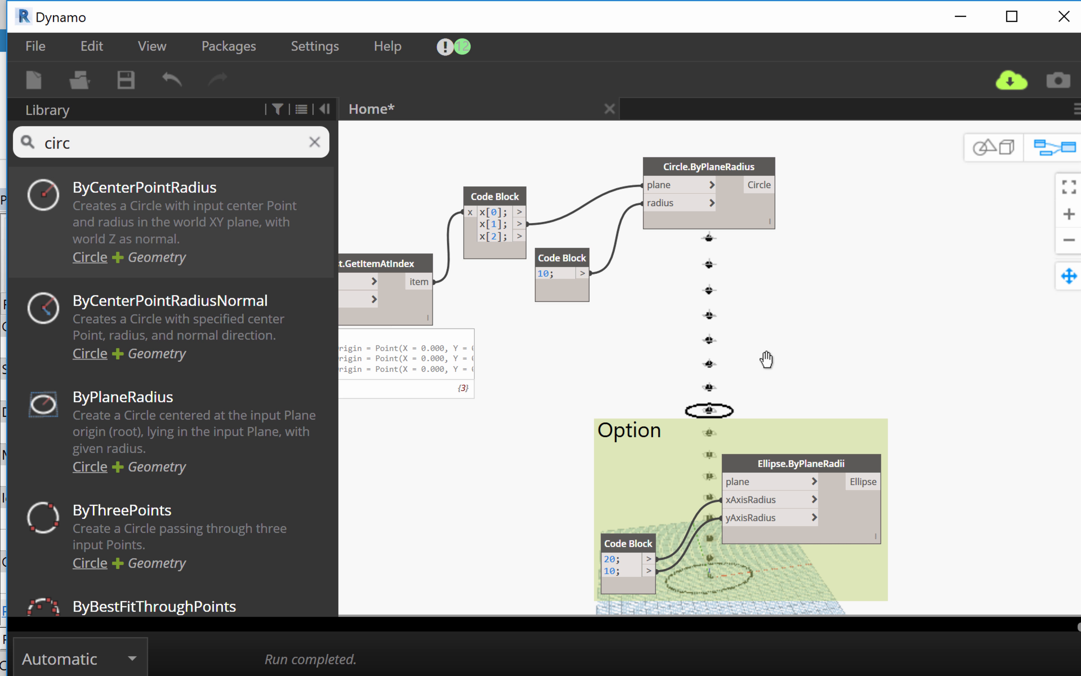
Step: Review the Option ellipse group in the graph alongside the Circle.ByPlaneRadius nodes and the previewed planes
{"action": "middle_click_drag", "start_coordinate": [765, 360], "coordinate": [804, 301]}
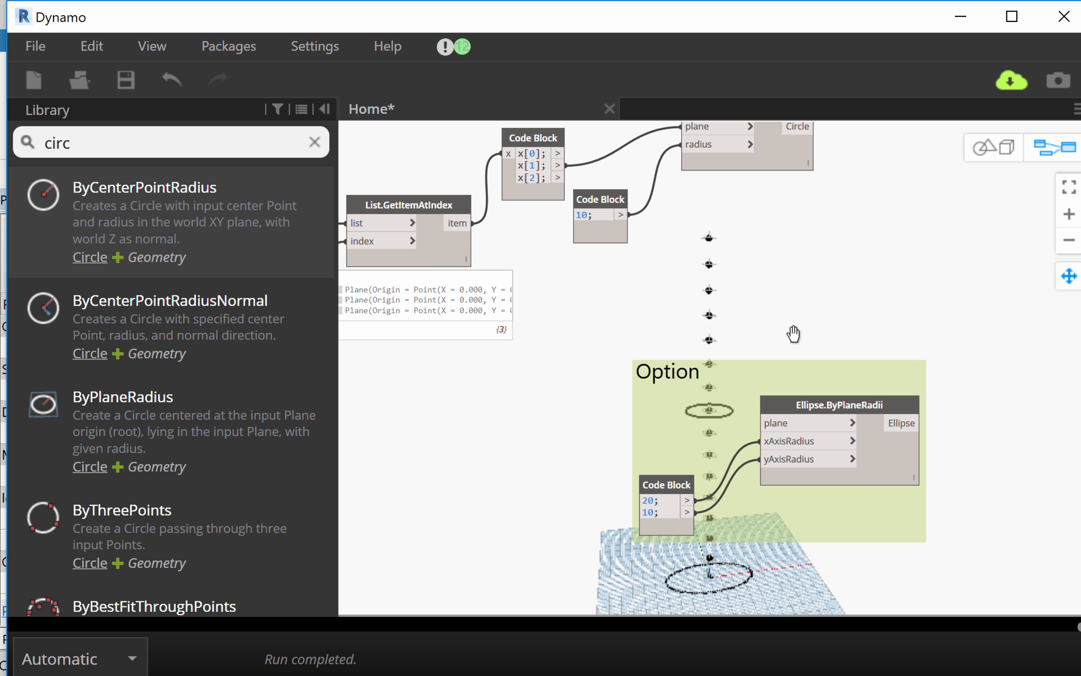
{"action": "middle_click_drag", "start_coordinate": [793, 333], "coordinate": [748, 381]}
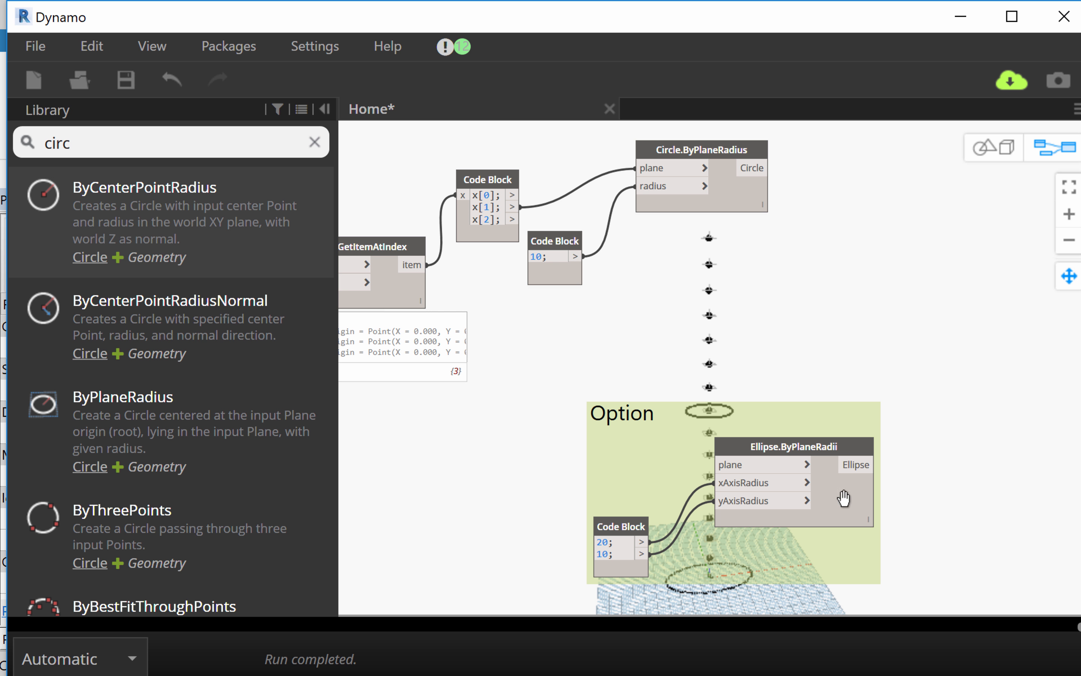
{"action": "scroll", "coordinate": [911, 489], "scroll_direction": "up", "scroll_amount": 3}
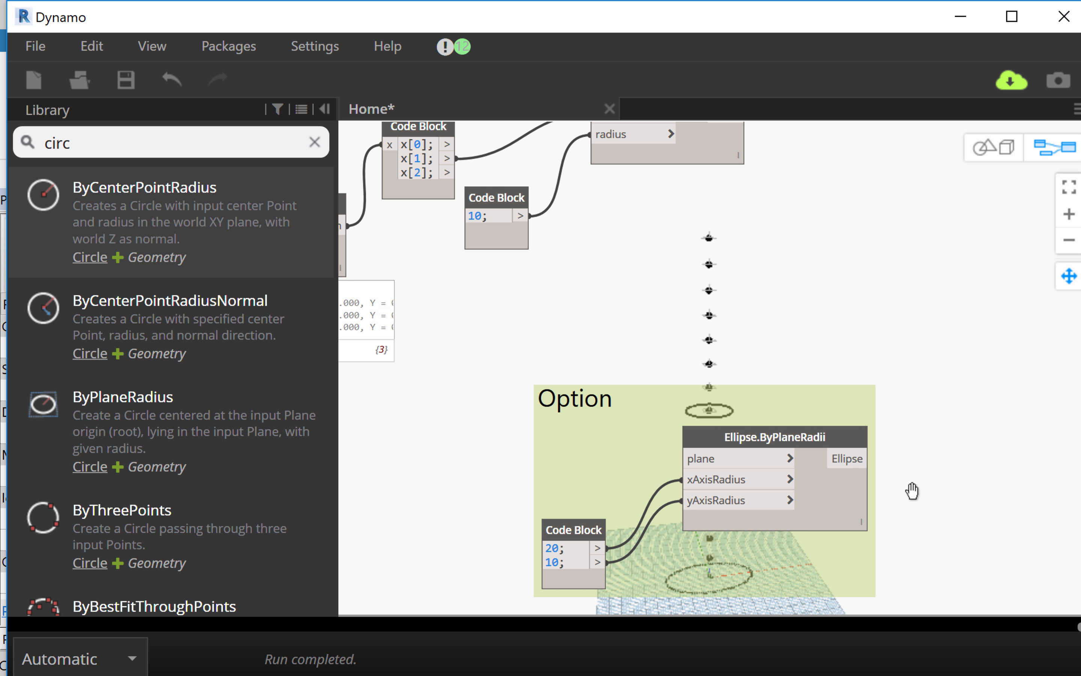
{"action": "middle_click_drag", "start_coordinate": [912, 489], "coordinate": [910, 385]}
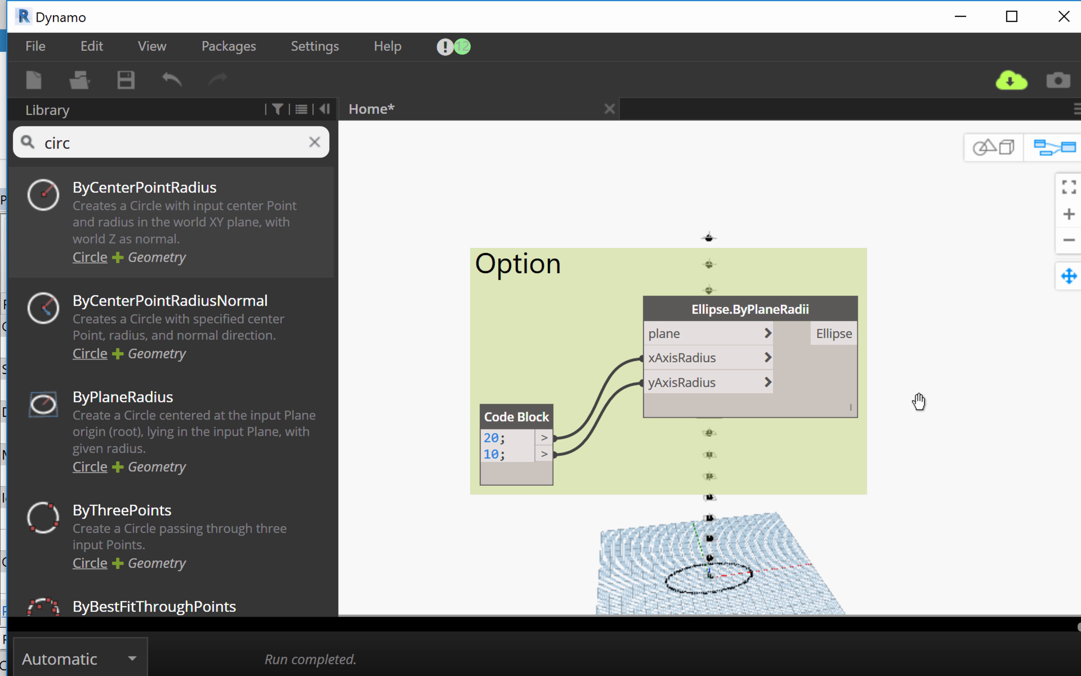
{"action": "scroll", "coordinate": [922, 417], "scroll_direction": "down", "scroll_amount": 2}
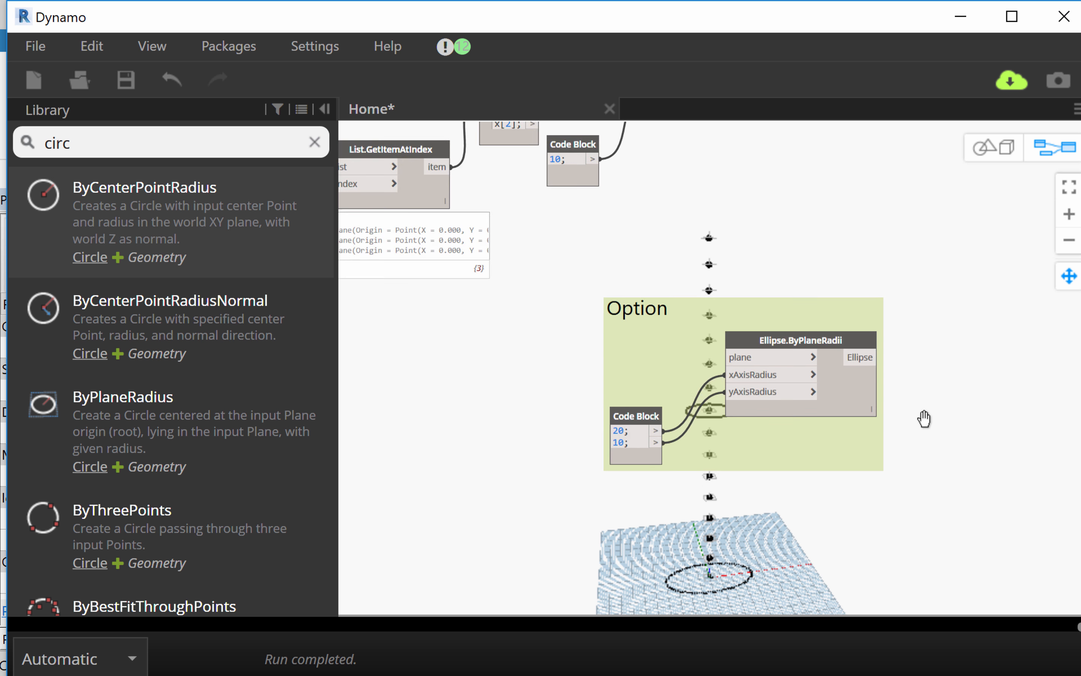
{"action": "scroll", "coordinate": [925, 422], "scroll_direction": "up", "scroll_amount": 1}
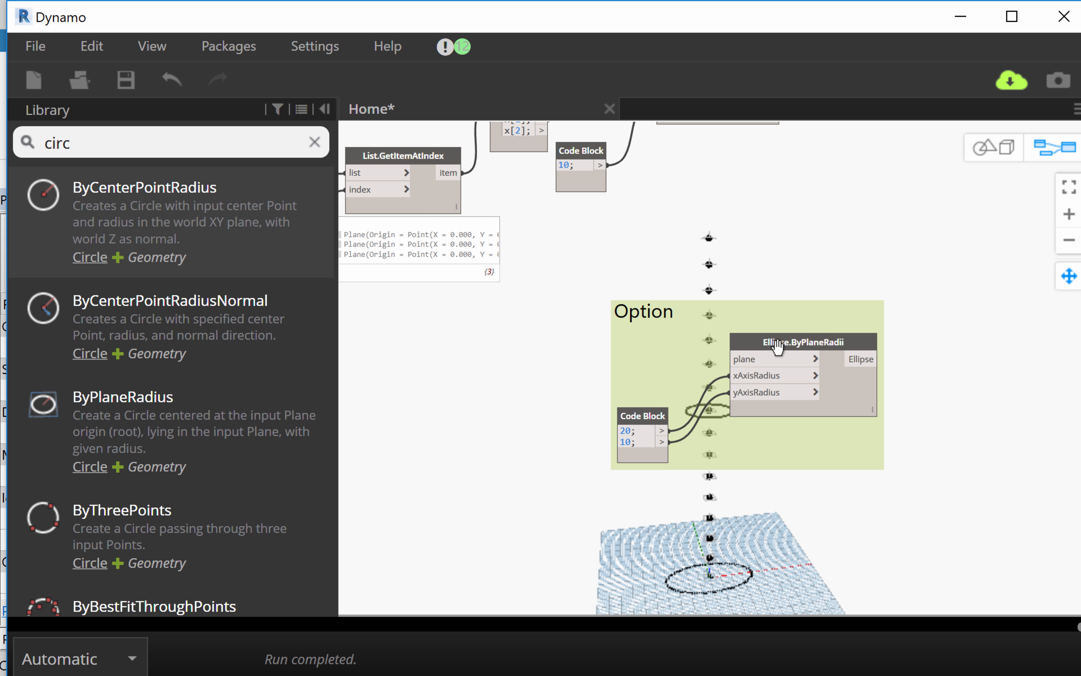
{"action": "mouse_move", "coordinate": [758, 362]}
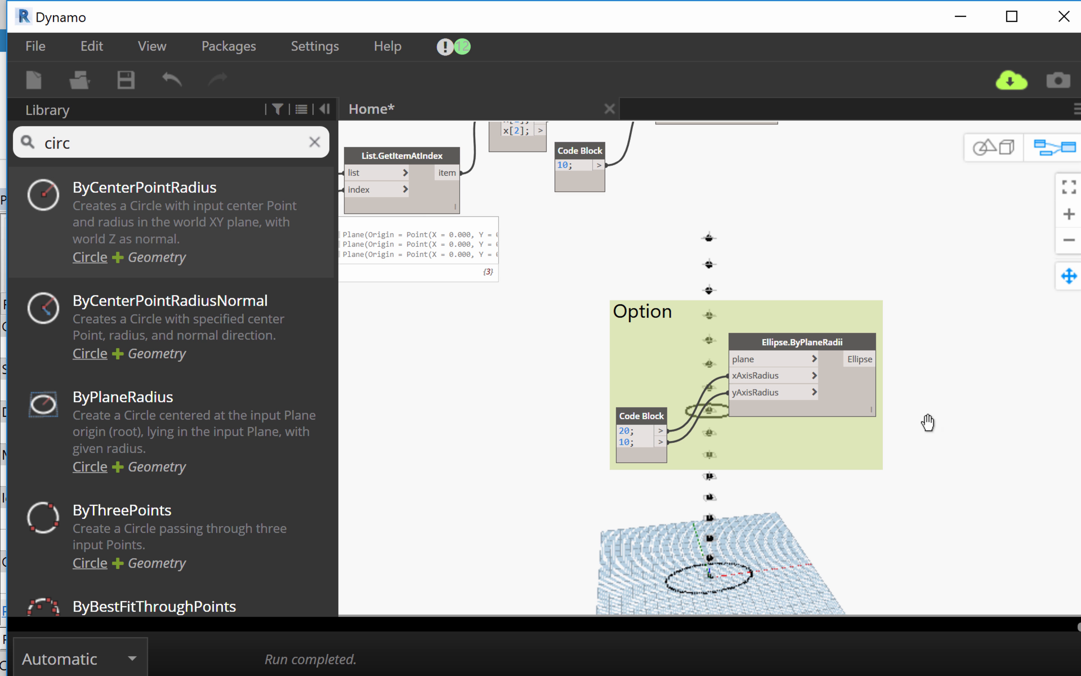
{"action": "middle_click_drag", "start_coordinate": [927, 422], "coordinate": [963, 444]}
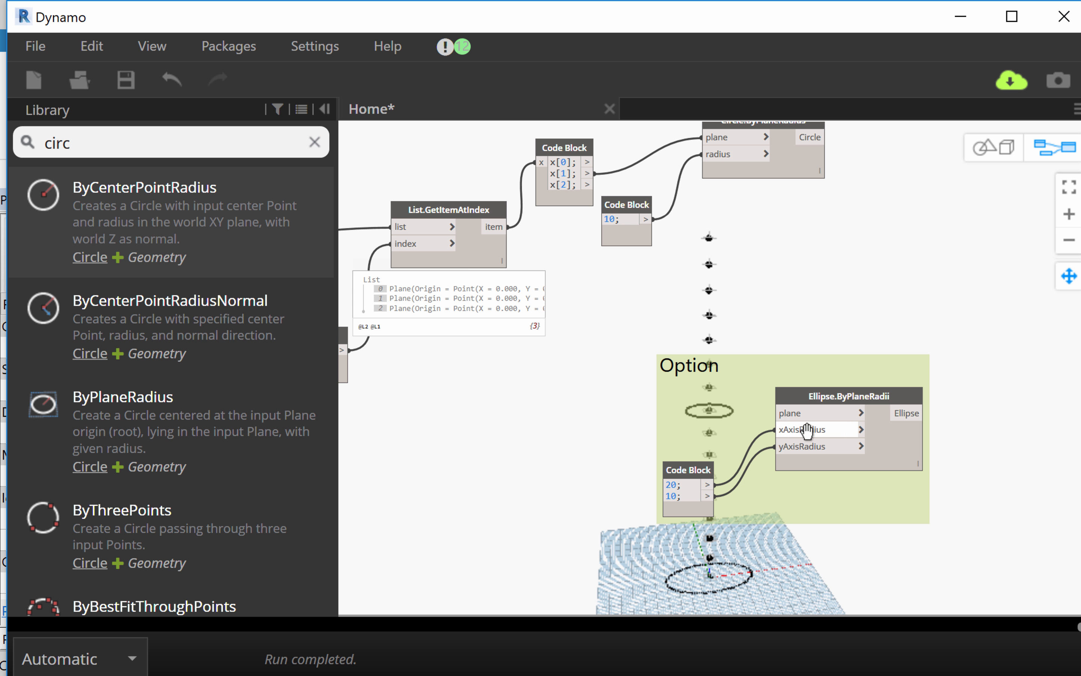
{"action": "middle_click_drag", "start_coordinate": [985, 400], "coordinate": [900, 442]}
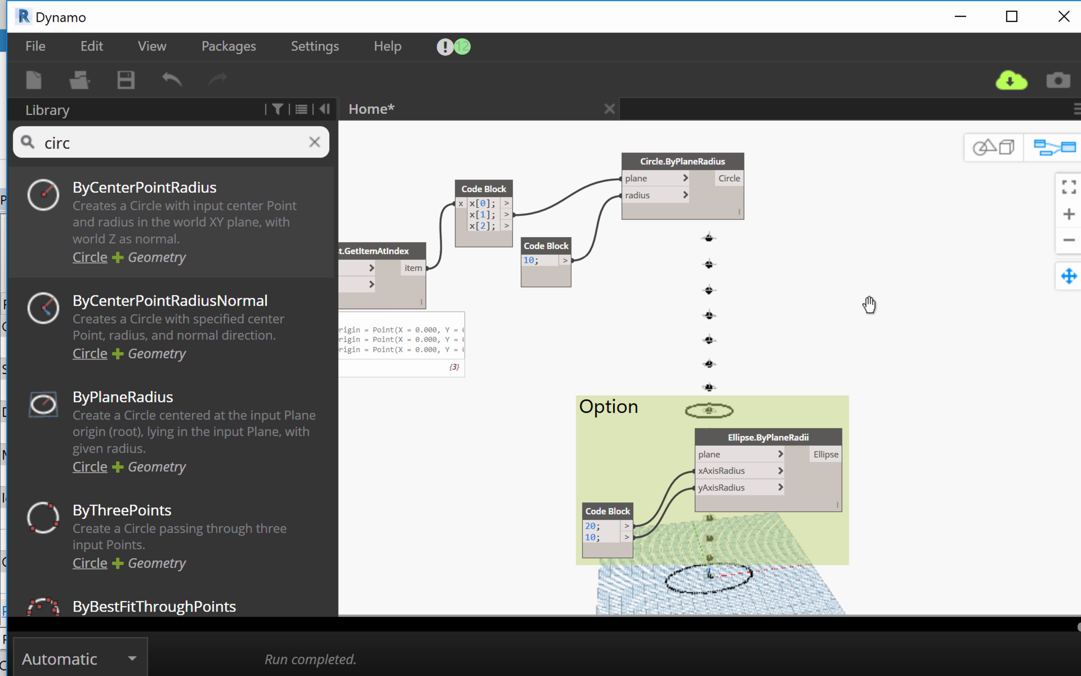
Step: Copy the Option ellipse group and place the copy above the Circle.ByPlaneRadius node
{"action": "middle_click_drag", "start_coordinate": [808, 292], "coordinate": [858, 287]}
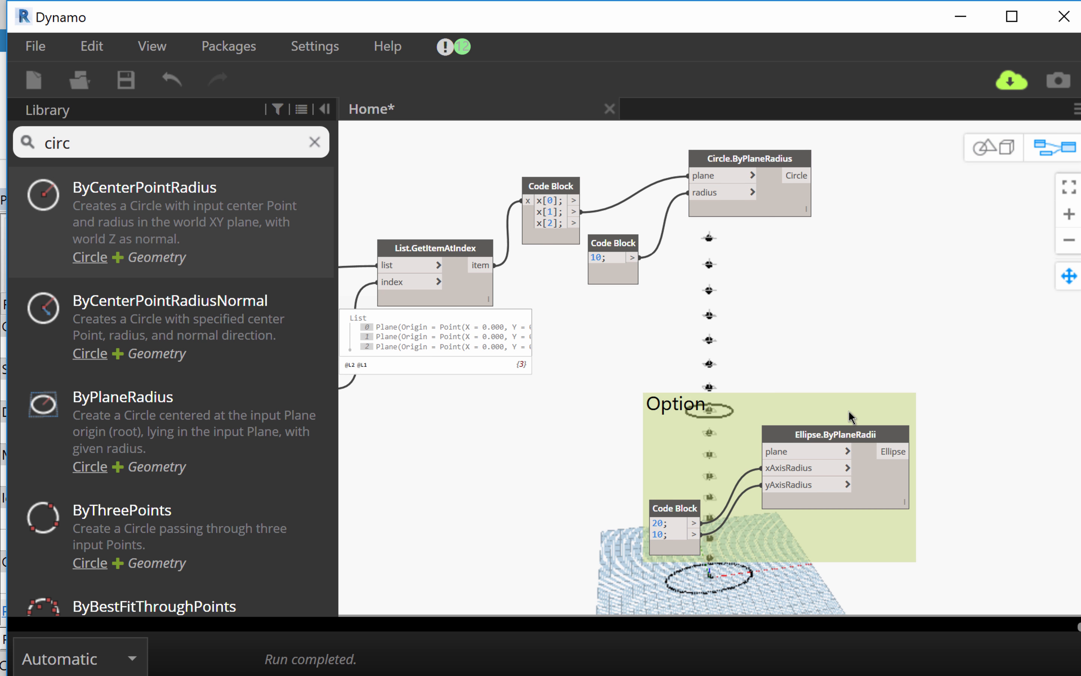
{"action": "left_click", "coordinate": [849, 411]}
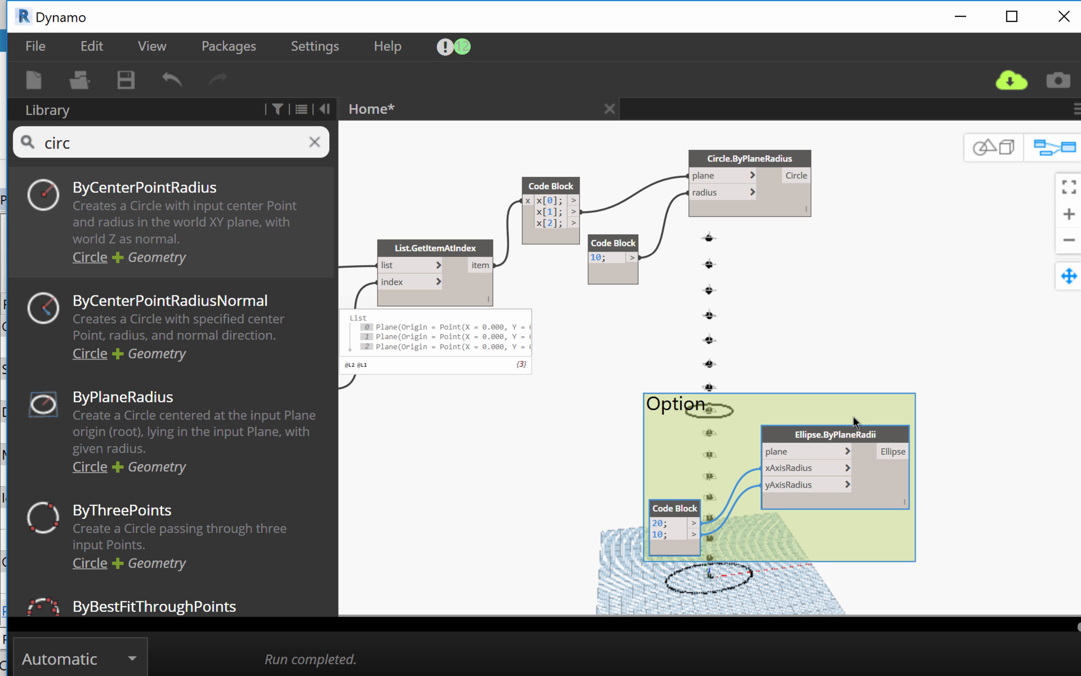
{"action": "key", "text": "ctrl+v"}
{"action": "left_click_drag", "start_coordinate": [891, 378], "coordinate": [901, 301]}
{"action": "middle_click_drag", "start_coordinate": [876, 420], "coordinate": [862, 523]}
{"action": "left_click_drag", "start_coordinate": [864, 524], "coordinate": [768, 197]}
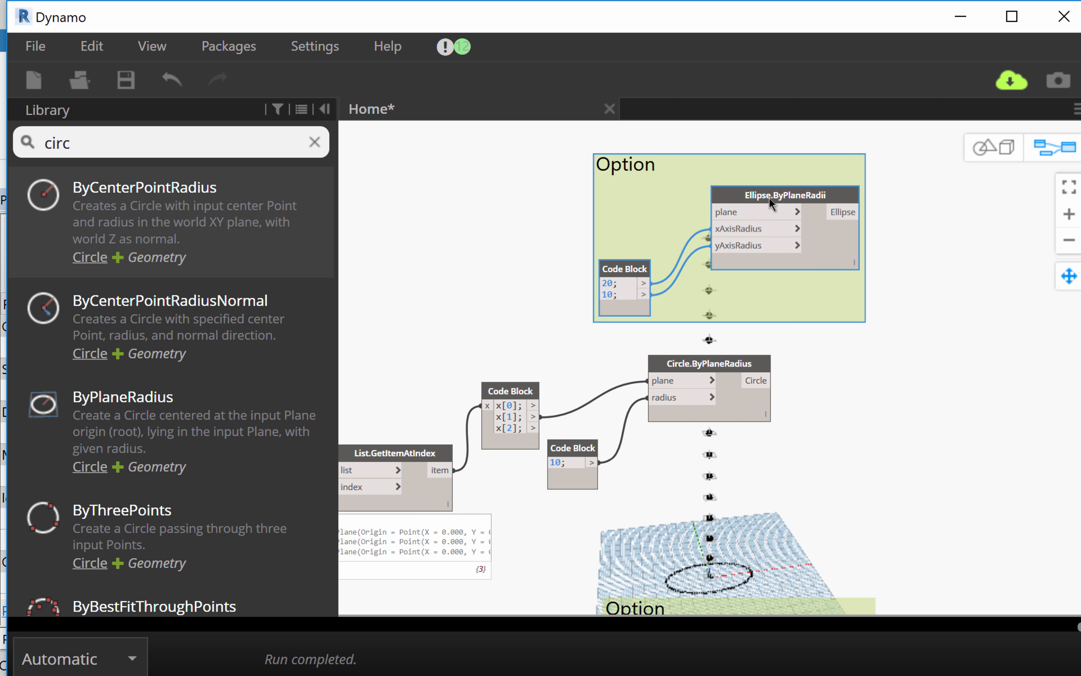
{"action": "scroll", "coordinate": [910, 455], "scroll_direction": "down", "scroll_amount": 2}
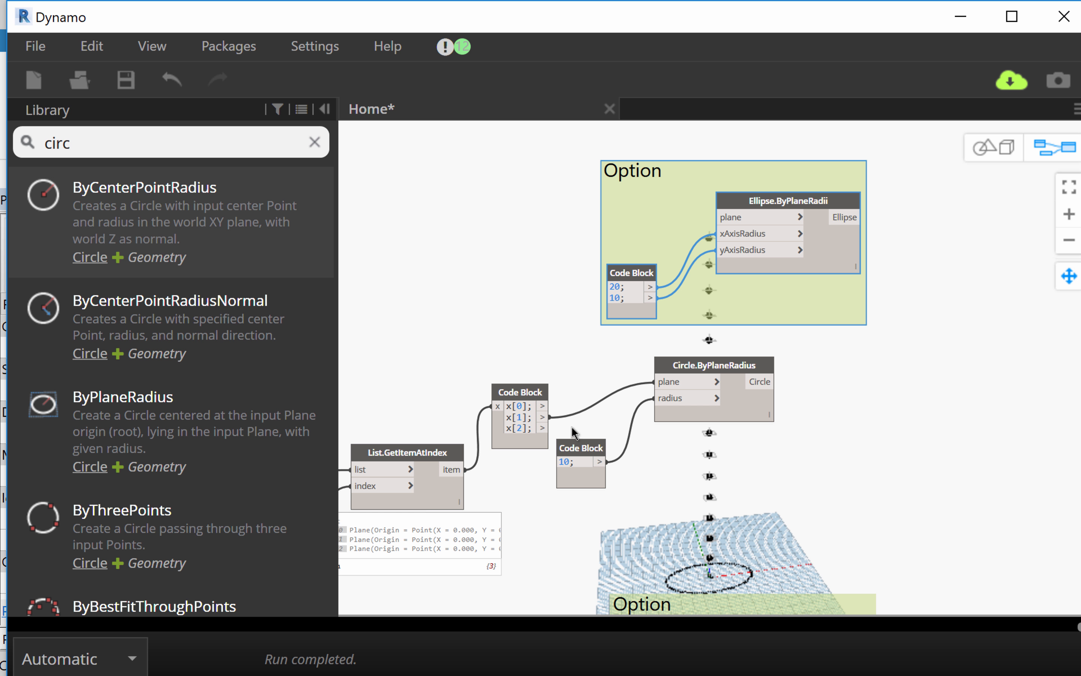
Step: Connect the x[2] output to the plane input of the copied Ellipse.ByPlaneRadii node and shift its group away from the previewed geometry
{"action": "left_click", "coordinate": [528, 428]}
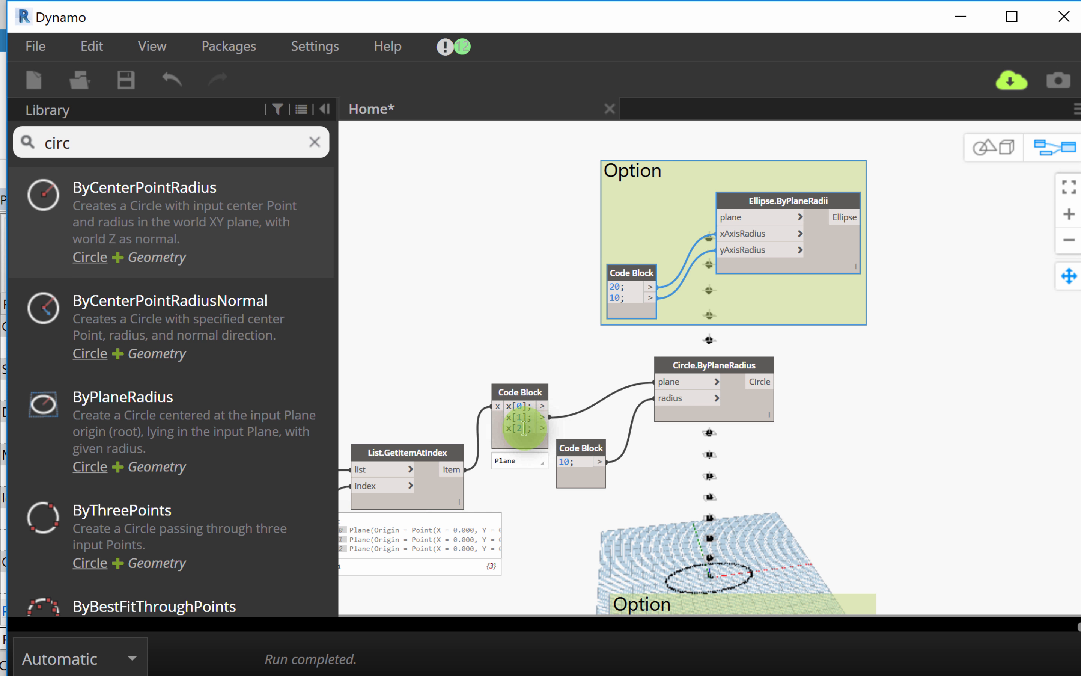
{"action": "left_click", "coordinate": [541, 427]}
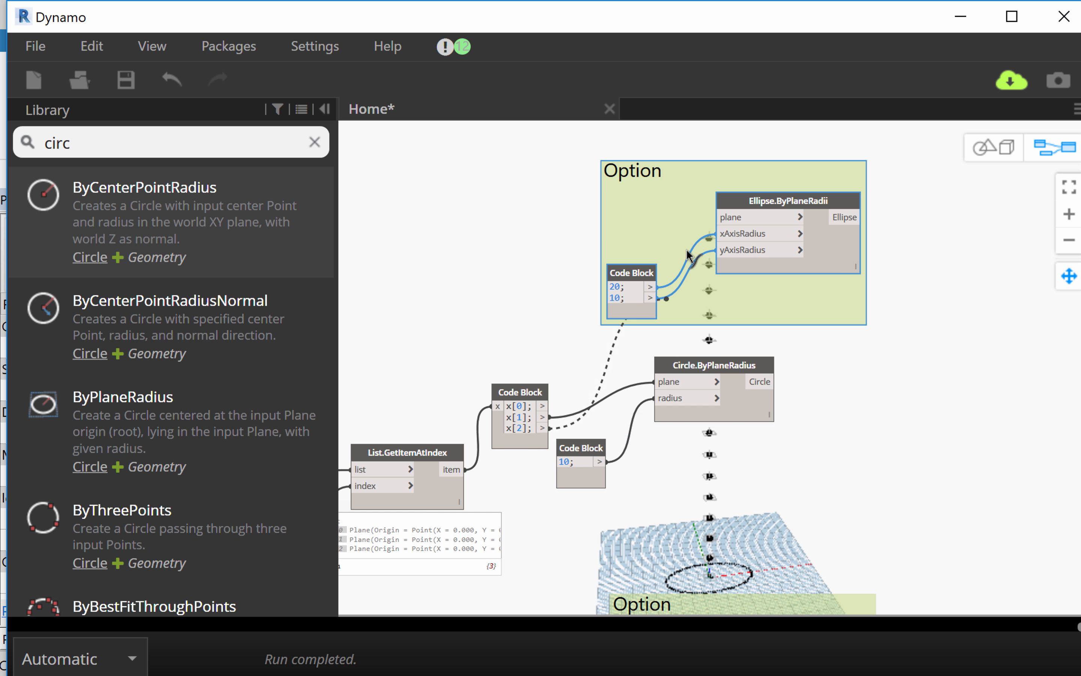
{"action": "left_click", "coordinate": [716, 217]}
{"action": "left_click_drag", "start_coordinate": [767, 188], "coordinate": [721, 174]}
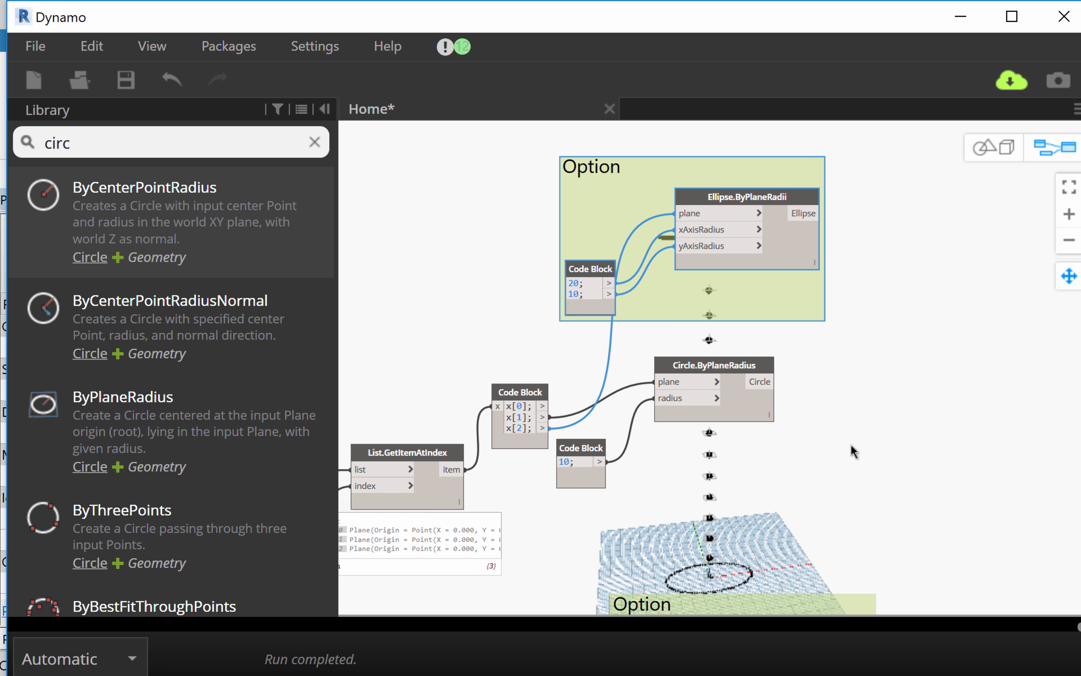
{"action": "middle_click_drag", "start_coordinate": [853, 451], "coordinate": [687, 426]}
{"action": "scroll", "coordinate": [876, 483], "scroll_direction": "down", "scroll_amount": 2}
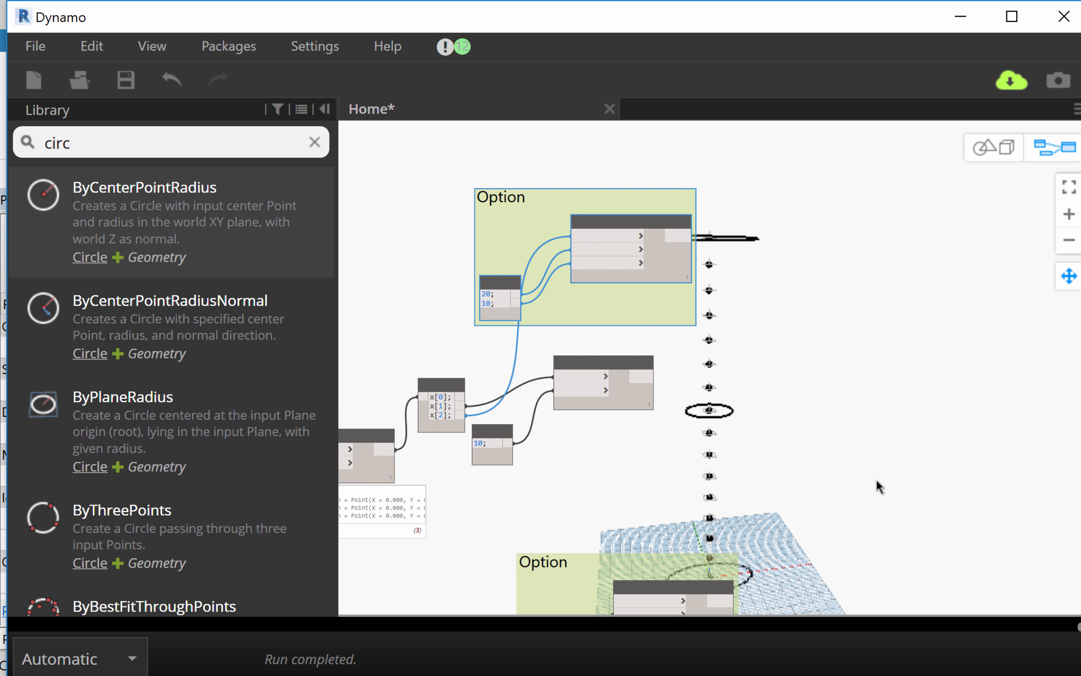
{"action": "middle_click_drag", "start_coordinate": [876, 485], "coordinate": [875, 396]}
{"action": "middle_click_drag", "start_coordinate": [827, 530], "coordinate": [817, 563]}
{"action": "scroll", "coordinate": [648, 267], "scroll_direction": "up", "scroll_amount": 3}
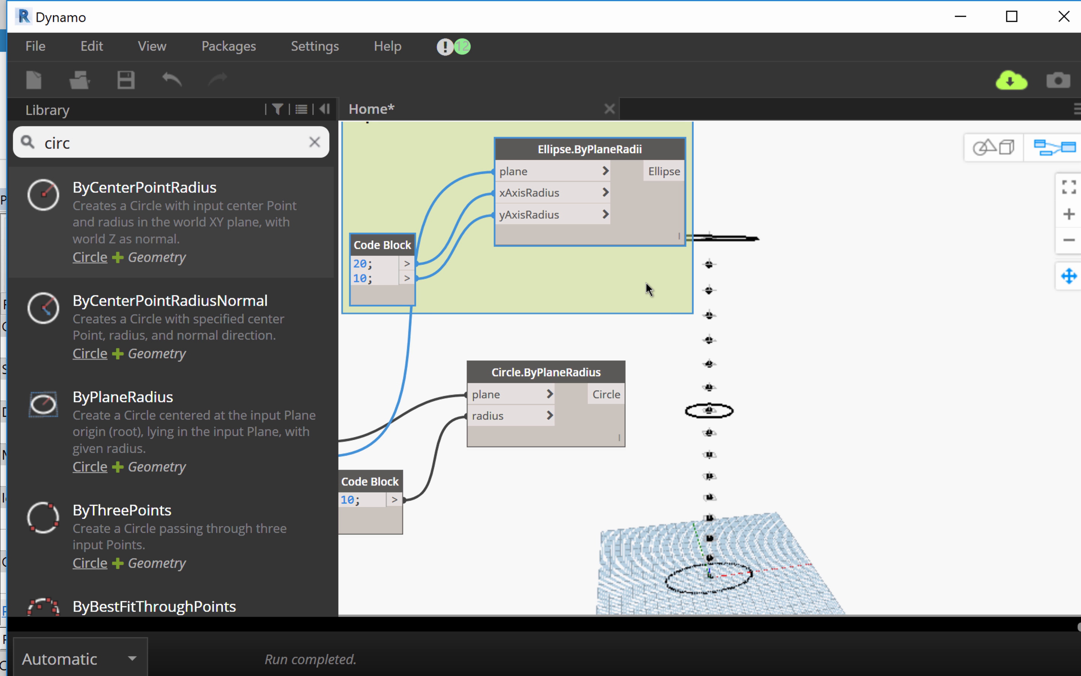
Step: Adjust the positions of the upper and lower Option ellipse groups around the Circle.ByPlaneRadius node
{"action": "left_click_drag", "start_coordinate": [647, 279], "coordinate": [660, 289]}
{"action": "scroll", "coordinate": [766, 342], "scroll_direction": "down", "scroll_amount": 3}
{"action": "middle_click_drag", "start_coordinate": [801, 394], "coordinate": [769, 350]}
{"action": "left_click_drag", "start_coordinate": [589, 536], "coordinate": [553, 489]}
{"action": "middle_click_drag", "start_coordinate": [762, 412], "coordinate": [848, 492]}
Step: Search the node library for polygon and add a Polygon.RegularPolygon node beside the upper Option ellipse group
{"action": "left_click_drag", "start_coordinate": [113, 143], "coordinate": [50, 143]}
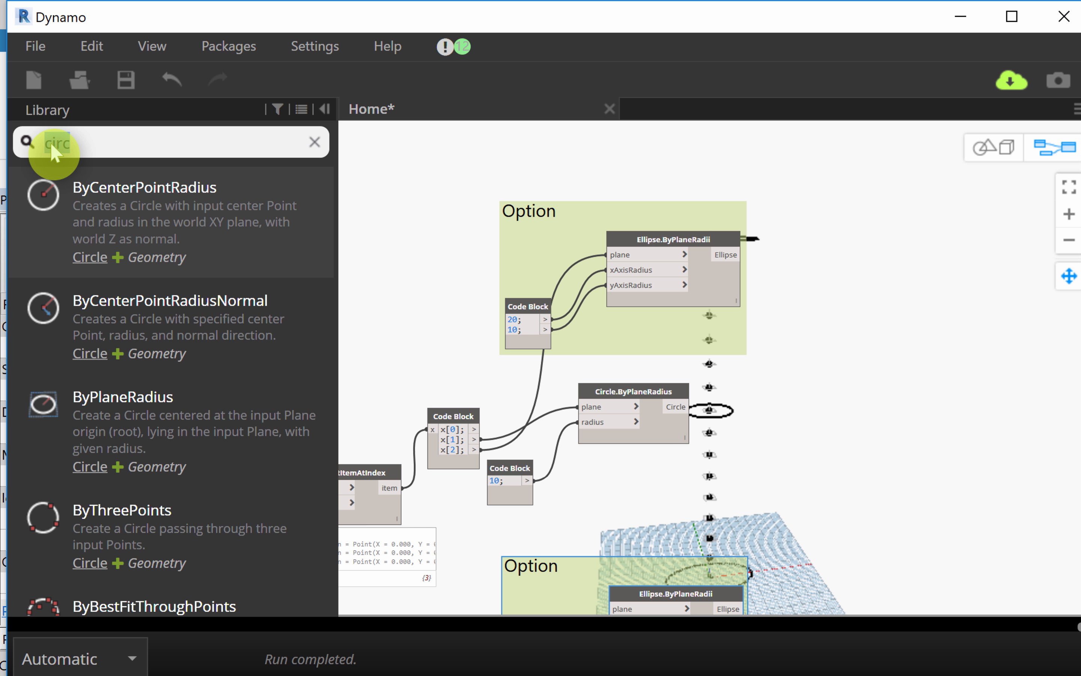
{"action": "type", "text": "polygon"}
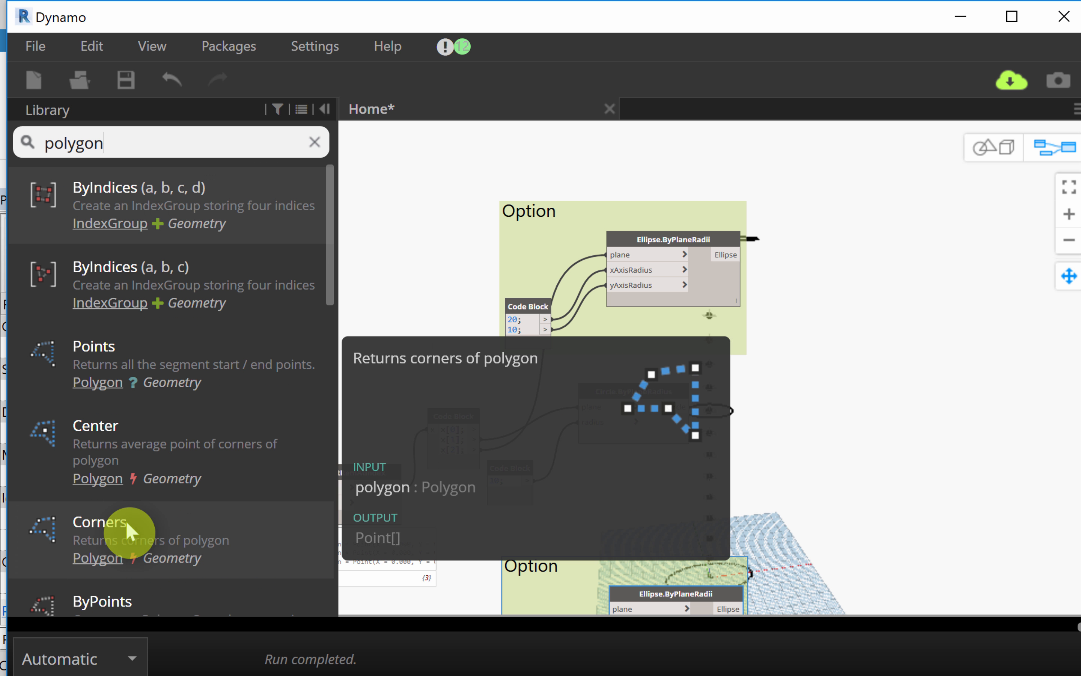
{"action": "scroll", "coordinate": [133, 531], "scroll_direction": "down", "scroll_amount": 5}
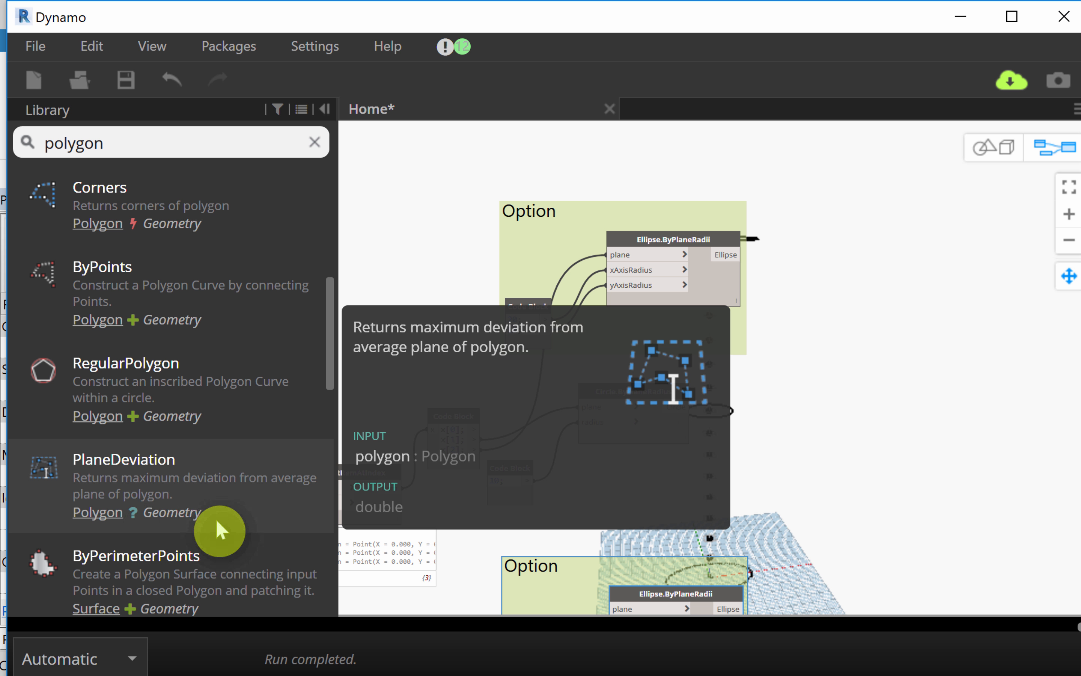
{"action": "mouse_move", "coordinate": [199, 395]}
{"action": "left_click", "coordinate": [193, 381]}
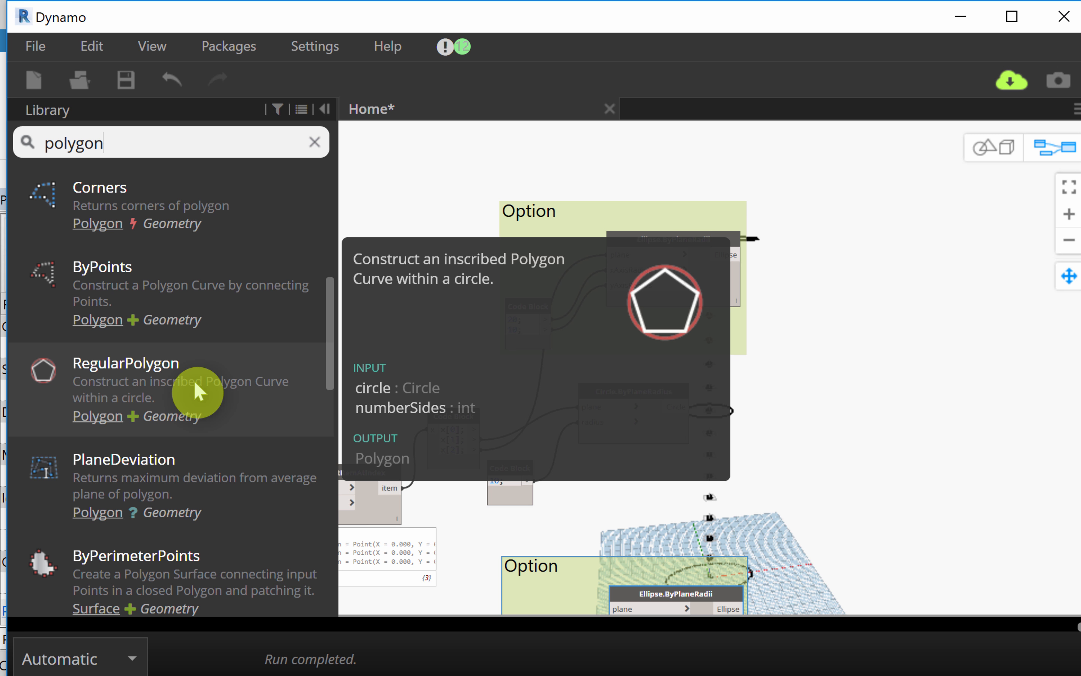
{"action": "left_click_drag", "start_coordinate": [828, 404], "coordinate": [919, 297]}
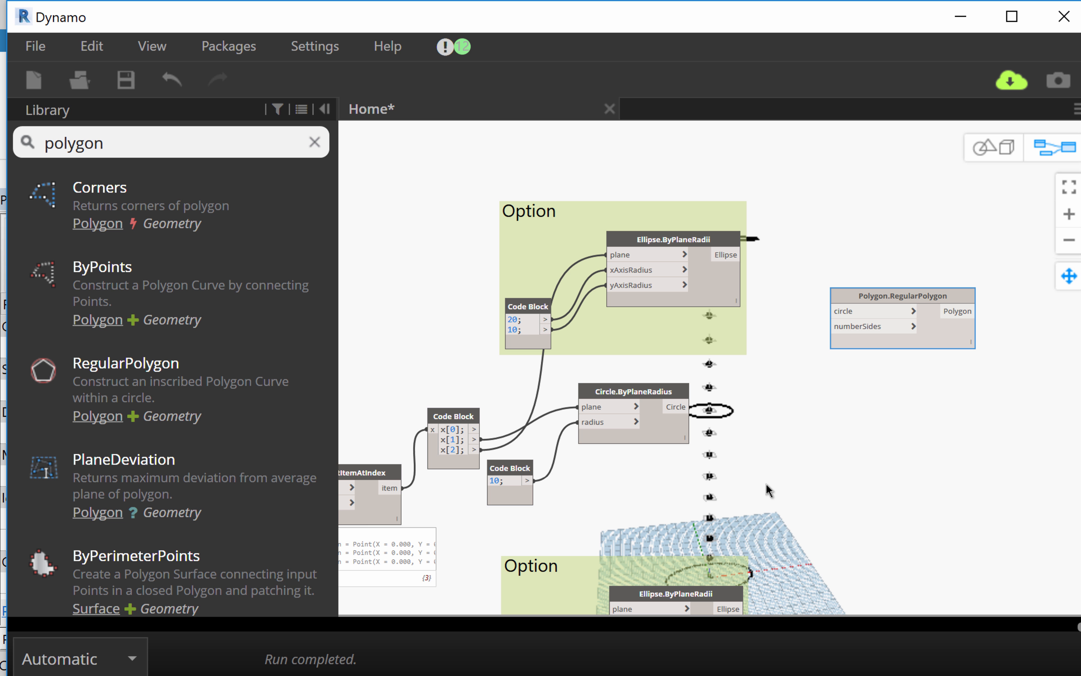
{"action": "middle_click_drag", "start_coordinate": [777, 369], "coordinate": [798, 200]}
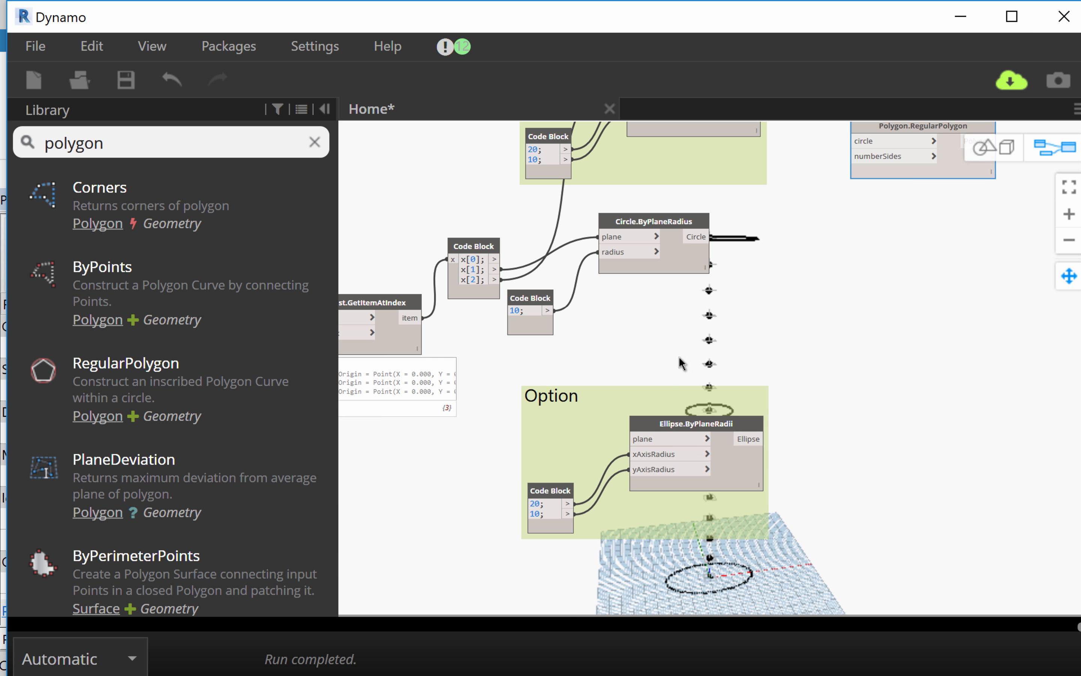
{"action": "mouse_move", "coordinate": [678, 390]}
{"action": "left_mouse_down"}
{"action": "mouse_move", "coordinate": [671, 385]}
{"action": "mouse_move", "coordinate": [682, 384]}
{"action": "left_mouse_up"}
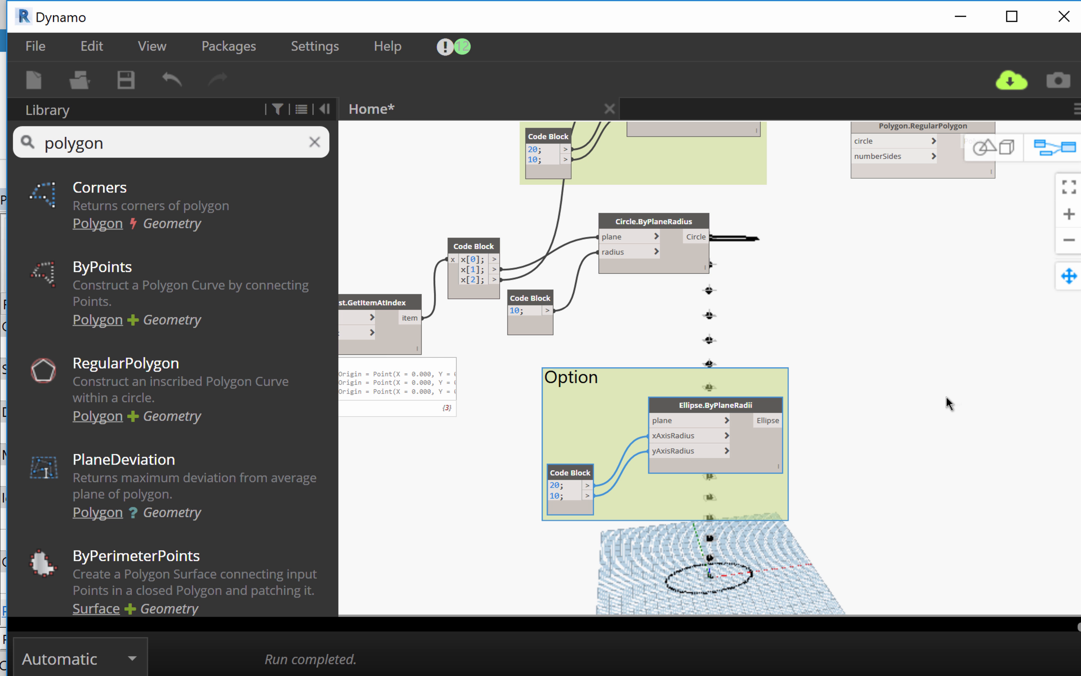
{"action": "key", "text": "ctrl+v"}
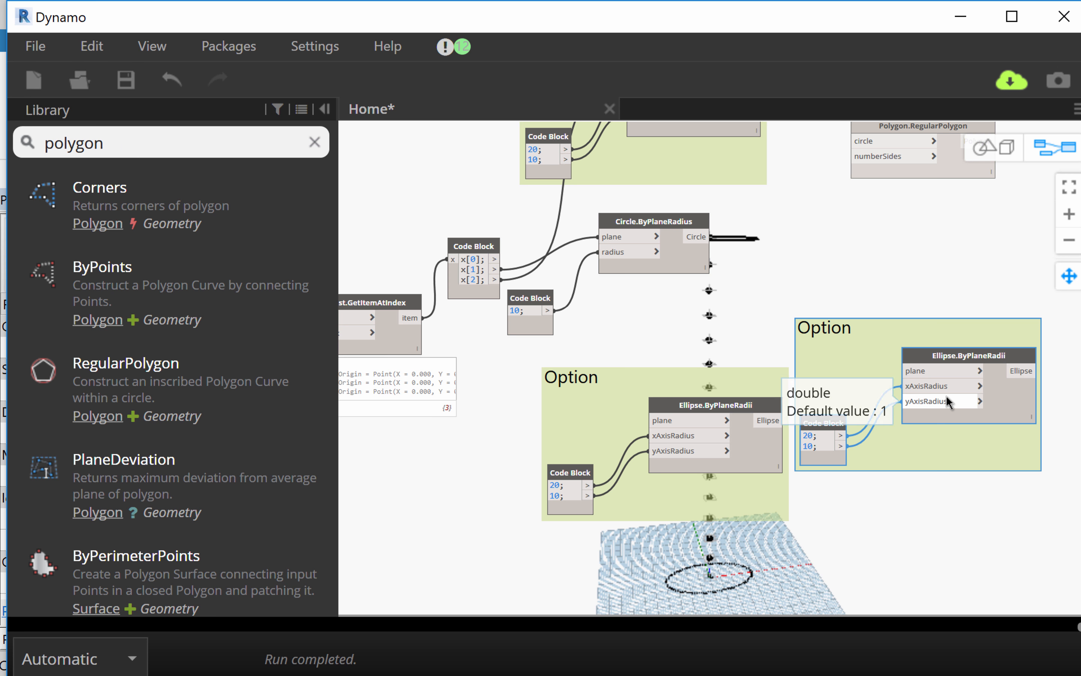
{"action": "right_click", "coordinate": [863, 364]}
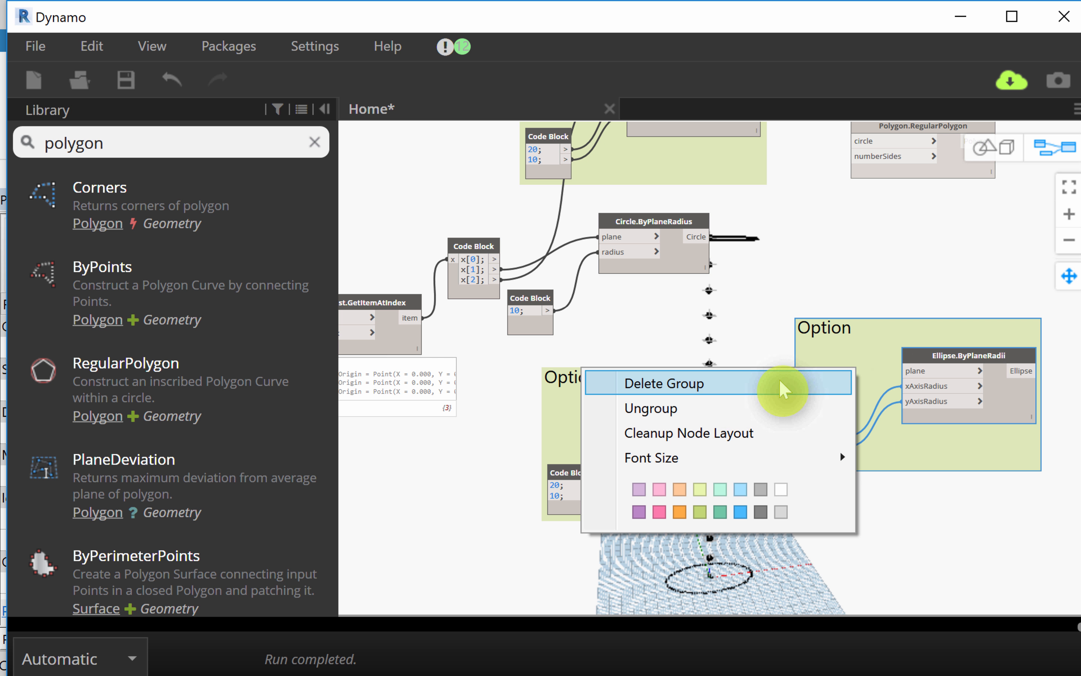
{"action": "left_click", "coordinate": [764, 383]}
{"action": "left_click_drag", "start_coordinate": [721, 380], "coordinate": [974, 244]}
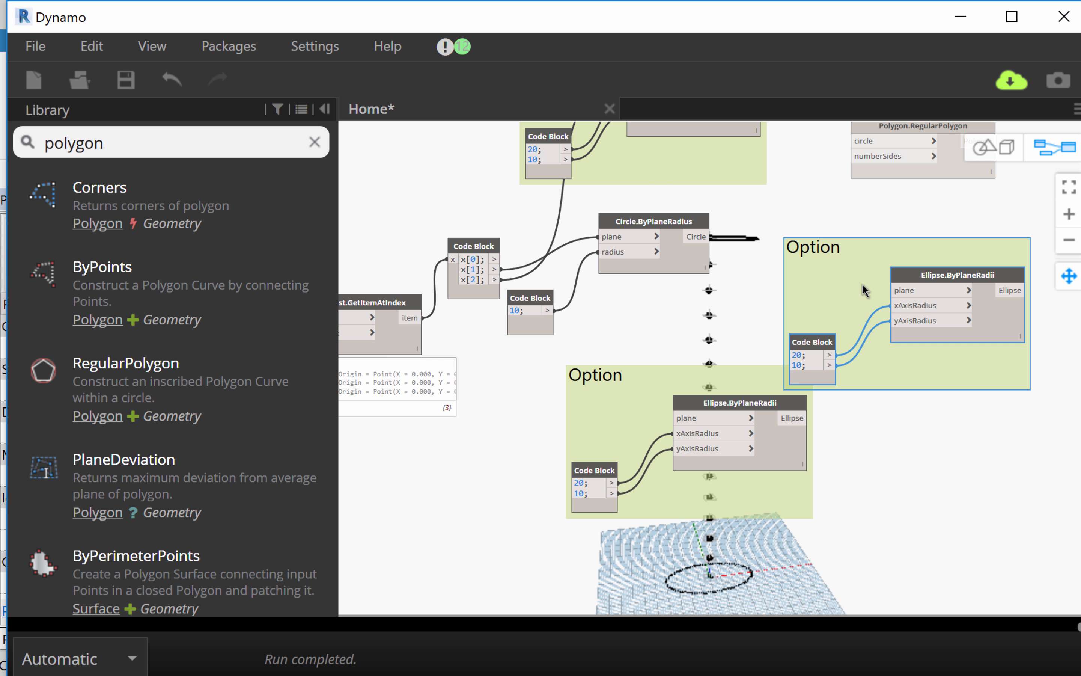
{"action": "right_click", "coordinate": [900, 368]}
{"action": "left_click", "coordinate": [753, 387]}
Step: Move the Polygon.RegularPolygon node clear of the preview and connect the Circle output of Circle.ByPlaneRadius to its circle input
{"action": "middle_click_drag", "start_coordinate": [903, 415], "coordinate": [751, 498]}
{"action": "middle_click_drag", "start_coordinate": [774, 405], "coordinate": [780, 444]}
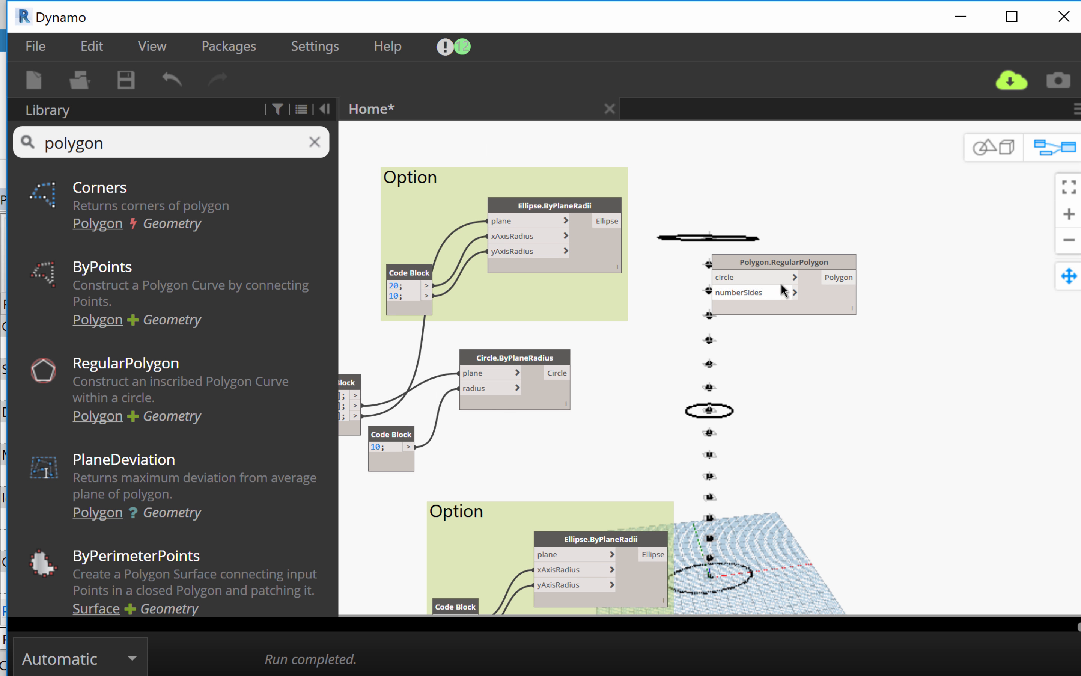
{"action": "right_click", "coordinate": [785, 267]}
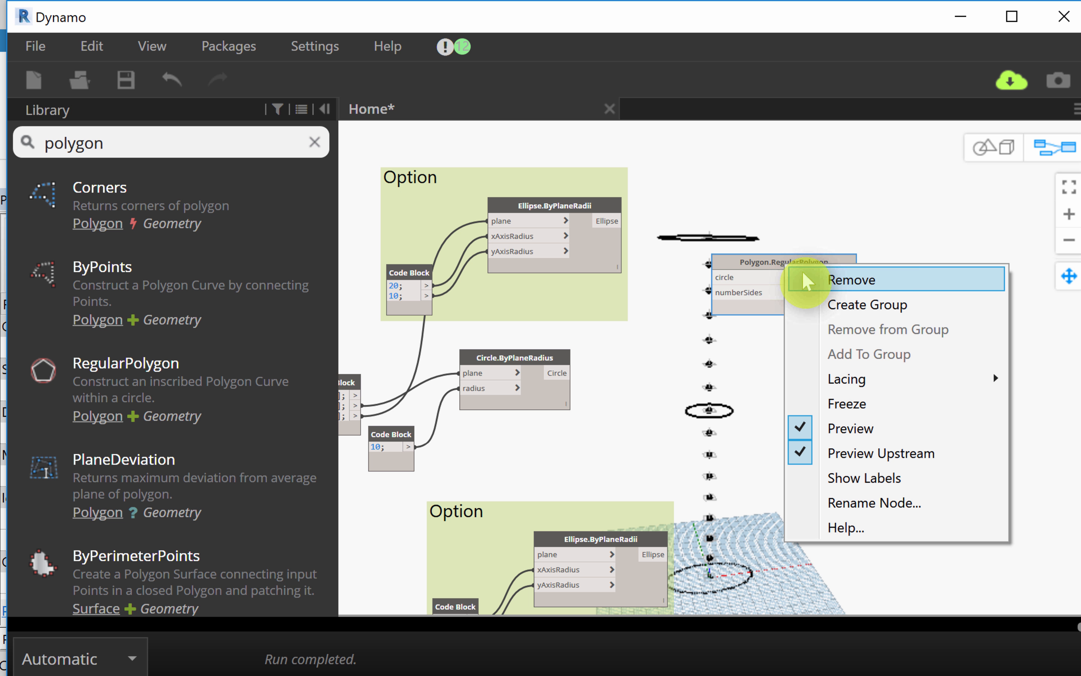
{"action": "left_click", "coordinate": [698, 409]}
{"action": "left_click_drag", "start_coordinate": [755, 265], "coordinate": [843, 277]}
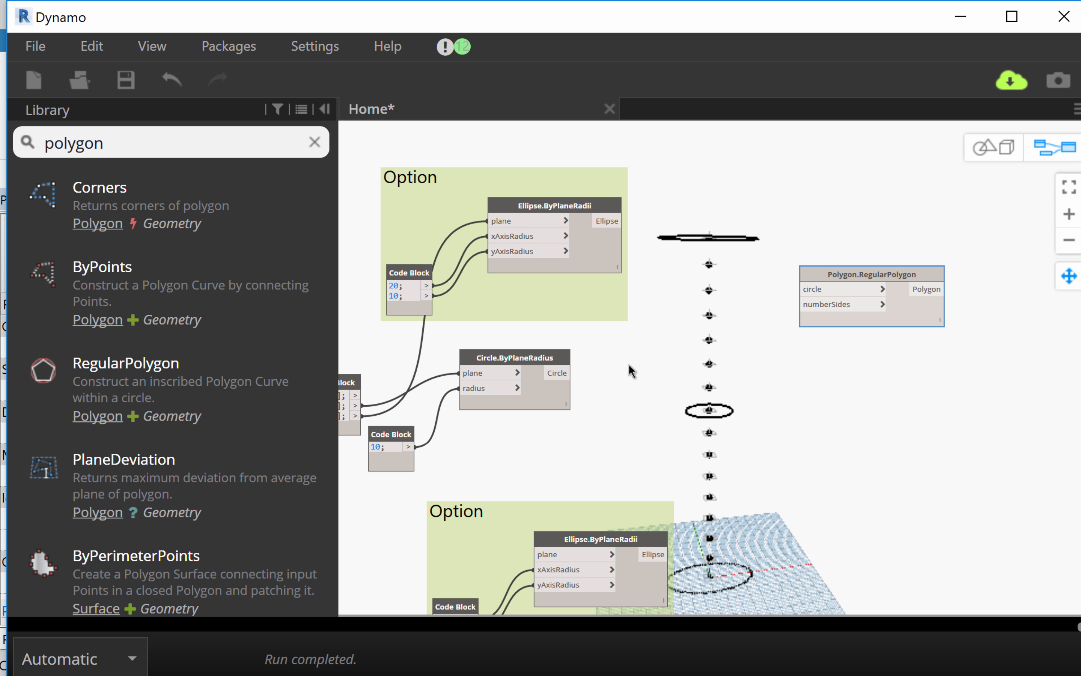
{"action": "left_click_drag", "start_coordinate": [571, 373], "coordinate": [835, 289]}
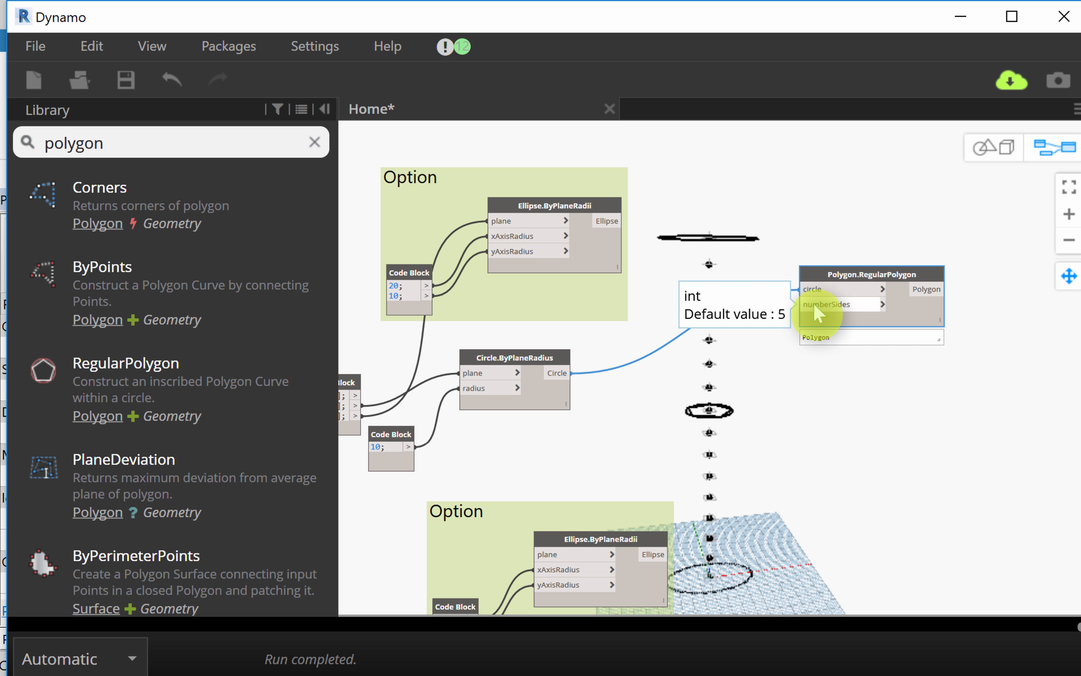
Step: Create a Code Block containing 4; and connect it to the numberSides input of Polygon.RegularPolygon
{"action": "double_click", "coordinate": [757, 331]}
{"action": "type", "text": "4"}
{"action": "left_click", "coordinate": [876, 449]}
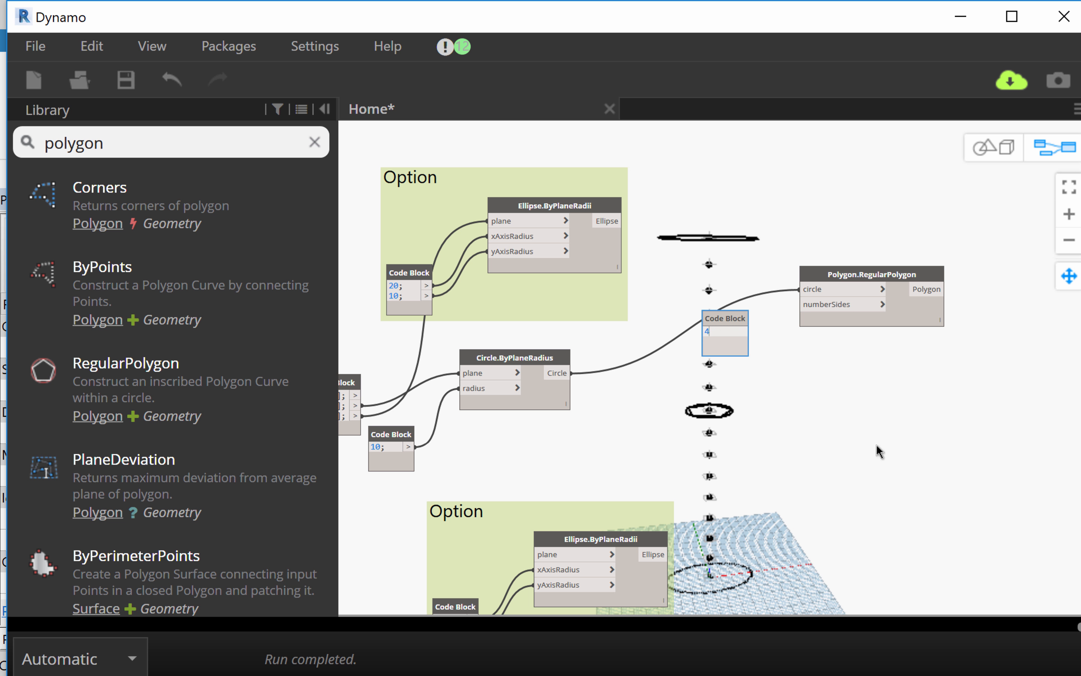
{"action": "left_click_drag", "start_coordinate": [742, 331], "coordinate": [799, 304]}
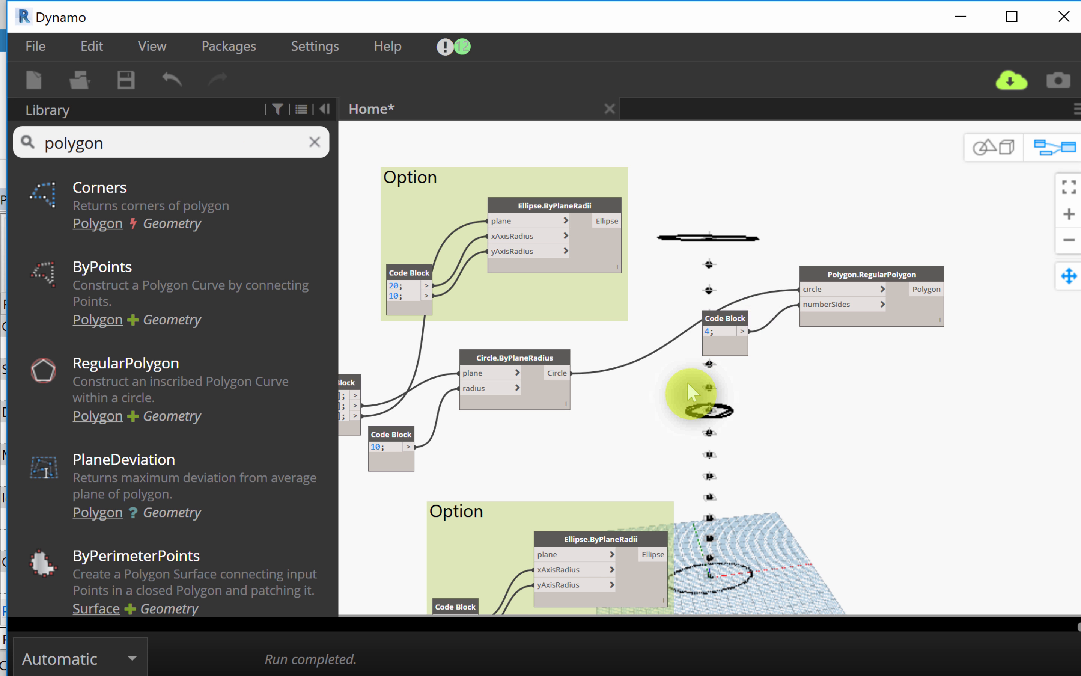
Step: Group the Polygon.RegularPolygon node with its Code Block, title the group Option, and move it slightly up and to the right
{"action": "left_click_drag", "start_coordinate": [681, 379], "coordinate": [1010, 234]}
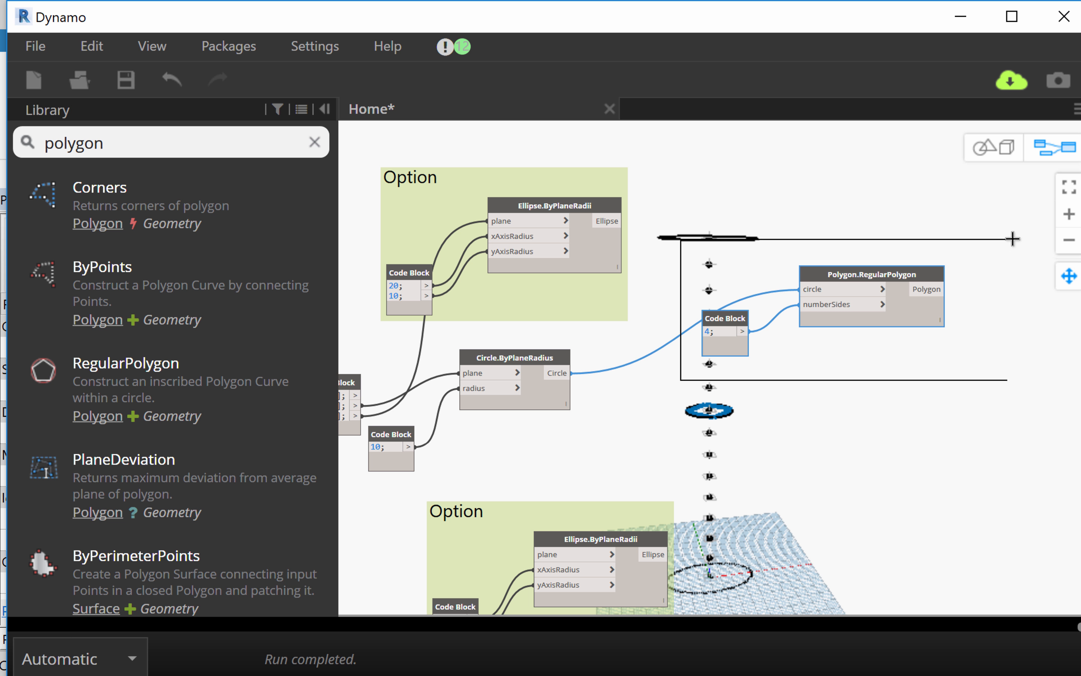
{"action": "right_click", "coordinate": [873, 230]}
{"action": "left_click", "coordinate": [683, 466]}
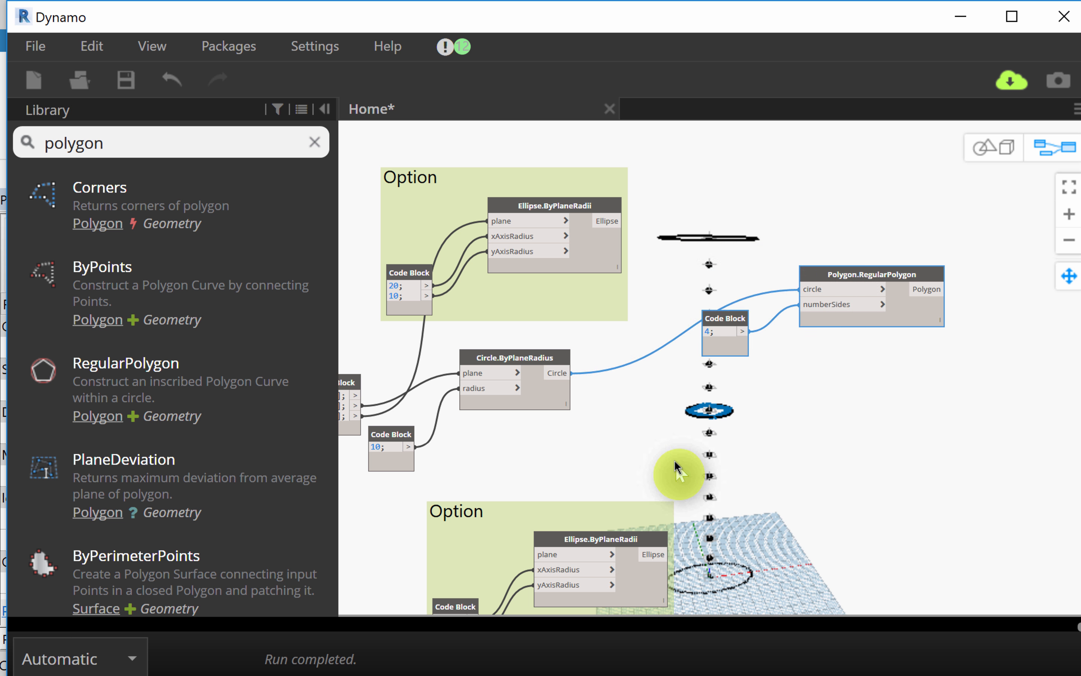
{"action": "double_click", "coordinate": [745, 246]}
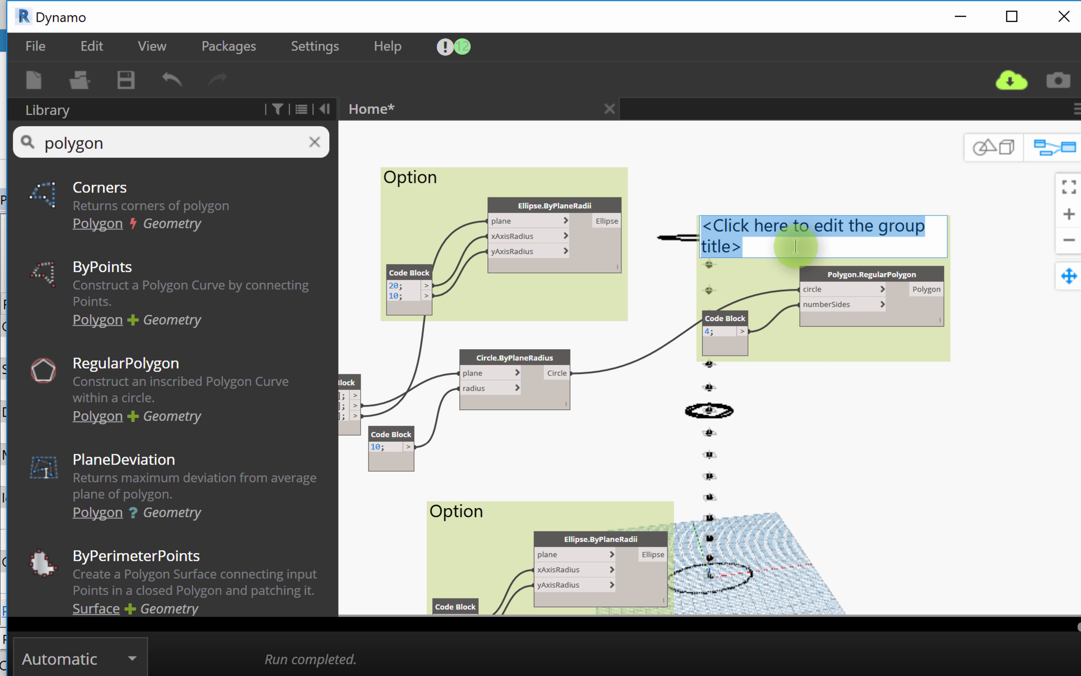
{"action": "type", "text": "Option"}
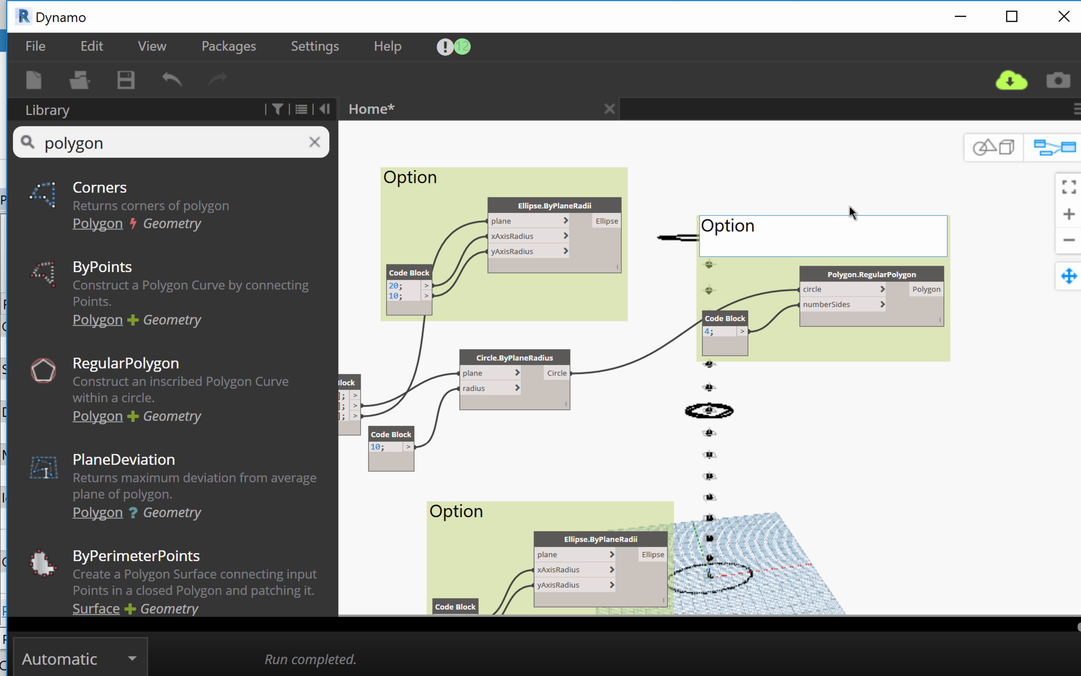
{"action": "left_click", "coordinate": [837, 201]}
{"action": "left_click_drag", "start_coordinate": [861, 239], "coordinate": [907, 210]}
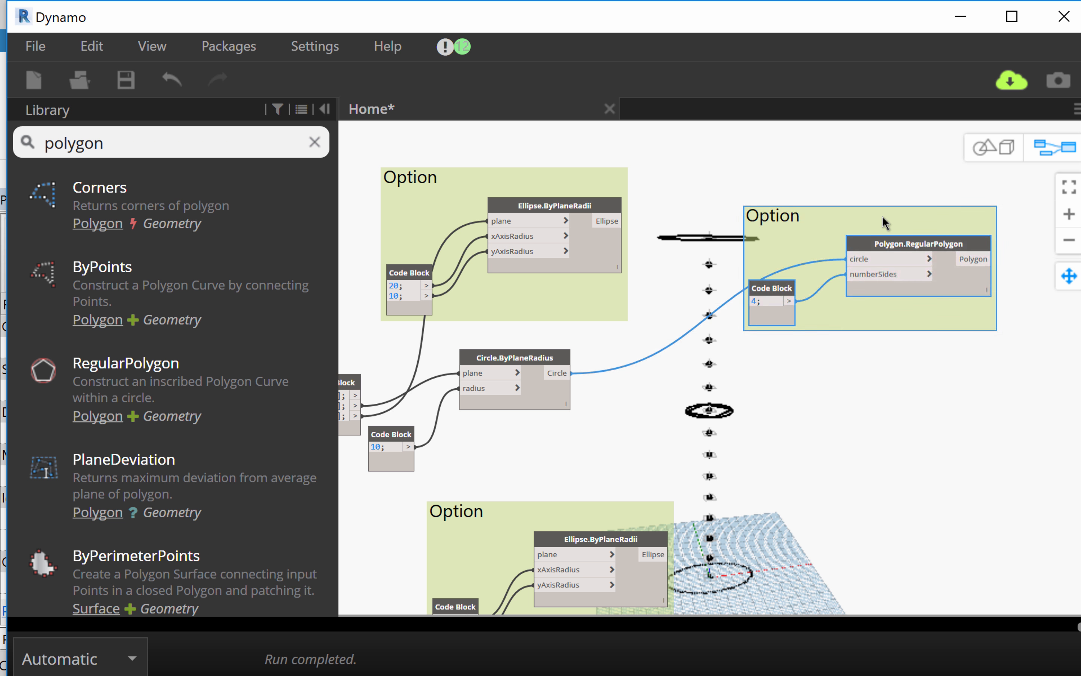
Step: Move the Circle.ByPlaneRadius node slightly down and to the right, between the two Option ellipse groups
{"action": "middle_click_drag", "start_coordinate": [790, 396], "coordinate": [735, 352]}
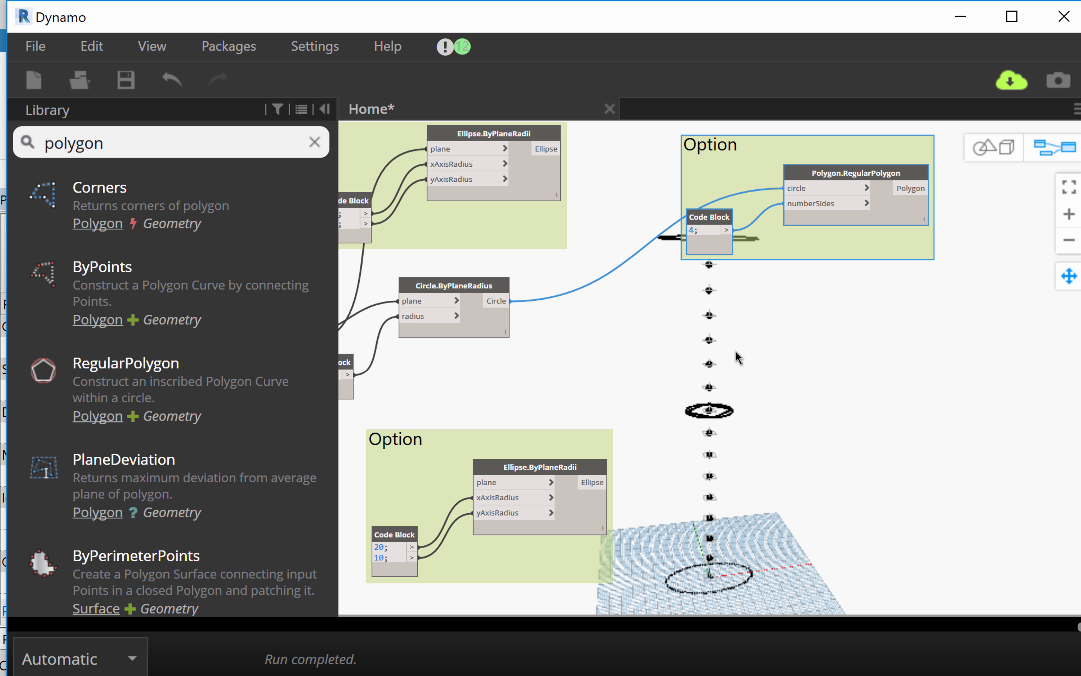
{"action": "middle_click_drag", "start_coordinate": [627, 343], "coordinate": [655, 328]}
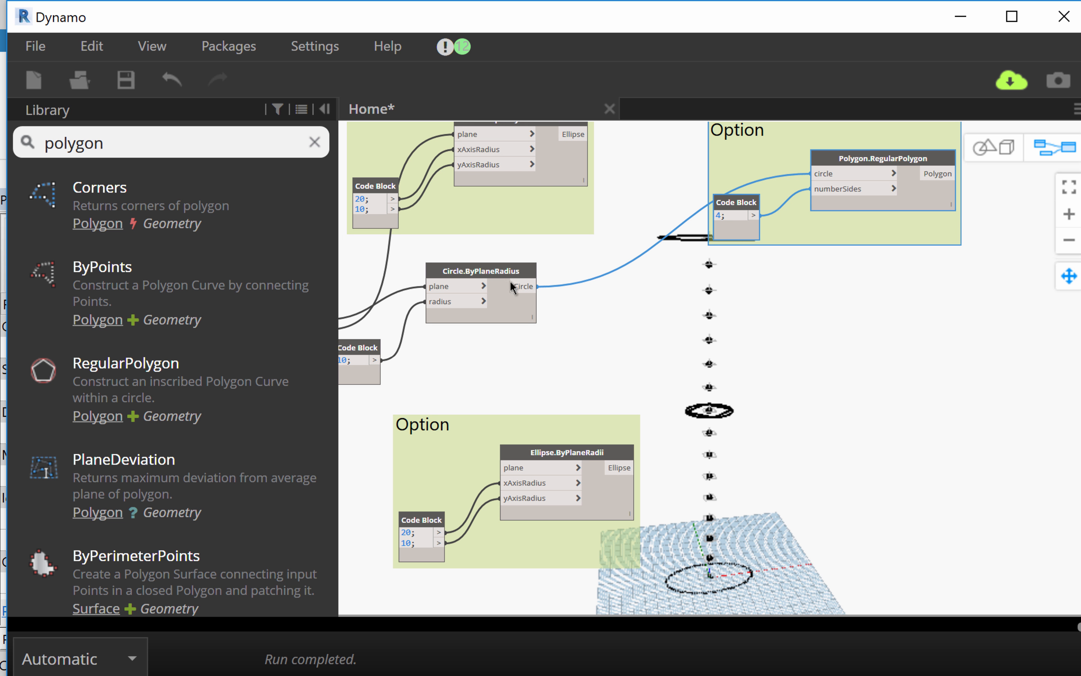
{"action": "middle_click_drag", "start_coordinate": [567, 406], "coordinate": [573, 428]}
{"action": "left_click_drag", "start_coordinate": [522, 293], "coordinate": [554, 314]}
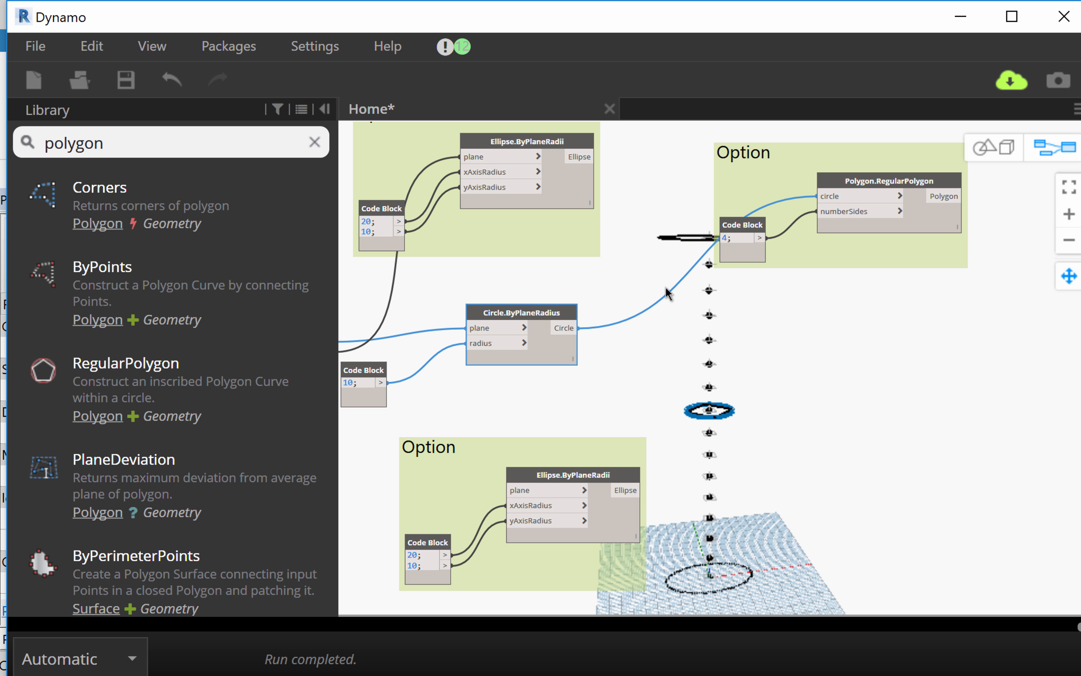
{"action": "middle_click_drag", "start_coordinate": [666, 291], "coordinate": [631, 285]}
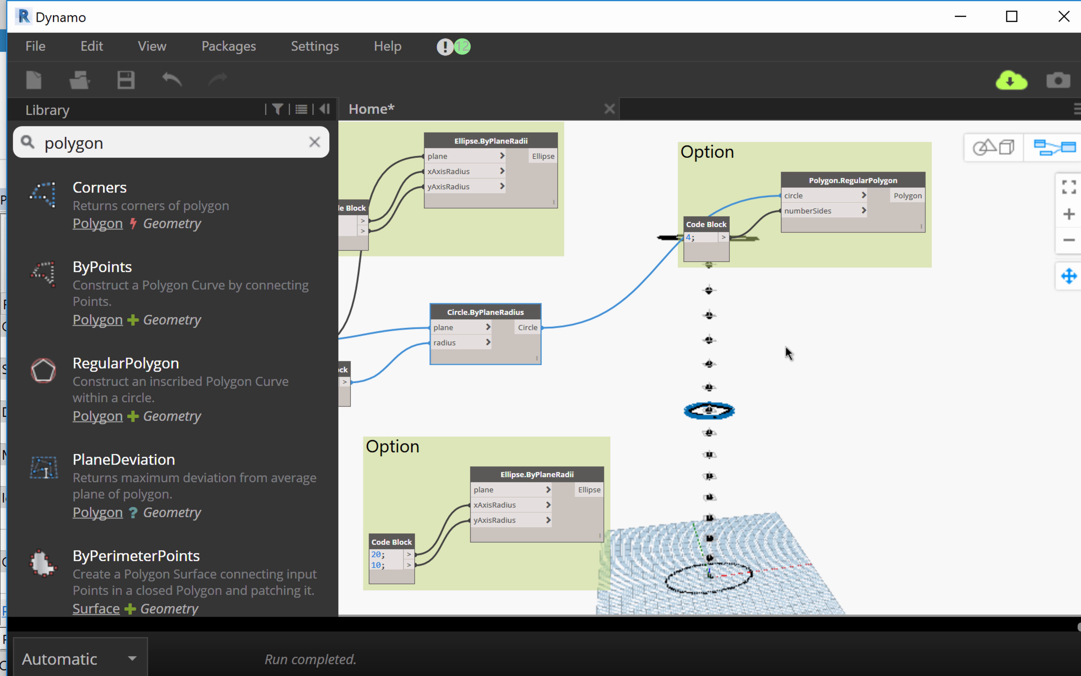
{"action": "left_click", "coordinate": [120, 145]}
{"action": "middle_click_drag", "start_coordinate": [632, 368], "coordinate": [911, 361]}
{"action": "middle_click_drag", "start_coordinate": [668, 365], "coordinate": [559, 323]}
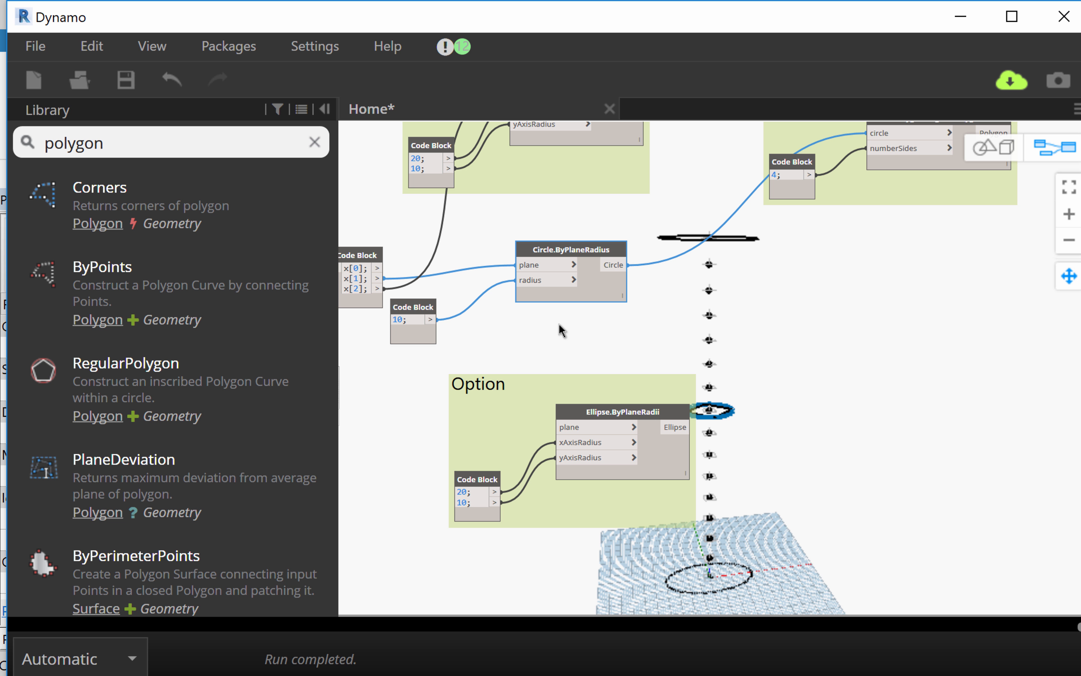
Step: Add an Integer Slider node just below the 10; Code Block and shift the Circle.ByPlaneRadius node slightly to the right
{"action": "mouse_move", "coordinate": [531, 281]}
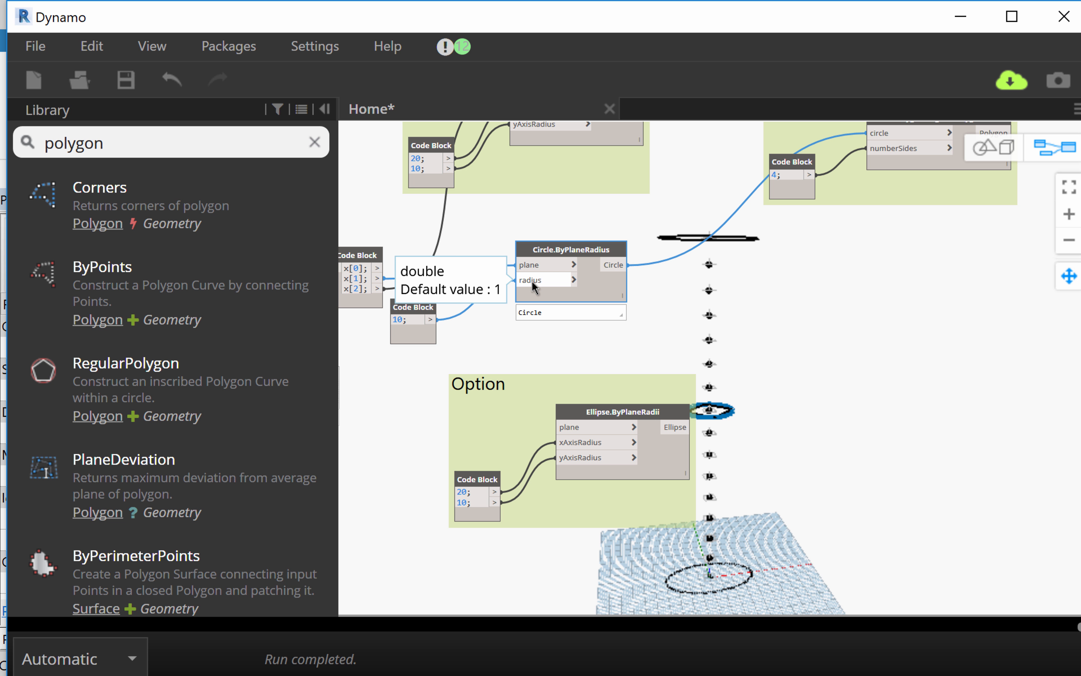
{"action": "middle_click_drag", "start_coordinate": [581, 317], "coordinate": [672, 307]}
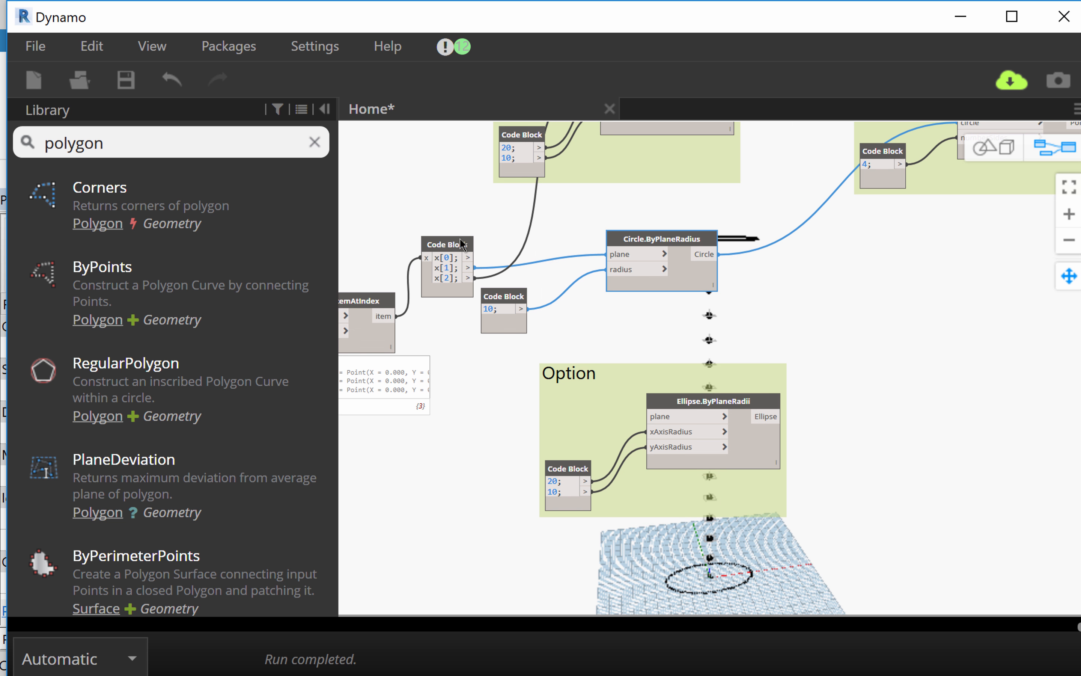
{"action": "right_click", "coordinate": [461, 395]}
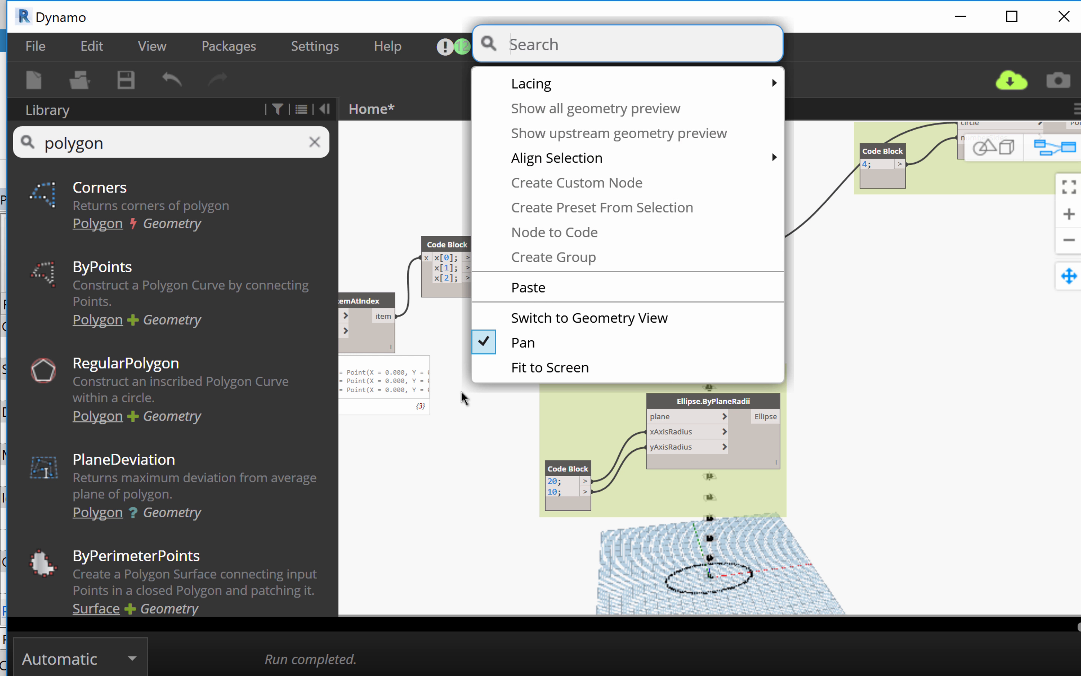
{"action": "left_click", "coordinate": [530, 50]}
{"action": "type", "text": "integer"}
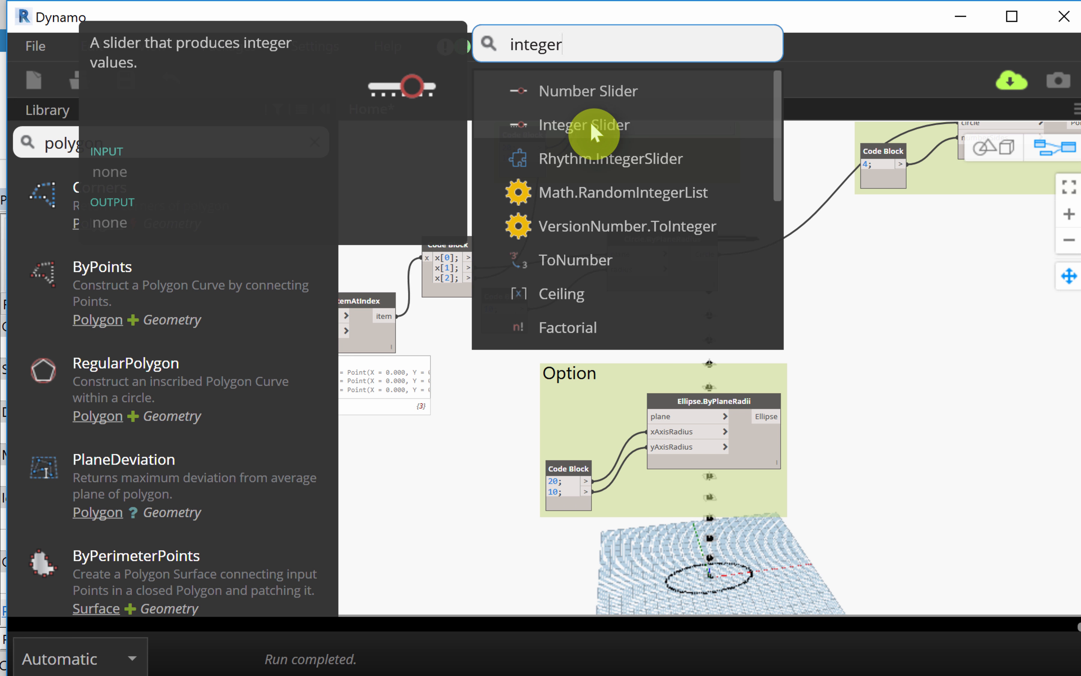
{"action": "left_click", "coordinate": [595, 132]}
{"action": "left_click_drag", "start_coordinate": [720, 137], "coordinate": [579, 336]}
{"action": "left_click_drag", "start_coordinate": [712, 240], "coordinate": [741, 234]}
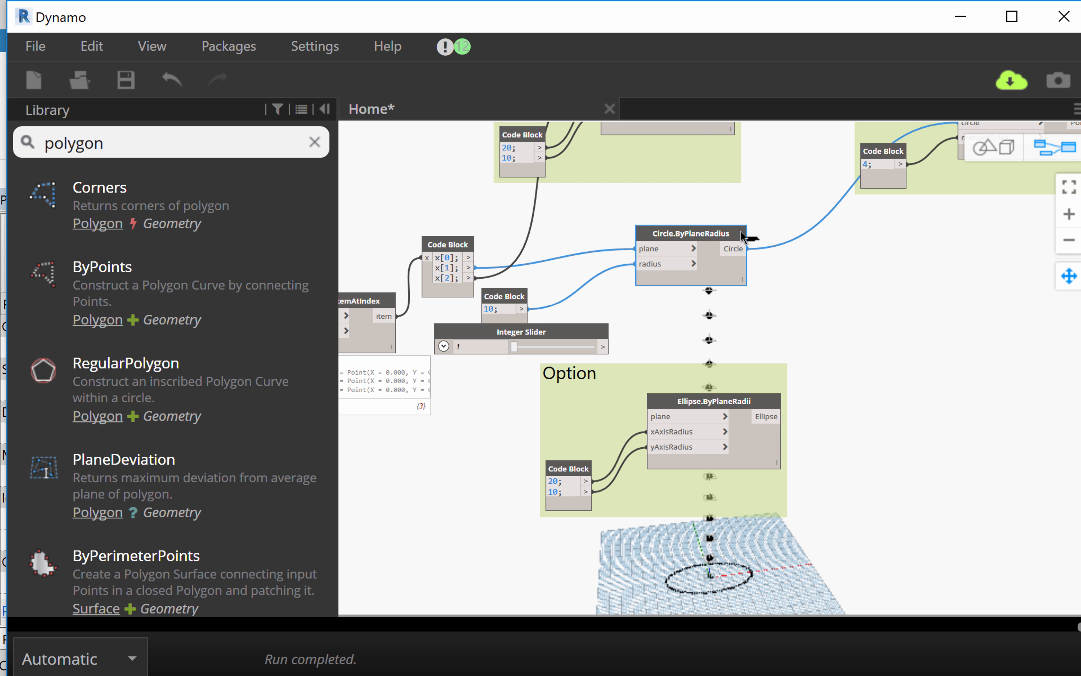
{"action": "left_click_drag", "start_coordinate": [593, 331], "coordinate": [576, 322]}
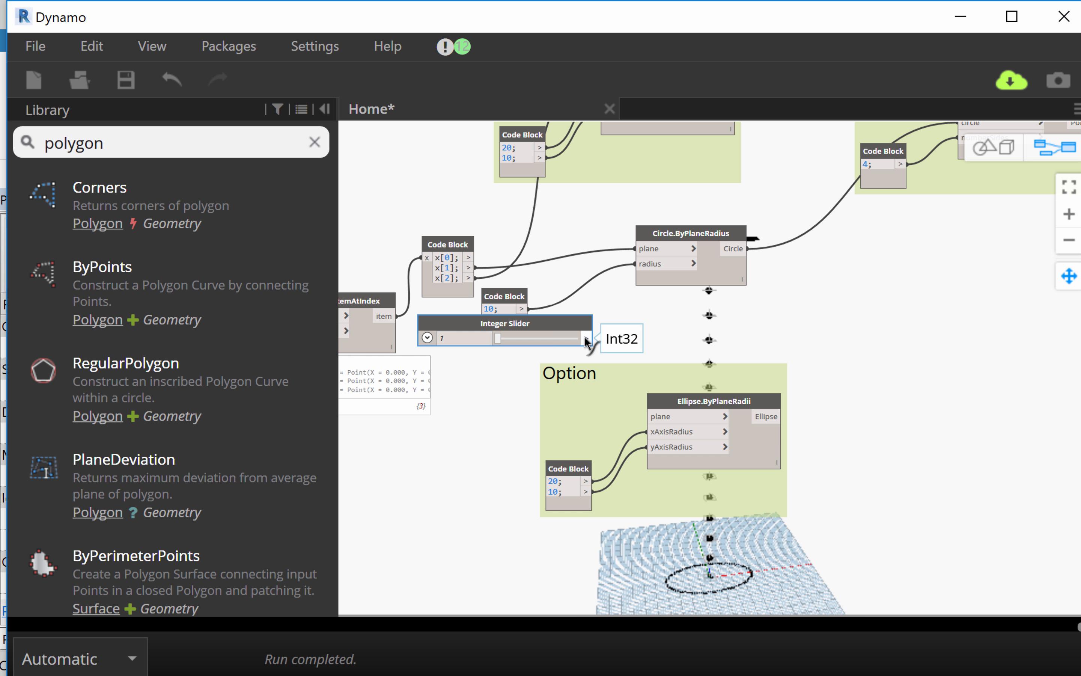
Step: Connect the Integer Slider to the radius input of Circle.ByPlaneRadius and move the 10; Code Block out of the way, further down
{"action": "left_click", "coordinate": [586, 340]}
{"action": "left_click", "coordinate": [644, 263]}
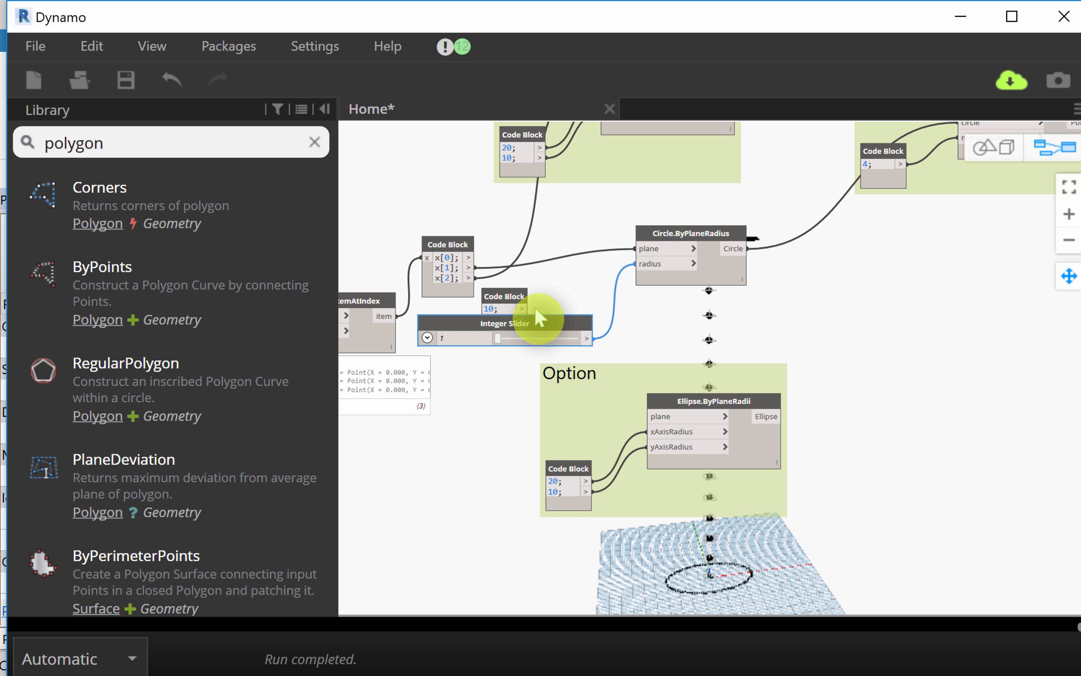
{"action": "left_click_drag", "start_coordinate": [514, 296], "coordinate": [463, 469]}
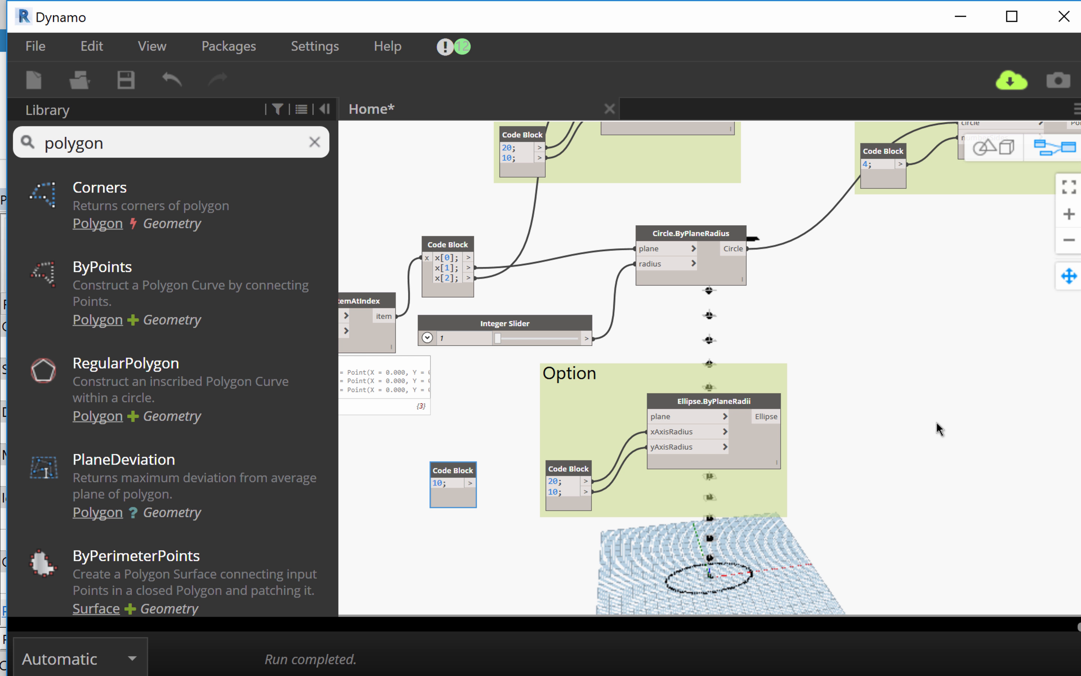
Step: Increase the Integer Slider value slightly to enlarge the circle on the middle plane
{"action": "middle_click_drag", "start_coordinate": [937, 422], "coordinate": [784, 476]}
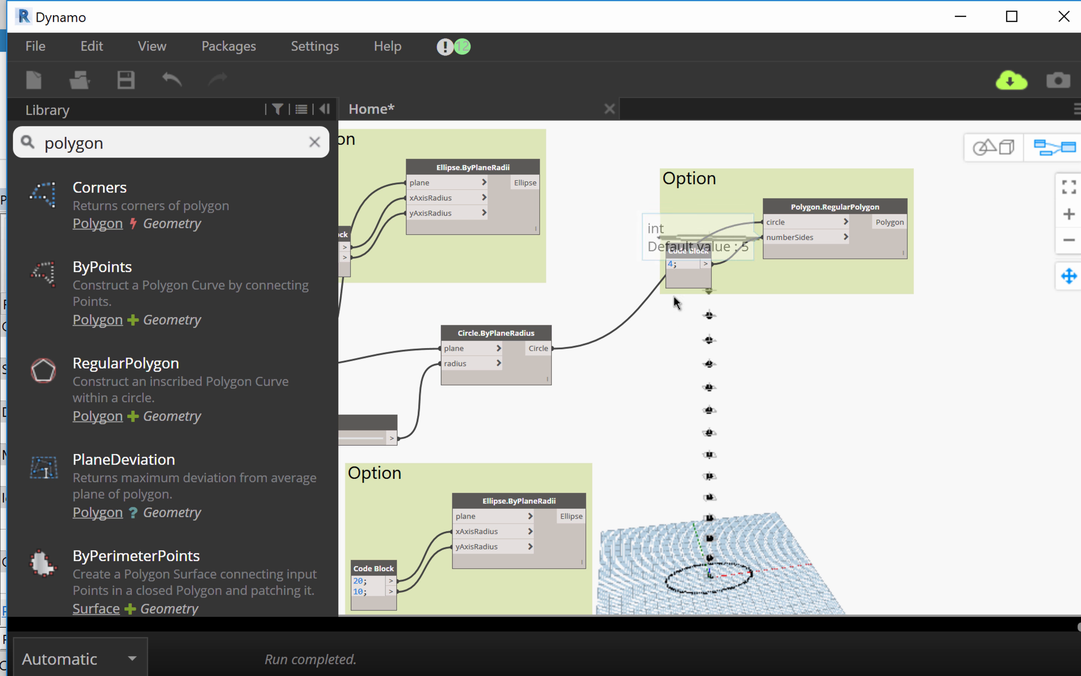
{"action": "middle_click_drag", "start_coordinate": [745, 341], "coordinate": [881, 263]}
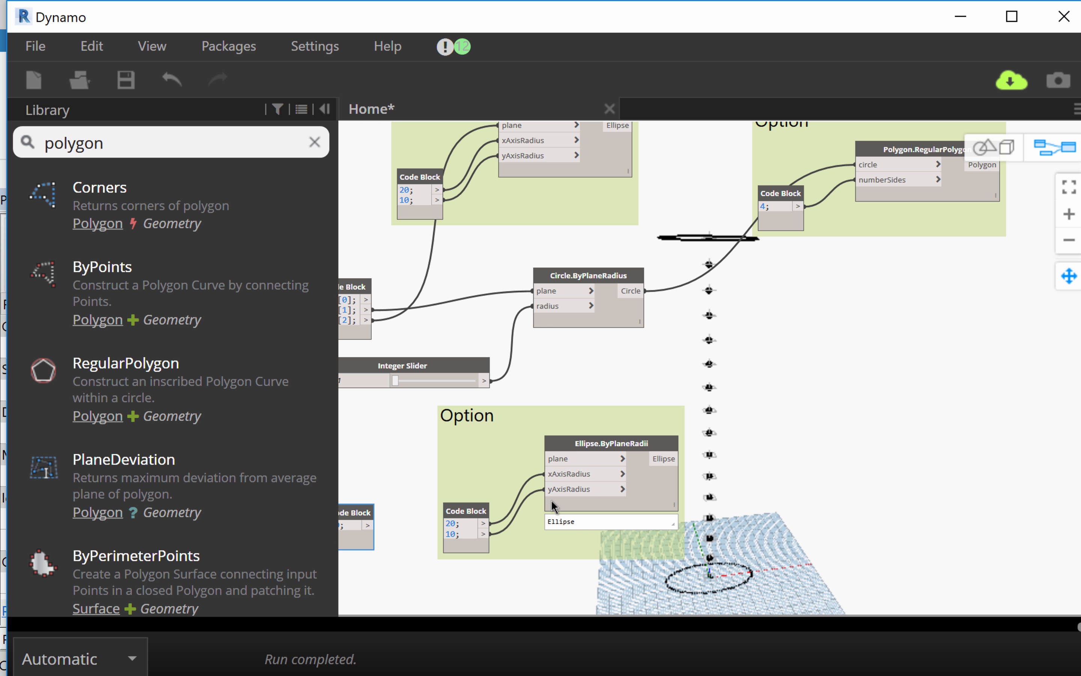
{"action": "middle_click_drag", "start_coordinate": [552, 499], "coordinate": [632, 438]}
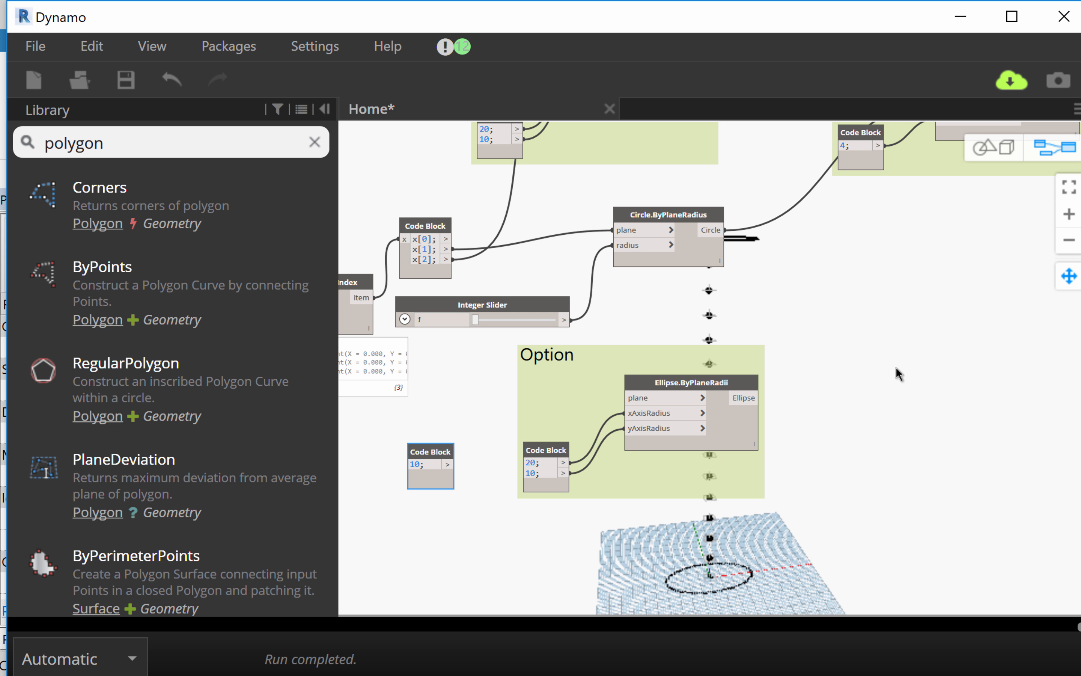
{"action": "middle_click_drag", "start_coordinate": [895, 367], "coordinate": [772, 439]}
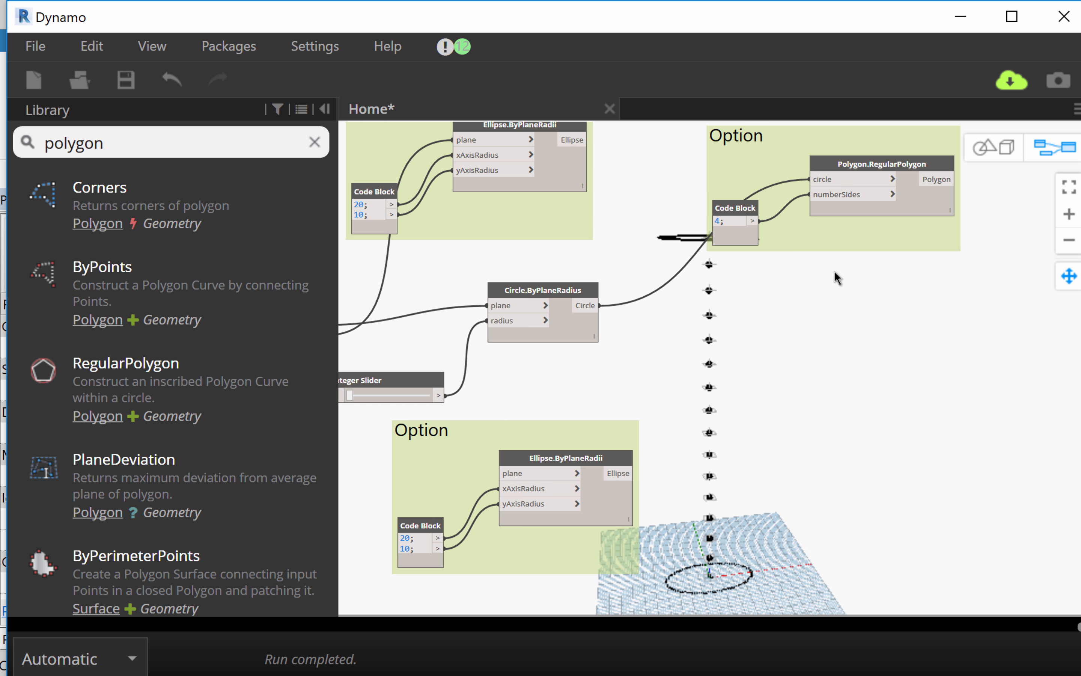
{"action": "middle_click_drag", "start_coordinate": [834, 271], "coordinate": [926, 221]}
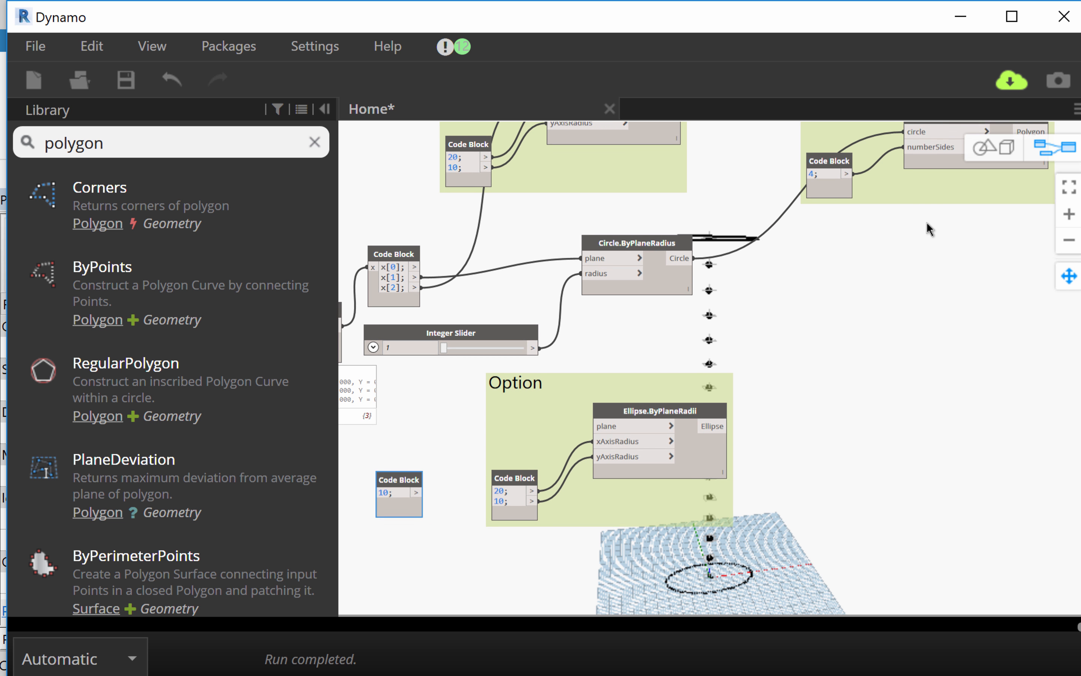
{"action": "middle_click_drag", "start_coordinate": [817, 261], "coordinate": [756, 216]}
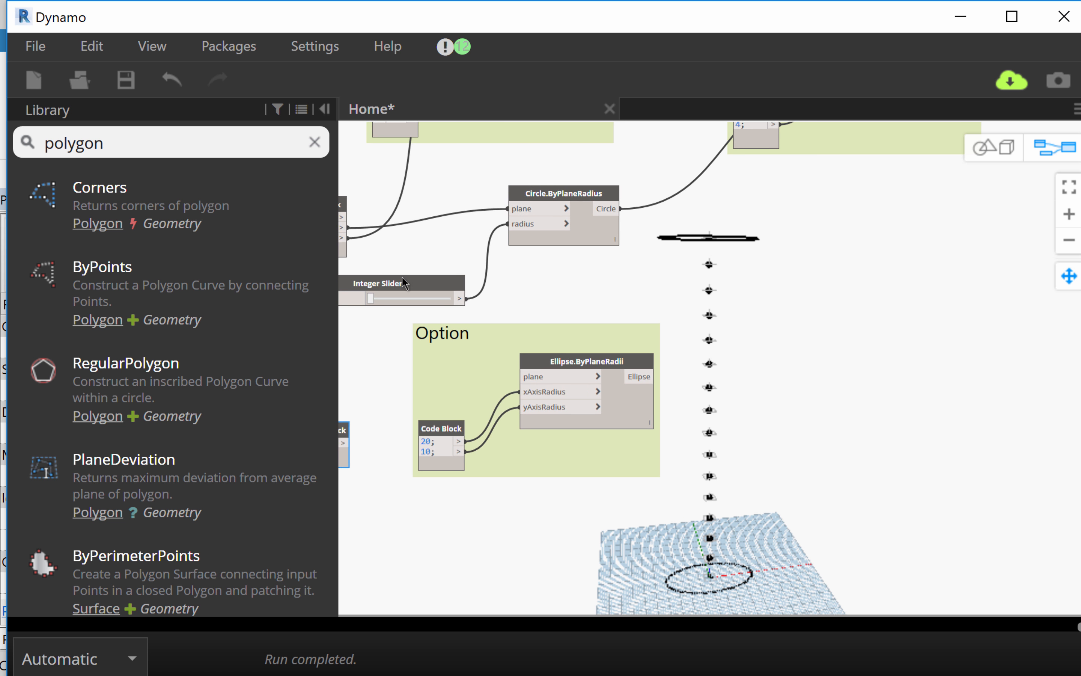
{"action": "mouse_move", "coordinate": [371, 298]}
{"action": "left_mouse_down"}
{"action": "mouse_move", "coordinate": [412, 296]}
{"action": "mouse_move", "coordinate": [384, 300]}
{"action": "left_mouse_up"}
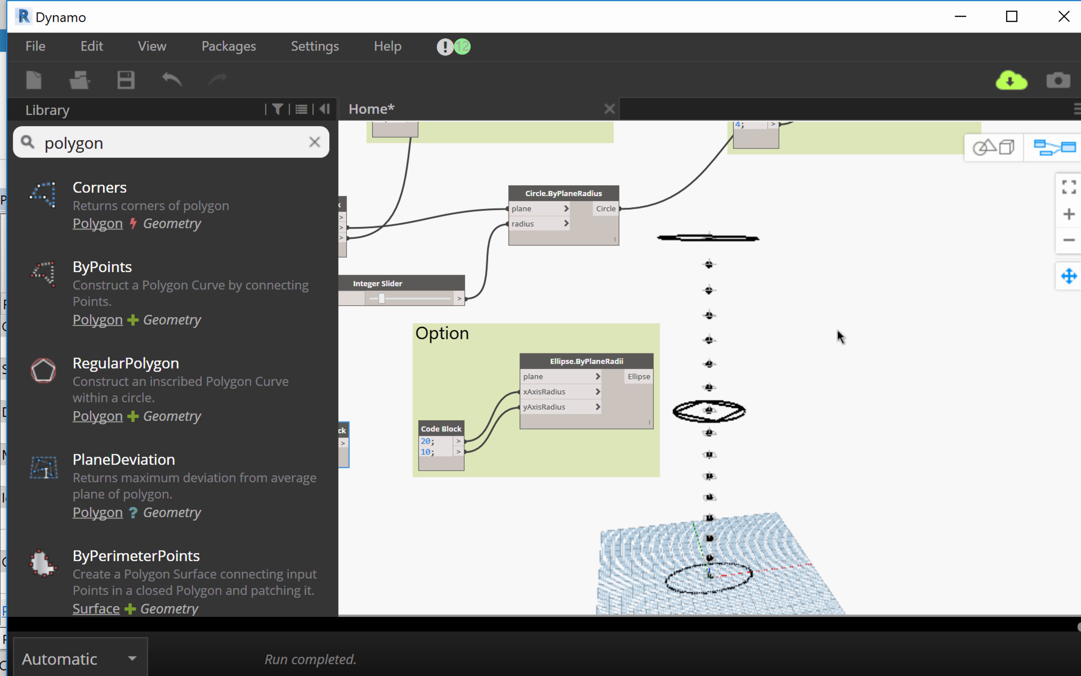
Step: Add a Surface.ByLoft node with the crossSections input and place it to the right of the geometry preview
{"action": "middle_click_drag", "start_coordinate": [837, 330], "coordinate": [757, 353]}
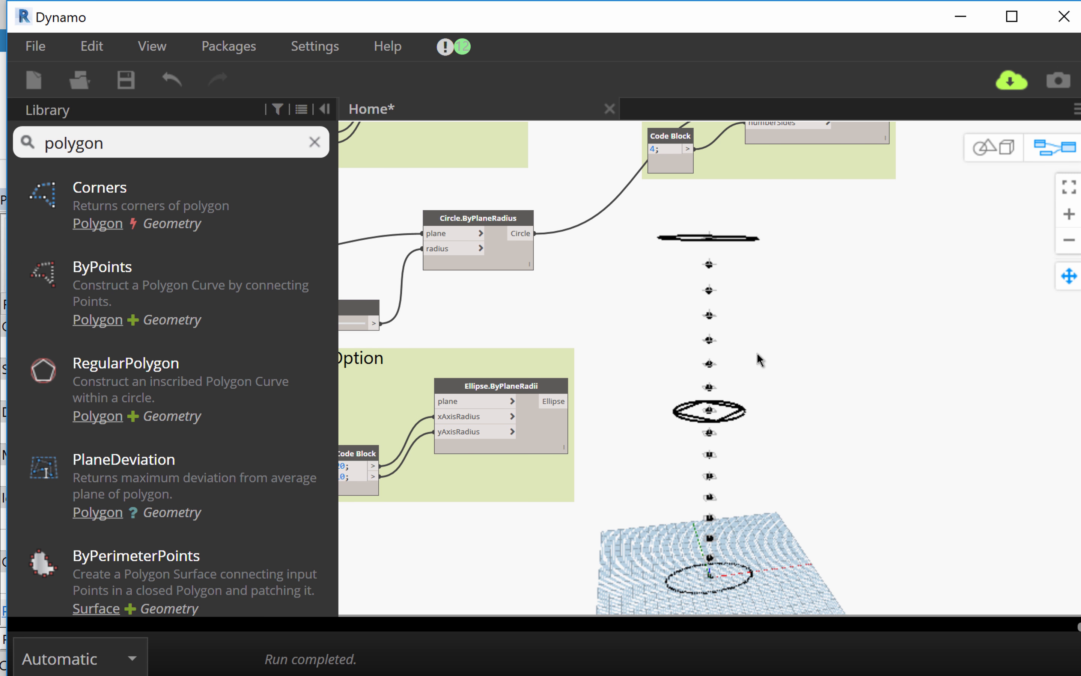
{"action": "scroll", "coordinate": [758, 352], "scroll_direction": "down", "scroll_amount": 2}
{"action": "scroll", "coordinate": [762, 356], "scroll_direction": "down", "scroll_amount": 2}
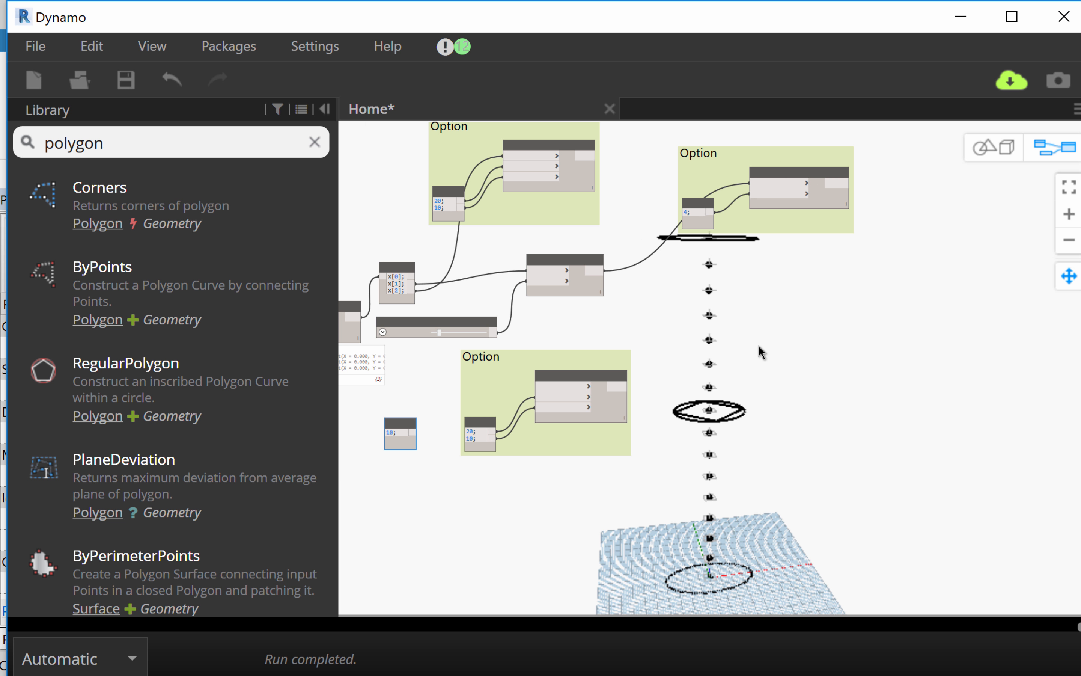
{"action": "scroll", "coordinate": [713, 304], "scroll_direction": "up", "scroll_amount": 3}
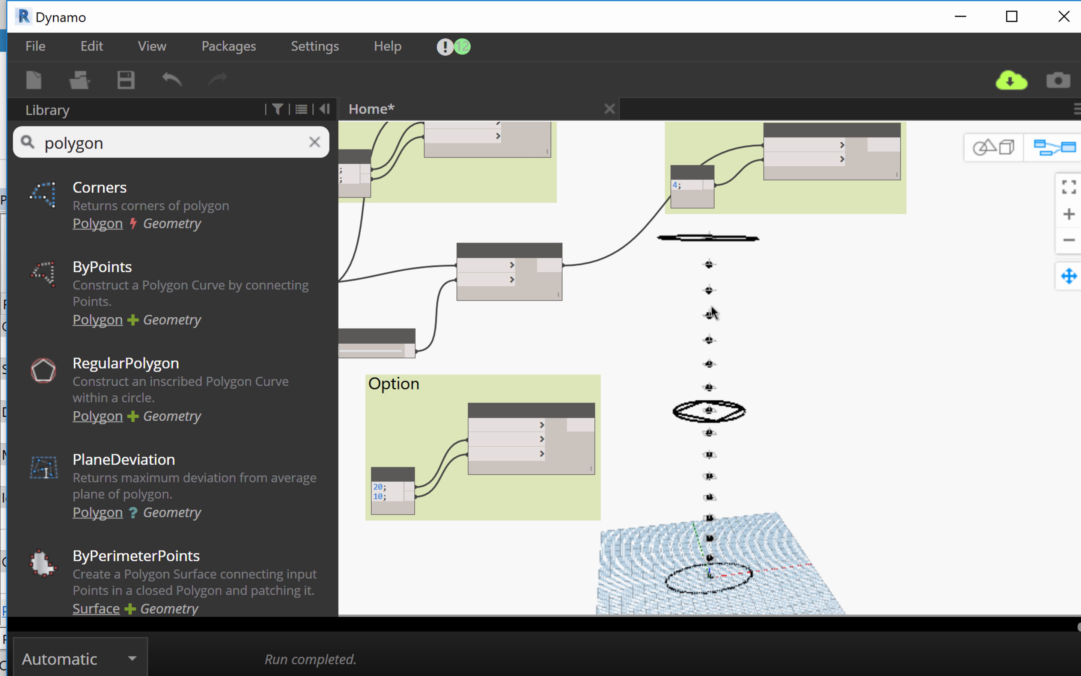
{"action": "right_click", "coordinate": [792, 314]}
{"action": "type", "text": "loft"}
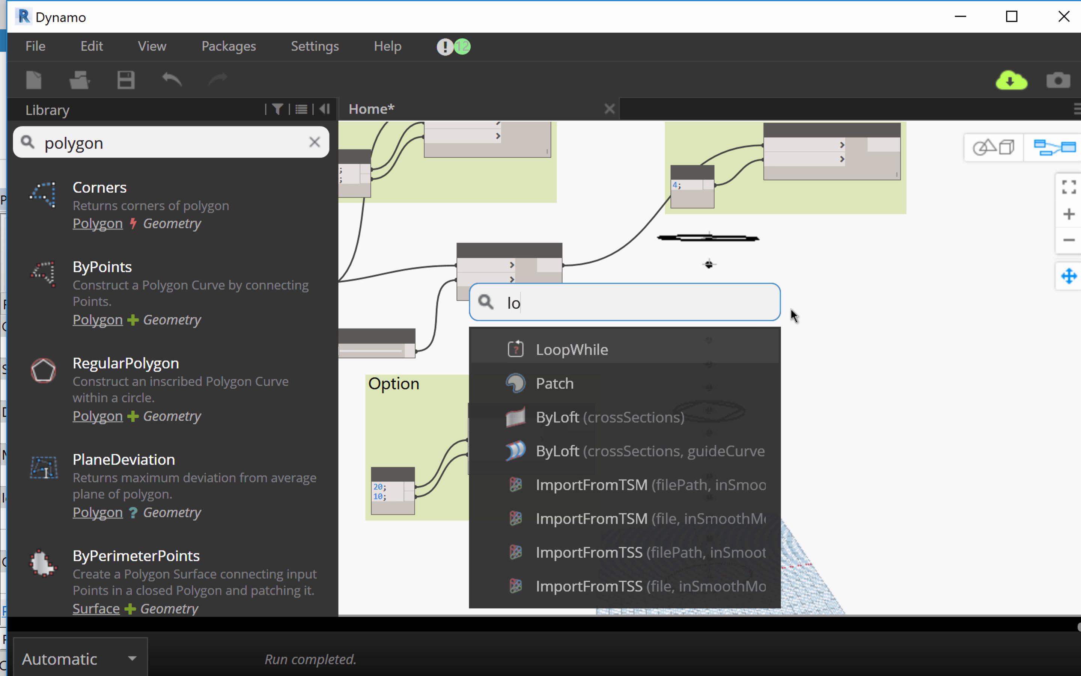
{"action": "mouse_move", "coordinate": [610, 346]}
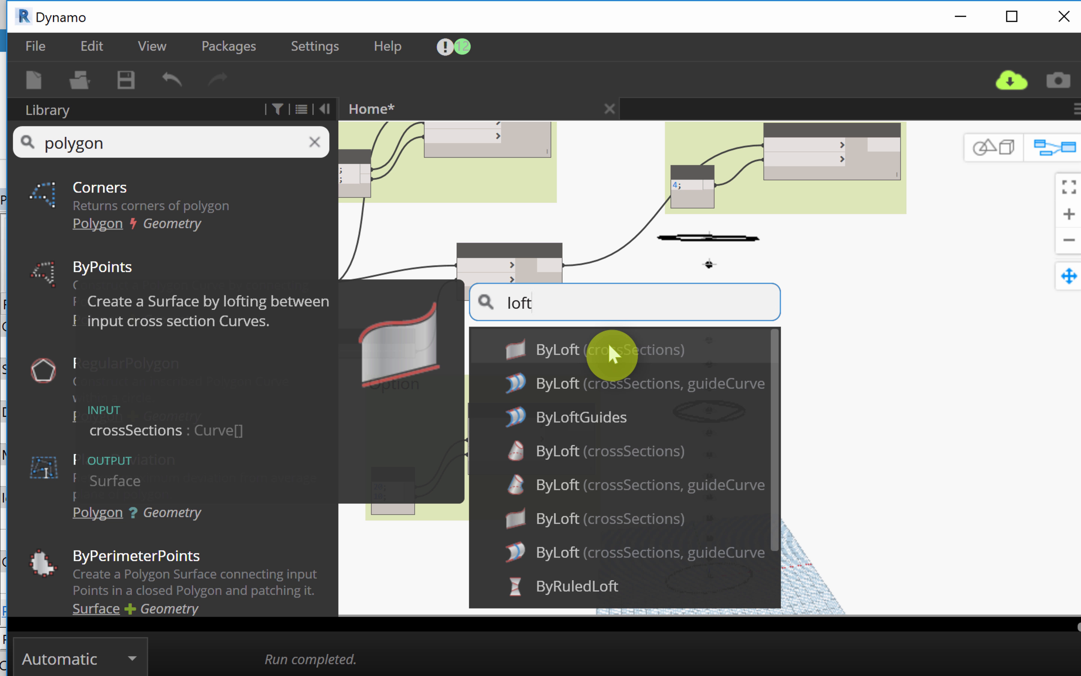
{"action": "left_click", "coordinate": [610, 348]}
{"action": "left_click_drag", "start_coordinate": [644, 369], "coordinate": [908, 338]}
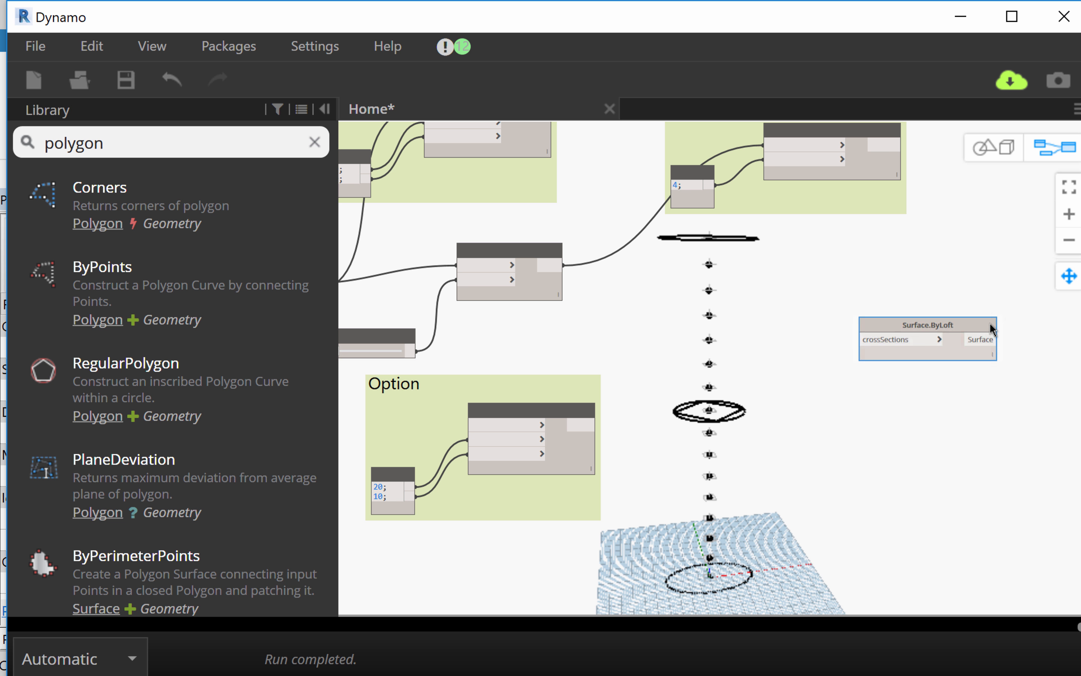
Step: Add a List.Create node and place it between Circle.ByPlaneRadius and Surface.ByLoft, below the polygon Option group
{"action": "middle_click_drag", "start_coordinate": [914, 544], "coordinate": [802, 580]}
{"action": "scroll", "coordinate": [818, 478], "scroll_direction": "up", "scroll_amount": 2}
{"action": "middle_click_drag", "start_coordinate": [841, 475], "coordinate": [973, 534]}
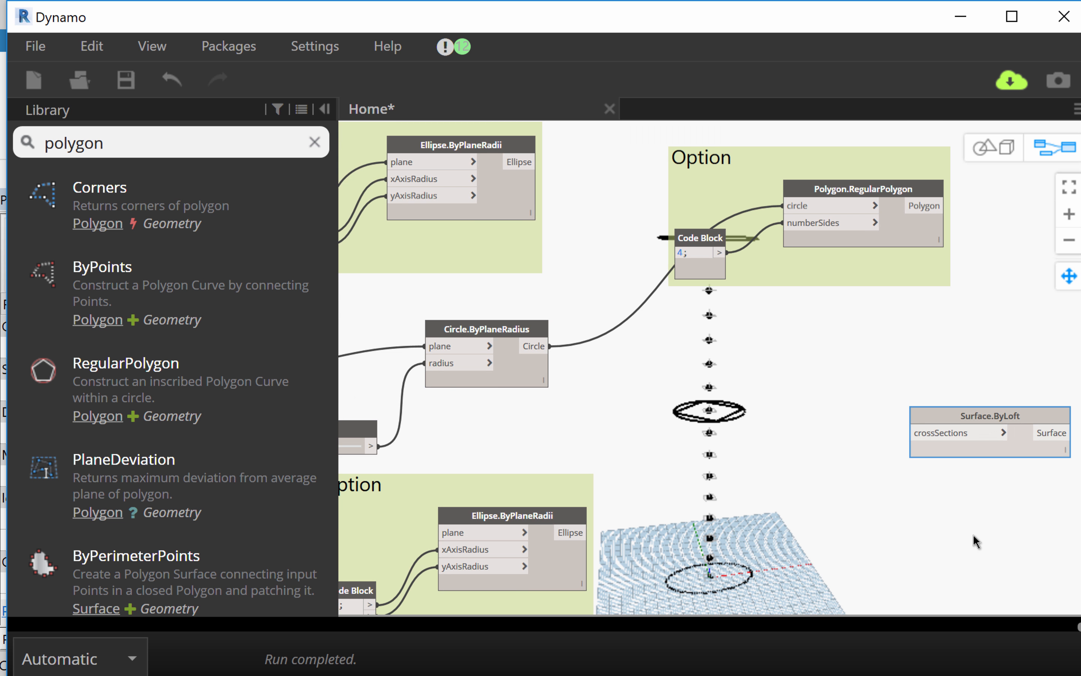
{"action": "scroll", "coordinate": [918, 509], "scroll_direction": "down", "scroll_amount": 2}
{"action": "scroll", "coordinate": [609, 279], "scroll_direction": "up", "scroll_amount": 2}
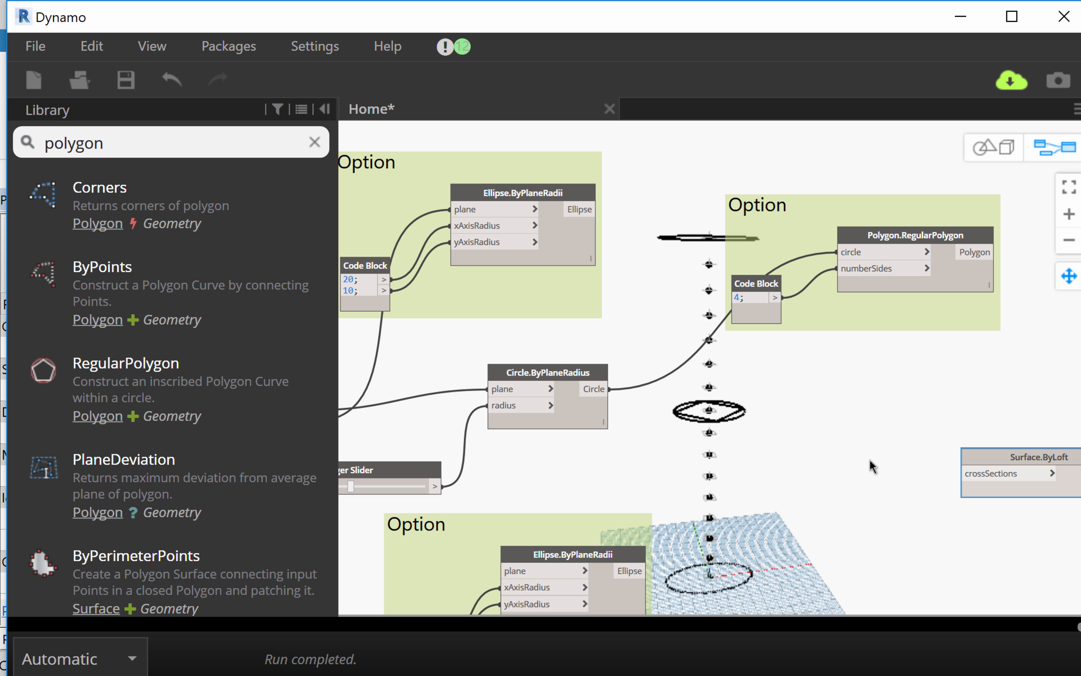
{"action": "right_click", "coordinate": [839, 392]}
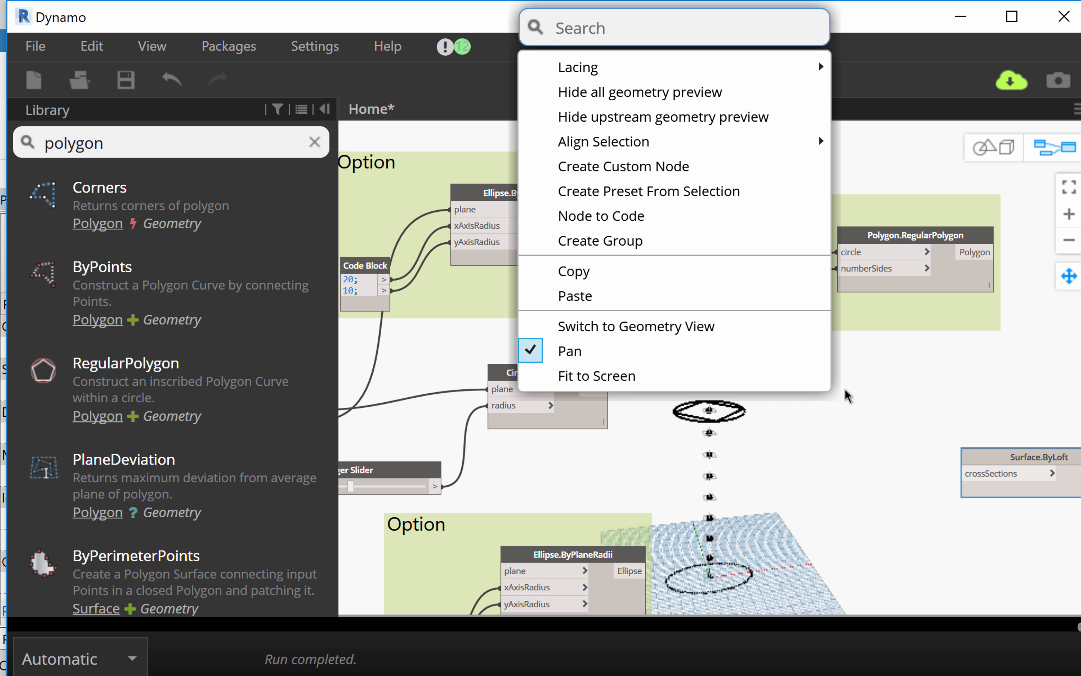
{"action": "type", "text": "ist"}
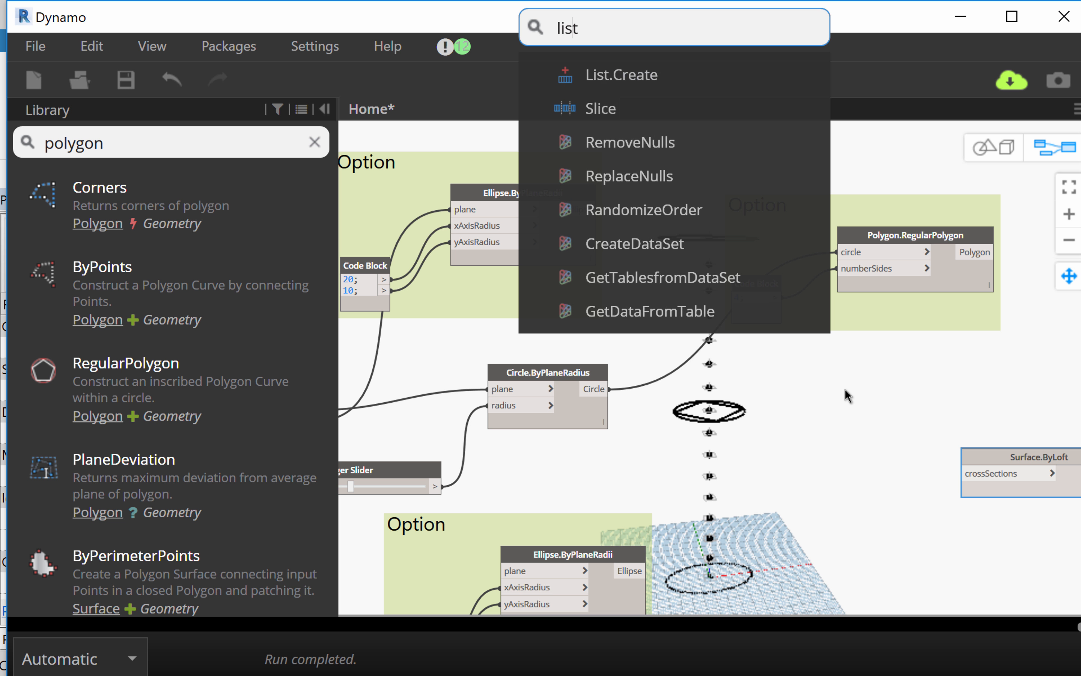
{"action": "left_click", "coordinate": [626, 77]}
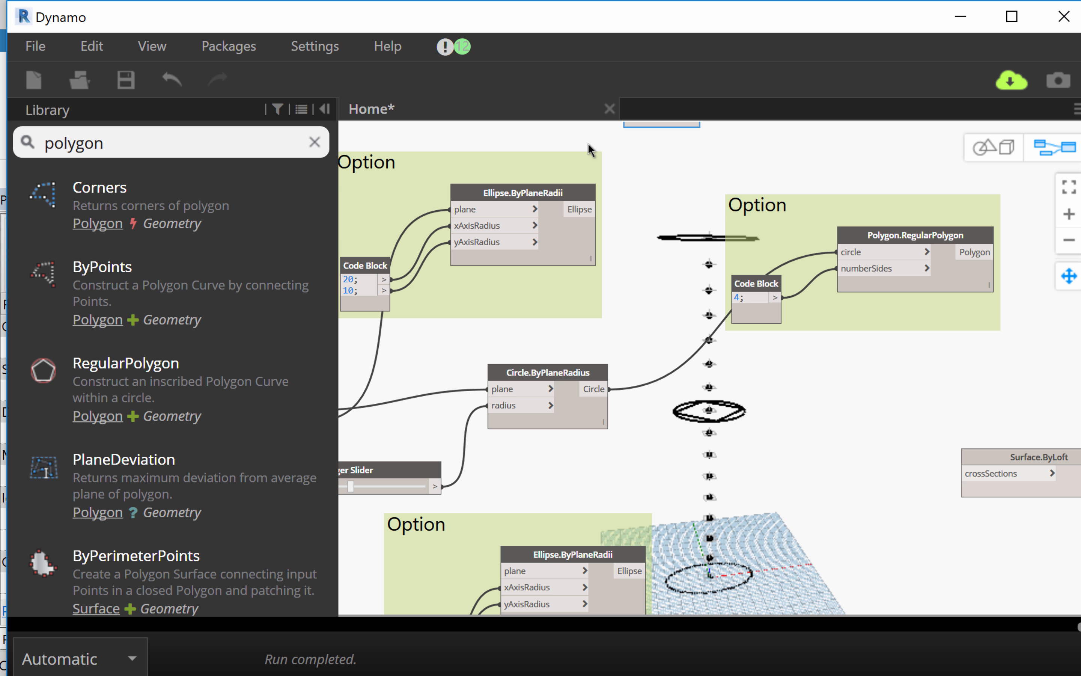
{"action": "scroll", "coordinate": [820, 399], "scroll_direction": "down", "scroll_amount": 2}
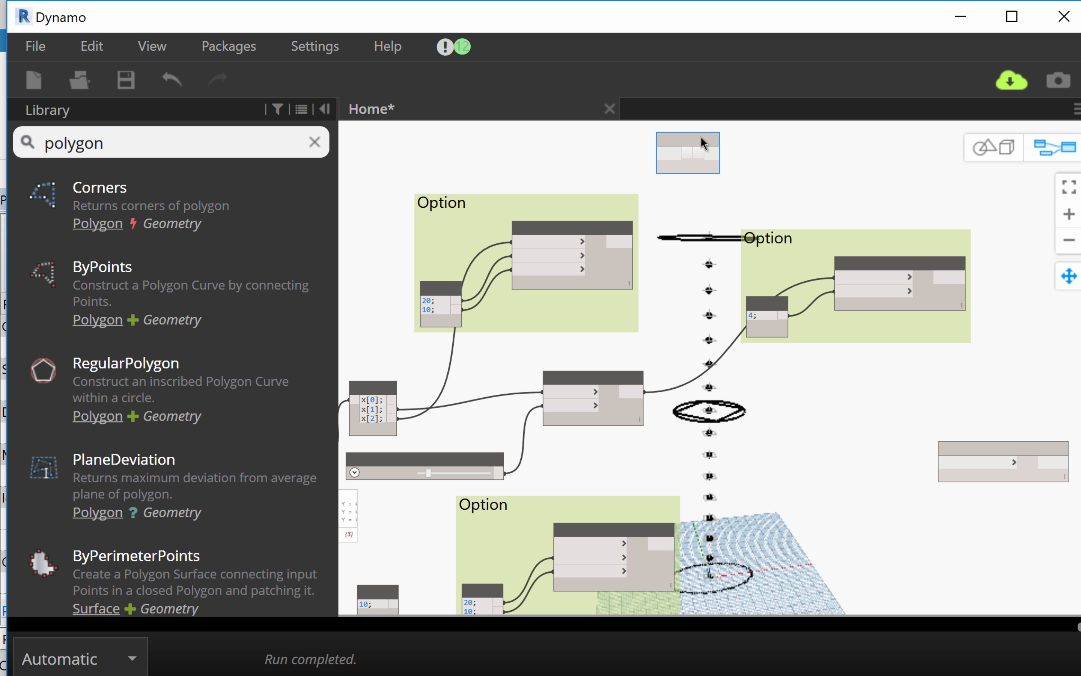
{"action": "left_click_drag", "start_coordinate": [700, 136], "coordinate": [842, 355]}
Step: Add two more inputs, item1 and item2, to the List.Create node
{"action": "scroll", "coordinate": [844, 422], "scroll_direction": "up", "scroll_amount": 3}
{"action": "scroll", "coordinate": [844, 432], "scroll_direction": "up", "scroll_amount": 2}
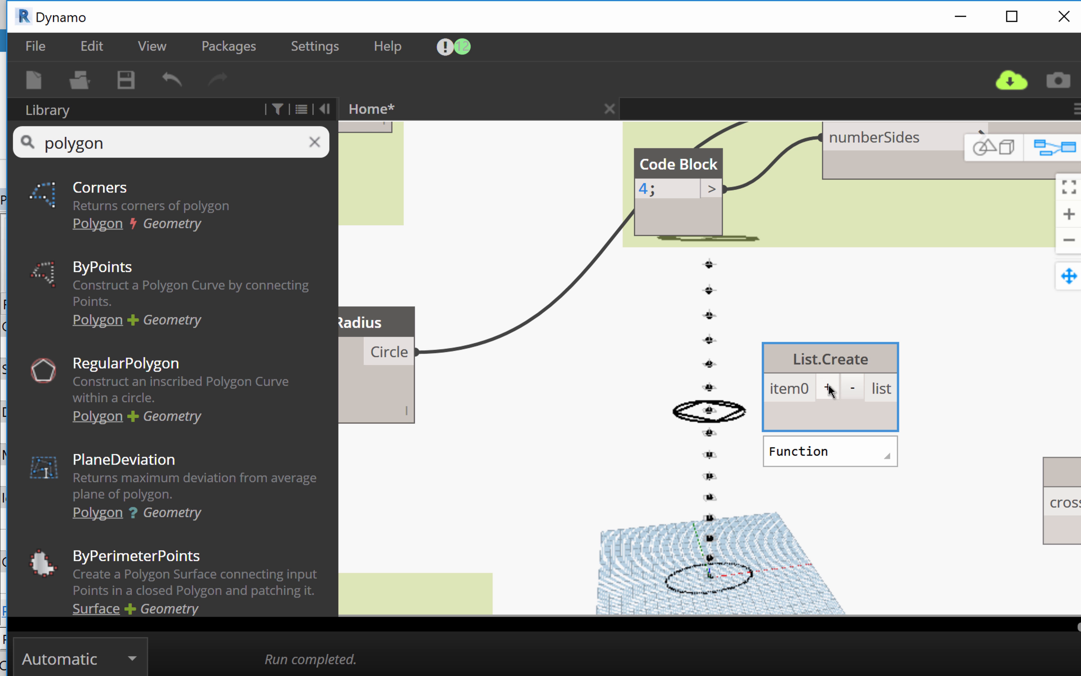
{"action": "scroll", "coordinate": [839, 415], "scroll_direction": "down", "scroll_amount": 1}
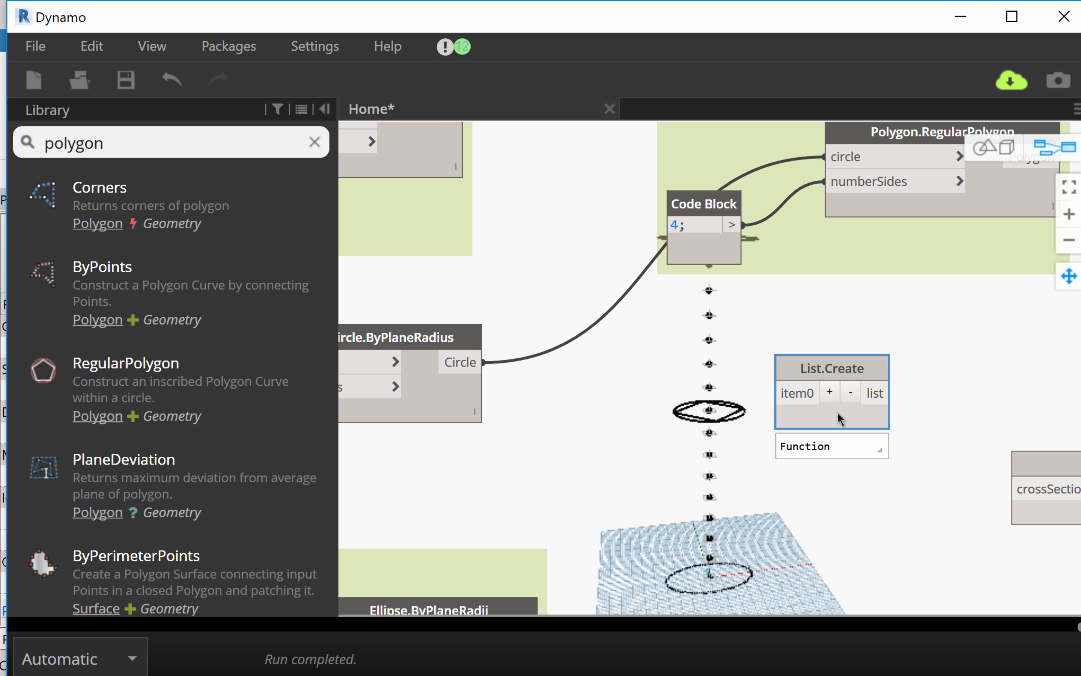
{"action": "left_click", "coordinate": [829, 392]}
{"action": "left_click", "coordinate": [829, 392]}
{"action": "scroll", "coordinate": [851, 392], "scroll_direction": "down", "scroll_amount": 1}
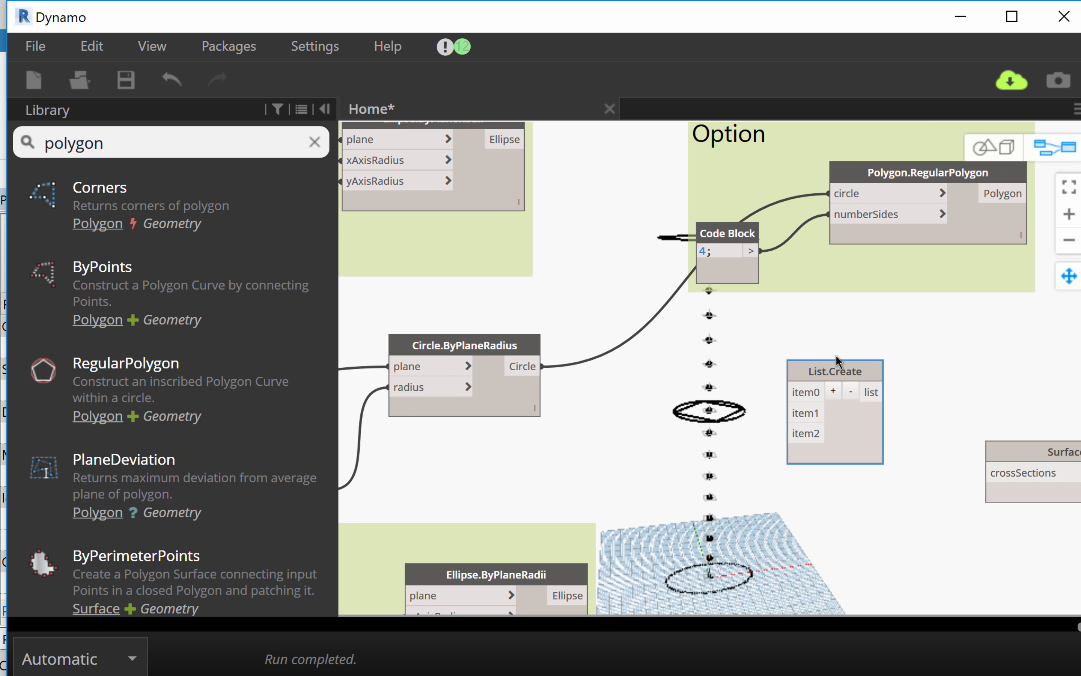
Step: Connect the lower Ellipse output to item0, the Circle output to item1 and the upper Ellipse output to item2 of List.Create
{"action": "scroll", "coordinate": [837, 355], "scroll_direction": "down", "scroll_amount": 1}
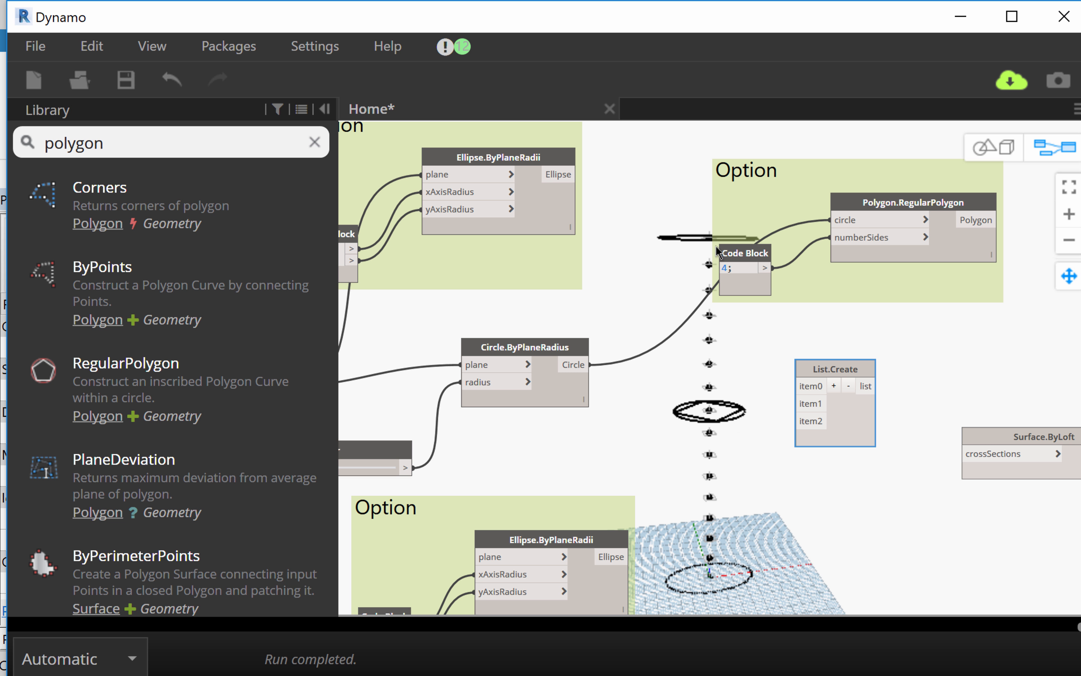
{"action": "mouse_move", "coordinate": [835, 410]}
{"action": "left_click", "coordinate": [619, 556]}
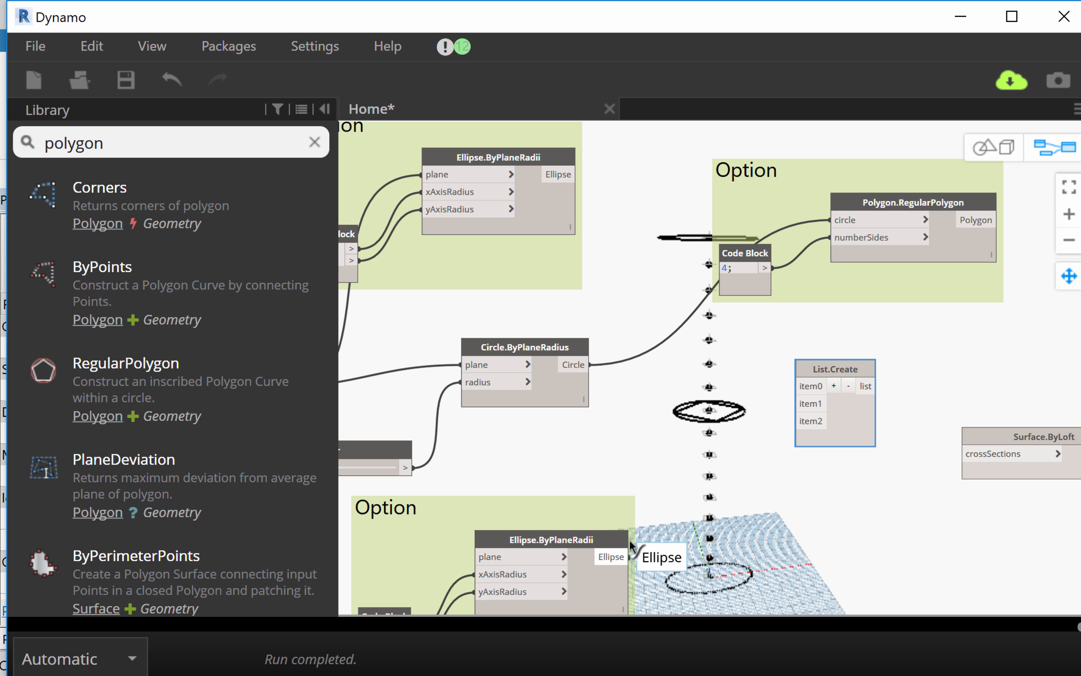
{"action": "left_click", "coordinate": [810, 385]}
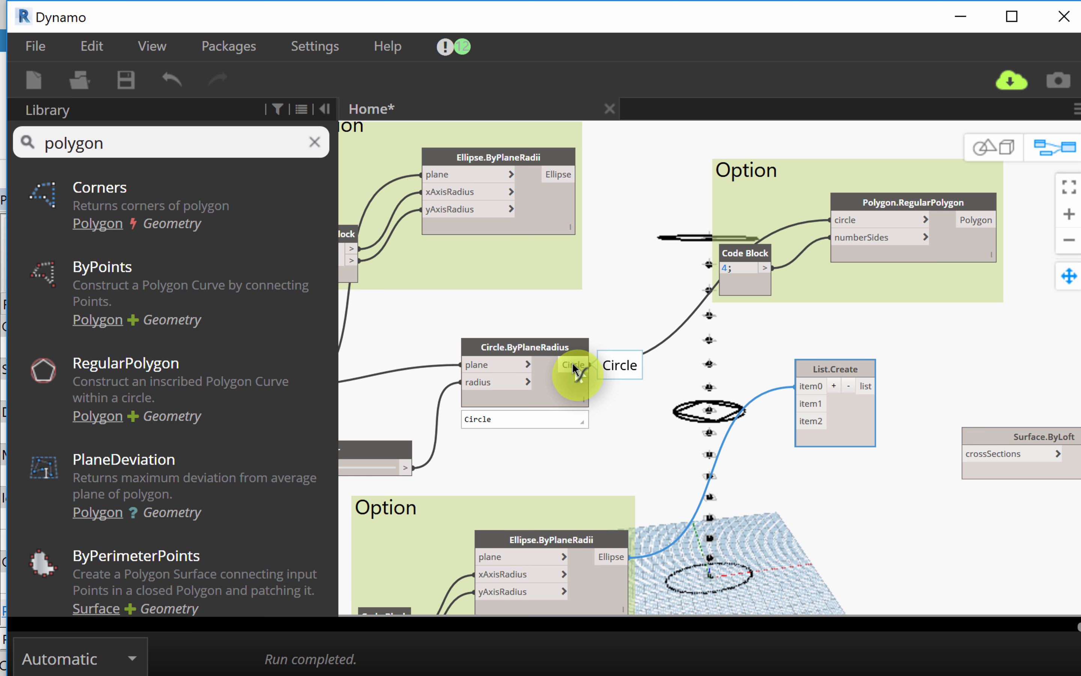
{"action": "left_click", "coordinate": [589, 365]}
{"action": "left_click", "coordinate": [802, 404]}
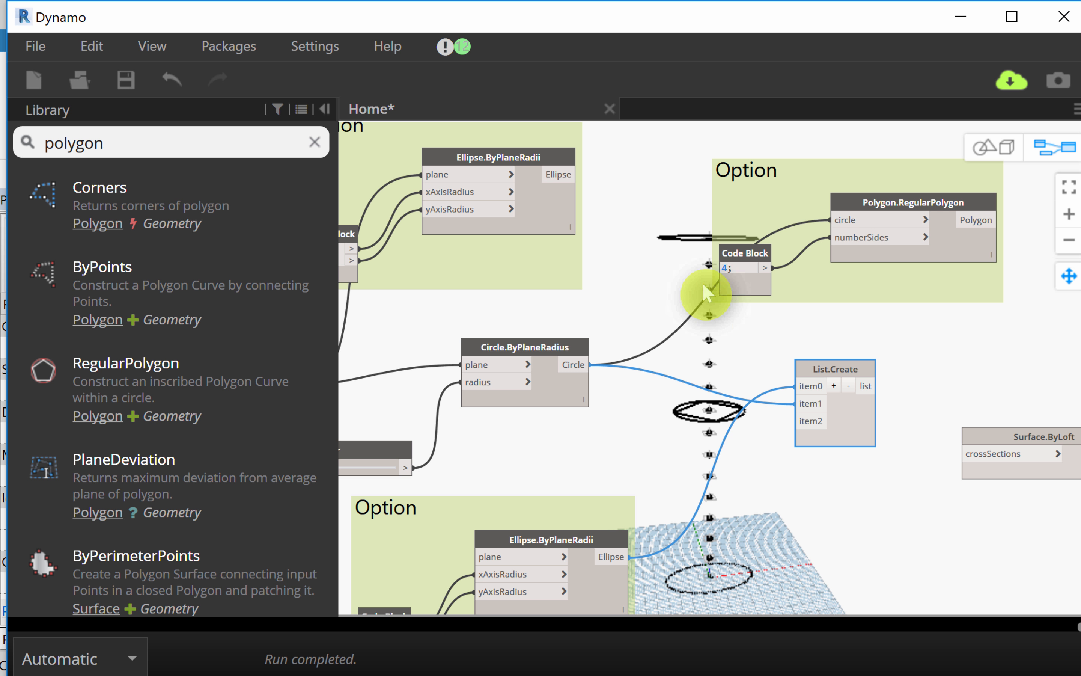
{"action": "left_click", "coordinate": [559, 174]}
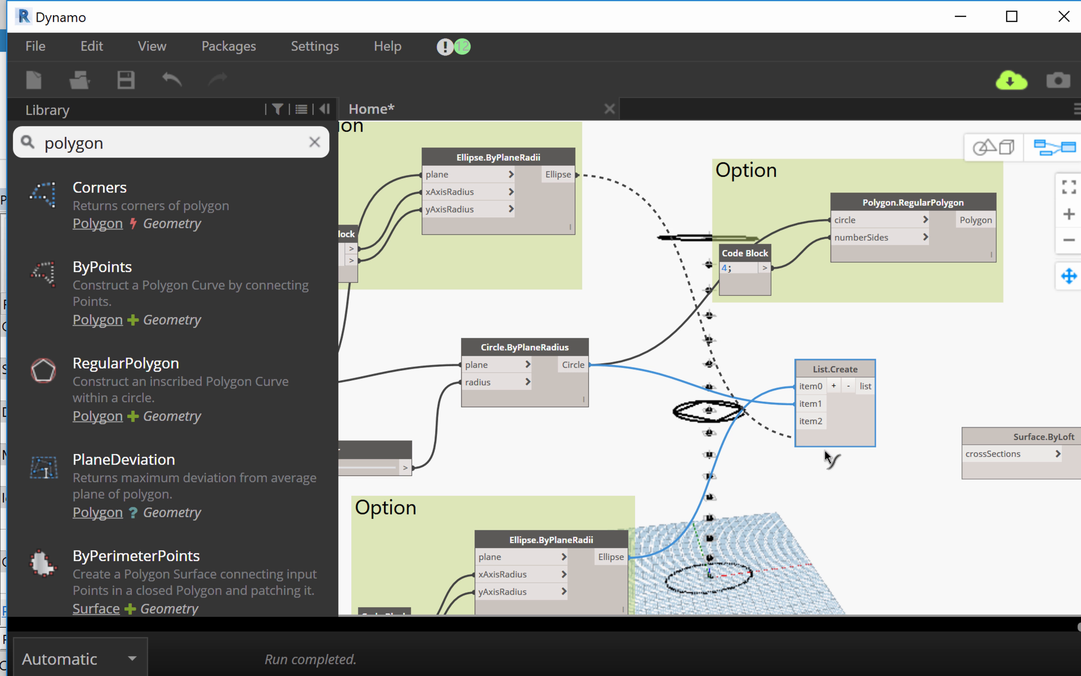
{"action": "left_click", "coordinate": [812, 423]}
{"action": "mouse_move", "coordinate": [849, 451]}
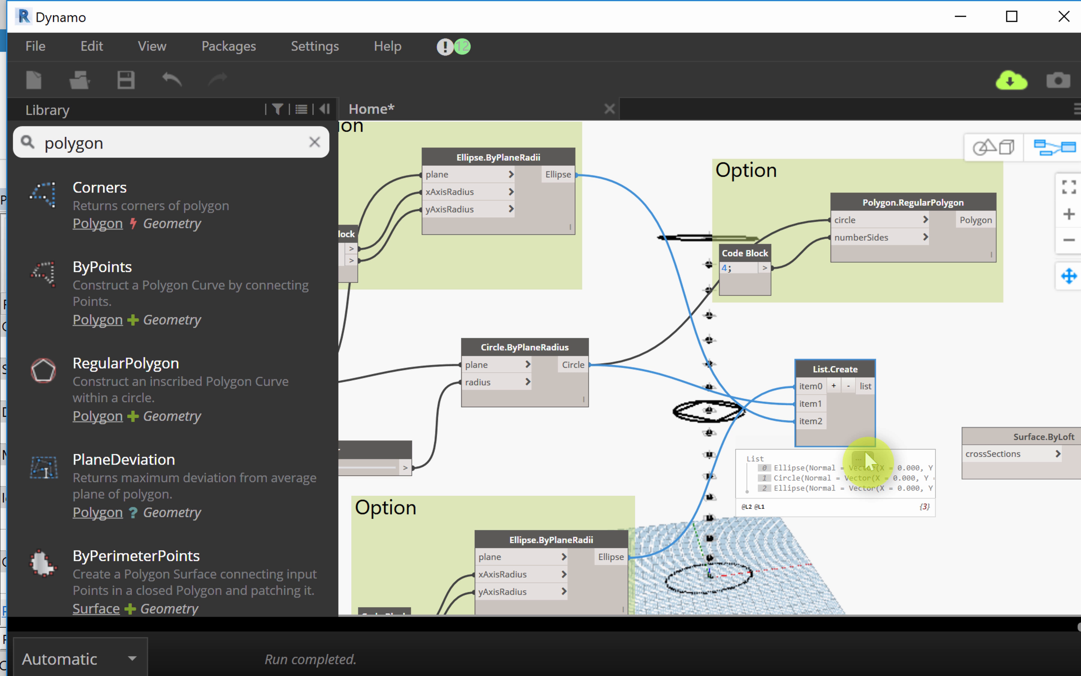
Step: Move Surface.ByLoft level with the List.Create node and connect the list output to its crossSections input
{"action": "middle_click_drag", "start_coordinate": [908, 379], "coordinate": [816, 386]}
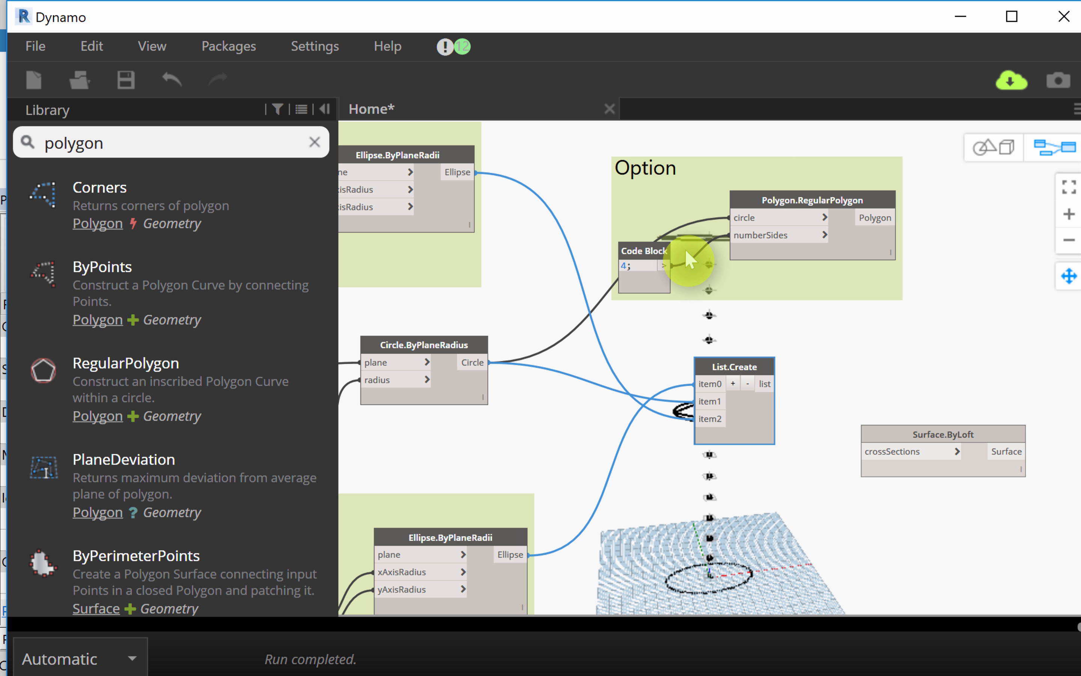
{"action": "scroll", "coordinate": [831, 308], "scroll_direction": "down", "scroll_amount": 2}
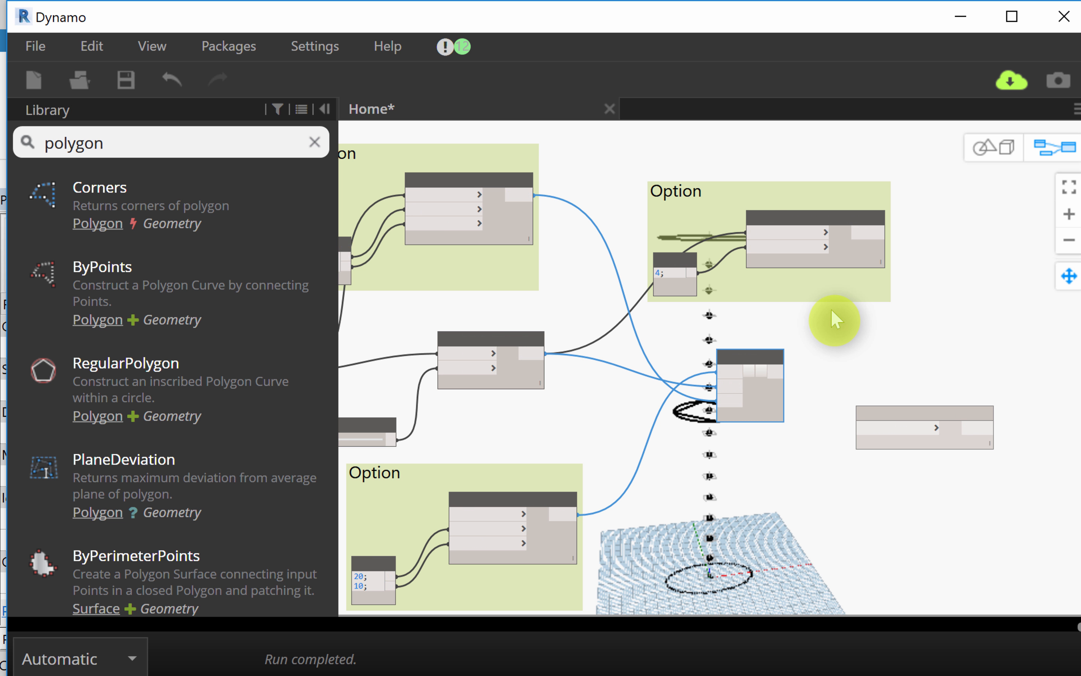
{"action": "scroll", "coordinate": [781, 305], "scroll_direction": "up", "scroll_amount": 3}
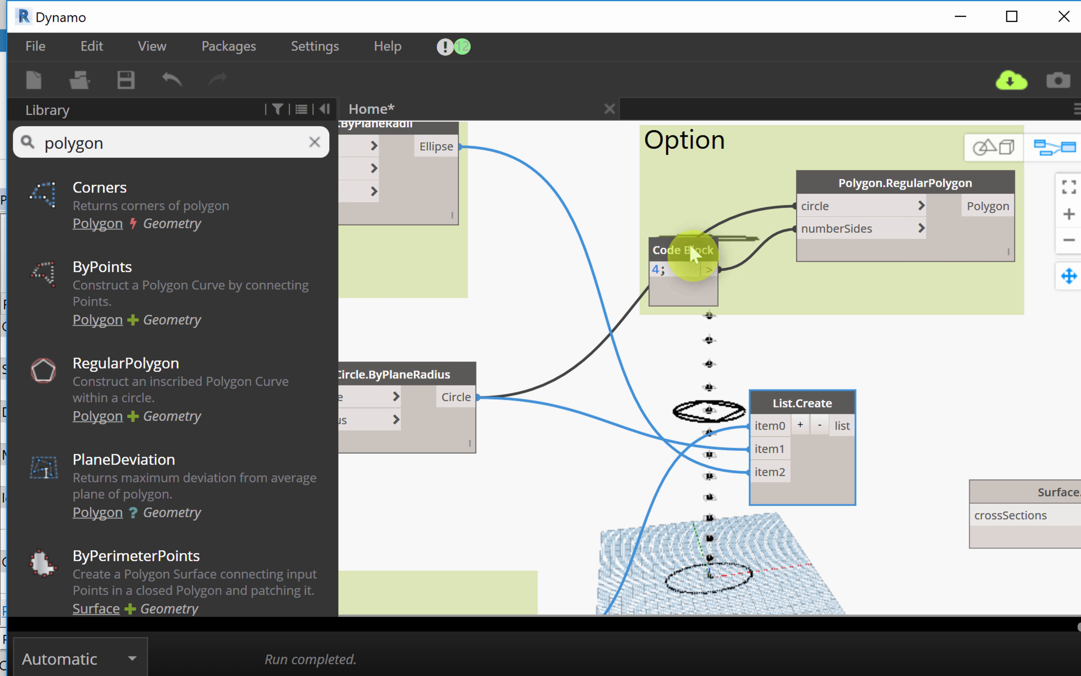
{"action": "scroll", "coordinate": [759, 317], "scroll_direction": "down", "scroll_amount": 1}
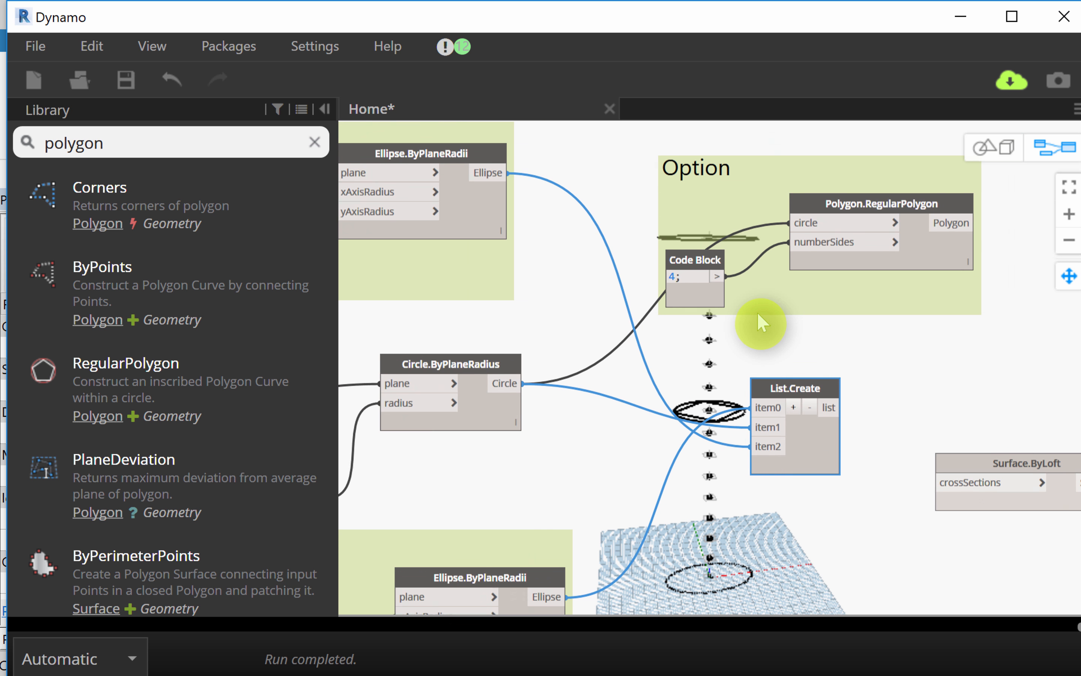
{"action": "scroll", "coordinate": [762, 322], "scroll_direction": "down", "scroll_amount": 1}
{"action": "middle_click_drag", "start_coordinate": [849, 357], "coordinate": [685, 321]}
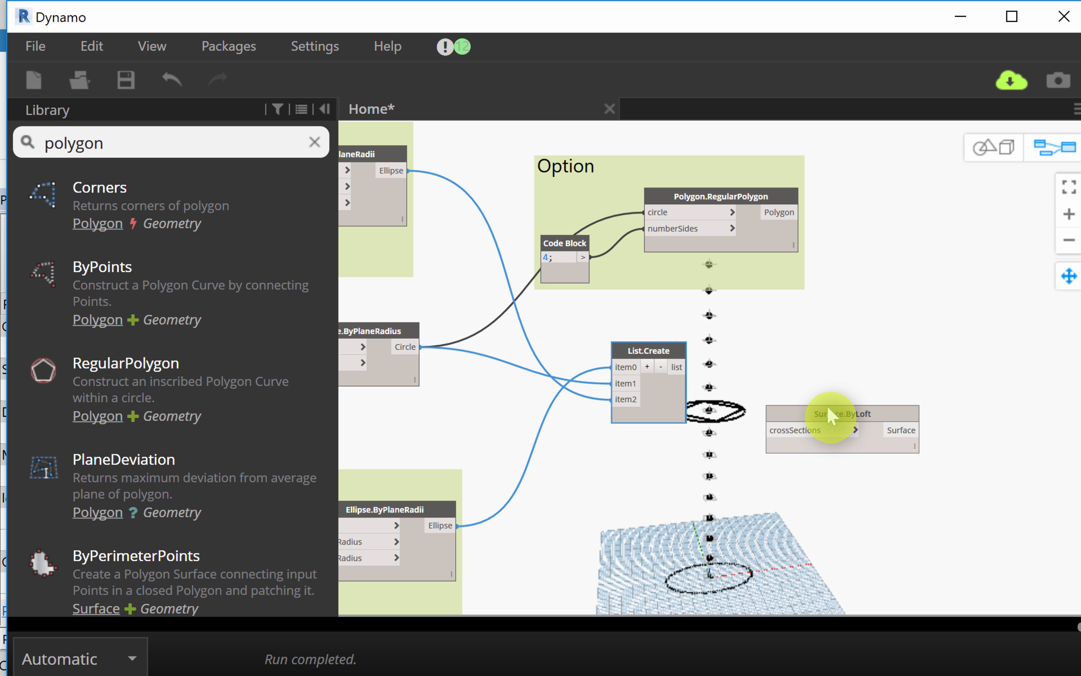
{"action": "left_click_drag", "start_coordinate": [827, 407], "coordinate": [847, 341]}
{"action": "scroll", "coordinate": [822, 367], "scroll_direction": "up", "scroll_amount": 1}
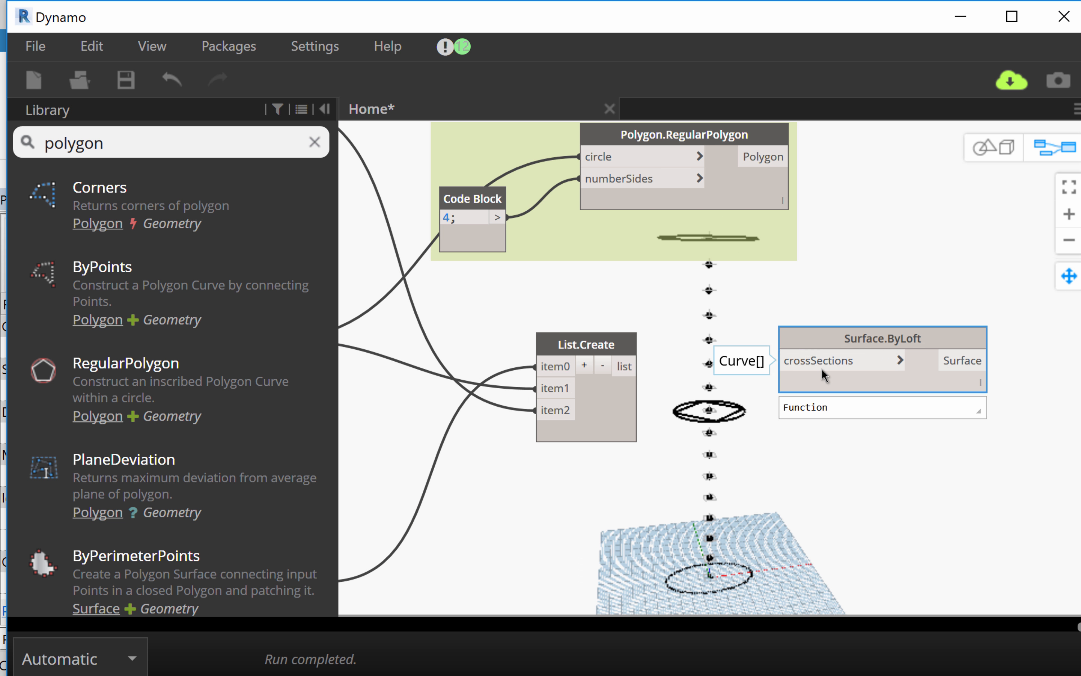
{"action": "scroll", "coordinate": [821, 368], "scroll_direction": "up", "scroll_amount": 1}
{"action": "mouse_move", "coordinate": [590, 472]}
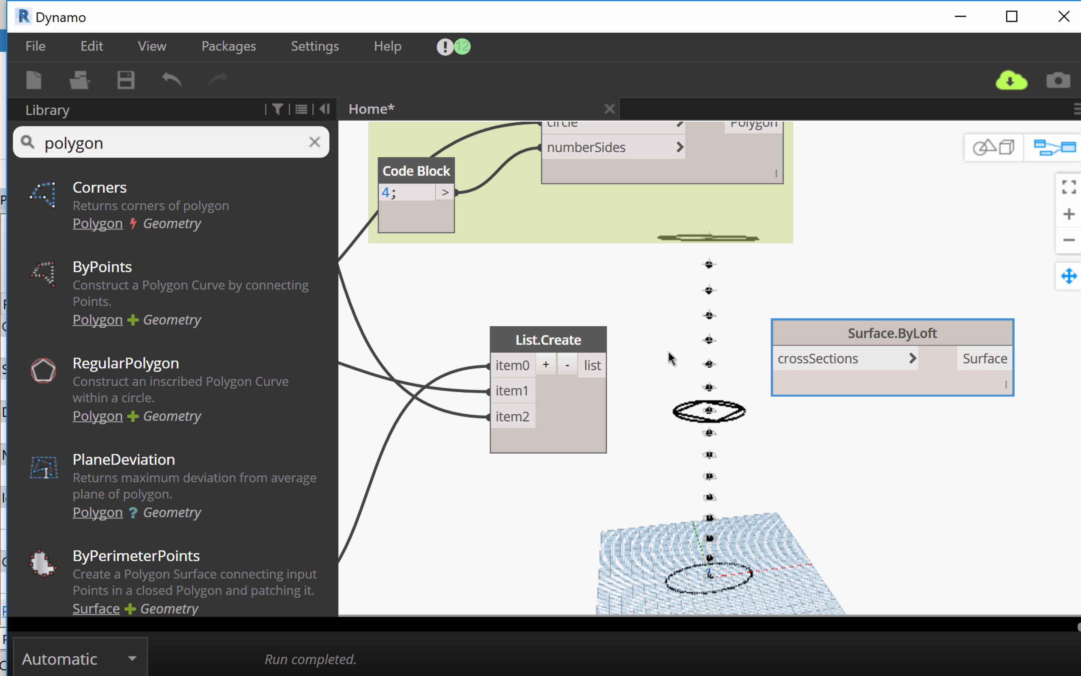
{"action": "left_click", "coordinate": [592, 364]}
{"action": "left_click", "coordinate": [790, 361]}
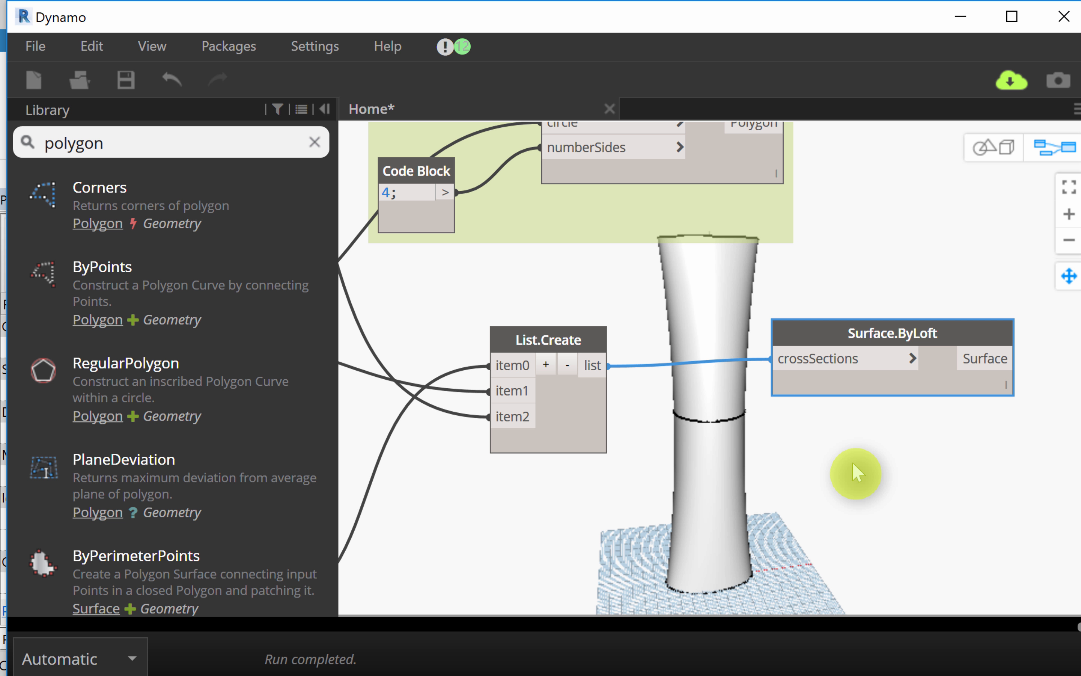
Step: Set the Integer Slider feeding the radius of Circle.ByPlaneRadius to 10
{"action": "scroll", "coordinate": [848, 473], "scroll_direction": "down", "scroll_amount": 2}
{"action": "middle_click_drag", "start_coordinate": [846, 483], "coordinate": [956, 468]}
{"action": "scroll", "coordinate": [957, 468], "scroll_direction": "down", "scroll_amount": 2}
{"action": "middle_click_drag", "start_coordinate": [834, 523], "coordinate": [1032, 394]}
{"action": "scroll", "coordinate": [966, 488], "scroll_direction": "down", "scroll_amount": 1}
{"action": "scroll", "coordinate": [830, 505], "scroll_direction": "down", "scroll_amount": 1}
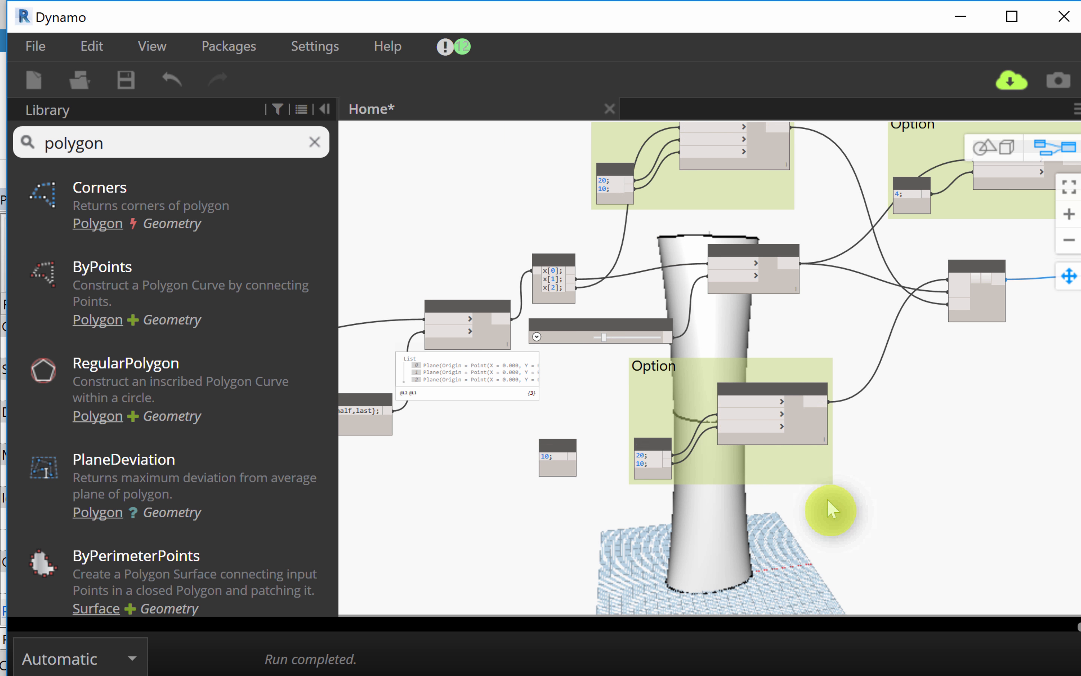
{"action": "scroll", "coordinate": [947, 336], "scroll_direction": "up", "scroll_amount": 2}
{"action": "scroll", "coordinate": [685, 357], "scroll_direction": "up", "scroll_amount": 2}
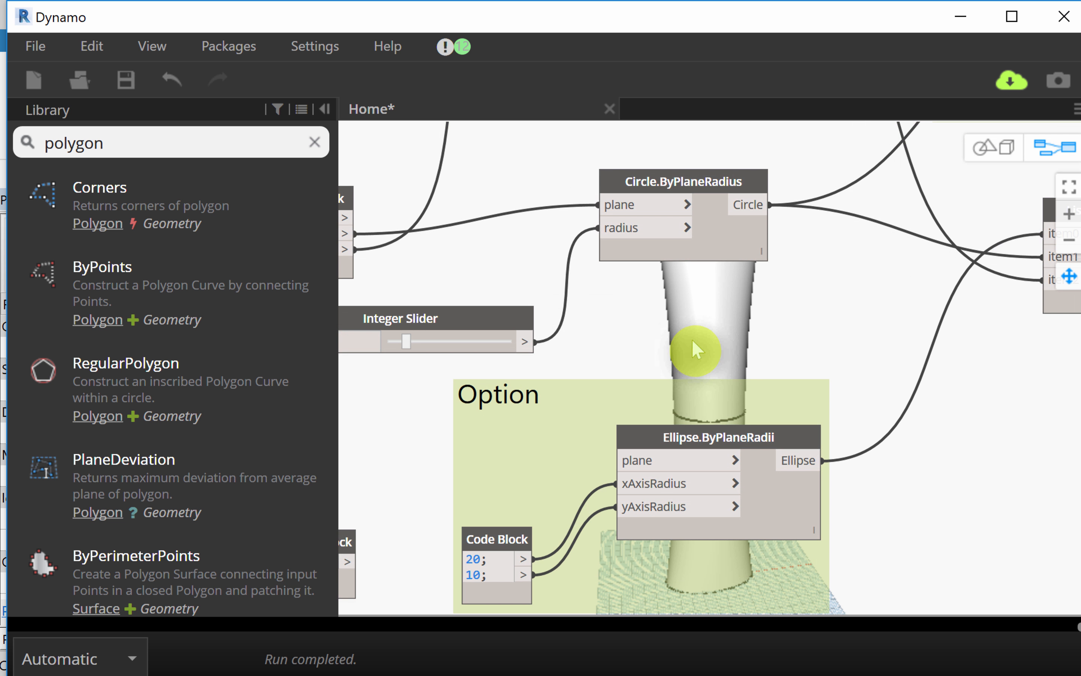
{"action": "middle_click_drag", "start_coordinate": [695, 343], "coordinate": [803, 343]}
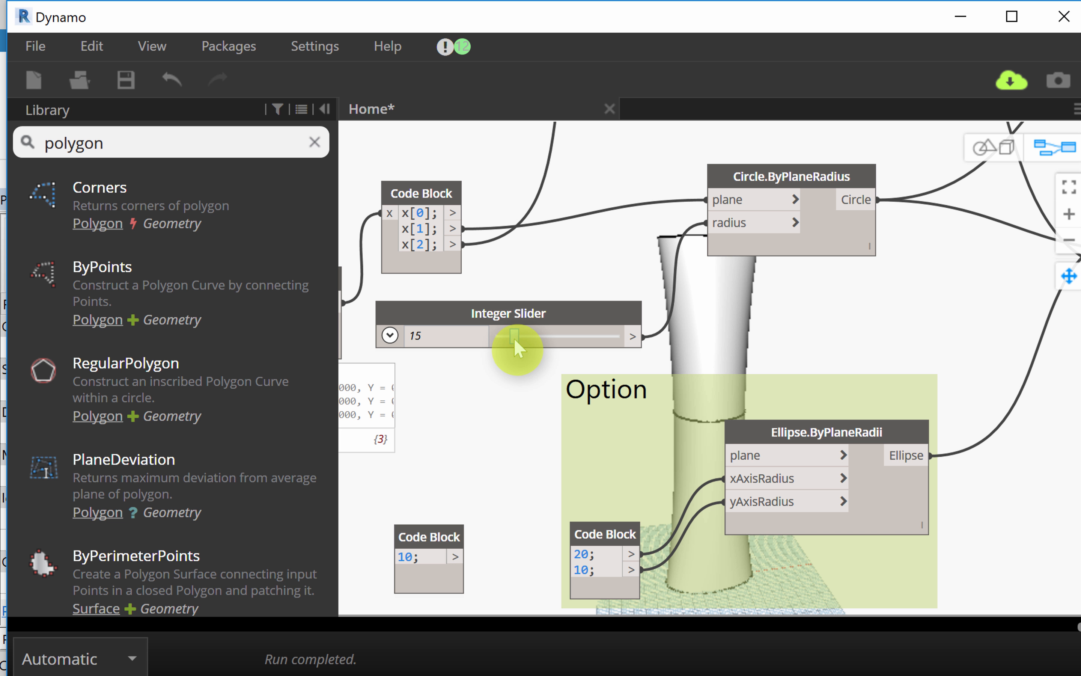
{"action": "mouse_move", "coordinate": [514, 338]}
{"action": "left_mouse_down"}
{"action": "mouse_move", "coordinate": [551, 335]}
{"action": "mouse_move", "coordinate": [506, 338]}
{"action": "left_mouse_up"}
Step: Move the radii Code Block in the upper ellipse Option group slightly up and to the left
{"action": "scroll", "coordinate": [681, 322], "scroll_direction": "down", "scroll_amount": 3}
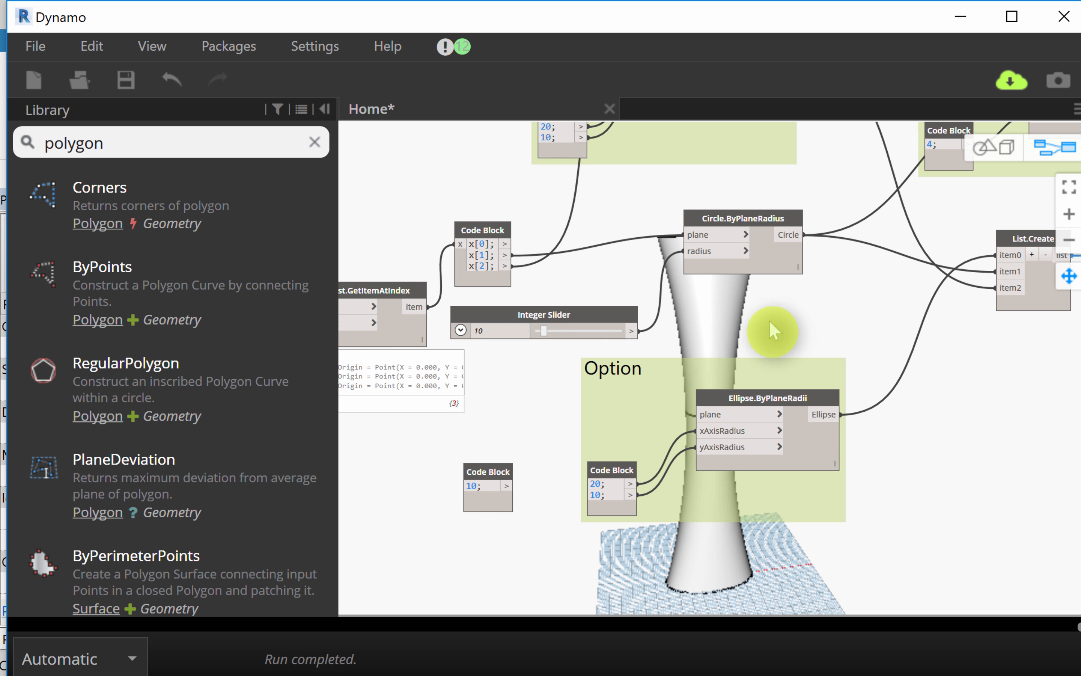
{"action": "middle_click_drag", "start_coordinate": [769, 322], "coordinate": [602, 444]}
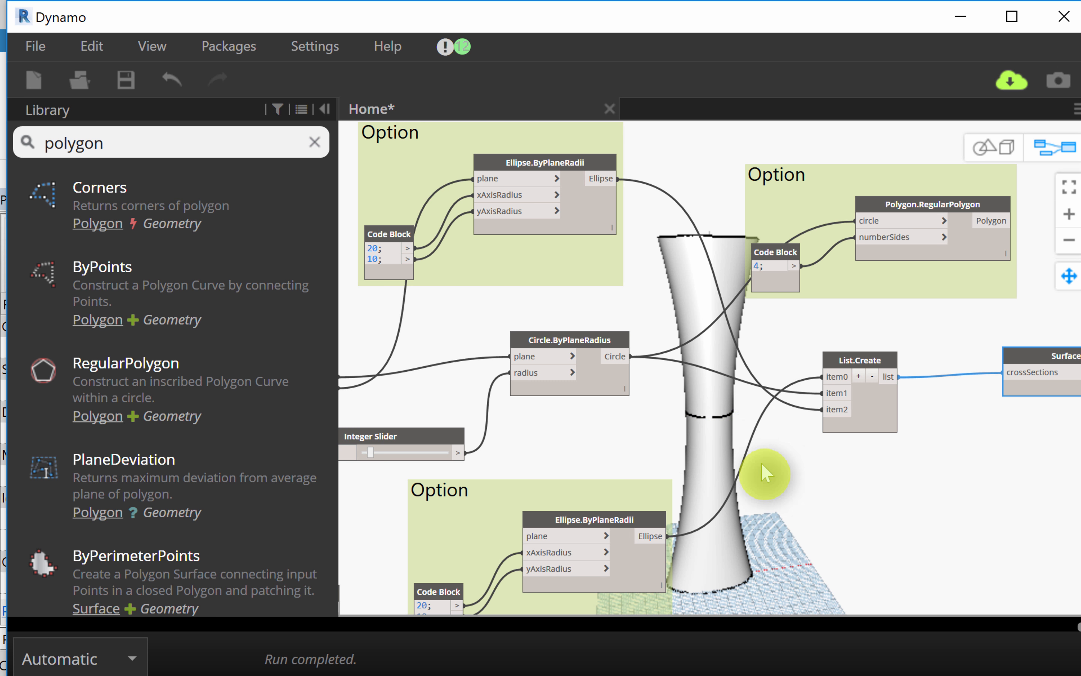
{"action": "scroll", "coordinate": [778, 460], "scroll_direction": "down", "scroll_amount": 2}
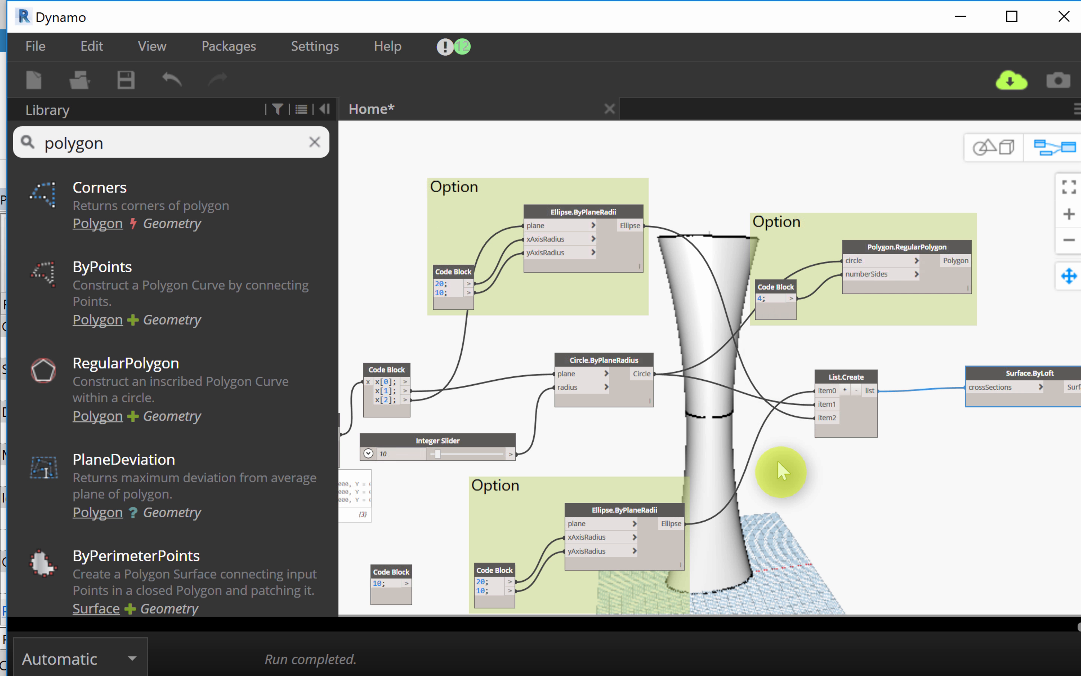
{"action": "scroll", "coordinate": [785, 314], "scroll_direction": "up", "scroll_amount": 3}
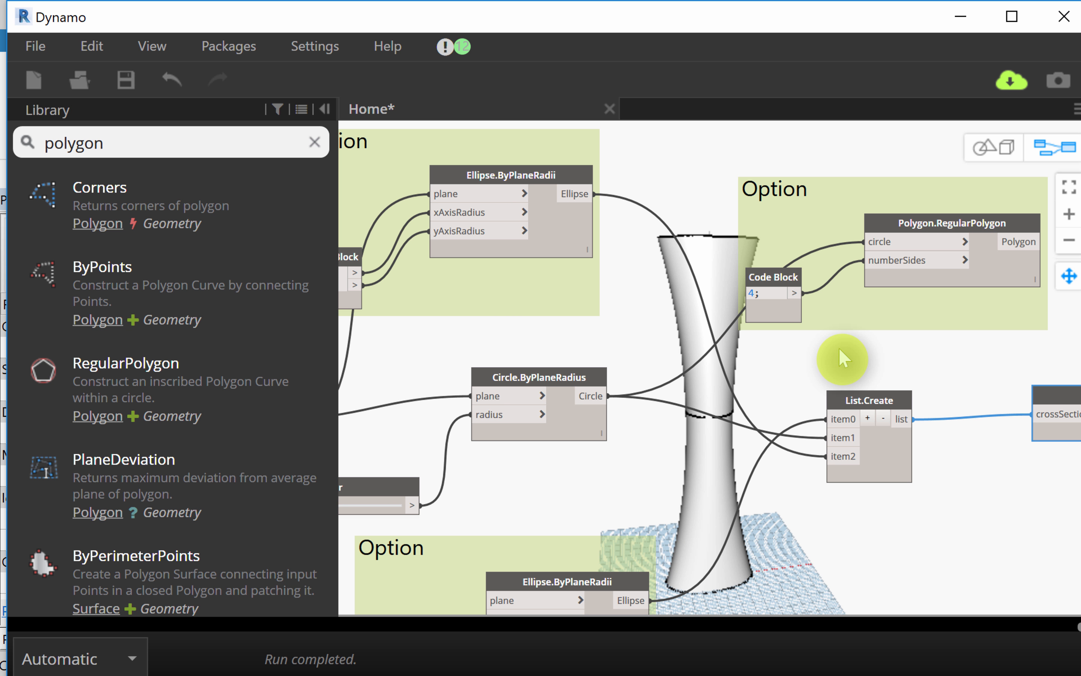
{"action": "middle_click_drag", "start_coordinate": [801, 360], "coordinate": [1009, 364]}
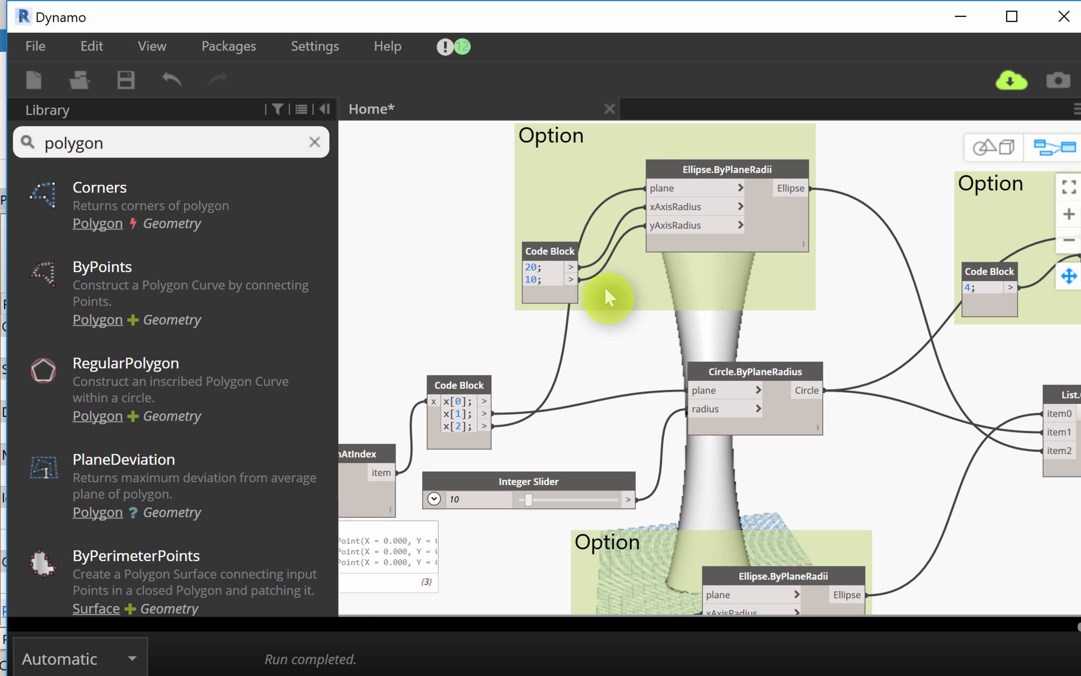
{"action": "left_click", "coordinate": [522, 246]}
{"action": "left_click_drag", "start_coordinate": [523, 246], "coordinate": [547, 233]}
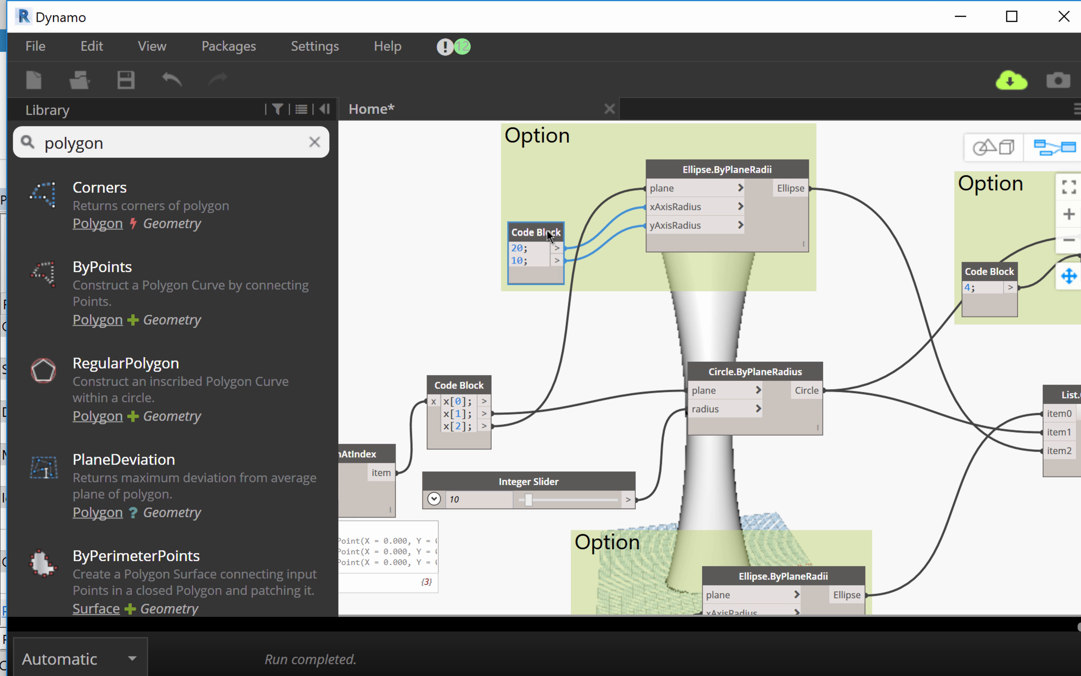
{"action": "middle_click_drag", "start_coordinate": [604, 345], "coordinate": [734, 359]}
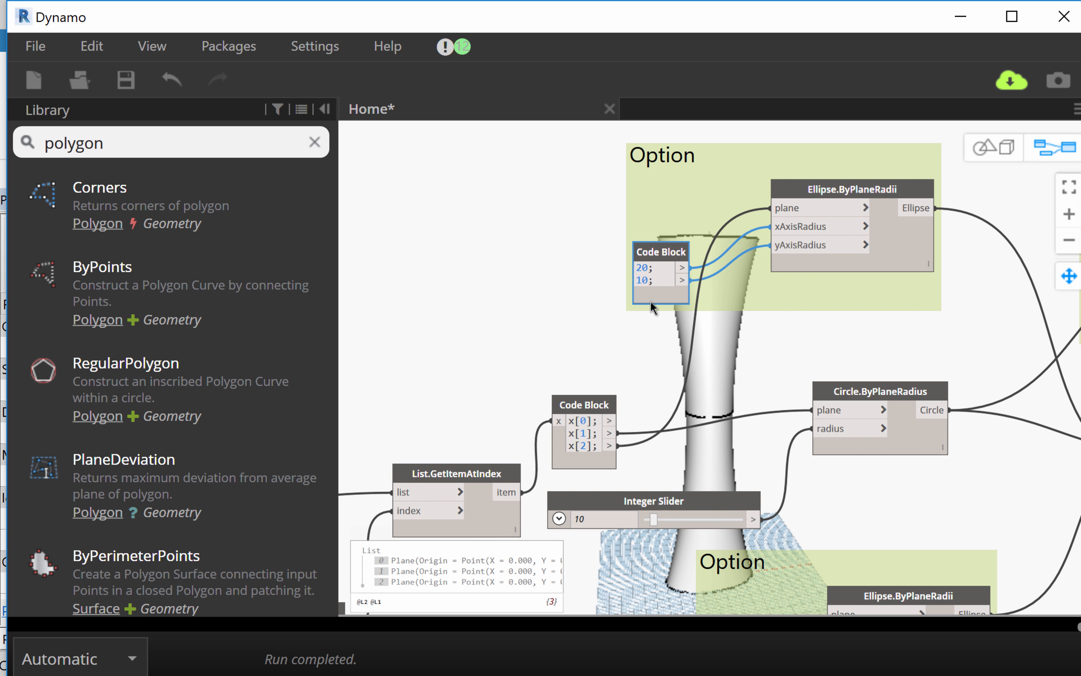
Step: Change the upper ellipse's radii Code Block to 20*f; and 10*f; so both radii share a factor input f
{"action": "left_click", "coordinate": [648, 279]}
{"action": "mouse_move", "coordinate": [649, 279]}
{"action": "left_mouse_down"}
{"action": "mouse_move", "coordinate": [594, 270]}
{"action": "mouse_move", "coordinate": [625, 281]}
{"action": "left_mouse_up"}
{"action": "left_click", "coordinate": [649, 267]}
{"action": "type", "text": "*f"}
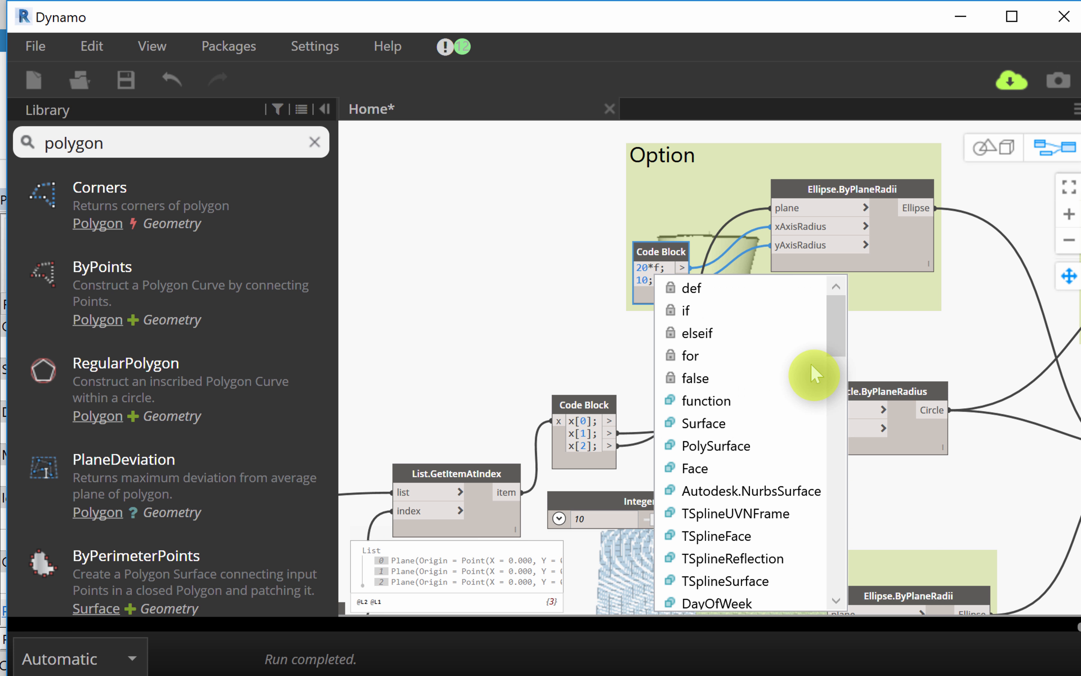
{"action": "left_click", "coordinate": [609, 321]}
{"action": "left_click", "coordinate": [663, 281]}
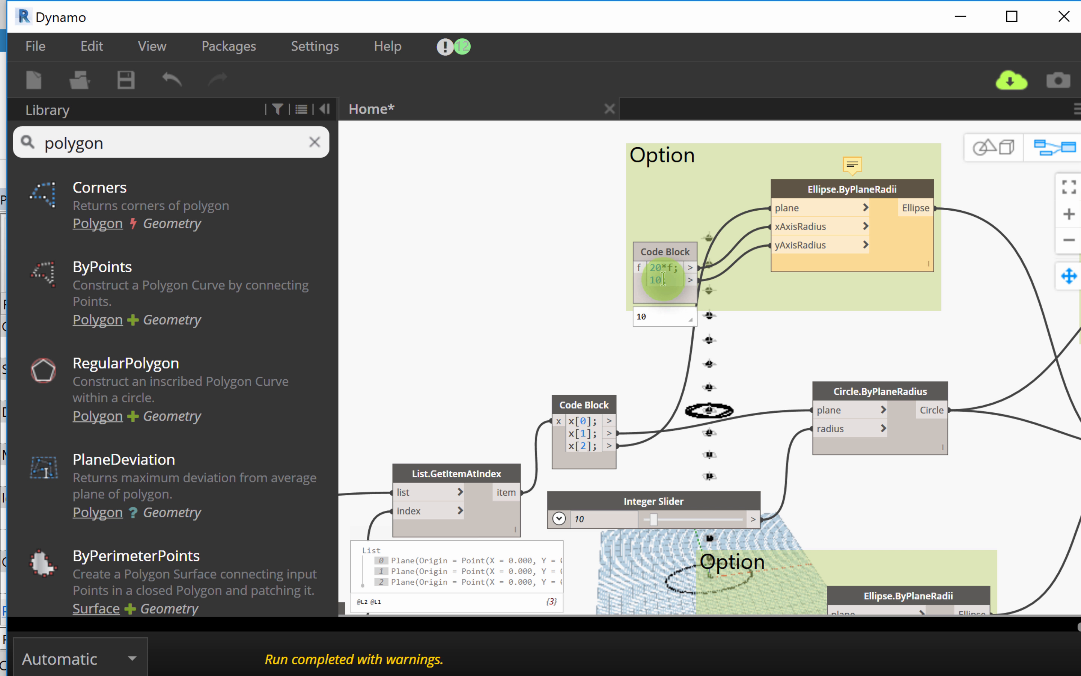
{"action": "type", "text": "*f;"}
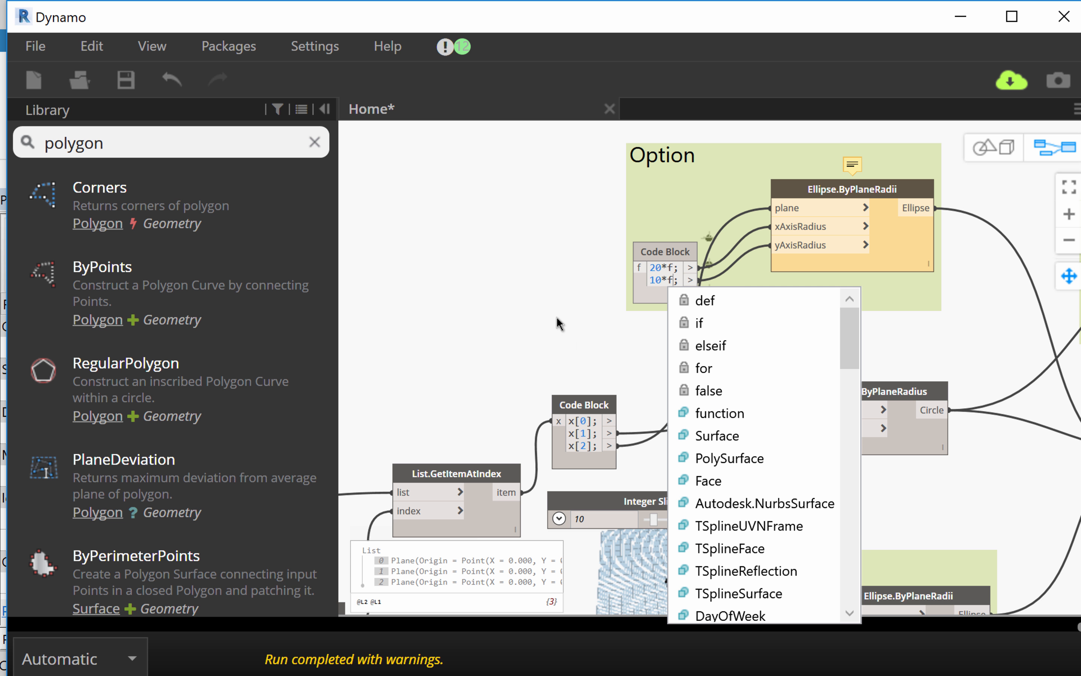
{"action": "left_click", "coordinate": [598, 308]}
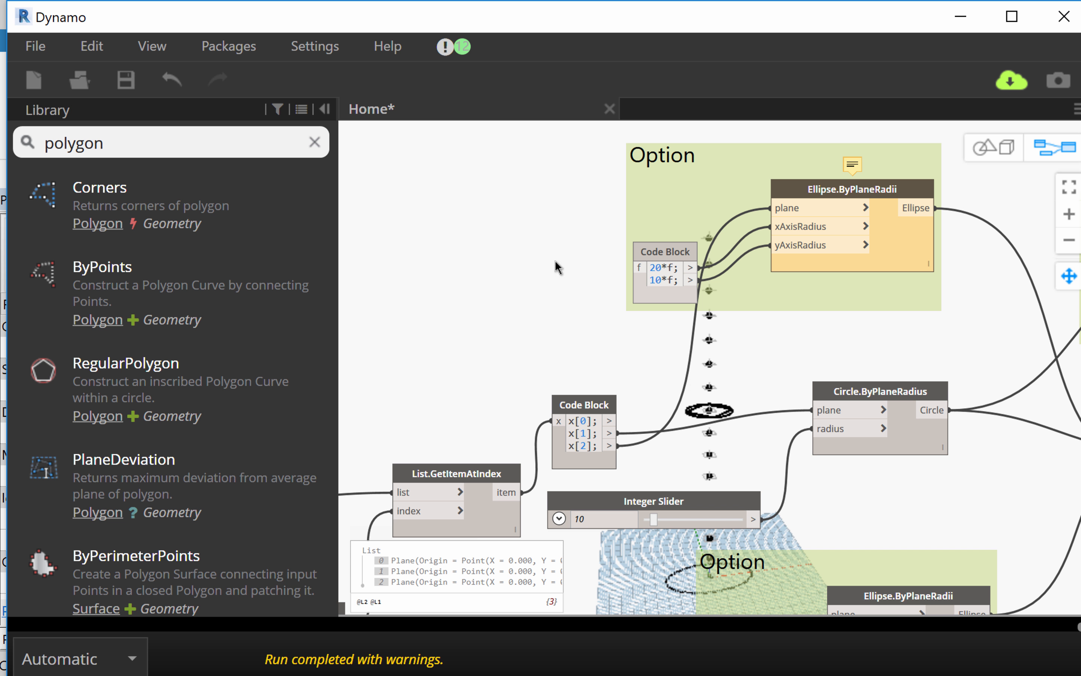
Step: Add a Number Slider node and place it to the left of the upper ellipse's radii Code Block
{"action": "left_click", "coordinate": [132, 149]}
{"action": "right_click", "coordinate": [454, 214]}
{"action": "left_click", "coordinate": [508, 231]}
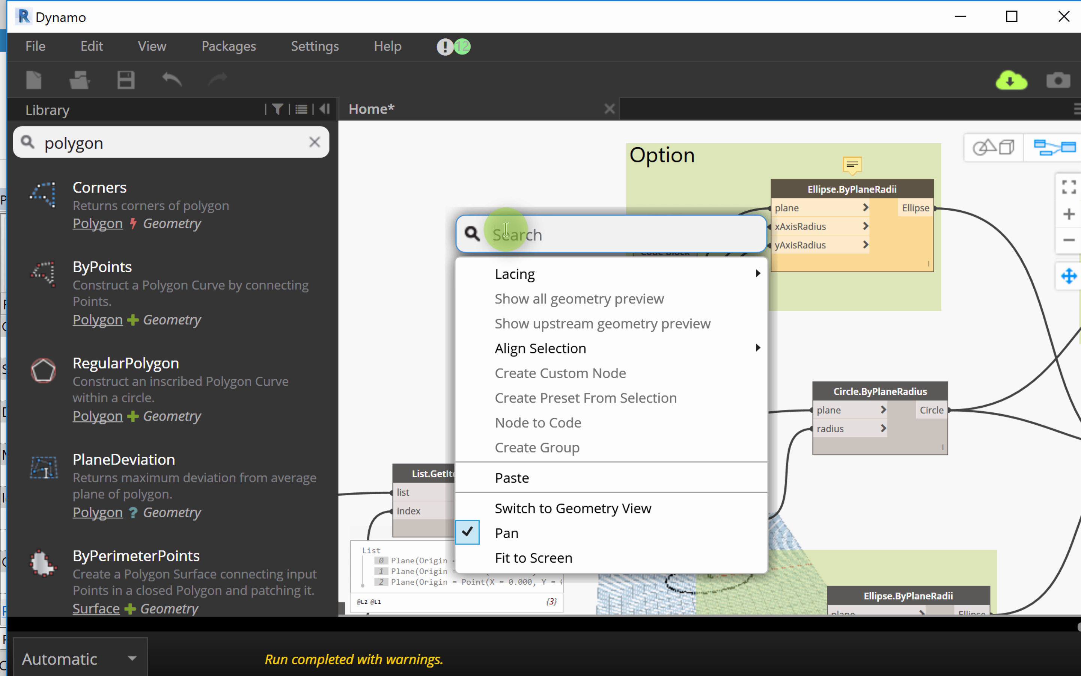
{"action": "type", "text": "number"}
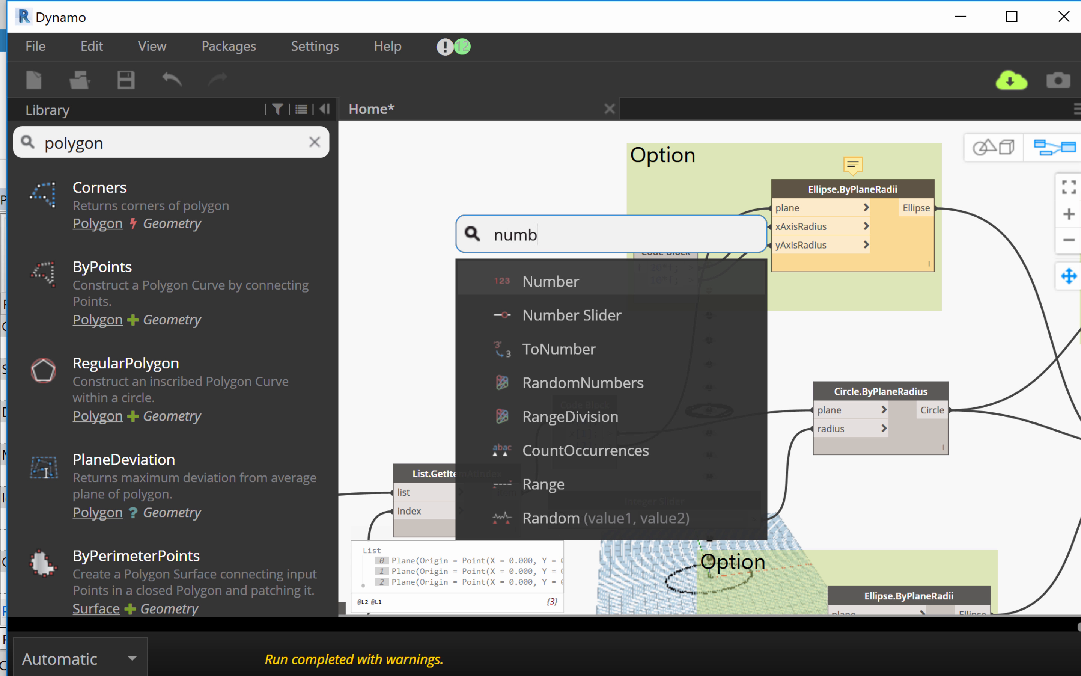
{"action": "left_click", "coordinate": [548, 318]}
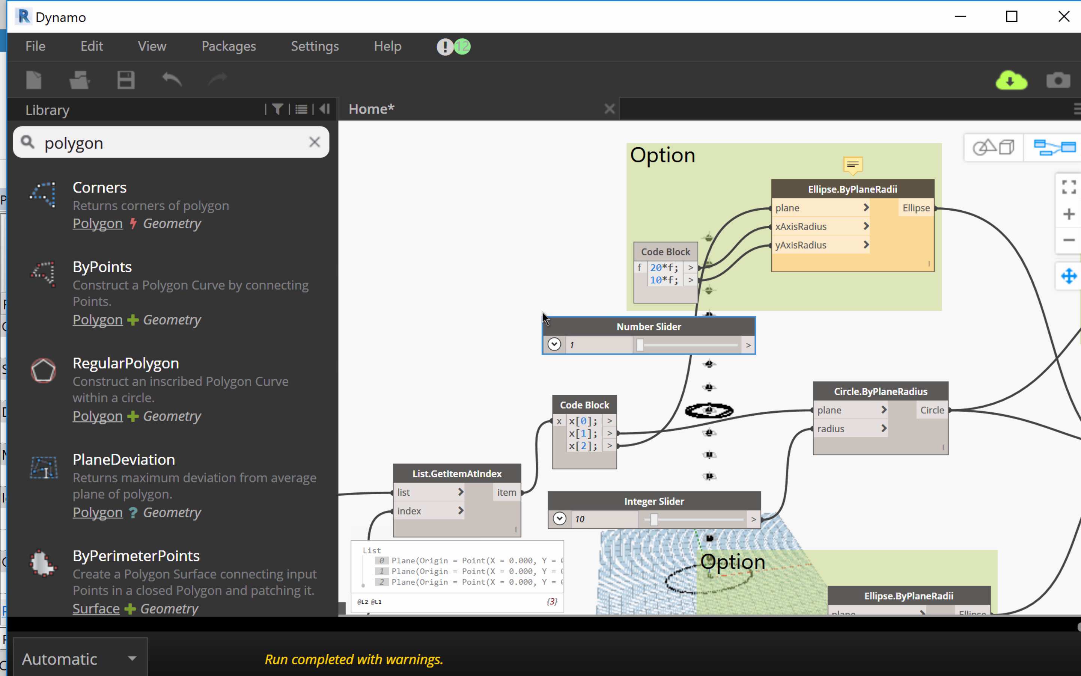
{"action": "left_click_drag", "start_coordinate": [663, 321], "coordinate": [450, 223]}
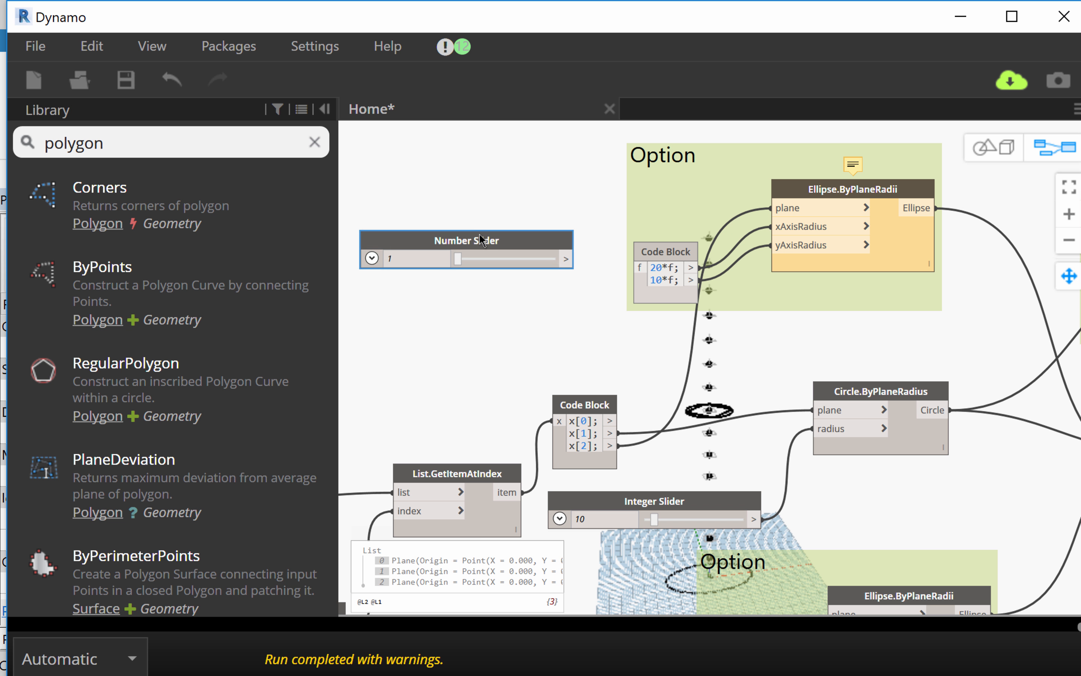
Step: Connect the Number Slider to the Code Block's f input and set the slider to 2.3
{"action": "left_click", "coordinate": [637, 268]}
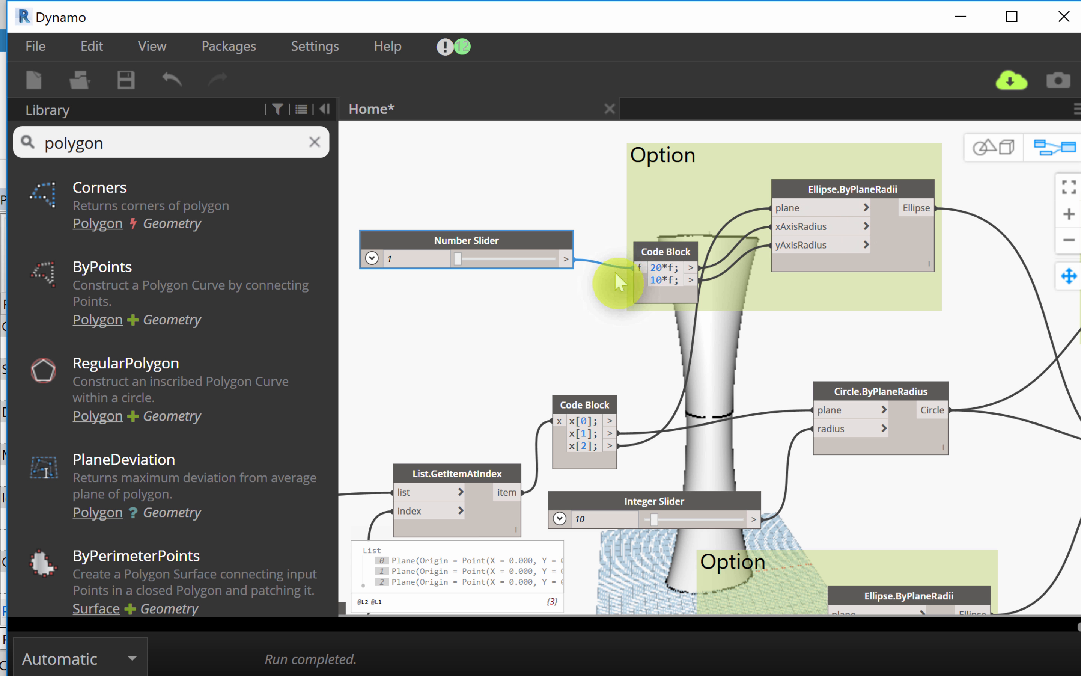
{"action": "left_click_drag", "start_coordinate": [458, 260], "coordinate": [459, 259]}
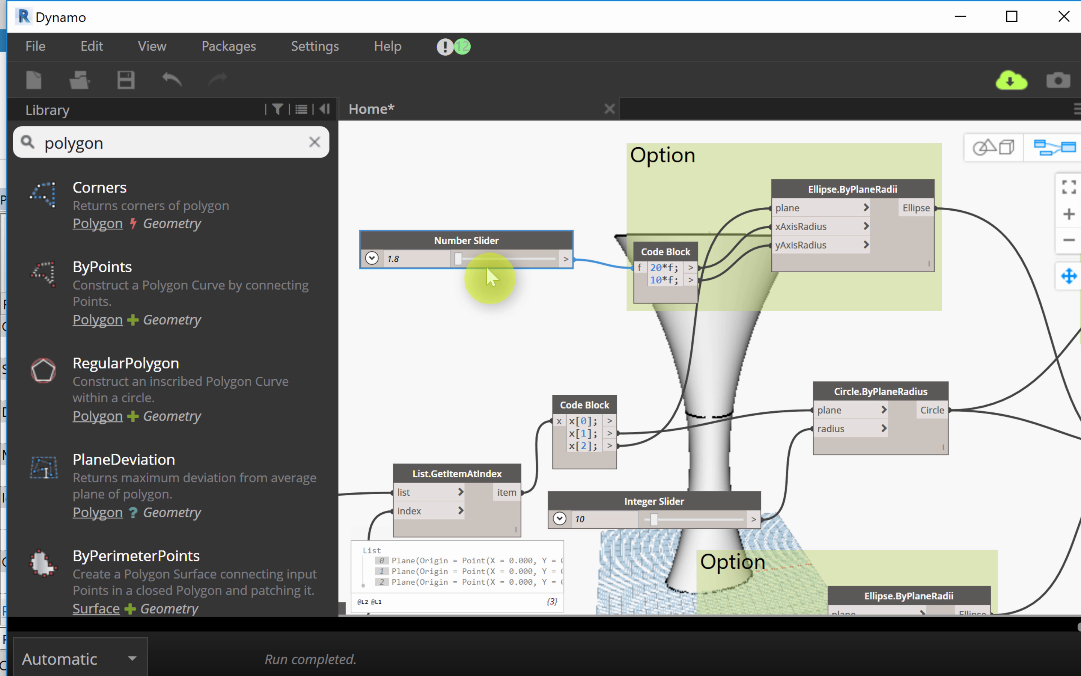
{"action": "left_click_drag", "start_coordinate": [461, 265], "coordinate": [460, 261]}
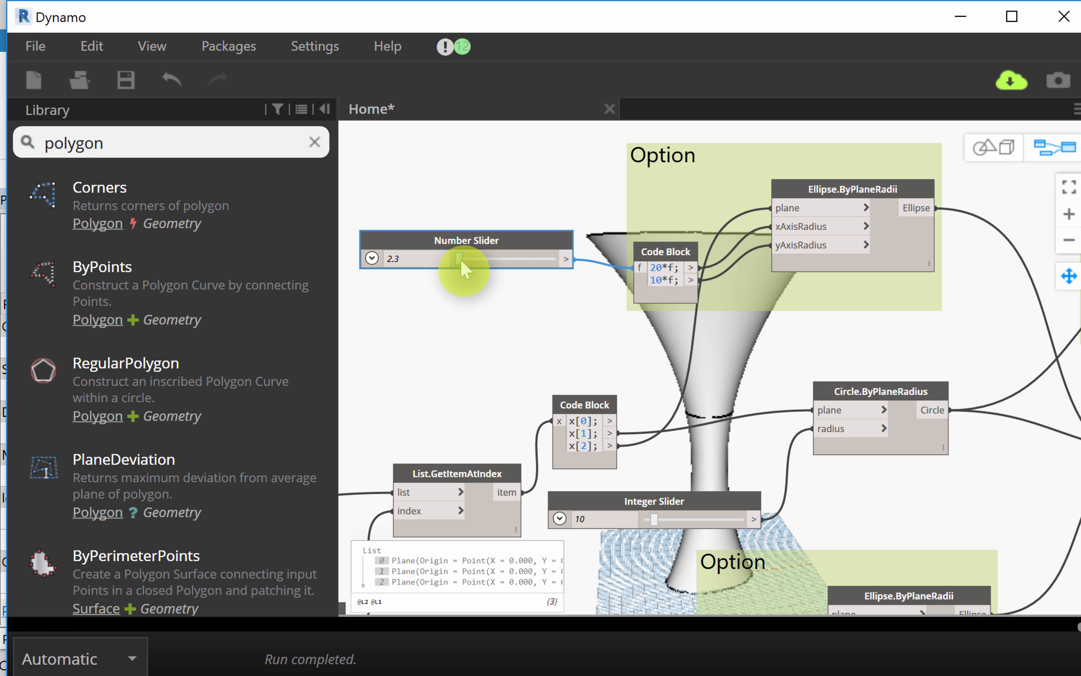
Step: Set the Number Slider's maximum to 30 and its step to 0.01
{"action": "left_click", "coordinate": [373, 259]}
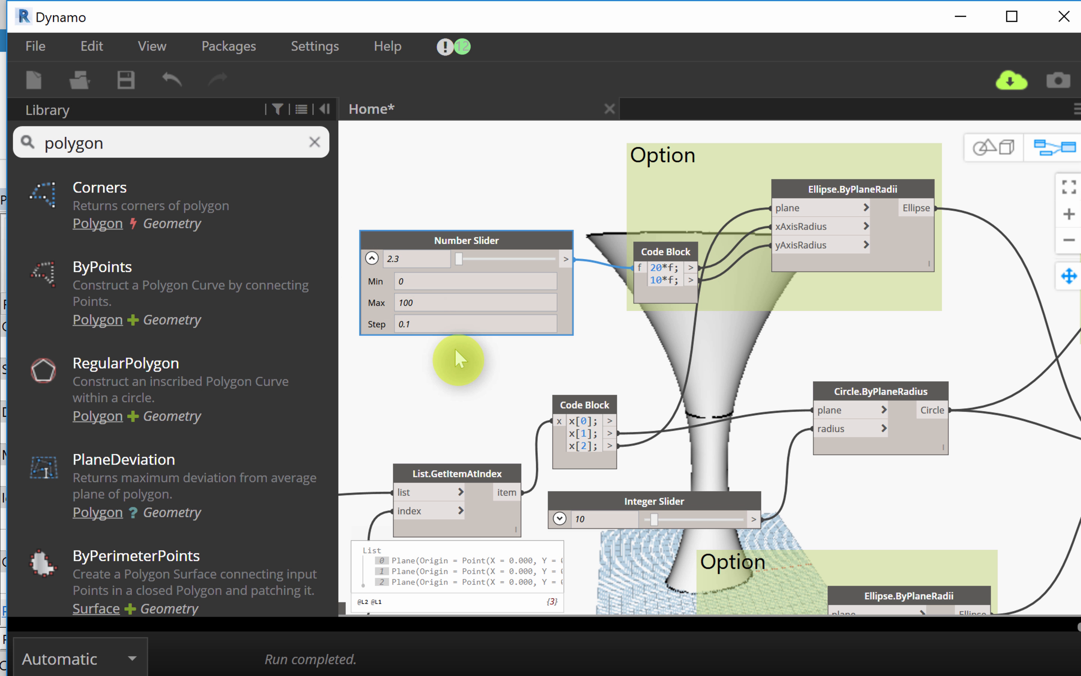
{"action": "left_click", "coordinate": [426, 303]}
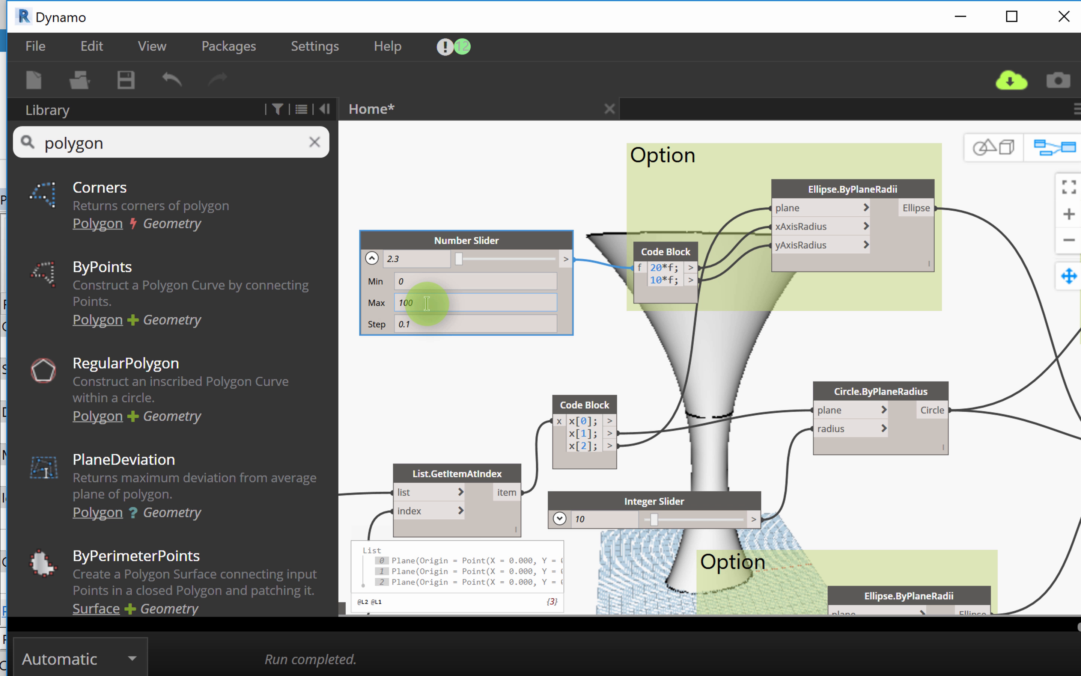
{"action": "double_click", "coordinate": [427, 303]}
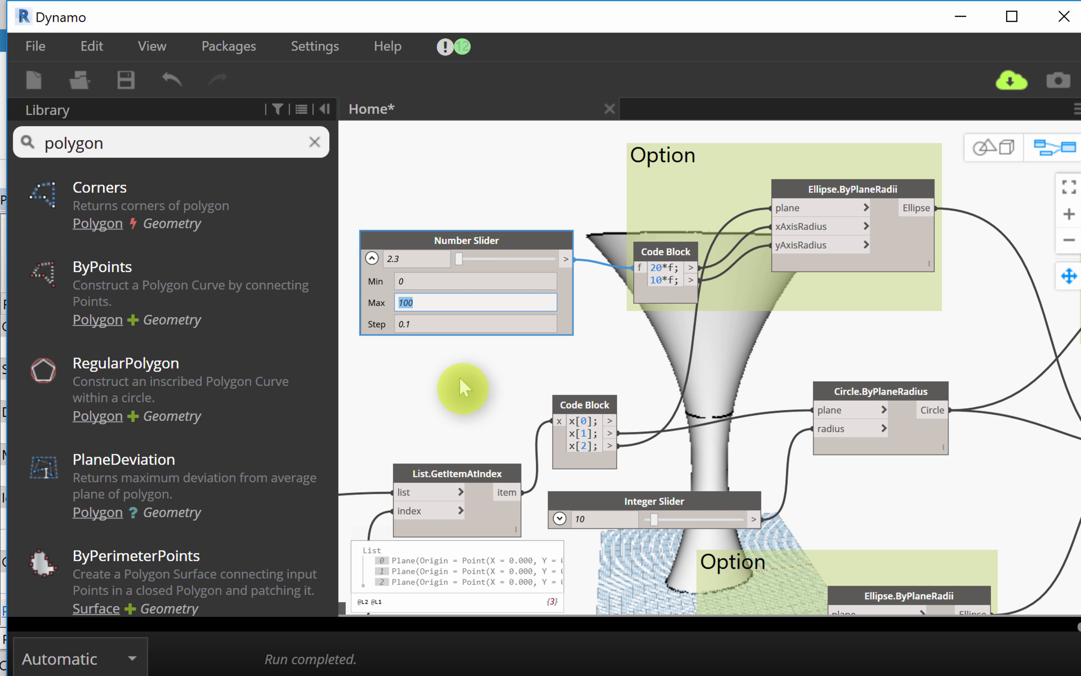
{"action": "type", "text": "30"}
{"action": "double_click", "coordinate": [424, 324]}
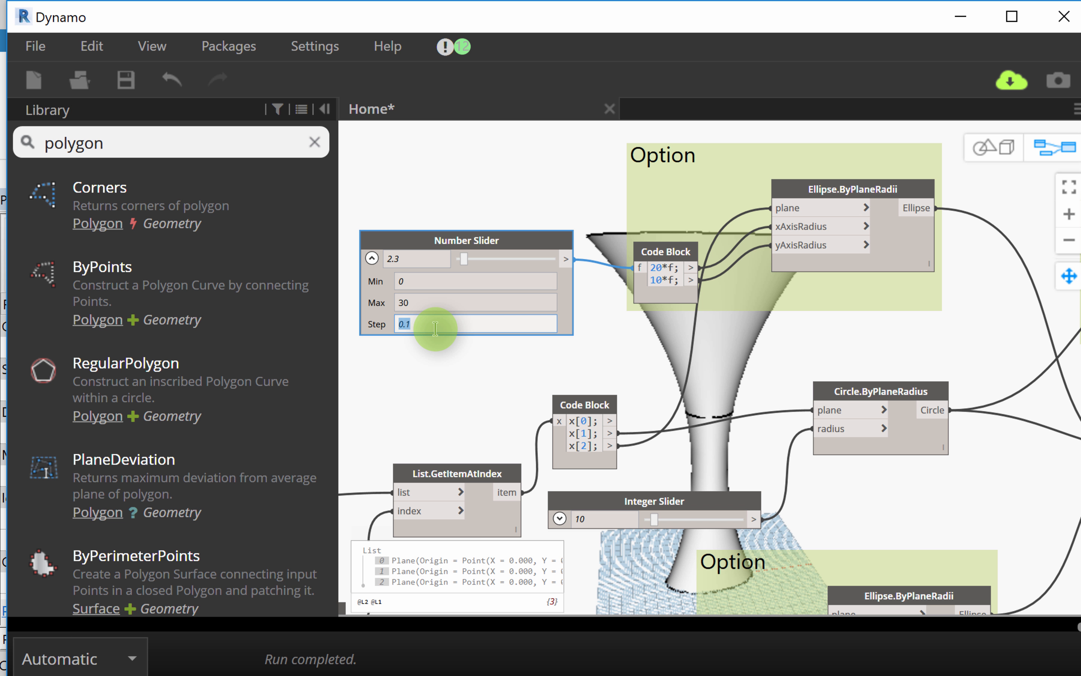
{"action": "type", "text": "0"}
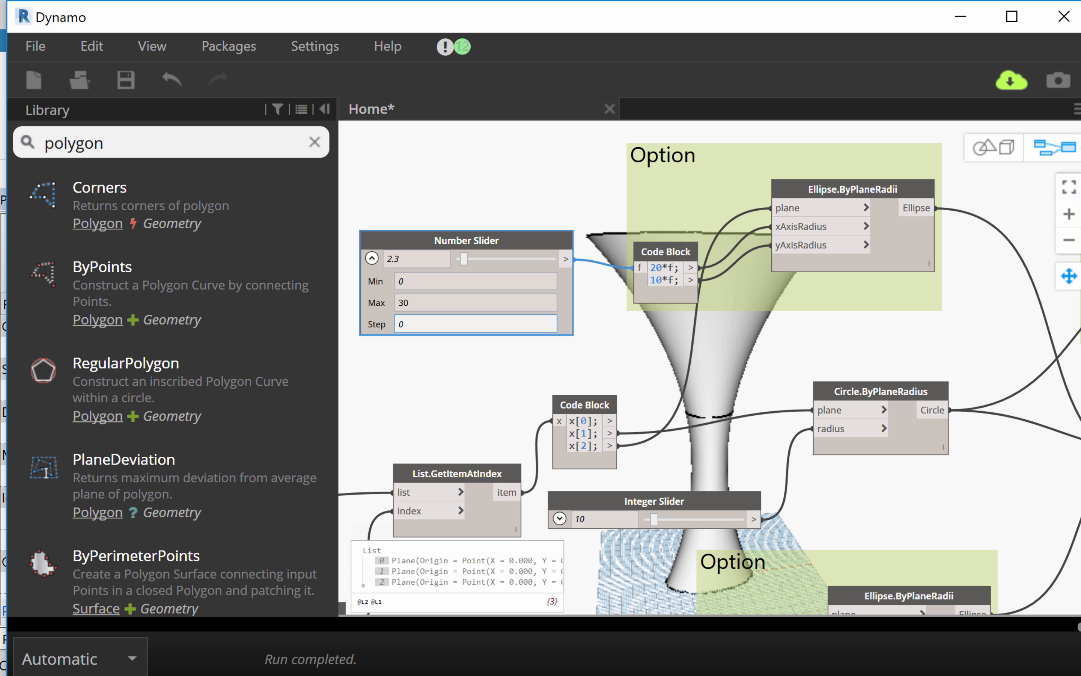
{"action": "type", "text": ".01"}
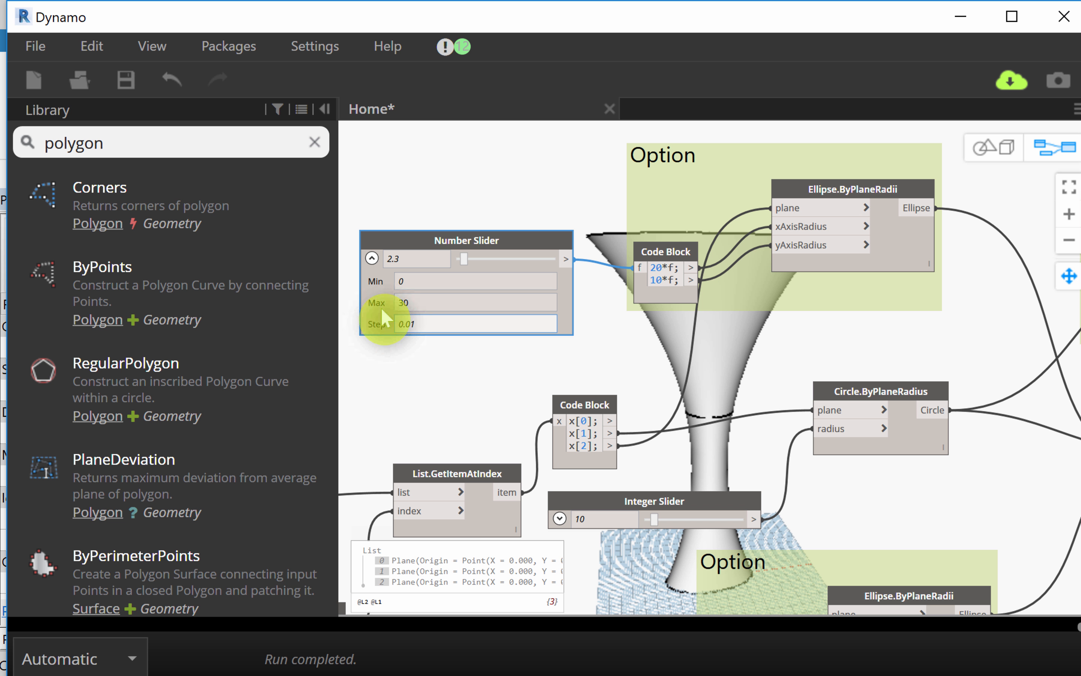
Step: Collapse the Number Slider's settings and set the upper ellipse's factor to 0.52
{"action": "left_click", "coordinate": [371, 258]}
{"action": "left_click_drag", "start_coordinate": [463, 259], "coordinate": [459, 260]}
{"action": "left_click", "coordinate": [478, 294]}
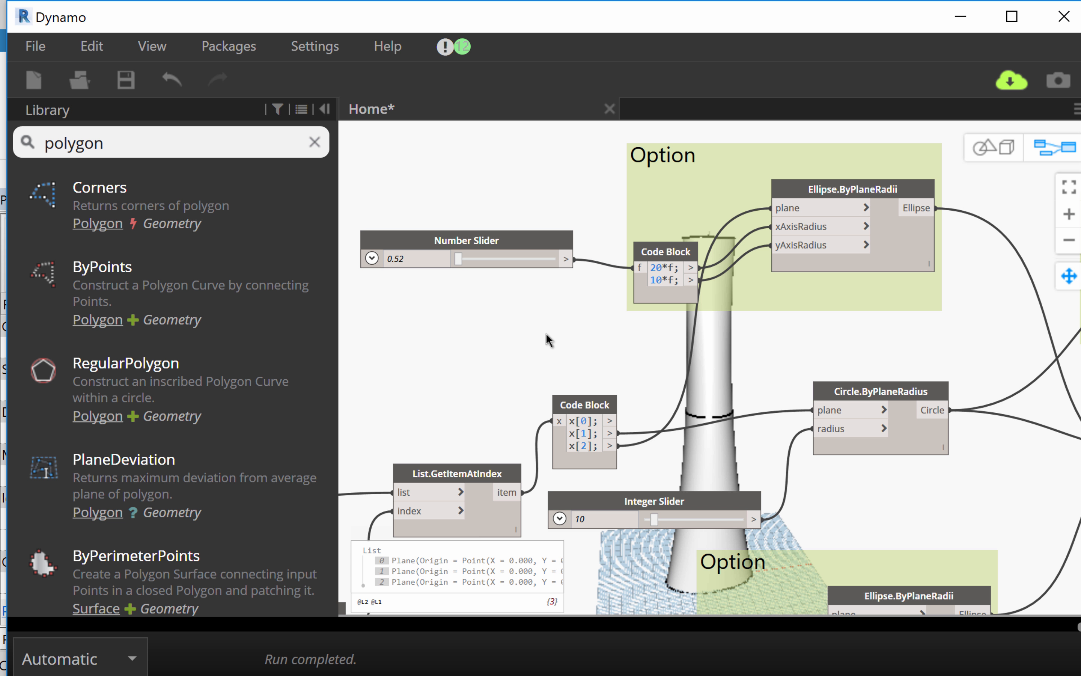
Step: Move the Surface.ByLoft node slightly down and to the left, beside List.Create
{"action": "scroll", "coordinate": [545, 333], "scroll_direction": "down", "scroll_amount": 2}
{"action": "middle_click_drag", "start_coordinate": [817, 463], "coordinate": [448, 441]}
{"action": "scroll", "coordinate": [894, 493], "scroll_direction": "up", "scroll_amount": 1}
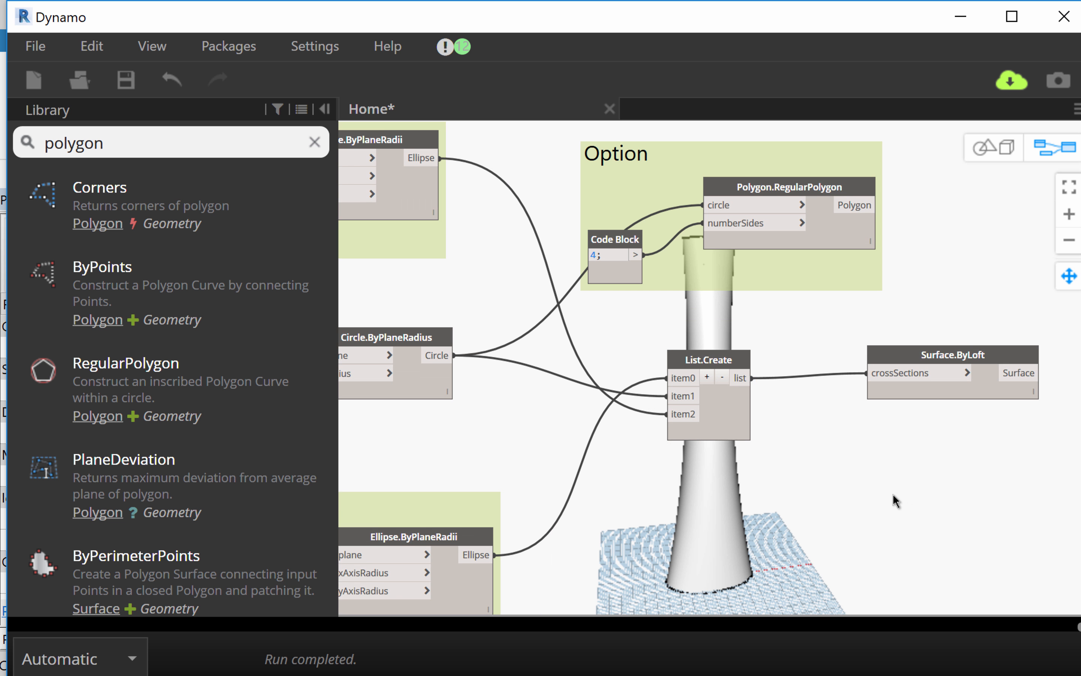
{"action": "scroll", "coordinate": [892, 493], "scroll_direction": "down", "scroll_amount": 3}
{"action": "middle_click_drag", "start_coordinate": [871, 503], "coordinate": [850, 406]}
{"action": "scroll", "coordinate": [850, 406], "scroll_direction": "up", "scroll_amount": 2}
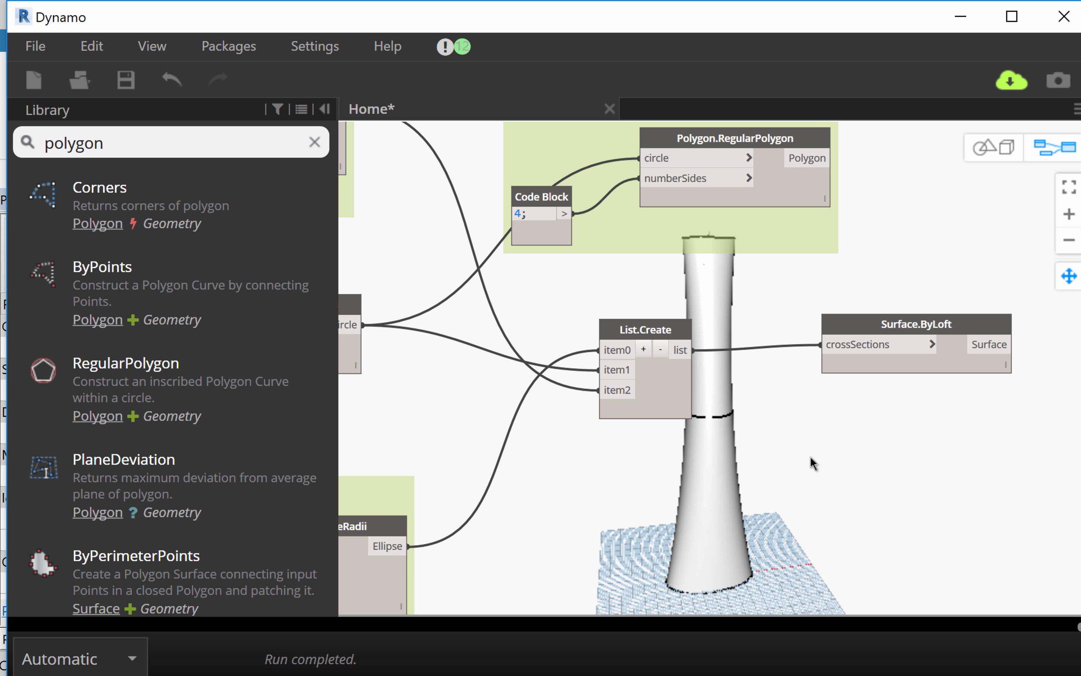
{"action": "middle_click_drag", "start_coordinate": [810, 457], "coordinate": [792, 497]}
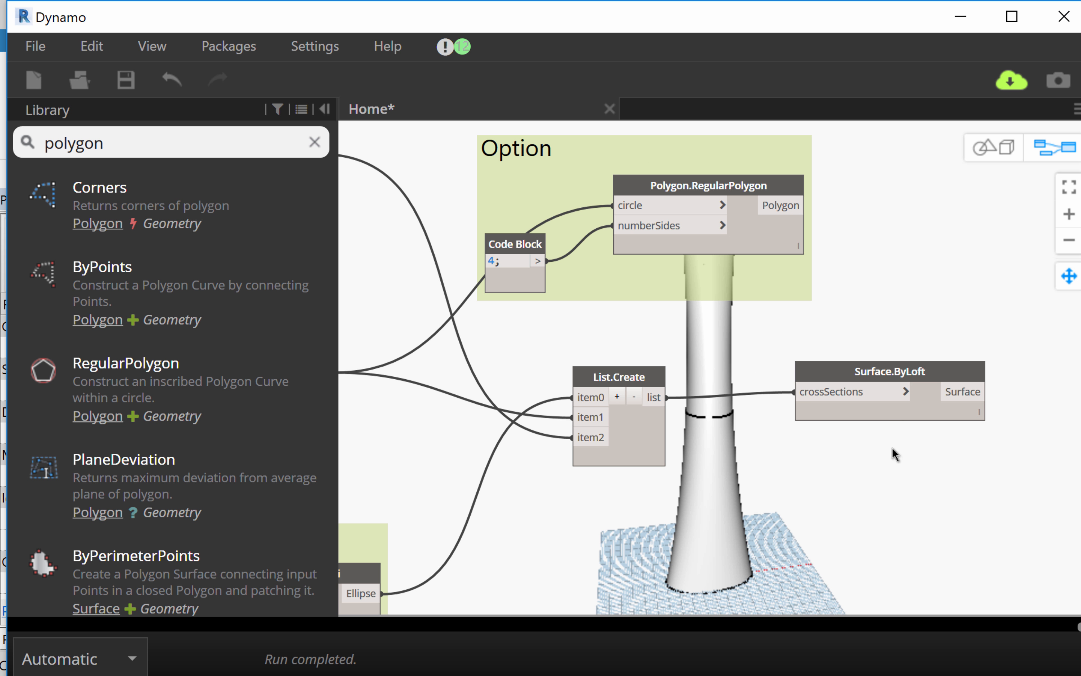
{"action": "mouse_move", "coordinate": [886, 372]}
{"action": "left_mouse_down"}
{"action": "mouse_move", "coordinate": [873, 415]}
{"action": "mouse_move", "coordinate": [877, 391]}
{"action": "left_mouse_up"}
{"action": "left_click", "coordinate": [879, 346]}
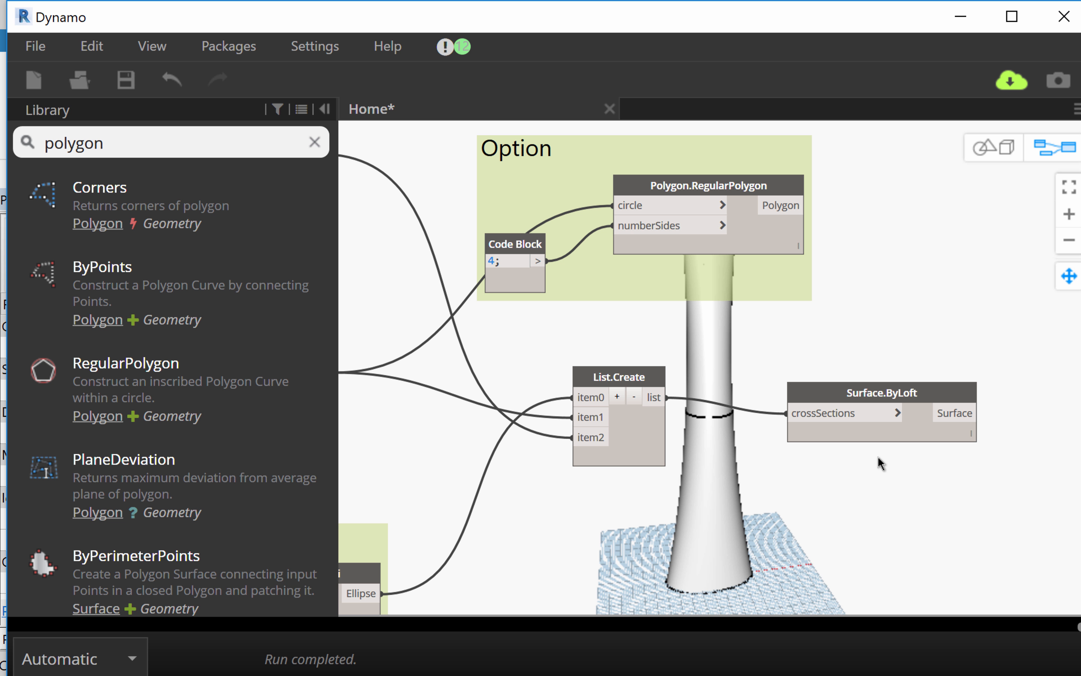
Step: Move the upper Ellipse.ByPlaneRadii node slightly down and to the left within its Option group
{"action": "scroll", "coordinate": [845, 298], "scroll_direction": "down", "scroll_amount": 1}
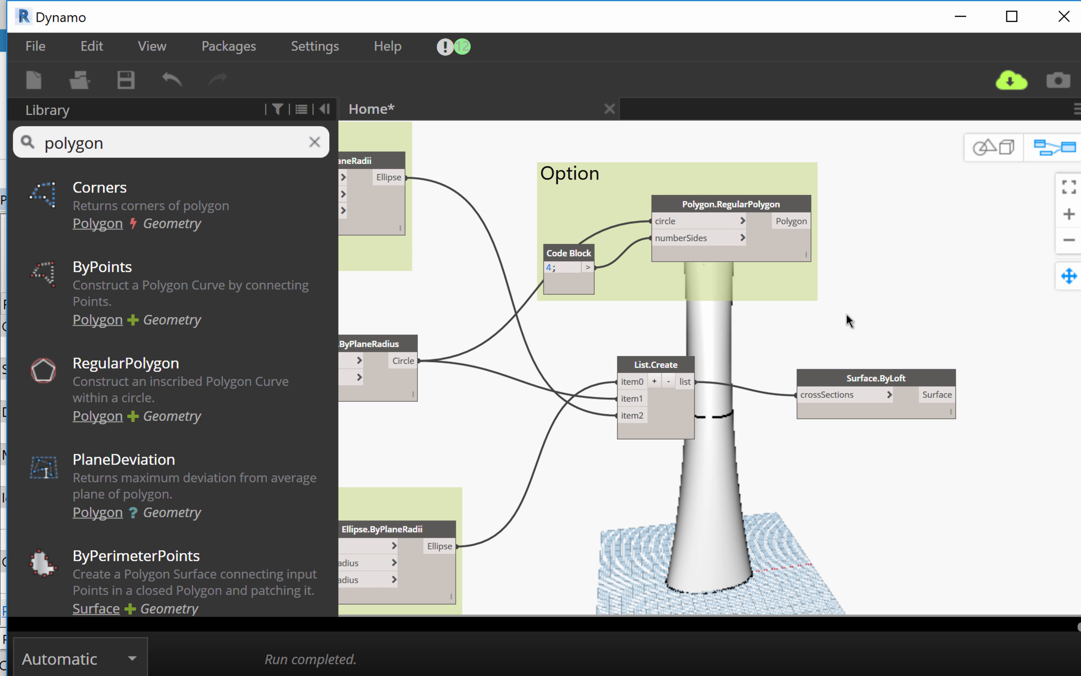
{"action": "middle_click_drag", "start_coordinate": [846, 314], "coordinate": [691, 381]}
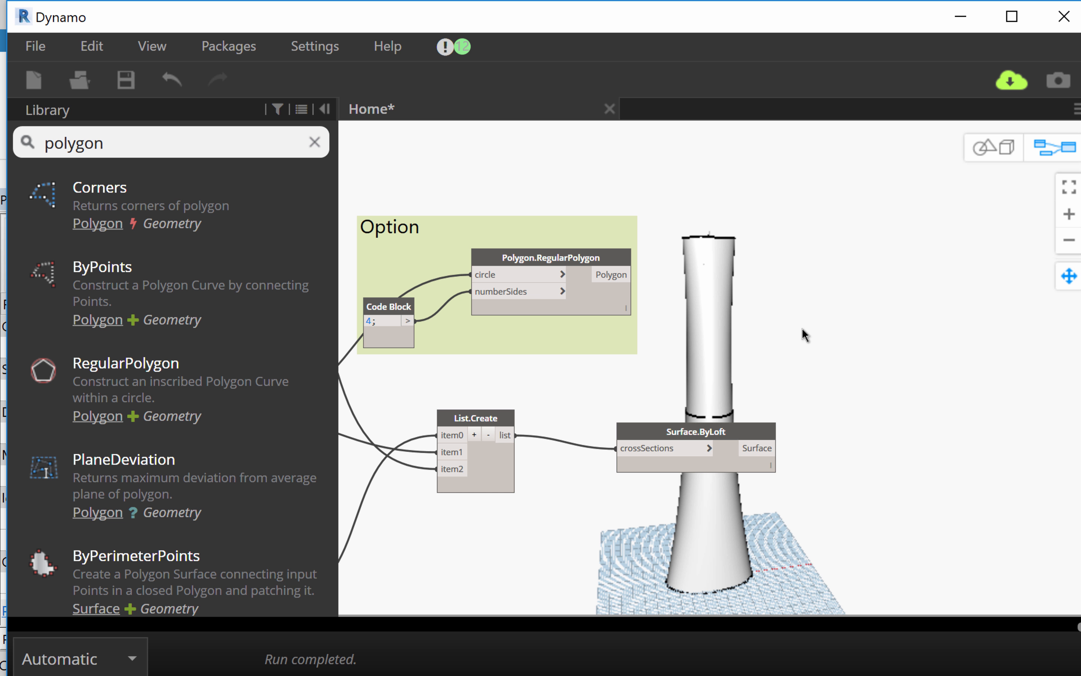
{"action": "middle_click_drag", "start_coordinate": [809, 298], "coordinate": [993, 331]}
{"action": "scroll", "coordinate": [875, 293], "scroll_direction": "down", "scroll_amount": 2}
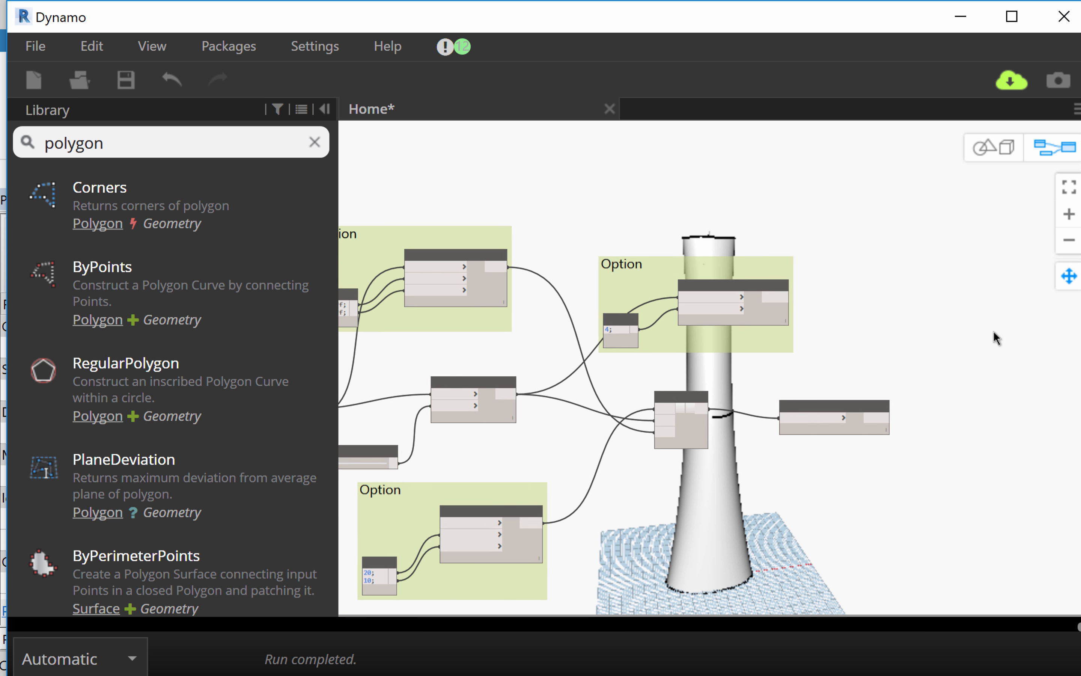
{"action": "scroll", "coordinate": [365, 312], "scroll_direction": "up", "scroll_amount": 3}
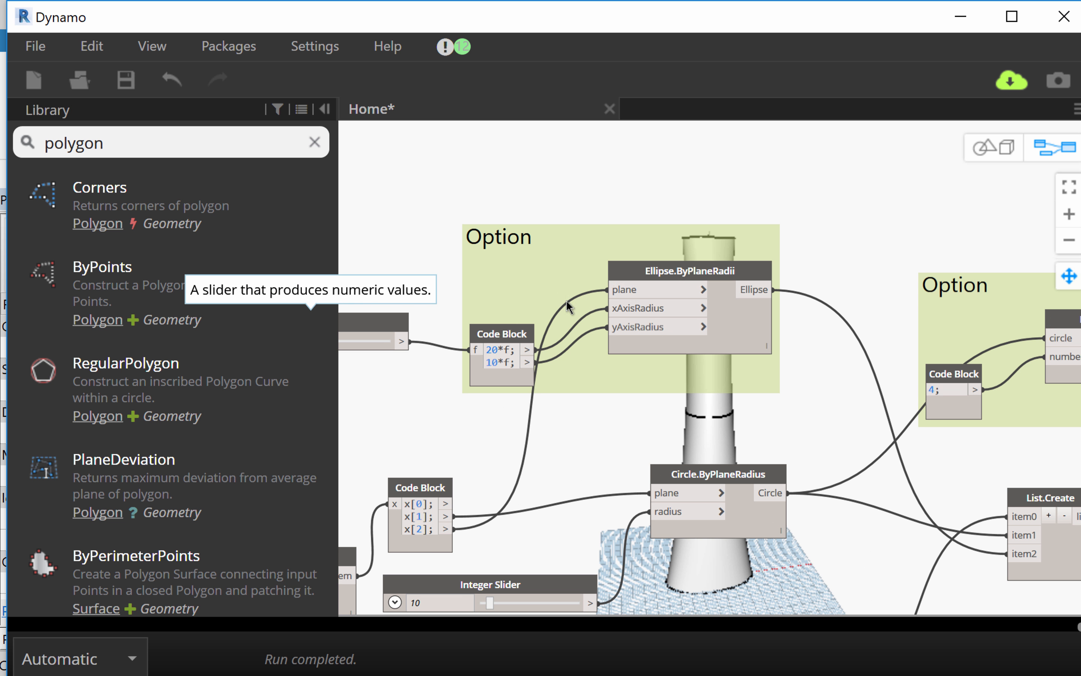
{"action": "left_click", "coordinate": [691, 271]}
{"action": "left_click_drag", "start_coordinate": [702, 274], "coordinate": [688, 281]}
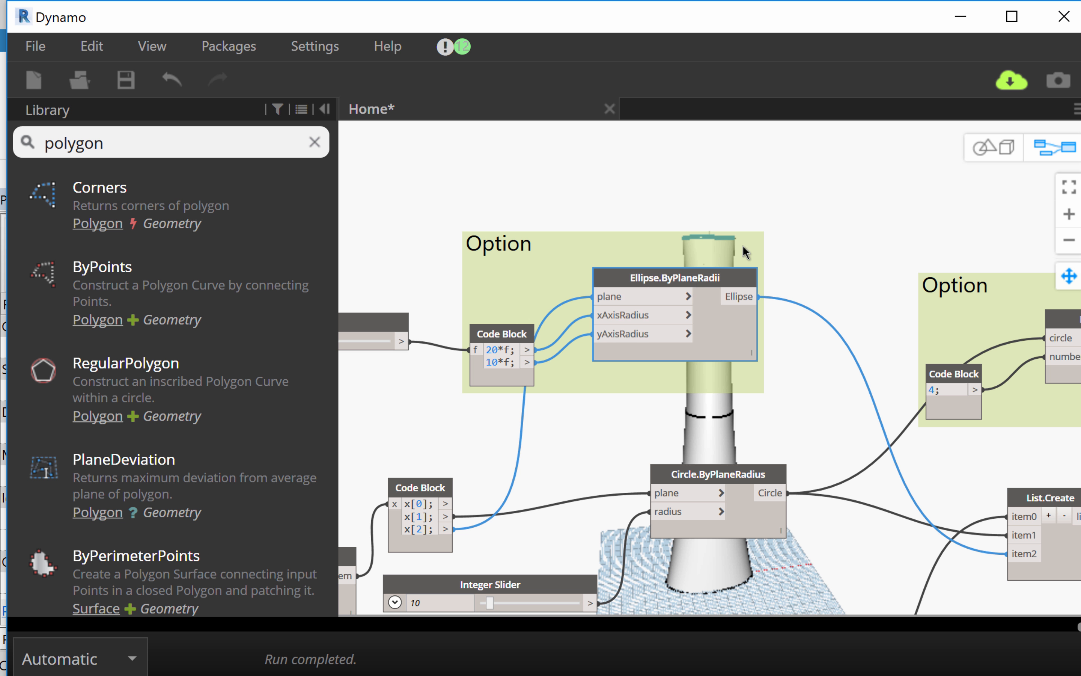
Step: Search the node library for rotate
{"action": "middle_click_drag", "start_coordinate": [738, 283], "coordinate": [704, 363]}
{"action": "middle_click_drag", "start_coordinate": [716, 311], "coordinate": [684, 317]}
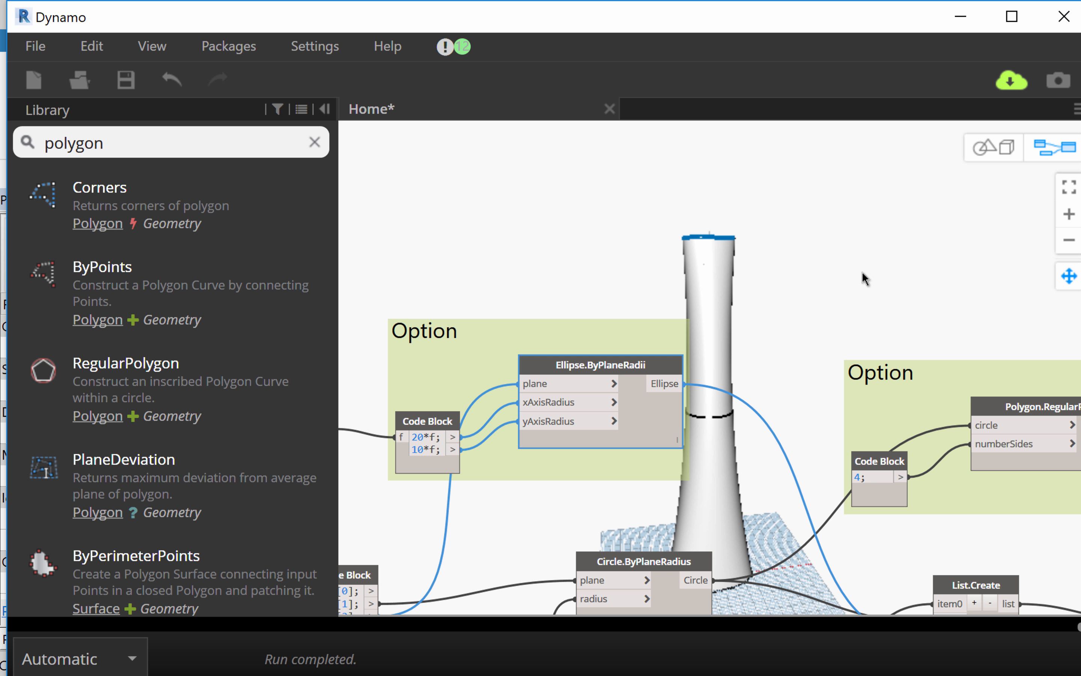
{"action": "left_click", "coordinate": [314, 142]}
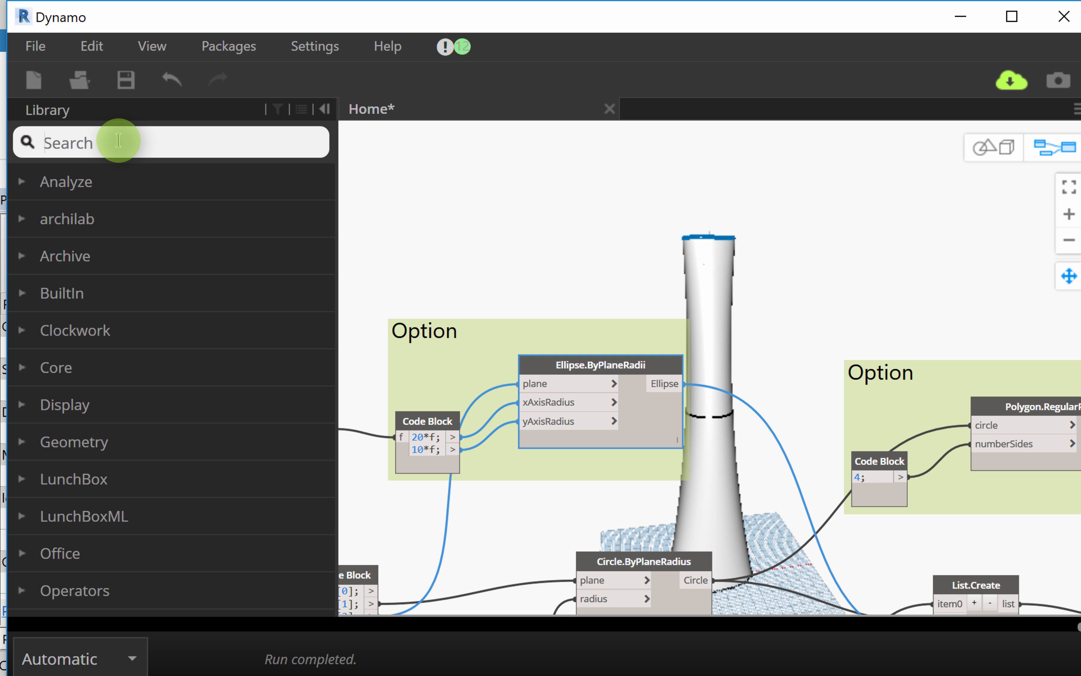
{"action": "type", "text": "rotate"}
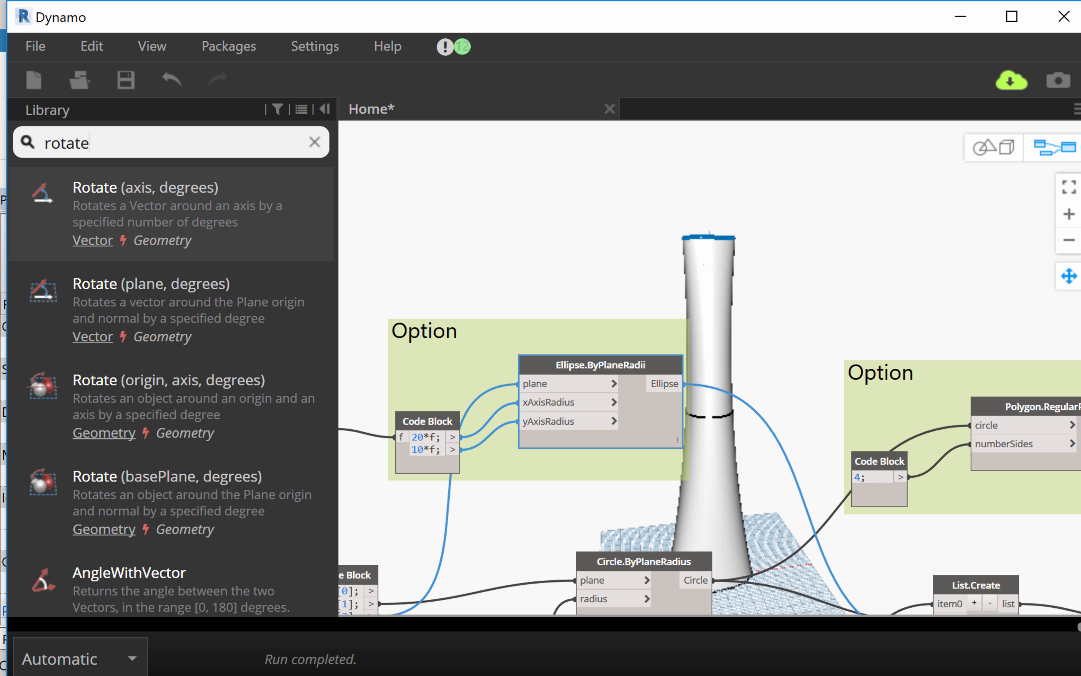
Step: Add the Geometry.Rotate node with origin, axis and degrees inputs and place it above the Option groups
{"action": "mouse_move", "coordinate": [121, 439]}
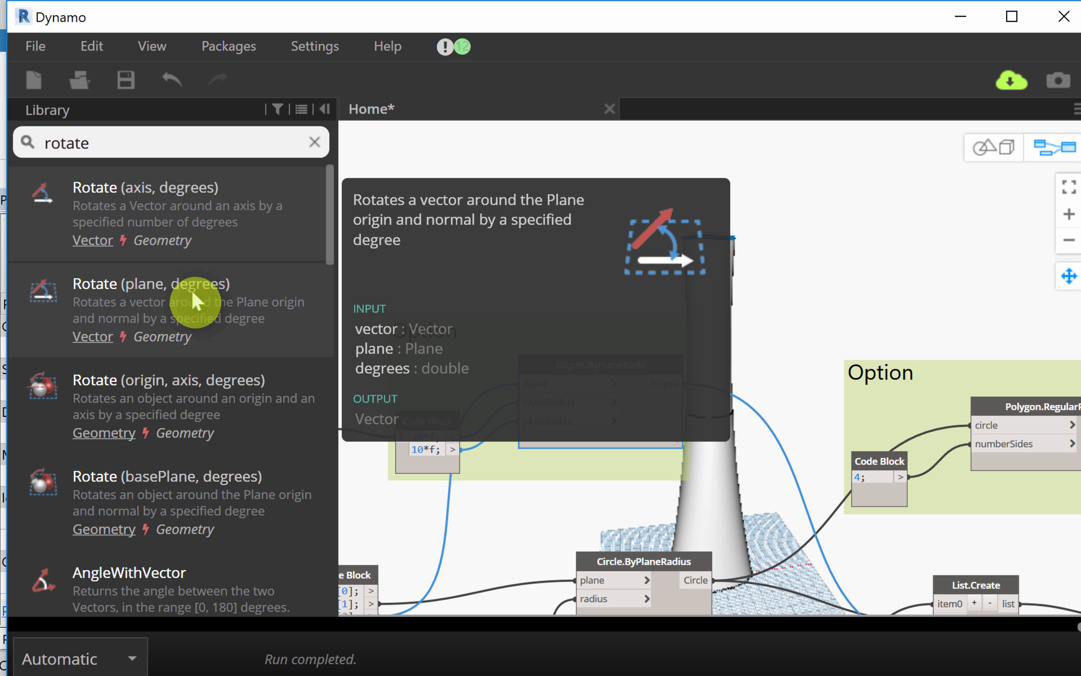
{"action": "mouse_move", "coordinate": [158, 415]}
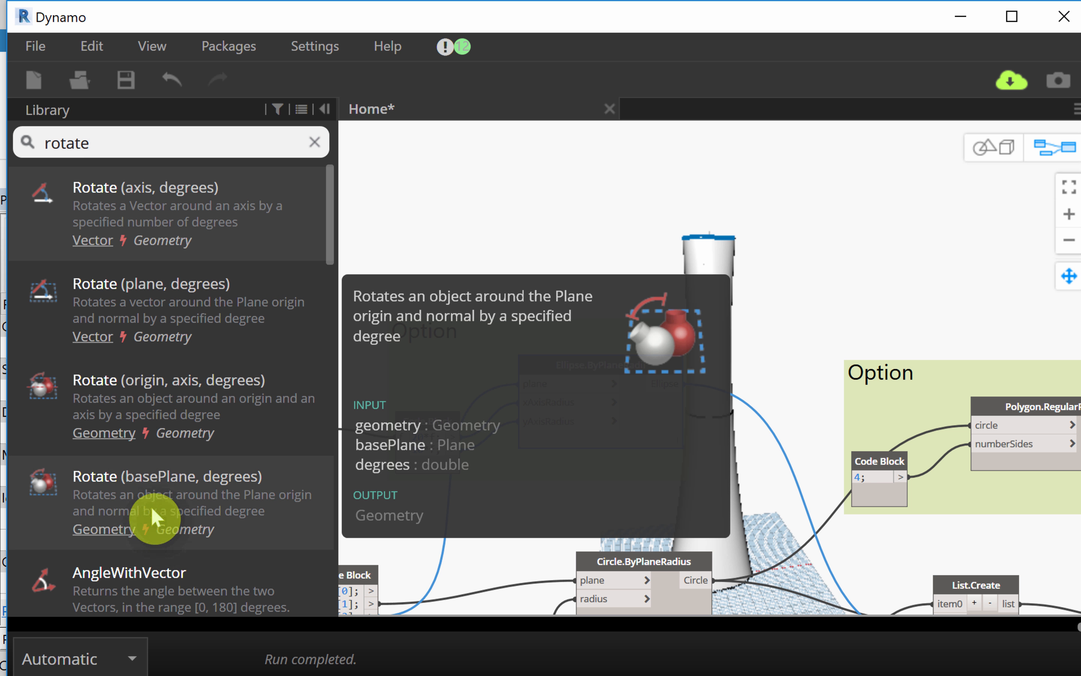
{"action": "left_click", "coordinate": [171, 406]}
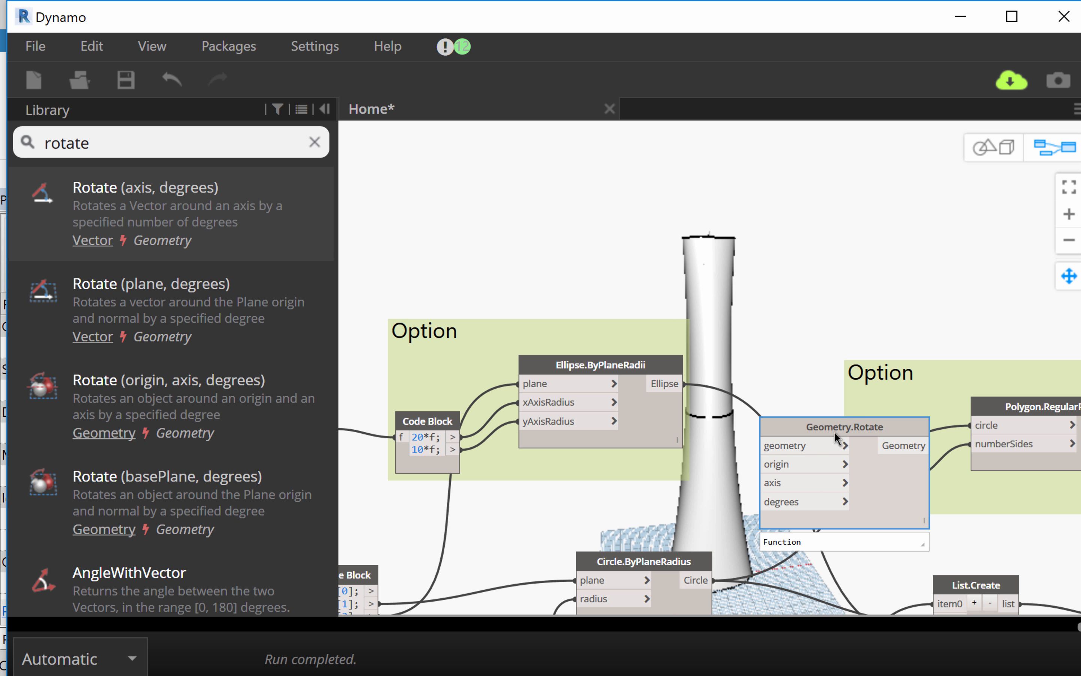
{"action": "left_click_drag", "start_coordinate": [833, 428], "coordinate": [829, 179]}
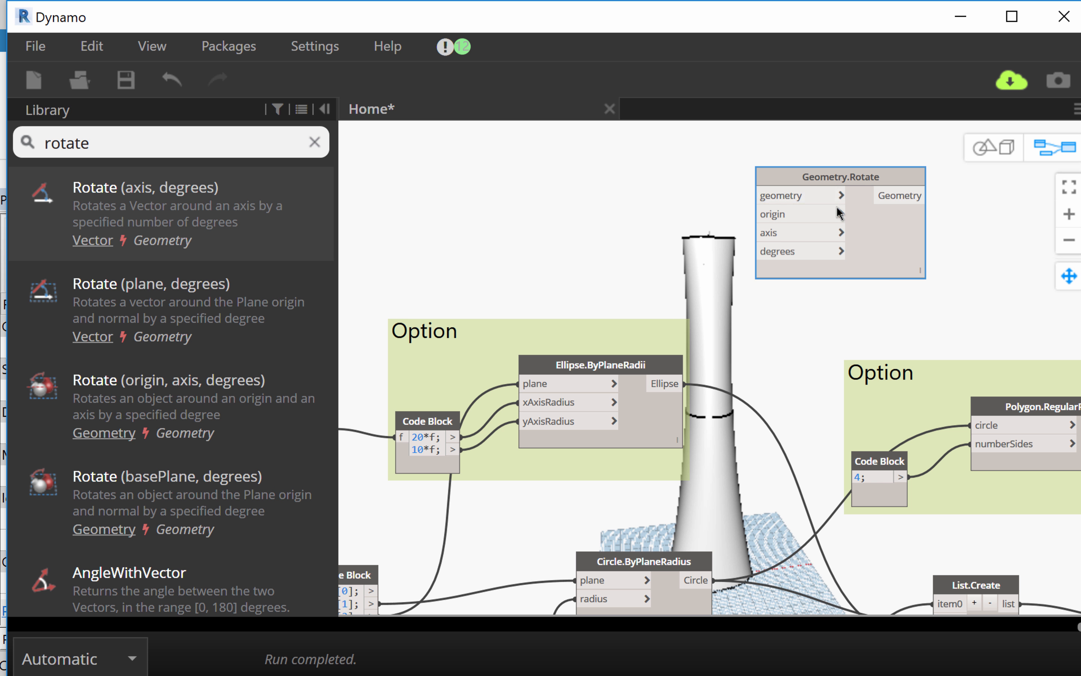
{"action": "middle_click_drag", "start_coordinate": [789, 364], "coordinate": [748, 371]}
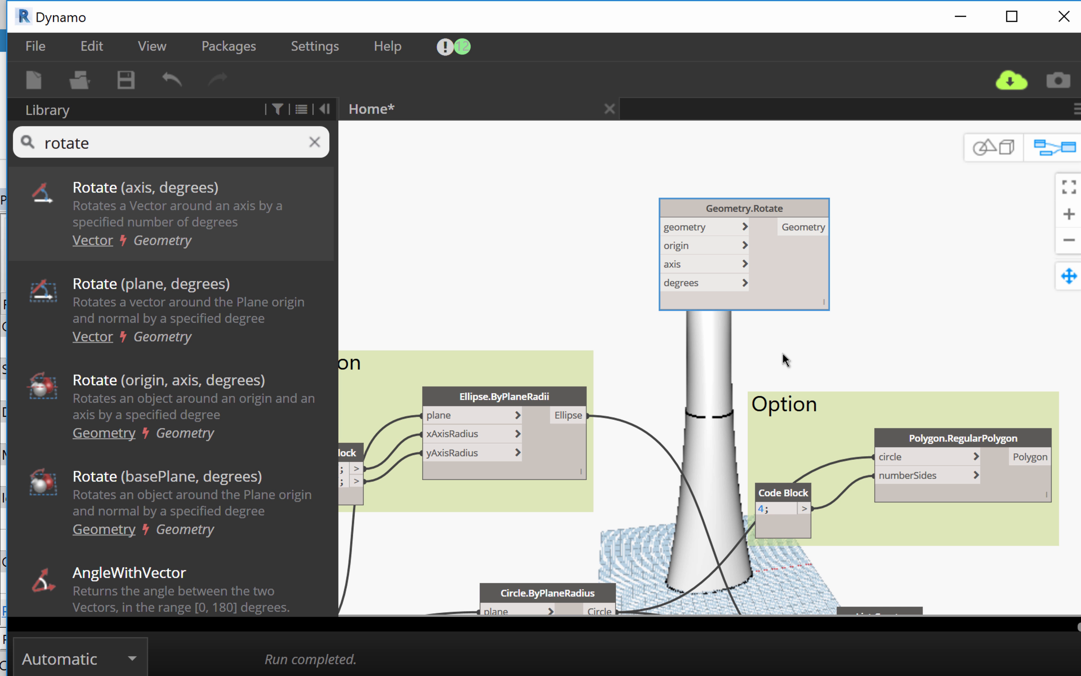
Step: Add the Geometry.Rotate node with basePlane and degrees inputs and place it above the upper ellipse Option group
{"action": "mouse_move", "coordinate": [258, 388]}
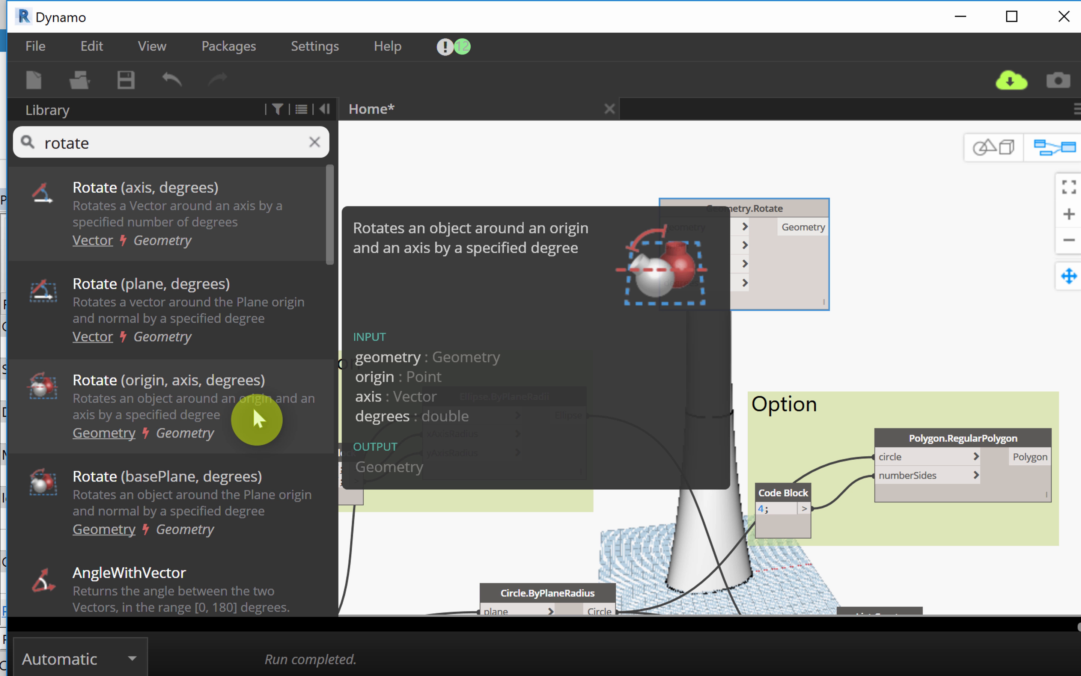
{"action": "mouse_move", "coordinate": [239, 486]}
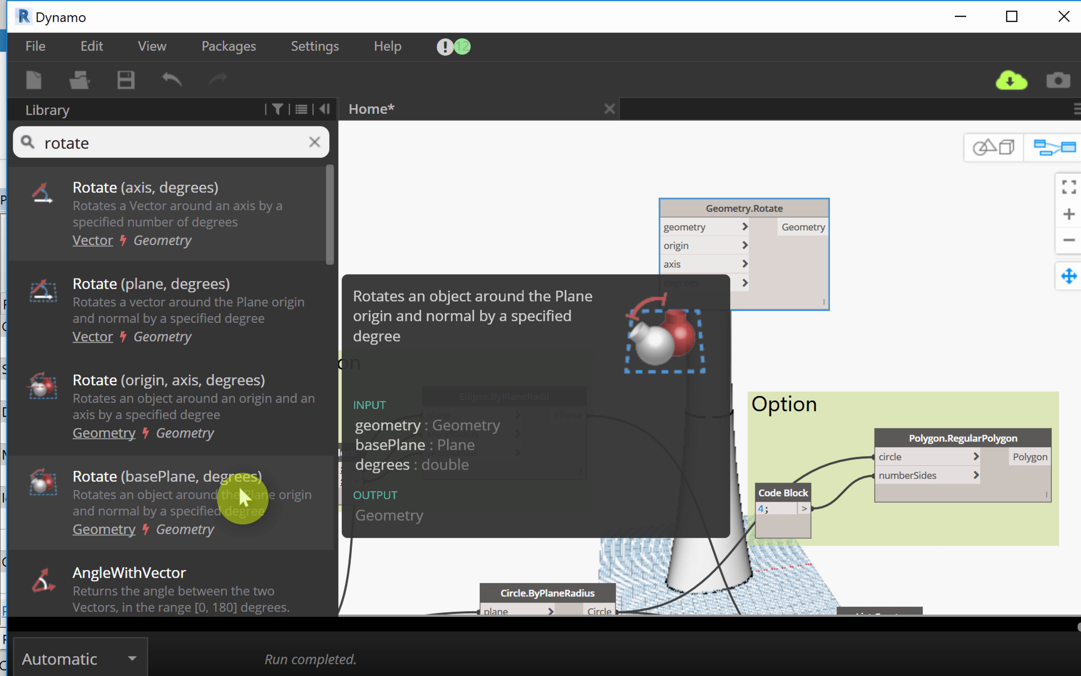
{"action": "left_click", "coordinate": [210, 502]}
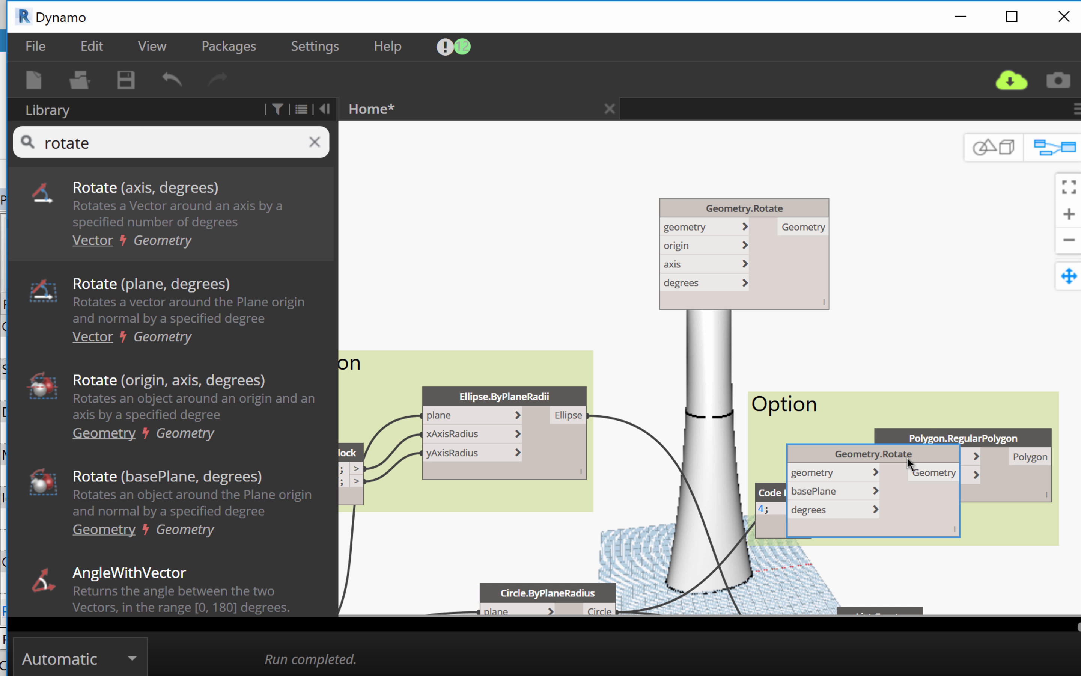
{"action": "left_click_drag", "start_coordinate": [914, 460], "coordinate": [649, 209]}
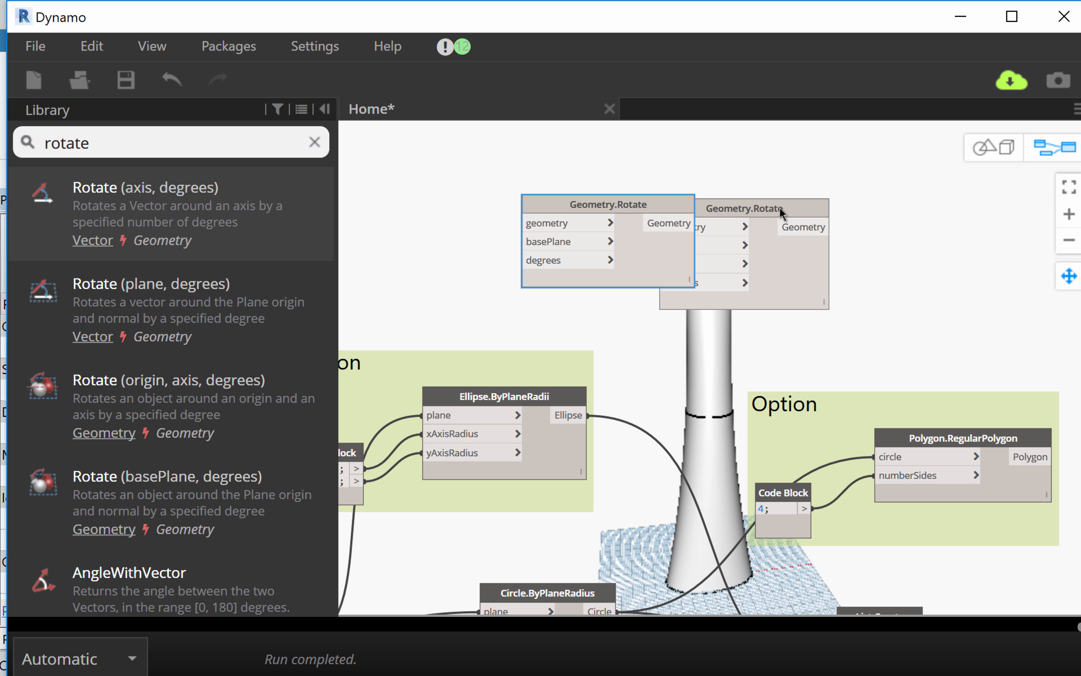
Step: Move the Geometry.Rotate node with origin and axis inputs aside and delete it
{"action": "left_click_drag", "start_coordinate": [801, 209], "coordinate": [970, 186]}
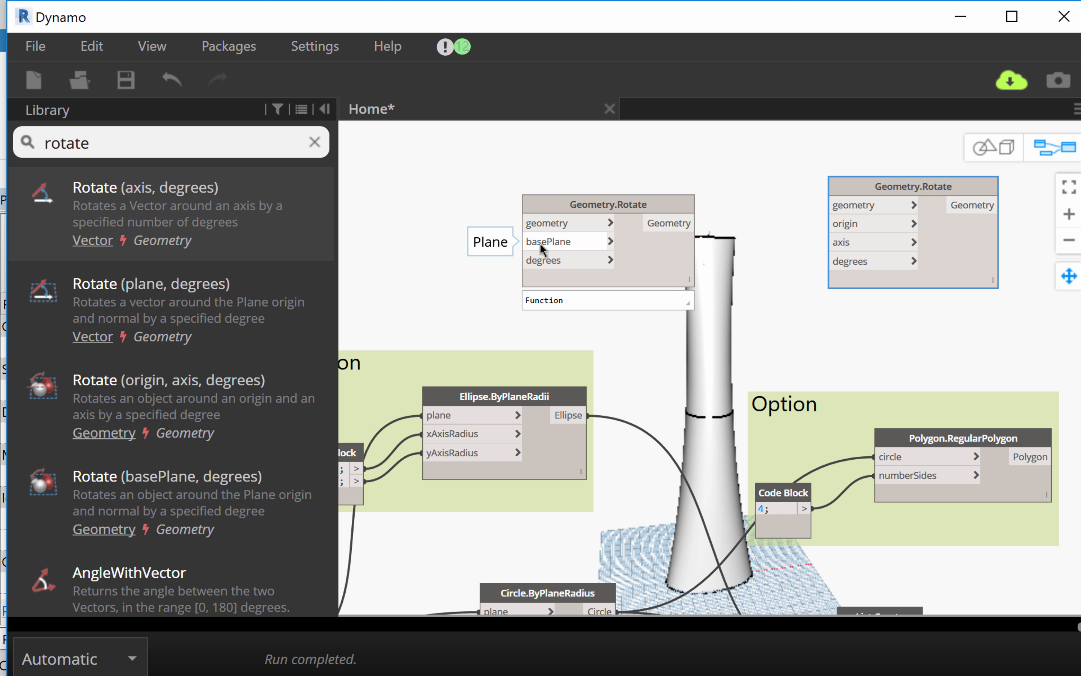
{"action": "left_click", "coordinate": [908, 212]}
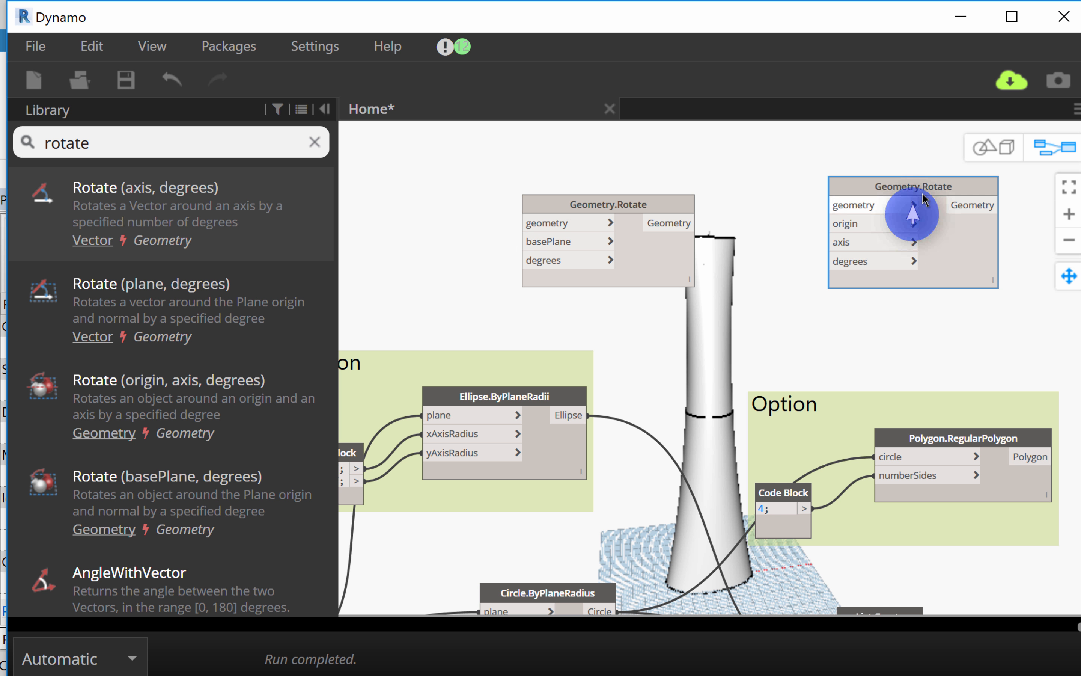
{"action": "right_click", "coordinate": [933, 193]}
{"action": "left_click", "coordinate": [891, 205]}
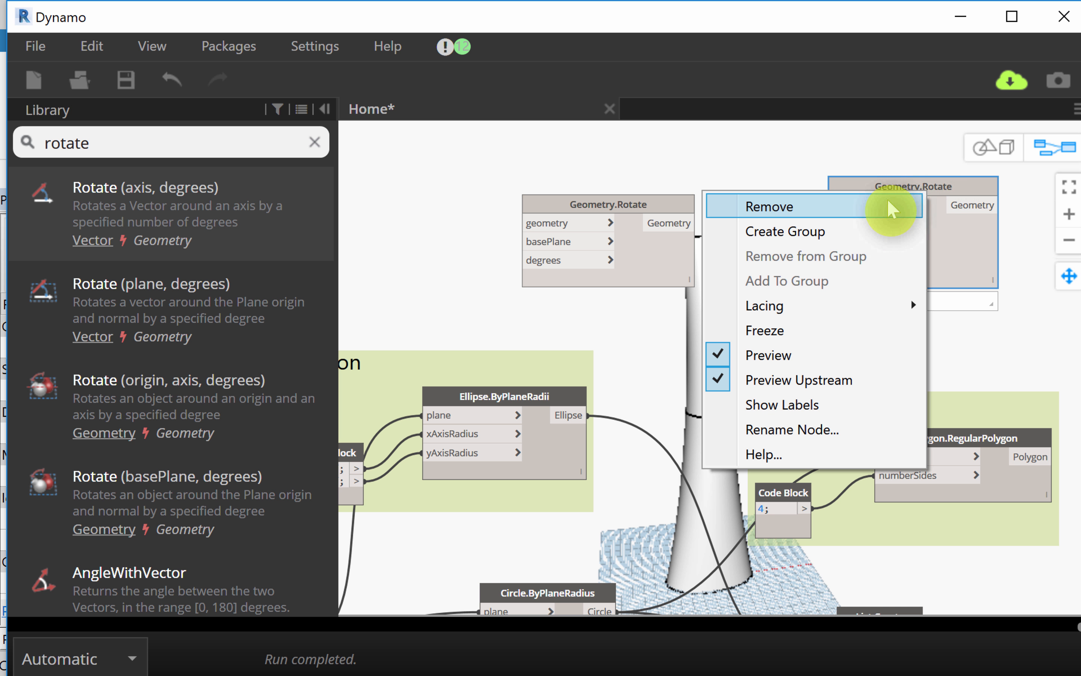
Step: Shift the remaining Geometry.Rotate node to the right and connect the upper Ellipse output to its geometry input
{"action": "left_click_drag", "start_coordinate": [646, 201], "coordinate": [814, 206]}
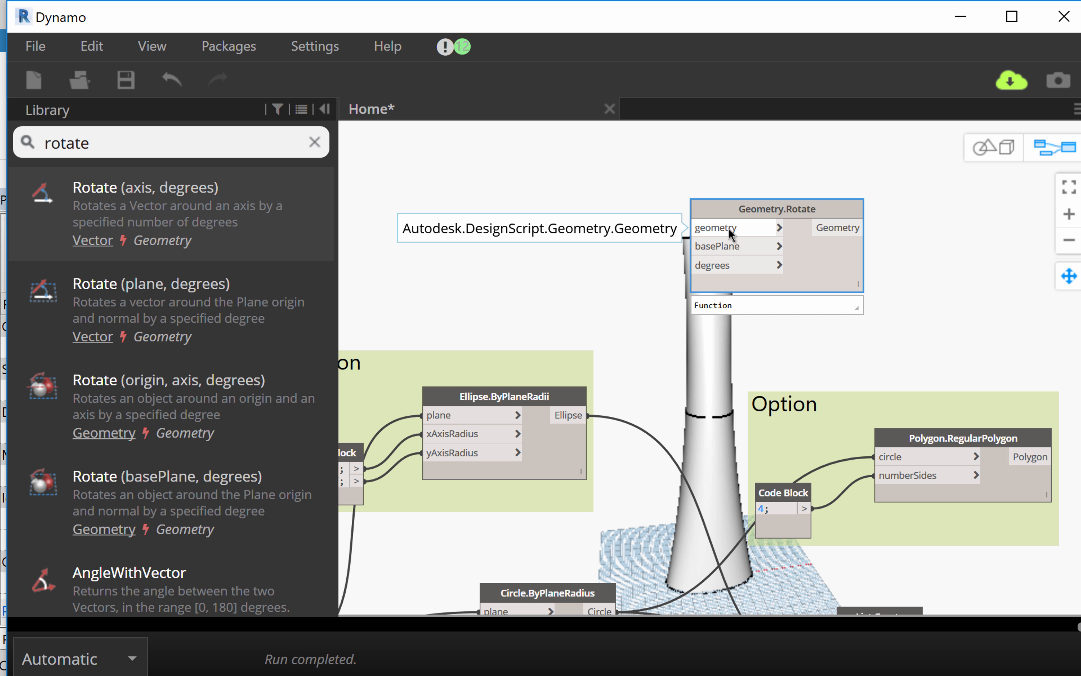
{"action": "left_click", "coordinate": [576, 416]}
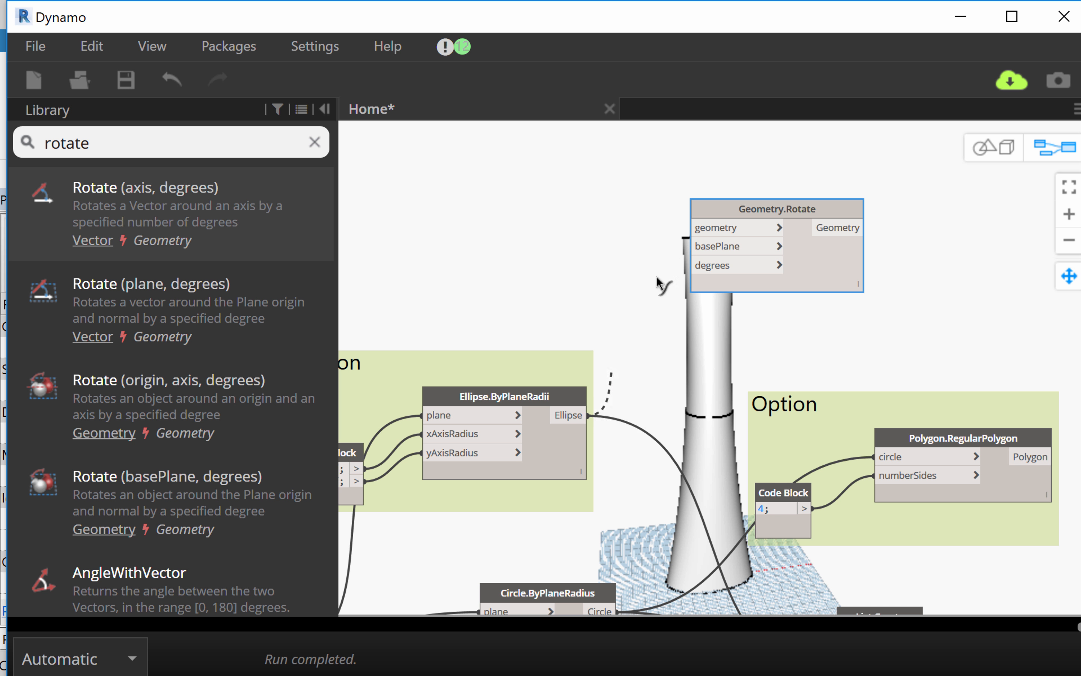
{"action": "left_click", "coordinate": [707, 228]}
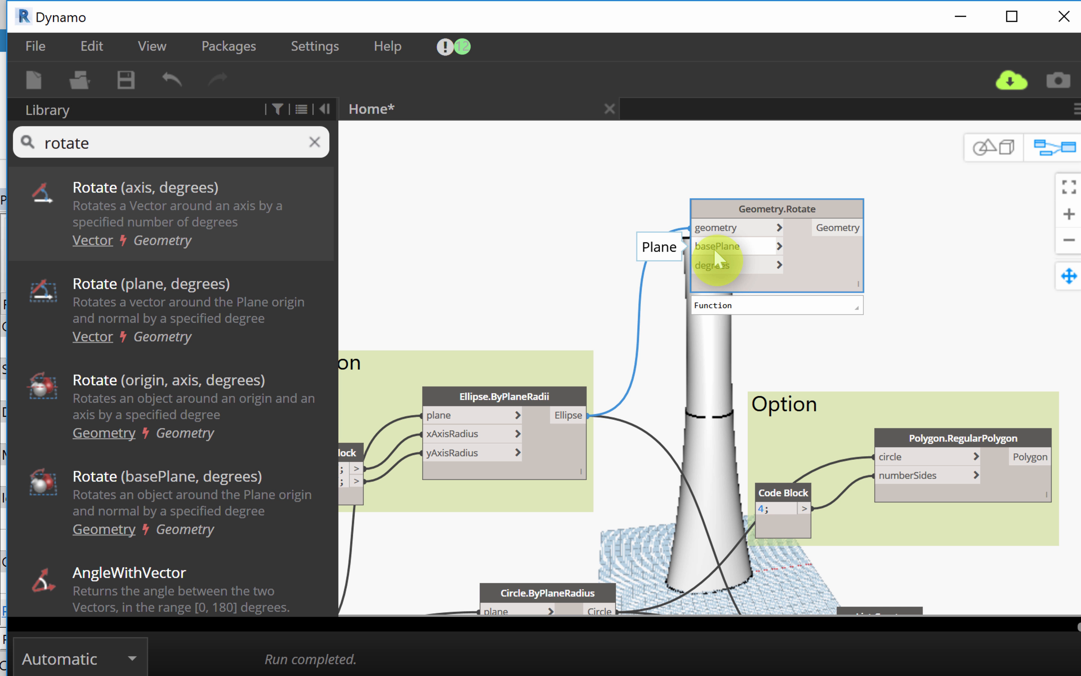
Step: Connect the x[2] plane output of the Code Block to the basePlane input of Geometry.Rotate and shift the node slightly aside
{"action": "middle_click_drag", "start_coordinate": [693, 350], "coordinate": [1016, 127]}
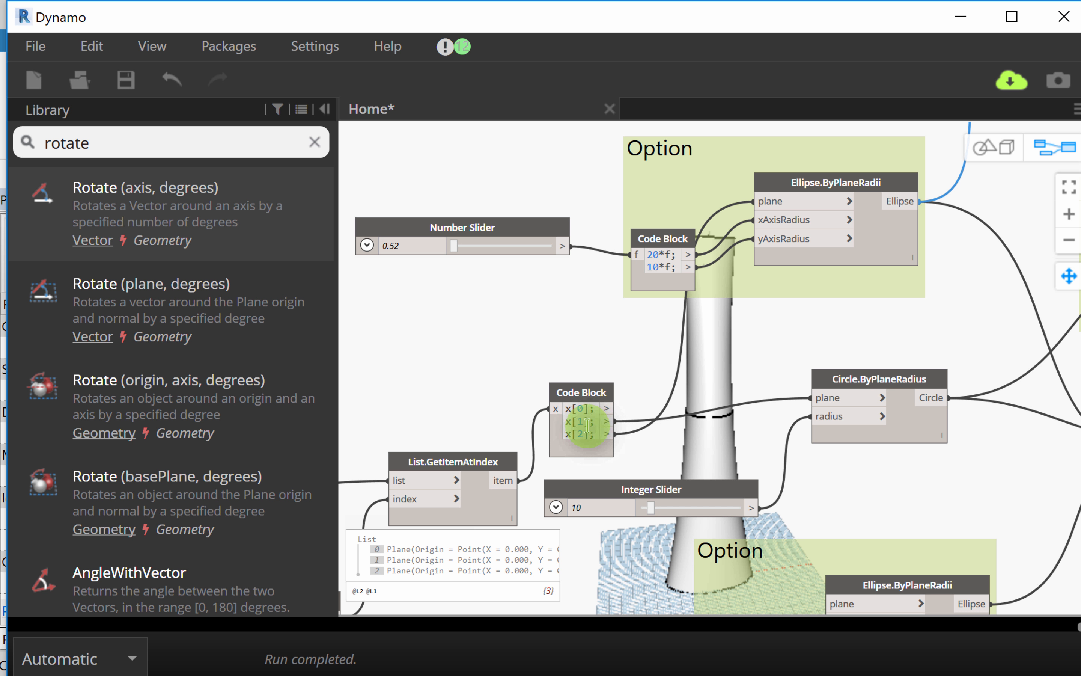
{"action": "mouse_move", "coordinate": [597, 447]}
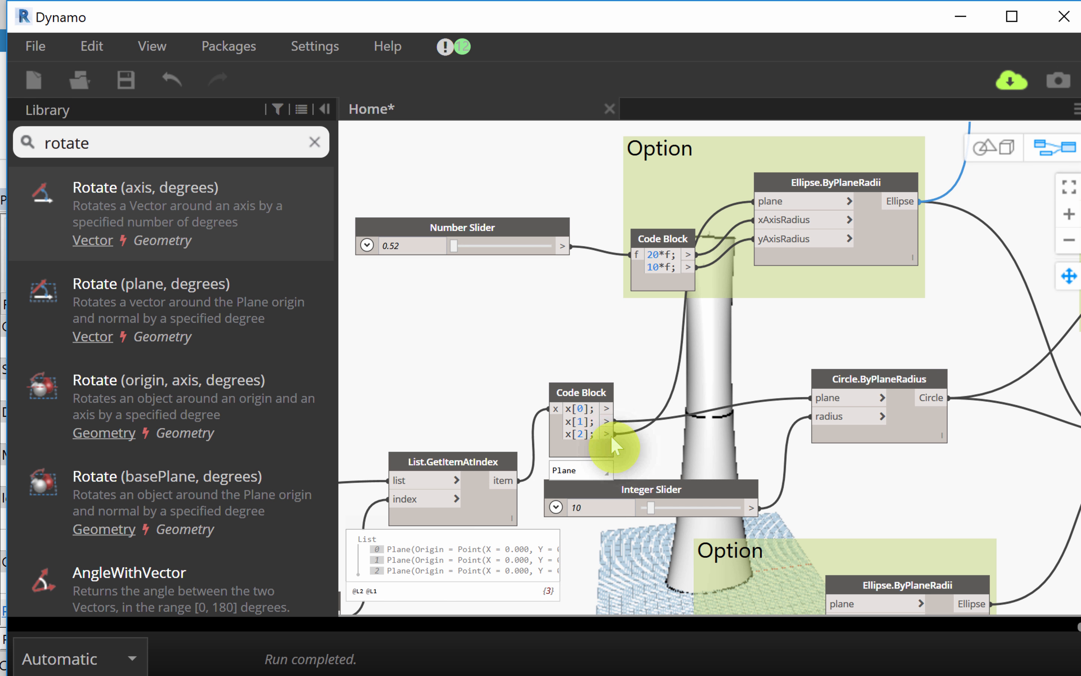
{"action": "middle_click_drag", "start_coordinate": [611, 435], "coordinate": [480, 445]}
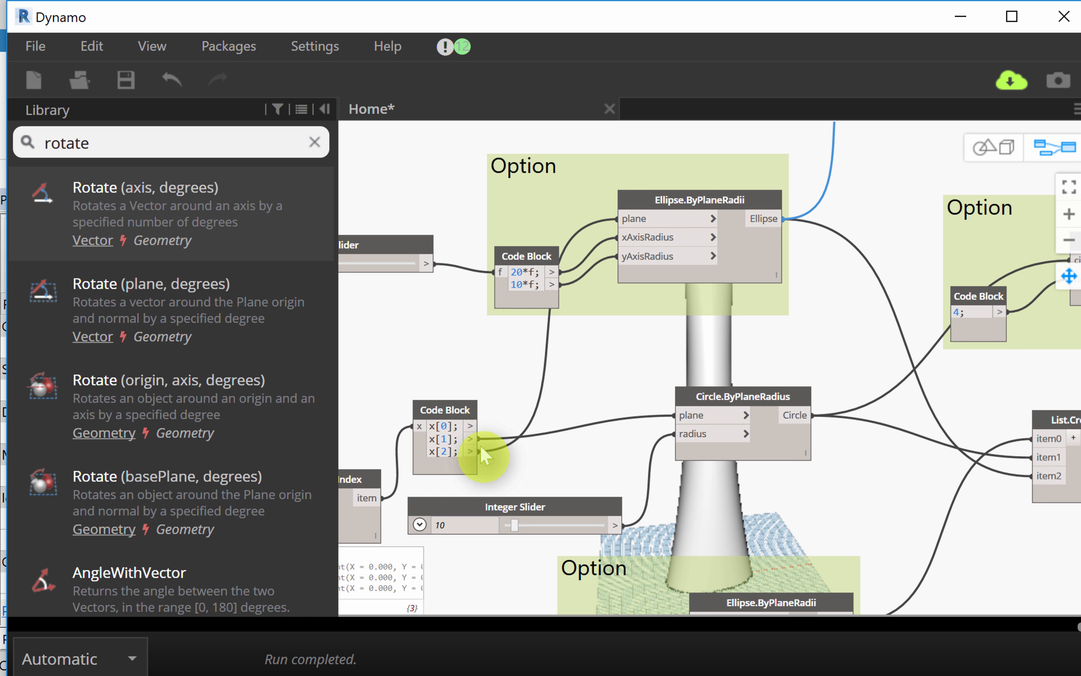
{"action": "left_click", "coordinate": [479, 450]}
{"action": "middle_click_drag", "start_coordinate": [711, 241], "coordinate": [564, 436]}
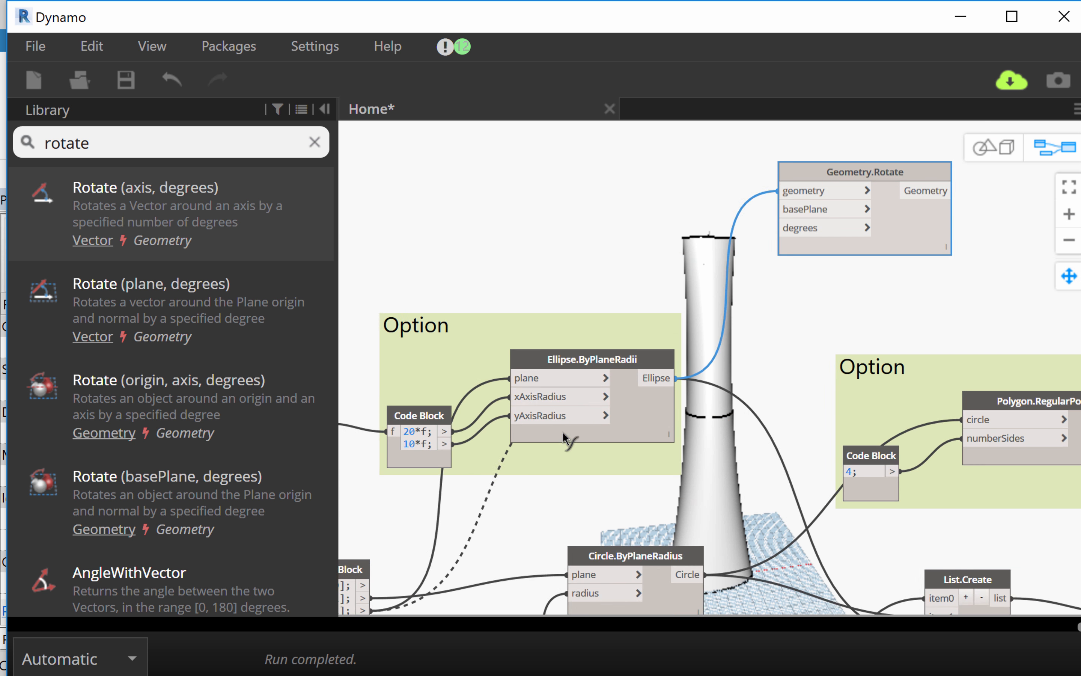
{"action": "left_click", "coordinate": [761, 255]}
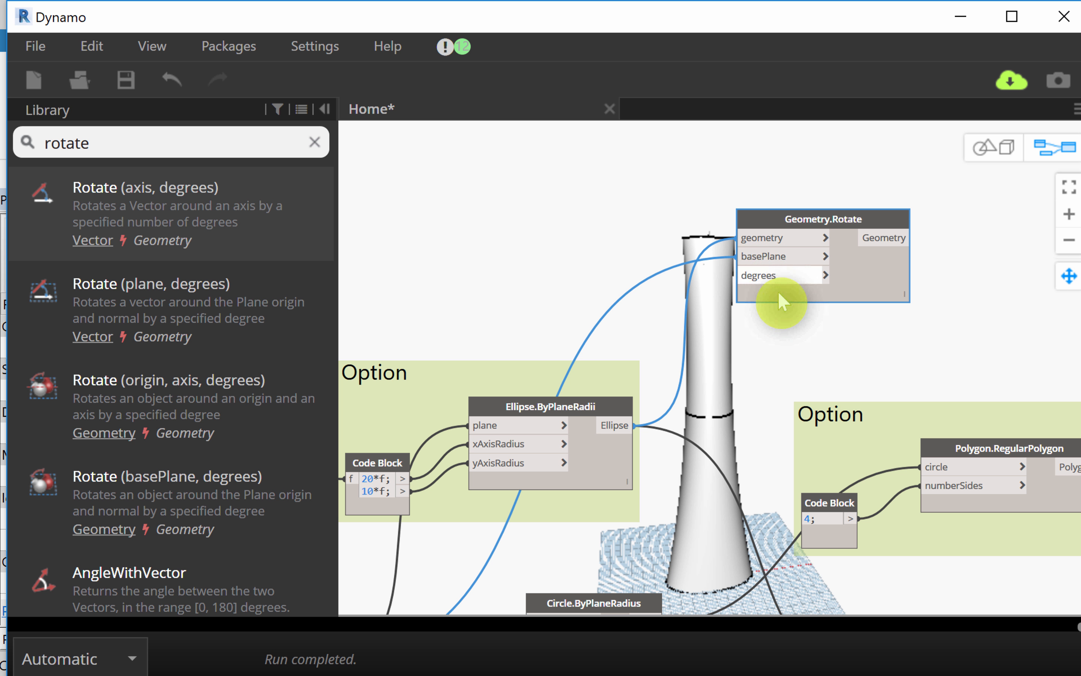
{"action": "mouse_move", "coordinate": [816, 223]}
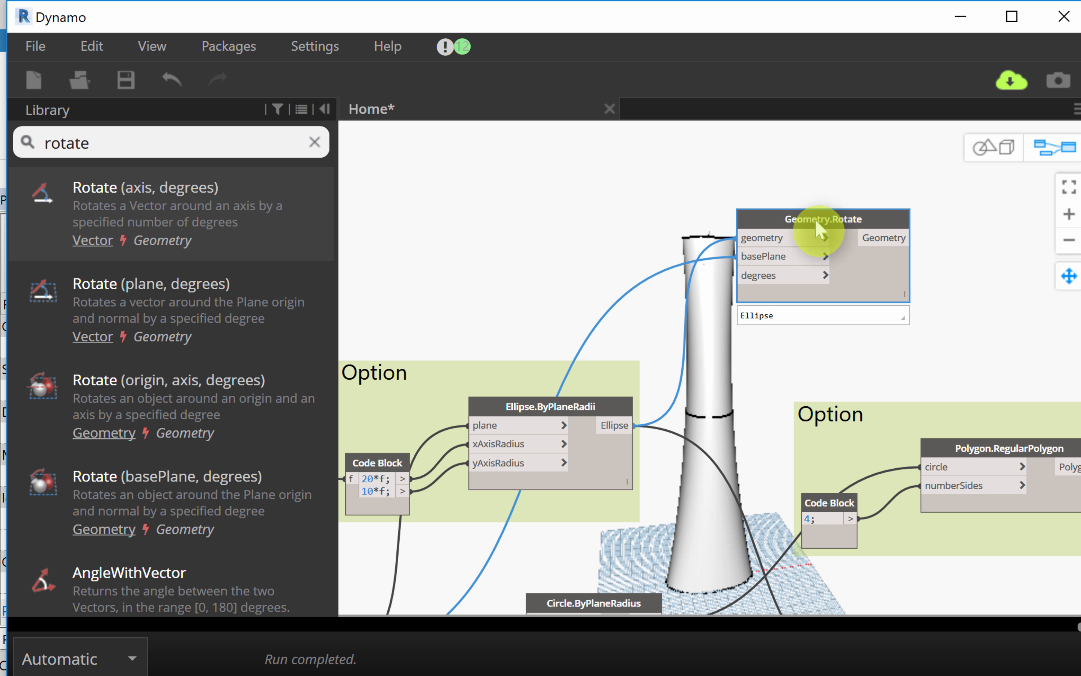
{"action": "left_click_drag", "start_coordinate": [815, 219], "coordinate": [854, 204]}
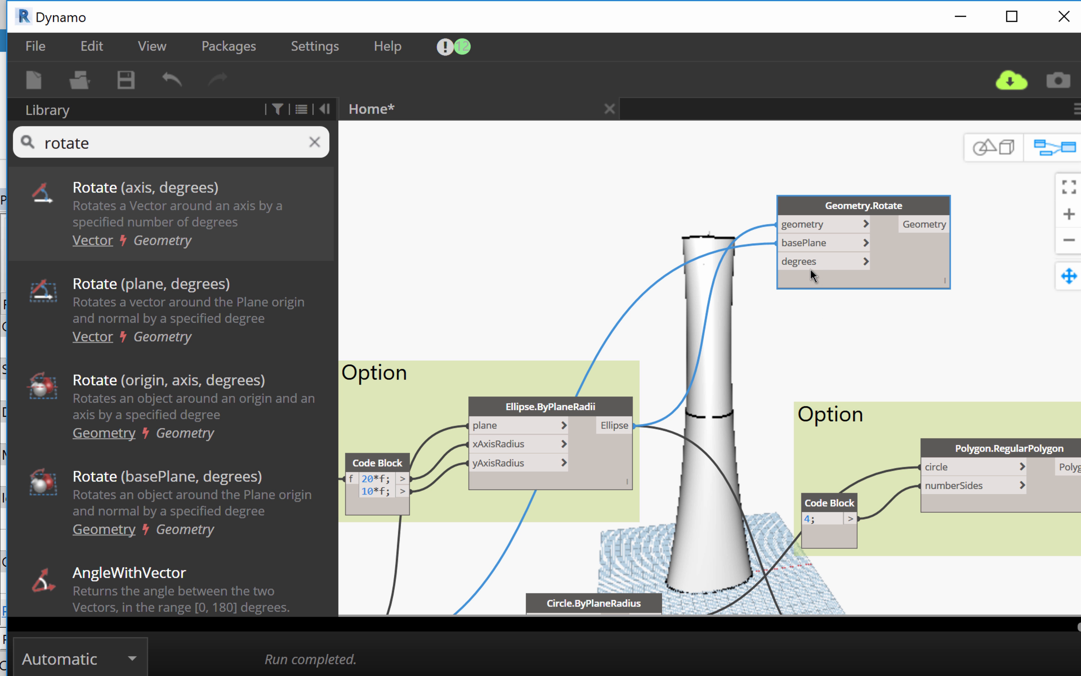
{"action": "mouse_move", "coordinate": [811, 270]}
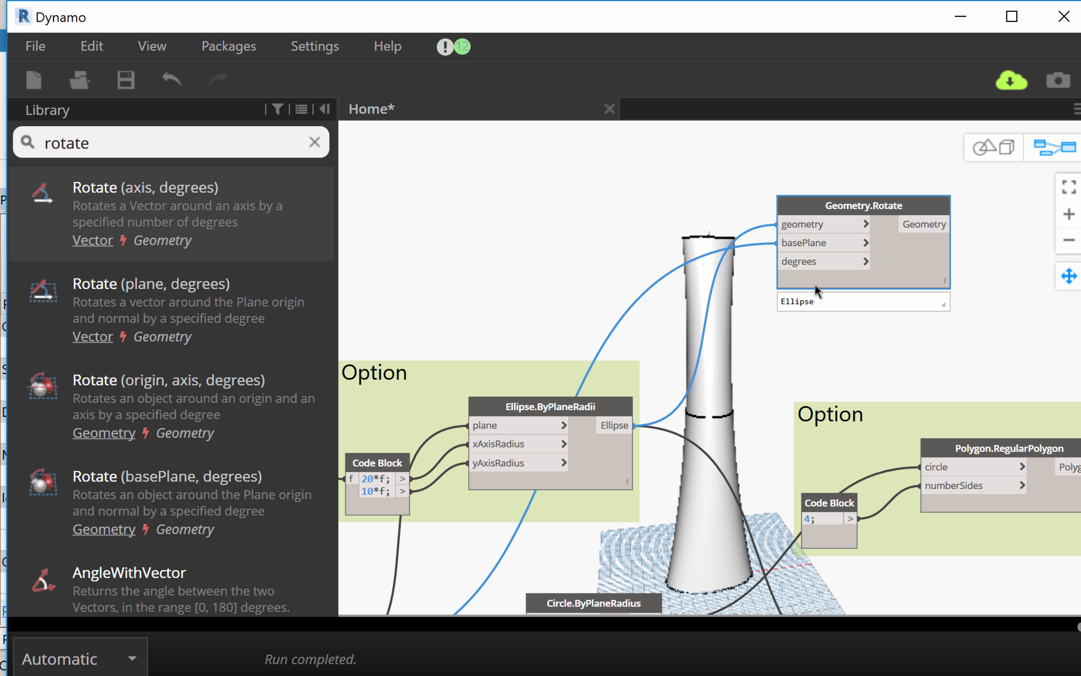
Step: Add an Integer Slider node and place it above the upper ellipse Option group, beside Geometry.Rotate
{"action": "left_click", "coordinate": [190, 146]}
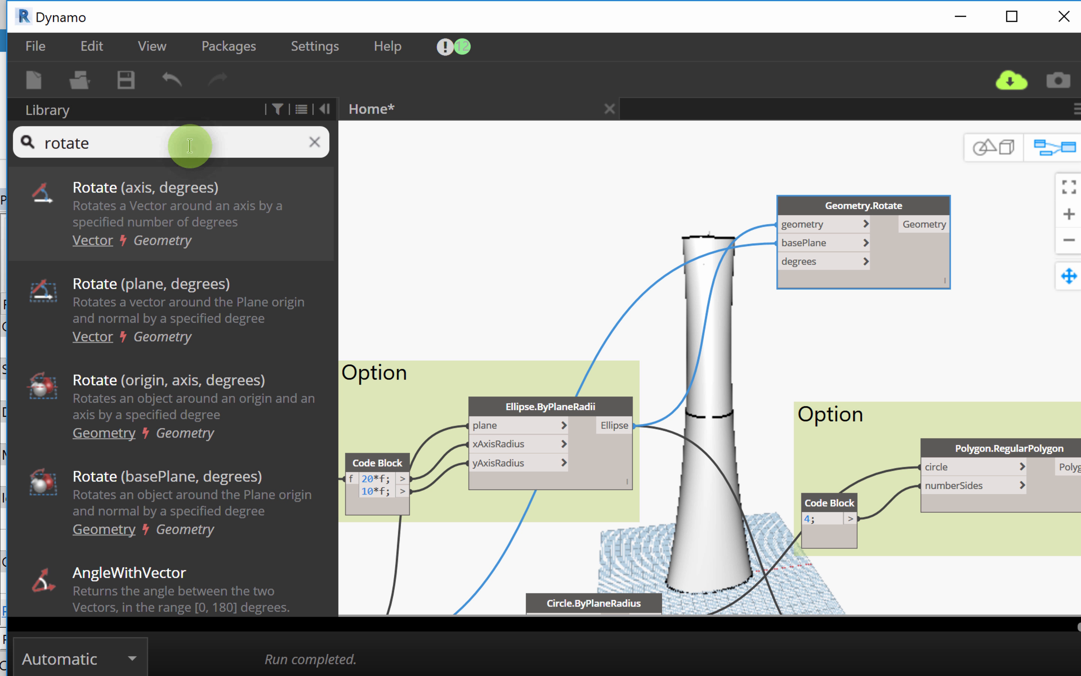
{"action": "left_click_drag", "start_coordinate": [190, 146], "coordinate": [20, 151]}
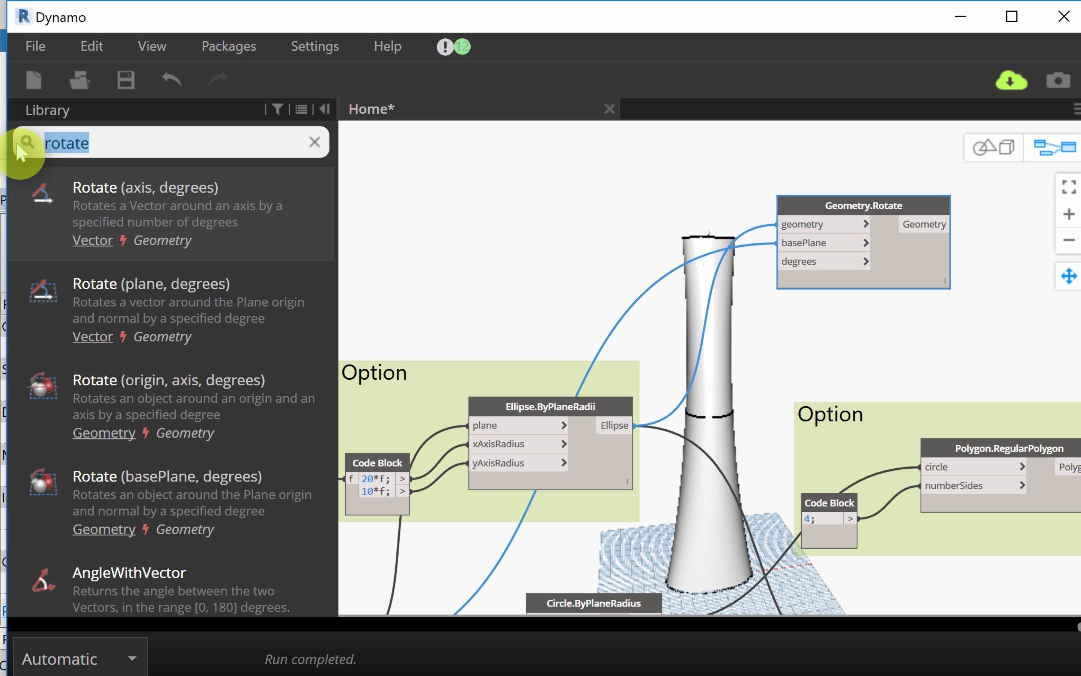
{"action": "type", "text": "integ"}
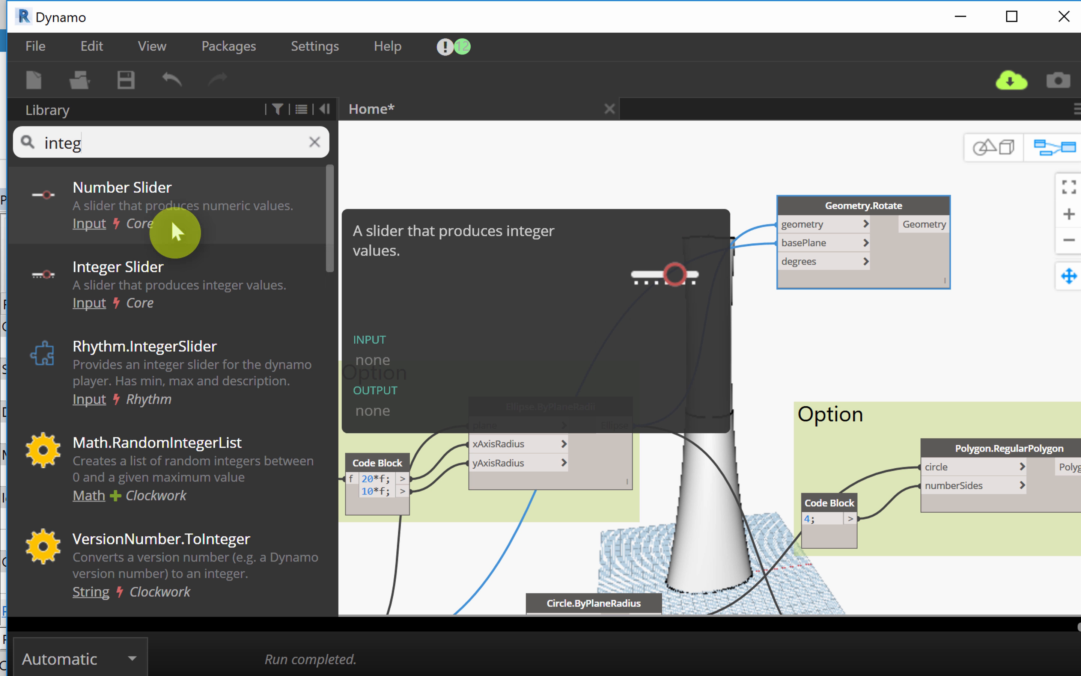
{"action": "left_click", "coordinate": [169, 285]}
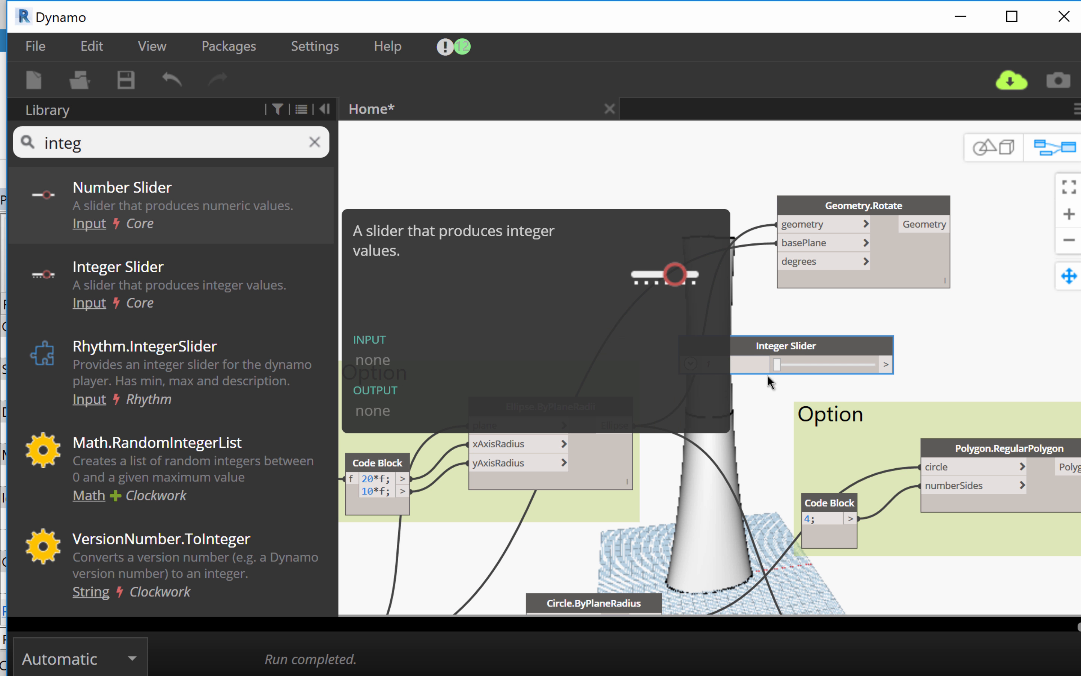
{"action": "left_click_drag", "start_coordinate": [790, 345], "coordinate": [577, 187]}
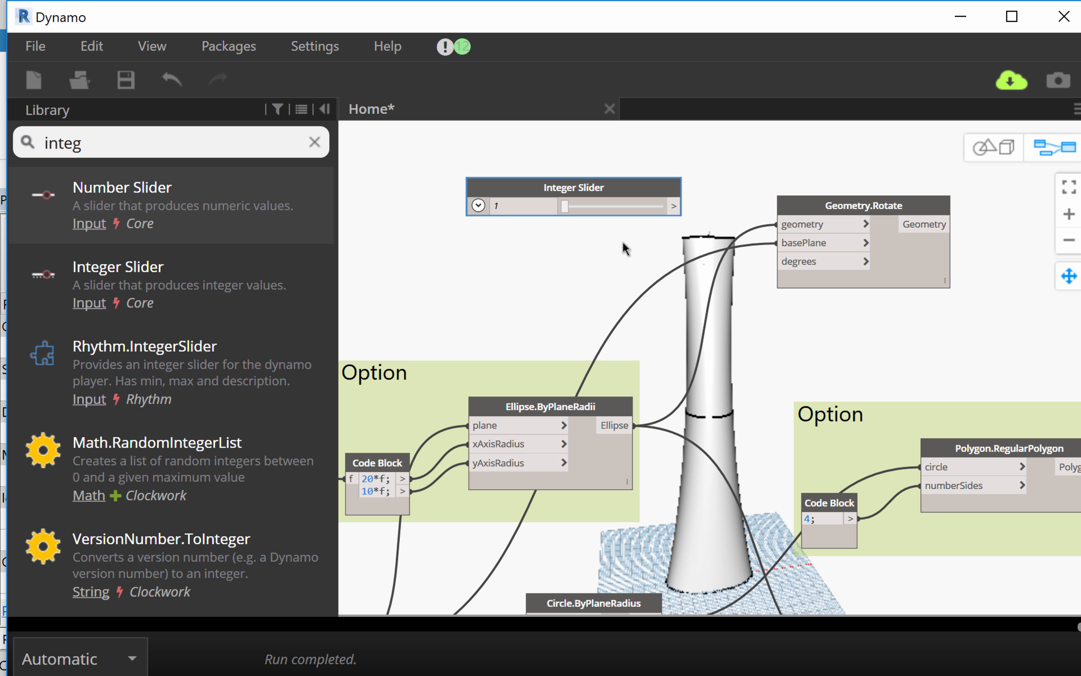
Step: Set the new Integer Slider's maximum to 360 and its step to 5
{"action": "left_click", "coordinate": [477, 205]}
{"action": "left_click", "coordinate": [514, 229]}
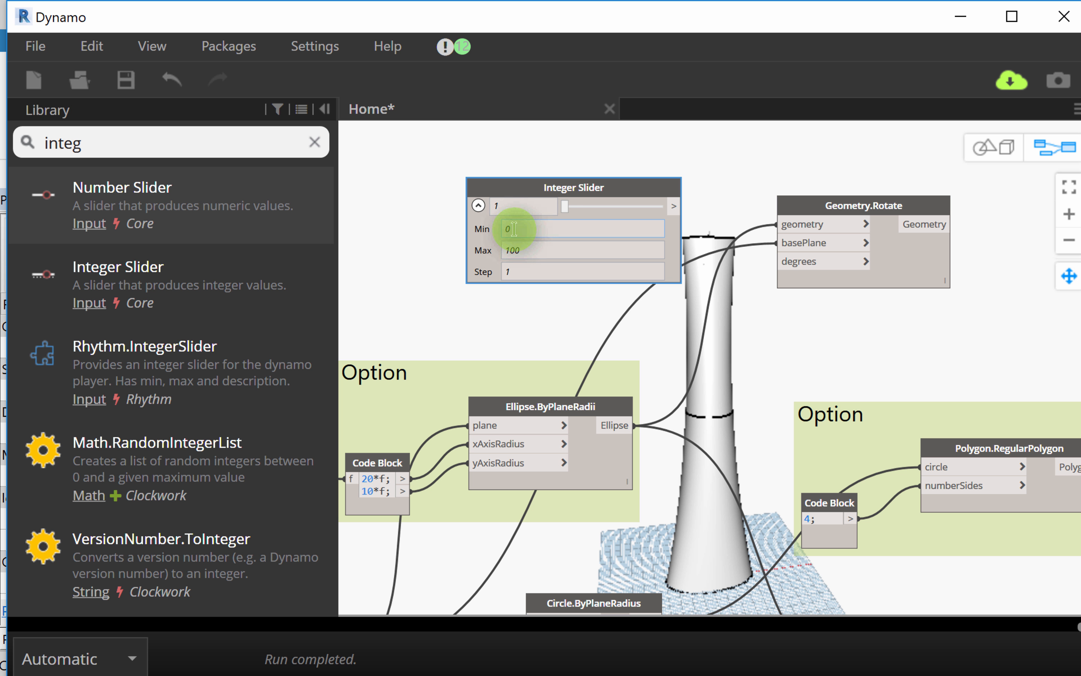
{"action": "left_click", "coordinate": [526, 252]}
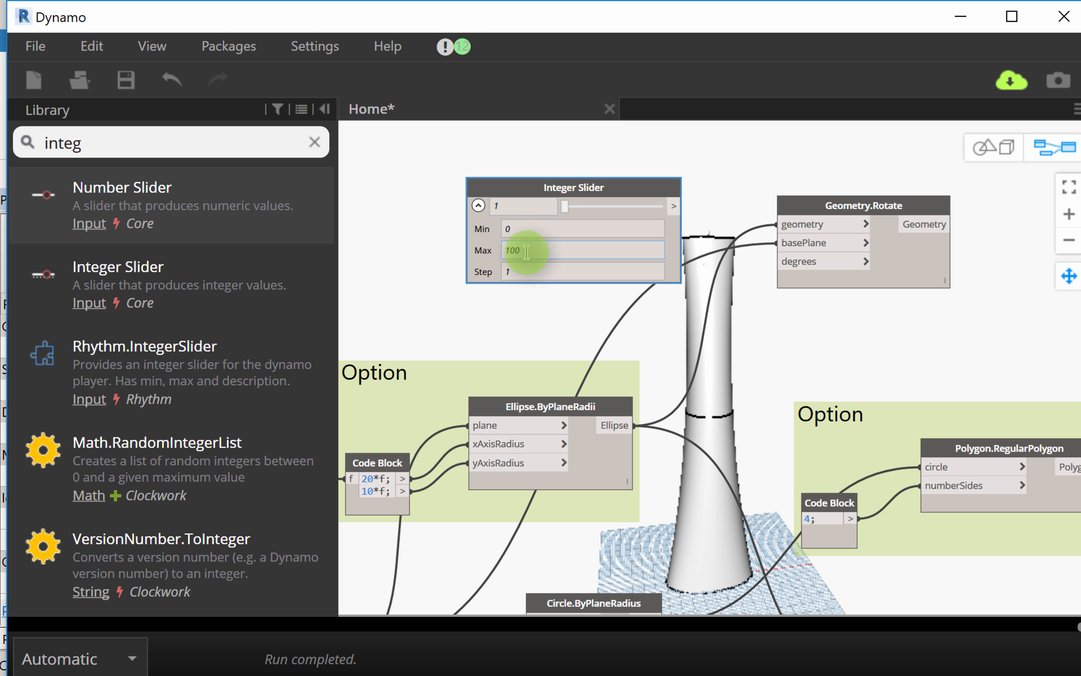
{"action": "type", "text": "3"}
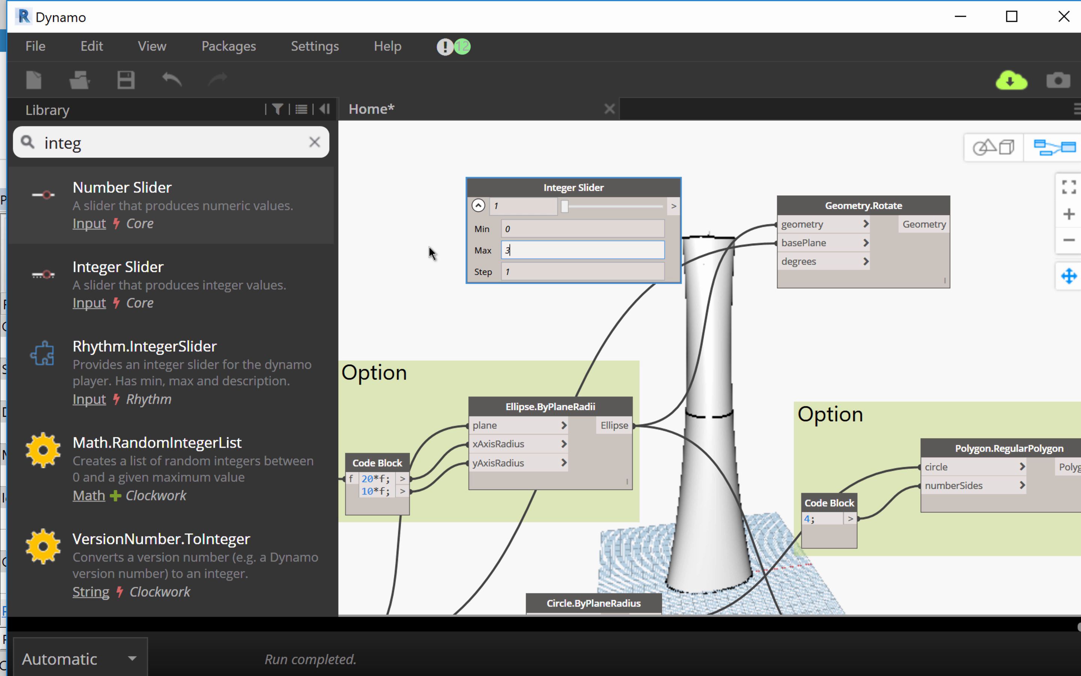
{"action": "type", "text": "60"}
{"action": "left_click", "coordinate": [526, 272]}
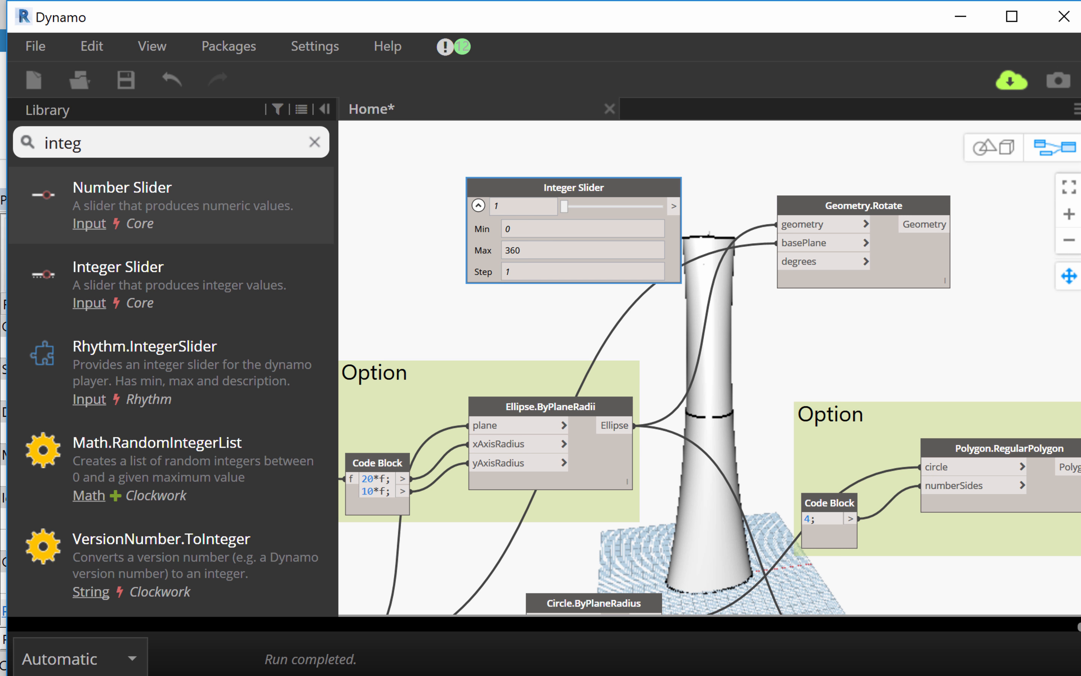
{"action": "left_click", "coordinate": [516, 273]}
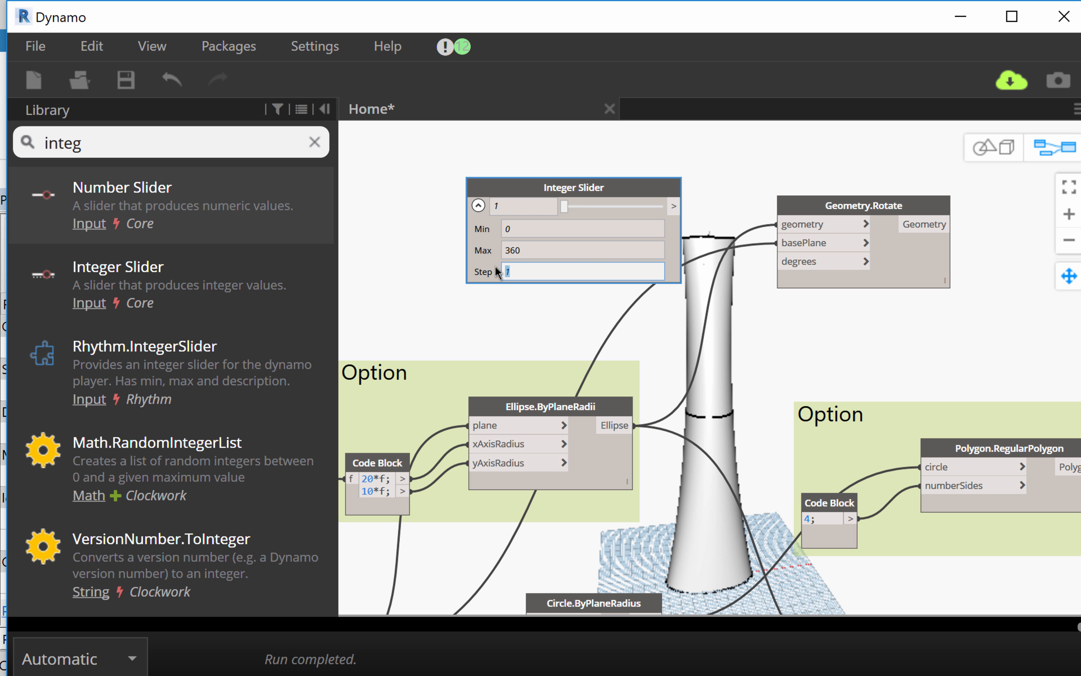
{"action": "type", "text": "5"}
{"action": "left_click", "coordinate": [532, 250]}
{"action": "left_click", "coordinate": [479, 206]}
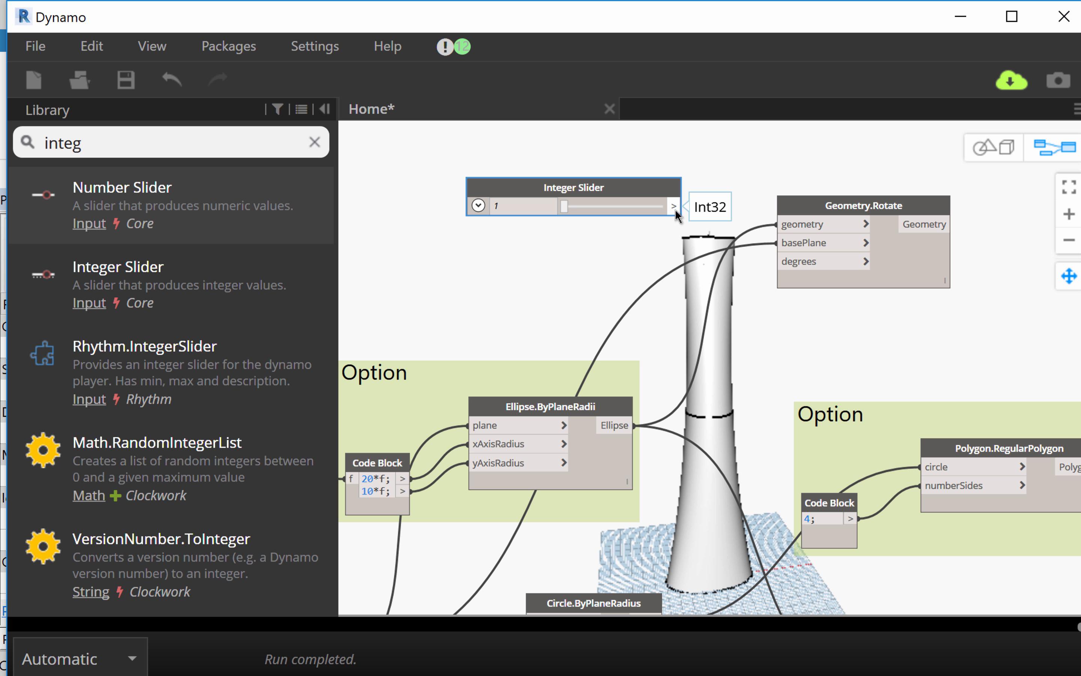
Step: Connect the Integer Slider to the degrees input of Geometry.Rotate and move the Rotate node down toward the polygon Option group
{"action": "left_click_drag", "start_coordinate": [673, 206], "coordinate": [776, 261]}
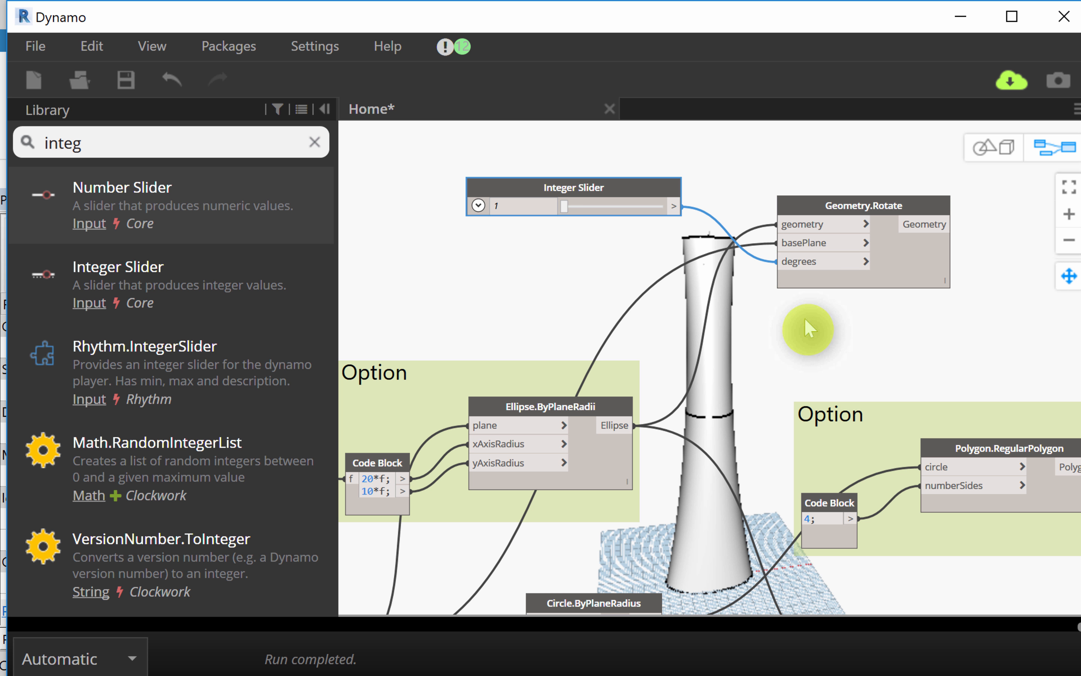
{"action": "middle_click_drag", "start_coordinate": [788, 322], "coordinate": [672, 295]}
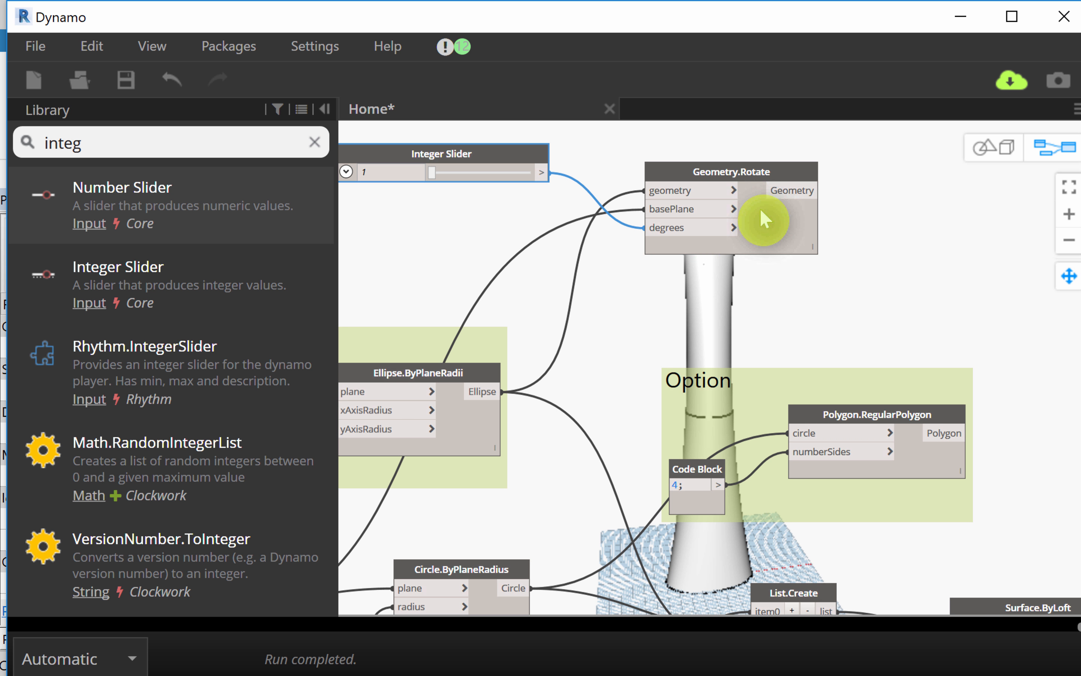
{"action": "scroll", "coordinate": [651, 304], "scroll_direction": "down", "scroll_amount": 2}
{"action": "left_click_drag", "start_coordinate": [747, 192], "coordinate": [726, 237]}
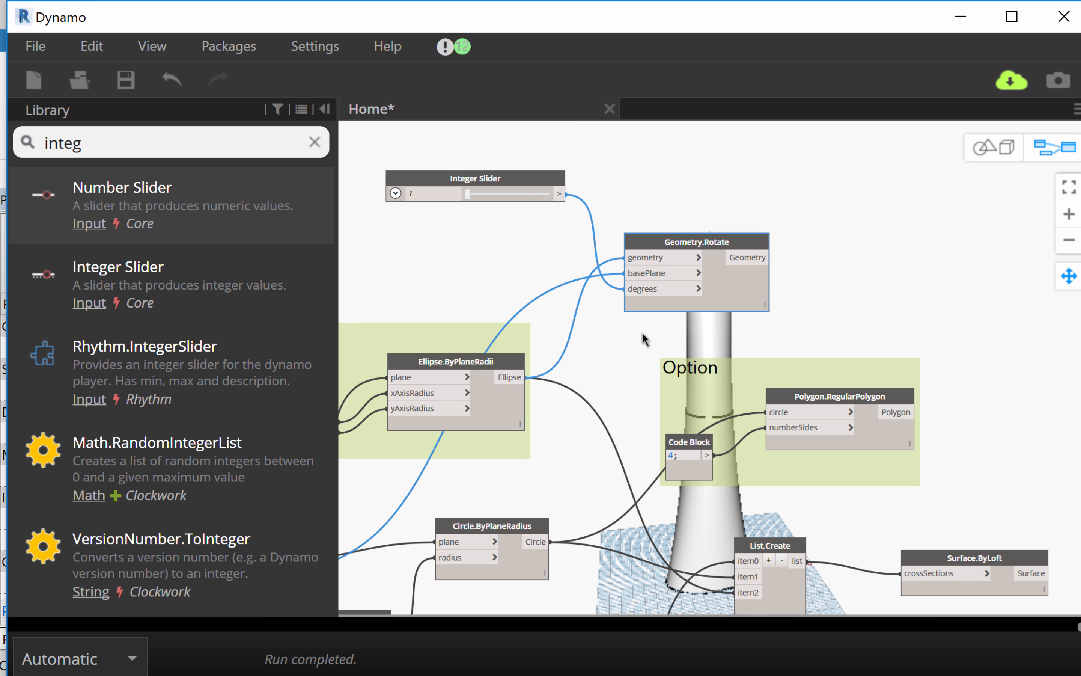
Step: Connect the Geometry output of Geometry.Rotate to item2 of List.Create, replacing the direct ellipse connection
{"action": "middle_click_drag", "start_coordinate": [644, 340], "coordinate": [660, 262]}
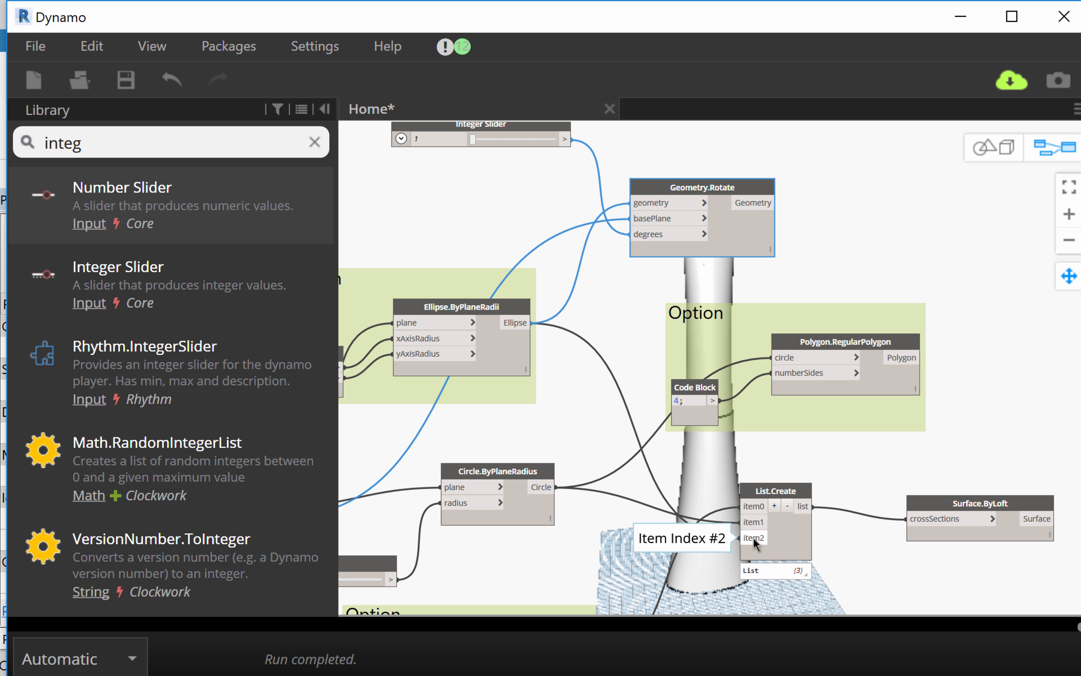
{"action": "left_click", "coordinate": [769, 204]}
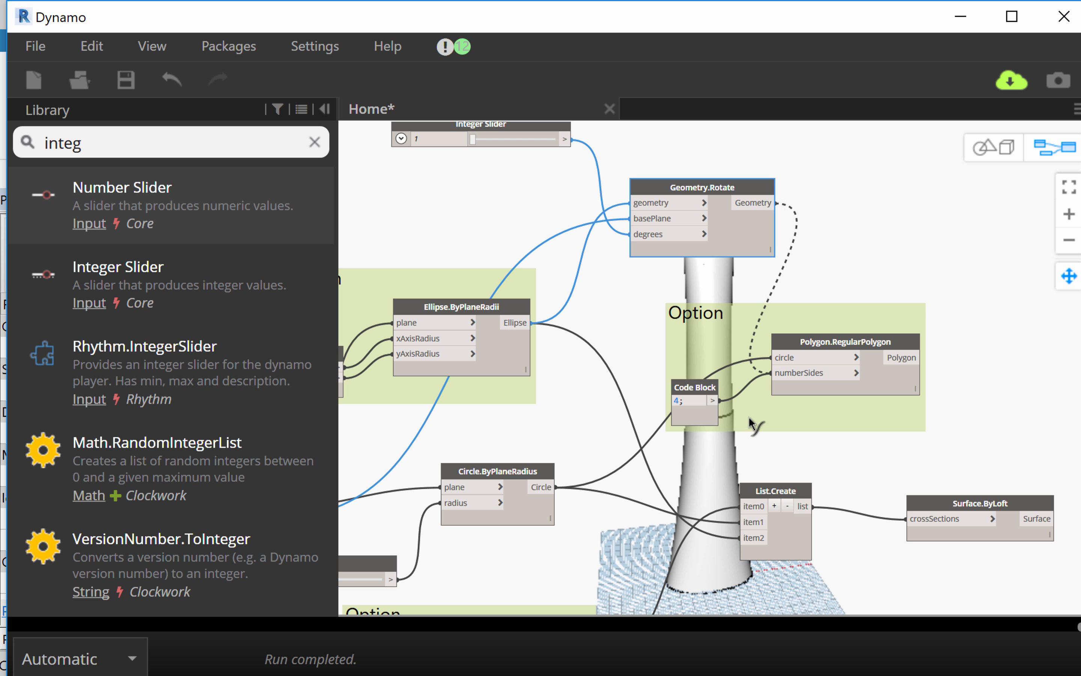
{"action": "left_click", "coordinate": [756, 540]}
Step: Enlarge the 3D preview of the loft and set the rotation Integer Slider to 125 degrees
{"action": "middle_click_drag", "start_coordinate": [882, 260], "coordinate": [885, 408]}
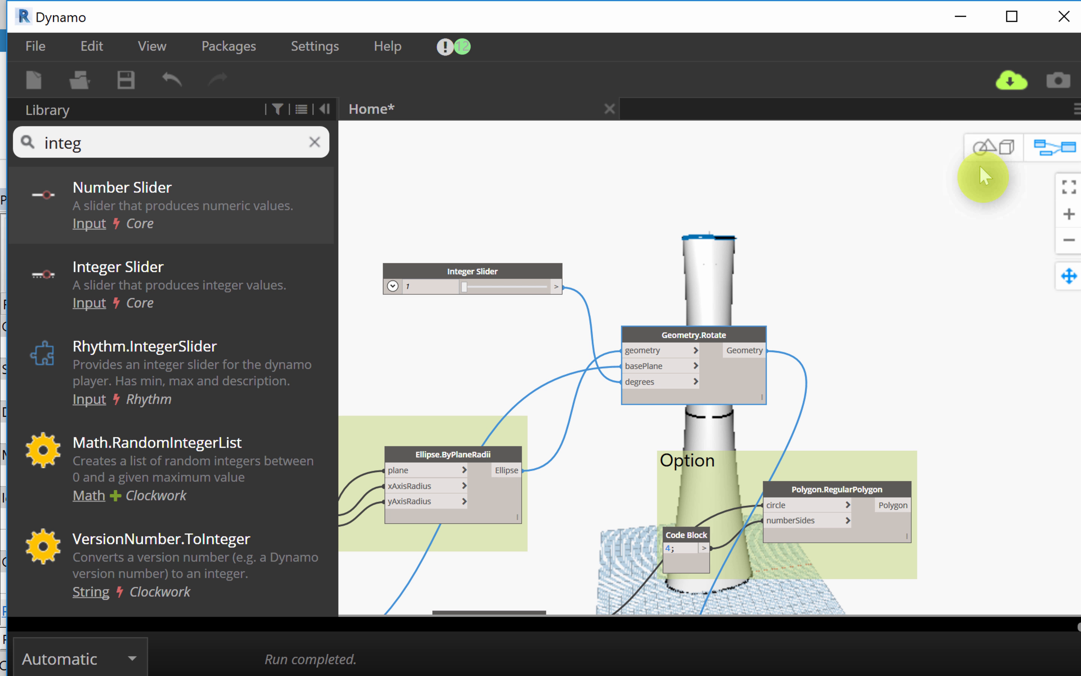
{"action": "left_click", "coordinate": [994, 150]}
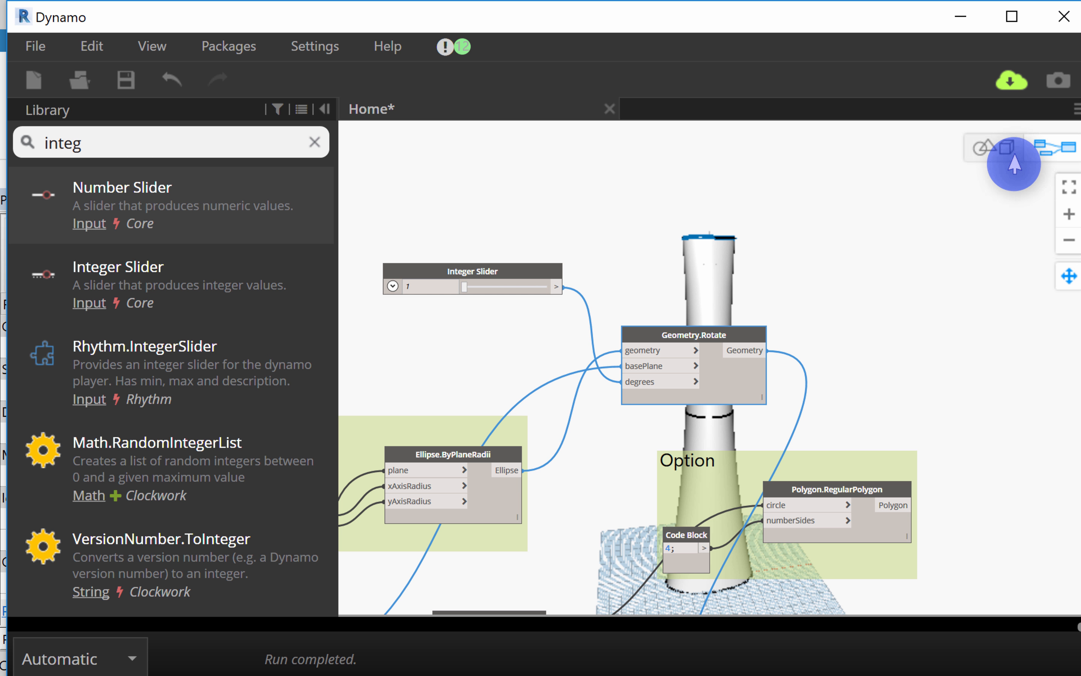
{"action": "scroll", "coordinate": [814, 282], "scroll_direction": "up", "scroll_amount": 2}
{"action": "left_click", "coordinate": [1055, 147]}
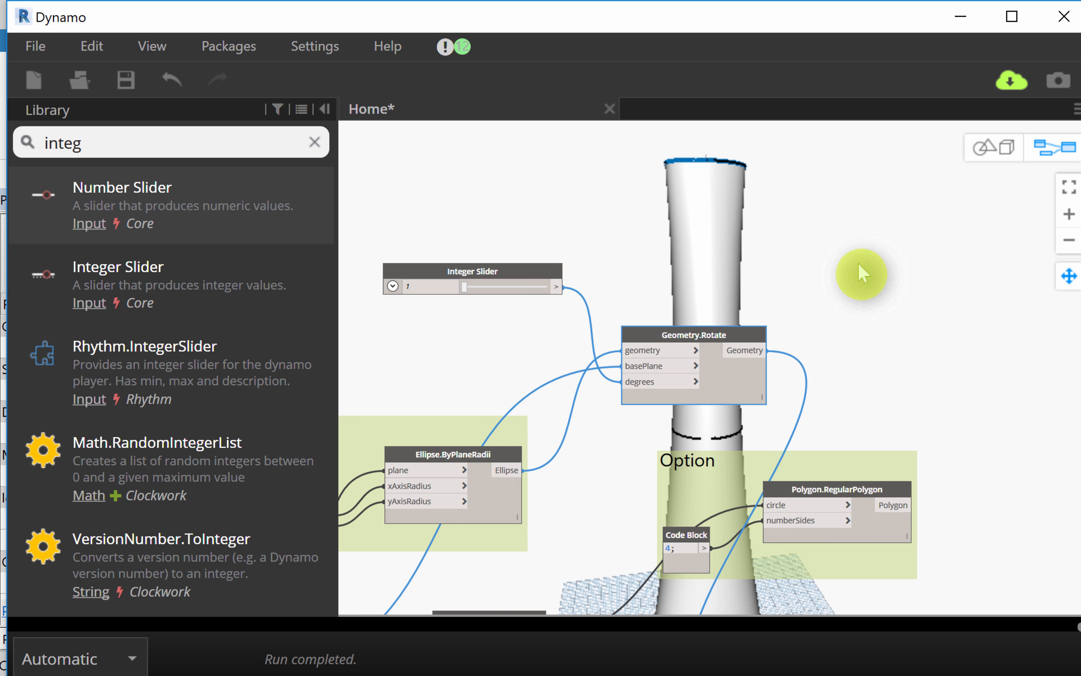
{"action": "left_click_drag", "start_coordinate": [465, 288], "coordinate": [491, 291]}
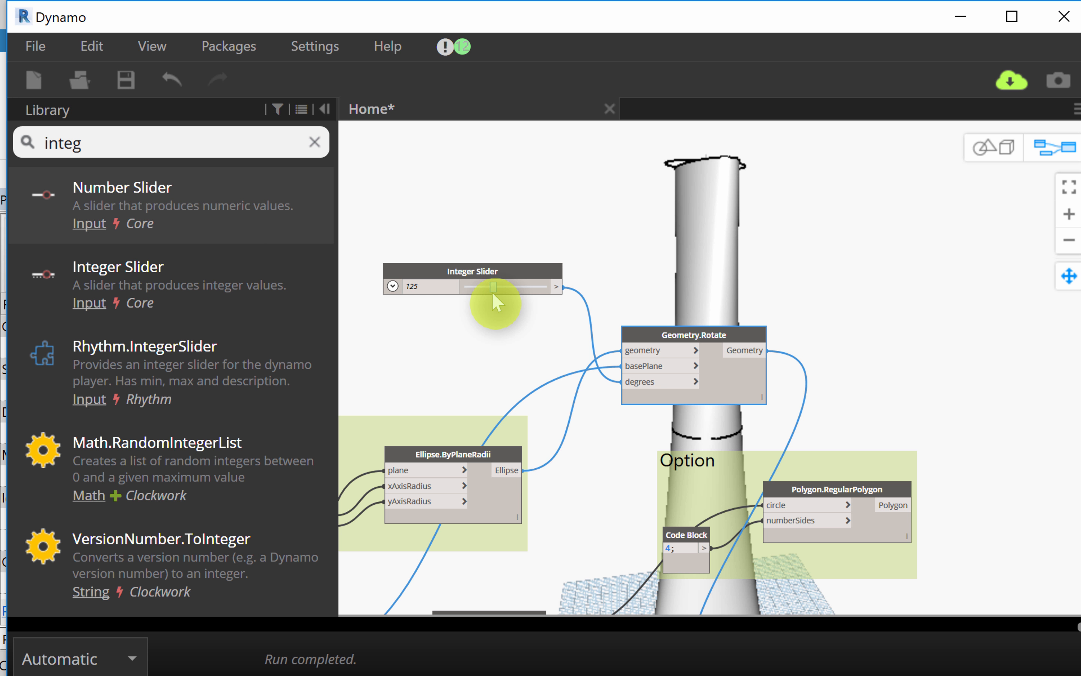
{"action": "left_click", "coordinate": [788, 286]}
Step: Inspect the loft with the rotated upper ellipse in the background 3D preview
{"action": "scroll", "coordinate": [816, 287], "scroll_direction": "down", "scroll_amount": 2}
{"action": "middle_click_drag", "start_coordinate": [811, 268], "coordinate": [753, 212]}
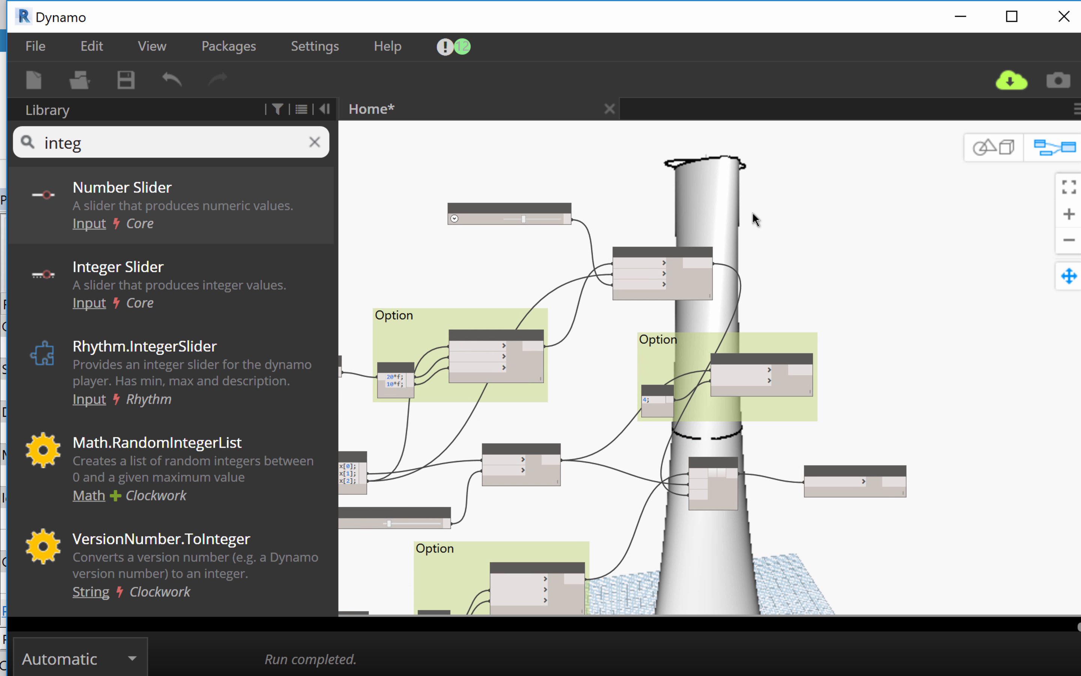
{"action": "left_click", "coordinate": [994, 148]}
{"action": "left_click_drag", "start_coordinate": [918, 368], "coordinate": [923, 337]}
{"action": "left_click", "coordinate": [1049, 157]}
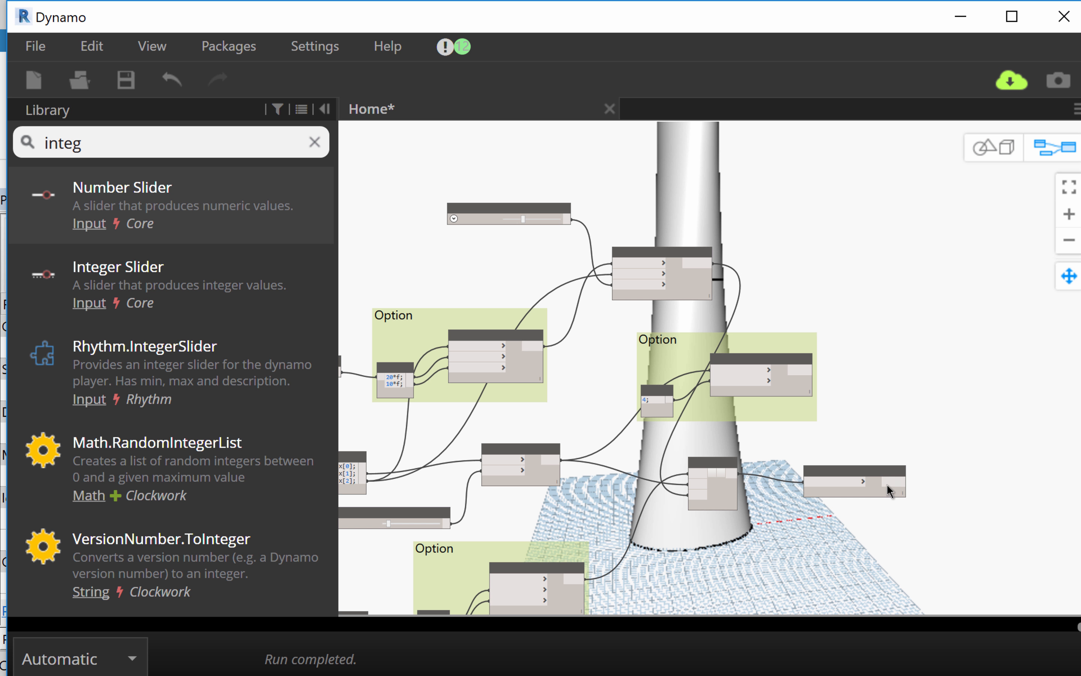
Step: Review the connections from the ellipse, circle and Geometry.Rotate nodes through List.Create to Surface.ByLoft
{"action": "scroll", "coordinate": [765, 310], "scroll_direction": "up", "scroll_amount": 3}
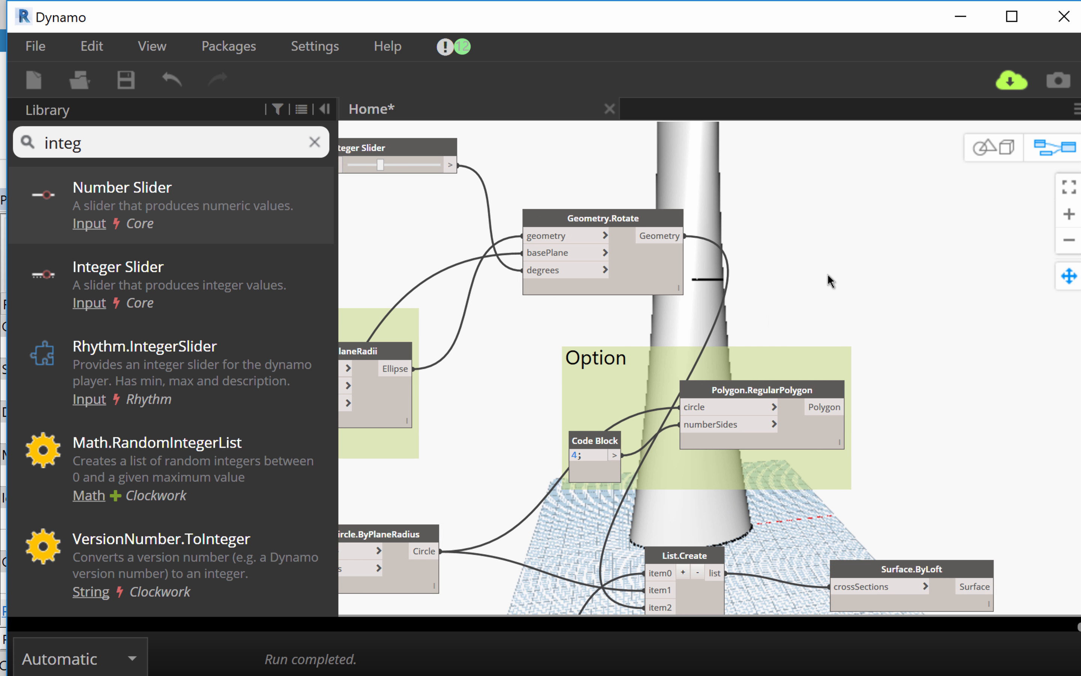
{"action": "middle_click_drag", "start_coordinate": [827, 274], "coordinate": [790, 171]}
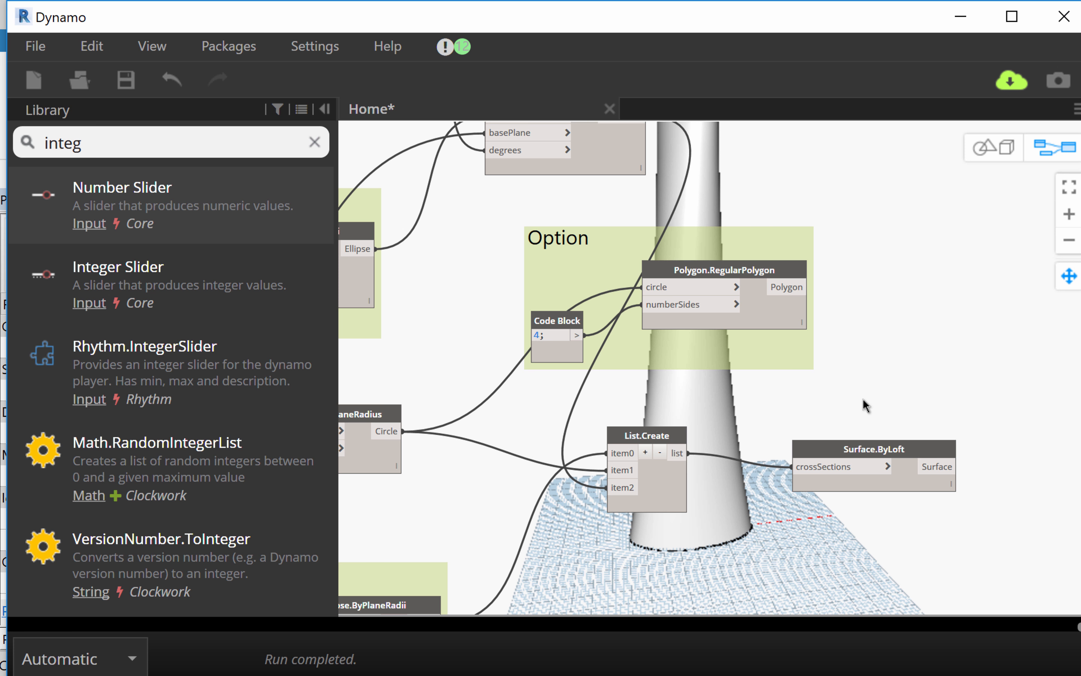
{"action": "scroll", "coordinate": [875, 365], "scroll_direction": "down", "scroll_amount": 3}
{"action": "middle_click_drag", "start_coordinate": [875, 365], "coordinate": [872, 290]}
{"action": "scroll", "coordinate": [865, 284], "scroll_direction": "up", "scroll_amount": 1}
{"action": "scroll", "coordinate": [820, 363], "scroll_direction": "down", "scroll_amount": 1}
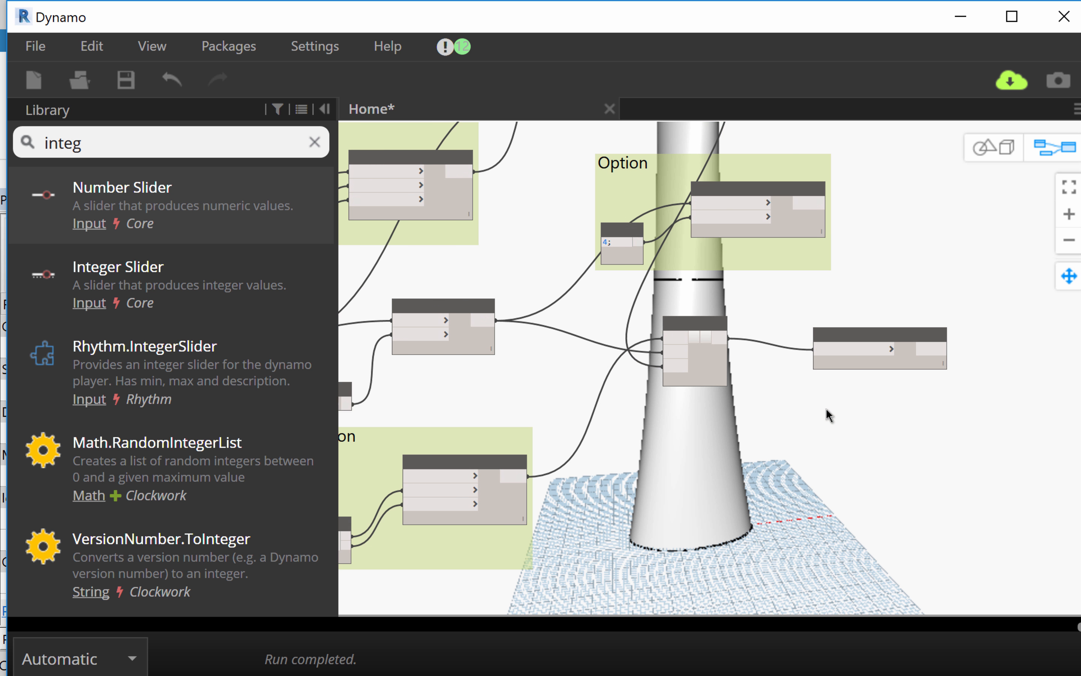
{"action": "middle_click_drag", "start_coordinate": [811, 424], "coordinate": [810, 564]}
{"action": "middle_click_drag", "start_coordinate": [866, 225], "coordinate": [878, 268]}
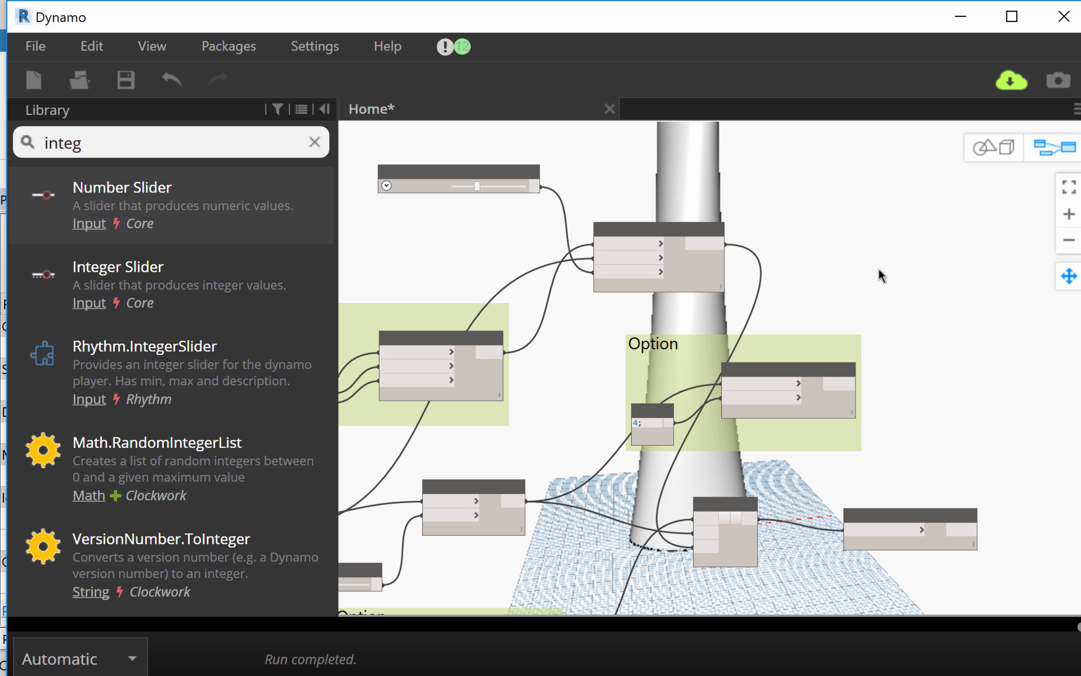
{"action": "scroll", "coordinate": [746, 287], "scroll_direction": "up", "scroll_amount": 3}
{"action": "middle_click_drag", "start_coordinate": [763, 351], "coordinate": [787, 56]}
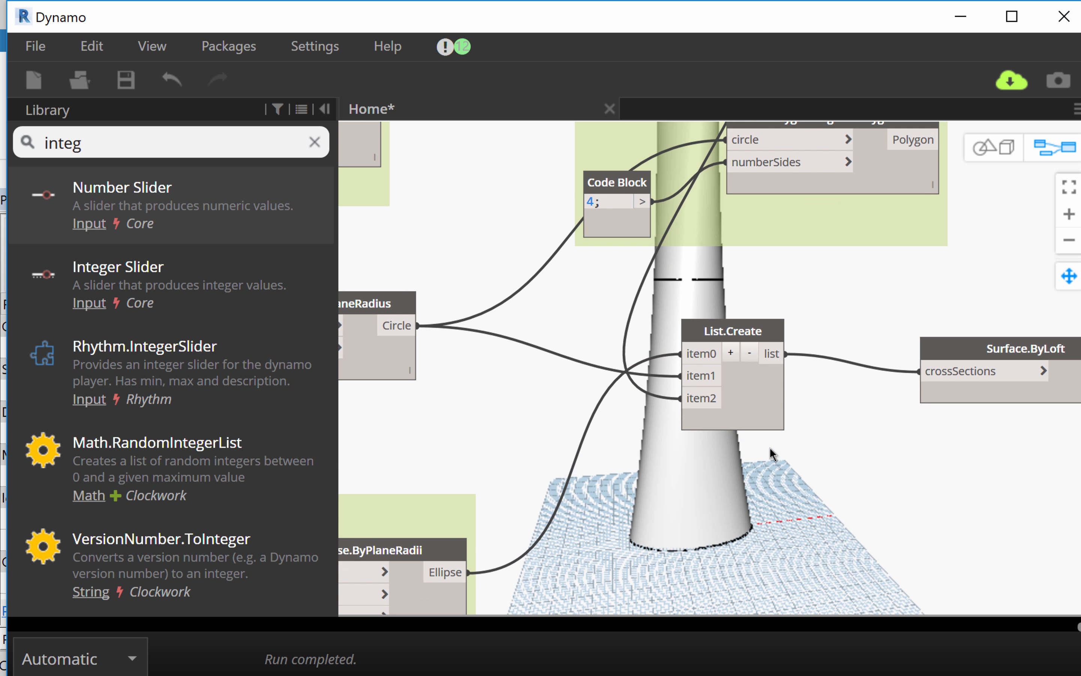
{"action": "middle_click_drag", "start_coordinate": [769, 446], "coordinate": [788, 342]}
{"action": "scroll", "coordinate": [778, 458], "scroll_direction": "down", "scroll_amount": 2}
{"action": "right_click", "coordinate": [797, 474]}
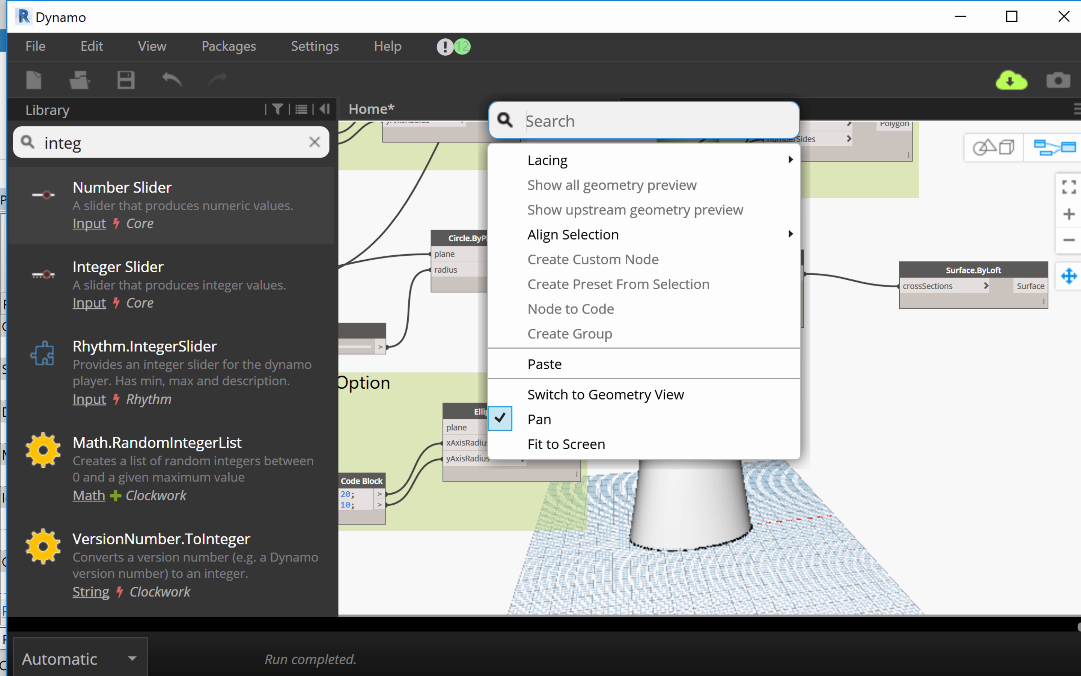
{"action": "type", "text": "geometry"}
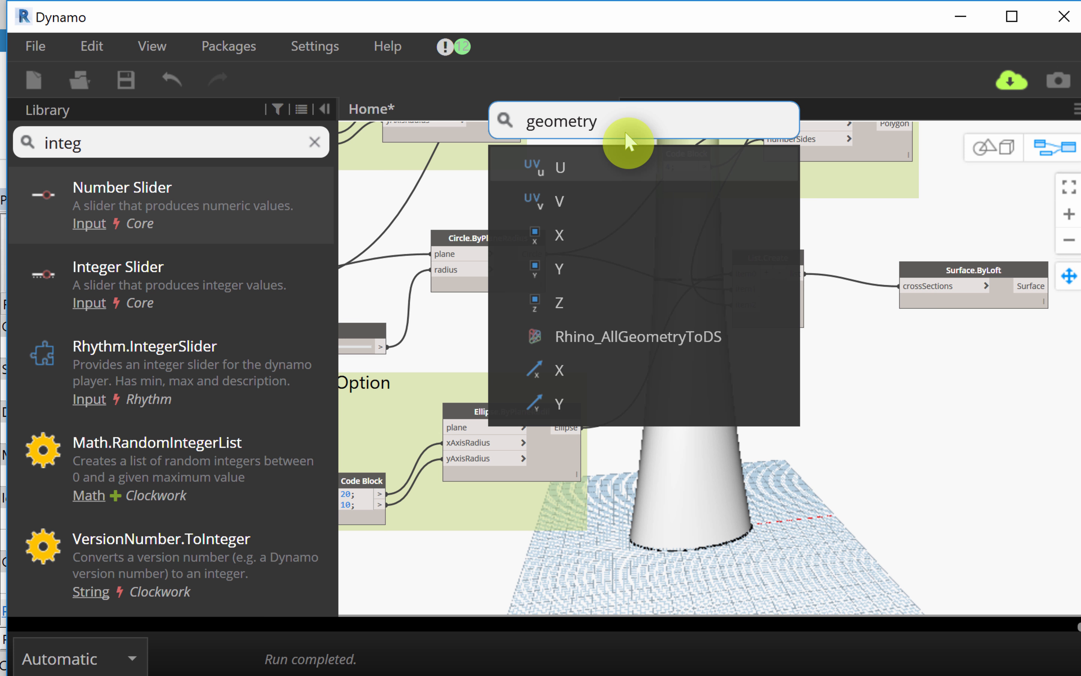
{"action": "key", "text": "BackSpace"}
{"action": "key", "text": "BackSpace"}
{"action": "key", "text": "BackSpace"}
{"action": "key", "text": "BackSpace"}
{"action": "key", "text": "BackSpace"}
{"action": "key", "text": "BackSpace"}
{"action": "key", "text": "BackSpace"}
{"action": "type", "text": "rotat"}
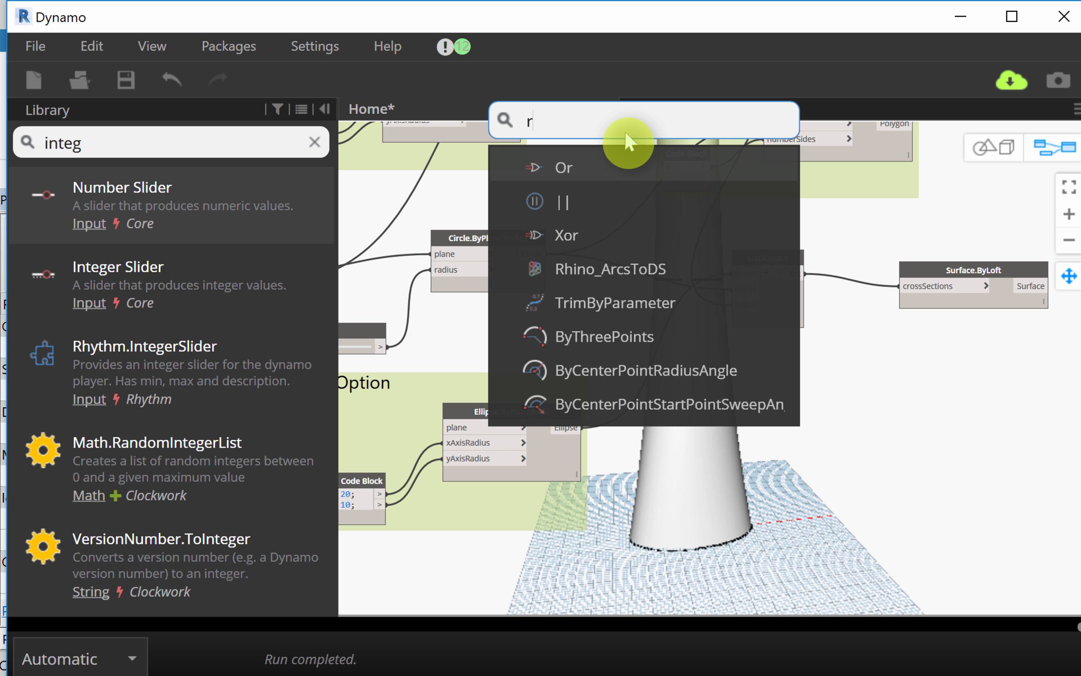
{"action": "type", "text": "e"}
{"action": "left_click", "coordinate": [643, 168]}
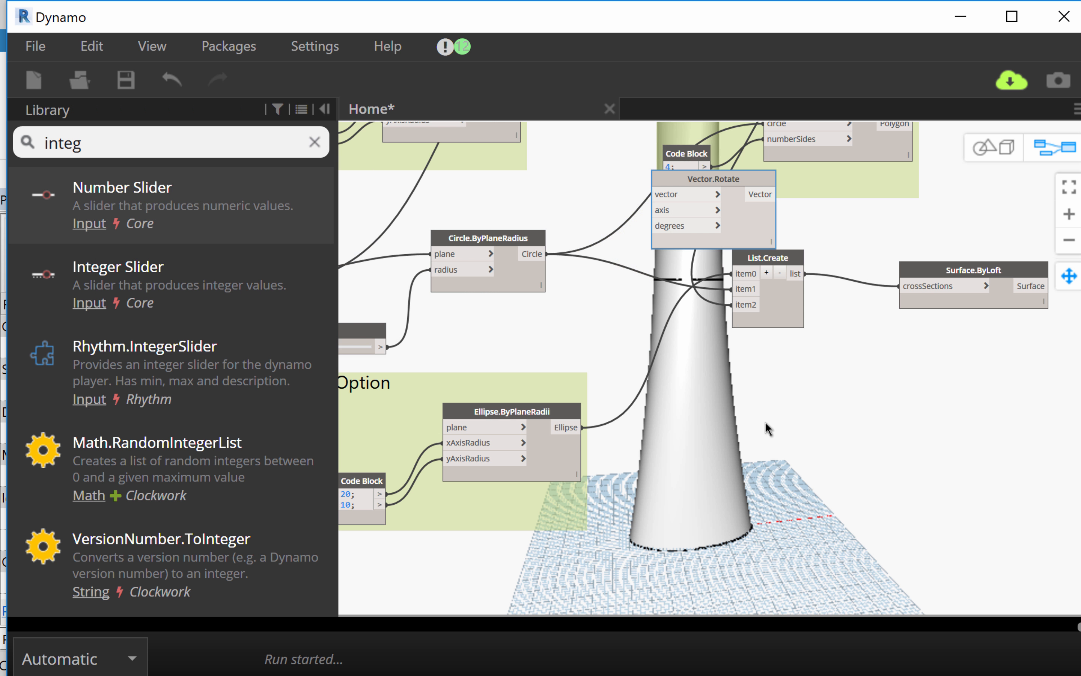
{"action": "right_click", "coordinate": [735, 180]}
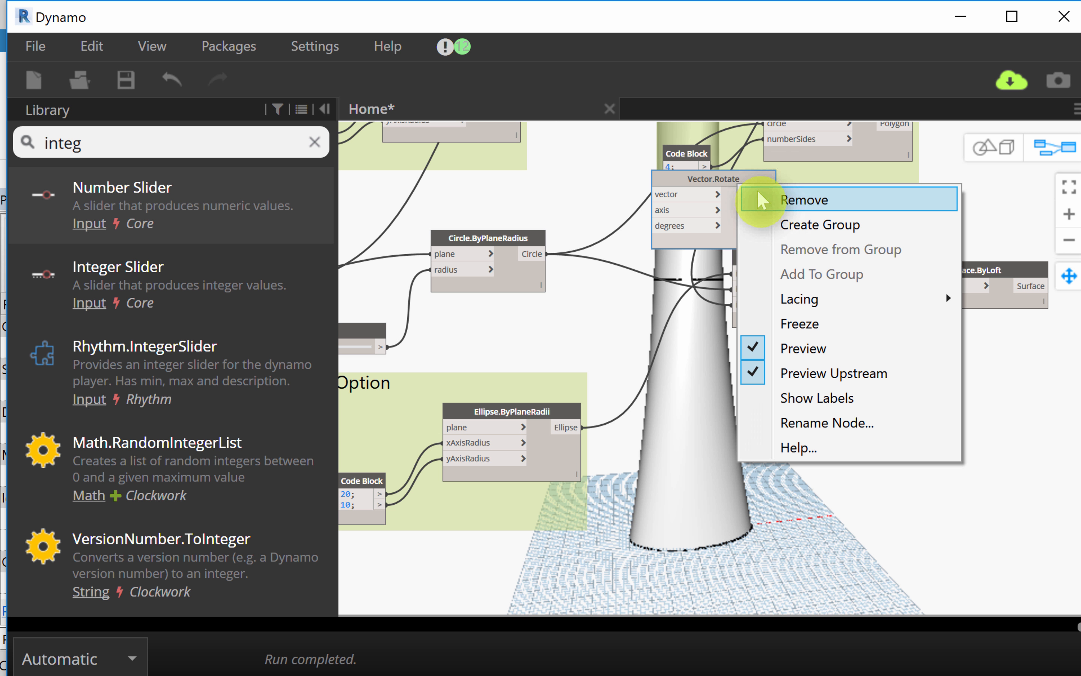
{"action": "left_click", "coordinate": [759, 200]}
Step: Add a Geometry.Rotate node with basePlane and degrees inputs, and place it beside the lower Ellipse.ByPlaneRadii node
{"action": "right_click", "coordinate": [751, 379]}
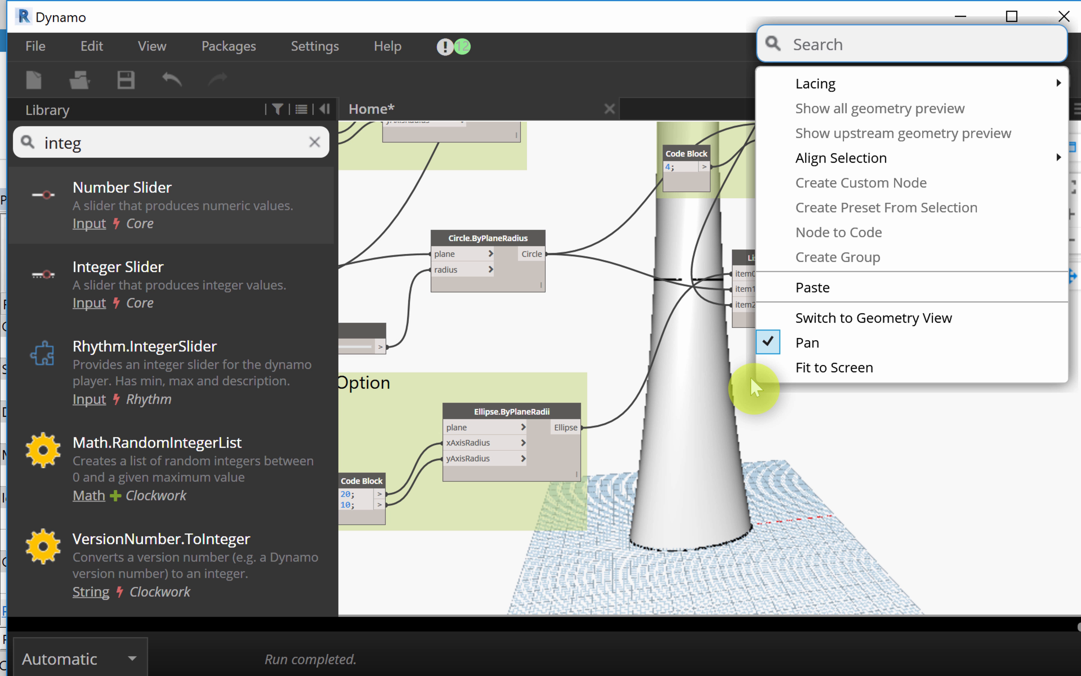
{"action": "type", "text": "rotat"}
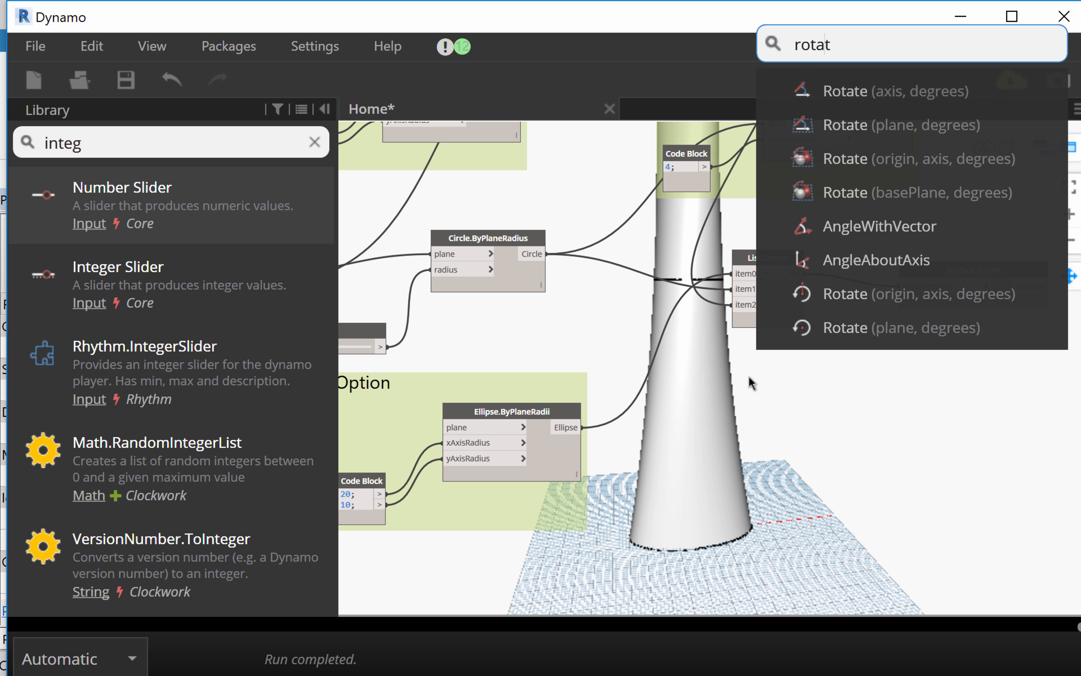
{"action": "type", "text": "e"}
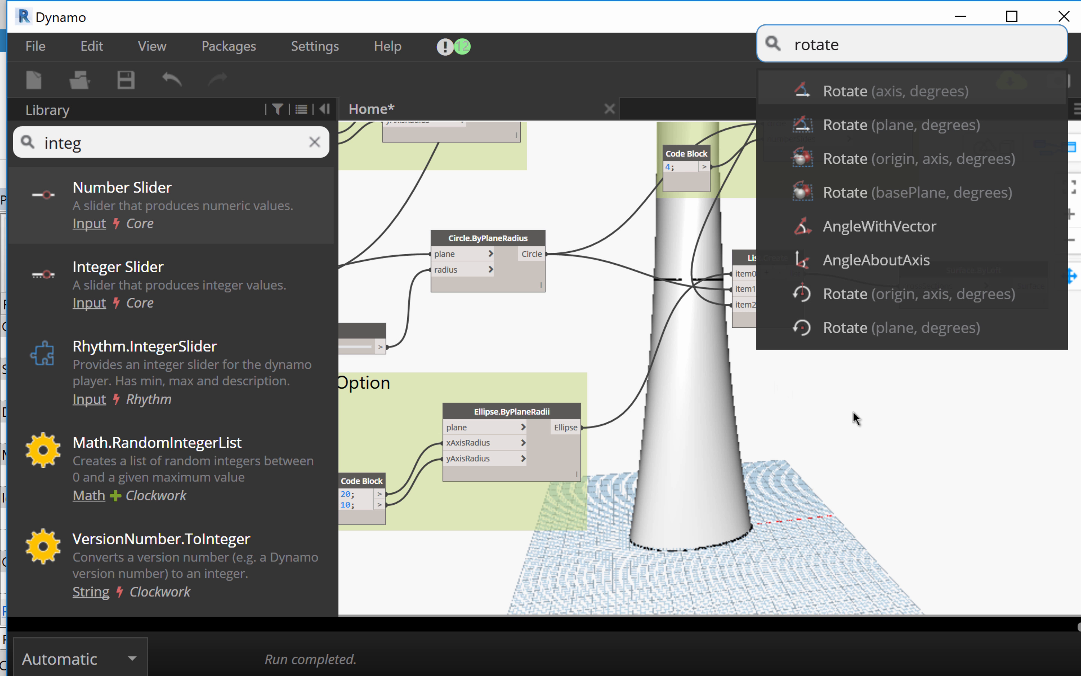
{"action": "left_click", "coordinate": [862, 193]}
{"action": "left_click_drag", "start_coordinate": [907, 205], "coordinate": [742, 425]}
{"action": "scroll", "coordinate": [690, 565], "scroll_direction": "up", "scroll_amount": 3}
{"action": "scroll", "coordinate": [752, 506], "scroll_direction": "down", "scroll_amount": 3}
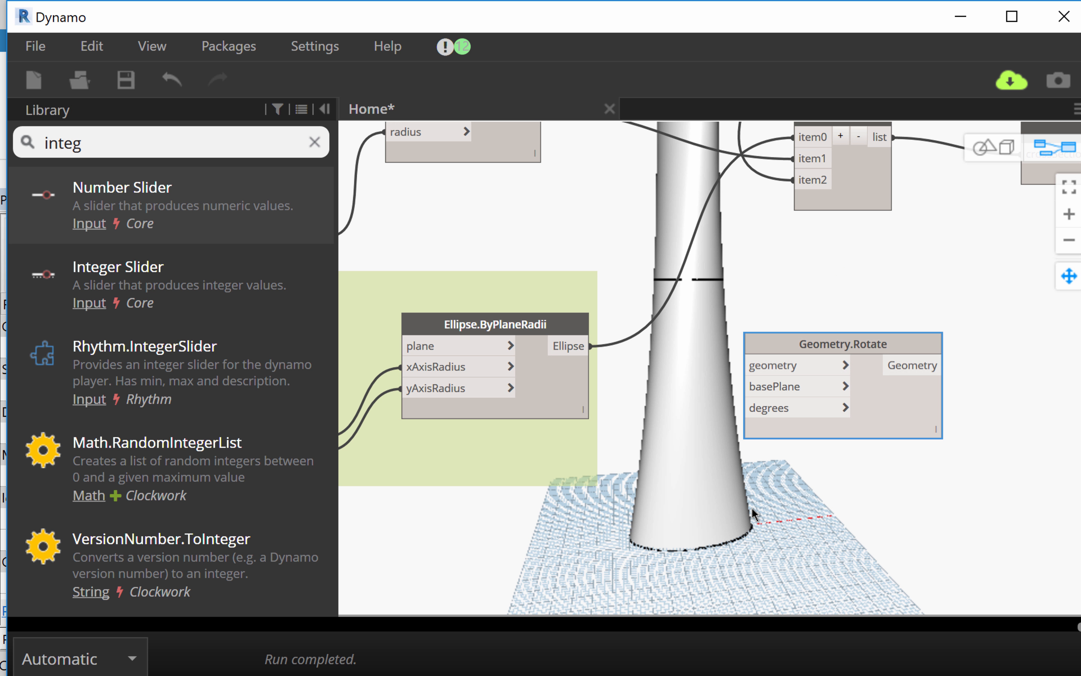
{"action": "scroll", "coordinate": [752, 506], "scroll_direction": "up", "scroll_amount": 2}
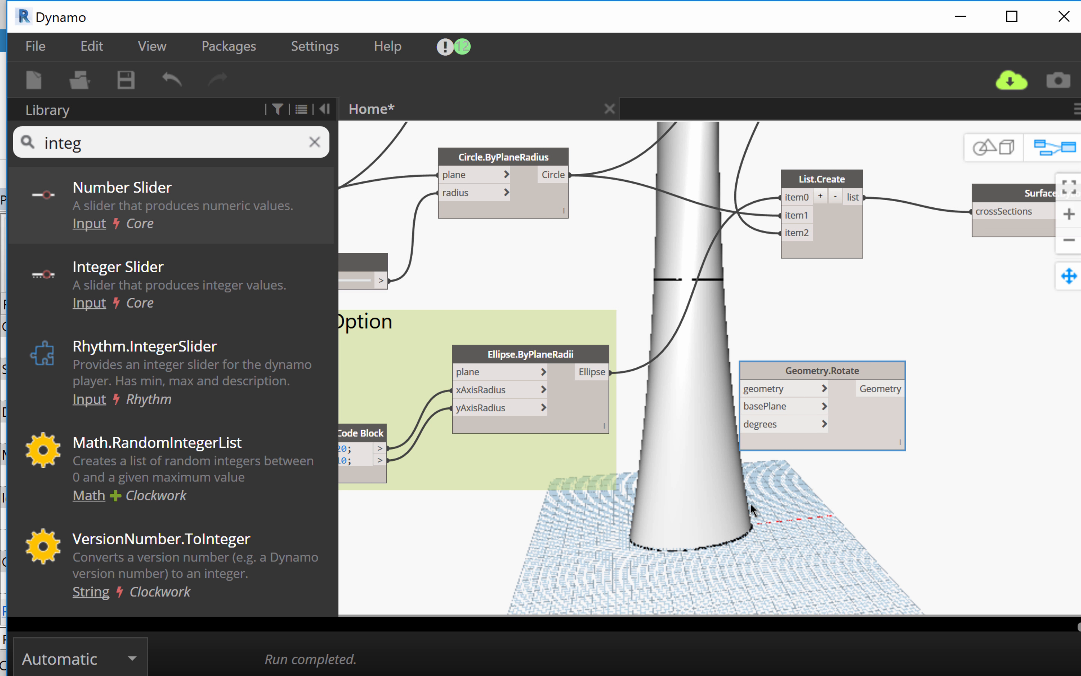
Step: Connect the lower Ellipse output to the new Geometry.Rotate's geometry input and the x[0] plane to its basePlane input
{"action": "left_click", "coordinate": [750, 383]}
{"action": "scroll", "coordinate": [748, 516], "scroll_direction": "down", "scroll_amount": 2}
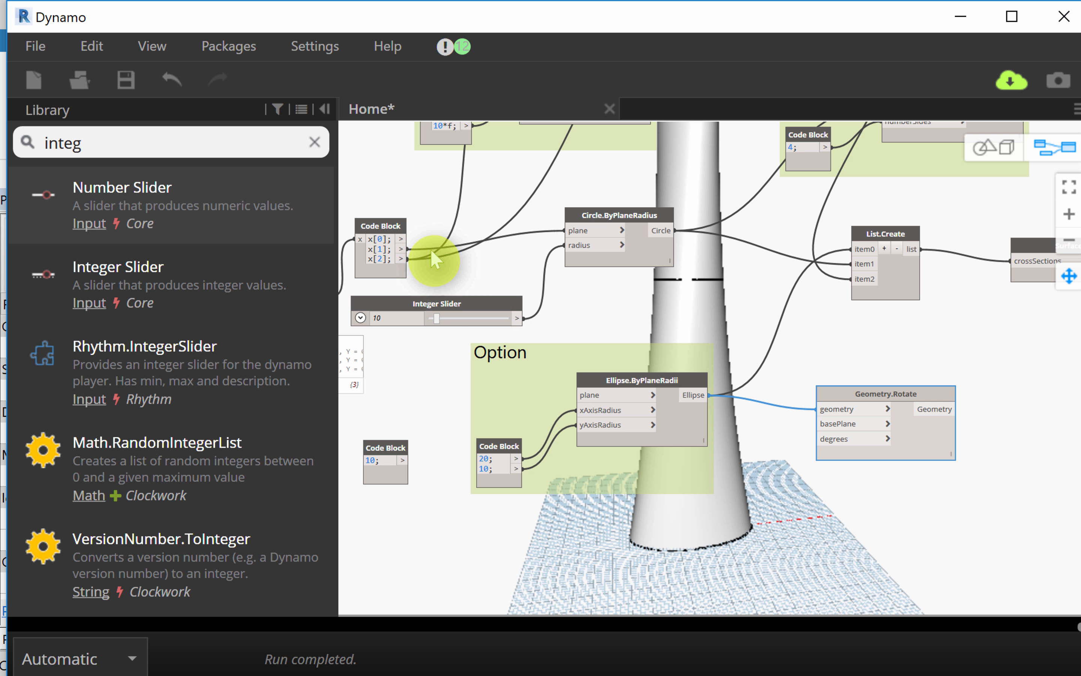
{"action": "left_click", "coordinate": [408, 239]}
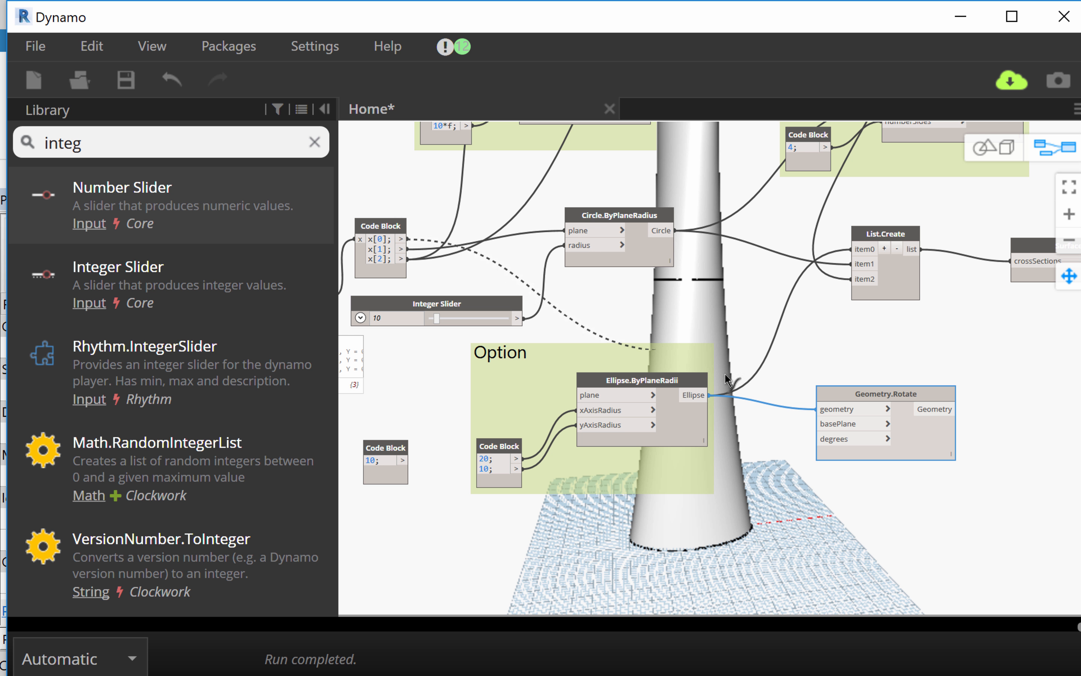
{"action": "left_click", "coordinate": [831, 424]}
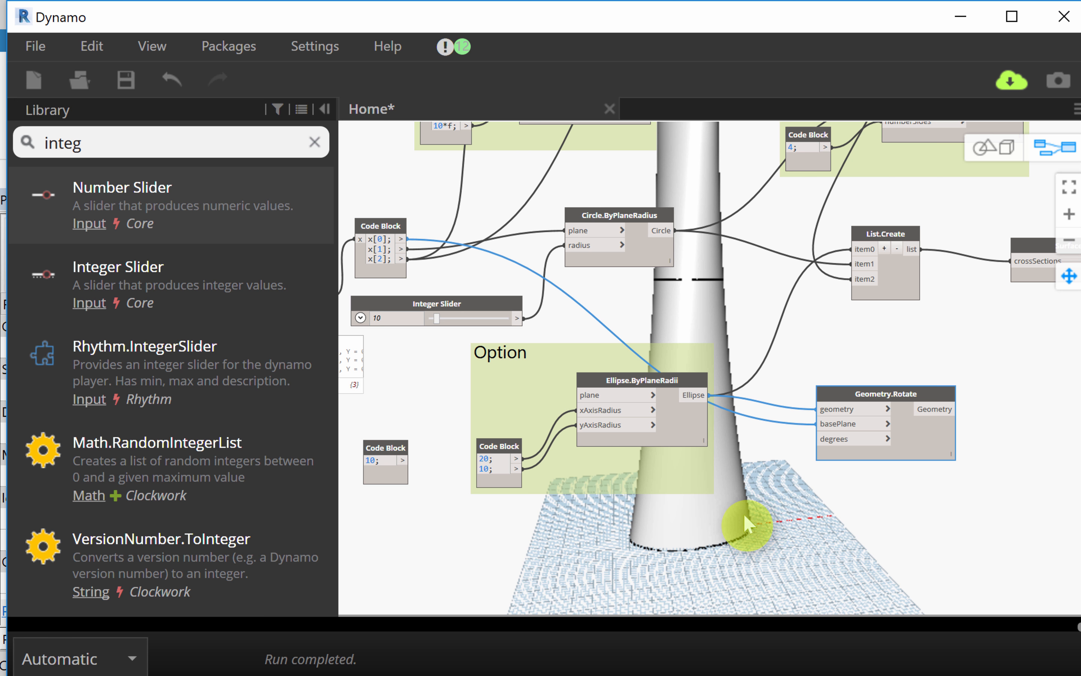
Step: Duplicate the Integer Slider that drives the upper ellipse's rotation
{"action": "scroll", "coordinate": [743, 510], "scroll_direction": "down", "scroll_amount": 2}
{"action": "middle_click_drag", "start_coordinate": [743, 503], "coordinate": [725, 563]}
{"action": "scroll", "coordinate": [697, 537], "scroll_direction": "down", "scroll_amount": 2}
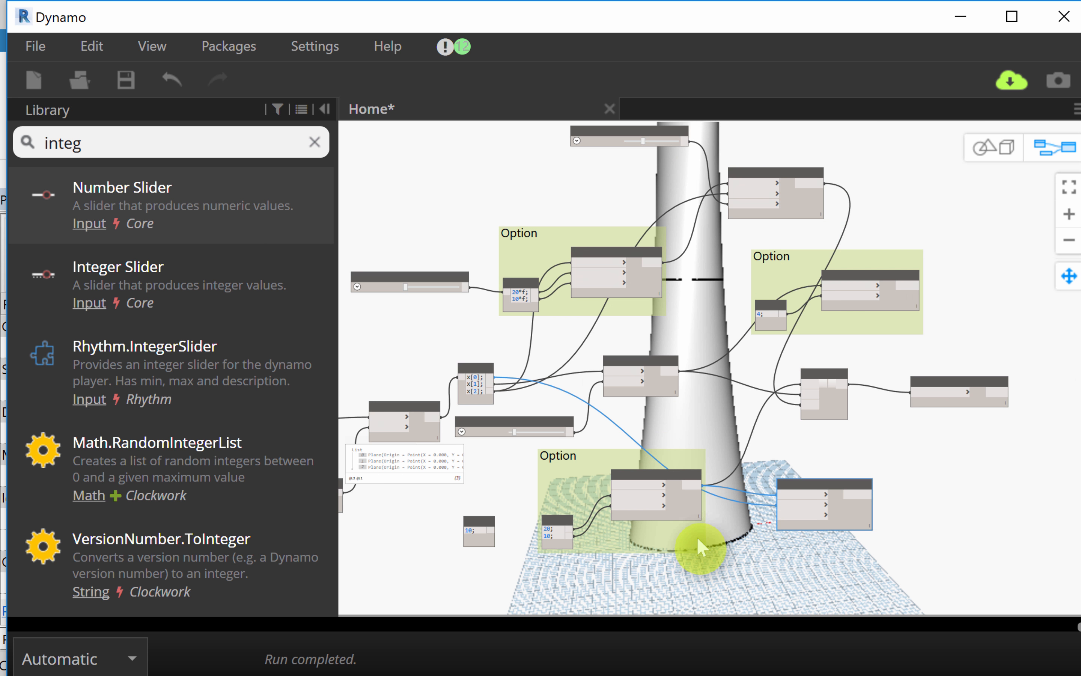
{"action": "scroll", "coordinate": [668, 167], "scroll_direction": "up", "scroll_amount": 3}
{"action": "middle_click_drag", "start_coordinate": [659, 193], "coordinate": [652, 230]}
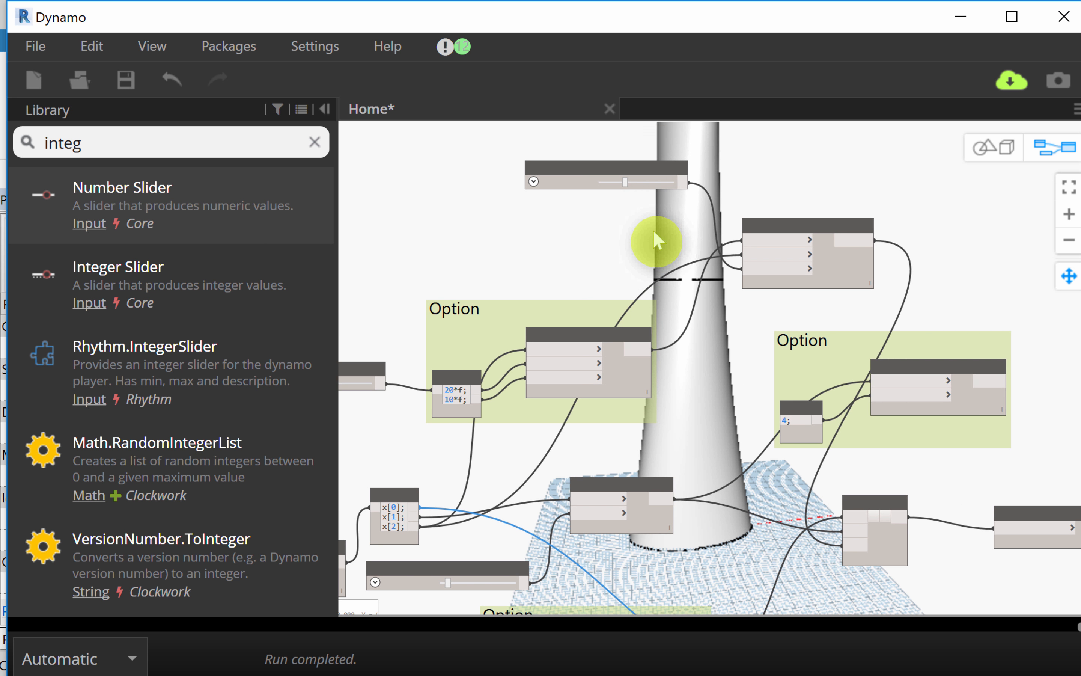
{"action": "scroll", "coordinate": [645, 172], "scroll_direction": "up", "scroll_amount": 3}
{"action": "left_click", "coordinate": [645, 167]}
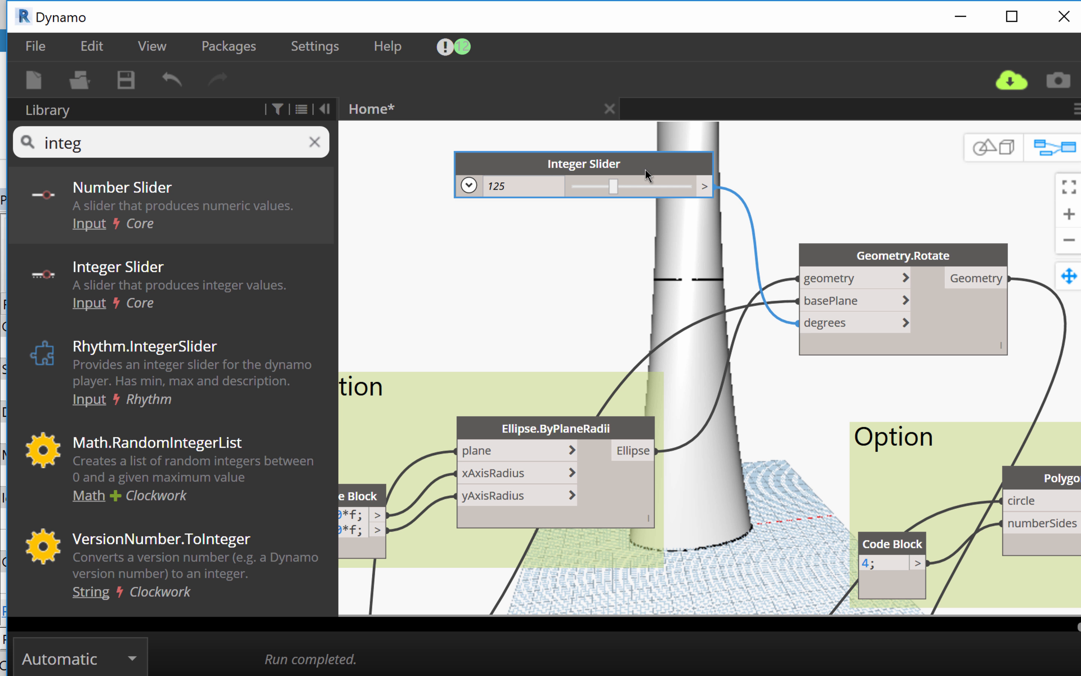
{"action": "key", "text": "ctrl+v"}
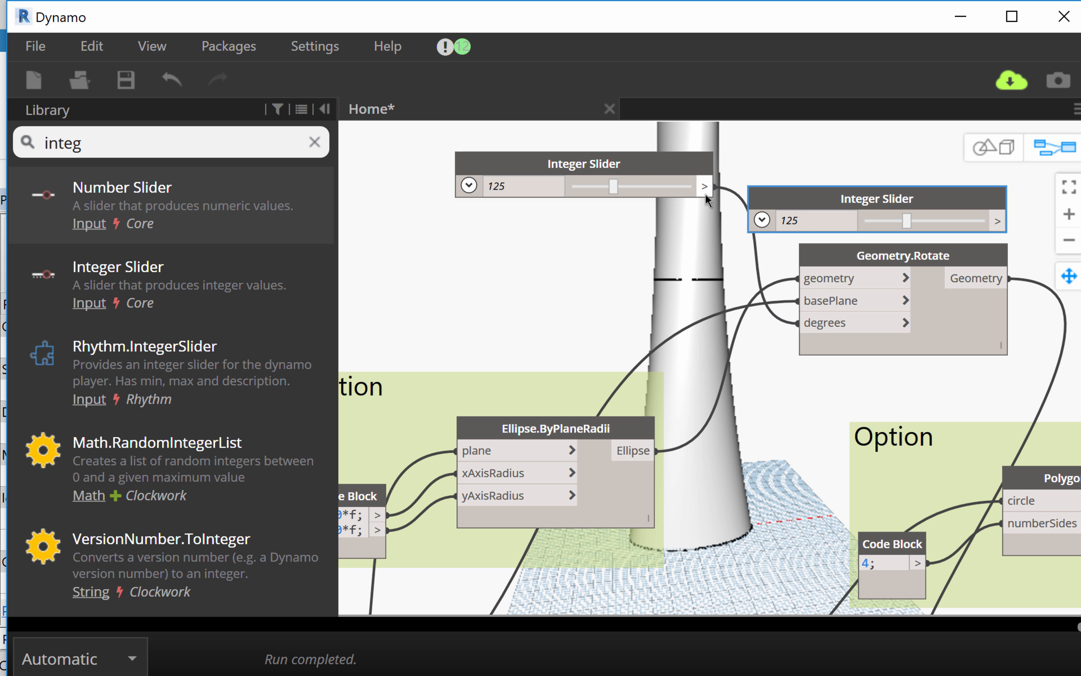
Step: Place the copied Integer Slider below the lower ellipse's Option group and connect it to the lower Geometry.Rotate's degrees input
{"action": "left_click_drag", "start_coordinate": [809, 198], "coordinate": [653, 316]}
{"action": "middle_click_drag", "start_coordinate": [652, 316], "coordinate": [567, 182]}
{"action": "left_click_drag", "start_coordinate": [567, 183], "coordinate": [676, 399]}
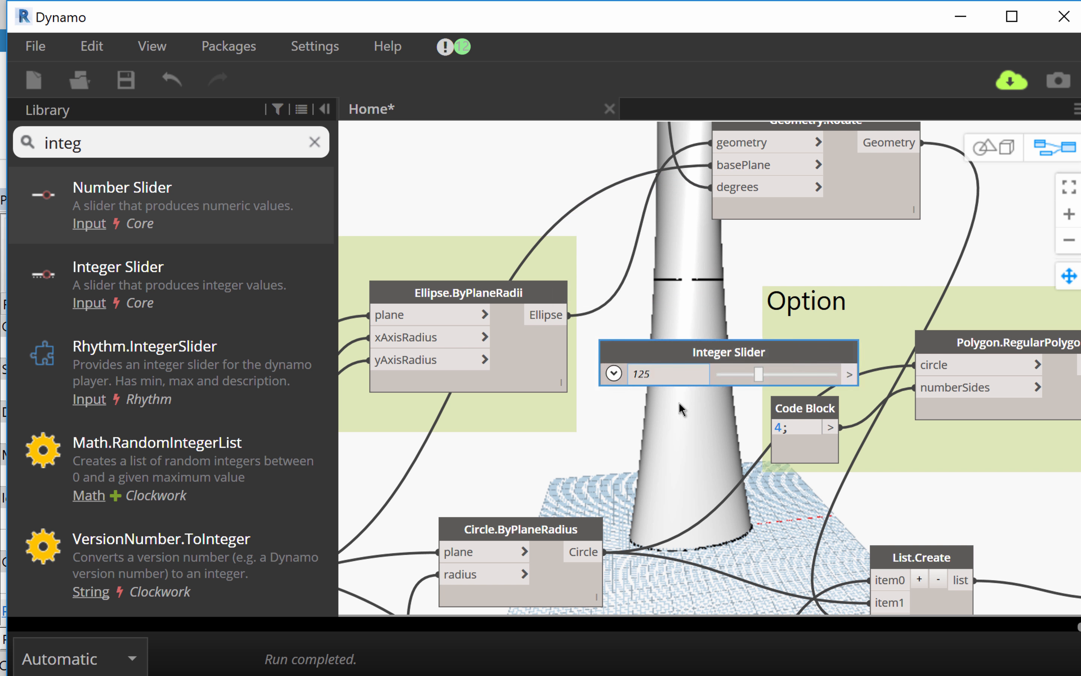
{"action": "middle_click_drag", "start_coordinate": [677, 399], "coordinate": [617, 123]}
{"action": "scroll", "coordinate": [628, 214], "scroll_direction": "down", "scroll_amount": 2}
{"action": "left_click_drag", "start_coordinate": [628, 199], "coordinate": [643, 546]}
{"action": "middle_click_drag", "start_coordinate": [665, 478], "coordinate": [708, 347]}
{"action": "left_click_drag", "start_coordinate": [670, 417], "coordinate": [638, 479]}
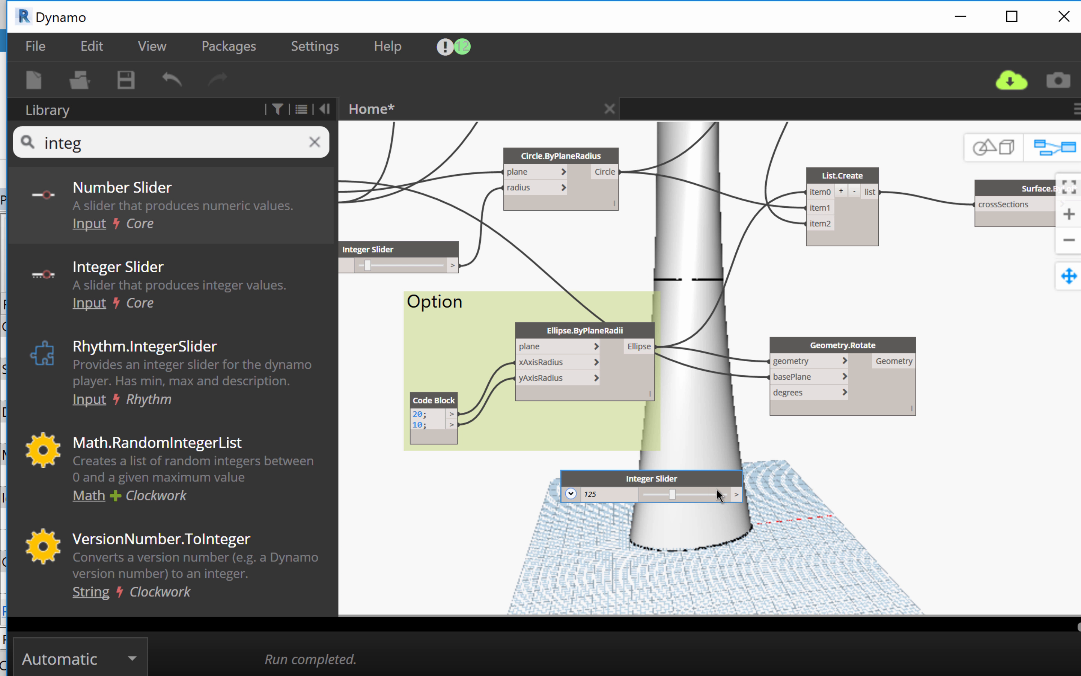
{"action": "left_click", "coordinate": [783, 394]}
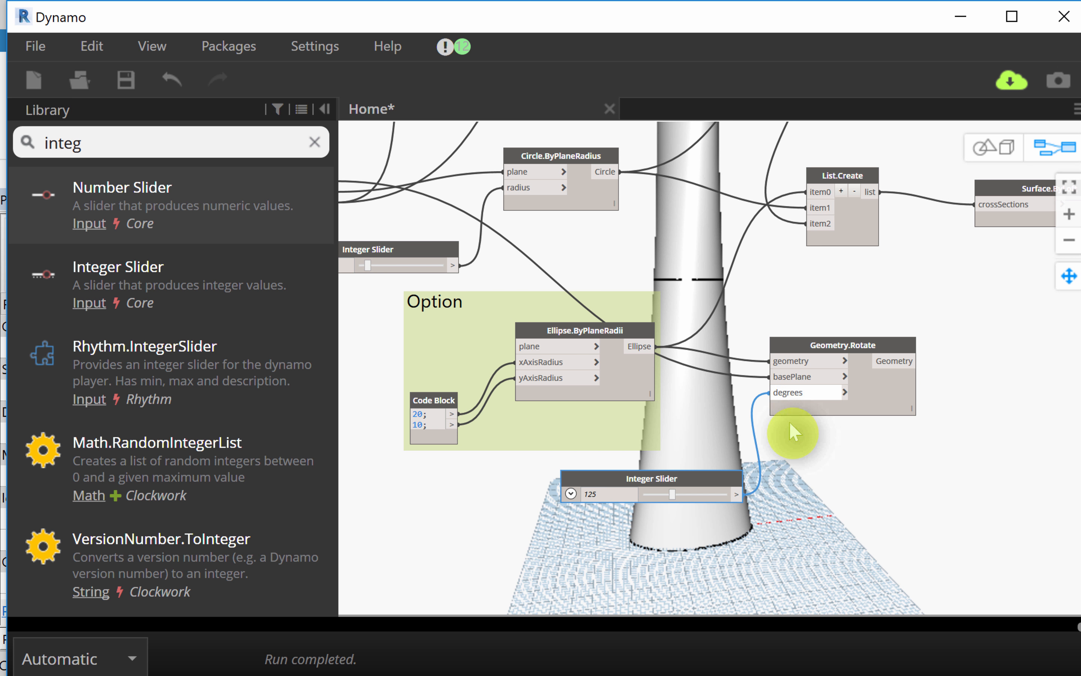
Step: Connect the lower Geometry.Rotate's Geometry output to item0 of List.Create, replacing the direct ellipse connection
{"action": "middle_click_drag", "start_coordinate": [744, 490], "coordinate": [671, 536]}
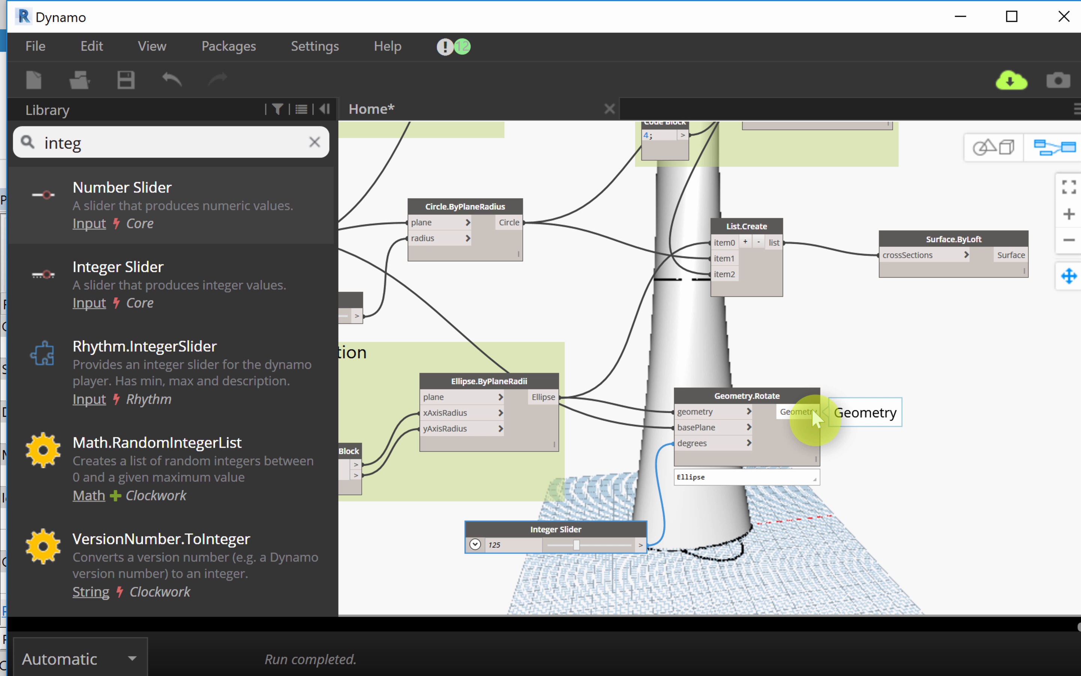
{"action": "left_click", "coordinate": [811, 410]}
{"action": "left_click", "coordinate": [711, 274]}
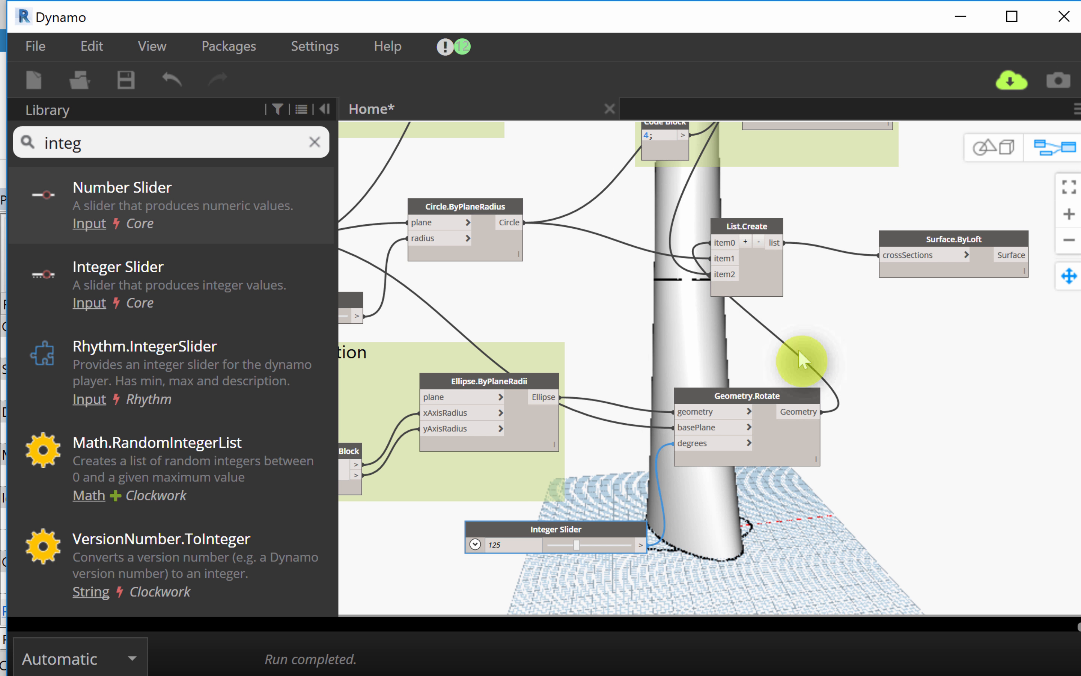
Step: Set the lower ellipse's rotation slider to 150 degrees and check the upper part of the loft in the 3D preview
{"action": "scroll", "coordinate": [874, 570], "scroll_direction": "down", "scroll_amount": 3}
{"action": "middle_click_drag", "start_coordinate": [833, 531], "coordinate": [723, 464]}
{"action": "scroll", "coordinate": [503, 510], "scroll_direction": "up", "scroll_amount": 5}
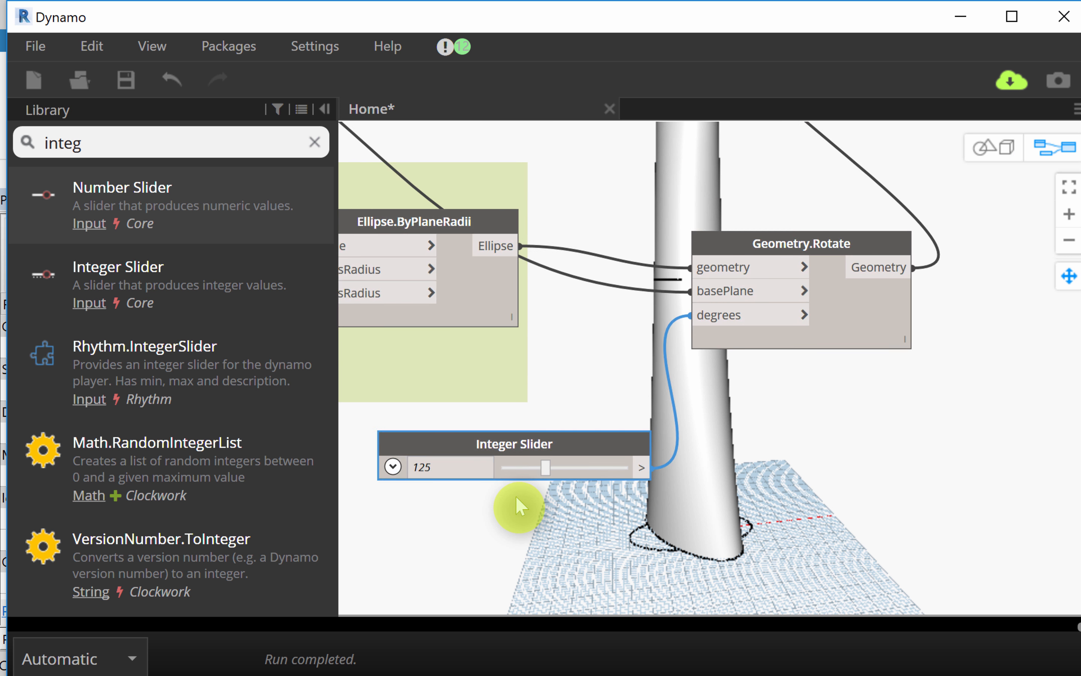
{"action": "left_click_drag", "start_coordinate": [544, 471], "coordinate": [554, 469]}
{"action": "scroll", "coordinate": [820, 480], "scroll_direction": "down", "scroll_amount": 3}
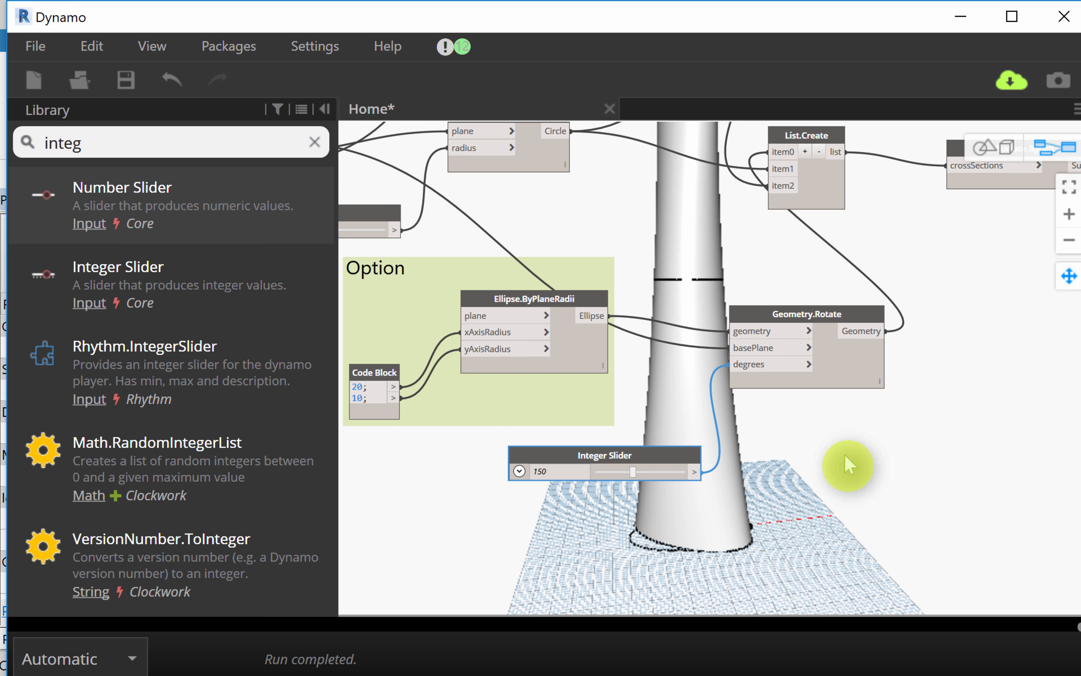
{"action": "scroll", "coordinate": [844, 454], "scroll_direction": "down", "scroll_amount": 3}
{"action": "left_click", "coordinate": [978, 154]}
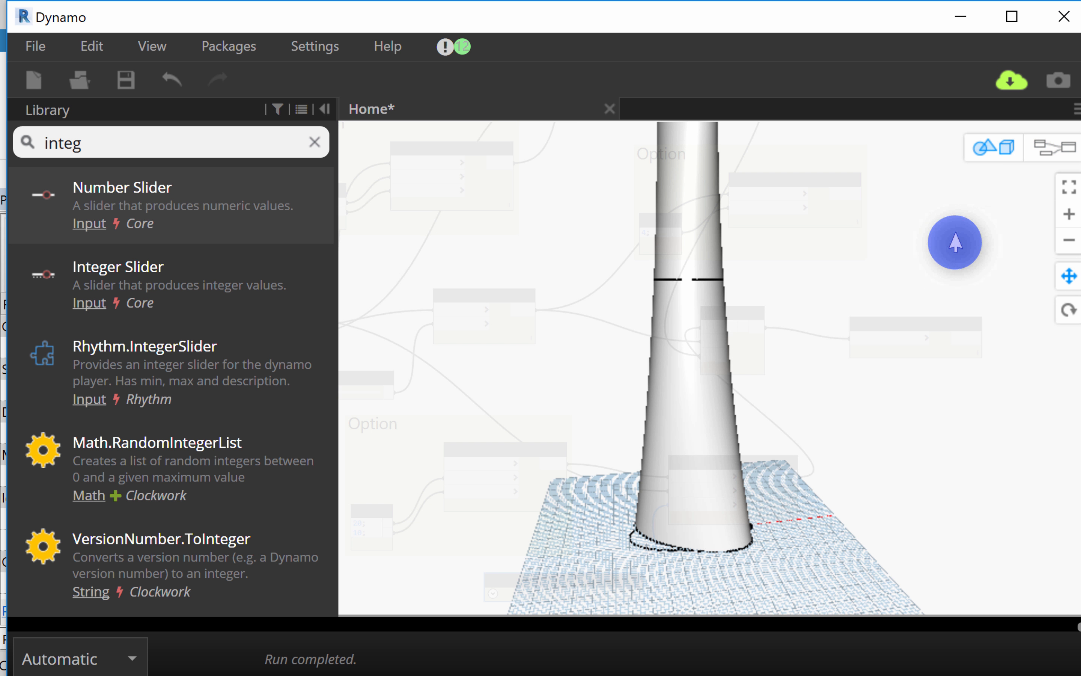
{"action": "left_click_drag", "start_coordinate": [954, 242], "coordinate": [933, 430]}
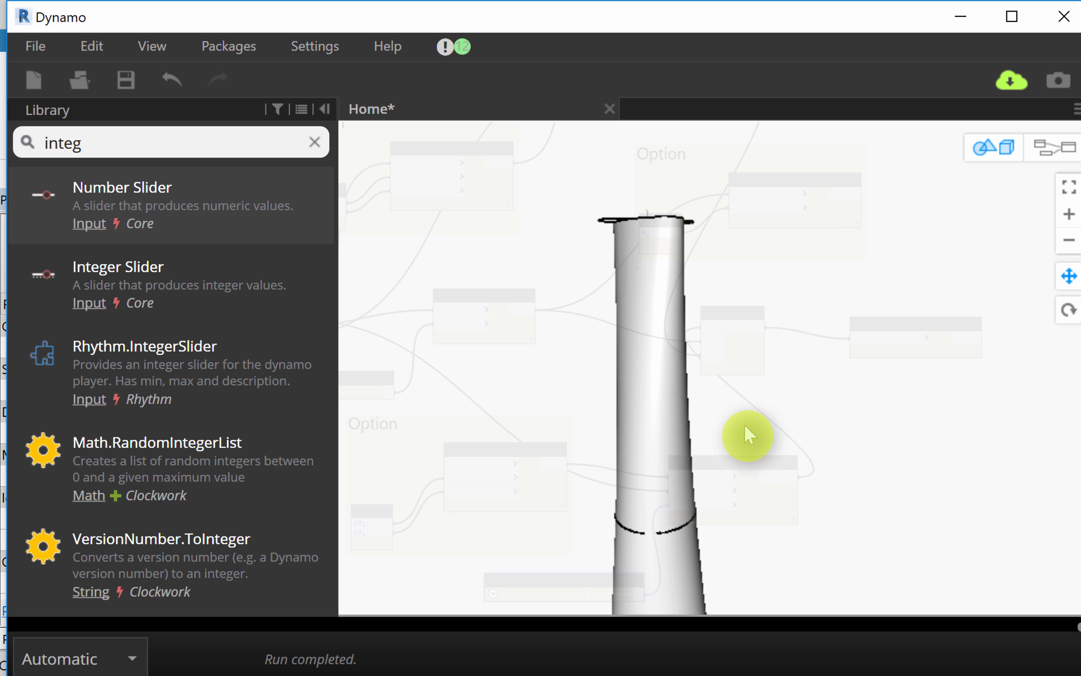
{"action": "left_click", "coordinate": [1054, 148]}
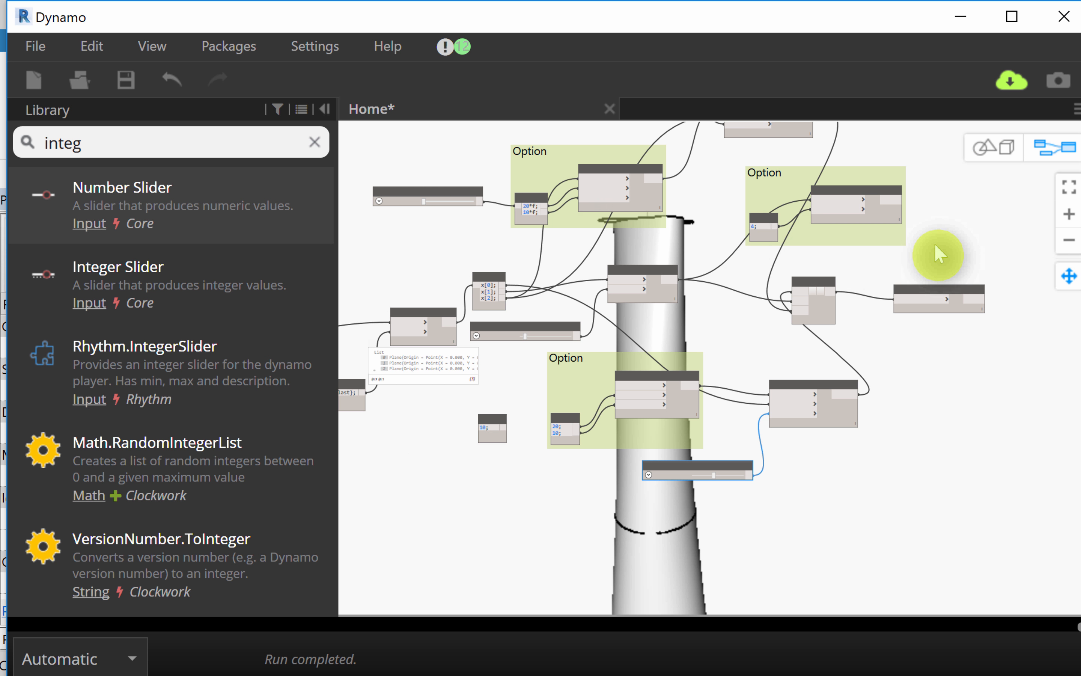
Step: Set the Number Slider that scales the upper ellipse's radii to 1.04
{"action": "scroll", "coordinate": [433, 210], "scroll_direction": "up", "scroll_amount": 5}
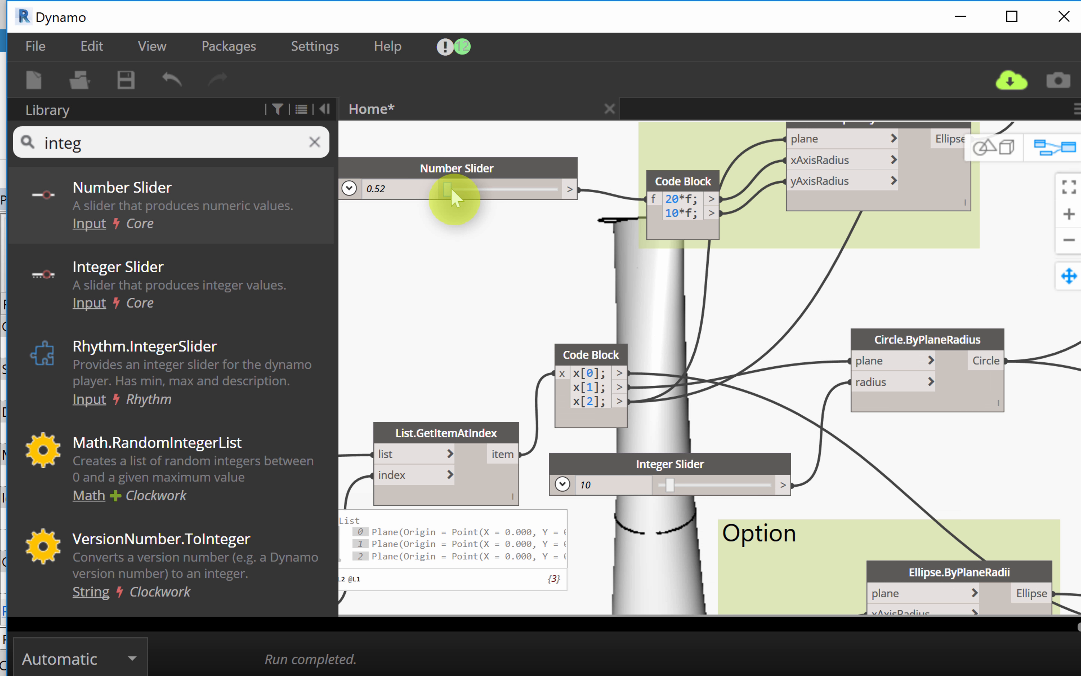
{"action": "left_click_drag", "start_coordinate": [449, 190], "coordinate": [452, 190]}
{"action": "scroll", "coordinate": [451, 246], "scroll_direction": "down", "scroll_amount": 1}
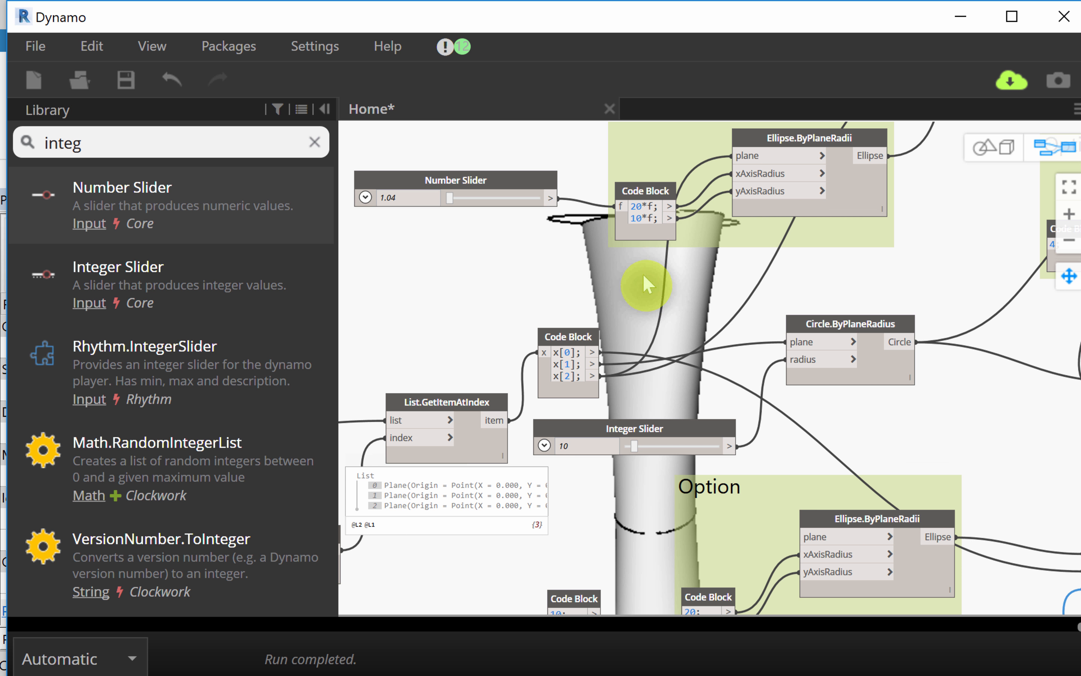
Step: Examine the full height of the loft with its three profiles in the 3D preview and return to the graph
{"action": "middle_click_drag", "start_coordinate": [539, 255], "coordinate": [342, 214]}
{"action": "scroll", "coordinate": [425, 234], "scroll_direction": "down", "scroll_amount": 1}
{"action": "scroll", "coordinate": [429, 244], "scroll_direction": "down", "scroll_amount": 2}
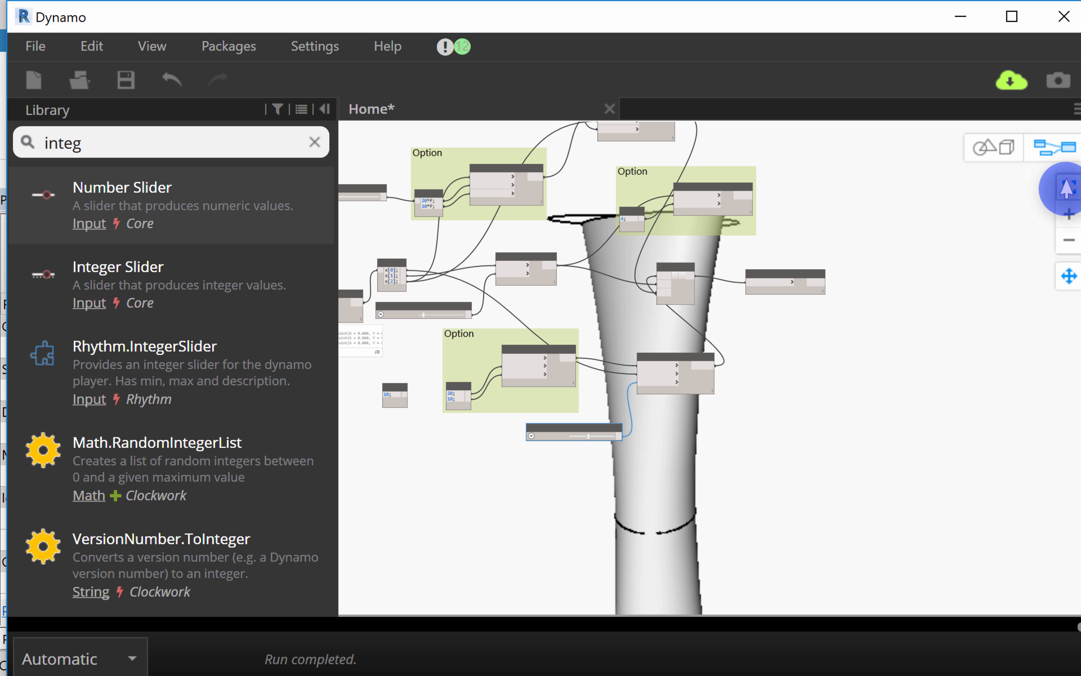
{"action": "left_click", "coordinate": [993, 147]}
{"action": "scroll", "coordinate": [825, 434], "scroll_direction": "down", "scroll_amount": 3}
{"action": "middle_click_drag", "start_coordinate": [826, 446], "coordinate": [831, 365]}
{"action": "scroll", "coordinate": [768, 405], "scroll_direction": "up", "scroll_amount": 1}
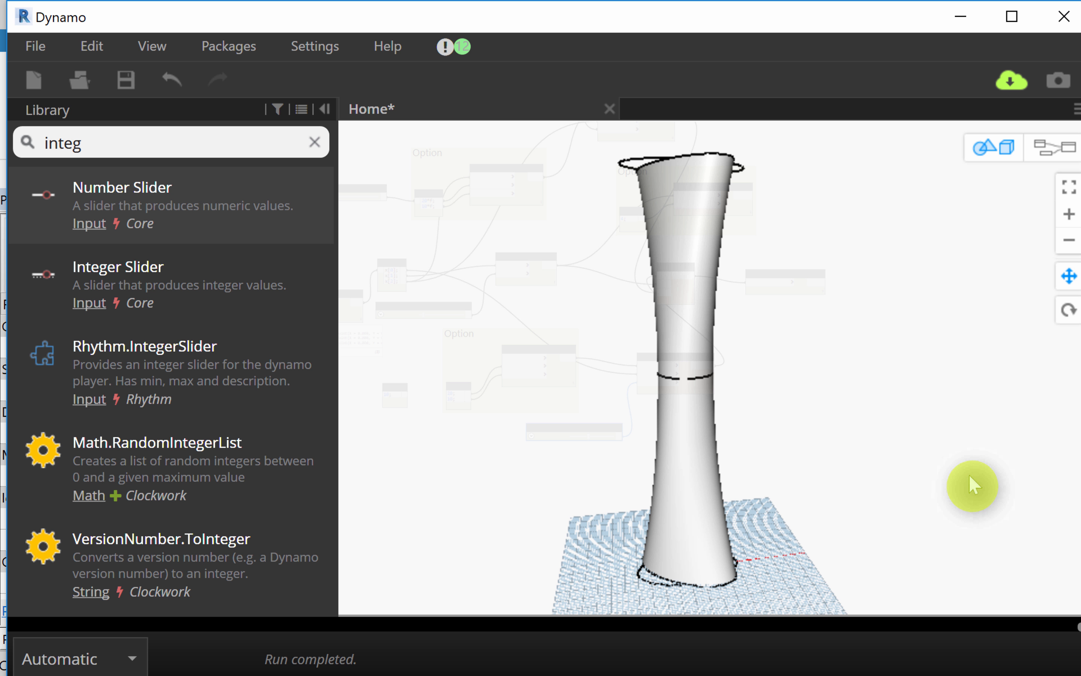
{"action": "left_click", "coordinate": [1056, 158]}
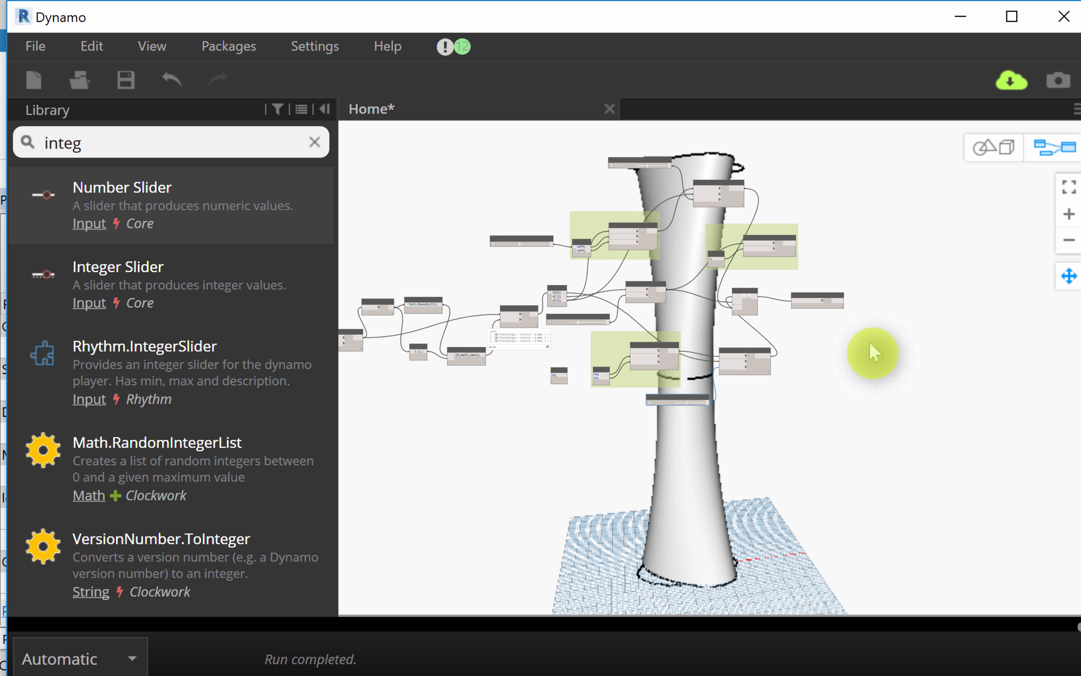
Step: Reduce the upper ellipse's scale factor to 0.68 with the Number Slider
{"action": "scroll", "coordinate": [610, 284], "scroll_direction": "up", "scroll_amount": 6}
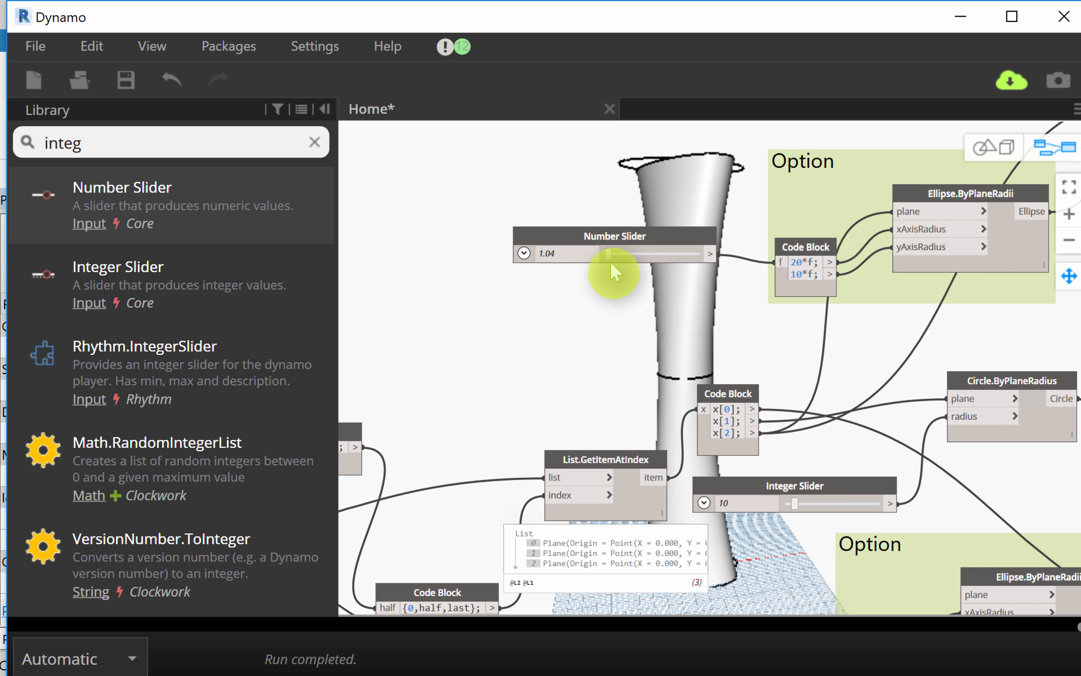
{"action": "left_click_drag", "start_coordinate": [608, 250], "coordinate": [603, 260]}
{"action": "scroll", "coordinate": [576, 329], "scroll_direction": "down", "scroll_amount": 3}
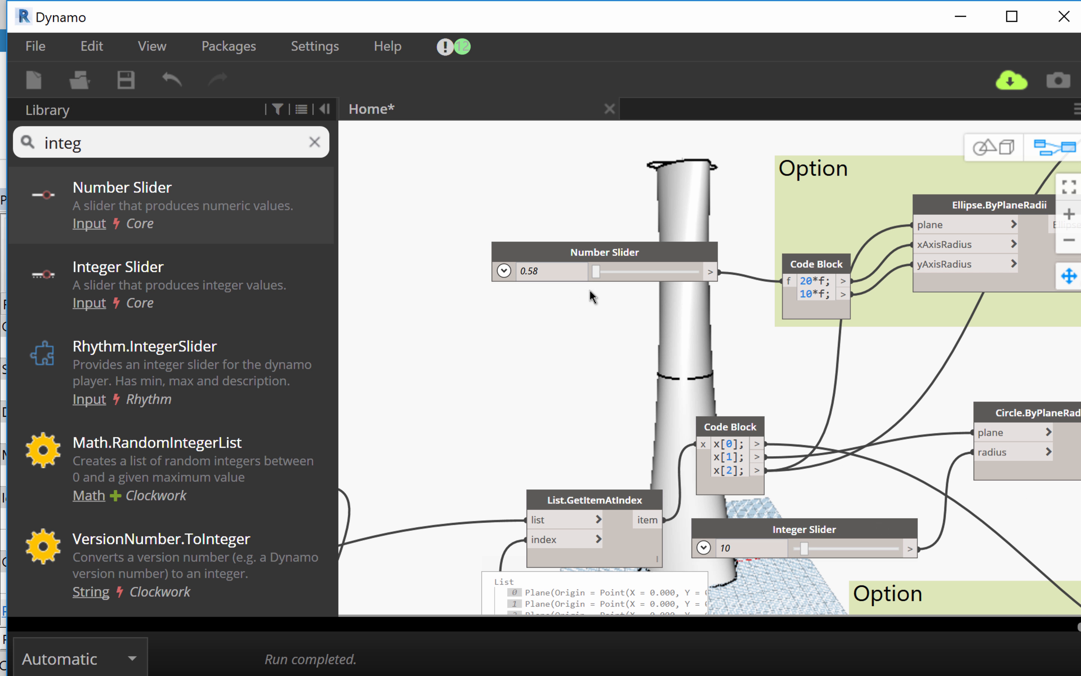
{"action": "left_click_drag", "start_coordinate": [598, 272], "coordinate": [599, 272]}
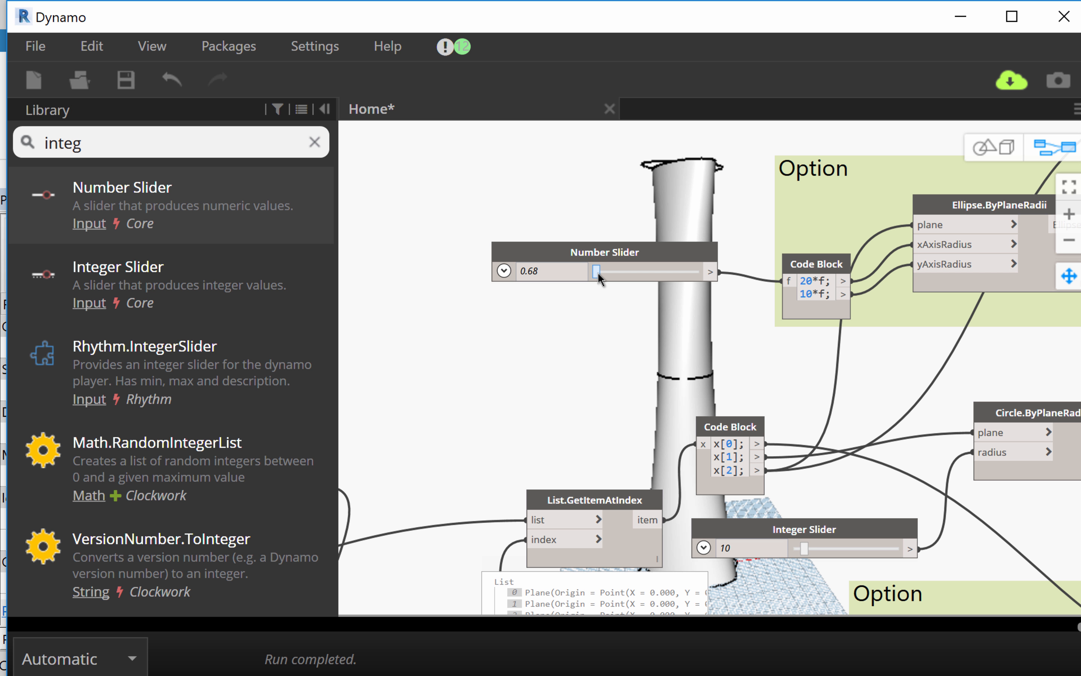
Step: Examine the rescaled loft from a higher viewing angle in the 3D preview and return to the node graph
{"action": "scroll", "coordinate": [566, 368], "scroll_direction": "down", "scroll_amount": 2}
{"action": "middle_click_drag", "start_coordinate": [567, 368], "coordinate": [284, 255]}
{"action": "left_click", "coordinate": [1001, 155]}
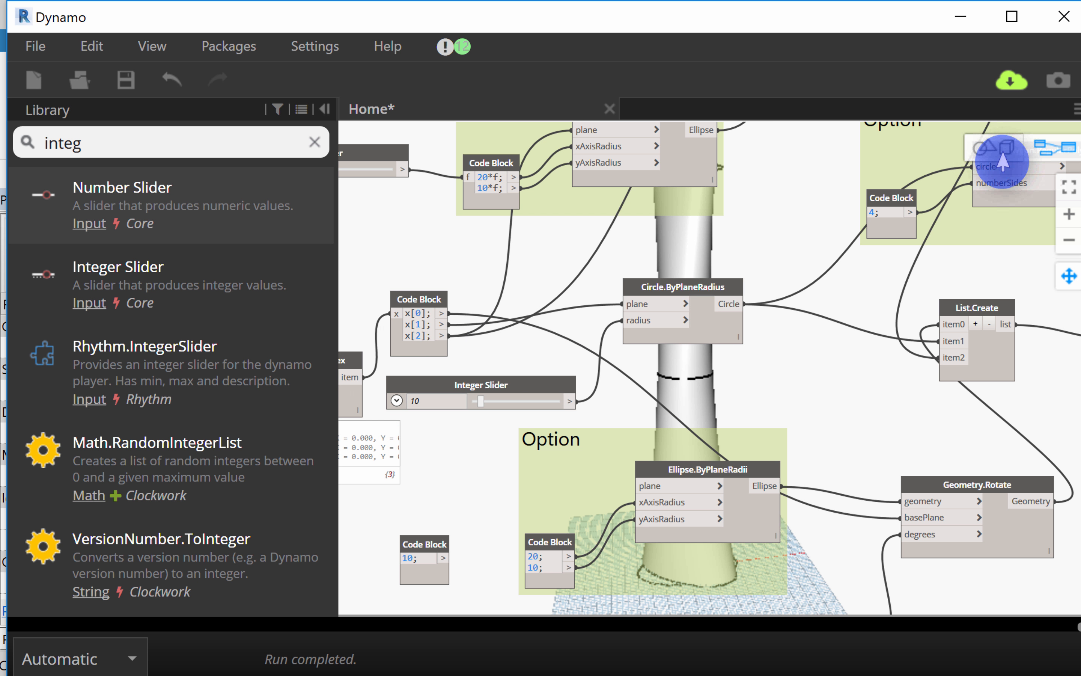
{"action": "scroll", "coordinate": [764, 370], "scroll_direction": "down", "scroll_amount": 4}
{"action": "scroll", "coordinate": [737, 370], "scroll_direction": "up", "scroll_amount": 1}
{"action": "scroll", "coordinate": [742, 379], "scroll_direction": "up", "scroll_amount": 4}
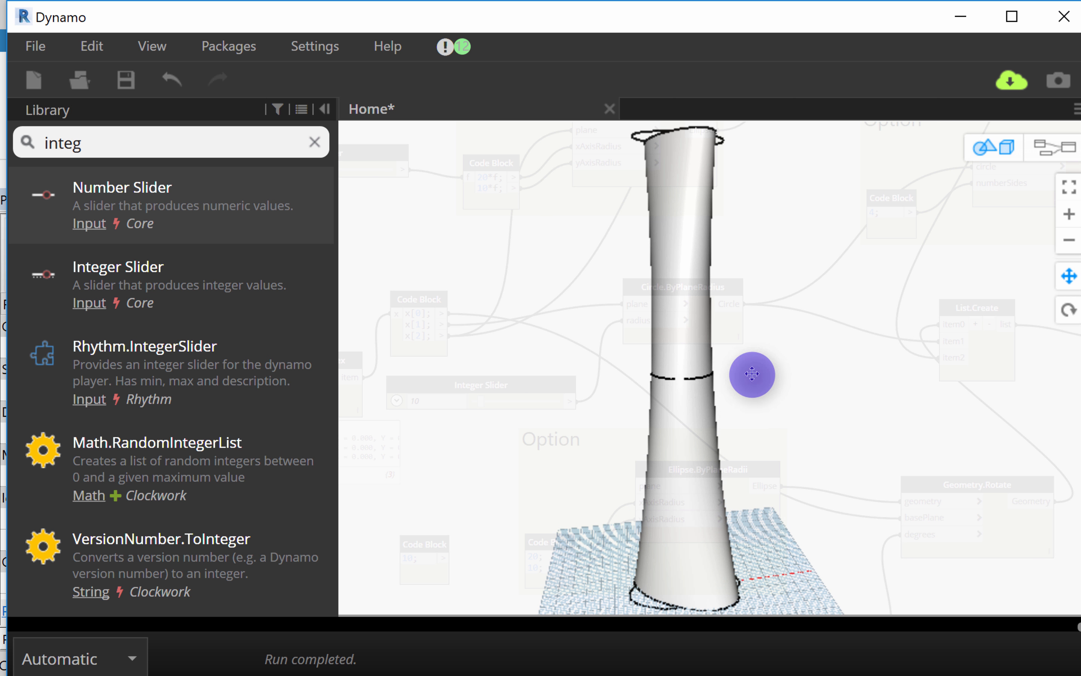
{"action": "right_click_drag", "start_coordinate": [752, 374], "coordinate": [693, 415]}
{"action": "left_click", "coordinate": [1044, 165]}
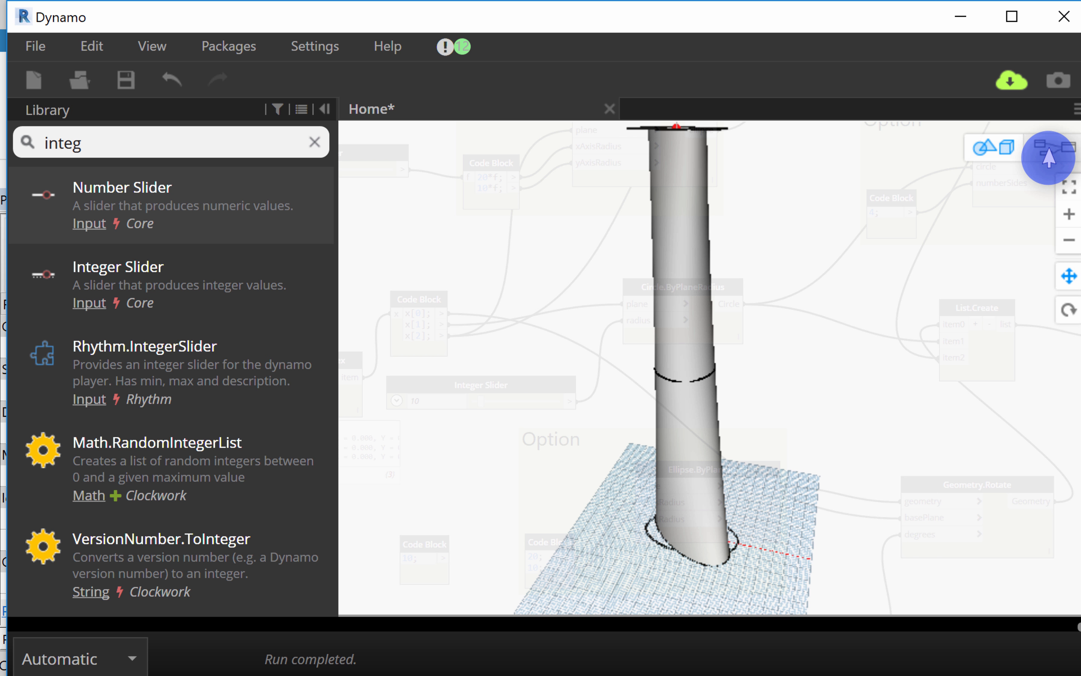
{"action": "left_click", "coordinate": [1048, 155]}
Step: Review the node graph from the sliders and profile option groups through List.Create to the final loft node
{"action": "scroll", "coordinate": [763, 474], "scroll_direction": "down", "scroll_amount": 1}
{"action": "middle_click_drag", "start_coordinate": [799, 473], "coordinate": [682, 390]}
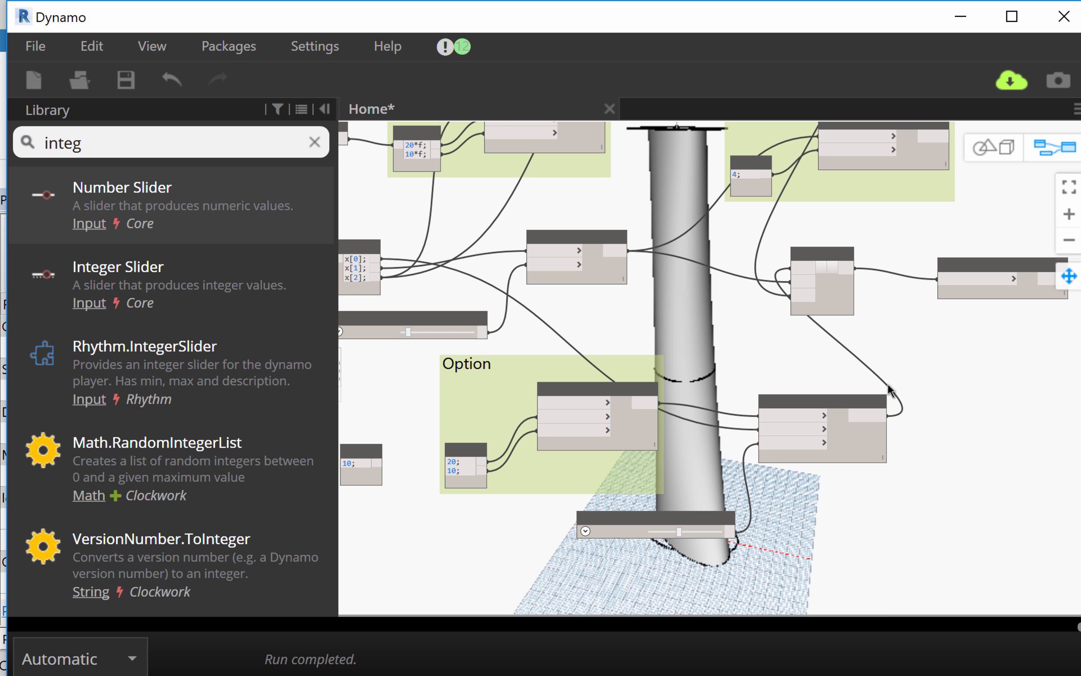
{"action": "scroll", "coordinate": [848, 424], "scroll_direction": "down", "scroll_amount": 5}
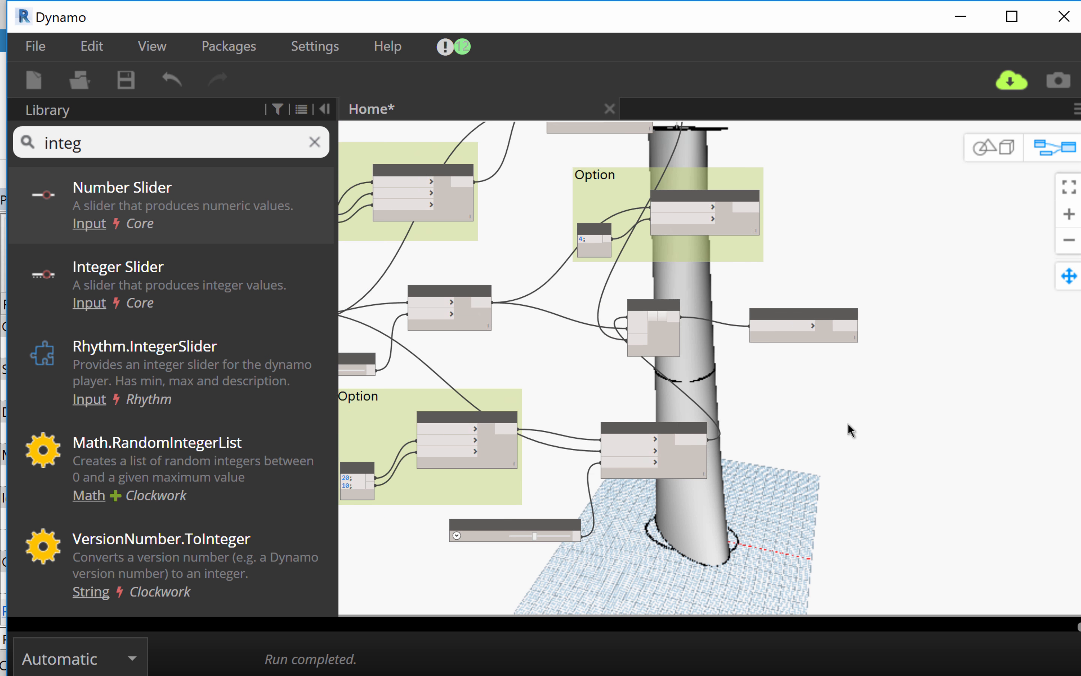
{"action": "scroll", "coordinate": [848, 423], "scroll_direction": "up", "scroll_amount": 1}
{"action": "scroll", "coordinate": [848, 422], "scroll_direction": "down", "scroll_amount": 3}
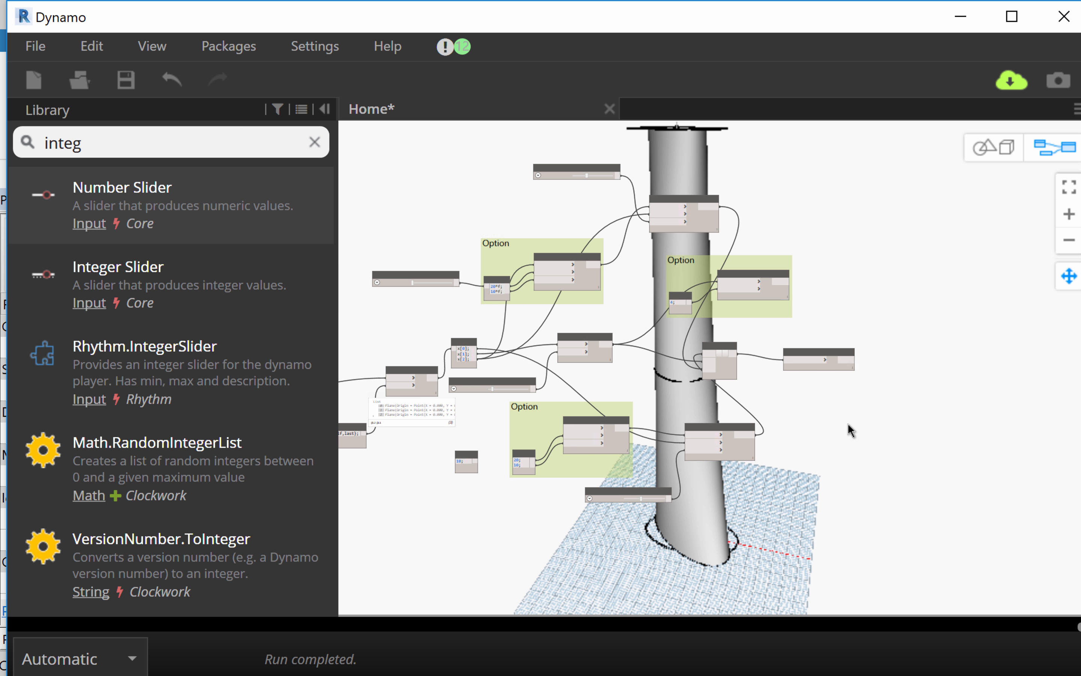
{"action": "scroll", "coordinate": [848, 423], "scroll_direction": "up", "scroll_amount": 4}
{"action": "scroll", "coordinate": [846, 422], "scroll_direction": "up", "scroll_amount": 2}
{"action": "scroll", "coordinate": [834, 413], "scroll_direction": "up", "scroll_amount": 1}
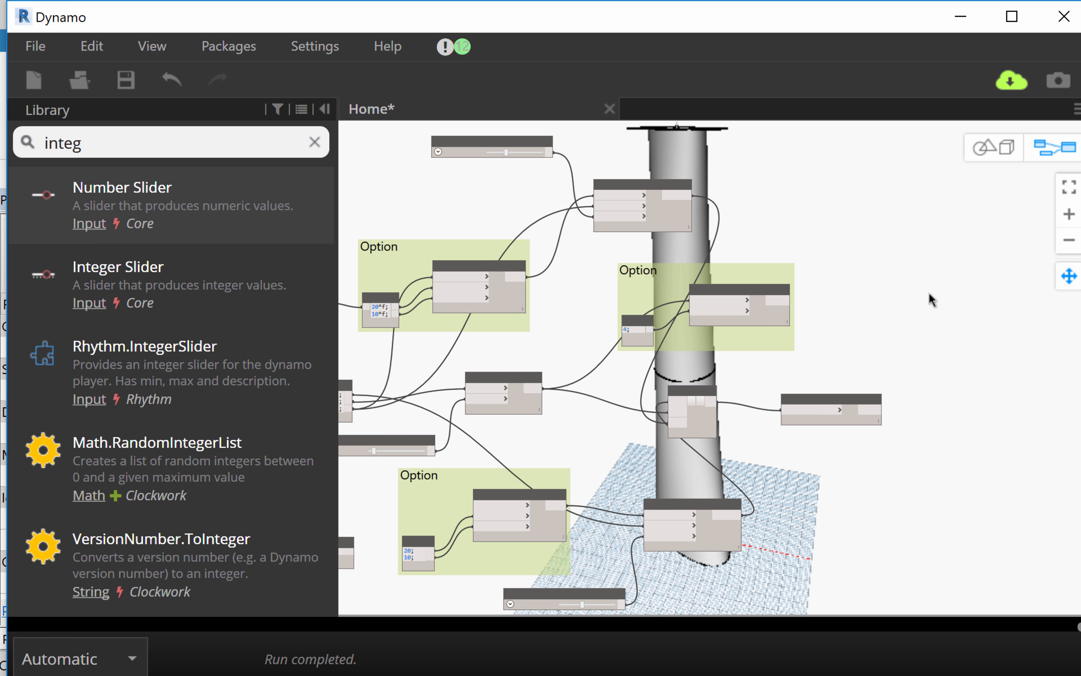
{"action": "scroll", "coordinate": [804, 274], "scroll_direction": "up", "scroll_amount": 4}
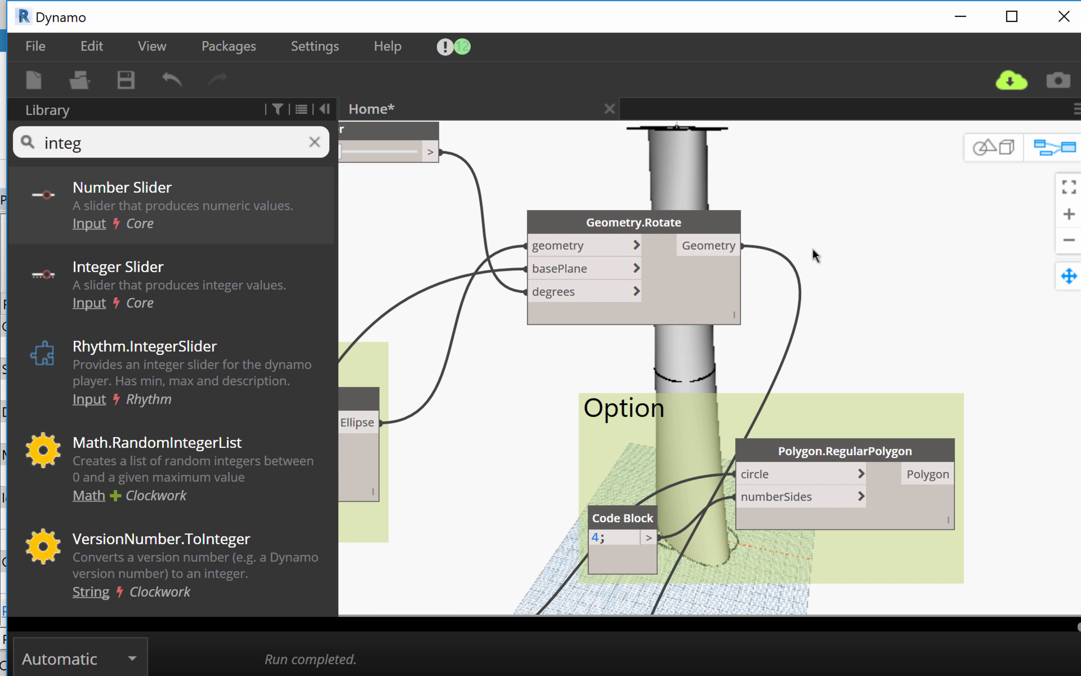
{"action": "scroll", "coordinate": [819, 247], "scroll_direction": "down", "scroll_amount": 4}
{"action": "scroll", "coordinate": [853, 251], "scroll_direction": "down", "scroll_amount": 3}
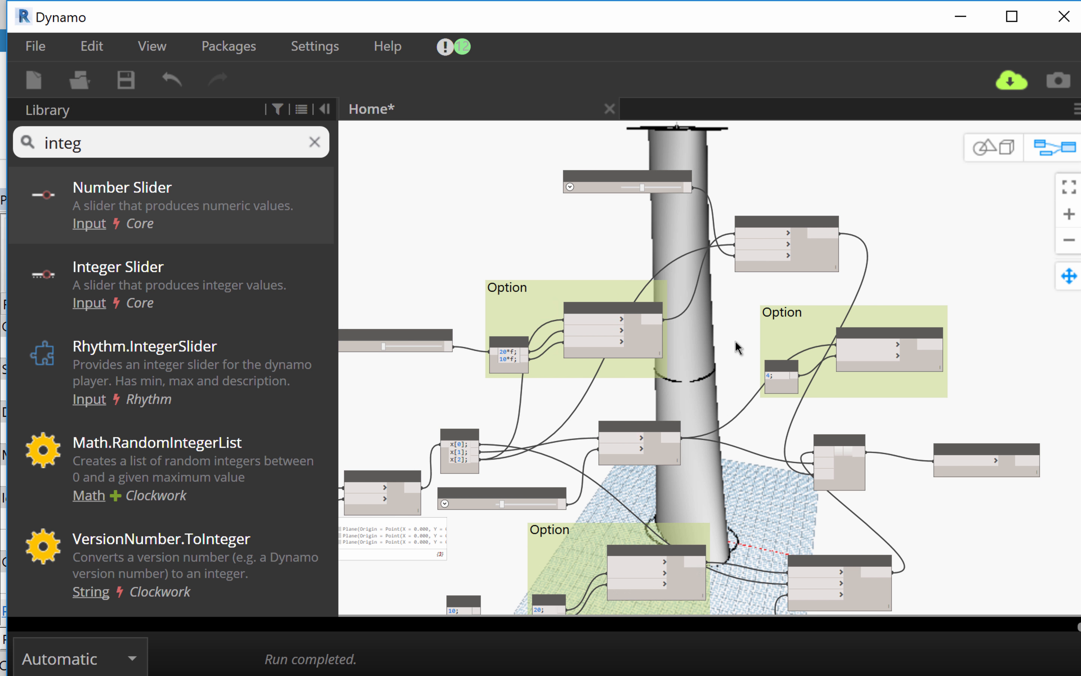
{"action": "scroll", "coordinate": [724, 344], "scroll_direction": "up", "scroll_amount": 1}
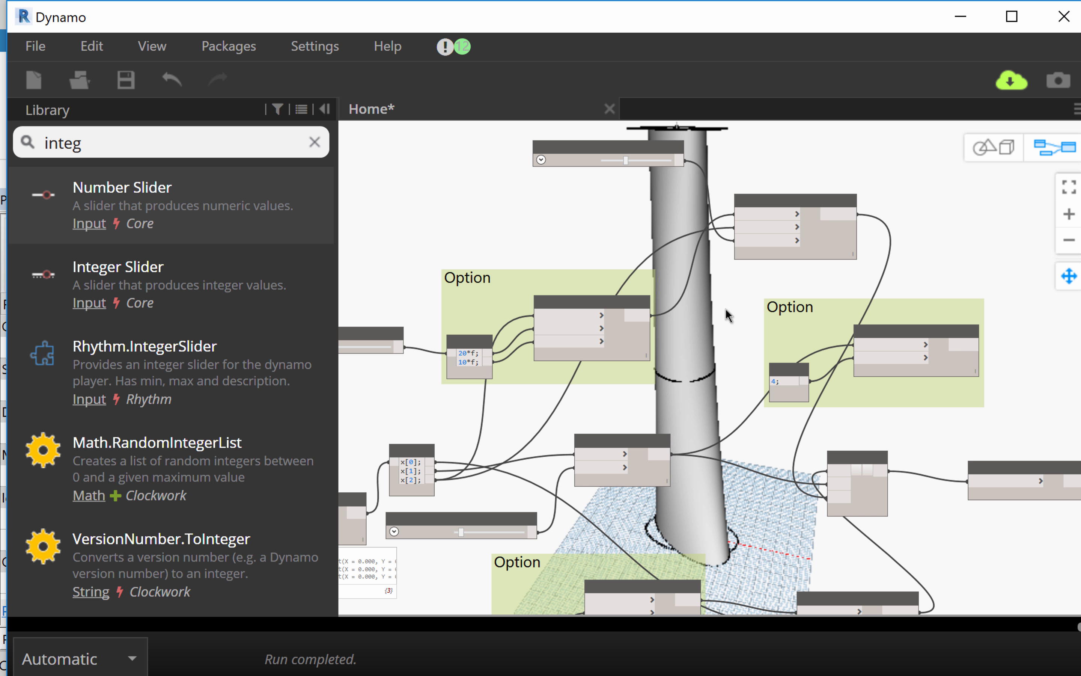
{"action": "middle_click_drag", "start_coordinate": [713, 337], "coordinate": [699, 355]}
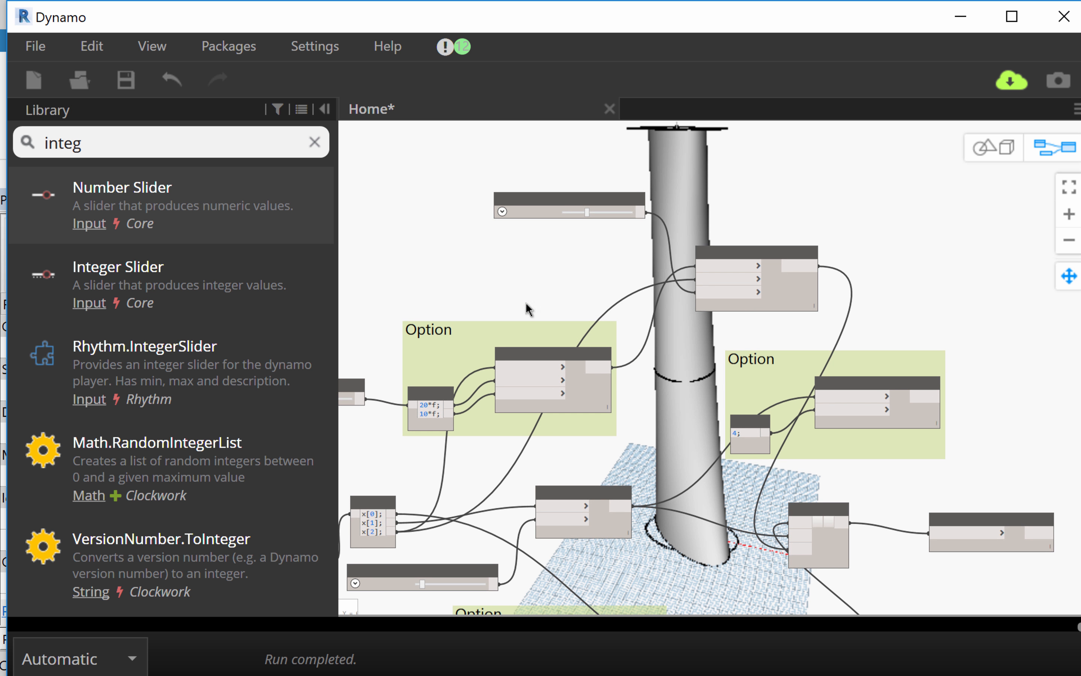
Step: Look through the library's search results for integer nodes and clear the search
{"action": "left_click", "coordinate": [82, 143]}
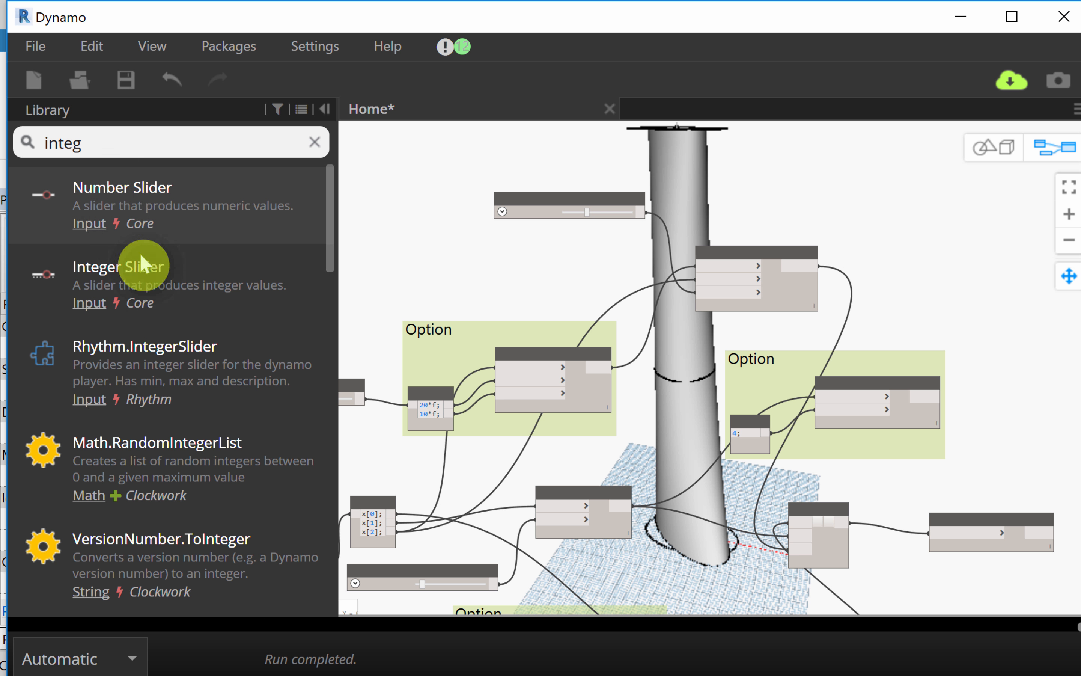
{"action": "mouse_move", "coordinate": [163, 360]}
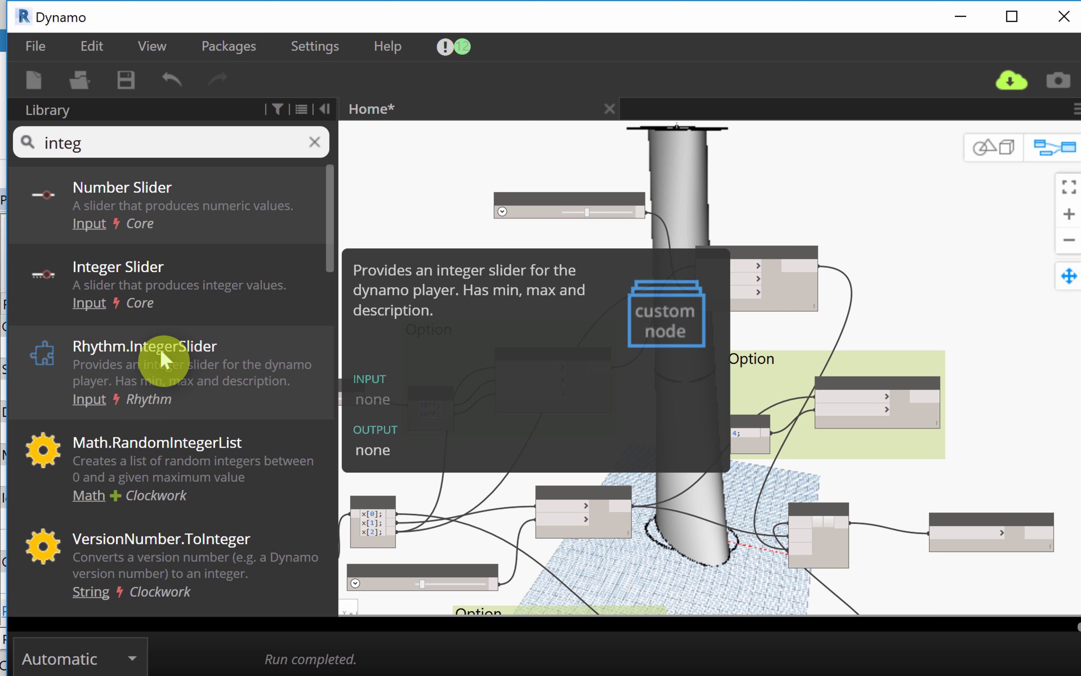
{"action": "scroll", "coordinate": [159, 349], "scroll_direction": "down", "scroll_amount": 3}
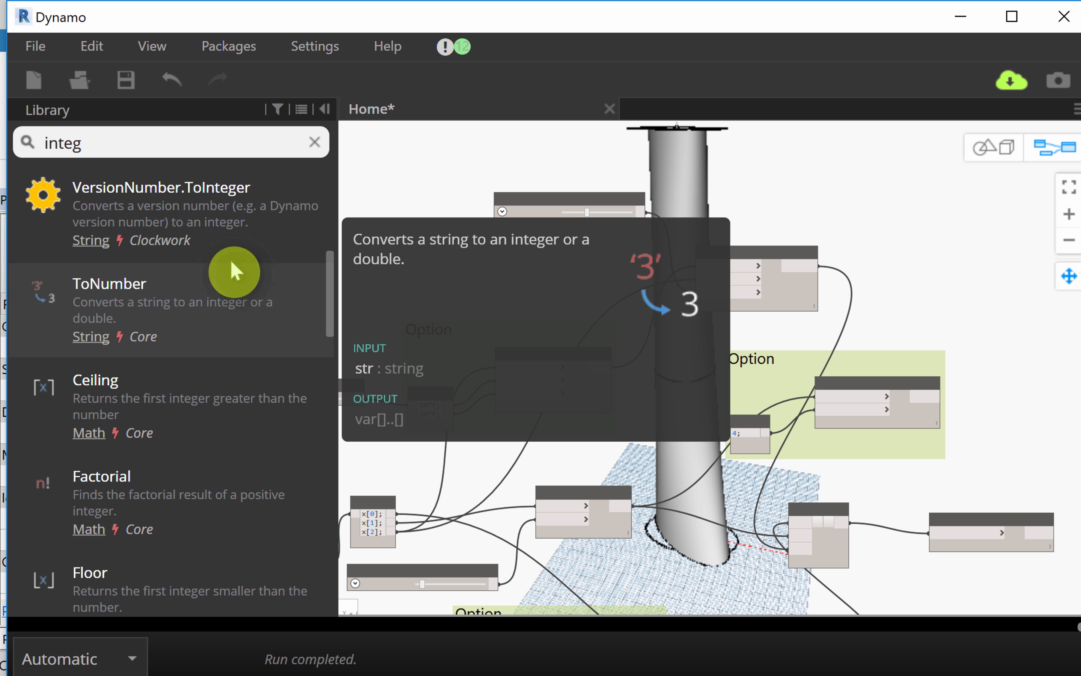
{"action": "left_click_drag", "start_coordinate": [331, 292], "coordinate": [331, 185]}
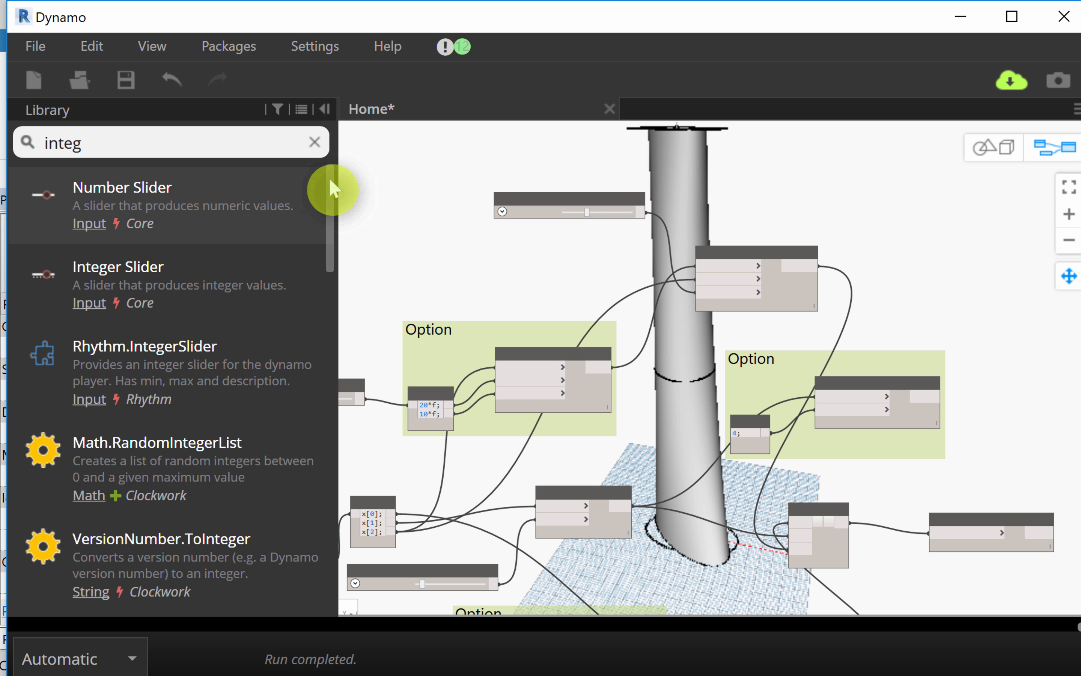
{"action": "left_click", "coordinate": [315, 142]}
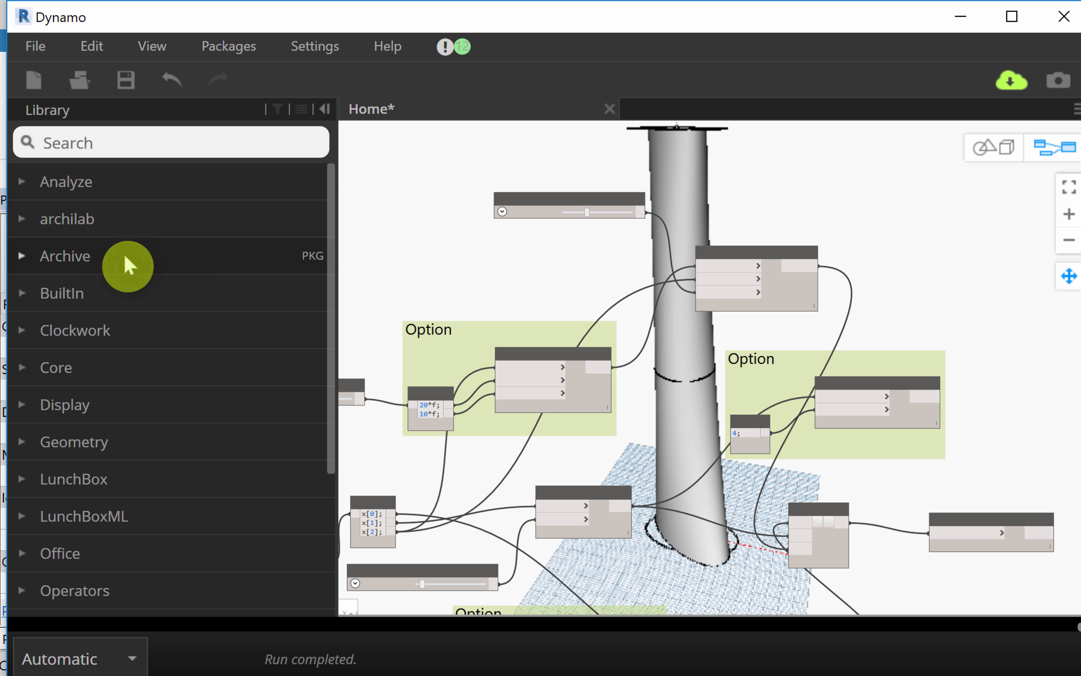
Step: Browse the node groups in the library's main Geometry category, from Arc through TSpline
{"action": "left_click", "coordinate": [97, 443]}
{"action": "scroll", "coordinate": [179, 398], "scroll_direction": "down", "scroll_amount": 3}
{"action": "scroll", "coordinate": [176, 392], "scroll_direction": "down", "scroll_amount": 3}
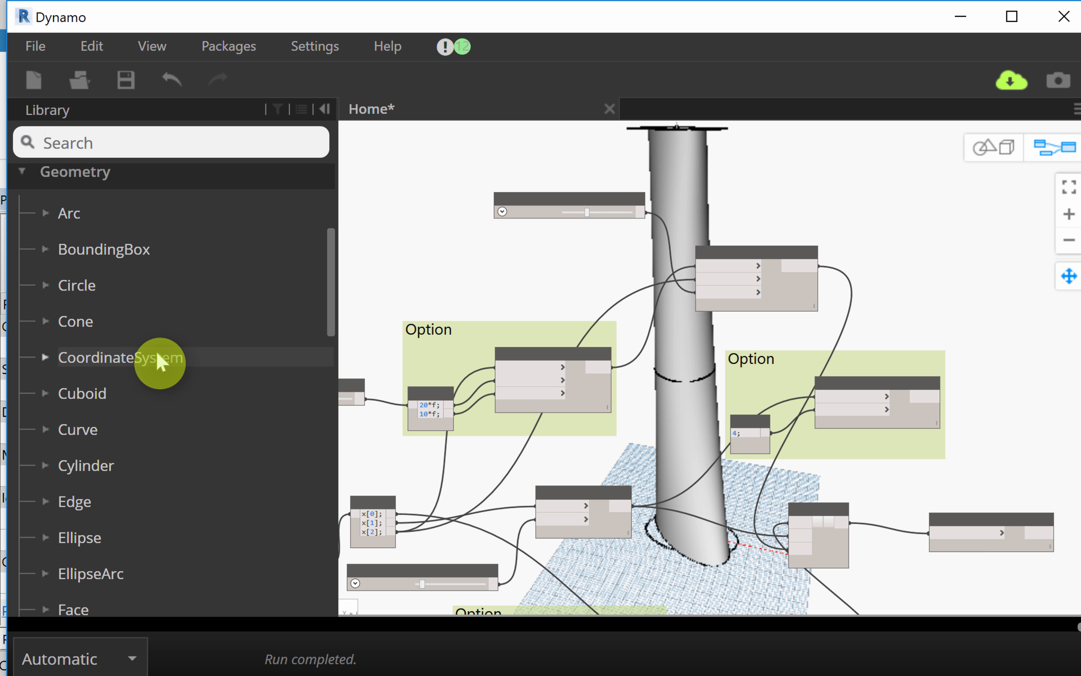
{"action": "scroll", "coordinate": [158, 349], "scroll_direction": "down", "scroll_amount": 3}
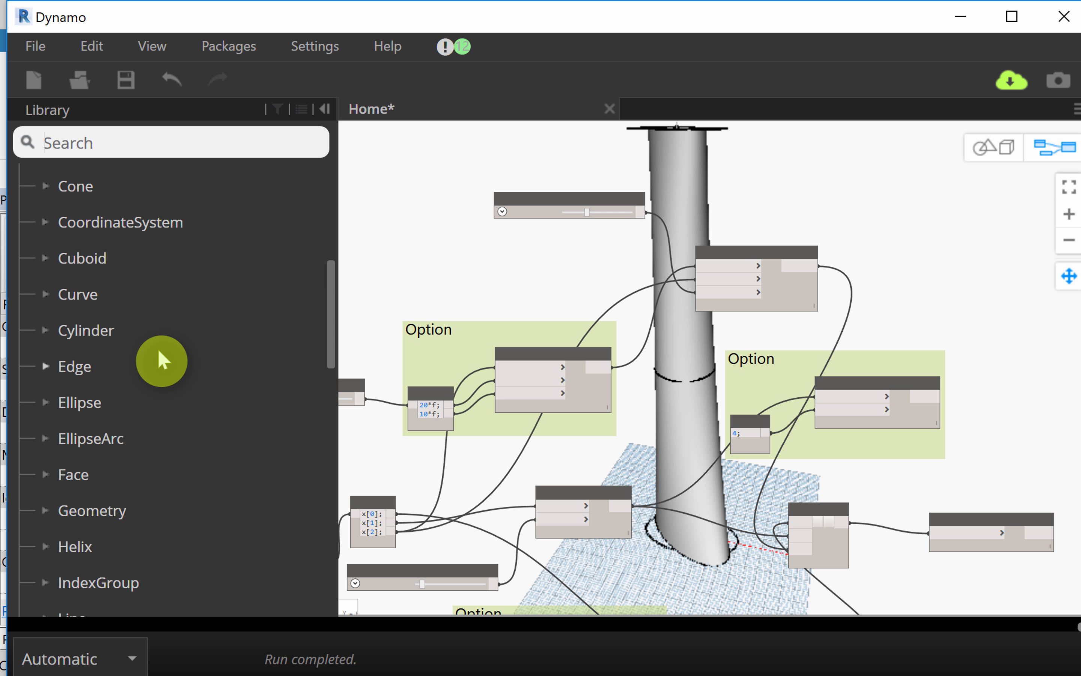
{"action": "scroll", "coordinate": [159, 352], "scroll_direction": "down", "scroll_amount": 3}
{"action": "scroll", "coordinate": [160, 355], "scroll_direction": "down", "scroll_amount": 6}
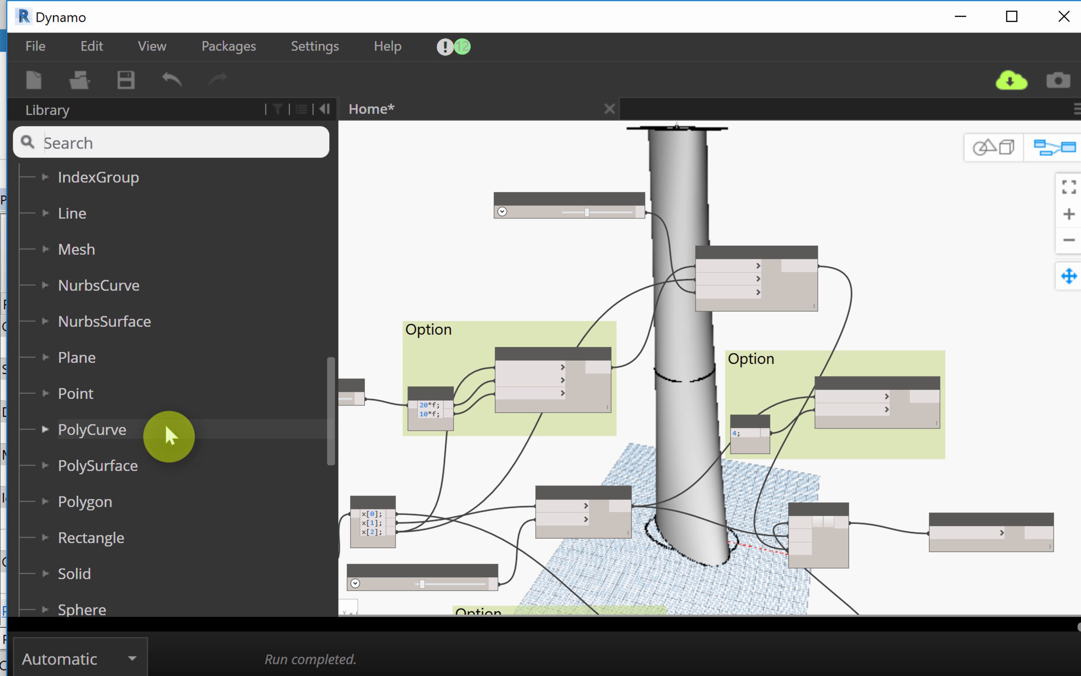
{"action": "scroll", "coordinate": [172, 432], "scroll_direction": "down", "scroll_amount": 3}
{"action": "scroll", "coordinate": [133, 449], "scroll_direction": "down", "scroll_amount": 3}
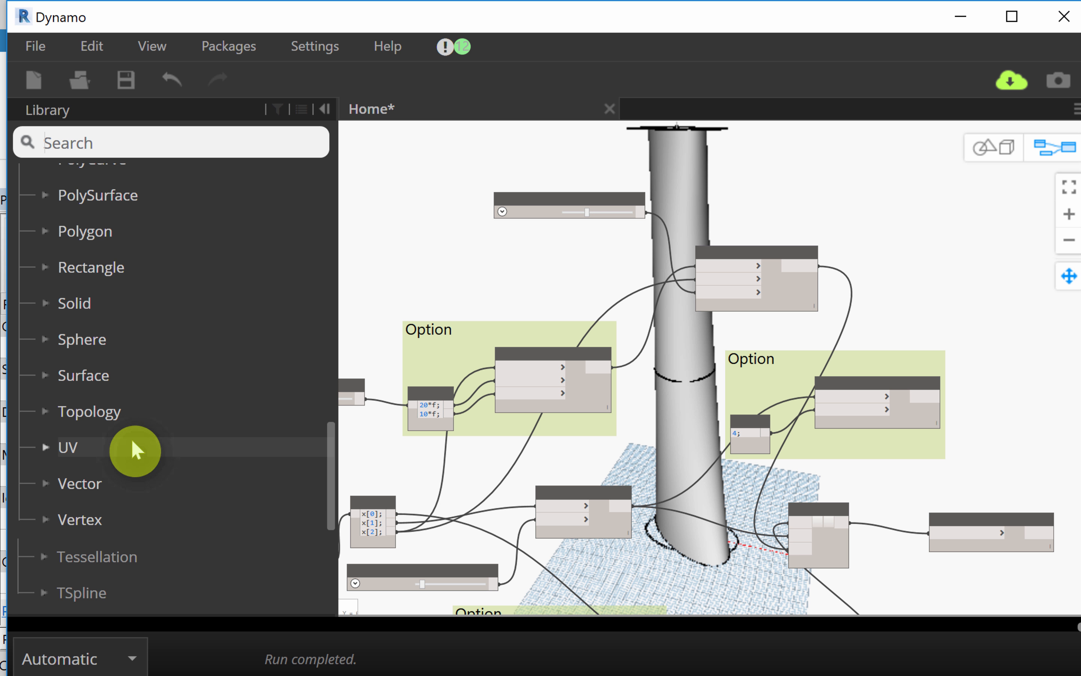
{"action": "scroll", "coordinate": [193, 446], "scroll_direction": "up", "scroll_amount": 9}
{"action": "scroll", "coordinate": [195, 445], "scroll_direction": "up", "scroll_amount": 3}
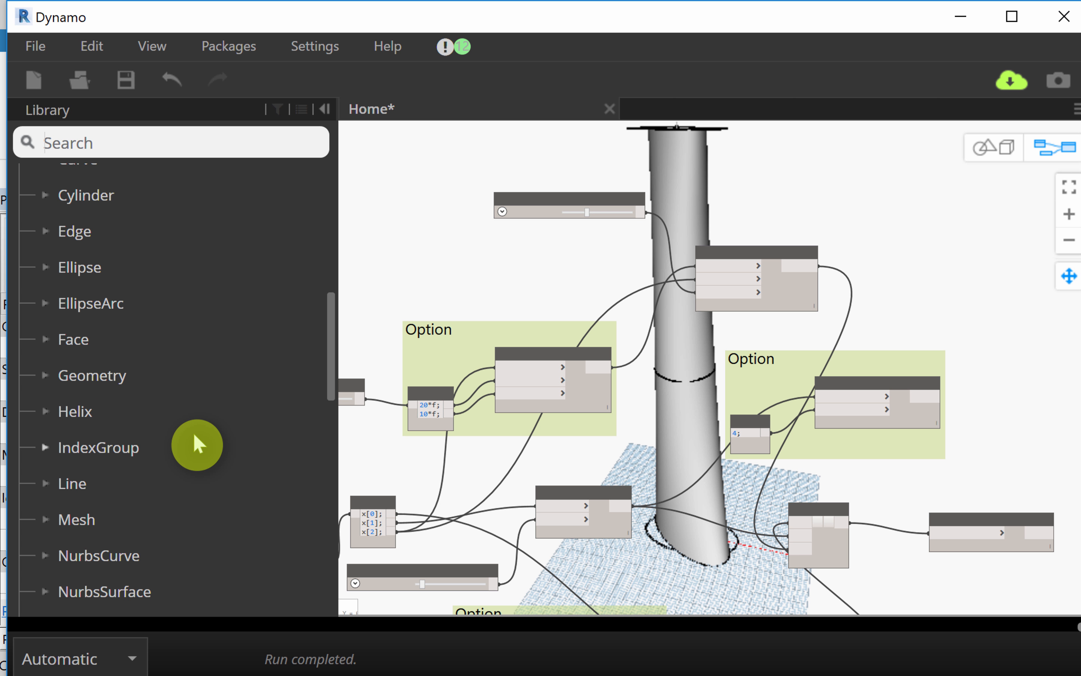
Step: Examine the nodes in the Geometry subgroup of the library's Geometry category and collapse it again
{"action": "left_click", "coordinate": [122, 377]}
{"action": "scroll", "coordinate": [188, 362], "scroll_direction": "down", "scroll_amount": 3}
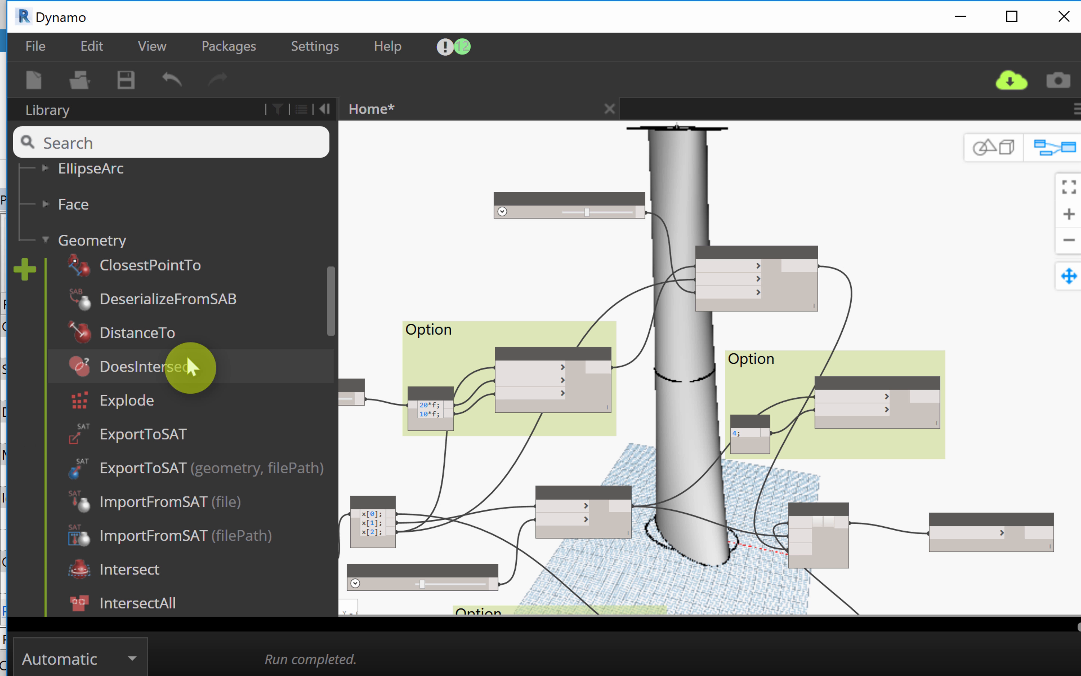
{"action": "left_click", "coordinate": [149, 247]}
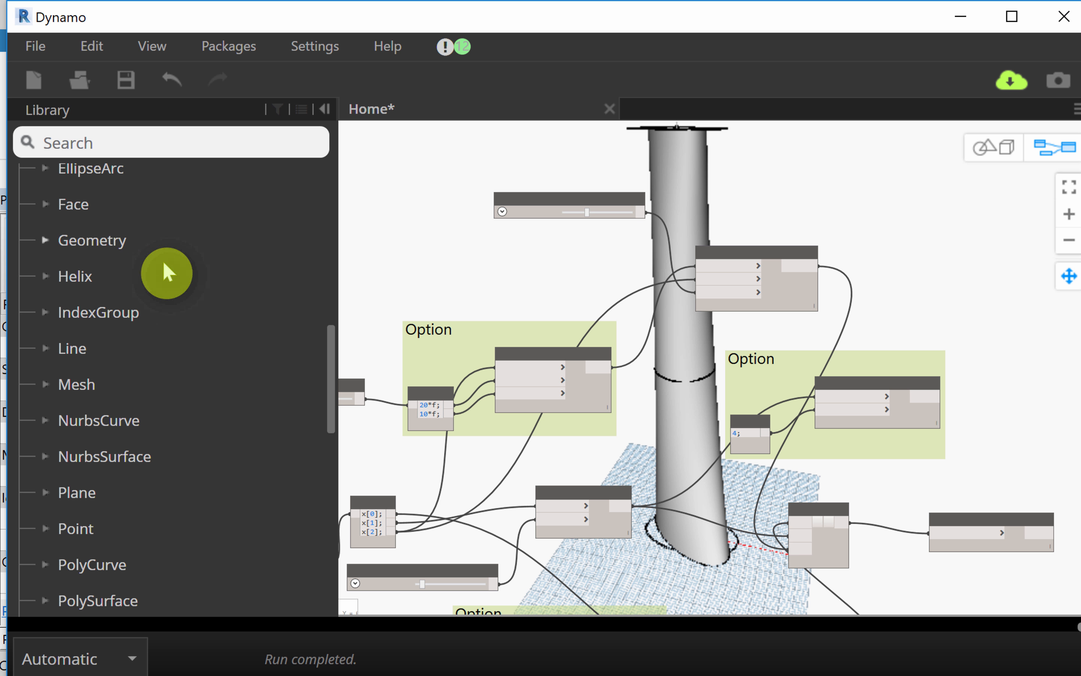
Step: Look over the neighbouring geometry groups and expand the Helix group to examine its nodes
{"action": "scroll", "coordinate": [141, 353], "scroll_direction": "up", "scroll_amount": 3}
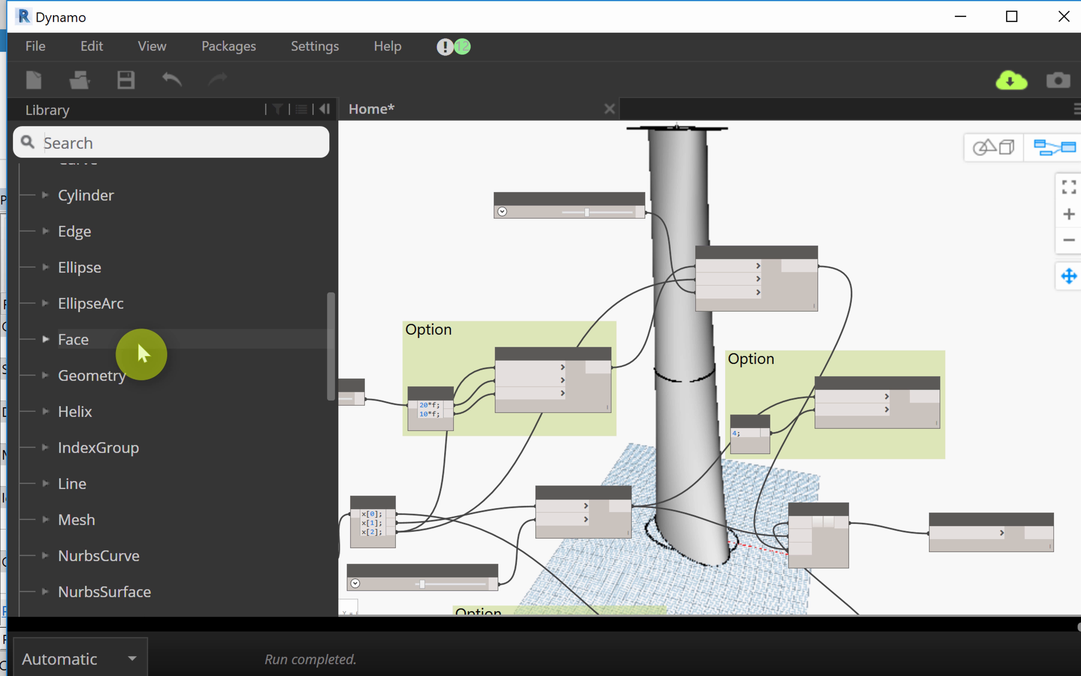
{"action": "scroll", "coordinate": [139, 351], "scroll_direction": "up", "scroll_amount": 3}
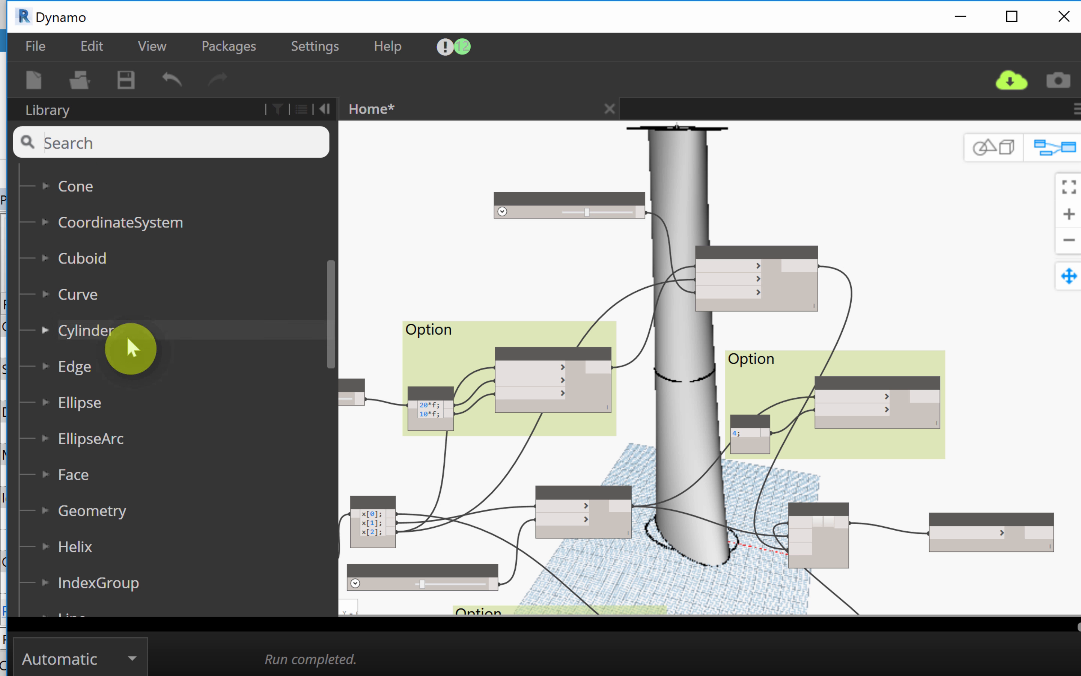
{"action": "scroll", "coordinate": [203, 313], "scroll_direction": "up", "scroll_amount": 3}
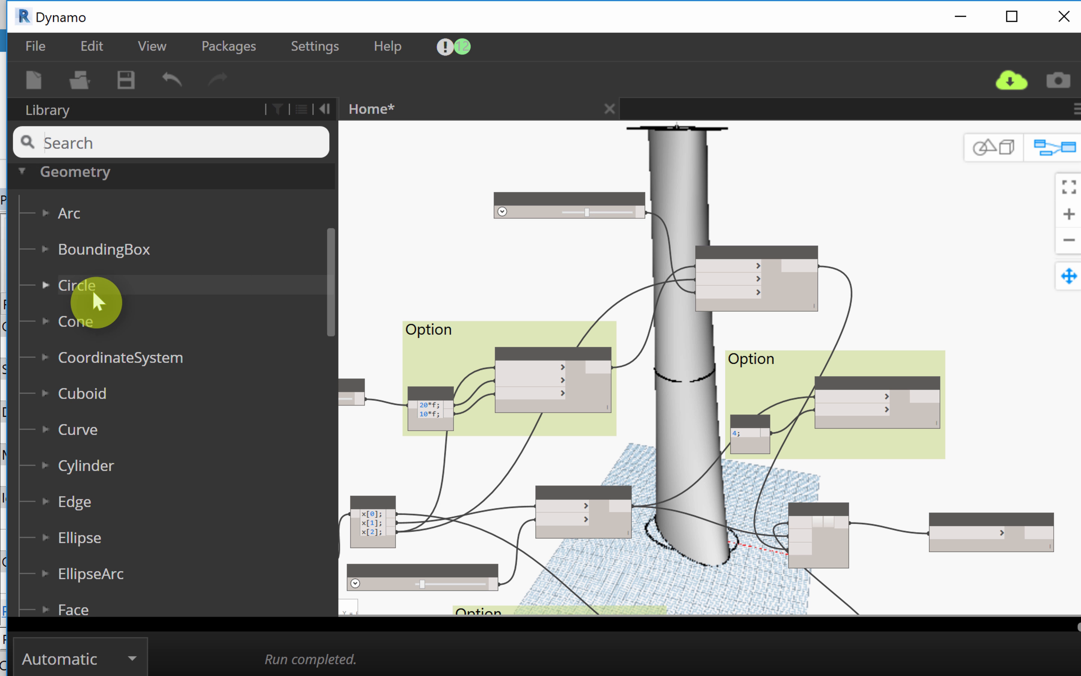
{"action": "scroll", "coordinate": [92, 289], "scroll_direction": "down", "scroll_amount": 6}
{"action": "scroll", "coordinate": [92, 290], "scroll_direction": "down", "scroll_amount": 3}
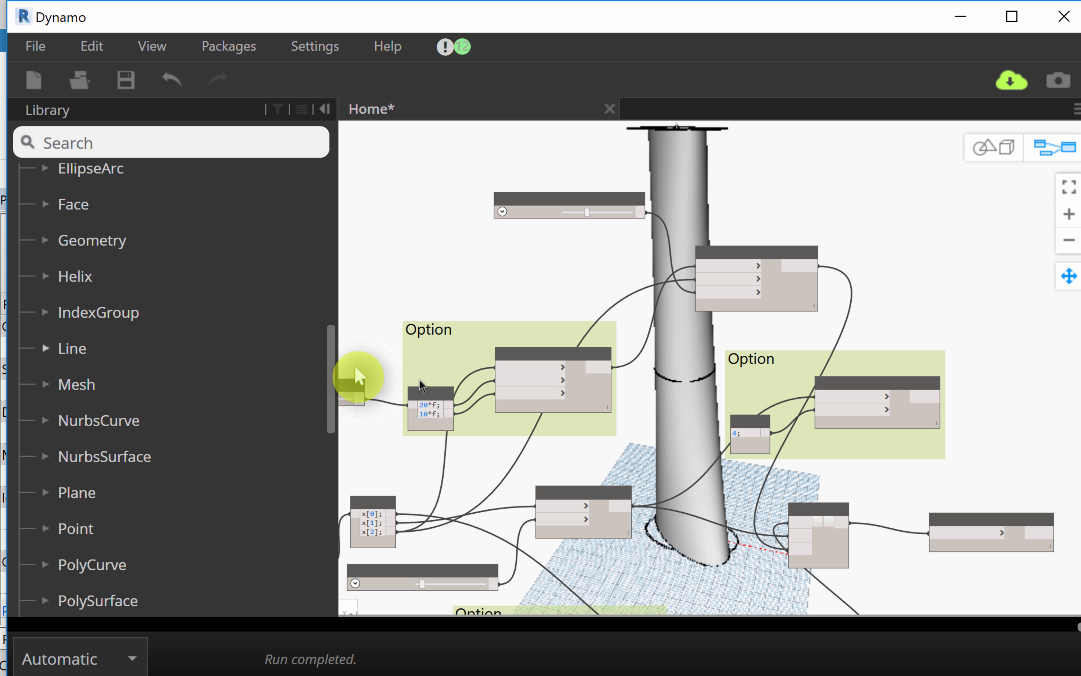
{"action": "left_click", "coordinate": [84, 276]}
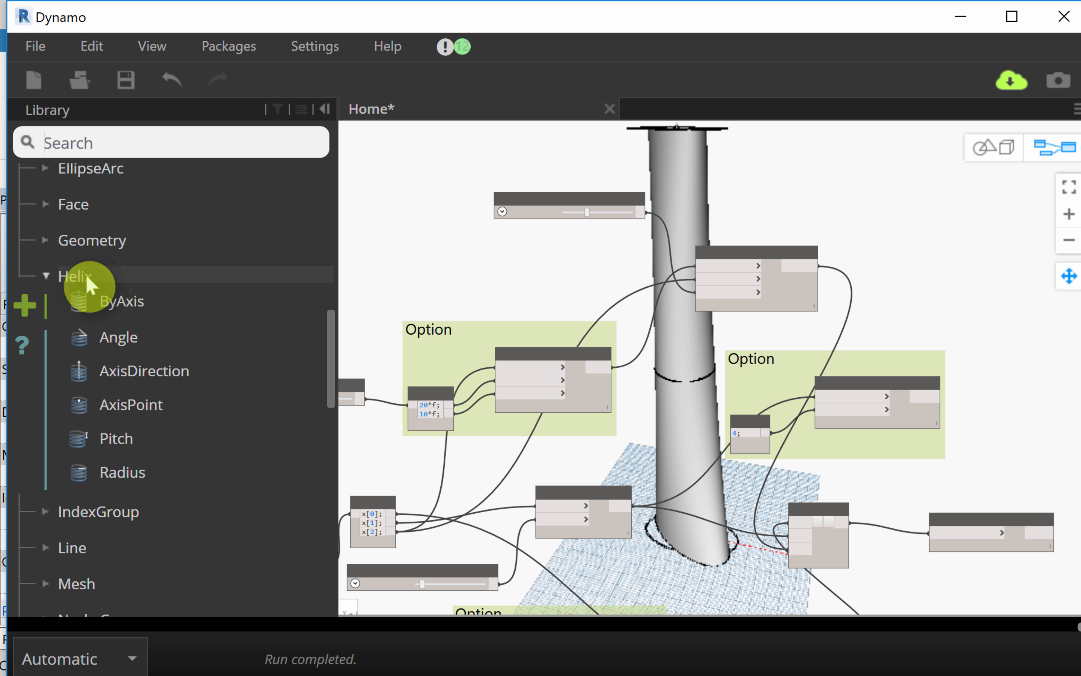
{"action": "mouse_move", "coordinate": [227, 305]}
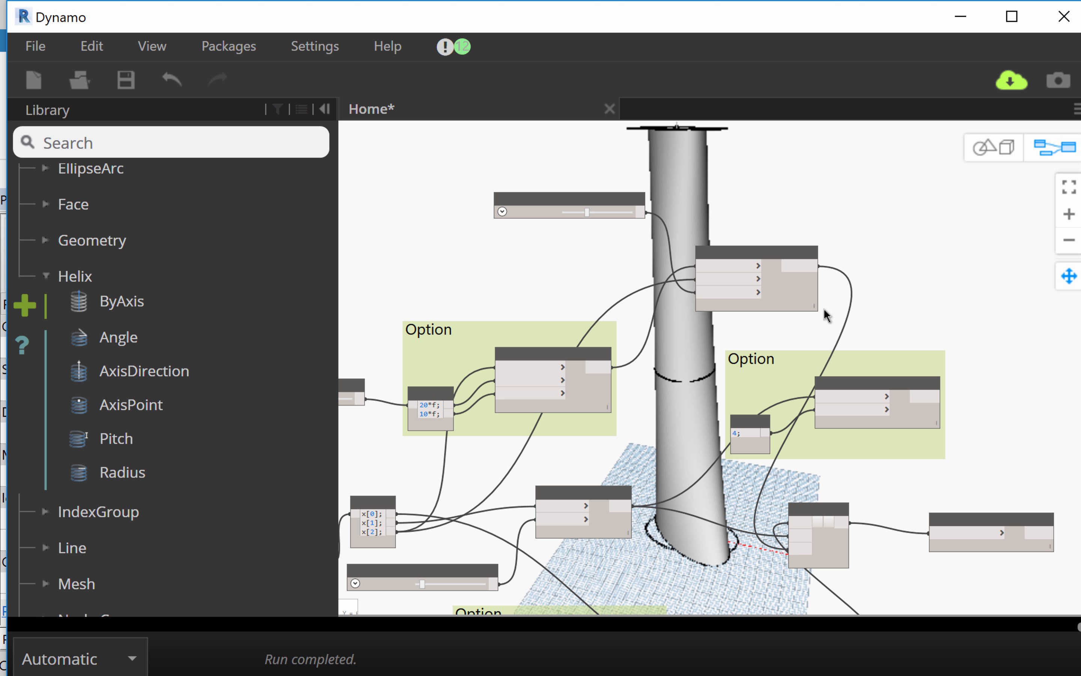
Step: Find the Intersect node with an "intersect" search on the canvas and place Geometry.Intersect in the empty space above Surface.ByLoft
{"action": "scroll", "coordinate": [864, 276], "scroll_direction": "up", "scroll_amount": 3}
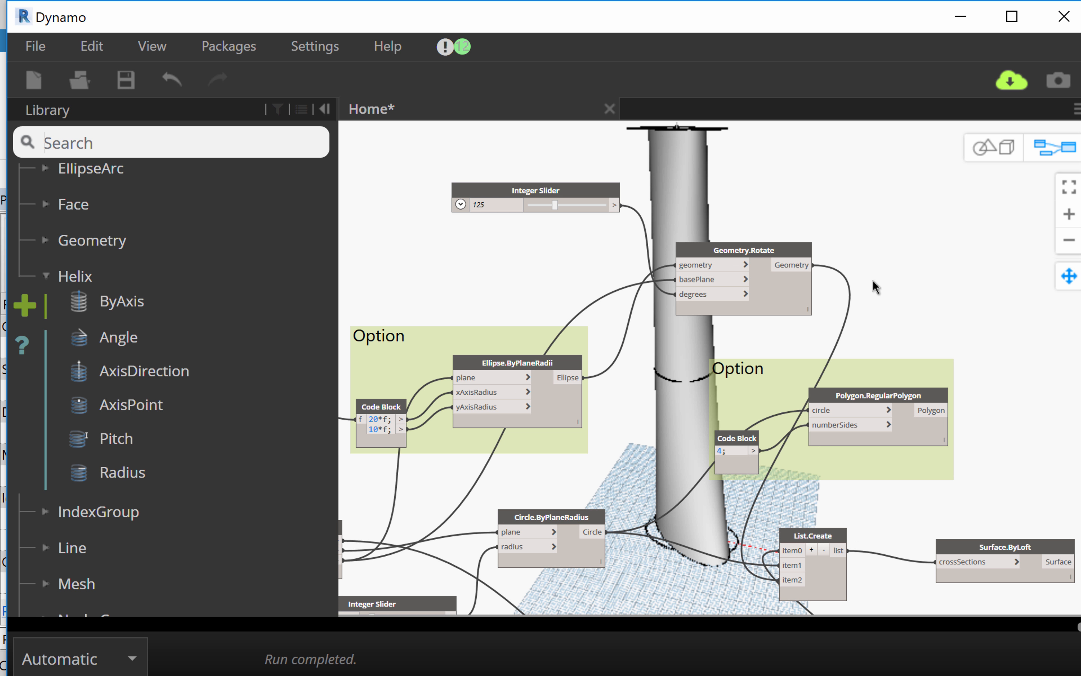
{"action": "middle_click_drag", "start_coordinate": [872, 279], "coordinate": [618, 244]}
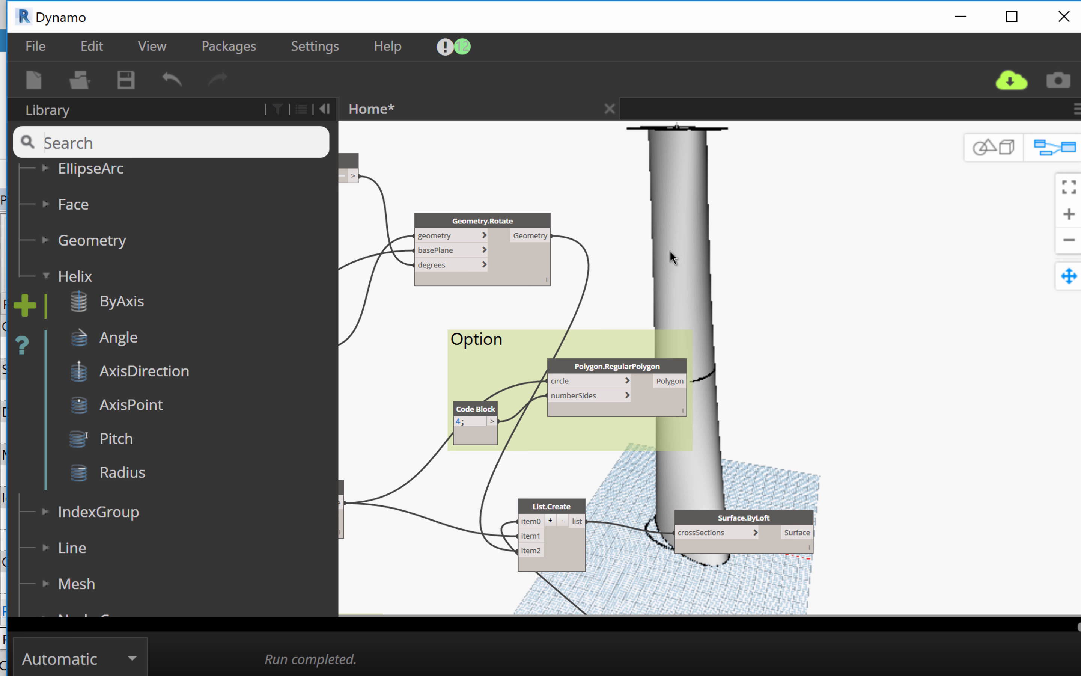
{"action": "scroll", "coordinate": [777, 490], "scroll_direction": "up", "scroll_amount": 3}
{"action": "middle_click_drag", "start_coordinate": [775, 362], "coordinate": [819, 391]}
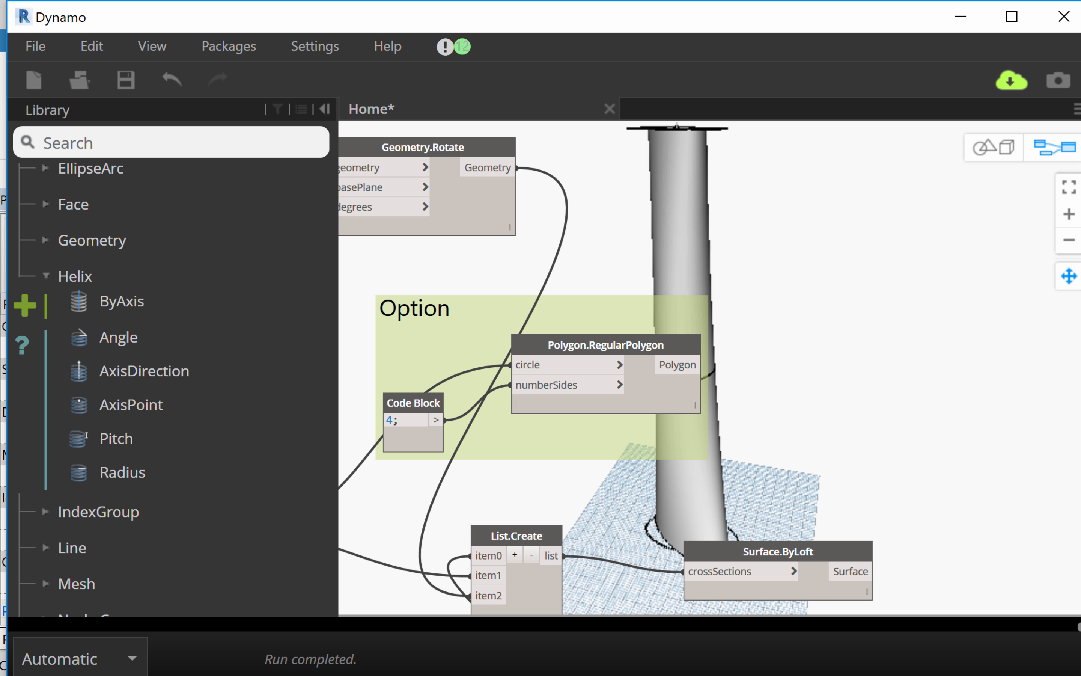
{"action": "left_click", "coordinate": [99, 135]}
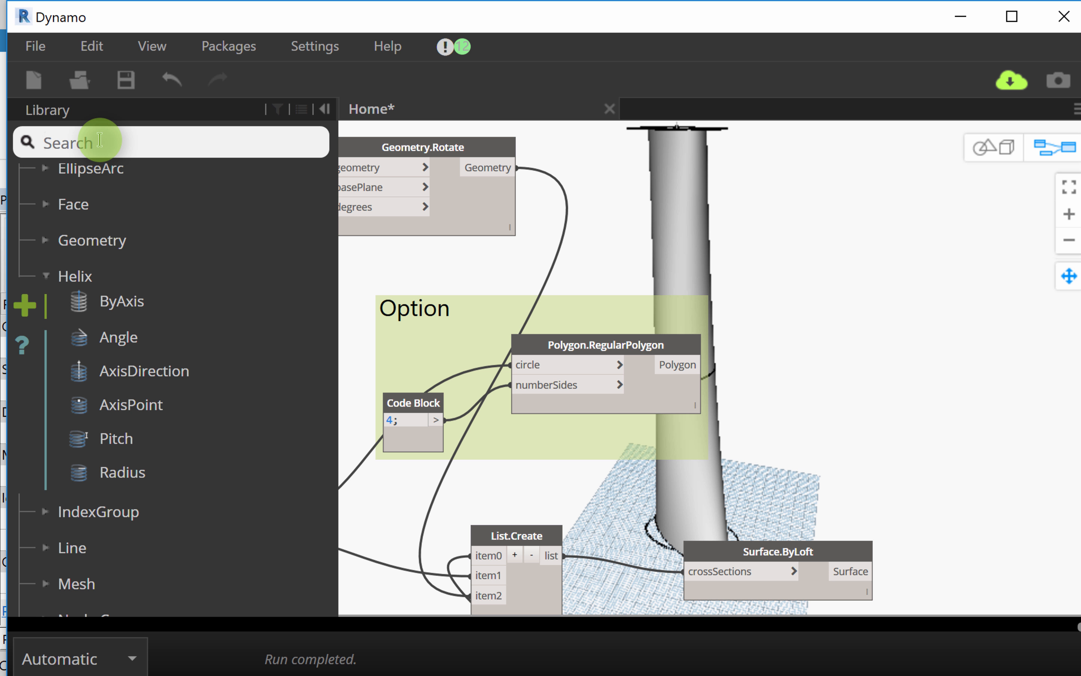
{"action": "right_click", "coordinate": [890, 289]}
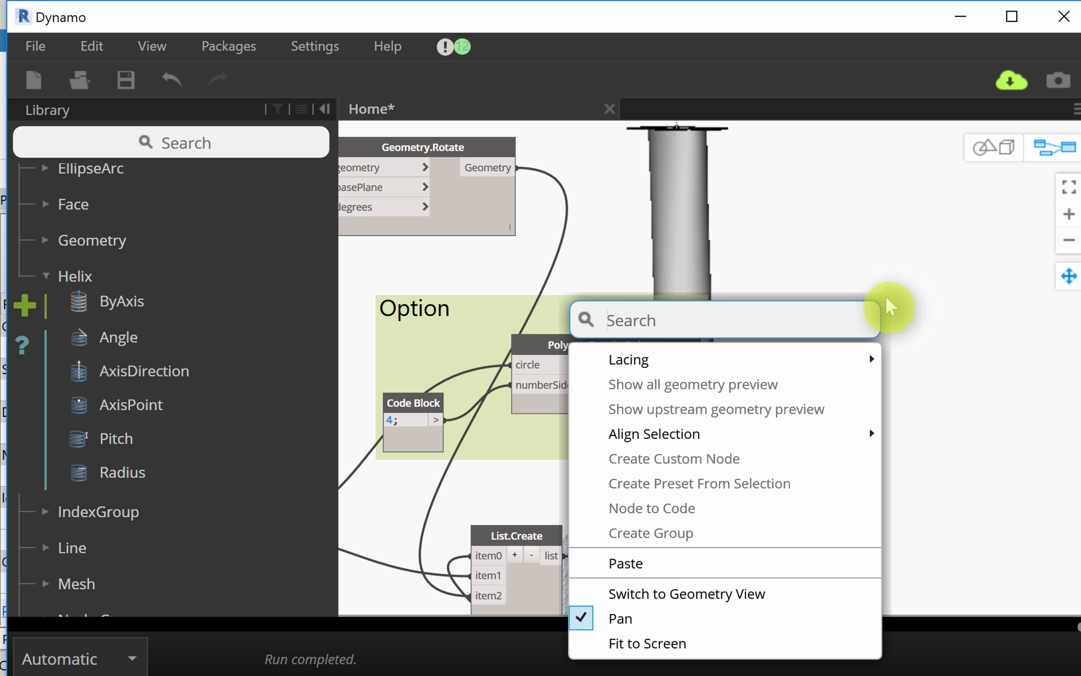
{"action": "type", "text": "inter"}
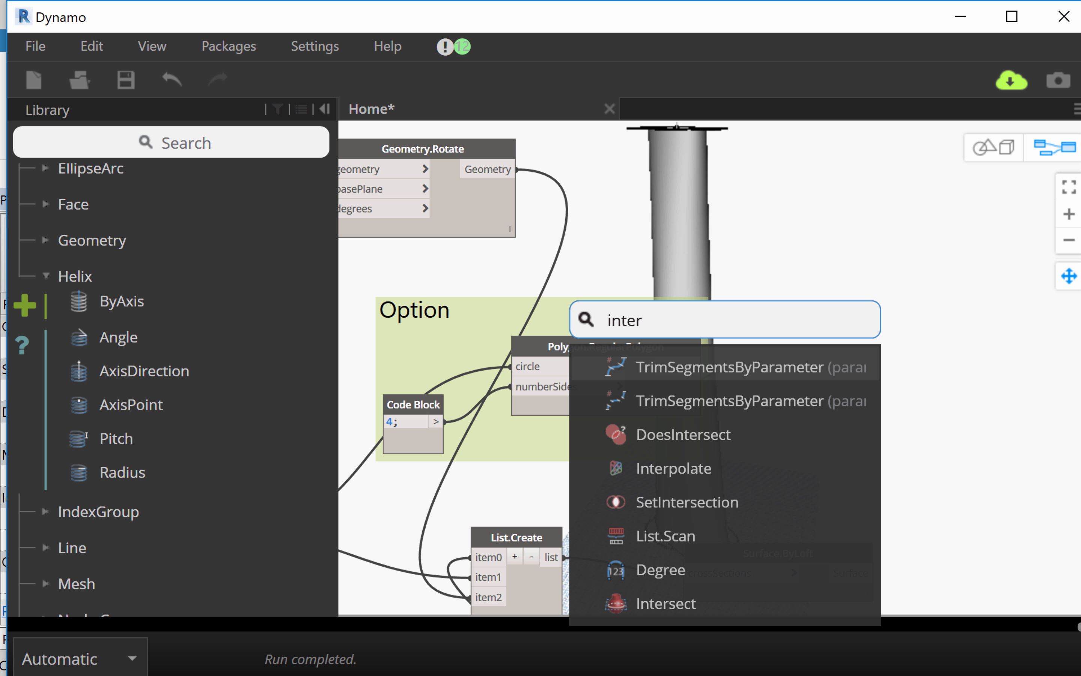
{"action": "type", "text": "se"}
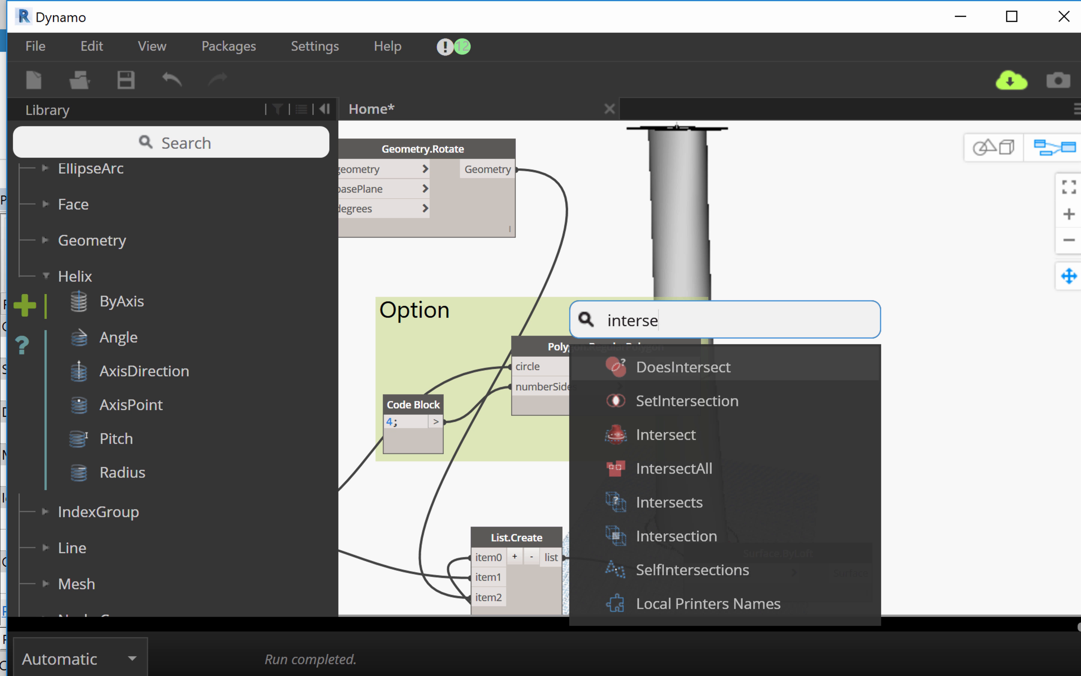
{"action": "type", "text": "ct"}
{"action": "mouse_move", "coordinate": [710, 425]}
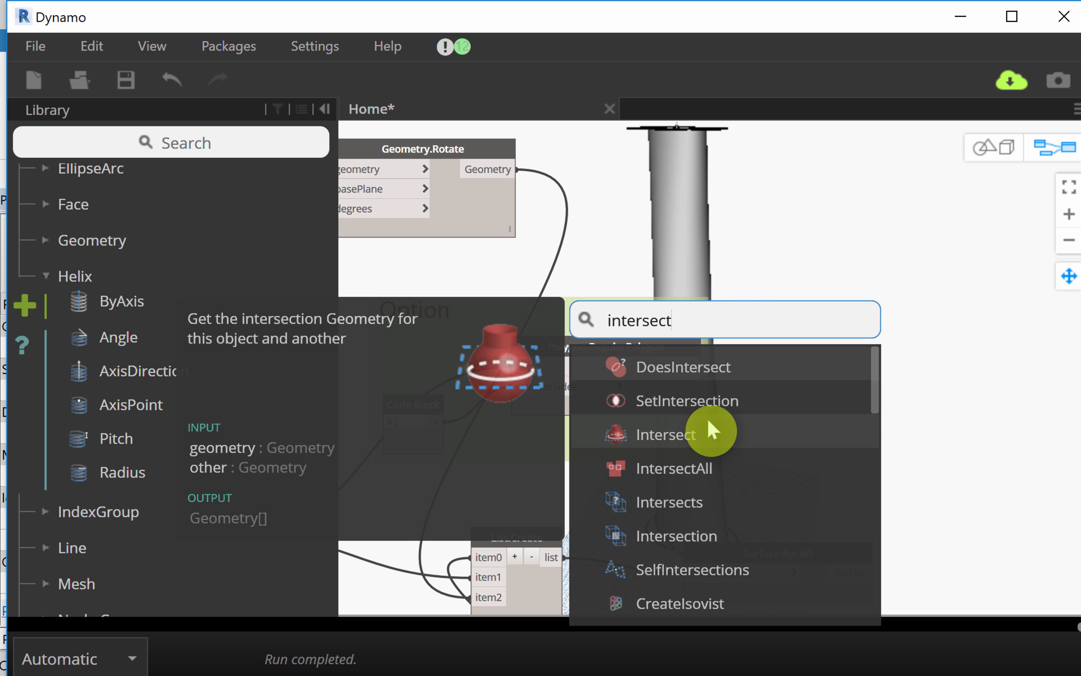
{"action": "left_click", "coordinate": [684, 437]}
{"action": "left_click_drag", "start_coordinate": [792, 451], "coordinate": [905, 249]}
{"action": "middle_click_drag", "start_coordinate": [865, 355], "coordinate": [849, 374]}
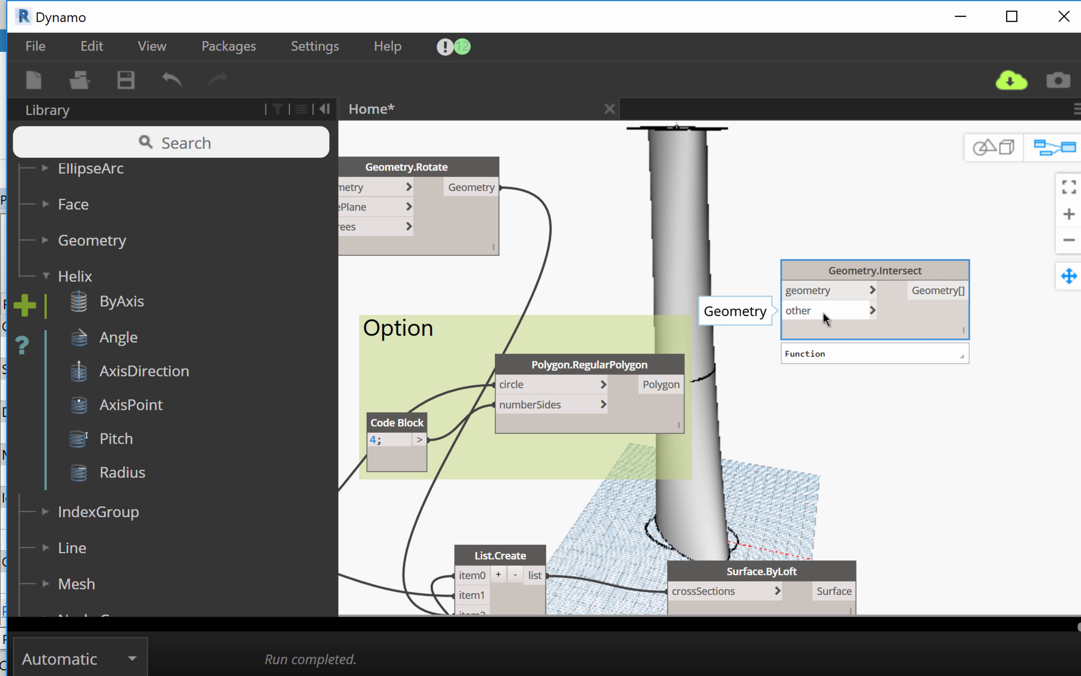
Step: Move the Surface.ByLoft node slightly up towards Geometry.Intersect and show its output preview
{"action": "middle_click_drag", "start_coordinate": [801, 402], "coordinate": [697, 351]}
{"action": "left_click_drag", "start_coordinate": [693, 518], "coordinate": [684, 477]}
{"action": "mouse_move", "coordinate": [735, 546]}
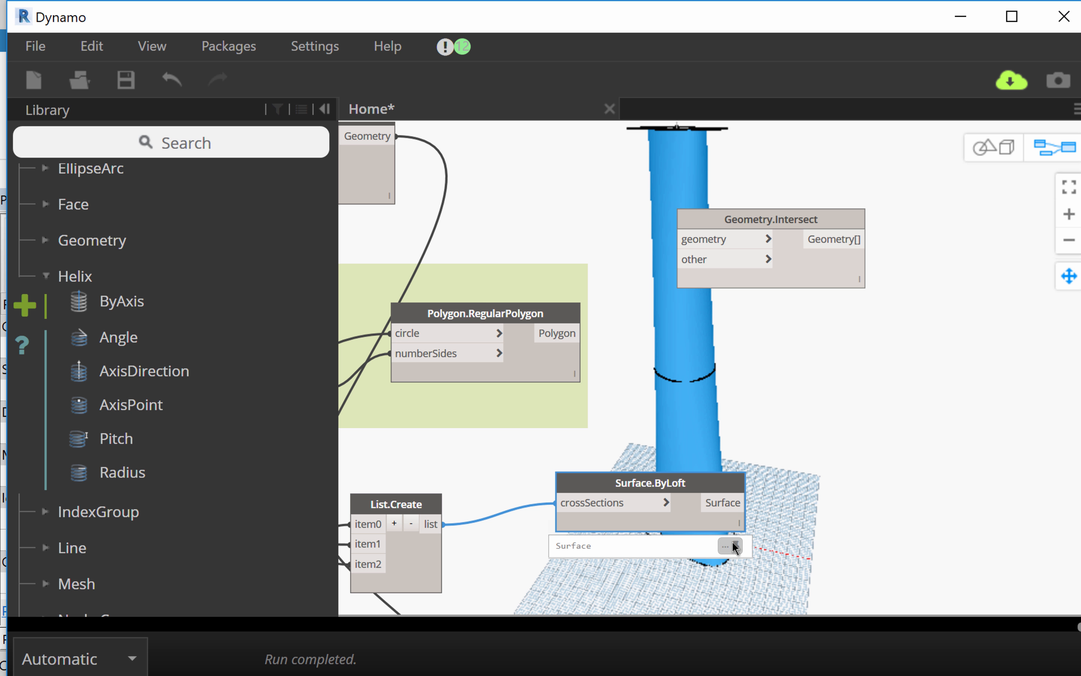
Step: Find ToNurbsSurface with a "nurbssurface" search in the library and place the Surface.ToNurbsSurface node on the canvas
{"action": "left_click", "coordinate": [118, 140]}
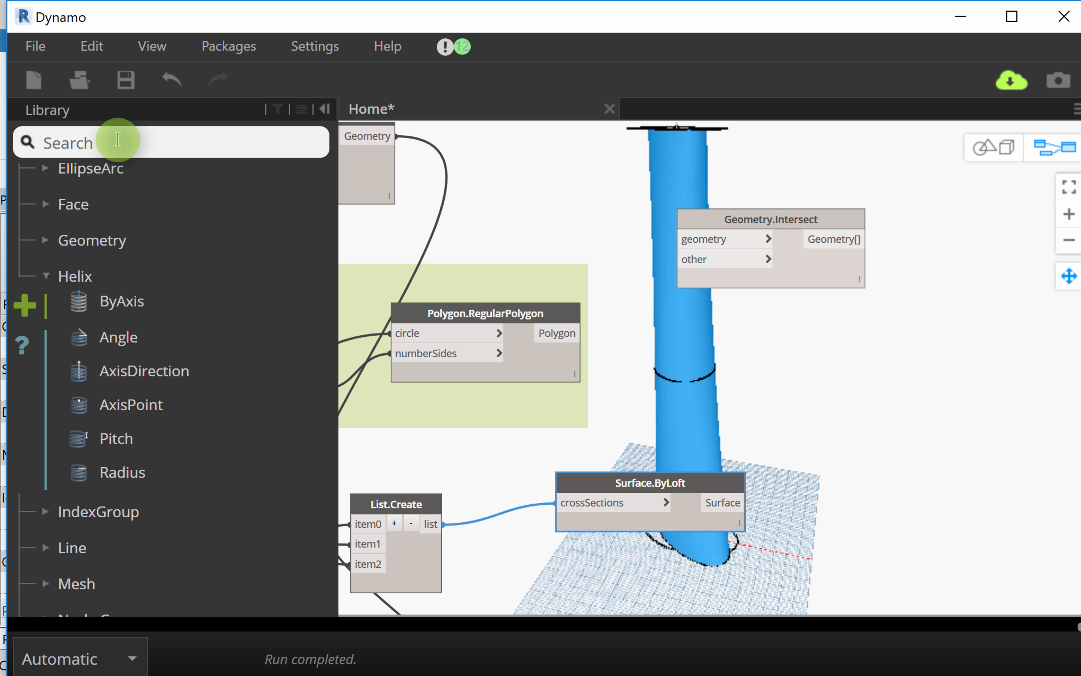
{"action": "type", "text": "nurb"}
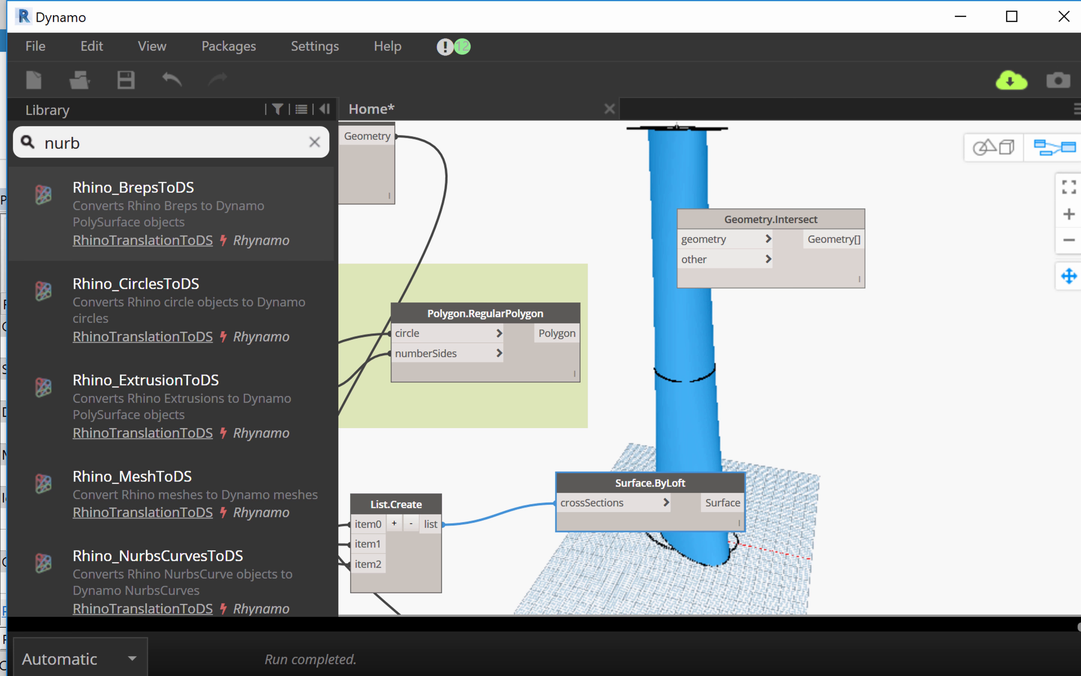
{"action": "type", "text": "ssurface"}
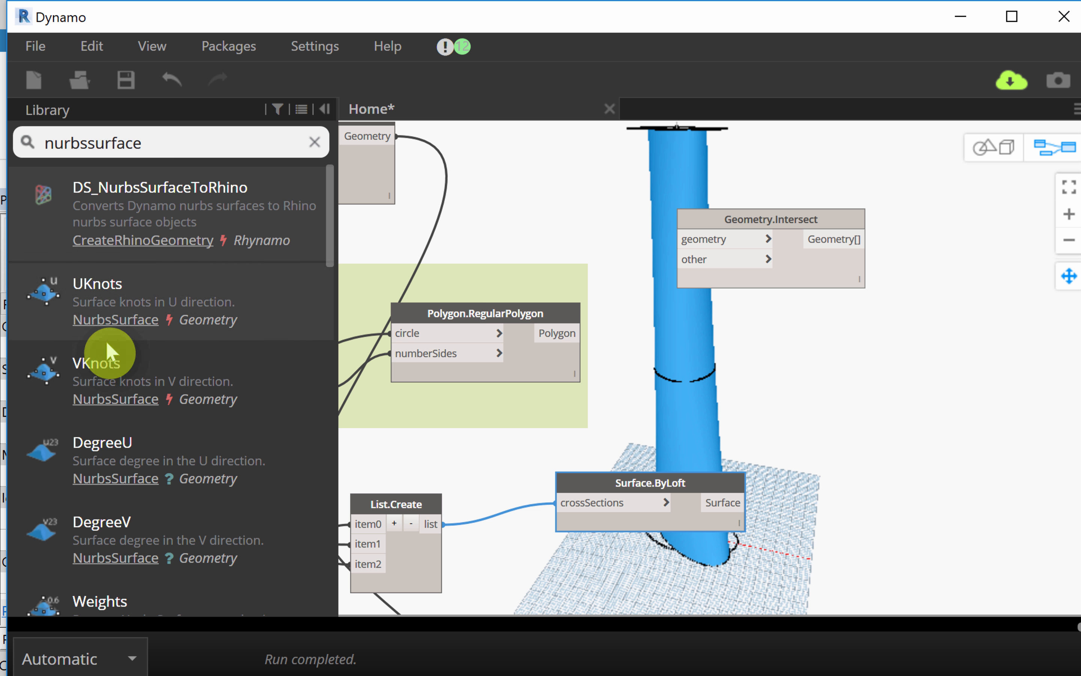
{"action": "scroll", "coordinate": [109, 353], "scroll_direction": "down", "scroll_amount": 5}
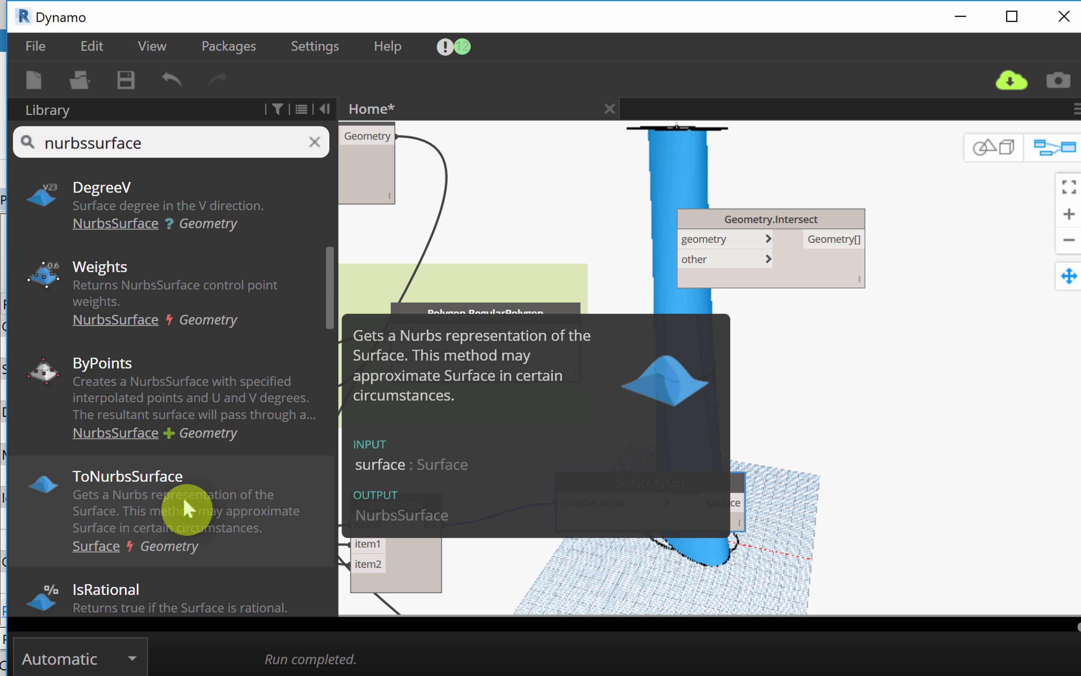
{"action": "left_click", "coordinate": [184, 498]}
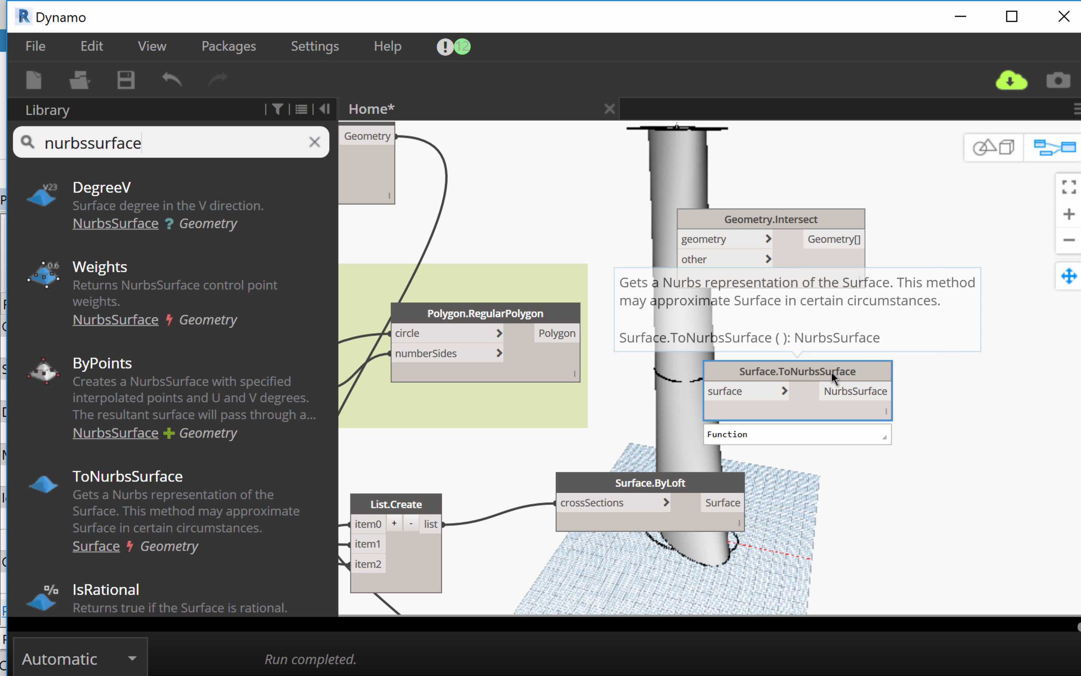
Step: Look up the ToNurbsSurface node with a "surface.to" search on the canvas
{"action": "right_click", "coordinate": [912, 314]}
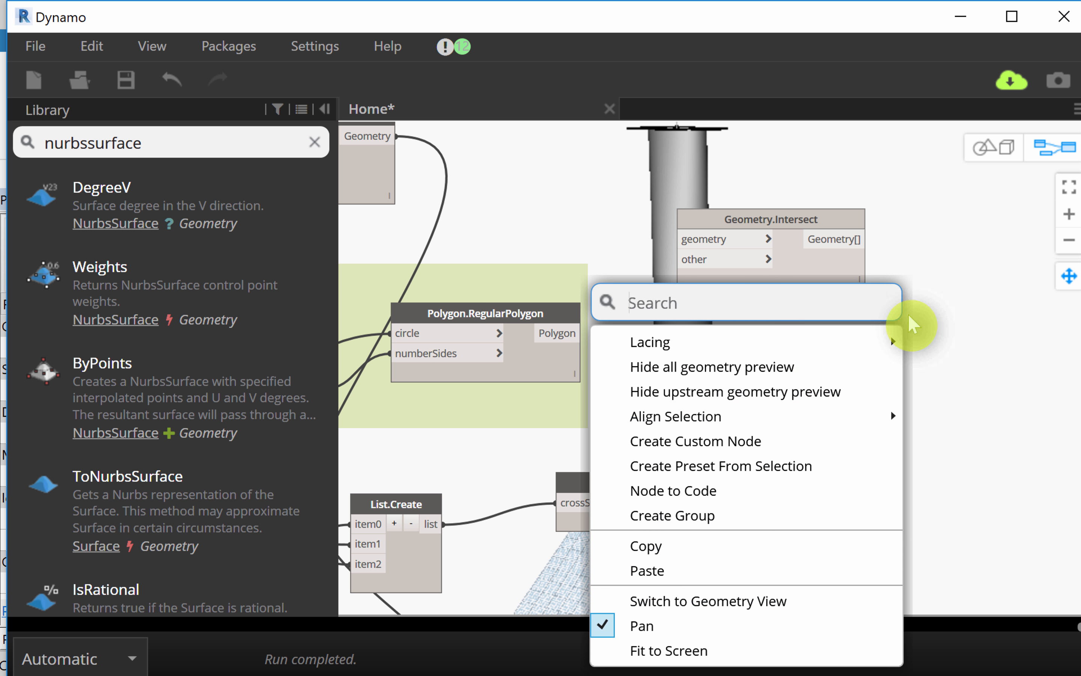
{"action": "left_click", "coordinate": [985, 342]}
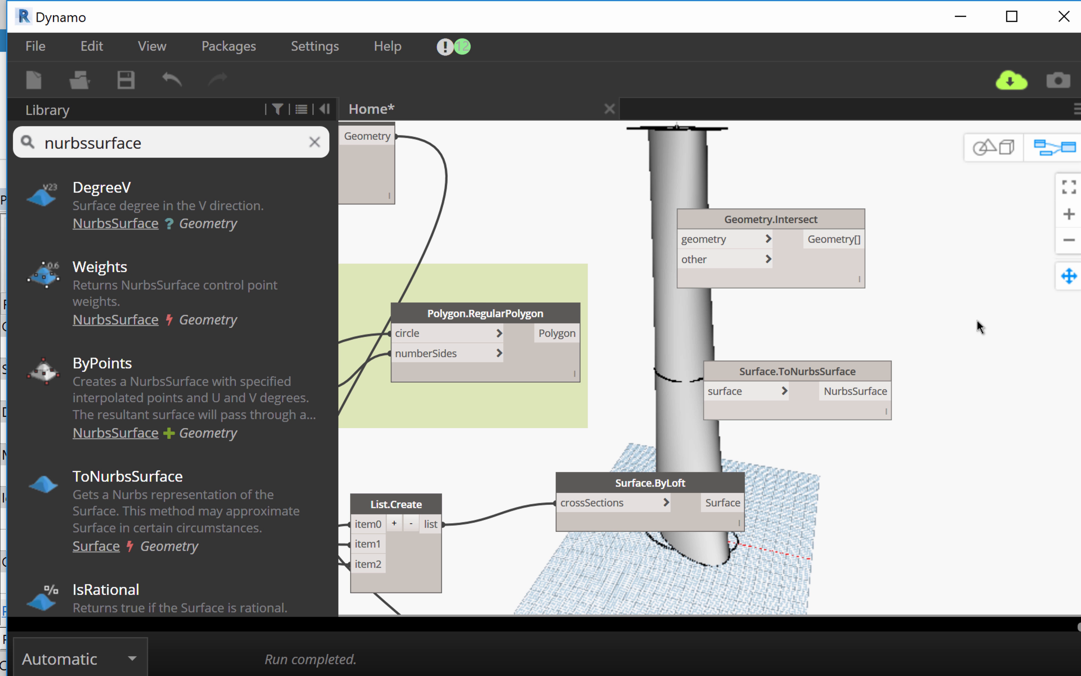
{"action": "right_click", "coordinate": [976, 319]}
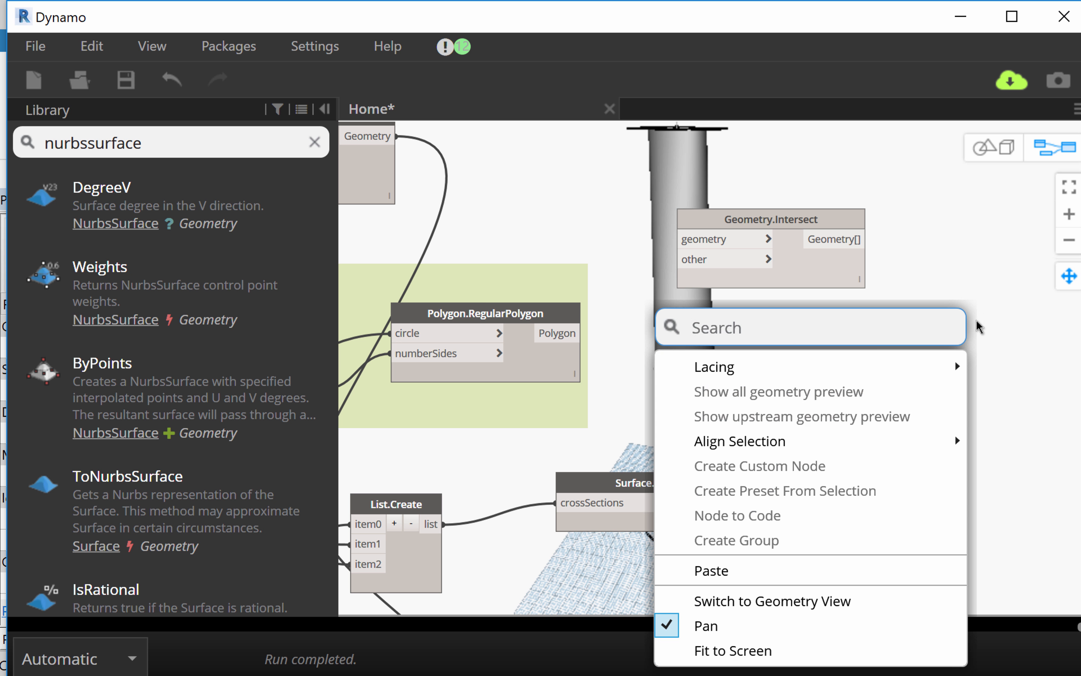
{"action": "type", "text": "surfac"}
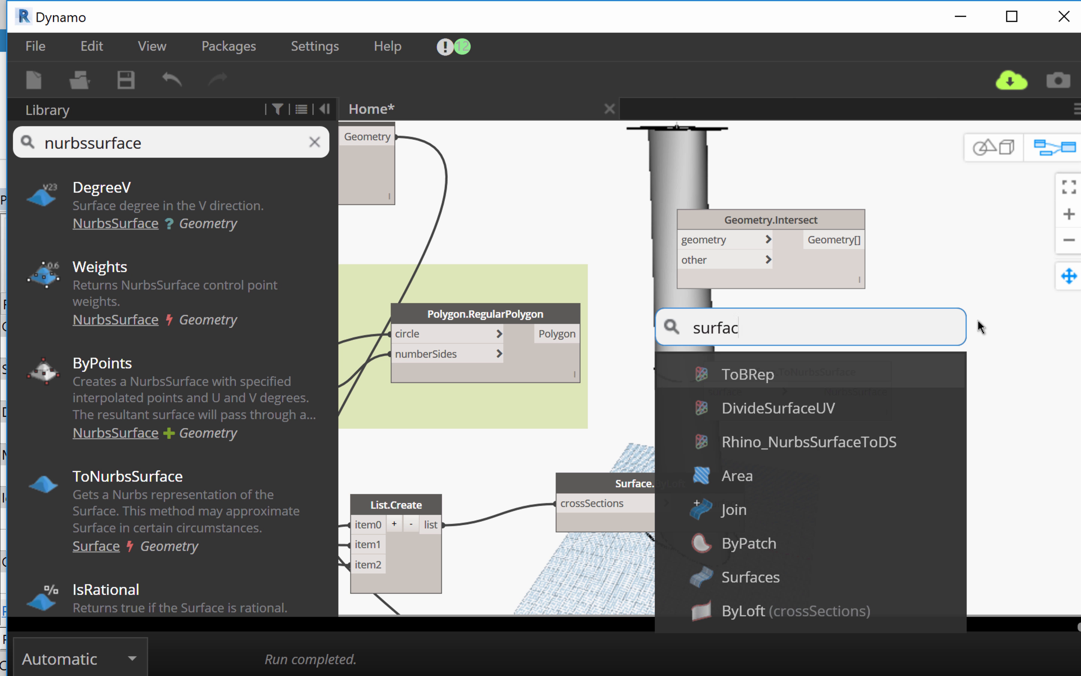
{"action": "type", "text": "e.to"}
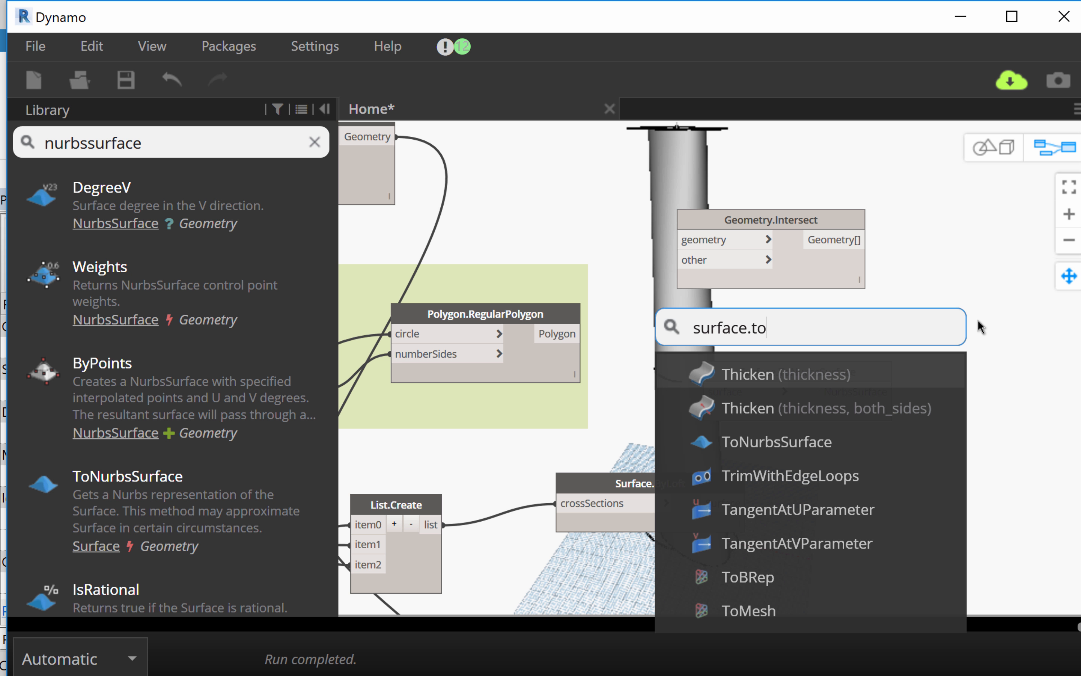
{"action": "left_click", "coordinate": [837, 442]}
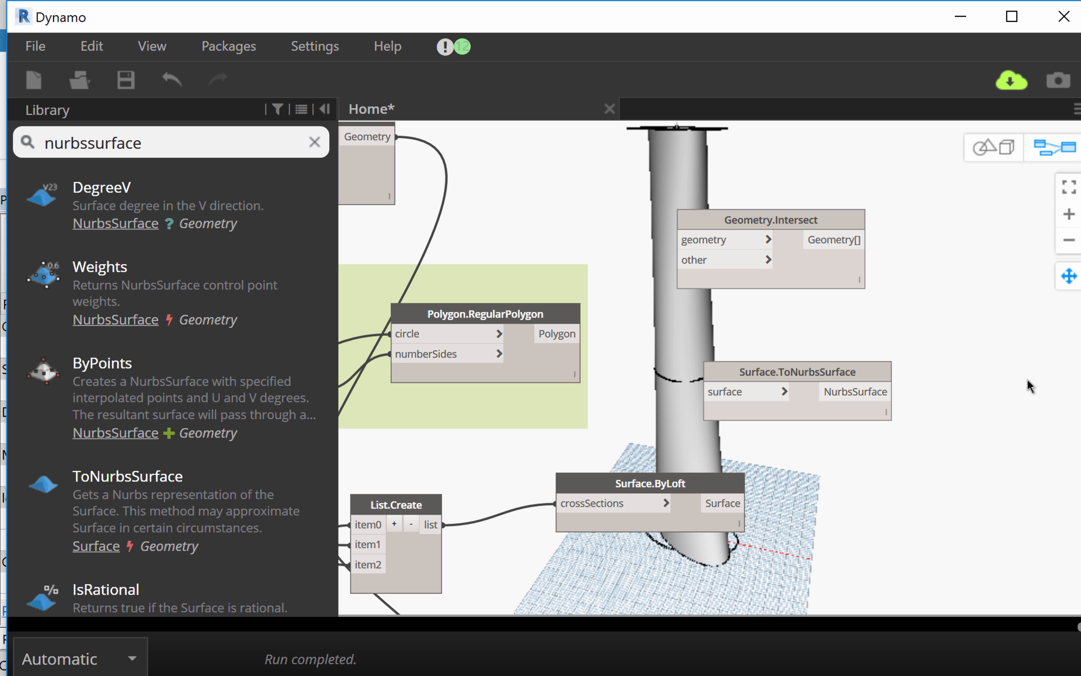
Step: Move Surface.ToNurbsSurface beside Surface.ByLoft and connect the loft's Surface output to its surface input
{"action": "middle_click_drag", "start_coordinate": [921, 466], "coordinate": [830, 472]}
{"action": "left_click_drag", "start_coordinate": [757, 384], "coordinate": [868, 428]}
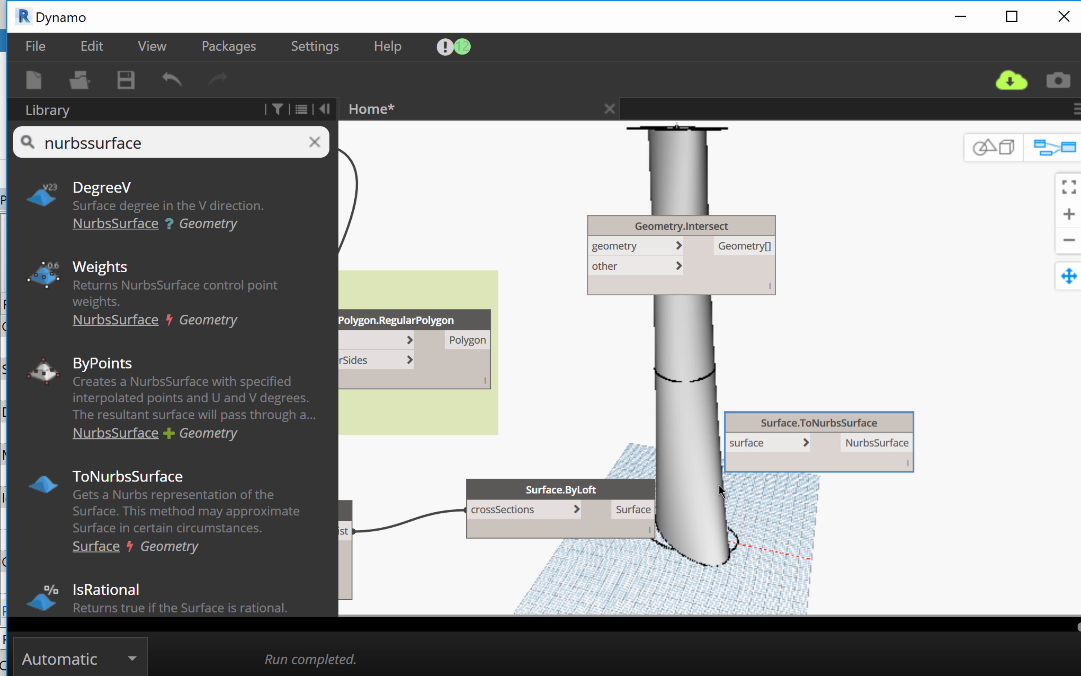
{"action": "left_click", "coordinate": [629, 507]}
{"action": "left_click", "coordinate": [758, 441]}
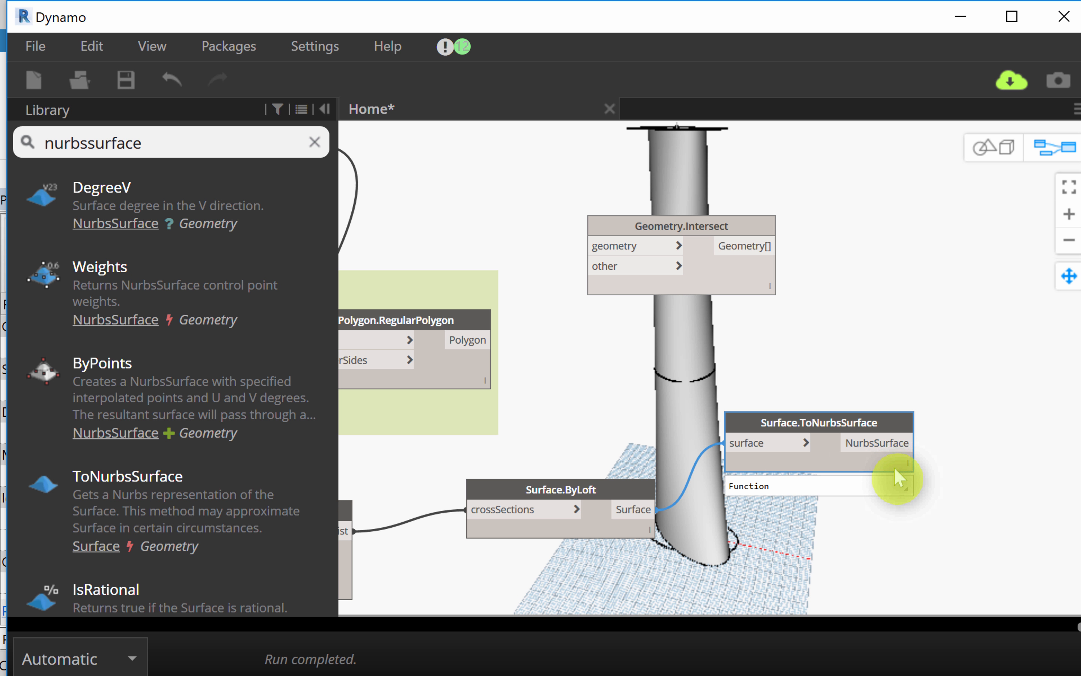
Step: Move Geometry.Intersect past Surface.ToNurbsSurface and connect the NurbsSurface output to its geometry input
{"action": "middle_click_drag", "start_coordinate": [915, 418], "coordinate": [805, 448]}
{"action": "left_click_drag", "start_coordinate": [625, 261], "coordinate": [980, 305]}
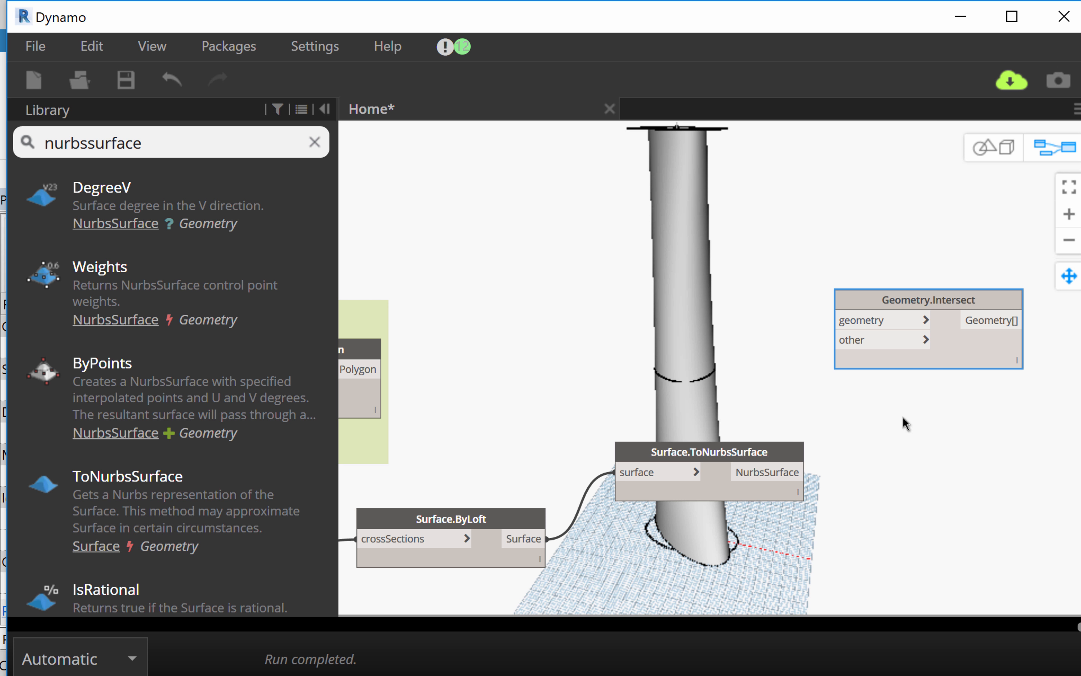
{"action": "left_click_drag", "start_coordinate": [806, 472], "coordinate": [849, 322]}
Step: Connect the Plane output of Plane.ByOriginNormal at the start of the graph to the other input of Geometry.Intersect
{"action": "scroll", "coordinate": [852, 322], "scroll_direction": "down", "scroll_amount": 3}
{"action": "middle_click_drag", "start_coordinate": [566, 350], "coordinate": [855, 368]}
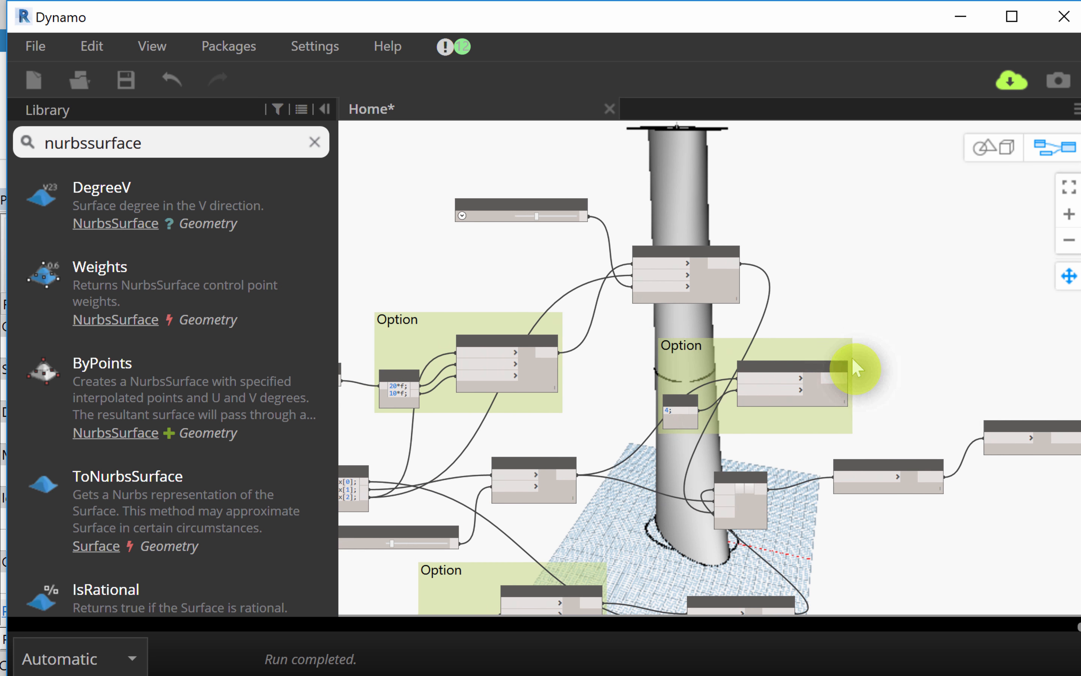
{"action": "middle_click_drag", "start_coordinate": [579, 447], "coordinate": [820, 381]}
{"action": "scroll", "coordinate": [652, 560], "scroll_direction": "up", "scroll_amount": 3}
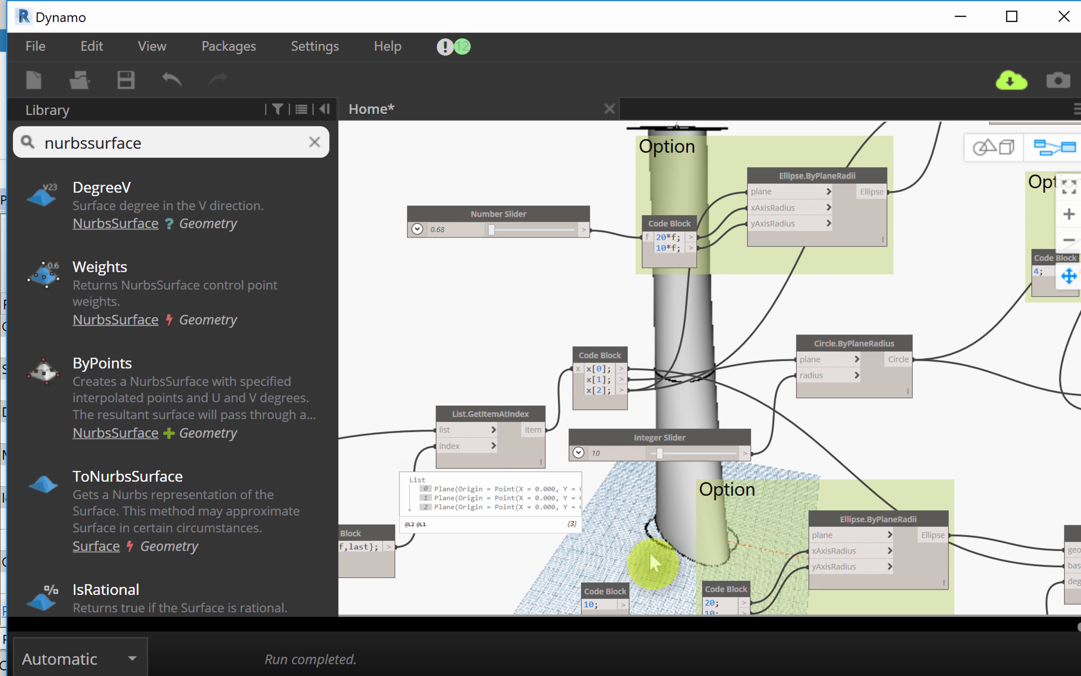
{"action": "scroll", "coordinate": [650, 553], "scroll_direction": "up", "scroll_amount": 1}
{"action": "middle_click_drag", "start_coordinate": [636, 513], "coordinate": [1030, 442]}
{"action": "scroll", "coordinate": [1031, 441], "scroll_direction": "down", "scroll_amount": 2}
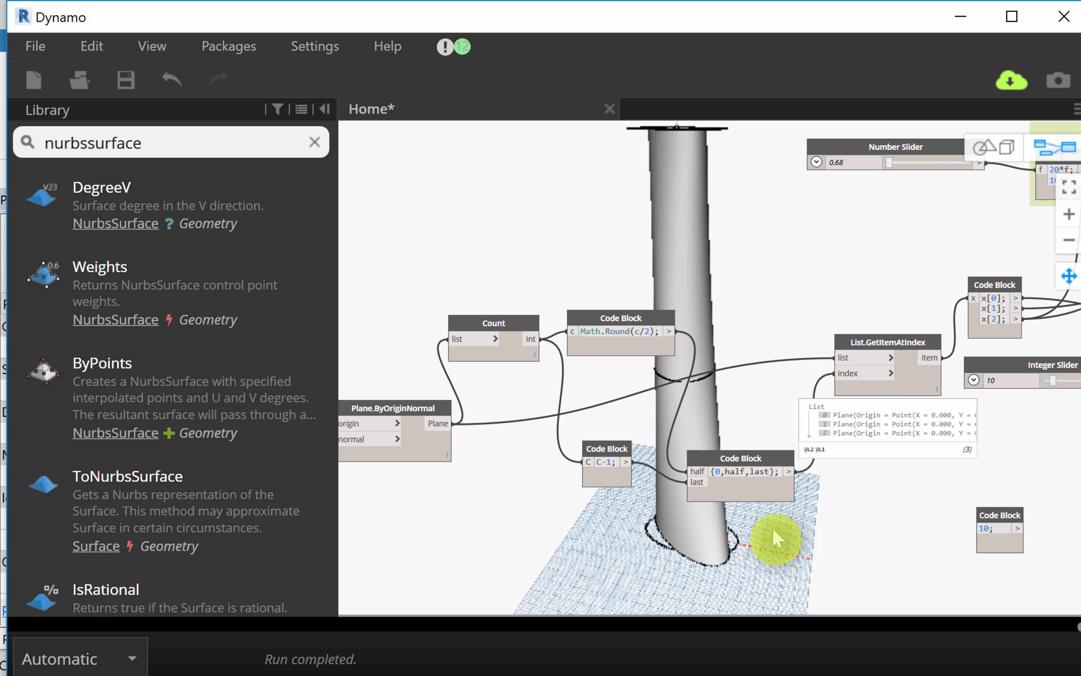
{"action": "middle_click_drag", "start_coordinate": [674, 426], "coordinate": [841, 398]}
{"action": "mouse_move", "coordinate": [571, 380]}
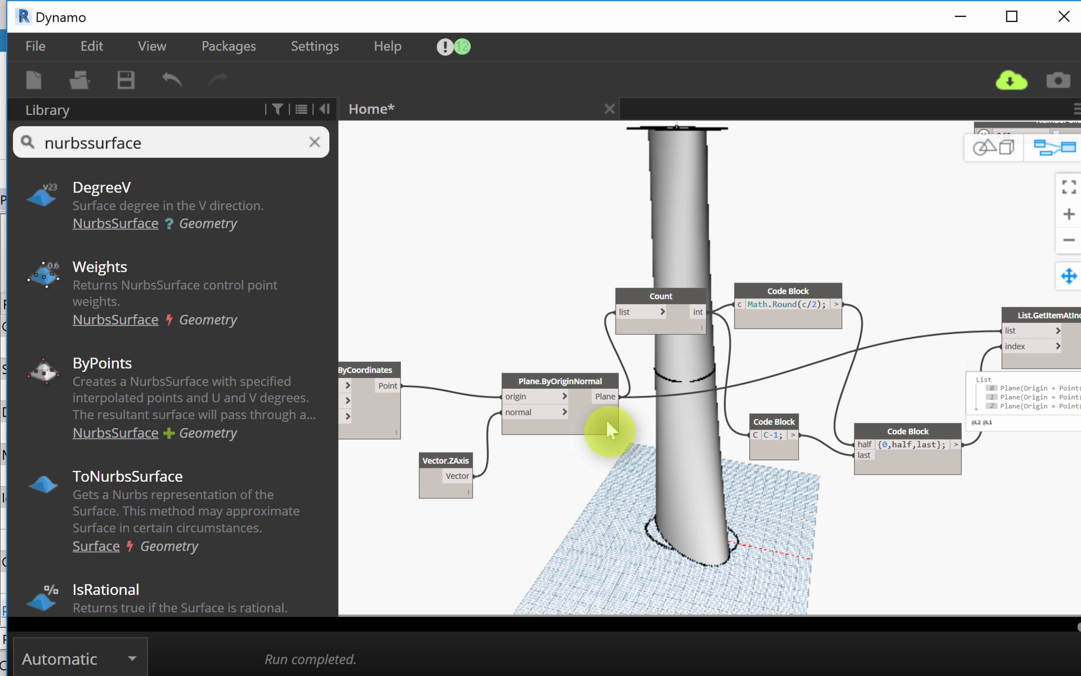
{"action": "mouse_move", "coordinate": [608, 423]}
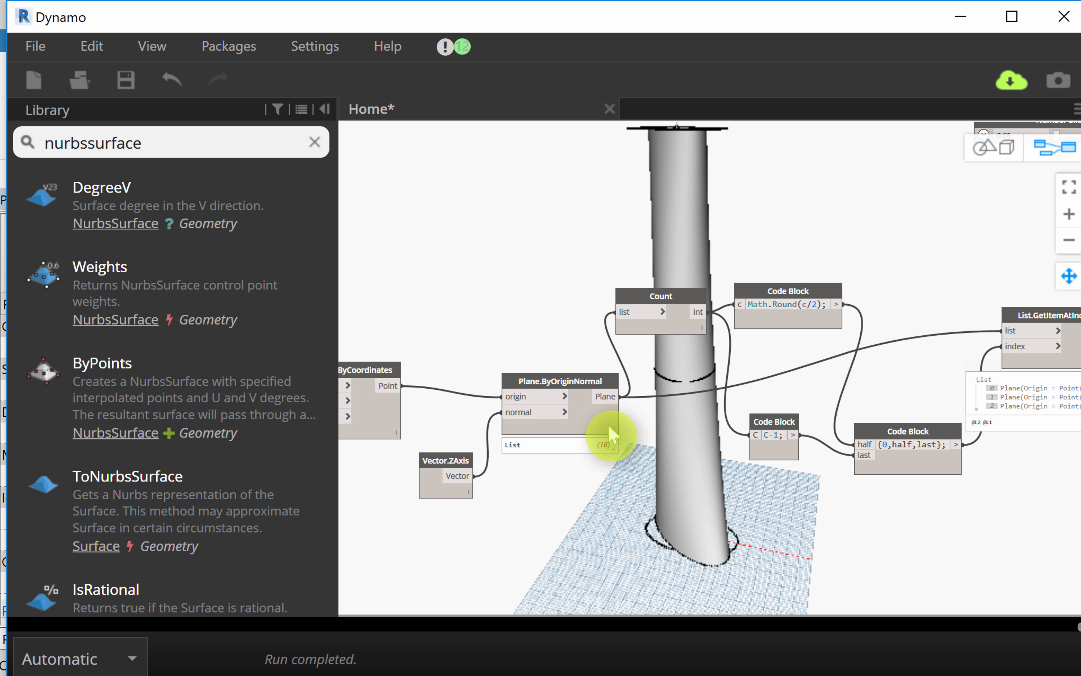
{"action": "left_click", "coordinate": [609, 393]}
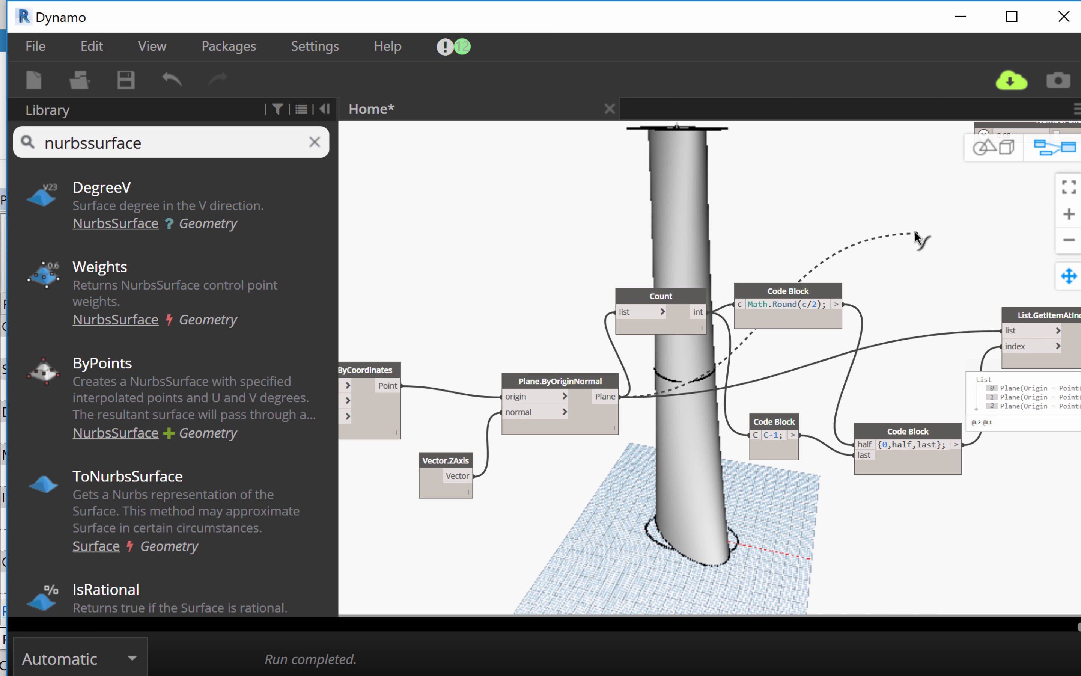
{"action": "middle_click_drag", "start_coordinate": [916, 237], "coordinate": [522, 244]}
{"action": "scroll", "coordinate": [521, 244], "scroll_direction": "down", "scroll_amount": 5}
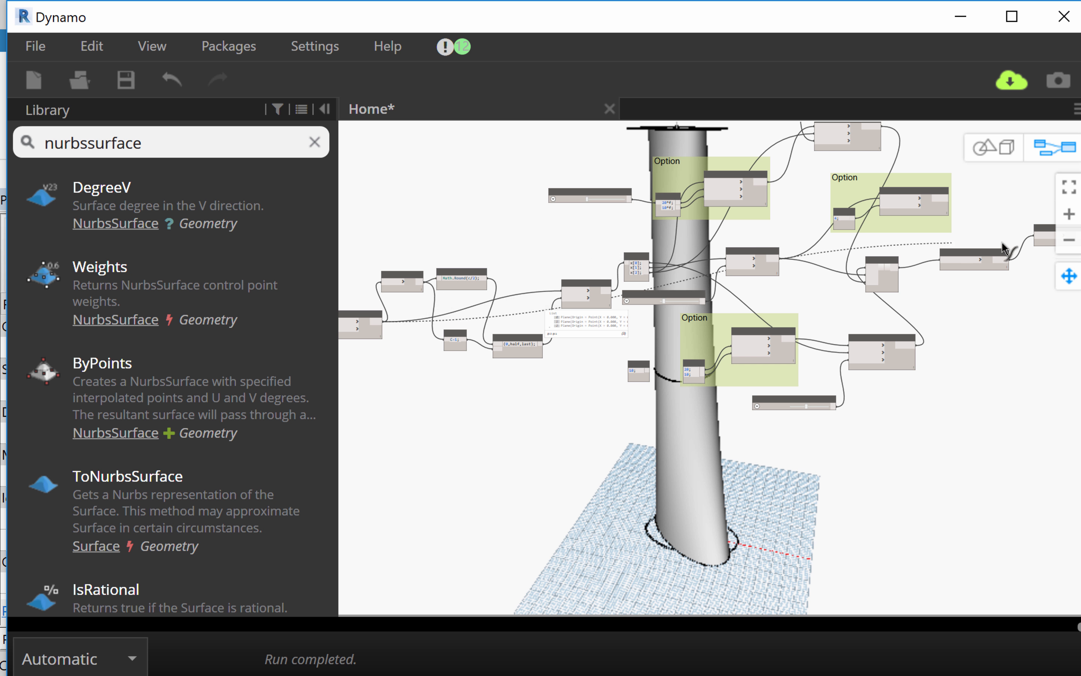
{"action": "middle_click_drag", "start_coordinate": [973, 259], "coordinate": [678, 320]}
{"action": "scroll", "coordinate": [844, 254], "scroll_direction": "up", "scroll_amount": 5}
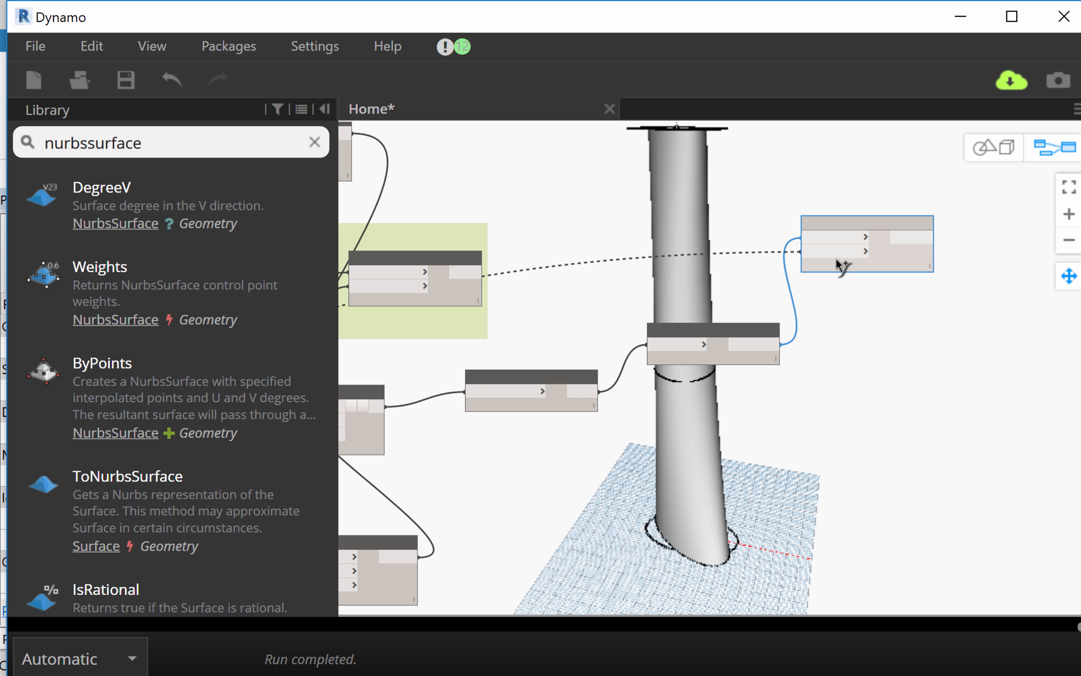
{"action": "scroll", "coordinate": [825, 259], "scroll_direction": "up", "scroll_amount": 3}
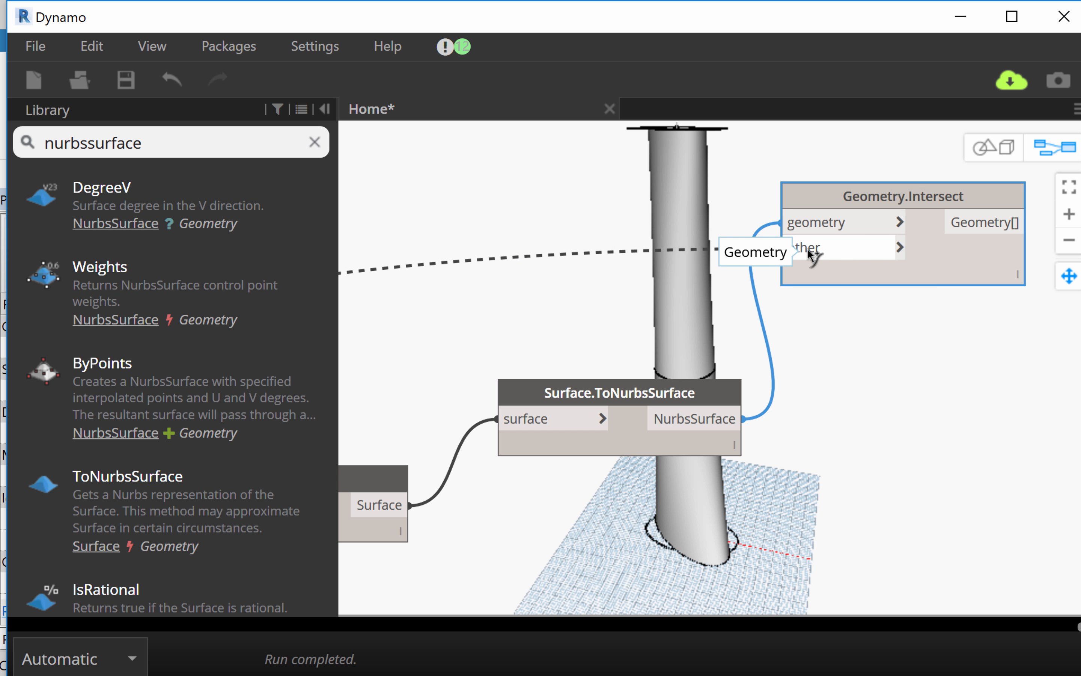
{"action": "left_click", "coordinate": [807, 248]}
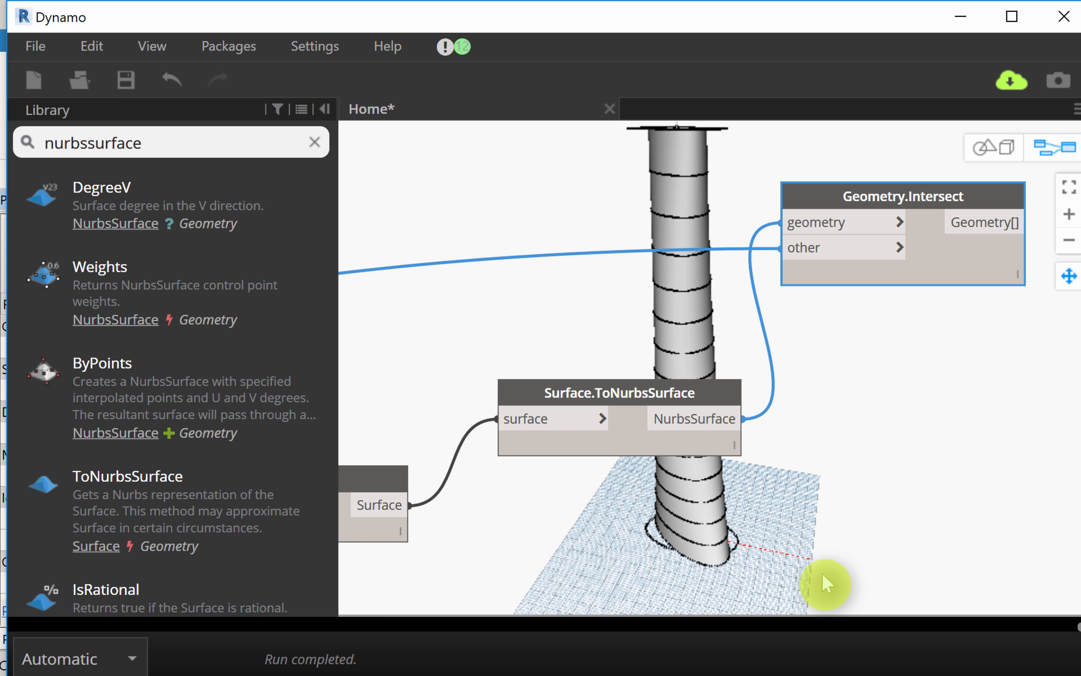
Step: Trace the new connection back to Plane.ByOriginNormal, examine its list of planes, and follow the graph to Geometry.Intersect again
{"action": "scroll", "coordinate": [900, 519], "scroll_direction": "down", "scroll_amount": 5}
{"action": "scroll", "coordinate": [616, 514], "scroll_direction": "up", "scroll_amount": 5}
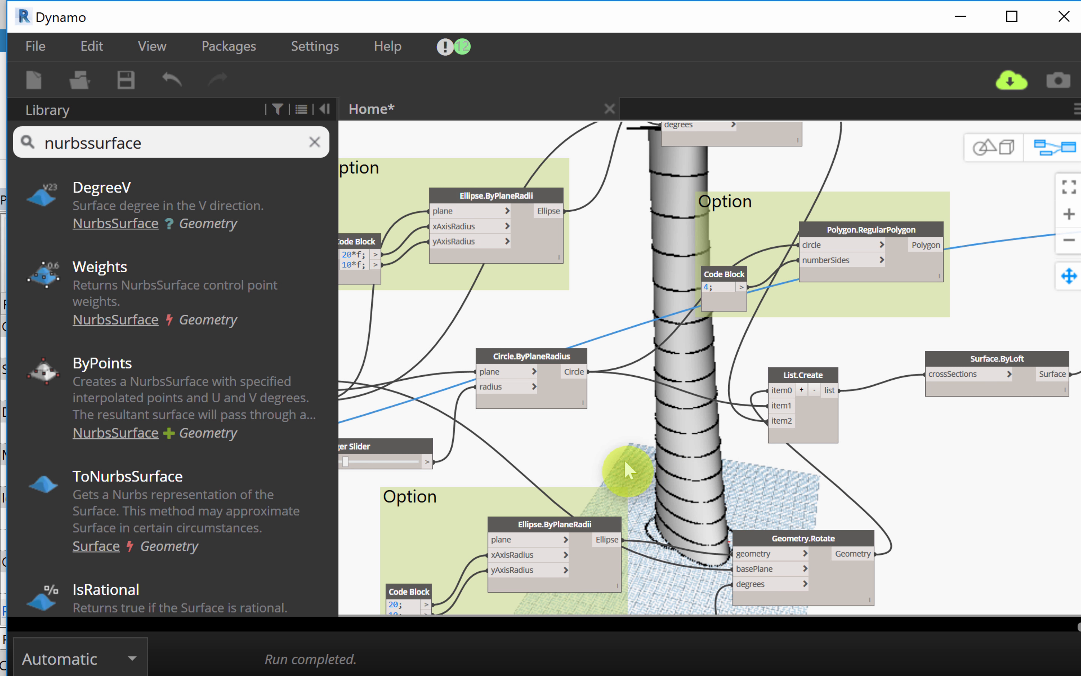
{"action": "middle_click_drag", "start_coordinate": [625, 461], "coordinate": [1072, 389]}
{"action": "middle_click_drag", "start_coordinate": [524, 500], "coordinate": [876, 452]}
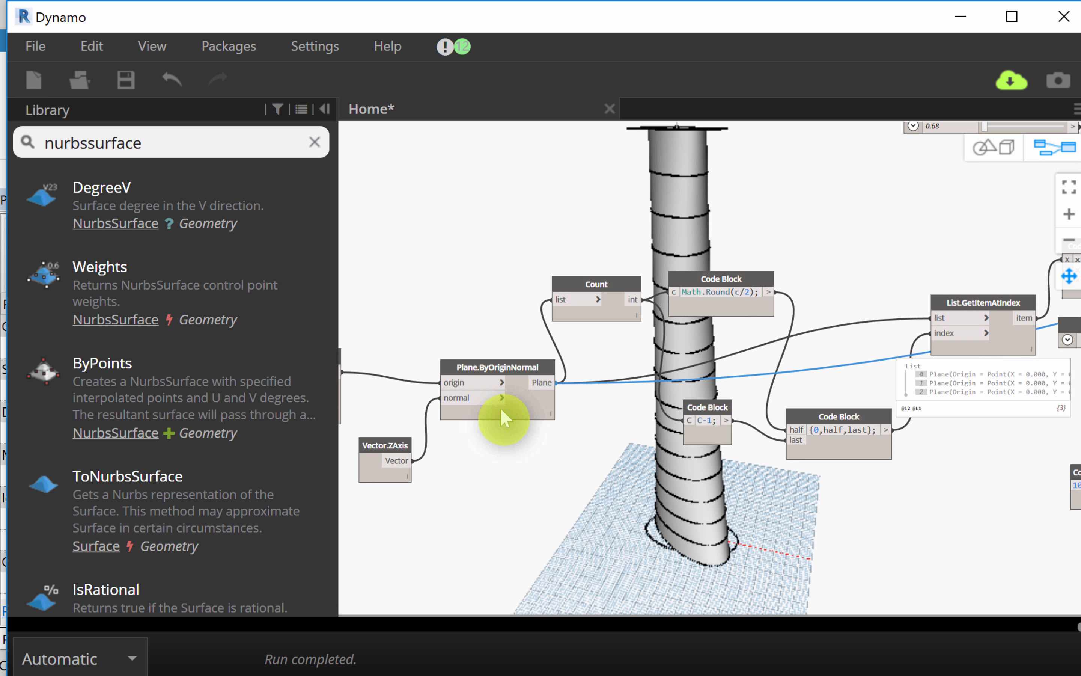
{"action": "scroll", "coordinate": [489, 380], "scroll_direction": "up", "scroll_amount": 3}
{"action": "mouse_move", "coordinate": [571, 448]}
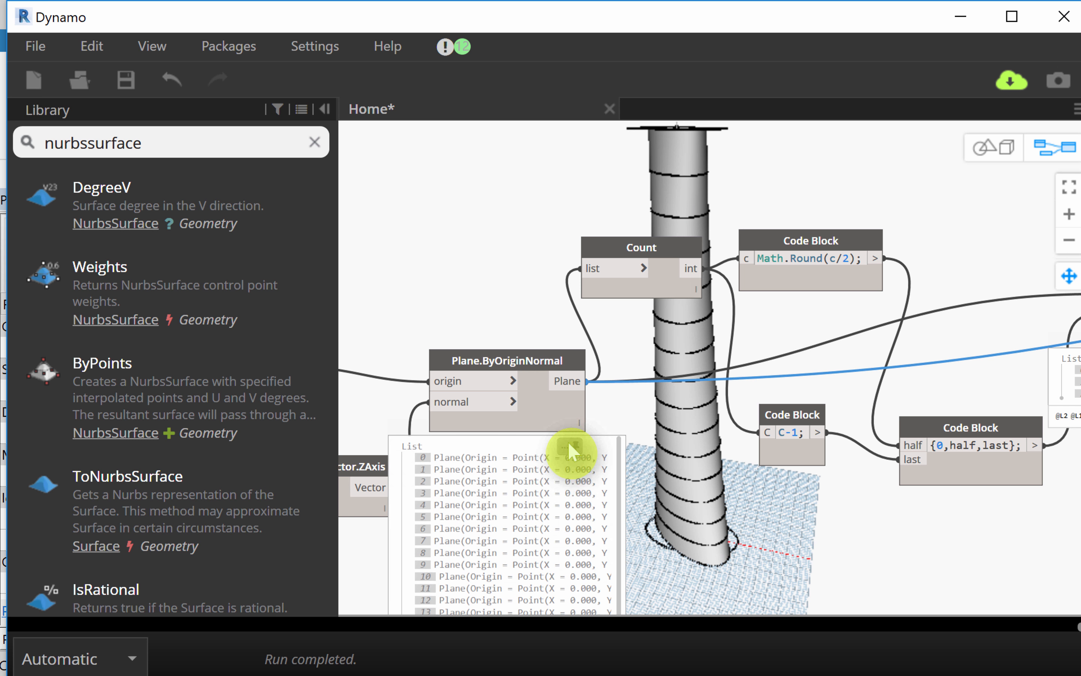
{"action": "scroll", "coordinate": [598, 427], "scroll_direction": "down", "scroll_amount": 2}
{"action": "middle_click_drag", "start_coordinate": [808, 430], "coordinate": [277, 436]}
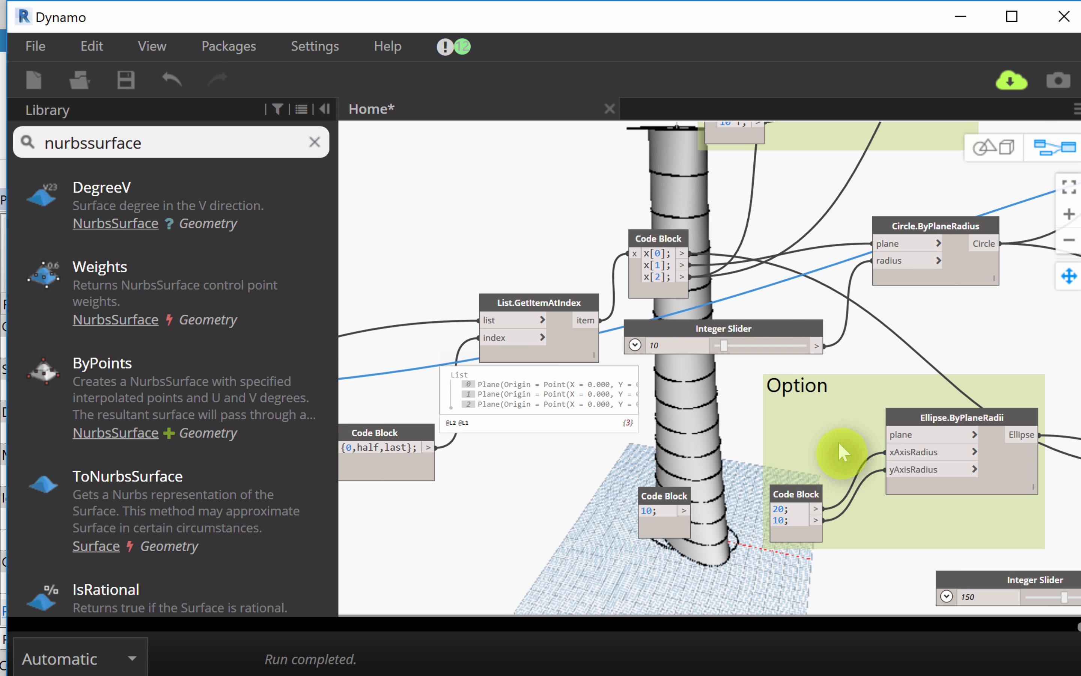
{"action": "middle_click_drag", "start_coordinate": [839, 444], "coordinate": [219, 494]}
{"action": "middle_click_drag", "start_coordinate": [938, 313], "coordinate": [321, 462]}
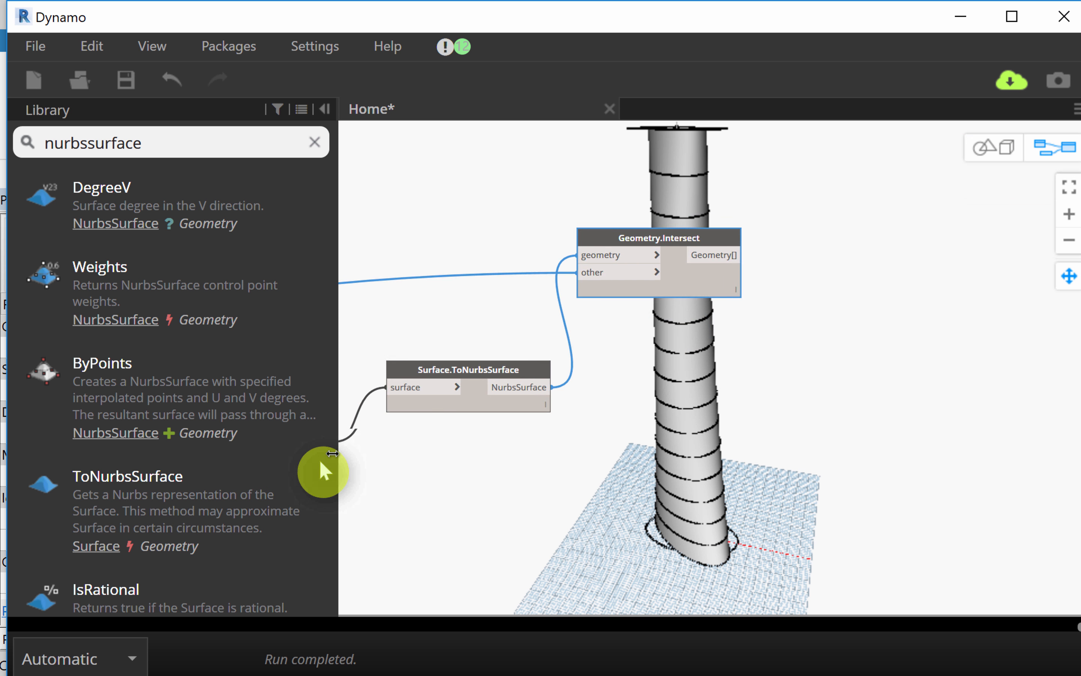
Step: Adjust the position of the Geometry.Intersect node slightly
{"action": "scroll", "coordinate": [615, 219], "scroll_direction": "up", "scroll_amount": 3}
{"action": "left_click_drag", "start_coordinate": [716, 234], "coordinate": [735, 263]}
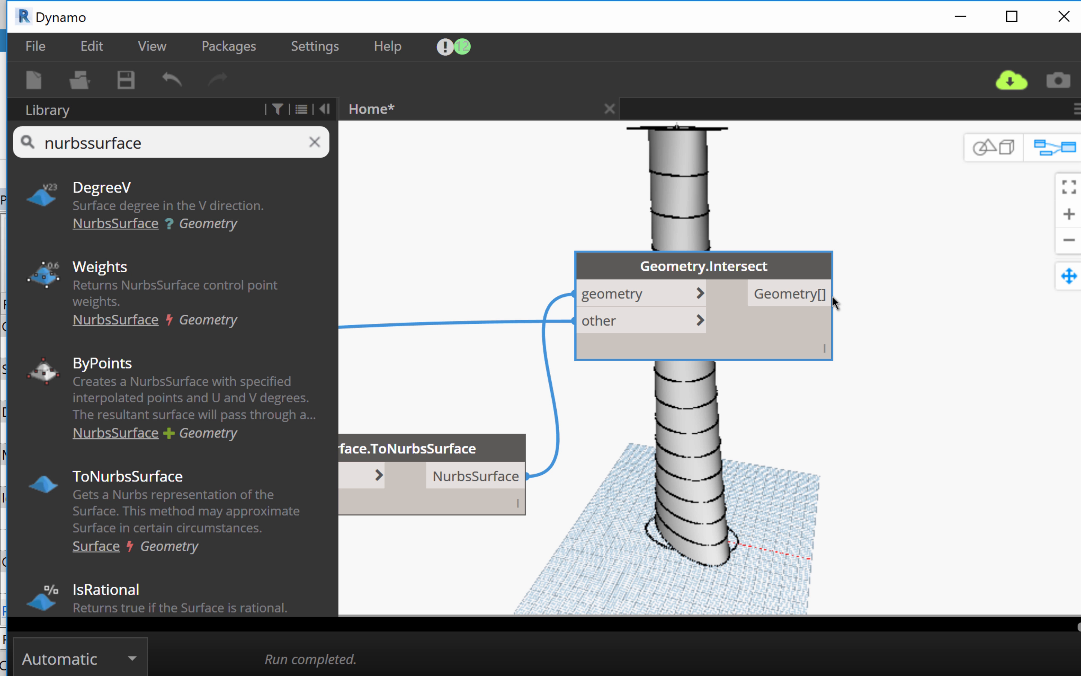
Step: Freeze the Surface.ByLoft node together with the nodes that depend on it
{"action": "scroll", "coordinate": [849, 402], "scroll_direction": "down", "scroll_amount": 3}
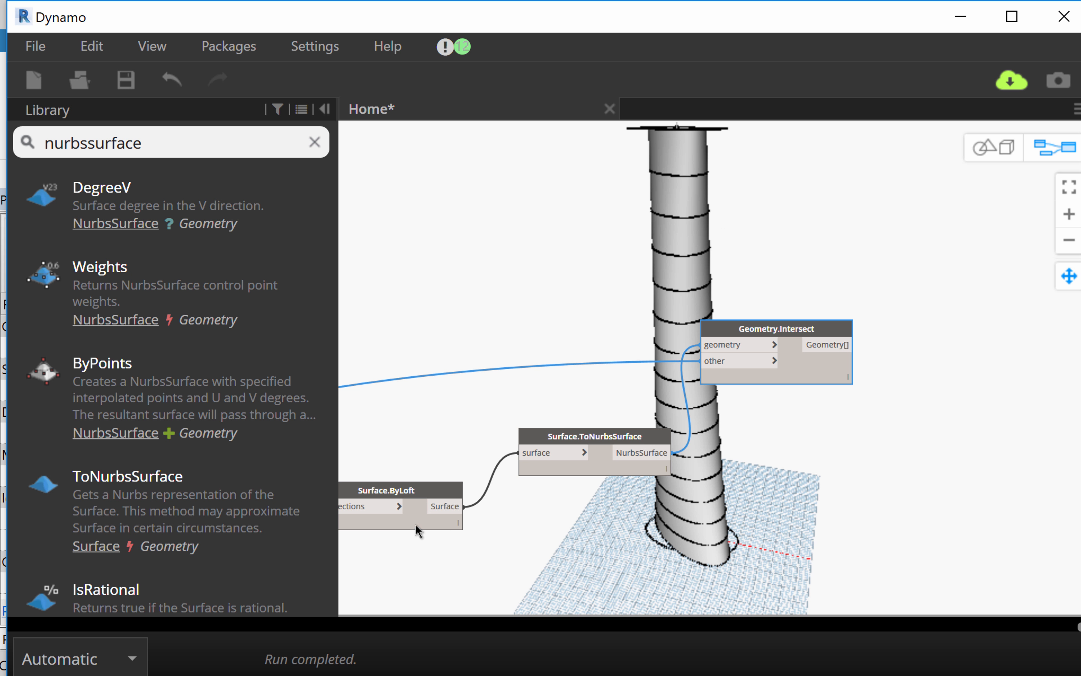
{"action": "middle_click_drag", "start_coordinate": [419, 522], "coordinate": [631, 490]}
{"action": "scroll", "coordinate": [601, 480], "scroll_direction": "up", "scroll_amount": 3}
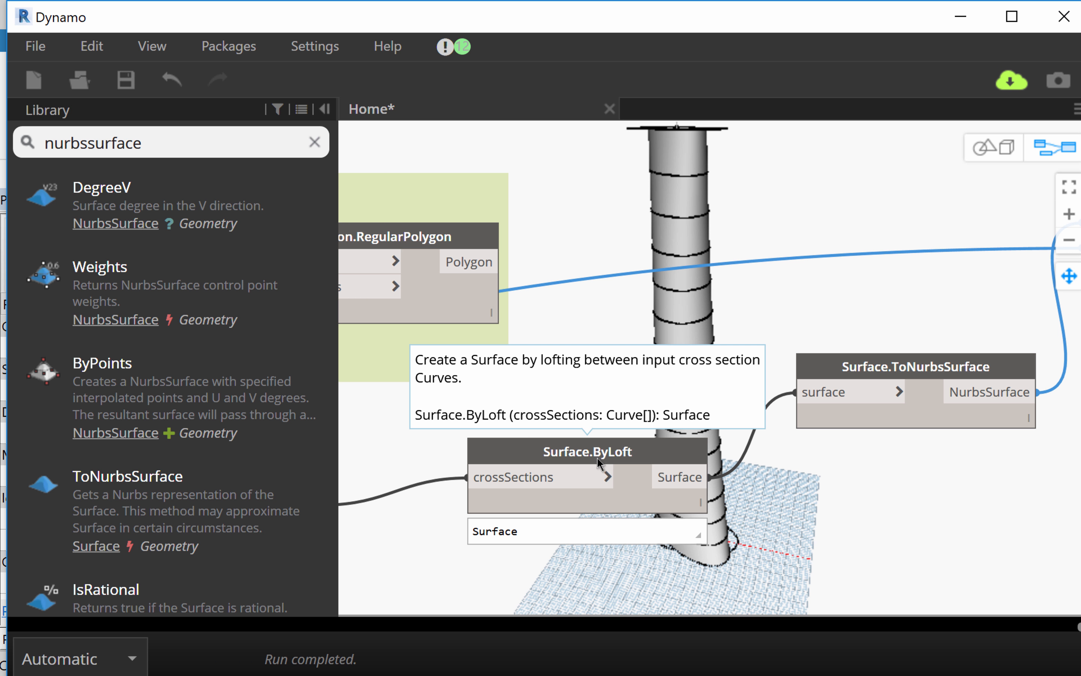
{"action": "left_click", "coordinate": [597, 456]}
{"action": "right_click", "coordinate": [599, 457]}
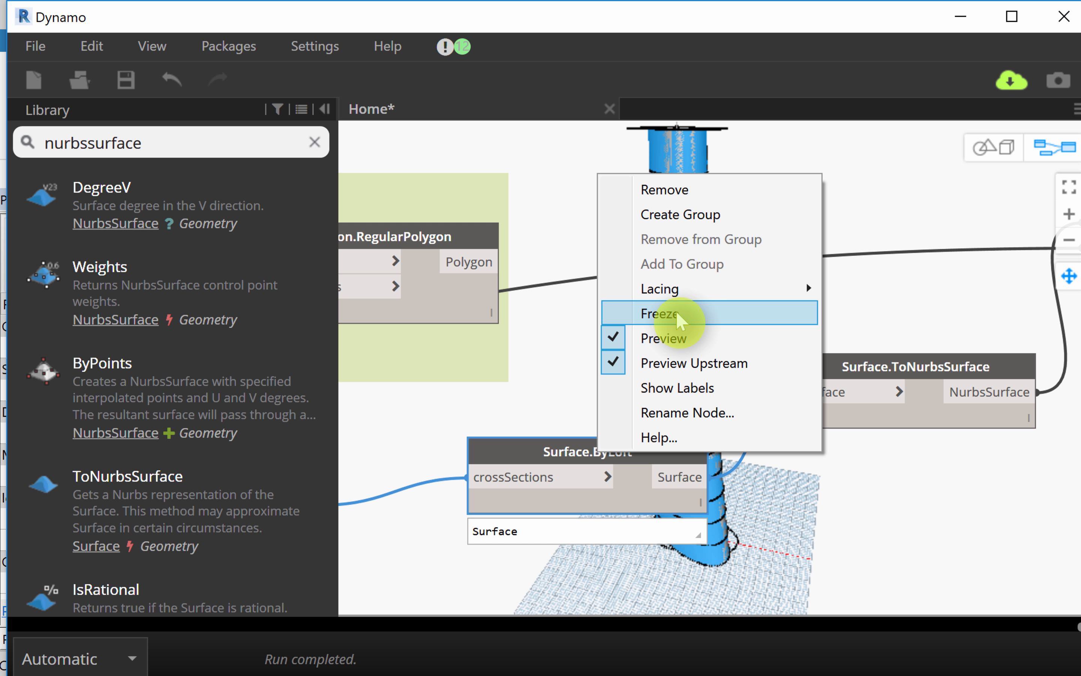
{"action": "left_click", "coordinate": [680, 319]}
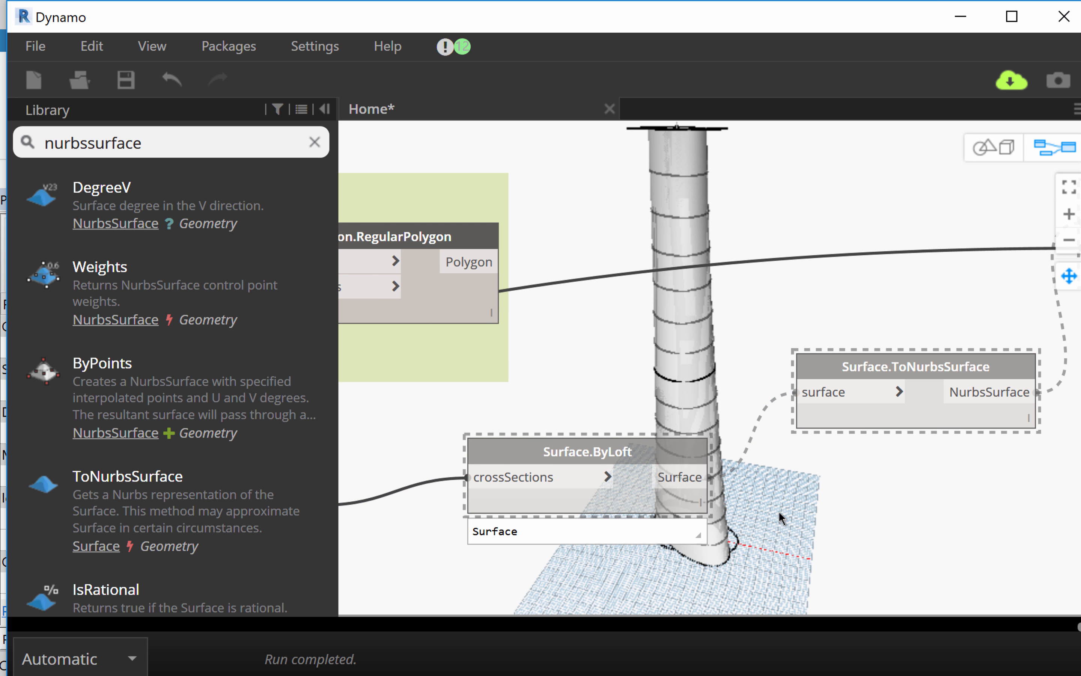
{"action": "middle_click_drag", "start_coordinate": [805, 491], "coordinate": [697, 509]}
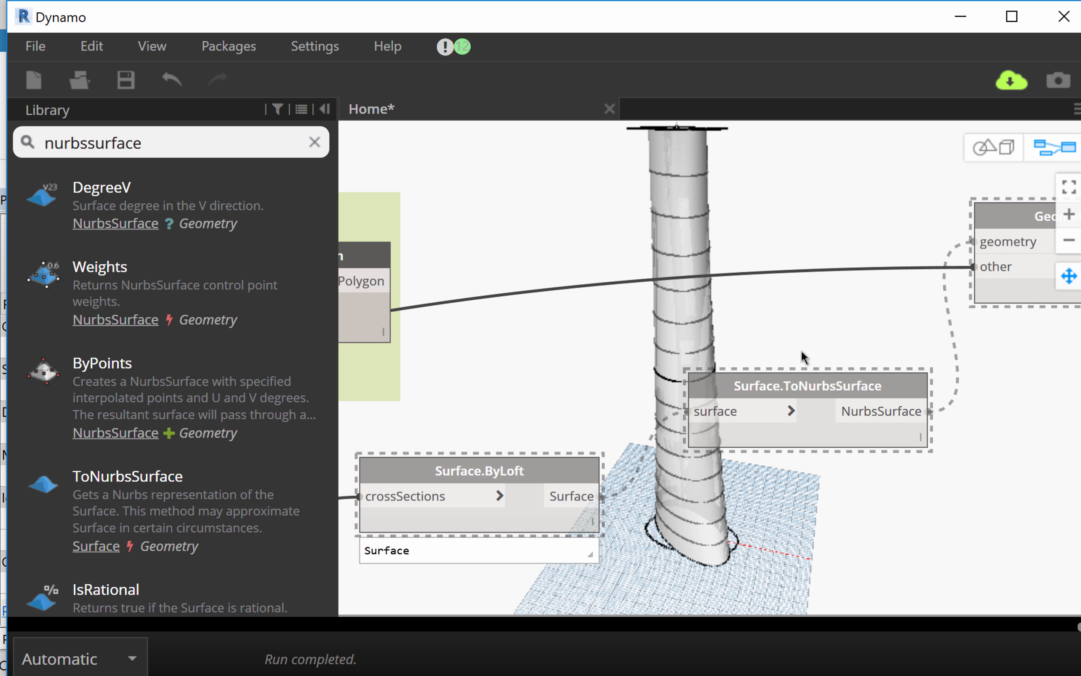
Step: Undo the freeze on the Surface.ByLoft node and the nodes that depend on it
{"action": "scroll", "coordinate": [802, 351], "scroll_direction": "up", "scroll_amount": 3}
{"action": "scroll", "coordinate": [818, 398], "scroll_direction": "down", "scroll_amount": 5}
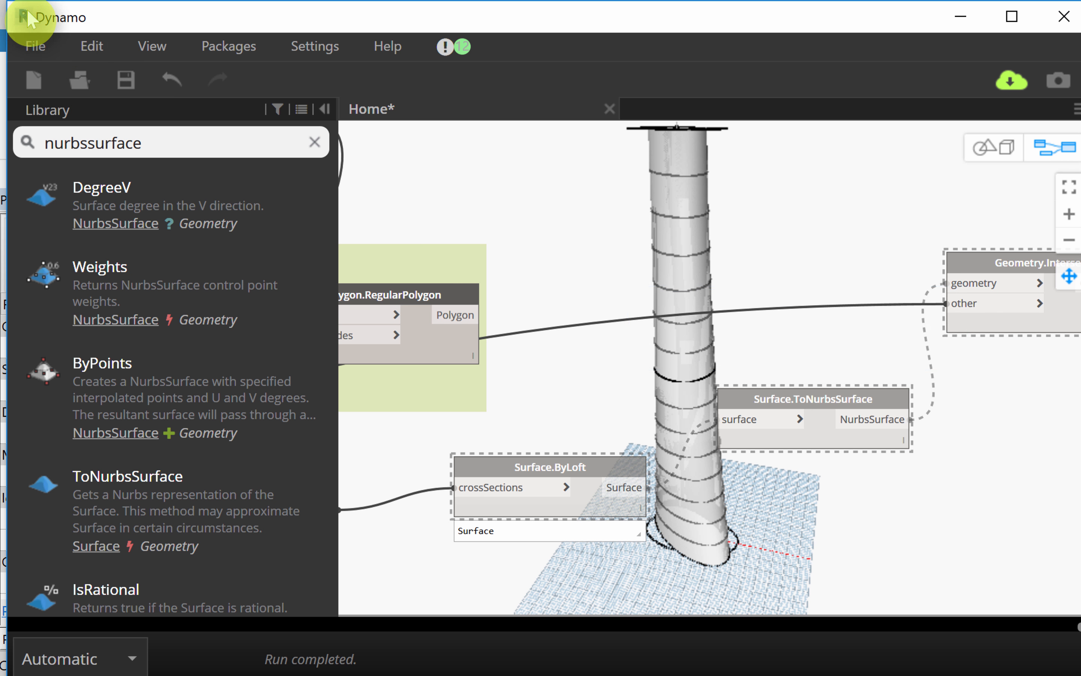
{"action": "left_click", "coordinate": [170, 82]}
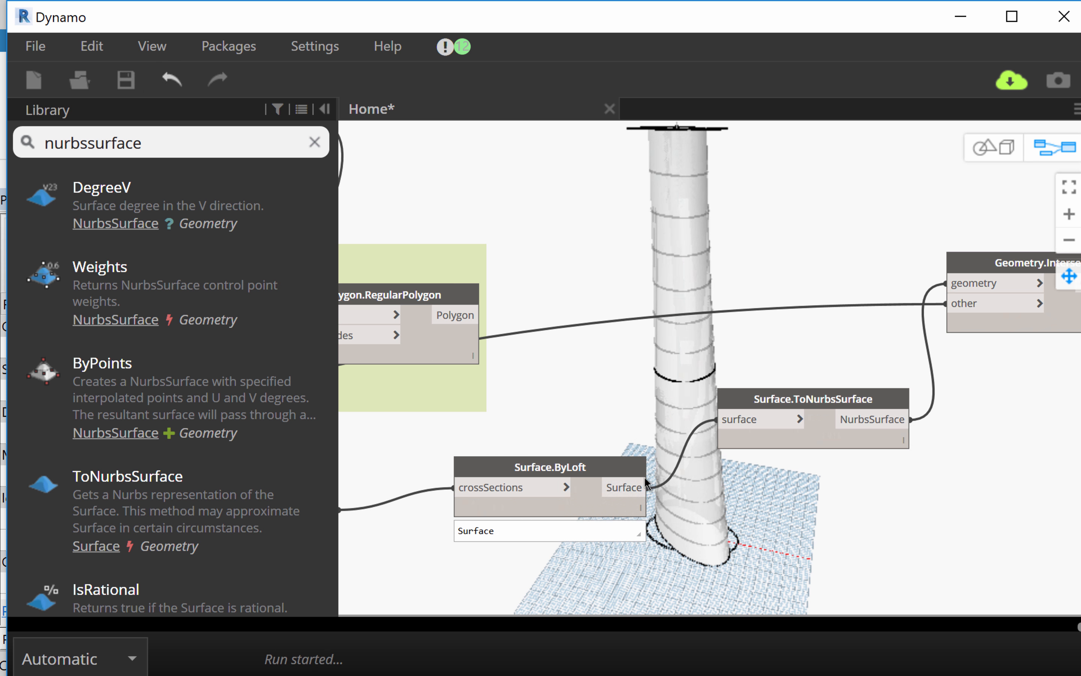
Step: Turn off the geometry preview of the Surface.ByLoft node
{"action": "right_click", "coordinate": [583, 473]}
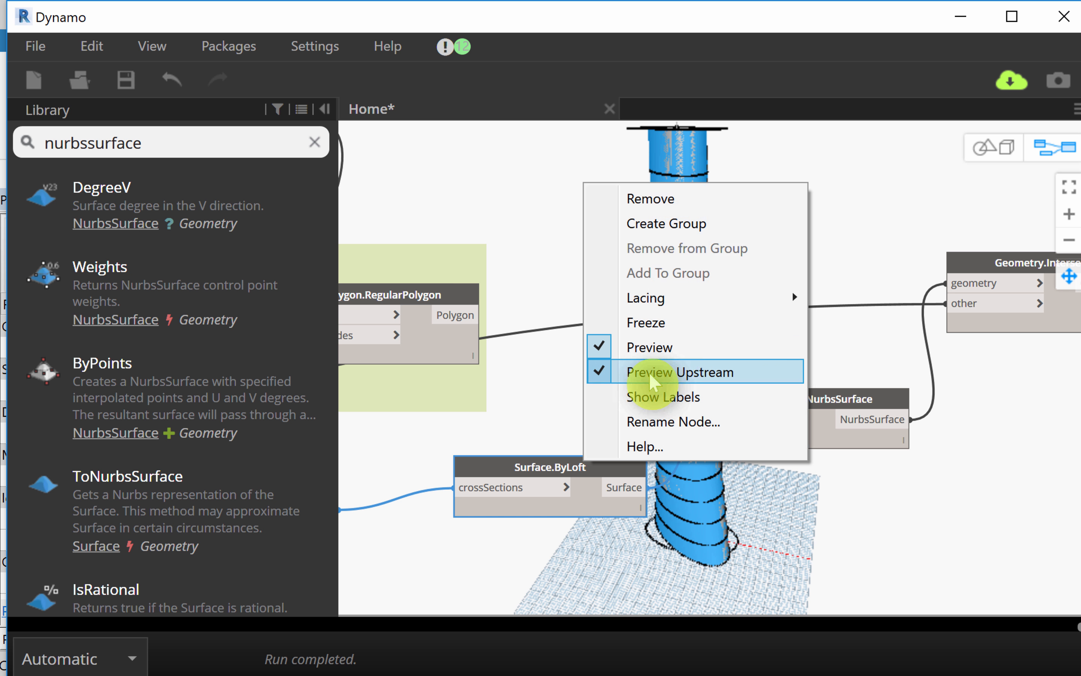
{"action": "mouse_move", "coordinate": [694, 307]}
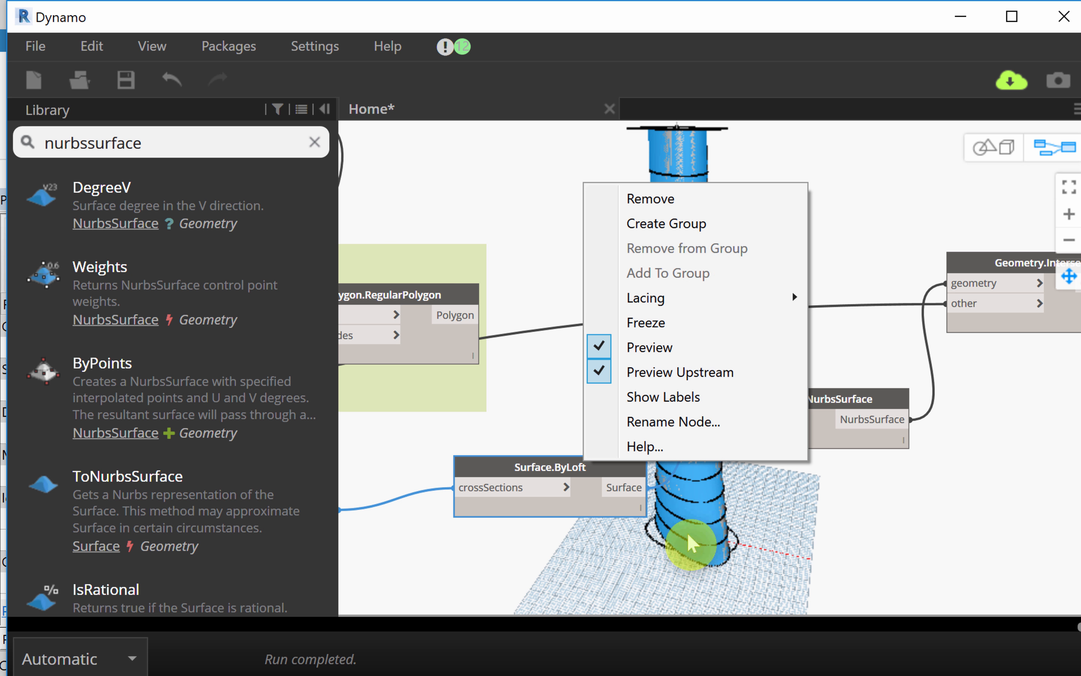
{"action": "left_click", "coordinate": [514, 470]}
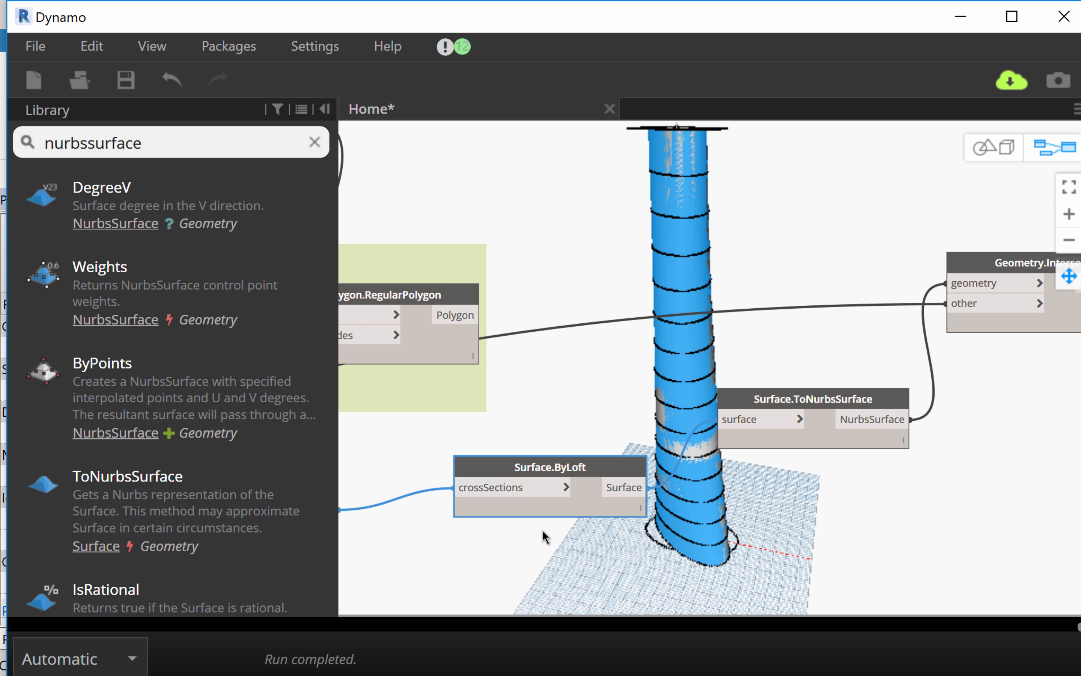
{"action": "right_click", "coordinate": [540, 469]}
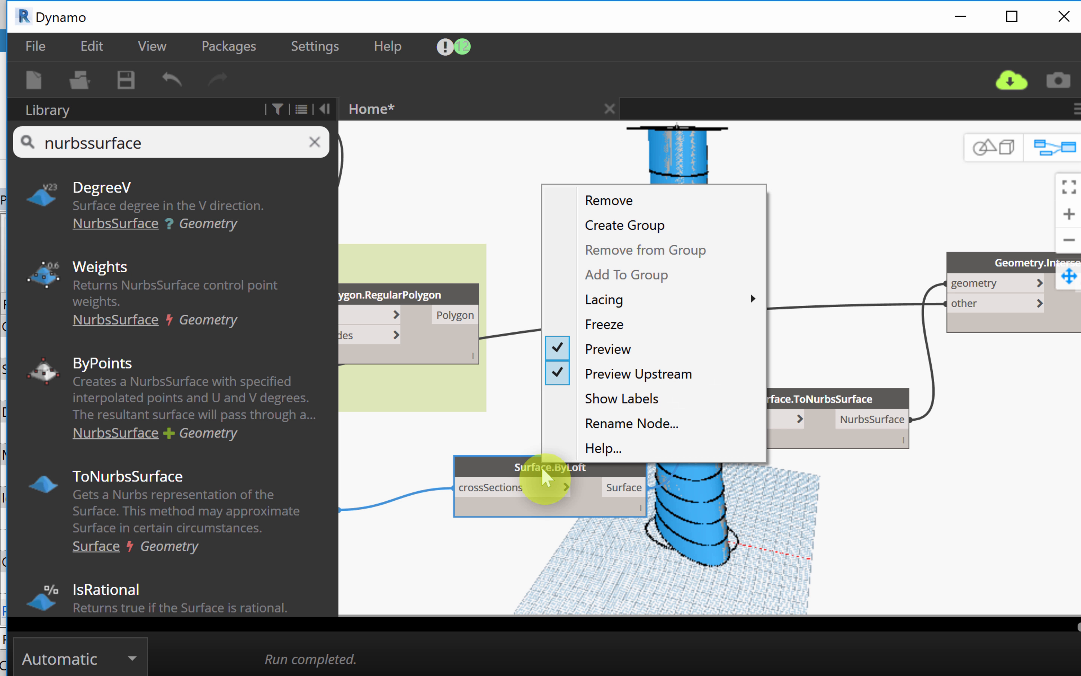
{"action": "left_click", "coordinate": [562, 353]}
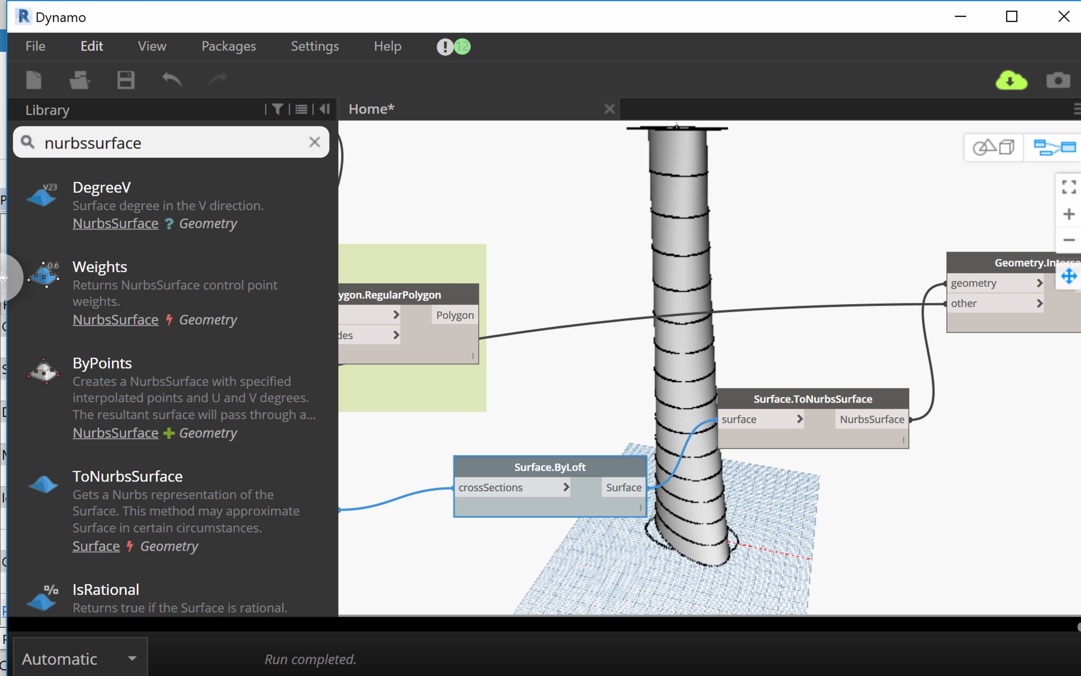
{"action": "left_click", "coordinate": [783, 235]}
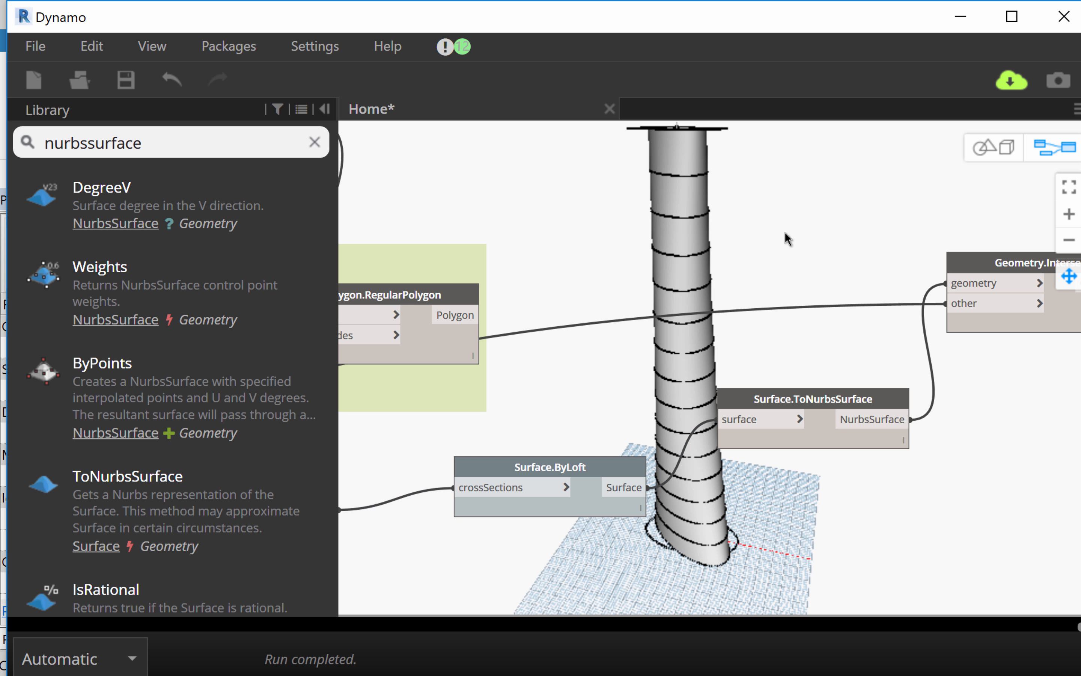
Step: Examine the intersected tower in the 3D background preview and follow the graph to the Geometry.Intersect node
{"action": "middle_click_drag", "start_coordinate": [783, 236], "coordinate": [371, 288]}
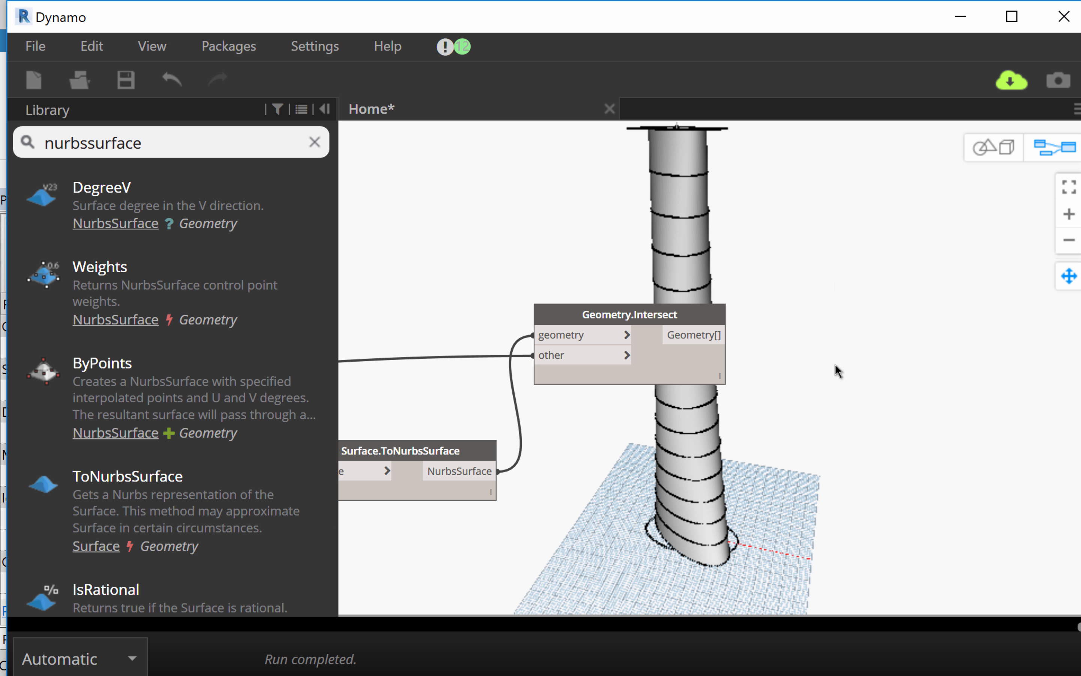
{"action": "scroll", "coordinate": [837, 370], "scroll_direction": "down", "scroll_amount": 3}
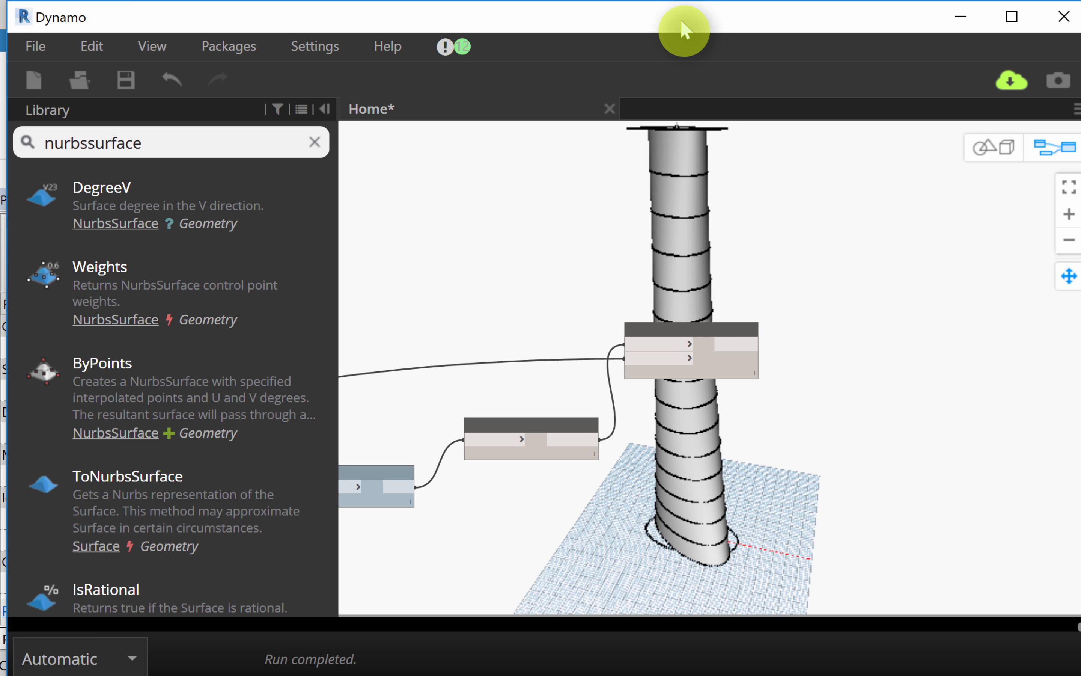
{"action": "scroll", "coordinate": [793, 248], "scroll_direction": "down", "scroll_amount": 3}
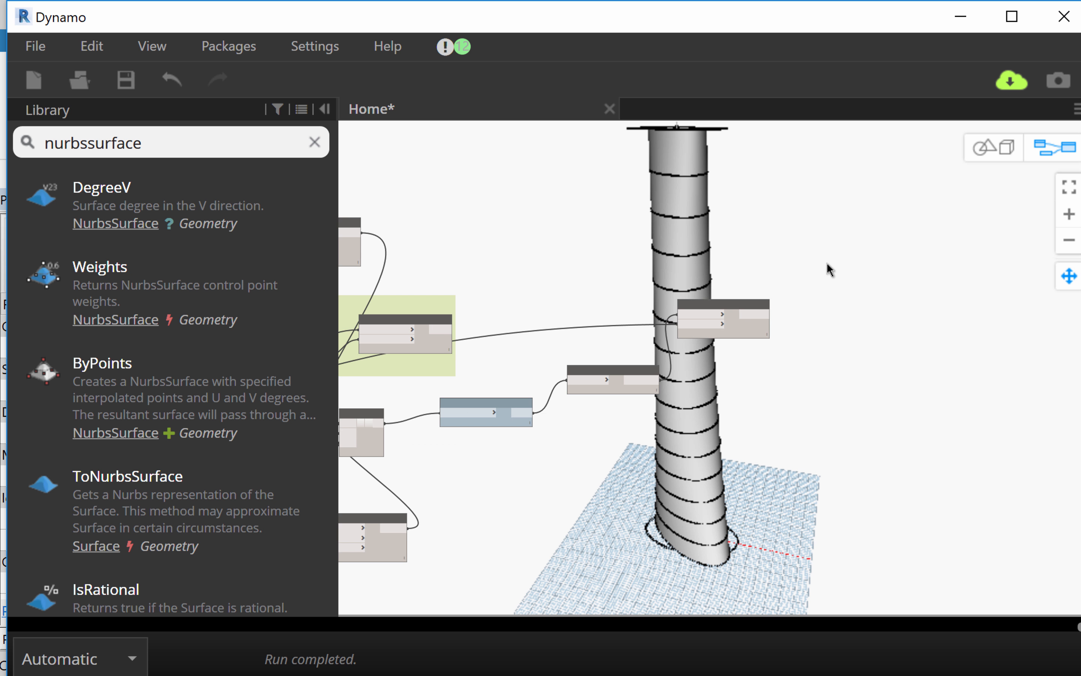
{"action": "middle_click_drag", "start_coordinate": [827, 268], "coordinate": [576, 279]}
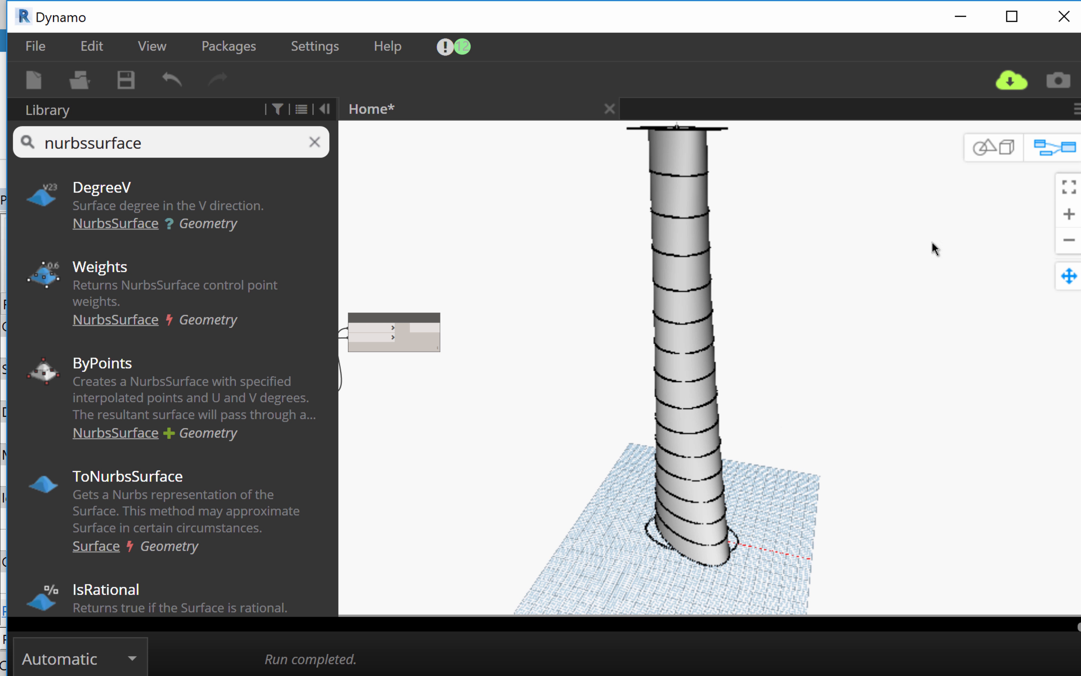
{"action": "left_click", "coordinate": [993, 147]}
{"action": "left_click_drag", "start_coordinate": [781, 453], "coordinate": [779, 405]}
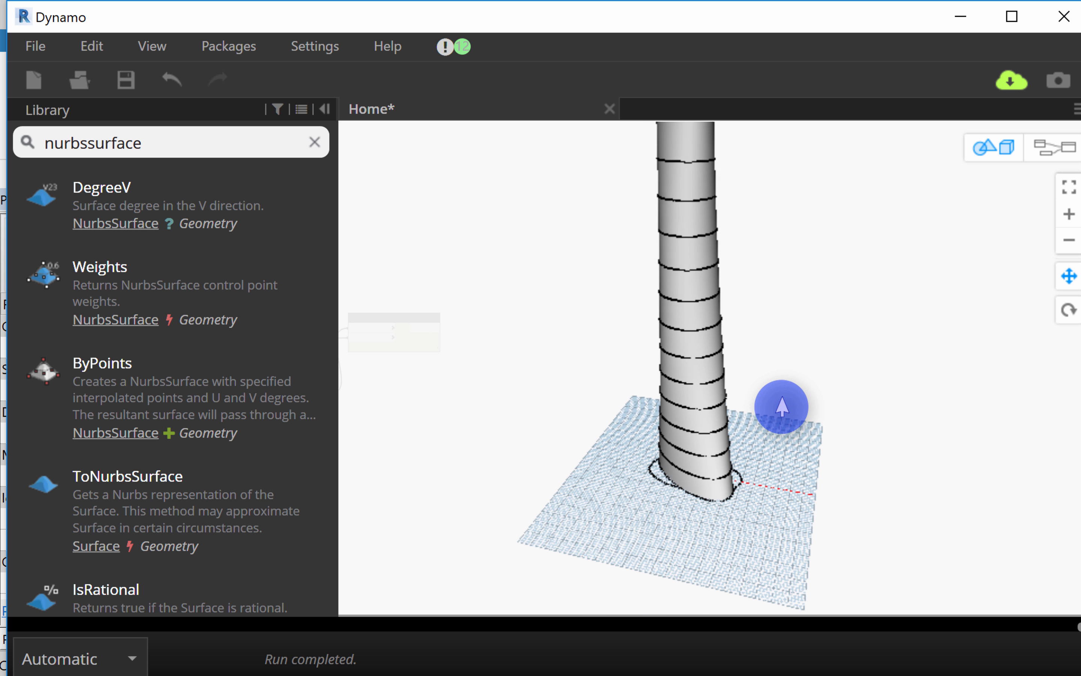
{"action": "left_click", "coordinate": [1054, 148]}
{"action": "left_click_drag", "start_coordinate": [874, 454], "coordinate": [874, 418]}
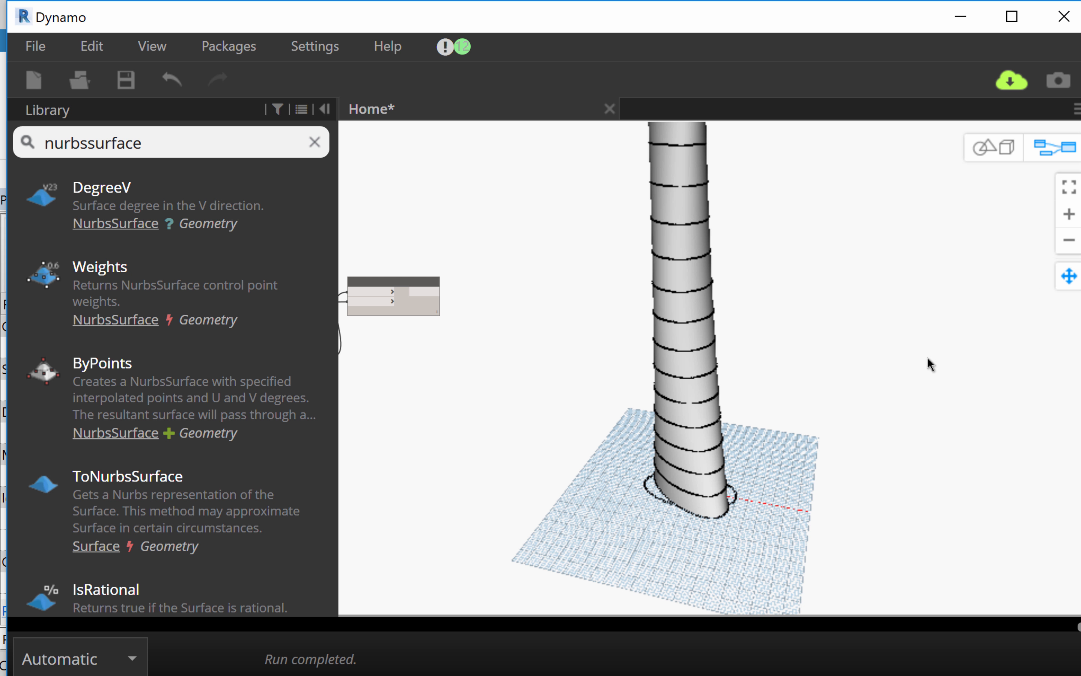
{"action": "left_click_drag", "start_coordinate": [928, 357], "coordinate": [914, 404]}
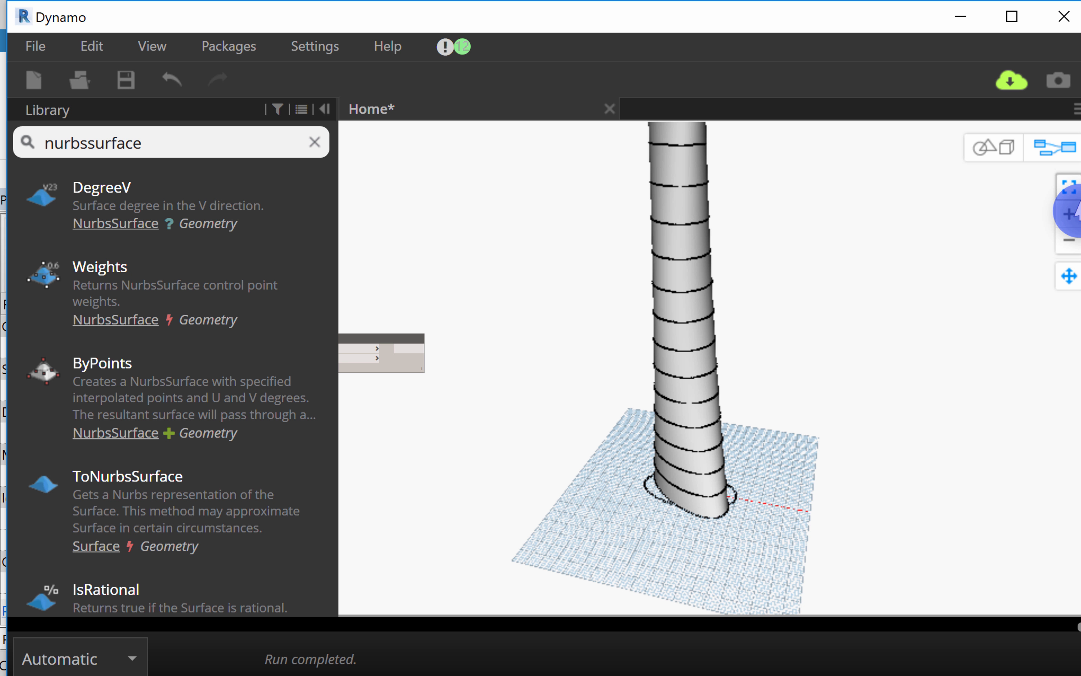
{"action": "middle_click_drag", "start_coordinate": [831, 330], "coordinate": [978, 364]}
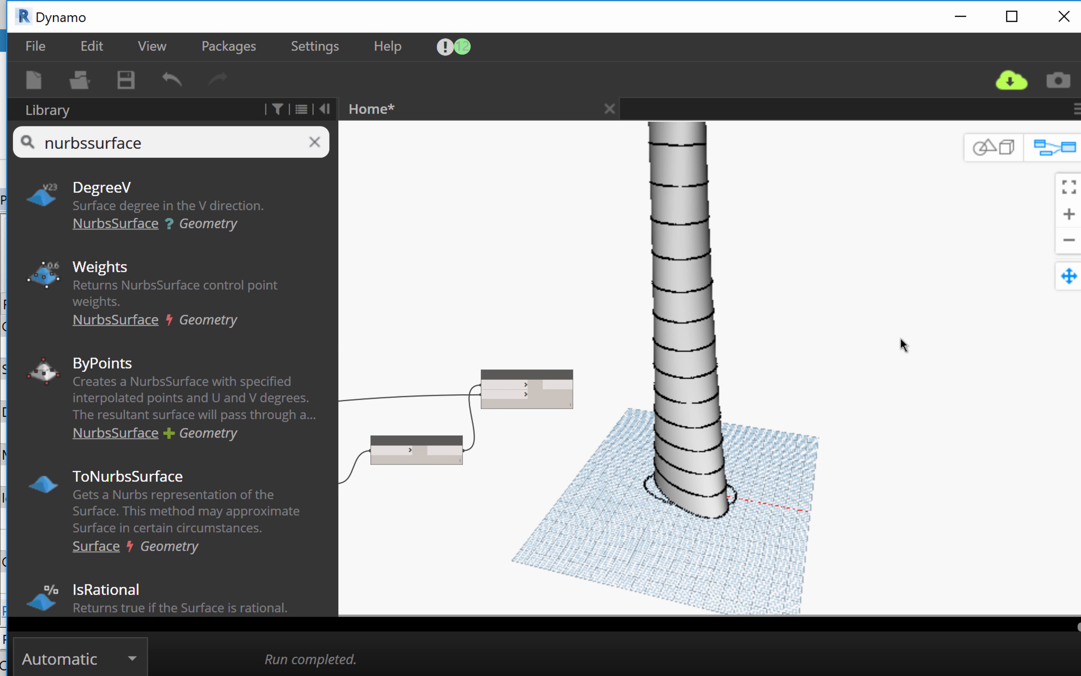
{"action": "scroll", "coordinate": [546, 394], "scroll_direction": "up", "scroll_amount": 5}
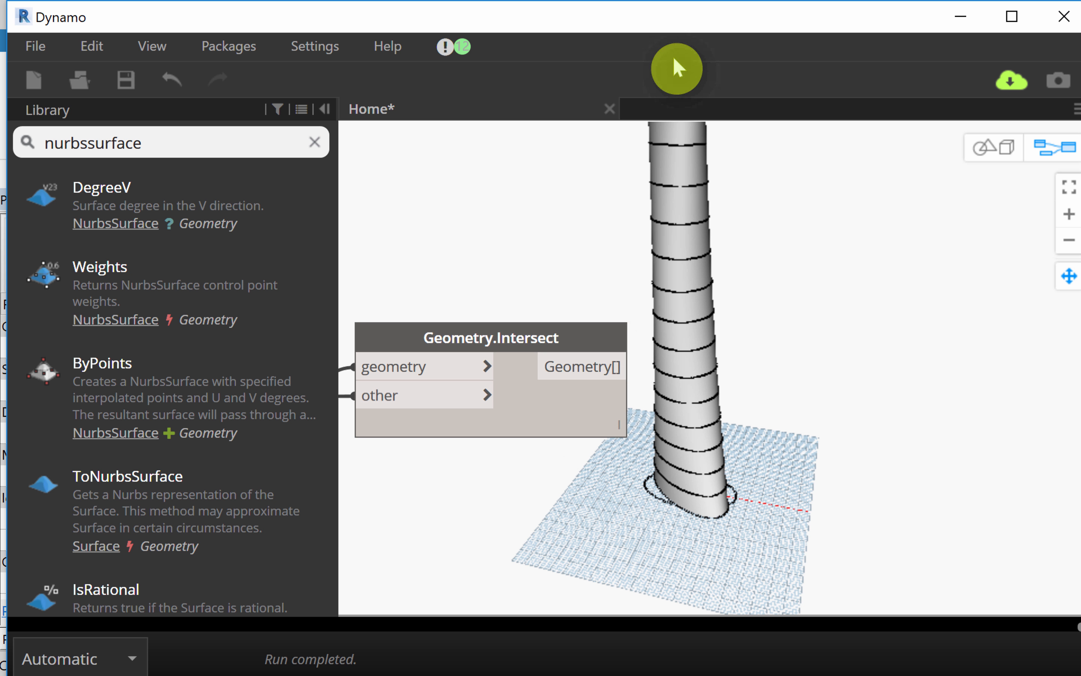
Step: Maximize the Dynamo window and add LunchBox's Panel.PanelQuad node from a library search for "panel", placing it beyond Geometry.Intersect
{"action": "left_click_drag", "start_coordinate": [680, 25], "coordinate": [661, 106]}
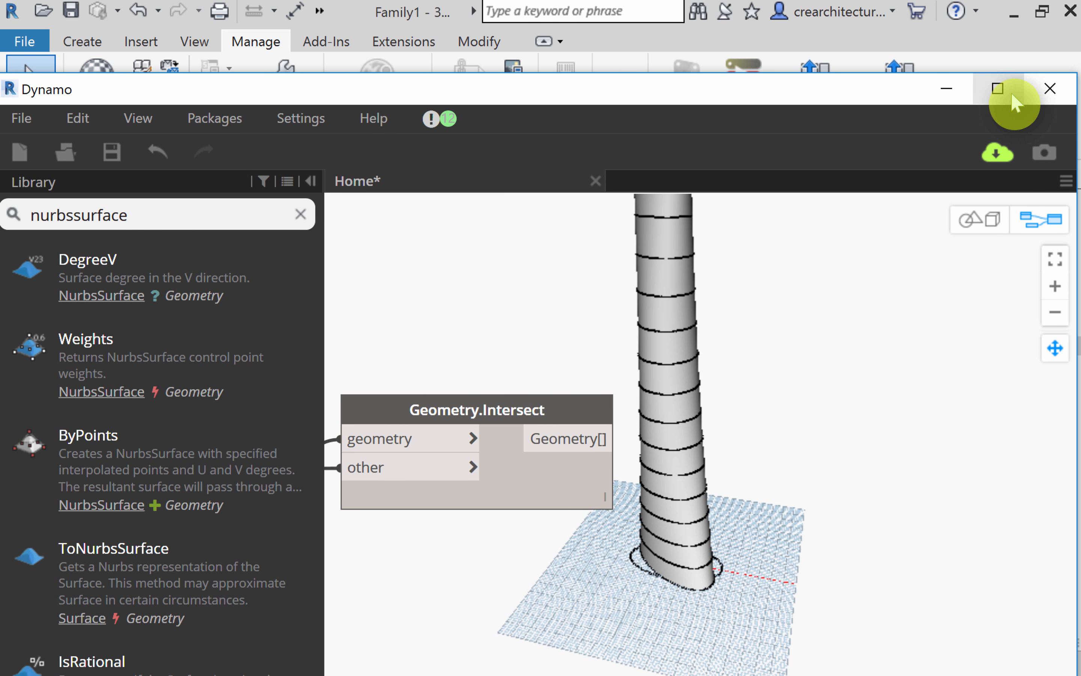
{"action": "left_click", "coordinate": [998, 89]}
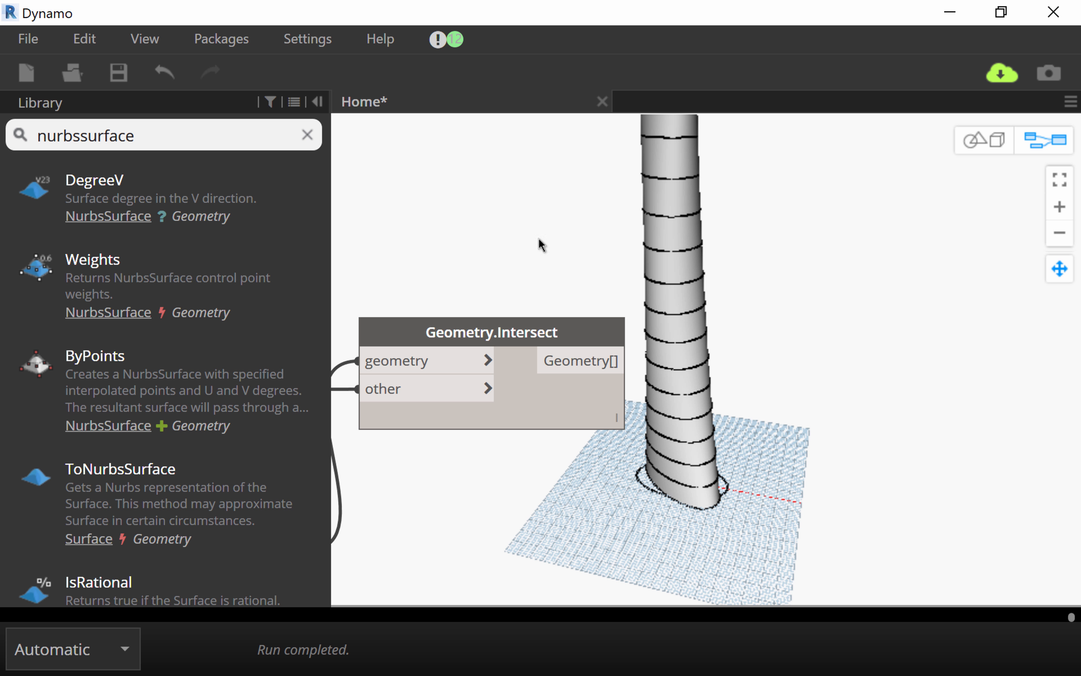
{"action": "left_click", "coordinate": [313, 134]}
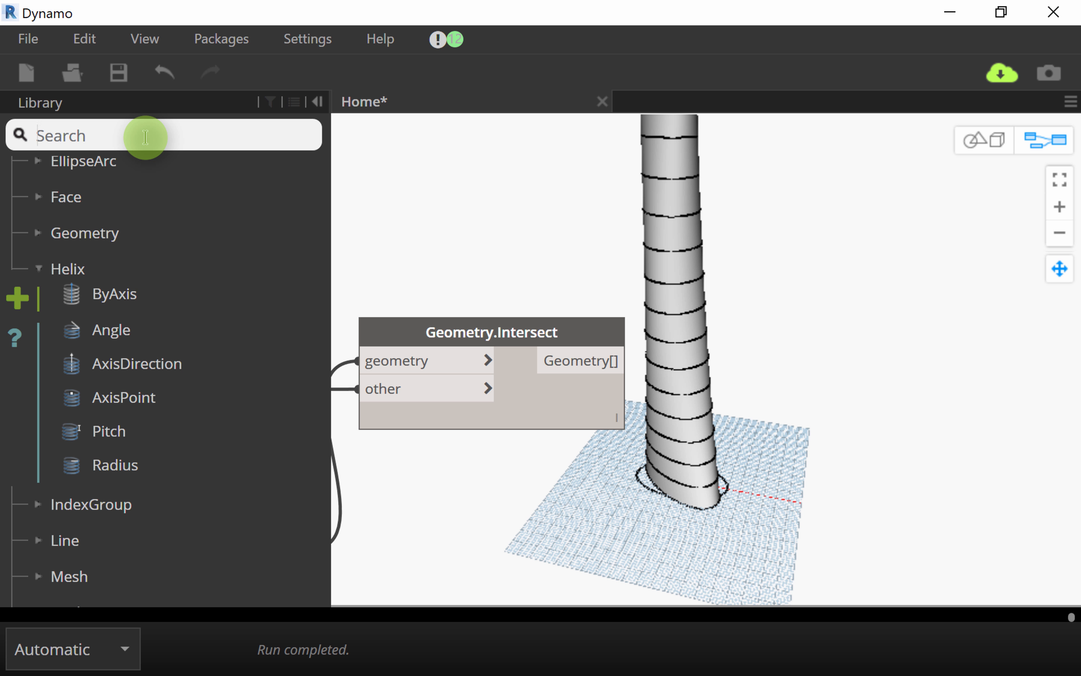
{"action": "type", "text": "panel"}
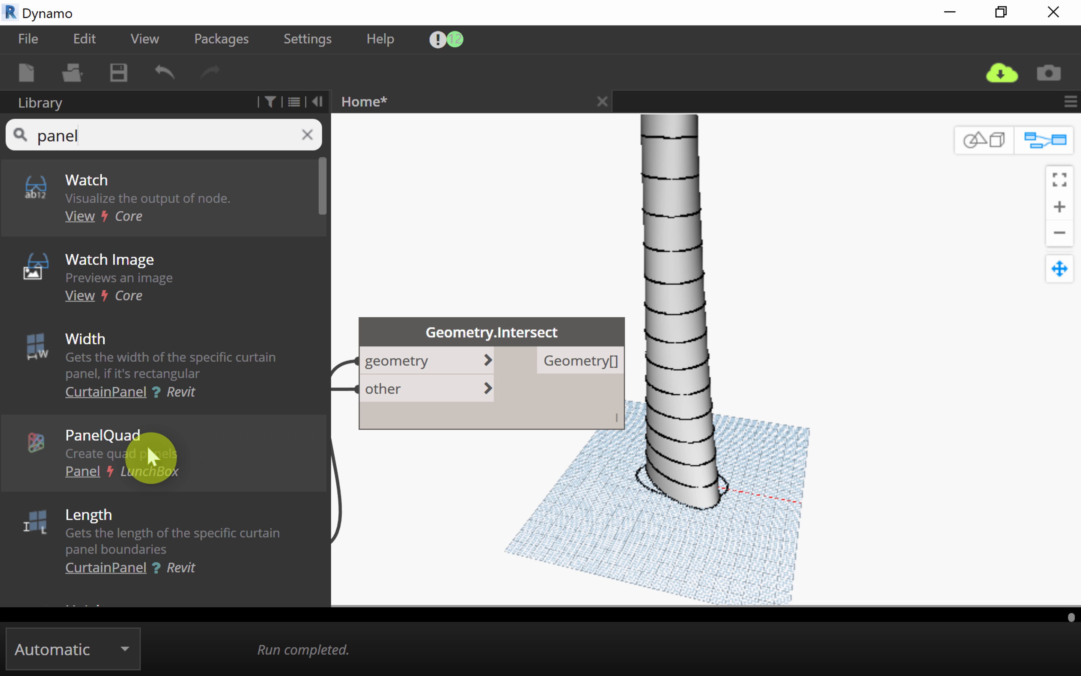
{"action": "mouse_move", "coordinate": [150, 454]}
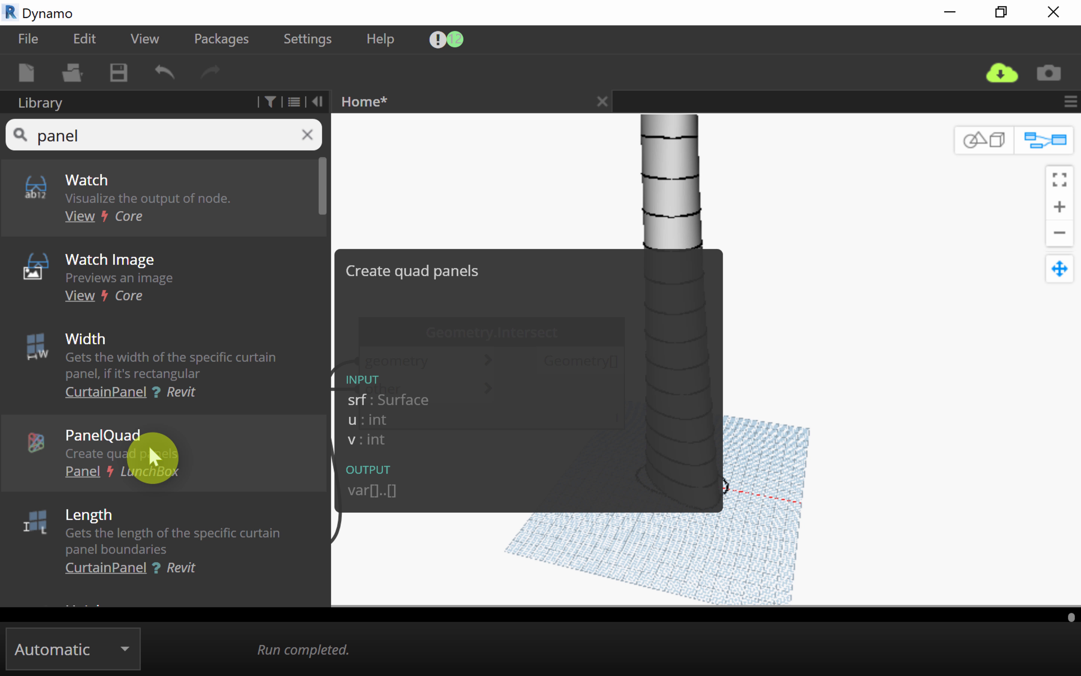
{"action": "left_click", "coordinate": [152, 453]}
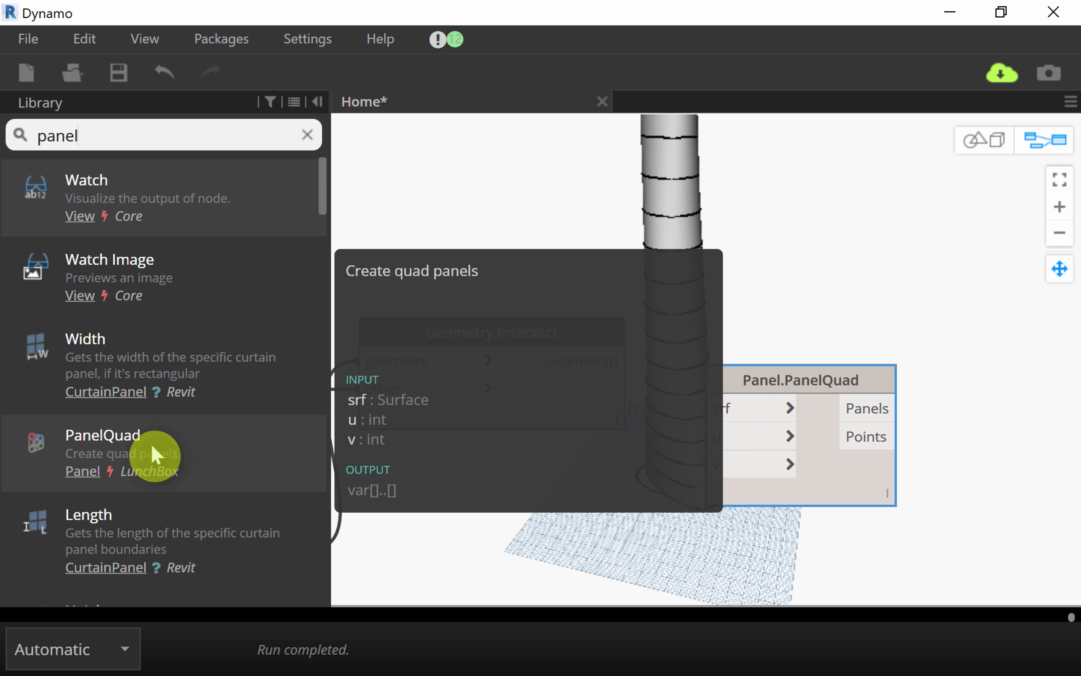
{"action": "left_click_drag", "start_coordinate": [811, 378], "coordinate": [829, 311]}
{"action": "left_click_drag", "start_coordinate": [853, 270], "coordinate": [906, 256]}
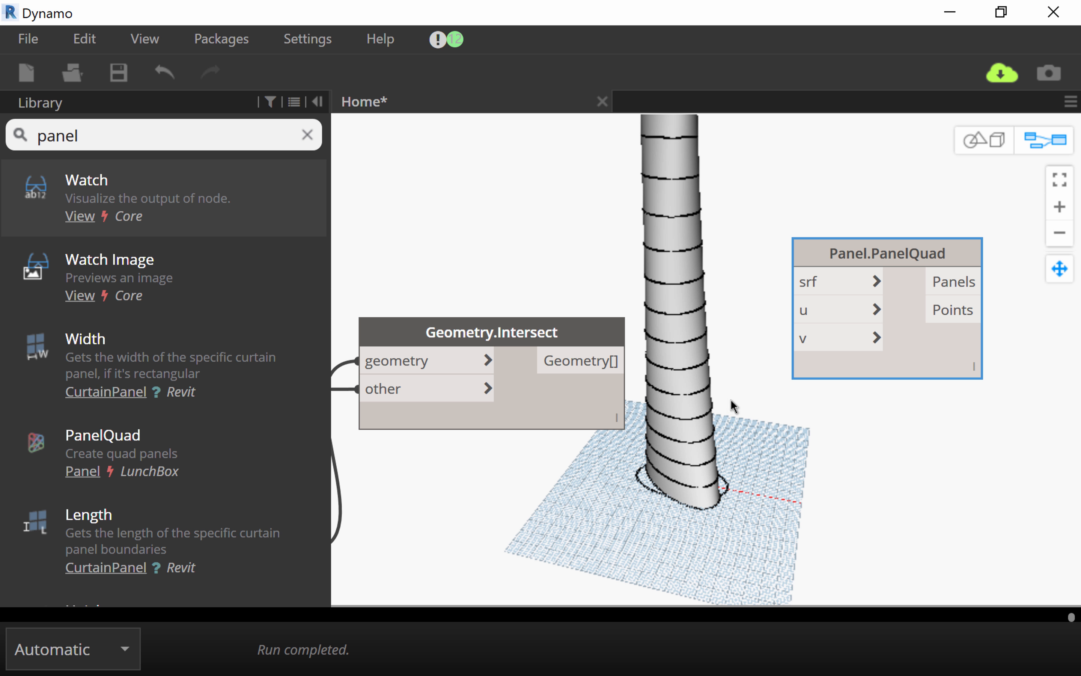
Step: Create a code block with the value 30 and connect it to the u input of Panel.PanelQuad
{"action": "middle_click_drag", "start_coordinate": [730, 399], "coordinate": [729, 412]}
{"action": "left_click", "coordinate": [982, 144]}
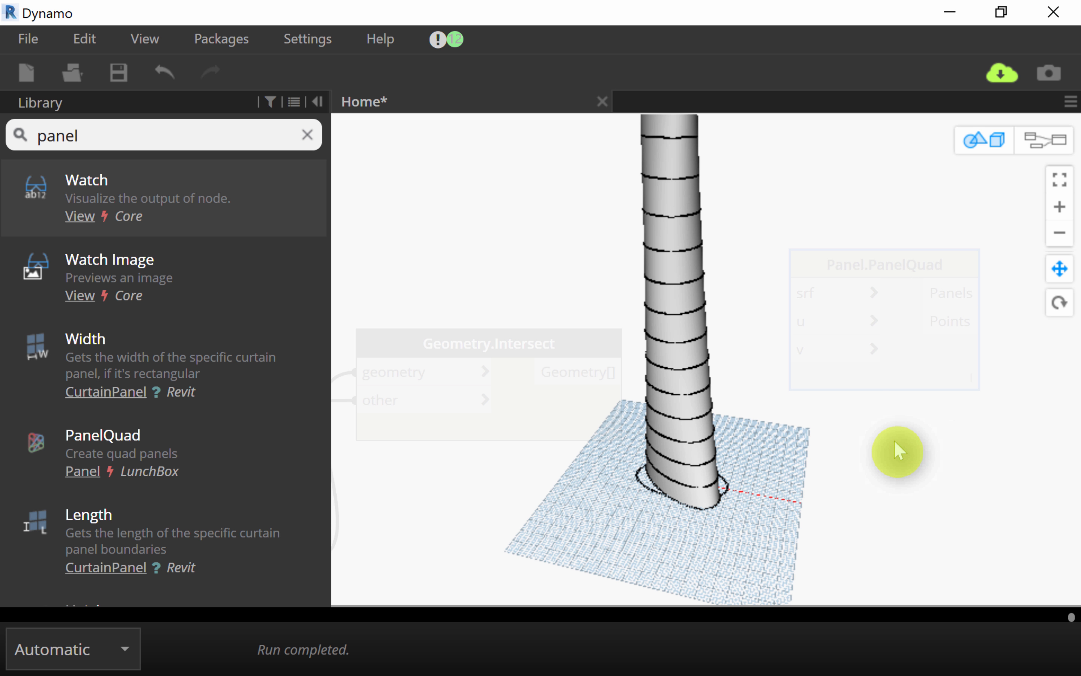
{"action": "left_click_drag", "start_coordinate": [897, 449], "coordinate": [887, 502]}
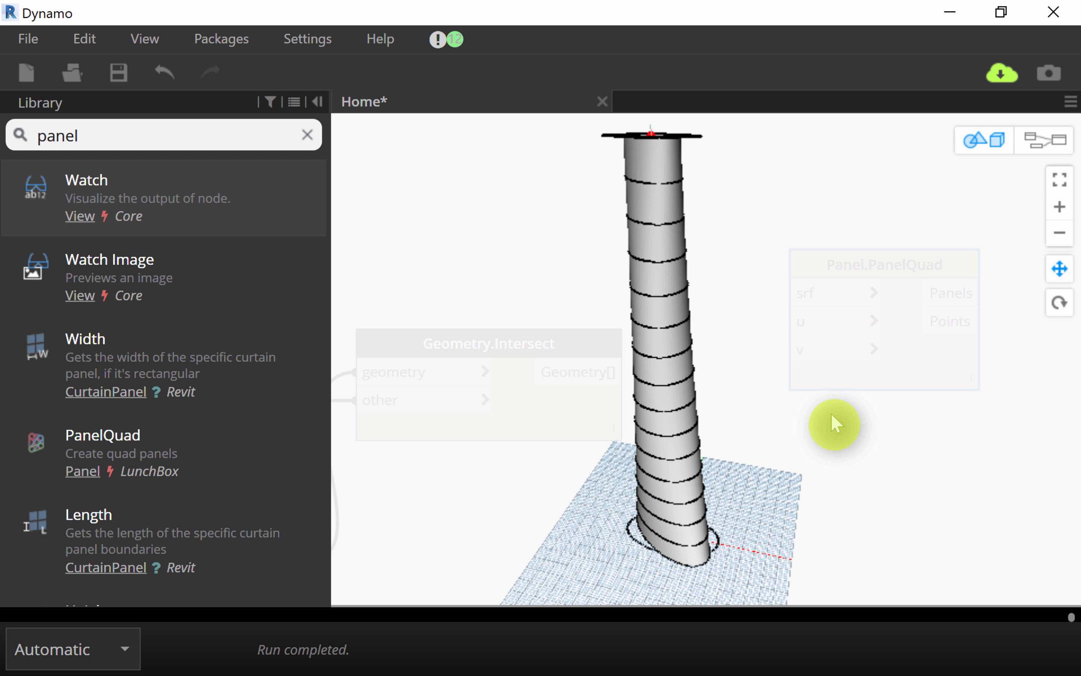
{"action": "left_click", "coordinate": [970, 145]}
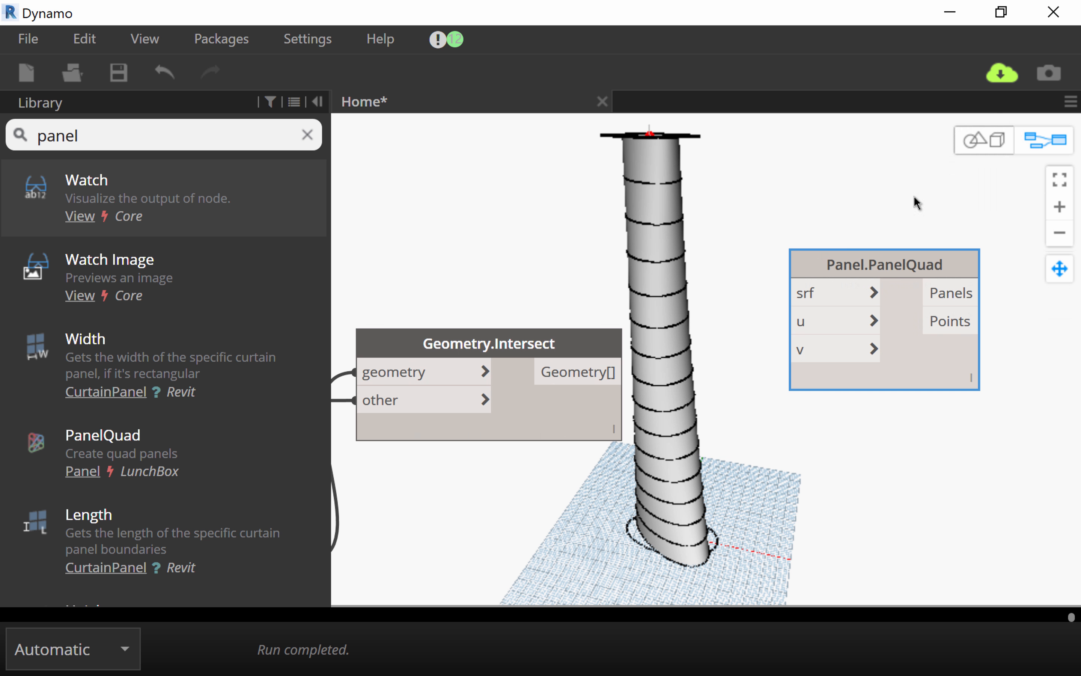
{"action": "double_click", "coordinate": [743, 342]}
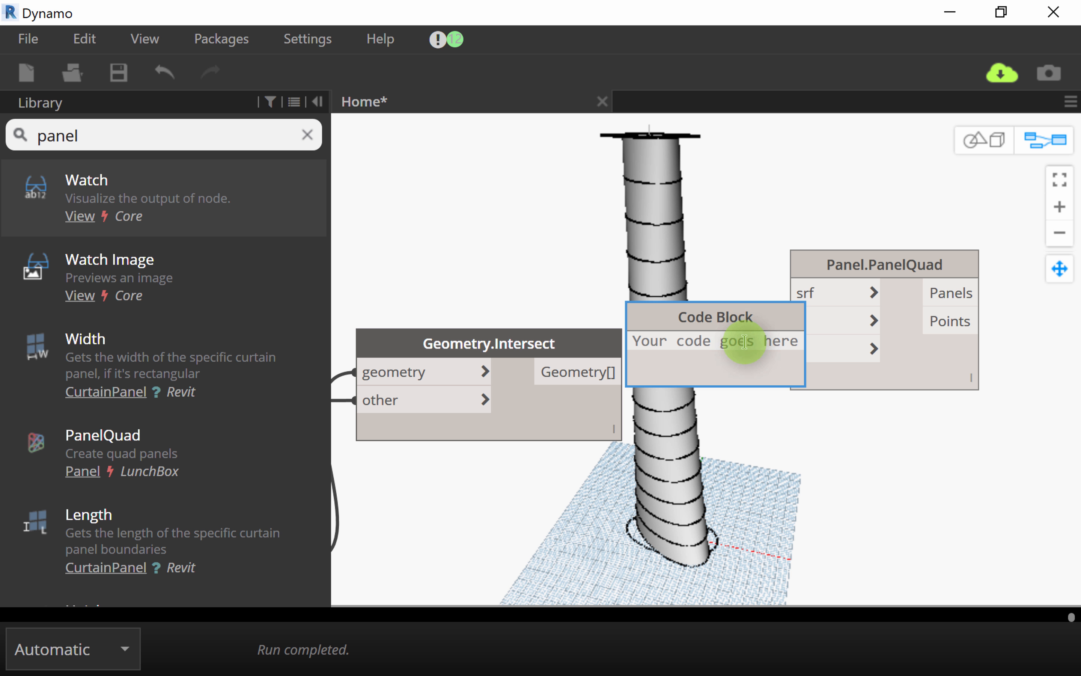
{"action": "type", "text": "30"}
{"action": "left_click", "coordinate": [755, 415]}
{"action": "left_click", "coordinate": [700, 341]}
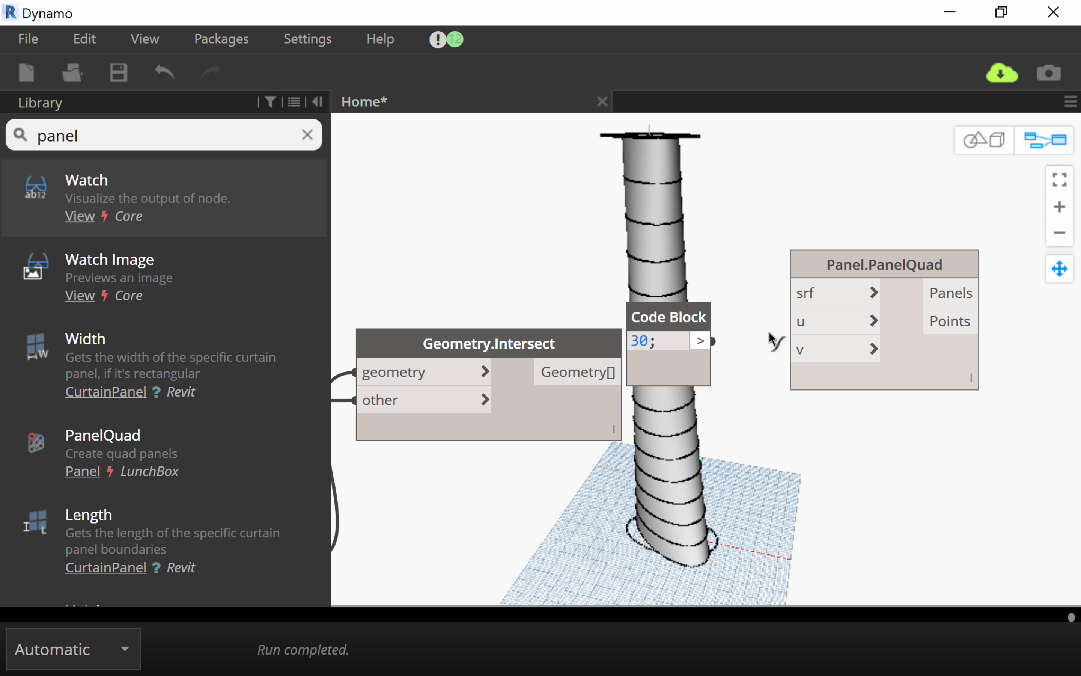
{"action": "left_click", "coordinate": [789, 322]}
{"action": "left_click", "coordinate": [888, 481]}
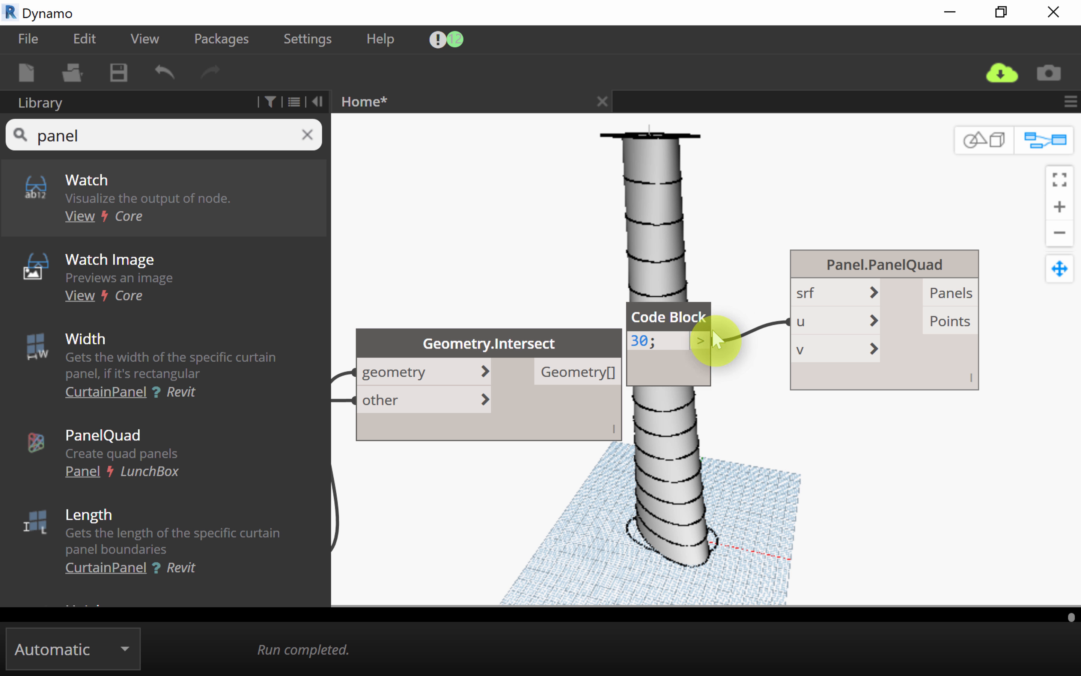
Step: Adjust the positions of the code block and the Panel.PanelQuad node slightly
{"action": "left_click_drag", "start_coordinate": [701, 353], "coordinate": [717, 339]}
{"action": "left_click_drag", "start_coordinate": [902, 273], "coordinate": [913, 268]}
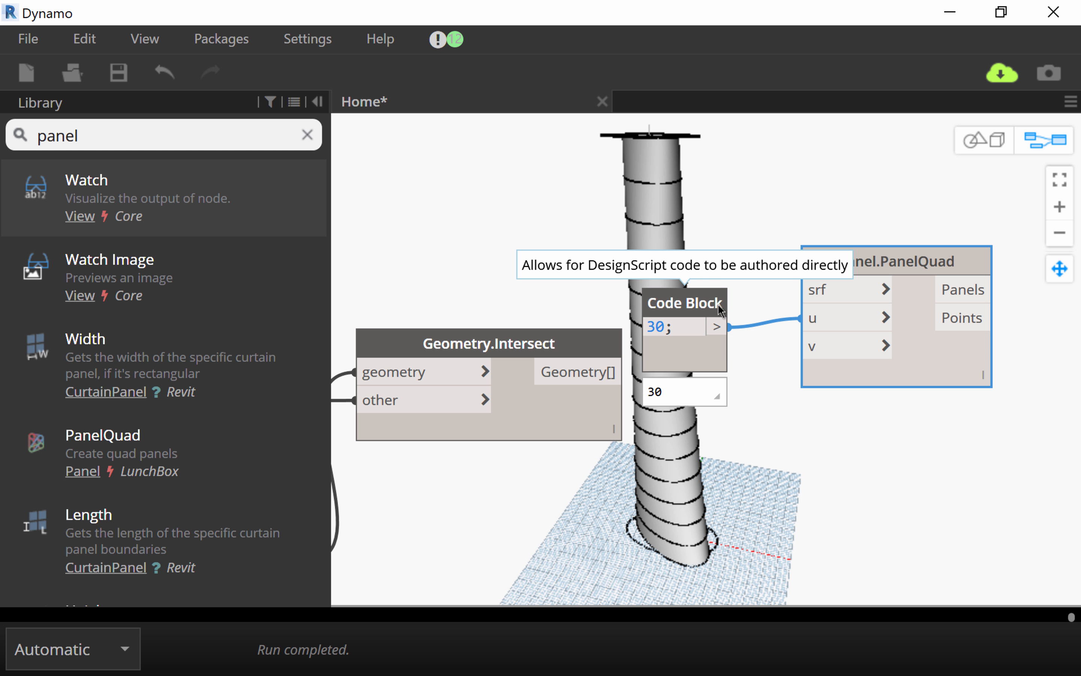
{"action": "left_click_drag", "start_coordinate": [720, 308], "coordinate": [734, 309]}
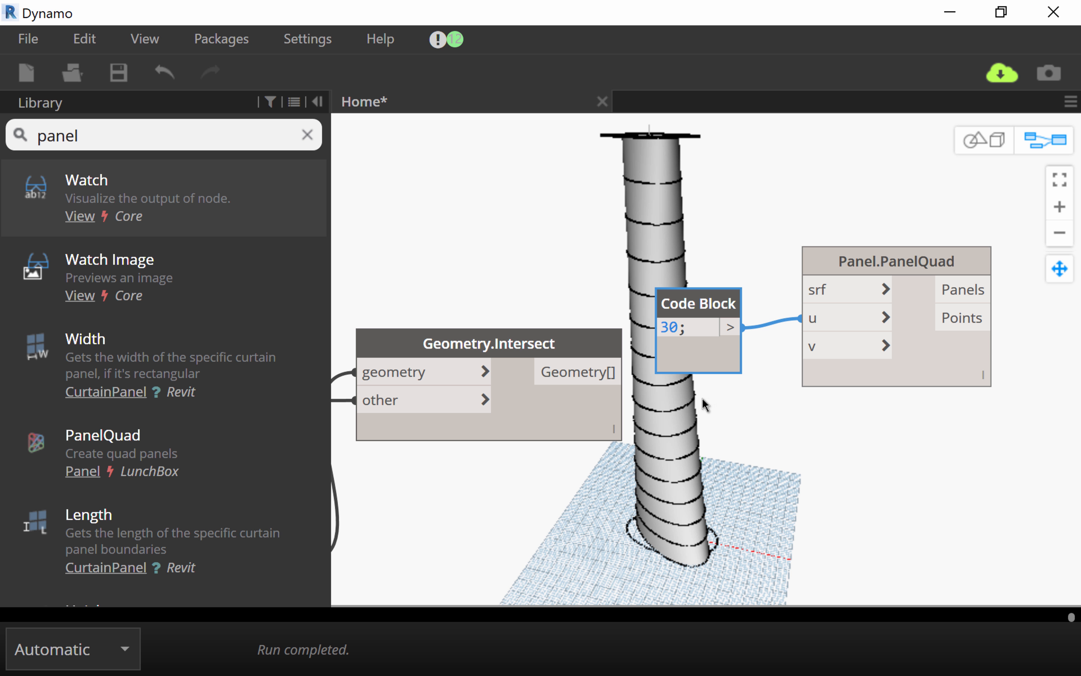
Step: Add a second line with the value 20; to the code block containing 30
{"action": "double_click", "coordinate": [699, 331]}
{"action": "key", "text": "Return"}
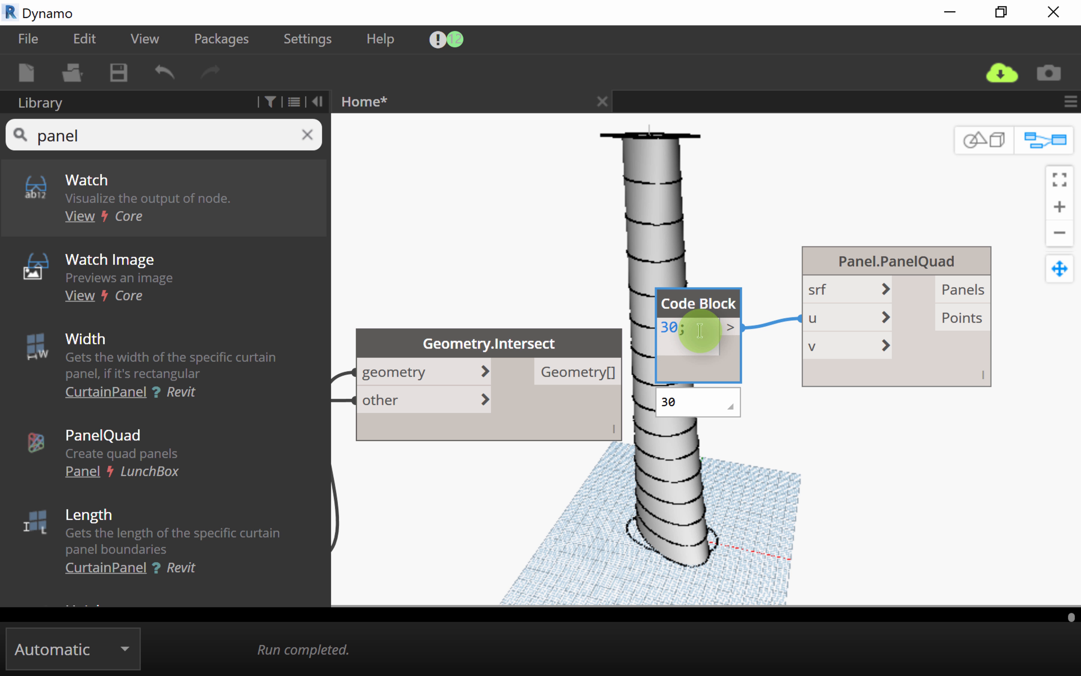
{"action": "type", "text": "20"}
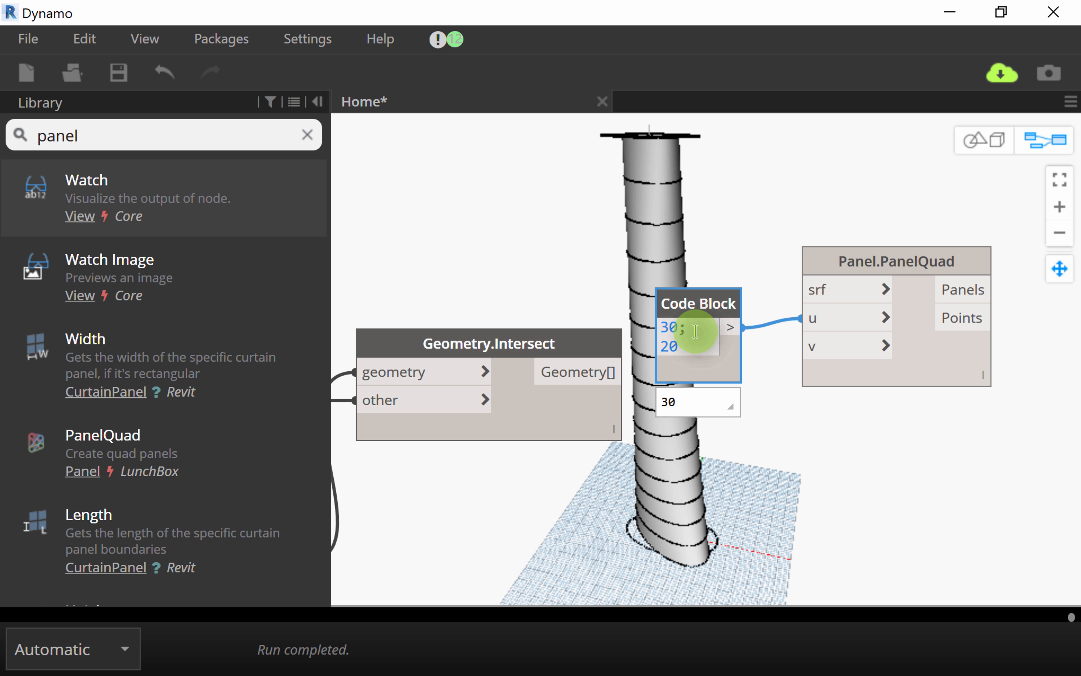
{"action": "type", "text": ";"}
{"action": "left_click", "coordinate": [770, 417]}
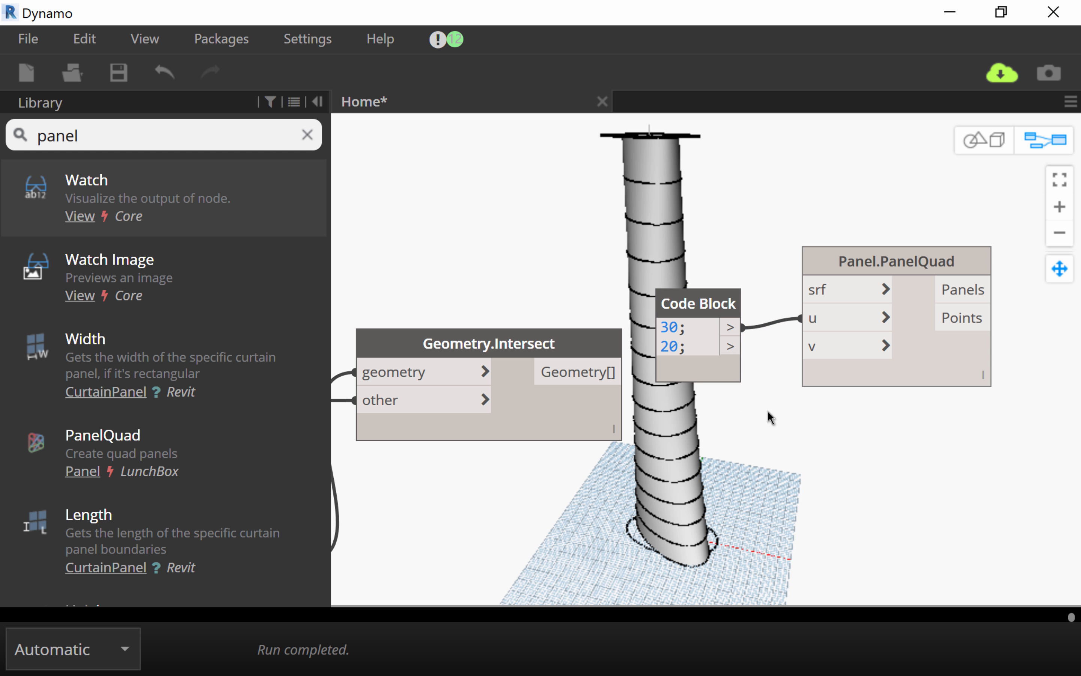
Step: Connect the code block's 20 output to the v input of Panel.PanelQuad and space the two nodes further apart
{"action": "left_click_drag", "start_coordinate": [733, 347], "coordinate": [806, 347]}
{"action": "left_click_drag", "start_coordinate": [717, 304], "coordinate": [758, 434]}
{"action": "left_click_drag", "start_coordinate": [882, 258], "coordinate": [921, 273]}
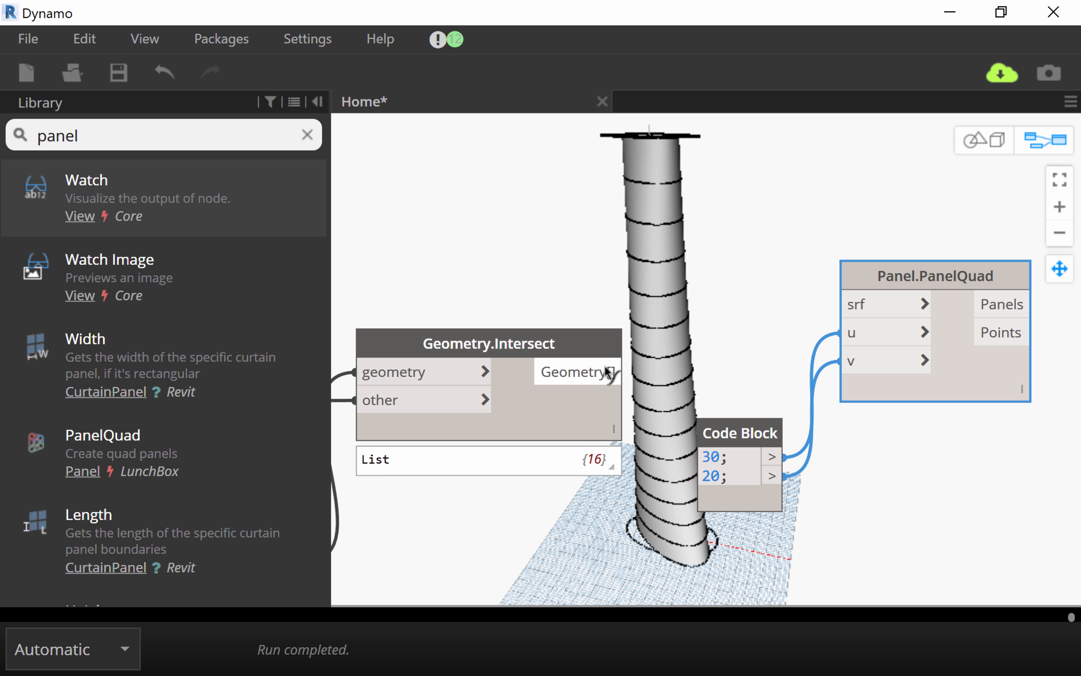
Step: Try feeding the Geometry.Intersect output into the srf input of Panel.PanelQuad and inspect the intersection node's output list
{"action": "left_click_drag", "start_coordinate": [611, 372], "coordinate": [886, 300]}
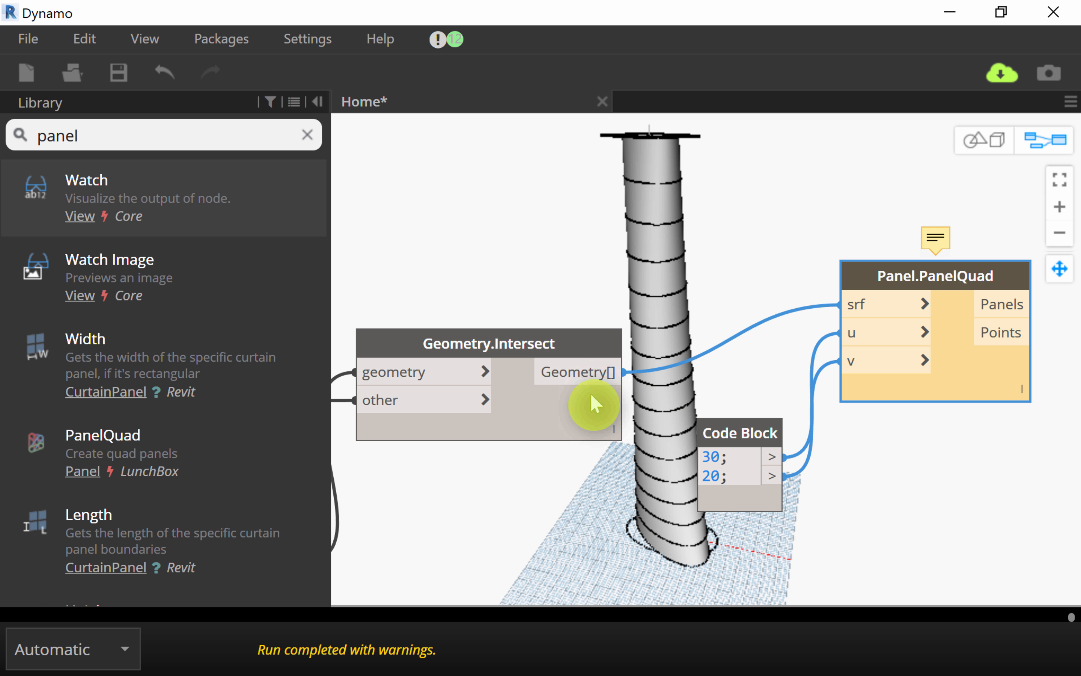
{"action": "mouse_move", "coordinate": [606, 432]}
{"action": "mouse_move", "coordinate": [604, 456]}
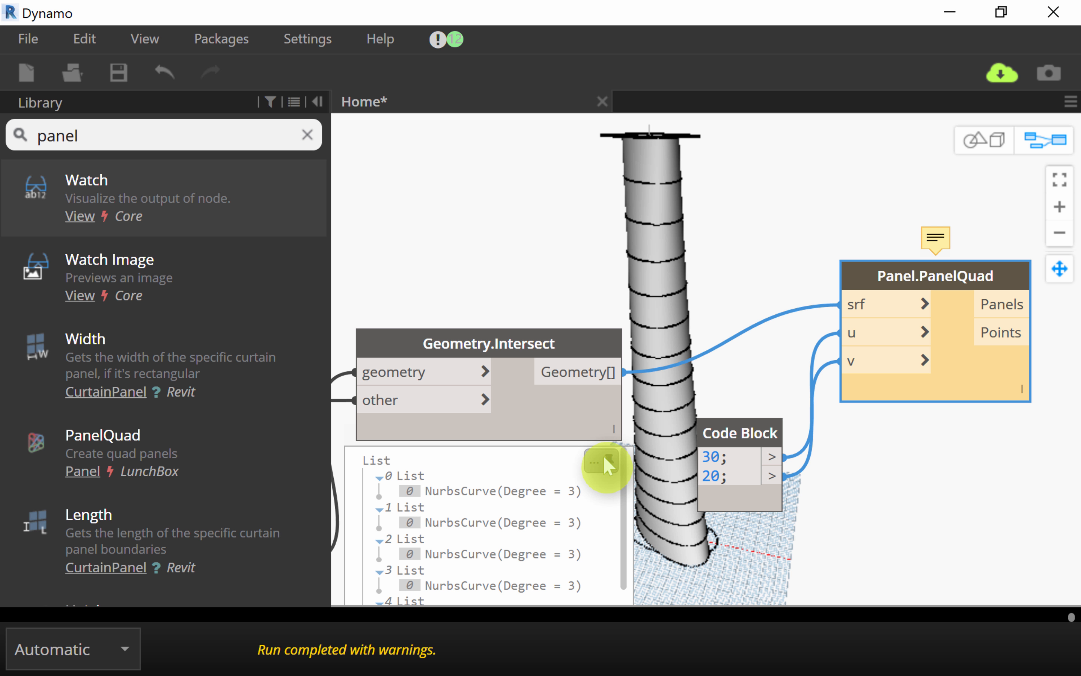
{"action": "middle_click_drag", "start_coordinate": [719, 300], "coordinate": [781, 209]}
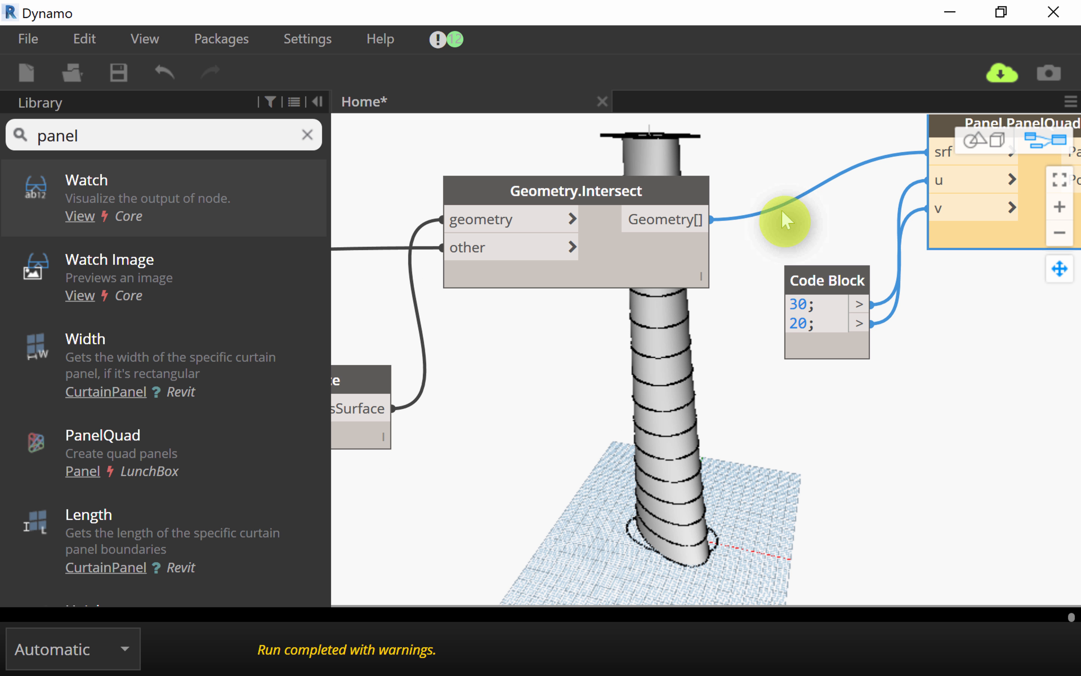
{"action": "mouse_move", "coordinate": [689, 272]}
{"action": "mouse_move", "coordinate": [690, 301]}
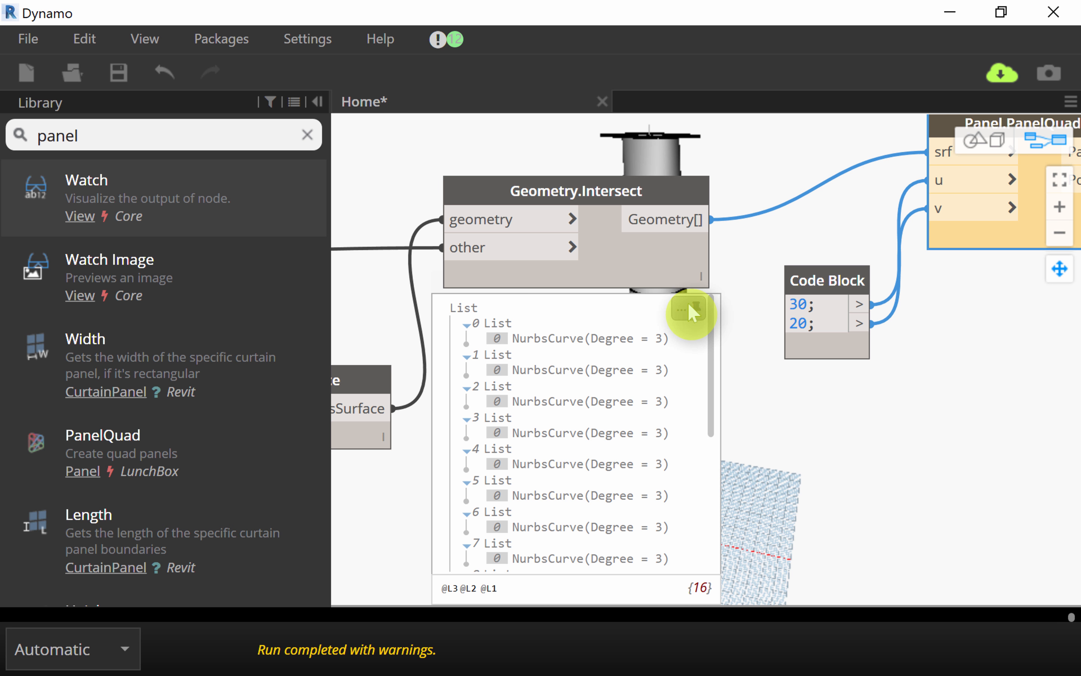
{"action": "scroll", "coordinate": [693, 305], "scroll_direction": "down", "scroll_amount": 1}
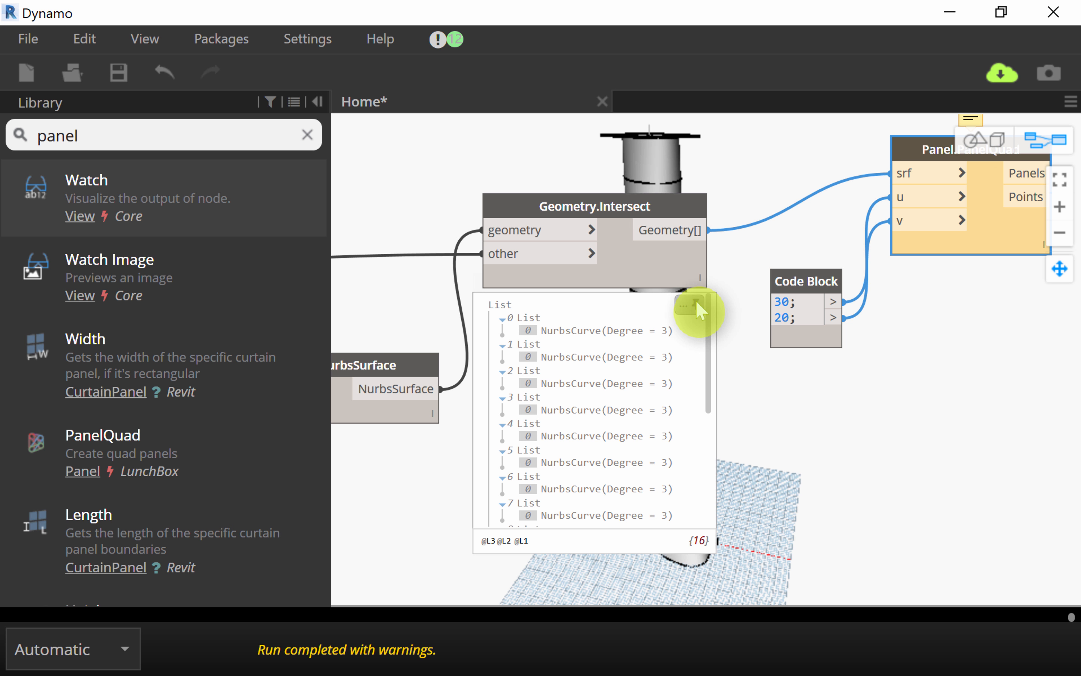
Step: Connect the NurbsSurface output of Surface.ToNurbsSurface to the srf input of Panel.PanelQuad in place of the intersection geometry
{"action": "middle_click_drag", "start_coordinate": [693, 267], "coordinate": [712, 420]}
{"action": "scroll", "coordinate": [715, 418], "scroll_direction": "down", "scroll_amount": 3}
{"action": "middle_click_drag", "start_coordinate": [759, 293], "coordinate": [898, 284]}
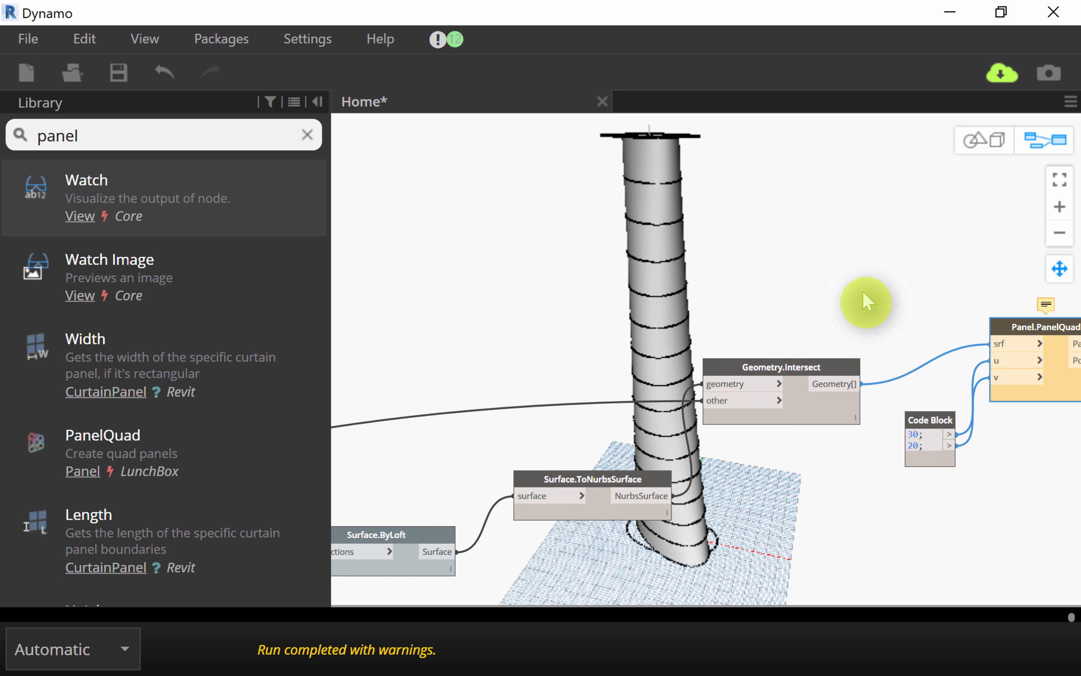
{"action": "scroll", "coordinate": [800, 329], "scroll_direction": "down", "scroll_amount": 2}
{"action": "scroll", "coordinate": [706, 467], "scroll_direction": "up", "scroll_amount": 3}
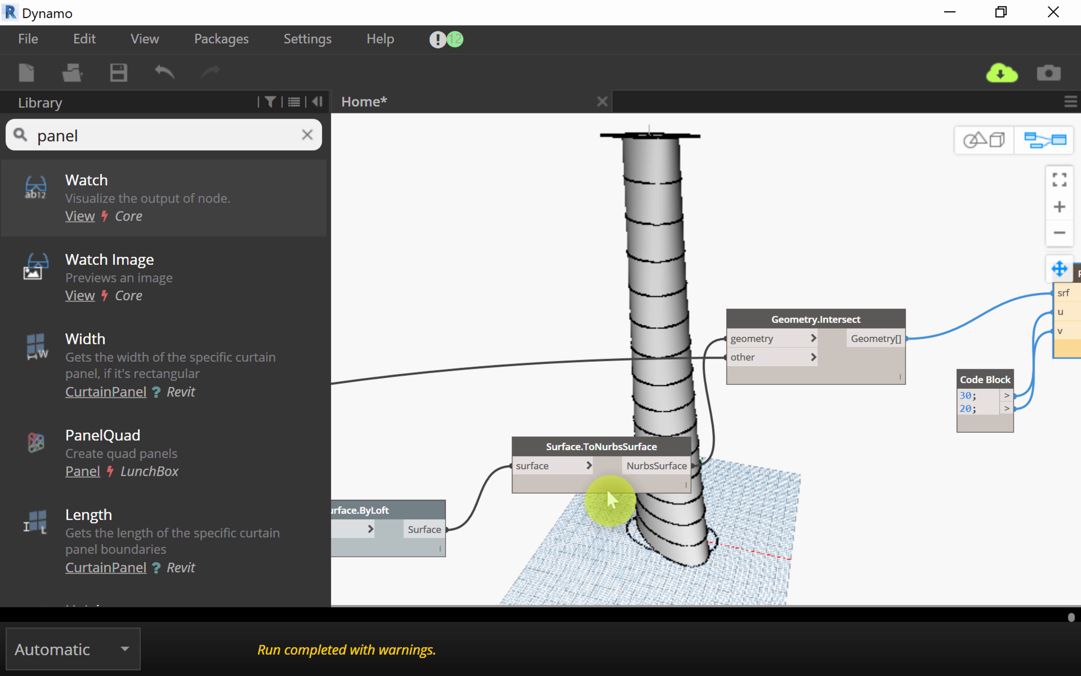
{"action": "middle_click_drag", "start_coordinate": [493, 416], "coordinate": [570, 322]}
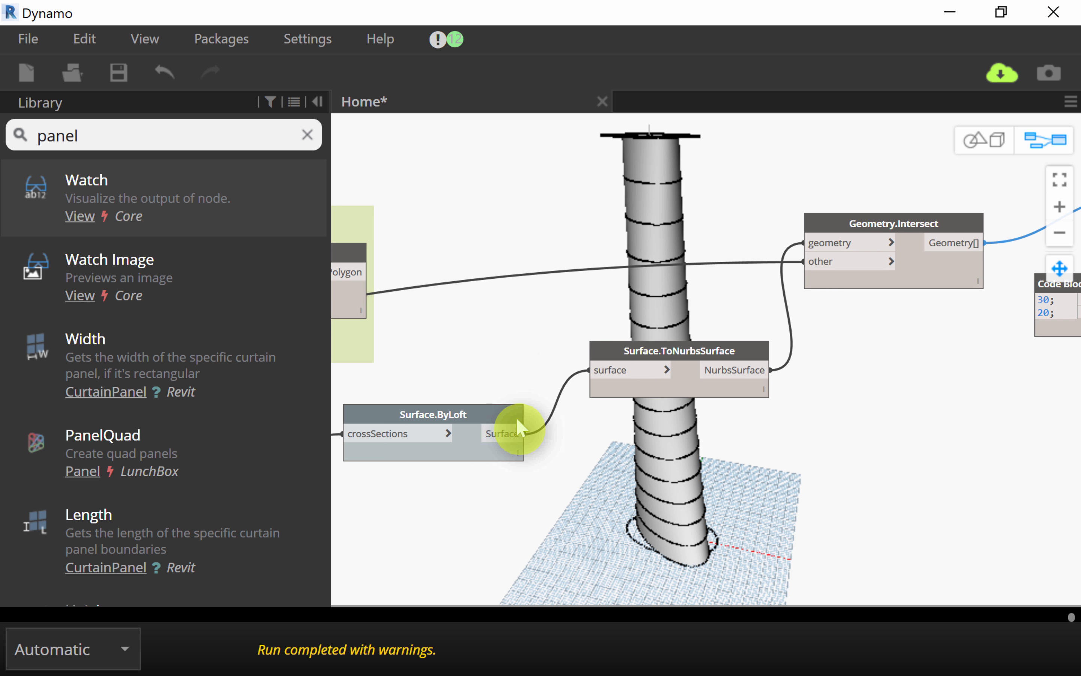
{"action": "middle_click_drag", "start_coordinate": [800, 436], "coordinate": [560, 438]}
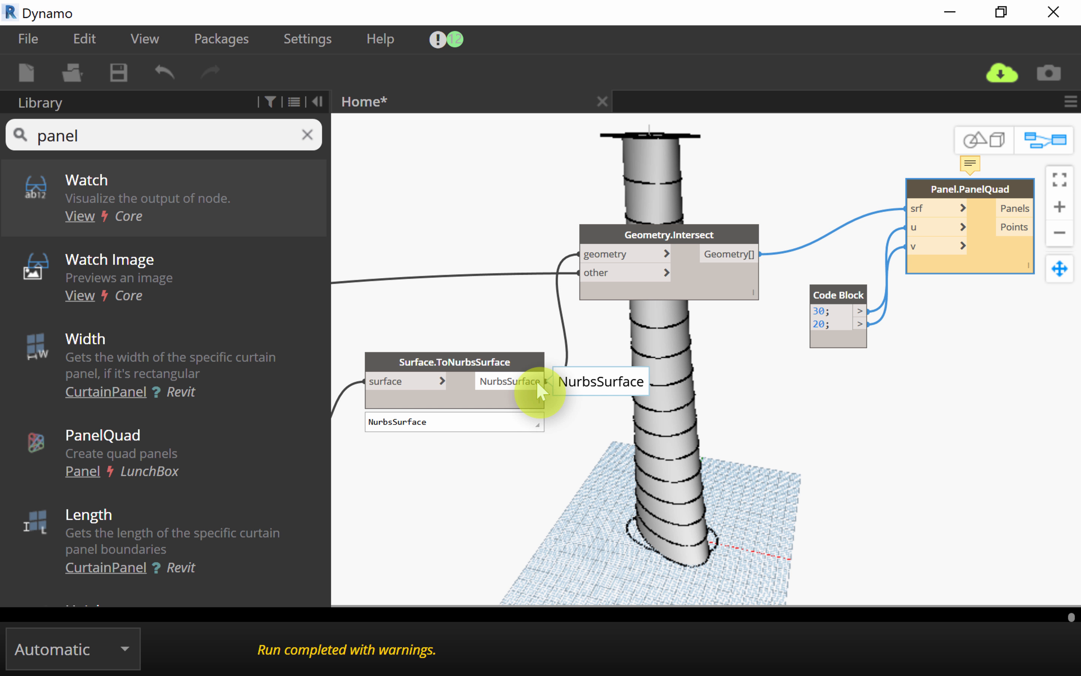
{"action": "left_click", "coordinate": [536, 381]}
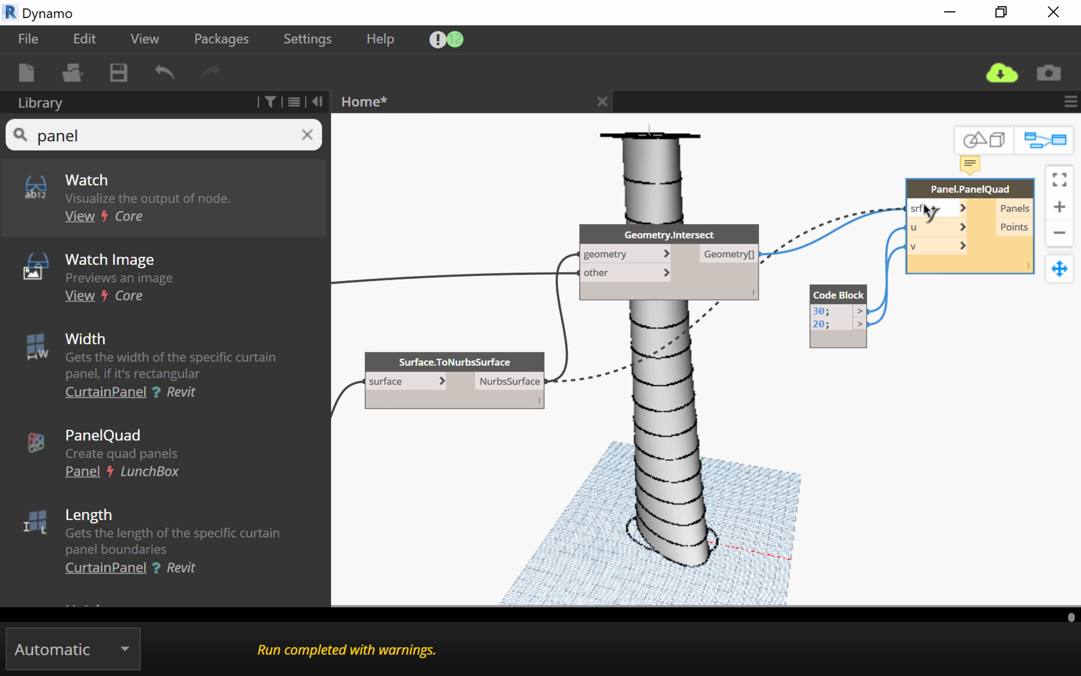
{"action": "left_click", "coordinate": [922, 209]}
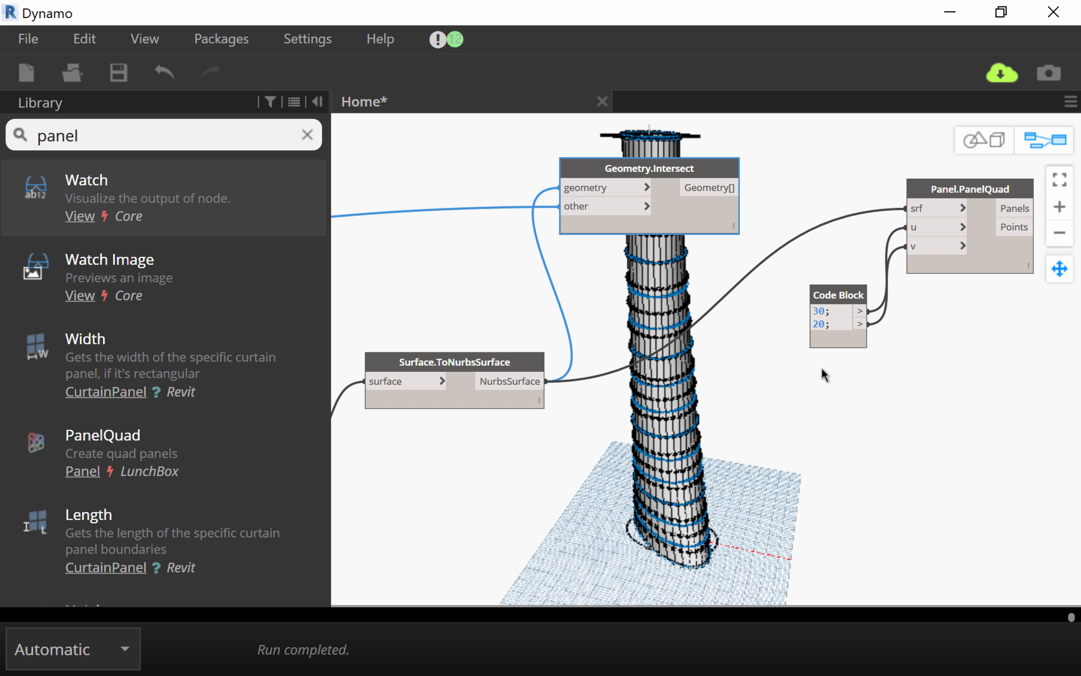
Step: Search the library for "panel" again, browse the available panelling nodes, and check the output of Surface.ToNurbsSurface
{"action": "middle_click_drag", "start_coordinate": [774, 421], "coordinate": [803, 471]}
{"action": "left_click", "coordinate": [677, 268]}
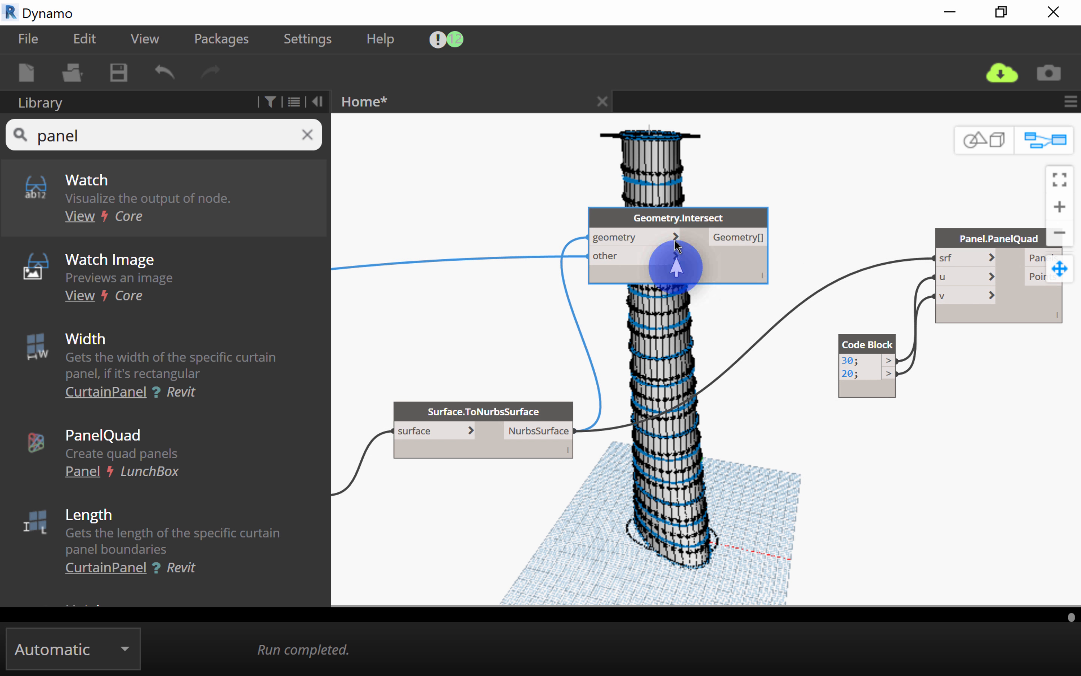
{"action": "mouse_move", "coordinate": [821, 363]}
{"action": "middle_mouse_down"}
{"action": "mouse_move", "coordinate": [803, 388]}
{"action": "mouse_move", "coordinate": [805, 370]}
{"action": "middle_mouse_up"}
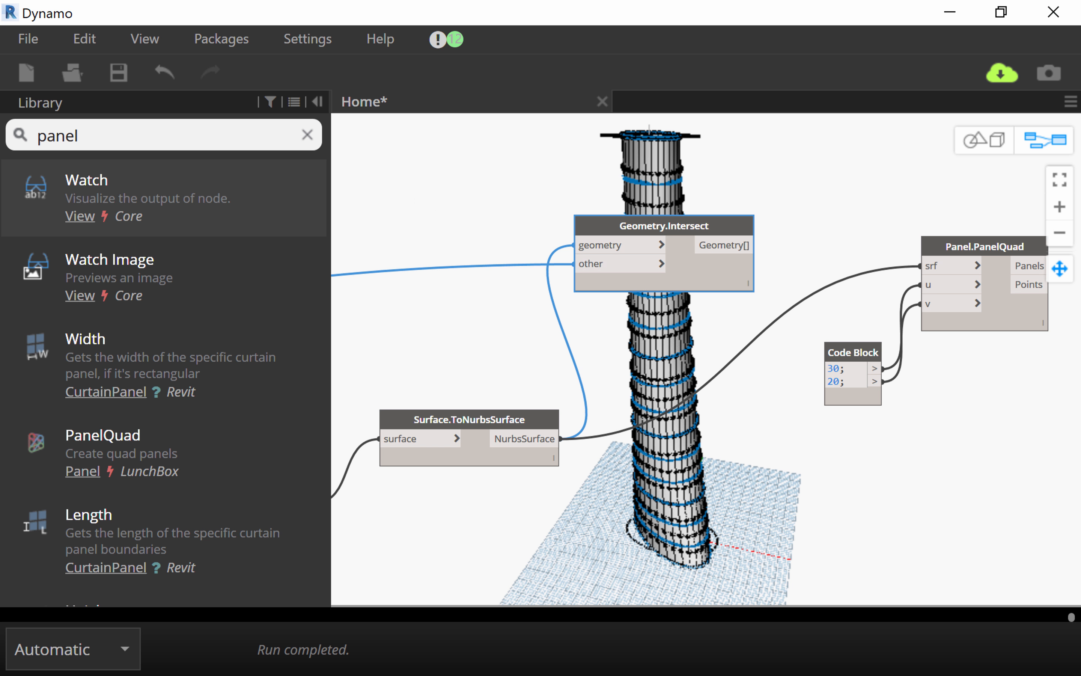
{"action": "left_click_drag", "start_coordinate": [116, 137], "coordinate": [16, 138]}
{"action": "left_click", "coordinate": [307, 134]}
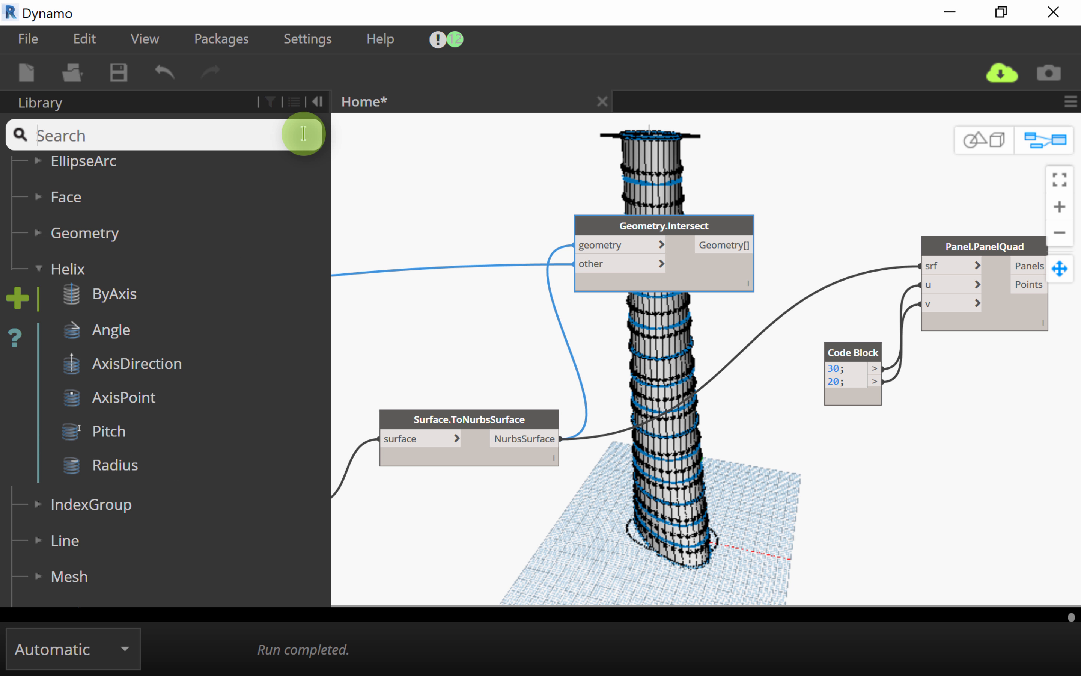
{"action": "left_click", "coordinate": [136, 138]}
{"action": "type", "text": "panel"}
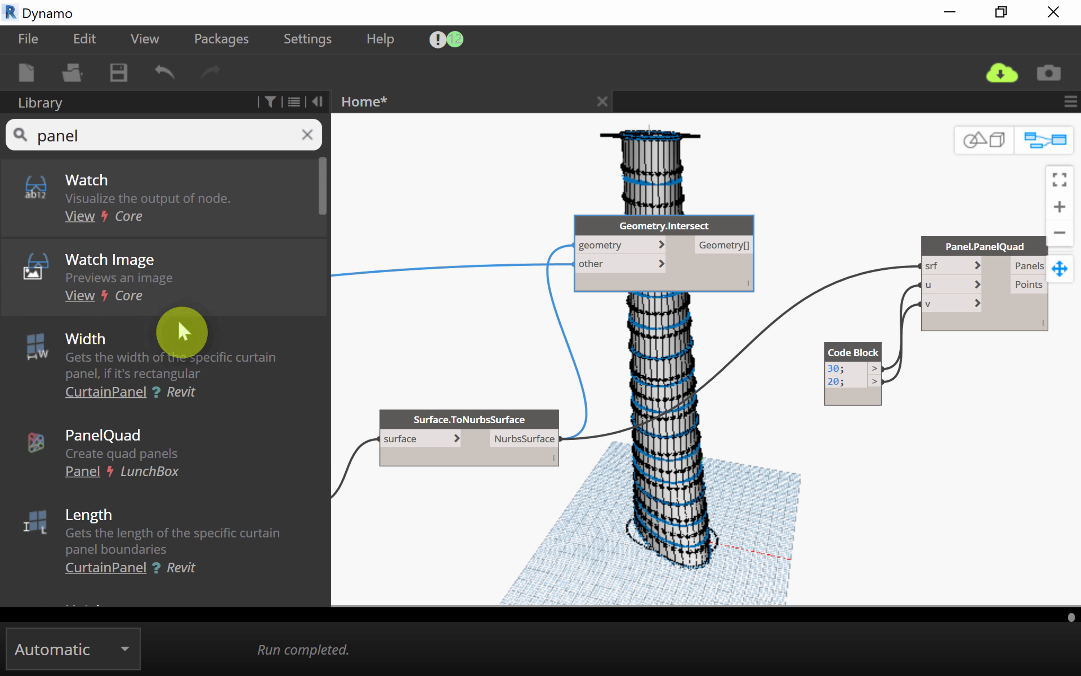
{"action": "scroll", "coordinate": [180, 330], "scroll_direction": "down", "scroll_amount": 12}
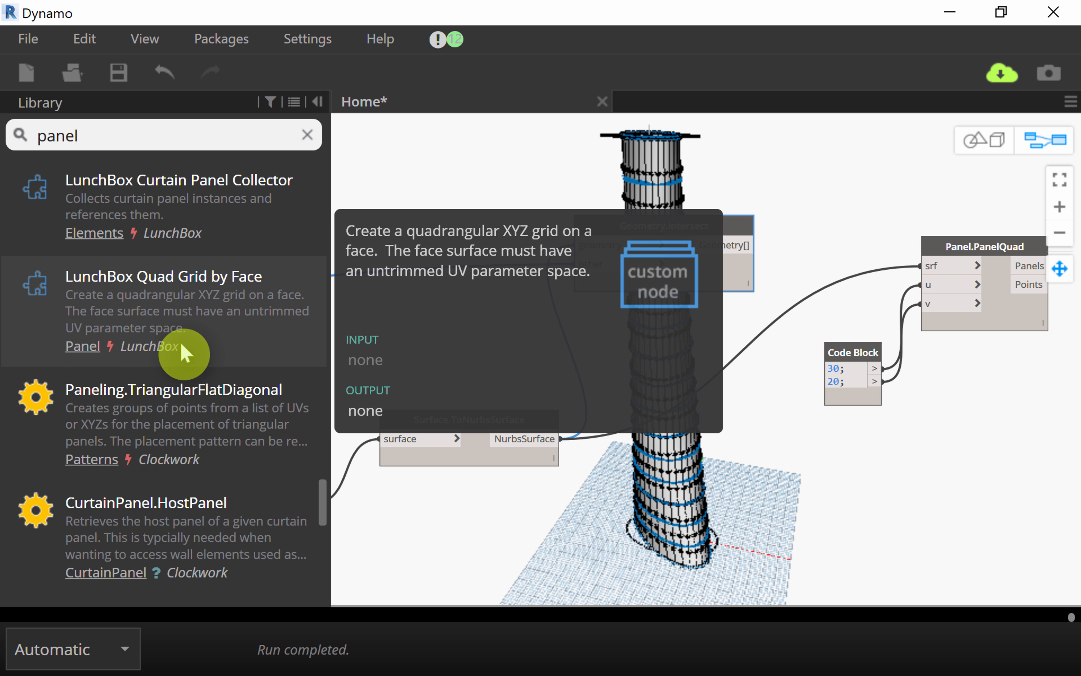
{"action": "scroll", "coordinate": [181, 343], "scroll_direction": "down", "scroll_amount": 5}
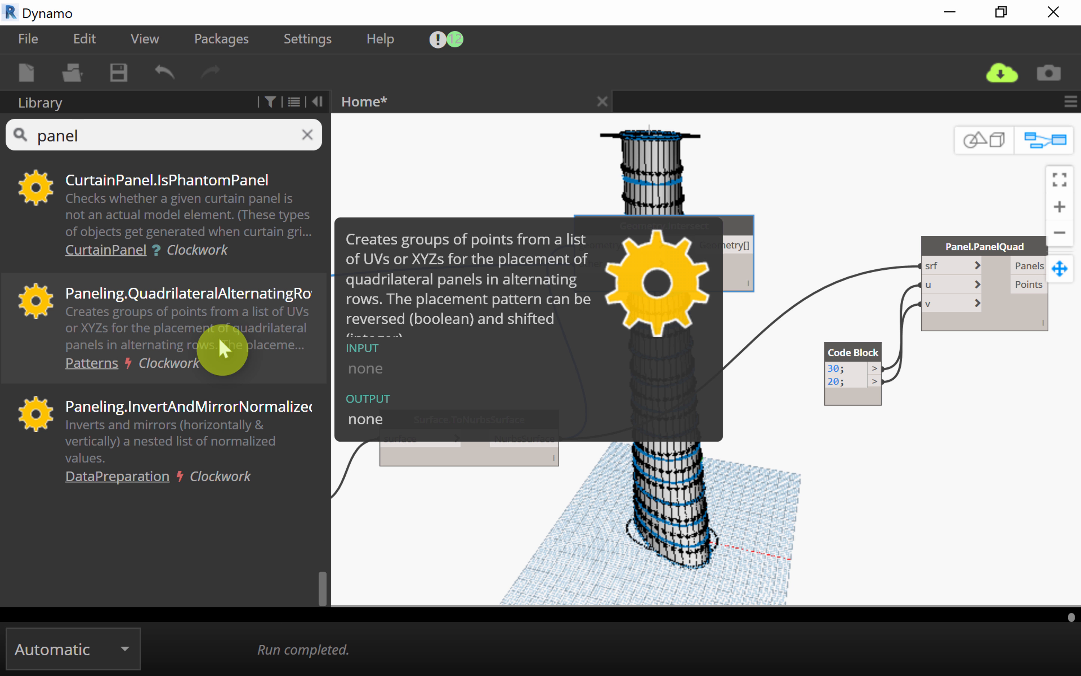
{"action": "scroll", "coordinate": [153, 347], "scroll_direction": "up", "scroll_amount": 3}
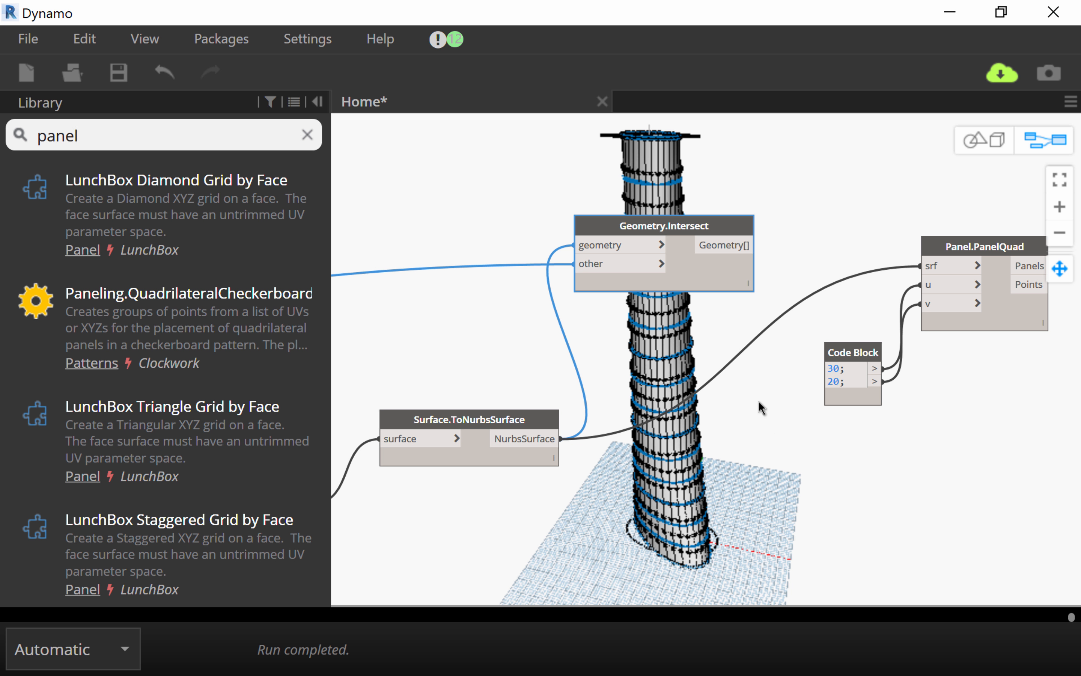
{"action": "middle_click_drag", "start_coordinate": [759, 401], "coordinate": [929, 390]}
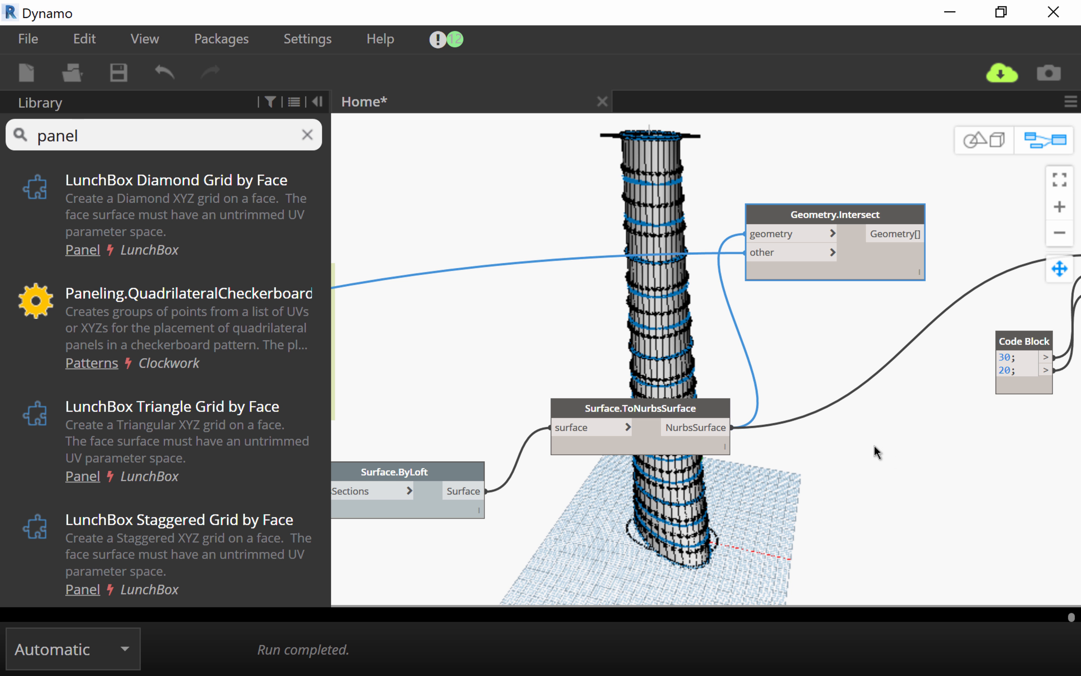
{"action": "mouse_move", "coordinate": [684, 412]}
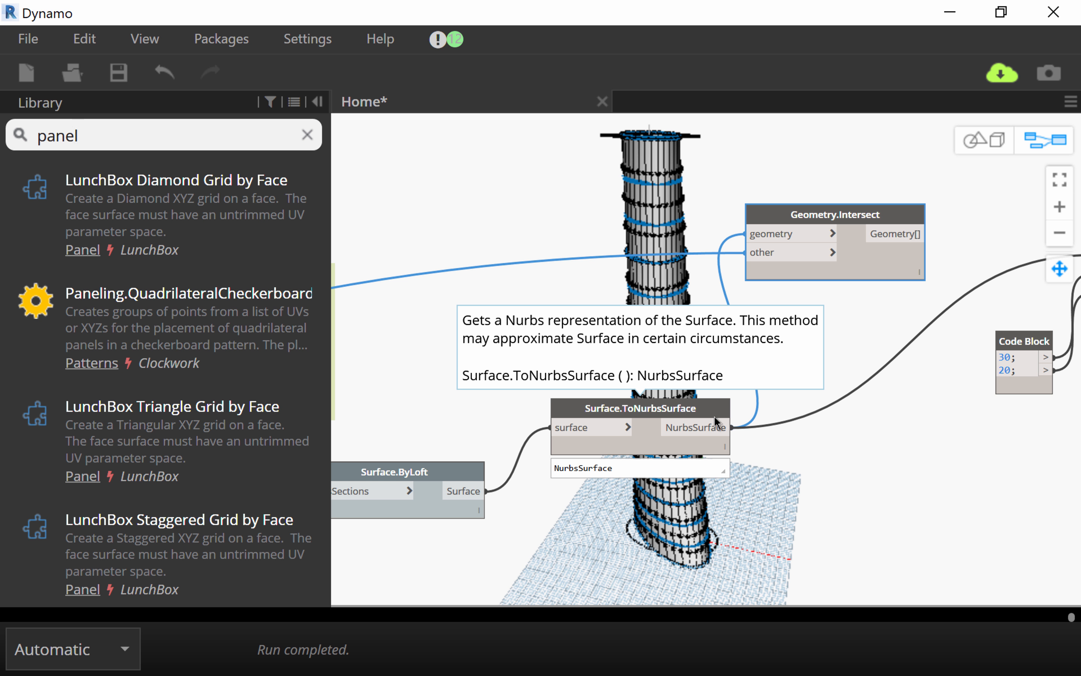
{"action": "middle_click_drag", "start_coordinate": [763, 379], "coordinate": [666, 396]}
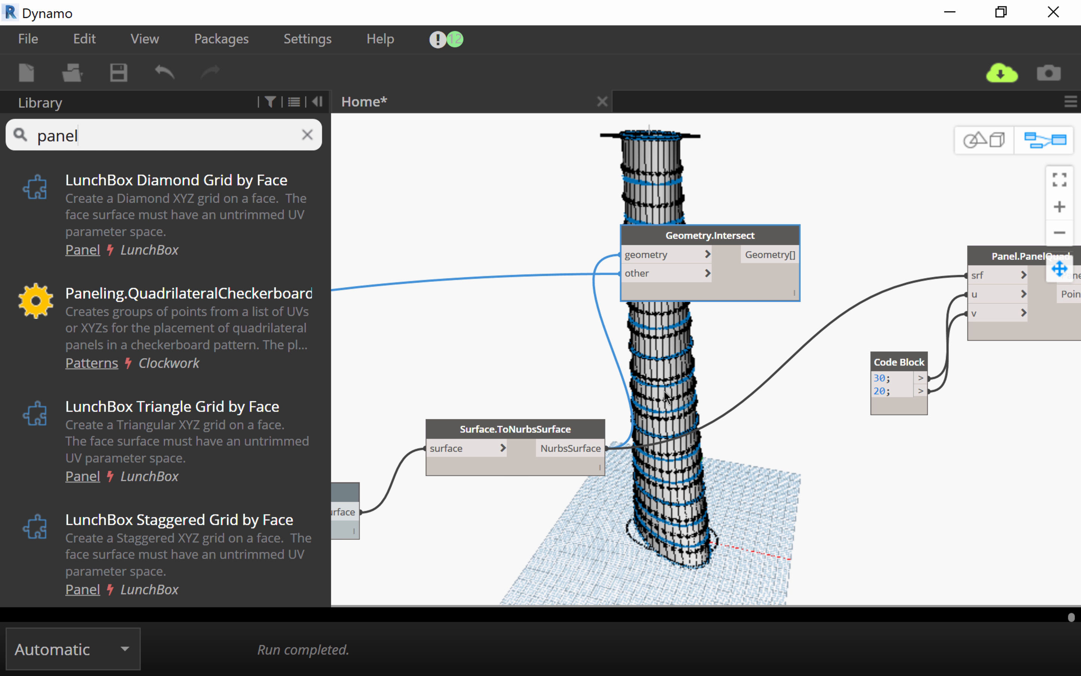
{"action": "scroll", "coordinate": [665, 396], "scroll_direction": "down", "scroll_amount": 2}
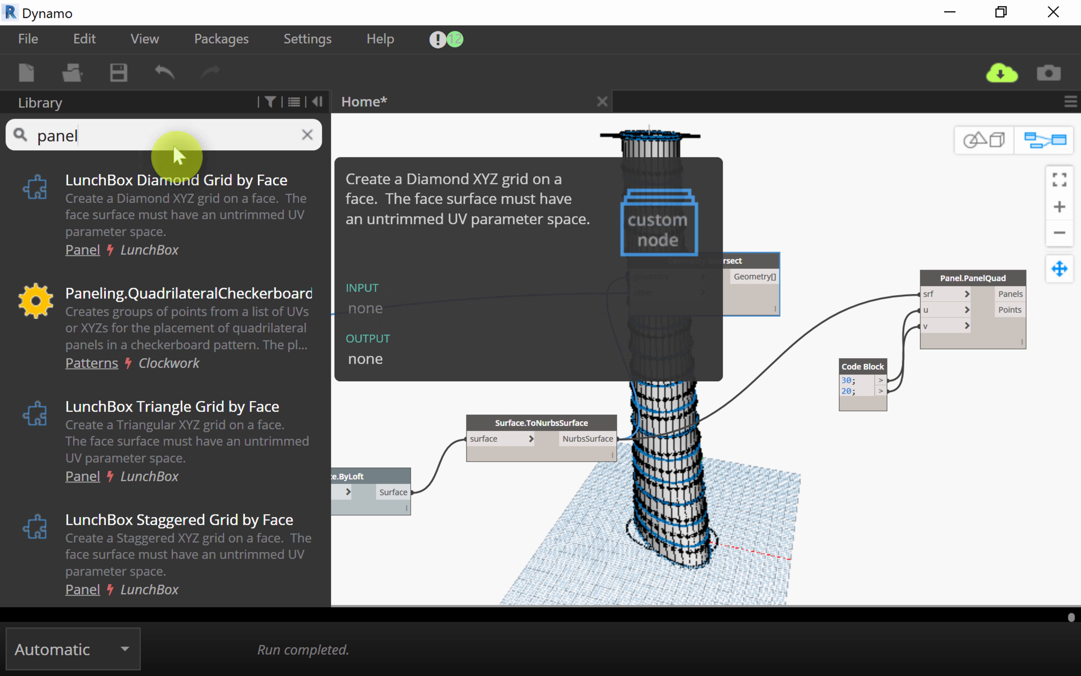
{"action": "scroll", "coordinate": [181, 195], "scroll_direction": "down", "scroll_amount": 5}
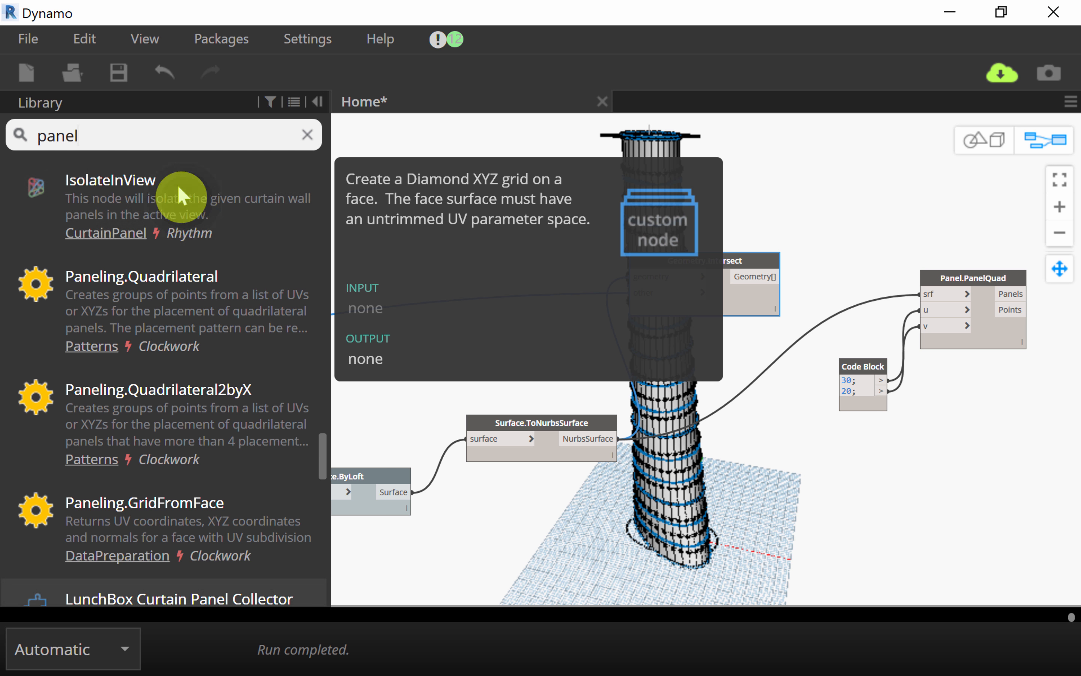
Step: Search the library for "quad" and add the Springs.Quads.ByPointMatrix, Paneling.Quadrilateral and Paneling.Quadrilateral2byX nodes
{"action": "left_click_drag", "start_coordinate": [80, 136], "coordinate": [6, 138]}
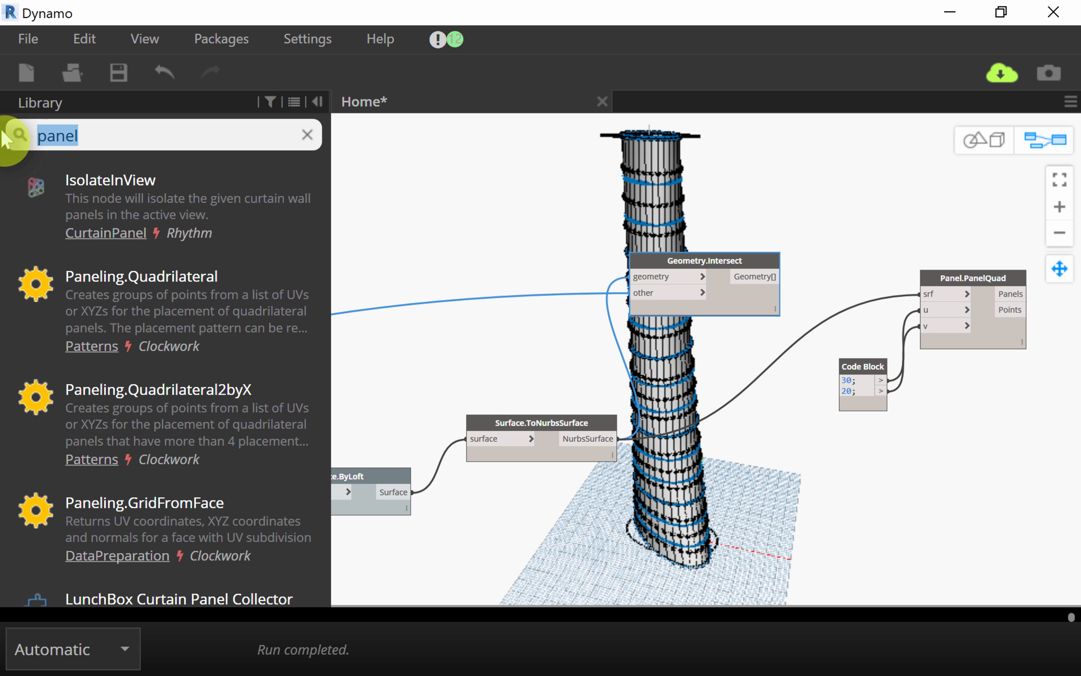
{"action": "type", "text": "quad"}
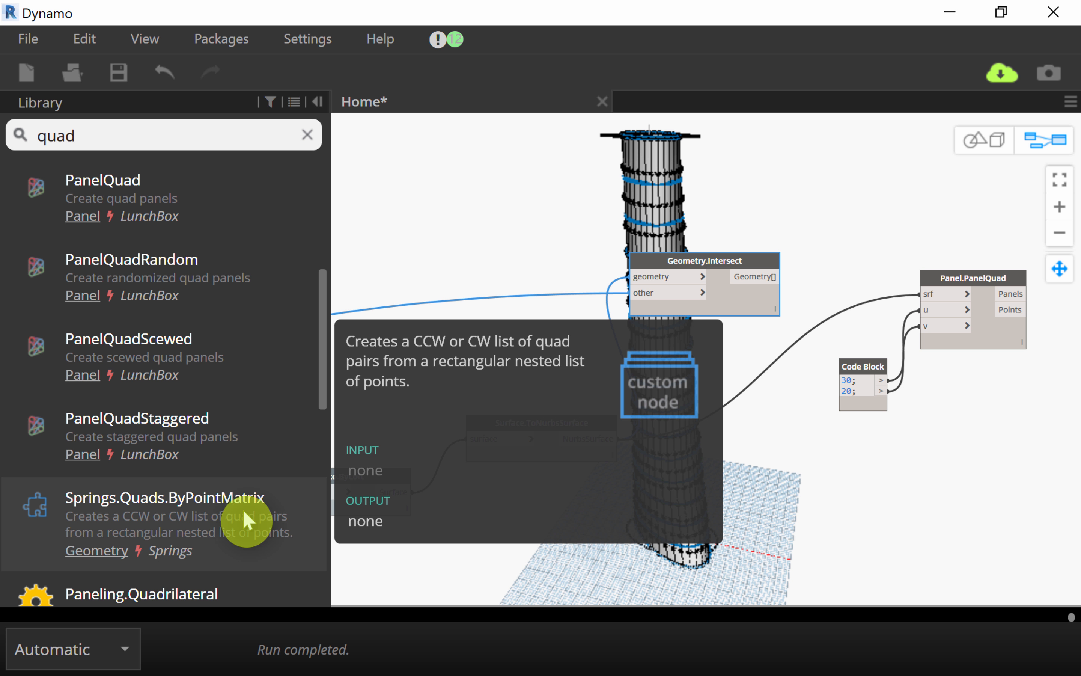
{"action": "left_click", "coordinate": [245, 518]}
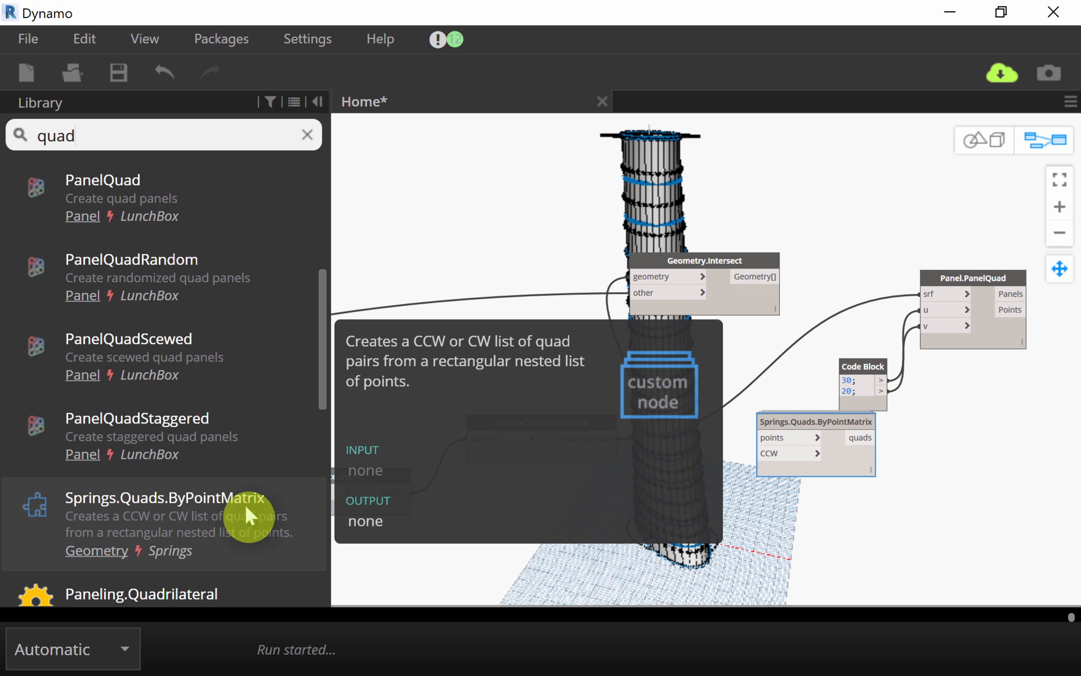
{"action": "scroll", "coordinate": [236, 505], "scroll_direction": "down", "scroll_amount": 3}
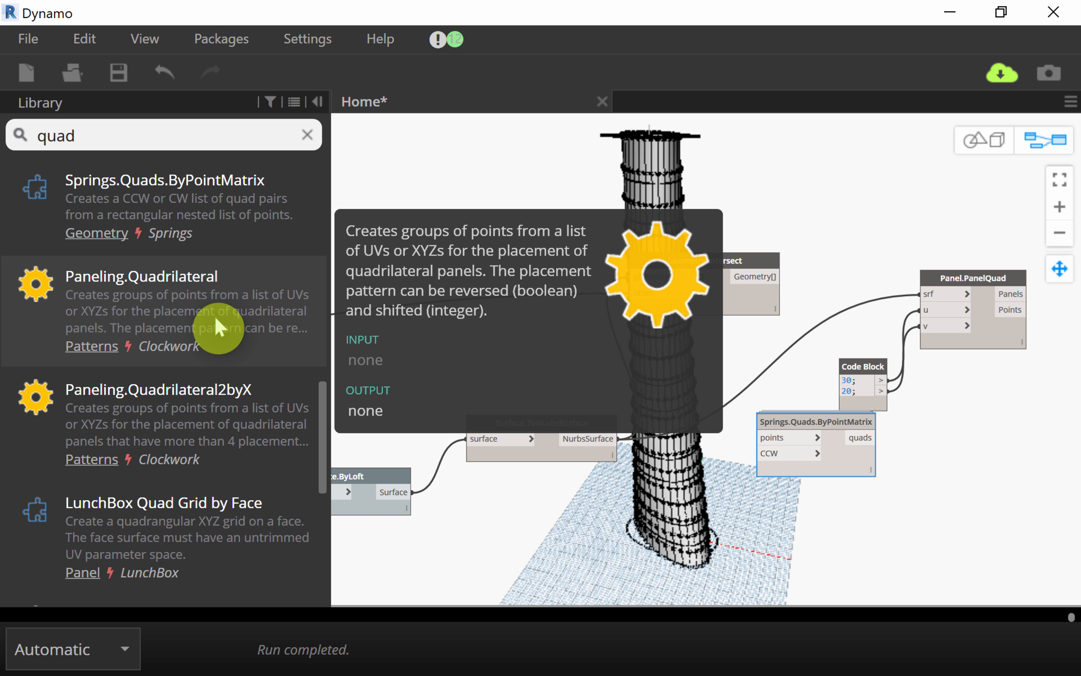
{"action": "left_click", "coordinate": [216, 316]}
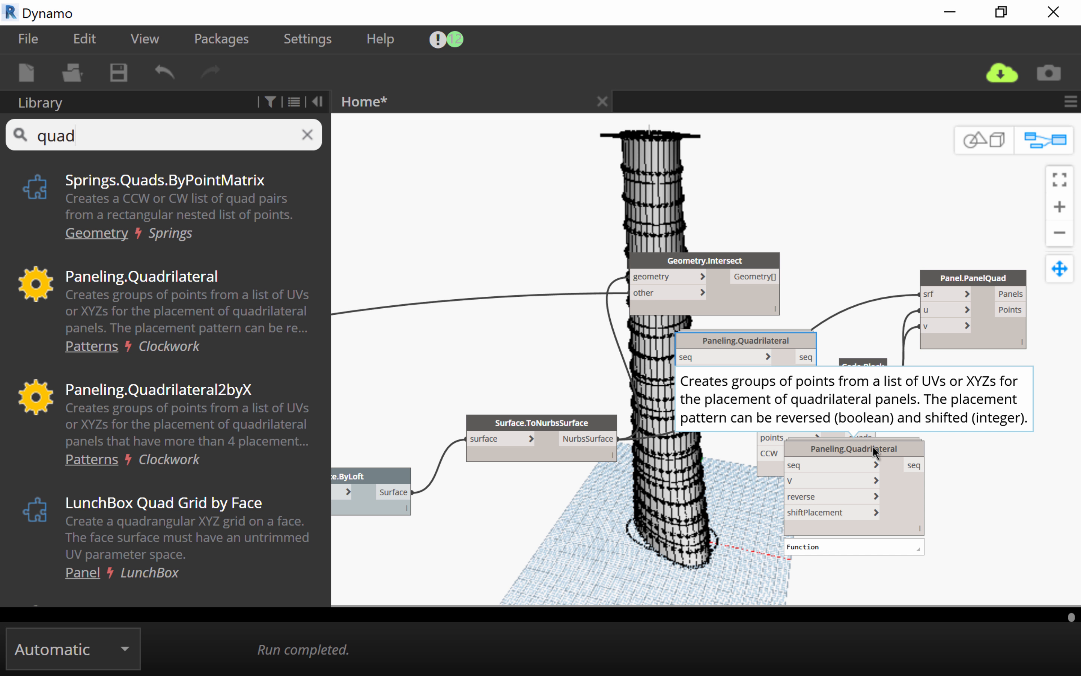
{"action": "left_click", "coordinate": [253, 391]}
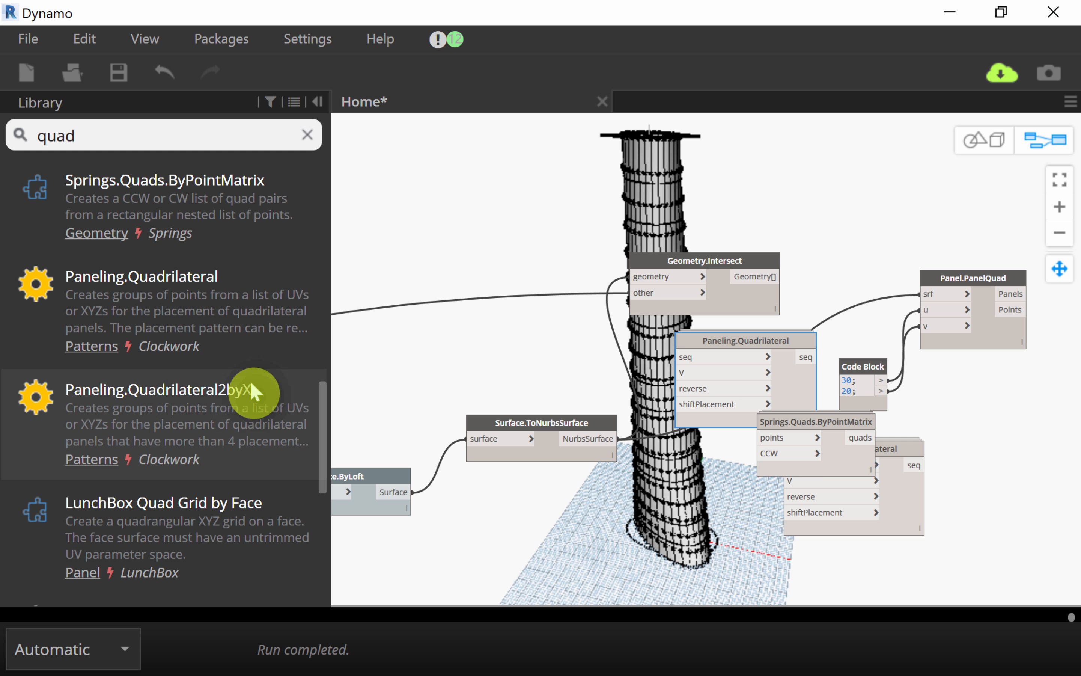
{"action": "left_click", "coordinate": [179, 409]}
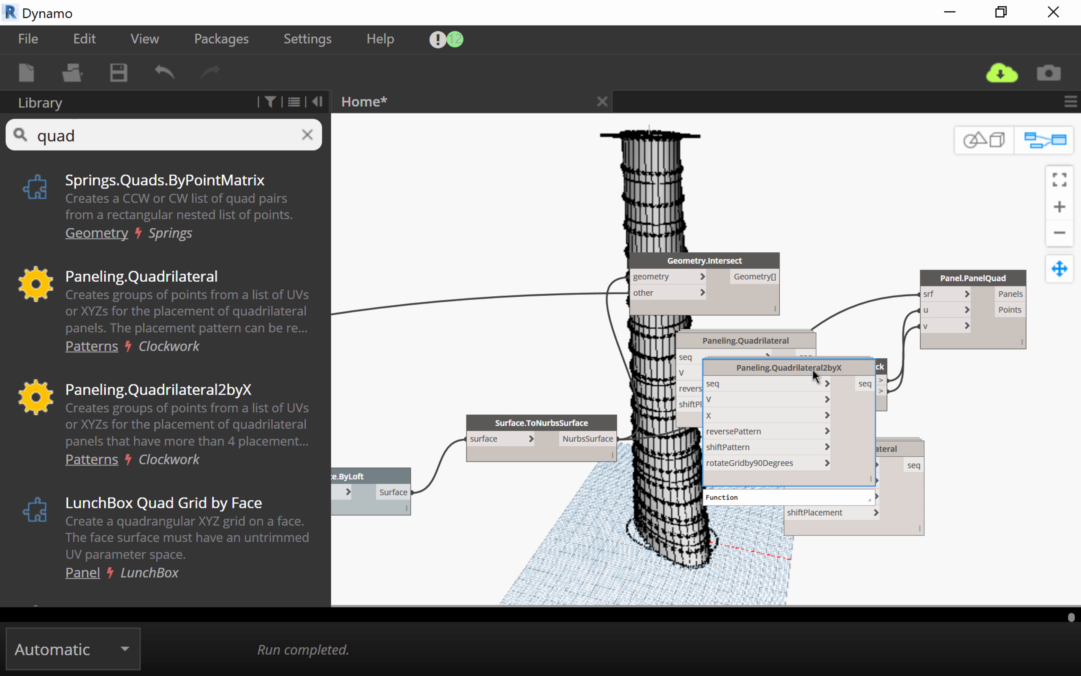
Step: Remove the Paneling.Quadrilateral2byX, Springs.Quads.ByPointMatrix and both Paneling.Quadrilateral nodes from the graph
{"action": "right_click", "coordinate": [825, 370]}
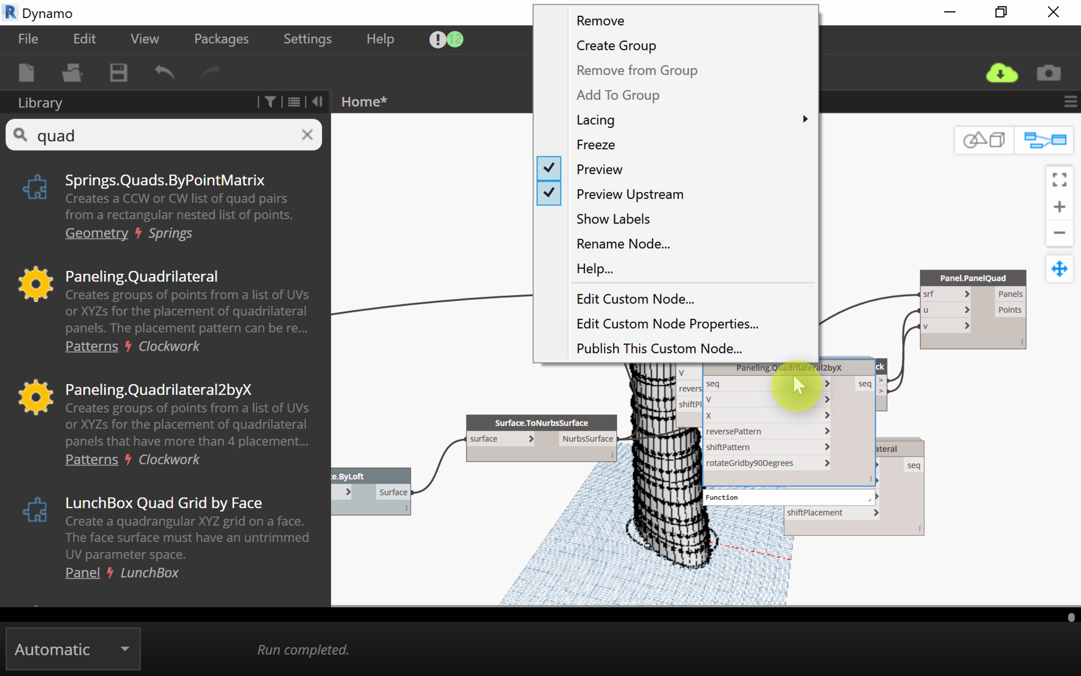
{"action": "left_click", "coordinate": [806, 379]}
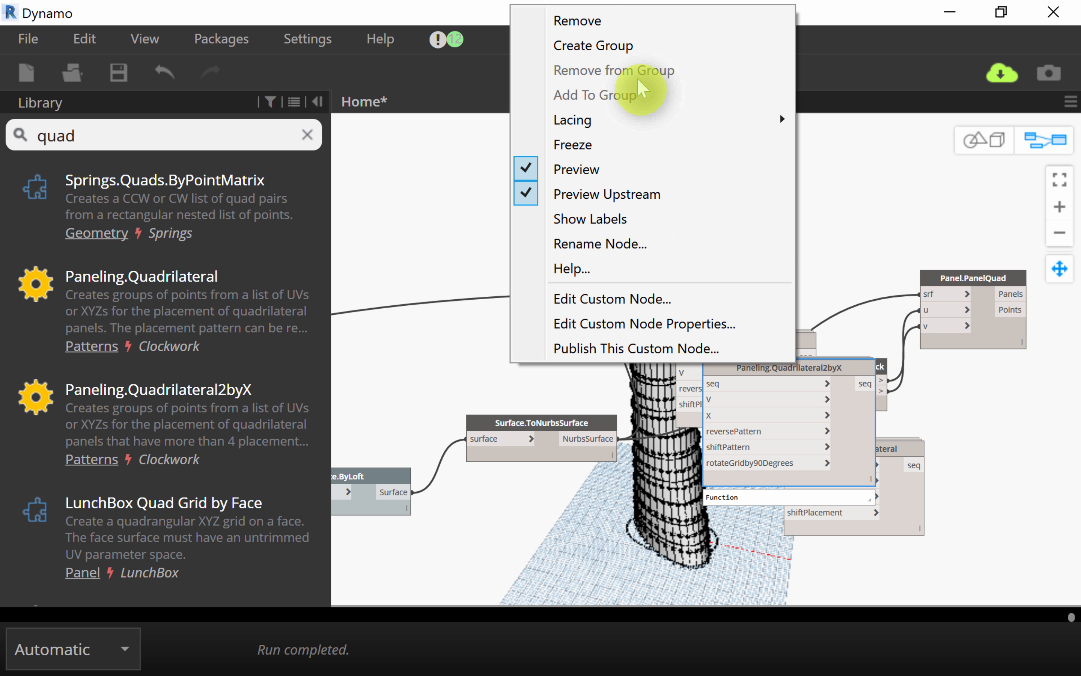
{"action": "left_click", "coordinate": [621, 20]}
{"action": "right_click", "coordinate": [823, 422]}
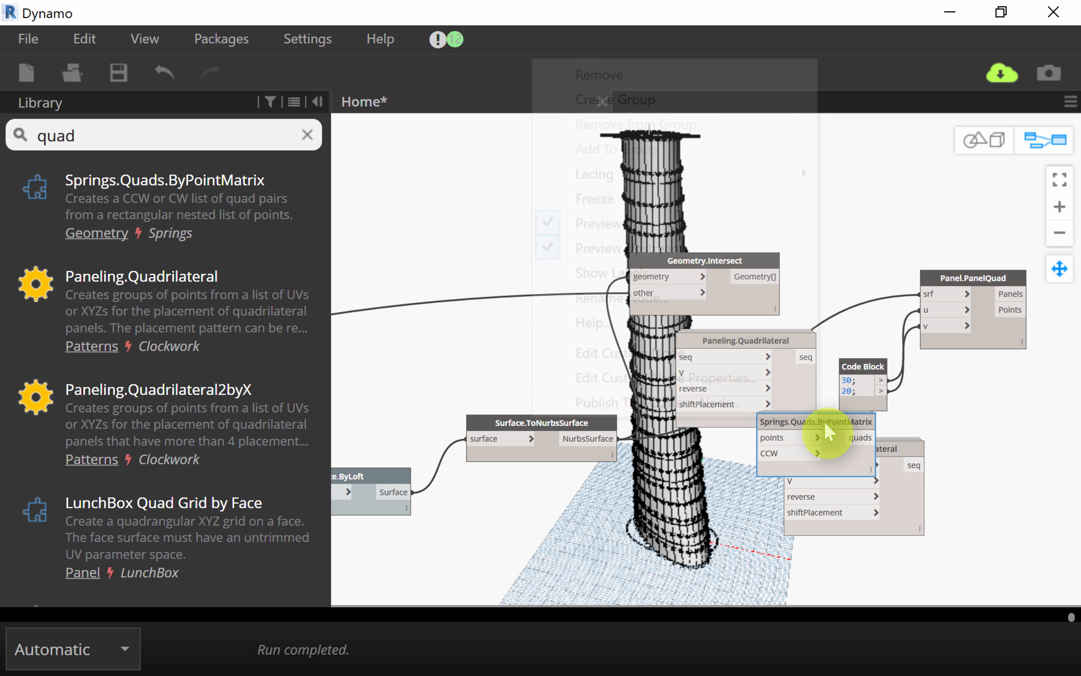
{"action": "left_click", "coordinate": [706, 76]}
{"action": "right_click", "coordinate": [898, 449]}
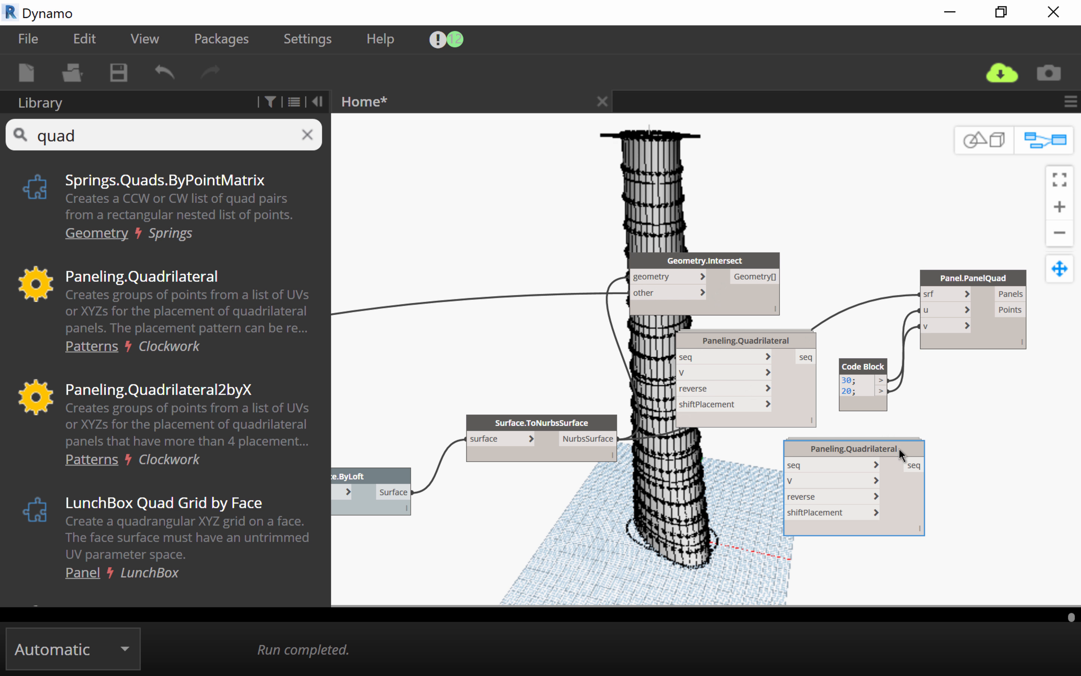
{"action": "left_click", "coordinate": [743, 112]}
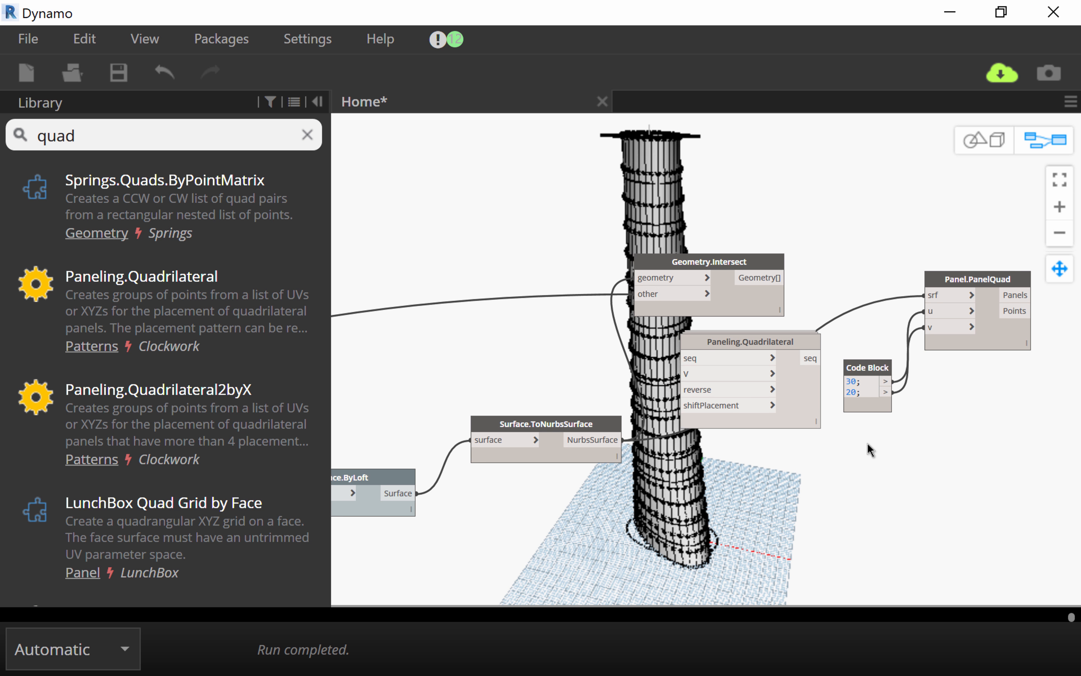
{"action": "left_click_drag", "start_coordinate": [780, 323], "coordinate": [792, 397]}
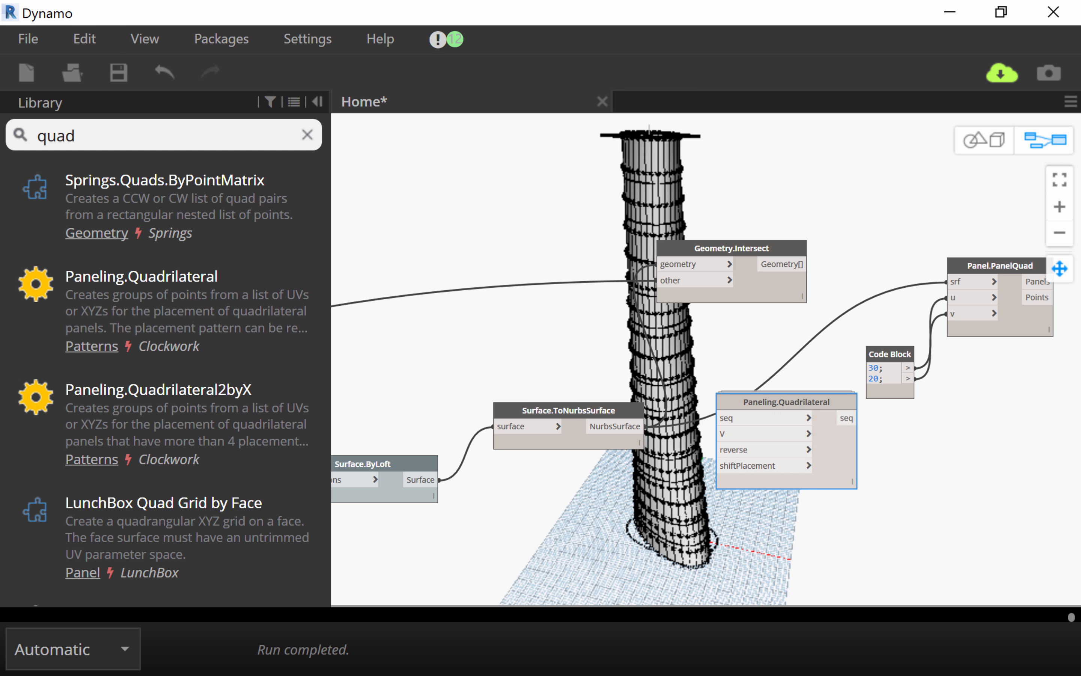
{"action": "right_click", "coordinate": [790, 397]}
{"action": "left_click", "coordinate": [581, 60]}
Step: Browse the remaining "quad" library results and check the outputs of Surface.ToNurbsSurface and Surface.ByLoft
{"action": "scroll", "coordinate": [148, 514], "scroll_direction": "down", "scroll_amount": 5}
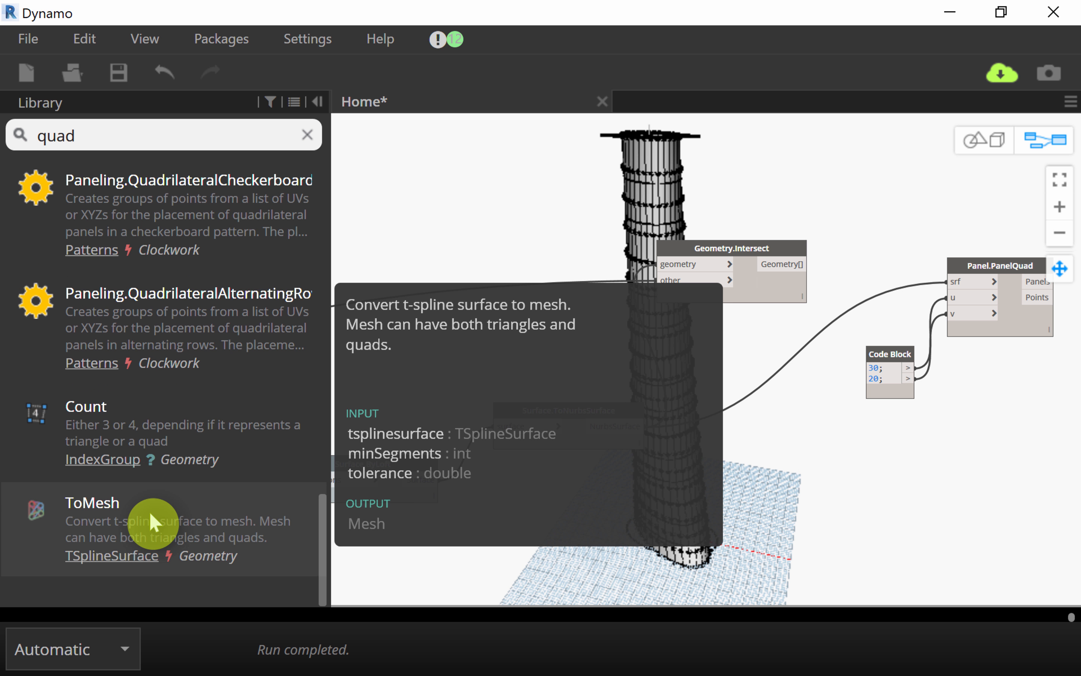
{"action": "scroll", "coordinate": [179, 451], "scroll_direction": "up", "scroll_amount": 5}
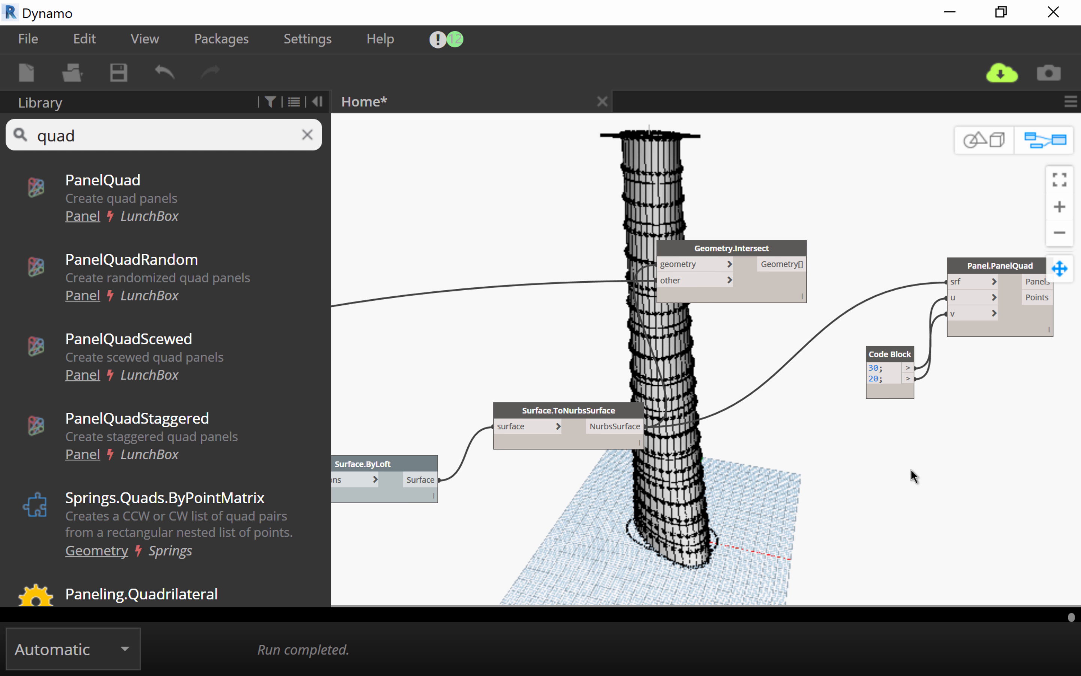
{"action": "mouse_move", "coordinate": [632, 457]}
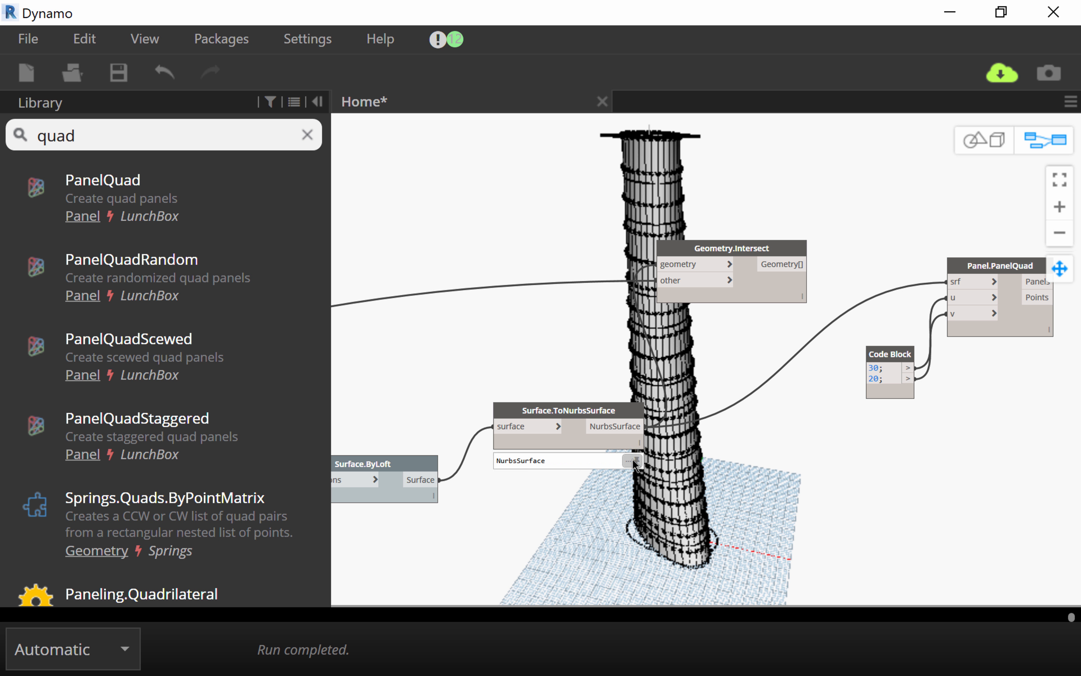
{"action": "middle_click_drag", "start_coordinate": [616, 441], "coordinate": [693, 429]}
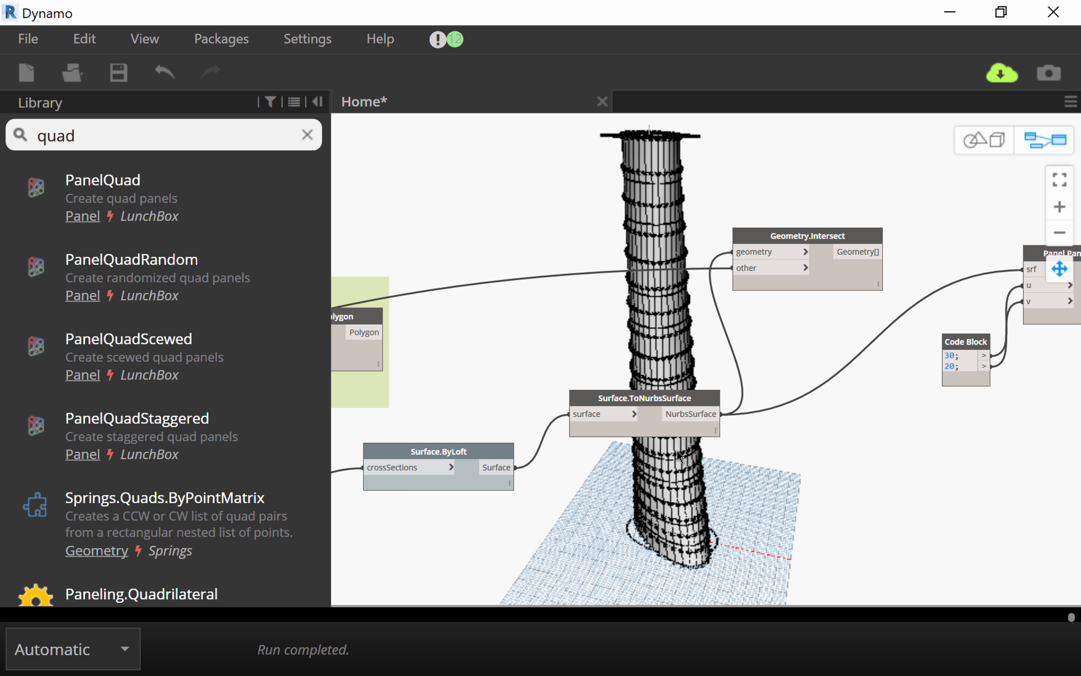
{"action": "middle_click_drag", "start_coordinate": [678, 453], "coordinate": [1009, 443]}
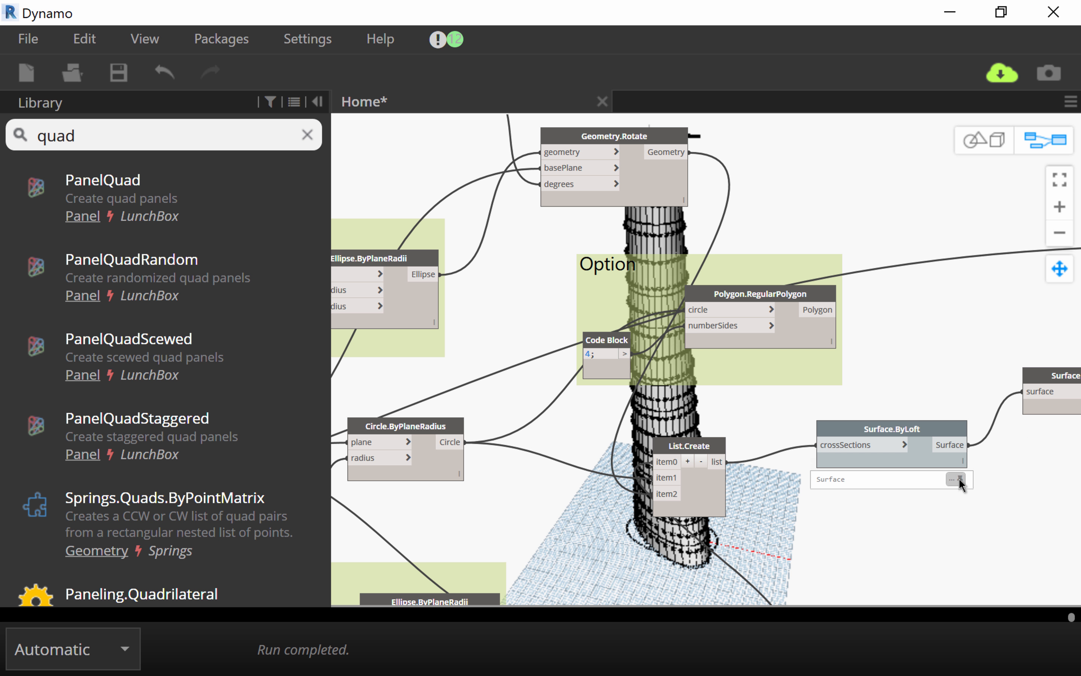
{"action": "middle_click_drag", "start_coordinate": [959, 477], "coordinate": [950, 478]}
{"action": "middle_click_drag", "start_coordinate": [865, 410], "coordinate": [589, 427]}
{"action": "middle_click_drag", "start_coordinate": [878, 410], "coordinate": [538, 434]}
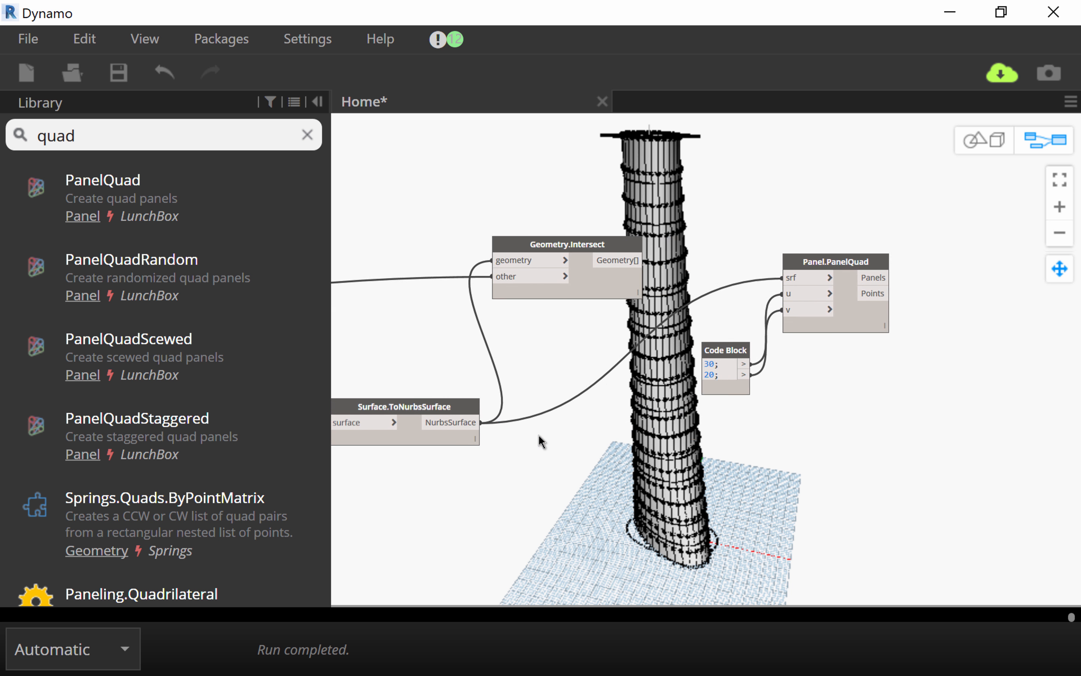
Step: Review the Geometry.Intersect and Panel.PanelQuad nodes and the LunchBox quad panel variants in the library
{"action": "mouse_move", "coordinate": [842, 352]}
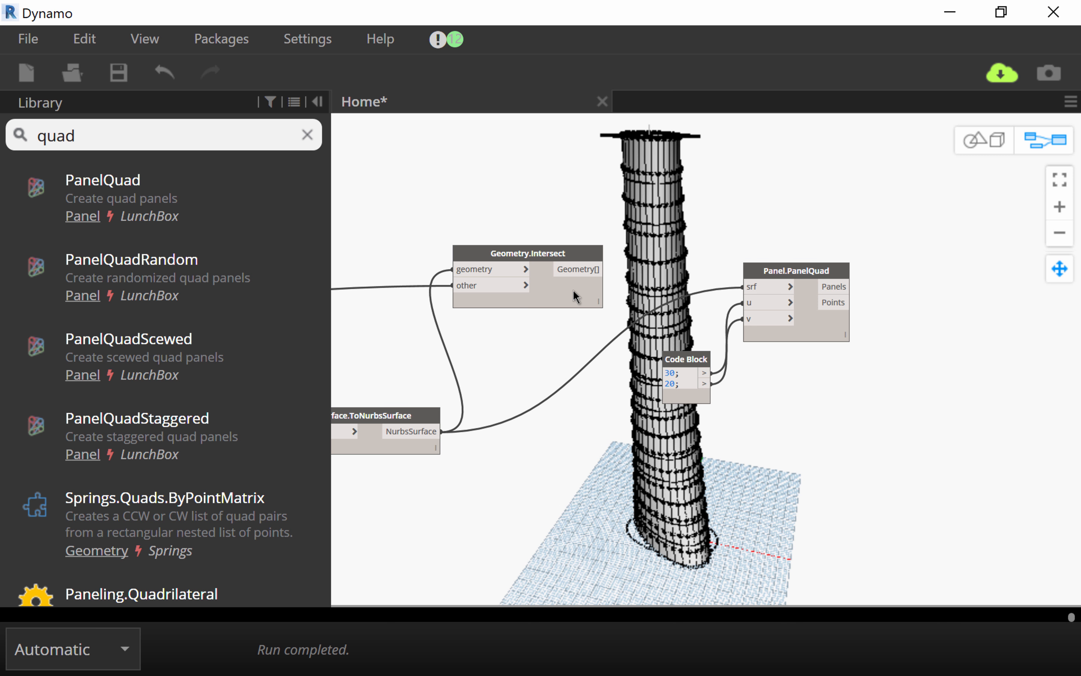
{"action": "mouse_move", "coordinate": [577, 301]}
{"action": "mouse_move", "coordinate": [587, 323]}
{"action": "middle_click_drag", "start_coordinate": [833, 368], "coordinate": [885, 356]}
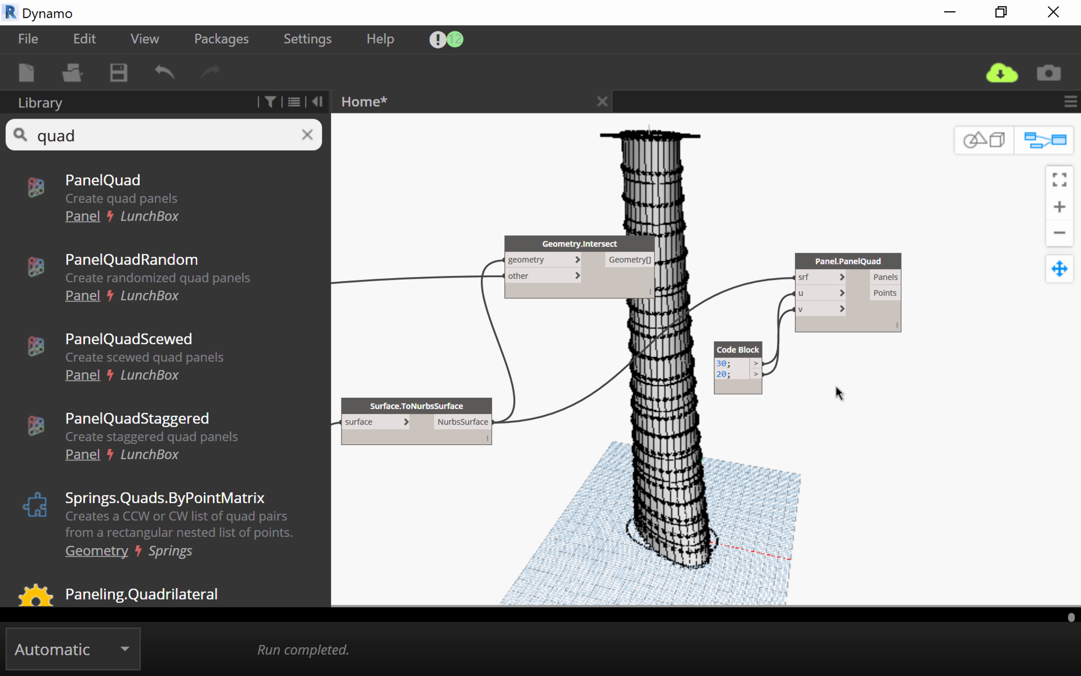
{"action": "mouse_move", "coordinate": [871, 260]}
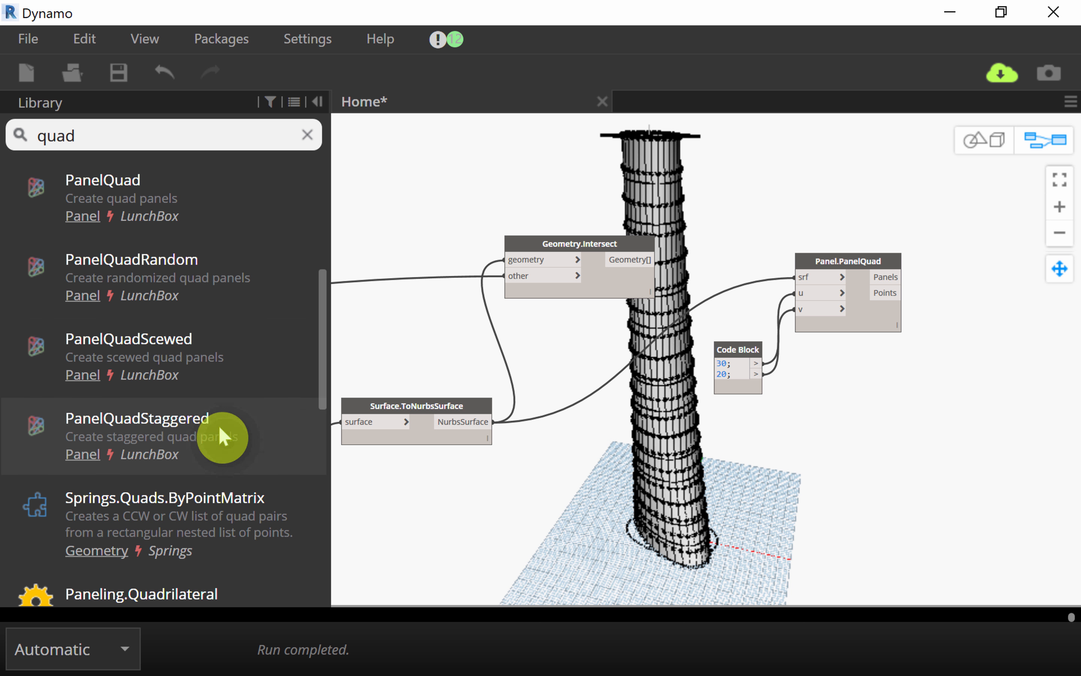
{"action": "mouse_move", "coordinate": [221, 436]}
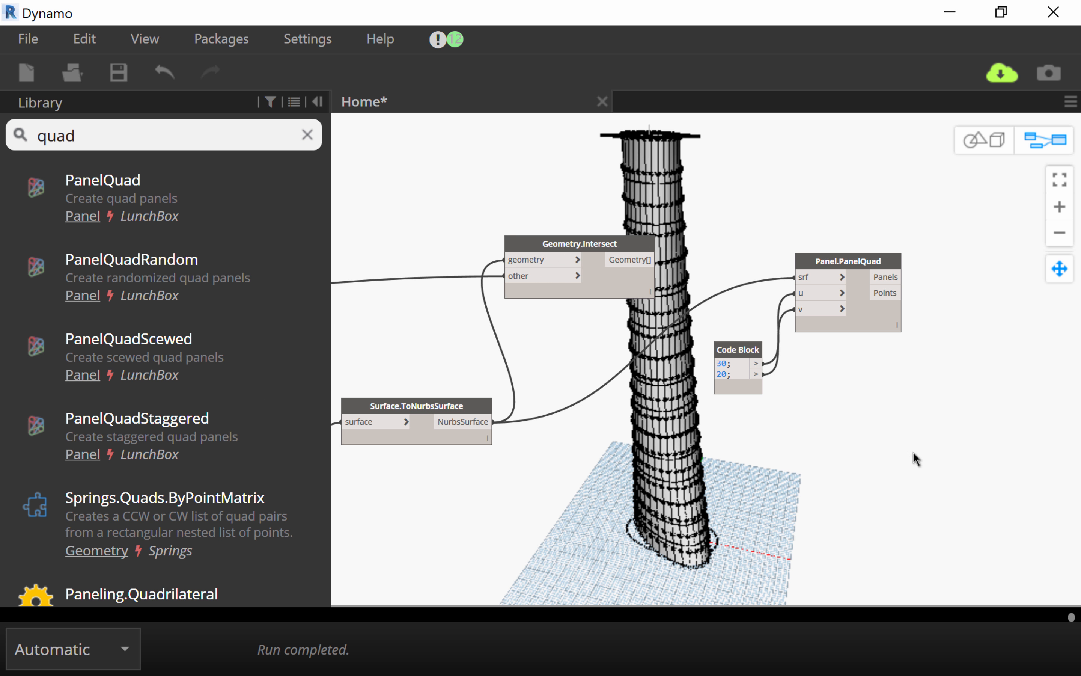
Step: Move the Surface.ByLoft node slightly so it lines up with the List.Create node
{"action": "middle_click_drag", "start_coordinate": [913, 451], "coordinate": [1071, 408]}
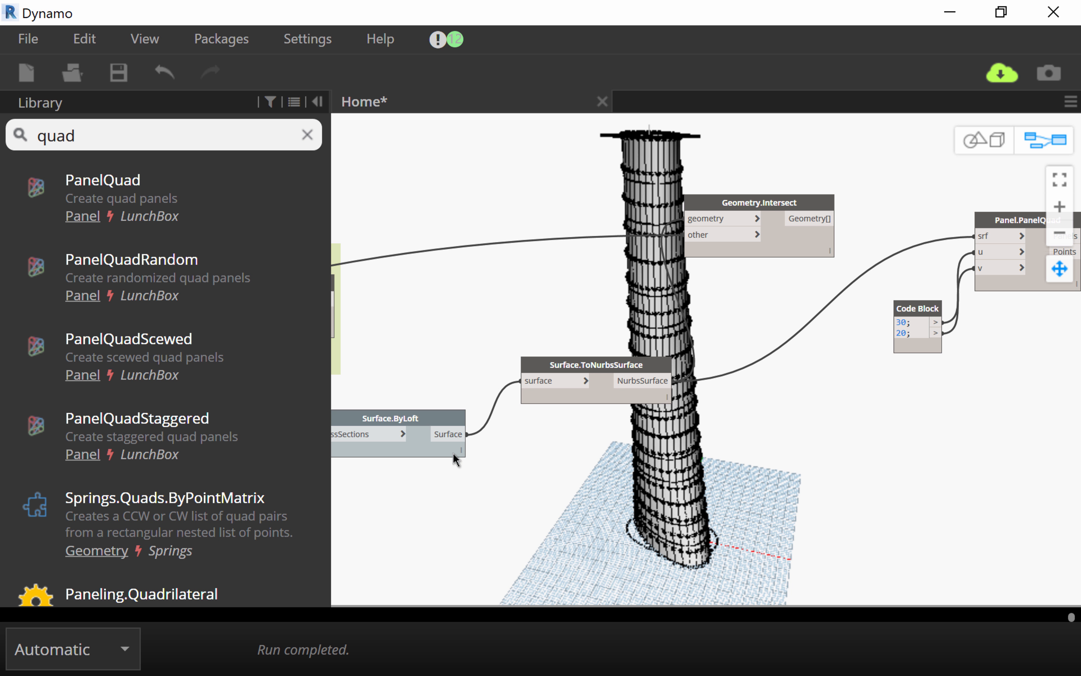
{"action": "middle_click_drag", "start_coordinate": [472, 450], "coordinate": [661, 441]}
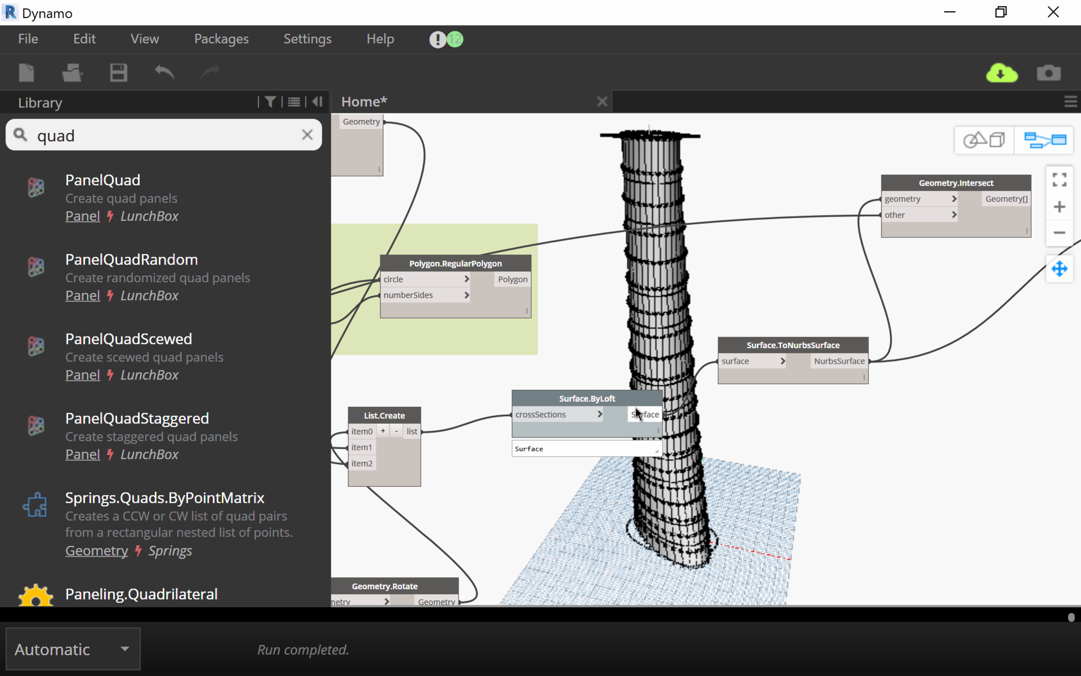
{"action": "left_click_drag", "start_coordinate": [630, 399], "coordinate": [627, 421]}
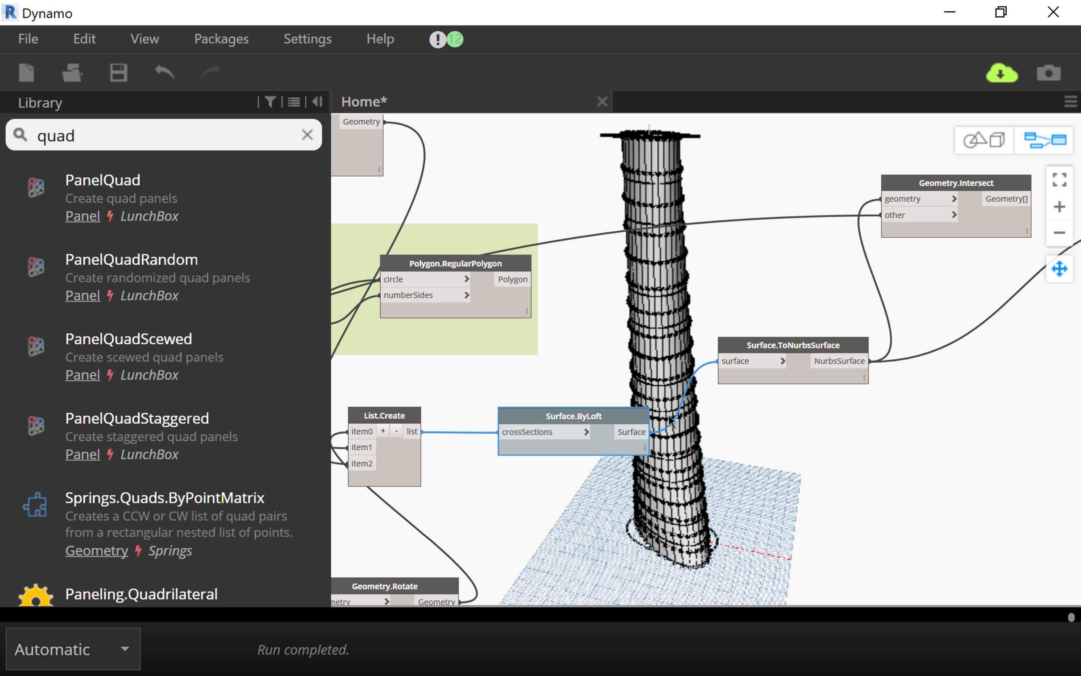
Step: Search the library for "polygon regul", add another Polygon.RegularPolygon node and place it above the Option group
{"action": "left_click", "coordinate": [118, 132]}
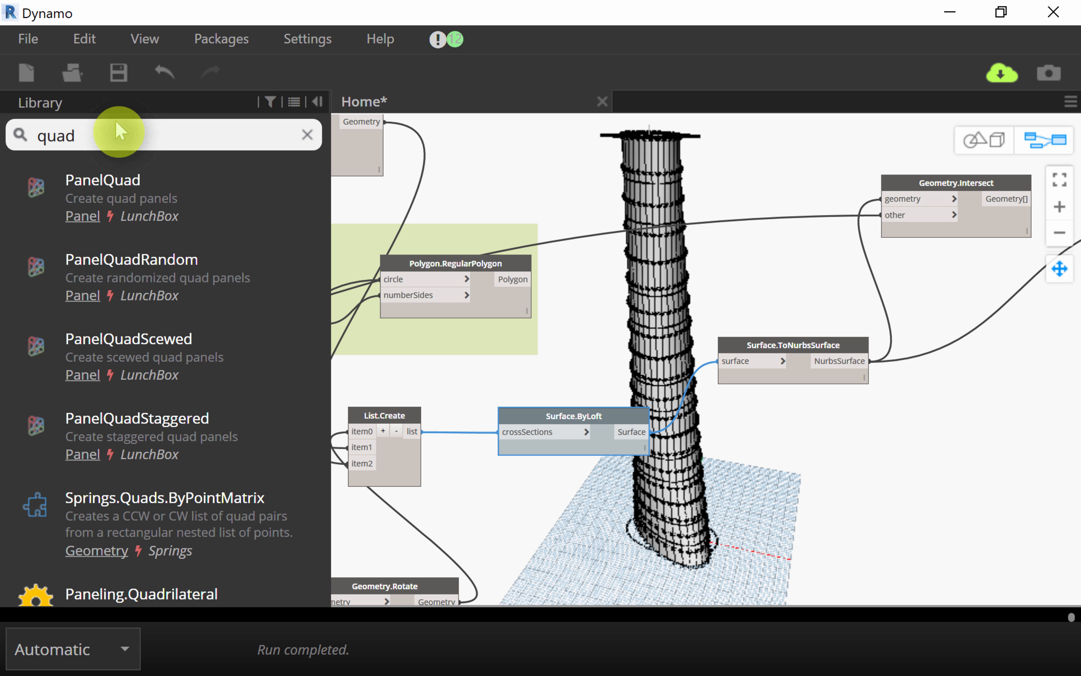
{"action": "left_click_drag", "start_coordinate": [117, 129], "coordinate": [11, 131]}
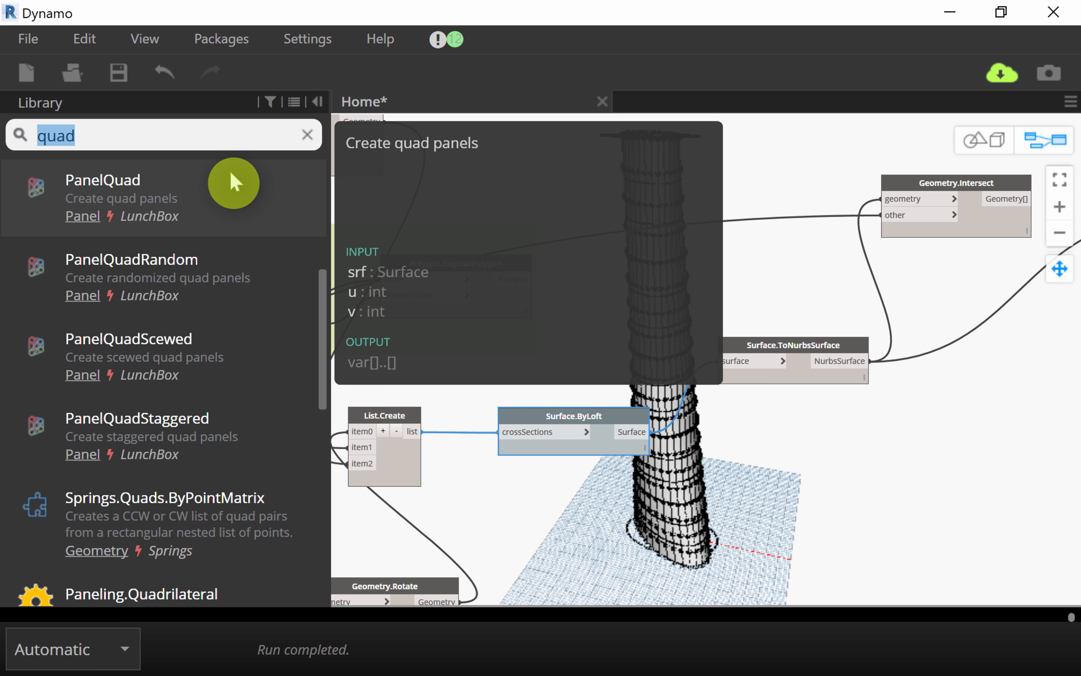
{"action": "type", "text": "polygon"}
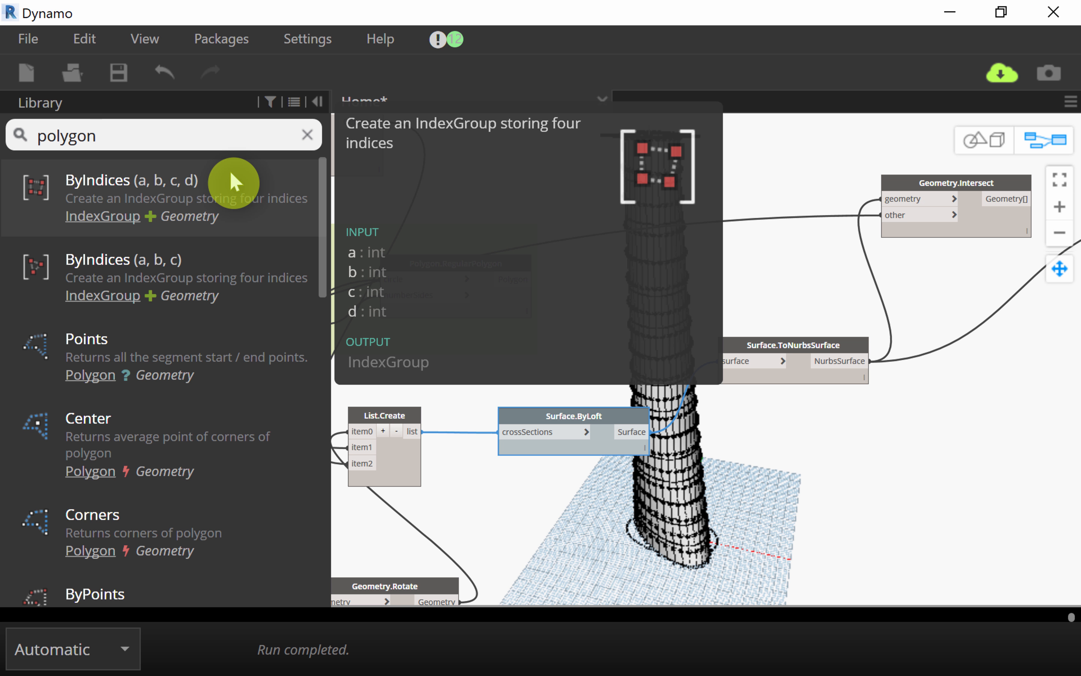
{"action": "left_click", "coordinate": [230, 172]}
{"action": "type", "text": "re"}
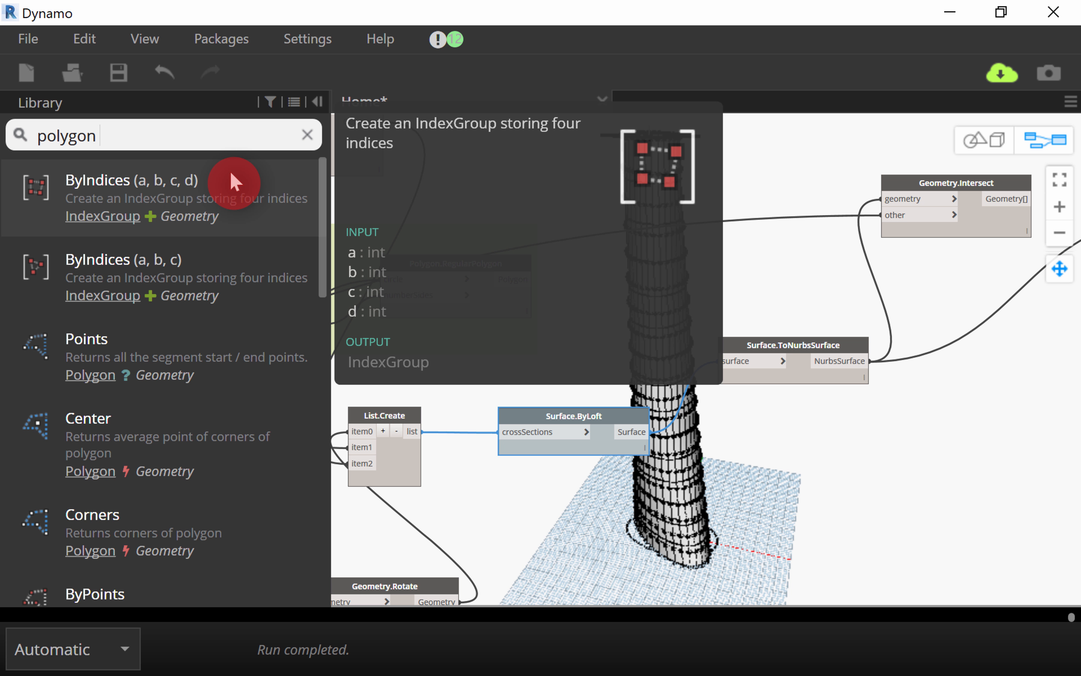
{"action": "type", "text": "gul"}
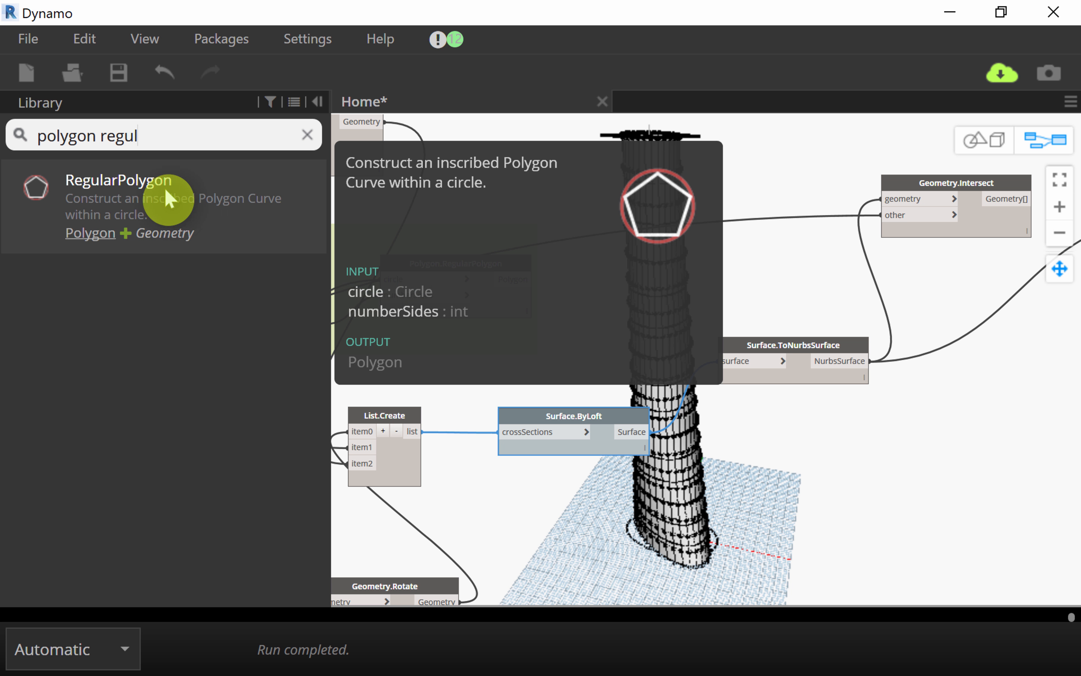
{"action": "left_click", "coordinate": [225, 210]}
{"action": "middle_click_drag", "start_coordinate": [950, 468], "coordinate": [949, 428]}
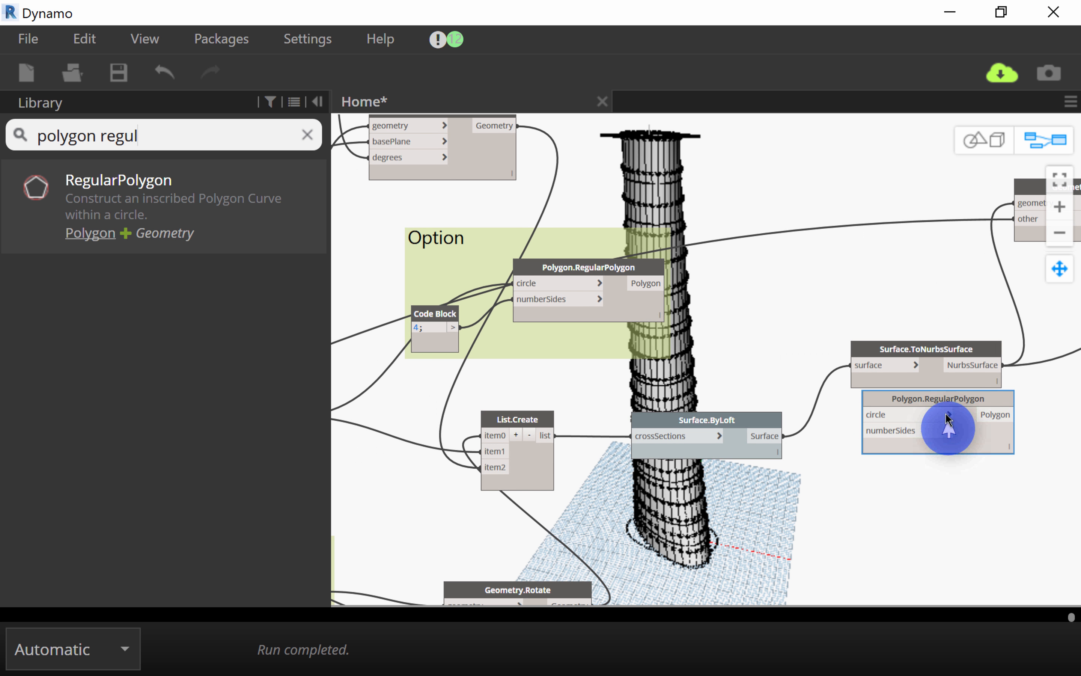
{"action": "left_click_drag", "start_coordinate": [928, 395], "coordinate": [536, 314]}
{"action": "middle_click_drag", "start_coordinate": [580, 328], "coordinate": [805, 382]}
{"action": "left_click_drag", "start_coordinate": [806, 383], "coordinate": [962, 203]}
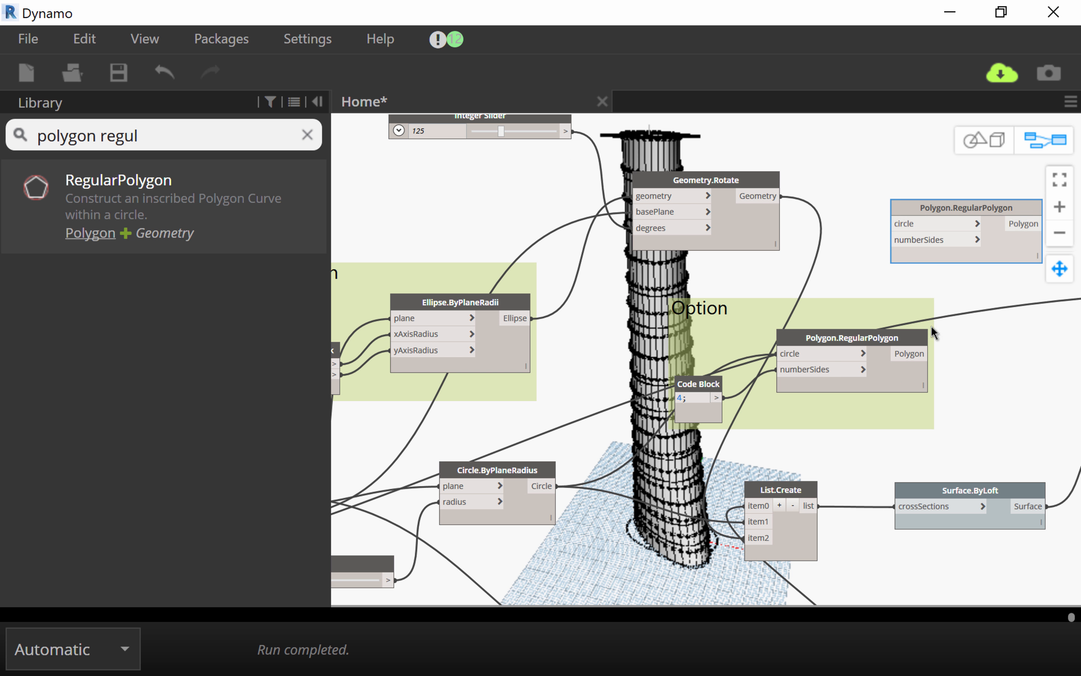
Step: Connect the Polygon output of the Option group's Polygon.RegularPolygon to item1 of List.Create in place of the circle
{"action": "middle_click_drag", "start_coordinate": [867, 341], "coordinate": [687, 347]}
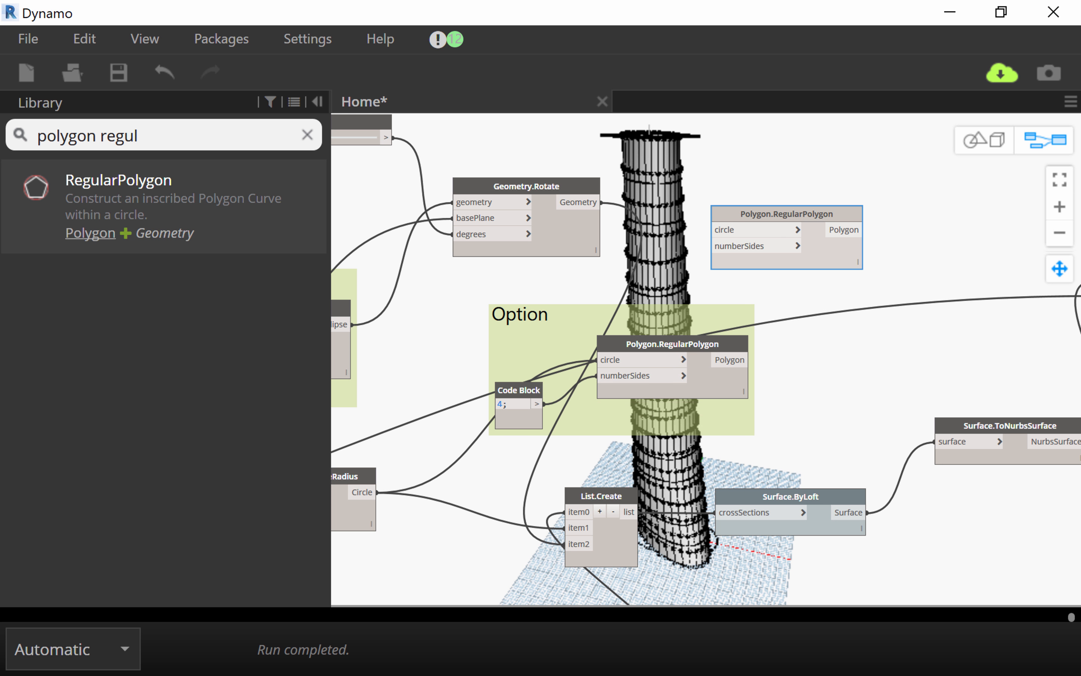
{"action": "middle_click_drag", "start_coordinate": [747, 373], "coordinate": [840, 351]}
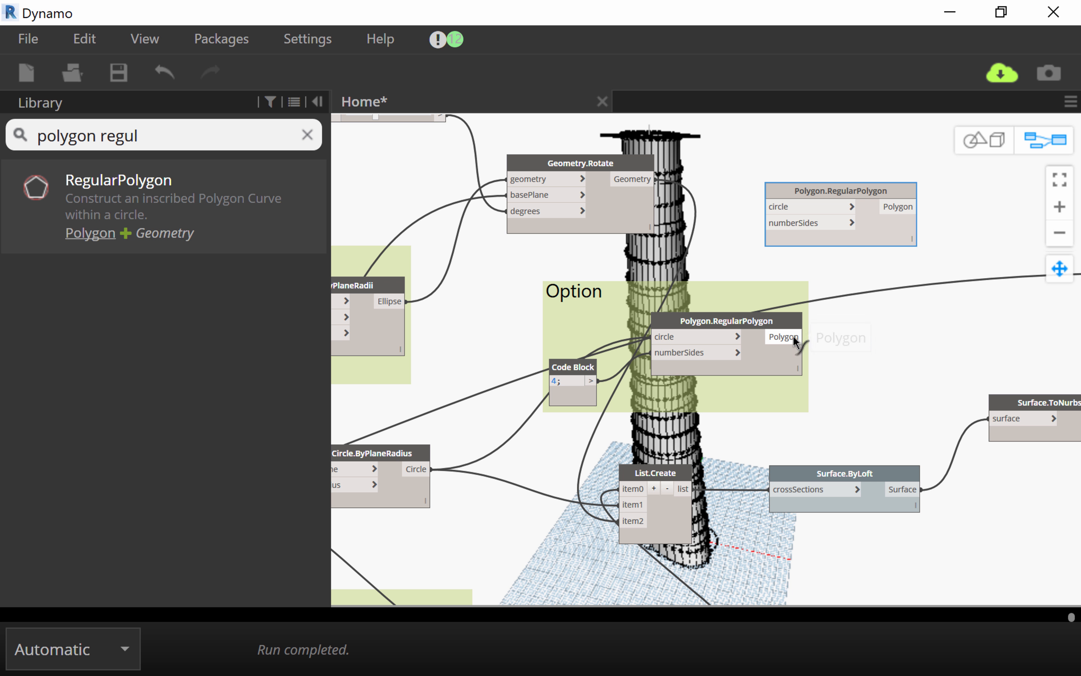
{"action": "left_click", "coordinate": [804, 338]}
{"action": "left_click", "coordinate": [632, 504]}
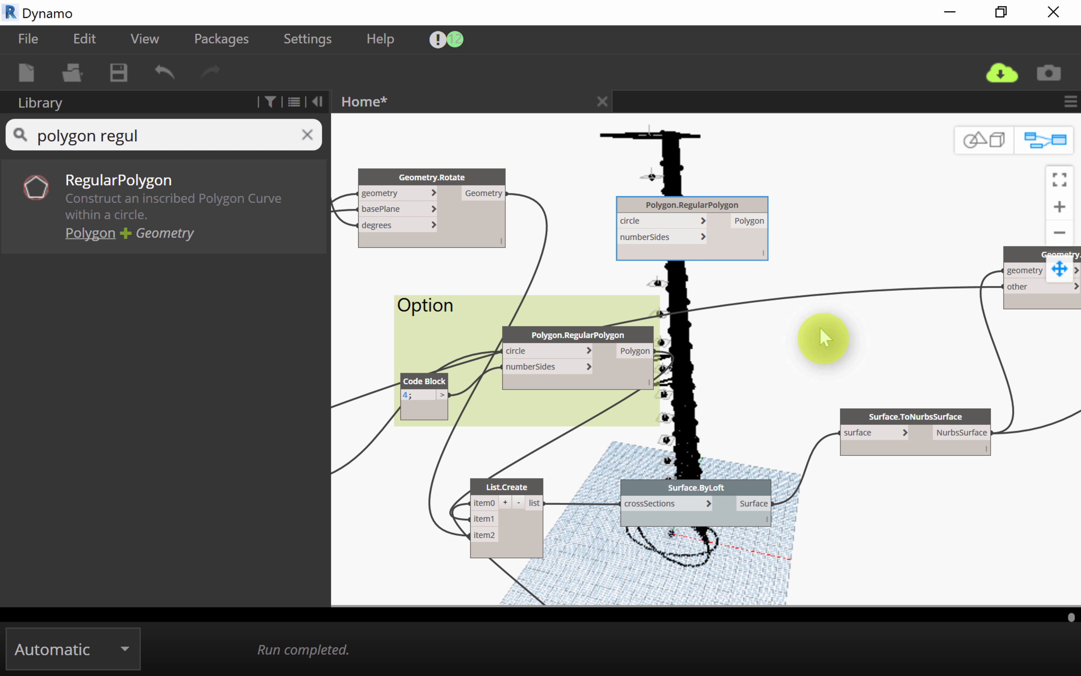
Step: Switch to 3D preview navigation and examine the panelled loft with the polygon cross-section from close up
{"action": "middle_click_drag", "start_coordinate": [850, 298], "coordinate": [730, 344]}
{"action": "left_click", "coordinate": [977, 140]}
{"action": "right_click_drag", "start_coordinate": [843, 261], "coordinate": [728, 353]}
{"action": "scroll", "coordinate": [719, 355], "scroll_direction": "up", "scroll_amount": 5}
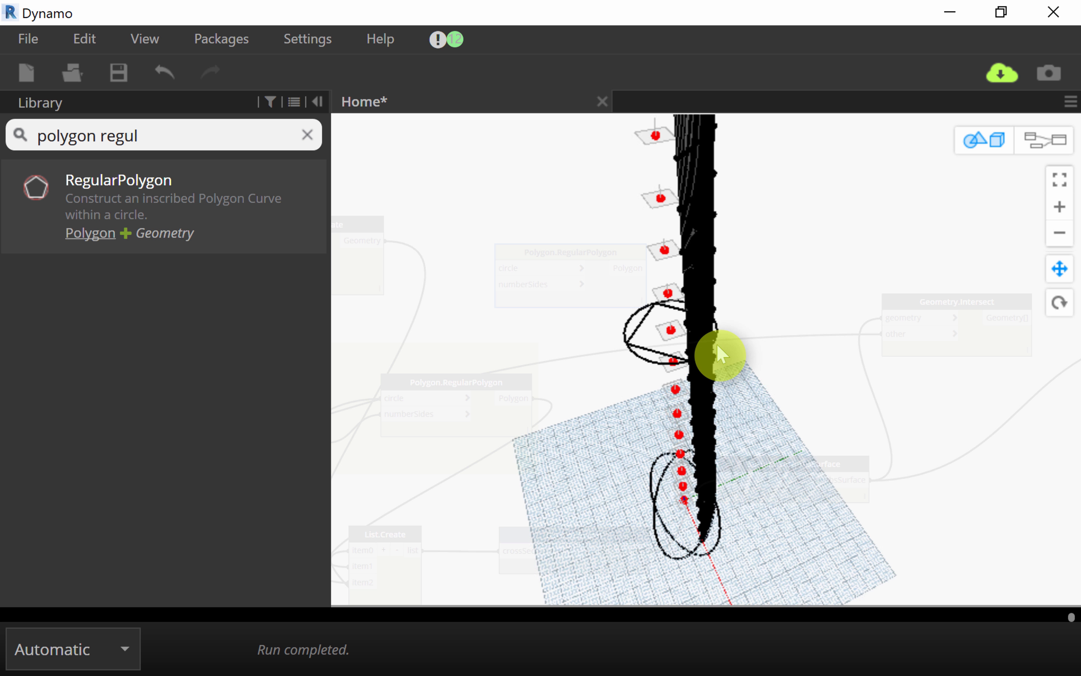
{"action": "scroll", "coordinate": [724, 384], "scroll_direction": "up", "scroll_amount": 3}
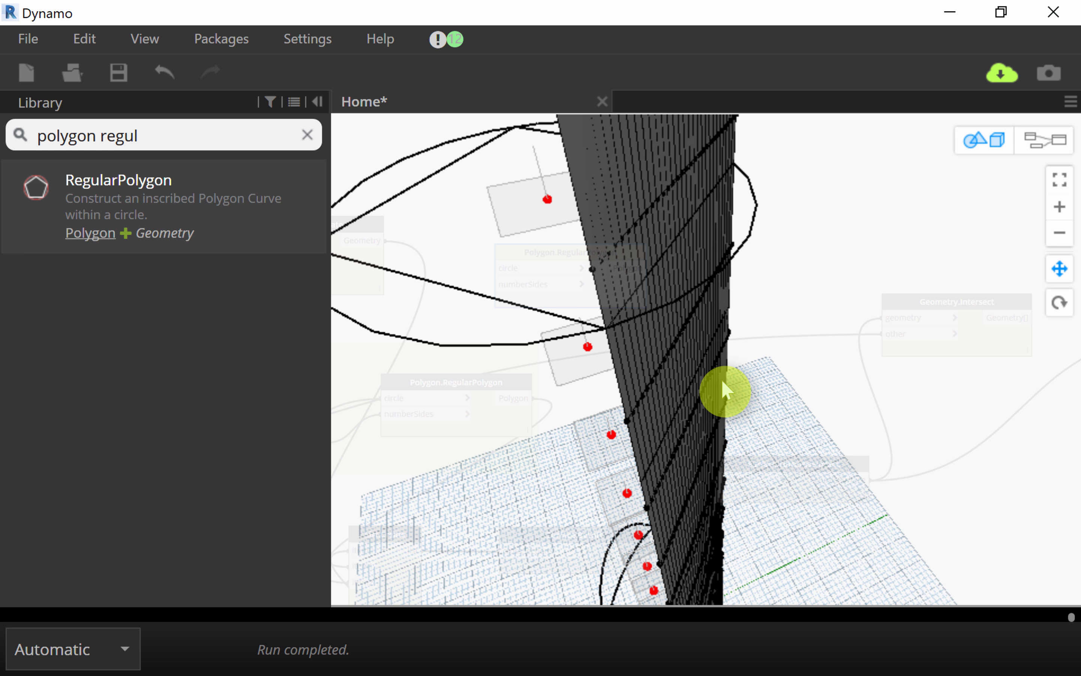
{"action": "scroll", "coordinate": [723, 381], "scroll_direction": "down", "scroll_amount": 5}
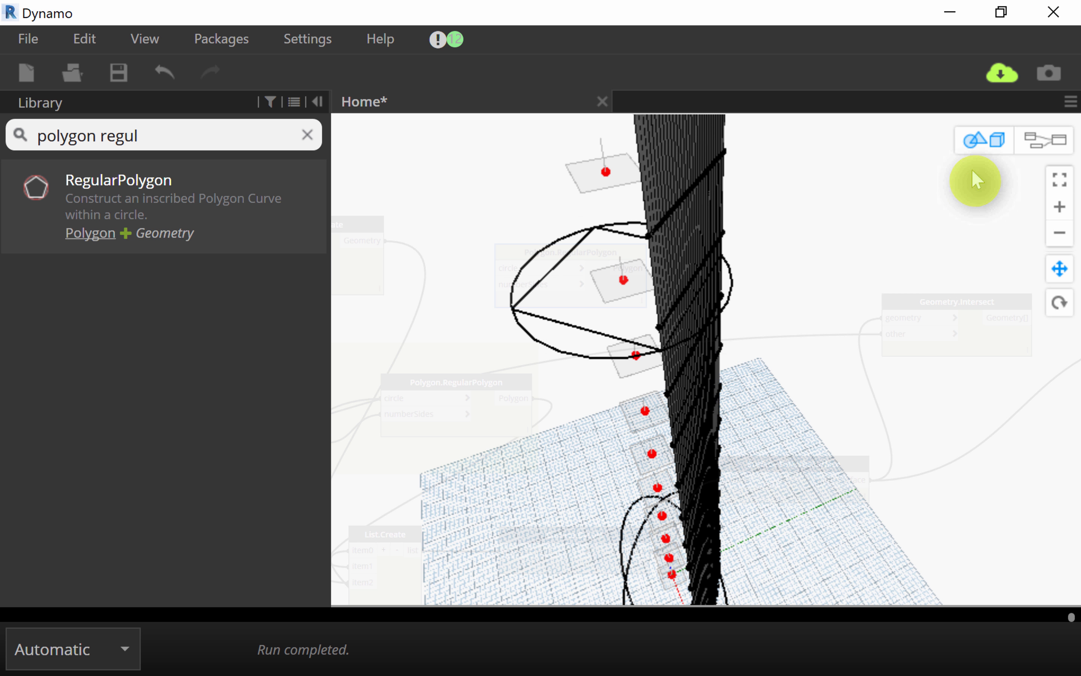
Step: Return to graph navigation and review the chain from Surface.ToNurbsSurface to Panel.PanelQuad and its u and v Code Block
{"action": "left_click", "coordinate": [1036, 149]}
{"action": "scroll", "coordinate": [862, 271], "scroll_direction": "down", "scroll_amount": 1}
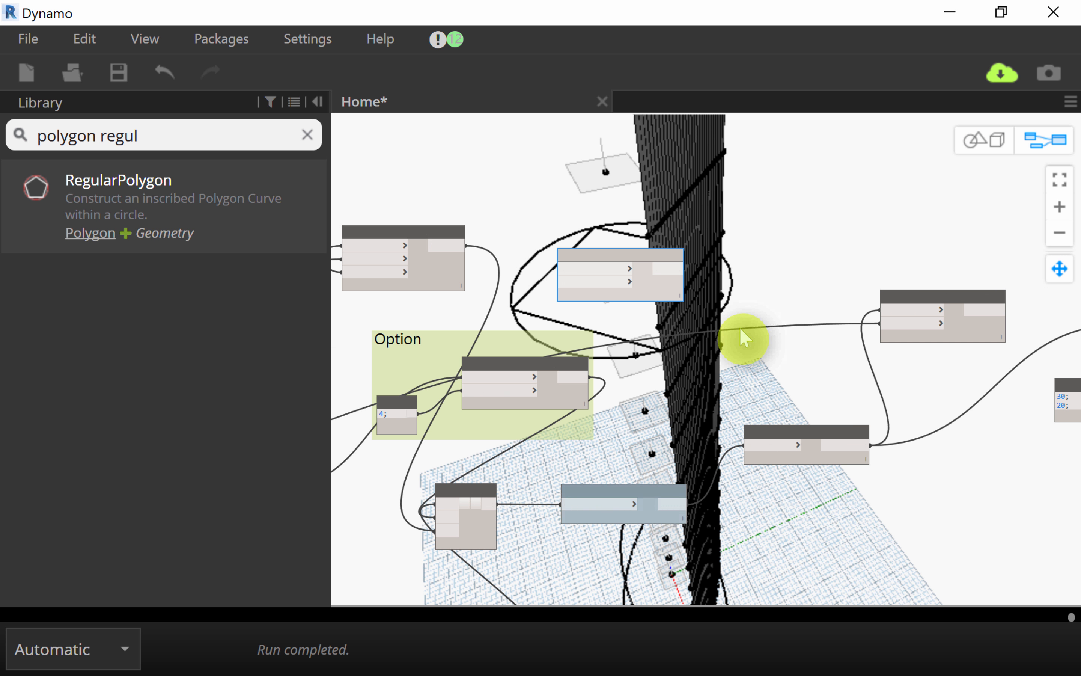
{"action": "scroll", "coordinate": [661, 345], "scroll_direction": "up", "scroll_amount": 3}
{"action": "middle_click_drag", "start_coordinate": [658, 343], "coordinate": [639, 360]}
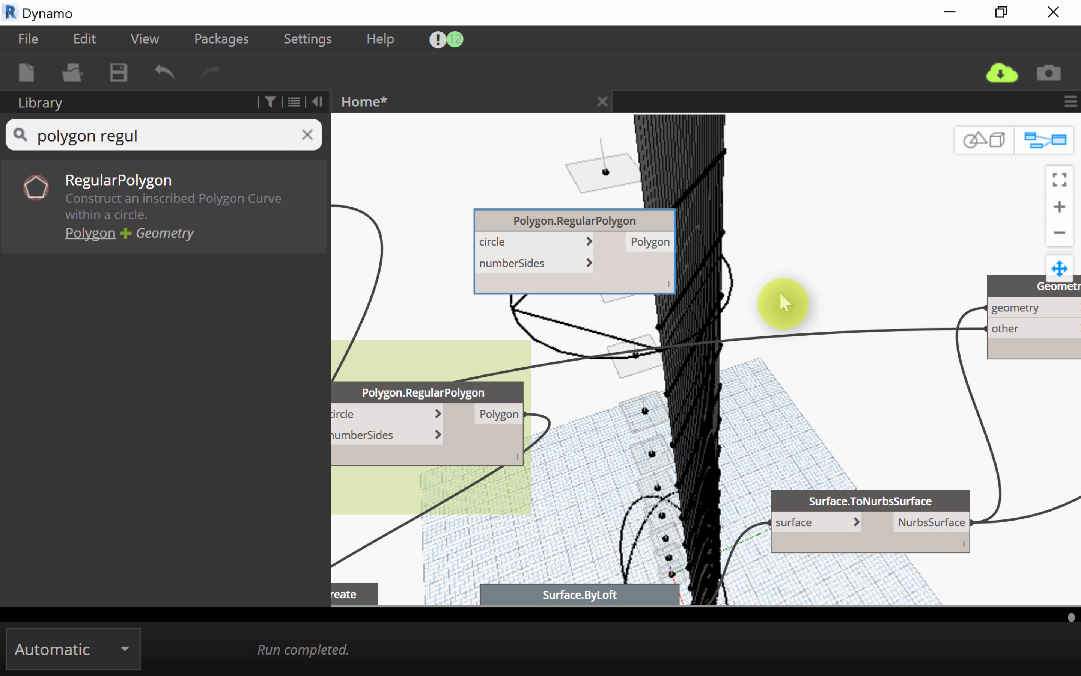
{"action": "middle_click_drag", "start_coordinate": [827, 309], "coordinate": [596, 330]}
{"action": "scroll", "coordinate": [685, 374], "scroll_direction": "down", "scroll_amount": 2}
{"action": "mouse_move", "coordinate": [871, 428]}
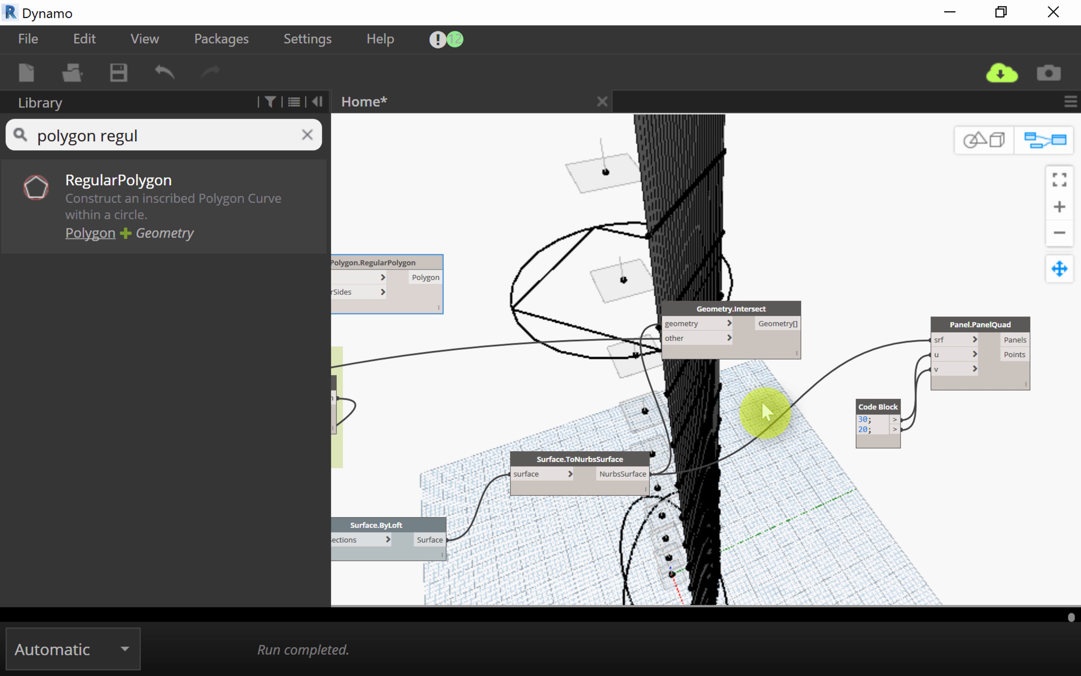
Step: Undo the polygon connection to item1 of List.Create and the addition of the extra Polygon.RegularPolygon node
{"action": "middle_click_drag", "start_coordinate": [787, 400], "coordinate": [1039, 339]}
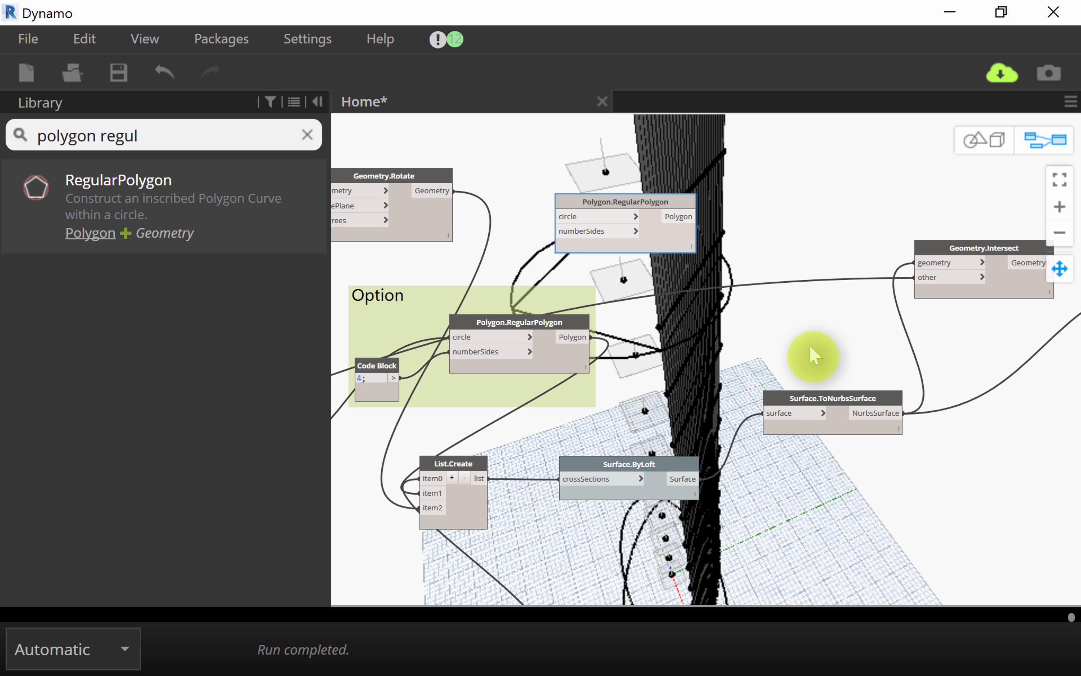
{"action": "scroll", "coordinate": [779, 363], "scroll_direction": "up", "scroll_amount": 2}
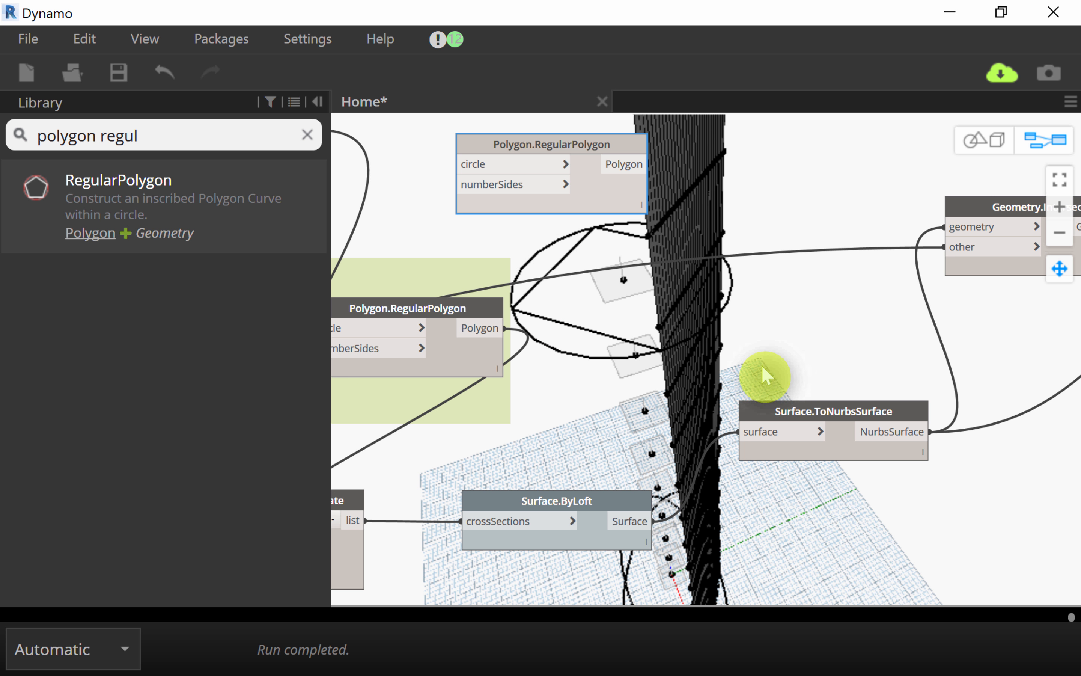
{"action": "scroll", "coordinate": [761, 367], "scroll_direction": "down", "scroll_amount": 3}
{"action": "scroll", "coordinate": [780, 440], "scroll_direction": "up", "scroll_amount": 3}
{"action": "middle_click_drag", "start_coordinate": [779, 442], "coordinate": [890, 432]}
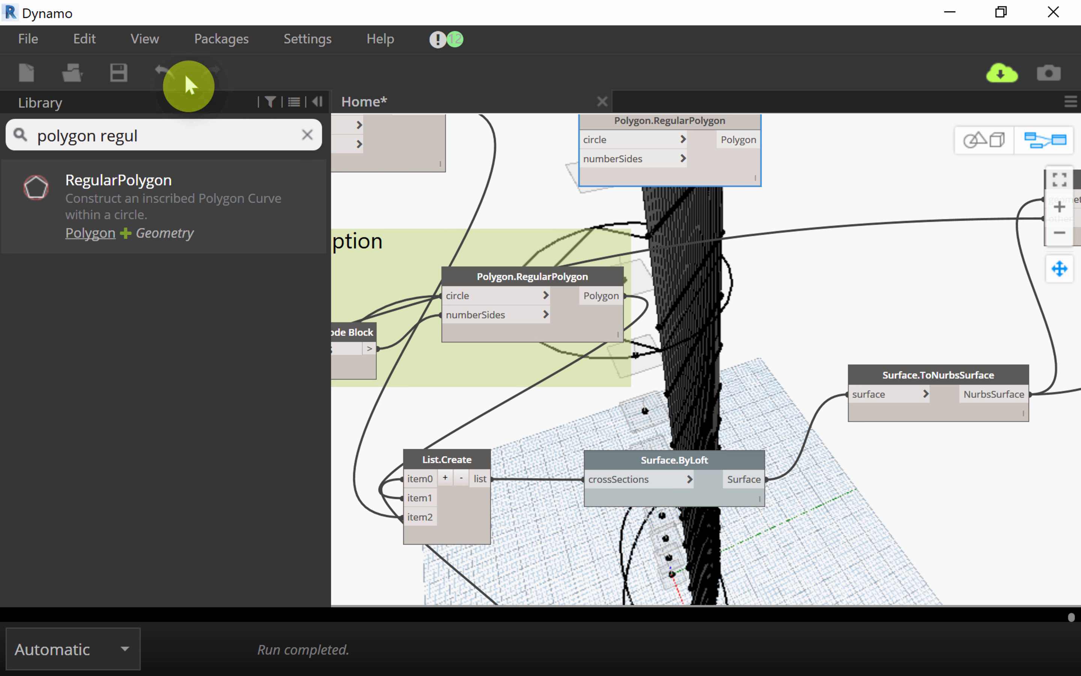
{"action": "left_click", "coordinate": [171, 73]}
{"action": "left_click", "coordinate": [229, 112]}
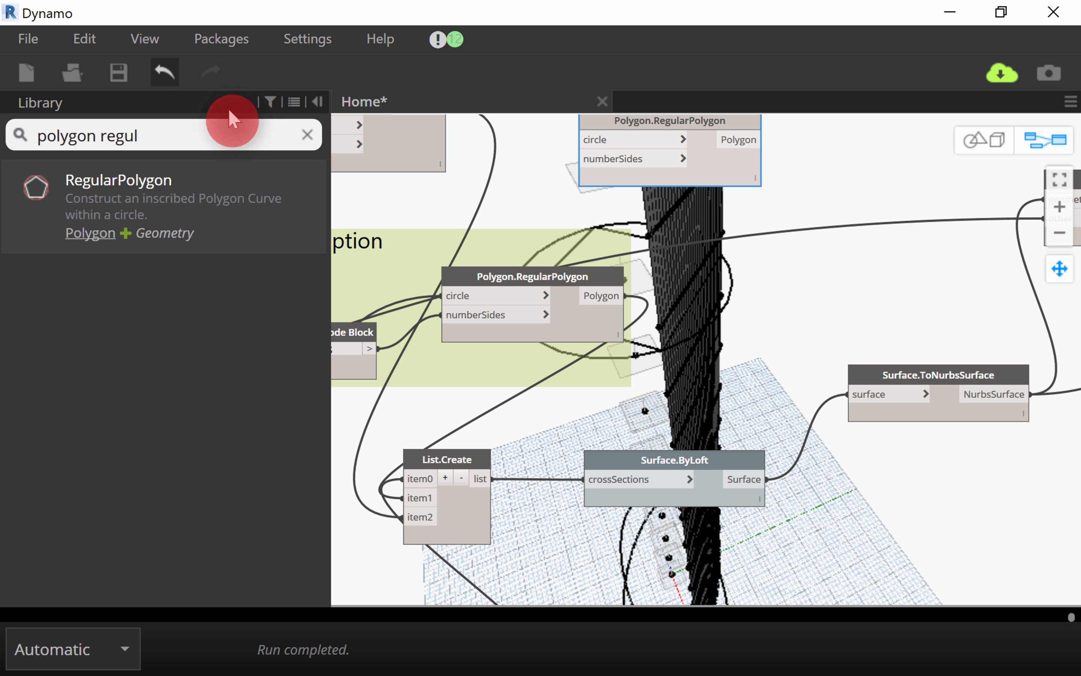
{"action": "left_click", "coordinate": [169, 72]}
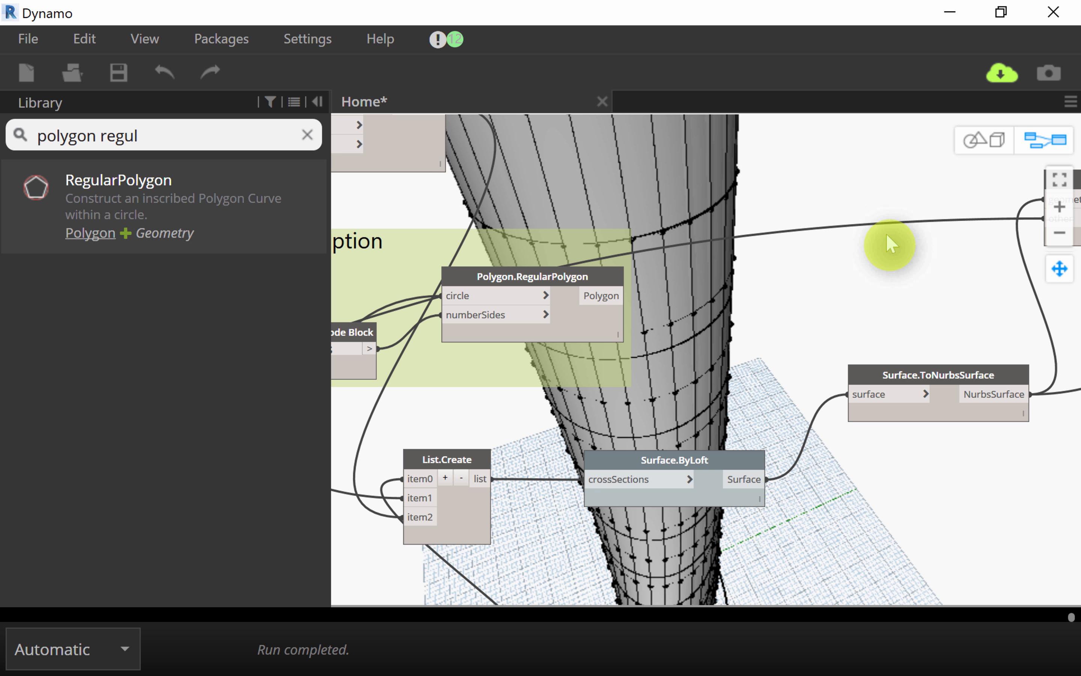
Step: Examine the full height of the panelled tower in the 3D preview and return to graph navigation
{"action": "left_click", "coordinate": [976, 144]}
{"action": "right_click_drag", "start_coordinate": [820, 295], "coordinate": [784, 414]}
{"action": "scroll", "coordinate": [781, 459], "scroll_direction": "down", "scroll_amount": 4}
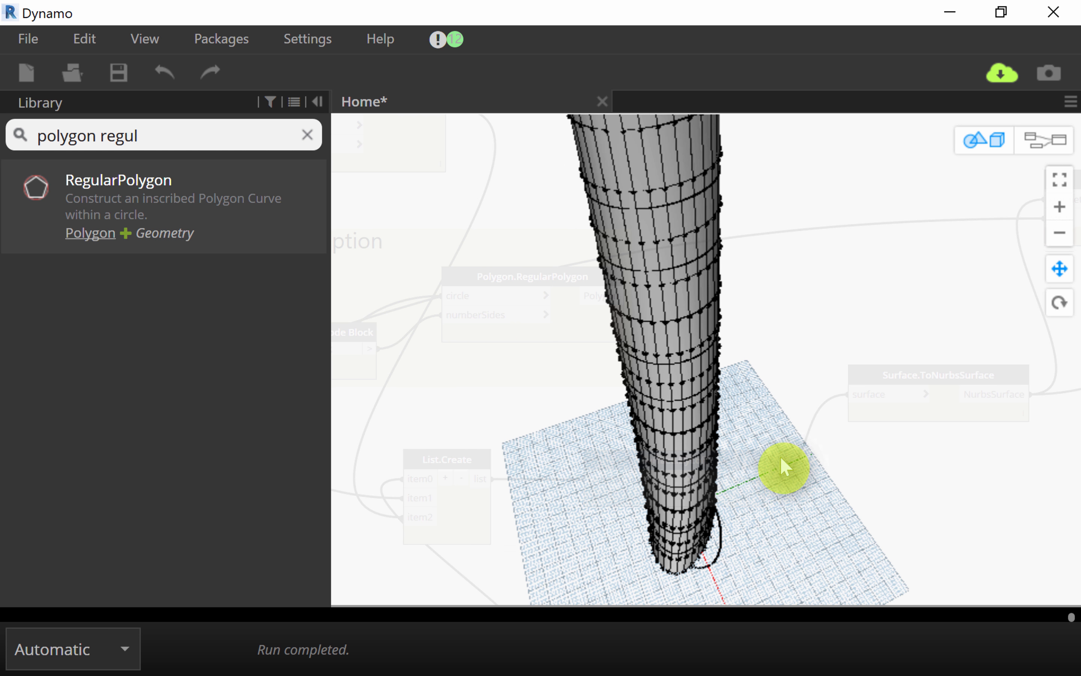
{"action": "right_click_drag", "start_coordinate": [797, 373], "coordinate": [772, 415]}
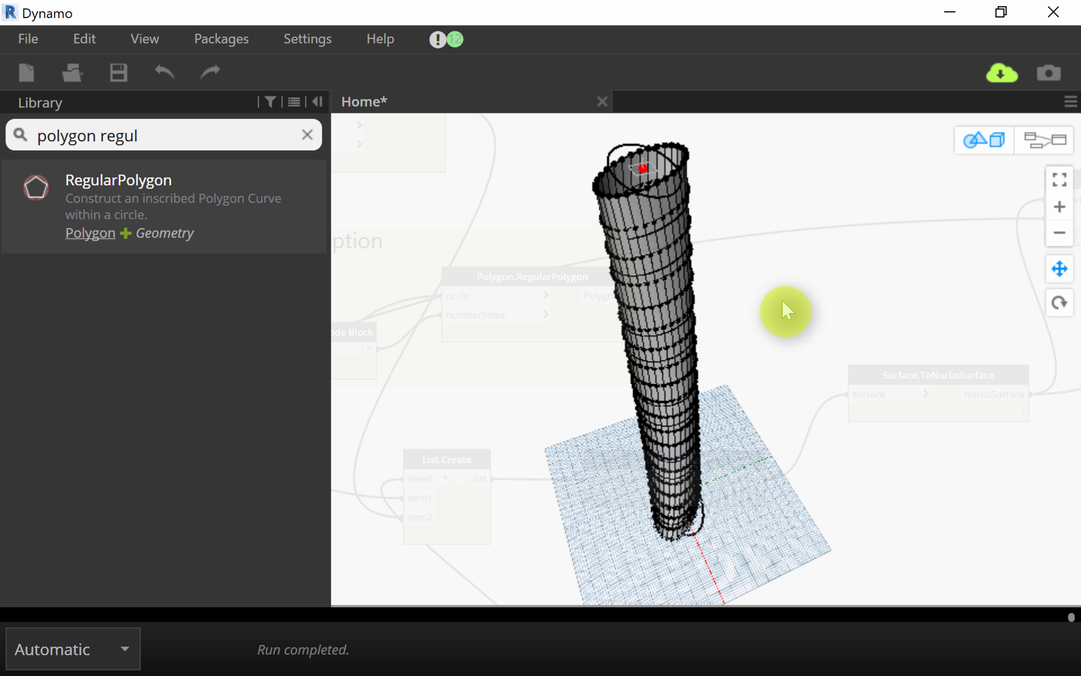
{"action": "left_click", "coordinate": [1046, 152]}
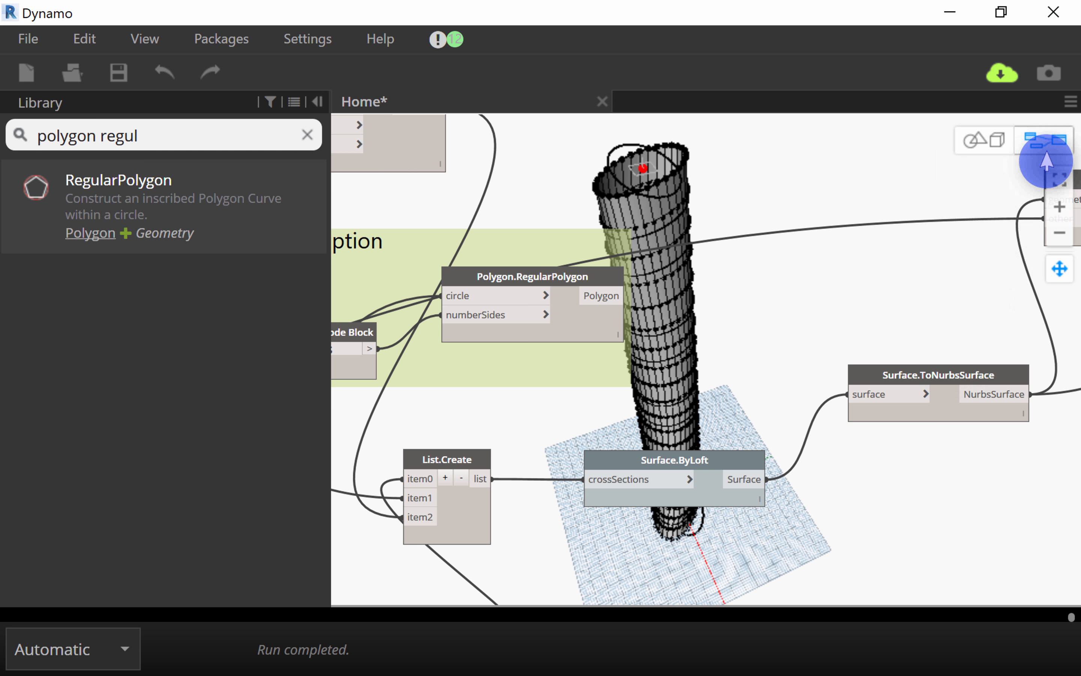
Step: Reduce the Dynamo window from full screen and review the whole node graph from the plane nodes to Panel.PanelQuad
{"action": "middle_click_drag", "start_coordinate": [933, 333], "coordinate": [716, 329]}
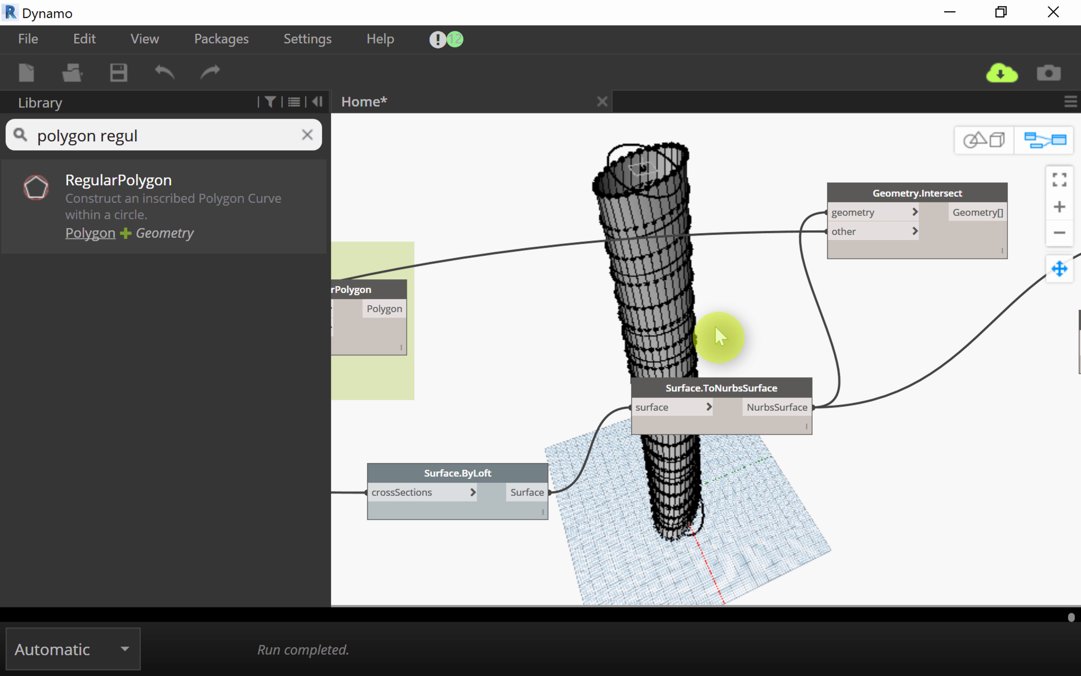
{"action": "left_click", "coordinate": [715, 326]}
{"action": "left_click_drag", "start_coordinate": [699, 32], "coordinate": [726, 16]}
{"action": "scroll", "coordinate": [740, 241], "scroll_direction": "down", "scroll_amount": 3}
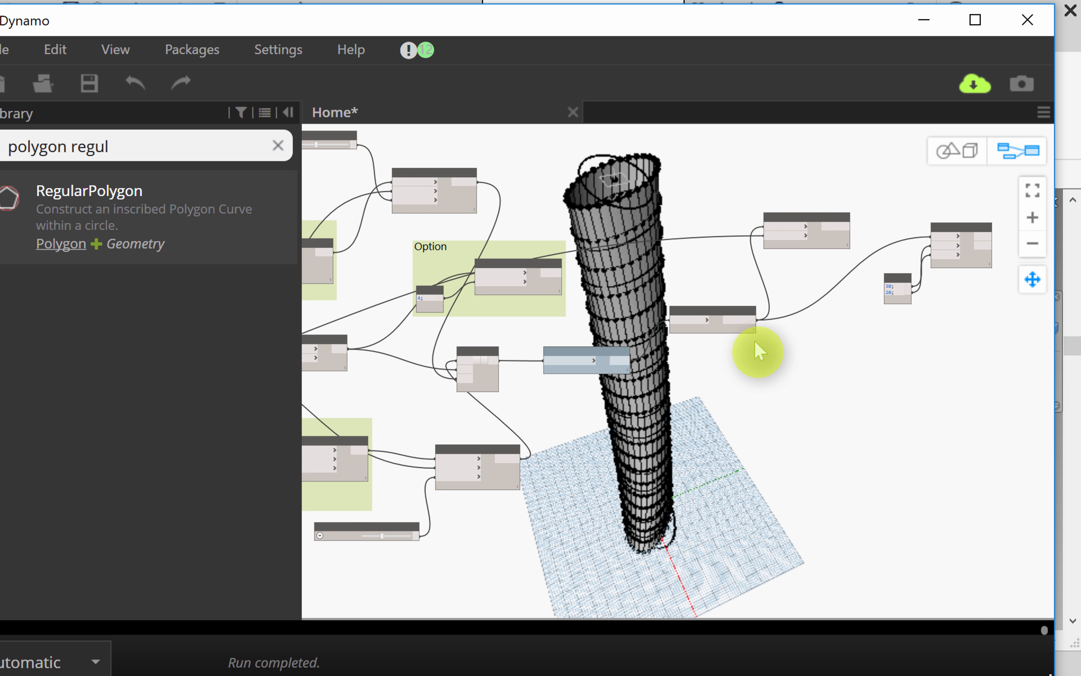
{"action": "scroll", "coordinate": [754, 341], "scroll_direction": "down", "scroll_amount": 4}
{"action": "scroll", "coordinate": [521, 383], "scroll_direction": "up", "scroll_amount": 4}
{"action": "scroll", "coordinate": [531, 380], "scroll_direction": "down", "scroll_amount": 4}
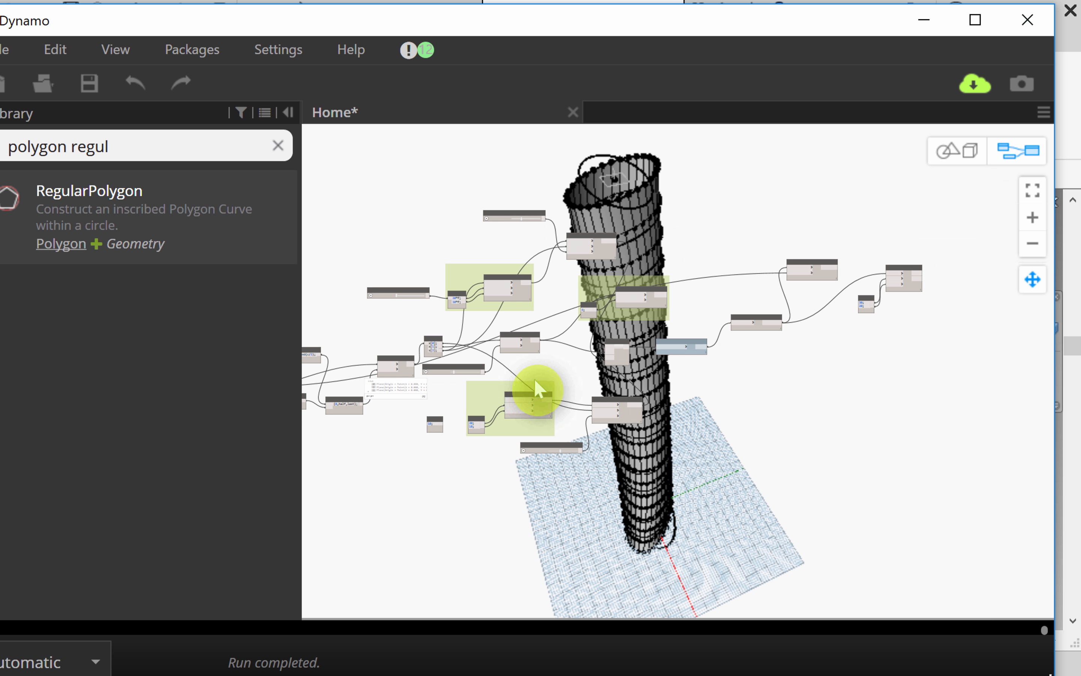
{"action": "scroll", "coordinate": [534, 387], "scroll_direction": "up", "scroll_amount": 2}
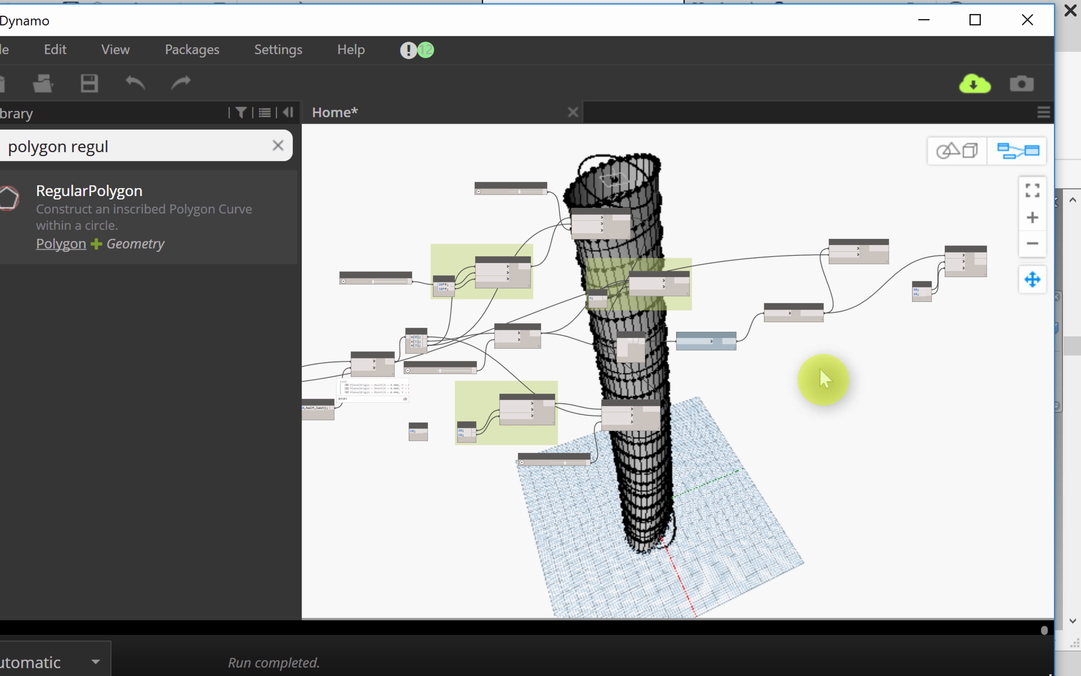
{"action": "scroll", "coordinate": [707, 387], "scroll_direction": "up", "scroll_amount": 3}
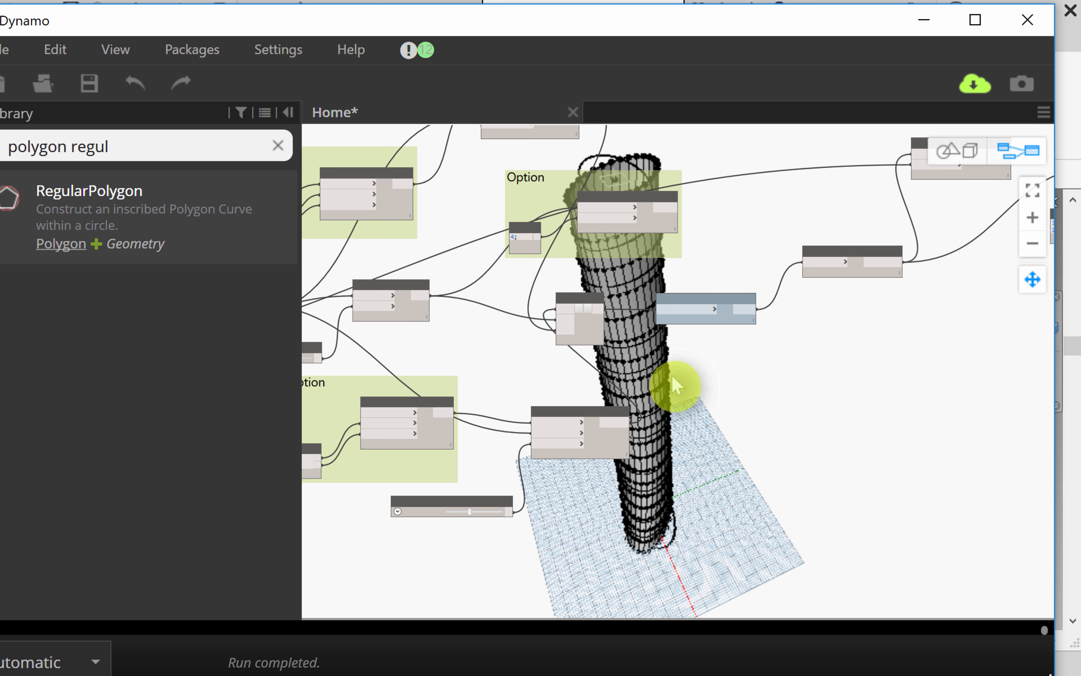
Step: Move the Code Block holding 30 and 20 slightly up beside the Panel.PanelQuad node
{"action": "middle_click_drag", "start_coordinate": [675, 384], "coordinate": [434, 439]}
{"action": "scroll", "coordinate": [827, 313], "scroll_direction": "up", "scroll_amount": 3}
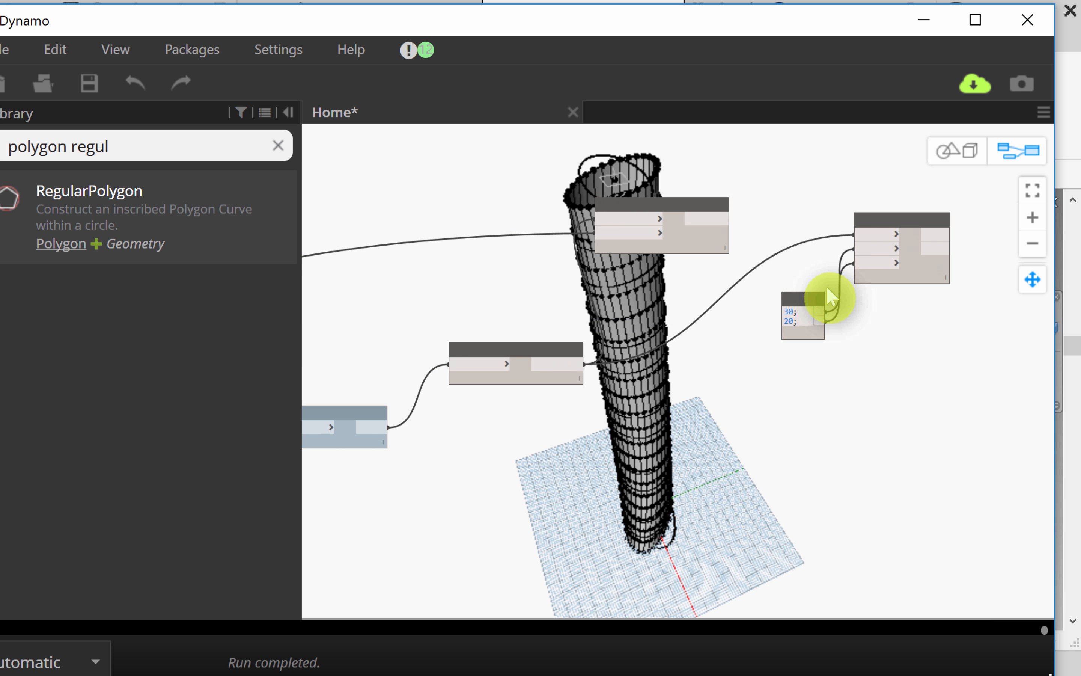
{"action": "left_click_drag", "start_coordinate": [811, 295], "coordinate": [802, 270]}
{"action": "scroll", "coordinate": [695, 248], "scroll_direction": "up", "scroll_amount": 2}
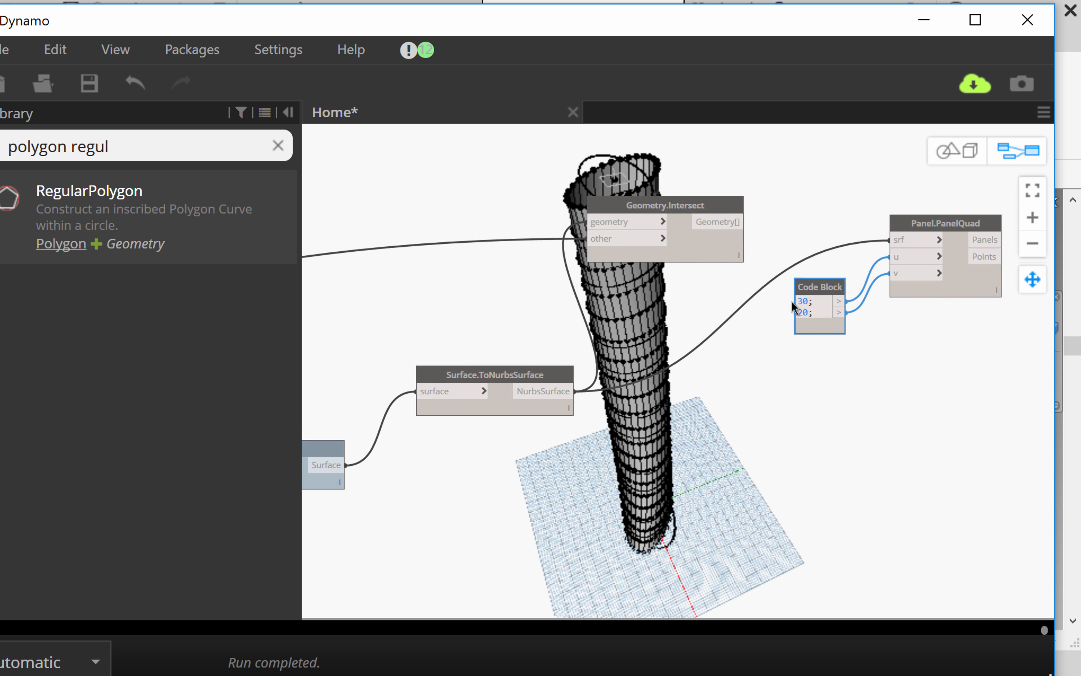
Step: Shift List.GetItemAtIndex away from the circle and ellipse nodes and place the x[0], x[1], x[2] Code Block just above it
{"action": "middle_click_drag", "start_coordinate": [743, 256], "coordinate": [973, 251]}
{"action": "scroll", "coordinate": [936, 264], "scroll_direction": "down", "scroll_amount": 3}
{"action": "scroll", "coordinate": [797, 316], "scroll_direction": "down", "scroll_amount": 3}
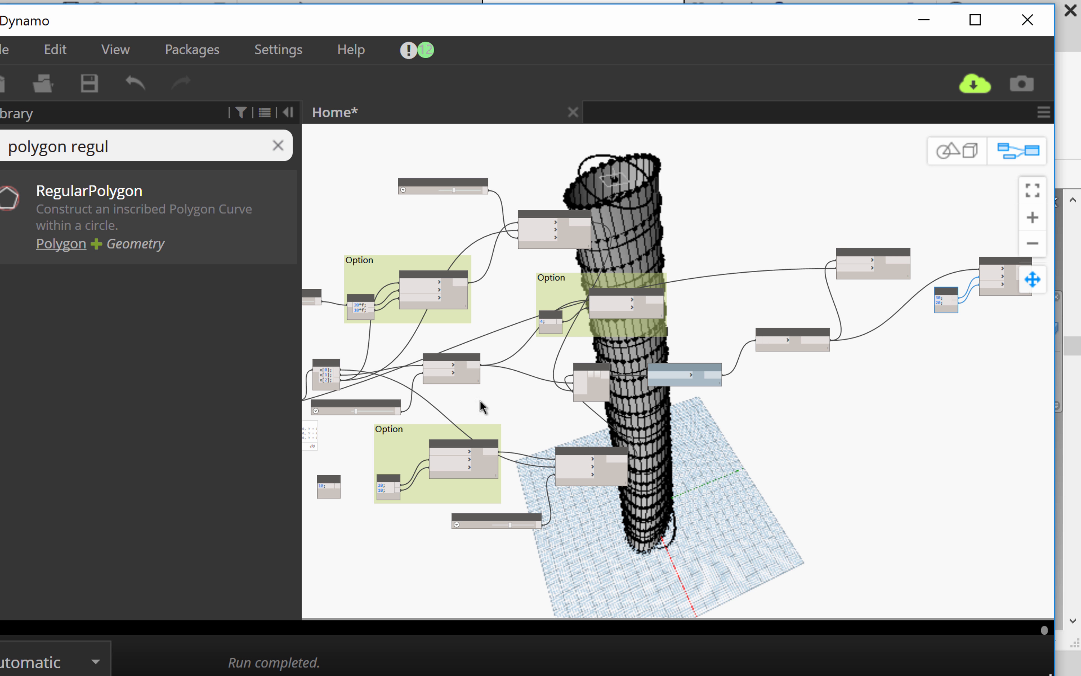
{"action": "middle_click_drag", "start_coordinate": [482, 407], "coordinate": [653, 371]}
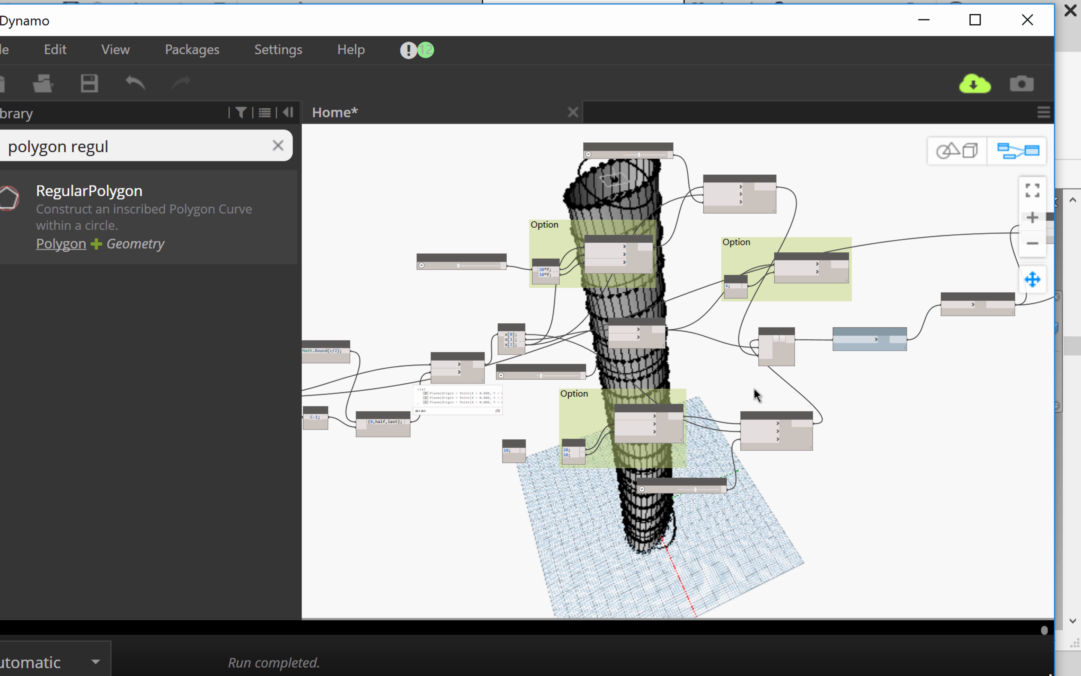
{"action": "middle_click_drag", "start_coordinate": [775, 395], "coordinate": [920, 361]}
{"action": "scroll", "coordinate": [451, 375], "scroll_direction": "up", "scroll_amount": 4}
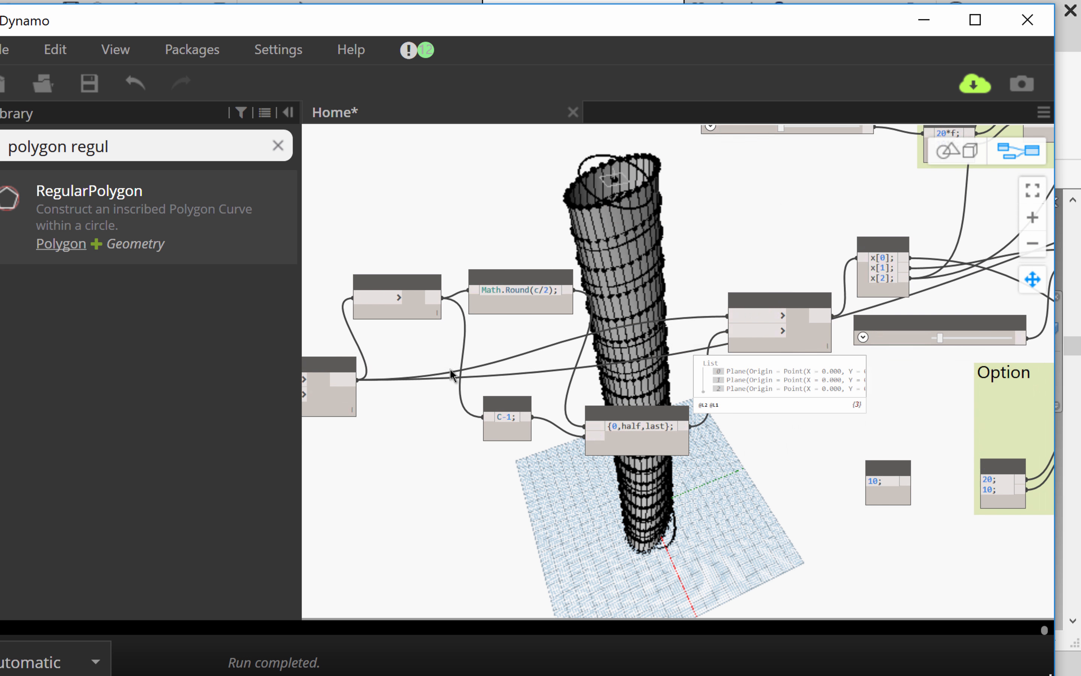
{"action": "scroll", "coordinate": [451, 375], "scroll_direction": "up", "scroll_amount": 1}
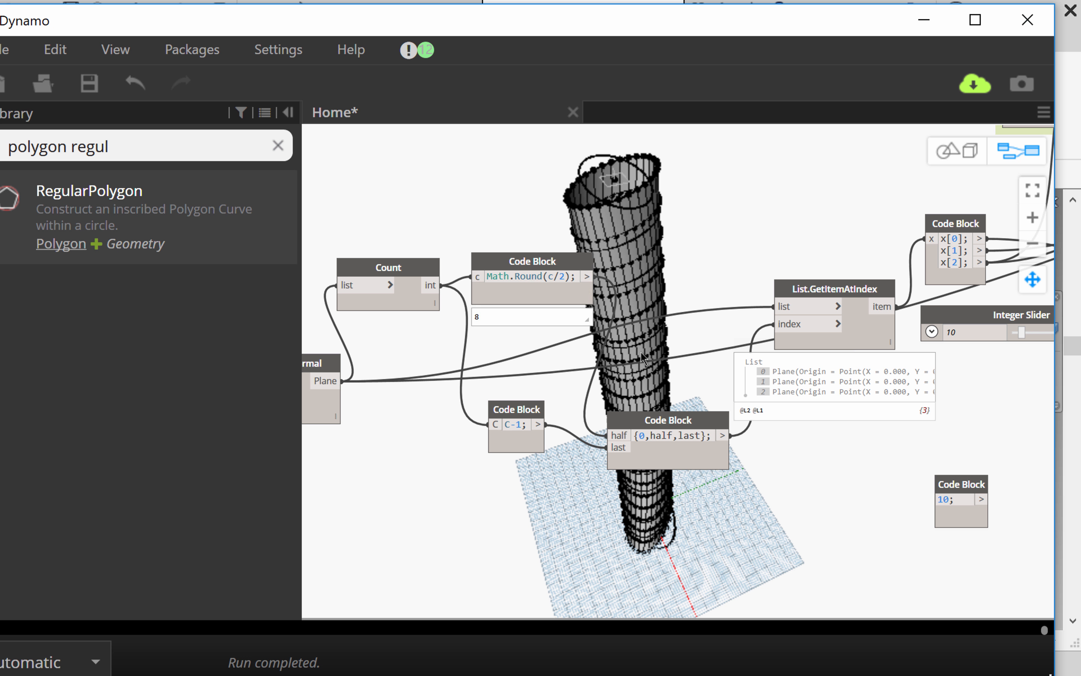
{"action": "middle_click_drag", "start_coordinate": [701, 389], "coordinate": [257, 420]}
{"action": "left_click_drag", "start_coordinate": [374, 319], "coordinate": [312, 324]}
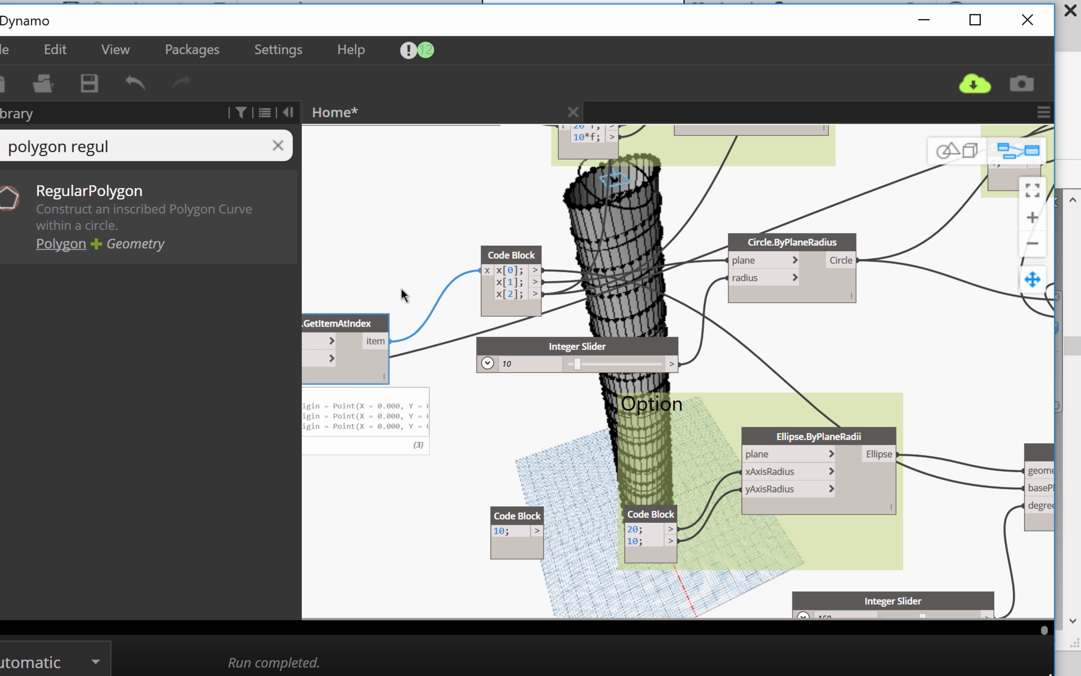
{"action": "left_click_drag", "start_coordinate": [515, 255], "coordinate": [399, 264]}
Step: Select the nodes from the x[0], x[1], x[2] Code Block through Panel.PanelQuad and view the commands available for the selection
{"action": "scroll", "coordinate": [436, 271], "scroll_direction": "down", "scroll_amount": 3}
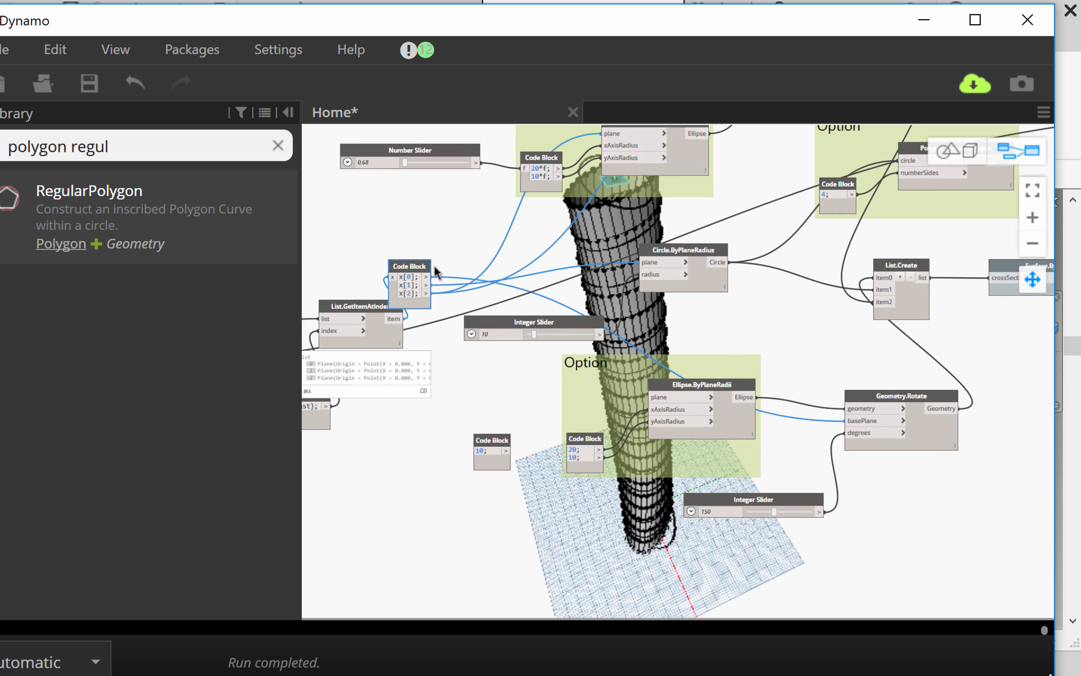
{"action": "scroll", "coordinate": [435, 271], "scroll_direction": "down", "scroll_amount": 3}
{"action": "middle_click_drag", "start_coordinate": [455, 237], "coordinate": [421, 267]}
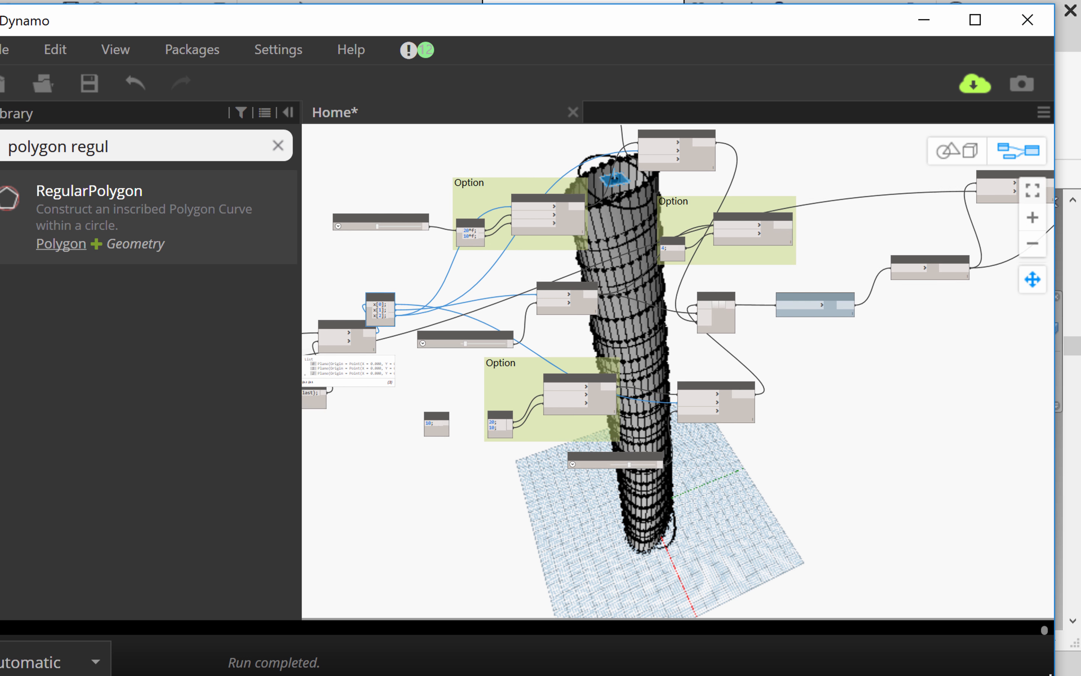
{"action": "scroll", "coordinate": [417, 466], "scroll_direction": "down", "scroll_amount": 4}
{"action": "left_click_drag", "start_coordinate": [410, 483], "coordinate": [959, 184]}
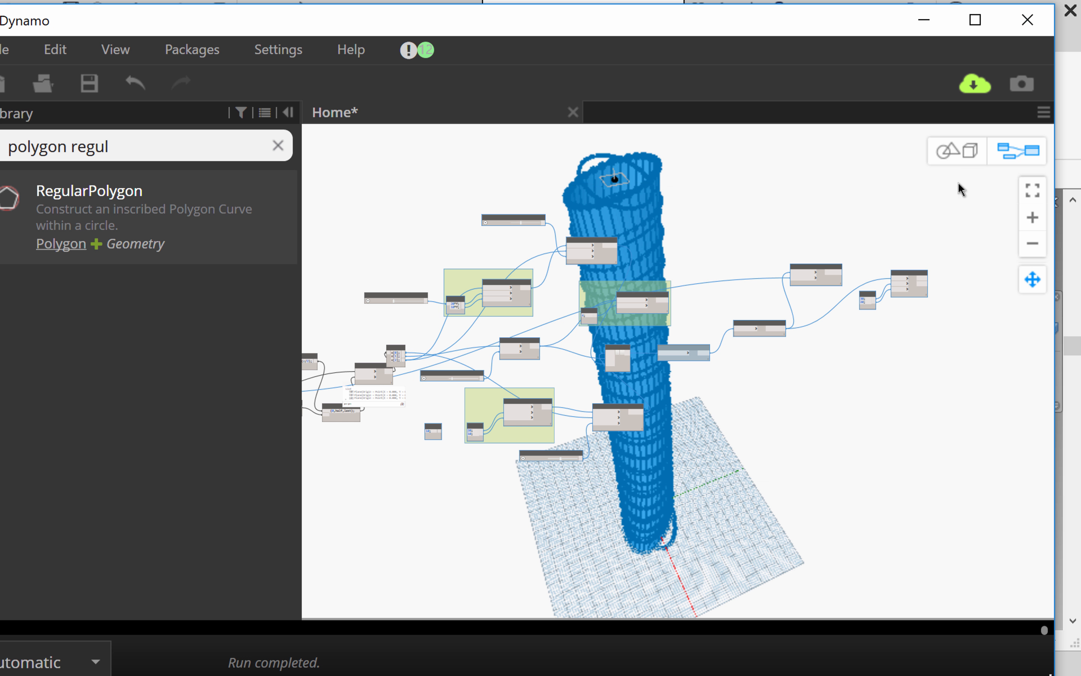
{"action": "right_click", "coordinate": [821, 213]}
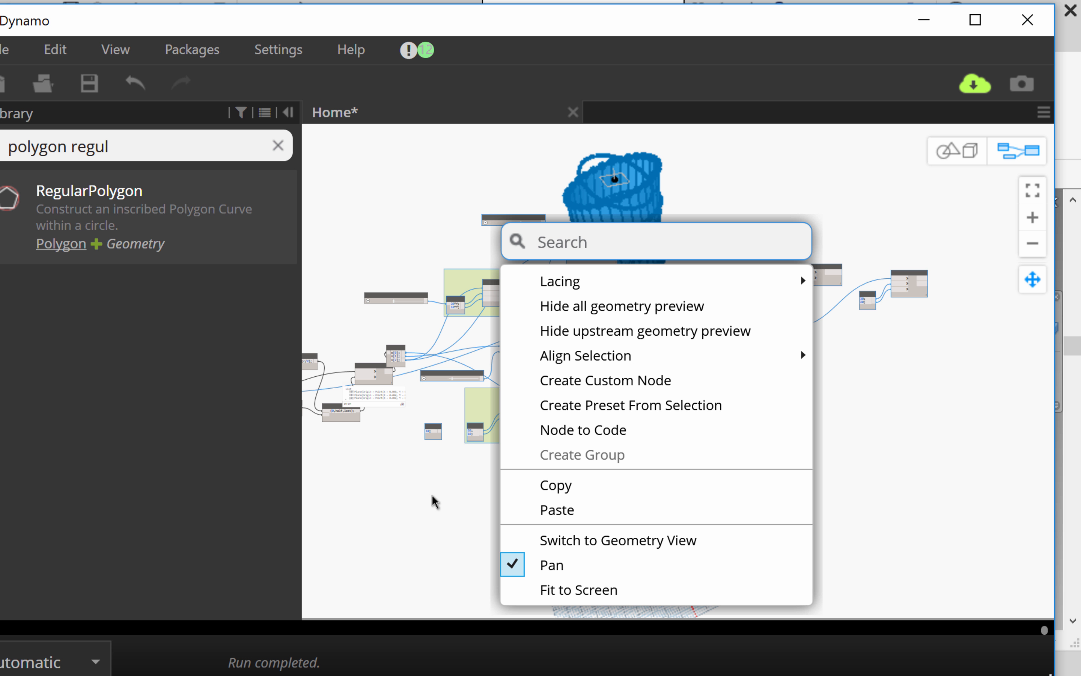
{"action": "left_click", "coordinate": [435, 504]}
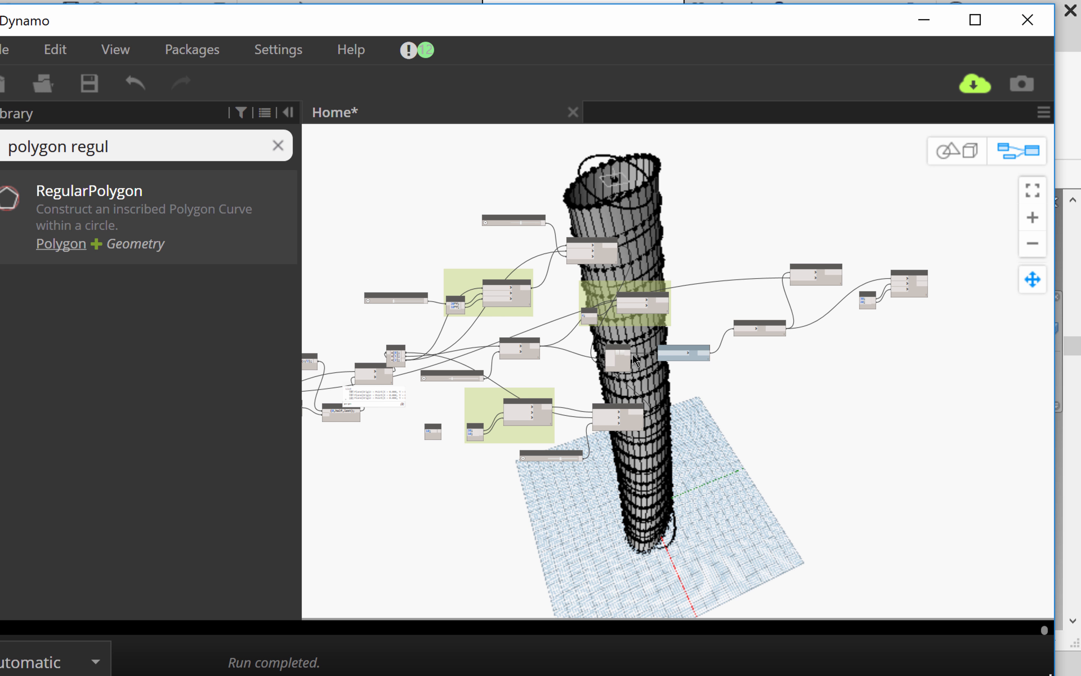
Step: Select all the cross-section, loft and panelling nodes together again and clear the selection
{"action": "scroll", "coordinate": [571, 328], "scroll_direction": "up", "scroll_amount": 2}
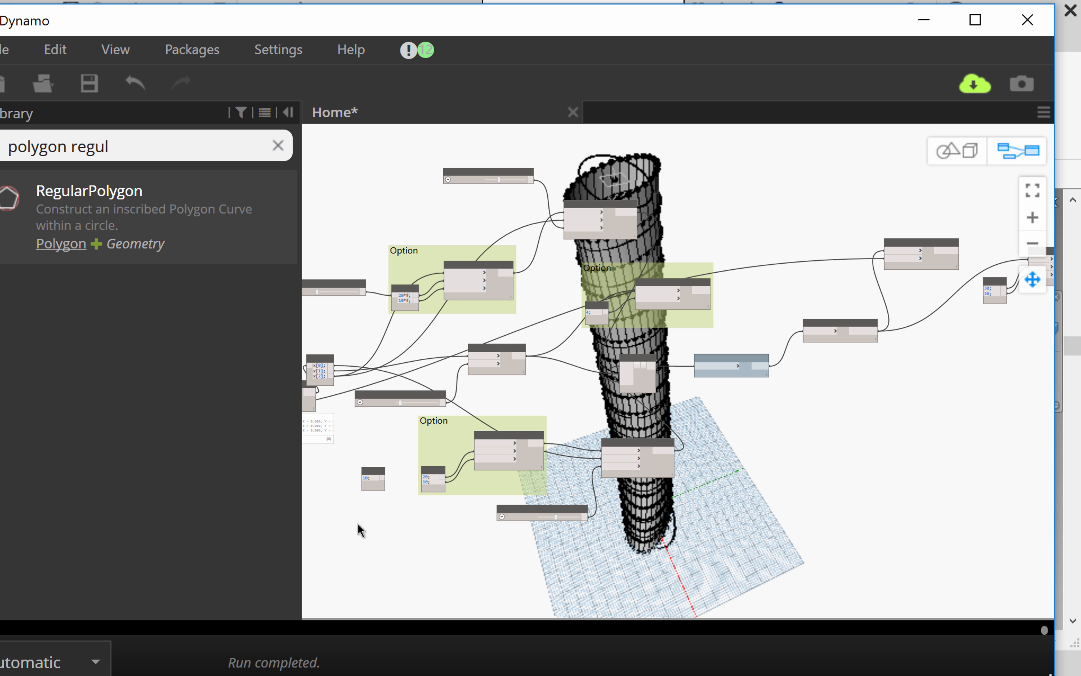
{"action": "scroll", "coordinate": [373, 485], "scroll_direction": "down", "scroll_amount": 1}
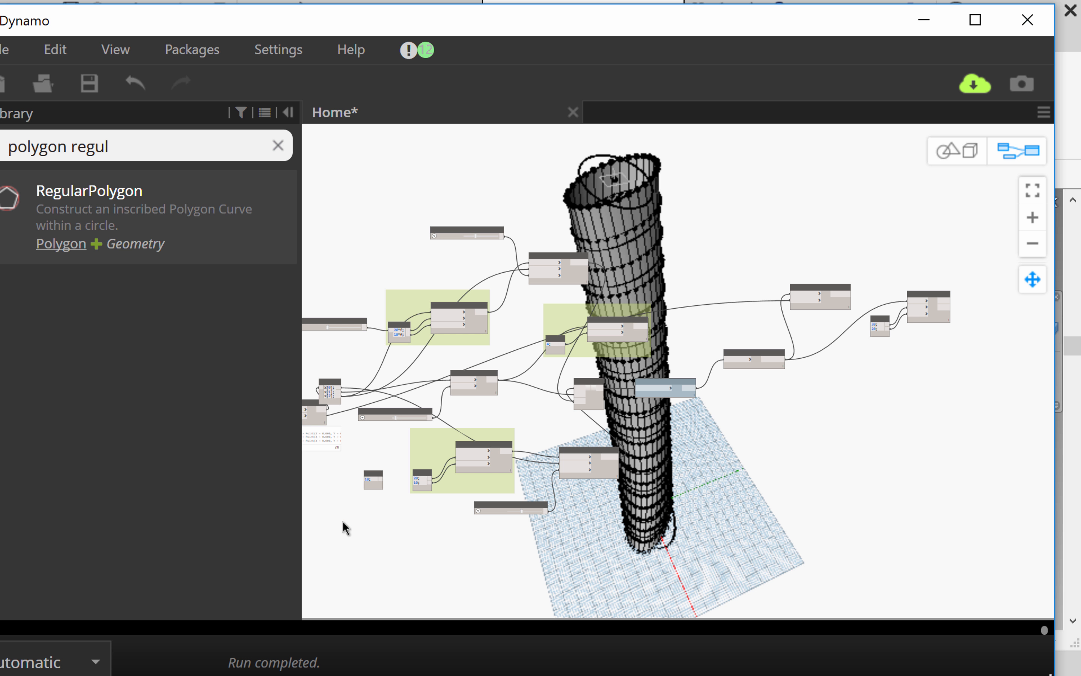
{"action": "left_click_drag", "start_coordinate": [345, 521], "coordinate": [1005, 205]}
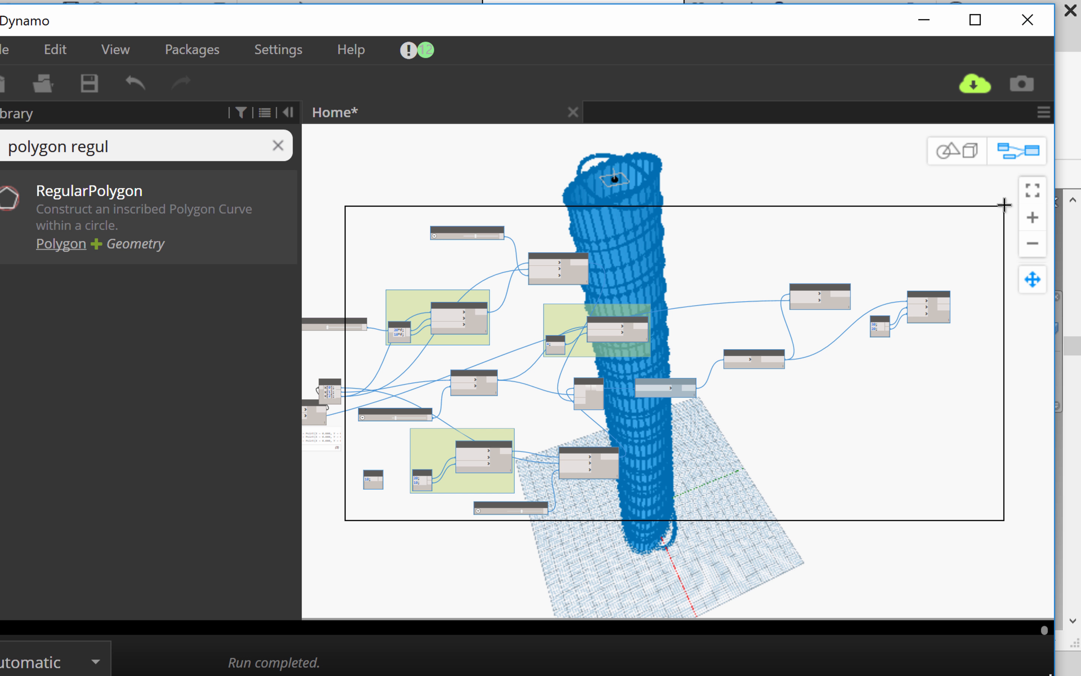
{"action": "left_click_drag", "start_coordinate": [1004, 205], "coordinate": [1003, 204]}
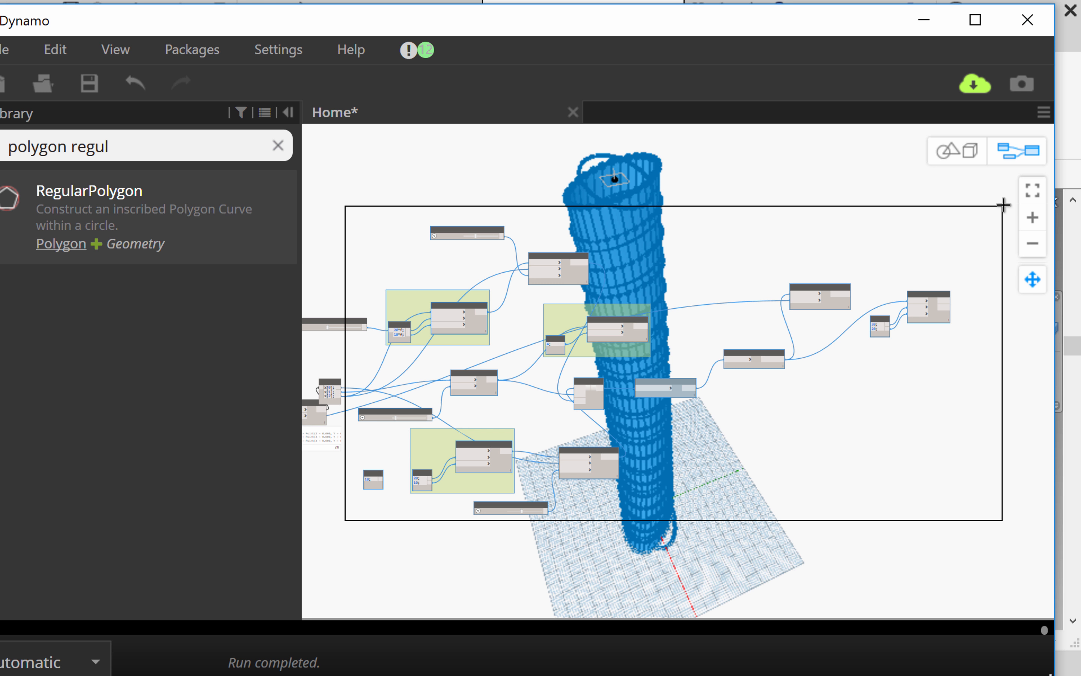
{"action": "left_click_drag", "start_coordinate": [1004, 205], "coordinate": [1003, 205]}
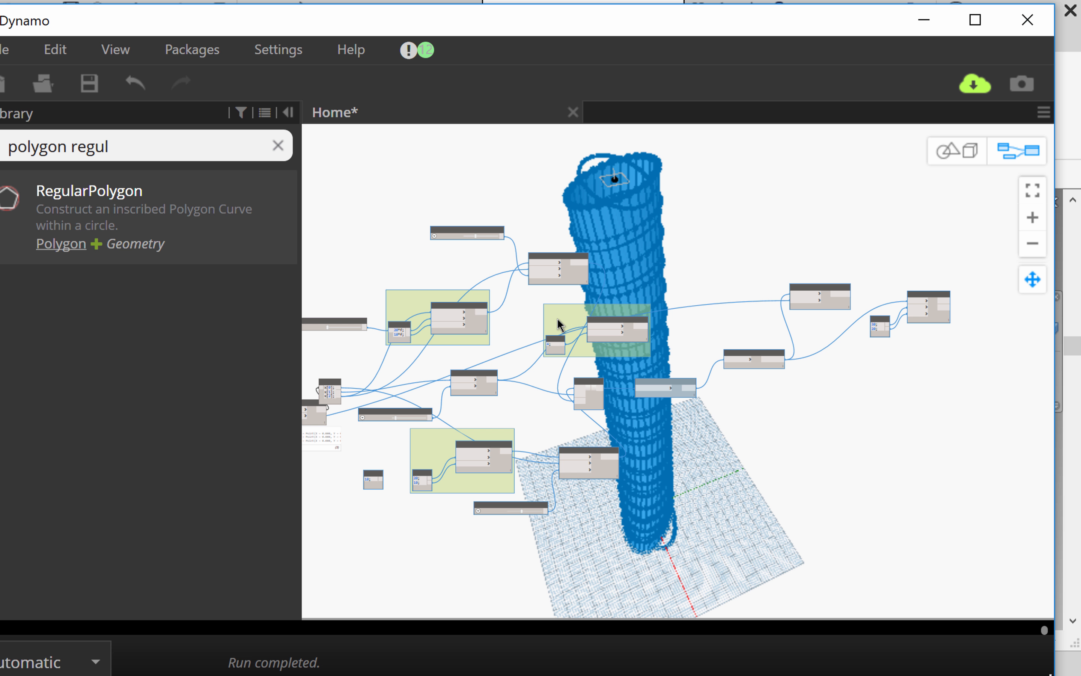
{"action": "left_click_drag", "start_coordinate": [592, 321], "coordinate": [592, 321]}
{"action": "left_click", "coordinate": [854, 388]}
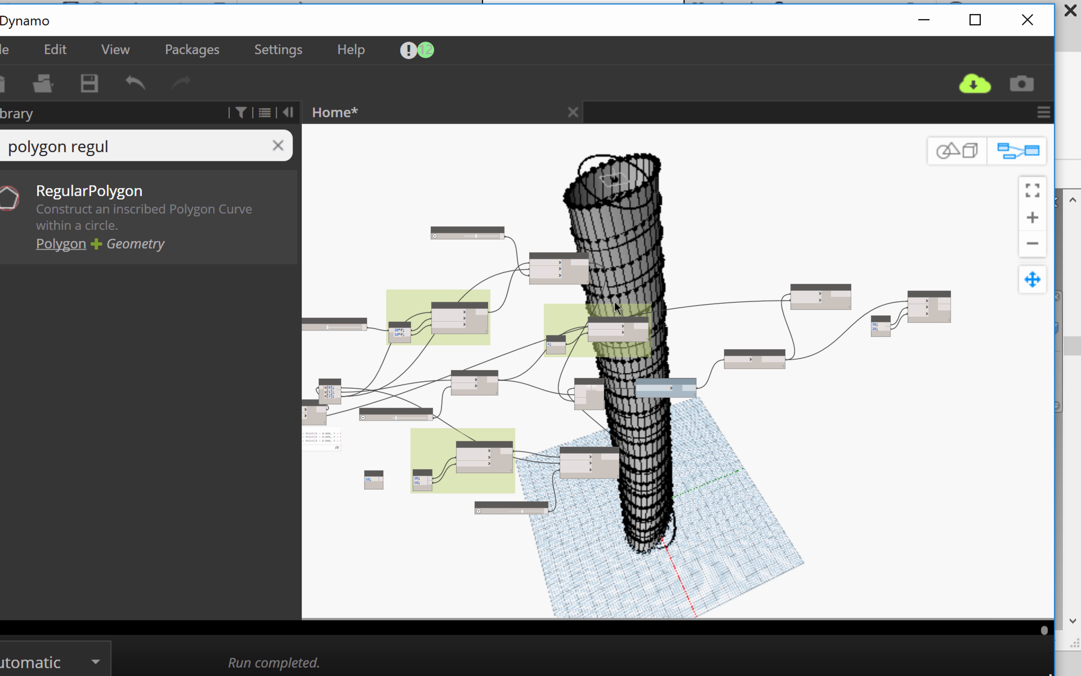
Step: Examine the node graph and its three Option groups, picking out the lower group with the two-value Code Block
{"action": "middle_click_drag", "start_coordinate": [610, 306], "coordinate": [646, 273]}
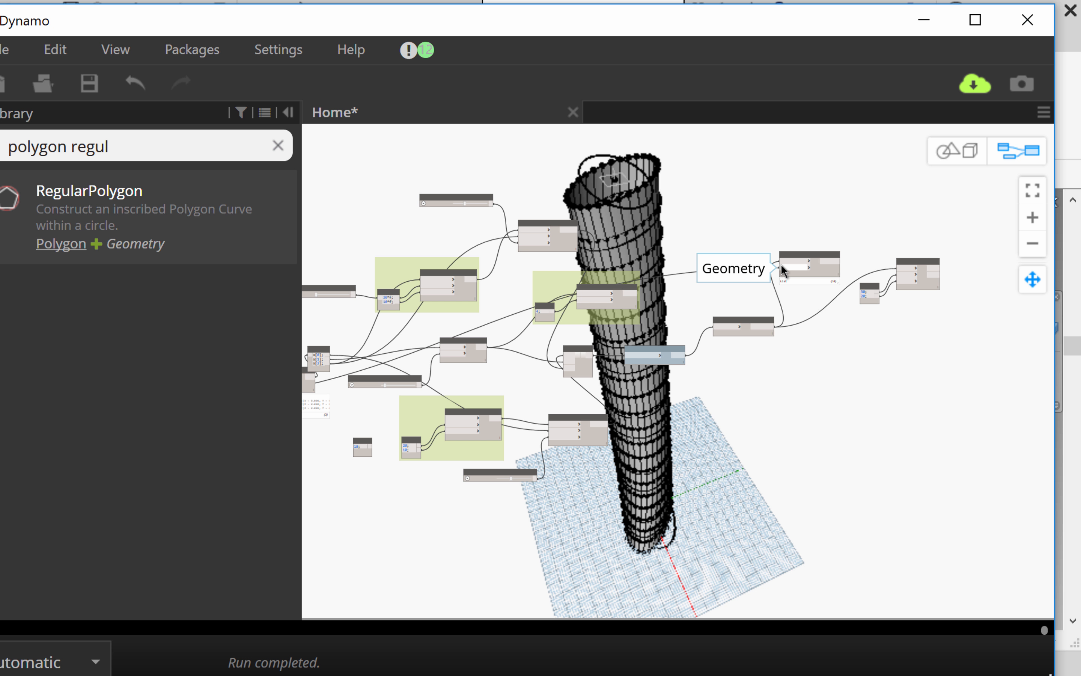
{"action": "scroll", "coordinate": [781, 264], "scroll_direction": "down", "scroll_amount": 4}
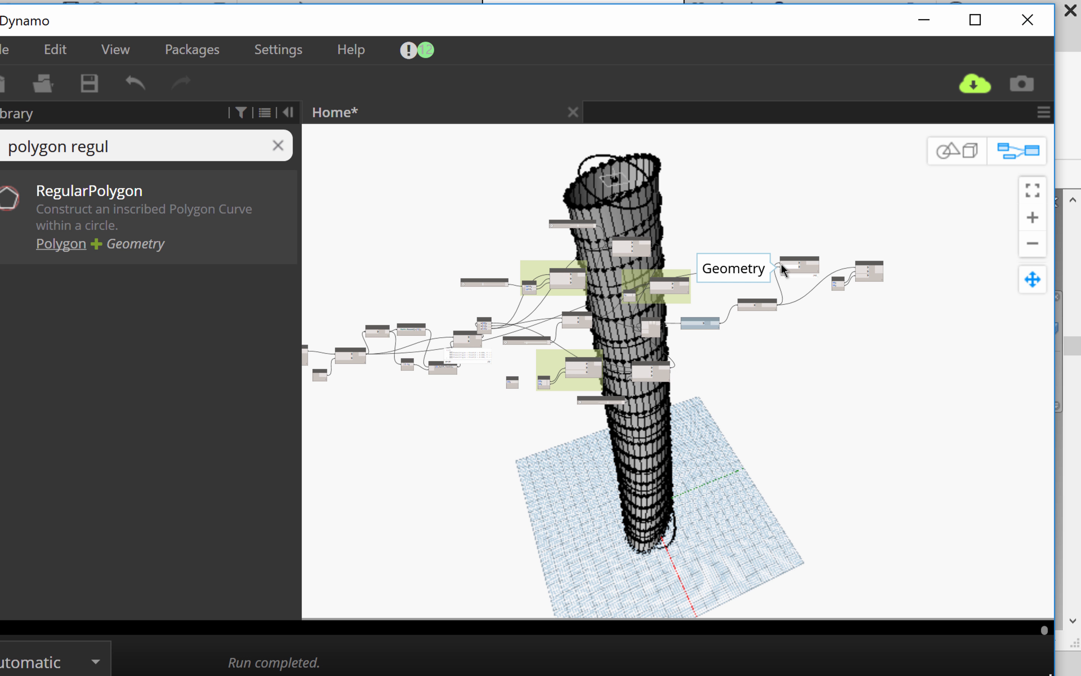
{"action": "scroll", "coordinate": [608, 332], "scroll_direction": "up", "scroll_amount": 5}
{"action": "scroll", "coordinate": [610, 338], "scroll_direction": "down", "scroll_amount": 1}
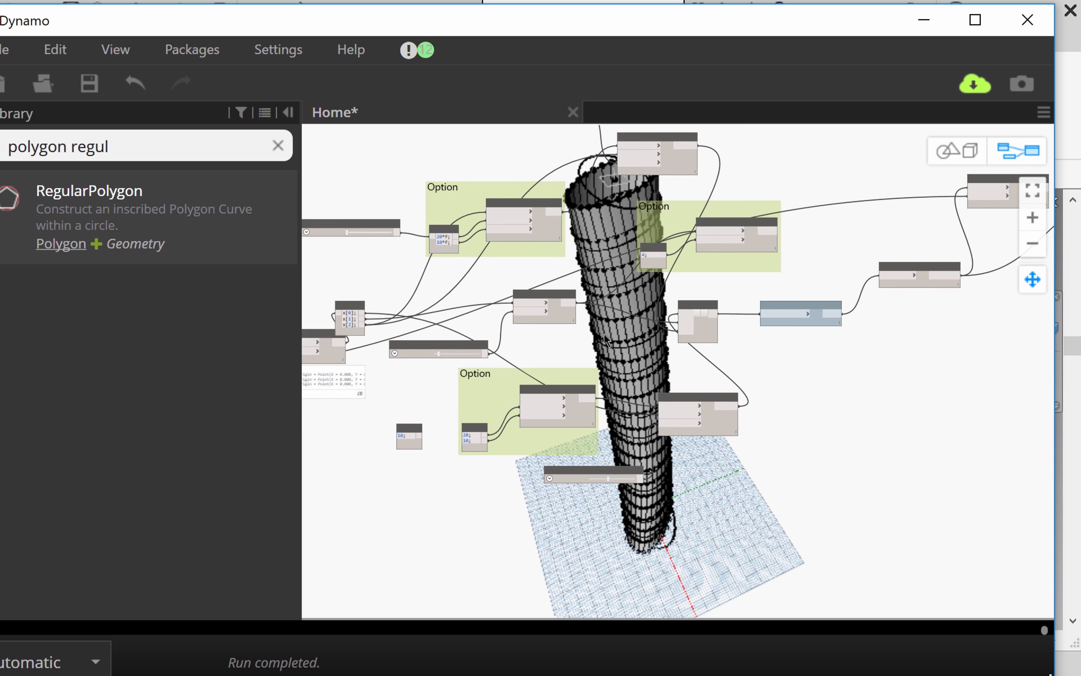
{"action": "scroll", "coordinate": [609, 337], "scroll_direction": "up", "scroll_amount": 2}
{"action": "scroll", "coordinate": [610, 337], "scroll_direction": "down", "scroll_amount": 1}
{"action": "left_click", "coordinate": [502, 392]}
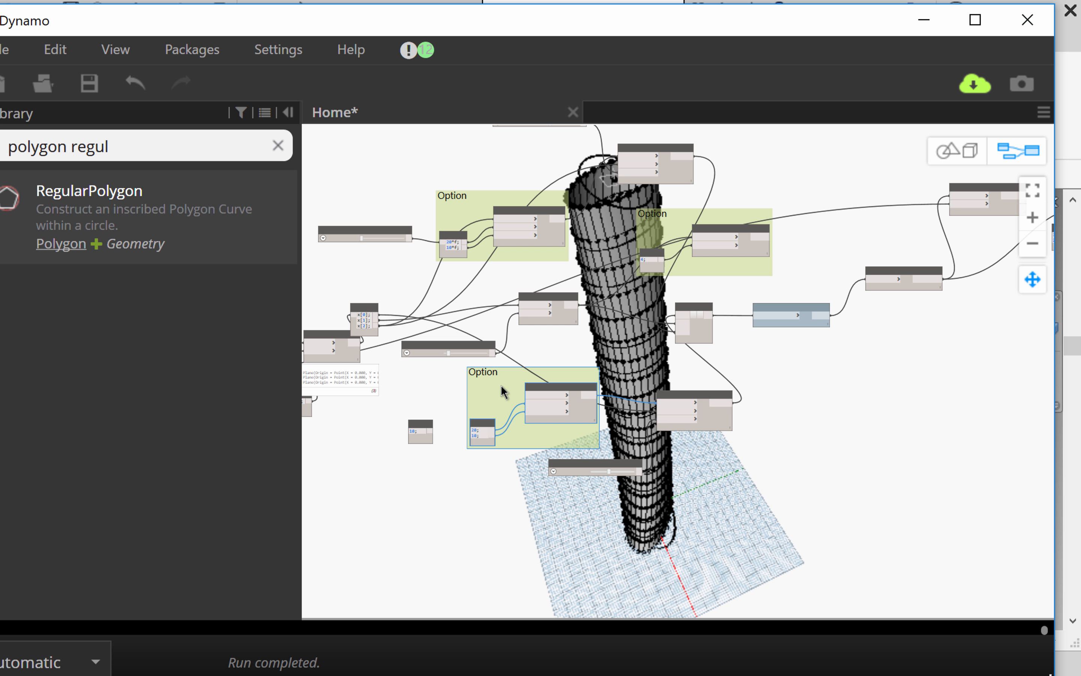
{"action": "scroll", "coordinate": [692, 302], "scroll_direction": "down", "scroll_amount": 2}
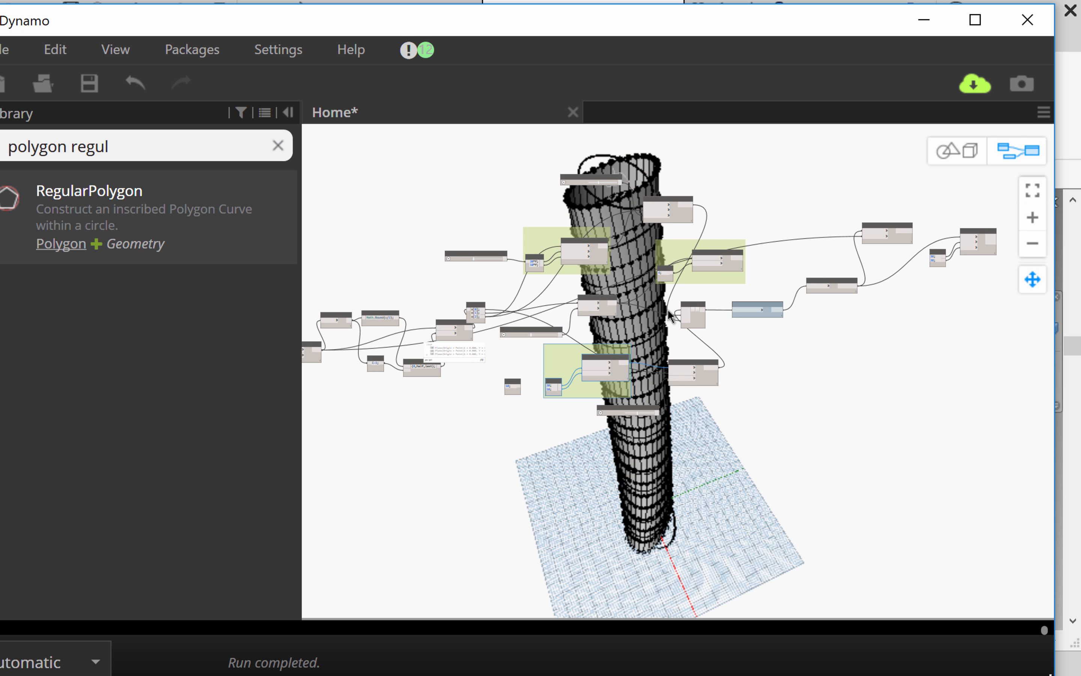
Step: Select the cross-section, loft and panelling nodes together with their Option groups and view the commands available for the selection
{"action": "left_click_drag", "start_coordinate": [489, 434], "coordinate": [777, 241]}
{"action": "left_click_drag", "start_coordinate": [1007, 172], "coordinate": [931, 195]}
{"action": "scroll", "coordinate": [849, 232], "scroll_direction": "down", "scroll_amount": 4}
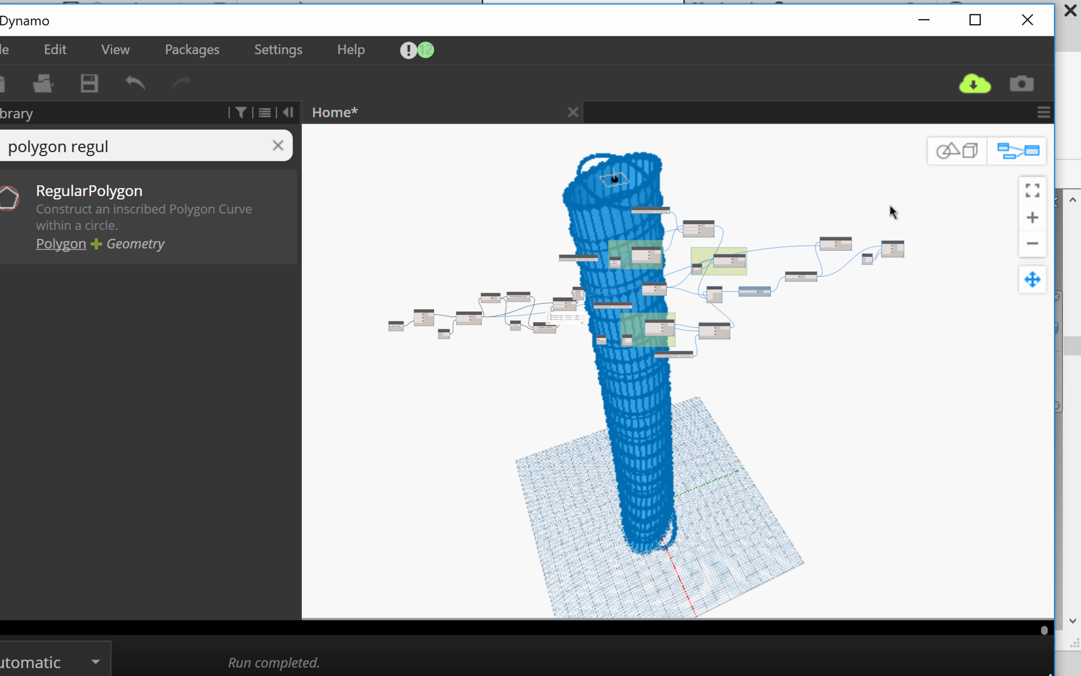
{"action": "right_click", "coordinate": [878, 214]}
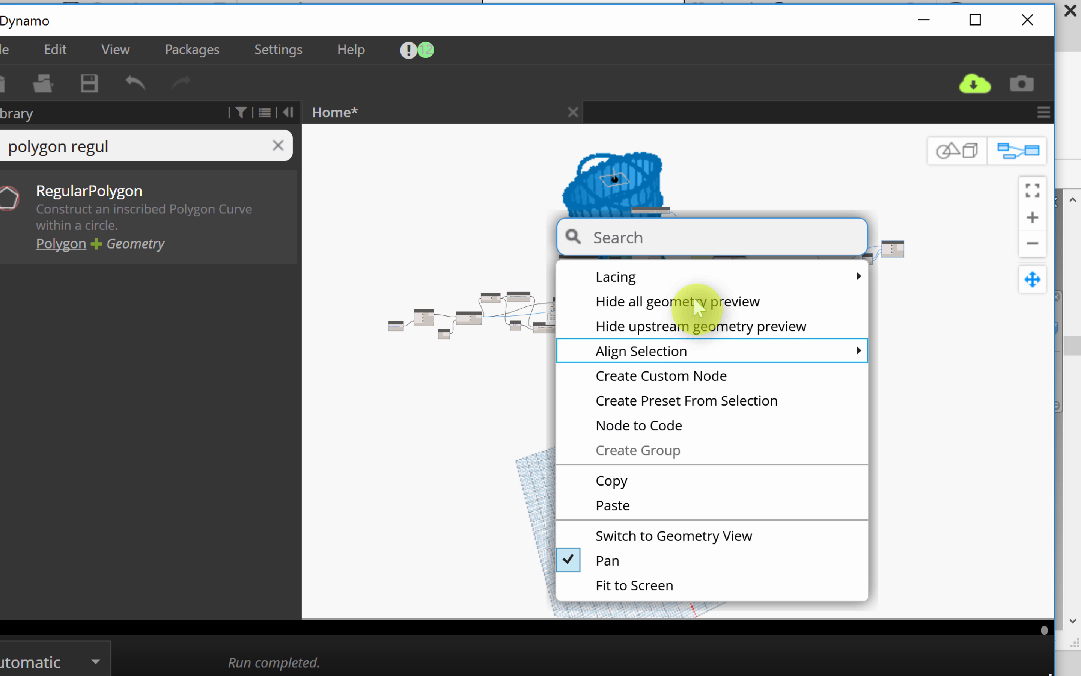
{"action": "mouse_move", "coordinate": [701, 286]}
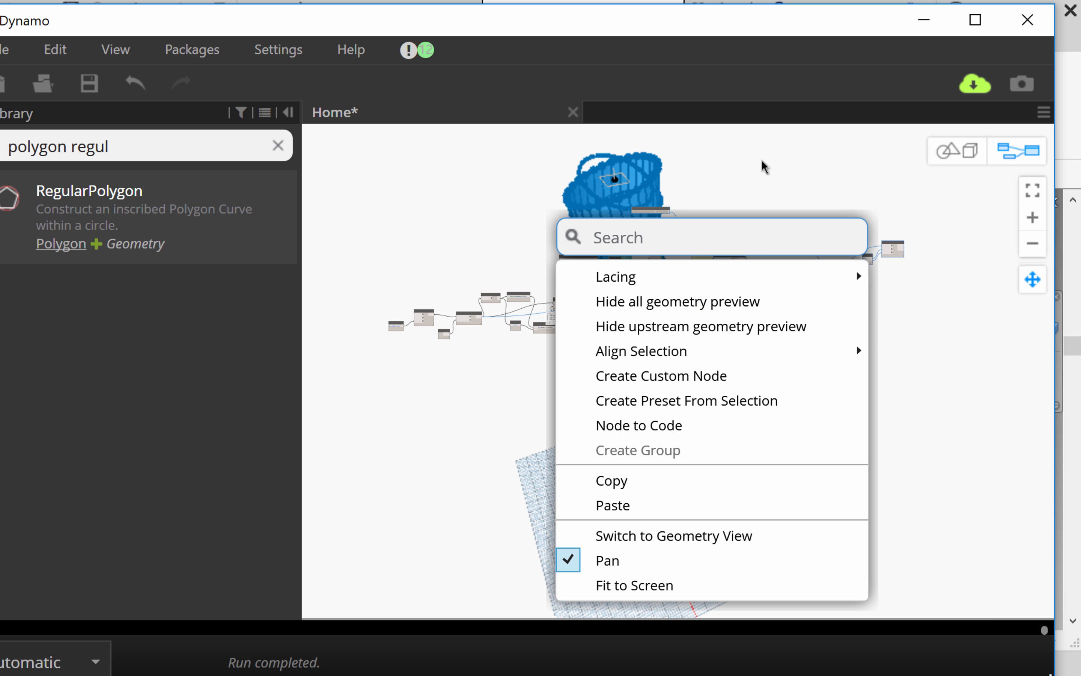
{"action": "left_click", "coordinate": [882, 252]}
Step: Add all the selected nodes through Panel.PanelQuad to the existing Option group and check the extent of the group
{"action": "scroll", "coordinate": [883, 251], "scroll_direction": "up", "scroll_amount": 4}
{"action": "scroll", "coordinate": [896, 246], "scroll_direction": "up", "scroll_amount": 3}
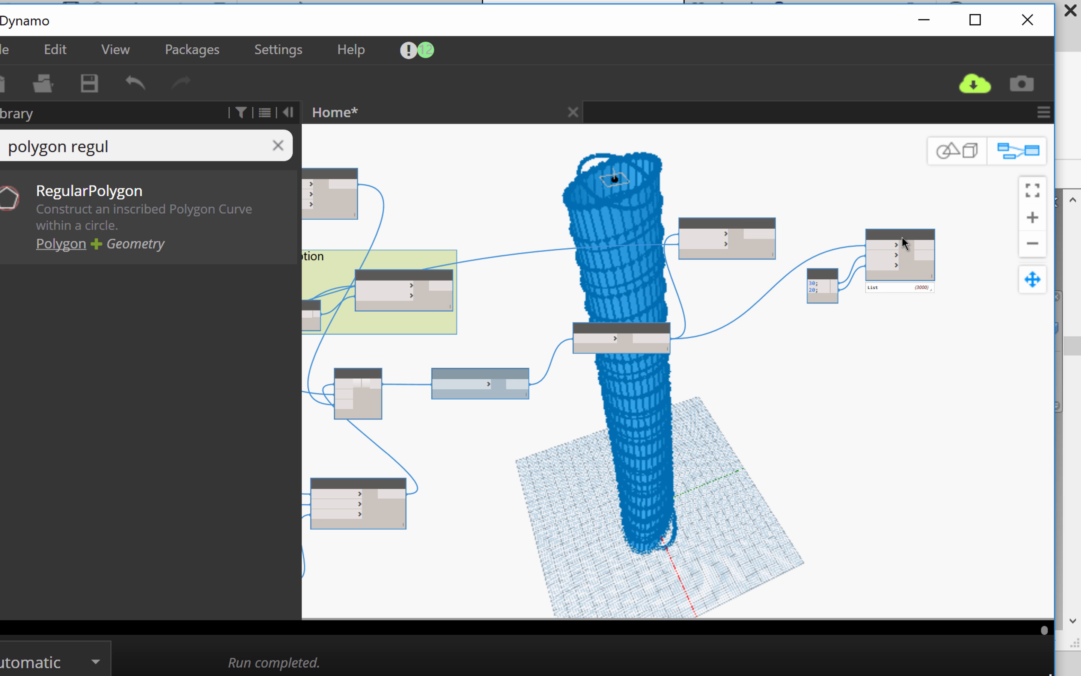
{"action": "right_click", "coordinate": [902, 241]}
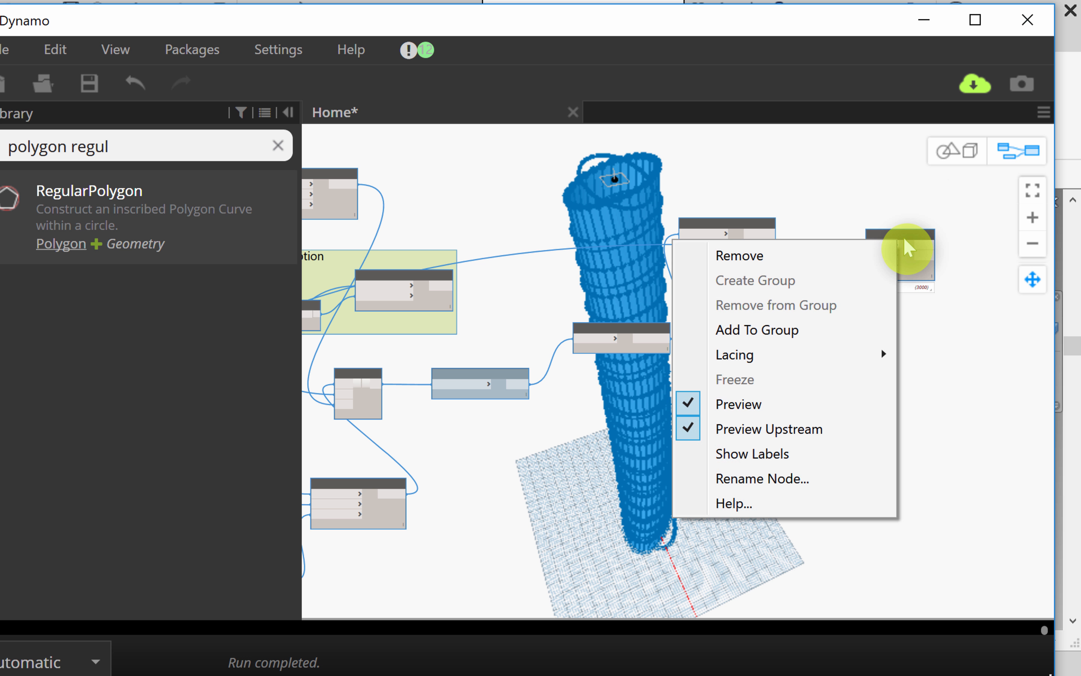
{"action": "left_click", "coordinate": [771, 330]}
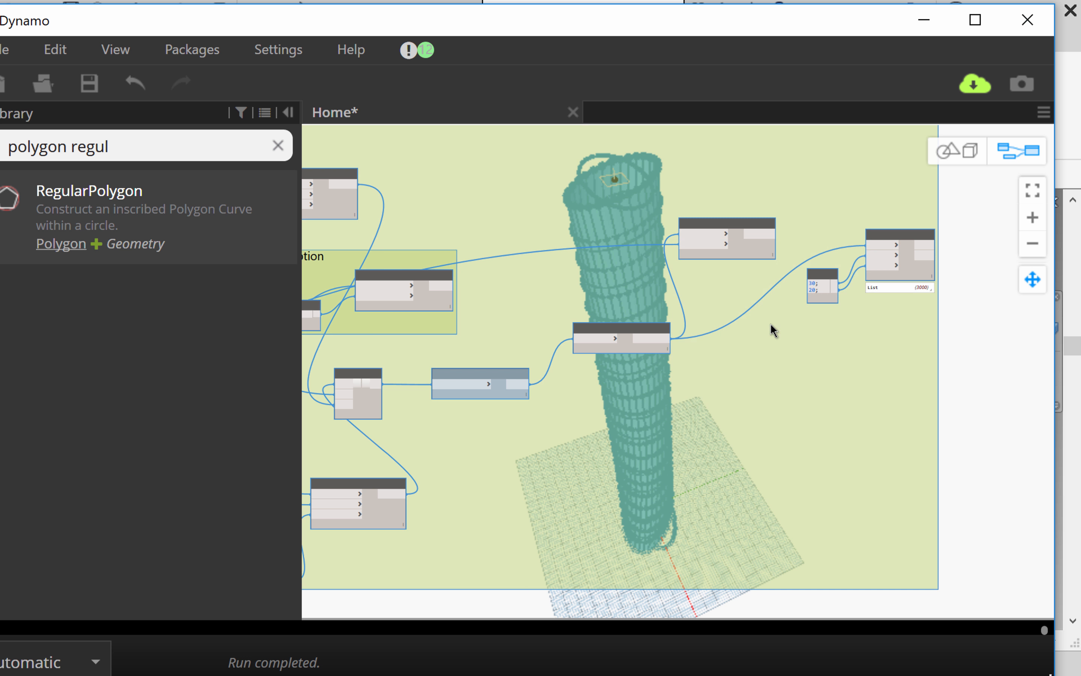
{"action": "scroll", "coordinate": [766, 318], "scroll_direction": "down", "scroll_amount": 4}
{"action": "middle_click_drag", "start_coordinate": [838, 315], "coordinate": [896, 309]}
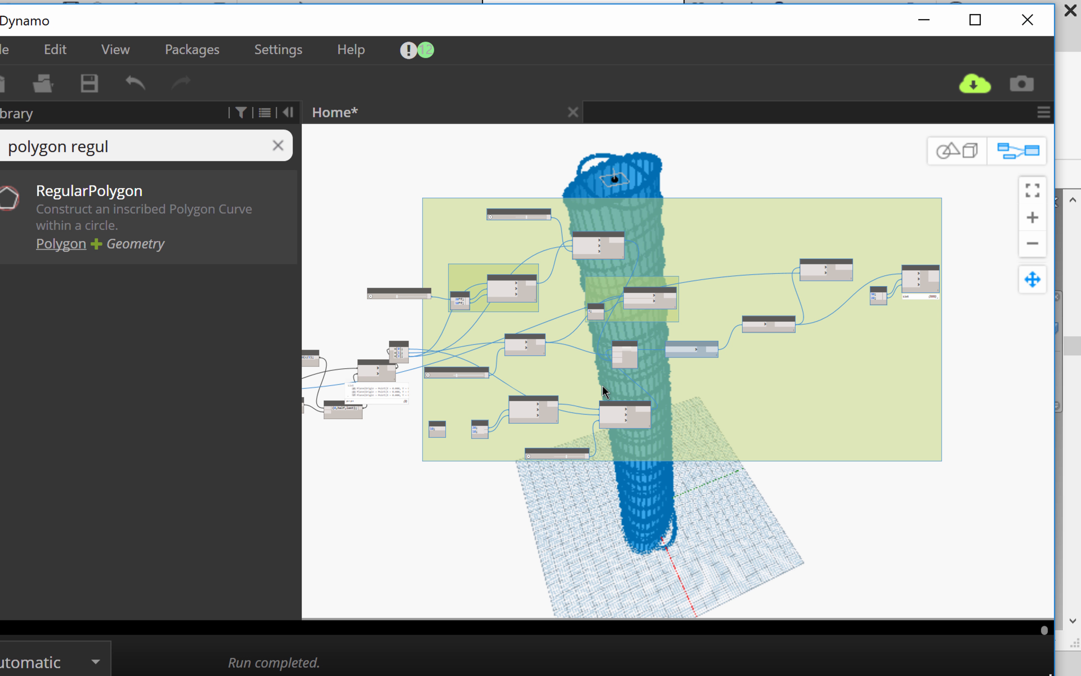
Step: Undo the additions to the oversized group one by one until the three Option groups are separate again
{"action": "left_click", "coordinate": [136, 82]}
{"action": "left_click", "coordinate": [143, 85]}
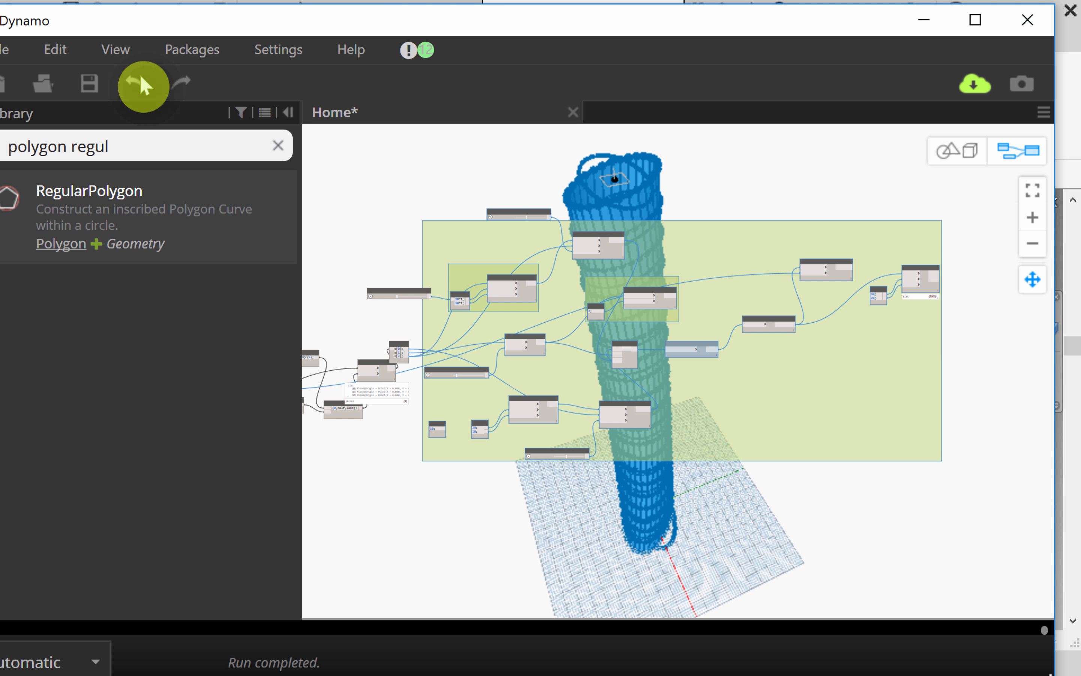
{"action": "left_click", "coordinate": [137, 83]}
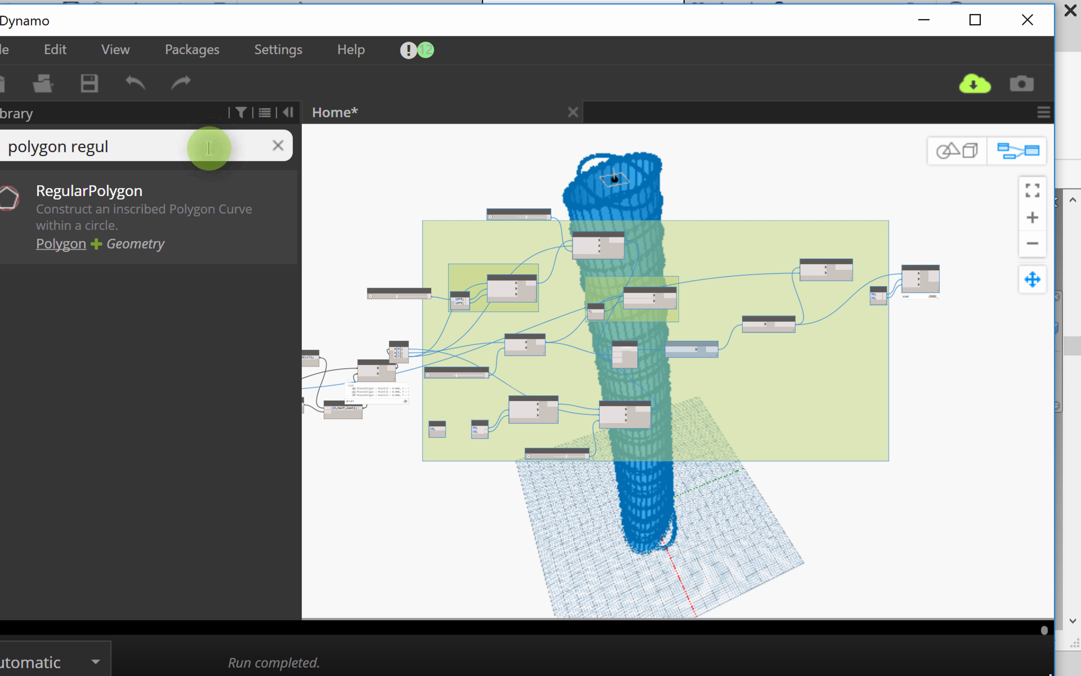
{"action": "scroll", "coordinate": [972, 398], "scroll_direction": "down", "scroll_amount": 2}
{"action": "left_click", "coordinate": [339, 136]}
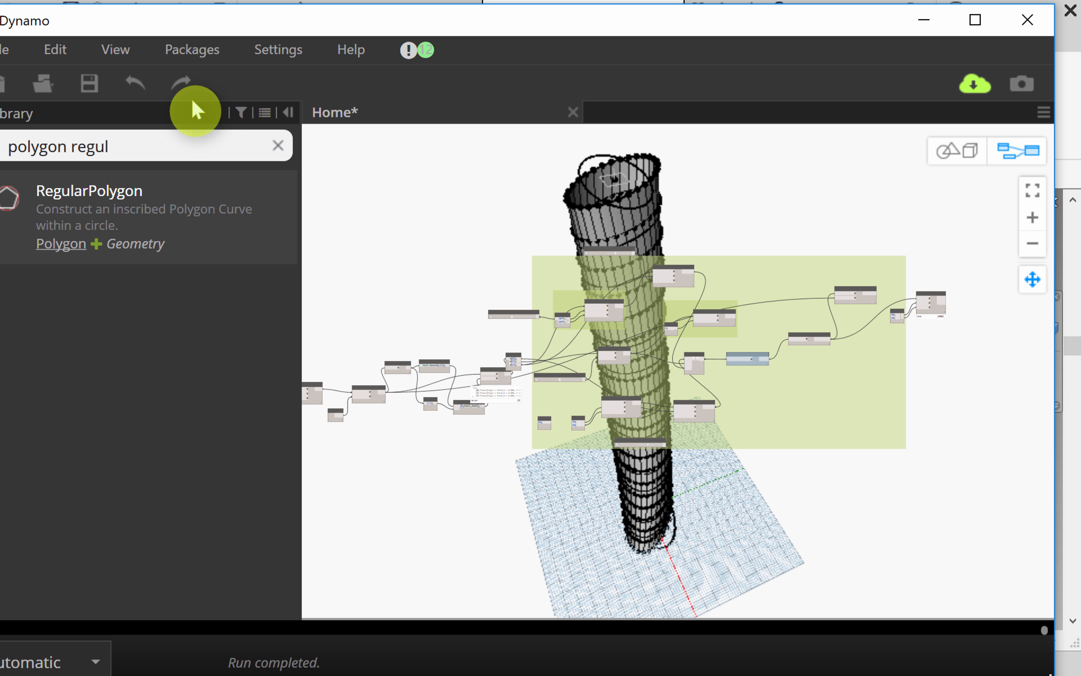
{"action": "left_click", "coordinate": [136, 83]}
{"action": "left_click", "coordinate": [134, 83]}
{"action": "left_click", "coordinate": [134, 83]}
{"action": "left_click", "coordinate": [134, 83]}
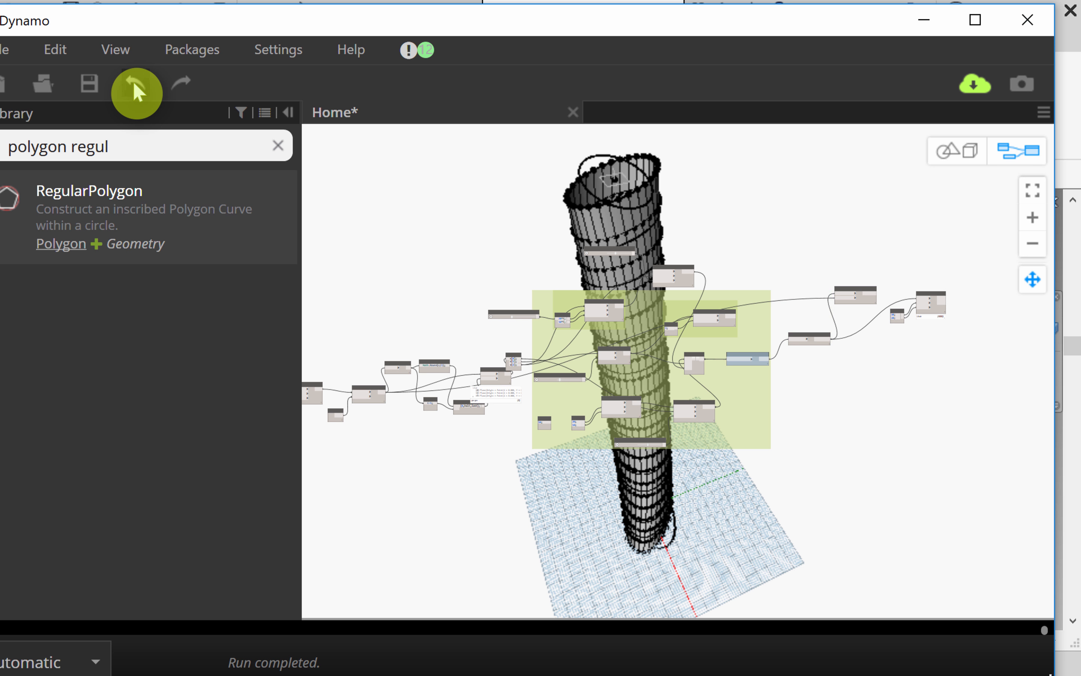
{"action": "left_click", "coordinate": [134, 82]}
{"action": "left_click", "coordinate": [134, 82]}
{"action": "left_click", "coordinate": [133, 82]}
{"action": "left_click", "coordinate": [133, 82]}
{"action": "left_click", "coordinate": [133, 83]}
{"action": "left_click", "coordinate": [134, 82]}
{"action": "left_click", "coordinate": [133, 83]}
{"action": "left_click", "coordinate": [133, 82]}
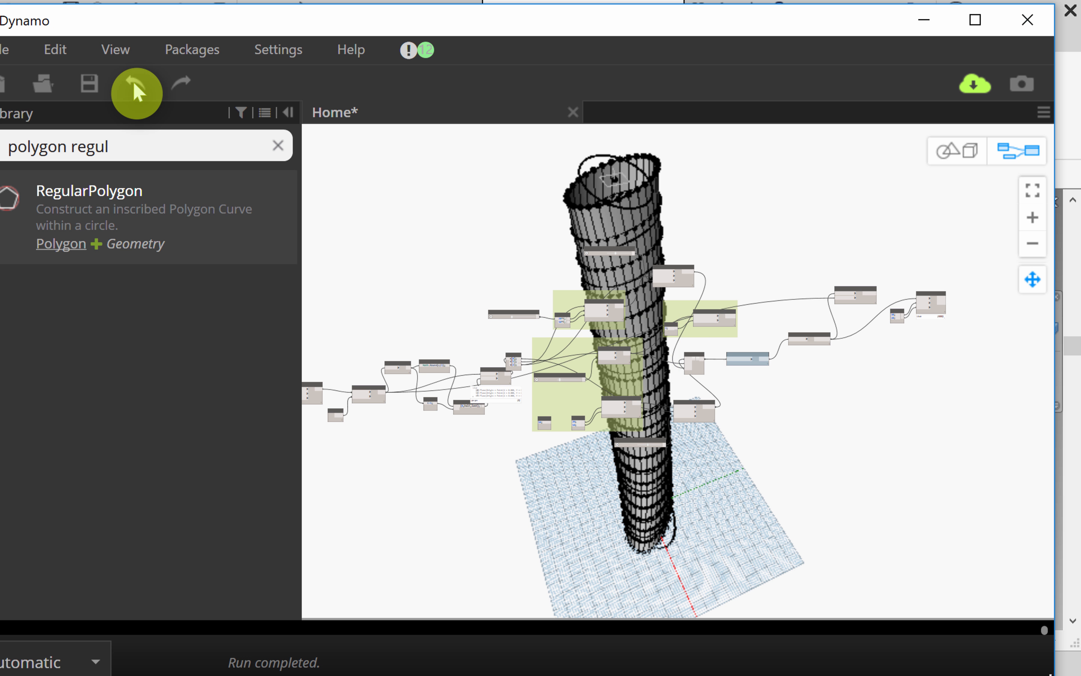
{"action": "left_click", "coordinate": [133, 82]}
Step: Change the colour of the Option group whose Code Block is fed by a number slider to light orange
{"action": "scroll", "coordinate": [532, 264], "scroll_direction": "up", "scroll_amount": 2}
{"action": "scroll", "coordinate": [561, 290], "scroll_direction": "up", "scroll_amount": 1}
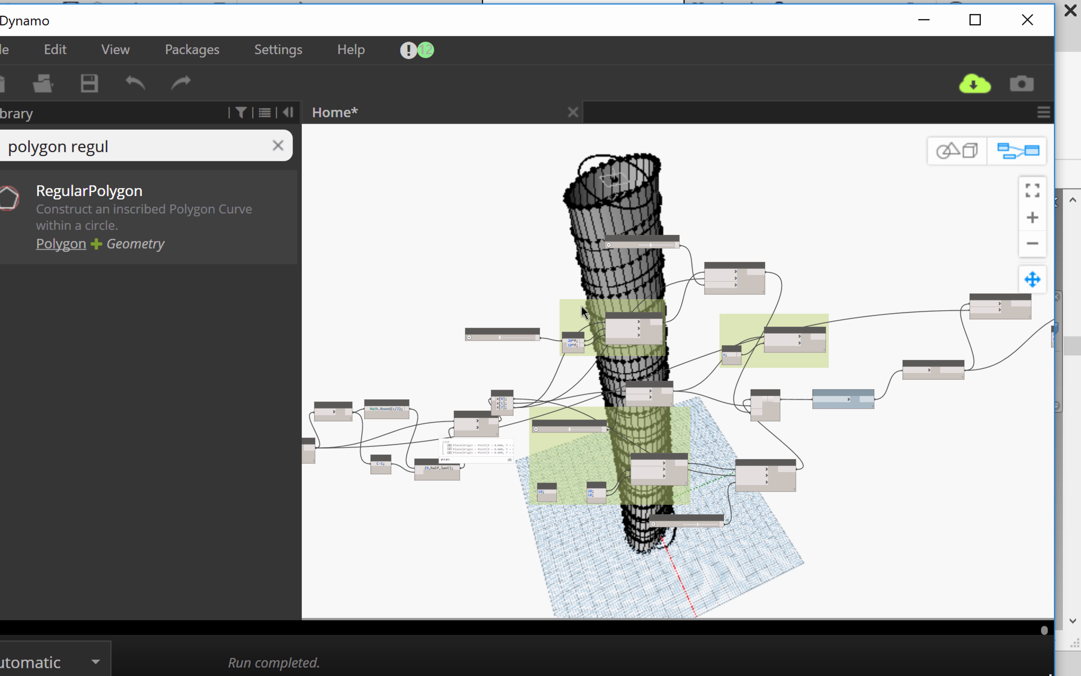
{"action": "right_click", "coordinate": [583, 306]}
{"action": "left_click", "coordinate": [687, 433]}
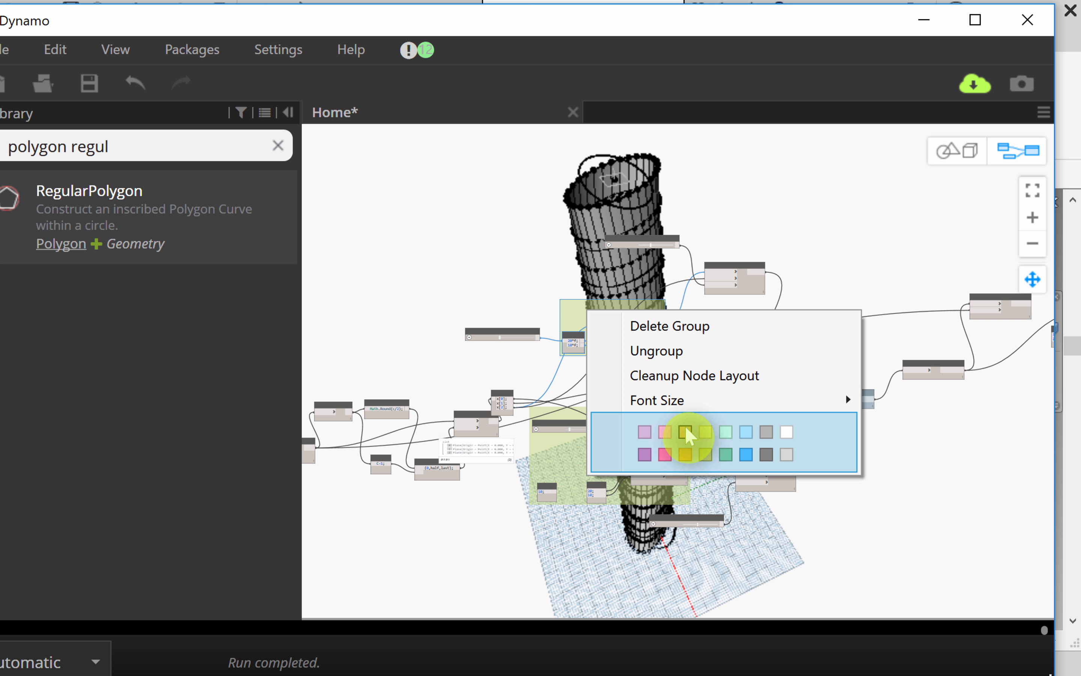
{"action": "scroll", "coordinate": [808, 348], "scroll_direction": "up", "scroll_amount": 2}
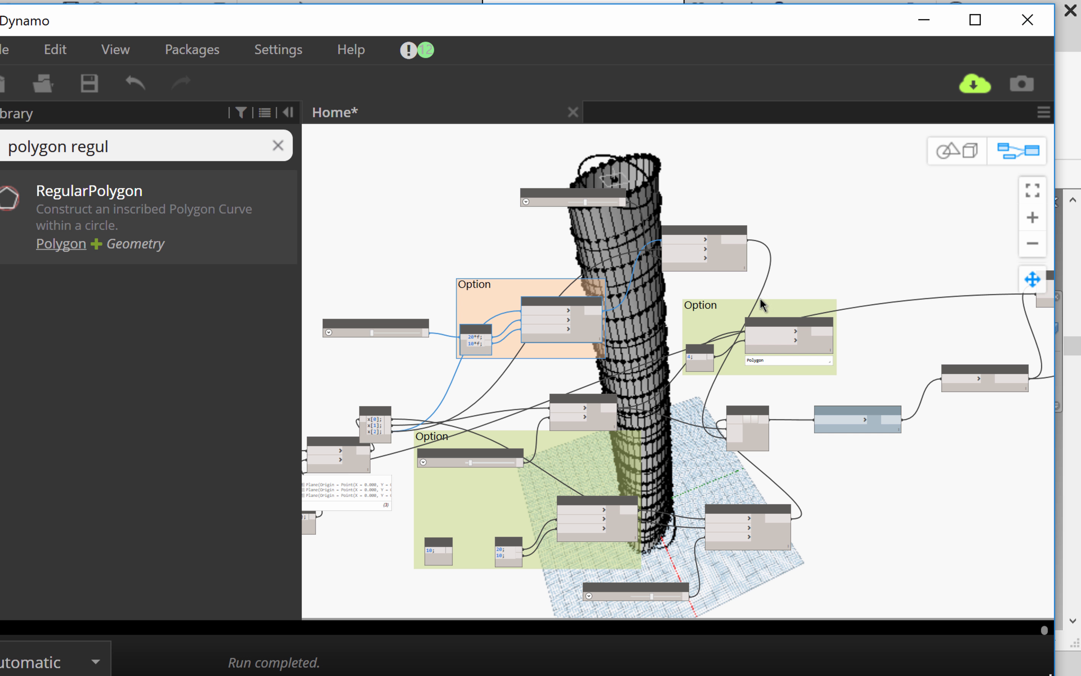
Step: Change the colour of the Option group that produces the polygon to light blue and clear the selection
{"action": "right_click", "coordinate": [732, 333]}
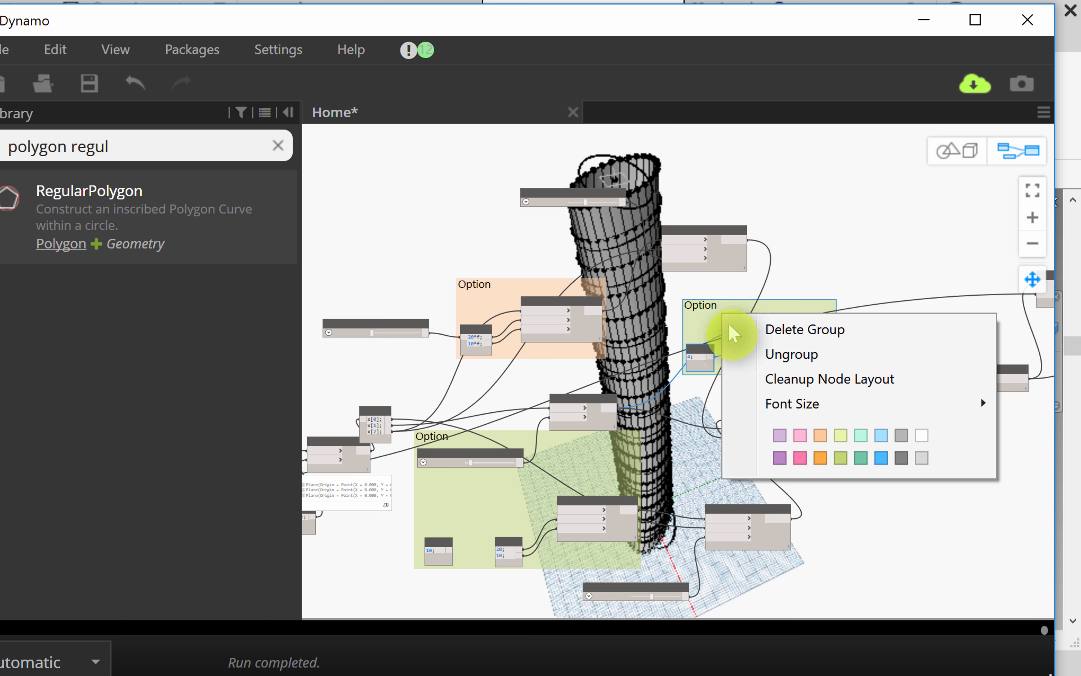
{"action": "left_click", "coordinate": [881, 435]}
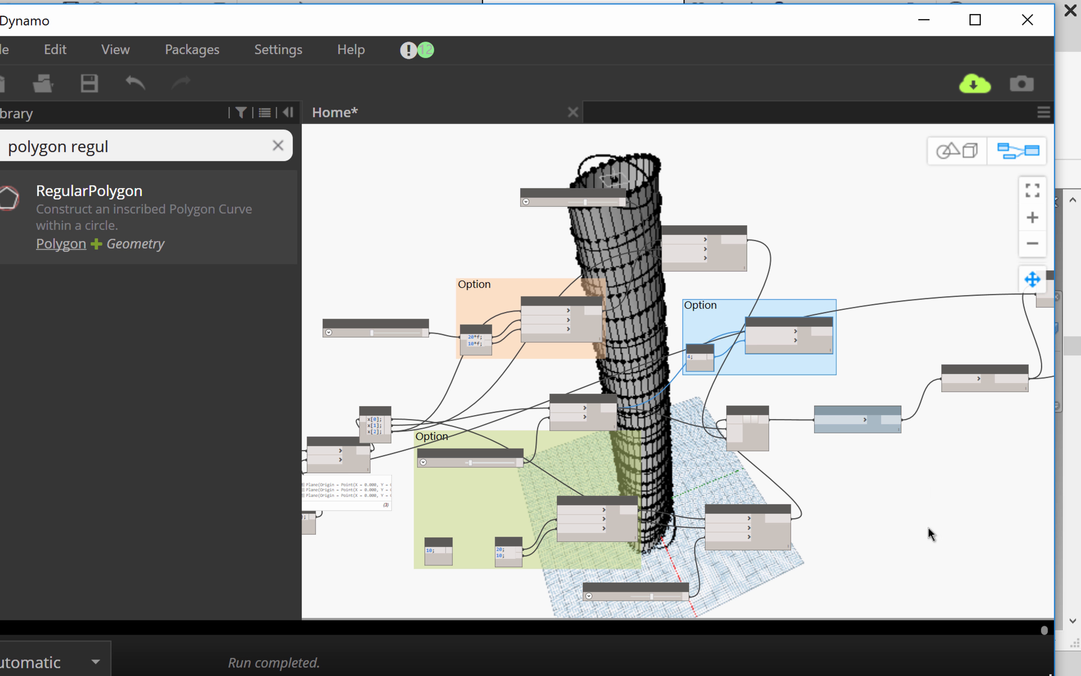
{"action": "right_click", "coordinate": [708, 317]}
{"action": "left_click", "coordinate": [902, 498]}
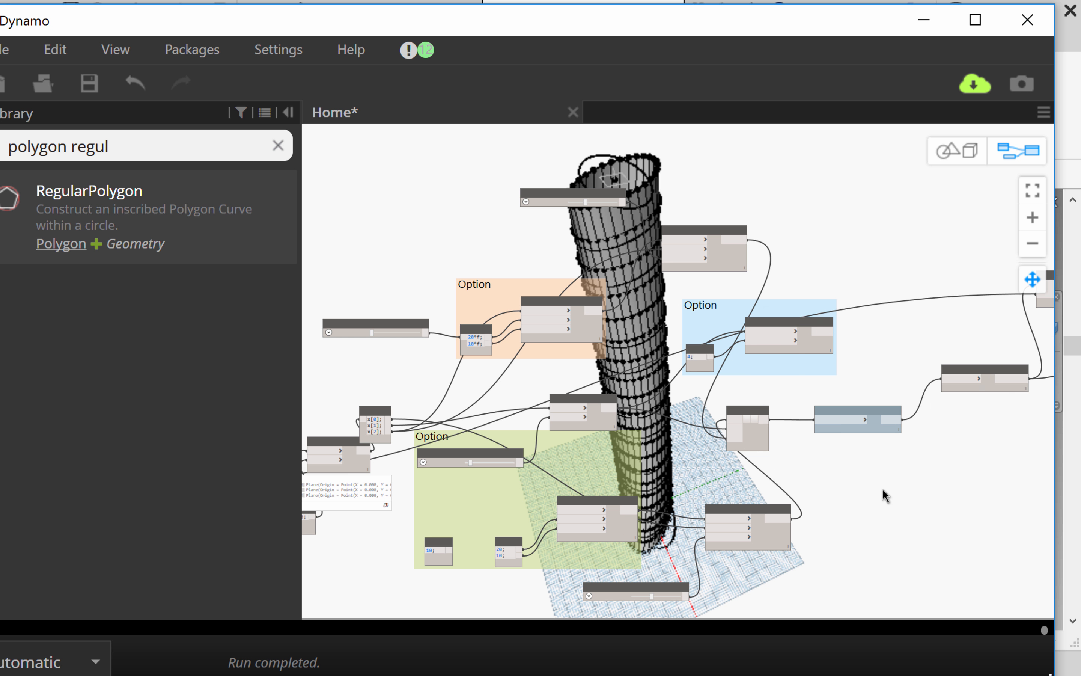
Step: Move the Panel.PanelQuad node down level with the Code Block holding 30 and 20, and clear the selection
{"action": "scroll", "coordinate": [882, 488], "scroll_direction": "down", "scroll_amount": 3}
{"action": "middle_click_drag", "start_coordinate": [837, 465], "coordinate": [589, 395]}
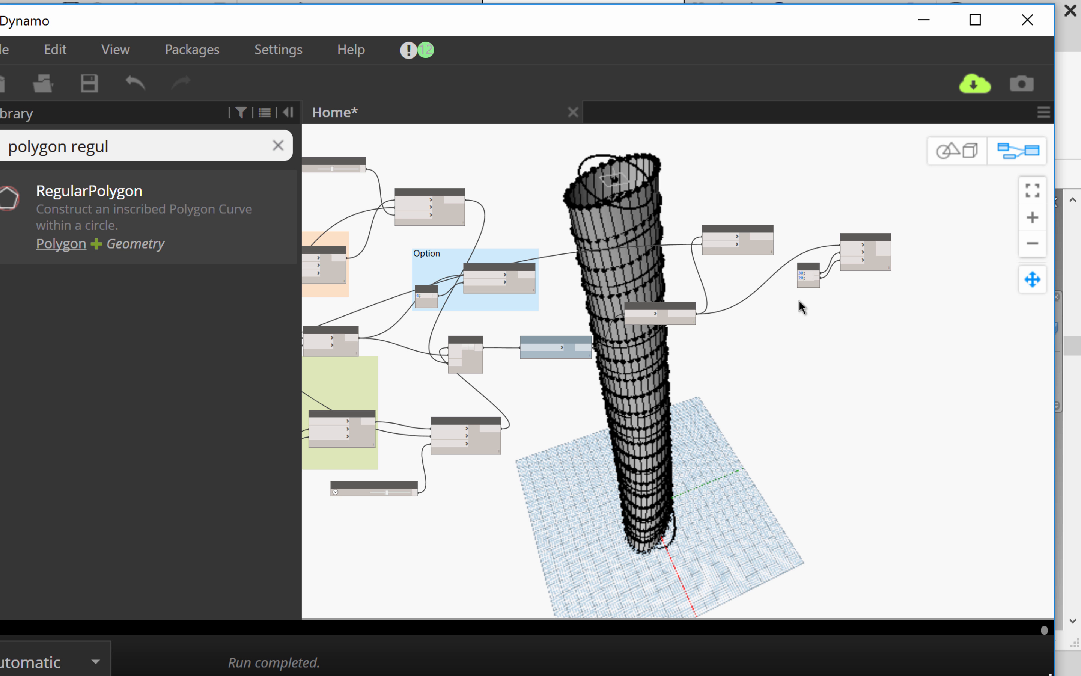
{"action": "scroll", "coordinate": [800, 299], "scroll_direction": "up", "scroll_amount": 5}
{"action": "middle_click_drag", "start_coordinate": [801, 306], "coordinate": [534, 357]}
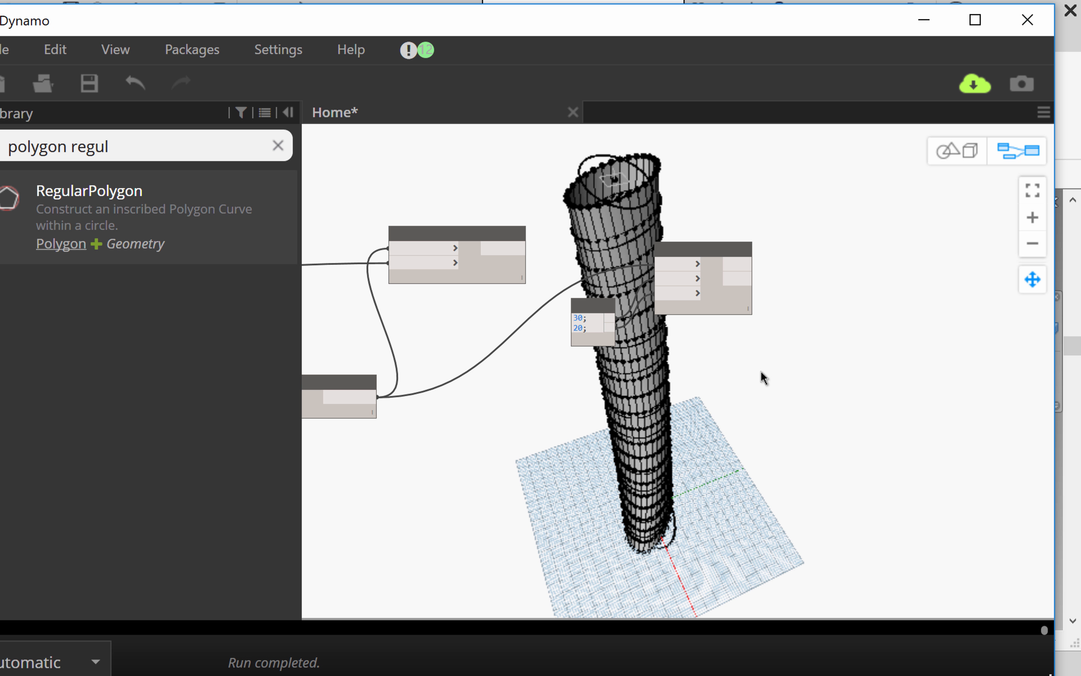
{"action": "scroll", "coordinate": [750, 366], "scroll_direction": "down", "scroll_amount": 1}
{"action": "scroll", "coordinate": [715, 359], "scroll_direction": "up", "scroll_amount": 1}
{"action": "scroll", "coordinate": [687, 343], "scroll_direction": "up", "scroll_amount": 2}
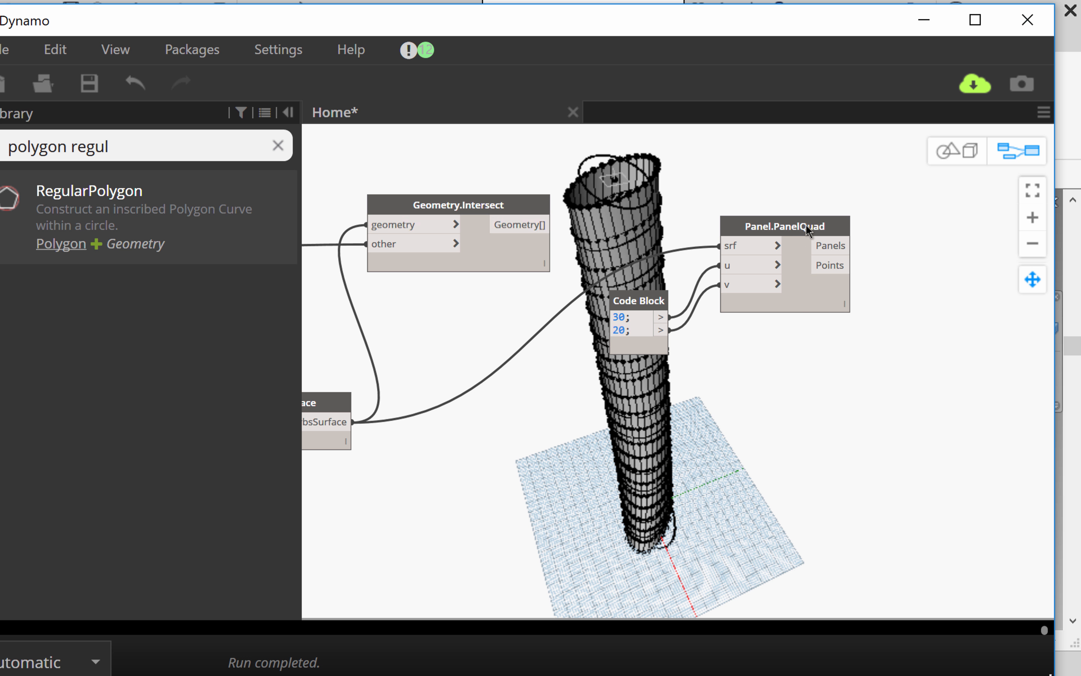
{"action": "left_click_drag", "start_coordinate": [794, 234], "coordinate": [781, 318]}
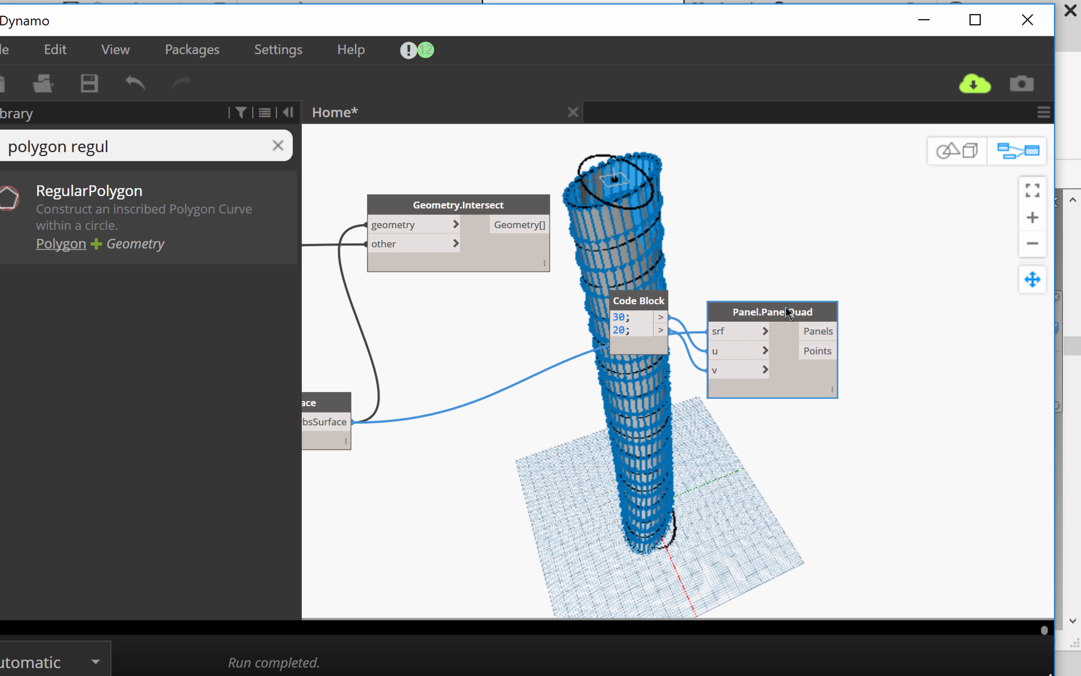
{"action": "left_click", "coordinate": [830, 258]}
{"action": "scroll", "coordinate": [806, 216], "scroll_direction": "up", "scroll_amount": 4}
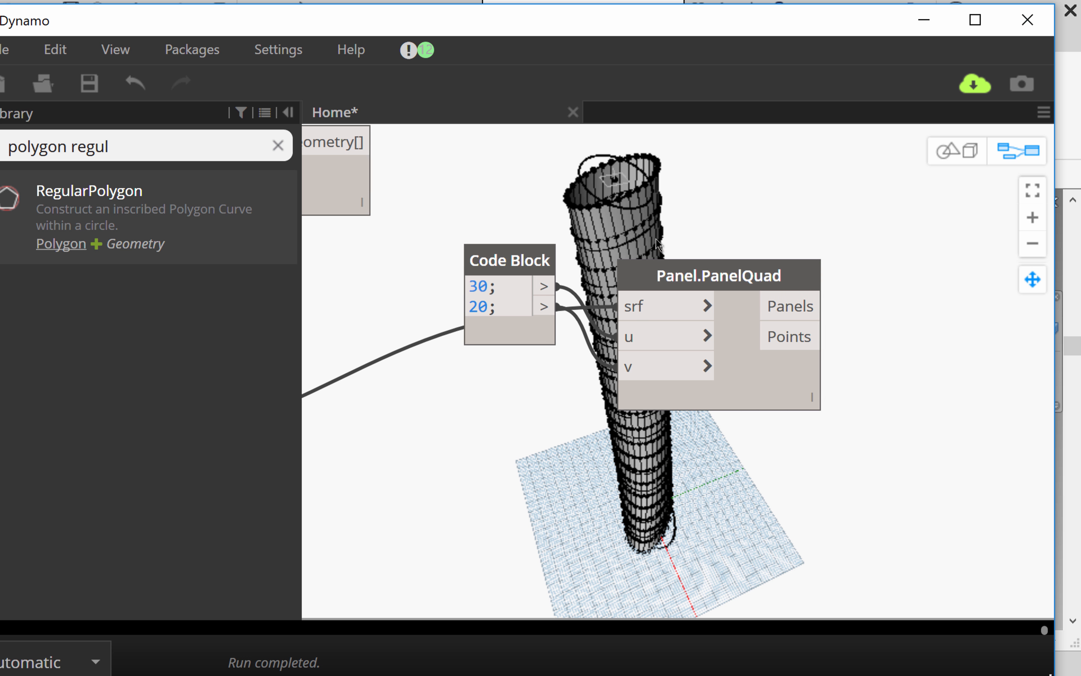
{"action": "middle_click_drag", "start_coordinate": [789, 242], "coordinate": [653, 240]}
{"action": "scroll", "coordinate": [649, 270], "scroll_direction": "up", "scroll_amount": 3}
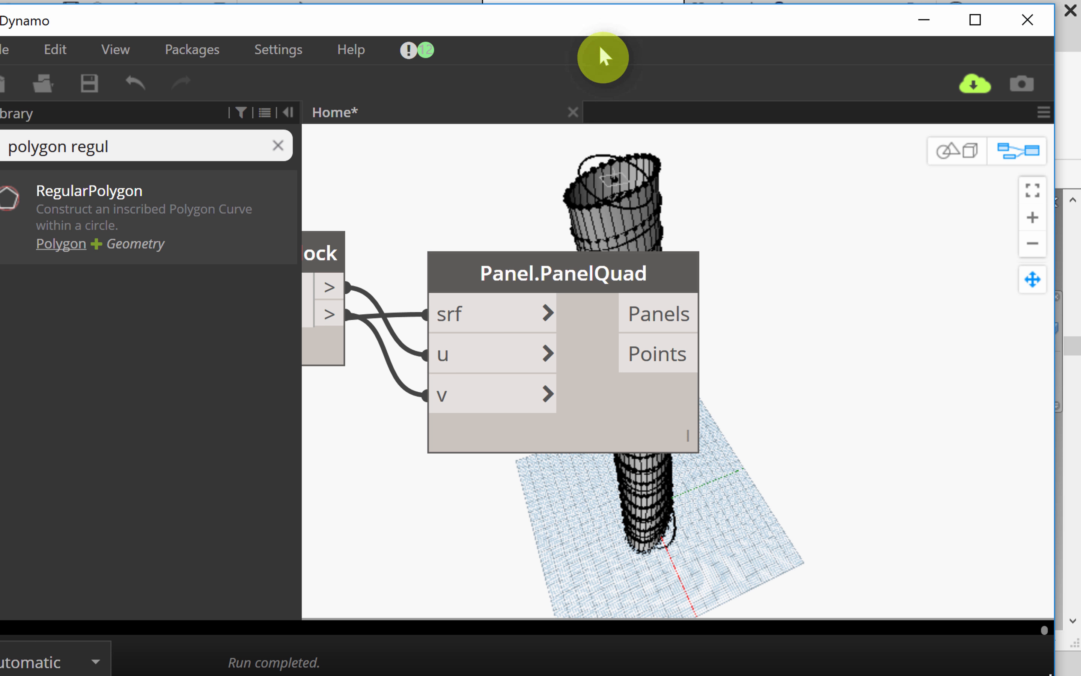
Step: Start saving the workspace as a new Dynamo file and choose the Desktop as its location
{"action": "left_click_drag", "start_coordinate": [601, 34], "coordinate": [685, 85]}
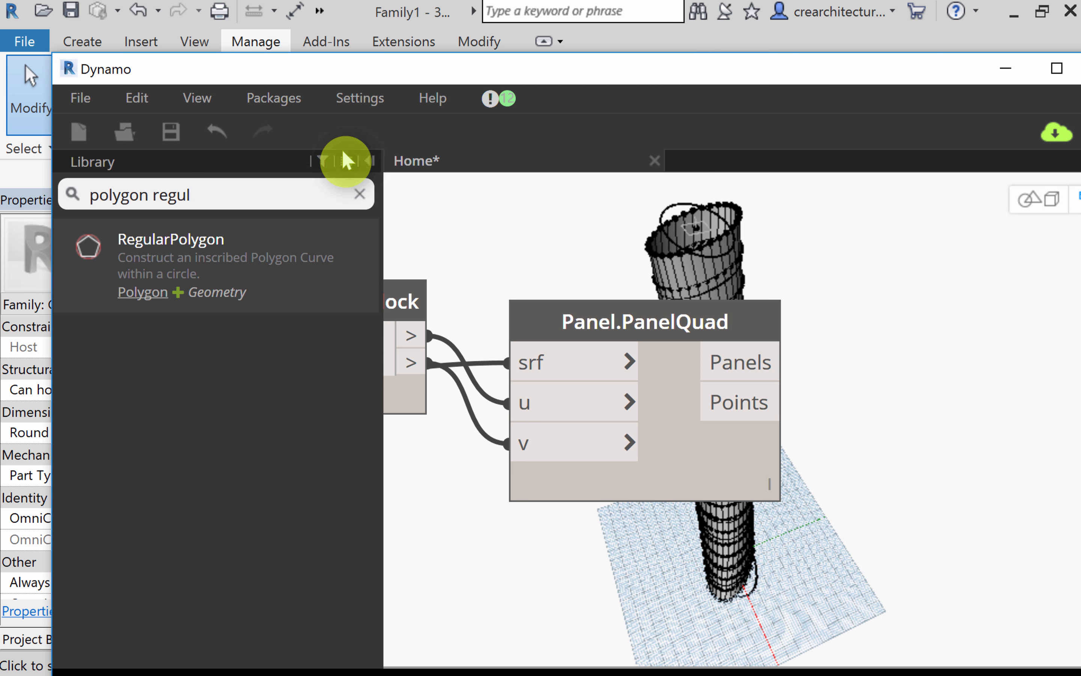
{"action": "left_click", "coordinate": [78, 98]}
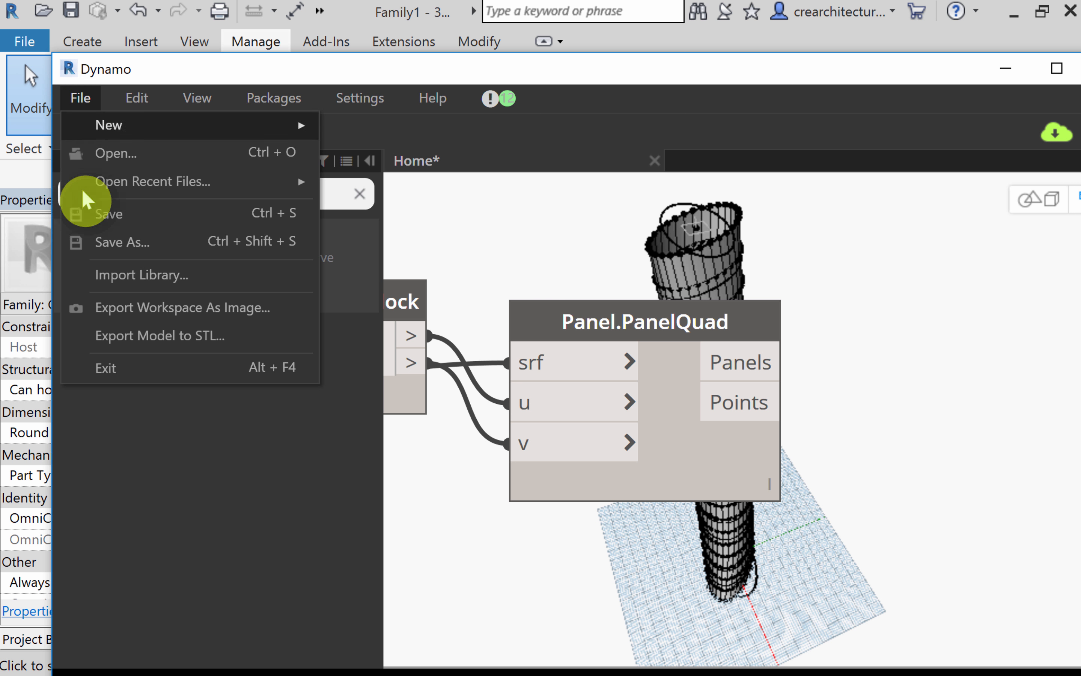
{"action": "left_click", "coordinate": [116, 248]}
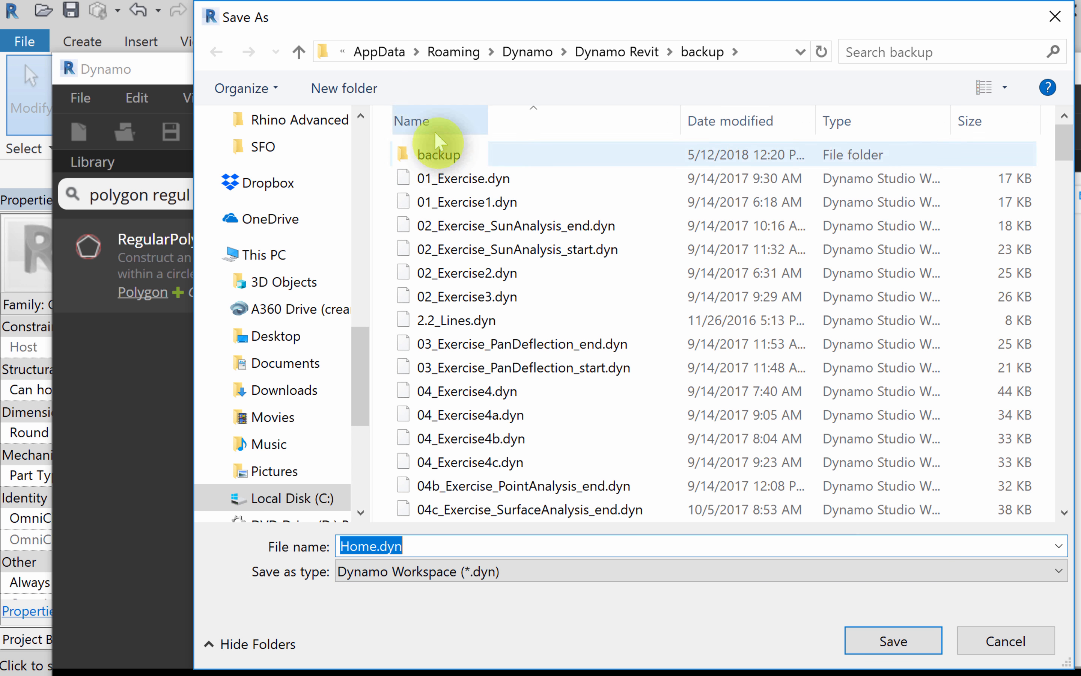
{"action": "left_click_drag", "start_coordinate": [358, 359], "coordinate": [390, 114]}
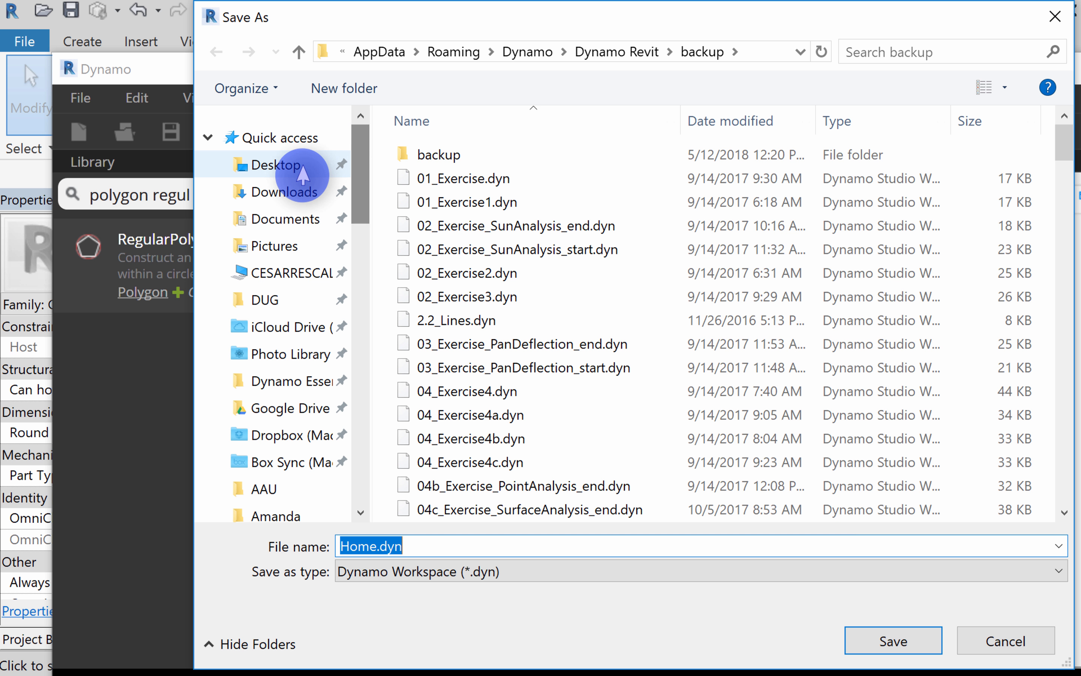
{"action": "left_click", "coordinate": [275, 164]}
Step: Name the Dynamo workspace file TwistingTower.dyn and save it to the Desktop
{"action": "double_click", "coordinate": [365, 544]}
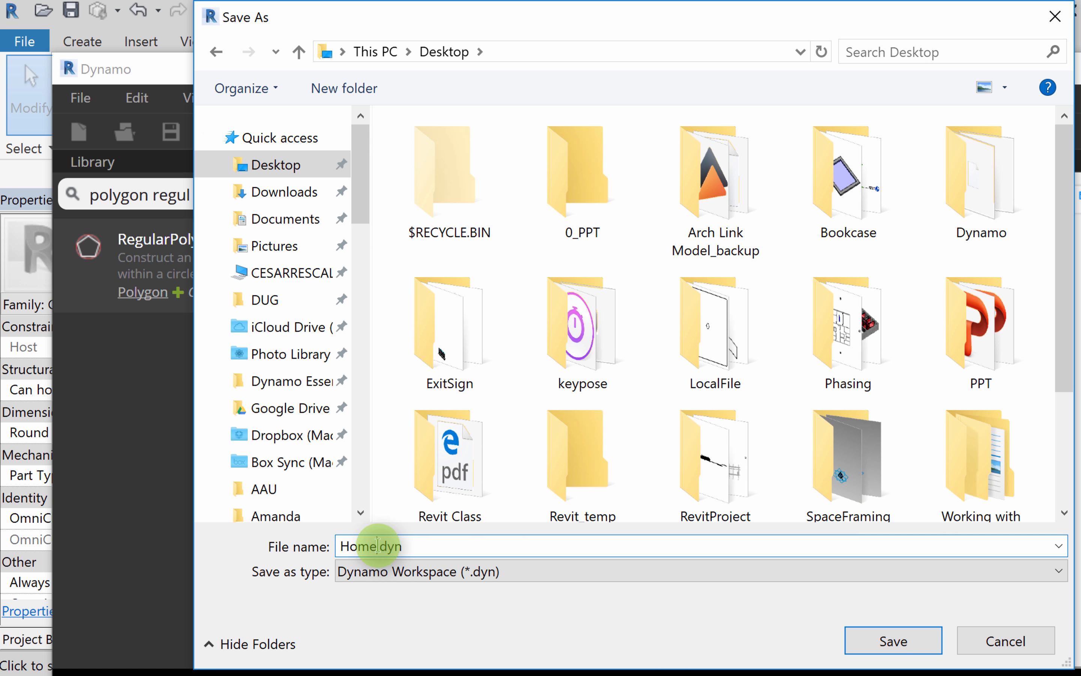
{"action": "double_click", "coordinate": [366, 545]}
{"action": "type", "text": "Twistin"}
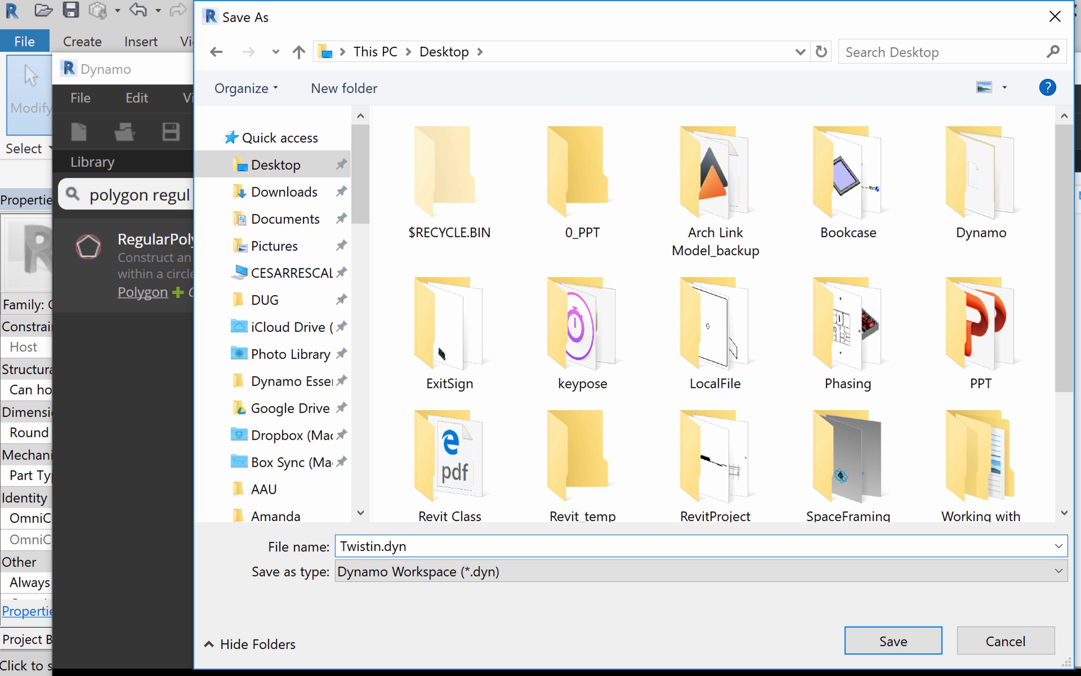
{"action": "type", "text": "gTower"}
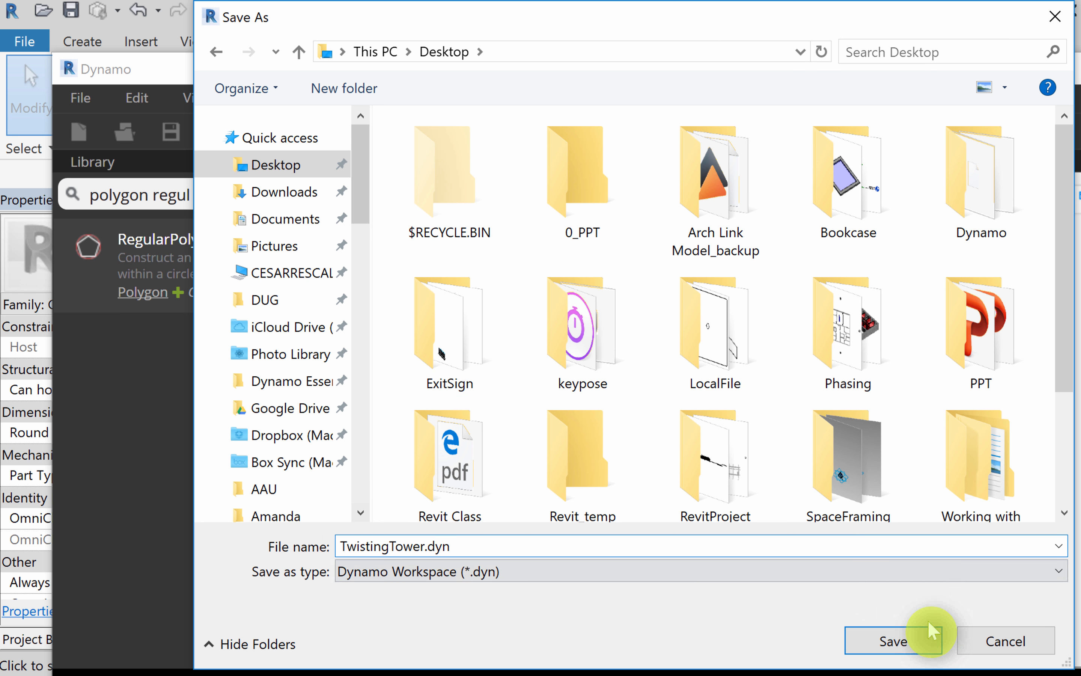
{"action": "left_click", "coordinate": [894, 640]}
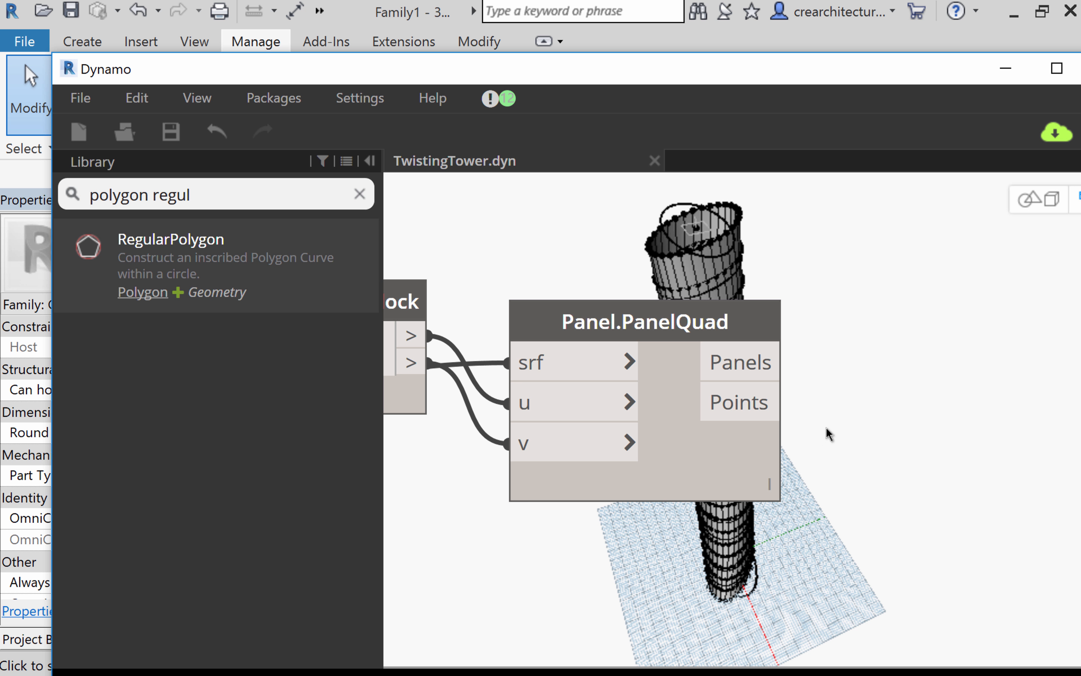
Step: Move the Dynamo window aside to examine the Revit family's 3D view, and bring the window back over it
{"action": "scroll", "coordinate": [829, 434], "scroll_direction": "down", "scroll_amount": 4}
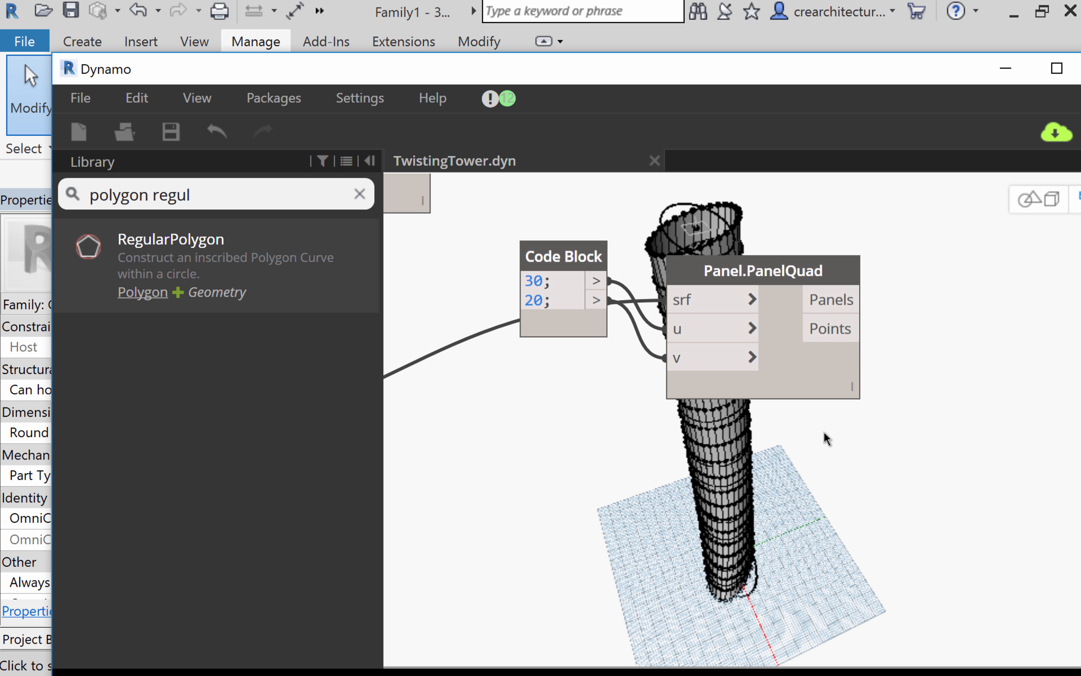
{"action": "mouse_move", "coordinate": [836, 424]}
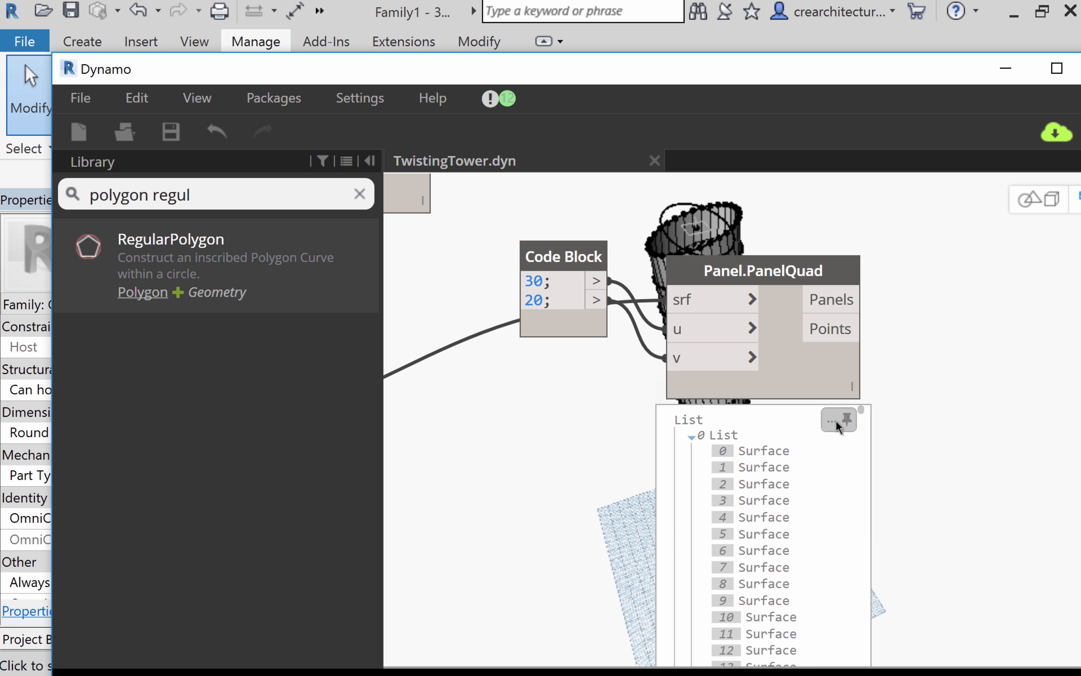
{"action": "middle_click_drag", "start_coordinate": [884, 361], "coordinate": [637, 392]}
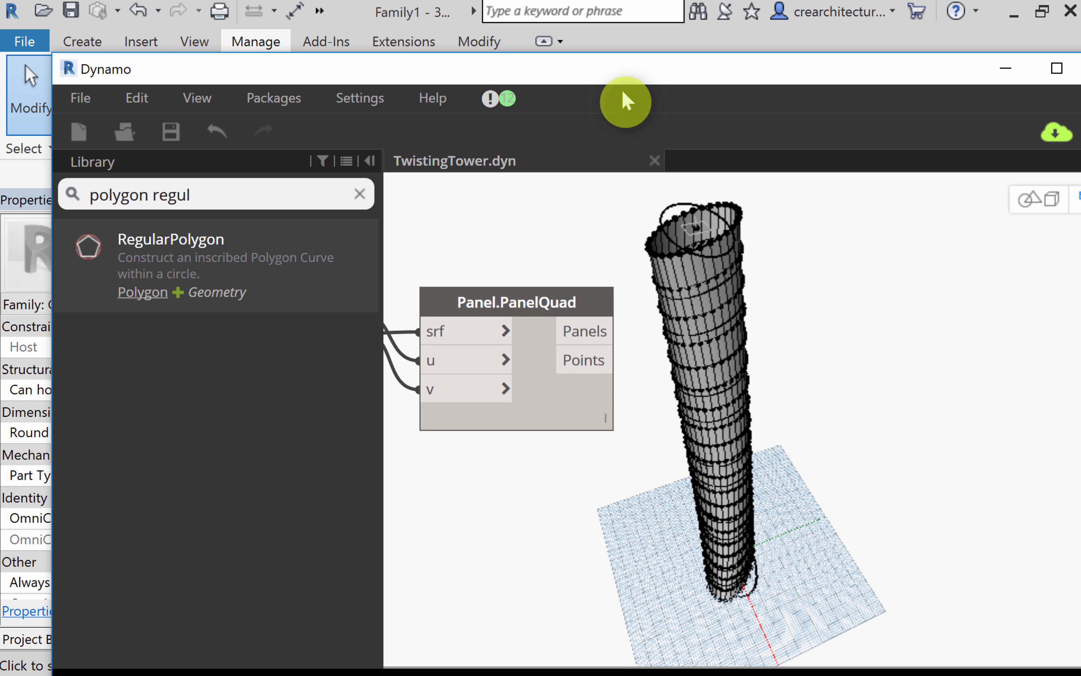
{"action": "left_click_drag", "start_coordinate": [617, 68], "coordinate": [453, 303]}
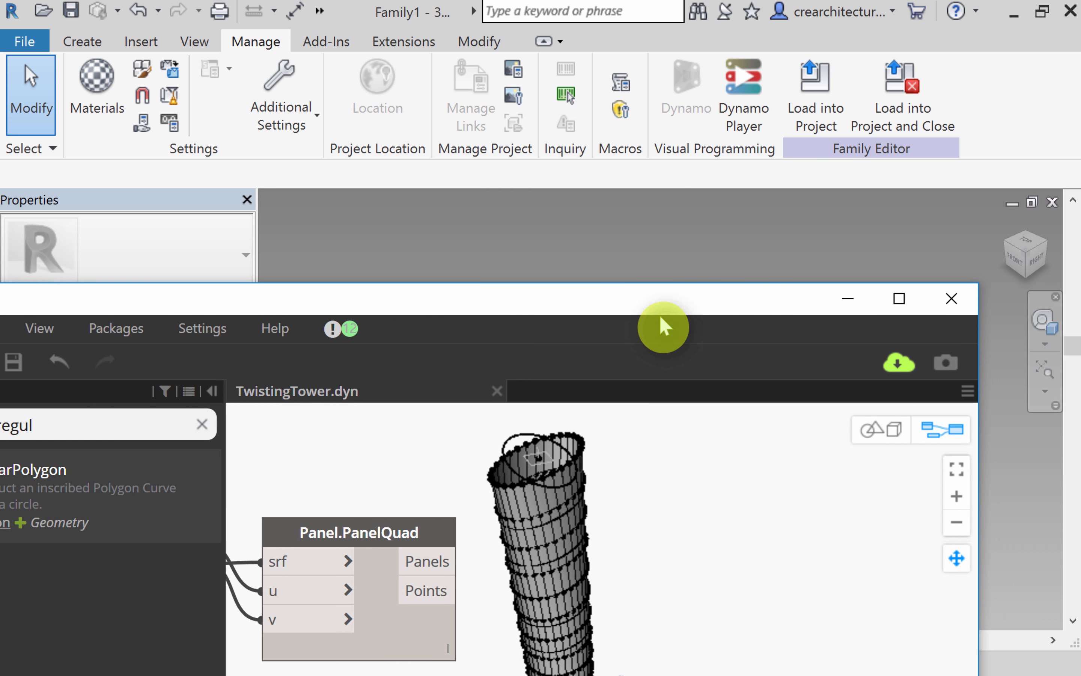
{"action": "left_click_drag", "start_coordinate": [767, 309], "coordinate": [909, 644]}
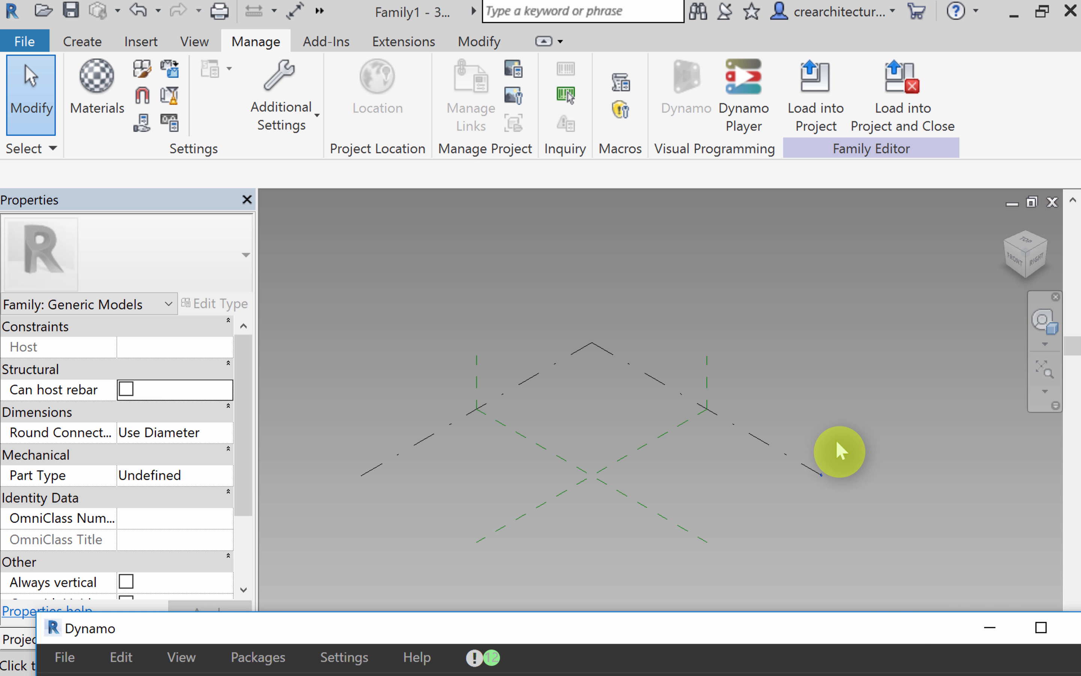
{"action": "left_click", "coordinate": [838, 442]}
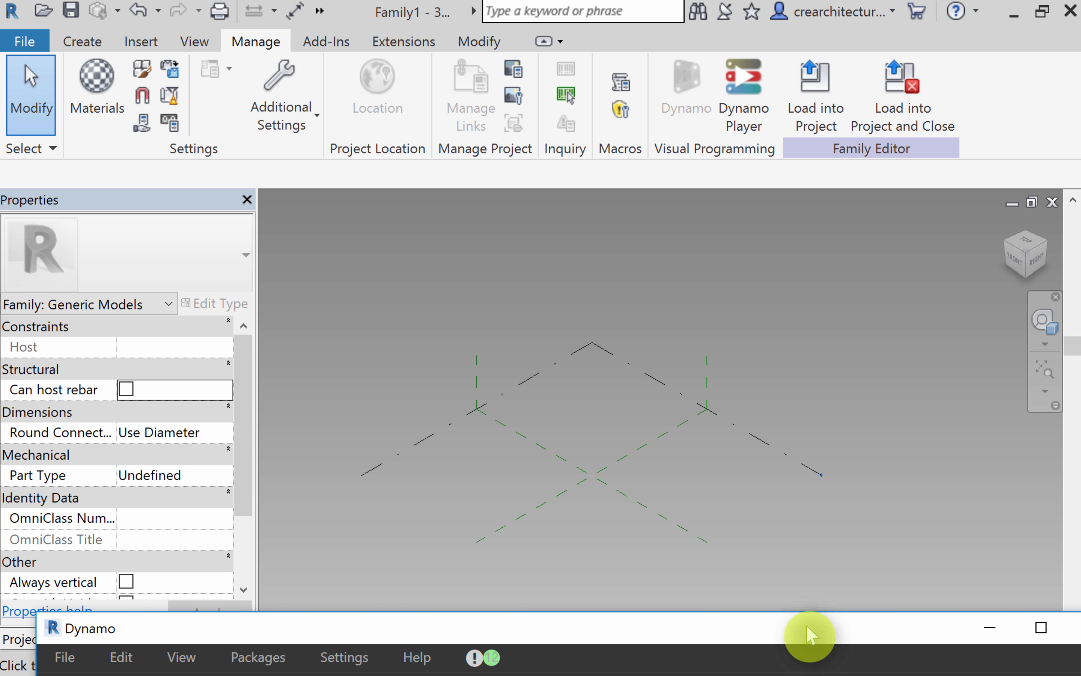
{"action": "left_click_drag", "start_coordinate": [811, 629], "coordinate": [724, 112]}
Step: Move the Geometry.Intersect node slightly higher above the Surface.ToNurbsSurface node
{"action": "scroll", "coordinate": [773, 314], "scroll_direction": "down", "scroll_amount": 1}
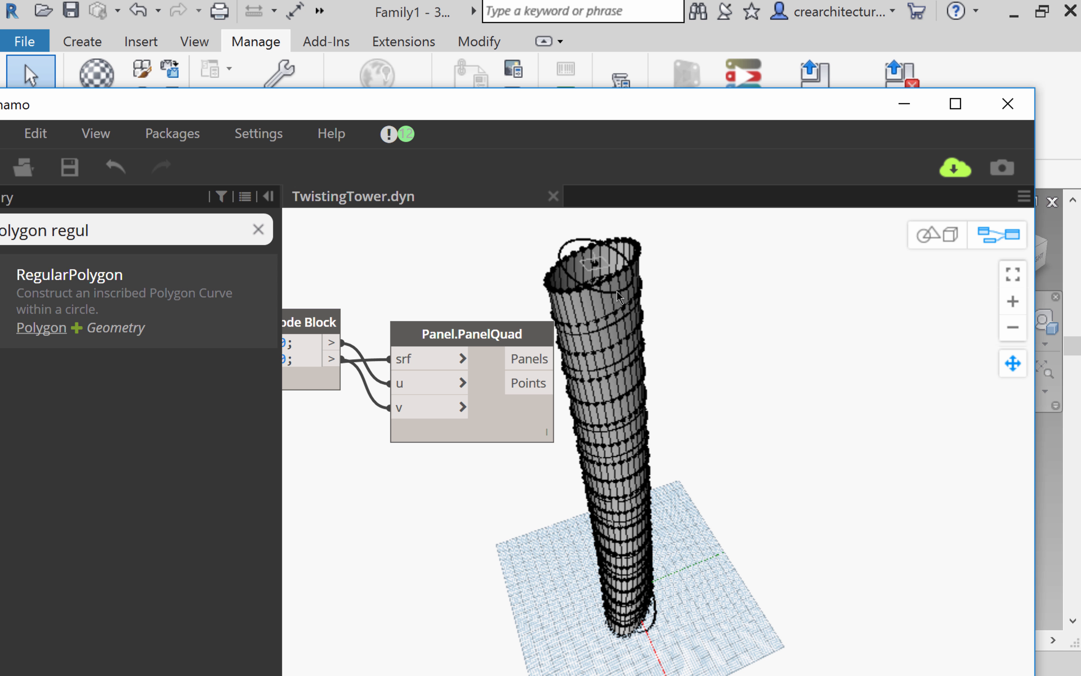
{"action": "scroll", "coordinate": [702, 438], "scroll_direction": "down", "scroll_amount": 3}
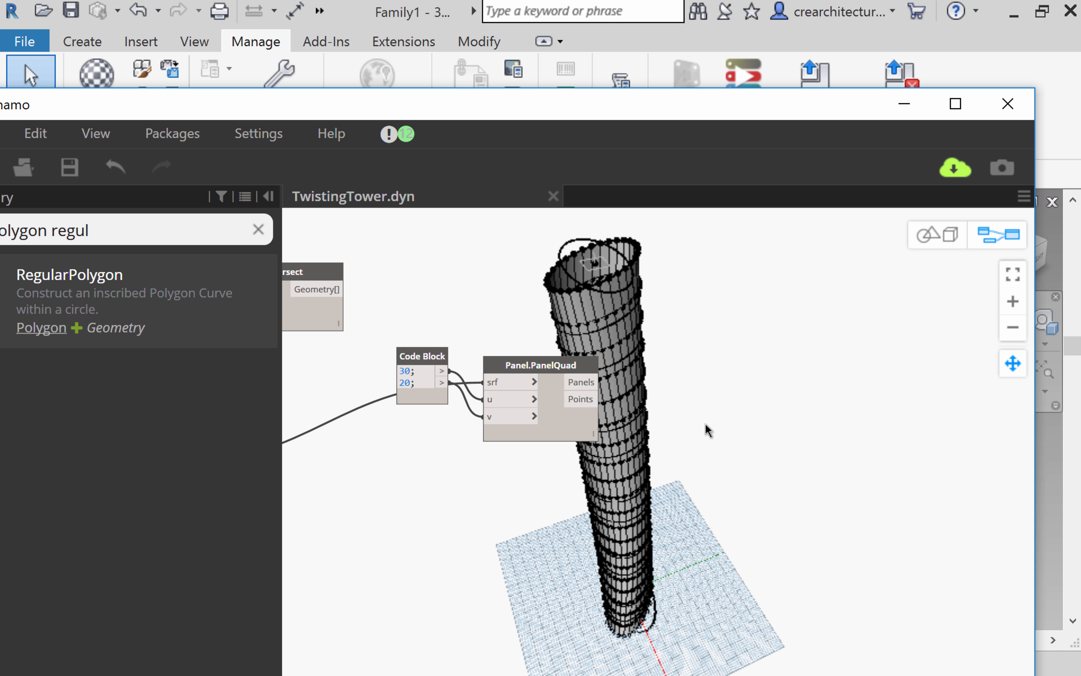
{"action": "middle_click_drag", "start_coordinate": [705, 423], "coordinate": [904, 462]}
{"action": "scroll", "coordinate": [526, 517], "scroll_direction": "up", "scroll_amount": 3}
{"action": "middle_click_drag", "start_coordinate": [544, 515], "coordinate": [819, 612]}
{"action": "left_click_drag", "start_coordinate": [714, 333], "coordinate": [716, 283]}
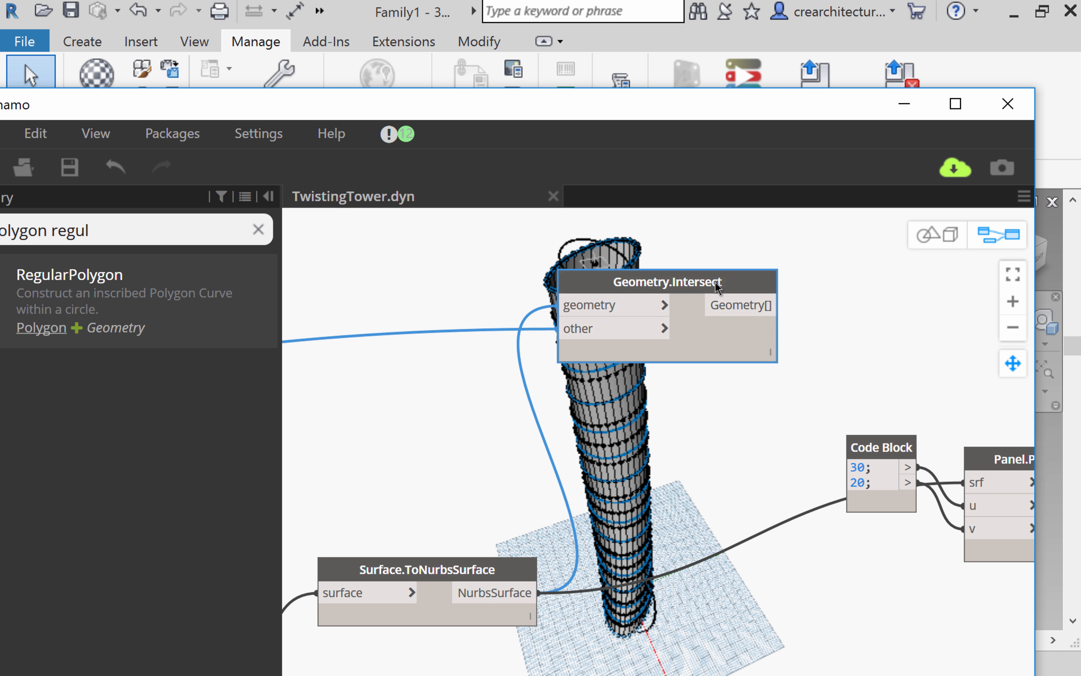
{"action": "mouse_move", "coordinate": [759, 376]}
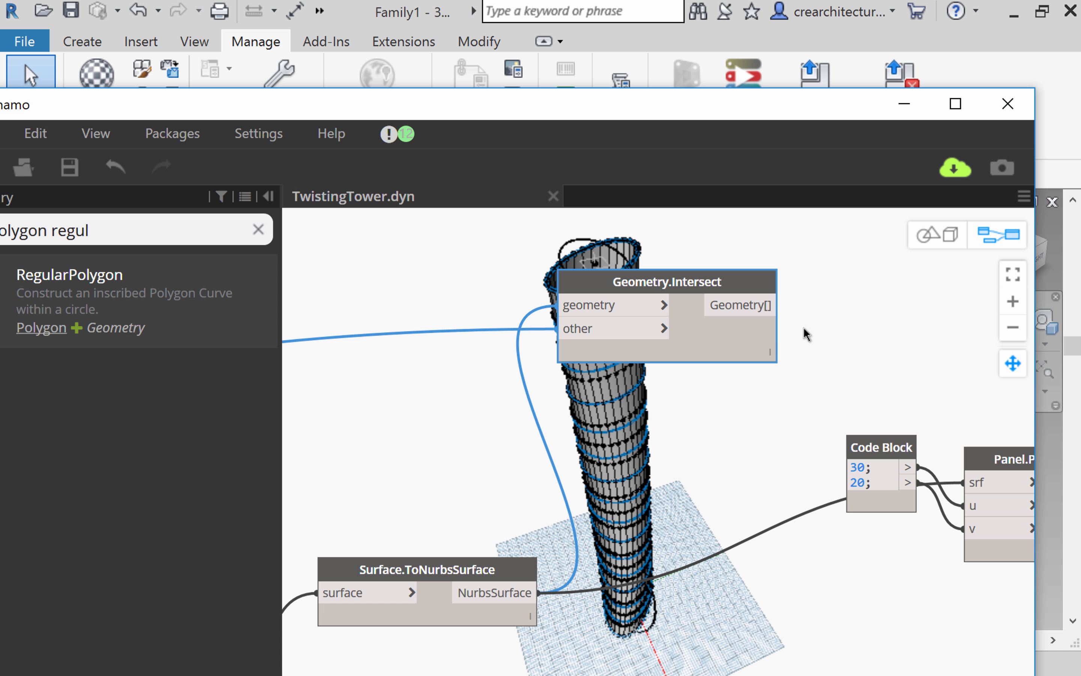
Step: Add a Flatten node beside Geometry.Intersect and connect the Geometry[] output to its list input
{"action": "middle_click_drag", "start_coordinate": [812, 310], "coordinate": [683, 346]}
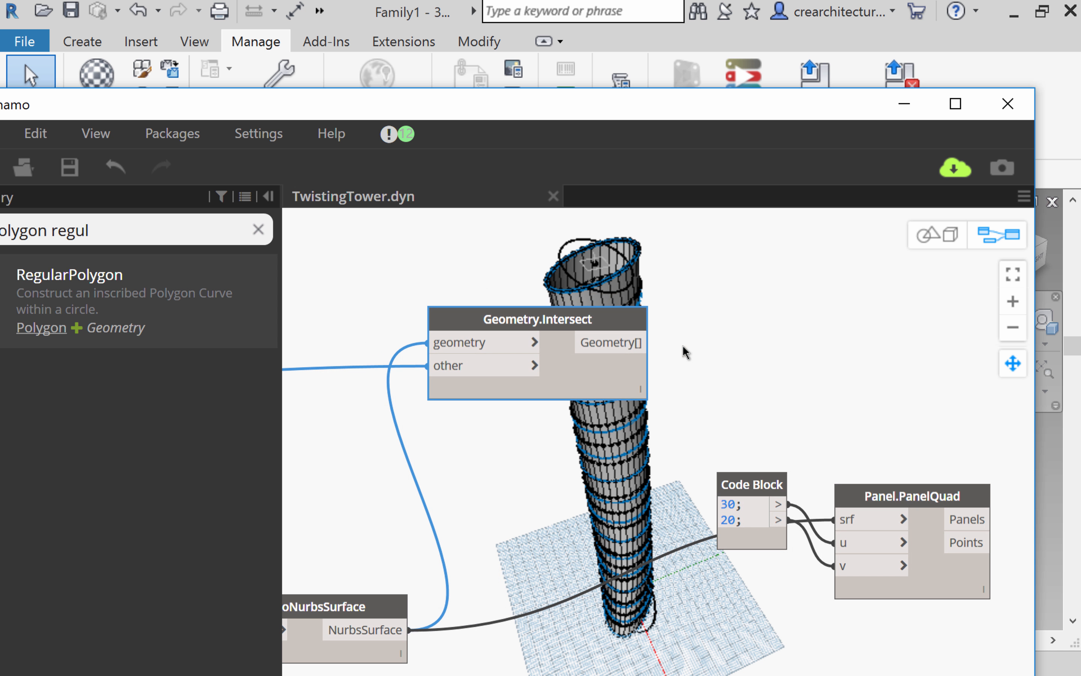
{"action": "right_click", "coordinate": [797, 293]}
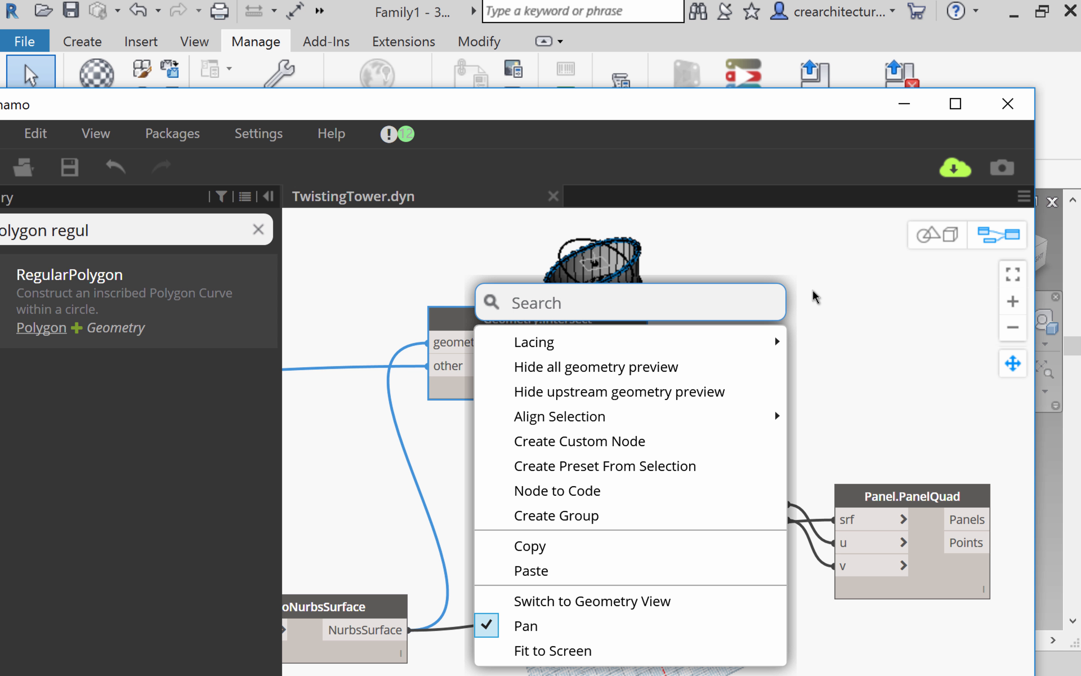
{"action": "type", "text": "flat"}
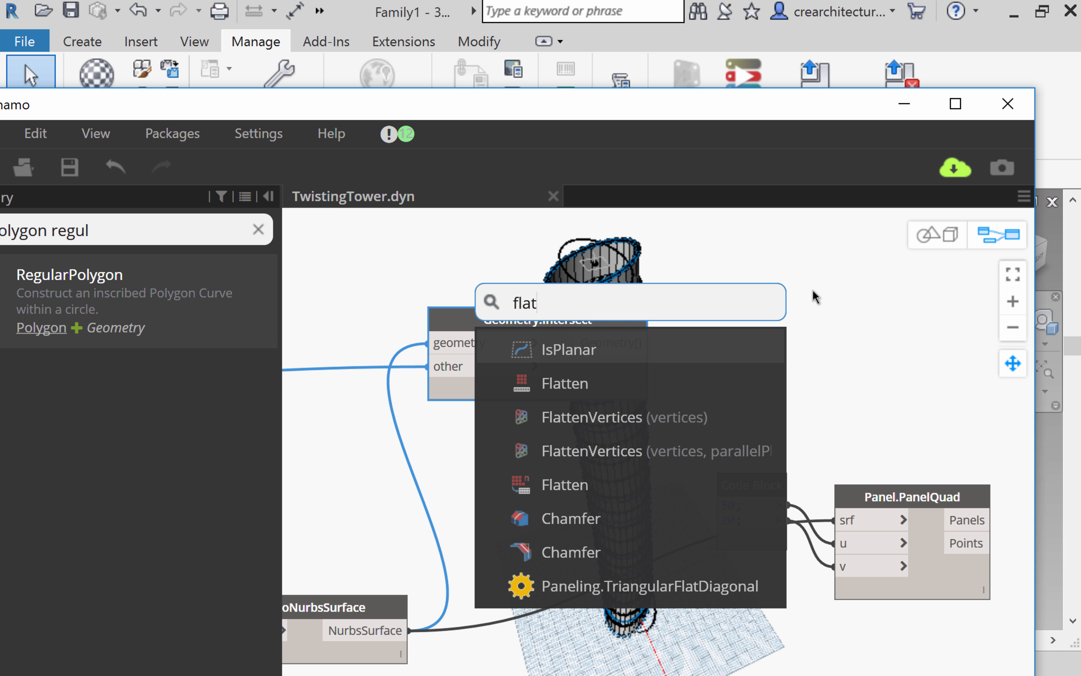
{"action": "type", "text": "t"}
{"action": "left_click", "coordinate": [611, 357]}
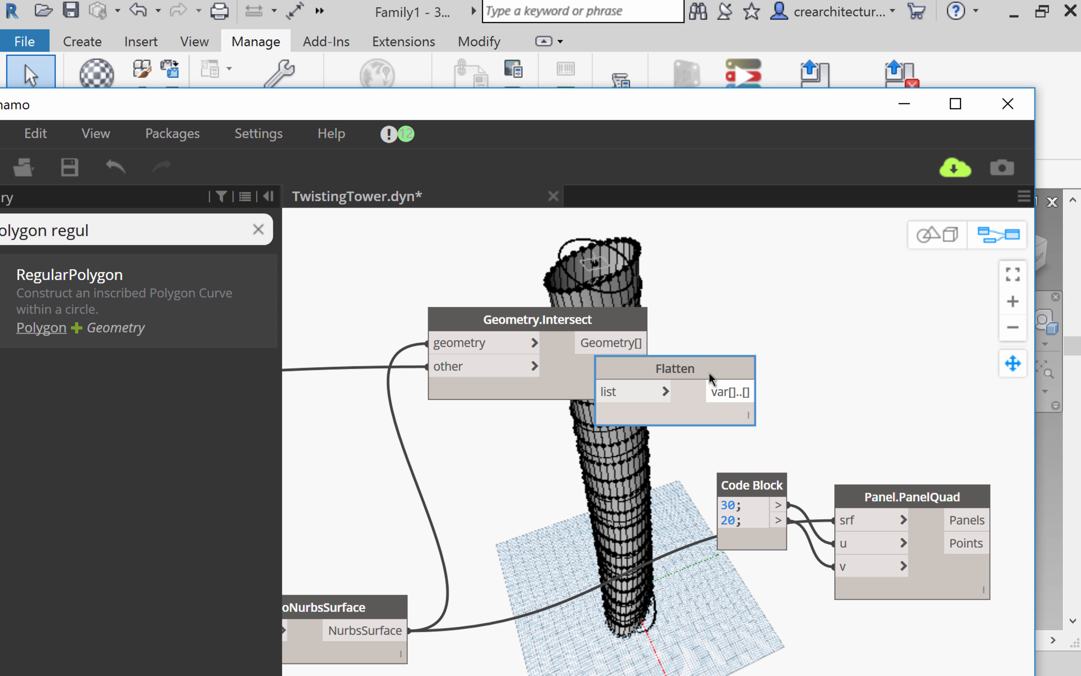
{"action": "left_click_drag", "start_coordinate": [710, 377], "coordinate": [820, 287]}
{"action": "left_click_drag", "start_coordinate": [650, 343], "coordinate": [713, 301]}
{"action": "mouse_move", "coordinate": [845, 348]}
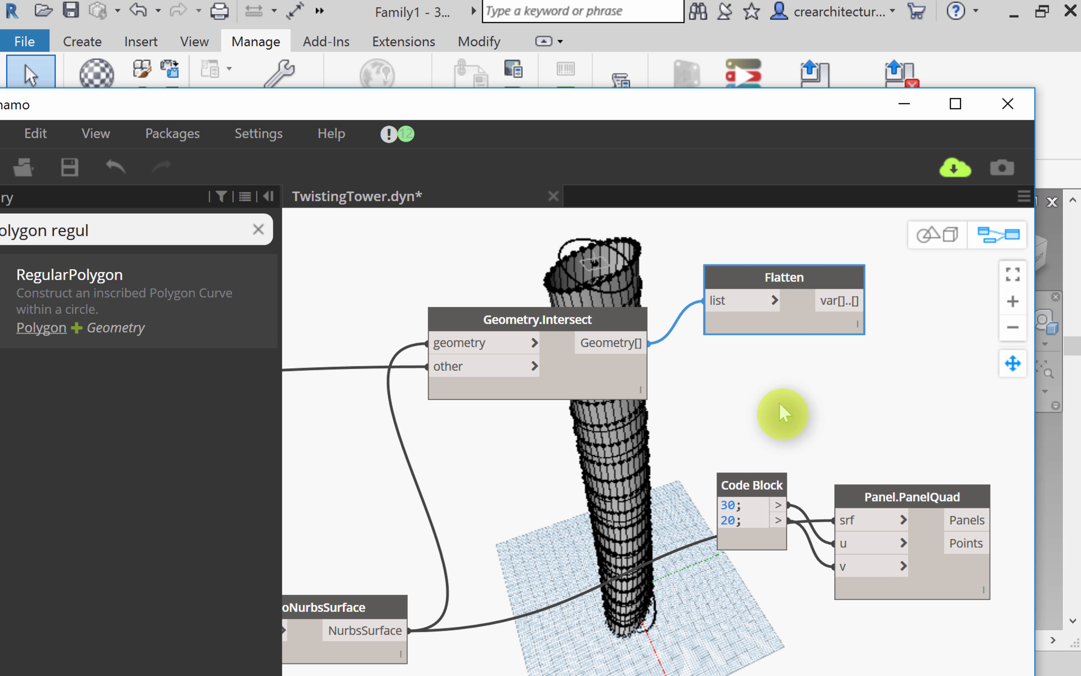
Step: Reposition the Flatten node slightly farther from Geometry.Intersect and closer to level with it
{"action": "middle_click_drag", "start_coordinate": [782, 413], "coordinate": [571, 525]}
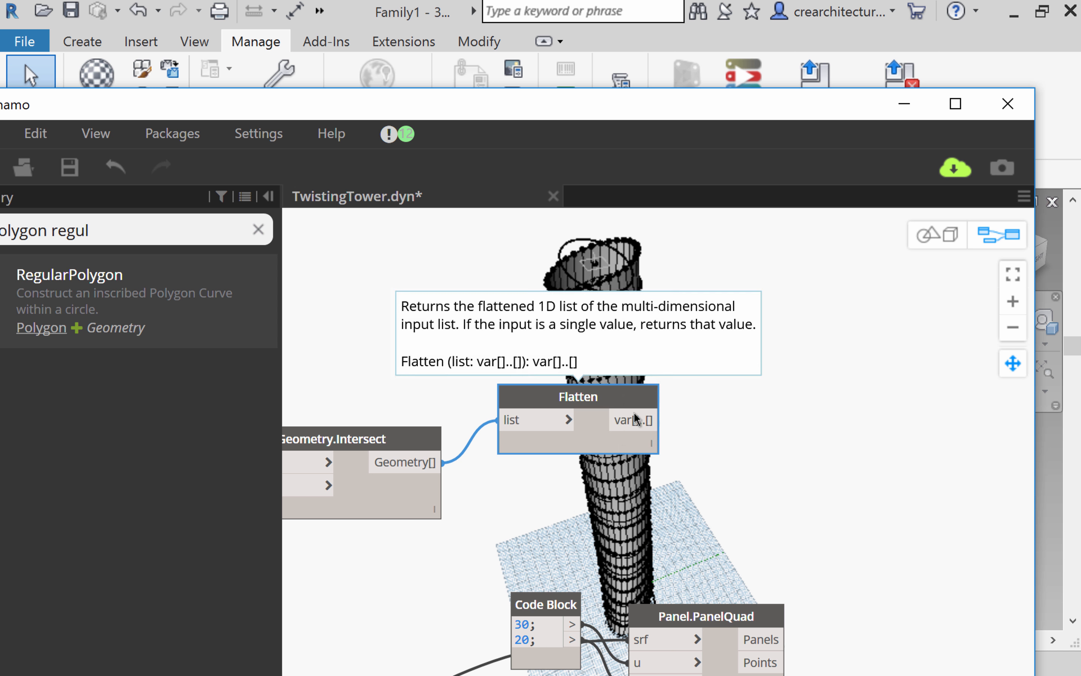
{"action": "left_click_drag", "start_coordinate": [630, 402], "coordinate": [654, 397]}
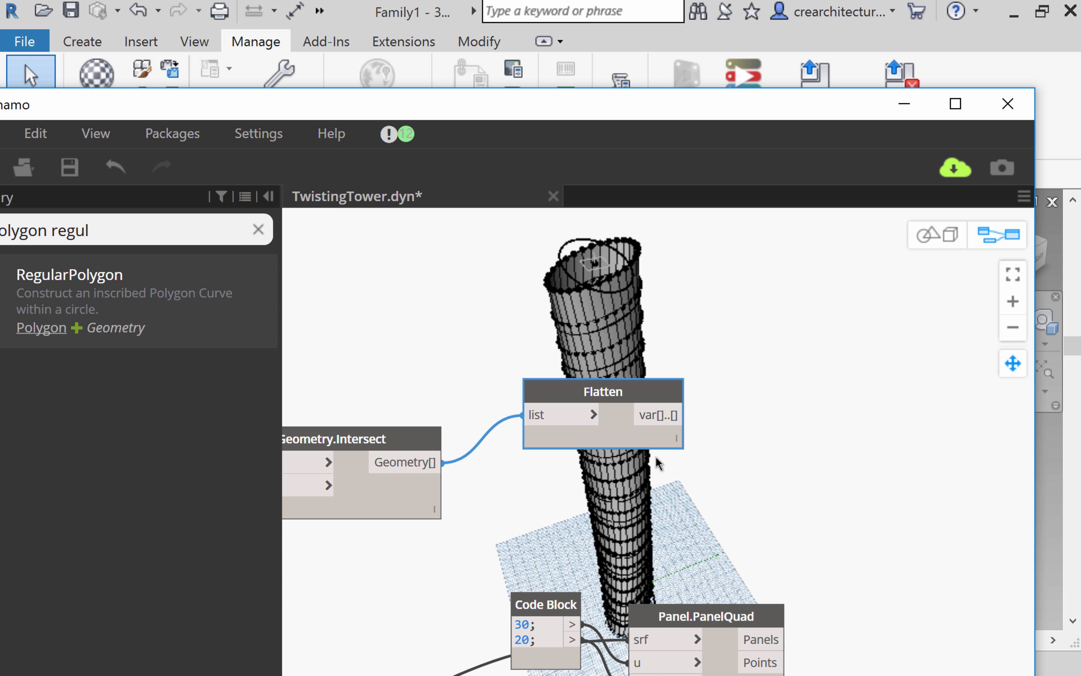
{"action": "middle_click_drag", "start_coordinate": [655, 456], "coordinate": [741, 397]}
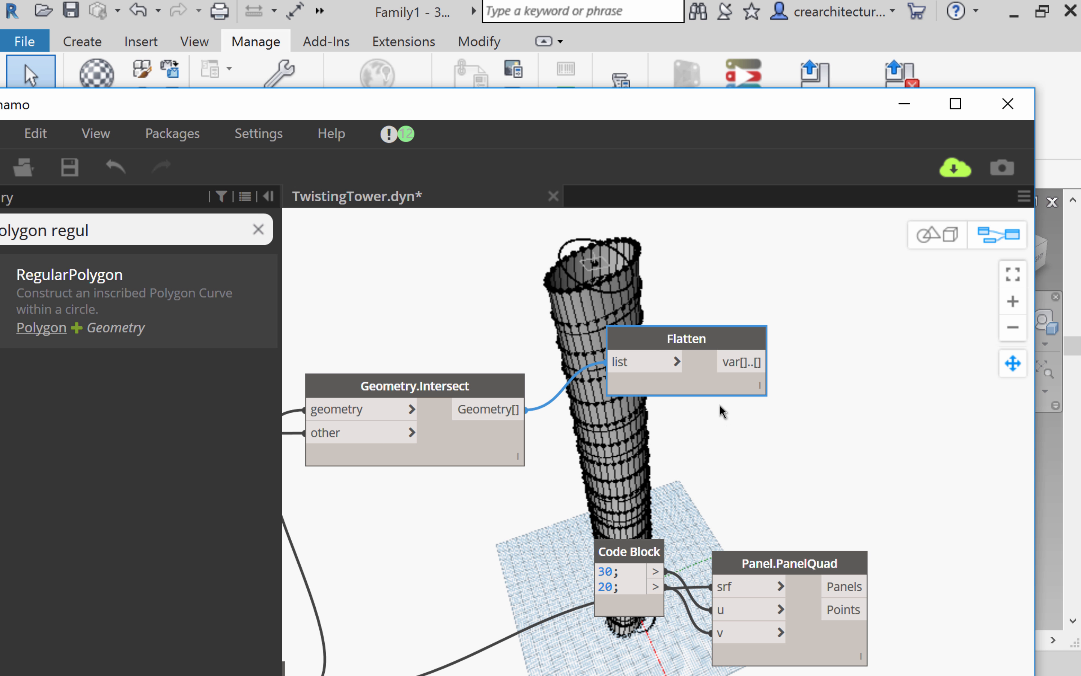
{"action": "left_click_drag", "start_coordinate": [719, 344], "coordinate": [719, 368]}
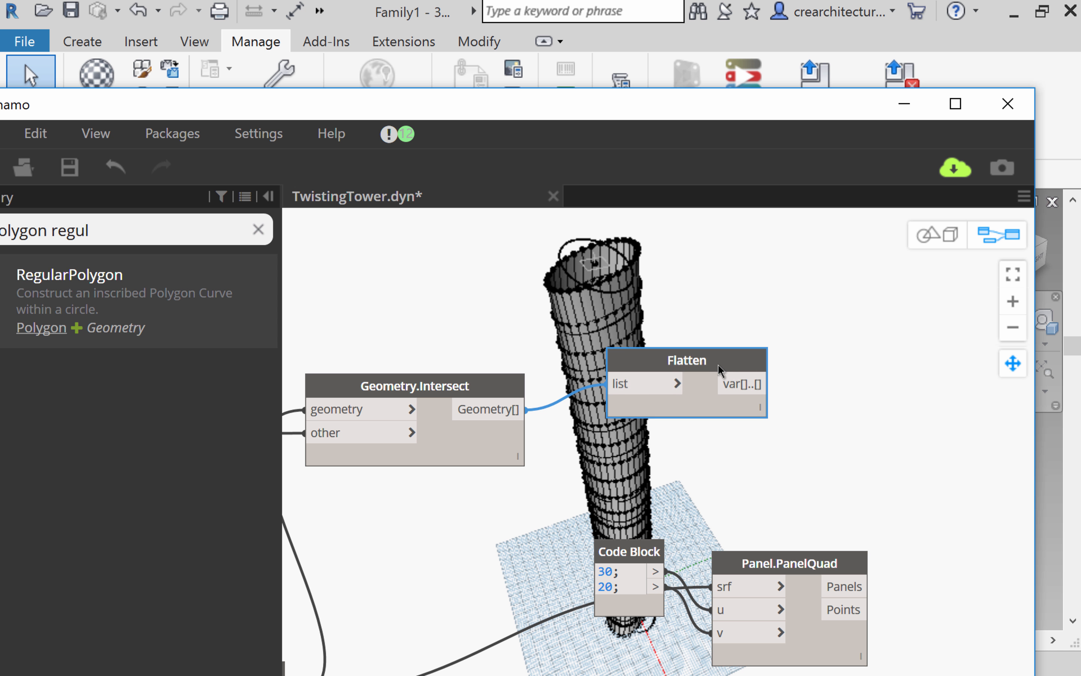
{"action": "mouse_move", "coordinate": [745, 434]}
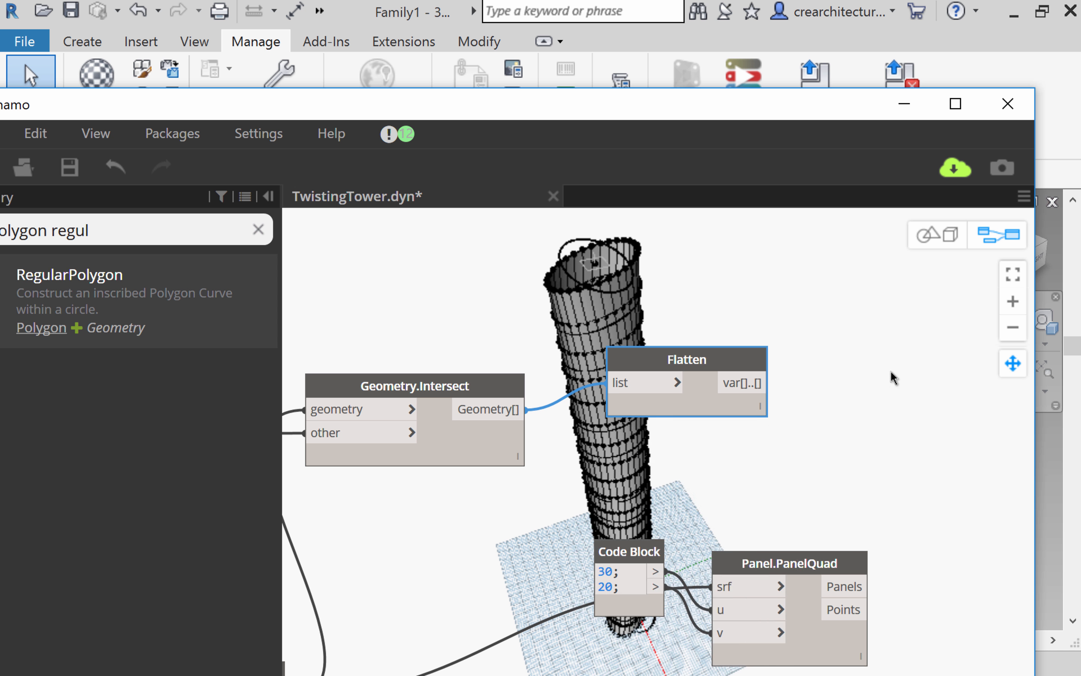
{"action": "middle_click_drag", "start_coordinate": [787, 355], "coordinate": [737, 367]}
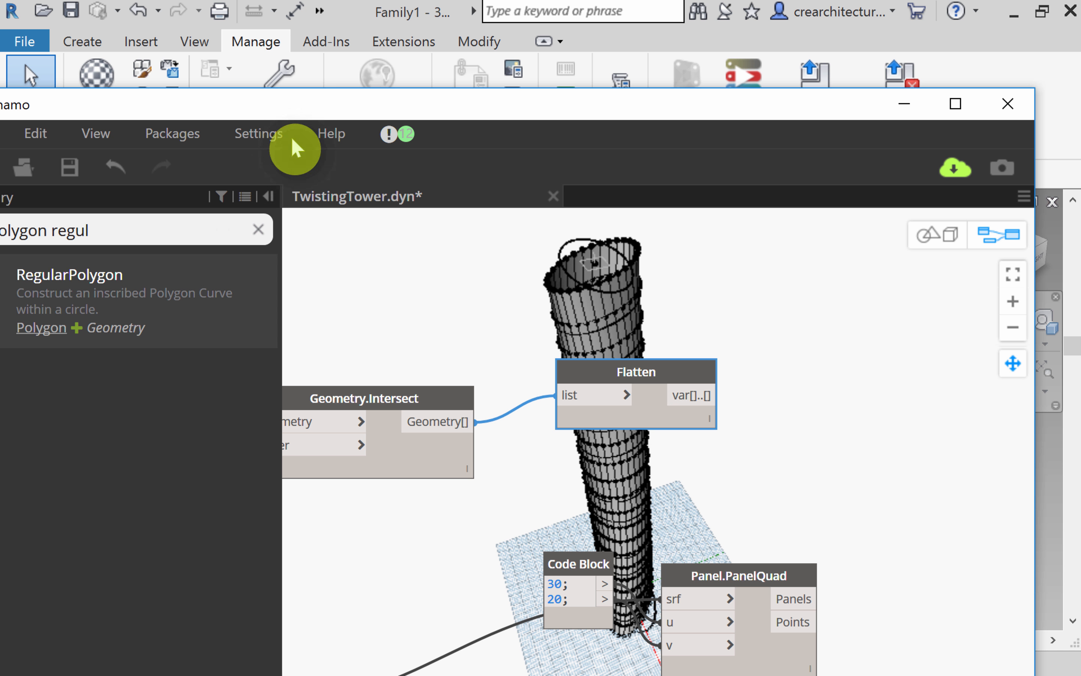
Step: Reposition the Dynamo window so the library is in view and search the node library for "scale"
{"action": "left_click_drag", "start_coordinate": [310, 99], "coordinate": [374, 53]}
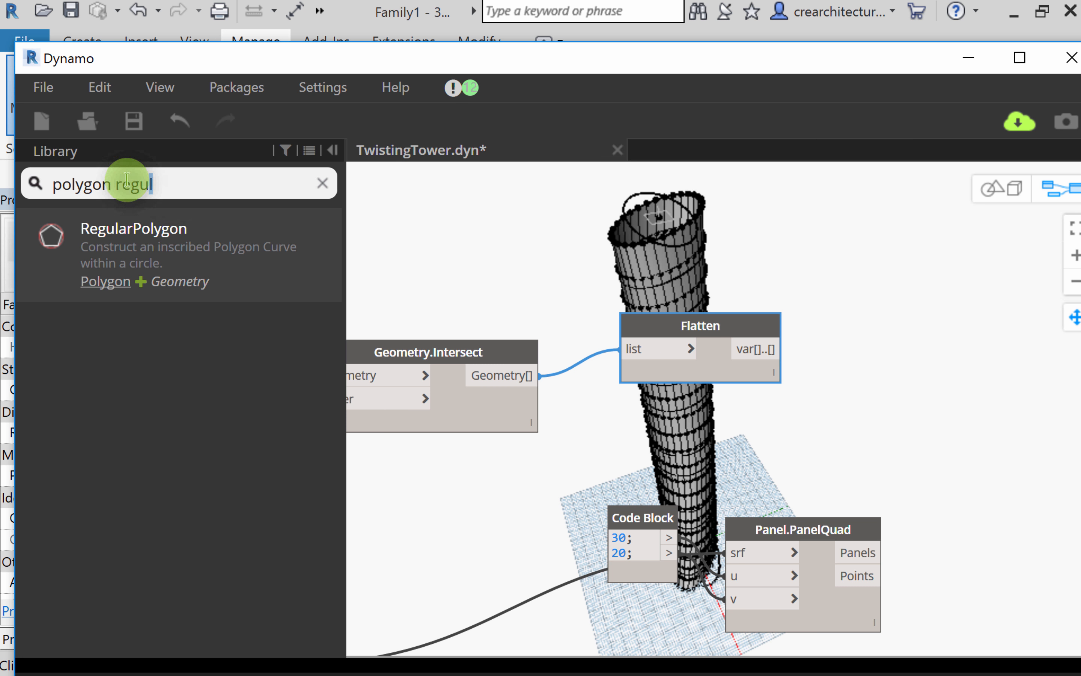
{"action": "left_click_drag", "start_coordinate": [127, 178], "coordinate": [7, 163]}
{"action": "type", "text": "scale"}
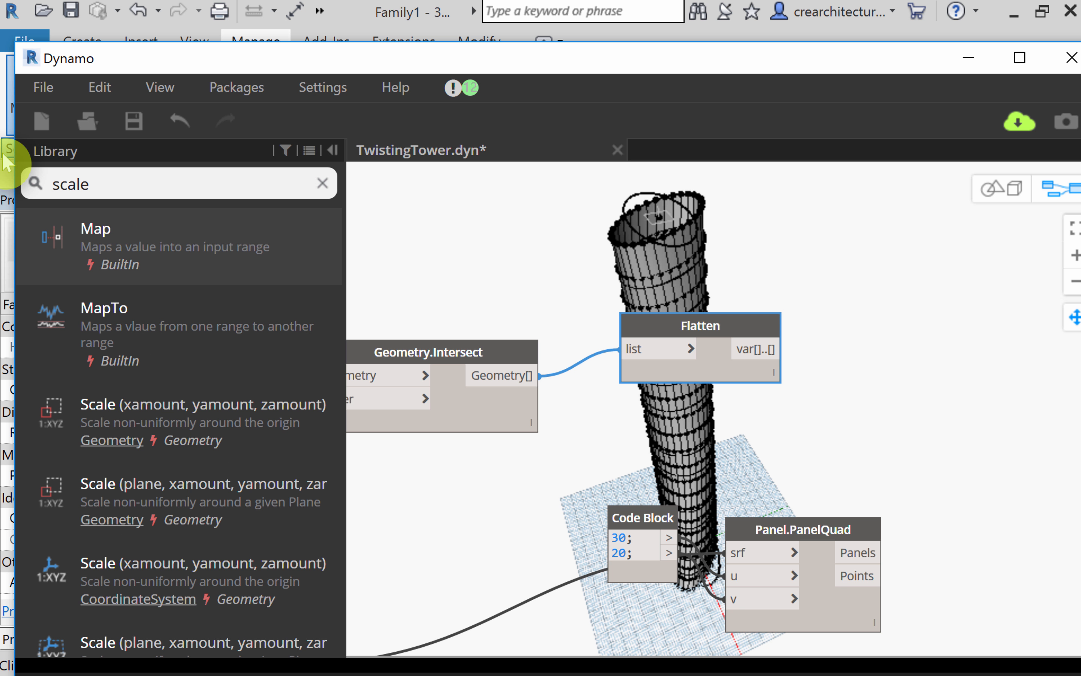
Step: Add a Geometry.Scale node with plane, xamount, yamount and zamount inputs and place it beyond the Flatten node with space between them
{"action": "right_click", "coordinate": [545, 249]}
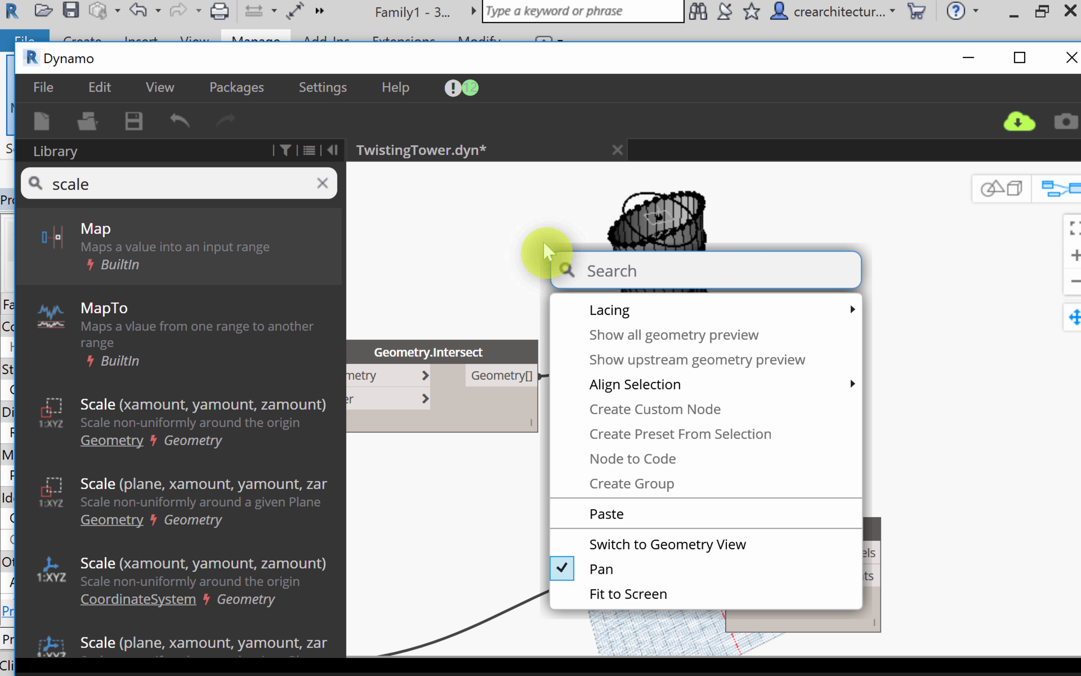
{"action": "right_click", "coordinate": [579, 270]}
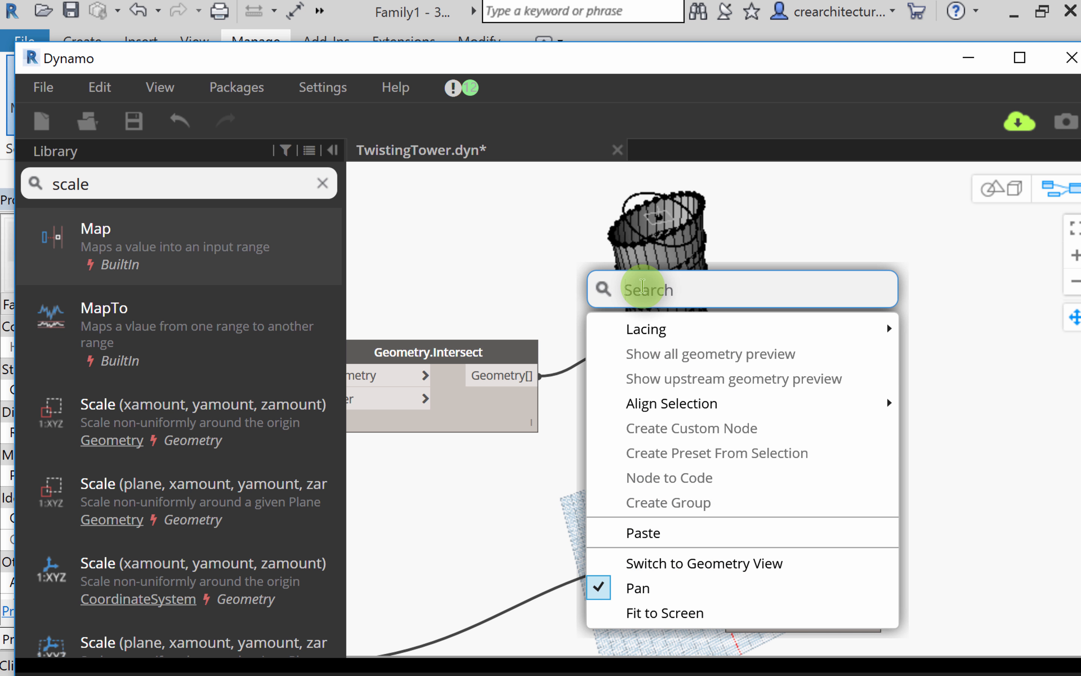
{"action": "type", "text": "scale"}
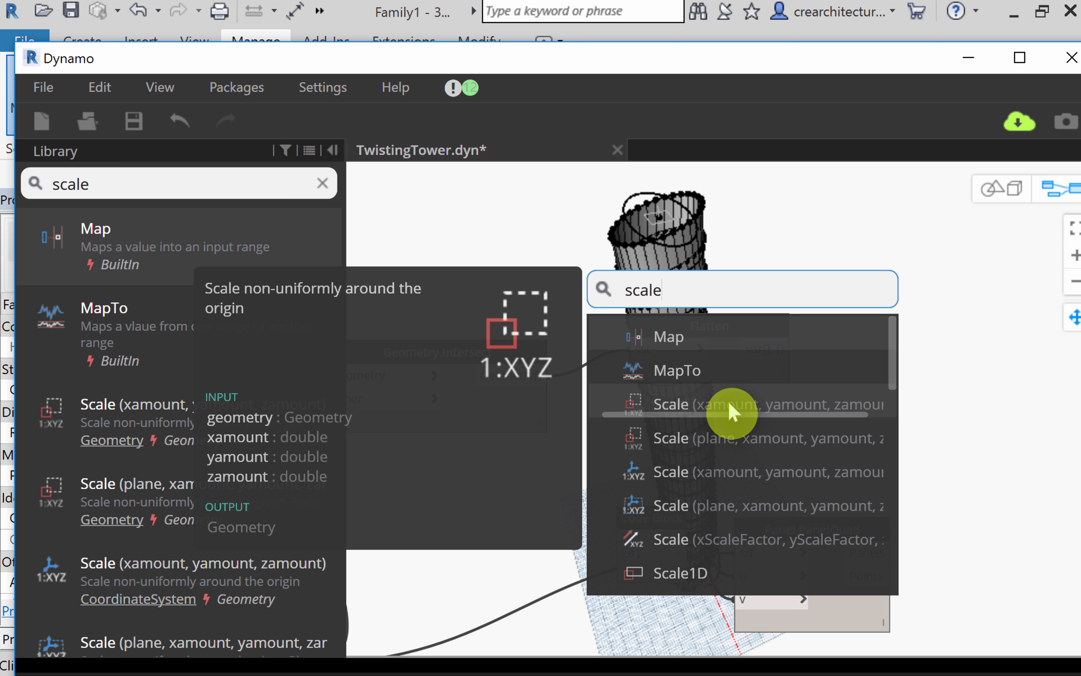
{"action": "left_click", "coordinate": [732, 443]}
{"action": "left_click_drag", "start_coordinate": [924, 459], "coordinate": [1077, 188]}
{"action": "middle_click_drag", "start_coordinate": [896, 422], "coordinate": [797, 455]}
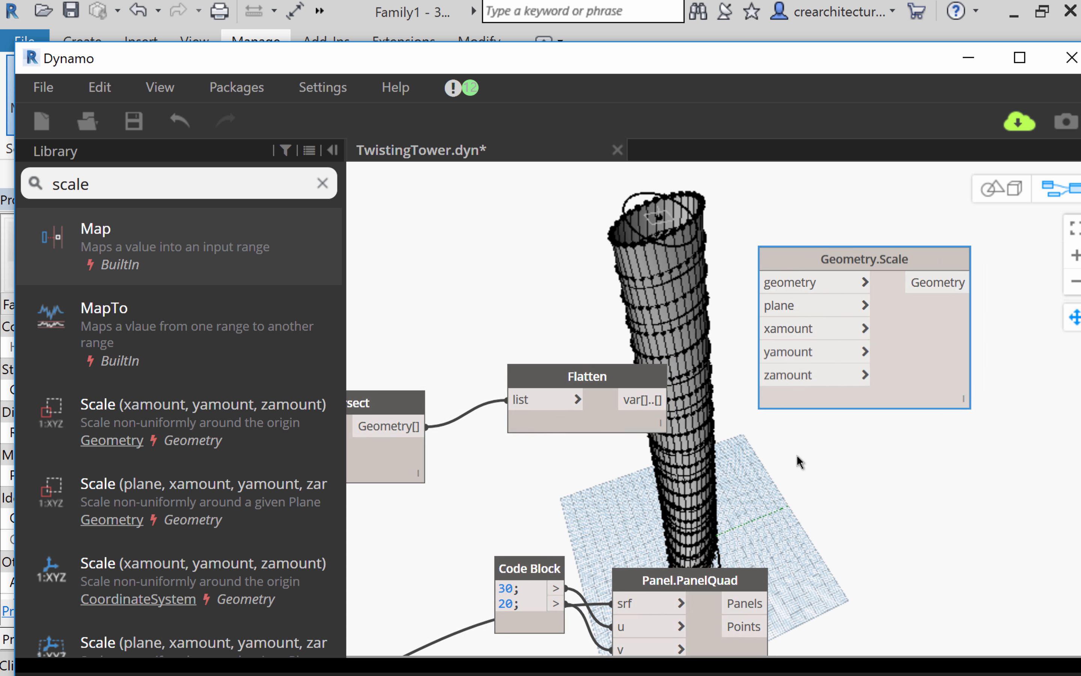
{"action": "left_click_drag", "start_coordinate": [869, 251], "coordinate": [977, 236]}
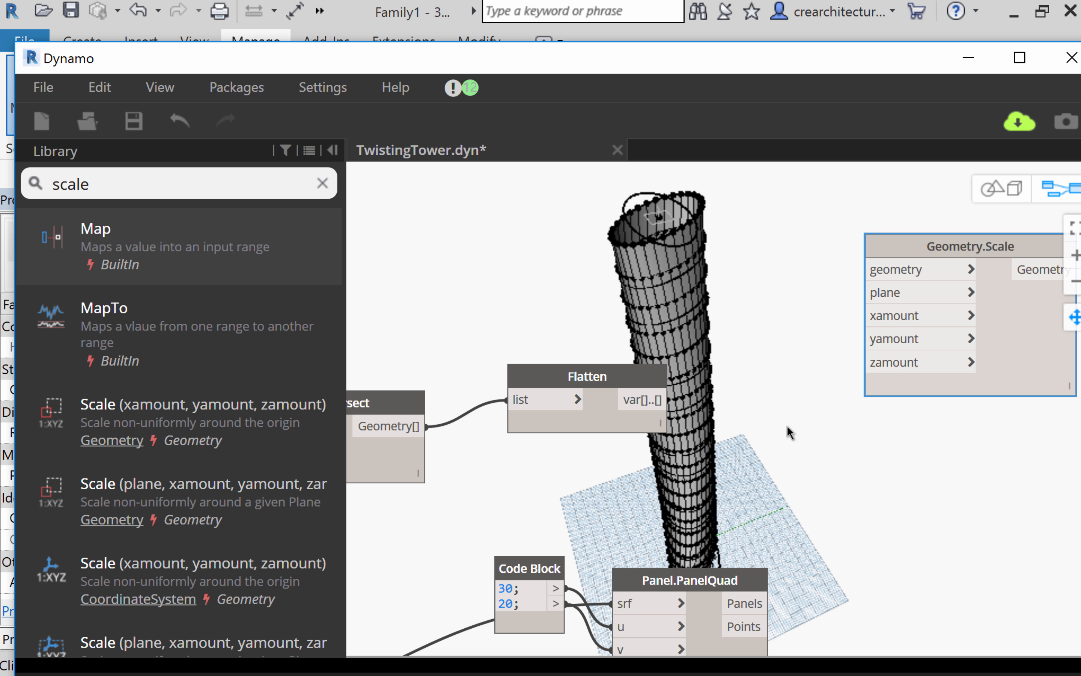
Step: Search the canvas for "geometry.scale" and add the Geometry.Scale node with only xamount, yamount and zamount inputs besides geometry
{"action": "right_click", "coordinate": [763, 290]}
{"action": "left_click", "coordinate": [690, 301]}
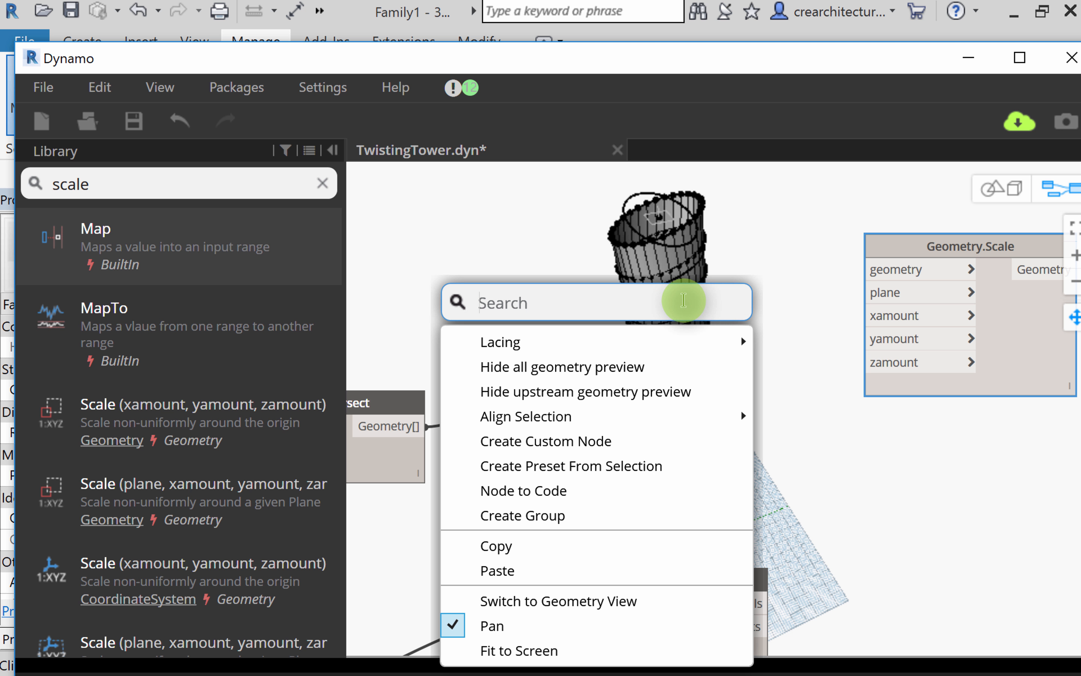
{"action": "type", "text": "geo"}
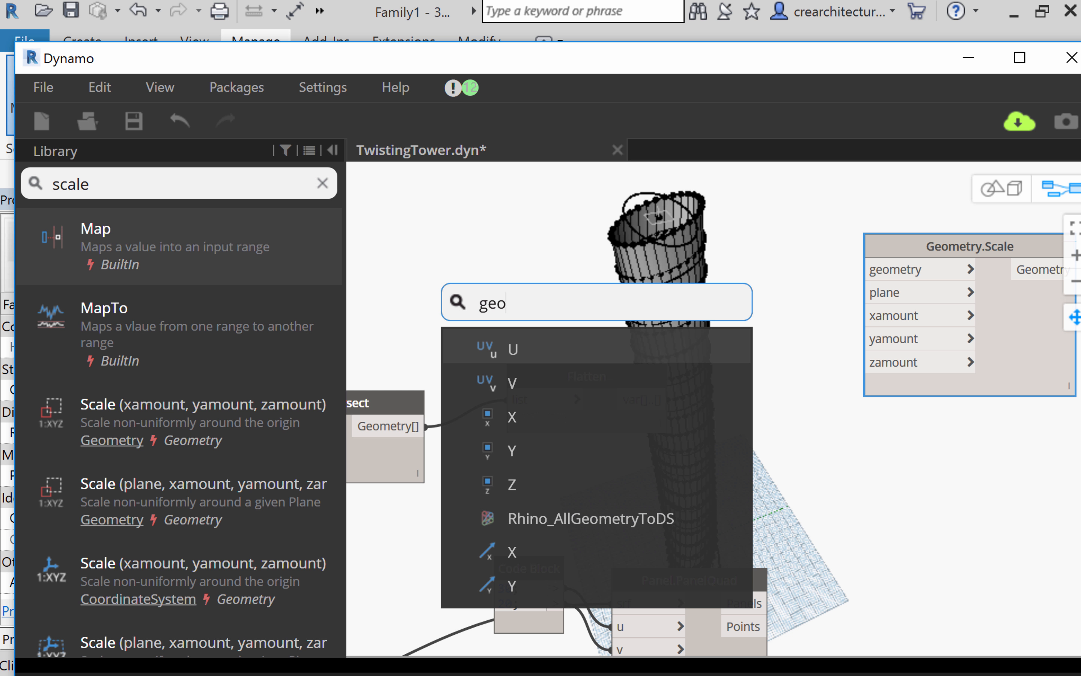
{"action": "type", "text": "metry.scale"}
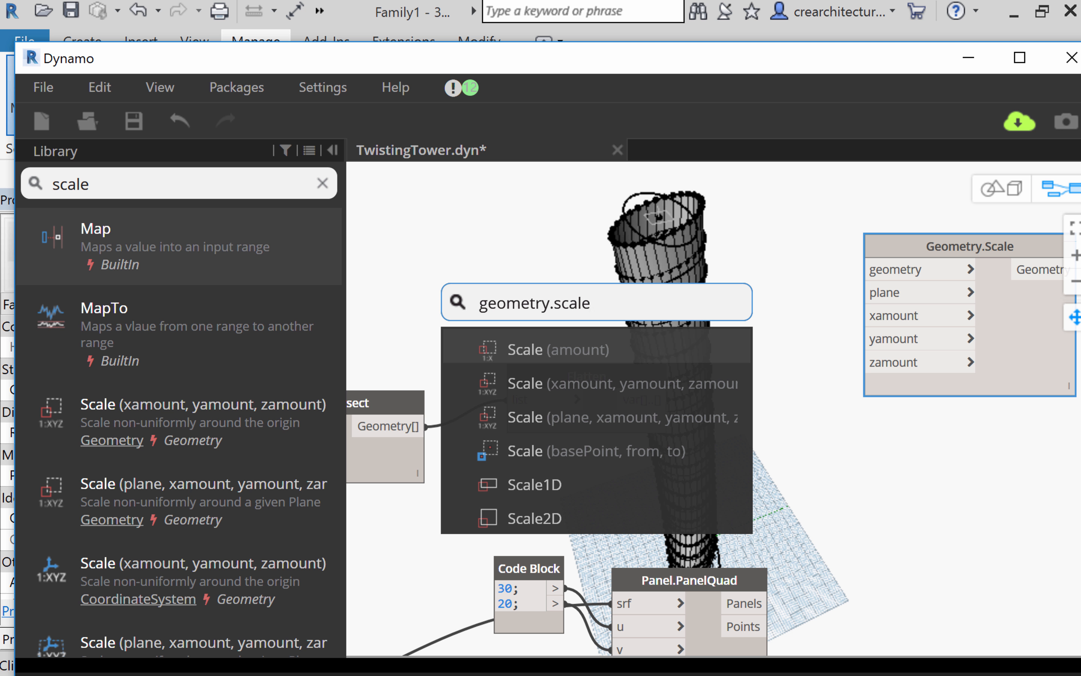
{"action": "mouse_move", "coordinate": [637, 415]}
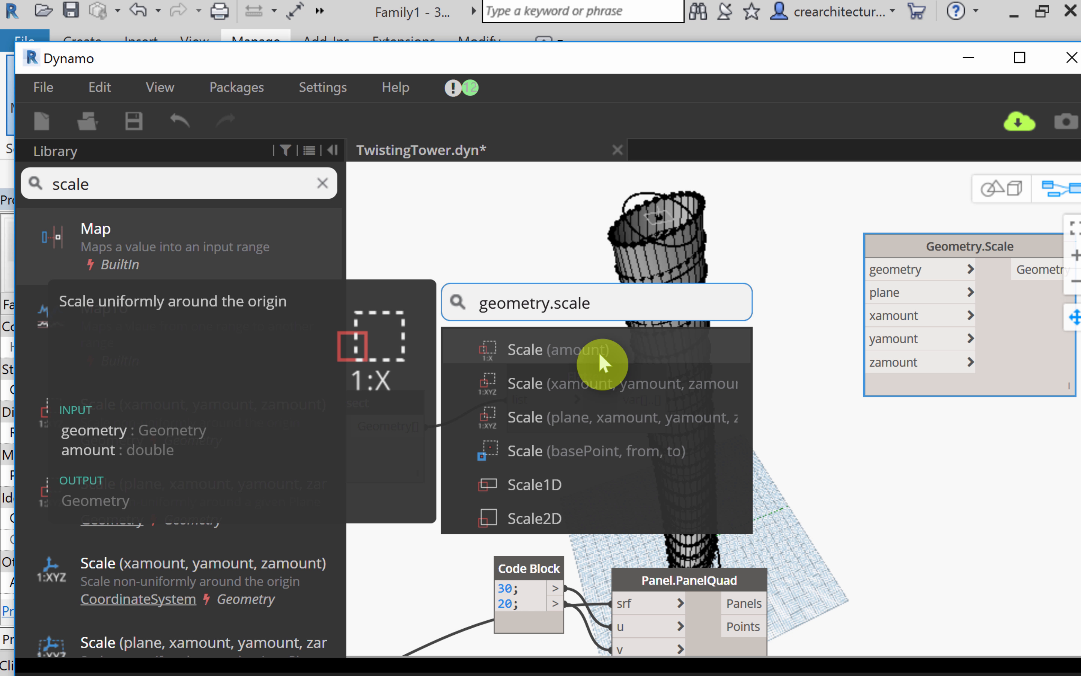
{"action": "left_click", "coordinate": [599, 383]}
Step: Remove the Geometry.Scale node that has the plane input and place the new Geometry.Scale node in its spot
{"action": "right_click", "coordinate": [955, 246]}
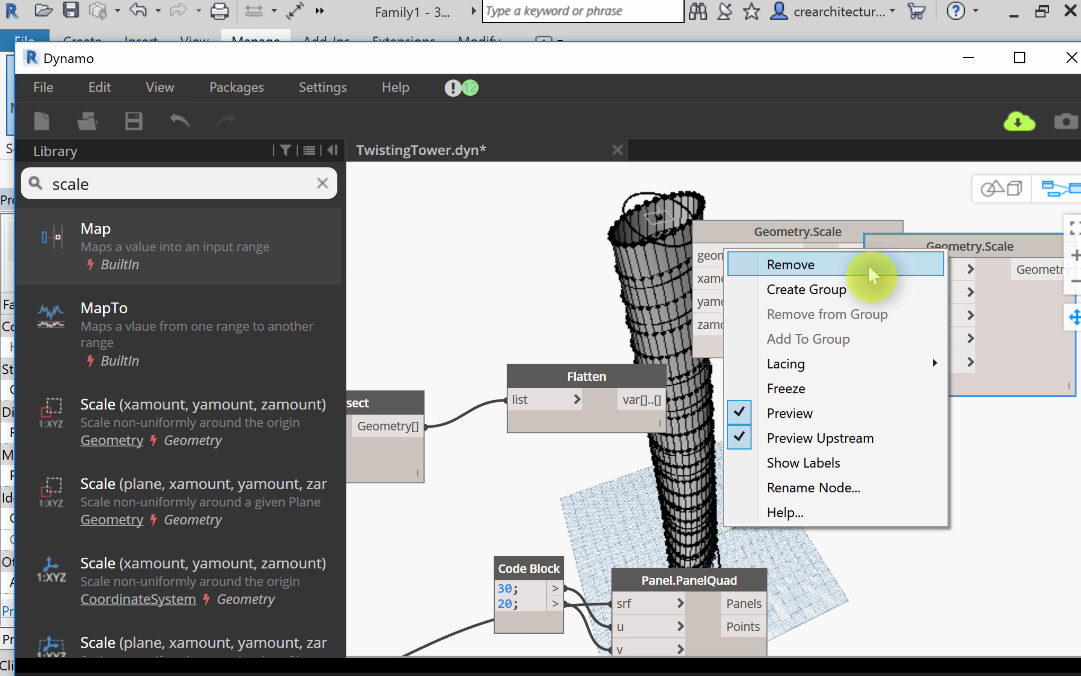
{"action": "left_click", "coordinate": [872, 277]}
{"action": "left_click_drag", "start_coordinate": [819, 231], "coordinate": [991, 235]}
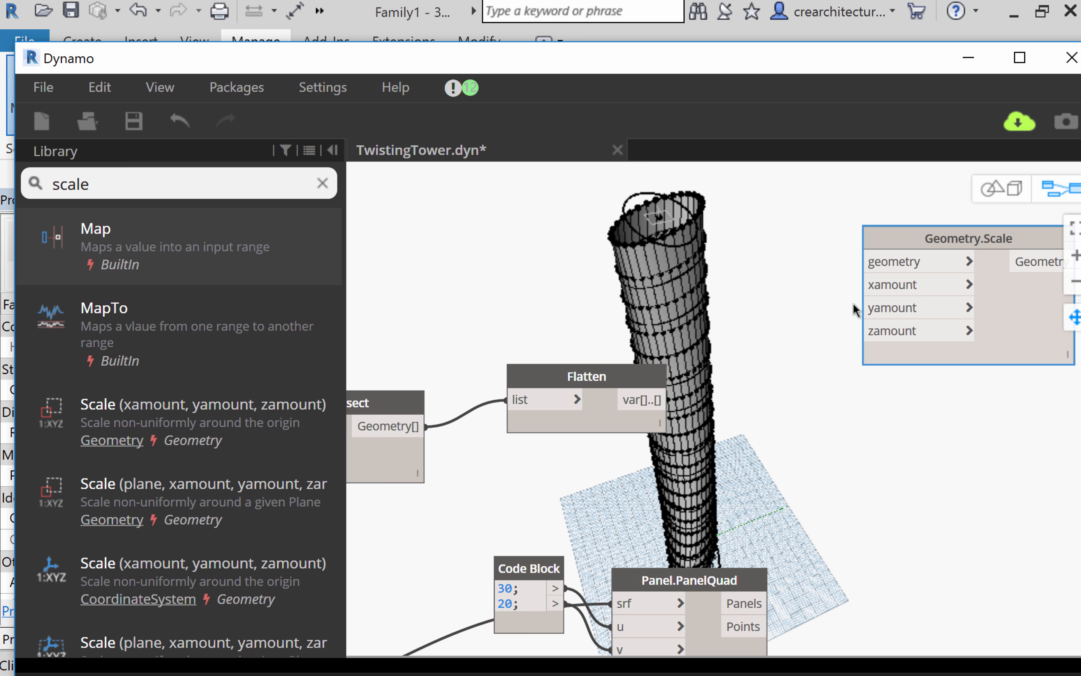
Step: Add a Code Block with 0.95 beside Geometry.Scale and connect it to the xamount and yamount inputs
{"action": "double_click", "coordinate": [782, 291]}
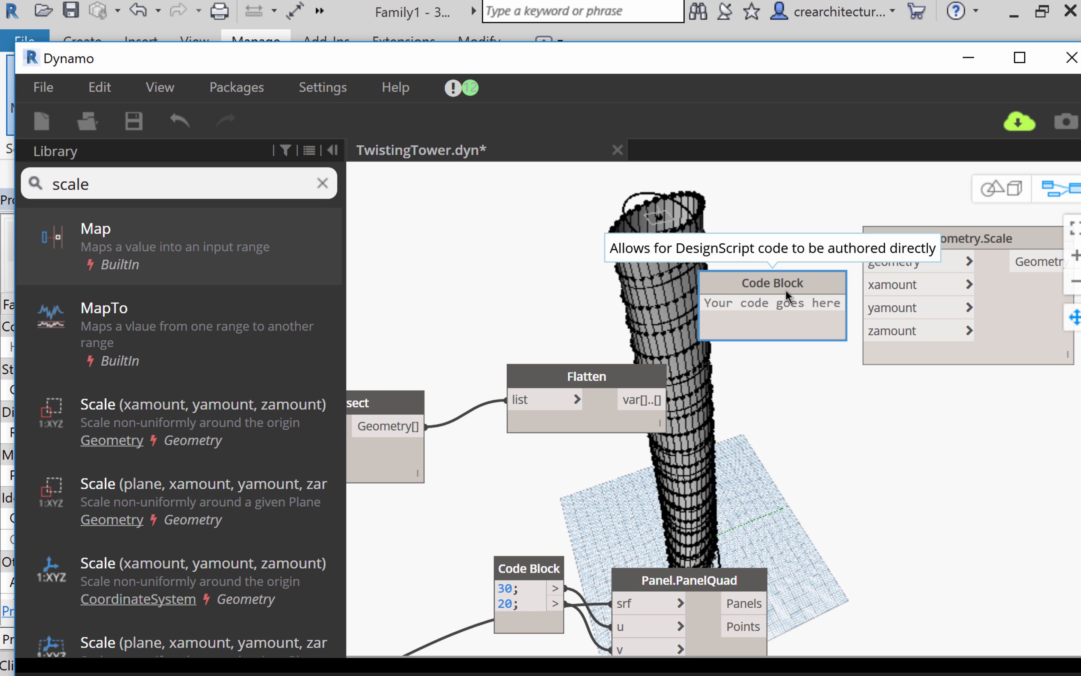
{"action": "type", "text": "0."}
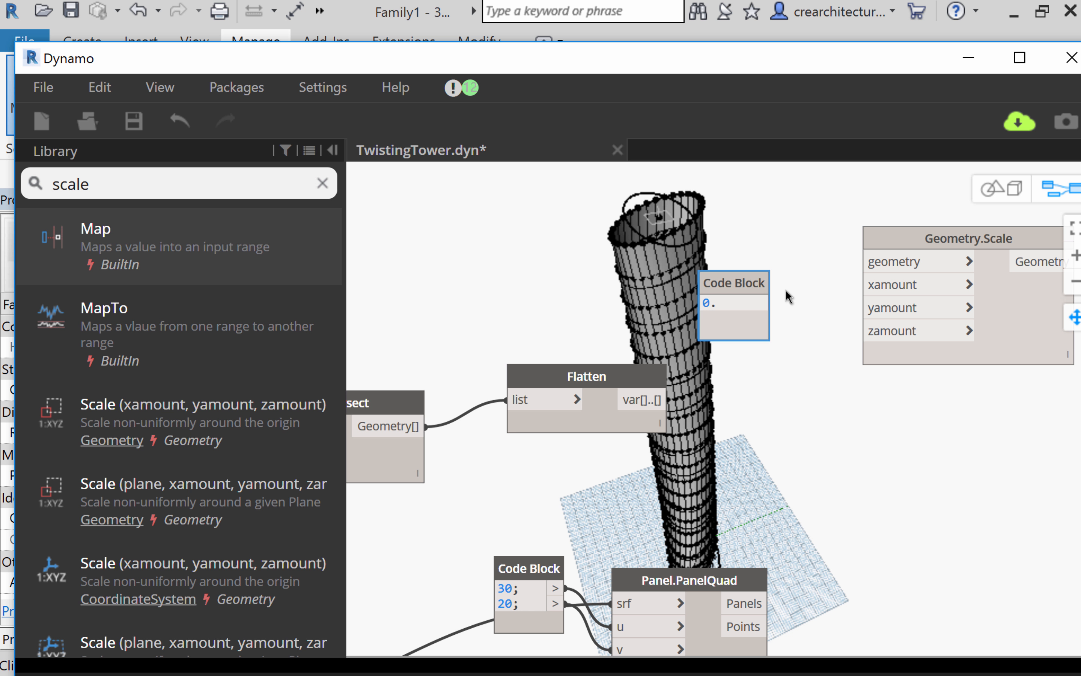
{"action": "type", "text": "95"}
{"action": "left_click", "coordinate": [785, 289]}
{"action": "left_click", "coordinate": [760, 303]}
{"action": "left_click", "coordinate": [912, 285]}
{"action": "left_click", "coordinate": [763, 301]}
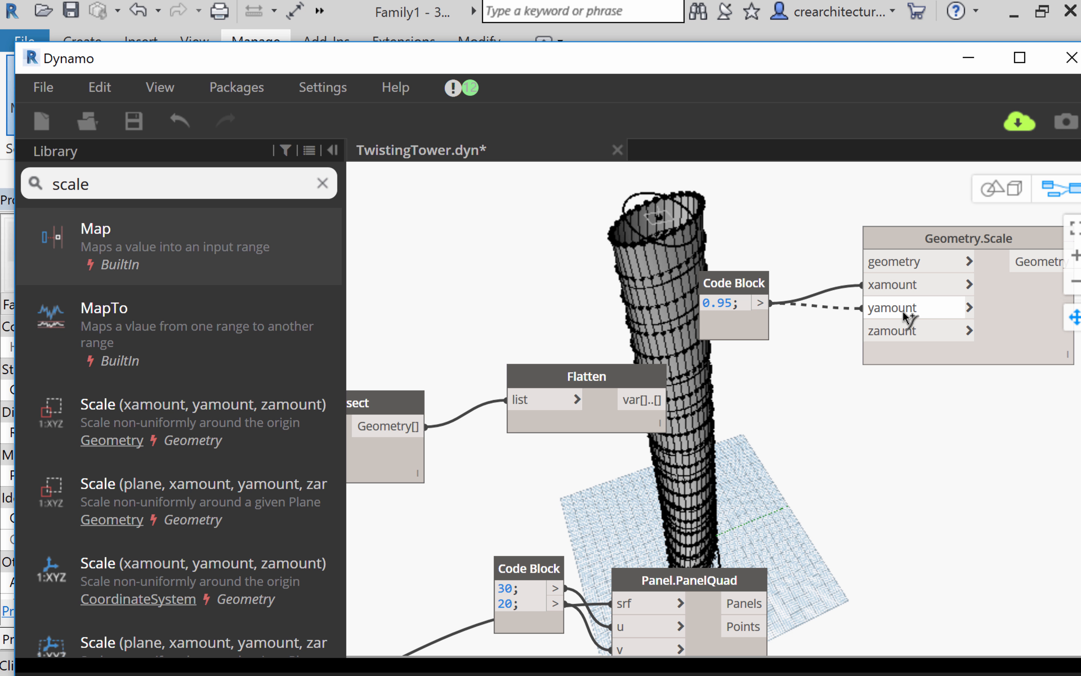
{"action": "left_click", "coordinate": [902, 310]}
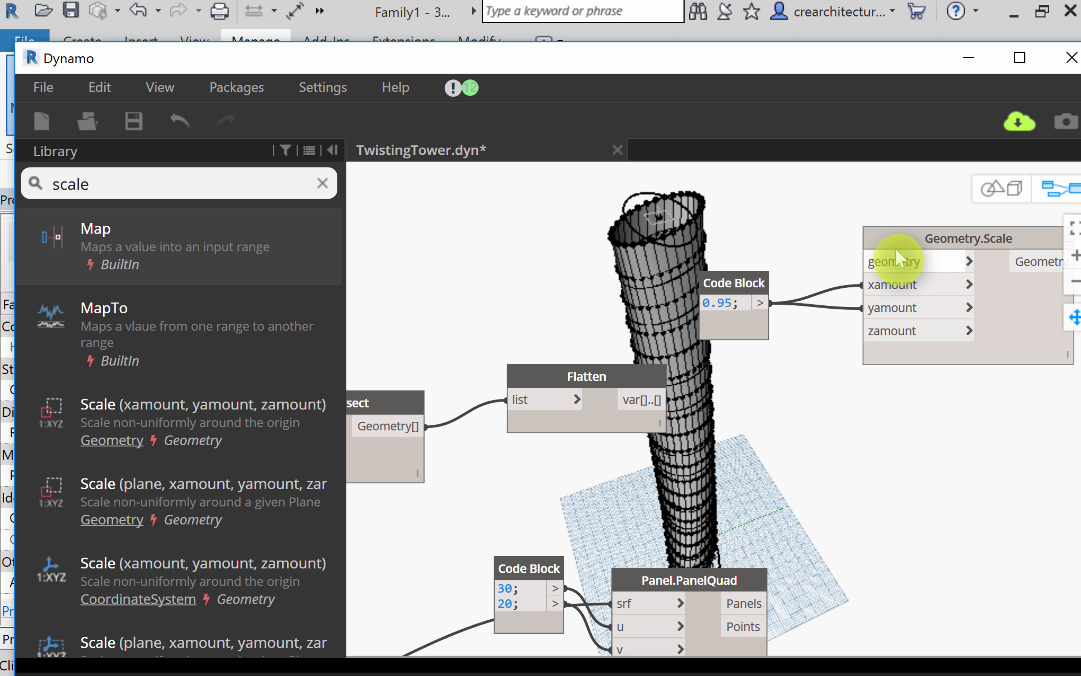
Step: Maximize the Dynamo window and set the graph's run mode to Manual
{"action": "left_click", "coordinate": [1019, 57]}
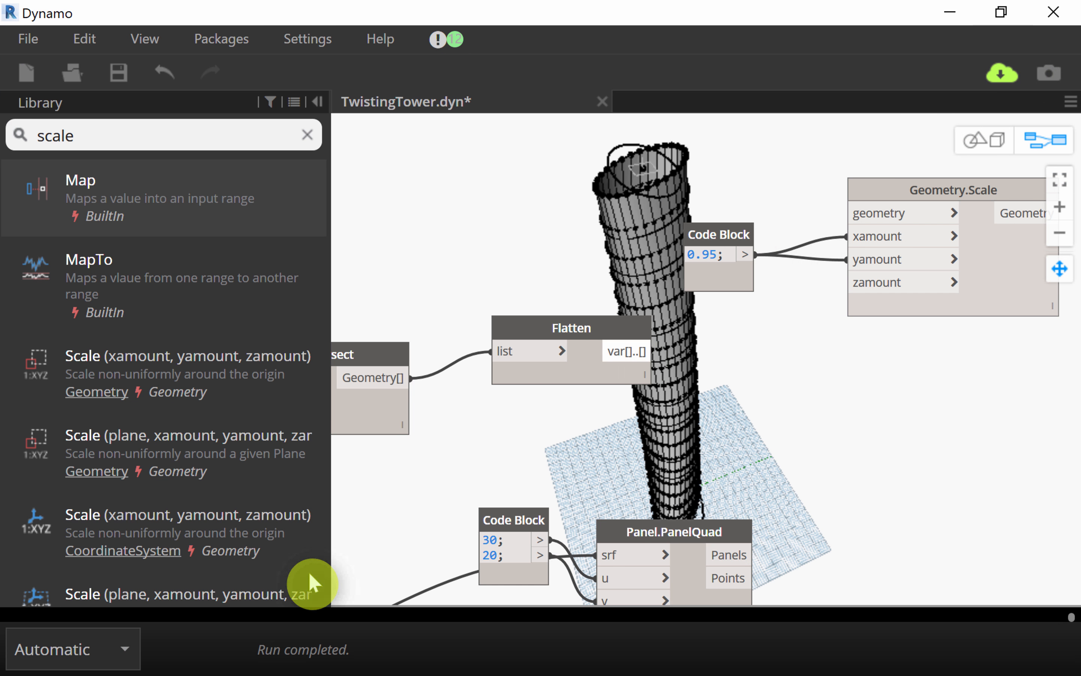
{"action": "left_click", "coordinate": [93, 649]}
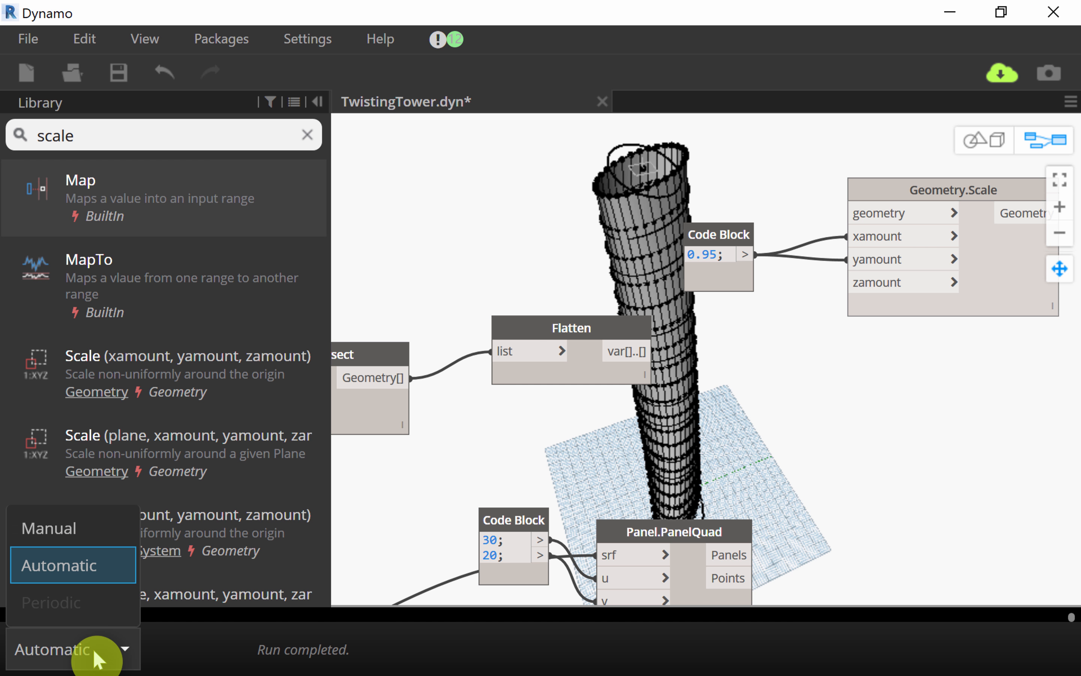
{"action": "left_click", "coordinate": [80, 534]}
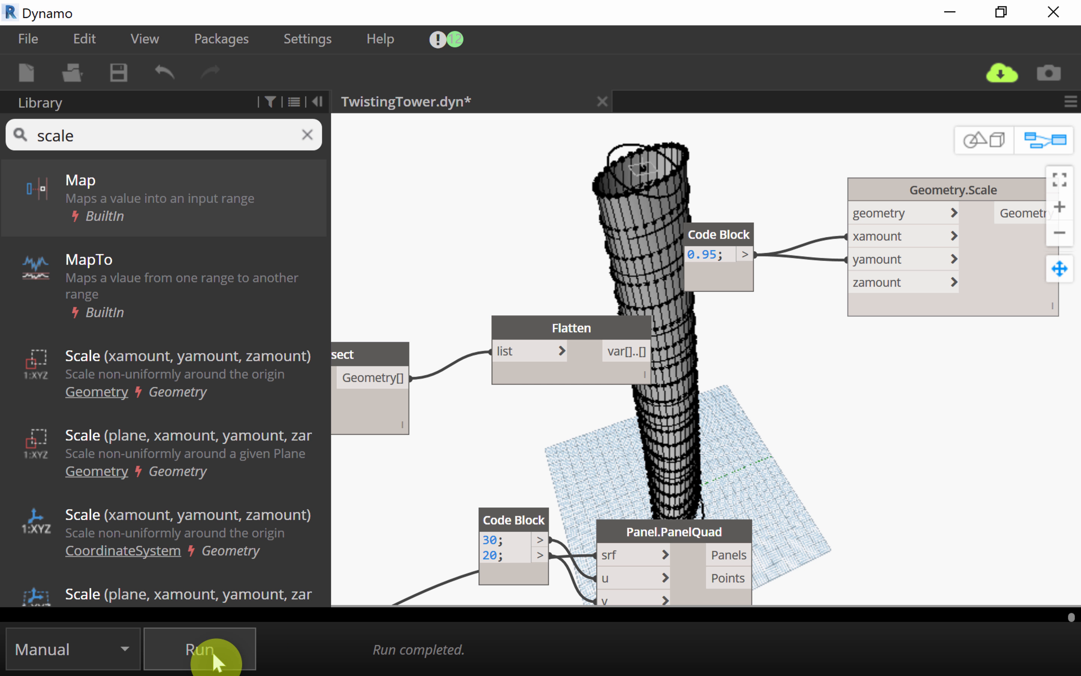
Step: Connect the Flatten output to the geometry input of Geometry.Scale and run the graph
{"action": "scroll", "coordinate": [897, 422], "scroll_direction": "down", "scroll_amount": 3}
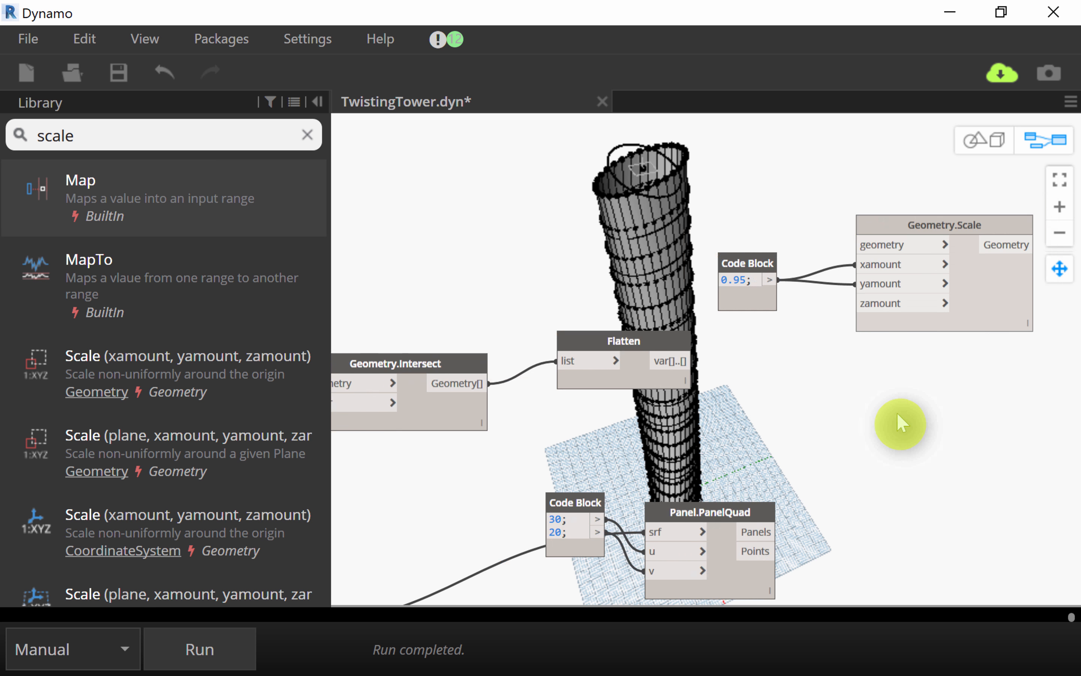
{"action": "middle_click_drag", "start_coordinate": [931, 400], "coordinate": [923, 405]}
{"action": "scroll", "coordinate": [943, 368], "scroll_direction": "up", "scroll_amount": 2}
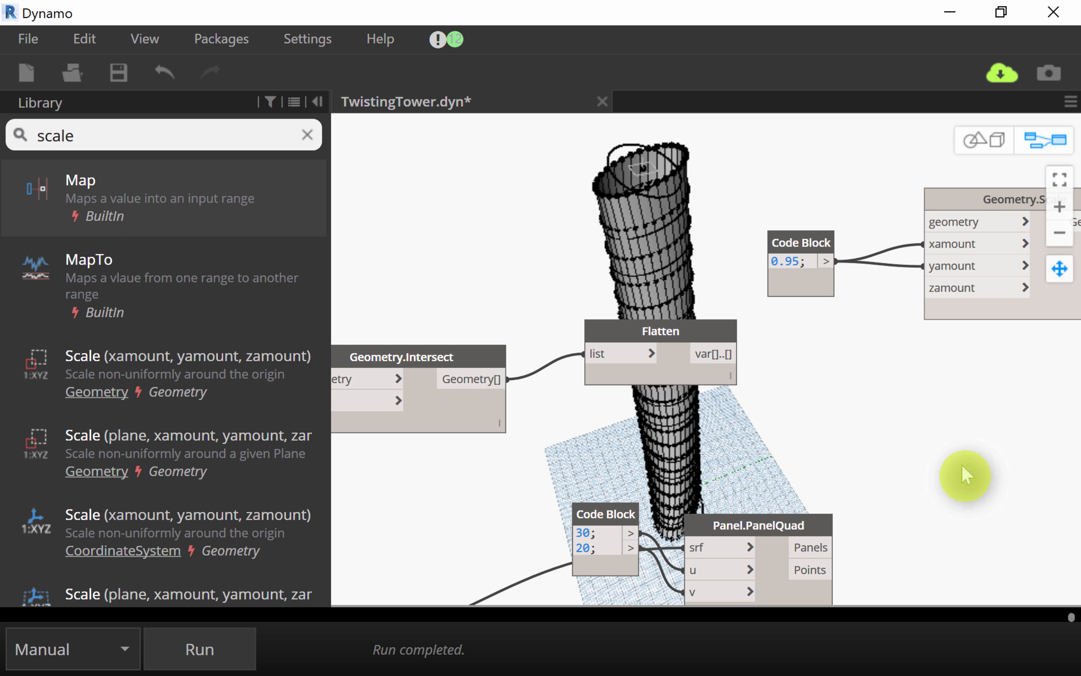
{"action": "middle_click_drag", "start_coordinate": [868, 451], "coordinate": [999, 429]}
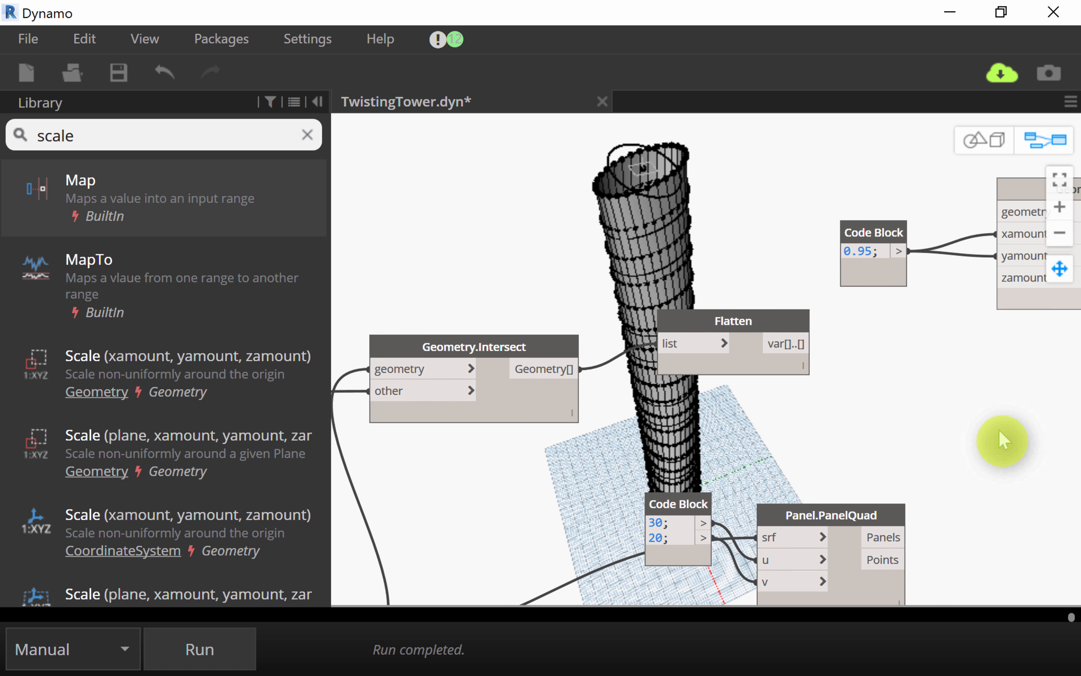
{"action": "scroll", "coordinate": [1009, 436], "scroll_direction": "down", "scroll_amount": 2}
{"action": "middle_click_drag", "start_coordinate": [591, 475], "coordinate": [973, 429]}
{"action": "scroll", "coordinate": [940, 436], "scroll_direction": "down", "scroll_amount": 1}
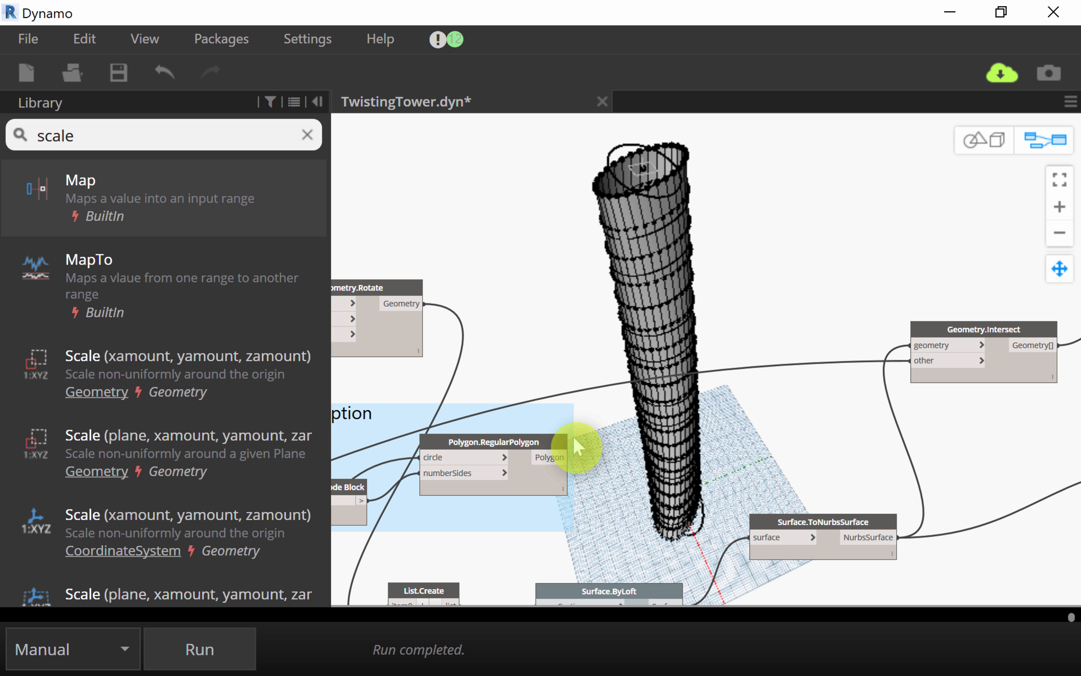
{"action": "middle_click_drag", "start_coordinate": [576, 447], "coordinate": [294, 483]}
{"action": "middle_click_drag", "start_coordinate": [832, 398], "coordinate": [689, 411]}
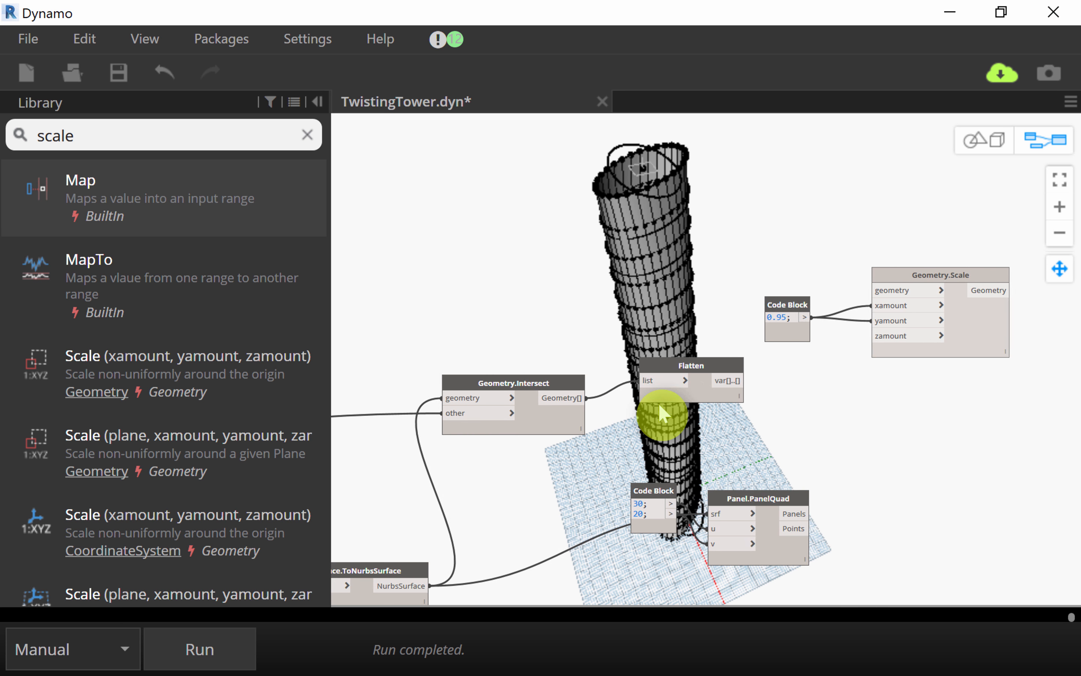
{"action": "scroll", "coordinate": [661, 413], "scroll_direction": "up", "scroll_amount": 2}
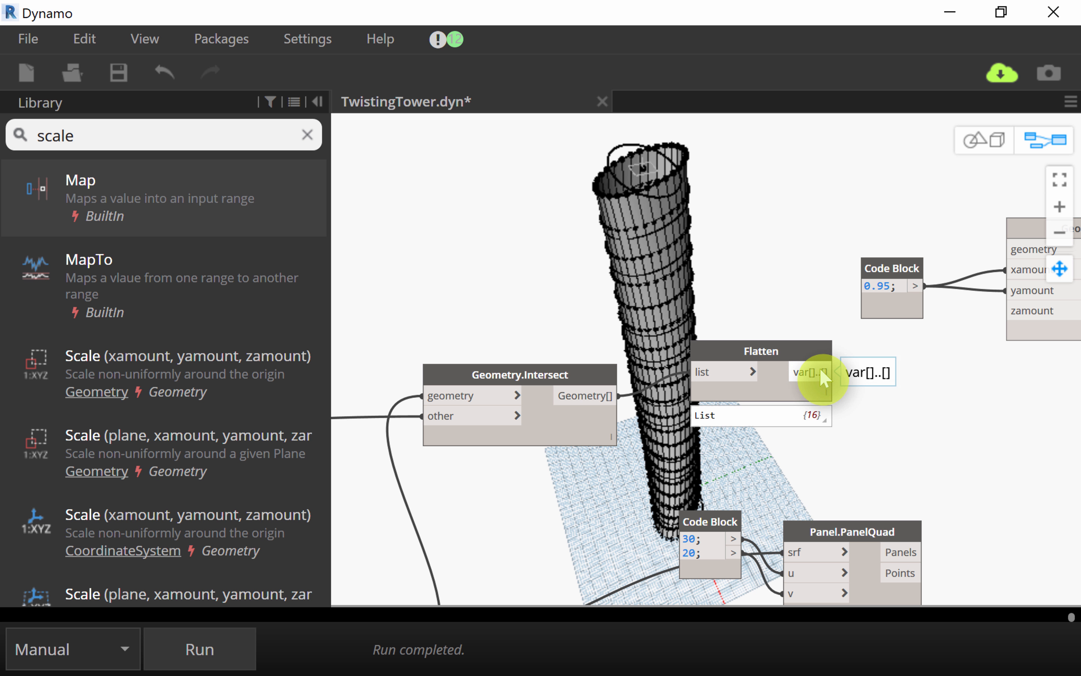
{"action": "middle_click_drag", "start_coordinate": [803, 386], "coordinate": [563, 404]}
{"action": "left_click", "coordinate": [581, 392]}
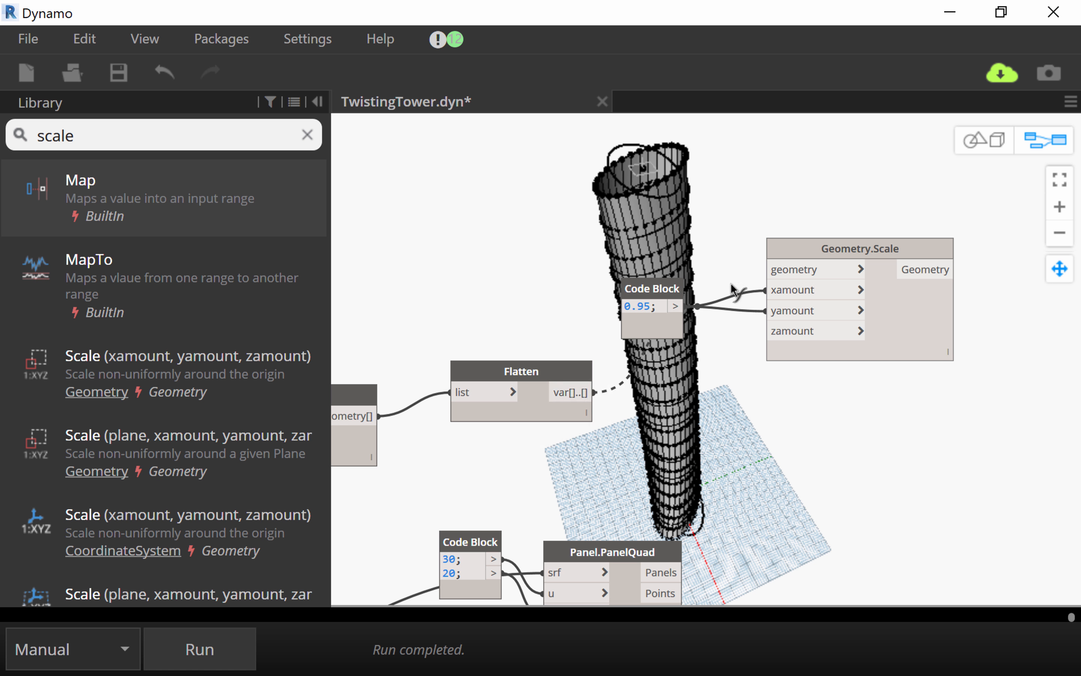
{"action": "left_click", "coordinate": [788, 269]}
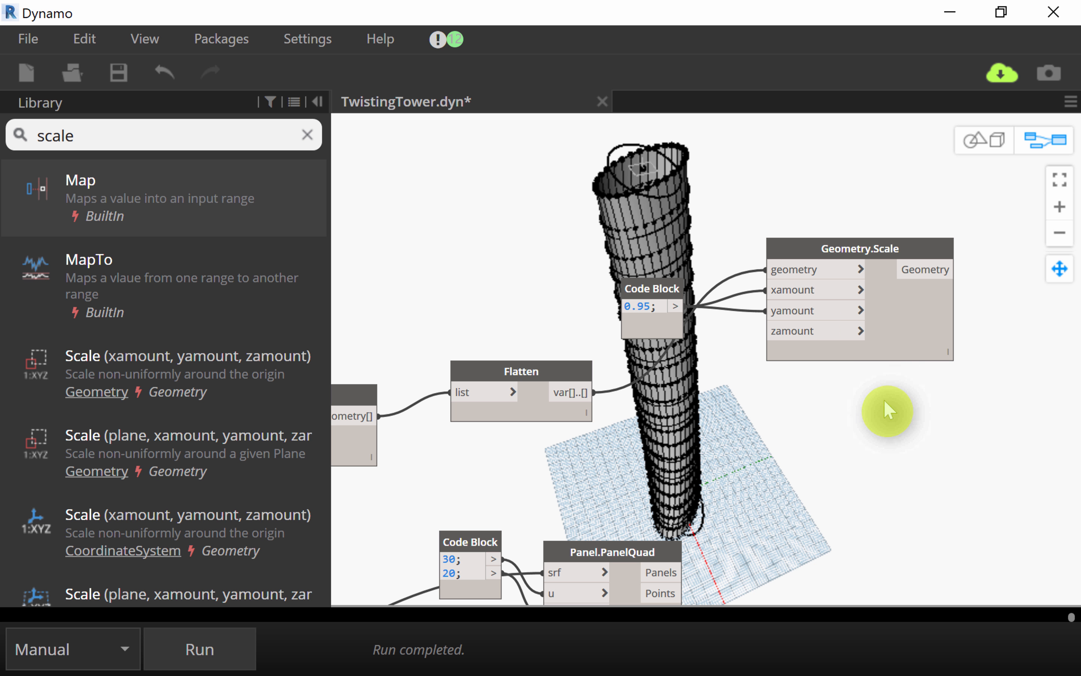
{"action": "left_click", "coordinate": [204, 654]}
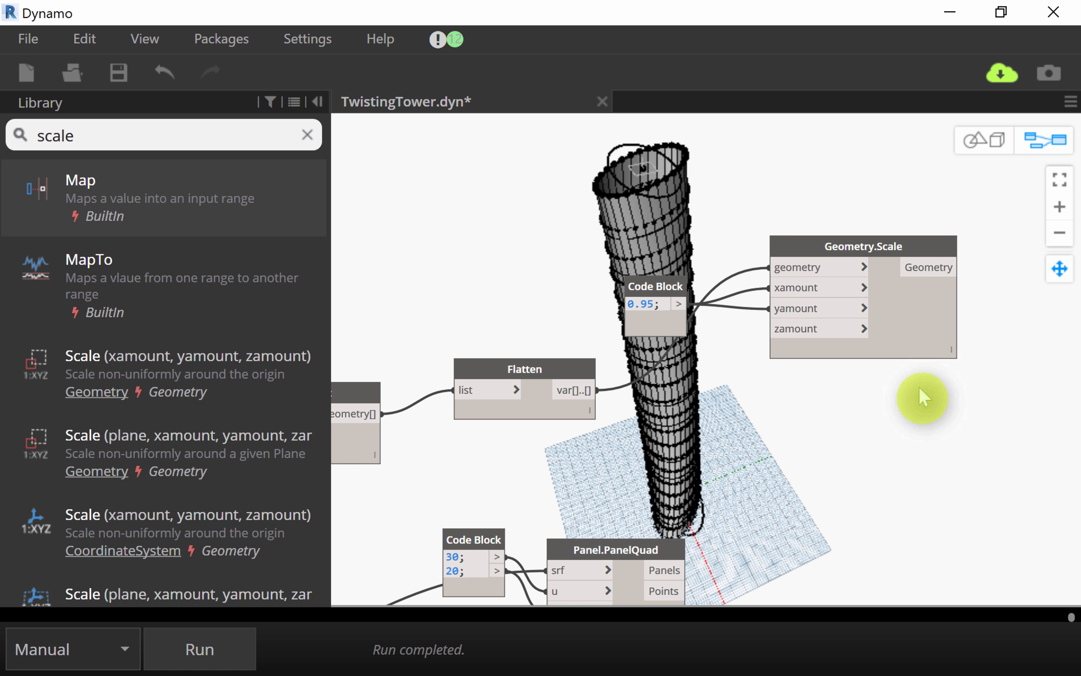
Step: Move Panel.PanelQuad farther from its 30 and 20 Code Block, and Geometry.Scale slightly farther from the 0.95 Code Block
{"action": "middle_click_drag", "start_coordinate": [893, 426], "coordinate": [1007, 343]}
{"action": "scroll", "coordinate": [1007, 342], "scroll_direction": "down", "scroll_amount": 3}
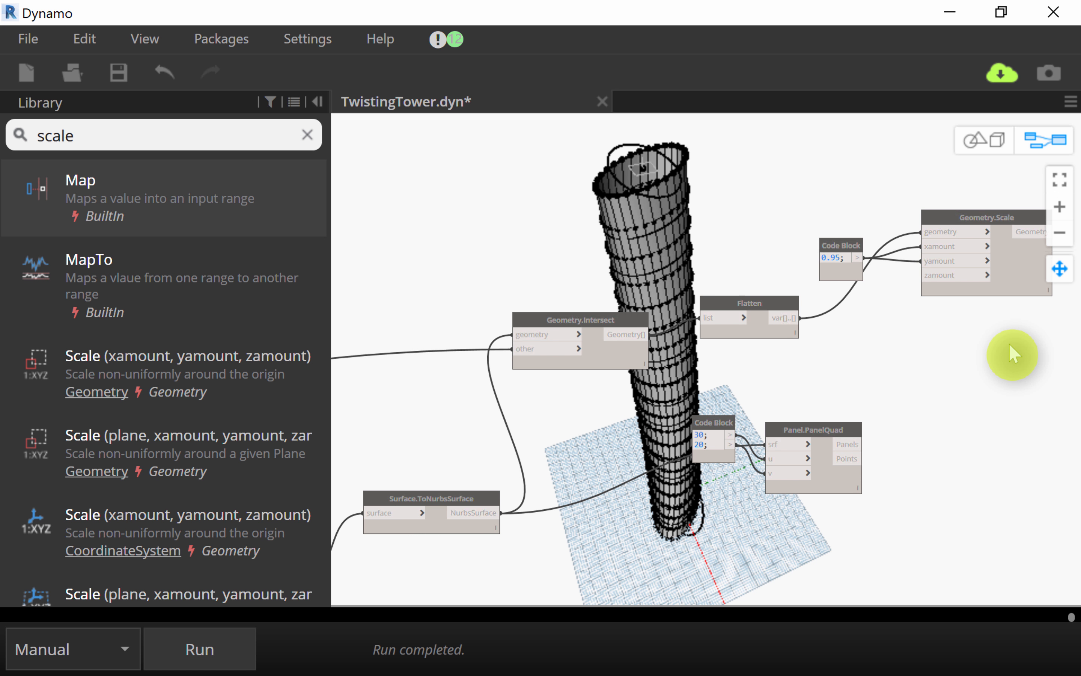
{"action": "scroll", "coordinate": [944, 399], "scroll_direction": "up", "scroll_amount": 3}
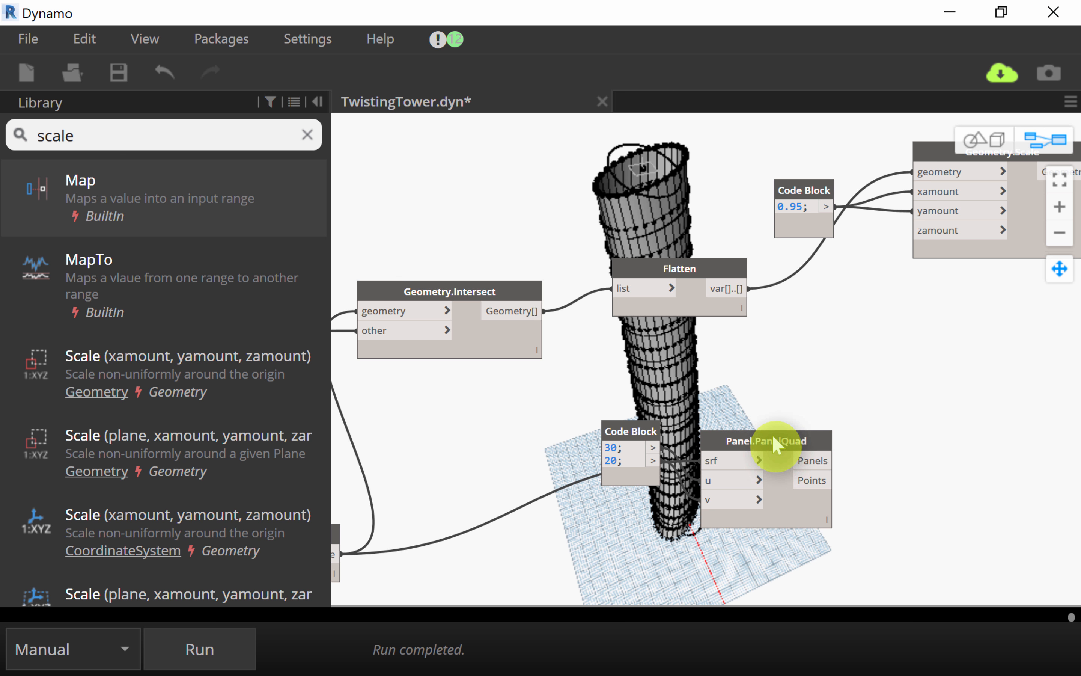
{"action": "left_click_drag", "start_coordinate": [759, 441], "coordinate": [1005, 365]}
{"action": "scroll", "coordinate": [956, 358], "scroll_direction": "down", "scroll_amount": 4}
{"action": "scroll", "coordinate": [929, 223], "scroll_direction": "up", "scroll_amount": 3}
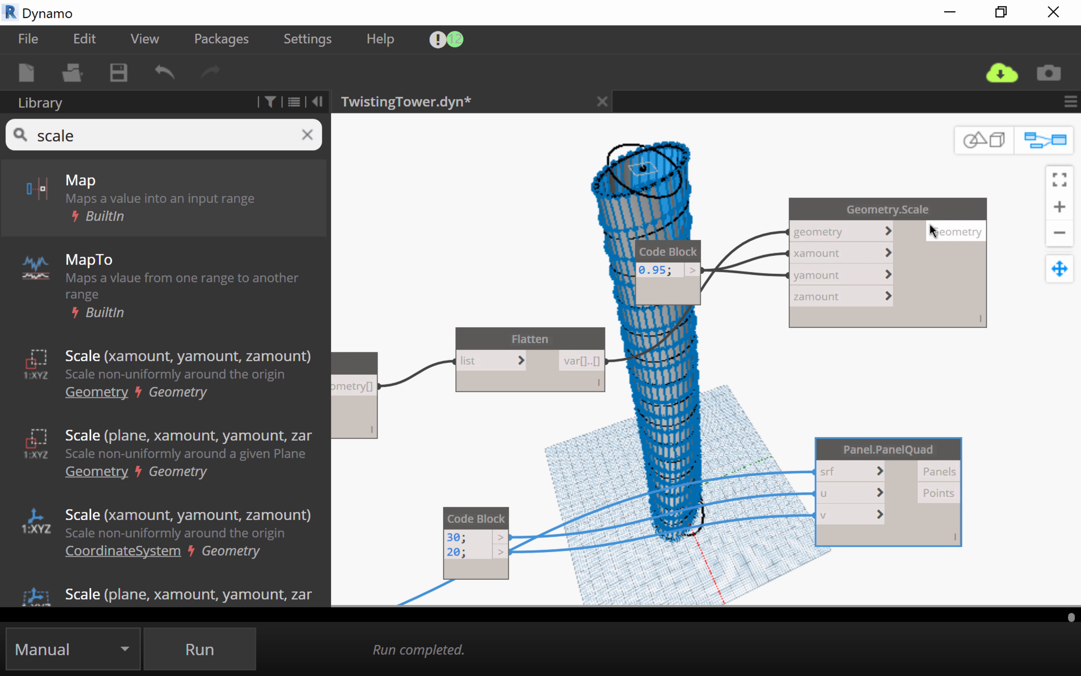
{"action": "left_click", "coordinate": [948, 227]}
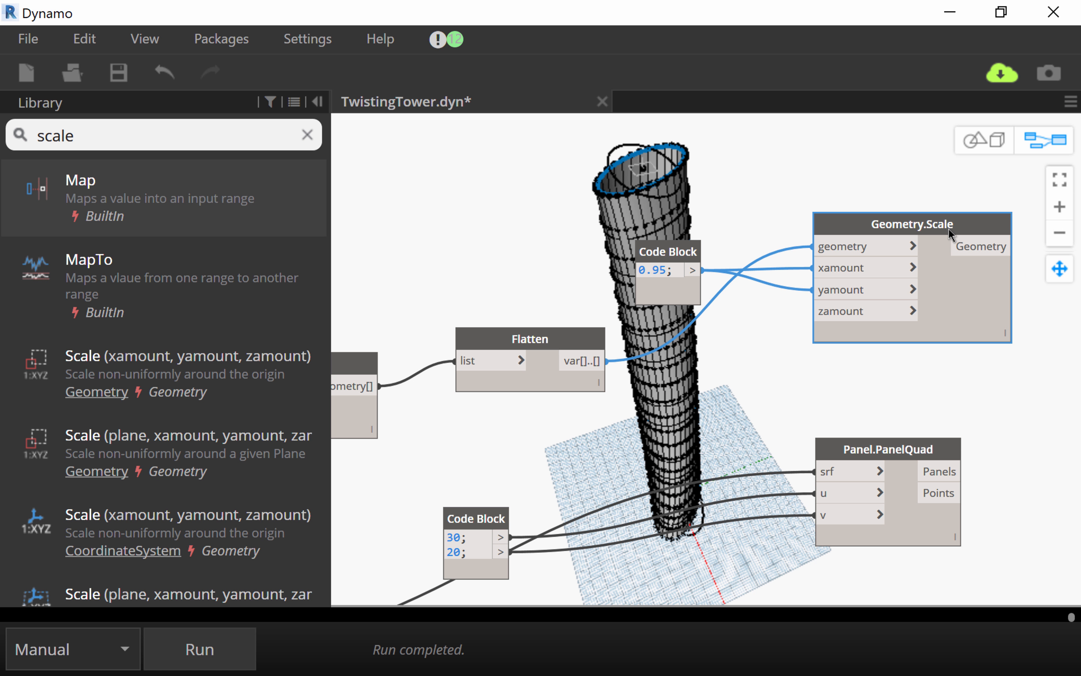
Step: Hide the geometry preview of all nodes upstream of Geometry.Scale and Panel.PanelQuad
{"action": "scroll", "coordinate": [949, 228], "scroll_direction": "down", "scroll_amount": 3}
{"action": "scroll", "coordinate": [926, 292], "scroll_direction": "down", "scroll_amount": 1}
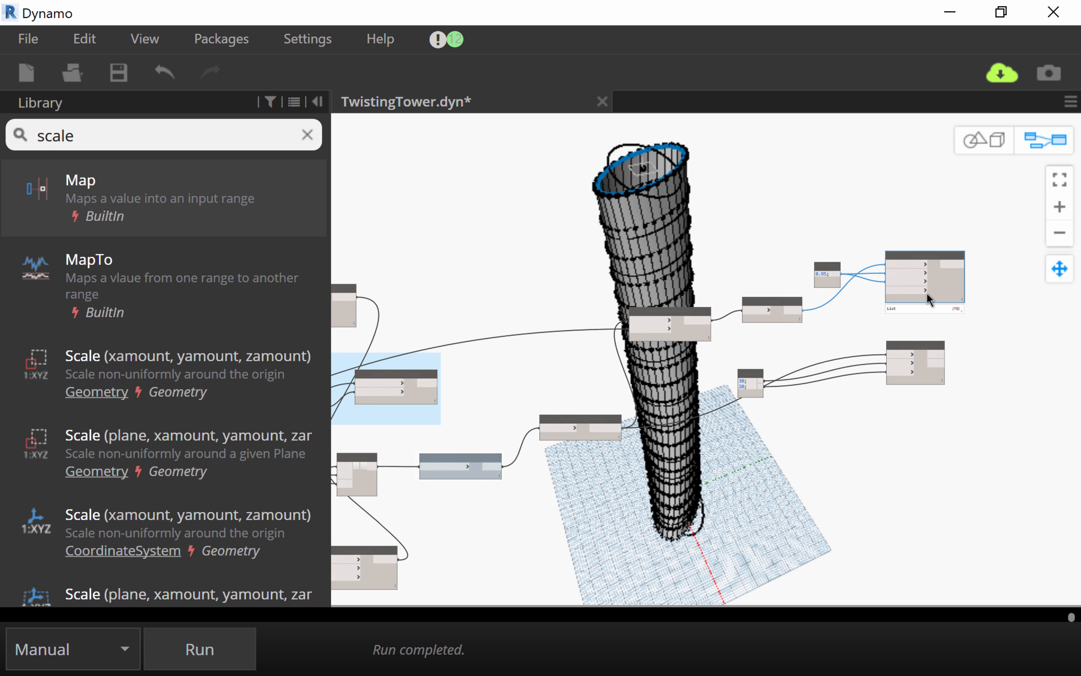
{"action": "scroll", "coordinate": [926, 293], "scroll_direction": "down", "scroll_amount": 2}
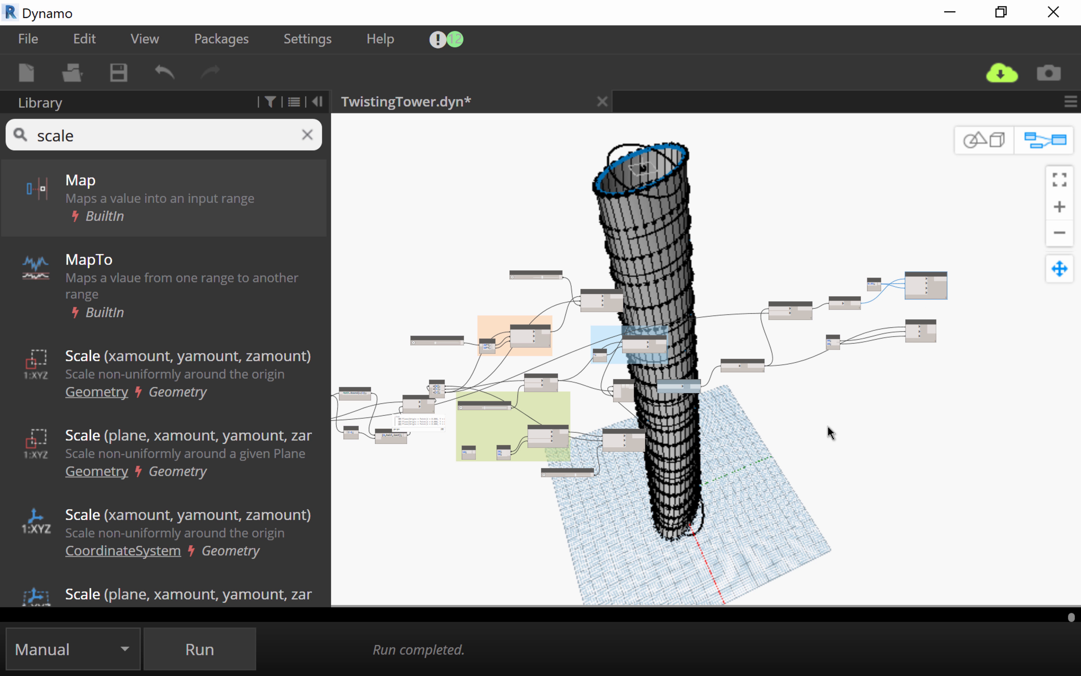
{"action": "middle_click_drag", "start_coordinate": [827, 434], "coordinate": [893, 415]}
{"action": "scroll", "coordinate": [905, 410], "scroll_direction": "down", "scroll_amount": 2}
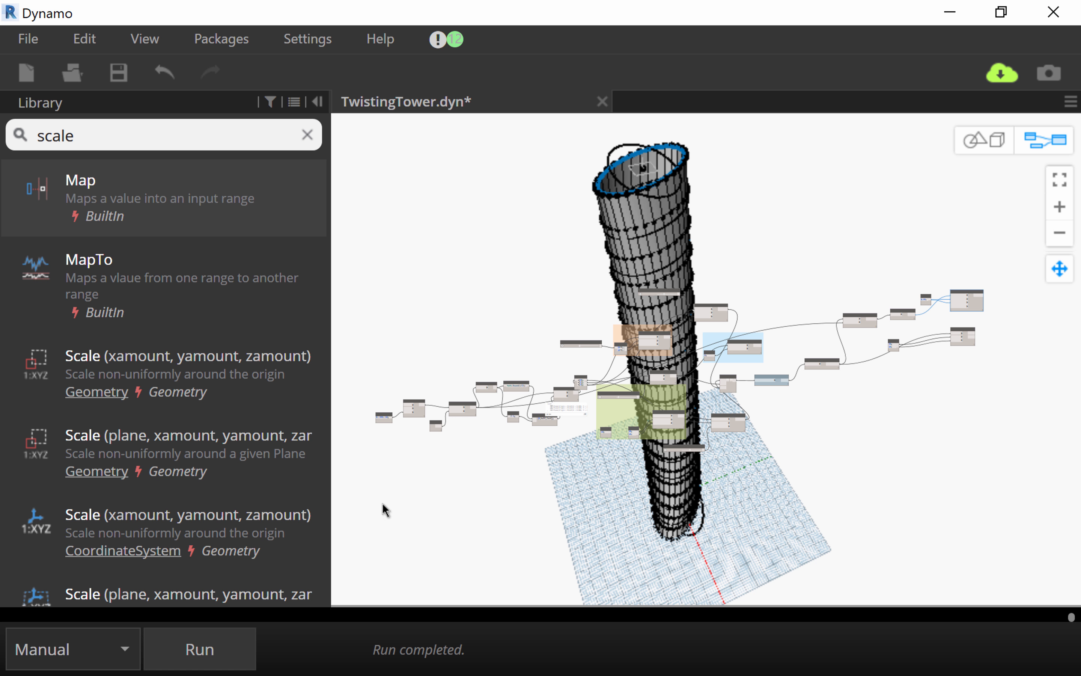
{"action": "left_click_drag", "start_coordinate": [360, 495], "coordinate": [940, 242]}
{"action": "right_click", "coordinate": [851, 251]}
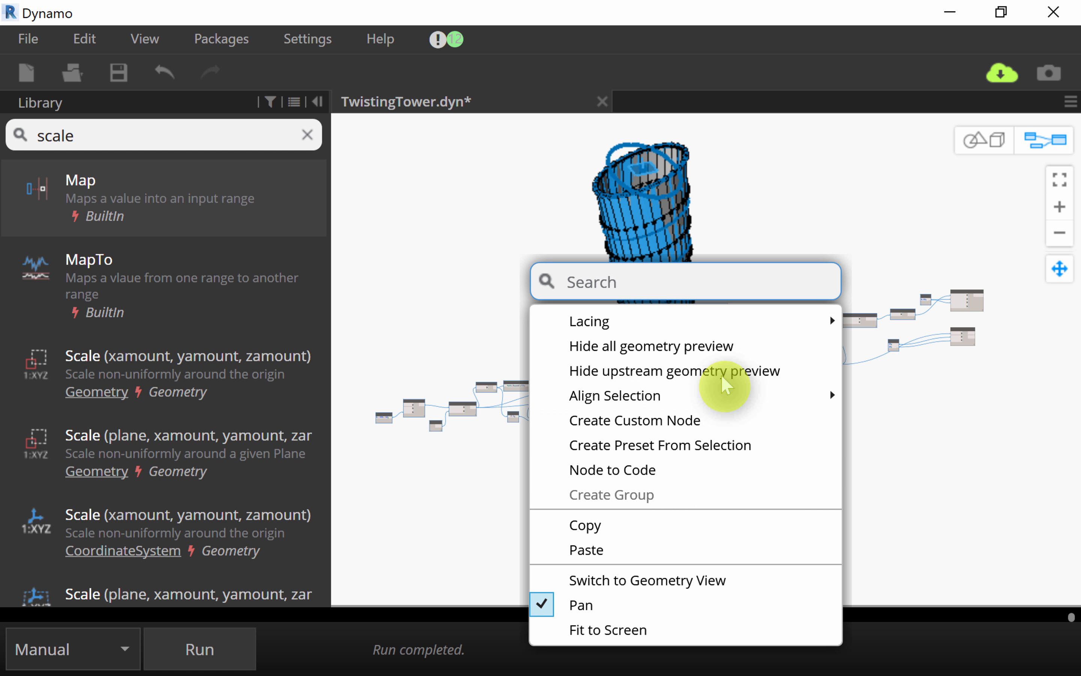
{"action": "left_click", "coordinate": [635, 353]}
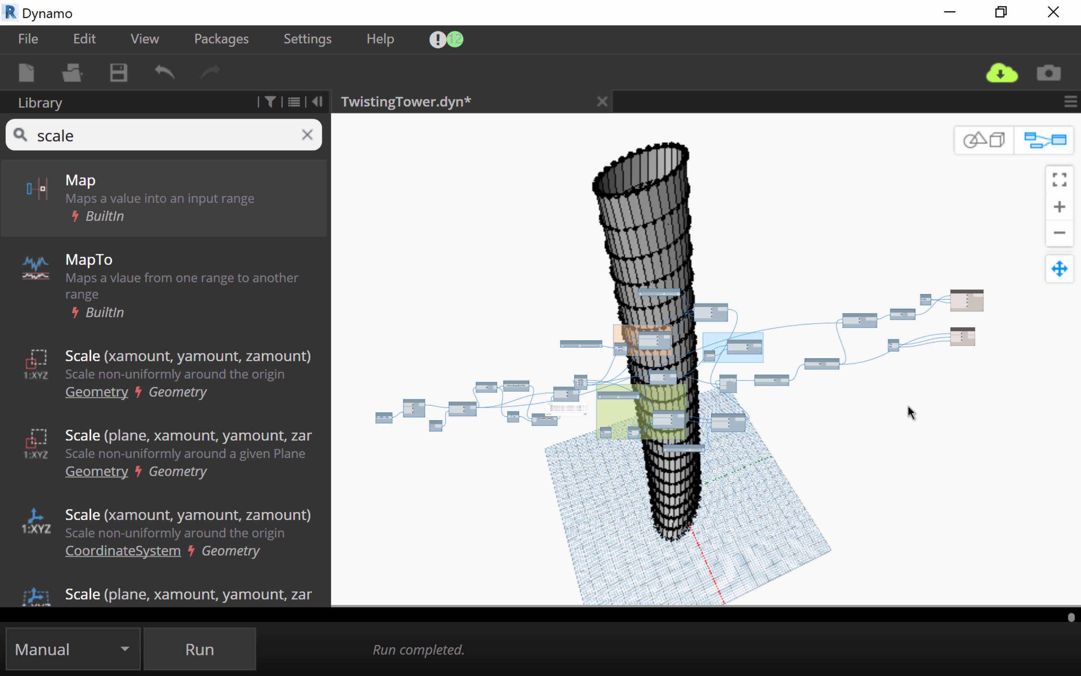
Step: Switch to the 3D geometry view and examine the tower's panels and scaled curves up close
{"action": "scroll", "coordinate": [946, 378], "scroll_direction": "up", "scroll_amount": 6}
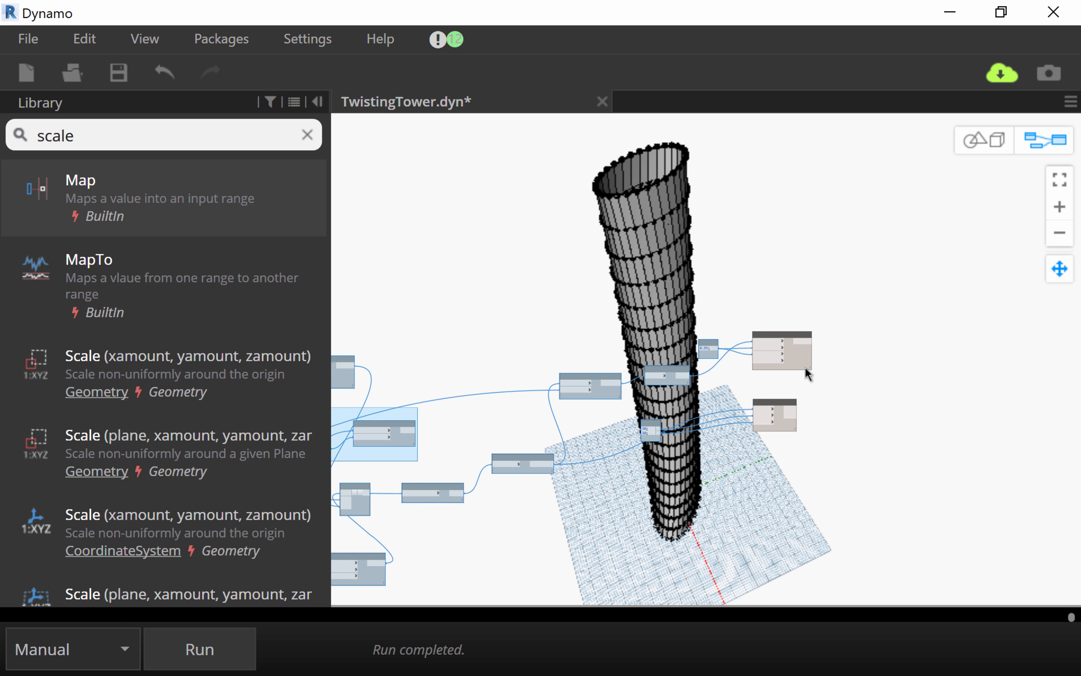
{"action": "left_click", "coordinate": [978, 143]}
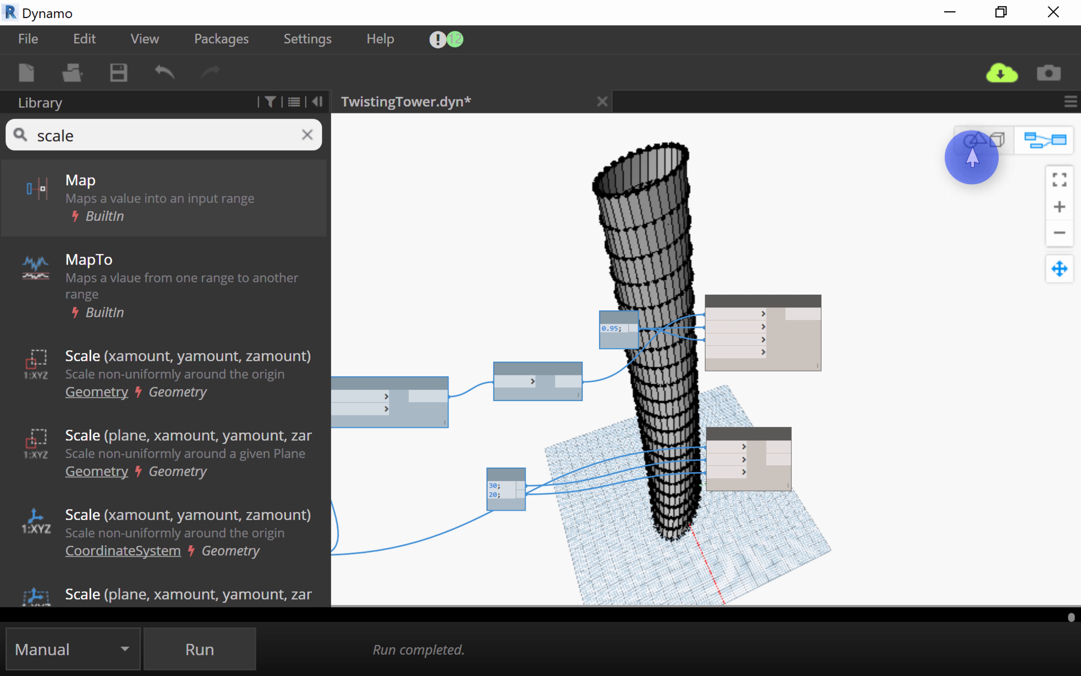
{"action": "right_click_drag", "start_coordinate": [663, 242], "coordinate": [663, 216]}
{"action": "scroll", "coordinate": [662, 215], "scroll_direction": "up", "scroll_amount": 3}
{"action": "scroll", "coordinate": [663, 220], "scroll_direction": "down", "scroll_amount": 2}
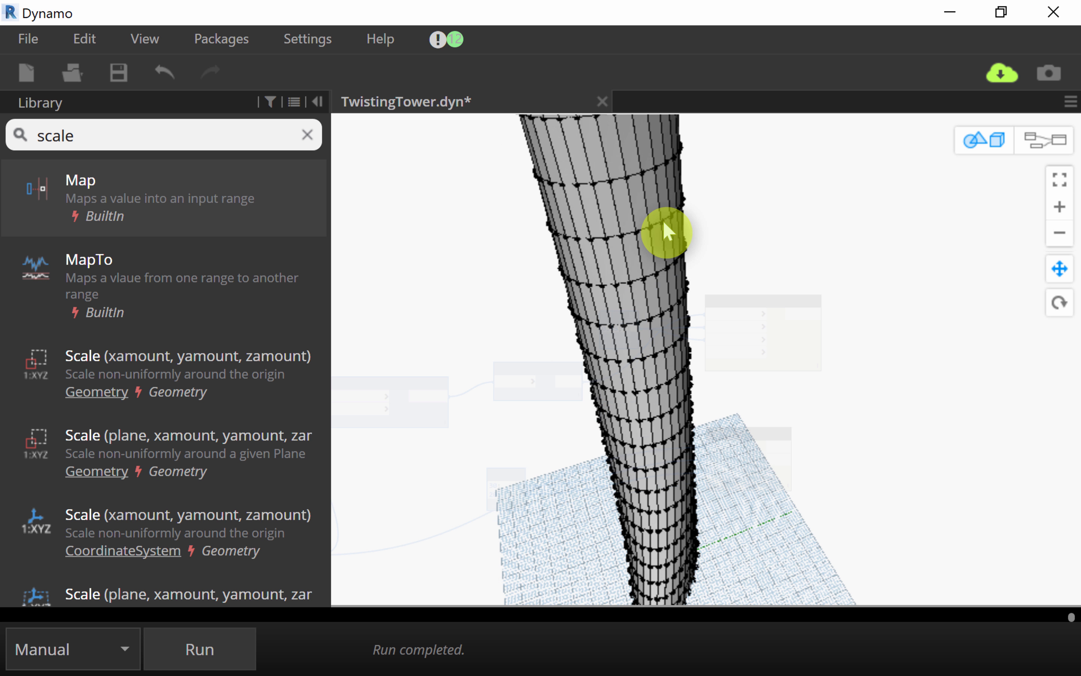
{"action": "scroll", "coordinate": [665, 223], "scroll_direction": "down", "scroll_amount": 3}
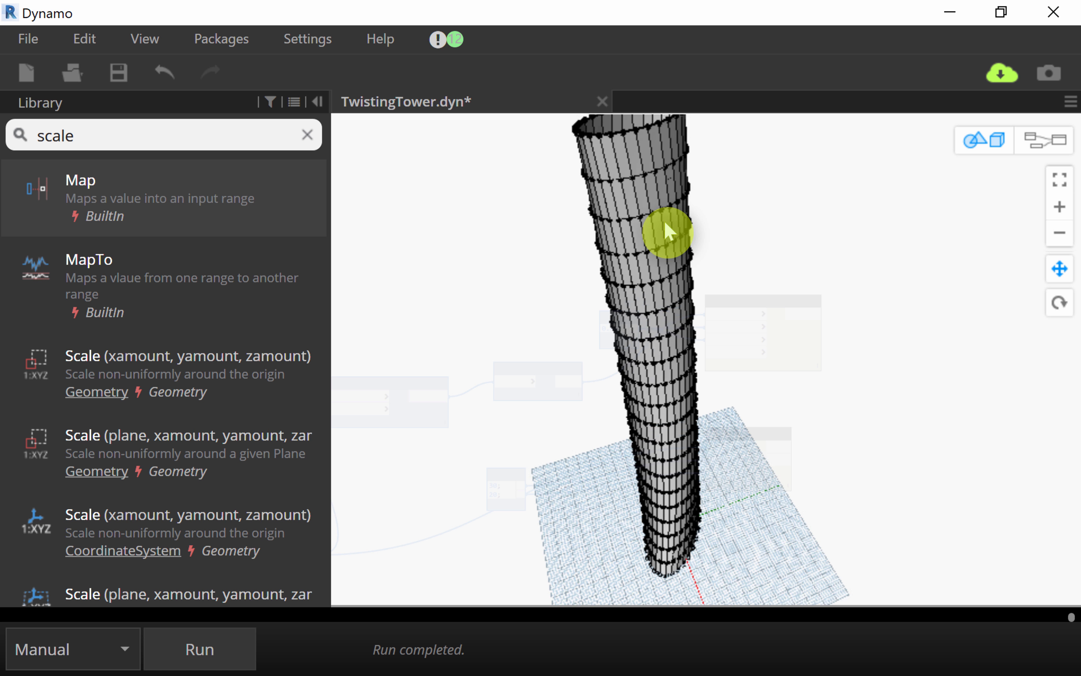
Step: Return to the graph view and move Panel.PanelQuad and Geometry.Scale slightly farther from their input nodes
{"action": "left_click", "coordinate": [1044, 143]}
{"action": "scroll", "coordinate": [769, 375], "scroll_direction": "up", "scroll_amount": 3}
{"action": "scroll", "coordinate": [847, 402], "scroll_direction": "down", "scroll_amount": 5}
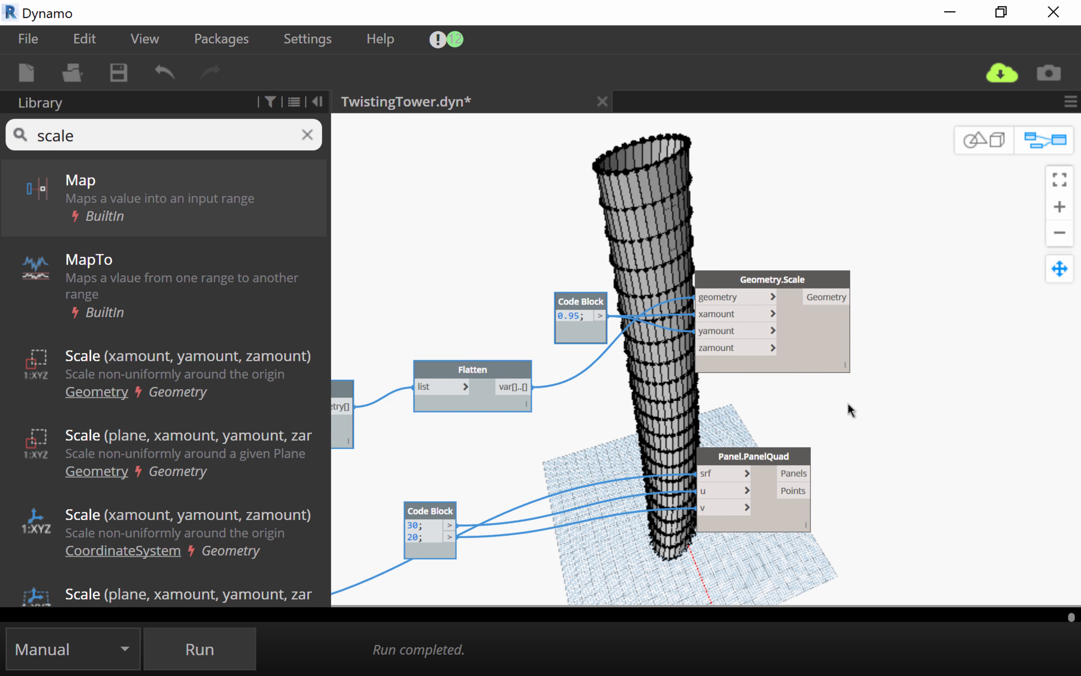
{"action": "scroll", "coordinate": [915, 421], "scroll_direction": "down", "scroll_amount": 4}
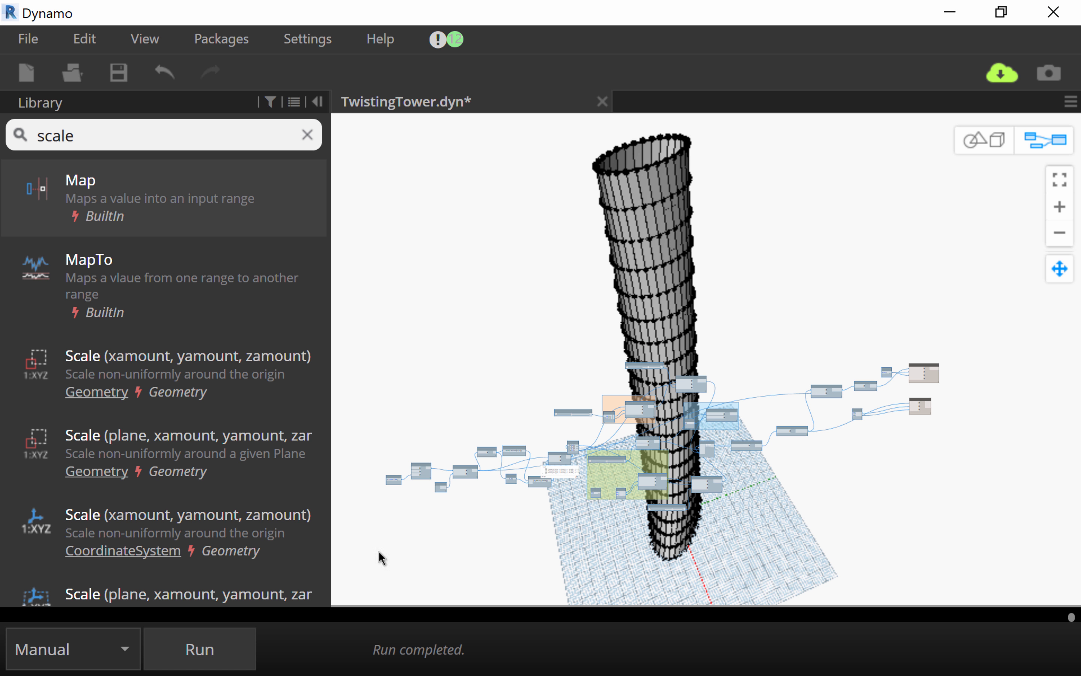
{"action": "left_click", "coordinate": [335, 481]}
{"action": "scroll", "coordinate": [927, 377], "scroll_direction": "up", "scroll_amount": 5}
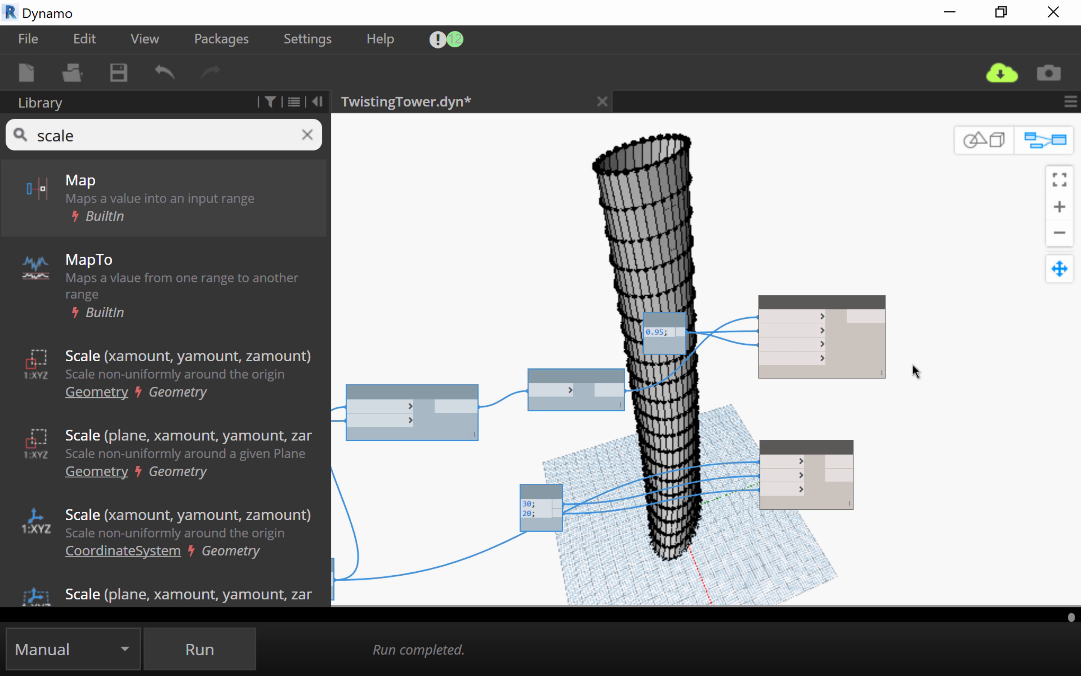
{"action": "scroll", "coordinate": [833, 469], "scroll_direction": "up", "scroll_amount": 4}
{"action": "left_click", "coordinate": [795, 436]}
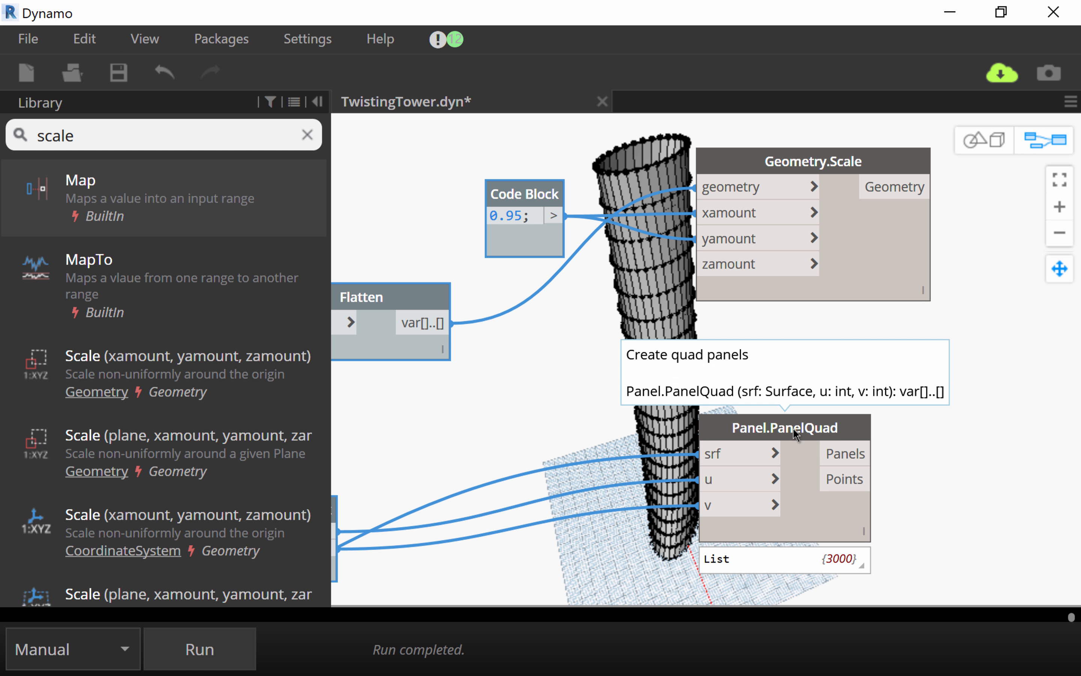
{"action": "left_click_drag", "start_coordinate": [793, 429], "coordinate": [818, 426]}
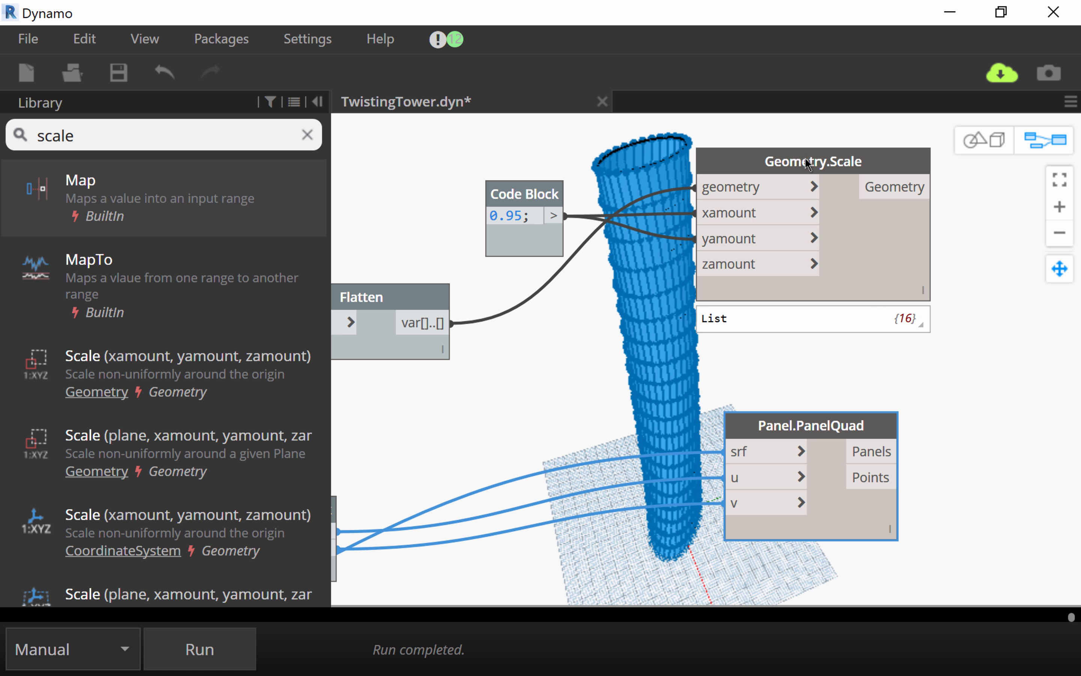
{"action": "left_click", "coordinate": [820, 162]}
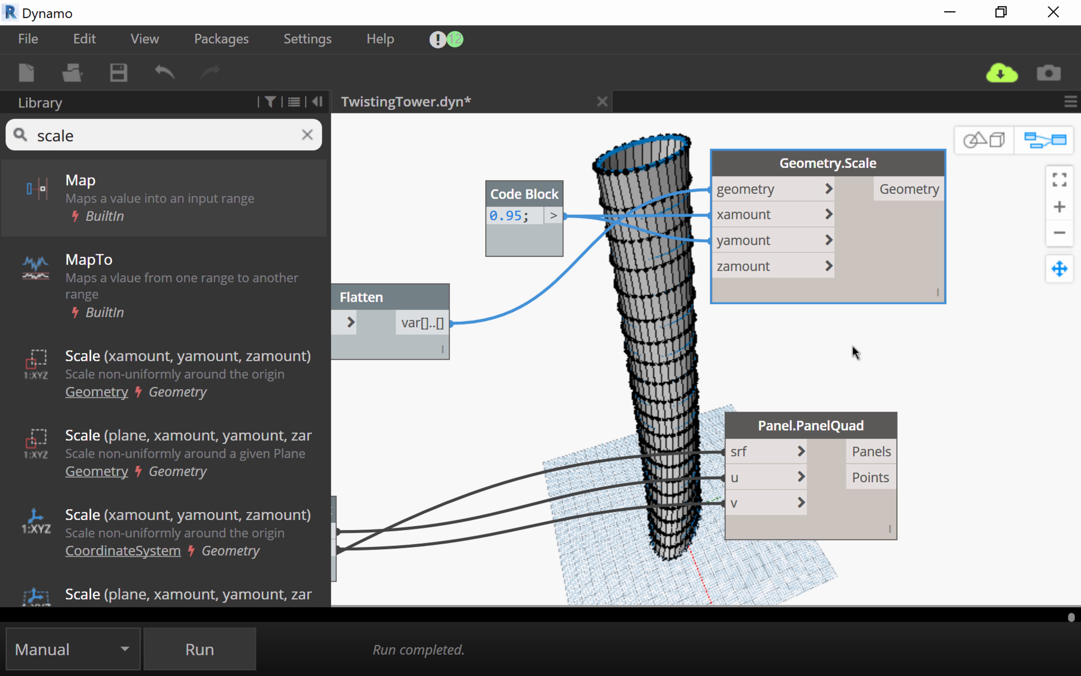
Step: Turn off the geometry preview of the Panel.PanelQuad node
{"action": "scroll", "coordinate": [854, 353], "scroll_direction": "down", "scroll_amount": 2}
{"action": "scroll", "coordinate": [854, 352], "scroll_direction": "down", "scroll_amount": 1}
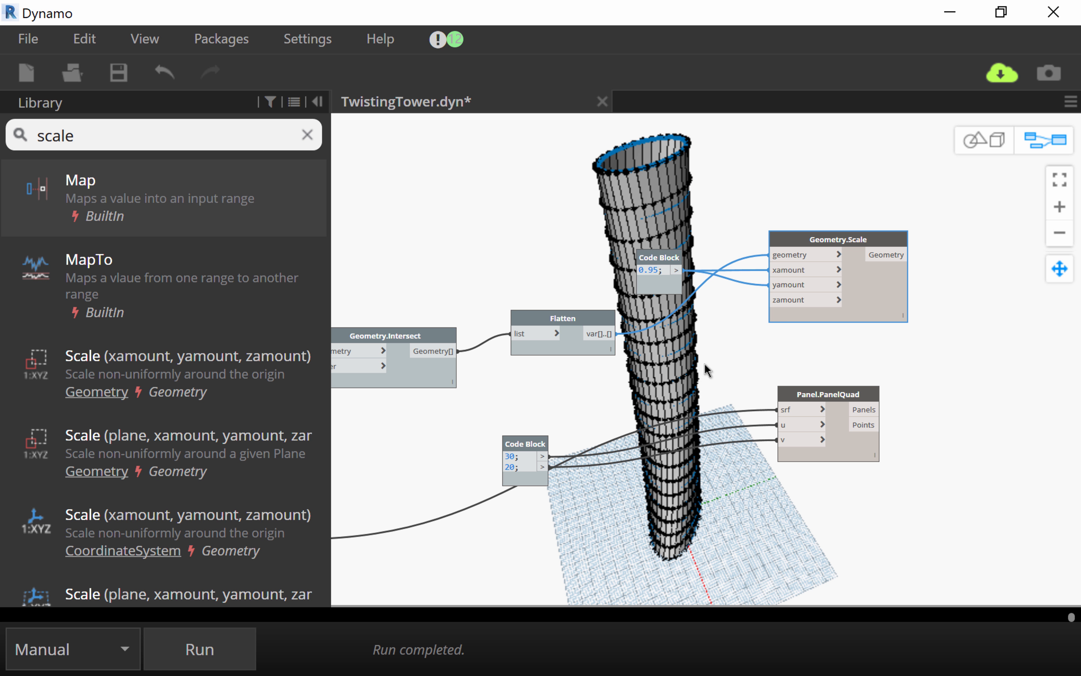
{"action": "scroll", "coordinate": [728, 422], "scroll_direction": "down", "scroll_amount": 4}
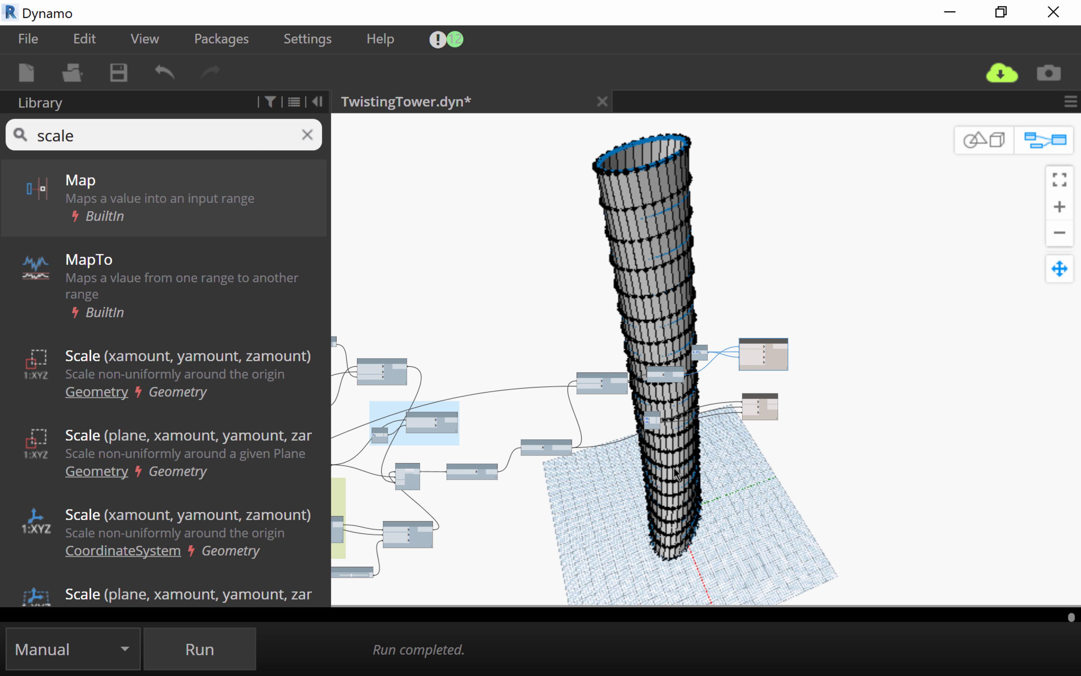
{"action": "scroll", "coordinate": [946, 389], "scroll_direction": "down", "scroll_amount": 1}
{"action": "middle_click_drag", "start_coordinate": [946, 389], "coordinate": [685, 430]}
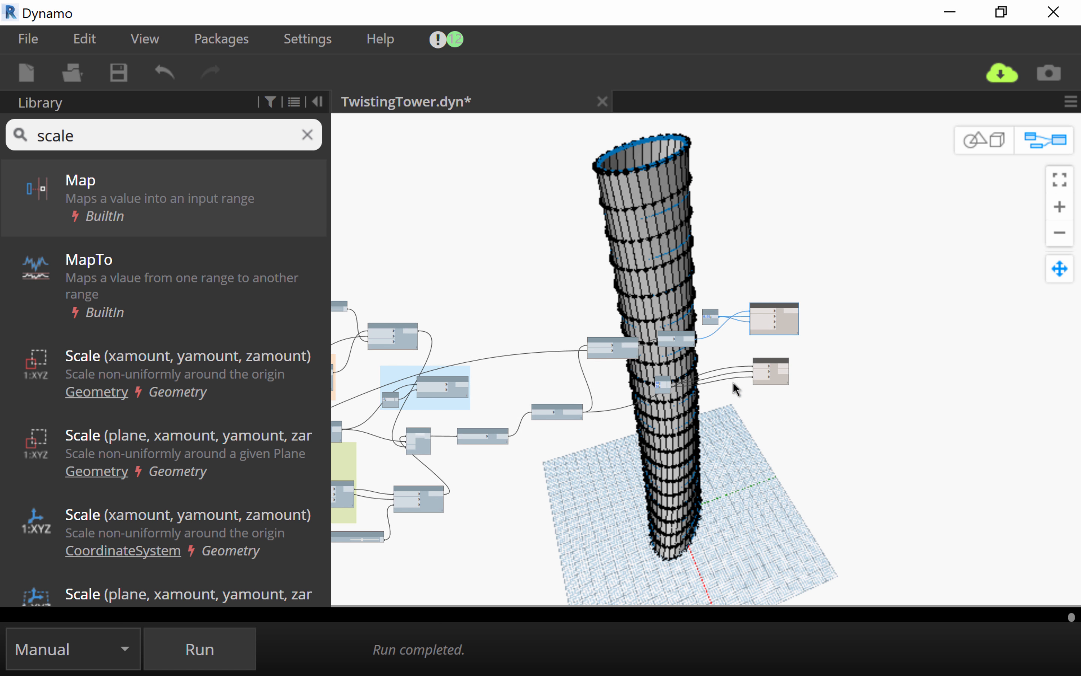
{"action": "scroll", "coordinate": [808, 309], "scroll_direction": "up", "scroll_amount": 2}
{"action": "scroll", "coordinate": [809, 310], "scroll_direction": "up", "scroll_amount": 5}
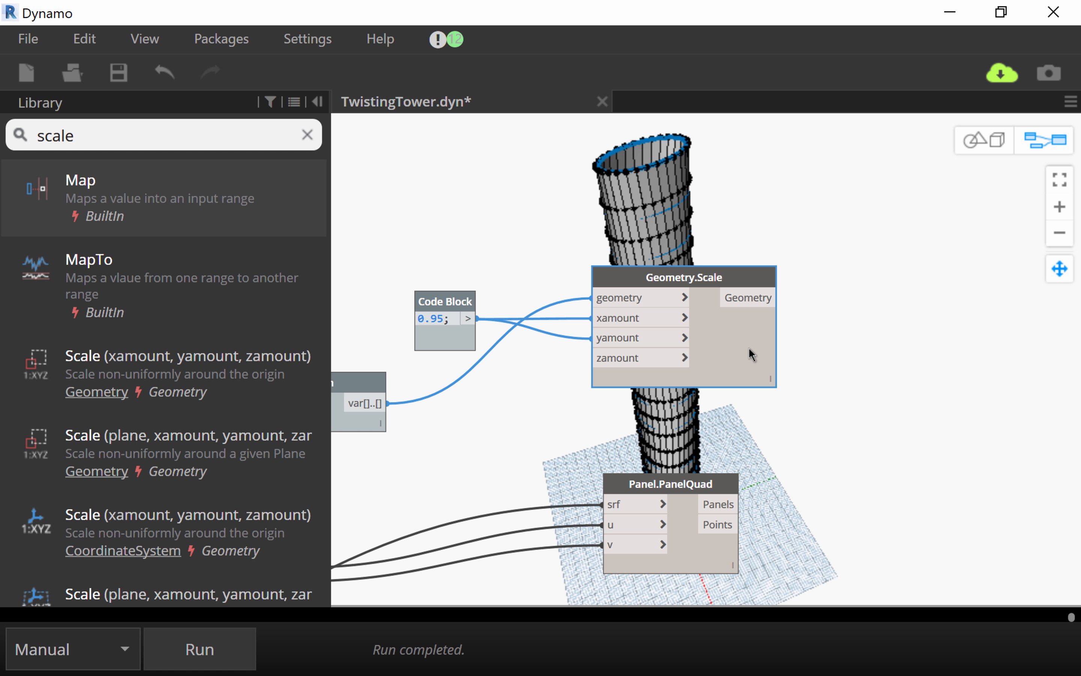
{"action": "mouse_move", "coordinate": [759, 401]}
{"action": "right_click", "coordinate": [710, 486]}
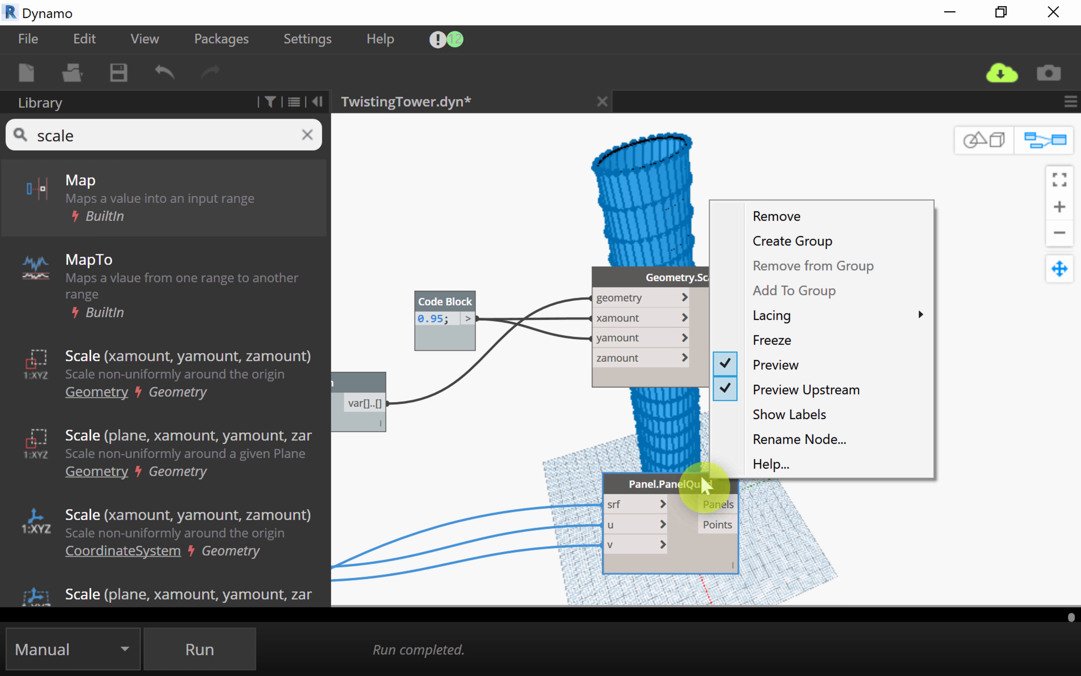
{"action": "left_click", "coordinate": [725, 365]}
{"action": "middle_click_drag", "start_coordinate": [778, 439], "coordinate": [736, 423]}
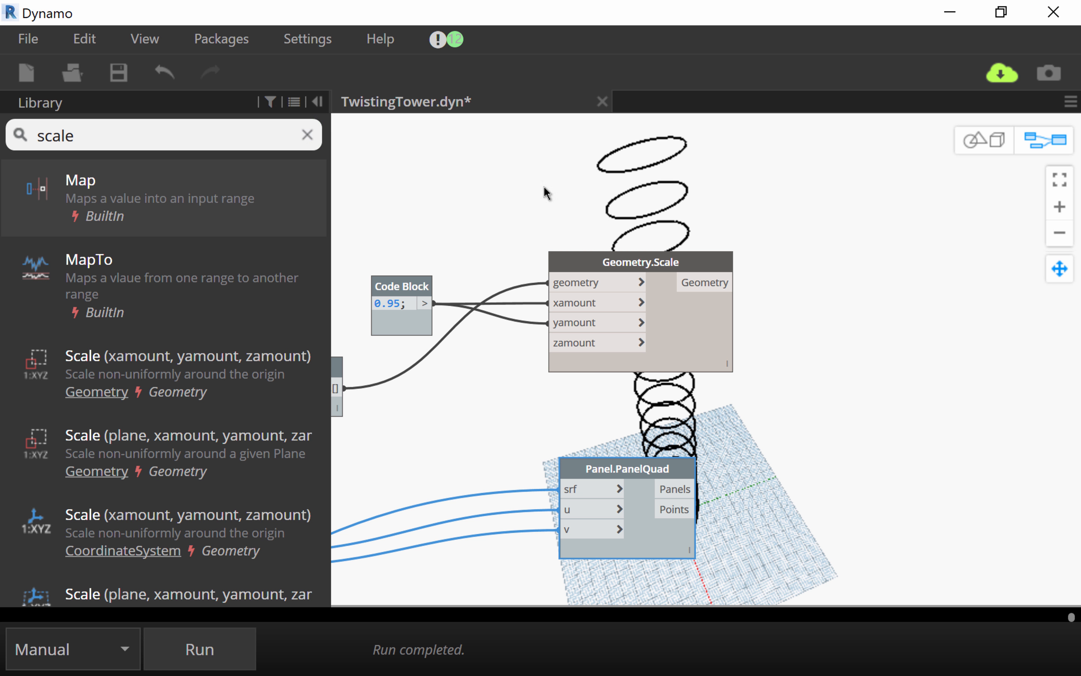
Step: Add a Surface.Thicken node with only the surface and thickness inputs and place it beyond Geometry.Scale
{"action": "right_click", "coordinate": [851, 250]}
{"action": "left_click", "coordinate": [801, 273]}
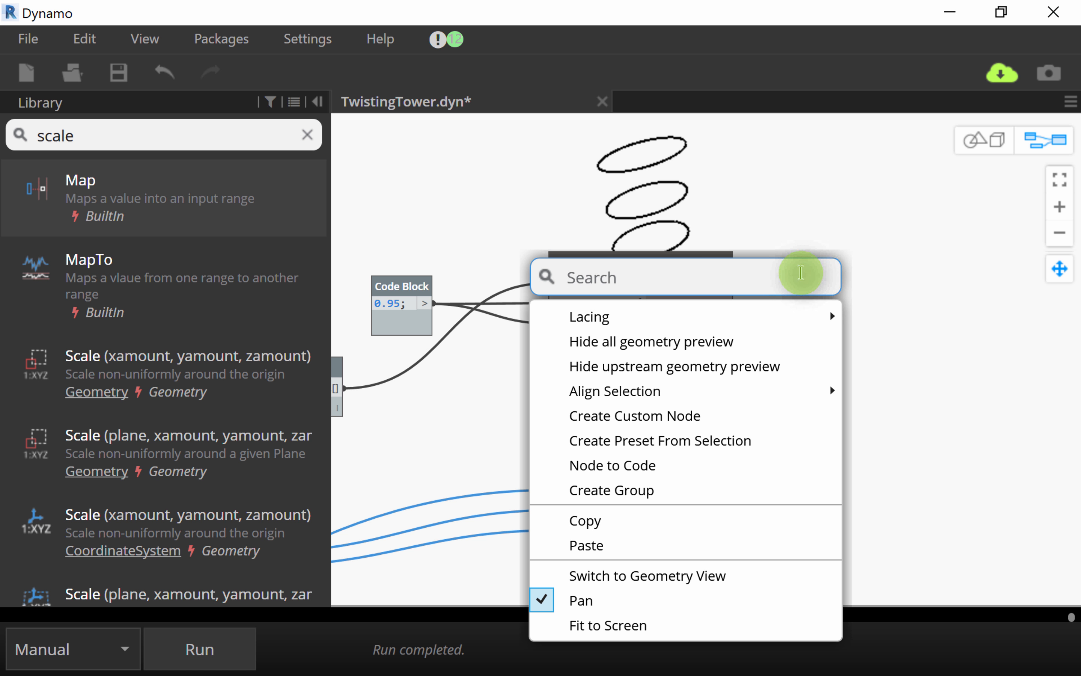
{"action": "left_click", "coordinate": [615, 286]}
{"action": "right_click", "coordinate": [907, 233]}
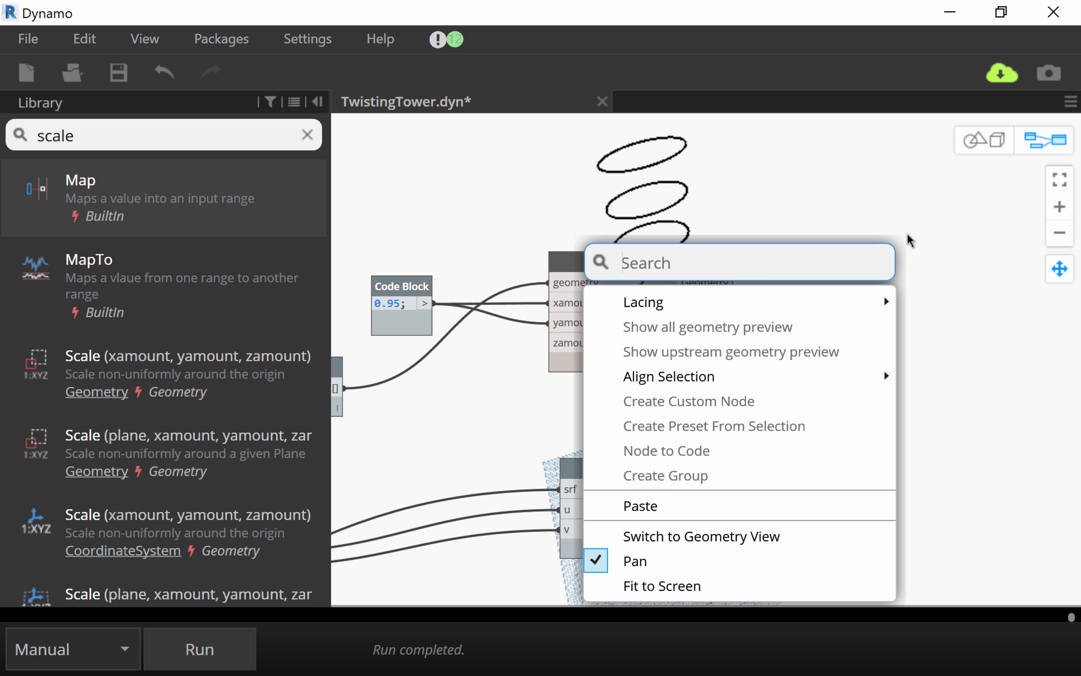
{"action": "type", "text": "thick"}
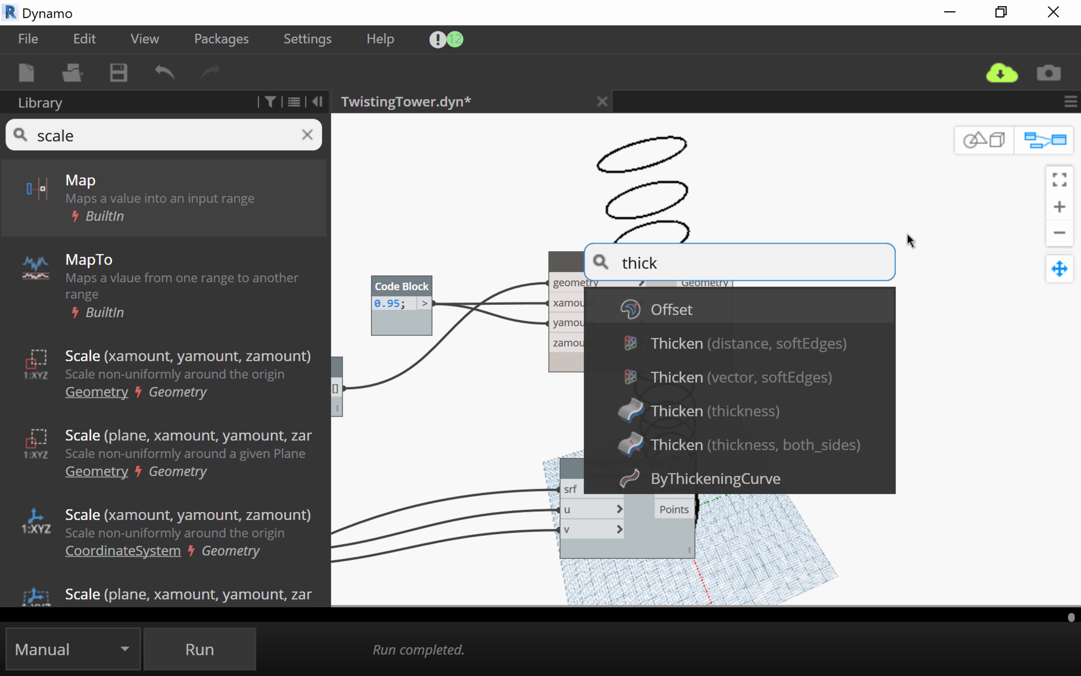
{"action": "type", "text": "e"}
{"action": "left_click", "coordinate": [779, 413]}
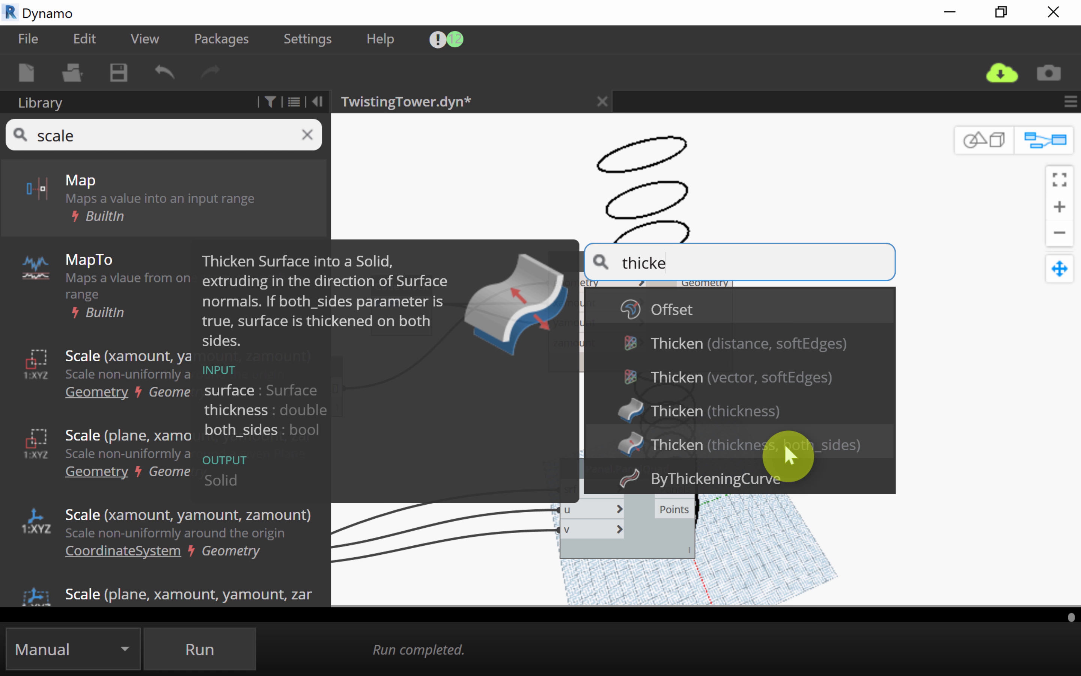
{"action": "left_click", "coordinate": [761, 413]}
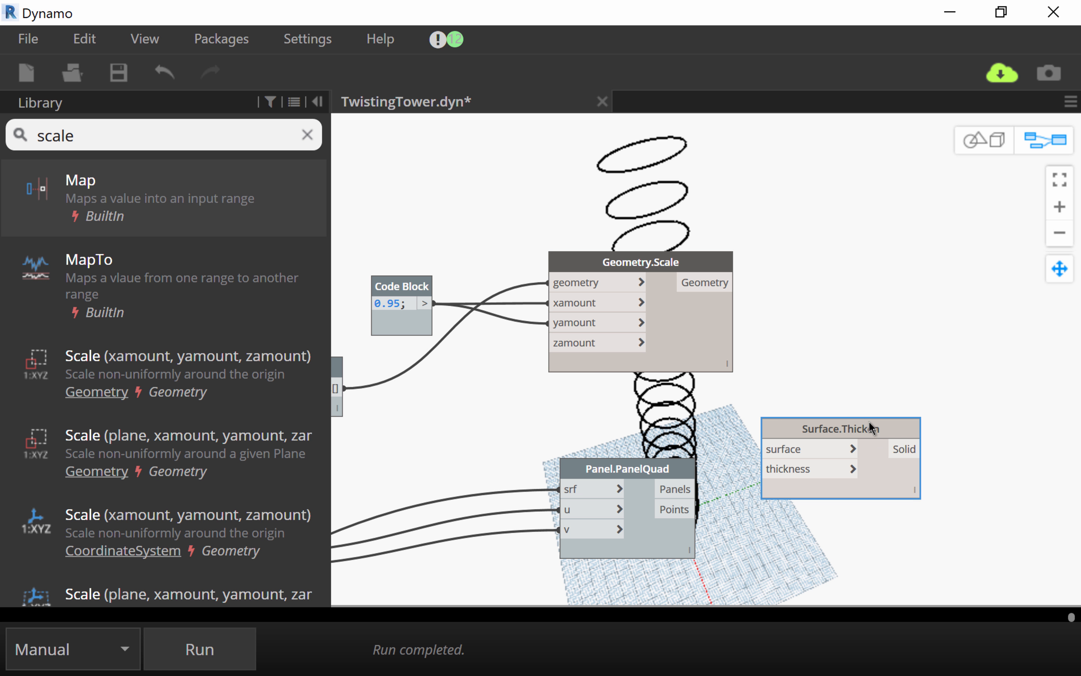
{"action": "left_click_drag", "start_coordinate": [866, 428], "coordinate": [949, 313]}
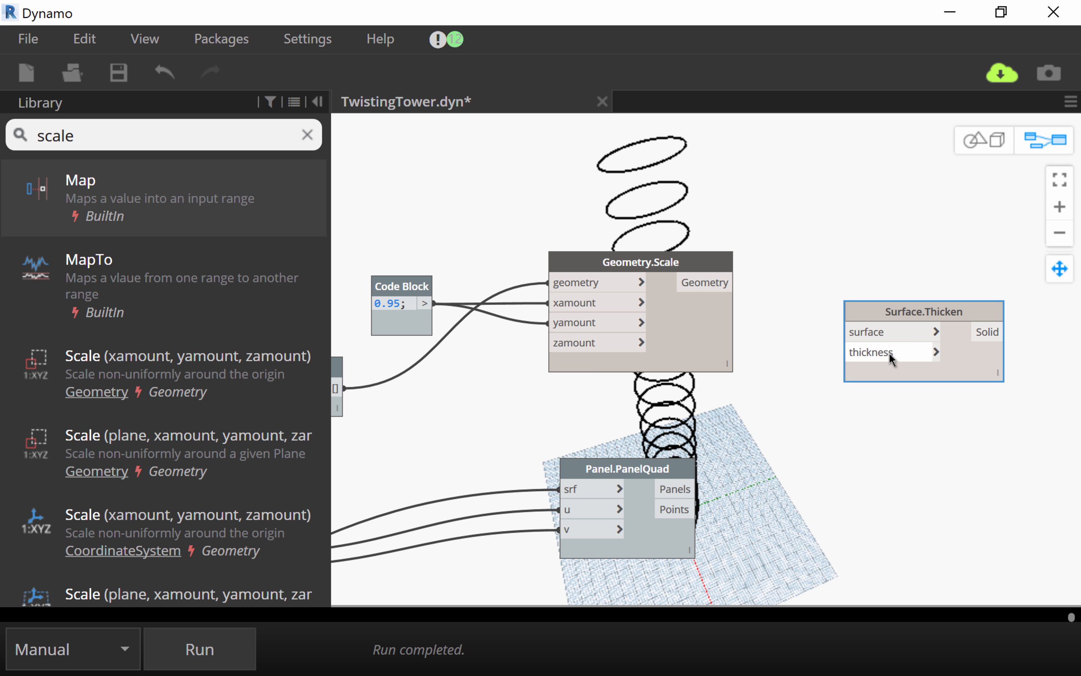
Step: Try to connect the Geometry.Scale output to the surface input of Surface.Thicken
{"action": "mouse_move", "coordinate": [889, 352]}
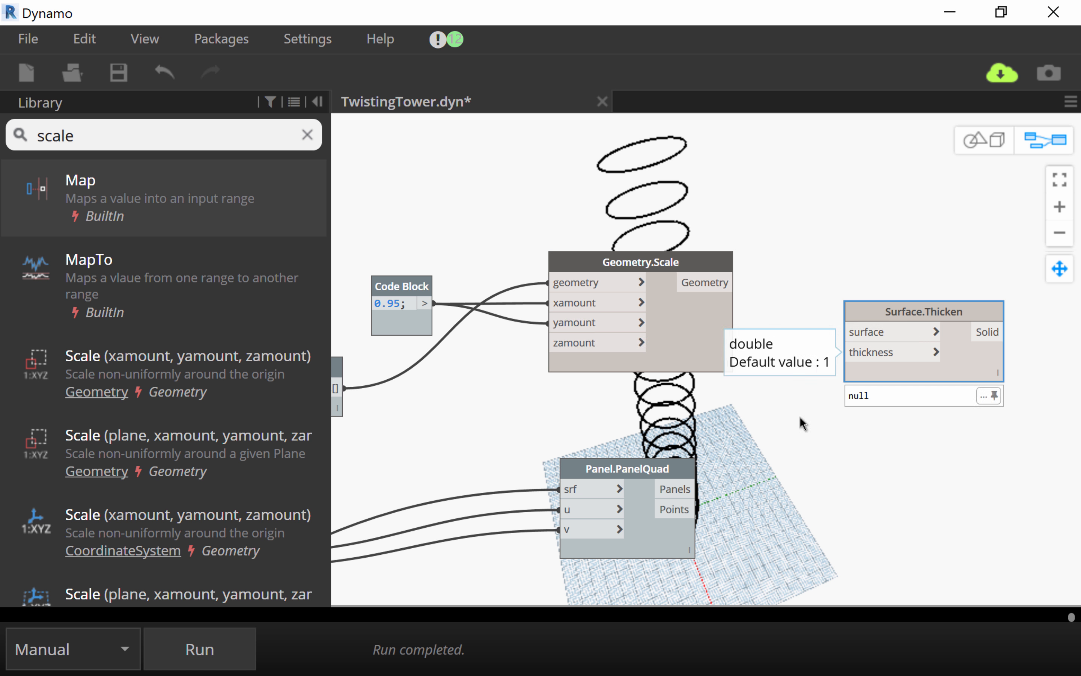
{"action": "left_click", "coordinate": [723, 283]}
{"action": "left_click", "coordinate": [862, 331]}
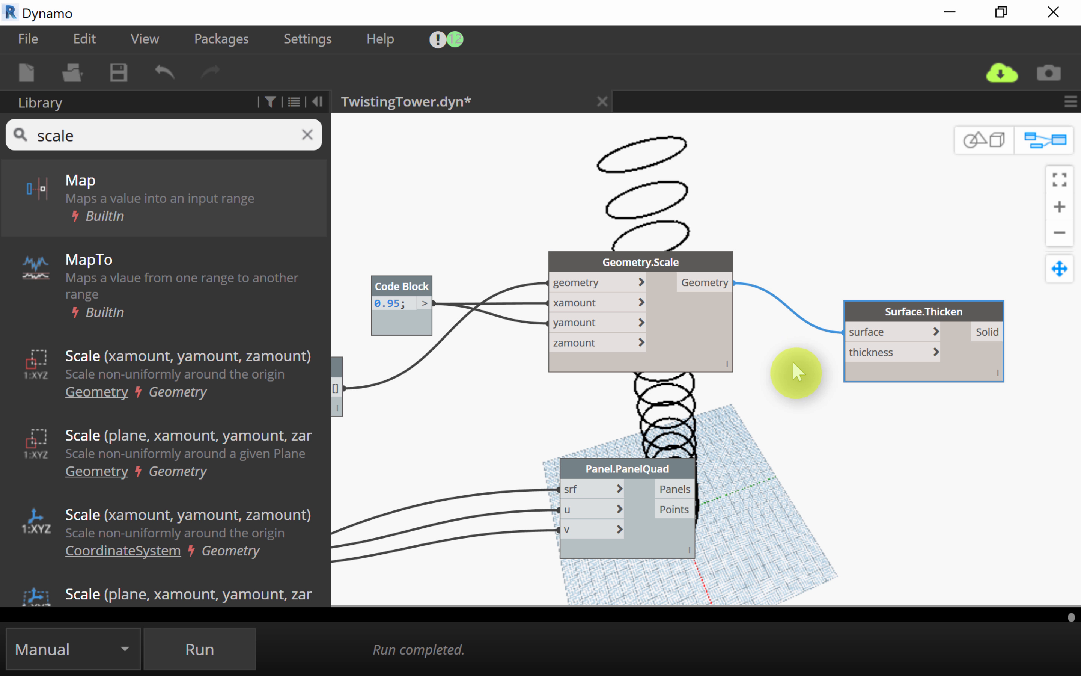
{"action": "middle_click_drag", "start_coordinate": [748, 385], "coordinate": [723, 403]}
{"action": "left_click_drag", "start_coordinate": [858, 333], "coordinate": [731, 344]}
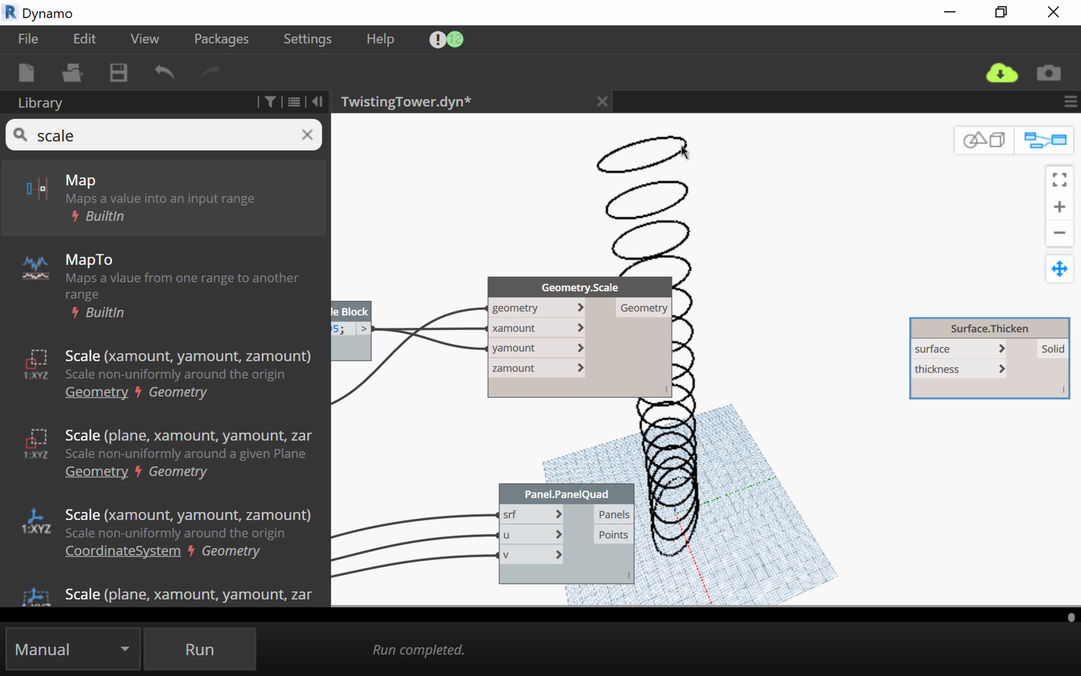
Step: Add a Surface.ByPatch node and place it between Geometry.Scale and Surface.Thicken
{"action": "right_click", "coordinate": [825, 197]}
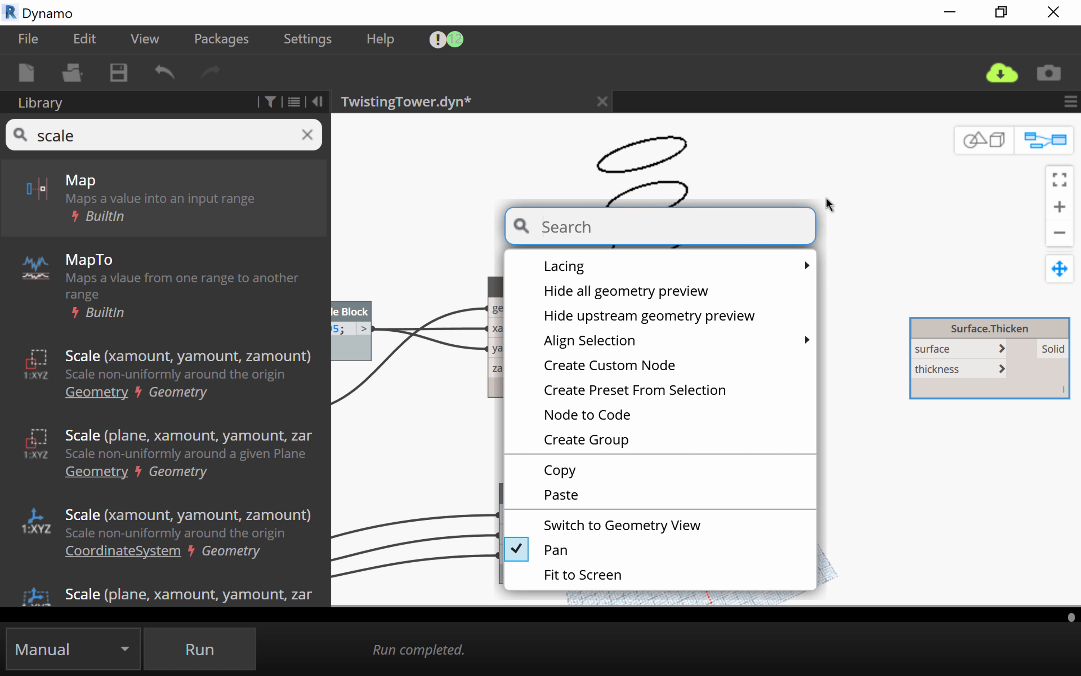
{"action": "left_click", "coordinate": [723, 224]}
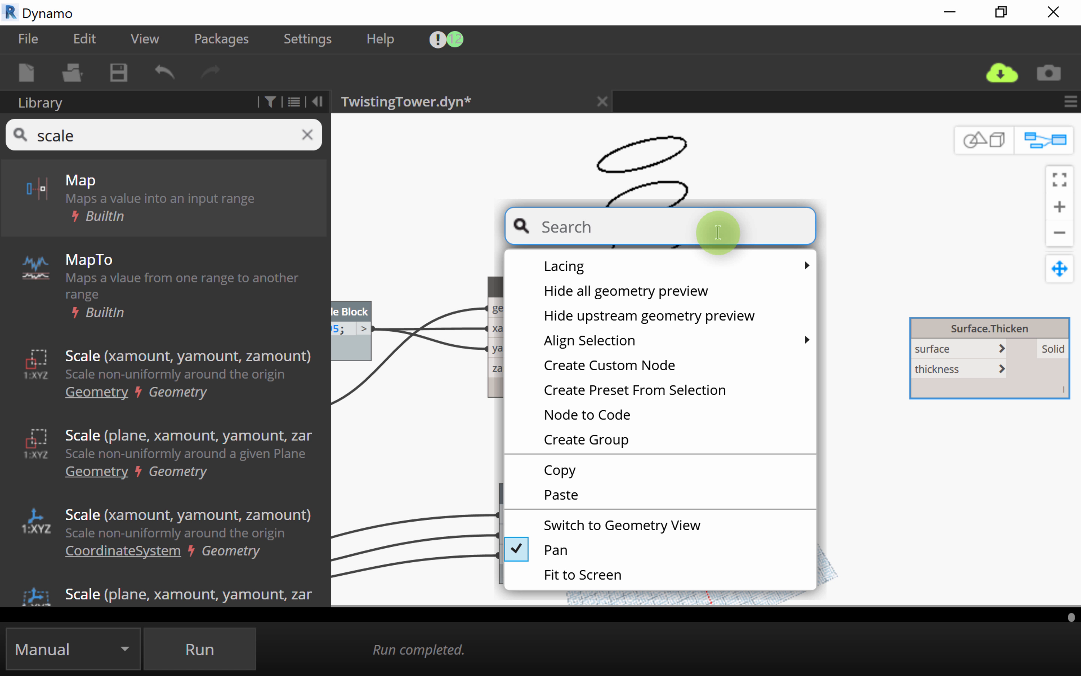
{"action": "type", "text": "patch"}
{"action": "mouse_move", "coordinate": [693, 314]}
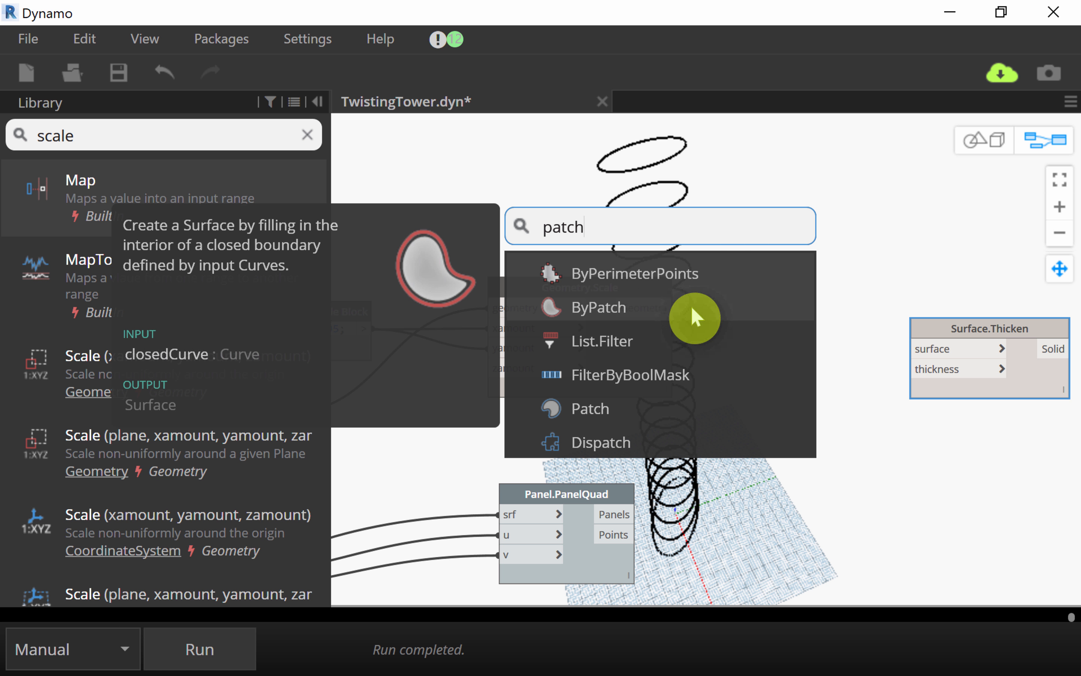
{"action": "left_click", "coordinate": [657, 319]}
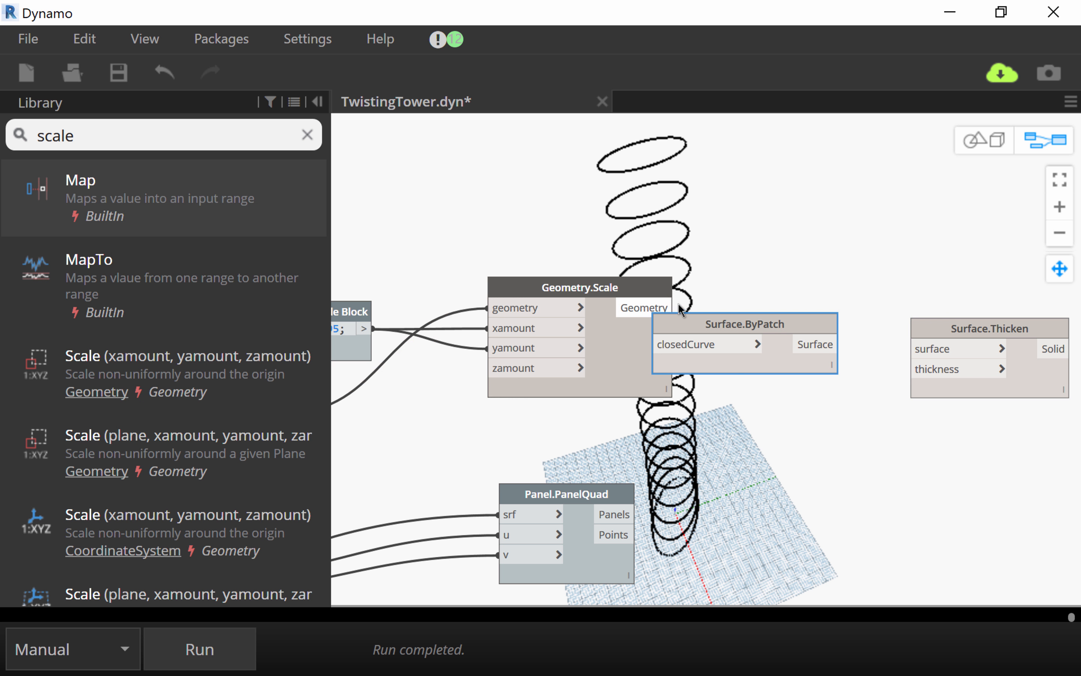
{"action": "left_click_drag", "start_coordinate": [754, 320], "coordinate": [848, 200]}
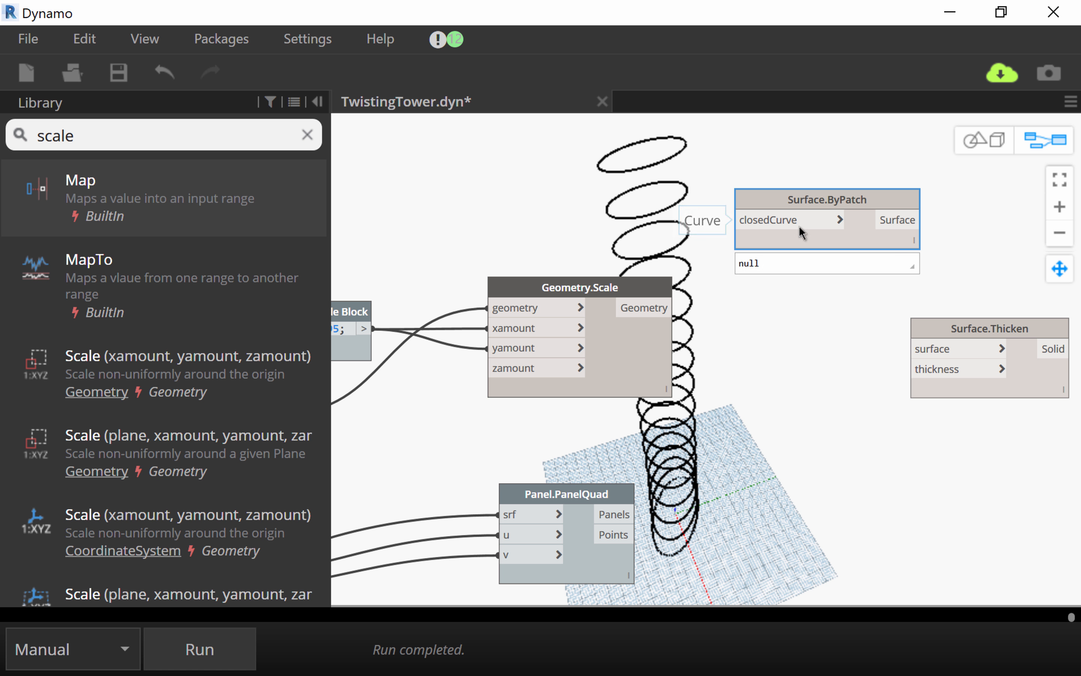
Step: Connect the Geometry.Scale output to the closedCurve input of Surface.ByPatch and run the graph
{"action": "left_click", "coordinate": [647, 307]}
{"action": "left_click", "coordinate": [750, 220]}
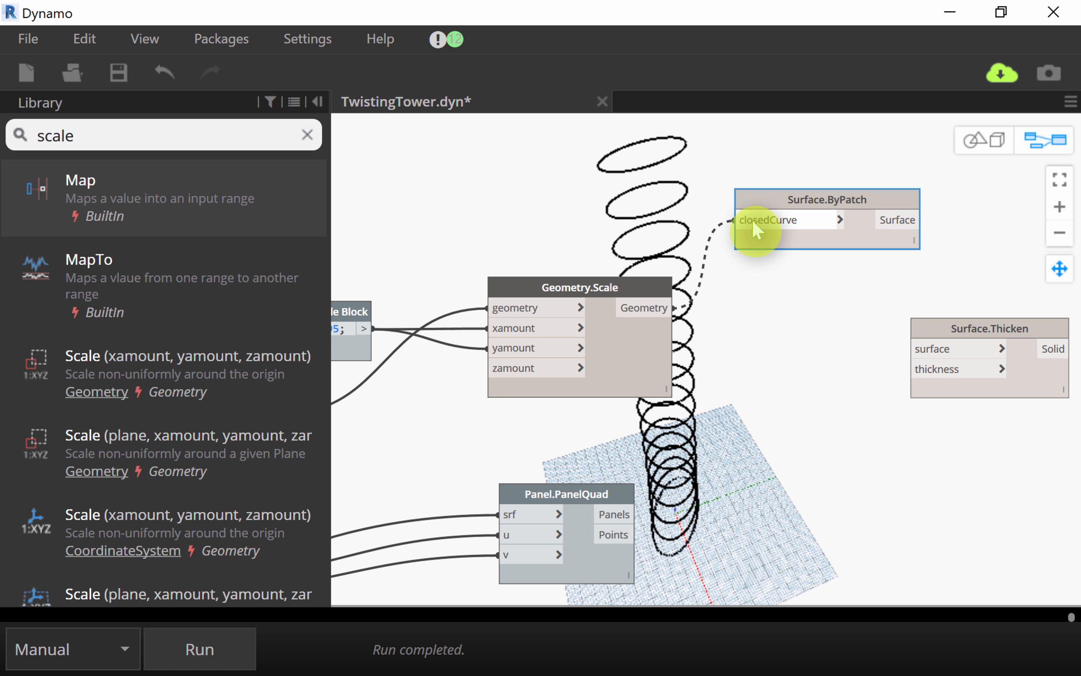
{"action": "left_click", "coordinate": [218, 630]}
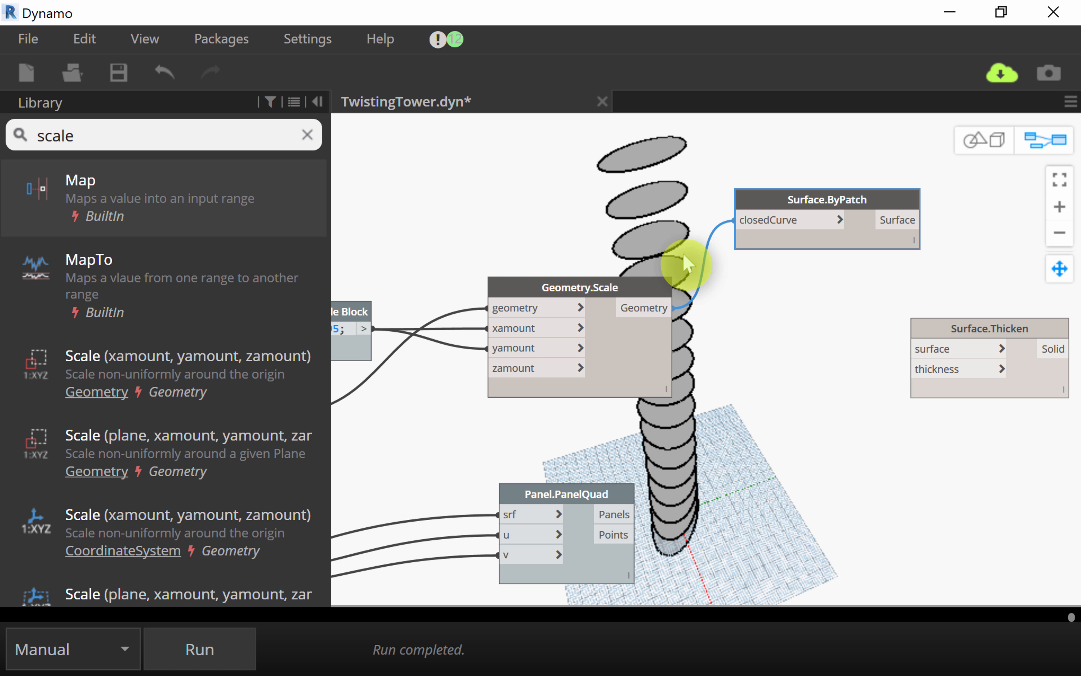
Step: Remove the Surface.Thicken node that has only the surface and thickness inputs
{"action": "middle_click_drag", "start_coordinate": [854, 281], "coordinate": [736, 279]}
{"action": "left_click_drag", "start_coordinate": [882, 321], "coordinate": [967, 267]}
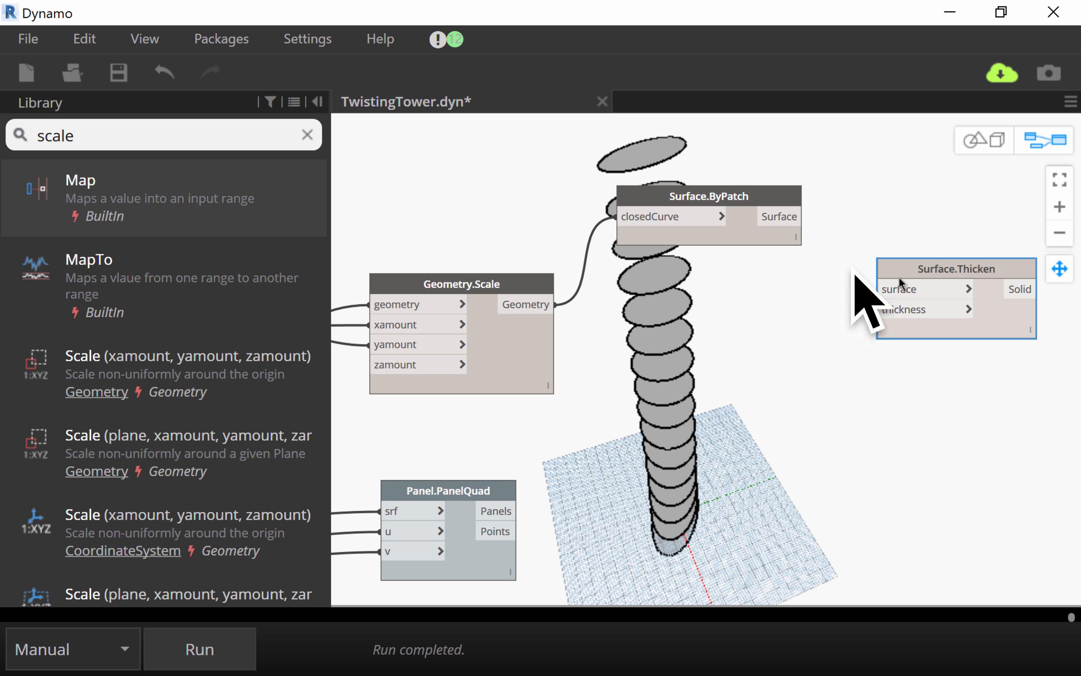
{"action": "left_click", "coordinate": [940, 267]}
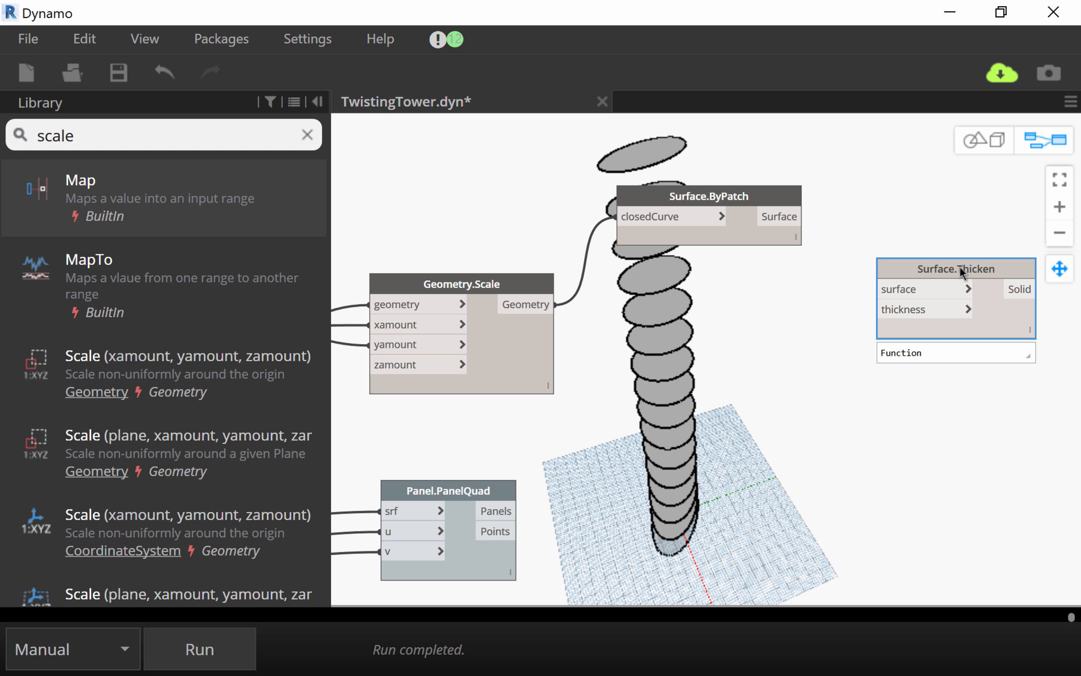
{"action": "right_click", "coordinate": [972, 264]}
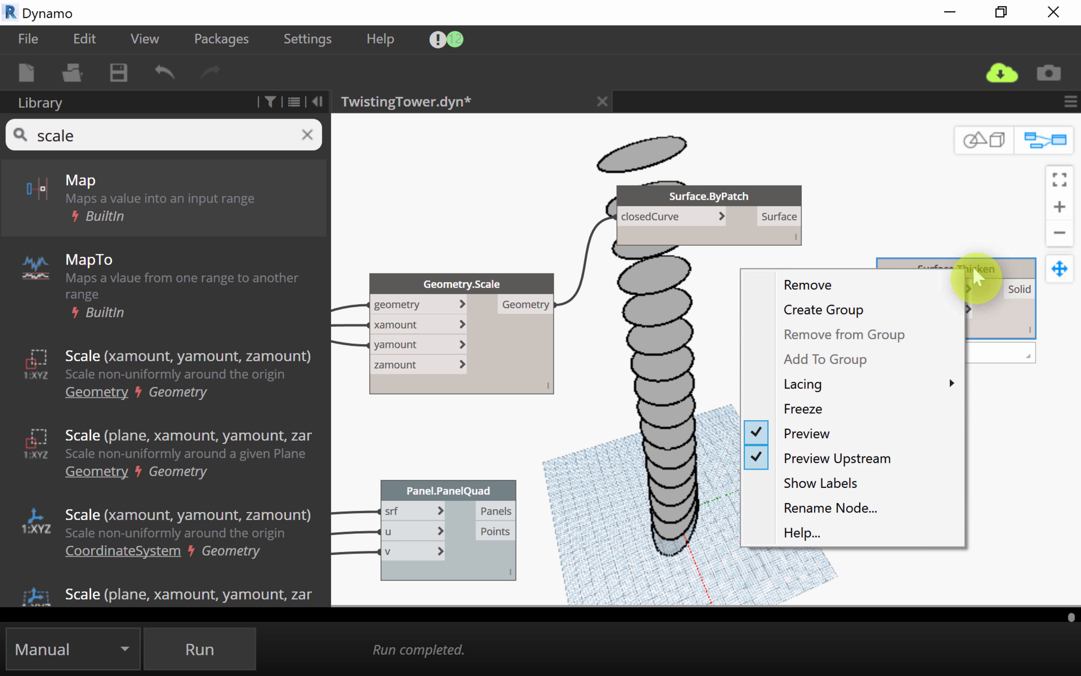
{"action": "left_click", "coordinate": [890, 282]}
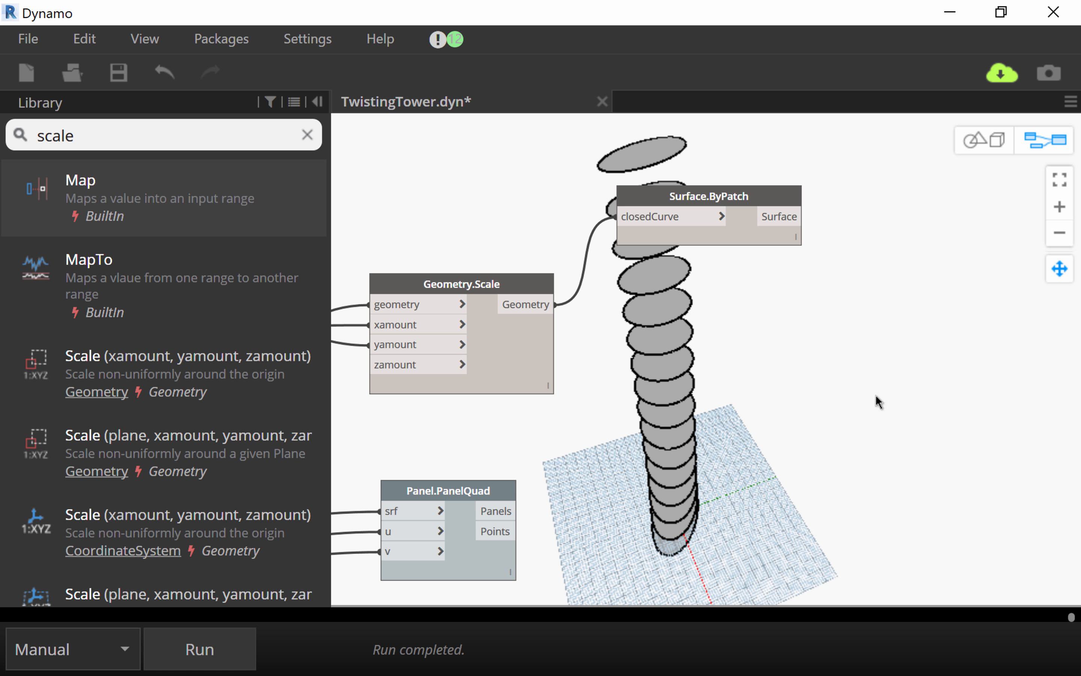
Step: Add the Surface.Thicken node variant that has thickness and both_sides inputs
{"action": "right_click", "coordinate": [835, 314]}
{"action": "left_click", "coordinate": [640, 330]}
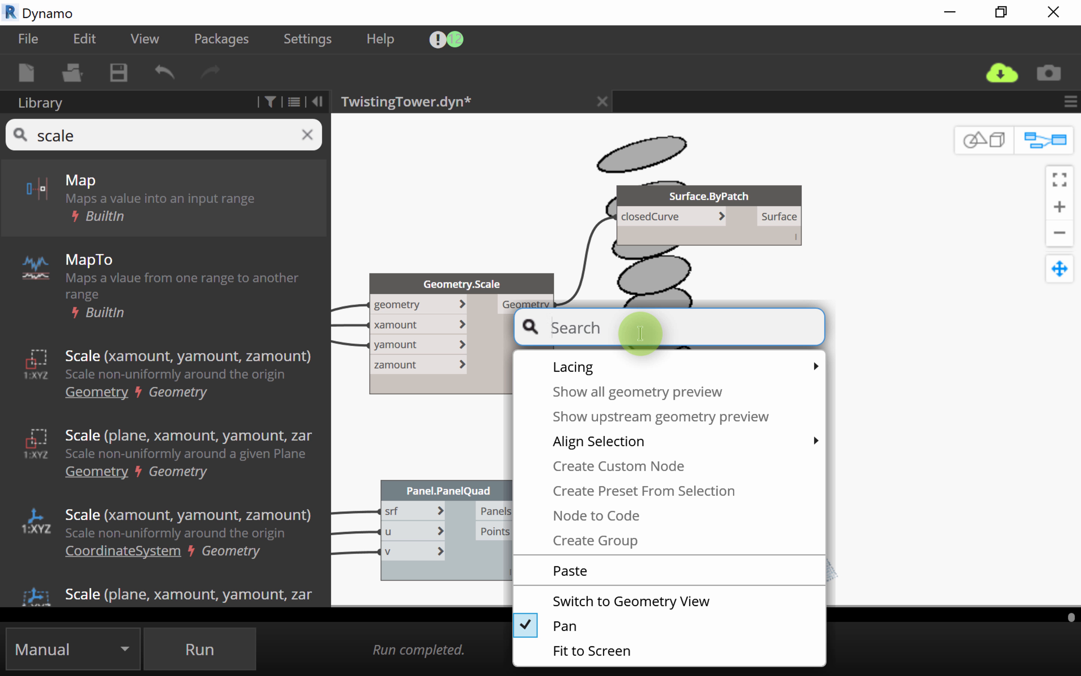
{"action": "type", "text": "thicke"}
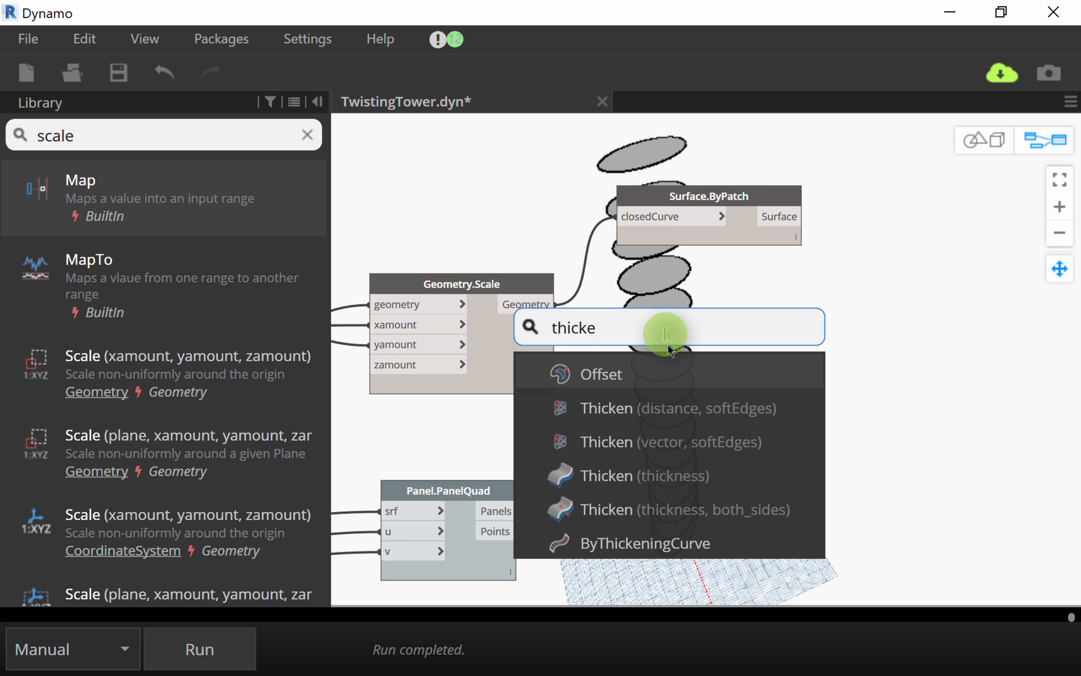
{"action": "left_click", "coordinate": [695, 512]}
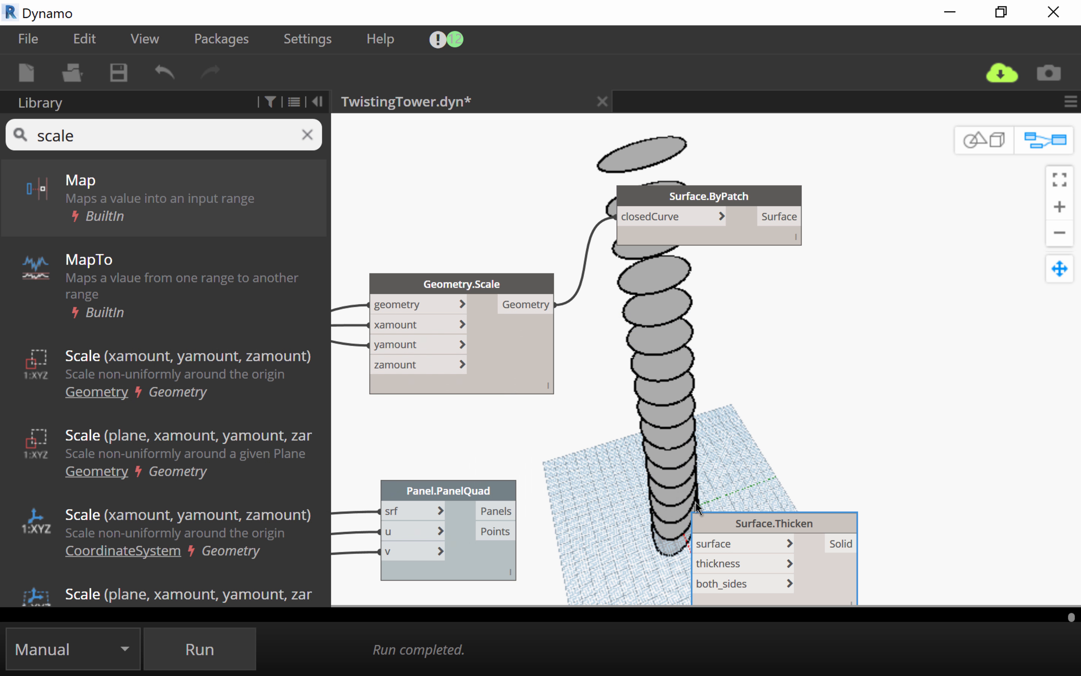
Step: Place the Surface.Thicken node beside Surface.ByPatch and connect the Surface output to its surface input
{"action": "left_click_drag", "start_coordinate": [818, 513], "coordinate": [1007, 227]}
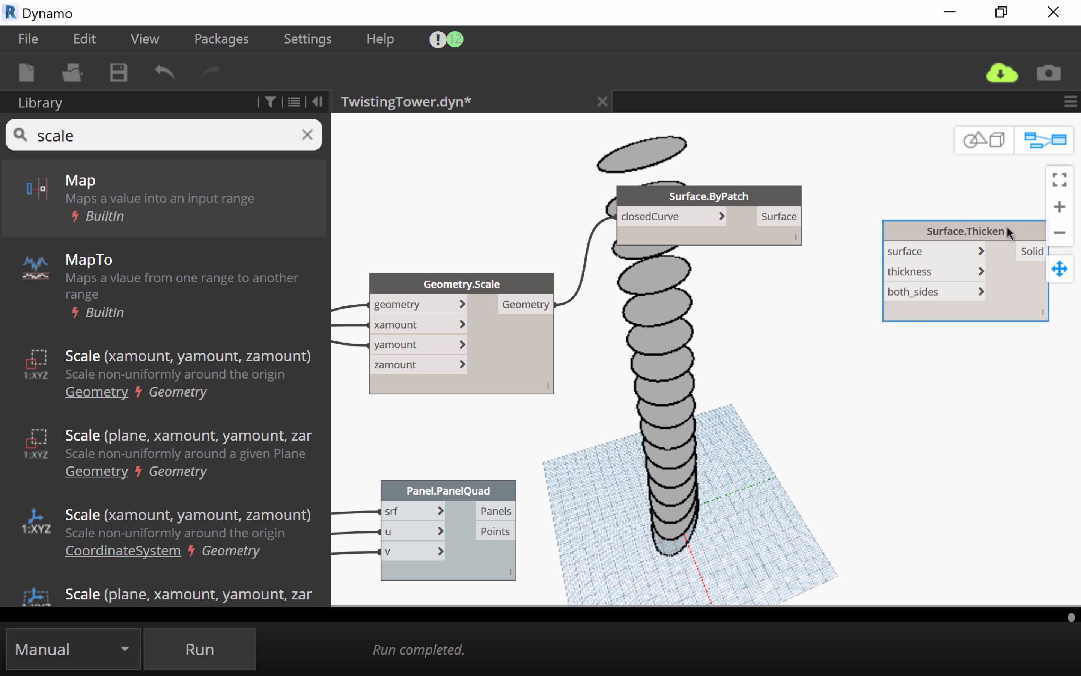
{"action": "middle_click_drag", "start_coordinate": [909, 414], "coordinate": [804, 435]}
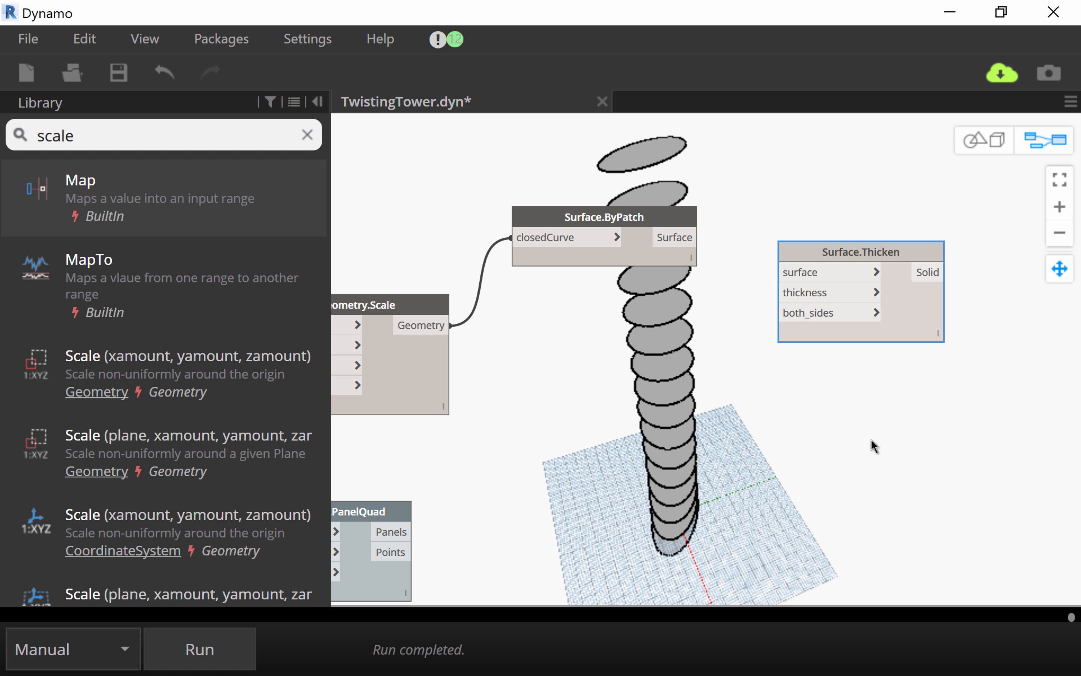
{"action": "left_click", "coordinate": [688, 237]}
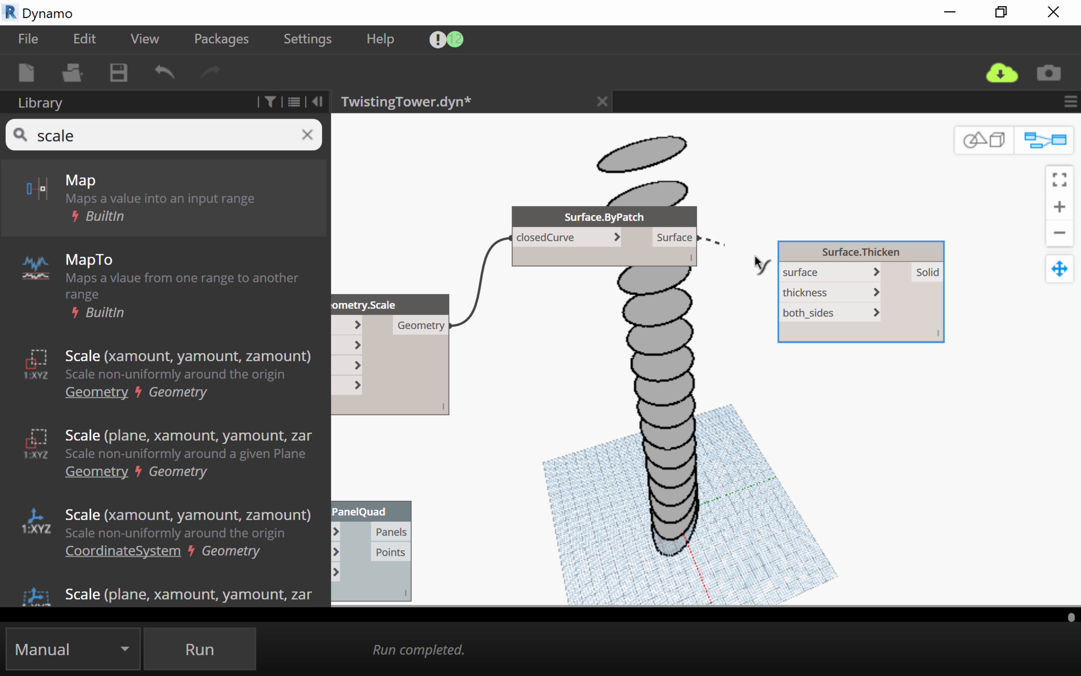
{"action": "left_click", "coordinate": [792, 271]}
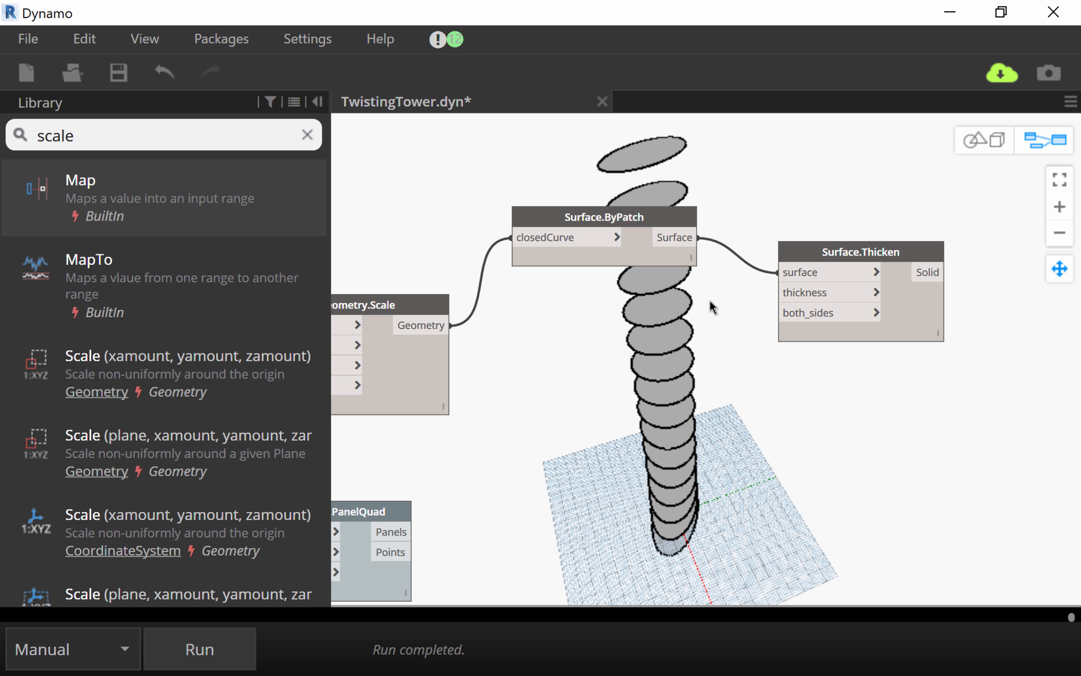
Step: Add a Code Block with the value 0.5; and connect it to the thickness input of Surface.Thicken
{"action": "double_click", "coordinate": [708, 312]}
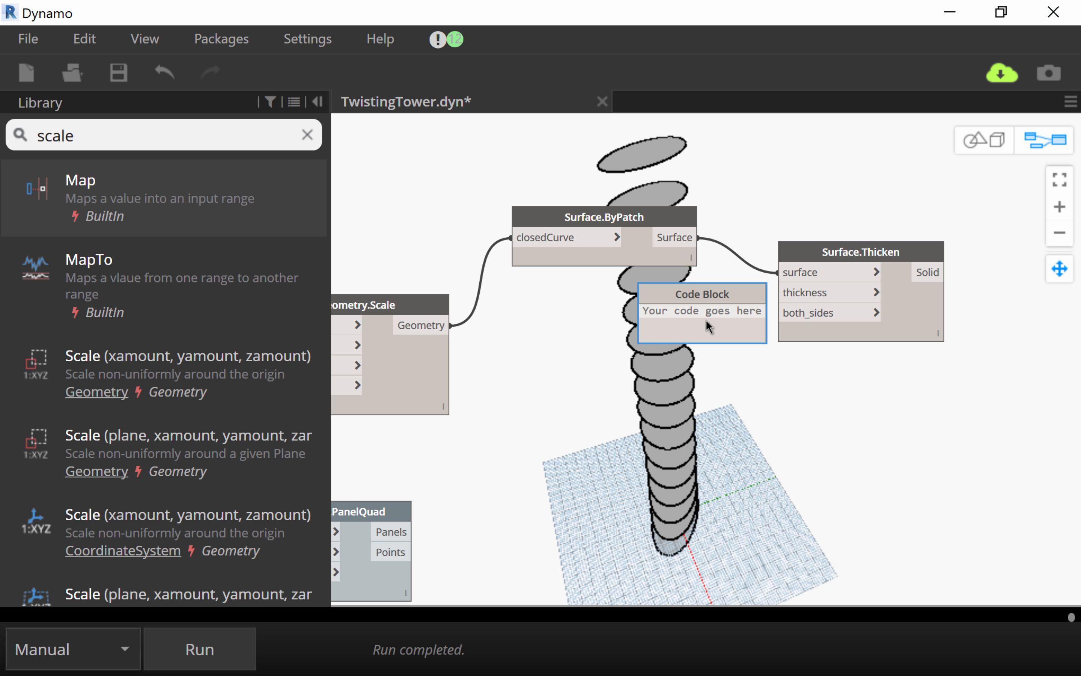
{"action": "type", "text": "6"}
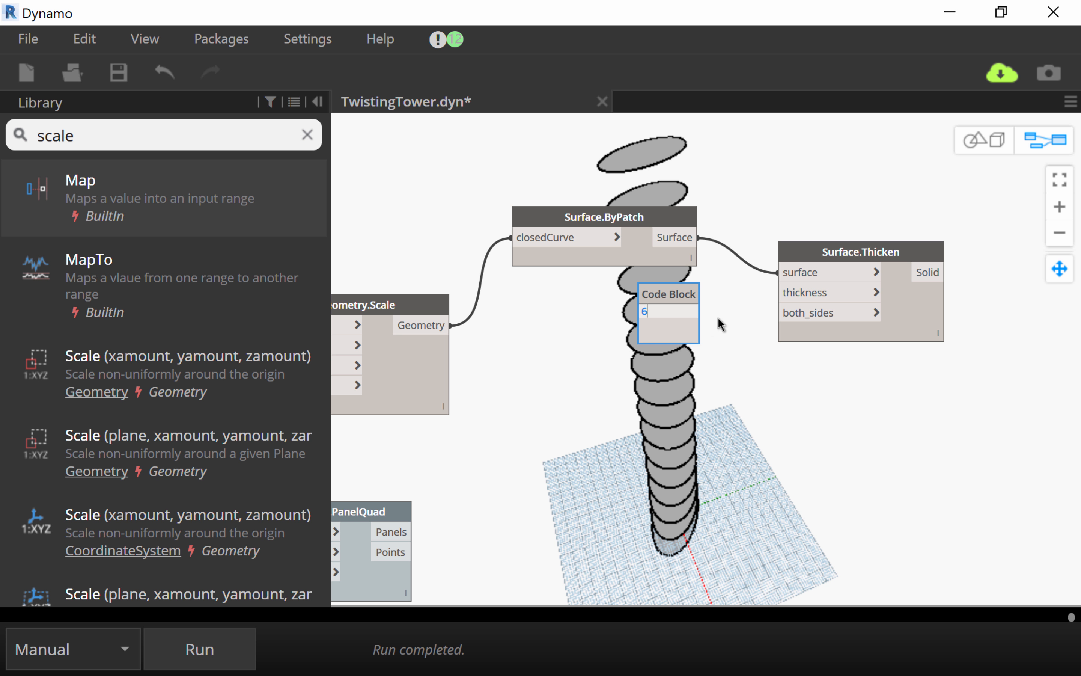
{"action": "left_click_drag", "start_coordinate": [653, 308], "coordinate": [583, 298]}
{"action": "type", "text": "0.5;"}
{"action": "left_click", "coordinate": [726, 356]}
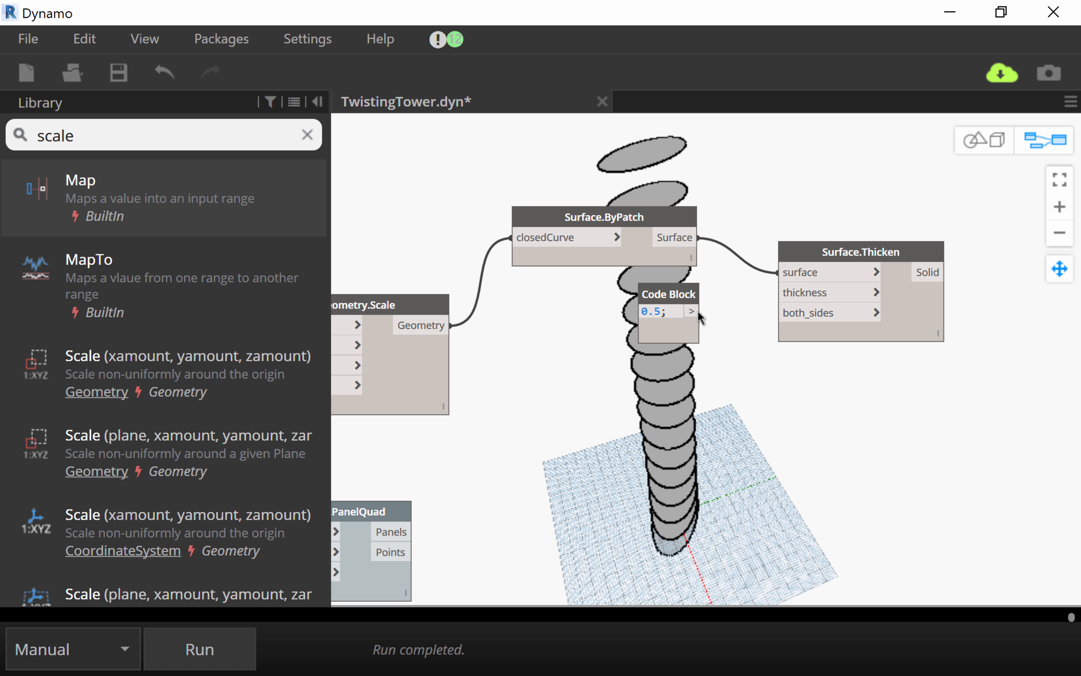
{"action": "left_click_drag", "start_coordinate": [697, 311], "coordinate": [806, 293]}
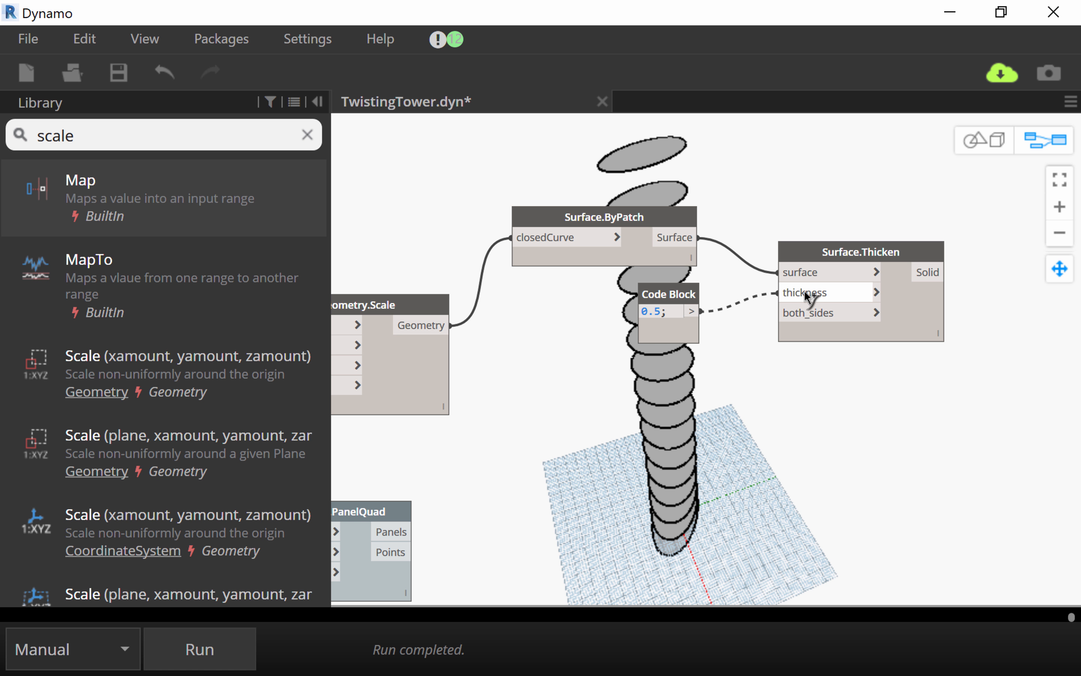
{"action": "left_click", "coordinate": [805, 293]}
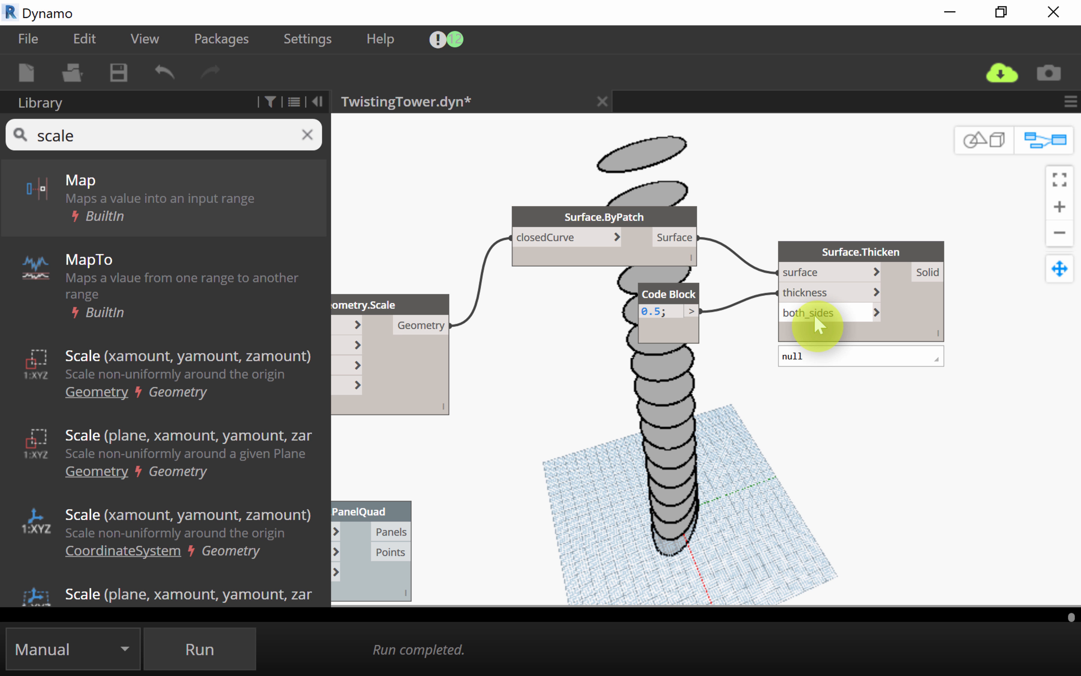
Step: Search the library for the Boolean node, add it and place it below the 0.5 Code Block
{"action": "mouse_move", "coordinate": [815, 316]}
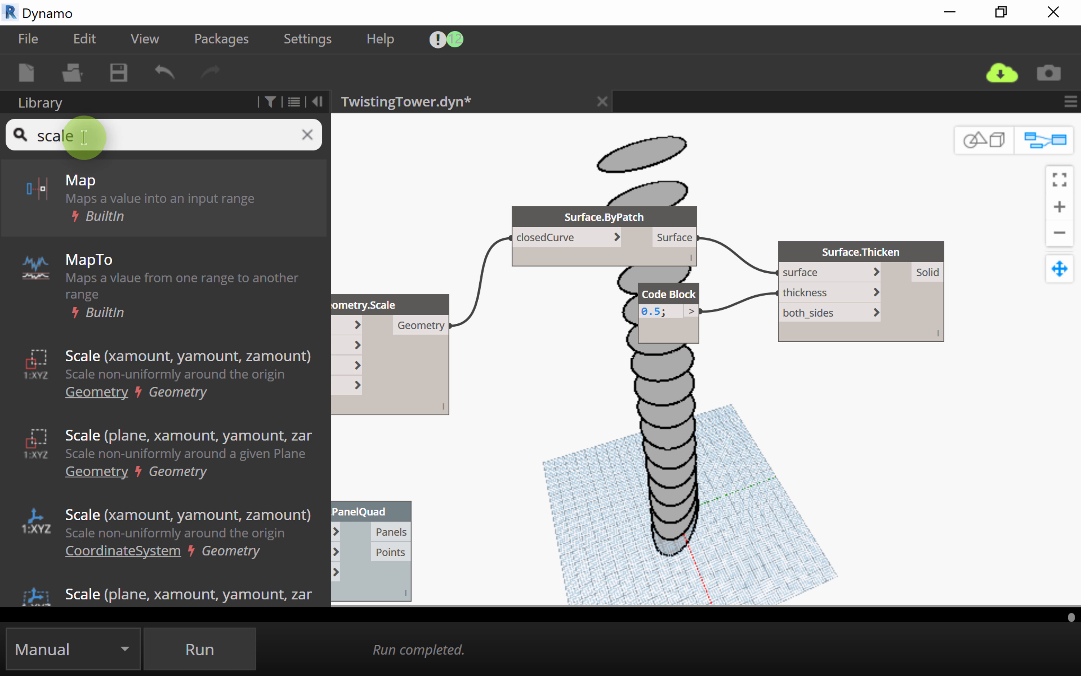
{"action": "left_click_drag", "start_coordinate": [80, 135], "coordinate": [3, 134]}
{"action": "type", "text": "b"}
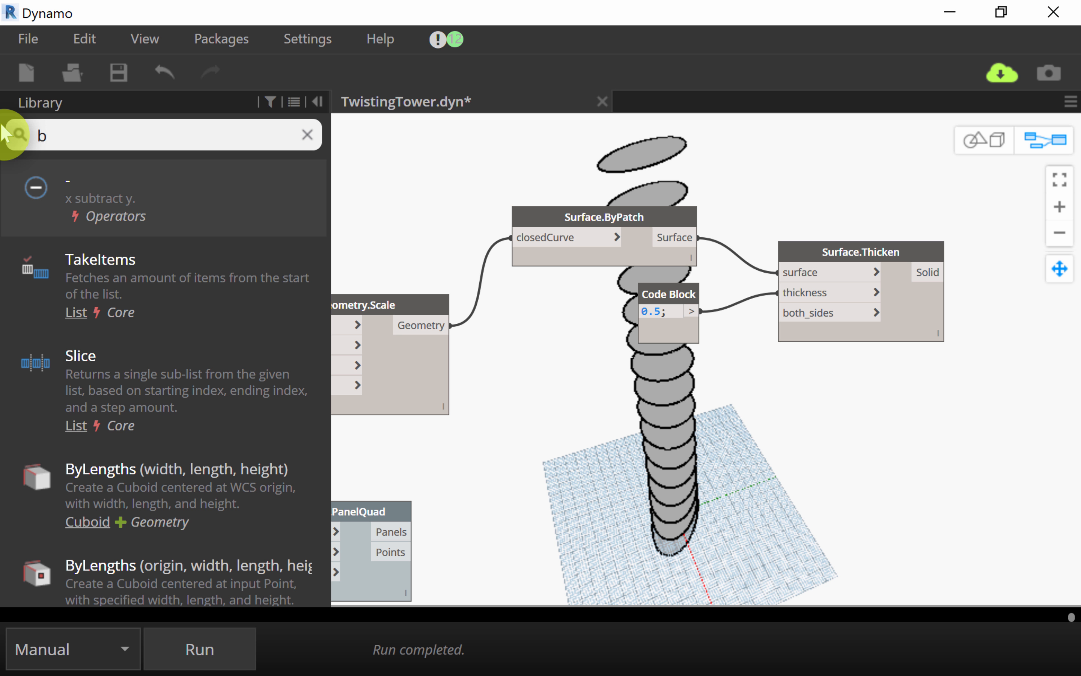
{"action": "type", "text": "o"}
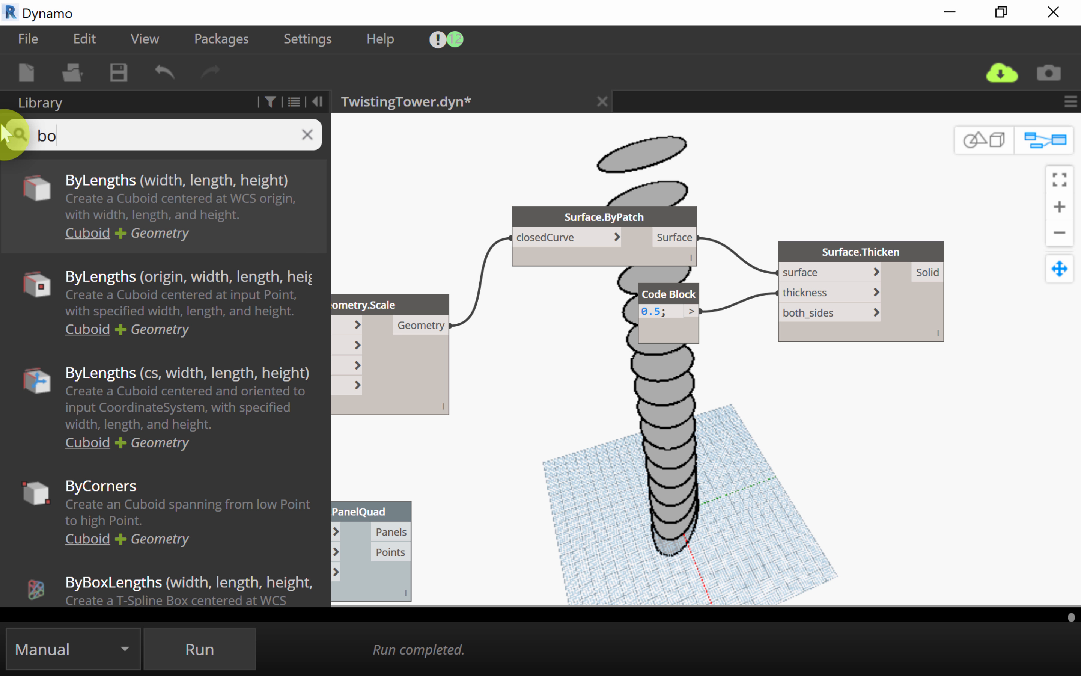
{"action": "key", "text": "BackSpace"}
{"action": "type", "text": "oo"}
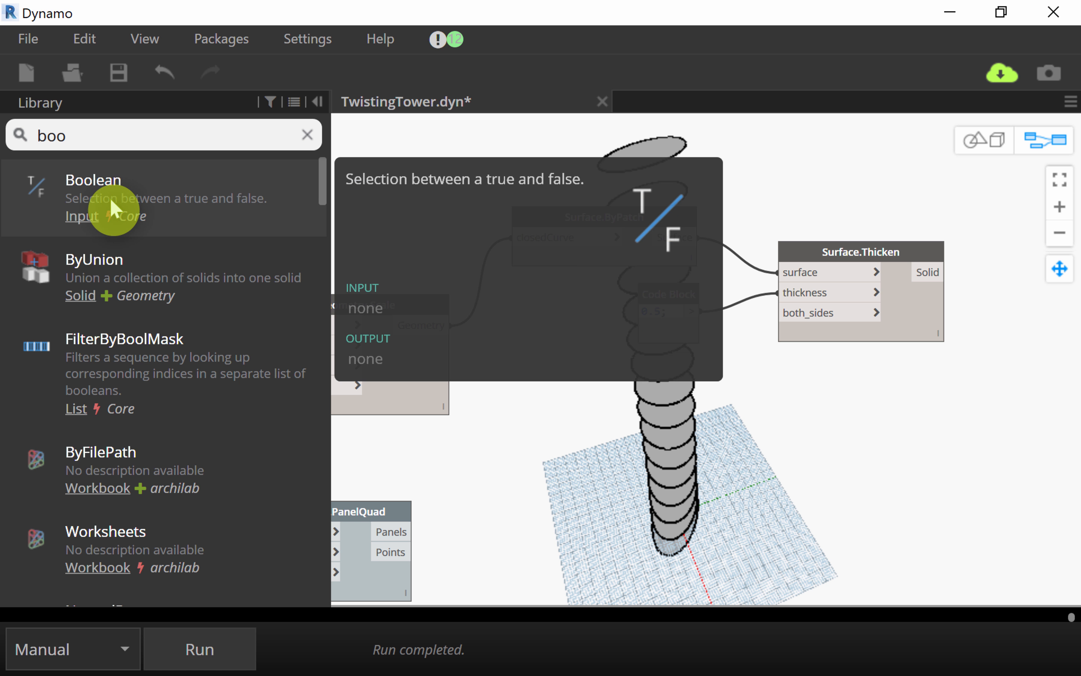
{"action": "left_click", "coordinate": [114, 210]}
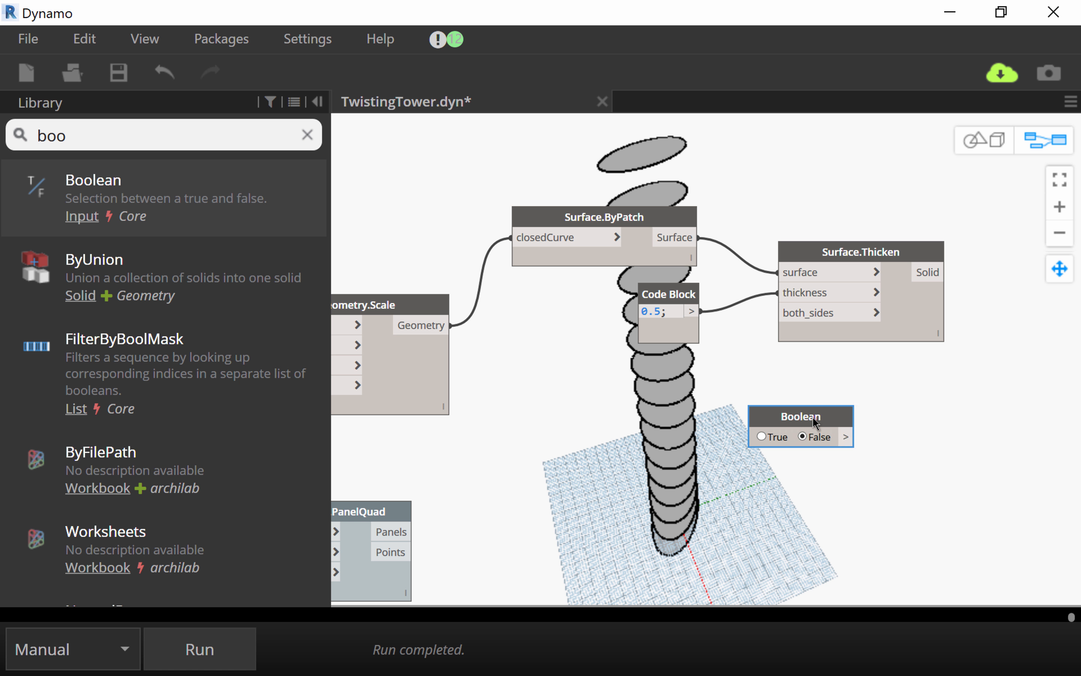
{"action": "left_click_drag", "start_coordinate": [827, 422], "coordinate": [733, 380]}
Step: Connect the Boolean node, set to False, to the both_sides input of Surface.Thicken and run the graph
{"action": "scroll", "coordinate": [818, 375], "scroll_direction": "up", "scroll_amount": 6}
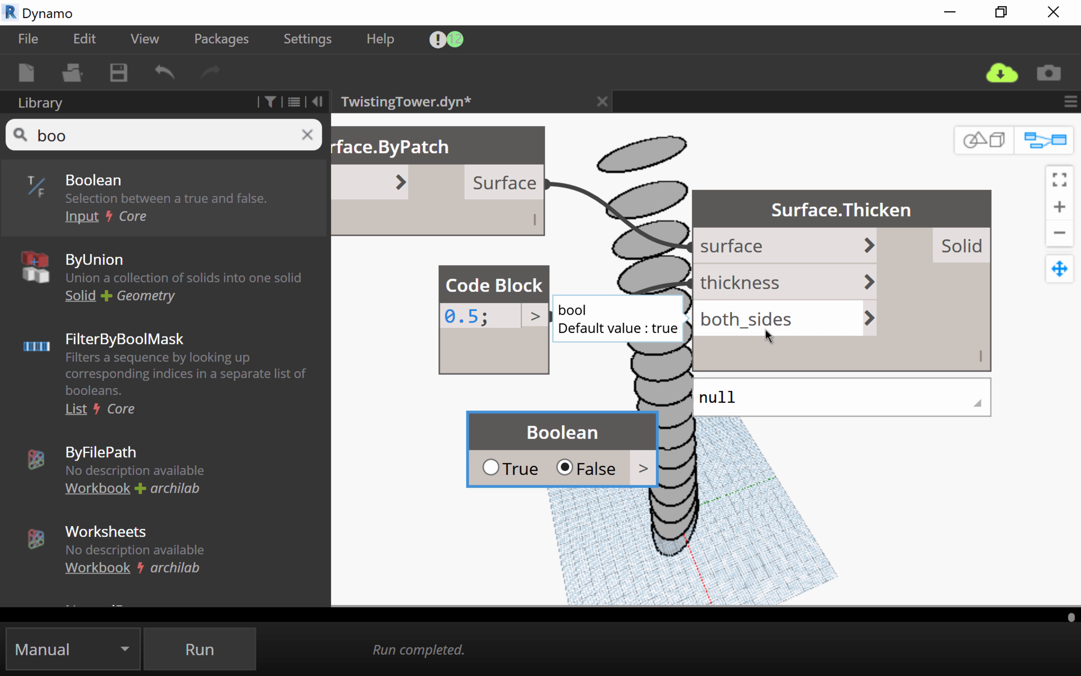
{"action": "left_click_drag", "start_coordinate": [643, 468], "coordinate": [737, 318]}
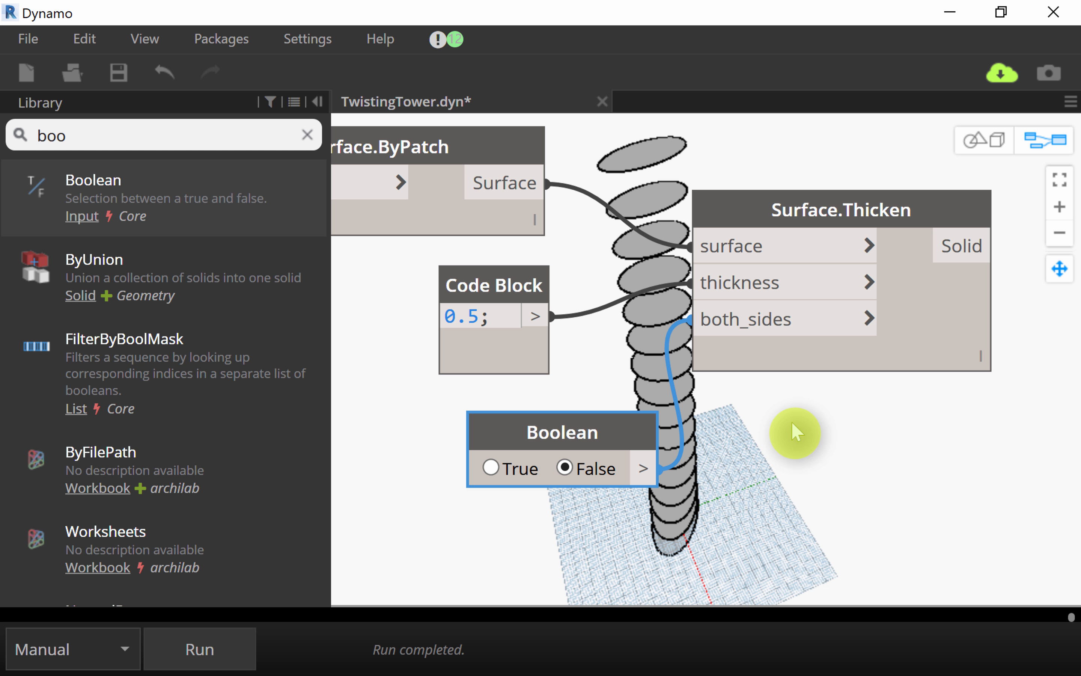
{"action": "left_click", "coordinate": [188, 644]}
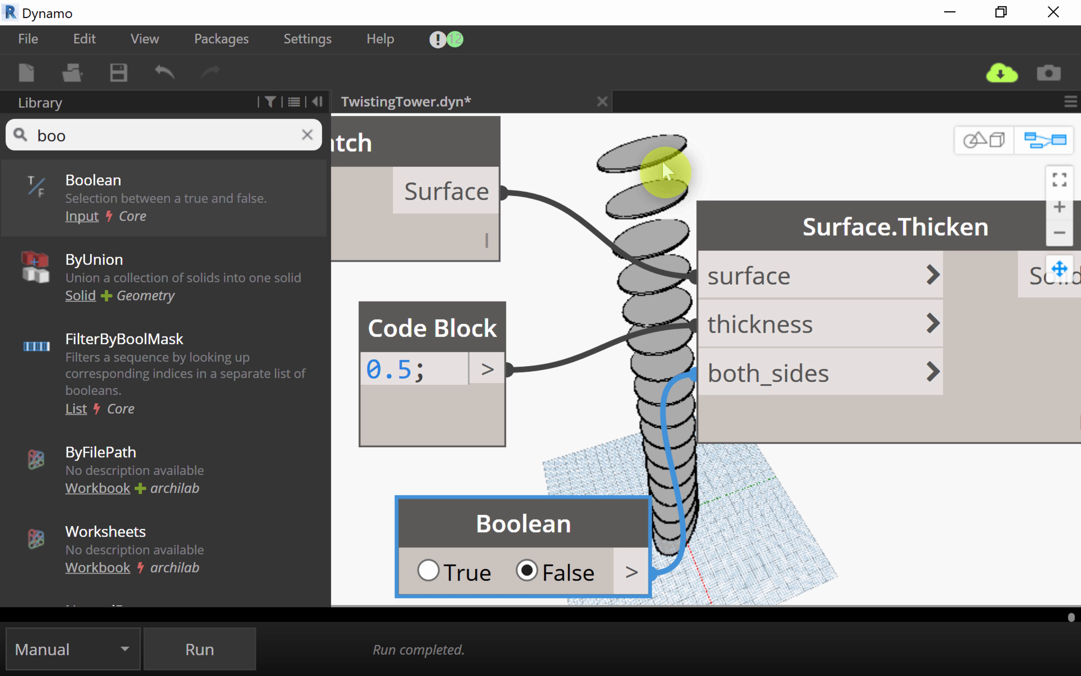
Step: Inspect the thickened floor slabs of the tower in the 3D preview
{"action": "left_click", "coordinate": [974, 142]}
{"action": "scroll", "coordinate": [683, 180], "scroll_direction": "up", "scroll_amount": 5}
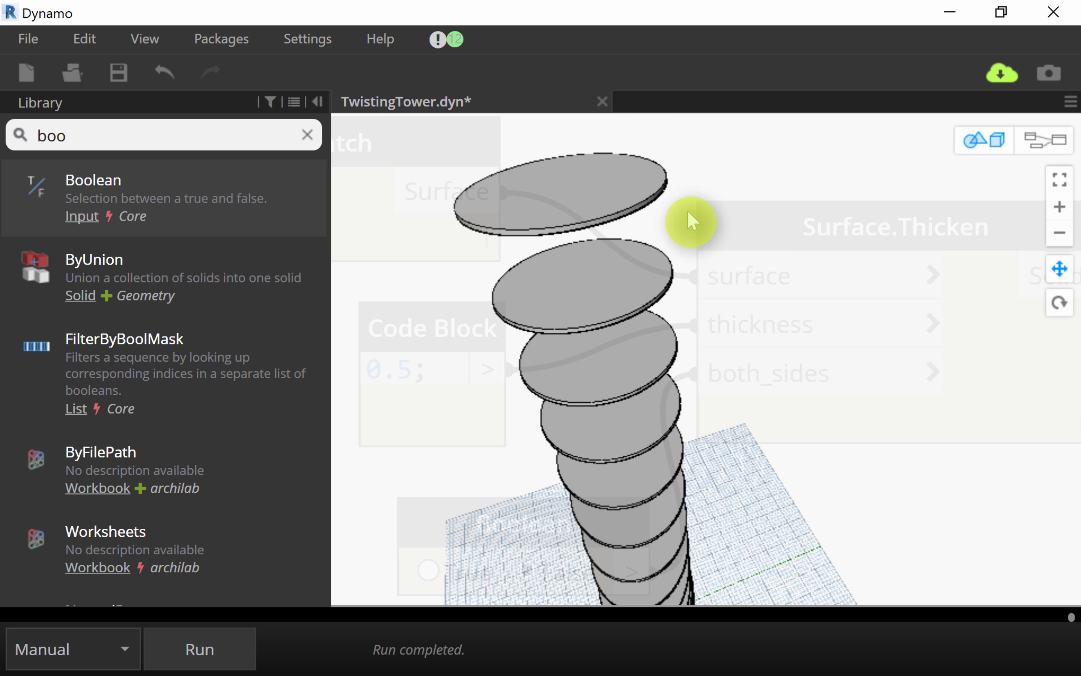
{"action": "scroll", "coordinate": [686, 211], "scroll_direction": "down", "scroll_amount": 3}
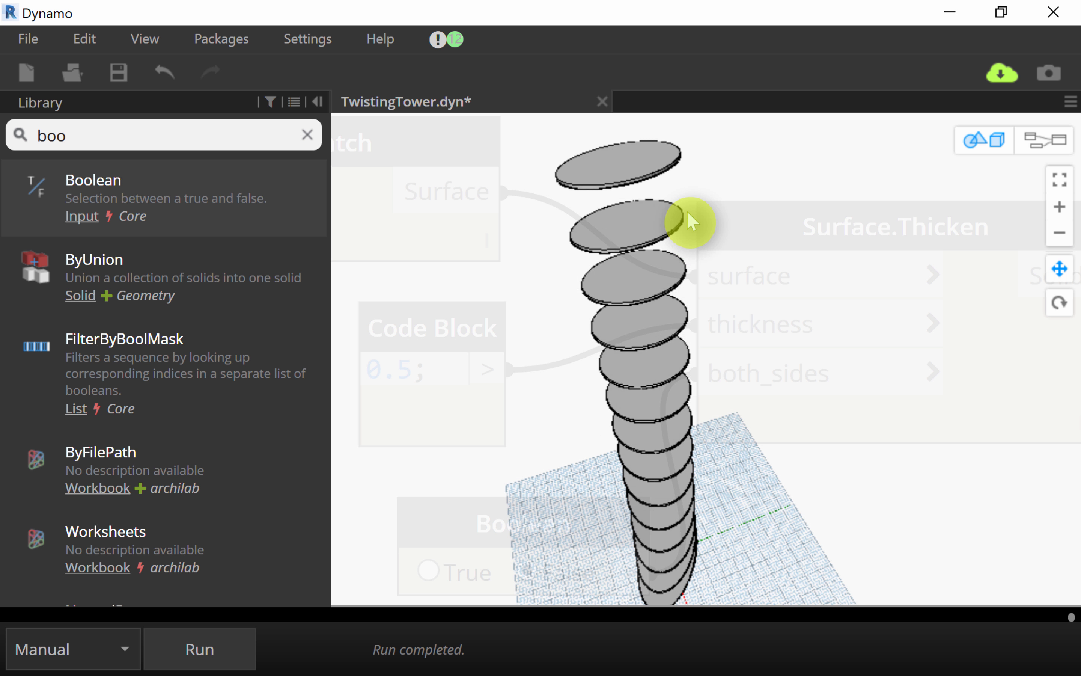
{"action": "scroll", "coordinate": [633, 319], "scroll_direction": "up", "scroll_amount": 3}
{"action": "scroll", "coordinate": [632, 317], "scroll_direction": "down", "scroll_amount": 2}
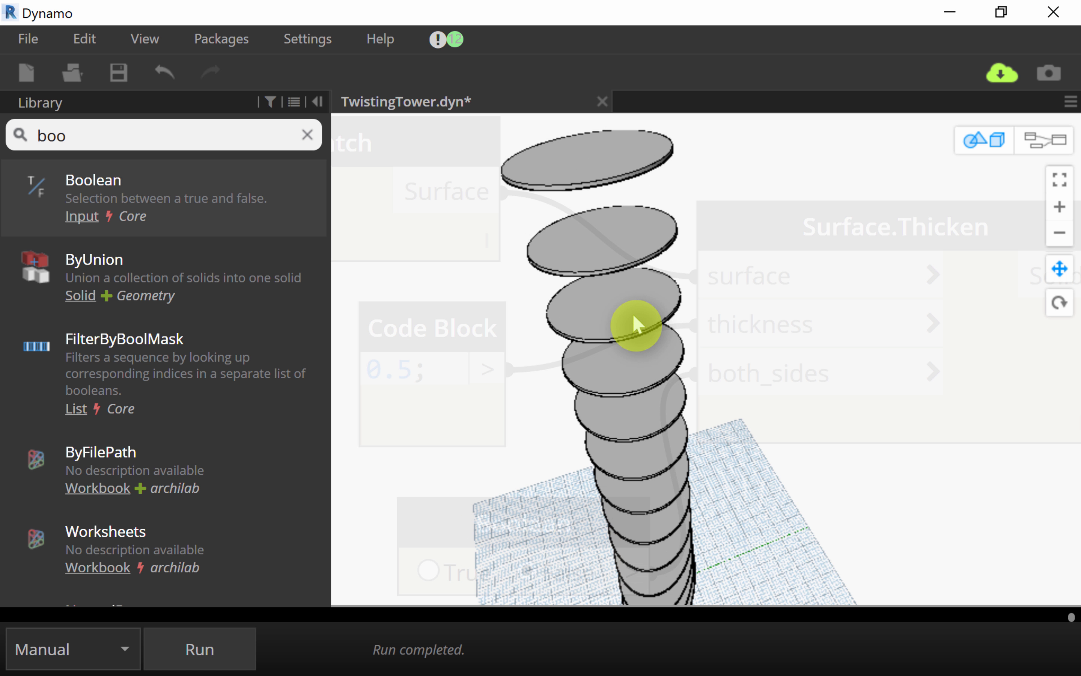
{"action": "scroll", "coordinate": [632, 312], "scroll_direction": "down", "scroll_amount": 2}
{"action": "left_click", "coordinate": [1036, 143]}
Step: Align the Boolean node beneath the 0.5 Code Block
{"action": "scroll", "coordinate": [851, 230], "scroll_direction": "down", "scroll_amount": 3}
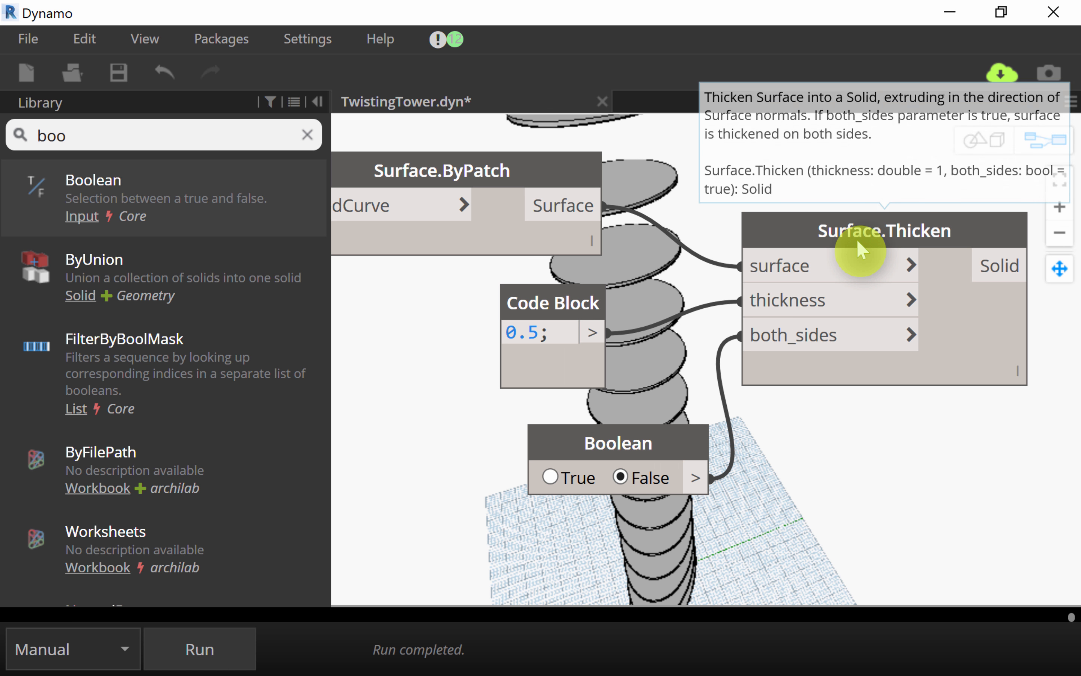
{"action": "left_click_drag", "start_coordinate": [641, 452], "coordinate": [614, 446]}
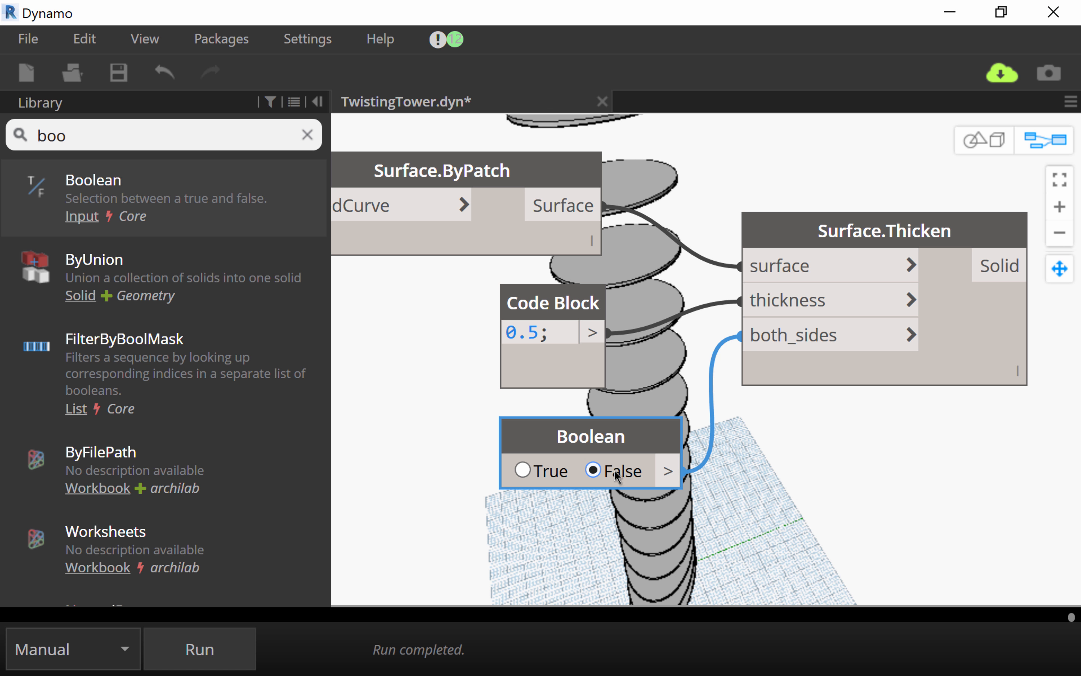
{"action": "scroll", "coordinate": [812, 366], "scroll_direction": "down", "scroll_amount": 3}
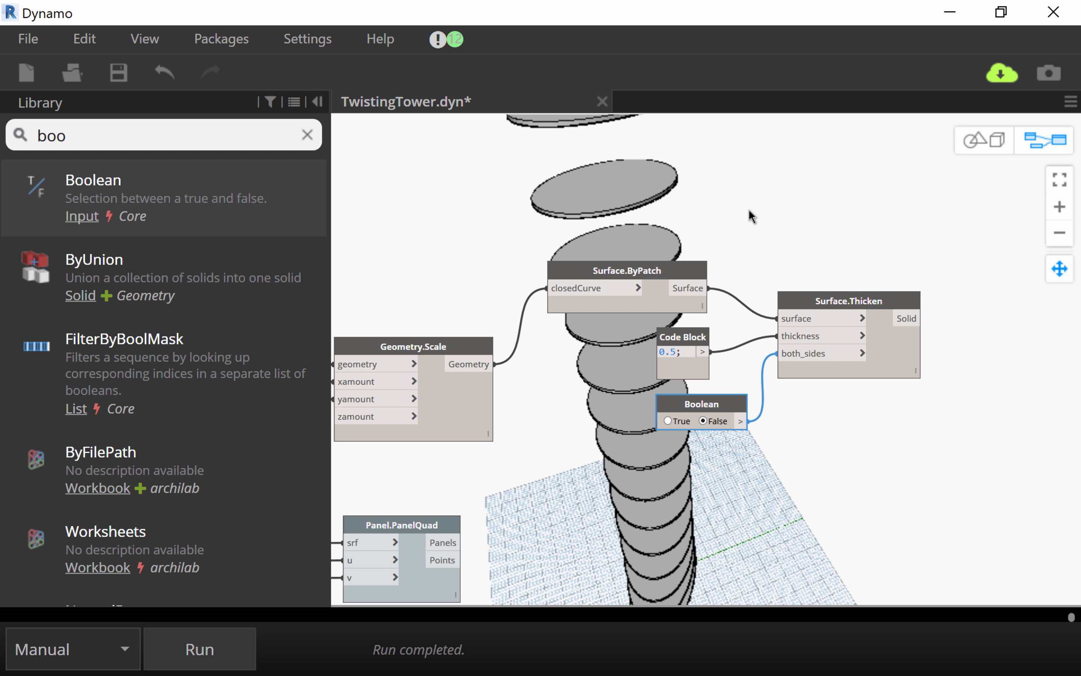
Step: Set the Boolean node for both_sides to True and run the graph
{"action": "mouse_move", "coordinate": [905, 382]}
{"action": "left_click", "coordinate": [987, 143]}
{"action": "right_click_drag", "start_coordinate": [843, 472], "coordinate": [849, 474]}
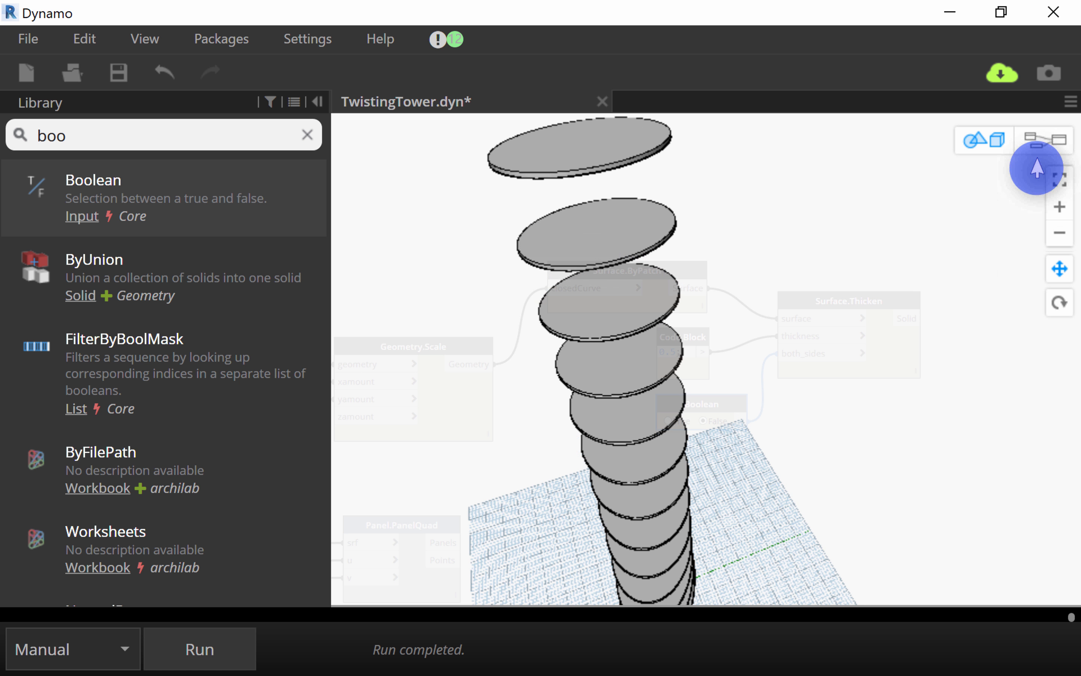
{"action": "left_click", "coordinate": [1039, 148]}
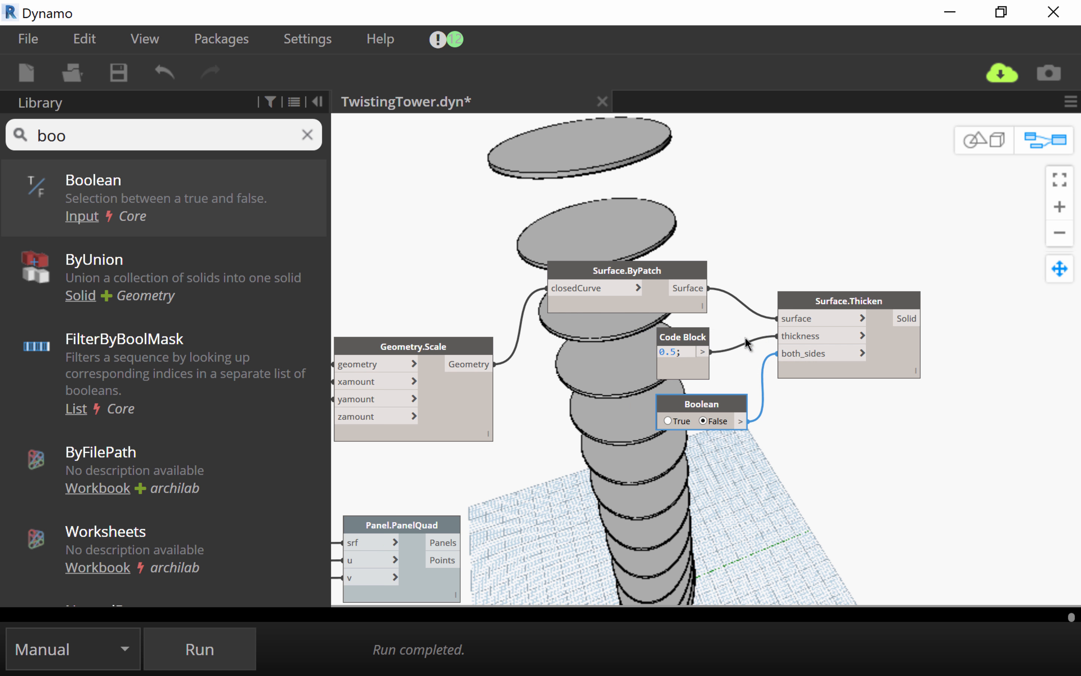
{"action": "scroll", "coordinate": [806, 356], "scroll_direction": "up", "scroll_amount": 3}
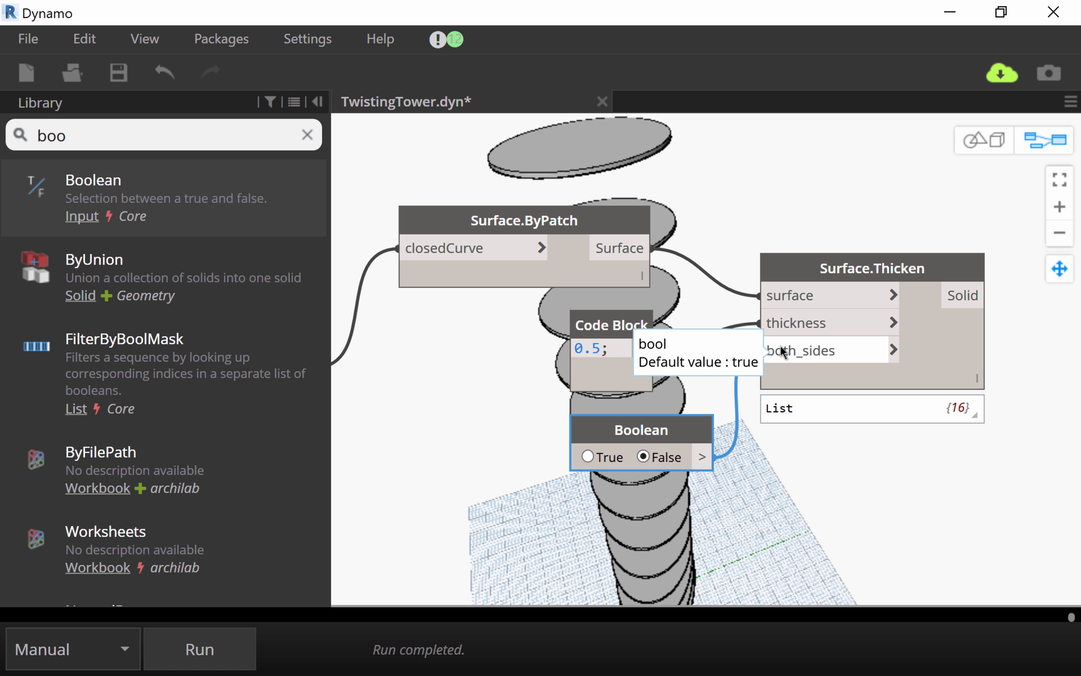
{"action": "left_click", "coordinate": [587, 456]}
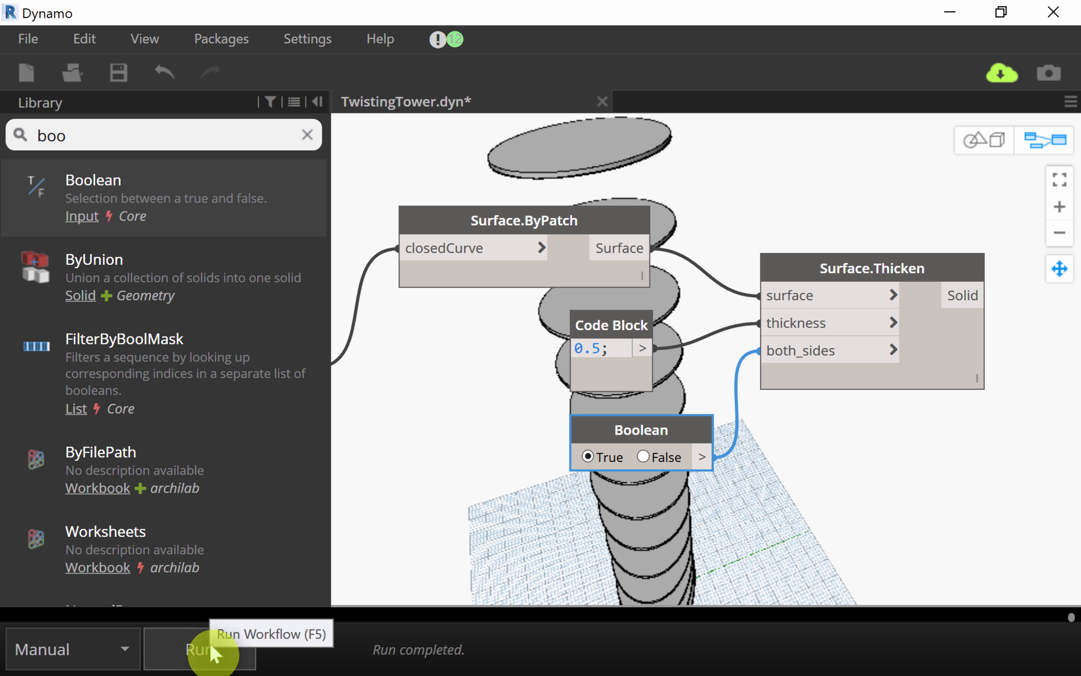
{"action": "left_click", "coordinate": [212, 647]}
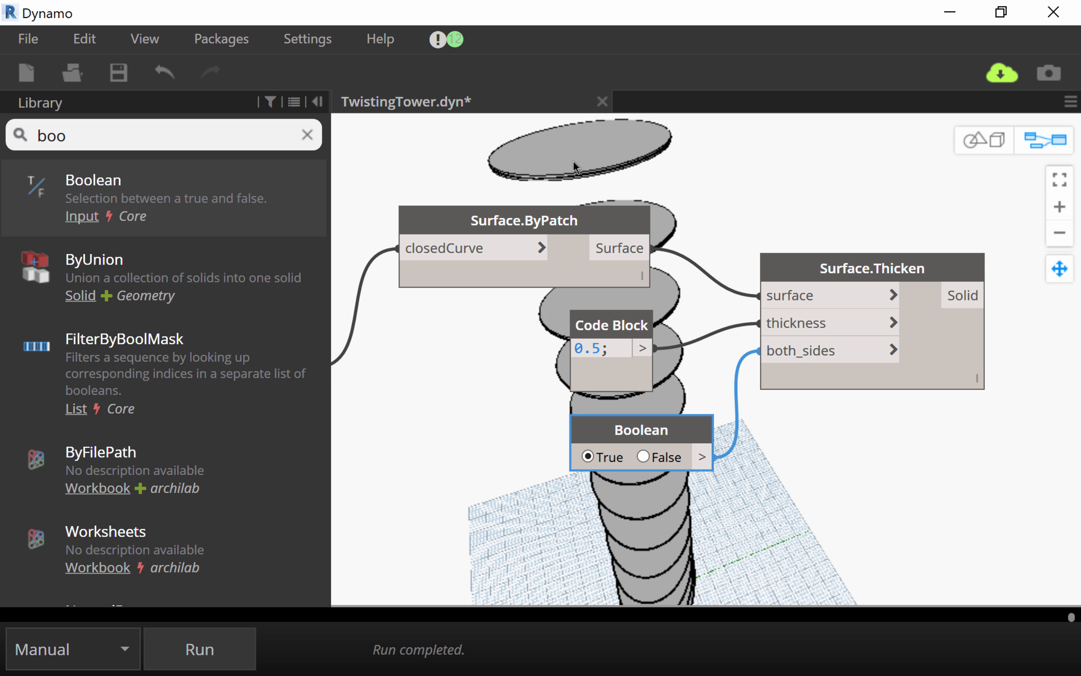
Step: Examine the edges of the floor slabs up close in the 3D preview to check the two-sided thickening
{"action": "left_click", "coordinate": [986, 150]}
{"action": "left_click_drag", "start_coordinate": [755, 155], "coordinate": [614, 197]}
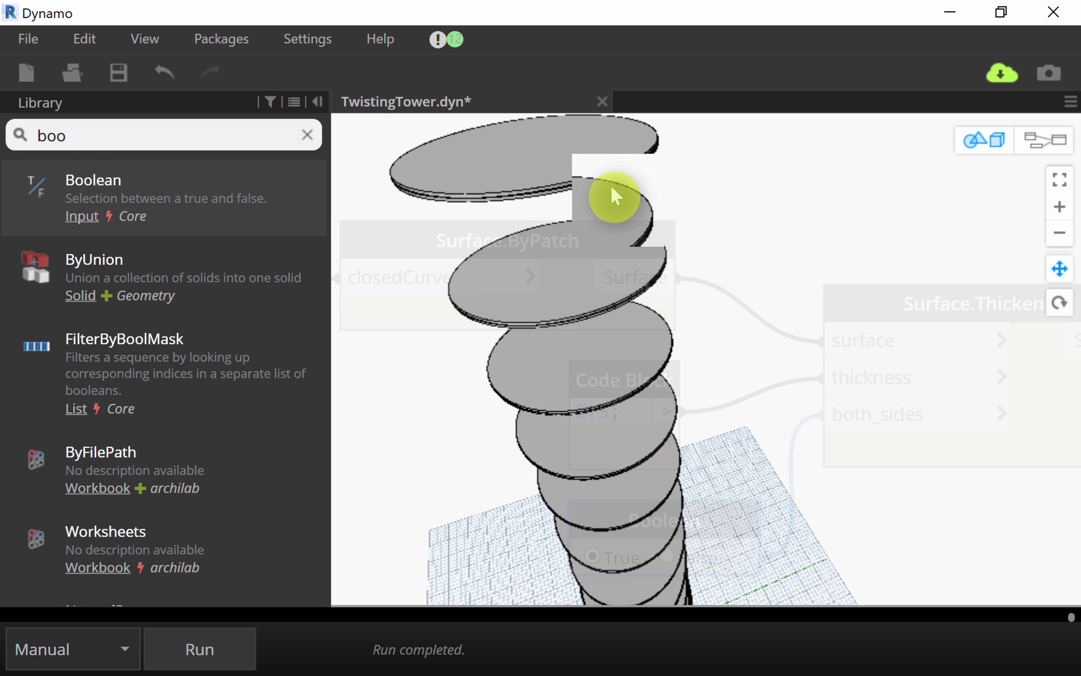
{"action": "scroll", "coordinate": [615, 190], "scroll_direction": "up", "scroll_amount": 3}
{"action": "middle_click_drag", "start_coordinate": [635, 242], "coordinate": [795, 474]}
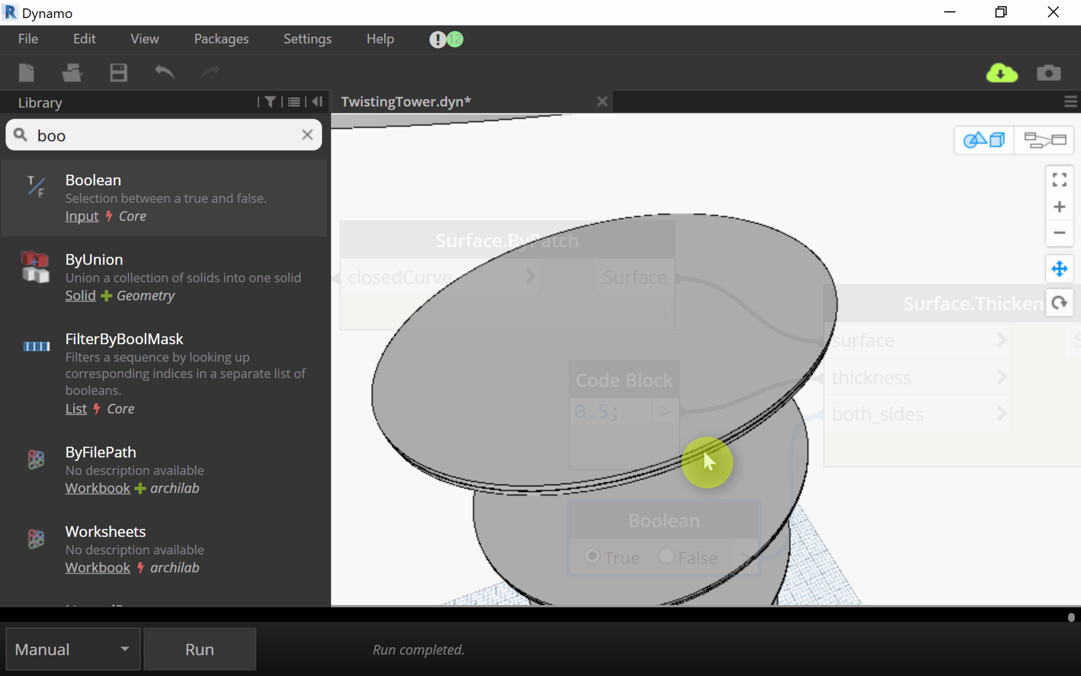
{"action": "scroll", "coordinate": [700, 469], "scroll_direction": "up", "scroll_amount": 4}
{"action": "mouse_move", "coordinate": [700, 471]}
{"action": "right_mouse_down"}
{"action": "mouse_move", "coordinate": [731, 307]}
{"action": "mouse_move", "coordinate": [742, 342]}
{"action": "mouse_move", "coordinate": [747, 298]}
{"action": "right_mouse_up"}
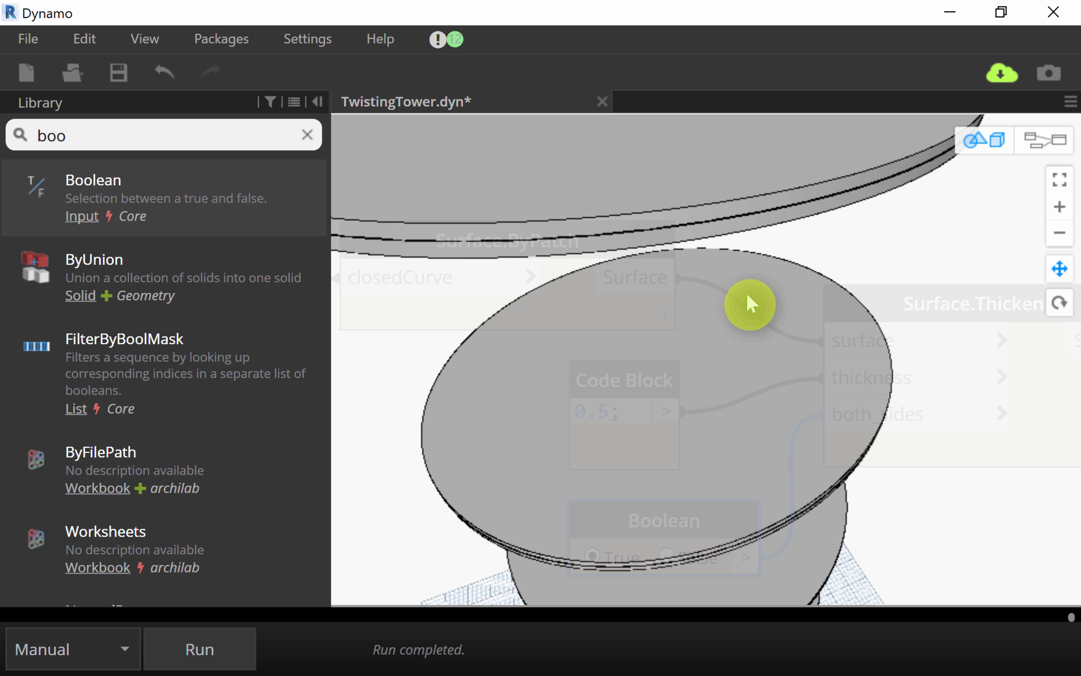
Step: Set the Boolean node for both_sides to False and run the graph again
{"action": "left_click", "coordinate": [1041, 138]}
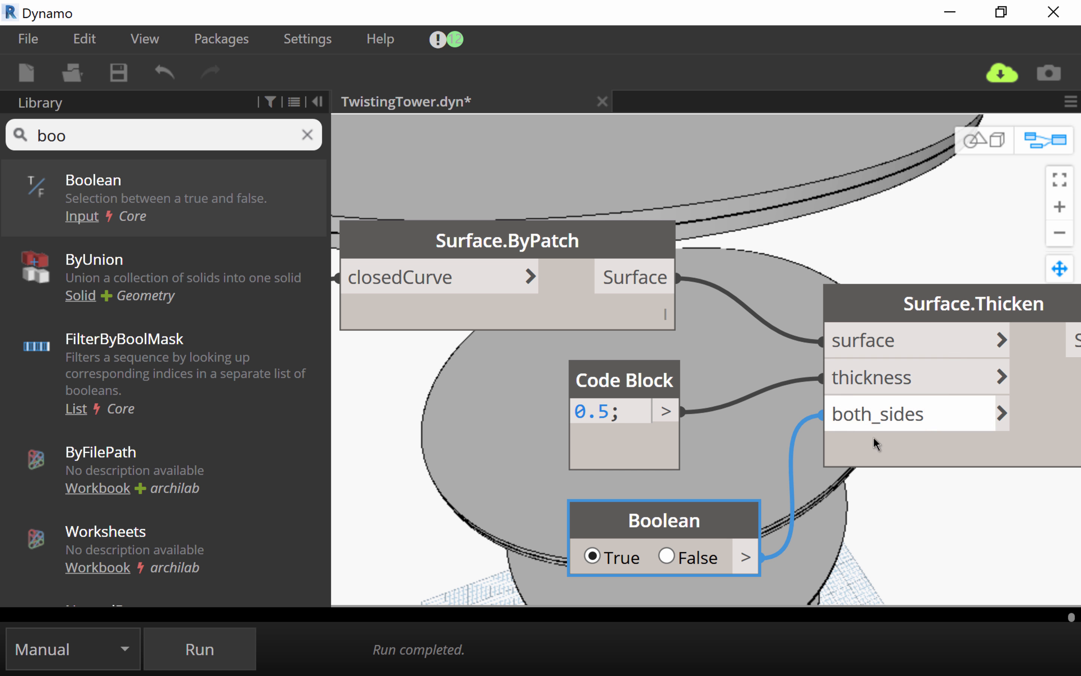
{"action": "left_click", "coordinate": [665, 556]}
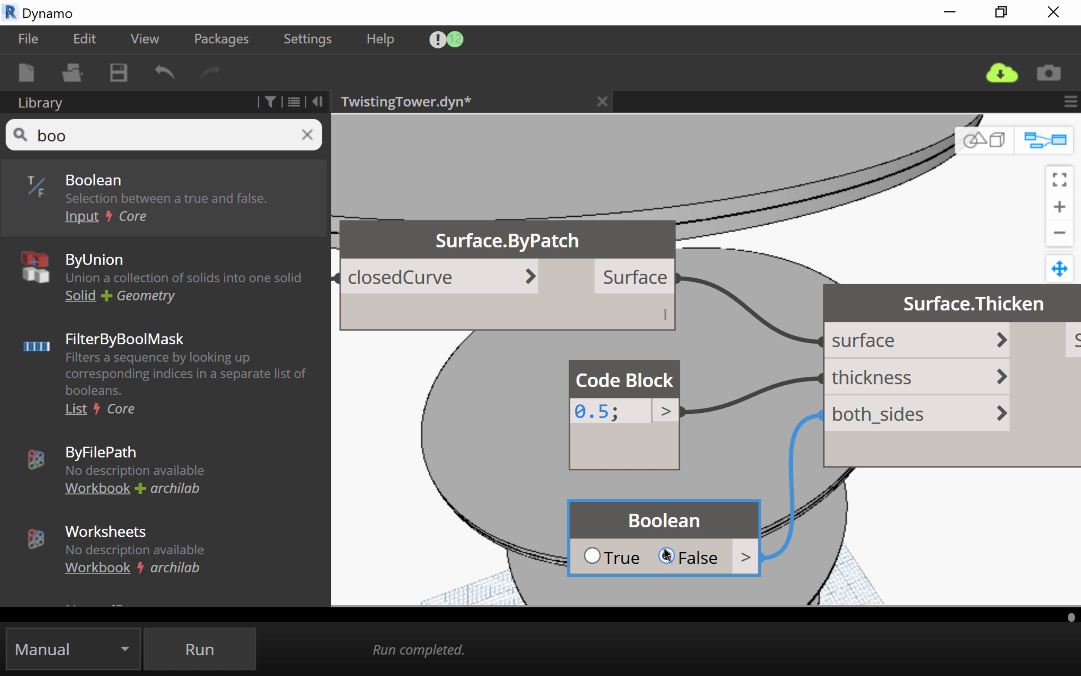
{"action": "left_click", "coordinate": [233, 652]}
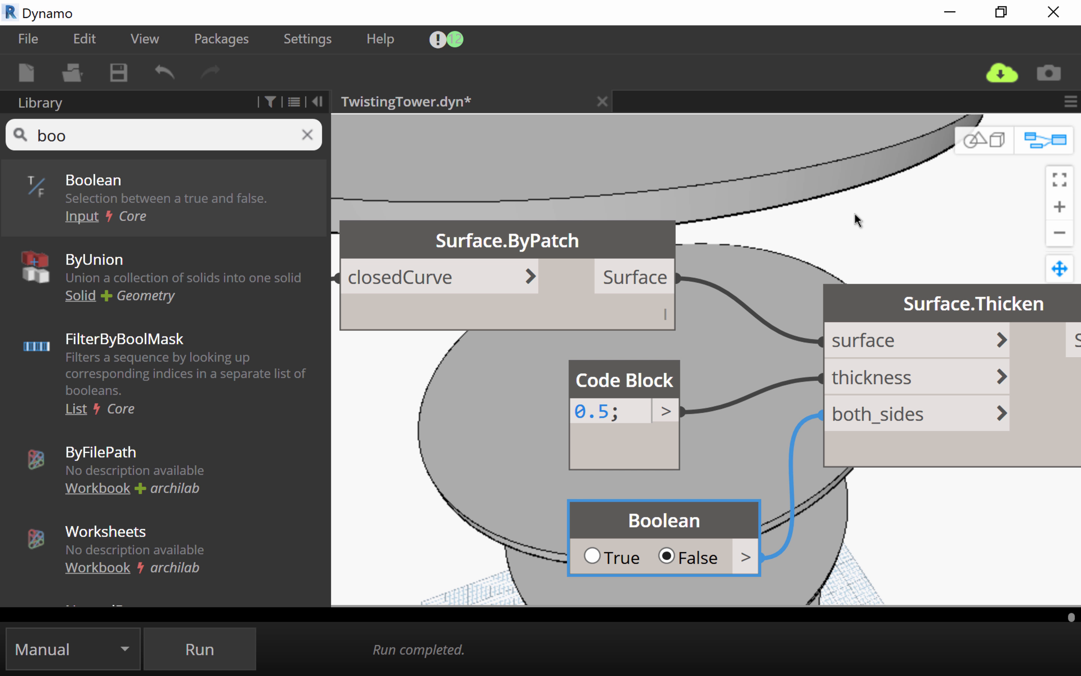
{"action": "scroll", "coordinate": [852, 211], "scroll_direction": "down", "scroll_amount": 3}
{"action": "left_click", "coordinate": [985, 139]}
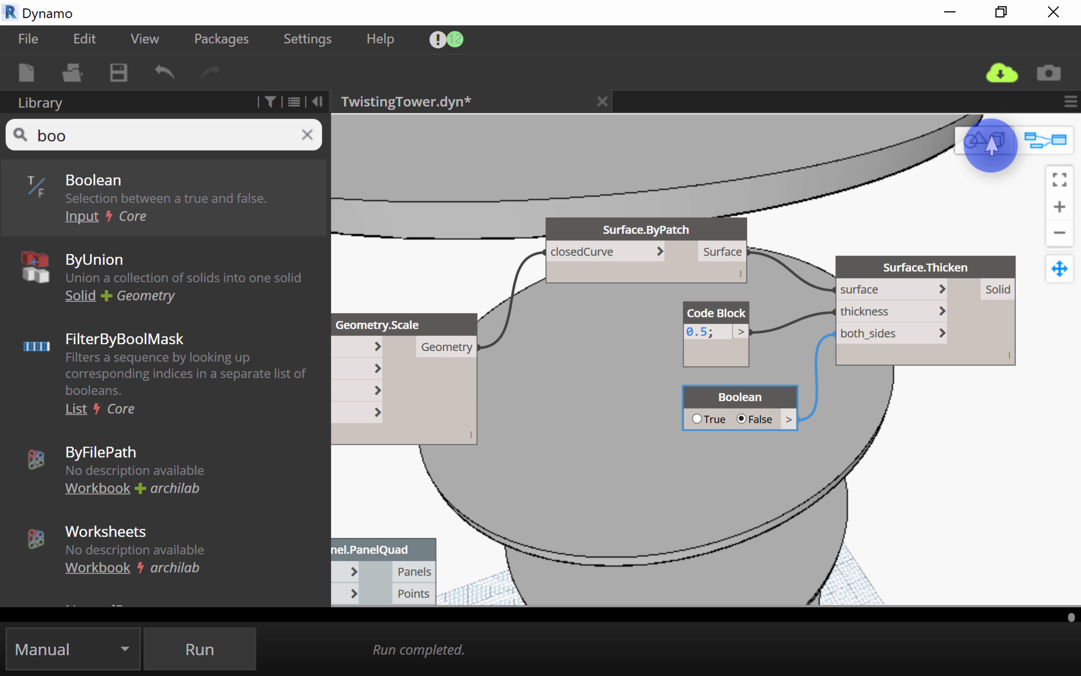
Step: Return from 3D preview navigation to the node graph and rerun it with one-sided thickening
{"action": "scroll", "coordinate": [877, 230], "scroll_direction": "down", "scroll_amount": 3}
{"action": "left_click", "coordinate": [1041, 142]}
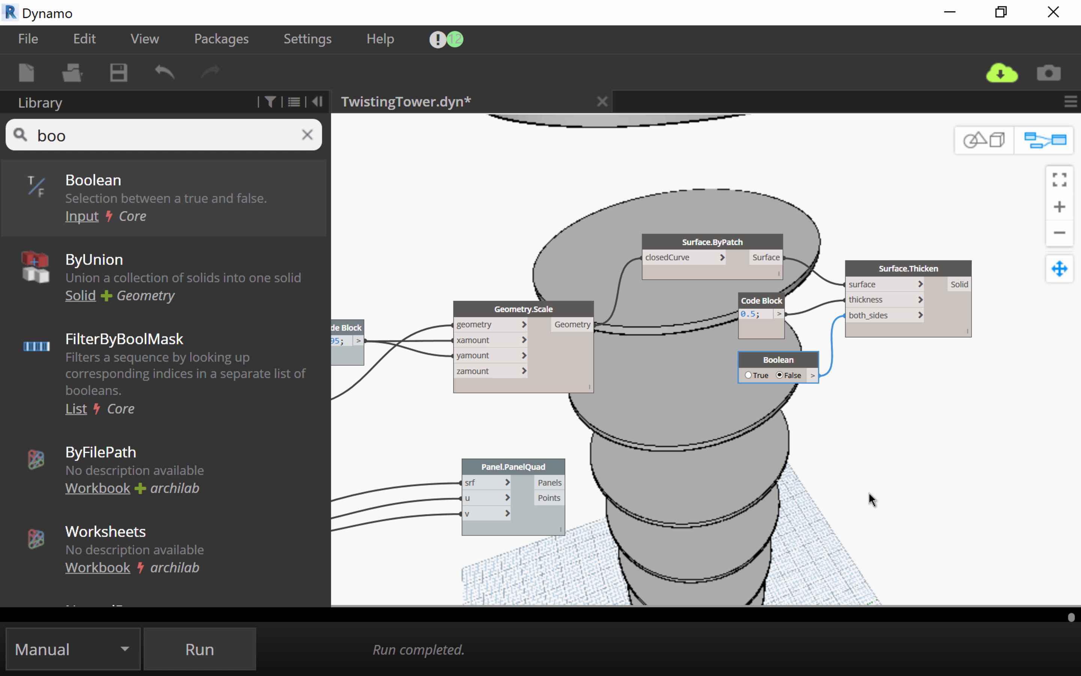
{"action": "middle_click_drag", "start_coordinate": [761, 463], "coordinate": [700, 460]}
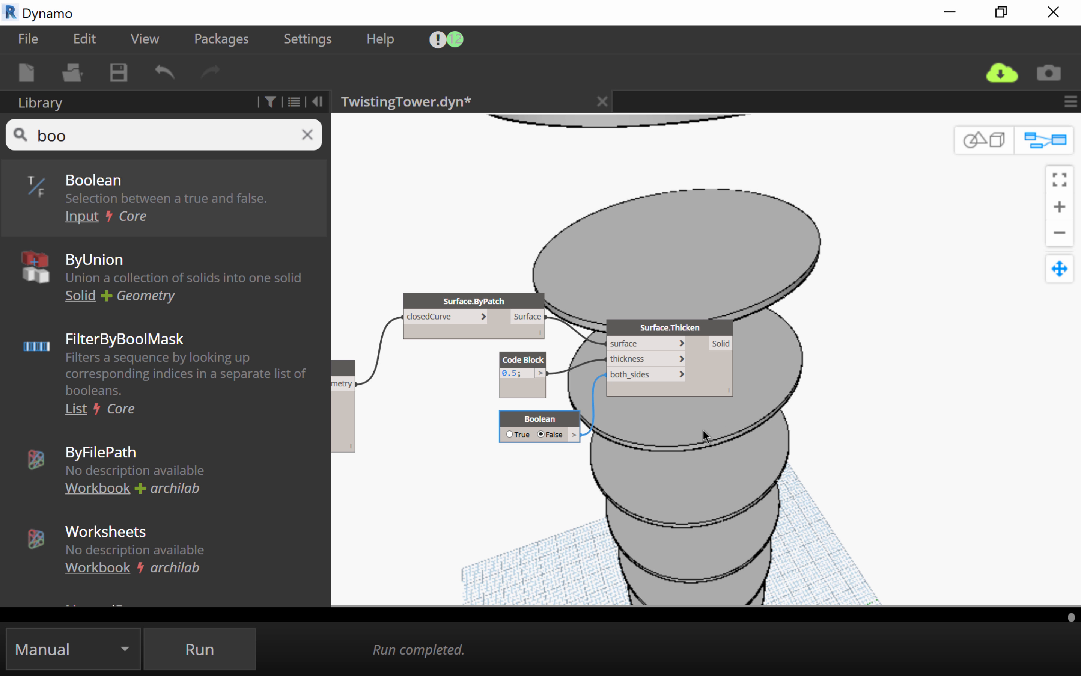
{"action": "scroll", "coordinate": [703, 429], "scroll_direction": "up", "scroll_amount": 2}
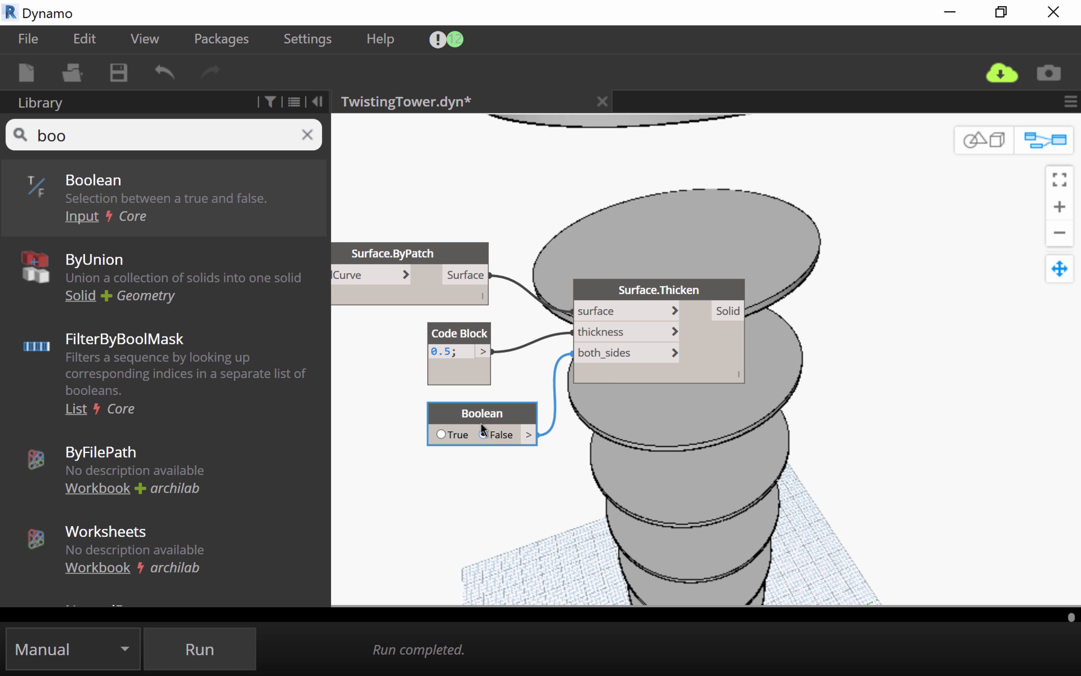
{"action": "left_click", "coordinate": [223, 658]}
{"action": "scroll", "coordinate": [641, 442], "scroll_direction": "down", "scroll_amount": 1}
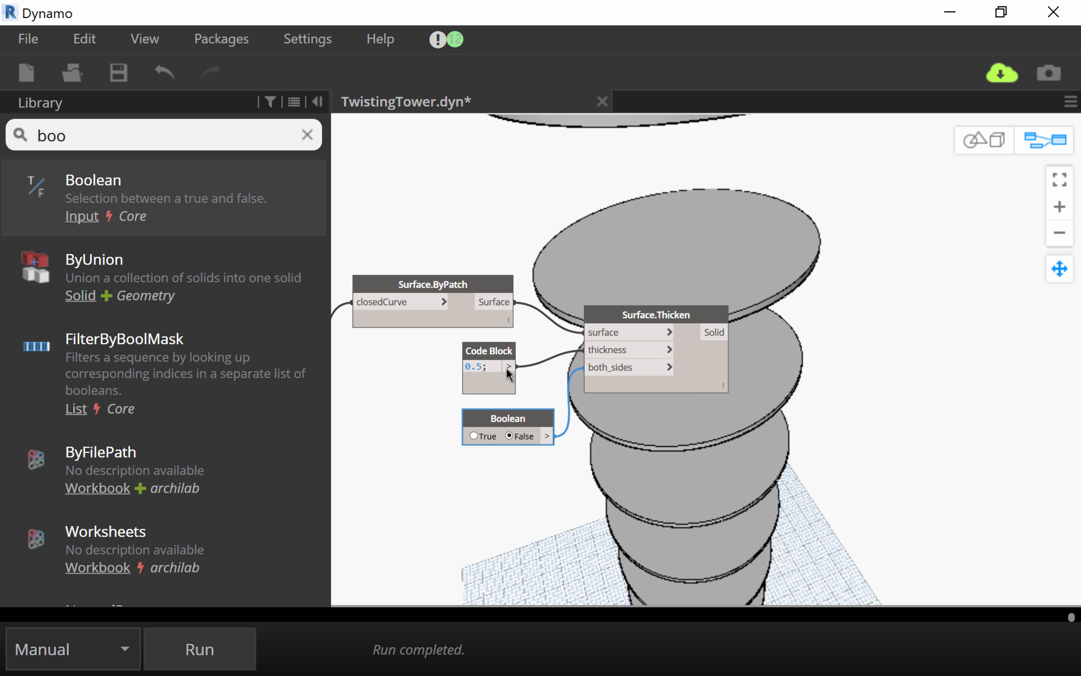
Step: Clear the library search and collapse the expanded Geometry category
{"action": "left_click", "coordinate": [306, 134]}
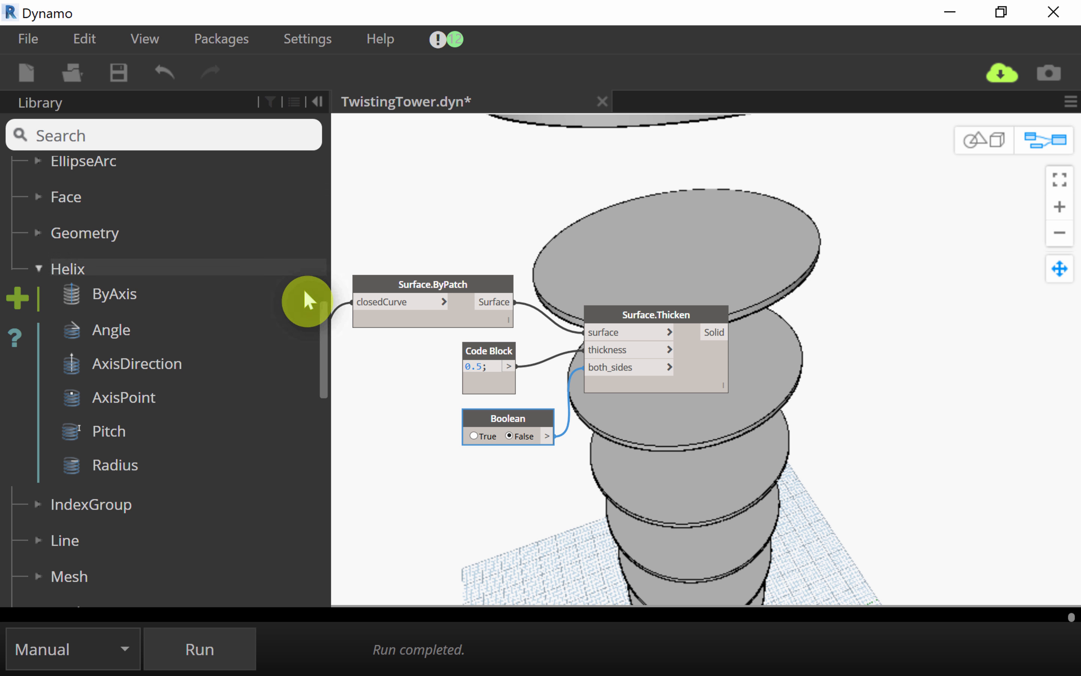
{"action": "left_click_drag", "start_coordinate": [326, 336], "coordinate": [338, 126]}
{"action": "left_click", "coordinate": [20, 445]}
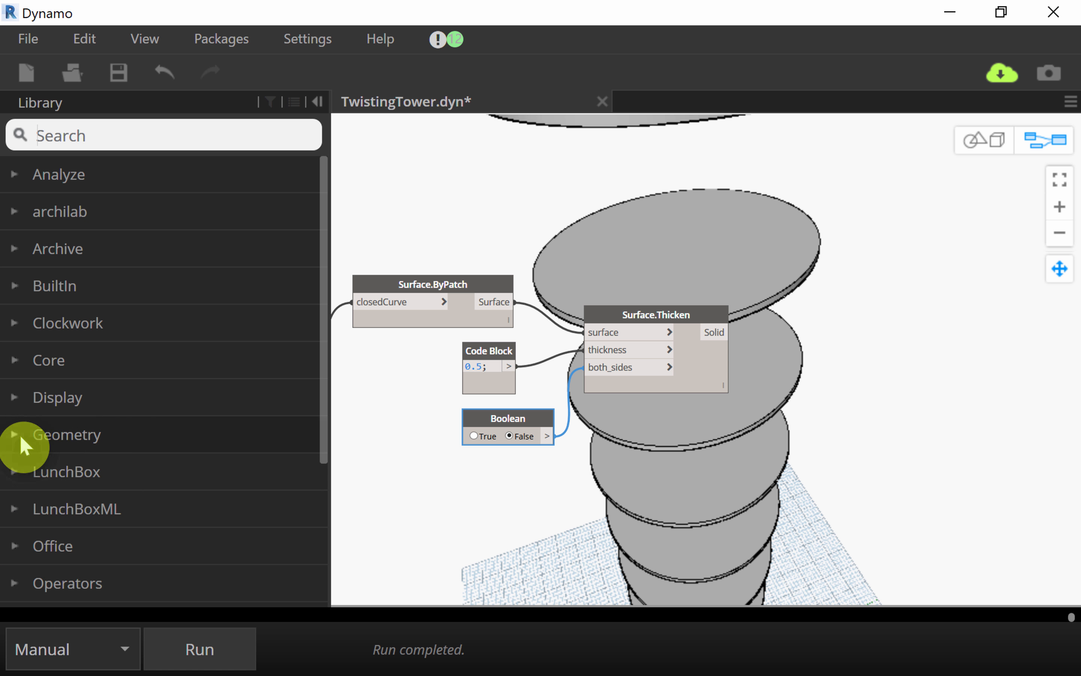
Step: Add a Springs.Form.ByGeometry node to the graph from the Form group in the Springs package's Revit category
{"action": "scroll", "coordinate": [152, 398], "scroll_direction": "down", "scroll_amount": 3}
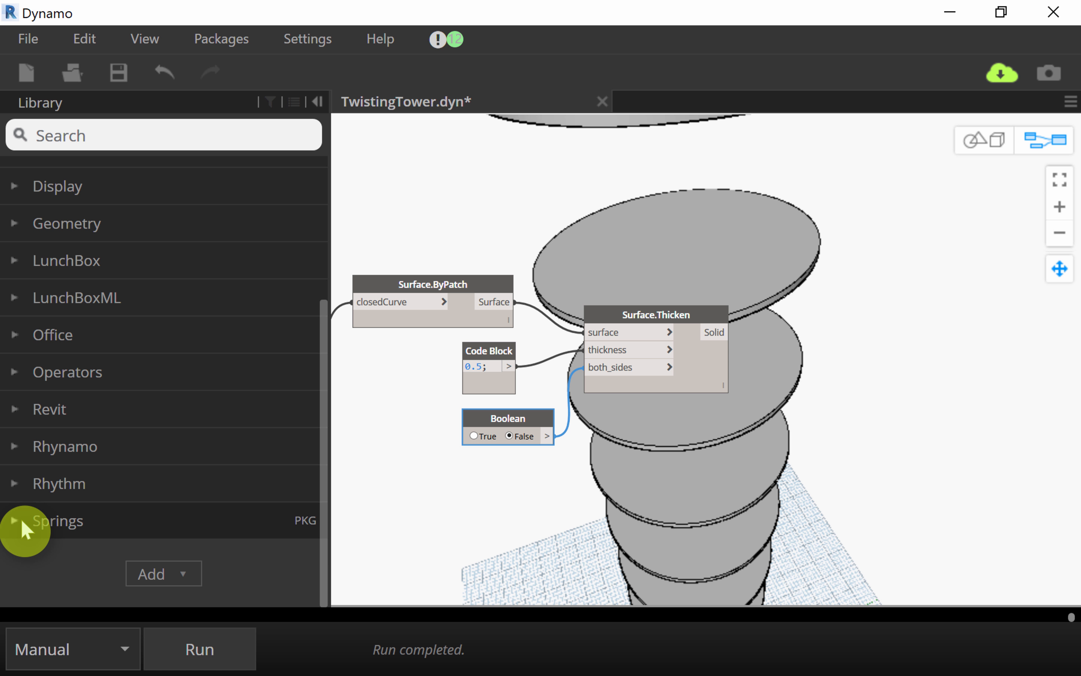
{"action": "left_click", "coordinate": [56, 528]}
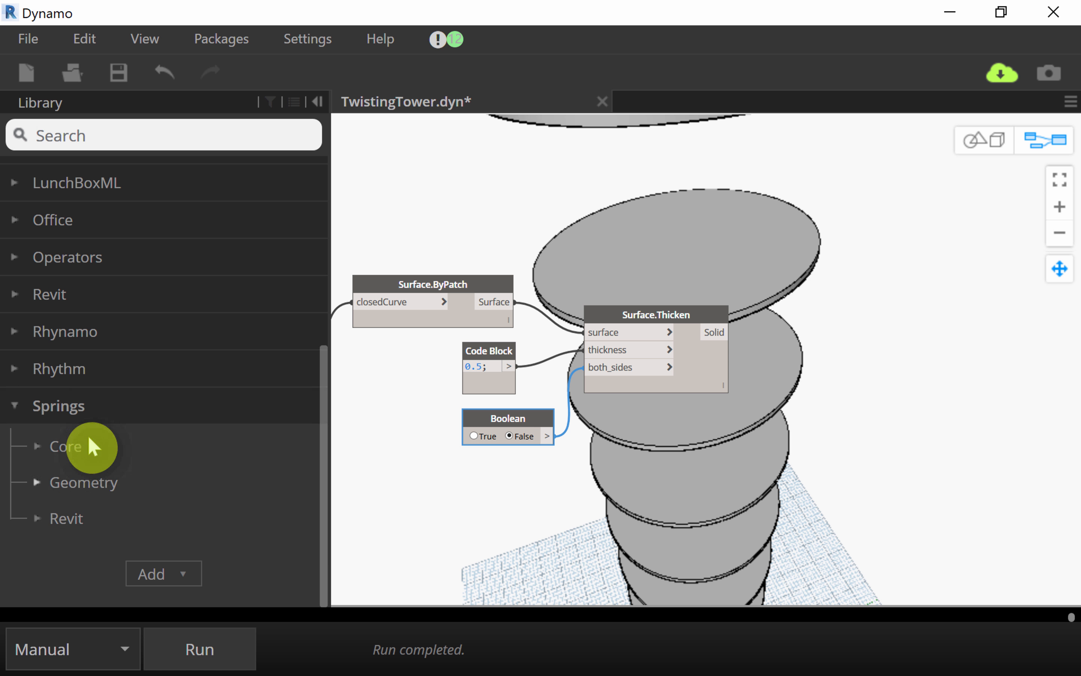
{"action": "left_click", "coordinate": [67, 518]}
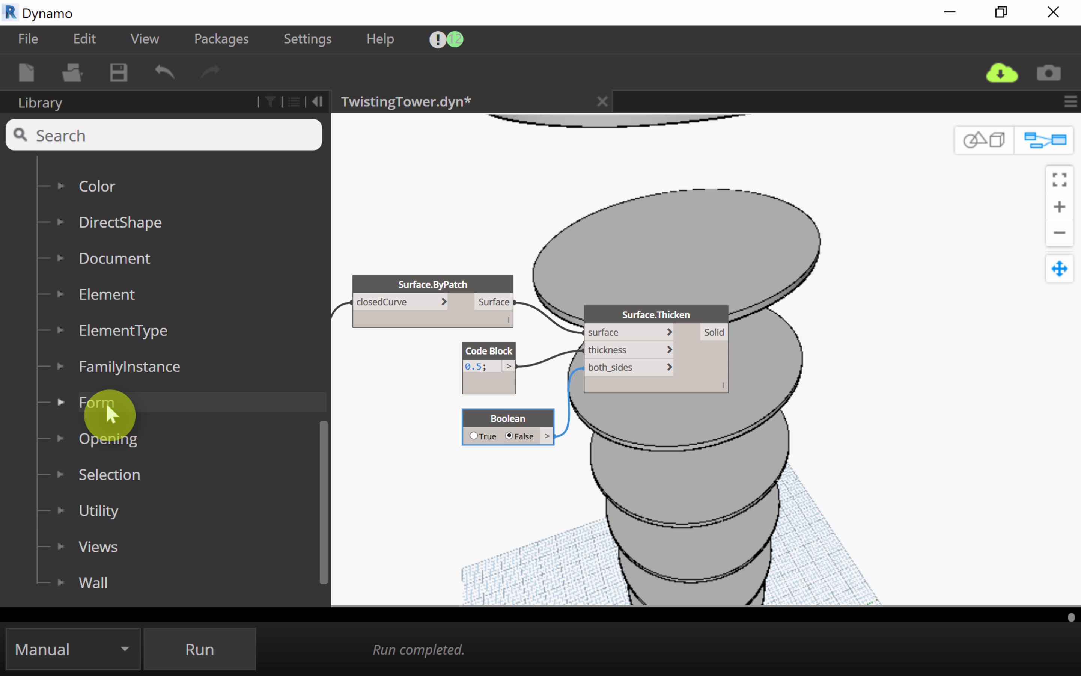
{"action": "left_click", "coordinate": [105, 402]}
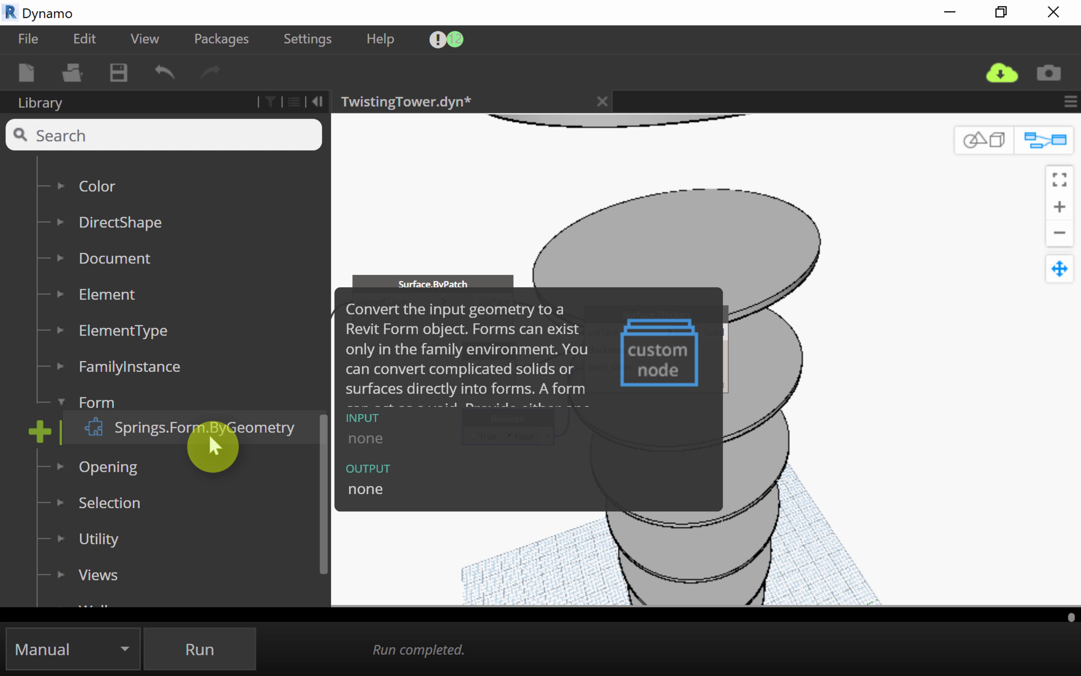
{"action": "left_click", "coordinate": [213, 446]}
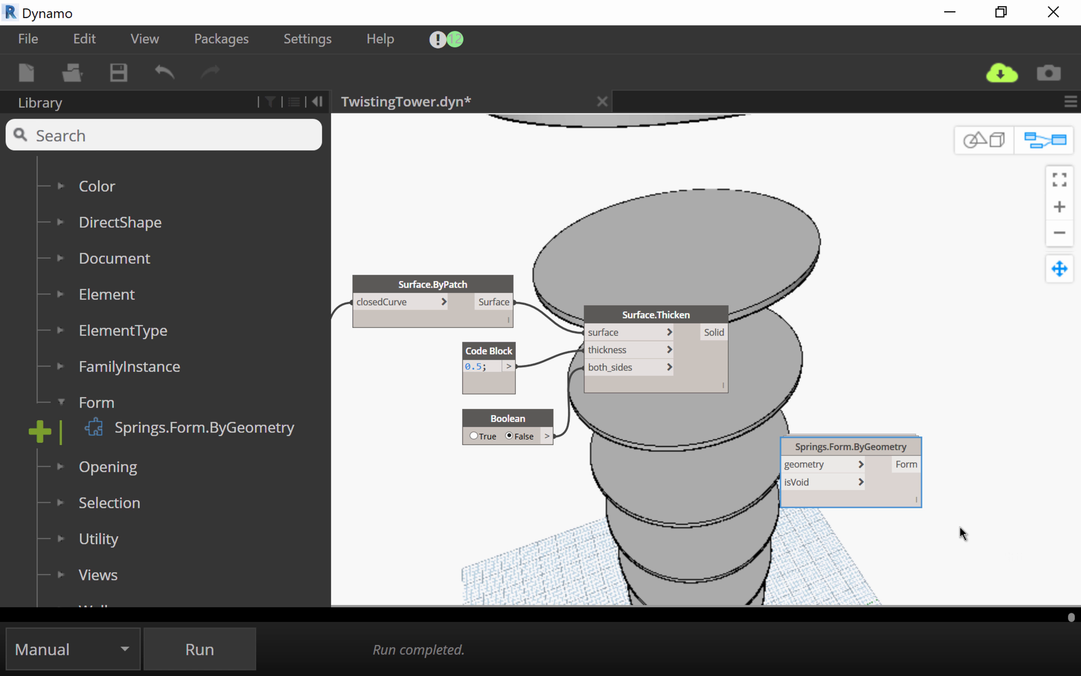
{"action": "scroll", "coordinate": [899, 478], "scroll_direction": "up", "scroll_amount": 1}
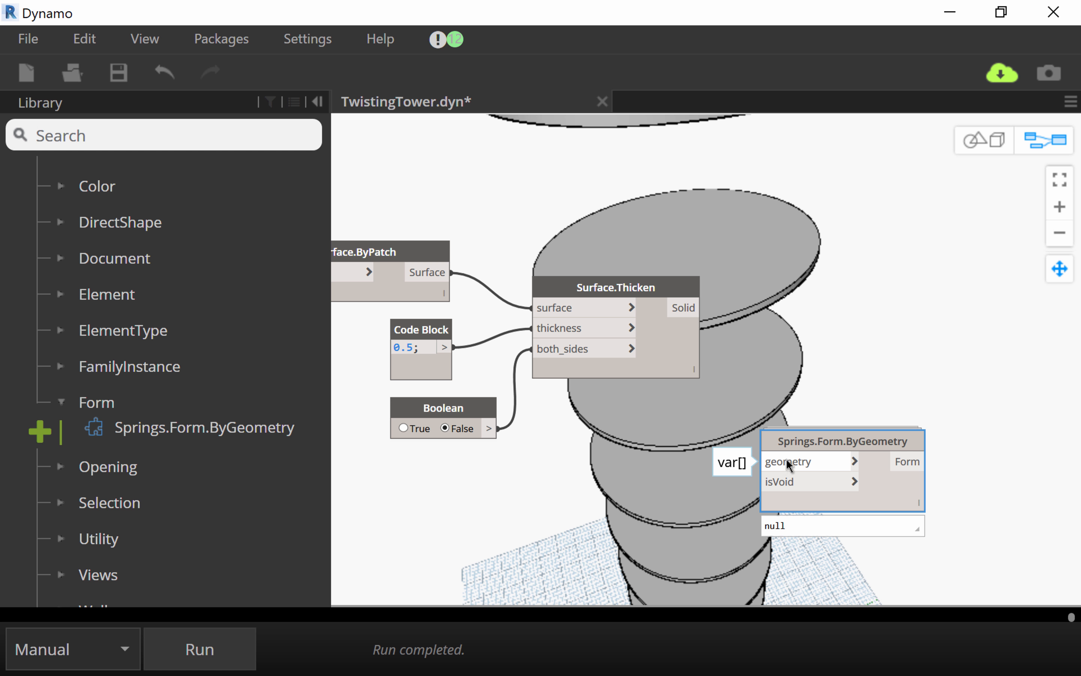
Step: Reposition the Springs.Form.ByGeometry node beside the output side of the Surface.Thicken node
{"action": "mouse_move", "coordinate": [836, 443]}
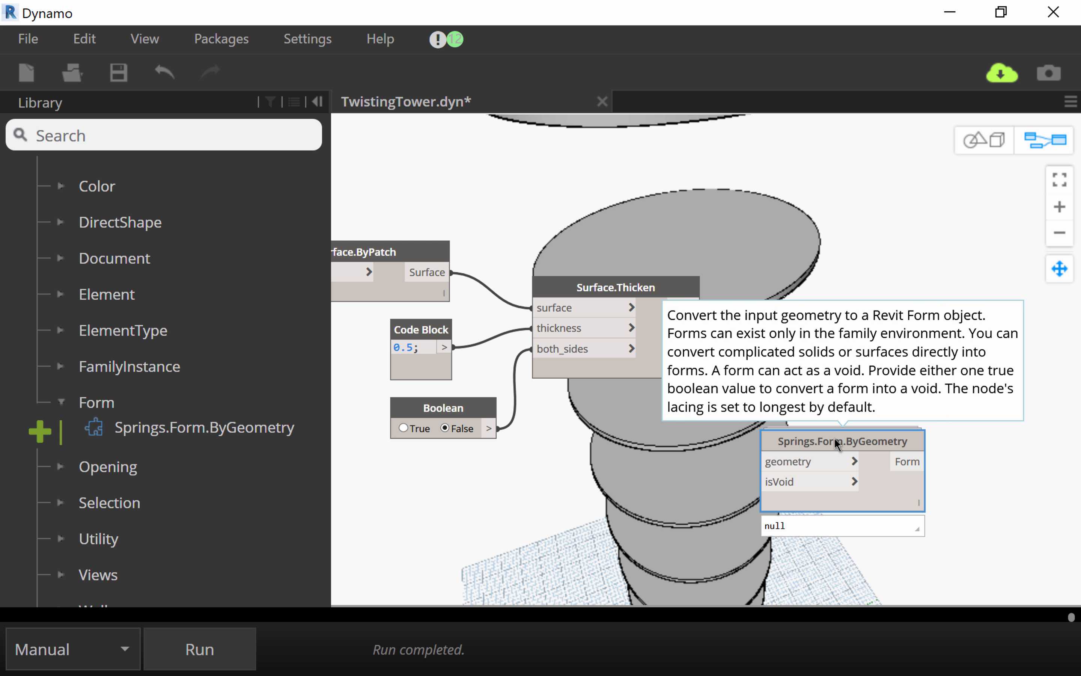
{"action": "left_click_drag", "start_coordinate": [843, 443], "coordinate": [887, 333]}
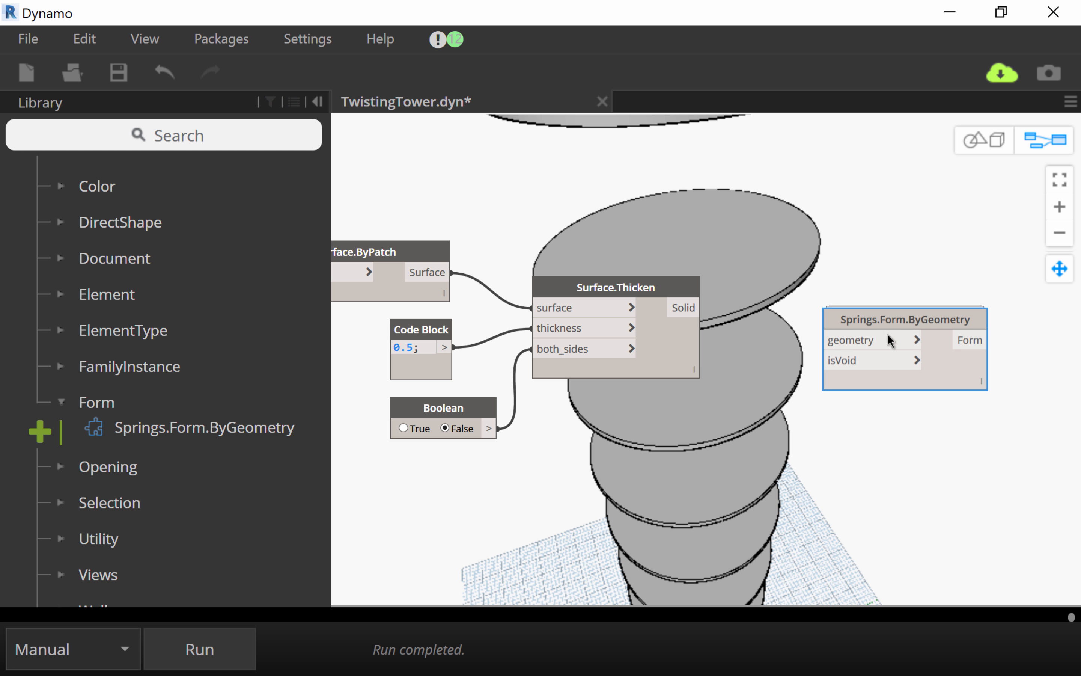
{"action": "left_click", "coordinate": [677, 307]}
{"action": "left_click", "coordinate": [745, 381]}
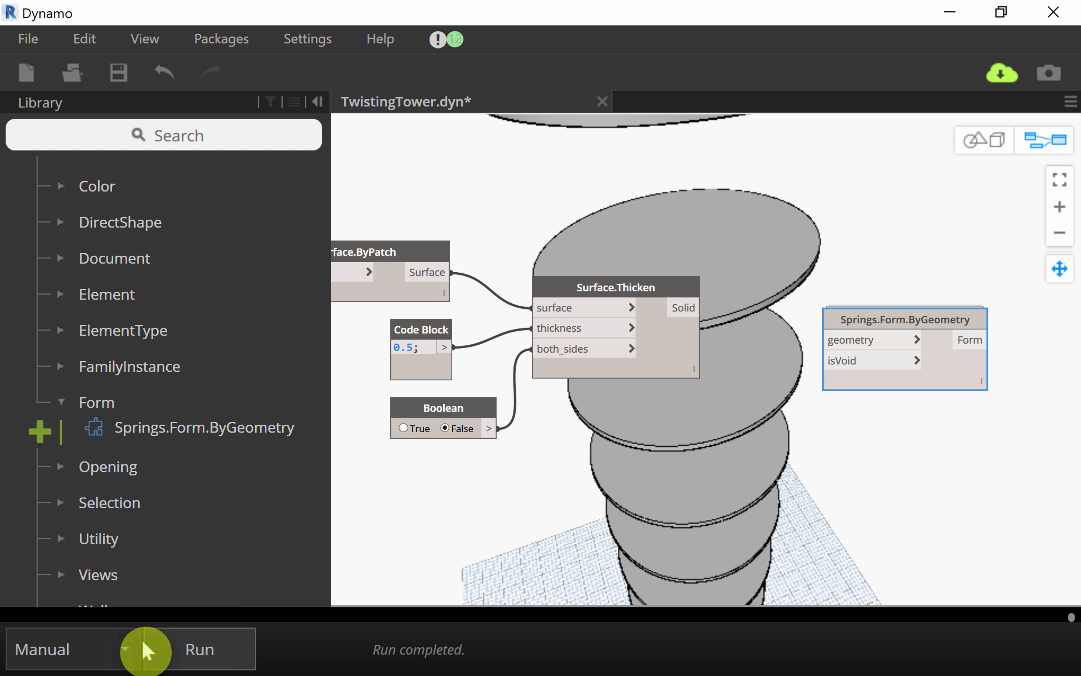
Step: Save the TwistingTower.dyn graph, leaving its run mode on Manual
{"action": "left_click", "coordinate": [108, 655]}
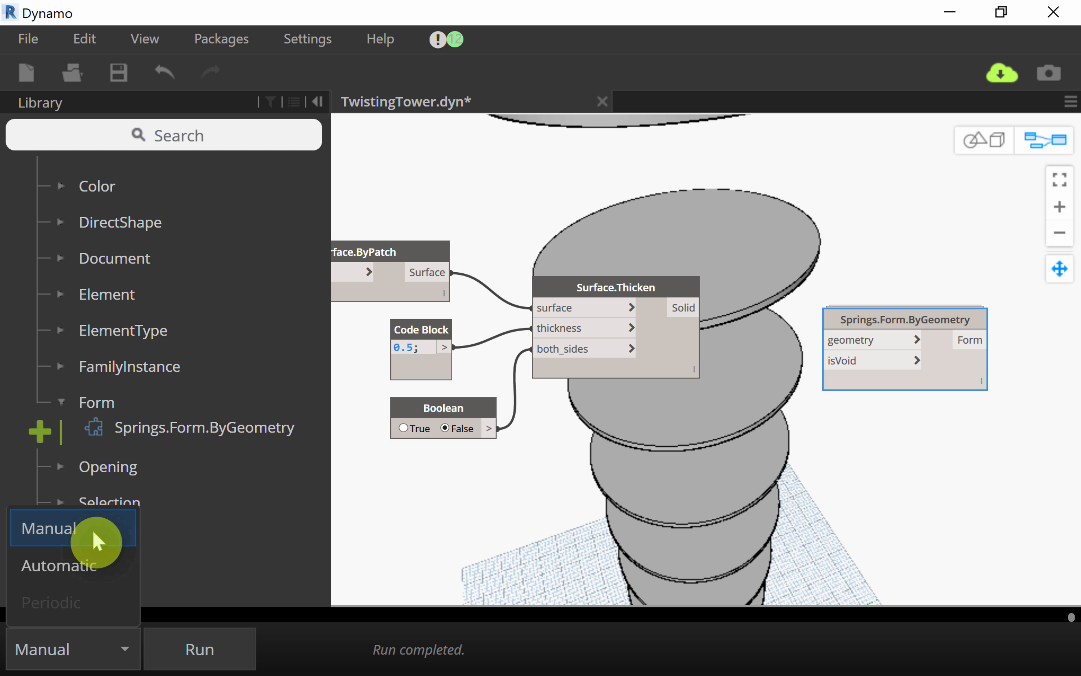
{"action": "left_click", "coordinate": [774, 493]}
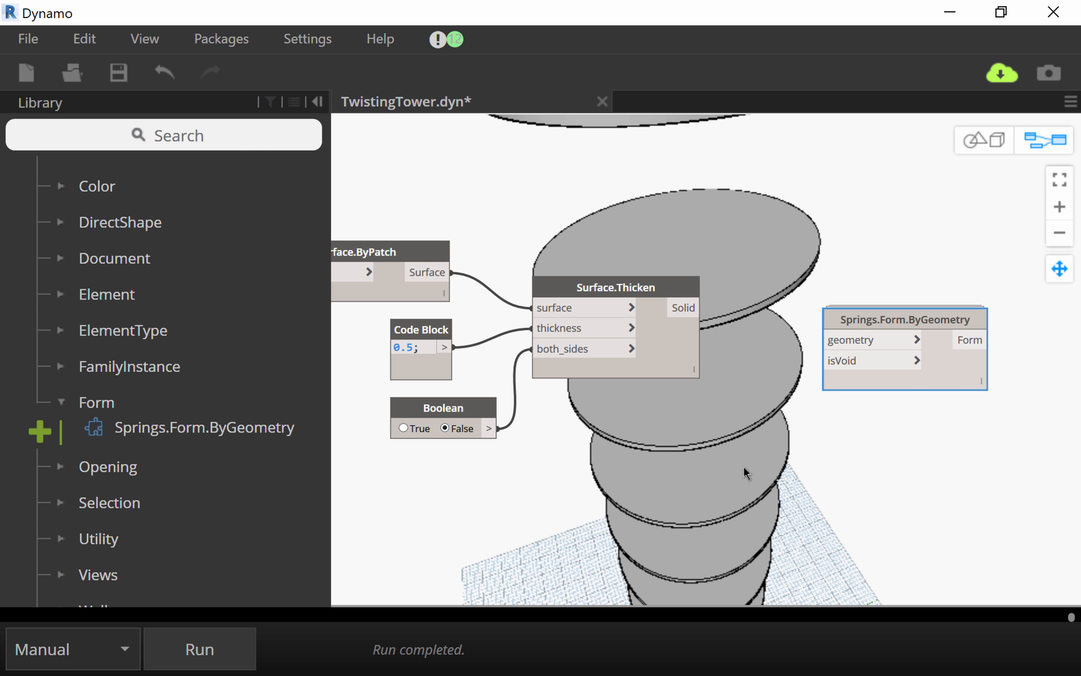
{"action": "left_click", "coordinate": [45, 39]}
{"action": "left_click", "coordinate": [515, 320]}
{"action": "key", "text": "ctrl+s"}
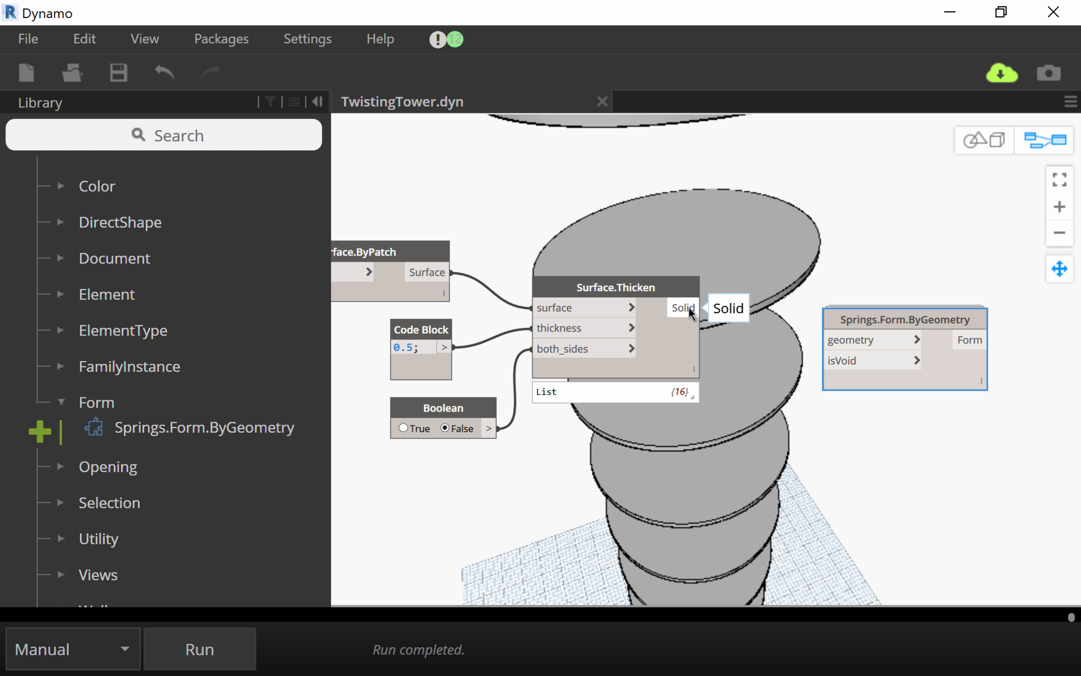
Step: Connect Surface.Thicken's Solid output to the geometry input of Springs.Form.ByGeometry and run the graph
{"action": "left_click_drag", "start_coordinate": [688, 308], "coordinate": [846, 335]}
{"action": "left_click", "coordinate": [232, 650]}
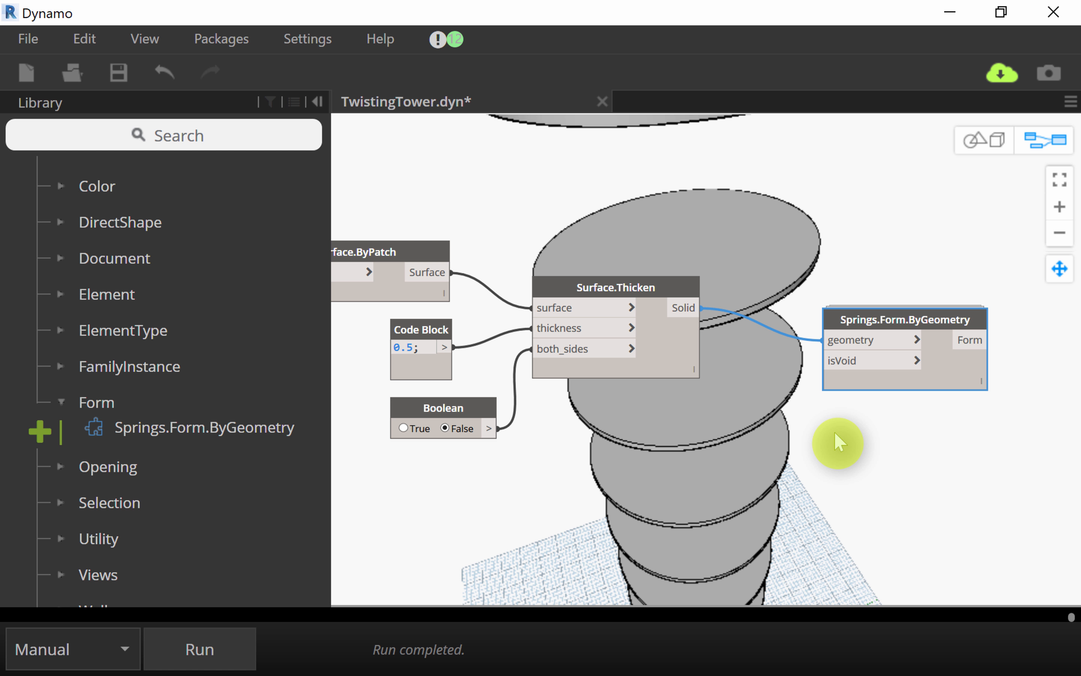
Step: Switch to the Revit family and examine the generated floor plates in 3D and from the right side
{"action": "left_click_drag", "start_coordinate": [717, 24], "coordinate": [661, 591]}
{"action": "middle_click_drag", "start_coordinate": [683, 341], "coordinate": [724, 393], "text": "shift"}
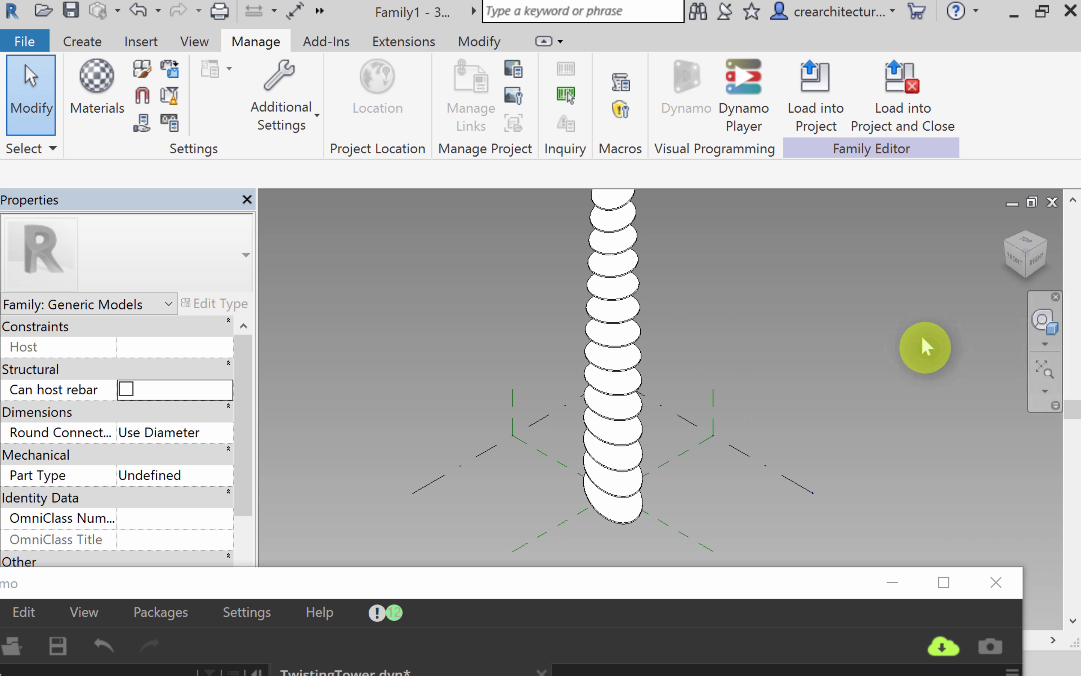
{"action": "left_click", "coordinate": [1037, 260]}
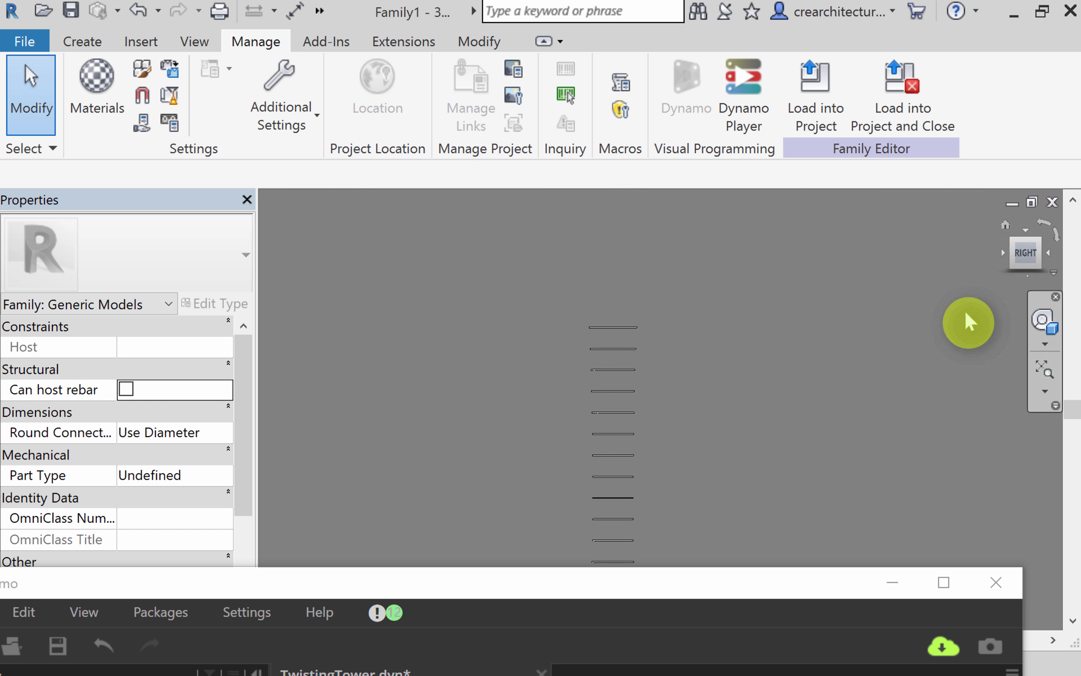
{"action": "scroll", "coordinate": [740, 444], "scroll_direction": "up", "scroll_amount": 2}
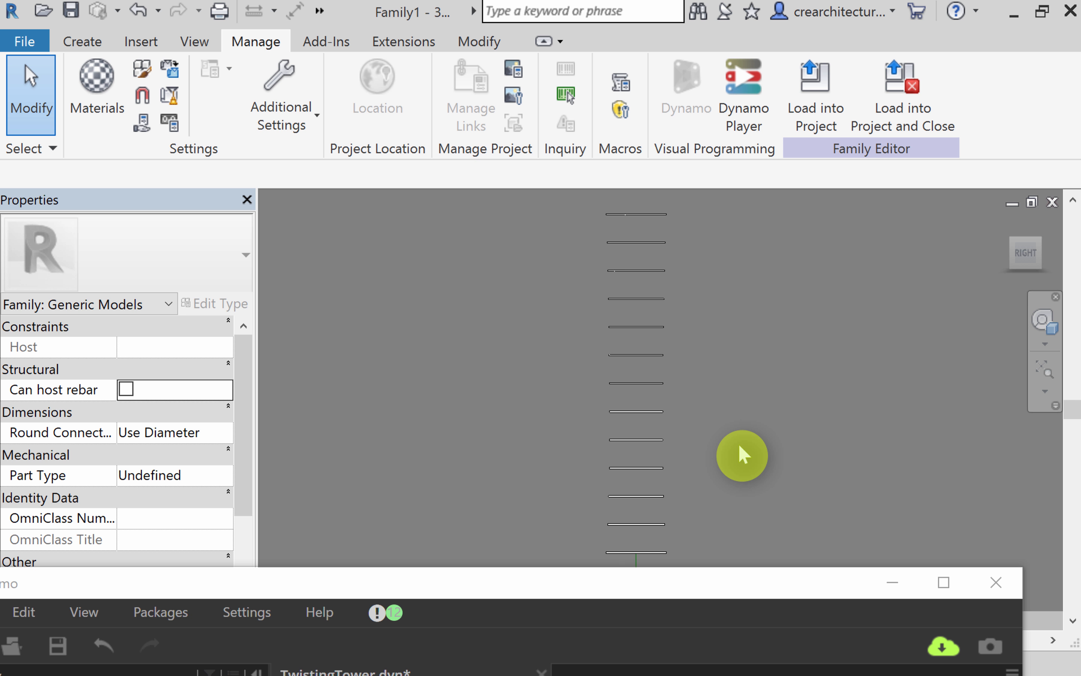
{"action": "scroll", "coordinate": [740, 444], "scroll_direction": "down", "scroll_amount": 1}
{"action": "mouse_move", "coordinate": [773, 434]}
{"action": "middle_mouse_down"}
{"action": "mouse_move", "coordinate": [773, 413]}
{"action": "mouse_move", "coordinate": [761, 438]}
{"action": "middle_mouse_up"}
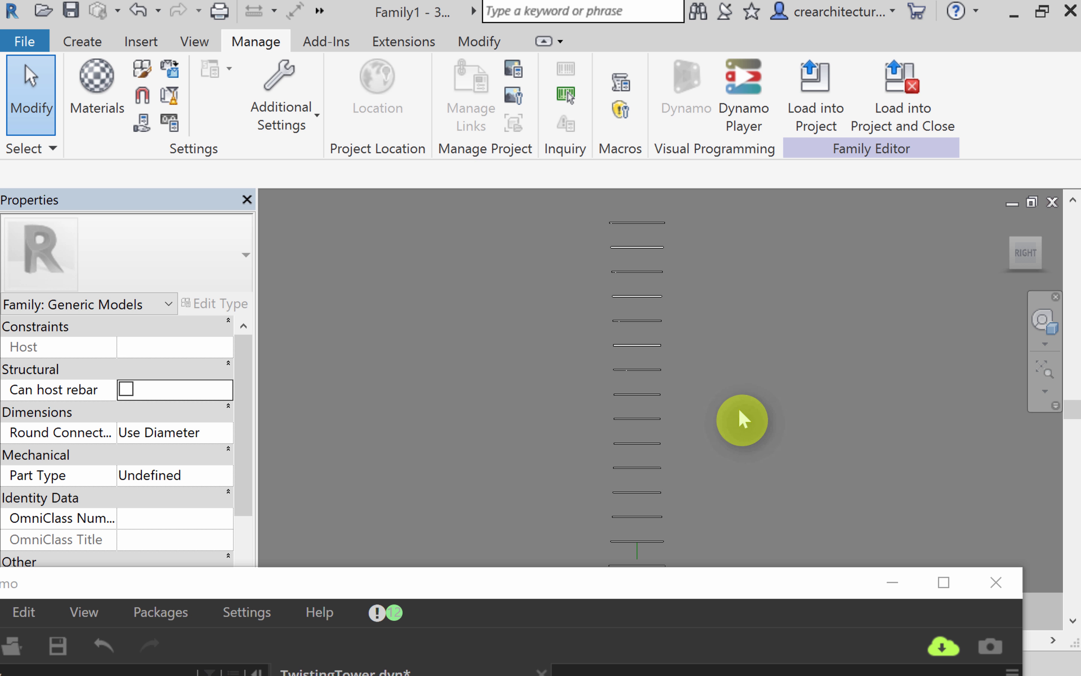
{"action": "scroll", "coordinate": [703, 461], "scroll_direction": "up", "scroll_amount": 2}
{"action": "scroll", "coordinate": [705, 469], "scroll_direction": "down", "scroll_amount": 4}
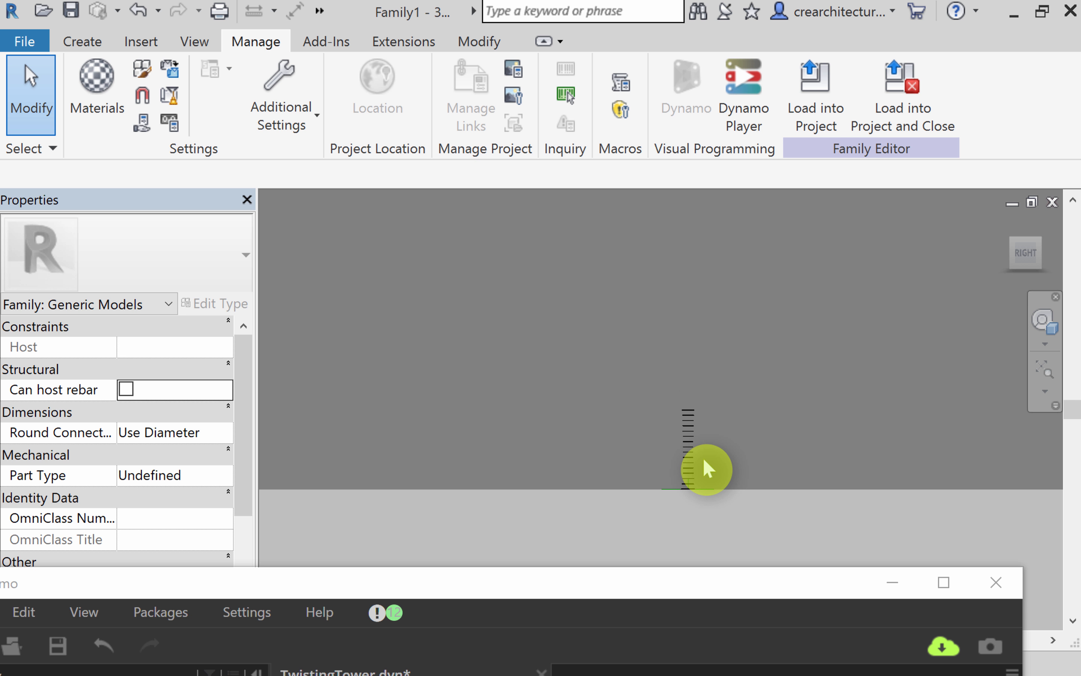
{"action": "scroll", "coordinate": [710, 474], "scroll_direction": "up", "scroll_amount": 2}
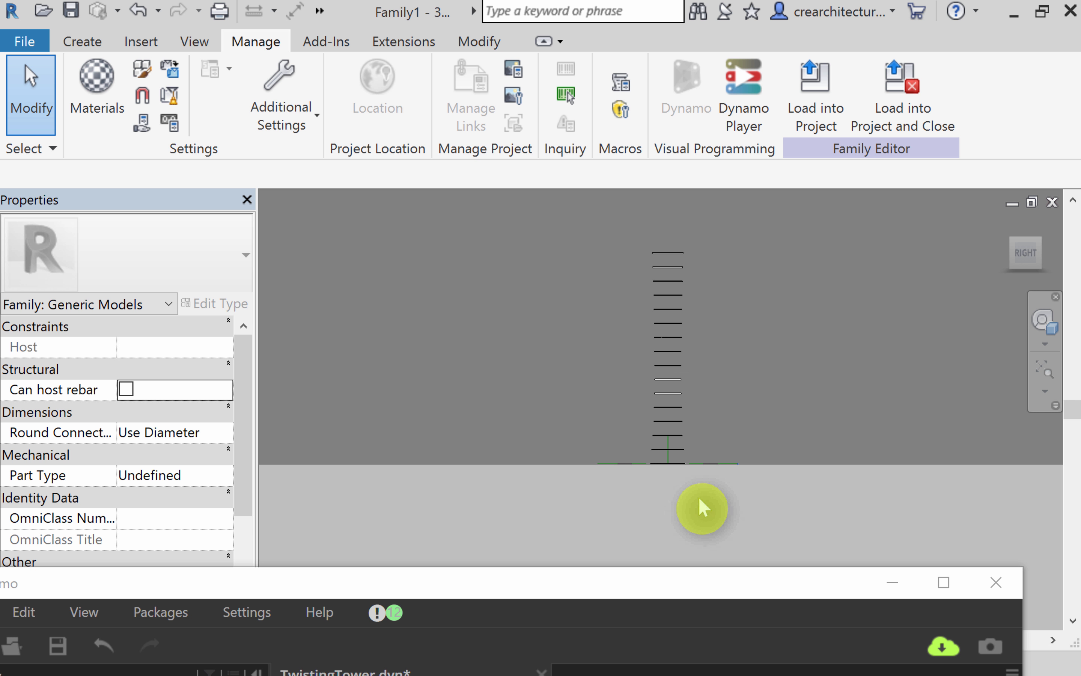
{"action": "middle_click_drag", "start_coordinate": [703, 506], "coordinate": [678, 560]}
{"action": "scroll", "coordinate": [691, 452], "scroll_direction": "up", "scroll_amount": 2}
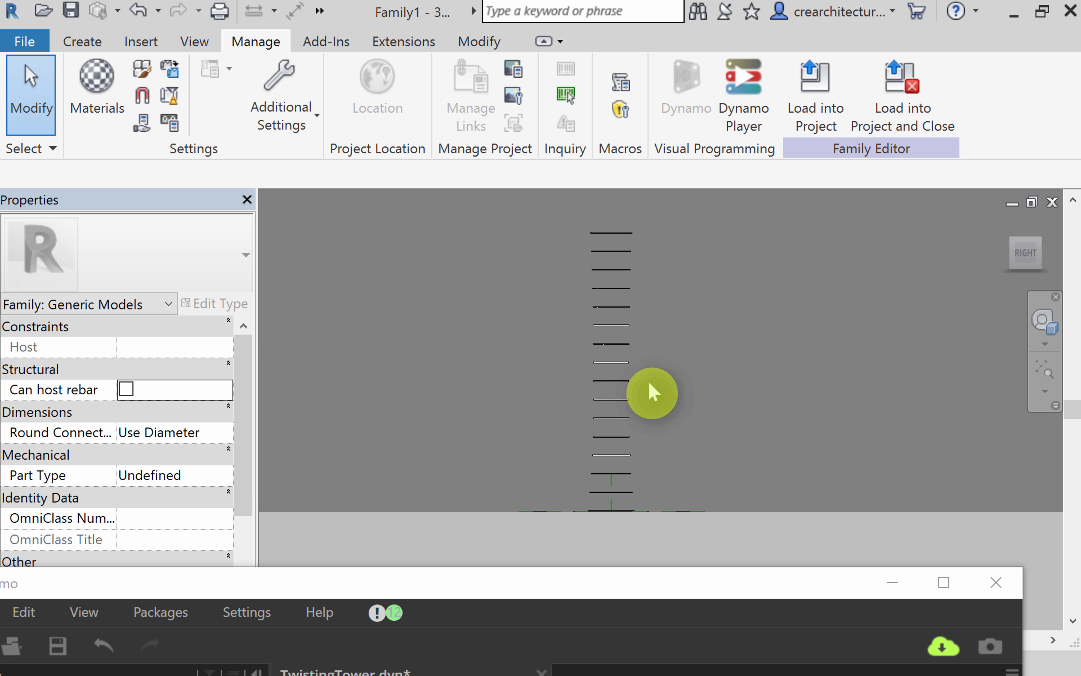
{"action": "middle_click_drag", "start_coordinate": [717, 374], "coordinate": [699, 462], "text": "shift"}
Step: Set the Revit 3D view's background to None in the Graphic Display Options
{"action": "left_click_drag", "start_coordinate": [550, 586], "coordinate": [853, 671]}
{"action": "left_click", "coordinate": [380, 640]}
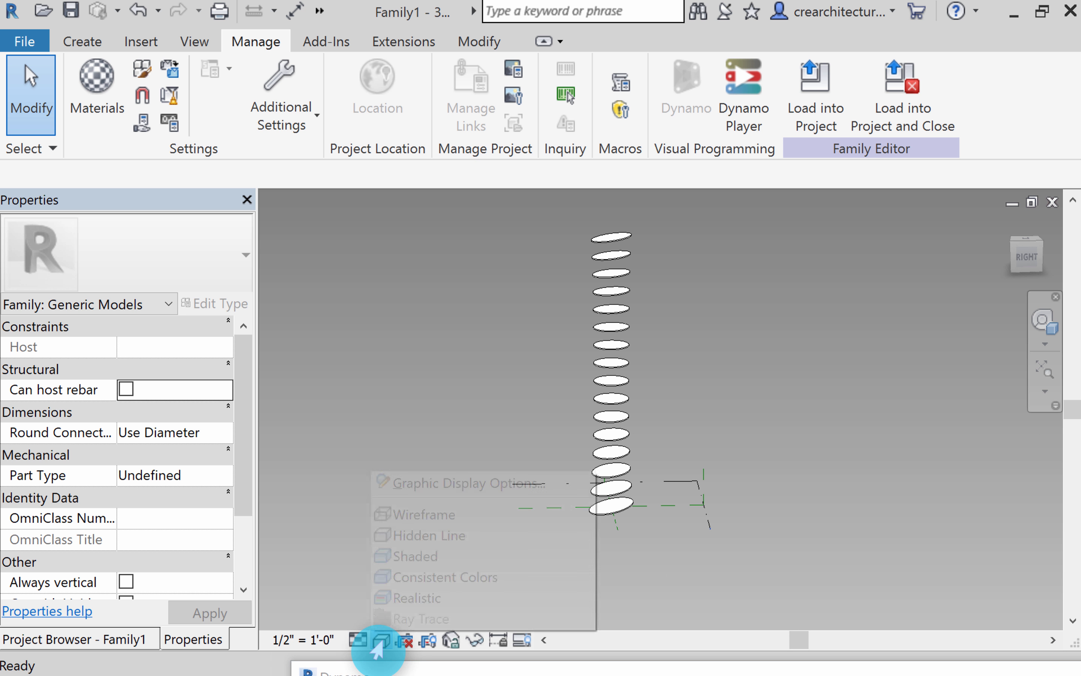
{"action": "left_click", "coordinate": [481, 485]}
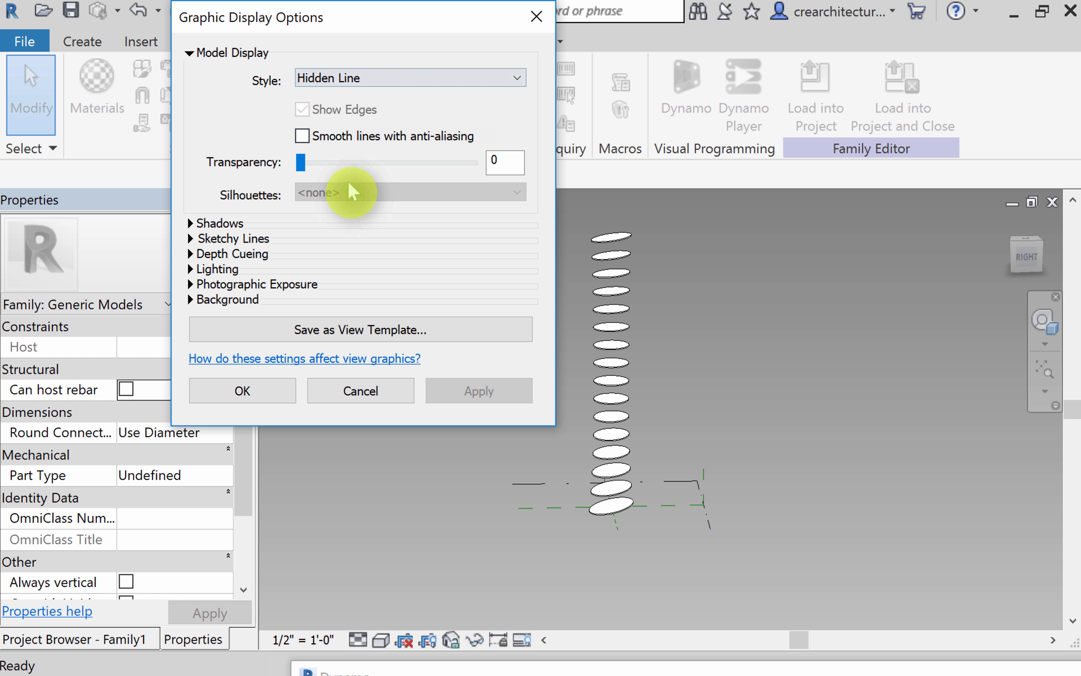
{"action": "left_click", "coordinate": [207, 302]}
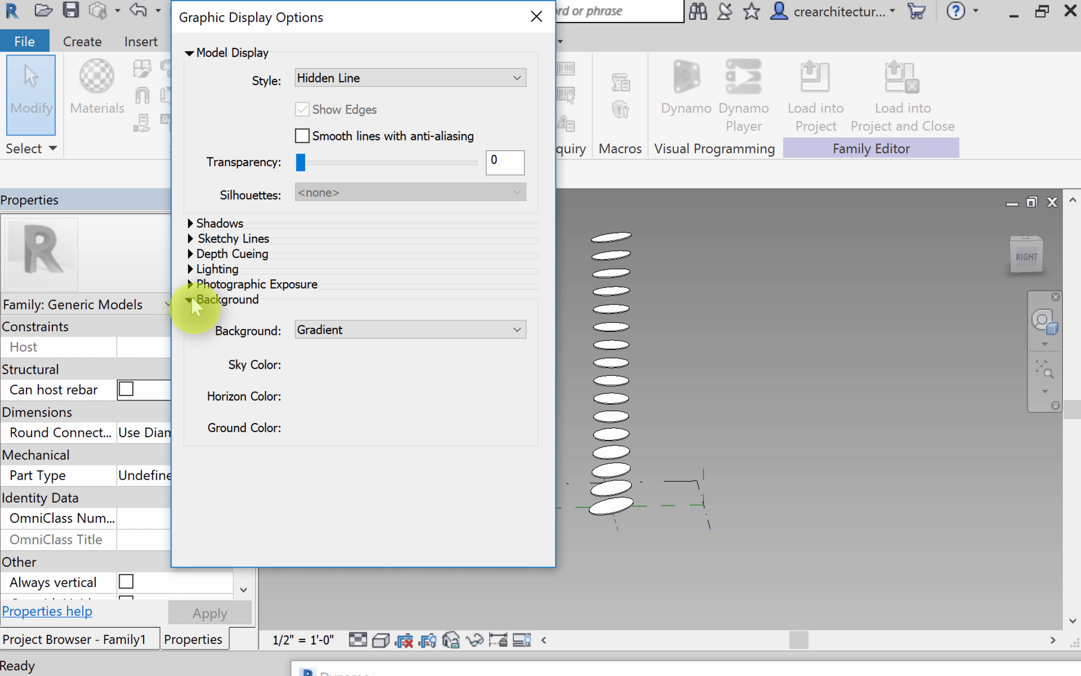
{"action": "left_click", "coordinate": [331, 335]}
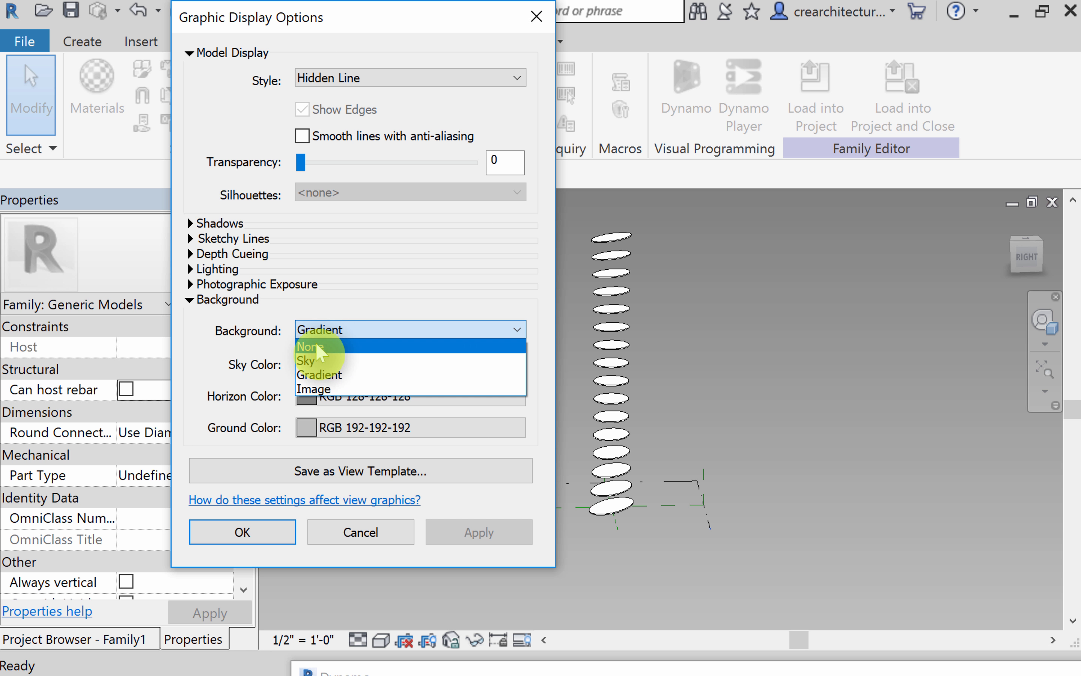
{"action": "left_click", "coordinate": [320, 347]}
{"action": "left_click", "coordinate": [241, 532]}
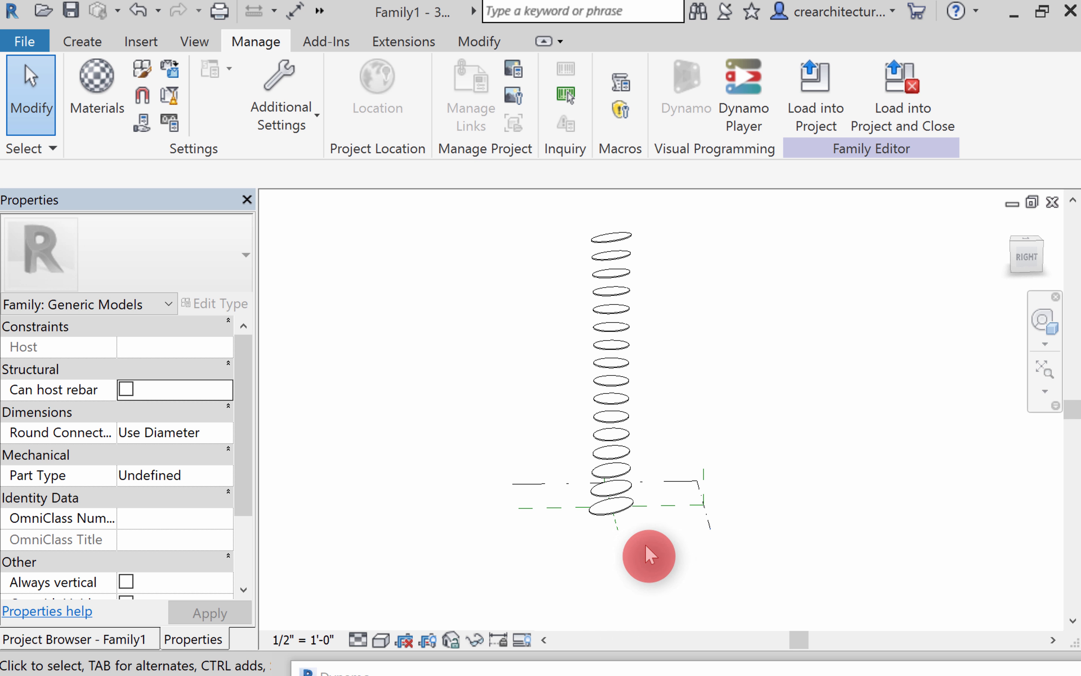
Step: Try the Shaded visual style and view the stacked floor plates from the right side
{"action": "left_click", "coordinate": [381, 640]}
{"action": "left_click", "coordinate": [420, 556]}
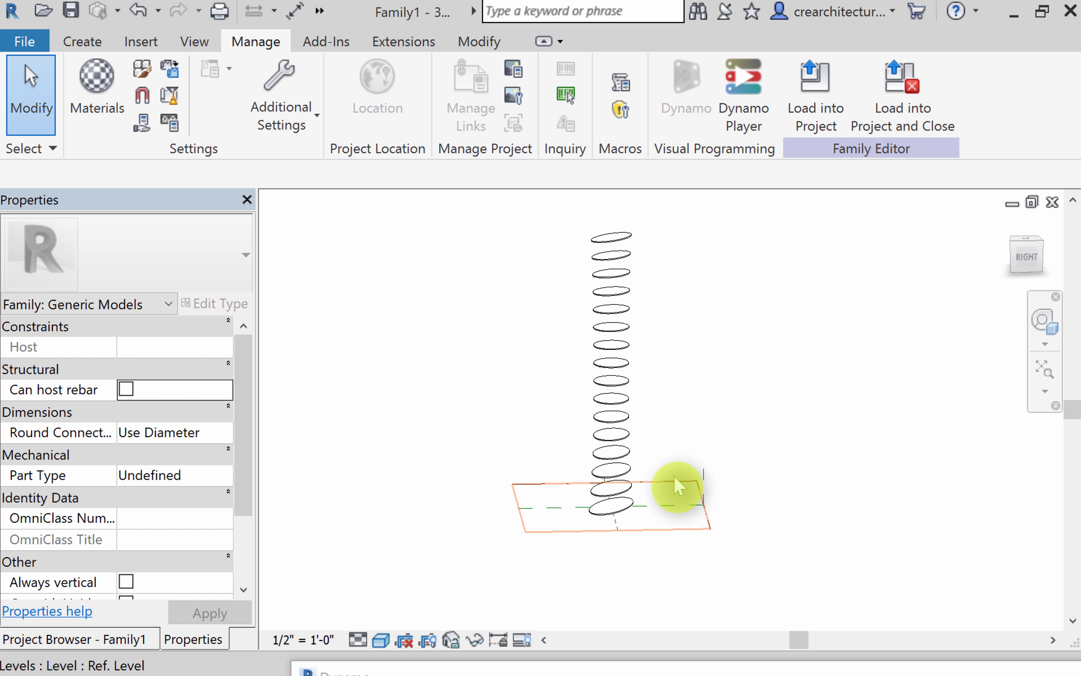
{"action": "left_click", "coordinate": [1020, 263]}
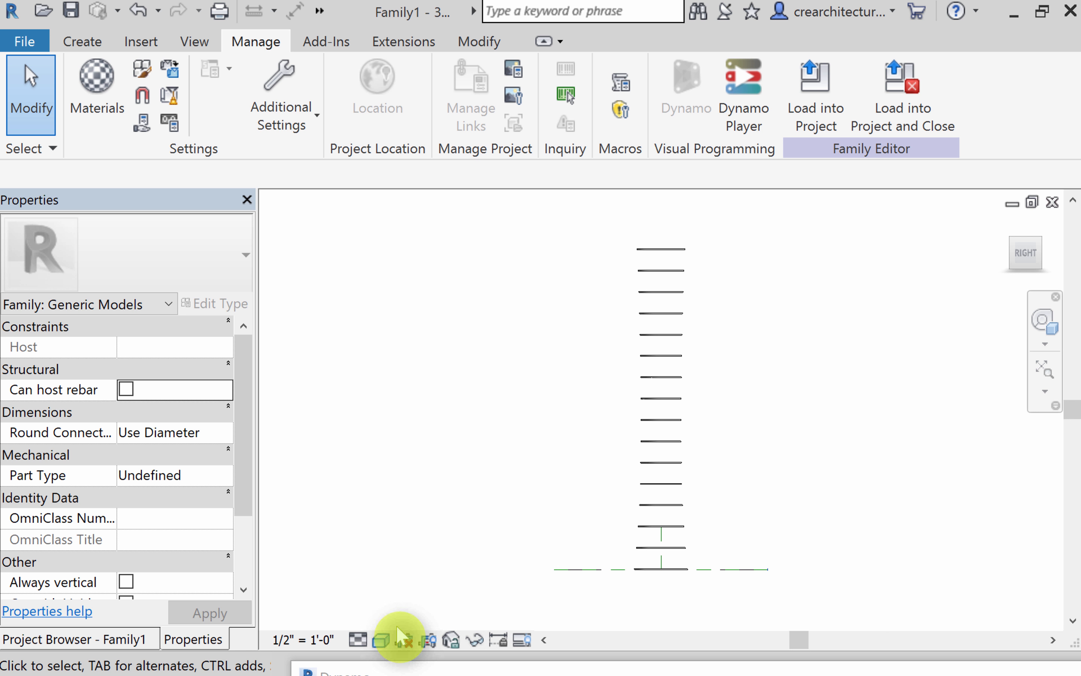
{"action": "left_click", "coordinate": [380, 640]}
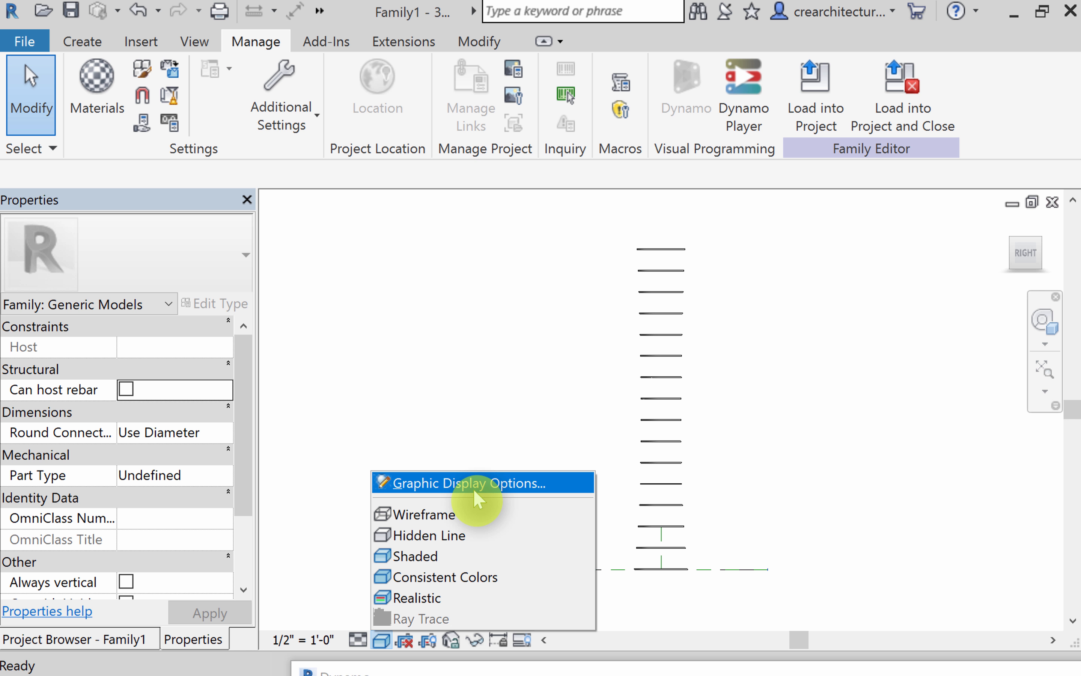
{"action": "left_click", "coordinate": [1010, 255]}
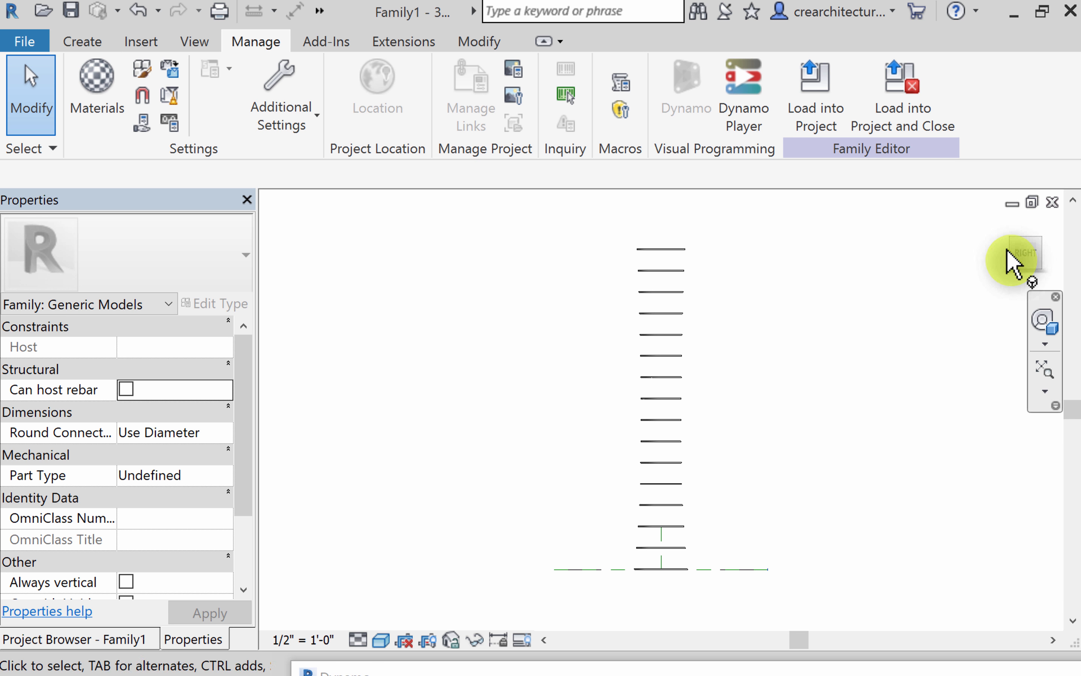
Step: Orient the view to the top-front-right corner and set its visual style to Hidden Line
{"action": "left_click", "coordinate": [1011, 241]}
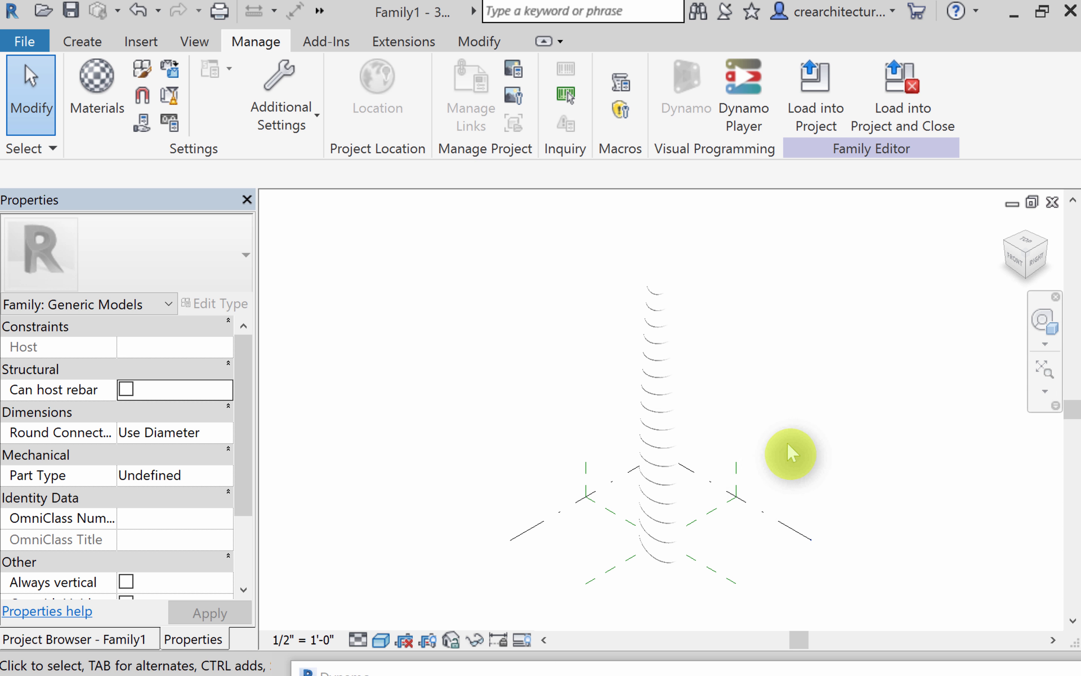
{"action": "left_click", "coordinate": [381, 640]}
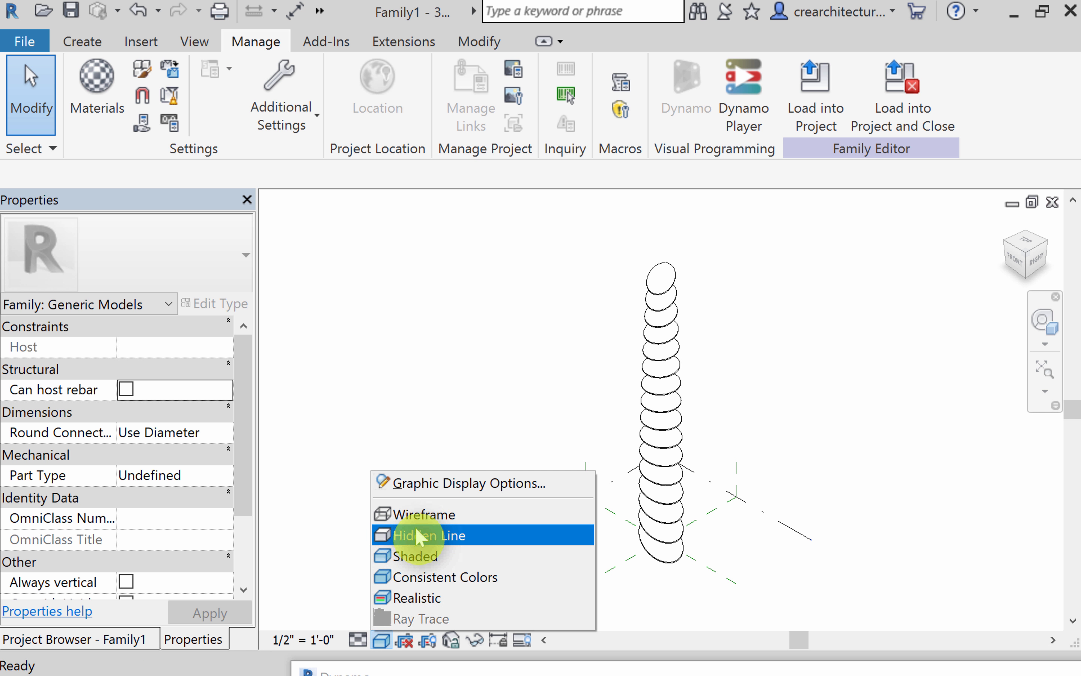
{"action": "left_click", "coordinate": [432, 542]}
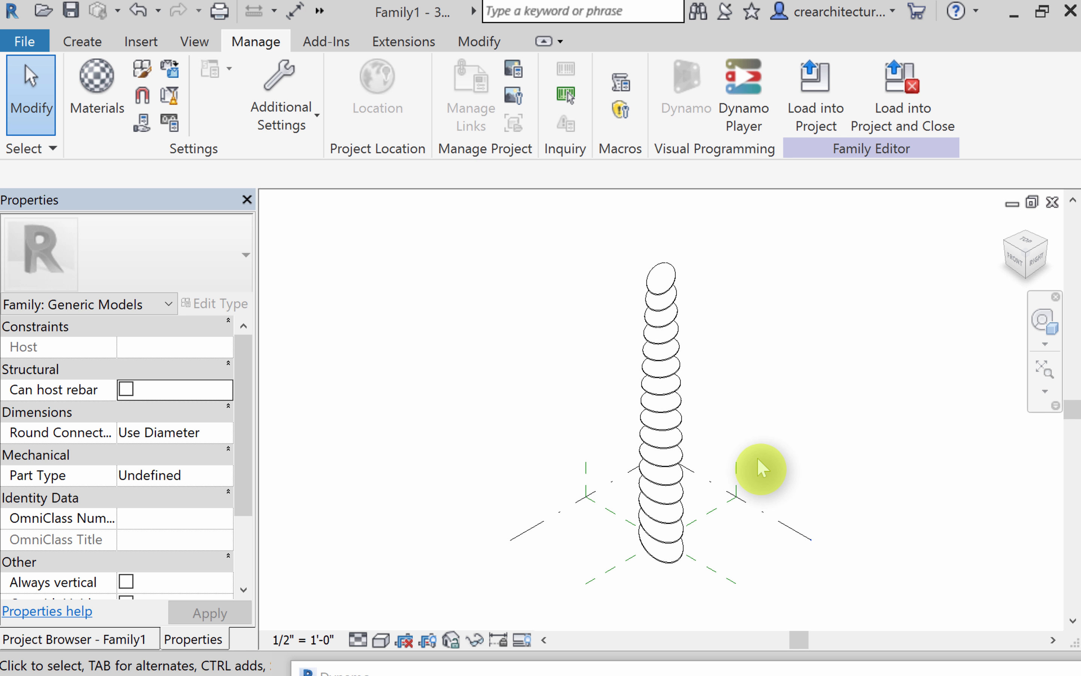
Step: Switch back to Dynamo and set the integer slider feeding the top ellipse's Geometry.Rotate degrees input to 235
{"action": "left_click", "coordinate": [615, 670]}
{"action": "left_click_drag", "start_coordinate": [506, 267], "coordinate": [230, 44]}
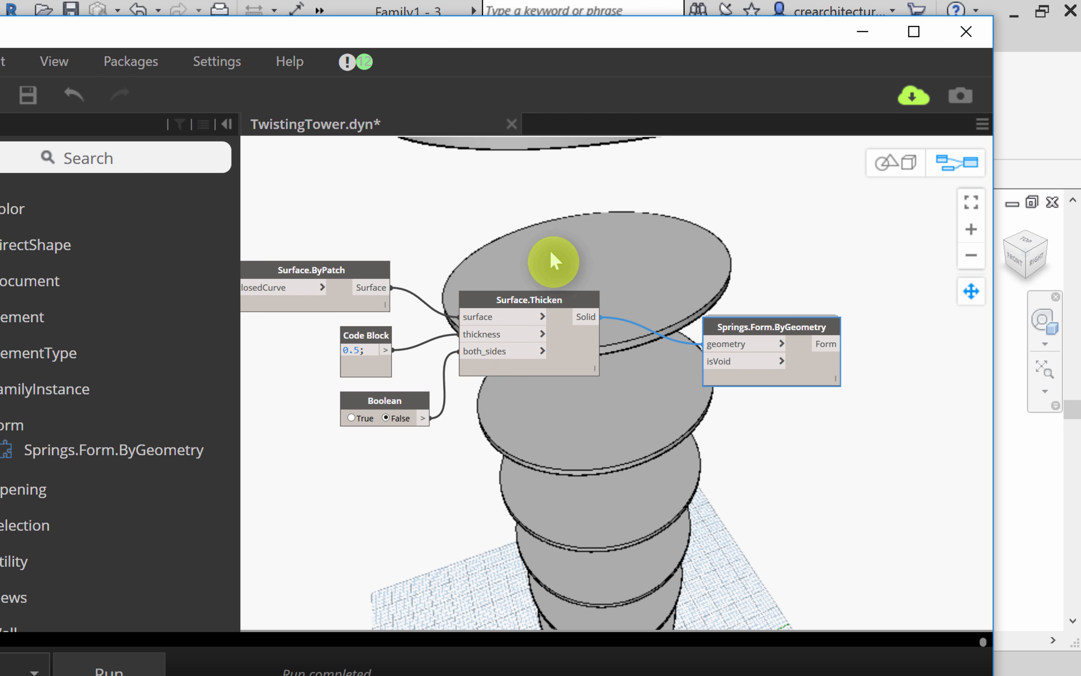
{"action": "middle_click_drag", "start_coordinate": [621, 427], "coordinate": [839, 439]}
{"action": "scroll", "coordinate": [725, 439], "scroll_direction": "down", "scroll_amount": 1}
{"action": "middle_click_drag", "start_coordinate": [634, 465], "coordinate": [965, 442]}
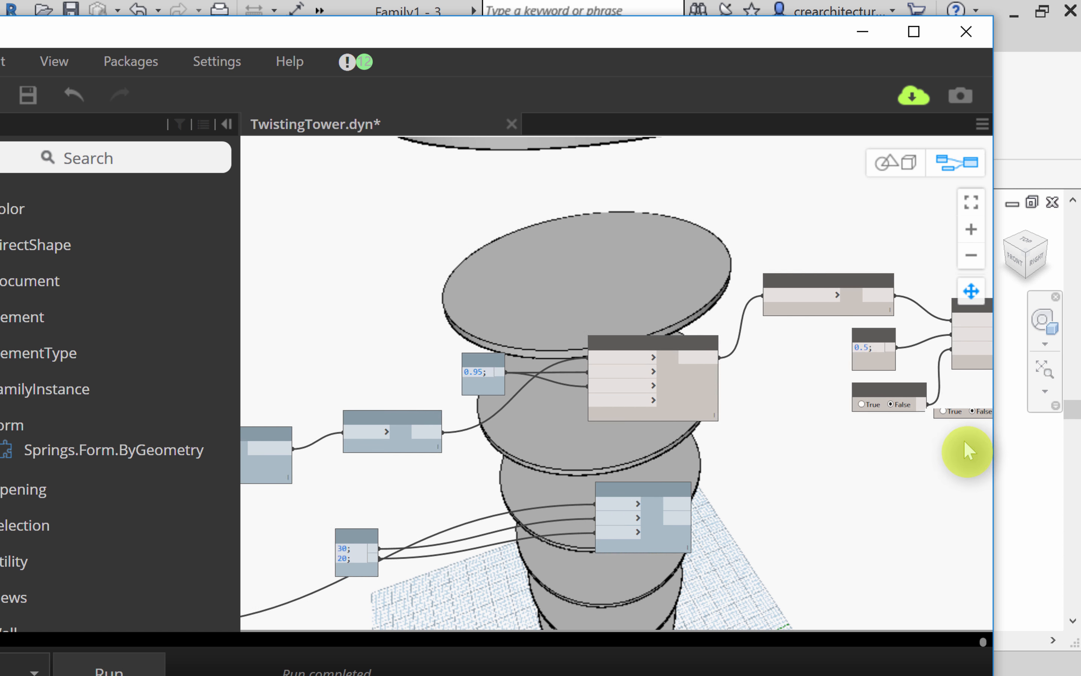
{"action": "middle_click_drag", "start_coordinate": [635, 418], "coordinate": [880, 324]}
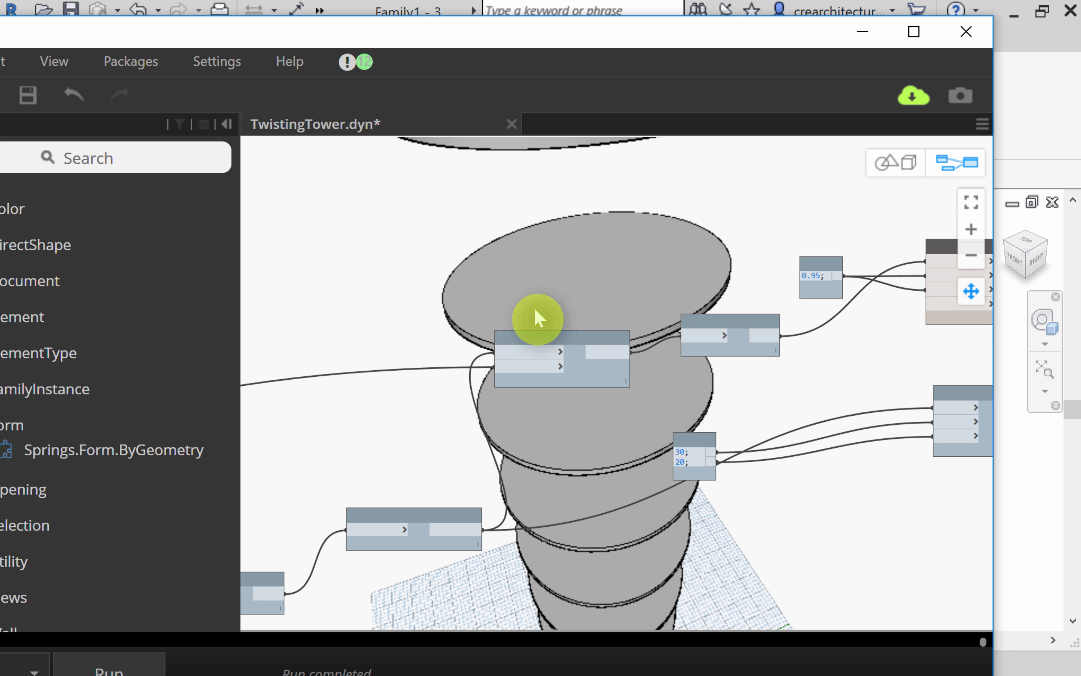
{"action": "middle_click_drag", "start_coordinate": [501, 309], "coordinate": [850, 380]}
{"action": "scroll", "coordinate": [781, 297], "scroll_direction": "down", "scroll_amount": 3}
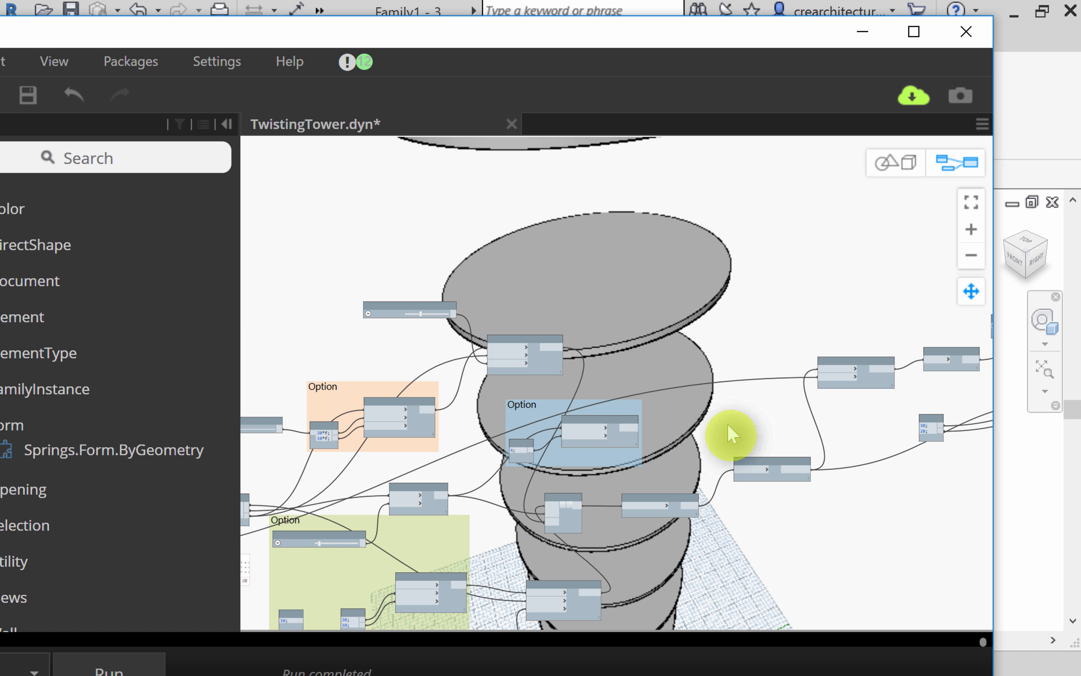
{"action": "middle_click_drag", "start_coordinate": [665, 573], "coordinate": [946, 463]}
{"action": "scroll", "coordinate": [460, 379], "scroll_direction": "up", "scroll_amount": 4}
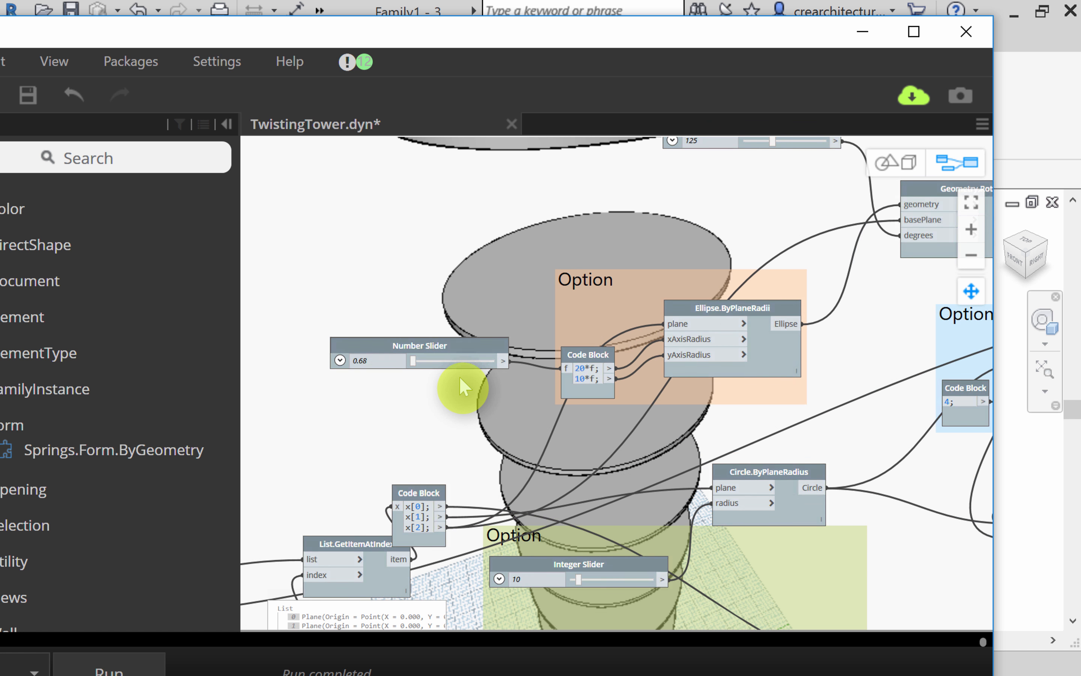
{"action": "scroll", "coordinate": [460, 378], "scroll_direction": "down", "scroll_amount": 3}
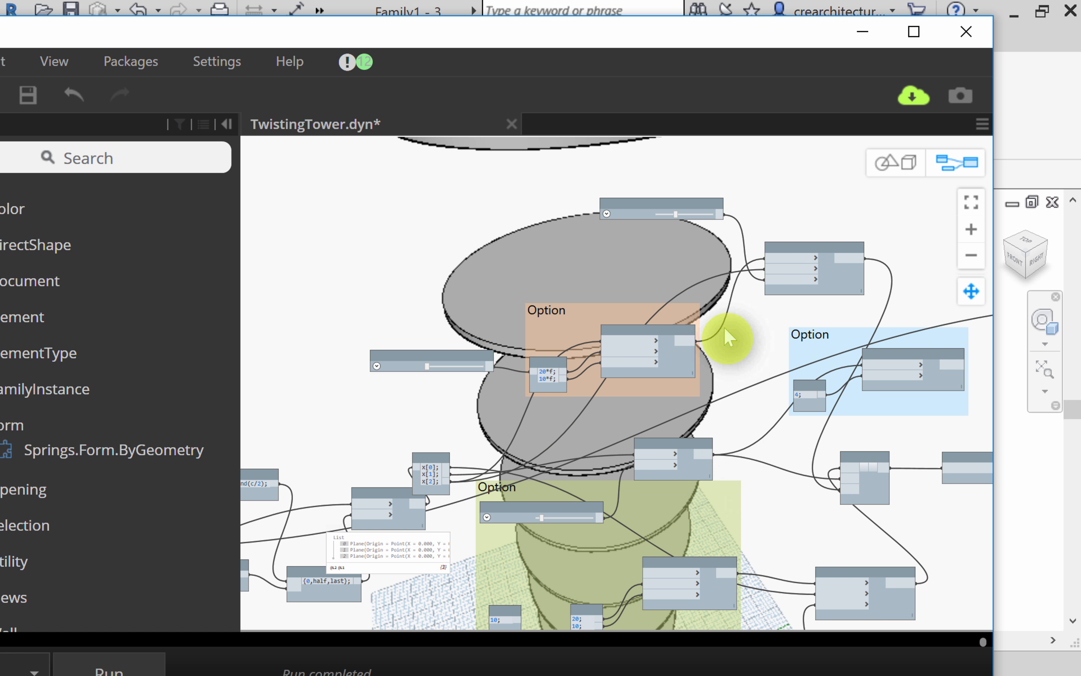
{"action": "middle_click_drag", "start_coordinate": [724, 337], "coordinate": [633, 188]}
{"action": "scroll", "coordinate": [672, 512], "scroll_direction": "up", "scroll_amount": 3}
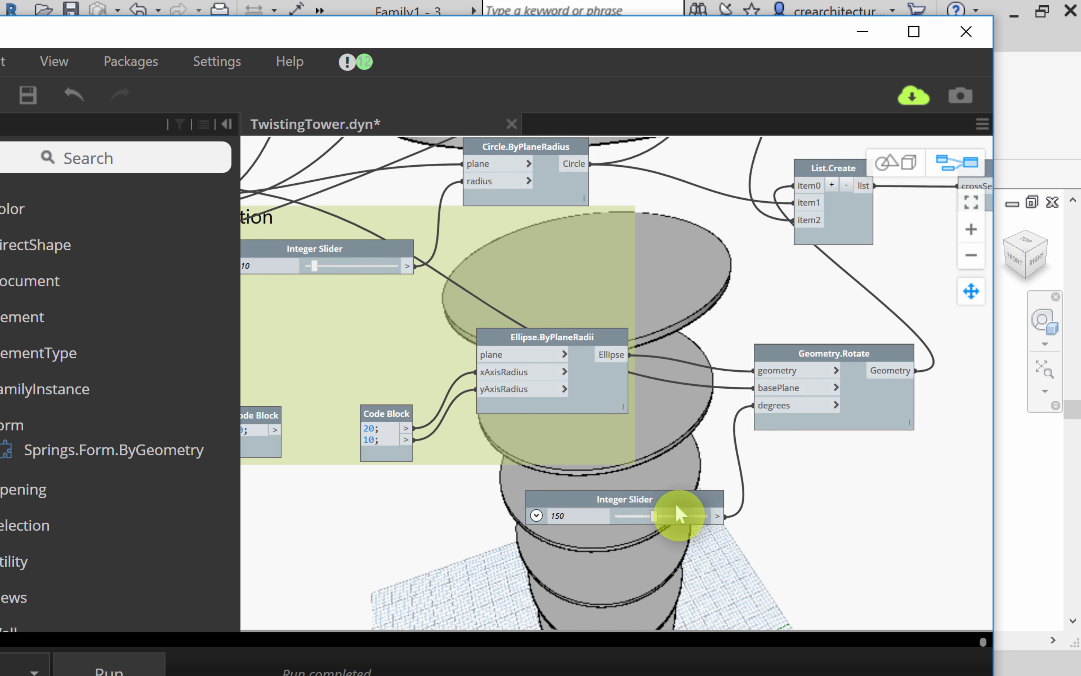
{"action": "scroll", "coordinate": [674, 514], "scroll_direction": "up", "scroll_amount": 1}
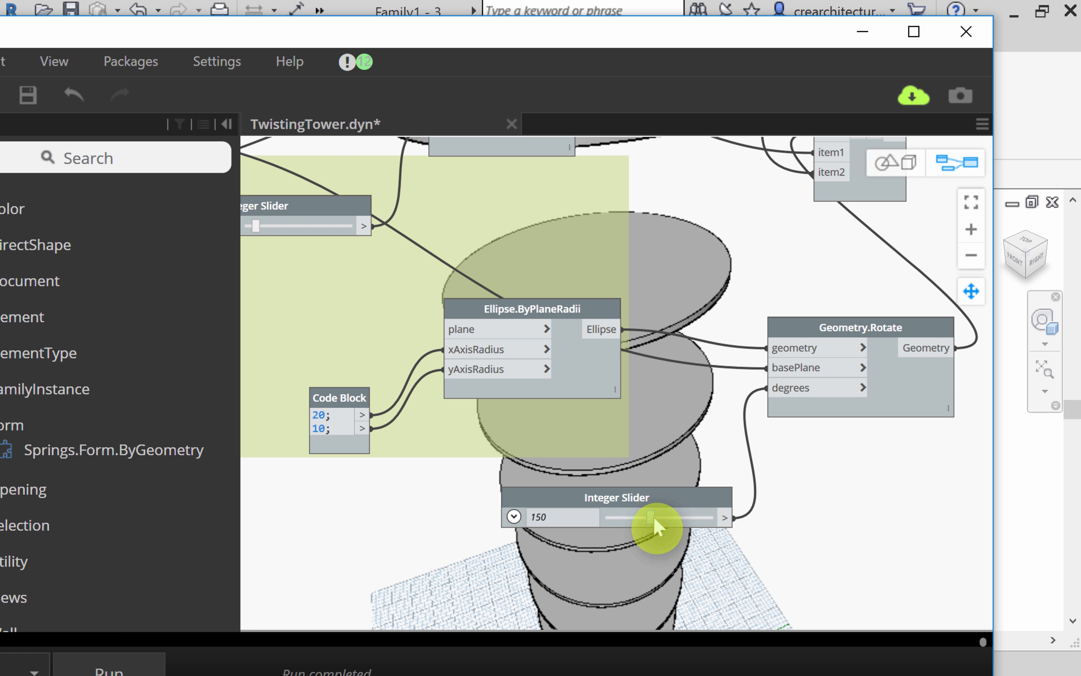
{"action": "left_click_drag", "start_coordinate": [650, 517], "coordinate": [672, 521]}
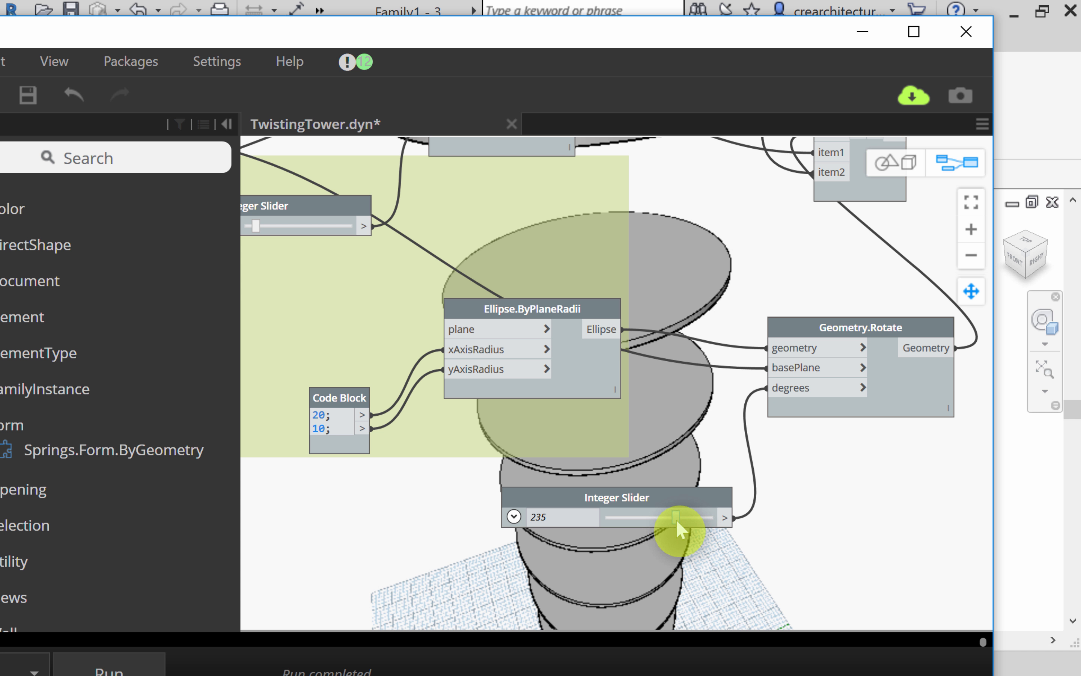
Step: Run the graph and move the Dynamo window aside to inspect the regenerated floor plates in the Revit 3D view
{"action": "left_click", "coordinate": [136, 666]}
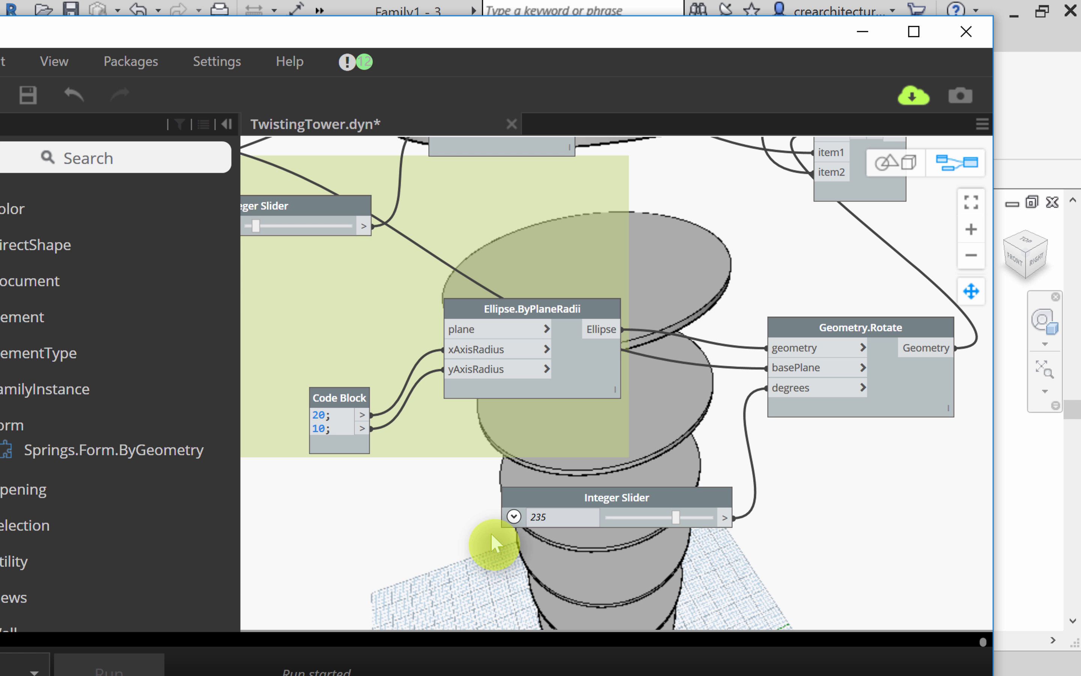
{"action": "left_click", "coordinate": [491, 533]}
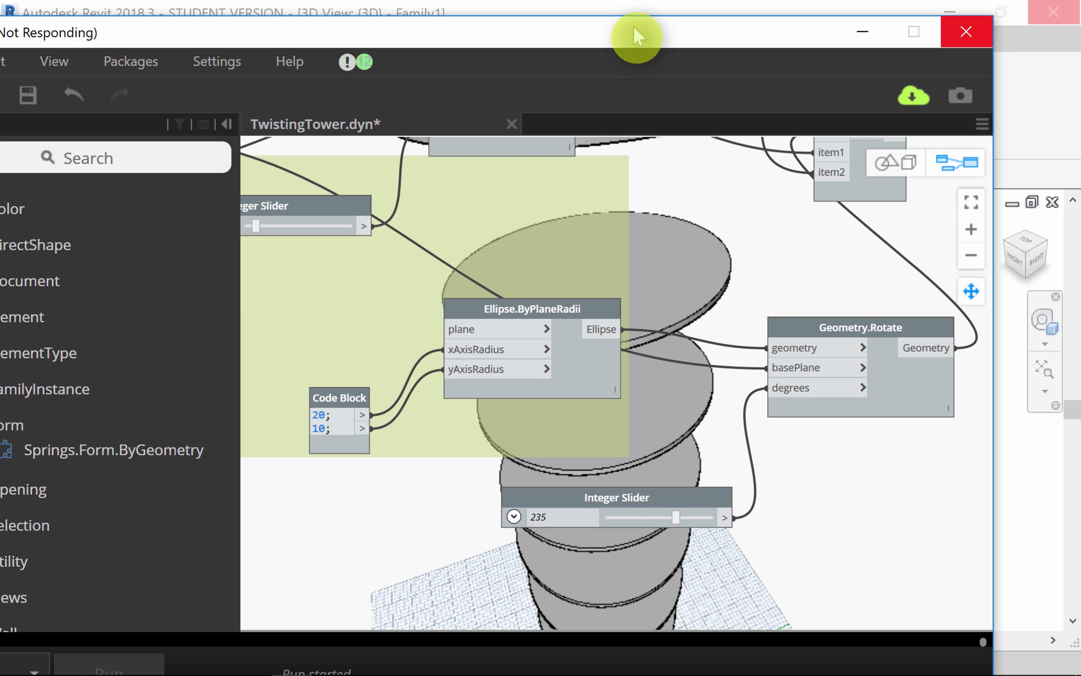
{"action": "left_click_drag", "start_coordinate": [641, 35], "coordinate": [553, 562]}
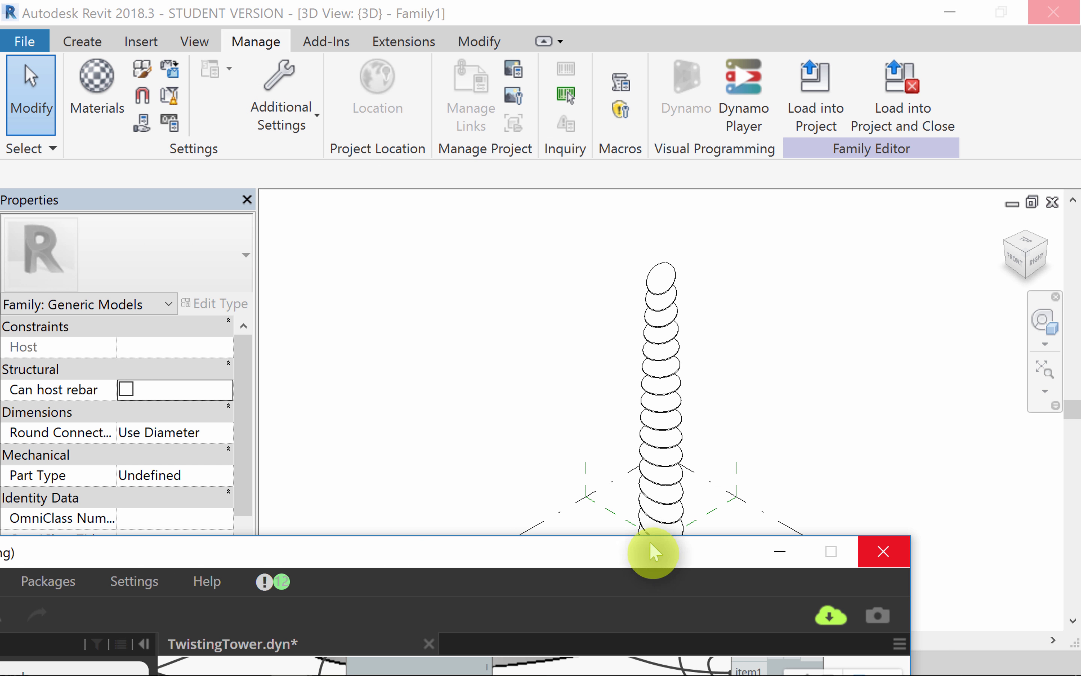
{"action": "left_click_drag", "start_coordinate": [651, 554], "coordinate": [588, 597]}
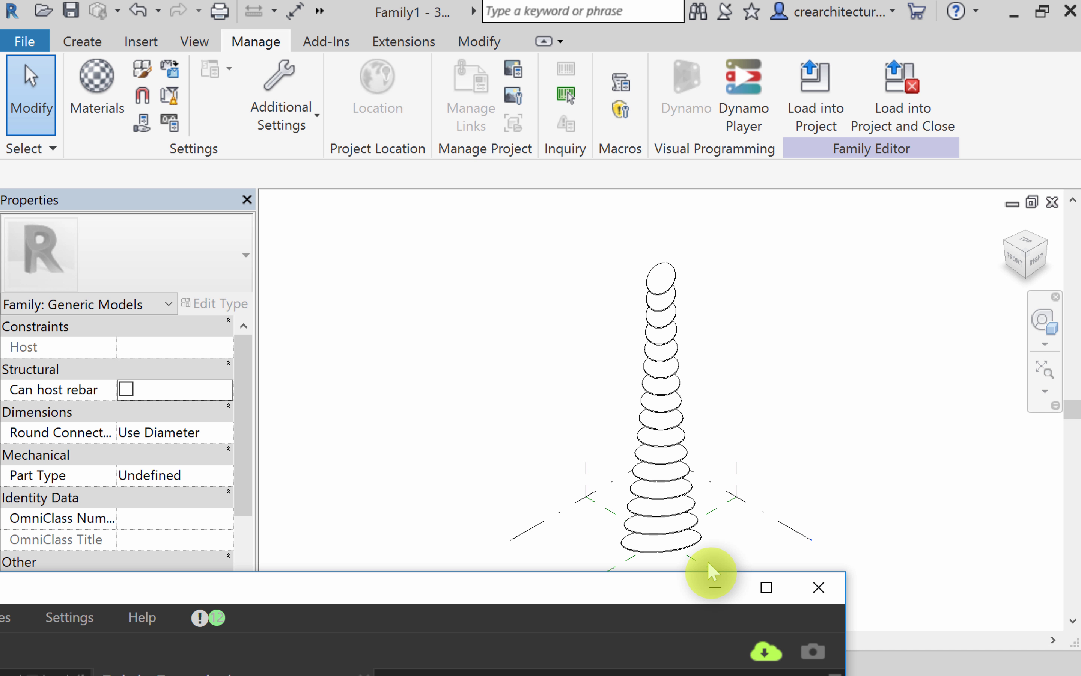
{"action": "left_click", "coordinate": [749, 501]}
{"action": "left_click", "coordinate": [748, 501]}
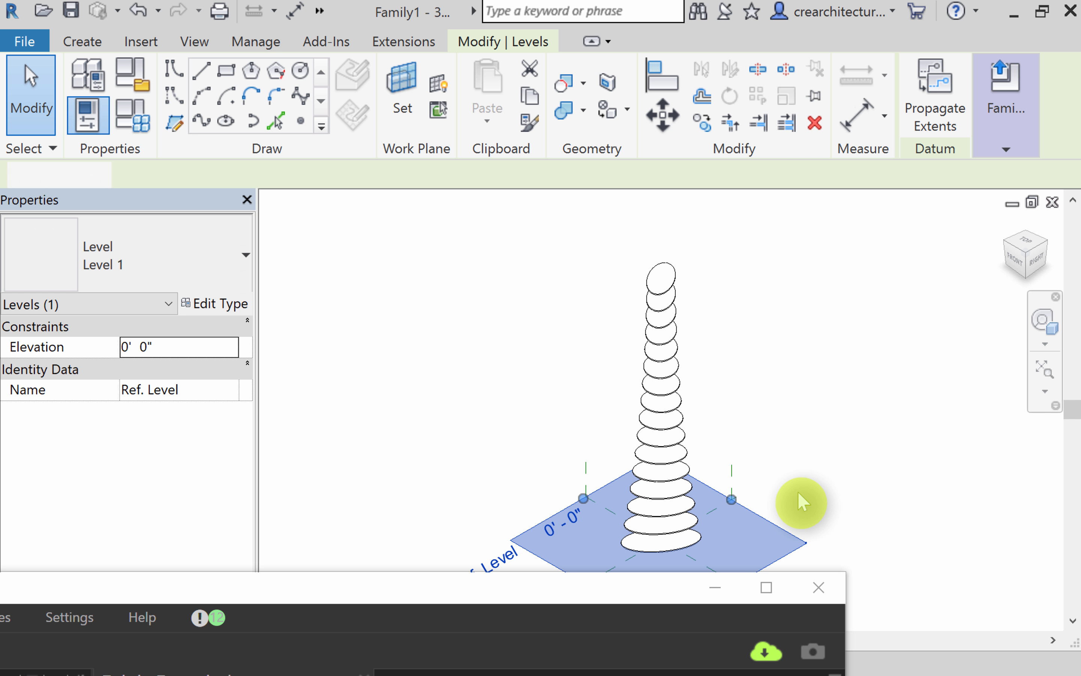
{"action": "left_click", "coordinate": [790, 507]}
Step: Maximize Dynamo and group the nodes from Geometry.Scale through Surface.ByPatch and Surface.Thicken to Springs.Form.ByGeometry, including the thickness Code Block and Boolean
{"action": "left_click_drag", "start_coordinate": [647, 597], "coordinate": [790, 59]}
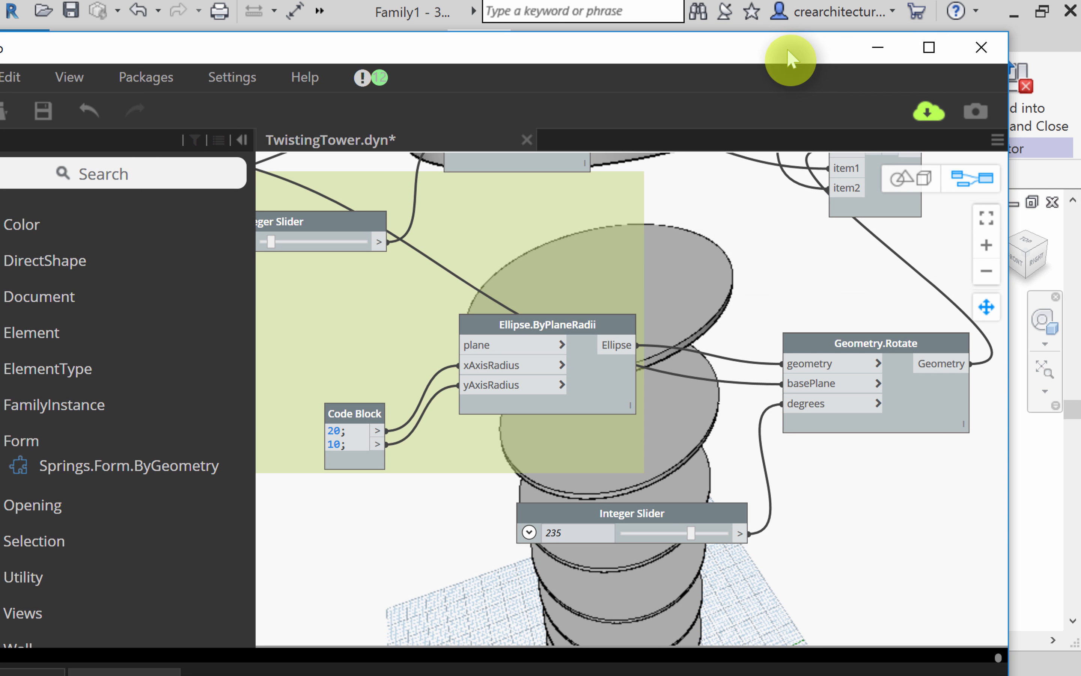
{"action": "left_click", "coordinate": [929, 48]}
{"action": "scroll", "coordinate": [813, 214], "scroll_direction": "down", "scroll_amount": 4}
{"action": "scroll", "coordinate": [482, 482], "scroll_direction": "down", "scroll_amount": 3}
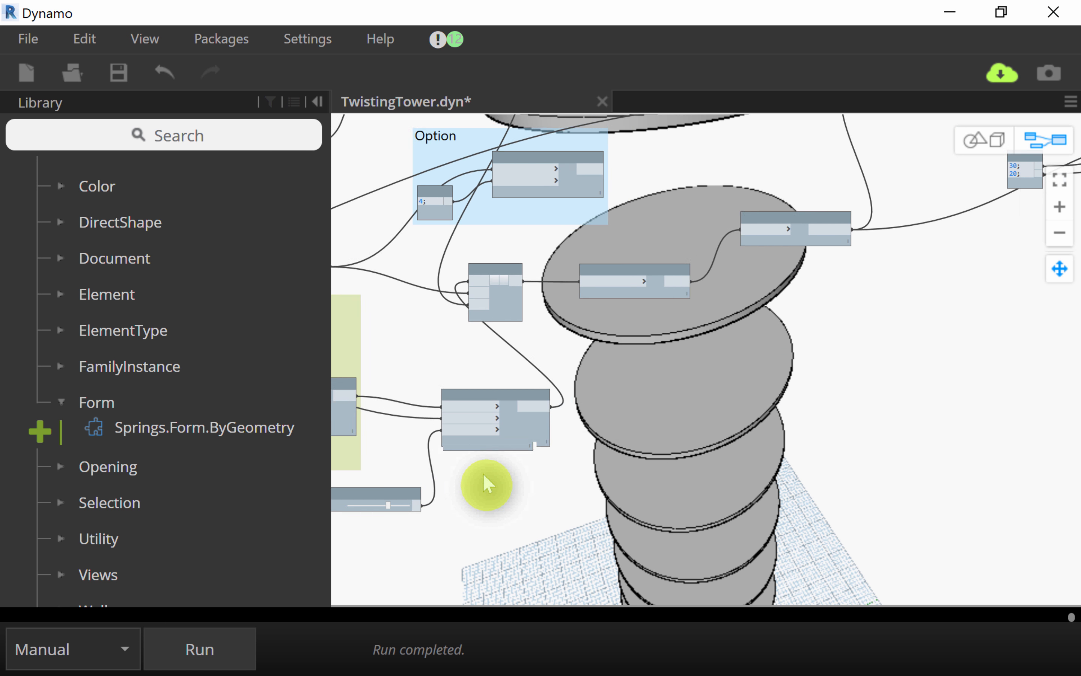
{"action": "scroll", "coordinate": [526, 483], "scroll_direction": "down", "scroll_amount": 3}
{"action": "scroll", "coordinate": [777, 416], "scroll_direction": "up", "scroll_amount": 5}
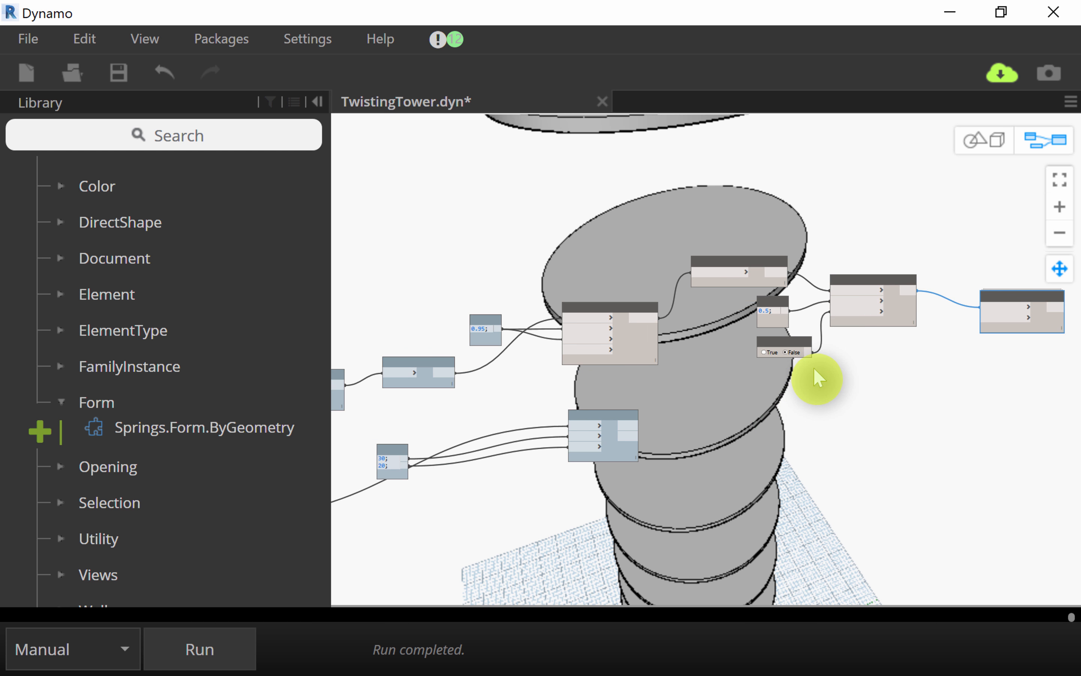
{"action": "scroll", "coordinate": [561, 395], "scroll_direction": "down", "scroll_amount": 5}
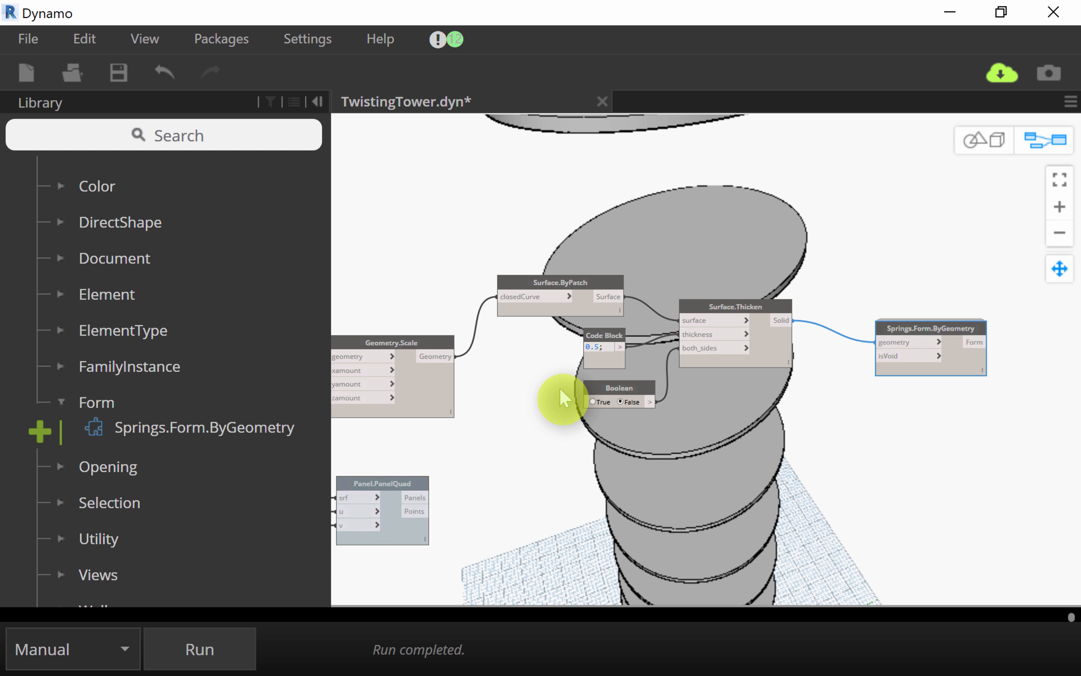
{"action": "left_click_drag", "start_coordinate": [390, 427], "coordinate": [907, 258]}
{"action": "right_click", "coordinate": [852, 295]}
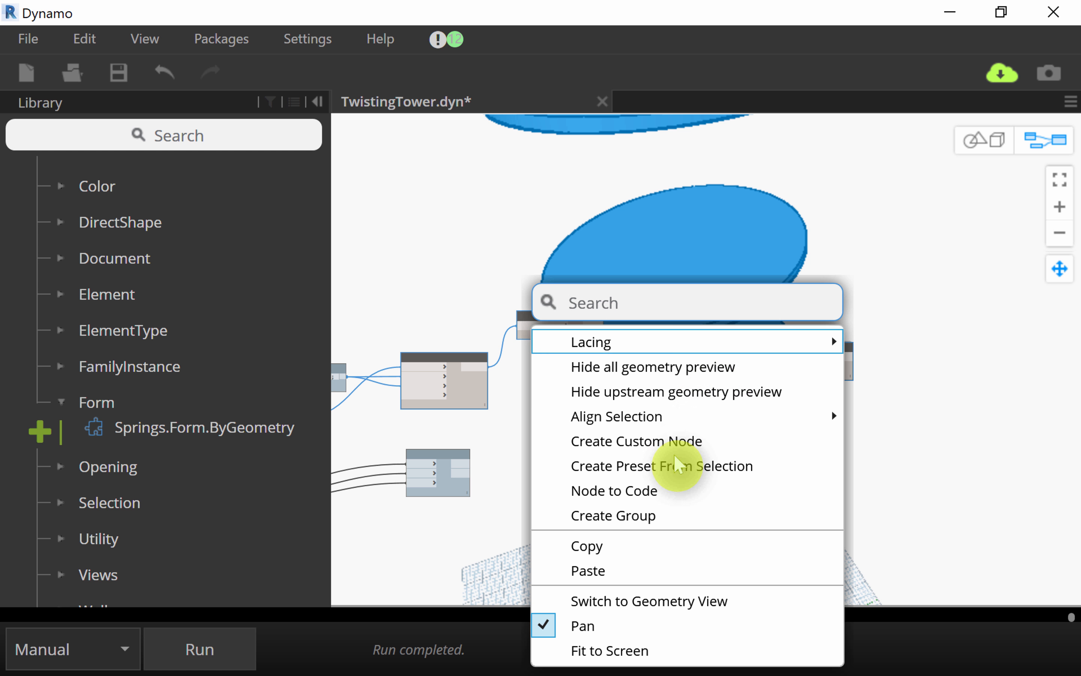
{"action": "left_click", "coordinate": [673, 516]}
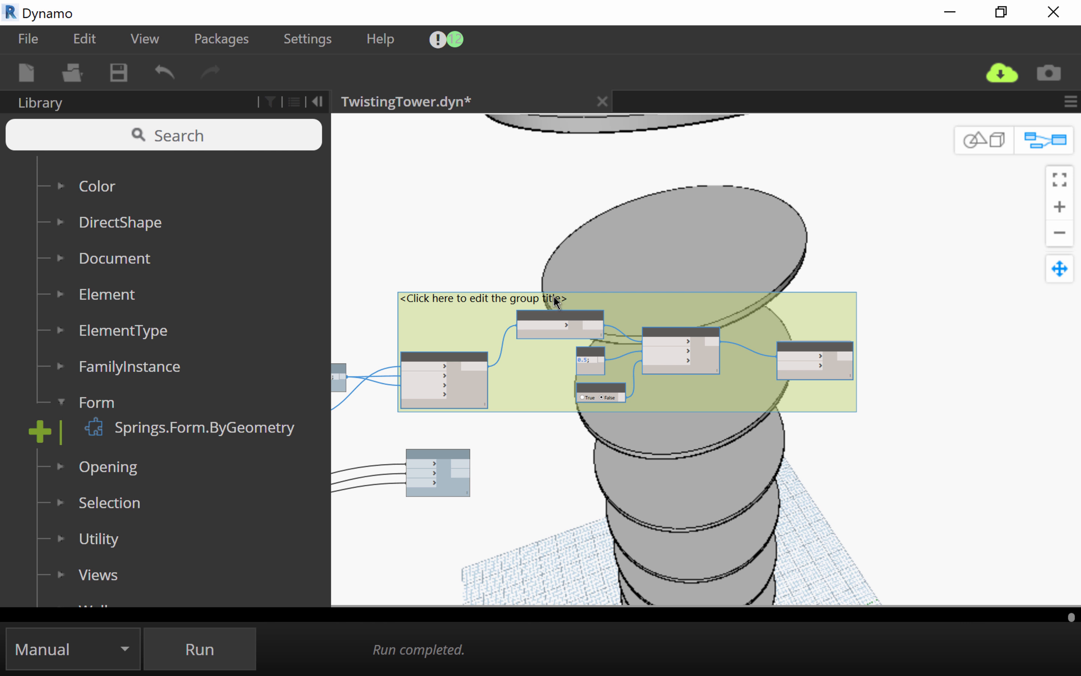
Step: Title the new node group "Floor Slab Creation"
{"action": "scroll", "coordinate": [404, 313], "scroll_direction": "up", "scroll_amount": 3}
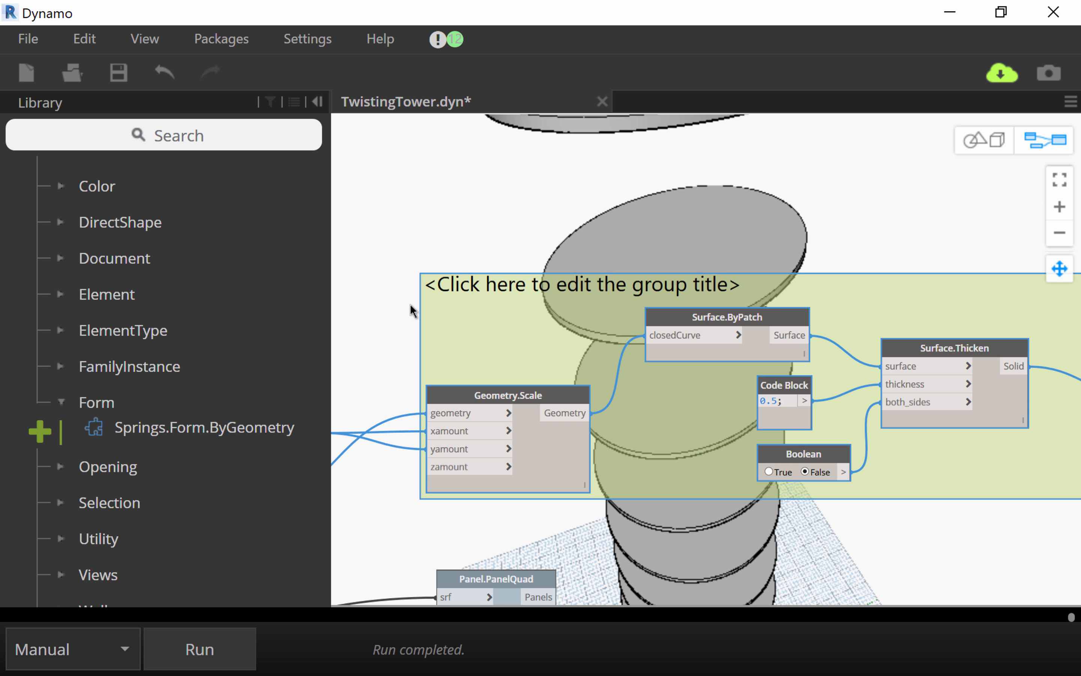
{"action": "double_click", "coordinate": [463, 288]}
{"action": "type", "text": "F"}
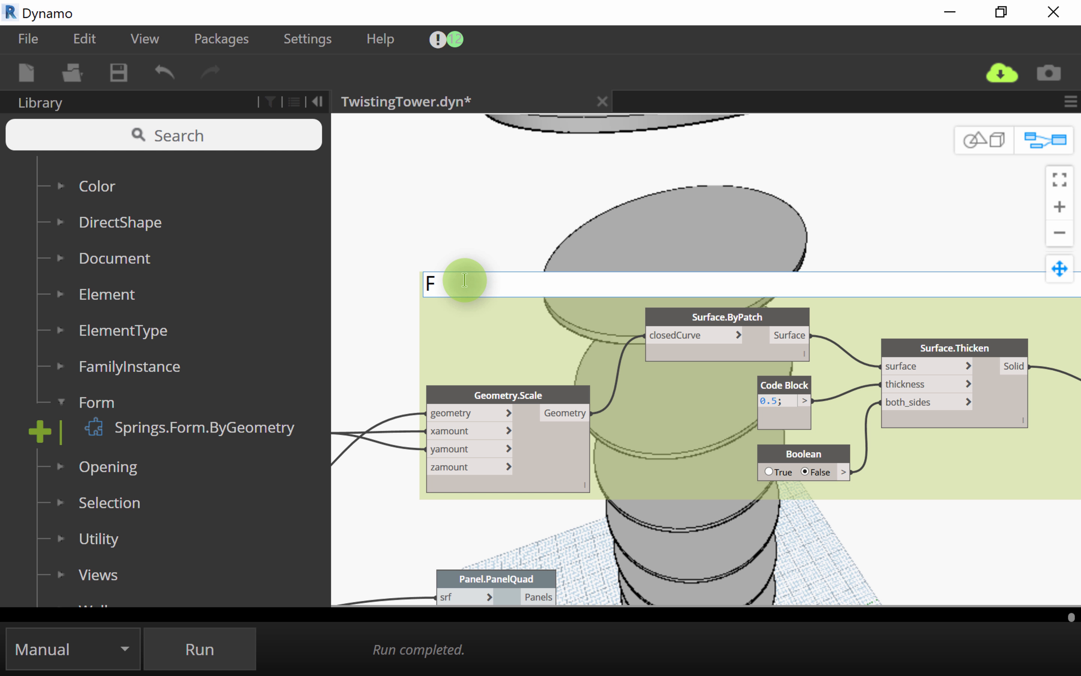
{"action": "type", "text": "loor Slabe"}
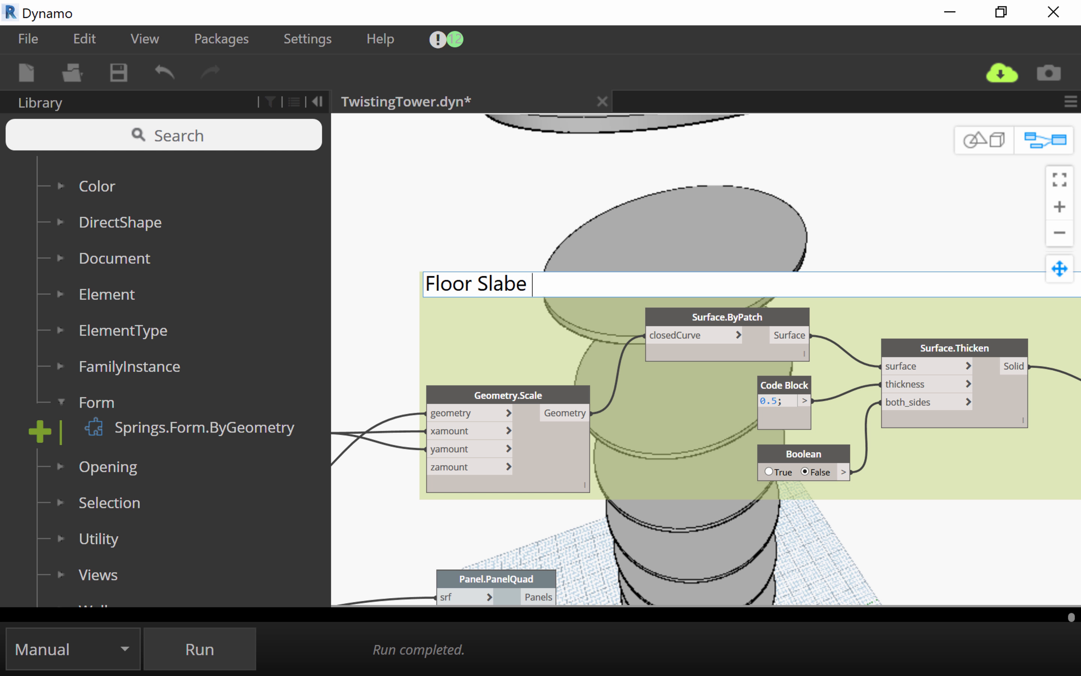
{"action": "key", "text": "BackSpace"}
{"action": "type", "text": "Creation"}
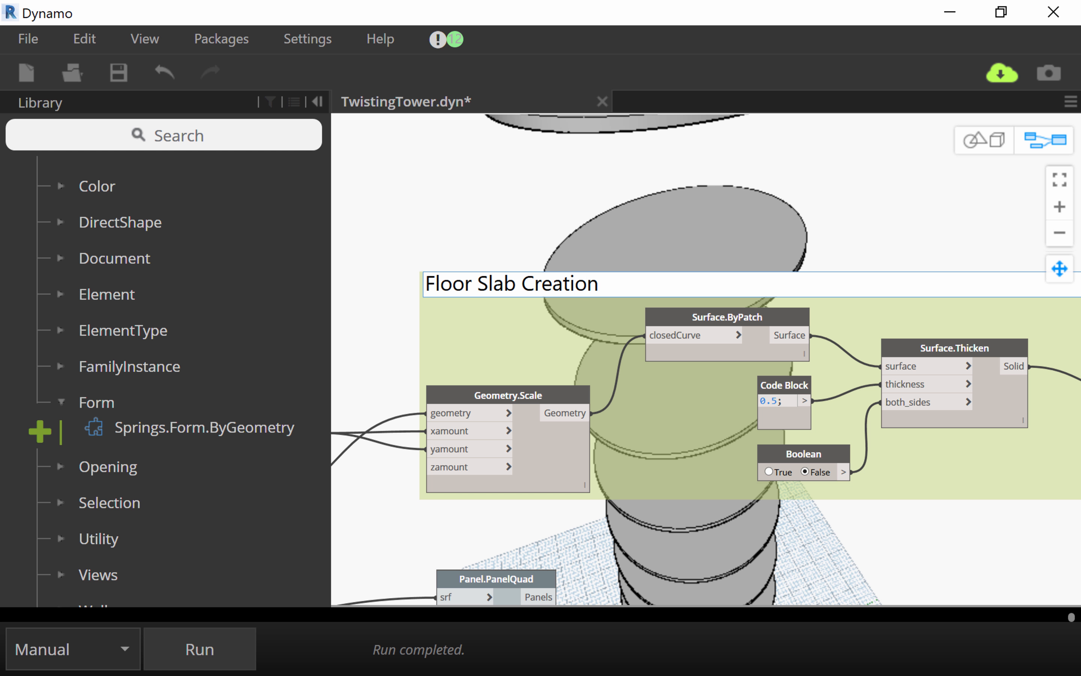
{"action": "left_click", "coordinate": [514, 244]}
Step: Save the TwistingTower.dyn graph under its existing name
{"action": "scroll", "coordinate": [536, 244], "scroll_direction": "down", "scroll_amount": 3}
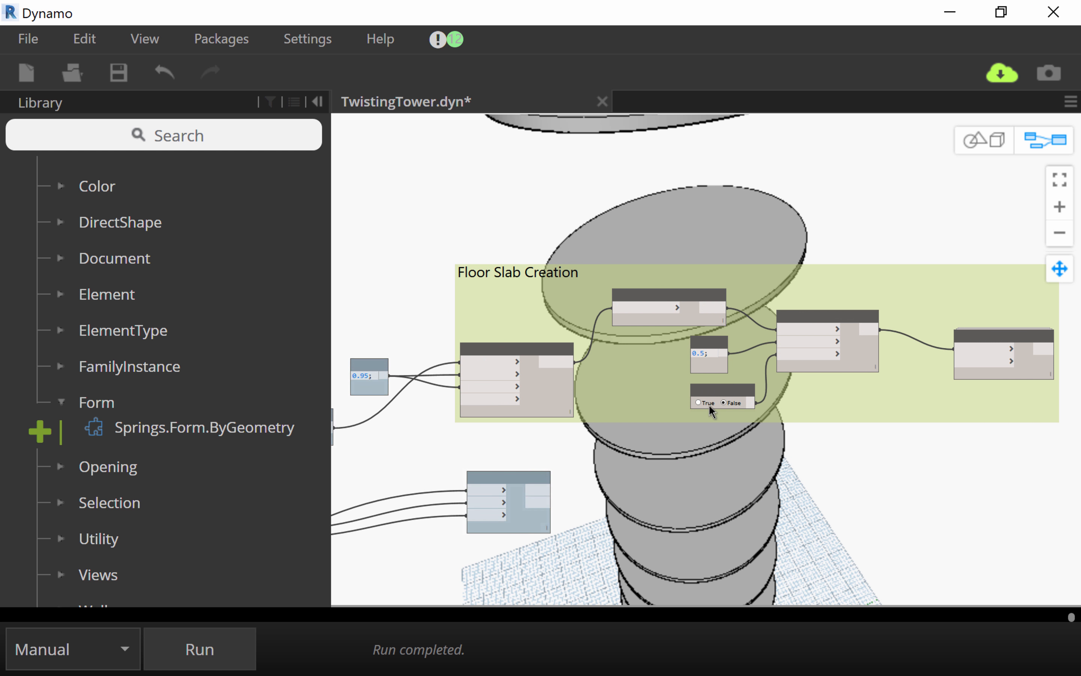
{"action": "scroll", "coordinate": [710, 411], "scroll_direction": "down", "scroll_amount": 2}
{"action": "scroll", "coordinate": [745, 437], "scroll_direction": "down", "scroll_amount": 1}
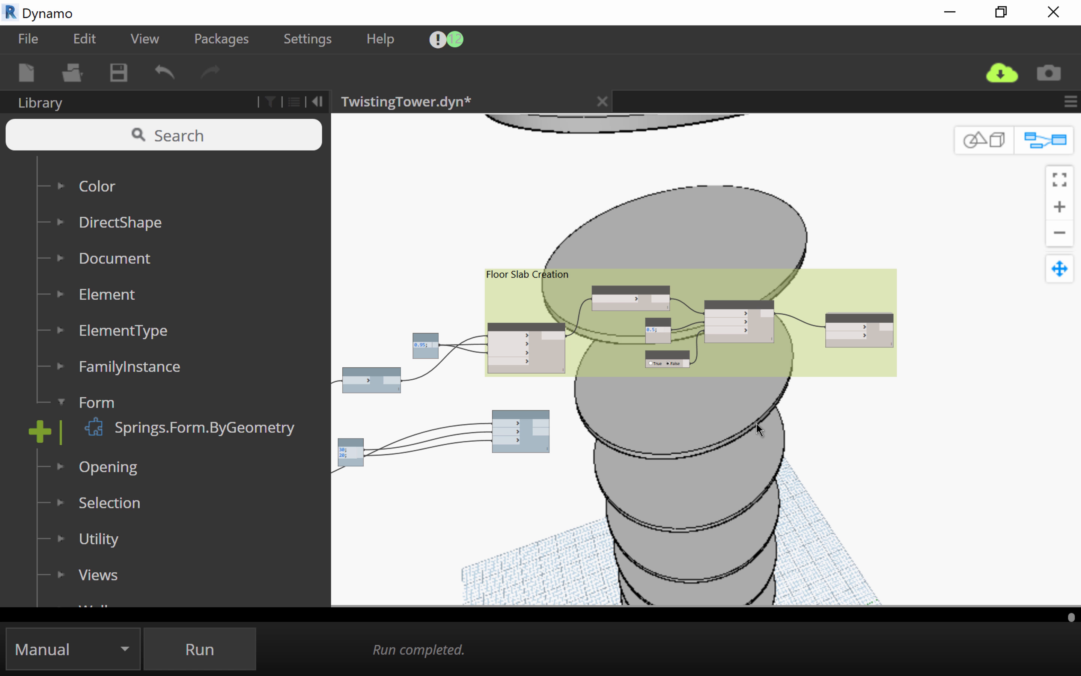
{"action": "left_click", "coordinate": [38, 40]}
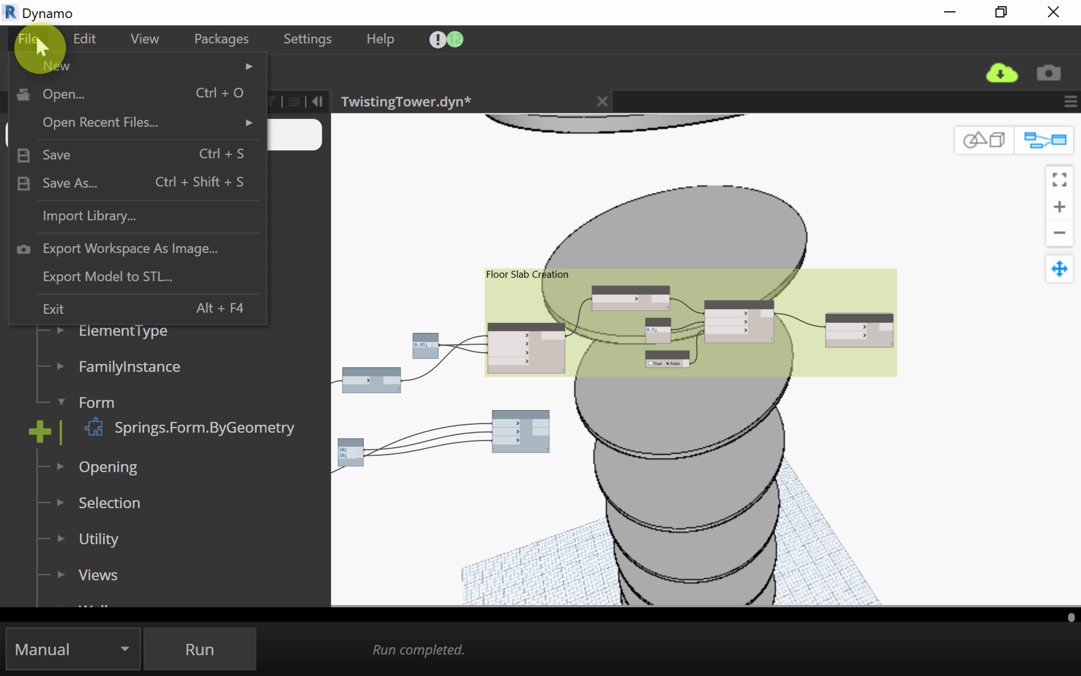
{"action": "left_click", "coordinate": [75, 154]}
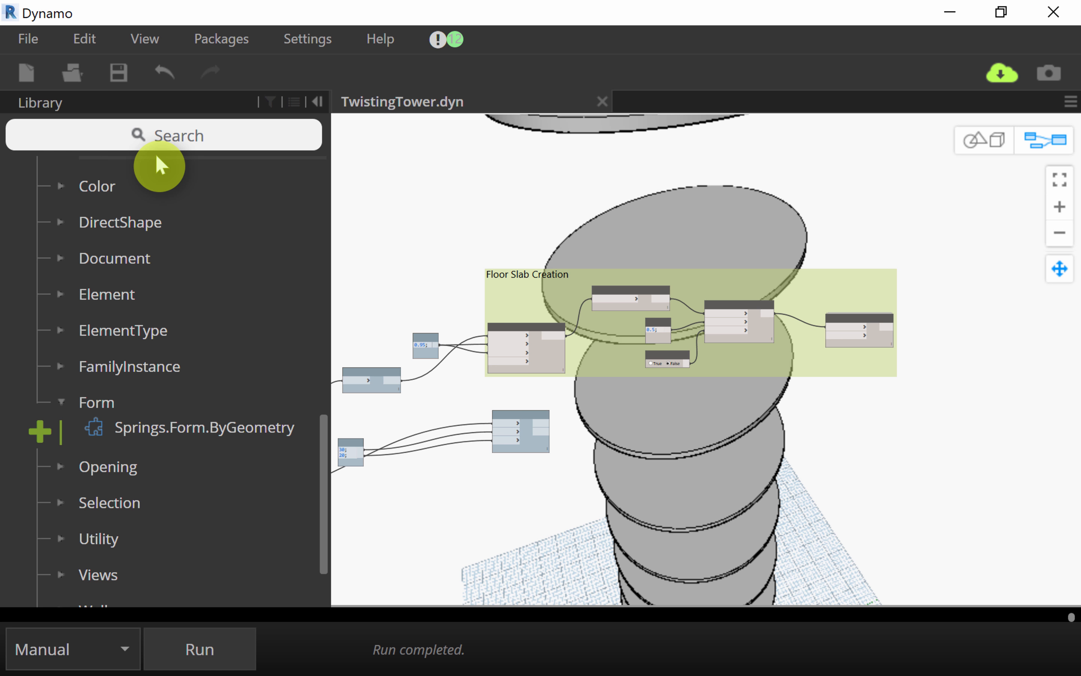
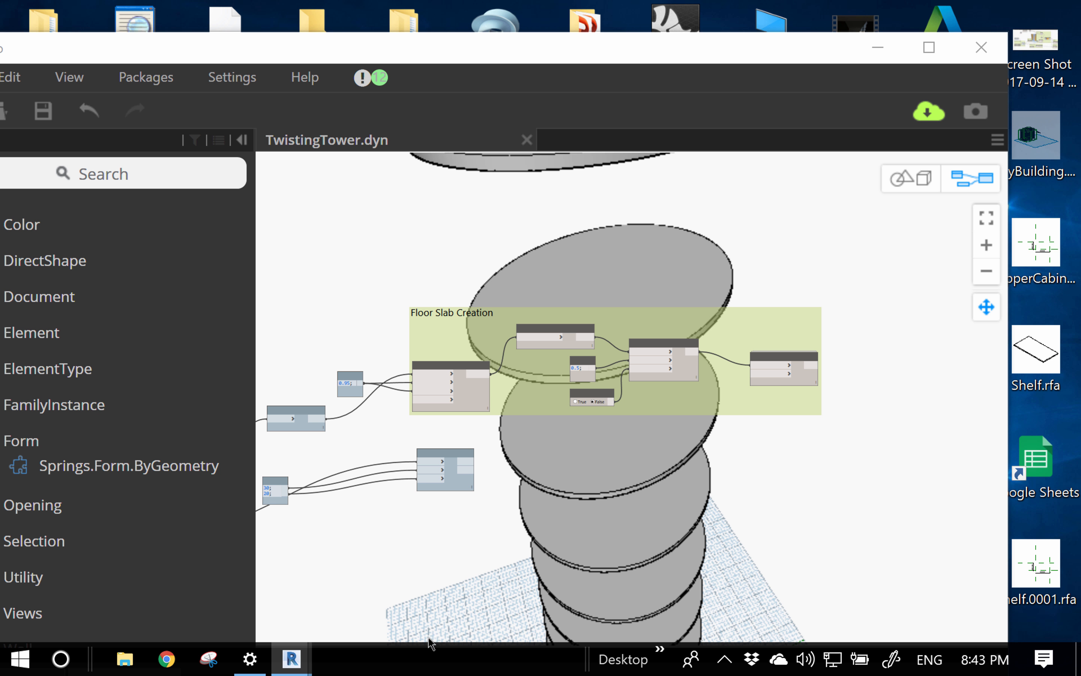
{"action": "key", "text": "alt+Tab"}
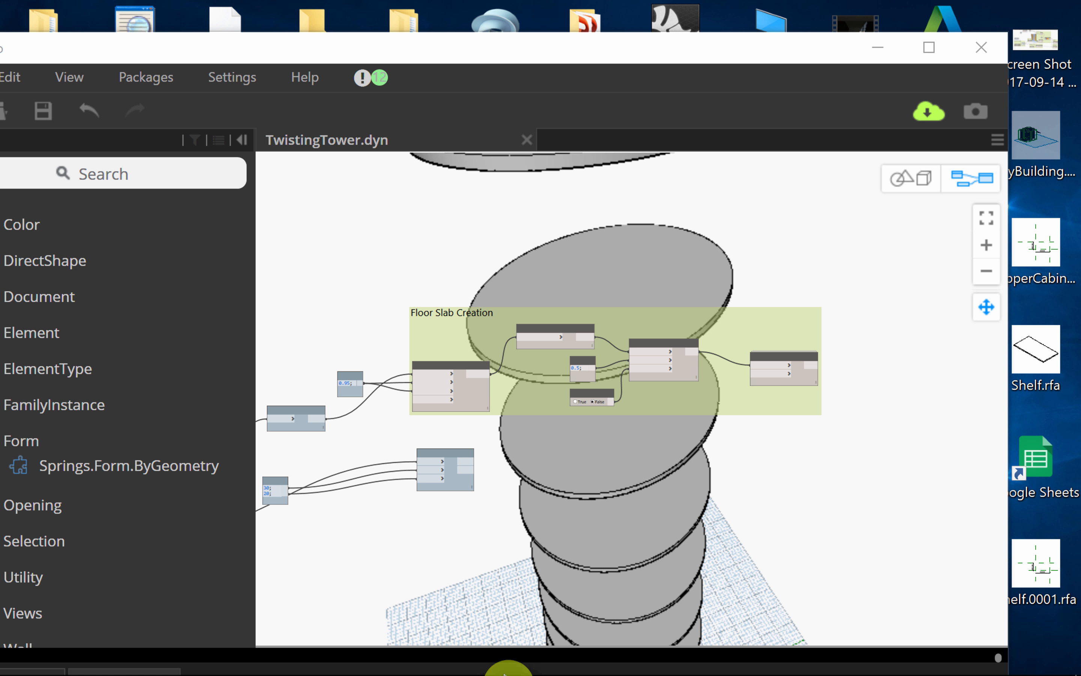
{"action": "mouse_move", "coordinate": [438, 664]}
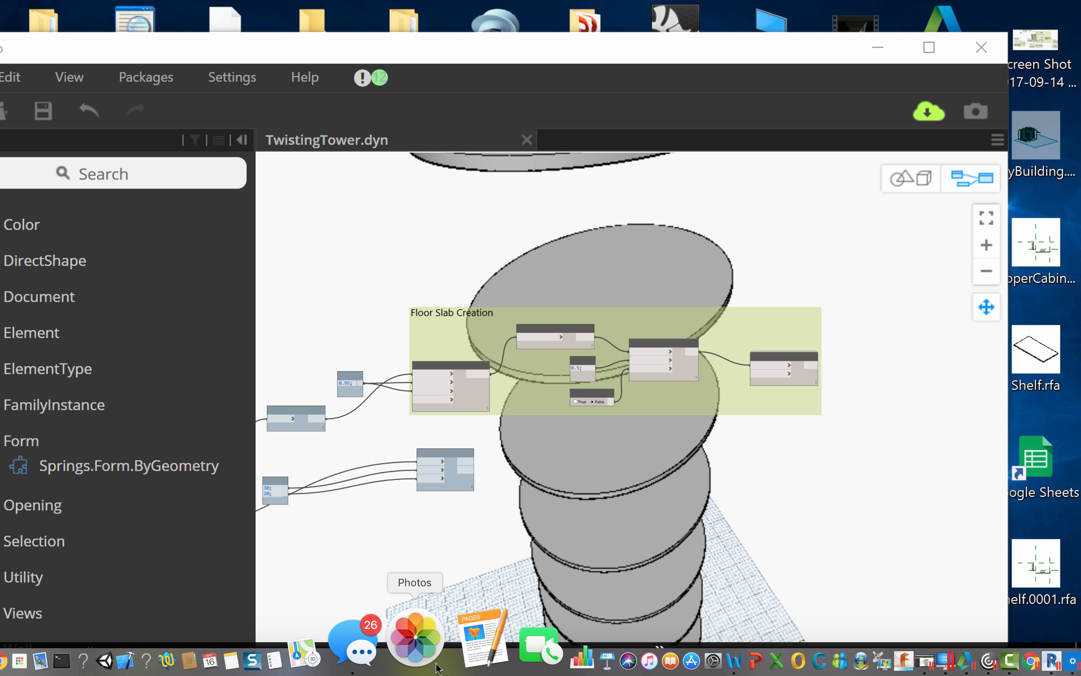
{"action": "left_click", "coordinate": [414, 653]}
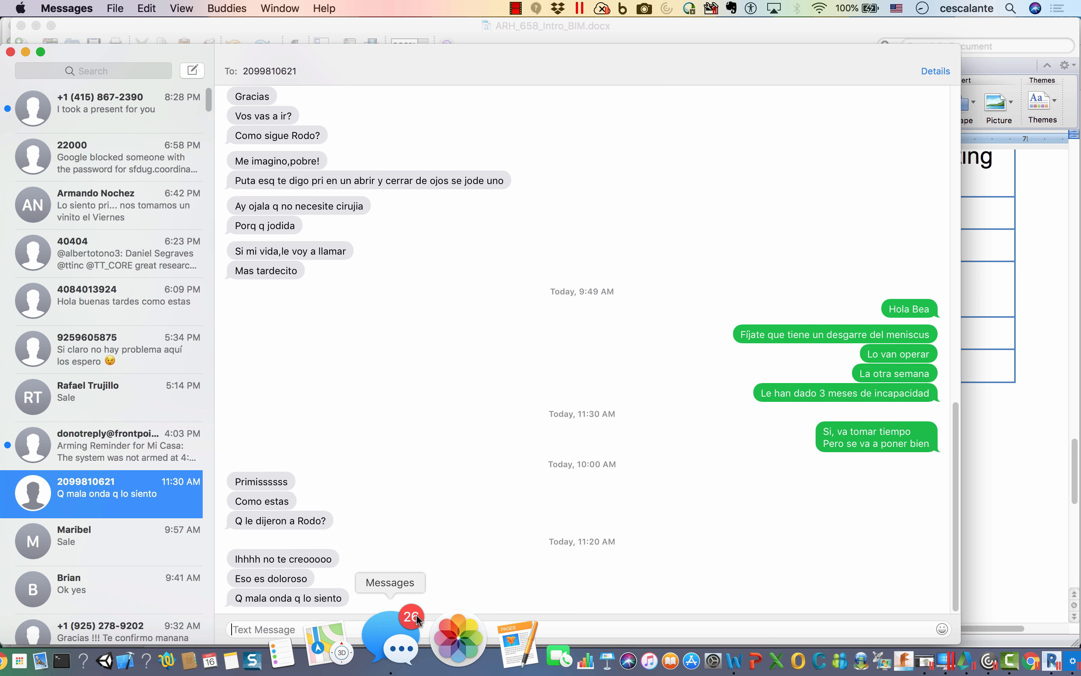
{"action": "left_click", "coordinate": [10, 52]}
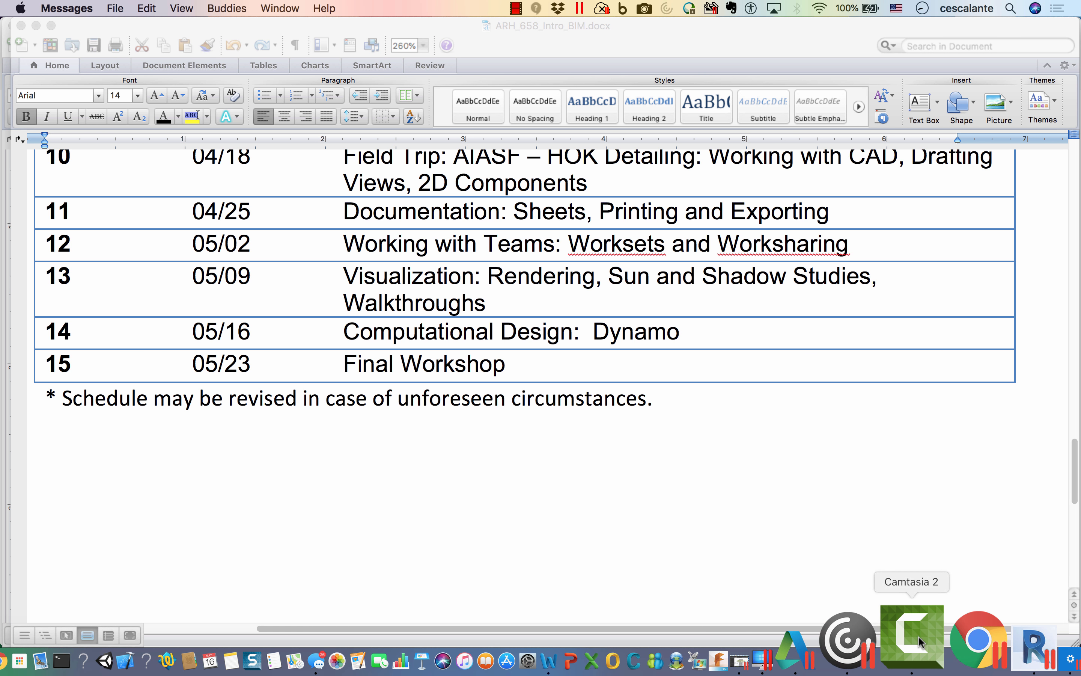
{"action": "left_click", "coordinate": [916, 654]}
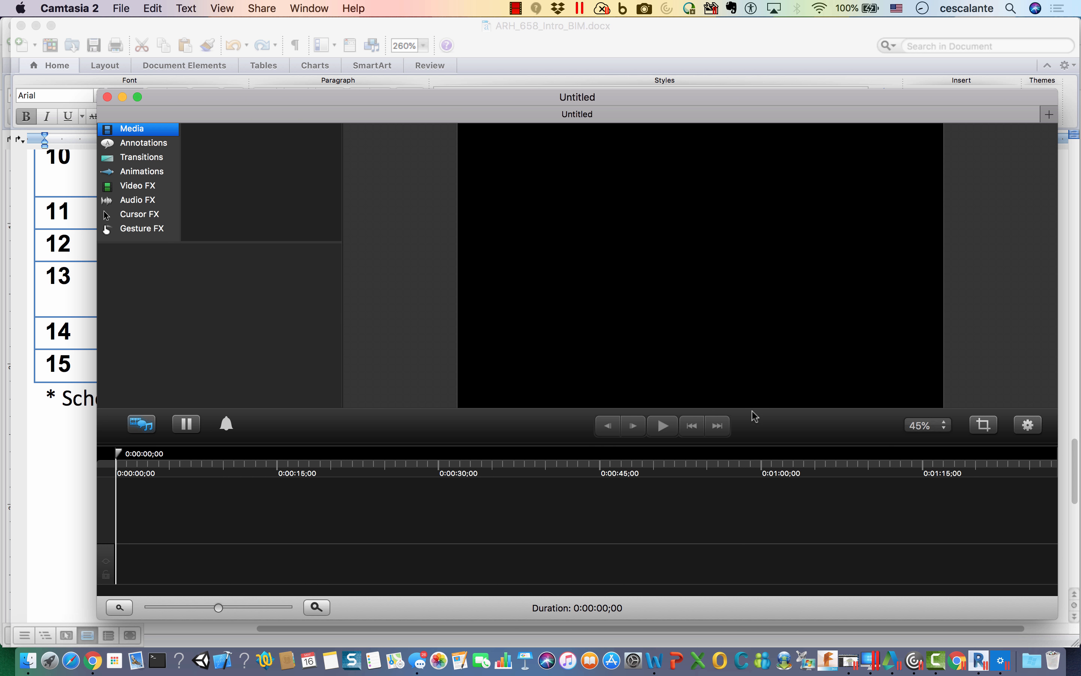
{"action": "left_click", "coordinate": [521, 6]}
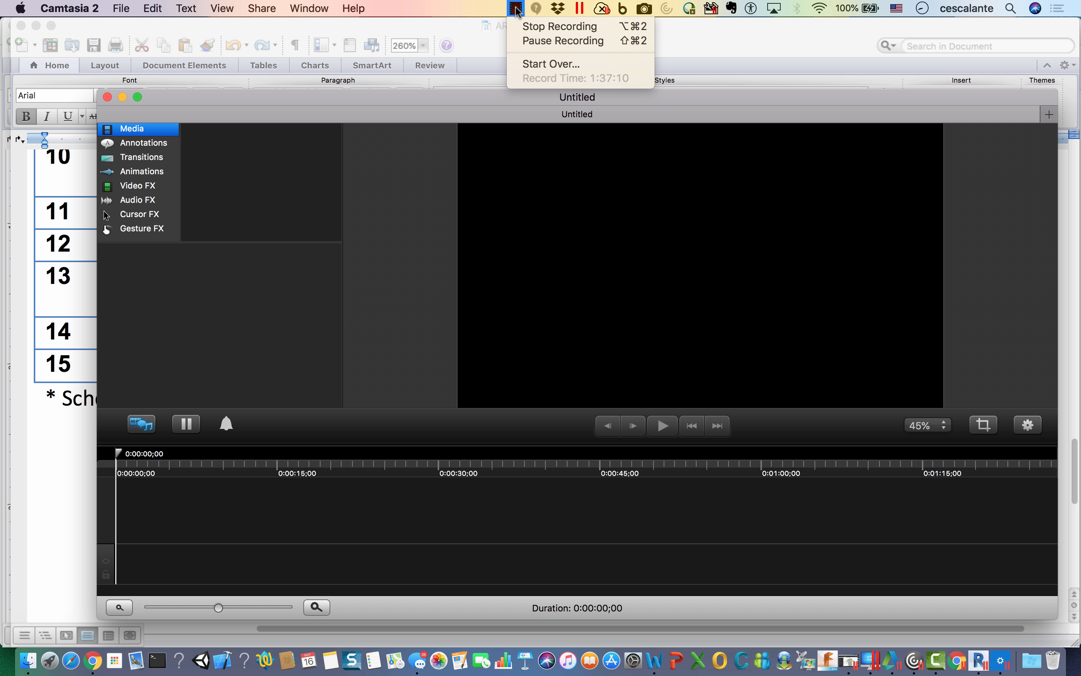
{"action": "left_click", "coordinate": [538, 40]}
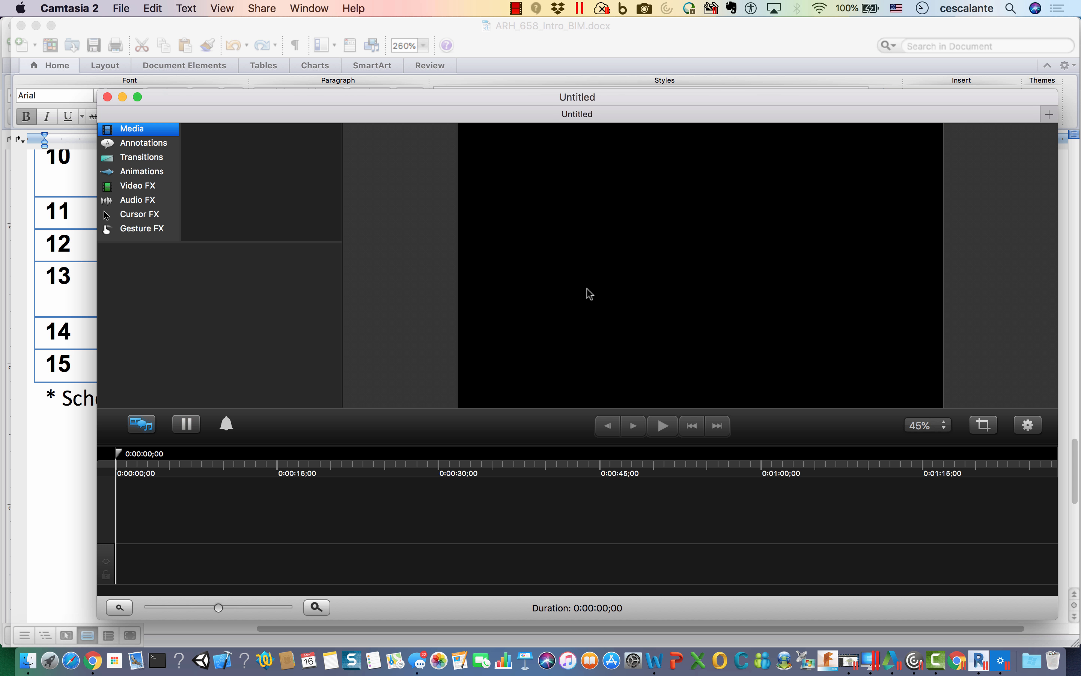
{"action": "left_click", "coordinate": [677, 47]}
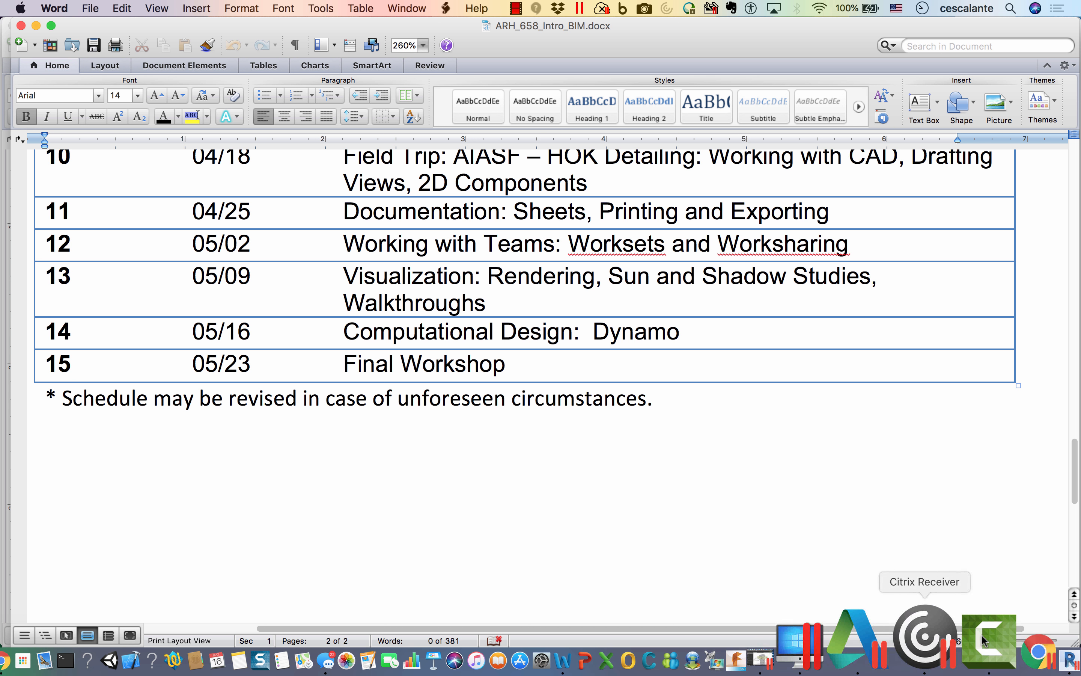
{"action": "left_click", "coordinate": [977, 639]}
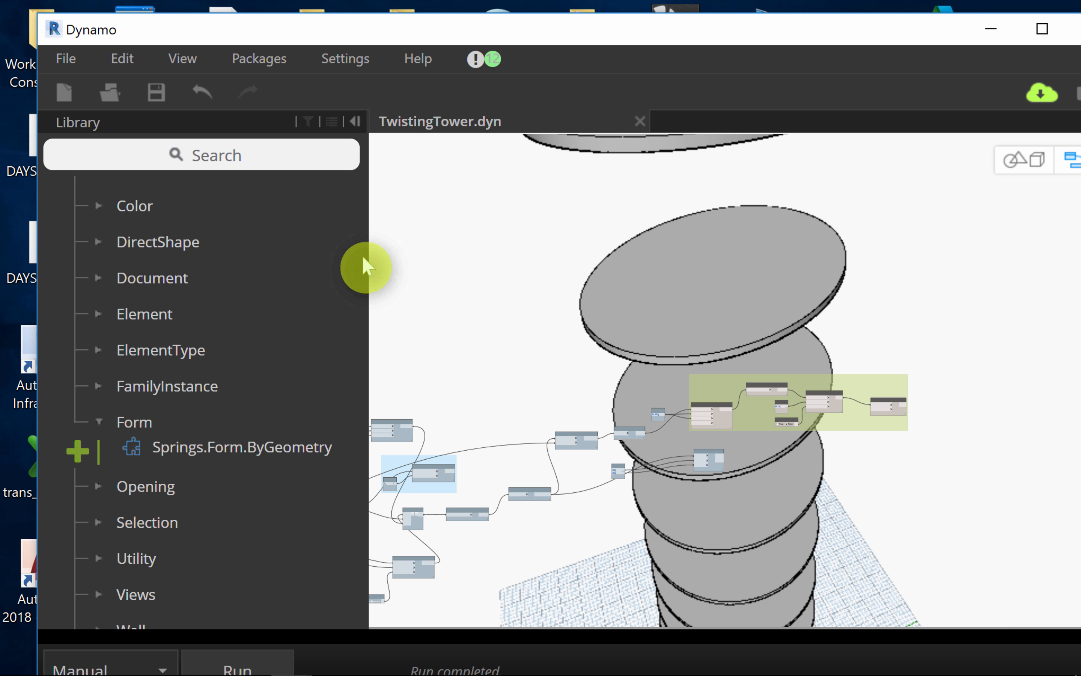
Step: Display all Dynamo notifications and read the details of a System.IO.FileLoadException entry about the dependency conflict
{"action": "mouse_move", "coordinate": [205, 447]}
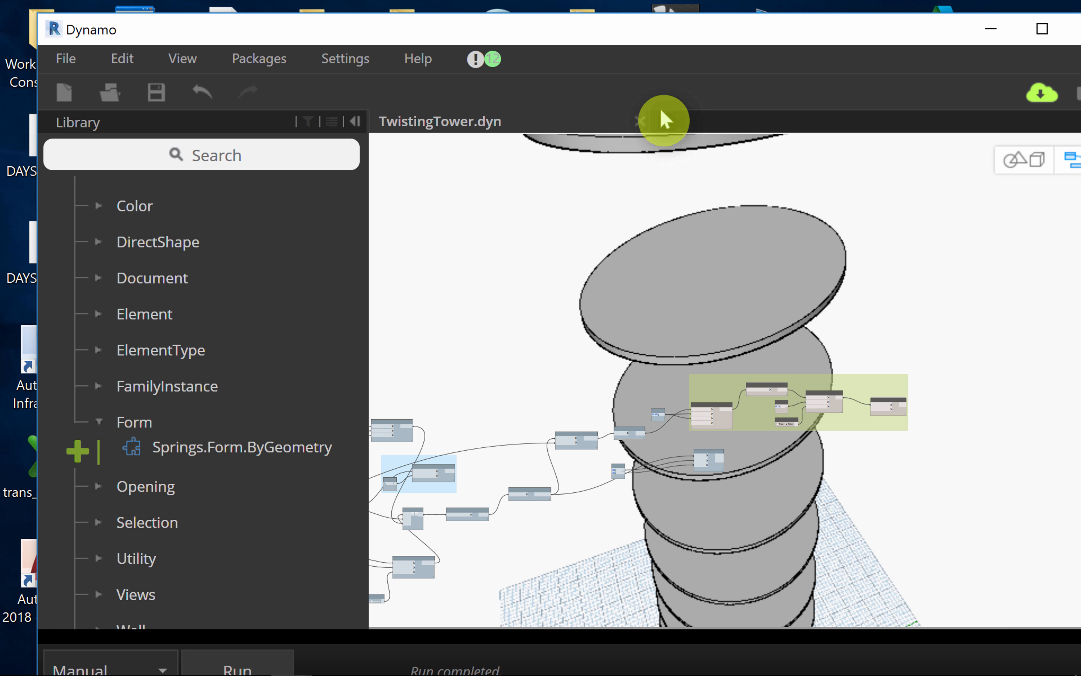
{"action": "left_click", "coordinate": [484, 60]}
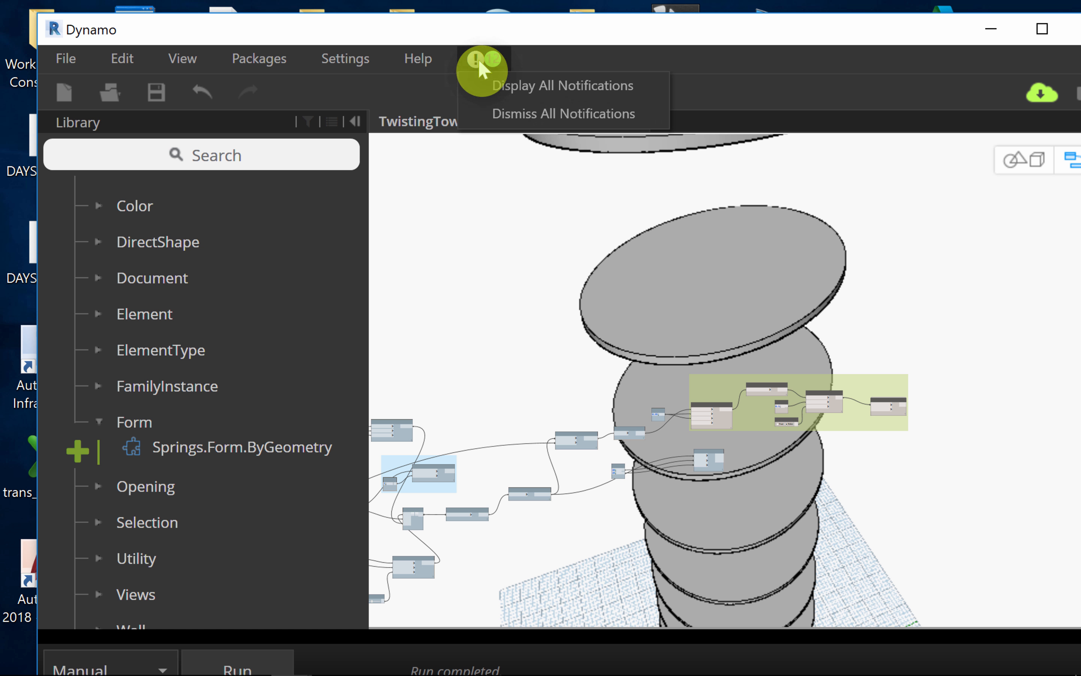
{"action": "left_click", "coordinate": [543, 96]}
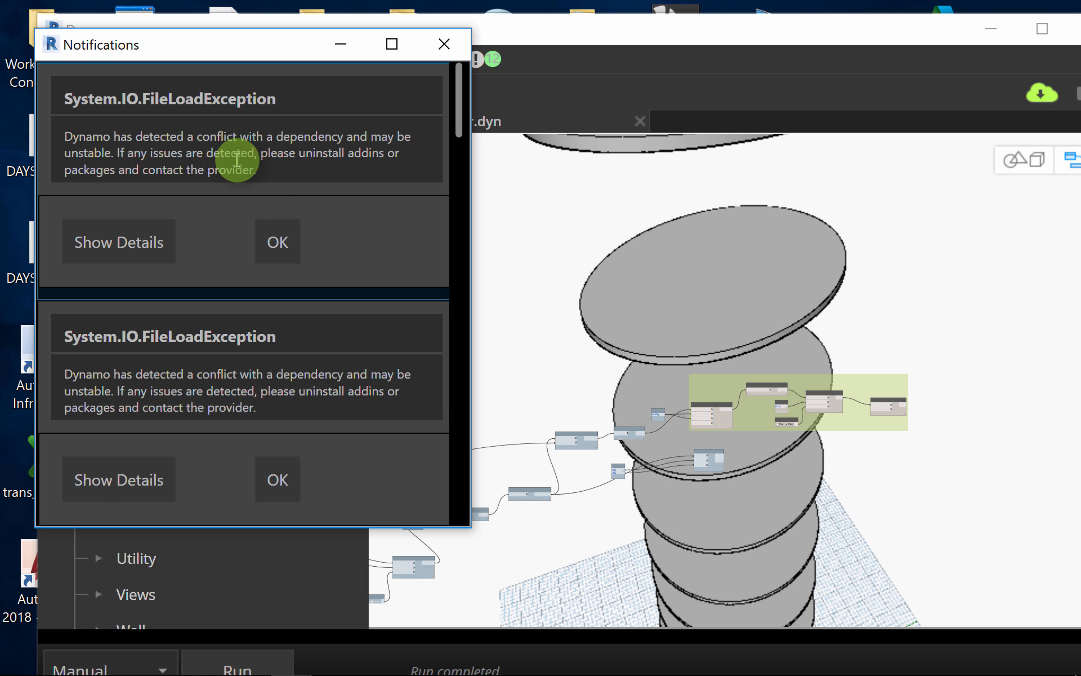
{"action": "scroll", "coordinate": [241, 169], "scroll_direction": "down", "scroll_amount": 2}
{"action": "scroll", "coordinate": [241, 134], "scroll_direction": "up", "scroll_amount": 2}
{"action": "scroll", "coordinate": [242, 172], "scroll_direction": "down", "scroll_amount": 1}
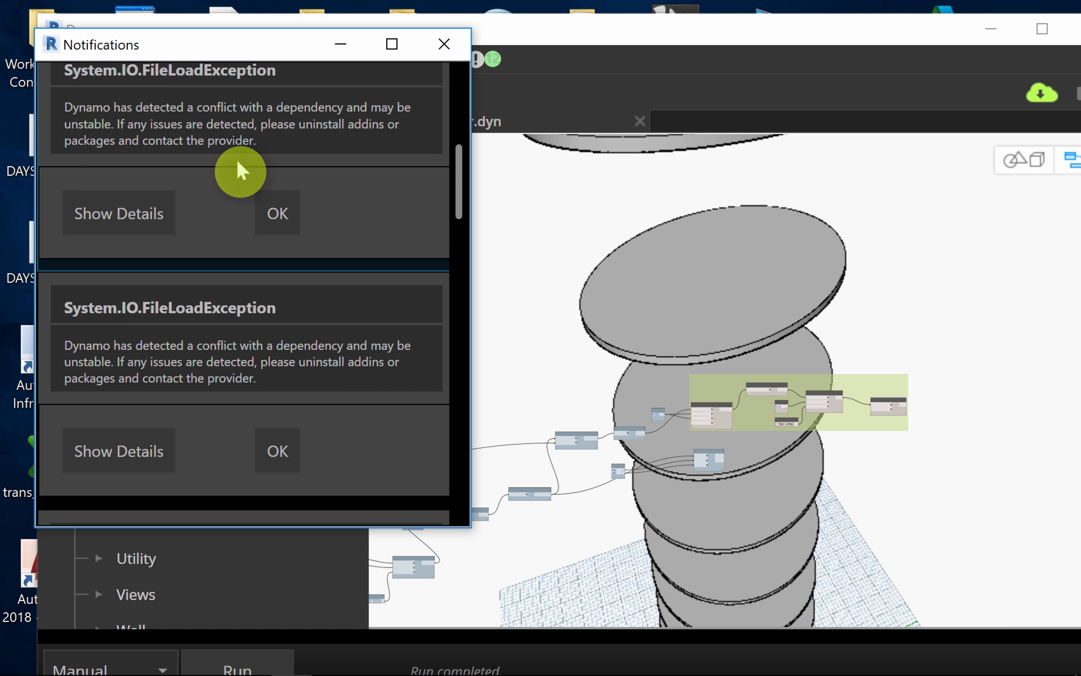
{"action": "scroll", "coordinate": [239, 171], "scroll_direction": "down", "scroll_amount": 3}
{"action": "scroll", "coordinate": [209, 184], "scroll_direction": "up", "scroll_amount": 3}
{"action": "left_click", "coordinate": [169, 210]}
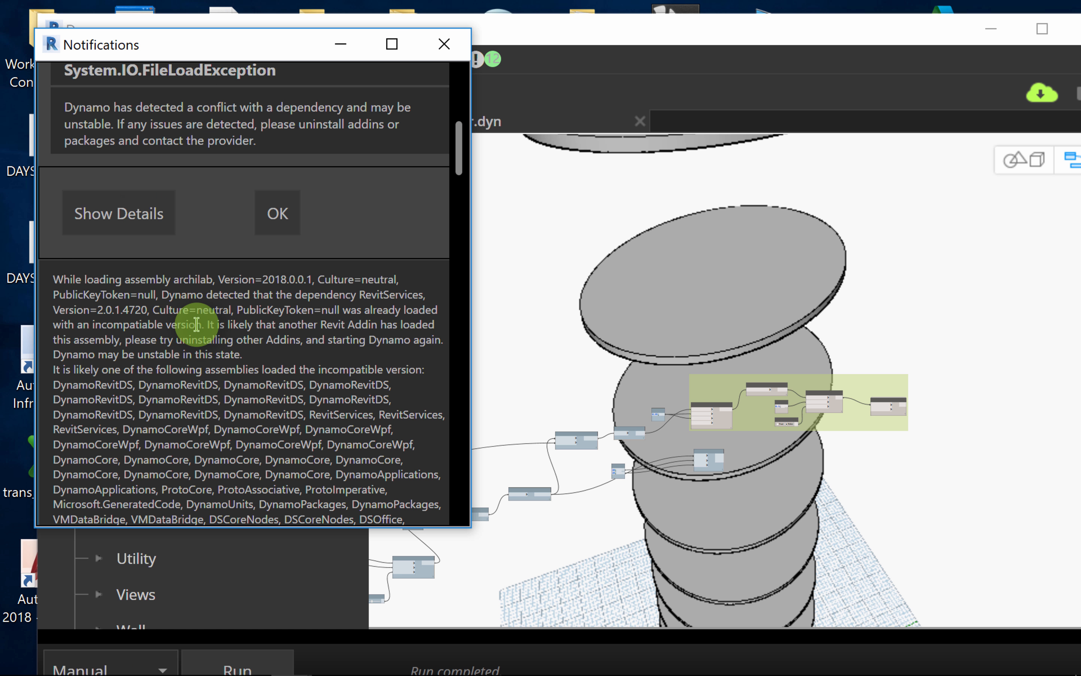
{"action": "scroll", "coordinate": [197, 324], "scroll_direction": "down", "scroll_amount": 10}
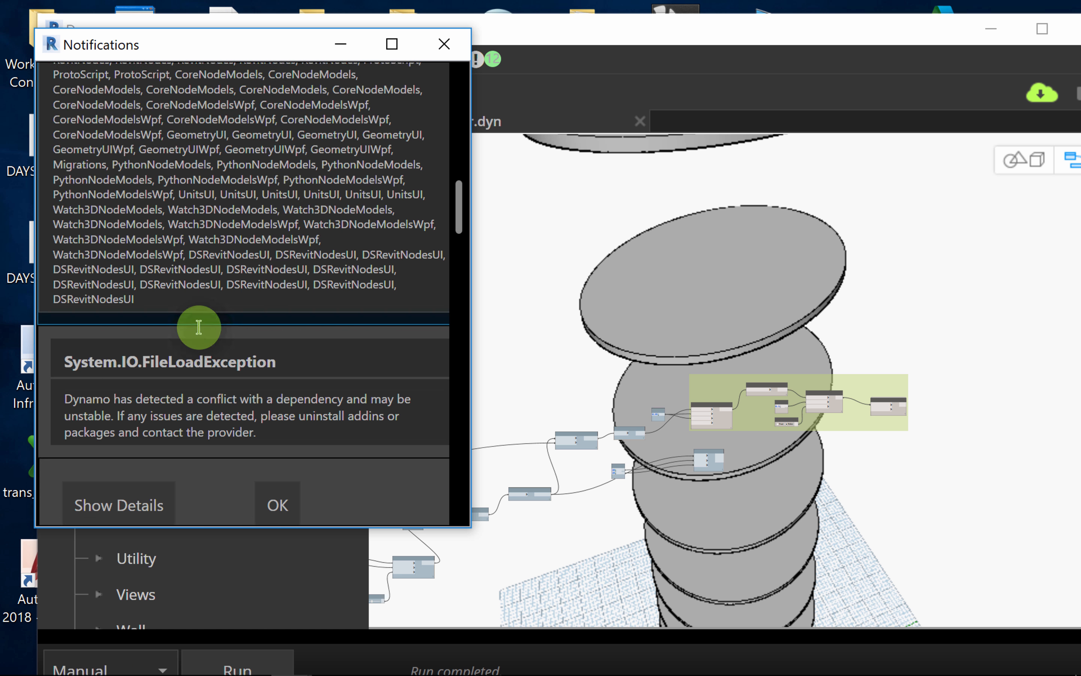
Step: Review the remaining dependency-conflict notifications, close the Notifications window and maximize Dynamo
{"action": "scroll", "coordinate": [202, 331], "scroll_direction": "down", "scroll_amount": 12}
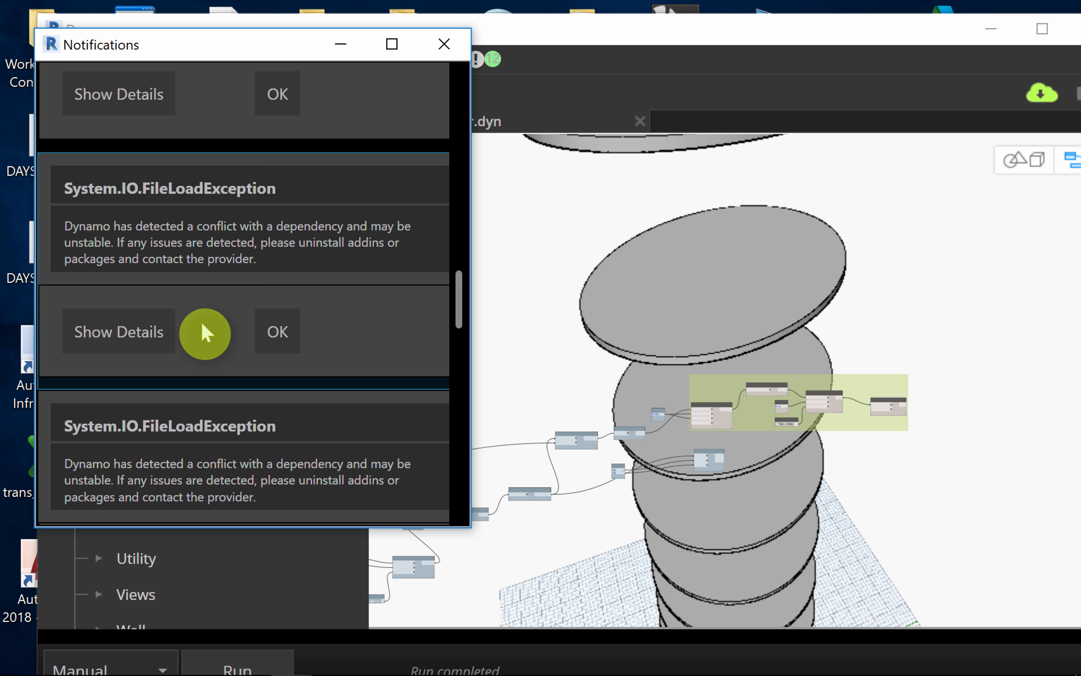
{"action": "scroll", "coordinate": [207, 326], "scroll_direction": "down", "scroll_amount": 3}
{"action": "left_click", "coordinate": [449, 47]}
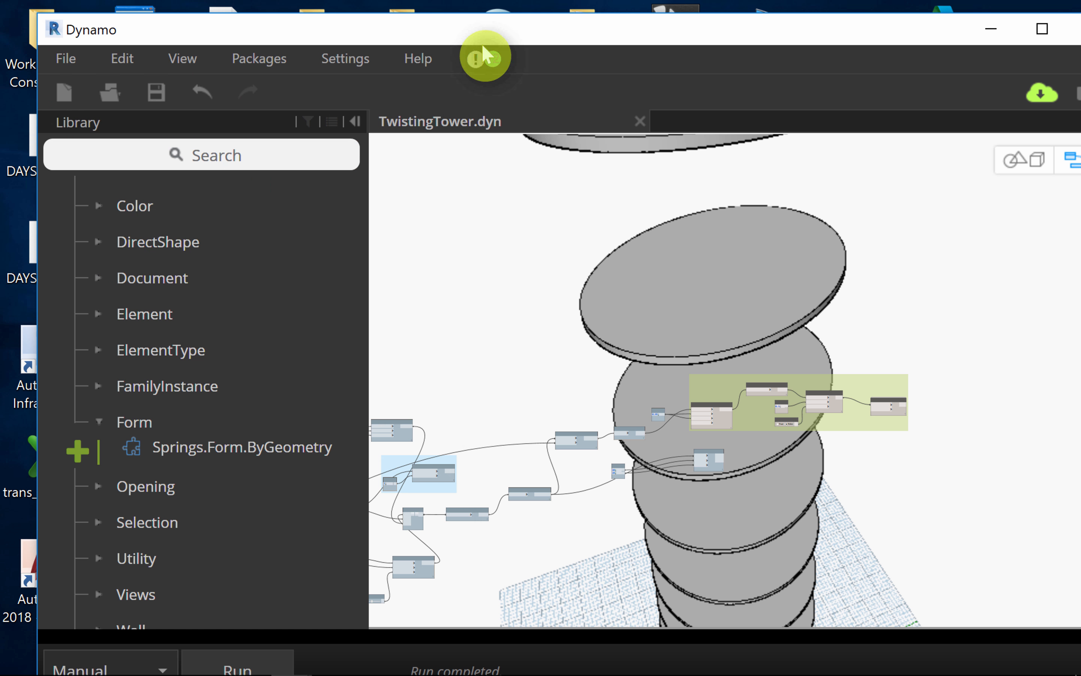
{"action": "left_click_drag", "start_coordinate": [941, 38], "coordinate": [860, 51]}
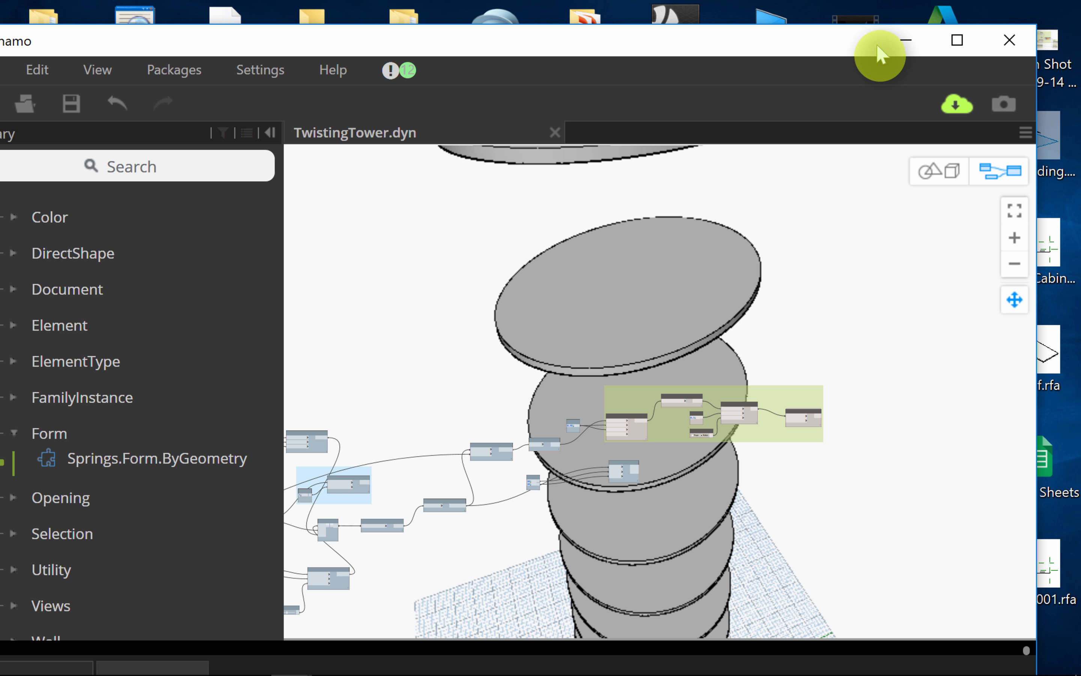
{"action": "left_click", "coordinate": [957, 40]}
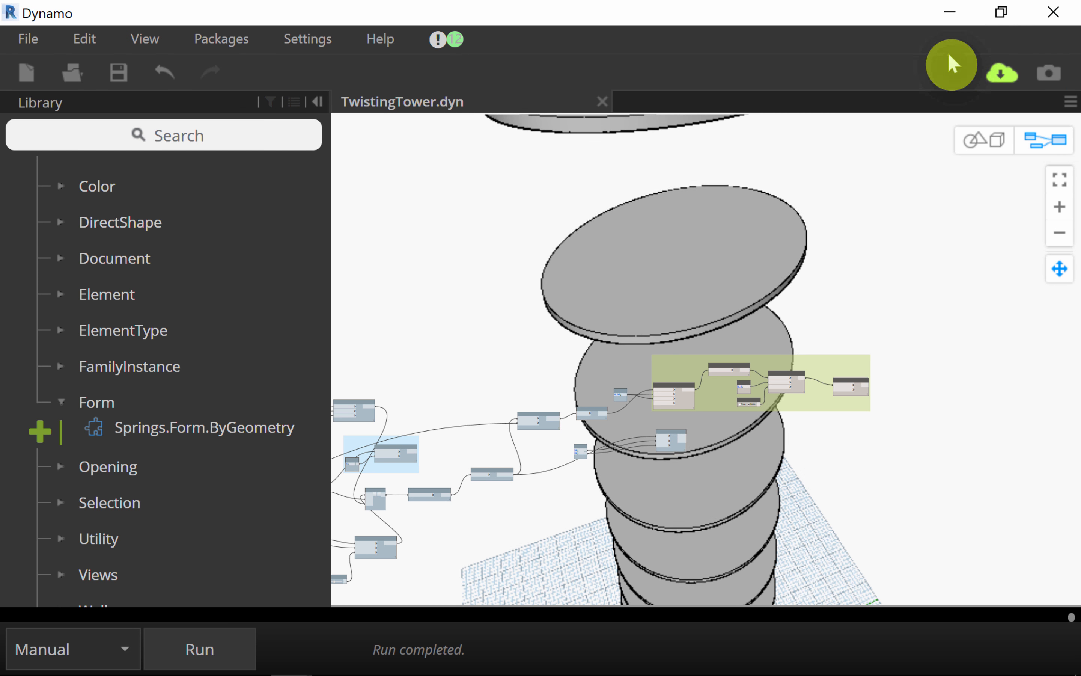
Step: Move Dynamo aside and examine the tower's floor plates in Revit's Family1 3D view
{"action": "left_click_drag", "start_coordinate": [830, 19], "coordinate": [791, 551]}
{"action": "left_click", "coordinate": [679, 185]}
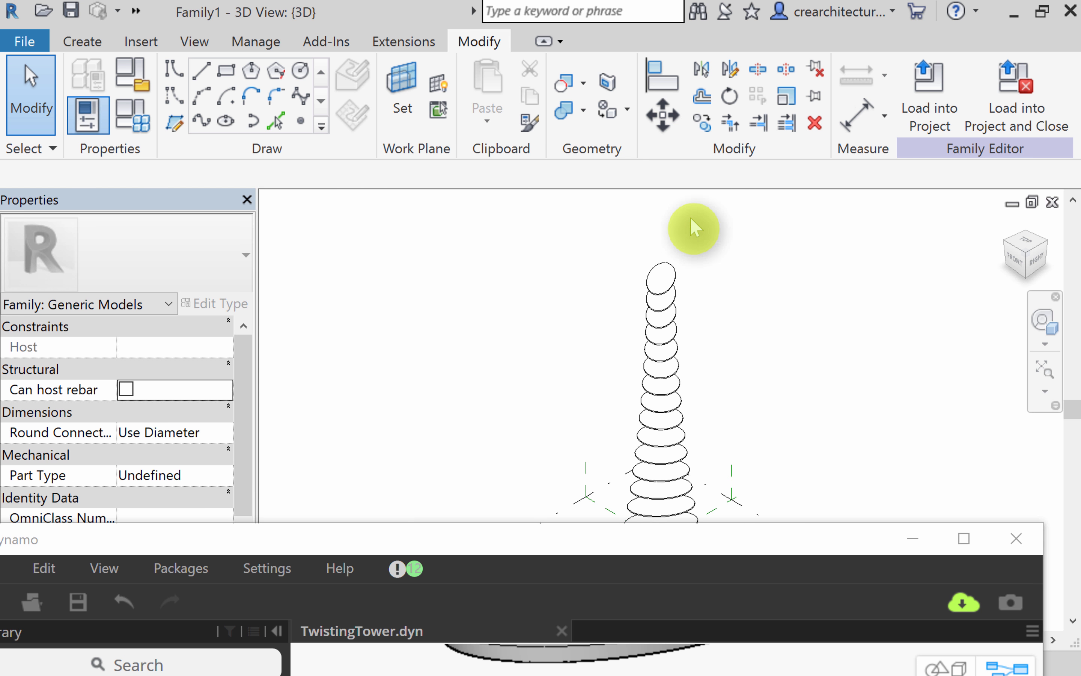
{"action": "scroll", "coordinate": [693, 220], "scroll_direction": "down", "scroll_amount": 1}
{"action": "mouse_move", "coordinate": [751, 315]}
{"action": "middle_mouse_down"}
{"action": "mouse_move", "coordinate": [757, 269]}
{"action": "mouse_move", "coordinate": [756, 308]}
{"action": "mouse_move", "coordinate": [742, 305]}
{"action": "middle_mouse_up"}
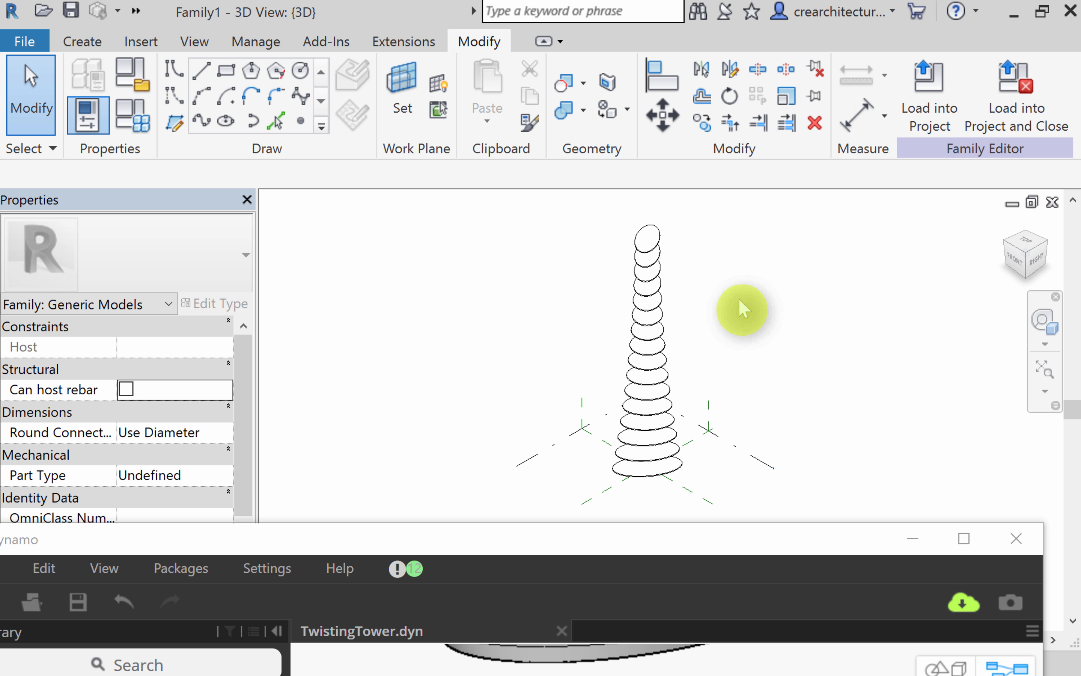
{"action": "scroll", "coordinate": [742, 310], "scroll_direction": "up", "scroll_amount": 1}
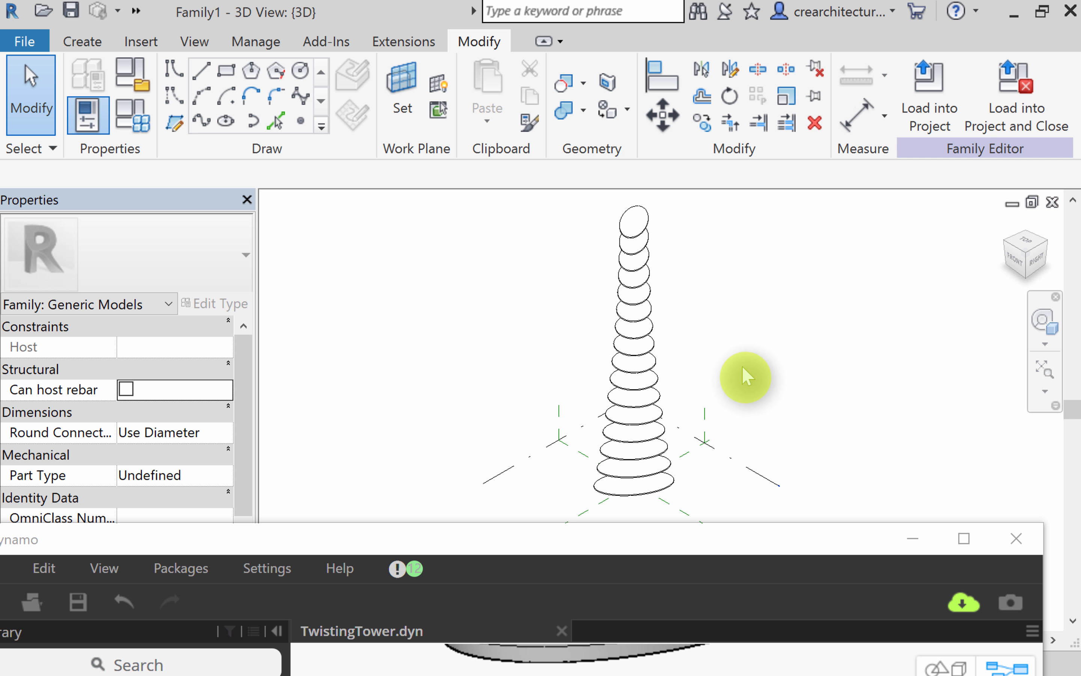
Step: Uncover the view controls of the Family1 3D view and set its visual style to Shaded
{"action": "left_click_drag", "start_coordinate": [539, 549], "coordinate": [942, 670]}
{"action": "left_click", "coordinate": [430, 646]}
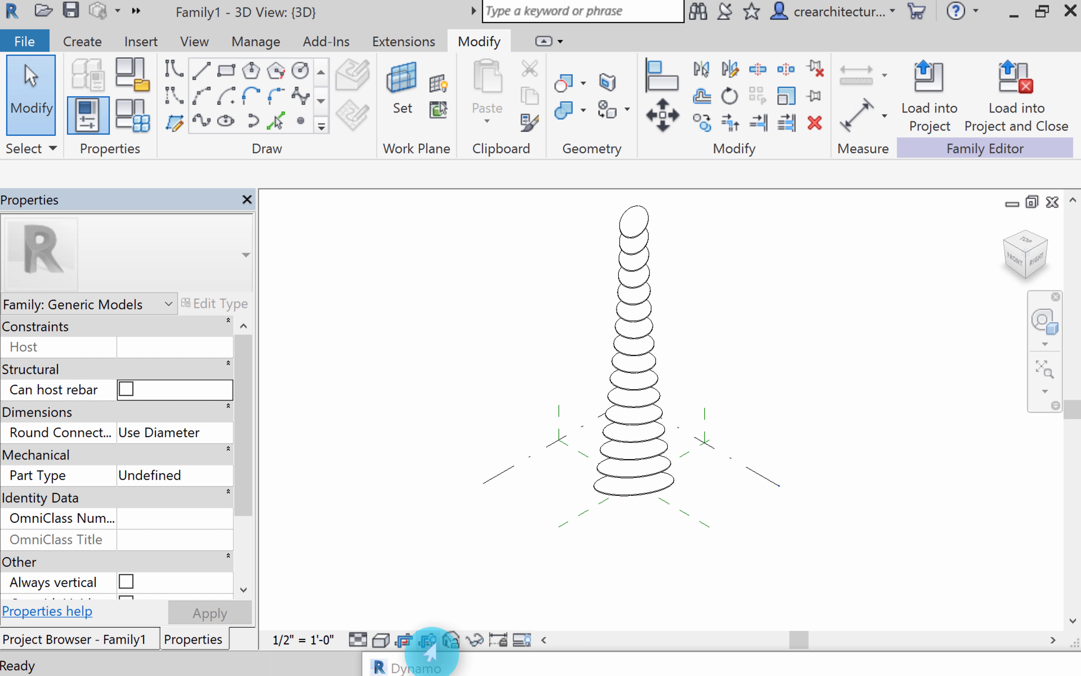
{"action": "left_click", "coordinate": [380, 641]}
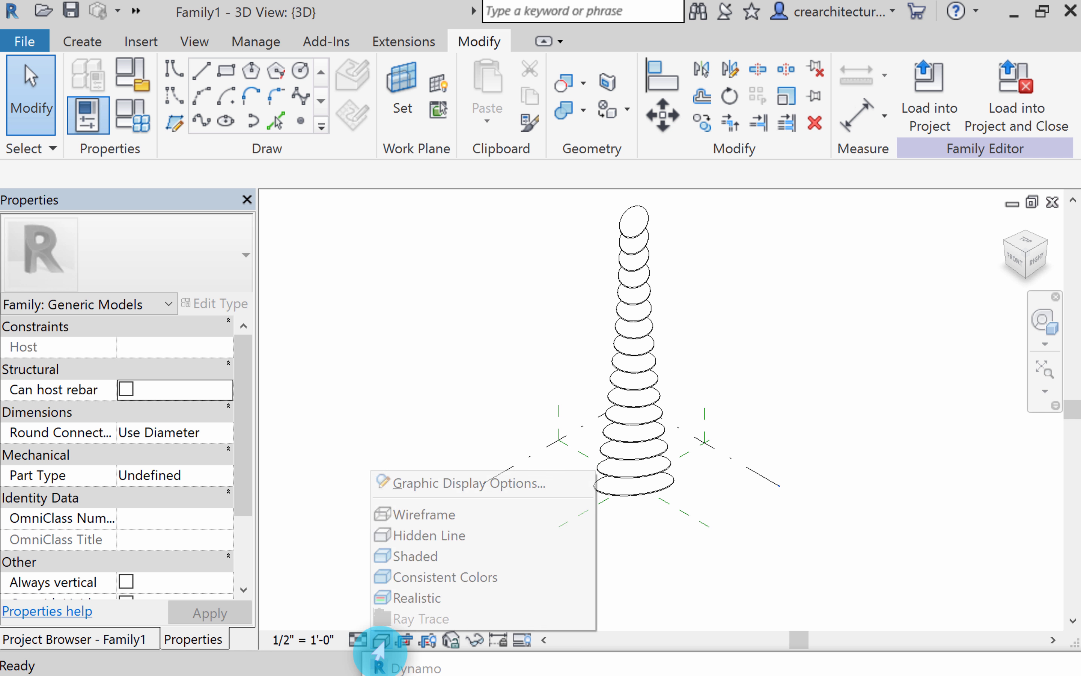
{"action": "left_click", "coordinate": [427, 555]}
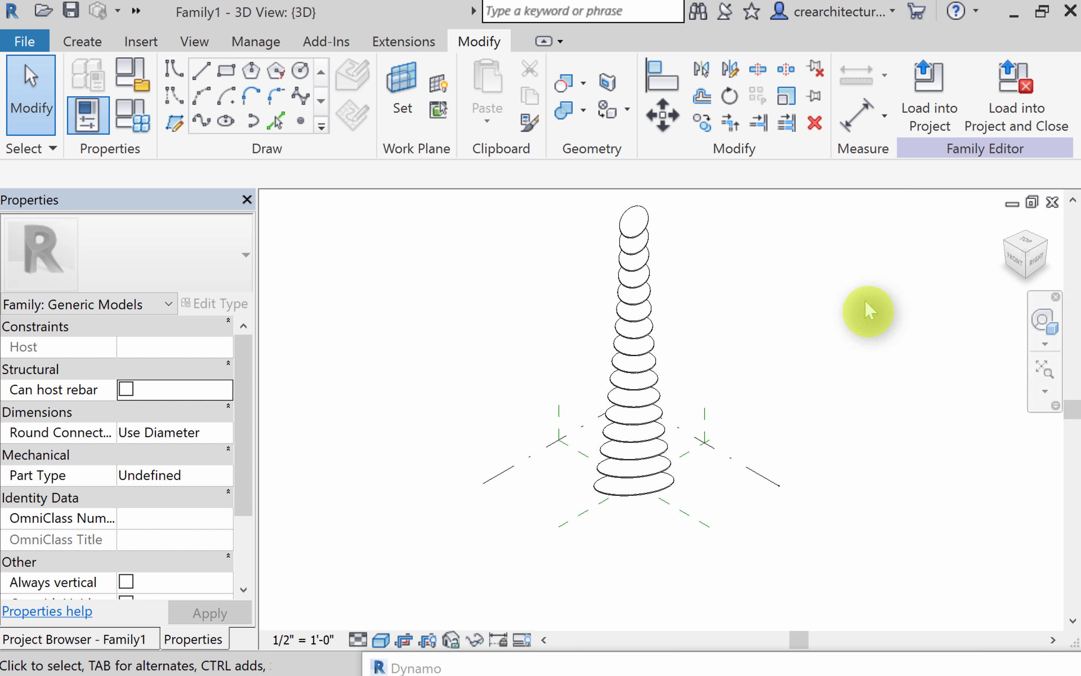
Step: Bring Dynamo back into view and maximize it
{"action": "left_click", "coordinate": [748, 651]}
{"action": "left_click_drag", "start_coordinate": [513, 85], "coordinate": [326, 29]}
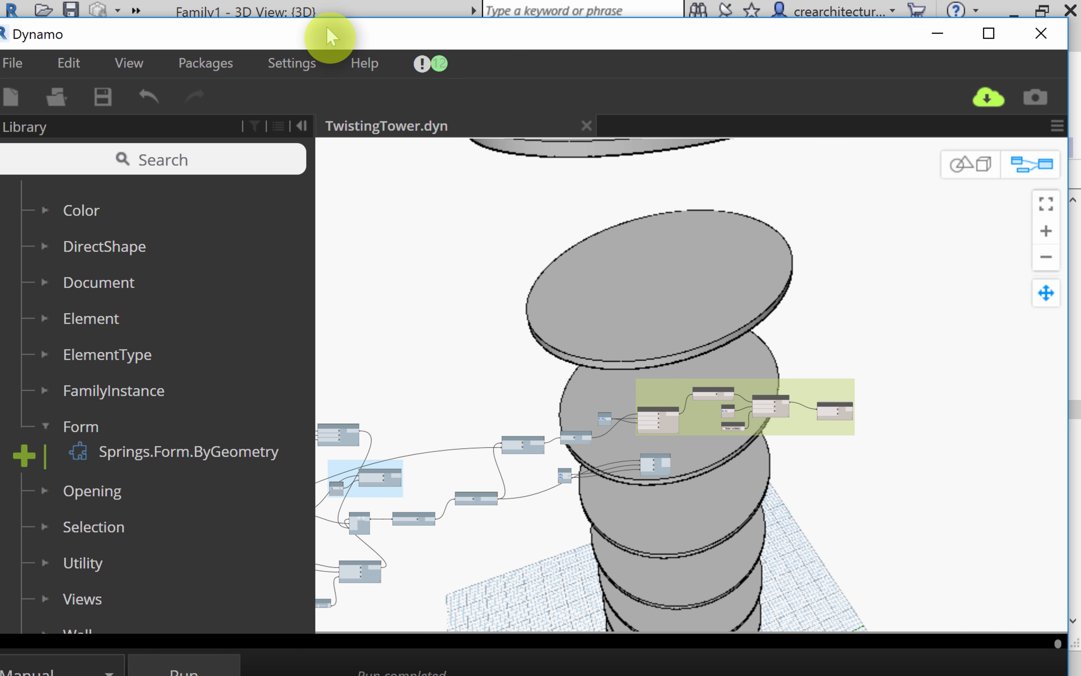
{"action": "left_click", "coordinate": [989, 33]}
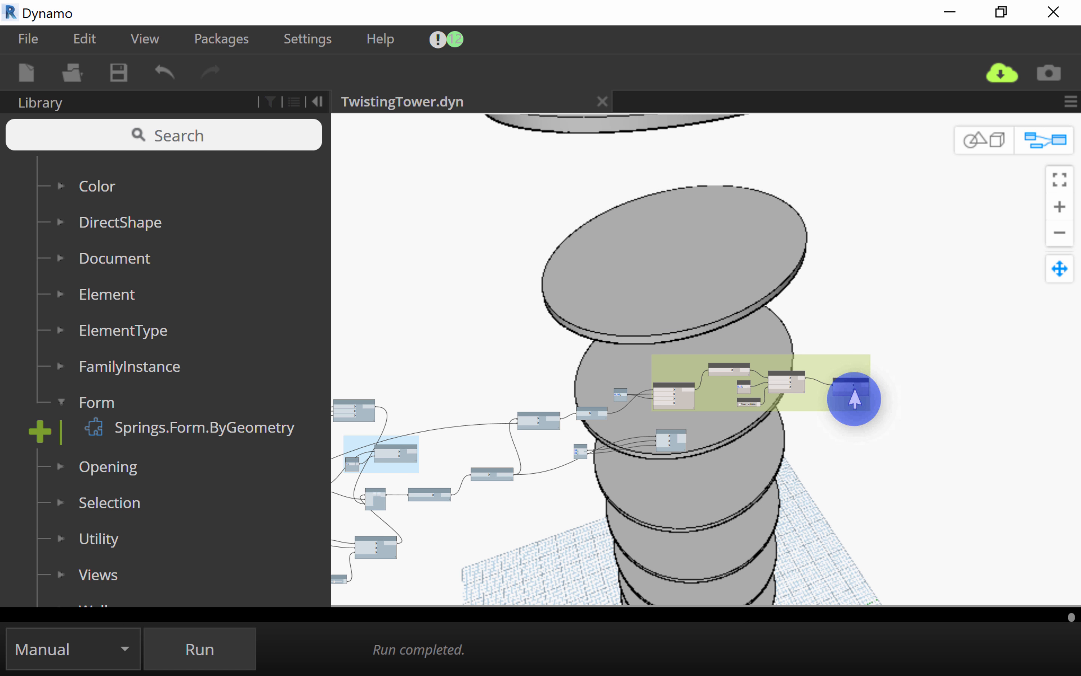
Step: Turn on the geometry preview for the Panel.PanelQuad node below the Floor Slab Creation group
{"action": "scroll", "coordinate": [860, 415], "scroll_direction": "up", "scroll_amount": 3}
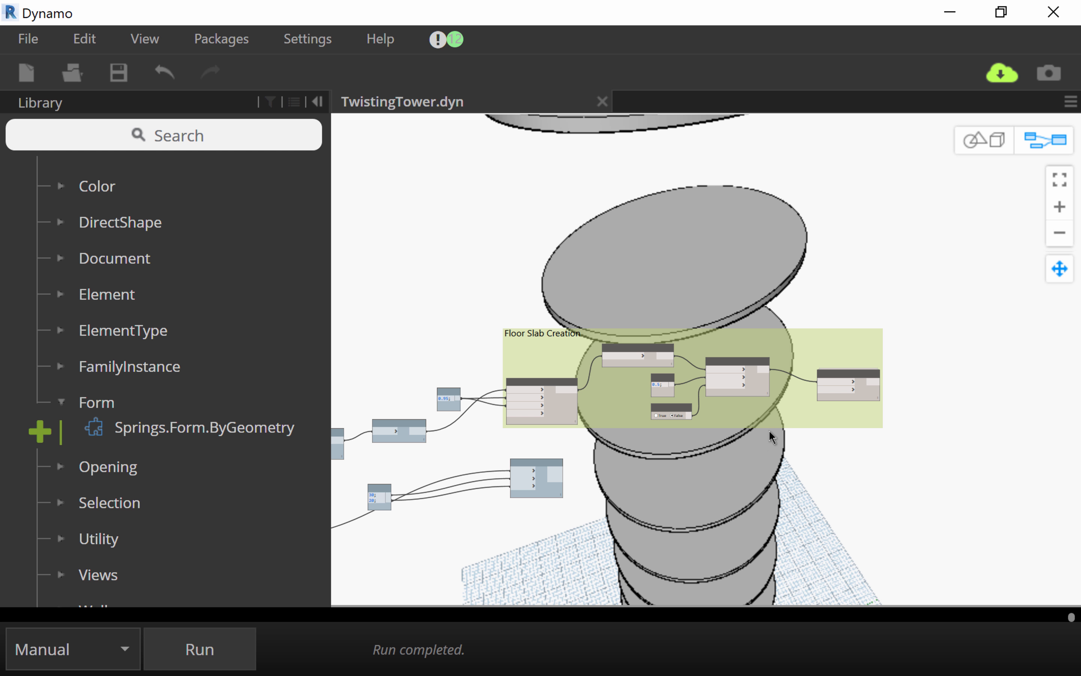
{"action": "scroll", "coordinate": [667, 423], "scroll_direction": "up", "scroll_amount": 1}
{"action": "scroll", "coordinate": [668, 423], "scroll_direction": "up", "scroll_amount": 3}
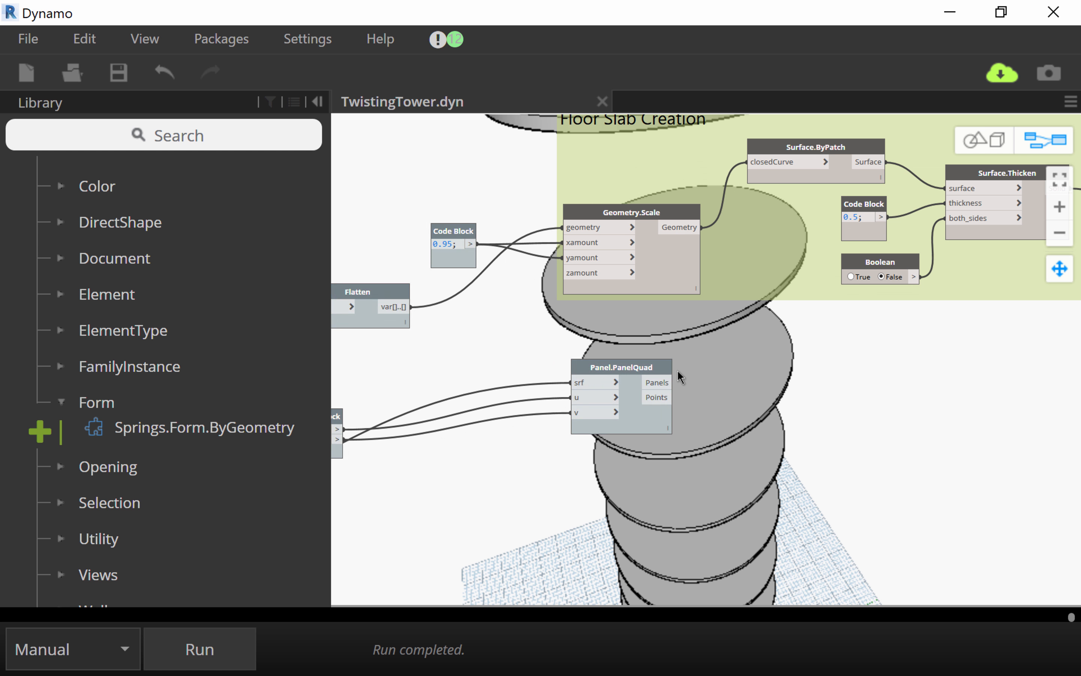
{"action": "scroll", "coordinate": [678, 369], "scroll_direction": "up", "scroll_amount": 1}
{"action": "right_click", "coordinate": [644, 368]}
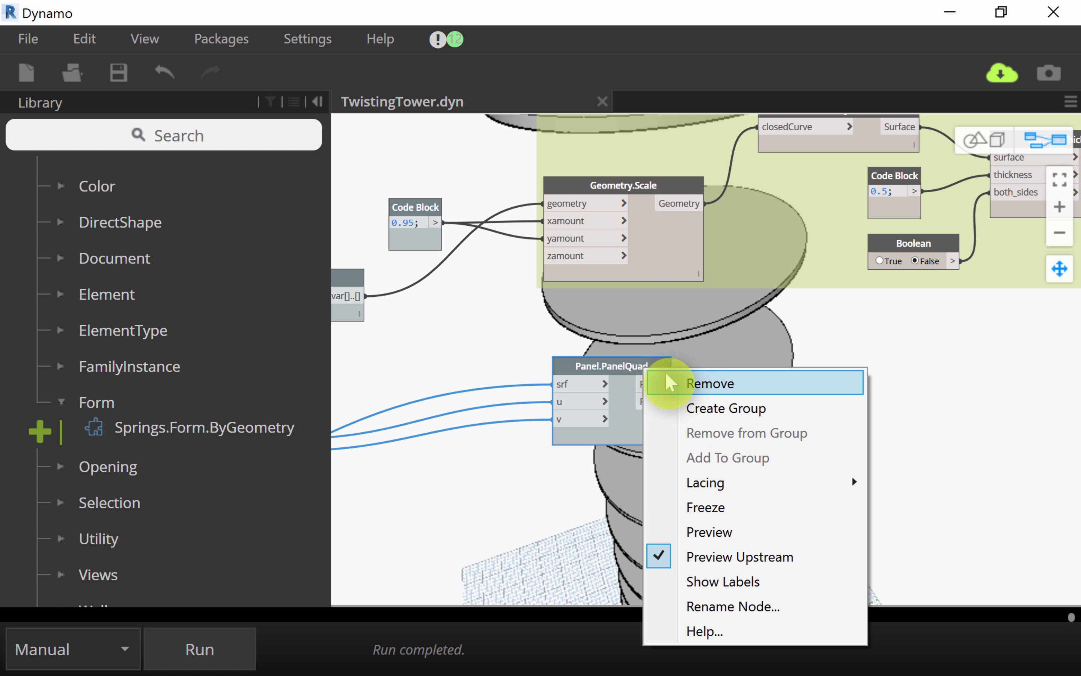
{"action": "left_click", "coordinate": [720, 536]}
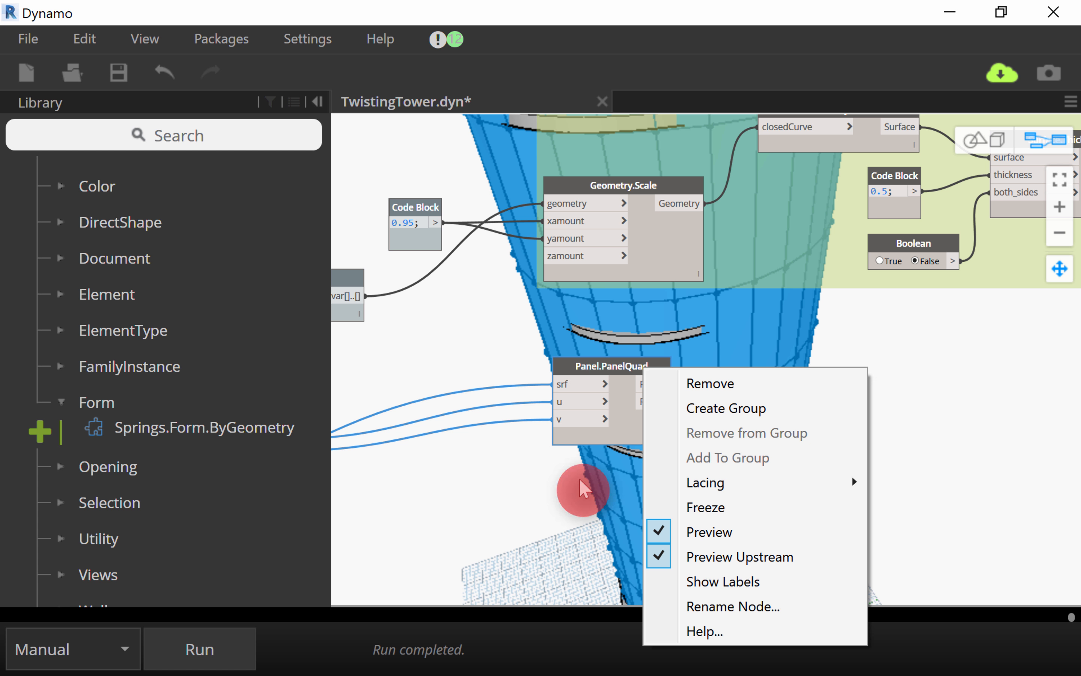
{"action": "left_click", "coordinate": [527, 397]}
{"action": "scroll", "coordinate": [893, 387], "scroll_direction": "down", "scroll_amount": 1}
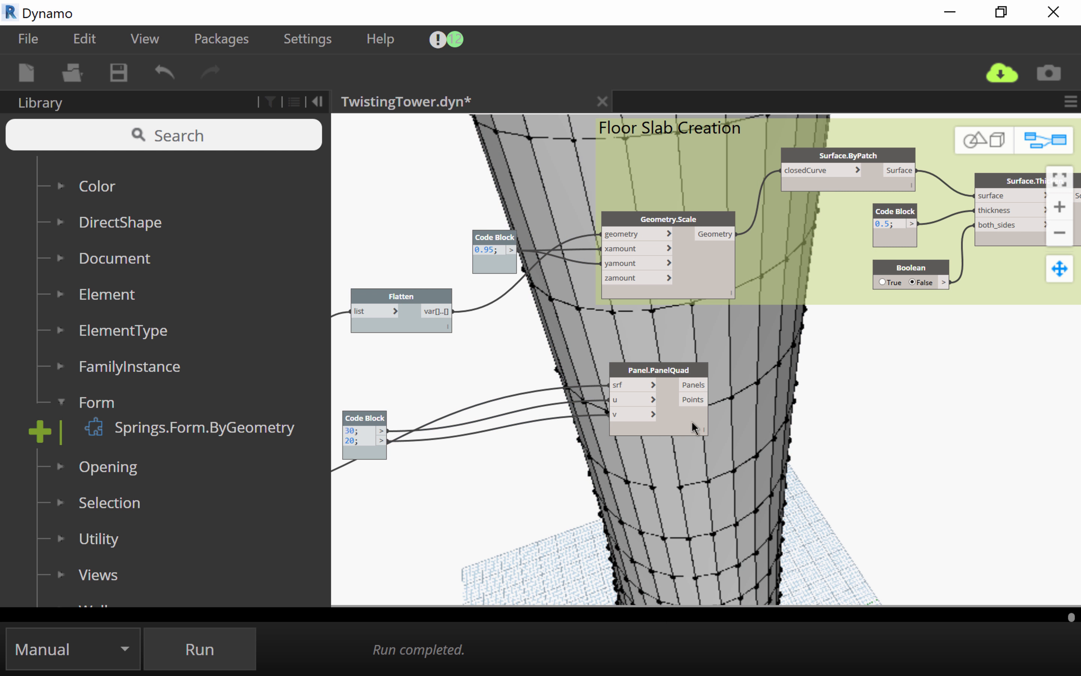
{"action": "scroll", "coordinate": [766, 431], "scroll_direction": "down", "scroll_amount": 1}
{"action": "scroll", "coordinate": [766, 432], "scroll_direction": "down", "scroll_amount": 1}
{"action": "middle_click_drag", "start_coordinate": [840, 434], "coordinate": [552, 413]}
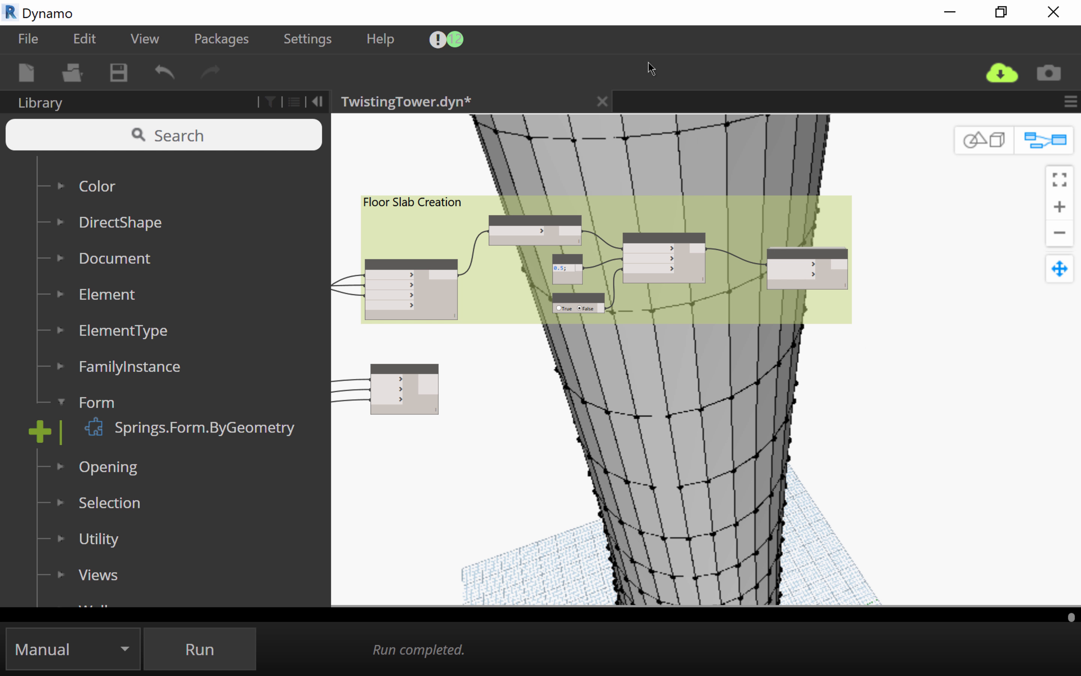
Step: Move the Dynamo window aside to uncover Revit
{"action": "left_click", "coordinate": [628, 39]}
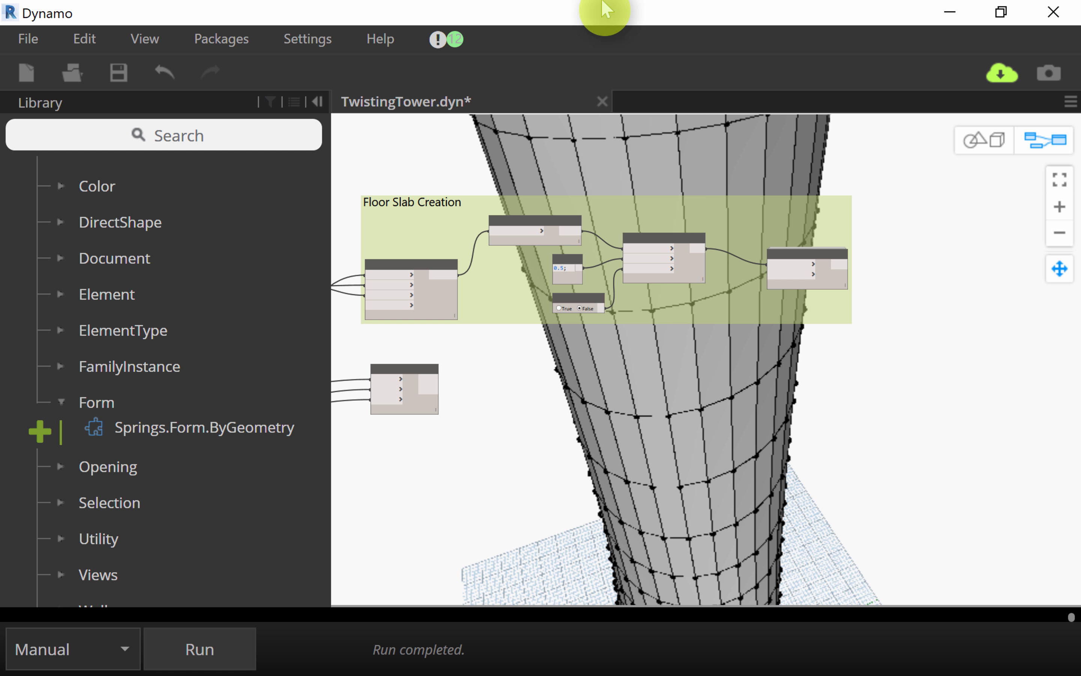
{"action": "left_click_drag", "start_coordinate": [604, 12], "coordinate": [851, 306]}
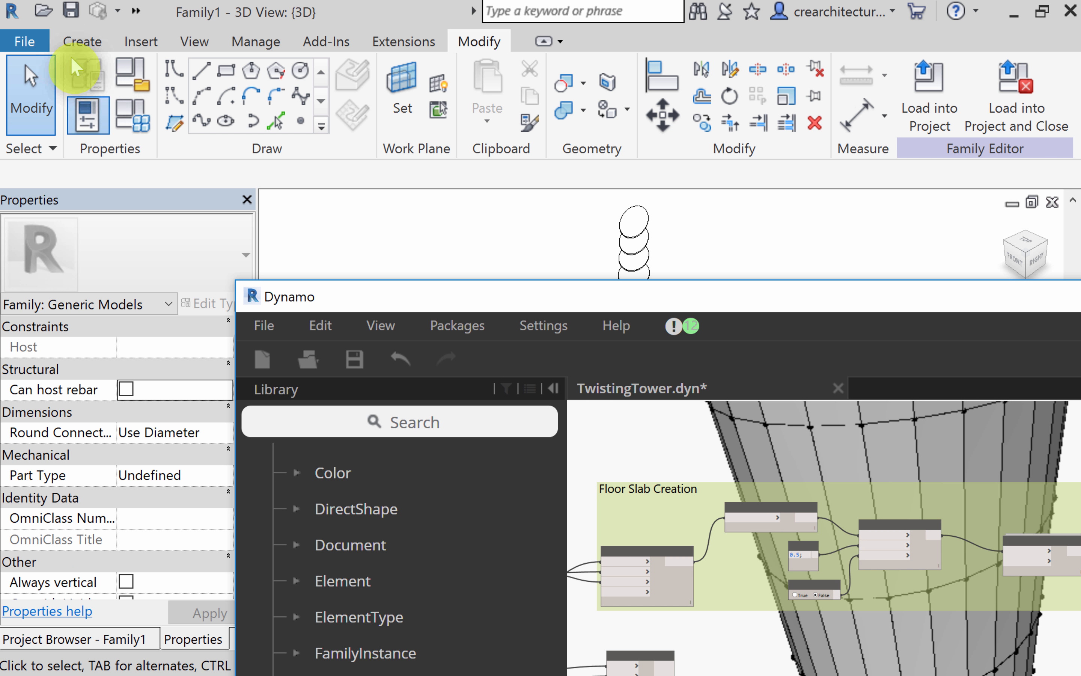
{"action": "left_click", "coordinate": [34, 40]}
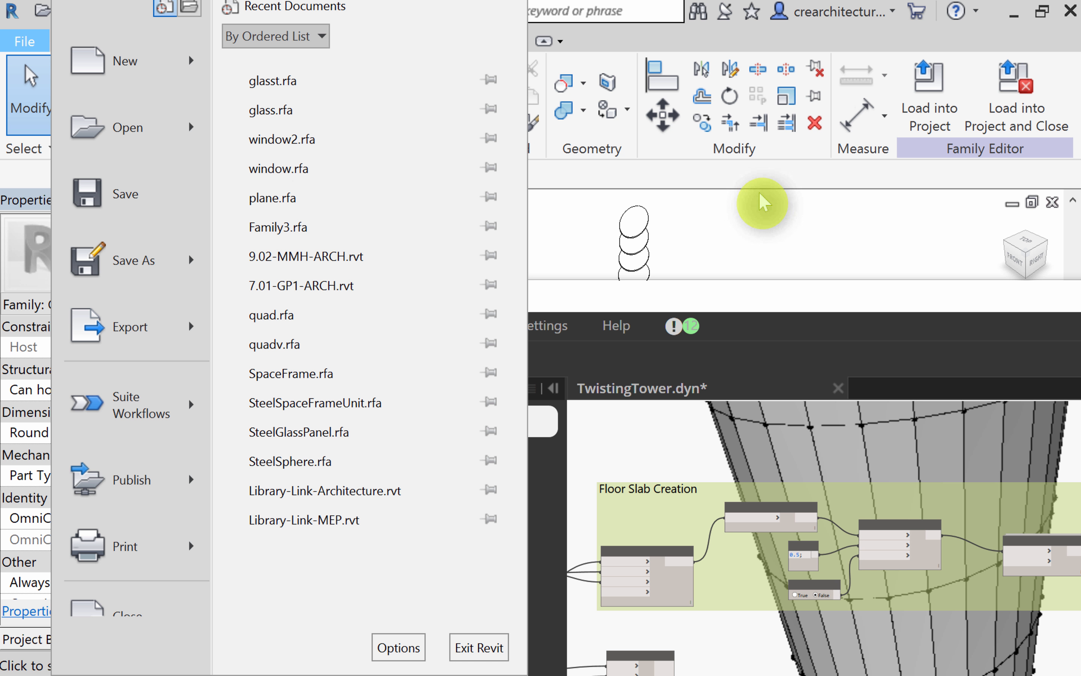
{"action": "left_click", "coordinate": [982, 237]}
{"action": "left_click", "coordinate": [1053, 203]}
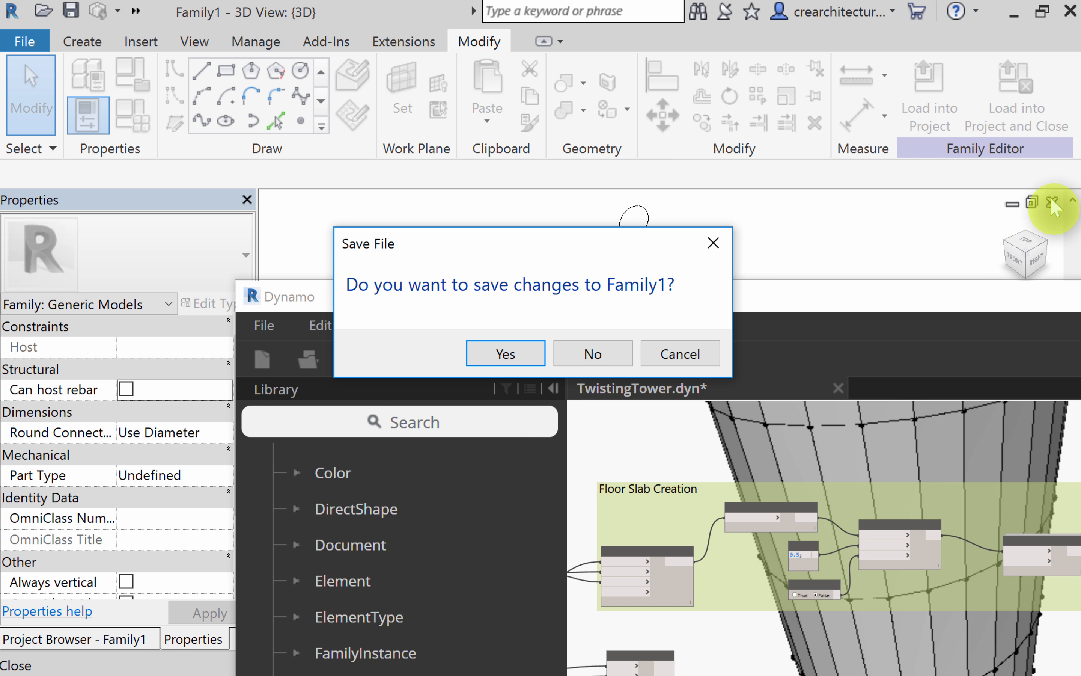
{"action": "left_click", "coordinate": [666, 358]}
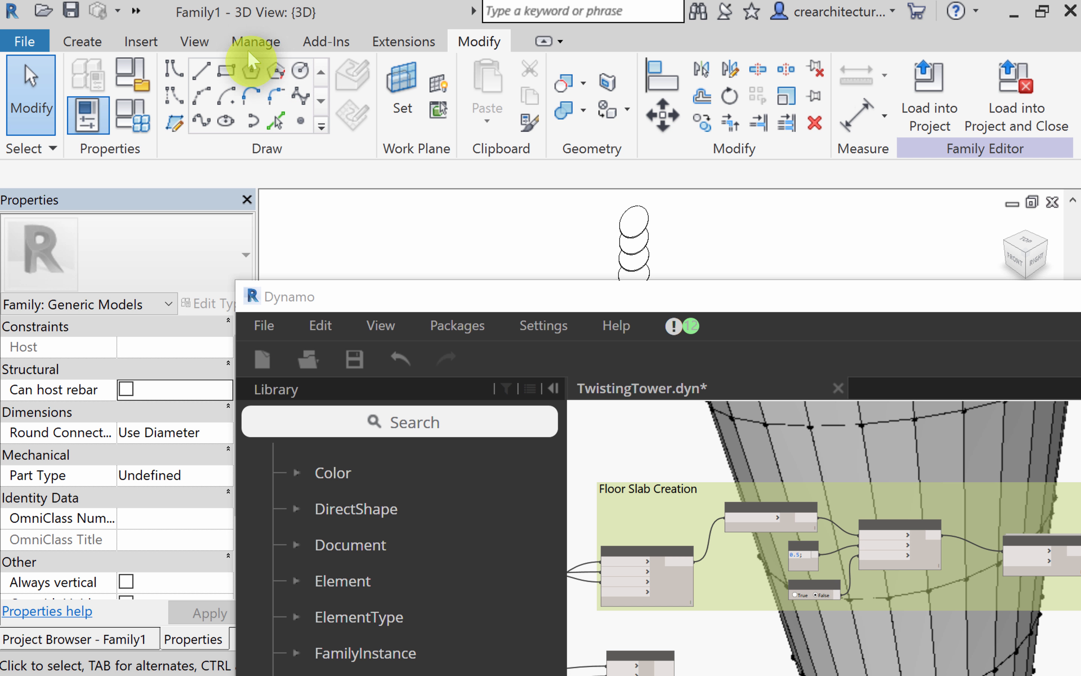
Step: Display Revit's Recent Files page and move the Dynamo window down to uncover the Families thumbnails
{"action": "left_click", "coordinate": [206, 44]}
{"action": "left_click", "coordinate": [730, 120]}
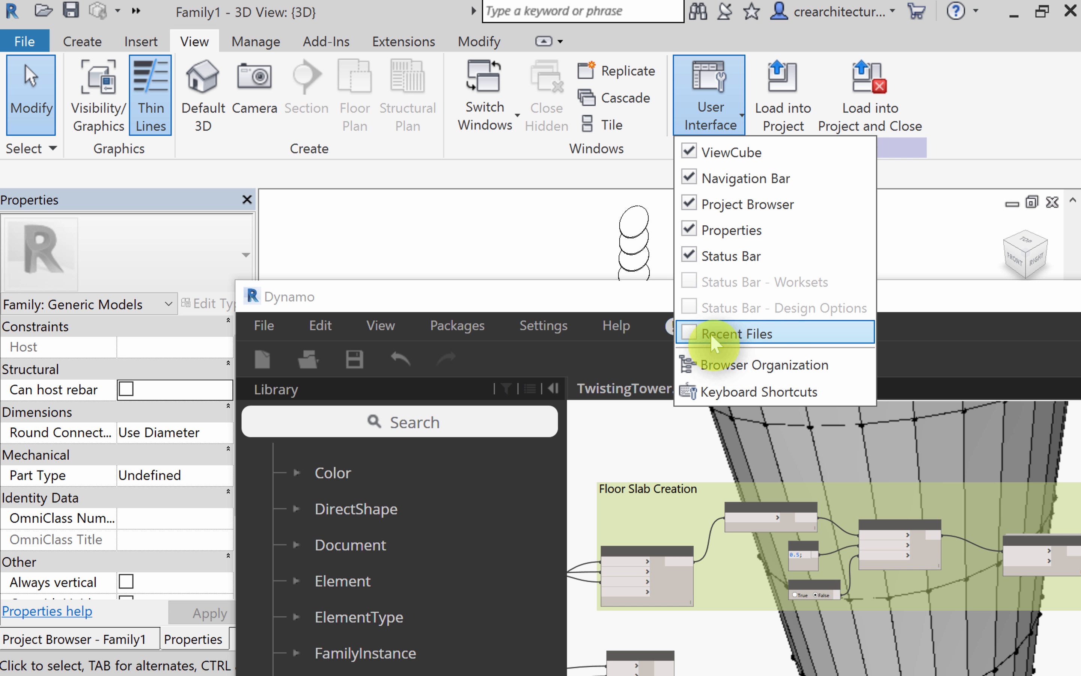
{"action": "left_click", "coordinate": [698, 340]}
{"action": "left_click_drag", "start_coordinate": [559, 308], "coordinate": [635, 603]}
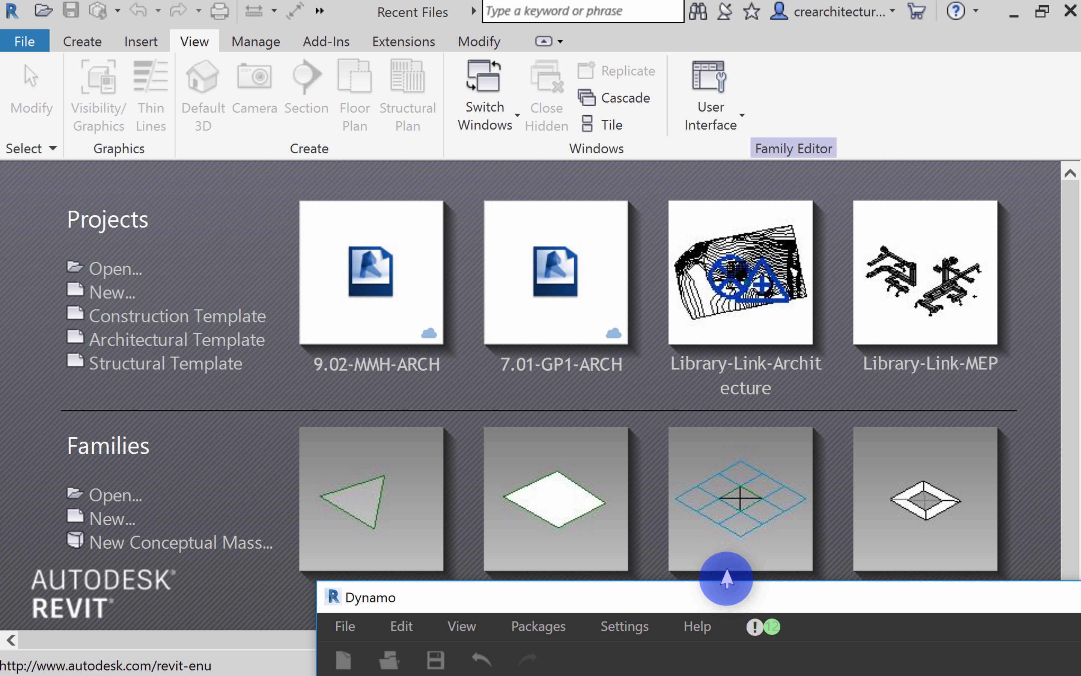
Step: Open the window.rfa family from the recent families
{"action": "left_click", "coordinate": [941, 510]}
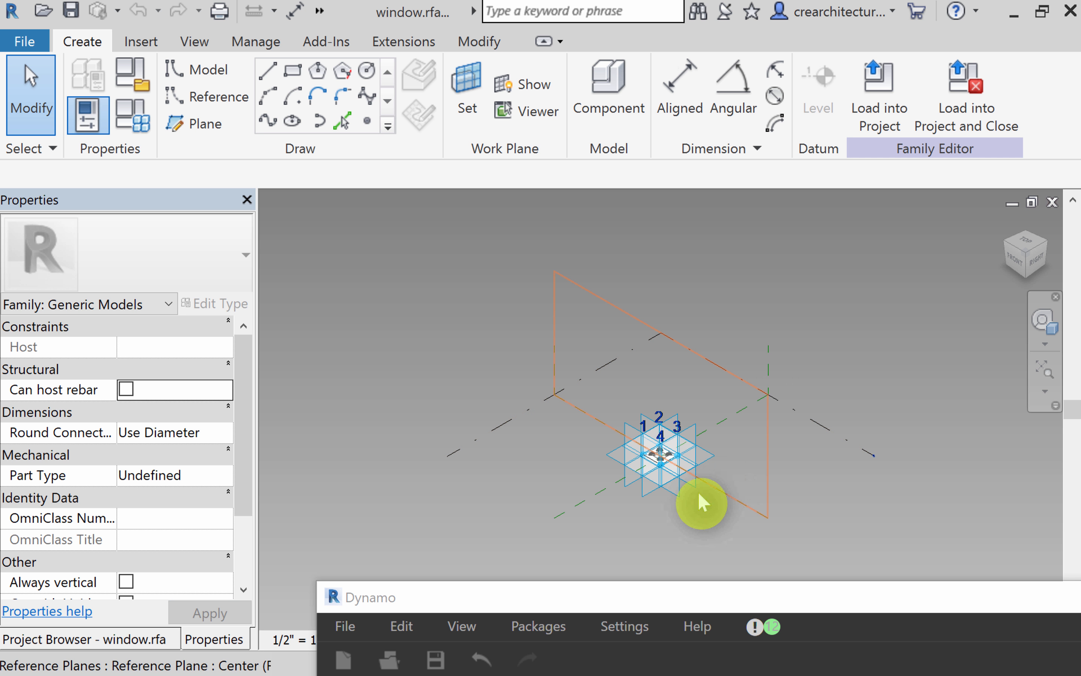
{"action": "scroll", "coordinate": [670, 474], "scroll_direction": "up", "scroll_amount": 10}
{"action": "scroll", "coordinate": [893, 502], "scroll_direction": "up", "scroll_amount": 3}
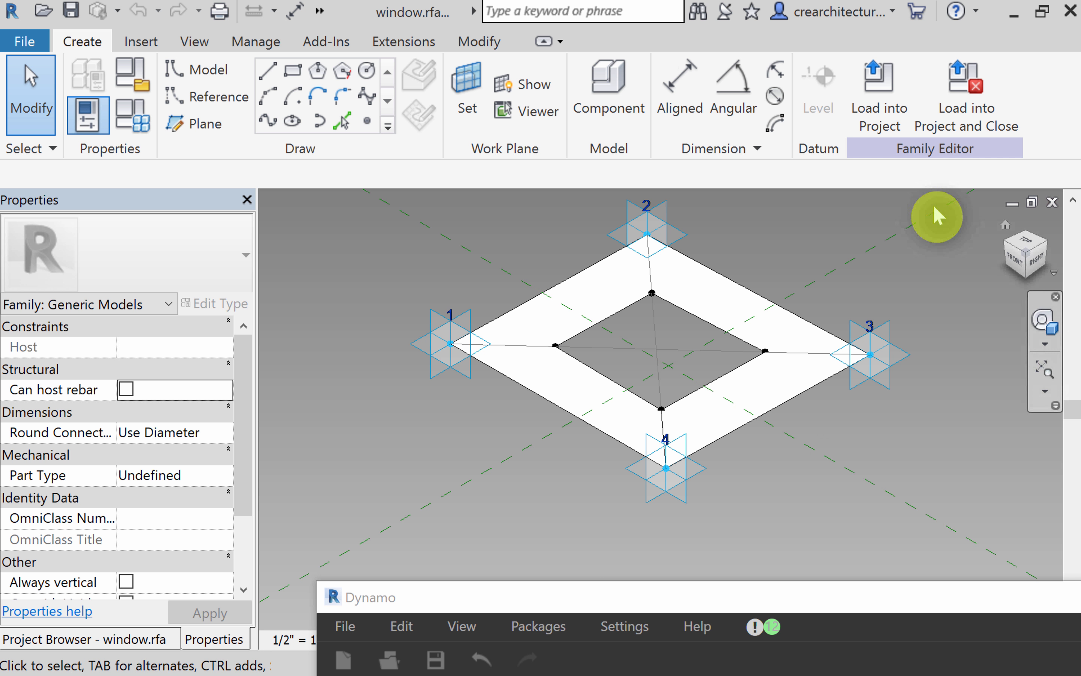
Step: Examine the window panel's four adaptive points, inner opening corners and the diagonal model line between points 1 and 3
{"action": "left_click", "coordinate": [825, 465]}
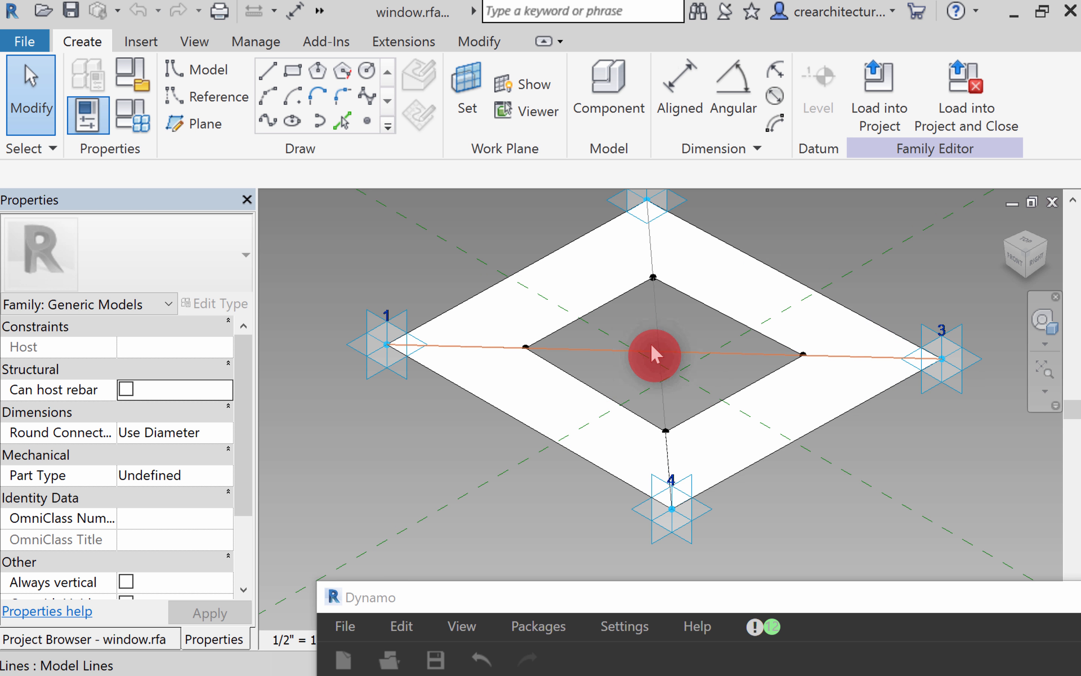
{"action": "left_click", "coordinate": [684, 469]}
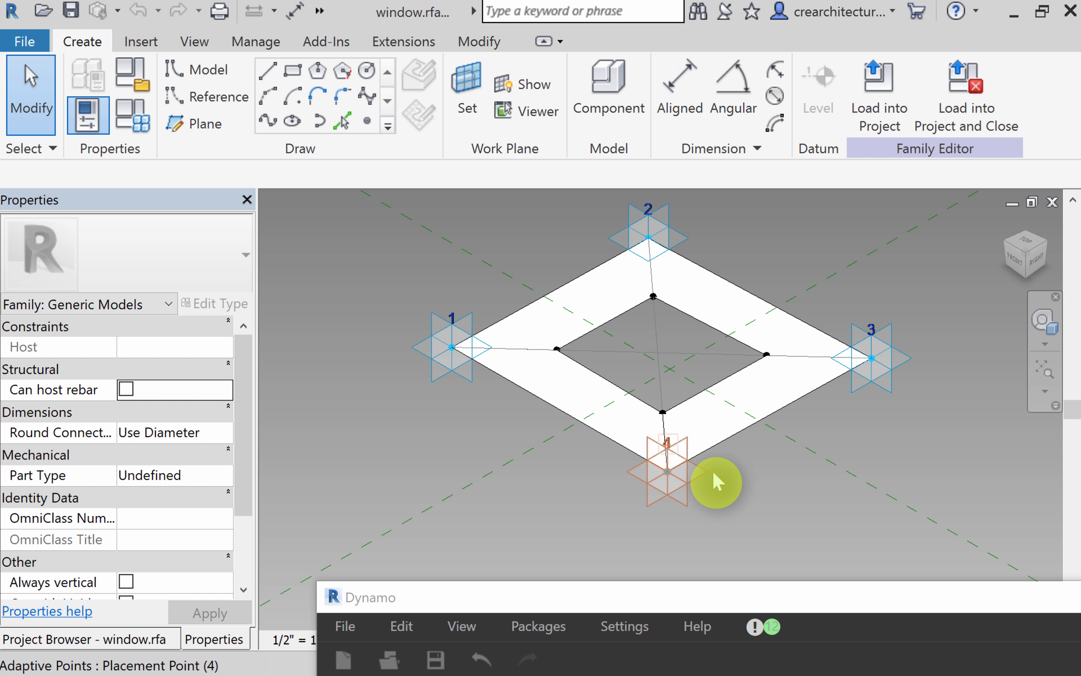
{"action": "left_click", "coordinate": [713, 470]}
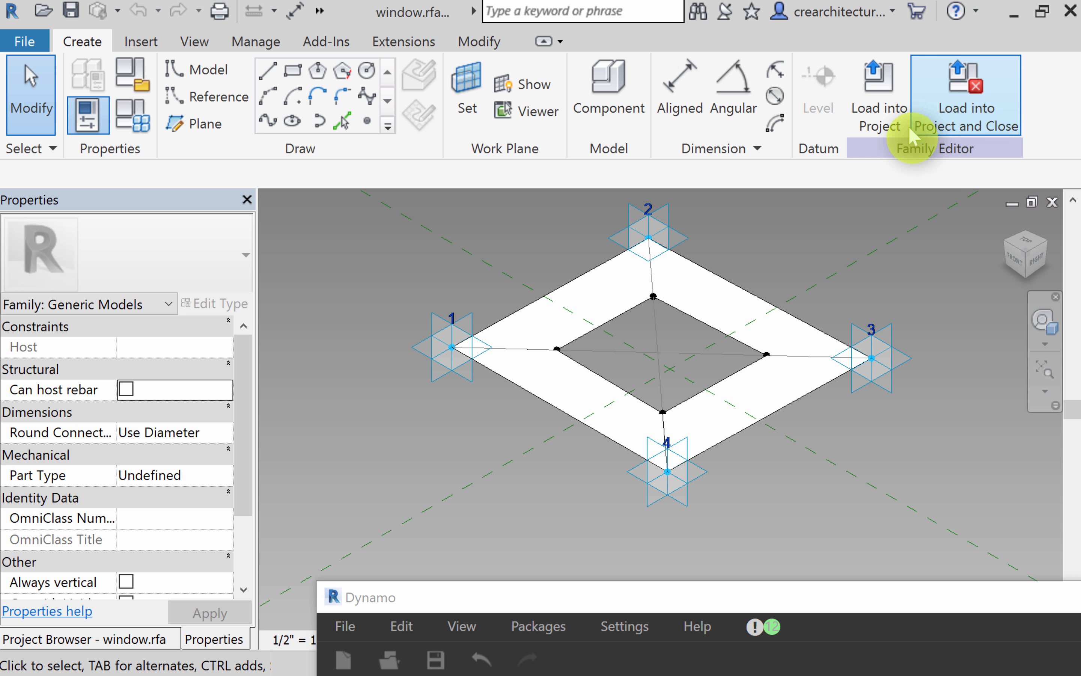
{"action": "scroll", "coordinate": [715, 388], "scroll_direction": "up", "scroll_amount": 2}
{"action": "scroll", "coordinate": [658, 371], "scroll_direction": "up", "scroll_amount": 2}
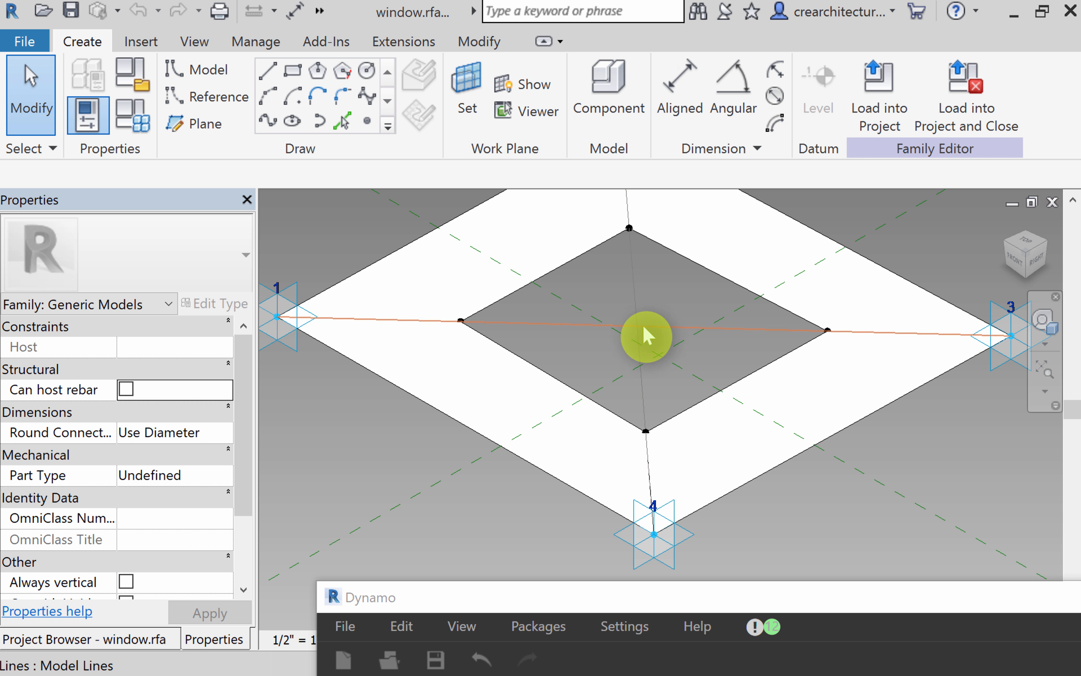
{"action": "left_click", "coordinate": [642, 324]}
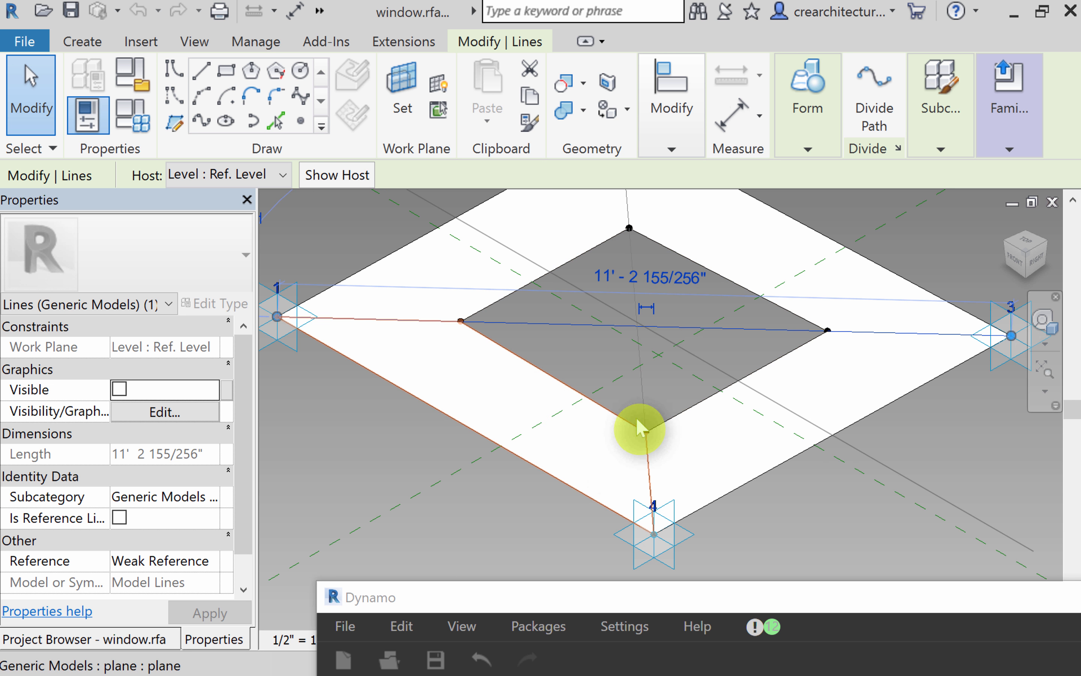
{"action": "scroll", "coordinate": [643, 432], "scroll_direction": "down", "scroll_amount": 1}
{"action": "scroll", "coordinate": [786, 512], "scroll_direction": "up", "scroll_amount": 1}
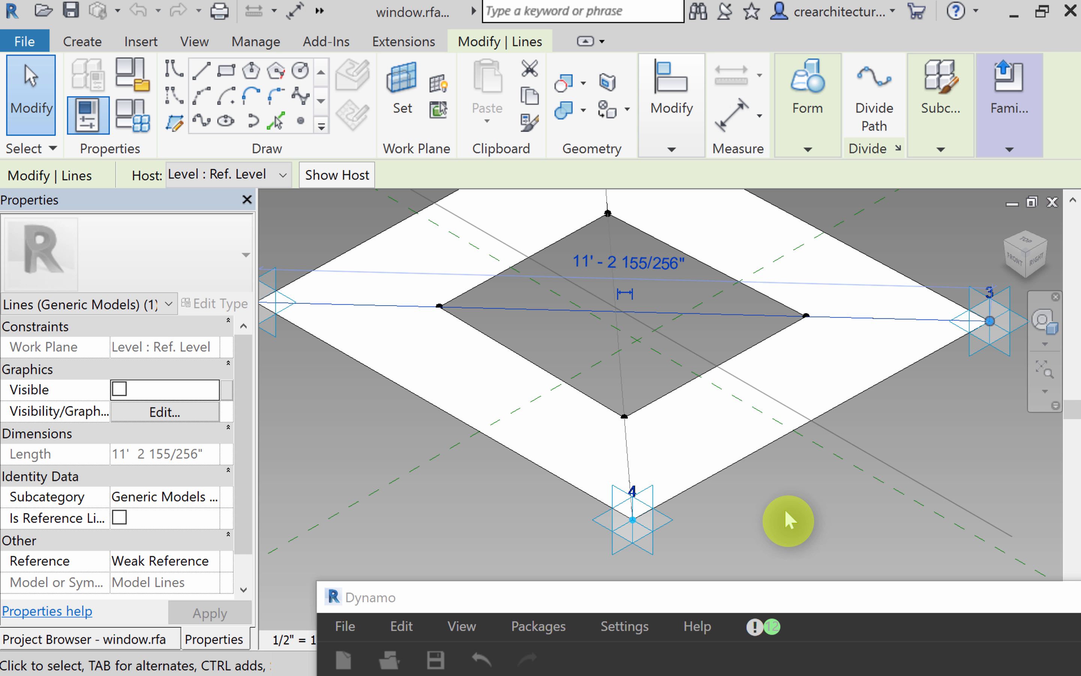
{"action": "scroll", "coordinate": [648, 424], "scroll_direction": "up", "scroll_amount": 1}
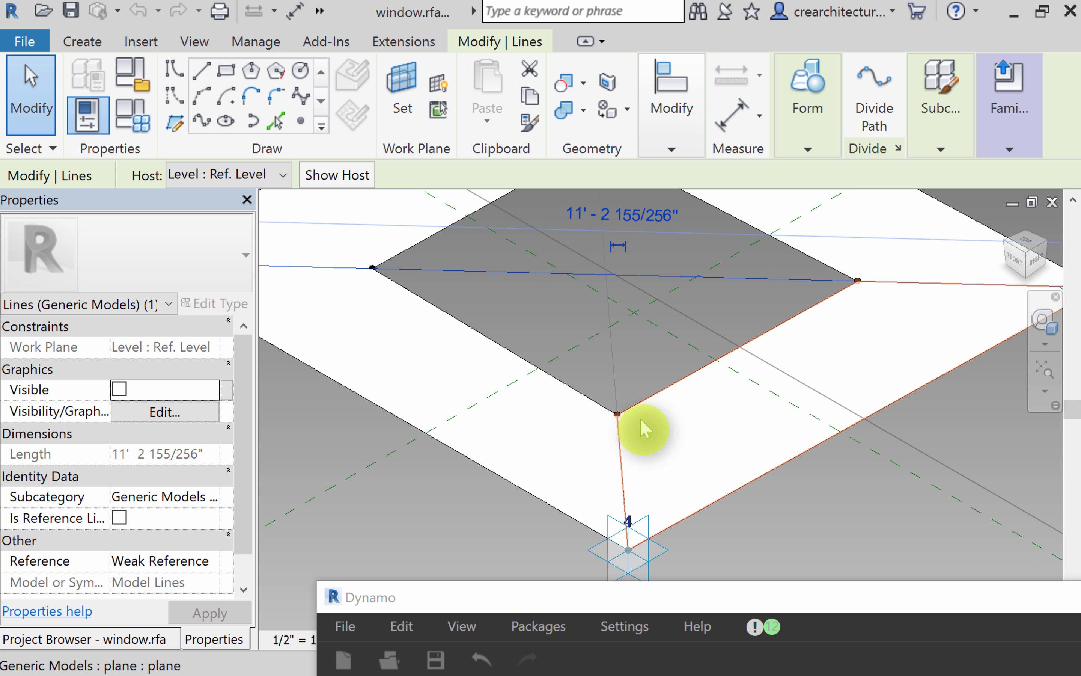
{"action": "scroll", "coordinate": [646, 422], "scroll_direction": "up", "scroll_amount": 2}
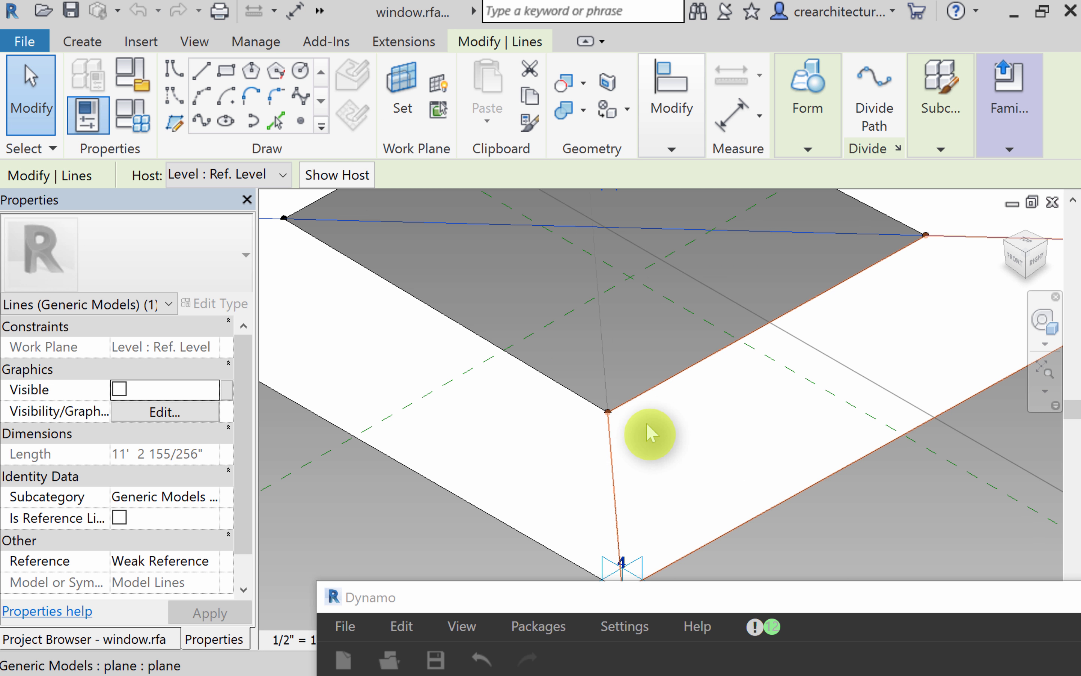
Step: Examine the hosted reference point at the inner corner near point 4 and the plane component between points 3 and 4
{"action": "left_click", "coordinate": [552, 373]}
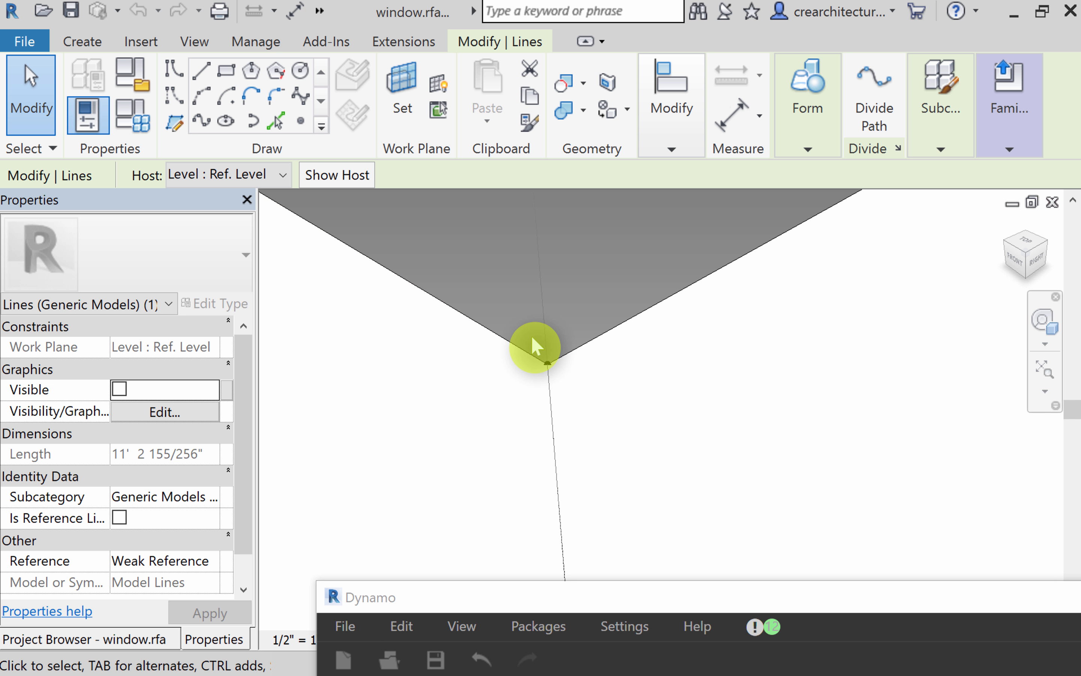
{"action": "left_click", "coordinate": [579, 392]}
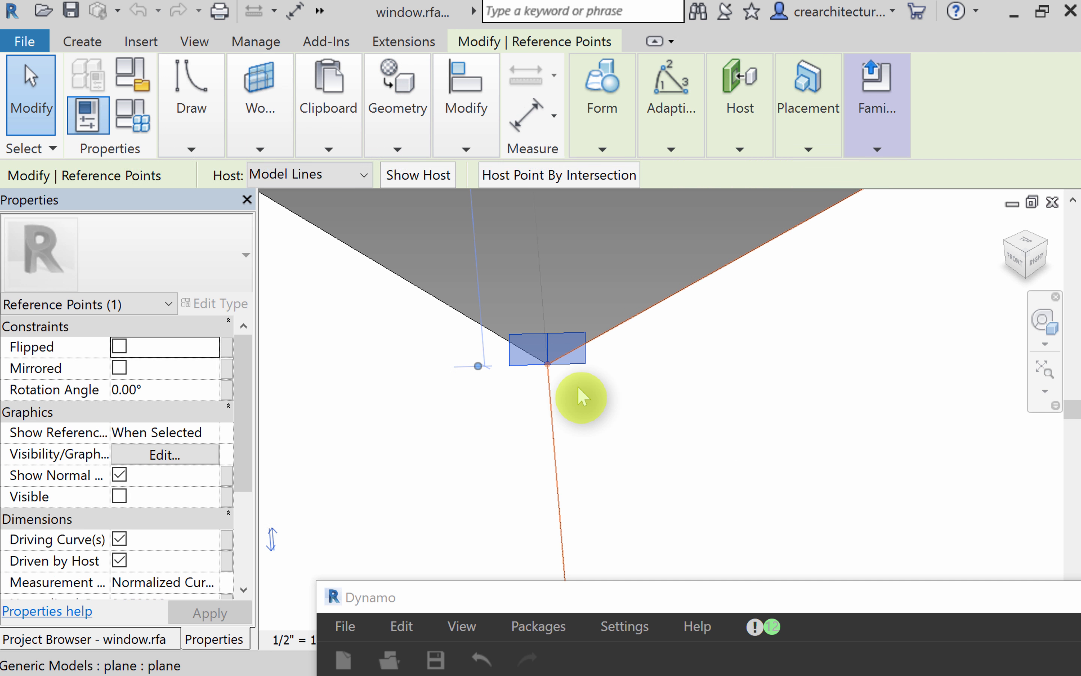
{"action": "scroll", "coordinate": [242, 467], "scroll_direction": "down", "scroll_amount": 5}
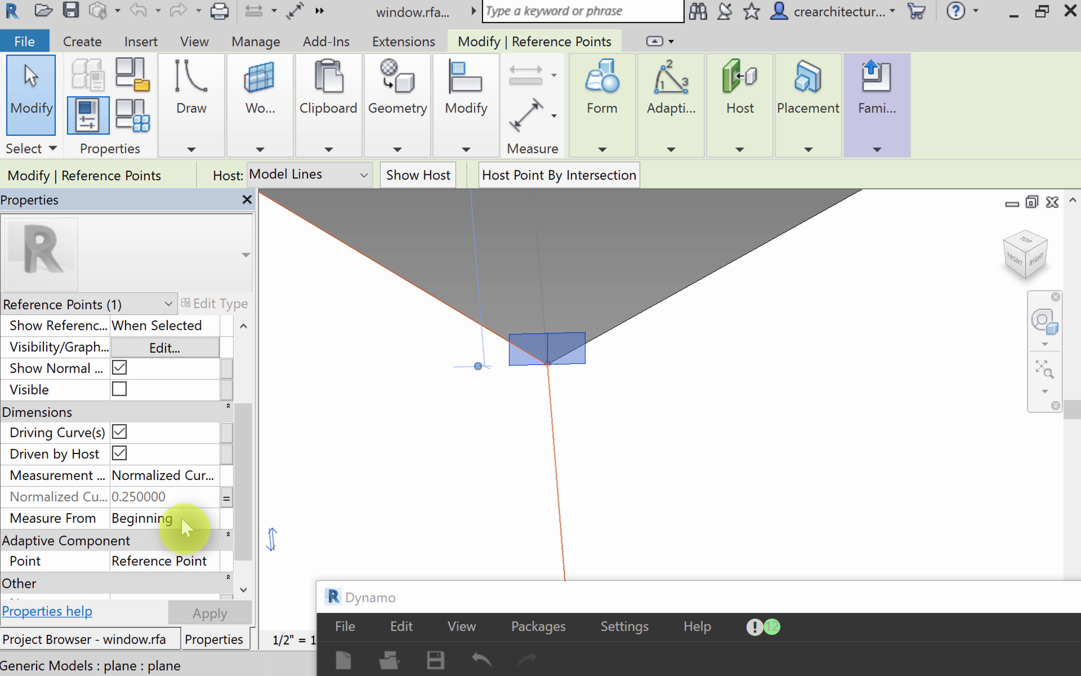
{"action": "scroll", "coordinate": [491, 436], "scroll_direction": "down", "scroll_amount": 5}
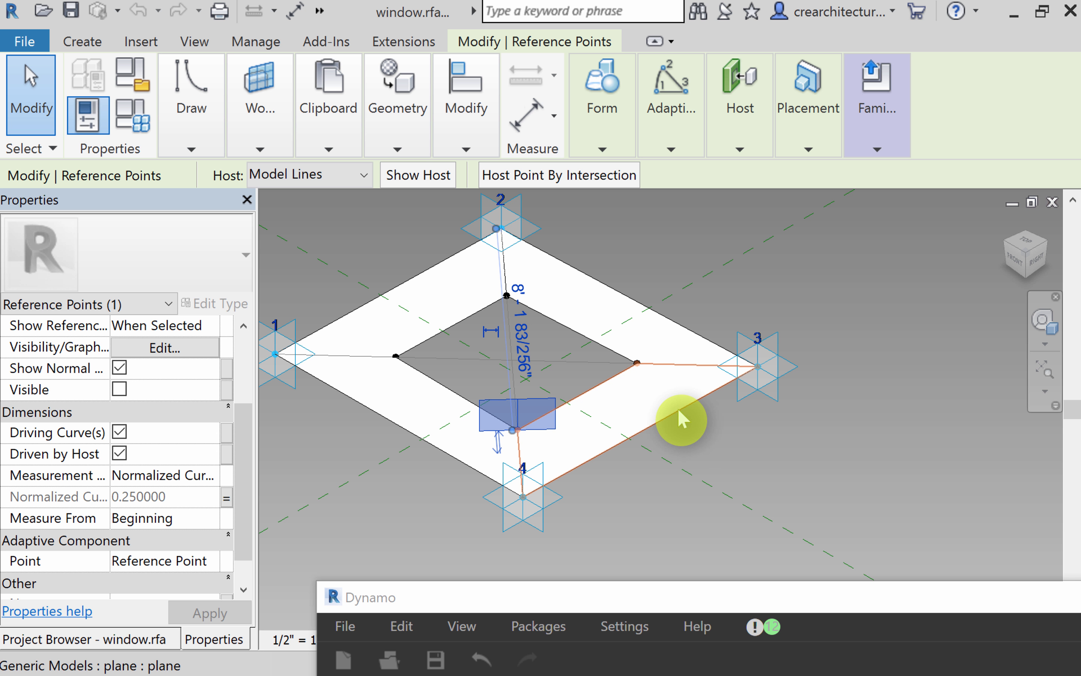
{"action": "left_click", "coordinate": [777, 420]}
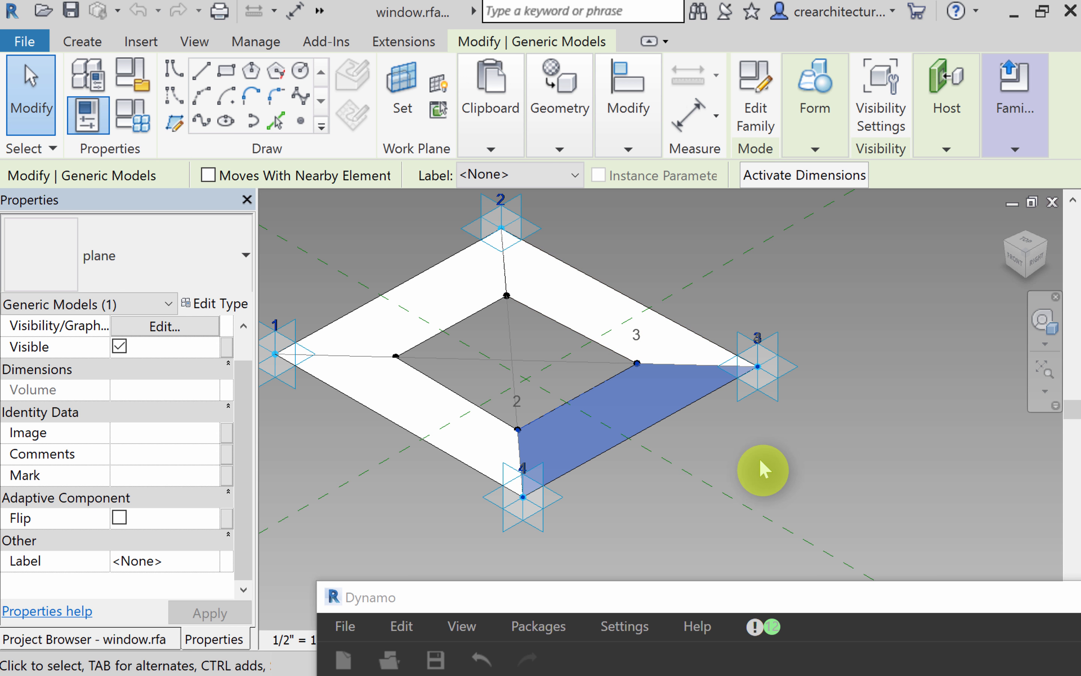
{"action": "mouse_move", "coordinate": [762, 465]}
{"action": "middle_mouse_down"}
{"action": "mouse_move", "coordinate": [804, 475]}
{"action": "mouse_move", "coordinate": [768, 452]}
{"action": "middle_mouse_up"}
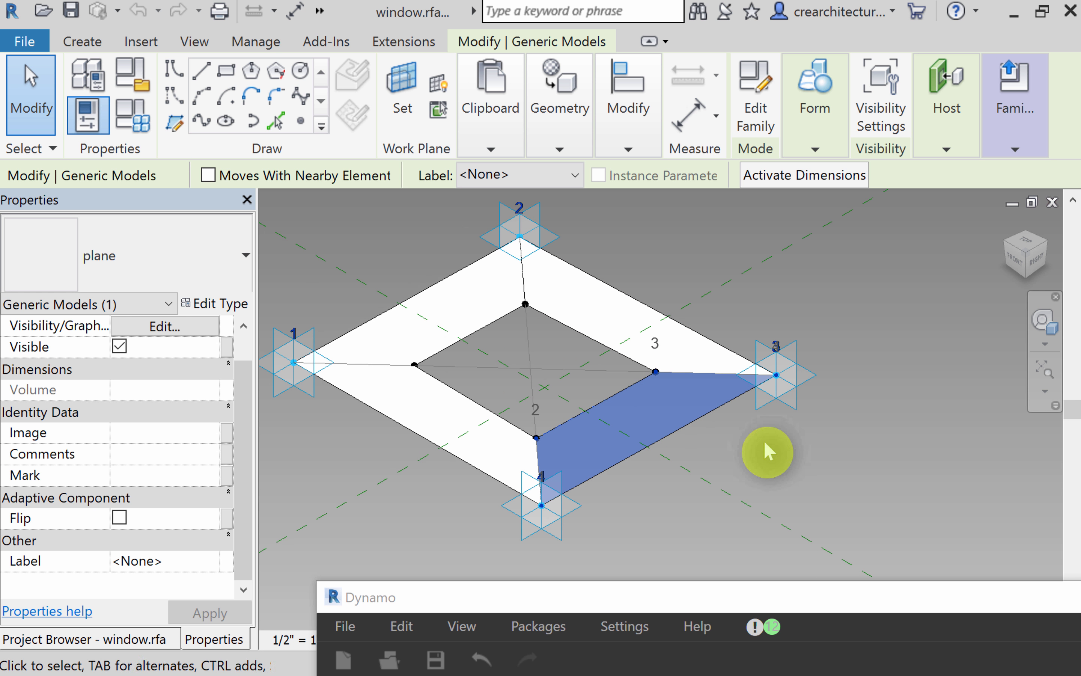
Step: Set the family parameter n to 0.125 in Family Types and apply it
{"action": "left_click", "coordinate": [124, 120]}
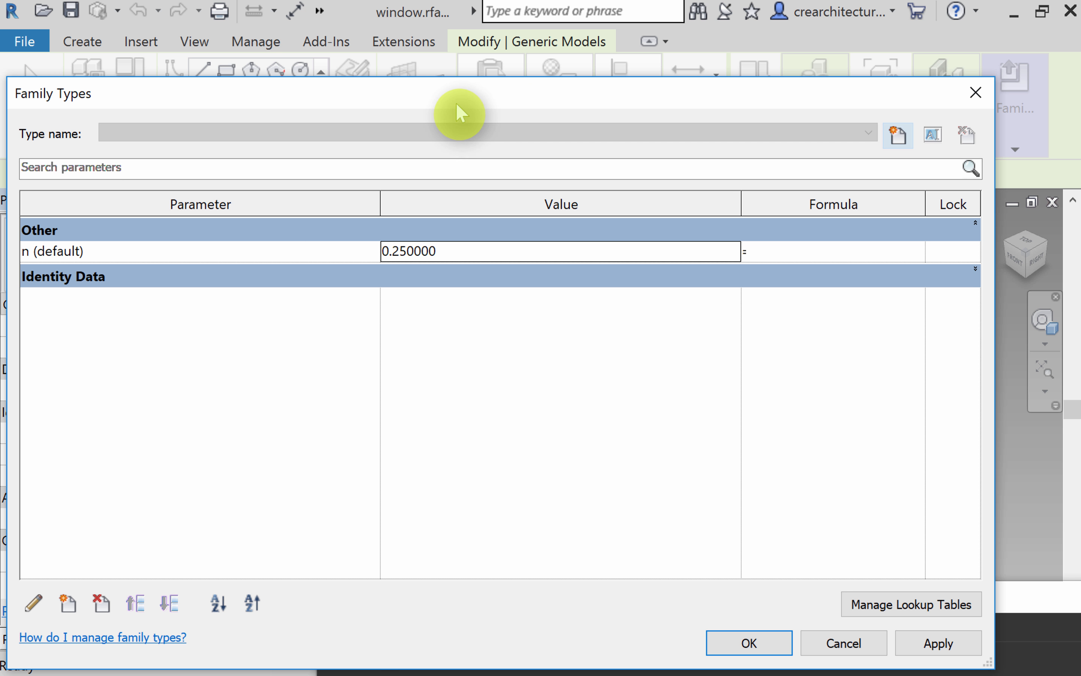
{"action": "left_click_drag", "start_coordinate": [456, 103], "coordinate": [706, 174]}
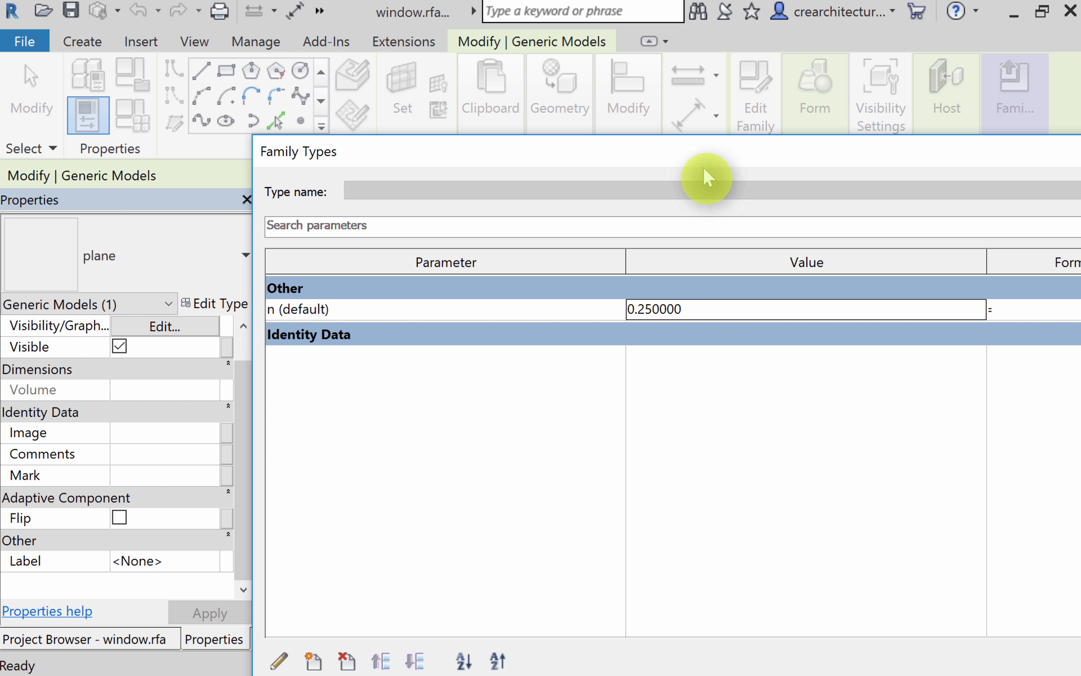
{"action": "left_click", "coordinate": [703, 308]}
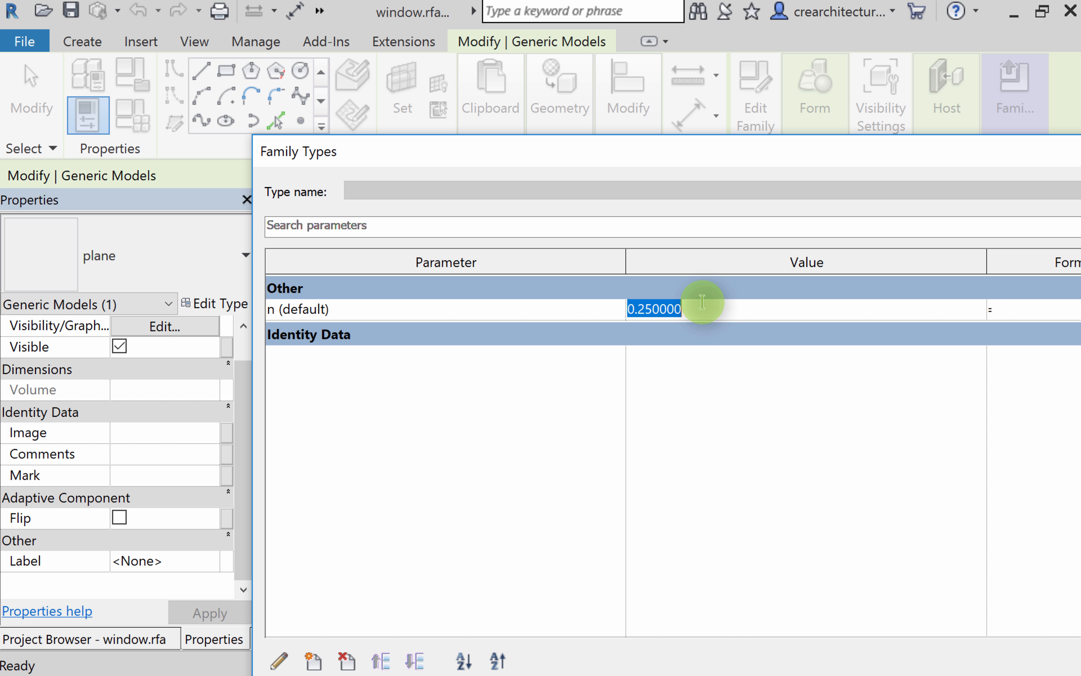
{"action": "type", "text": "0.12"}
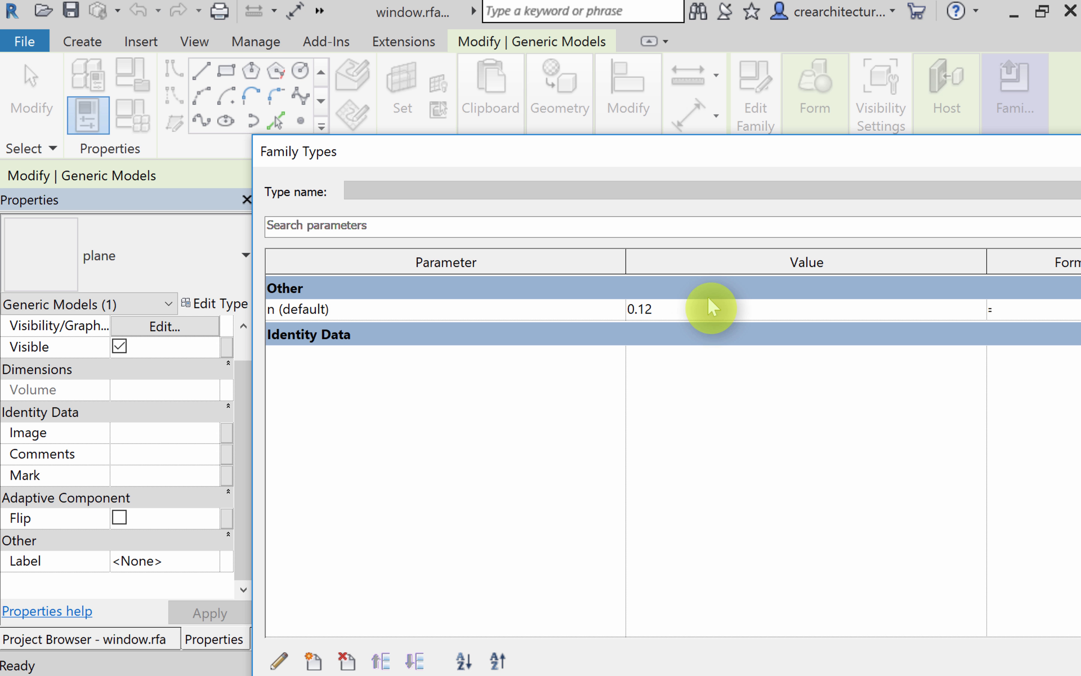
{"action": "type", "text": "5"}
{"action": "left_click_drag", "start_coordinate": [676, 166], "coordinate": [192, 75]}
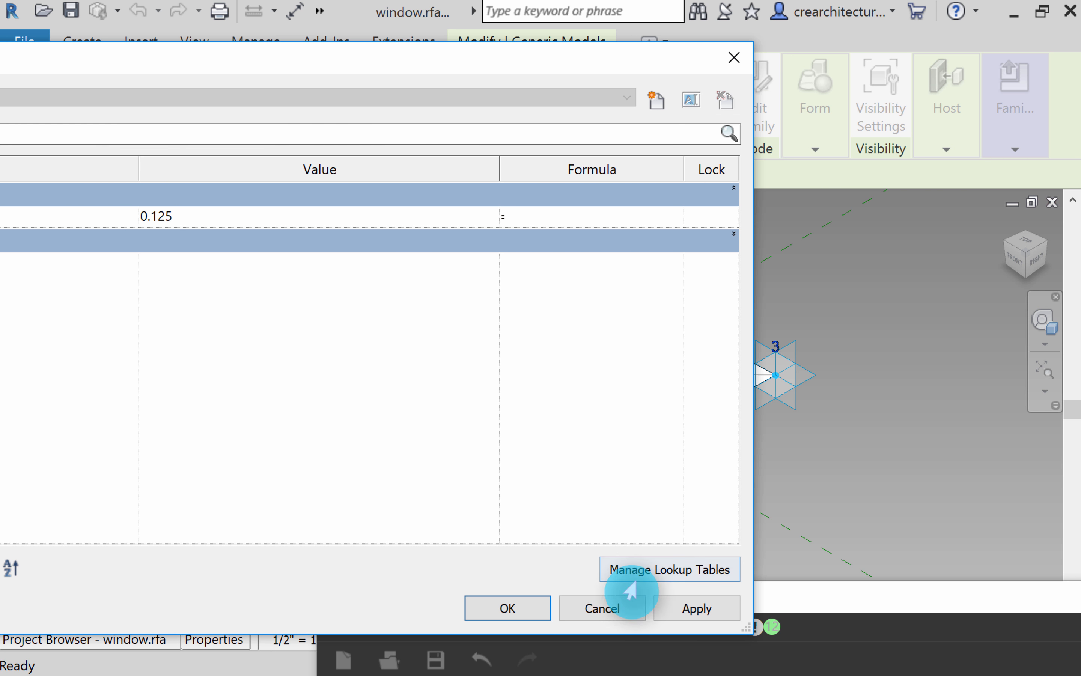
{"action": "left_click", "coordinate": [683, 608]}
Step: Set parameter n to 0.45, apply it, and move the Family Types dialog aside to inspect the panel opening
{"action": "left_click_drag", "start_coordinate": [408, 75], "coordinate": [777, 182]}
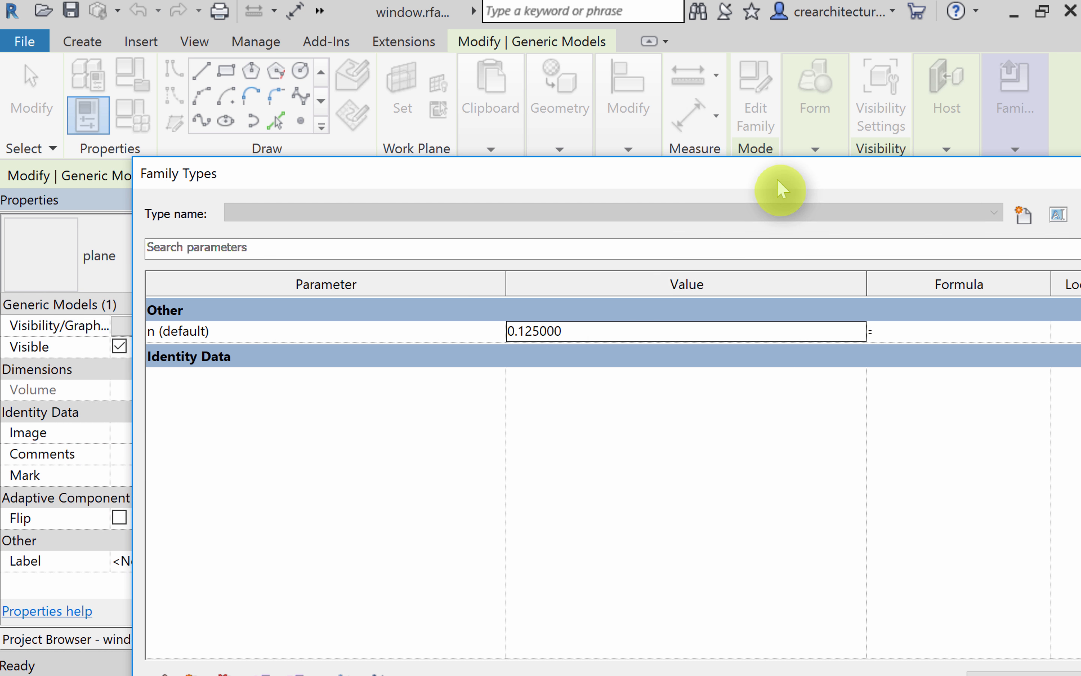
{"action": "left_click", "coordinate": [573, 331]}
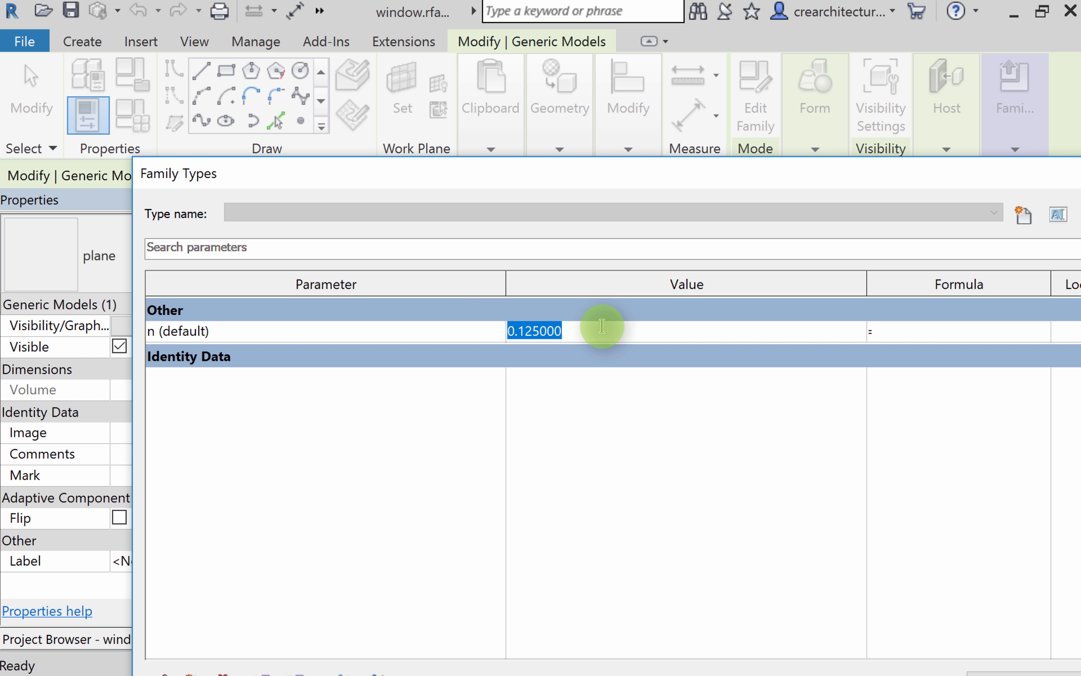
{"action": "type", "text": "0.45"}
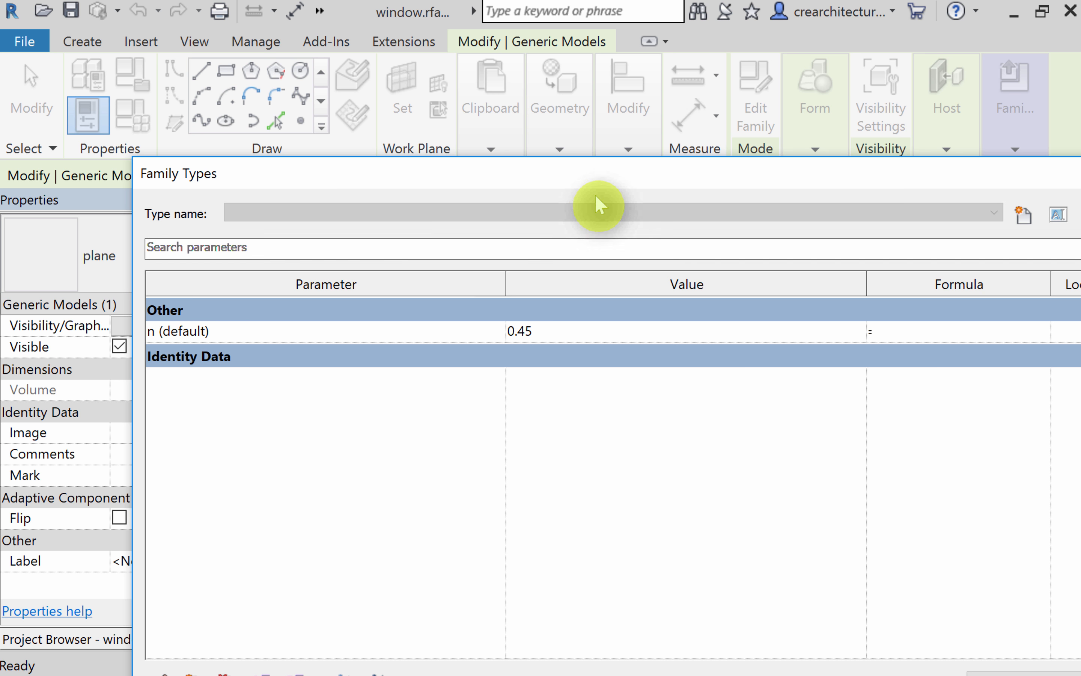
{"action": "left_click_drag", "start_coordinate": [595, 185], "coordinate": [380, 51]}
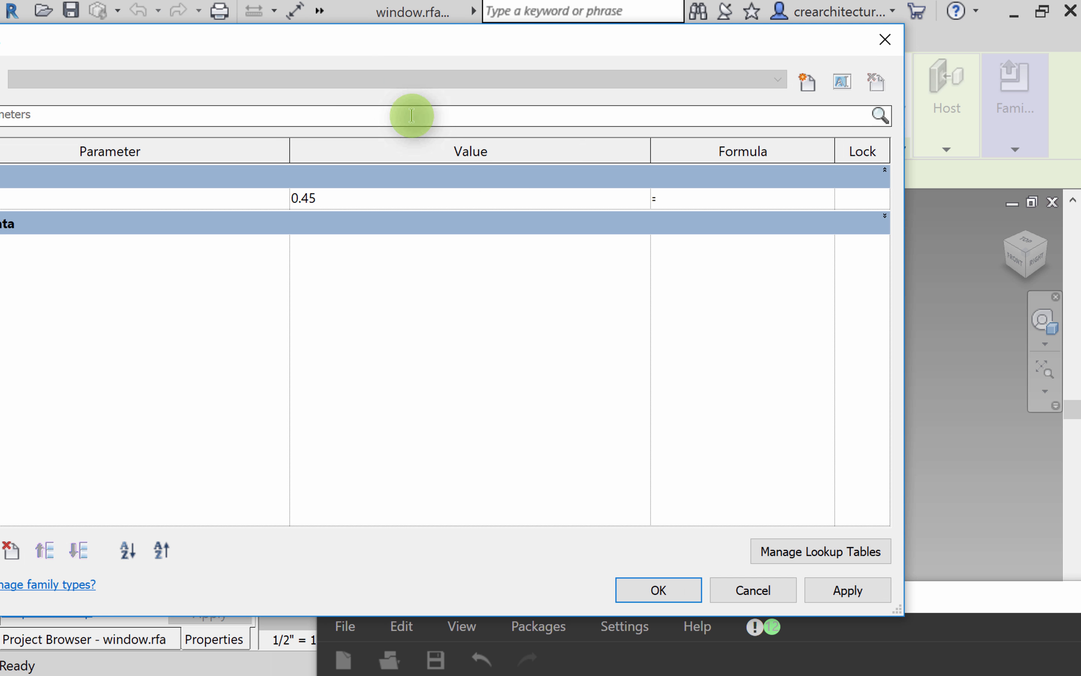
{"action": "left_click", "coordinate": [842, 590]}
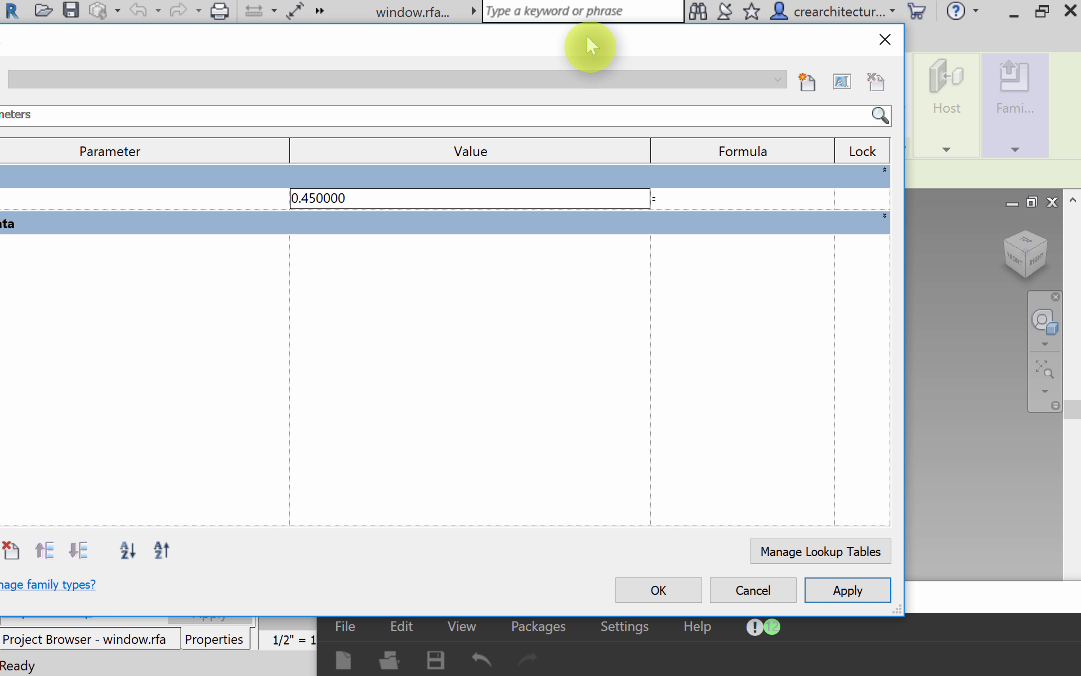
{"action": "left_click_drag", "start_coordinate": [586, 43], "coordinate": [727, 592]}
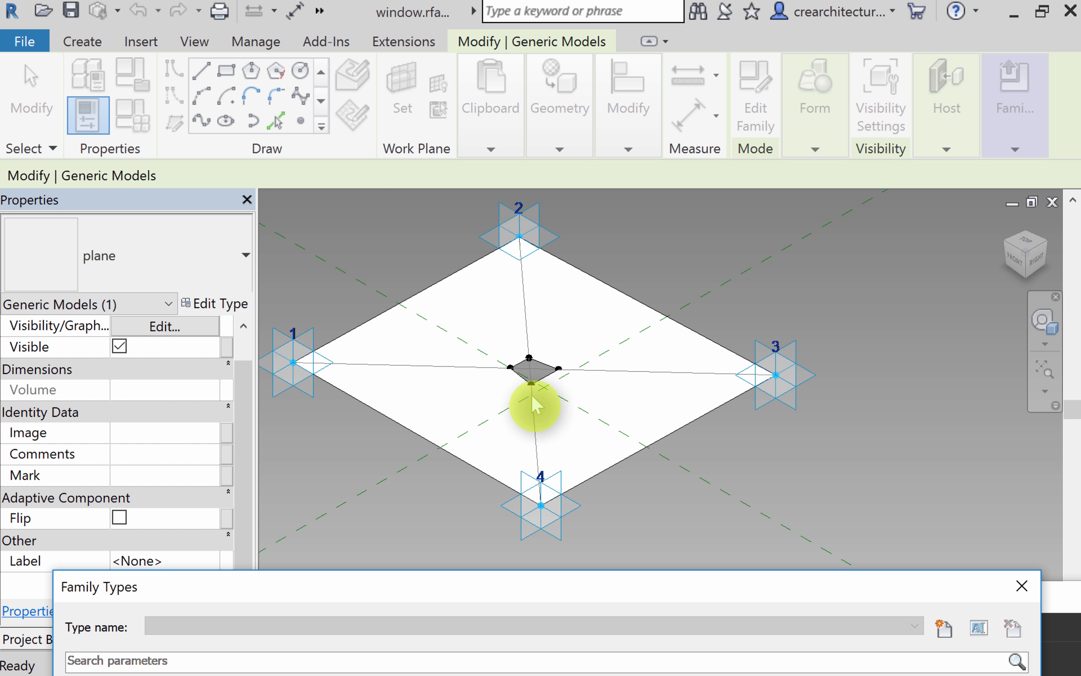
Step: Try applying a value of 0.5 to parameter n and dismiss the warning
{"action": "left_click_drag", "start_coordinate": [585, 581], "coordinate": [585, 186]}
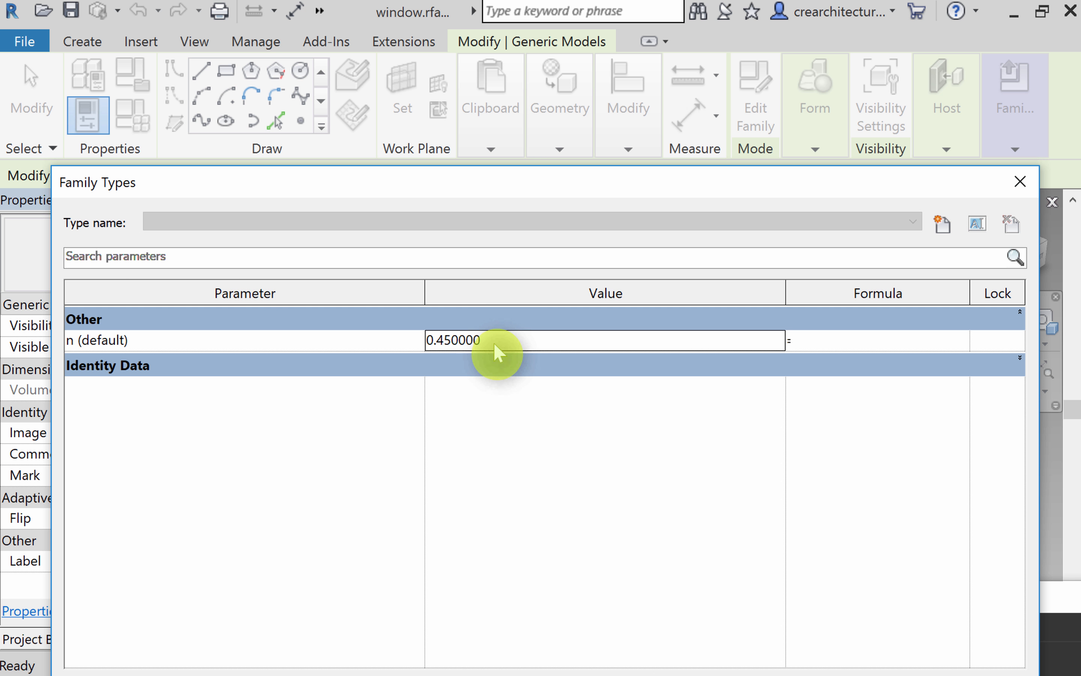
{"action": "left_click_drag", "start_coordinate": [490, 340], "coordinate": [428, 338]}
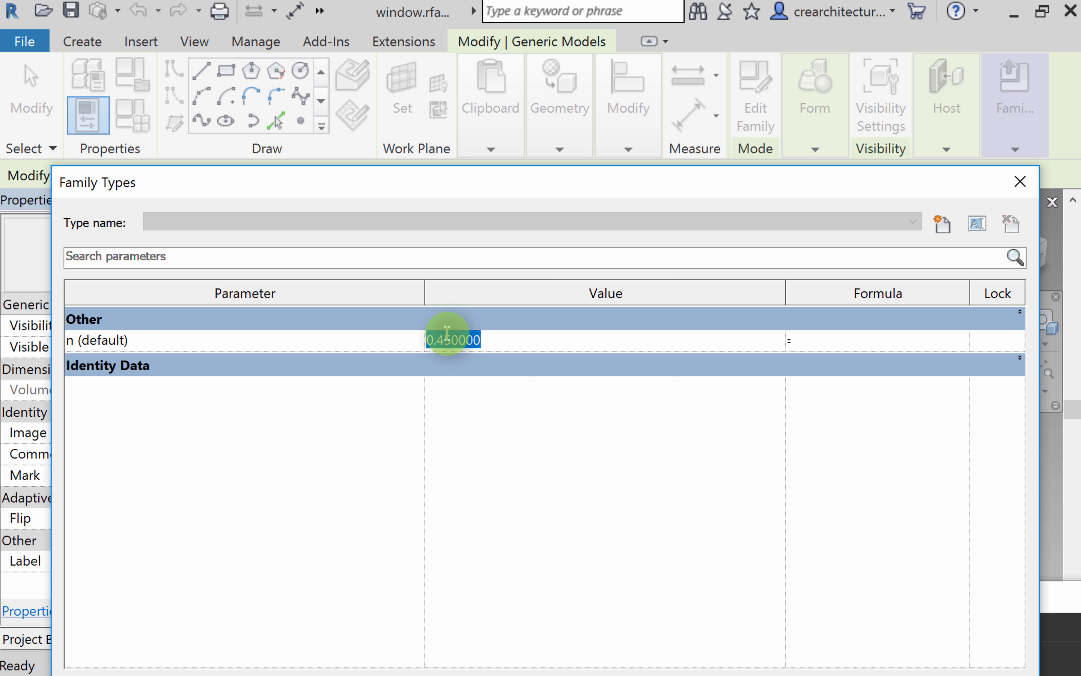
{"action": "type", "text": "0.5"}
{"action": "left_click_drag", "start_coordinate": [545, 189], "coordinate": [517, 52]}
{"action": "left_click", "coordinate": [964, 605]}
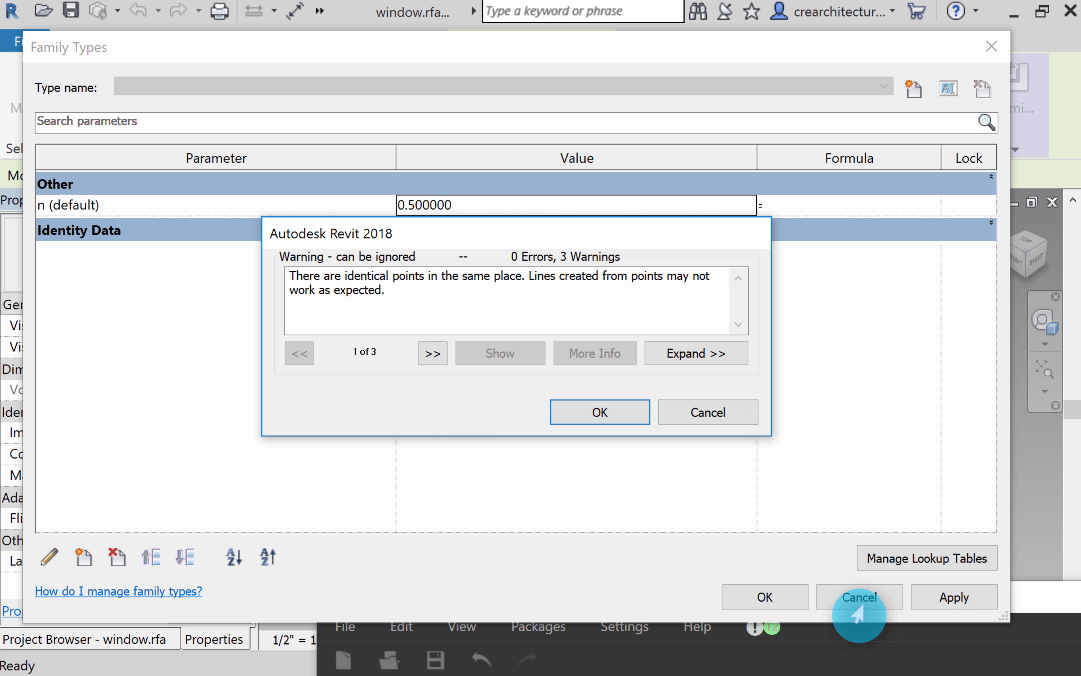
{"action": "left_click", "coordinate": [698, 418]}
Step: Set parameter n to 0.49 and apply it to the window panel
{"action": "double_click", "coordinate": [465, 204]}
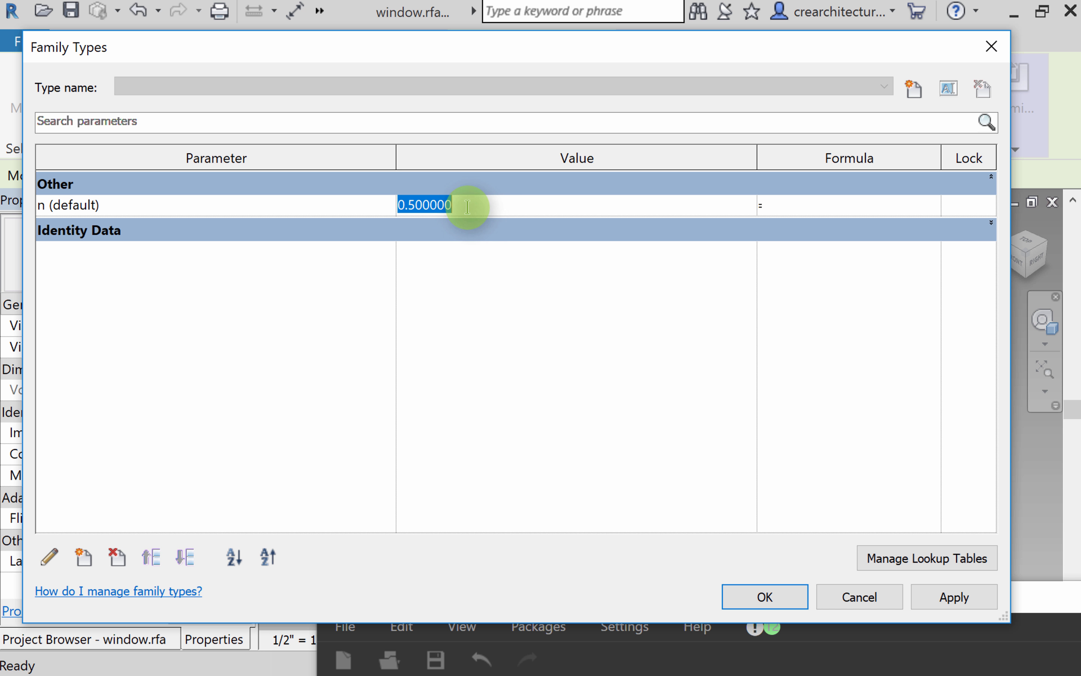
{"action": "type", "text": "0."}
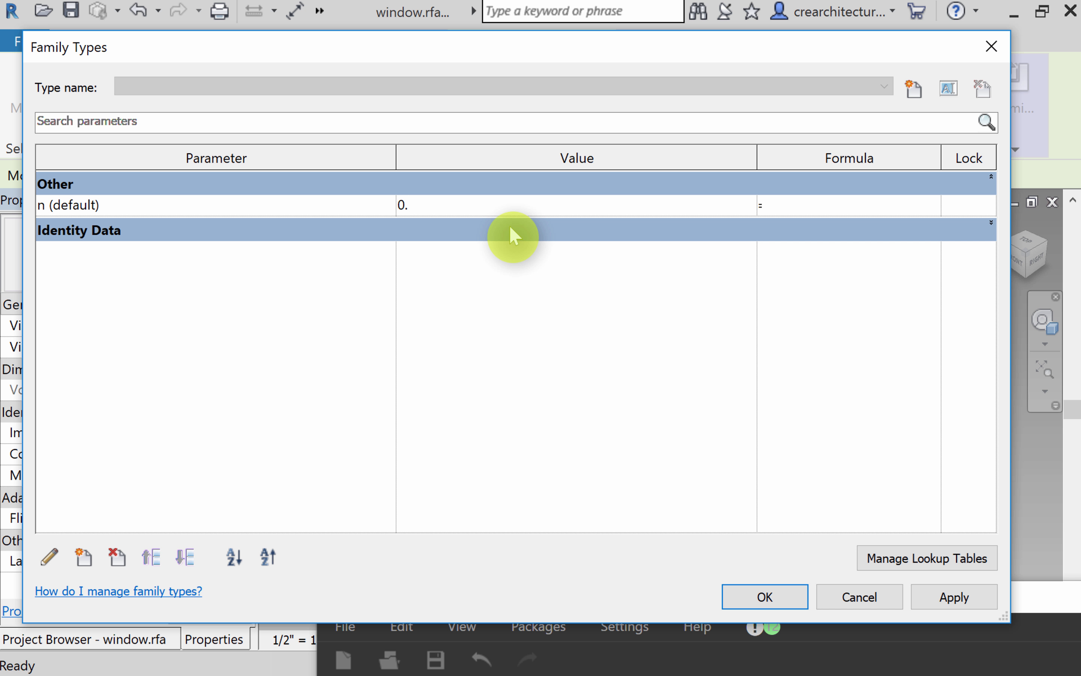
{"action": "type", "text": "45"}
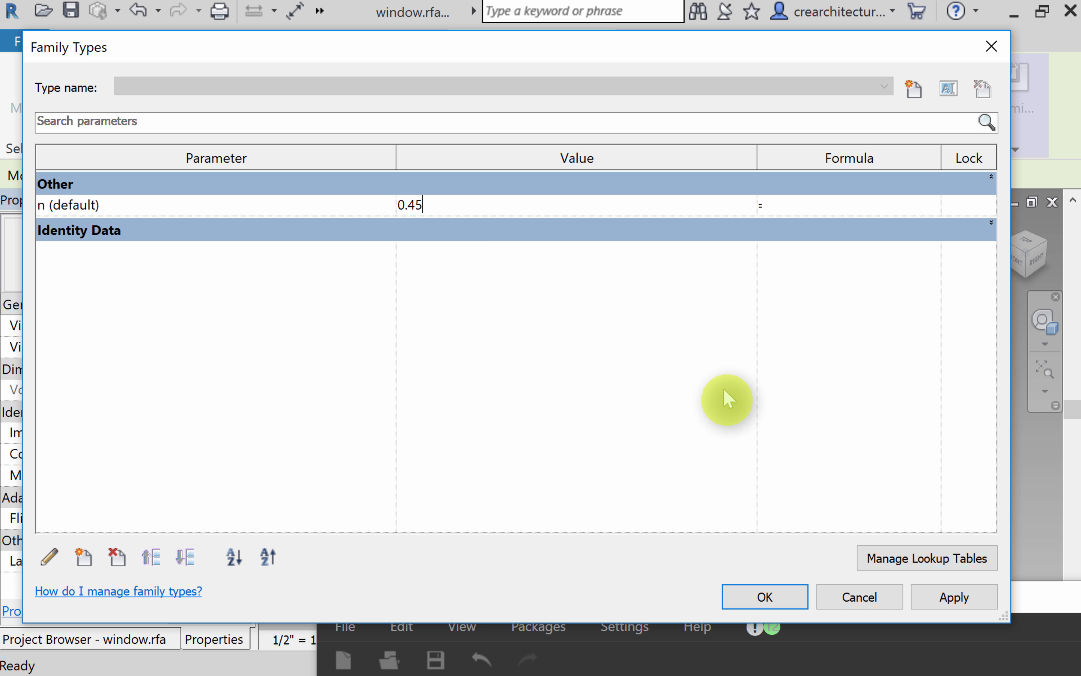
{"action": "type", "text": "9"}
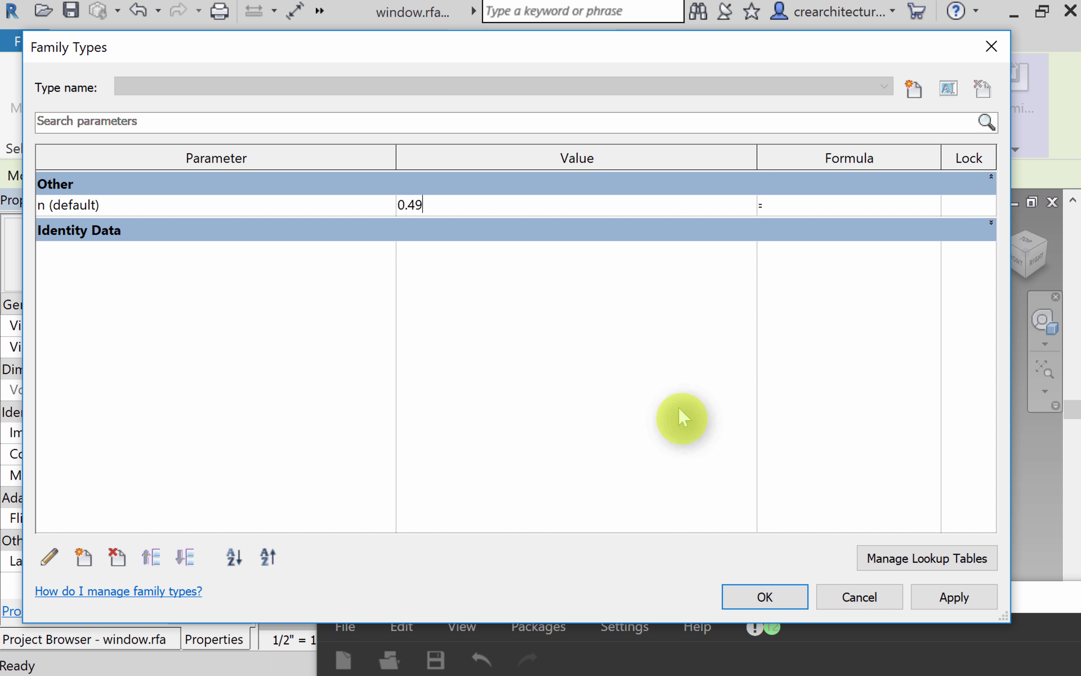
{"action": "left_click", "coordinate": [941, 605]}
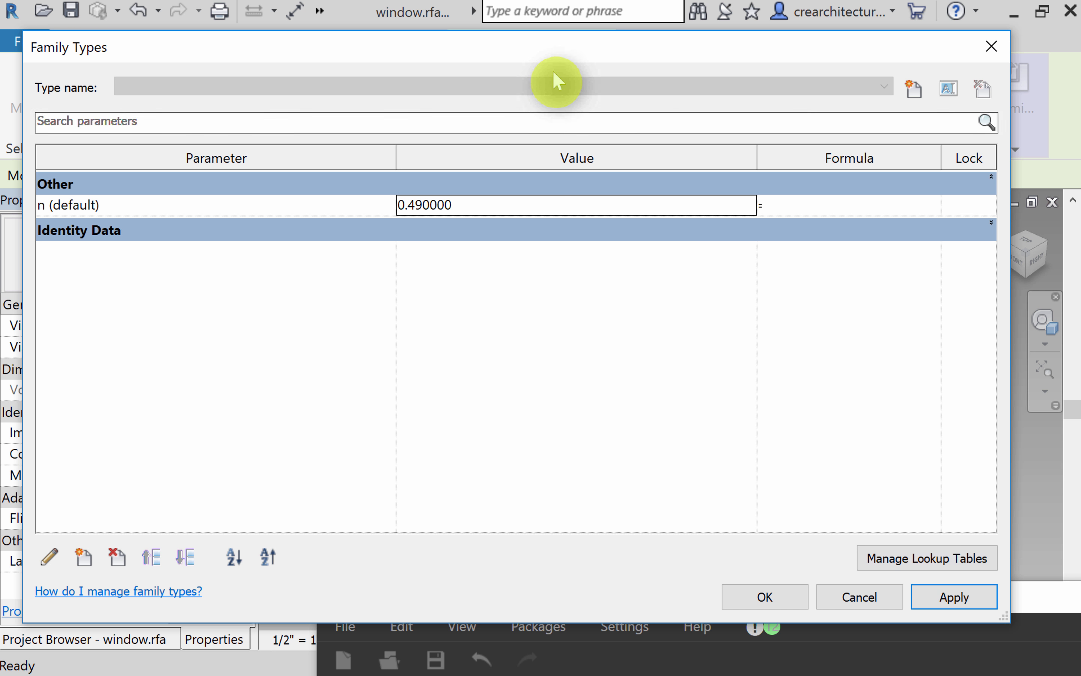
{"action": "left_click_drag", "start_coordinate": [551, 61], "coordinate": [558, 133]}
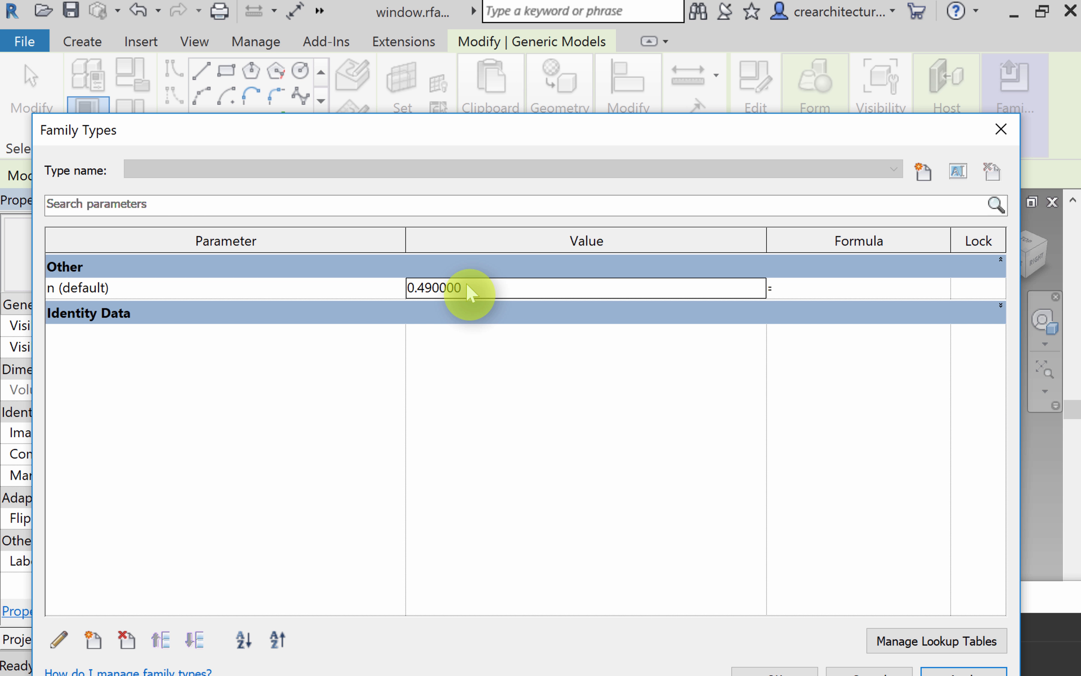
Step: Set parameter n to 0.25 and accept the family types
{"action": "left_click", "coordinate": [468, 286]}
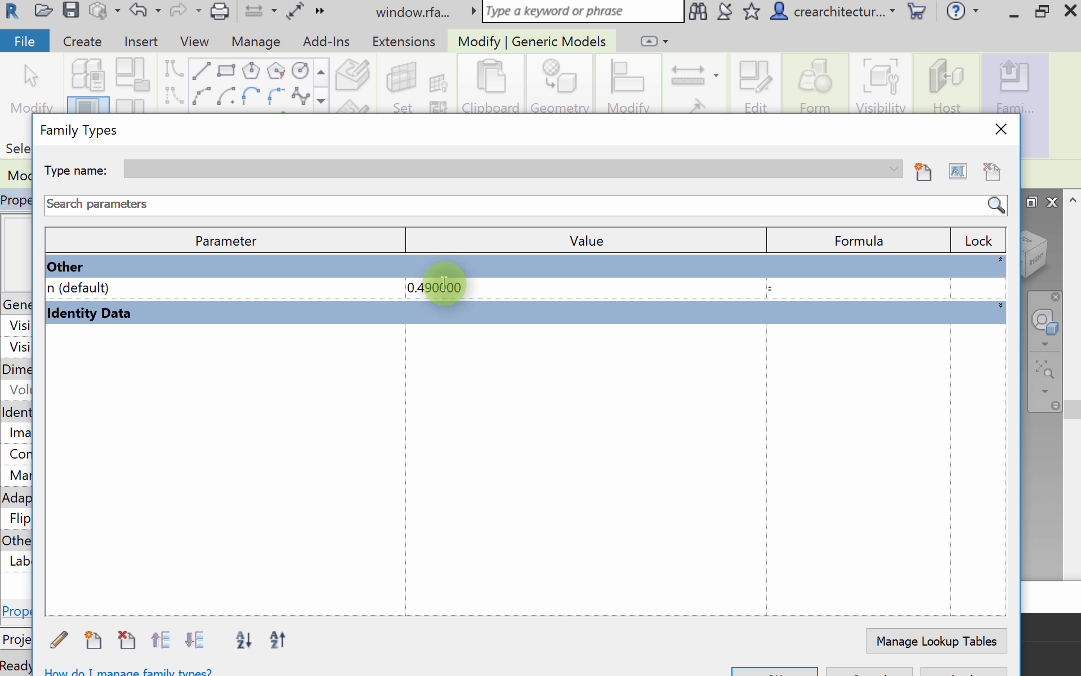
{"action": "left_click_drag", "start_coordinate": [460, 287], "coordinate": [311, 282]}
{"action": "type", "text": "0.2"}
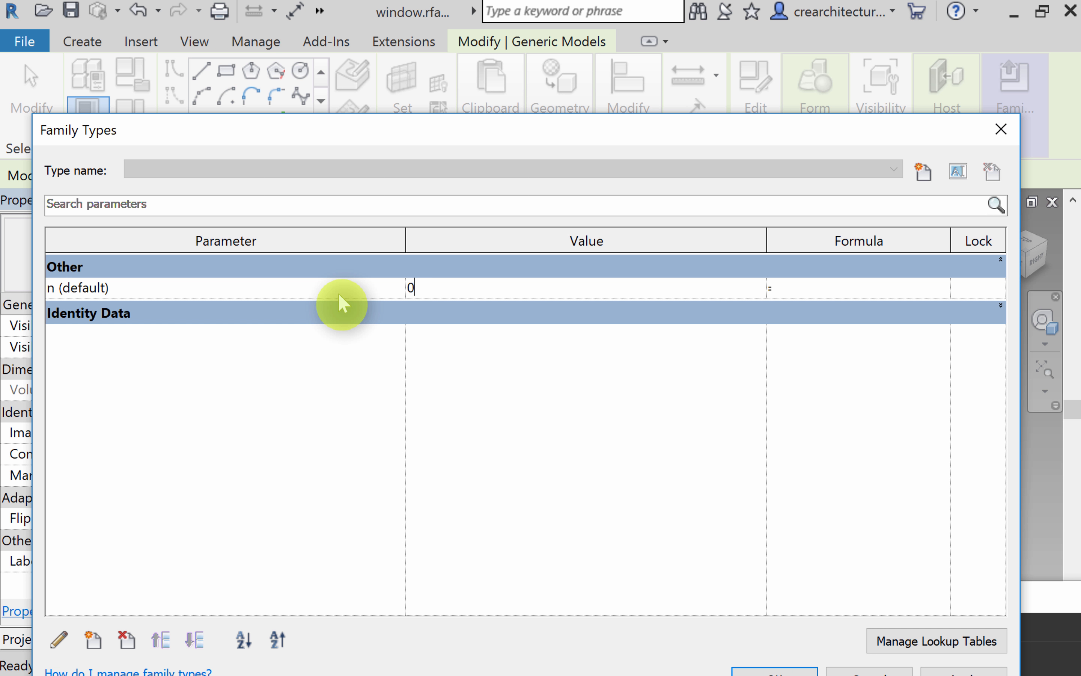
{"action": "type", "text": "5"}
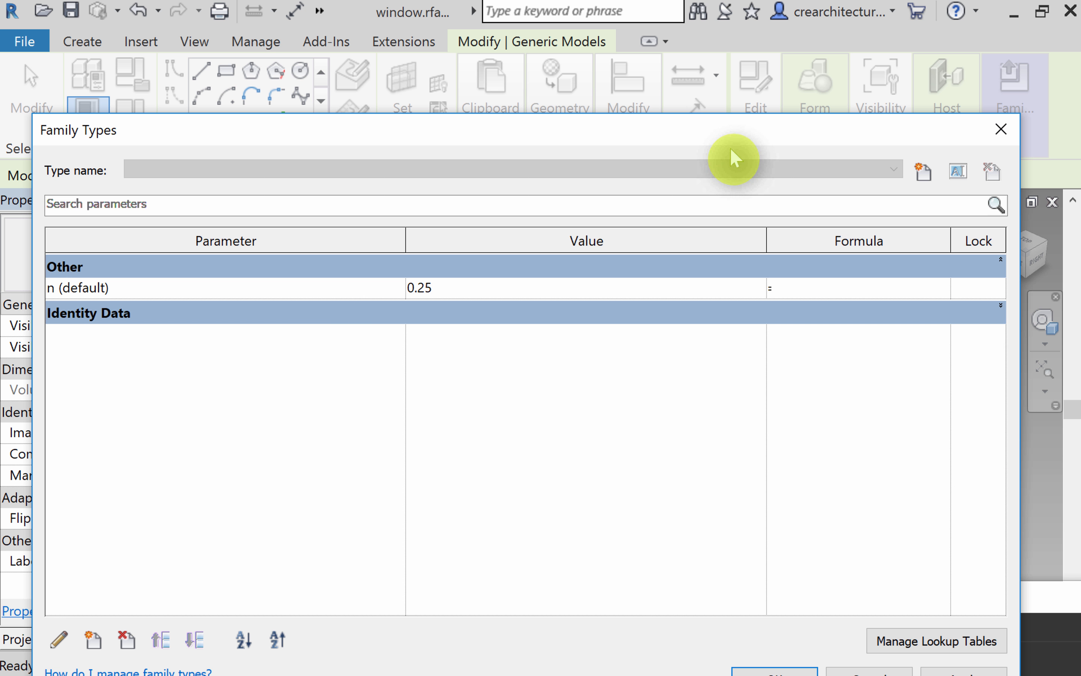
{"action": "left_click_drag", "start_coordinate": [725, 146], "coordinate": [694, 54]}
{"action": "left_click", "coordinate": [750, 587]}
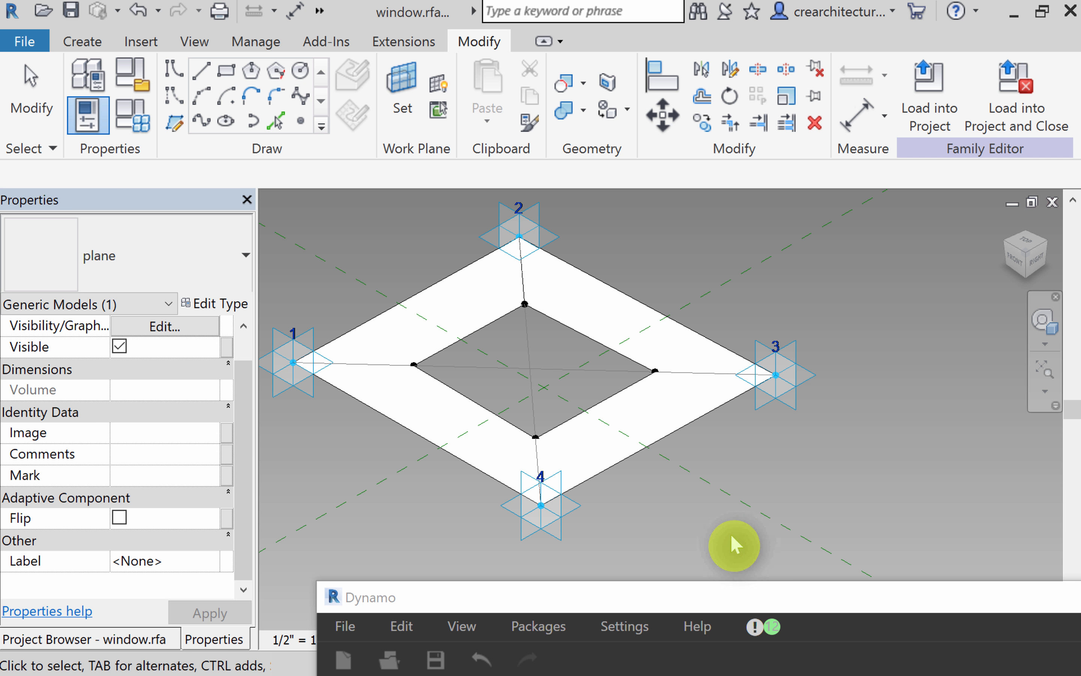
Step: Close window.rfa without saving changes and turn on Thin Lines in the tower family's 3D view
{"action": "left_click", "coordinate": [731, 536]}
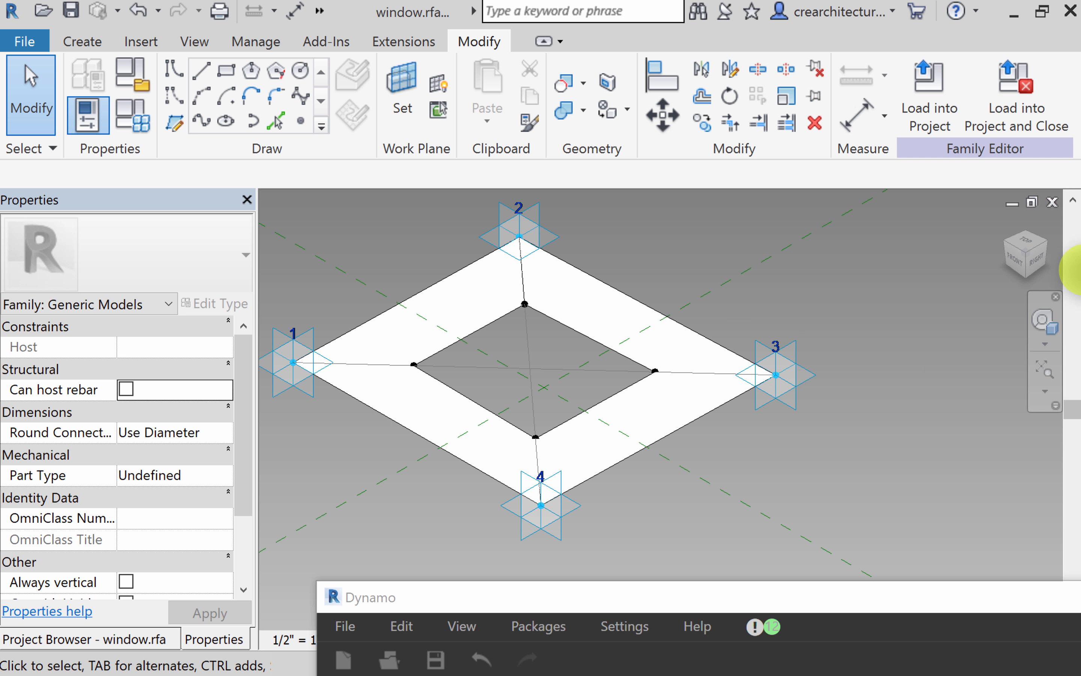
{"action": "left_click", "coordinate": [1051, 203]}
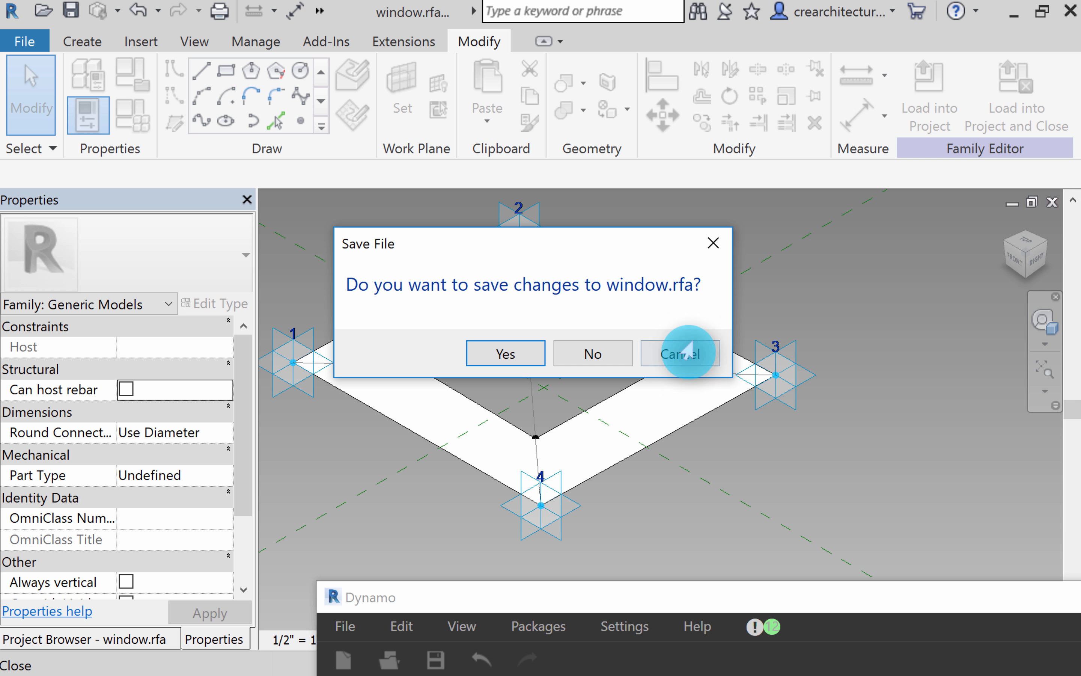
{"action": "left_click", "coordinate": [599, 355]}
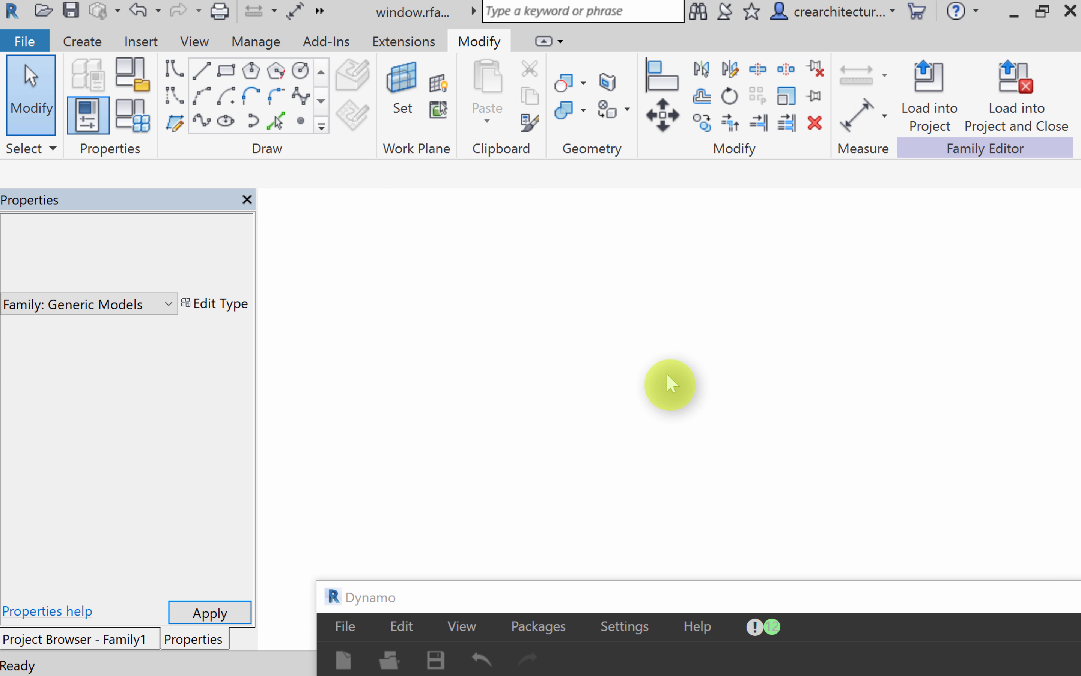
{"action": "left_click", "coordinate": [150, 94]}
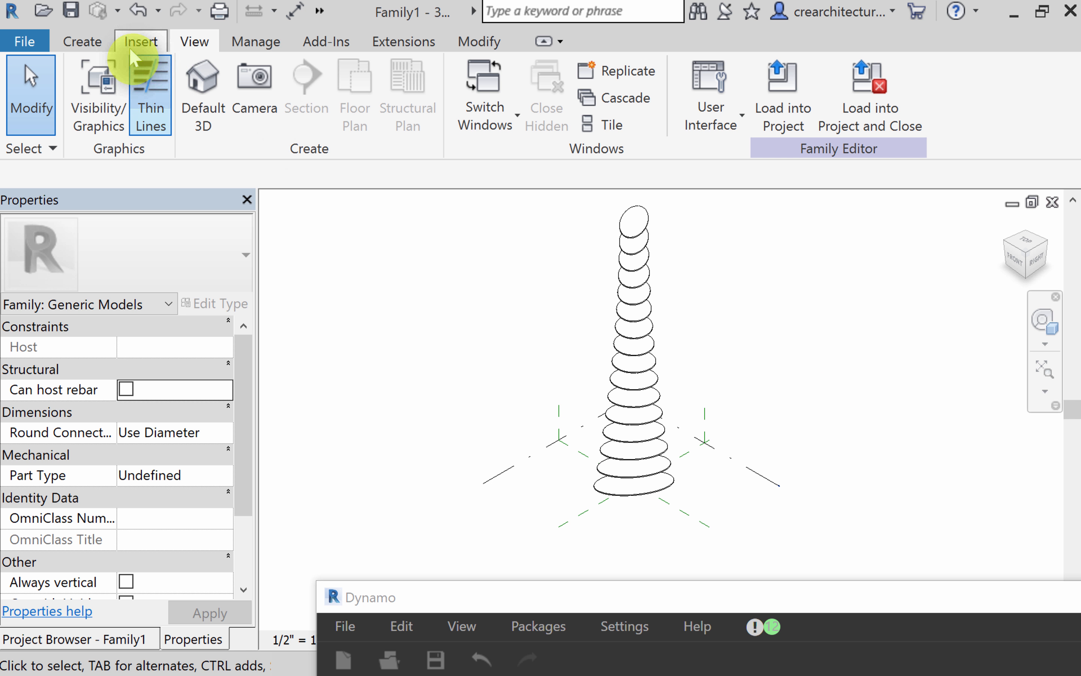
Step: Create a new family from the Generic Model Adaptive.rft template
{"action": "left_click", "coordinate": [26, 42]}
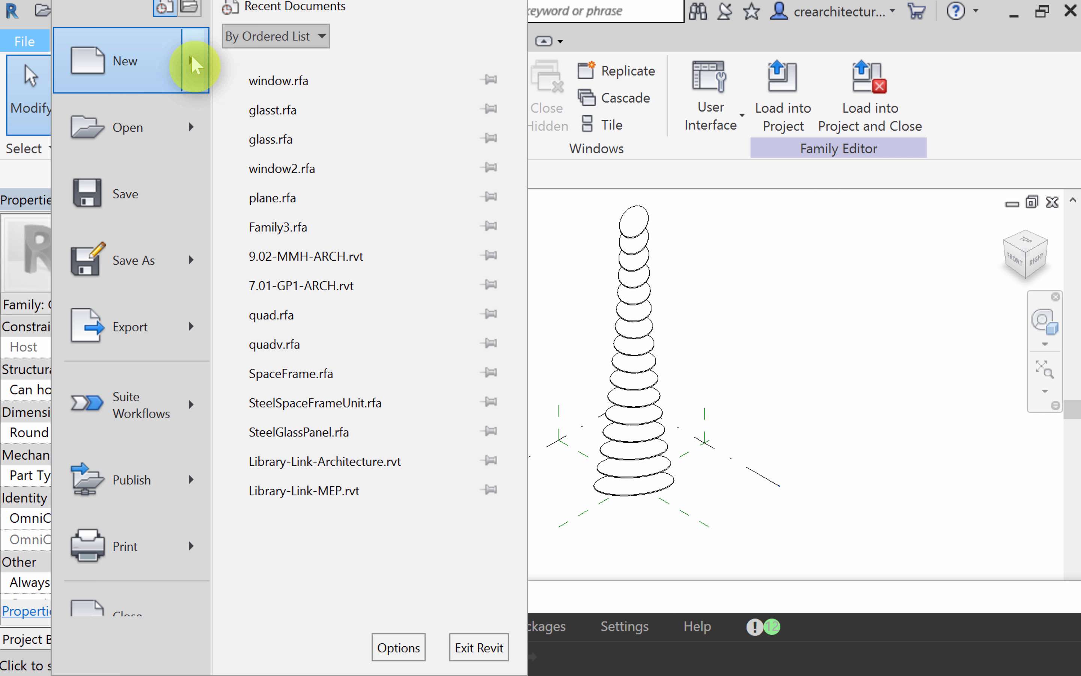
{"action": "left_click", "coordinate": [204, 67]}
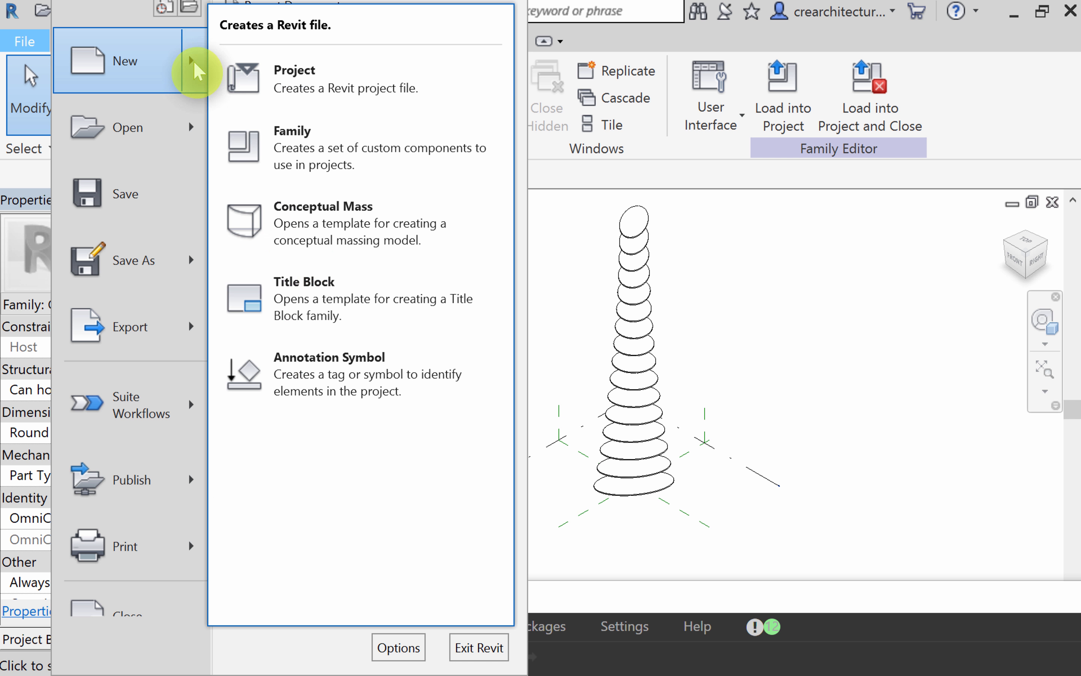
{"action": "left_click", "coordinate": [266, 114]}
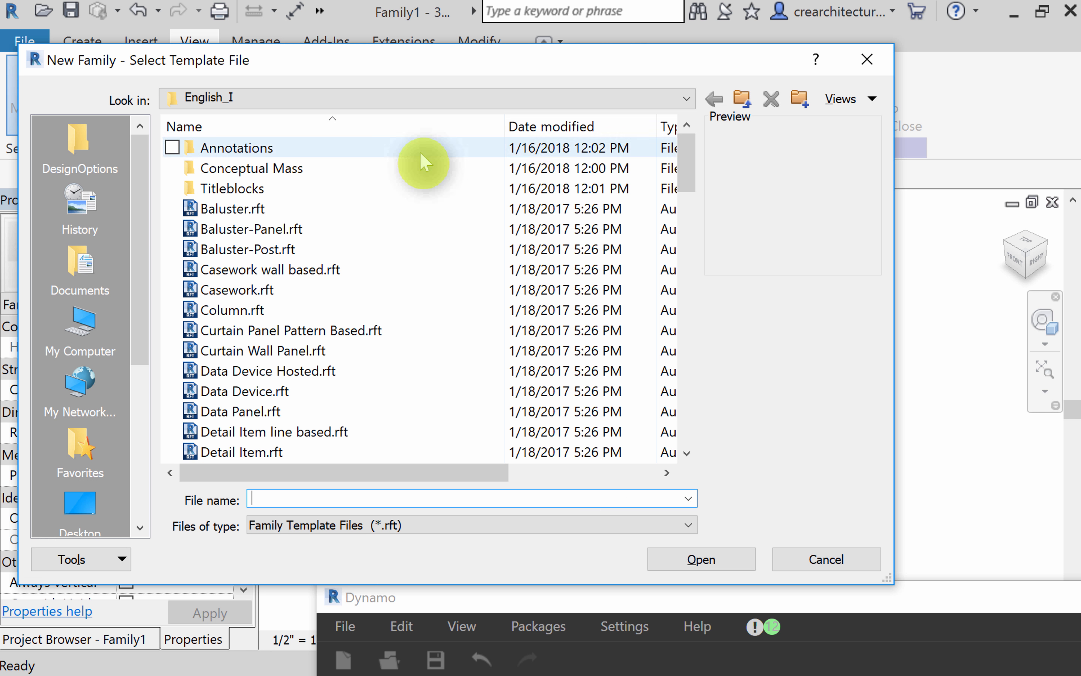
{"action": "mouse_move", "coordinate": [683, 177]}
{"action": "left_mouse_down"}
{"action": "mouse_move", "coordinate": [685, 304]}
{"action": "mouse_move", "coordinate": [686, 279]}
{"action": "mouse_move", "coordinate": [670, 276]}
{"action": "left_mouse_up"}
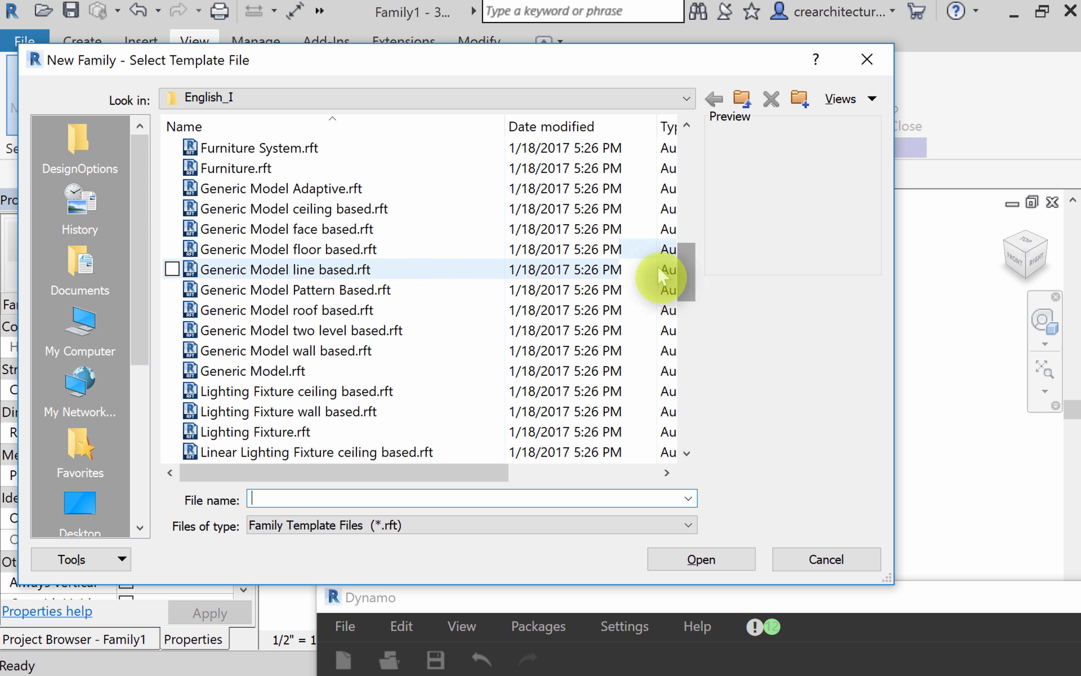
{"action": "left_click", "coordinate": [326, 190]}
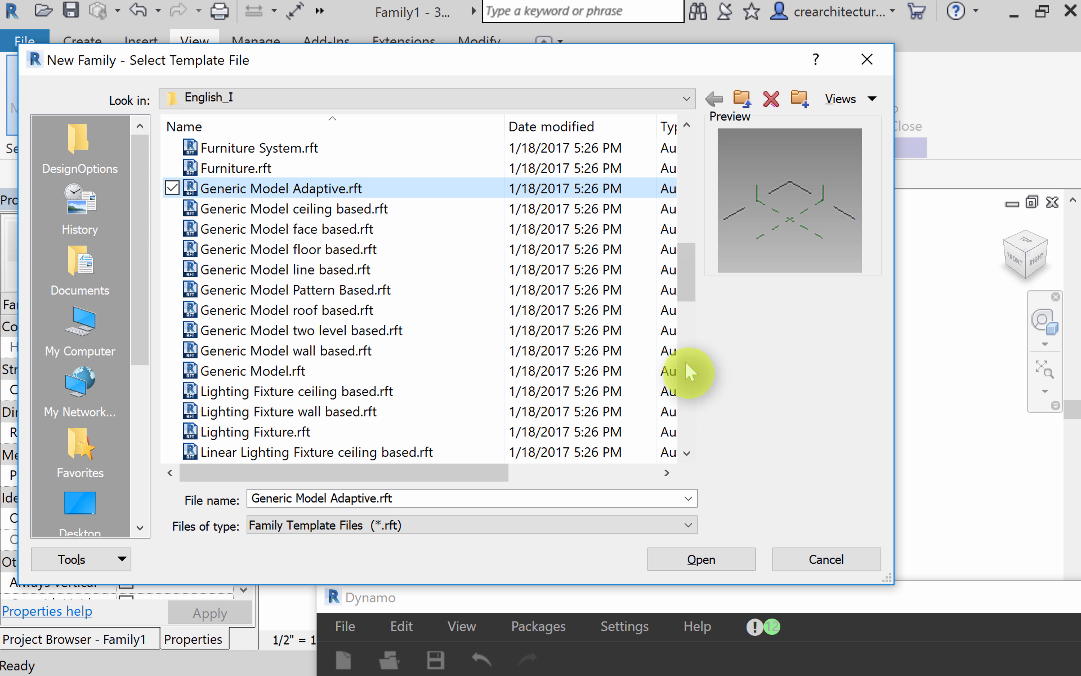
{"action": "left_click", "coordinate": [736, 564]}
{"action": "left_click", "coordinate": [809, 423]}
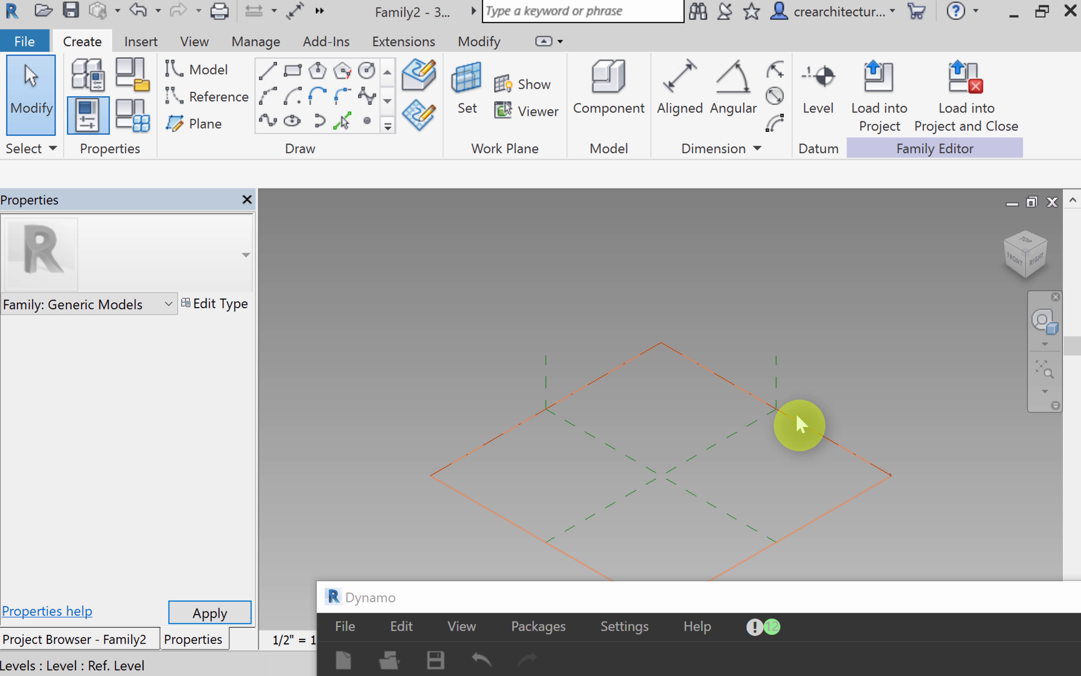
Step: Place four reference points in a roughly square layout around the intersection of the reference planes
{"action": "left_click", "coordinate": [1027, 241]}
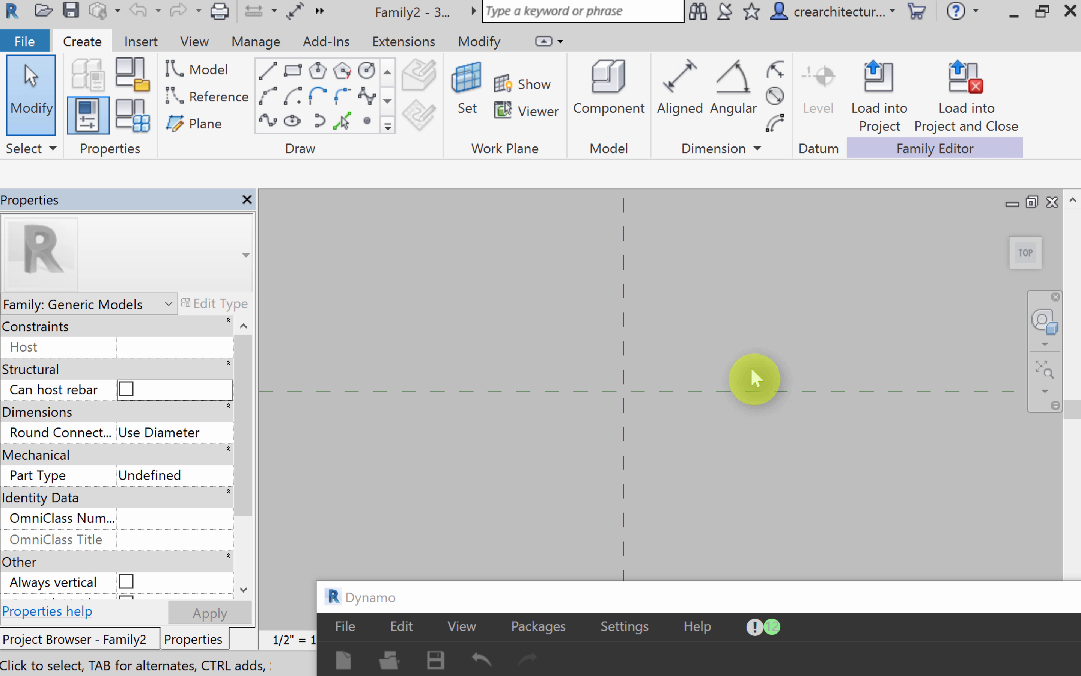
{"action": "left_click", "coordinate": [365, 120]}
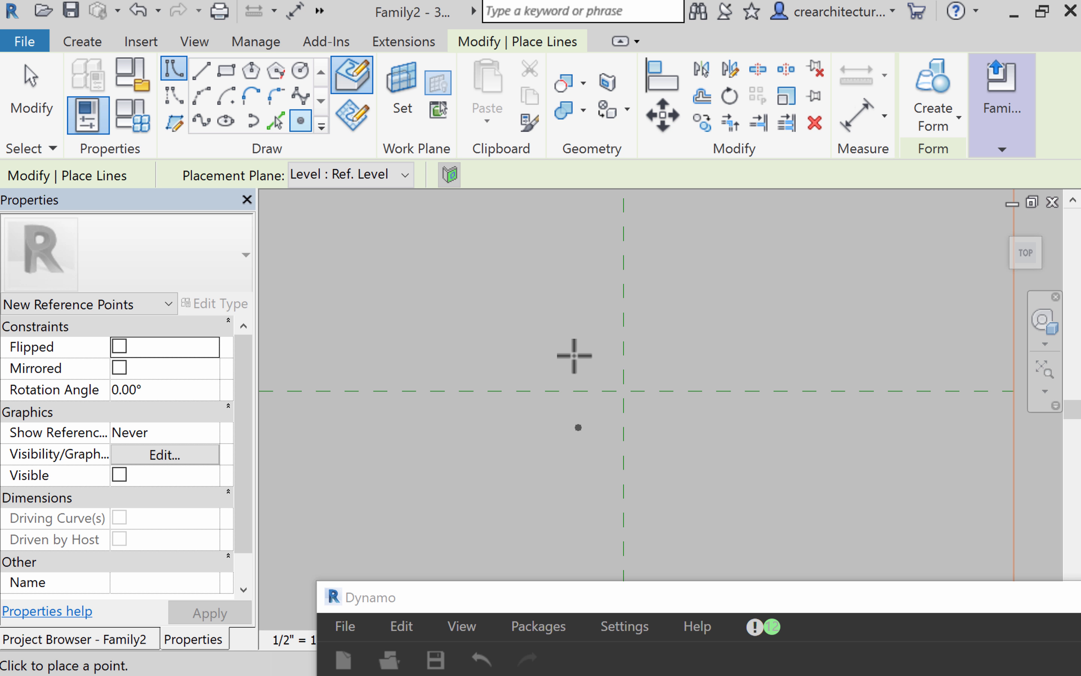
{"action": "left_click", "coordinate": [580, 354]}
{"action": "left_click", "coordinate": [578, 427]}
{"action": "left_click", "coordinate": [656, 352]}
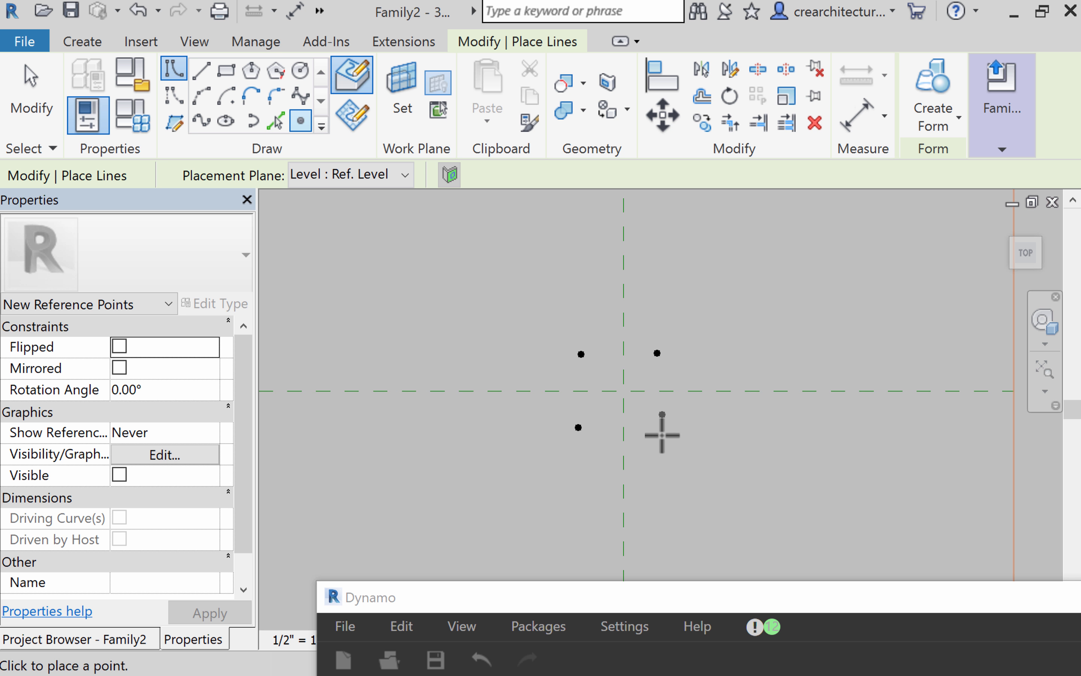
{"action": "left_click", "coordinate": [665, 433]}
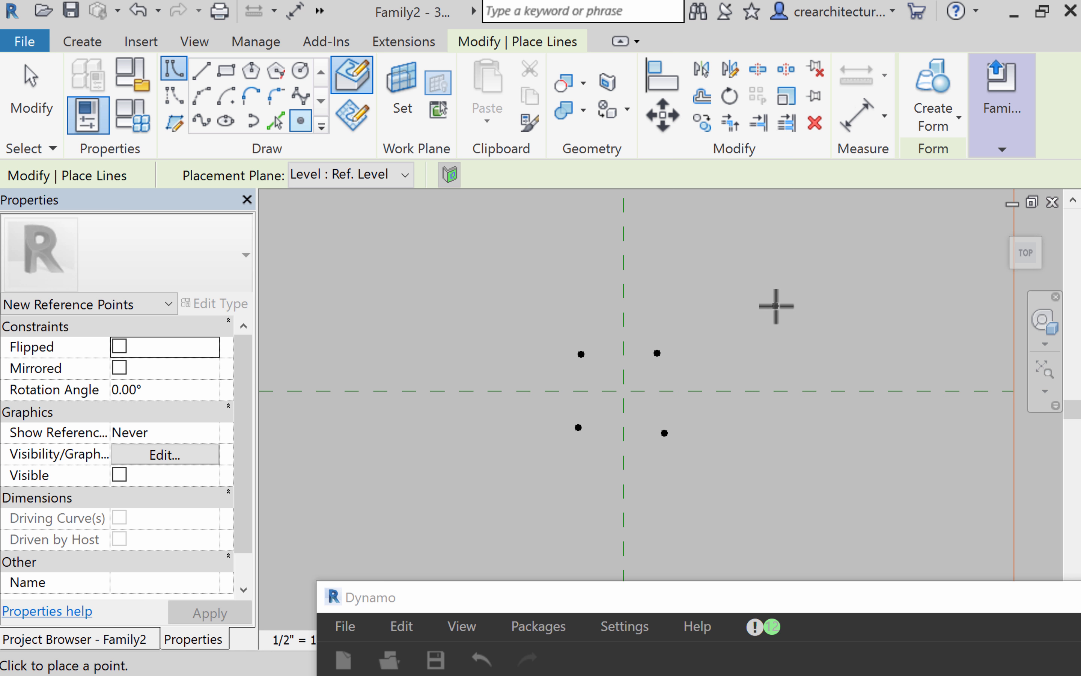
{"action": "key", "text": "Escape"}
{"action": "key", "text": "Escape"}
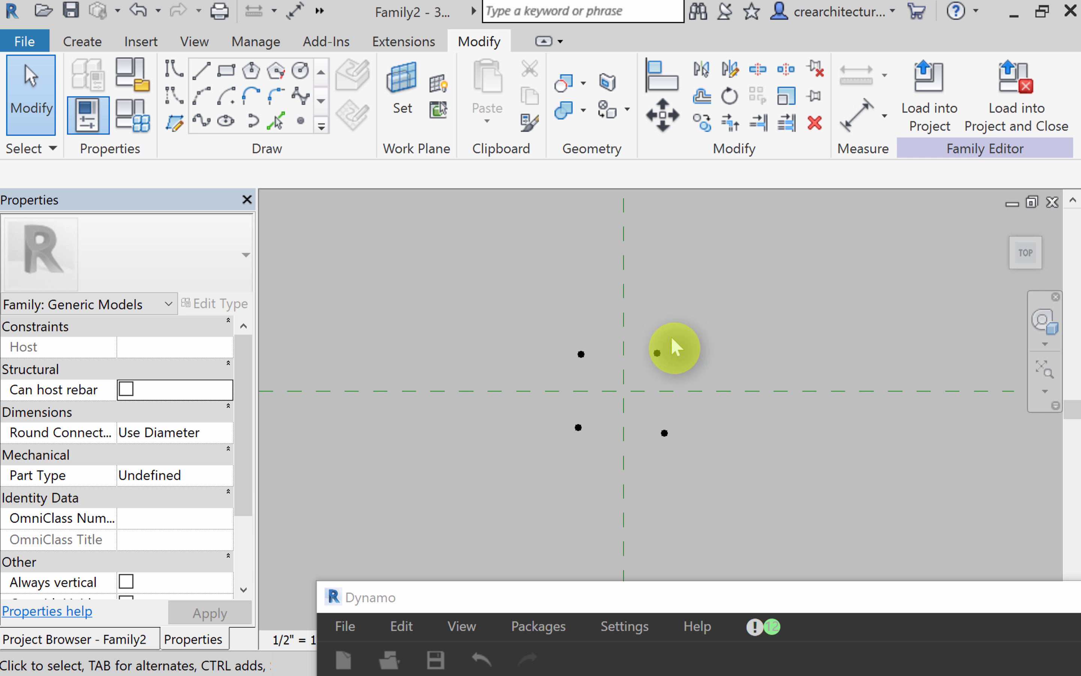
Step: Make all four reference points adaptive
{"action": "left_click_drag", "start_coordinate": [502, 488], "coordinate": [709, 301]}
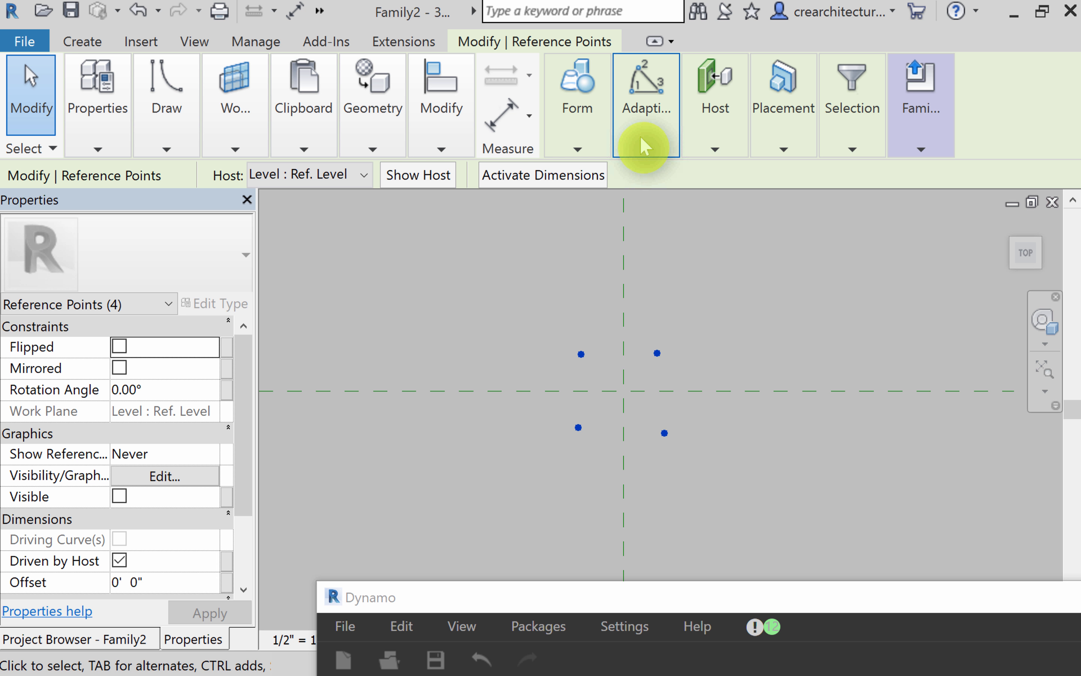
{"action": "left_click", "coordinate": [636, 108]}
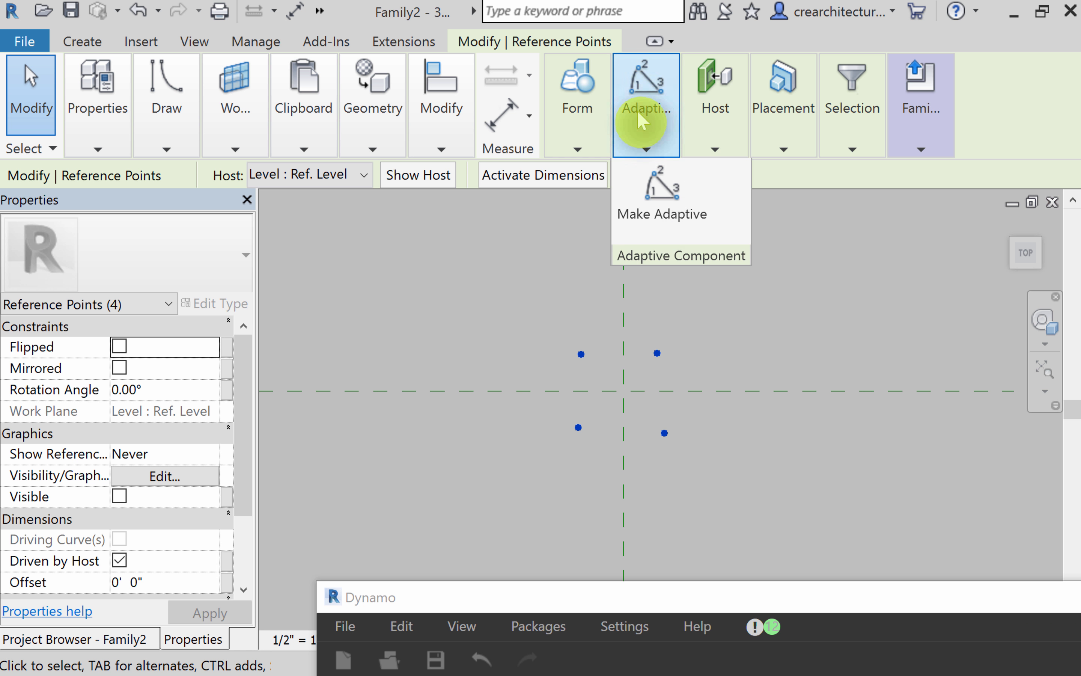
{"action": "left_click", "coordinate": [661, 214]}
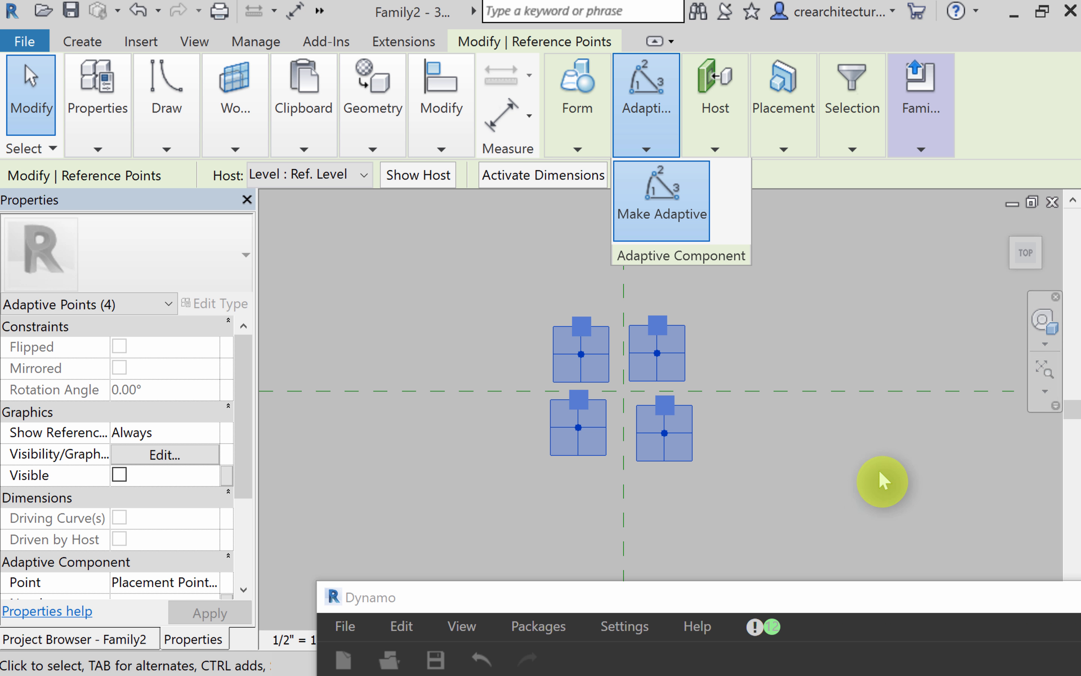
{"action": "left_click", "coordinate": [835, 503]}
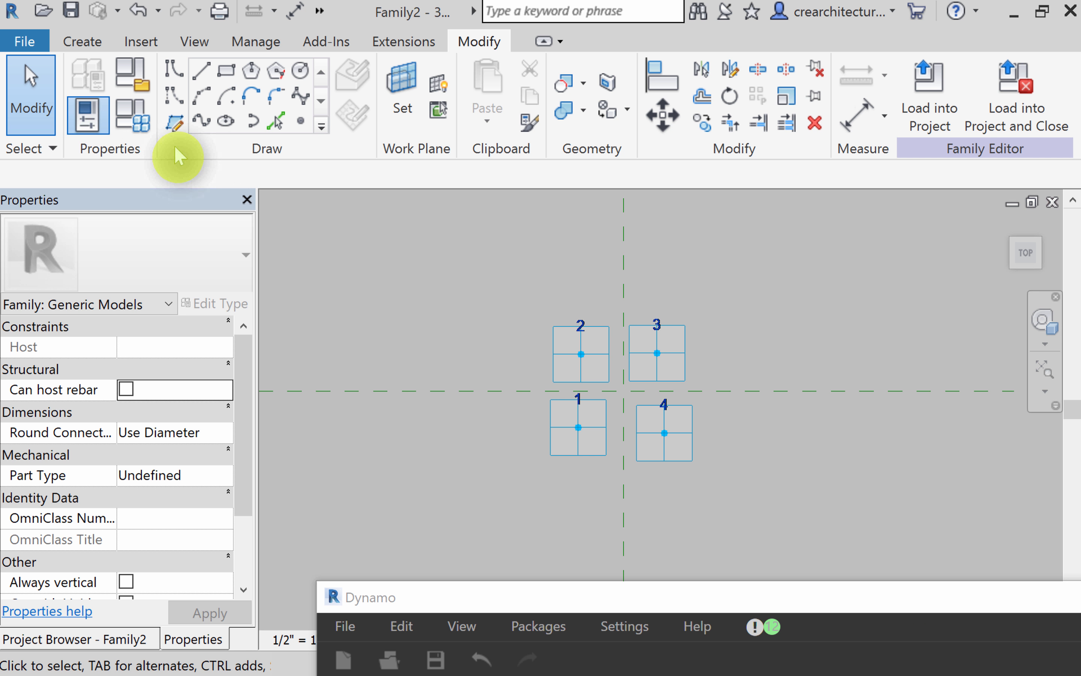
Step: Draw a closed loop of reference lines through adaptive points 1, 2, 3 and 4 with 3D Snapping enabled
{"action": "left_click", "coordinate": [173, 99]}
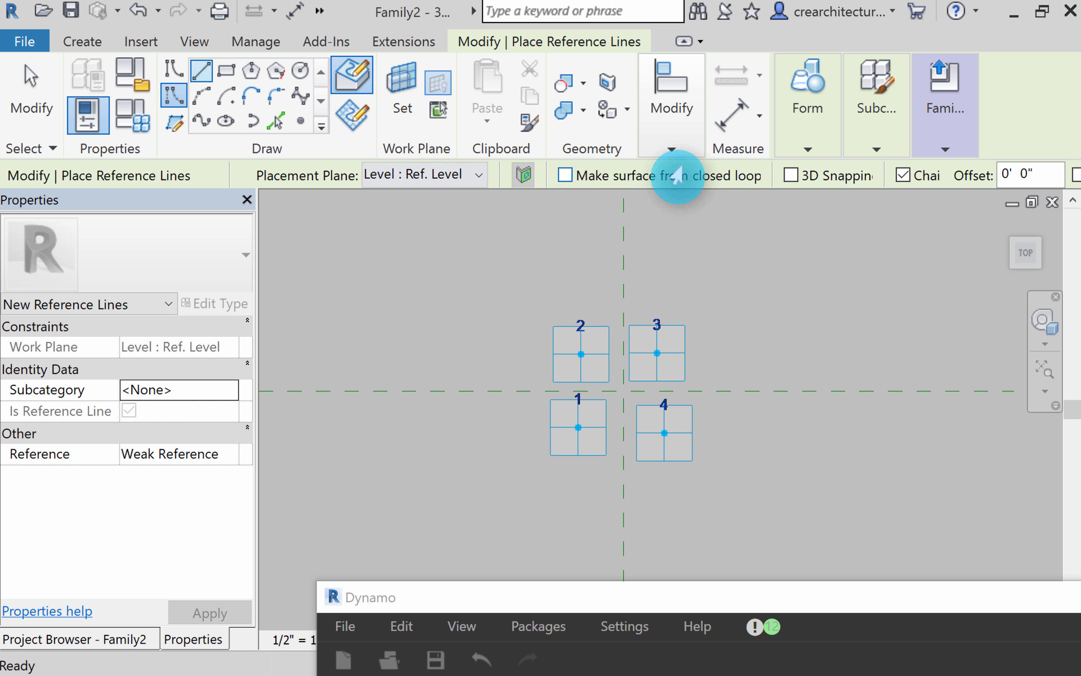
{"action": "left_click", "coordinate": [789, 177]}
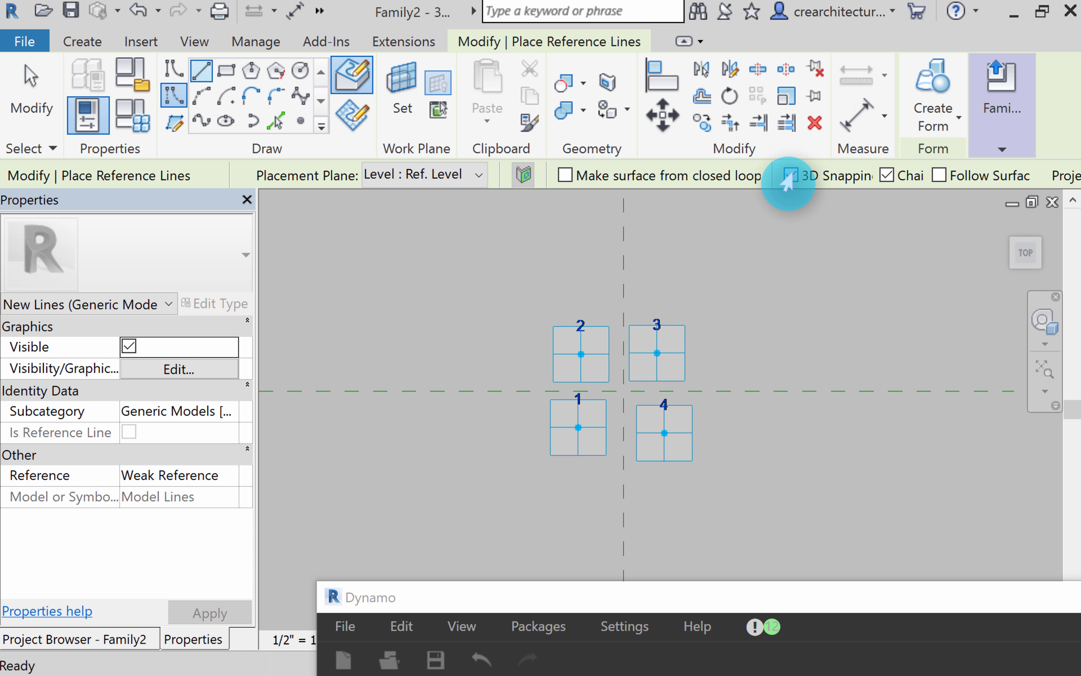
{"action": "left_click", "coordinate": [578, 427]}
{"action": "left_click", "coordinate": [580, 354]}
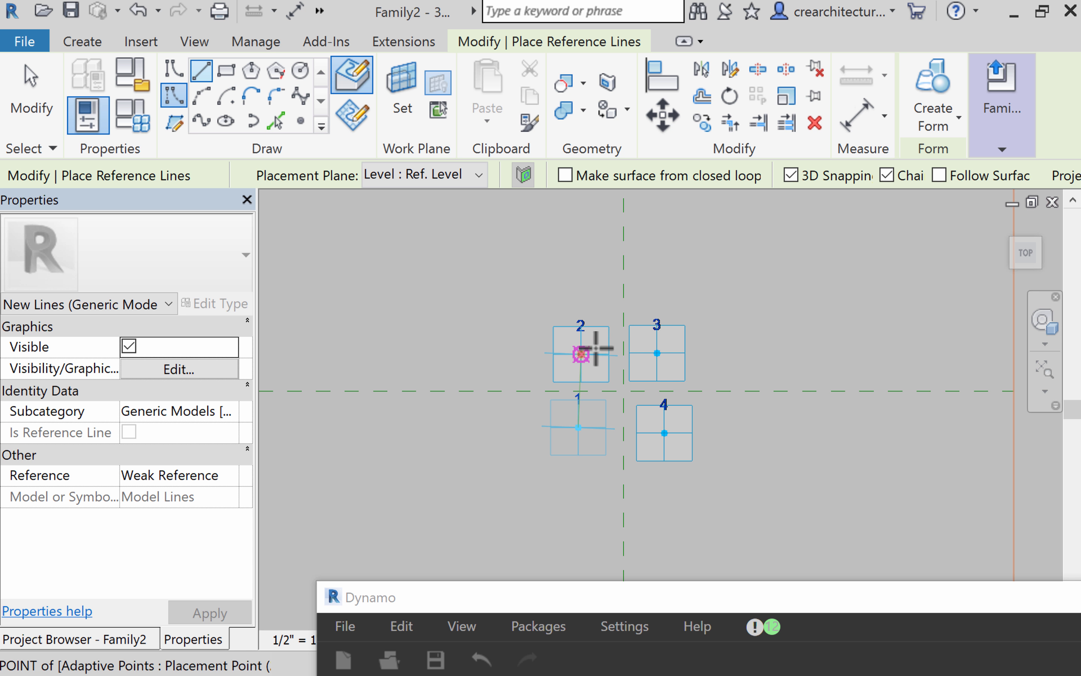
{"action": "left_click", "coordinate": [656, 353]}
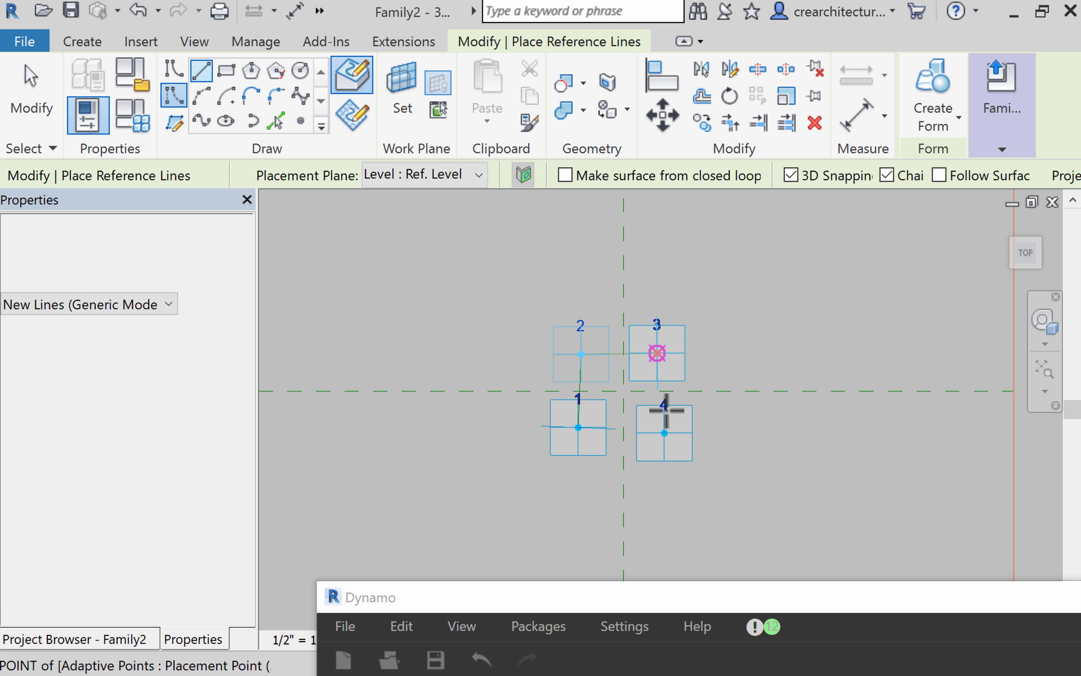
{"action": "left_click", "coordinate": [665, 431]}
{"action": "left_click", "coordinate": [578, 426]}
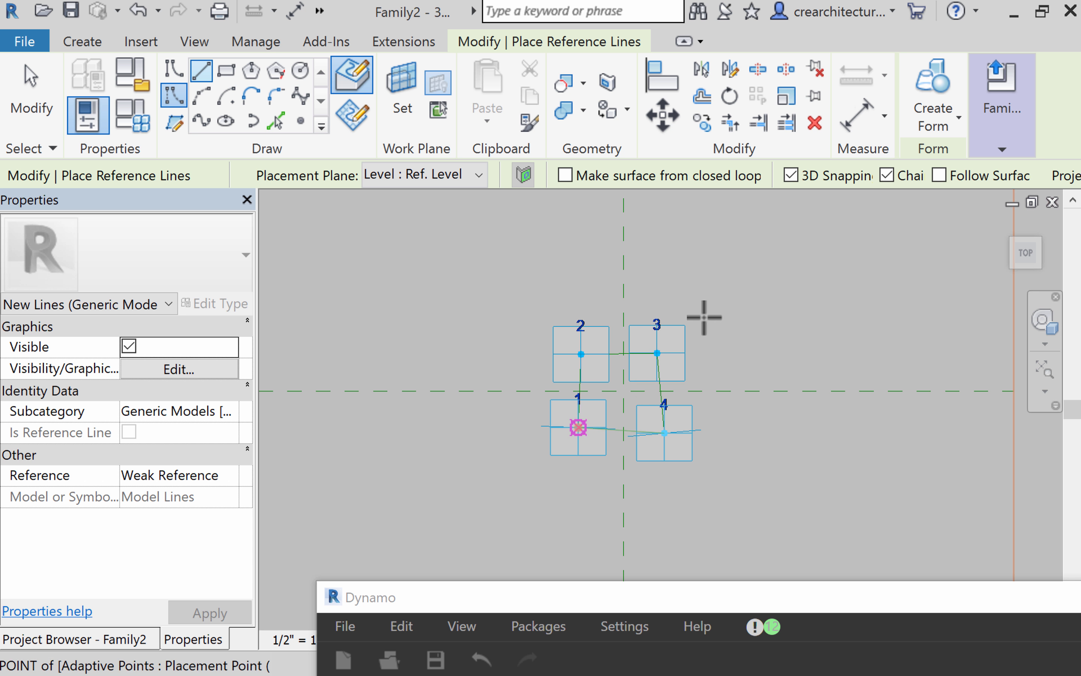
{"action": "key", "text": "Escape"}
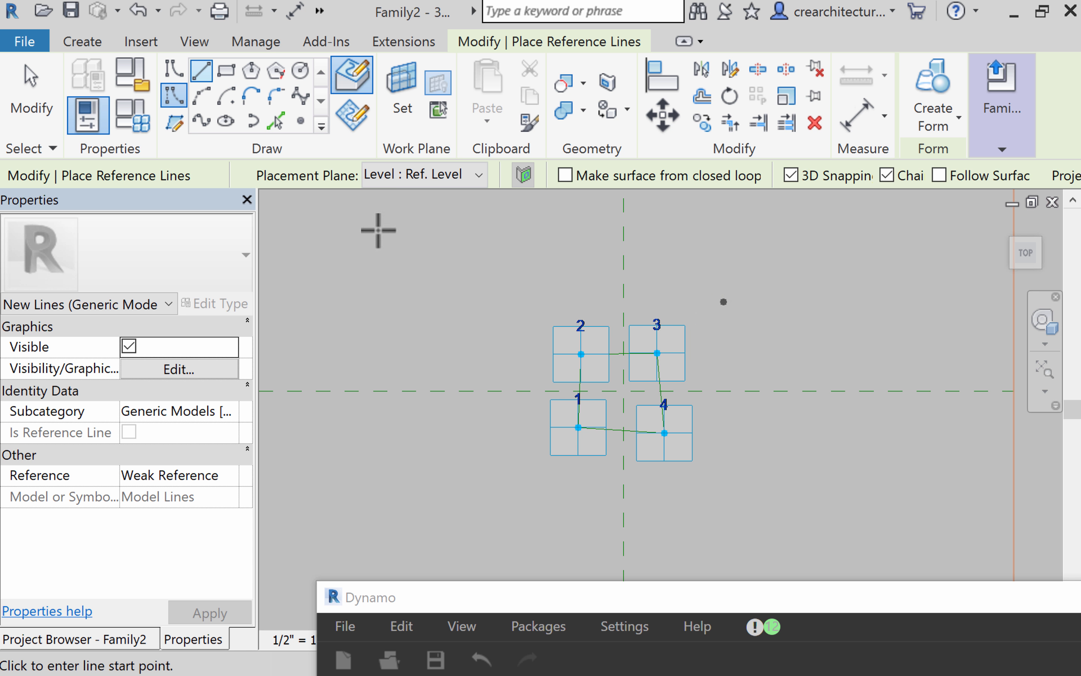
{"action": "key", "text": "Escape"}
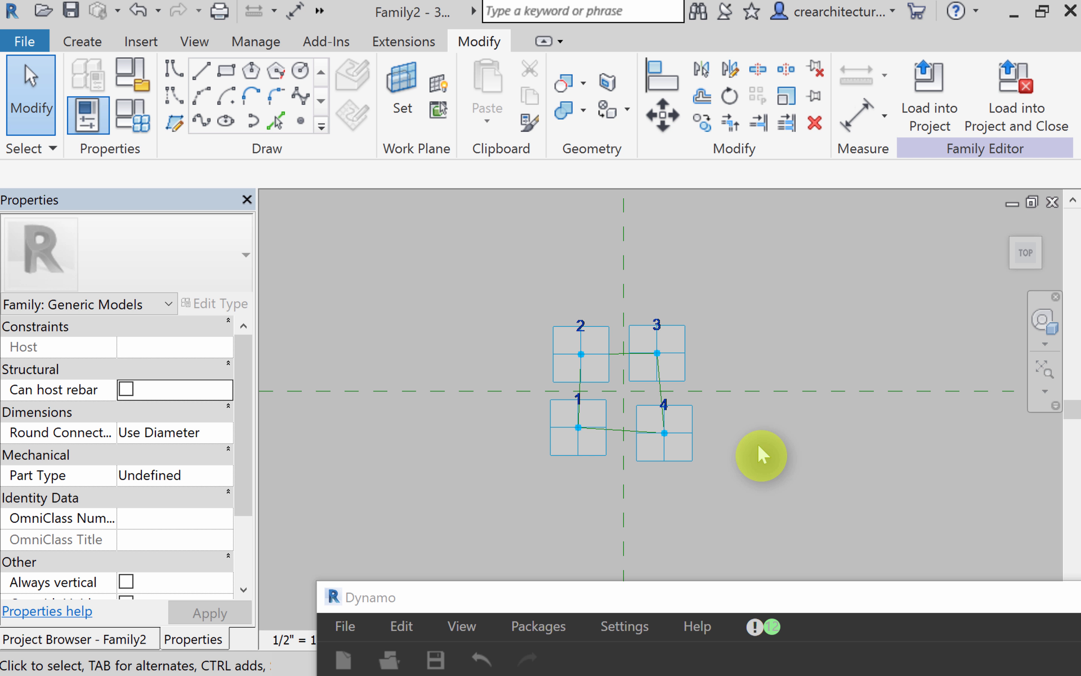
Step: Create a solid form from the closed reference-line chain, choosing the flat surface option instead of the extruded box
{"action": "middle_click_drag", "start_coordinate": [760, 453], "coordinate": [750, 338], "text": "shift"}
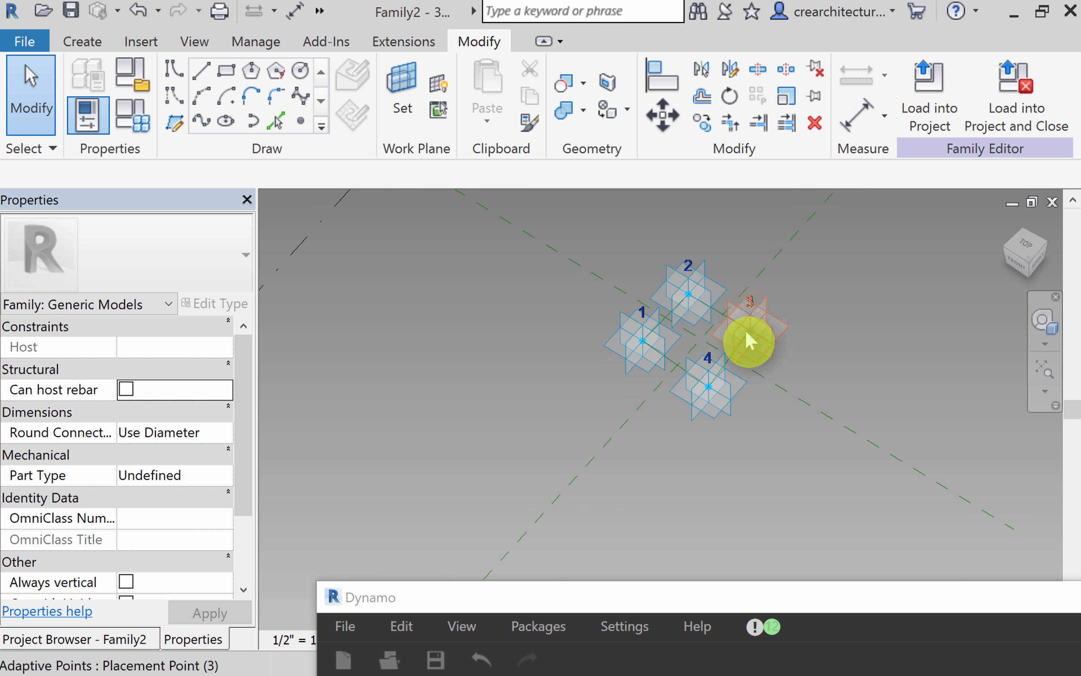
{"action": "scroll", "coordinate": [759, 371], "scroll_direction": "up", "scroll_amount": 4}
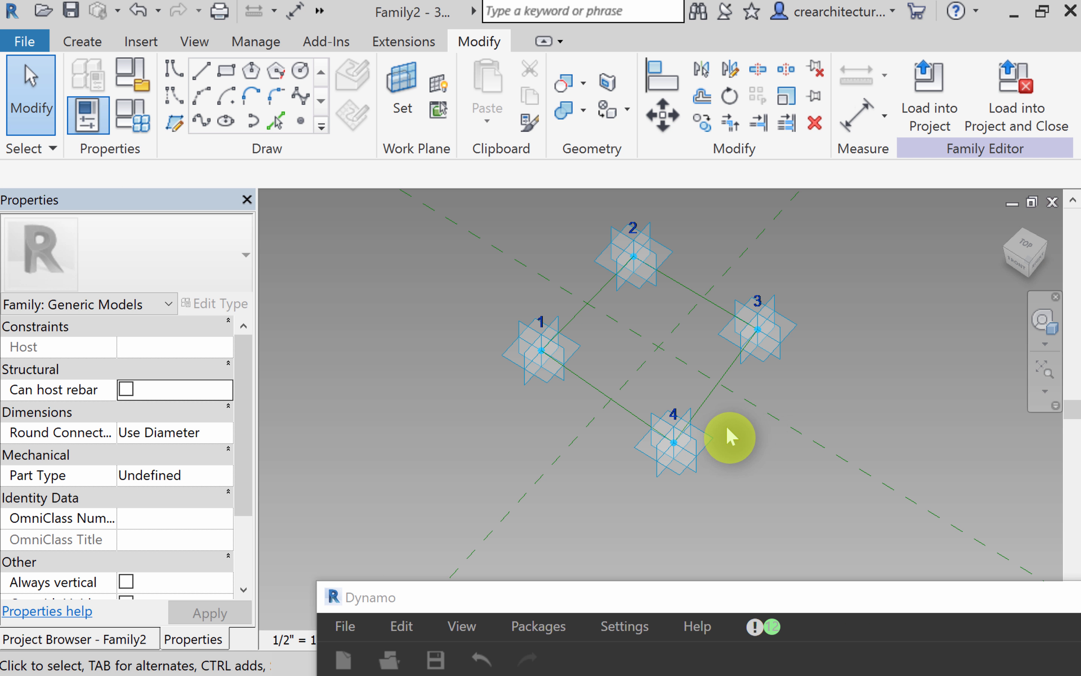
{"action": "scroll", "coordinate": [726, 427], "scroll_direction": "up", "scroll_amount": 2}
{"action": "middle_click_drag", "start_coordinate": [727, 428], "coordinate": [700, 390], "text": "shift"}
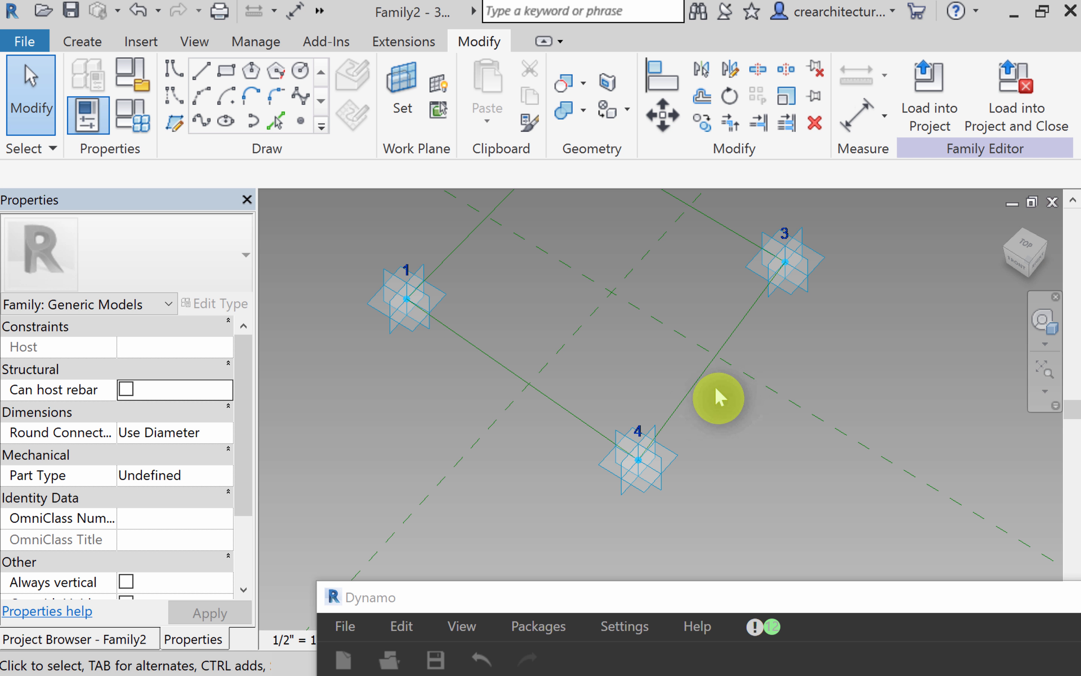
{"action": "mouse_move", "coordinate": [737, 431]}
{"action": "middle_mouse_down"}
{"action": "mouse_move", "coordinate": [789, 513]}
{"action": "mouse_move", "coordinate": [767, 500]}
{"action": "middle_mouse_up"}
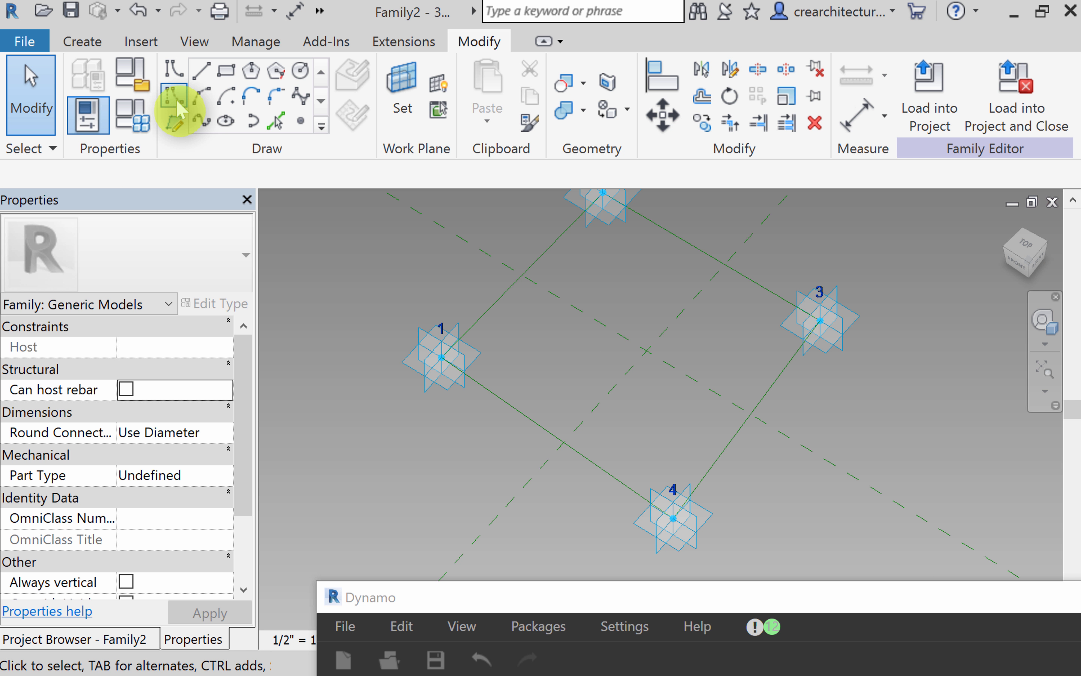
{"action": "key", "text": "Tab"}
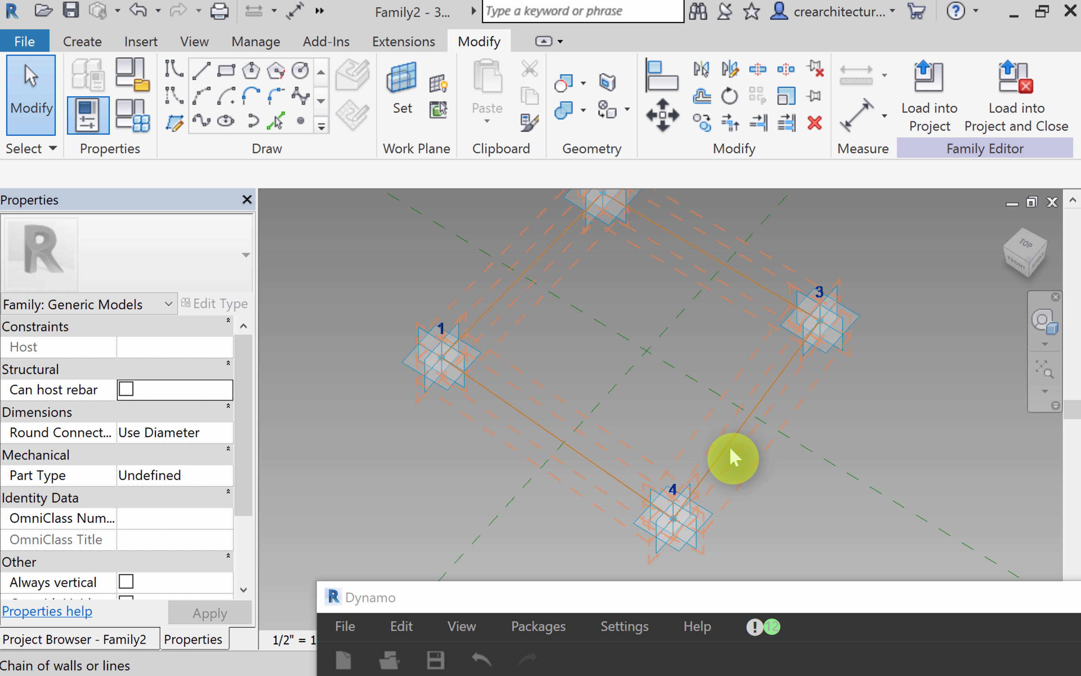
{"action": "left_click", "coordinate": [732, 453]}
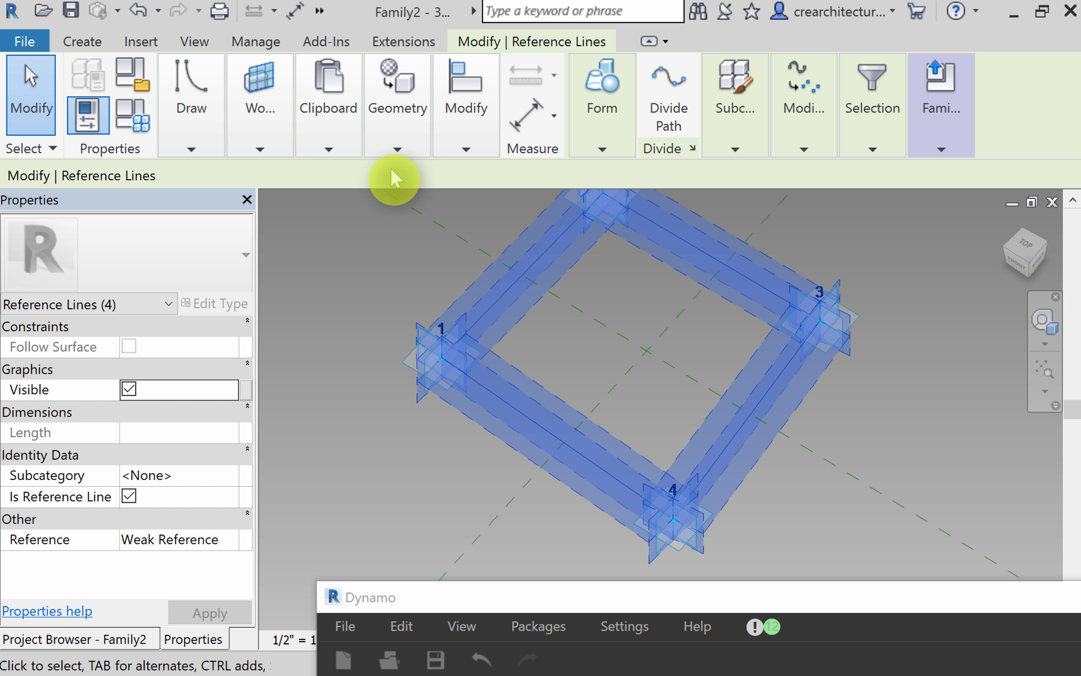
{"action": "left_click", "coordinate": [602, 150]}
{"action": "left_click", "coordinate": [611, 230]}
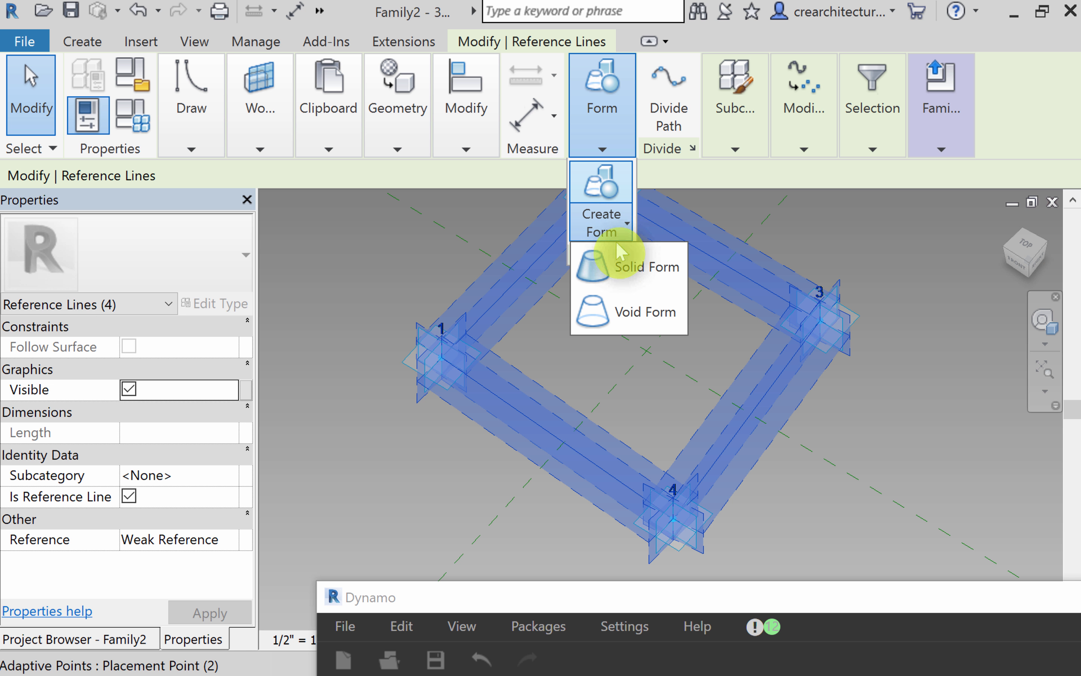
{"action": "left_click", "coordinate": [621, 263]}
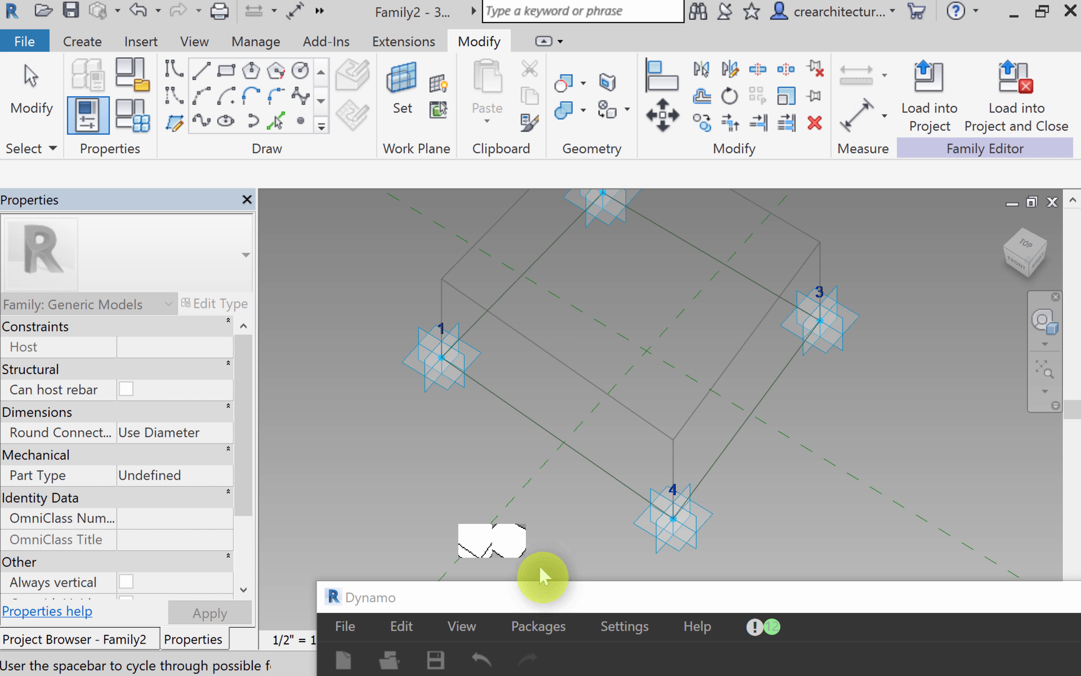
{"action": "left_click", "coordinate": [519, 537]}
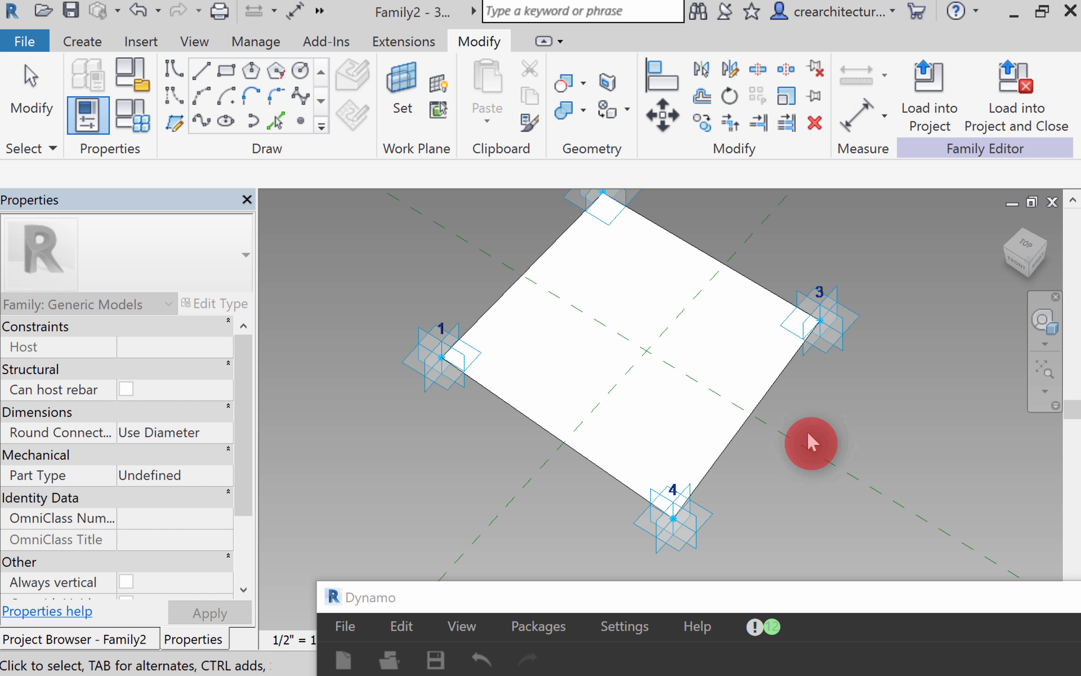
{"action": "left_click", "coordinate": [808, 435]}
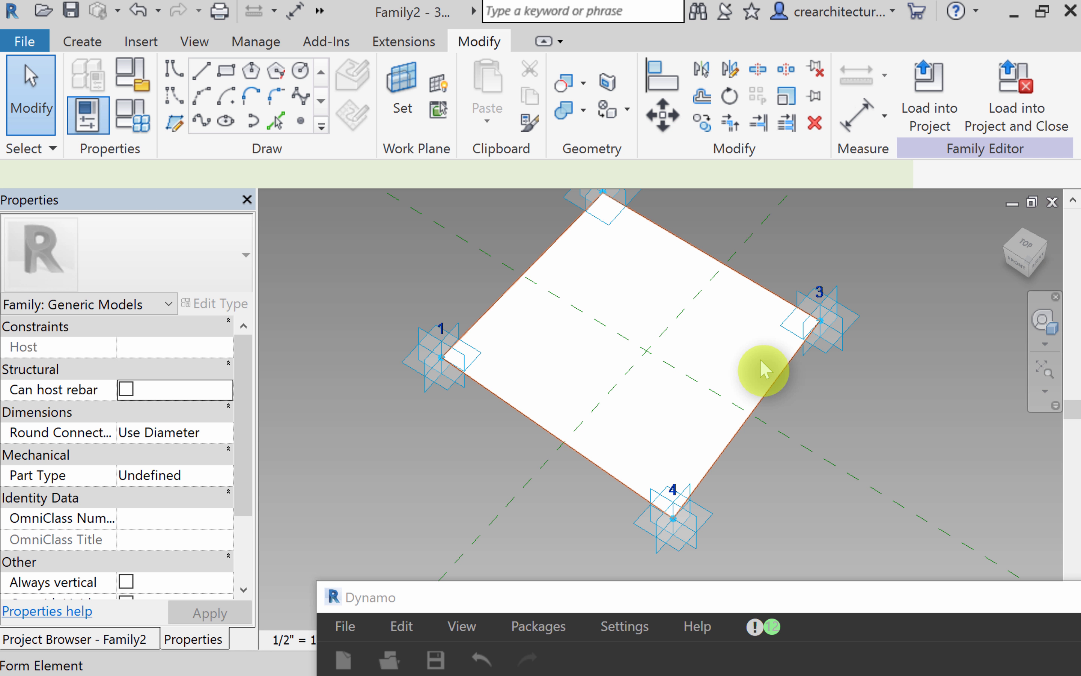
{"action": "left_click", "coordinate": [766, 369]}
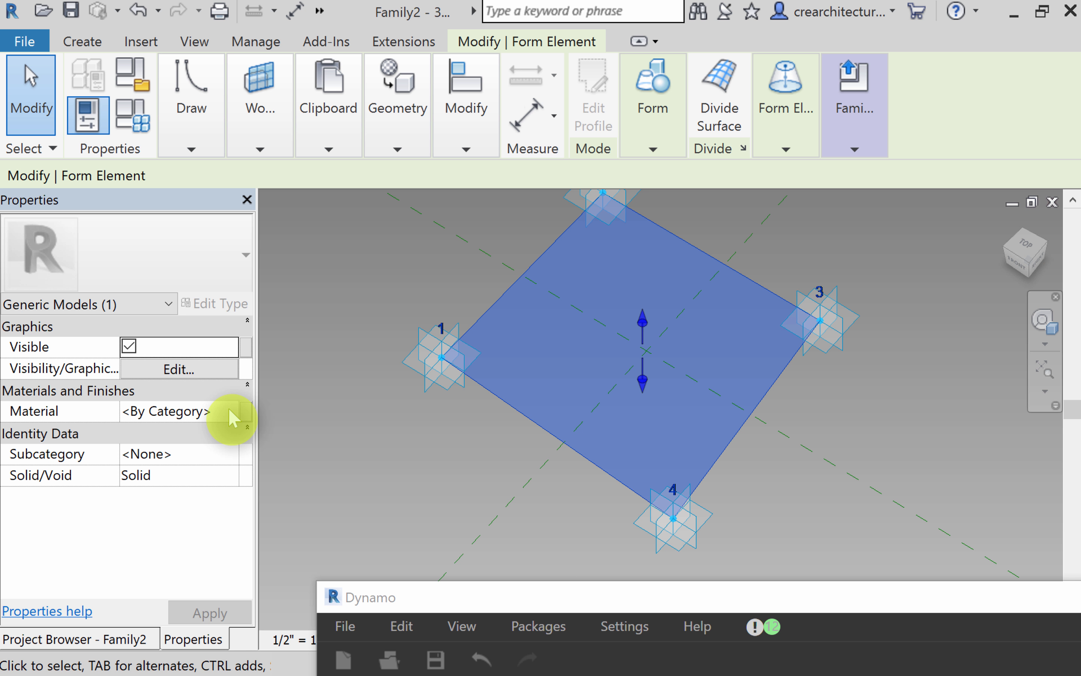
{"action": "left_click", "coordinate": [233, 417]}
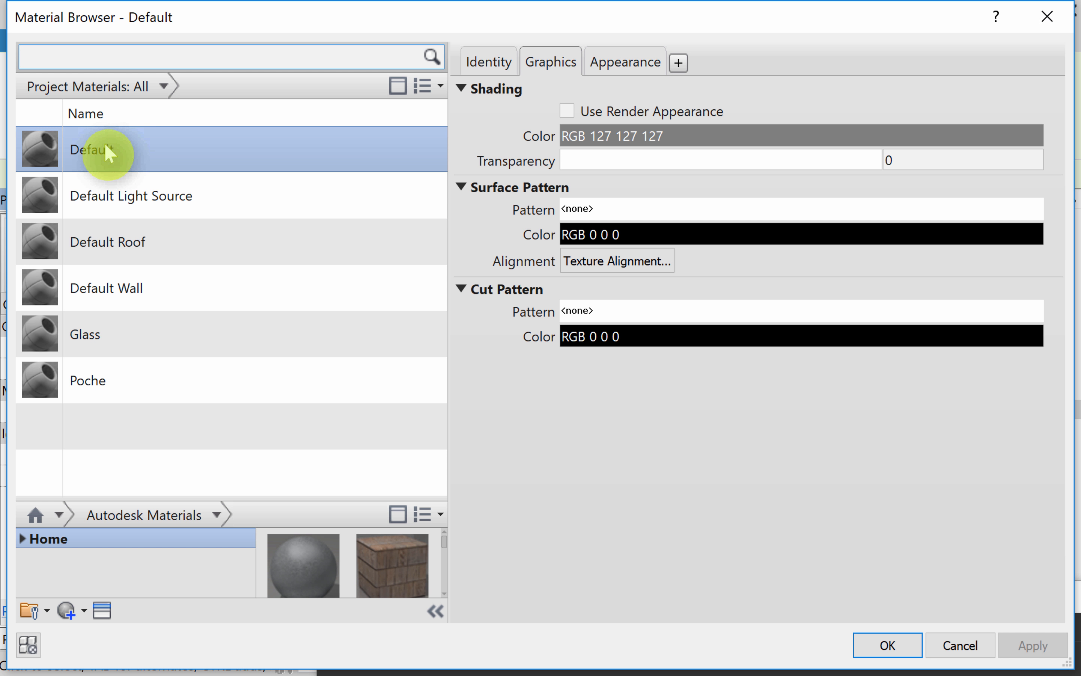
{"action": "left_click", "coordinate": [106, 613]}
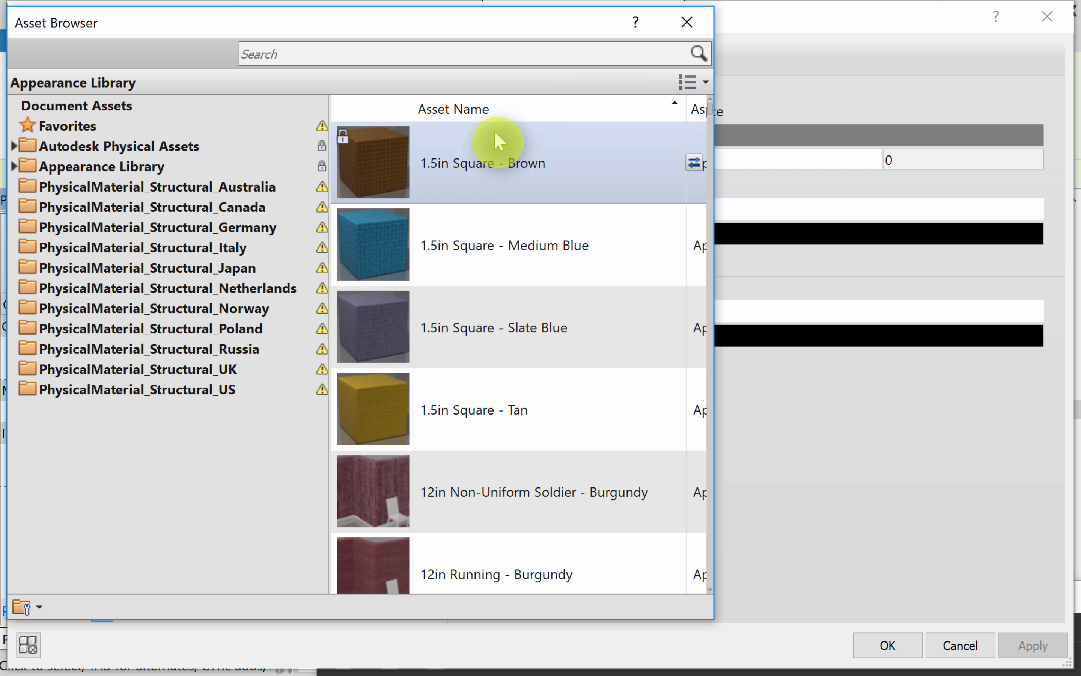
{"action": "left_click", "coordinate": [686, 24]}
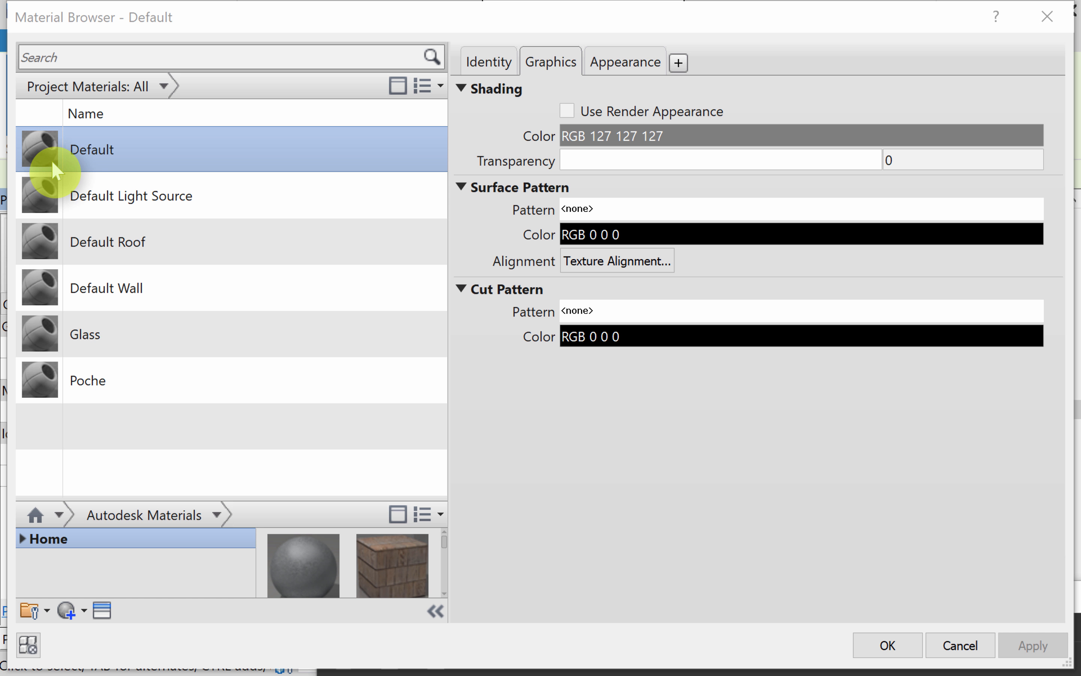
{"action": "left_click", "coordinate": [625, 61]}
{"action": "left_click", "coordinate": [105, 613]}
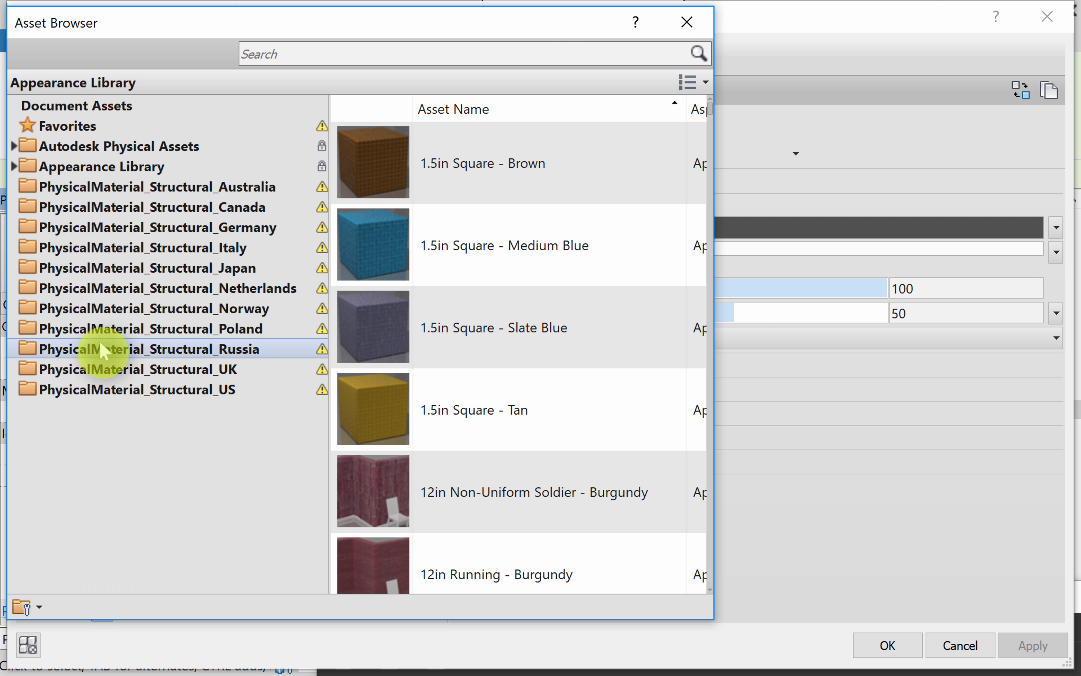
{"action": "left_click", "coordinate": [14, 166]}
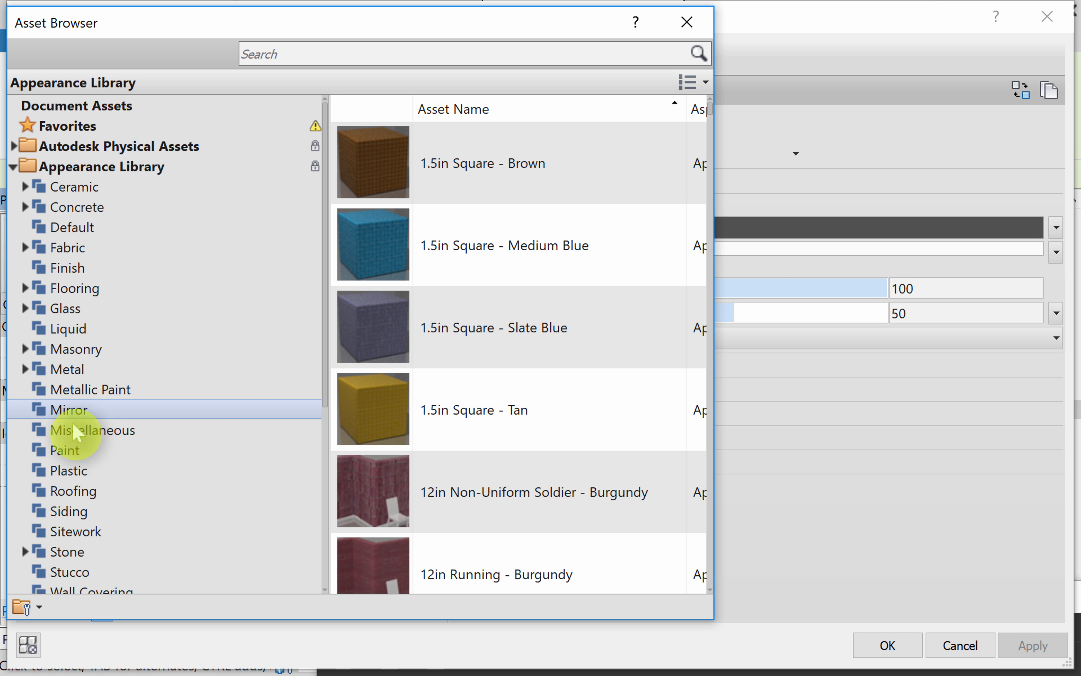
{"action": "left_click", "coordinate": [71, 451]}
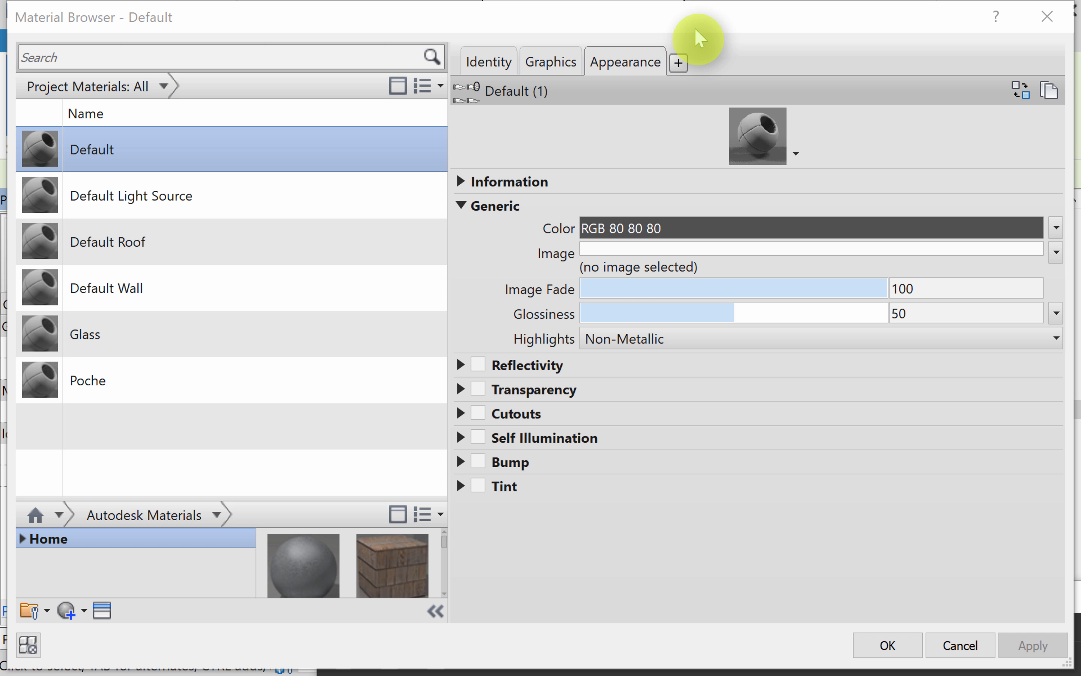
{"action": "left_click", "coordinate": [956, 646]}
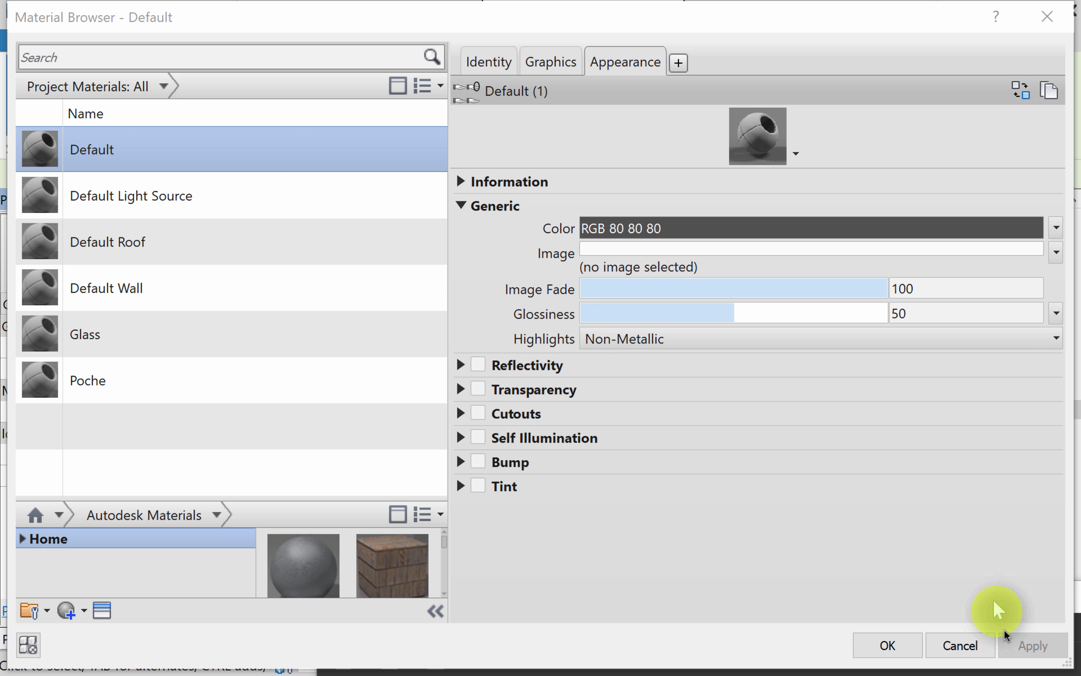
{"action": "left_click", "coordinate": [956, 644]}
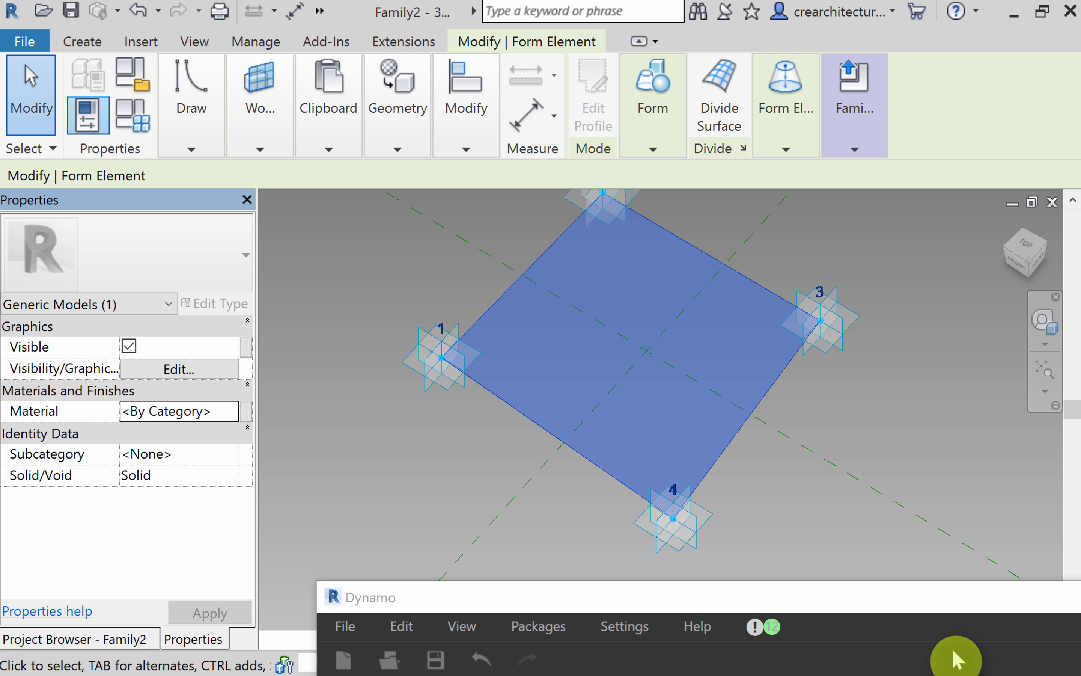
{"action": "left_click", "coordinate": [858, 356]}
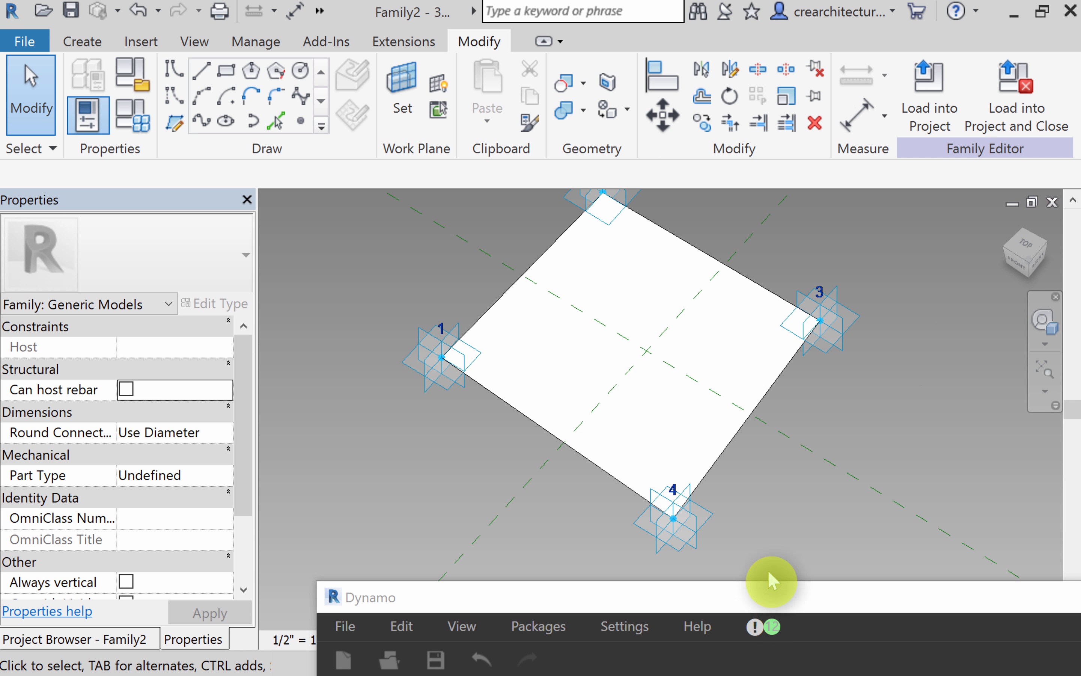
Step: Save the four-point surface family as SolidPanel_ap and close its view
{"action": "left_click", "coordinate": [24, 42]}
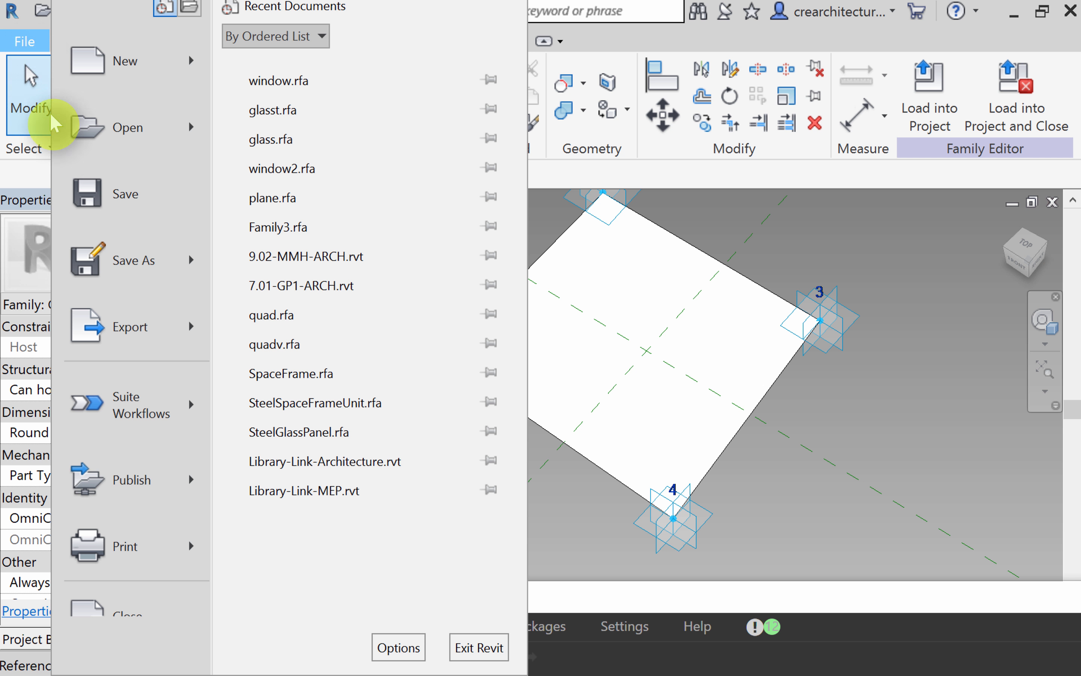
{"action": "left_click", "coordinate": [134, 268]}
{"action": "left_click", "coordinate": [281, 179]}
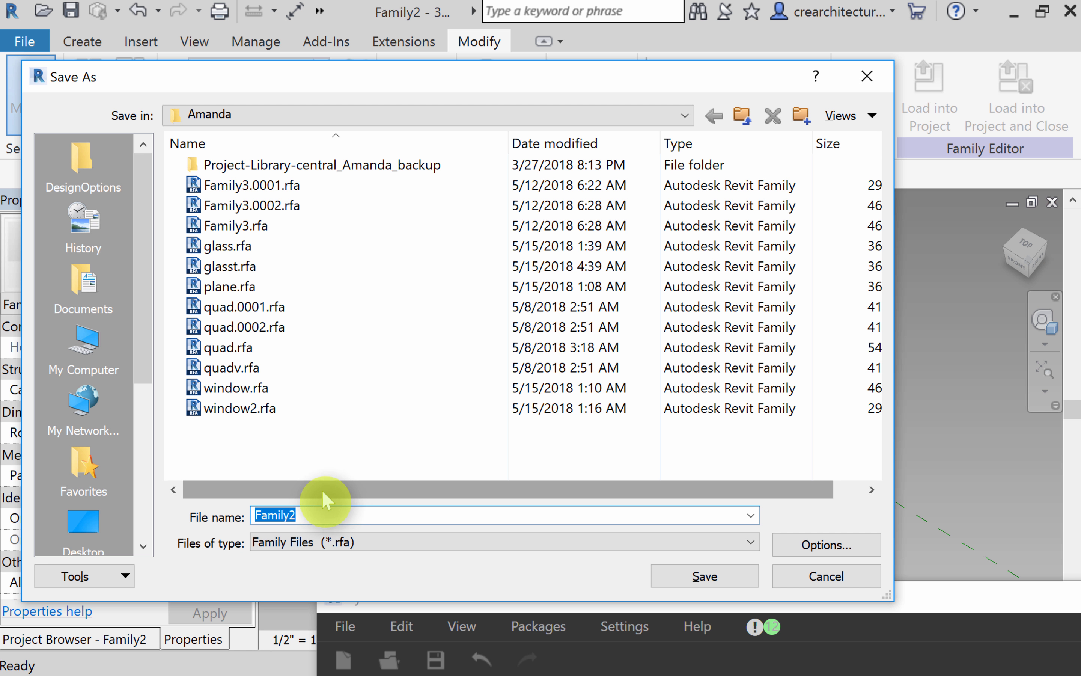
{"action": "type", "text": "SolidP"}
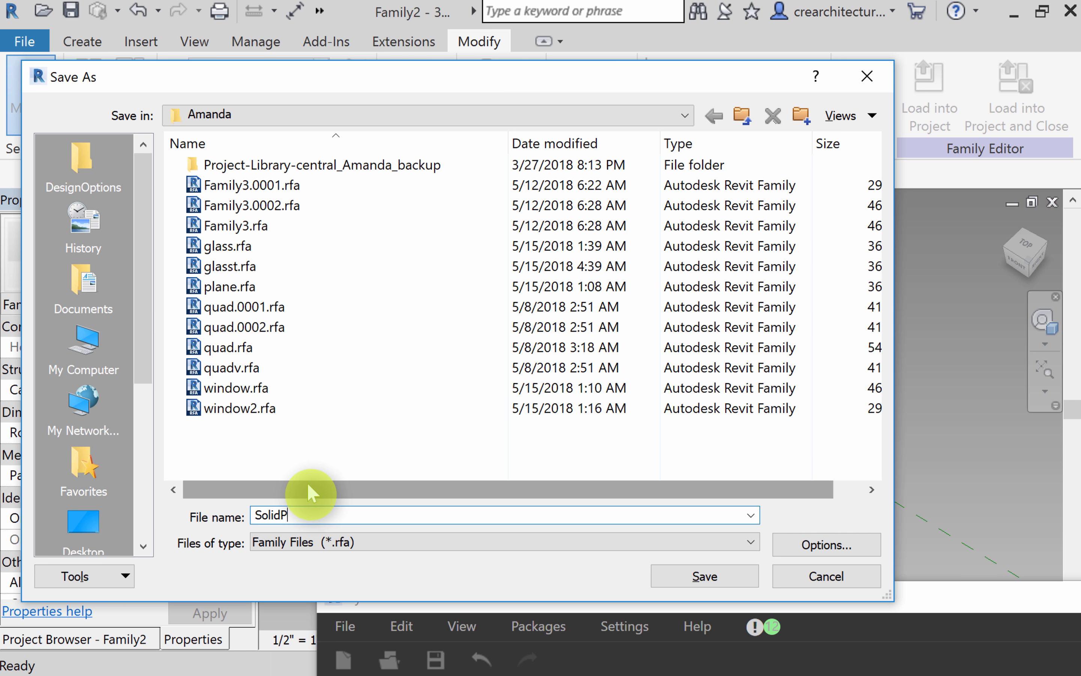
{"action": "type", "text": "anel_ap"}
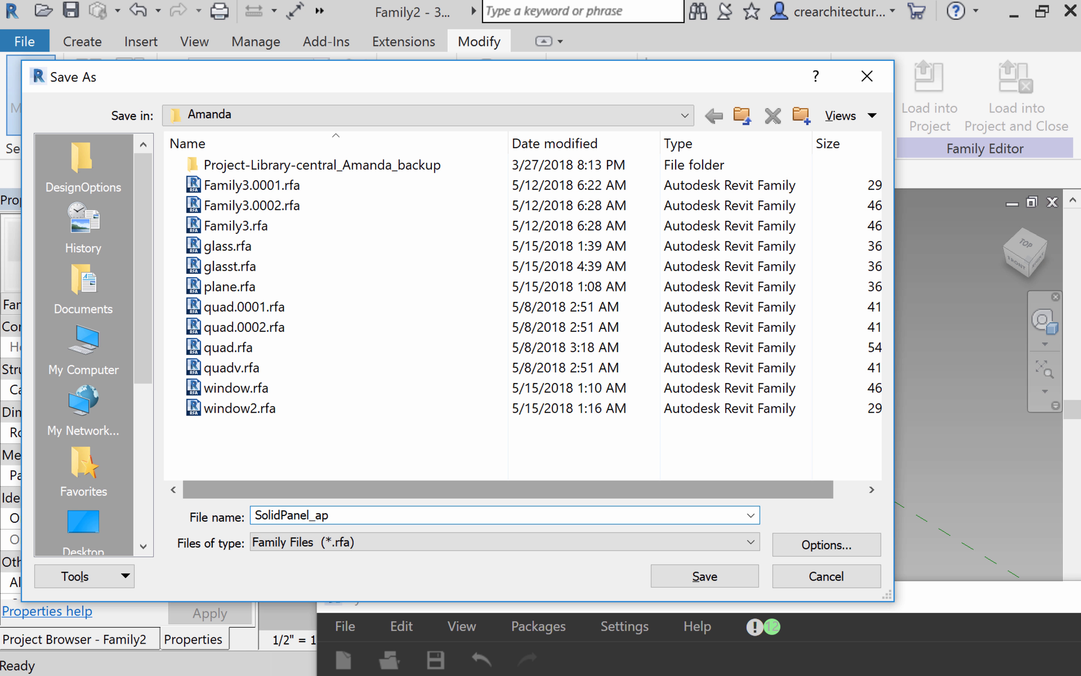
{"action": "left_click", "coordinate": [710, 576]}
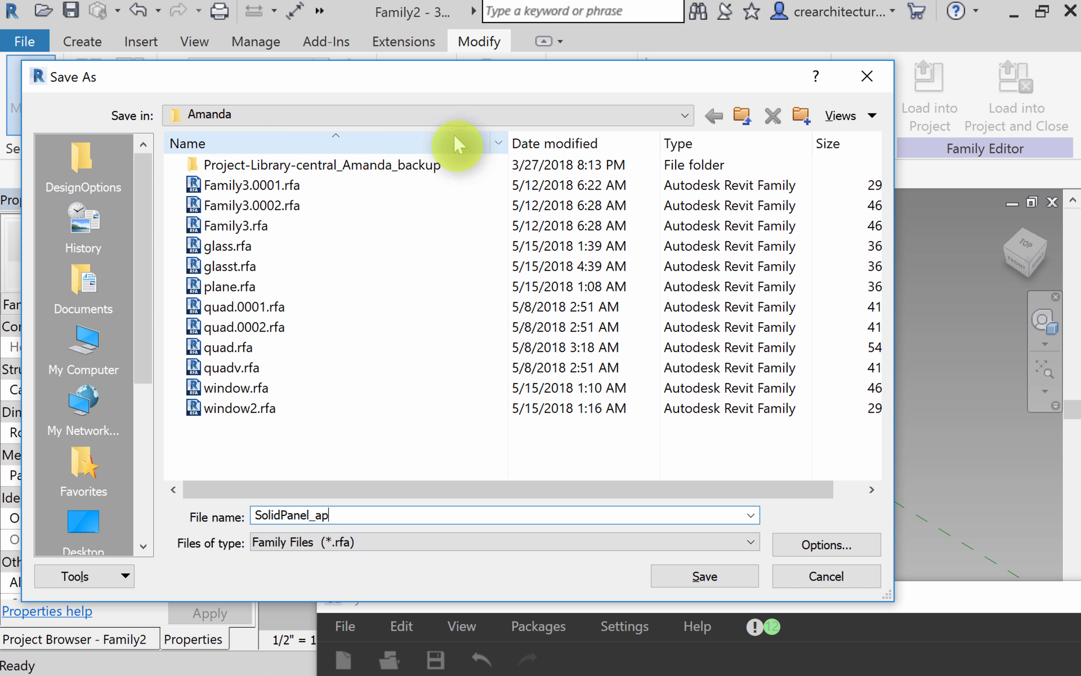
{"action": "left_click", "coordinate": [457, 117]}
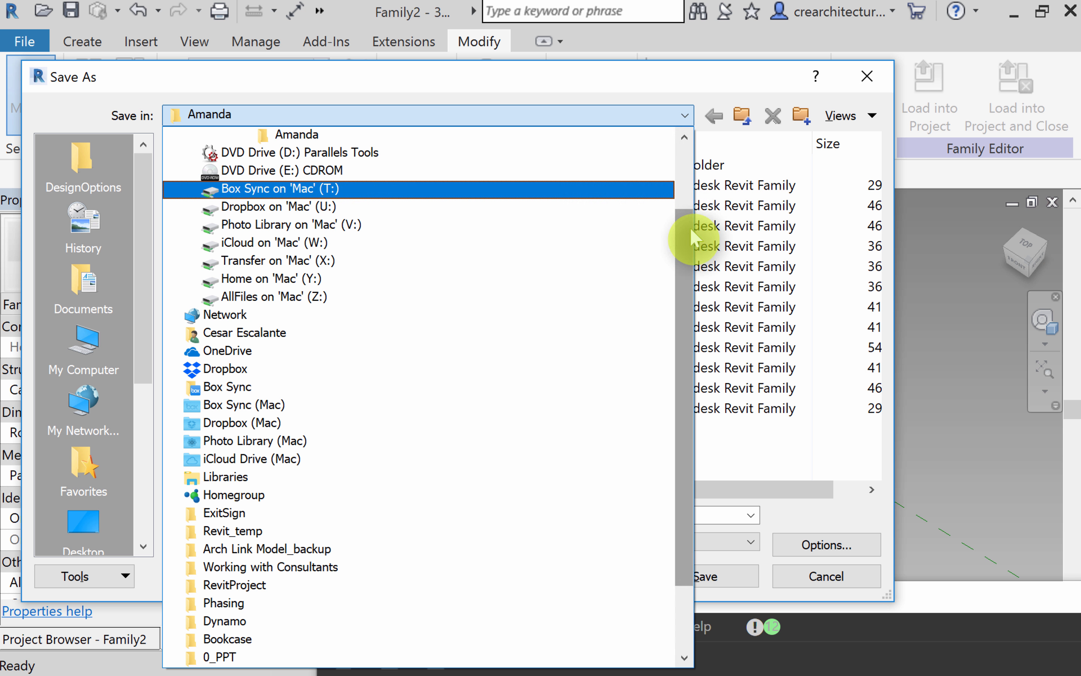
{"action": "left_click_drag", "start_coordinate": [690, 227], "coordinate": [692, 131]}
{"action": "left_click", "coordinate": [273, 123]}
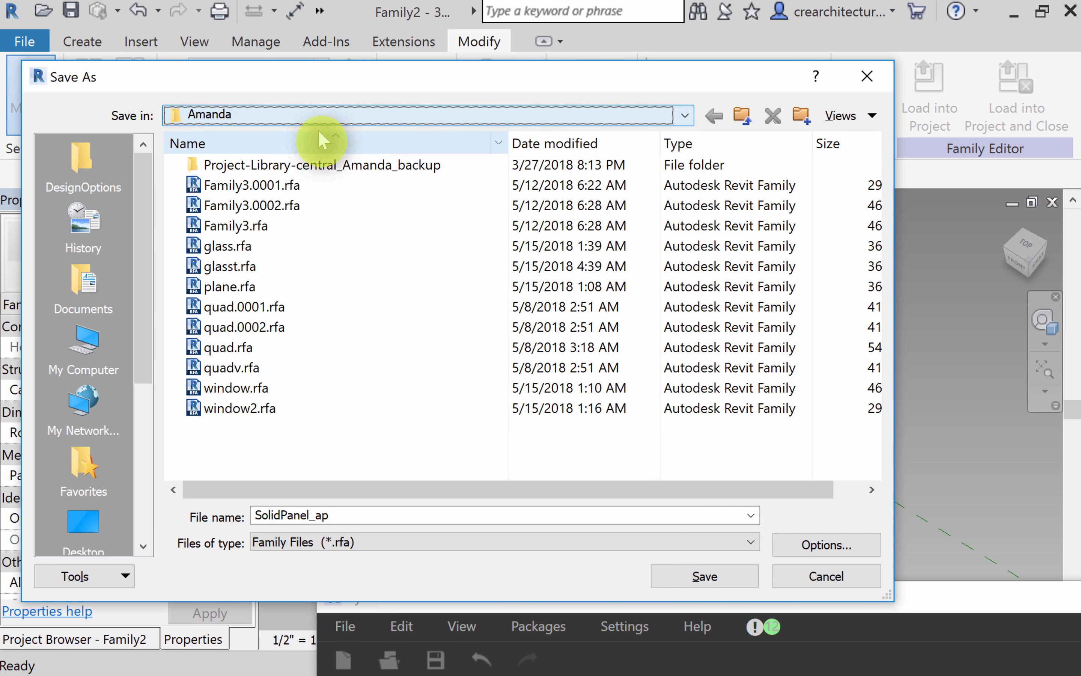
{"action": "left_click", "coordinate": [683, 117]}
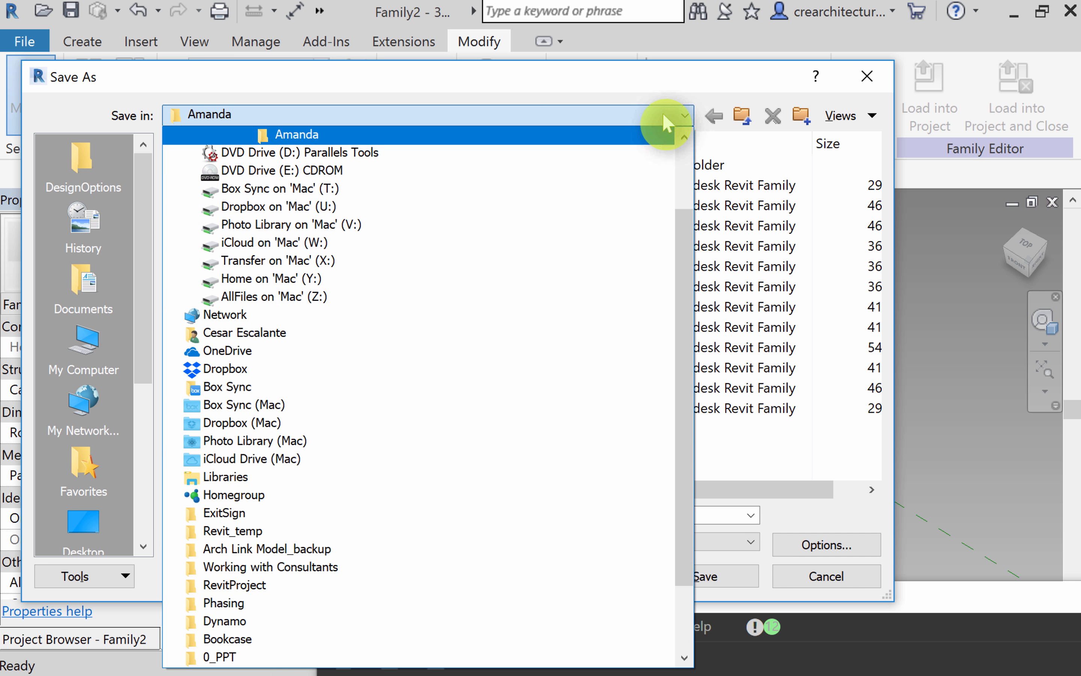
{"action": "left_click_drag", "start_coordinate": [689, 209], "coordinate": [687, 150]}
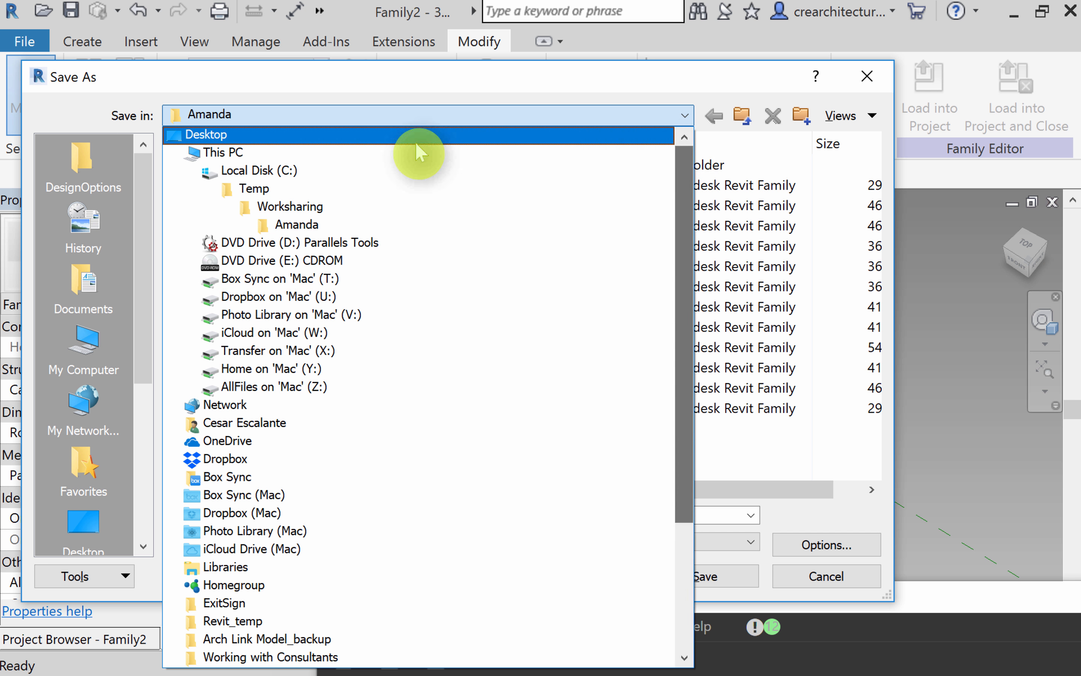
{"action": "left_click", "coordinate": [295, 135]}
{"action": "left_click", "coordinate": [708, 563]}
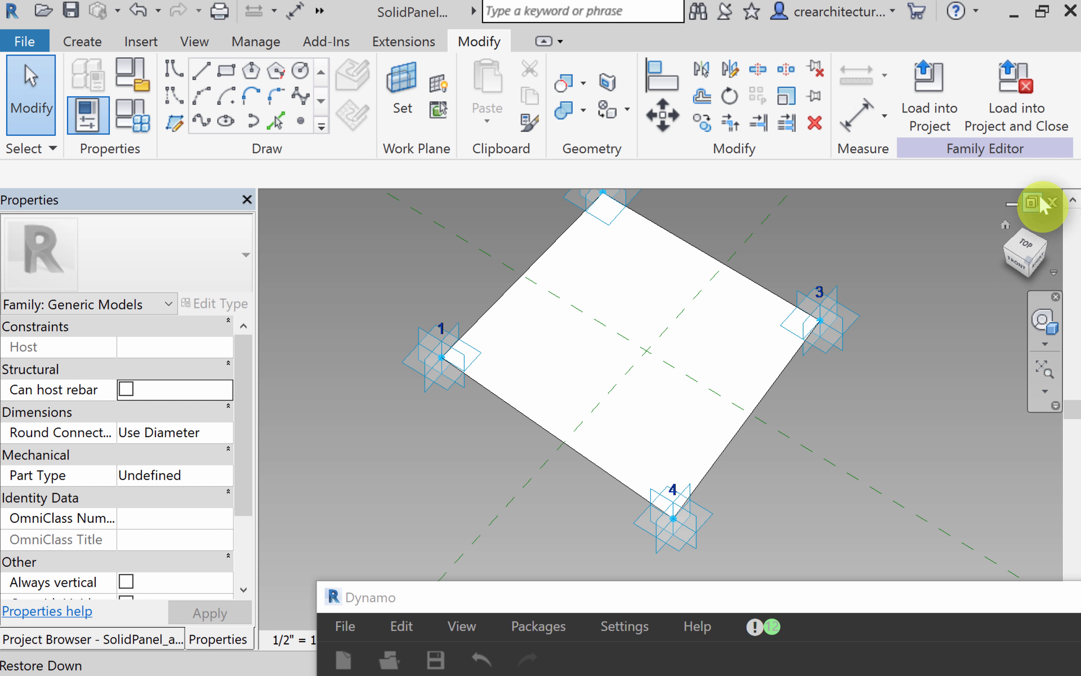
{"action": "left_click", "coordinate": [1052, 202]}
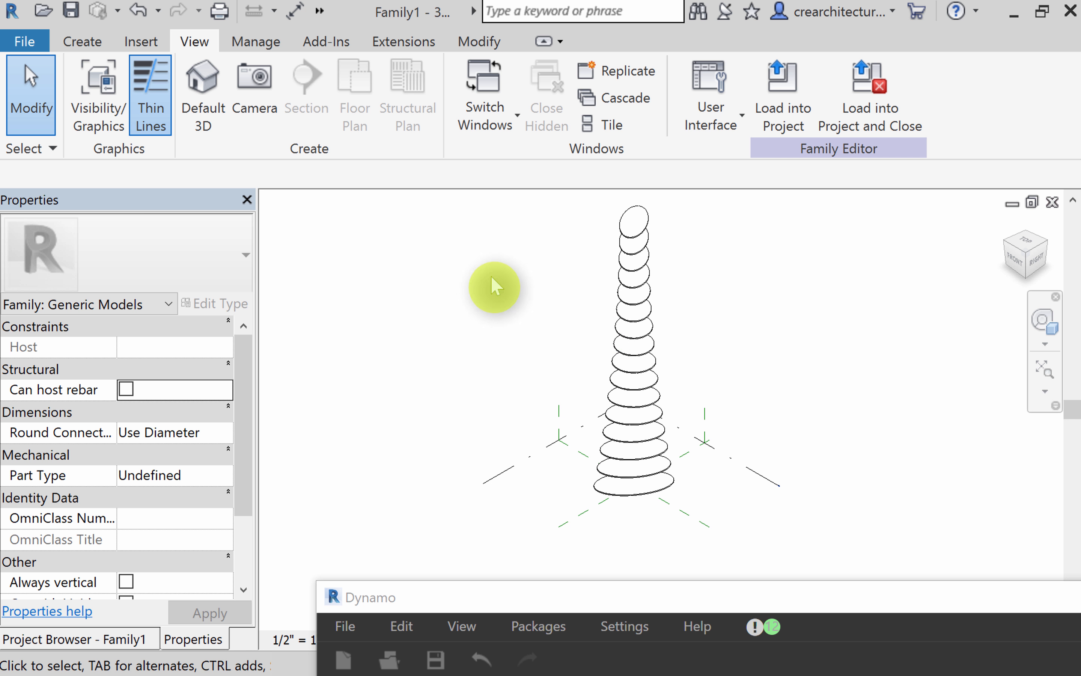
Step: Create a new family from the Generic Model Adaptive.rft template
{"action": "left_click", "coordinate": [35, 39]}
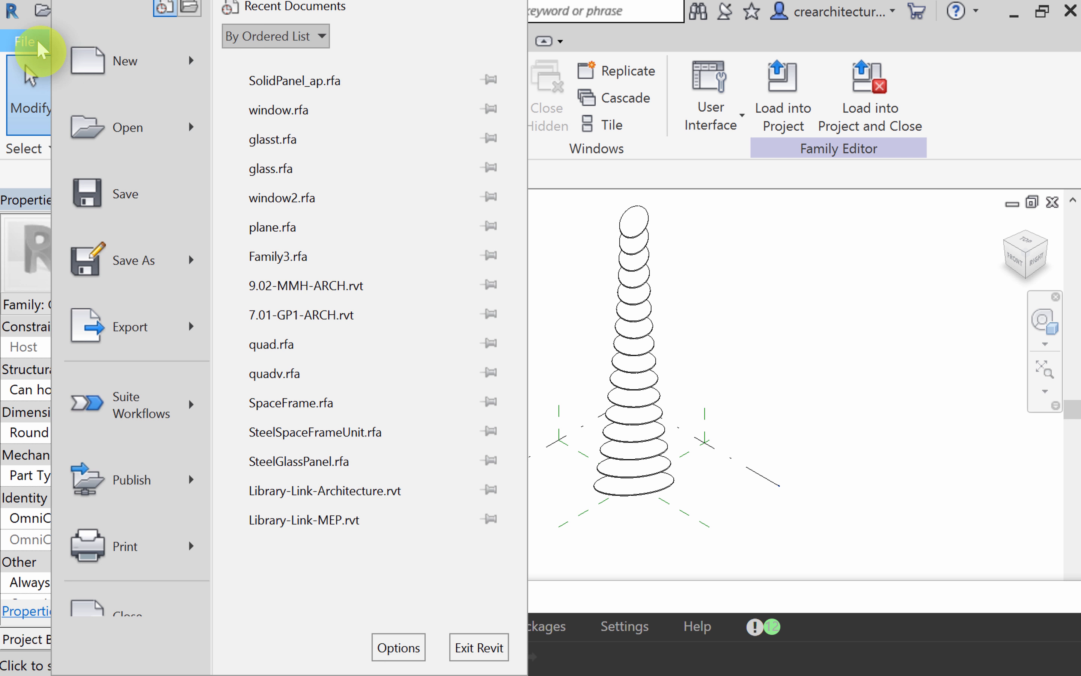
{"action": "mouse_move", "coordinate": [207, 72]}
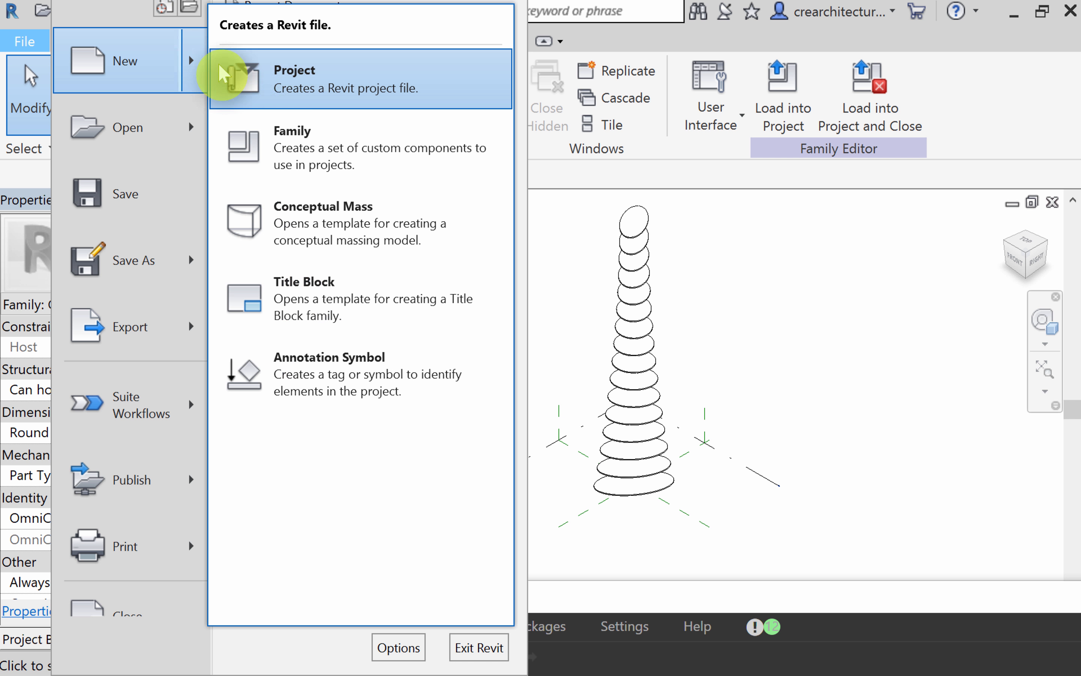
{"action": "left_click", "coordinate": [292, 144]}
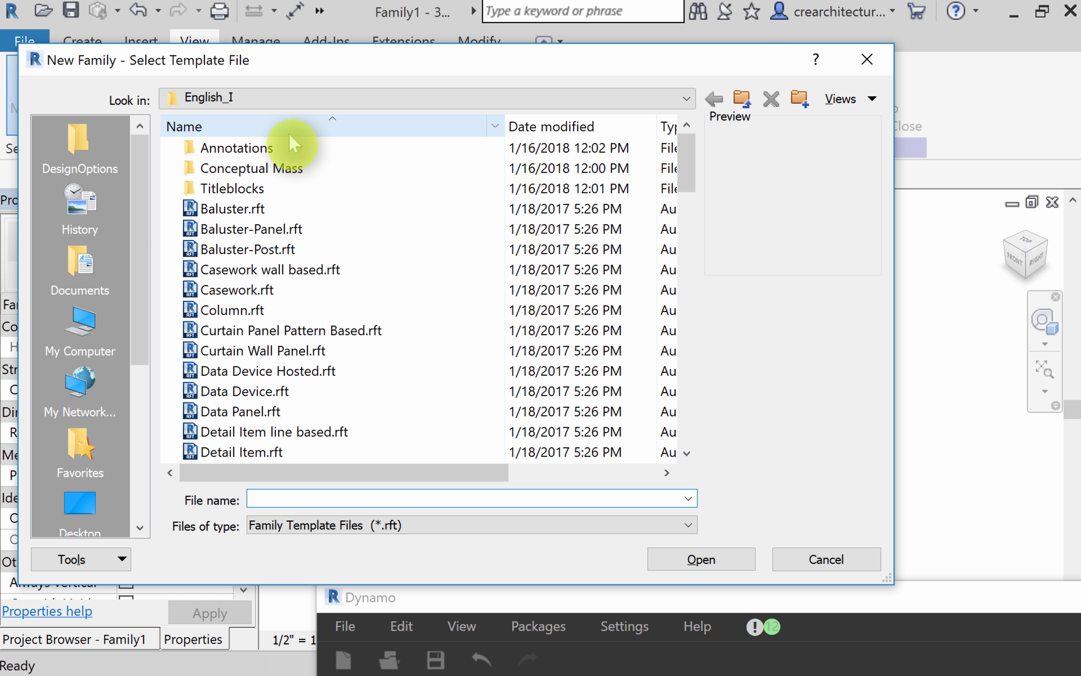
{"action": "mouse_move", "coordinate": [691, 167]}
{"action": "left_mouse_down"}
{"action": "mouse_move", "coordinate": [669, 307]}
{"action": "mouse_move", "coordinate": [665, 283]}
{"action": "left_mouse_up"}
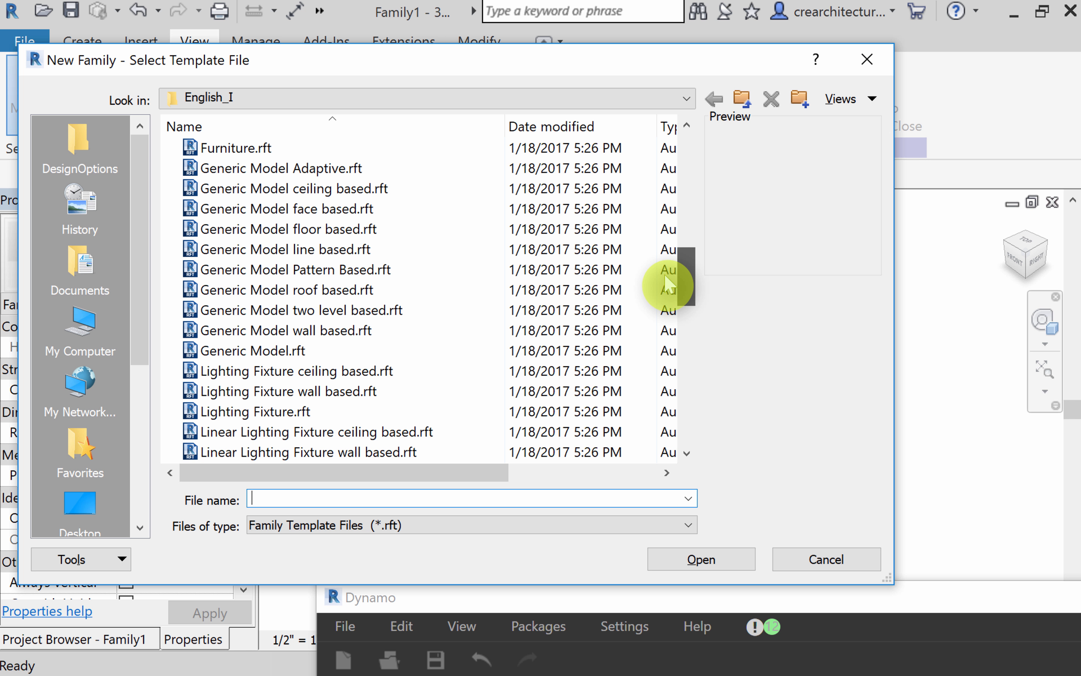
{"action": "left_click", "coordinate": [319, 168]}
{"action": "left_click", "coordinate": [707, 561]}
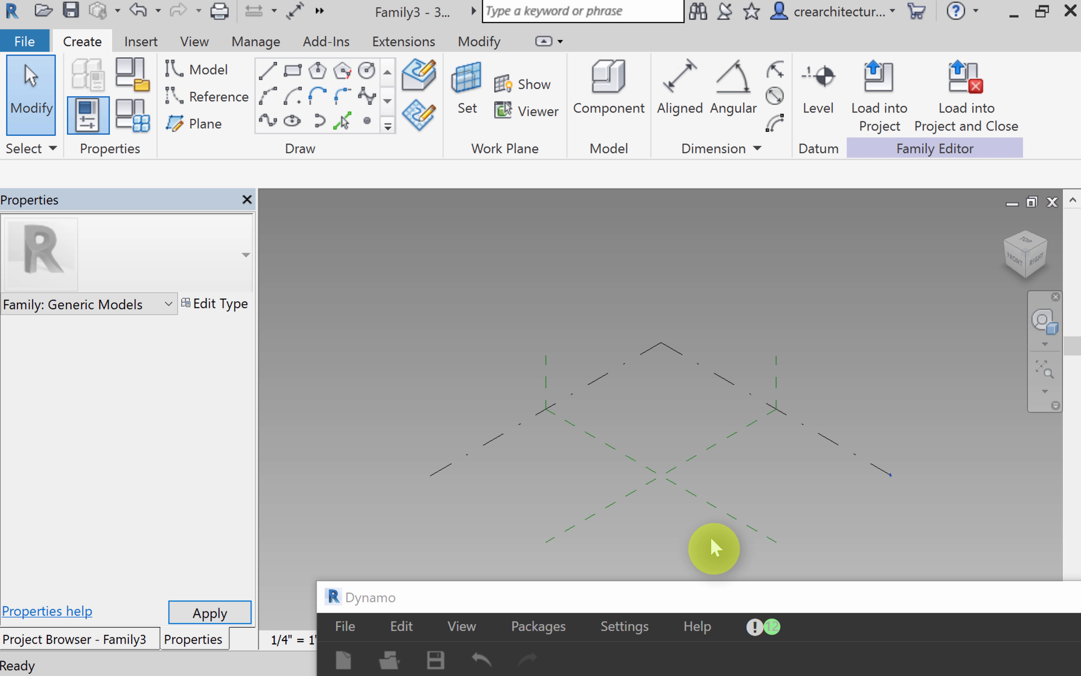
Step: Place four reference points in plan, one in each quadrant around the intersection of the reference planes
{"action": "left_click", "coordinate": [1020, 248]}
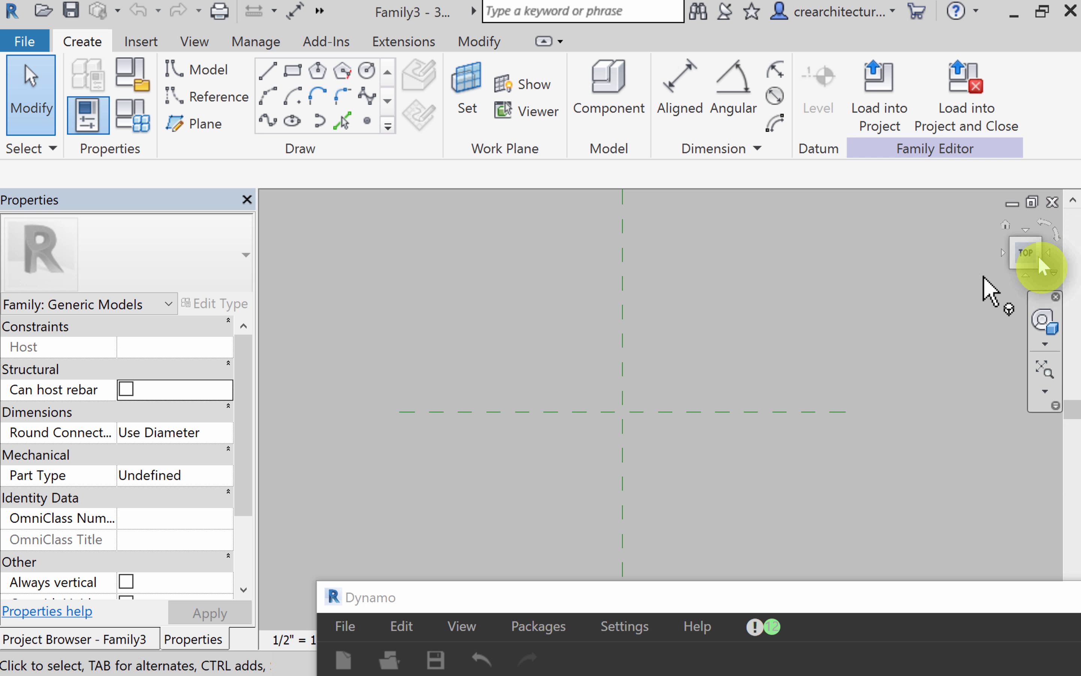
{"action": "left_click", "coordinate": [364, 124]}
{"action": "left_click", "coordinate": [590, 442]}
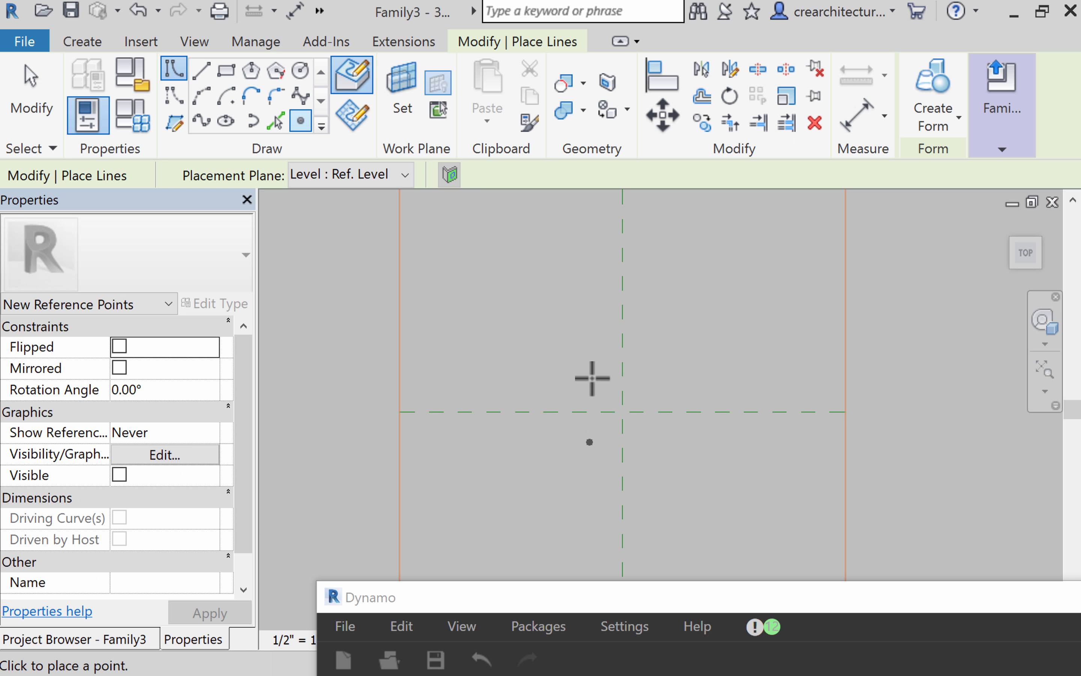
{"action": "left_click", "coordinate": [592, 373]}
{"action": "left_click", "coordinate": [664, 446]}
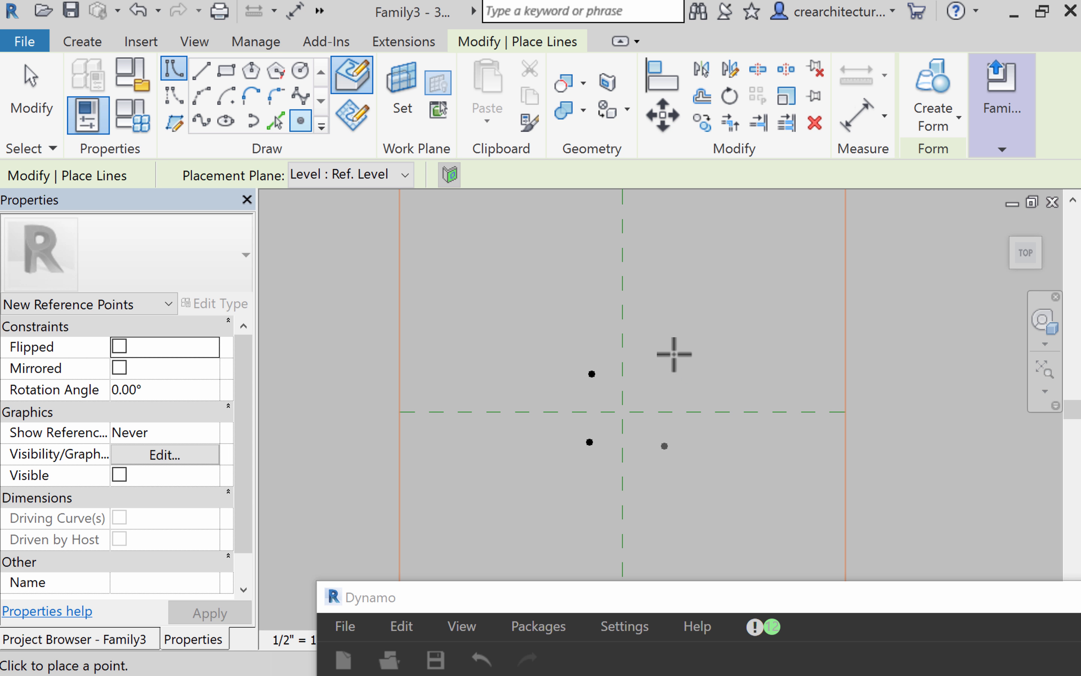
{"action": "left_click", "coordinate": [660, 375]}
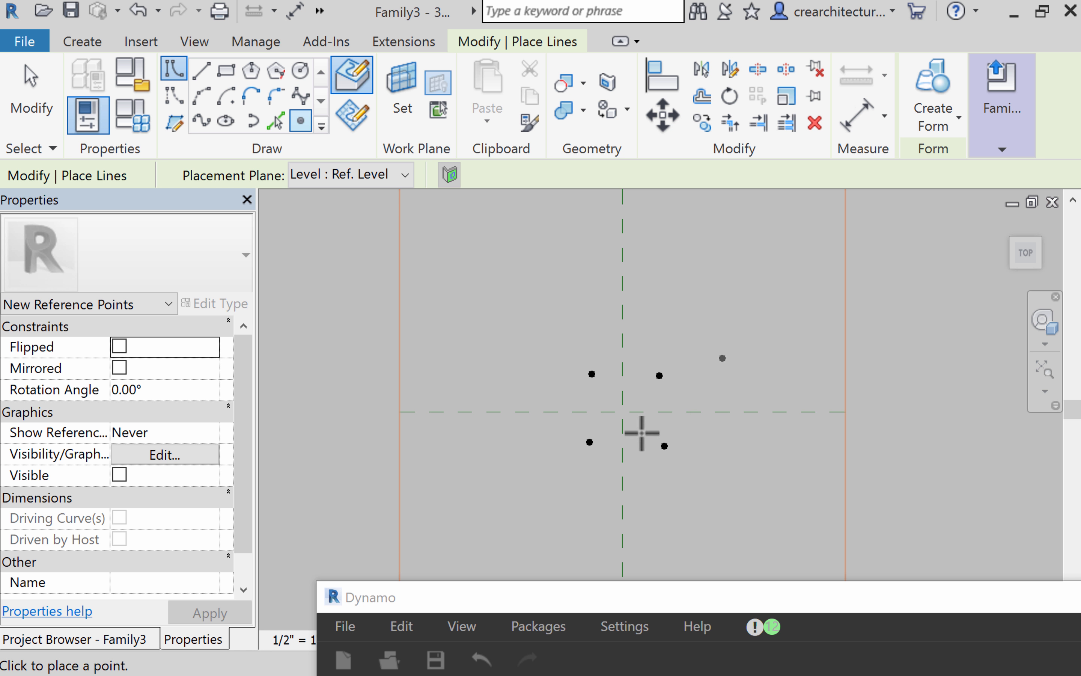
{"action": "key", "text": "Escape"}
Step: Convert the four new reference points into adaptive points
{"action": "left_click_drag", "start_coordinate": [546, 491], "coordinate": [705, 324]}
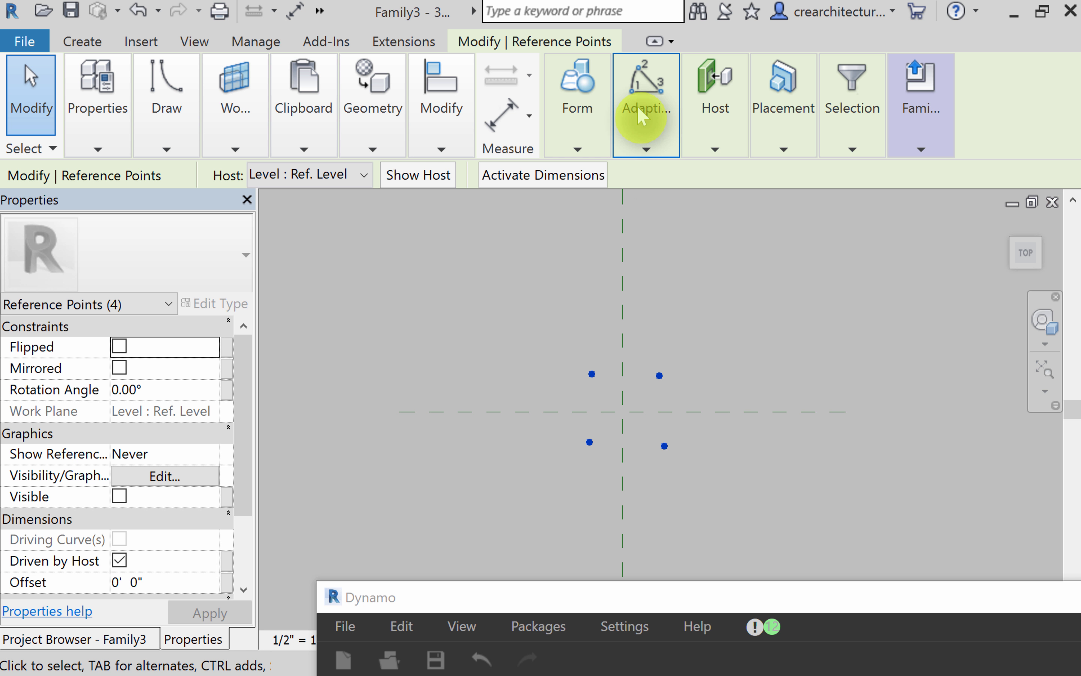
{"action": "left_click", "coordinate": [637, 106]}
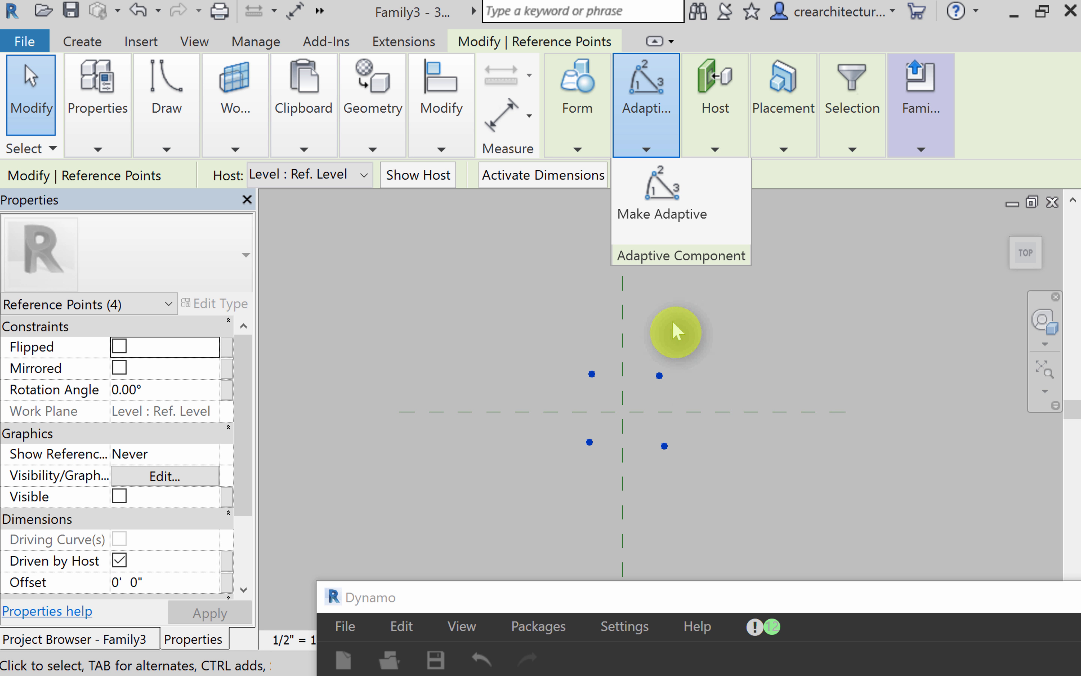
{"action": "left_click", "coordinate": [639, 202]}
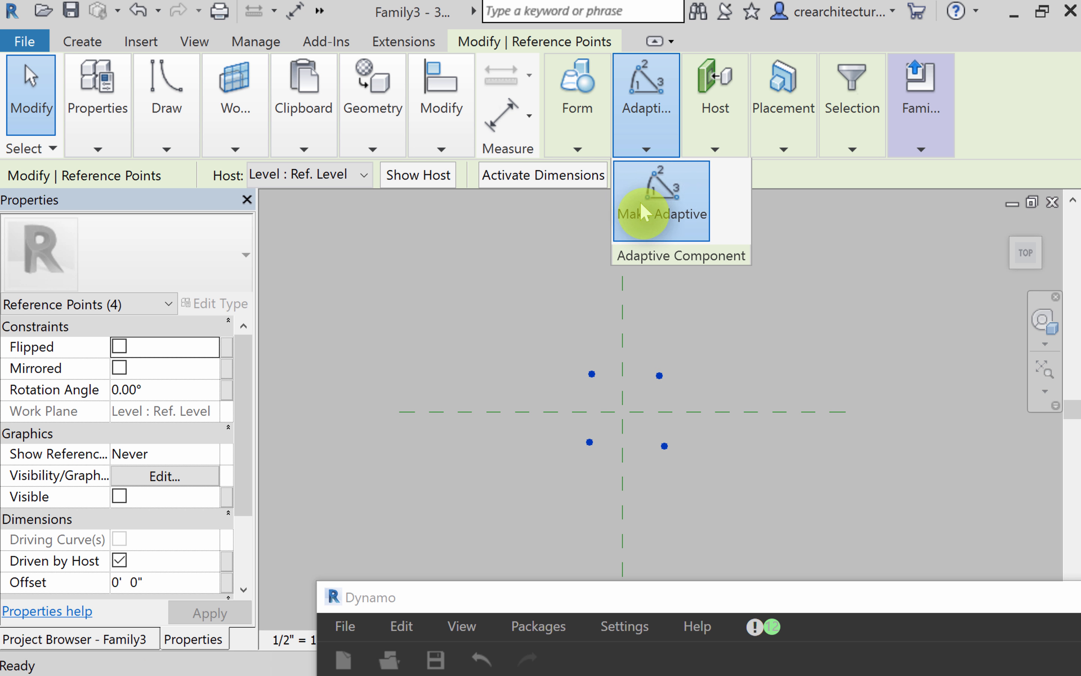
{"action": "left_click", "coordinate": [776, 351]}
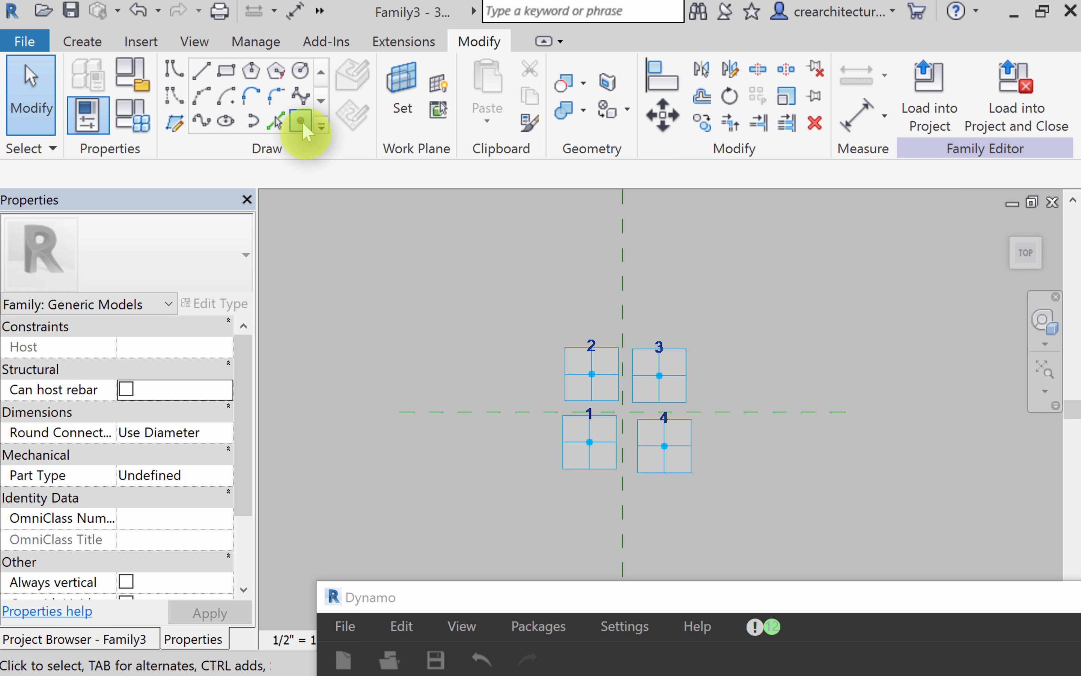
{"action": "mouse_move", "coordinate": [512, 513]}
{"action": "left_mouse_down"}
{"action": "mouse_move", "coordinate": [545, 447]}
{"action": "mouse_move", "coordinate": [743, 263]}
{"action": "mouse_move", "coordinate": [735, 262]}
{"action": "left_mouse_up"}
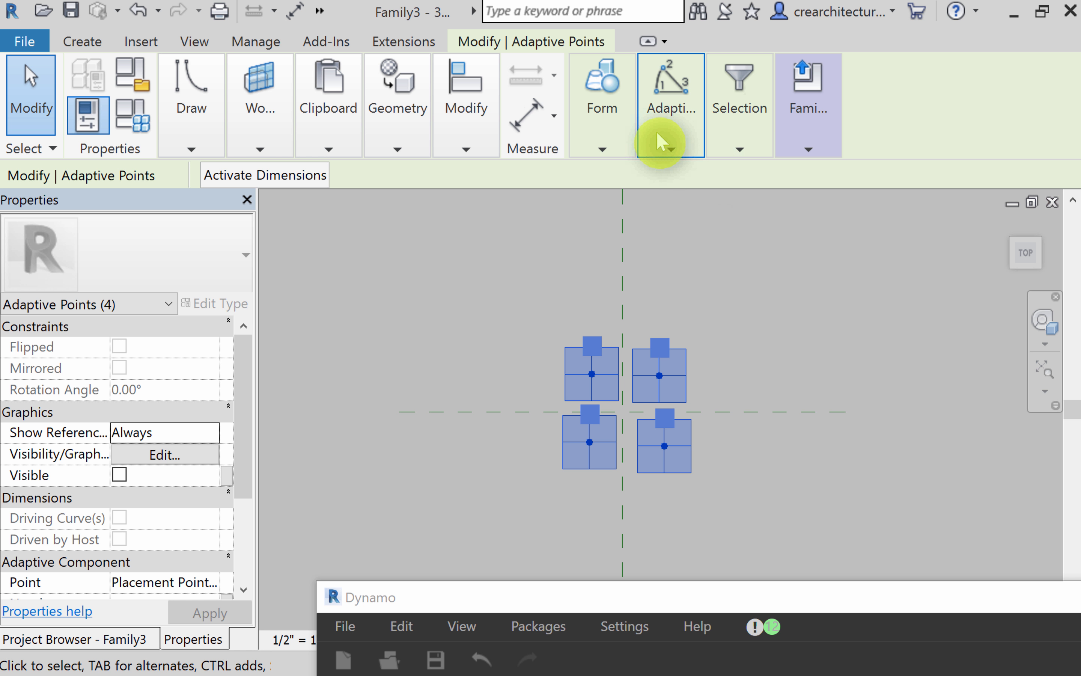
{"action": "left_click", "coordinate": [672, 143]}
{"action": "left_click", "coordinate": [683, 213]}
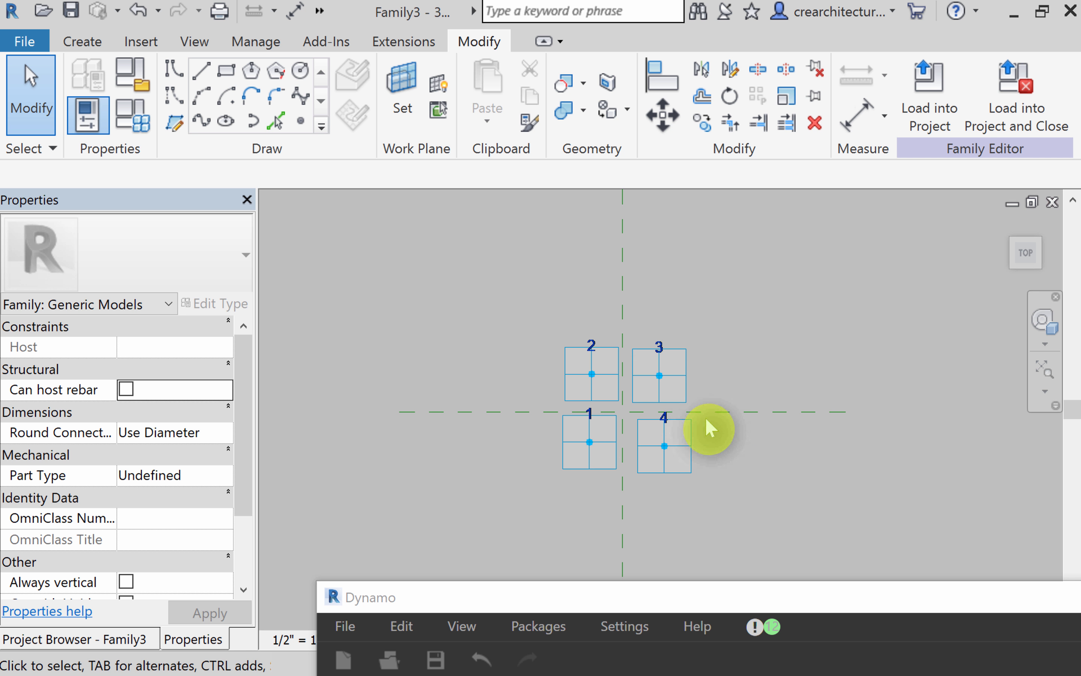
Step: Draw a spline through adaptive points 2 and 4 to form the first diagonal
{"action": "scroll", "coordinate": [592, 471], "scroll_direction": "up", "scroll_amount": 2}
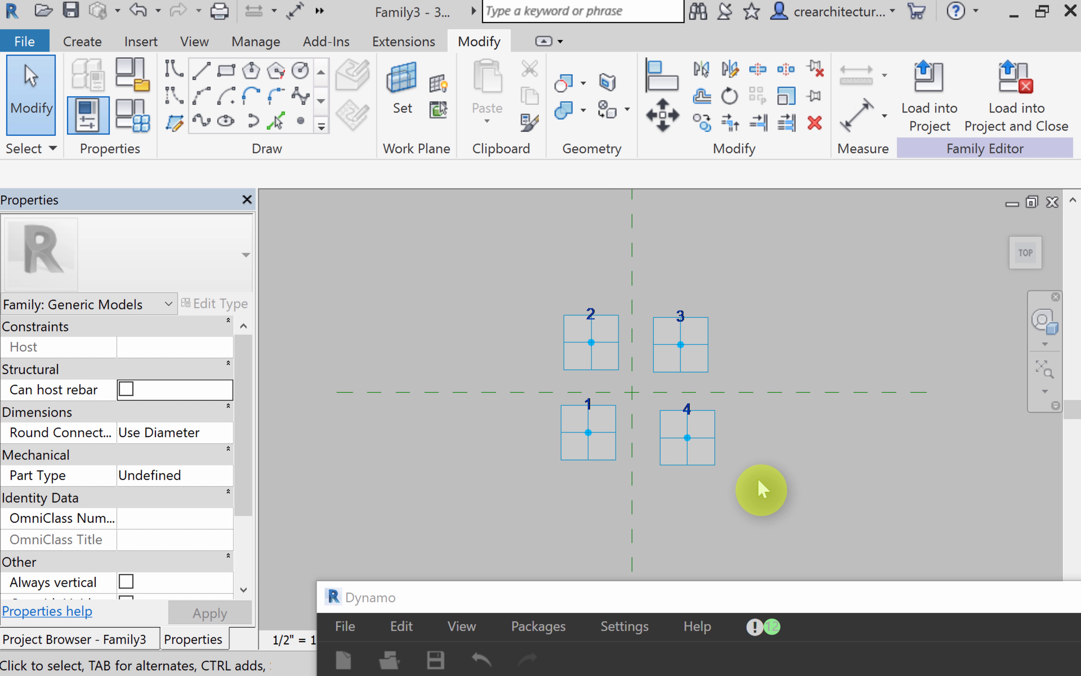
{"action": "scroll", "coordinate": [759, 481], "scroll_direction": "up", "scroll_amount": 1}
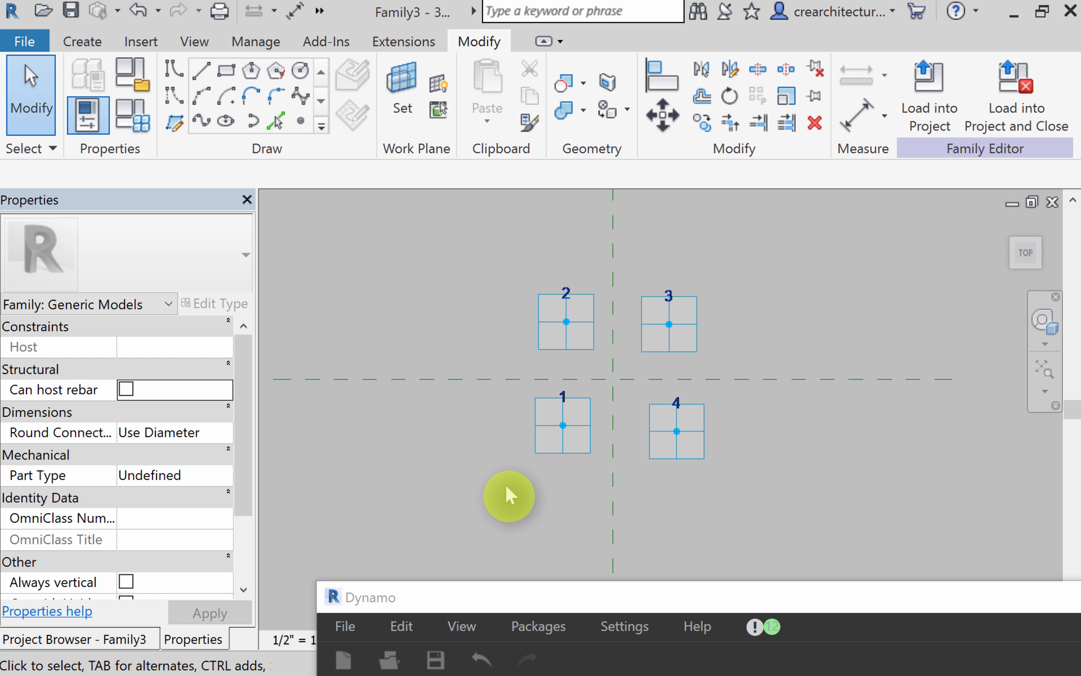
{"action": "left_click", "coordinate": [567, 321]}
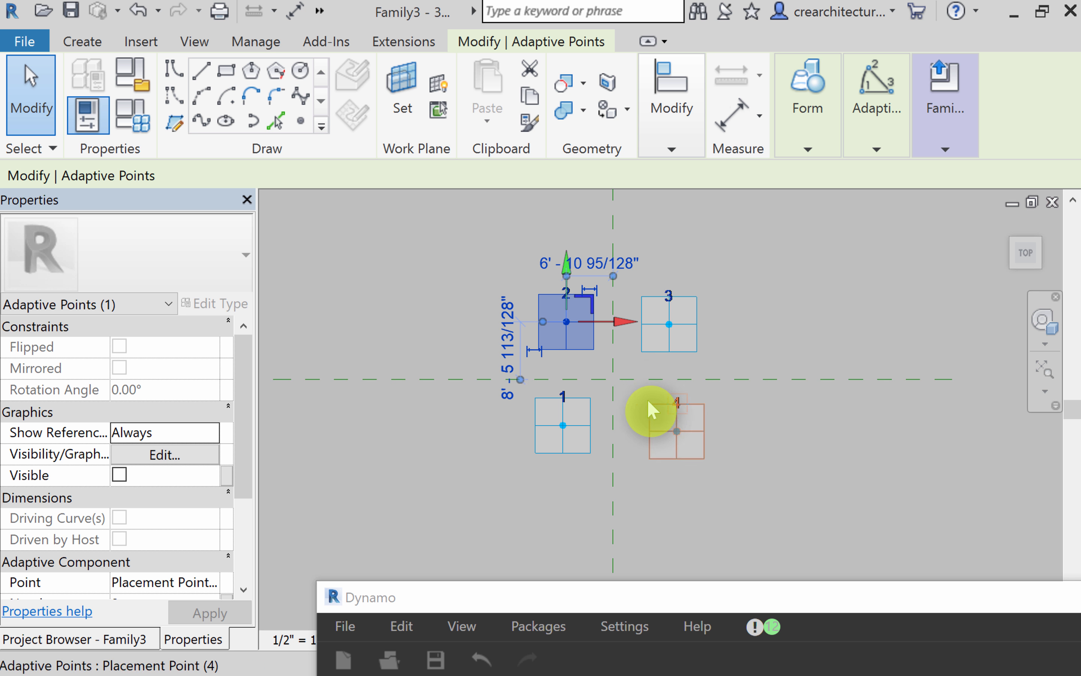
{"action": "left_click", "coordinate": [688, 430], "text": "ctrl"}
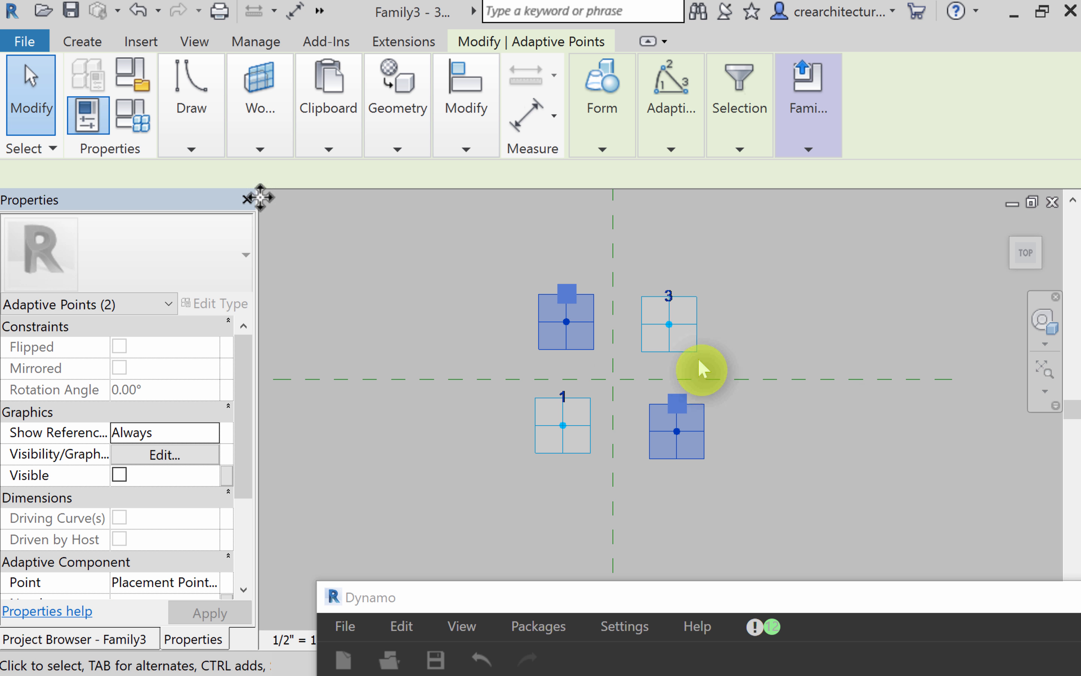
{"action": "left_click", "coordinate": [200, 146]}
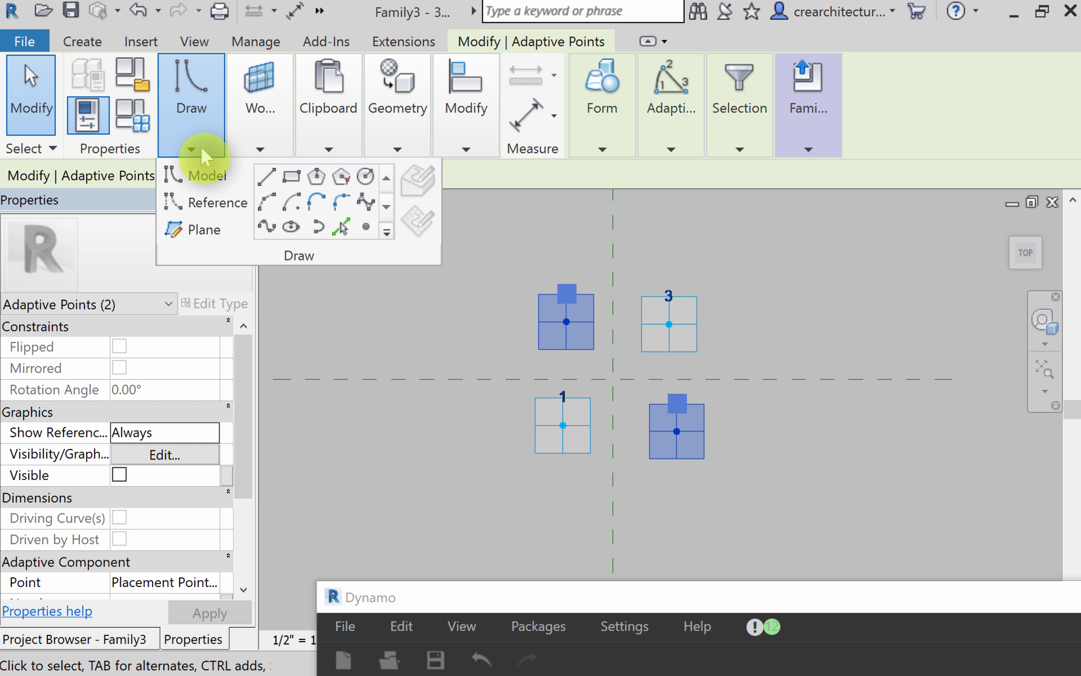
{"action": "left_click", "coordinate": [267, 230]}
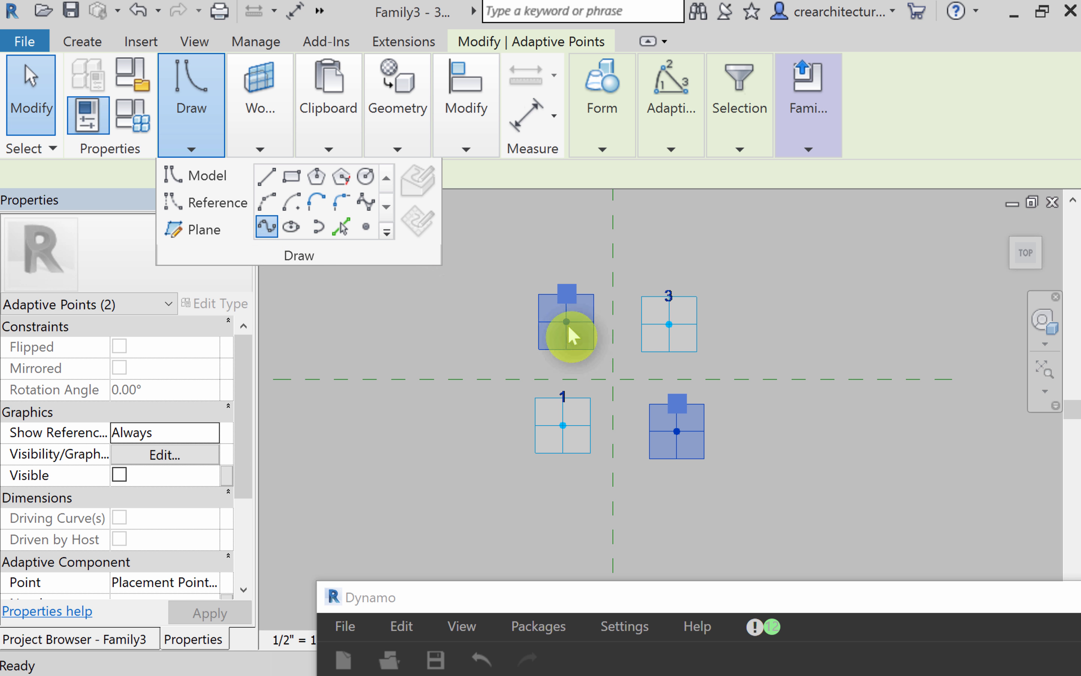
{"action": "left_click", "coordinate": [779, 478]}
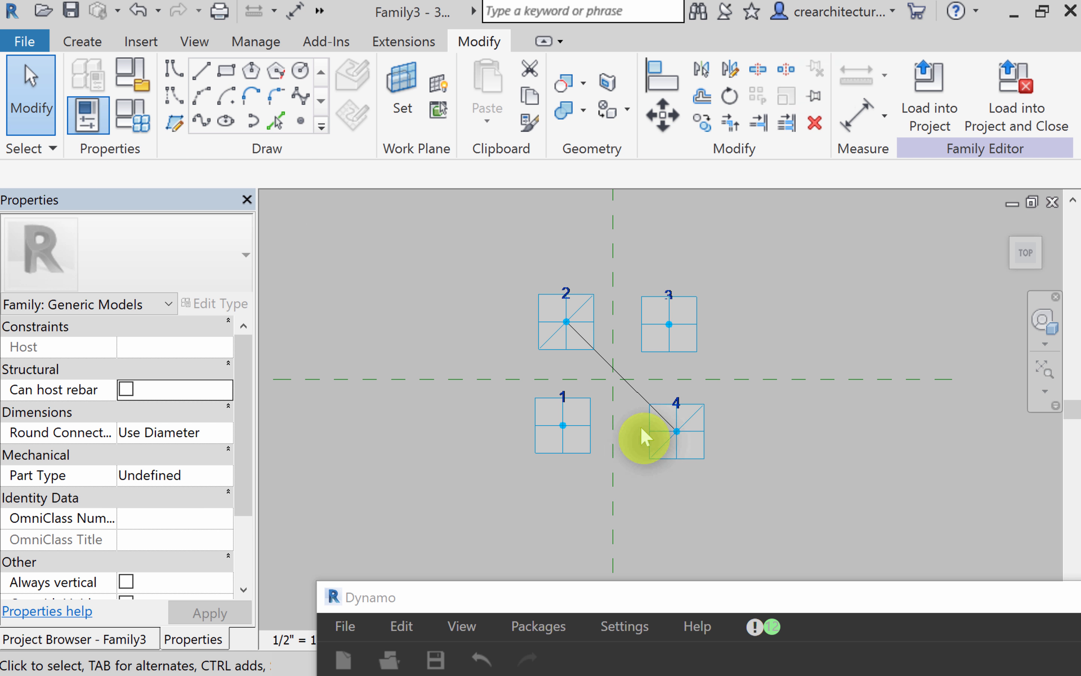
Step: Draw a second diagonal spline through adaptive points 1 and 3
{"action": "left_click", "coordinate": [568, 432]}
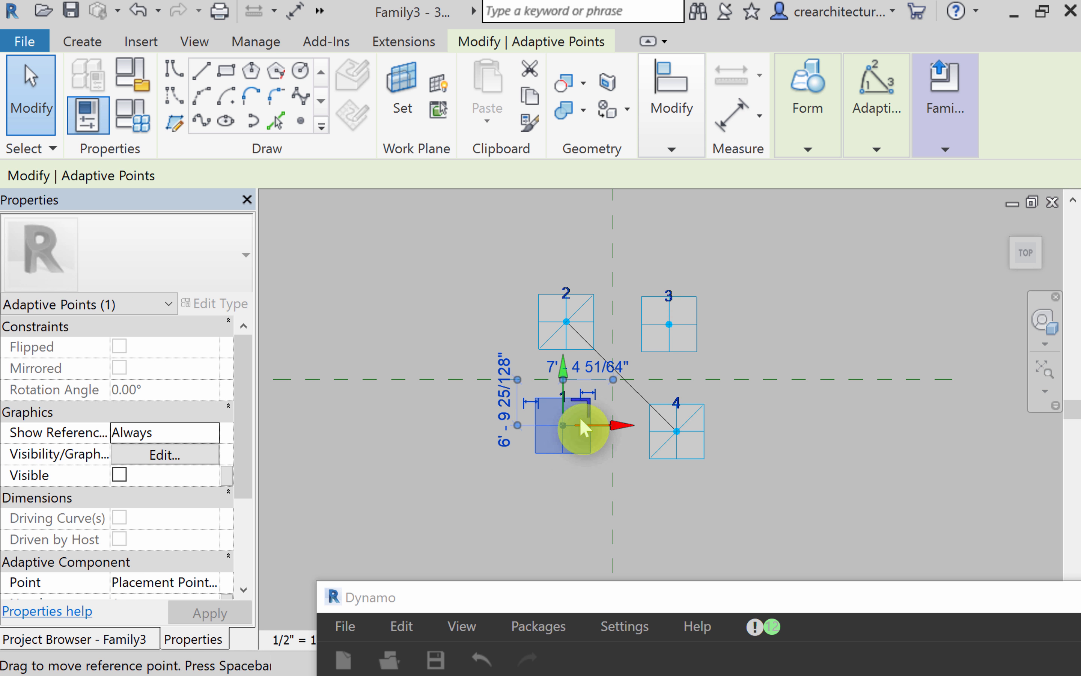
{"action": "left_click", "coordinate": [718, 357], "text": "ctrl"}
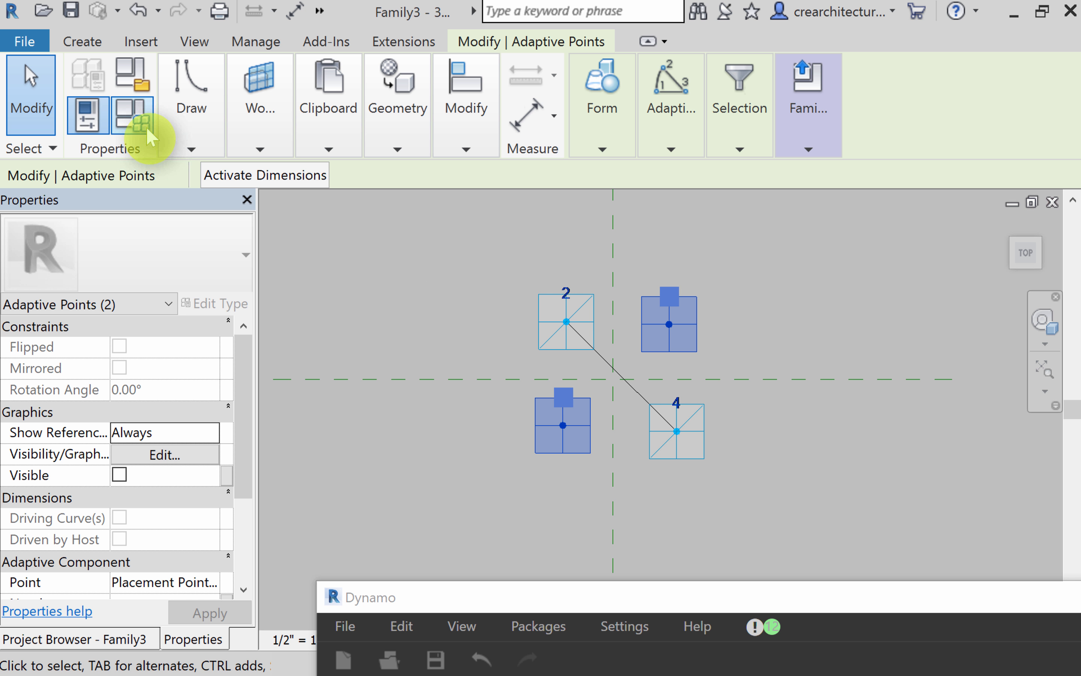
{"action": "left_click", "coordinate": [190, 147]}
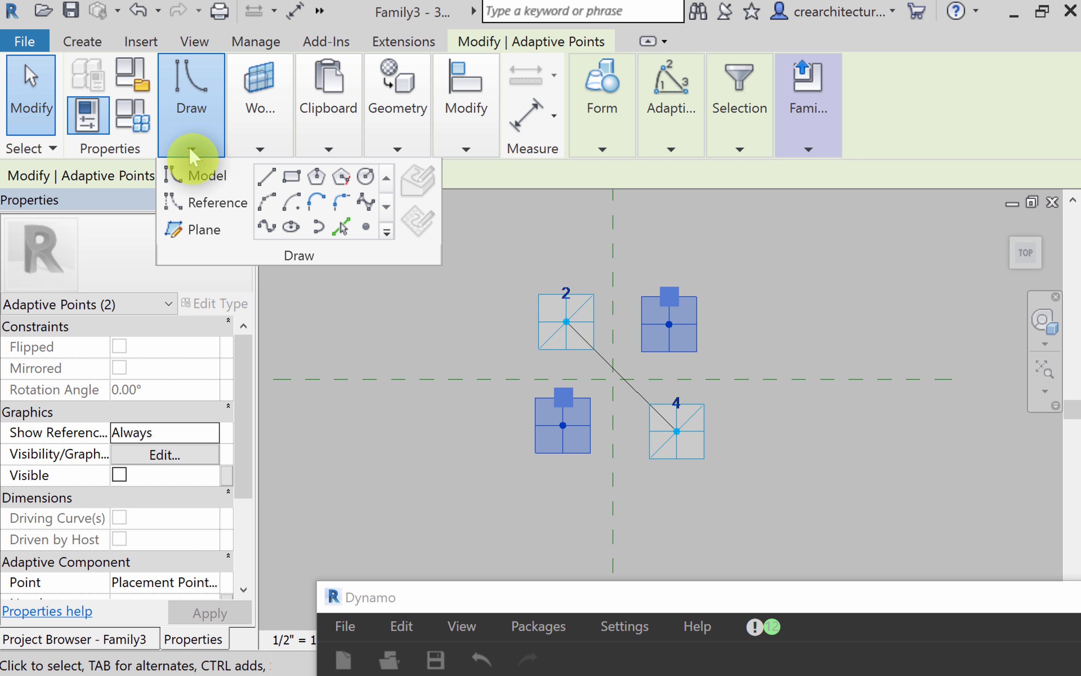
{"action": "left_click", "coordinate": [266, 226]}
{"action": "left_click", "coordinate": [797, 445]}
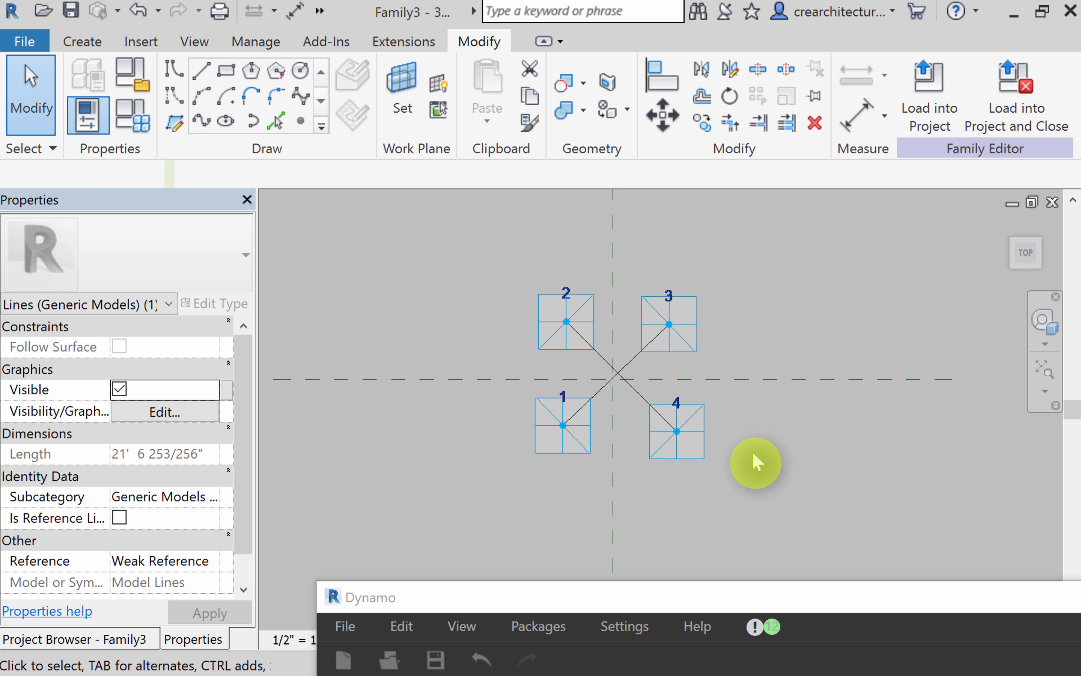
Step: Turn off the Visible property of both diagonal lines
{"action": "scroll", "coordinate": [639, 451], "scroll_direction": "up", "scroll_amount": 2}
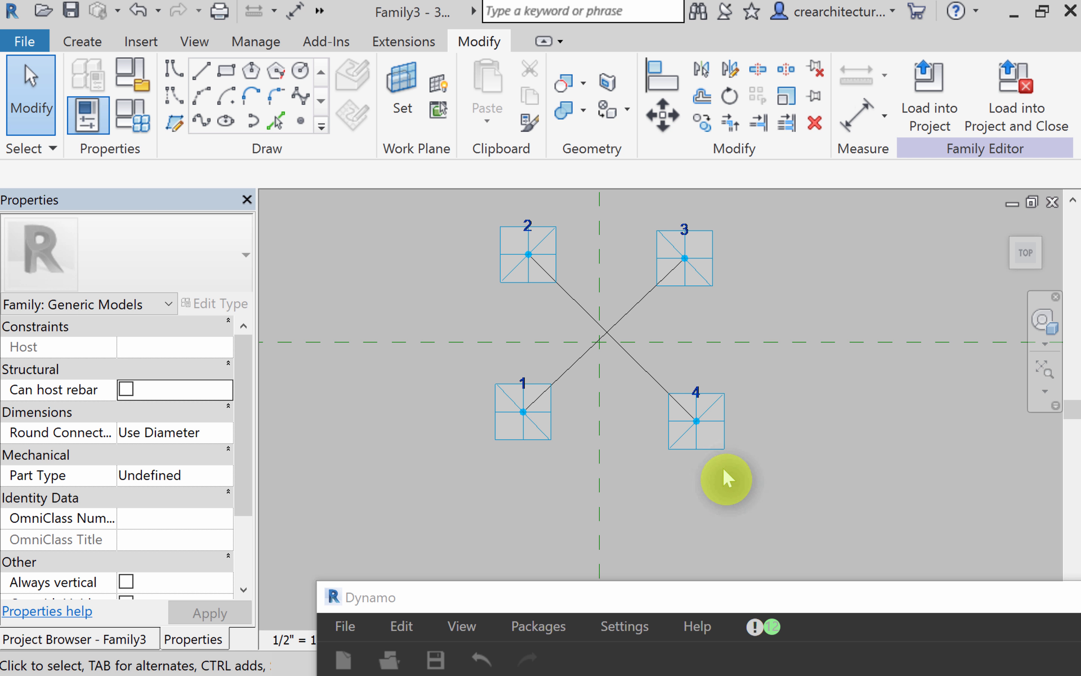
{"action": "left_click", "coordinate": [643, 370]}
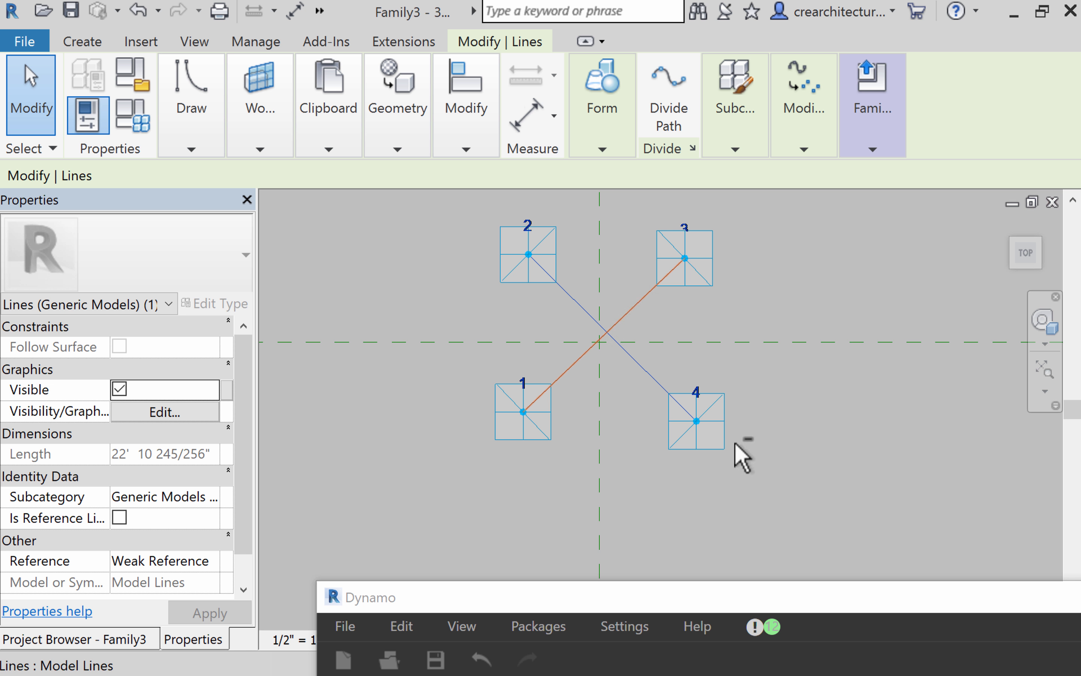
{"action": "left_click", "coordinate": [119, 389]}
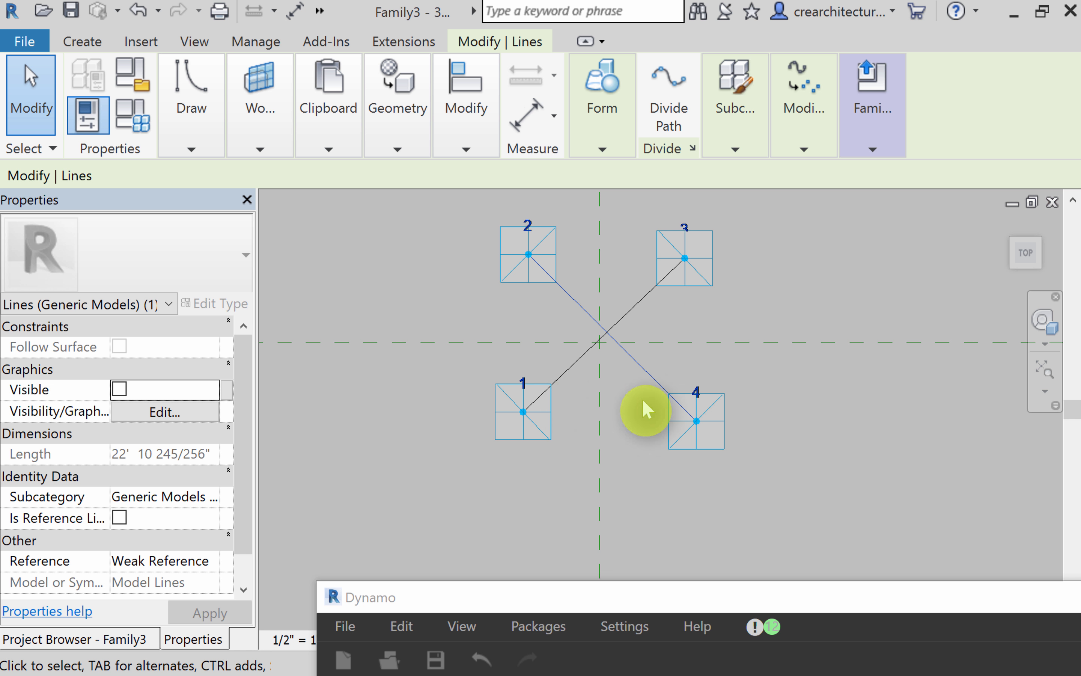
{"action": "left_click", "coordinate": [905, 451]}
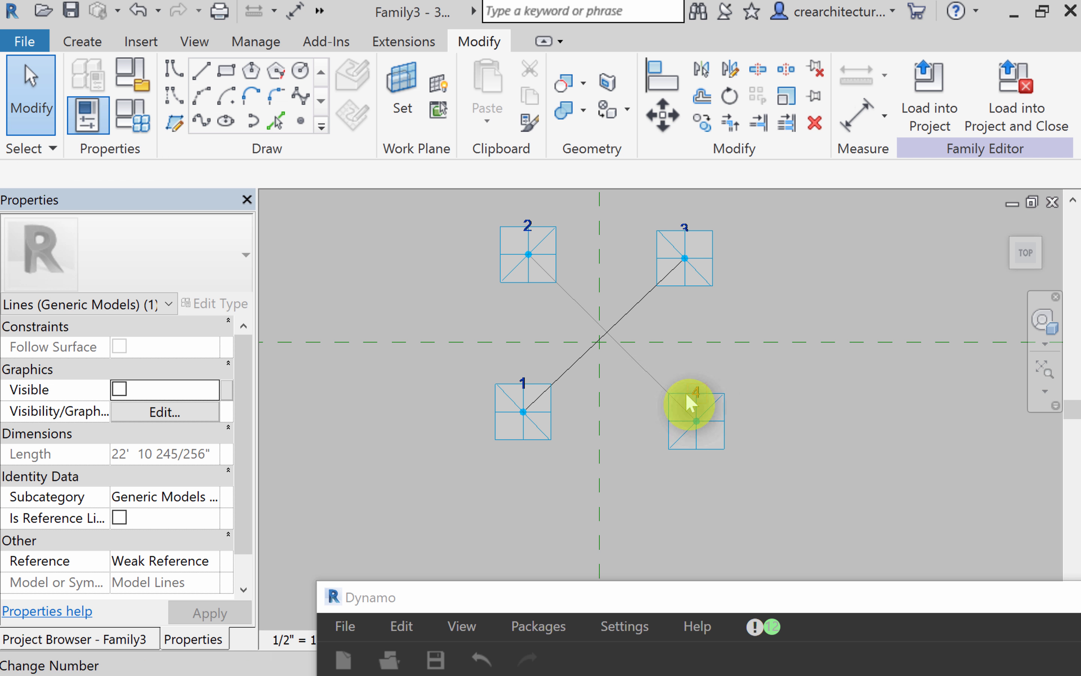
{"action": "left_click", "coordinate": [632, 308]}
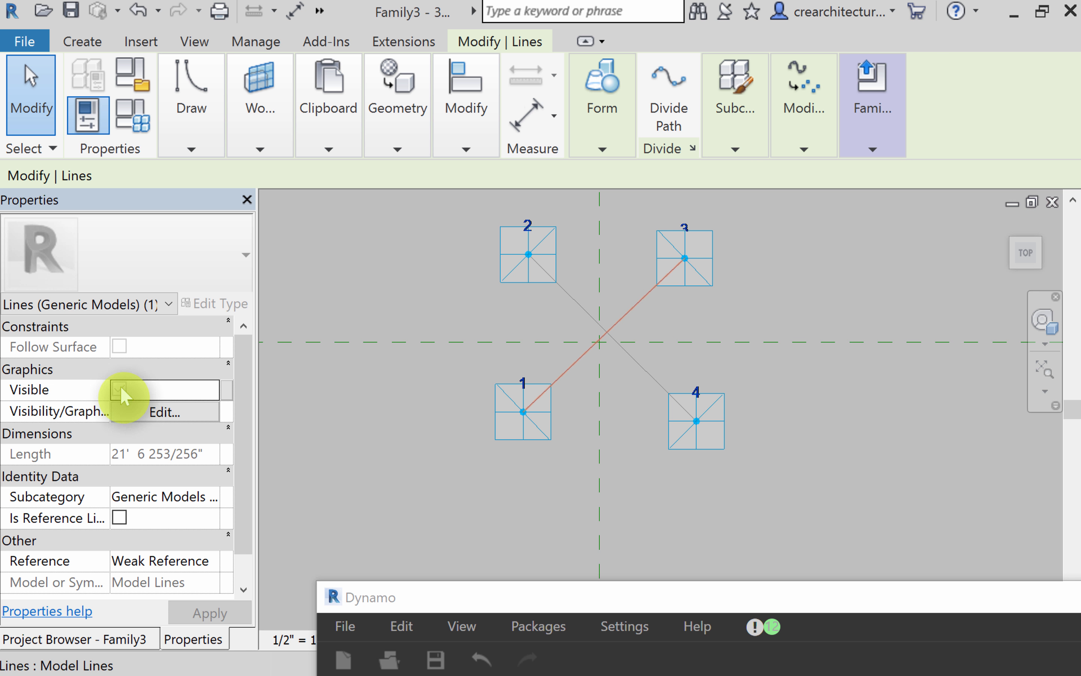
{"action": "left_click", "coordinate": [864, 472]}
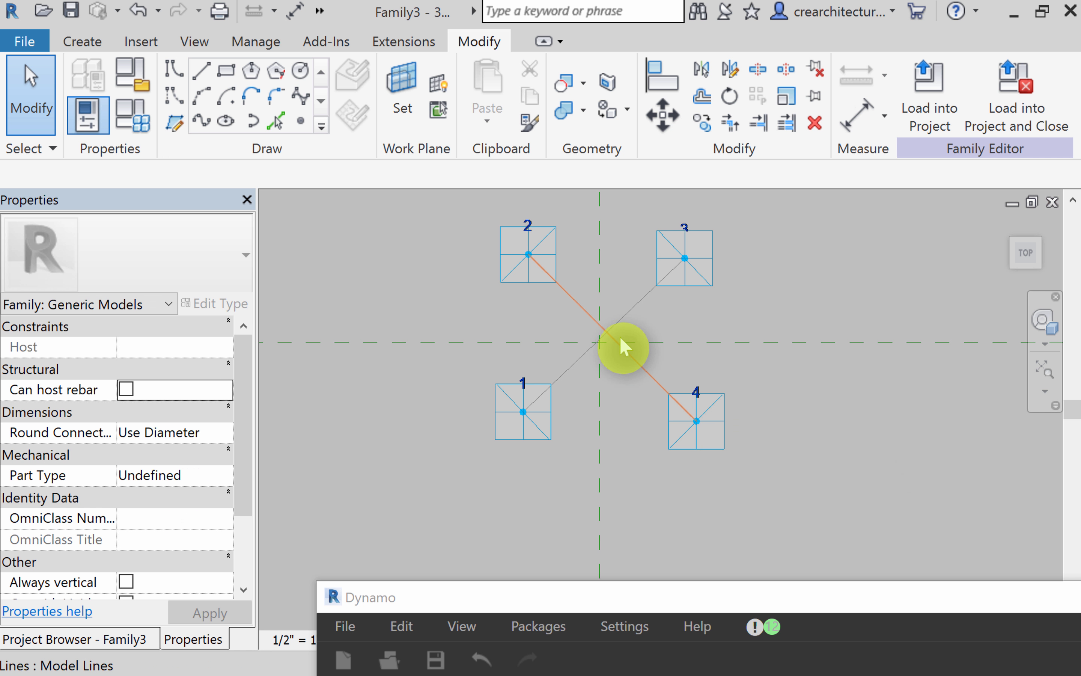
Step: Place four reference points on the two diagonal lines, one a short distance inward from each adaptive point
{"action": "scroll", "coordinate": [621, 344], "scroll_direction": "up", "scroll_amount": 3}
{"action": "middle_click_drag", "start_coordinate": [833, 408], "coordinate": [840, 415]}
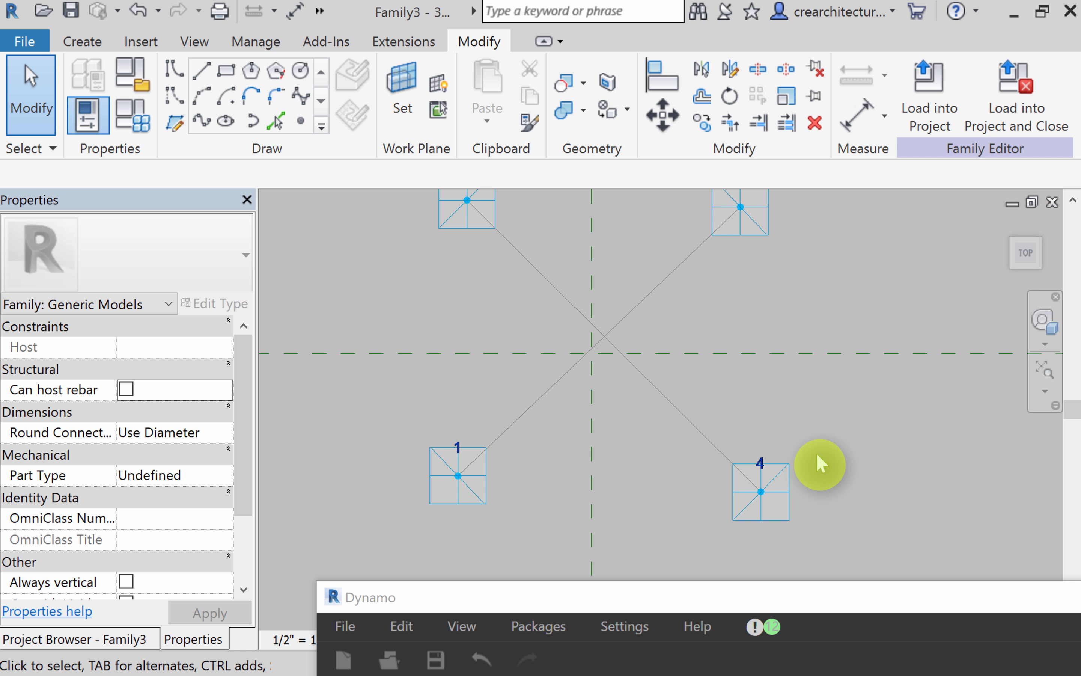
{"action": "scroll", "coordinate": [809, 452], "scroll_direction": "down", "scroll_amount": 1}
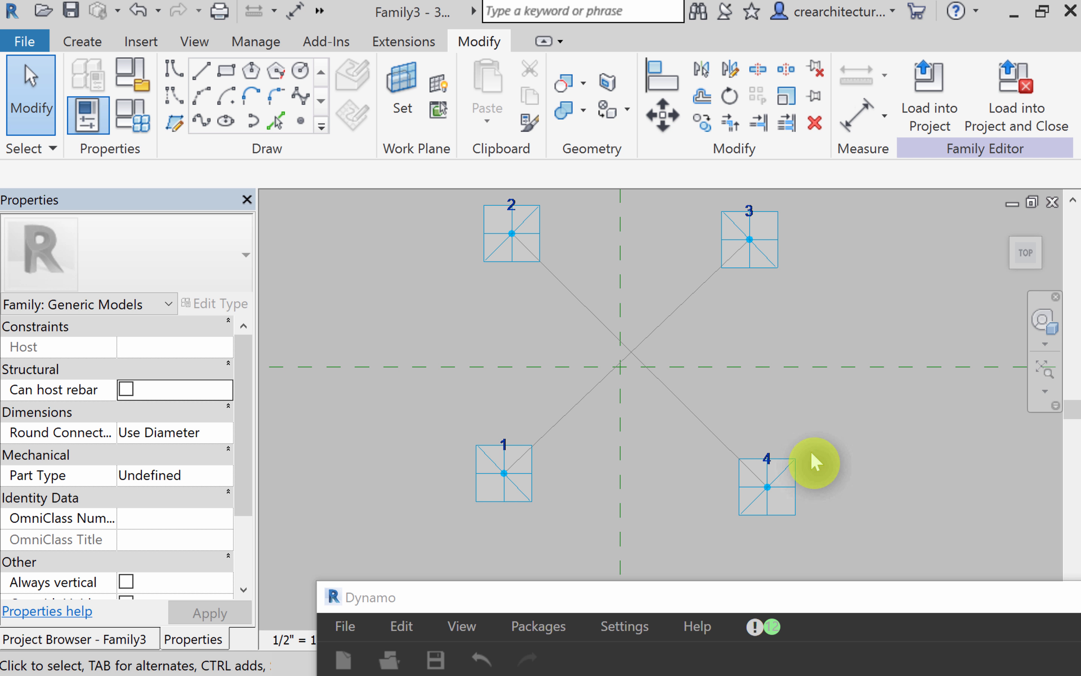
{"action": "left_click", "coordinate": [301, 120]}
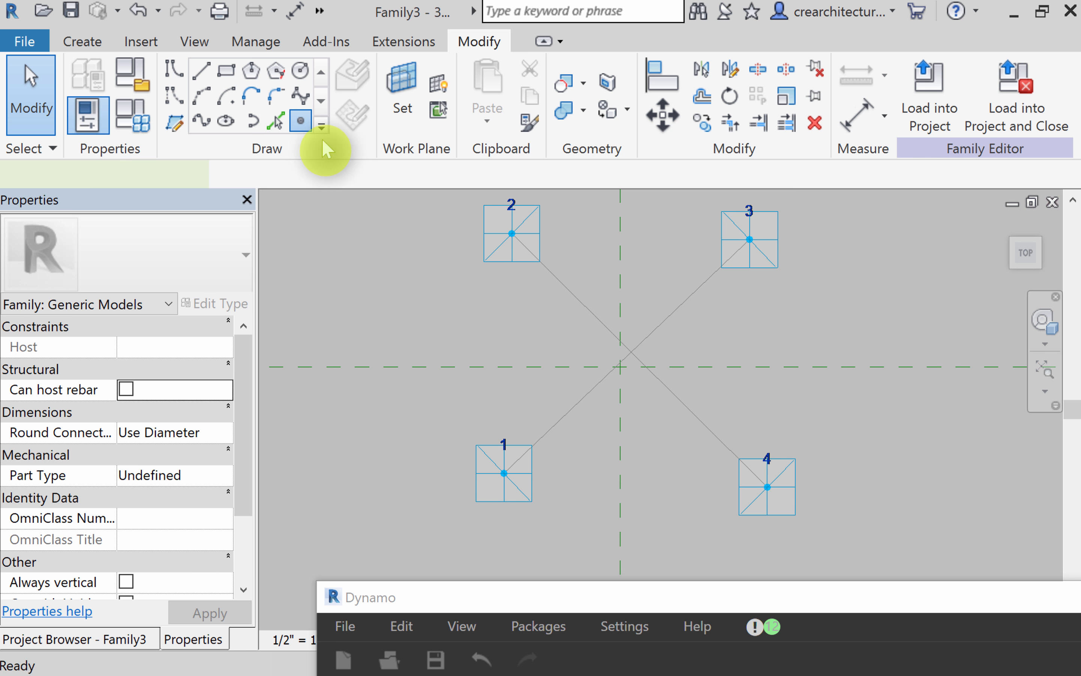
{"action": "left_click", "coordinate": [554, 425]}
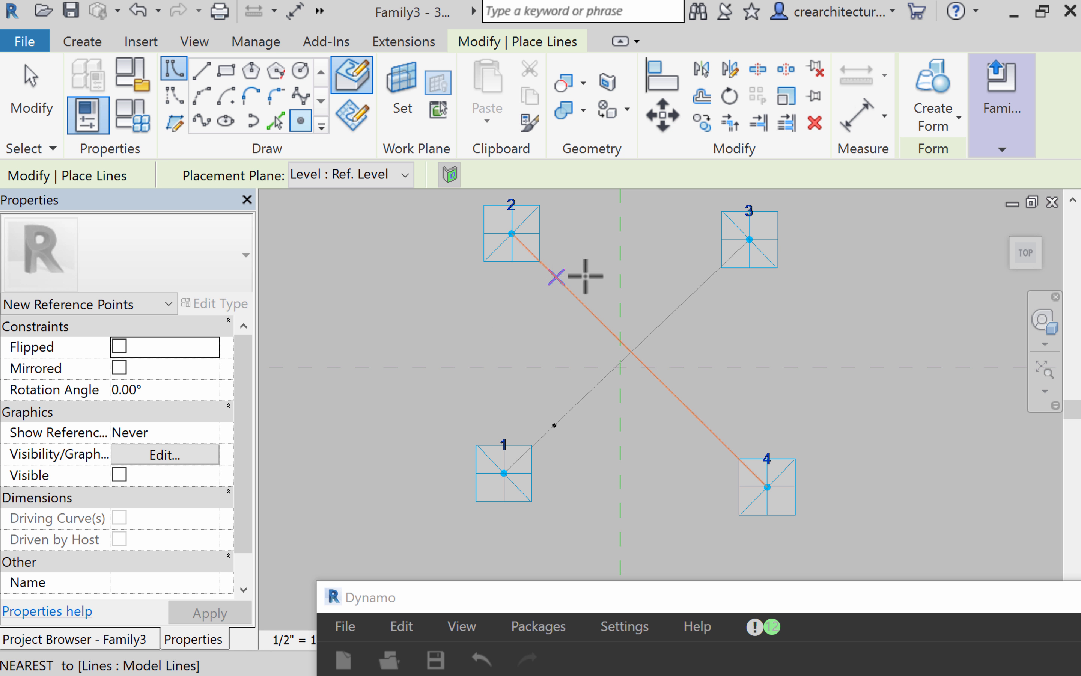
{"action": "left_click", "coordinate": [557, 277]}
{"action": "left_click", "coordinate": [634, 272]}
{"action": "key", "text": "ctrl+z"}
{"action": "left_click", "coordinate": [710, 277]}
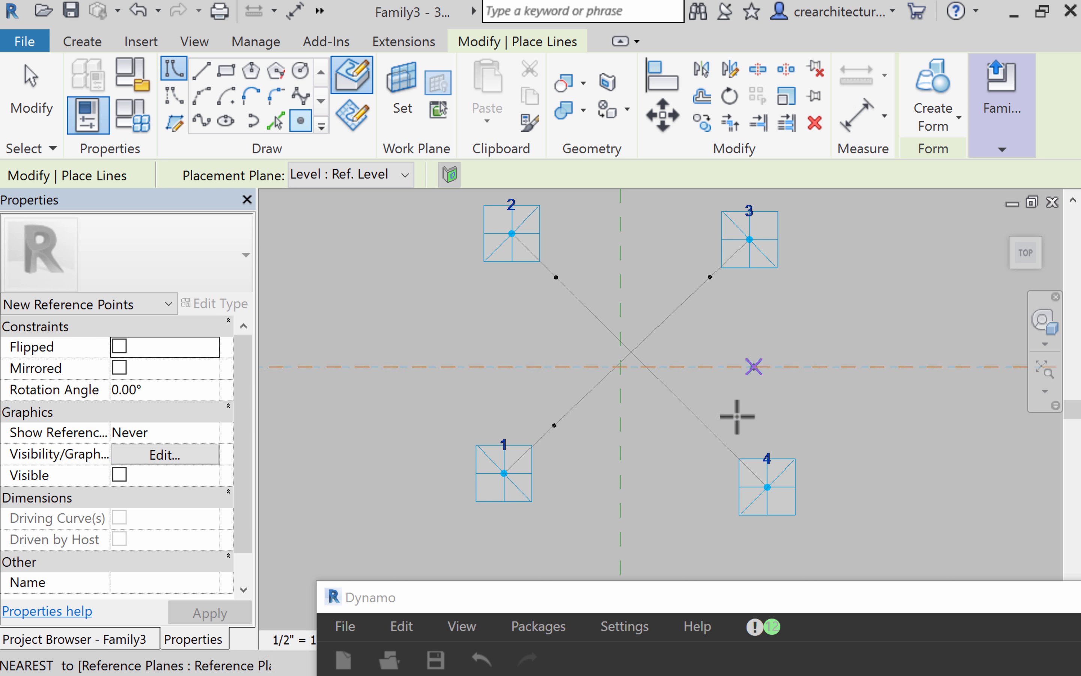
{"action": "left_click", "coordinate": [723, 442]}
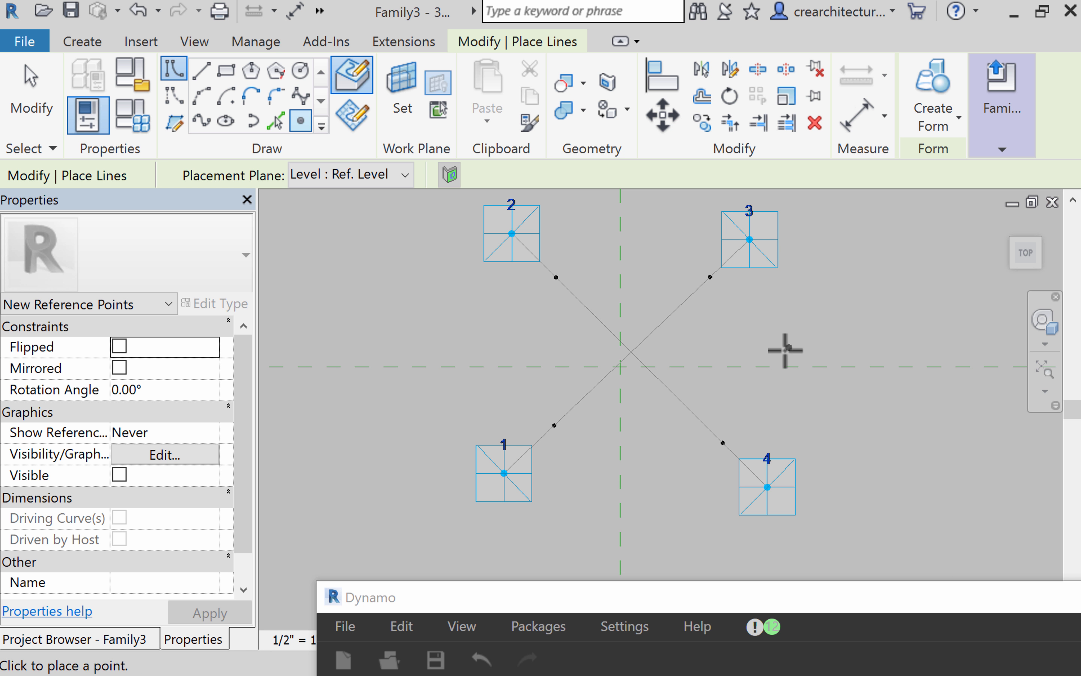
{"action": "key", "text": "Escape"}
{"action": "key", "text": "Escape"}
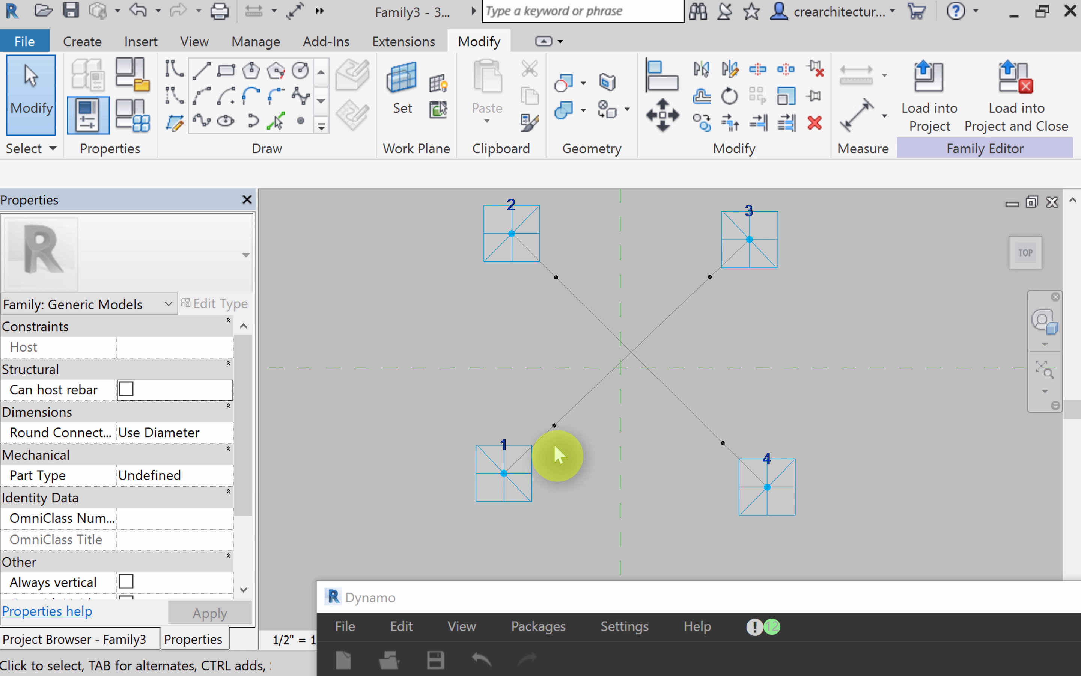
Step: Associate the Normalized Curve Parameter of the reference point nearest adaptive point 1 with a new instance family parameter named r
{"action": "left_click_drag", "start_coordinate": [552, 450], "coordinate": [574, 402]}
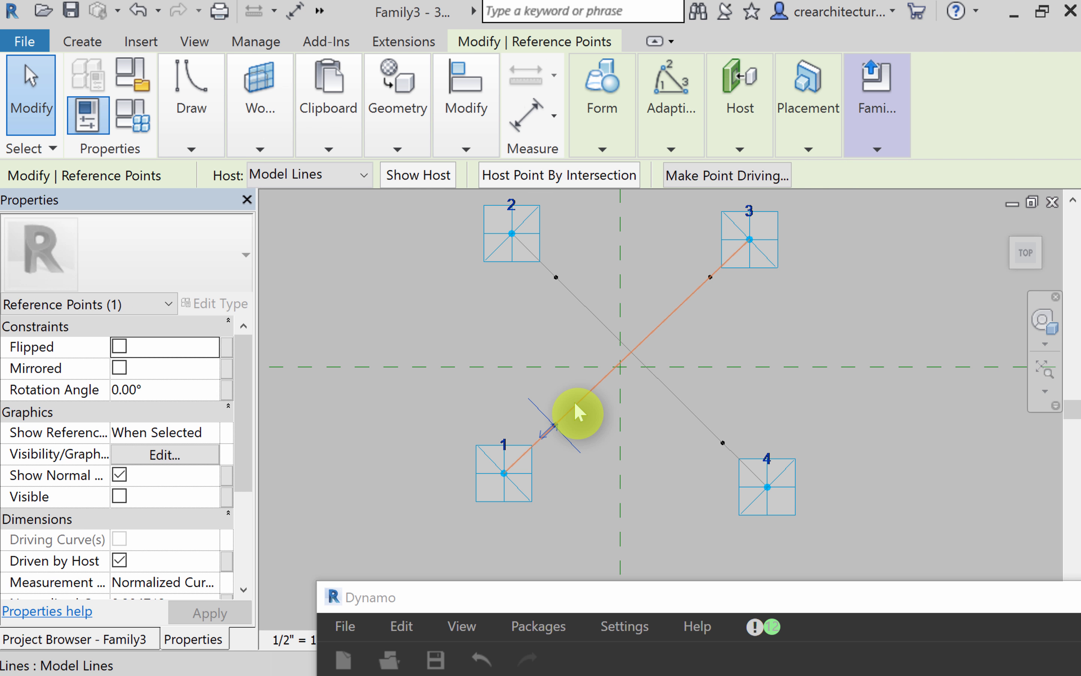
{"action": "left_click_drag", "start_coordinate": [237, 488], "coordinate": [243, 543]}
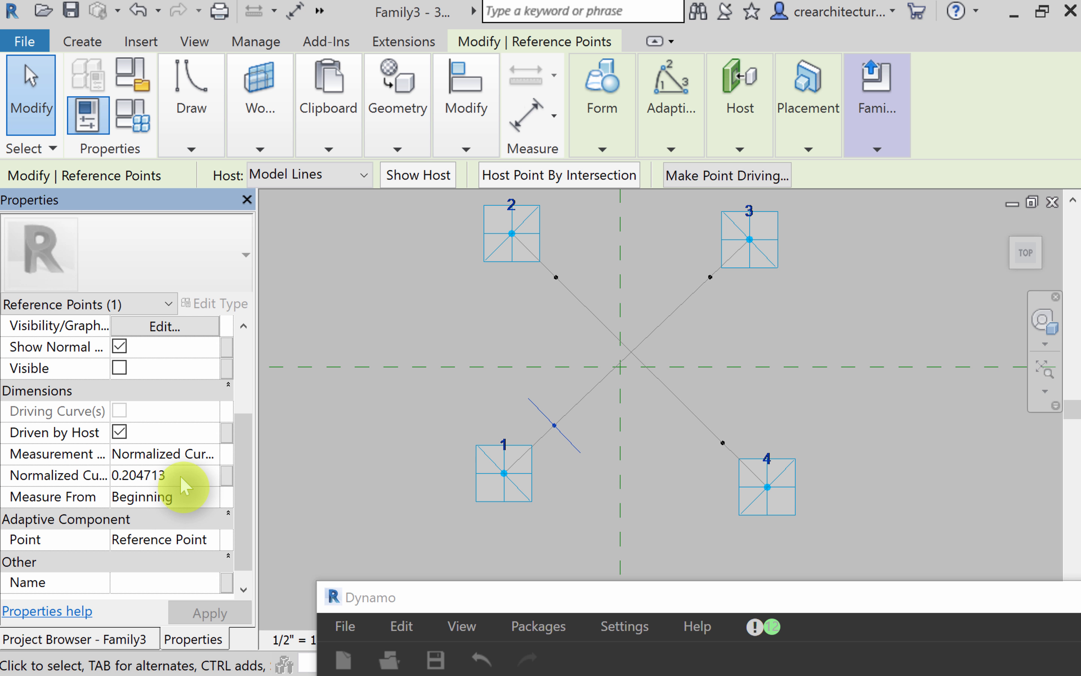
{"action": "left_click", "coordinate": [148, 475]}
{"action": "left_click", "coordinate": [112, 470]}
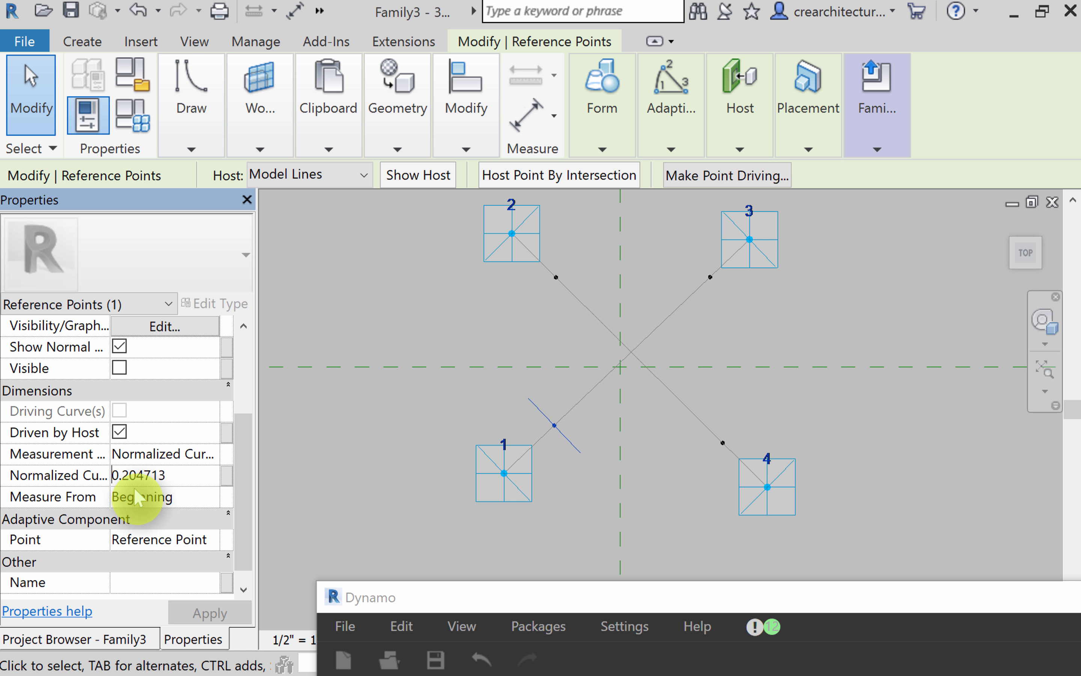
{"action": "left_click", "coordinate": [227, 475]}
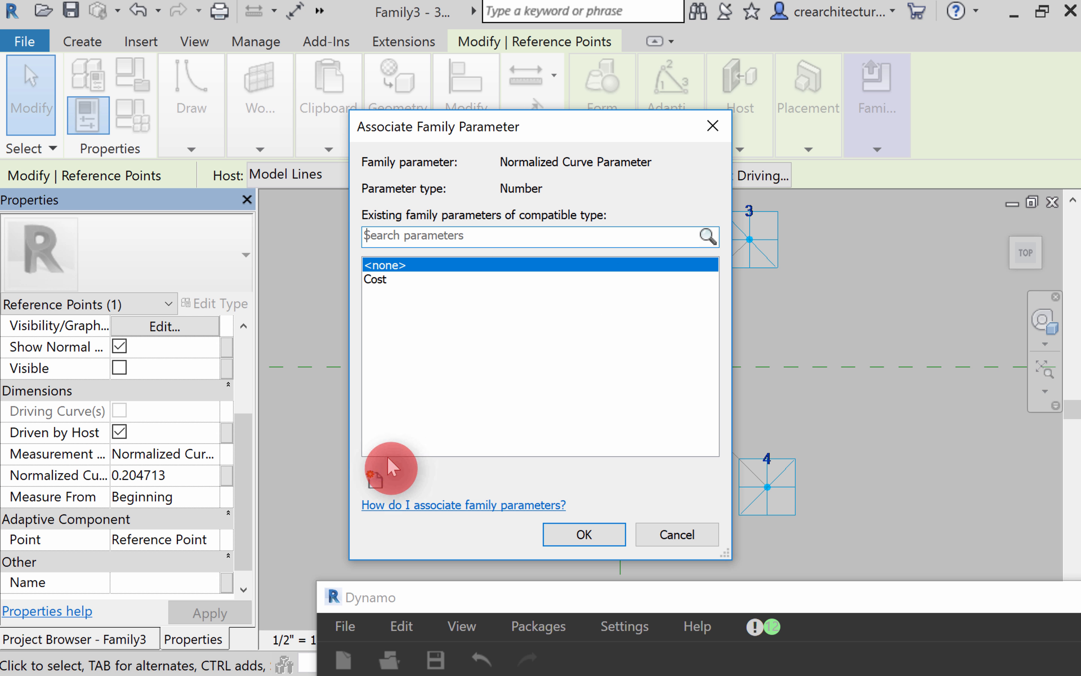
{"action": "left_click", "coordinate": [372, 481]}
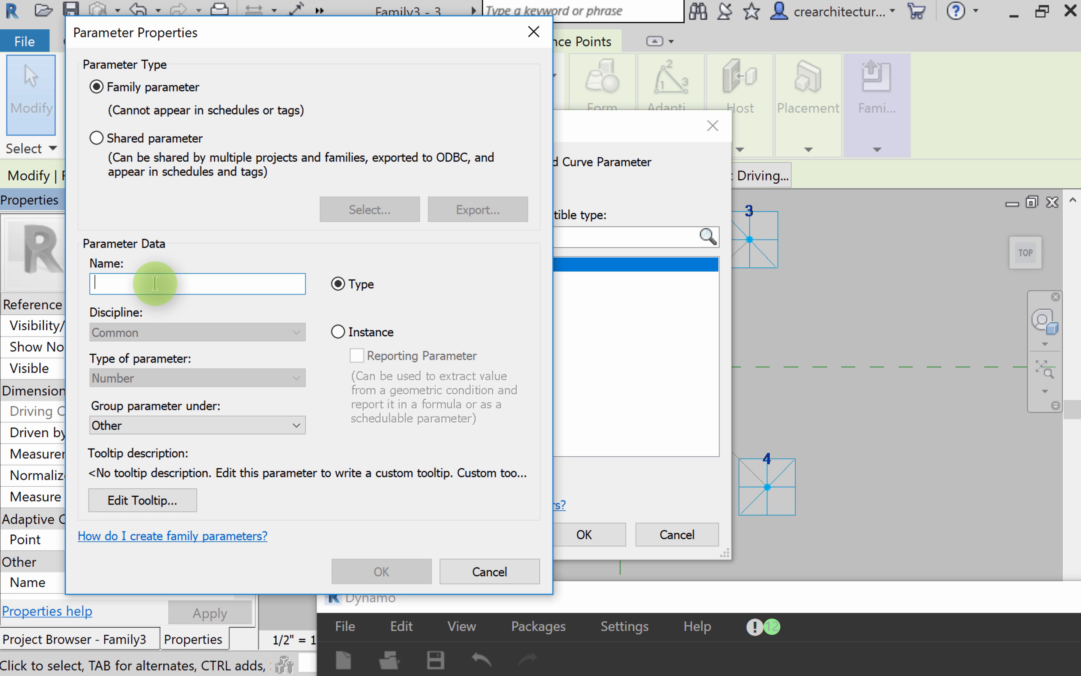
{"action": "type", "text": "r"}
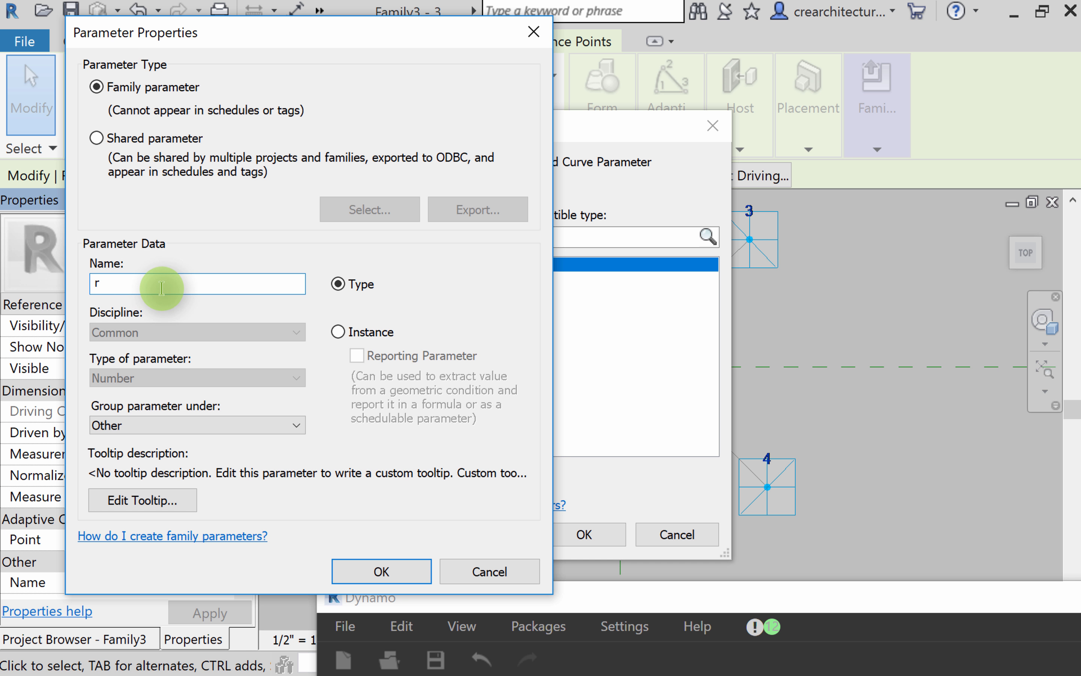
{"action": "left_click", "coordinate": [338, 331]}
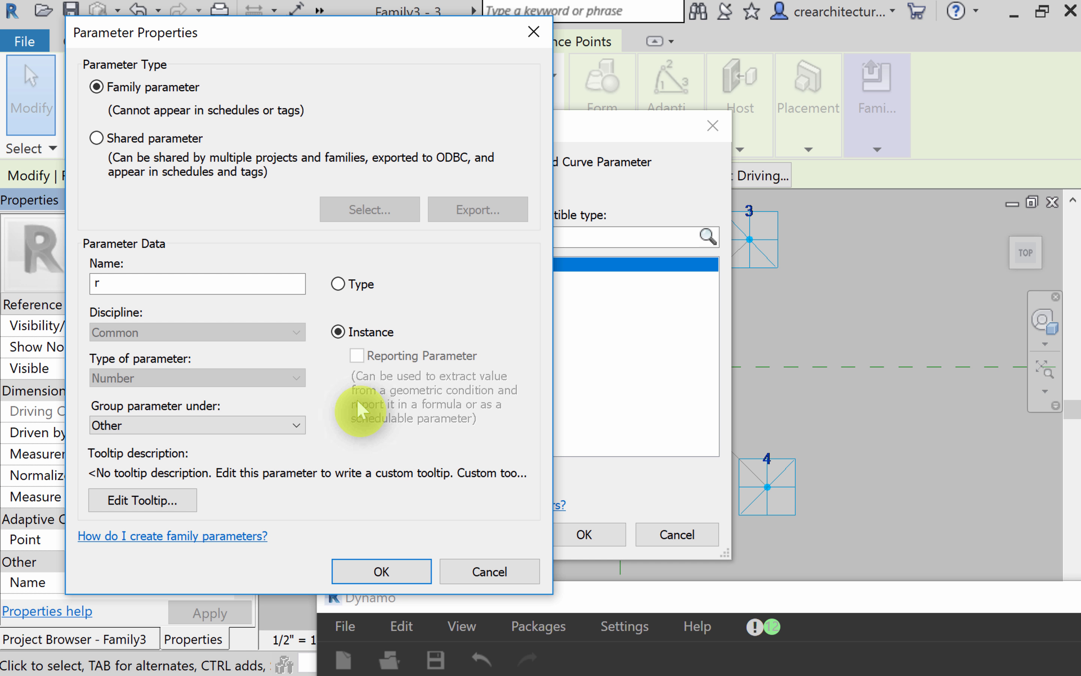
{"action": "left_click", "coordinate": [387, 572]}
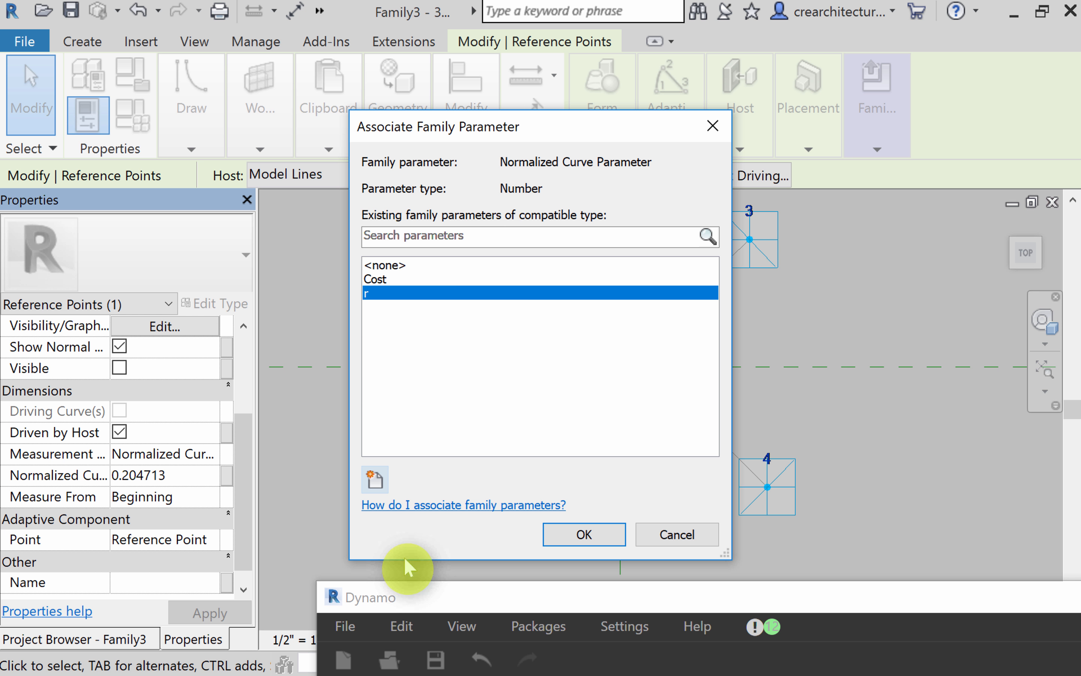
{"action": "left_click", "coordinate": [559, 534]}
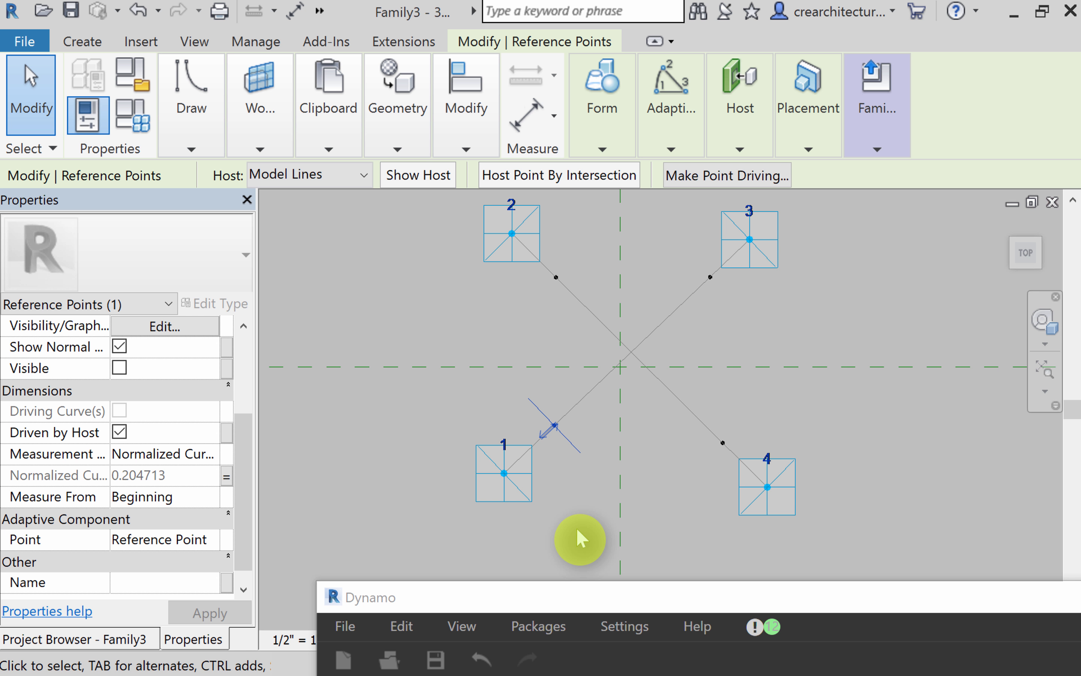
Step: Set the family parameter r to 0.25 in the family types
{"action": "left_click", "coordinate": [132, 119]}
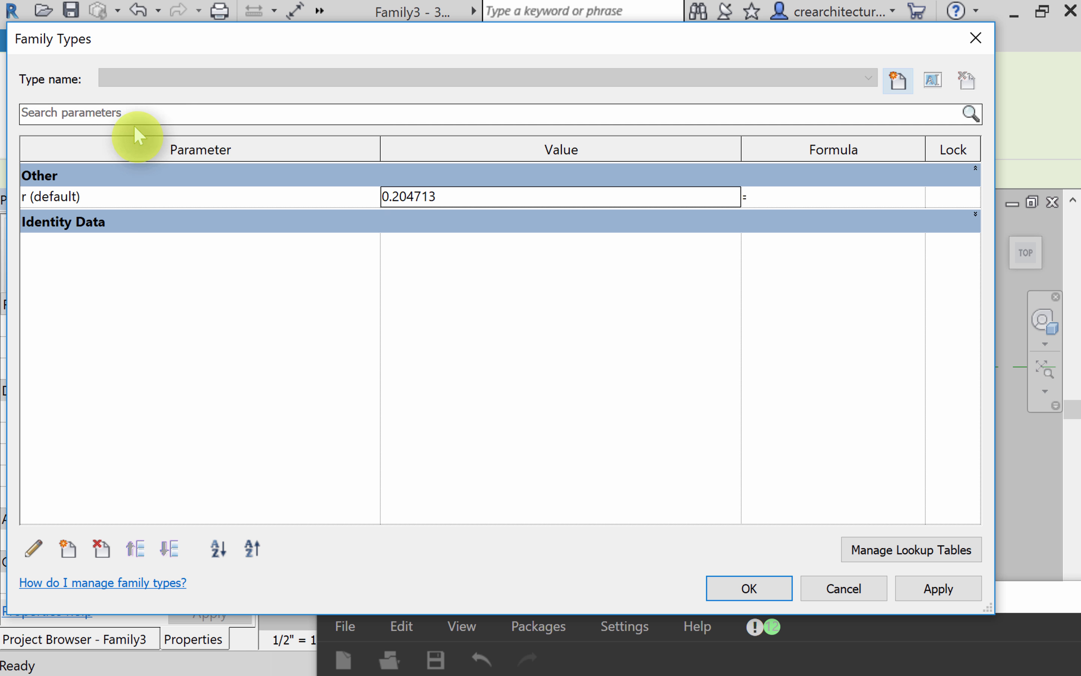
{"action": "double_click", "coordinate": [450, 190]}
{"action": "type", "text": "0."}
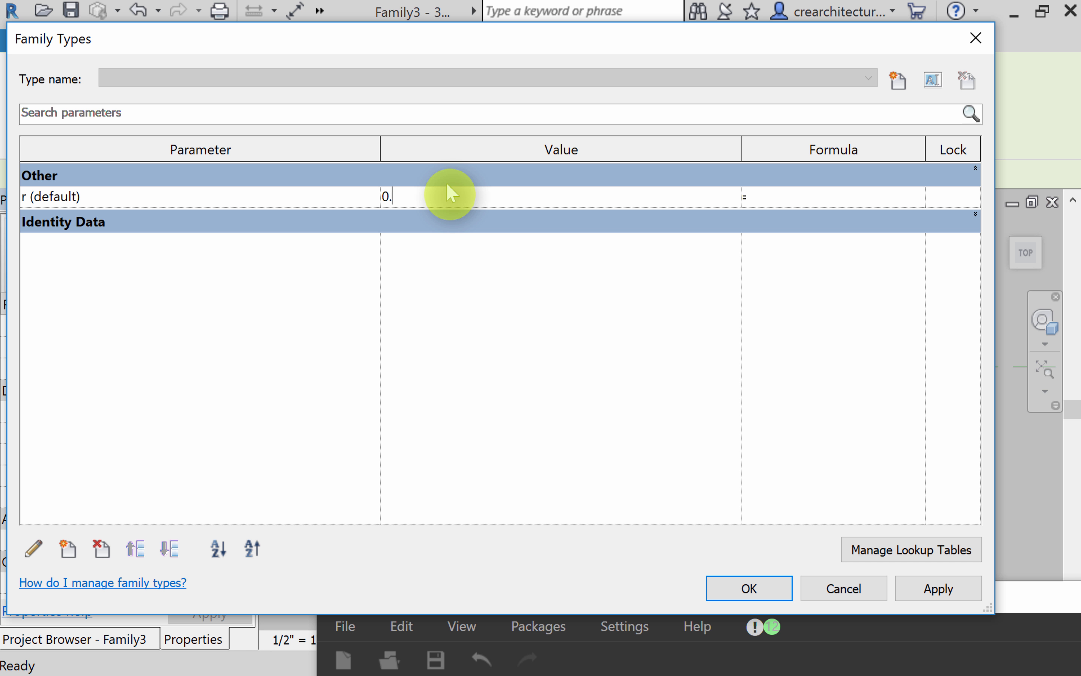
{"action": "type", "text": "25"}
{"action": "left_click", "coordinate": [749, 588]}
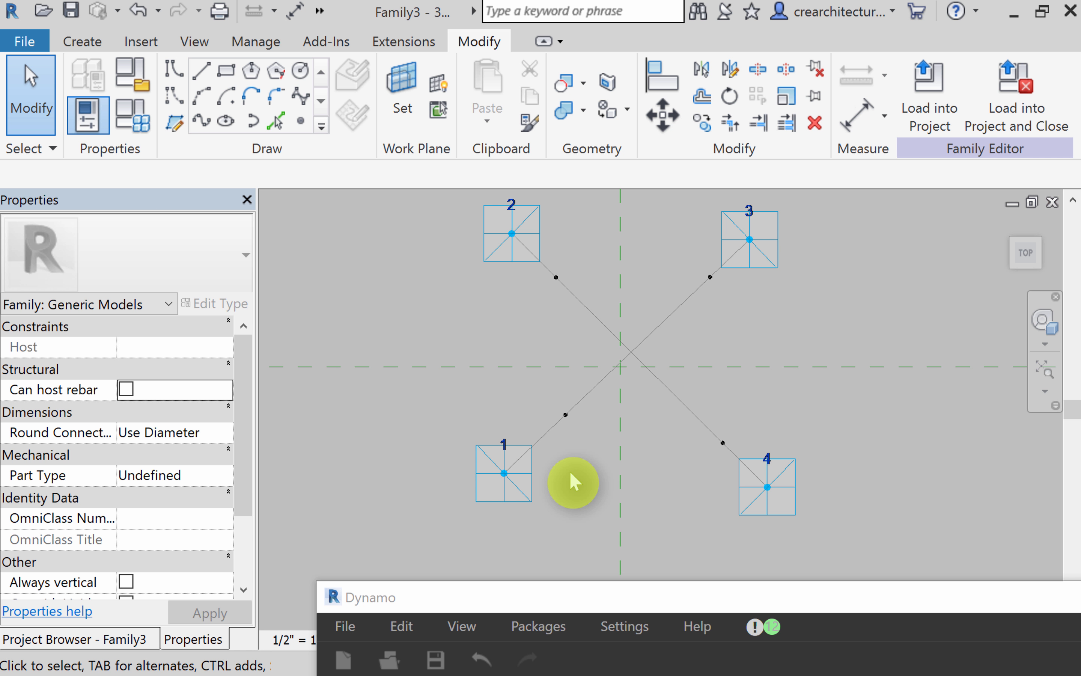
{"action": "left_click", "coordinate": [144, 117]}
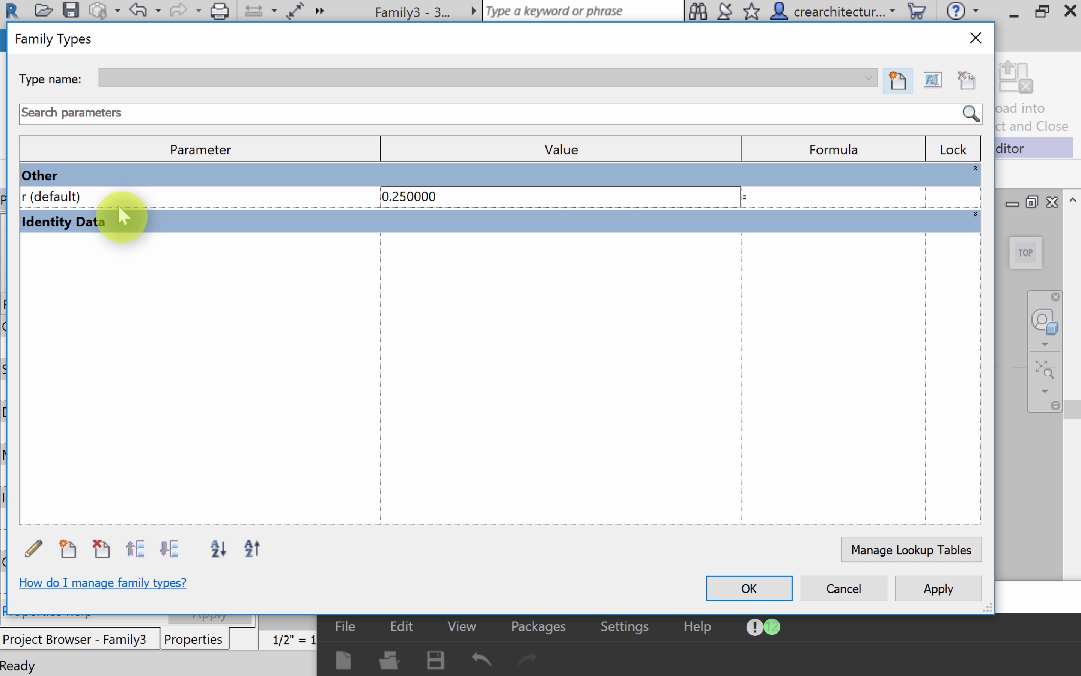
{"action": "left_click", "coordinate": [750, 587]}
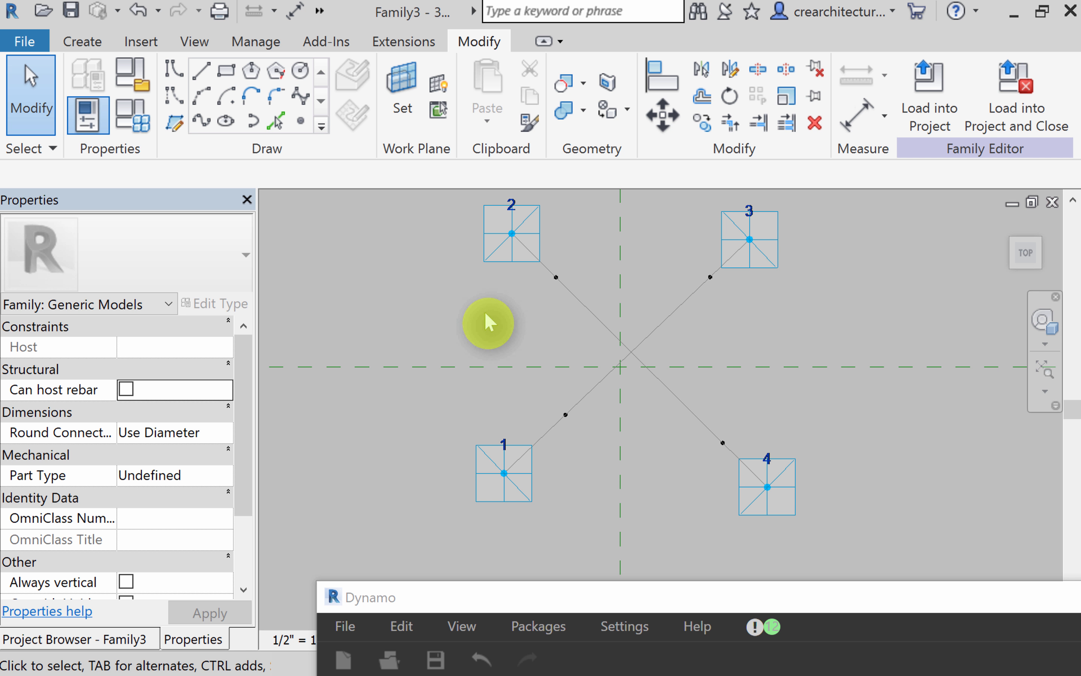
Step: Associate the Normalized Curve Parameter of the reference point nearest adaptive point 2 with the family parameter r
{"action": "left_click", "coordinate": [574, 268]}
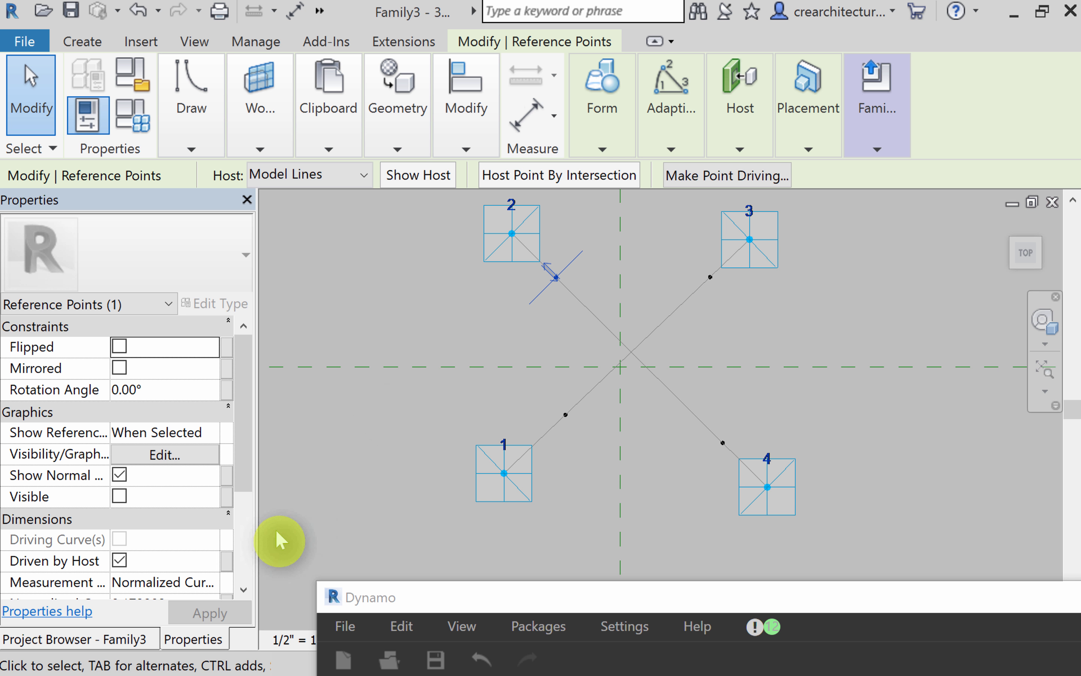
{"action": "left_click_drag", "start_coordinate": [238, 464], "coordinate": [246, 514]}
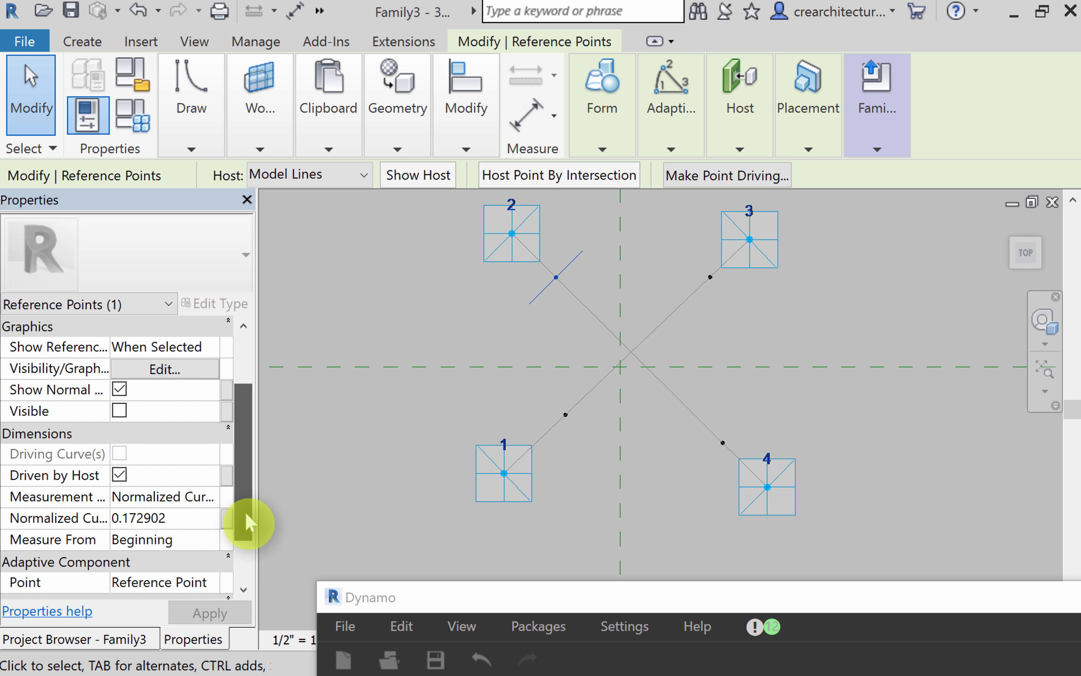
{"action": "left_click", "coordinate": [226, 518]}
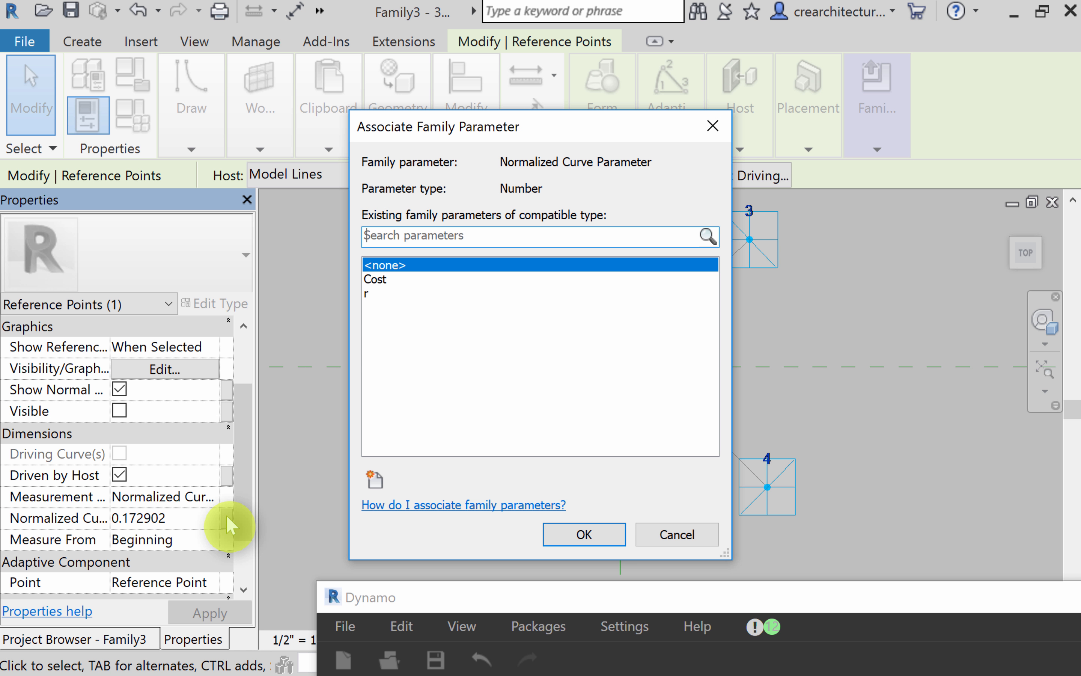
{"action": "left_click", "coordinate": [367, 293]}
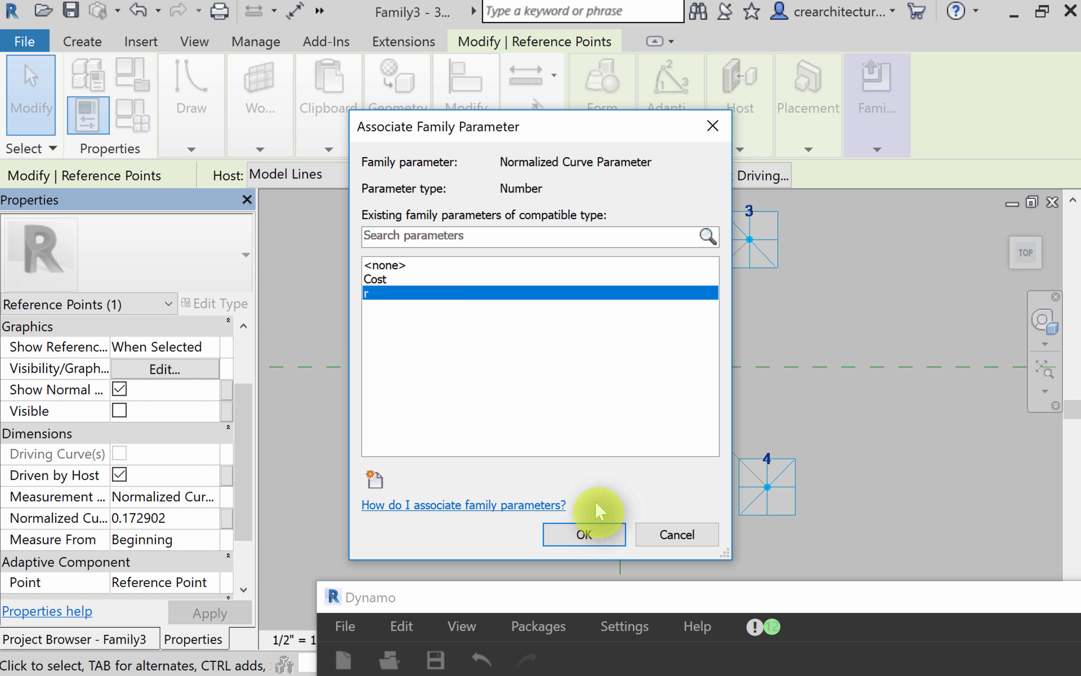
{"action": "left_click", "coordinate": [581, 543]}
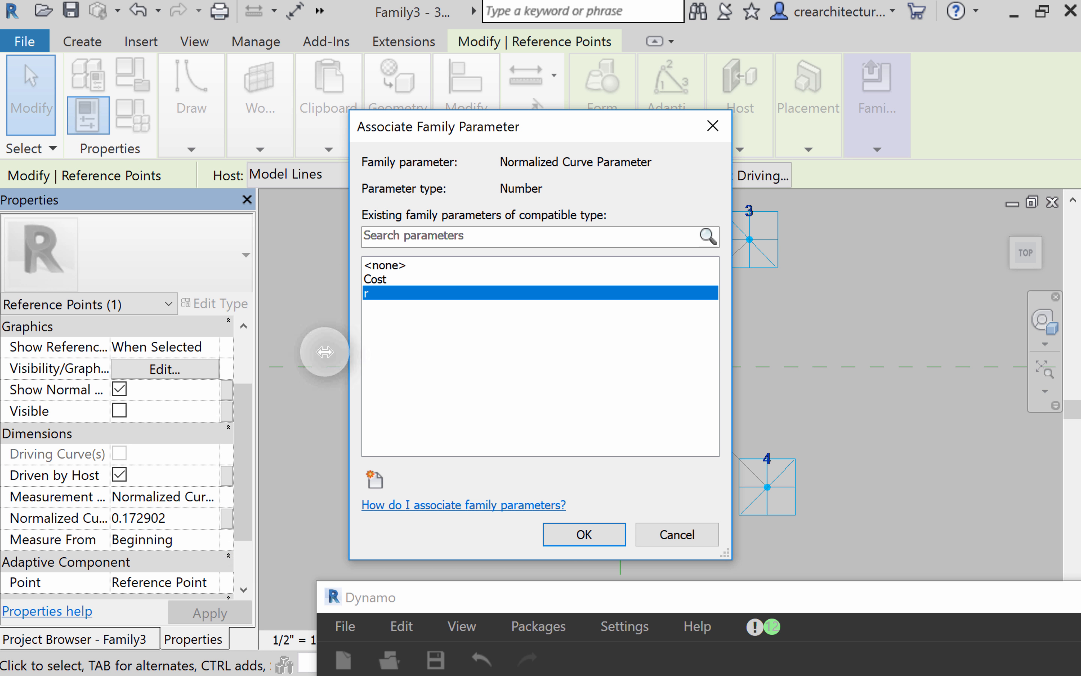
{"action": "left_click", "coordinate": [568, 535]}
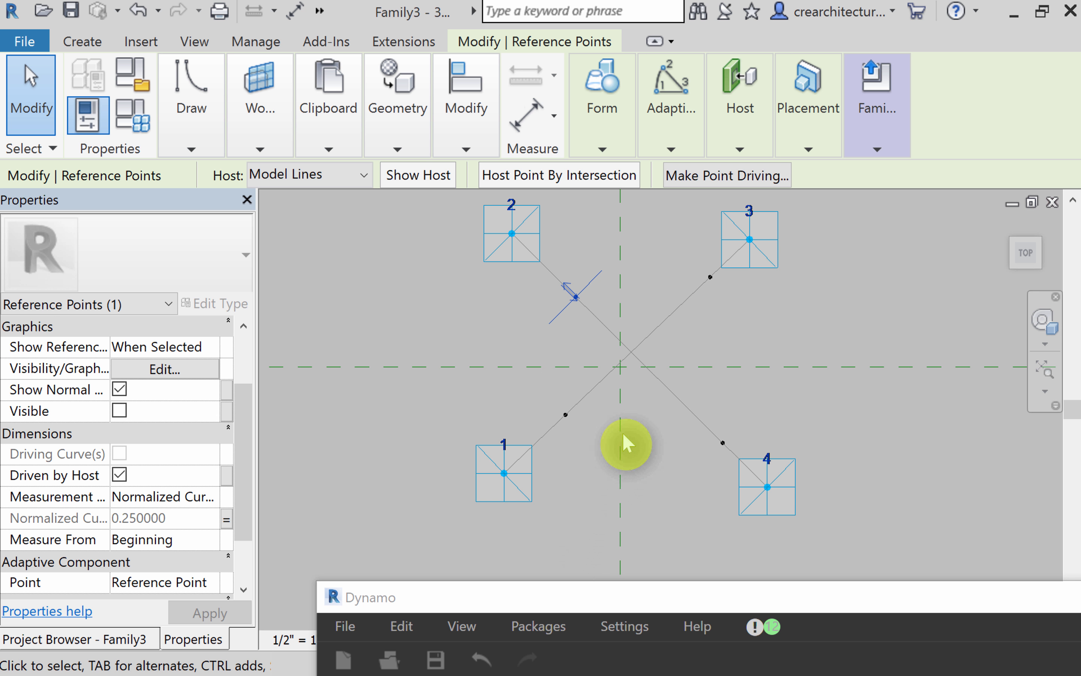
Step: Measure the reference point nearest adaptive point 3 from End and associate its Normalized Curve Parameter with r
{"action": "left_click", "coordinate": [703, 326]}
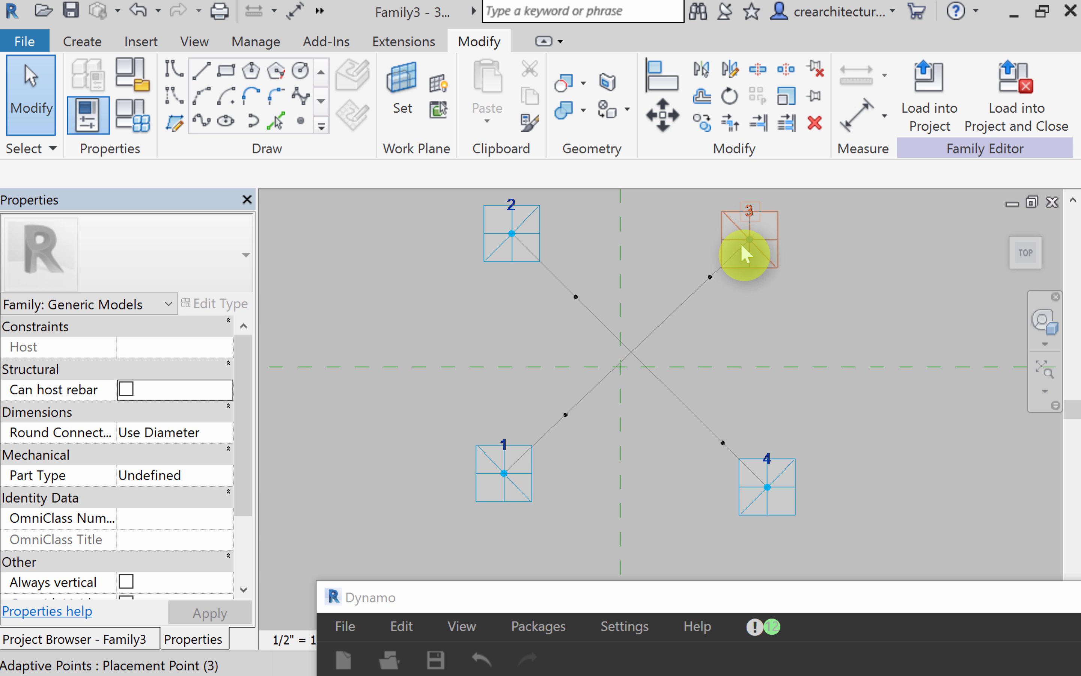
{"action": "scroll", "coordinate": [708, 331], "scroll_direction": "up", "scroll_amount": 2}
{"action": "scroll", "coordinate": [697, 331], "scroll_direction": "down", "scroll_amount": 1}
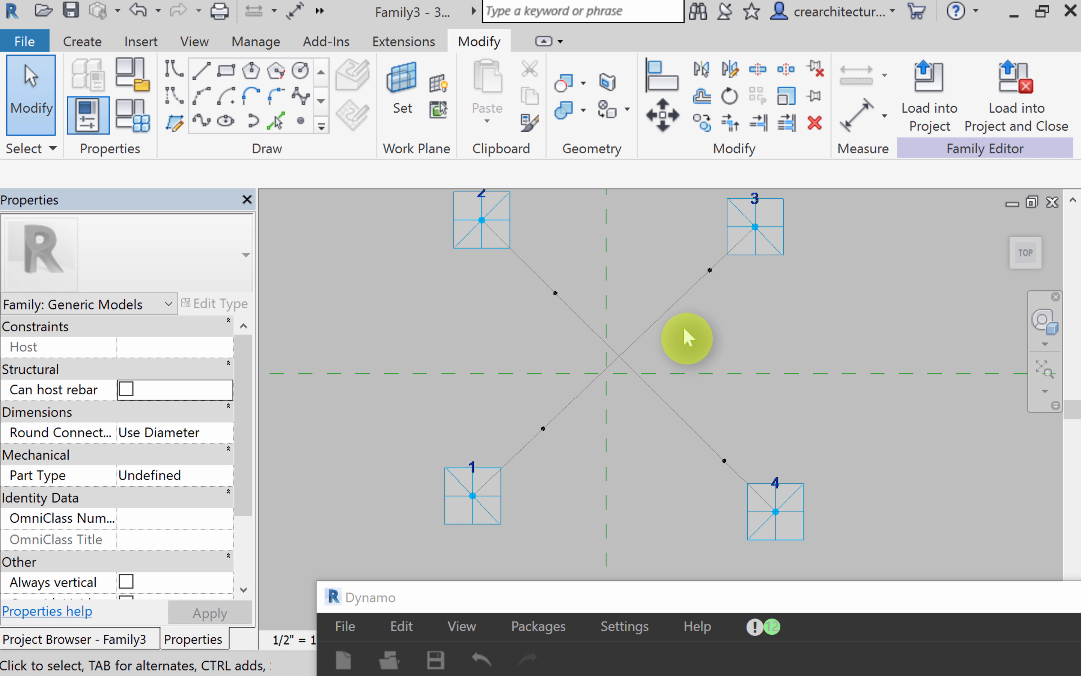
{"action": "left_click_drag", "start_coordinate": [728, 250], "coordinate": [732, 251]}
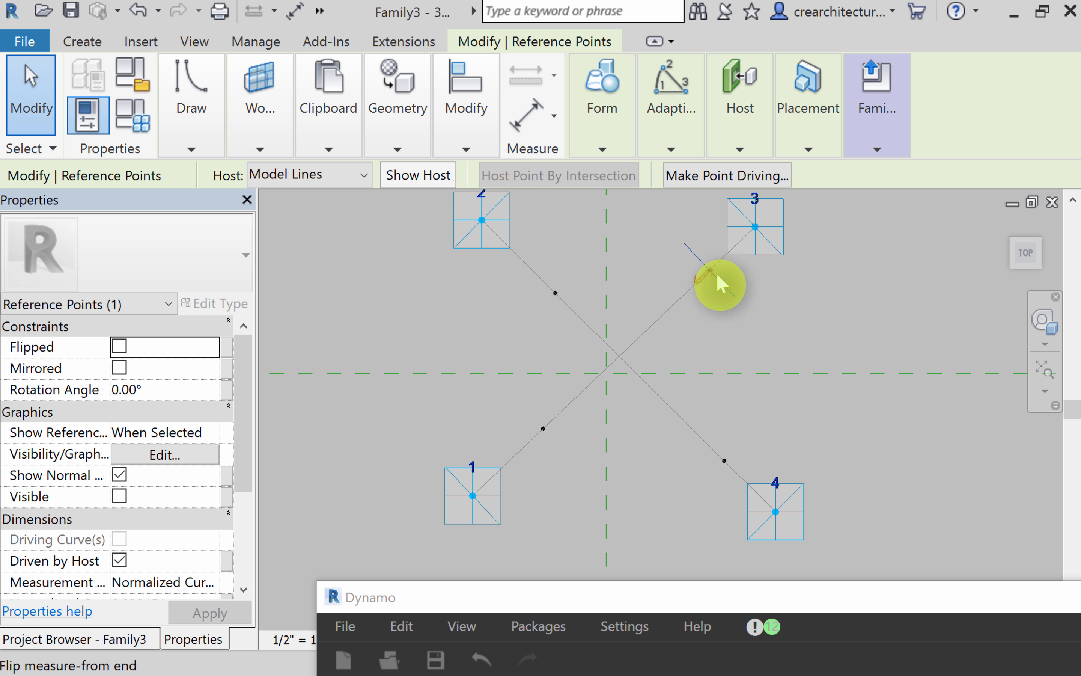
{"action": "left_click_drag", "start_coordinate": [239, 445], "coordinate": [232, 527]}
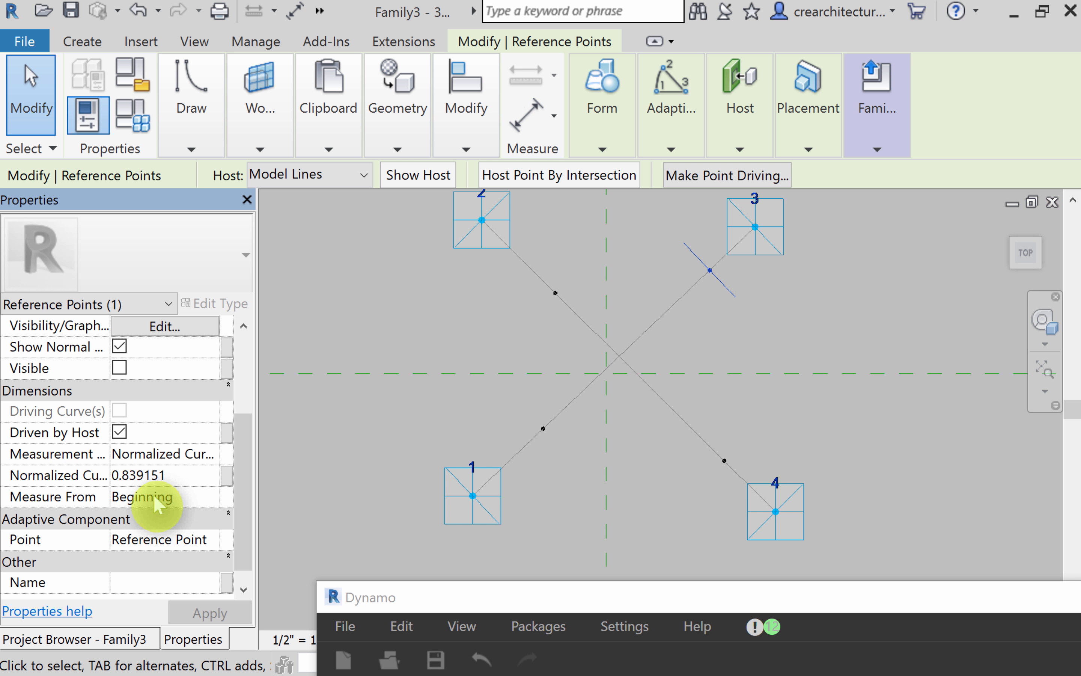
{"action": "left_click", "coordinate": [201, 499]}
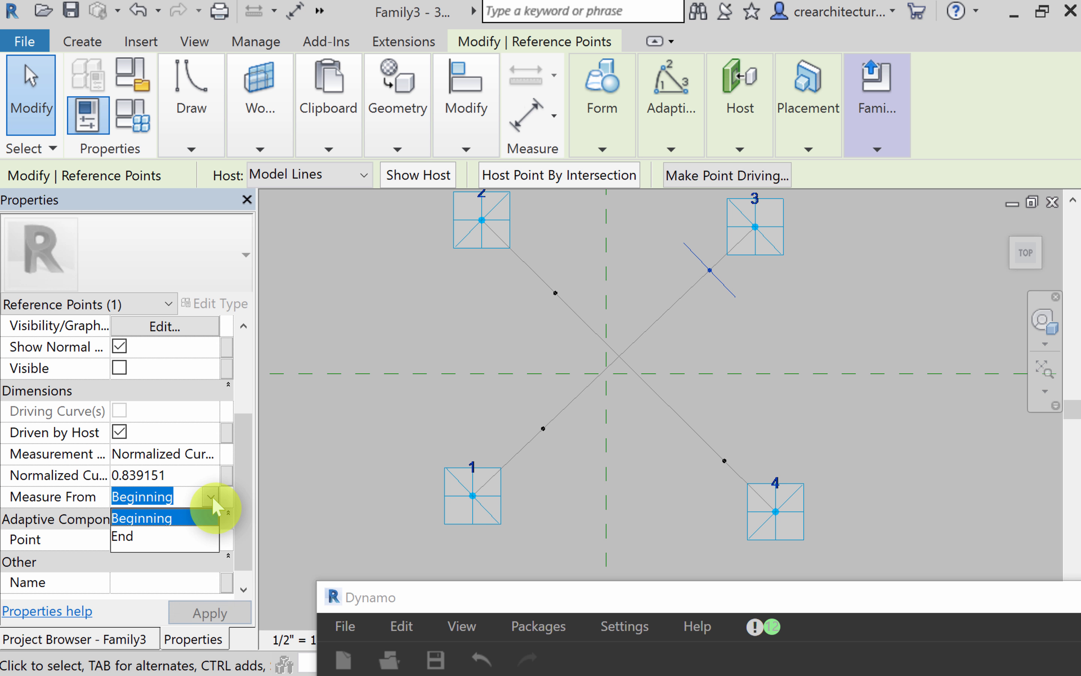
{"action": "left_click", "coordinate": [142, 535]}
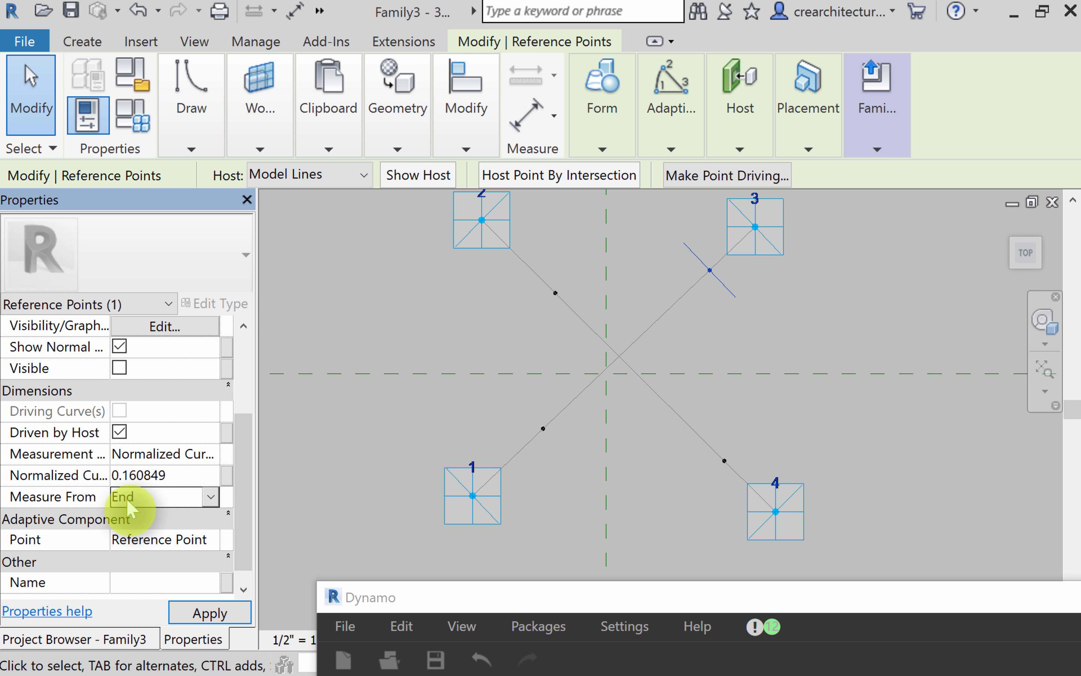
{"action": "left_click", "coordinate": [227, 474]}
{"action": "left_click", "coordinate": [366, 294]}
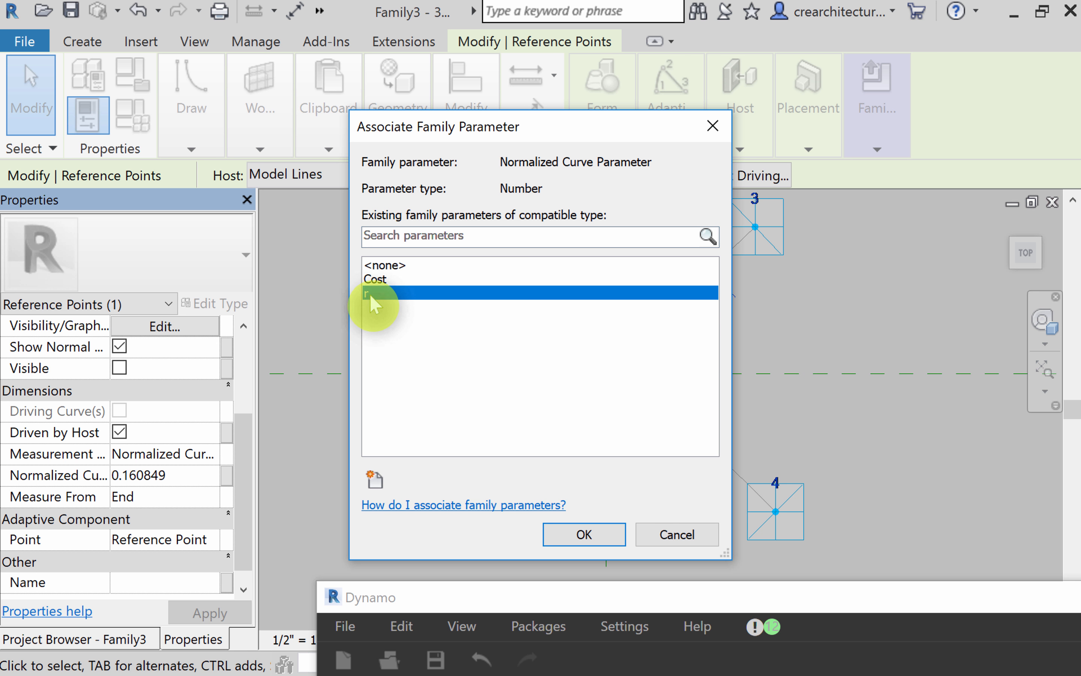
{"action": "left_click", "coordinate": [562, 532]}
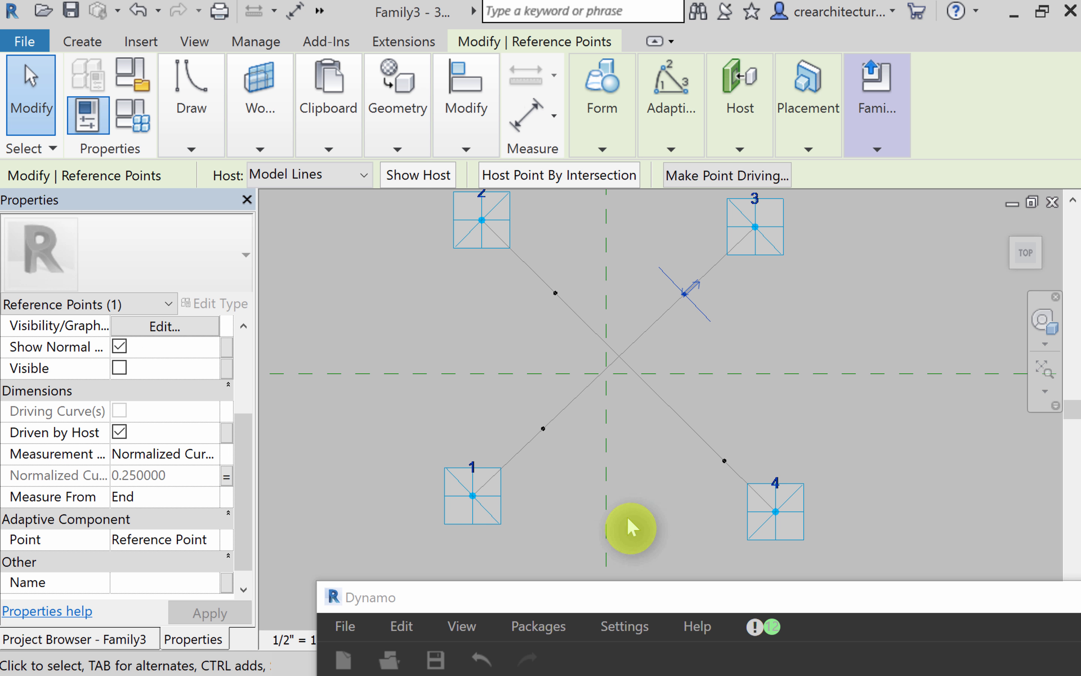
Step: Measure the reference point nearest adaptive point 4 from End and associate its Normalized Curve Parameter with r
{"action": "left_click", "coordinate": [691, 487]}
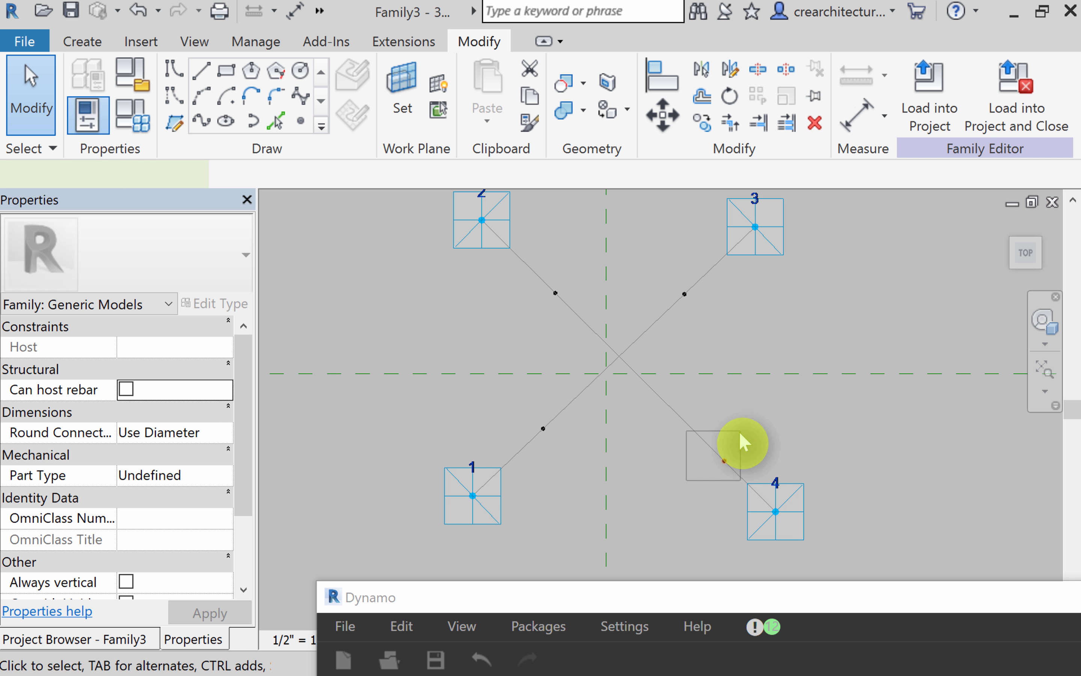
{"action": "left_click", "coordinate": [716, 460]}
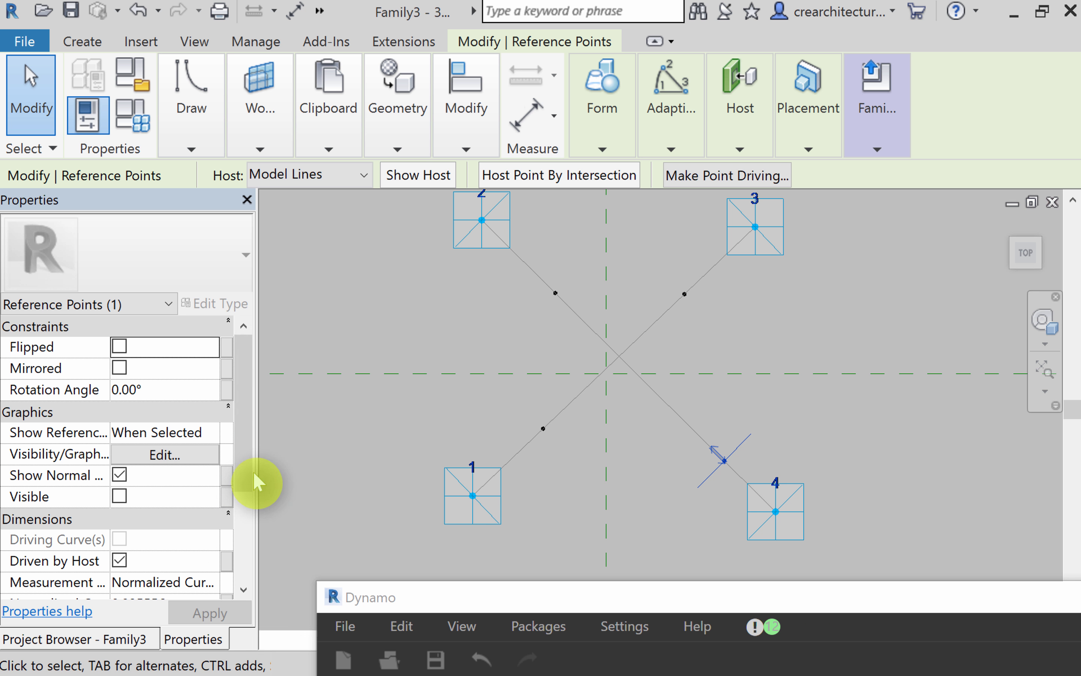
{"action": "left_click_drag", "start_coordinate": [240, 469], "coordinate": [233, 532]}
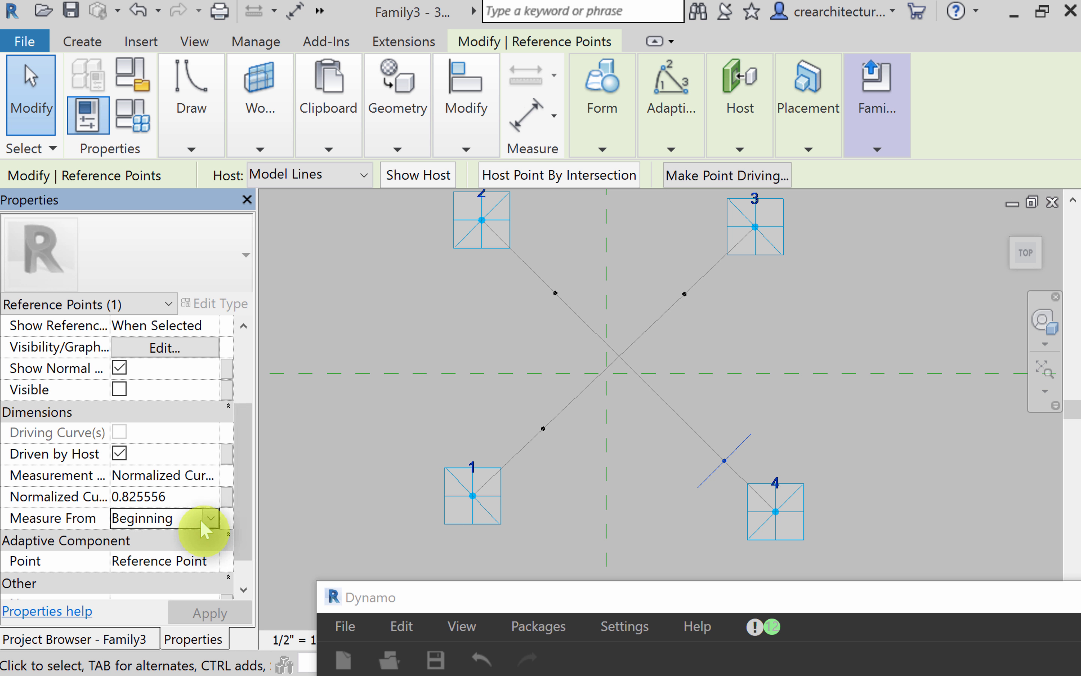
{"action": "left_click", "coordinate": [200, 519]}
{"action": "left_click", "coordinate": [210, 518]}
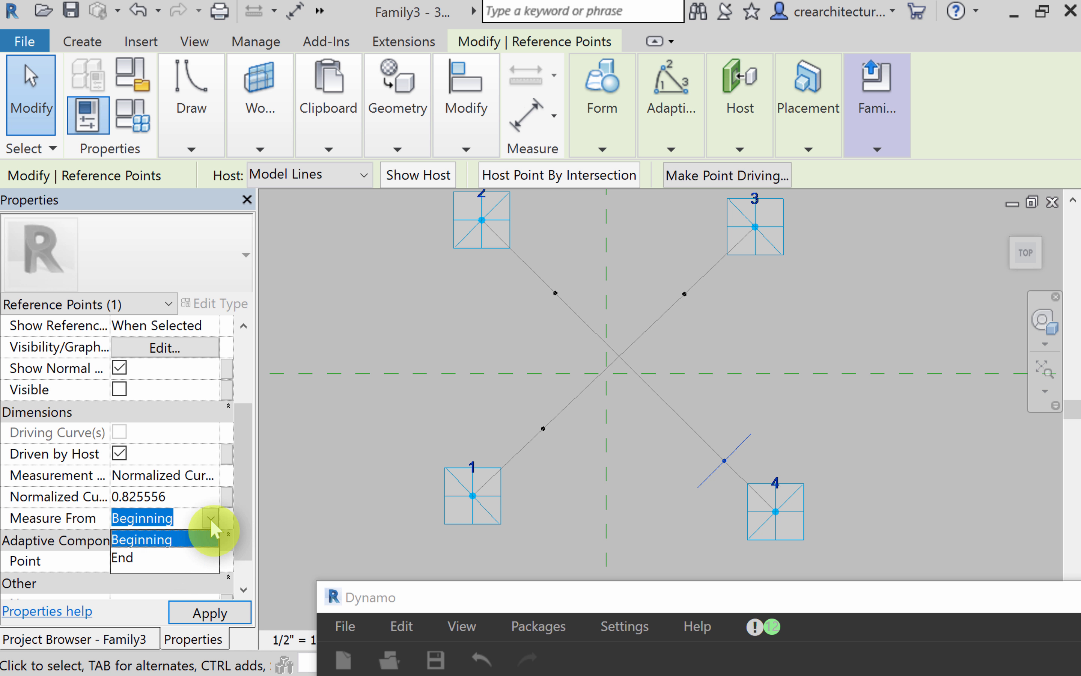
{"action": "left_click", "coordinate": [143, 564]}
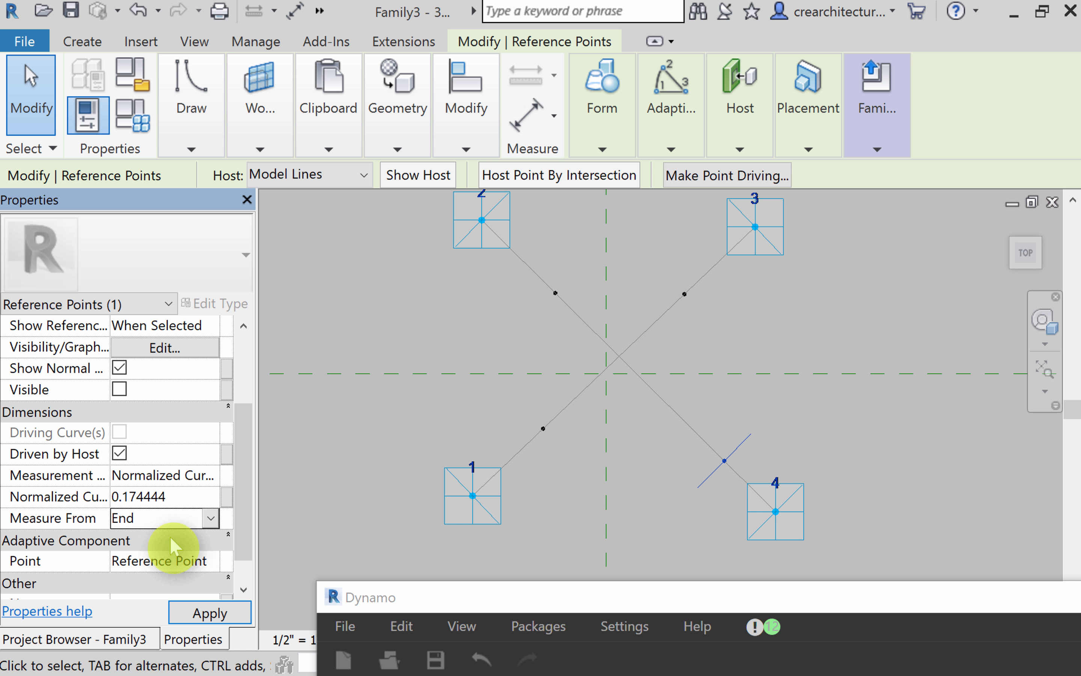
{"action": "left_click", "coordinate": [226, 498]}
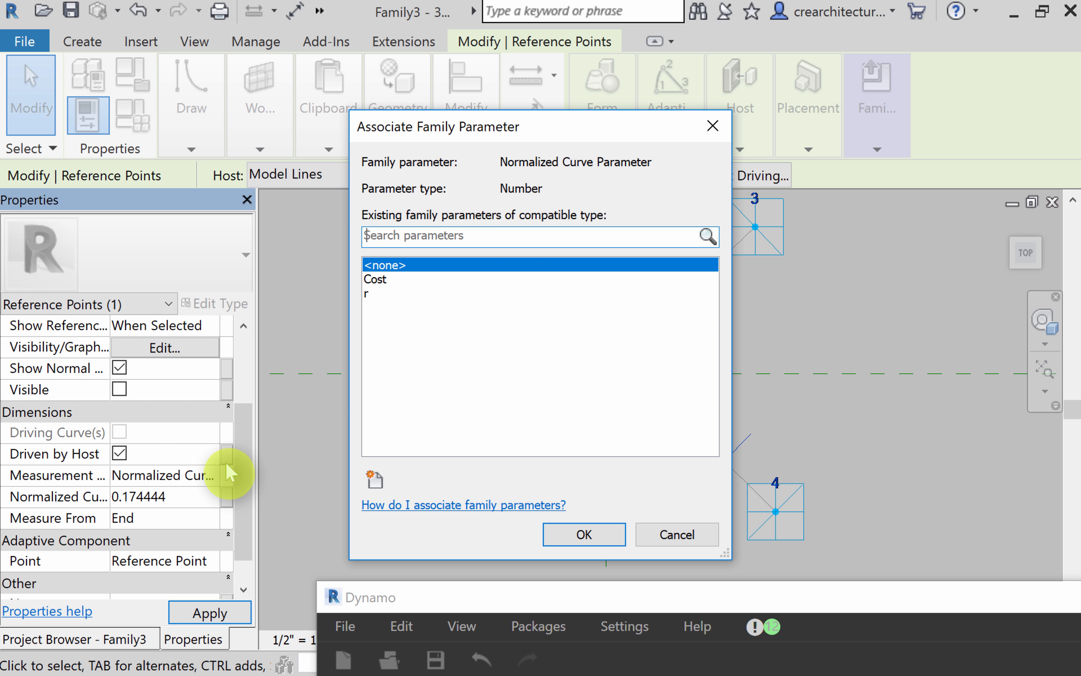
{"action": "left_click", "coordinate": [369, 293]}
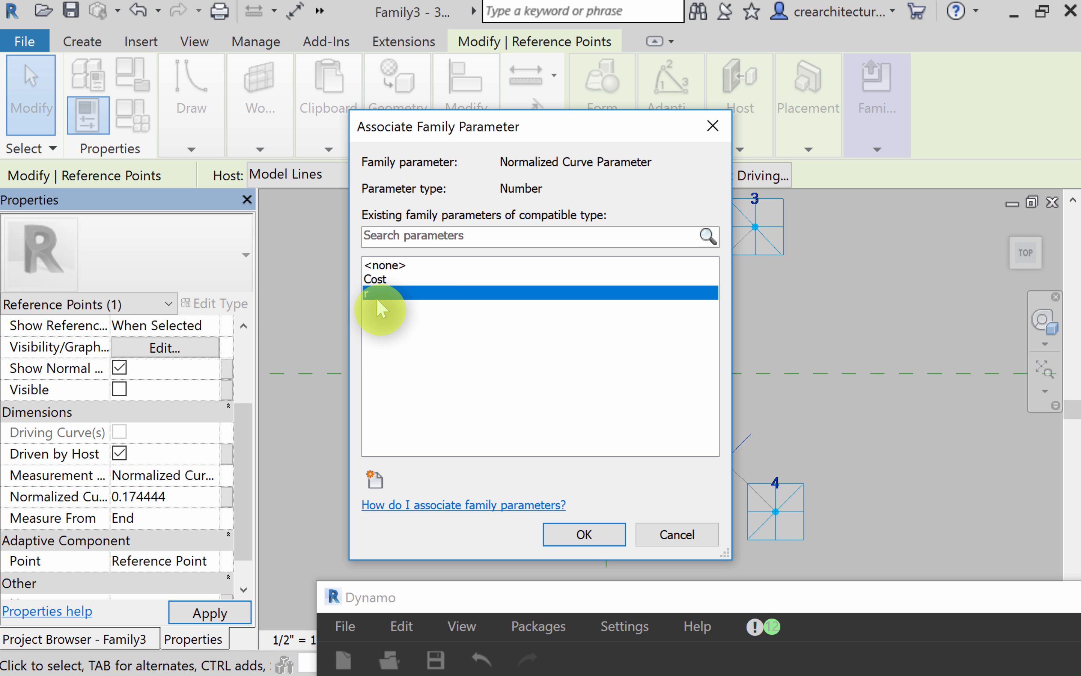
{"action": "left_click", "coordinate": [574, 535]}
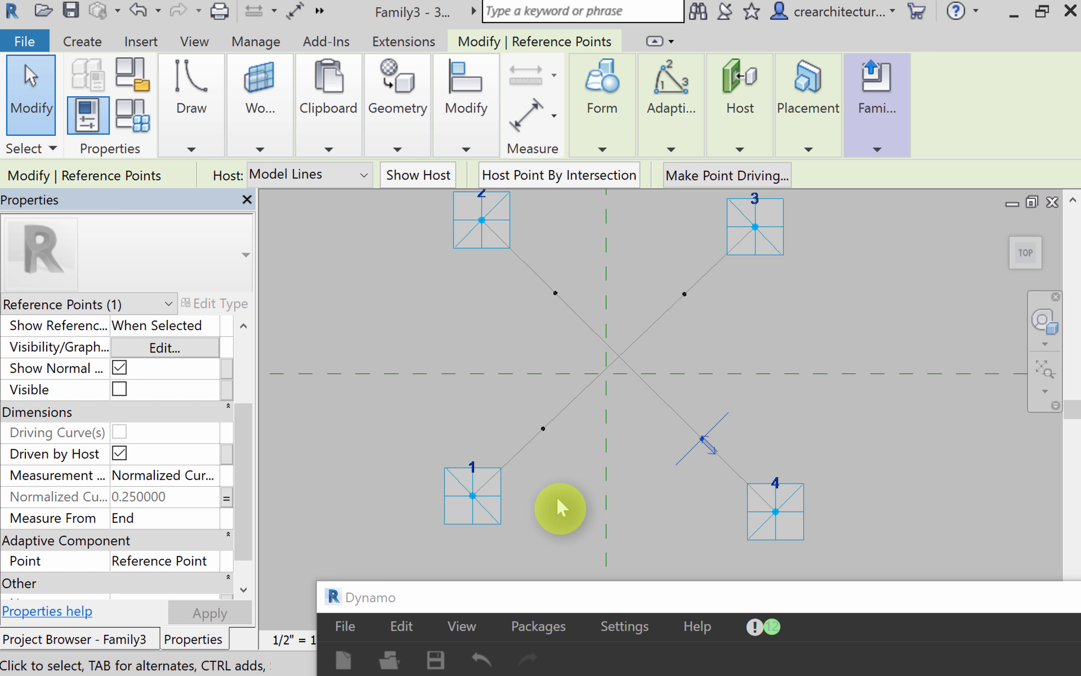
{"action": "left_click", "coordinate": [561, 507]}
Step: Set the family parameter r to 0.1 to test how the four reference points move
{"action": "left_click", "coordinate": [135, 120]}
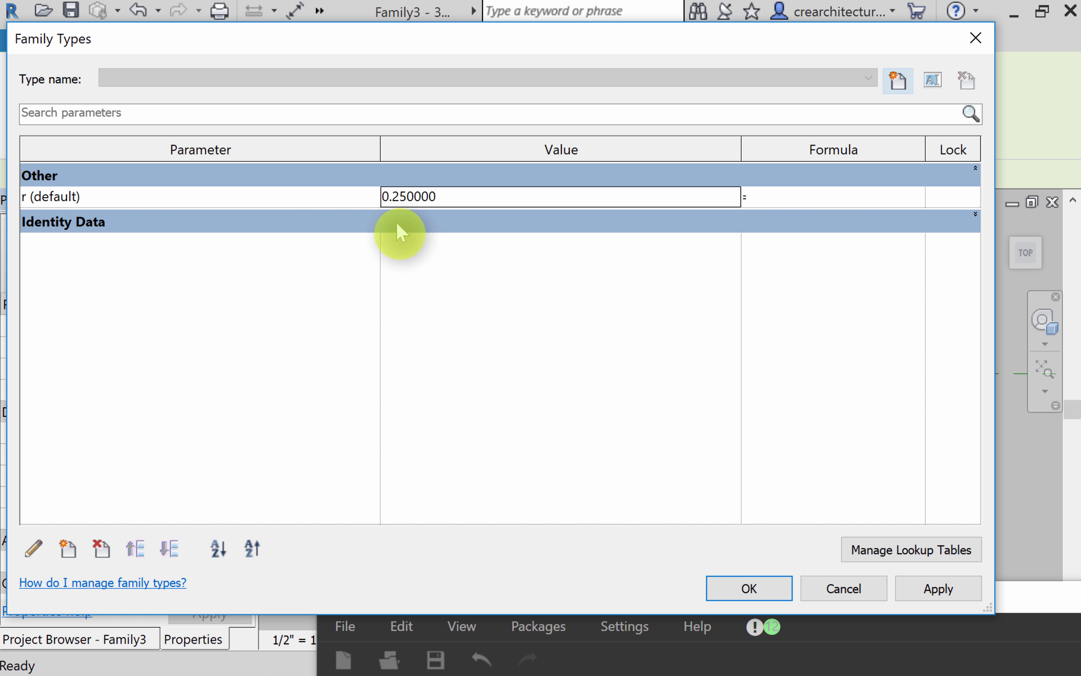
{"action": "left_click", "coordinate": [436, 199]}
{"action": "left_click", "coordinate": [402, 199]}
{"action": "left_click_drag", "start_coordinate": [403, 199], "coordinate": [447, 197]}
{"action": "type", "text": "1"}
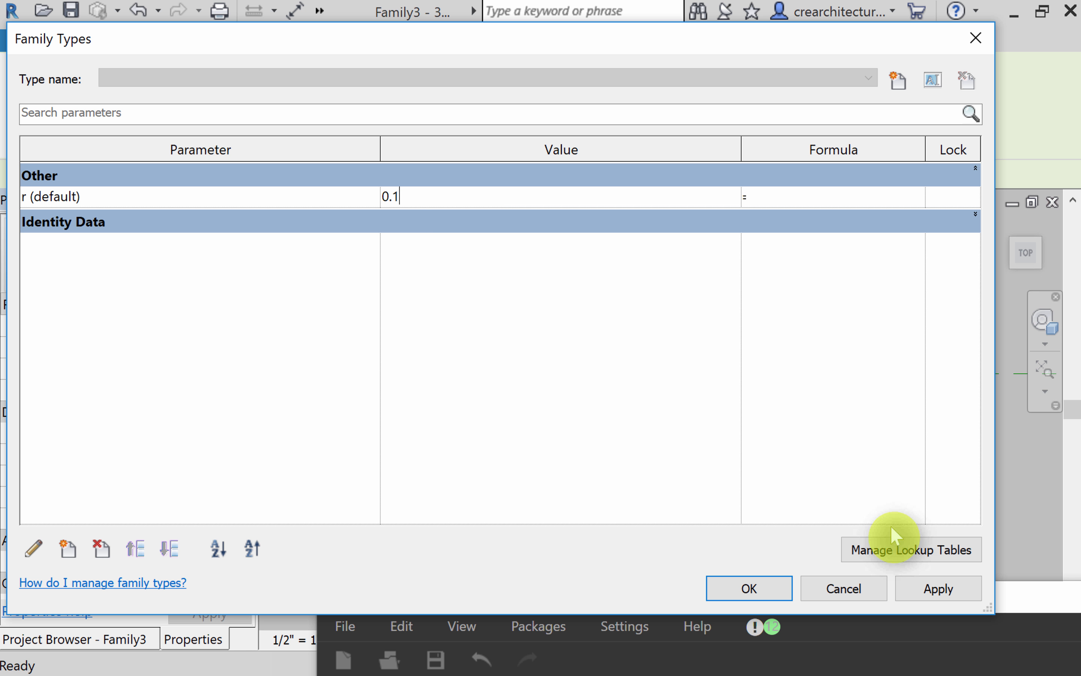
{"action": "left_click", "coordinate": [934, 587]}
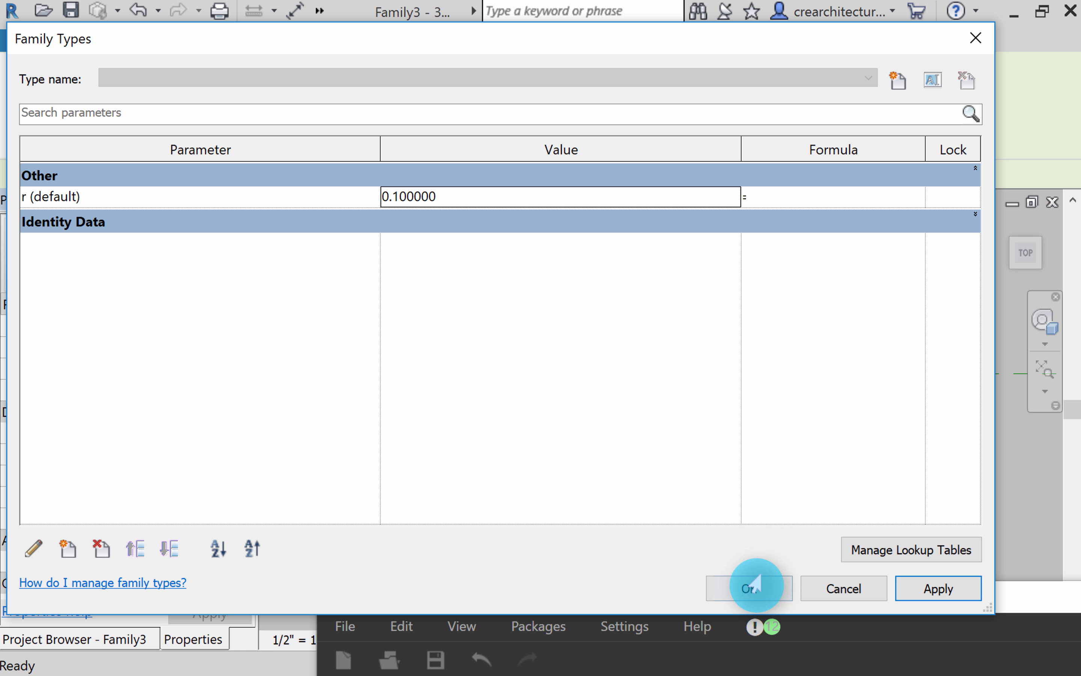
{"action": "left_click", "coordinate": [753, 588]}
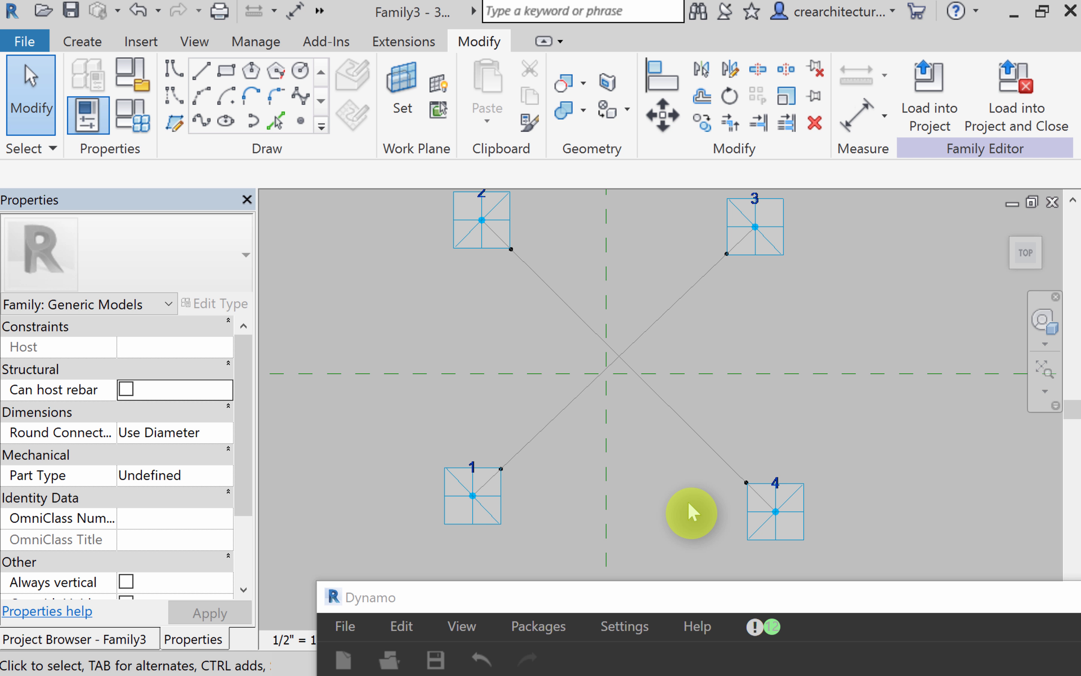
Step: Set the family parameter r to 0.4 as a second test of the four reference points
{"action": "left_click", "coordinate": [138, 125]}
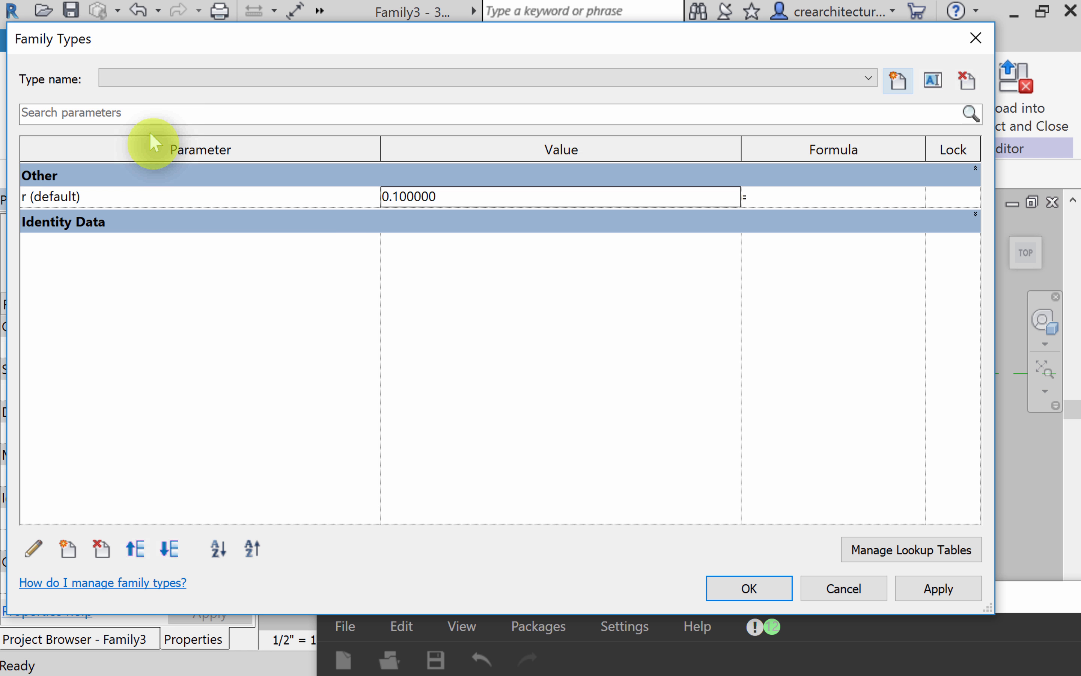
{"action": "left_click", "coordinate": [455, 202]}
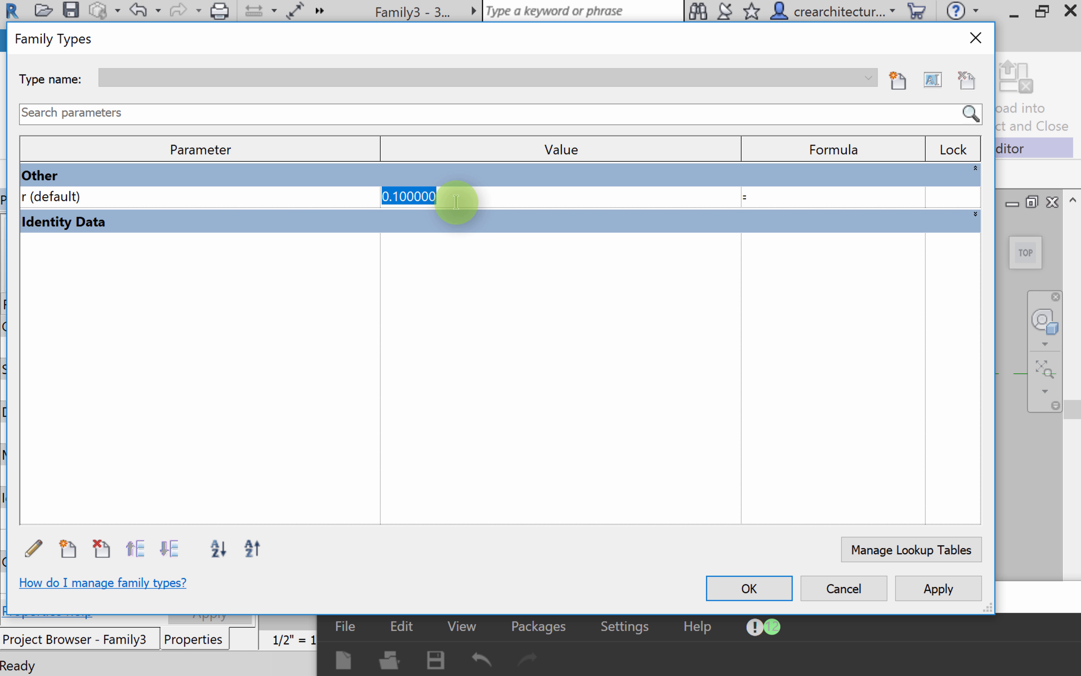
{"action": "type", "text": "0.4"}
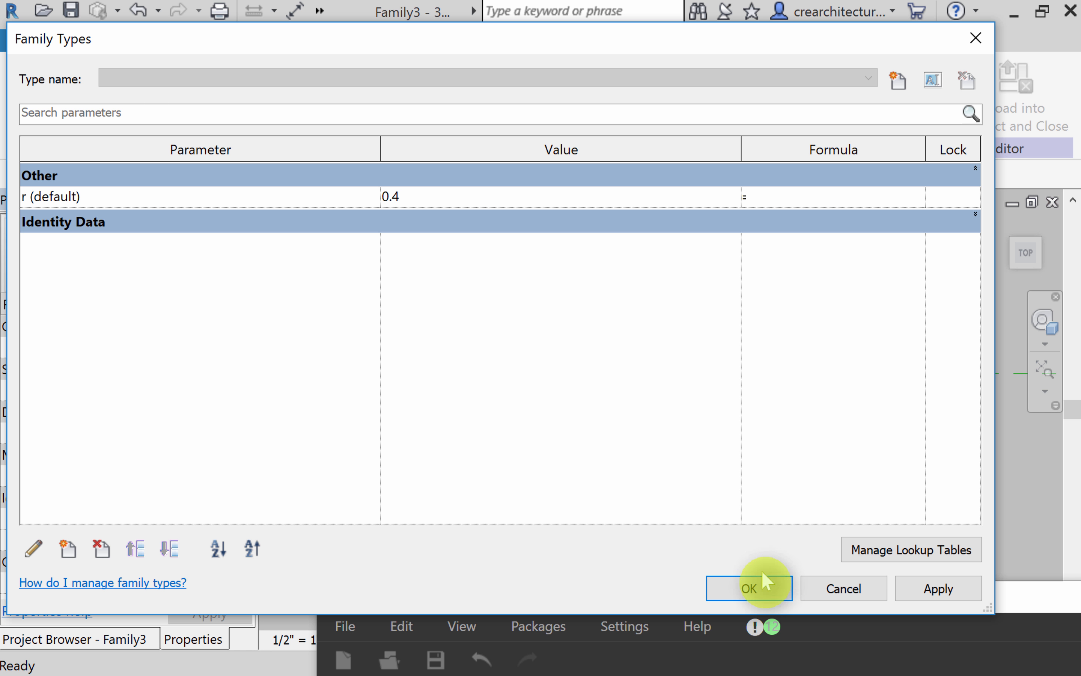
{"action": "left_click", "coordinate": [754, 586]}
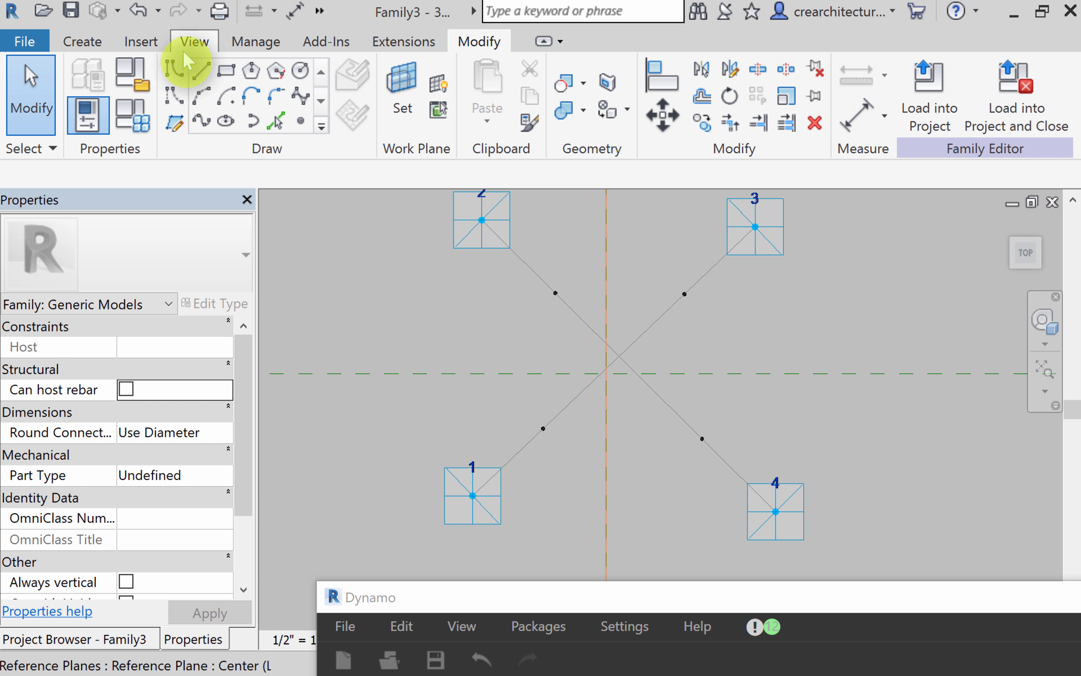
Step: Load the family SolidPanel_ap.rfa from the Desktop into the adaptive panel family
{"action": "left_click", "coordinate": [159, 44]}
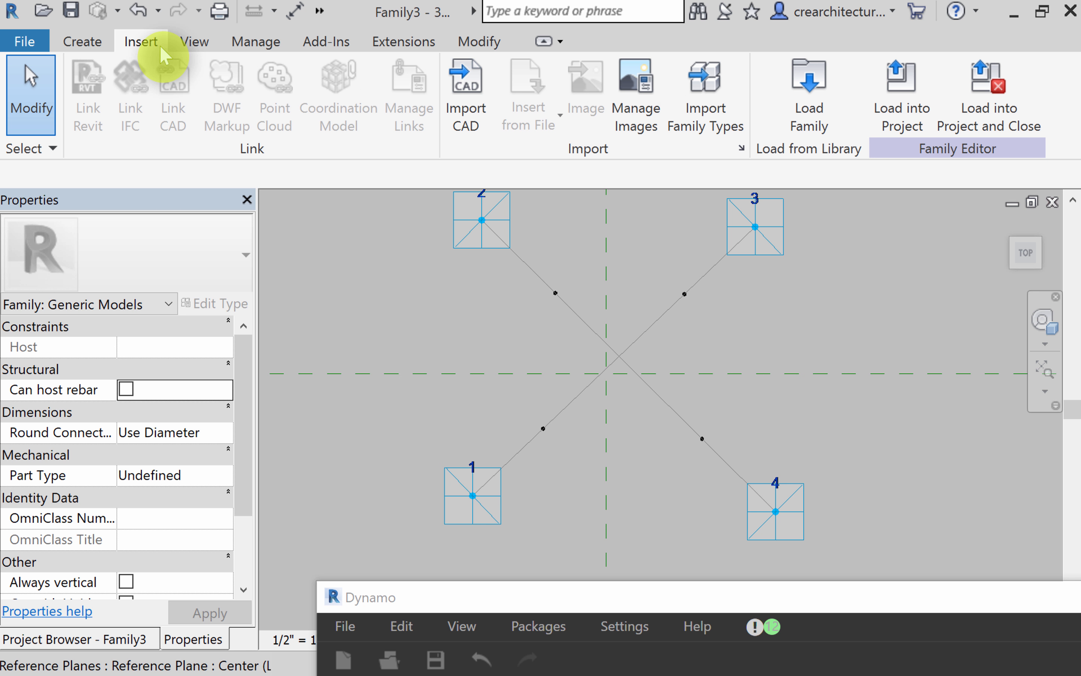
{"action": "left_click", "coordinate": [825, 105]}
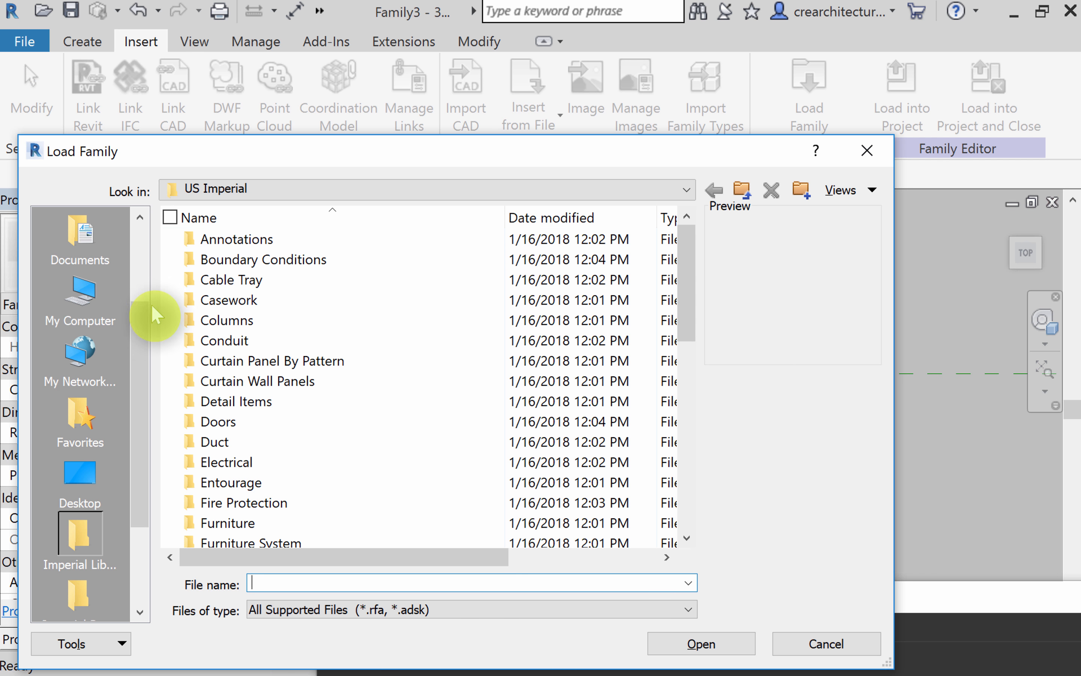
{"action": "left_click", "coordinate": [82, 472]}
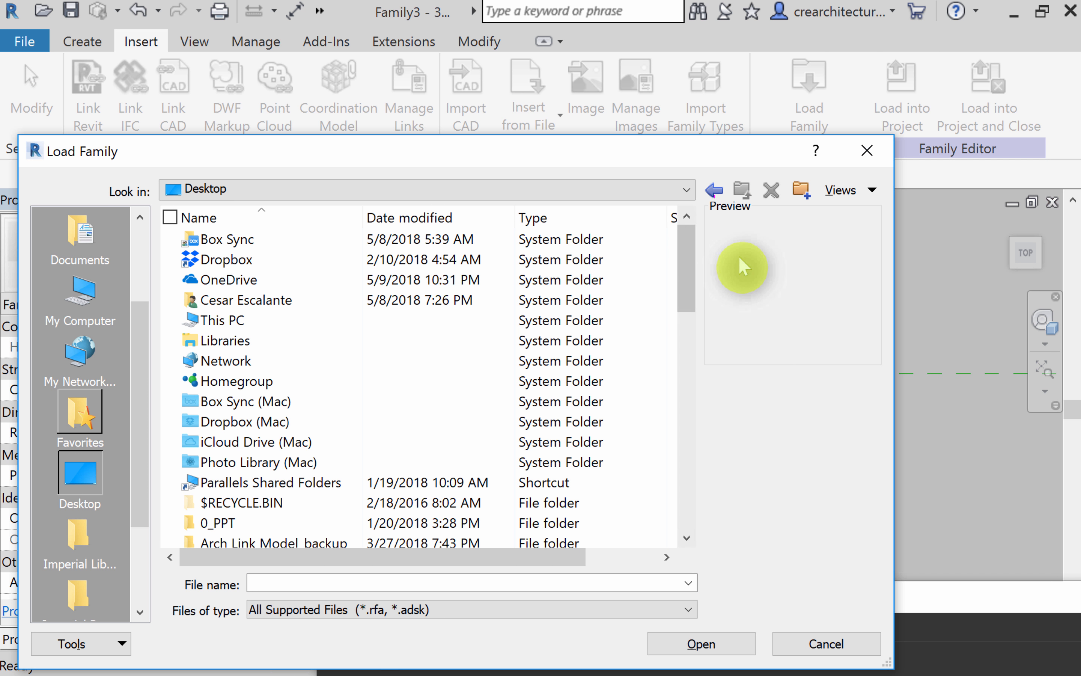
{"action": "left_click_drag", "start_coordinate": [691, 271], "coordinate": [668, 473]}
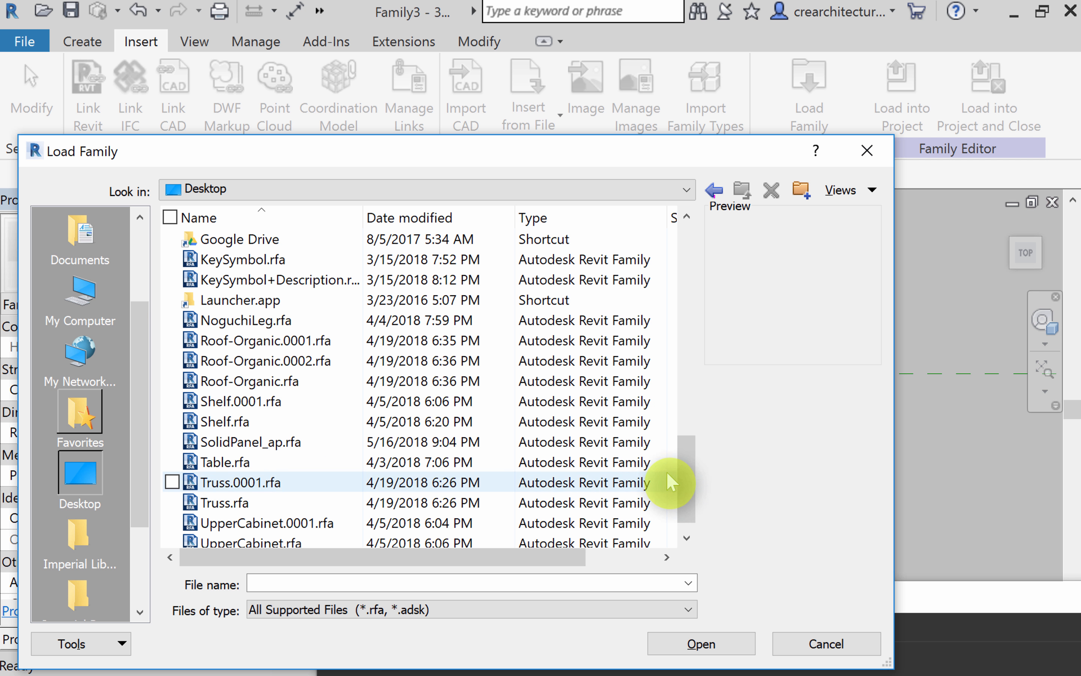
{"action": "left_click", "coordinate": [328, 443]}
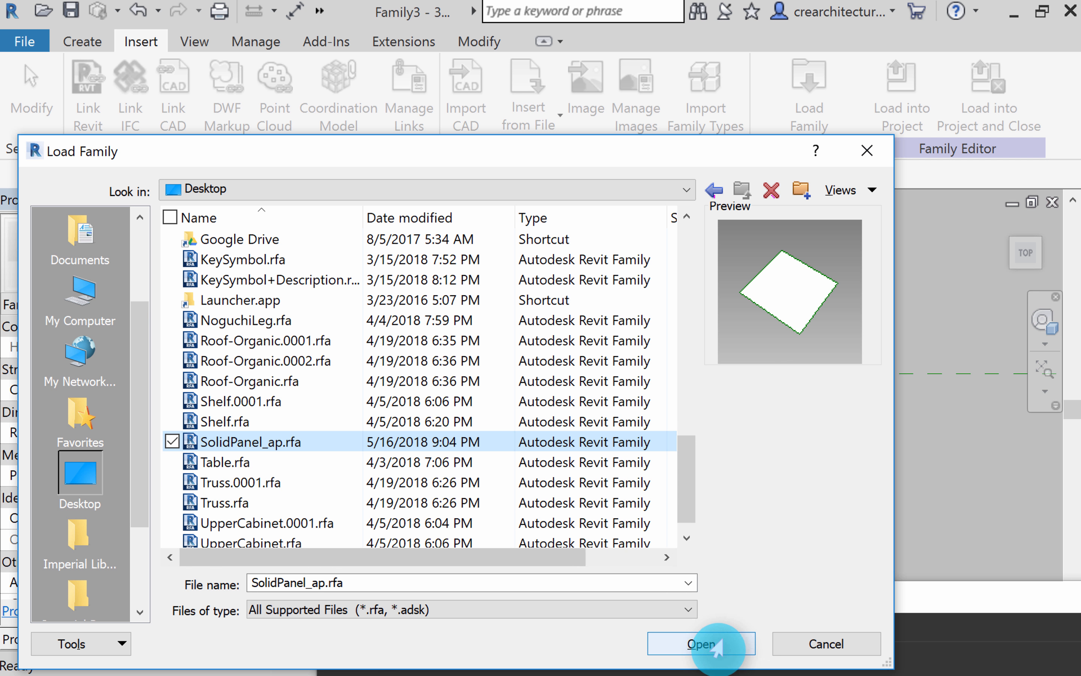
{"action": "left_click", "coordinate": [733, 643]}
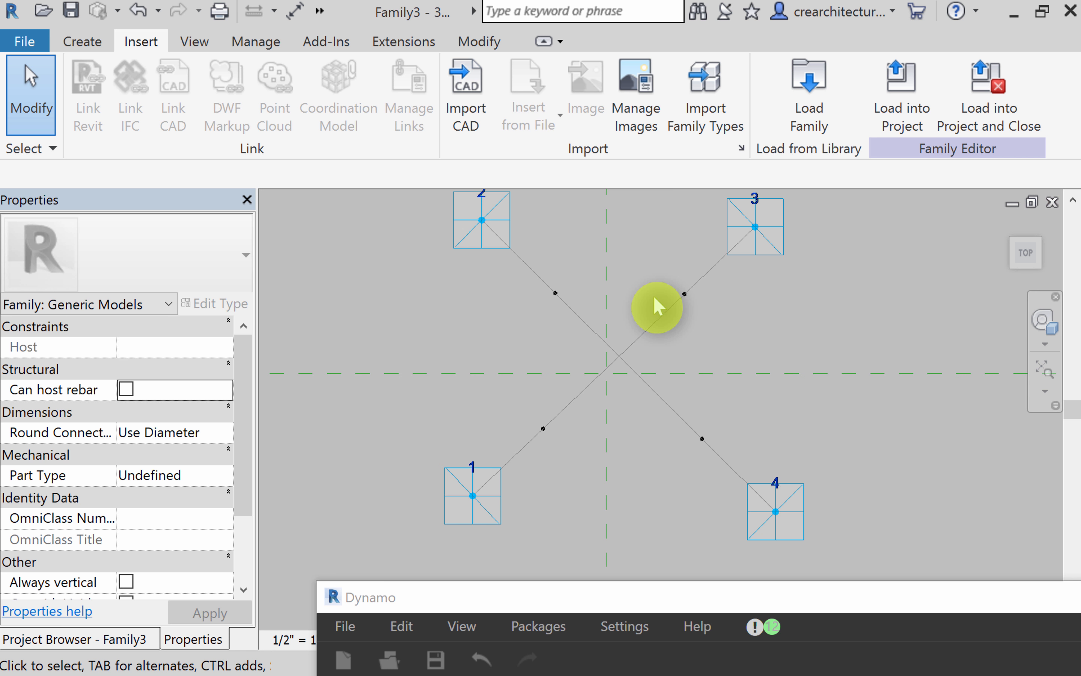
Step: Place a SolidPanel_ap component through adaptive point 1, its nearest reference point, the reference point near adaptive point 4, and adaptive point 4
{"action": "left_click", "coordinate": [126, 638]}
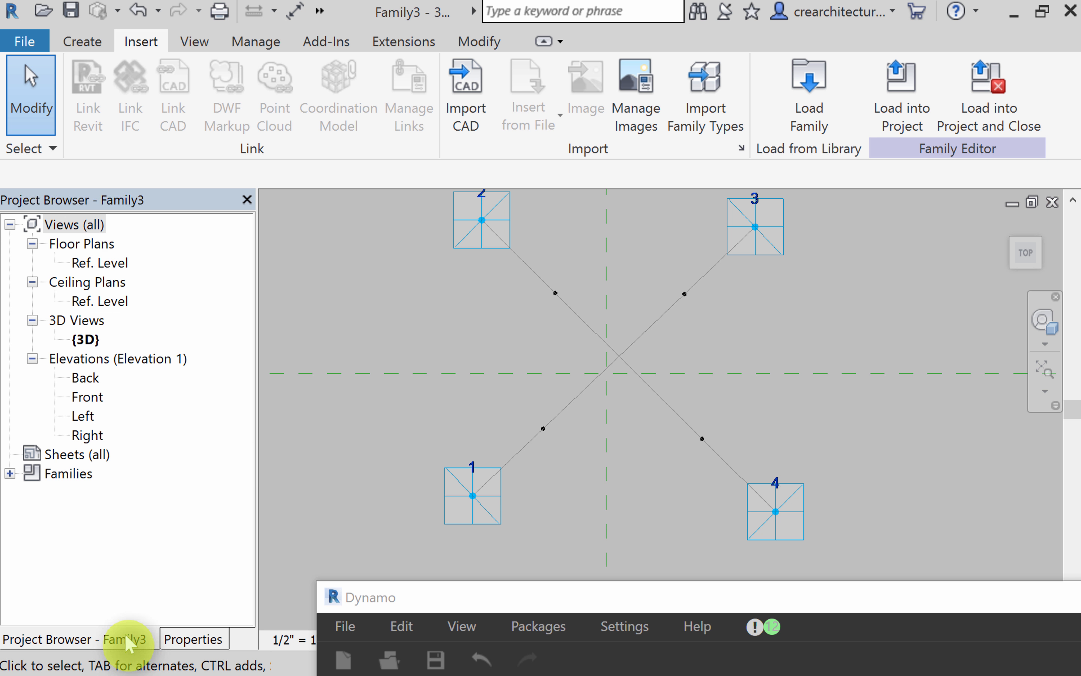
{"action": "left_click", "coordinate": [10, 474]}
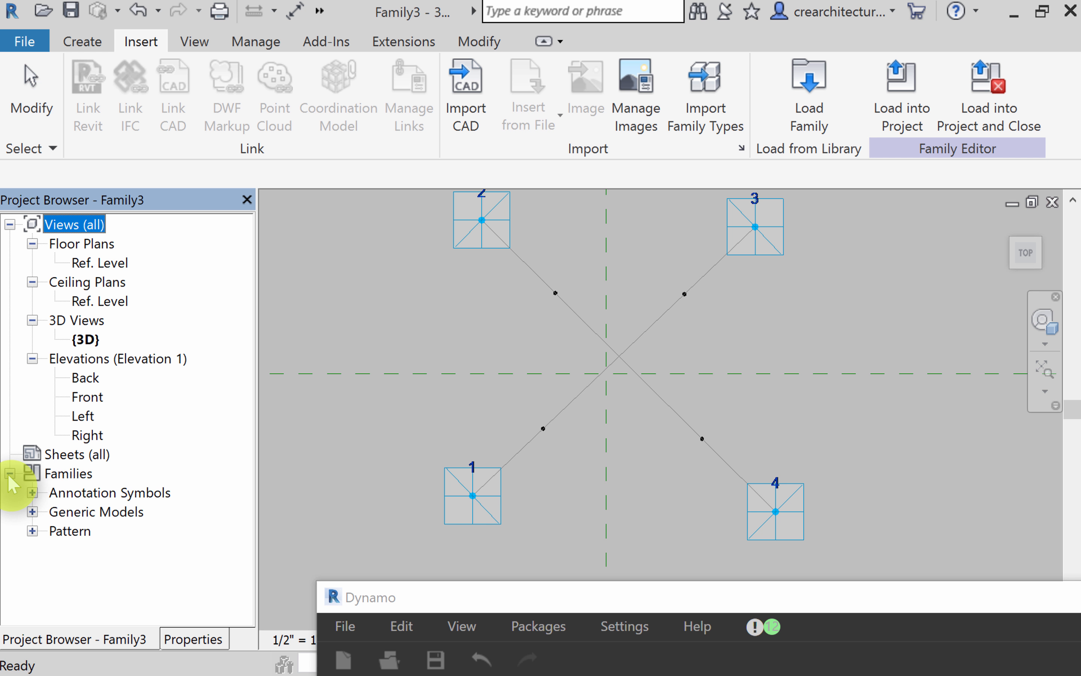
{"action": "left_click", "coordinate": [33, 512]}
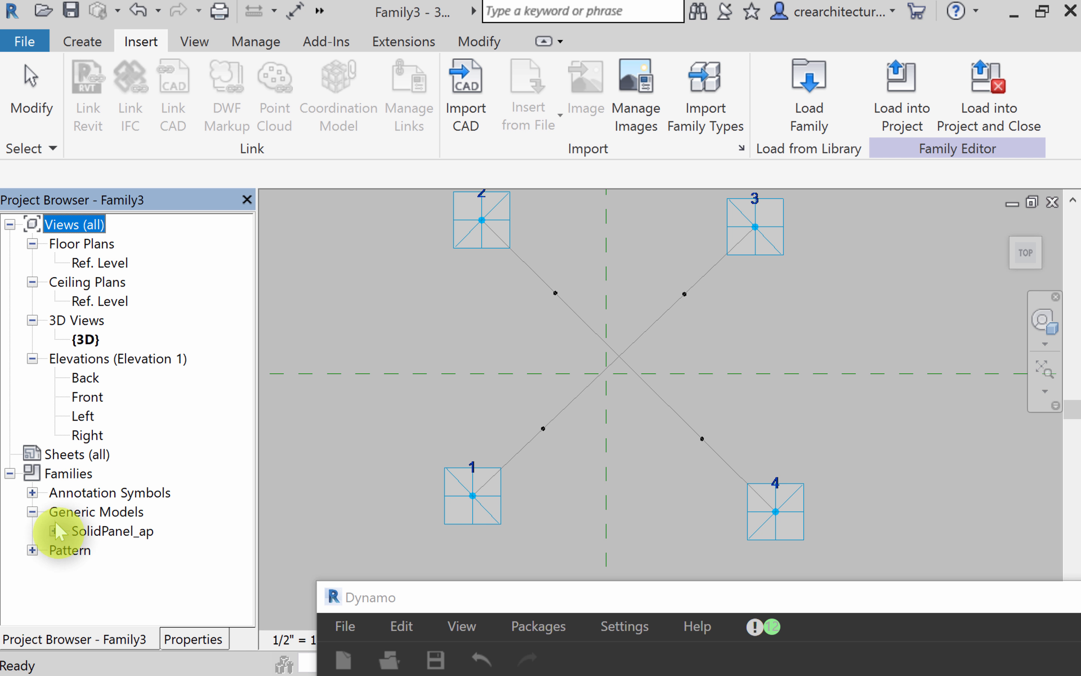
{"action": "left_click", "coordinate": [54, 530]}
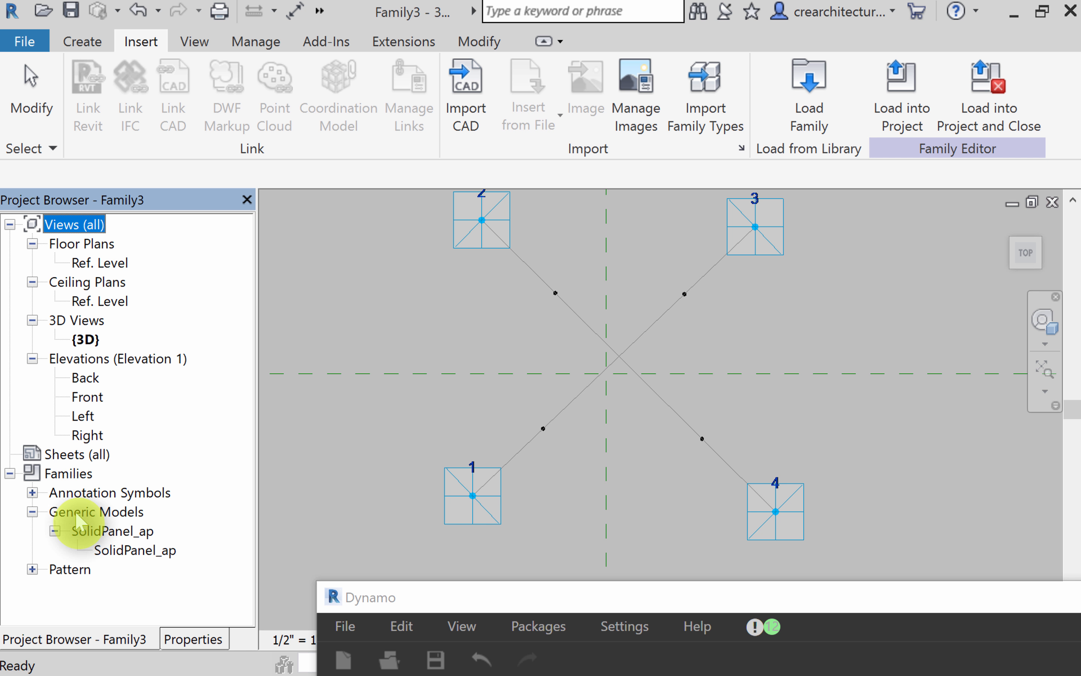
{"action": "left_click", "coordinate": [120, 551]}
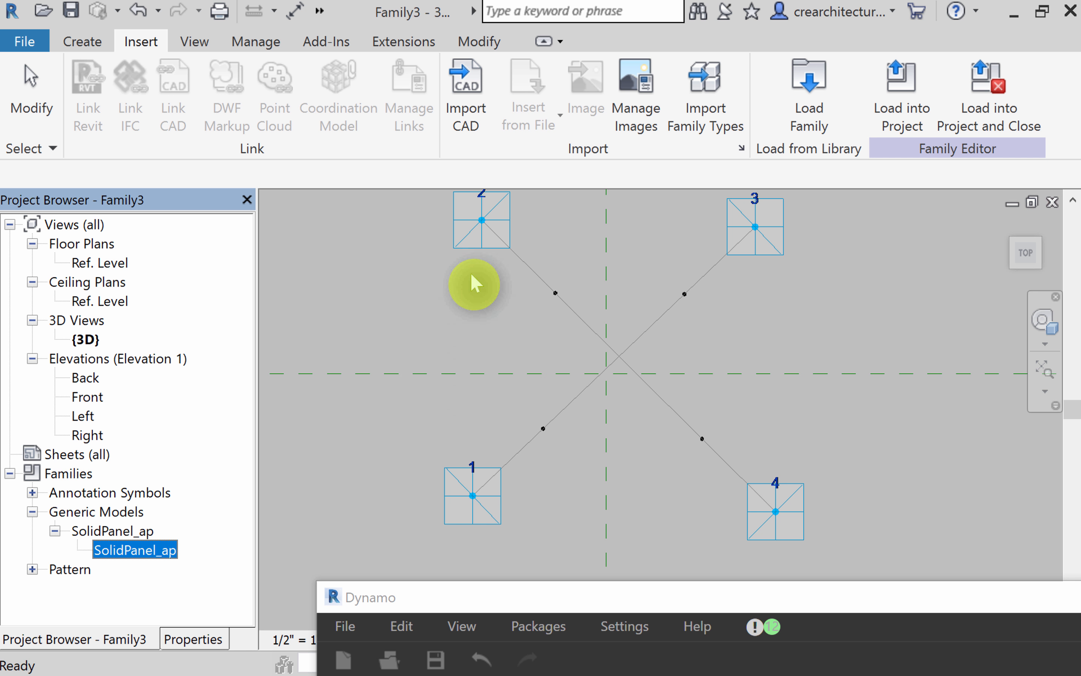
{"action": "scroll", "coordinate": [677, 420], "scroll_direction": "down", "scroll_amount": 1}
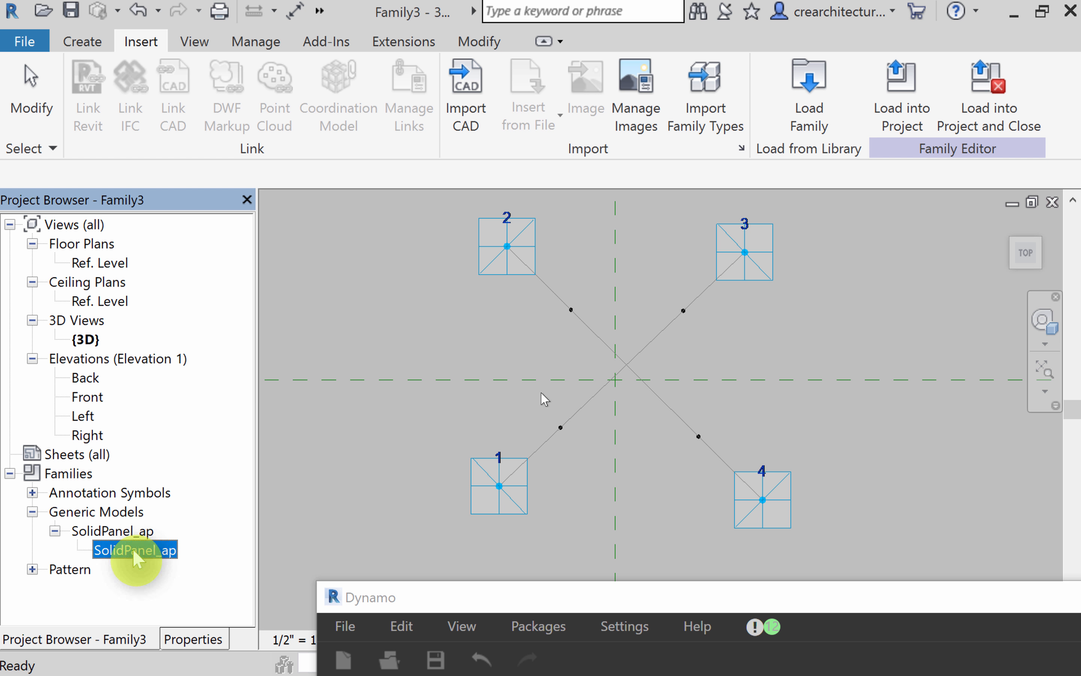
{"action": "left_click_drag", "start_coordinate": [136, 559], "coordinate": [519, 434]}
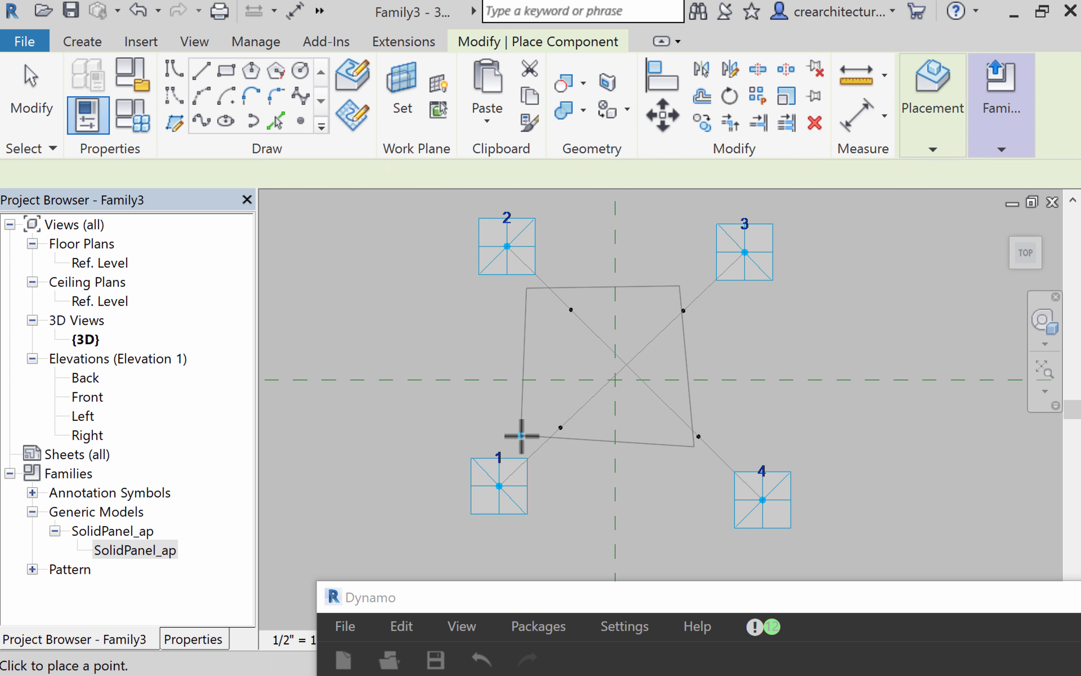
{"action": "left_click", "coordinate": [499, 486]}
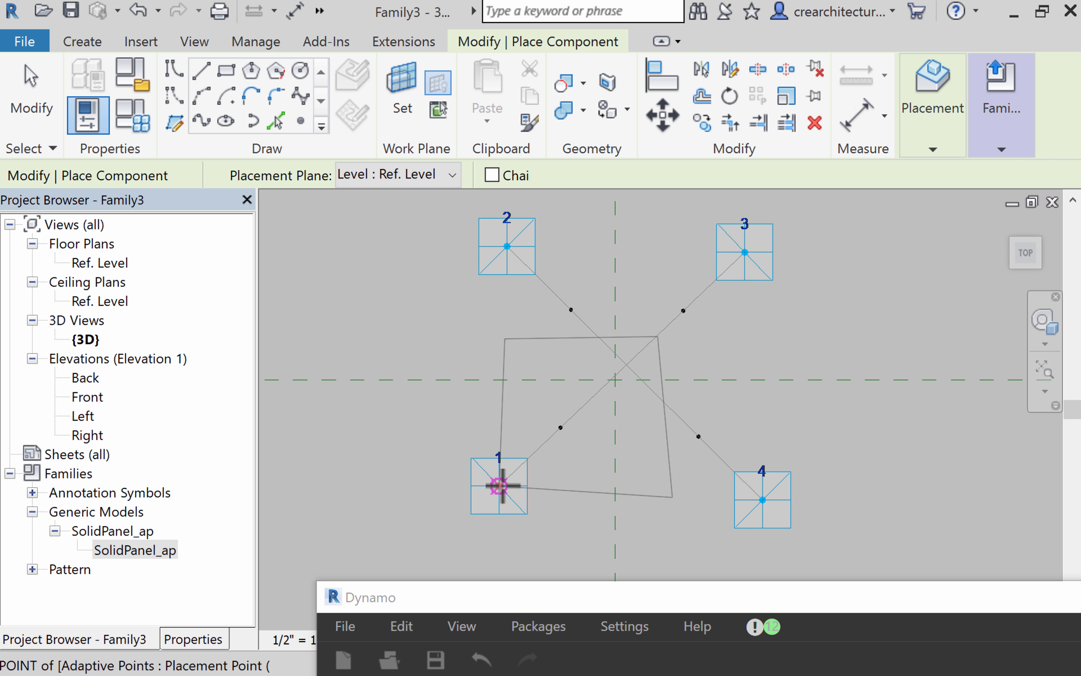
{"action": "left_click", "coordinate": [560, 427]}
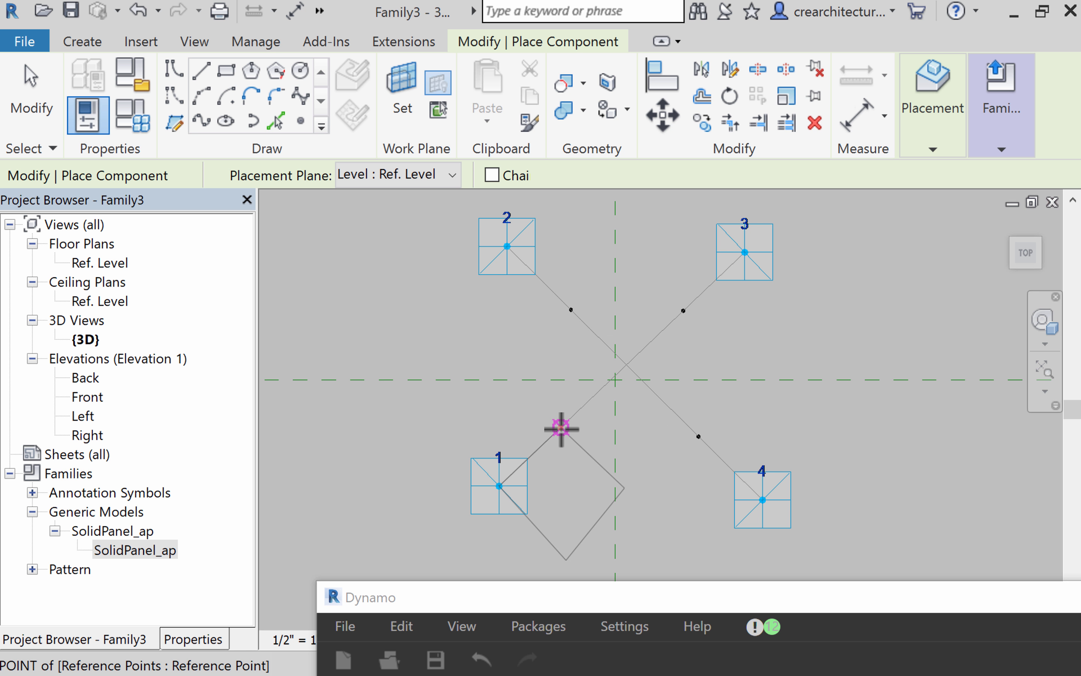
{"action": "left_click", "coordinate": [704, 436]}
{"action": "left_click", "coordinate": [762, 500]}
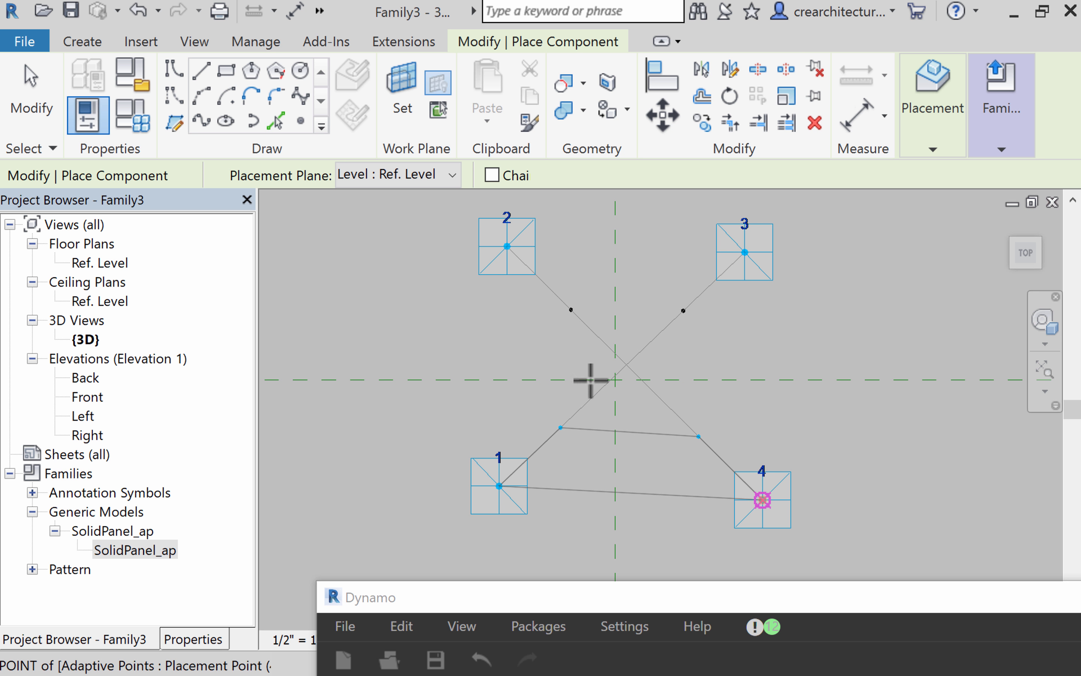
Step: Place a second SolidPanel_ap panel through adaptive points 1 and 2 and the reference points nearest points 2 and 1
{"action": "left_click", "coordinate": [499, 485]}
{"action": "left_click", "coordinate": [507, 246]}
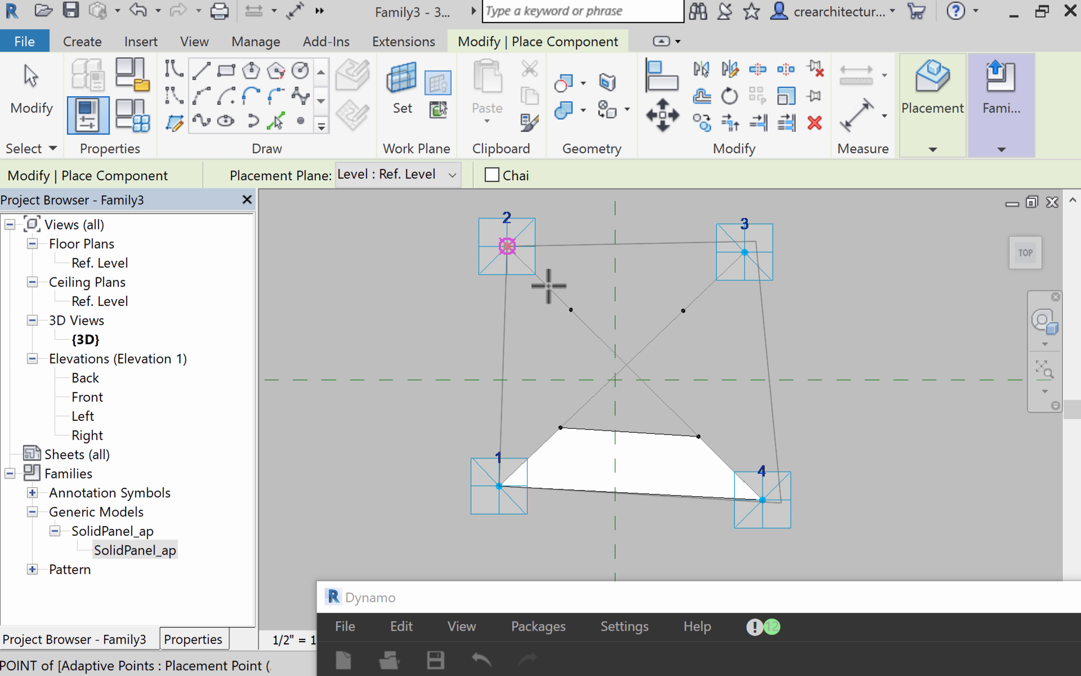
{"action": "left_click", "coordinate": [571, 310]}
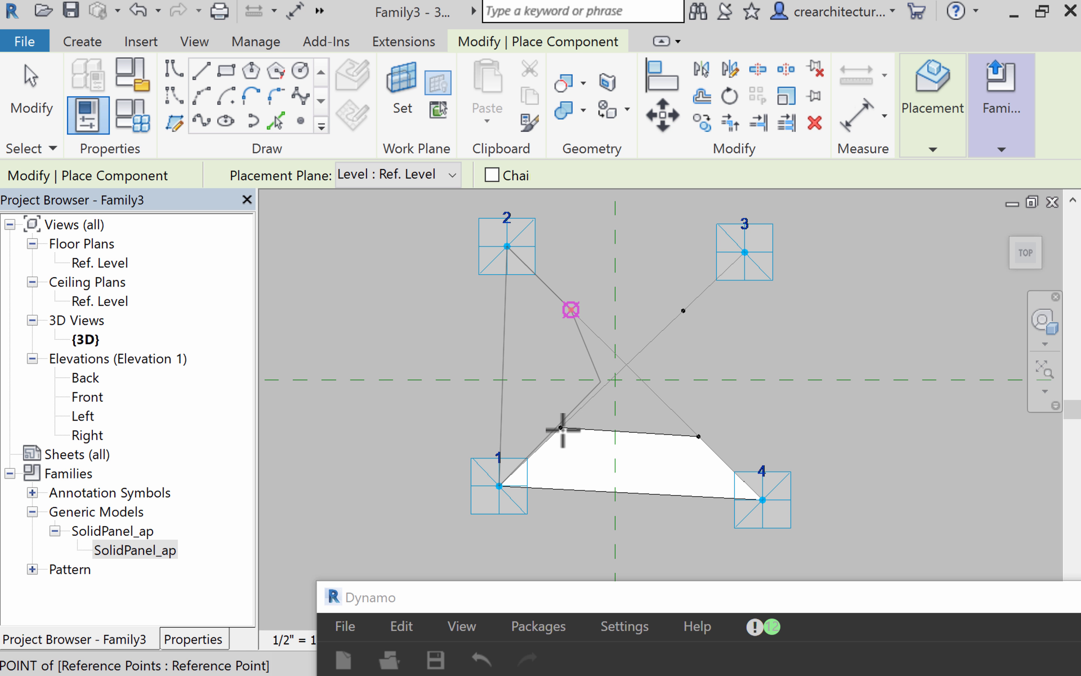
{"action": "left_click", "coordinate": [561, 428]}
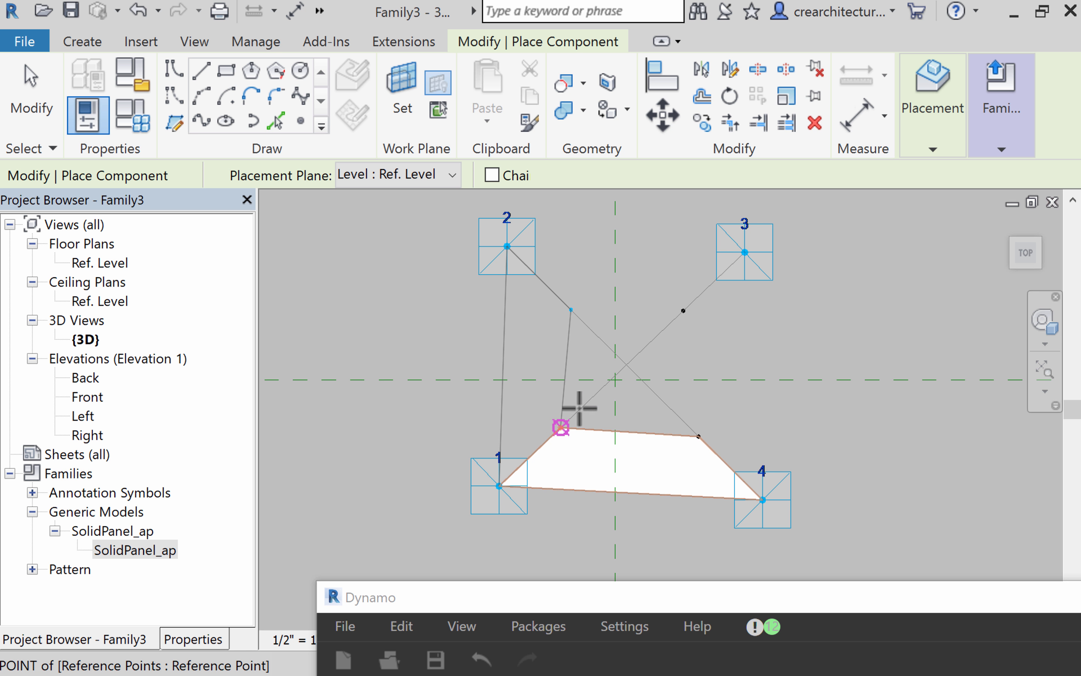
Step: Place a third SolidPanel_ap panel through adaptive points 2 and 3 and the reference points nearest points 3 and 2
{"action": "left_click", "coordinate": [507, 246]}
{"action": "left_click", "coordinate": [744, 252]}
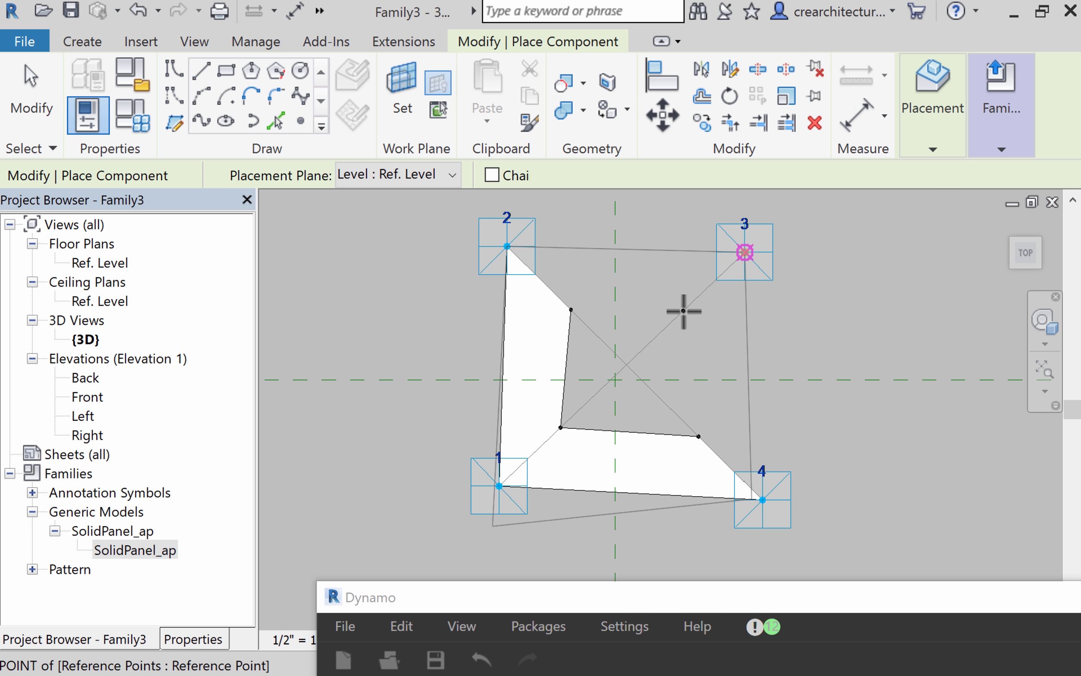
{"action": "left_click", "coordinate": [684, 310]}
{"action": "left_click", "coordinate": [571, 309]}
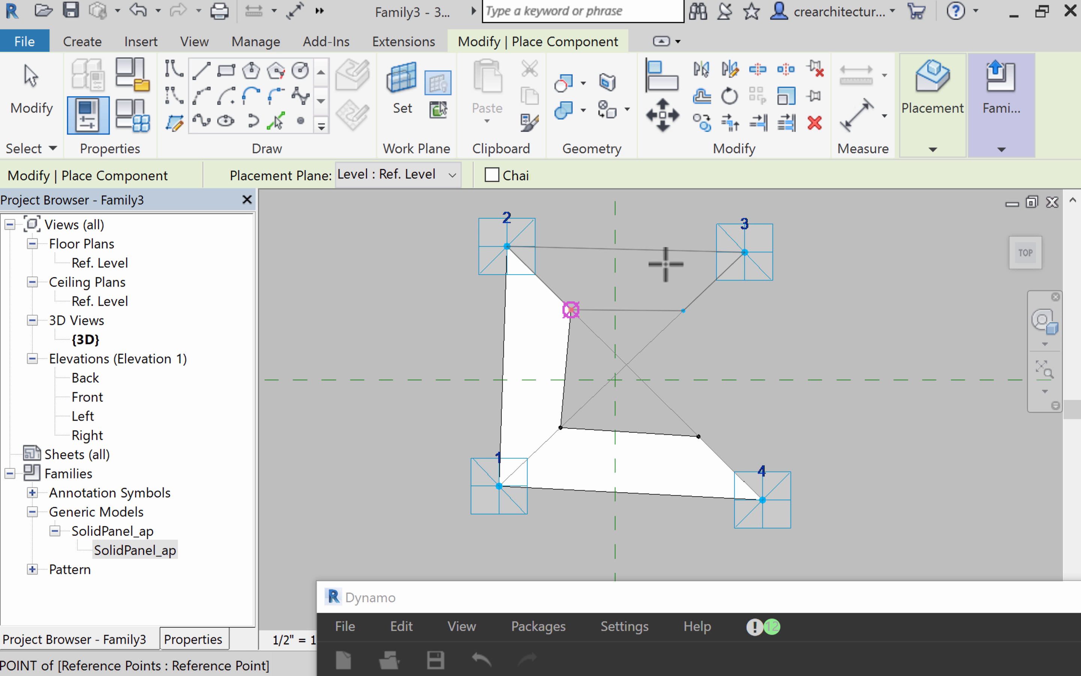
Step: Place the fourth SolidPanel_ap panel through adaptive points 3 and 4 and their nearest reference points, and end component placement
{"action": "left_click", "coordinate": [744, 251]}
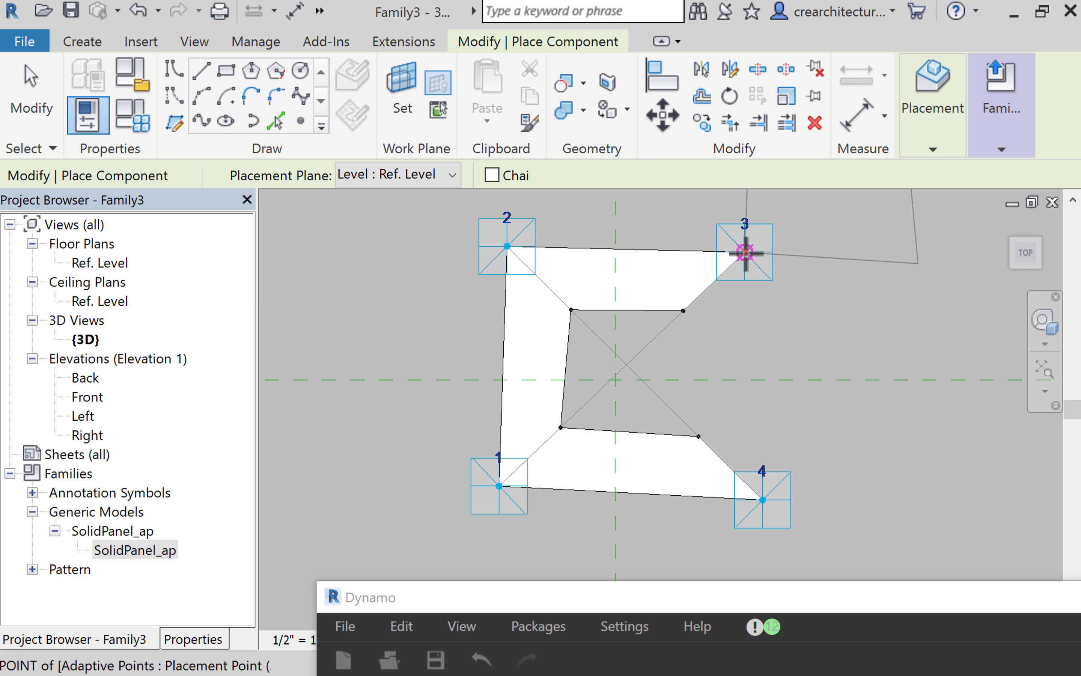
{"action": "left_click", "coordinate": [762, 497]}
{"action": "left_click", "coordinate": [698, 436]}
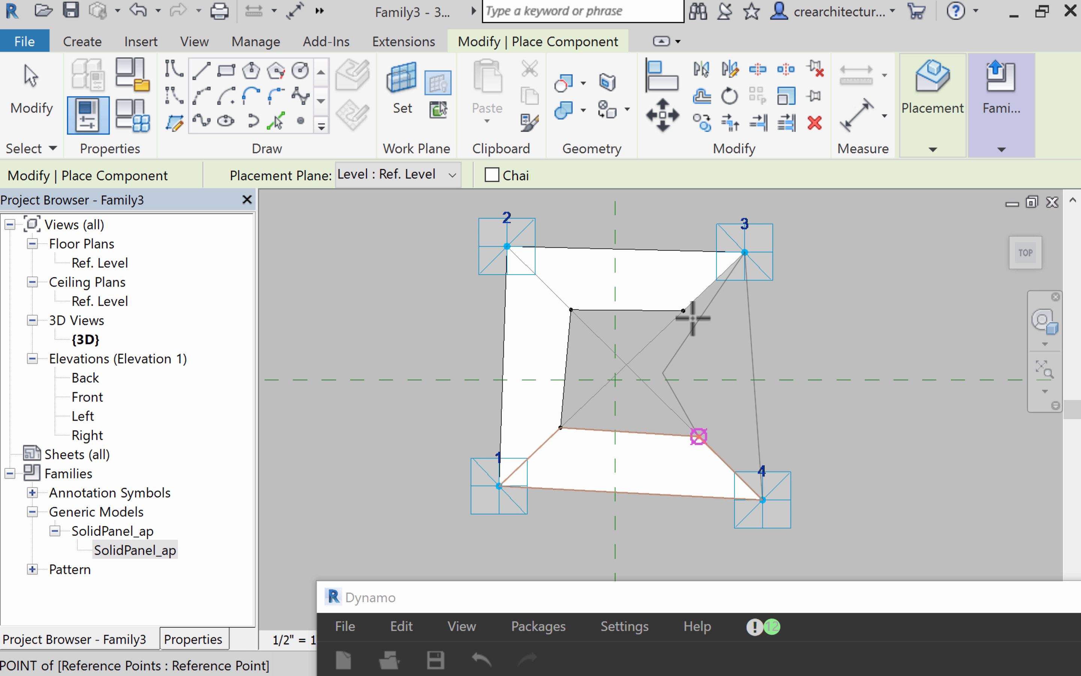
{"action": "left_click", "coordinate": [684, 310]}
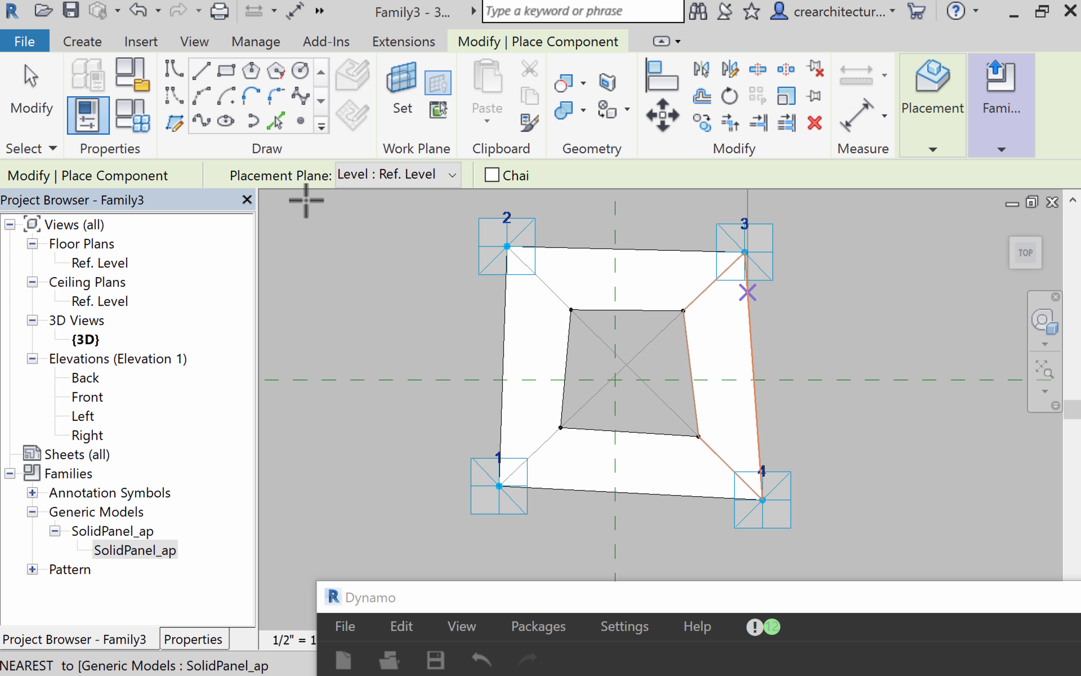
{"action": "left_click", "coordinate": [27, 107]}
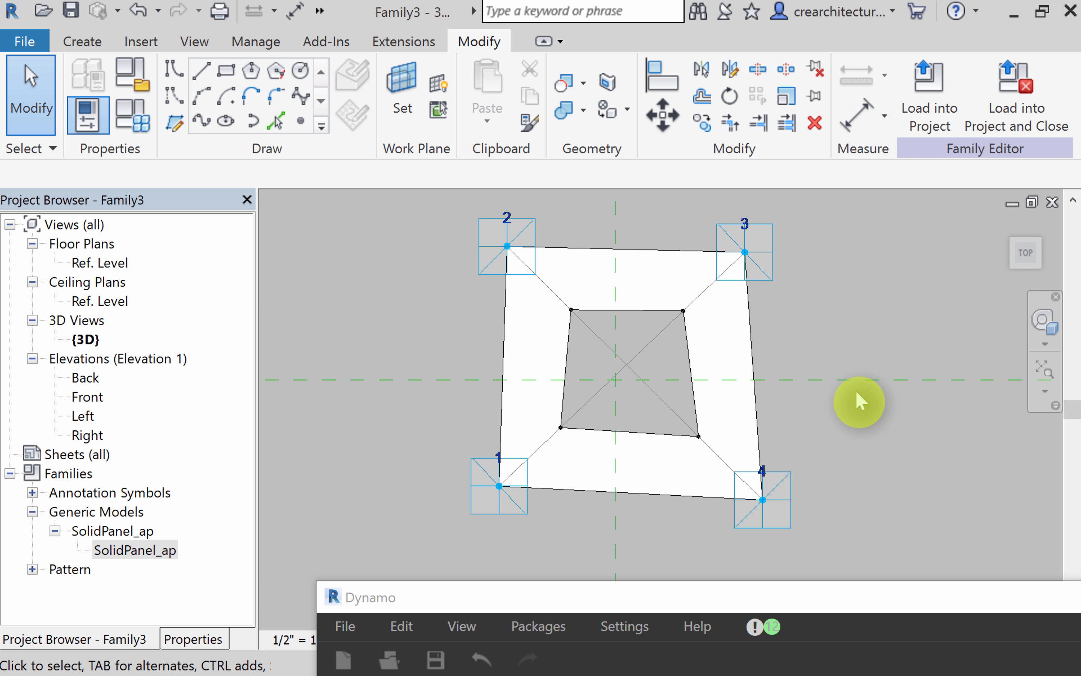
{"action": "left_click", "coordinate": [860, 401]}
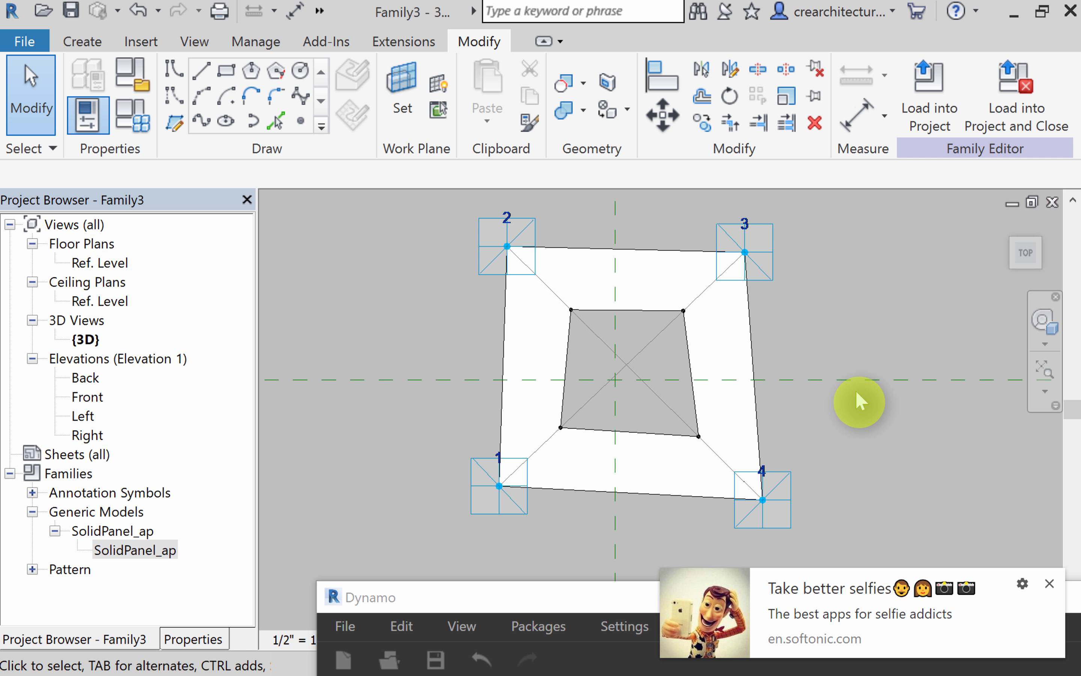
{"action": "left_click", "coordinate": [859, 401]}
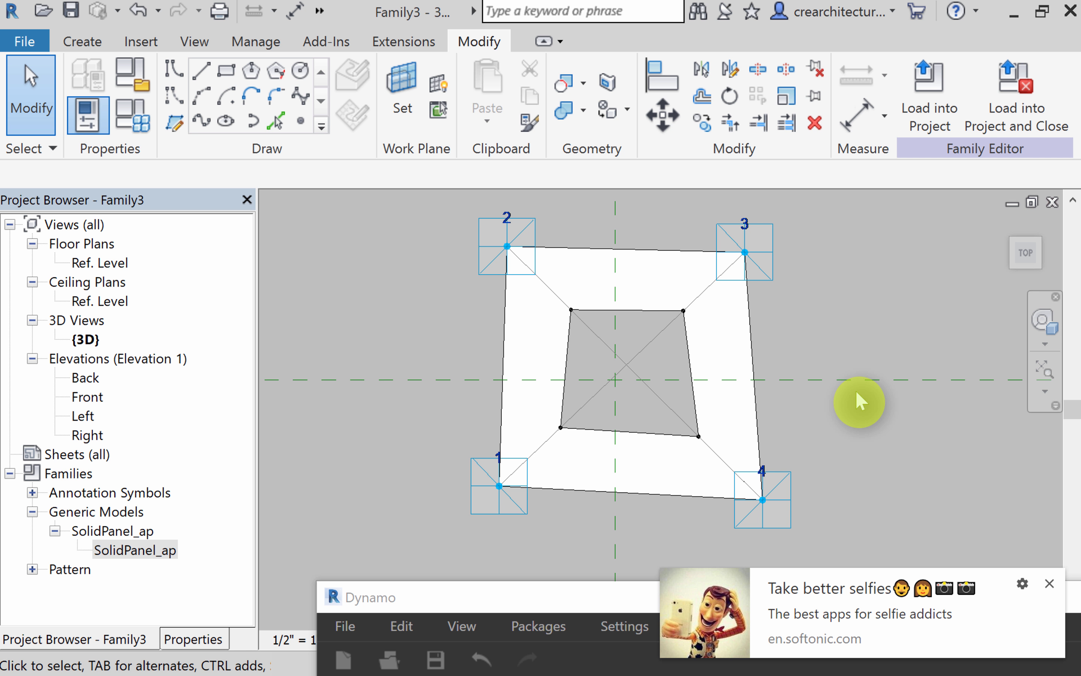
{"action": "left_click", "coordinate": [857, 393]}
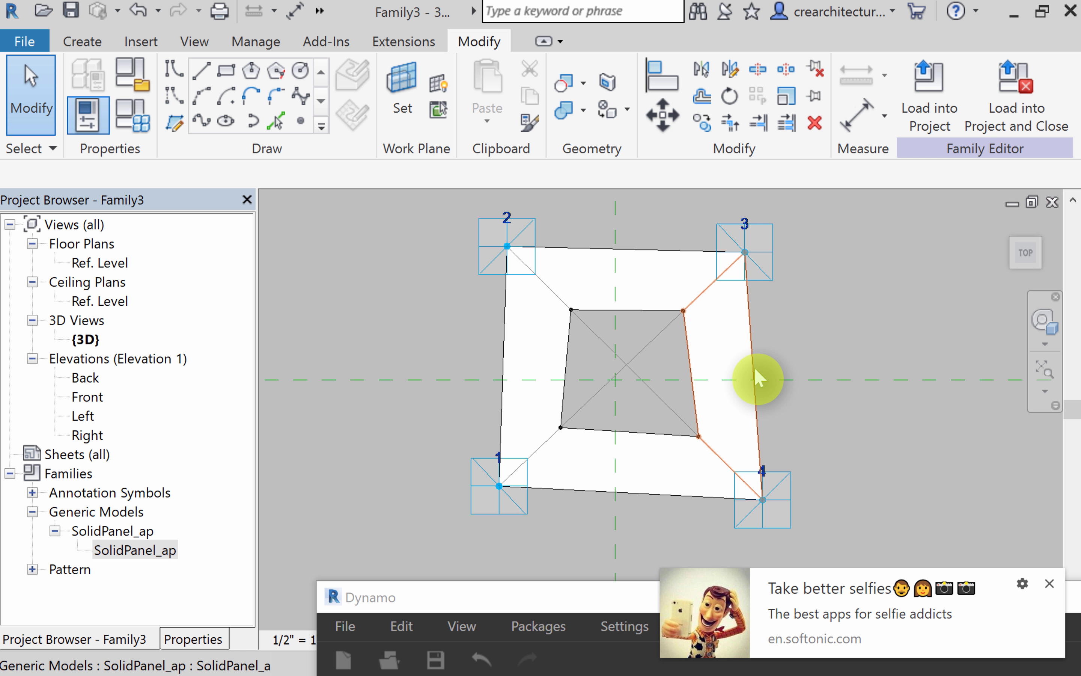
{"action": "left_click", "coordinate": [27, 42]}
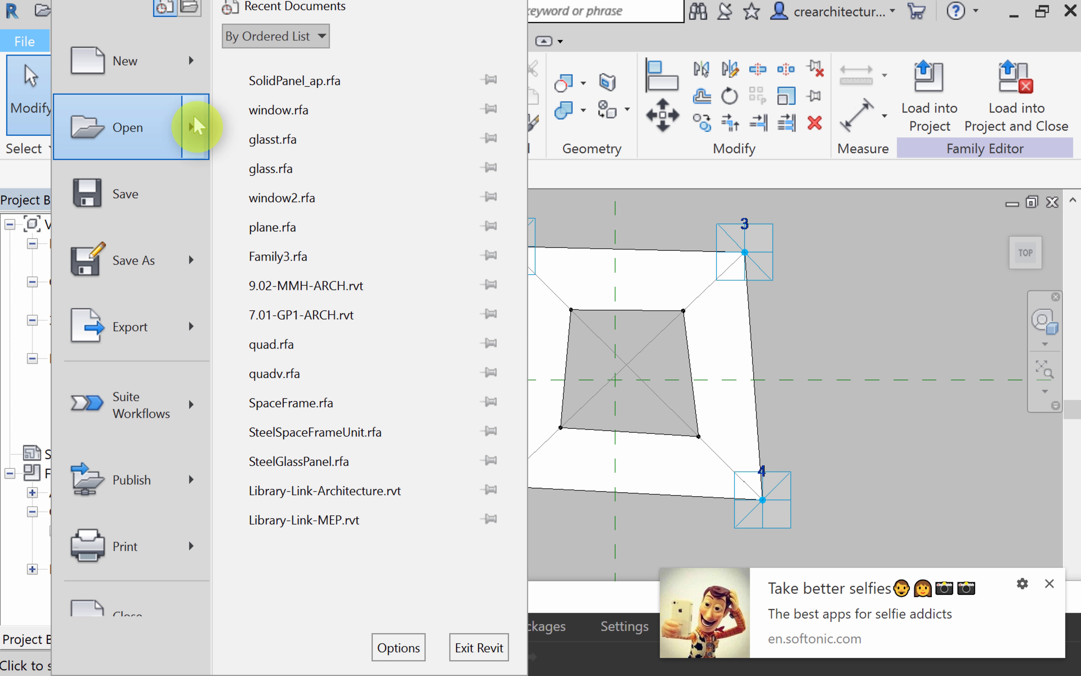
{"action": "left_click", "coordinate": [882, 286]}
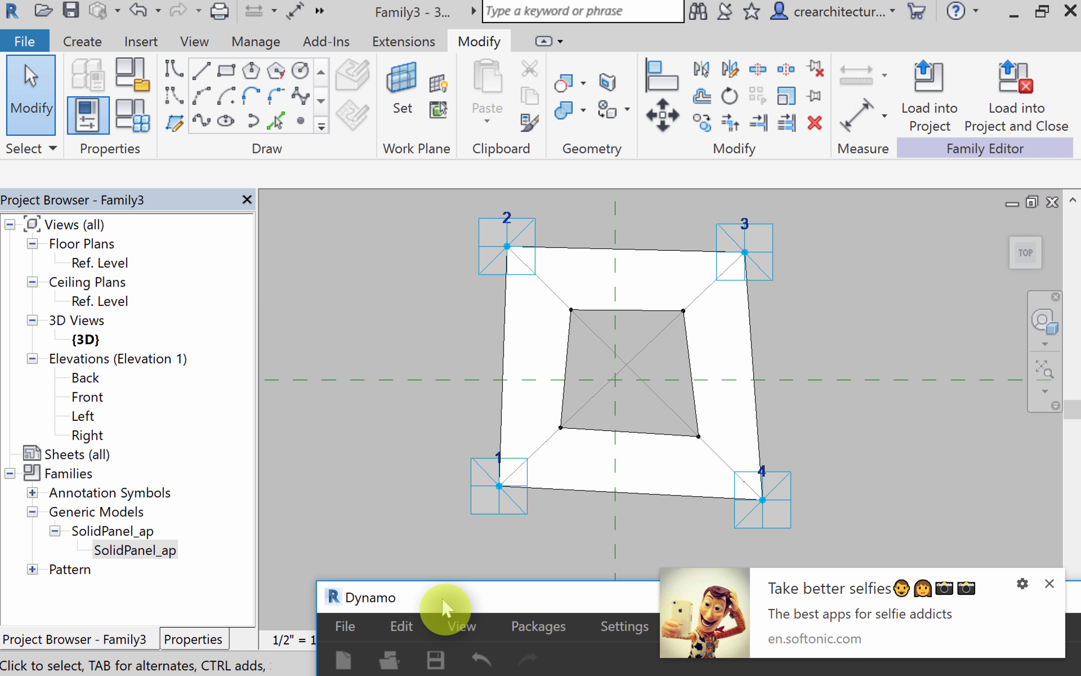
{"action": "left_click_drag", "start_coordinate": [442, 605], "coordinate": [379, 283]}
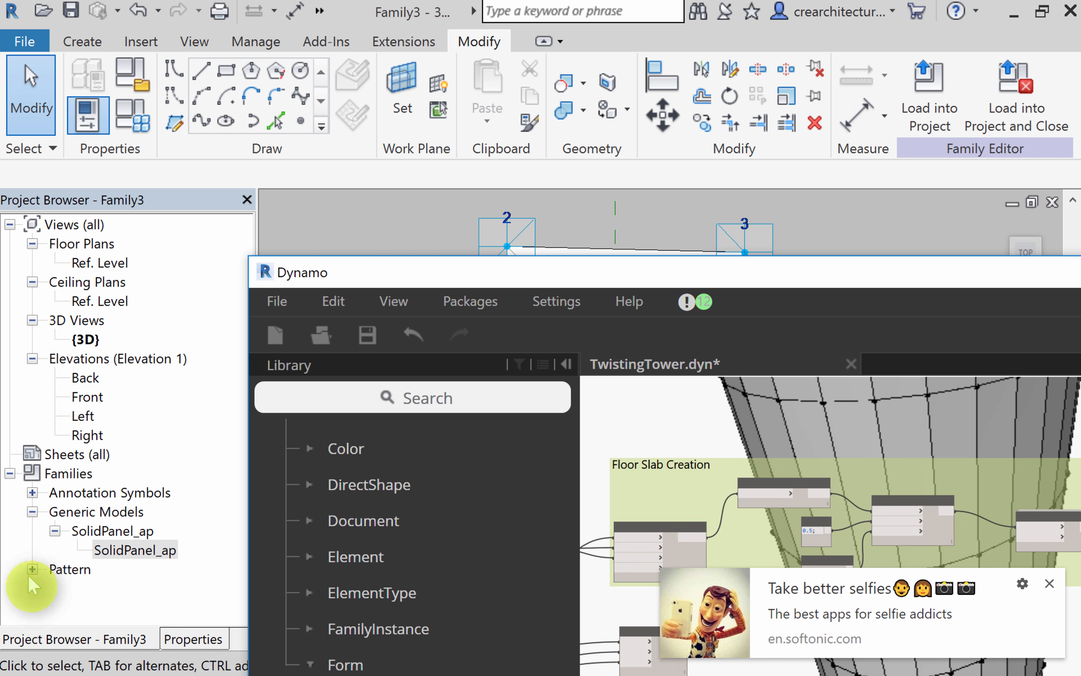
Step: Switch to Google Chrome and open youtube.com
{"action": "mouse_move", "coordinate": [29, 673]}
{"action": "left_click", "coordinate": [91, 636]}
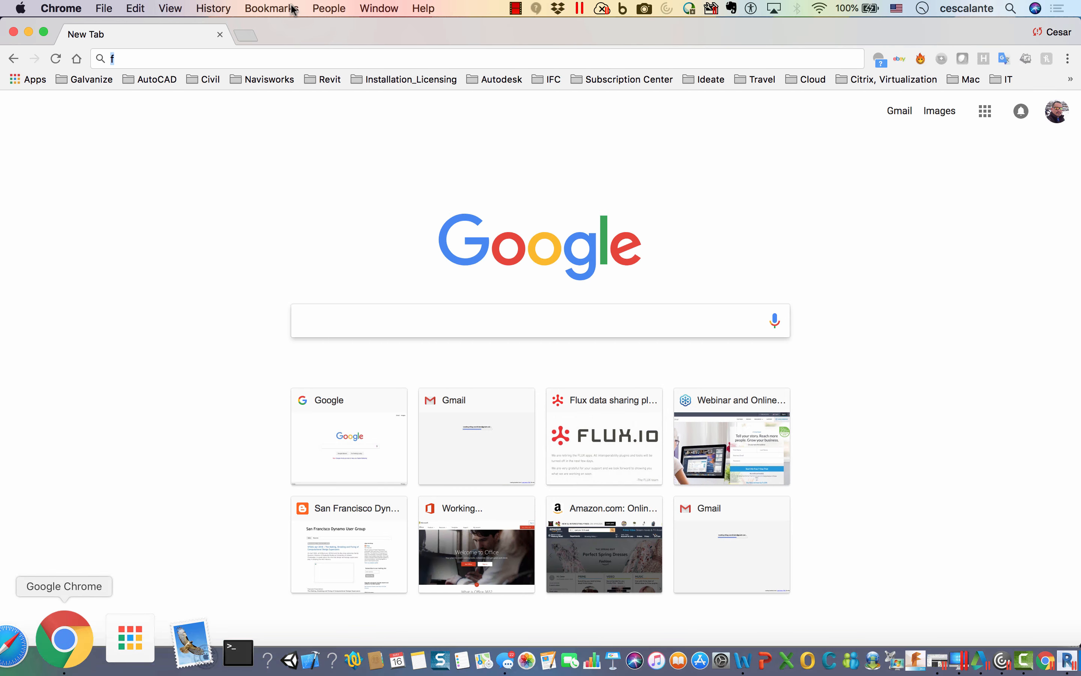
{"action": "type", "text": "f"}
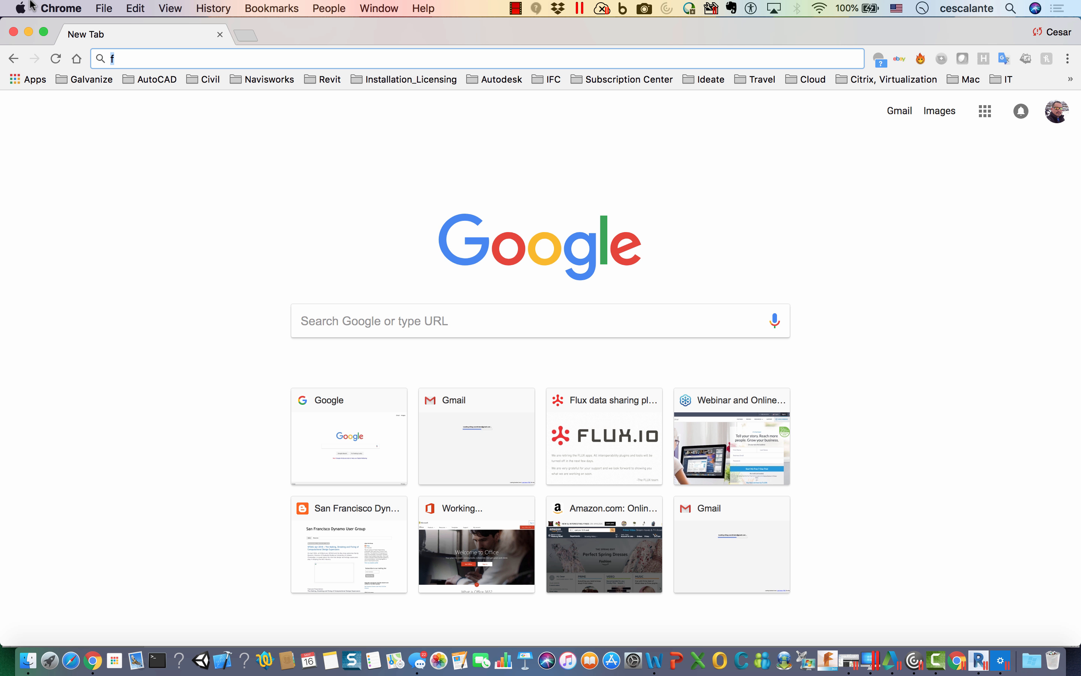
{"action": "key", "text": "BackSpace"}
{"action": "type", "text": "youtube.com"}
{"action": "key", "text": "Return"}
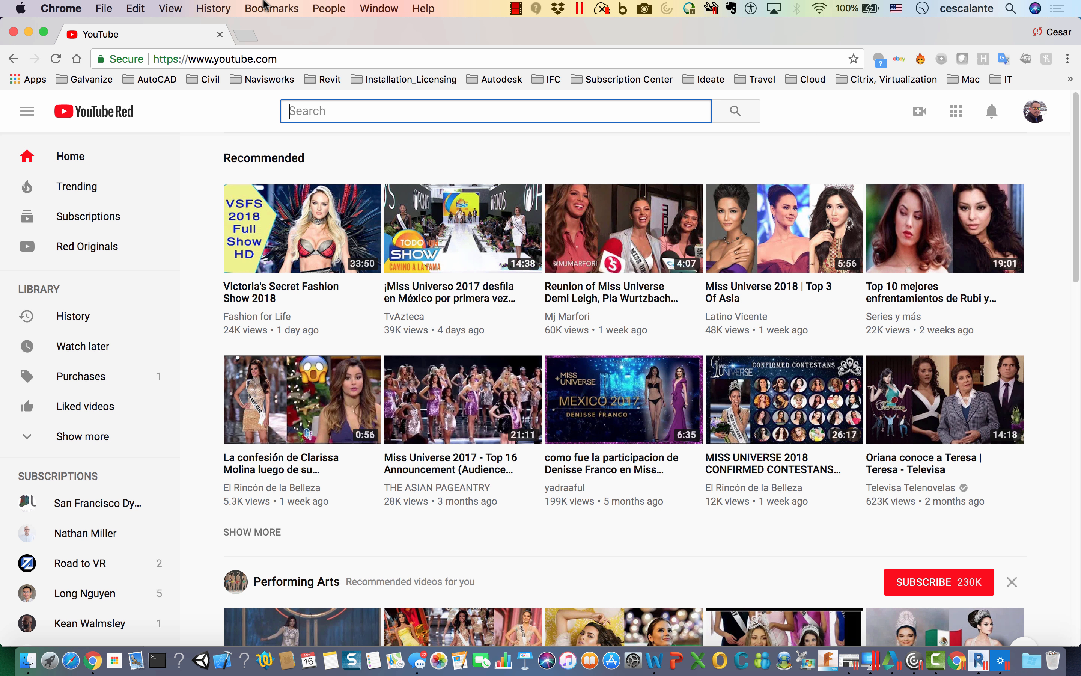
Step: Search YouTube for "revit panels" and extend the search to "revit panels adaptive components"
{"action": "type", "text": "revi"}
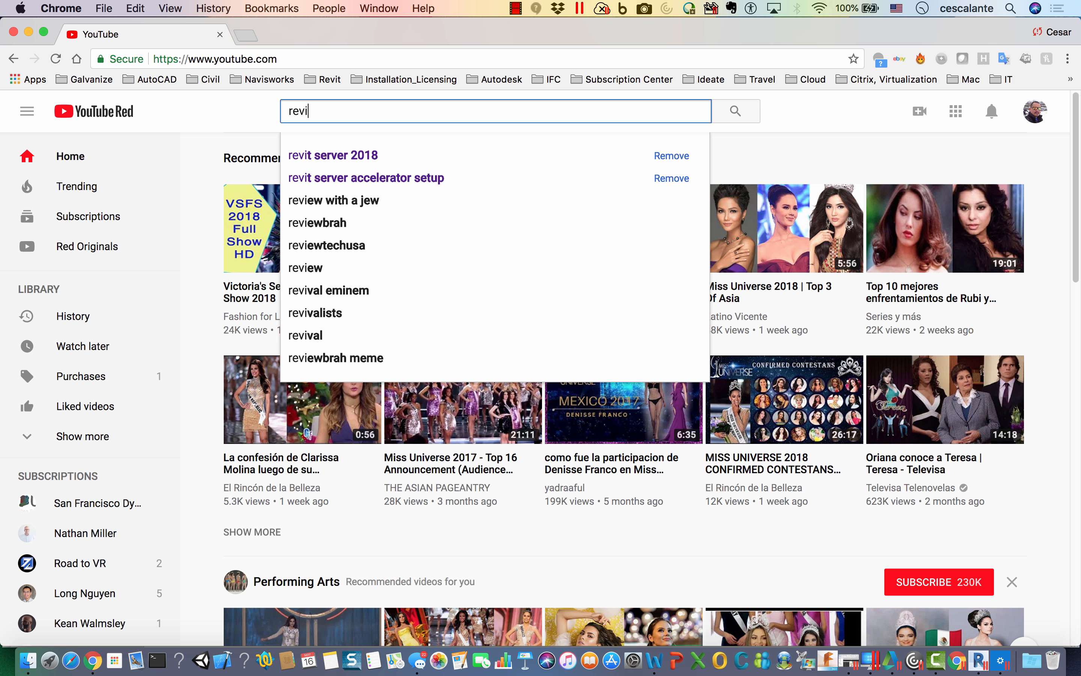
{"action": "type", "text": "t panels"}
{"action": "key", "text": "Return"}
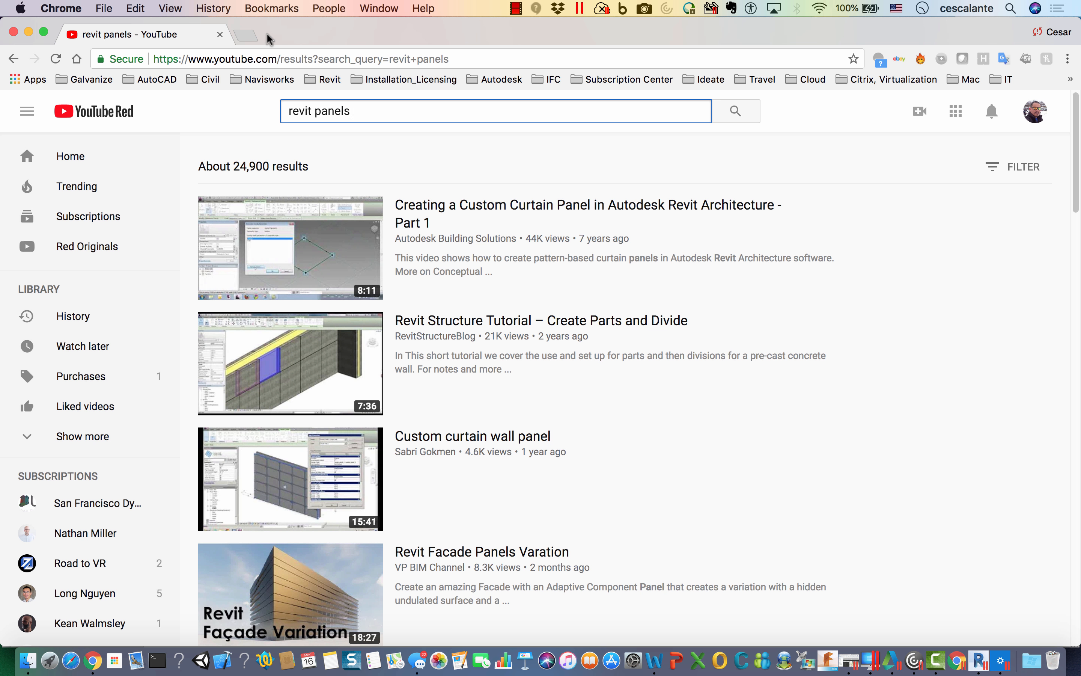
{"action": "type", "text": "adaptive co"}
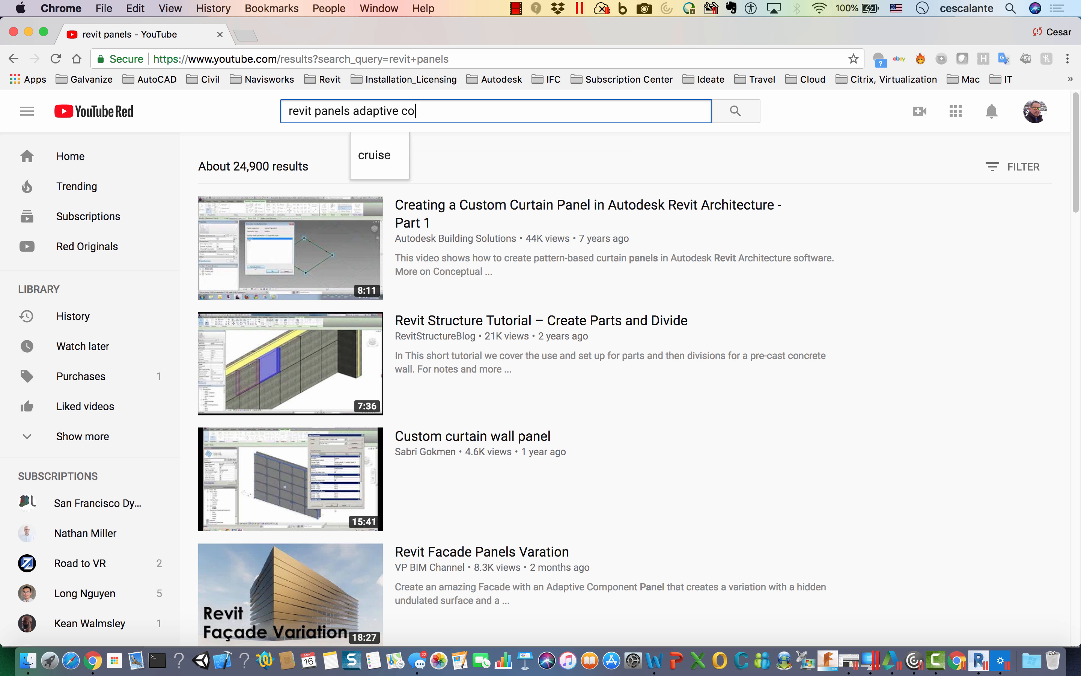
{"action": "type", "text": "mpo"}
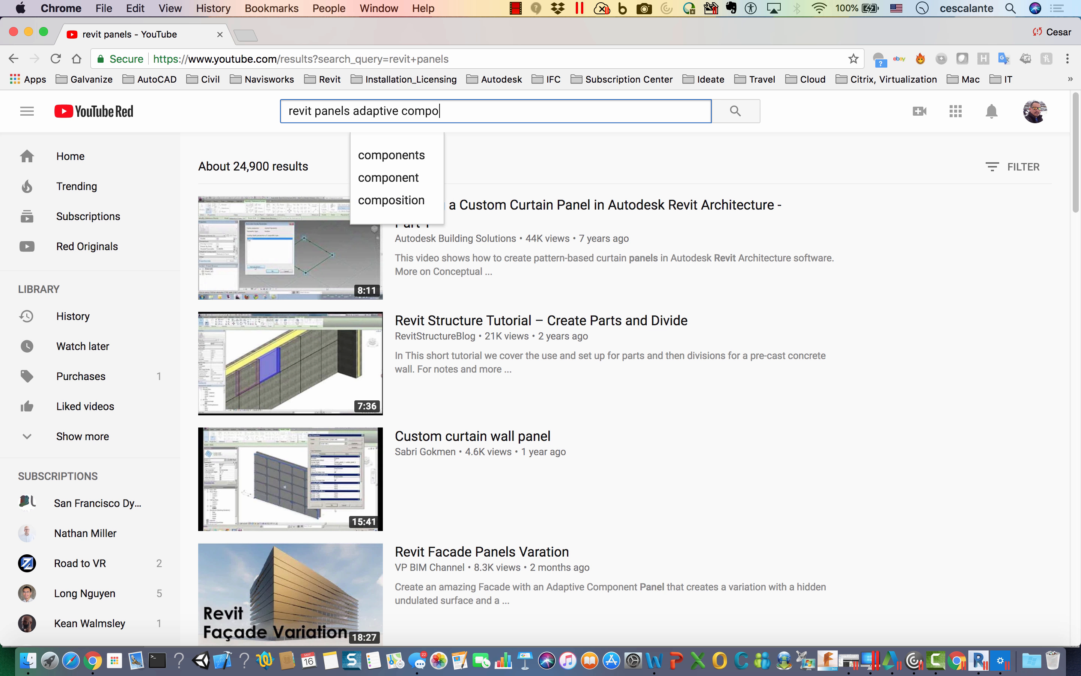
{"action": "type", "text": "nents"}
{"action": "key", "text": "Return"}
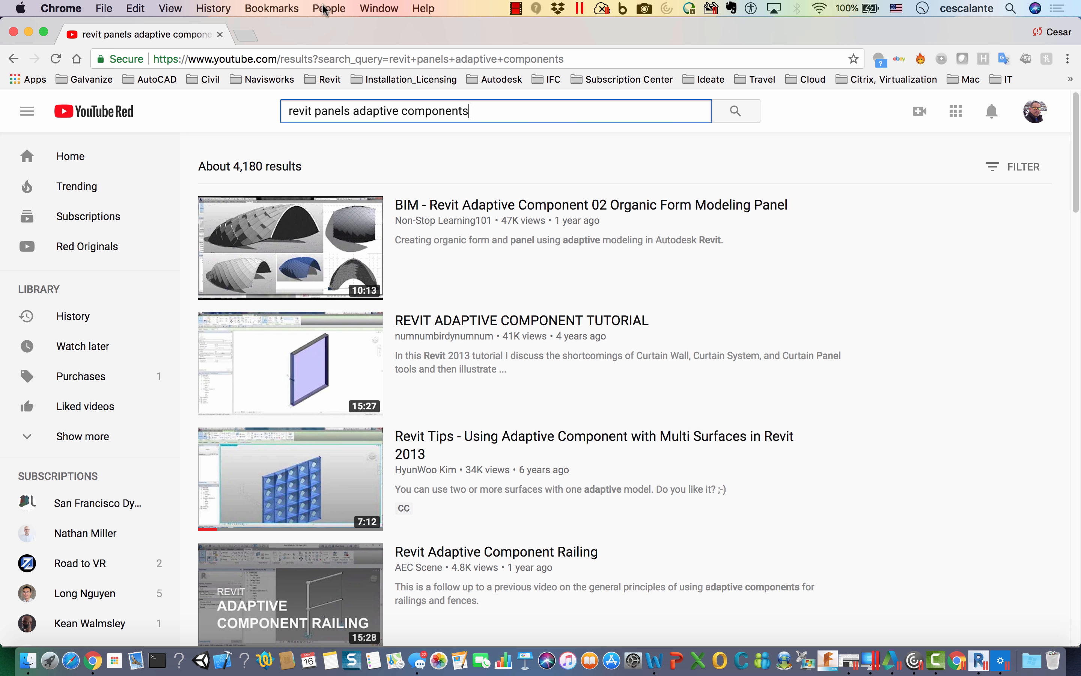
Step: Look through the search results for panel examples and open the 2:52 video "Revit Adaptive Component"
{"action": "scroll", "coordinate": [688, 415], "scroll_direction": "down", "scroll_amount": 4}
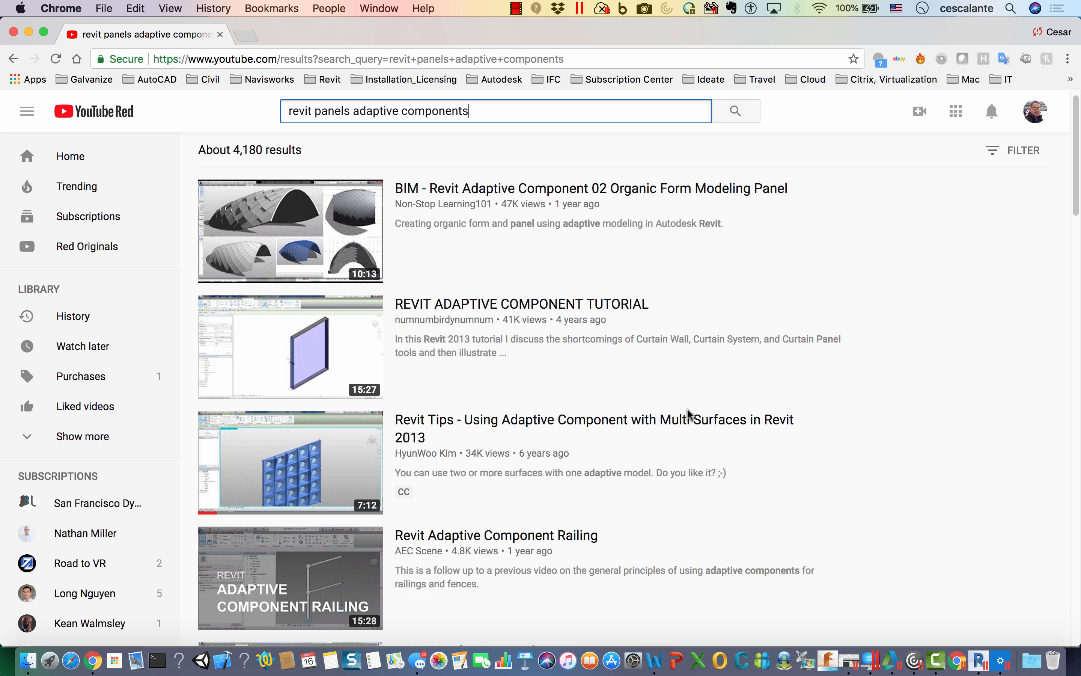
{"action": "scroll", "coordinate": [692, 415], "scroll_direction": "down", "scroll_amount": 10}
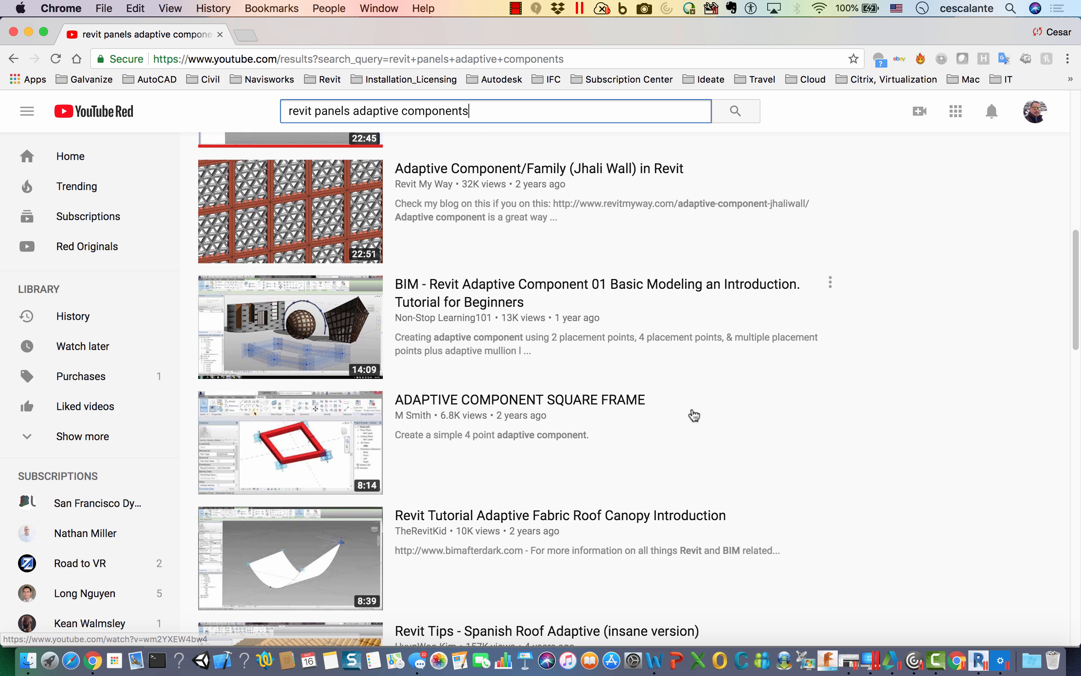
{"action": "scroll", "coordinate": [694, 416], "scroll_direction": "down", "scroll_amount": 10}
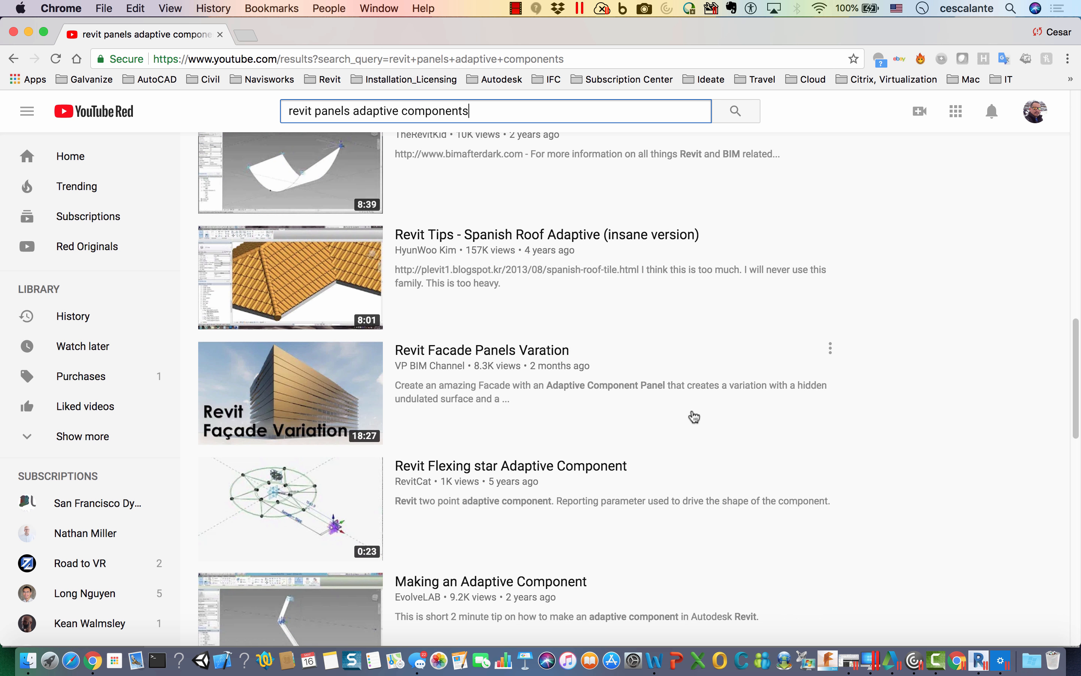
{"action": "scroll", "coordinate": [694, 417], "scroll_direction": "down", "scroll_amount": 10}
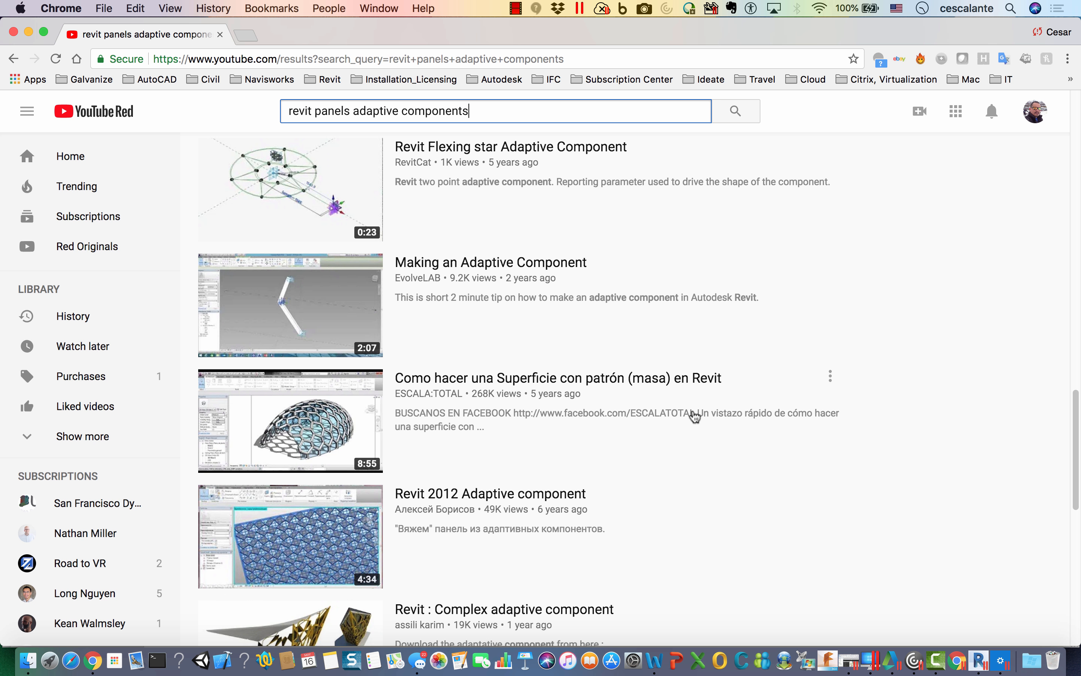
{"action": "scroll", "coordinate": [695, 417], "scroll_direction": "down", "scroll_amount": 10}
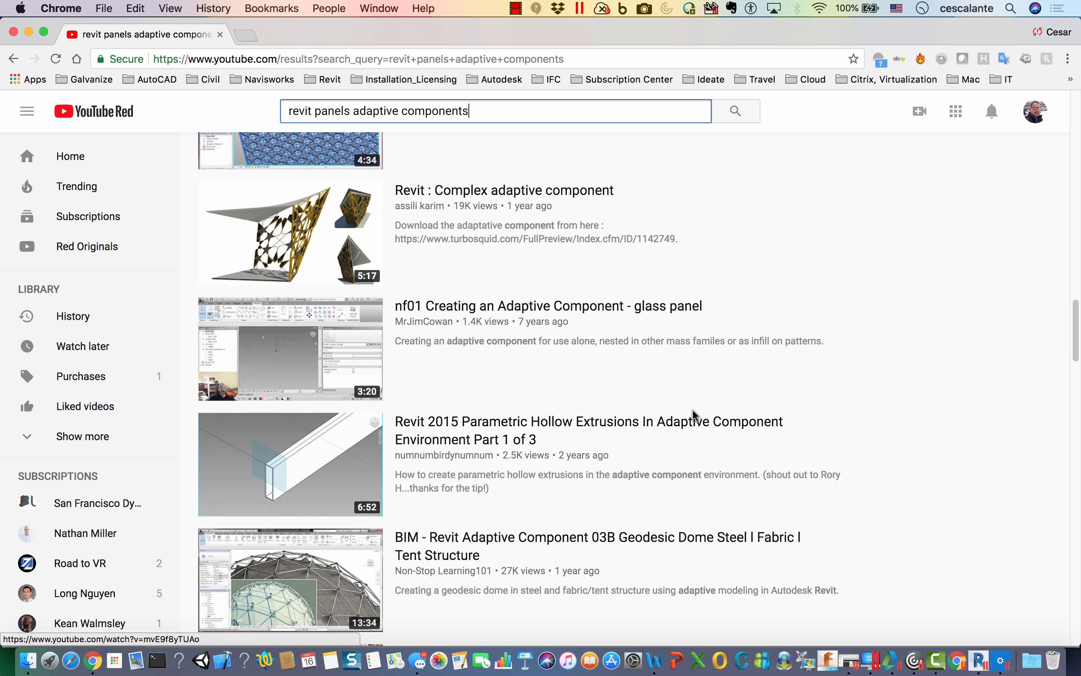
{"action": "scroll", "coordinate": [695, 416], "scroll_direction": "down", "scroll_amount": 15}
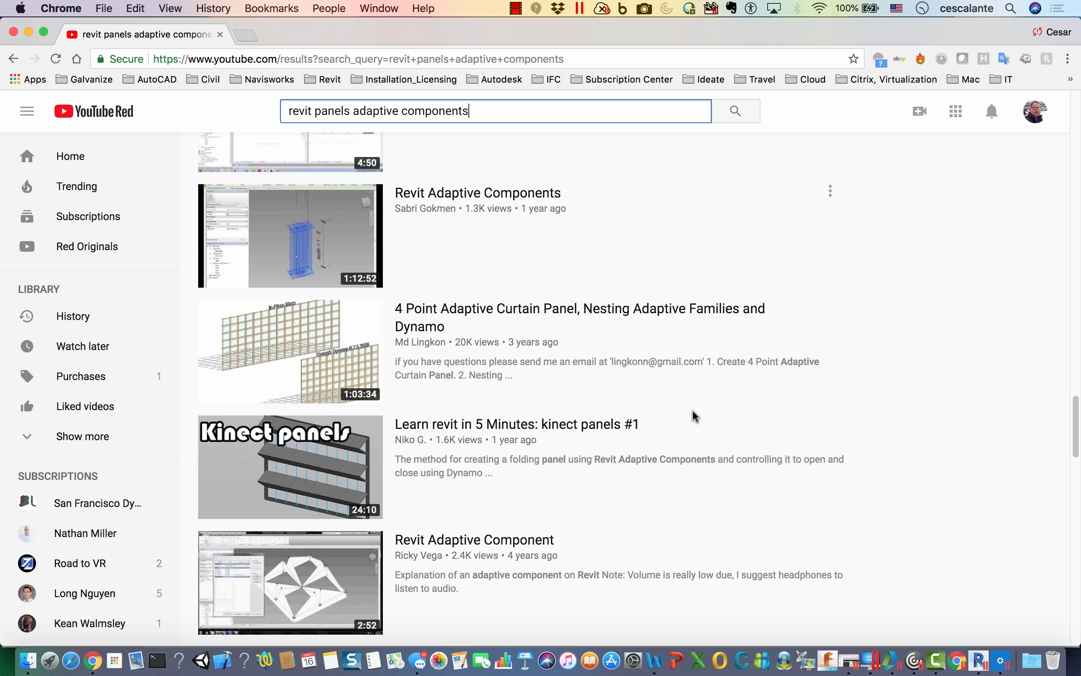
{"action": "scroll", "coordinate": [694, 416], "scroll_direction": "down", "scroll_amount": 1}
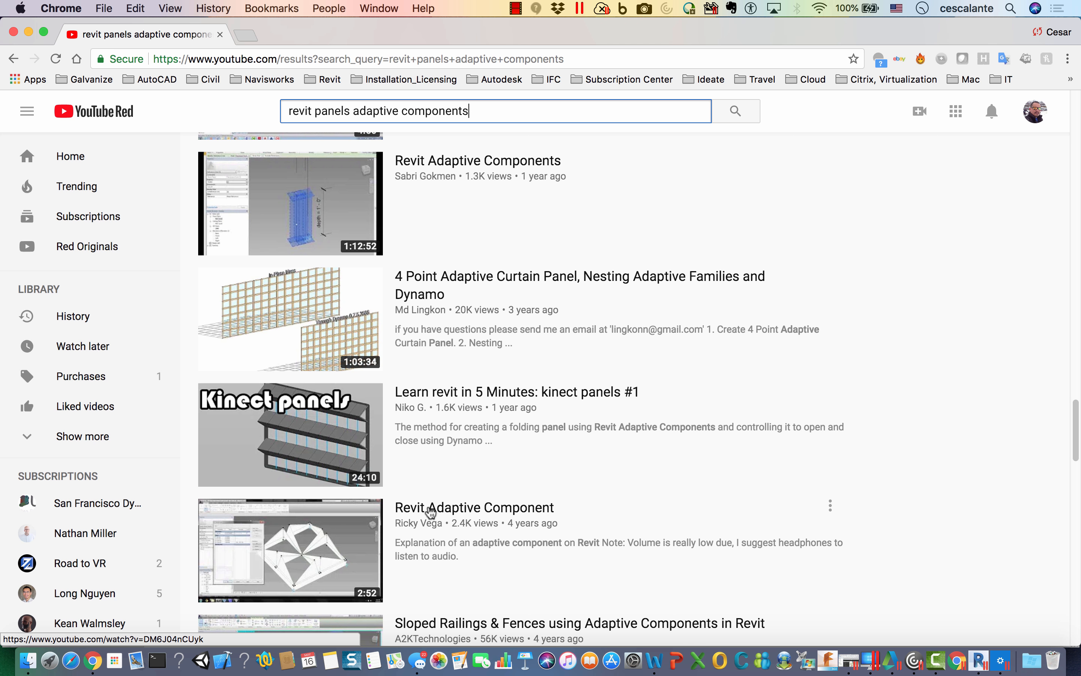
{"action": "left_click", "coordinate": [428, 506]}
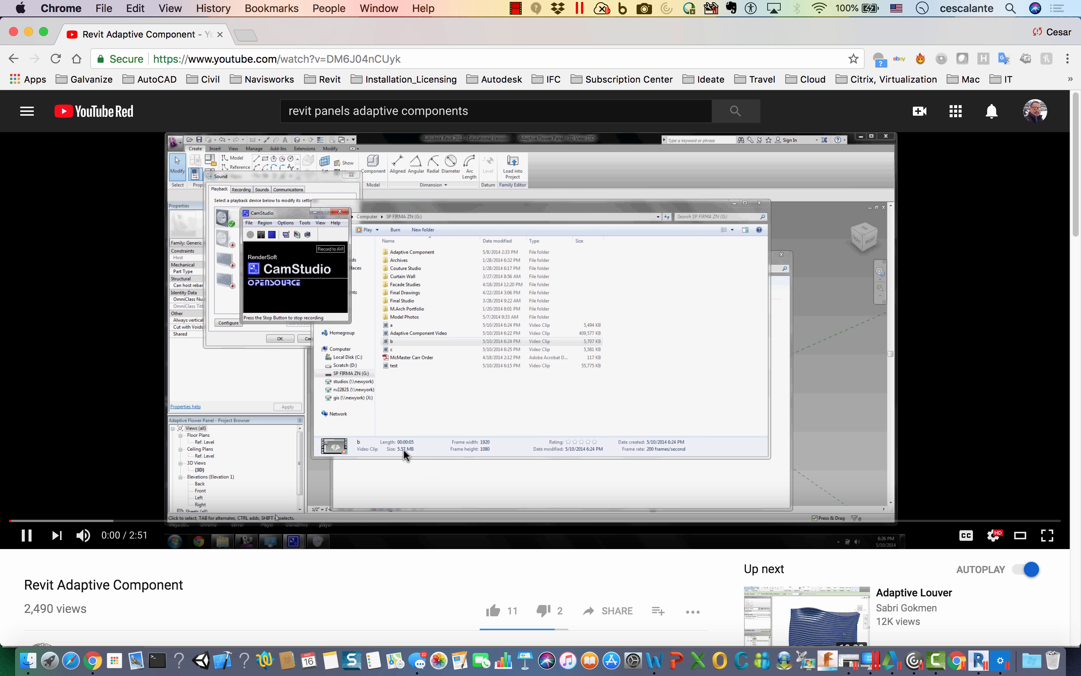
Step: Skim the video's flower panel at about 2:37, 2:04, 2:18 and 2:27, and return to the search results
{"action": "left_click", "coordinate": [974, 521]}
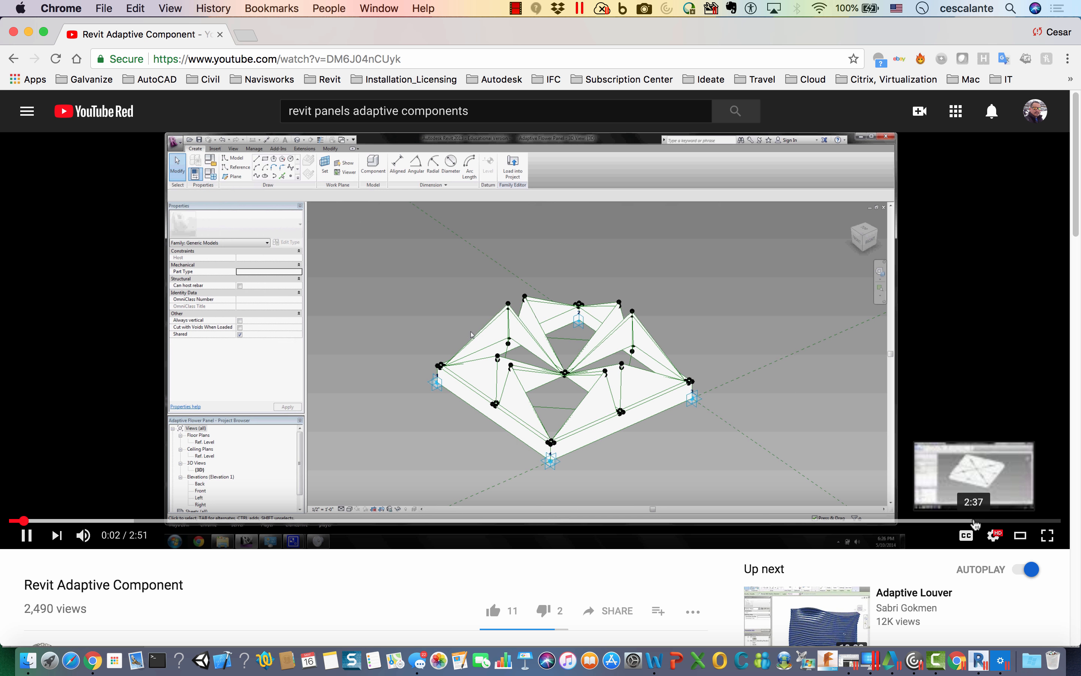
{"action": "left_click", "coordinate": [611, 472]}
{"action": "left_click", "coordinate": [611, 471]}
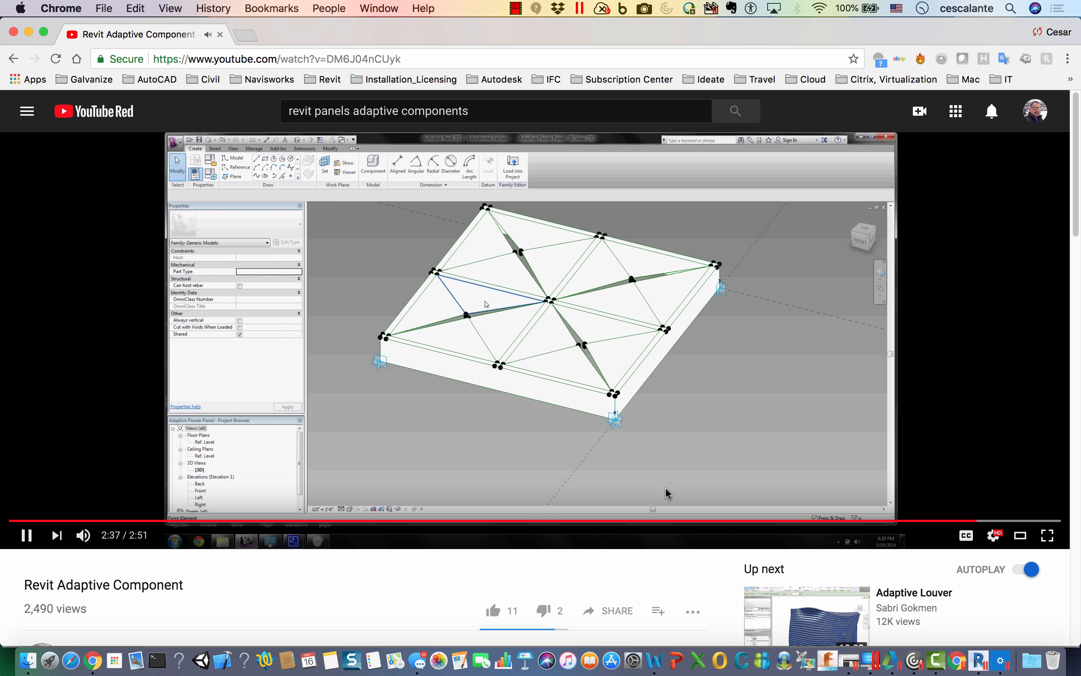
{"action": "left_click", "coordinate": [773, 521]}
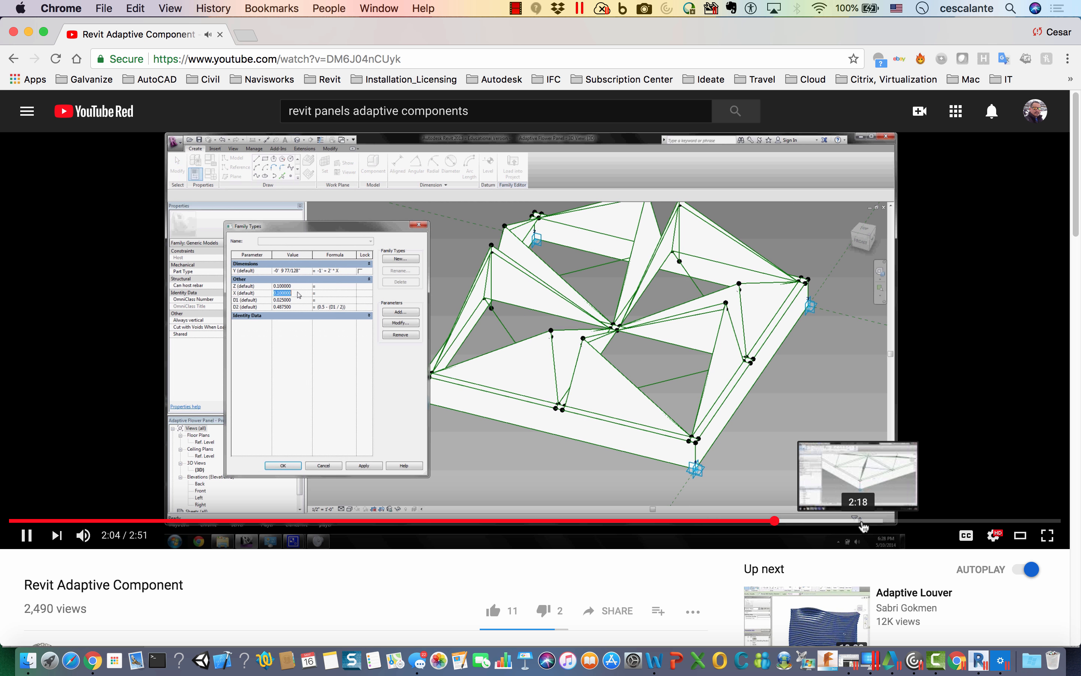
{"action": "left_click", "coordinate": [862, 521]}
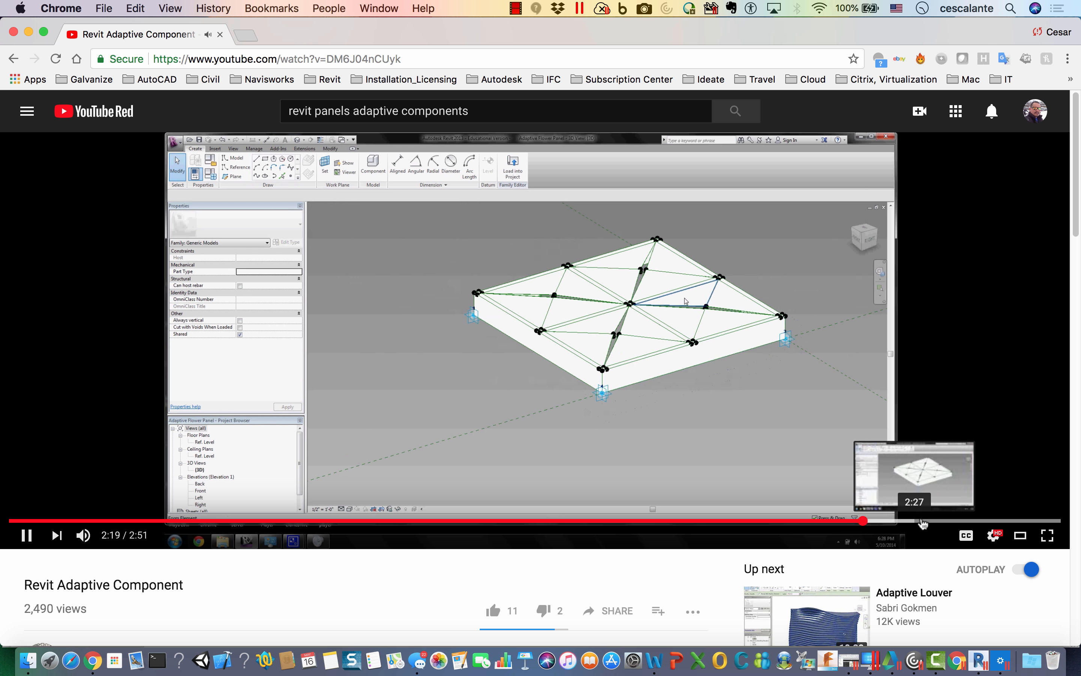
{"action": "left_click", "coordinate": [912, 521]}
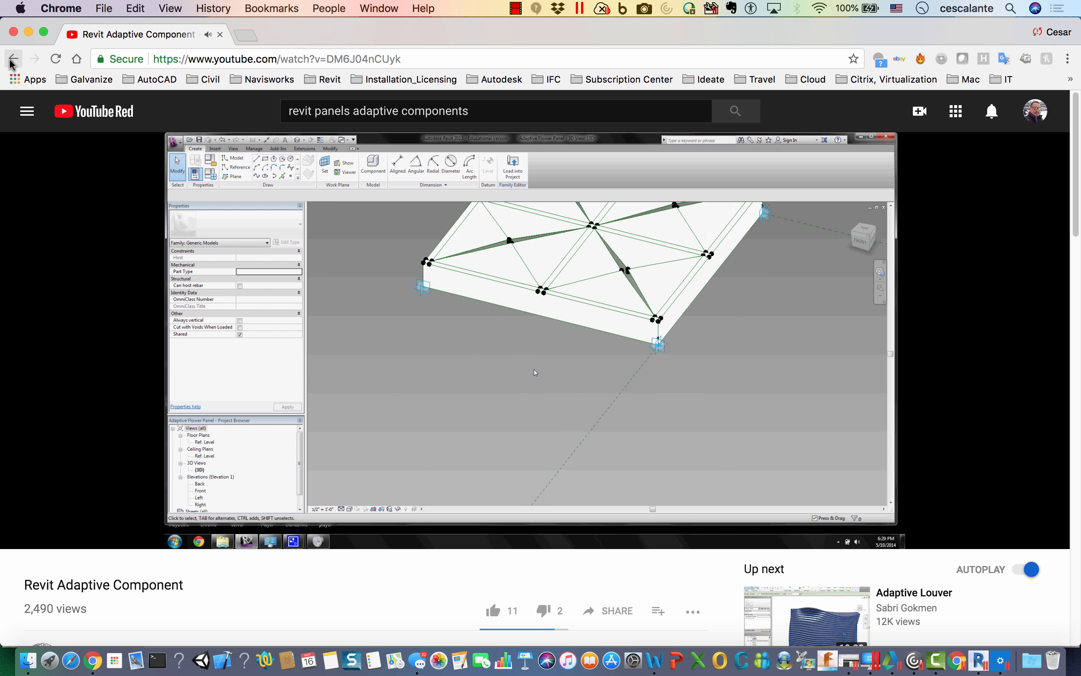
{"action": "left_click", "coordinate": [12, 58]}
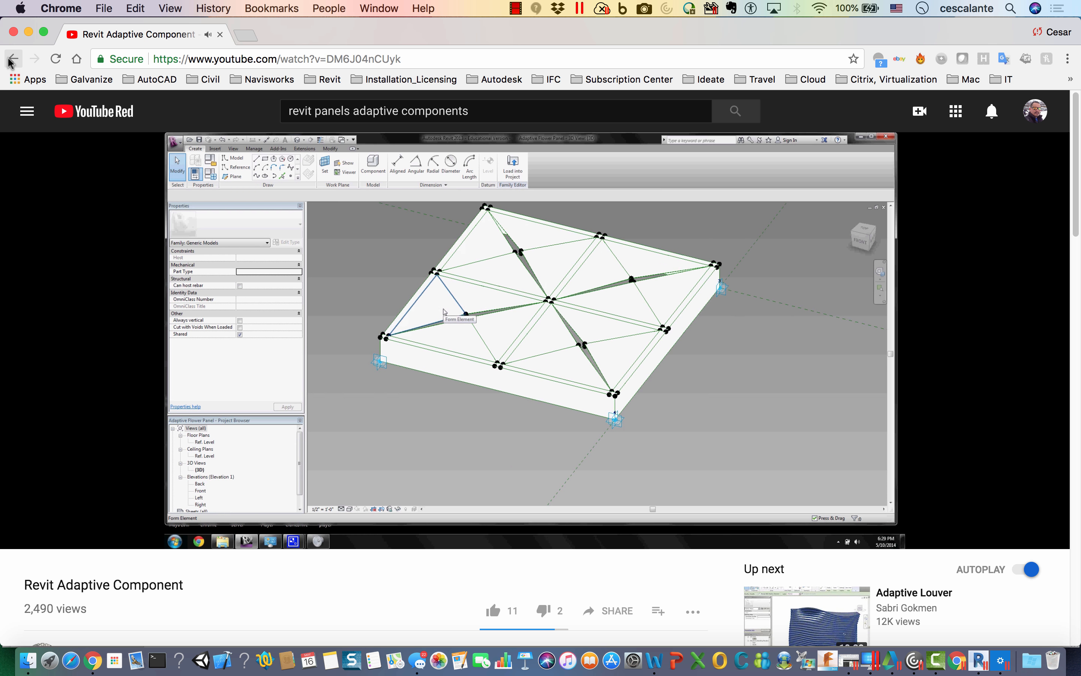
Step: Look further through the search results and open the video "2-Revit Curtain Panel Pattern Based,ARABIC"
{"action": "scroll", "coordinate": [511, 406], "scroll_direction": "down", "scroll_amount": 6}
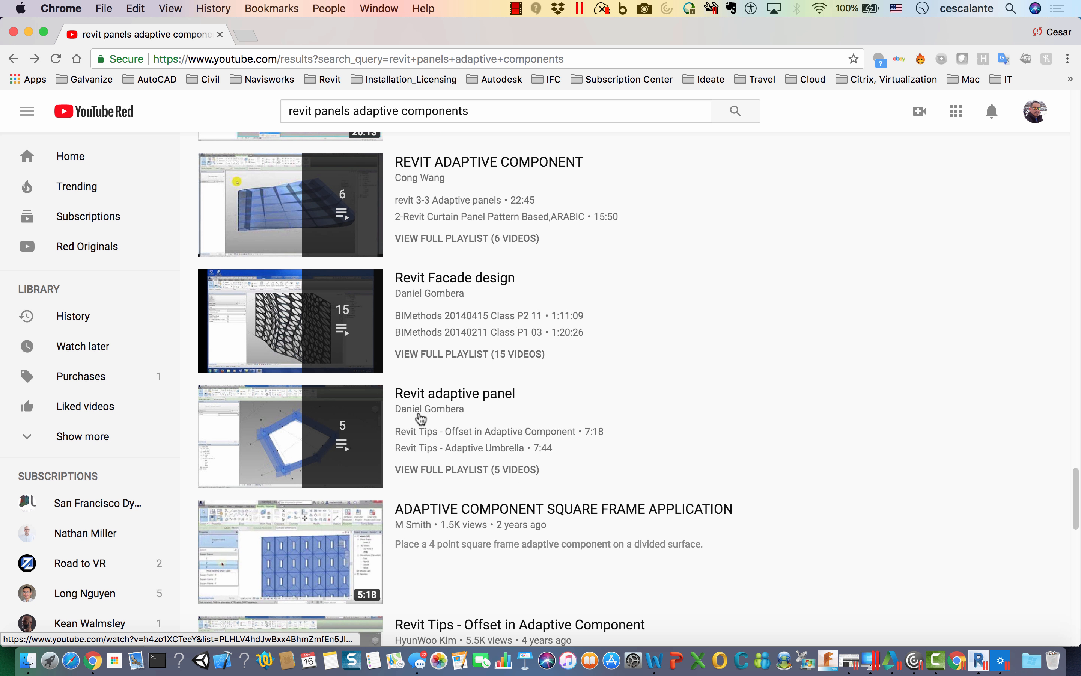
{"action": "scroll", "coordinate": [452, 408], "scroll_direction": "down", "scroll_amount": 3}
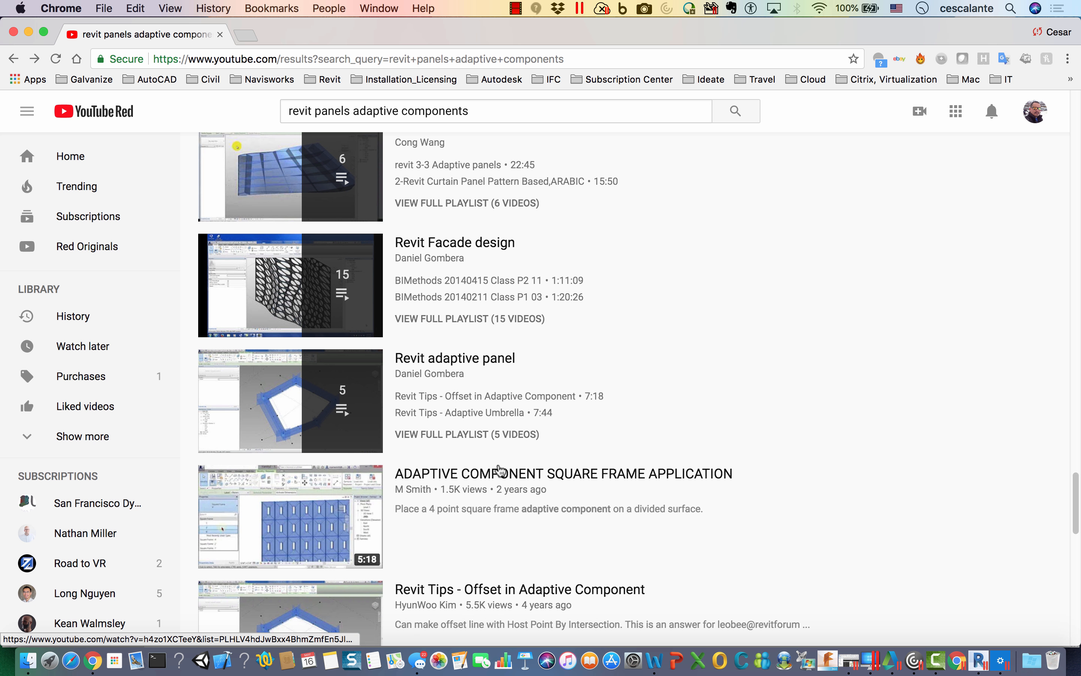
{"action": "scroll", "coordinate": [498, 465], "scroll_direction": "down", "scroll_amount": 7}
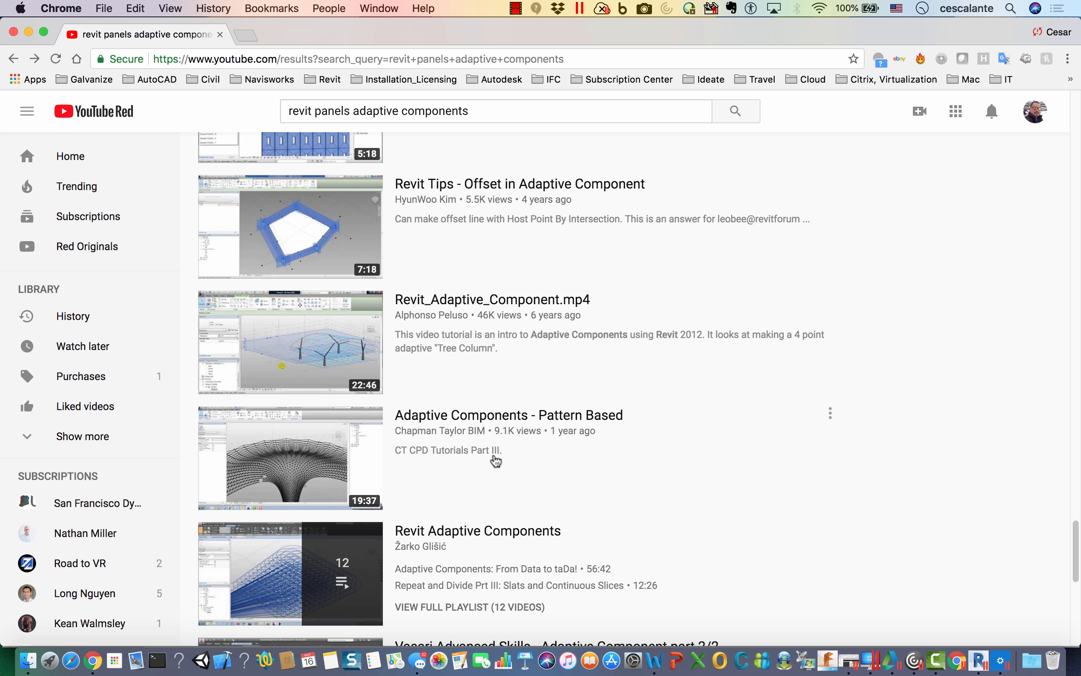
{"action": "scroll", "coordinate": [495, 458], "scroll_direction": "down", "scroll_amount": 3}
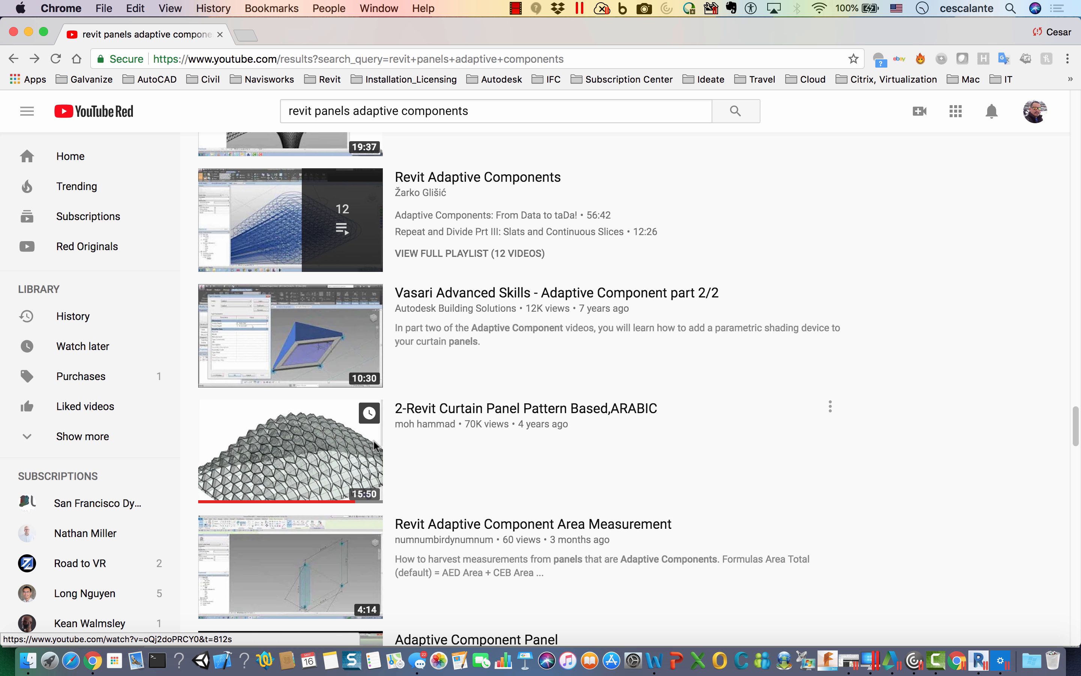
{"action": "left_click", "coordinate": [458, 409]}
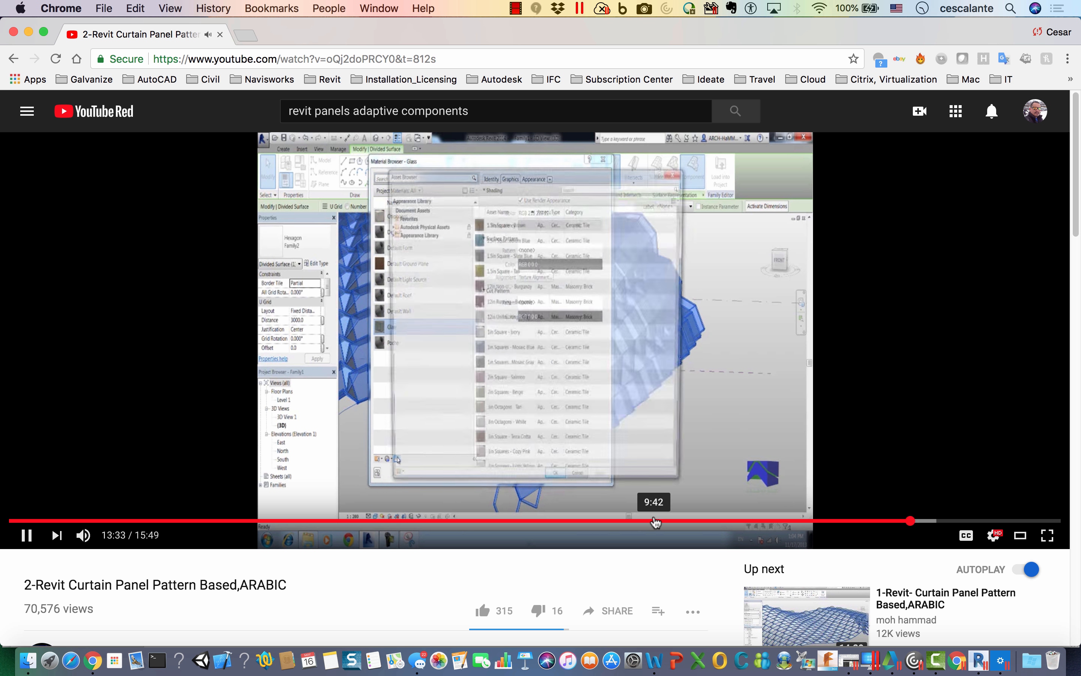
Step: Skim the hexagonal curtain panel modelling at about 9:42, 11:26 and 11:59, and close the video page
{"action": "left_click", "coordinate": [653, 518]}
{"action": "left_click_drag", "start_coordinate": [767, 518], "coordinate": [785, 518]}
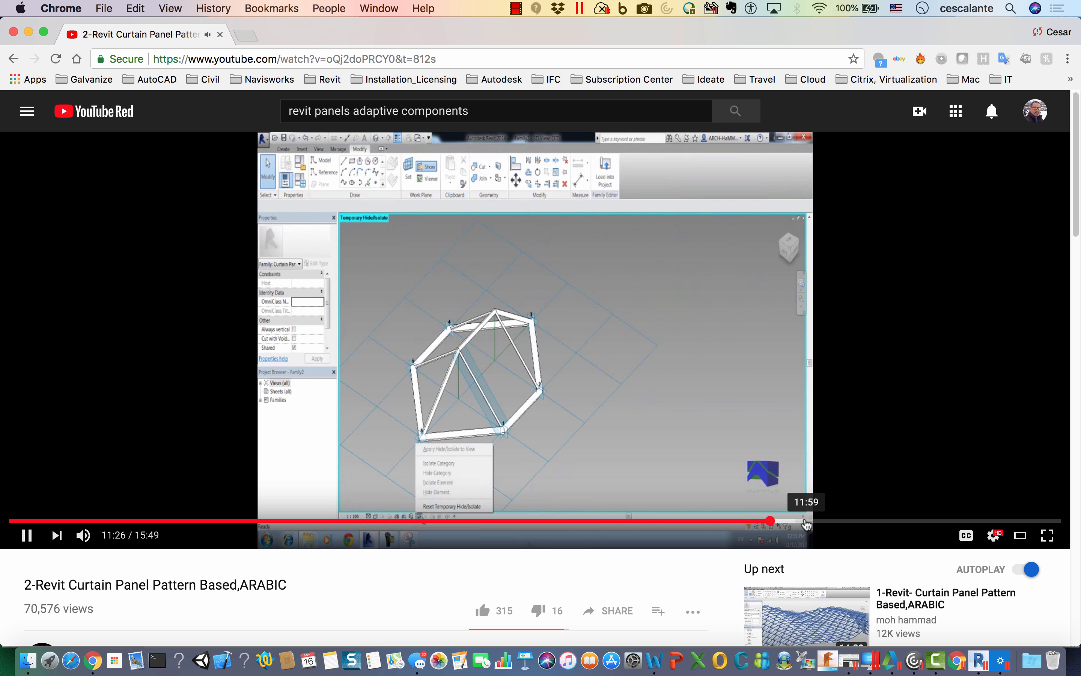
{"action": "left_click", "coordinate": [807, 520]}
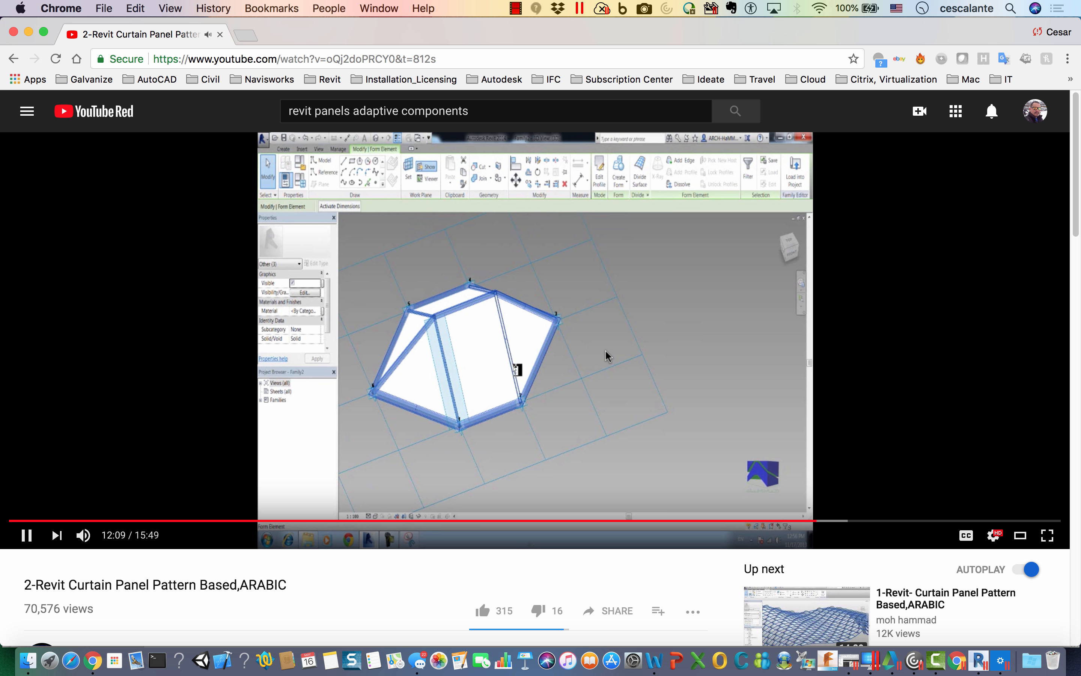
{"action": "left_click", "coordinate": [220, 34]}
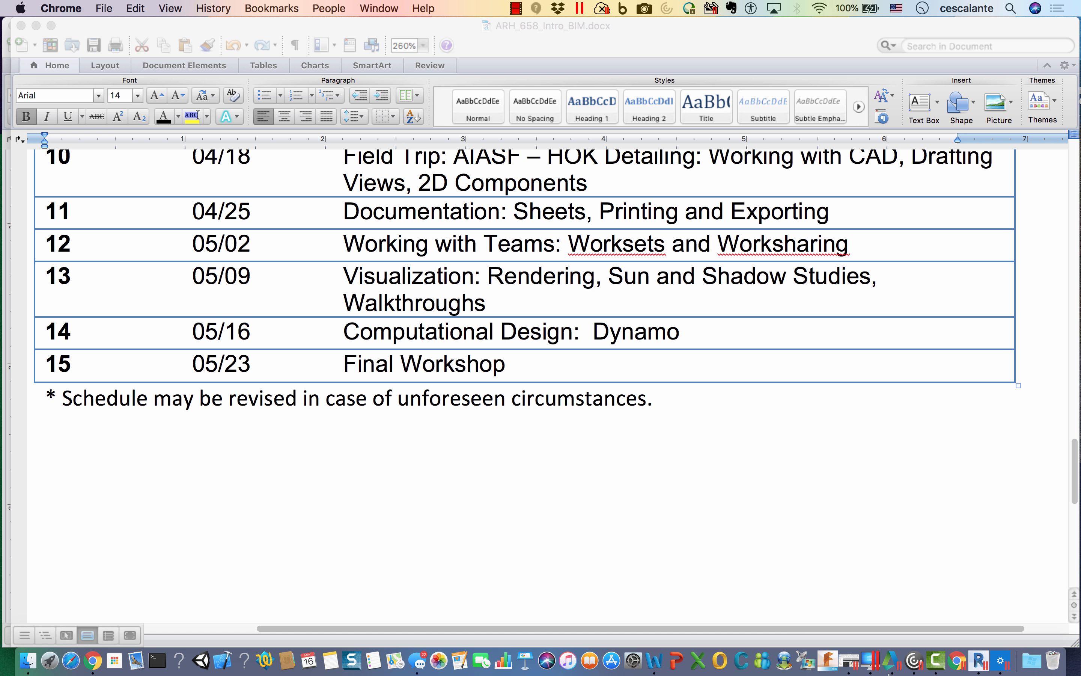
Step: Switch back to Revit, dismiss both notifications, and move the Dynamo window clear of the adaptive panel
{"action": "left_click", "coordinate": [978, 653]}
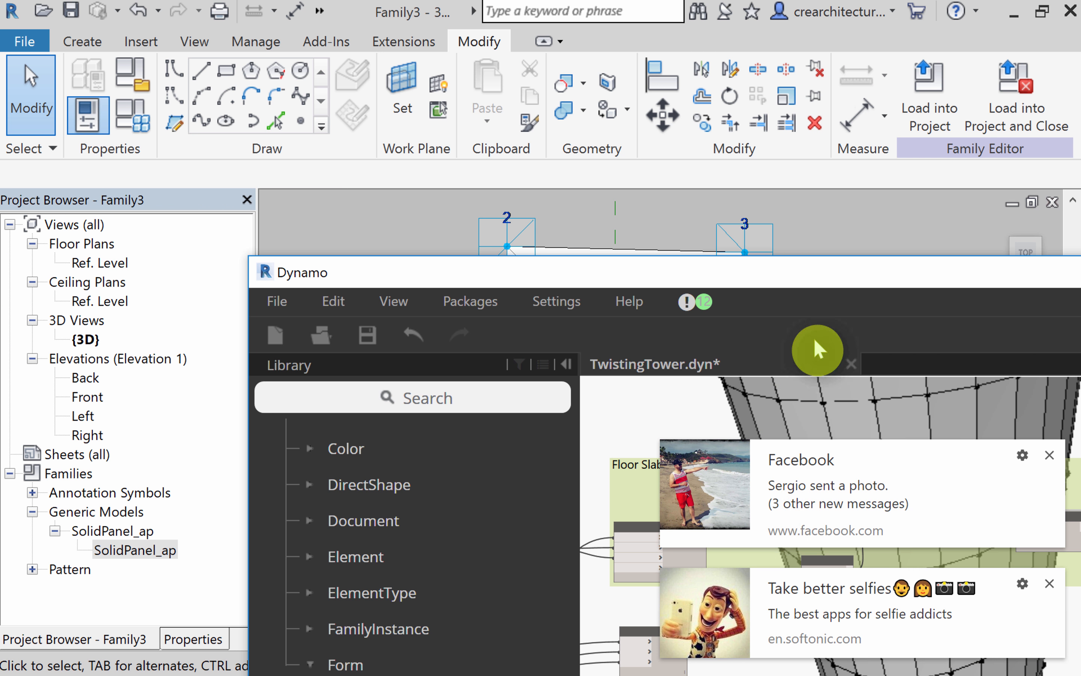
{"action": "left_click", "coordinate": [1050, 455]}
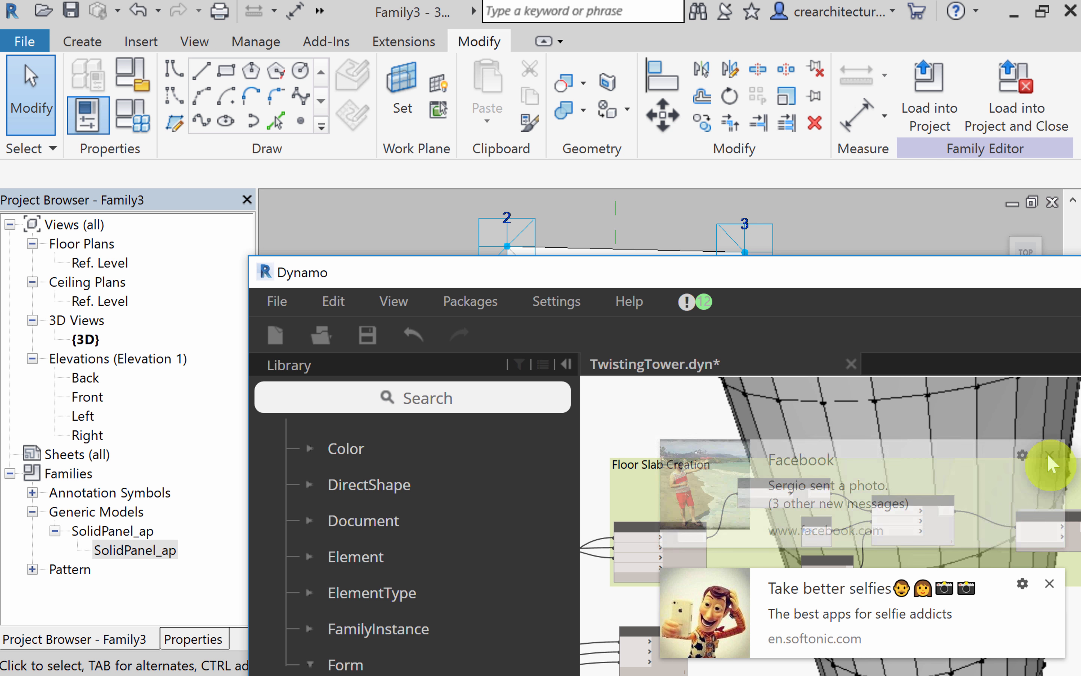
{"action": "left_click", "coordinate": [1049, 589]}
{"action": "left_click_drag", "start_coordinate": [850, 286], "coordinate": [621, 558]}
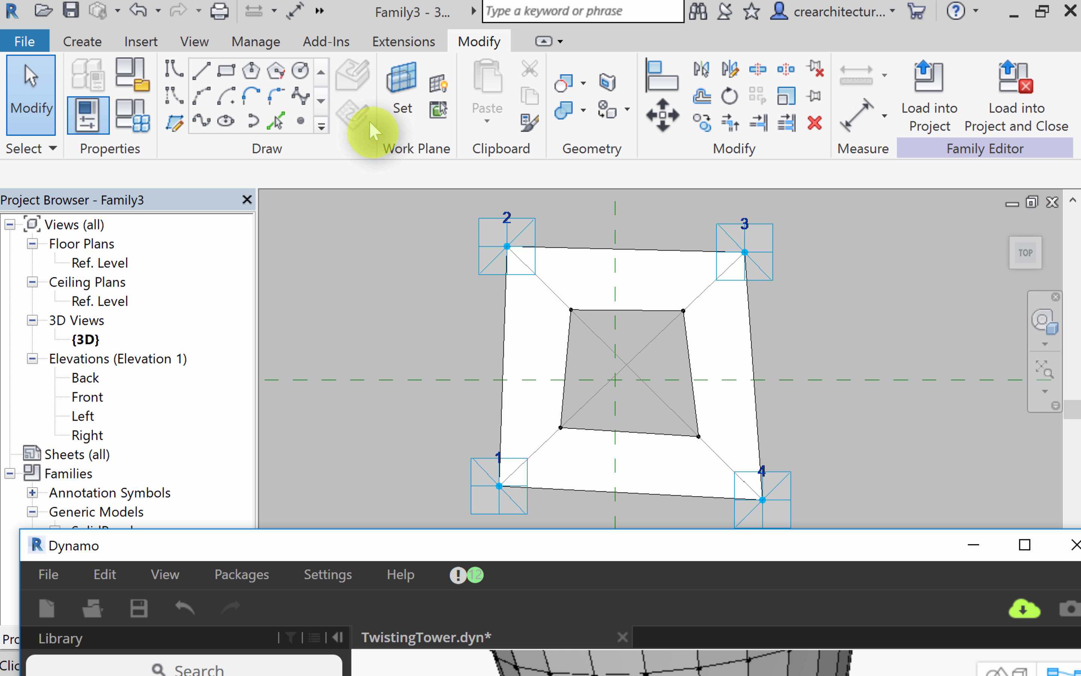
Step: Save the adaptive facade panel family to the Desktop as WindowUnit_ap
{"action": "left_click", "coordinate": [38, 44]}
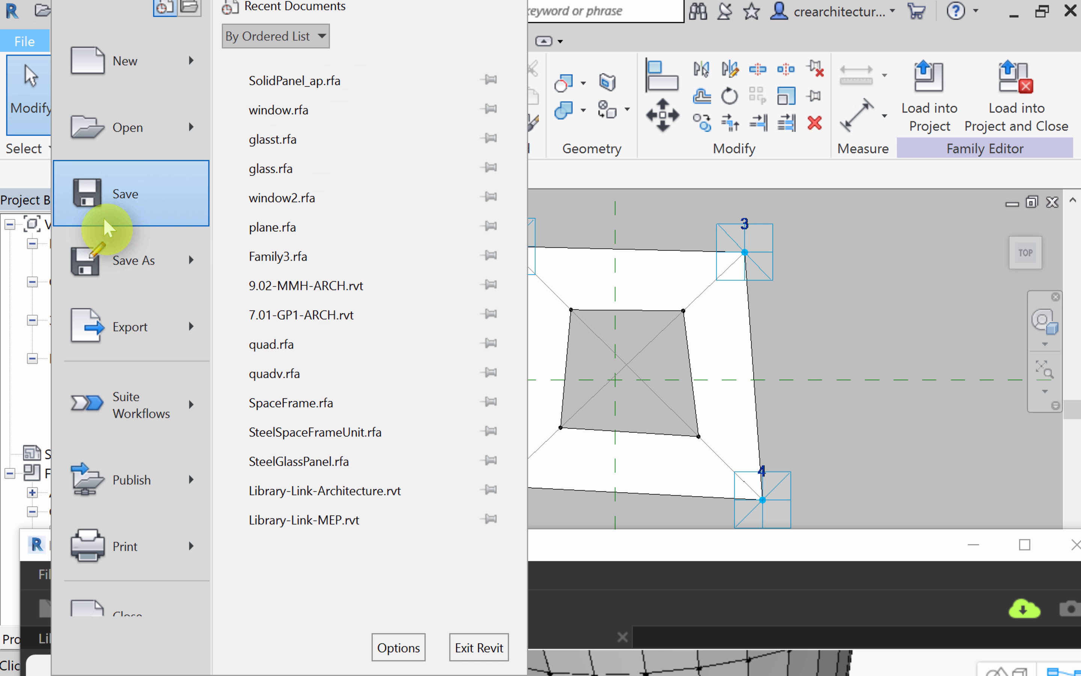
{"action": "mouse_move", "coordinate": [126, 257]}
{"action": "left_click", "coordinate": [290, 167]}
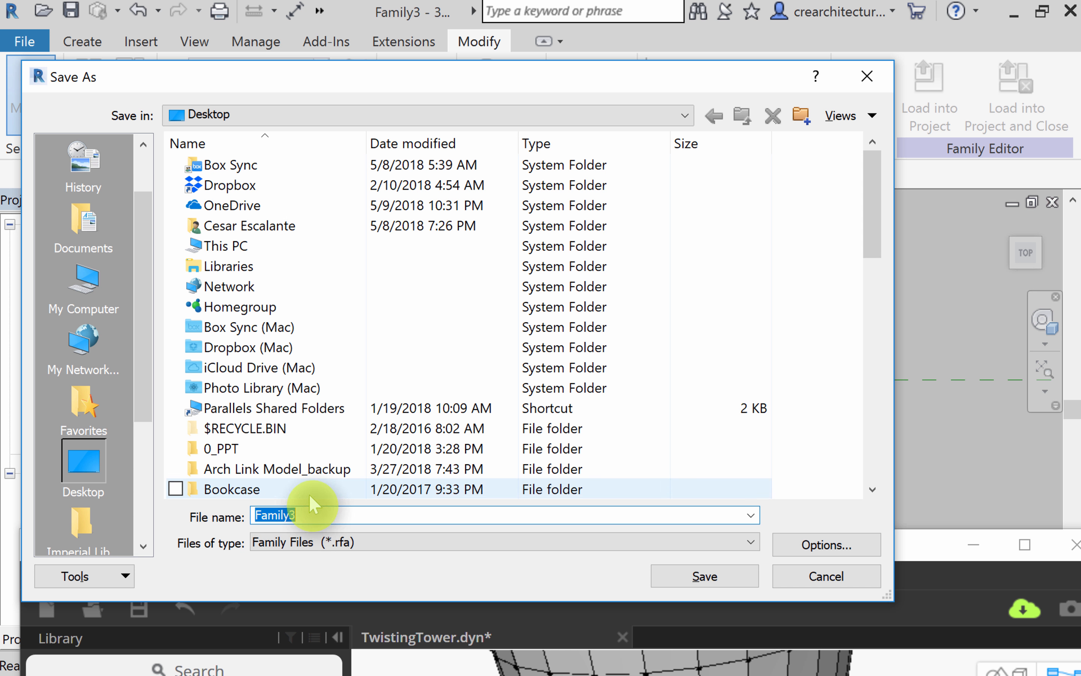
{"action": "type", "text": "Windwo"}
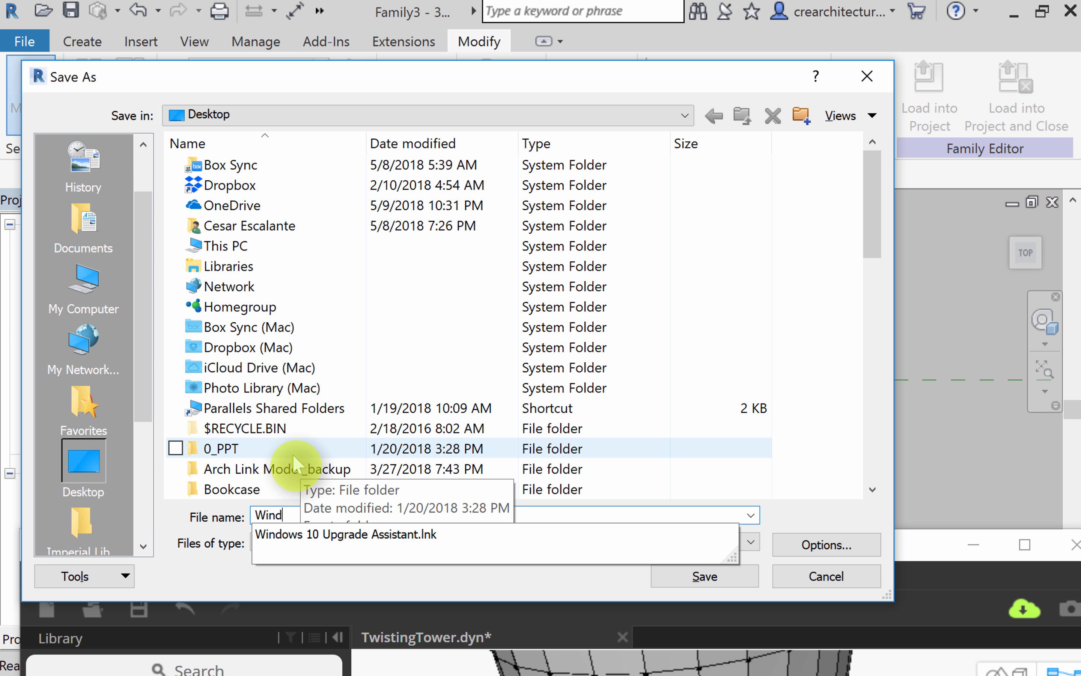
{"action": "key", "text": "BackSpace"}
{"action": "type", "text": "ow"}
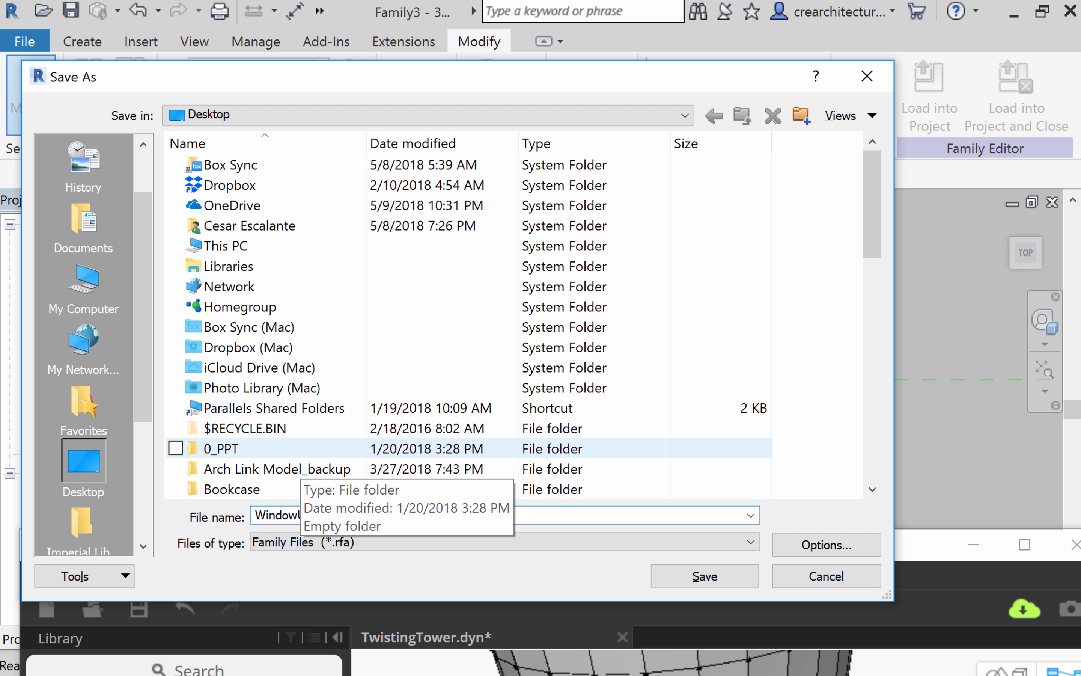
{"action": "type", "text": "Unit_ap"}
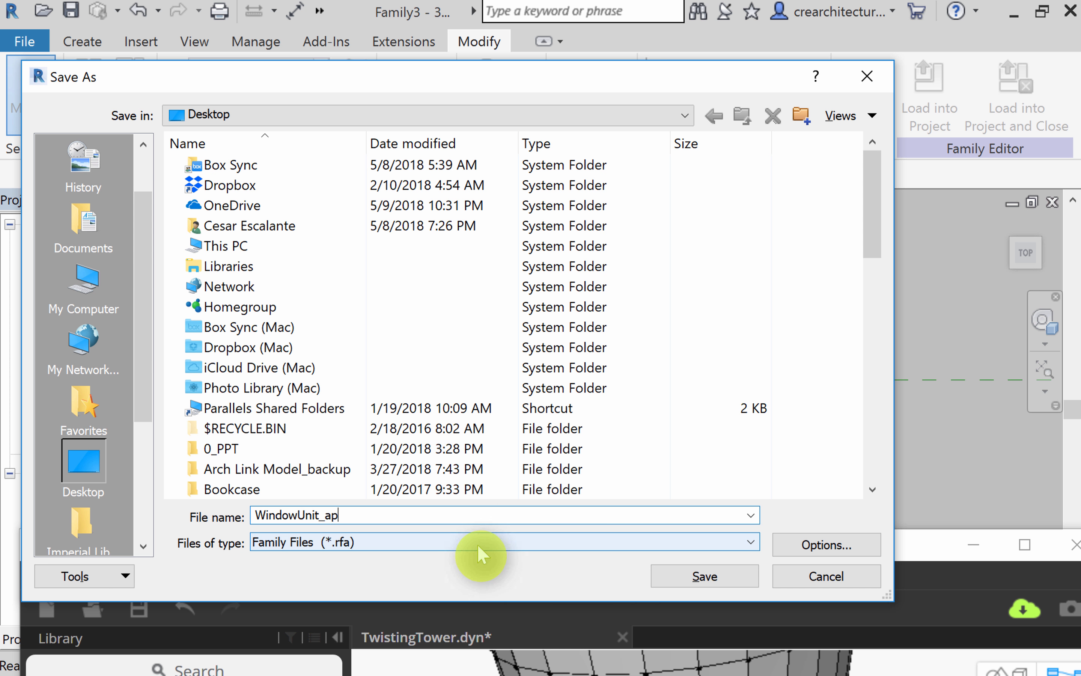
{"action": "left_click", "coordinate": [691, 579]}
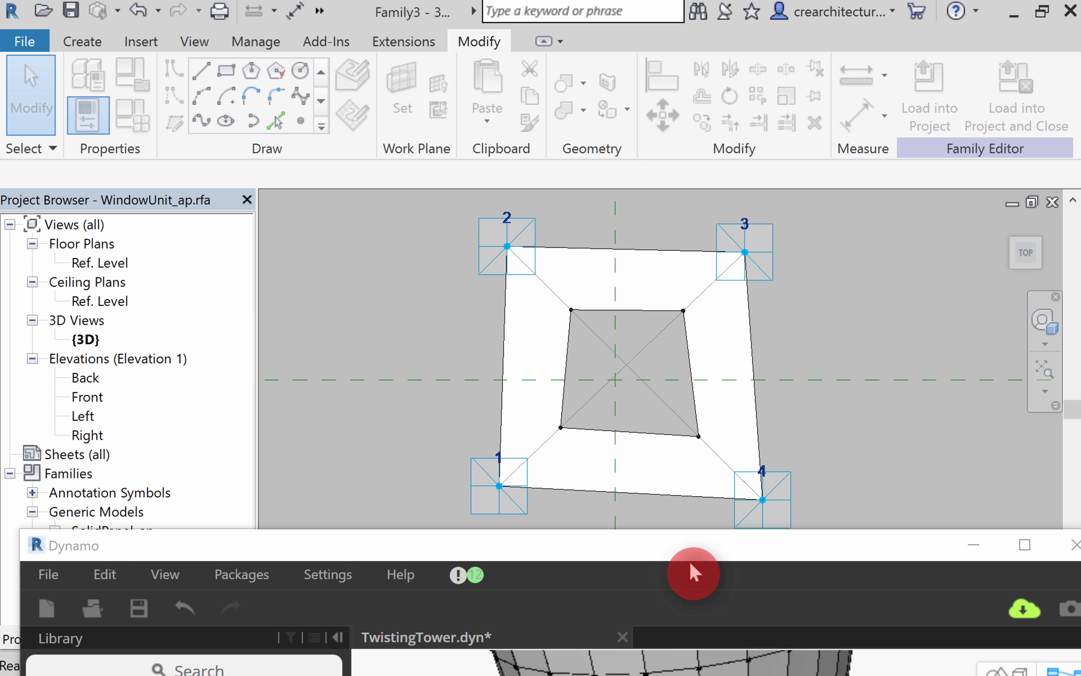
Step: Close the WindowUnit_ap family and the earlier tower family, and move the Dynamo window clear of Revit's start screen
{"action": "left_click", "coordinate": [1053, 204]}
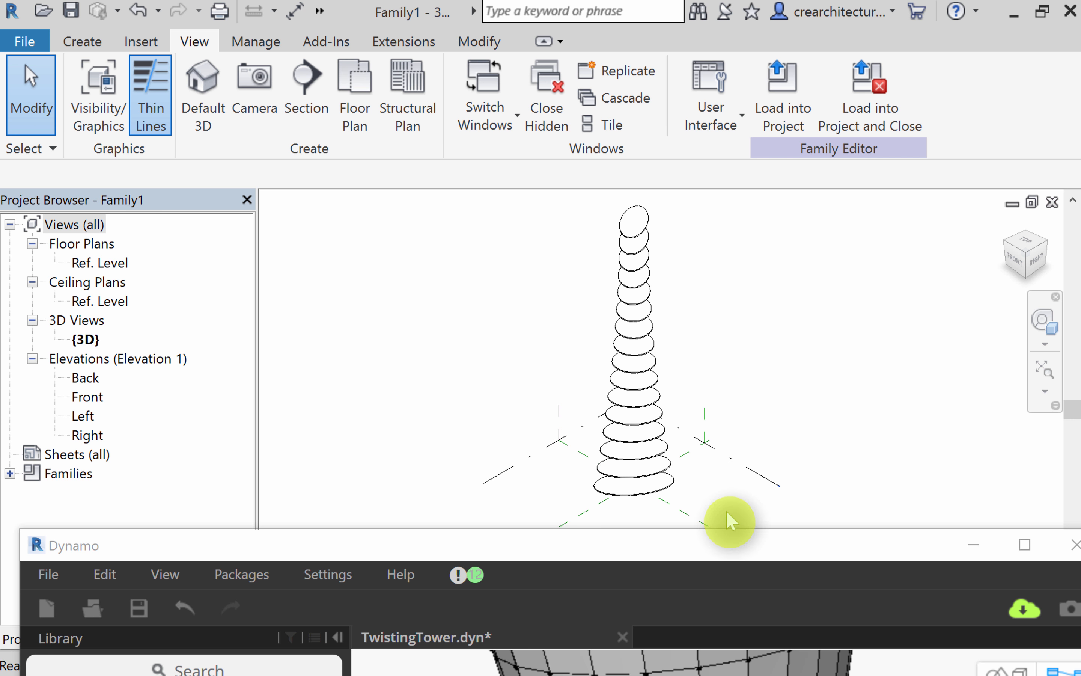
{"action": "left_click_drag", "start_coordinate": [724, 559], "coordinate": [731, 417]}
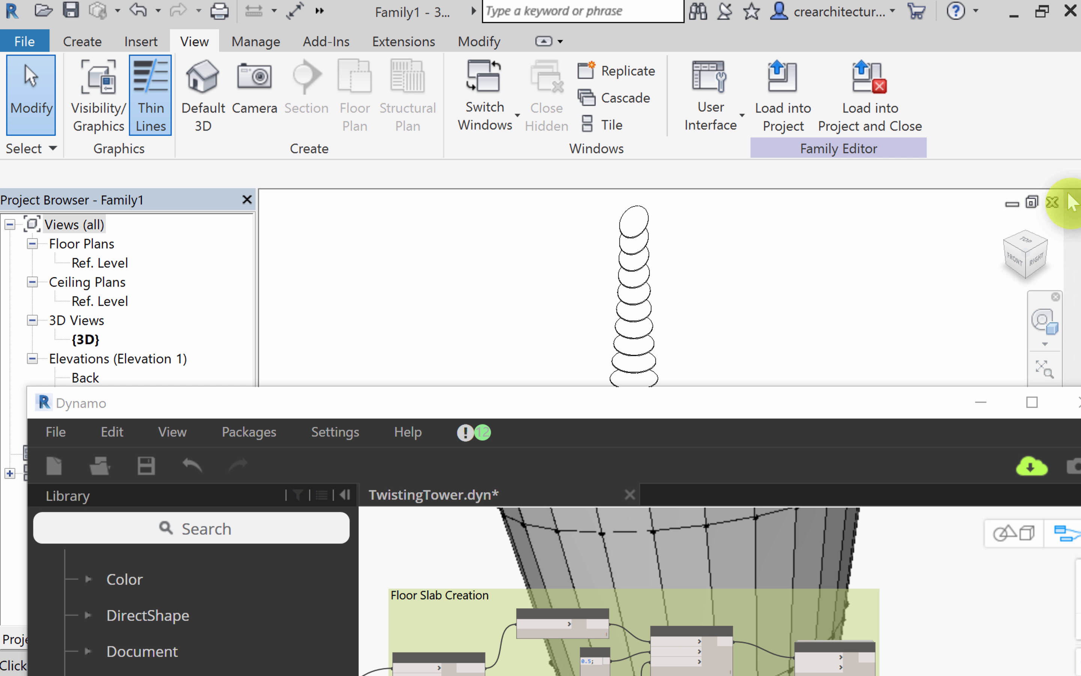
{"action": "left_click", "coordinate": [1055, 206]}
{"action": "left_click", "coordinate": [625, 354]}
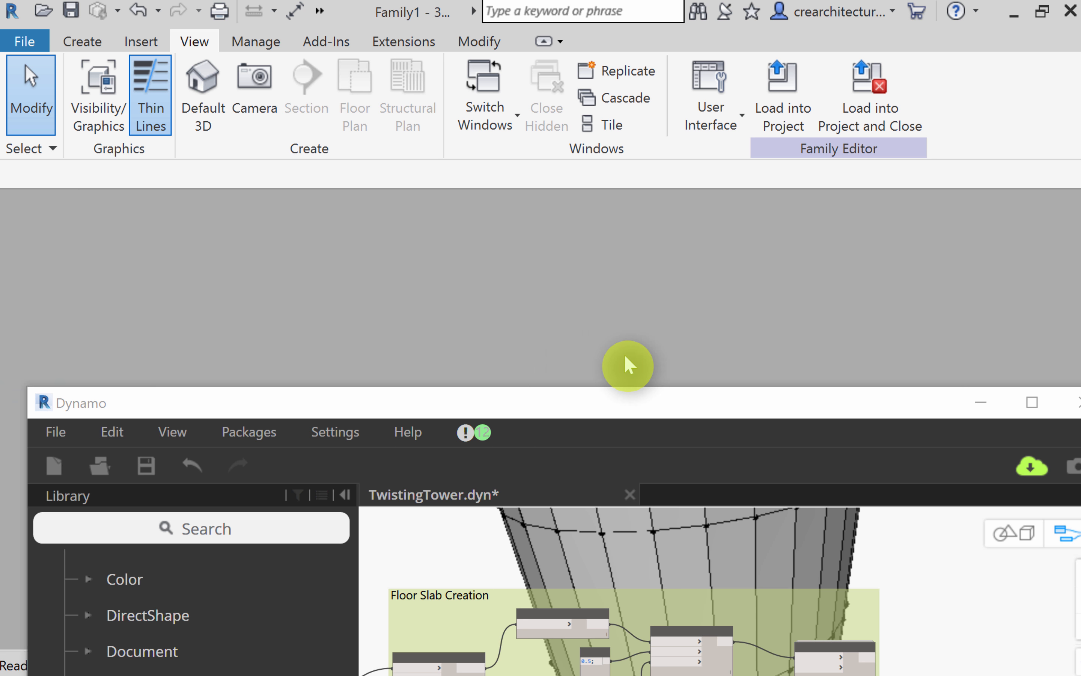
{"action": "left_click_drag", "start_coordinate": [656, 415], "coordinate": [672, 612]}
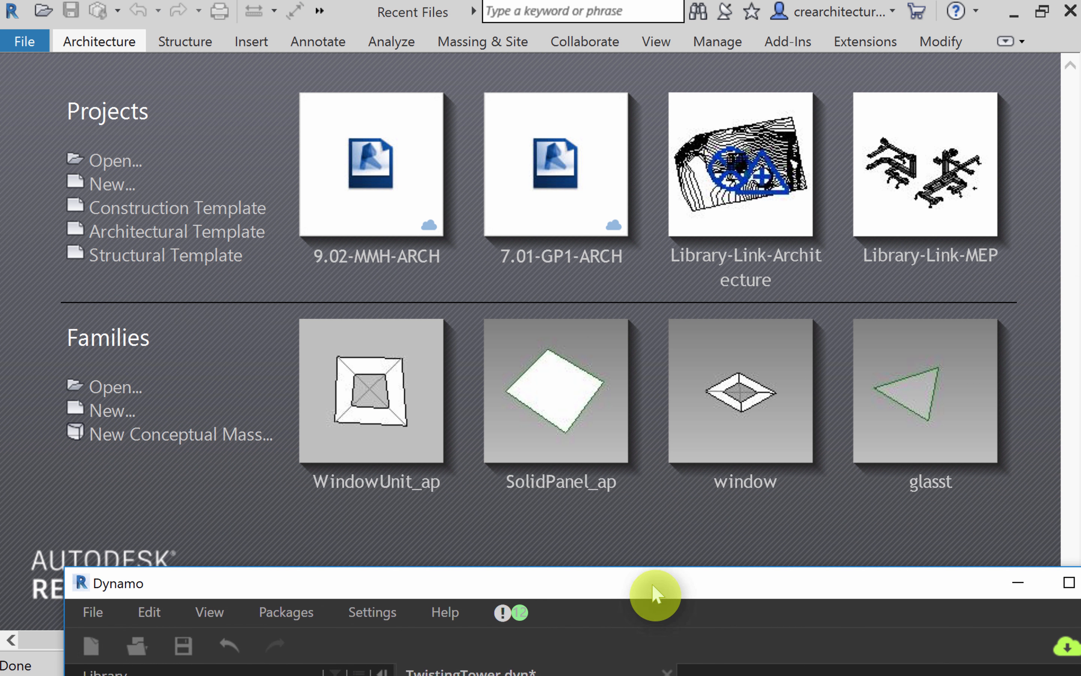
Step: Create a new family from the Generic Model Adaptive.rft template
{"action": "left_click", "coordinate": [113, 408]}
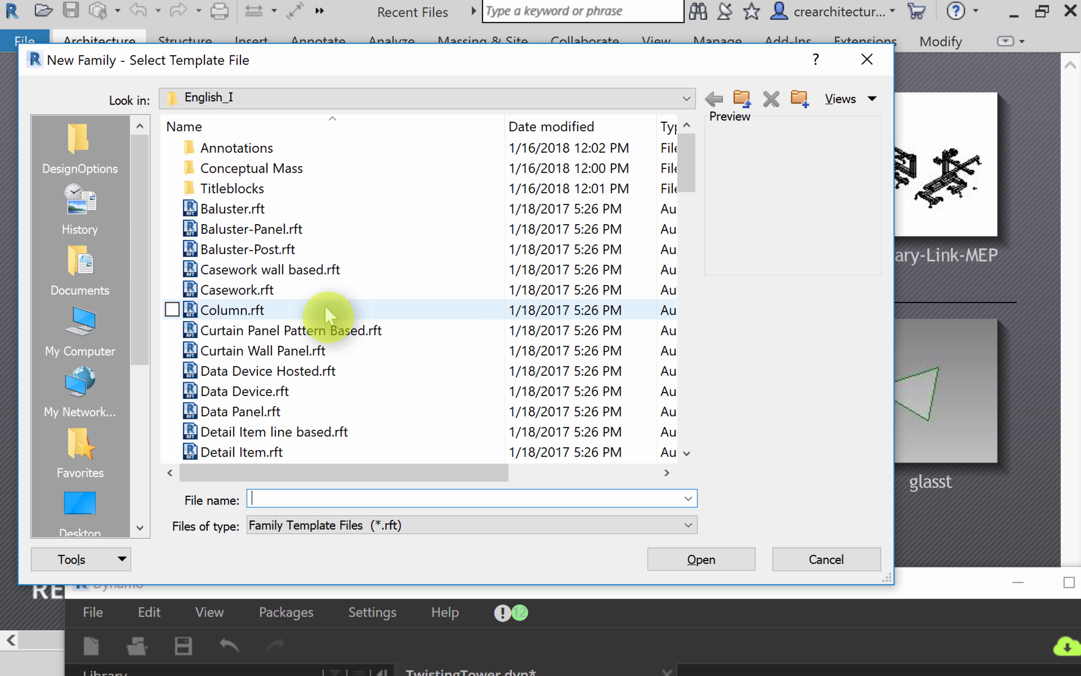
{"action": "scroll", "coordinate": [307, 277], "scroll_direction": "down", "scroll_amount": 10}
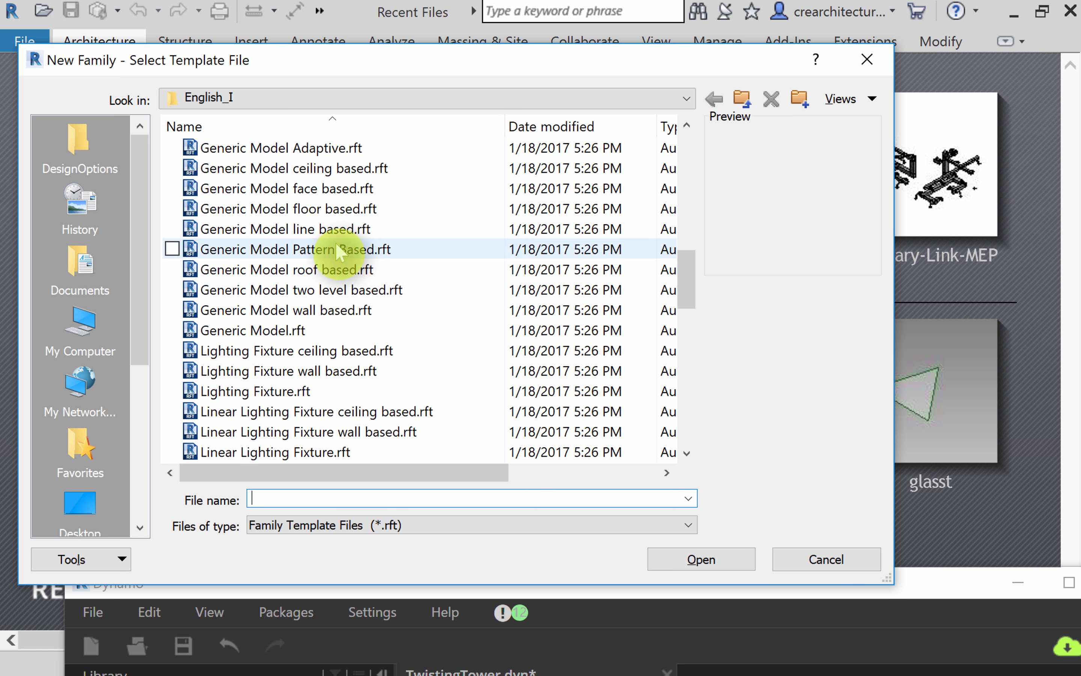
{"action": "left_click", "coordinate": [318, 147]}
{"action": "left_click", "coordinate": [714, 564]}
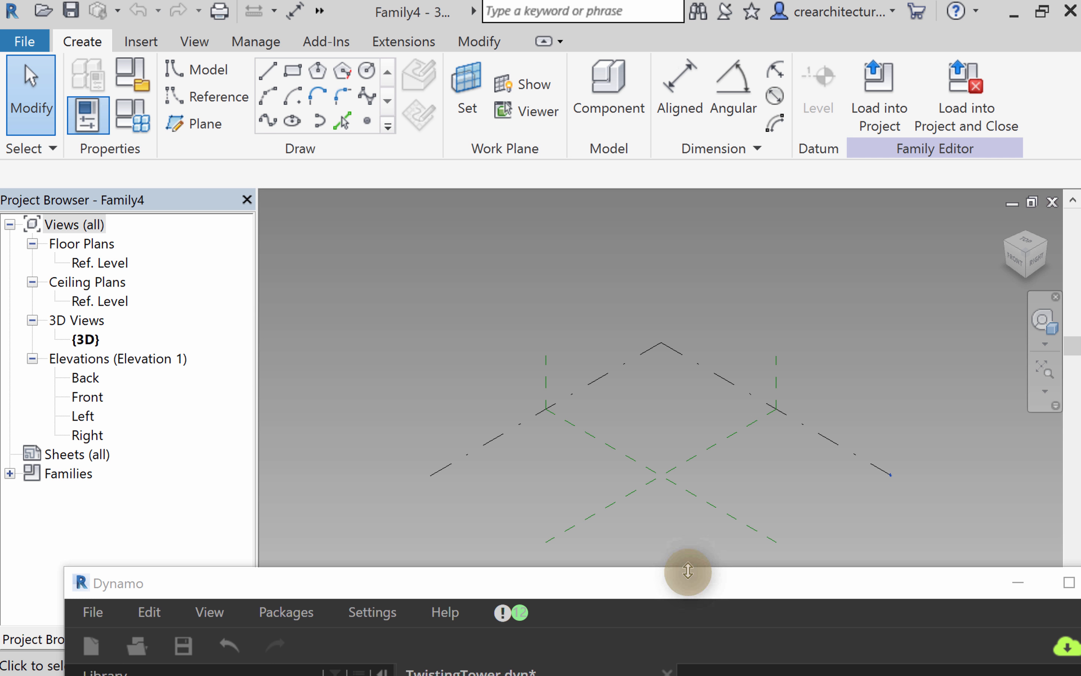
Step: Try to run the TwistingTower graph on the new family, and move the Dynamo window aside to check the Revit view
{"action": "left_click_drag", "start_coordinate": [688, 577], "coordinate": [612, 85]}
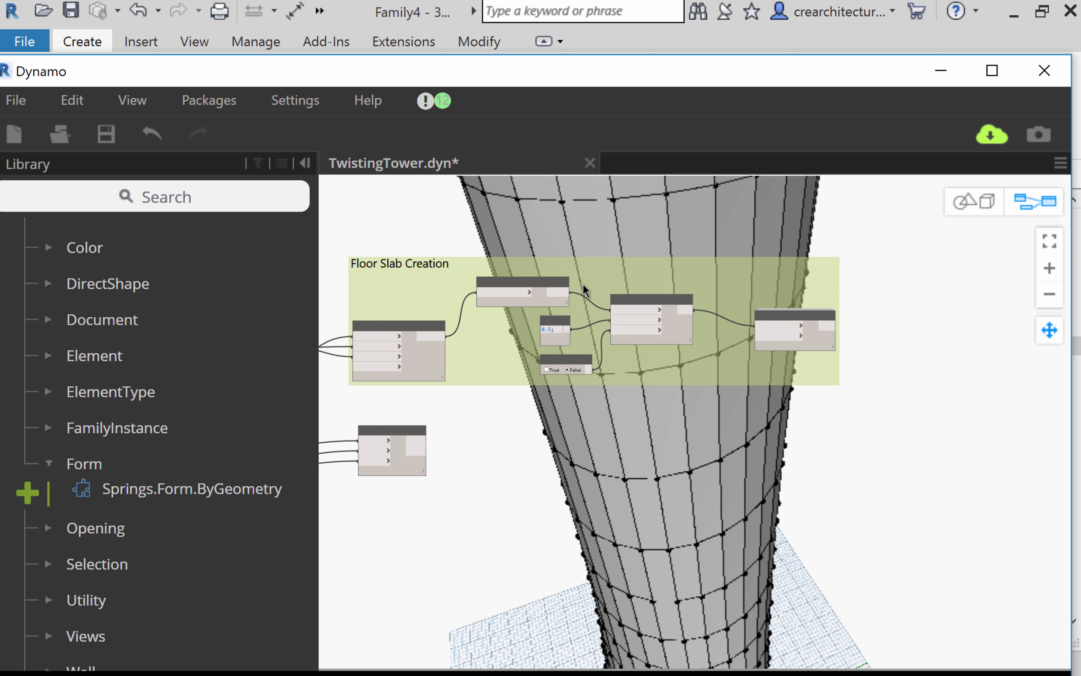
{"action": "scroll", "coordinate": [581, 290], "scroll_direction": "down", "scroll_amount": 6}
{"action": "left_click", "coordinate": [992, 71]}
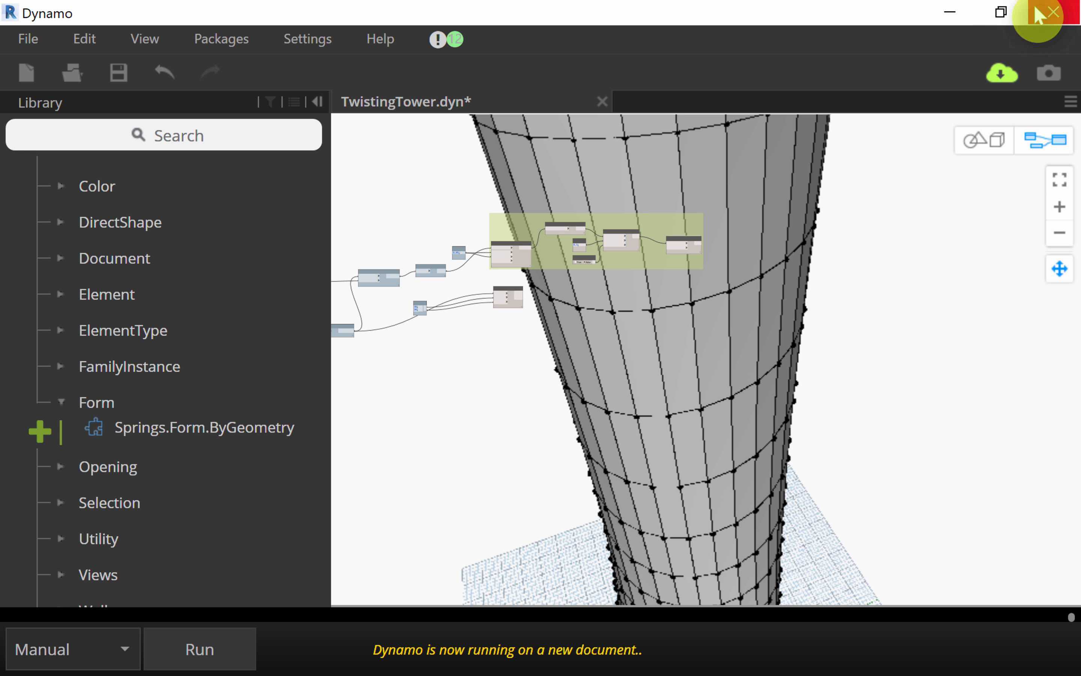
{"action": "left_click", "coordinate": [1001, 12]}
{"action": "left_click_drag", "start_coordinate": [625, 80], "coordinate": [696, 26]}
{"action": "left_click", "coordinate": [290, 658]}
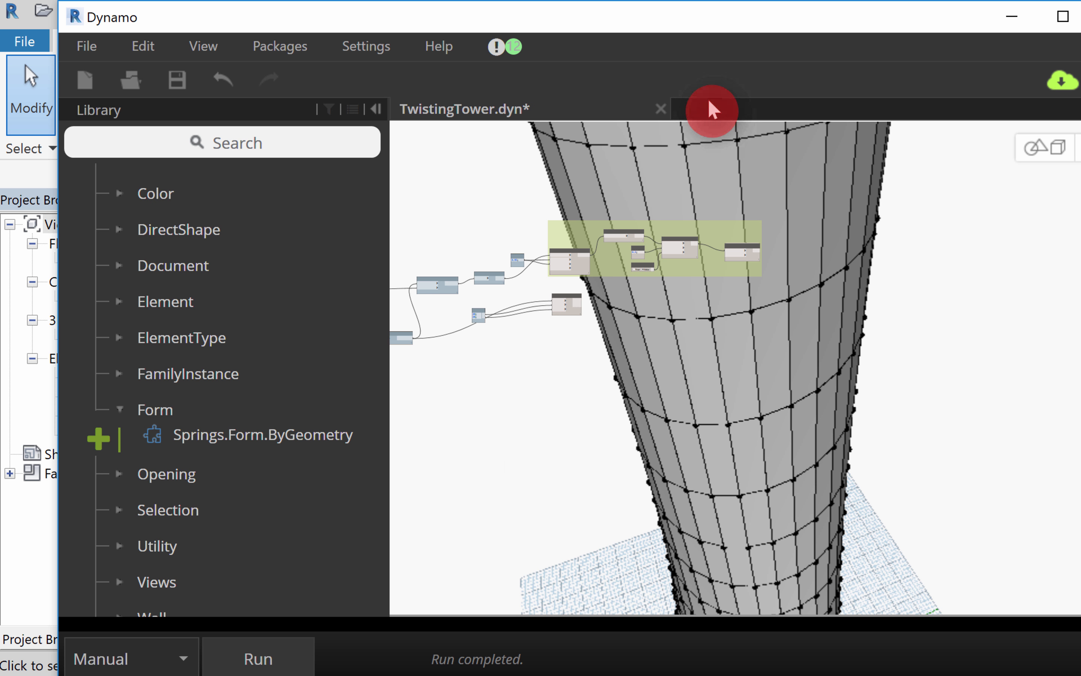
{"action": "left_click_drag", "start_coordinate": [688, 29], "coordinate": [893, 584]}
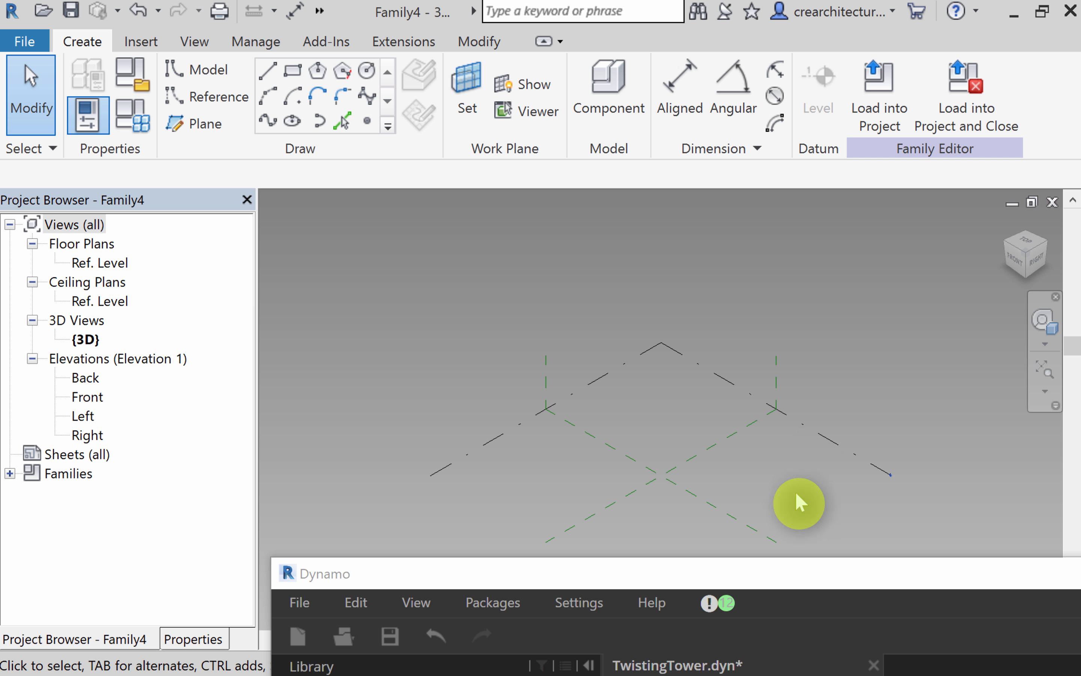
Step: Save and close the TwistingTower graph, reopen it from the recent files, and run it on the new family
{"action": "left_click_drag", "start_coordinate": [796, 580], "coordinate": [534, 27]}
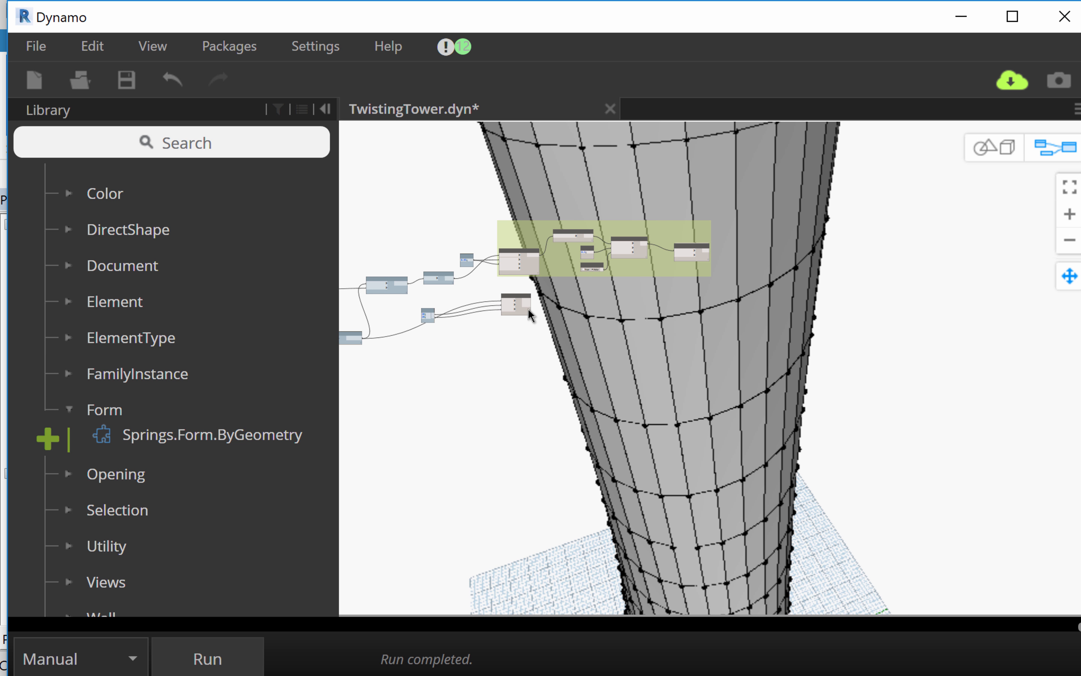
{"action": "scroll", "coordinate": [530, 315], "scroll_direction": "up", "scroll_amount": 3}
{"action": "scroll", "coordinate": [531, 321], "scroll_direction": "up", "scroll_amount": 2}
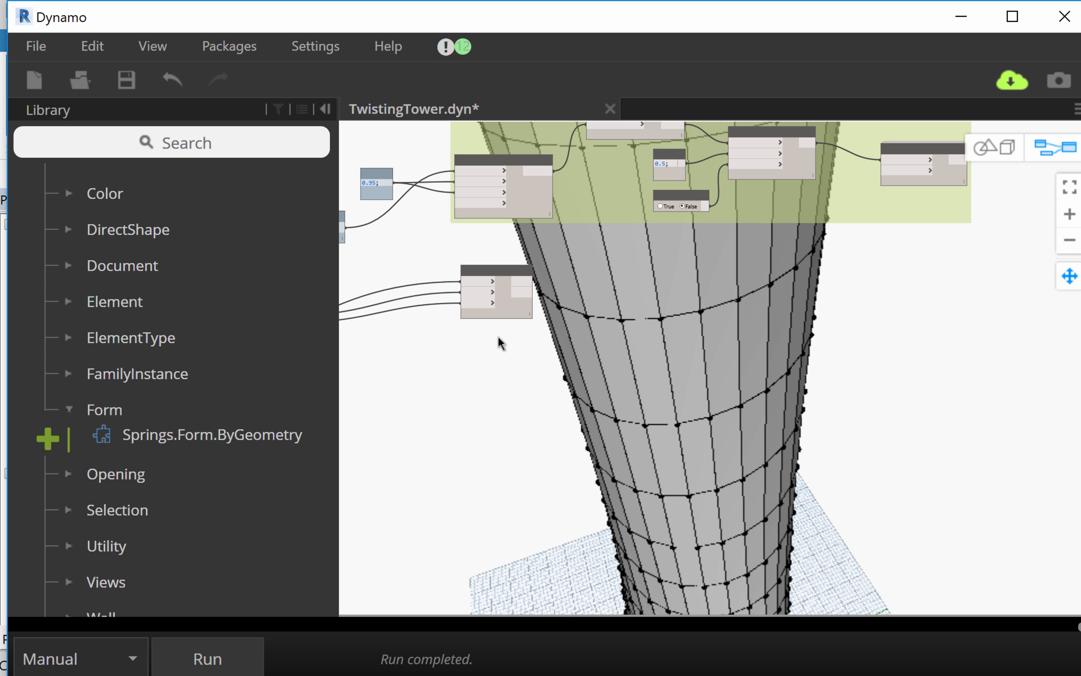
{"action": "scroll", "coordinate": [741, 338], "scroll_direction": "up", "scroll_amount": 5}
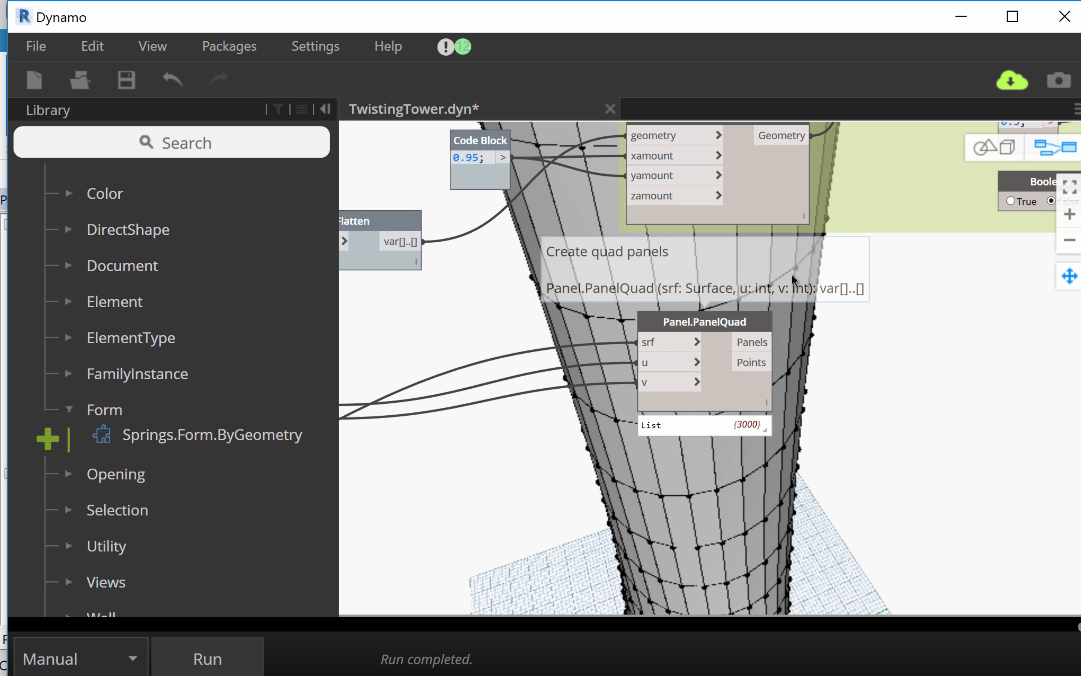
{"action": "scroll", "coordinate": [798, 323], "scroll_direction": "down", "scroll_amount": 5}
{"action": "scroll", "coordinate": [597, 216], "scroll_direction": "up", "scroll_amount": 3}
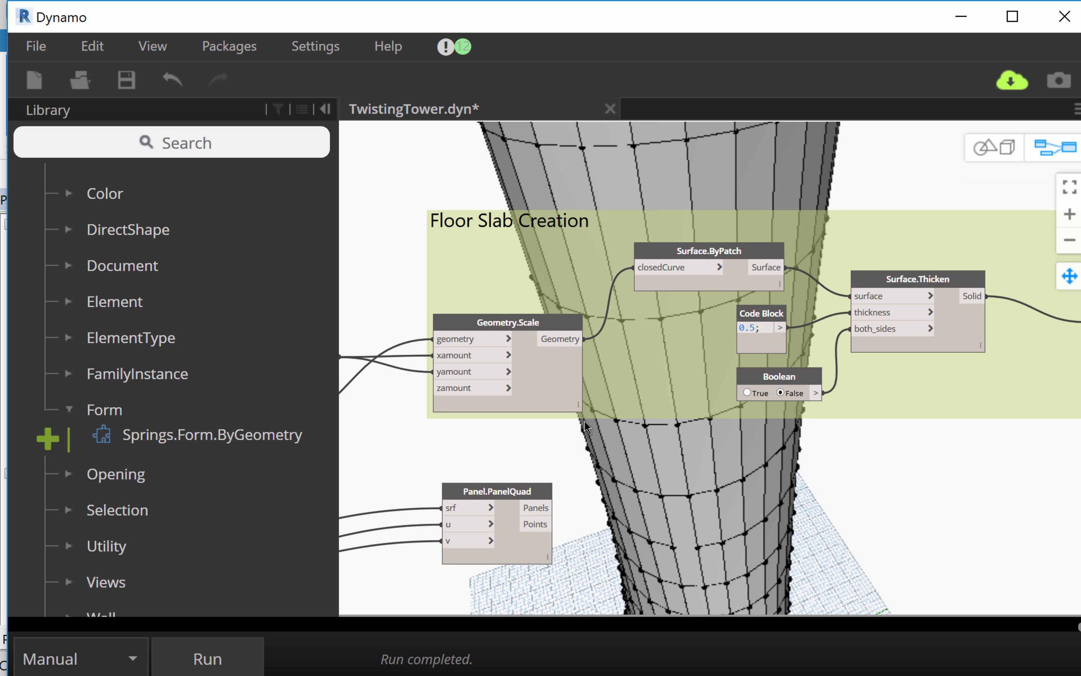
{"action": "left_click", "coordinate": [615, 109]}
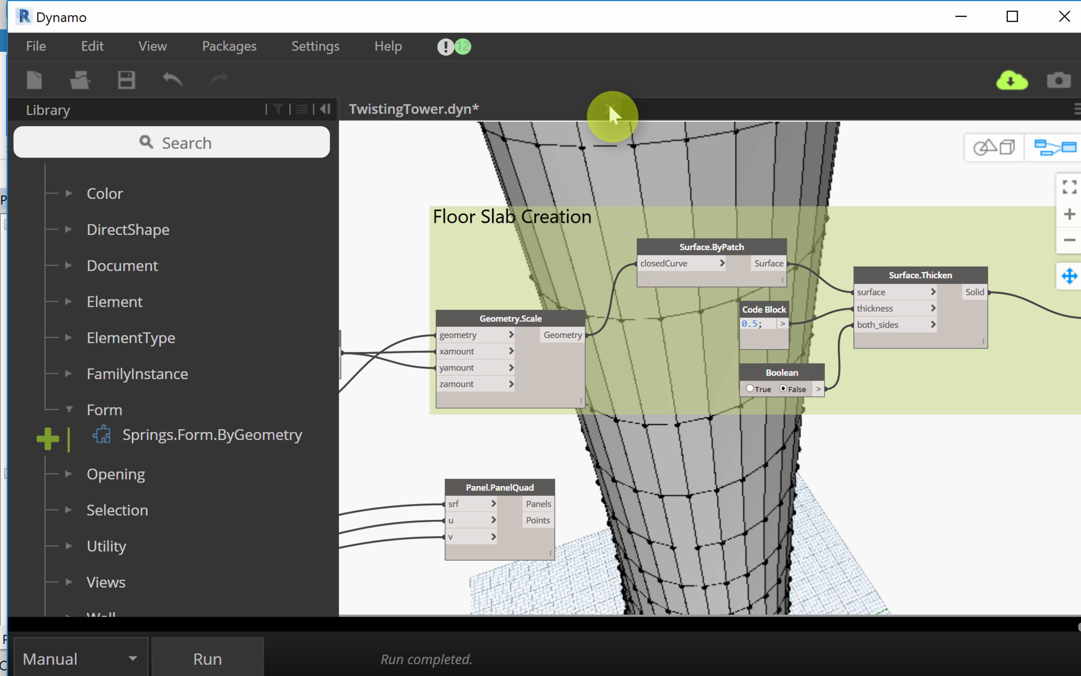
{"action": "left_click", "coordinate": [500, 415]}
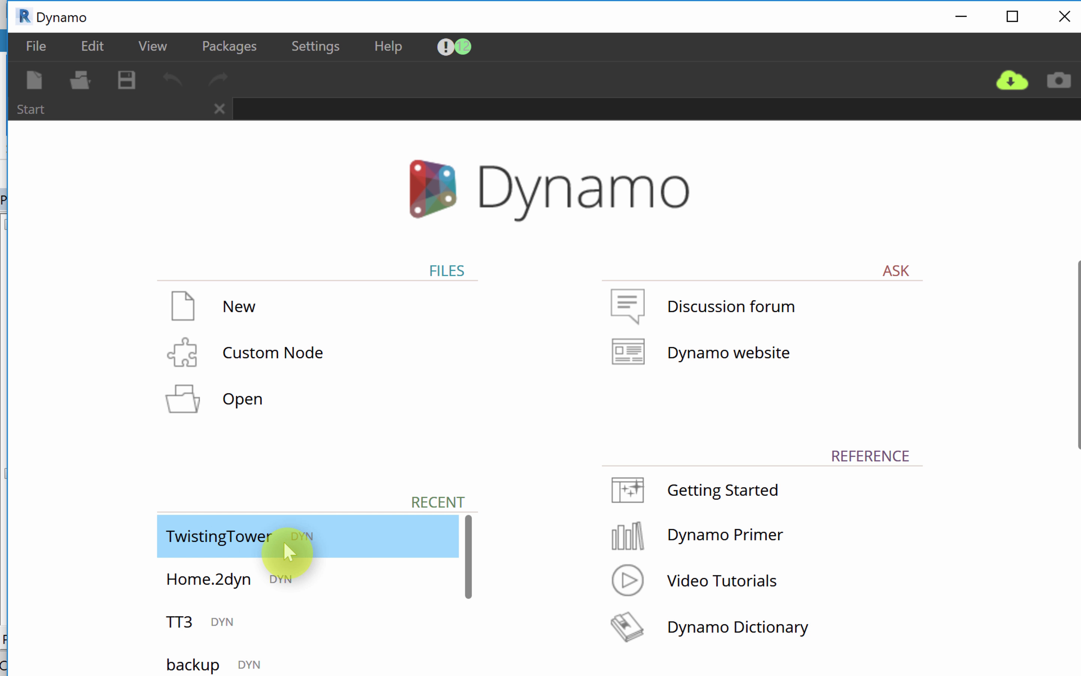
{"action": "left_click", "coordinate": [274, 542]}
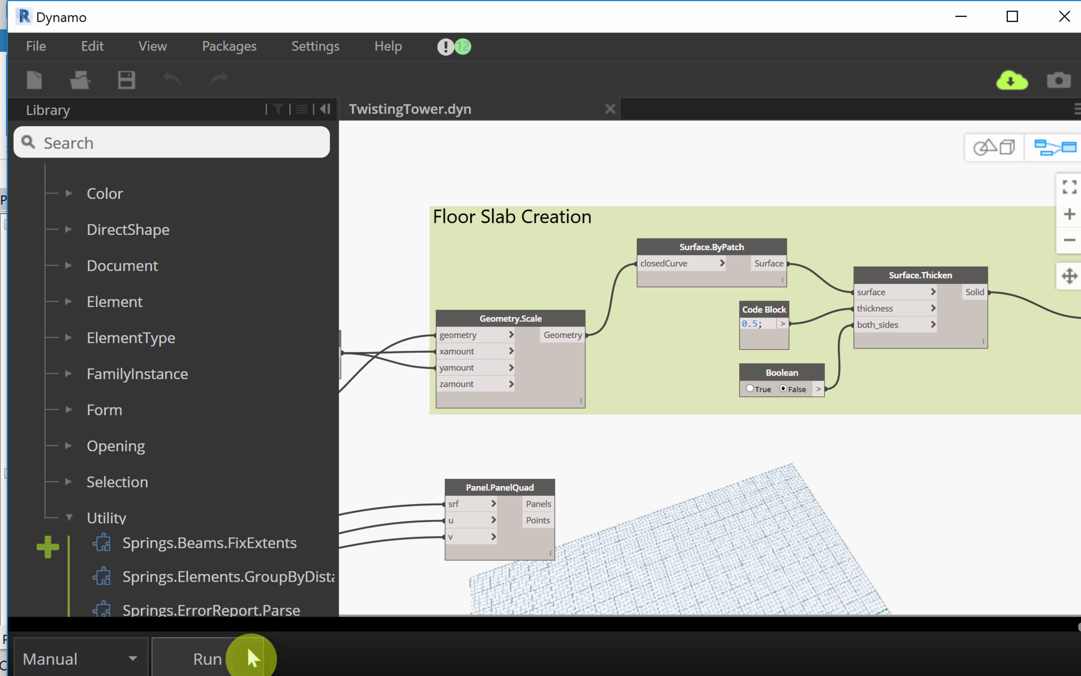
{"action": "left_click", "coordinate": [233, 658]}
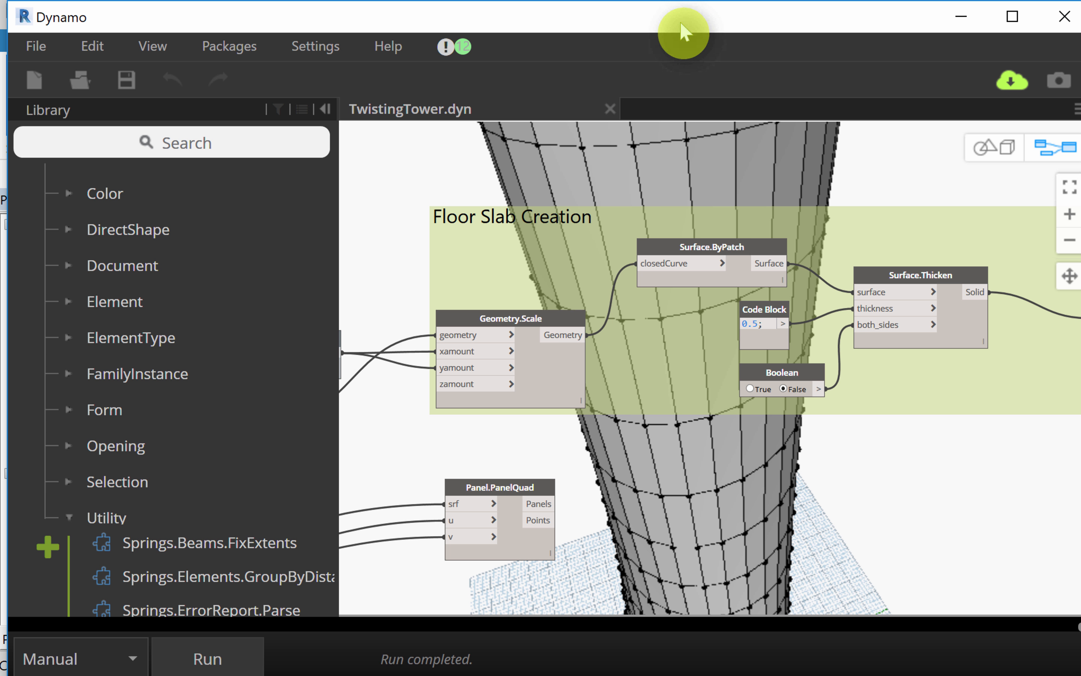
Step: Examine the generated floor slabs in the Revit view and the end of the graph's Floor Slab Creation group
{"action": "left_click_drag", "start_coordinate": [680, 29], "coordinate": [623, 520]}
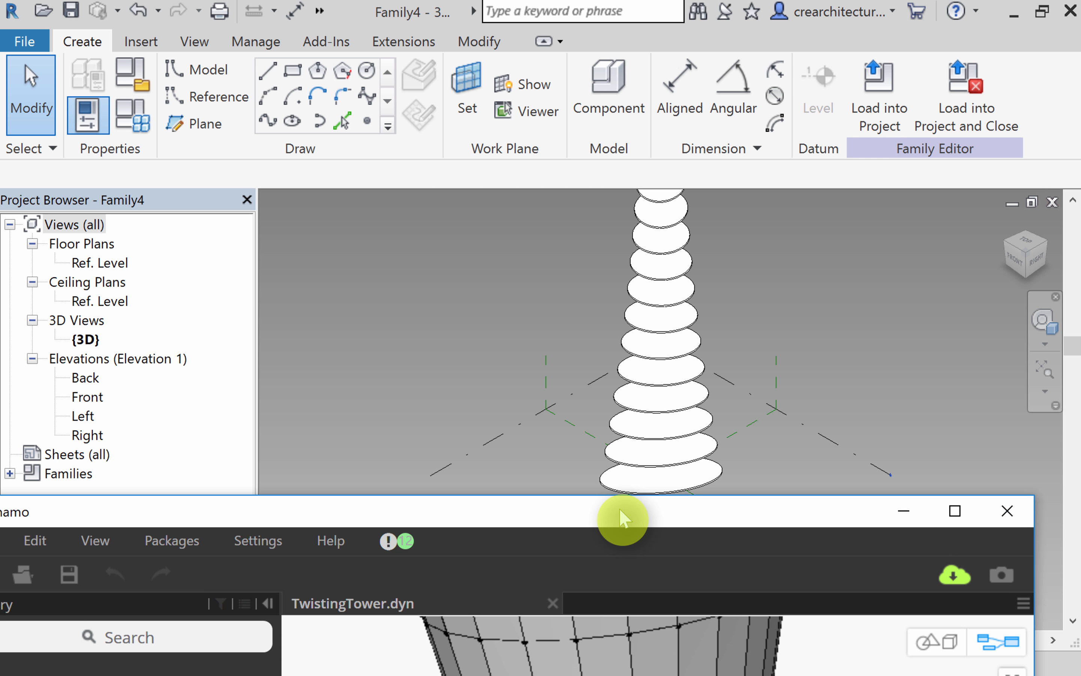
{"action": "left_click_drag", "start_coordinate": [623, 520], "coordinate": [623, 519]}
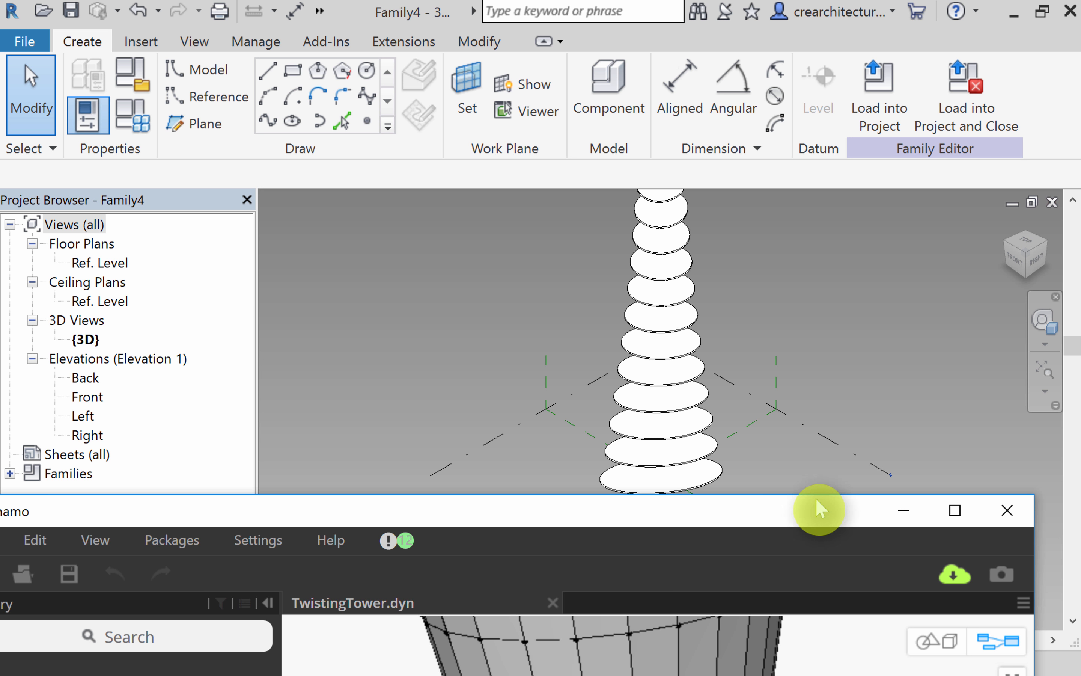
{"action": "left_click", "coordinate": [954, 518]}
{"action": "scroll", "coordinate": [817, 431], "scroll_direction": "down", "scroll_amount": 3}
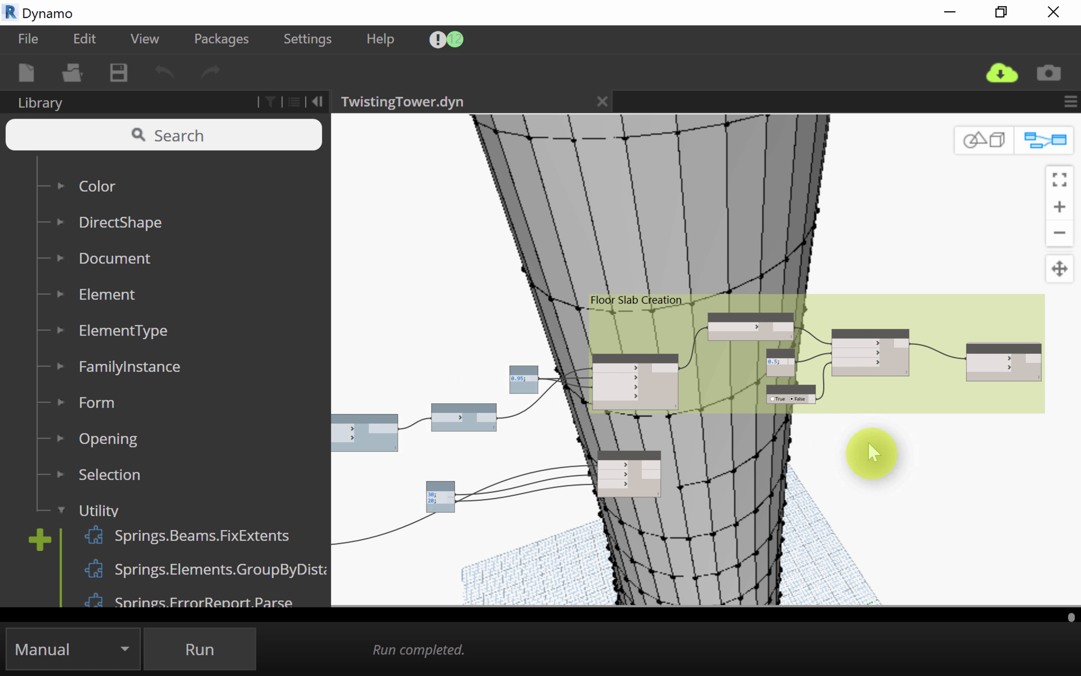
{"action": "middle_click_drag", "start_coordinate": [799, 438], "coordinate": [456, 440]}
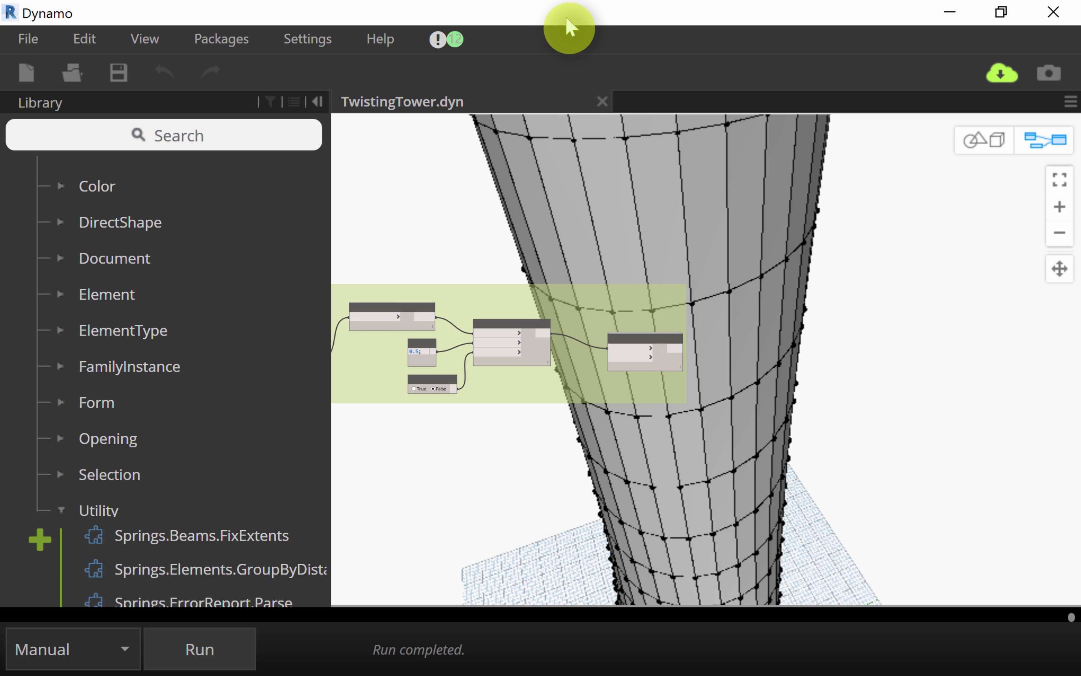
{"action": "left_click_drag", "start_coordinate": [566, 24], "coordinate": [620, 619]}
{"action": "left_click", "coordinate": [803, 310]}
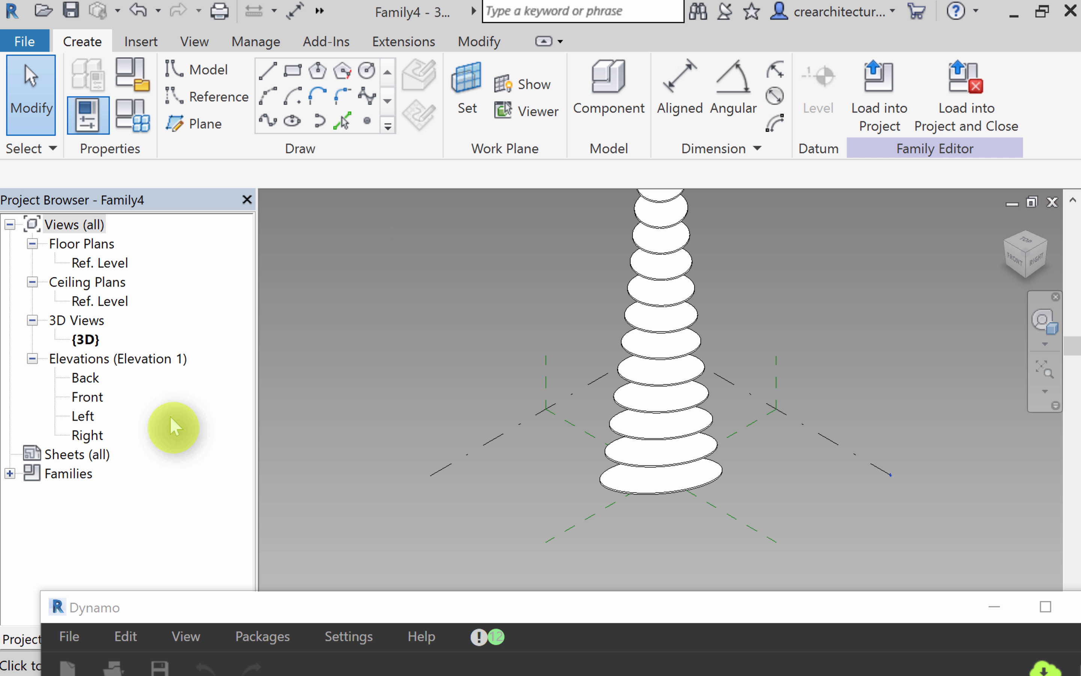
Step: Load the WindowUnit_ap.rfa family from the Desktop into the tower family
{"action": "left_click", "coordinate": [150, 42]}
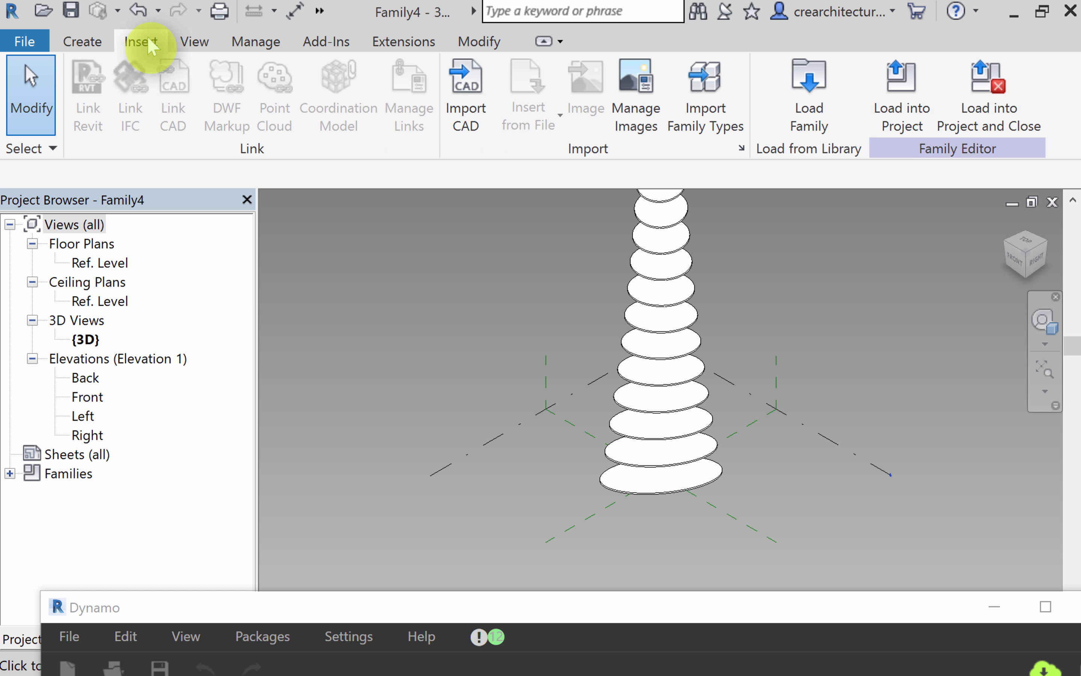
{"action": "left_click", "coordinate": [822, 93]}
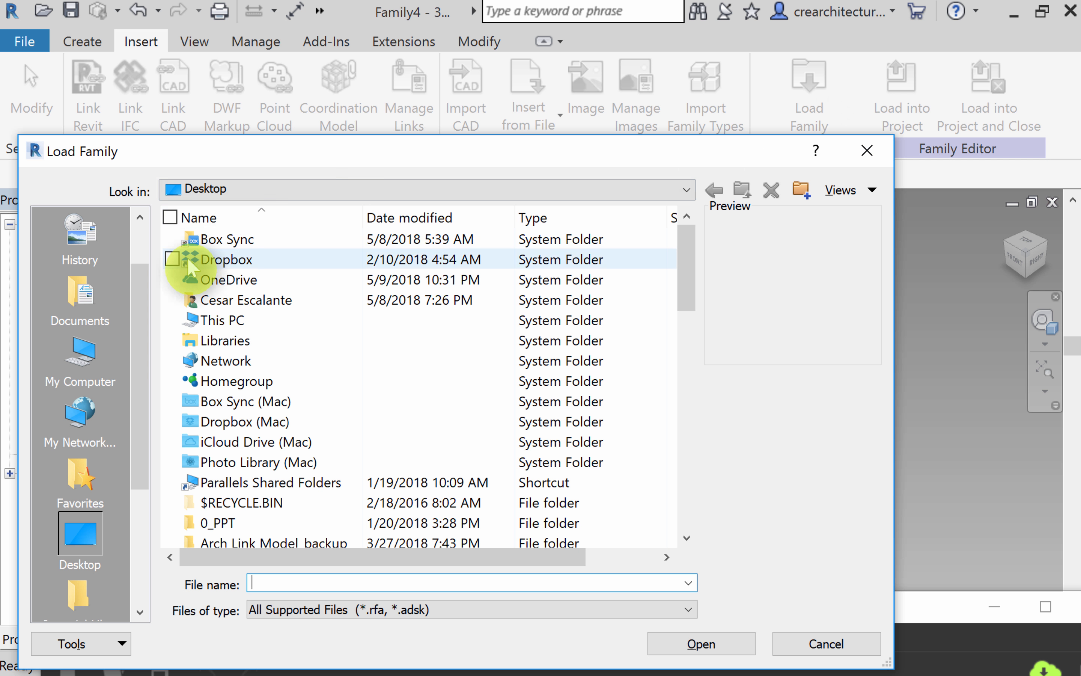
{"action": "left_click_drag", "start_coordinate": [688, 290], "coordinate": [665, 522]}
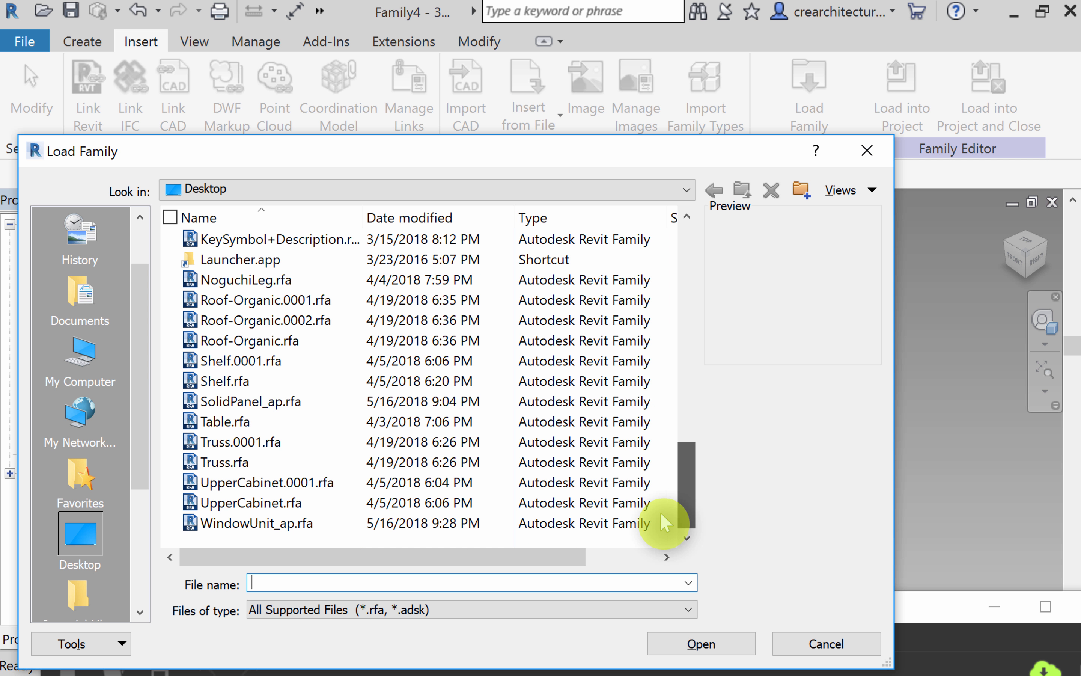
{"action": "left_click", "coordinate": [329, 526]}
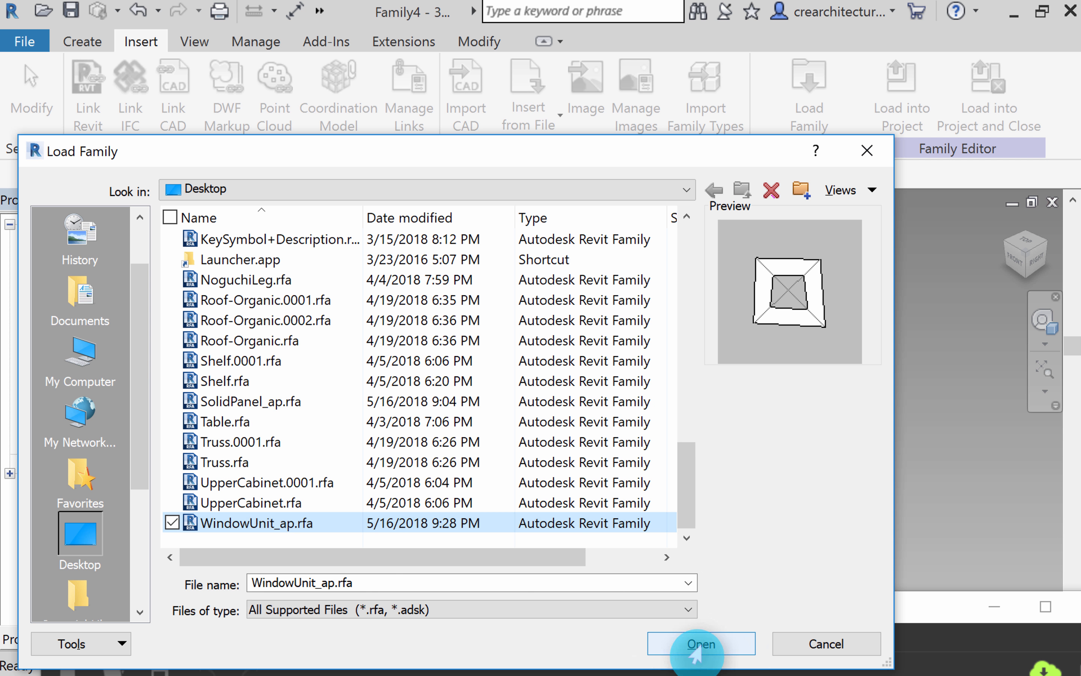
{"action": "left_click", "coordinate": [710, 653]}
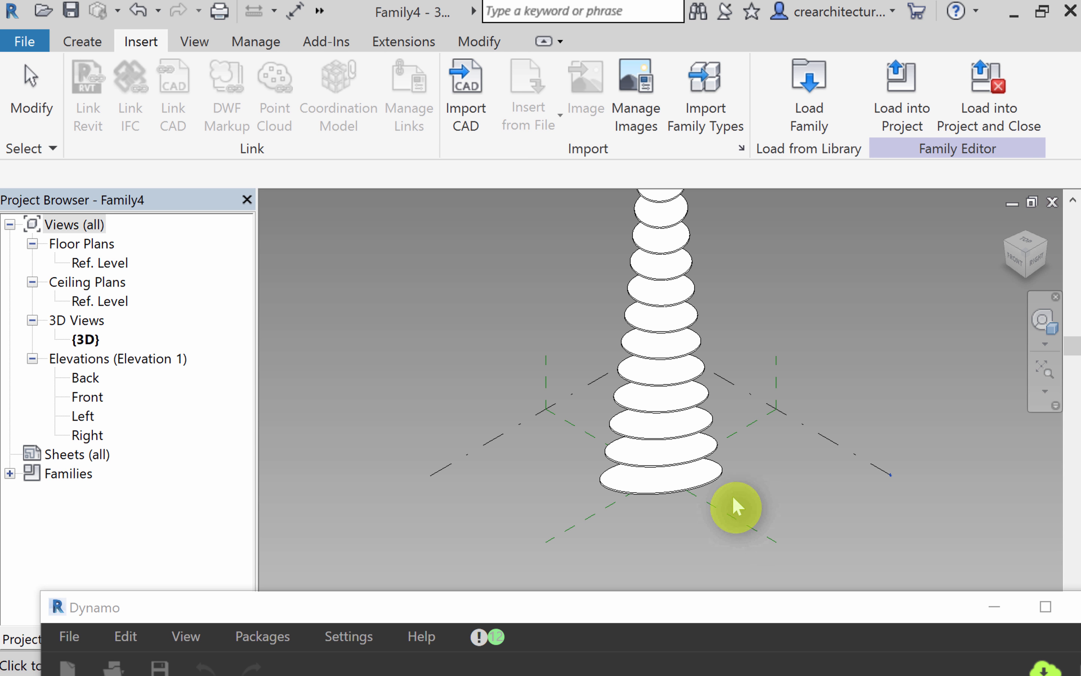
Step: Move the Dynamo window aside and locate the WindowUnit_ap type among the tower family's loaded Generic Models
{"action": "left_click_drag", "start_coordinate": [610, 621], "coordinate": [884, 426]}
{"action": "left_click", "coordinate": [10, 473]}
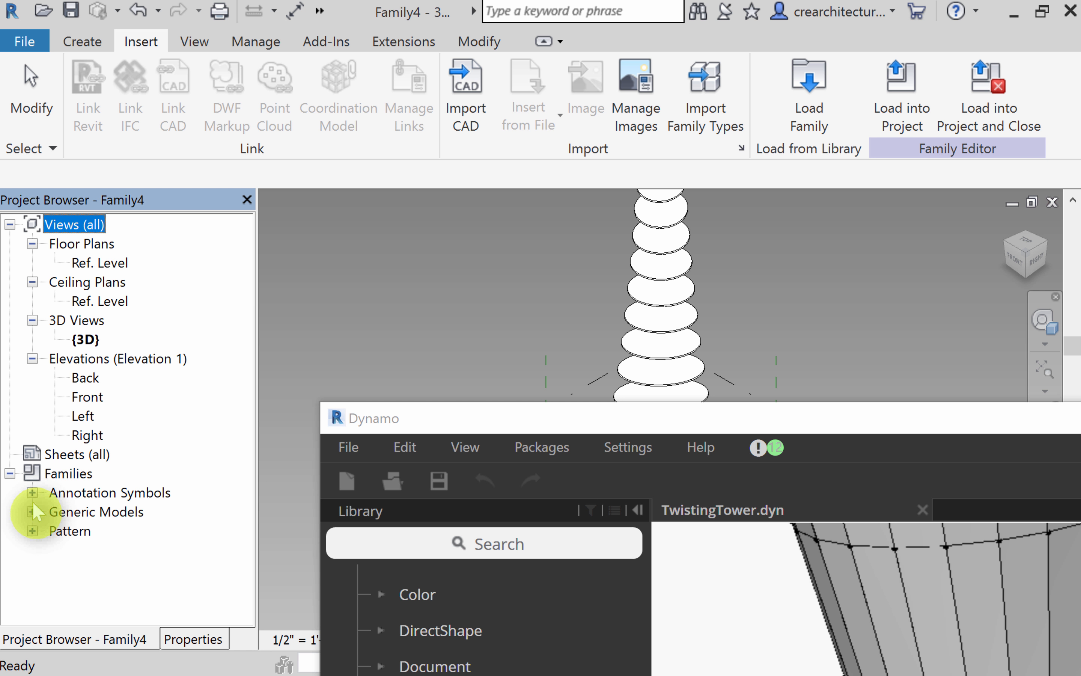
{"action": "left_click", "coordinate": [32, 512]}
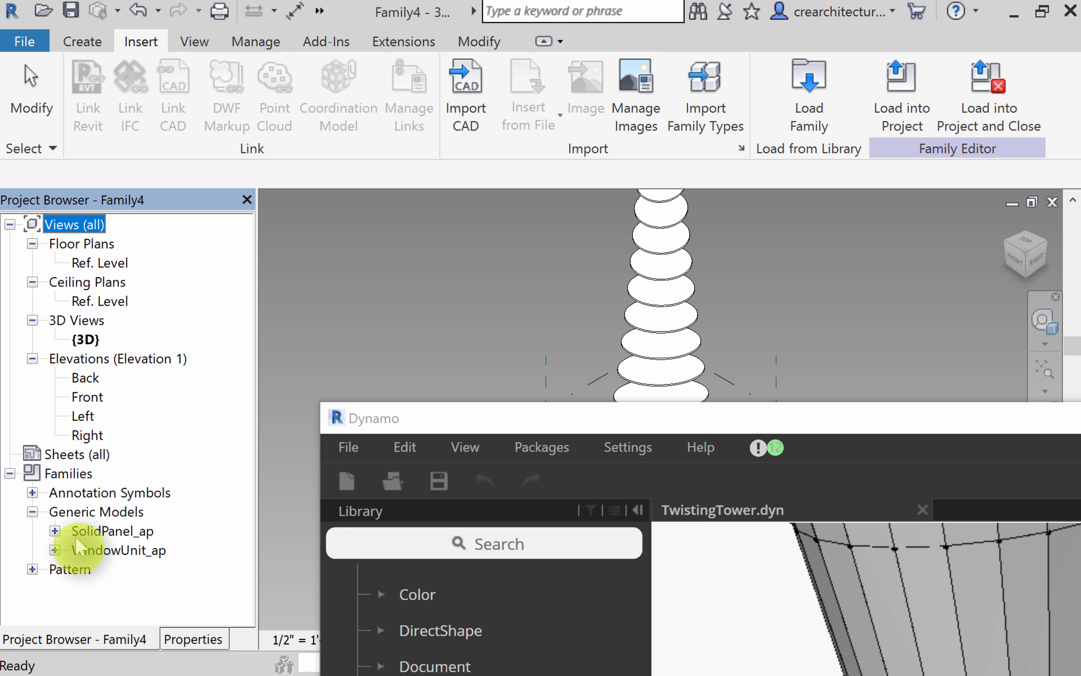
{"action": "left_click", "coordinate": [56, 548]}
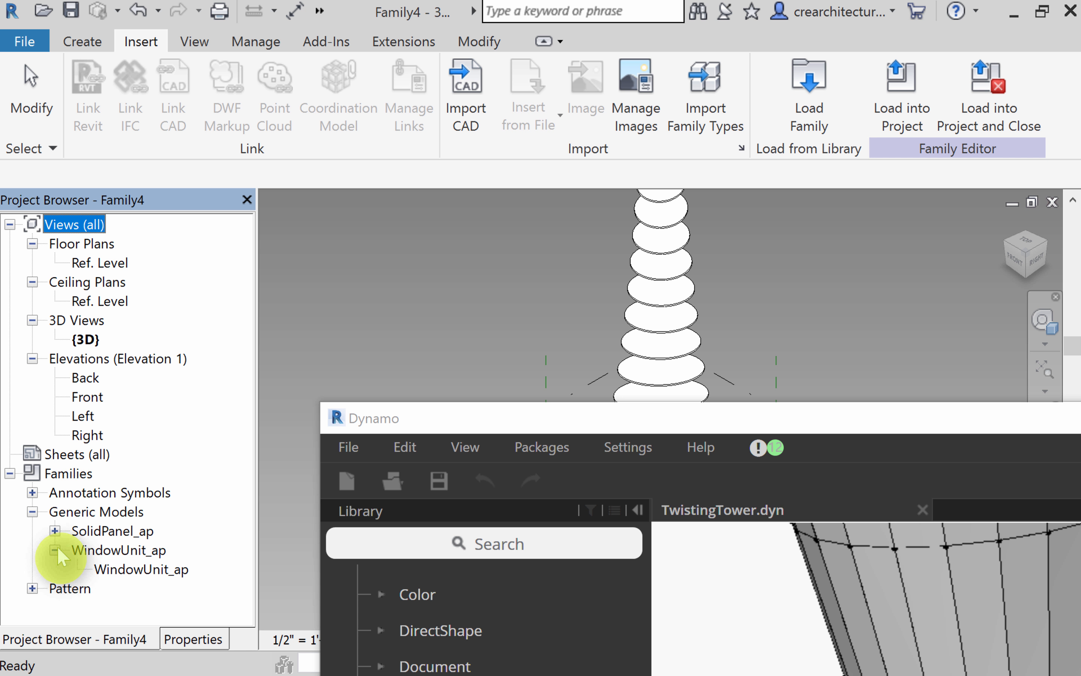
{"action": "left_click", "coordinate": [120, 567]}
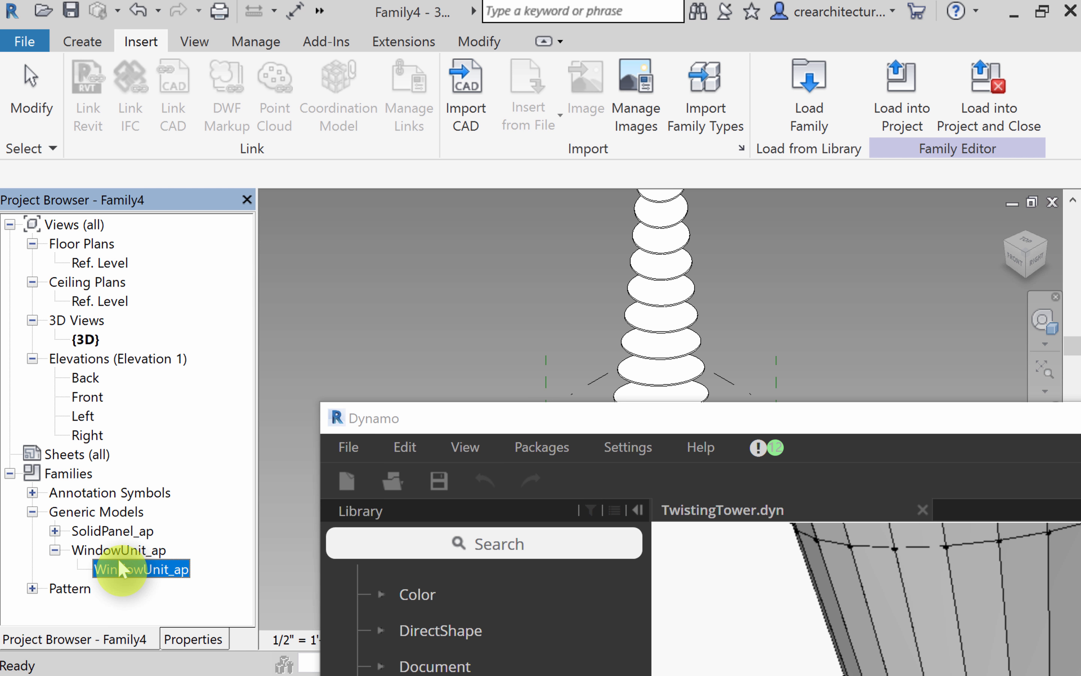
Step: Return to the TwistingTower graph in Dynamo and bring the free area below the Floor Slab Creation group into view
{"action": "left_click", "coordinate": [458, 423]}
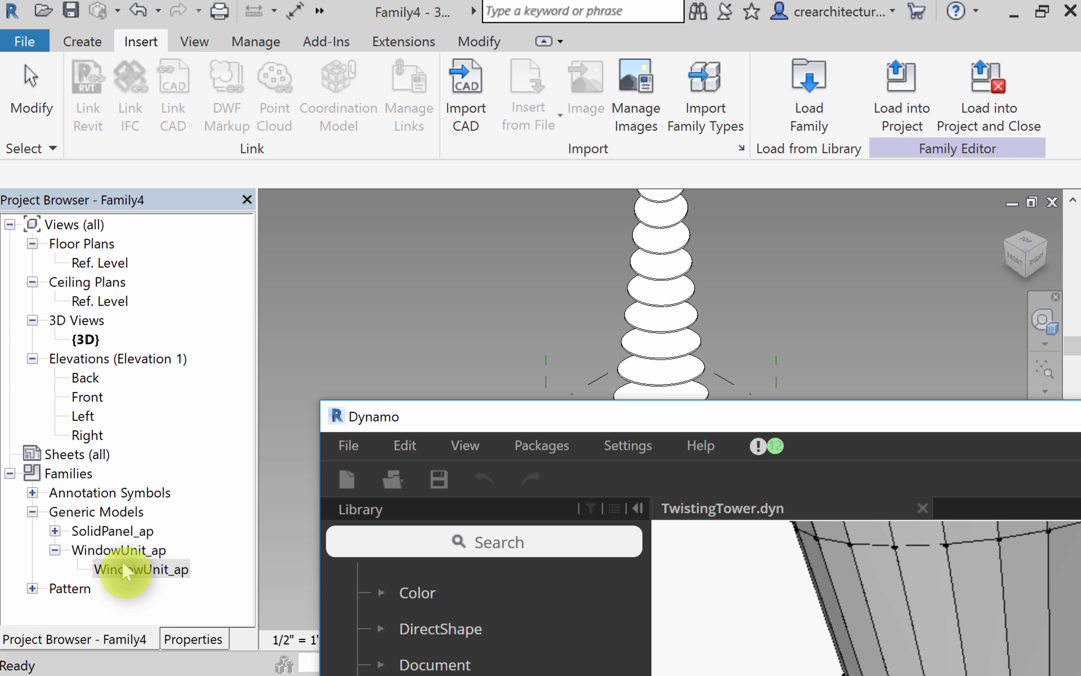
{"action": "left_click_drag", "start_coordinate": [567, 415], "coordinate": [147, 55]}
{"action": "scroll", "coordinate": [603, 402], "scroll_direction": "up", "scroll_amount": 3}
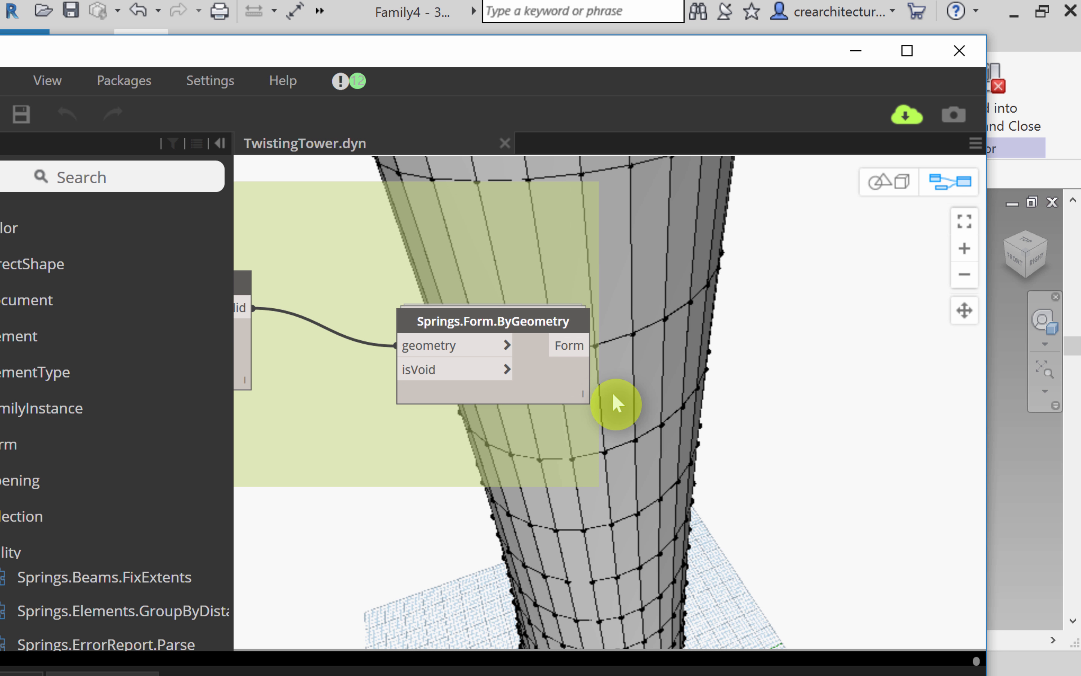
{"action": "scroll", "coordinate": [710, 362], "scroll_direction": "down", "scroll_amount": 3}
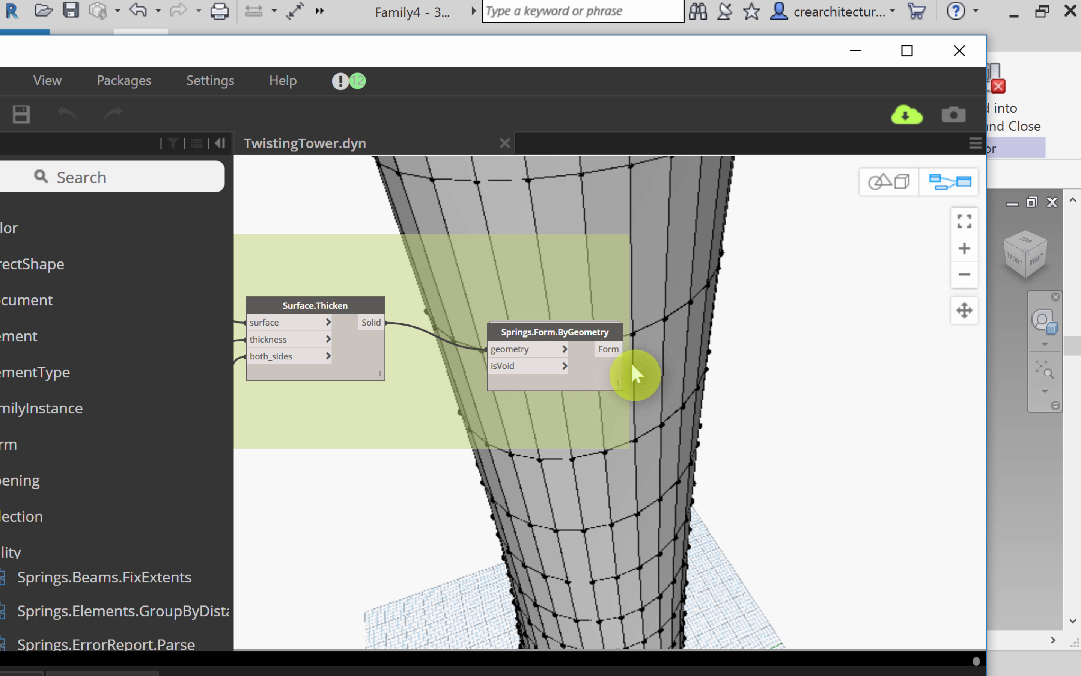
{"action": "middle_click_drag", "start_coordinate": [667, 347], "coordinate": [867, 197]}
{"action": "scroll", "coordinate": [822, 248], "scroll_direction": "down", "scroll_amount": 3}
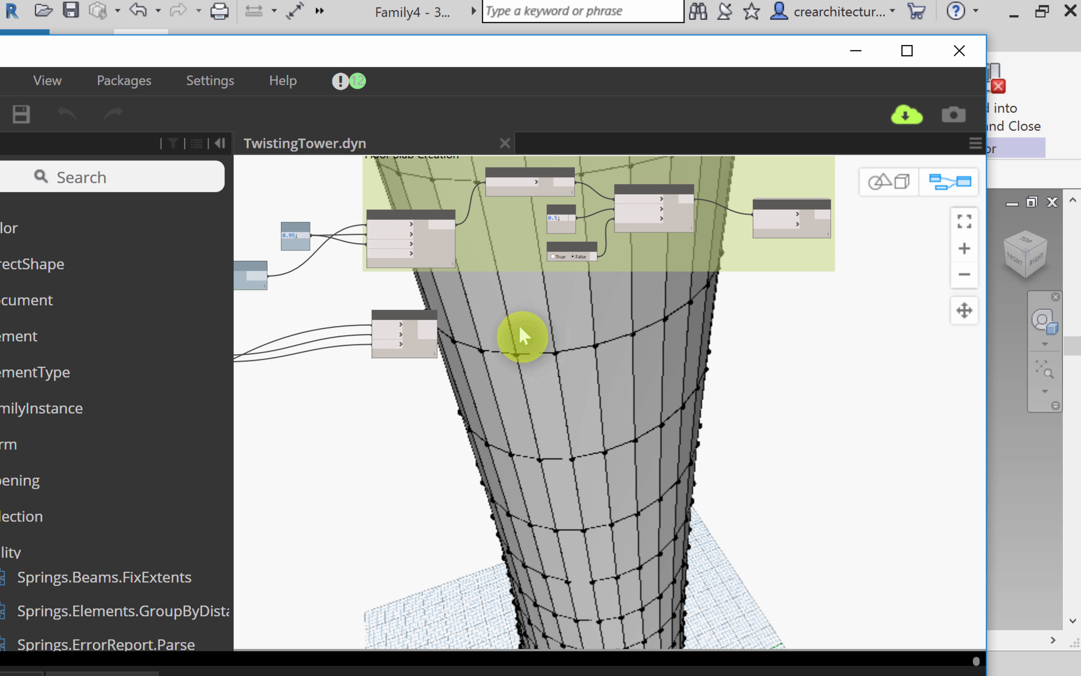
Step: Add a Watch node beside Panel.PanelQuad and wire the Points output into it
{"action": "scroll", "coordinate": [402, 356], "scroll_direction": "up", "scroll_amount": 3}
{"action": "middle_click_drag", "start_coordinate": [477, 393], "coordinate": [611, 442]}
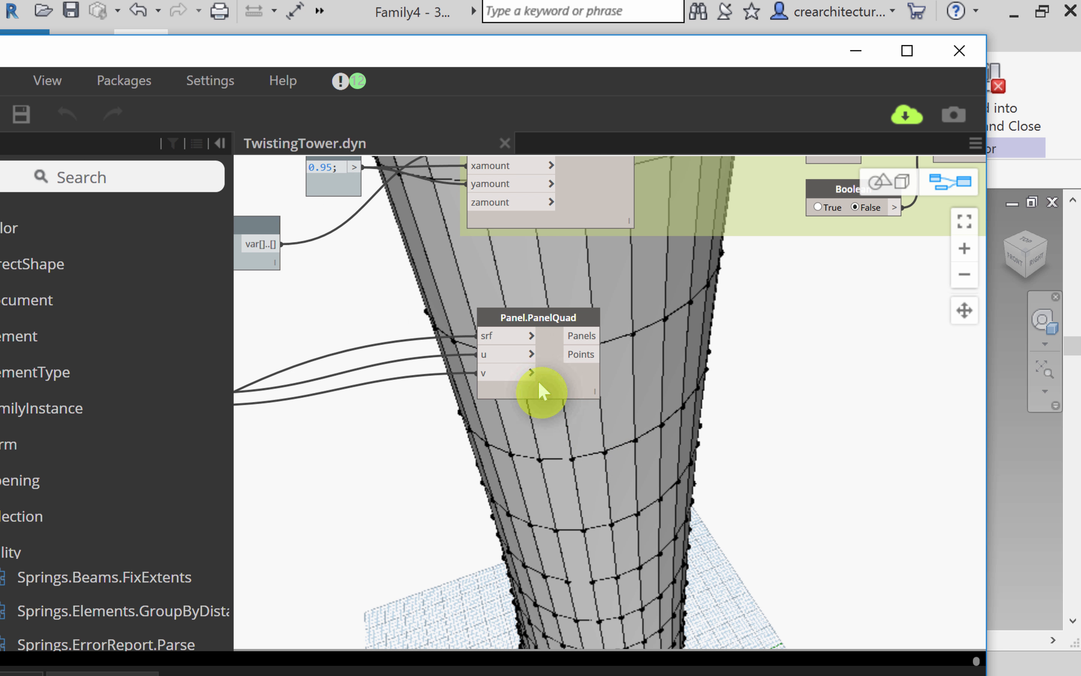
{"action": "scroll", "coordinate": [523, 357], "scroll_direction": "up", "scroll_amount": 3}
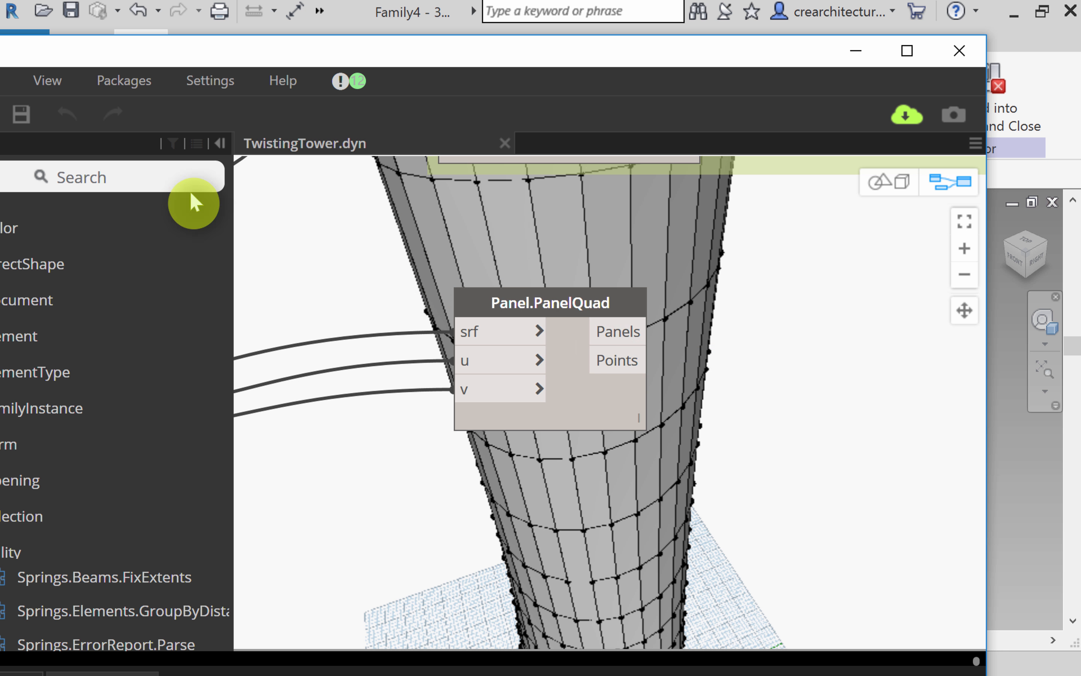
{"action": "left_click_drag", "start_coordinate": [302, 61], "coordinate": [405, 63]}
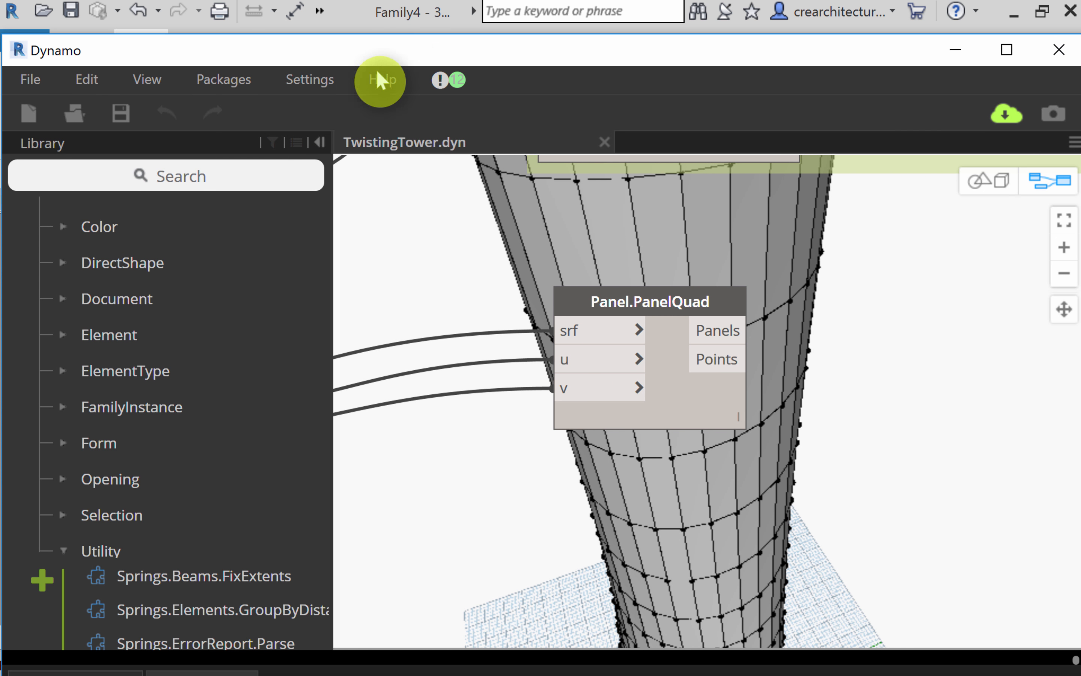
{"action": "right_click", "coordinate": [915, 321]}
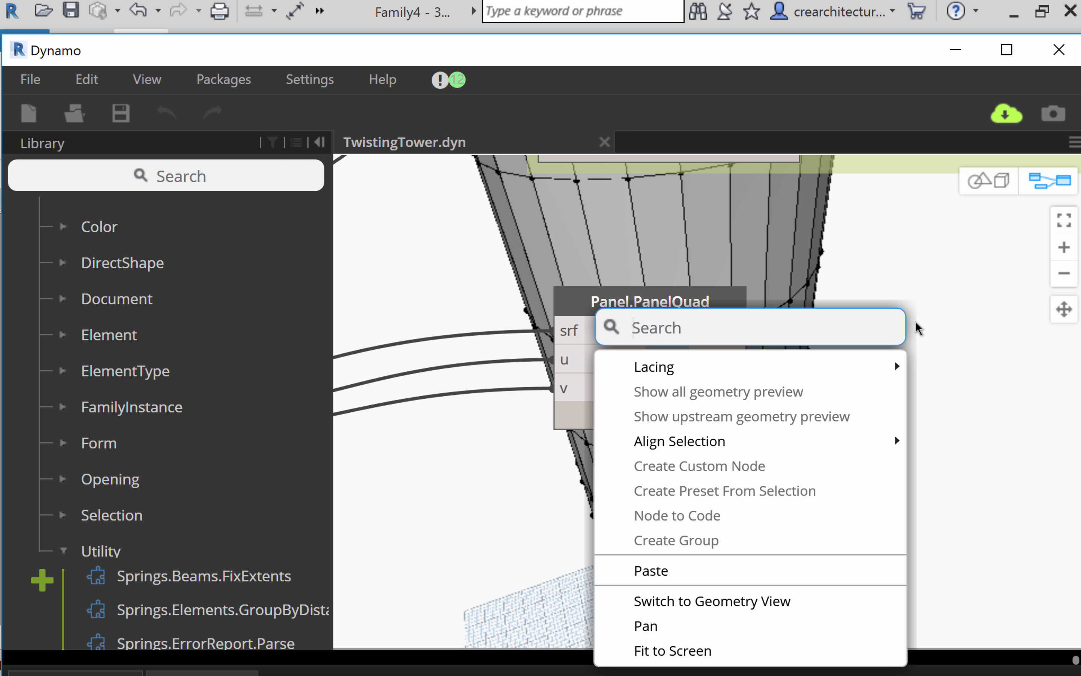
{"action": "type", "text": "wat"}
{"action": "left_click", "coordinate": [727, 378]}
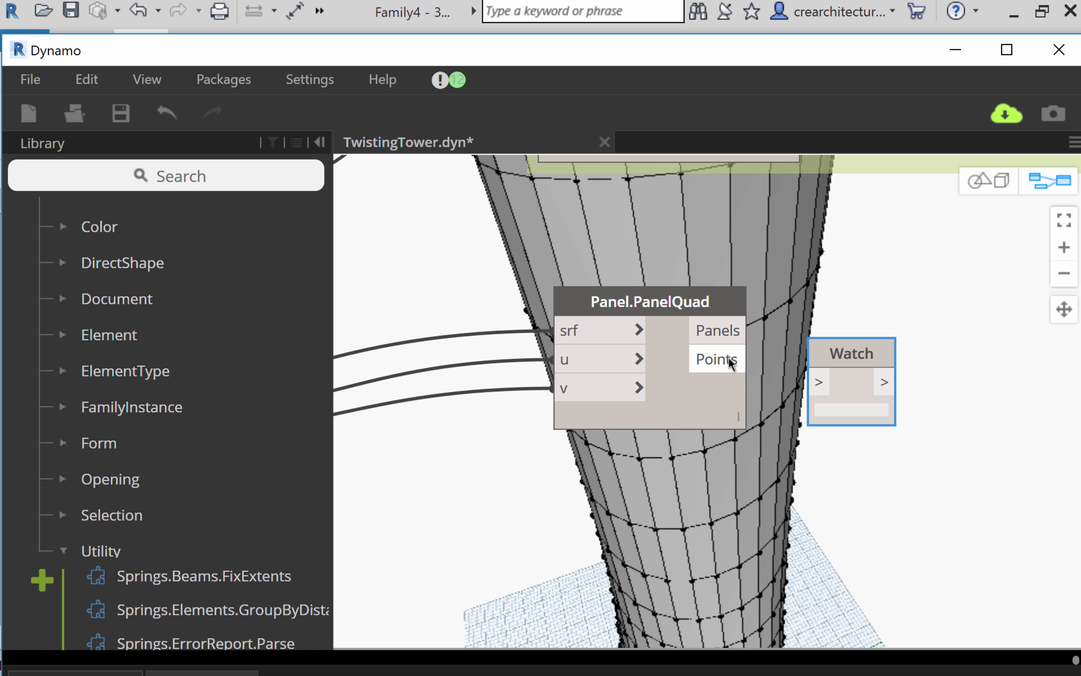
{"action": "left_click_drag", "start_coordinate": [735, 360], "coordinate": [818, 383]}
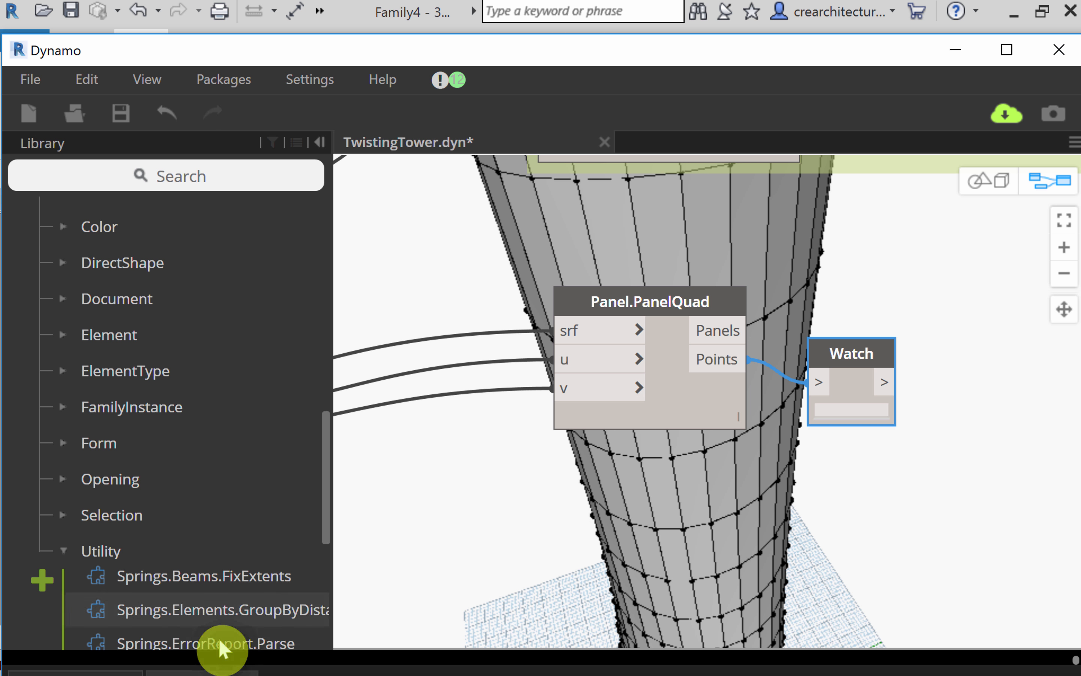
Step: Run the graph to list the panel points, and move the Watch node below Panel.PanelQuad to free up space
{"action": "left_click_drag", "start_coordinate": [650, 39], "coordinate": [648, 14]}
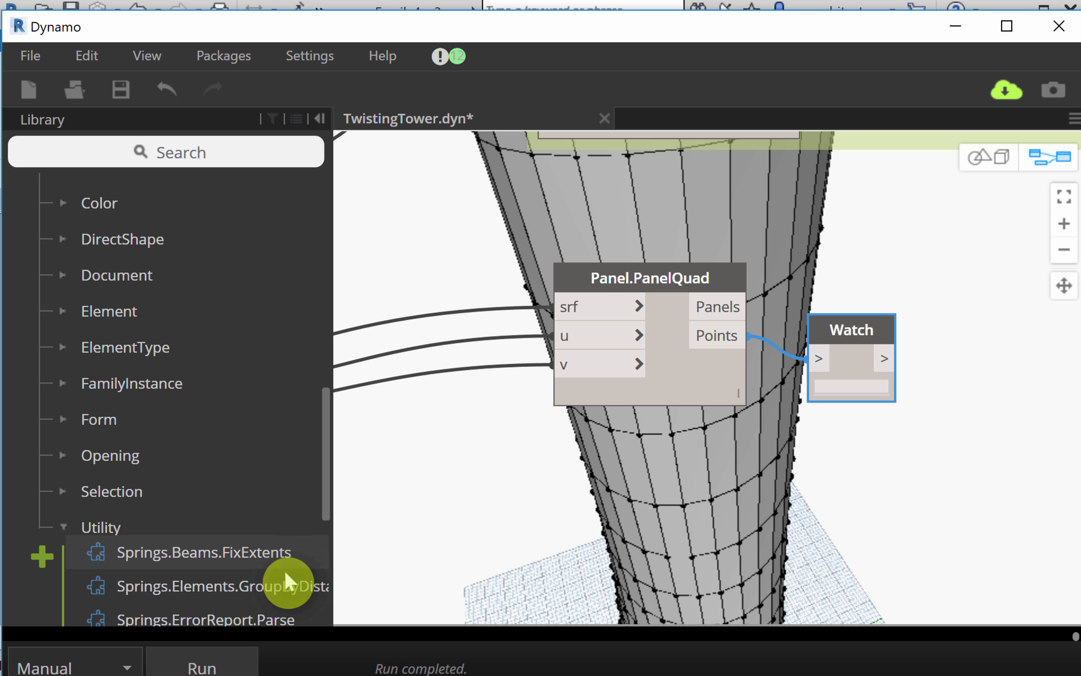
{"action": "left_click", "coordinate": [221, 668]}
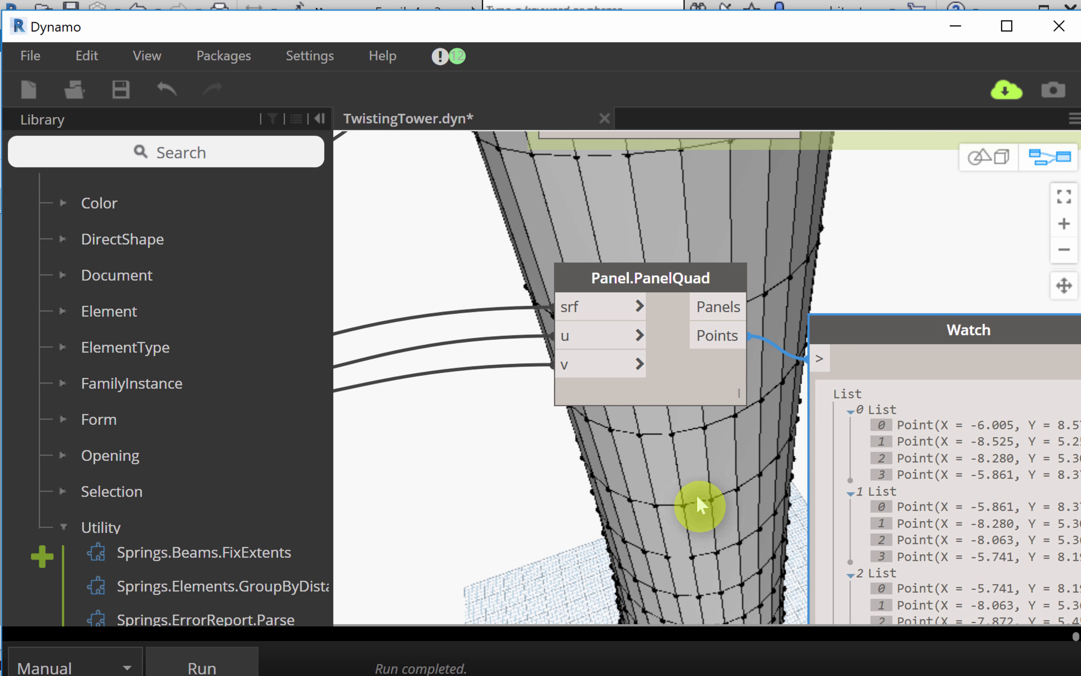
{"action": "middle_click_drag", "start_coordinate": [699, 507], "coordinate": [506, 453]}
{"action": "mouse_move", "coordinate": [548, 282]}
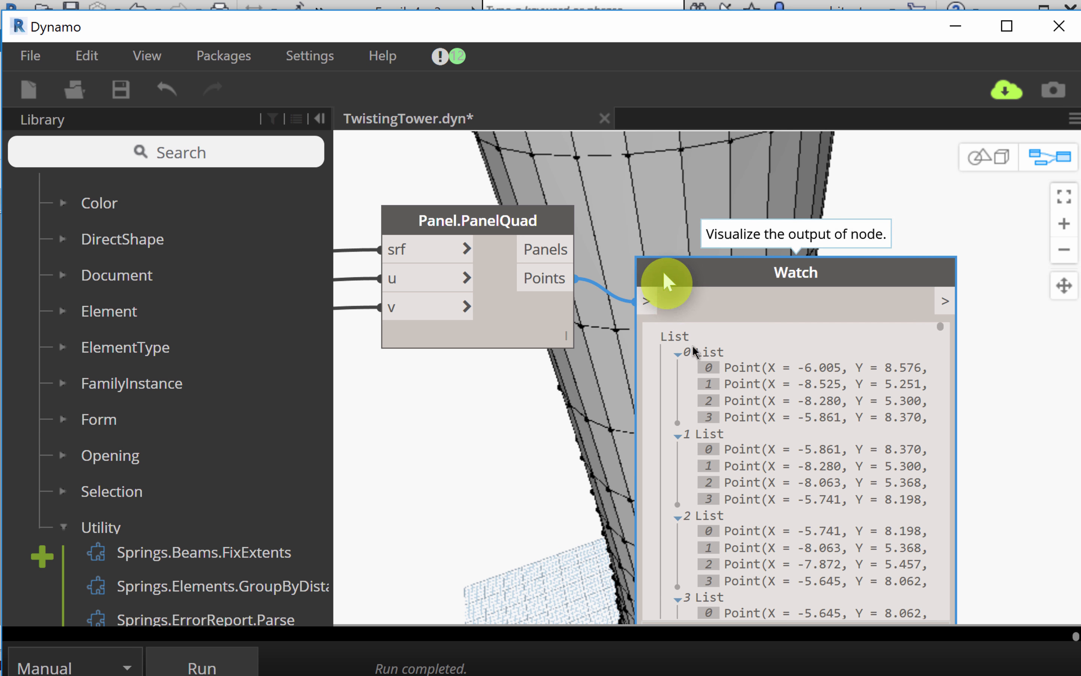
{"action": "left_click_drag", "start_coordinate": [662, 271], "coordinate": [687, 453]}
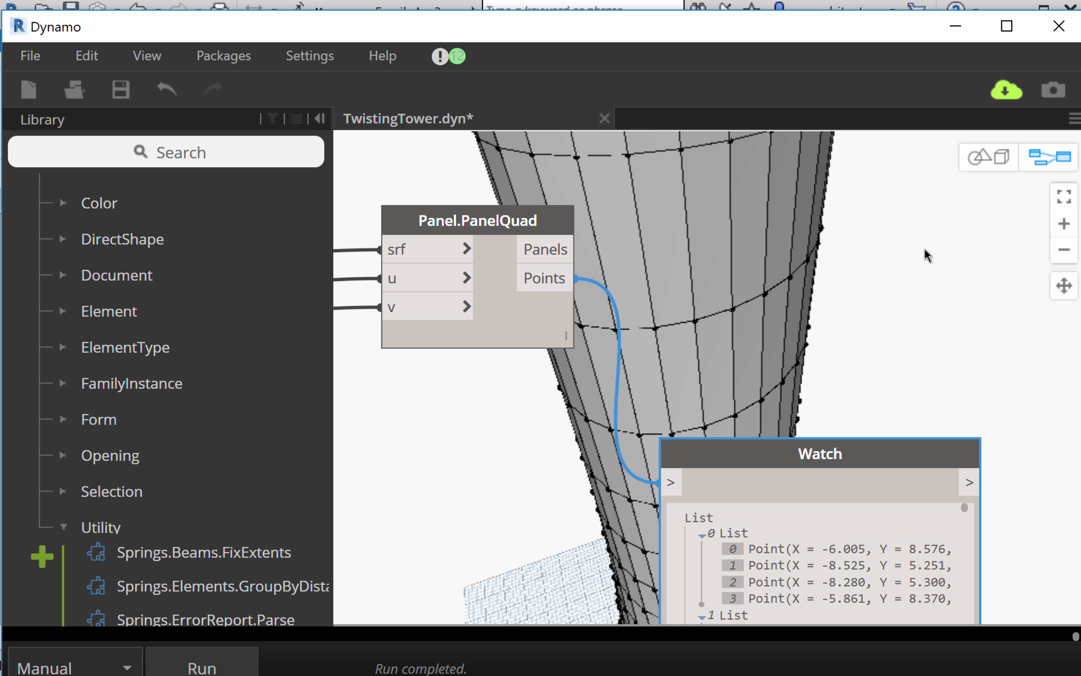
Step: Search the nodes for "adaptivecompo" and add an AdaptiveComponent.ByPoints node to the graph
{"action": "right_click", "coordinate": [851, 232]}
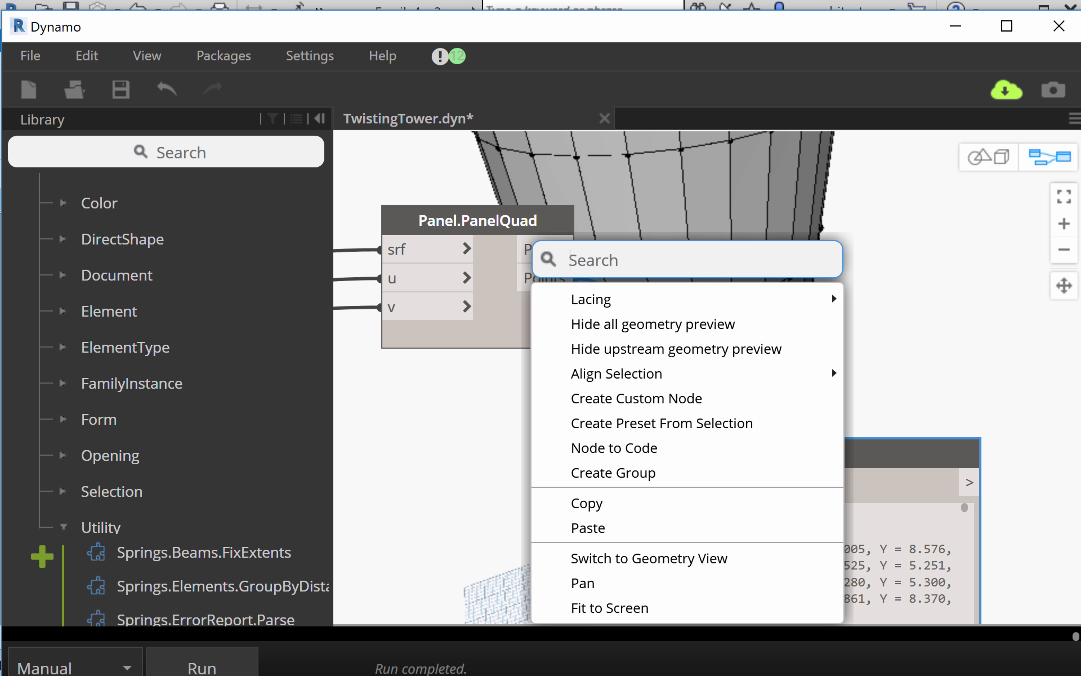
{"action": "left_click", "coordinate": [725, 258]}
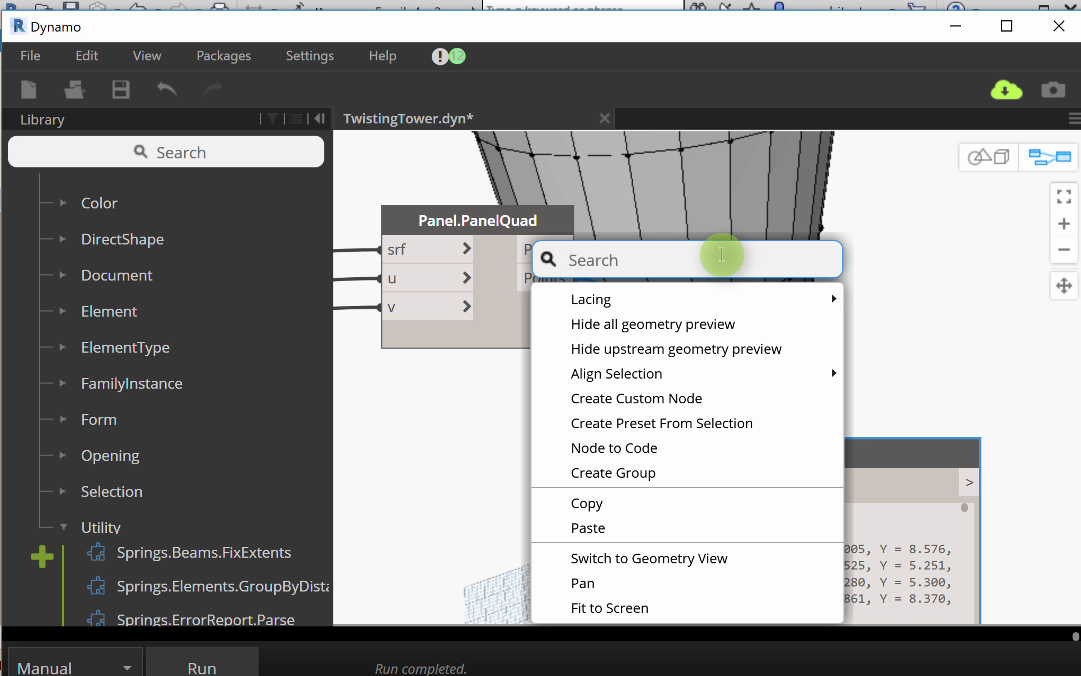
{"action": "type", "text": "adp"}
{"action": "key", "text": "BackSpace"}
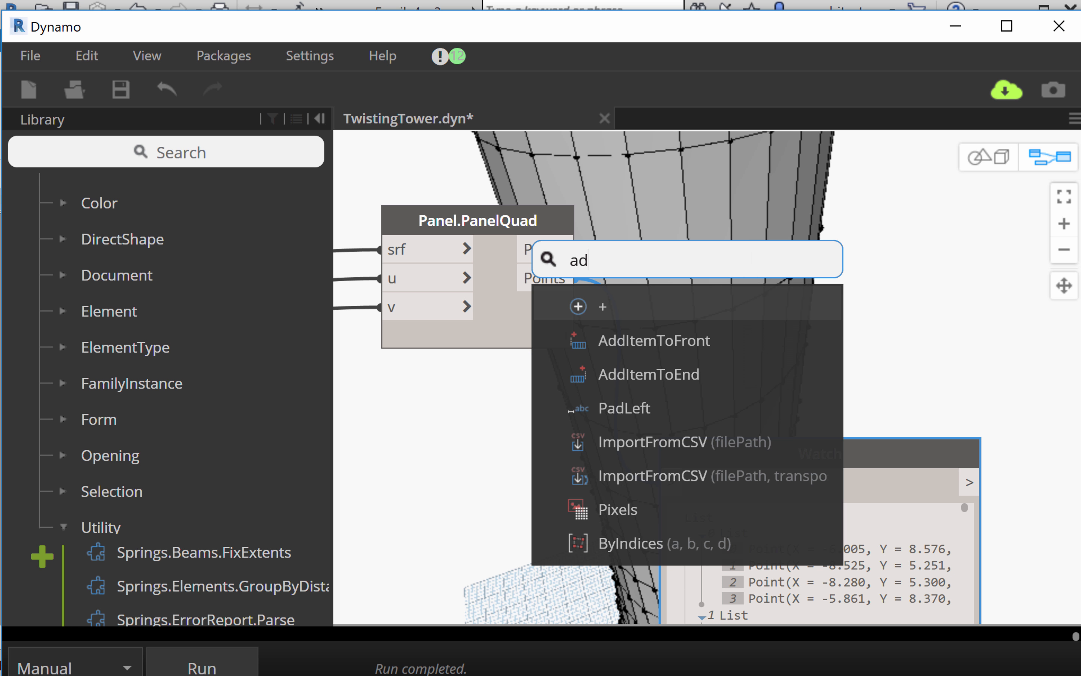
{"action": "type", "text": "aptive"}
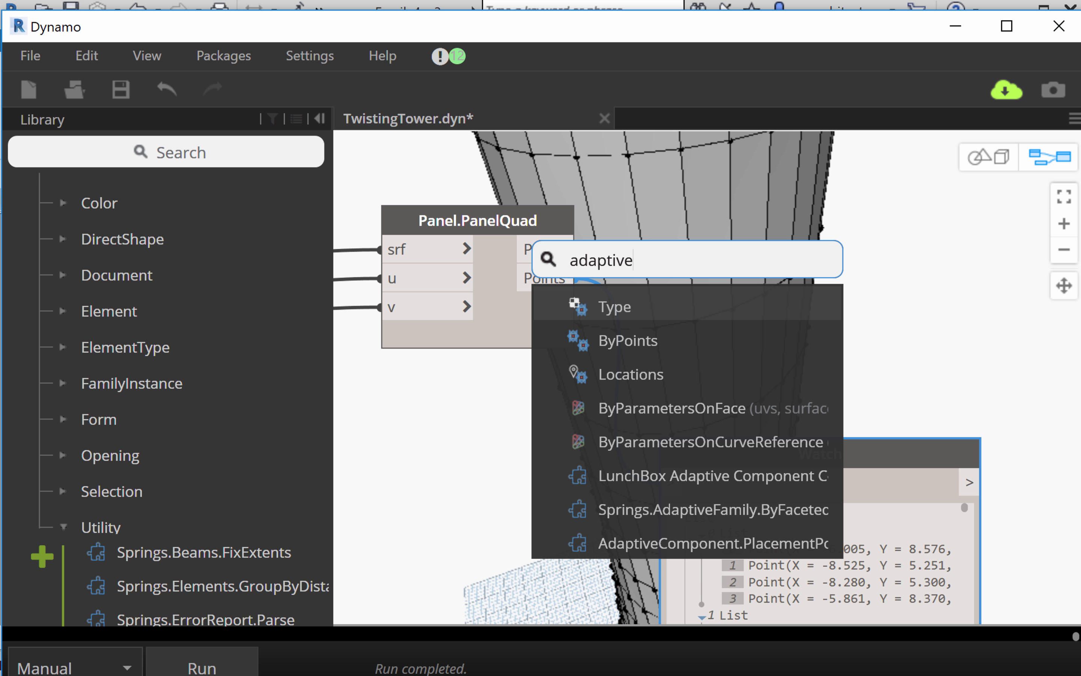
{"action": "type", "text": "compo"}
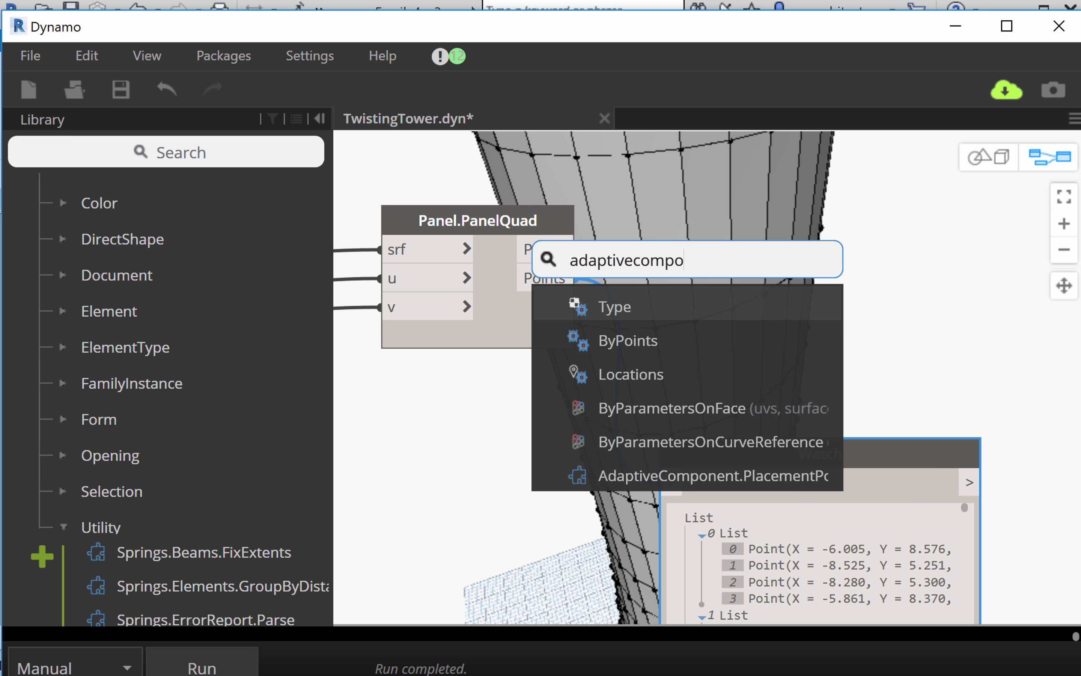
{"action": "mouse_move", "coordinate": [647, 351]}
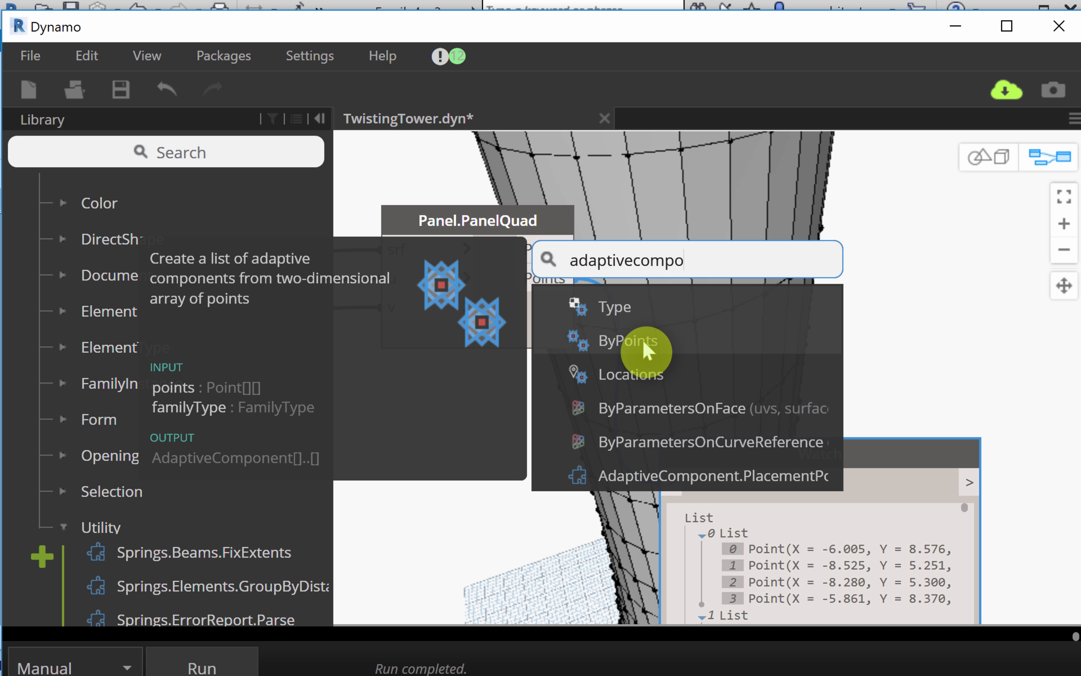
{"action": "left_click", "coordinate": [646, 351]}
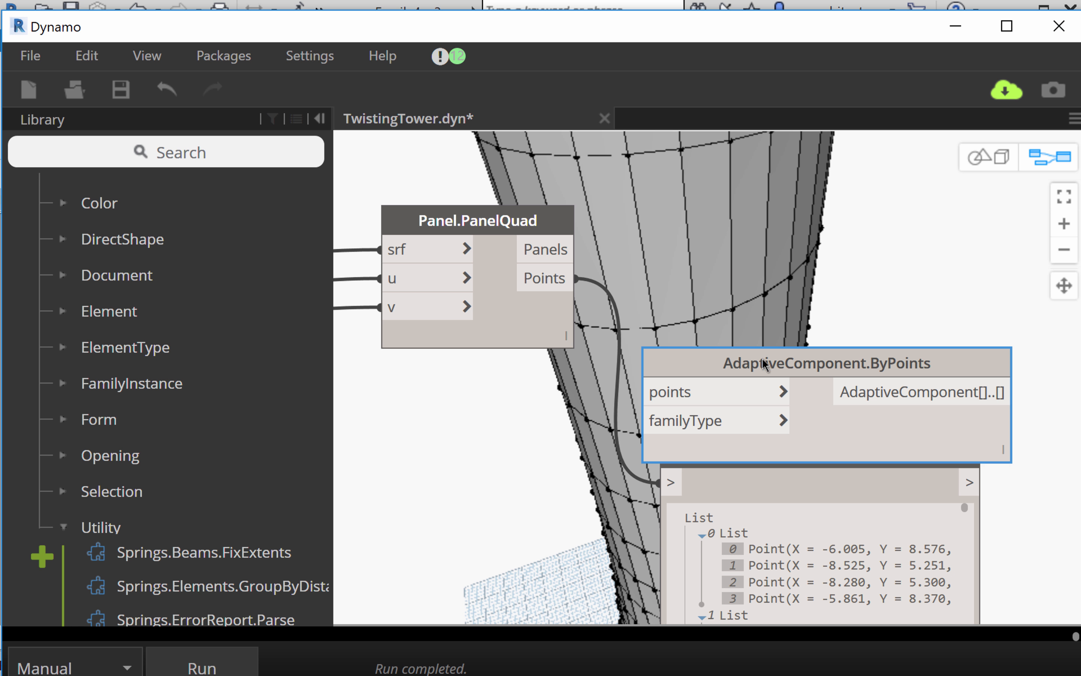
Step: Position the AdaptiveComponent.ByPoints node above the Watch node, to the right of Panel.PanelQuad
{"action": "left_click_drag", "start_coordinate": [766, 361], "coordinate": [884, 185]}
{"action": "middle_click_drag", "start_coordinate": [829, 301], "coordinate": [733, 340]}
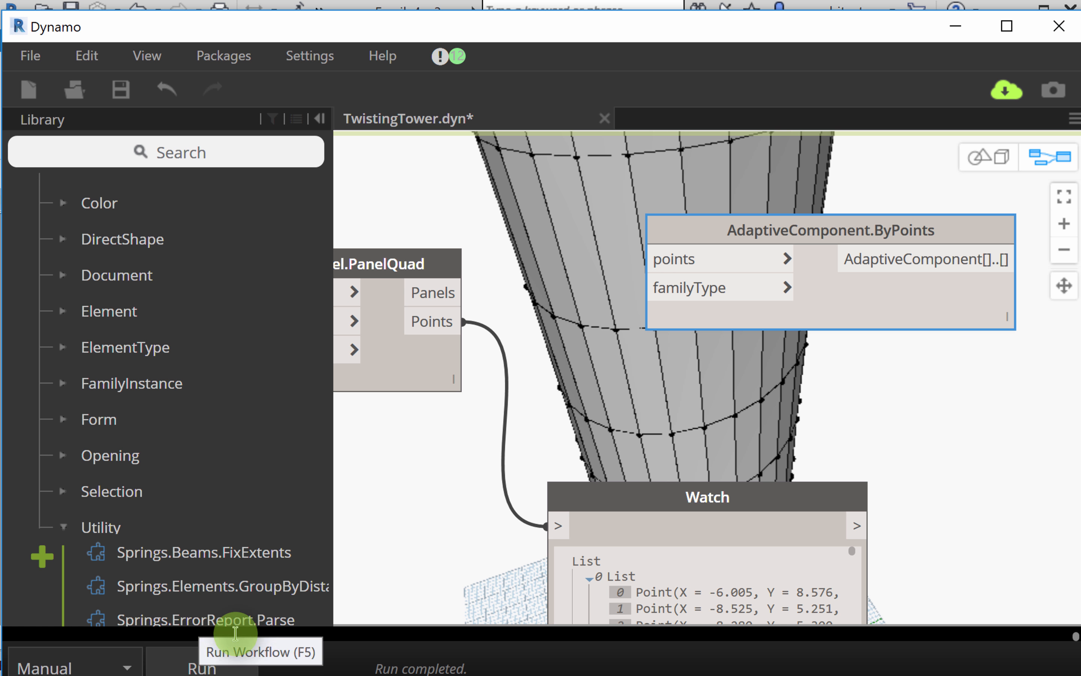
{"action": "middle_click_drag", "start_coordinate": [815, 367], "coordinate": [834, 372]}
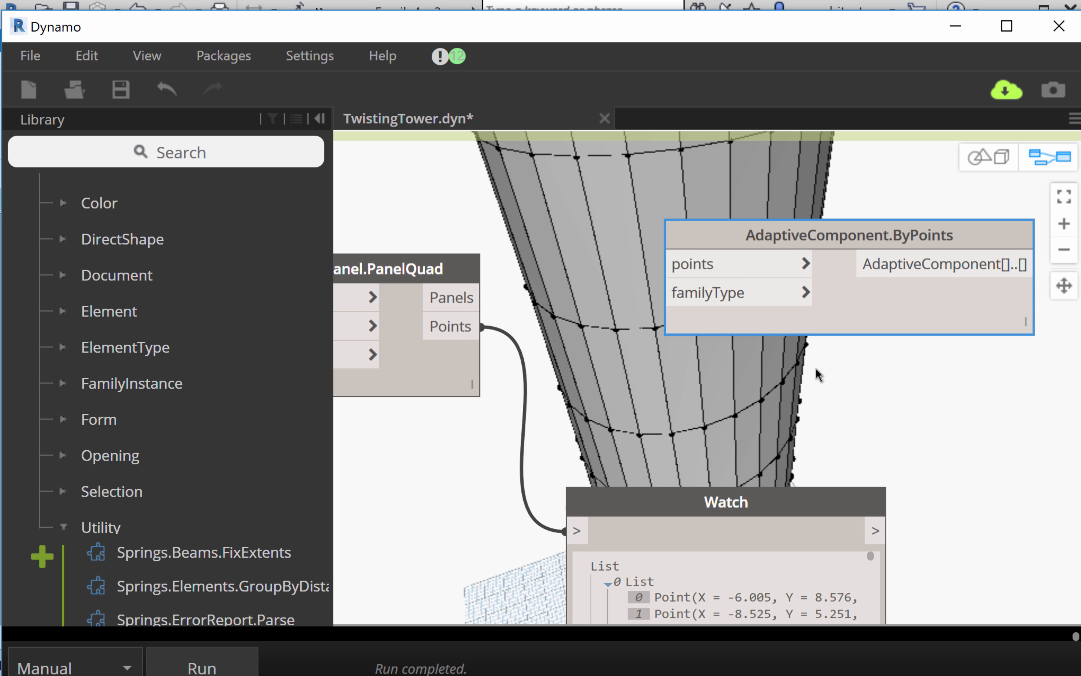
{"action": "scroll", "coordinate": [818, 368], "scroll_direction": "down", "scroll_amount": 2}
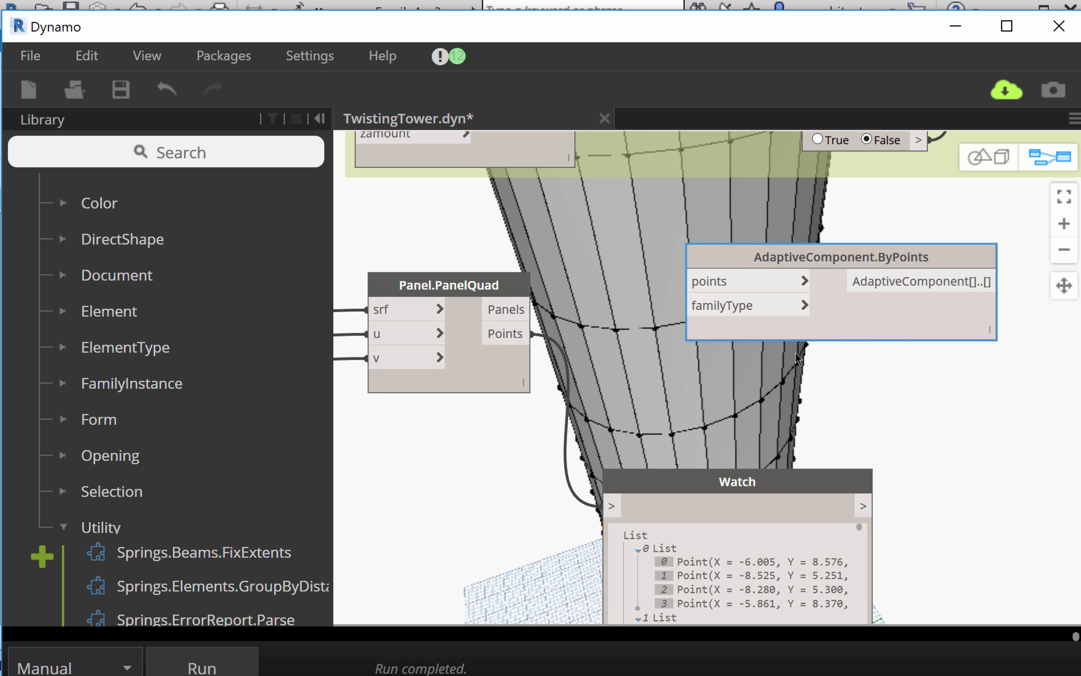
{"action": "left_click_drag", "start_coordinate": [808, 243], "coordinate": [874, 229]}
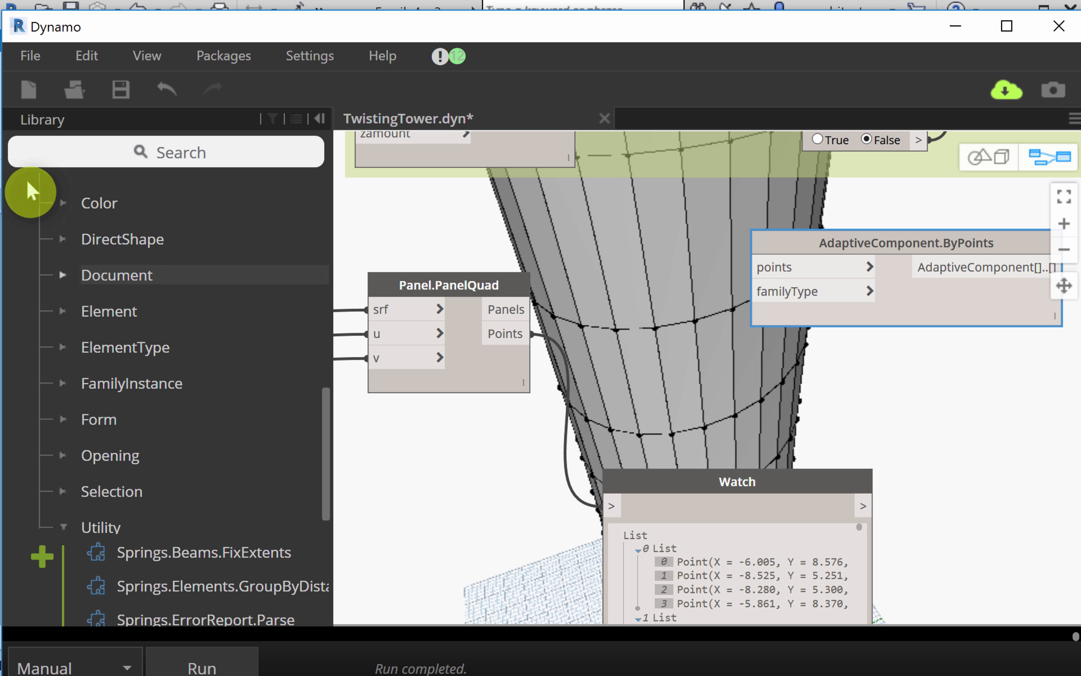
Step: Add a Family Types node to the graph and shift AdaptiveComponent.ByPoints further right to make room for it
{"action": "left_click", "coordinate": [91, 155]}
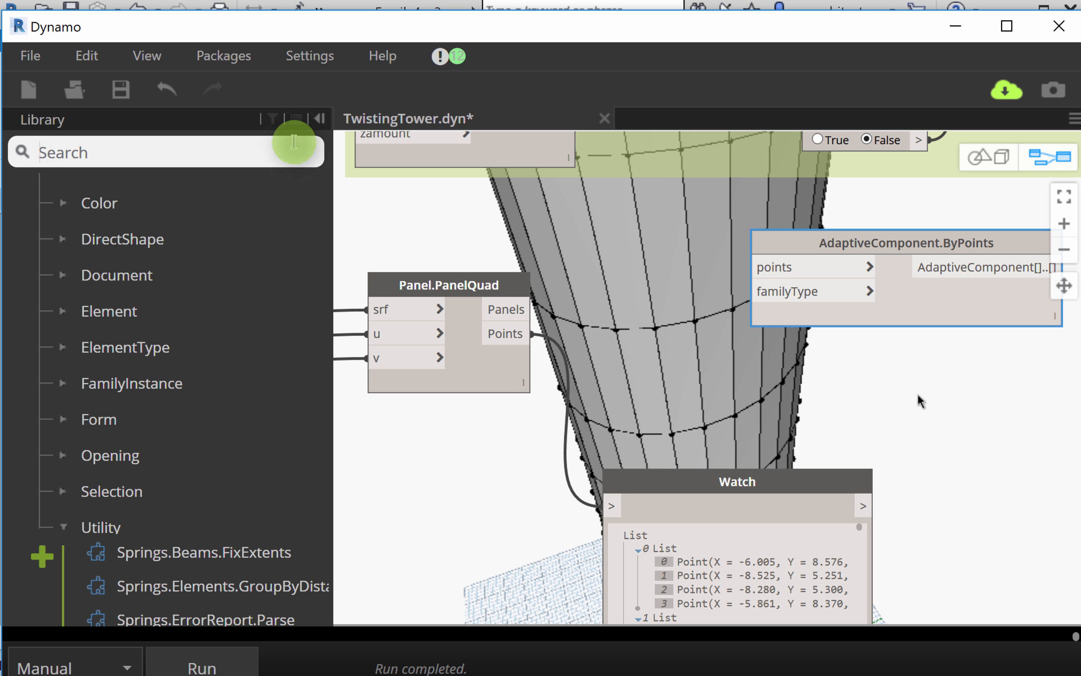
{"action": "right_click", "coordinate": [787, 375]}
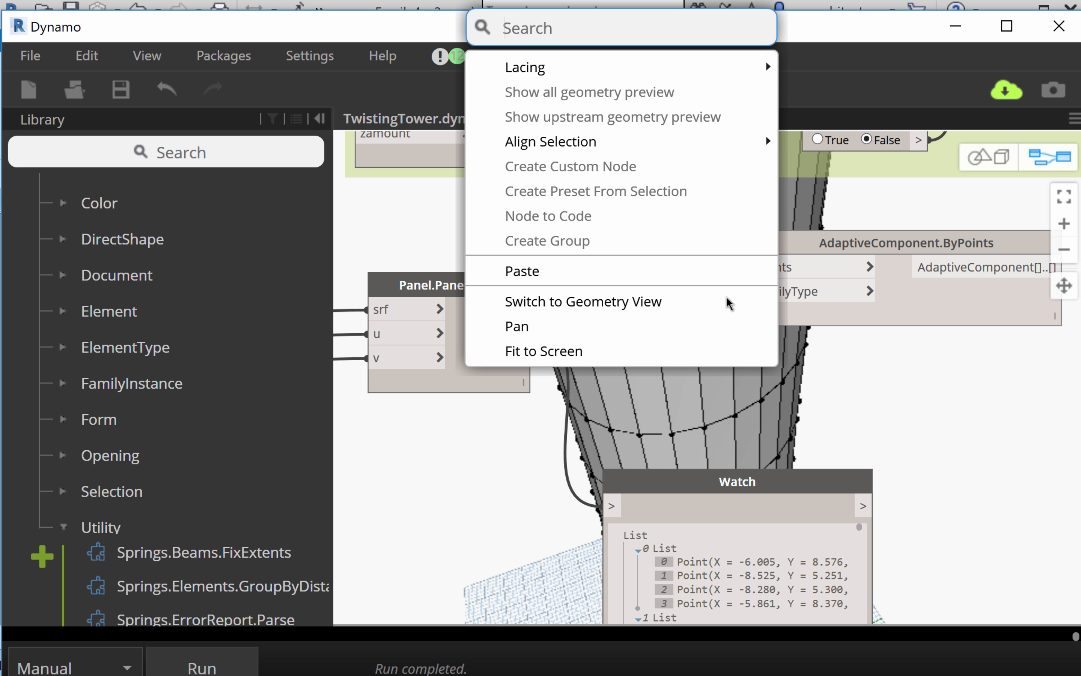
{"action": "left_click", "coordinate": [542, 30]}
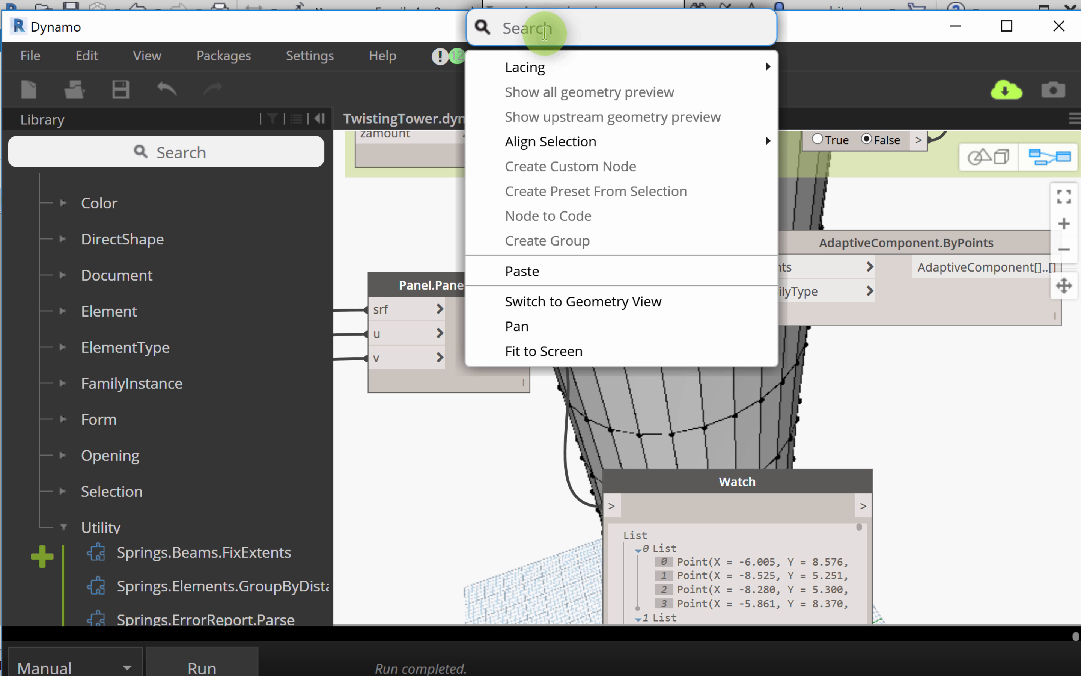
{"action": "type", "text": "famil"}
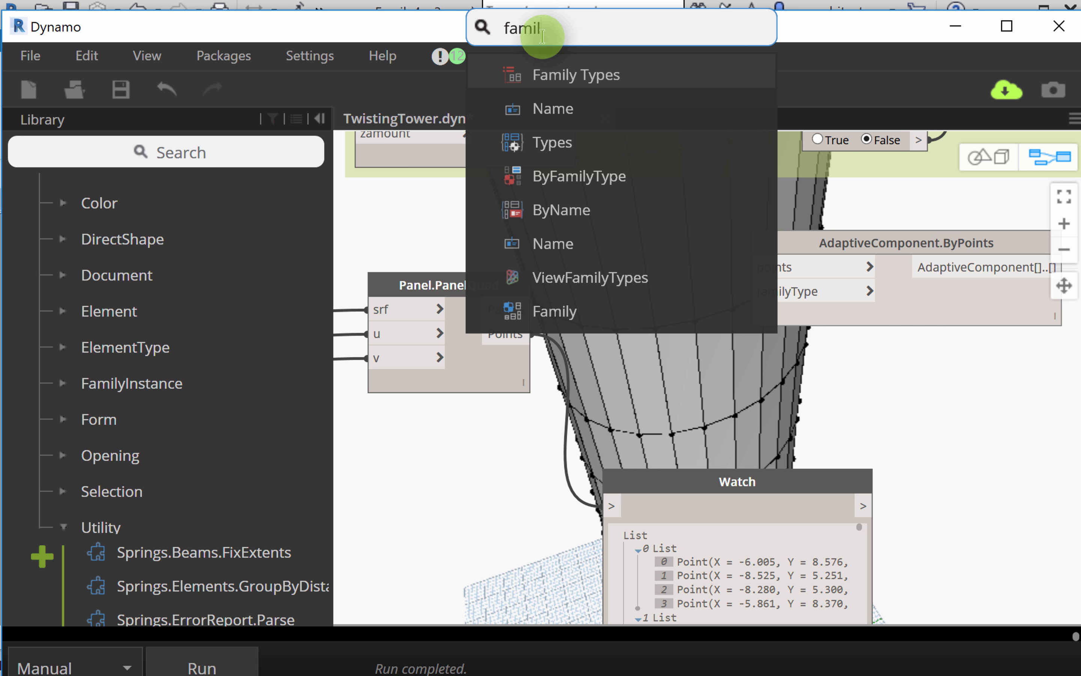
{"action": "left_click", "coordinate": [565, 73]}
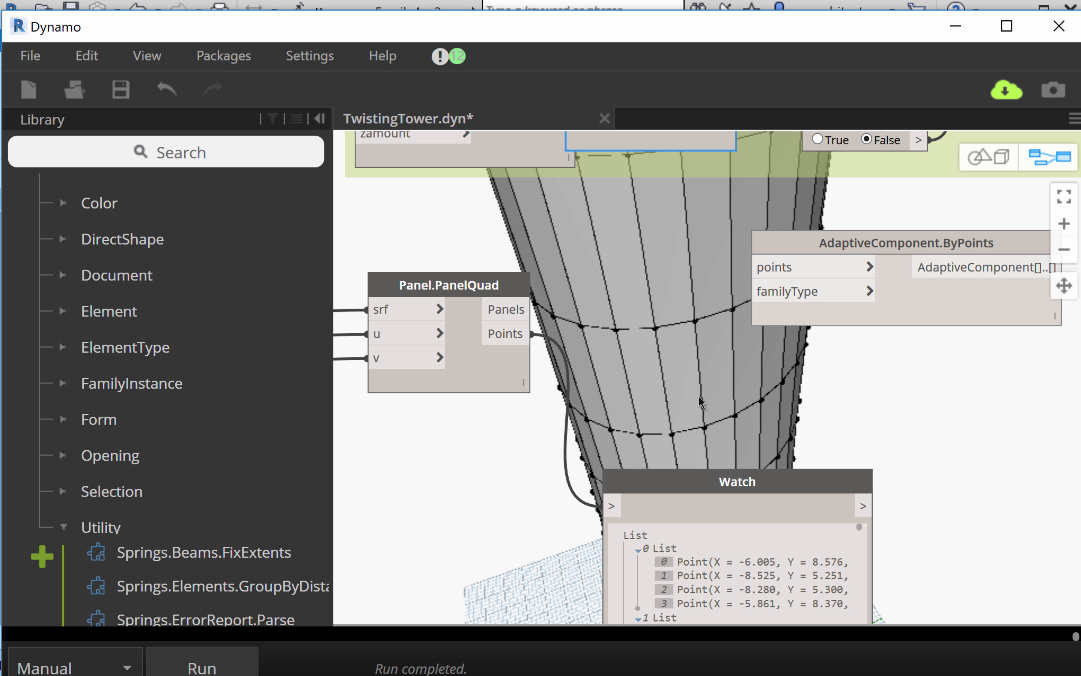
{"action": "scroll", "coordinate": [722, 449], "scroll_direction": "down", "scroll_amount": 2}
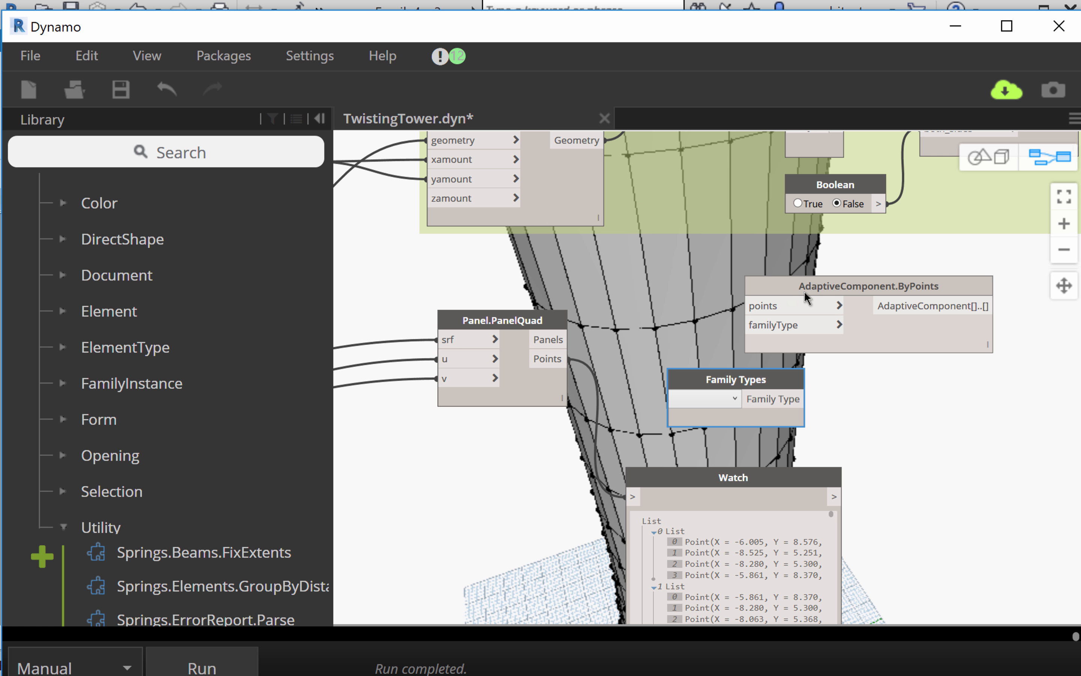
{"action": "left_click_drag", "start_coordinate": [849, 289], "coordinate": [985, 289]}
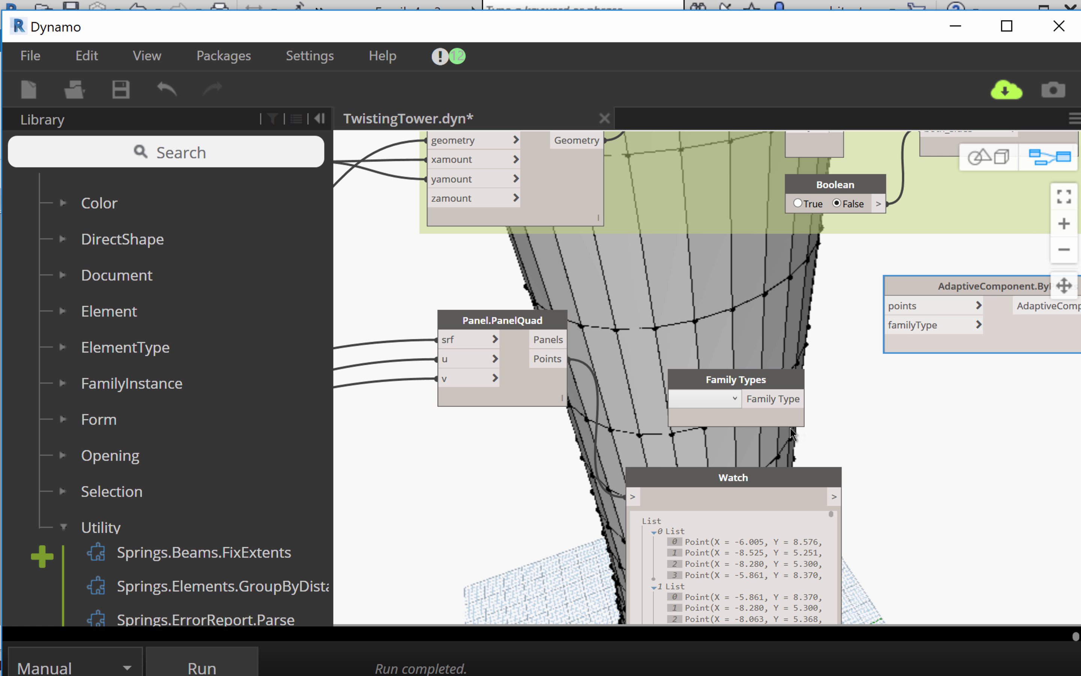
Step: Choose WindowUnit_ap:WindowUnit_ap as the type in the Family Types node
{"action": "scroll", "coordinate": [791, 434], "scroll_direction": "up", "scroll_amount": 2}
{"action": "left_click", "coordinate": [699, 382]}
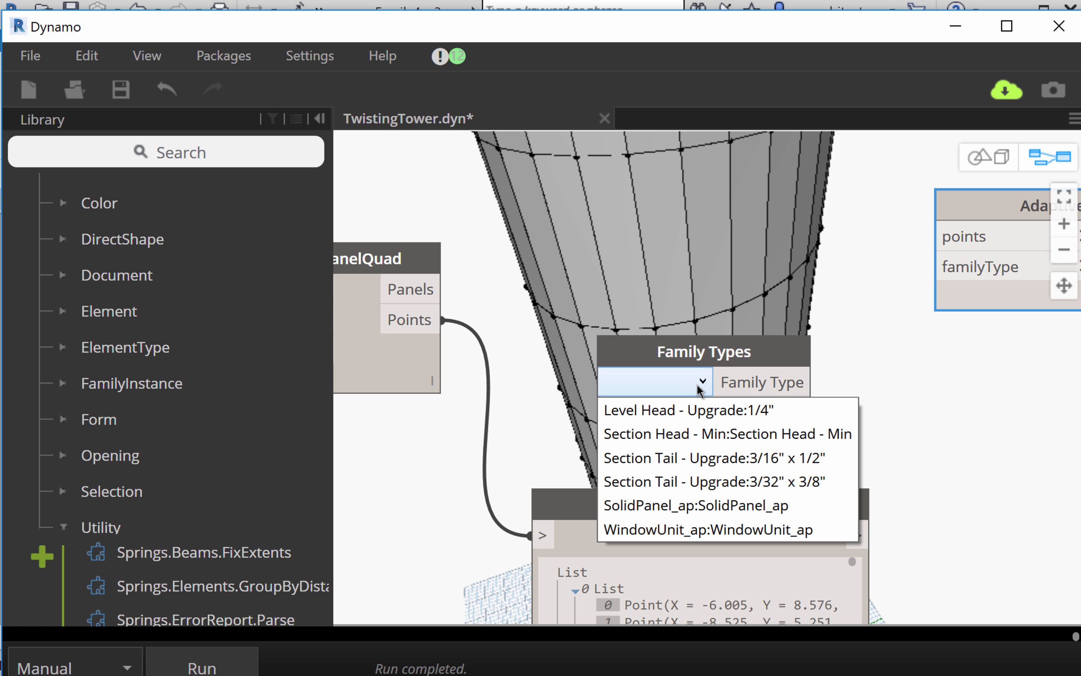
{"action": "left_click", "coordinate": [691, 529]}
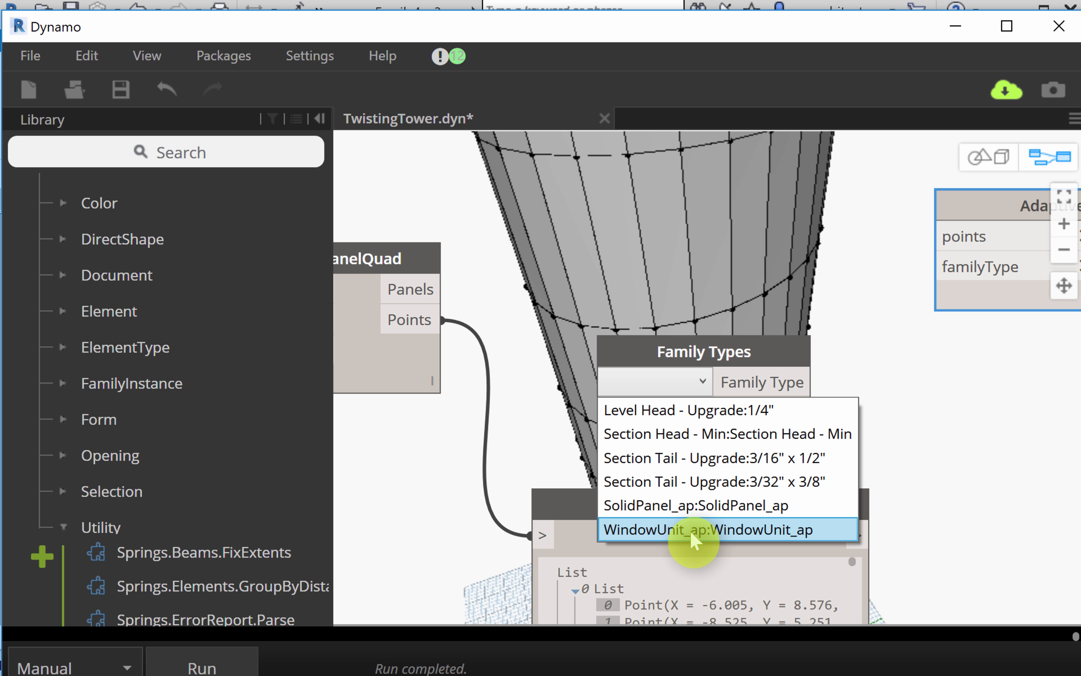
{"action": "left_click", "coordinate": [690, 531]}
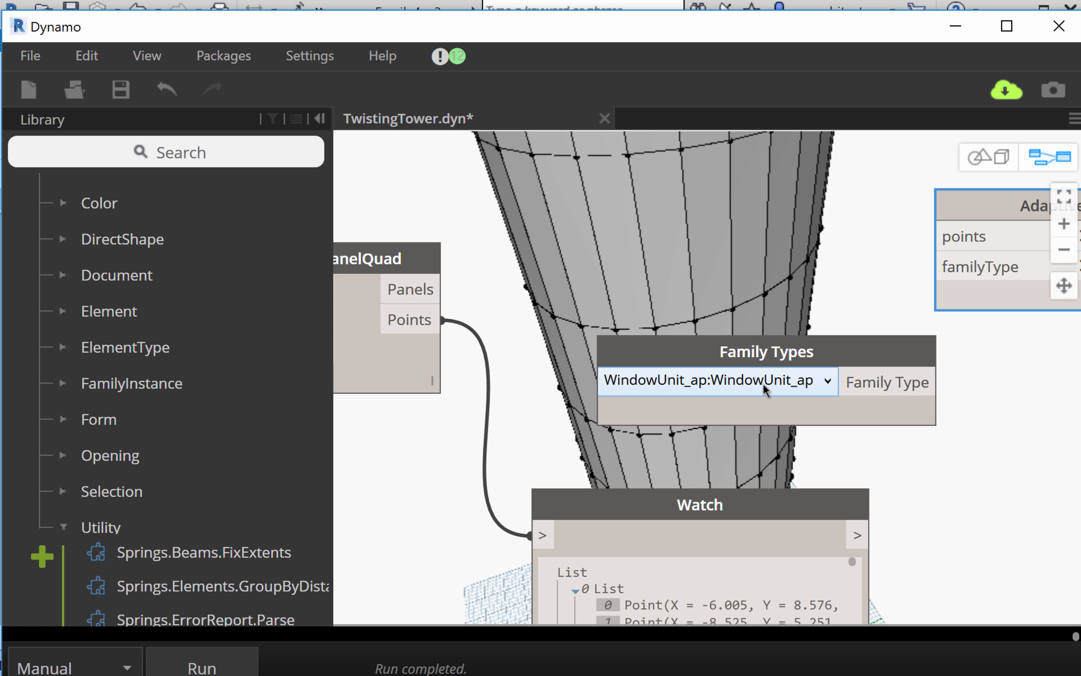
Step: Wire the Family Types node's output into the familyType input of AdaptiveComponent.ByPoints
{"action": "middle_click_drag", "start_coordinate": [686, 444], "coordinate": [548, 449]}
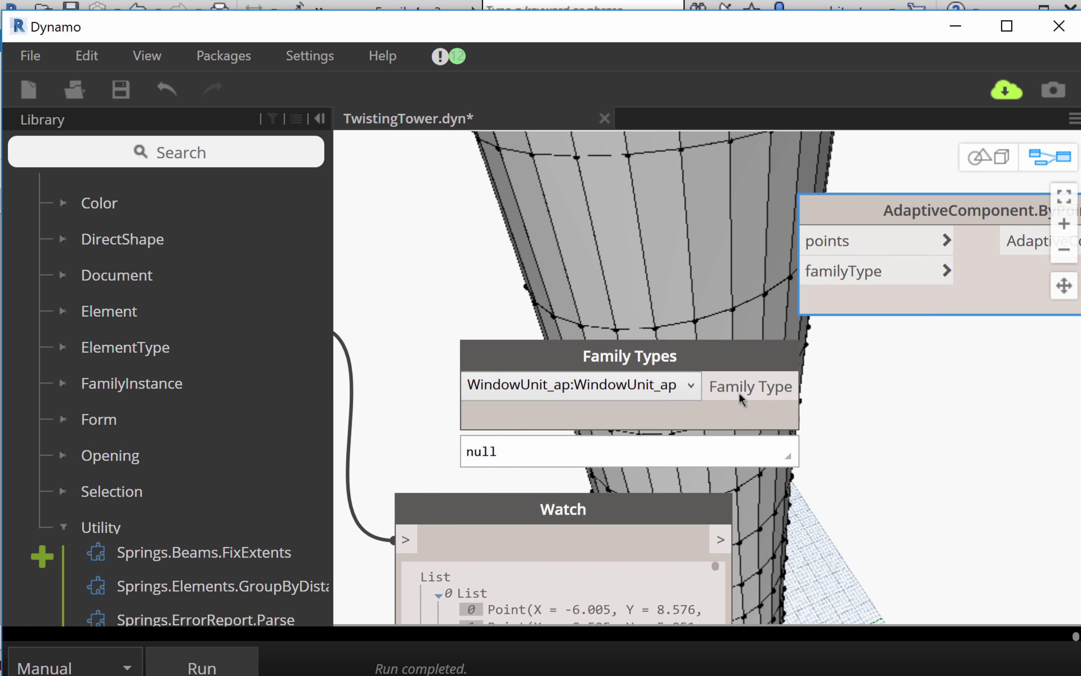
{"action": "left_click", "coordinate": [763, 390]}
{"action": "left_click", "coordinate": [820, 276]}
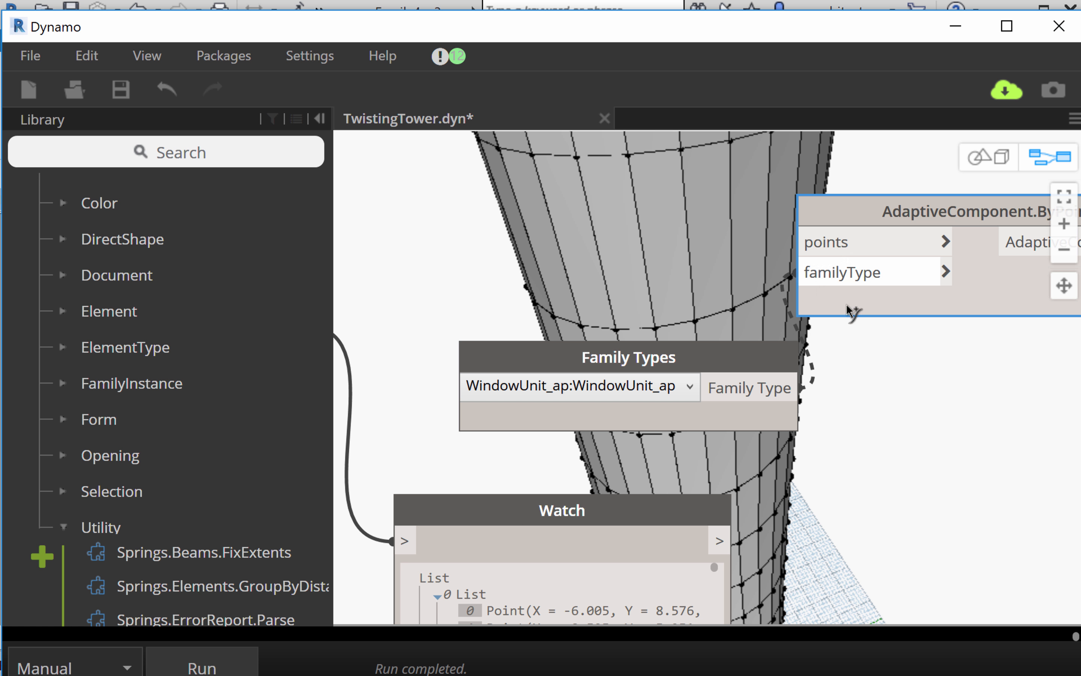
{"action": "middle_click_drag", "start_coordinate": [872, 387], "coordinate": [961, 415]}
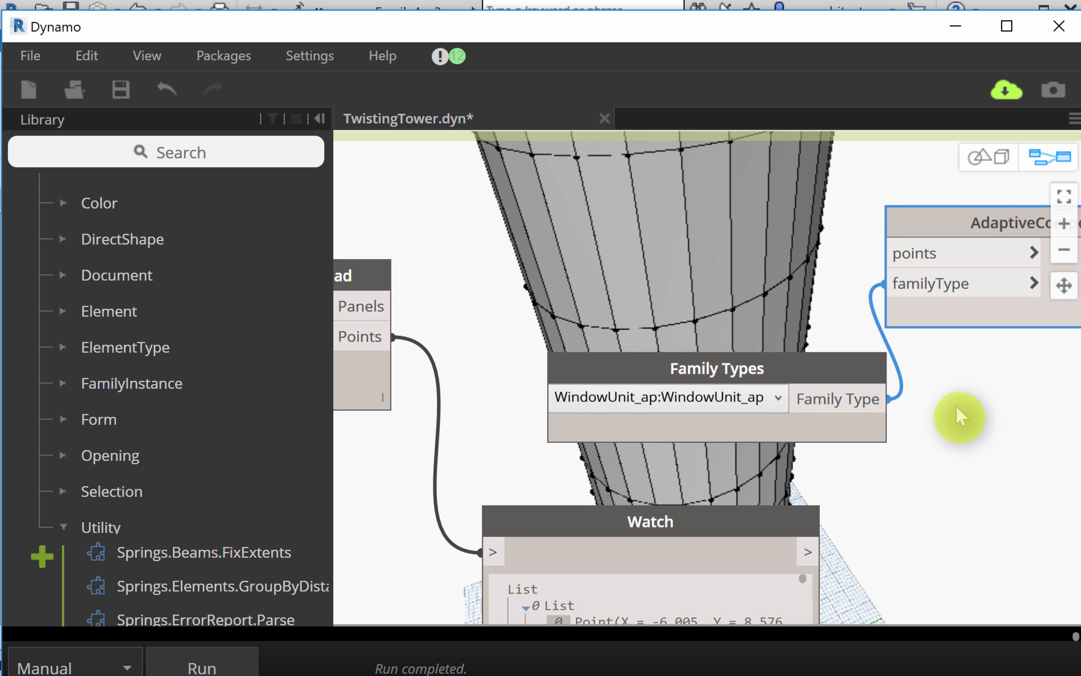
{"action": "middle_click_drag", "start_coordinate": [748, 440], "coordinate": [919, 427]}
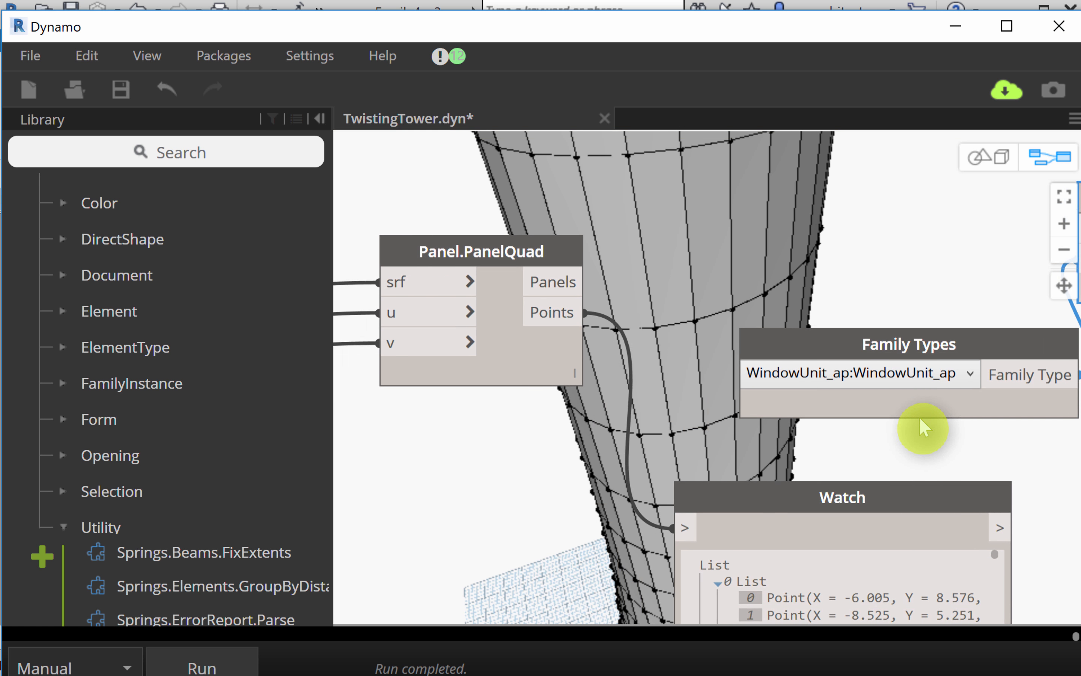
Step: Wire the Points output of Panel.PanelQuad into the points input of AdaptiveComponent.ByPoints
{"action": "left_click", "coordinate": [564, 321]}
{"action": "scroll", "coordinate": [748, 250], "scroll_direction": "down", "scroll_amount": 3}
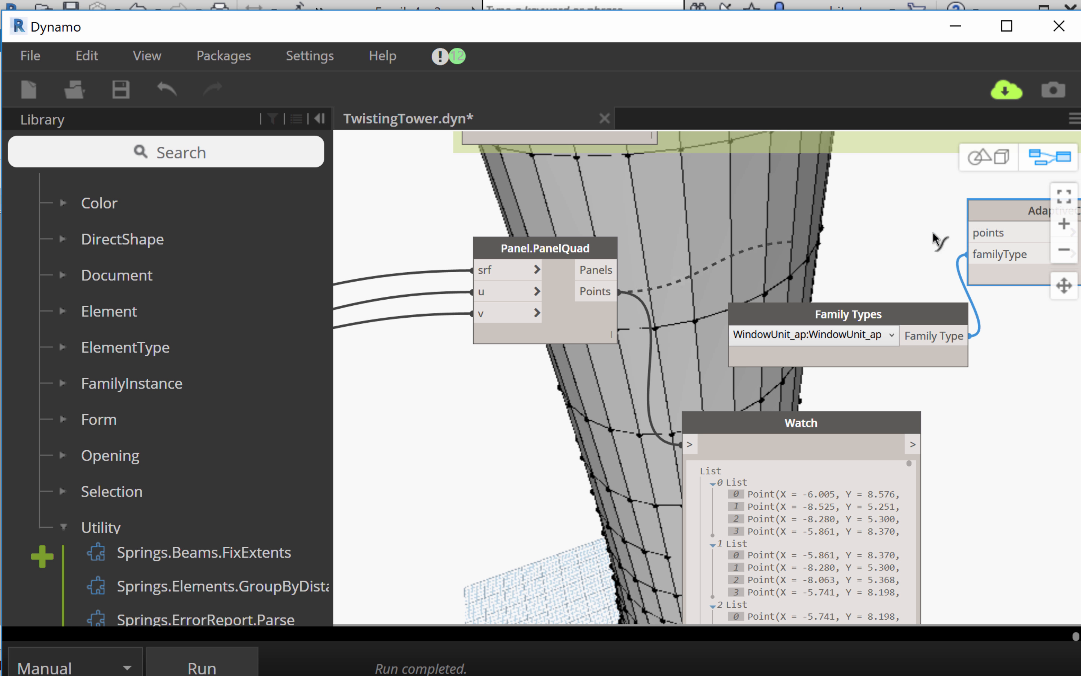
{"action": "middle_click_drag", "start_coordinate": [889, 249], "coordinate": [698, 332]}
{"action": "left_click", "coordinate": [846, 280]}
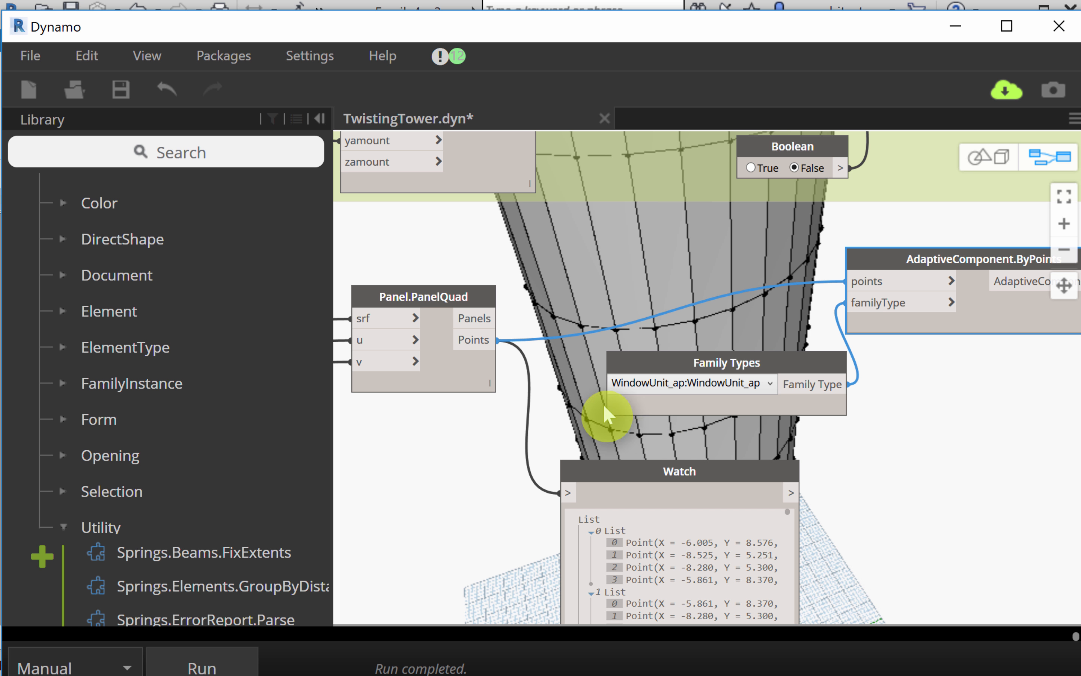
Step: Nudge the Watch node slightly down and to the left, beneath the Family Types node
{"action": "middle_click_drag", "start_coordinate": [838, 447], "coordinate": [814, 328]}
{"action": "mouse_move", "coordinate": [690, 369]}
{"action": "left_mouse_down"}
{"action": "mouse_move", "coordinate": [593, 408]}
{"action": "mouse_move", "coordinate": [669, 352]}
{"action": "mouse_move", "coordinate": [676, 385]}
{"action": "left_mouse_up"}
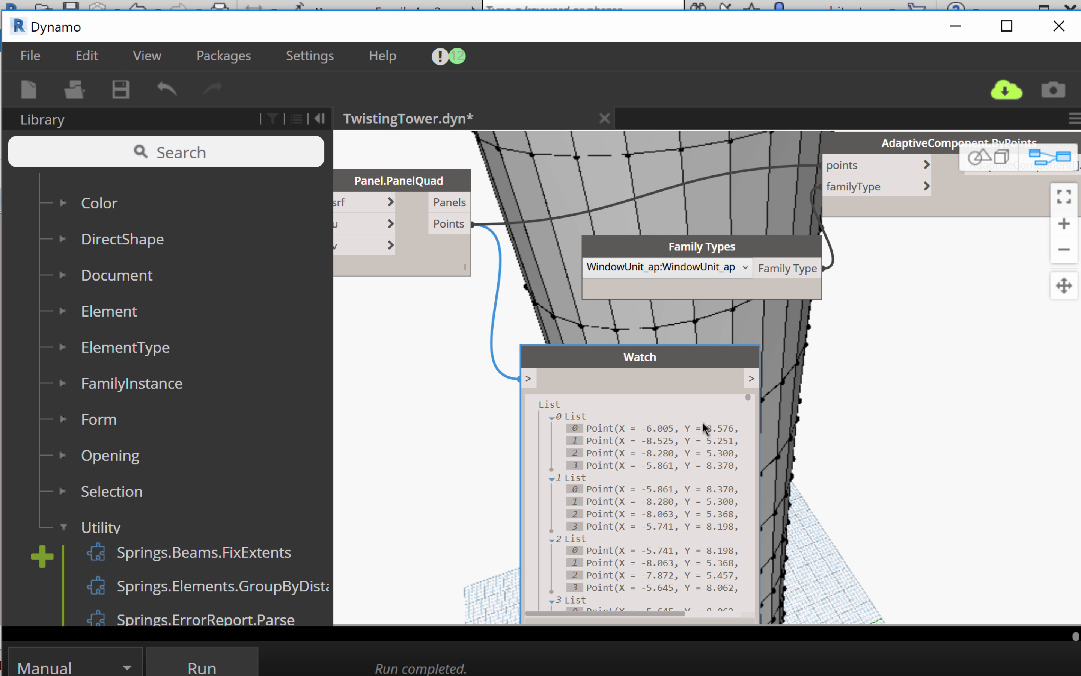
{"action": "middle_click_drag", "start_coordinate": [479, 285], "coordinate": [625, 253]}
{"action": "mouse_move", "coordinate": [599, 254]}
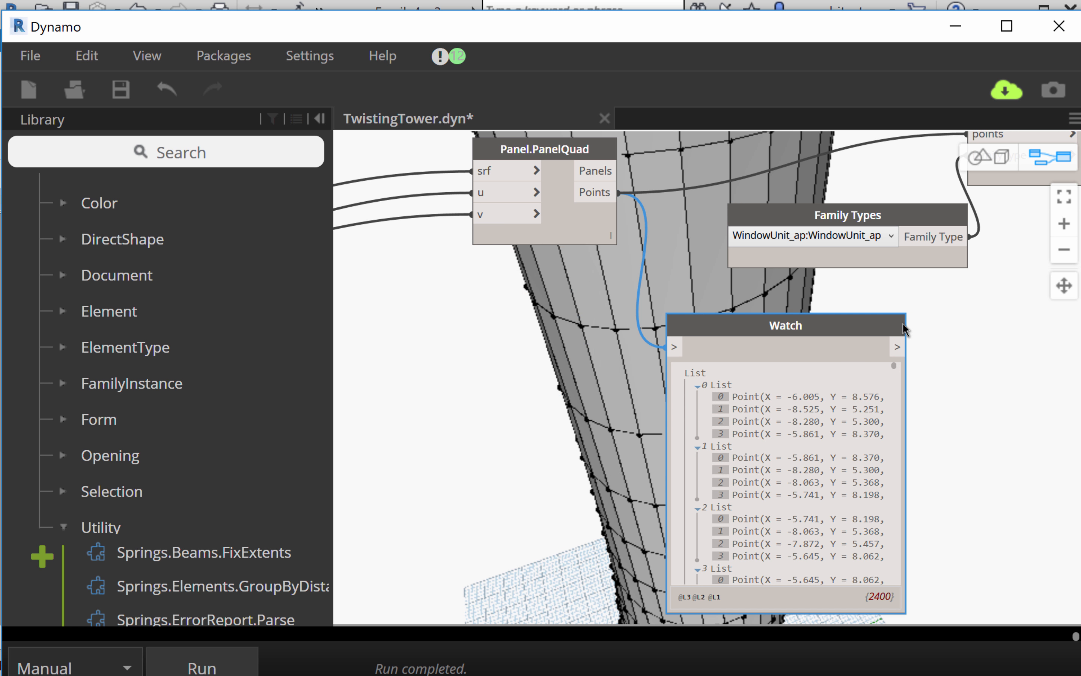
{"action": "middle_click_drag", "start_coordinate": [834, 351], "coordinate": [506, 553]}
{"action": "middle_click_drag", "start_coordinate": [617, 487], "coordinate": [698, 403]}
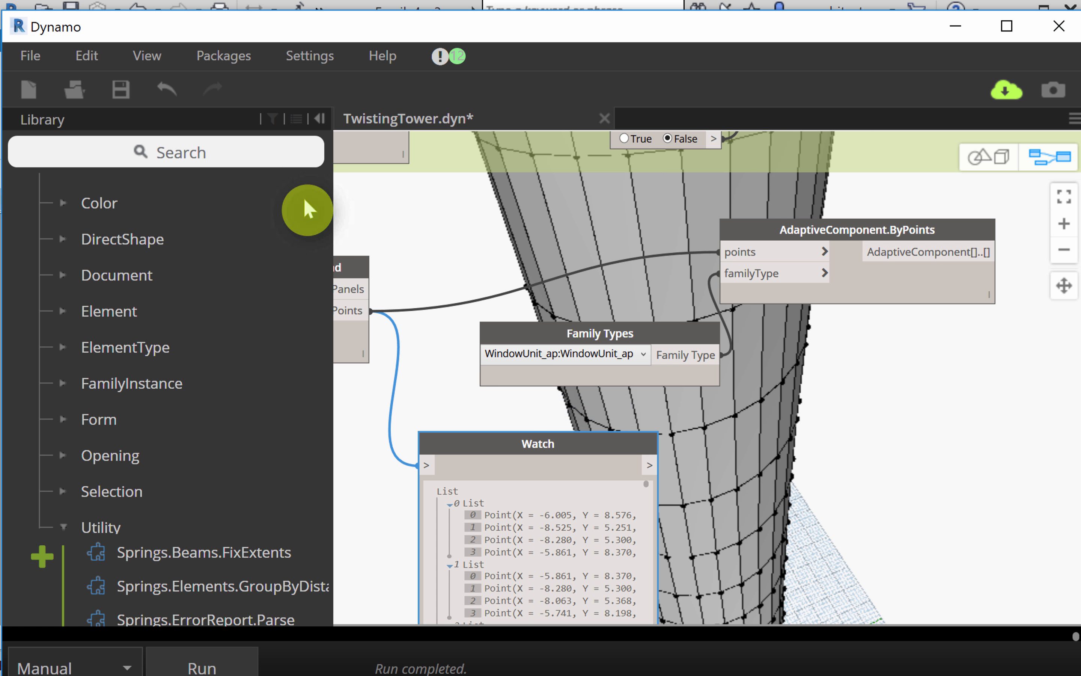
Step: Save the TwistingTower.dyn graph and run it to place the WindowUnit_ap components on the tower
{"action": "left_click", "coordinate": [31, 54]}
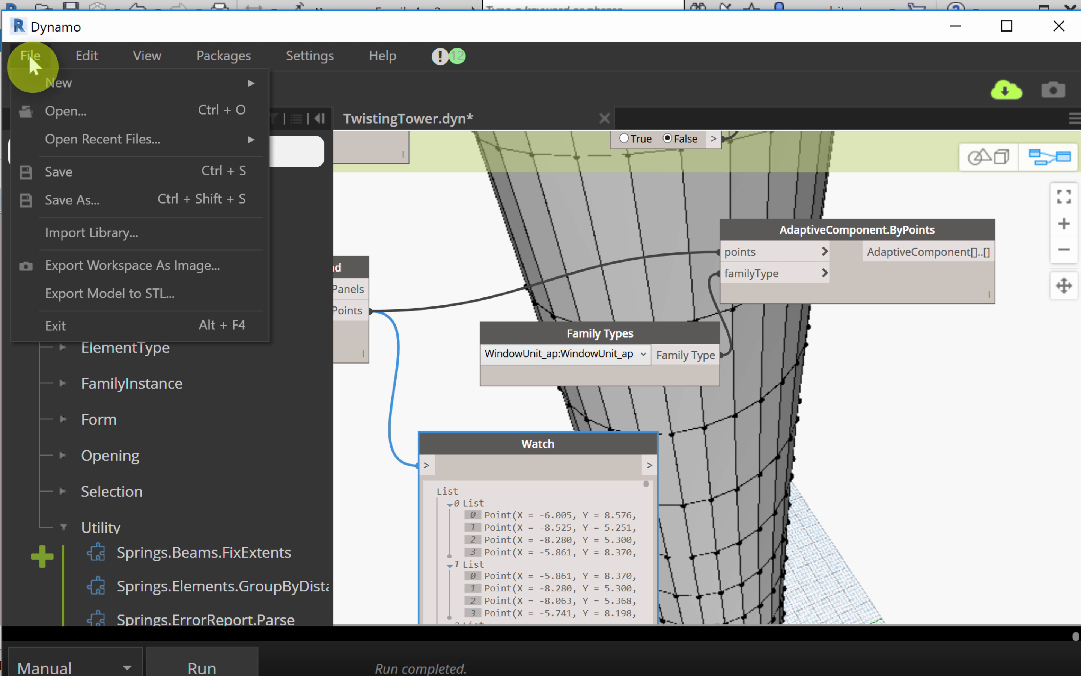
{"action": "left_click", "coordinate": [56, 172]}
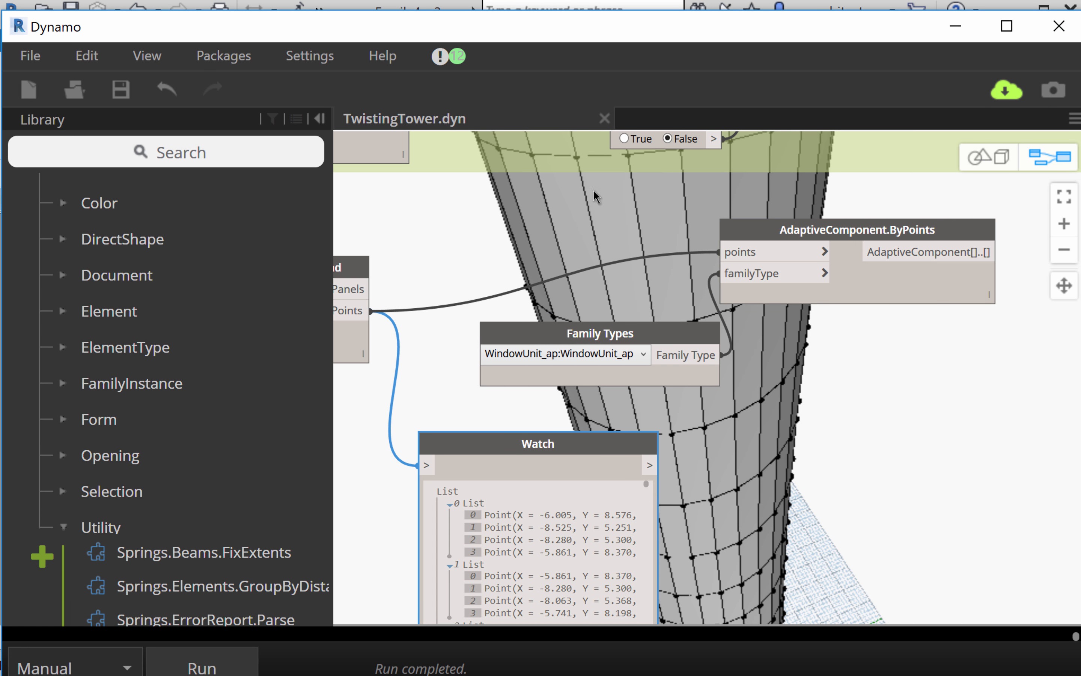
{"action": "left_click_drag", "start_coordinate": [517, 29], "coordinate": [536, 0]}
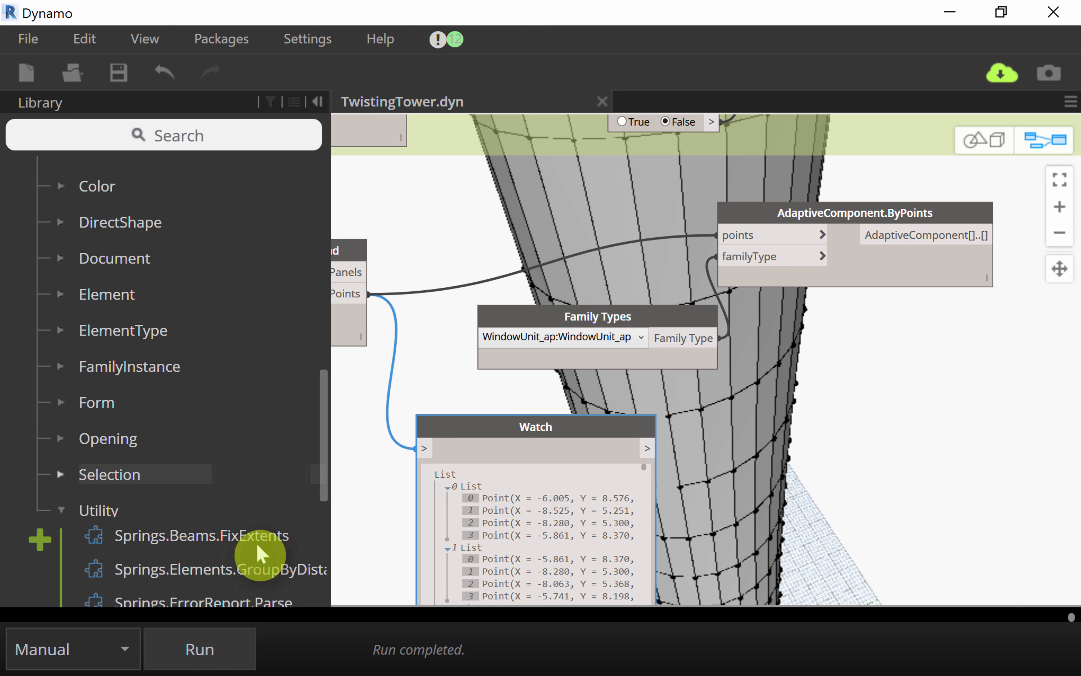
{"action": "left_click", "coordinate": [225, 659]}
{"action": "left_click", "coordinate": [870, 398]}
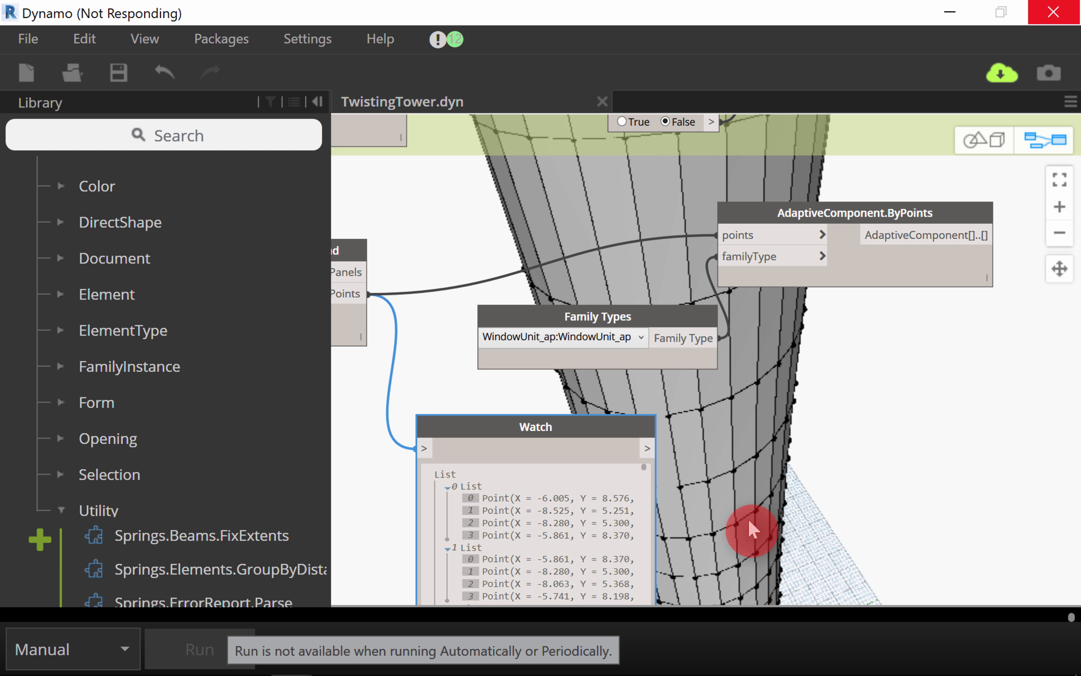
{"action": "mouse_move", "coordinate": [509, 670]}
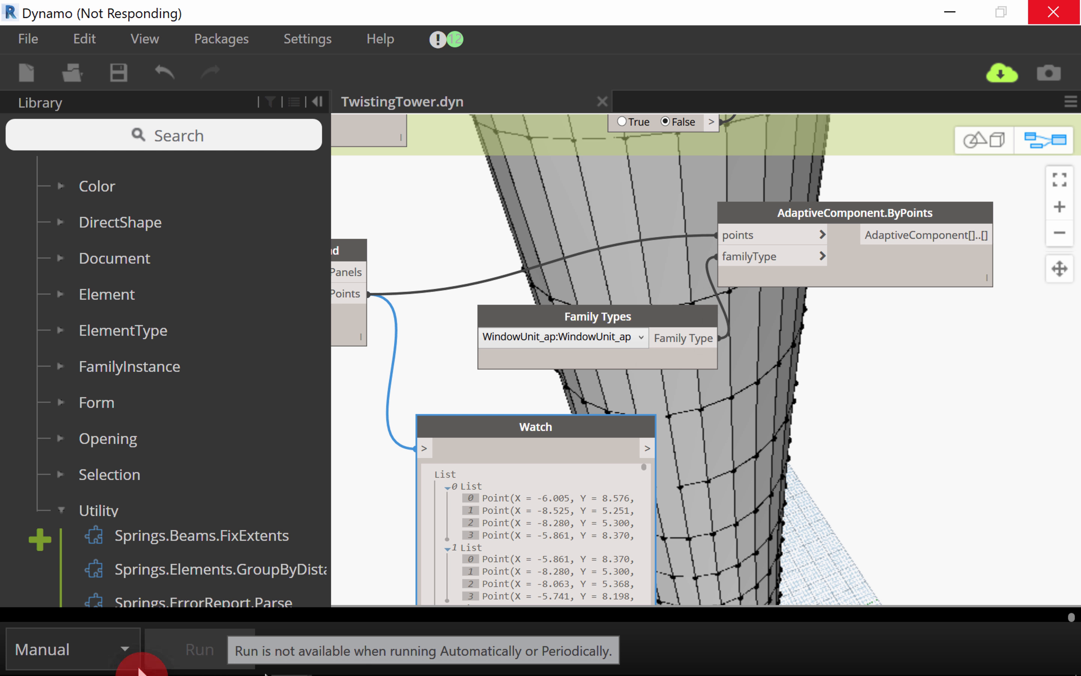
{"action": "mouse_move", "coordinate": [243, 669]}
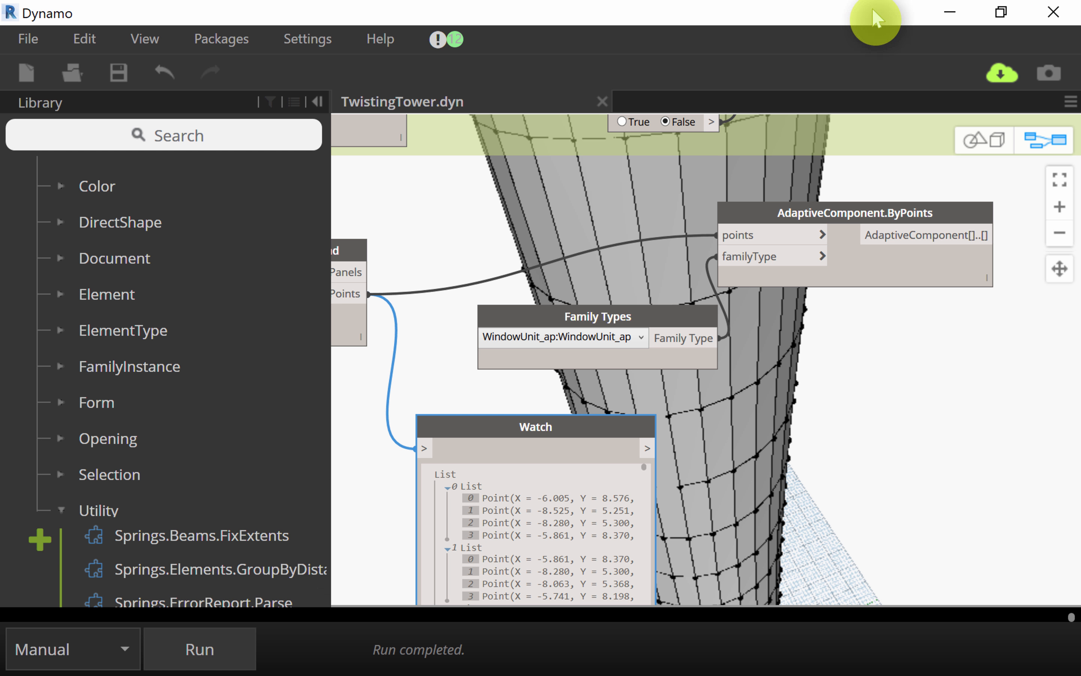
Step: Move the Dynamo window out of the way to uncover Revit's 3D view of the panelled tower
{"action": "left_click_drag", "start_coordinate": [876, 21], "coordinate": [759, 560]}
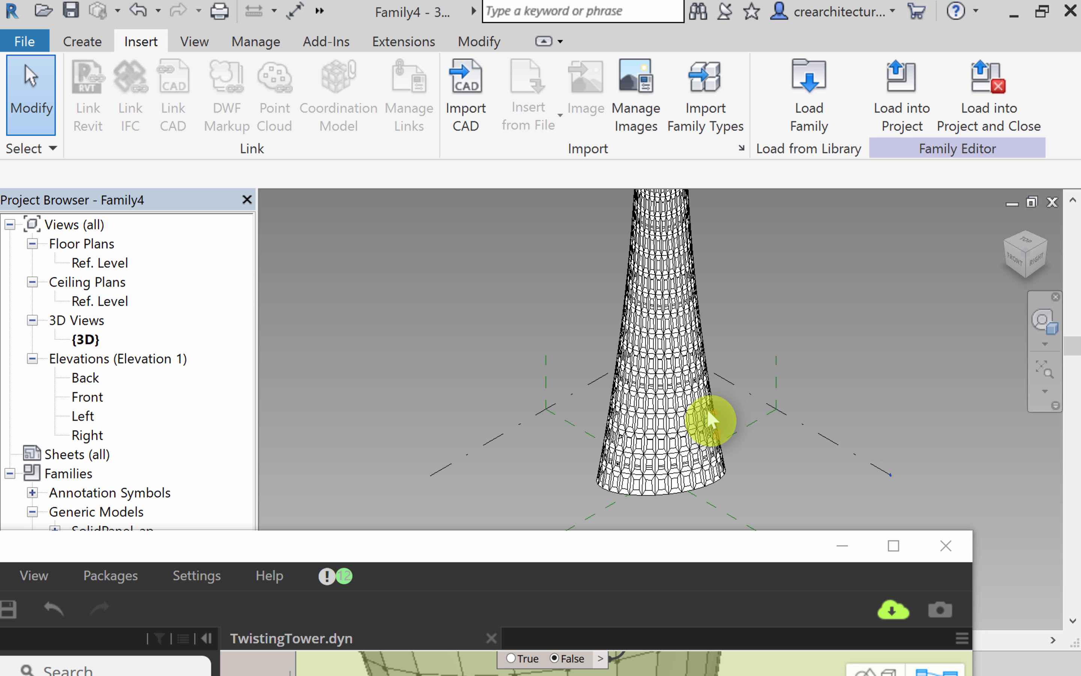
{"action": "scroll", "coordinate": [708, 412], "scroll_direction": "up", "scroll_amount": 8}
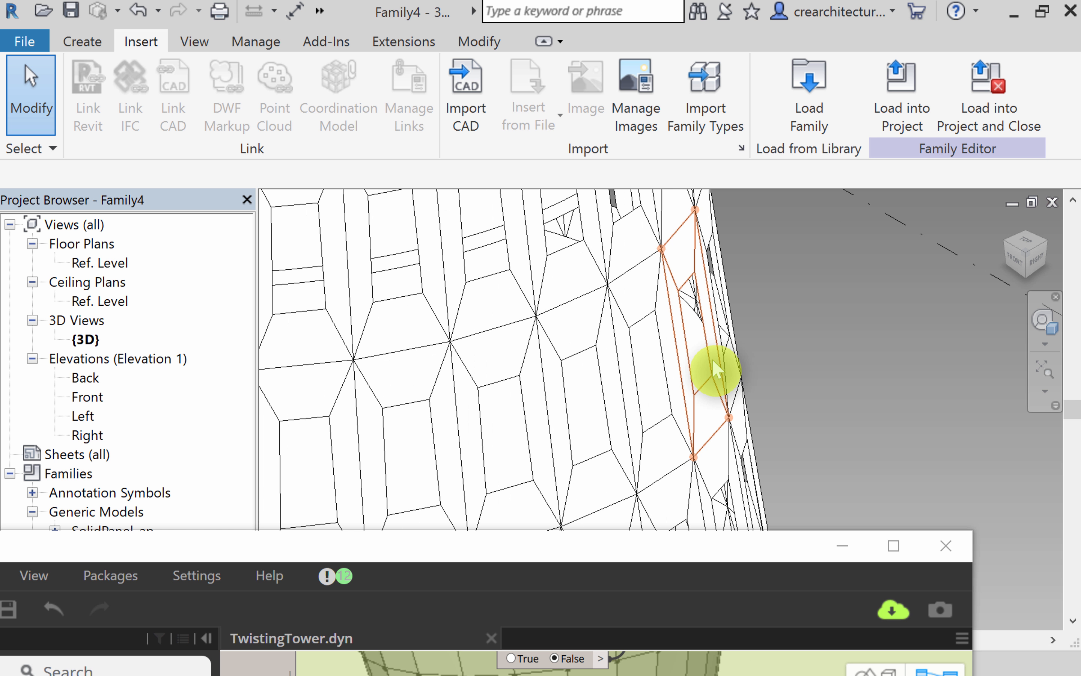
{"action": "scroll", "coordinate": [712, 358], "scroll_direction": "down", "scroll_amount": 8}
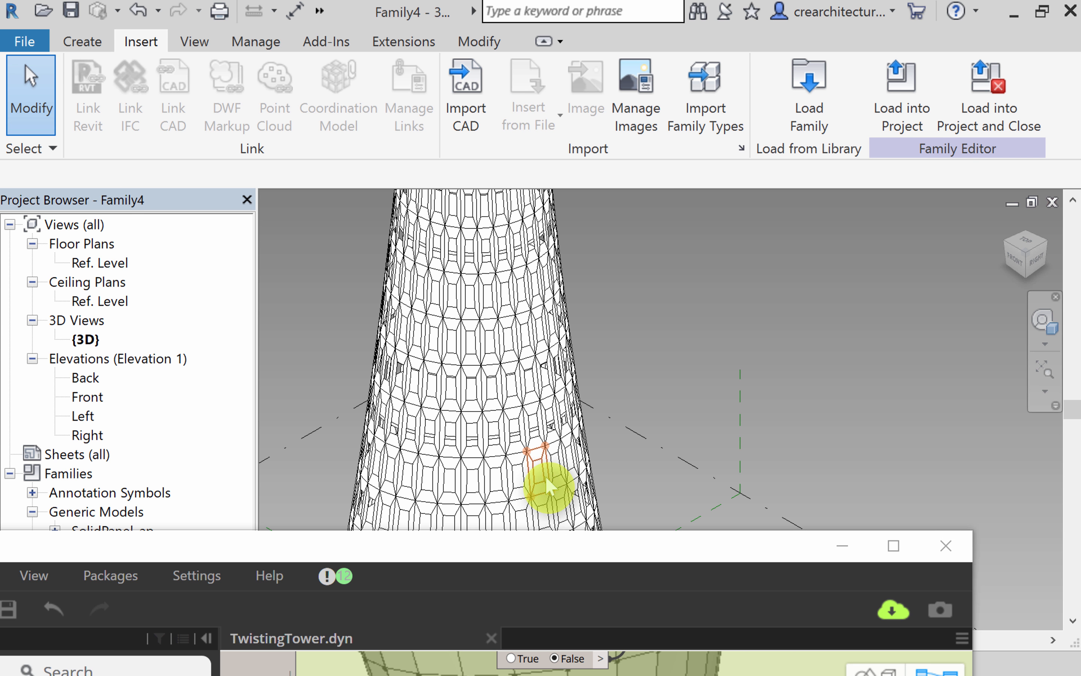
{"action": "left_click_drag", "start_coordinate": [526, 548], "coordinate": [905, 673]}
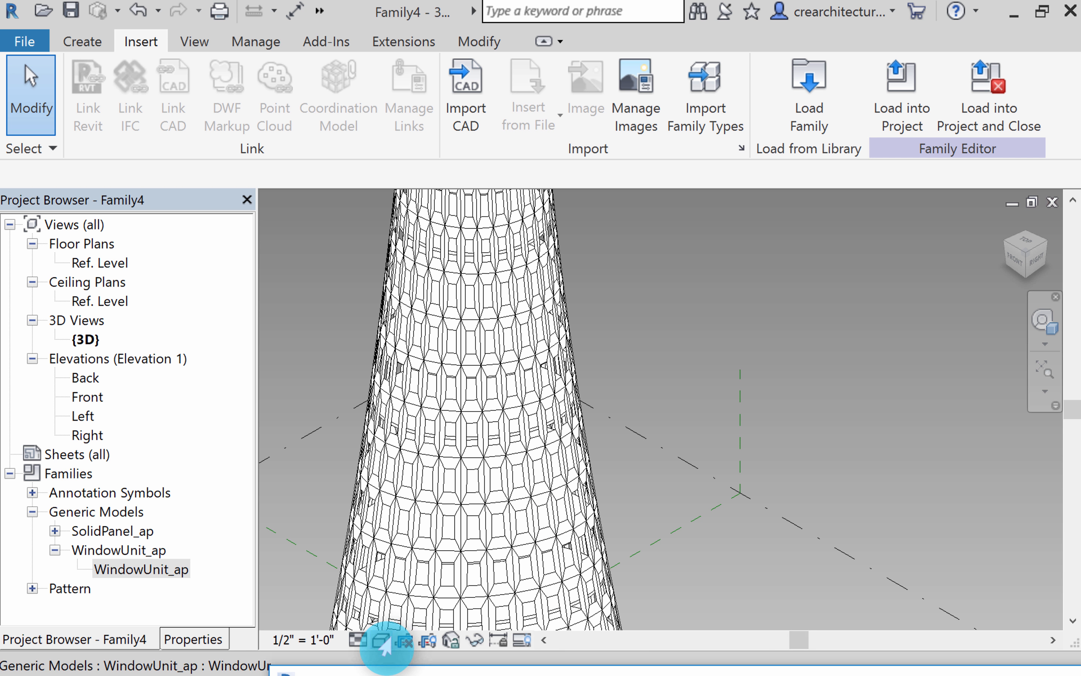
Step: Change the 3D view's visual style to Shaded to display the window units on the tower
{"action": "left_click", "coordinate": [381, 640]}
{"action": "left_click", "coordinate": [412, 558]}
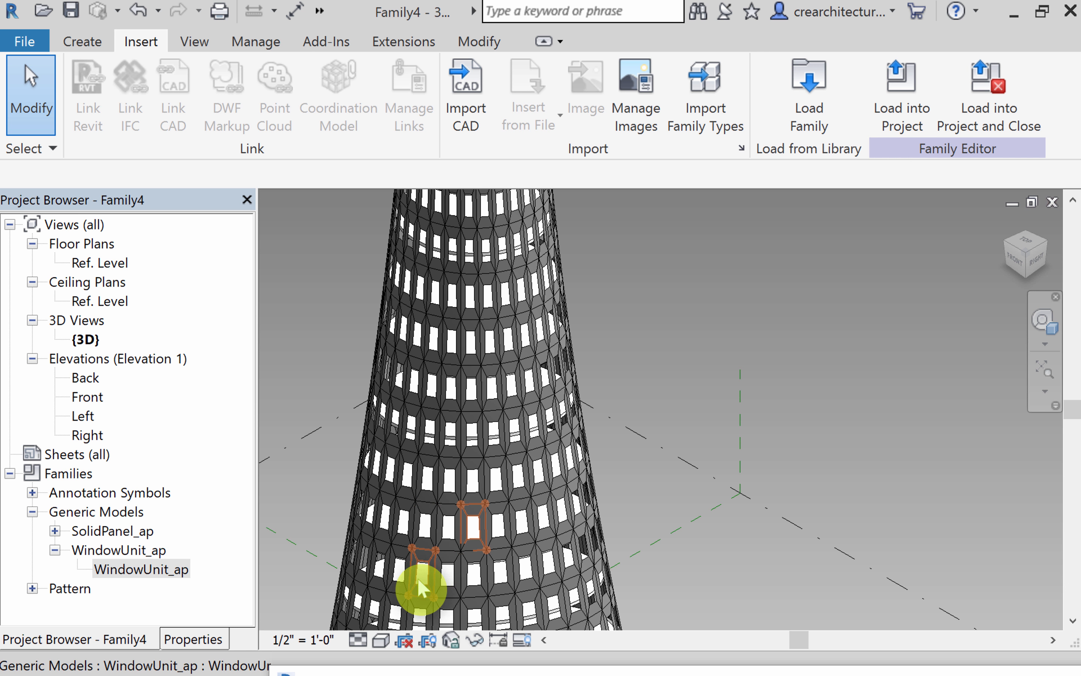
{"action": "scroll", "coordinate": [696, 428], "scroll_direction": "down", "scroll_amount": 3}
{"action": "left_click", "coordinate": [389, 640]}
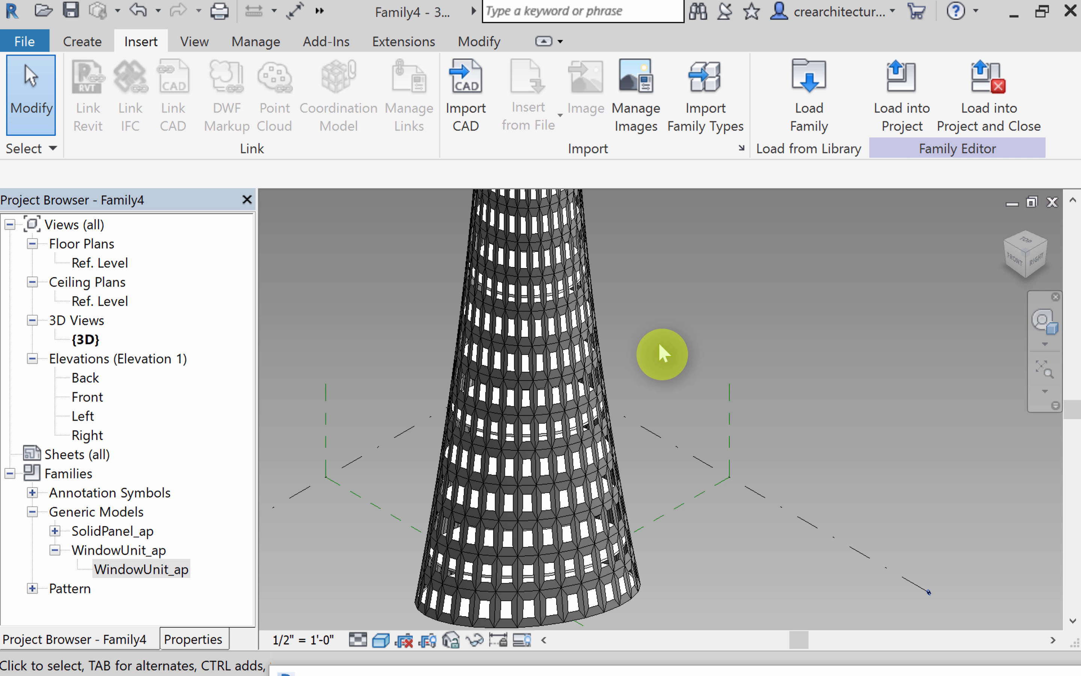
Step: Examine the window units around the tower, both from a distance and close up near its top edge
{"action": "middle_click_drag", "start_coordinate": [662, 354], "coordinate": [693, 473], "text": "shift"}
{"action": "scroll", "coordinate": [645, 396], "scroll_direction": "down", "scroll_amount": 2}
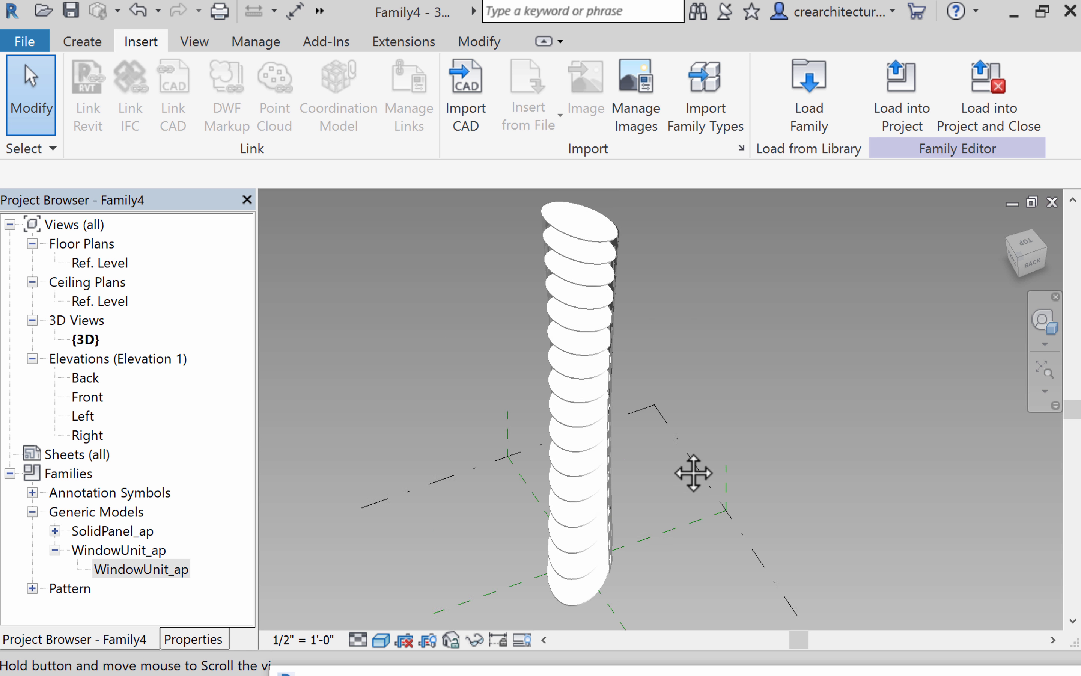
{"action": "scroll", "coordinate": [661, 368], "scroll_direction": "up", "scroll_amount": 10}
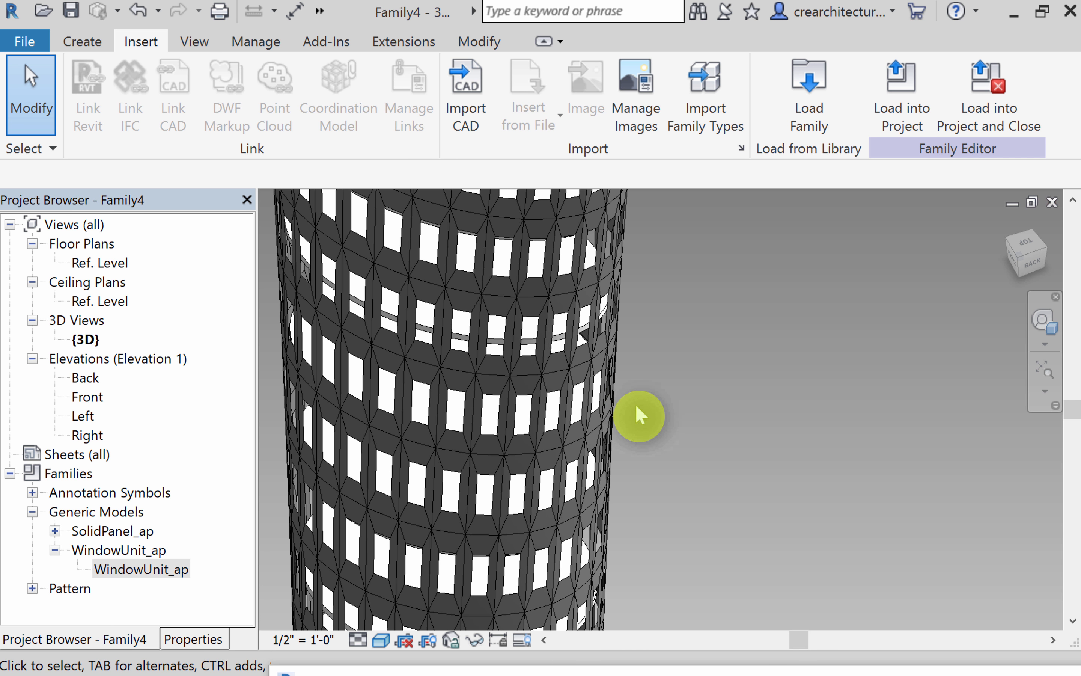
{"action": "middle_click_drag", "start_coordinate": [636, 406], "coordinate": [756, 304]}
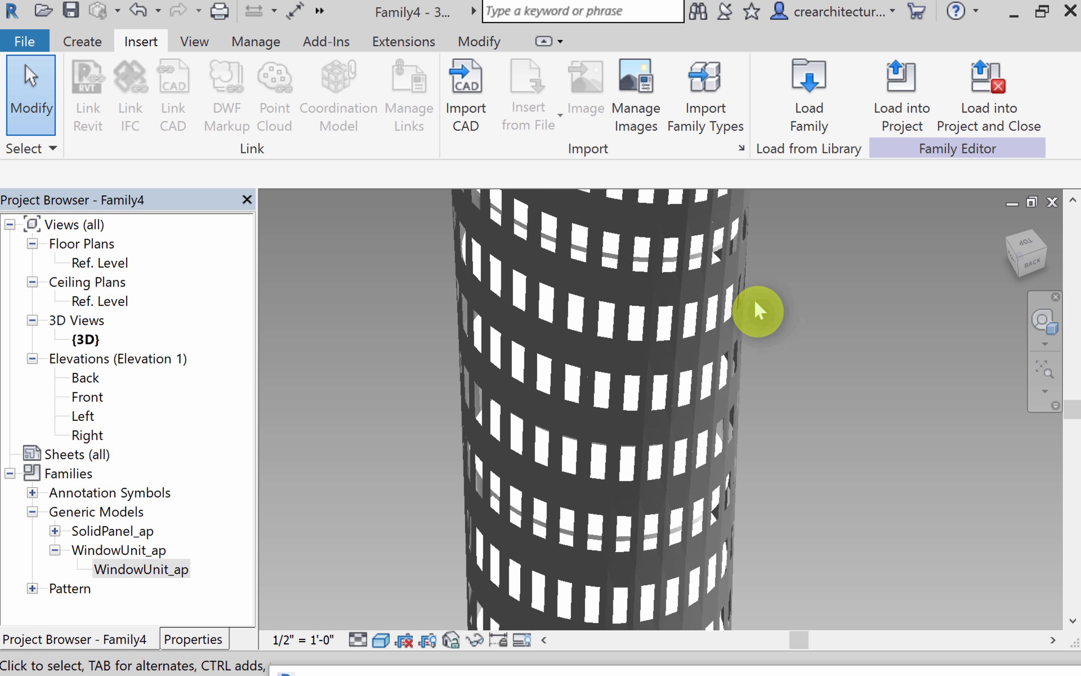
{"action": "scroll", "coordinate": [754, 304], "scroll_direction": "down", "scroll_amount": 5}
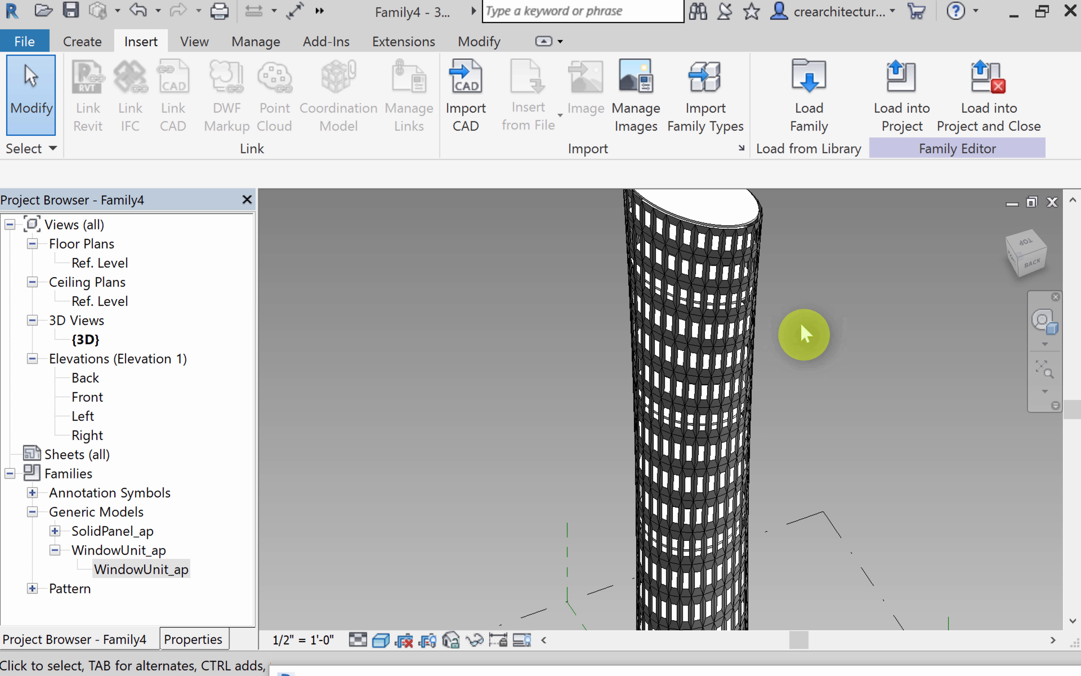
{"action": "left_click", "coordinate": [749, 291]}
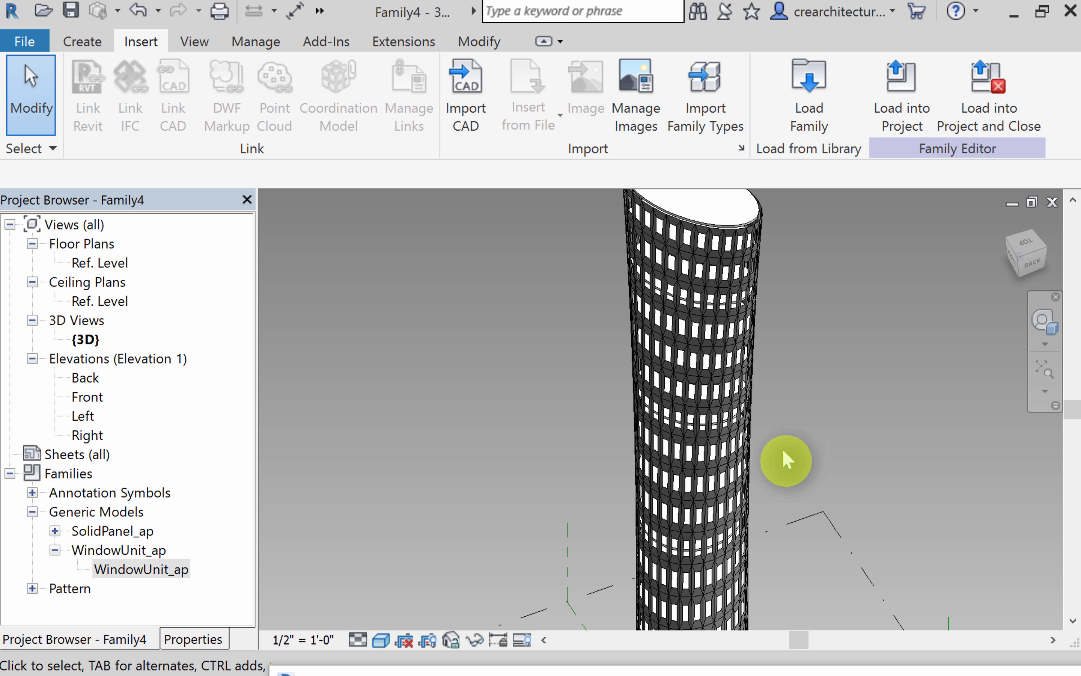
{"action": "mouse_move", "coordinate": [722, 670]}
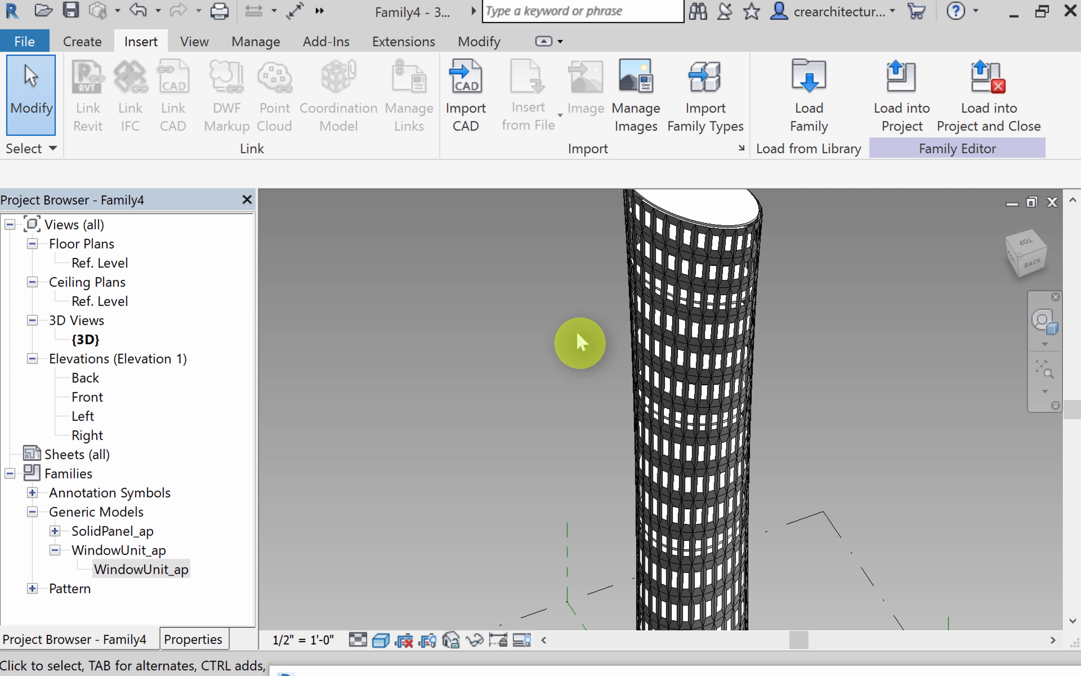
{"action": "scroll", "coordinate": [828, 274], "scroll_direction": "up", "scroll_amount": 2}
{"action": "middle_click_drag", "start_coordinate": [828, 275], "coordinate": [829, 478]}
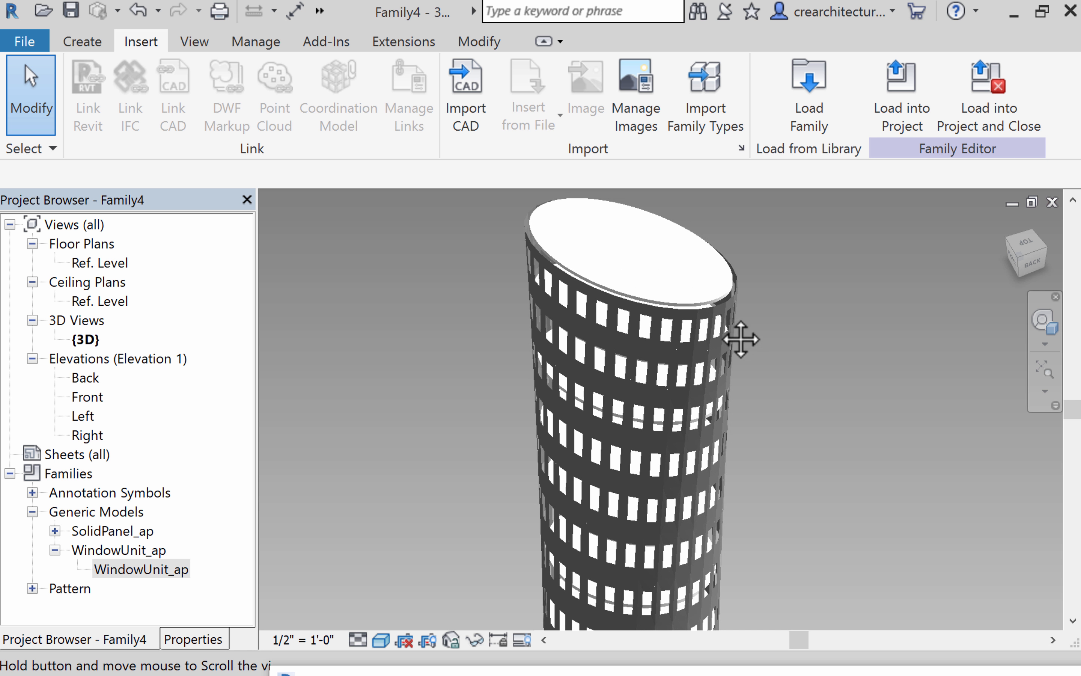
{"action": "scroll", "coordinate": [717, 316], "scroll_direction": "up", "scroll_amount": 3}
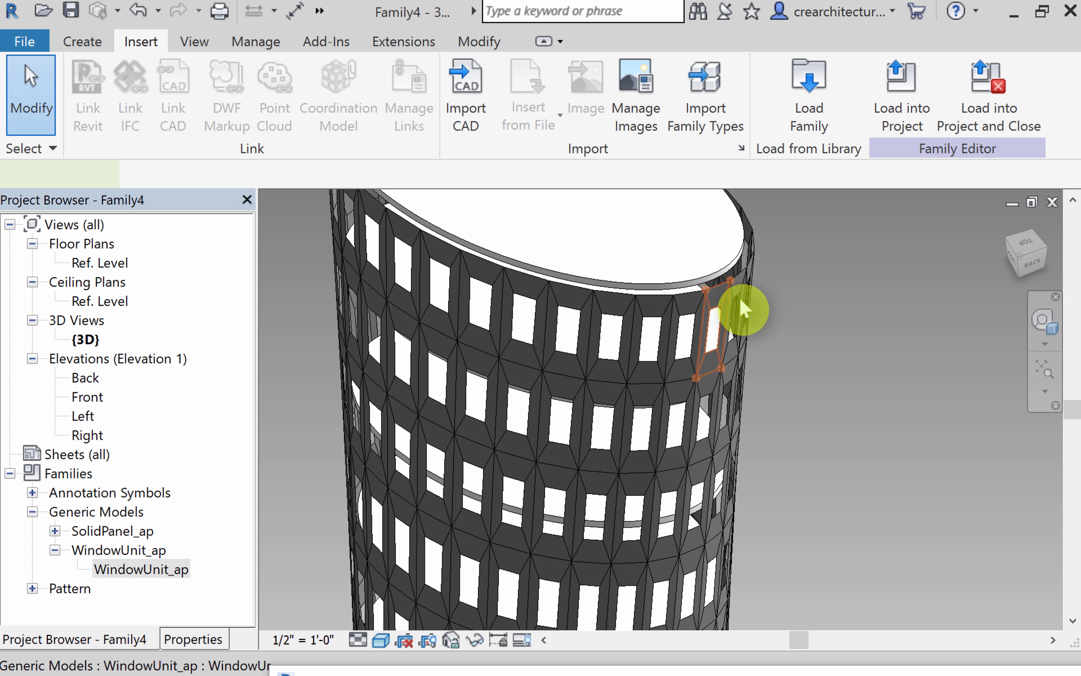
Step: Open the WindowUnit_ap family for editing
{"action": "left_click", "coordinate": [742, 282]}
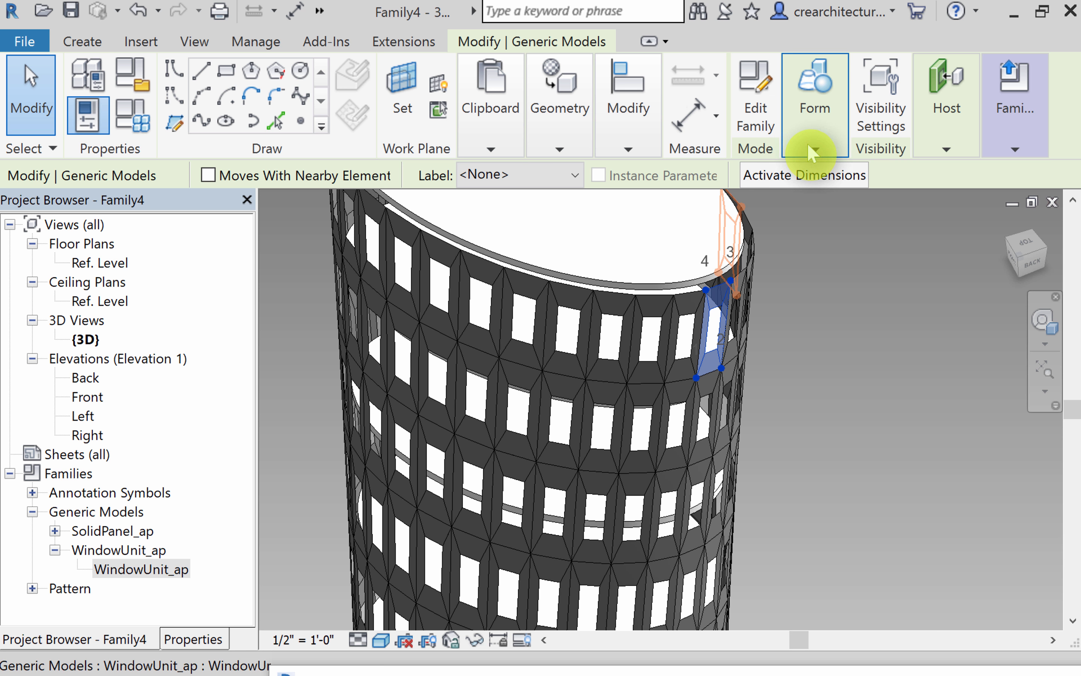
{"action": "right_click", "coordinate": [714, 293]}
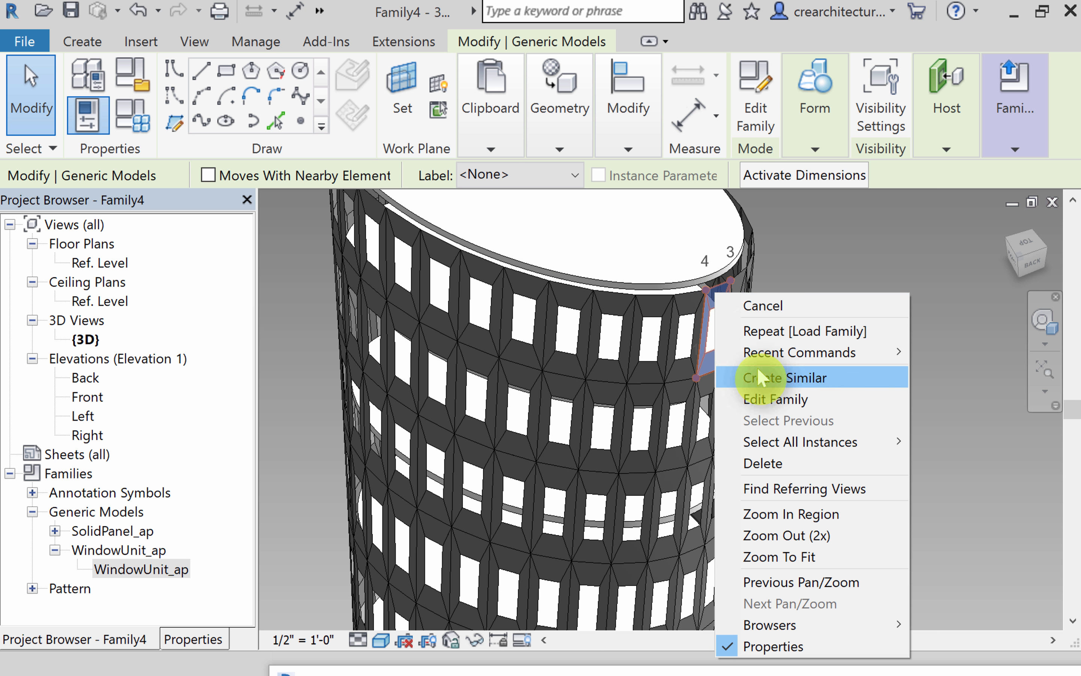
{"action": "left_click", "coordinate": [120, 549]}
{"action": "right_click", "coordinate": [122, 549]}
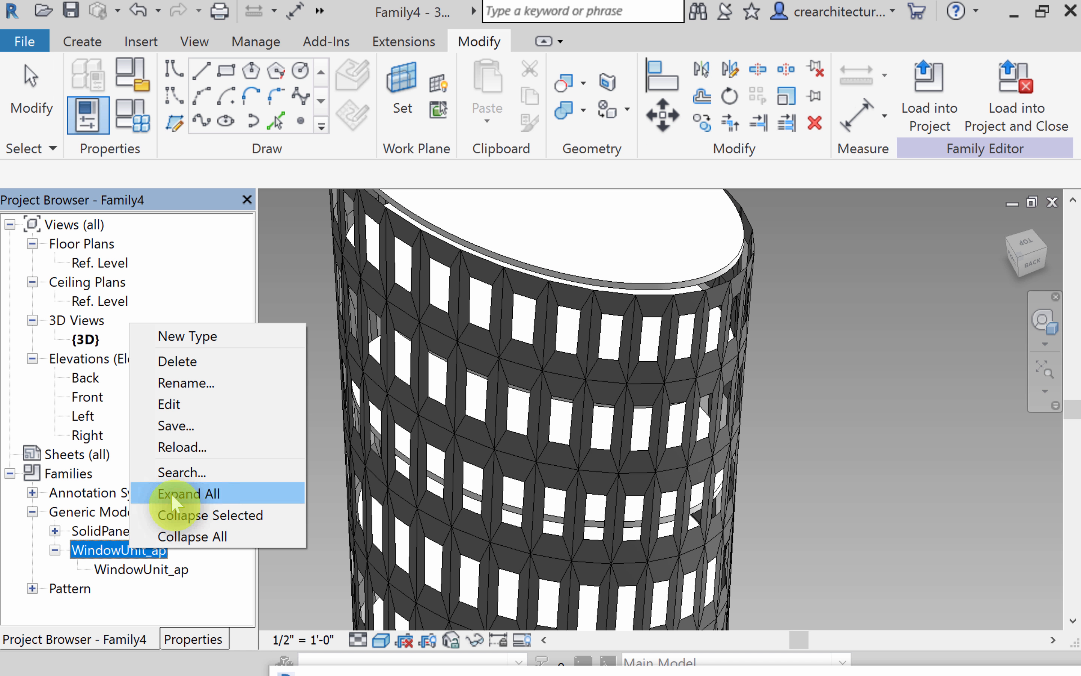
{"action": "left_click", "coordinate": [178, 405]}
{"action": "left_click", "coordinate": [552, 399]}
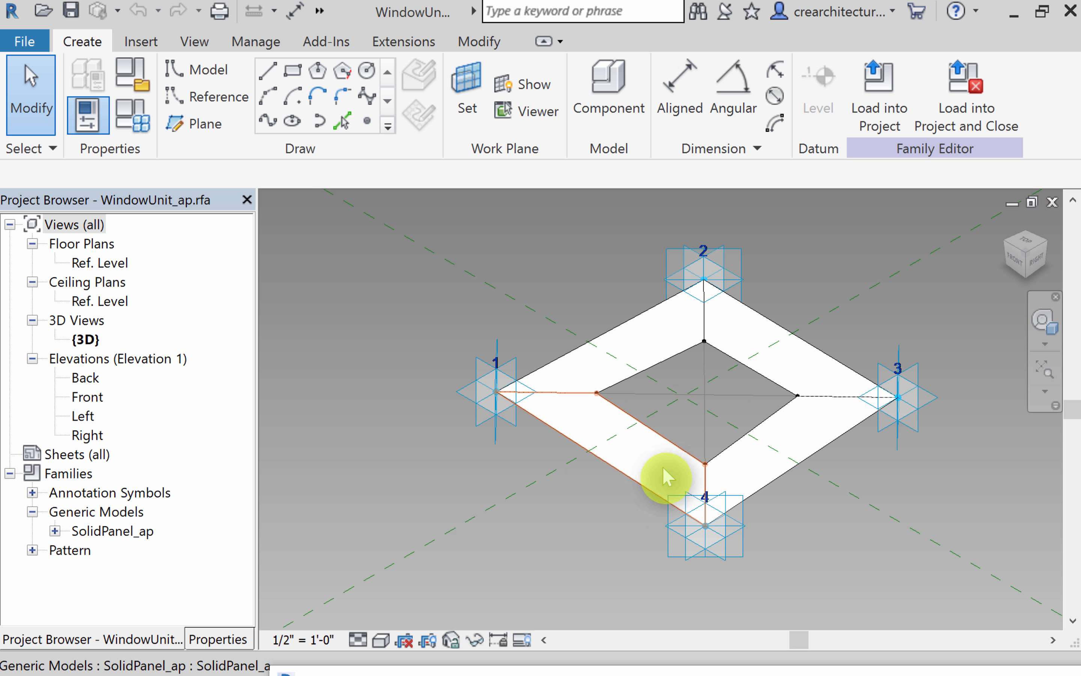
Step: Open the nested SolidPanel_ap family for editing from one of the window unit's frame panels
{"action": "scroll", "coordinate": [662, 467], "scroll_direction": "up", "scroll_amount": 2}
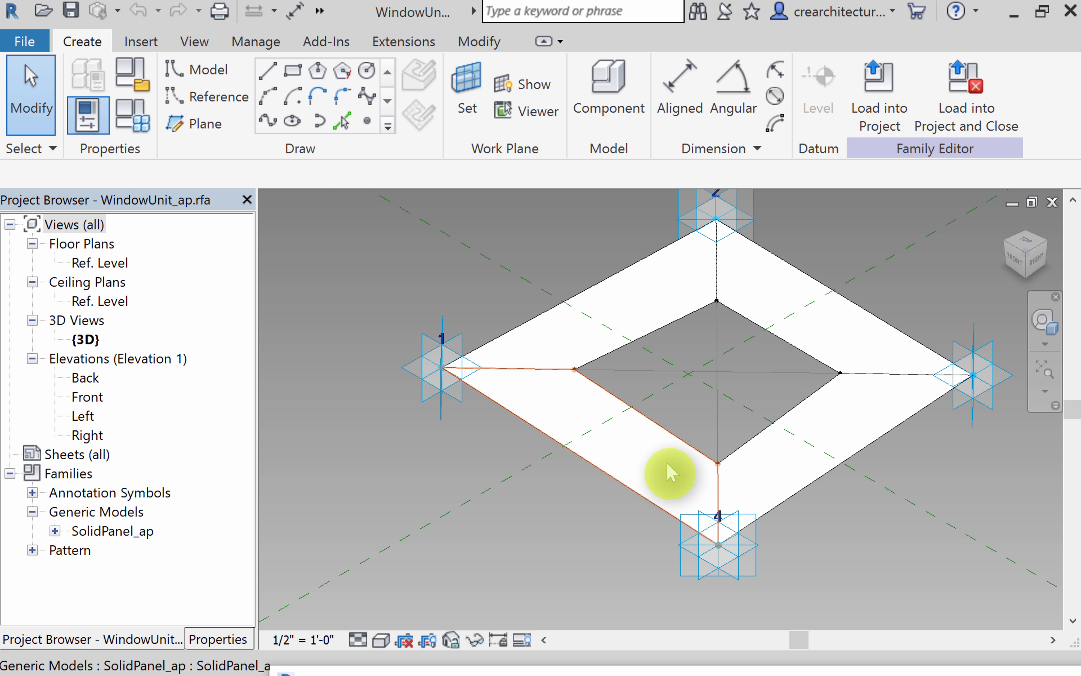
{"action": "left_click", "coordinate": [782, 453]}
{"action": "left_click", "coordinate": [757, 131]}
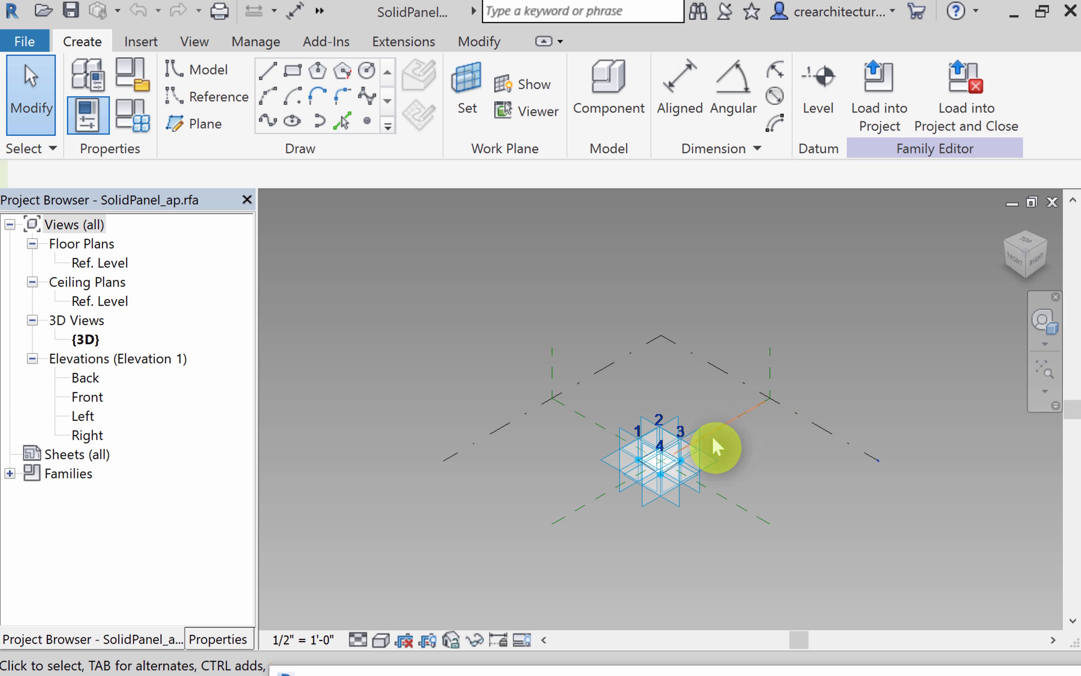
Step: Create a solid form from the four-point panel surface in the SolidPanel_ap family
{"action": "scroll", "coordinate": [673, 471], "scroll_direction": "up", "scroll_amount": 5}
{"action": "middle_click_drag", "start_coordinate": [646, 449], "coordinate": [815, 395]}
{"action": "left_click", "coordinate": [763, 343]}
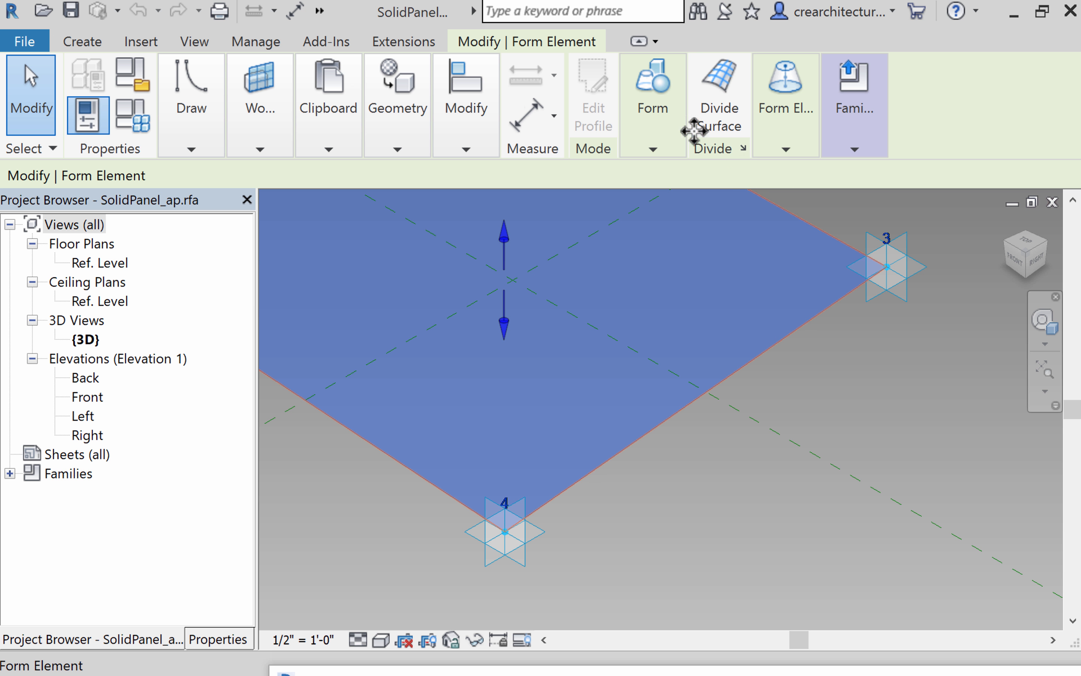
{"action": "left_click", "coordinate": [655, 152]}
{"action": "left_click", "coordinate": [652, 221]}
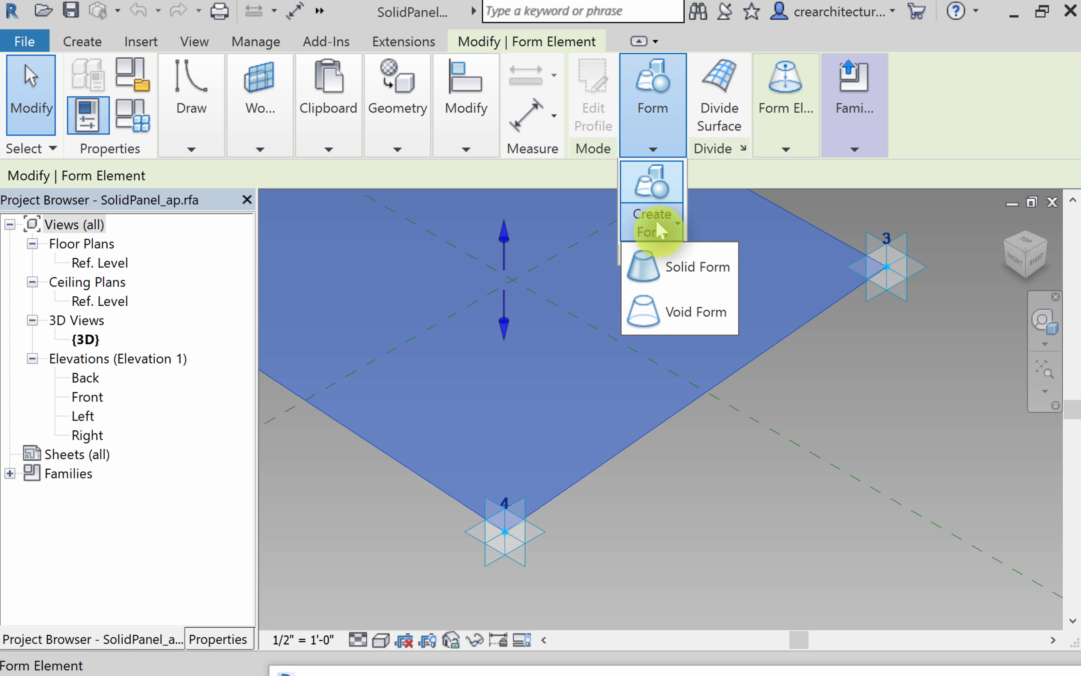
{"action": "left_click", "coordinate": [672, 268]}
{"action": "scroll", "coordinate": [827, 362], "scroll_direction": "down", "scroll_amount": 3}
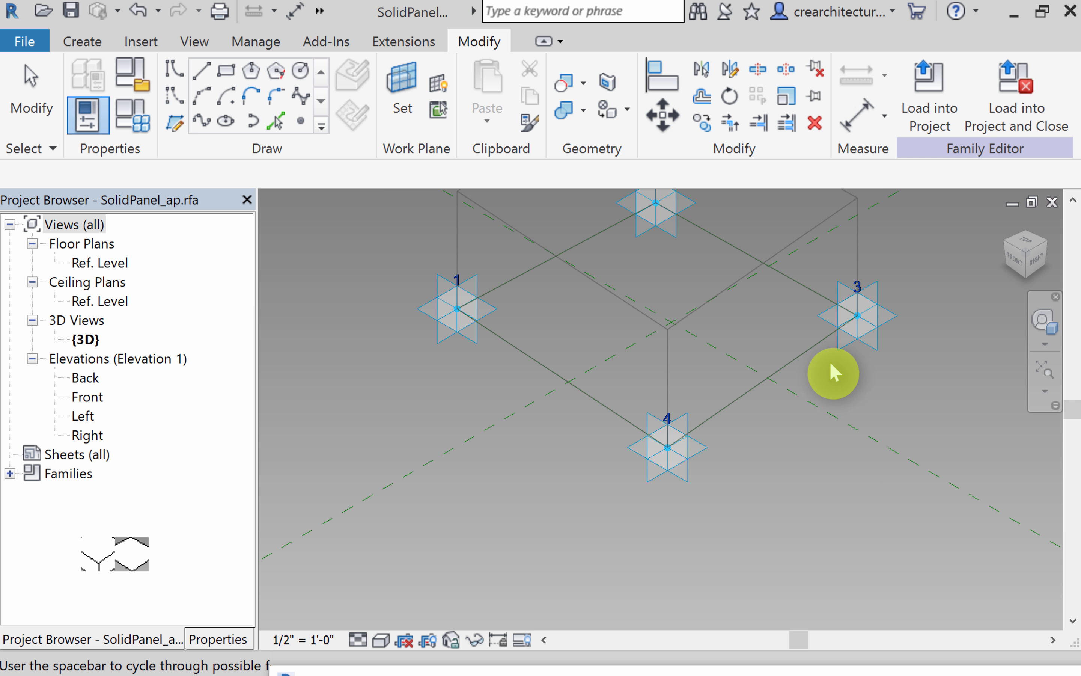
{"action": "middle_click_drag", "start_coordinate": [827, 357], "coordinate": [826, 448]}
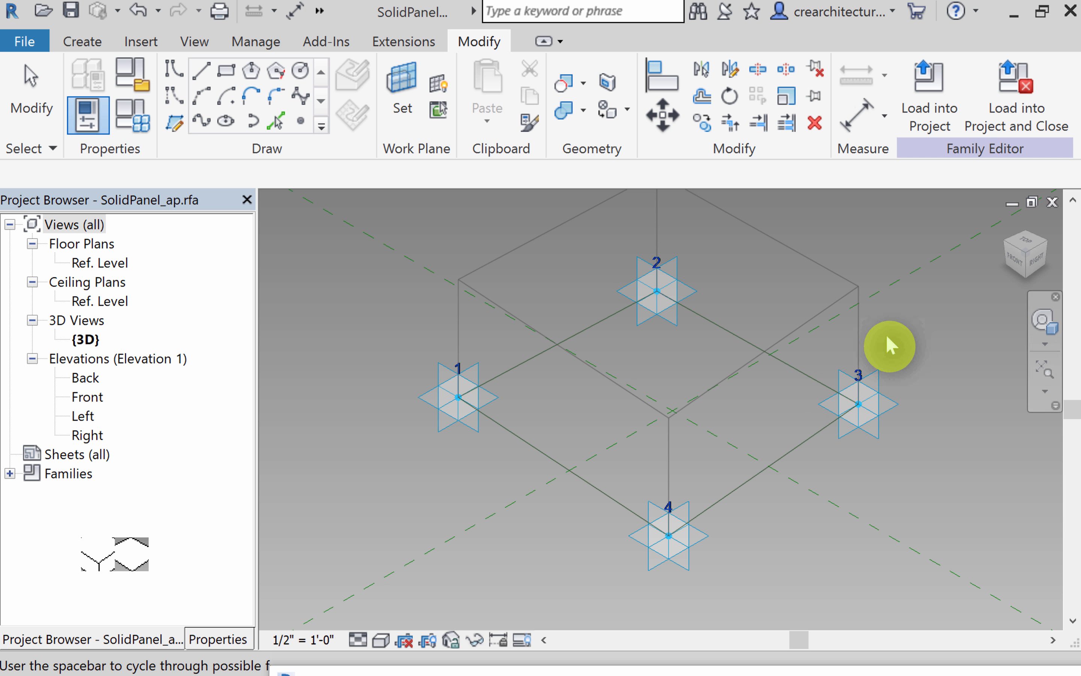
Step: Set the solid panel's thickness to 0' 4" using its upper face
{"action": "left_click", "coordinate": [724, 302]}
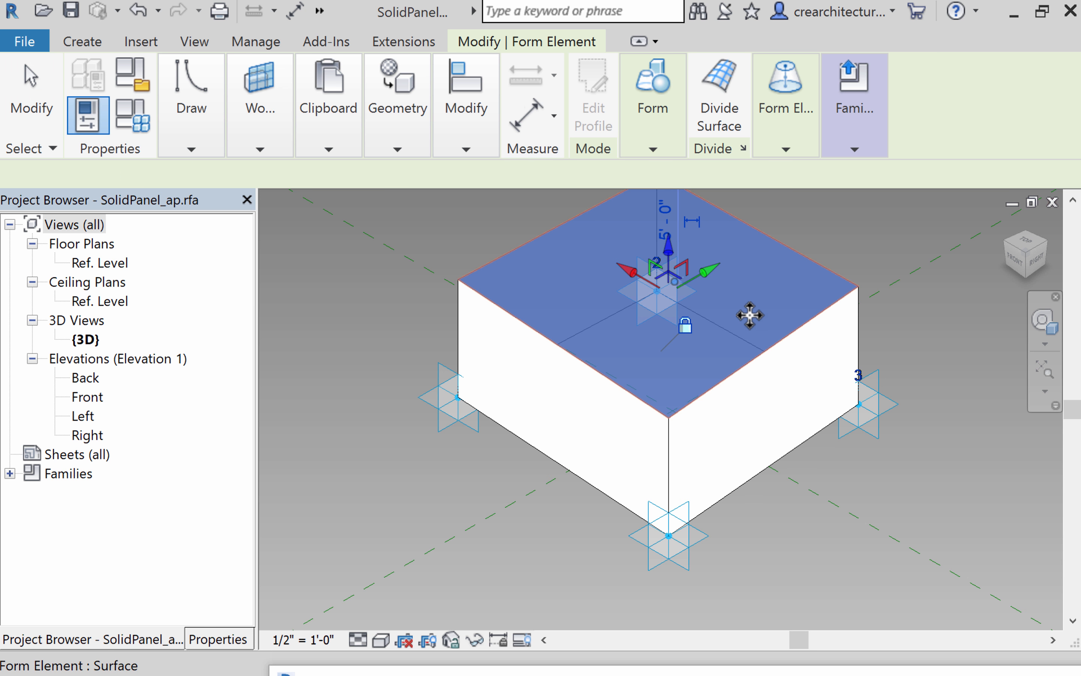
{"action": "scroll", "coordinate": [747, 319], "scroll_direction": "down", "scroll_amount": 2}
{"action": "scroll", "coordinate": [755, 315], "scroll_direction": "up", "scroll_amount": 3}
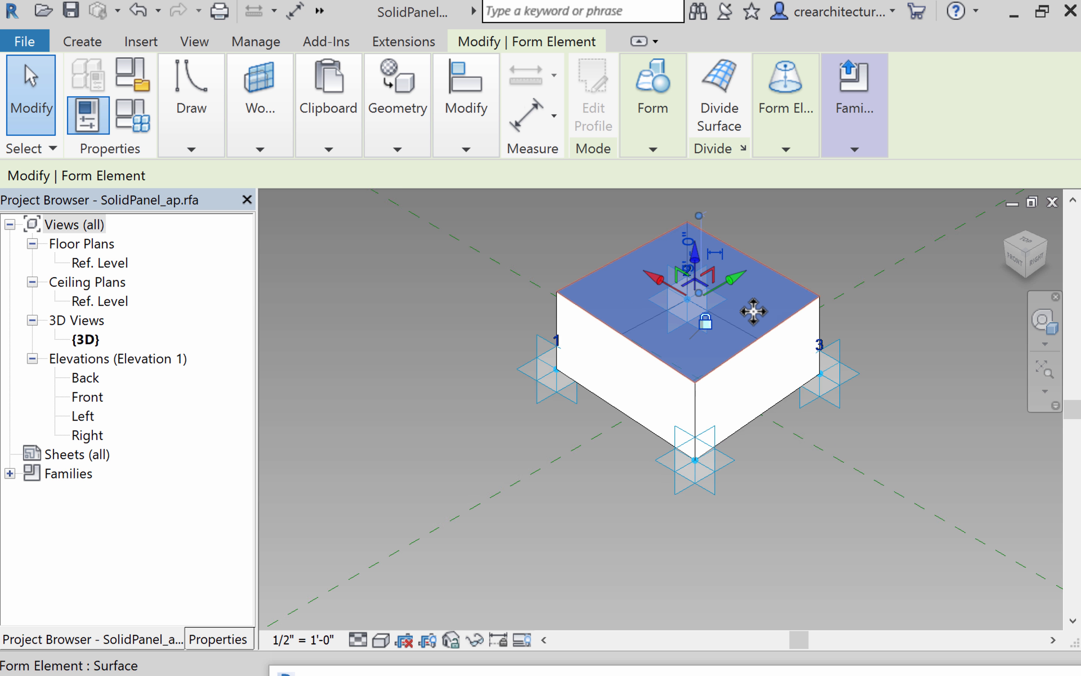
{"action": "left_click", "coordinate": [683, 249]}
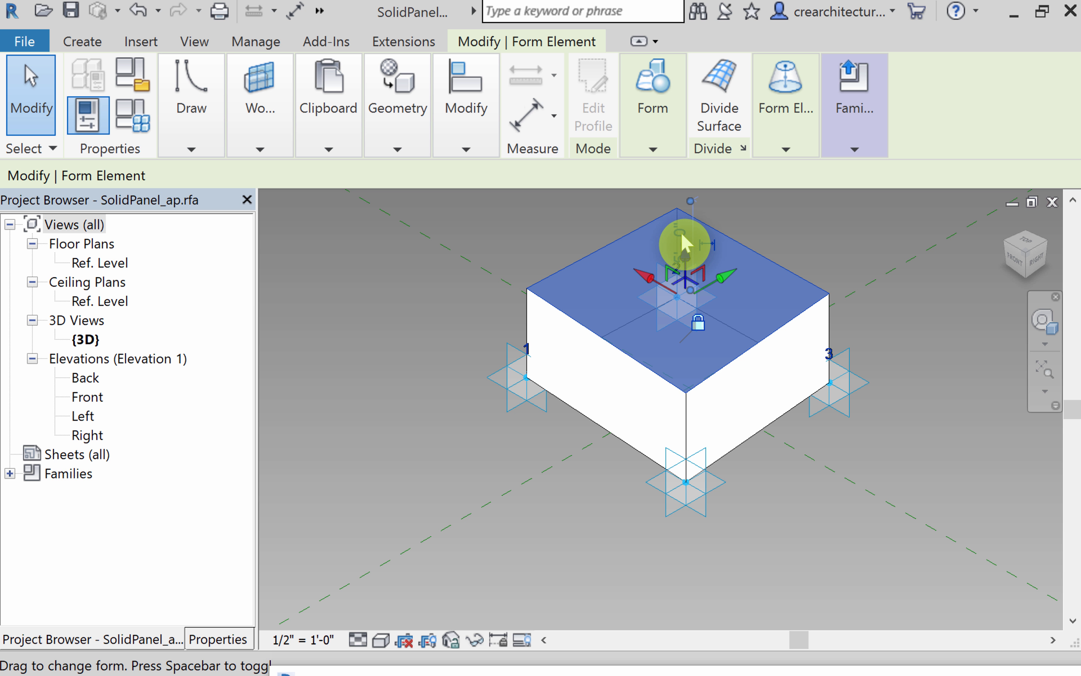
{"action": "scroll", "coordinate": [679, 248], "scroll_direction": "up", "scroll_amount": 4}
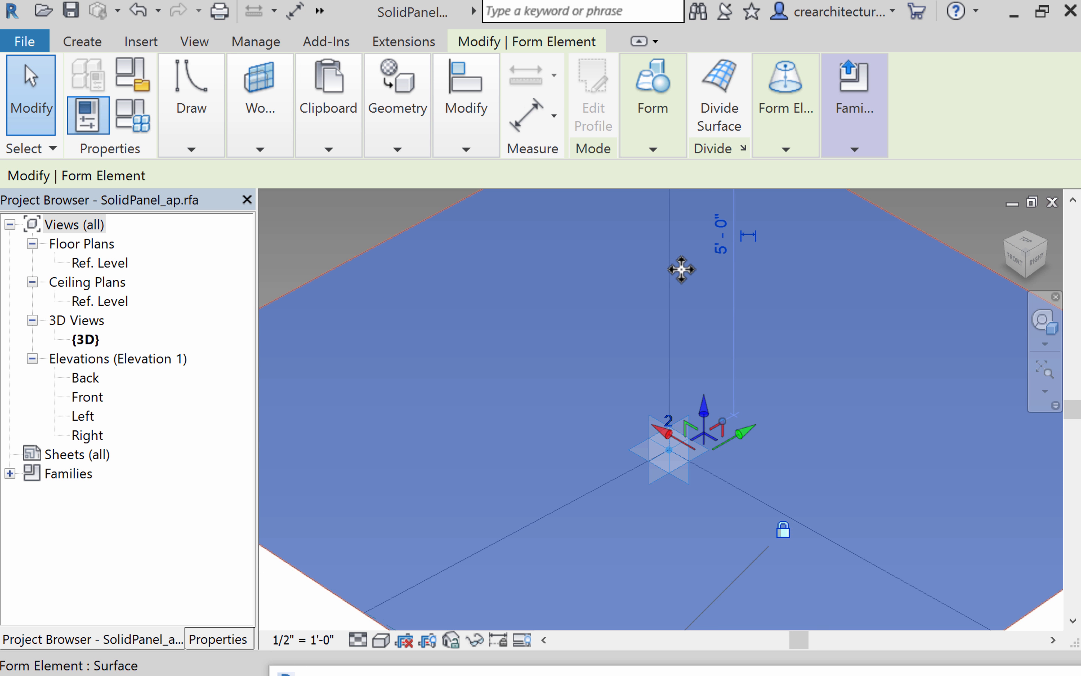
{"action": "scroll", "coordinate": [709, 266], "scroll_direction": "down", "scroll_amount": 1}
{"action": "left_click", "coordinate": [710, 263]}
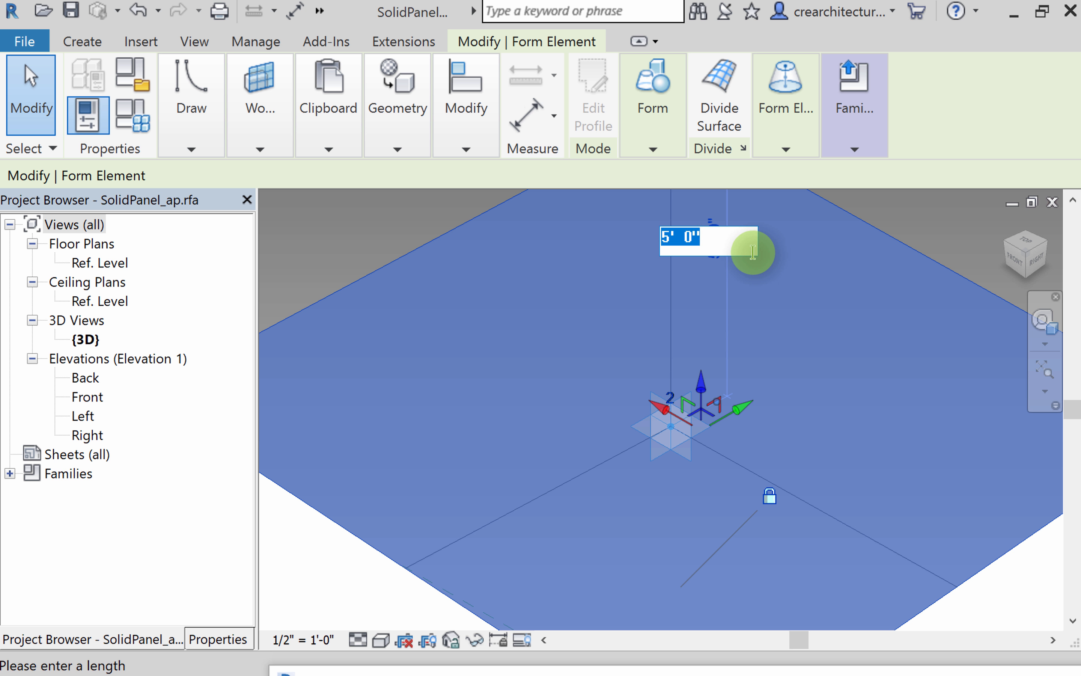
{"action": "type", "text": "0 "}
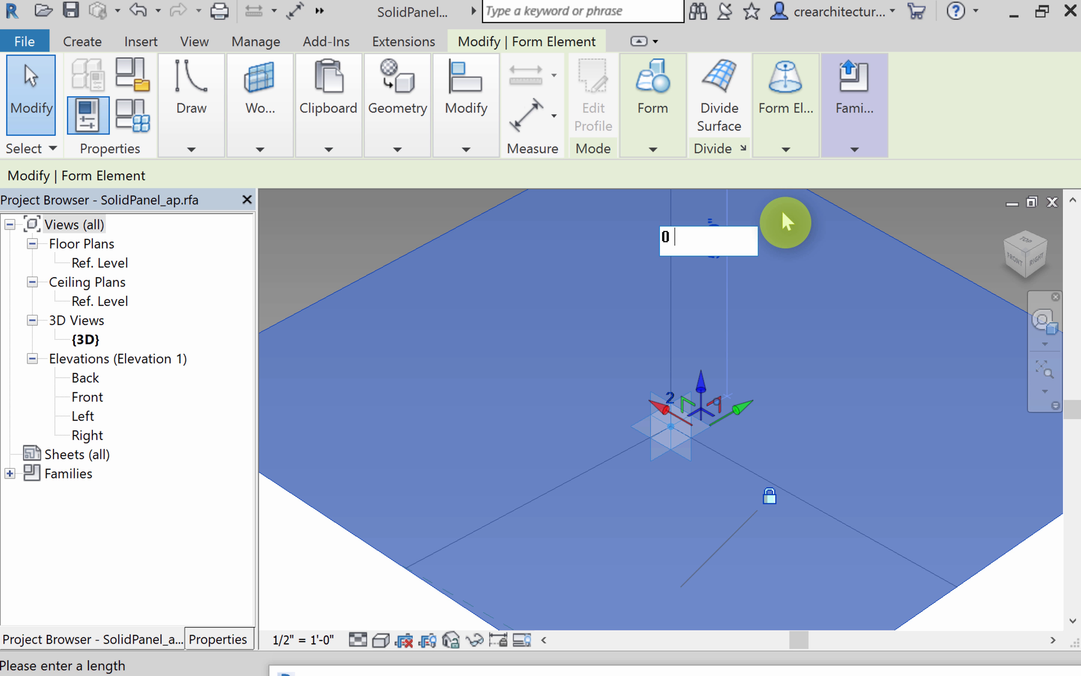
{"action": "type", "text": "54"}
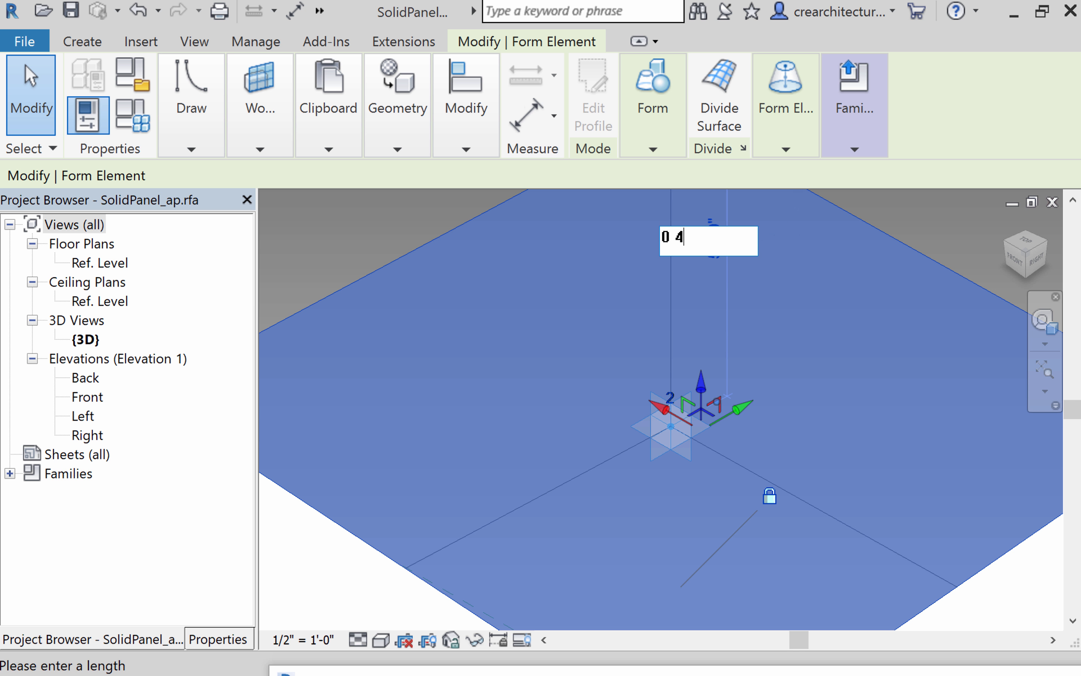
{"action": "key", "text": "Return"}
{"action": "scroll", "coordinate": [849, 270], "scroll_direction": "down", "scroll_amount": 4}
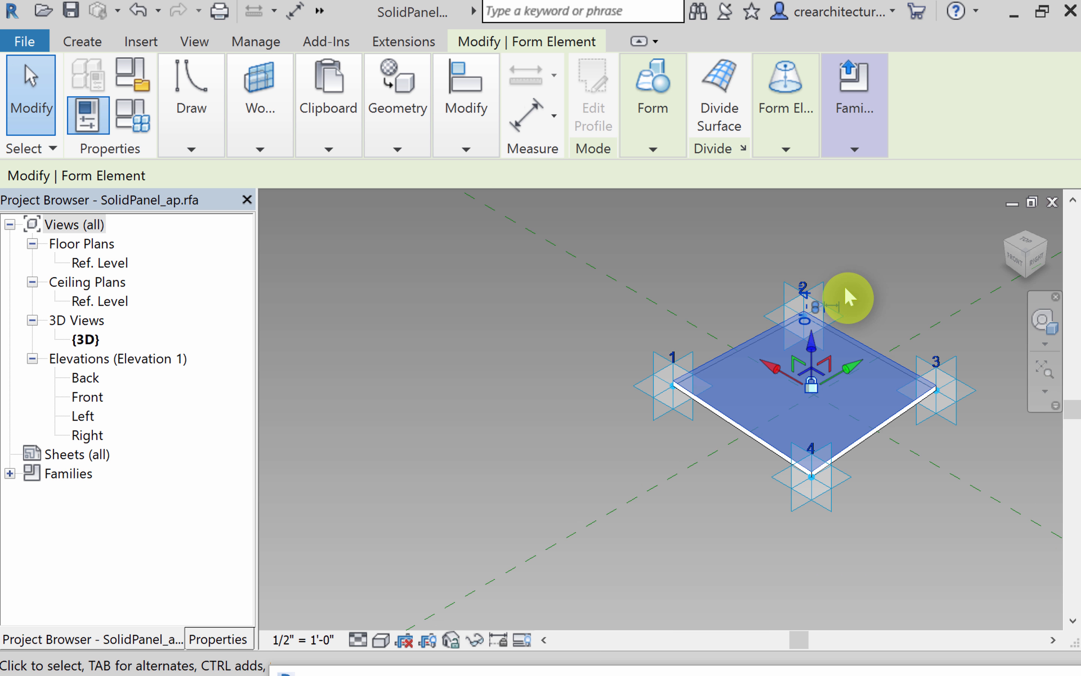
{"action": "left_click", "coordinate": [863, 561]}
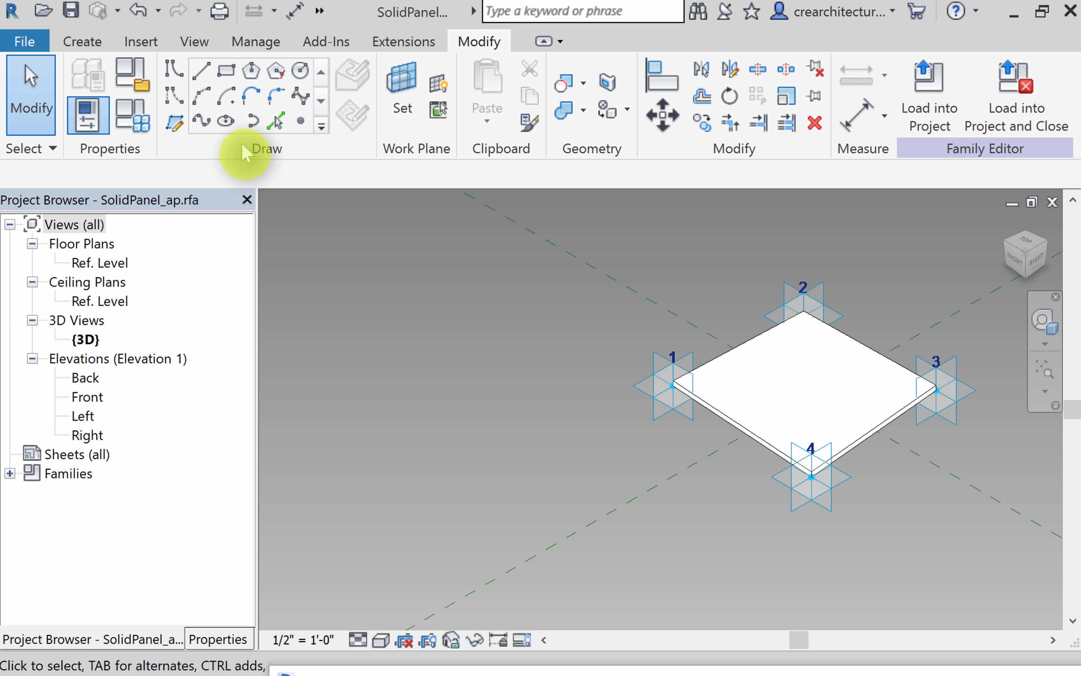
Step: Undo the thickness change and the solid form creation to restore the flat panel surface
{"action": "left_click", "coordinate": [139, 13]}
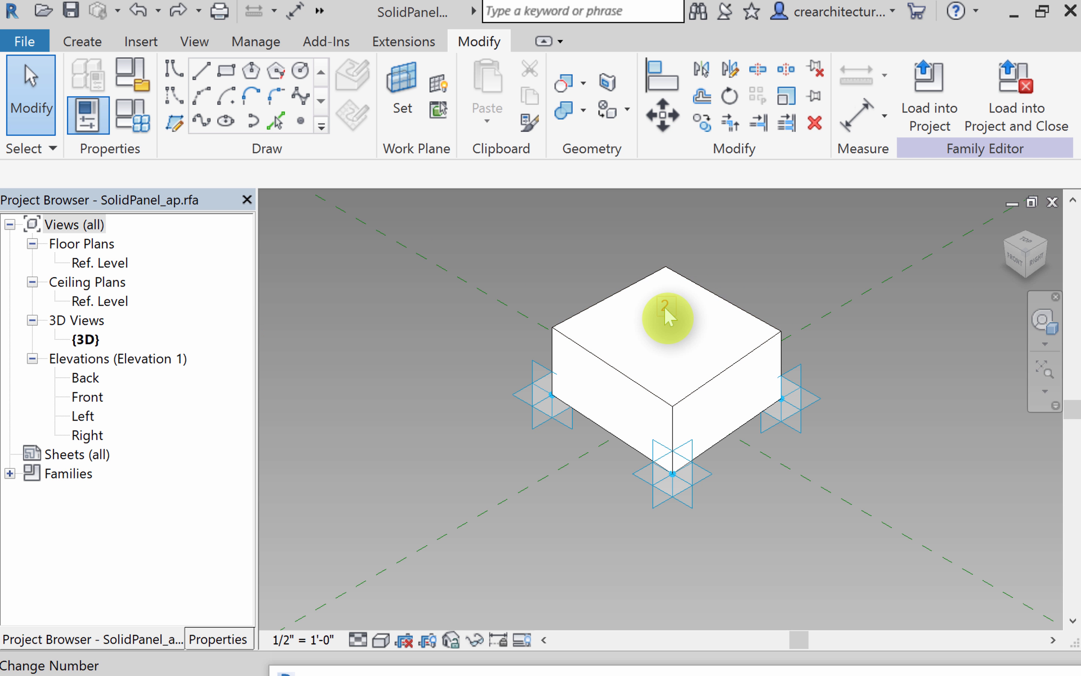
{"action": "left_click", "coordinate": [135, 16]}
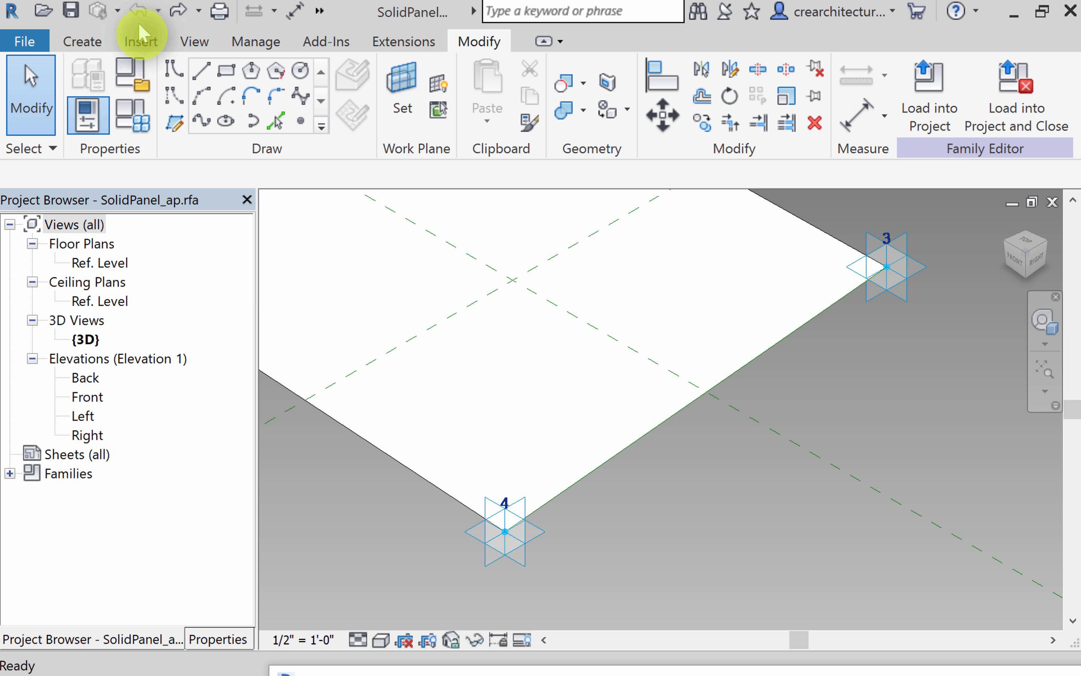
Step: Assign the Default material to the panel surface
{"action": "left_click", "coordinate": [735, 366]}
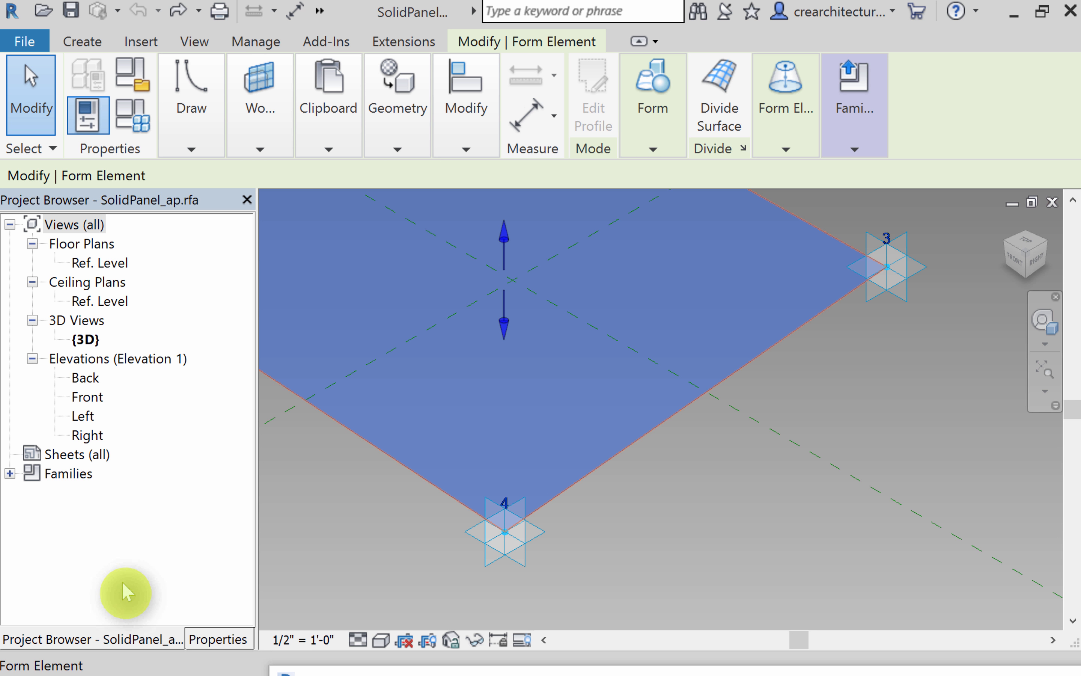
{"action": "left_click", "coordinate": [215, 639]}
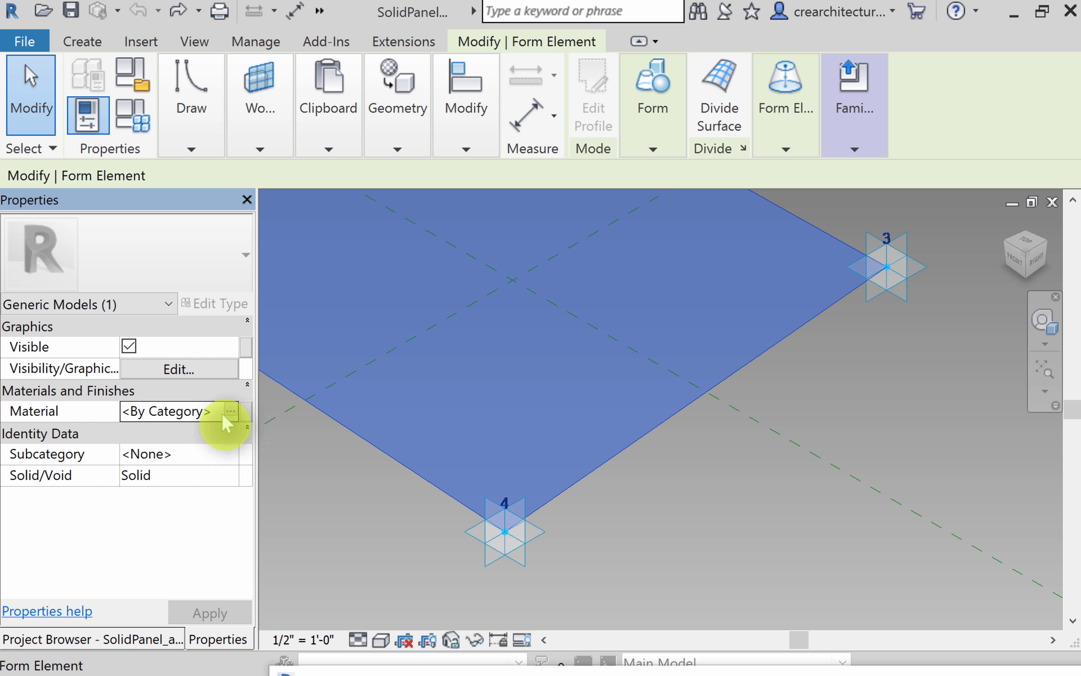
{"action": "left_click", "coordinate": [224, 410]}
{"action": "left_click", "coordinate": [230, 410]}
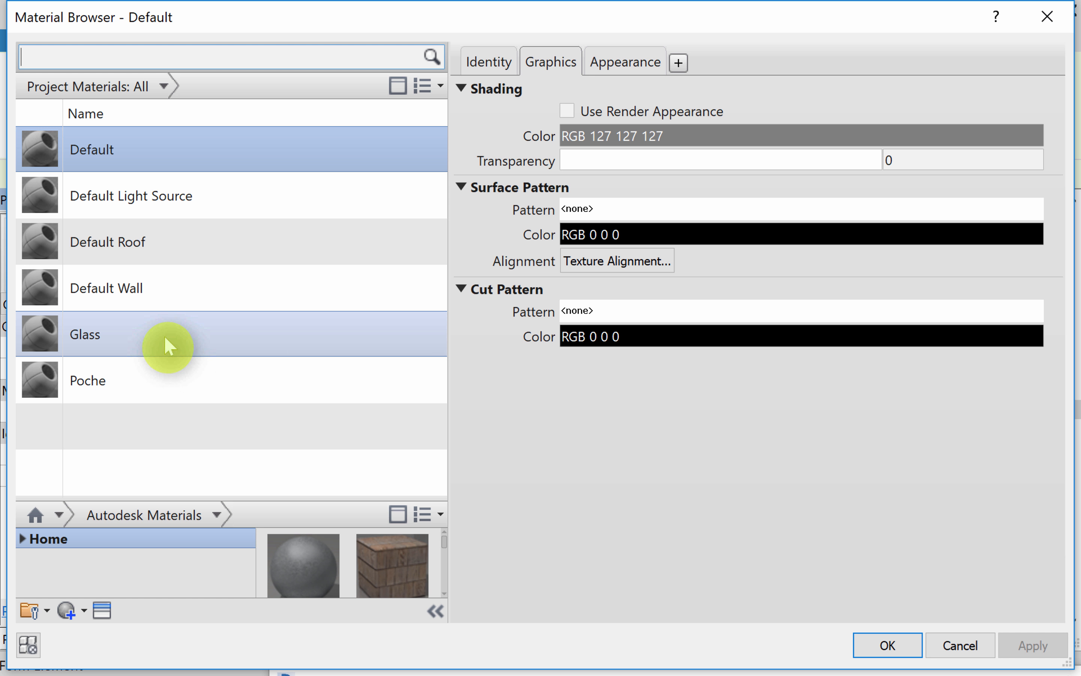
{"action": "left_click", "coordinate": [888, 644]}
{"action": "left_click", "coordinate": [760, 514]}
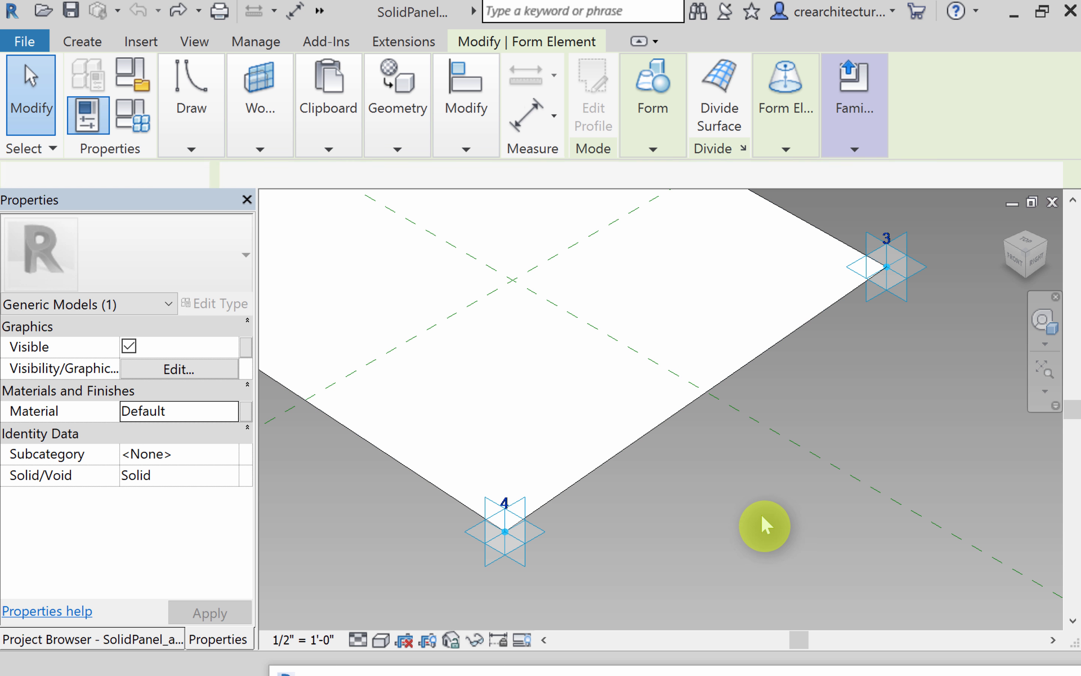
Step: Assign the Glass material to the panel surface
{"action": "left_click", "coordinate": [351, 333]}
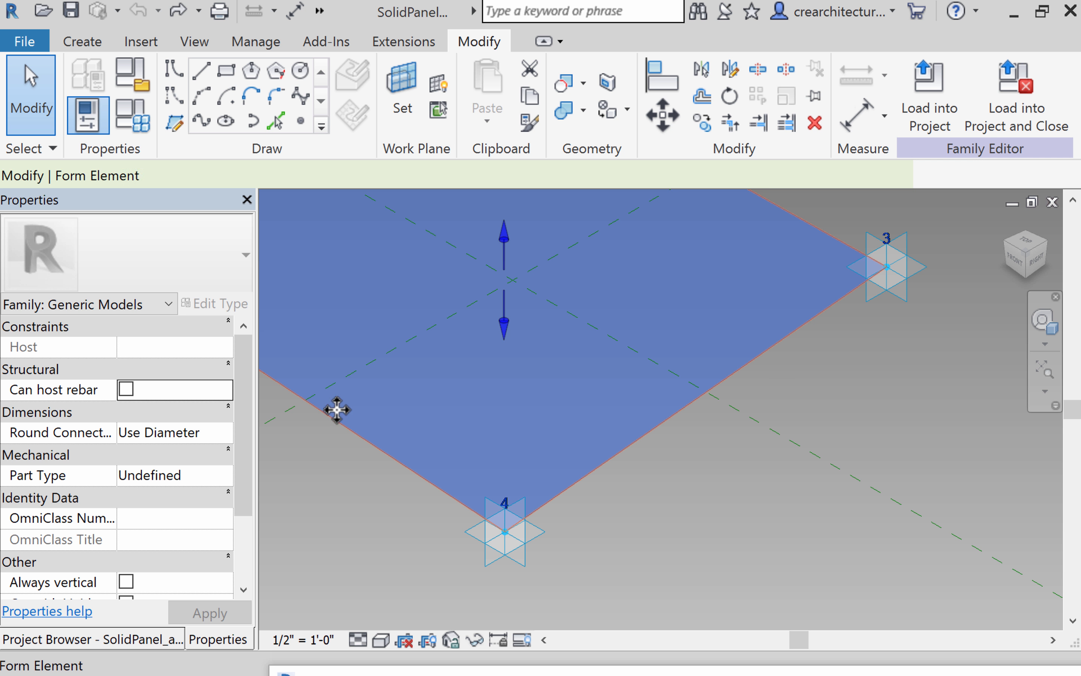
{"action": "left_click", "coordinate": [228, 413]}
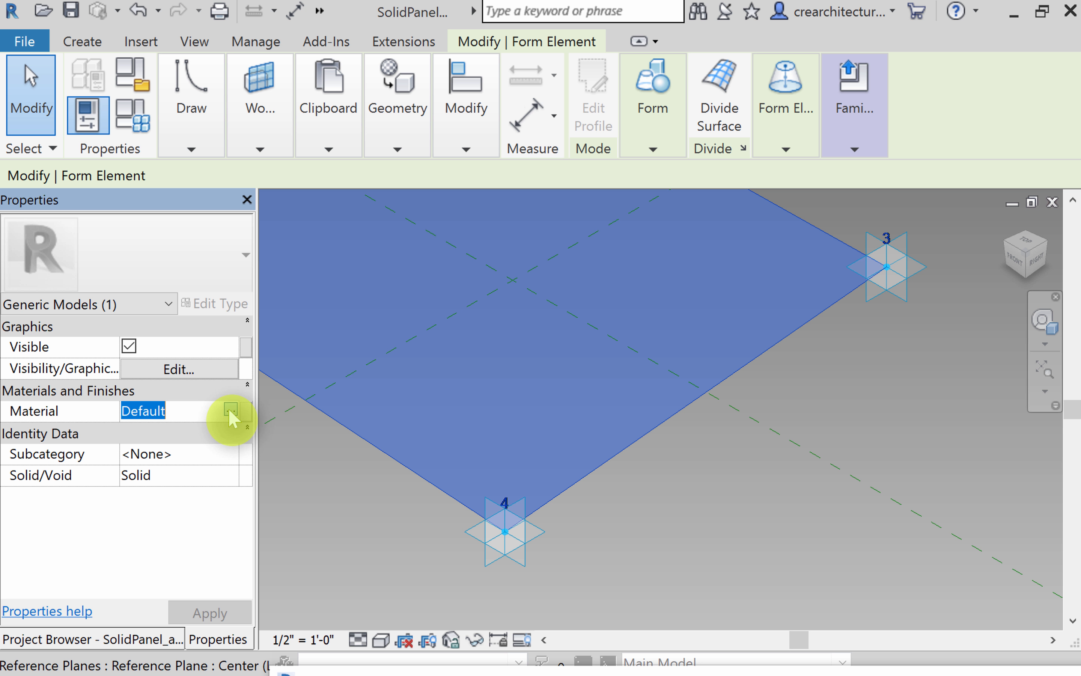
{"action": "left_click", "coordinate": [229, 410]}
{"action": "key", "text": "Escape"}
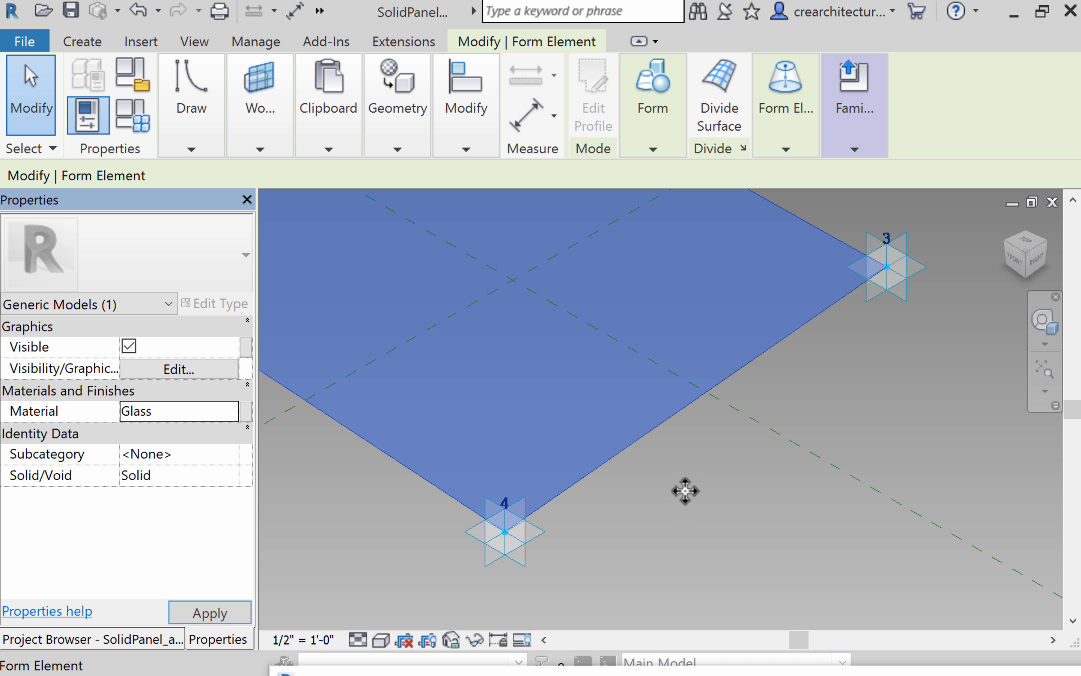
{"action": "left_click", "coordinate": [684, 490]}
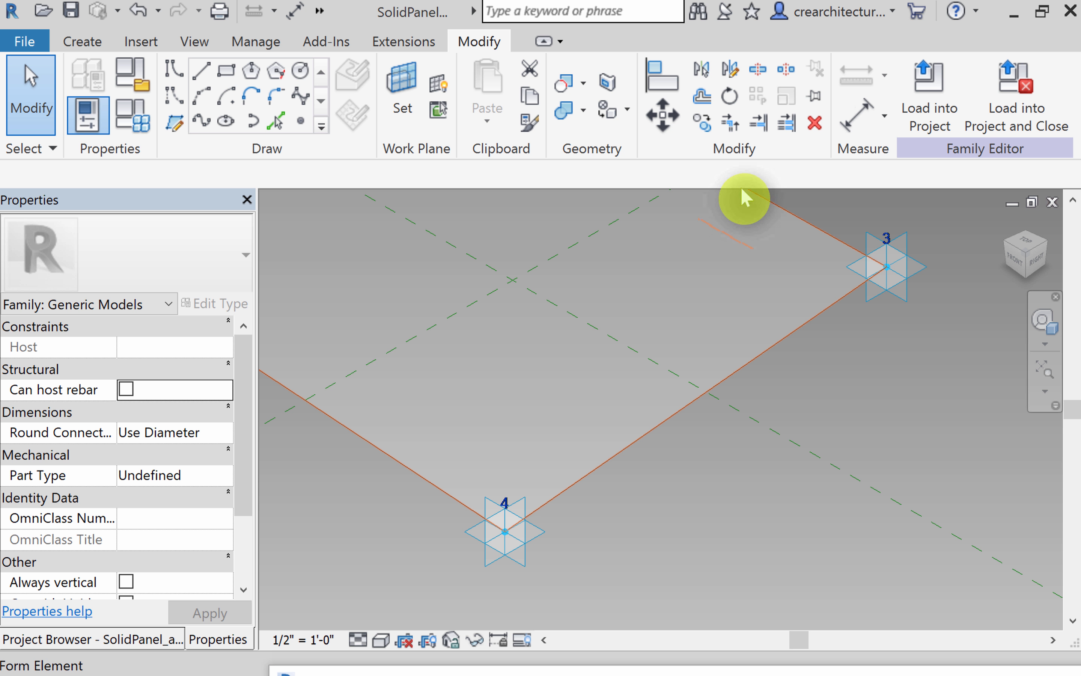
Step: Save the family under the new name GlassPanel_ap.rfa on the Desktop
{"action": "left_click", "coordinate": [24, 42]}
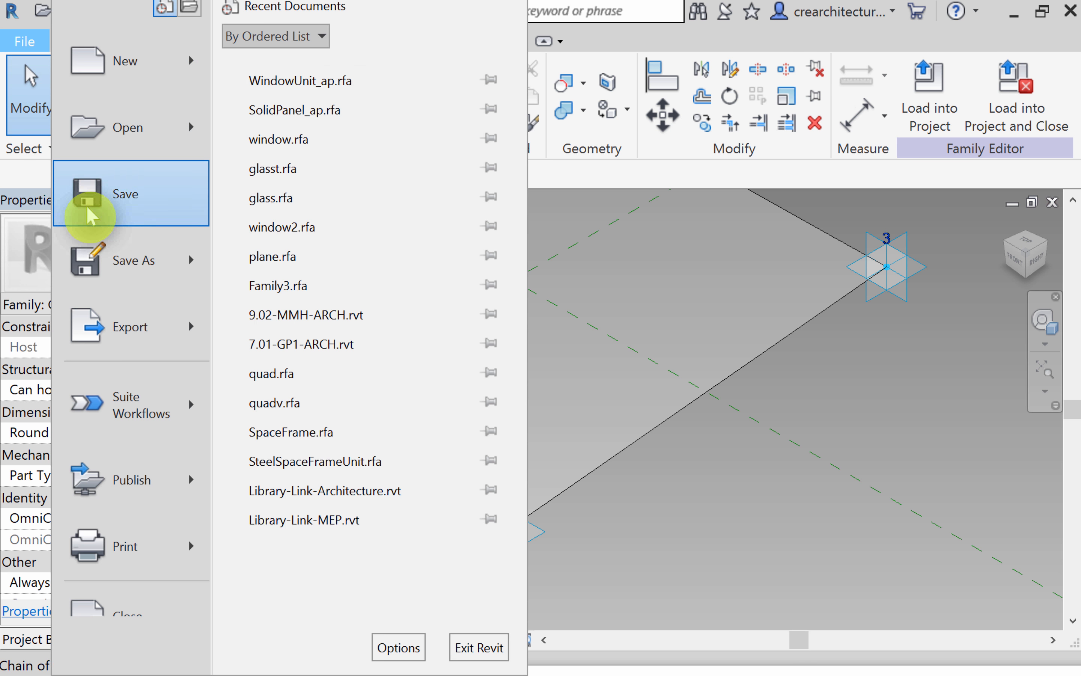
{"action": "mouse_move", "coordinate": [207, 223]}
{"action": "left_click", "coordinate": [336, 164]}
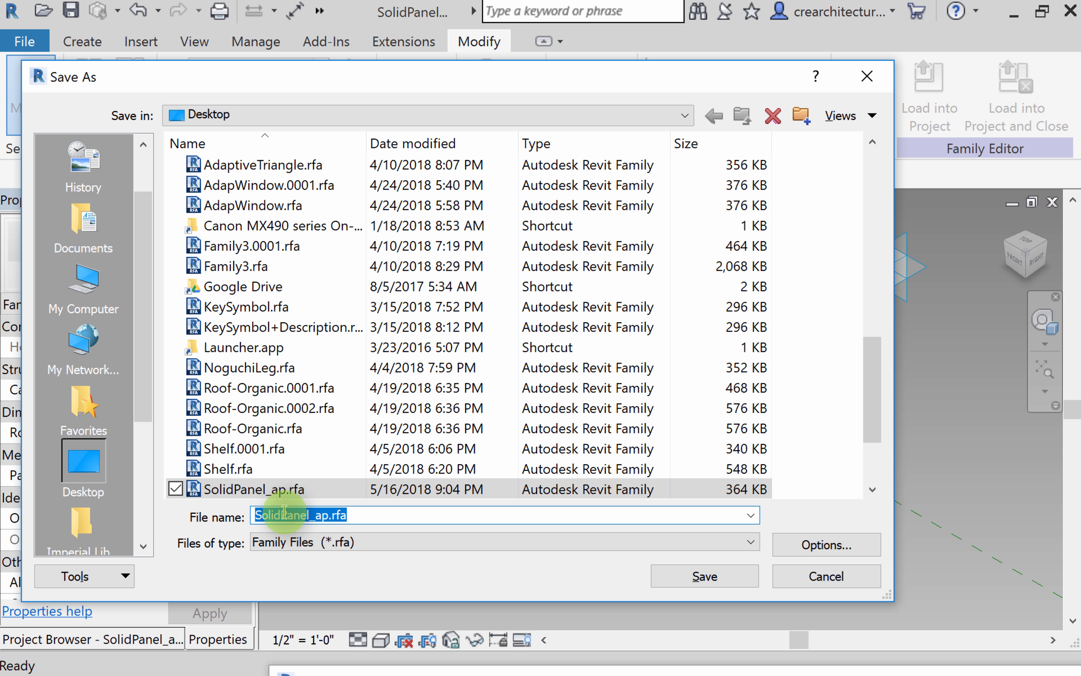
{"action": "left_click_drag", "start_coordinate": [284, 513], "coordinate": [204, 511]}
{"action": "type", "text": "G"}
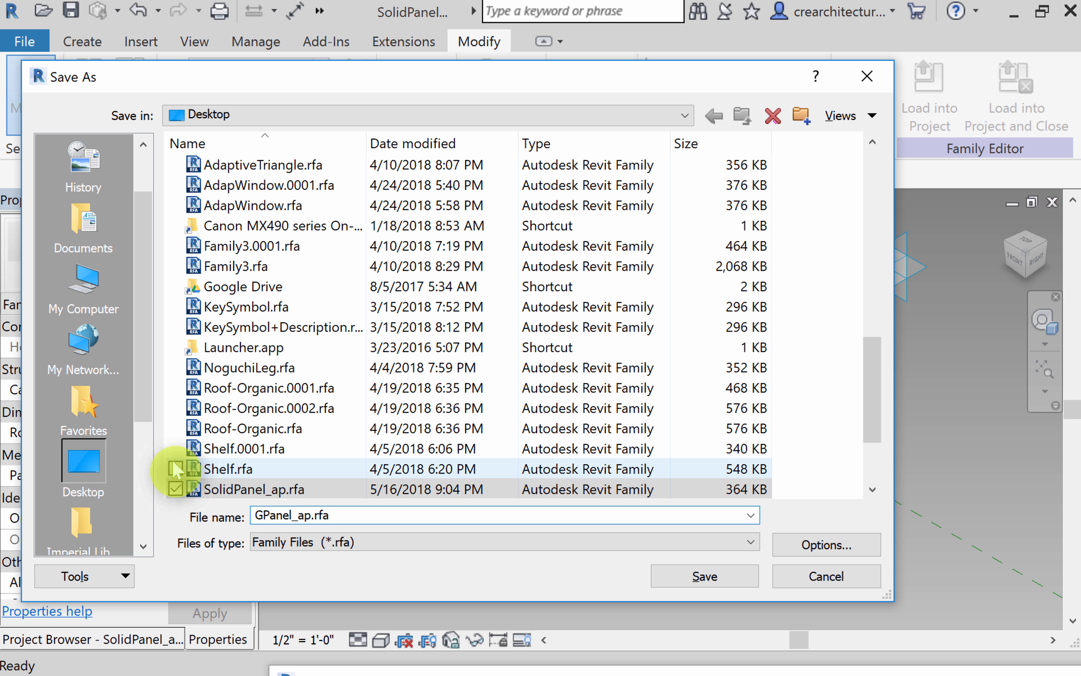
{"action": "type", "text": "lass"}
{"action": "left_click", "coordinate": [712, 583]}
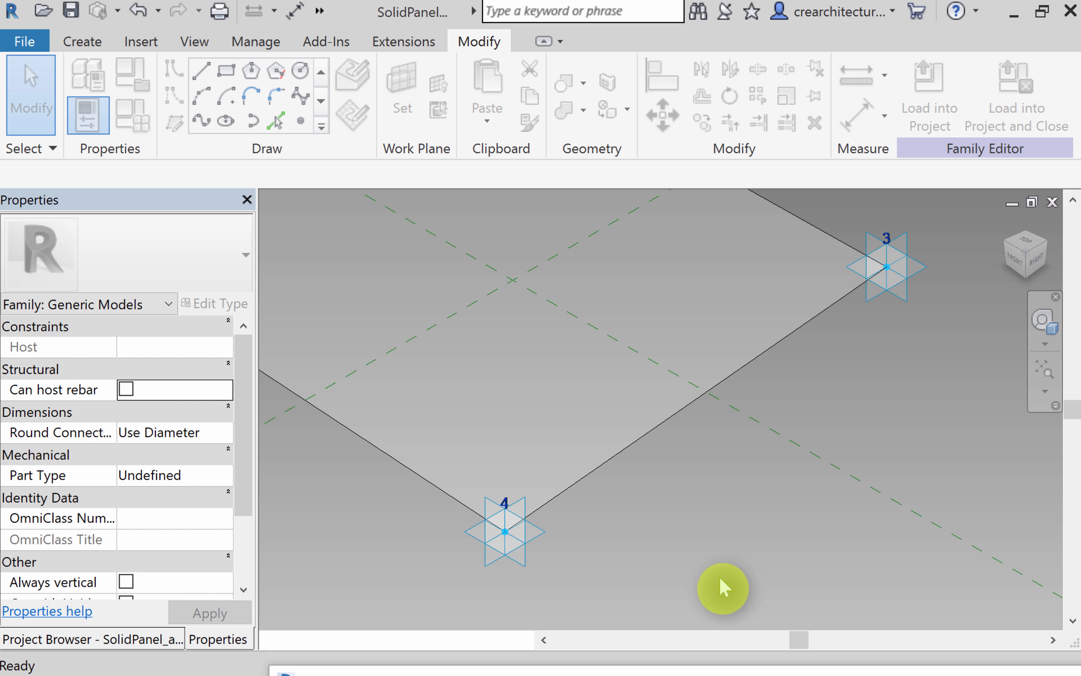
{"action": "left_click", "coordinate": [720, 554]}
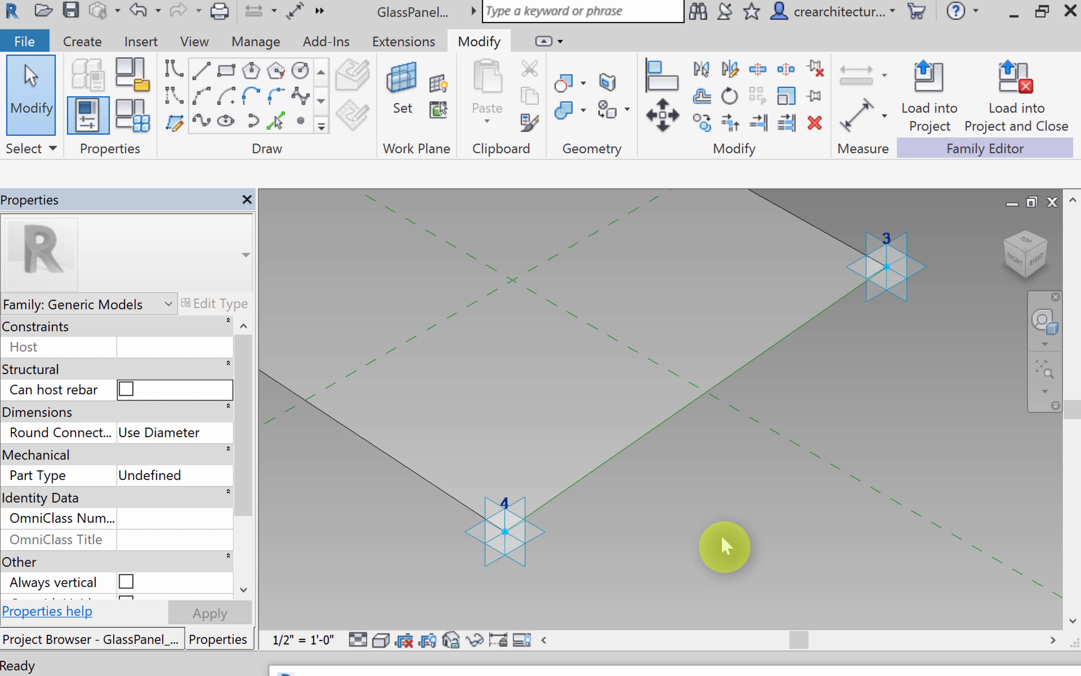
Step: Load the glass panel family into WindowUnit_ap.rfa only
{"action": "left_click", "coordinate": [922, 114]}
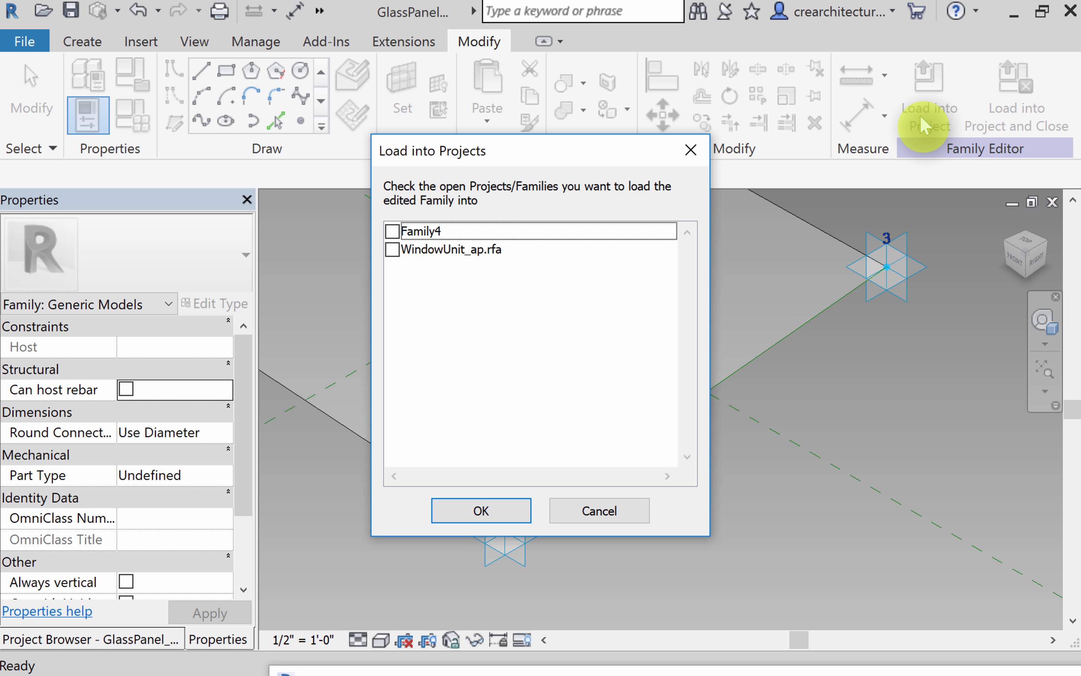
{"action": "left_click", "coordinate": [392, 249]}
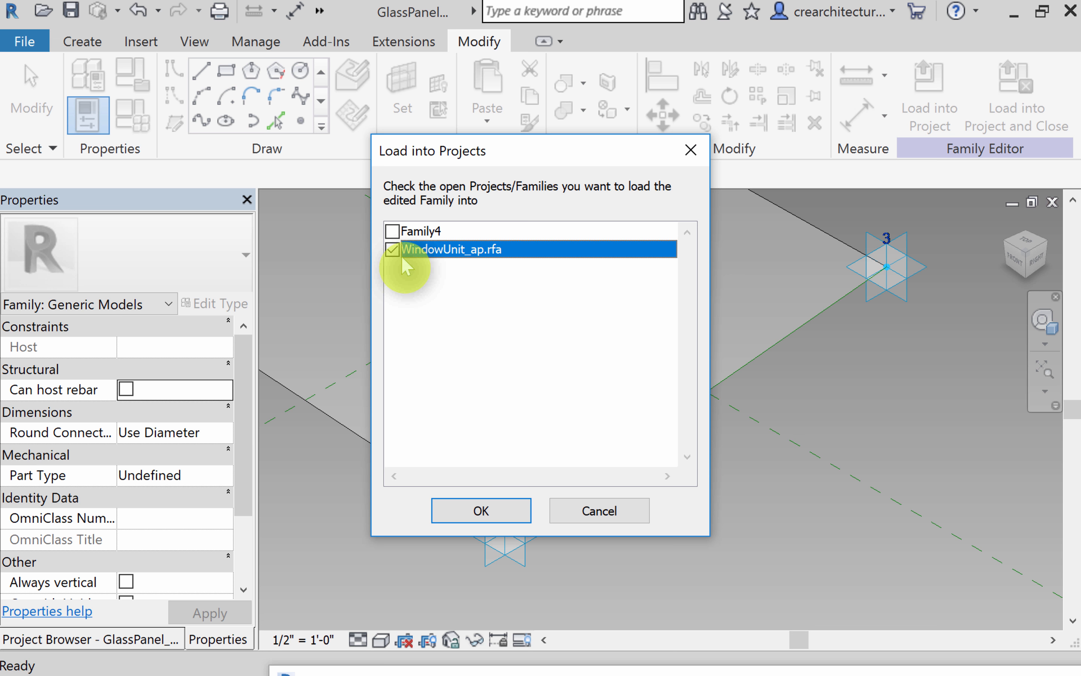
{"action": "left_click", "coordinate": [481, 511]}
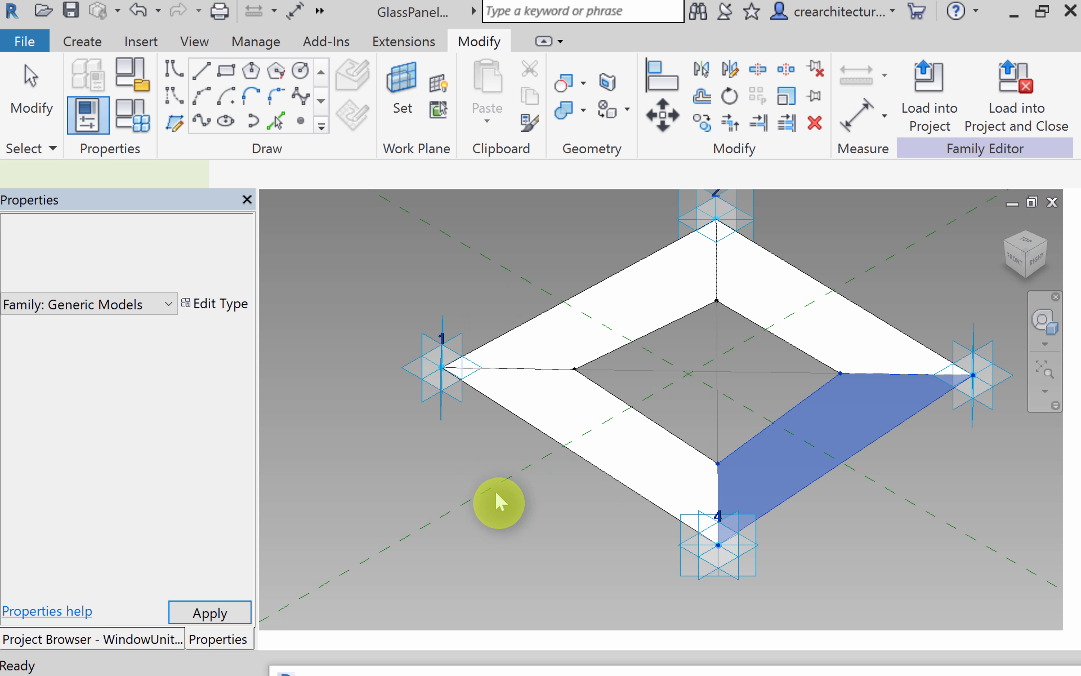
Step: Place a GlassPanel_ap component in the window unit's opening, using the four inner corner reference points as its adaptive points
{"action": "left_click", "coordinate": [575, 369]}
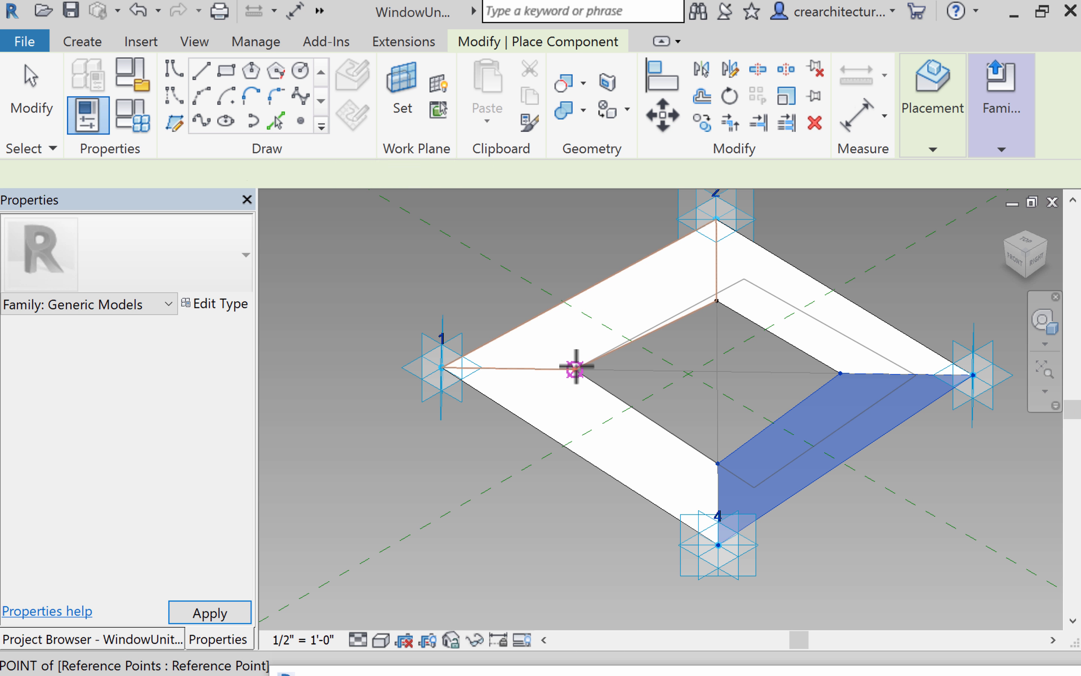
{"action": "left_click", "coordinate": [715, 300]}
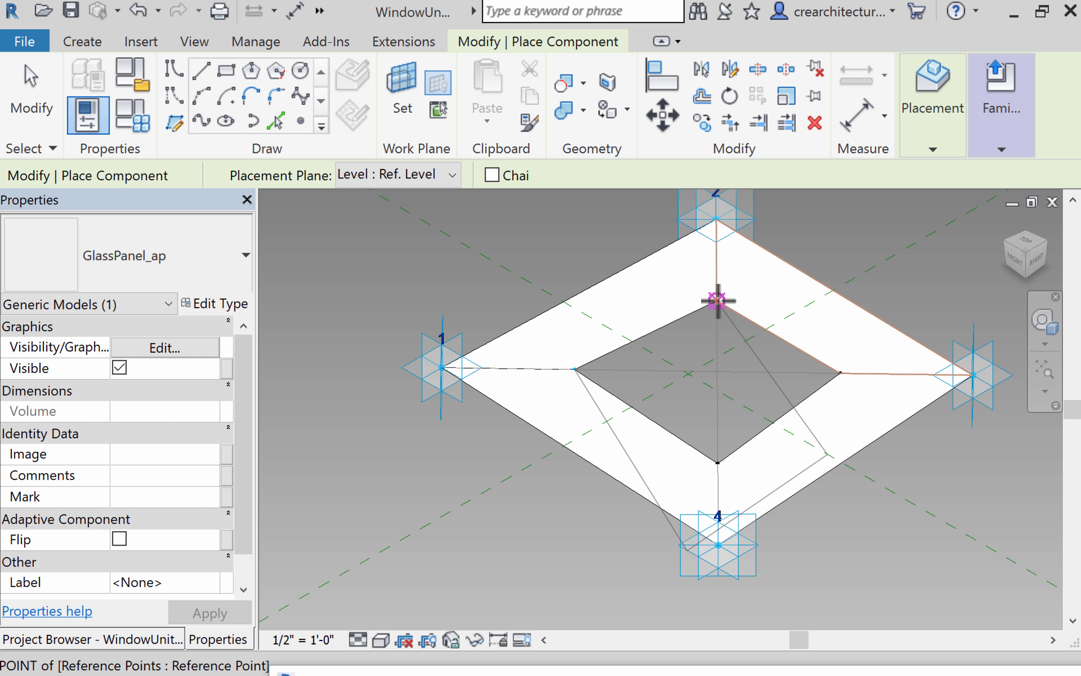
{"action": "left_click", "coordinate": [721, 449]}
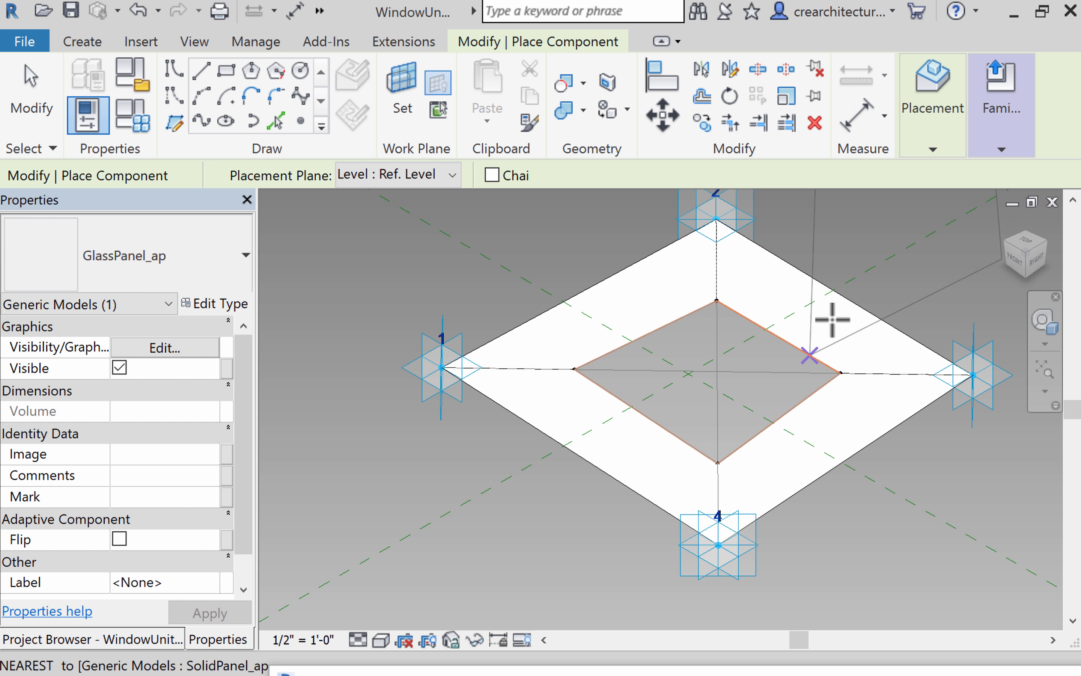
{"action": "key", "text": "Escape"}
{"action": "key", "text": "Escape"}
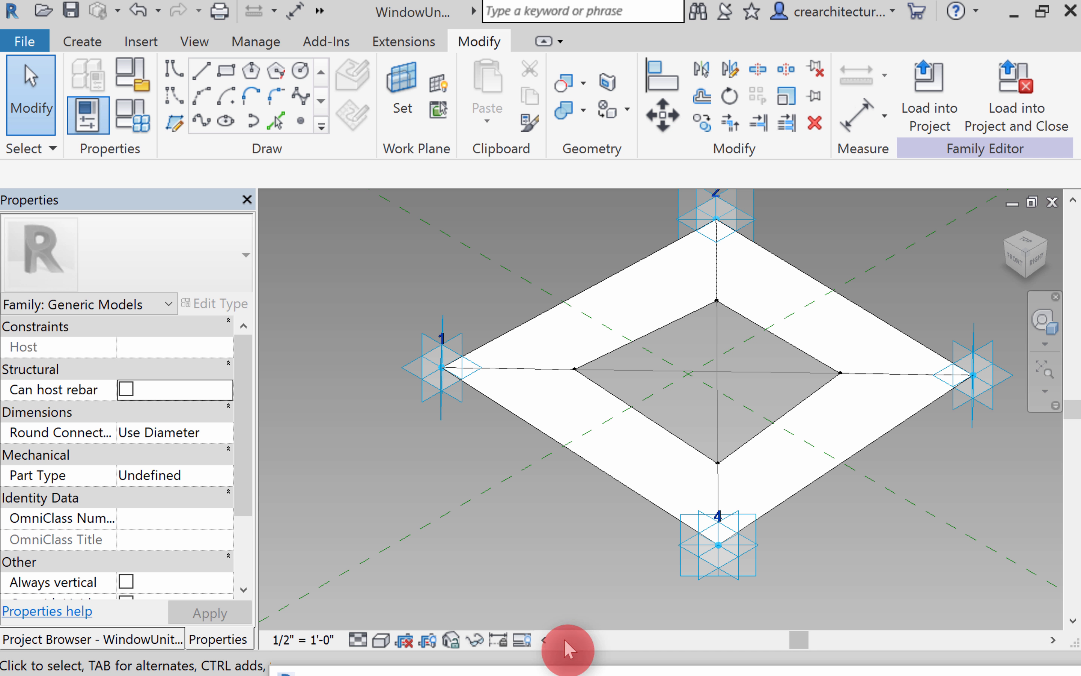
Step: Switch to the TwistingTower.dyn graph in Dynamo, then move its window clear of the Revit family view
{"action": "left_click", "coordinate": [565, 670]}
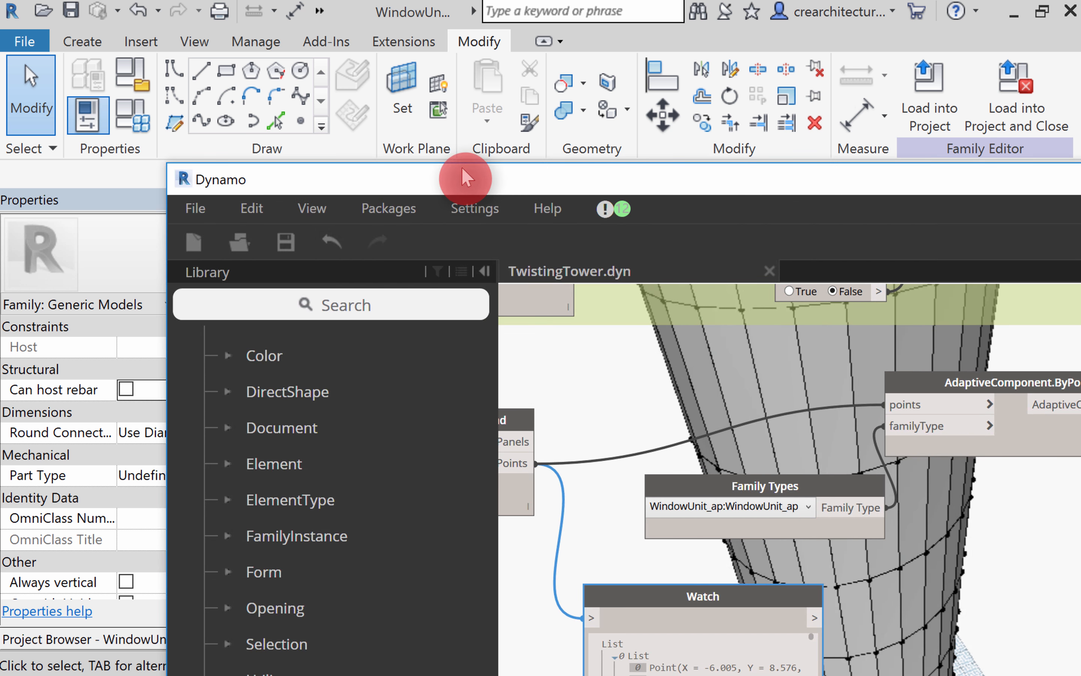
{"action": "left_click_drag", "start_coordinate": [459, 169], "coordinate": [241, 61]}
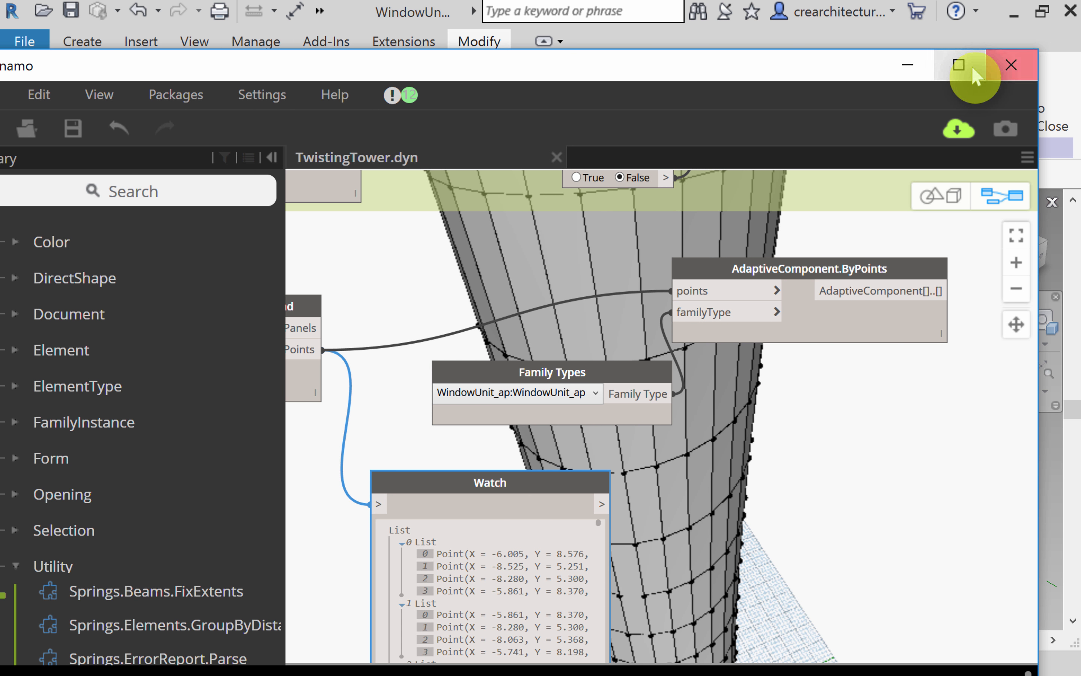
{"action": "left_click", "coordinate": [959, 65]}
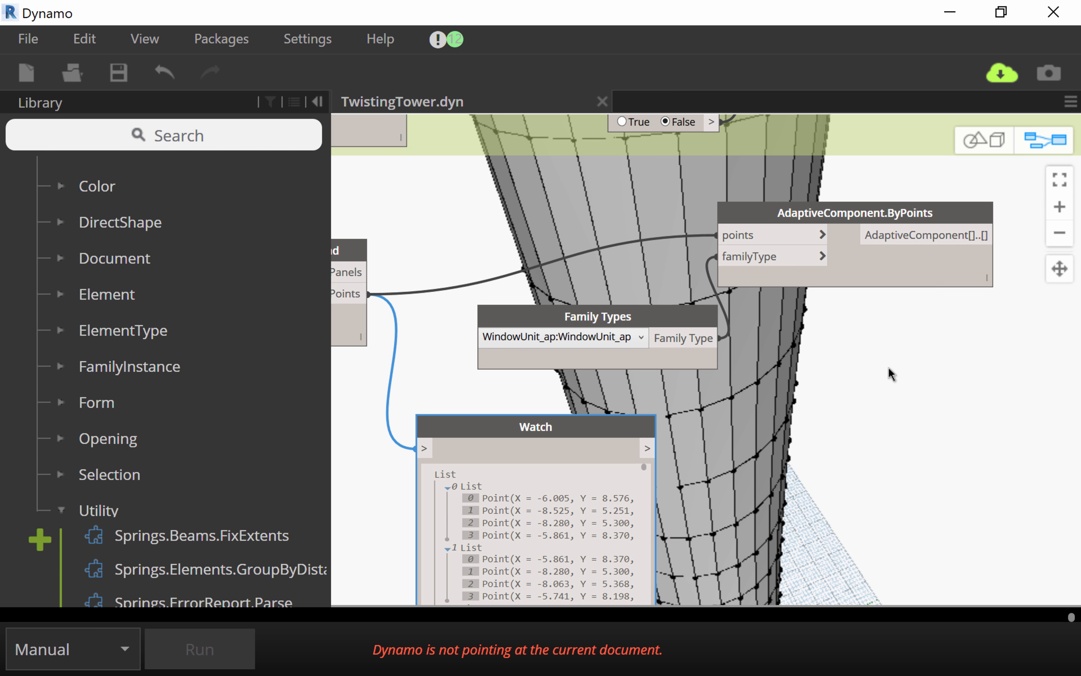
{"action": "left_click_drag", "start_coordinate": [688, 20], "coordinate": [668, 509]}
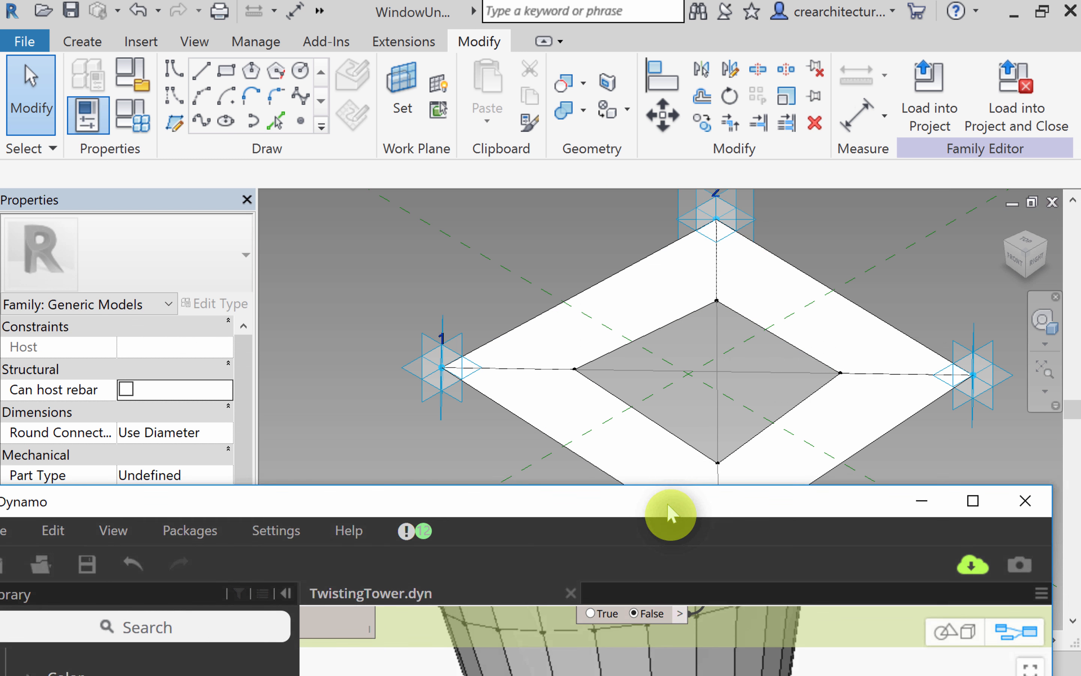
Step: Close the WindowUnit_ap and GlassPanel_ap family views in Revit and return to the tower family
{"action": "left_click", "coordinate": [1051, 202]}
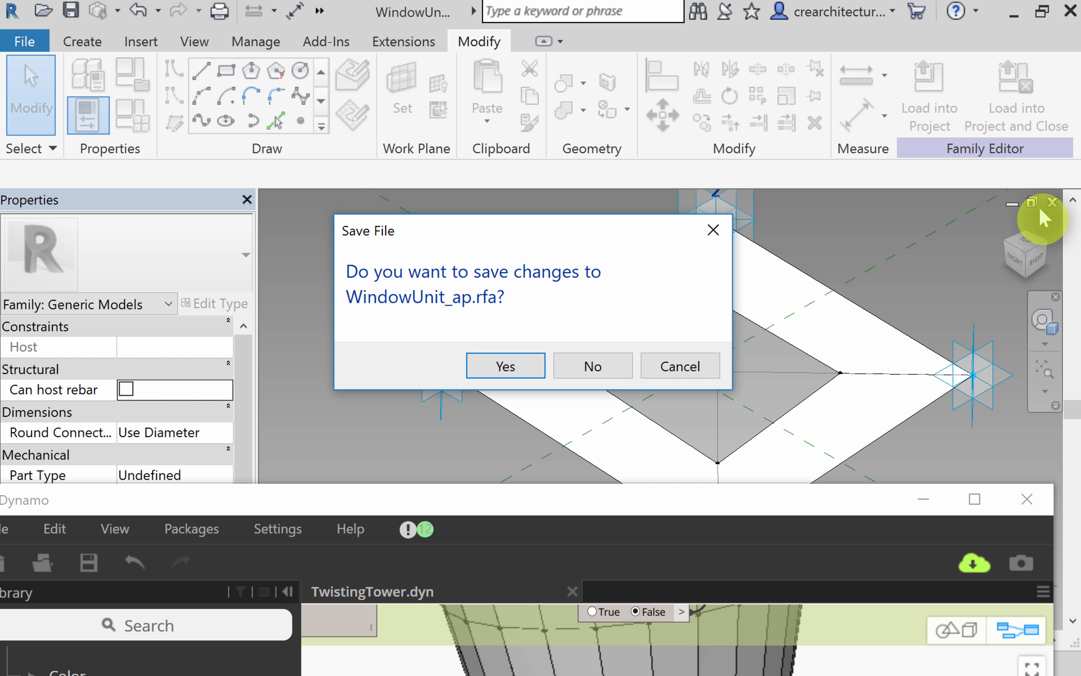
{"action": "left_click", "coordinate": [628, 357]}
{"action": "left_click", "coordinate": [747, 295]}
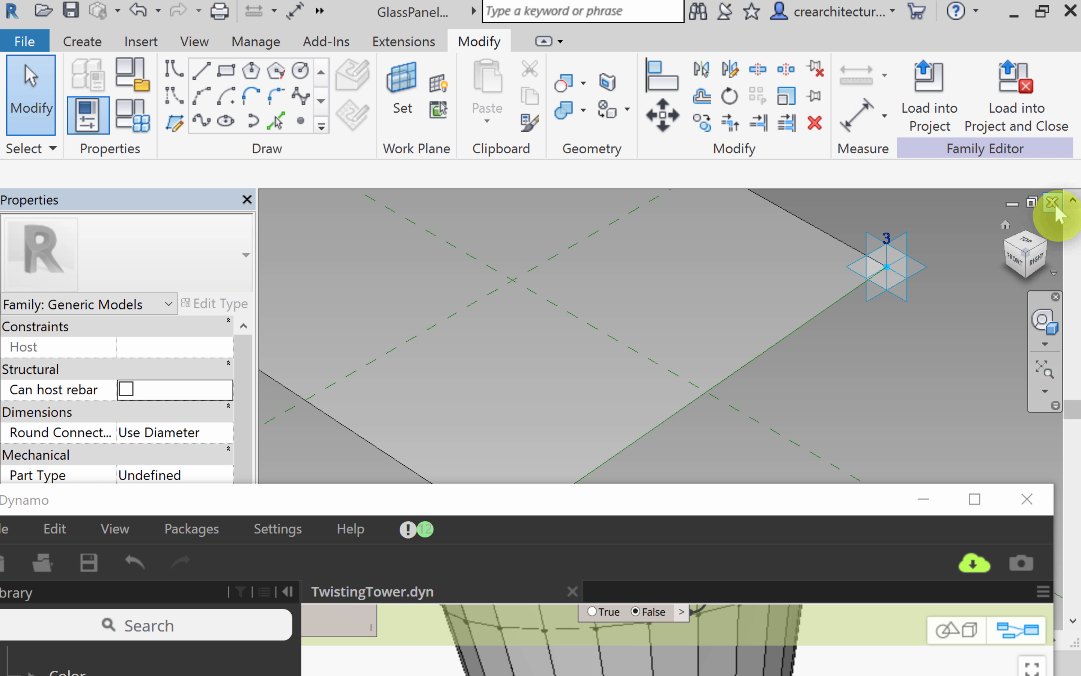
{"action": "left_click", "coordinate": [1054, 203]}
{"action": "left_click", "coordinate": [851, 304]}
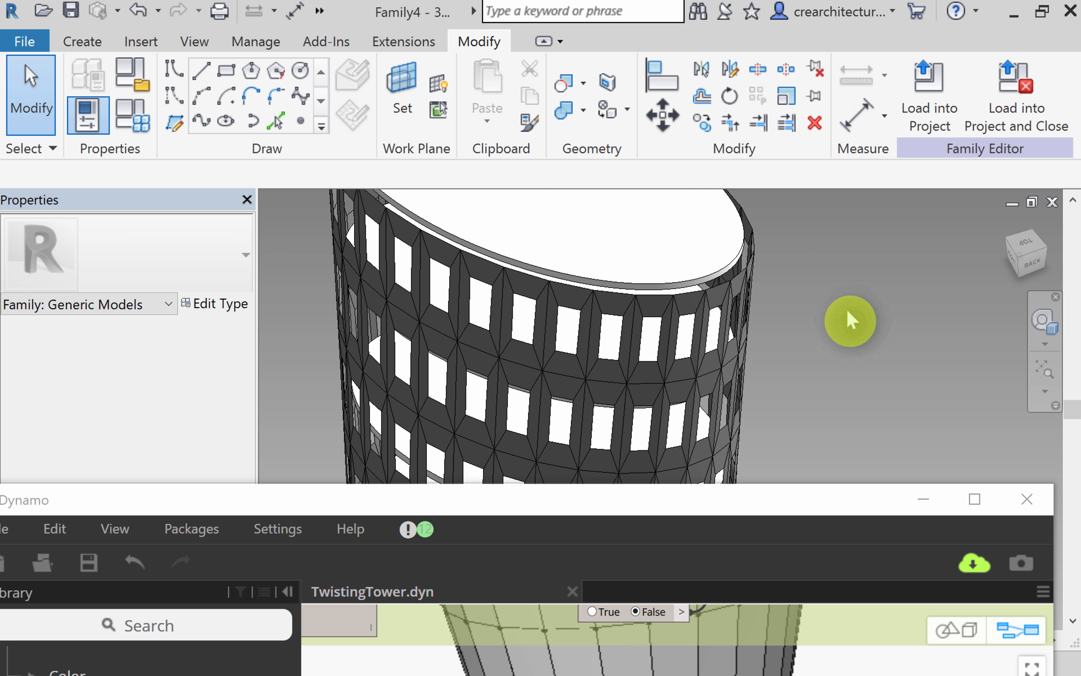
Step: Bring the TwistingTower.dyn graph back to full size in Dynamo, with the tower family as the active Revit document
{"action": "left_click_drag", "start_coordinate": [762, 505], "coordinate": [719, 580]}
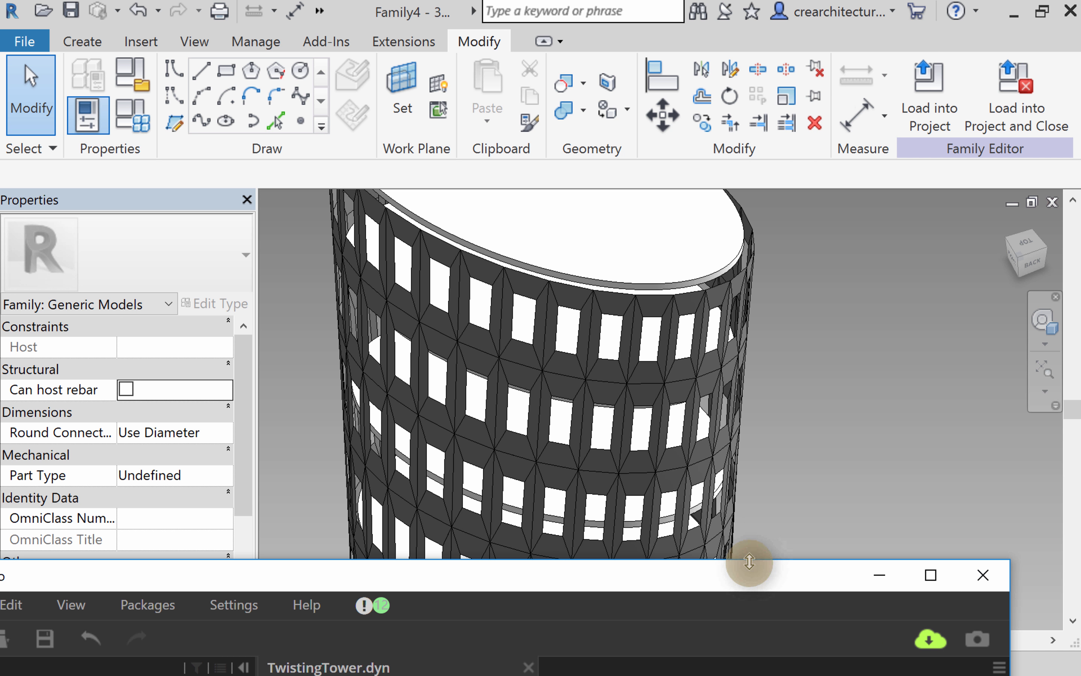
{"action": "left_click_drag", "start_coordinate": [751, 581], "coordinate": [804, 73]}
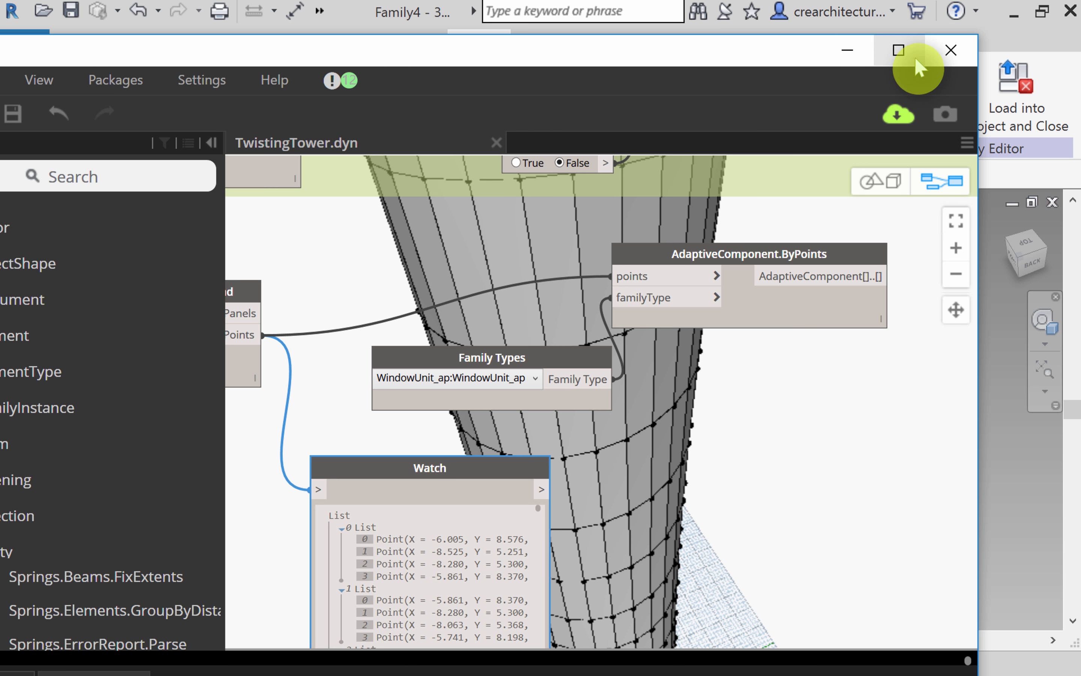
{"action": "left_click", "coordinate": [899, 51]}
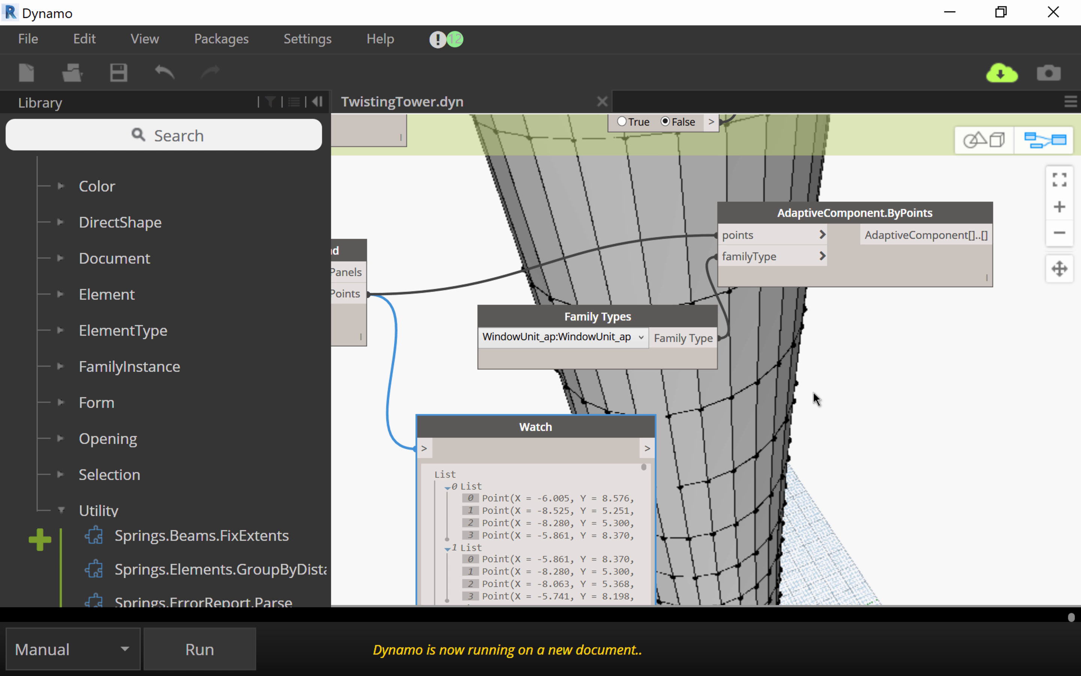
{"action": "scroll", "coordinate": [811, 369], "scroll_direction": "down", "scroll_amount": 3}
{"action": "middle_click_drag", "start_coordinate": [811, 368], "coordinate": [604, 511]}
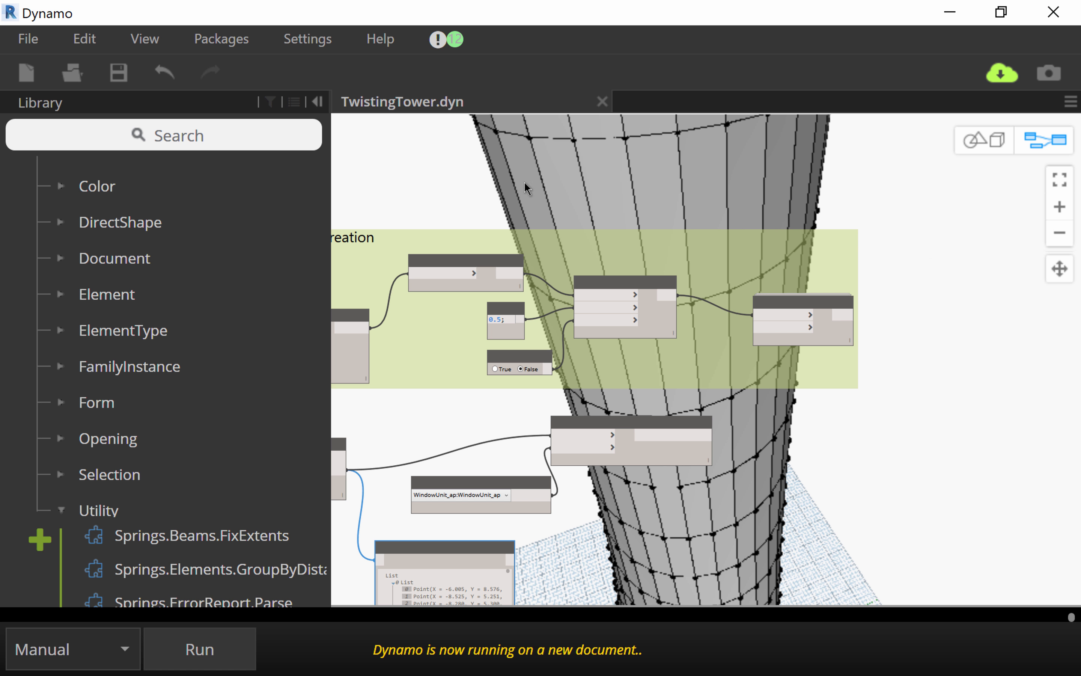
Step: Find the attractor nodes with the search term "attract" and add a LunchBox Attractor node to the graph
{"action": "left_click", "coordinate": [245, 135]}
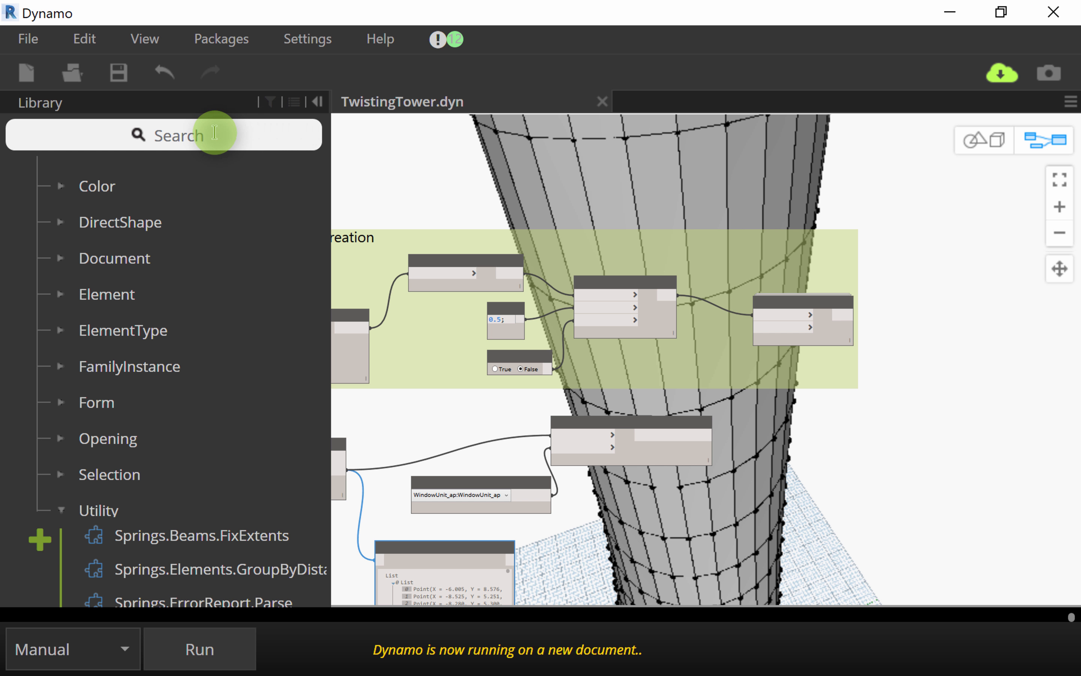
{"action": "type", "text": "at"}
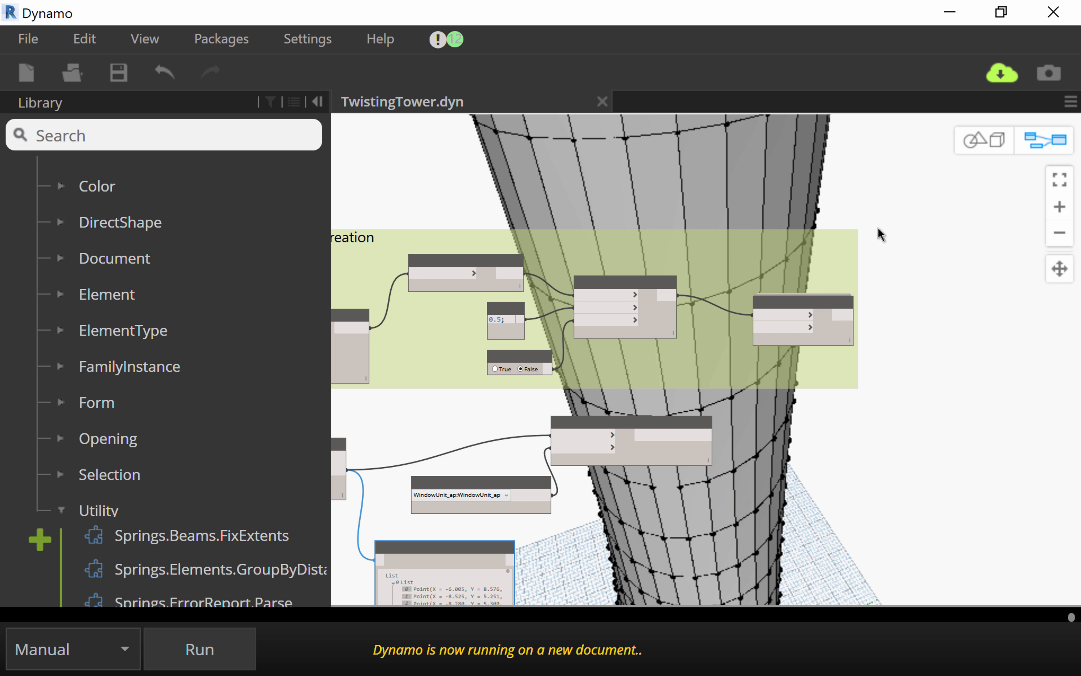
{"action": "right_click", "coordinate": [876, 239]}
{"action": "type", "text": "attract"}
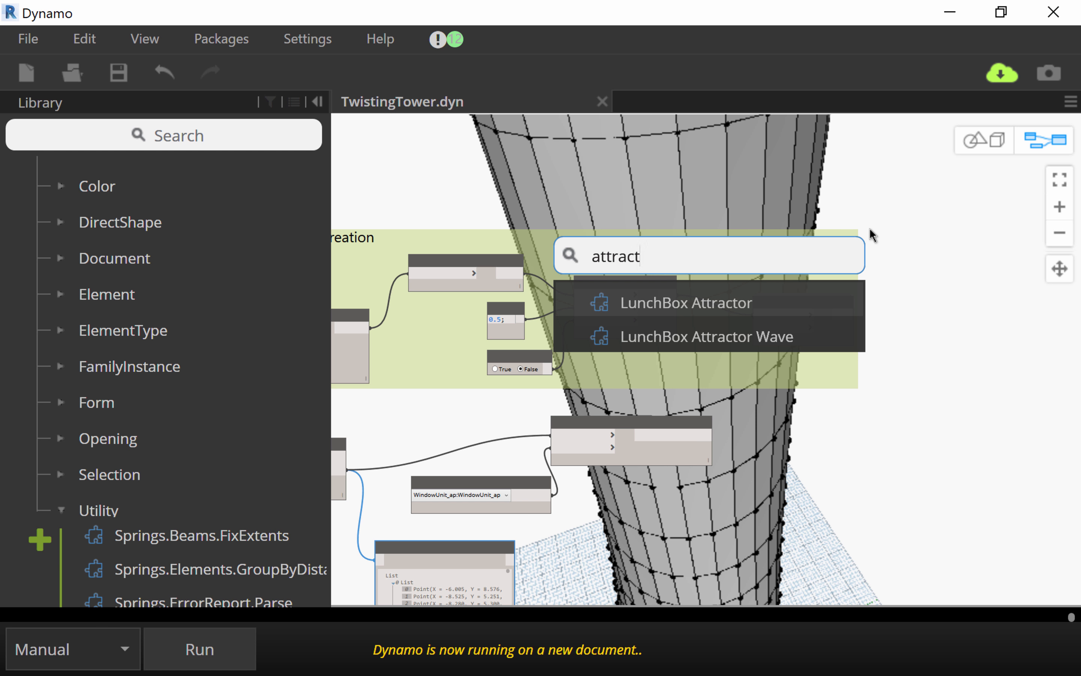
{"action": "left_click", "coordinate": [767, 306]}
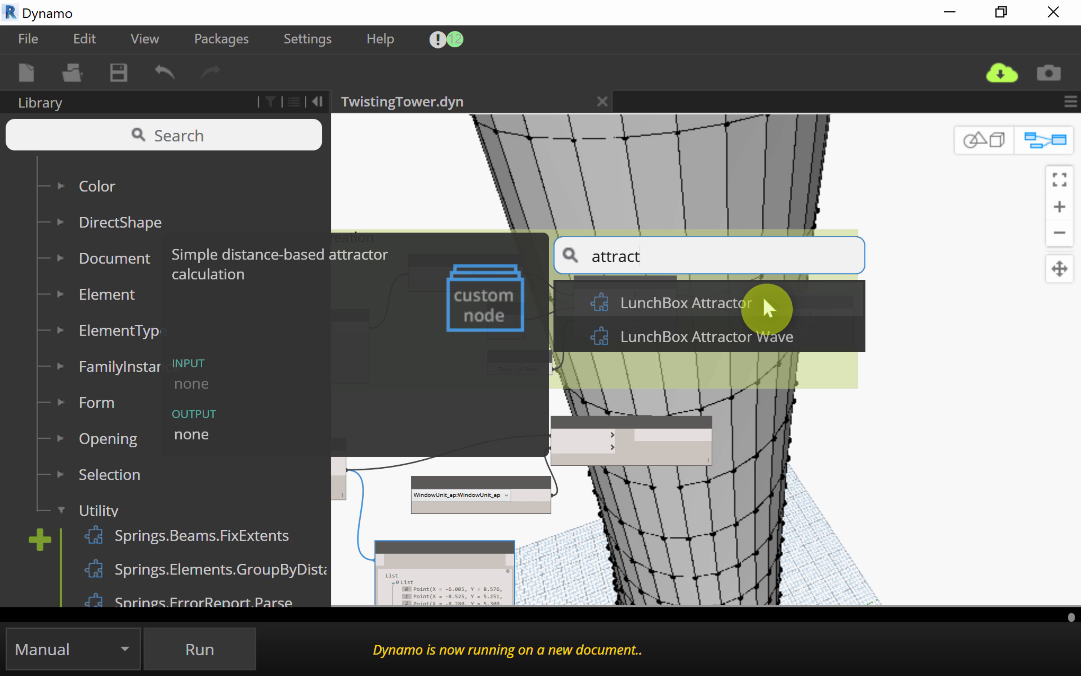
Step: Move the LunchBox Attractor node into the empty space beyond the Springs.Form.ByGeometry node, outside the green group
{"action": "middle_click_drag", "start_coordinate": [803, 335], "coordinate": [785, 336]}
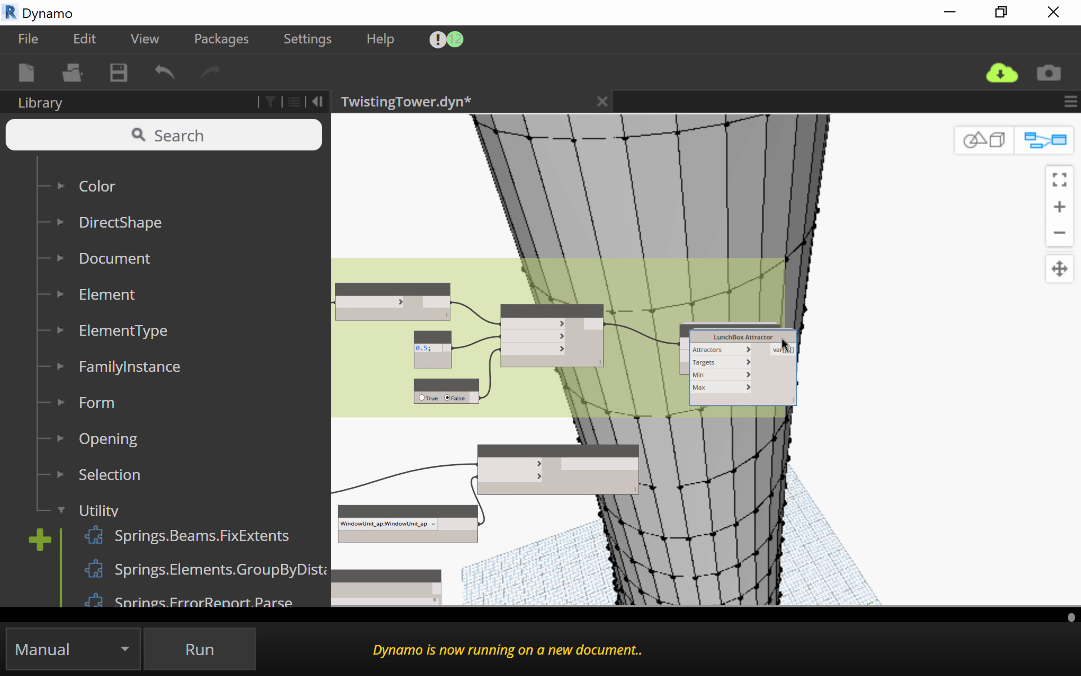
{"action": "scroll", "coordinate": [787, 335], "scroll_direction": "up", "scroll_amount": 3}
{"action": "left_click_drag", "start_coordinate": [787, 335], "coordinate": [1017, 245]}
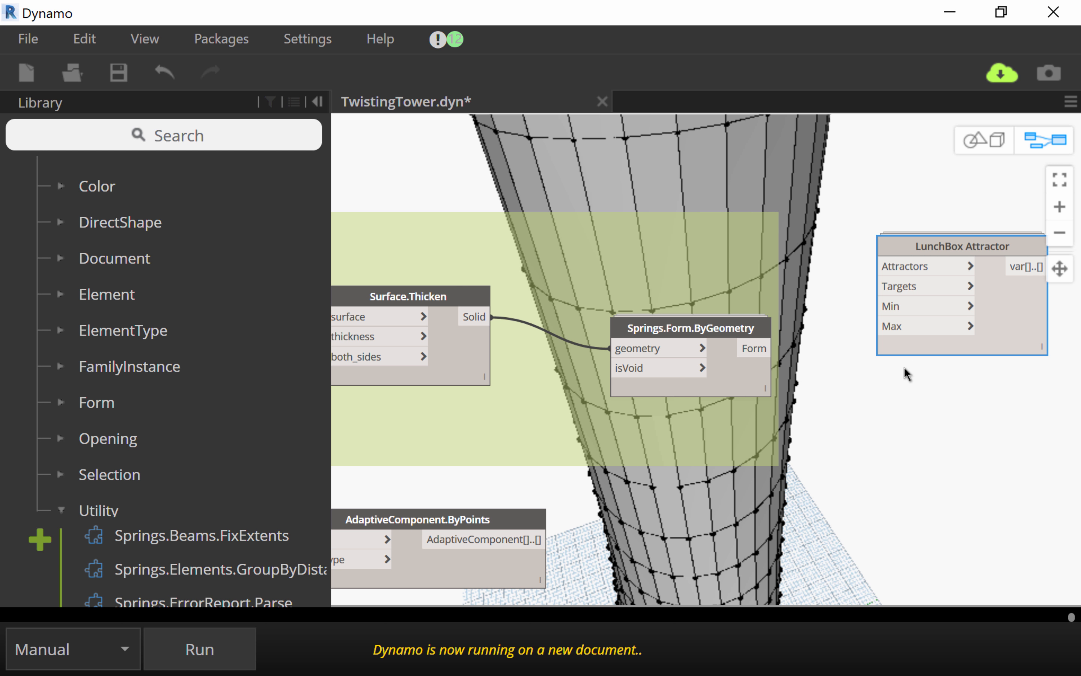
{"action": "scroll", "coordinate": [902, 359], "scroll_direction": "up", "scroll_amount": 3}
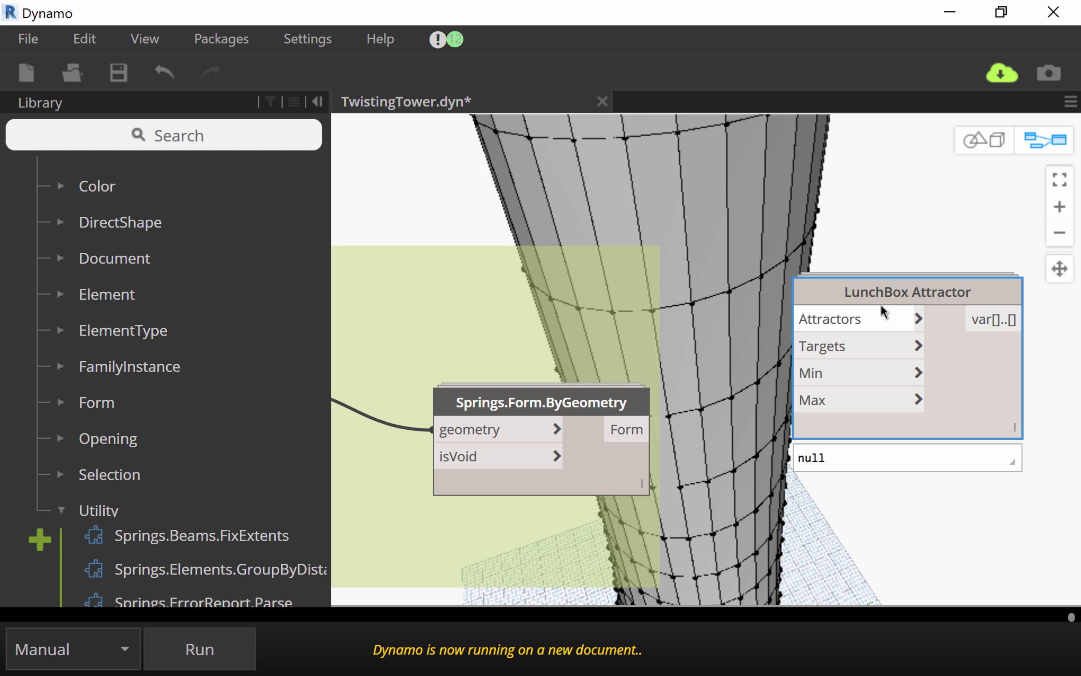
{"action": "left_click_drag", "start_coordinate": [895, 292], "coordinate": [940, 184]}
{"action": "scroll", "coordinate": [836, 375], "scroll_direction": "down", "scroll_amount": 2}
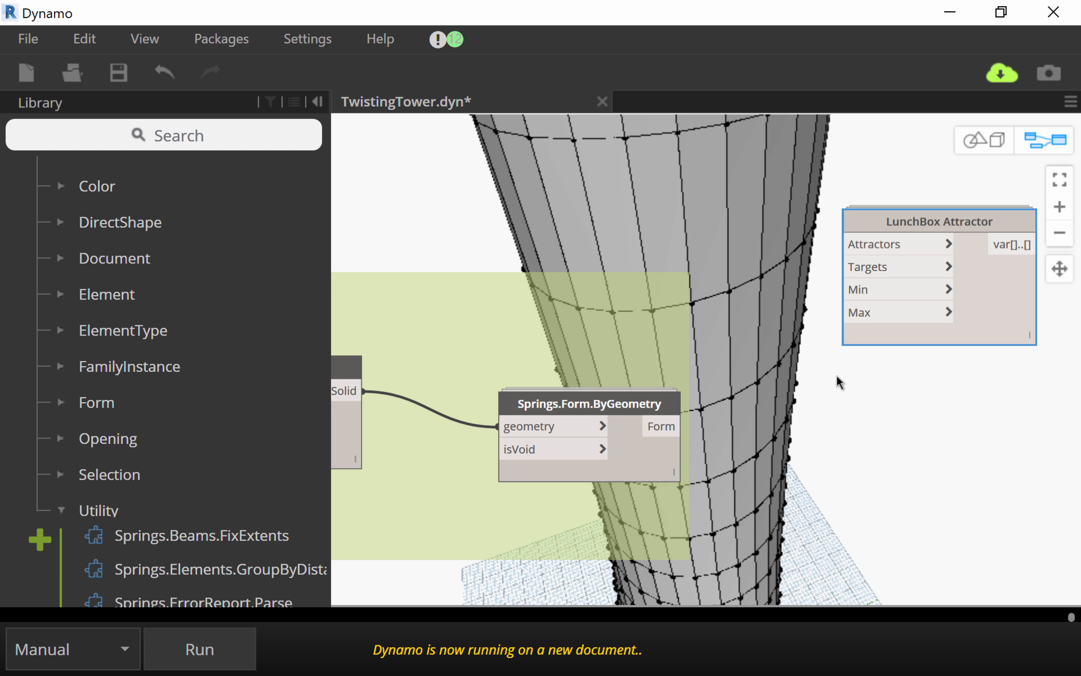
Step: Select one WindowUnit_ap component on the tower in Revit, examine its instance parameters including r, and return to Dynamo
{"action": "scroll", "coordinate": [970, 323], "scroll_direction": "down", "scroll_amount": 3}
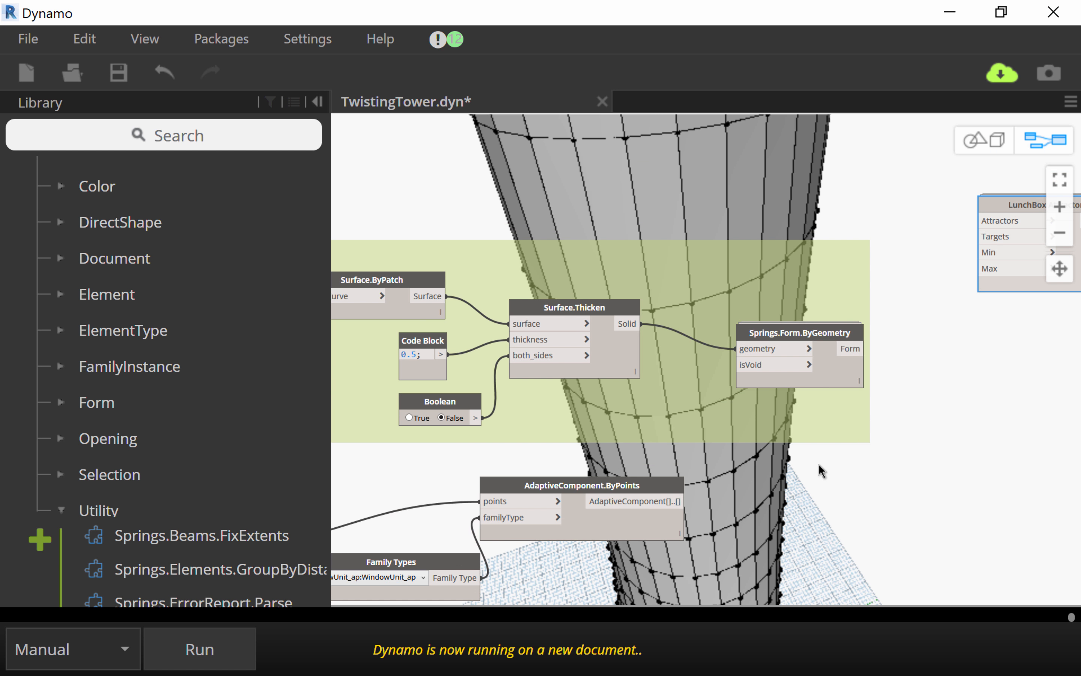
{"action": "scroll", "coordinate": [818, 462], "scroll_direction": "up", "scroll_amount": 2}
{"action": "middle_click_drag", "start_coordinate": [830, 293], "coordinate": [839, 156]}
{"action": "mouse_move", "coordinate": [626, 437]}
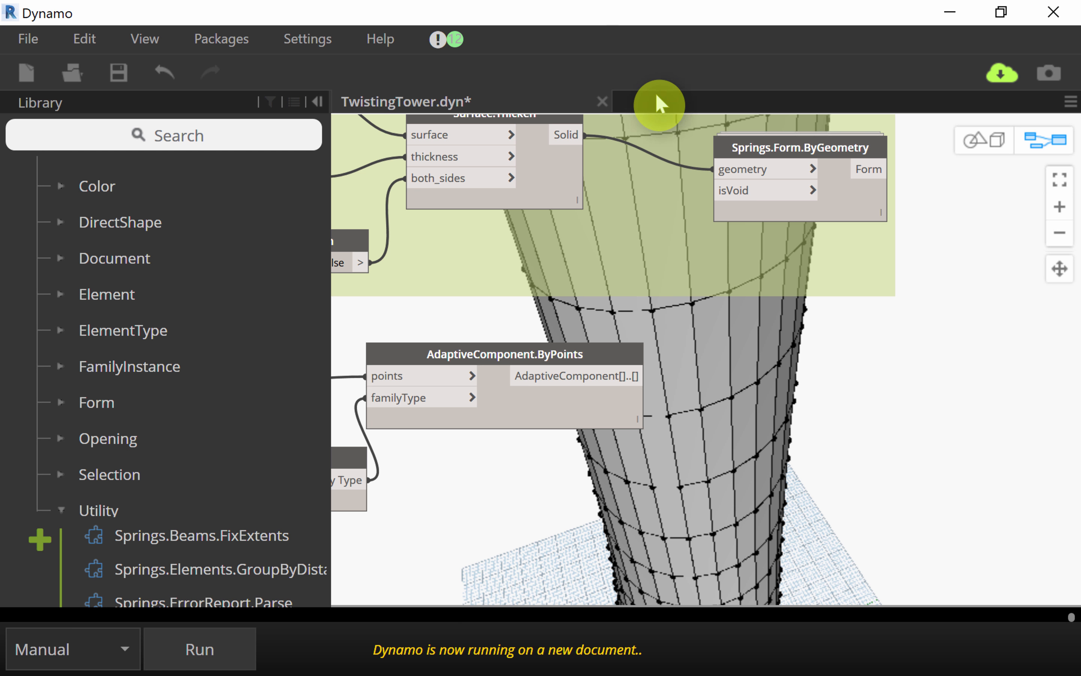
{"action": "left_click_drag", "start_coordinate": [613, 14], "coordinate": [726, 573]}
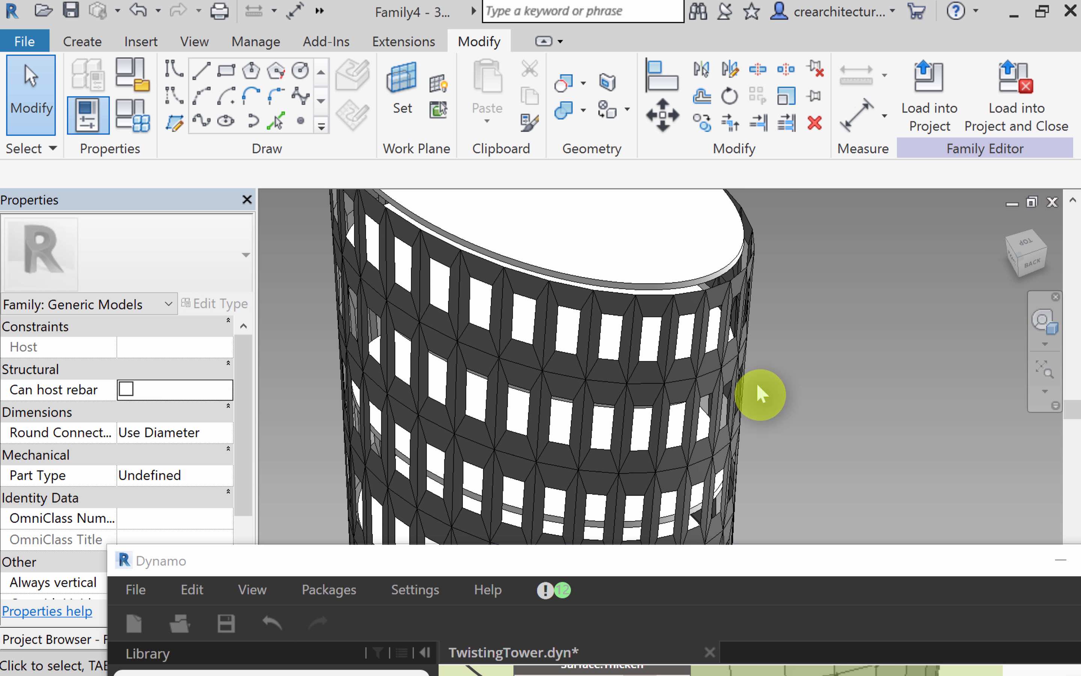
{"action": "left_click", "coordinate": [699, 340]}
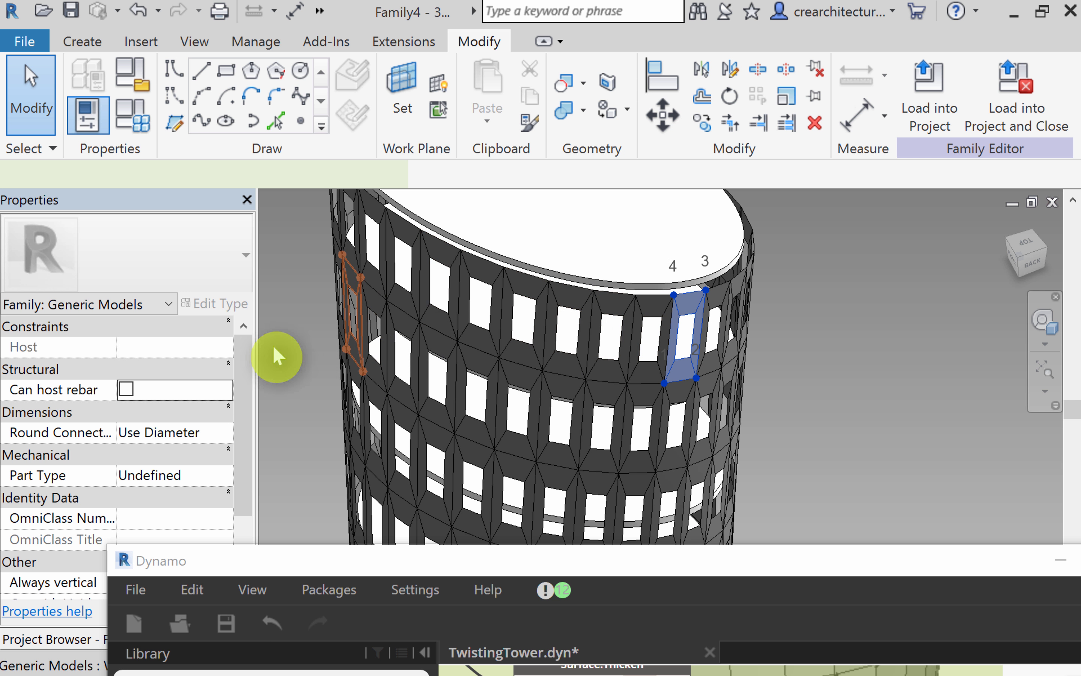
{"action": "left_click_drag", "start_coordinate": [286, 558], "coordinate": [672, 535]}
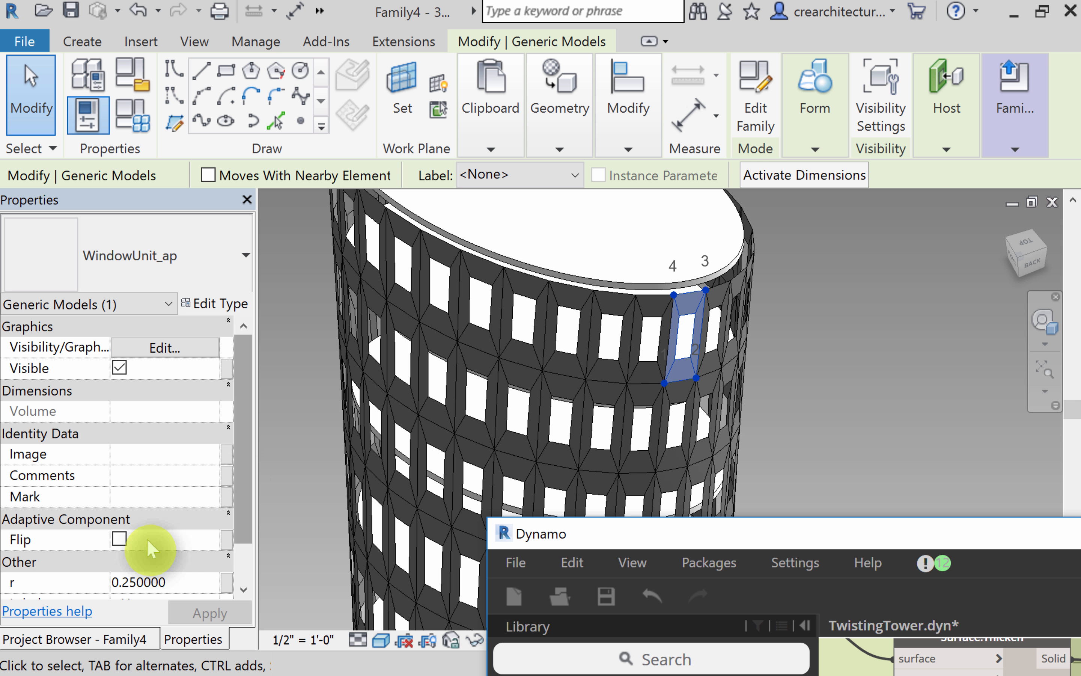
{"action": "left_click_drag", "start_coordinate": [706, 534], "coordinate": [232, 166]}
{"action": "left_click", "coordinate": [975, 156]}
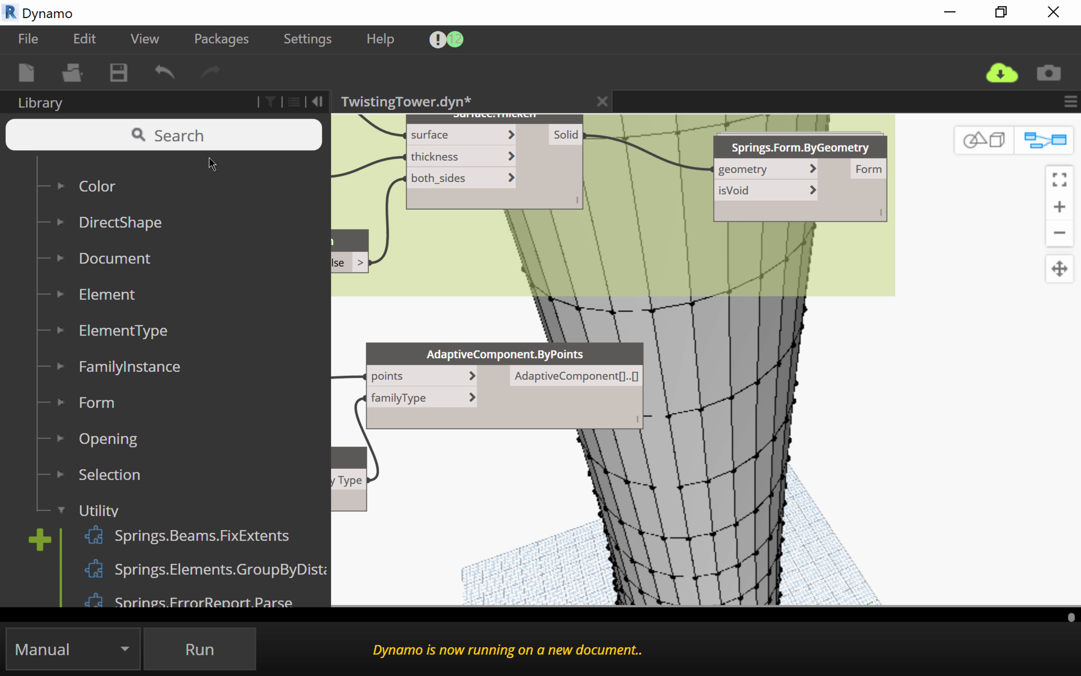
Step: Try to find an element parameter node by searching for "element.para", and clear the search
{"action": "right_click", "coordinate": [878, 398]}
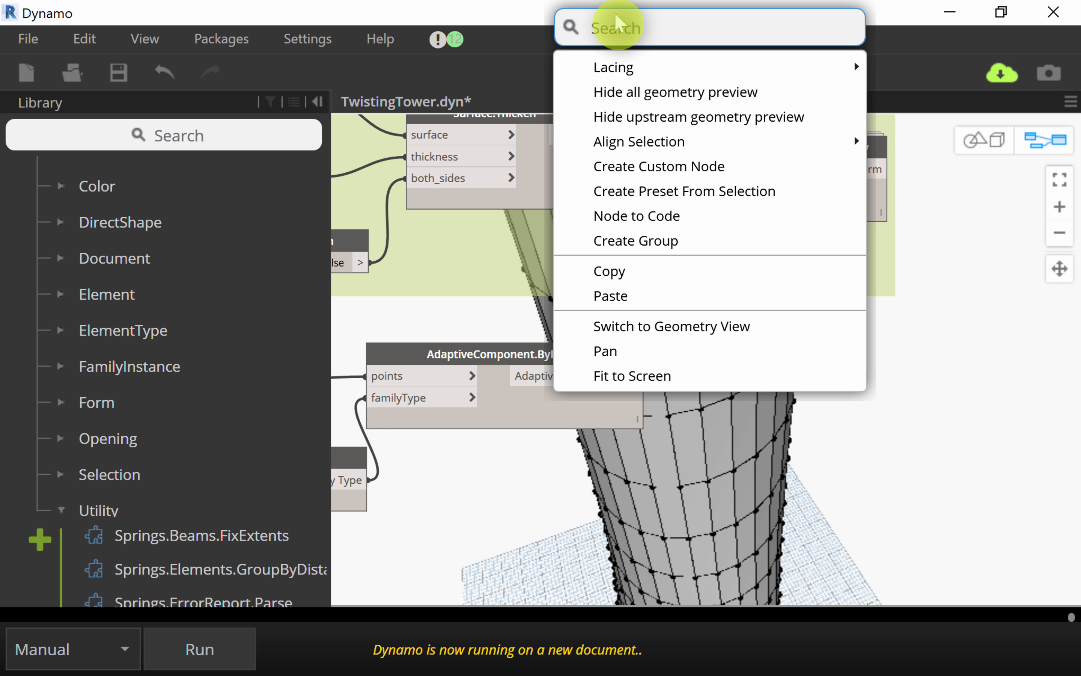
{"action": "left_click", "coordinate": [607, 27]}
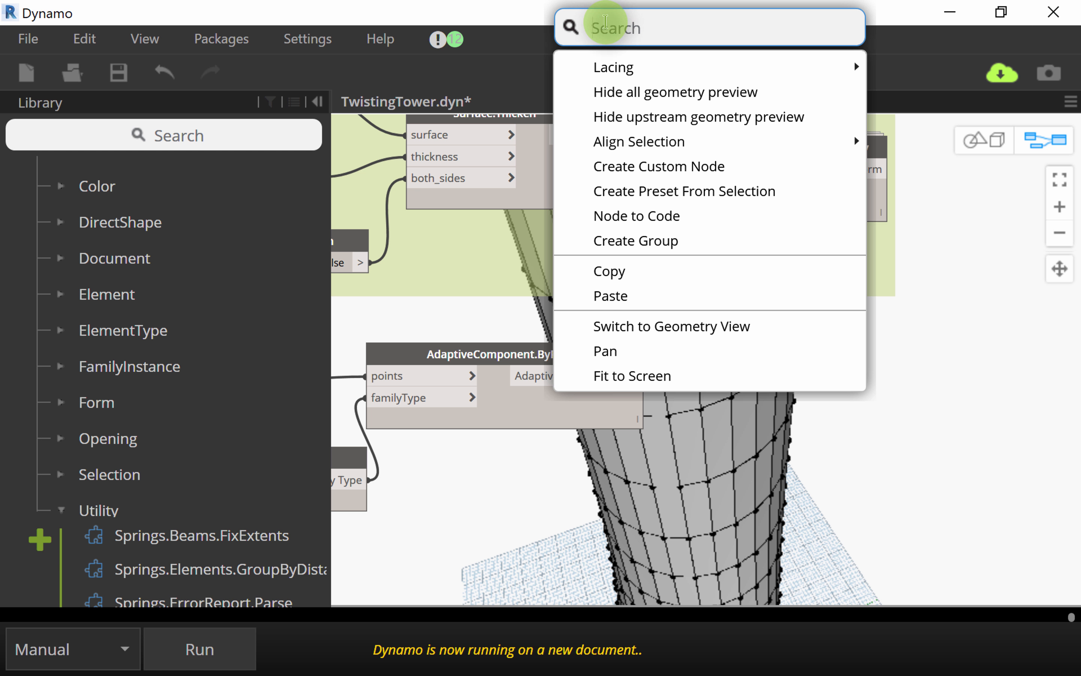
{"action": "type", "text": "eleme"}
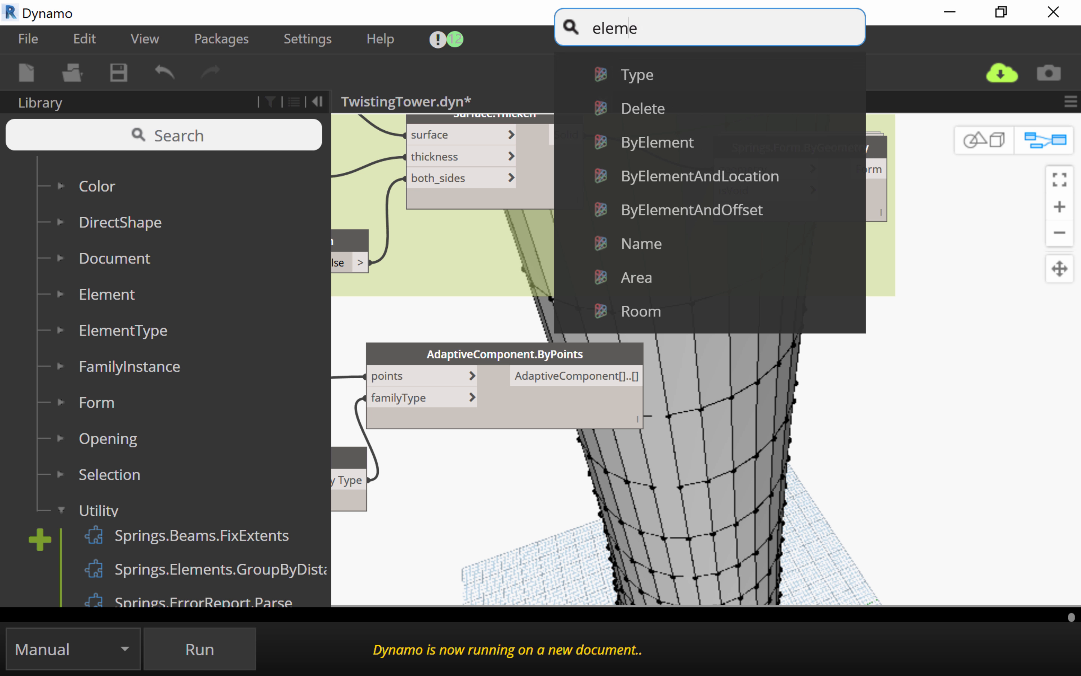
{"action": "type", "text": "nt.parae"}
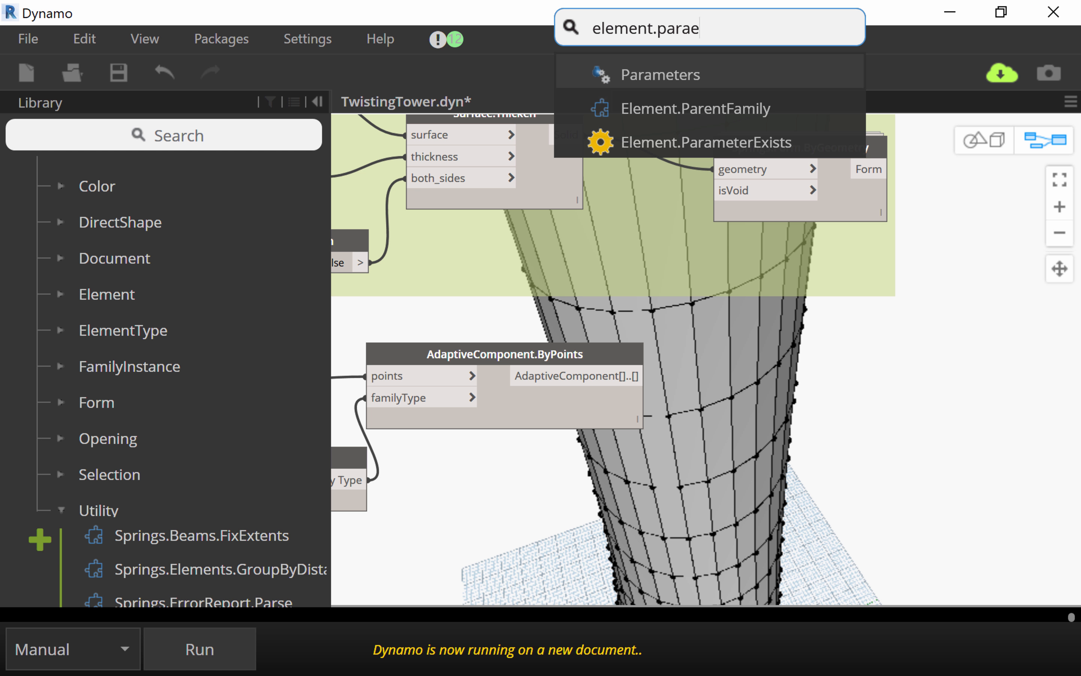
{"action": "key", "text": "BackSpace"}
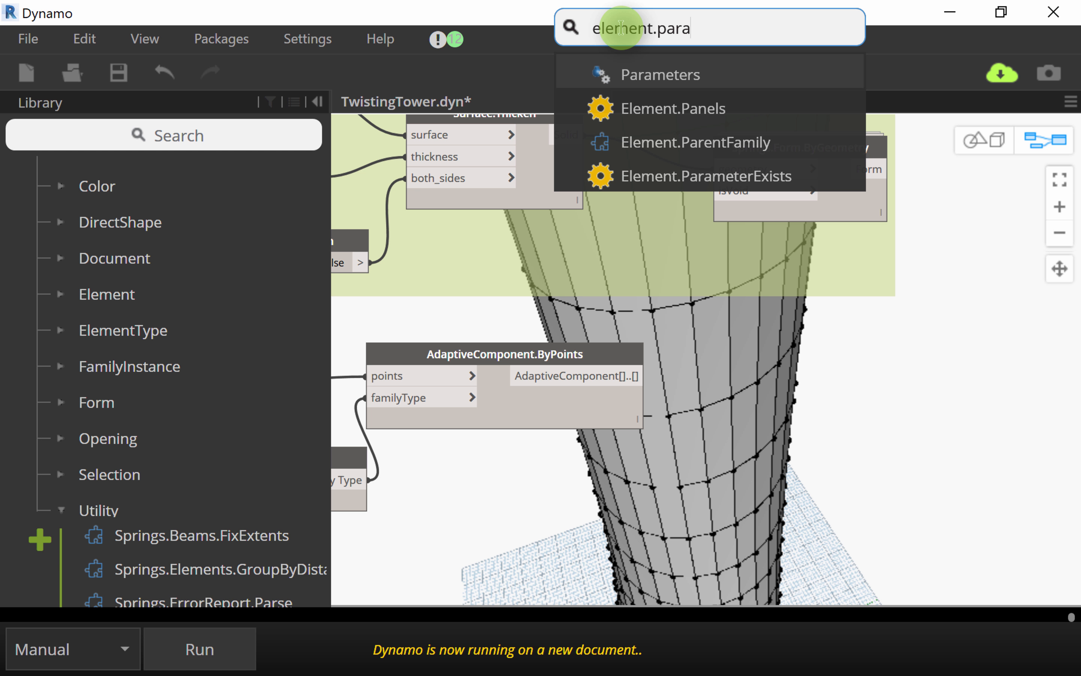
{"action": "key", "text": "BackSpace"}
{"action": "key", "text": "BackSpace"}
{"action": "key", "text": "BackSpace"}
{"action": "key", "text": "BackSpace"}
{"action": "key", "text": "BackSpace"}
{"action": "key", "text": "BackSpace"}
{"action": "key", "text": "BackSpace"}
{"action": "key", "text": "BackSpace"}
{"action": "key", "text": "BackSpace"}
{"action": "key", "text": "BackSpace"}
{"action": "key", "text": "BackSpace"}
{"action": "key", "text": "BackSpace"}
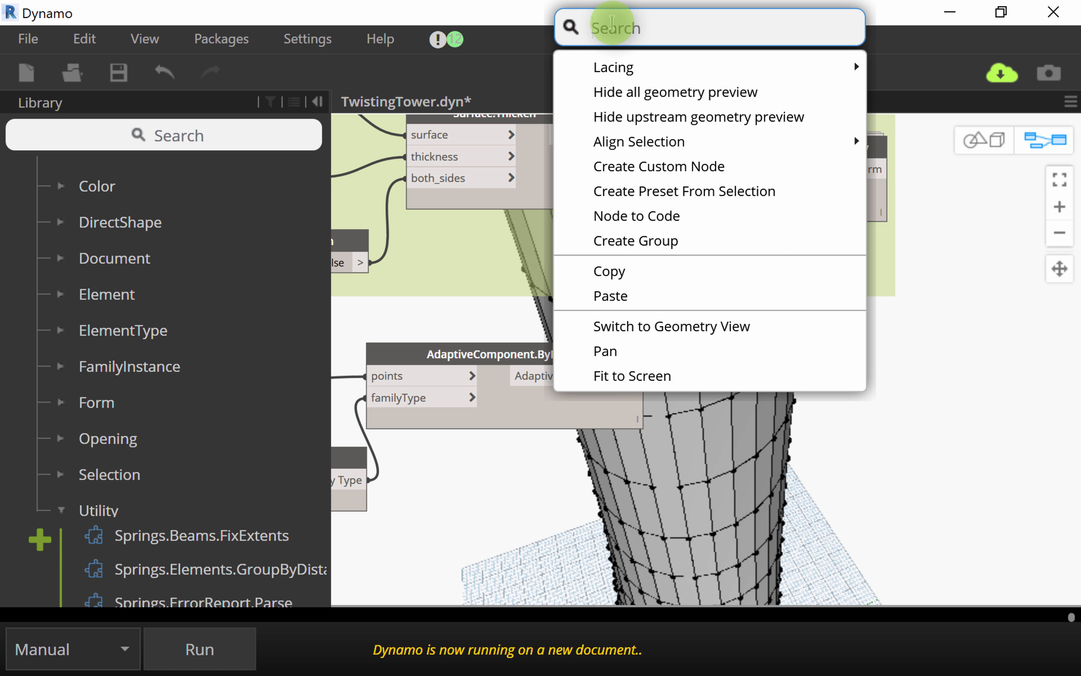
Step: Try the node search with the single word "paramter" and clear it
{"action": "type", "text": "paramter"}
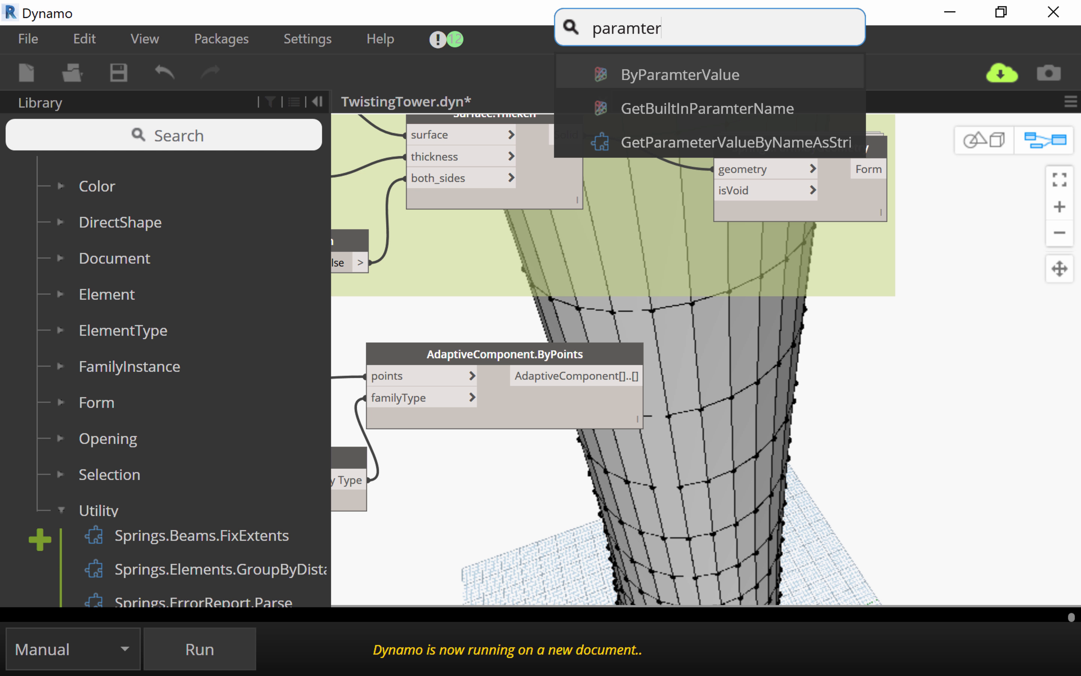
{"action": "key", "text": "BackSpace"}
{"action": "key", "text": "BackSpace"}
{"action": "key", "text": "BackSpace"}
{"action": "key", "text": "BackSpace"}
{"action": "key", "text": "BackSpace"}
{"action": "key", "text": "BackSpace"}
{"action": "key", "text": "BackSpace"}
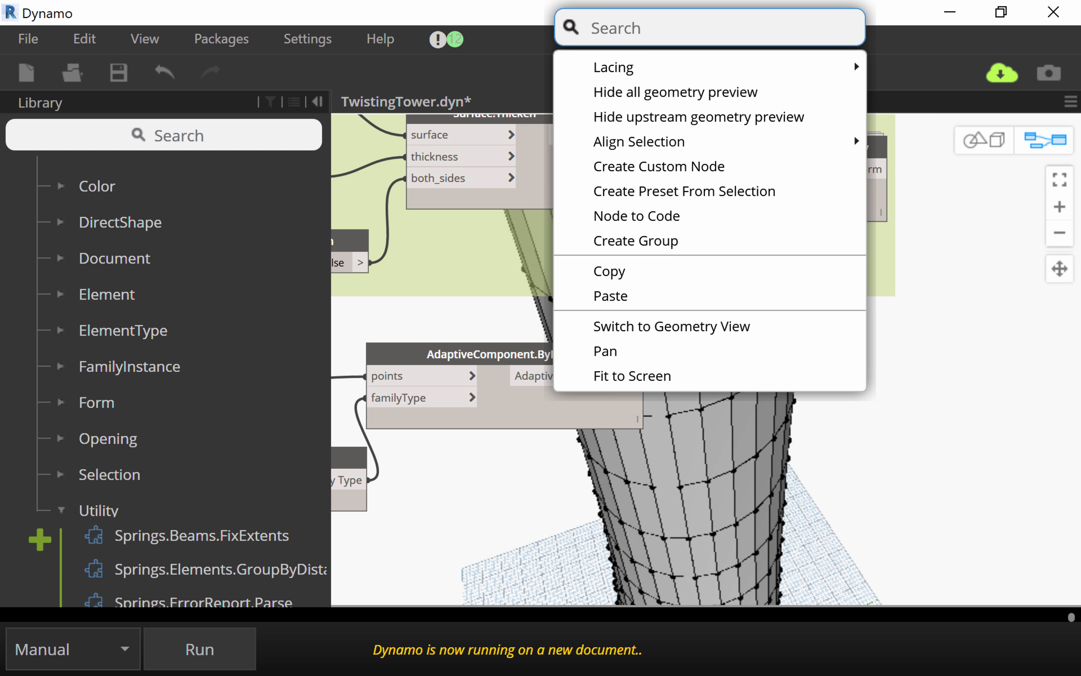
Step: Try the node search with "set parameter name" and clear it
{"action": "type", "text": "set"}
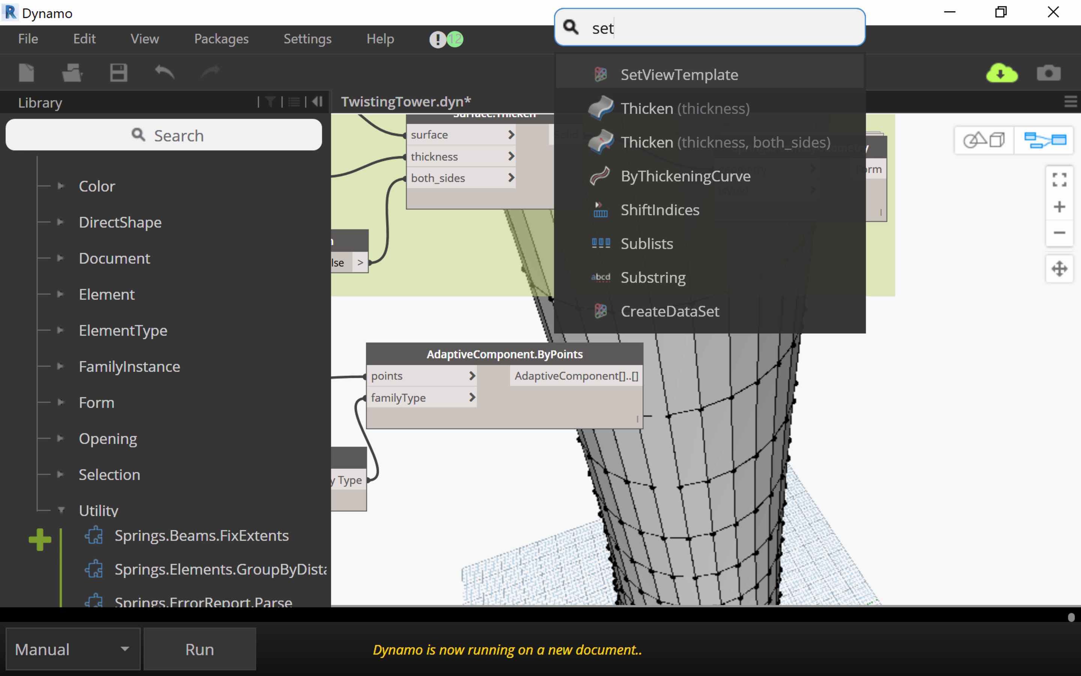
{"action": "type", "text": " parameter"}
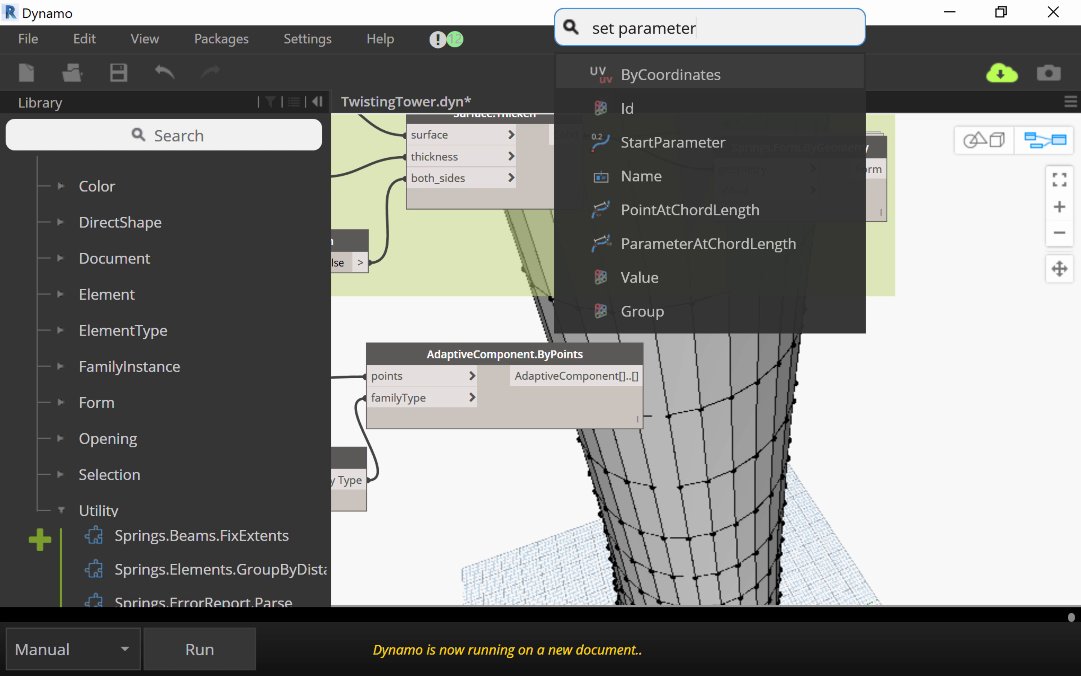
{"action": "type", "text": " name"}
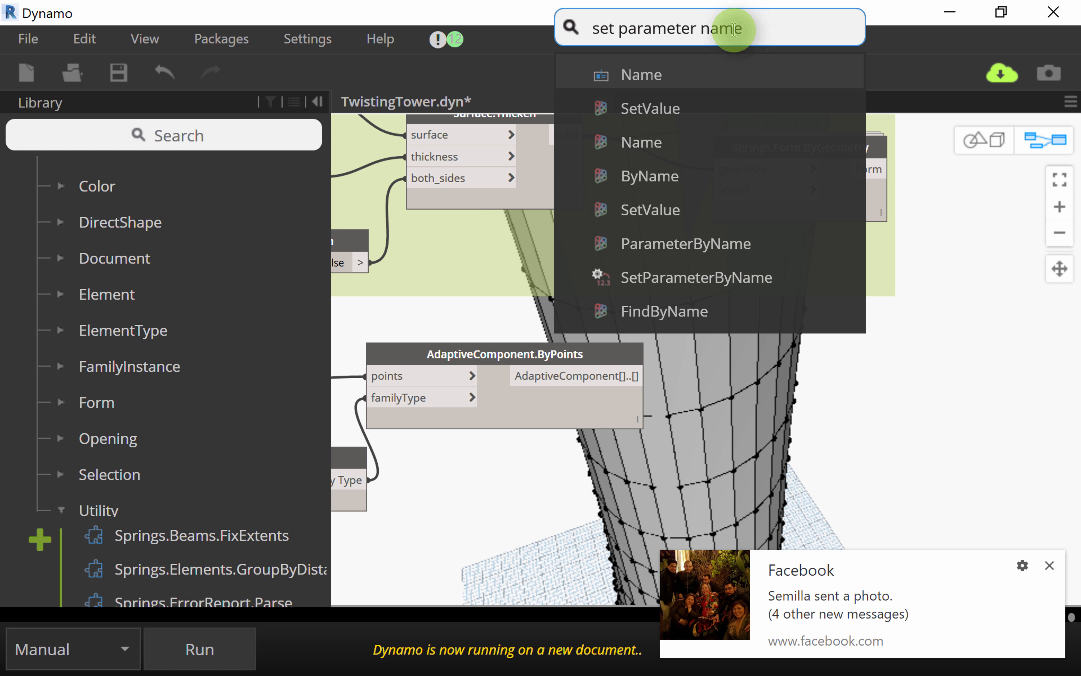
{"action": "left_click_drag", "start_coordinate": [738, 26], "coordinate": [516, 47]}
Step: Find and add an Element.SetParameterByName node by searching for "parameterbynam", and place it in the empty space beyond the AdaptiveComponent.ByPoints node
{"action": "type", "text": "pa"}
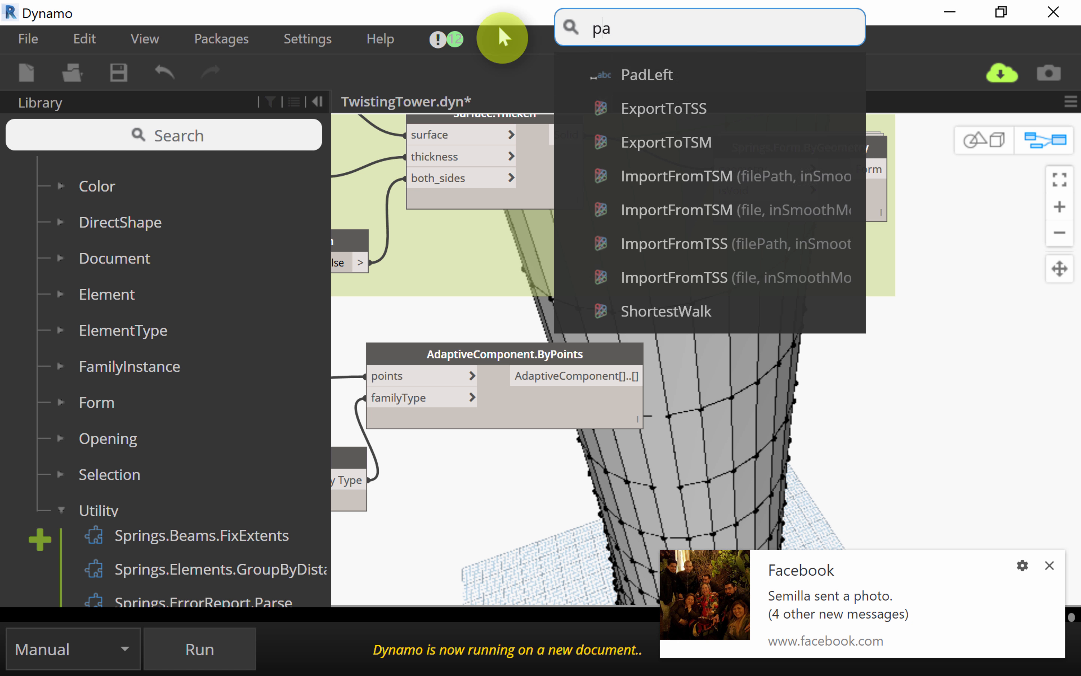
{"action": "type", "text": "rameterby"}
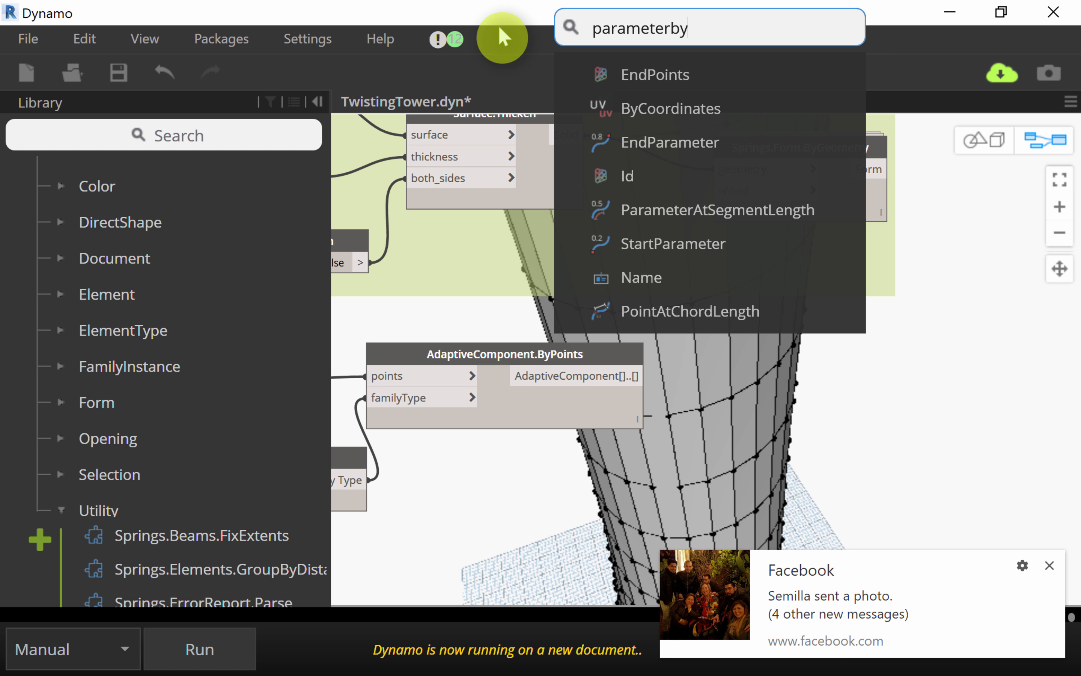
{"action": "type", "text": "nam"}
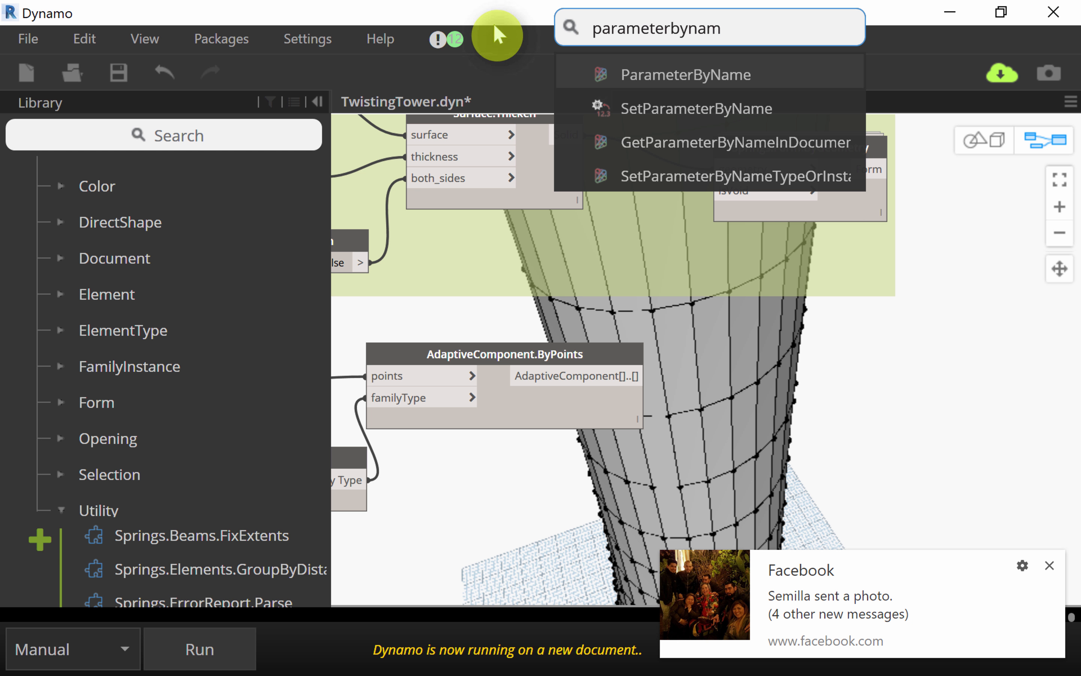
{"action": "left_click", "coordinate": [647, 108]}
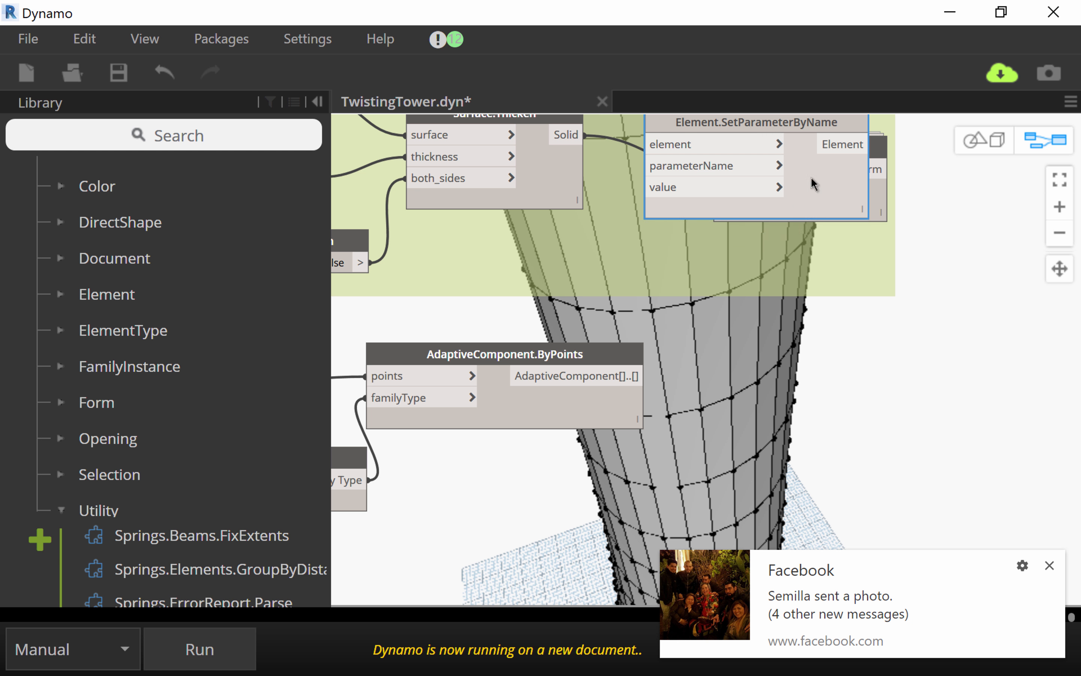
{"action": "left_click_drag", "start_coordinate": [811, 177], "coordinate": [948, 370]}
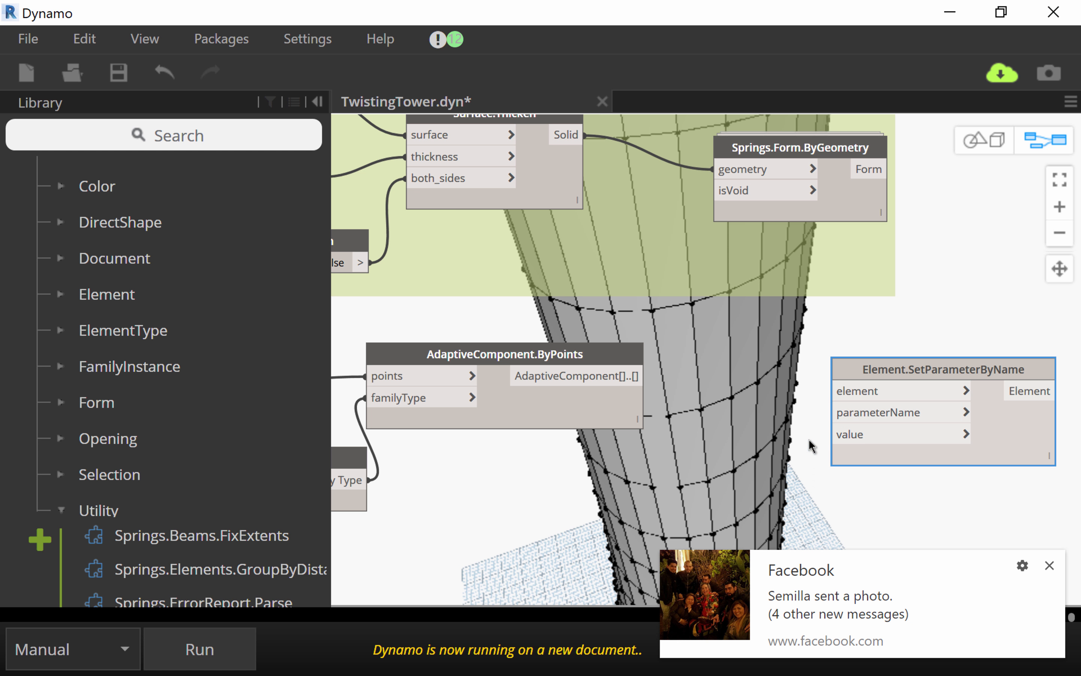
Step: Connect the AdaptiveComponent.ByPoints output to the element input of the Element.SetParameterByName node
{"action": "middle_click_drag", "start_coordinate": [806, 467], "coordinate": [844, 420]}
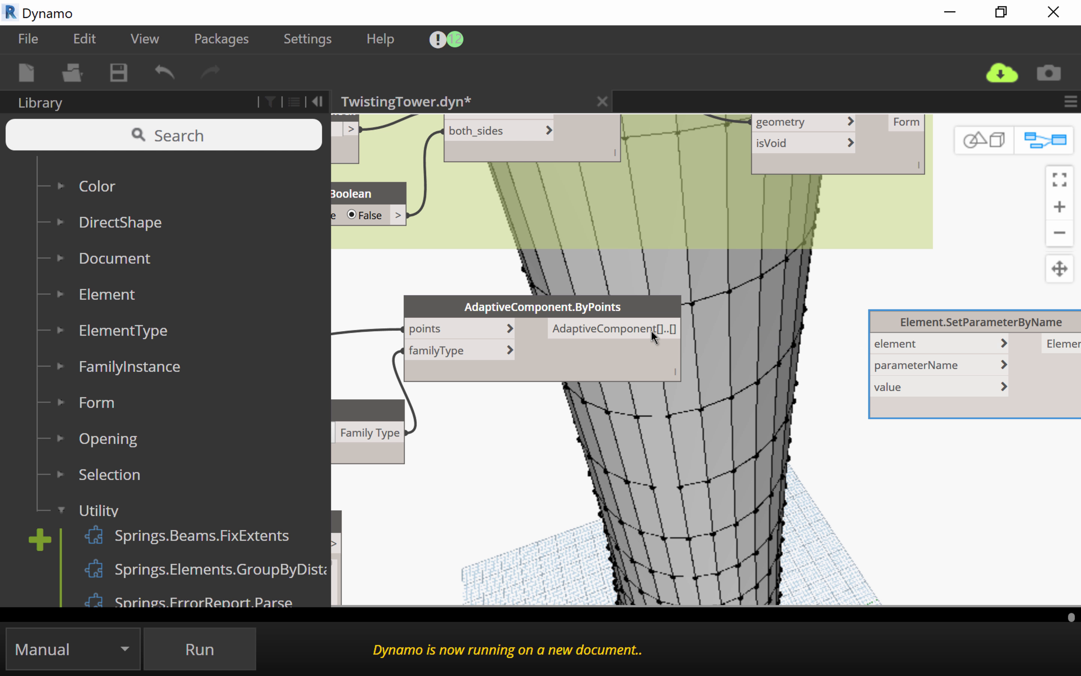
{"action": "left_click_drag", "start_coordinate": [682, 328], "coordinate": [825, 328]}
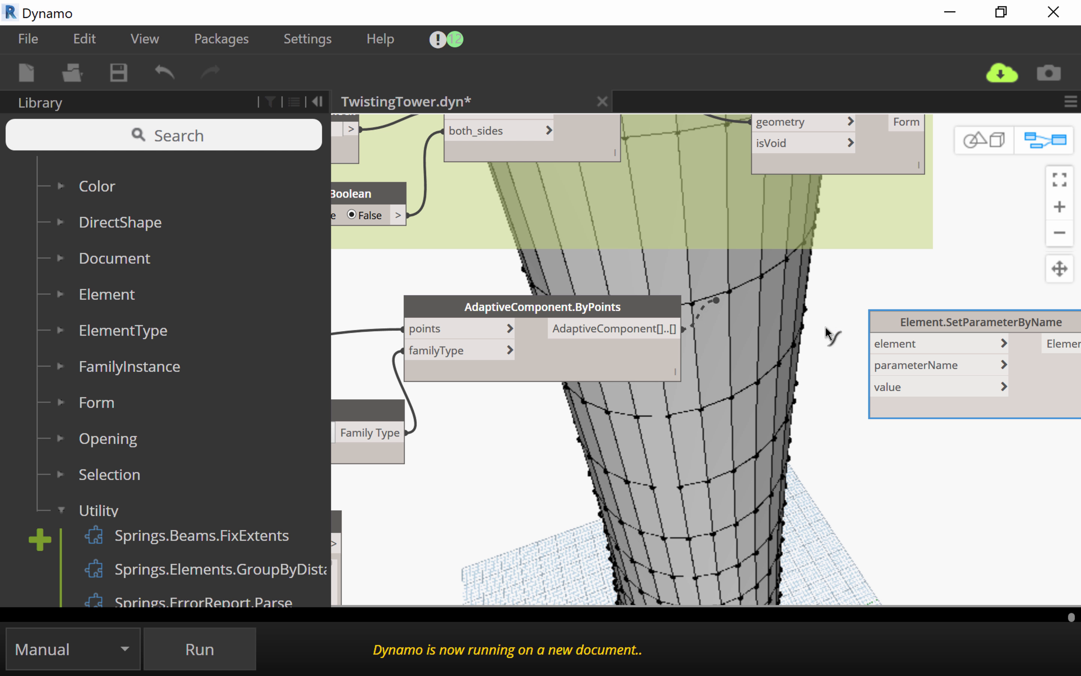
{"action": "left_click", "coordinate": [878, 334]}
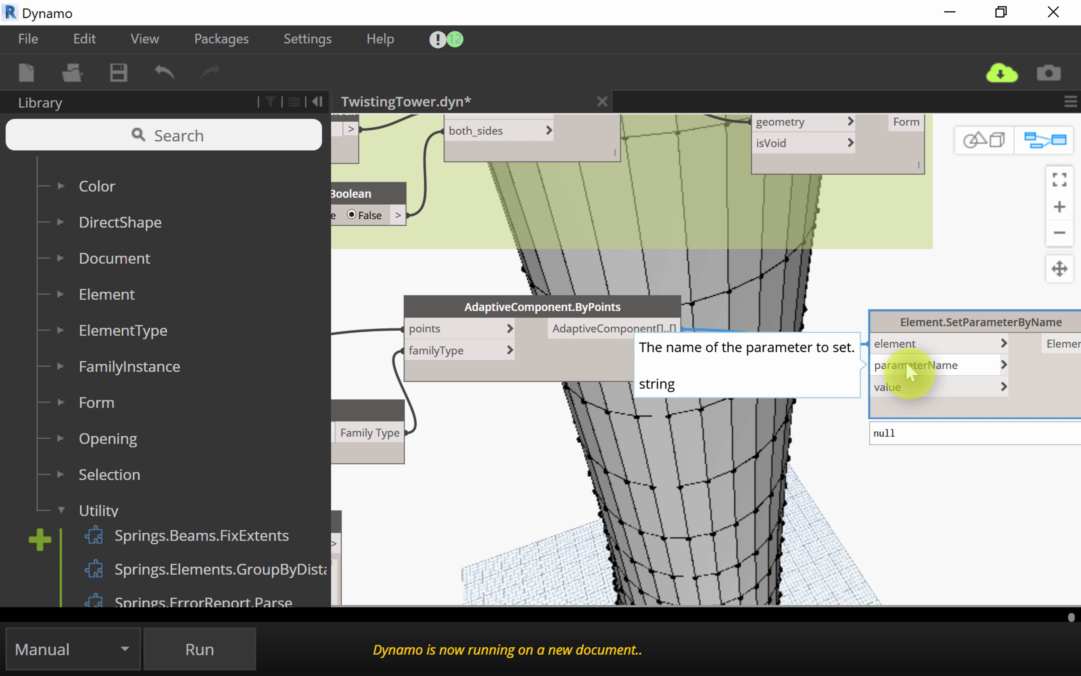
Step: Add a code block containing "r" between the AdaptiveComponent.ByPoints and Element.SetParameterByName nodes
{"action": "double_click", "coordinate": [822, 393]}
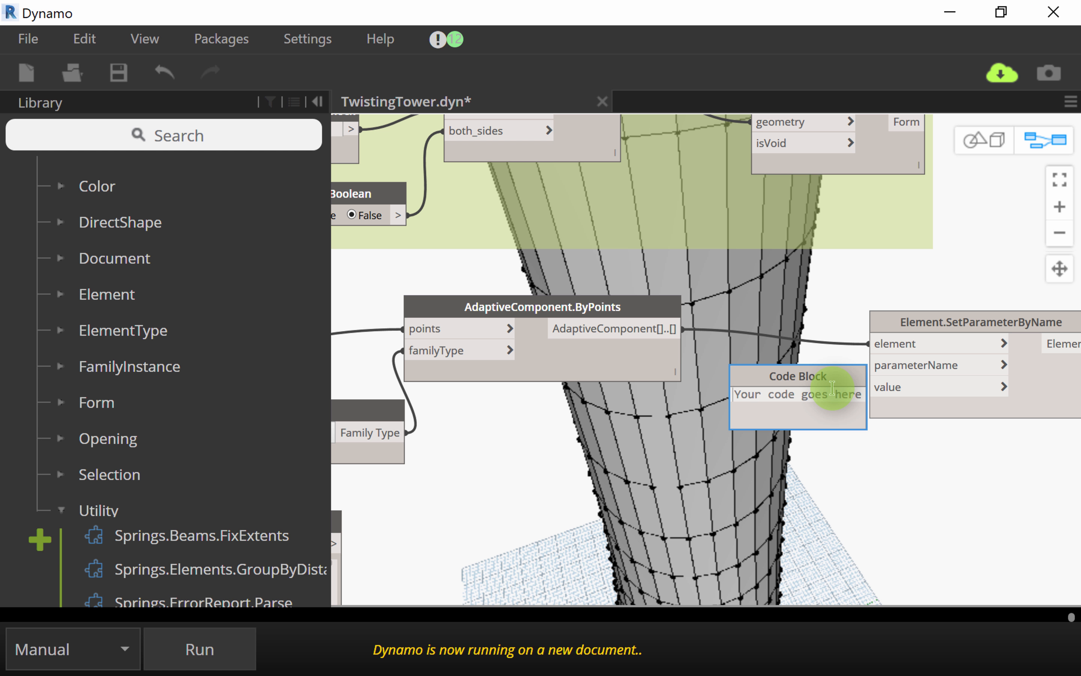
{"action": "type", "text": "\""}
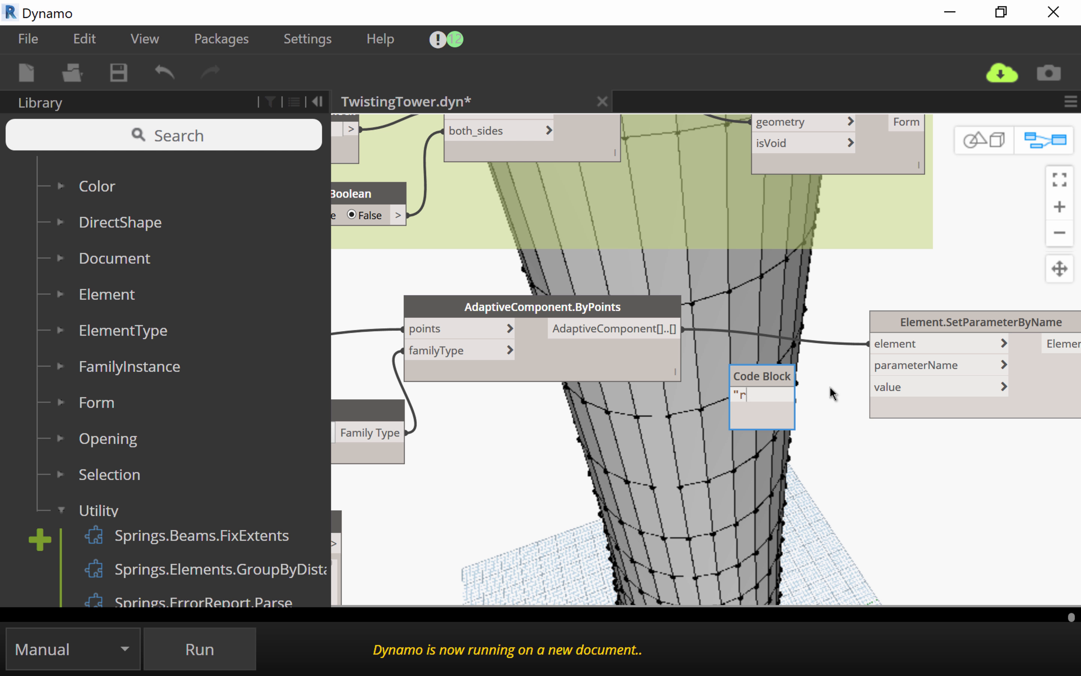
{"action": "type", "text": "r\""}
{"action": "left_click", "coordinate": [827, 413]}
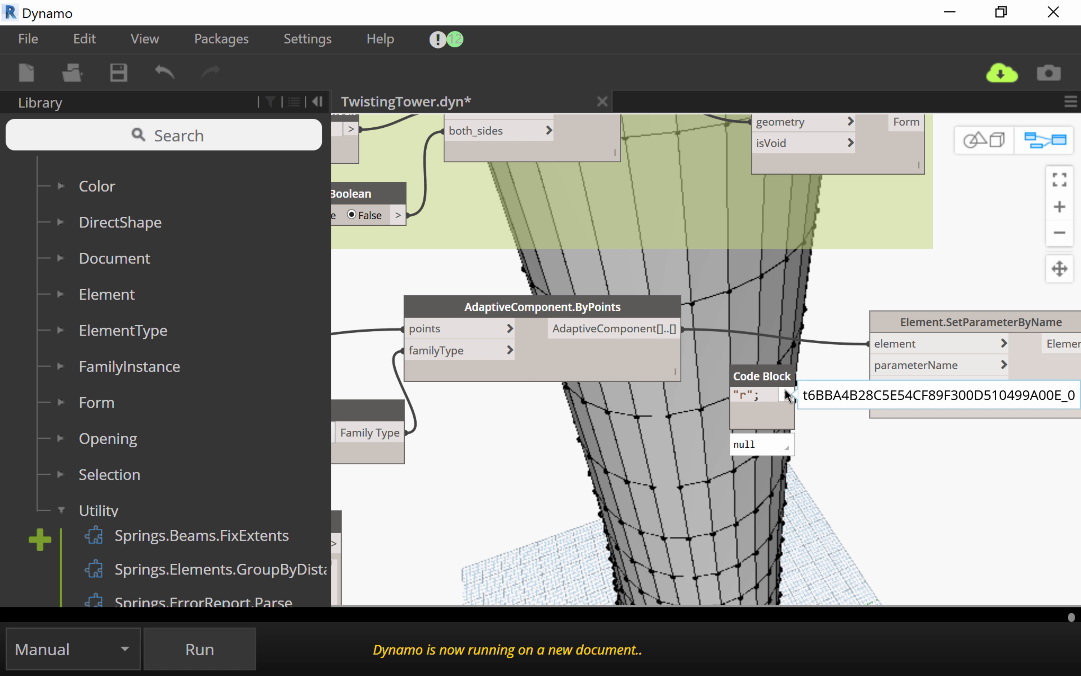
Step: Check the name of the r parameter on the selected window unit in Revit, and connect the "r" code block to parameterName
{"action": "left_click_drag", "start_coordinate": [564, 12], "coordinate": [698, 432]}
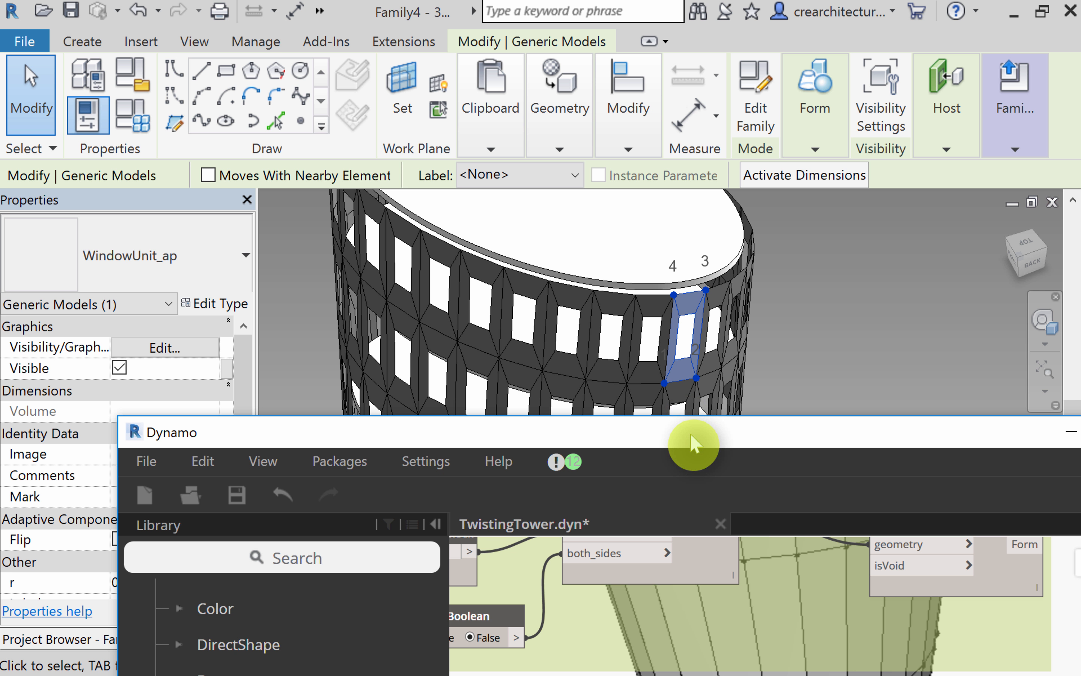
{"action": "left_click_drag", "start_coordinate": [688, 435], "coordinate": [909, 420]}
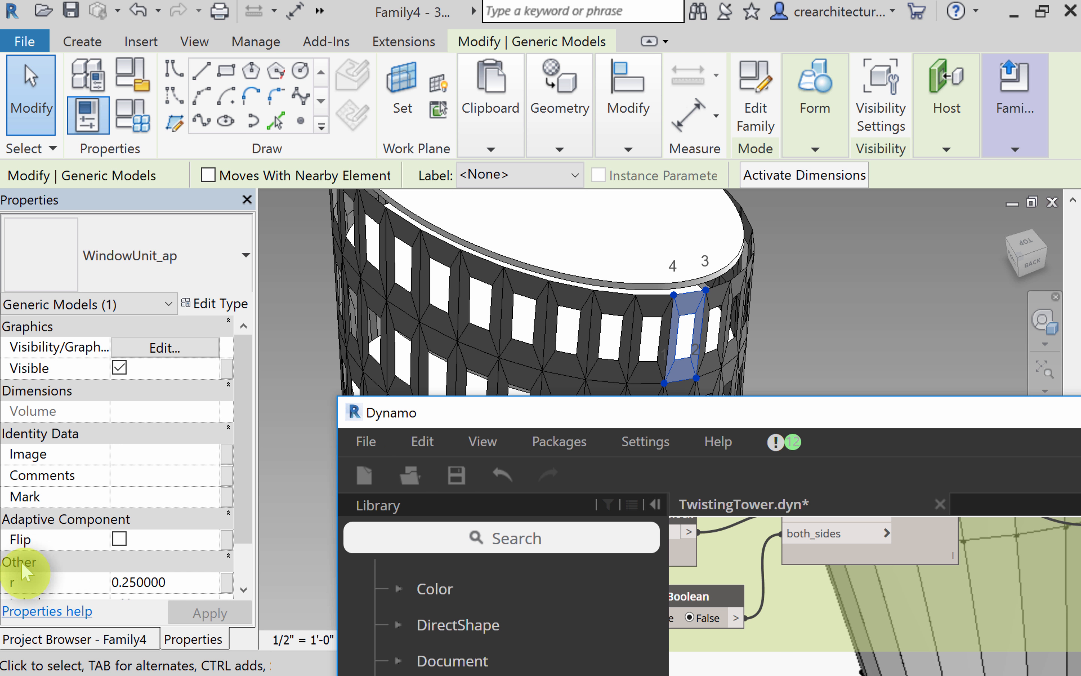
{"action": "left_click_drag", "start_coordinate": [681, 409], "coordinate": [308, 60]}
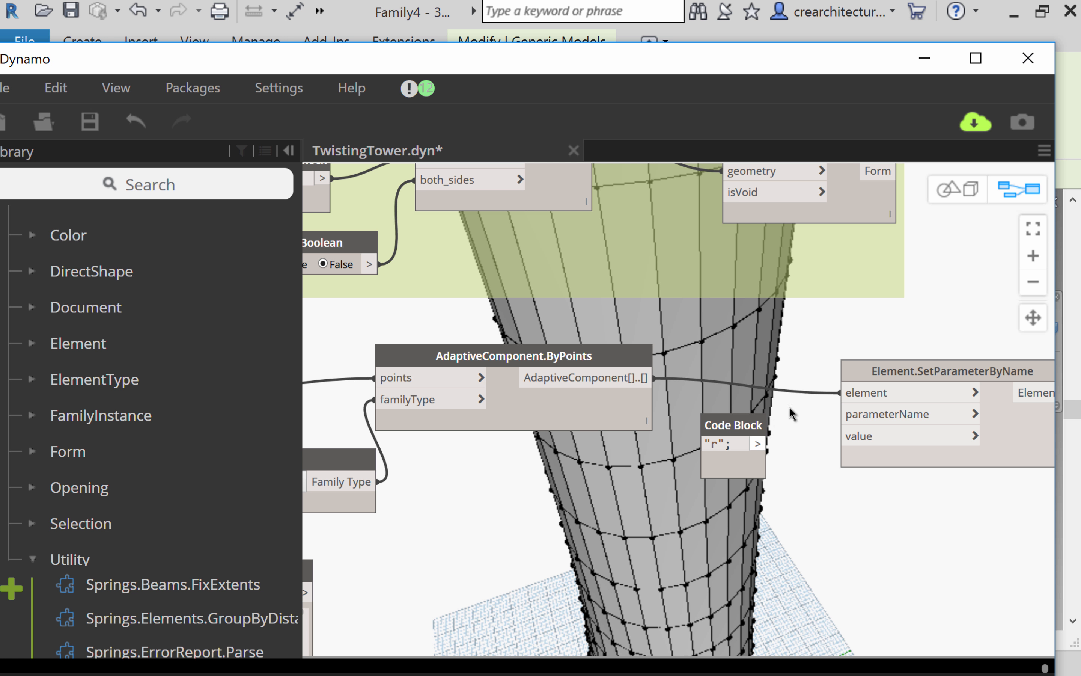
{"action": "left_click", "coordinate": [865, 413]}
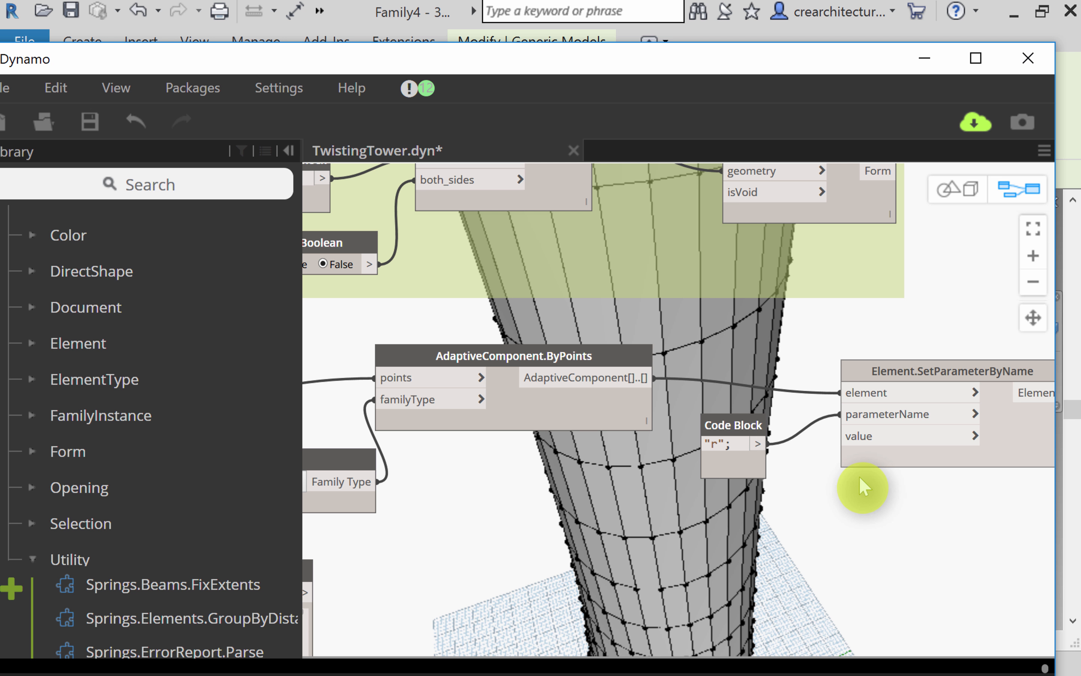
Step: Move the Element.SetParameterByName node and its "r" code block farther away from the AdaptiveComponent.ByPoints node
{"action": "middle_click_drag", "start_coordinate": [881, 473], "coordinate": [624, 568]}
{"action": "scroll", "coordinate": [624, 568], "scroll_direction": "down", "scroll_amount": 2}
{"action": "left_click_drag", "start_coordinate": [716, 503], "coordinate": [842, 460]}
{"action": "left_click_drag", "start_coordinate": [518, 542], "coordinate": [678, 504]}
Step: Compare the r in the code block with the r instance parameter of the selected WindowUnit_ap in Revit, and return to Dynamo
{"action": "scroll", "coordinate": [715, 519], "scroll_direction": "up", "scroll_amount": 3}
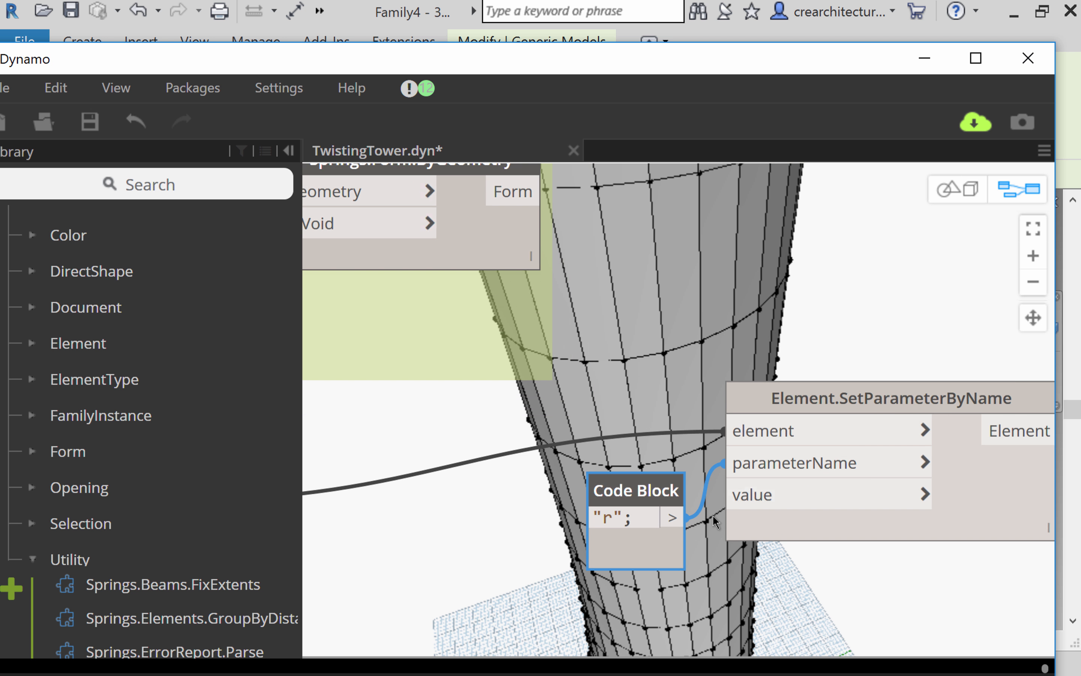
{"action": "left_click", "coordinate": [620, 520]}
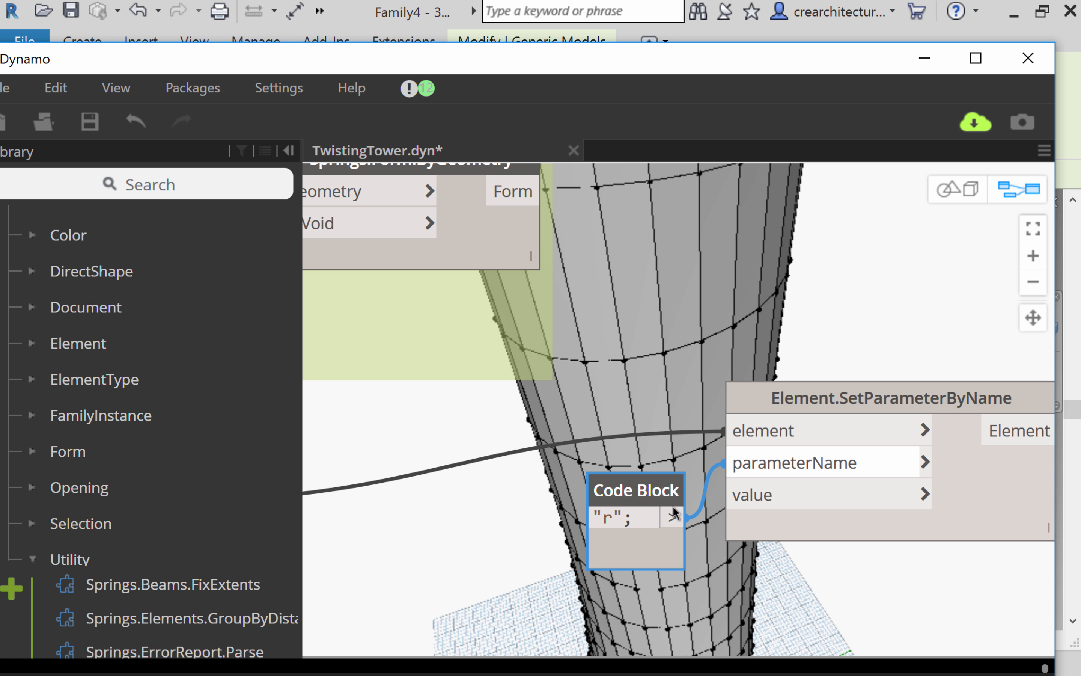
{"action": "double_click", "coordinate": [619, 520]}
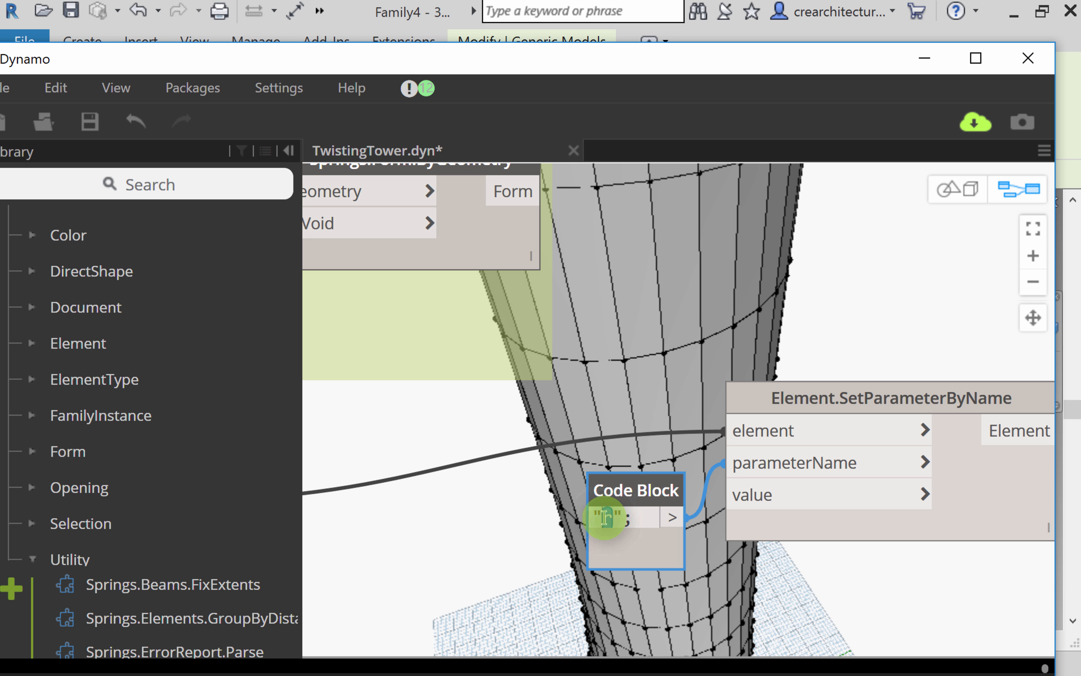
{"action": "left_click_drag", "start_coordinate": [510, 70], "coordinate": [777, 527]}
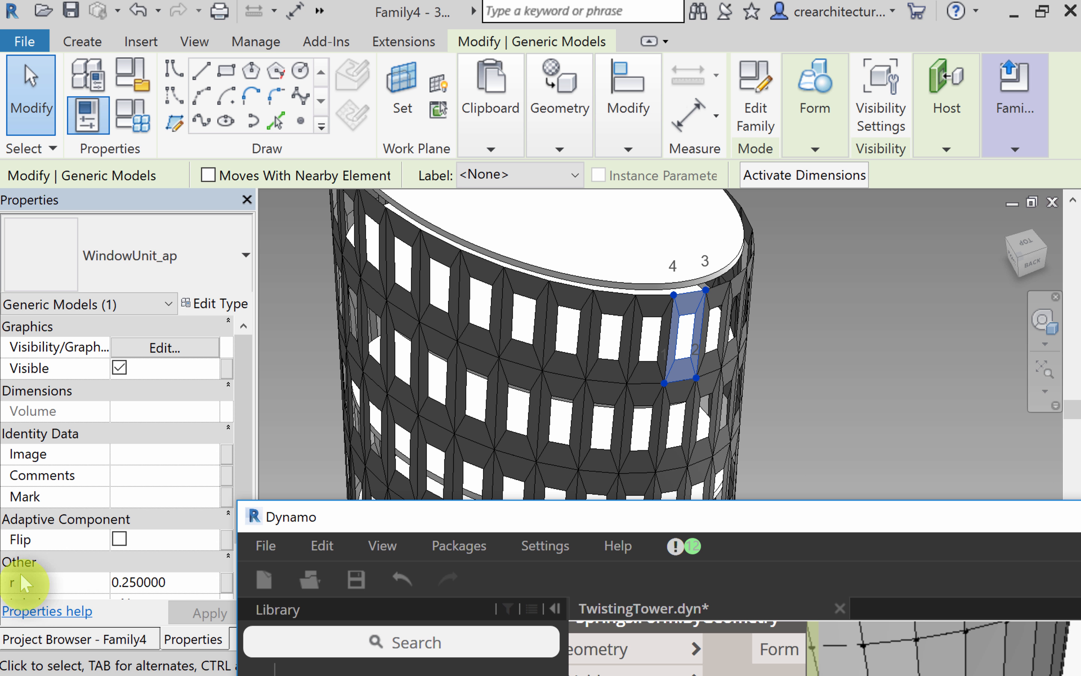
{"action": "left_click", "coordinate": [793, 374]}
{"action": "left_click", "coordinate": [700, 338]}
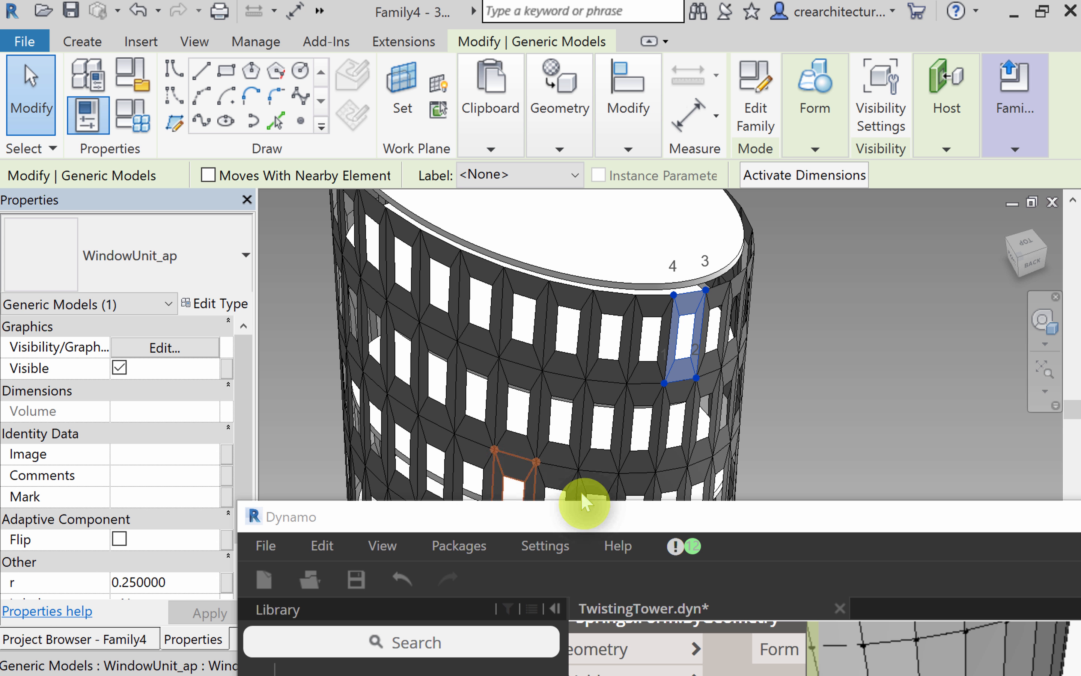
{"action": "left_click_drag", "start_coordinate": [594, 519], "coordinate": [399, 164]}
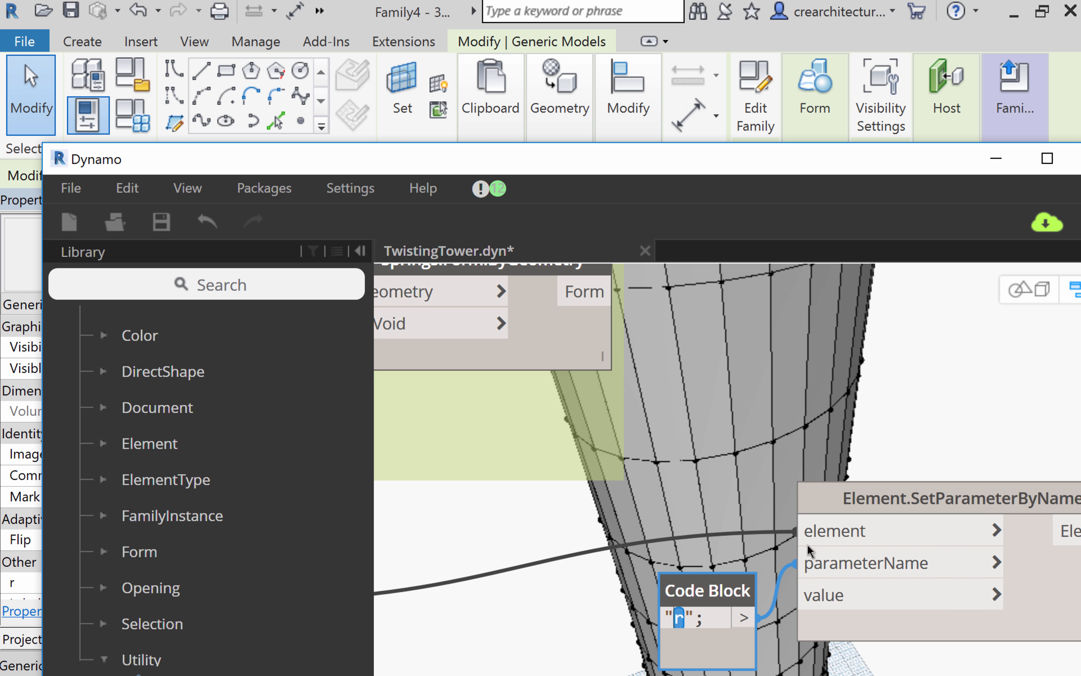
Step: Shift the AdaptiveComponent.ByPoints node slightly closer to the Element.SetParameterByName node
{"action": "middle_click_drag", "start_coordinate": [811, 552], "coordinate": [732, 675]}
{"action": "scroll", "coordinate": [778, 599], "scroll_direction": "down", "scroll_amount": 1}
{"action": "scroll", "coordinate": [871, 523], "scroll_direction": "down", "scroll_amount": 1}
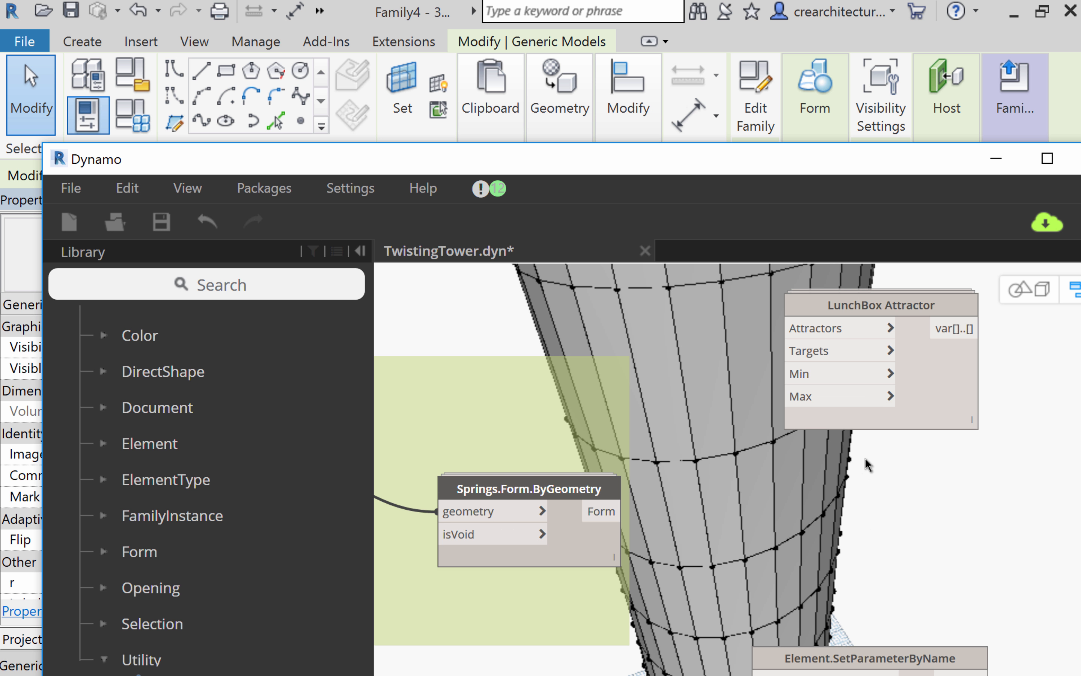
{"action": "middle_click_drag", "start_coordinate": [918, 474], "coordinate": [919, 549]}
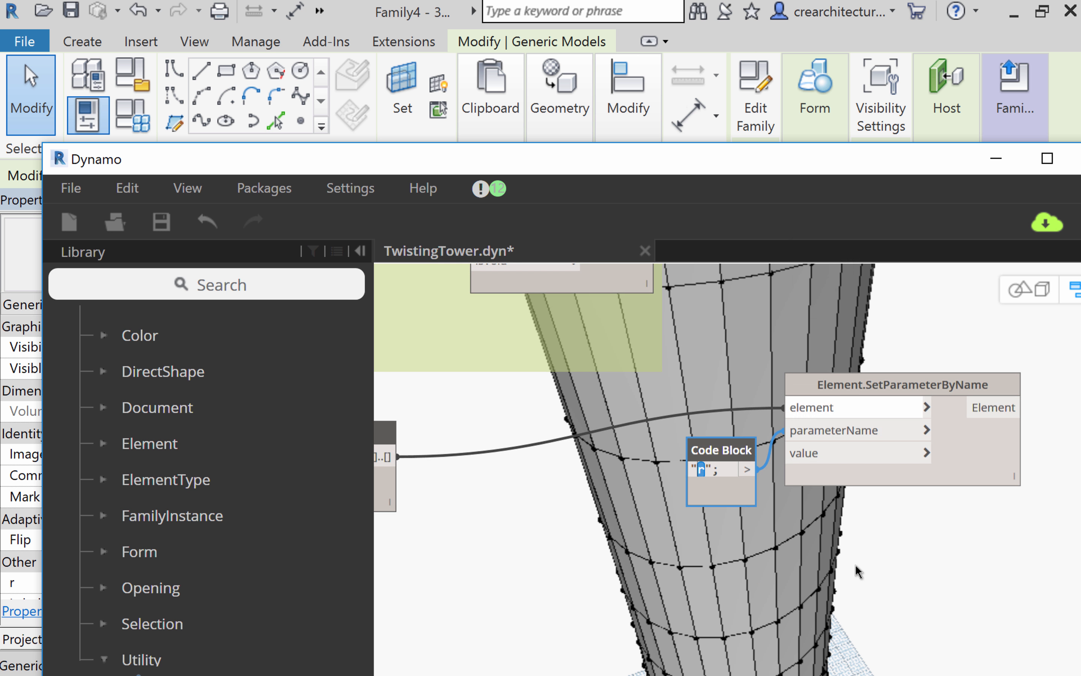
{"action": "scroll", "coordinate": [856, 572], "scroll_direction": "down", "scroll_amount": 2}
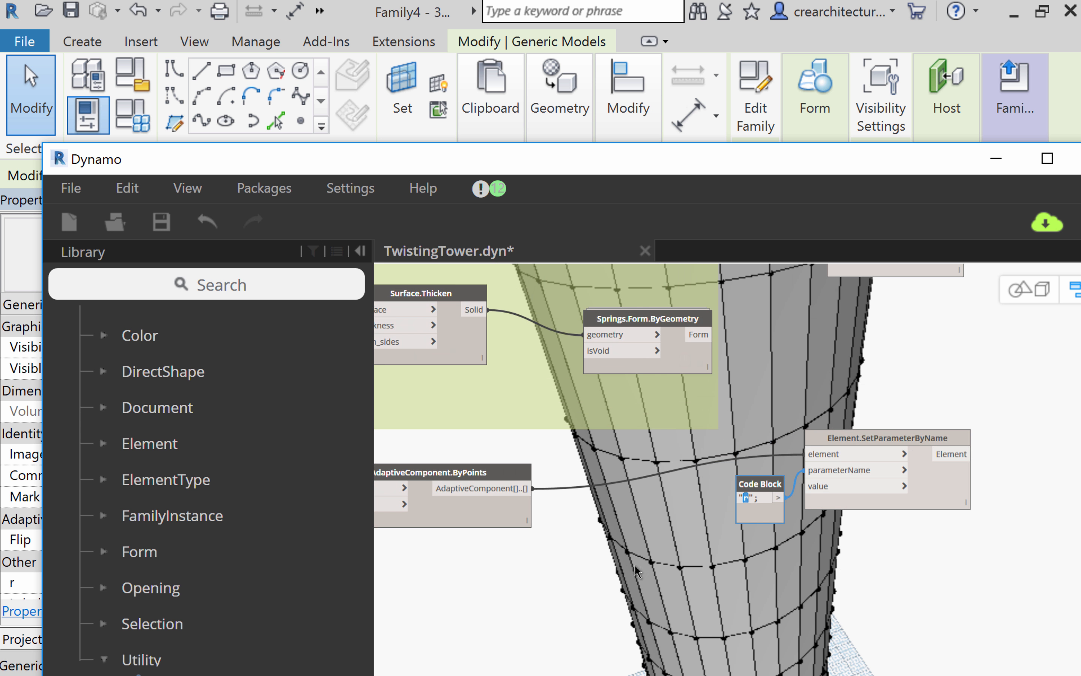
{"action": "left_click_drag", "start_coordinate": [512, 481], "coordinate": [572, 495]}
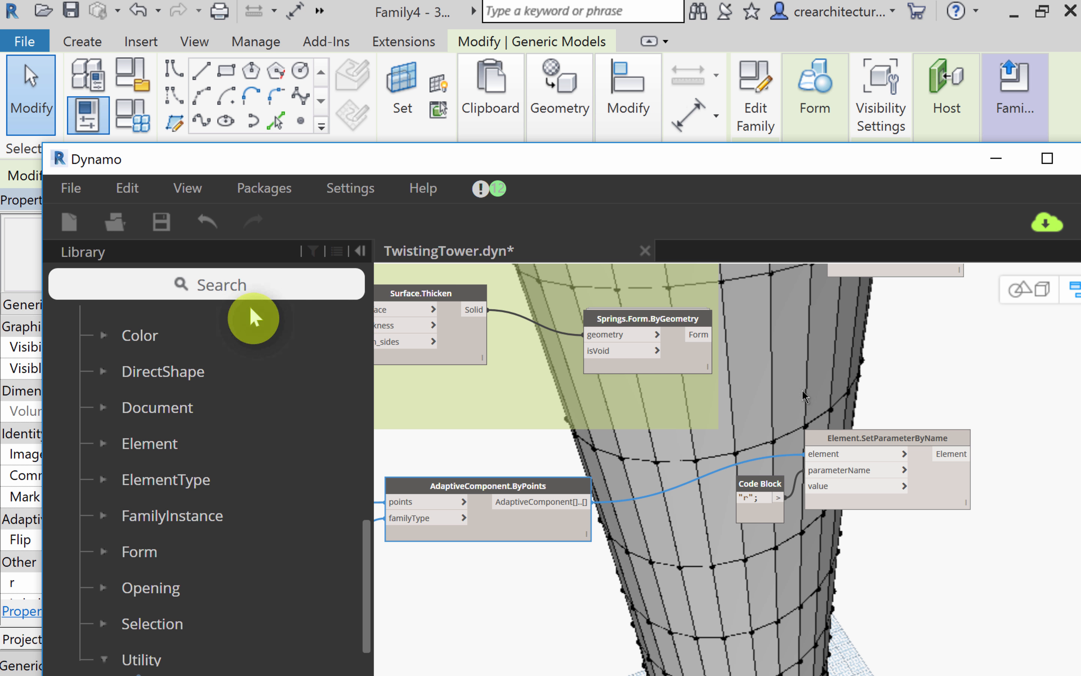
Step: Search the canvas node library for "location" and add the GetLocation node that returns an existing element's location
{"action": "right_click", "coordinate": [821, 384]}
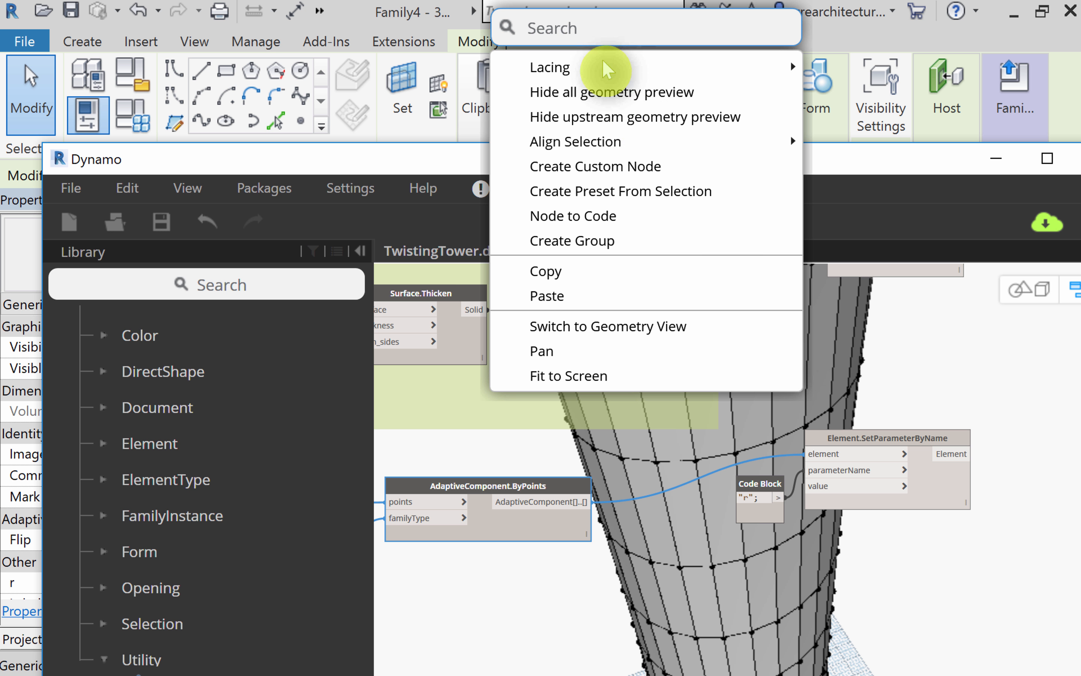
{"action": "left_click", "coordinate": [575, 27]}
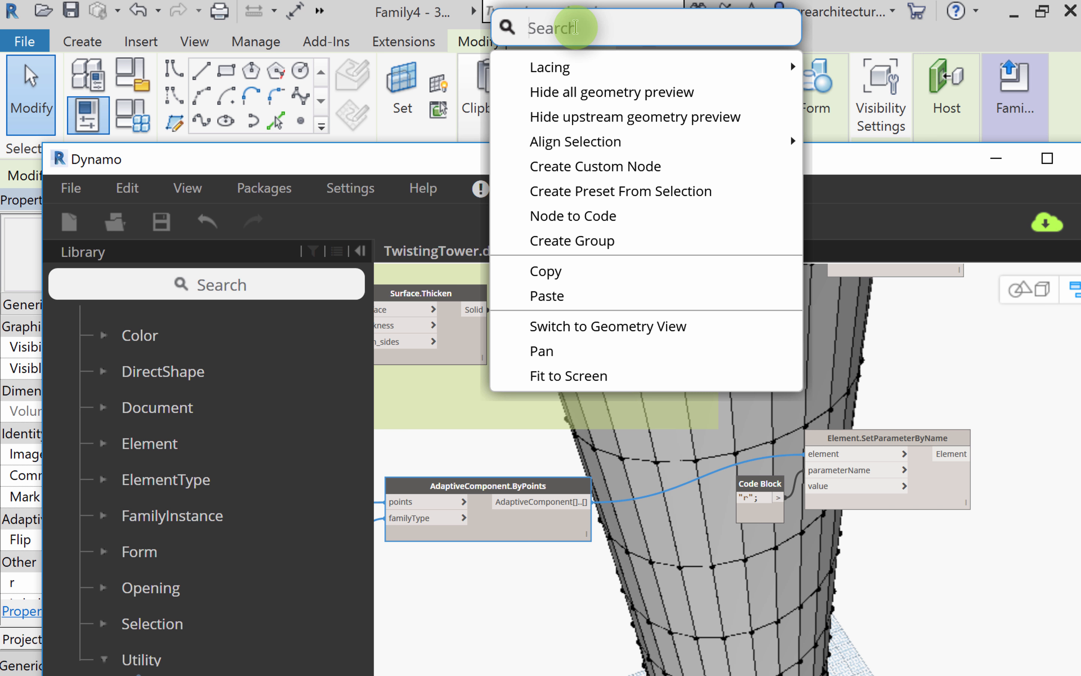
{"action": "type", "text": "location"}
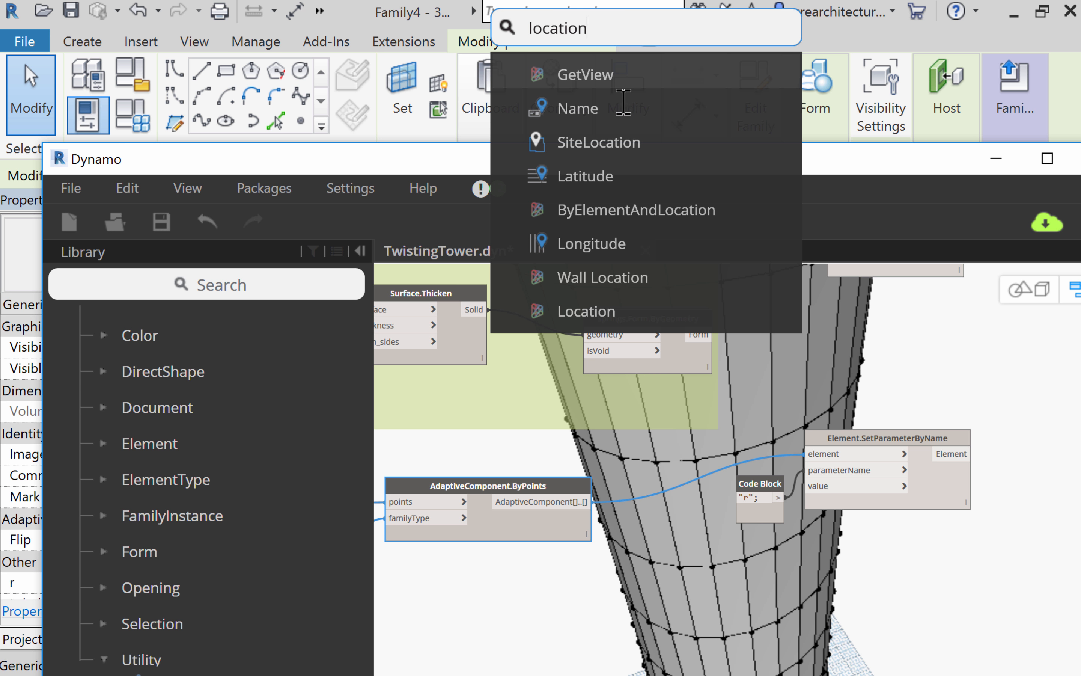
{"action": "scroll", "coordinate": [635, 156], "scroll_direction": "down", "scroll_amount": 2}
{"action": "scroll", "coordinate": [634, 152], "scroll_direction": "down", "scroll_amount": 1}
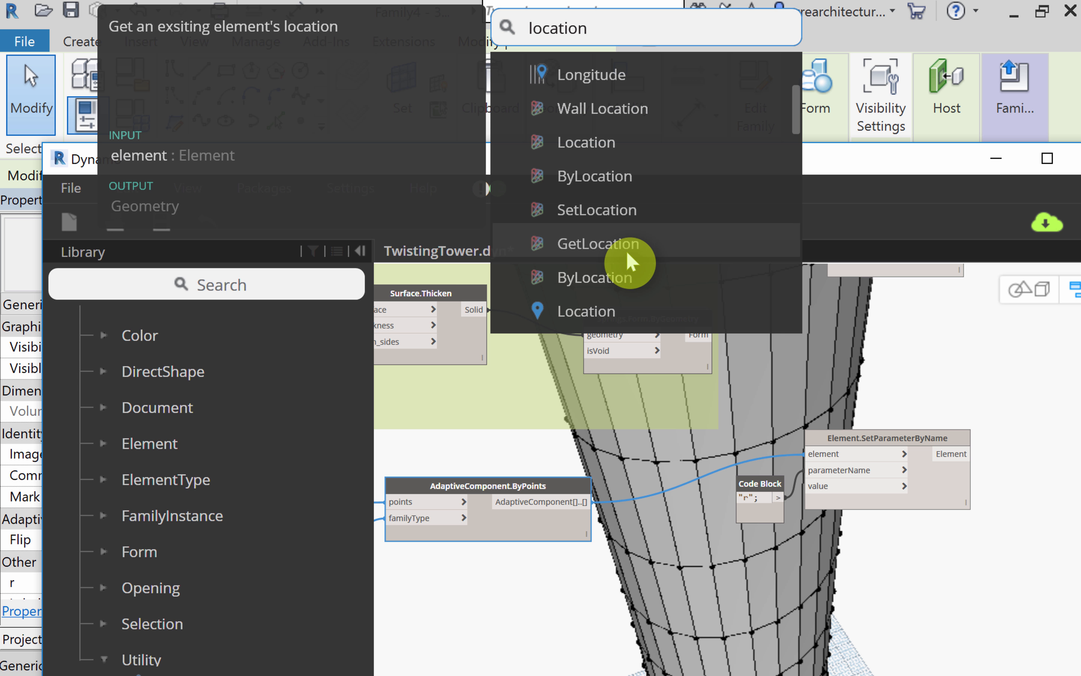
{"action": "scroll", "coordinate": [630, 261], "scroll_direction": "down", "scroll_amount": 1}
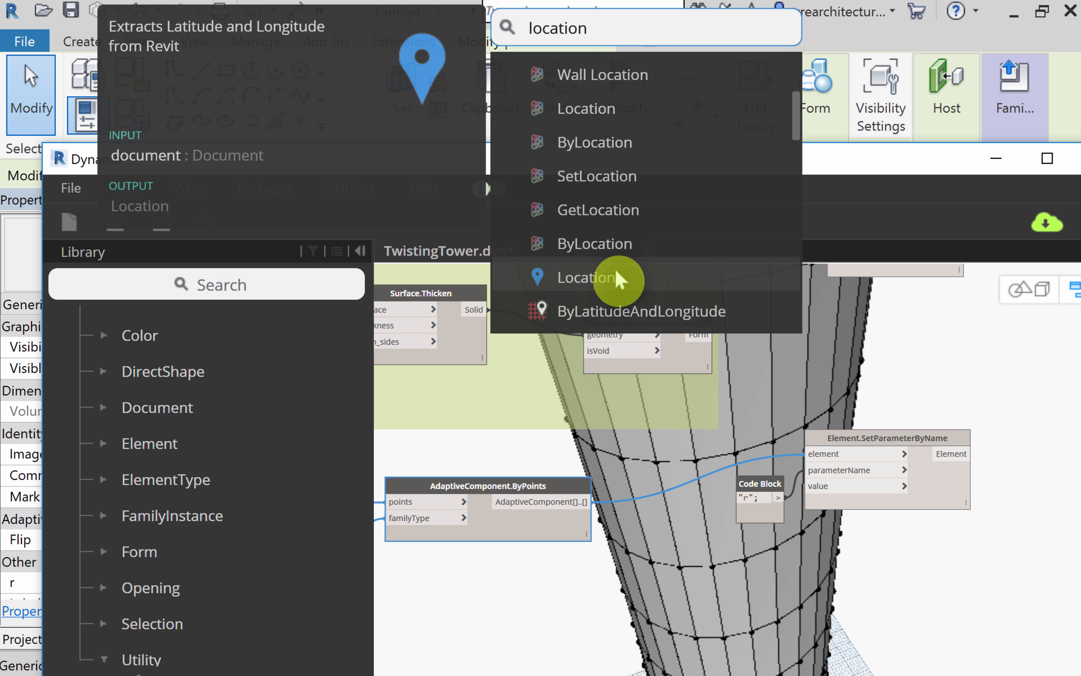
{"action": "scroll", "coordinate": [620, 278], "scroll_direction": "down", "scroll_amount": 1}
{"action": "scroll", "coordinate": [625, 278], "scroll_direction": "down", "scroll_amount": 1}
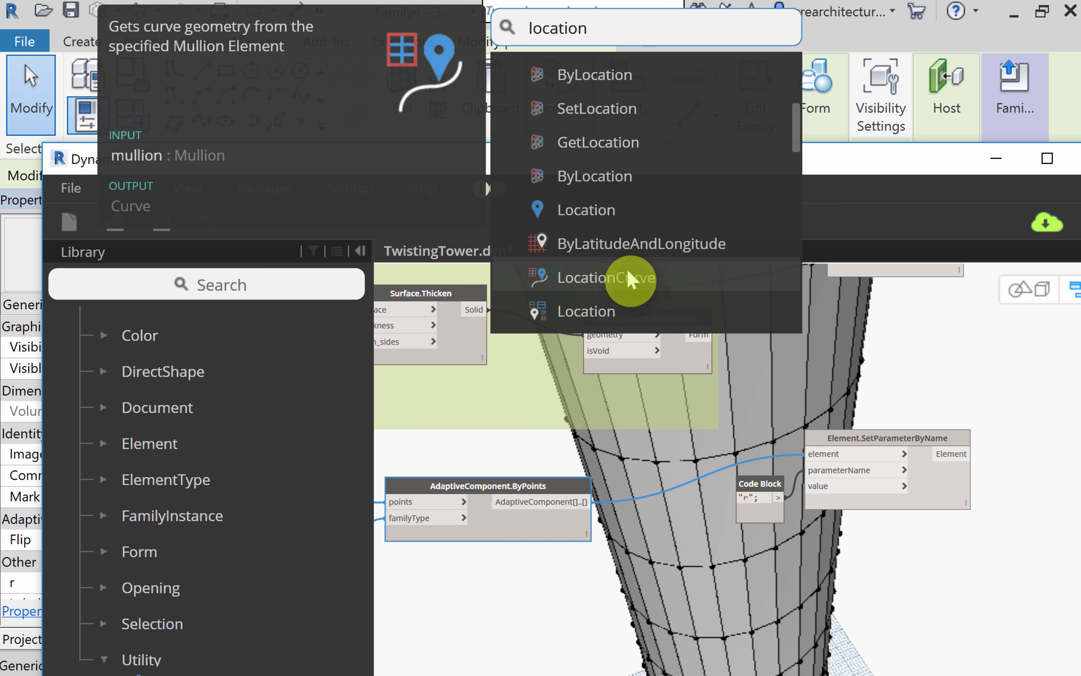
{"action": "scroll", "coordinate": [651, 278], "scroll_direction": "down", "scroll_amount": 3}
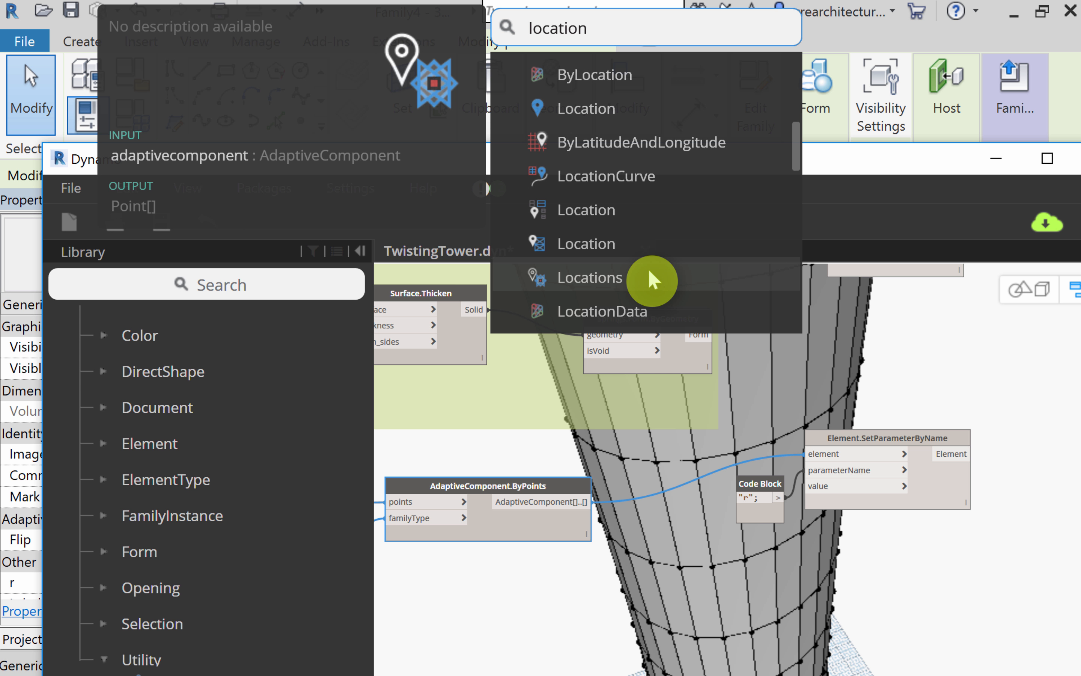
{"action": "scroll", "coordinate": [651, 278], "scroll_direction": "down", "scroll_amount": 2}
{"action": "scroll", "coordinate": [651, 263], "scroll_direction": "up", "scroll_amount": 10}
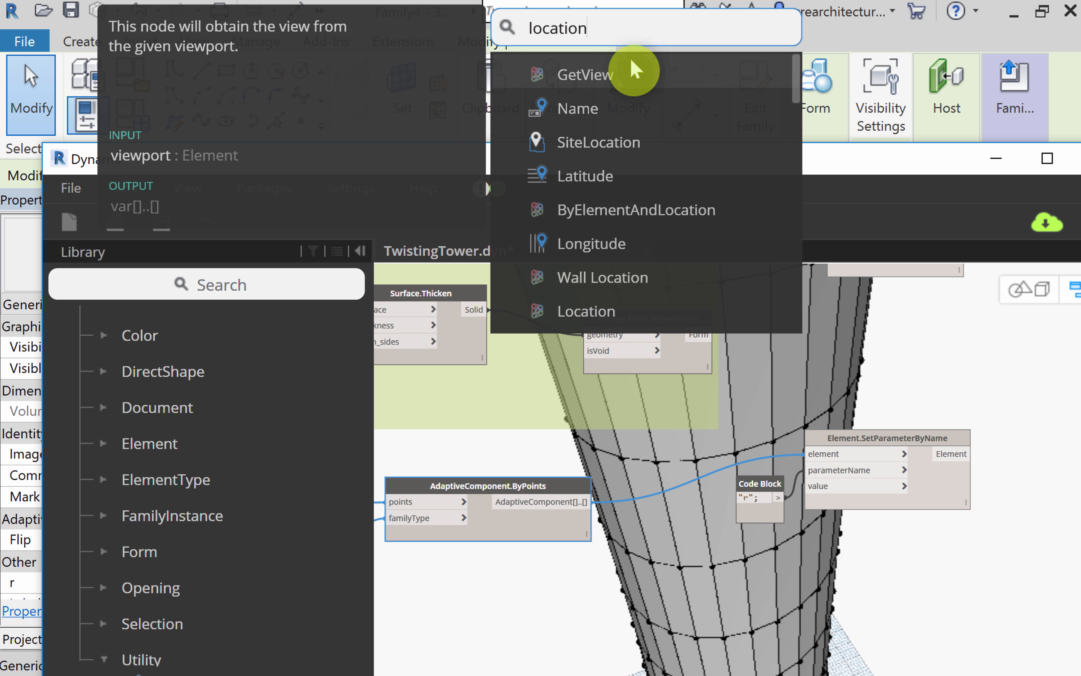
{"action": "scroll", "coordinate": [637, 235], "scroll_direction": "down", "scroll_amount": 1}
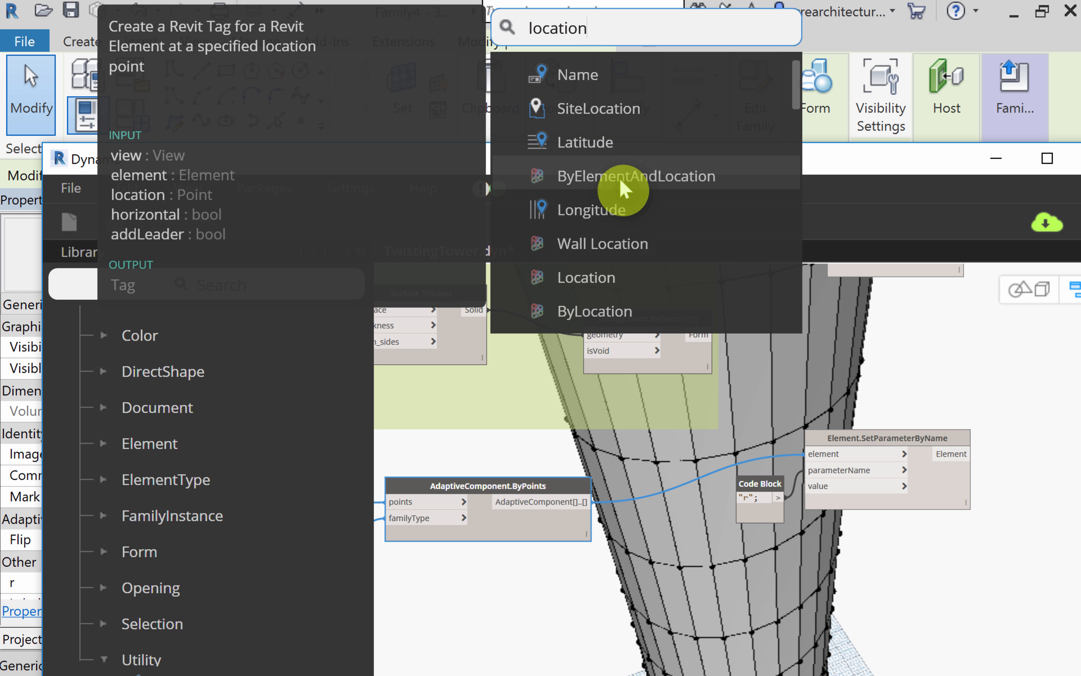
{"action": "scroll", "coordinate": [623, 193], "scroll_direction": "down", "scroll_amount": 2}
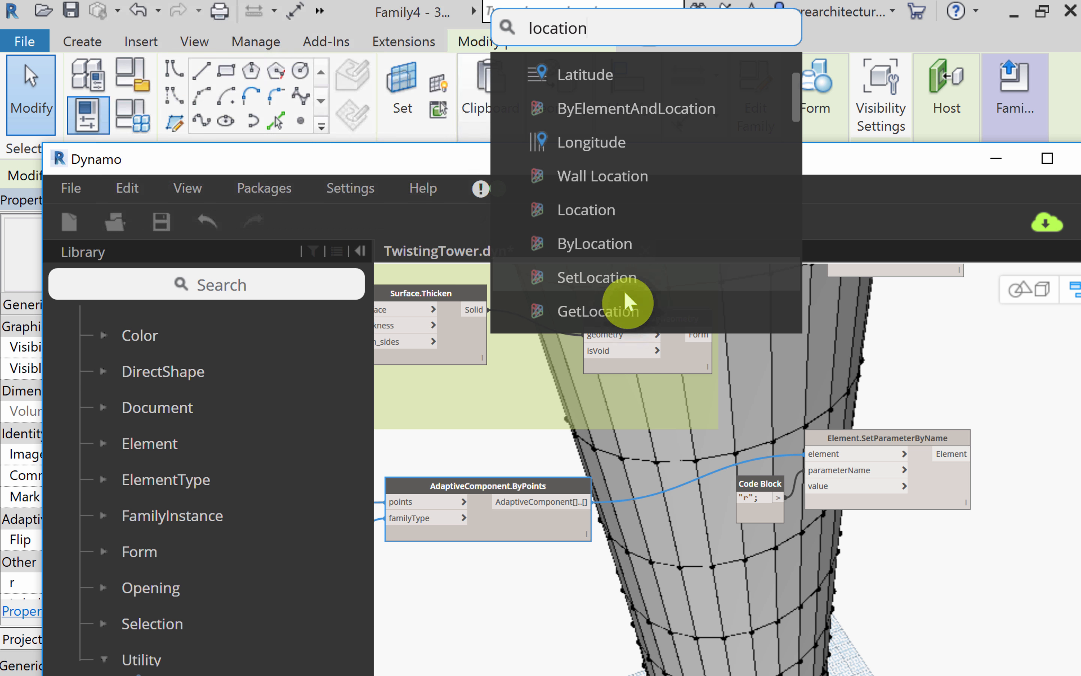
{"action": "left_click", "coordinate": [625, 316]}
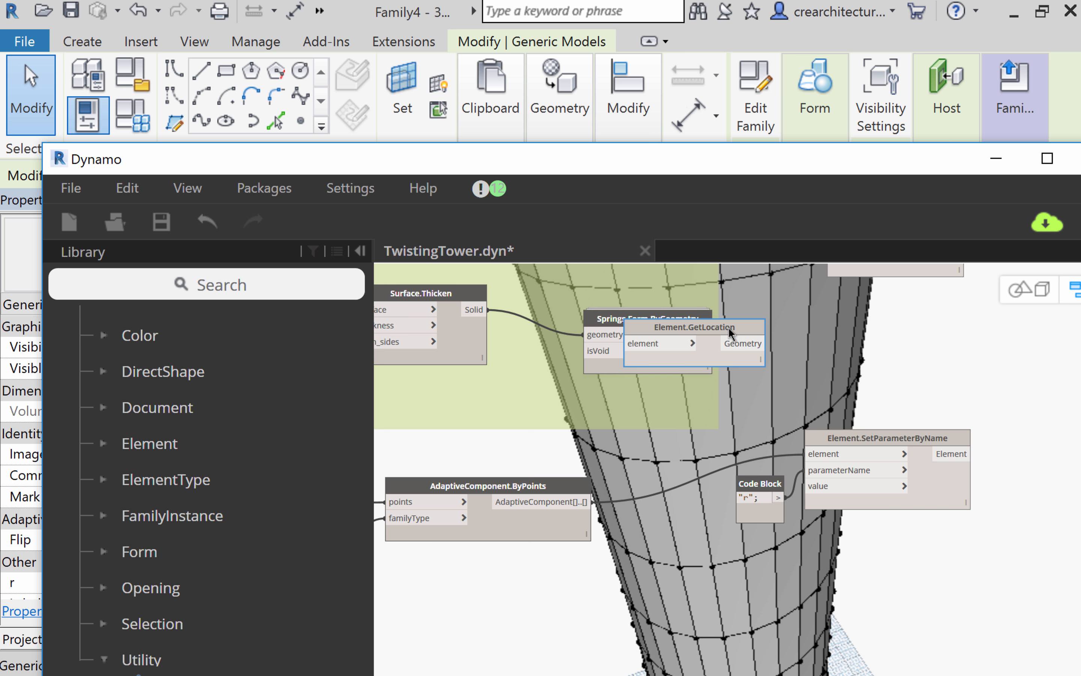
Step: Place the Element.GetLocation node above Element.SetParameterByName, and shift the SetParameterByName node and its "r" code block to make room
{"action": "left_click_drag", "start_coordinate": [728, 327], "coordinate": [846, 342]}
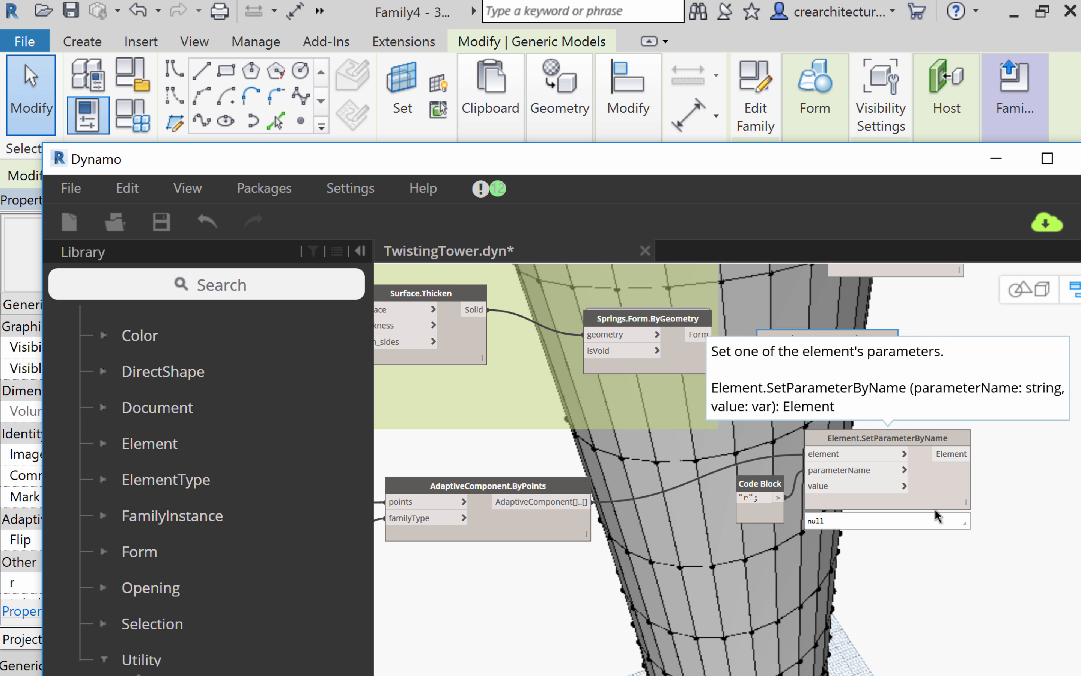
{"action": "left_click_drag", "start_coordinate": [921, 438], "coordinate": [934, 528]}
{"action": "left_click_drag", "start_coordinate": [946, 451], "coordinate": [943, 441]}
{"action": "left_click_drag", "start_coordinate": [766, 484], "coordinate": [764, 537]}
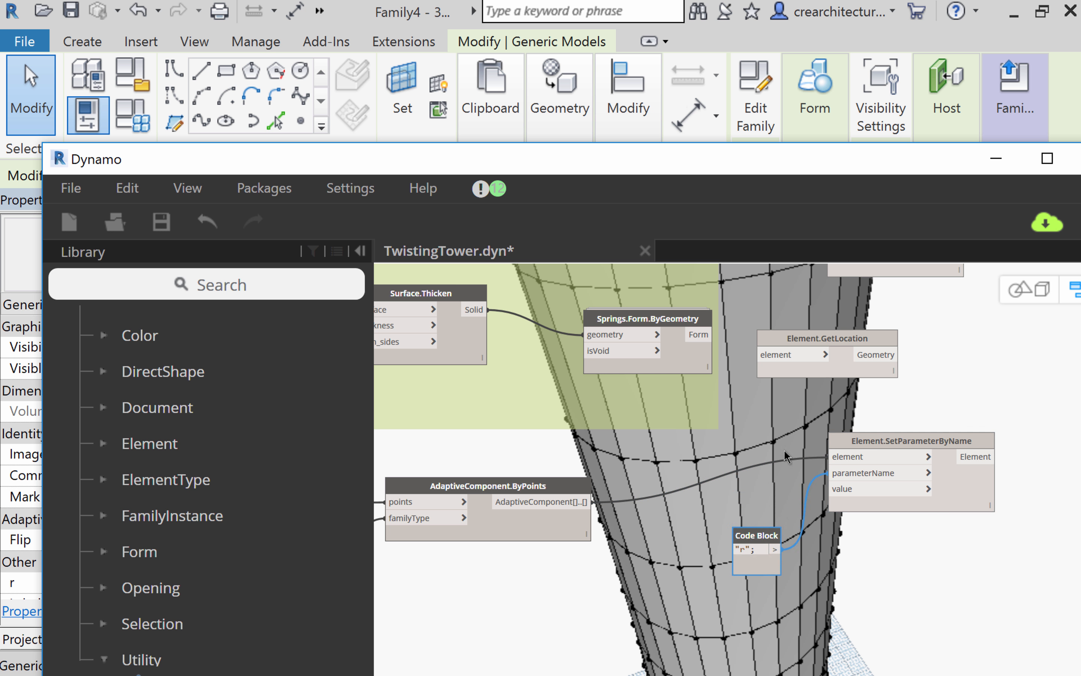
Step: Connect the AdaptiveComponent.ByPoints output to the element input of Element.GetLocation
{"action": "left_click_drag", "start_coordinate": [827, 172], "coordinate": [784, 97]}
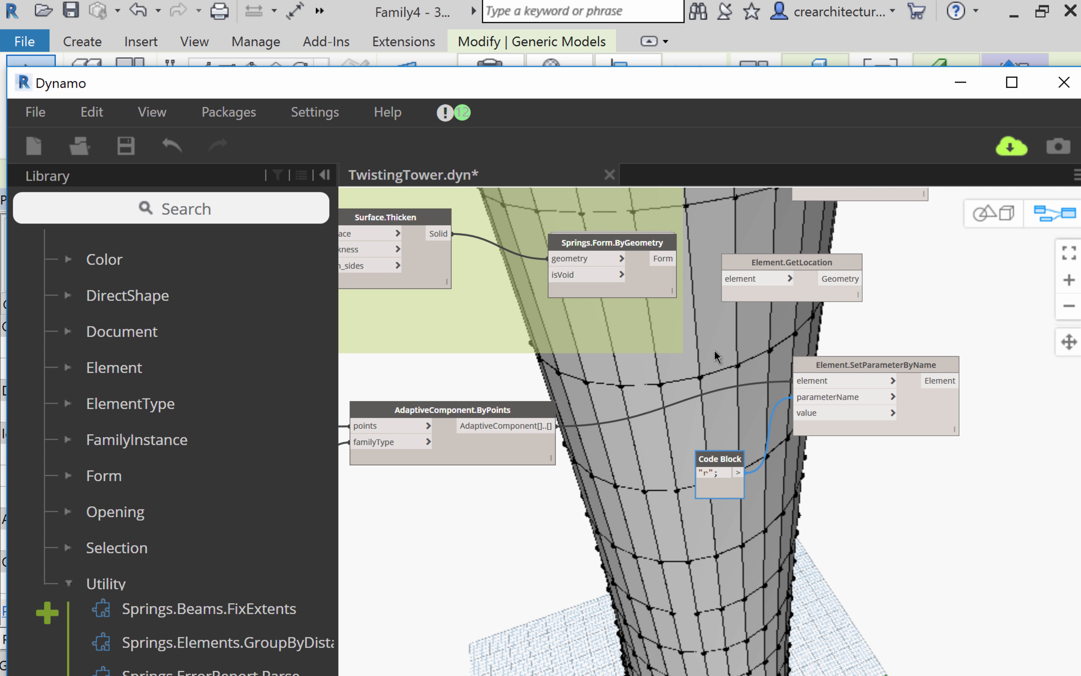
{"action": "scroll", "coordinate": [808, 265], "scroll_direction": "up", "scroll_amount": 3}
{"action": "left_click", "coordinate": [448, 495]}
{"action": "left_click", "coordinate": [739, 299]}
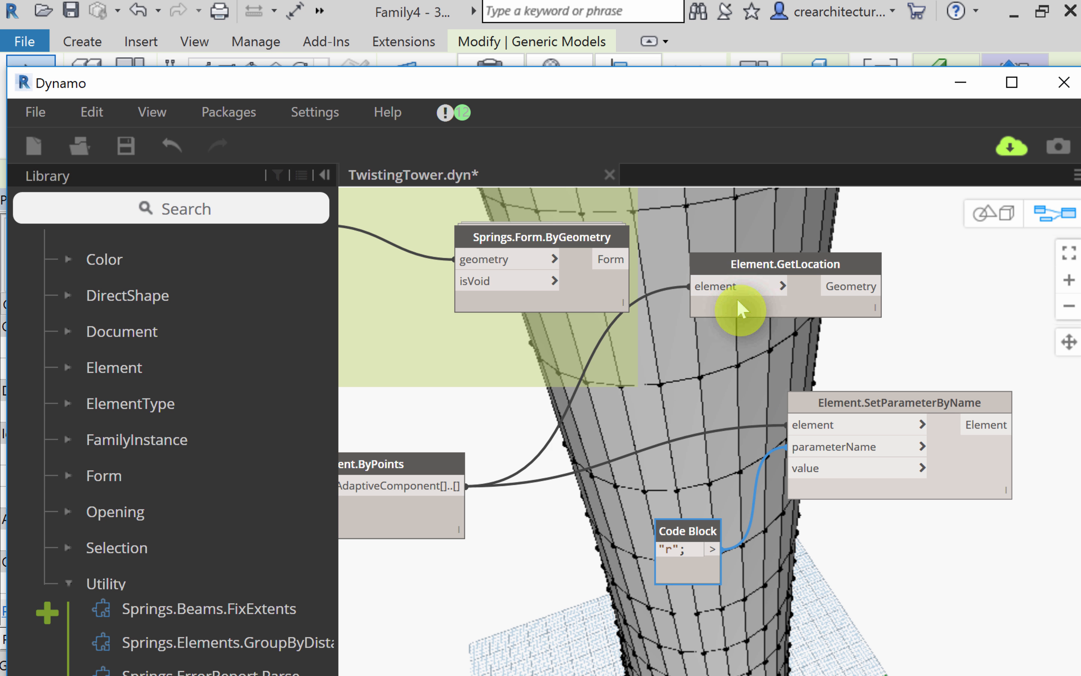
Step: Maximize the Dynamo window, run the graph, and inspect the list of points output by Element.GetLocation
{"action": "left_click", "coordinate": [185, 642]}
{"action": "left_click", "coordinate": [1011, 82]}
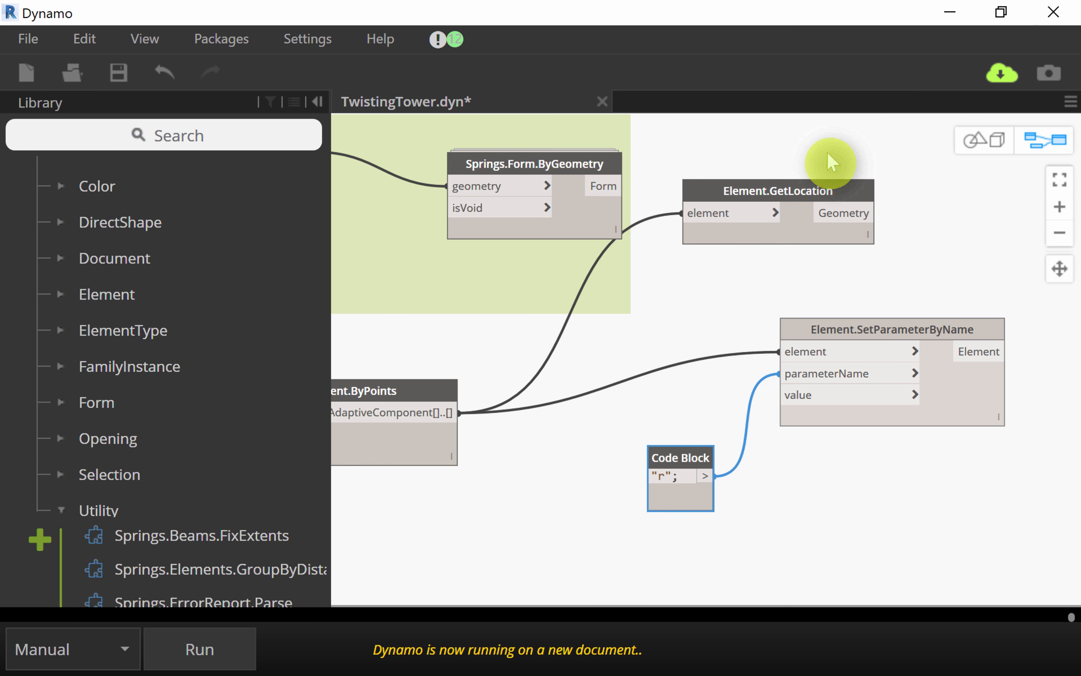
{"action": "left_click", "coordinate": [219, 647]}
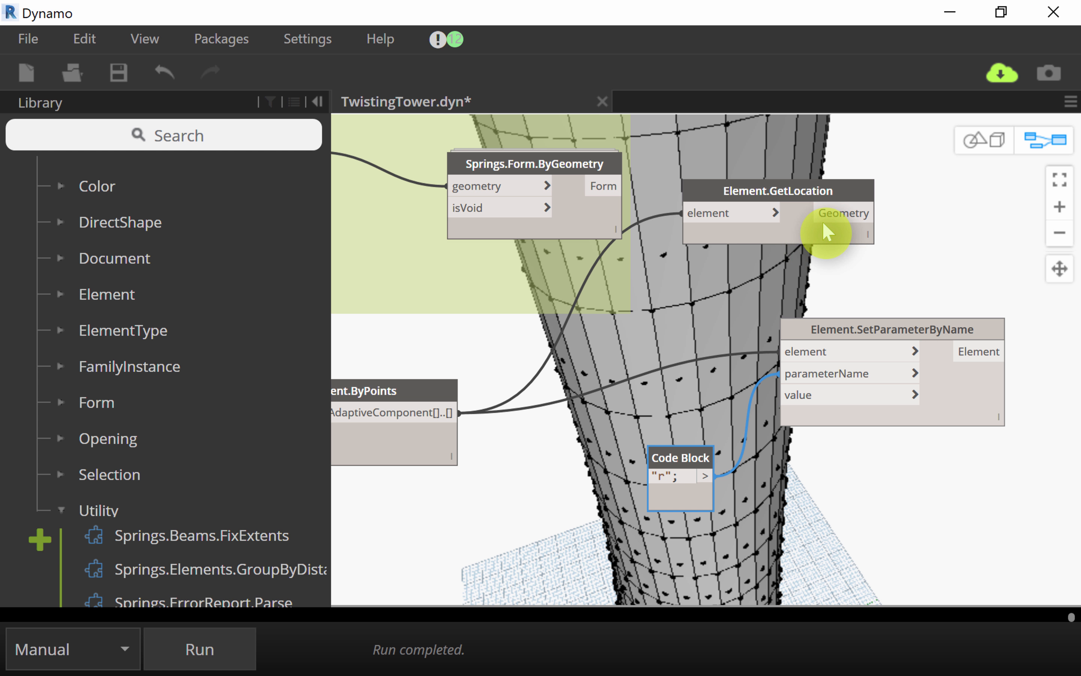
{"action": "mouse_move", "coordinate": [832, 222]}
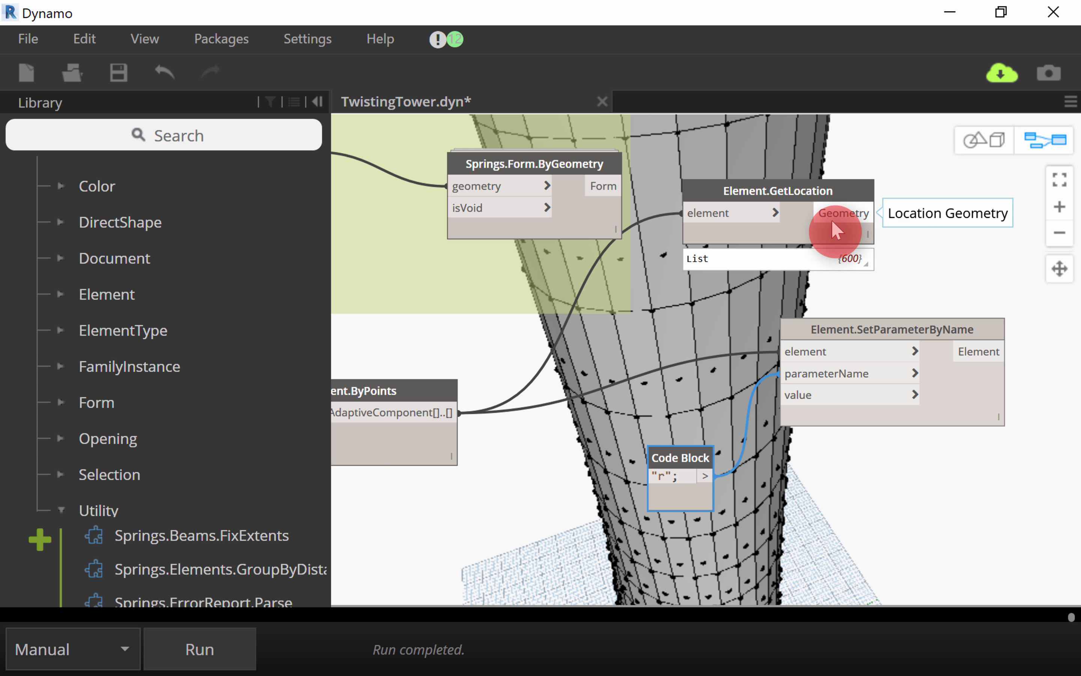
{"action": "left_click", "coordinate": [863, 260]}
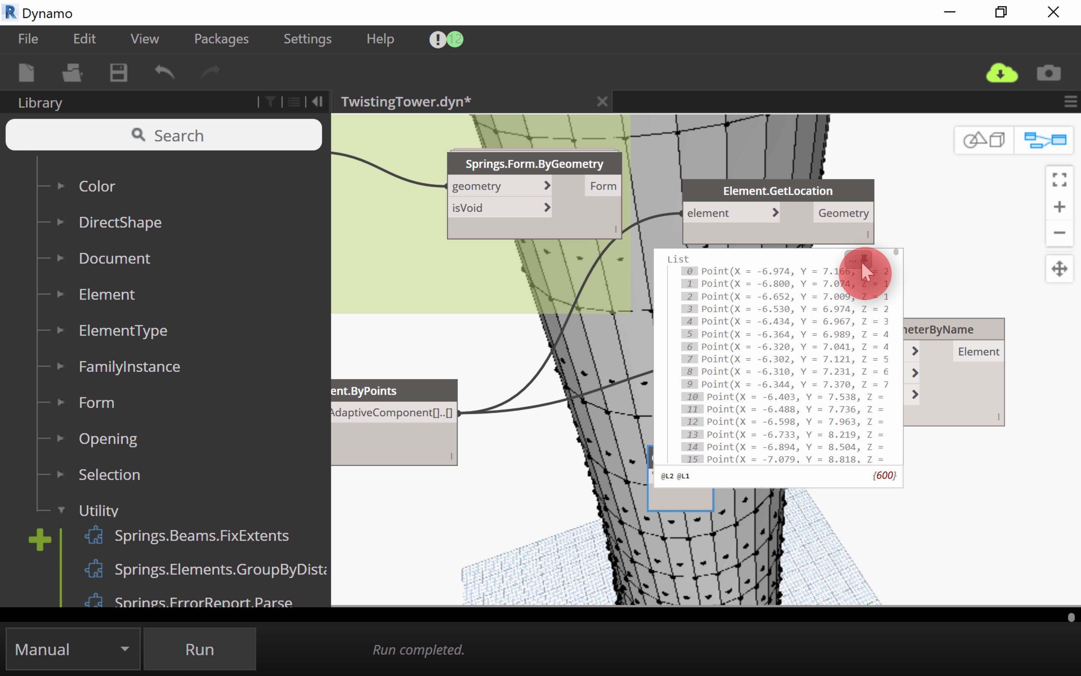
Step: Bring the LunchBox Attractor node beside Element.GetLocation and connect the Geometry output to its Targets input
{"action": "middle_click_drag", "start_coordinate": [928, 229], "coordinate": [759, 397]}
{"action": "left_click_drag", "start_coordinate": [747, 154], "coordinate": [936, 195]}
{"action": "mouse_move", "coordinate": [936, 194]}
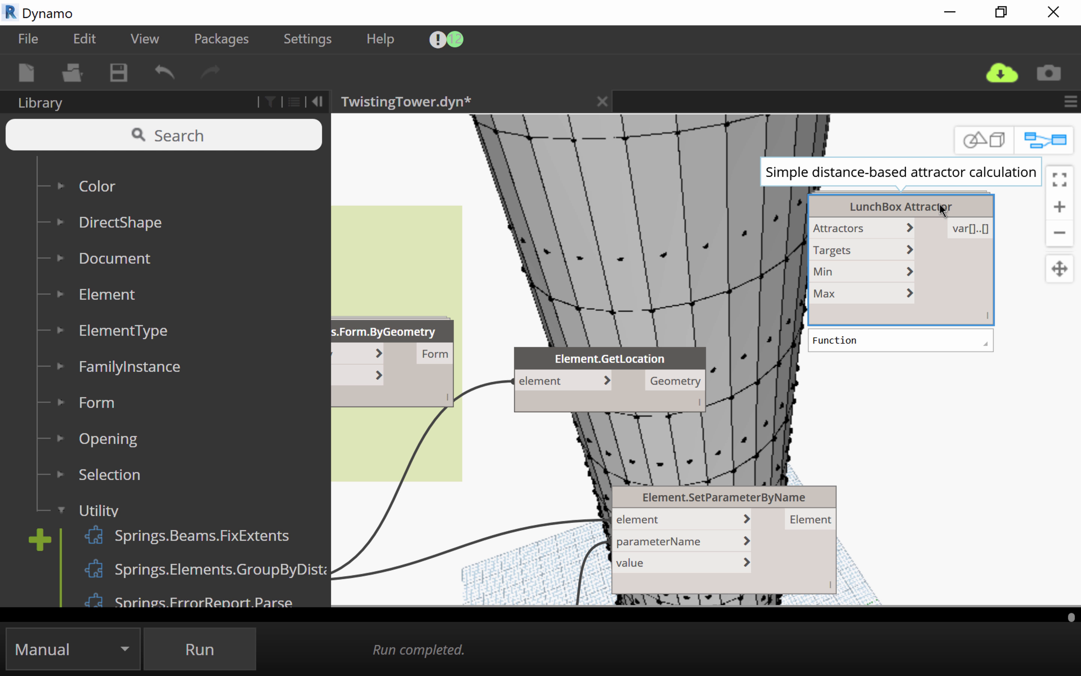
{"action": "mouse_move", "coordinate": [656, 359]}
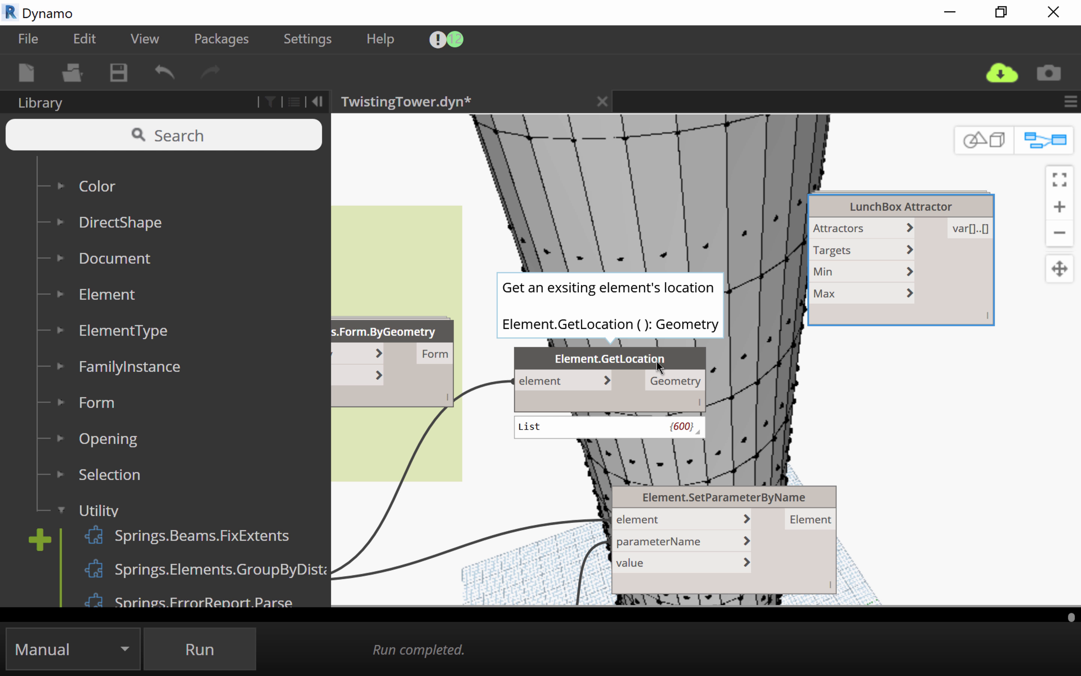
{"action": "mouse_move", "coordinate": [827, 272]}
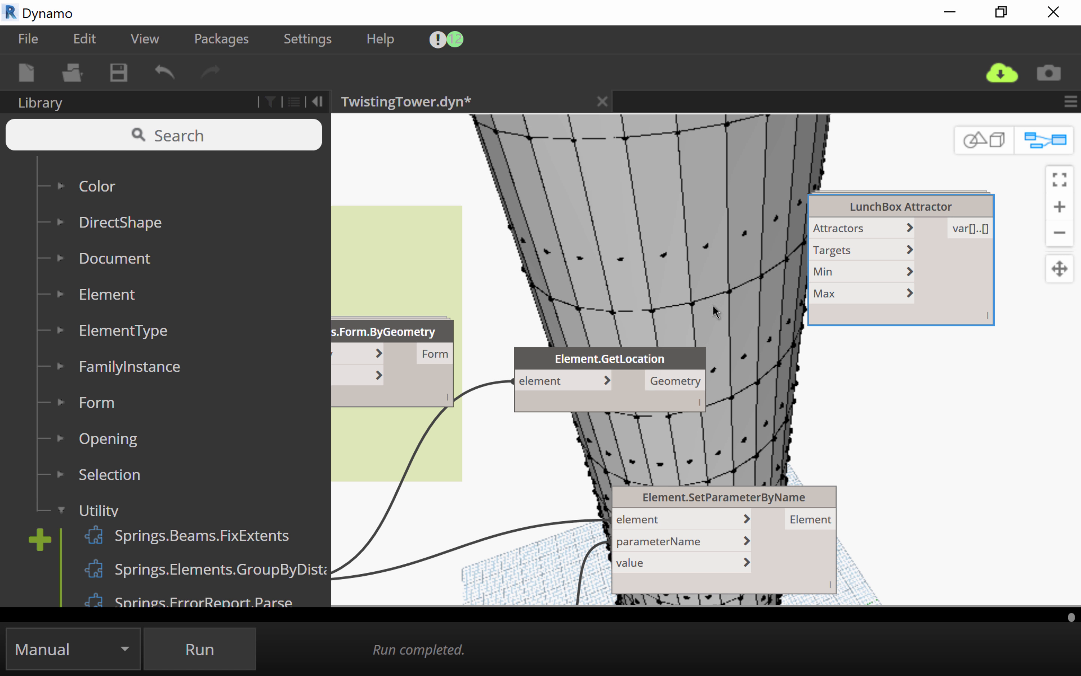
{"action": "left_click", "coordinate": [701, 380]}
{"action": "left_click", "coordinate": [832, 251]}
{"action": "left_click_drag", "start_coordinate": [956, 211], "coordinate": [1032, 206]}
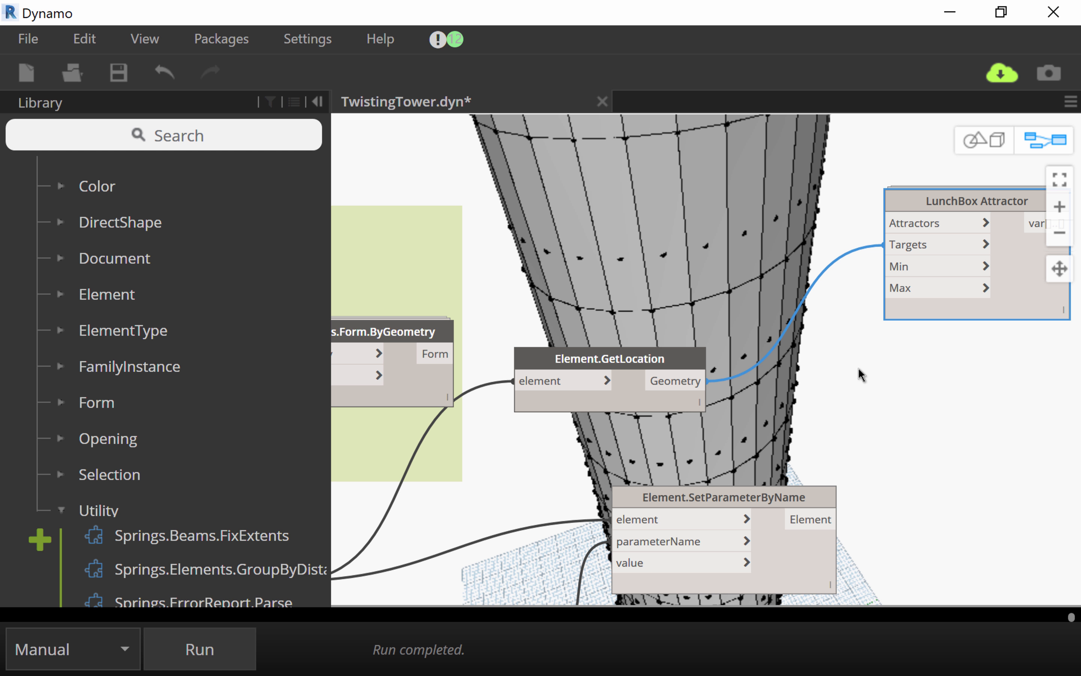
Step: Add a code block near the LunchBox Attractor with the values 0.1; and 0.45; on separate lines
{"action": "double_click", "coordinate": [845, 338]}
{"action": "left_click", "coordinate": [873, 354]}
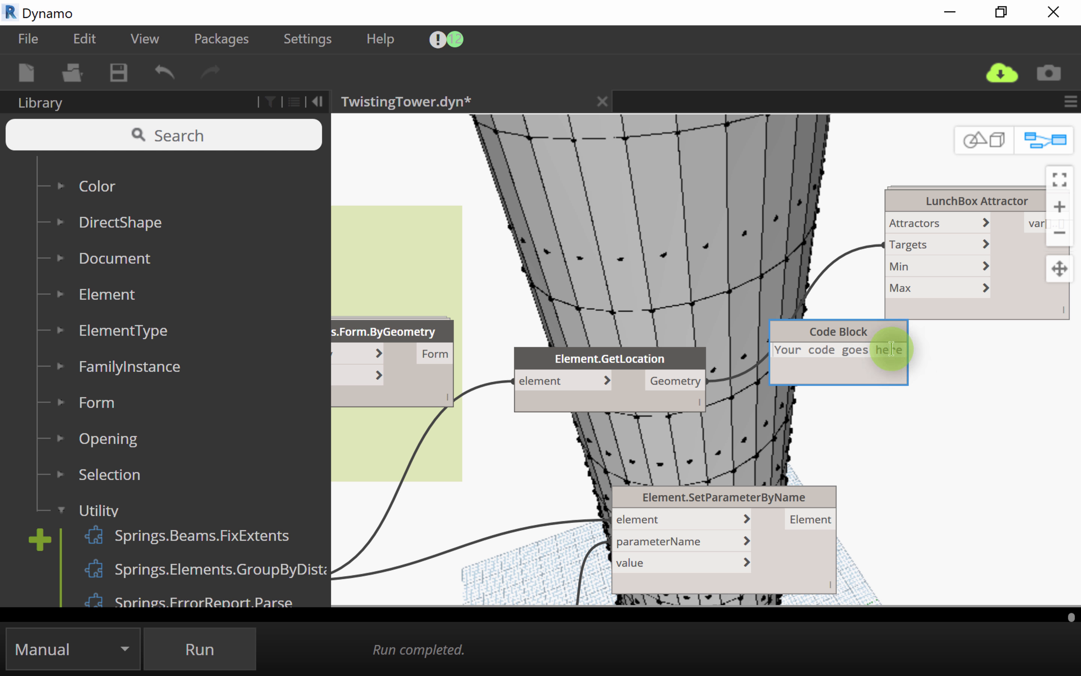
{"action": "type", "text": "0.1"}
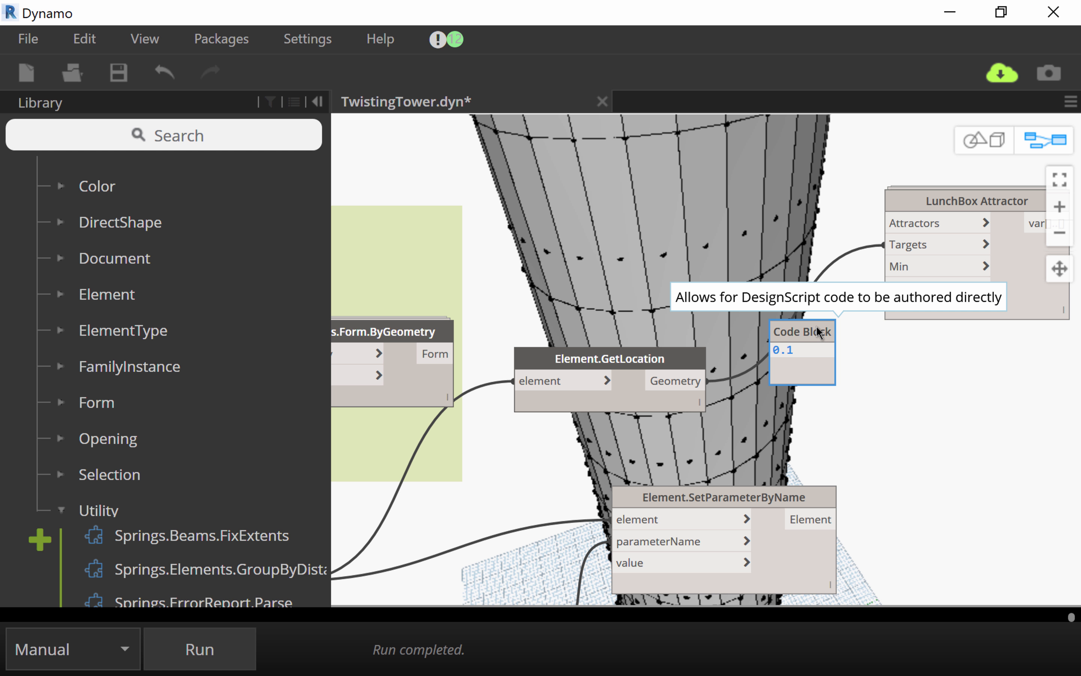
{"action": "type", "text": ";"}
{"action": "key", "text": "Return"}
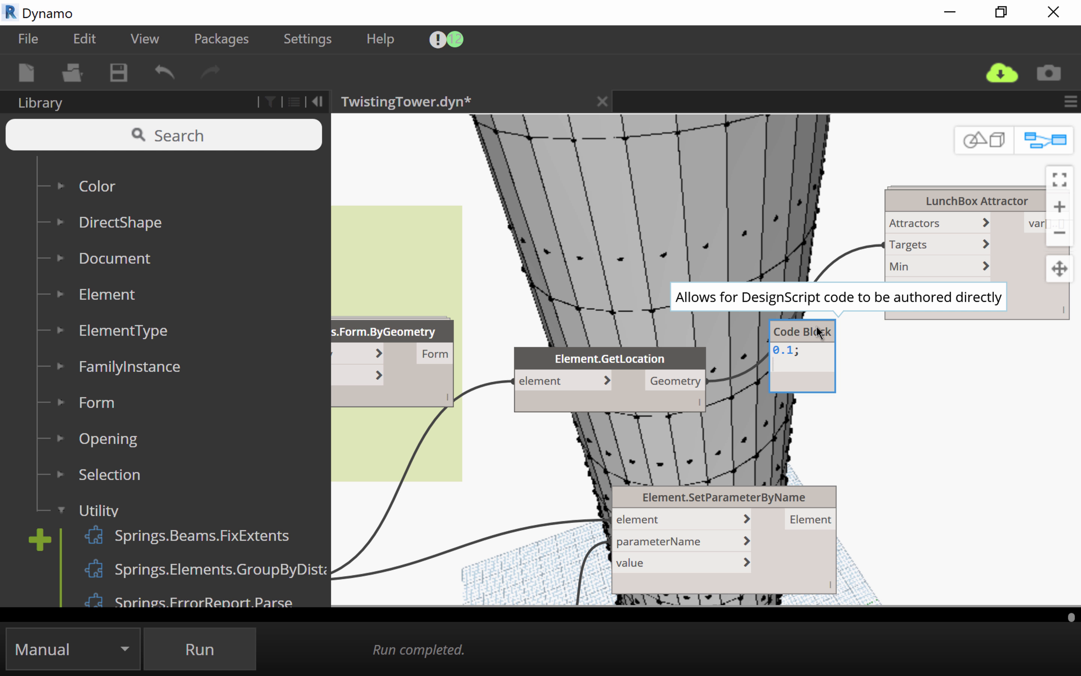
{"action": "type", "text": "0.45;"}
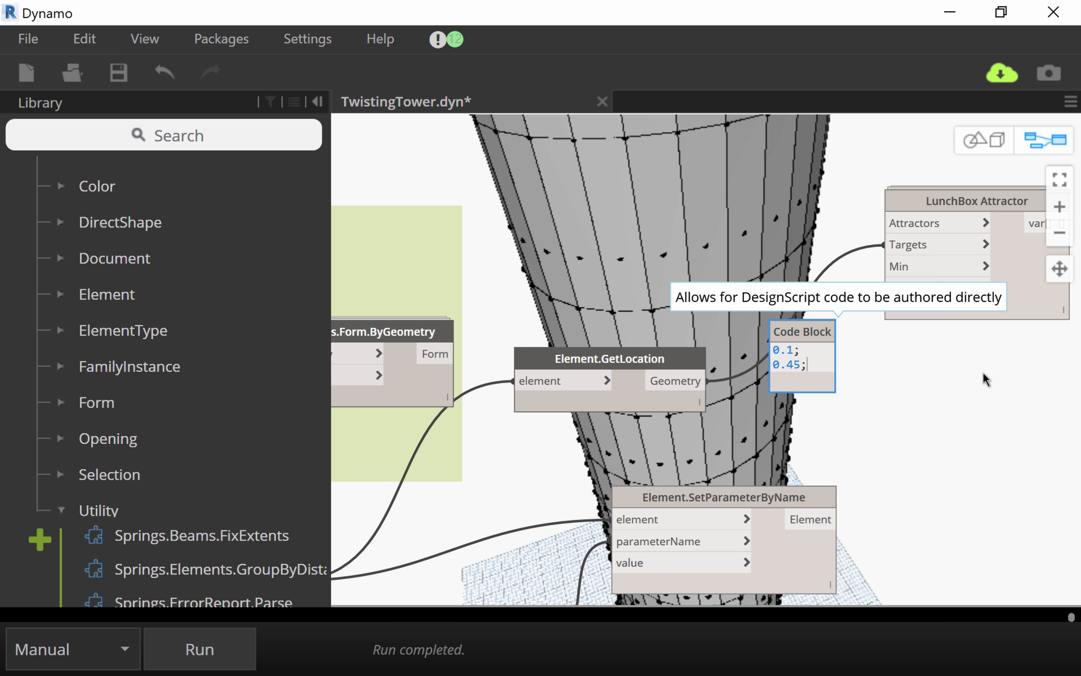
{"action": "left_click", "coordinate": [964, 419]}
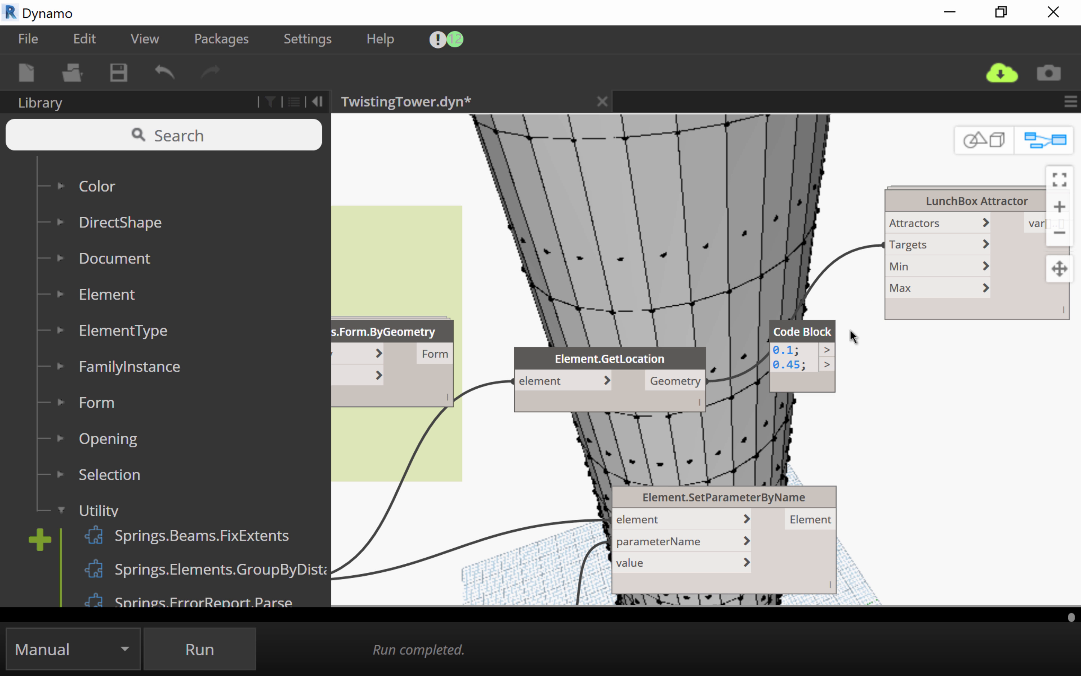
Step: Connect the 0.1 output of the code block to Min and the 0.45 output to Max on the LunchBox Attractor
{"action": "left_click", "coordinate": [837, 350]}
{"action": "left_click", "coordinate": [883, 266]}
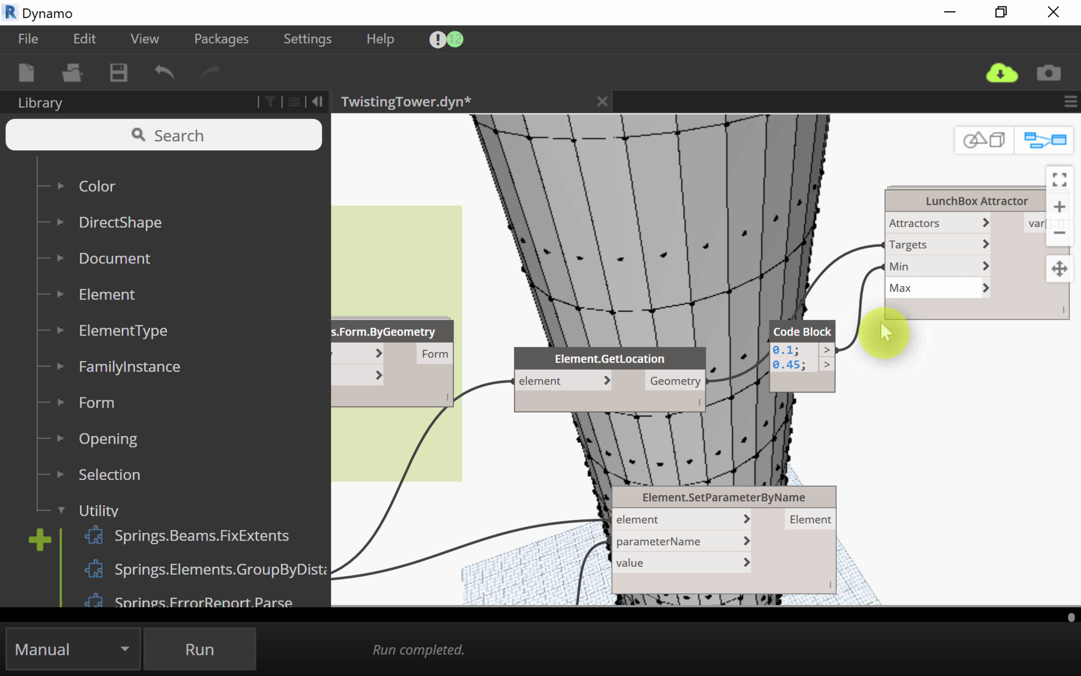
{"action": "left_click", "coordinate": [837, 364]}
{"action": "left_click", "coordinate": [898, 293]}
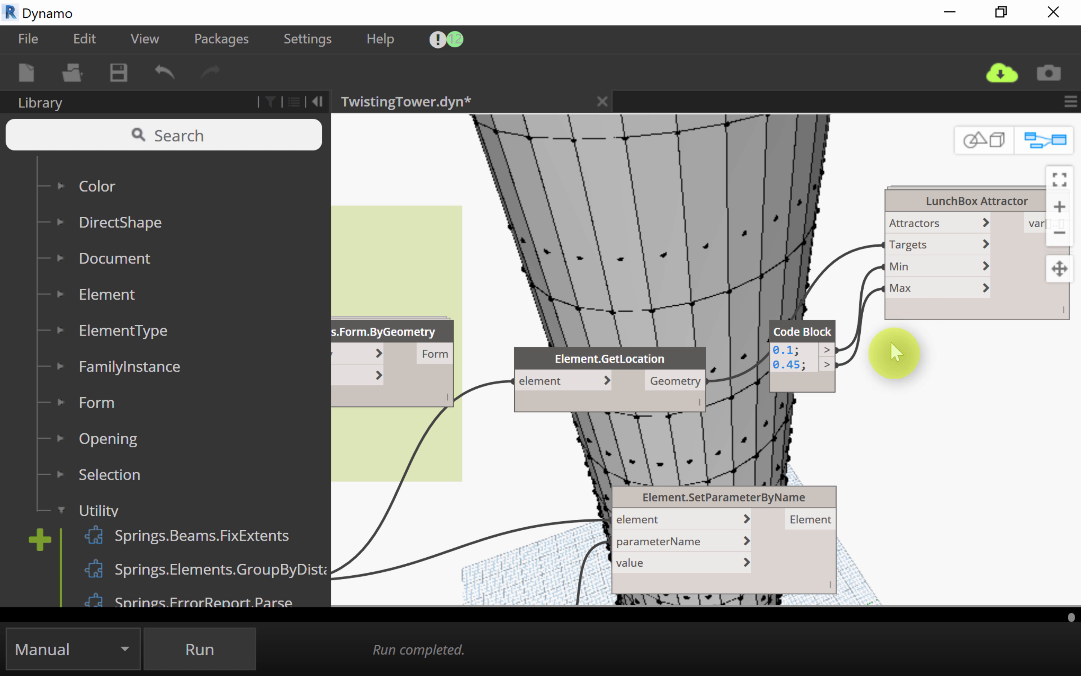
{"action": "left_click", "coordinate": [792, 353]}
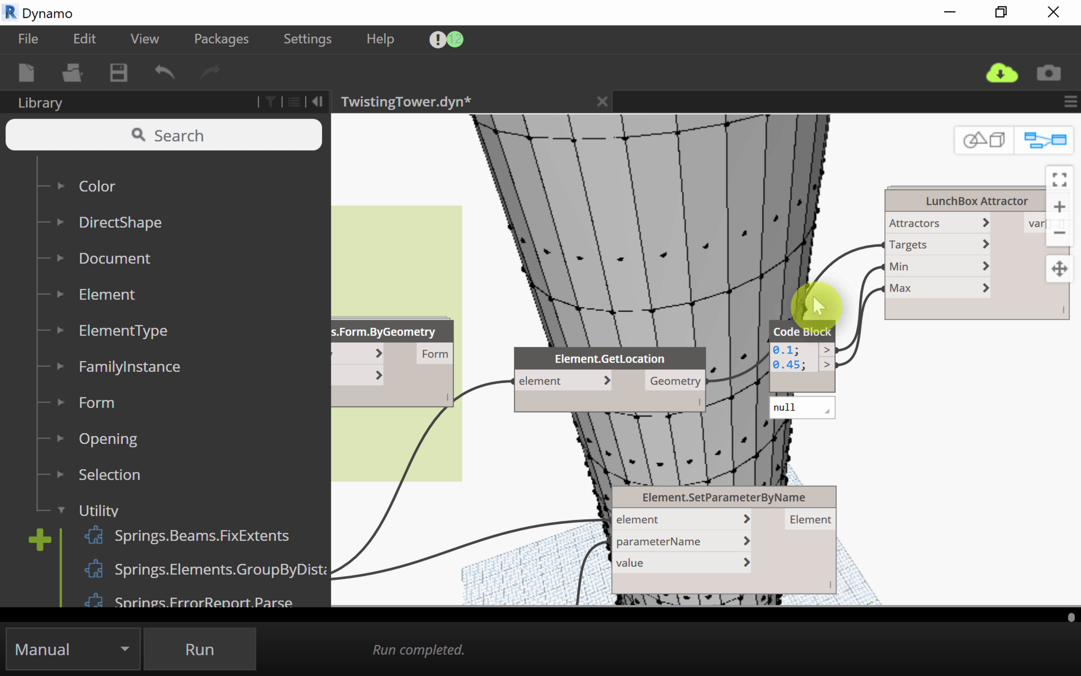
Step: Add a Surface.GetIsoline node and place it above the LunchBox Attractor node
{"action": "middle_click_drag", "start_coordinate": [950, 368], "coordinate": [861, 384]}
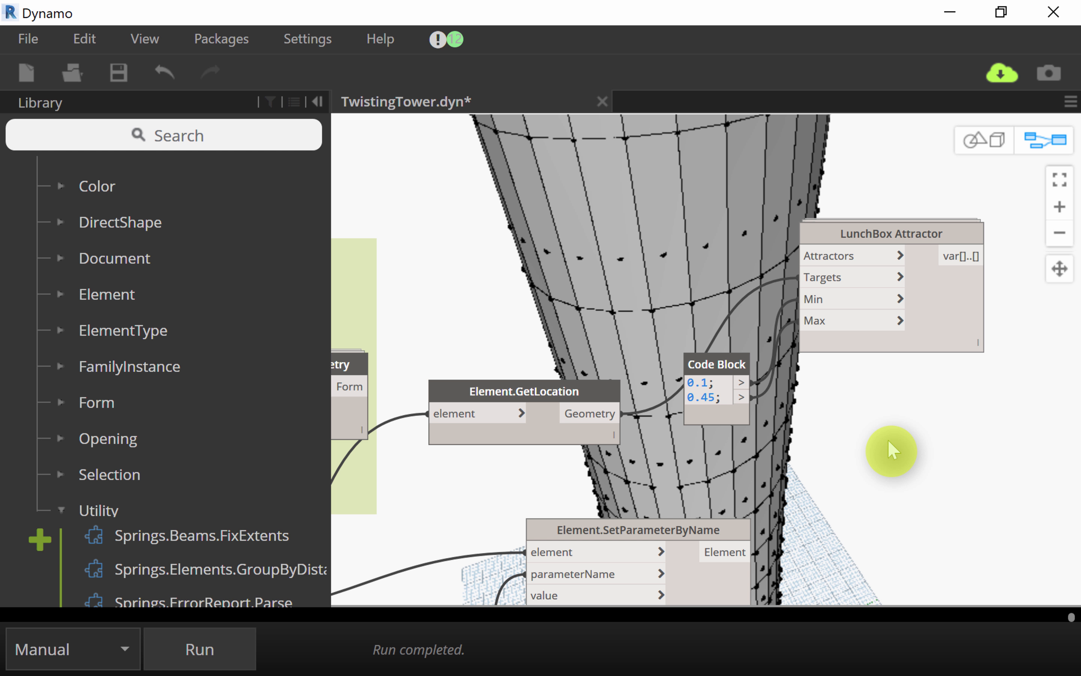
{"action": "right_click", "coordinate": [481, 187]}
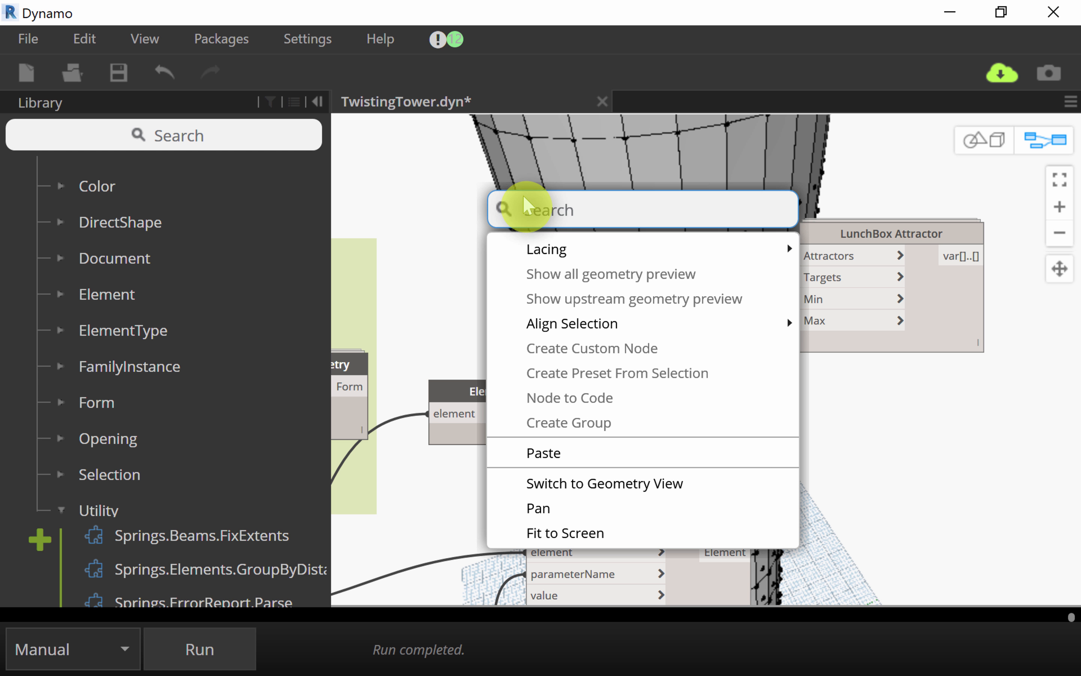
{"action": "type", "text": "iso"}
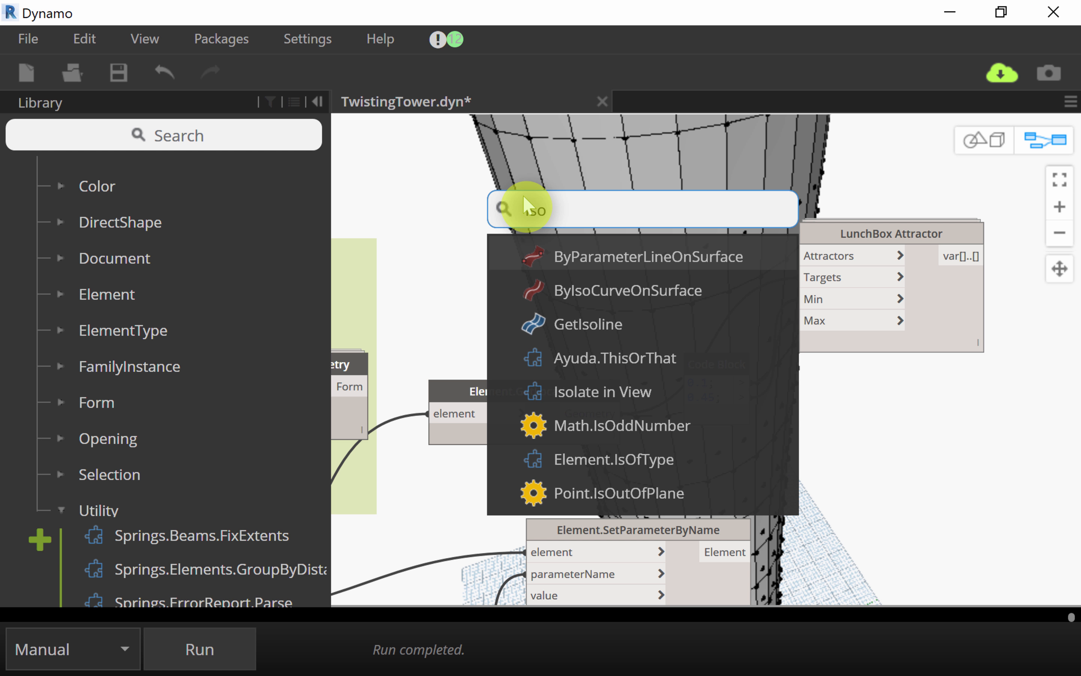
{"action": "type", "text": "lin"}
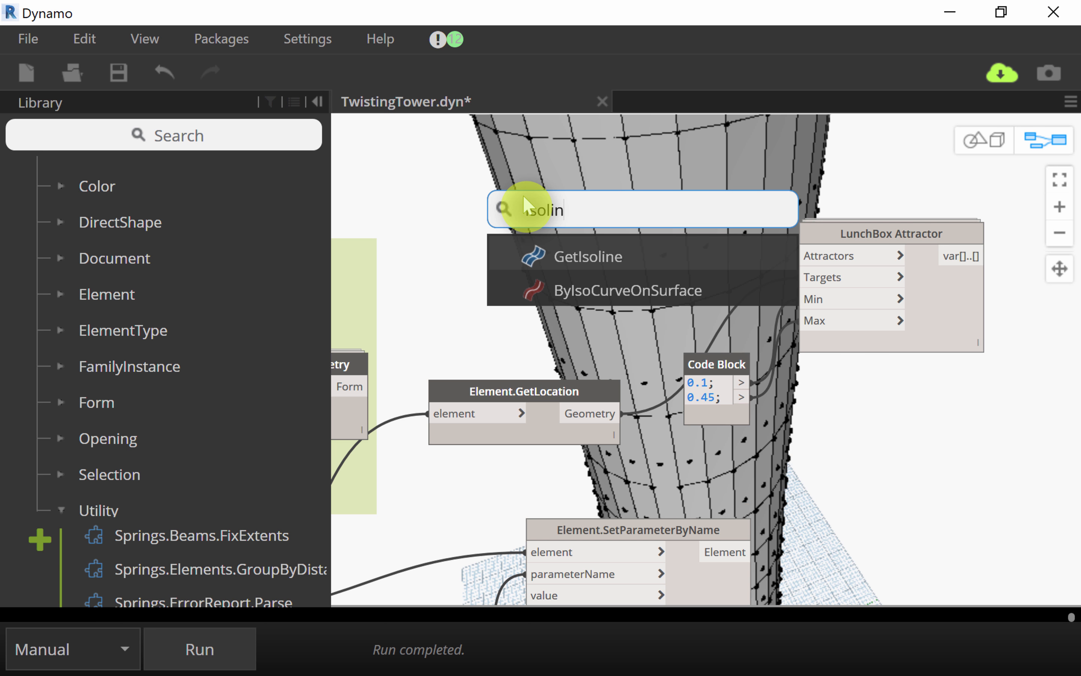
{"action": "left_click", "coordinate": [616, 263]}
{"action": "middle_click_drag", "start_coordinate": [842, 332], "coordinate": [969, 447]}
{"action": "left_click_drag", "start_coordinate": [882, 395], "coordinate": [884, 259]}
Step: Connect the NurbsSurface output of Surface.ToNurbsSurface to the surface input of Surface.GetIsoline and make room around the GetIsoline node
{"action": "scroll", "coordinate": [853, 330], "scroll_direction": "down", "scroll_amount": 3}
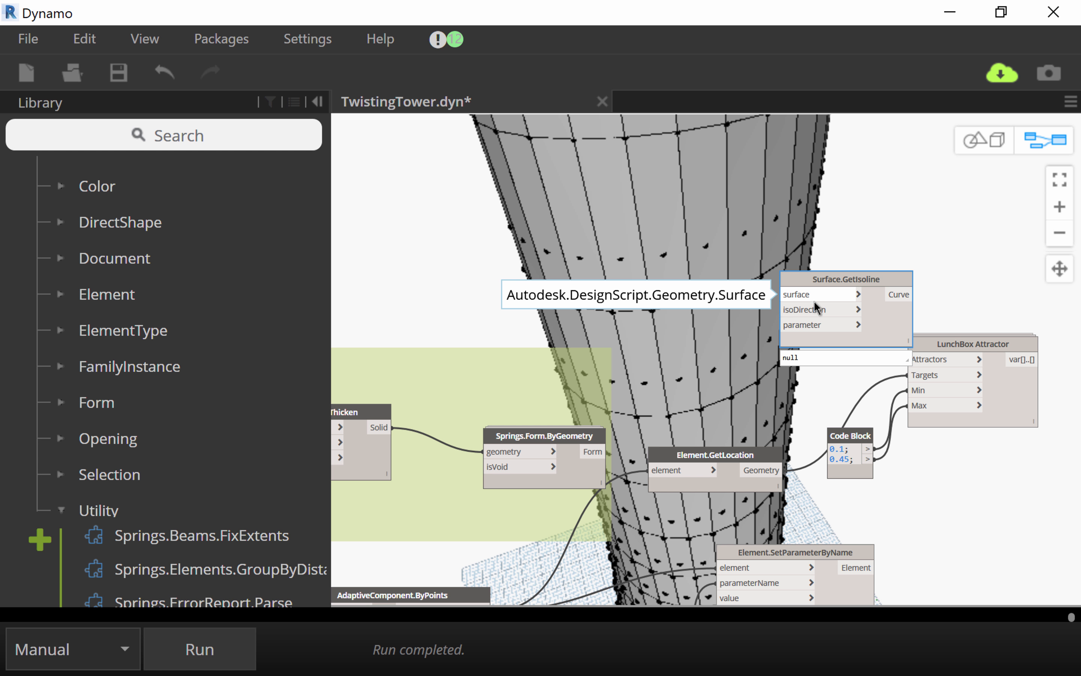
{"action": "middle_click_drag", "start_coordinate": [726, 367], "coordinate": [884, 329]}
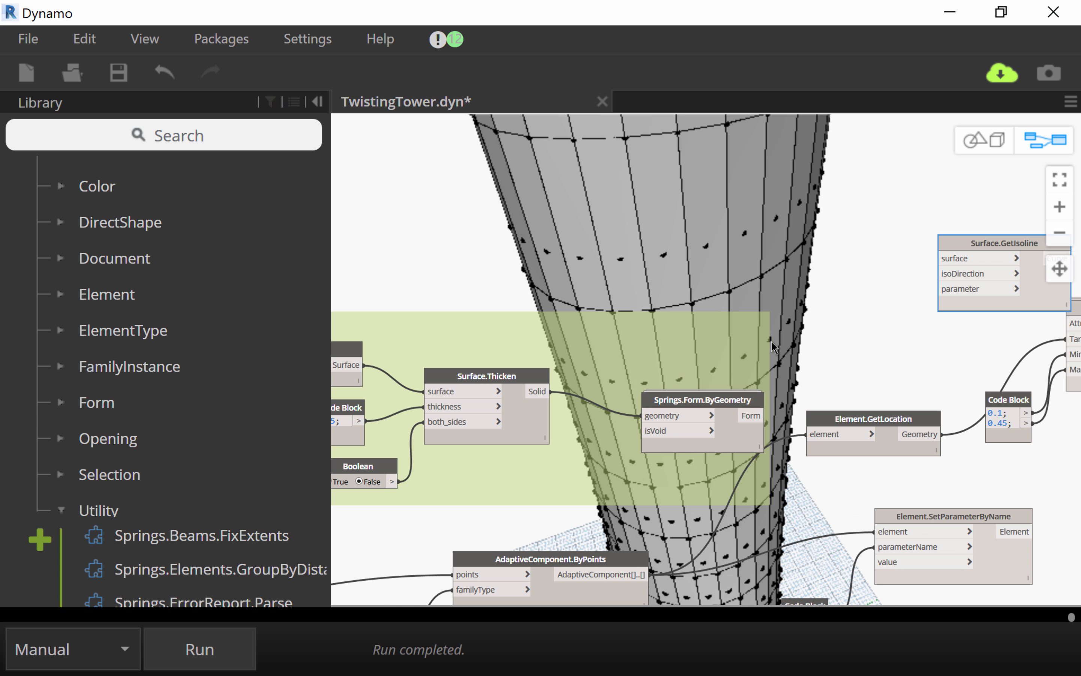
{"action": "middle_click_drag", "start_coordinate": [495, 396], "coordinate": [679, 393]}
{"action": "scroll", "coordinate": [679, 394], "scroll_direction": "down", "scroll_amount": 4}
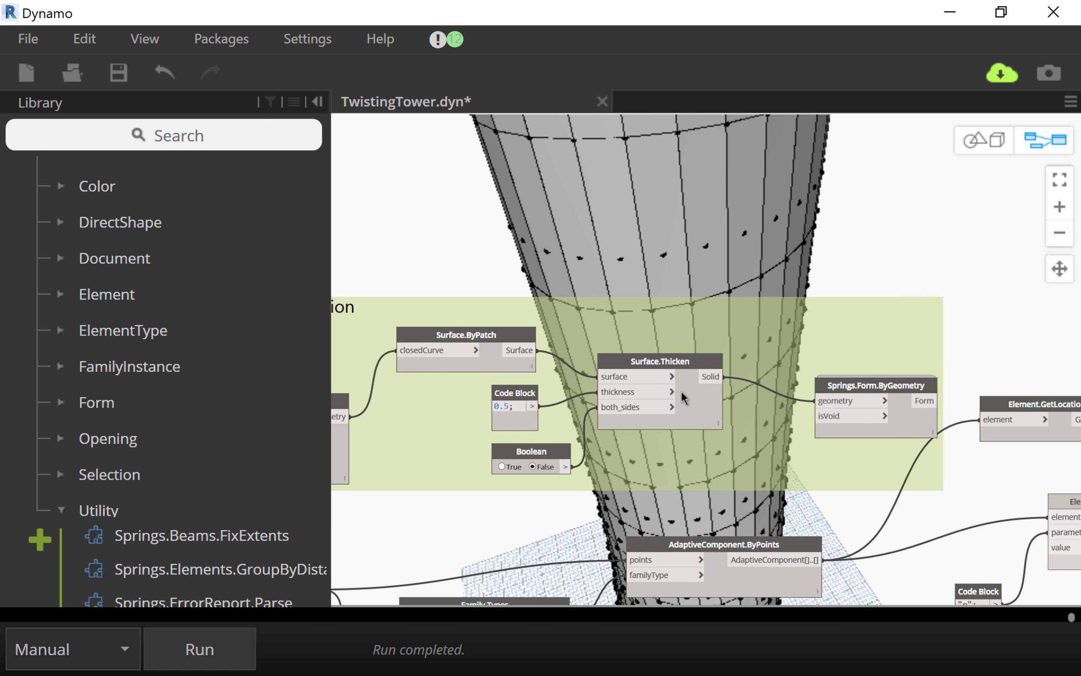
{"action": "middle_click_drag", "start_coordinate": [473, 430], "coordinate": [627, 418]}
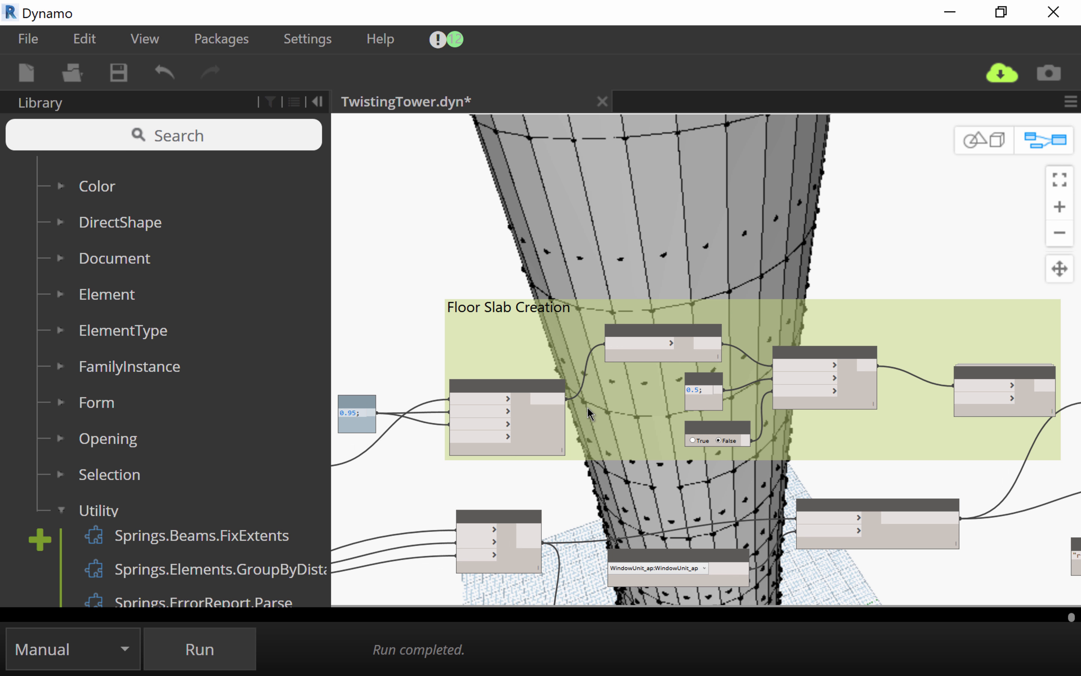
{"action": "scroll", "coordinate": [587, 406], "scroll_direction": "up", "scroll_amount": 2}
{"action": "scroll", "coordinate": [595, 409], "scroll_direction": "down", "scroll_amount": 1}
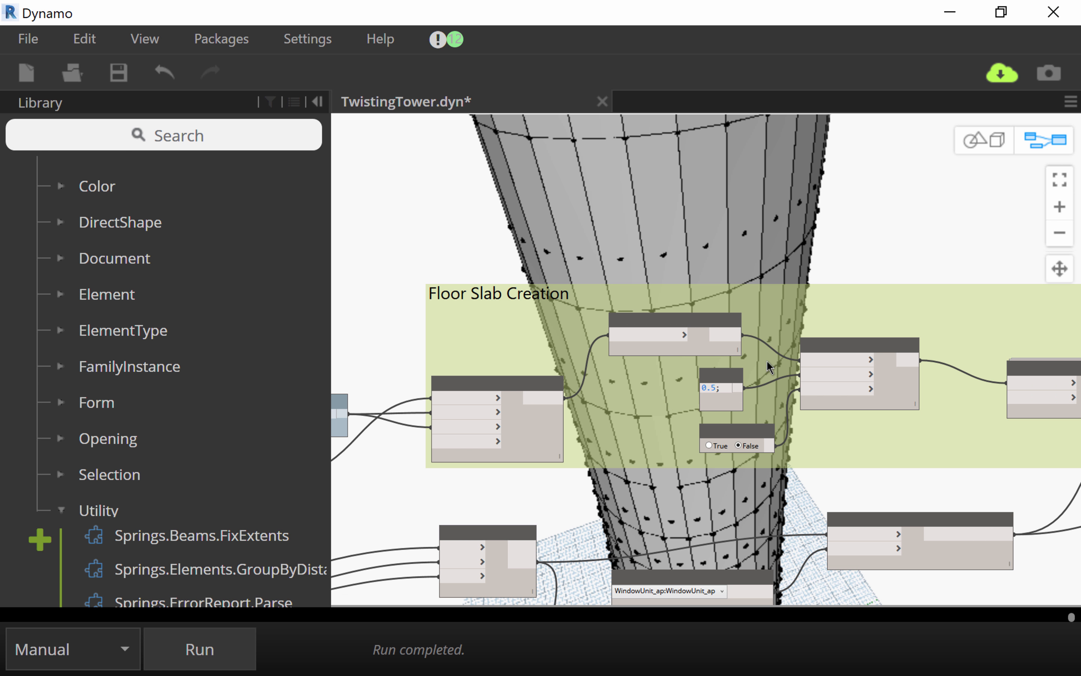
{"action": "middle_click_drag", "start_coordinate": [587, 366], "coordinate": [732, 249]}
{"action": "scroll", "coordinate": [688, 452], "scroll_direction": "down", "scroll_amount": 3}
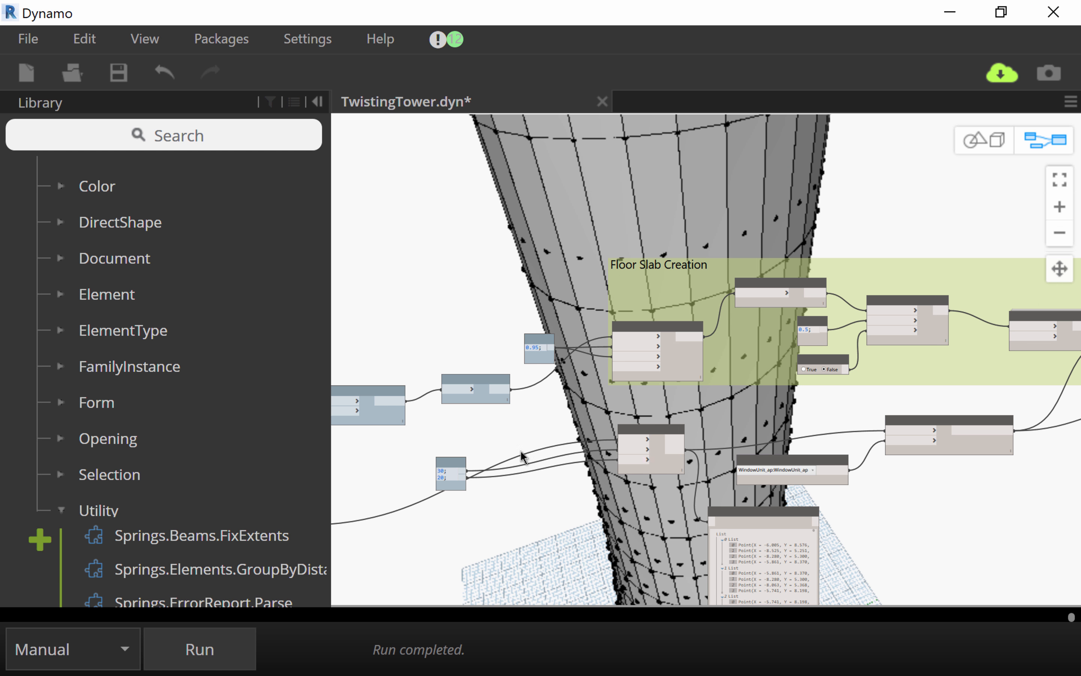
{"action": "middle_click_drag", "start_coordinate": [443, 449], "coordinate": [696, 426]}
{"action": "scroll", "coordinate": [662, 411], "scroll_direction": "up", "scroll_amount": 1}
{"action": "scroll", "coordinate": [663, 415], "scroll_direction": "up", "scroll_amount": 2}
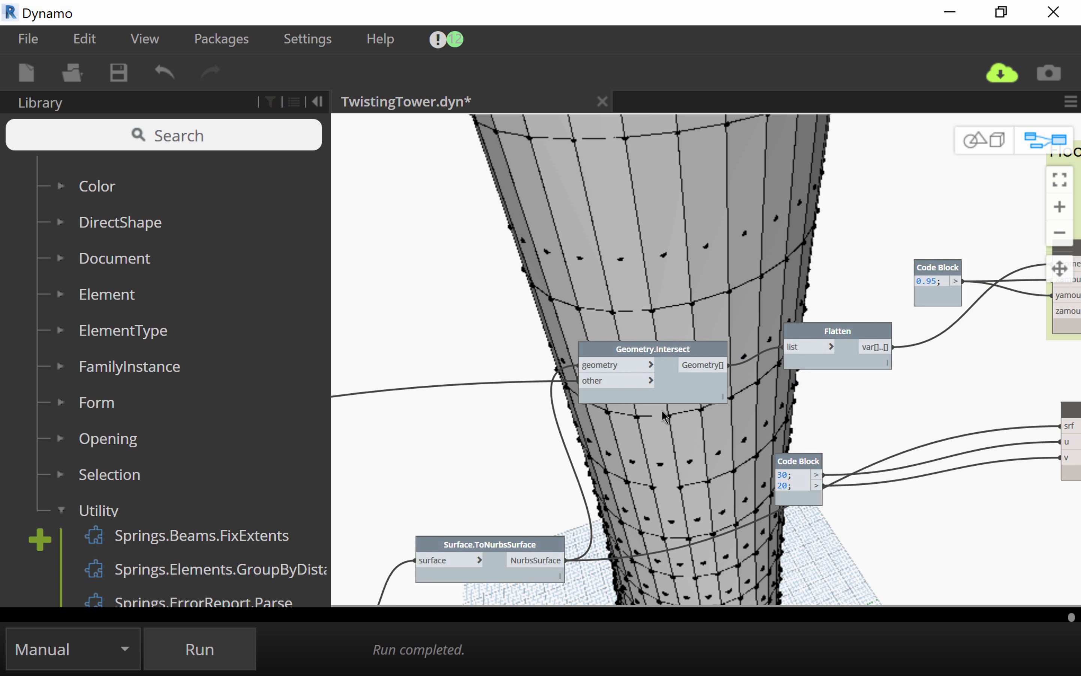
{"action": "scroll", "coordinate": [714, 375], "scroll_direction": "up", "scroll_amount": 1}
{"action": "middle_click_drag", "start_coordinate": [714, 376], "coordinate": [797, 270]}
{"action": "left_click_drag", "start_coordinate": [599, 438], "coordinate": [564, 432]}
{"action": "middle_click_drag", "start_coordinate": [649, 430], "coordinate": [771, 361]}
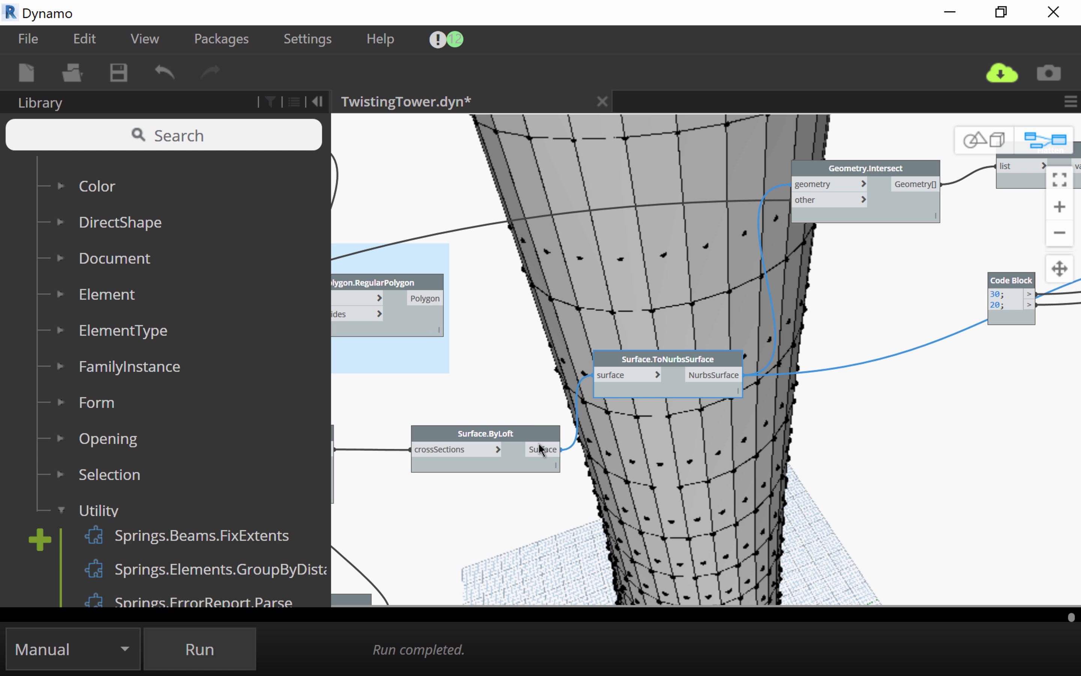
{"action": "left_click", "coordinate": [726, 379]}
{"action": "scroll", "coordinate": [830, 242], "scroll_direction": "down", "scroll_amount": 3}
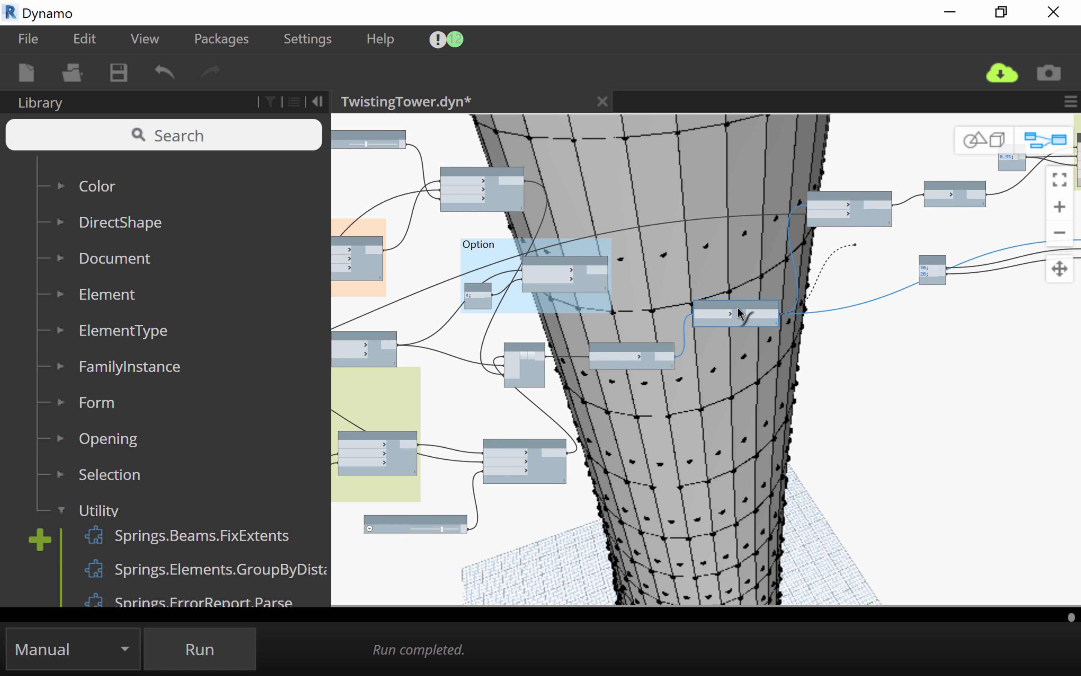
{"action": "middle_click_drag", "start_coordinate": [739, 312], "coordinate": [393, 373]}
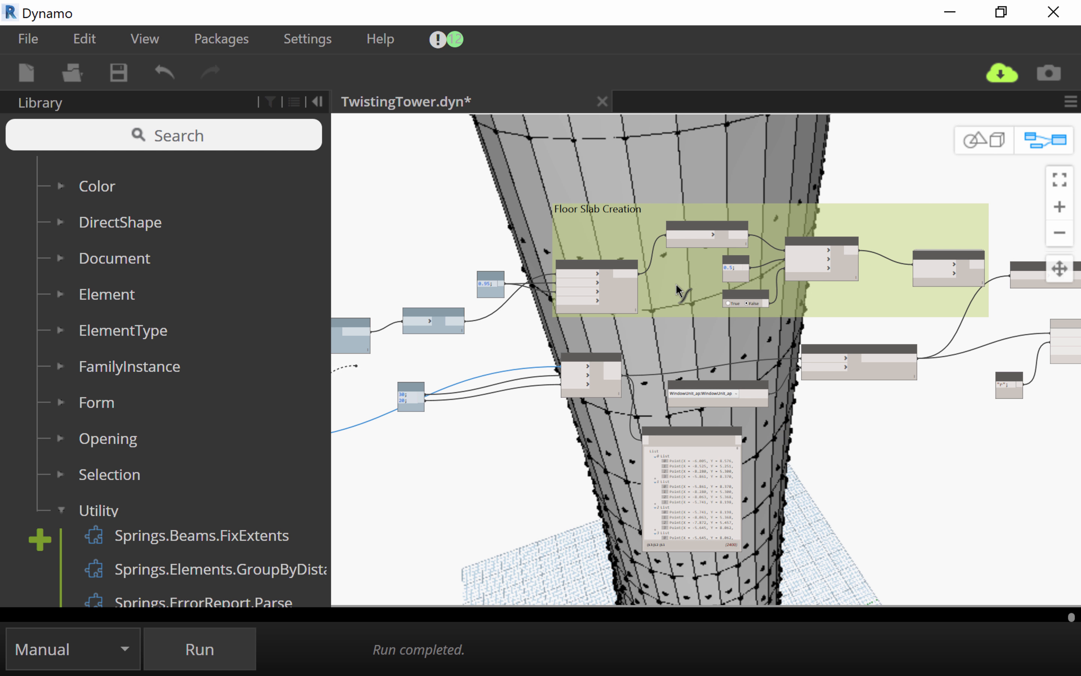
{"action": "scroll", "coordinate": [675, 283], "scroll_direction": "down", "scroll_amount": 3}
{"action": "scroll", "coordinate": [889, 223], "scroll_direction": "up", "scroll_amount": 3}
{"action": "scroll", "coordinate": [891, 230], "scroll_direction": "up", "scroll_amount": 3}
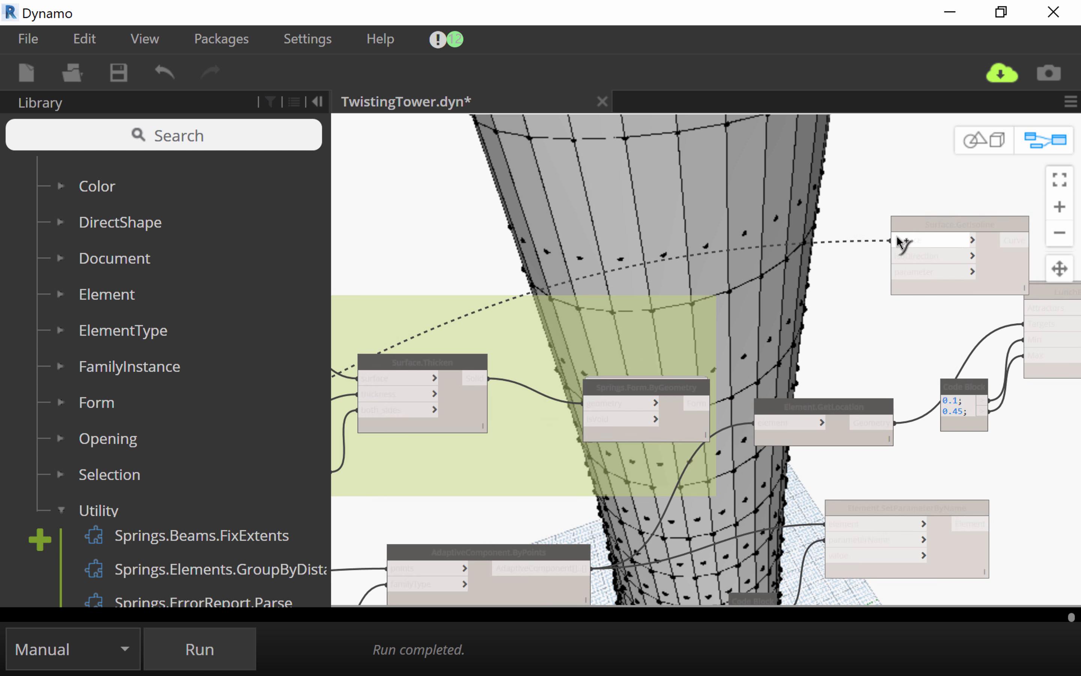
{"action": "left_click", "coordinate": [902, 240]}
{"action": "left_click_drag", "start_coordinate": [949, 229], "coordinate": [898, 202]}
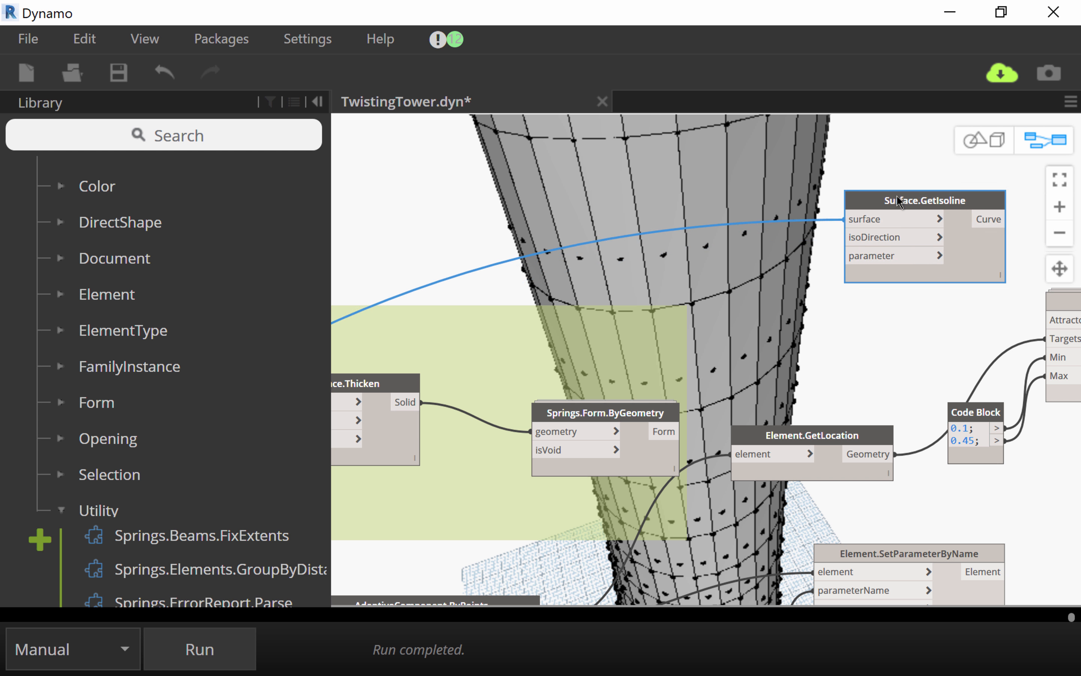
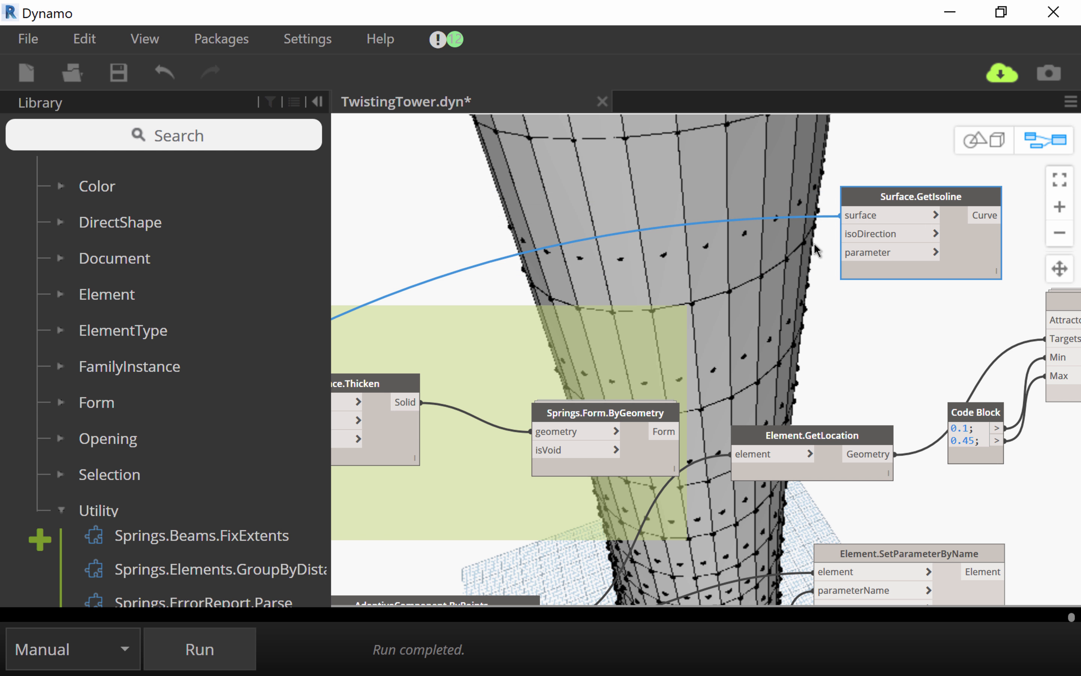
Step: Add a code block with the value 1; and connect it to the isoDirection input of Surface.GetIsoline
{"action": "double_click", "coordinate": [819, 251]}
{"action": "type", "text": "1;"}
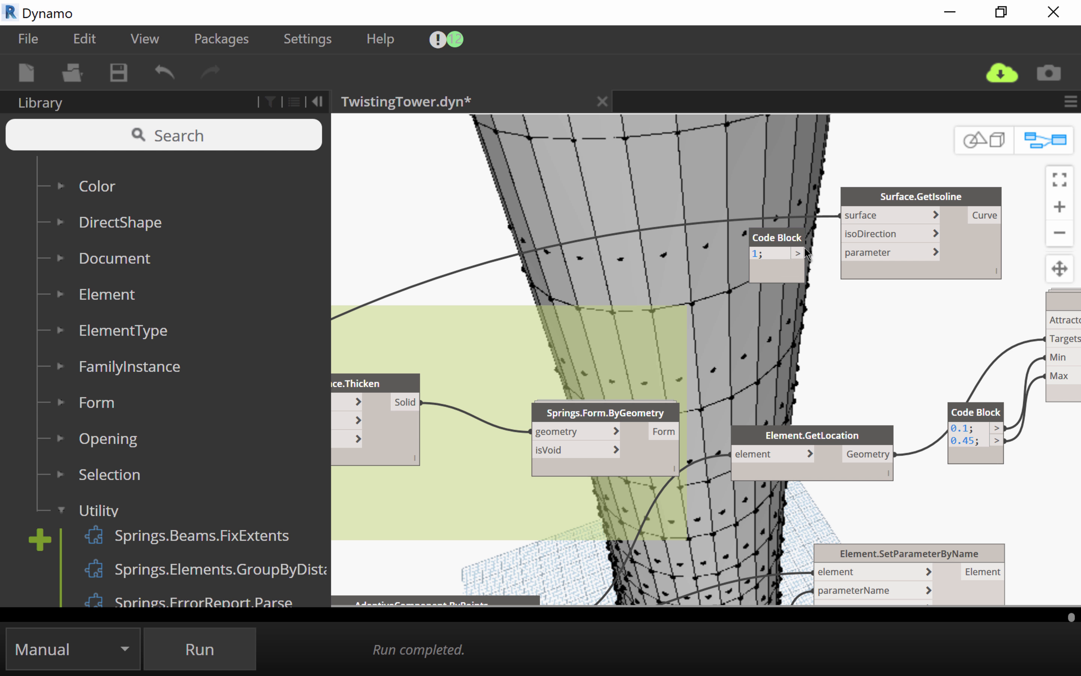
{"action": "left_click_drag", "start_coordinate": [798, 253], "coordinate": [855, 236]}
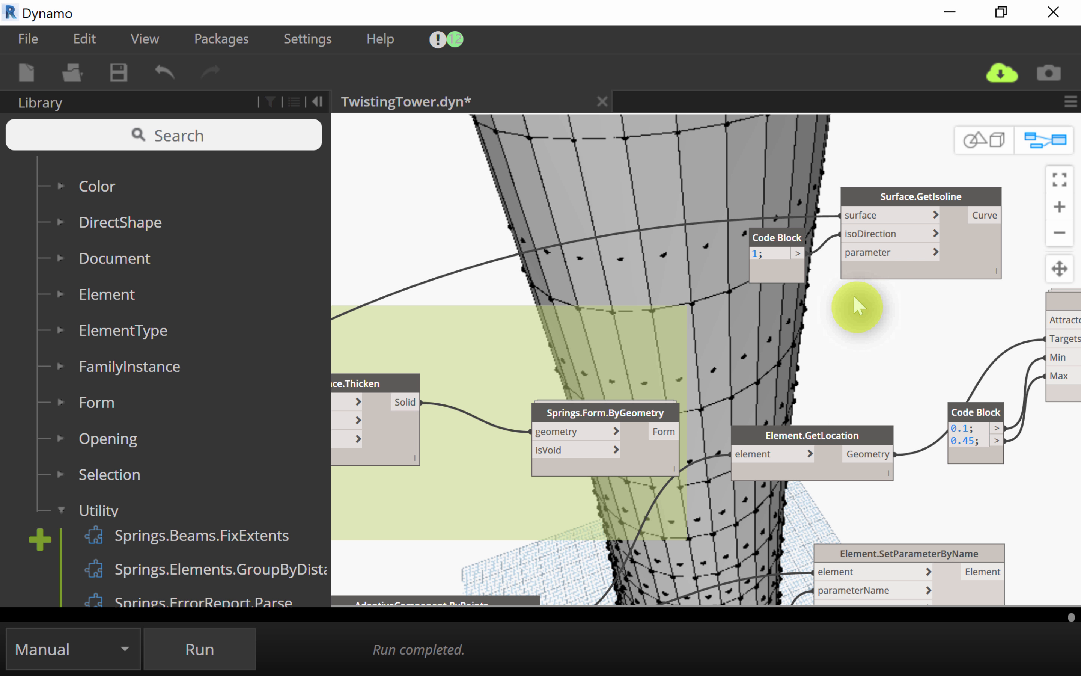
{"action": "mouse_move", "coordinate": [863, 253]}
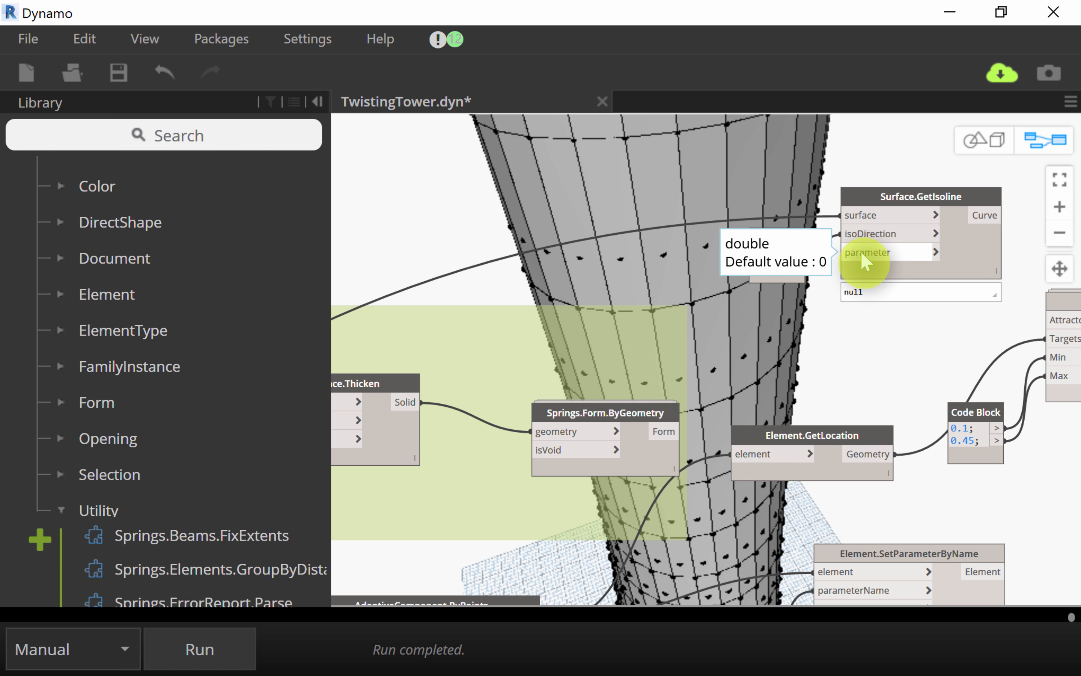
Step: Run the graph and inspect the Surface.GetIsoline curve on the tower by orbiting the 3D preview
{"action": "left_click", "coordinate": [218, 649]}
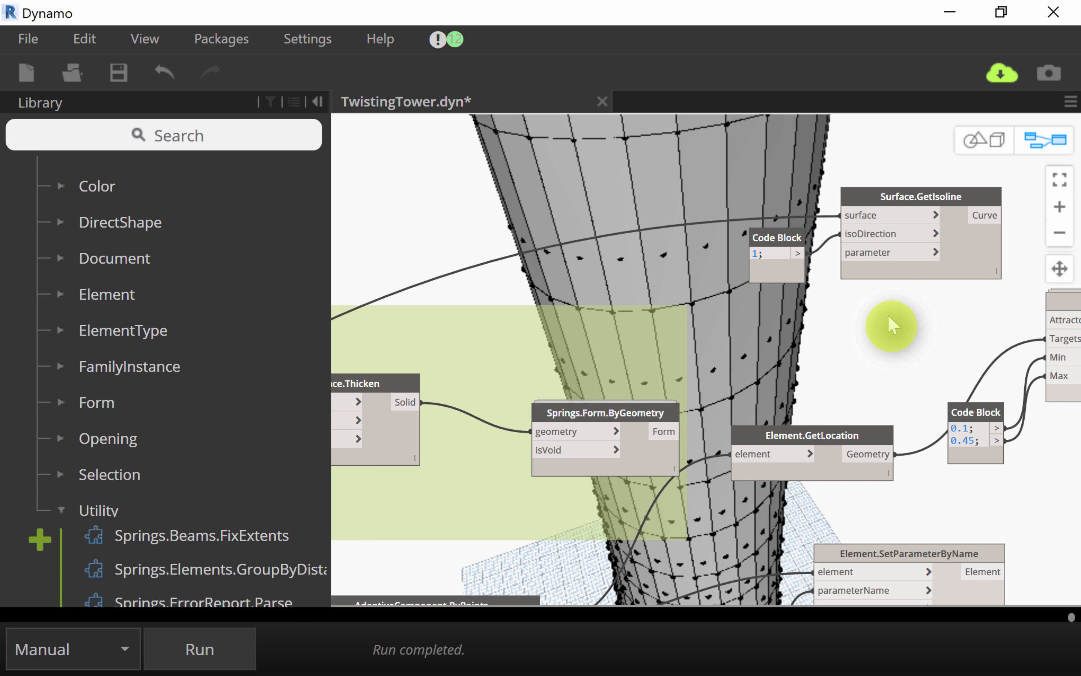
{"action": "left_click", "coordinate": [924, 214]}
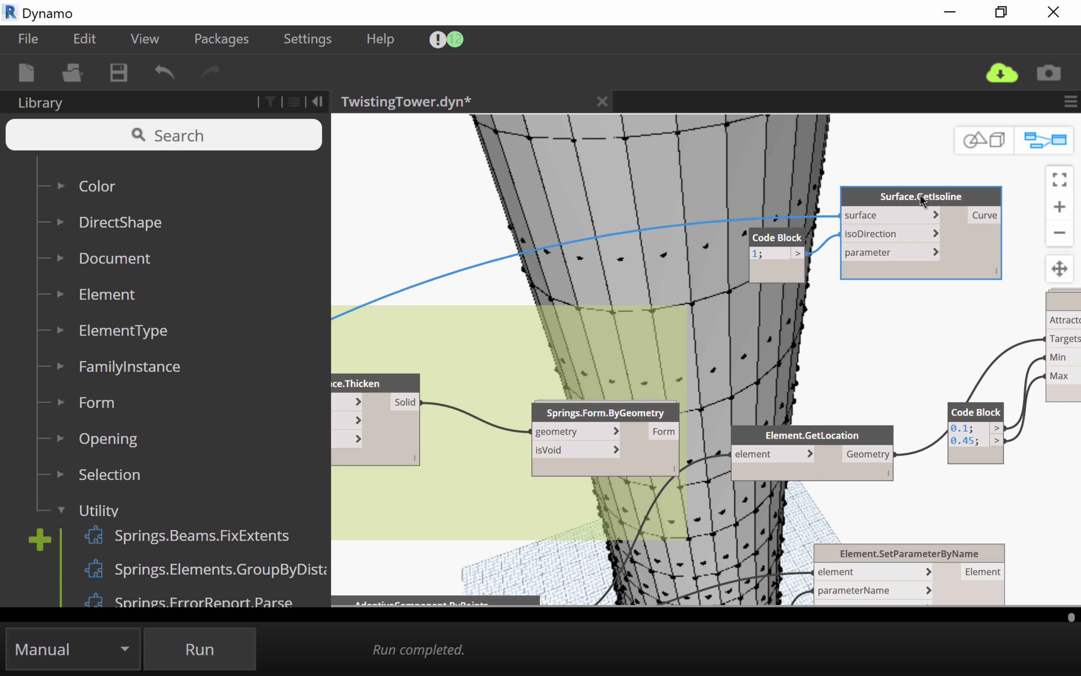
{"action": "left_click", "coordinate": [973, 148]}
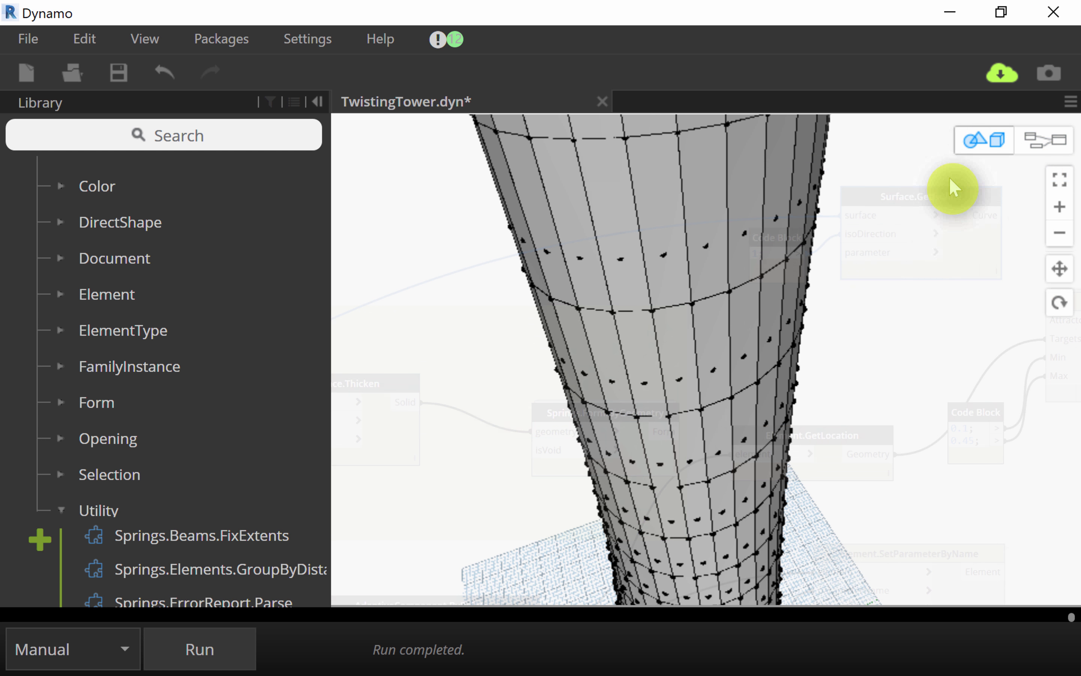
{"action": "left_click", "coordinate": [1060, 302]}
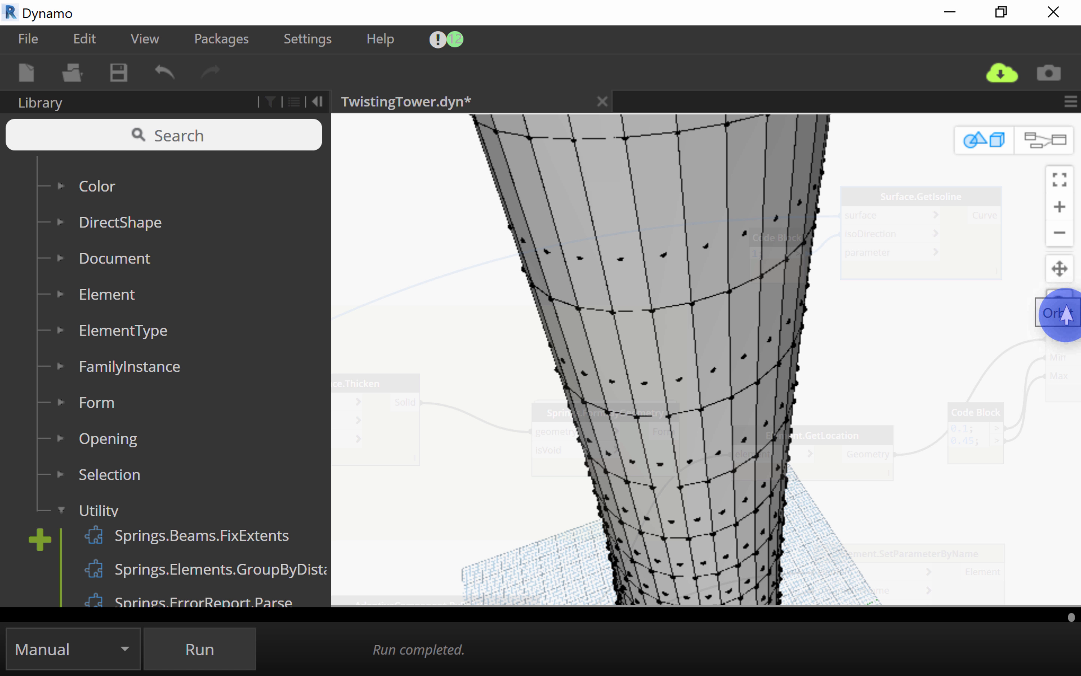
{"action": "left_click_drag", "start_coordinate": [924, 345], "coordinate": [596, 357]}
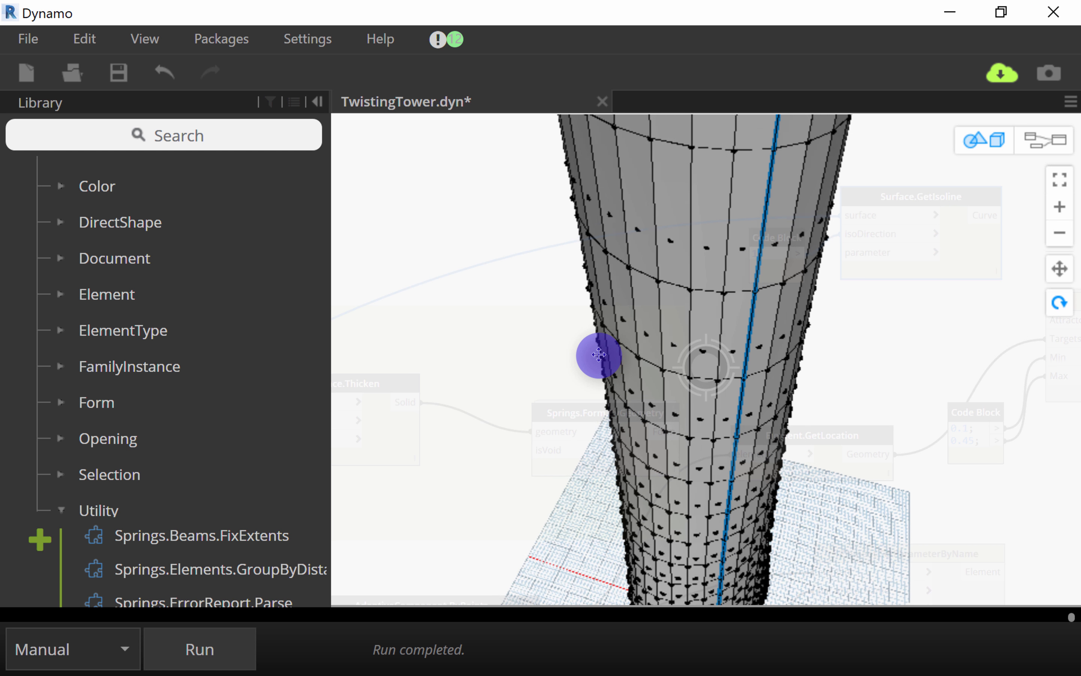
{"action": "left_click", "coordinate": [1041, 143]}
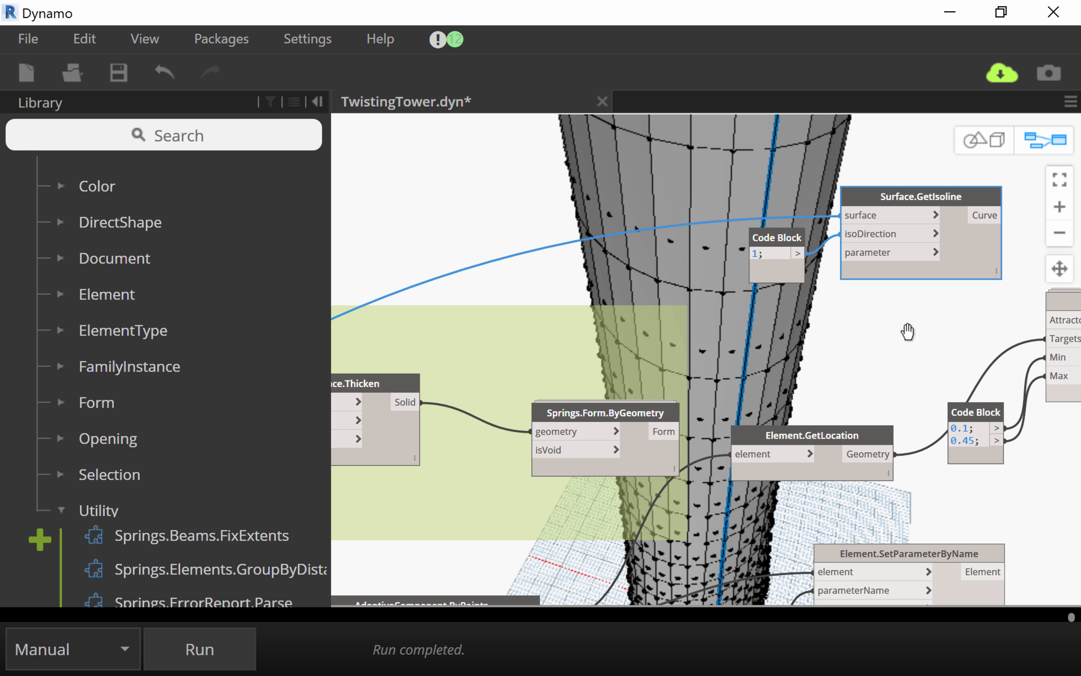
Step: Connect the Curve output of Surface.GetIsoline to the Attractors input of the LunchBox Attractor
{"action": "scroll", "coordinate": [764, 370], "scroll_direction": "up", "scroll_amount": 3}
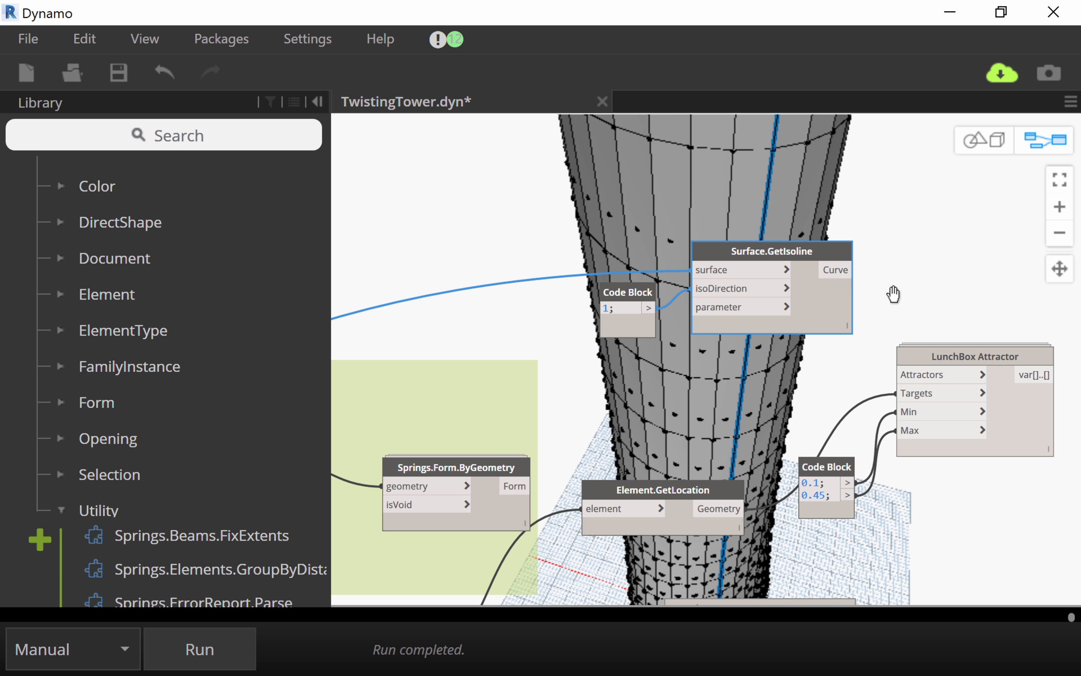
{"action": "left_click", "coordinate": [837, 269]}
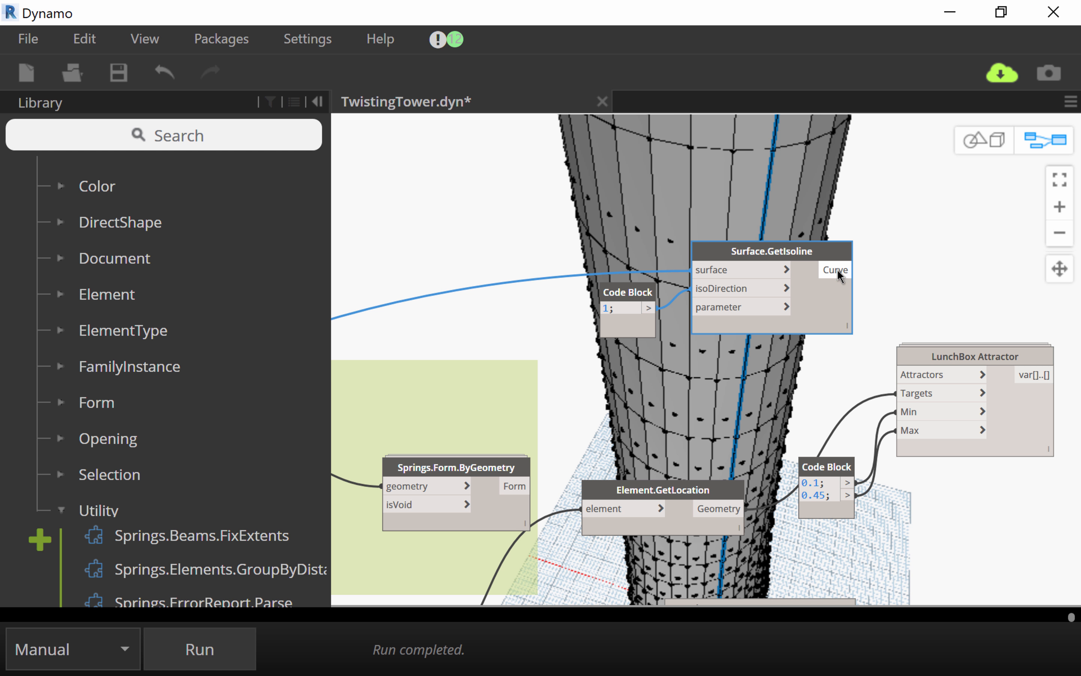
{"action": "left_click", "coordinate": [910, 373]}
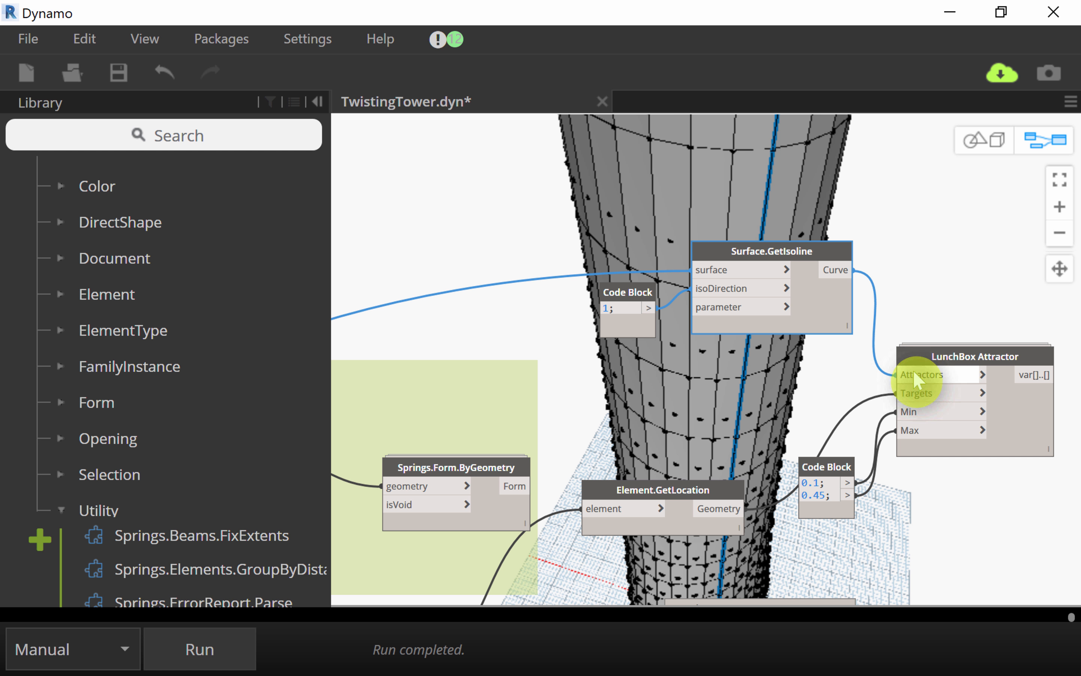
Step: Move the Element.SetParameterByName node to the far side of the LunchBox Attractor, below its output
{"action": "middle_click_drag", "start_coordinate": [950, 287], "coordinate": [785, 174]}
{"action": "mouse_move", "coordinate": [871, 325]}
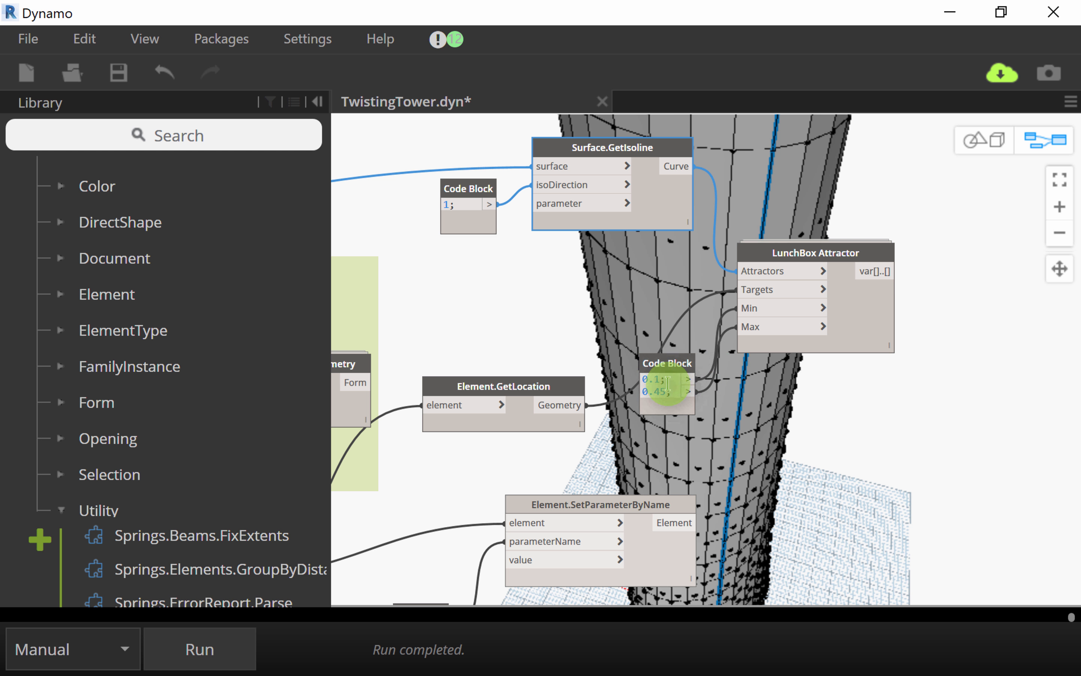
{"action": "left_click_drag", "start_coordinate": [669, 508], "coordinate": [1050, 440]}
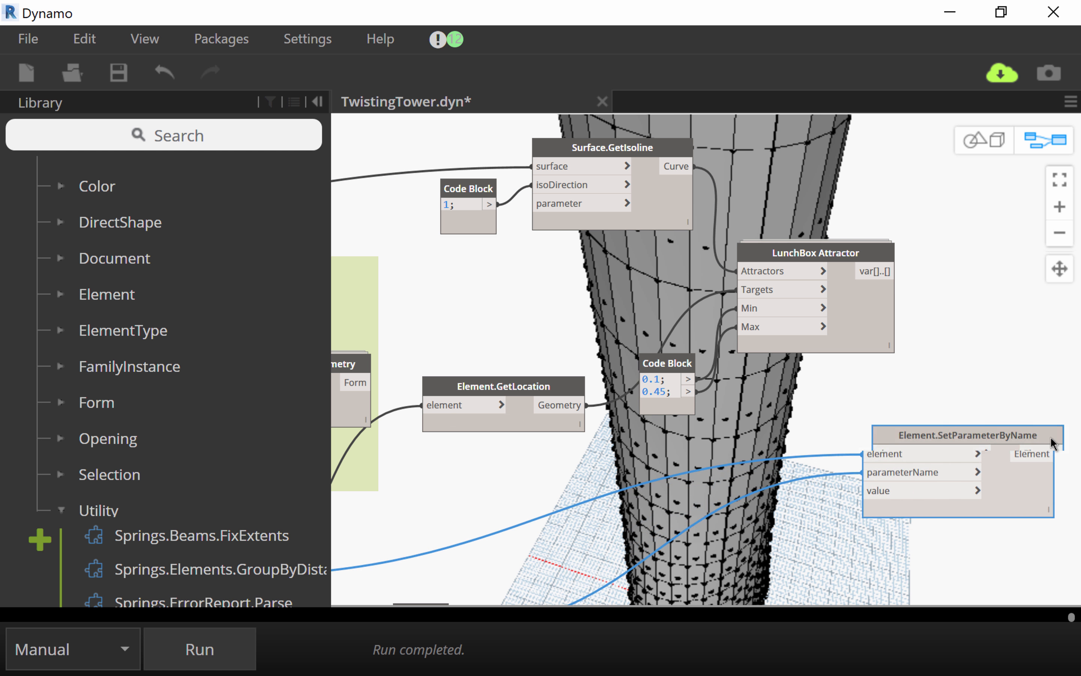
{"action": "middle_click_drag", "start_coordinate": [978, 372], "coordinate": [846, 308]}
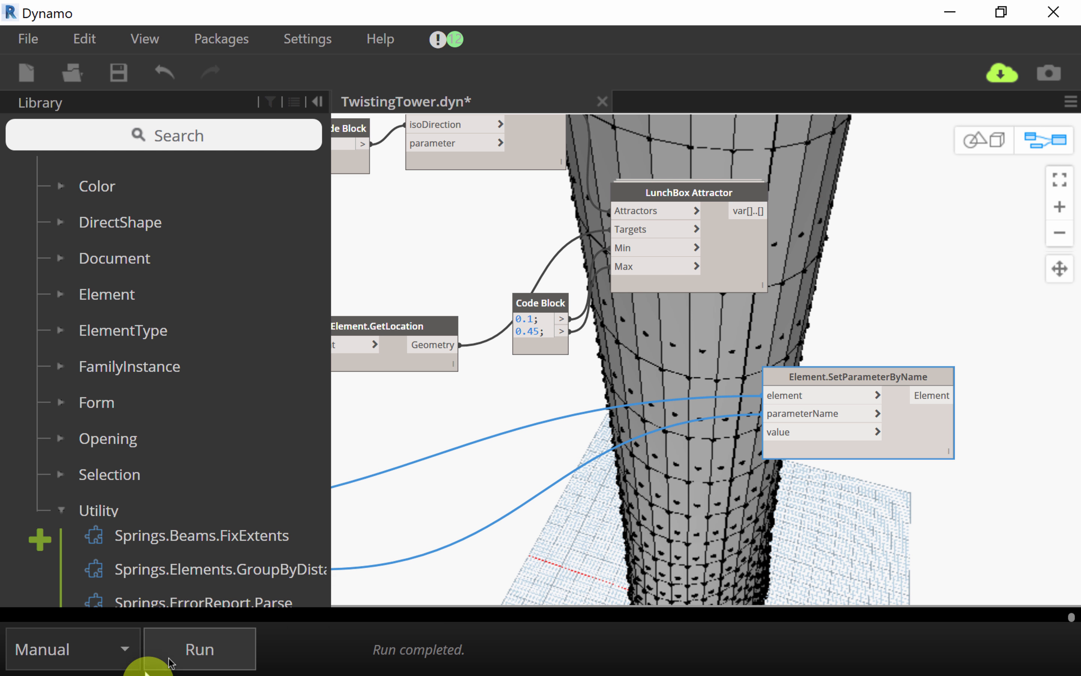
Step: Run the graph and check the output list of the LunchBox Attractor
{"action": "left_click", "coordinate": [208, 650]}
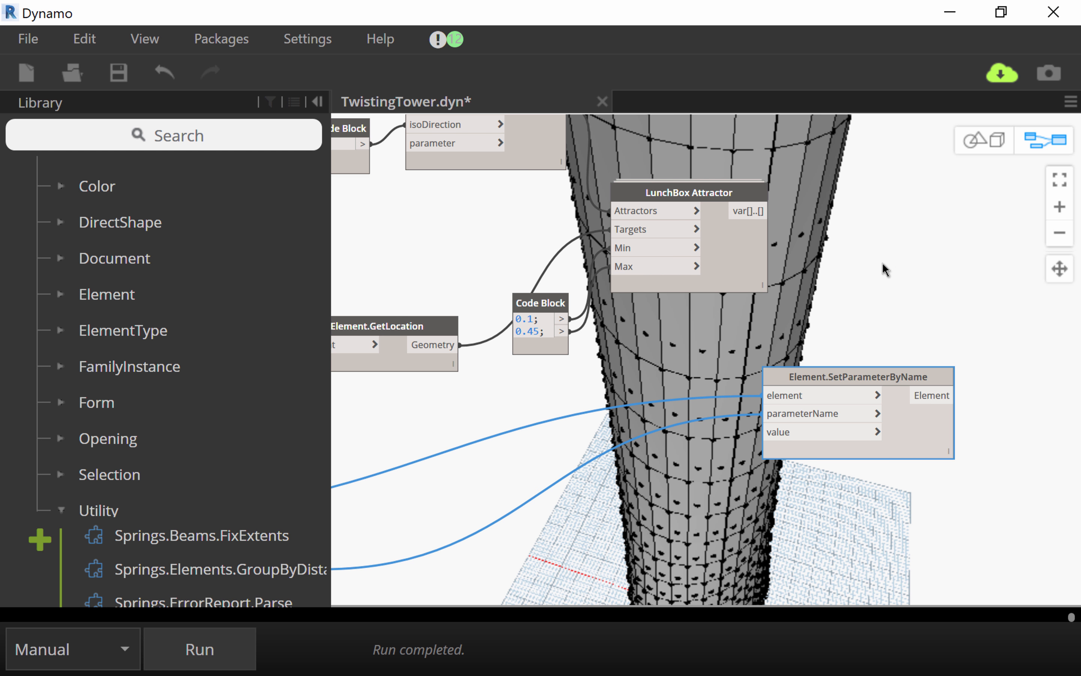
{"action": "middle_click_drag", "start_coordinate": [882, 262], "coordinate": [957, 395]}
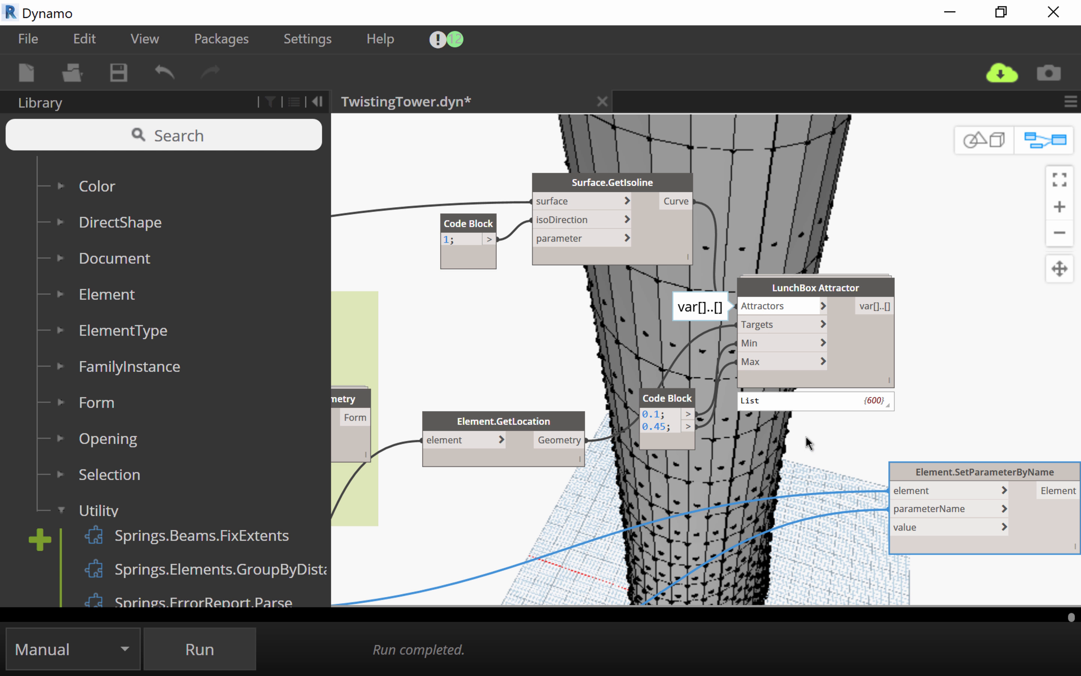
{"action": "middle_click_drag", "start_coordinate": [843, 427], "coordinate": [937, 288]}
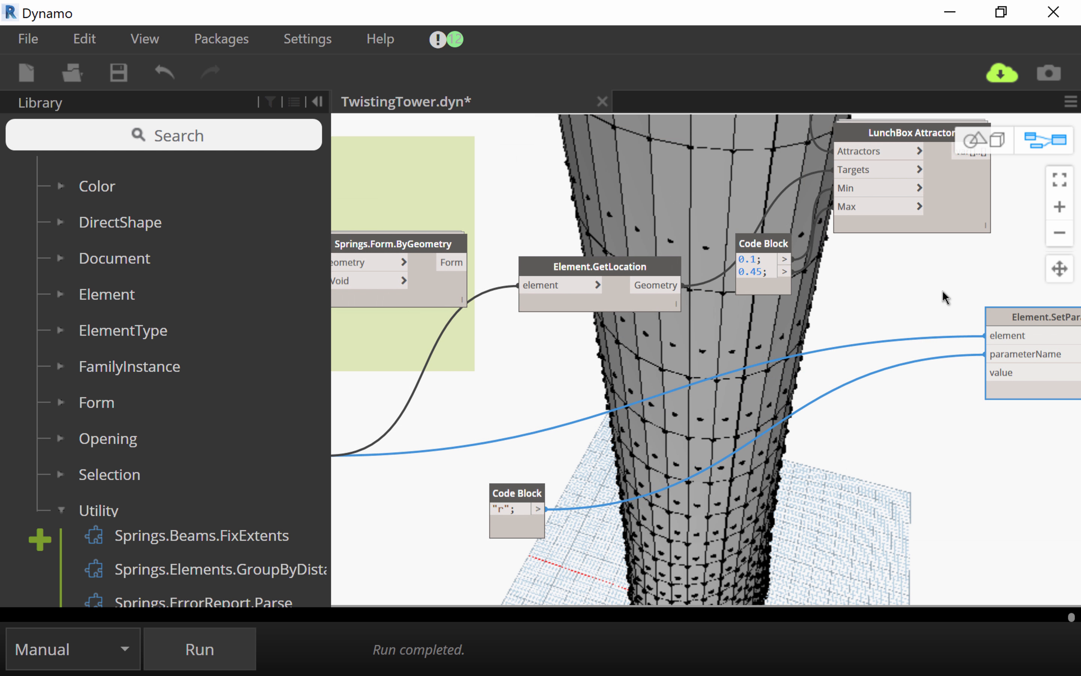
Step: Compare the output list of the LunchBox Attractor with that of AdaptiveComponent.ByPoints
{"action": "scroll", "coordinate": [942, 311], "scroll_direction": "down", "scroll_amount": 1}
{"action": "middle_click_drag", "start_coordinate": [900, 242], "coordinate": [839, 280]}
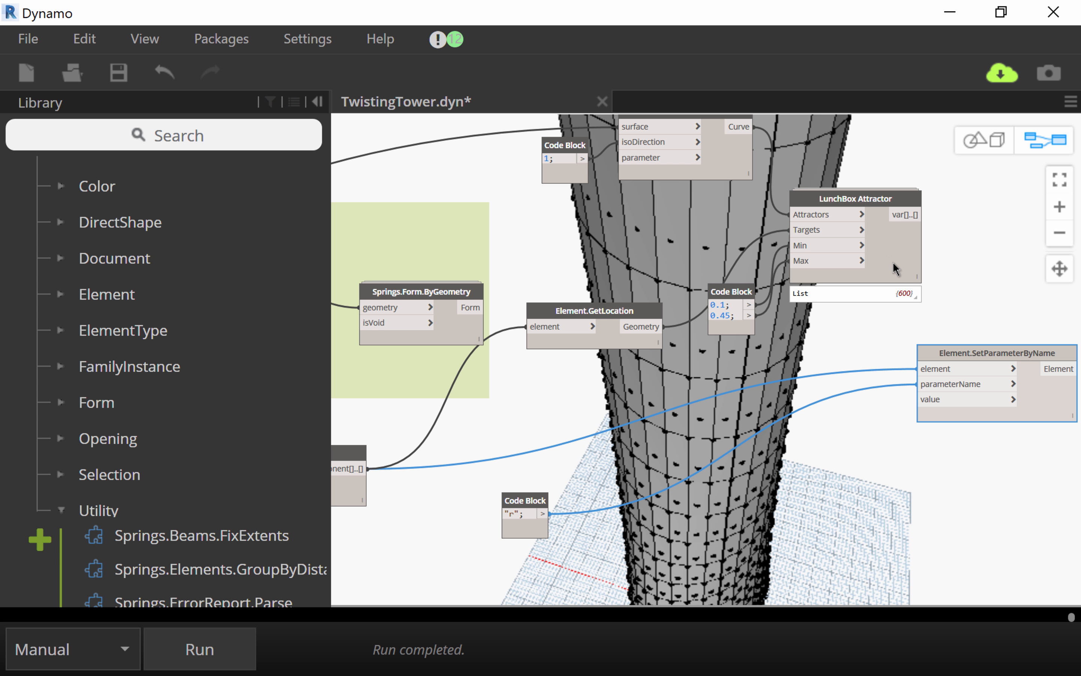
{"action": "mouse_move", "coordinate": [910, 291]}
{"action": "scroll", "coordinate": [909, 288], "scroll_direction": "up", "scroll_amount": 2}
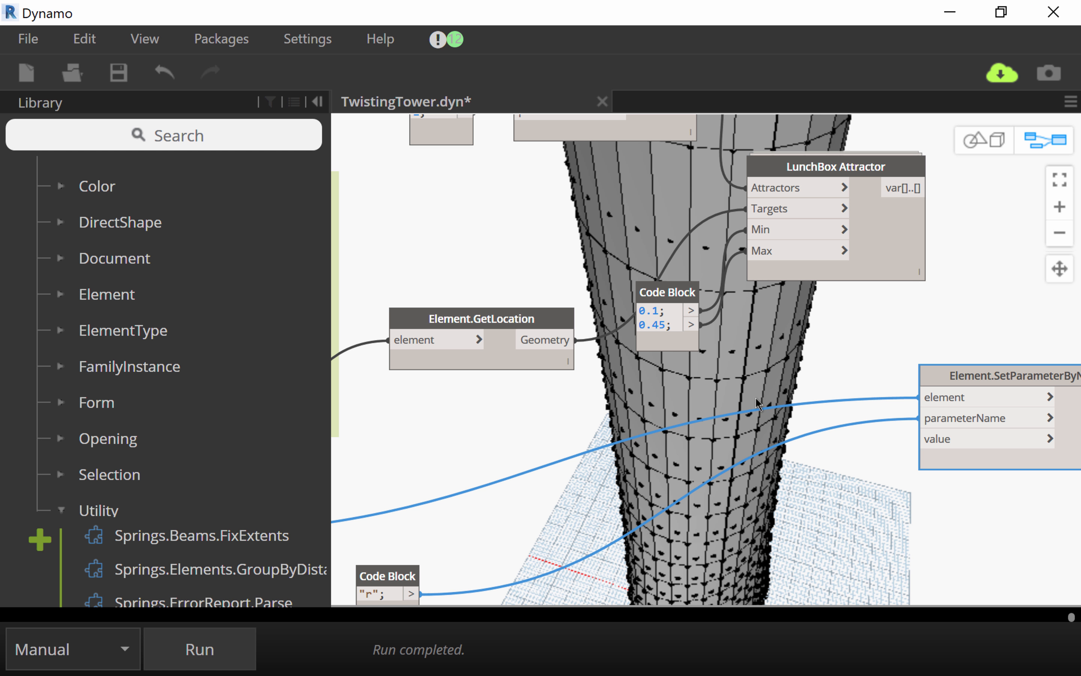
{"action": "middle_click_drag", "start_coordinate": [859, 409], "coordinate": [1079, 277]}
{"action": "mouse_move", "coordinate": [442, 461]}
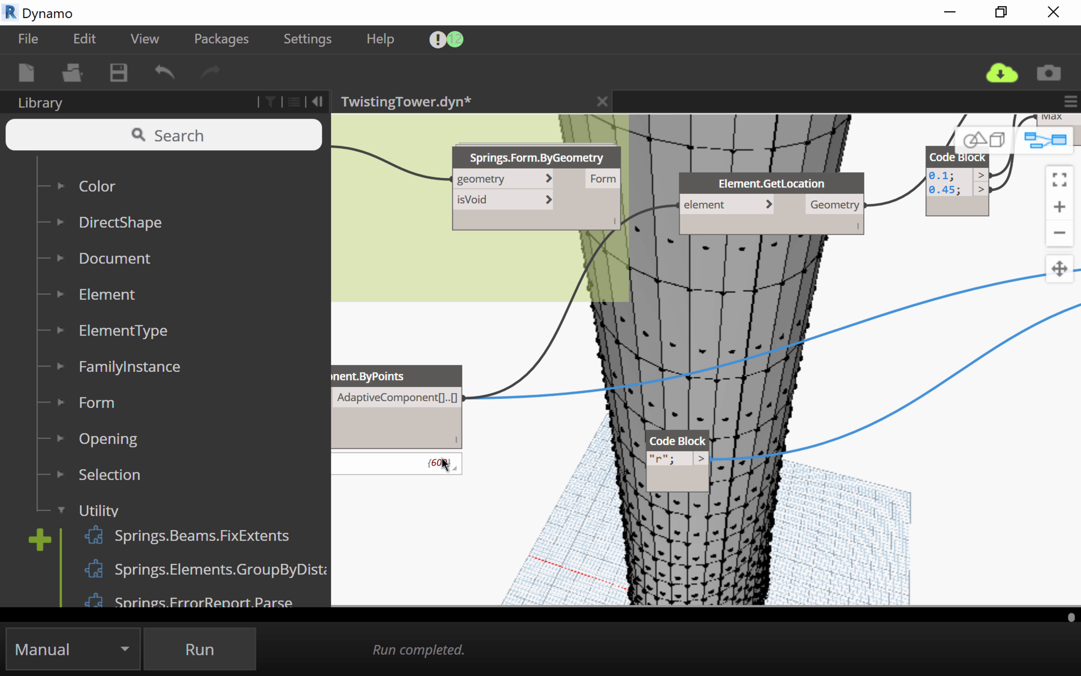
{"action": "middle_click_drag", "start_coordinate": [450, 453], "coordinate": [672, 369]}
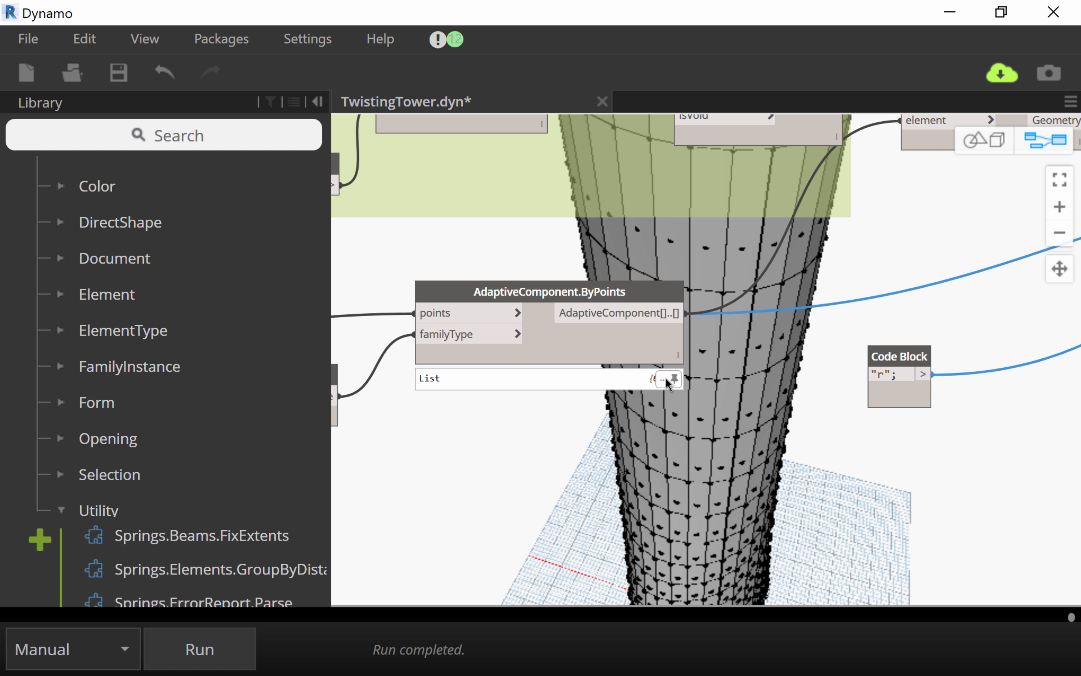
Step: Move Element.SetParameterByName slightly away from the LunchBox Attractor and connect the attractor's output to its value input
{"action": "middle_click_drag", "start_coordinate": [837, 281], "coordinate": [279, 426]}
{"action": "middle_click_drag", "start_coordinate": [839, 168], "coordinate": [777, 277]}
{"action": "mouse_move", "coordinate": [801, 333]}
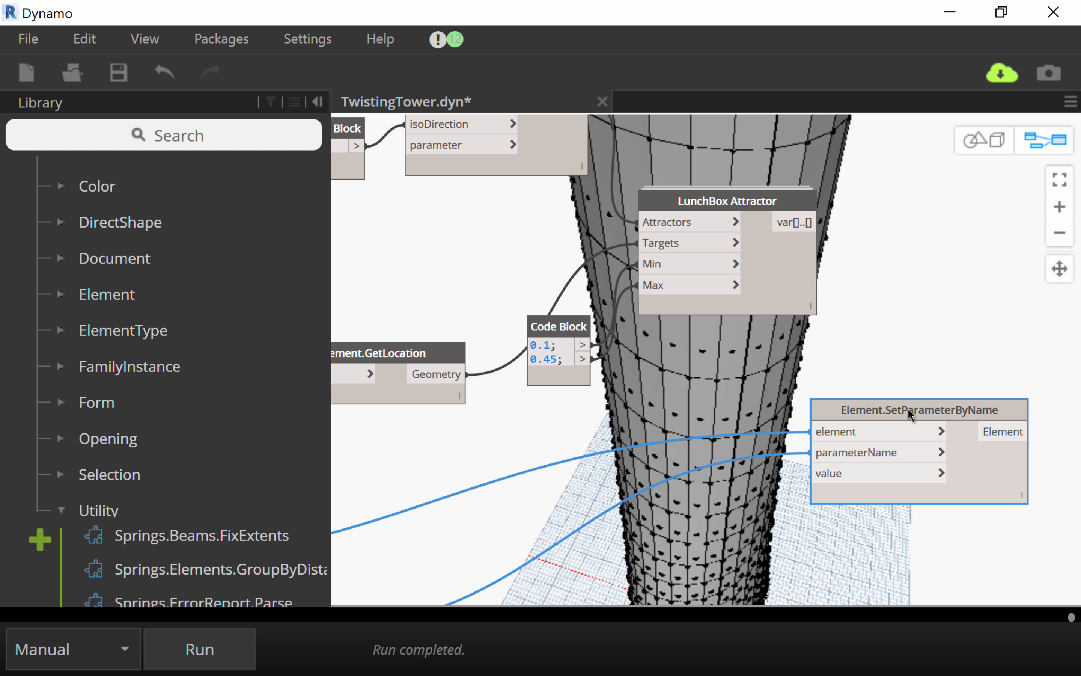
{"action": "left_click_drag", "start_coordinate": [900, 427], "coordinate": [954, 418]}
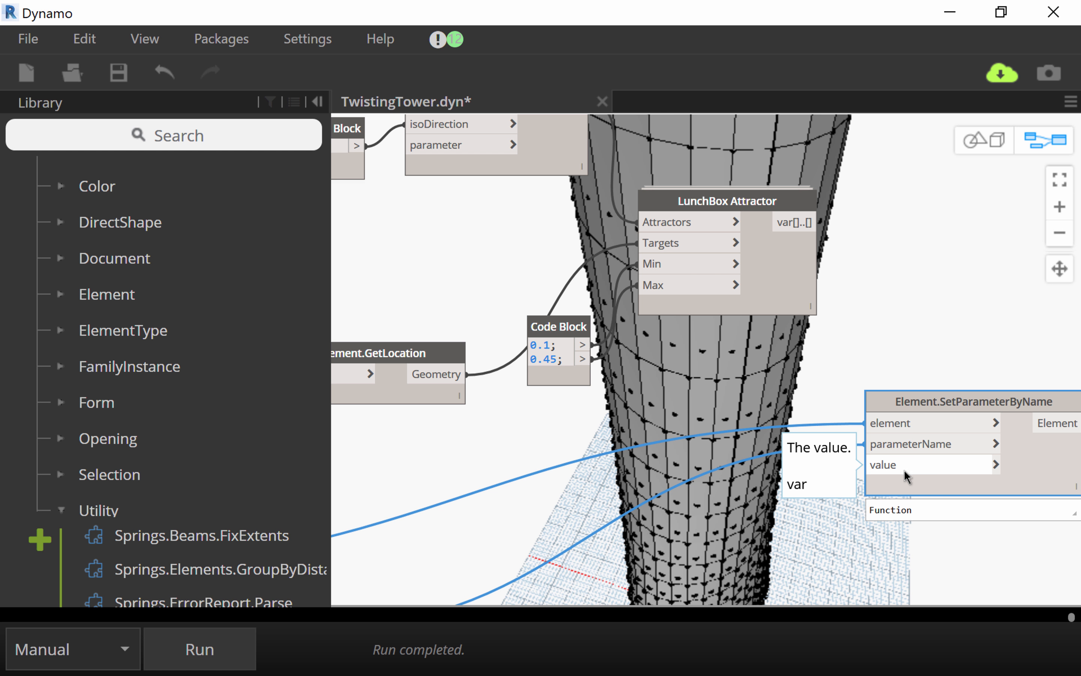
{"action": "left_click_drag", "start_coordinate": [818, 223], "coordinate": [881, 465]}
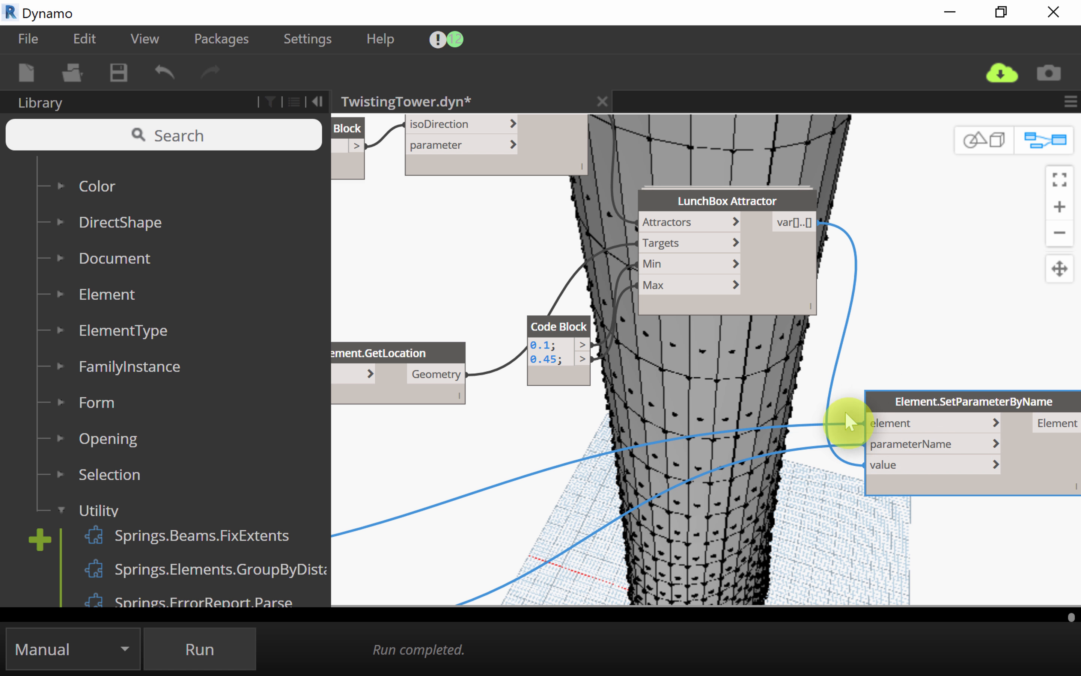
Step: Save the TwistingTower.dyn graph and run it to apply the attractor values to each unit's r
{"action": "left_click", "coordinate": [30, 42]}
{"action": "left_click", "coordinate": [56, 155]}
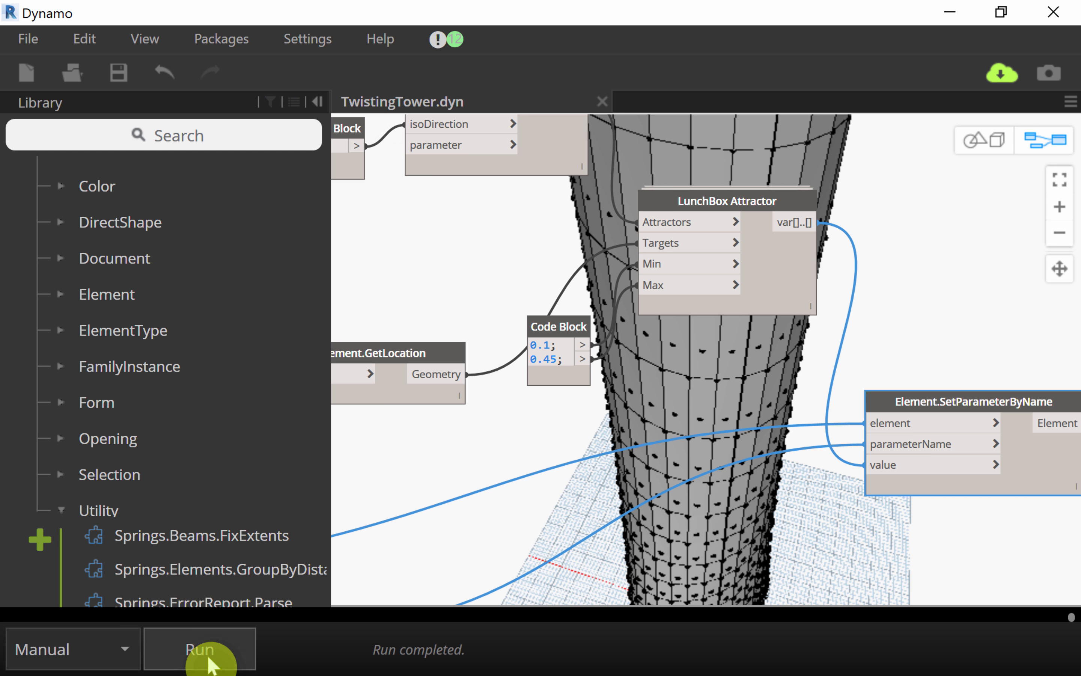
{"action": "left_click", "coordinate": [208, 658]}
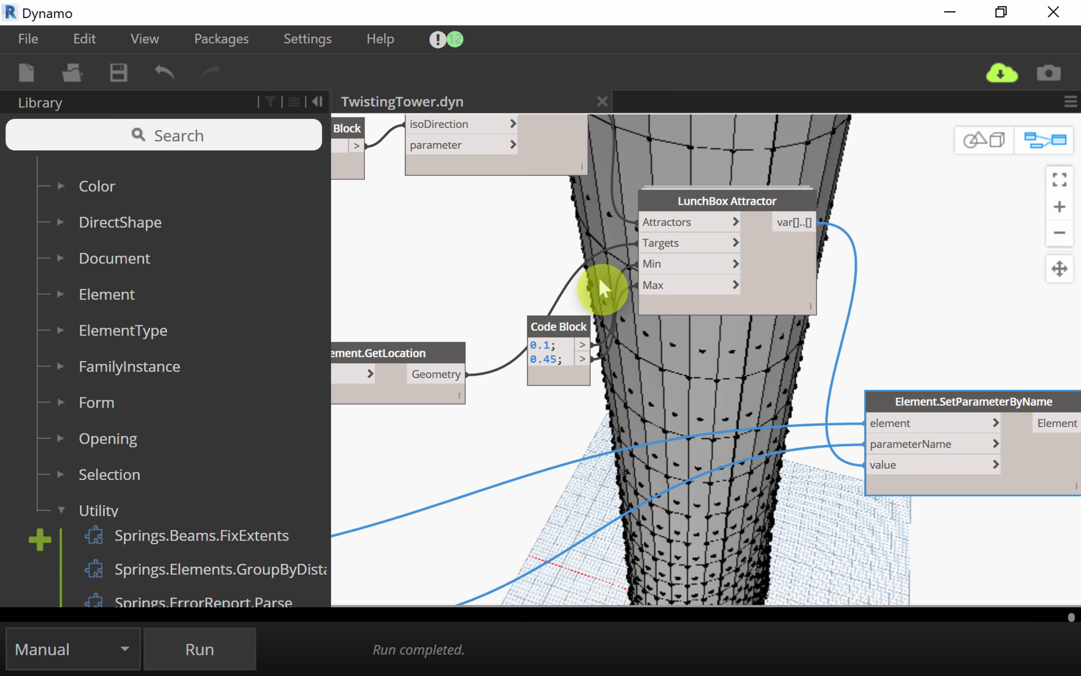
{"action": "scroll", "coordinate": [924, 203], "scroll_direction": "down", "scroll_amount": 5}
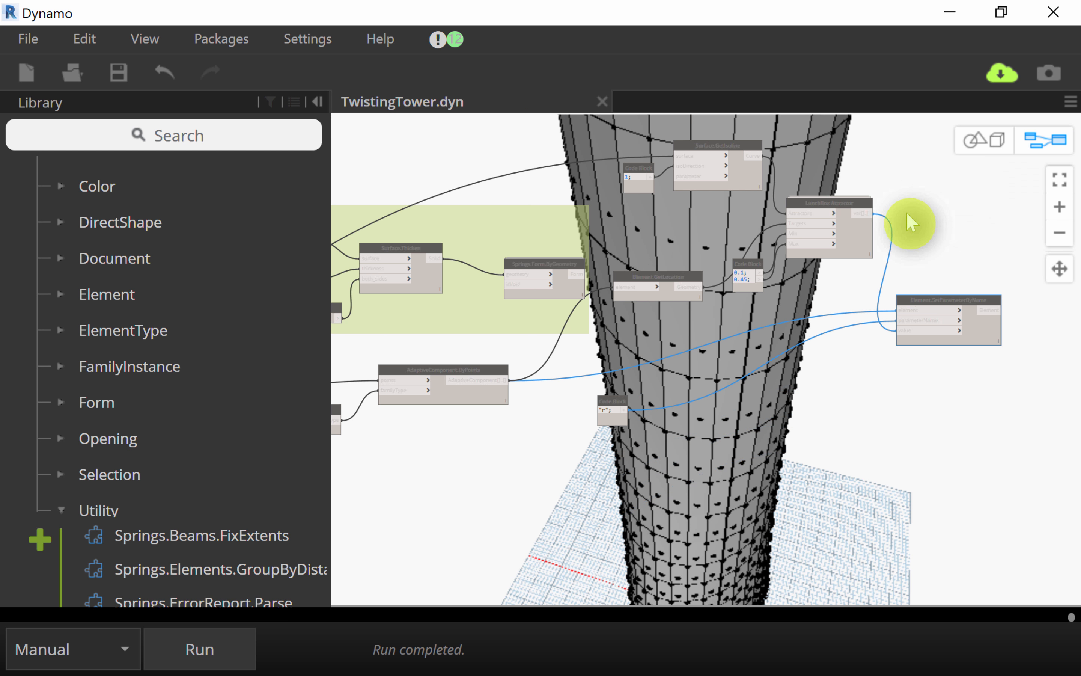
Step: Switch to Revit and inspect how the window openings vary over the whole tower
{"action": "left_click_drag", "start_coordinate": [837, 28], "coordinate": [771, 484]}
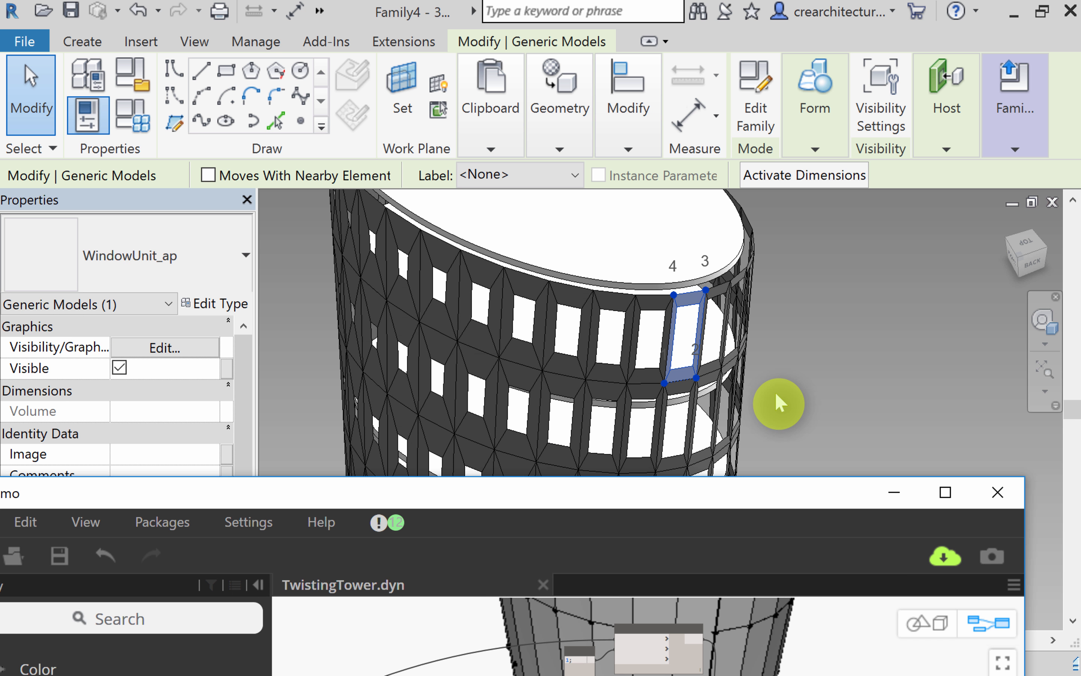
{"action": "scroll", "coordinate": [776, 393], "scroll_direction": "down", "scroll_amount": 1}
{"action": "middle_click_drag", "start_coordinate": [799, 382], "coordinate": [810, 257]}
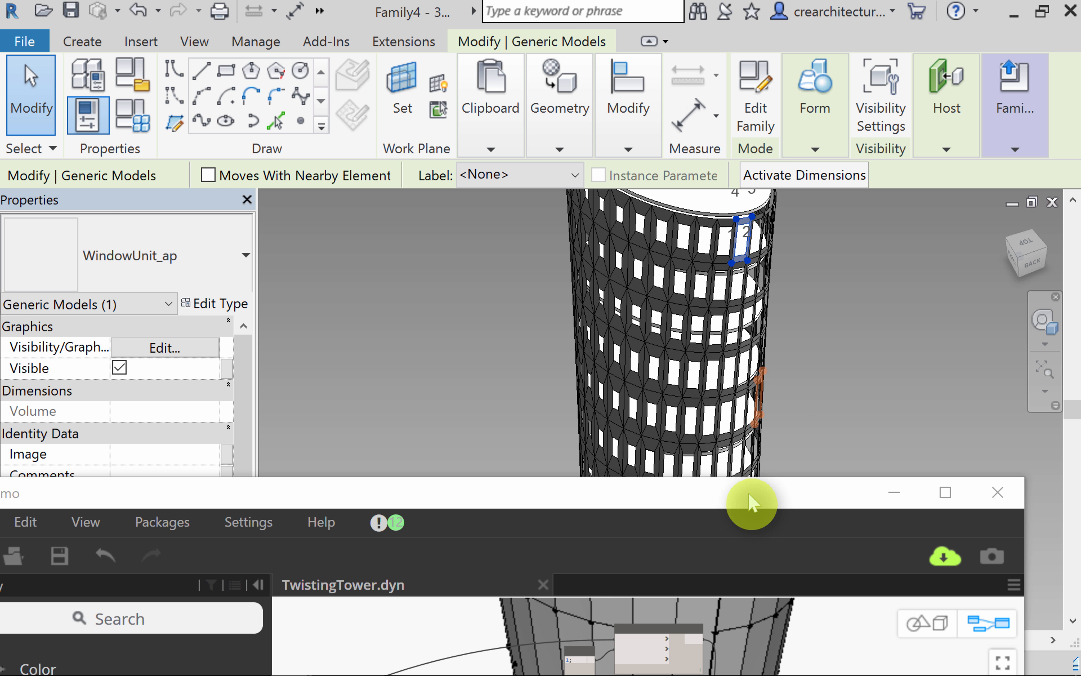
{"action": "left_click_drag", "start_coordinate": [749, 492], "coordinate": [749, 675]}
{"action": "scroll", "coordinate": [840, 352], "scroll_direction": "down", "scroll_amount": 4}
{"action": "scroll", "coordinate": [848, 367], "scroll_direction": "up", "scroll_amount": 2}
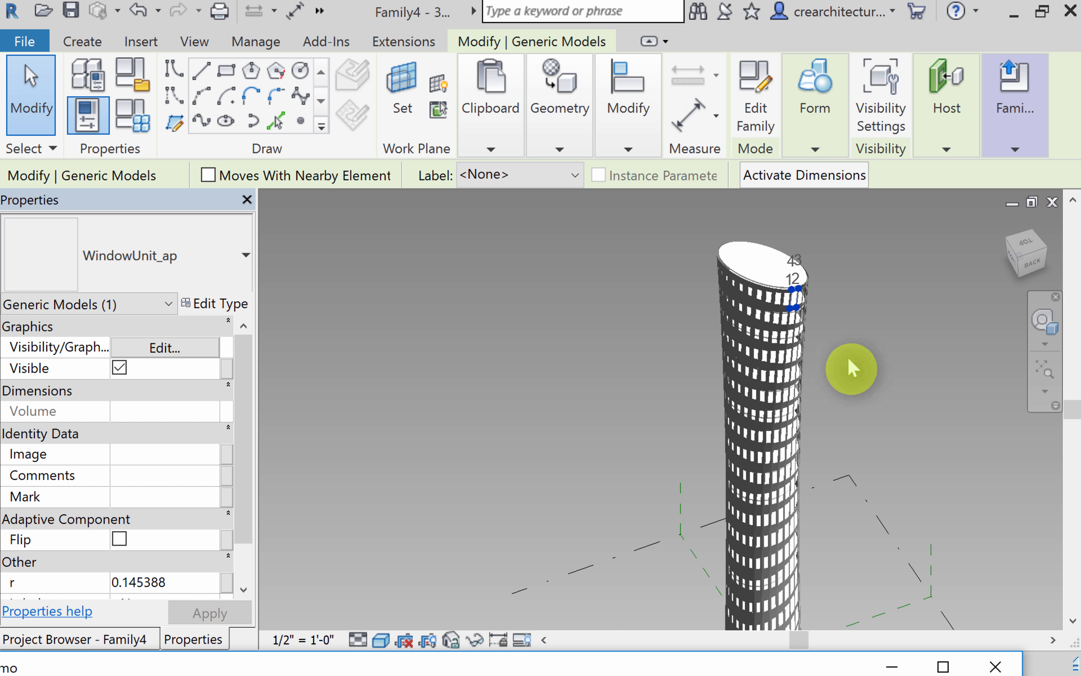
{"action": "middle_click_drag", "start_coordinate": [849, 366], "coordinate": [824, 256]}
{"action": "scroll", "coordinate": [828, 348], "scroll_direction": "up", "scroll_amount": 1}
{"action": "middle_click_drag", "start_coordinate": [828, 348], "coordinate": [845, 453]}
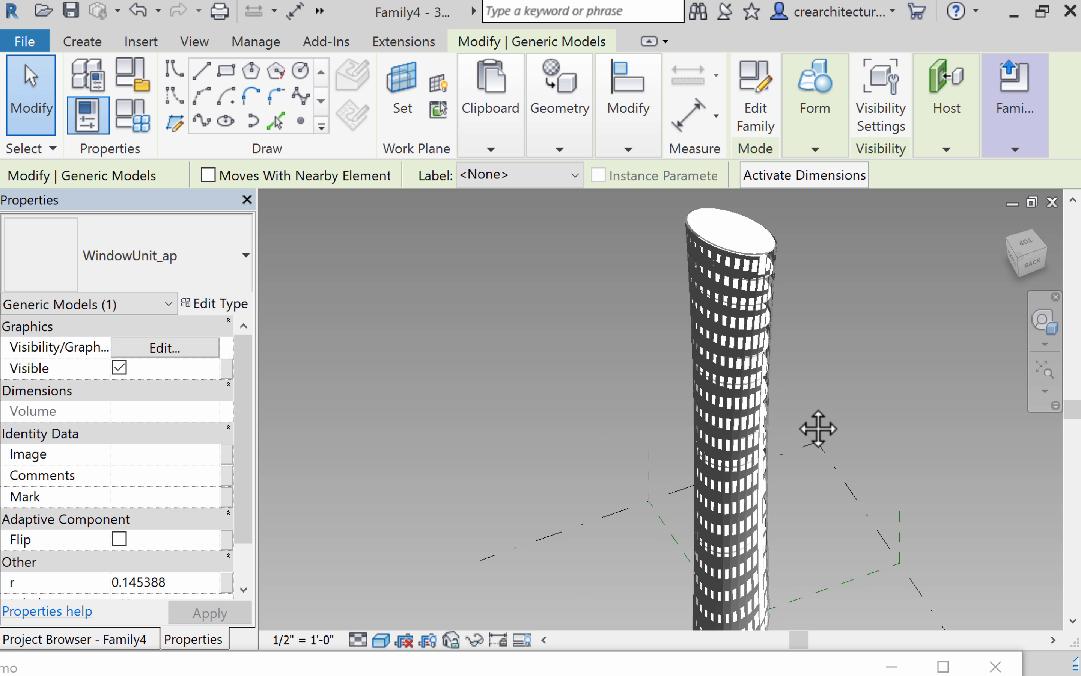
{"action": "middle_click_drag", "start_coordinate": [804, 415], "coordinate": [823, 427], "text": "shift"}
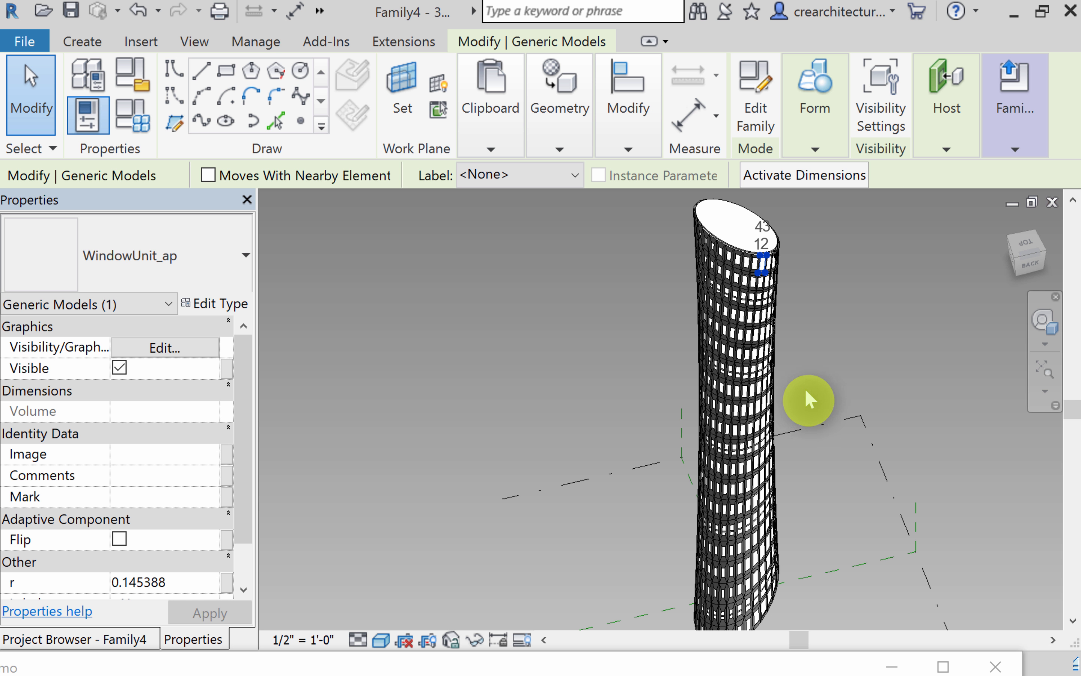
{"action": "mouse_move", "coordinate": [431, 7]}
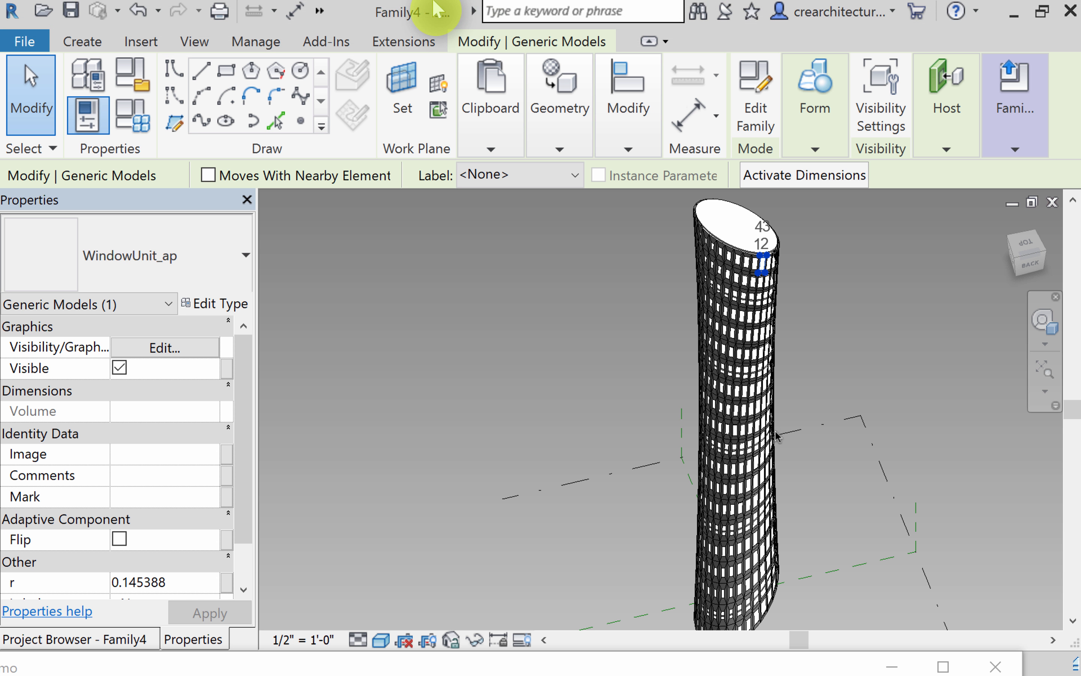
{"action": "middle_click_drag", "start_coordinate": [804, 386], "coordinate": [746, 355]}
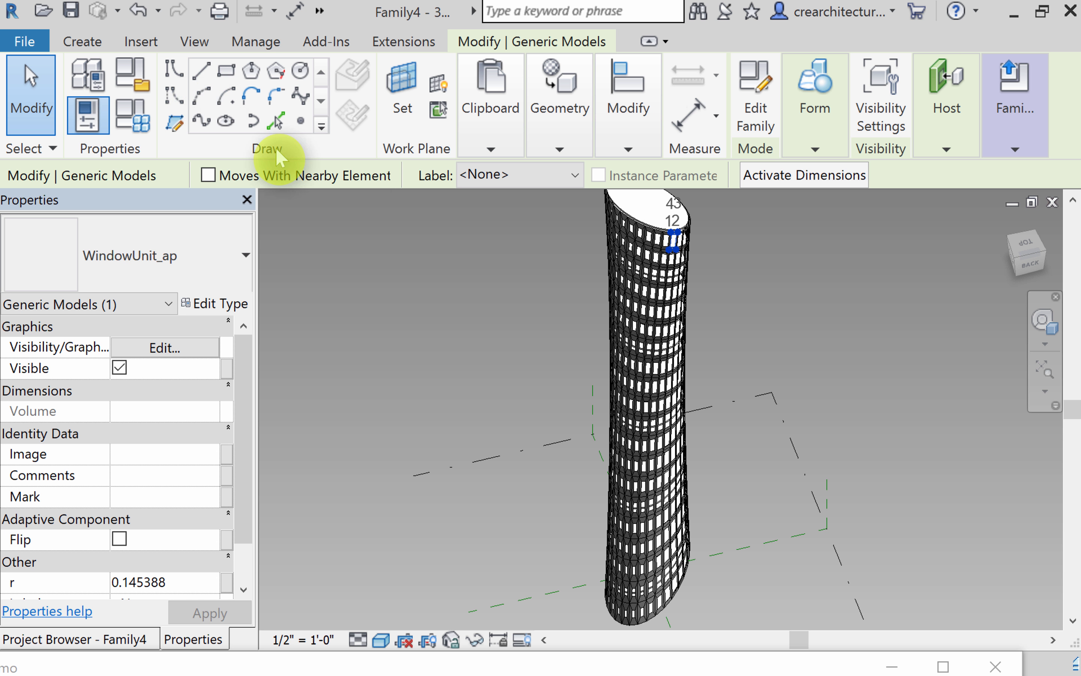
Step: Exit Revit without saving Family4 and start Revit again
{"action": "left_click", "coordinate": [27, 48]}
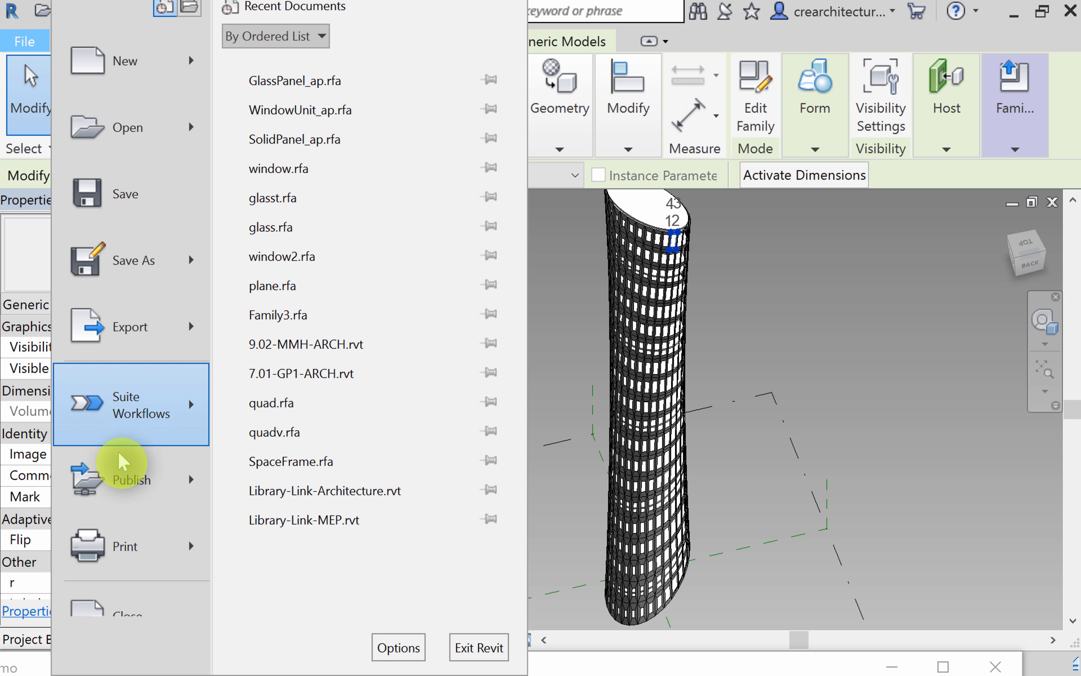
{"action": "left_click", "coordinate": [488, 651]}
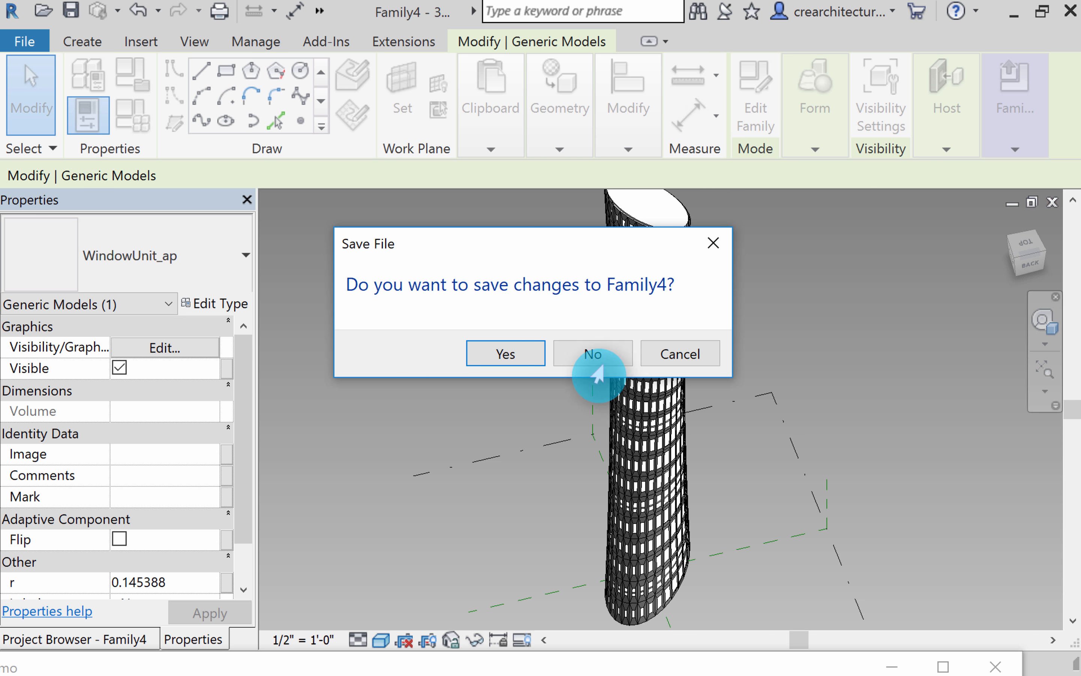
{"action": "left_click", "coordinate": [593, 355]}
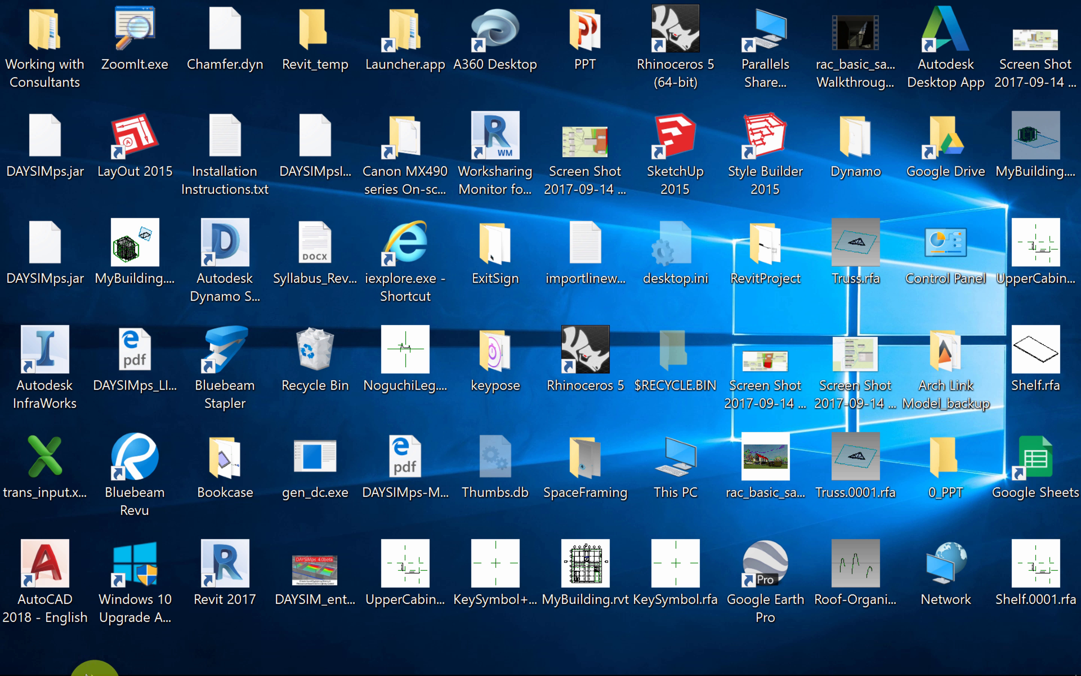
{"action": "left_click", "coordinate": [21, 661]}
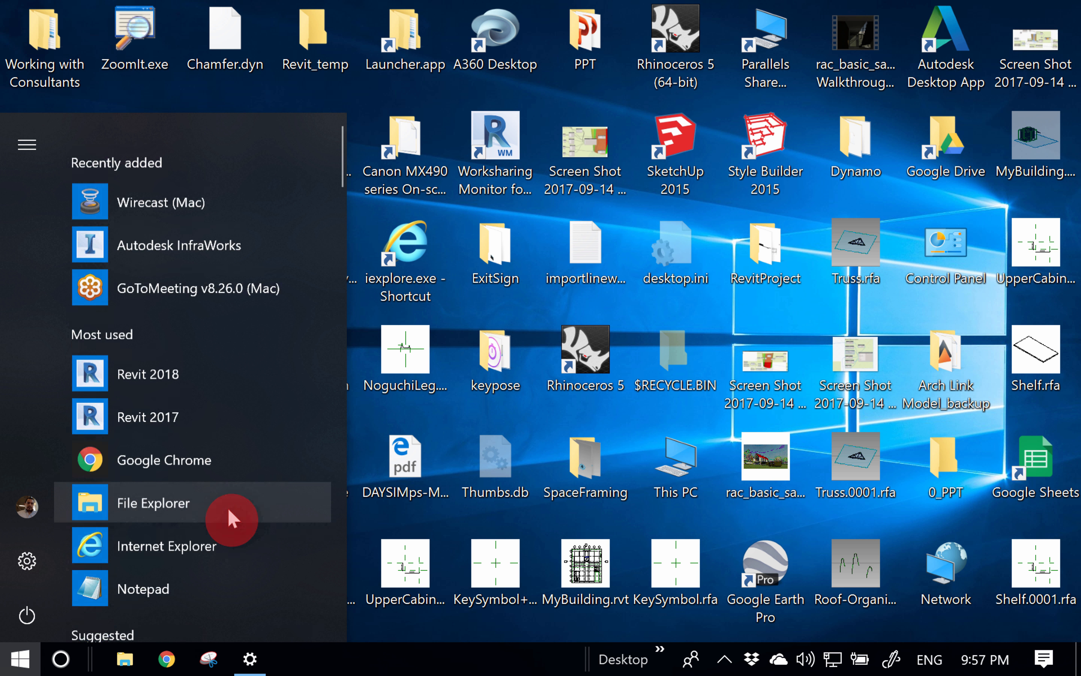
{"action": "left_click", "coordinate": [184, 340]}
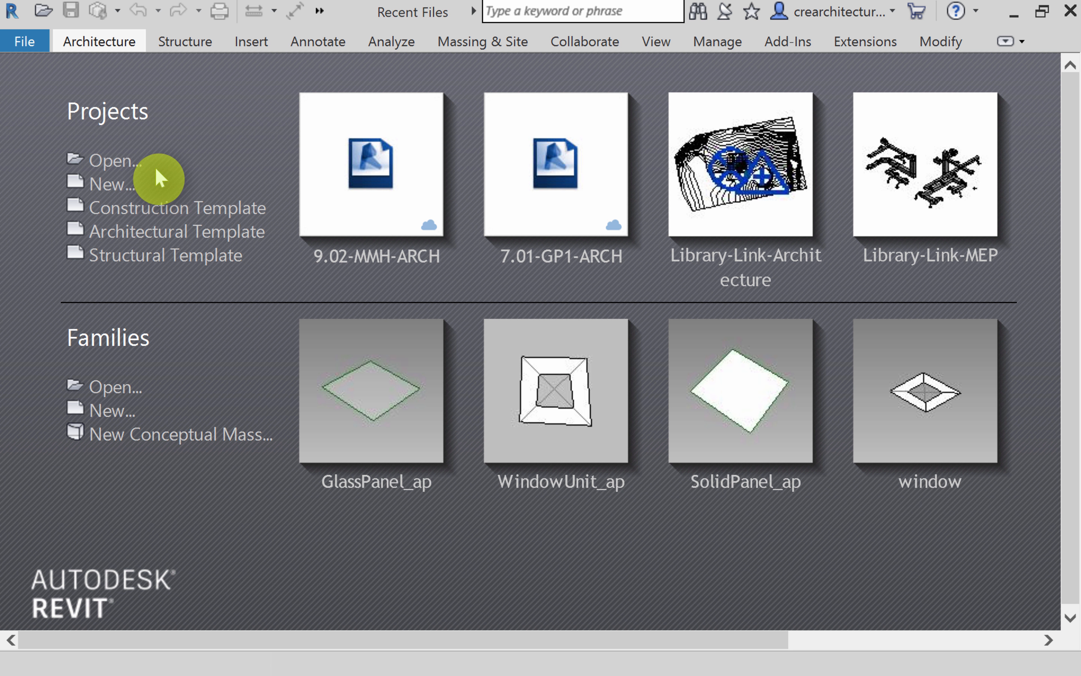
Step: Open Arch Link Model.rvt from the Revit sample files
{"action": "left_click", "coordinate": [31, 40]}
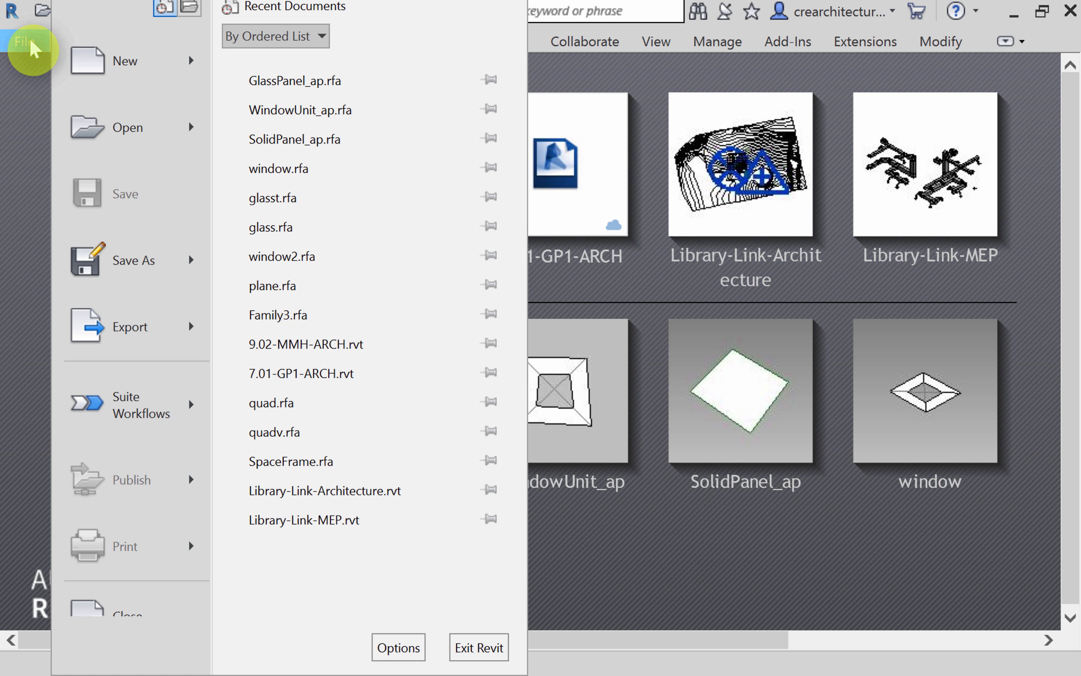
{"action": "mouse_move", "coordinate": [116, 136]}
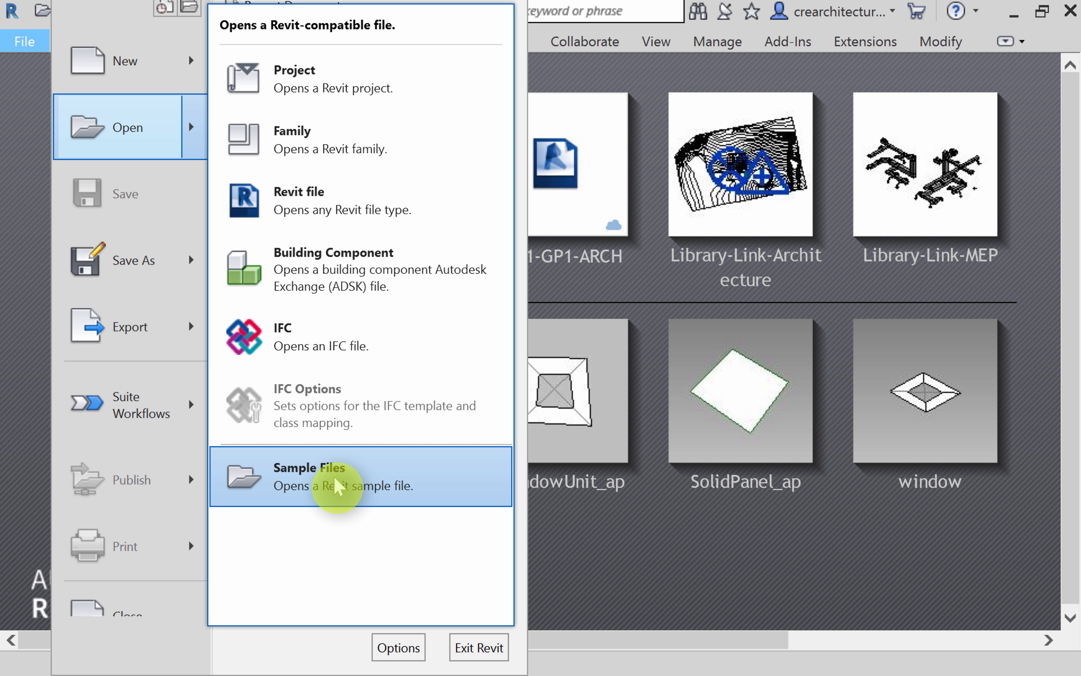
{"action": "left_click", "coordinate": [336, 485]}
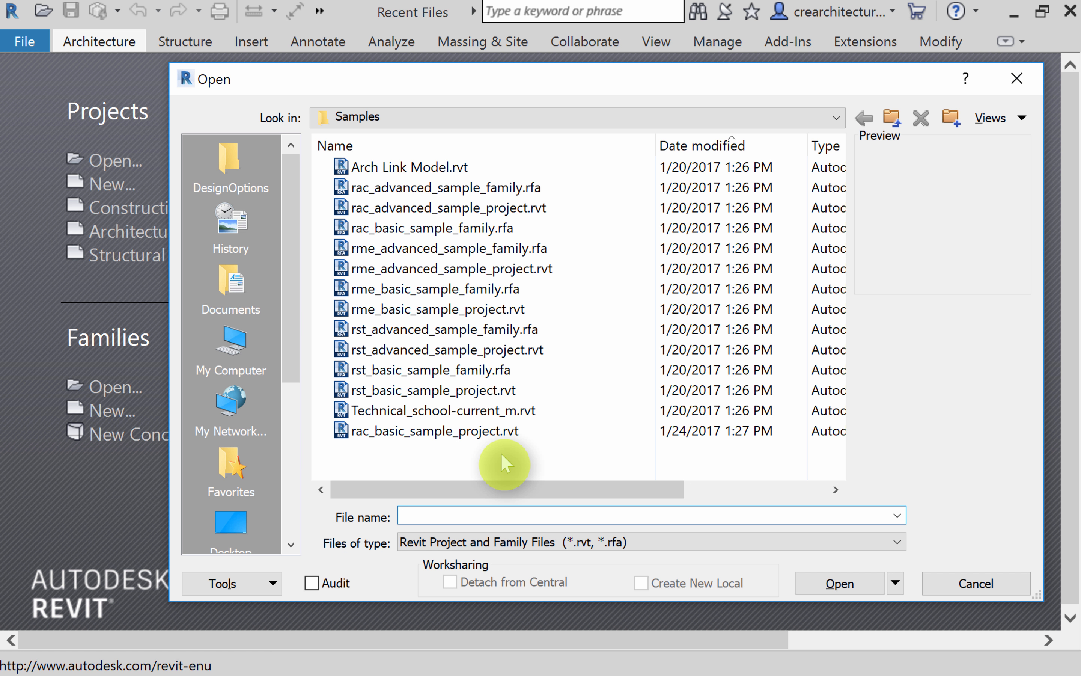
{"action": "left_click", "coordinate": [433, 168]}
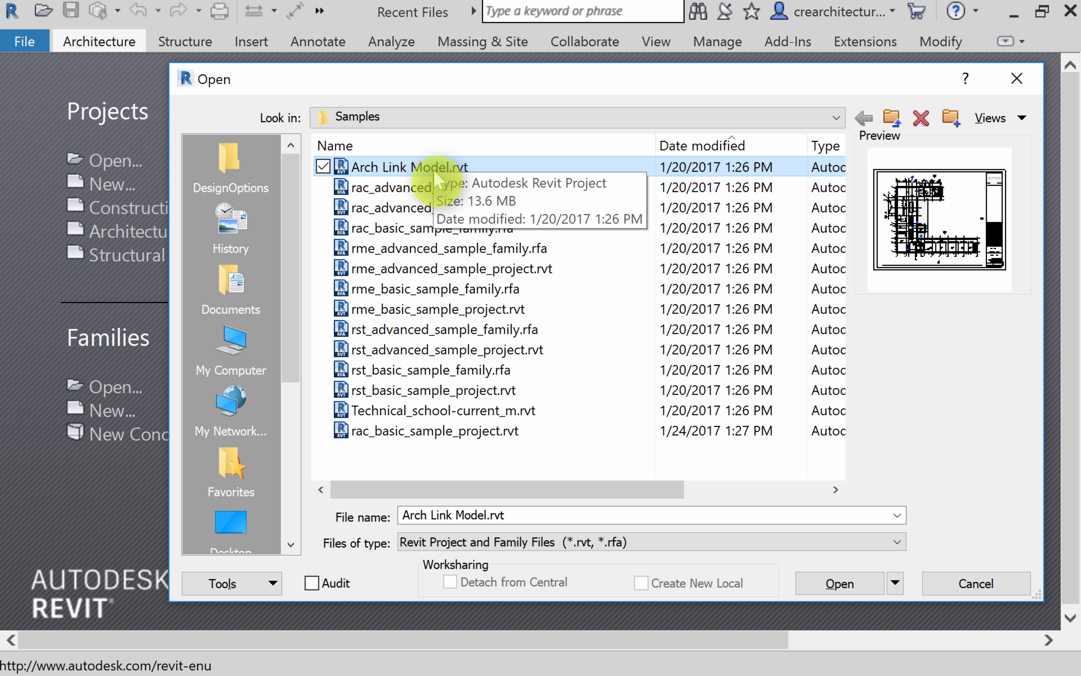
{"action": "left_click", "coordinate": [829, 594]}
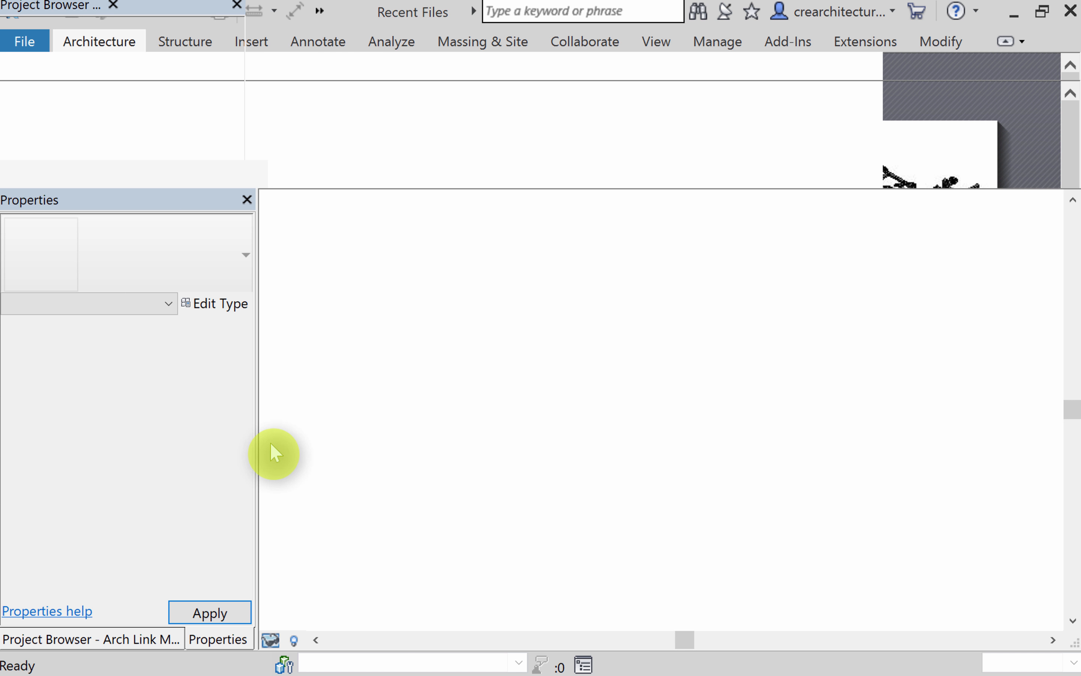
Step: Find the project's sheets in the Project Browser and open sheet A2 - Sections
{"action": "left_click", "coordinate": [152, 626]}
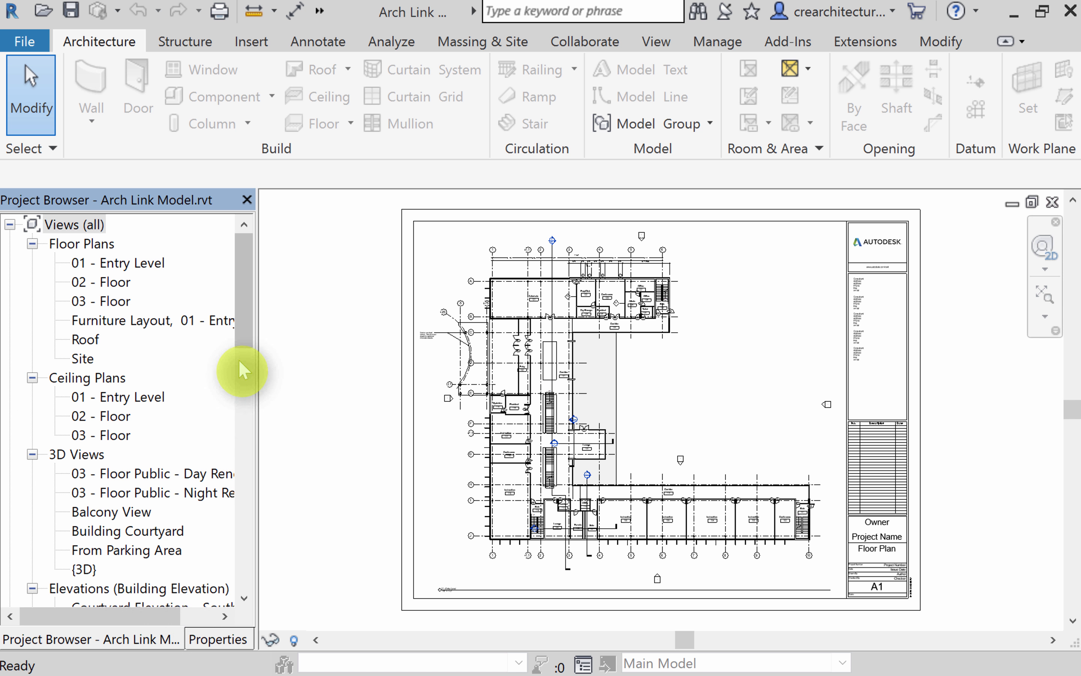
{"action": "left_click_drag", "start_coordinate": [241, 334], "coordinate": [223, 575]}
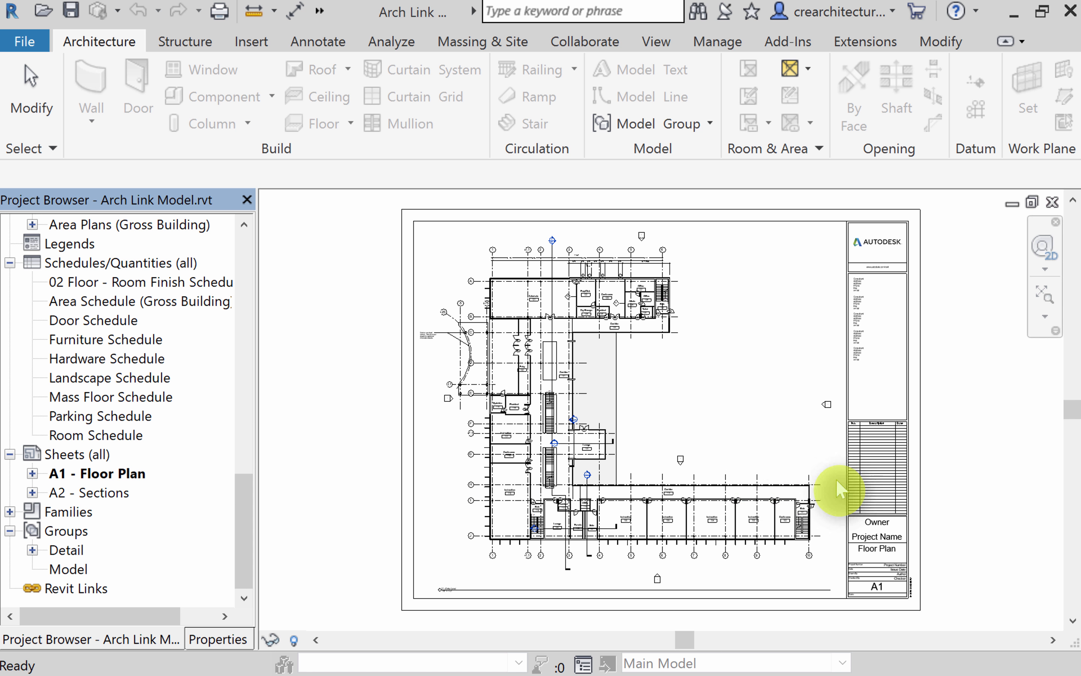
{"action": "left_click", "coordinate": [83, 495]}
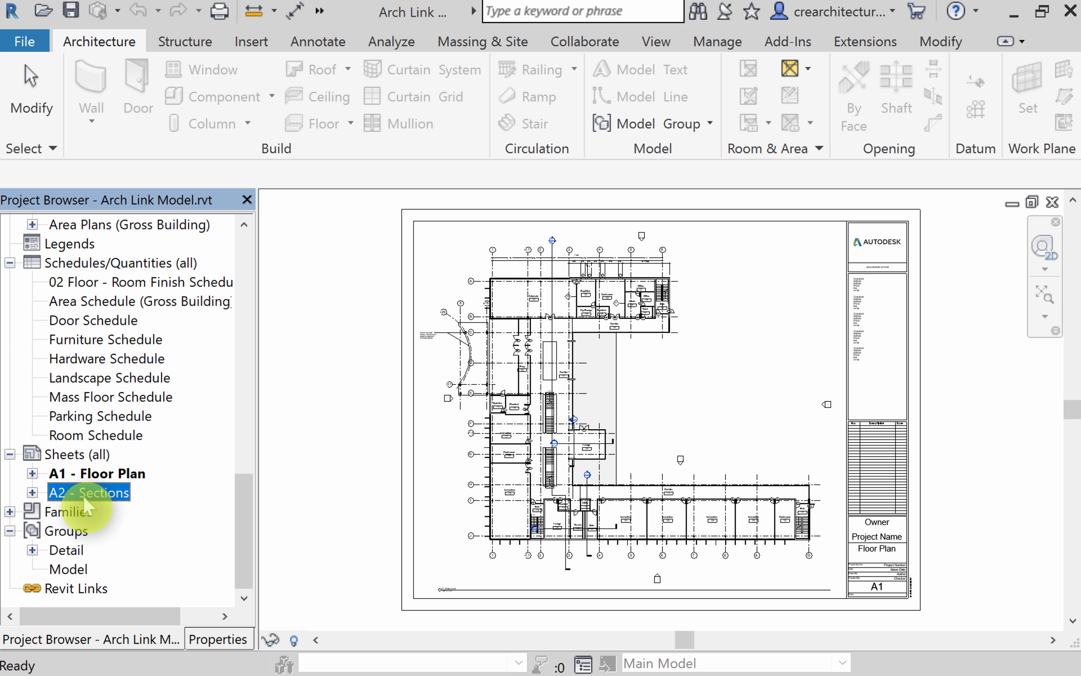
{"action": "double_click", "coordinate": [111, 494]}
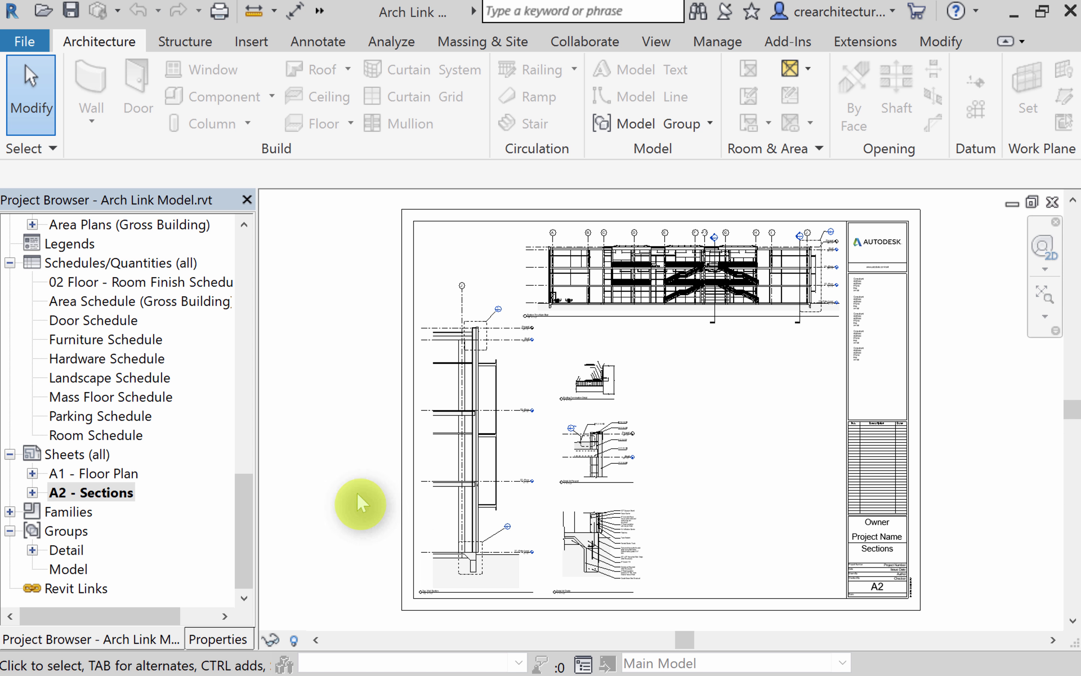
Step: Create a new drafting view named Image1 at the 1 1/2" = 1'-0" scale
{"action": "left_click_drag", "start_coordinate": [245, 522], "coordinate": [243, 418]}
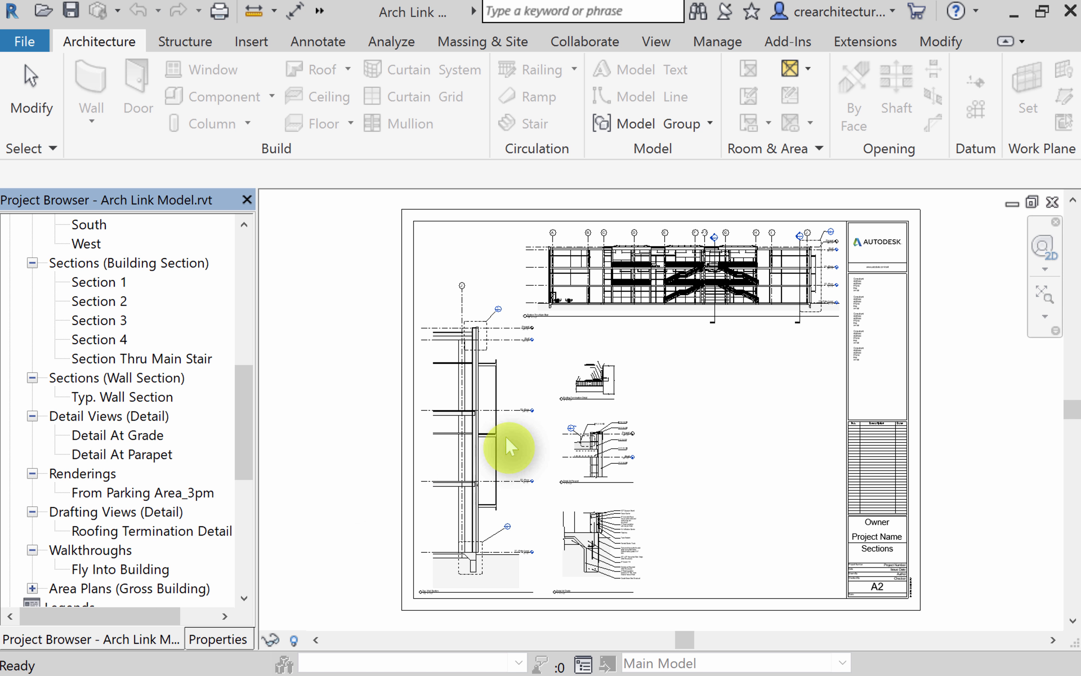
{"action": "left_click", "coordinate": [361, 435]}
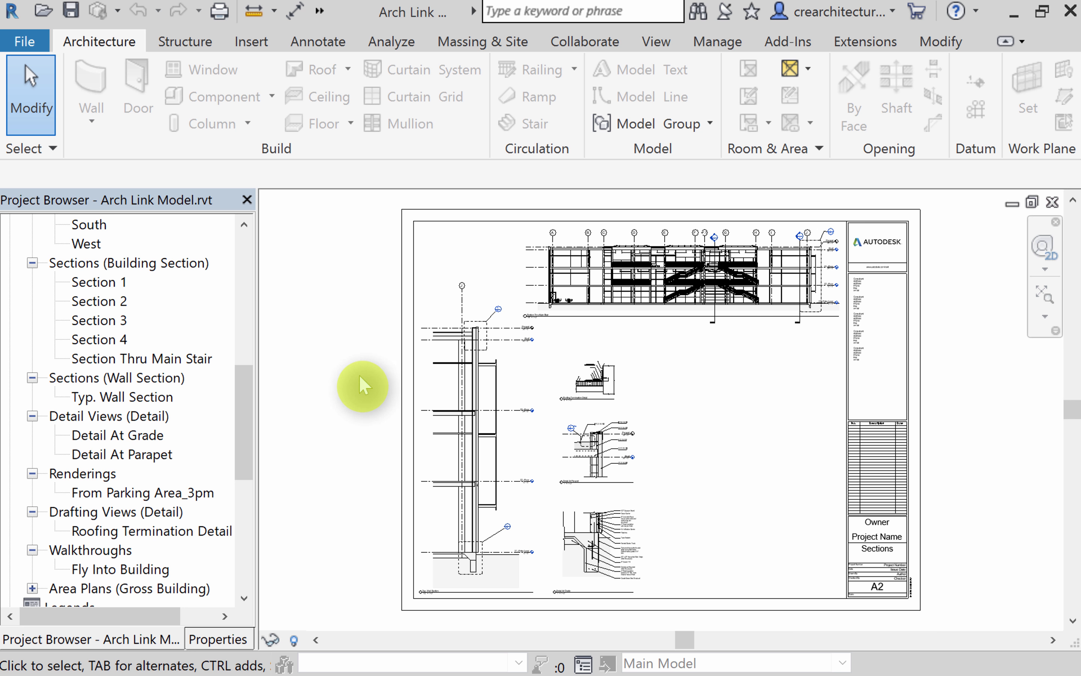
{"action": "left_click_drag", "start_coordinate": [246, 438], "coordinate": [247, 486]}
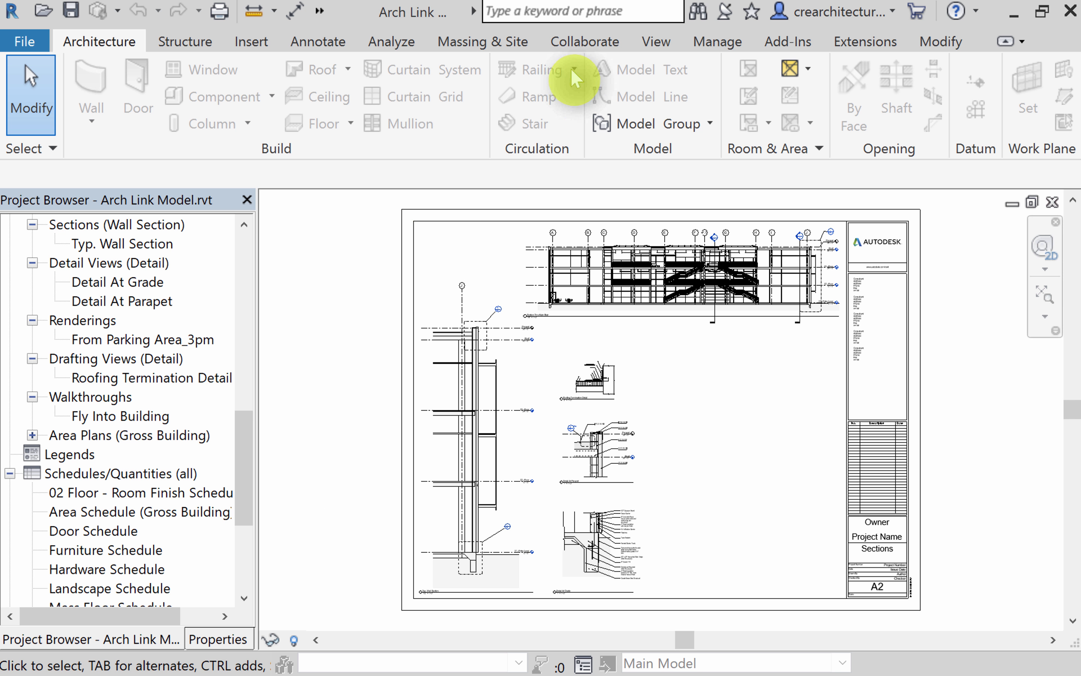
{"action": "left_click", "coordinate": [661, 45]}
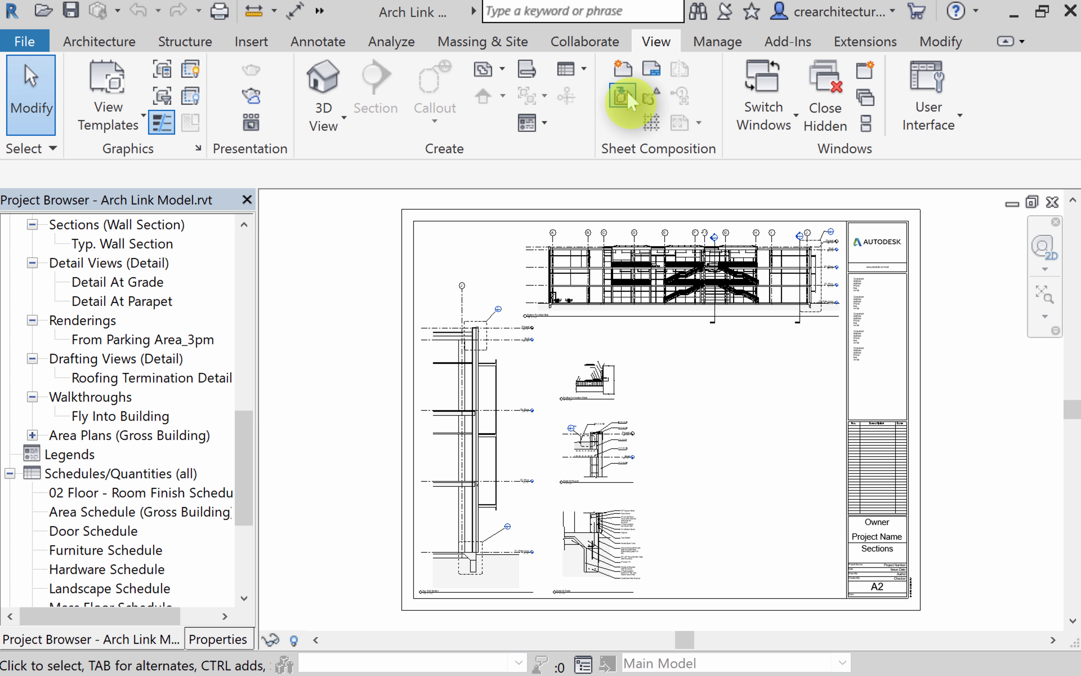
{"action": "left_click", "coordinate": [527, 73]}
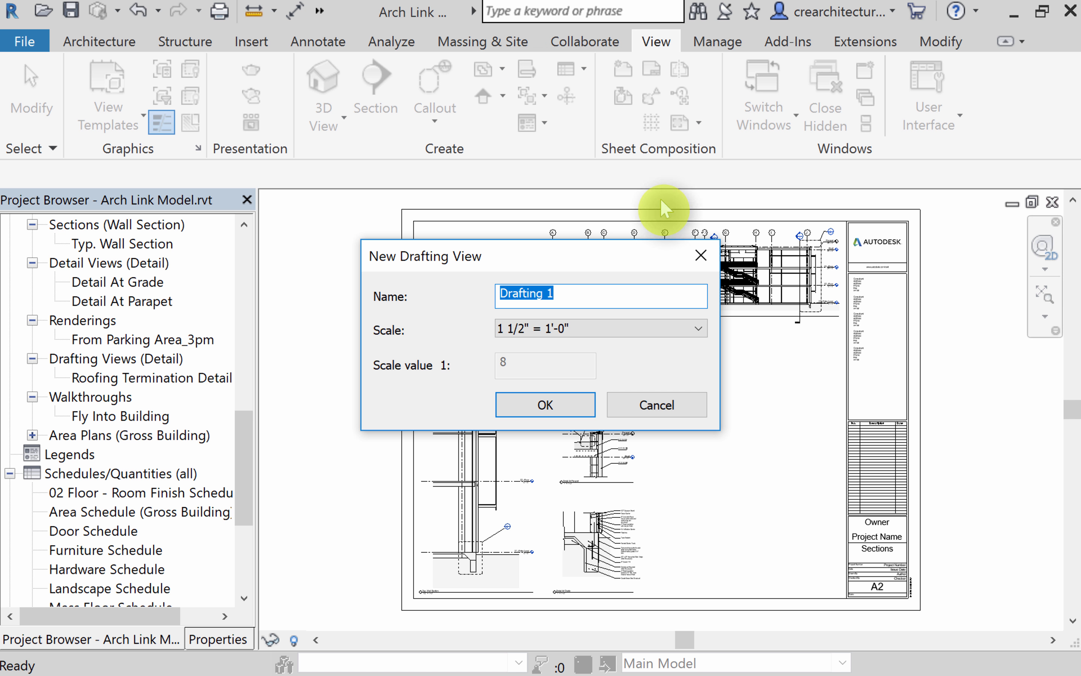
{"action": "type", "text": "Imeg"}
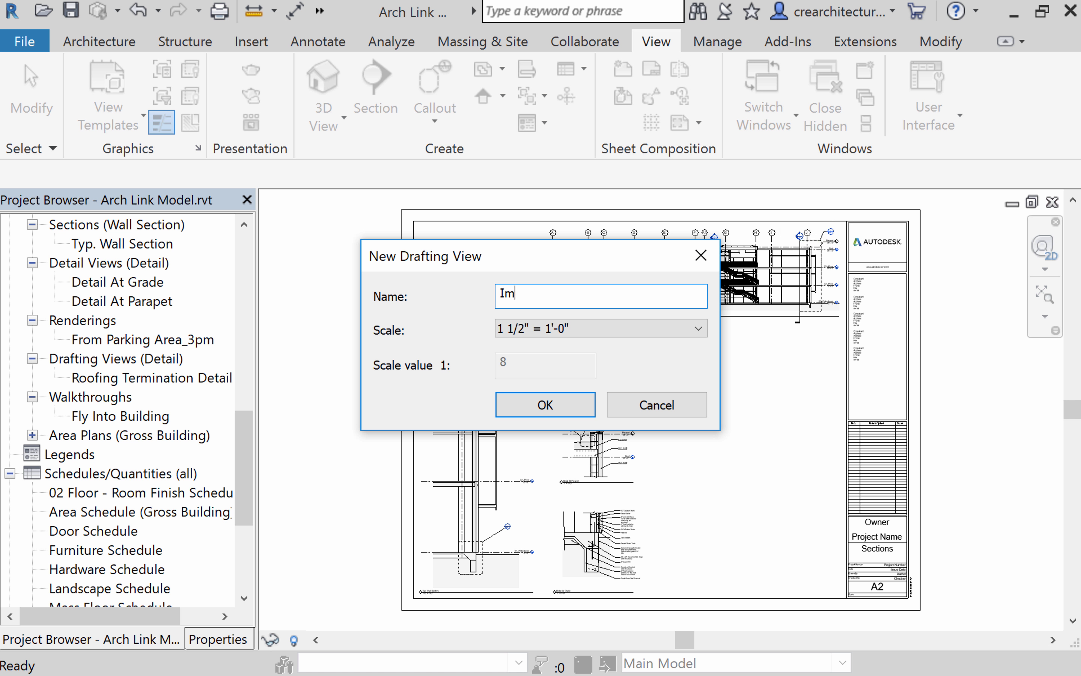
{"action": "key", "text": "BackSpace"}
{"action": "key", "text": "BackSpace"}
{"action": "type", "text": "age1"}
{"action": "left_click", "coordinate": [553, 405]}
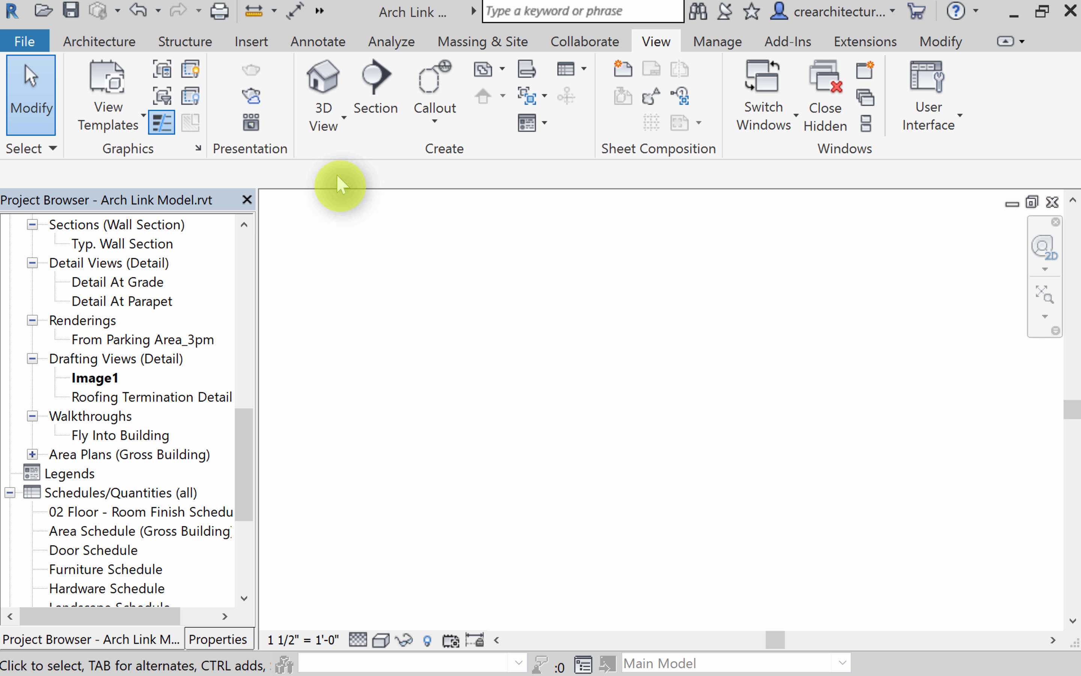
Step: Add Scan.jpeg from the Pictures folder to the project's managed images
{"action": "left_click", "coordinate": [260, 47]}
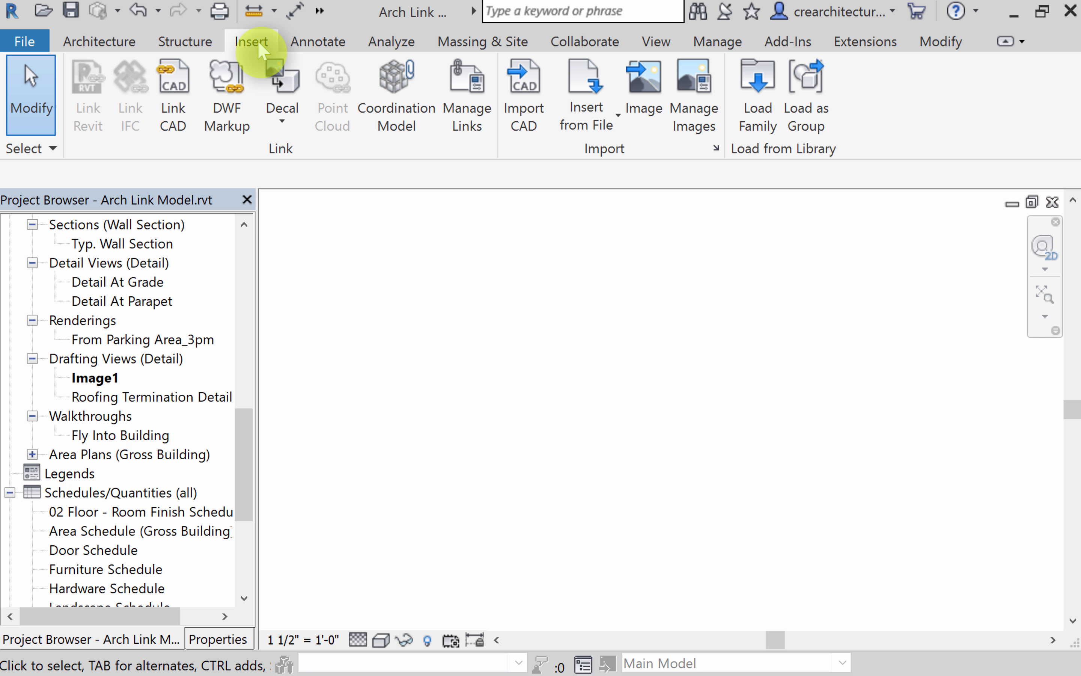
{"action": "left_click", "coordinate": [705, 93]}
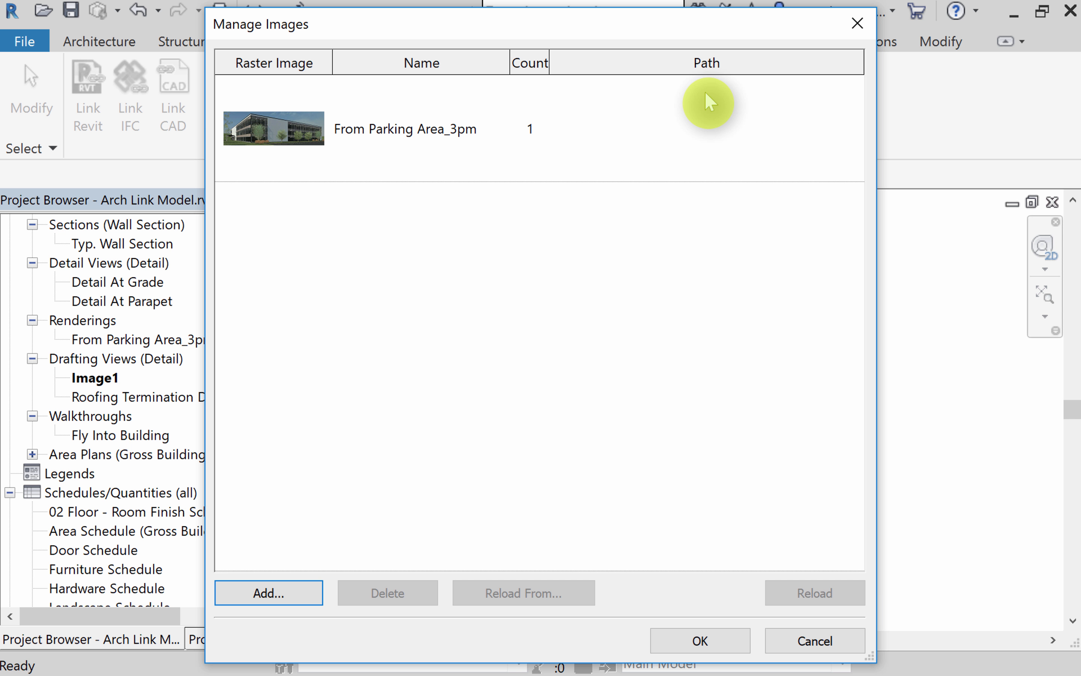
{"action": "left_click", "coordinate": [288, 593]}
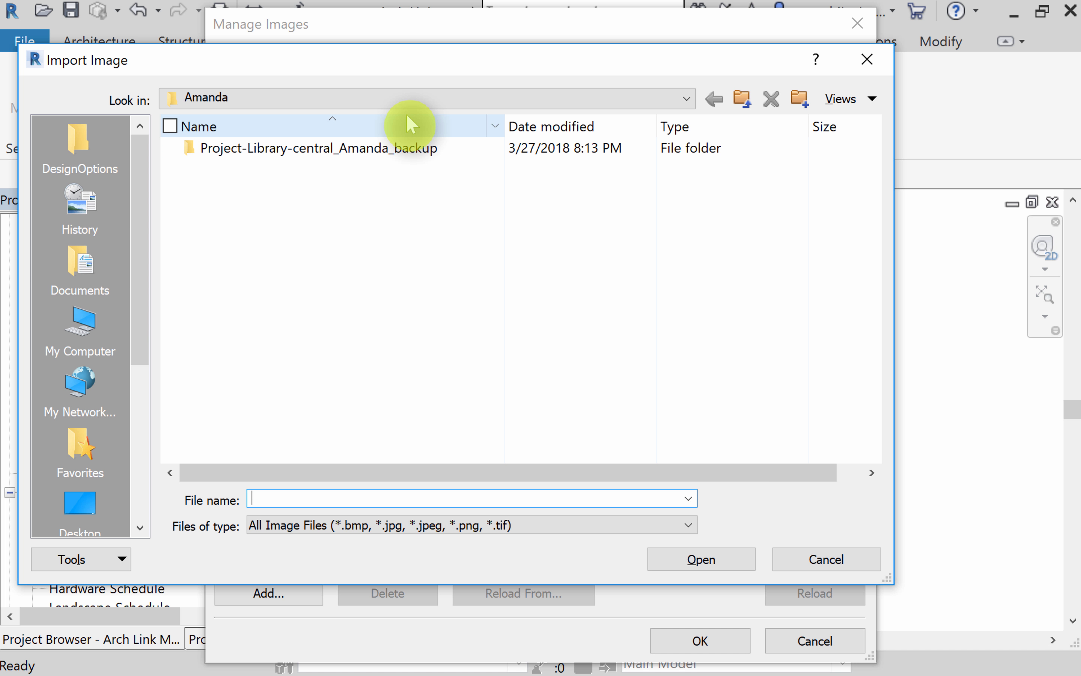
{"action": "left_click", "coordinate": [410, 99]}
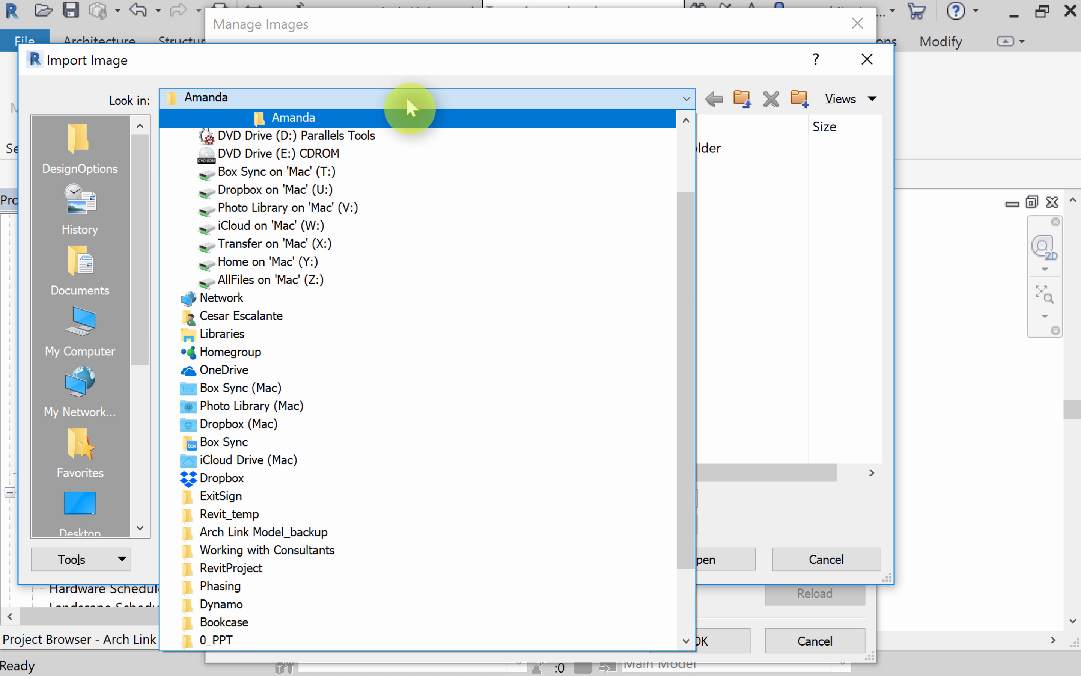
{"action": "left_click_drag", "start_coordinate": [679, 229], "coordinate": [309, 133]}
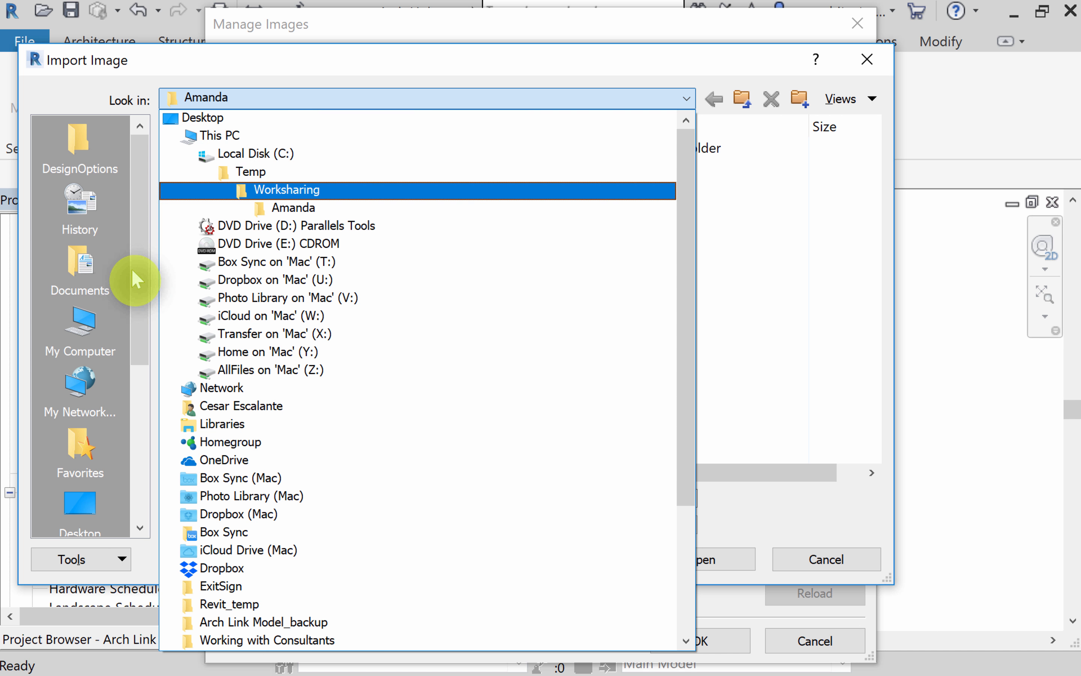
{"action": "left_click", "coordinate": [92, 330]}
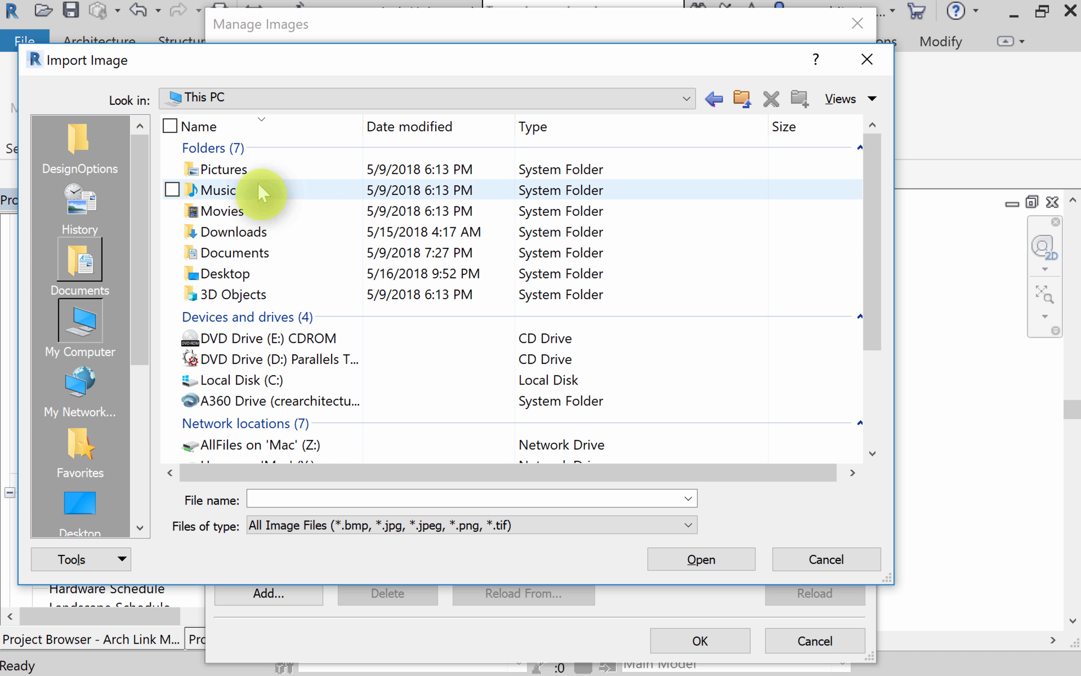
{"action": "left_click", "coordinate": [244, 174]}
{"action": "double_click", "coordinate": [246, 176]}
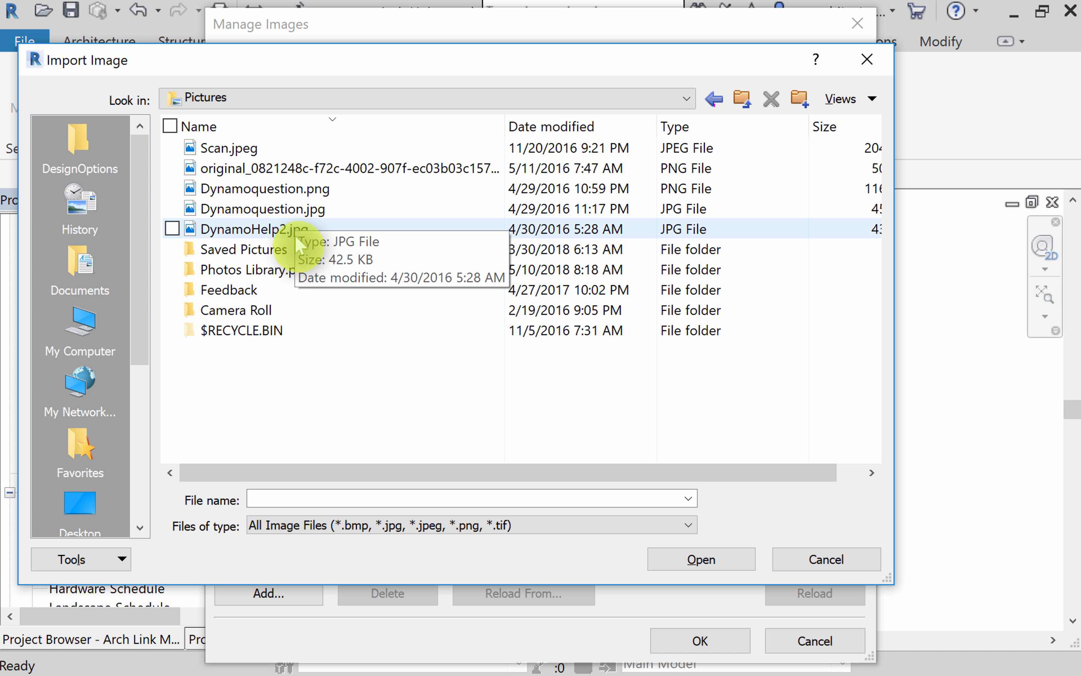
{"action": "left_click", "coordinate": [239, 150]}
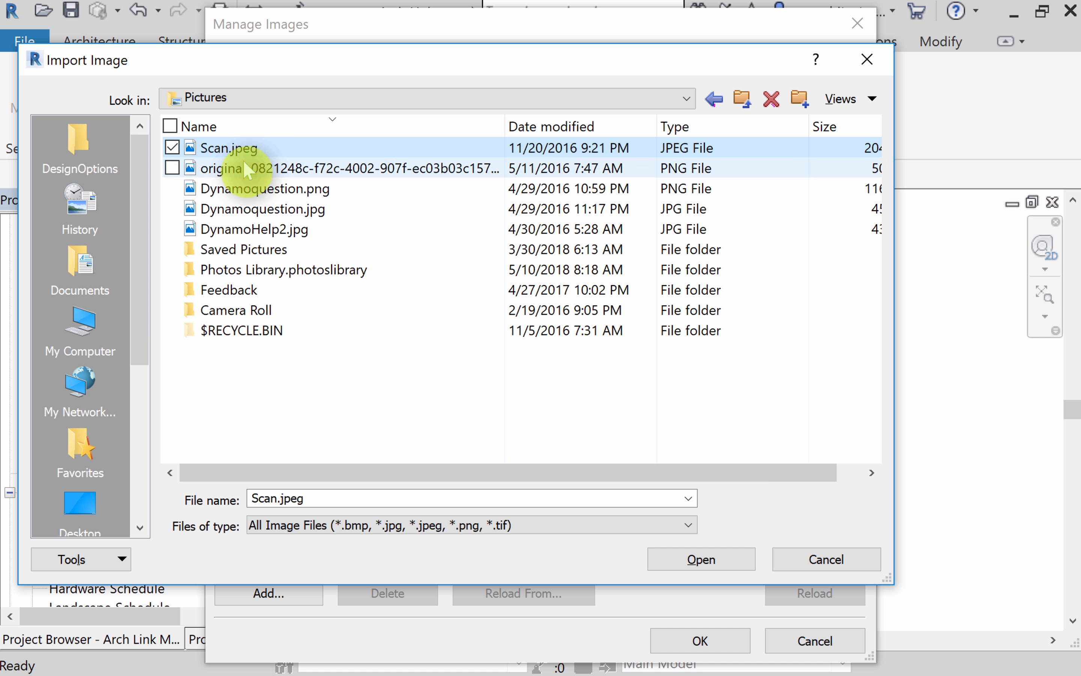
{"action": "left_click_drag", "start_coordinate": [527, 472], "coordinate": [356, 472]}
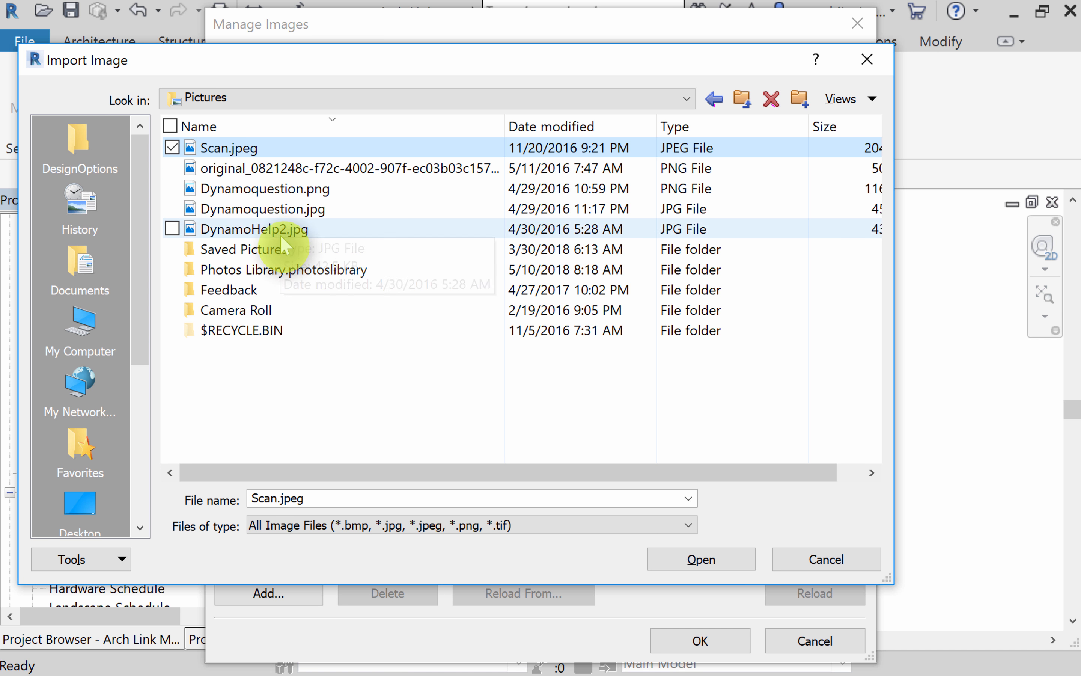
{"action": "left_click", "coordinate": [719, 559]}
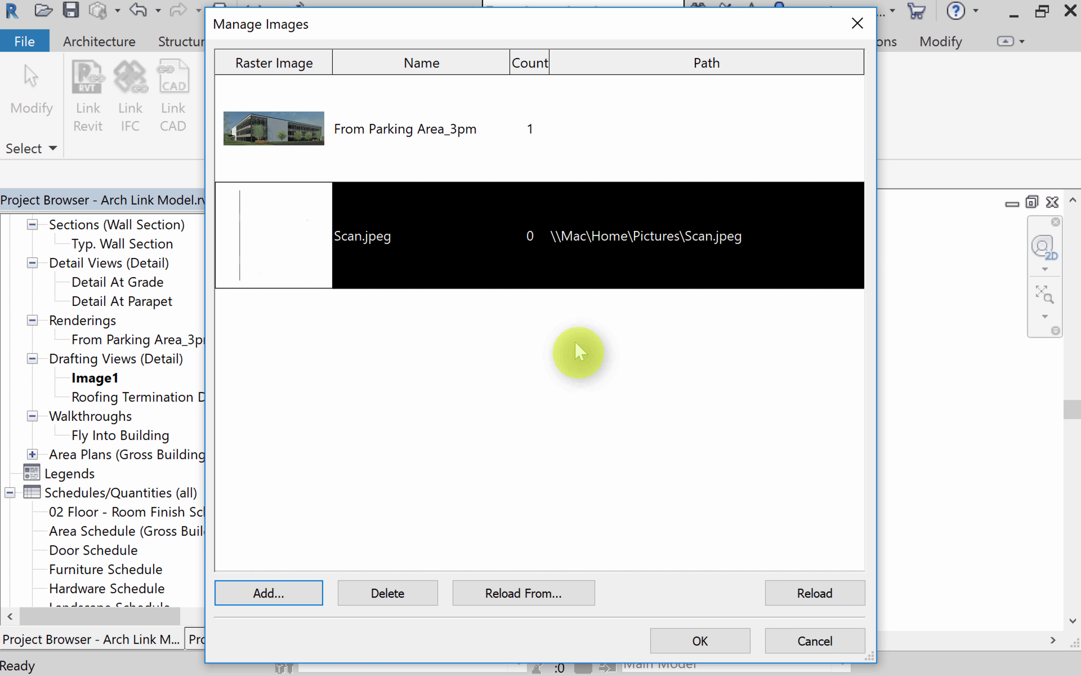
Step: Add IMG_4055.jpg from the Saved Pictures folder to the managed images and accept the image list
{"action": "left_click", "coordinate": [294, 591]}
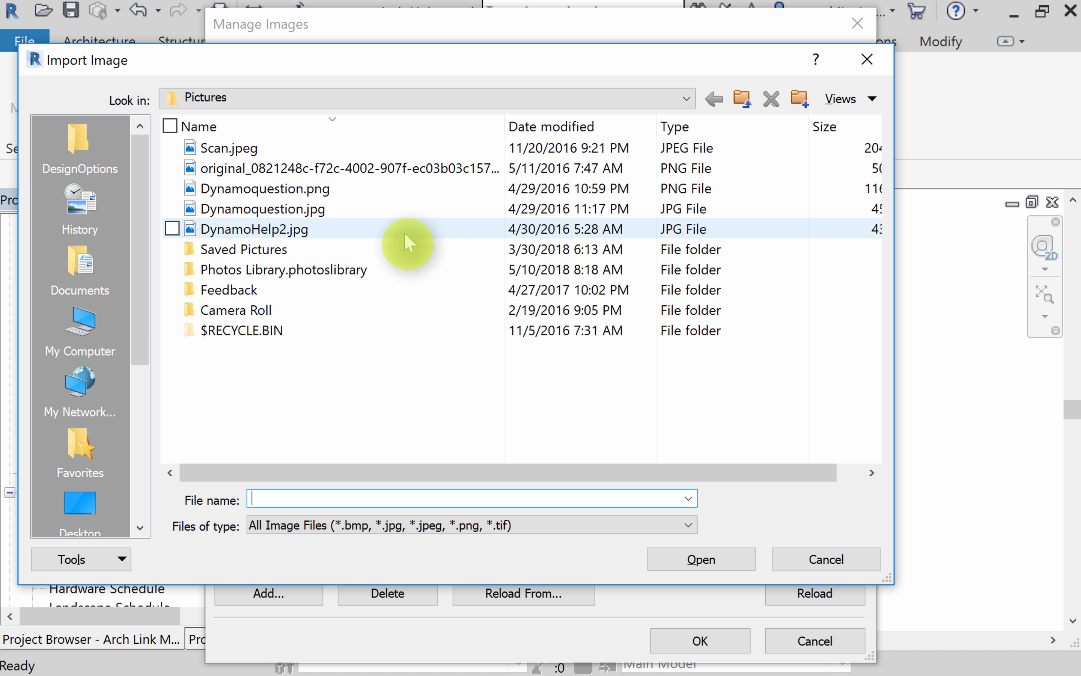
{"action": "double_click", "coordinate": [285, 250]}
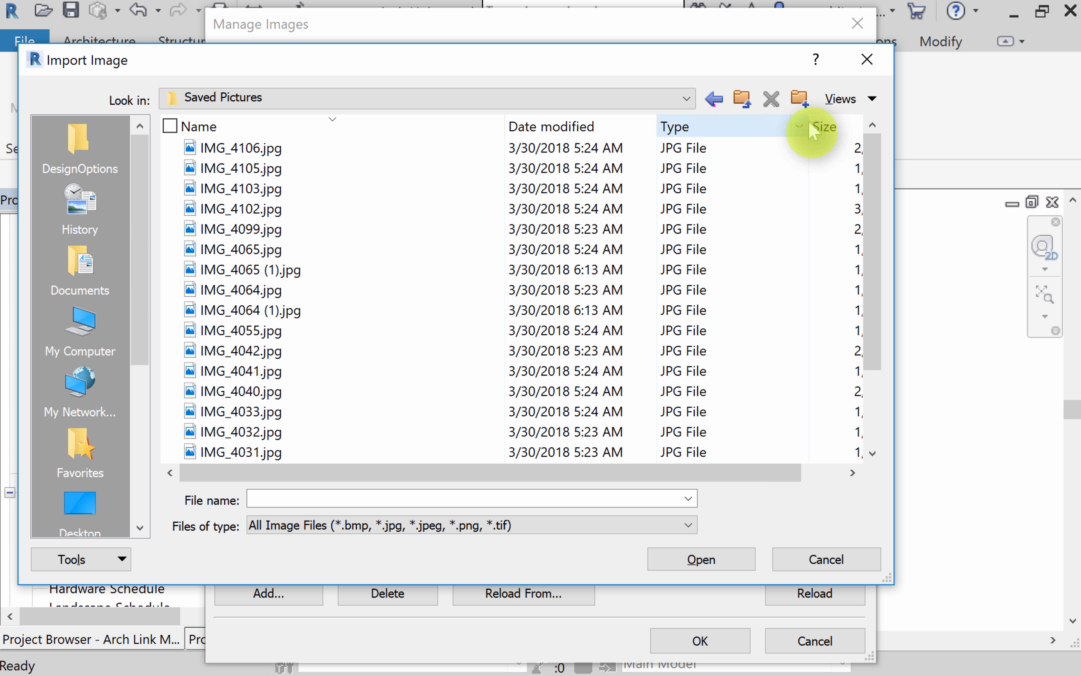
{"action": "left_click", "coordinate": [871, 99]}
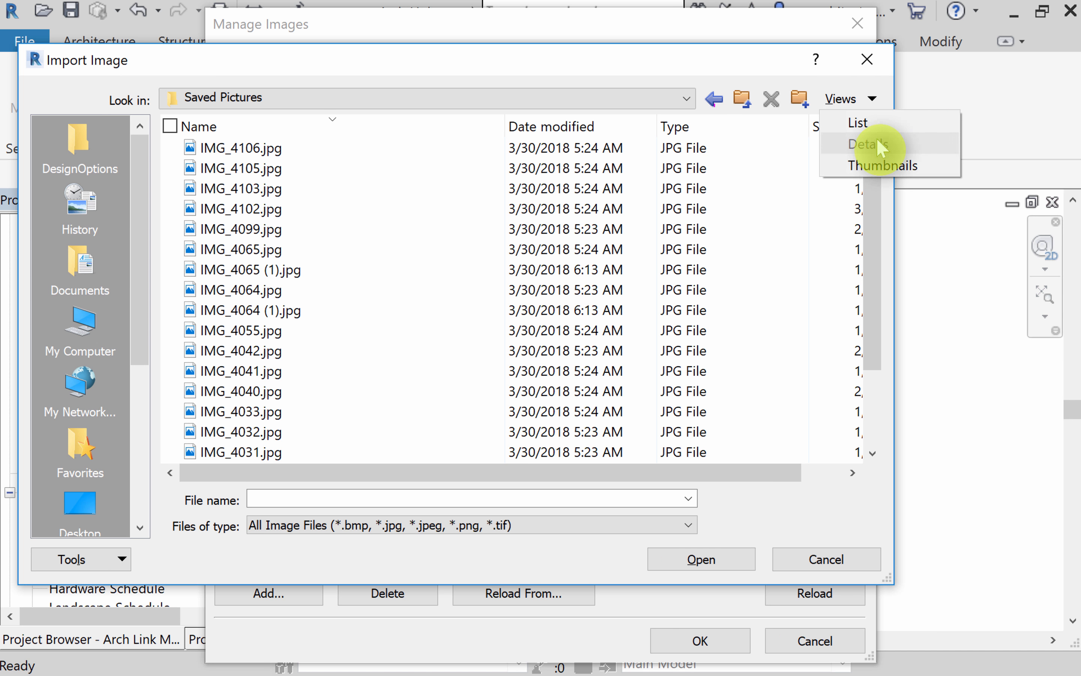
{"action": "left_click", "coordinate": [877, 165]}
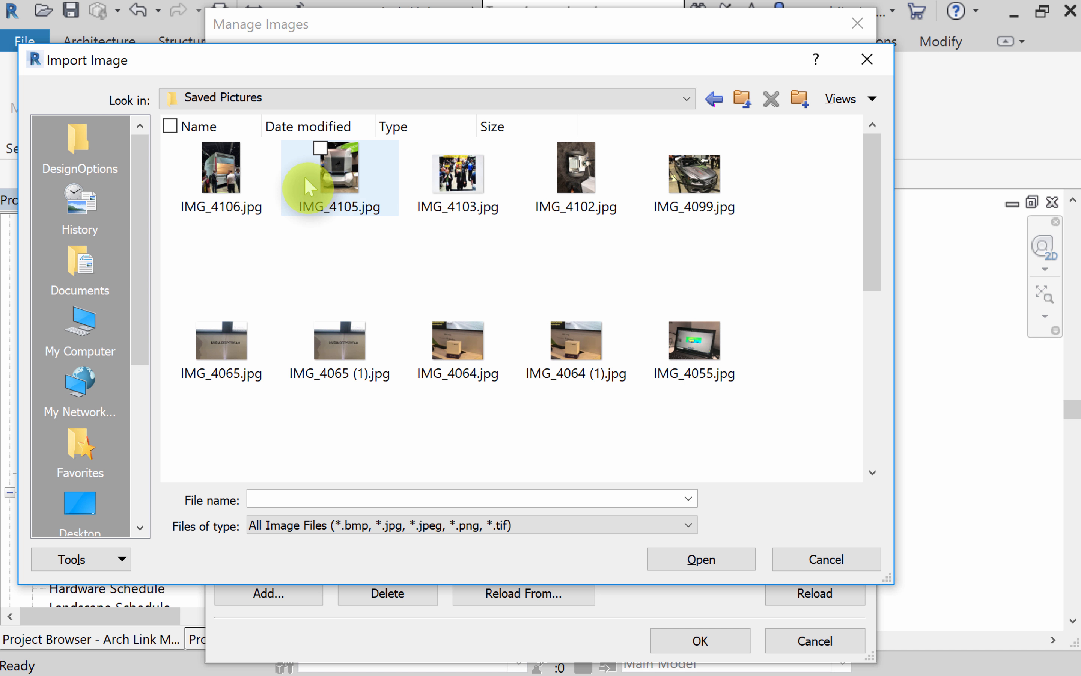
{"action": "left_click", "coordinate": [716, 342]}
{"action": "left_click", "coordinate": [711, 561]}
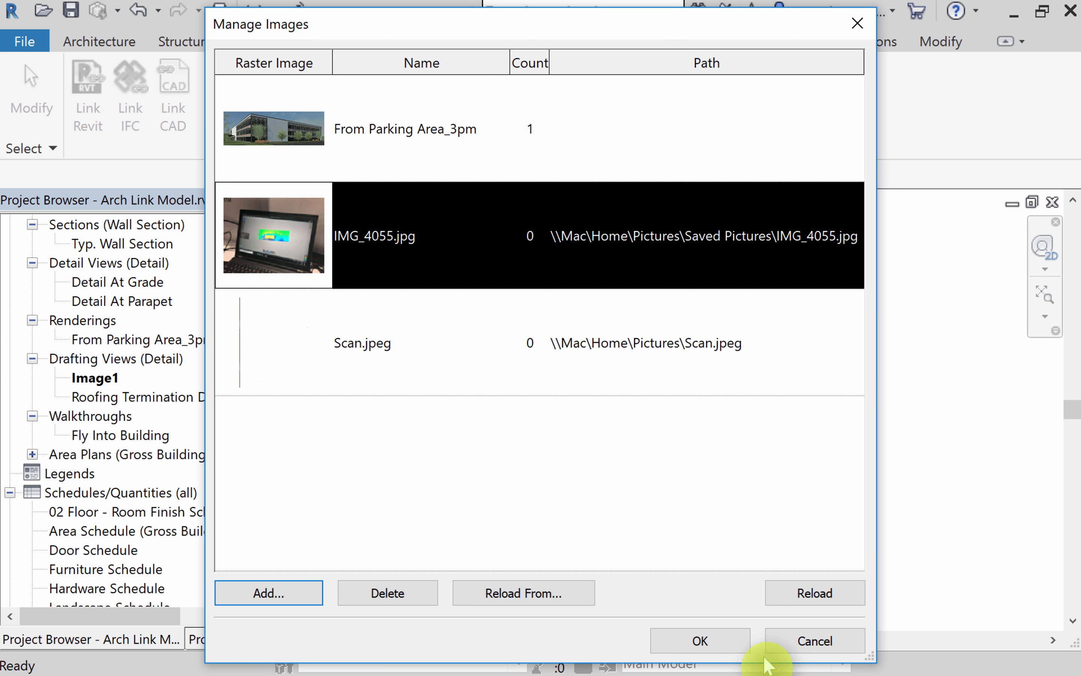
{"action": "left_click", "coordinate": [679, 640]}
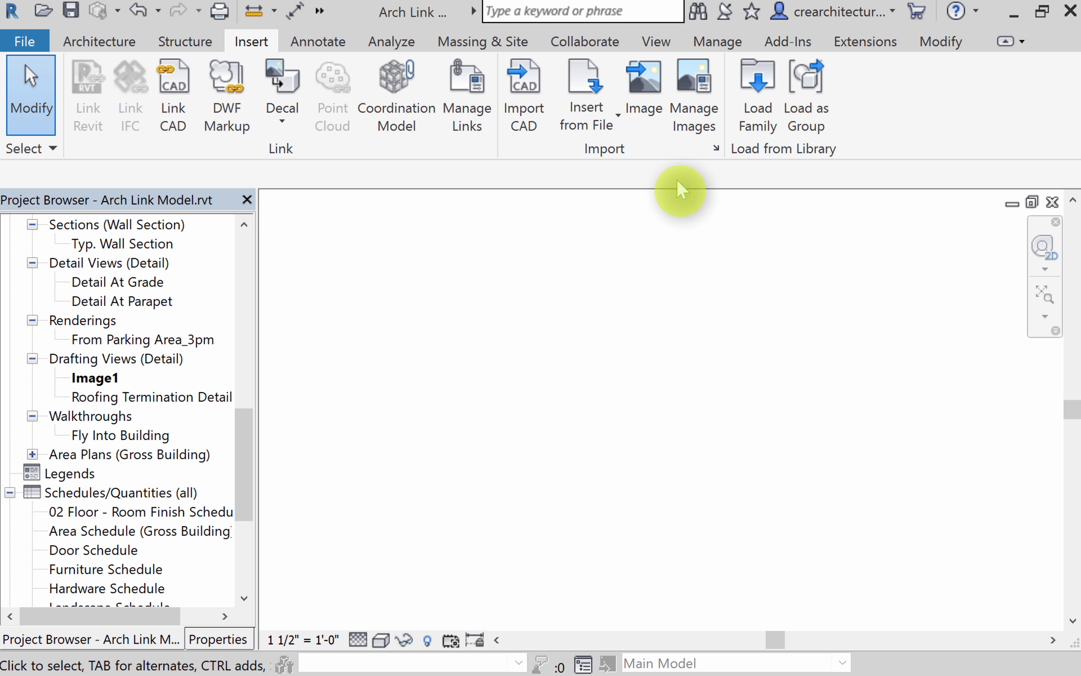
Step: Import IMG_4055.jpg from Saved Pictures and place it in the middle of the Image1 drafting view
{"action": "left_click", "coordinate": [652, 104]}
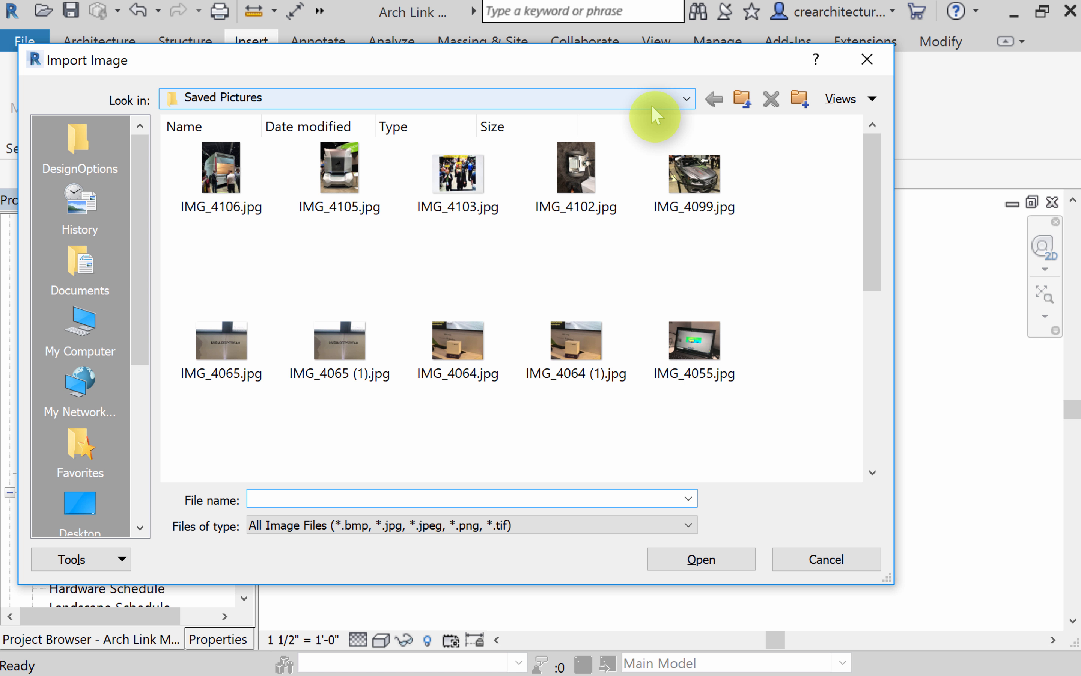
{"action": "left_click", "coordinate": [675, 336]}
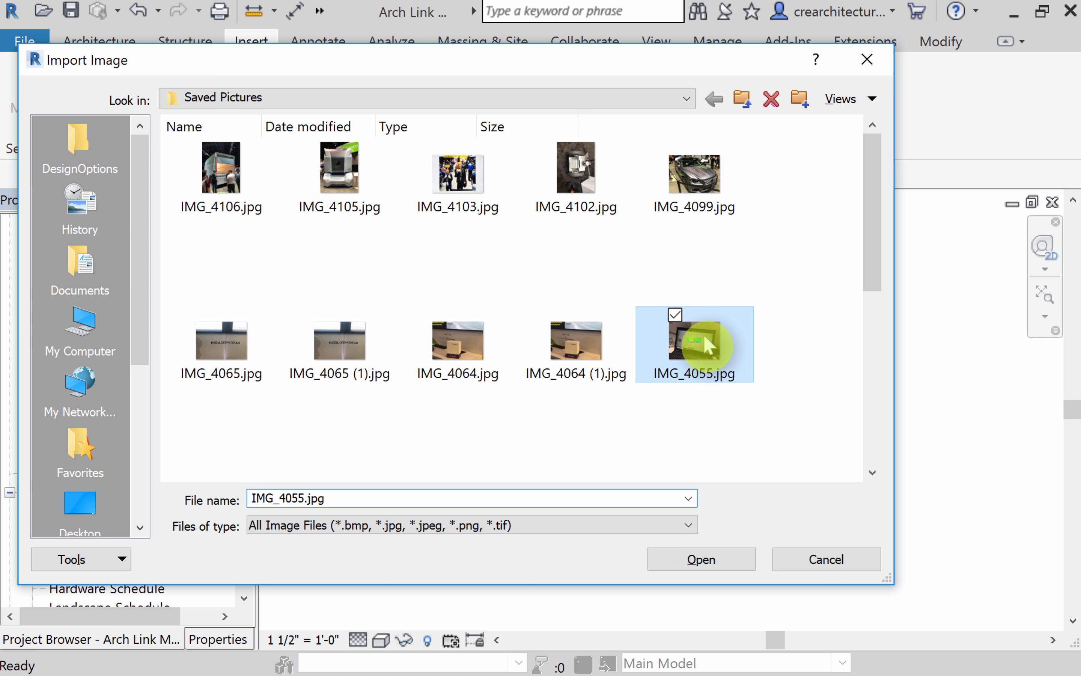
{"action": "left_click", "coordinate": [710, 566]}
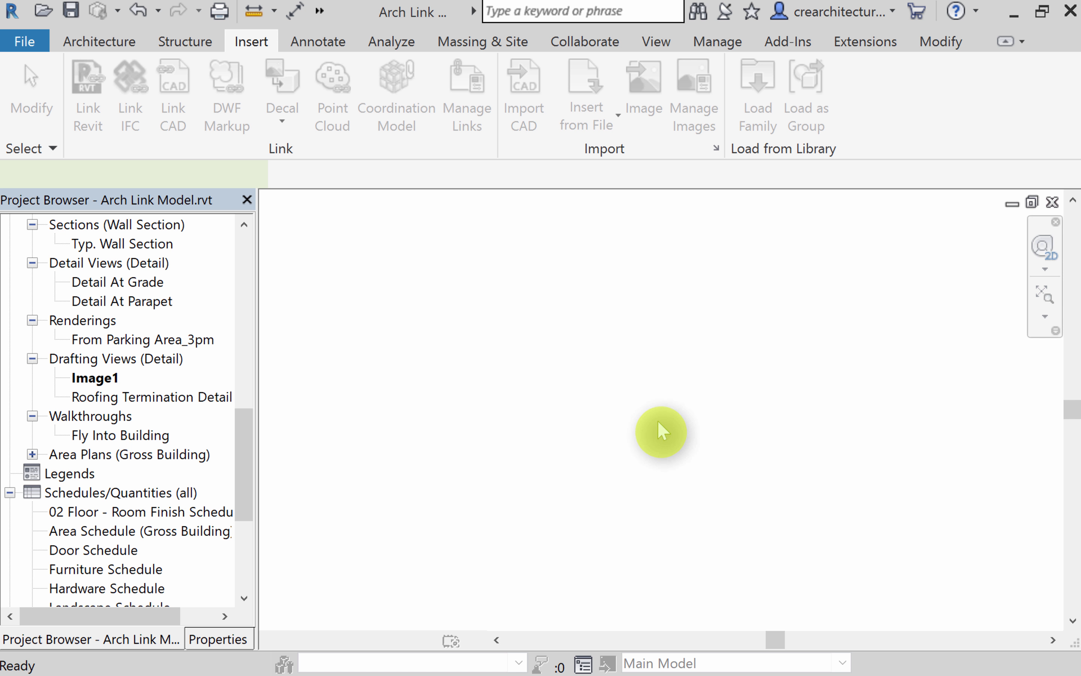
{"action": "left_click", "coordinate": [669, 407]}
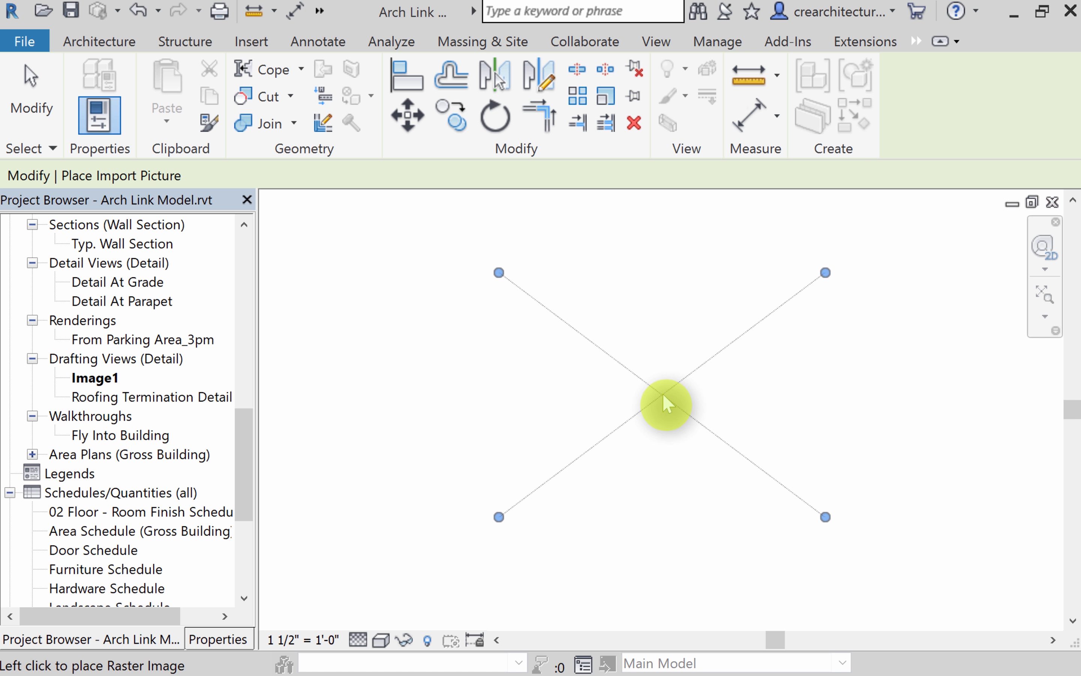
{"action": "left_click", "coordinate": [547, 273]}
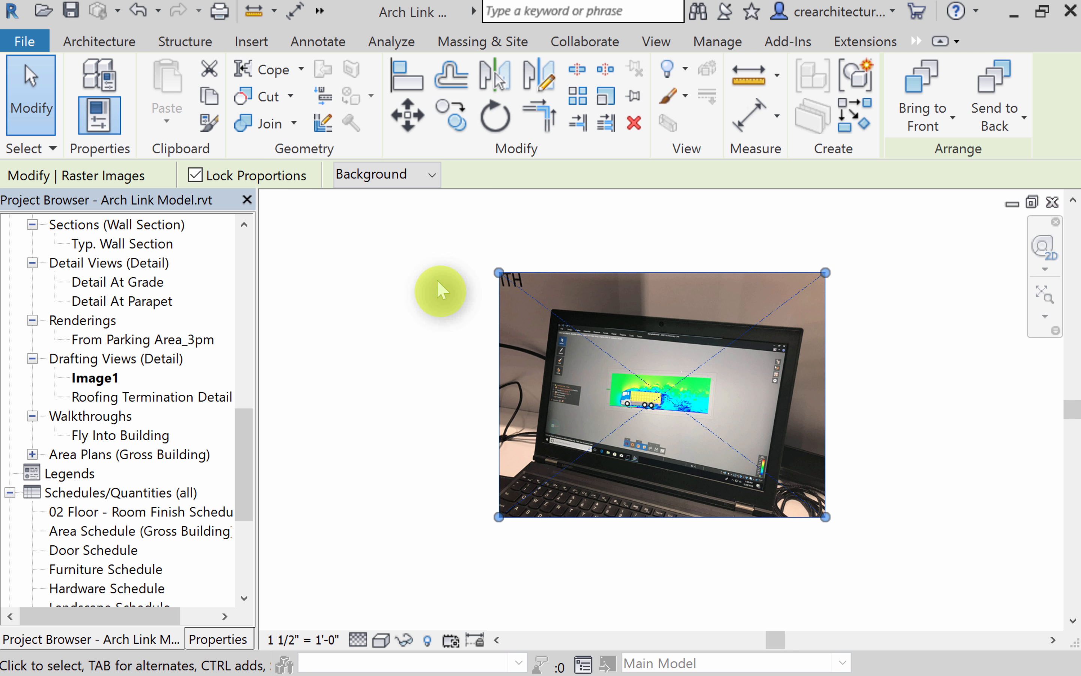
{"action": "left_click", "coordinate": [27, 94]}
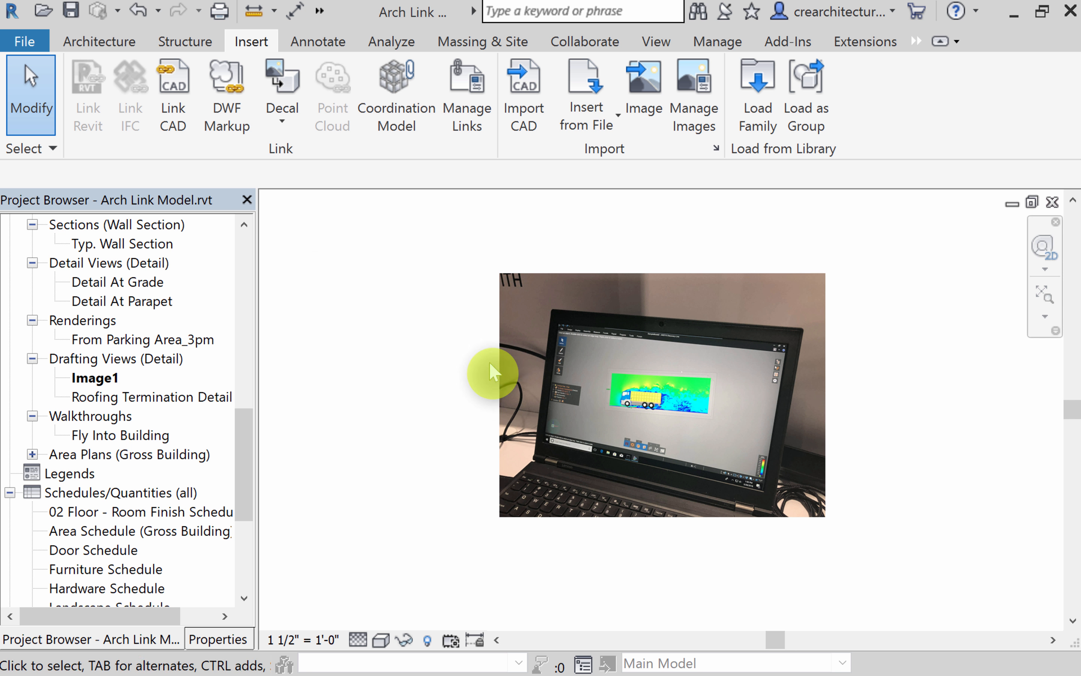
Step: Measure the width of the placed image between the two corners of its upper edge
{"action": "left_click", "coordinate": [572, 380]}
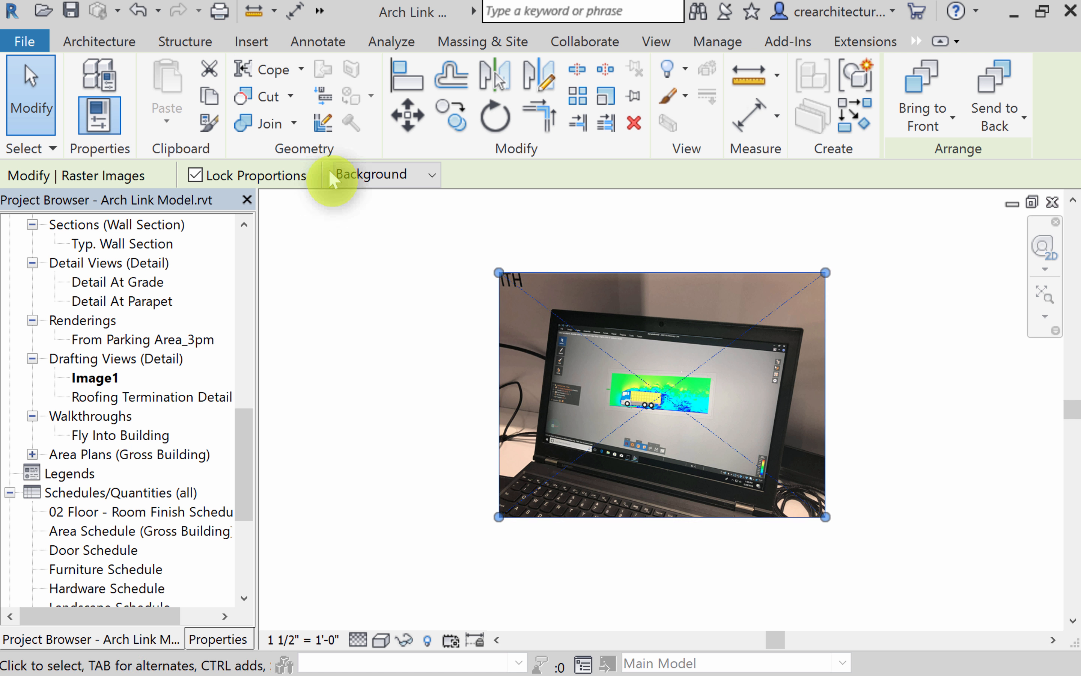
{"action": "left_click", "coordinate": [253, 11]}
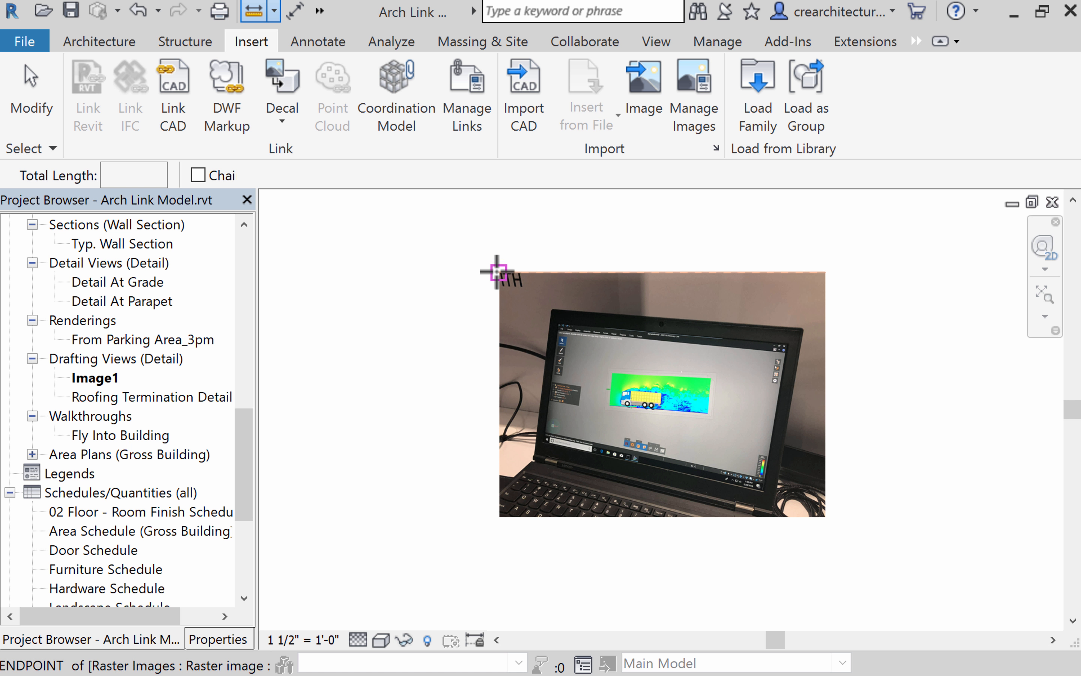
{"action": "left_click", "coordinate": [498, 272]}
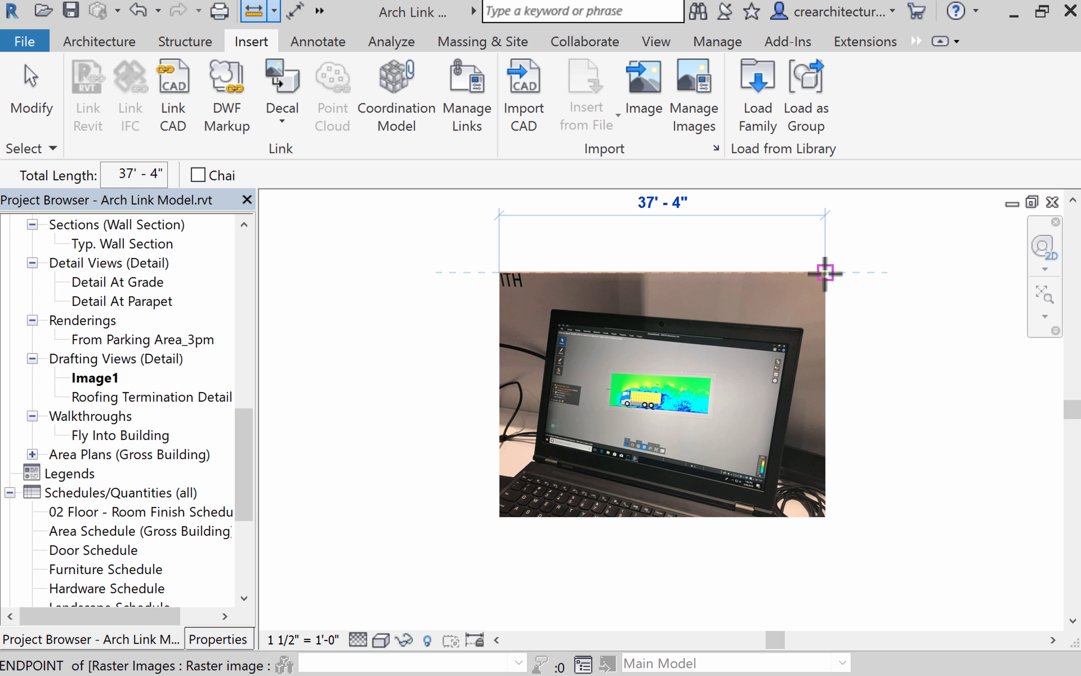
{"action": "middle_click_drag", "start_coordinate": [846, 295], "coordinate": [844, 311]}
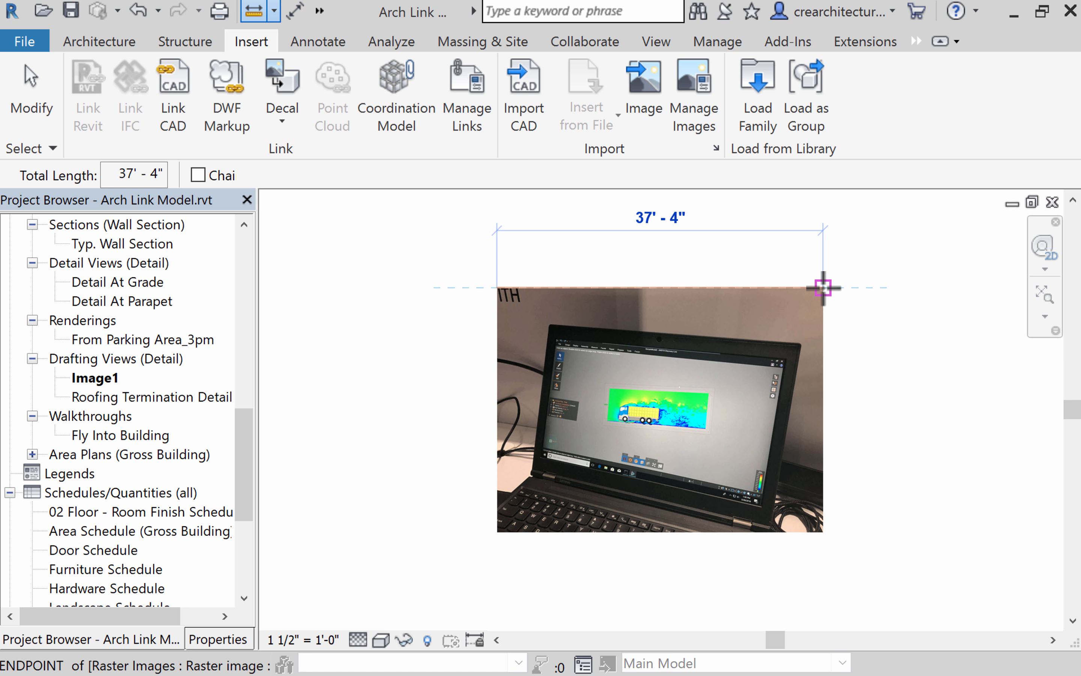
{"action": "key", "text": "Escape"}
{"action": "key", "text": "Escape"}
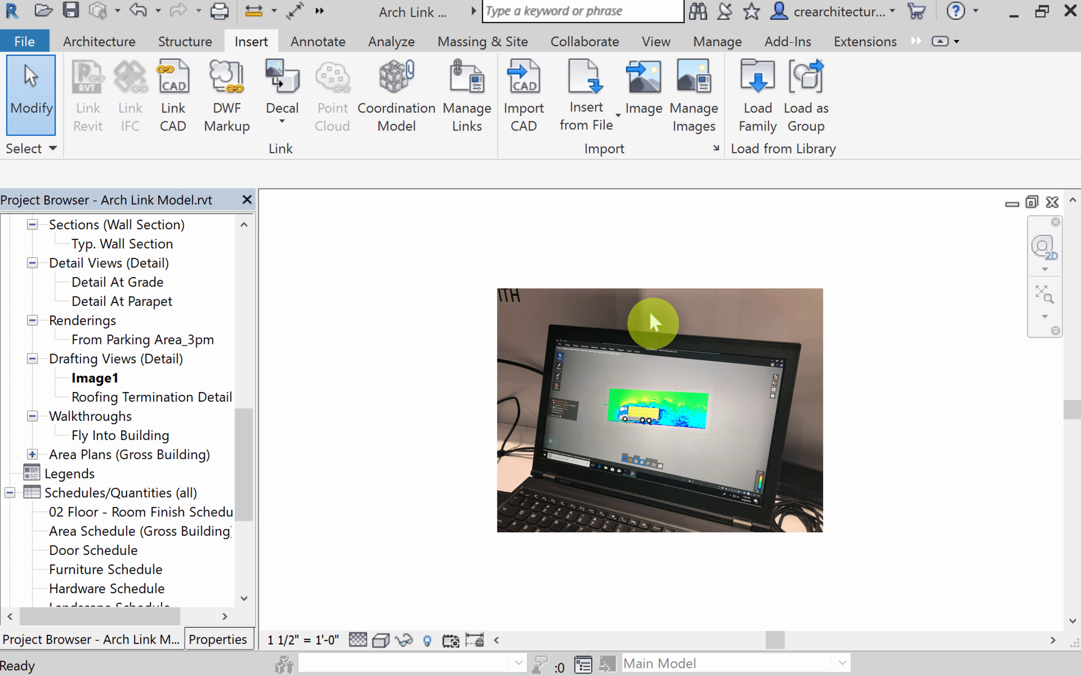
Step: Set the scale of the Image1 drafting view to 12" = 1'-0"
{"action": "left_click", "coordinate": [314, 640]}
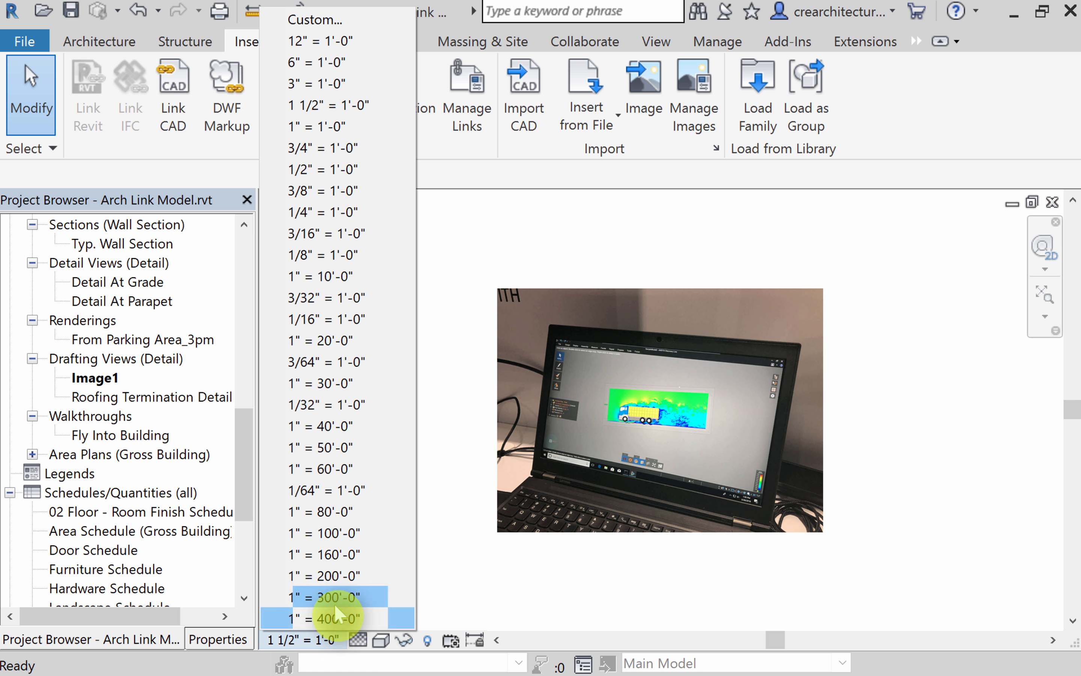
{"action": "left_click", "coordinate": [333, 40]}
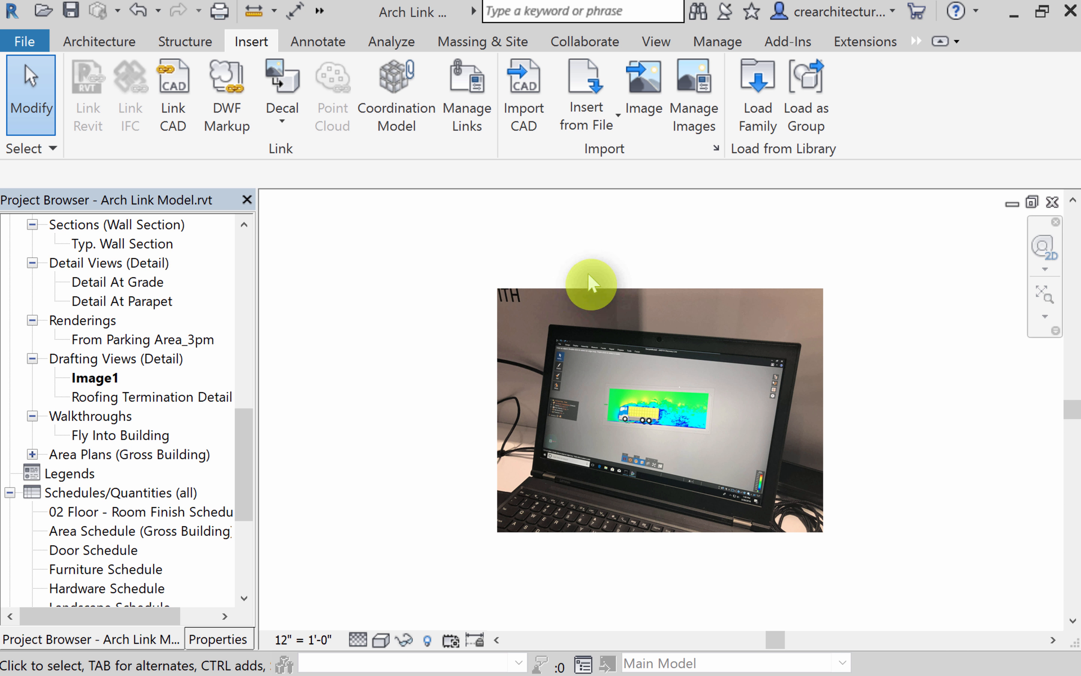
{"action": "left_click", "coordinate": [310, 645]}
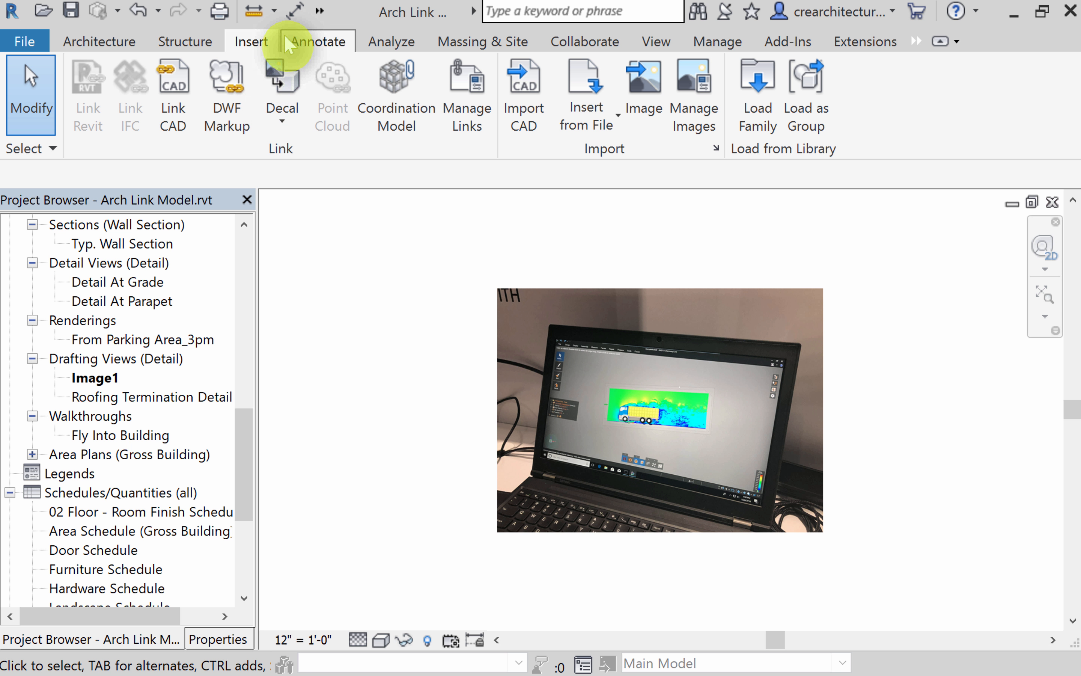
Step: Measure the image's width along its upper edge at the new view scale
{"action": "left_click", "coordinate": [254, 12]}
{"action": "left_click", "coordinate": [498, 288]}
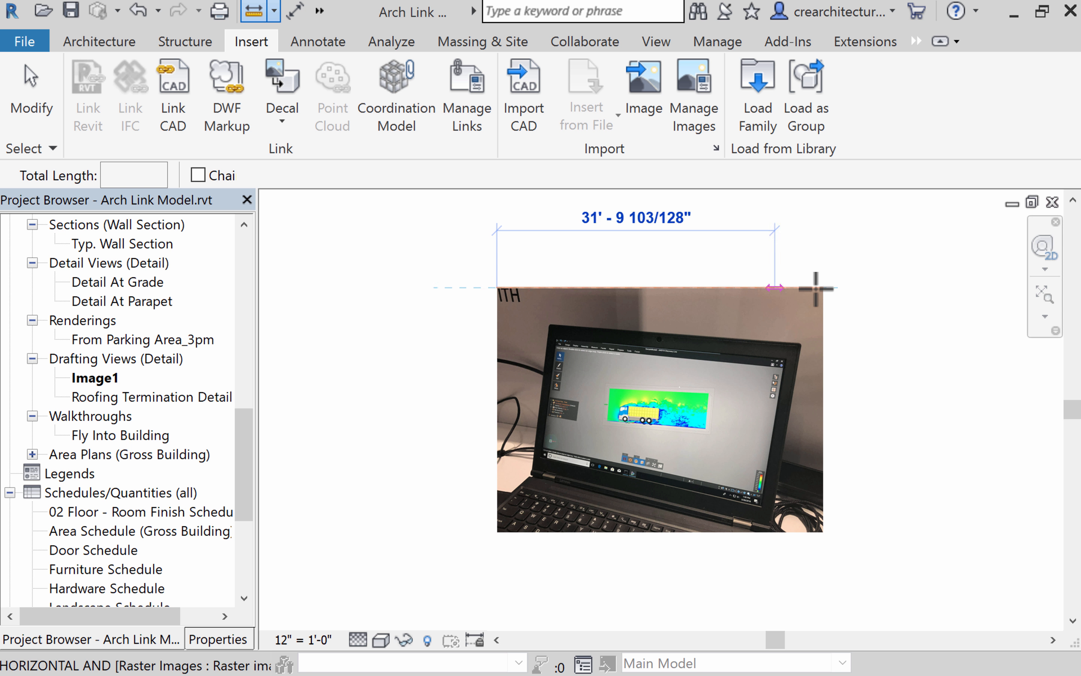
{"action": "key", "text": "Escape"}
{"action": "key", "text": "Escape"}
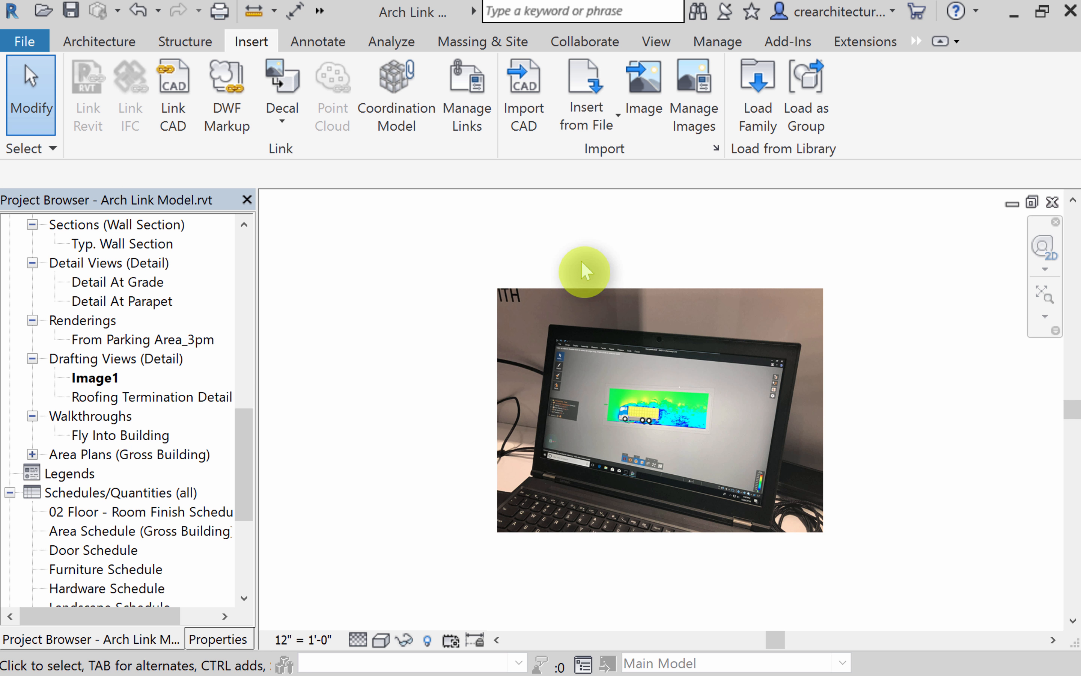
Step: Shrink the image proportionally from its upper-right corner to about 5'-3" wide
{"action": "scroll", "coordinate": [581, 260], "scroll_direction": "up", "scroll_amount": 2}
{"action": "left_click", "coordinate": [575, 295]}
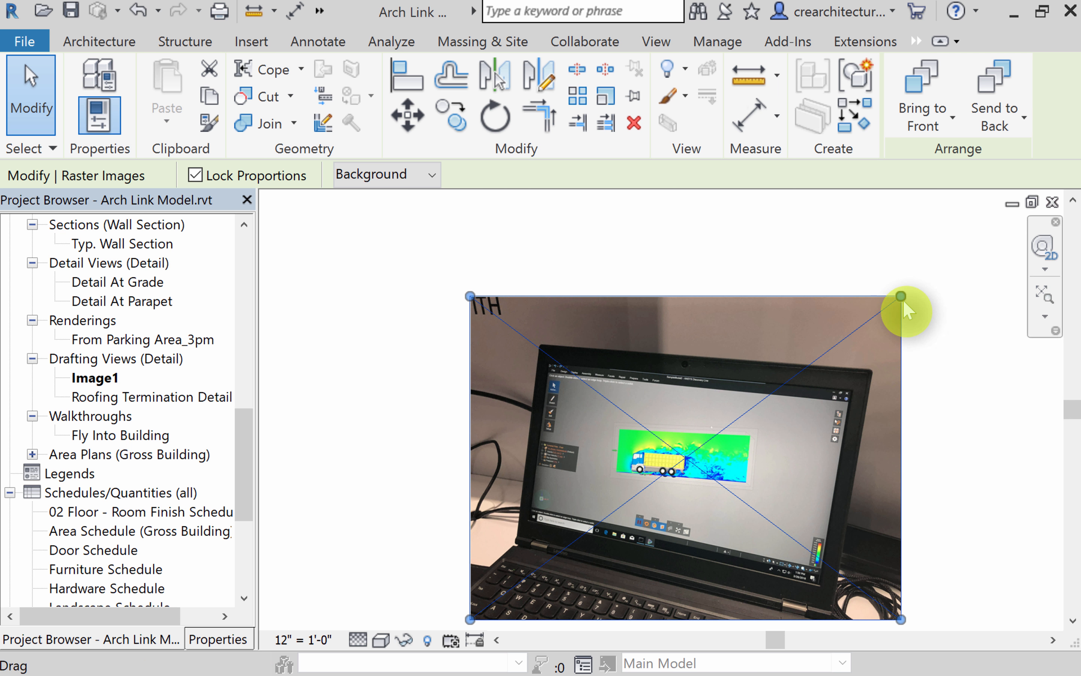
{"action": "left_click_drag", "start_coordinate": [902, 297], "coordinate": [519, 553]}
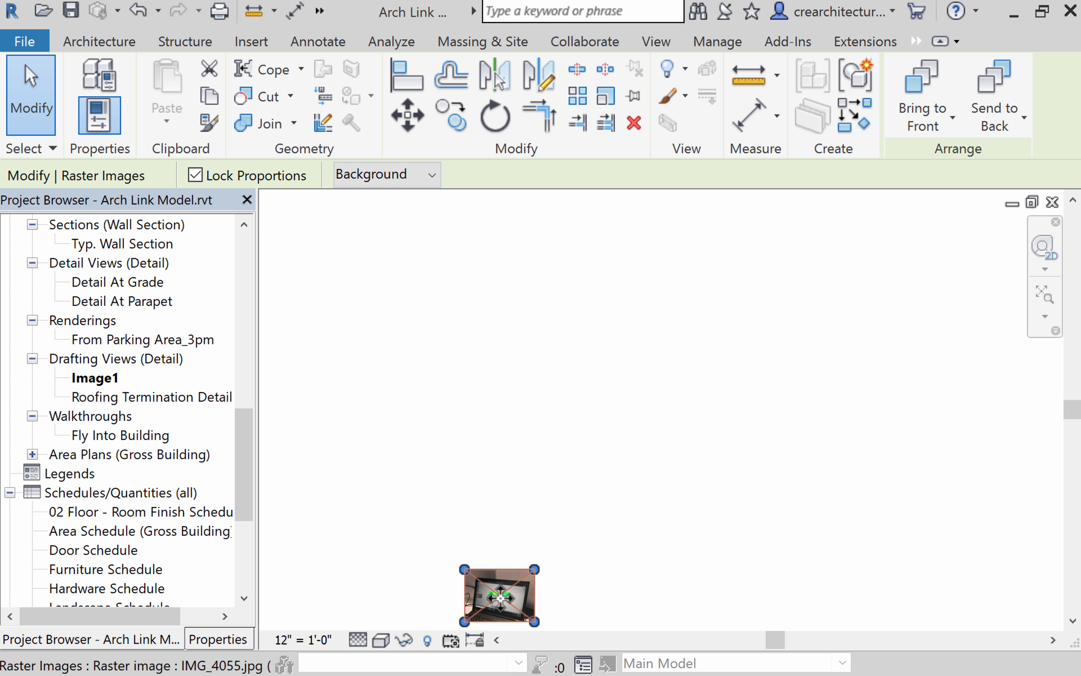
{"action": "scroll", "coordinate": [508, 564], "scroll_direction": "up", "scroll_amount": 3}
{"action": "scroll", "coordinate": [507, 563], "scroll_direction": "up", "scroll_amount": 1}
{"action": "middle_click_drag", "start_coordinate": [507, 564], "coordinate": [577, 425]}
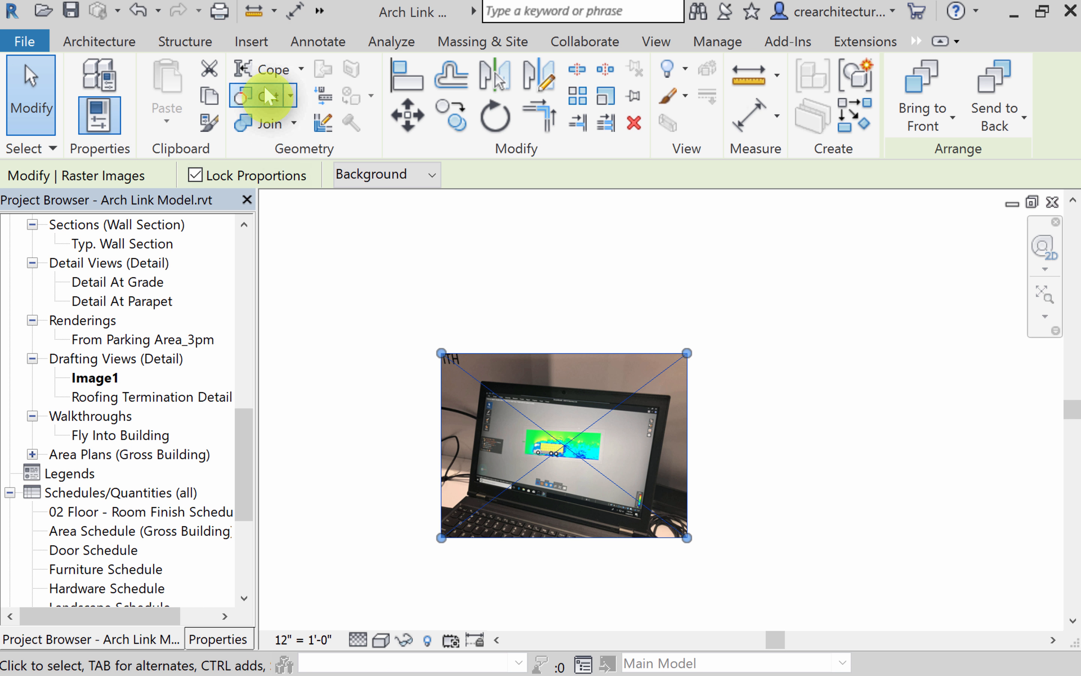
Step: Measure the width of the reduced image between its two upper corners
{"action": "left_click", "coordinate": [253, 14]}
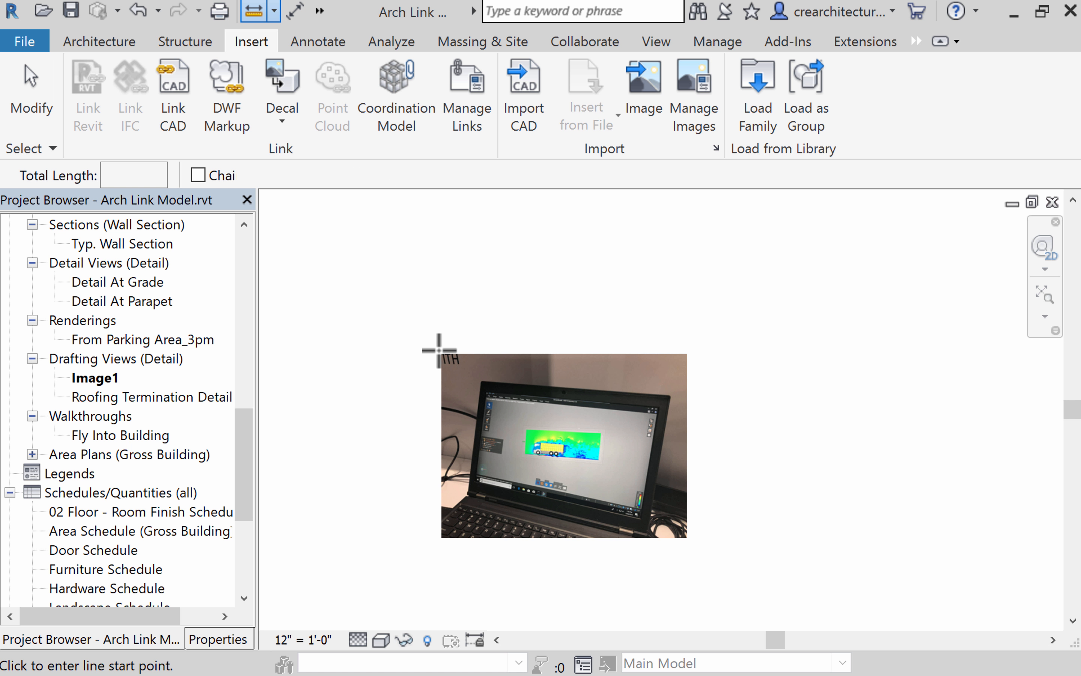
{"action": "left_click", "coordinate": [442, 353]}
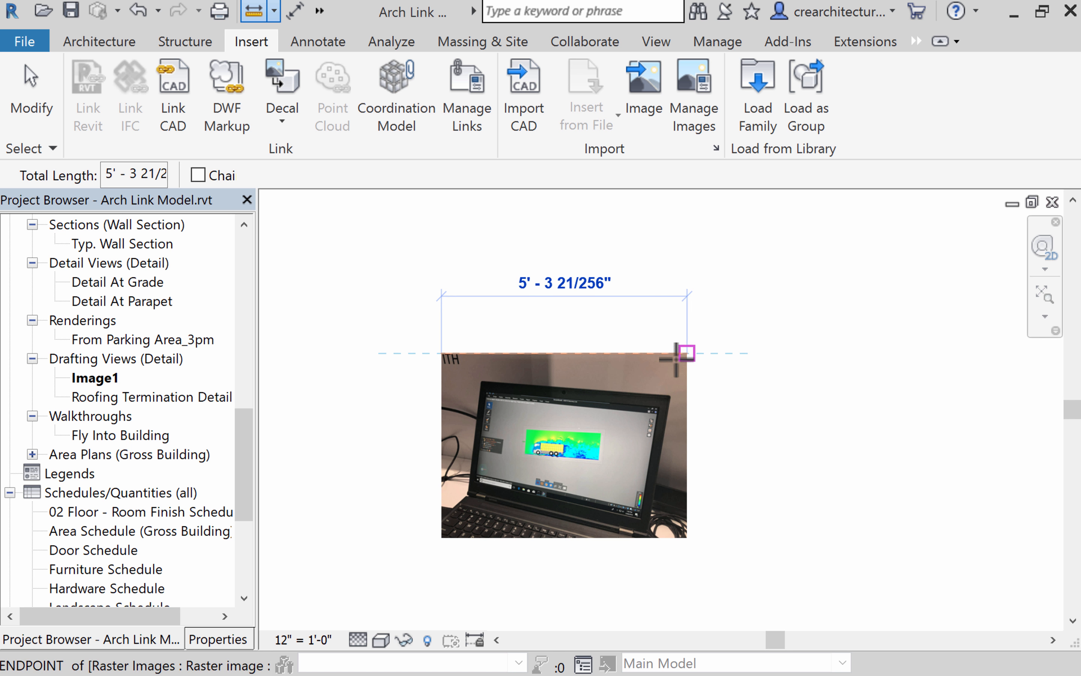
{"action": "key", "text": "Escape"}
{"action": "key", "text": "Escape"}
Step: Shrink the image further from its upper-right corner to about 1'-7" wide, keeping its proportions locked
{"action": "scroll", "coordinate": [627, 378], "scroll_direction": "up", "scroll_amount": 1}
{"action": "left_click", "coordinate": [636, 345]}
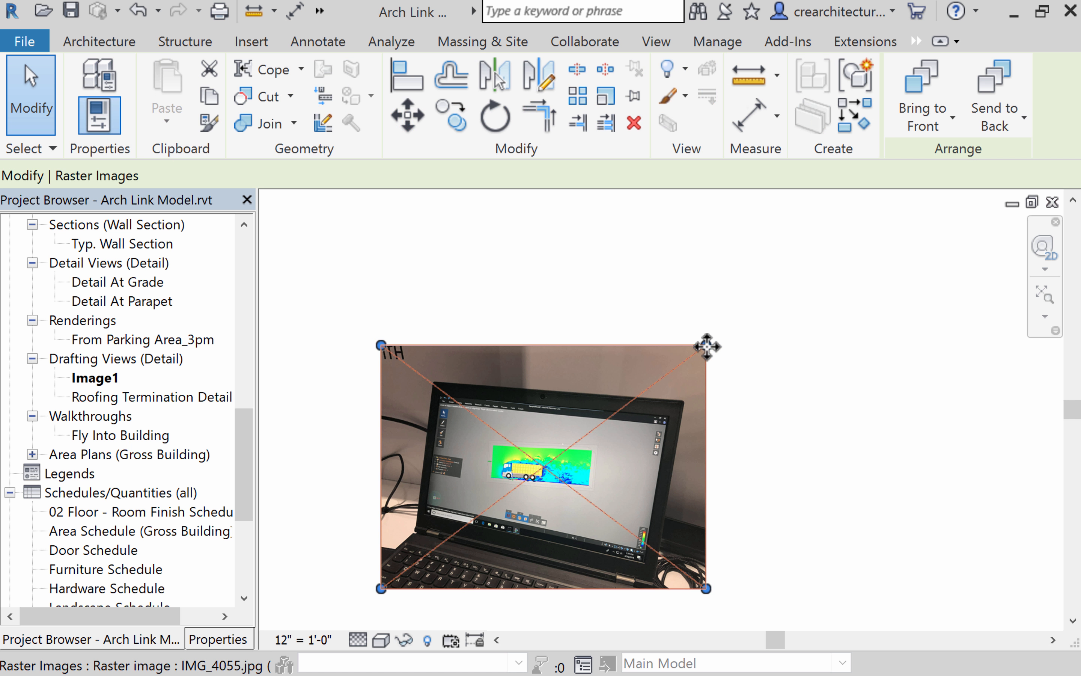
{"action": "left_click_drag", "start_coordinate": [705, 345], "coordinate": [437, 446]}
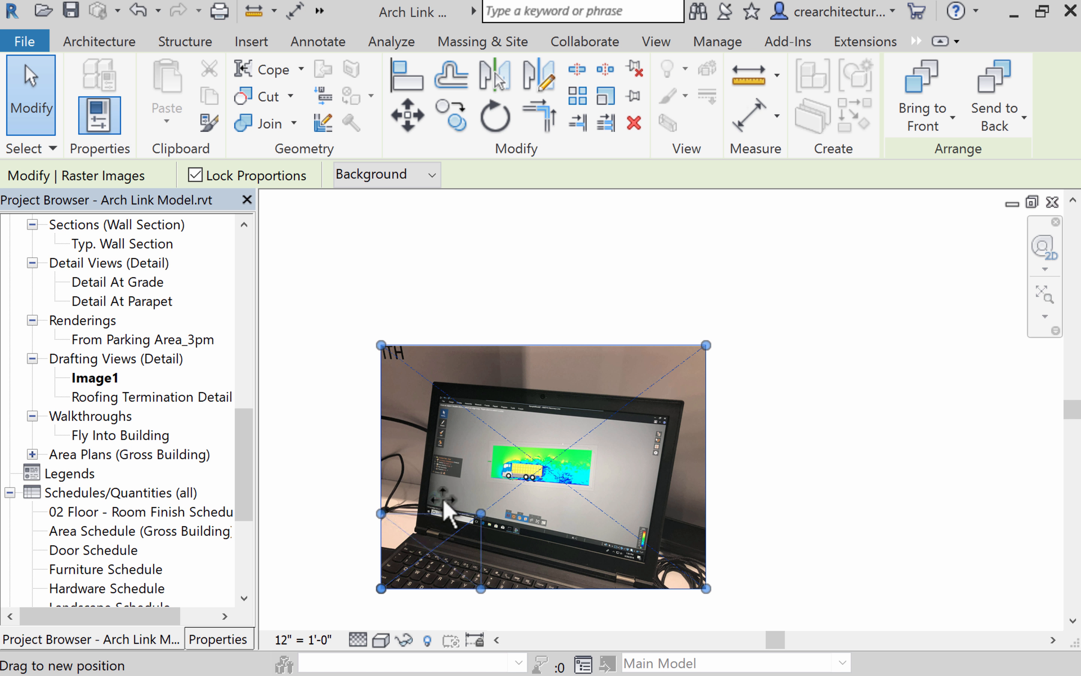
{"action": "left_click_drag", "start_coordinate": [444, 499], "coordinate": [440, 465]}
{"action": "scroll", "coordinate": [445, 558], "scroll_direction": "up", "scroll_amount": 8}
{"action": "middle_click_drag", "start_coordinate": [454, 483], "coordinate": [656, 387]}
{"action": "left_click", "coordinate": [472, 240]}
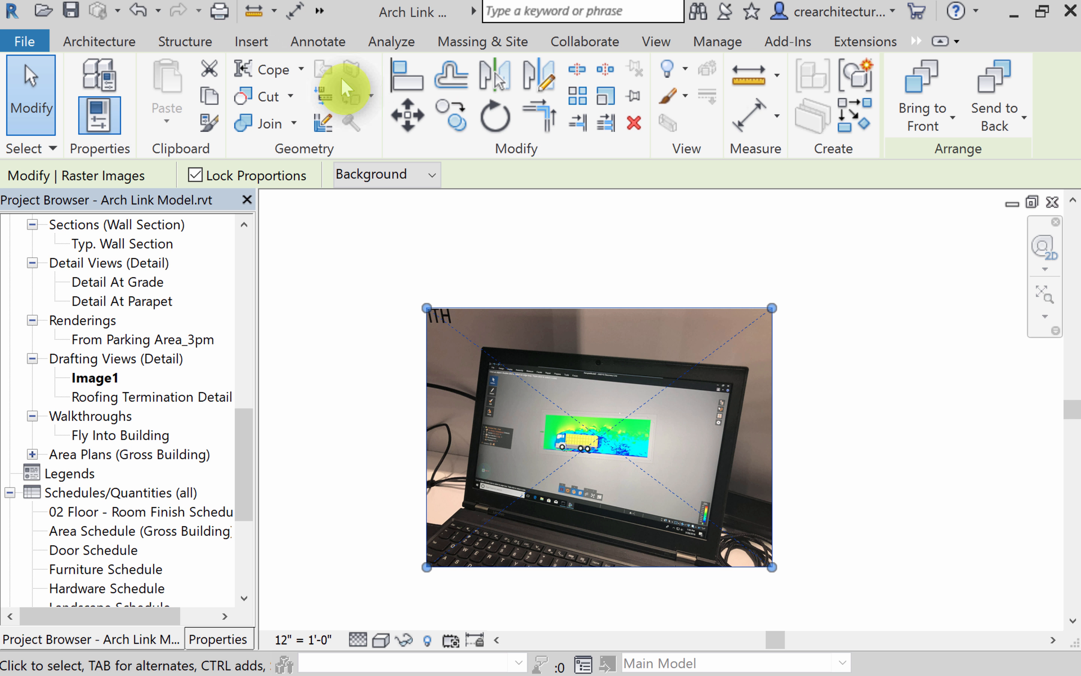
Step: Measure the resized image's width from corner to corner along the upper edge
{"action": "left_click", "coordinate": [253, 12]}
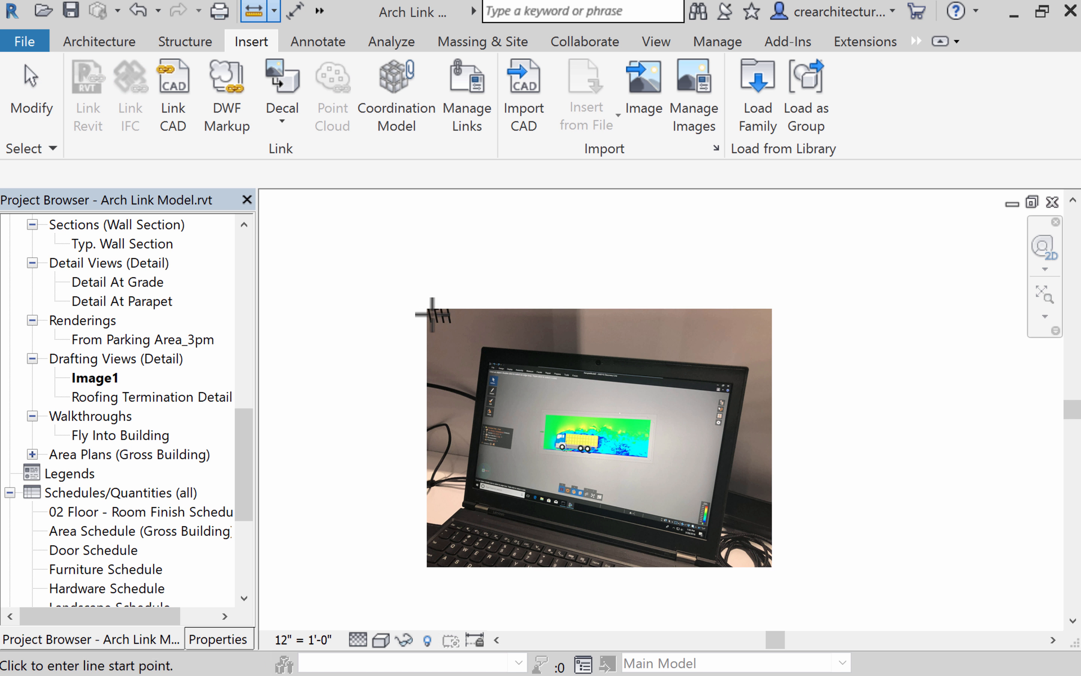
{"action": "left_click", "coordinate": [426, 308]}
{"action": "left_click", "coordinate": [769, 309]}
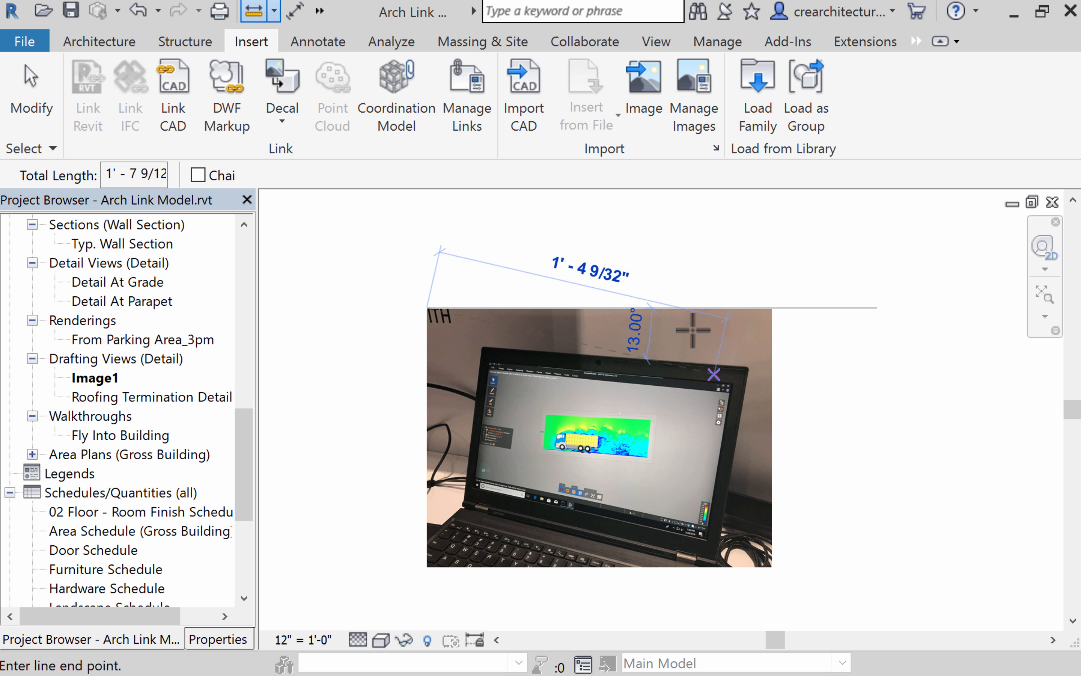
{"action": "key", "text": "Escape"}
{"action": "key", "text": "Escape"}
Step: Reduce the image once more from its upper-right corner to less than half its width, with proportions locked
{"action": "left_click", "coordinate": [692, 331]}
{"action": "left_click", "coordinate": [775, 318]}
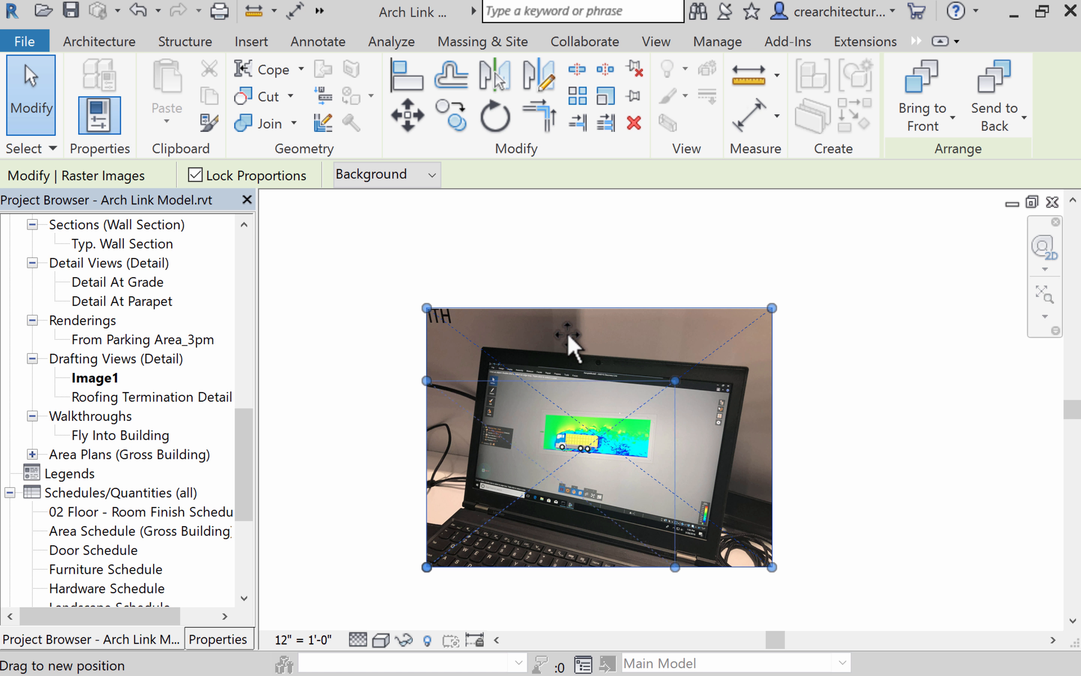
{"action": "left_click_drag", "start_coordinate": [329, 165], "coordinate": [329, 166]}
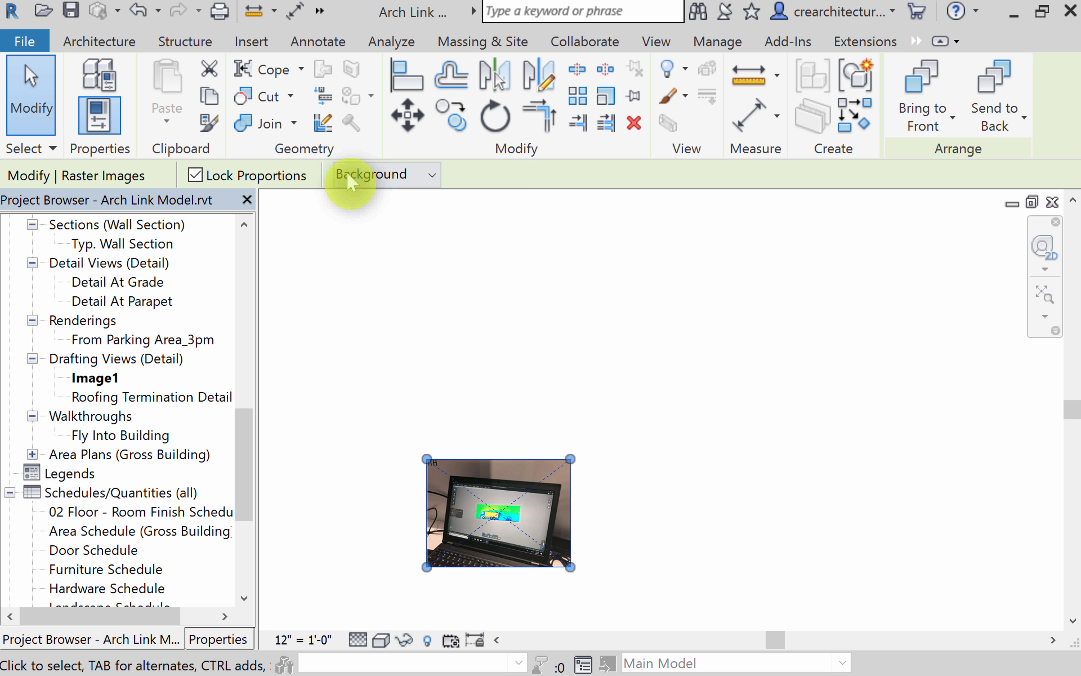
Step: Check the smaller image's width by measuring from its upper-left corner
{"action": "left_click", "coordinate": [254, 16]}
{"action": "left_click", "coordinate": [435, 460]}
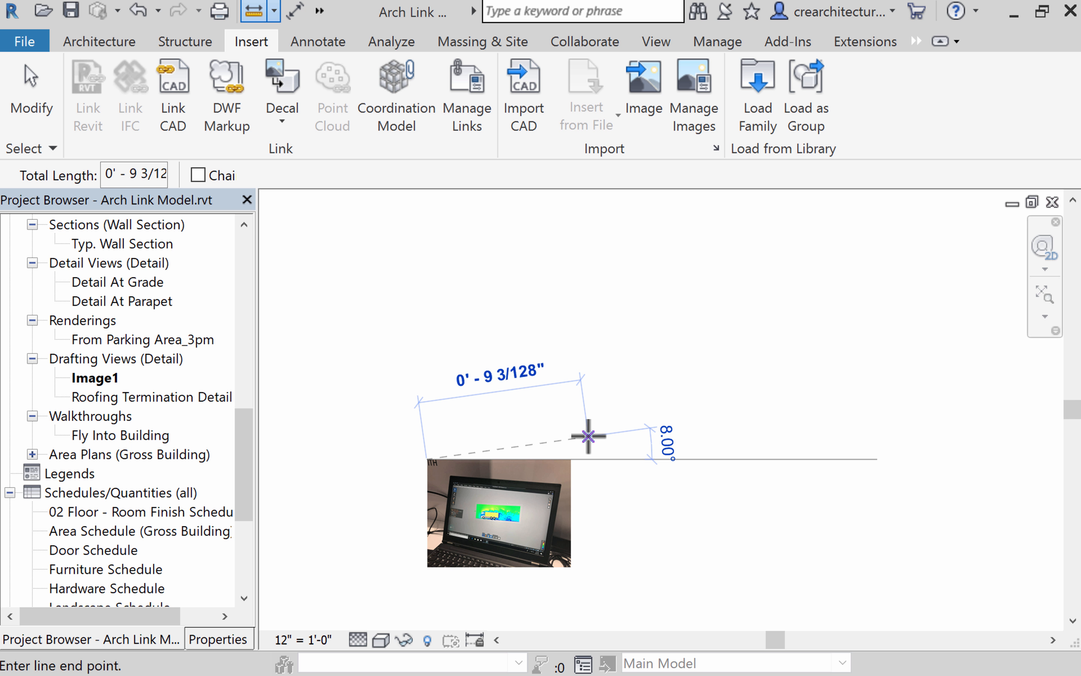
{"action": "key", "text": "Escape"}
{"action": "key", "text": "Escape"}
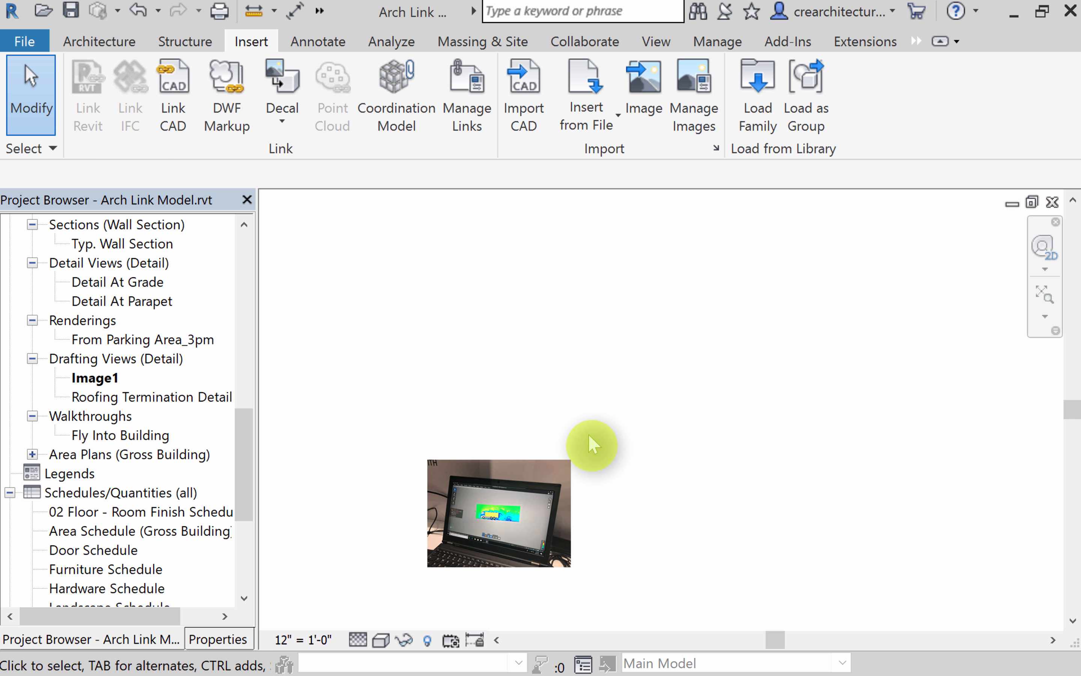
Step: Scale the image graphically from its upper-right corner along the upper edge to about 2 3/4" wide
{"action": "left_click", "coordinate": [573, 477]}
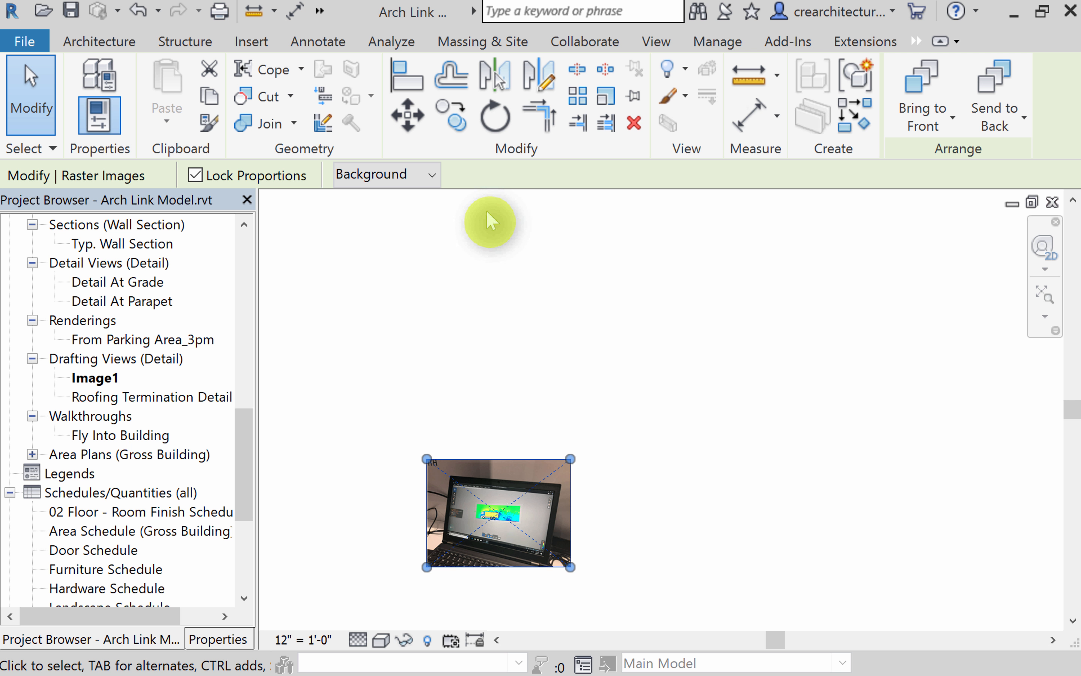
{"action": "left_click", "coordinate": [598, 102]}
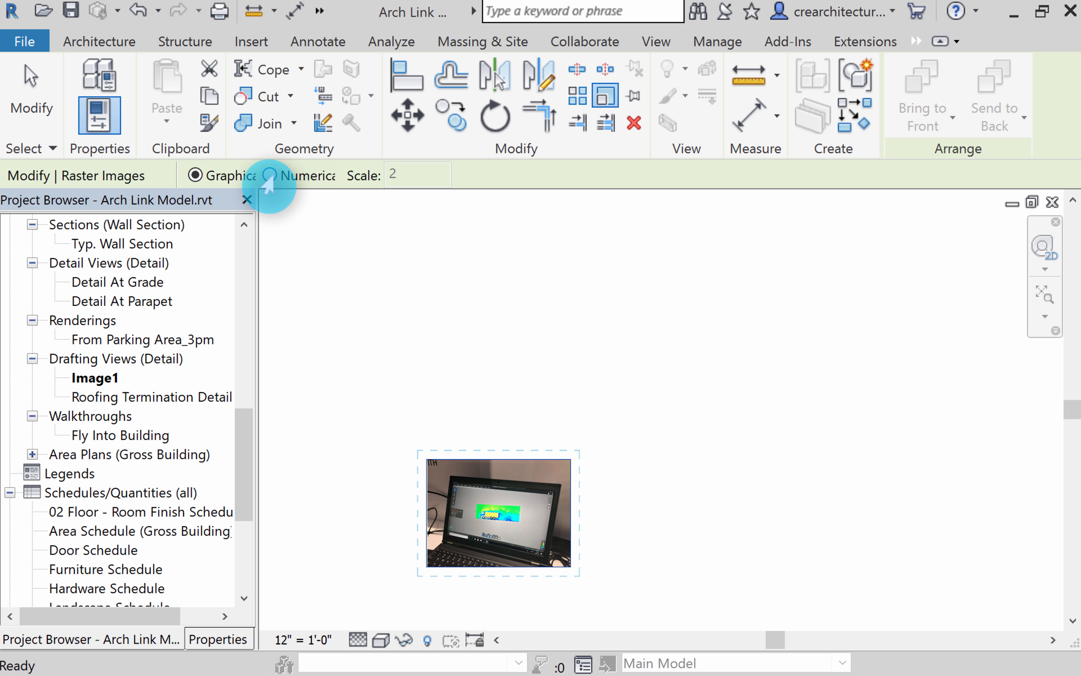
{"action": "left_click", "coordinate": [274, 181]}
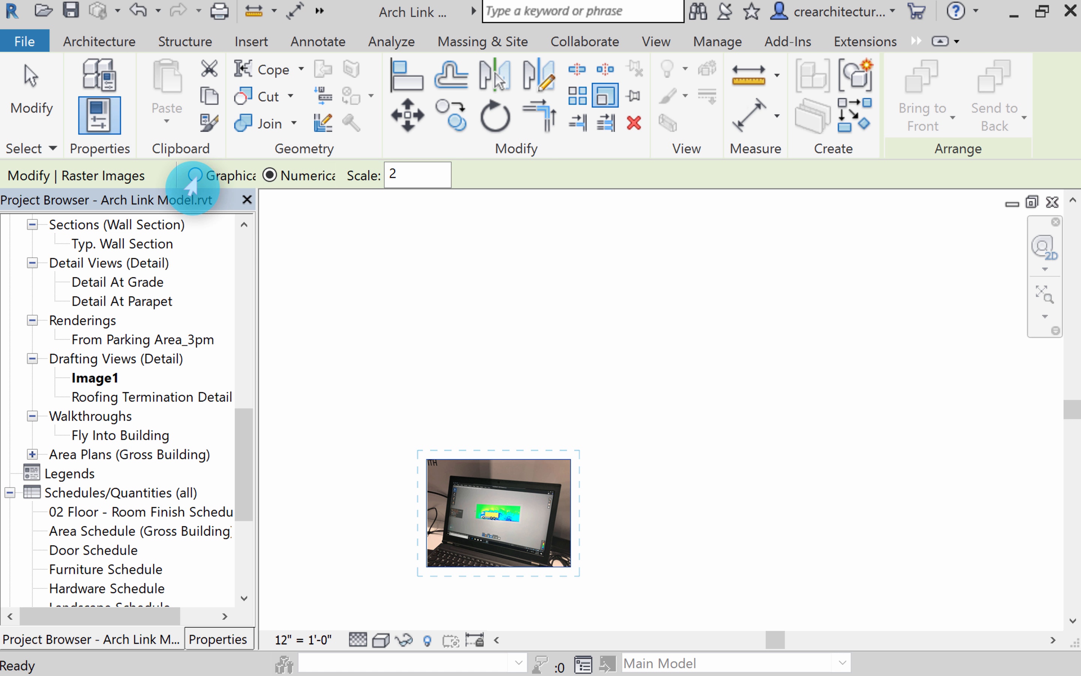
{"action": "left_click", "coordinate": [195, 175]}
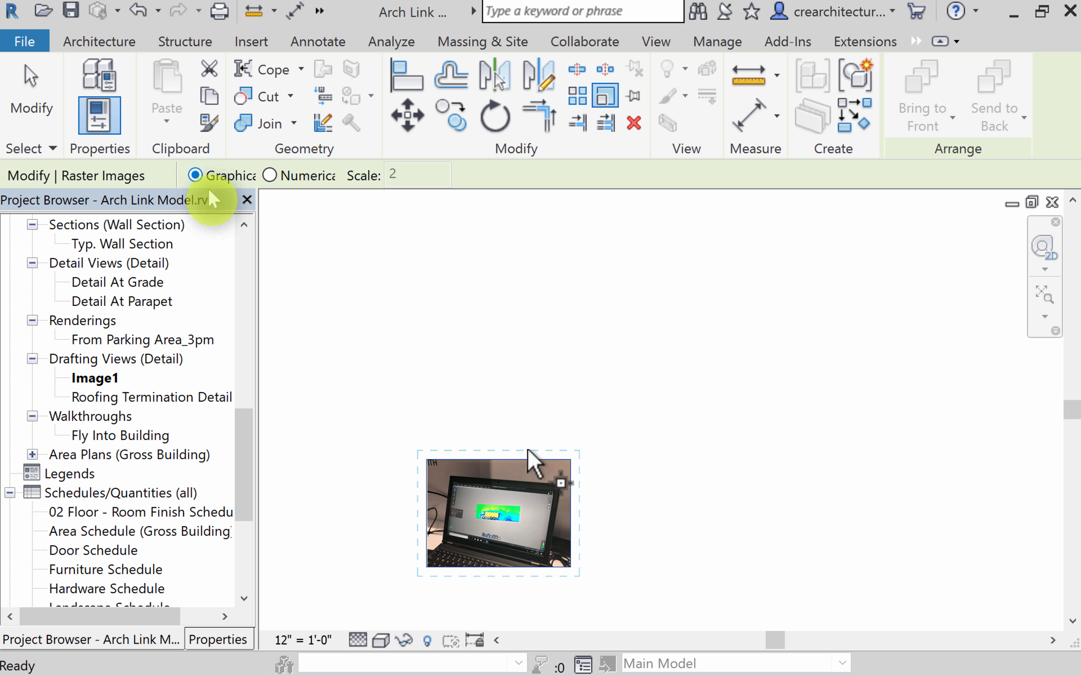
{"action": "left_click", "coordinate": [571, 459]}
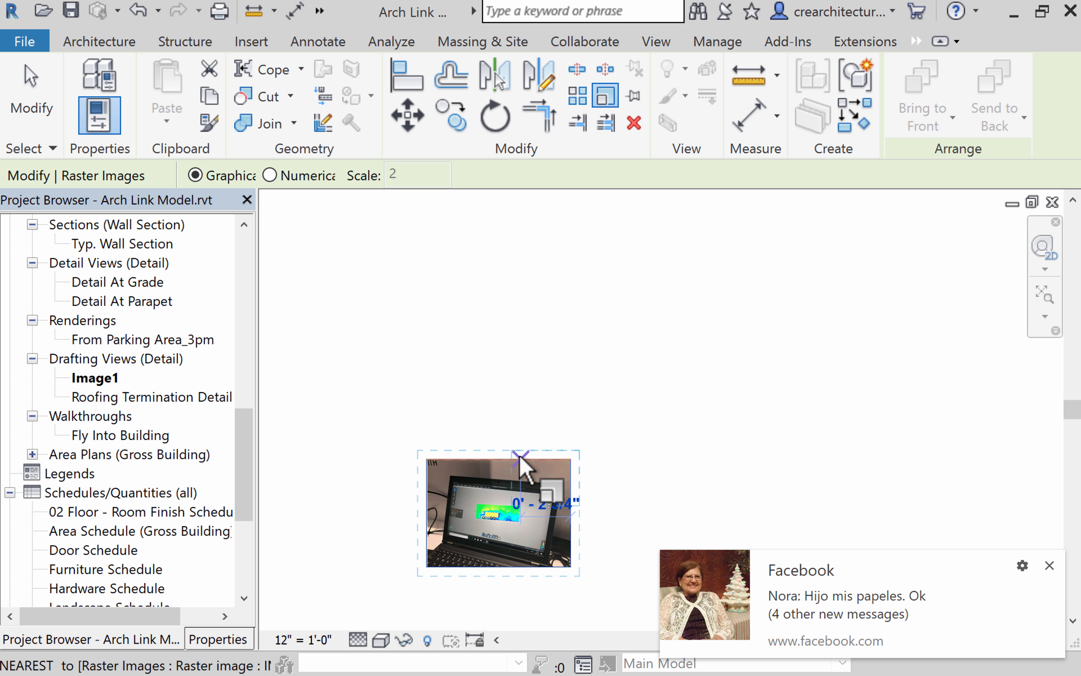
{"action": "left_click", "coordinate": [521, 459]}
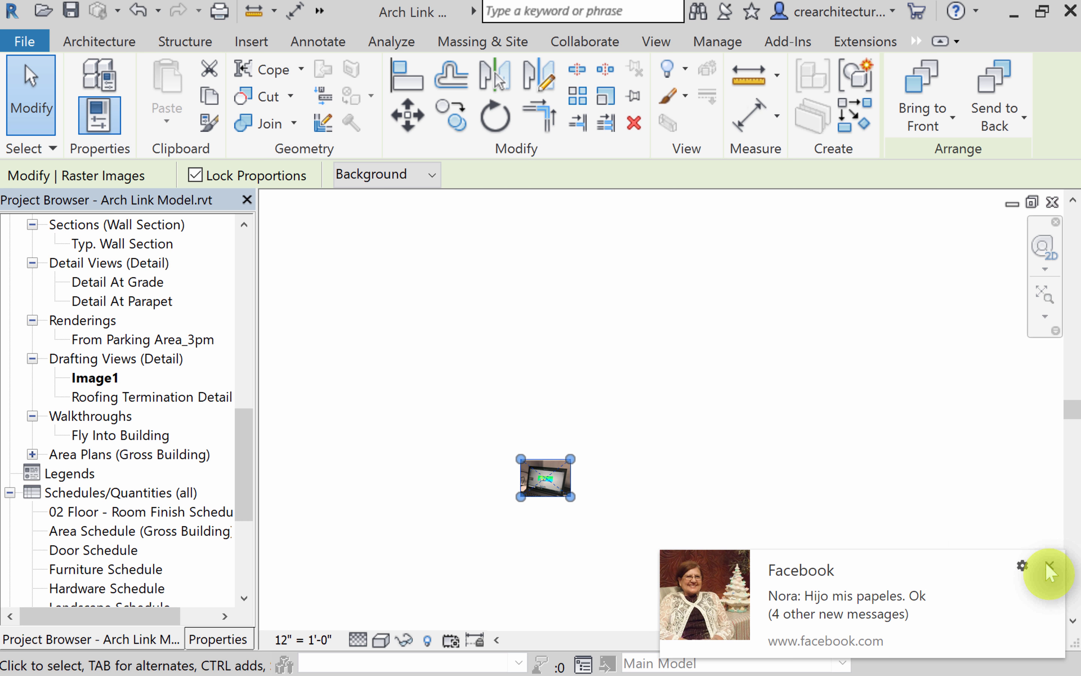
Step: Dismiss the desktop notification and measure the scaled image's width along its upper edge
{"action": "left_click", "coordinate": [1049, 572]}
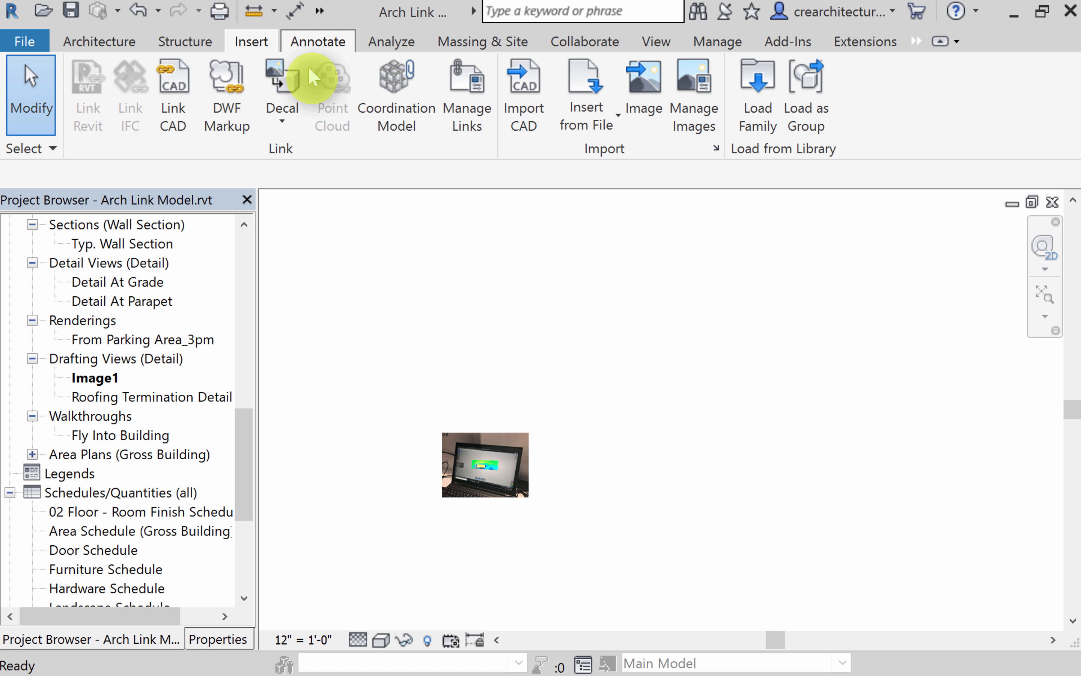
{"action": "left_click", "coordinate": [441, 432]}
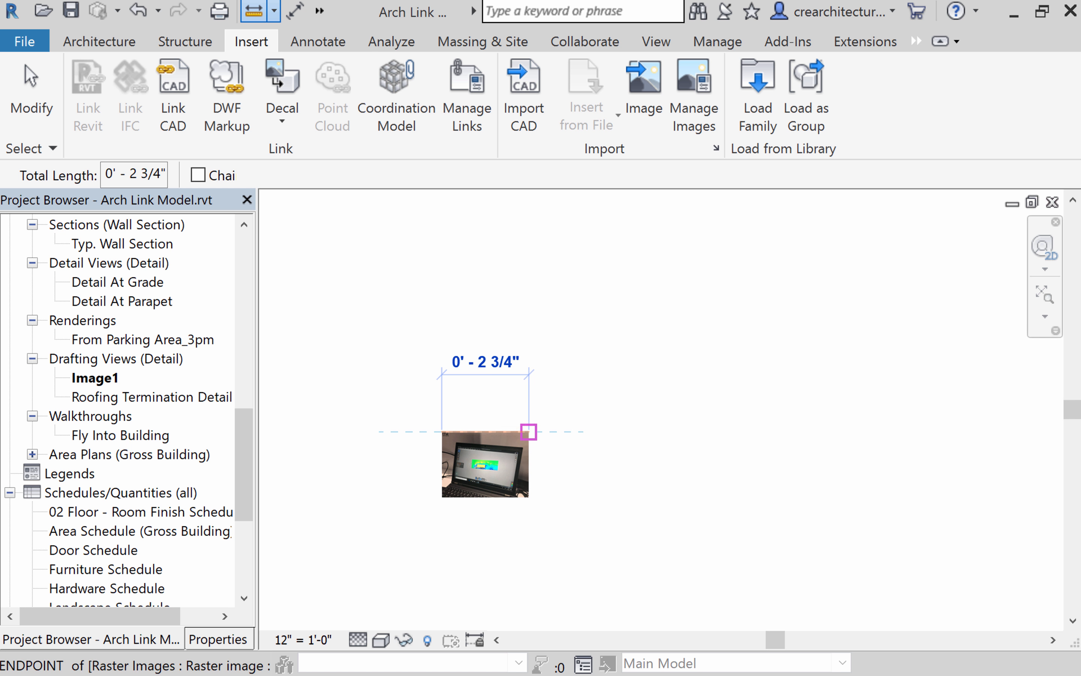
{"action": "key", "text": "Escape"}
{"action": "key", "text": "Escape"}
Step: Undo the last scaling of the image
{"action": "left_click", "coordinate": [129, 14]}
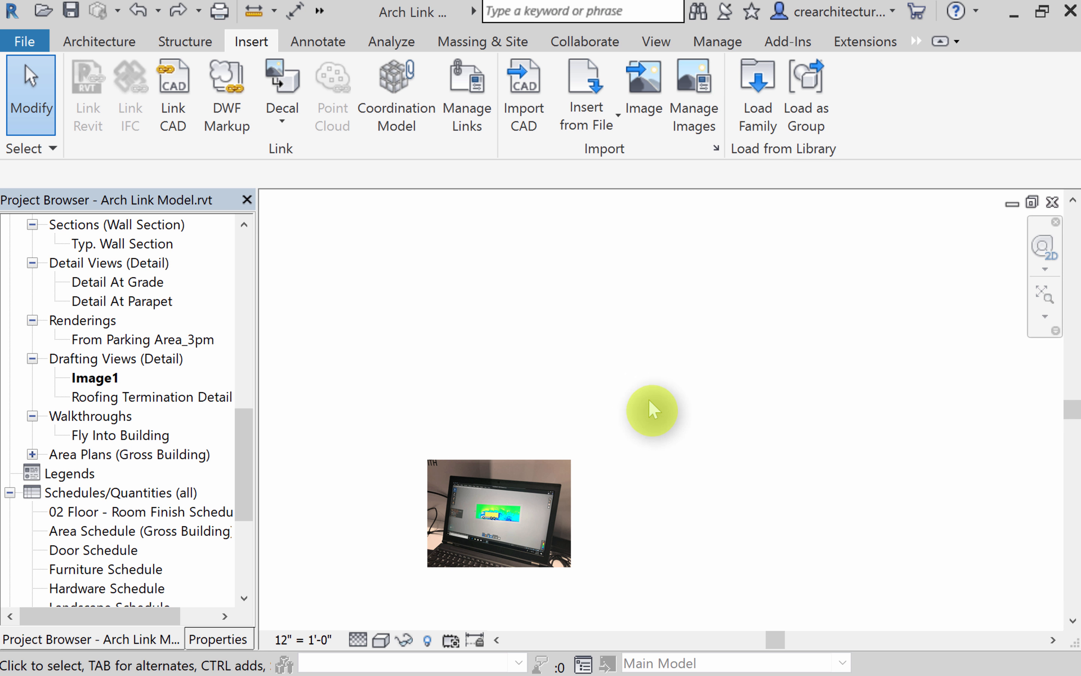
{"action": "middle_click_drag", "start_coordinate": [620, 424], "coordinate": [673, 361]}
{"action": "scroll", "coordinate": [631, 343], "scroll_direction": "up", "scroll_amount": 3}
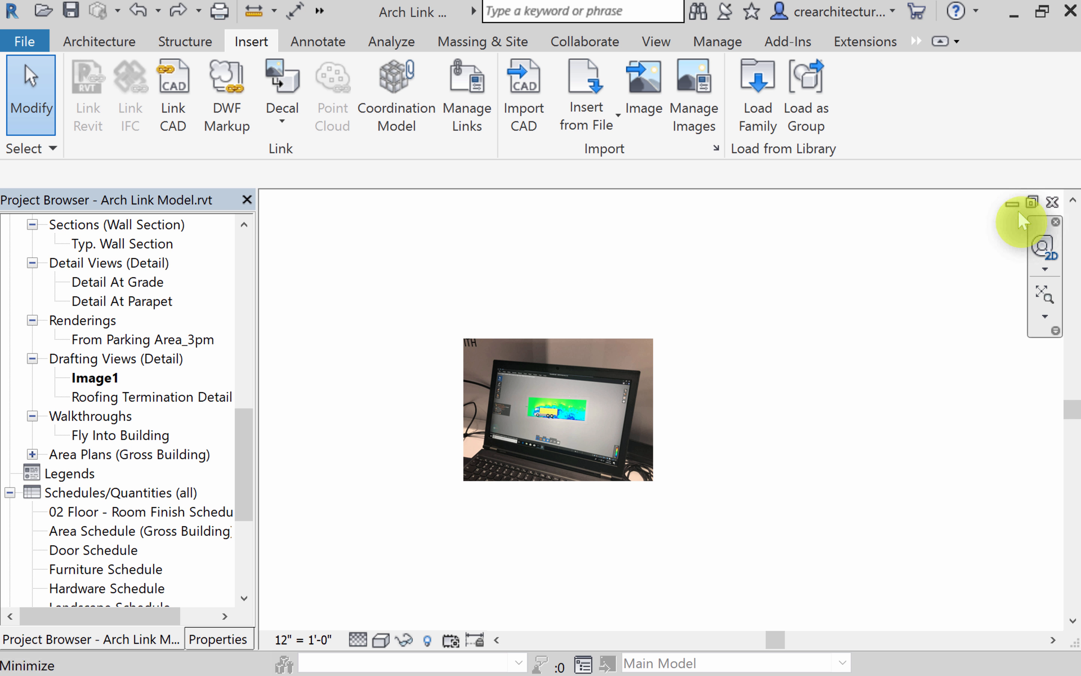
Step: Close the Image1 view, create a new sheet with the E 34 x 44 Horizontal title block, and select that title block
{"action": "left_click", "coordinate": [1052, 203]}
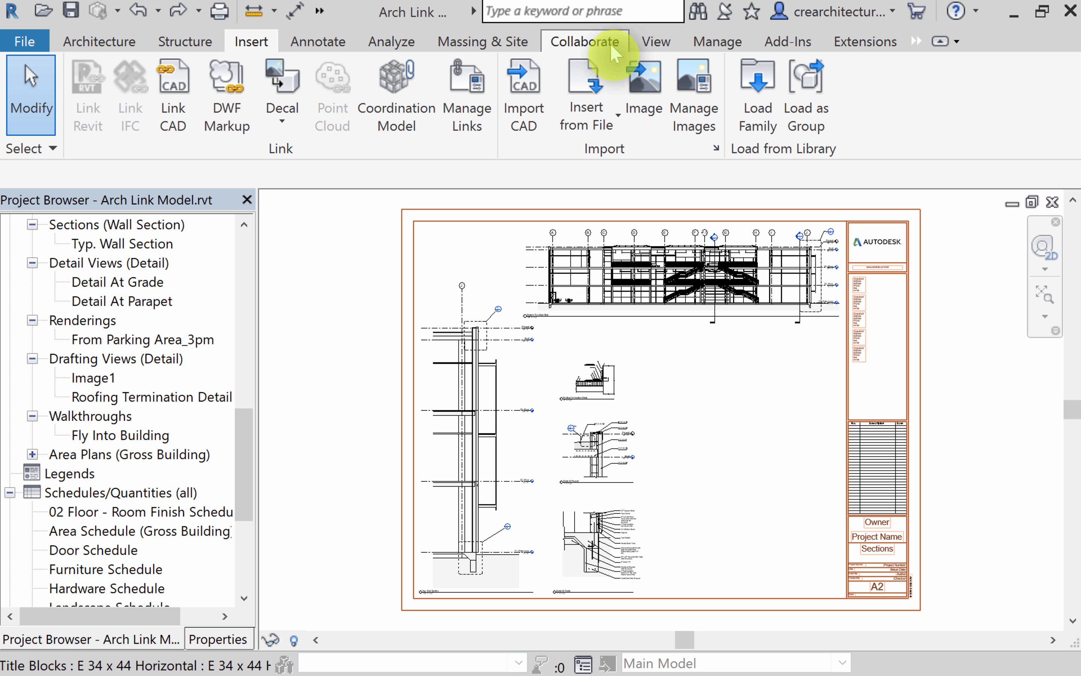
{"action": "left_click", "coordinate": [665, 42]}
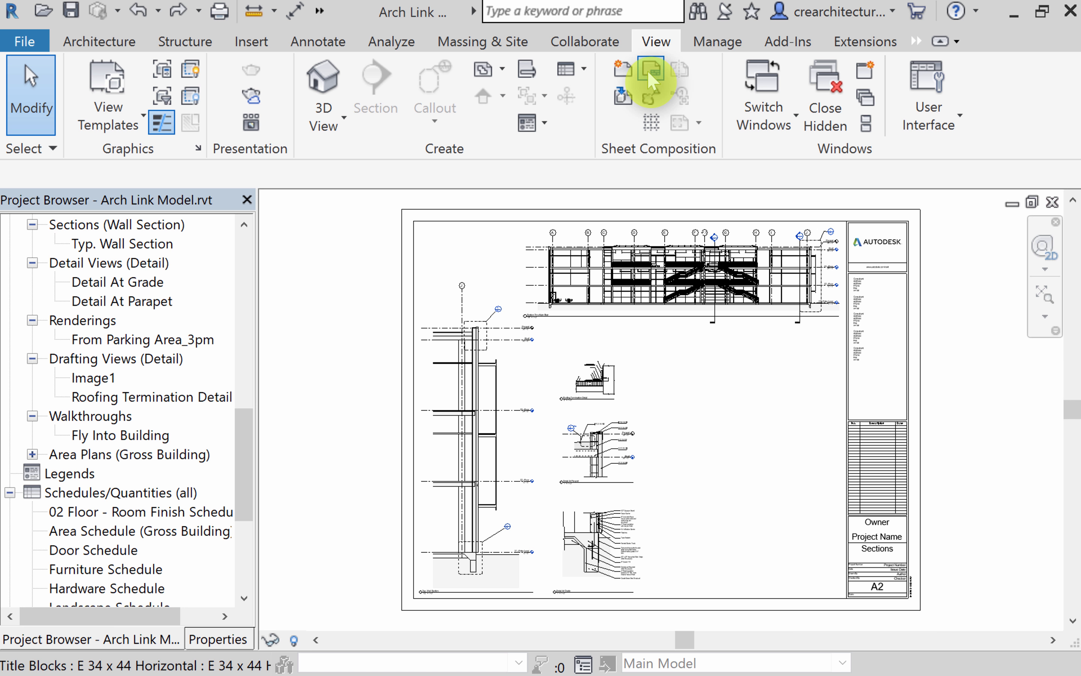
{"action": "left_click", "coordinate": [623, 66]}
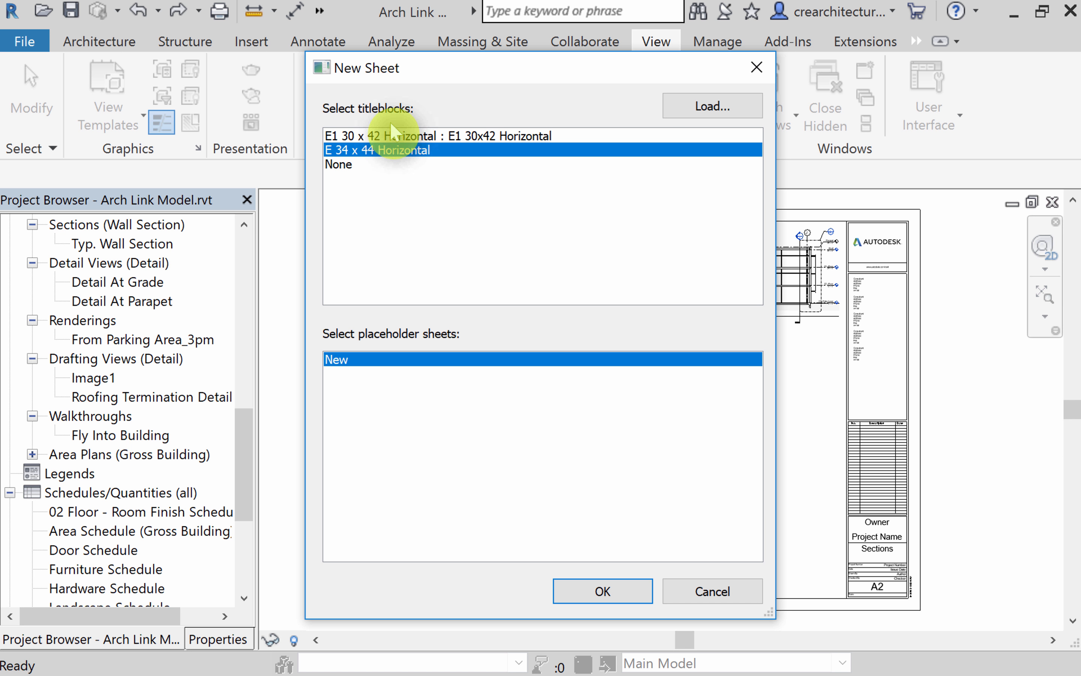
{"action": "left_click", "coordinate": [500, 135]}
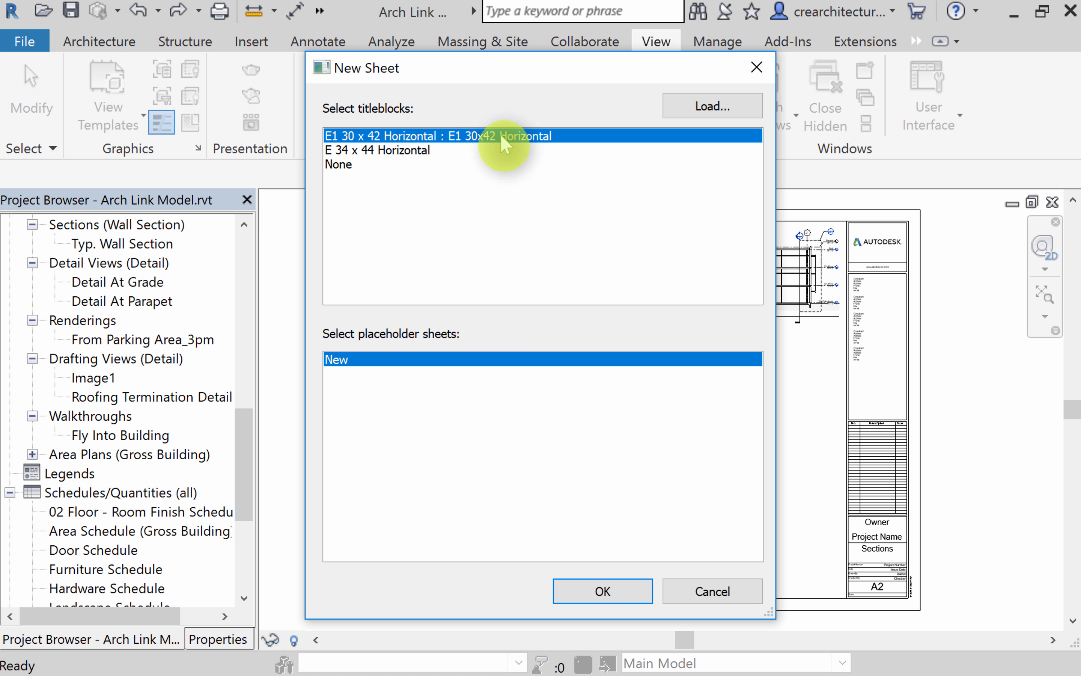
{"action": "left_click", "coordinate": [437, 150]}
{"action": "left_click", "coordinate": [625, 587]}
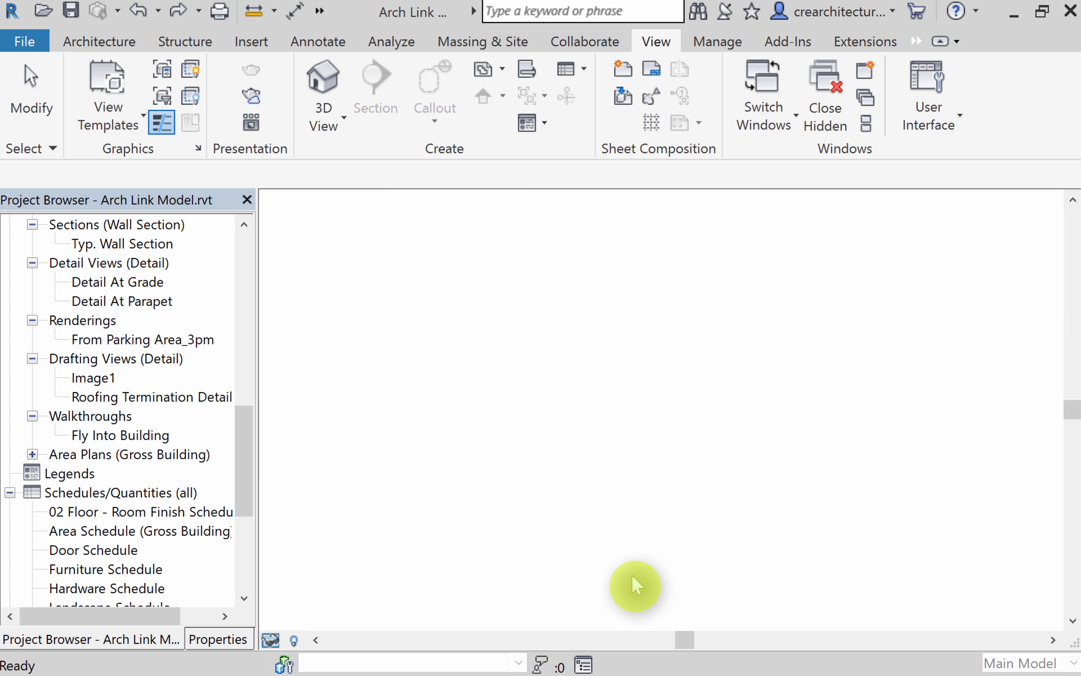
{"action": "left_click", "coordinate": [861, 454]}
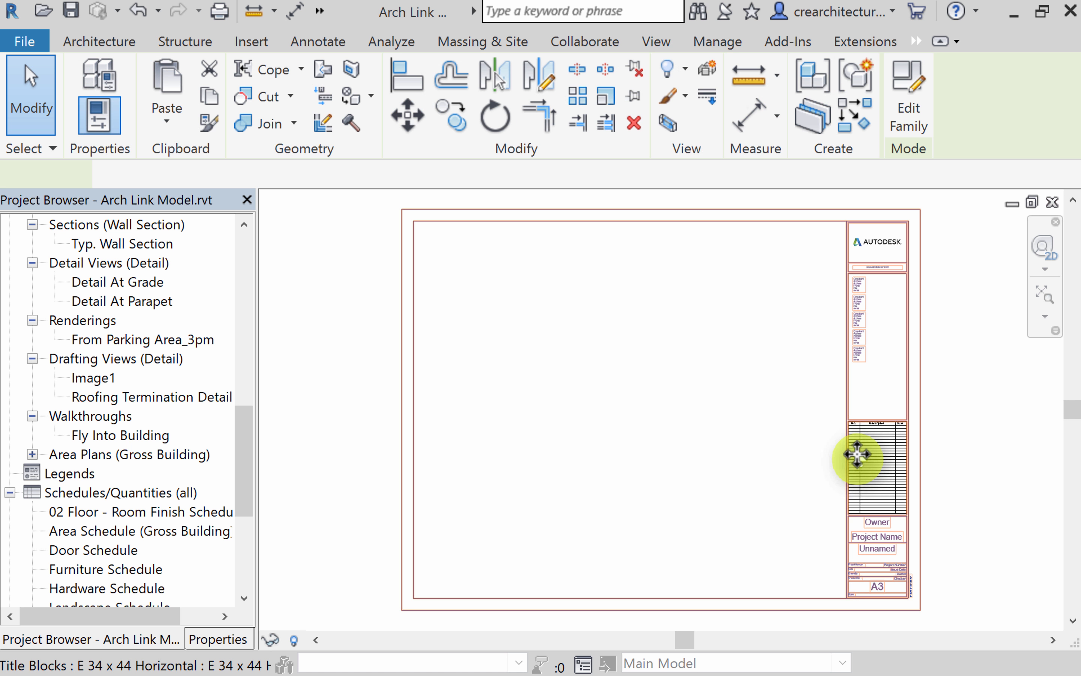
Step: Open the E 34 x 44 Horizontal title block family for editing and delete the entire title strip
{"action": "left_click", "coordinate": [899, 133]}
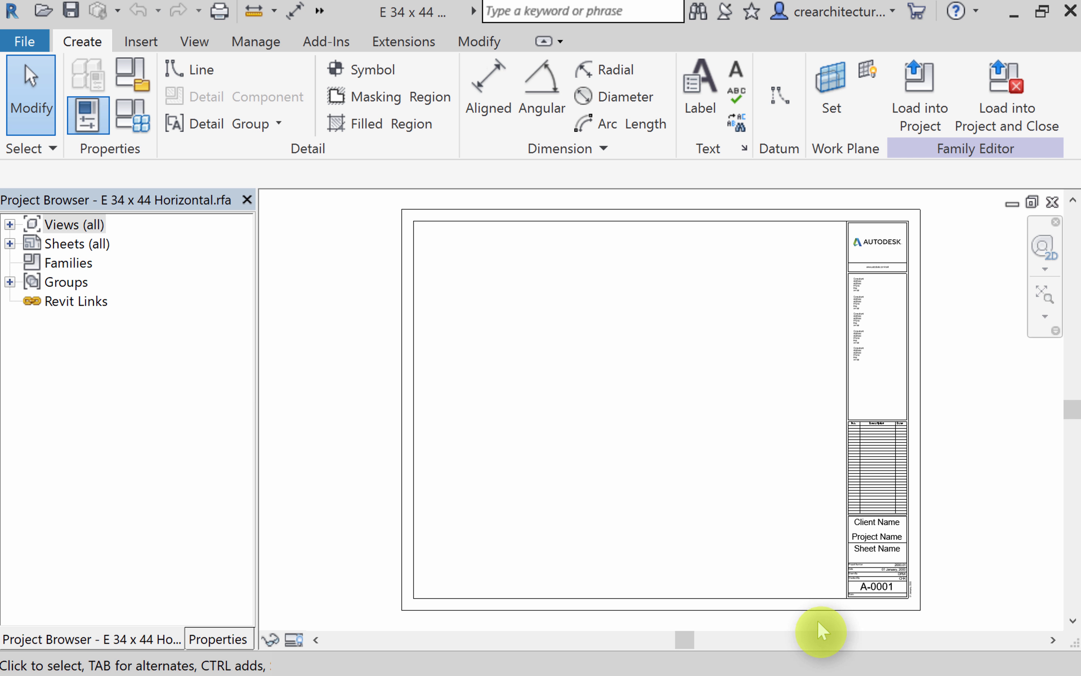
{"action": "left_click_drag", "start_coordinate": [817, 622], "coordinate": [916, 199]}
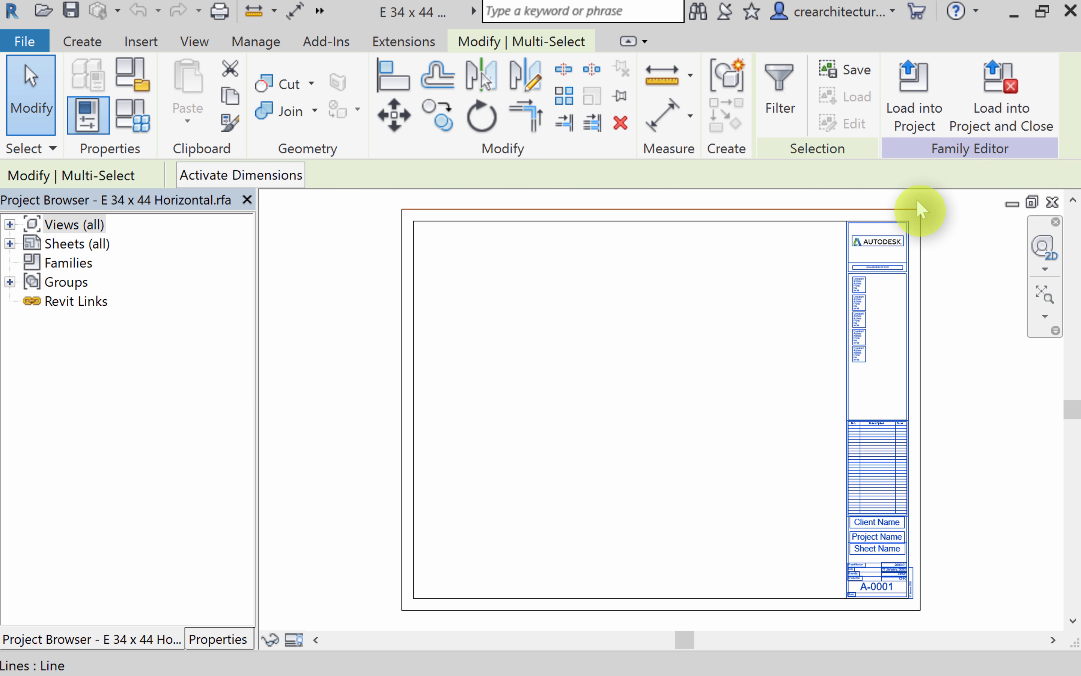
{"action": "key", "text": "Delete"}
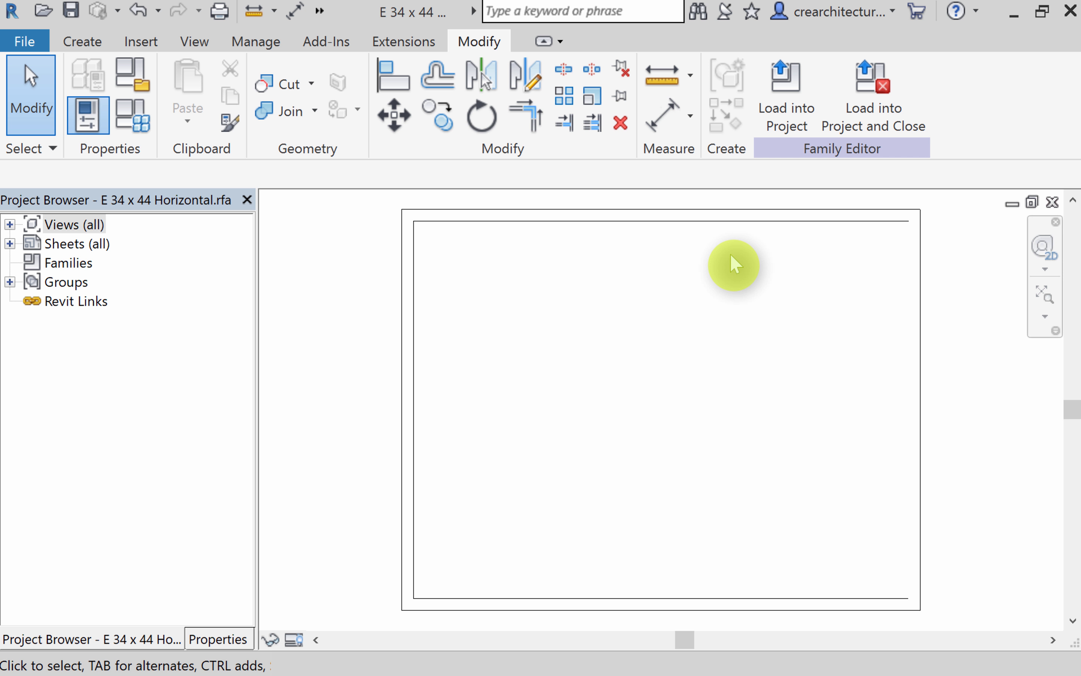
Step: Close the E 34 x 44 Horizontal family window without saving the title strip deletion
{"action": "left_click", "coordinate": [1032, 202]}
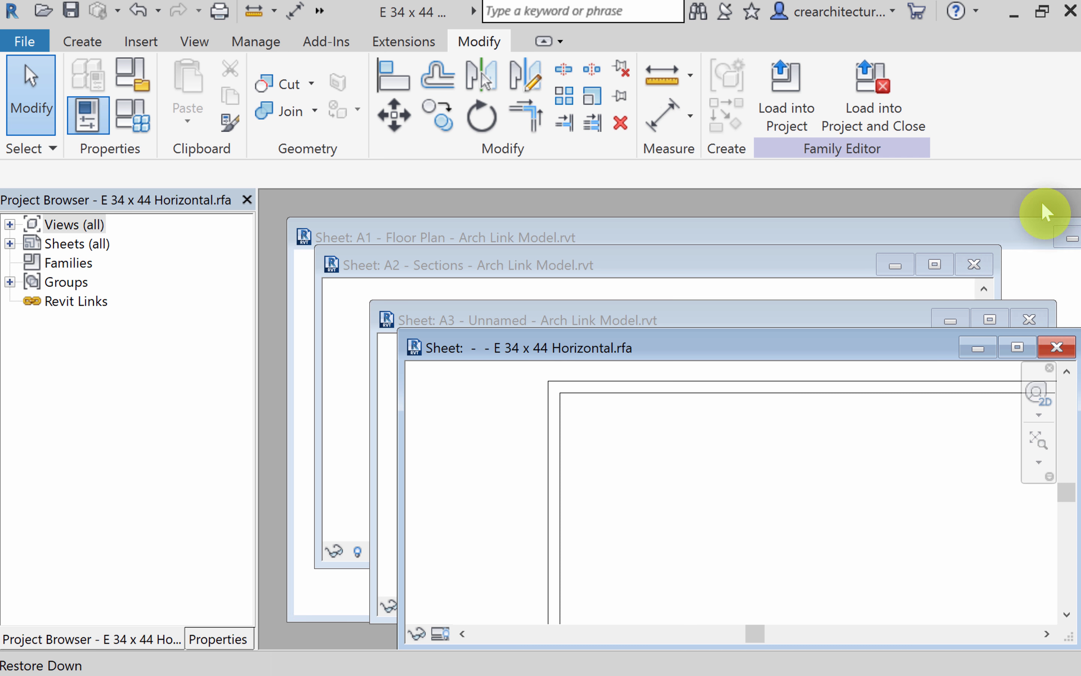
{"action": "left_click_drag", "start_coordinate": [761, 345], "coordinate": [587, 193]}
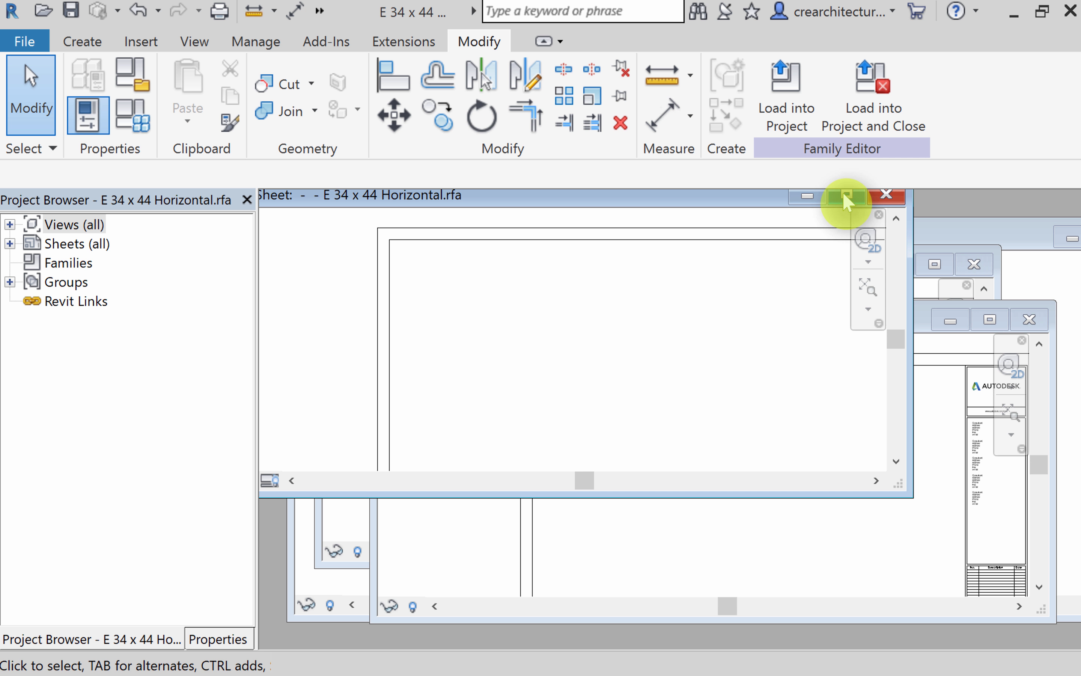
{"action": "left_click", "coordinate": [885, 197]}
{"action": "left_click", "coordinate": [604, 374]}
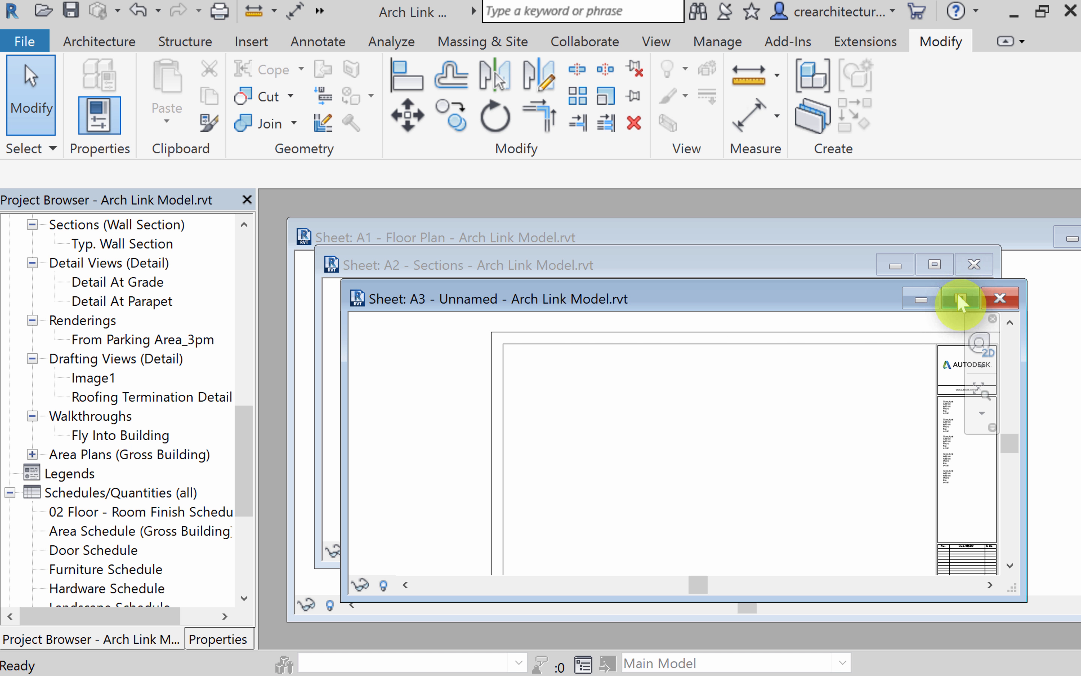
Step: Close the A3 - Unnamed and A2 - Sections sheet views, keeping only the A1 - Floor Plan sheet open
{"action": "left_click", "coordinate": [1007, 298]}
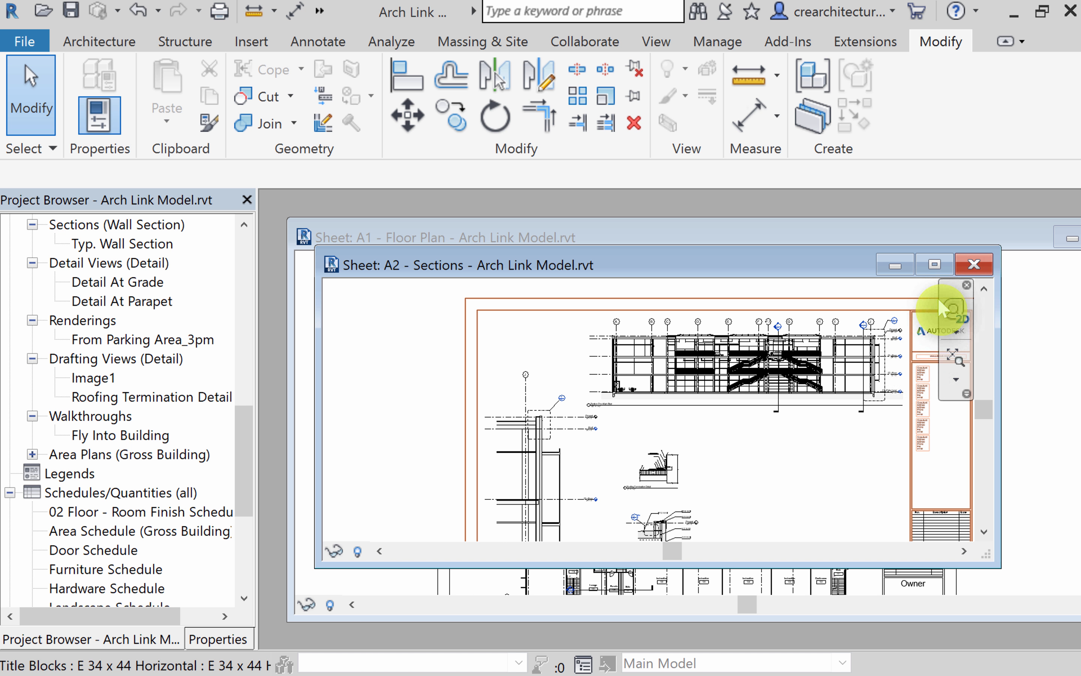
{"action": "left_click", "coordinate": [973, 266]}
{"action": "left_click", "coordinate": [714, 314]}
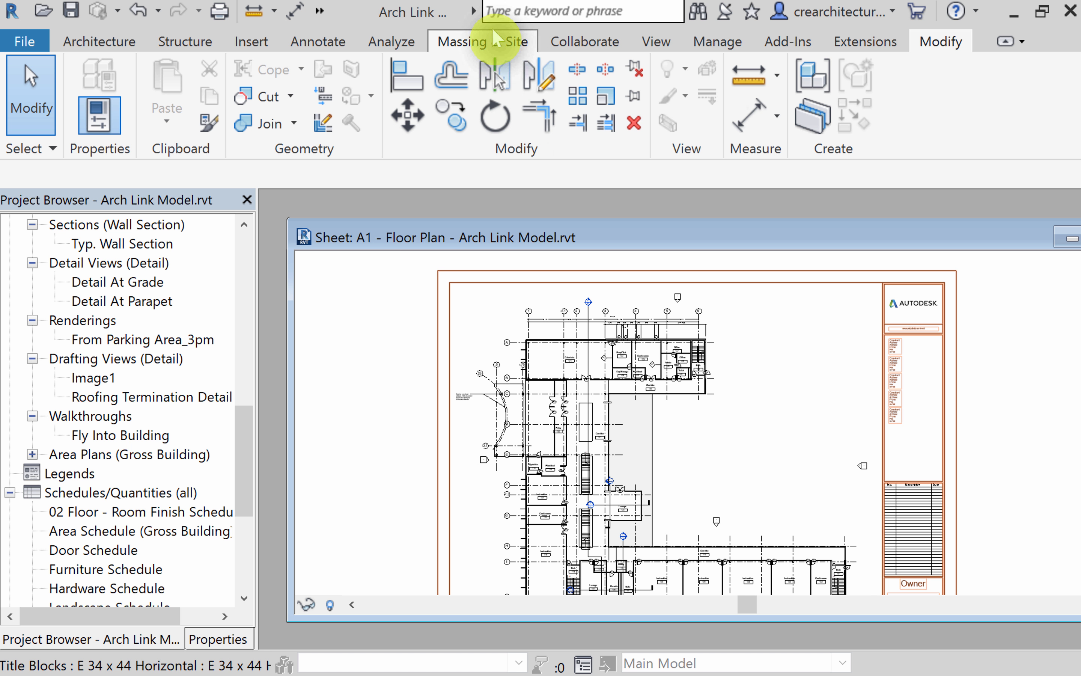
Step: Create a new sheet with the E1 30x42 Horizontal title block and maximize its view
{"action": "left_click", "coordinate": [655, 42]}
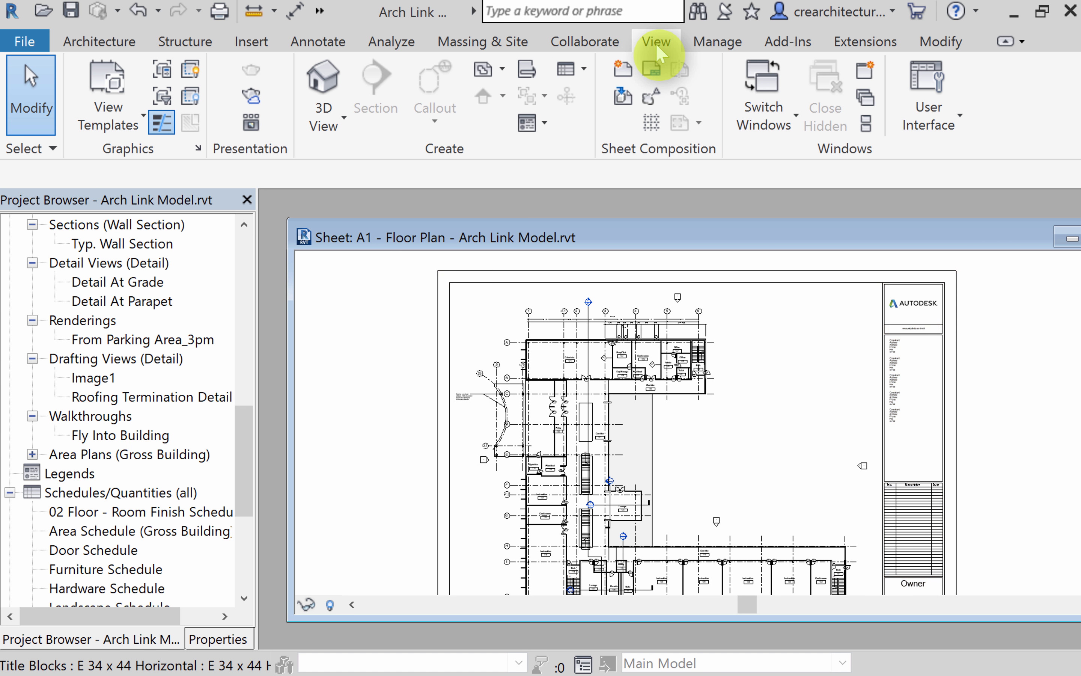
{"action": "left_click", "coordinate": [623, 71]}
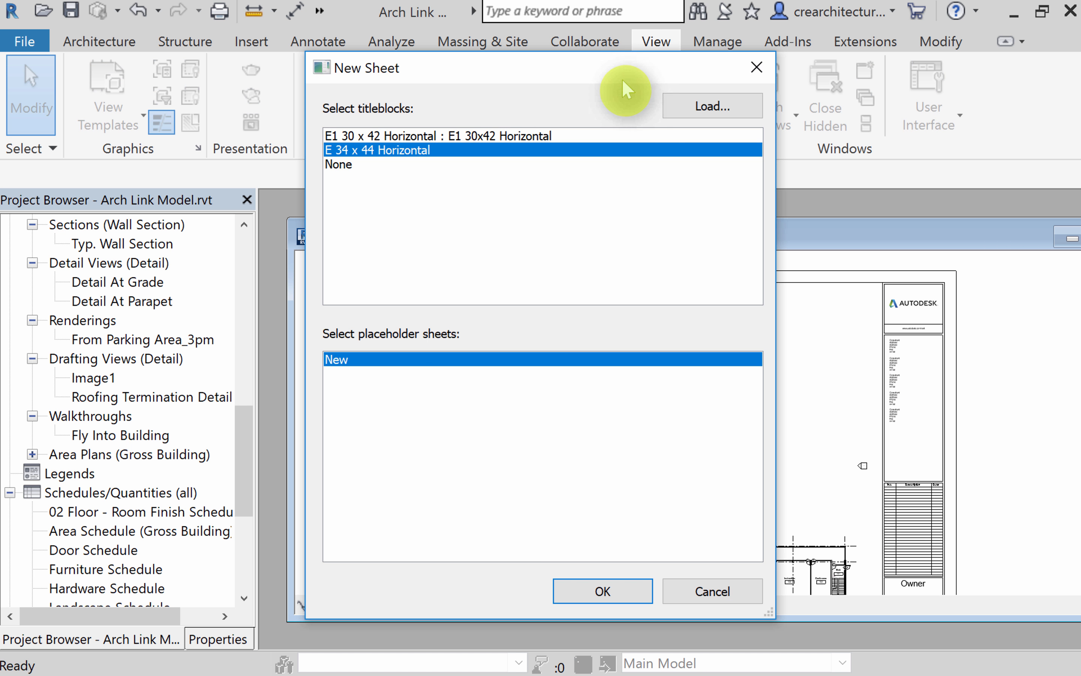
{"action": "left_click", "coordinate": [363, 136]}
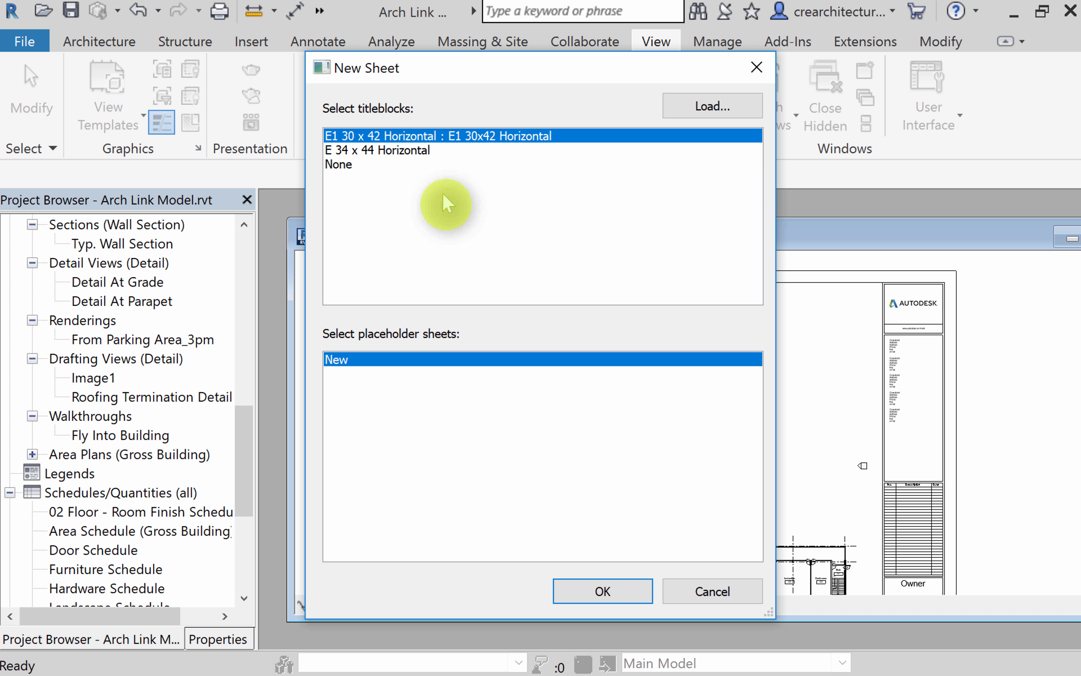
{"action": "left_click", "coordinate": [603, 590]}
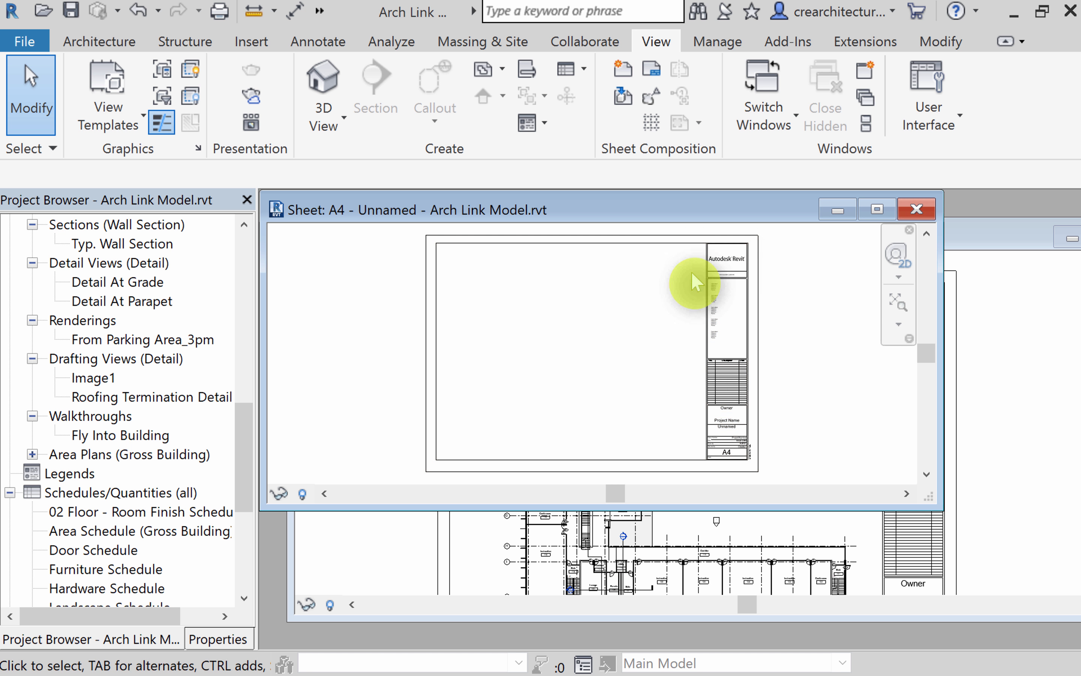
{"action": "left_click", "coordinate": [877, 212]}
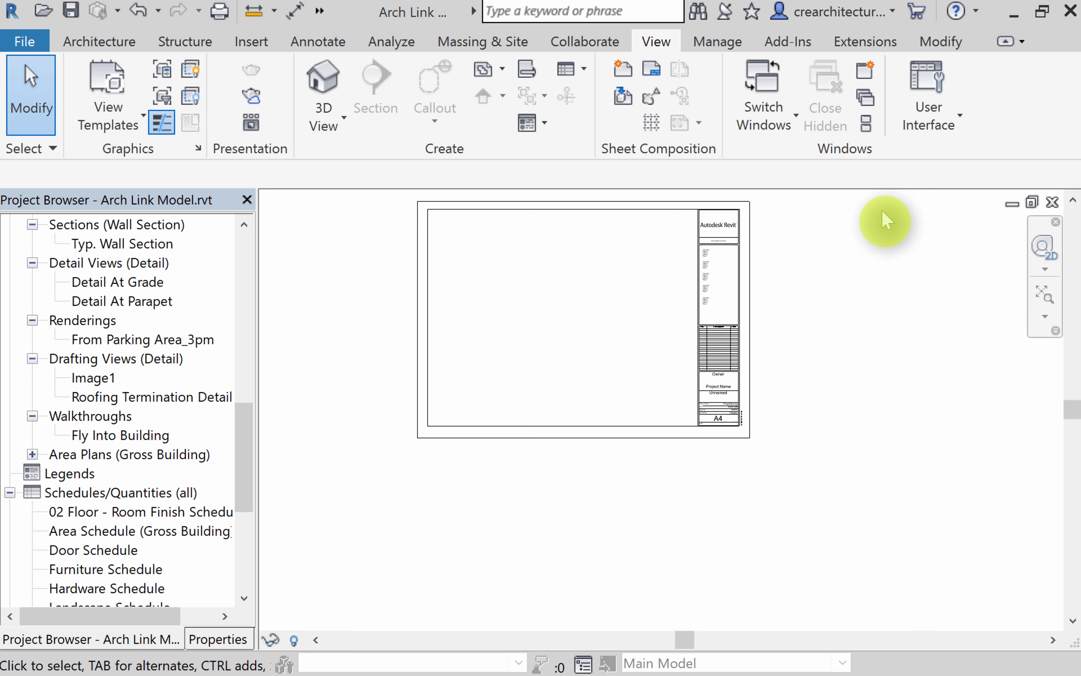
Step: Place the Image1 drafting view near the upper-left corner of the new sheet
{"action": "scroll", "coordinate": [796, 309], "scroll_direction": "down", "scroll_amount": 1}
{"action": "middle_click_drag", "start_coordinate": [796, 308], "coordinate": [720, 422]}
{"action": "scroll", "coordinate": [720, 423], "scroll_direction": "up", "scroll_amount": 2}
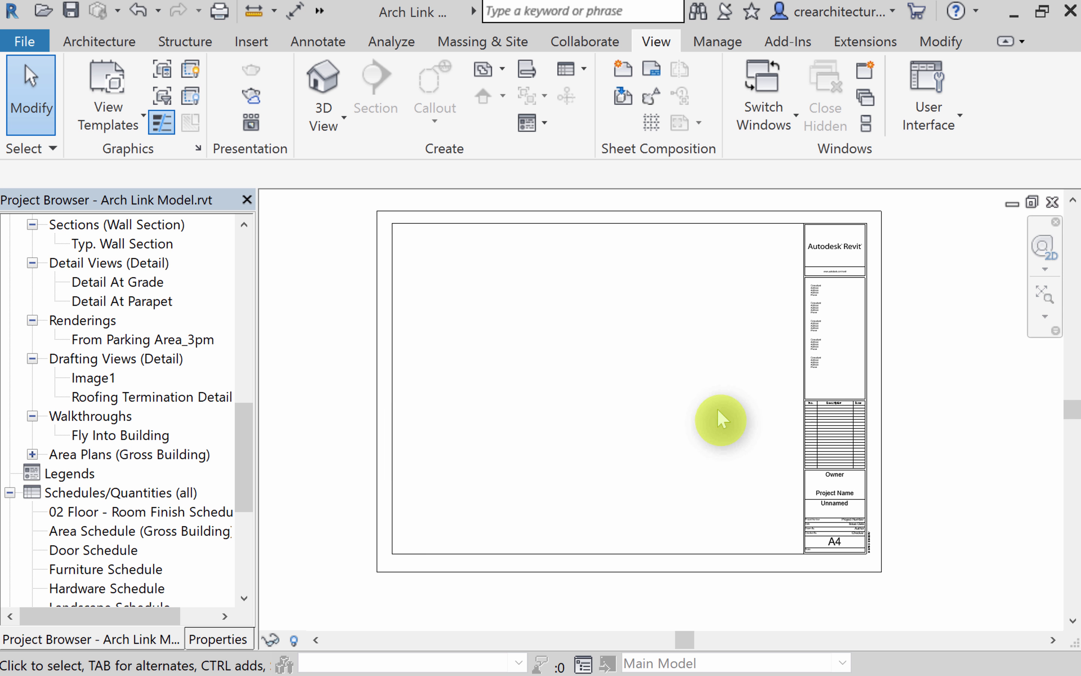
{"action": "scroll", "coordinate": [750, 411], "scroll_direction": "up", "scroll_amount": 1}
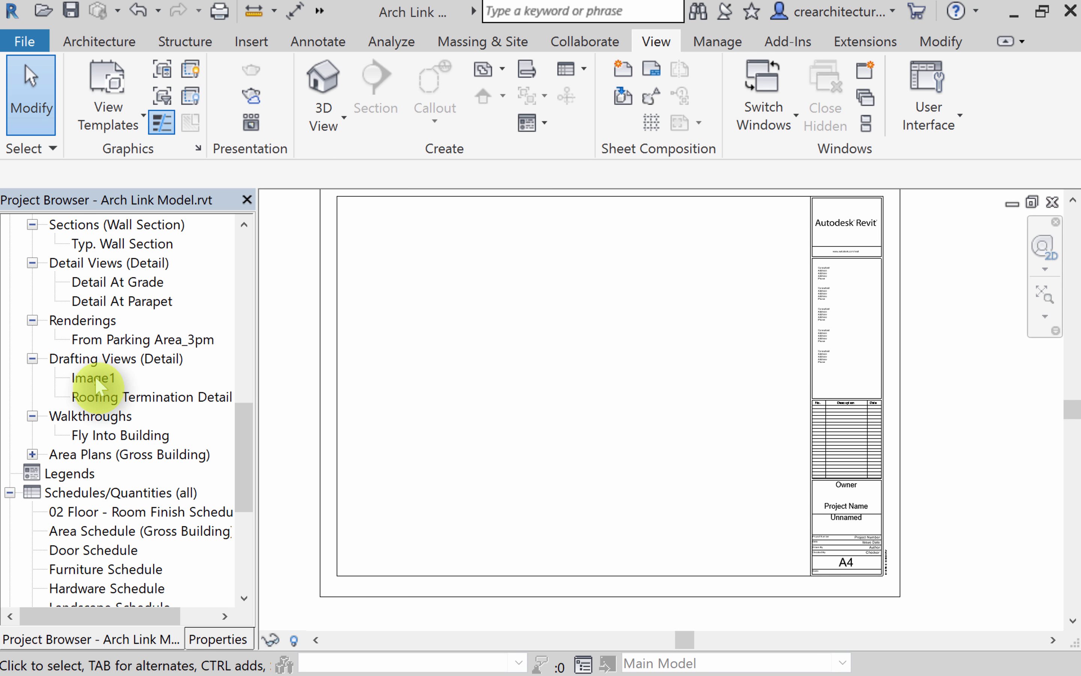
{"action": "left_click_drag", "start_coordinate": [92, 377], "coordinate": [428, 307]}
{"action": "left_click", "coordinate": [424, 300]}
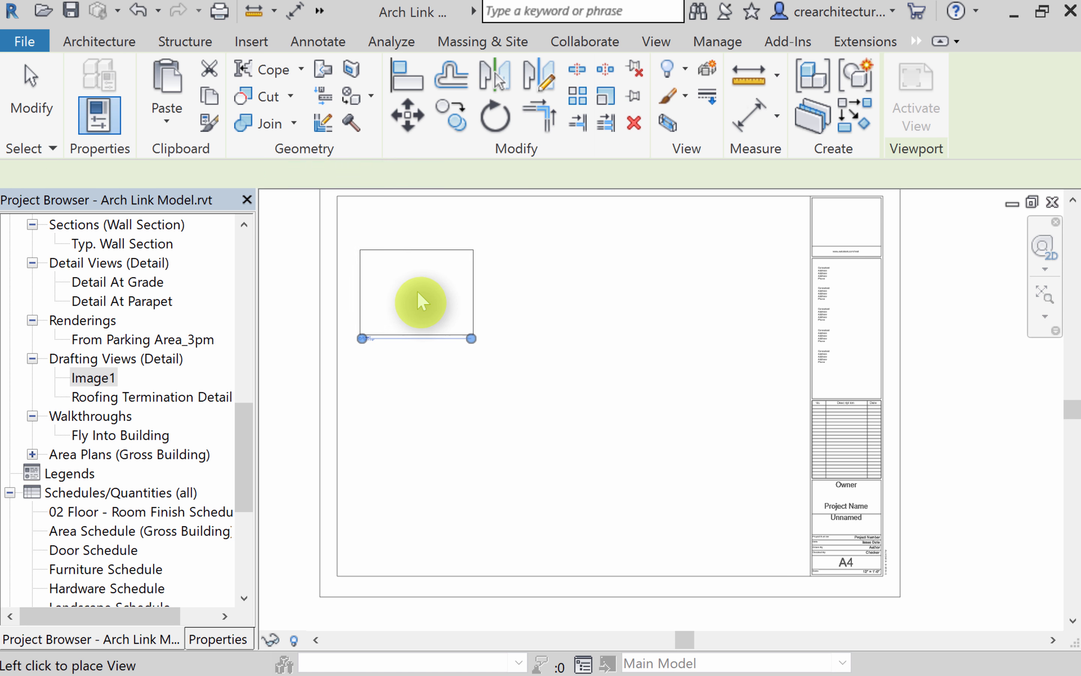
{"action": "middle_click_drag", "start_coordinate": [591, 429], "coordinate": [579, 415]}
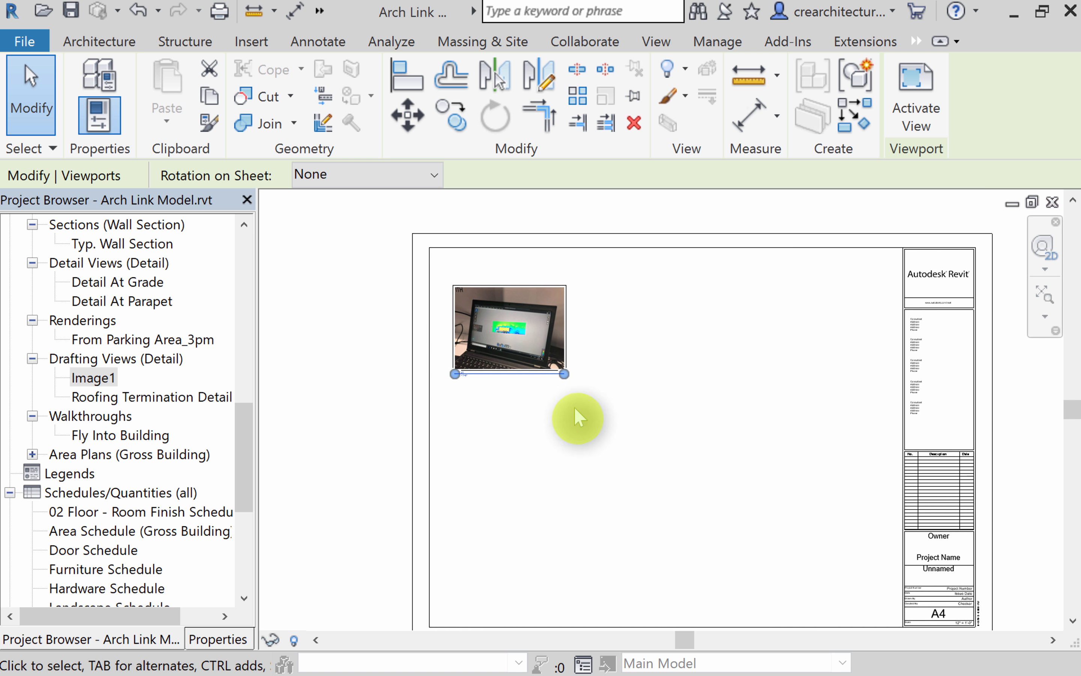
Step: Examine the view title and scale label beneath the placed Image1 viewport
{"action": "scroll", "coordinate": [571, 389], "scroll_direction": "up", "scroll_amount": 3}
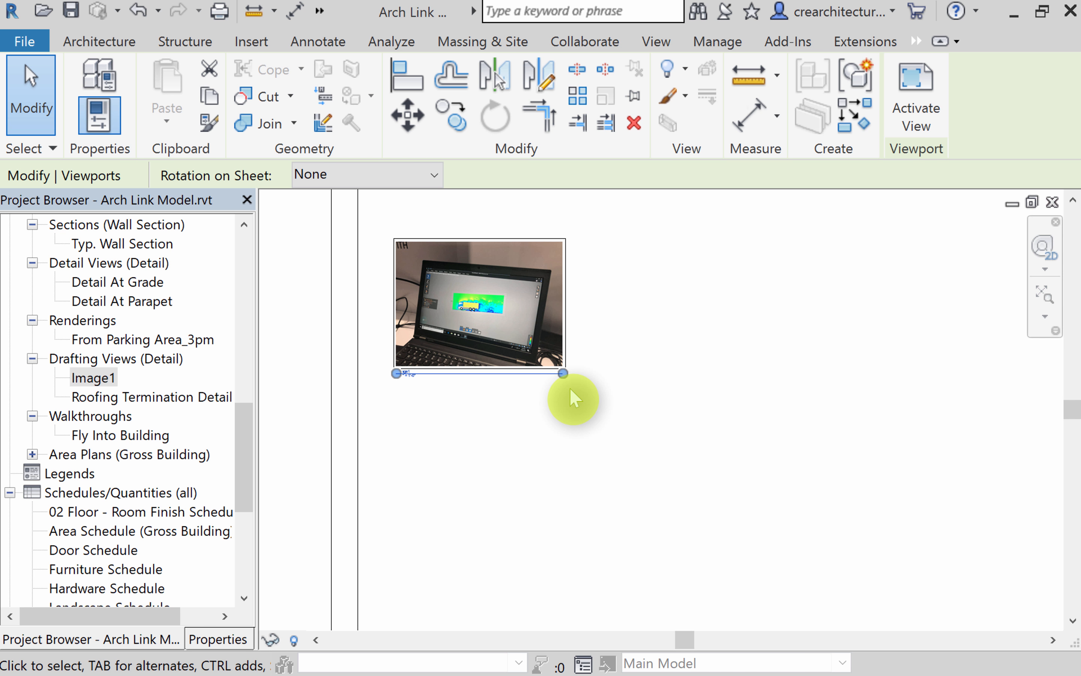
{"action": "scroll", "coordinate": [554, 411], "scroll_direction": "up", "scroll_amount": 1}
{"action": "middle_click_drag", "start_coordinate": [542, 428], "coordinate": [835, 478]}
{"action": "scroll", "coordinate": [653, 443], "scroll_direction": "up", "scroll_amount": 4}
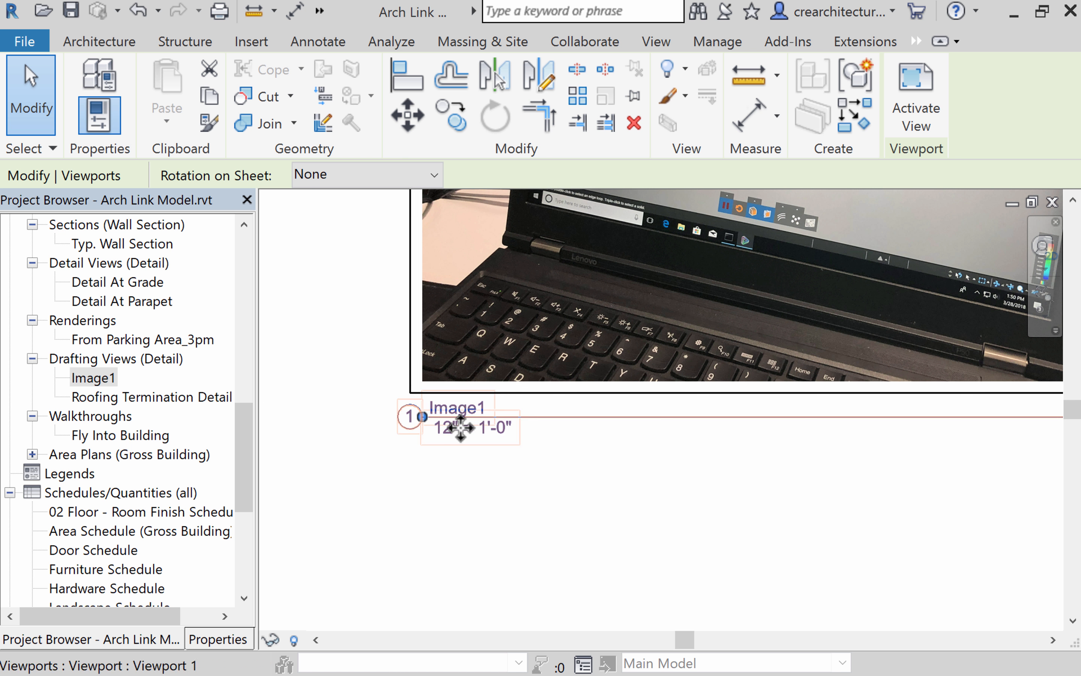
{"action": "left_click", "coordinate": [536, 465]}
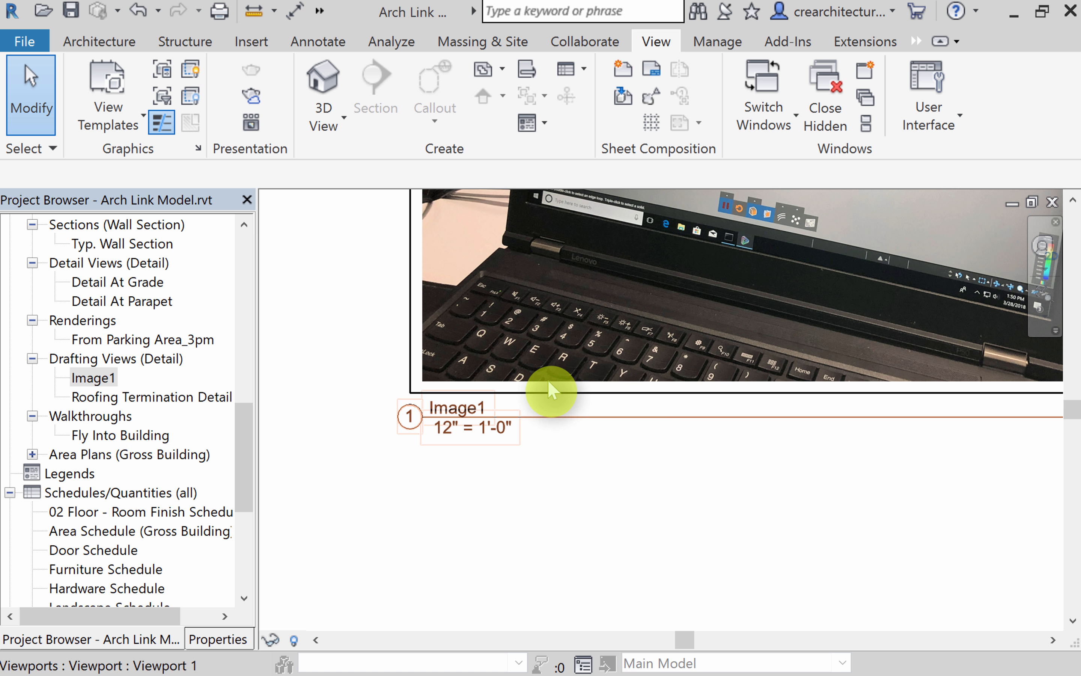
Step: Select the Image1 viewport and check its properties for the available viewport types
{"action": "left_click", "coordinate": [548, 381]}
{"action": "left_click", "coordinate": [212, 639]}
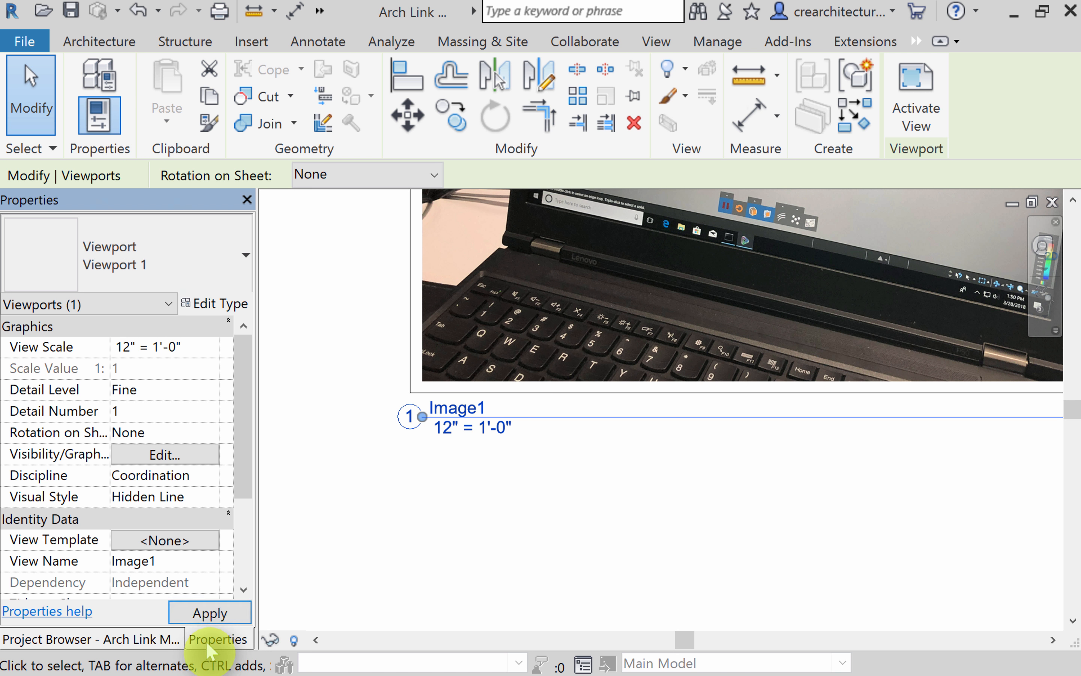
{"action": "scroll", "coordinate": [562, 398], "scroll_direction": "down", "scroll_amount": 2}
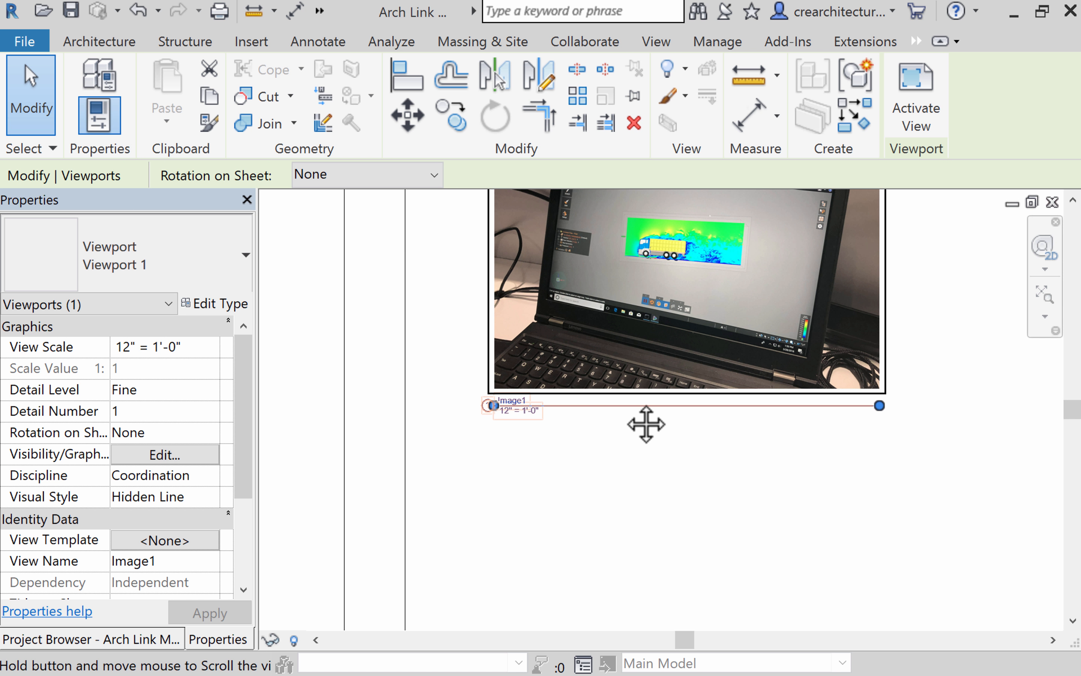
{"action": "middle_click_drag", "start_coordinate": [646, 423], "coordinate": [647, 436]}
{"action": "left_click", "coordinate": [182, 279]}
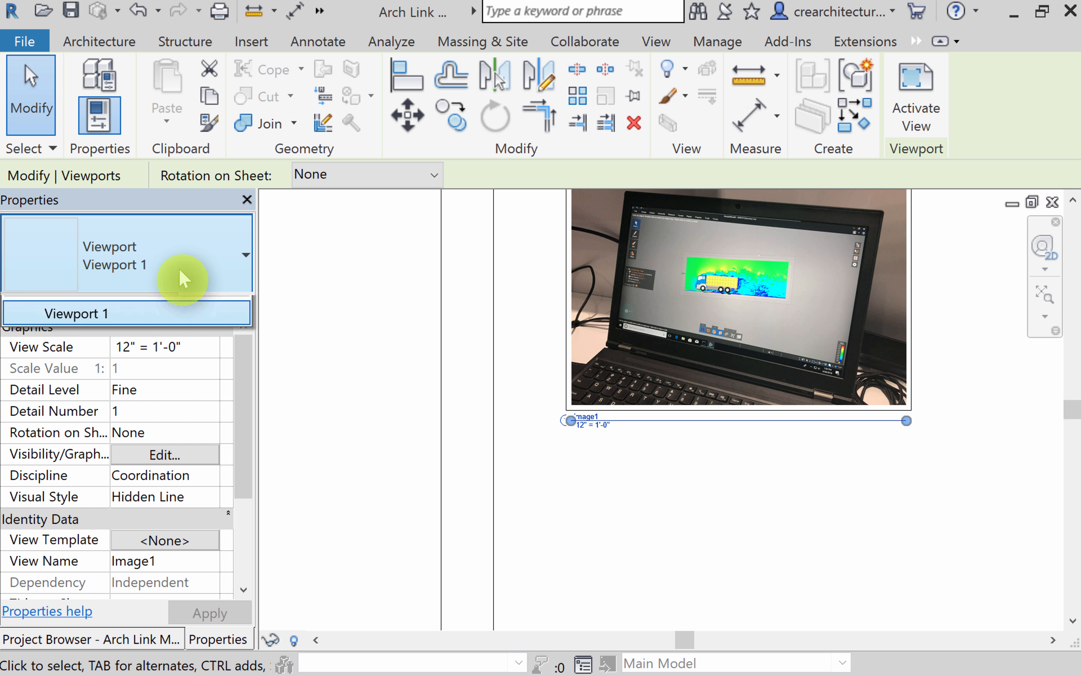
{"action": "left_click", "coordinate": [184, 279]}
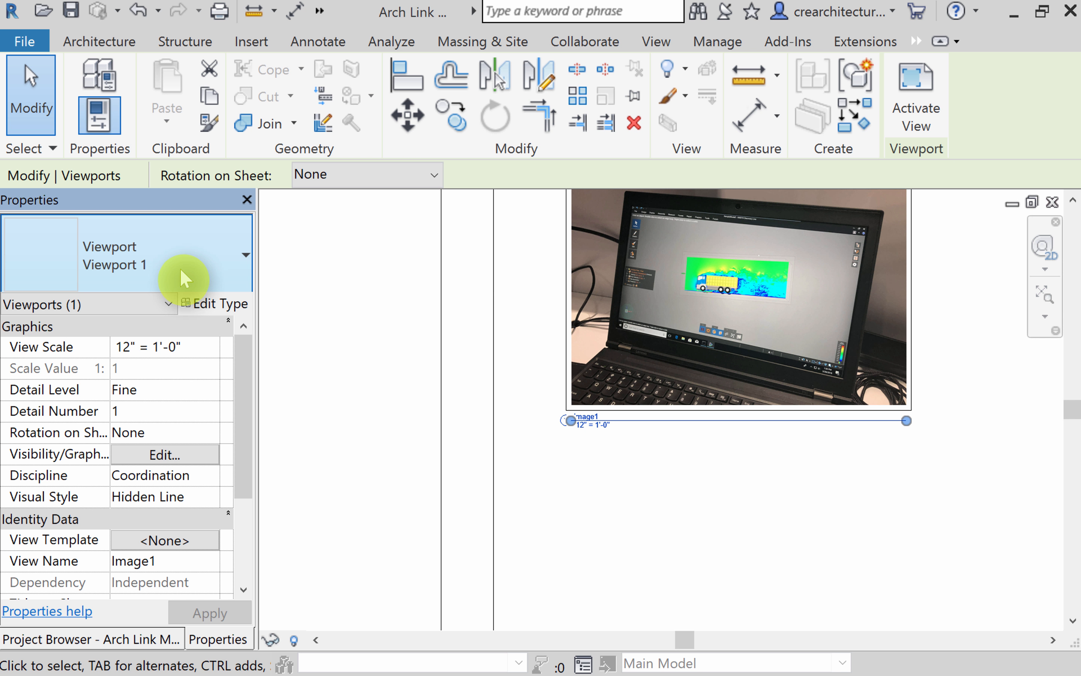
{"action": "scroll", "coordinate": [490, 343], "scroll_direction": "down", "scroll_amount": 2}
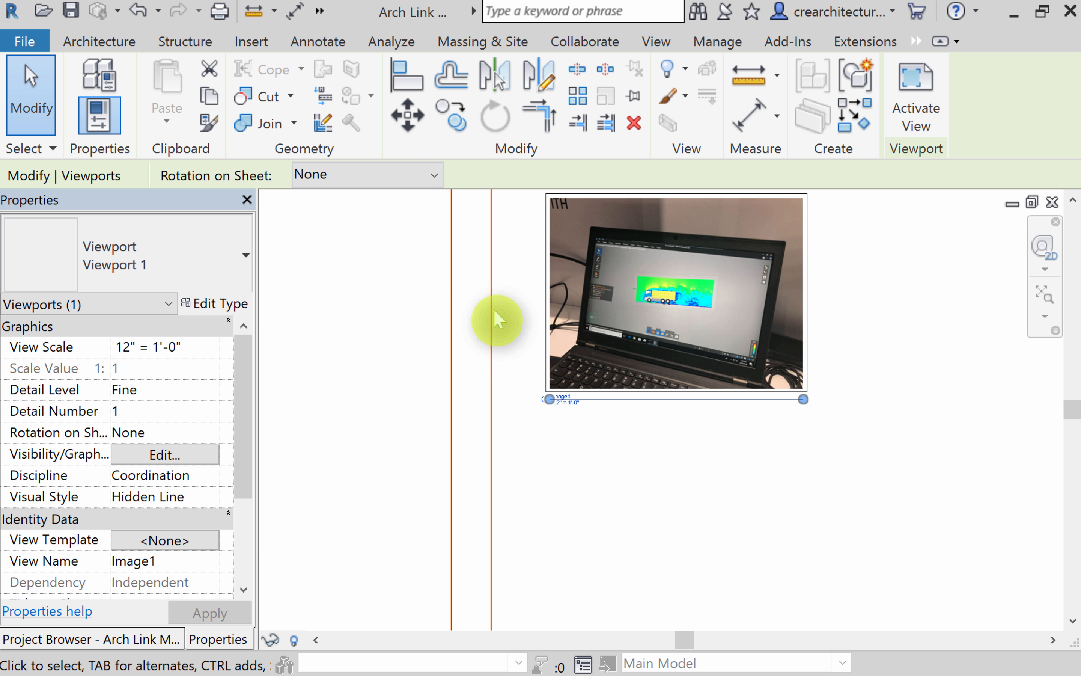
{"action": "middle_click_drag", "start_coordinate": [496, 320], "coordinate": [483, 380]}
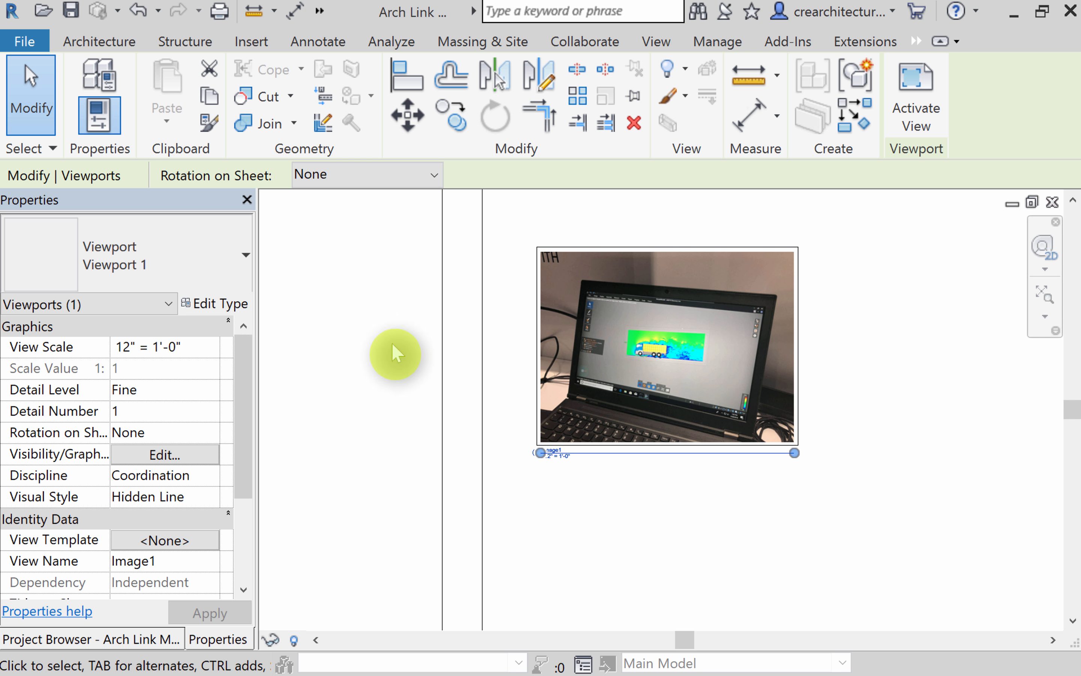
Step: Duplicate the Image1 viewport's type as Viewport 2 and set its Show Title parameter to No
{"action": "left_click", "coordinate": [222, 308]}
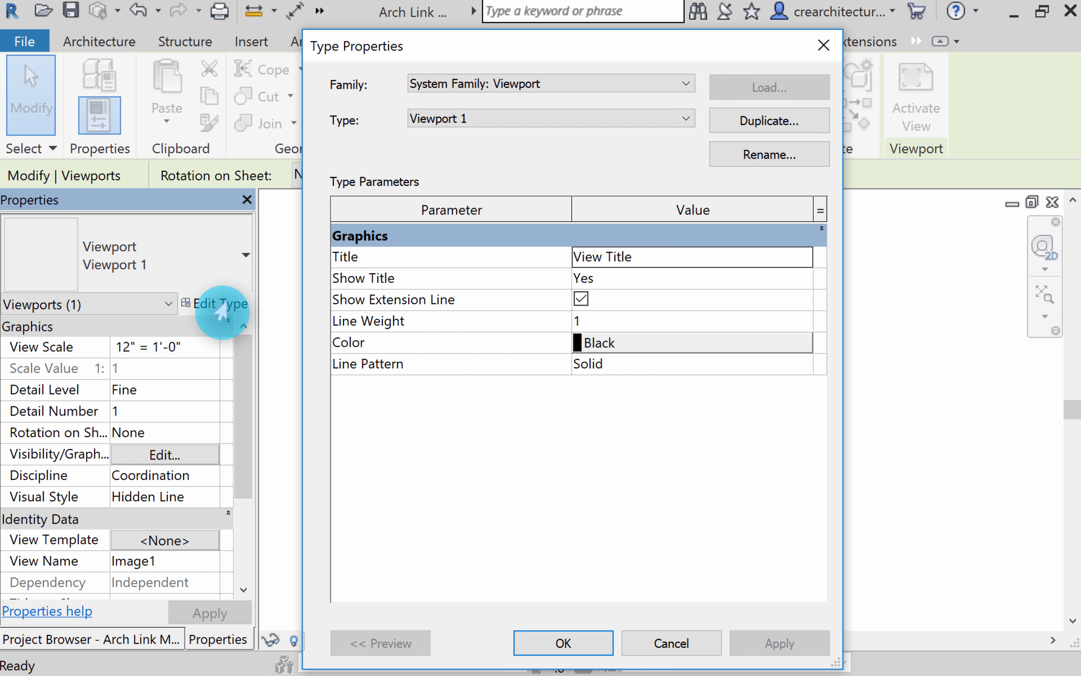
{"action": "left_click", "coordinate": [770, 136]}
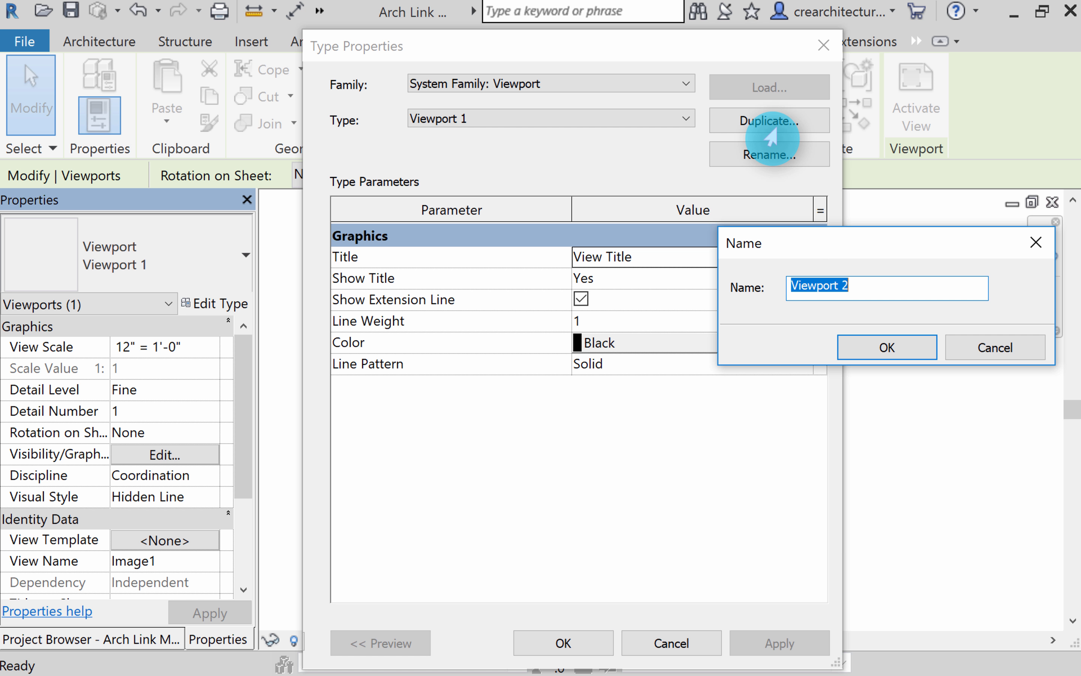
{"action": "left_click", "coordinate": [871, 343]}
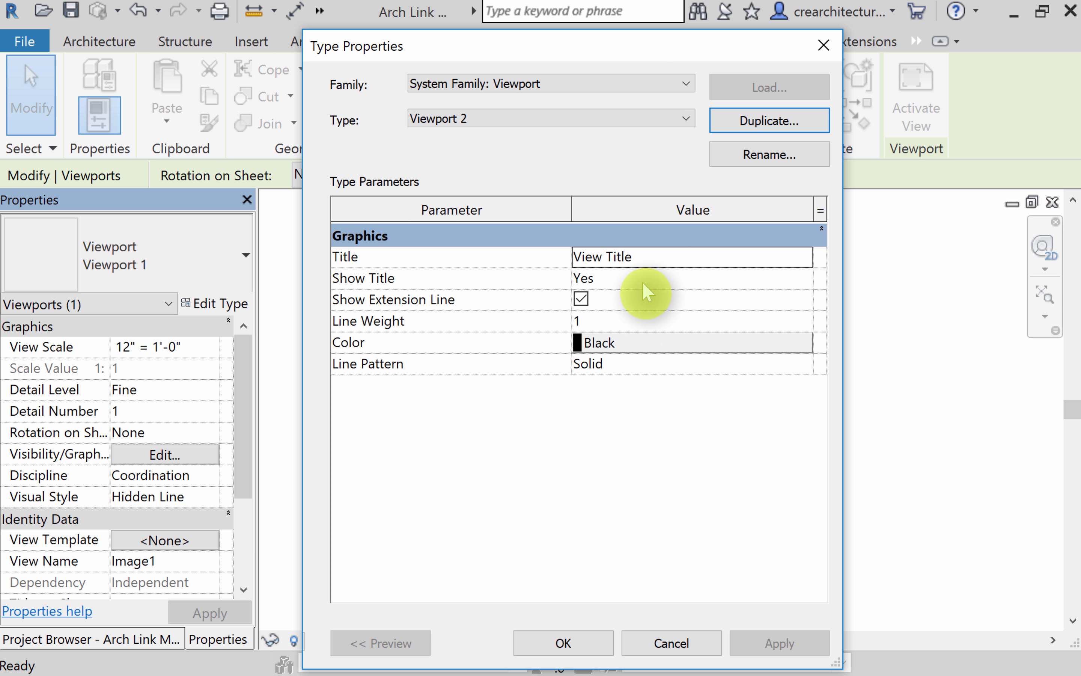
{"action": "left_click", "coordinate": [665, 278]}
{"action": "left_click", "coordinate": [804, 280]}
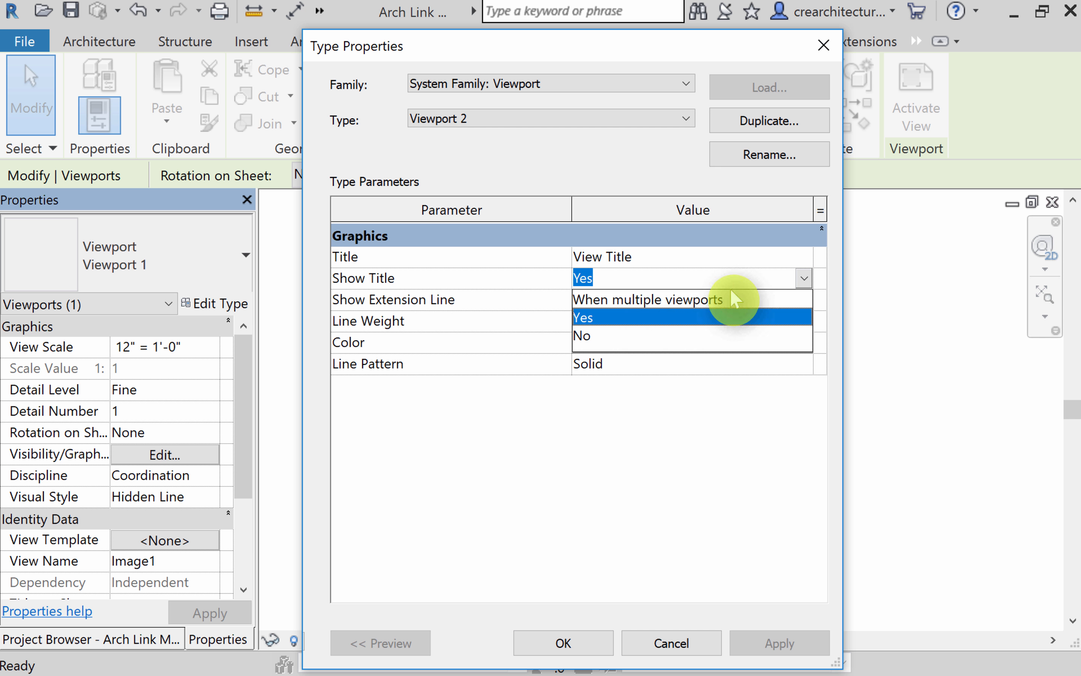
{"action": "left_click", "coordinate": [601, 334]}
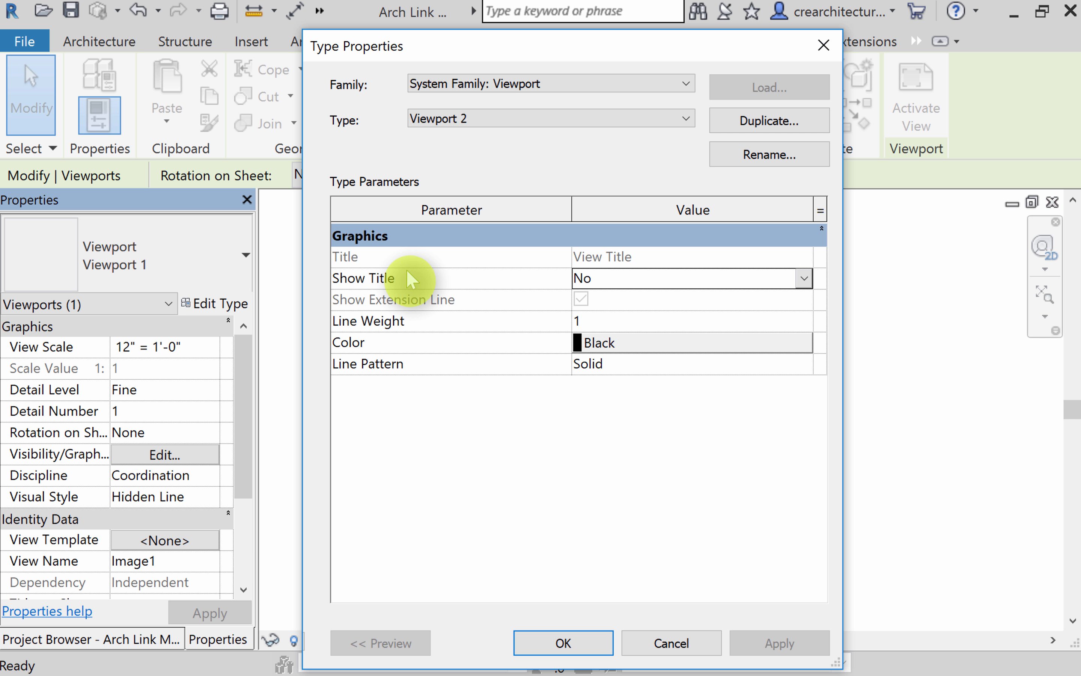
{"action": "left_click", "coordinate": [590, 640]}
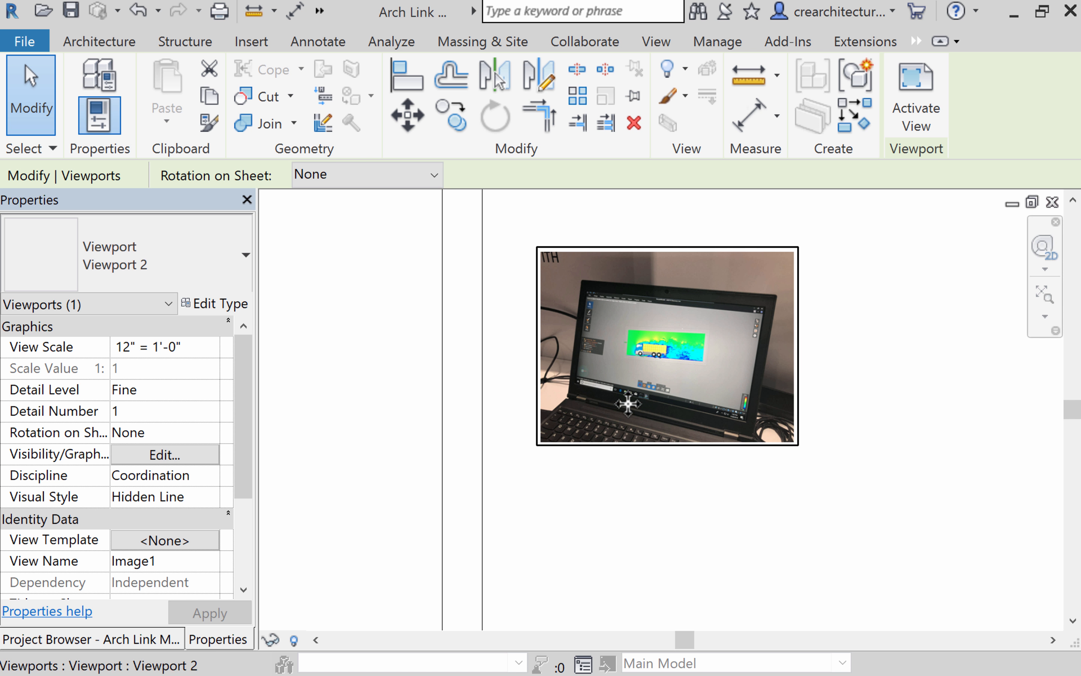
Step: Undo the Viewport 2 type duplication and duplicate the Image1 viewport's type under the name Viewport Graphic
{"action": "left_click", "coordinate": [139, 11]}
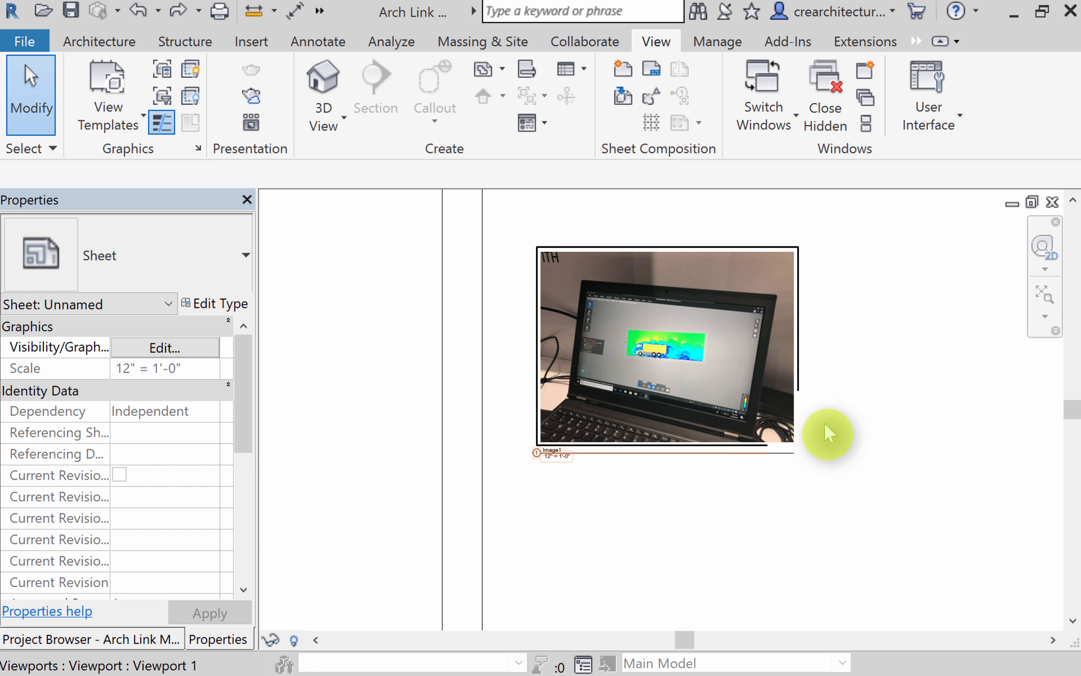
{"action": "left_click", "coordinate": [797, 428]}
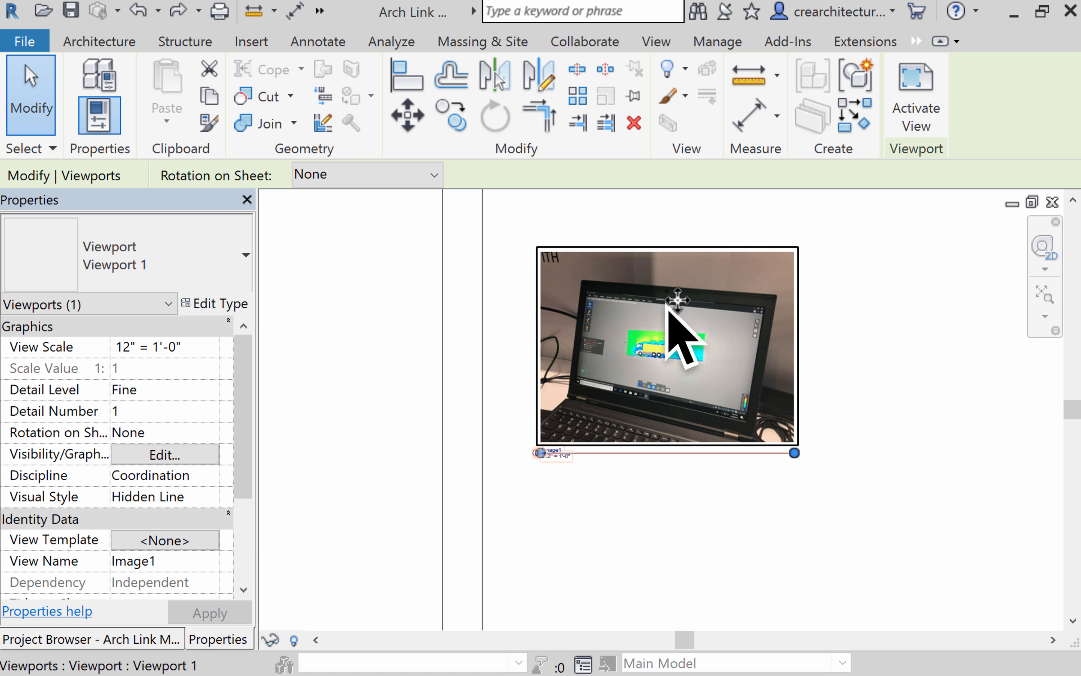
{"action": "left_click", "coordinate": [199, 308]}
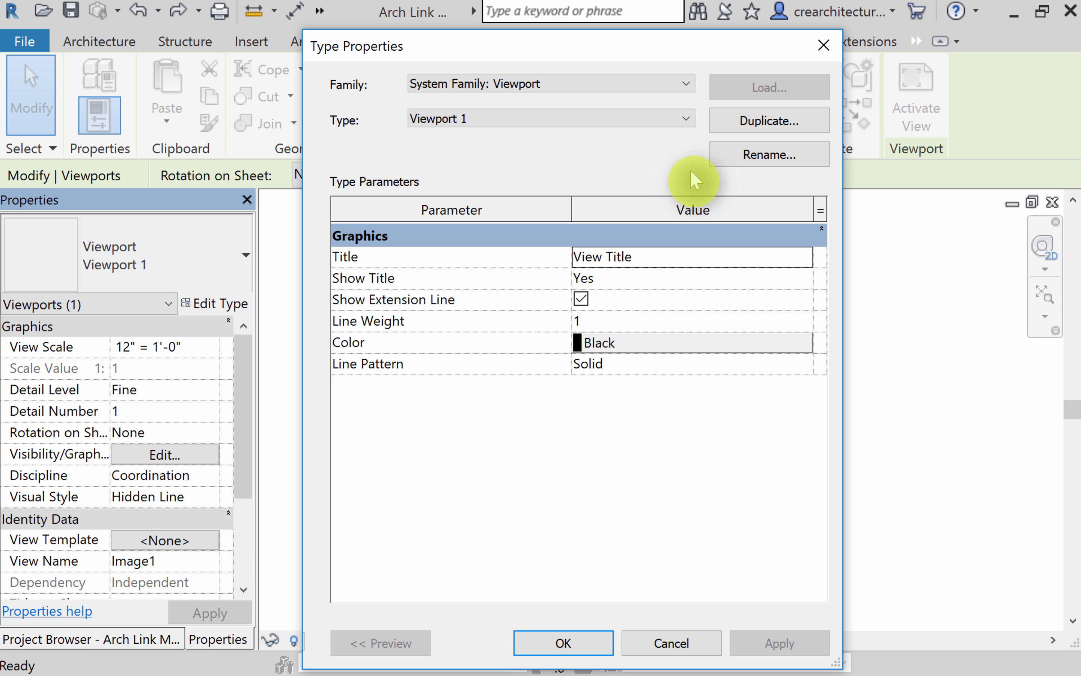
{"action": "left_click", "coordinate": [748, 131]}
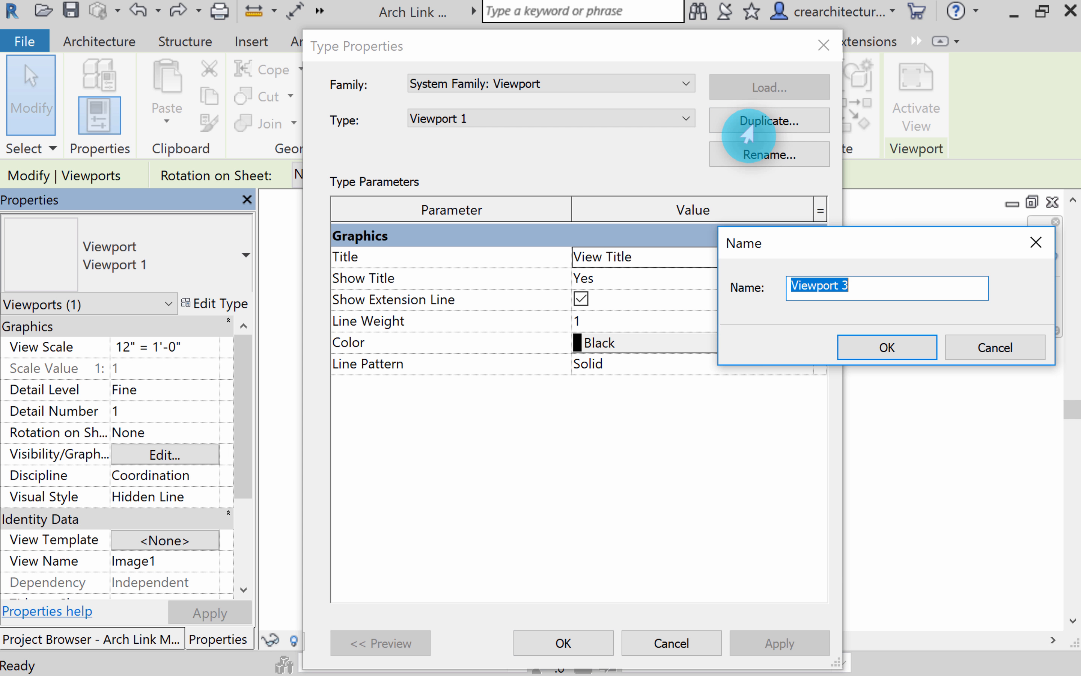
{"action": "left_click", "coordinate": [854, 285]}
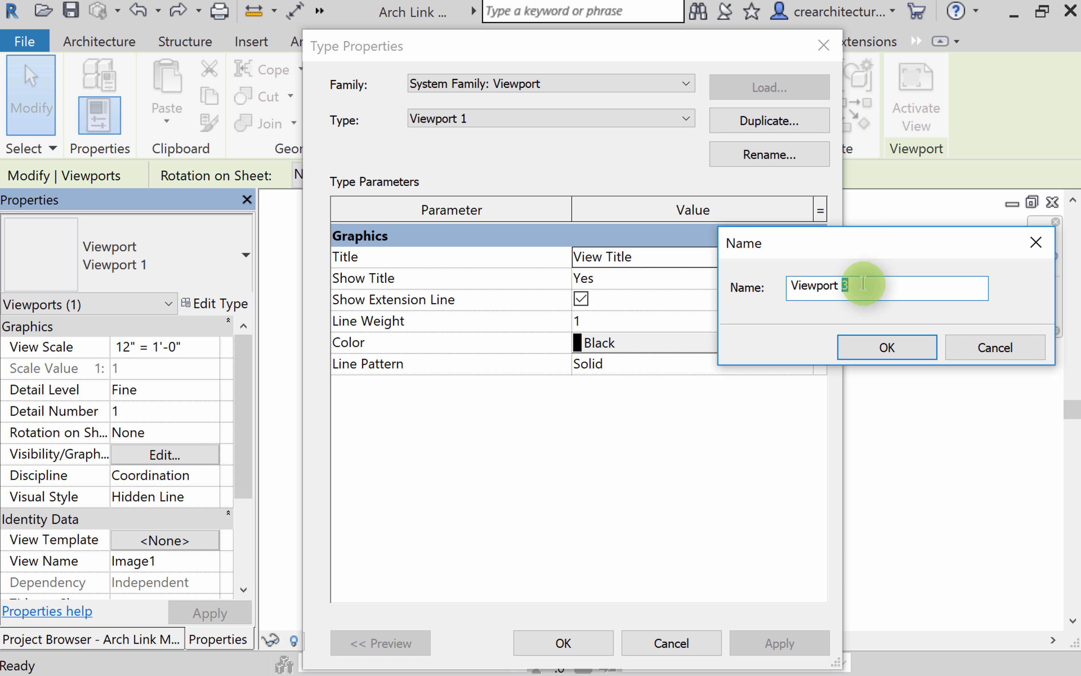
{"action": "left_click_drag", "start_coordinate": [855, 283], "coordinate": [844, 282]}
{"action": "type", "text": "Graphic"}
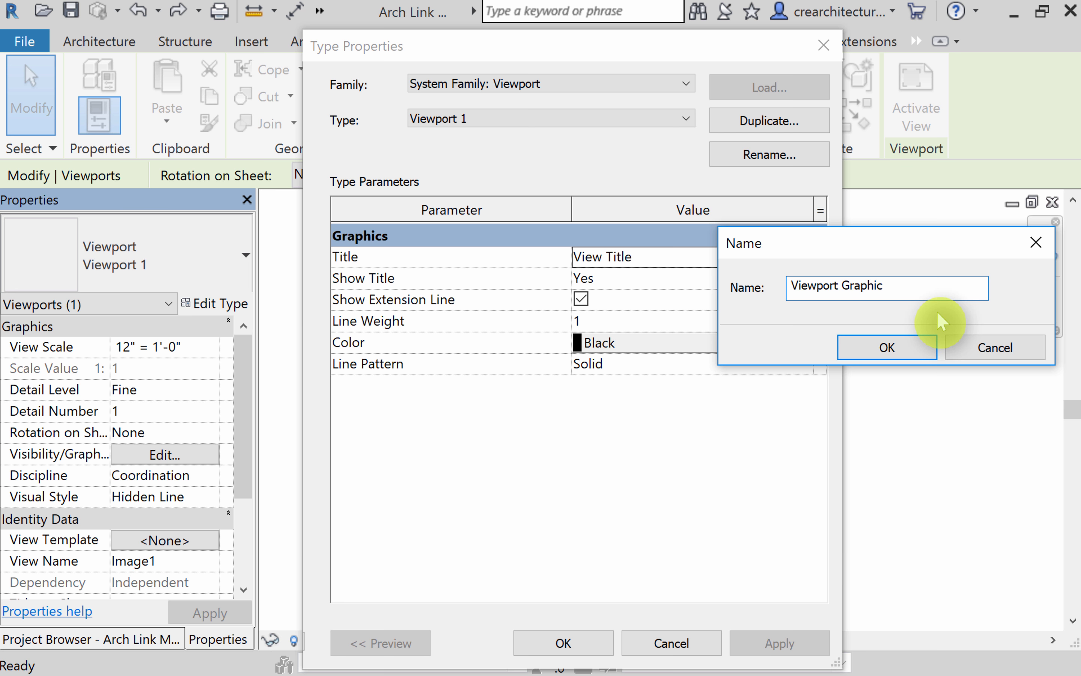
{"action": "left_click", "coordinate": [902, 351]}
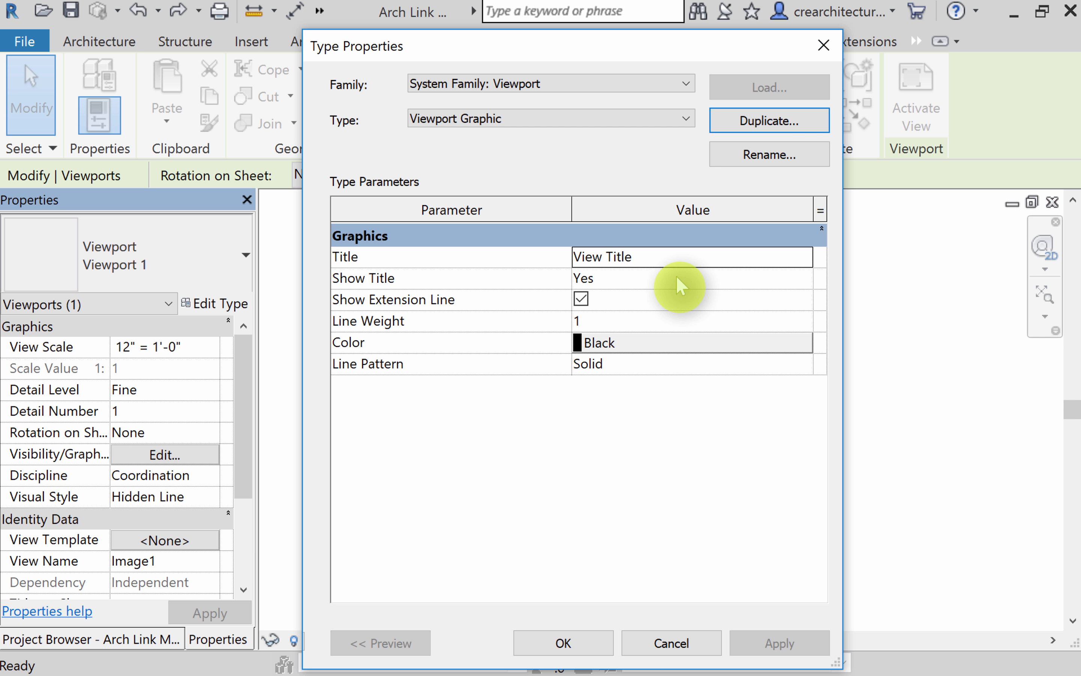
Step: Set the Viewport Graphic type's Show Title parameter to No and check the Image1 viewport on the sheet
{"action": "left_click", "coordinate": [681, 283]}
{"action": "left_click", "coordinate": [804, 278]}
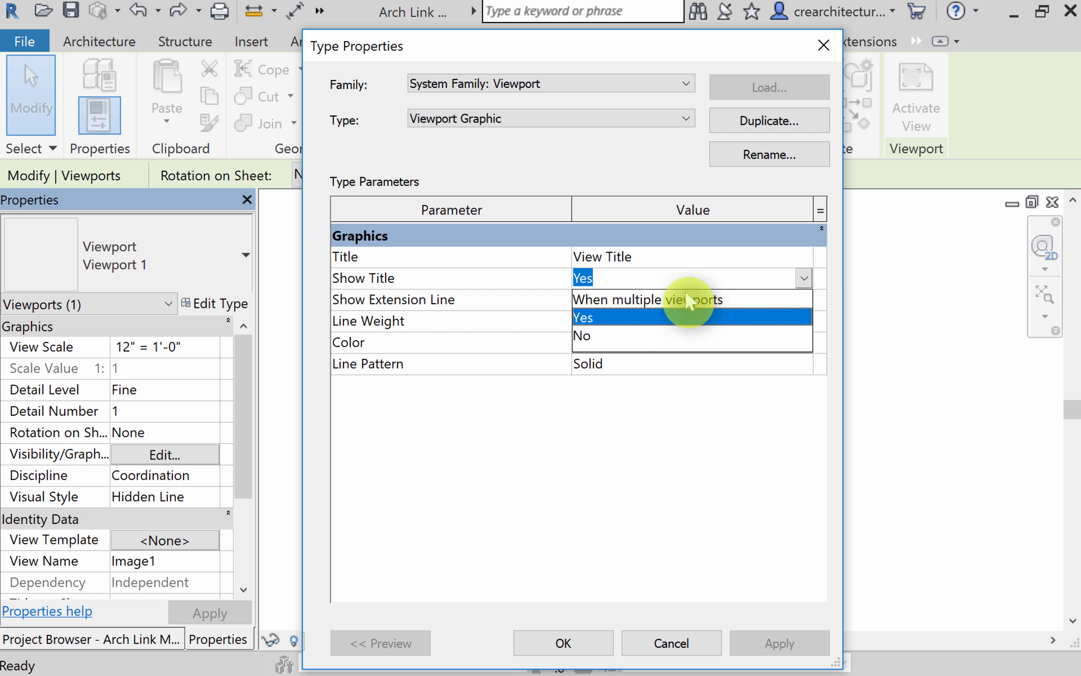
{"action": "left_click", "coordinate": [622, 332]}
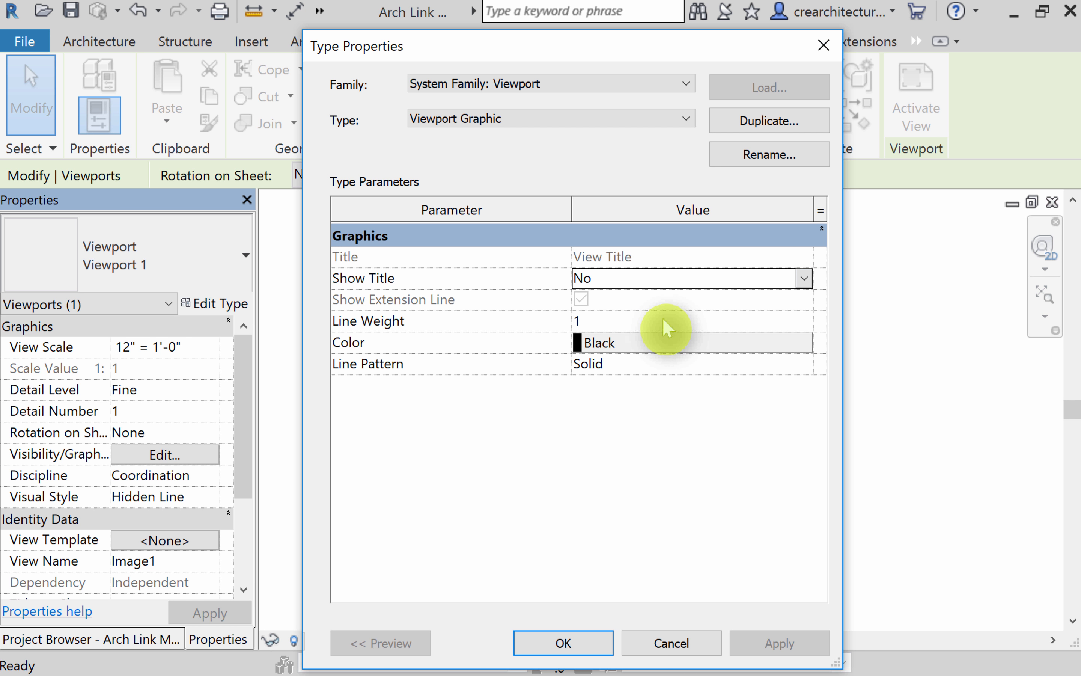
{"action": "left_click", "coordinate": [564, 644]}
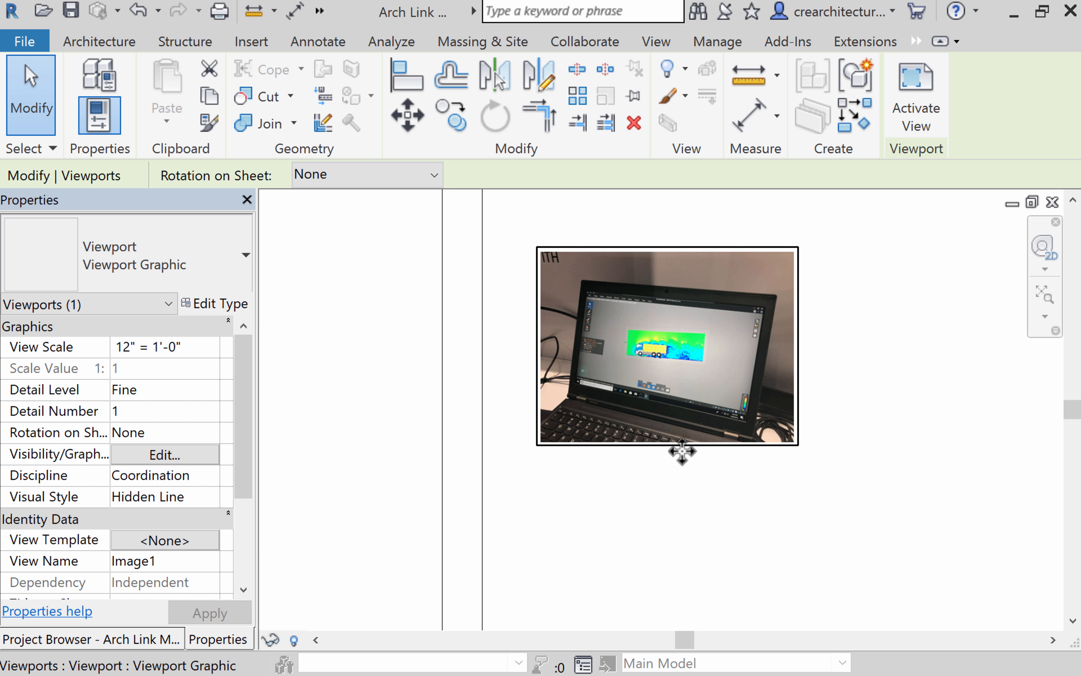
{"action": "left_click", "coordinate": [693, 470]}
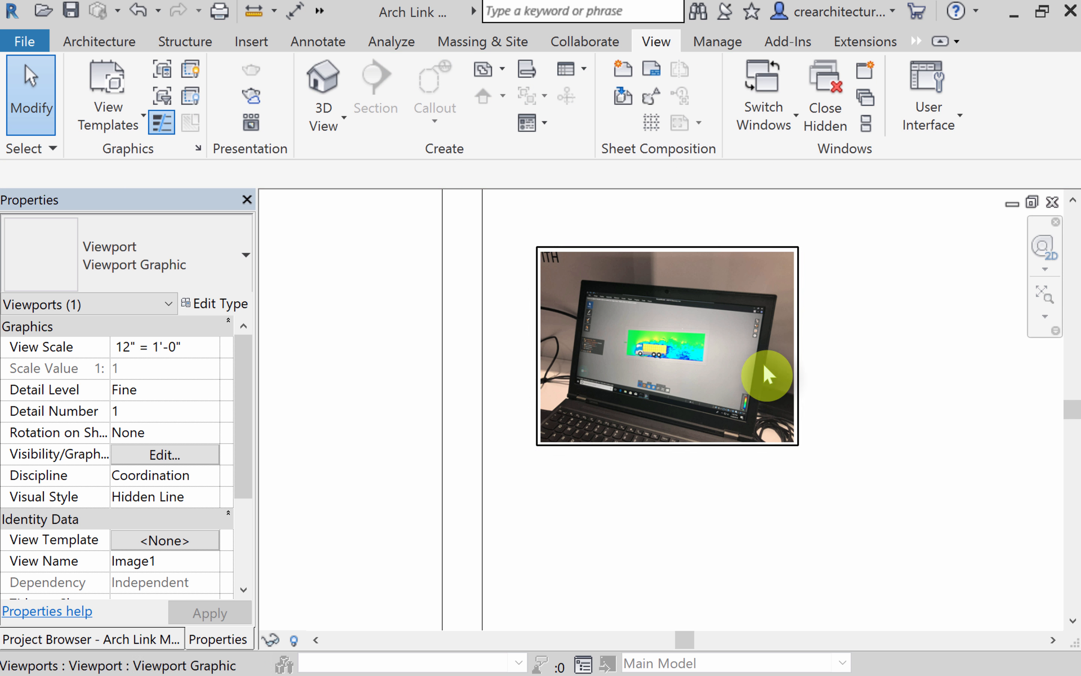
{"action": "scroll", "coordinate": [831, 286], "scroll_direction": "up", "scroll_amount": 1}
{"action": "scroll", "coordinate": [830, 279], "scroll_direction": "up", "scroll_amount": 1}
{"action": "scroll", "coordinate": [830, 282], "scroll_direction": "down", "scroll_amount": 1}
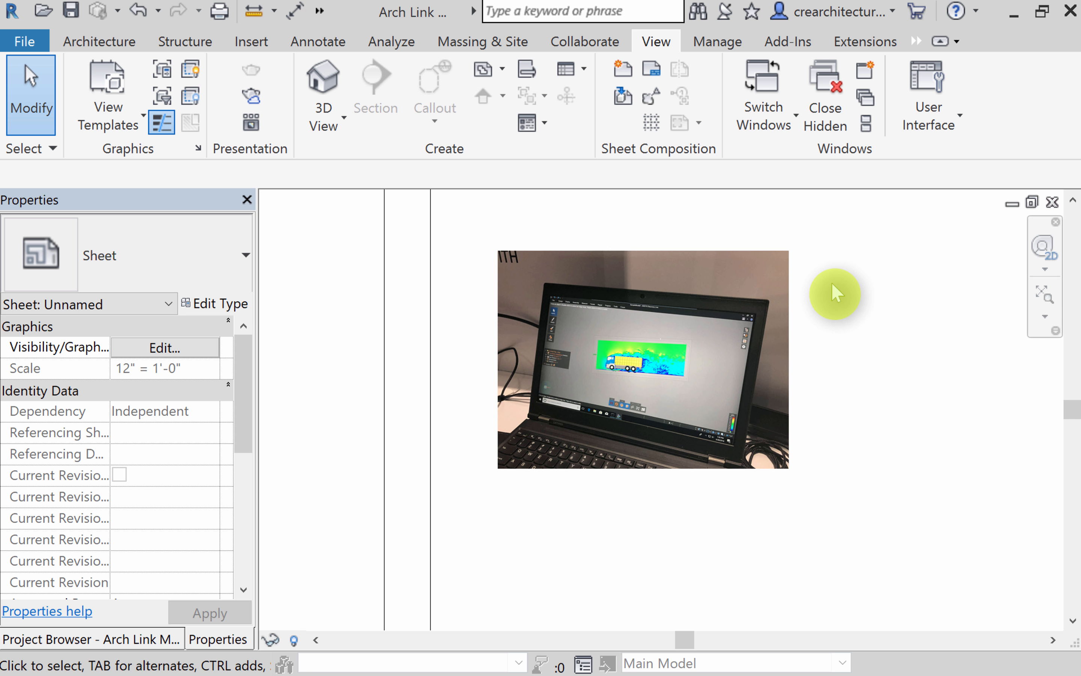
{"action": "scroll", "coordinate": [818, 302], "scroll_direction": "down", "scroll_amount": 5}
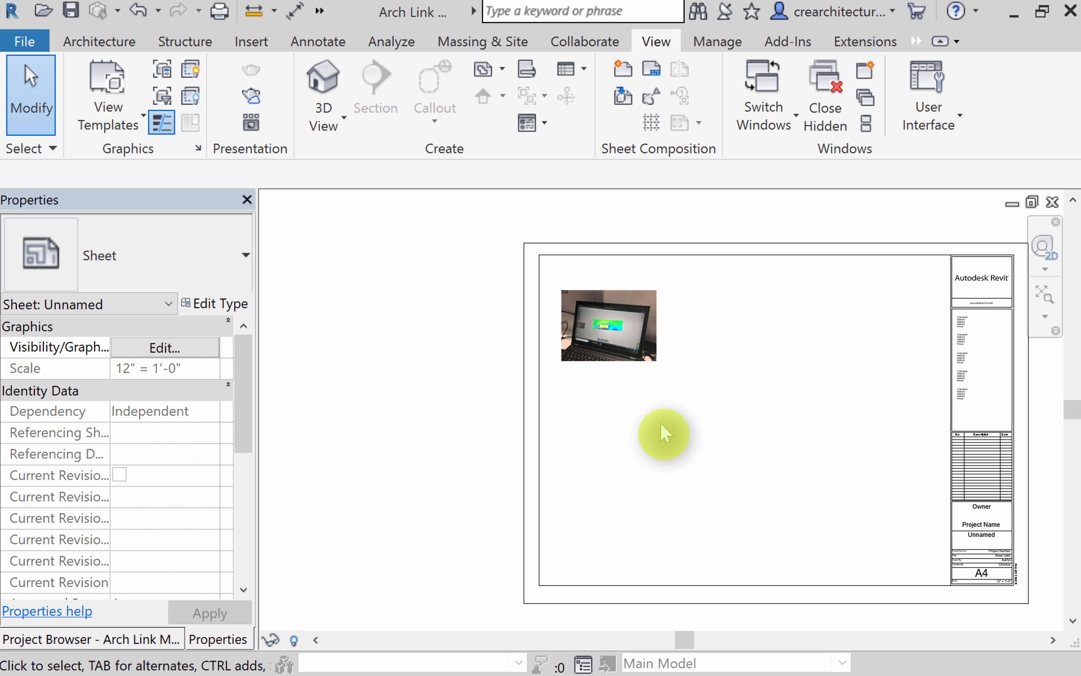
Step: Close the new sheet and the Floor Plan sheet to close the Arch Link Model project, and exit Revit
{"action": "left_click", "coordinate": [1055, 204]}
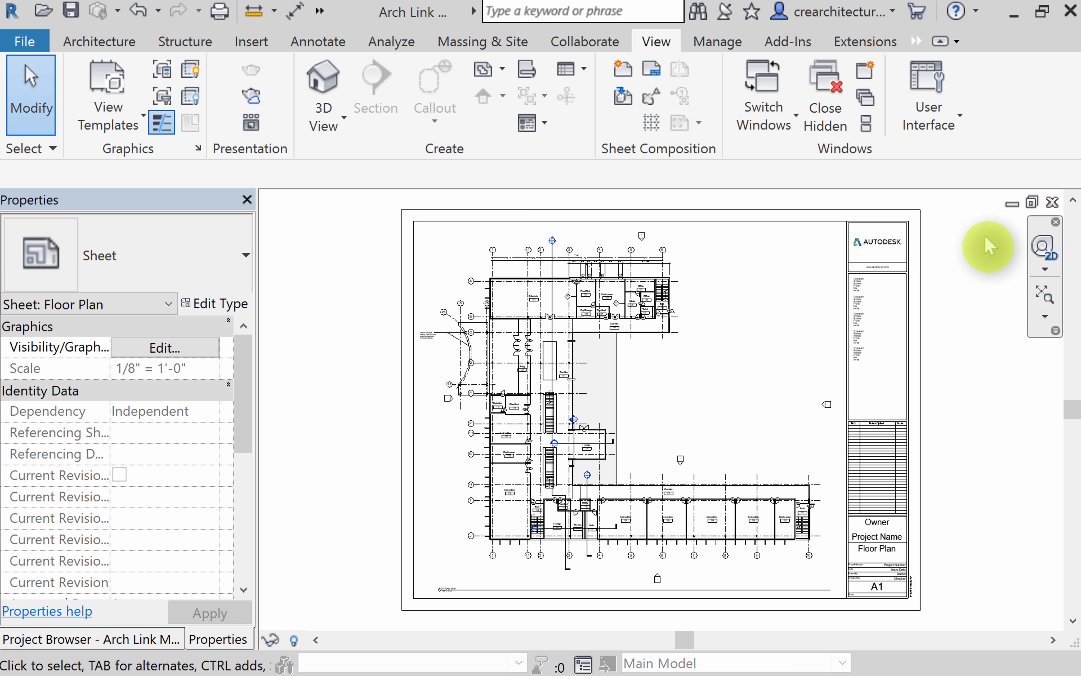
{"action": "left_click", "coordinate": [1052, 203]}
{"action": "left_click", "coordinate": [621, 367]}
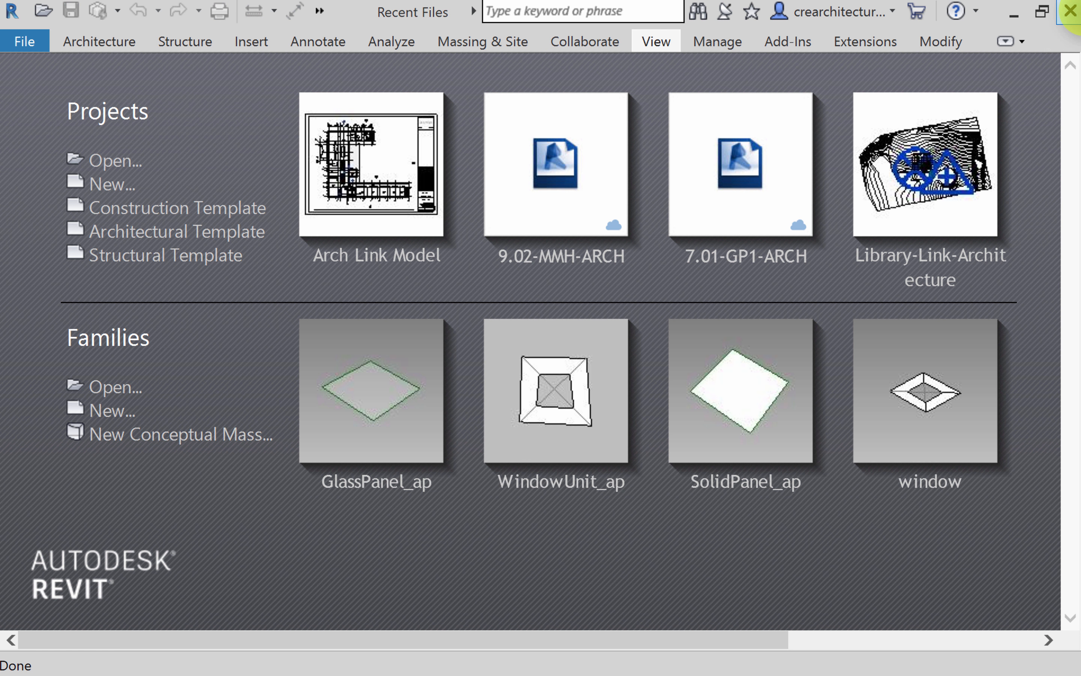
{"action": "left_click", "coordinate": [1071, 11]}
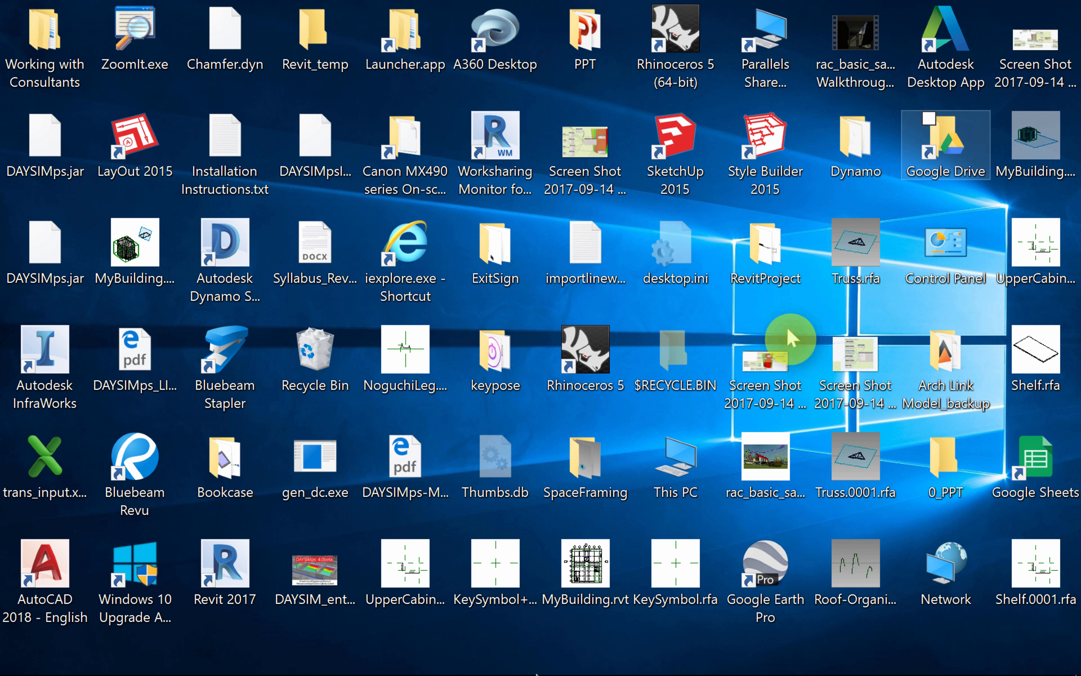
Step: Restart Windows
{"action": "mouse_move", "coordinate": [513, 661]}
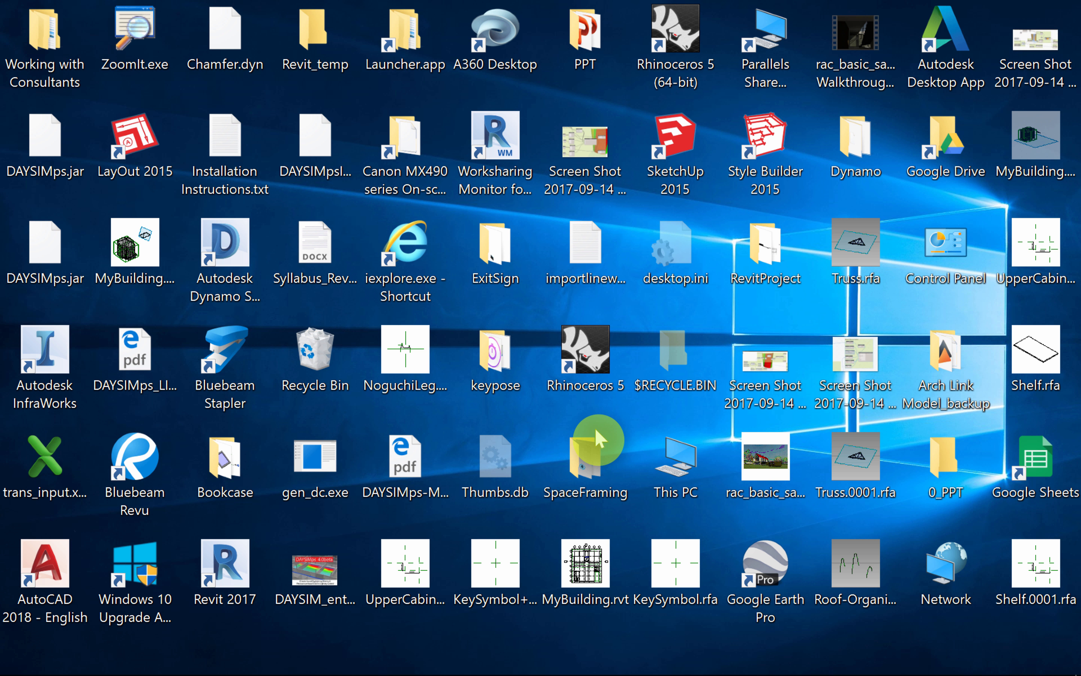
{"action": "mouse_move", "coordinate": [49, 673]}
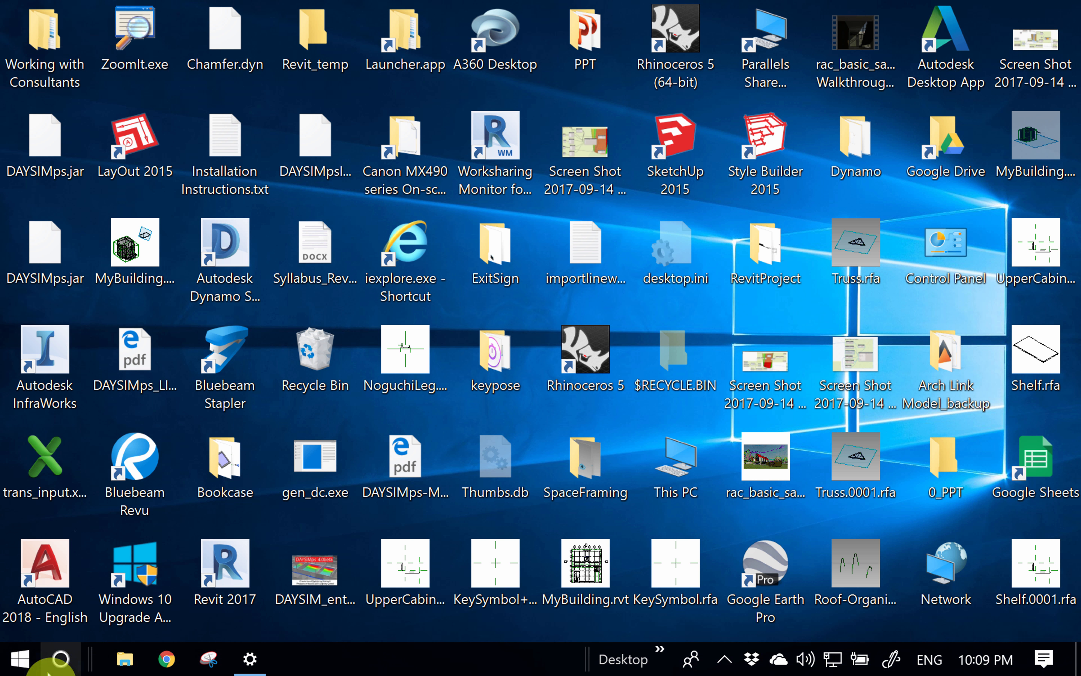
{"action": "left_click", "coordinate": [18, 659]}
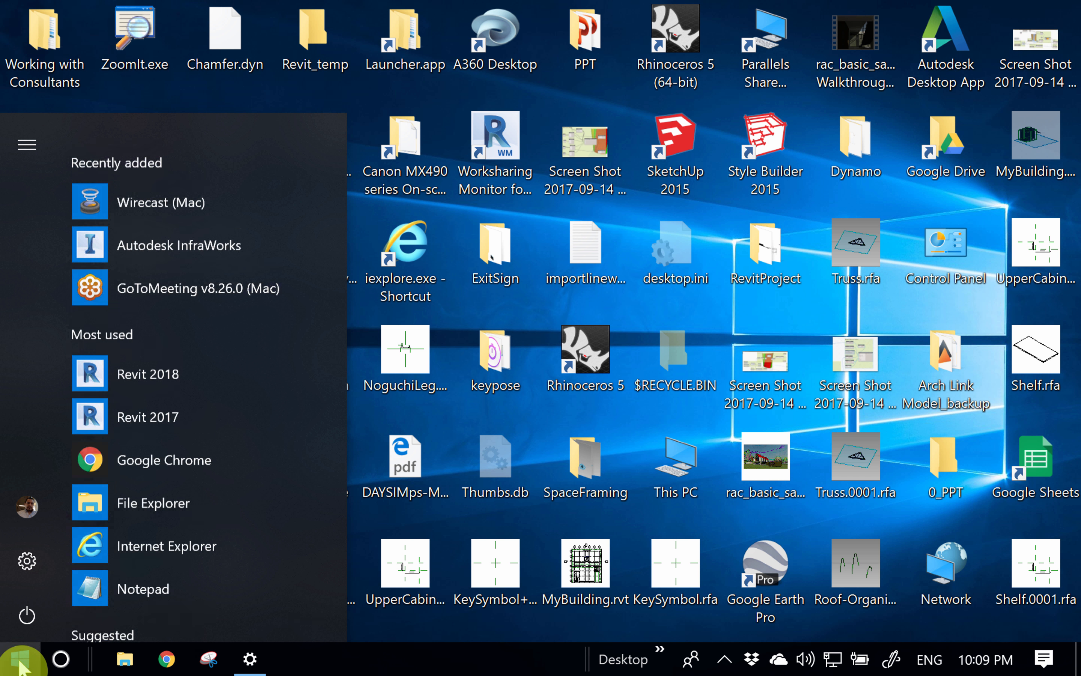
{"action": "left_click", "coordinate": [25, 619]}
{"action": "left_click", "coordinate": [97, 556]}
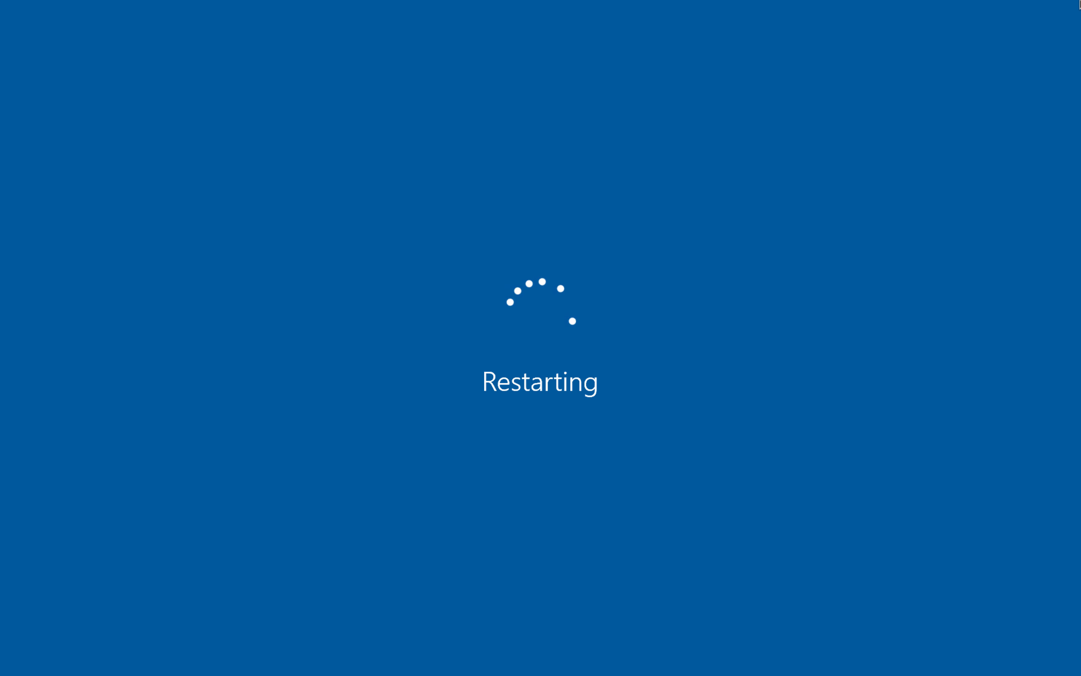
{"action": "mouse_move", "coordinate": [1079, 4]}
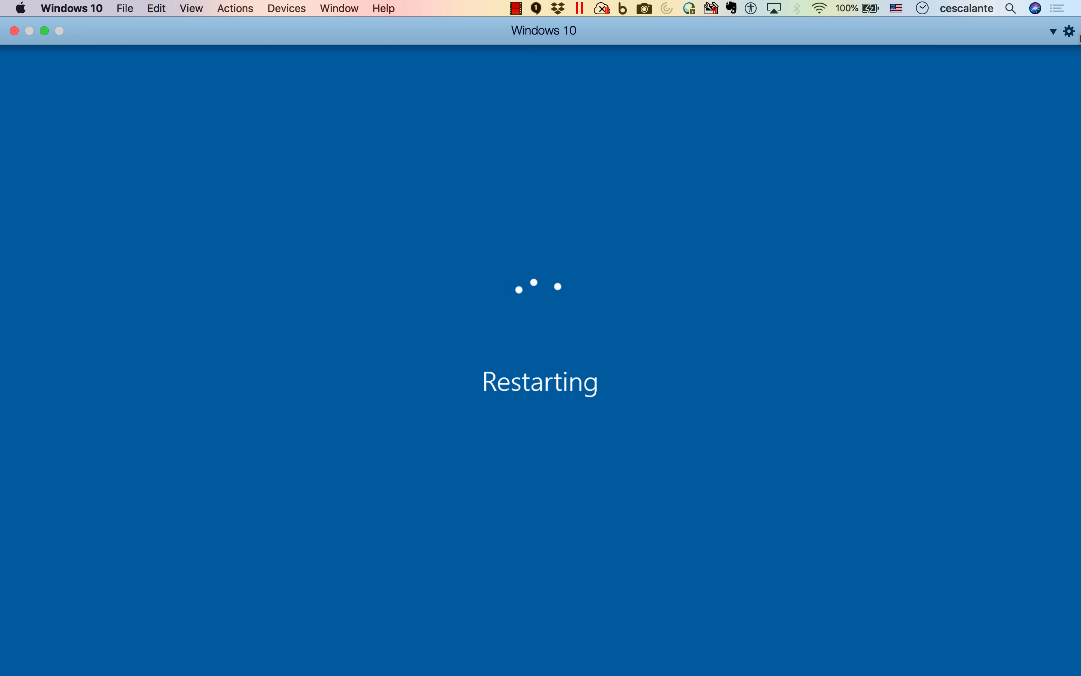